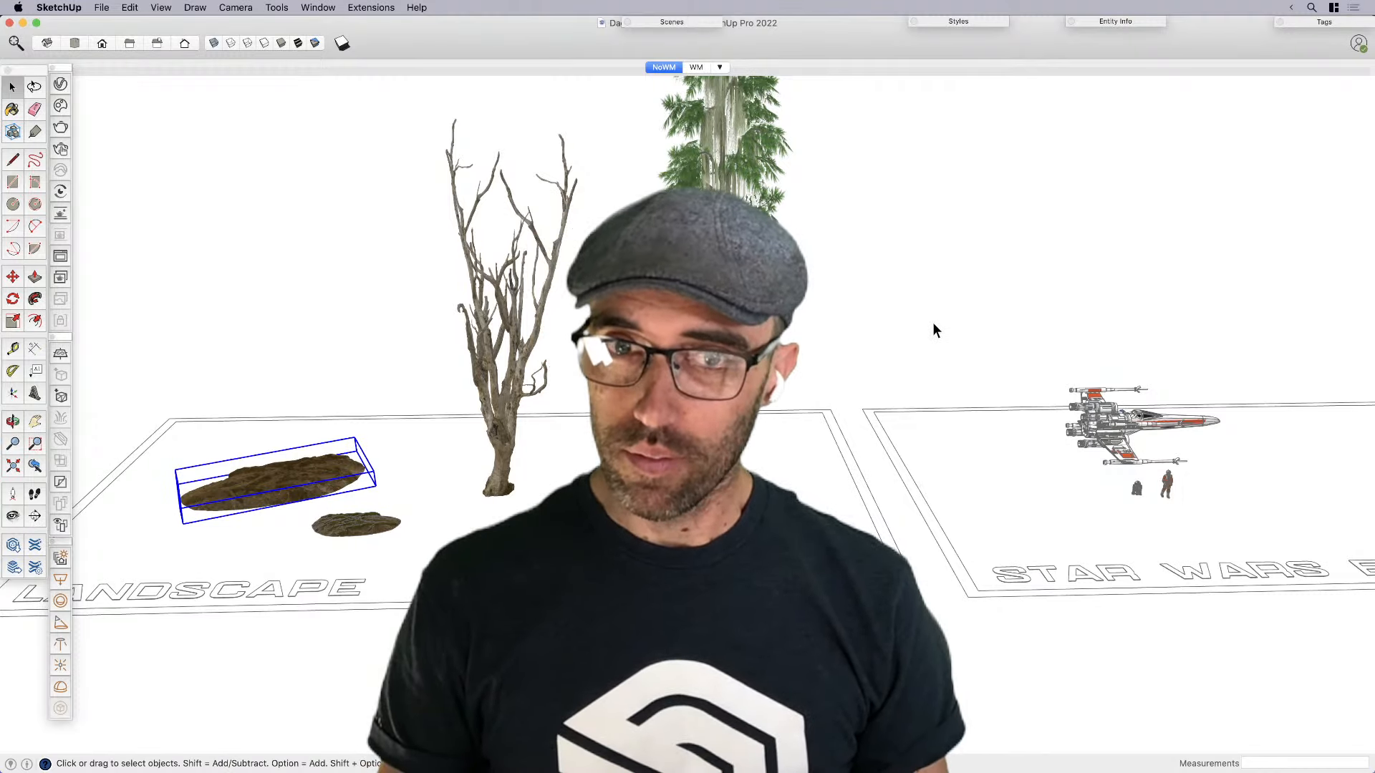
# Look over the landscape and Star Wars assets, show the WM scene with the workflow outline, and return to the NoWM scene
pyautogui.moveTo(917, 392); pyautogui.dragTo(1197, 478, button='middle')
pyautogui.scroll(5, 1339, 569)
pyautogui.moveTo(1196, 533)
pyautogui.mouseDown(button='middle')
pyautogui.moveTo(946, 518)
pyautogui.moveTo(1190, 528)
pyautogui.mouseUp(button='middle')
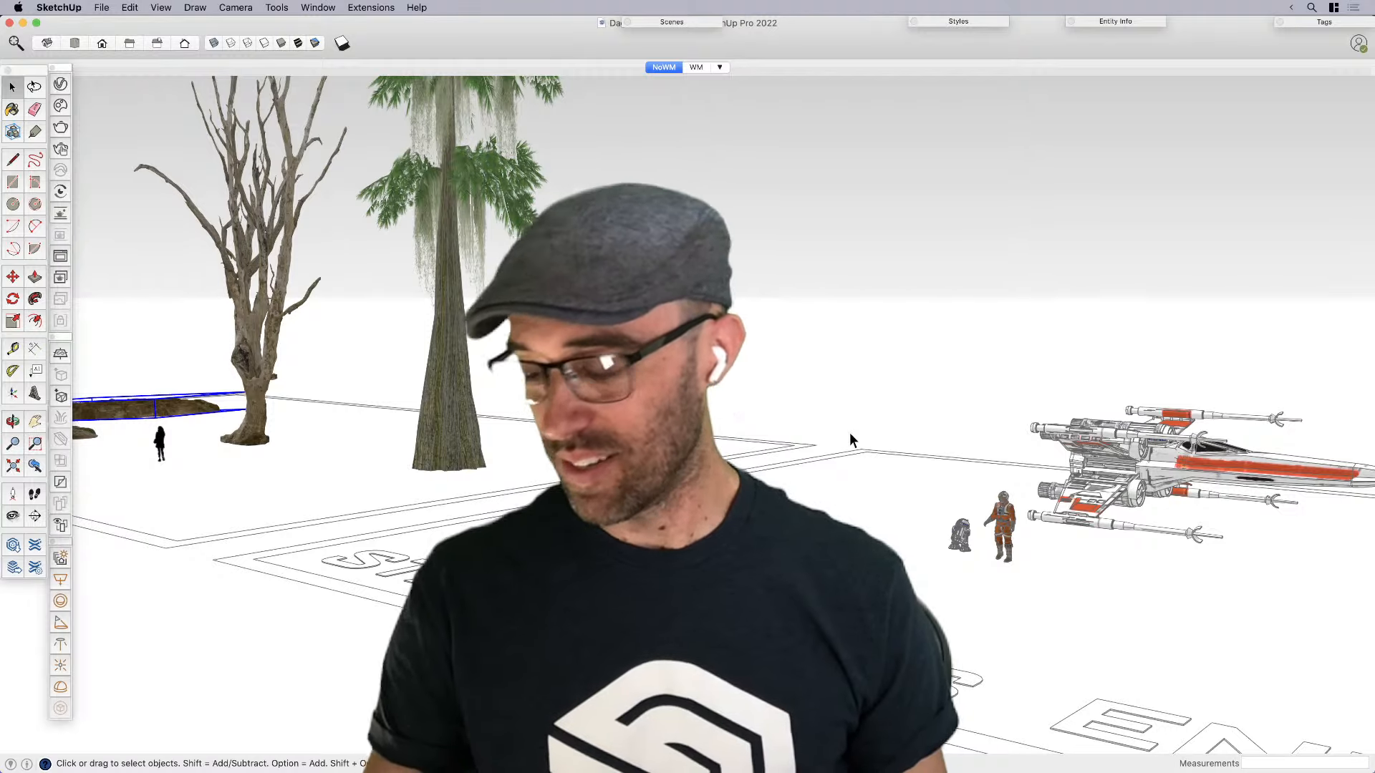
pyautogui.moveTo(723, 401); pyautogui.dragTo(892, 451, button='middle')
pyautogui.scroll(-5, 881, 459)
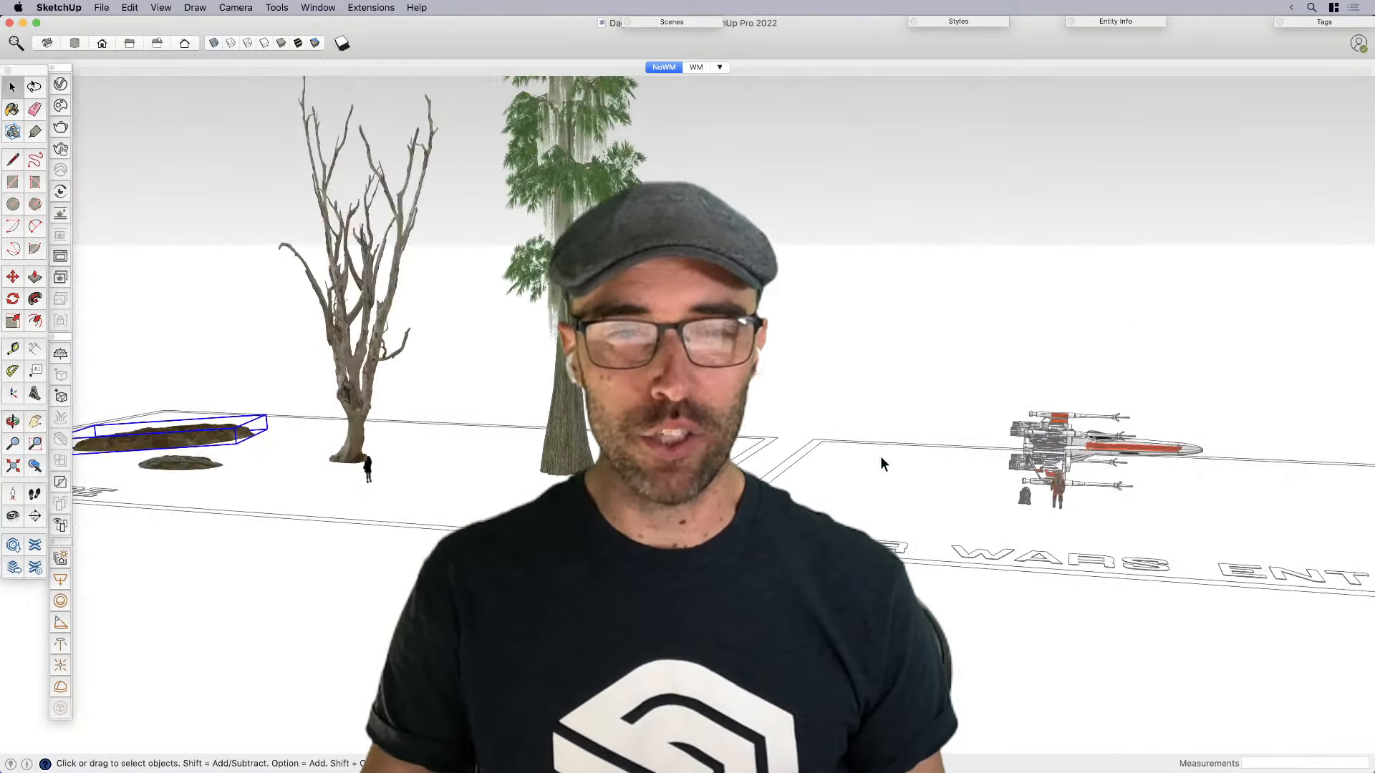
pyautogui.moveTo(645, 423)
pyautogui.mouseDown(button='middle')
pyautogui.moveTo(677, 445)
pyautogui.moveTo(727, 444)
pyautogui.mouseUp(button='middle')
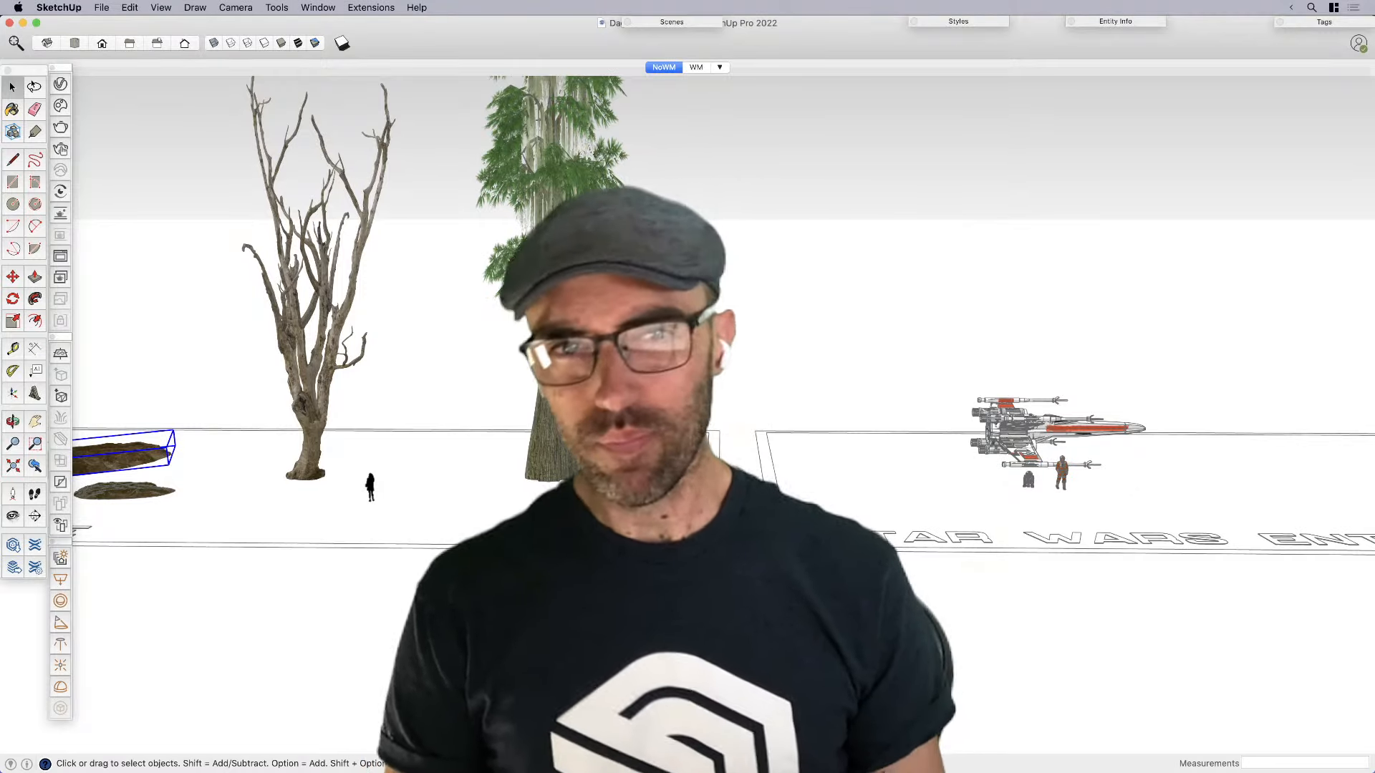
pyautogui.click(697, 66)
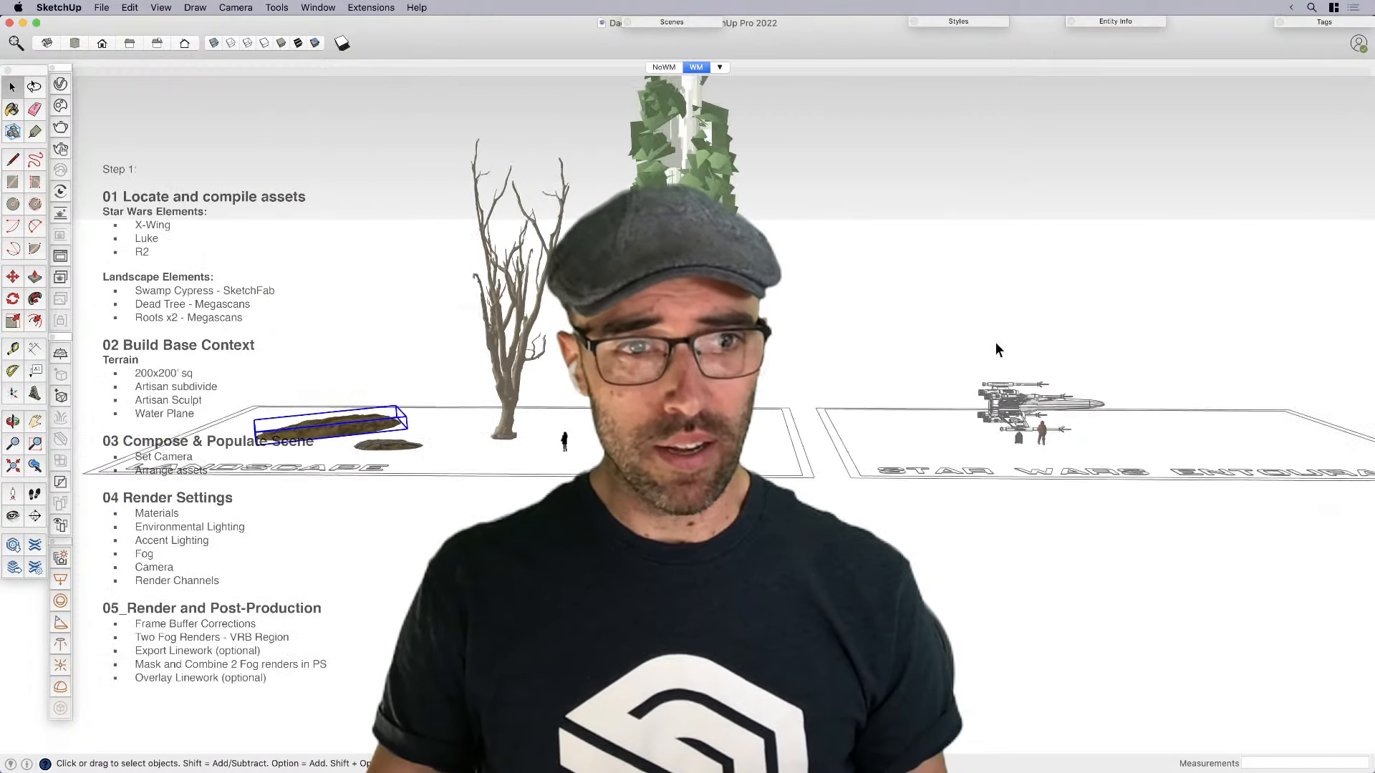
pyautogui.click(664, 67)
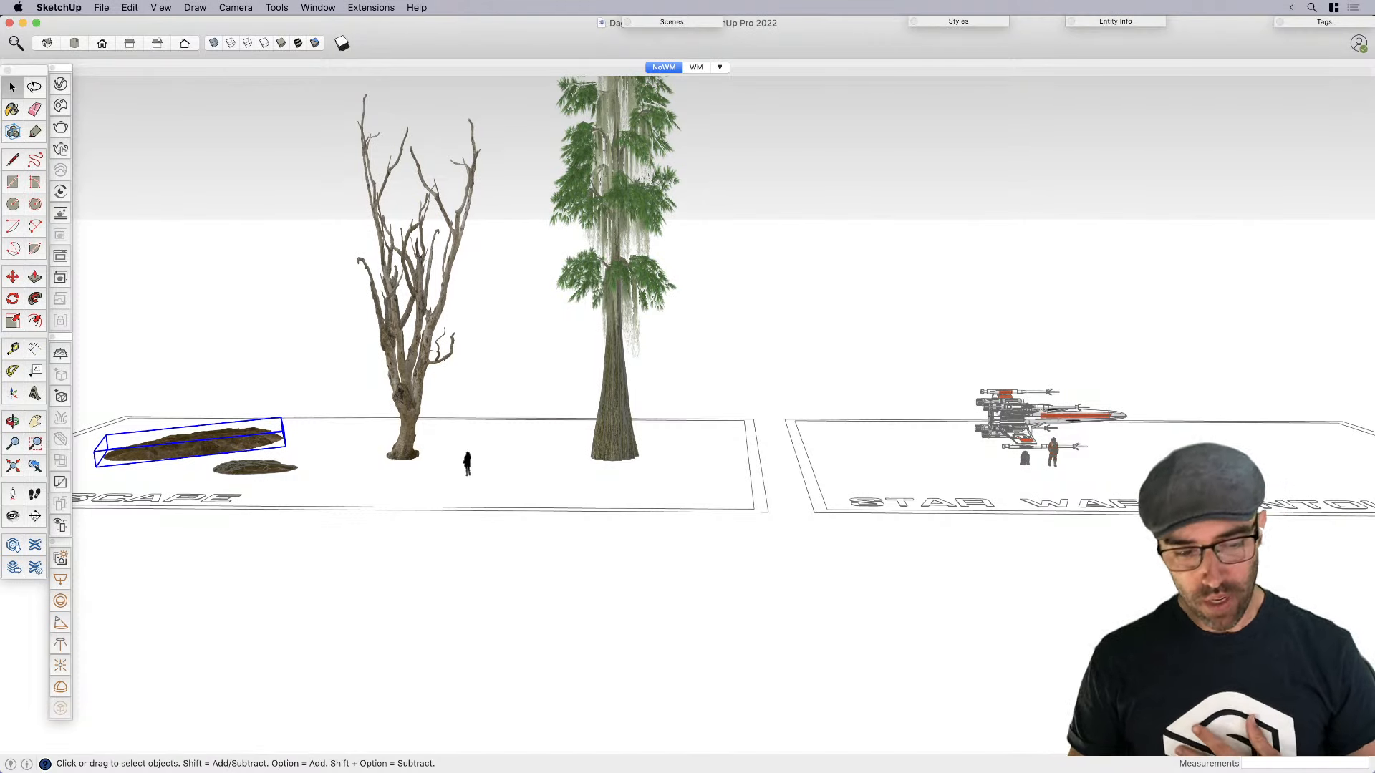
# Switch to the reference images in Preview, enlarge the window, and magnify the first picture of the X-wing above the swamp
pyautogui.press('super+Tab')
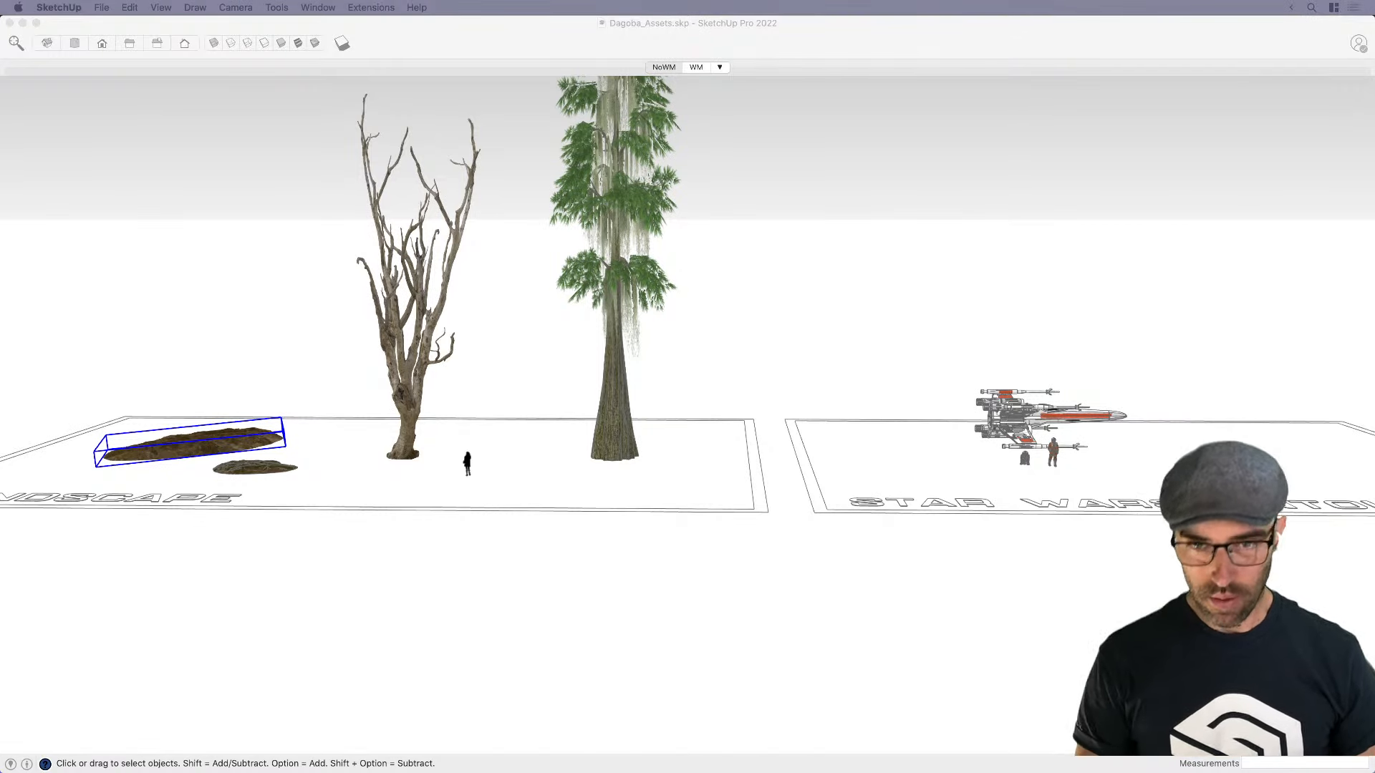
pyautogui.press('super+Tab')
pyautogui.moveTo(560, 134); pyautogui.dragTo(491, 46)
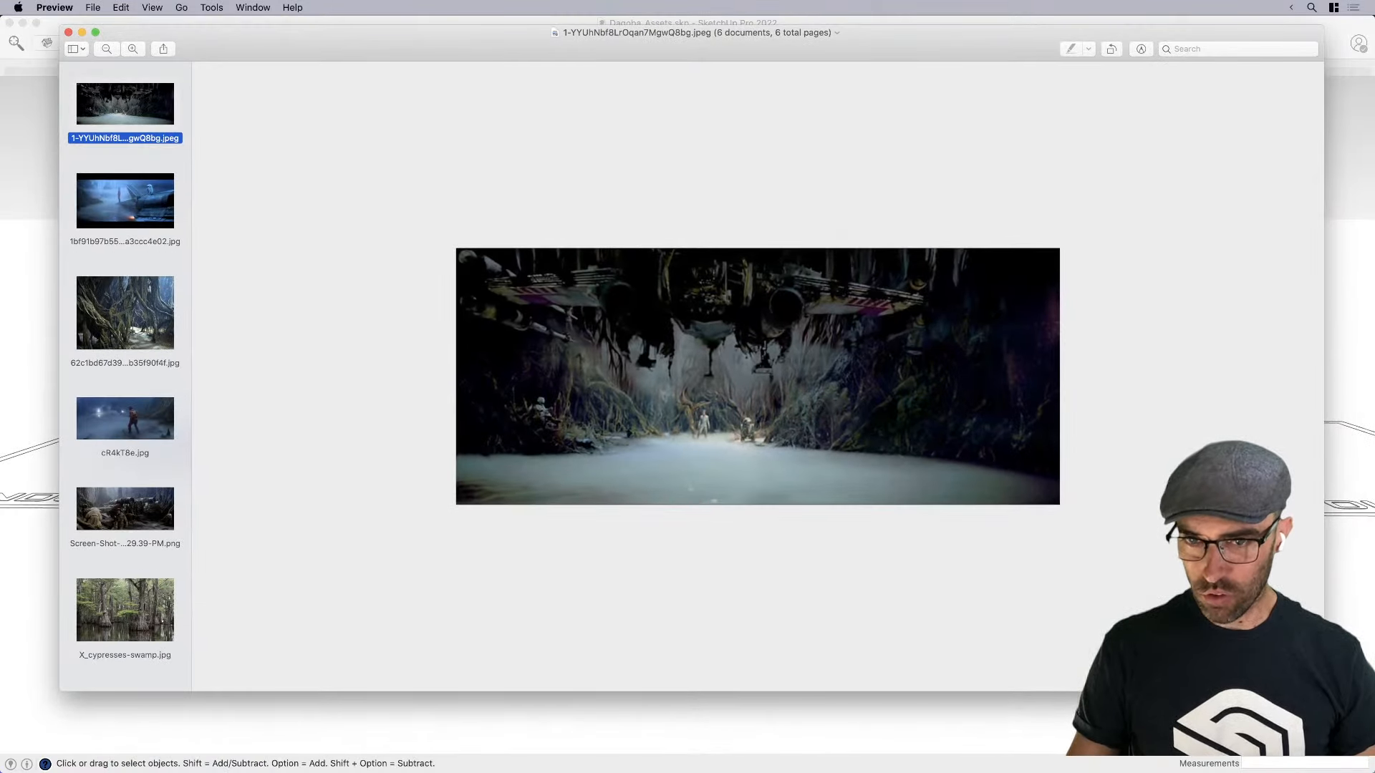
pyautogui.moveTo(1323, 692); pyautogui.dragTo(1358, 763)
pyautogui.press('super+plus')
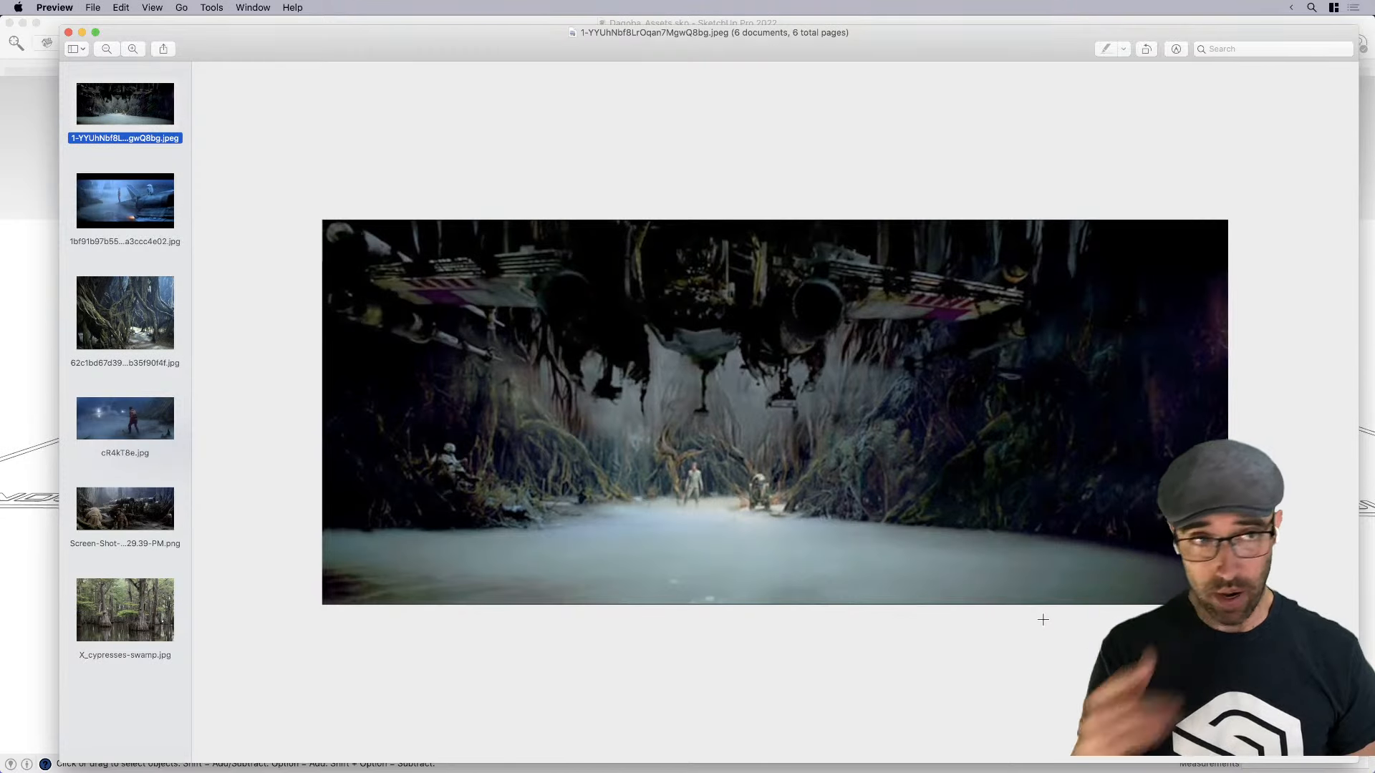
# Go through the remaining reference images in order, magnifying the tangled roots picture and ending with X_cypresses-swamp.jpg
pyautogui.click(126, 214)
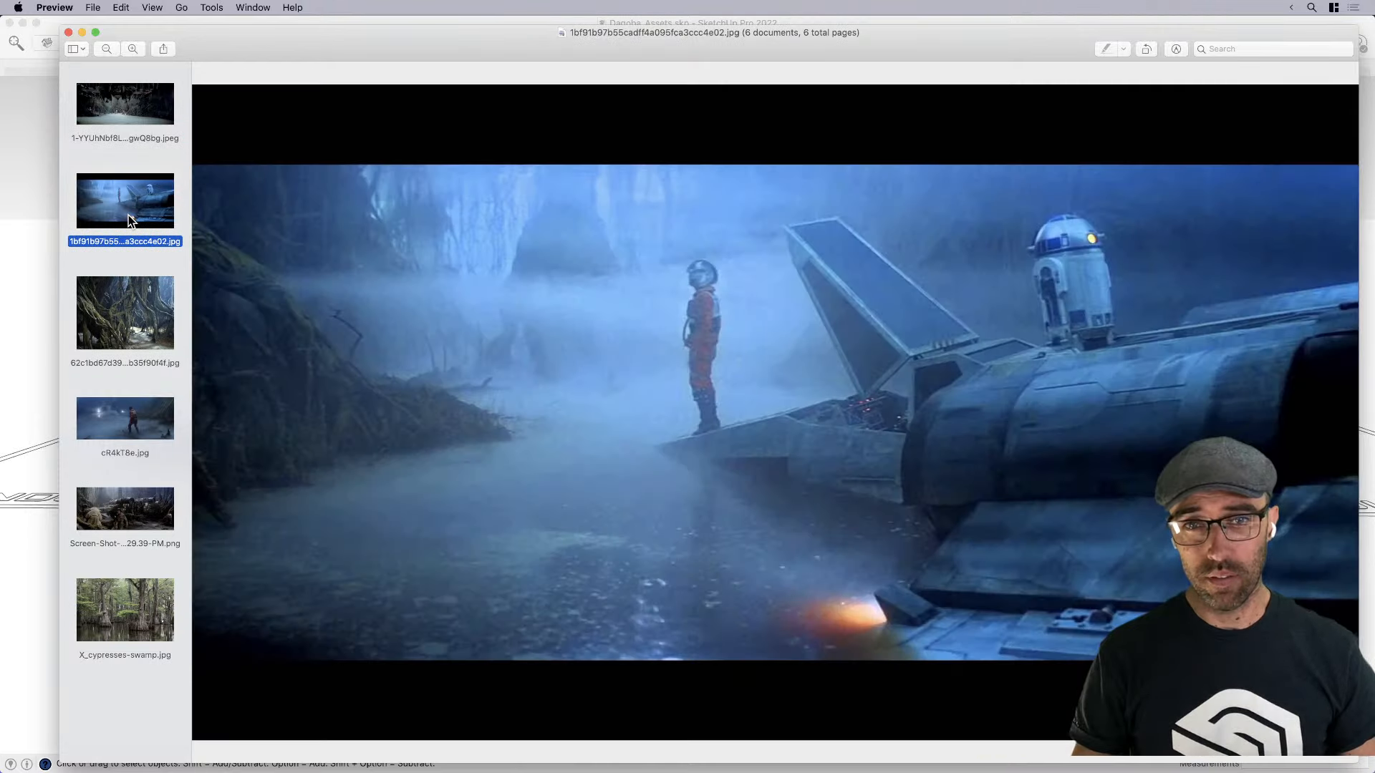
pyautogui.click(148, 319)
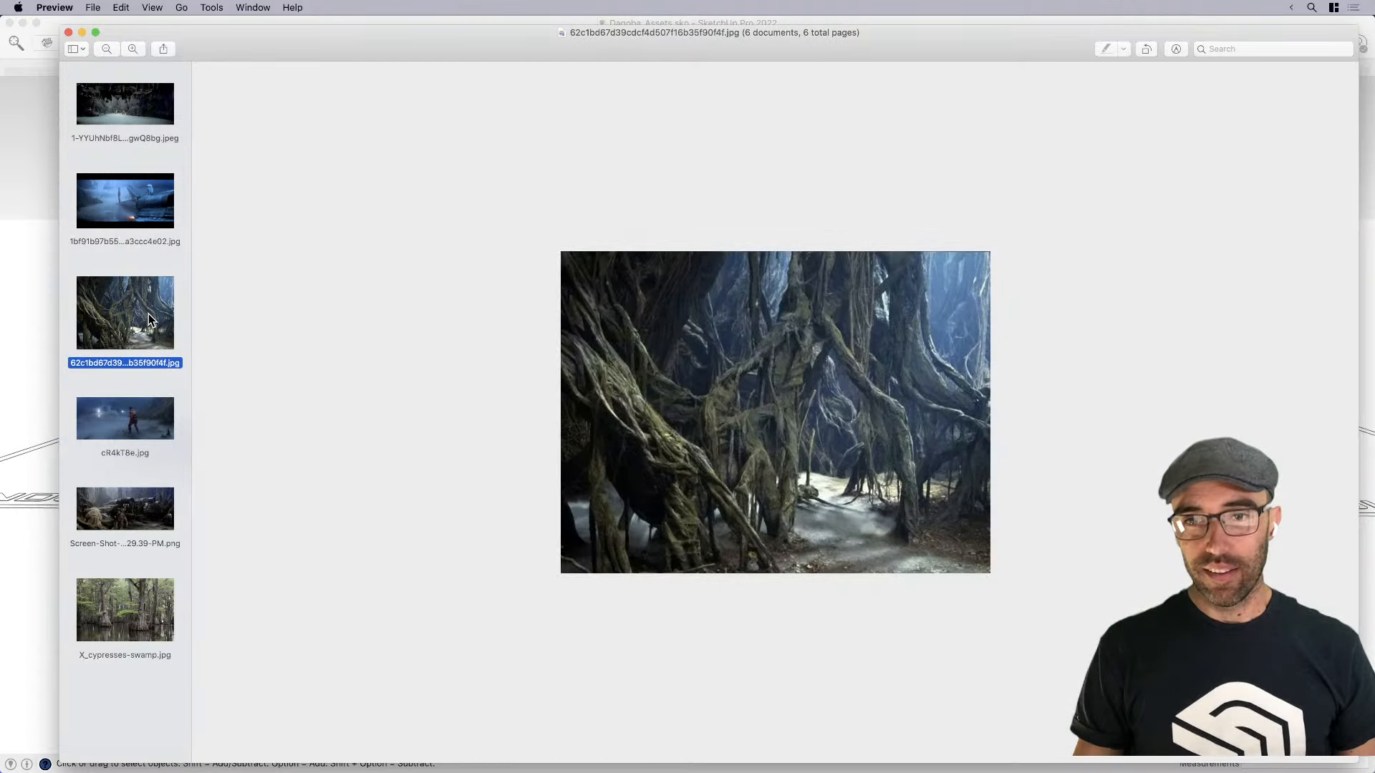
pyautogui.press('super+plus')
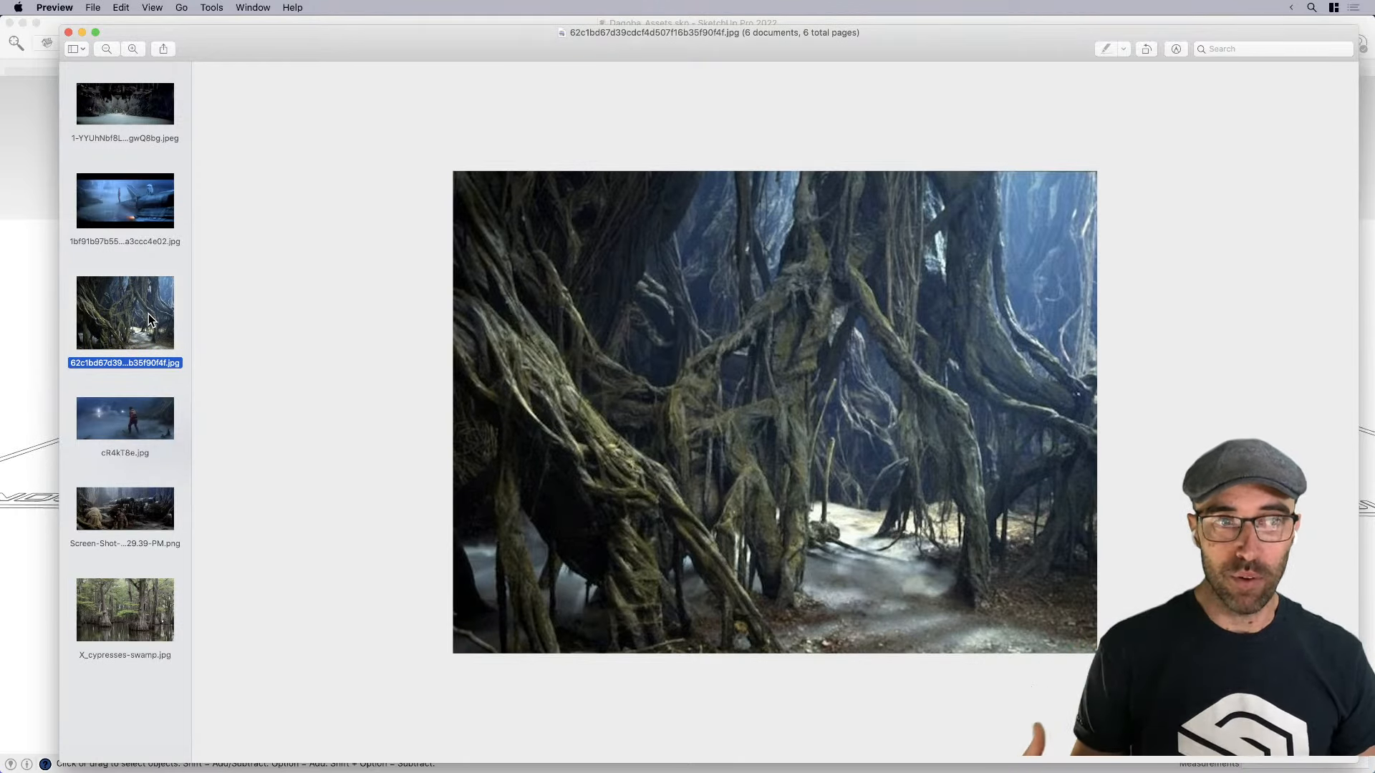
pyautogui.click(143, 424)
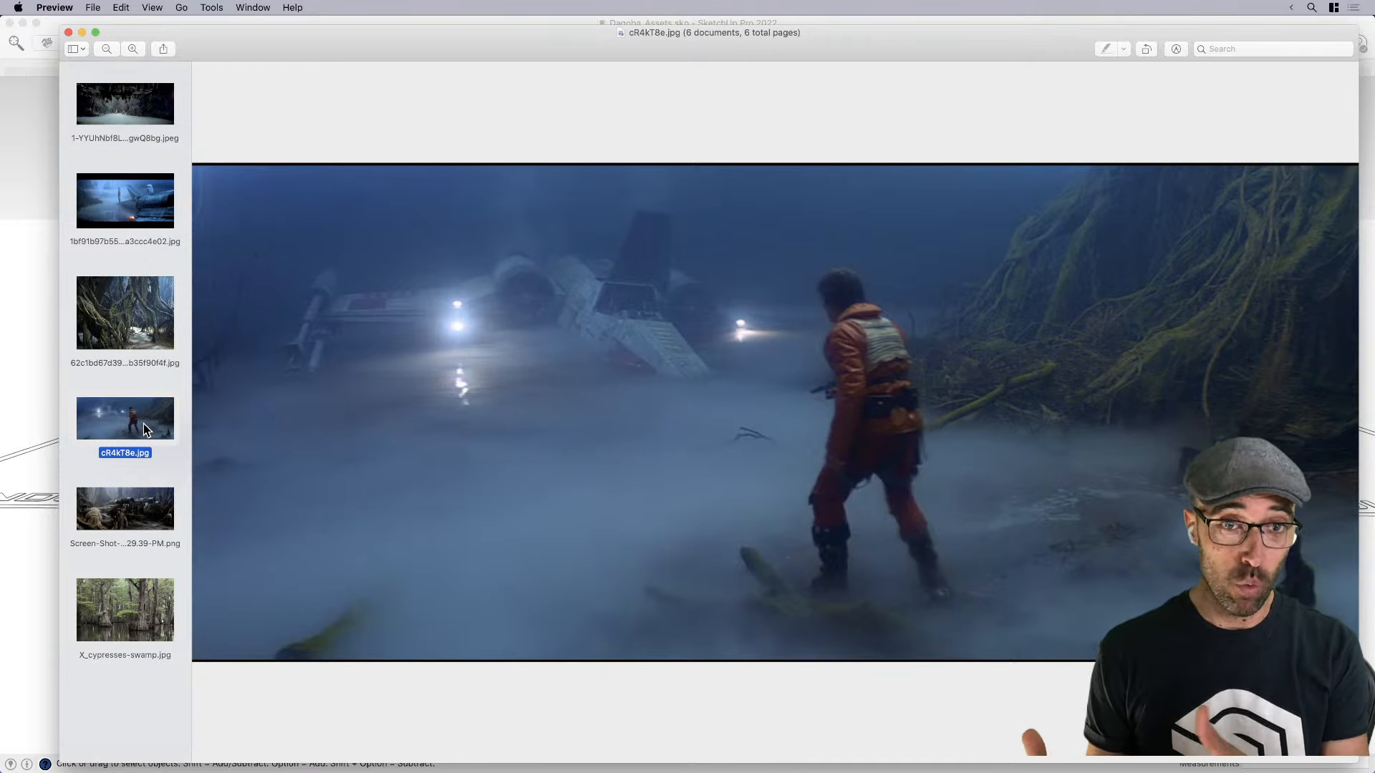
pyautogui.click(124, 507)
pyautogui.click(128, 610)
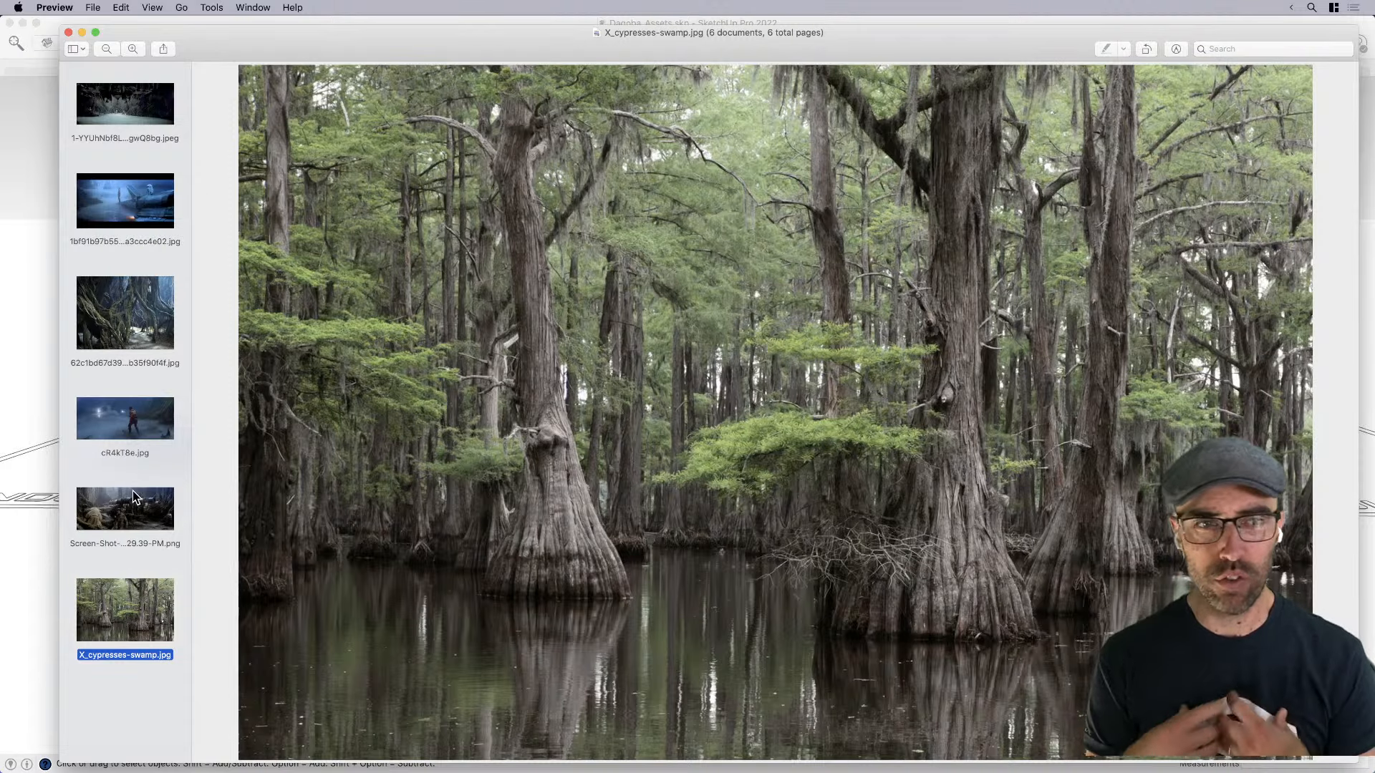
# Revisit the tangled roots, cypress swamp, blue foggy X-wing and dark first reference images, and close the image window
pyautogui.click(125, 342)
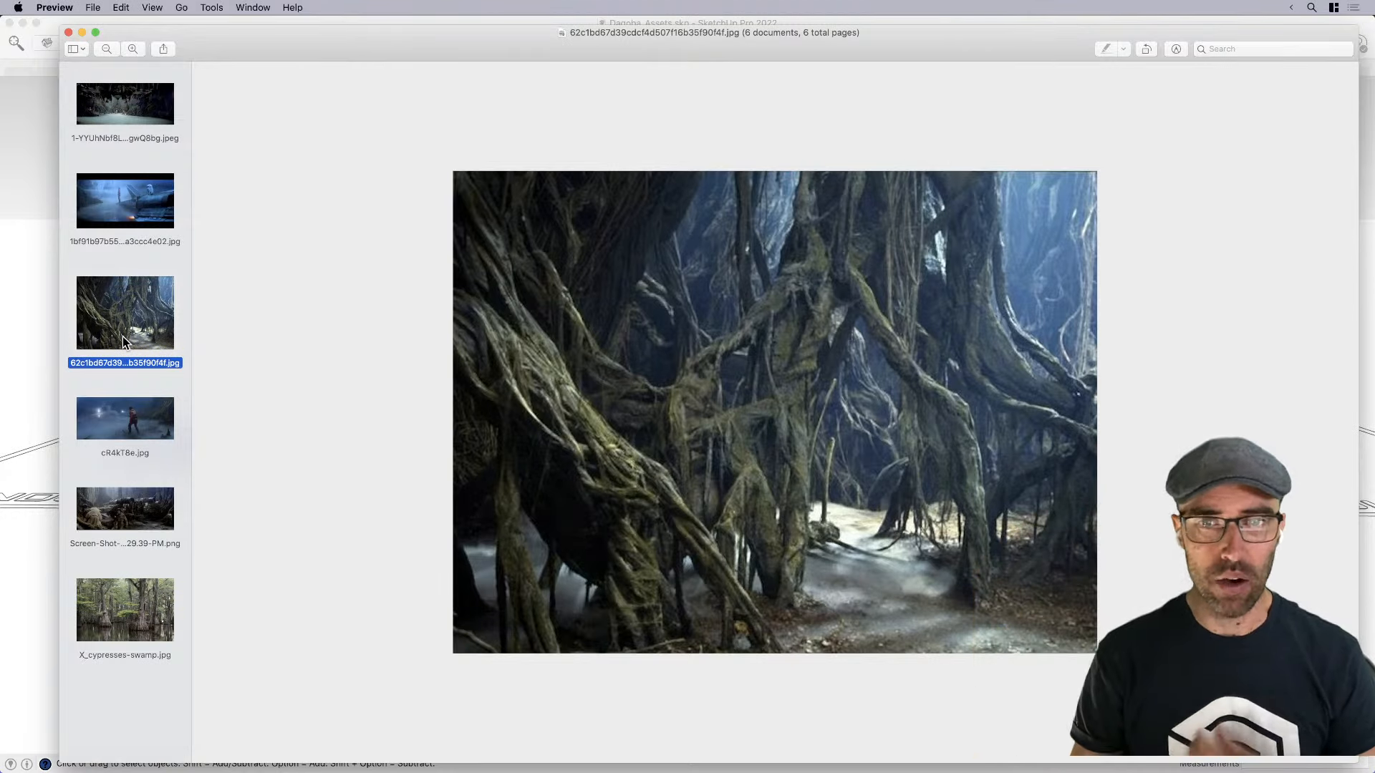
pyautogui.click(101, 620)
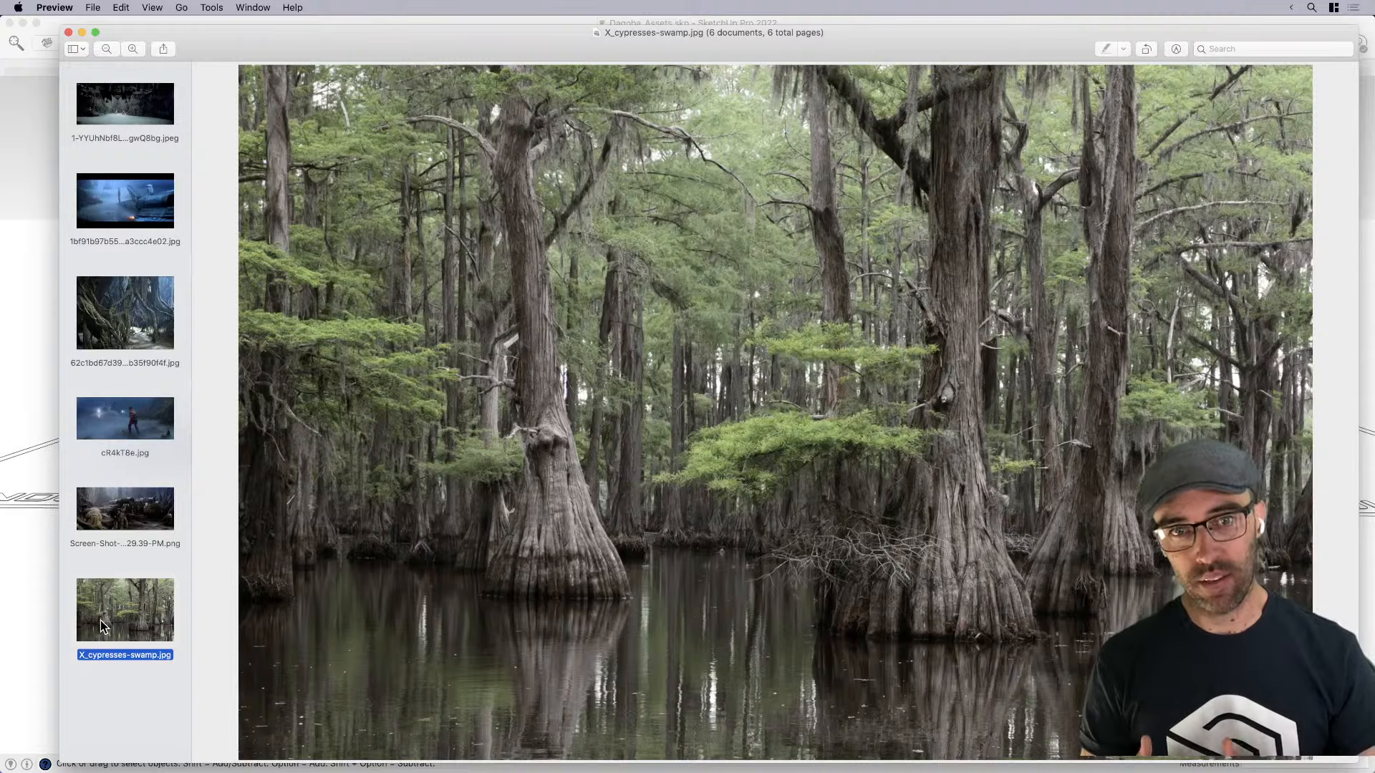
pyautogui.click(109, 211)
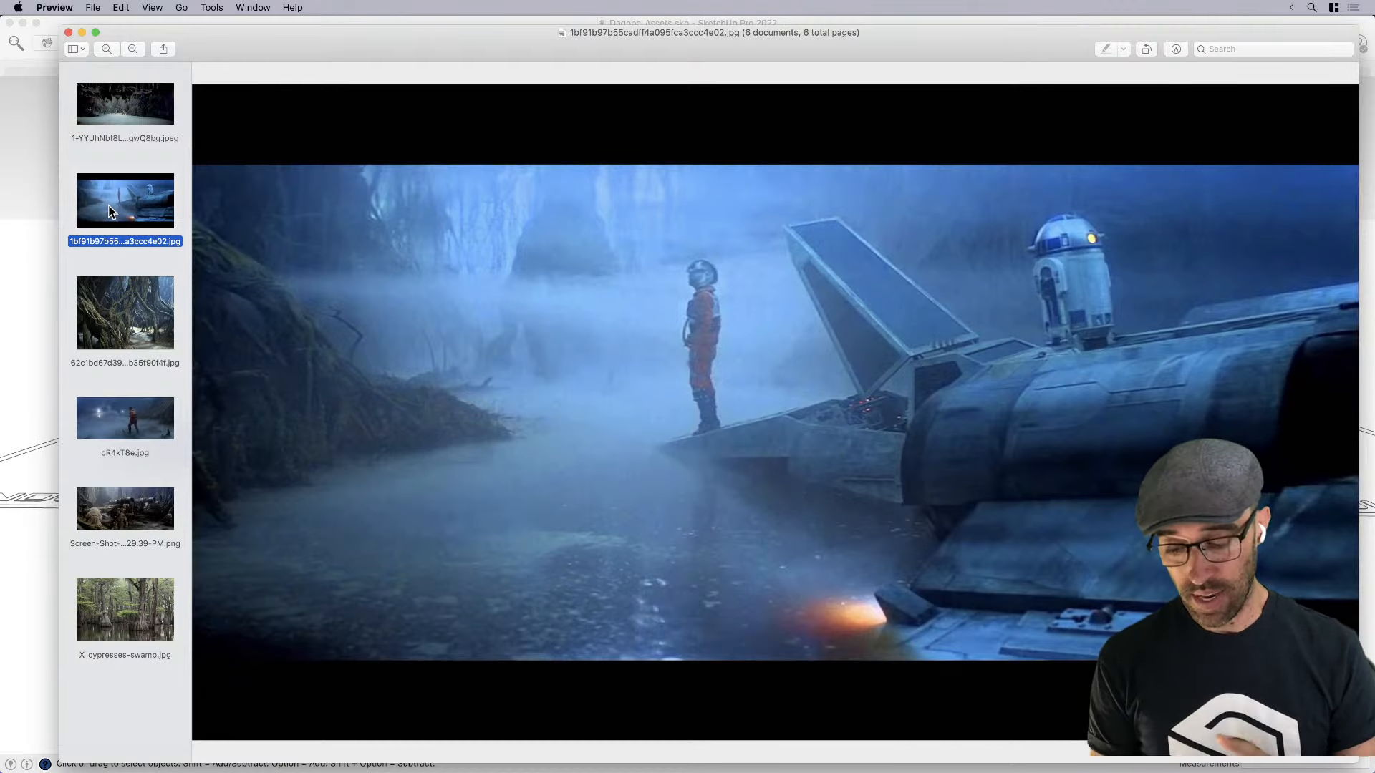
pyautogui.click(132, 310)
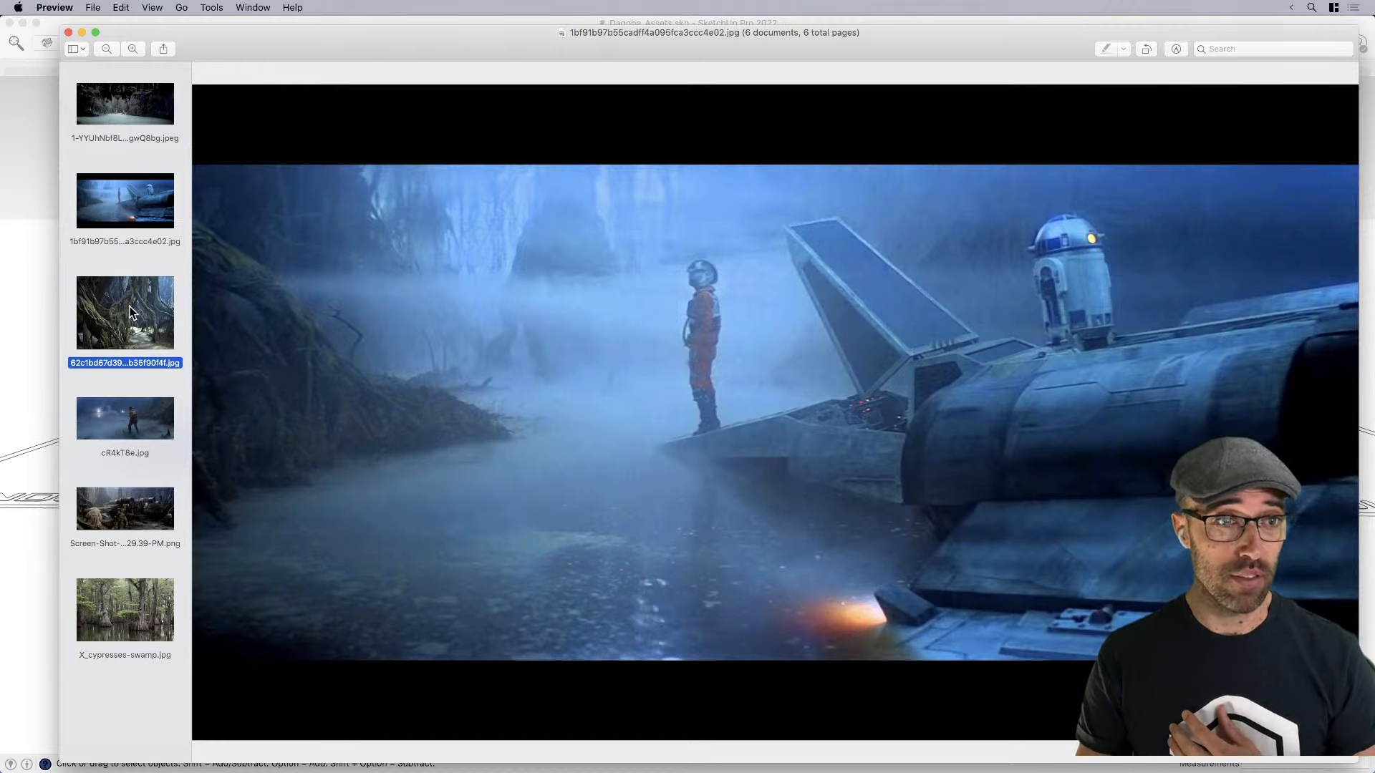
pyautogui.click(159, 114)
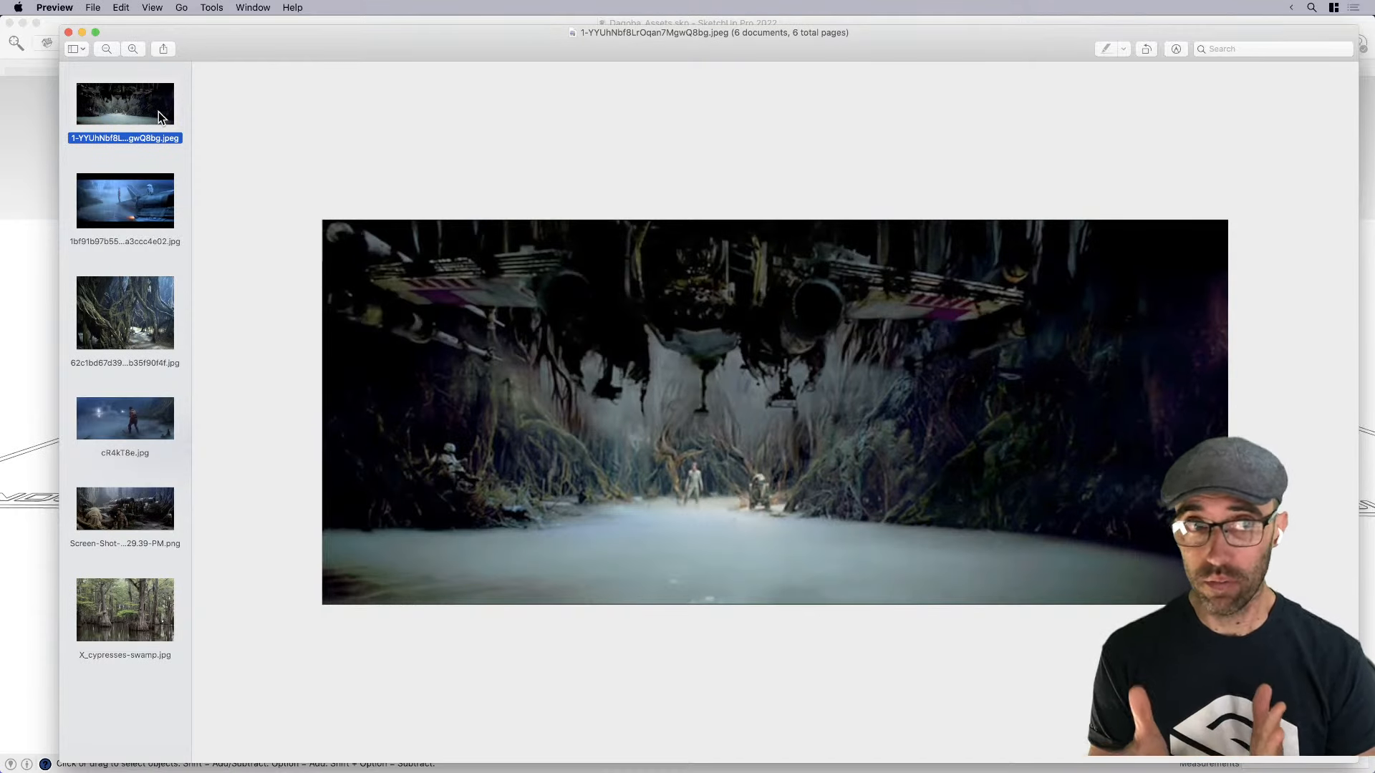
pyautogui.click(68, 32)
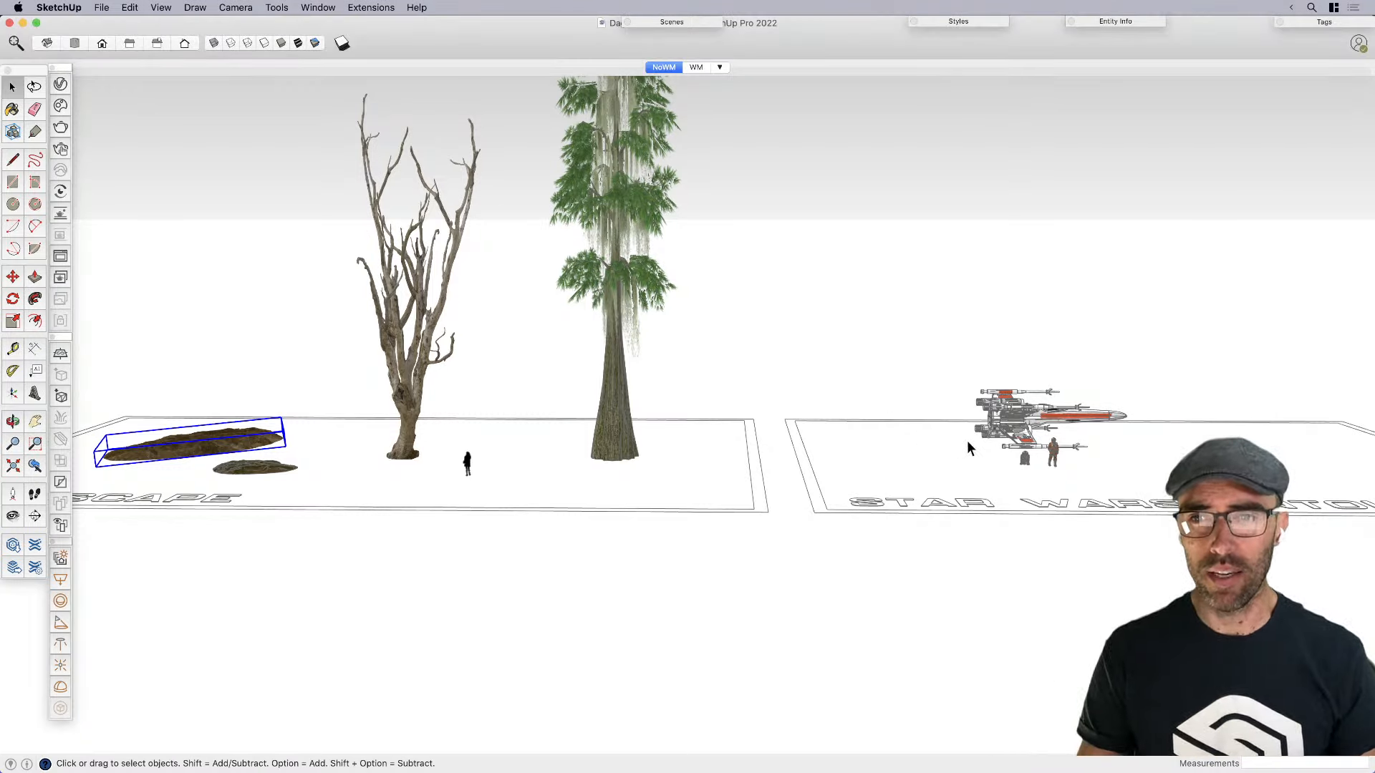
# Examine the X-wing, R2 and Luke models up close in the Star Wars entourage area
pyautogui.moveTo(966, 444); pyautogui.dragTo(955, 479, button='middle')
pyautogui.scroll(-2, 1043, 465)
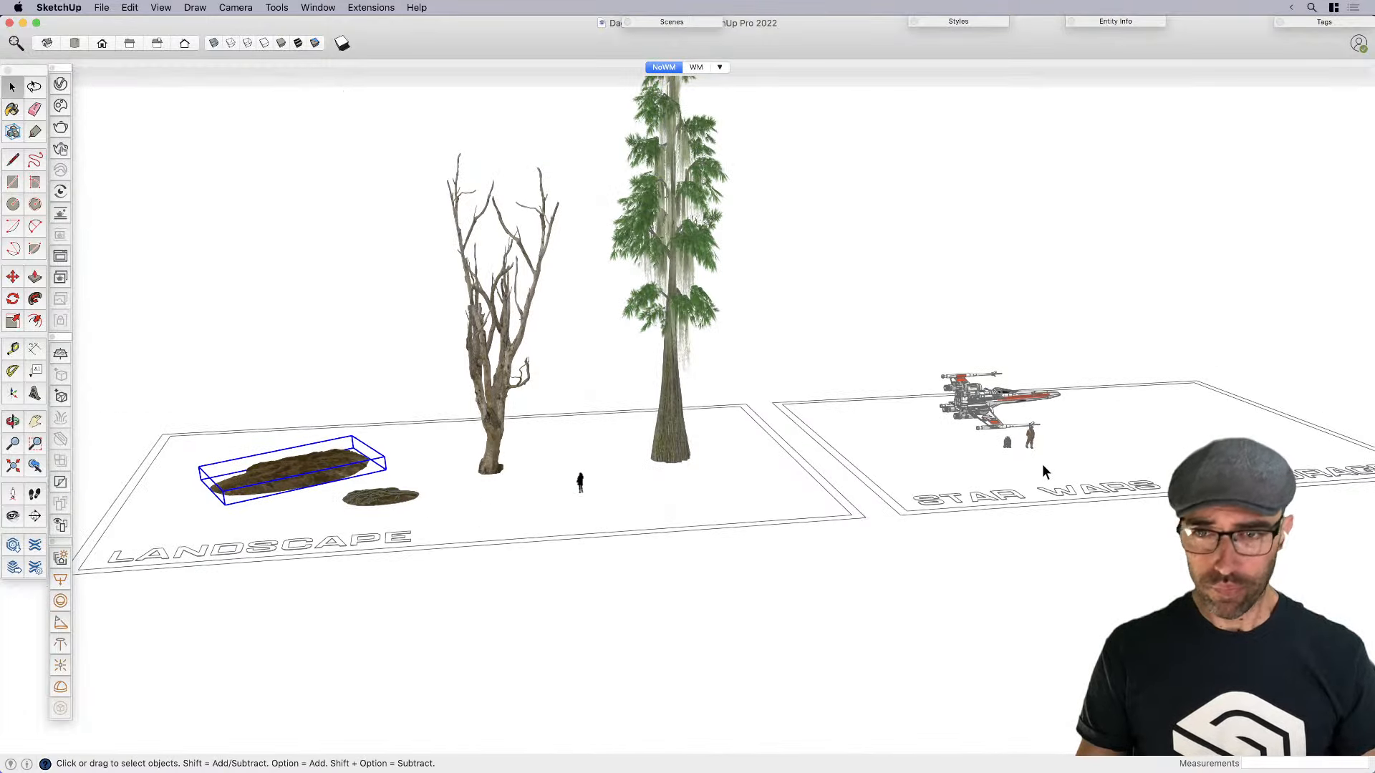
pyautogui.scroll(10, 1042, 464)
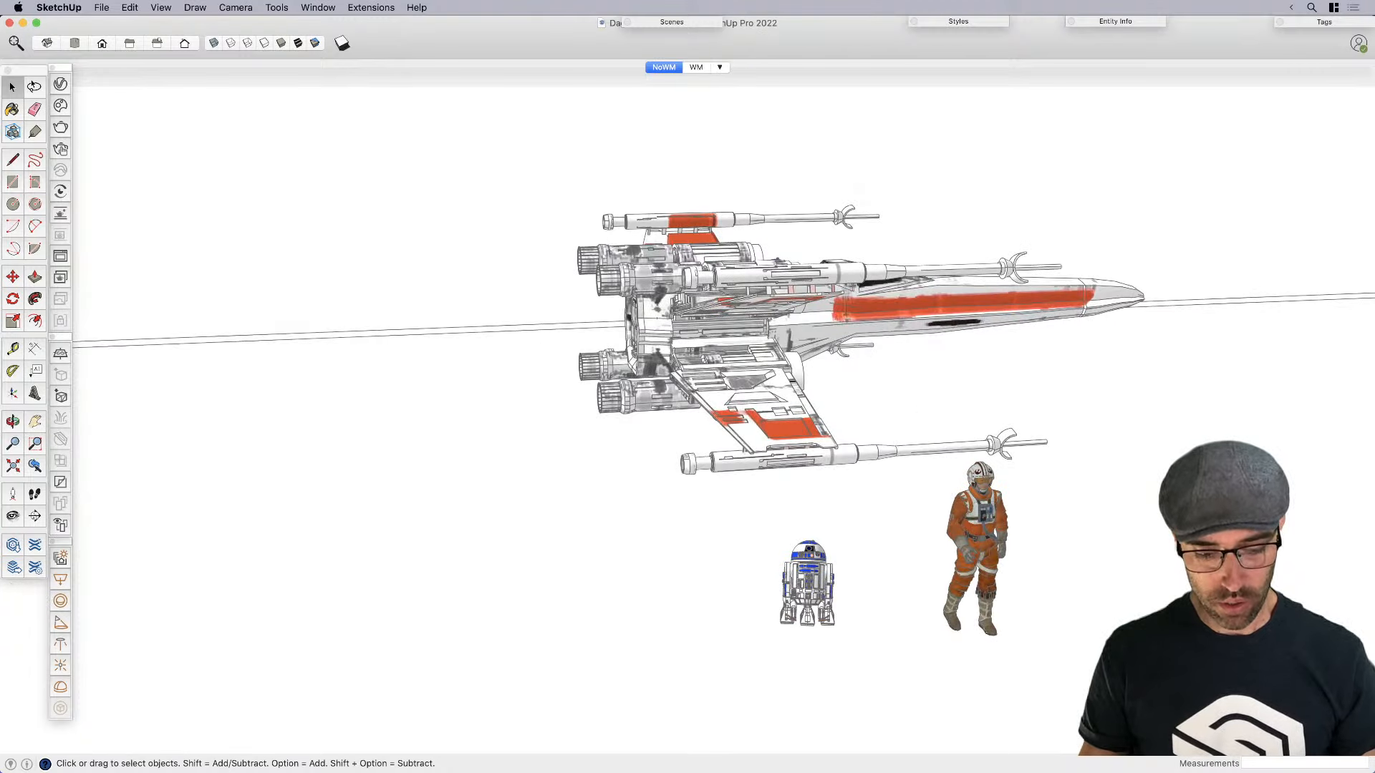
# Switch to 3D Warehouse in Firefox, search for "x-wing", and restrict the results to models
pyautogui.press('super+Tab')
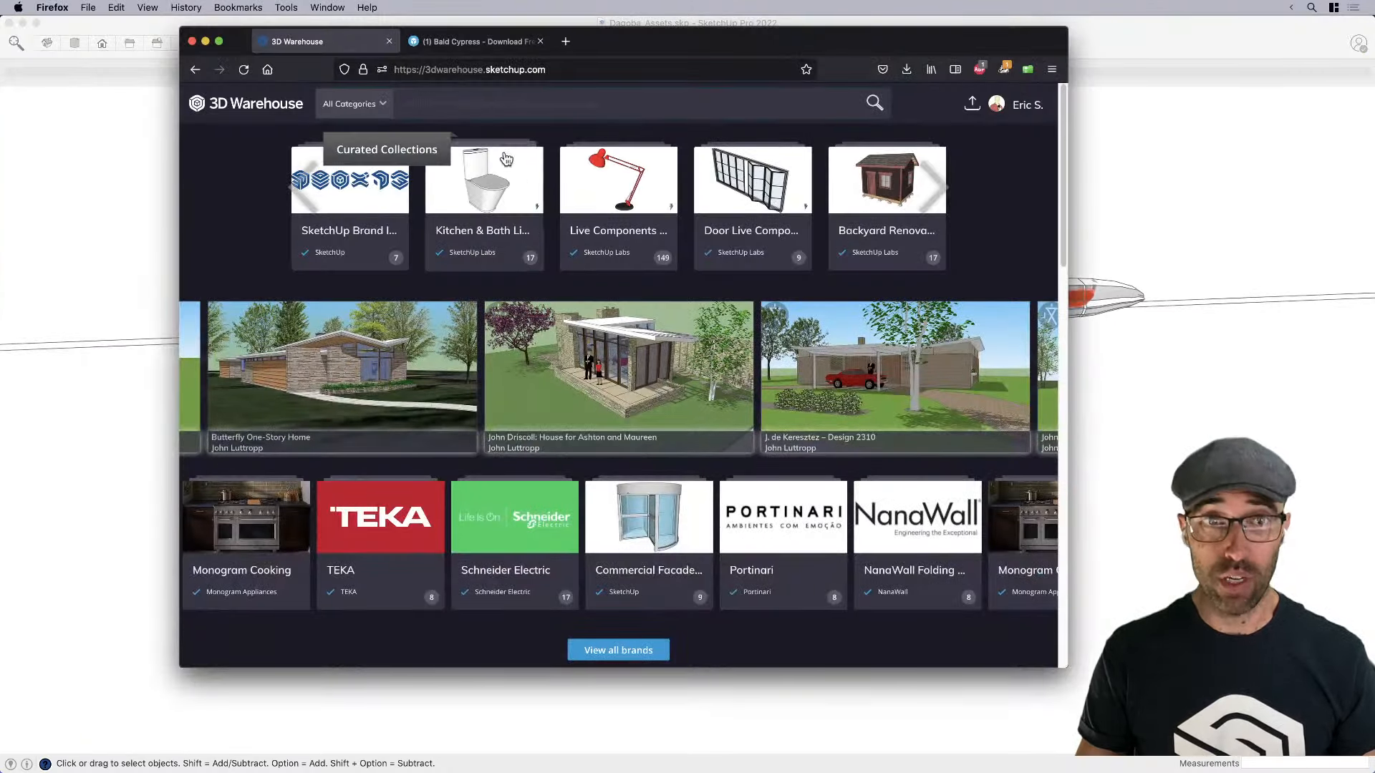
pyautogui.click(443, 91)
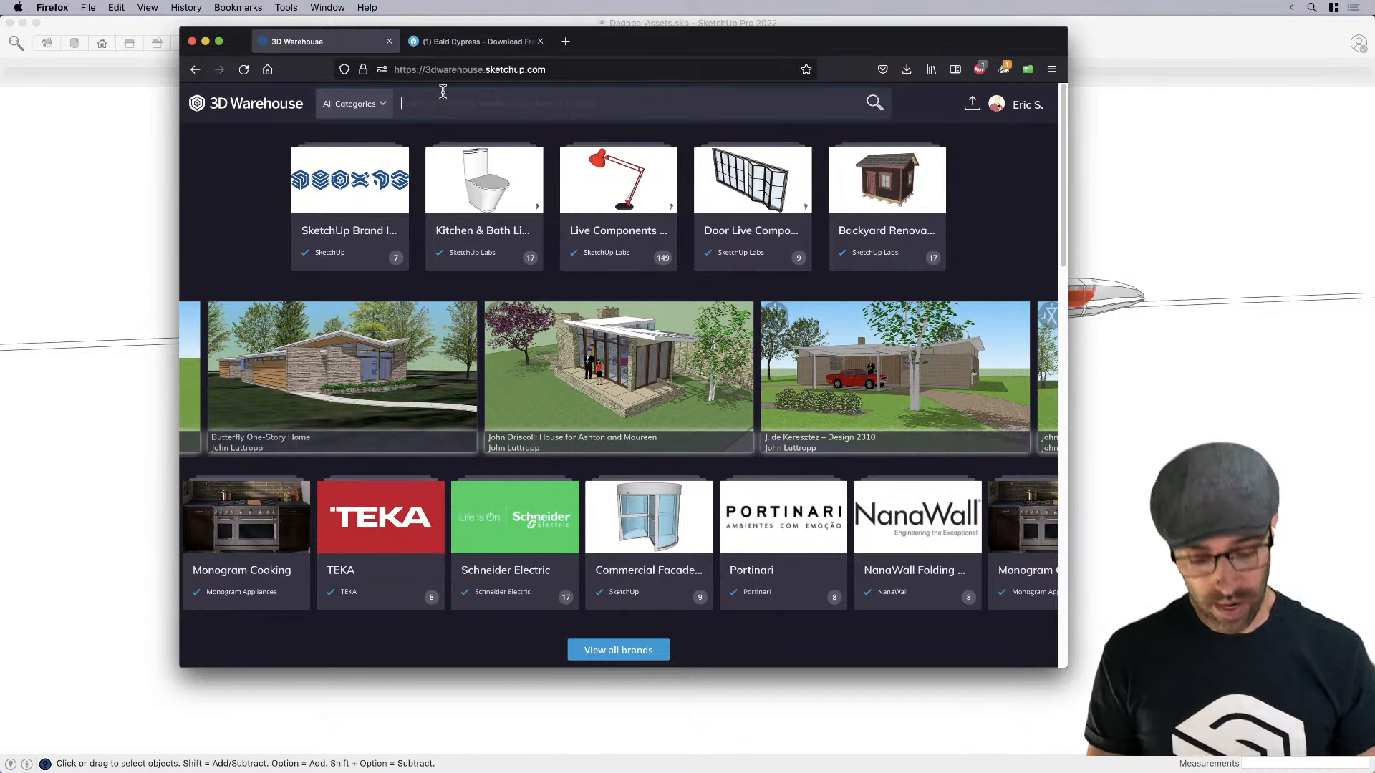
pyautogui.write('x-wing')
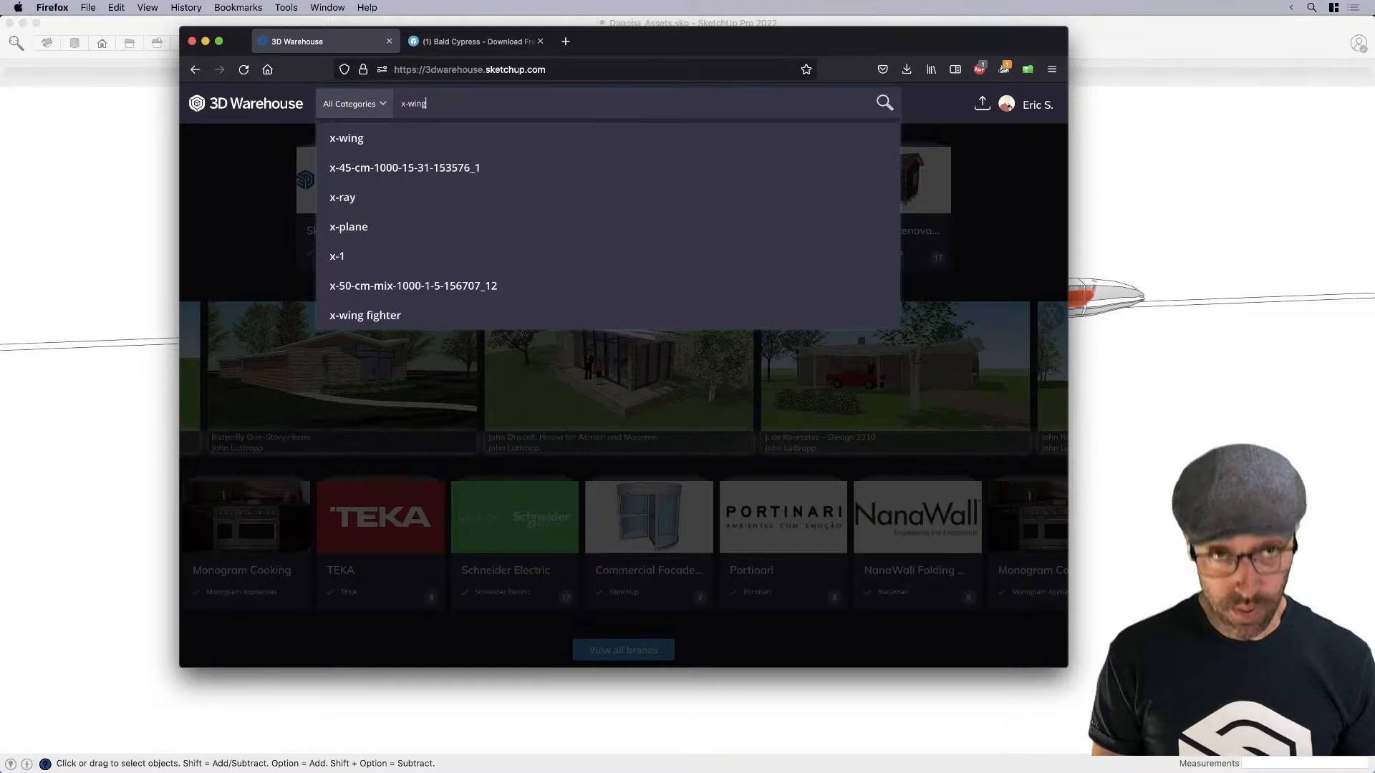
pyautogui.press('Return')
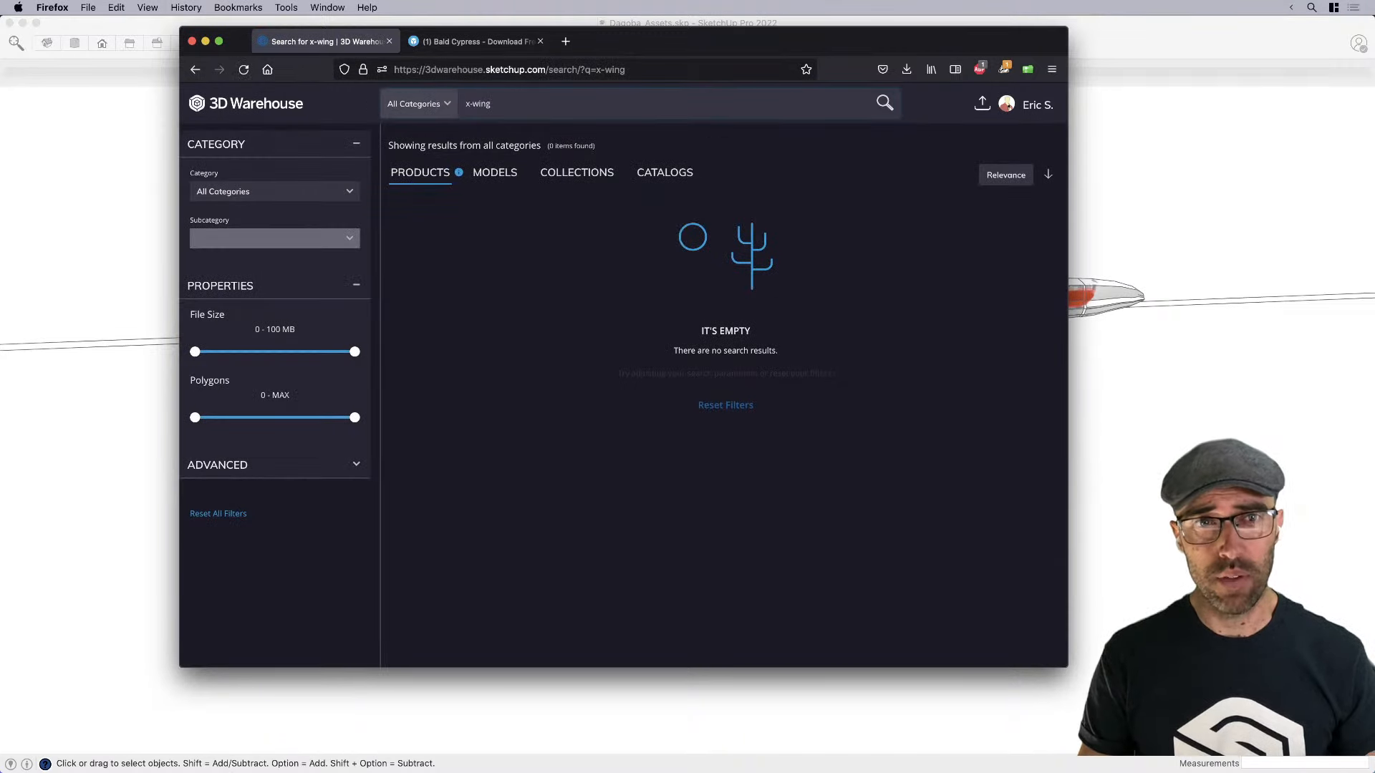
pyautogui.click(497, 184)
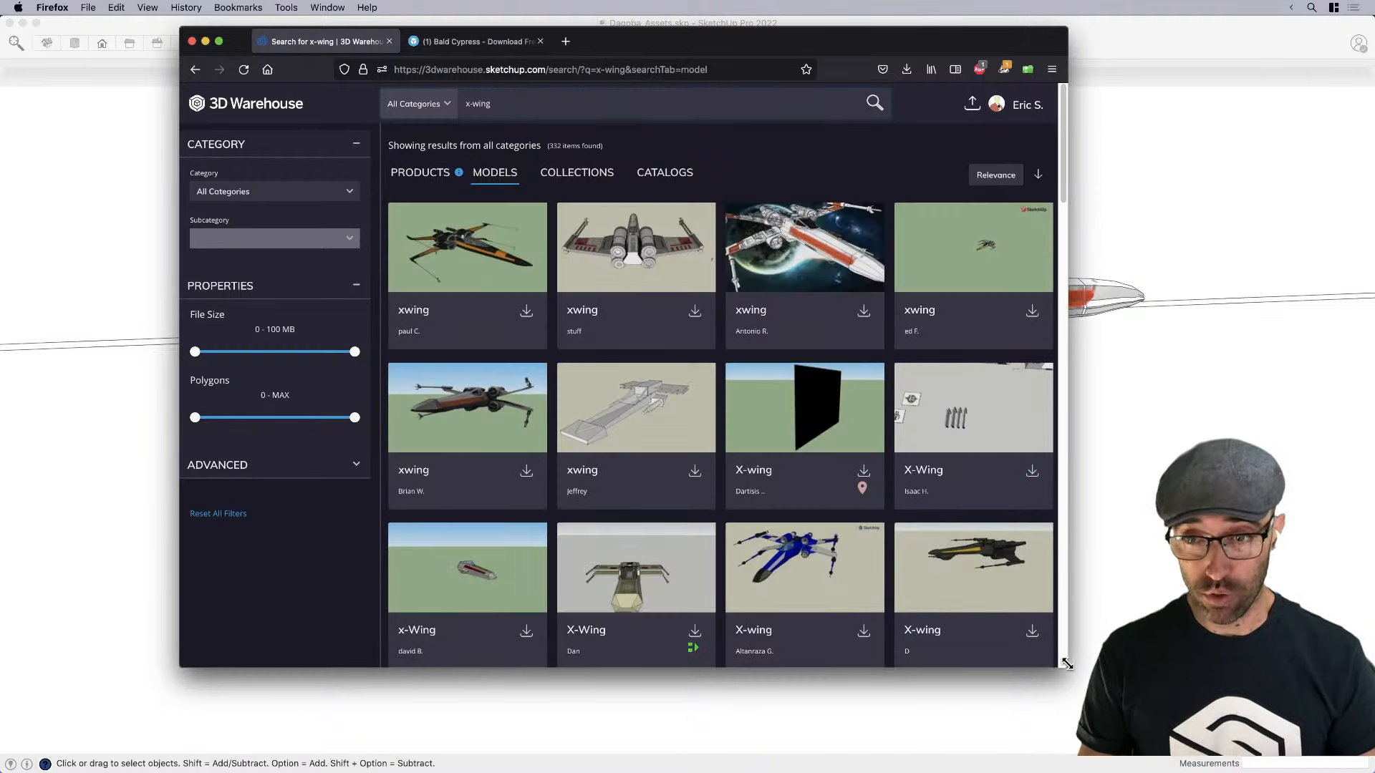
# Enlarge the browser window, browse the x-wing models, and preview the details of the white X-Wing with orange wing markings
pyautogui.moveTo(1066, 663); pyautogui.dragTo(1189, 725)
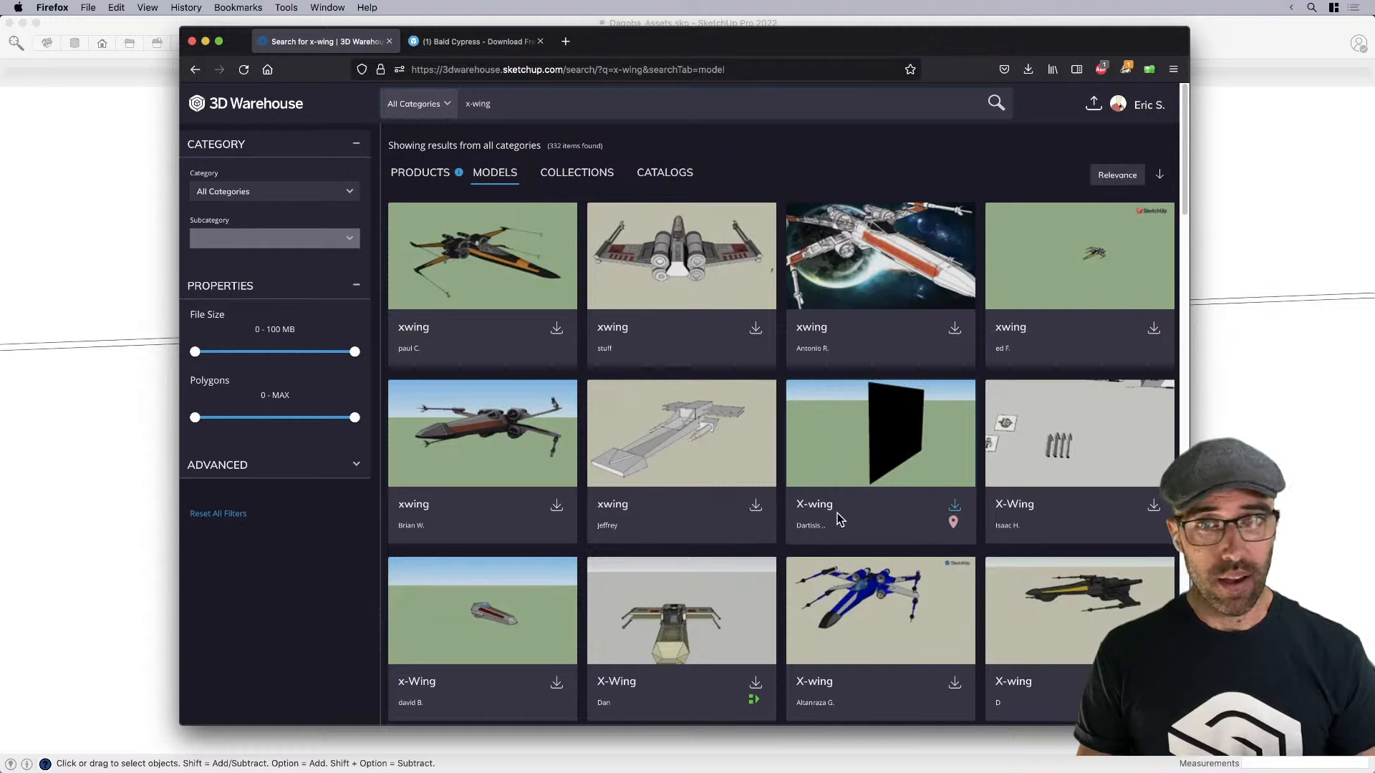
pyautogui.scroll(-10, 839, 519)
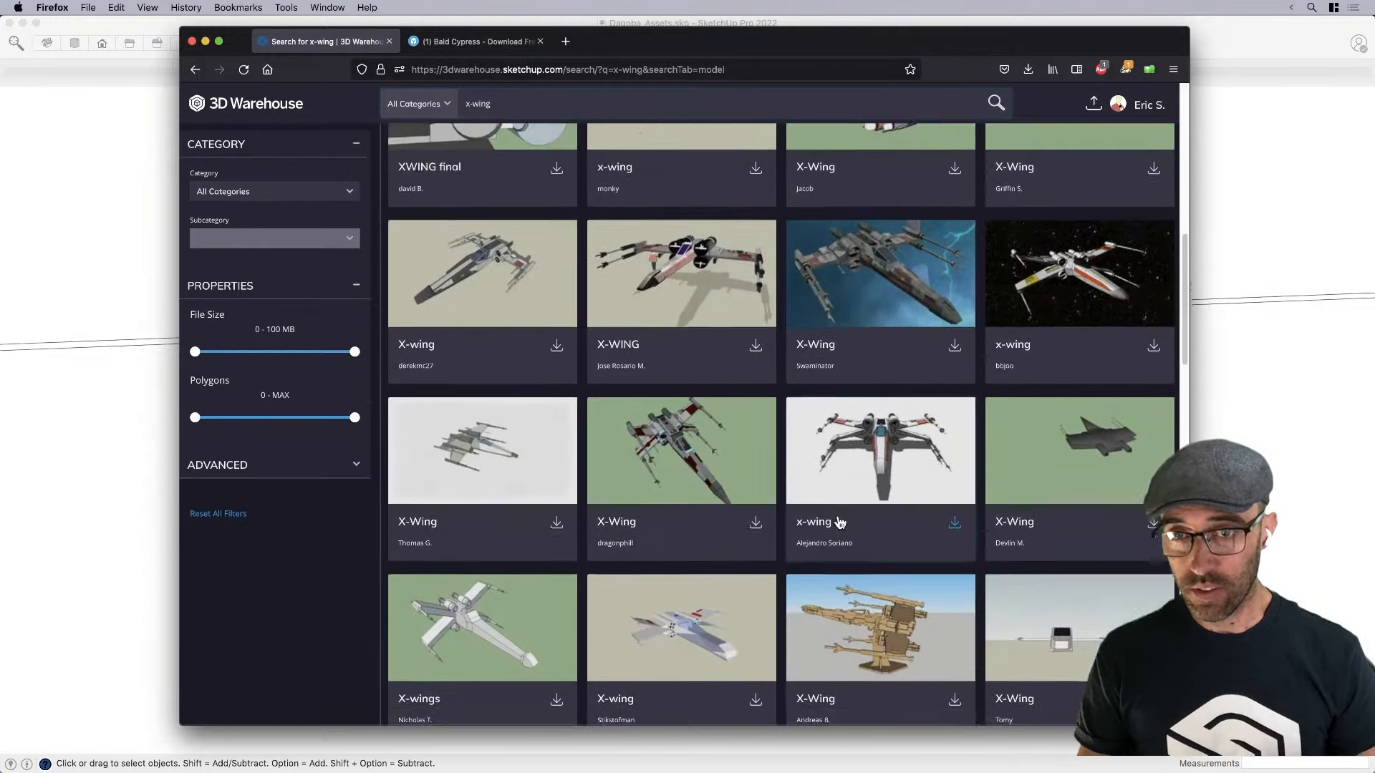
pyautogui.scroll(-5, 839, 521)
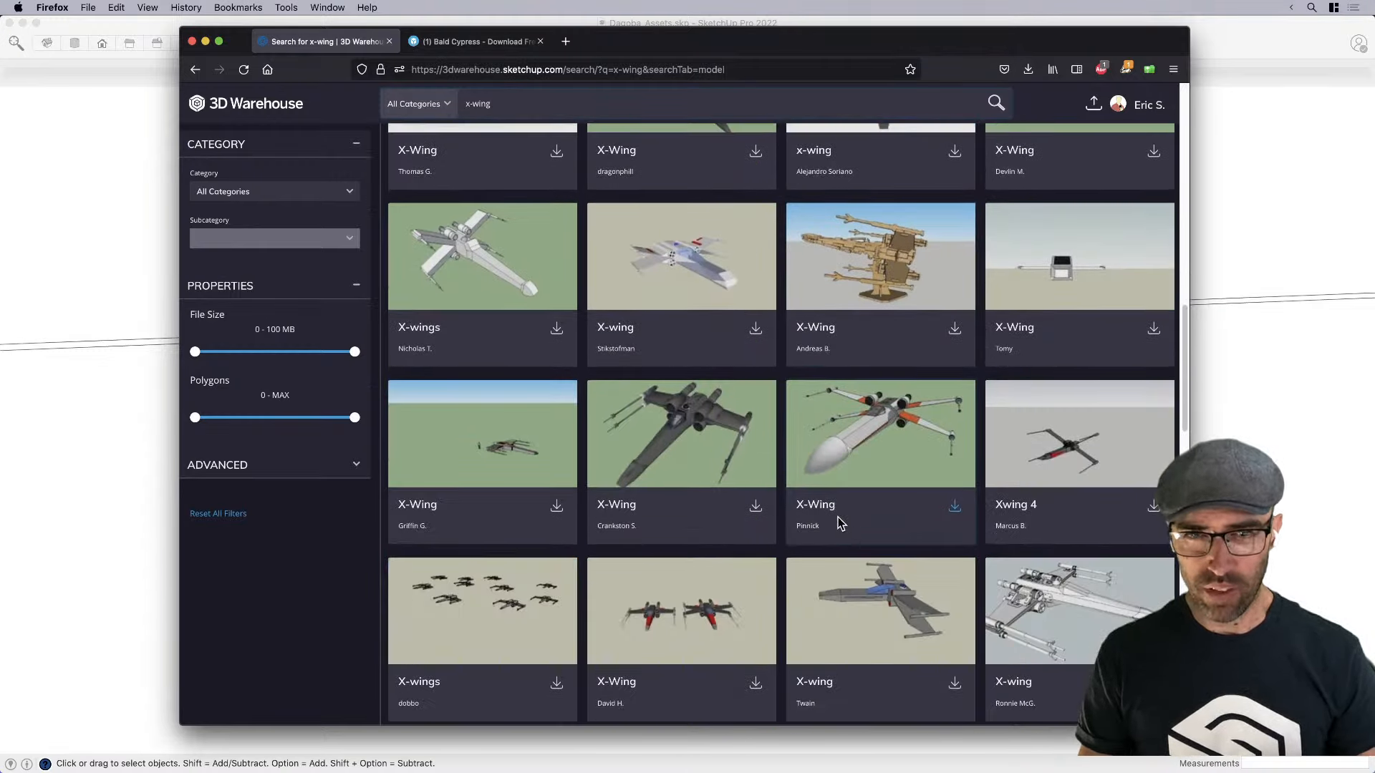
pyautogui.click(852, 442)
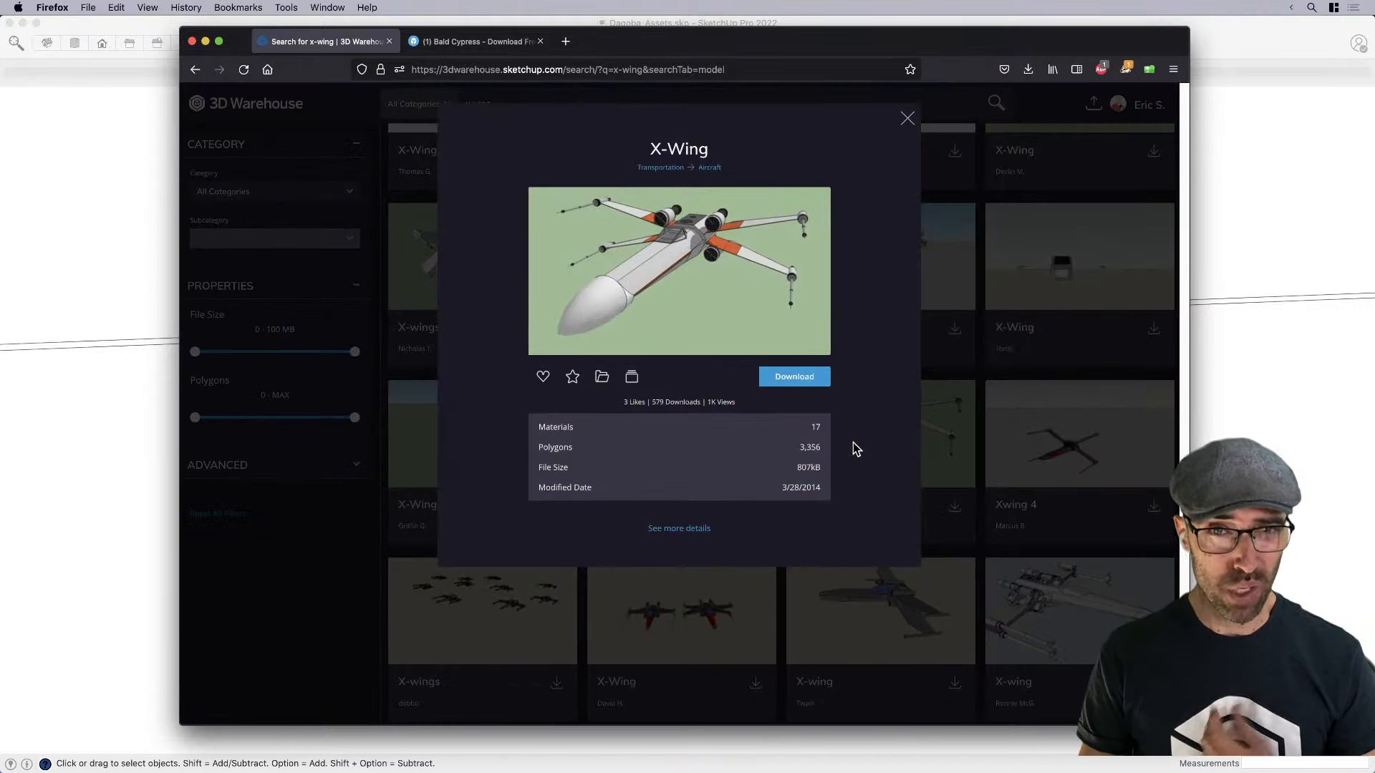
pyautogui.click(995, 487)
# Browse further through the x-wing models and open the details of the dark X-Wing beside the SketchUp-published one
pyautogui.scroll(-2, 907, 489)
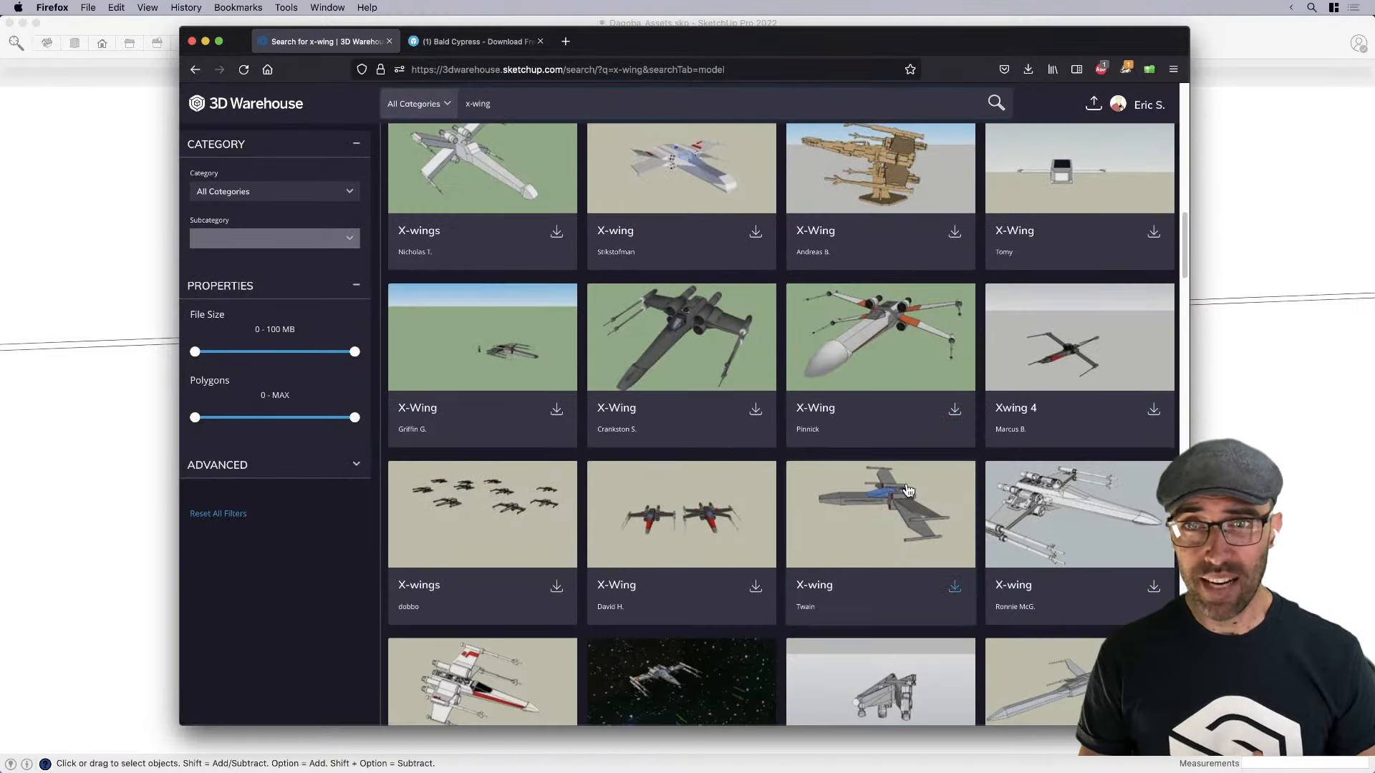
pyautogui.scroll(-3, 907, 487)
pyautogui.scroll(-2, 905, 485)
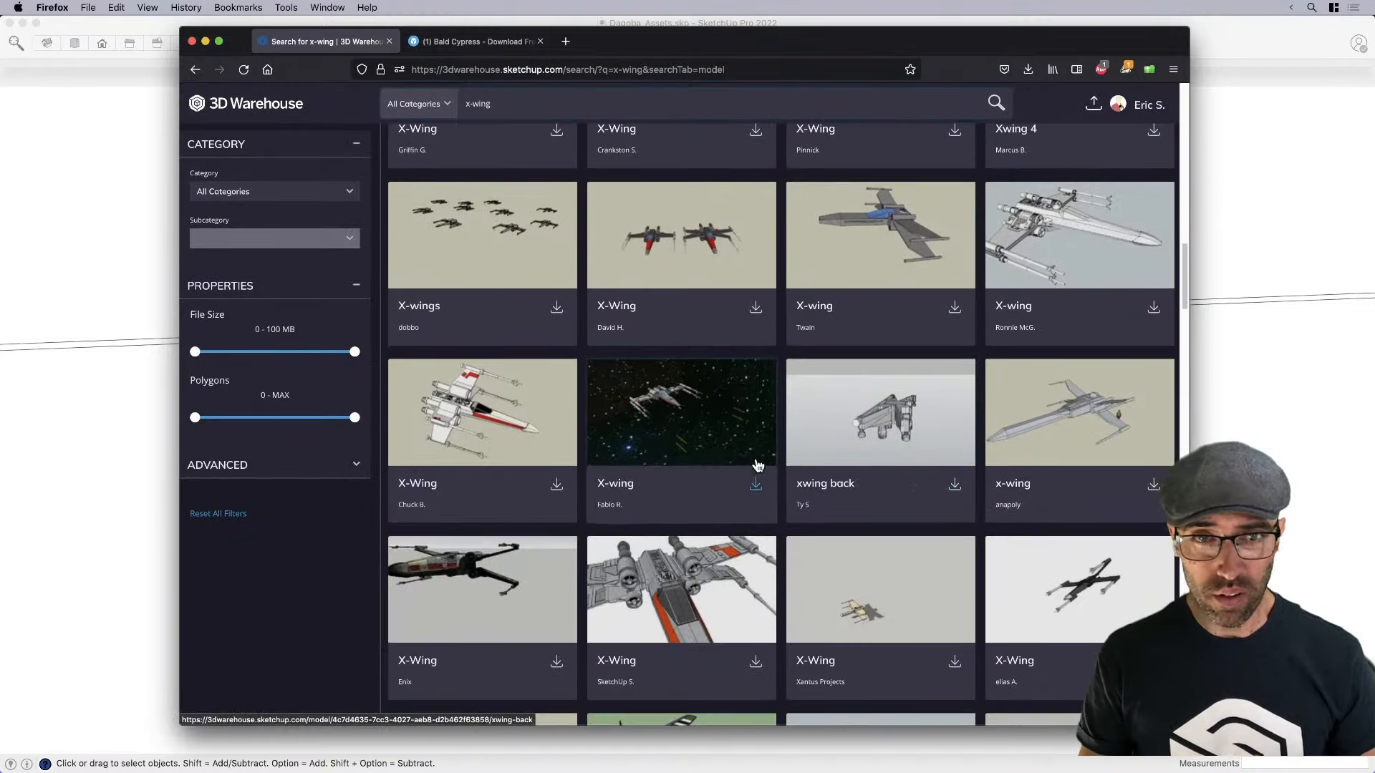
pyautogui.scroll(-8, 626, 512)
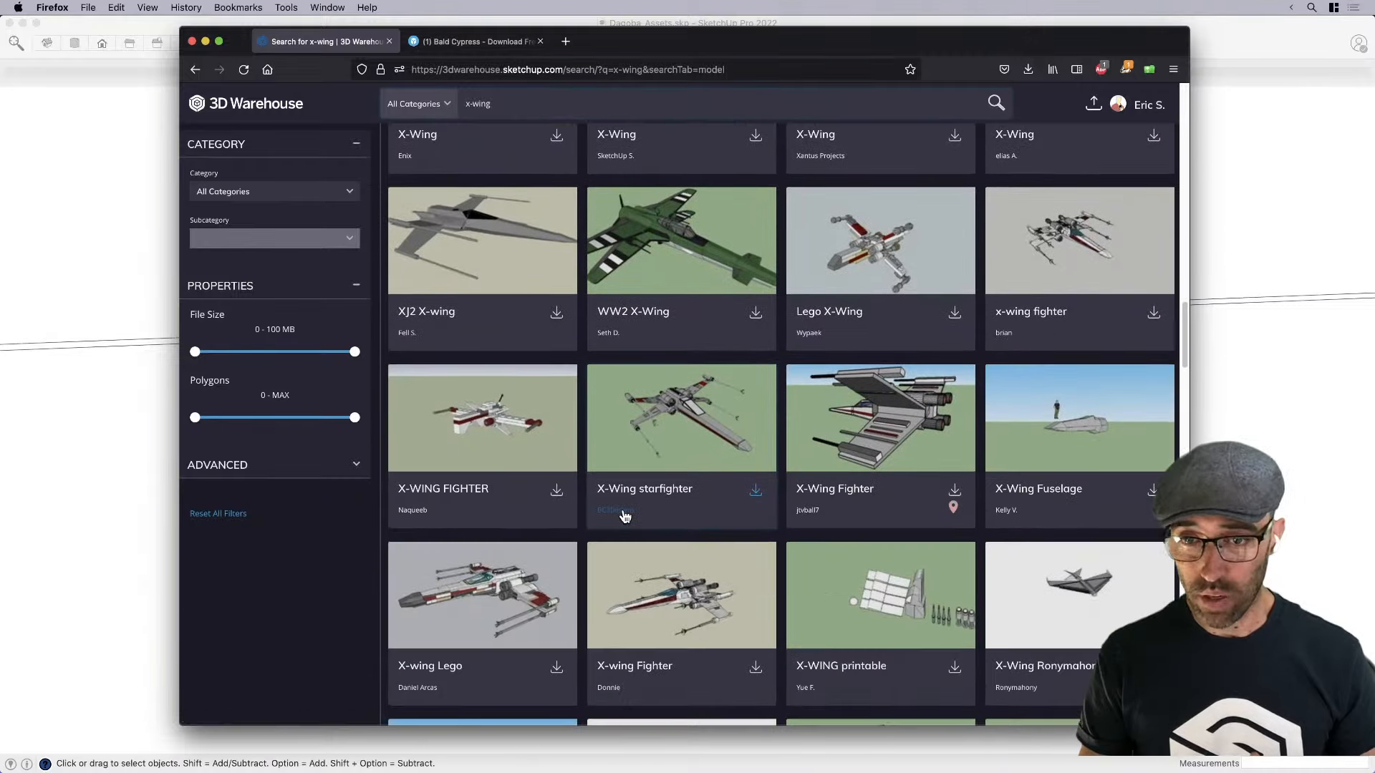
pyautogui.scroll(2, 481, 326)
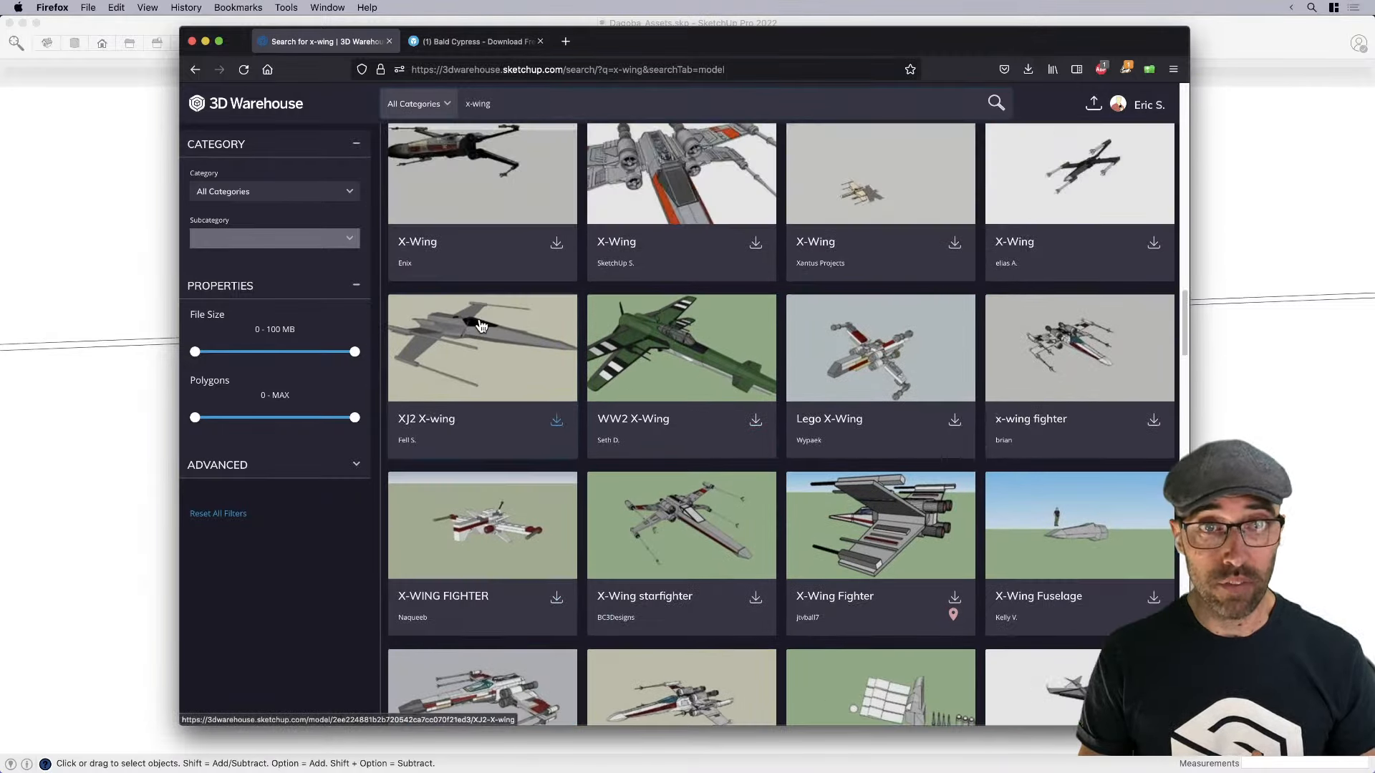
pyautogui.scroll(1, 481, 325)
pyautogui.click(476, 235)
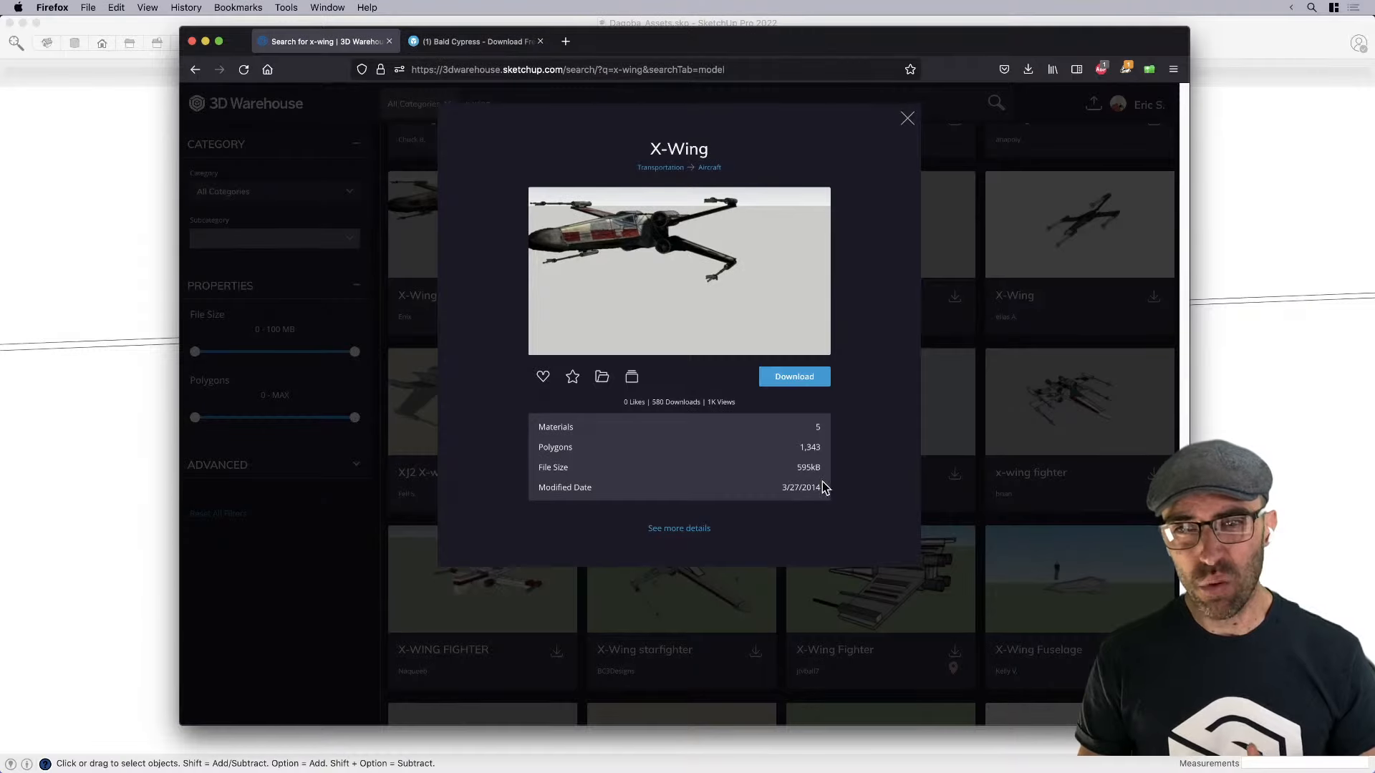
# Close the dark X-Wing preview, browse further down the x-wing models, and preview the details of the destroyed X-wing
pyautogui.click(959, 492)
pyautogui.scroll(-2, 960, 493)
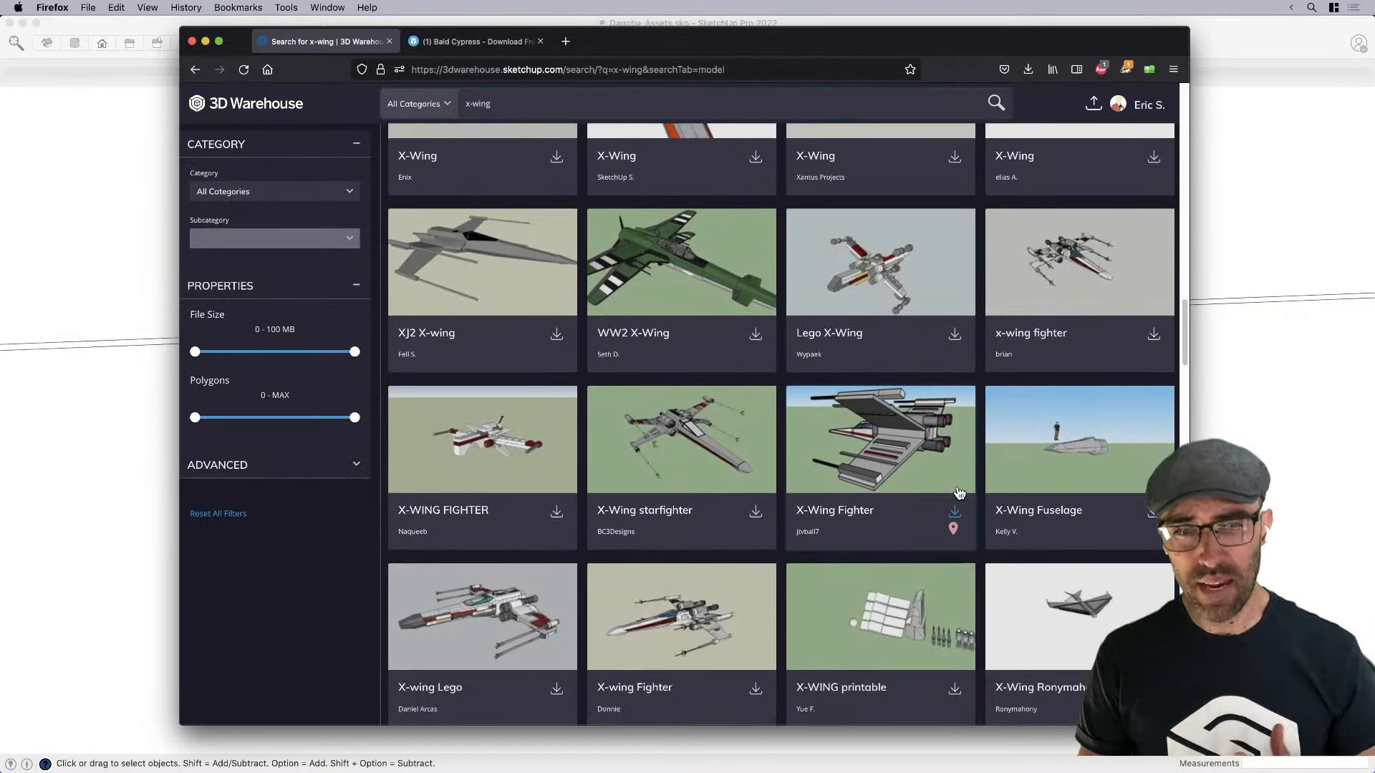
pyautogui.scroll(-2, 960, 492)
pyautogui.click(922, 612)
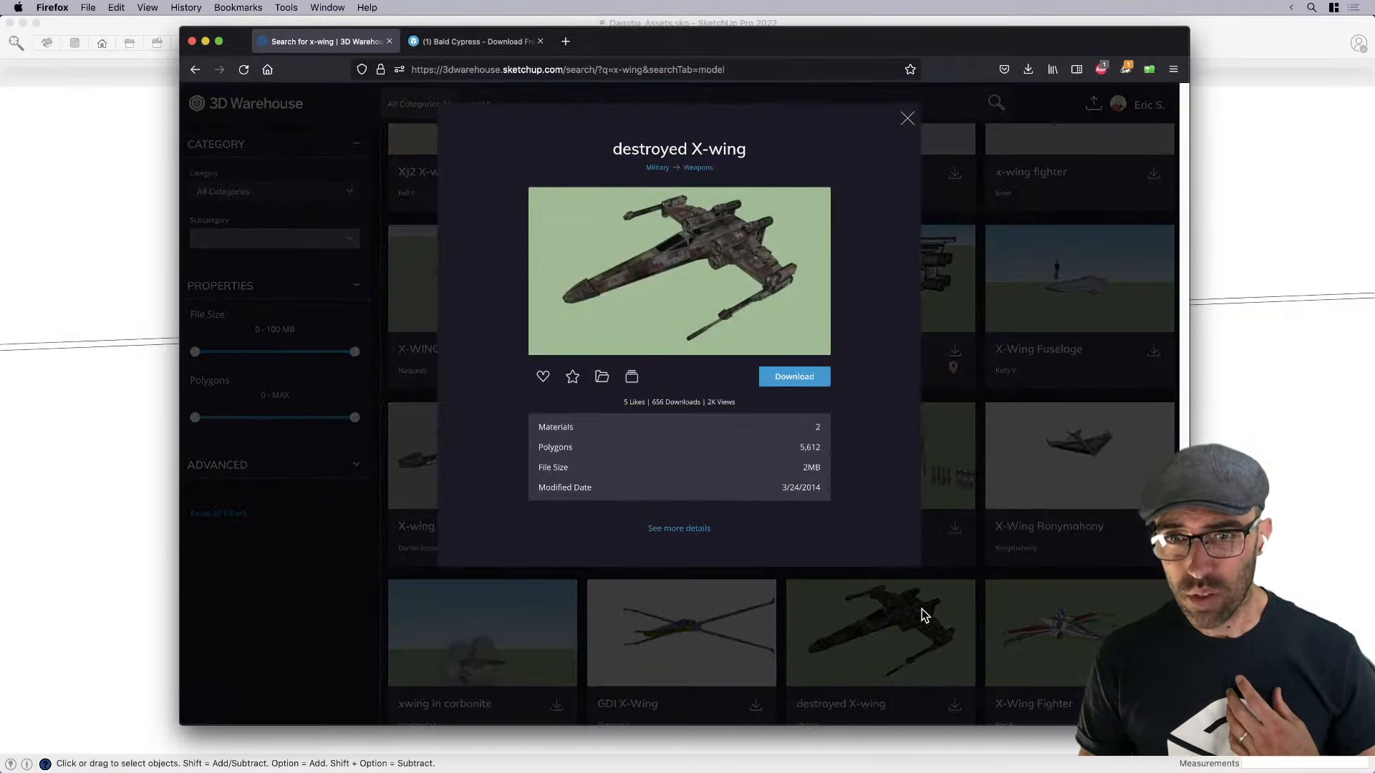
pyautogui.click(921, 608)
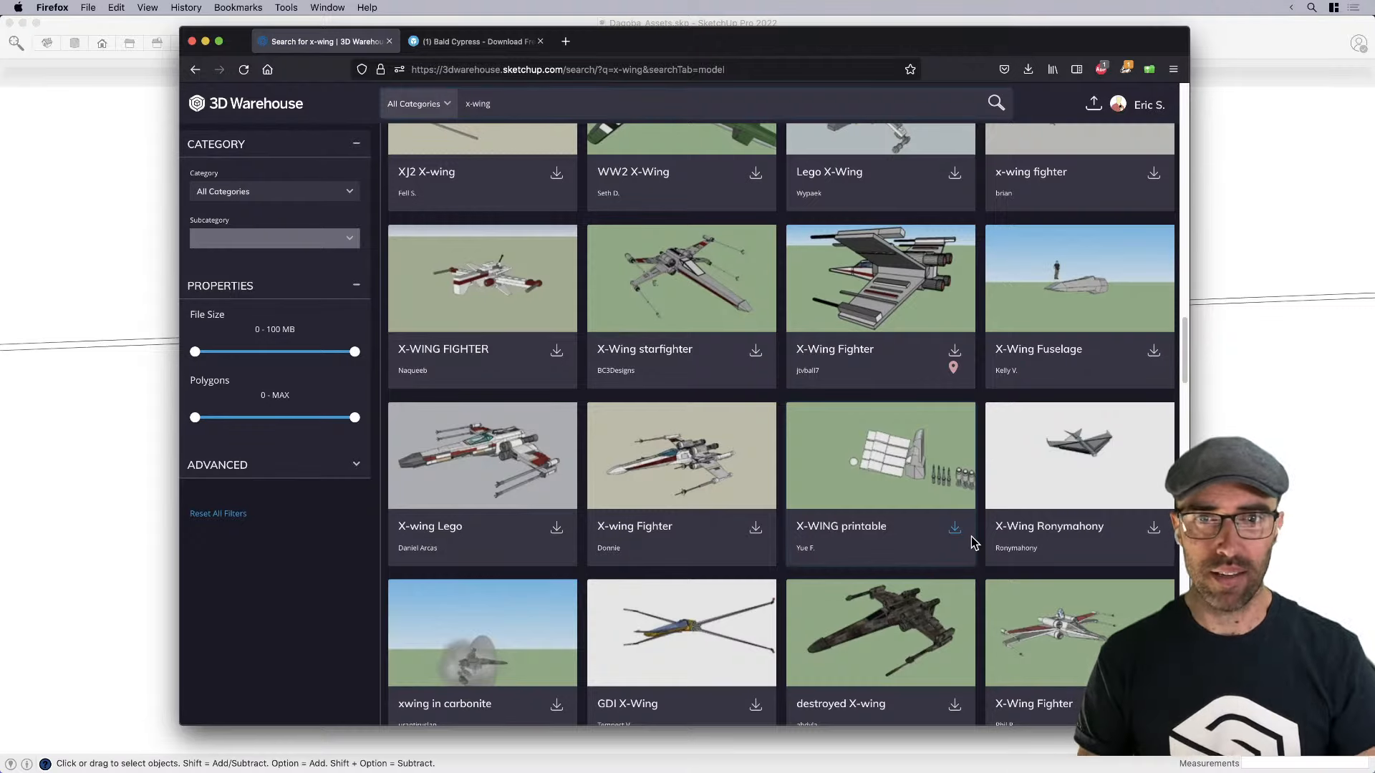
# Browse back up the x-wing models and preview the details of the X-Wing pictured against a blue lightning background
pyautogui.scroll(8, 973, 543)
pyautogui.scroll(4, 972, 545)
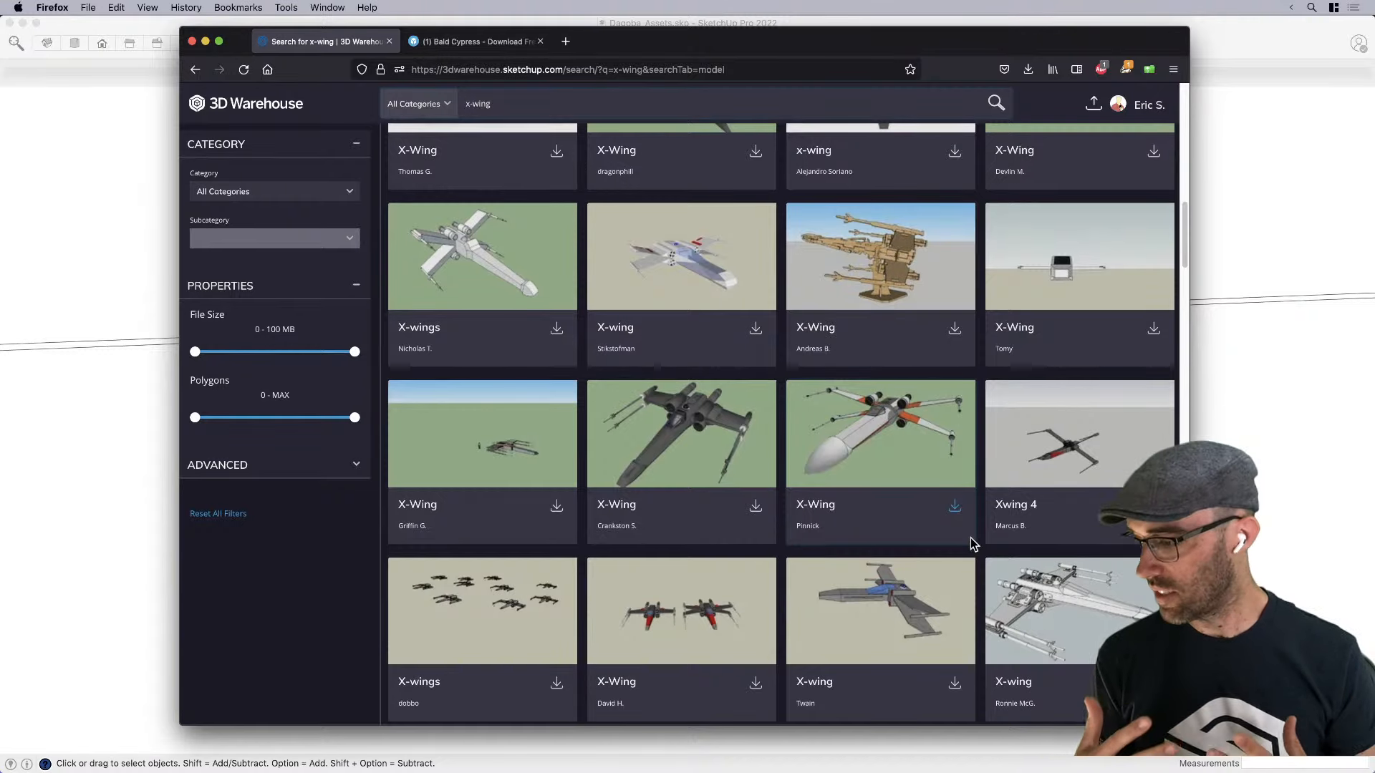
pyautogui.scroll(10, 971, 541)
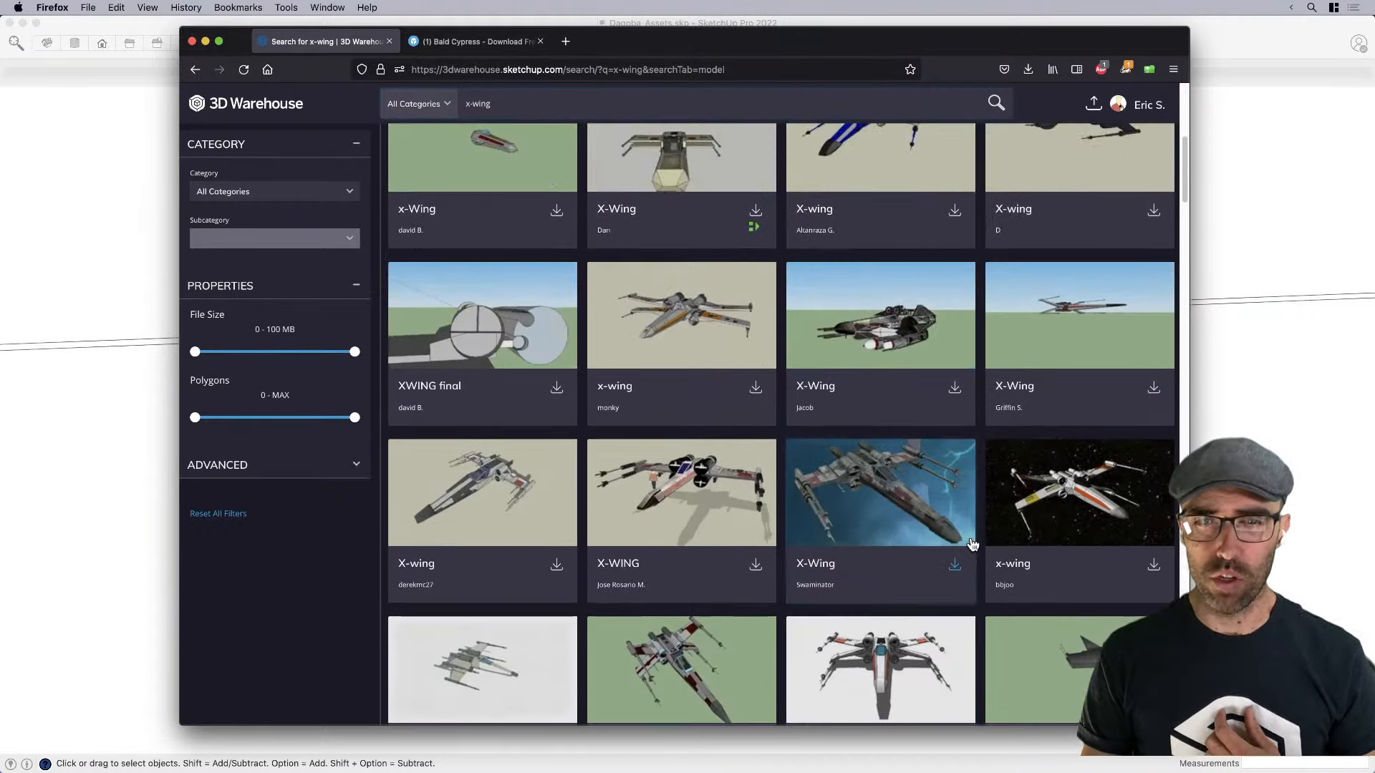
pyautogui.scroll(3, 972, 545)
pyautogui.click(902, 610)
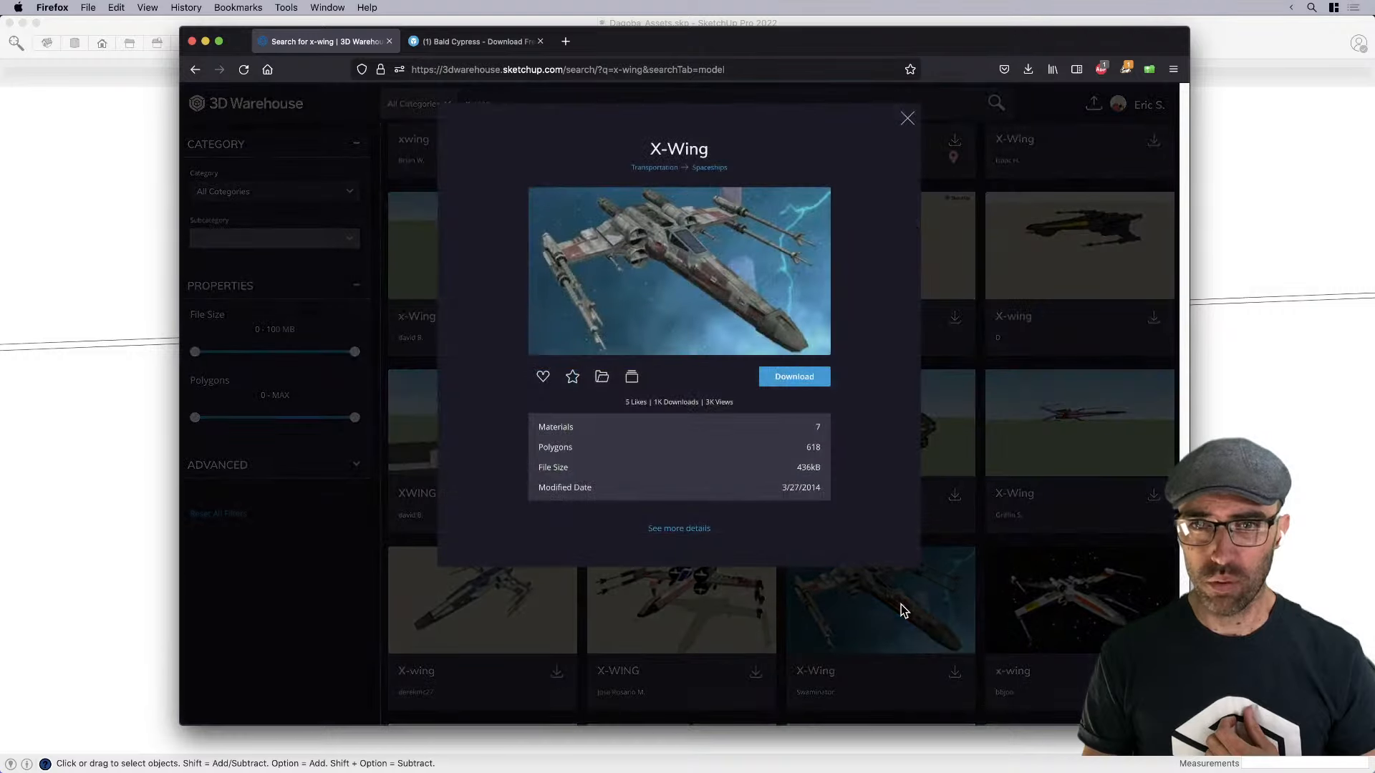
pyautogui.click(921, 607)
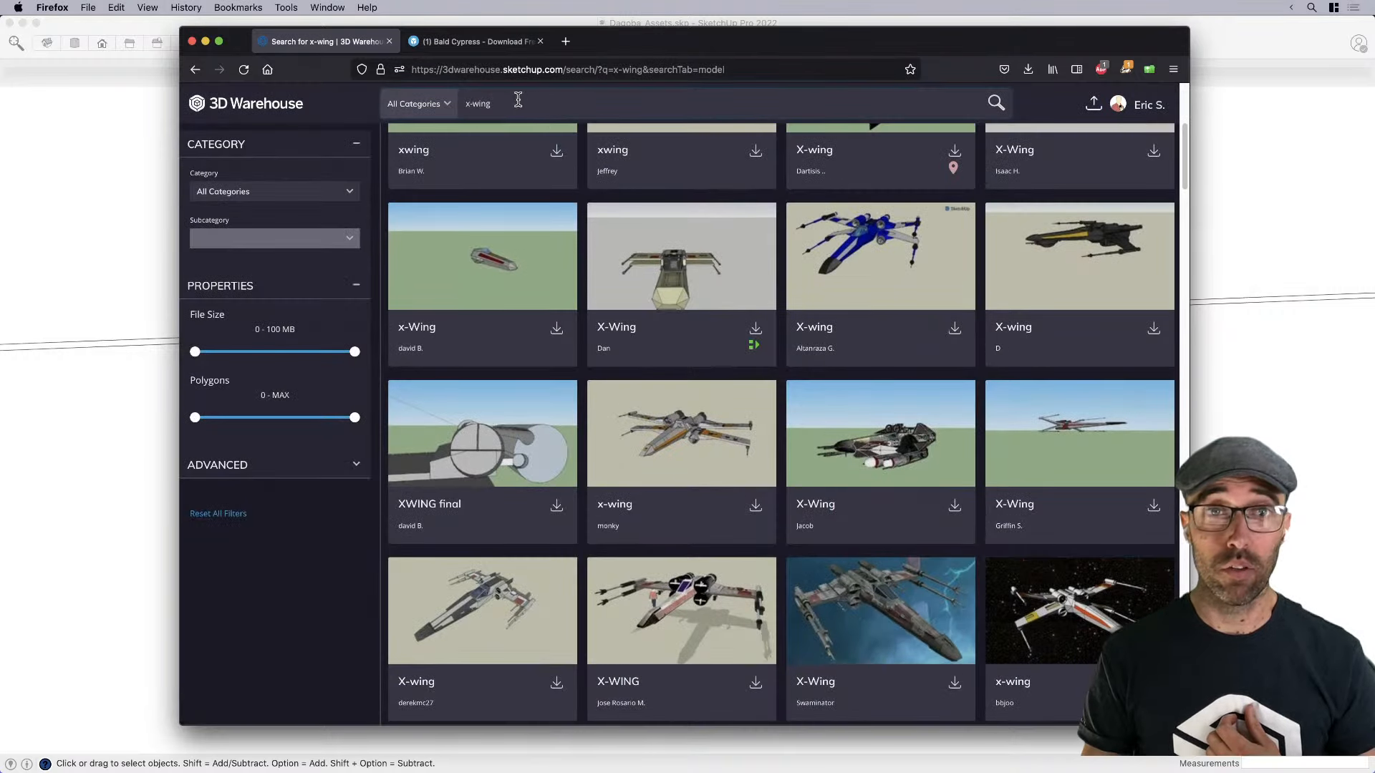
# Switch to the Bald Cypress page on Sketchfab and inspect the tree in the 3D viewer from near and far
pyautogui.click(468, 48)
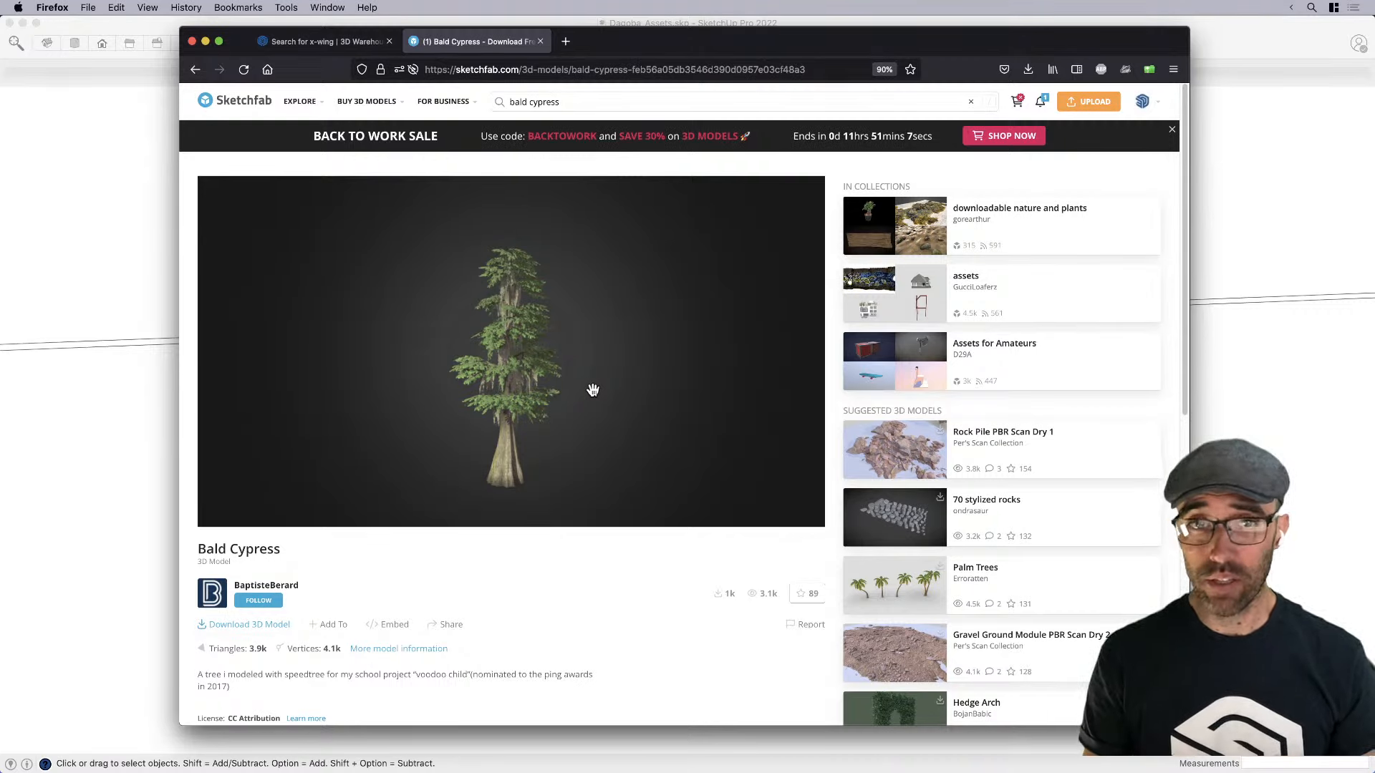
pyautogui.moveTo(504, 395)
pyautogui.mouseDown()
pyautogui.moveTo(509, 416)
pyautogui.moveTo(546, 394)
pyautogui.moveTo(505, 406)
pyautogui.moveTo(555, 423)
pyautogui.moveTo(476, 432)
pyautogui.moveTo(479, 445)
pyautogui.moveTo(515, 424)
pyautogui.mouseUp()
pyautogui.scroll(3, 517, 407)
pyautogui.scroll(5, 517, 407)
pyautogui.scroll(-6, 515, 425)
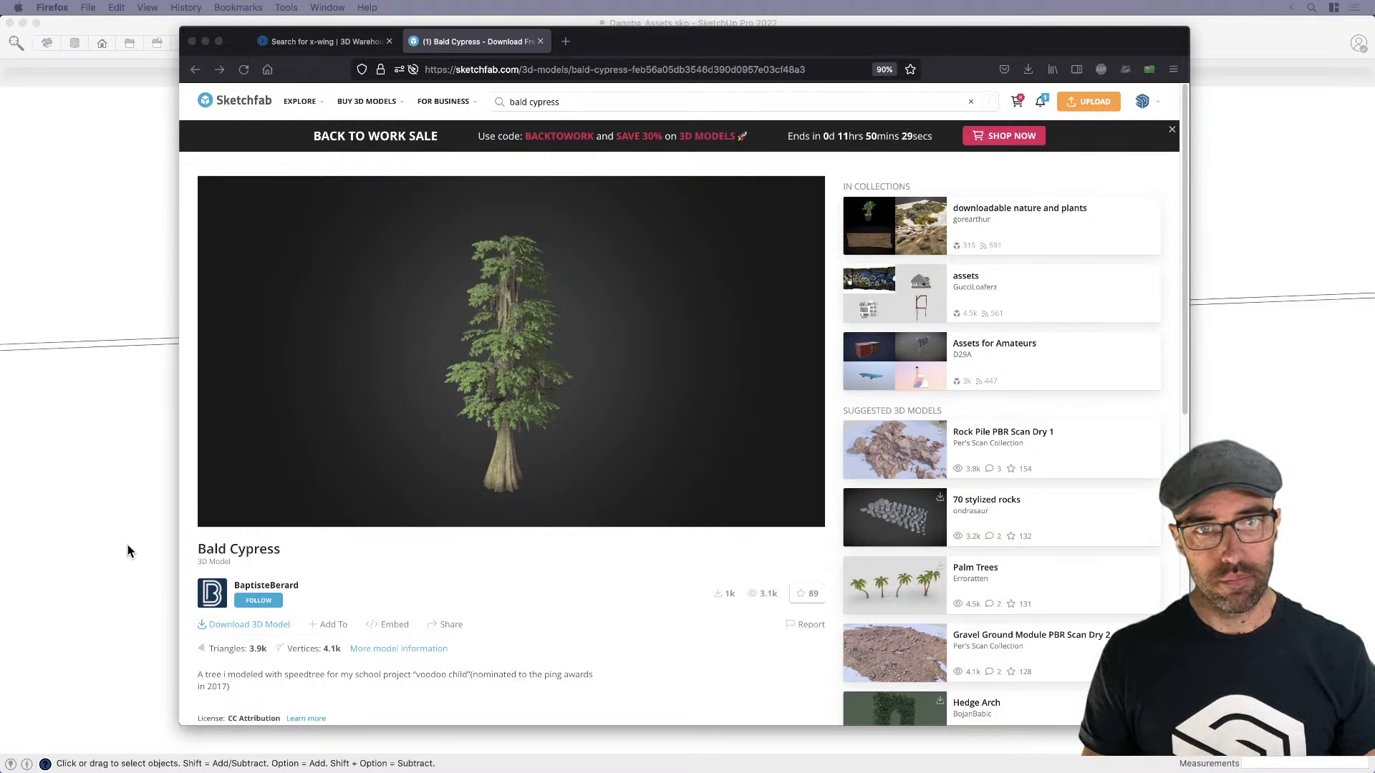
# Review the Bald Cypress model's description, CC Attribution license, category and tags
pyautogui.scroll(-2, 328, 591)
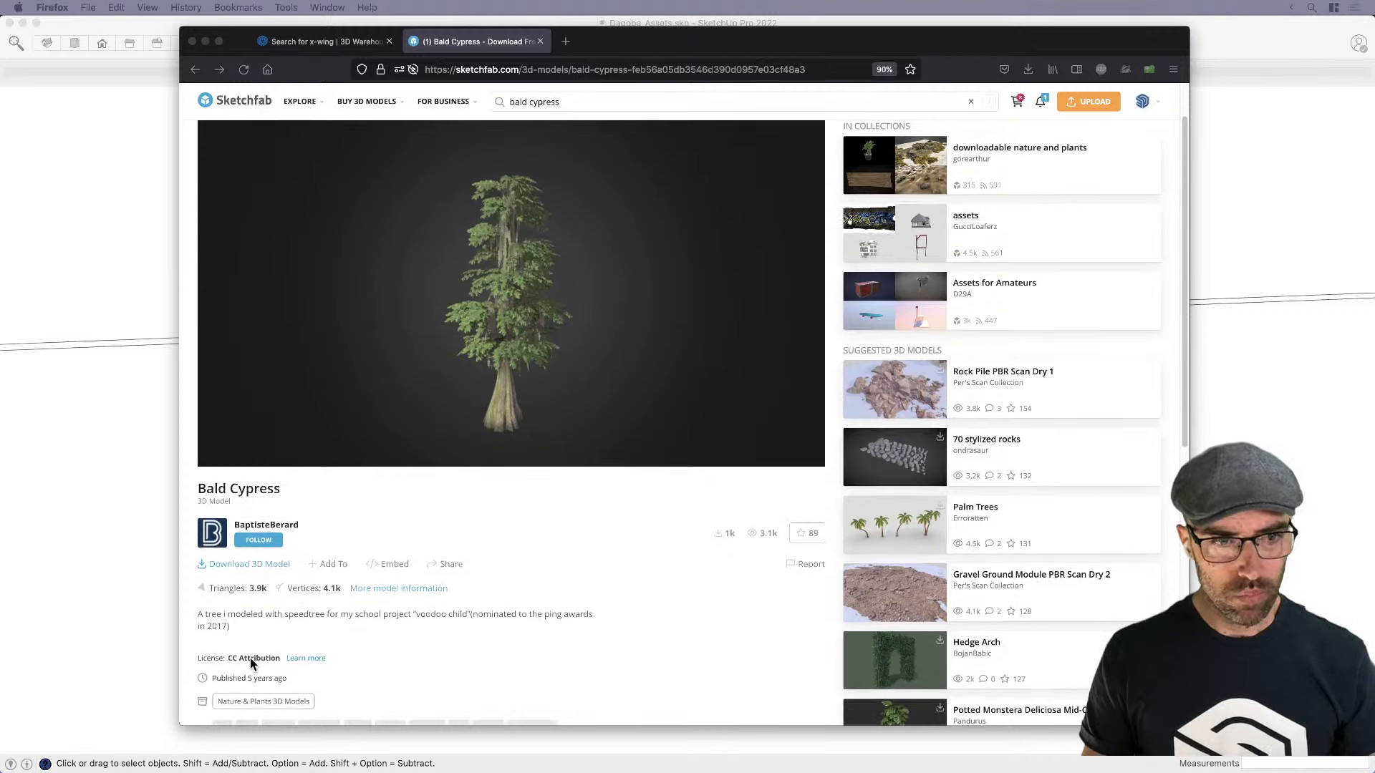
pyautogui.scroll(-1, 258, 659)
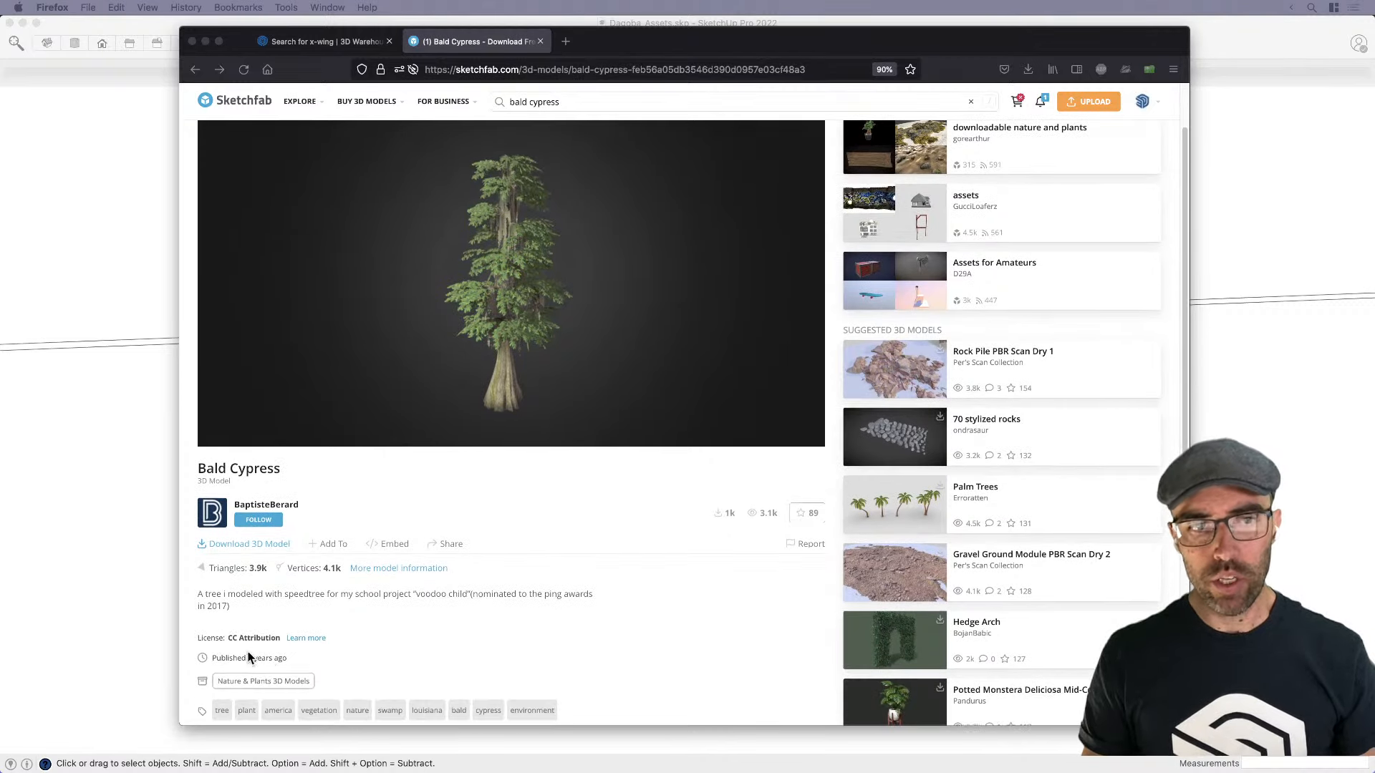
pyautogui.click(252, 641)
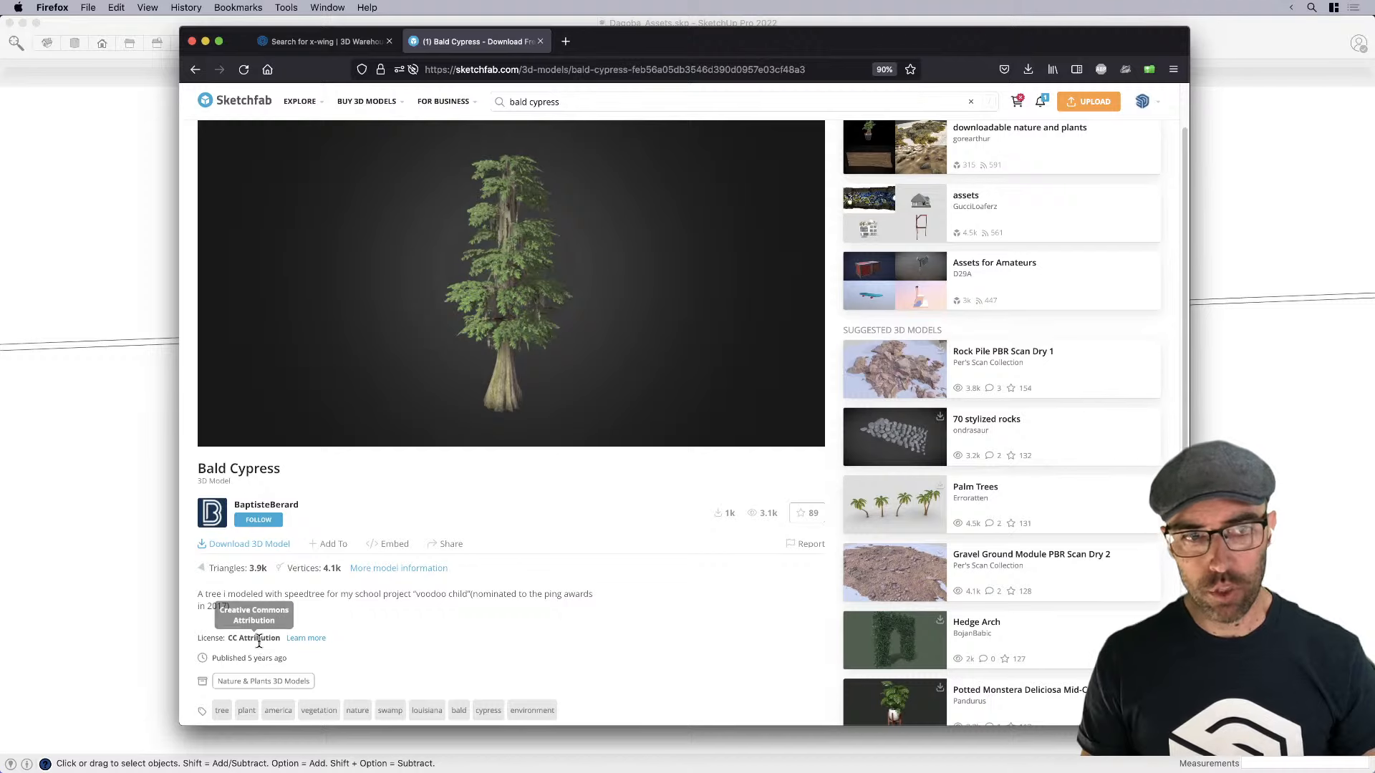
pyautogui.scroll(-1, 259, 640)
pyautogui.scroll(-2, 259, 639)
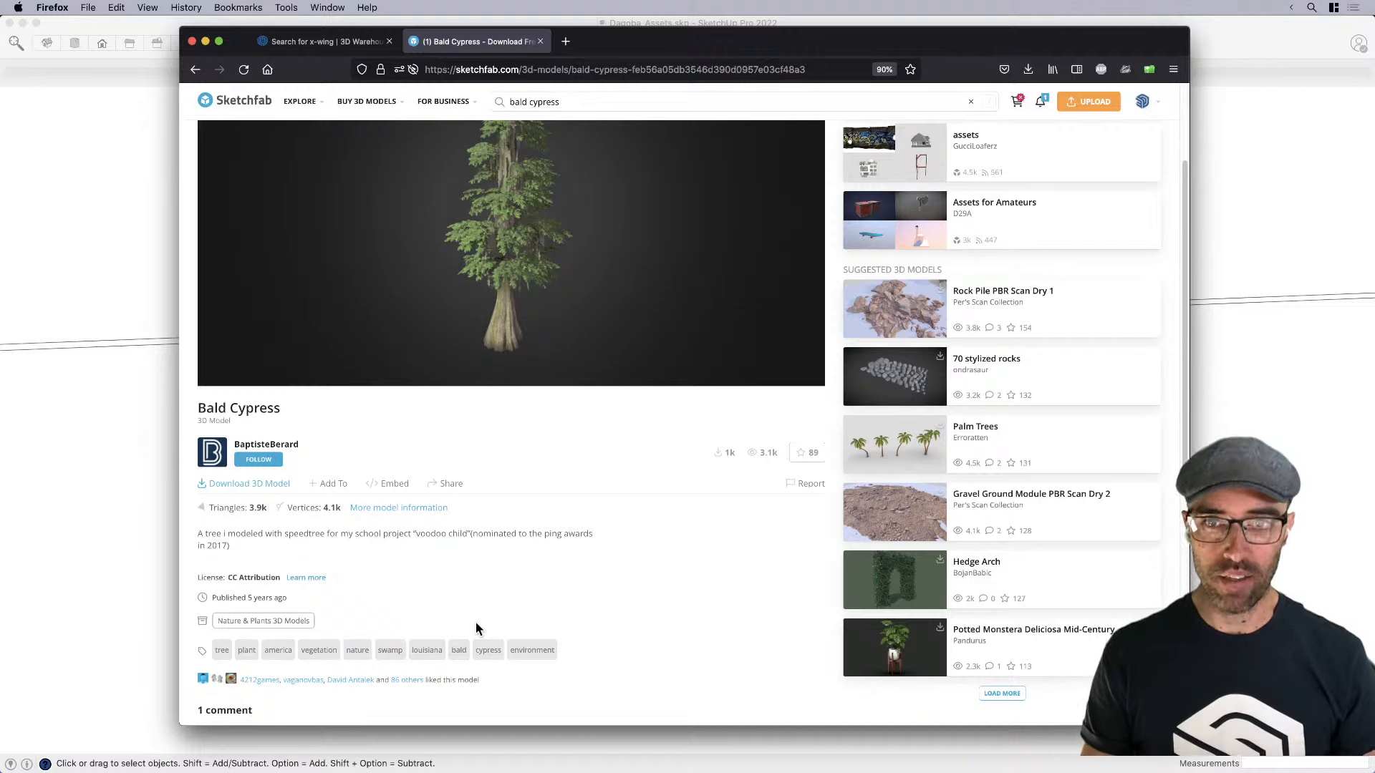
pyautogui.scroll(3, 476, 626)
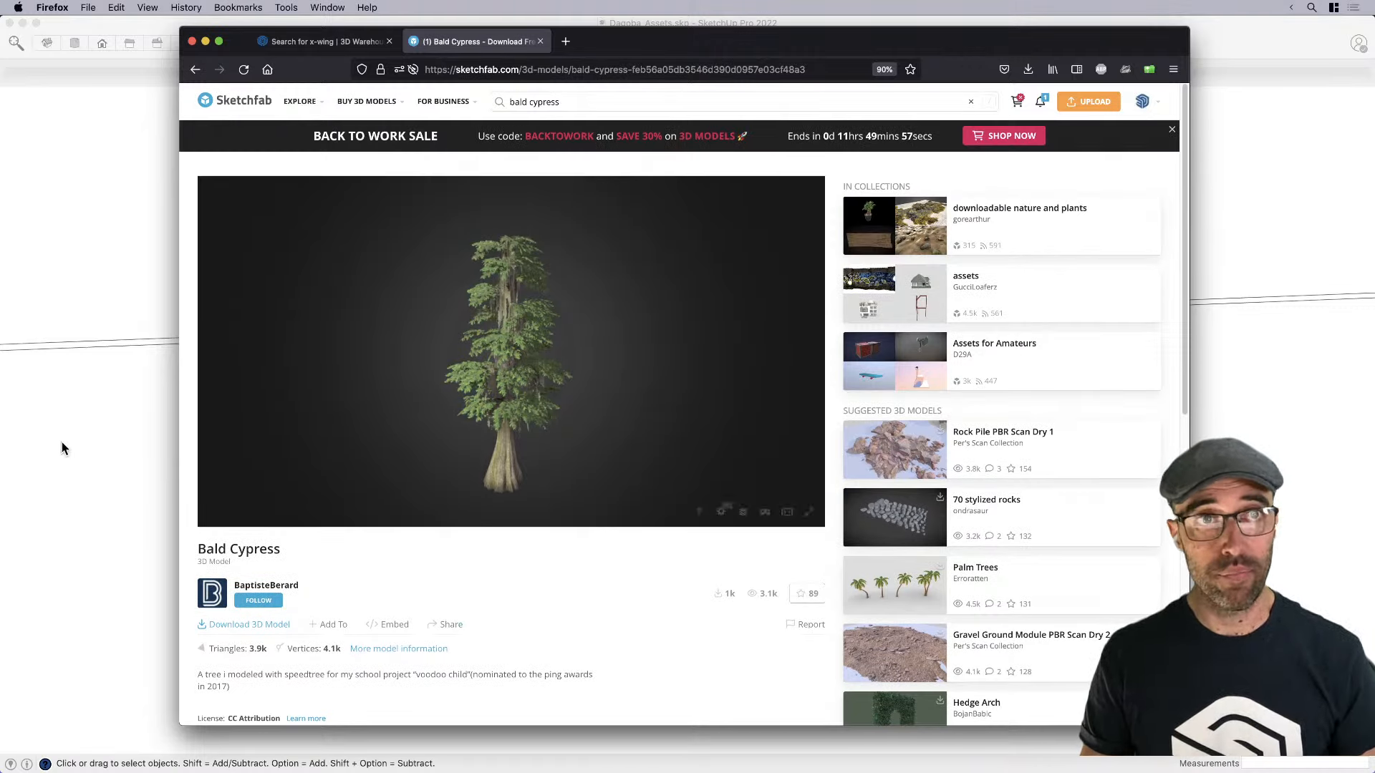
# Return to the assets model in SketchUp and show the full Landscape and Star Wars entourage areas
pyautogui.click(88, 483)
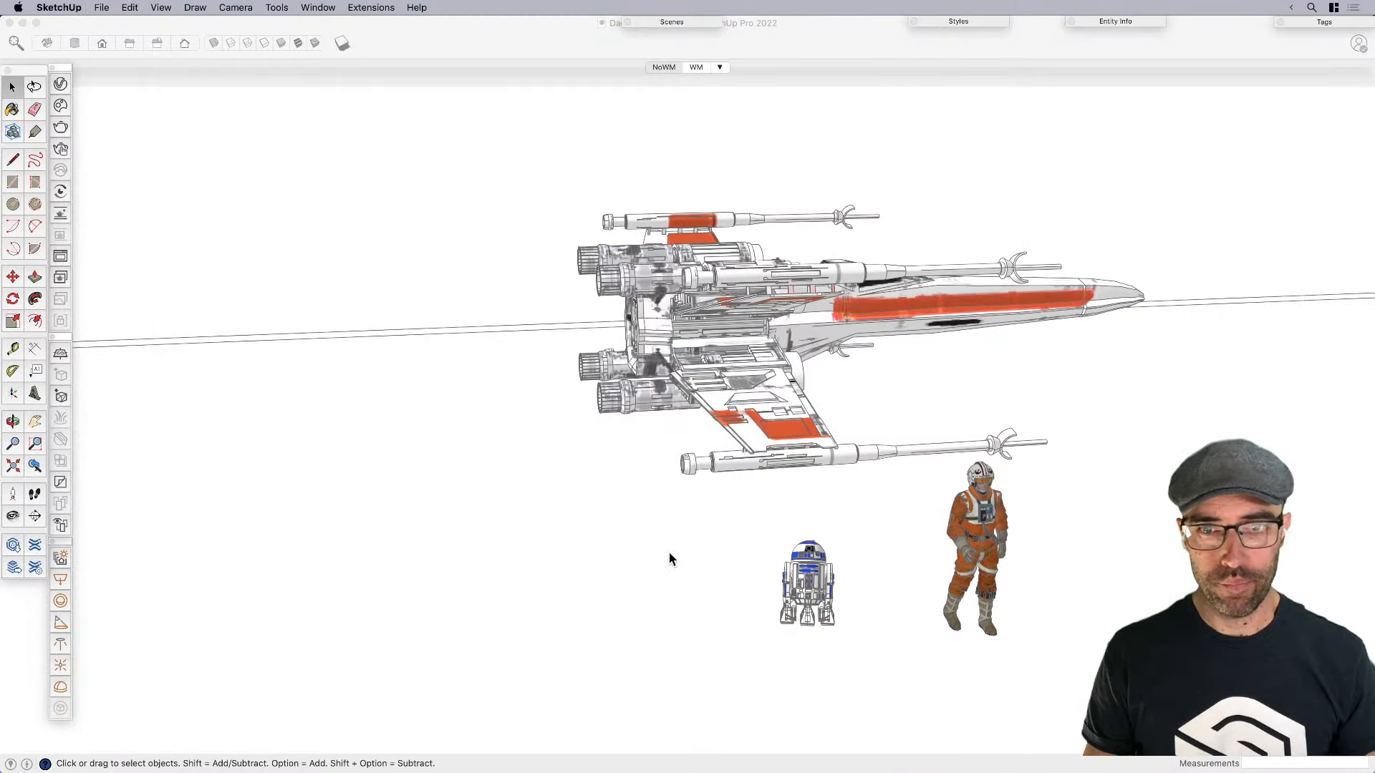
pyautogui.scroll(-2, 761, 530)
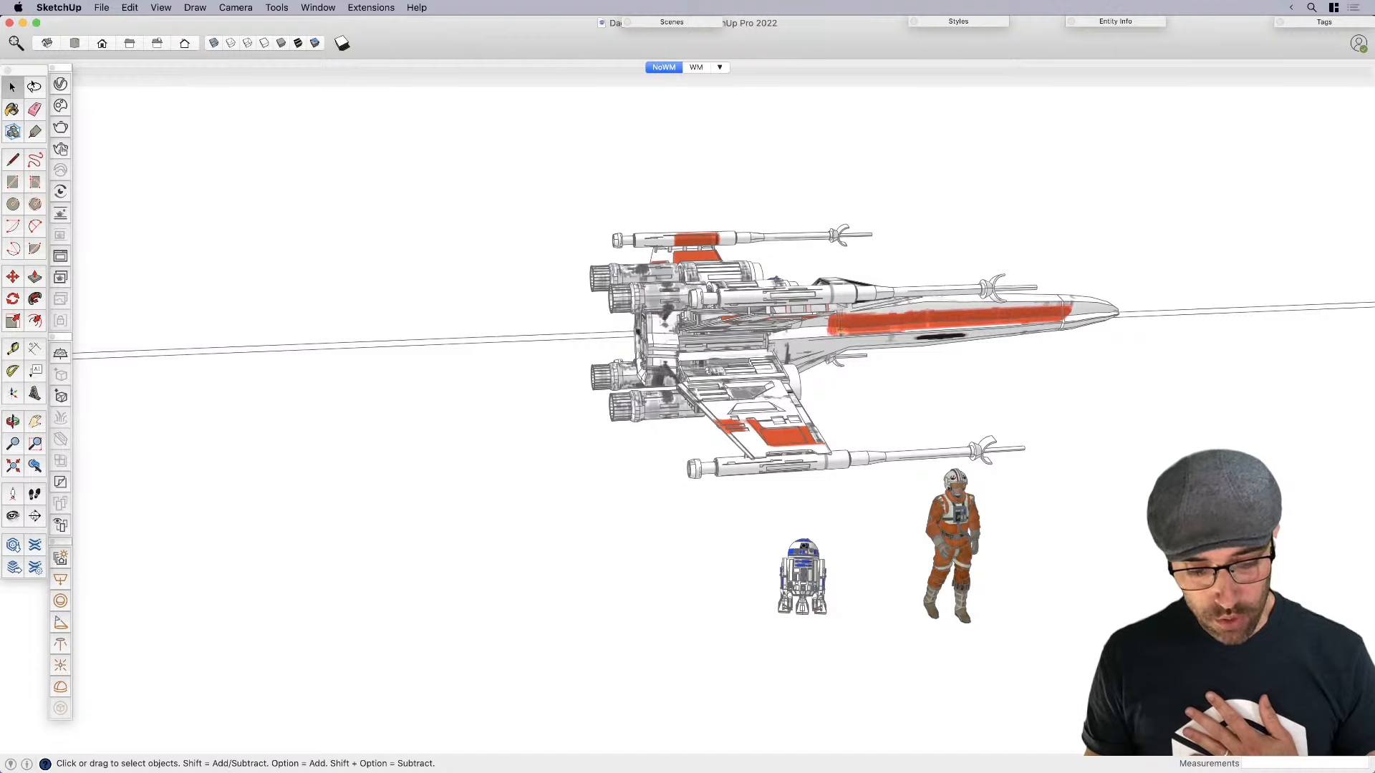
pyautogui.press('super+Tab')
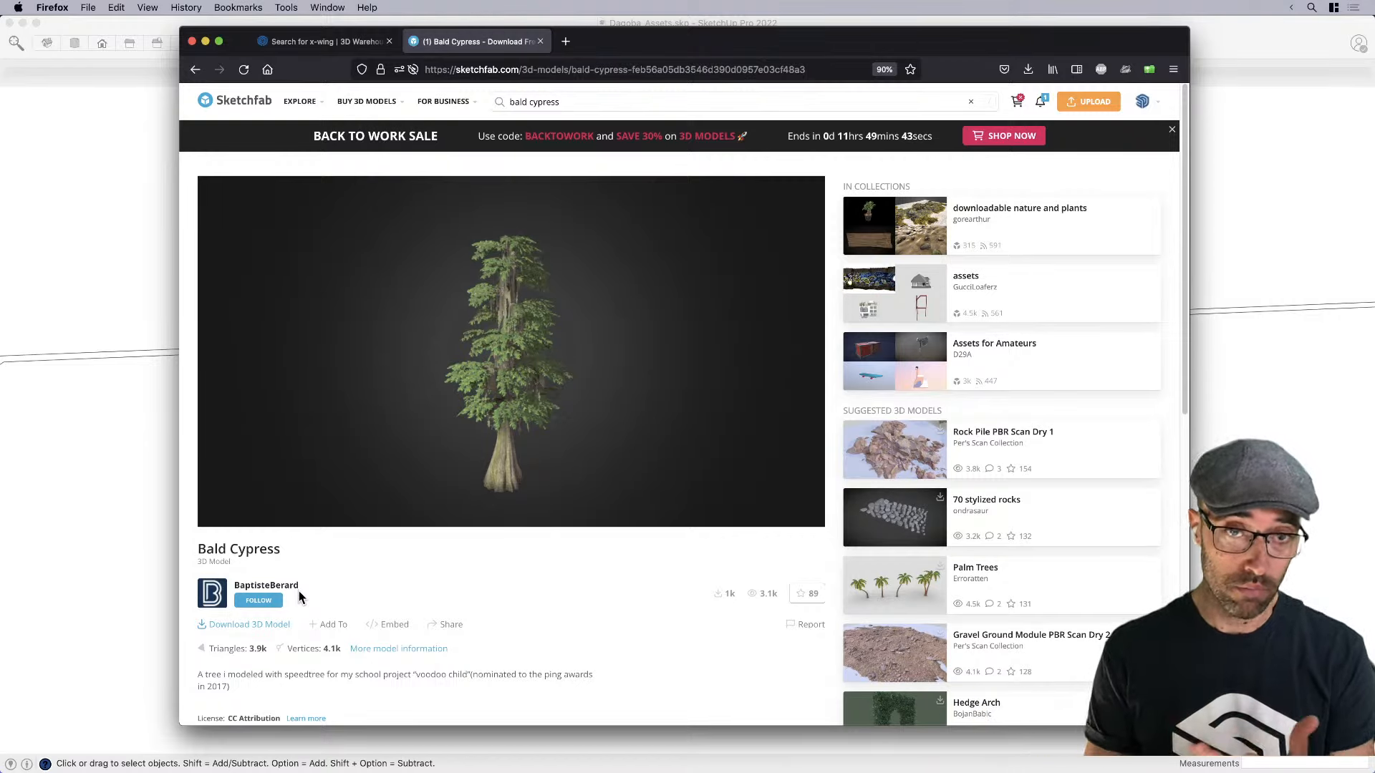
pyautogui.click(151, 596)
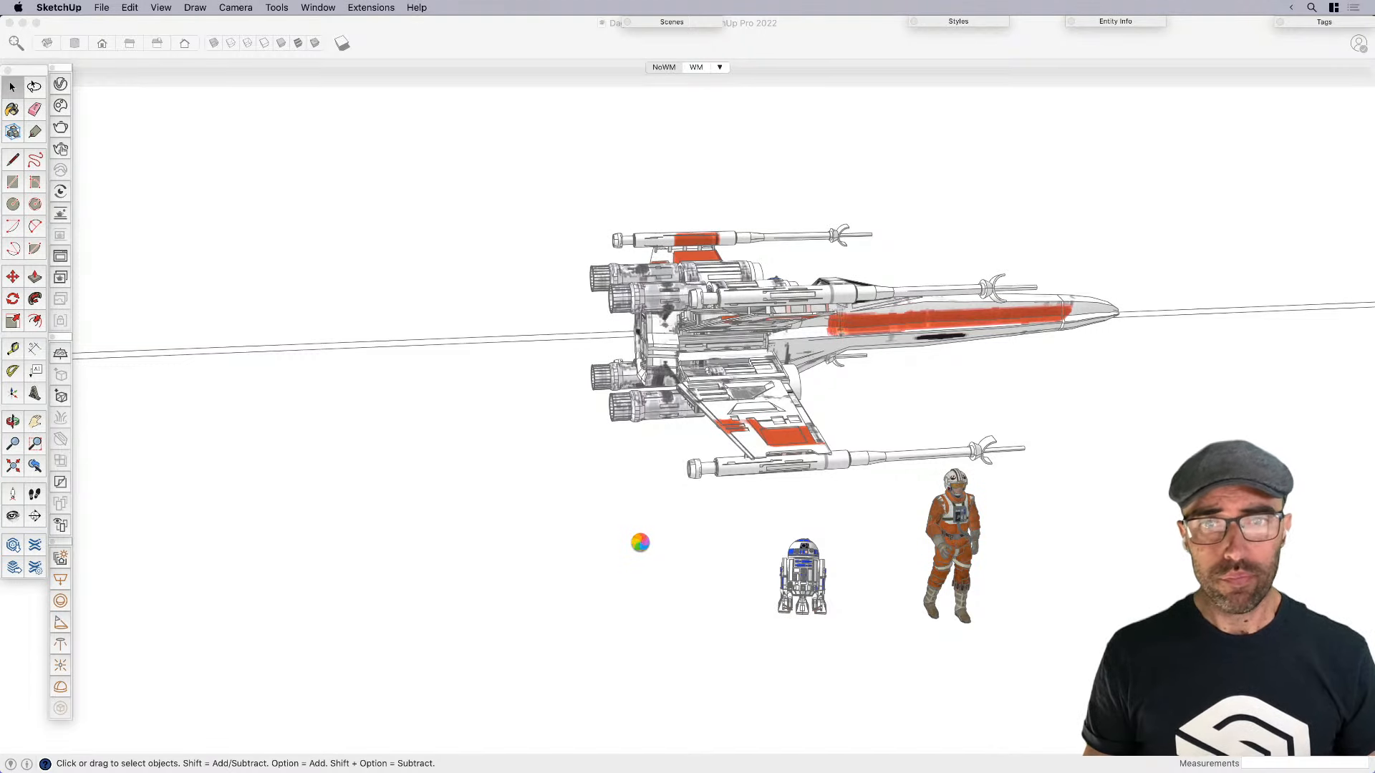
pyautogui.hotkey('shift', 'z')
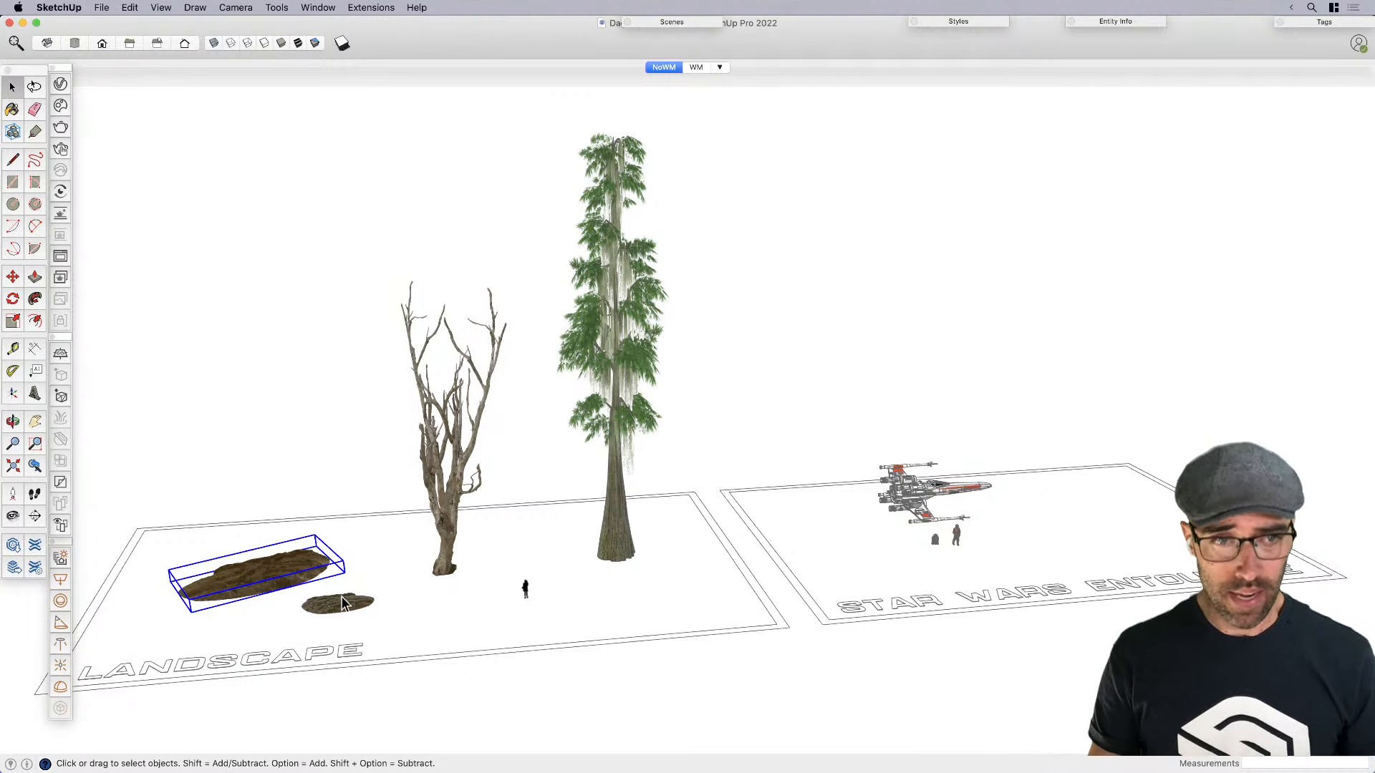
# Create a new blank model with the default scale figure, and return to the assets model window
pyautogui.press('super+n')
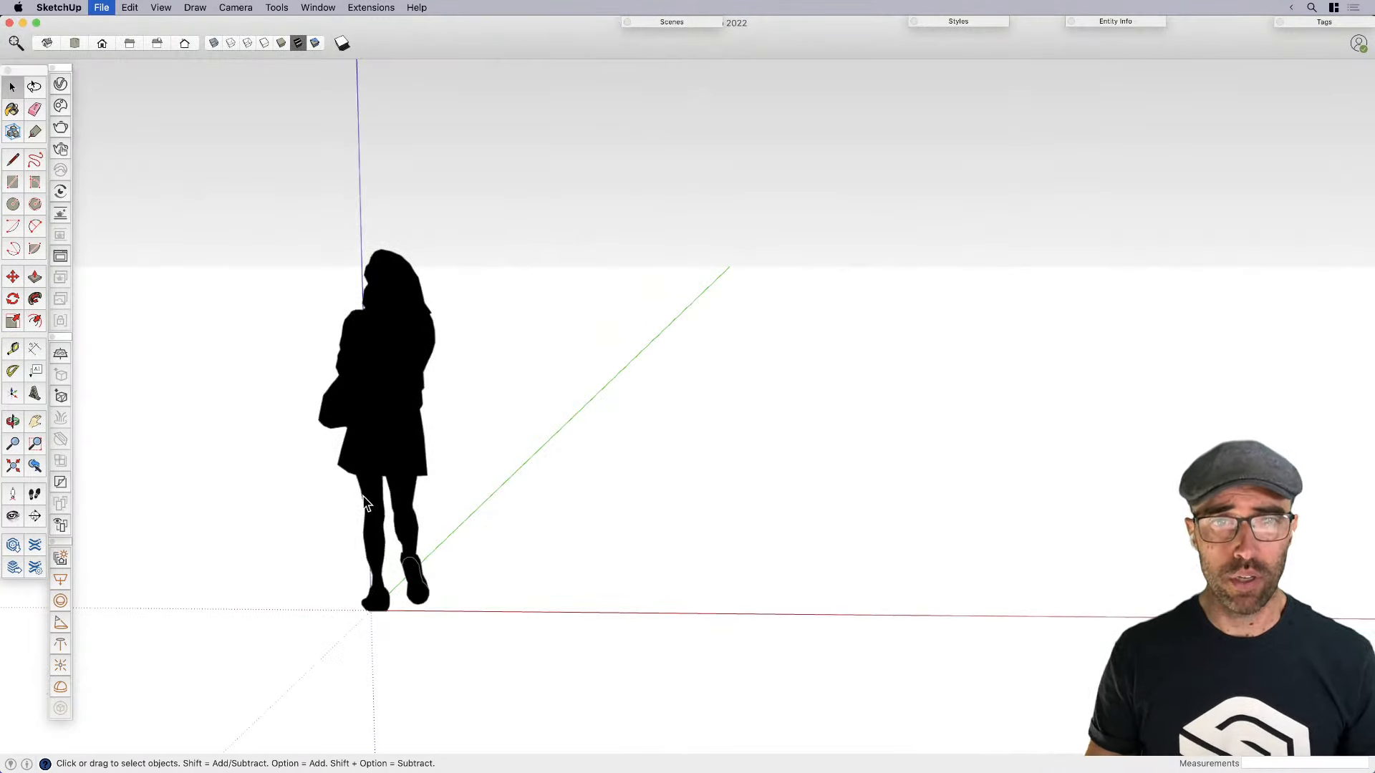
pyautogui.click(386, 421)
pyautogui.scroll(-2, 471, 479)
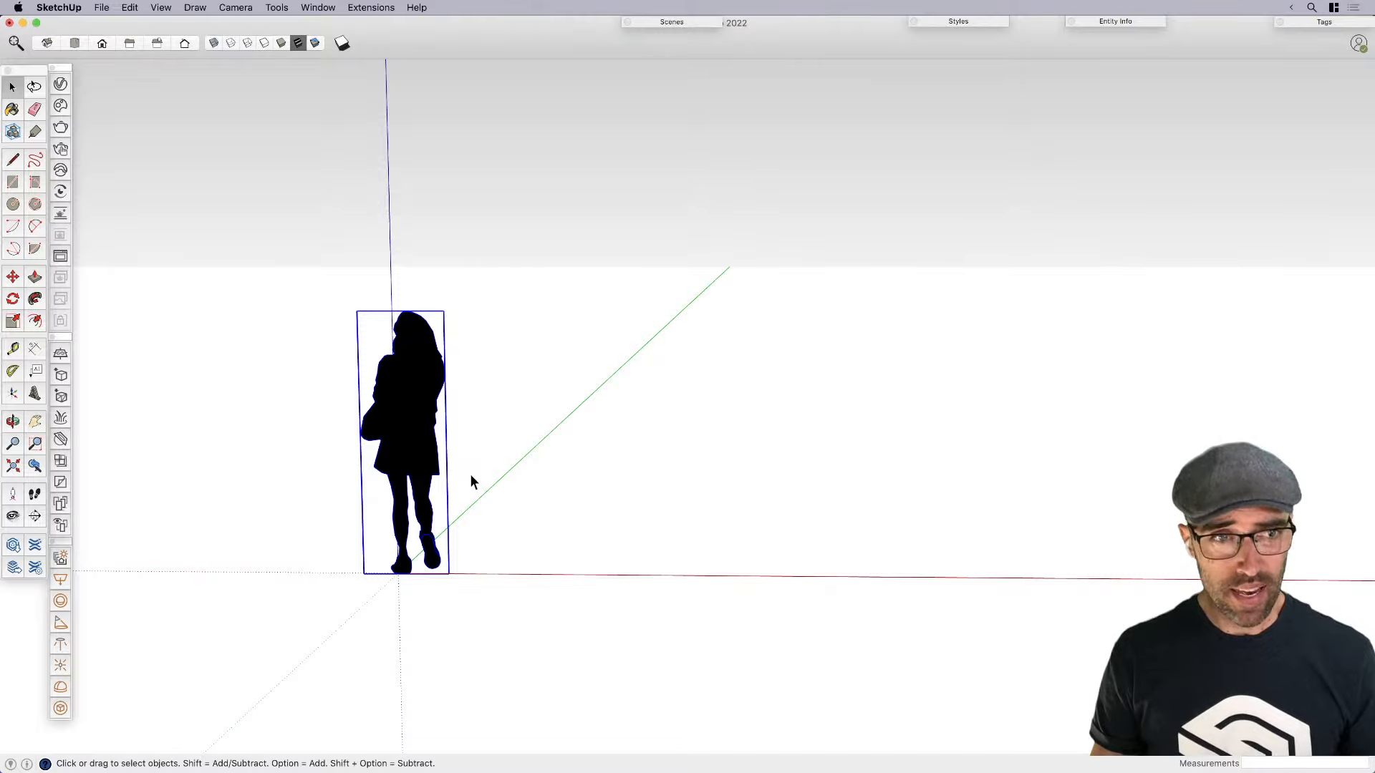
pyautogui.hotkey('ctrl', 'Up')
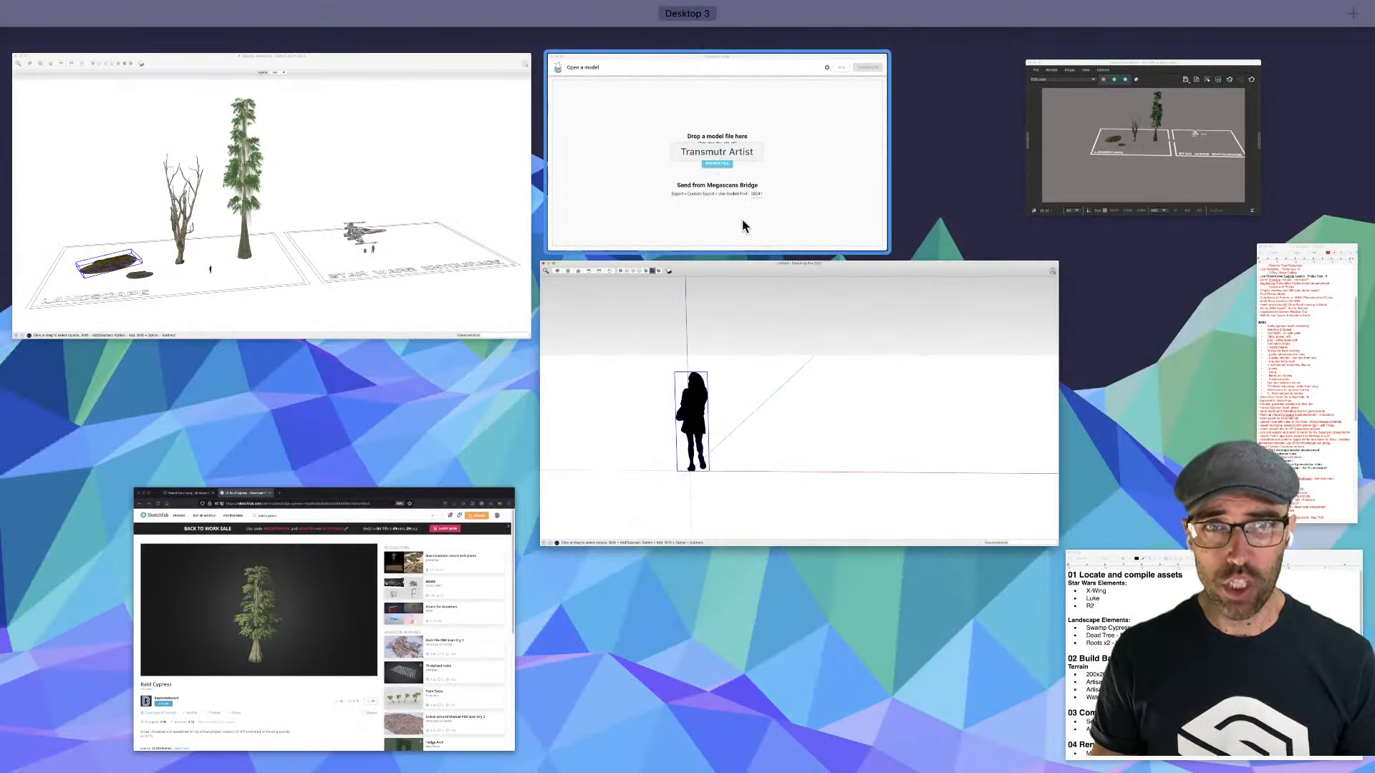
pyautogui.click(453, 258)
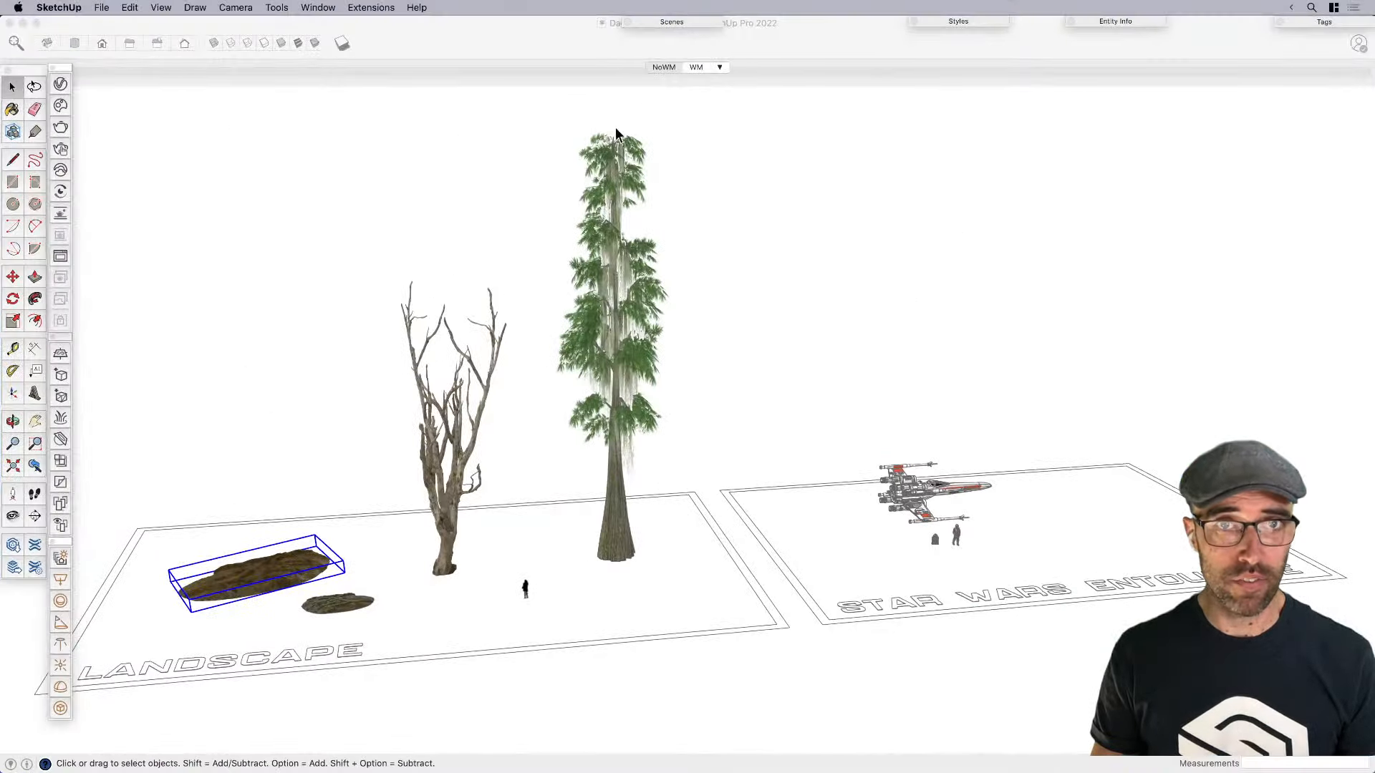
# Activate the WM scene and review its workflow checklist with the landscape assets moved clear of the text
pyautogui.click(693, 67)
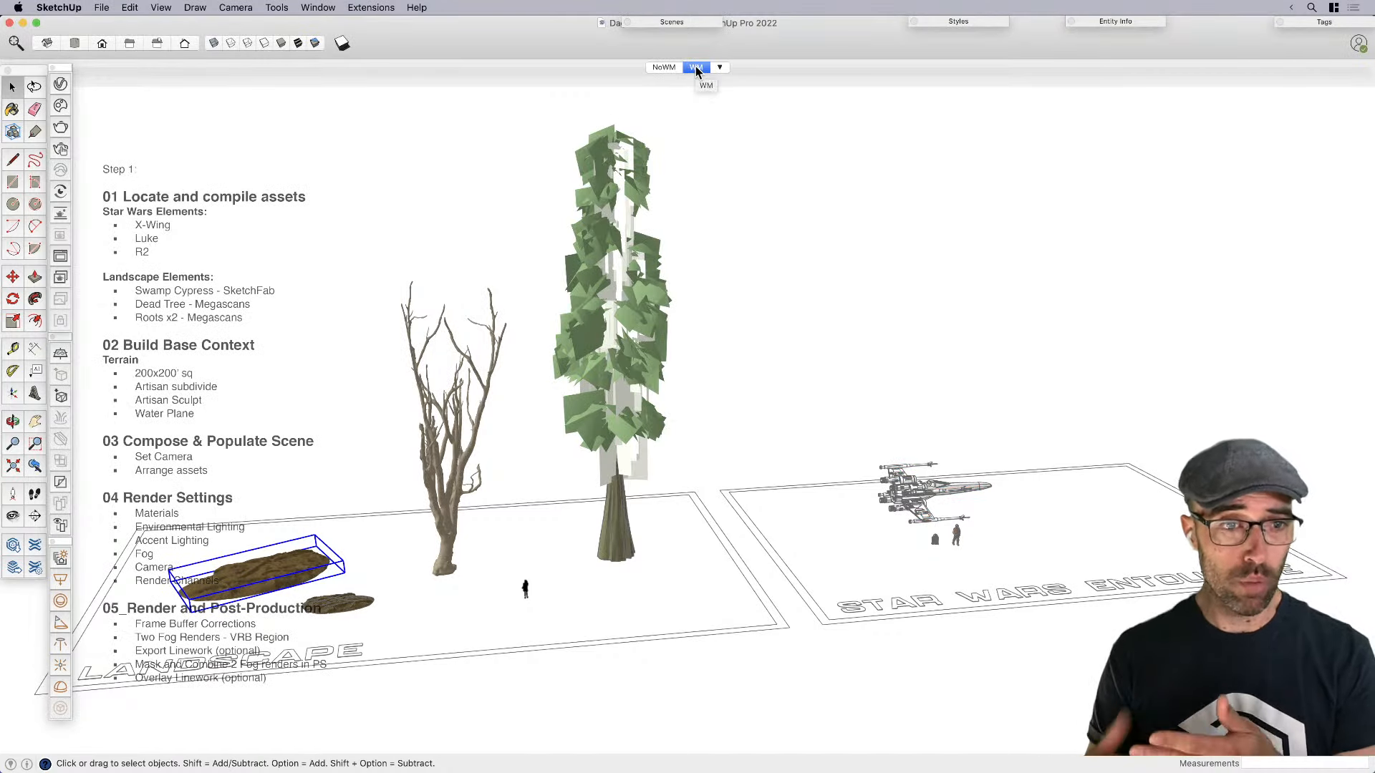
pyautogui.press('h')
pyautogui.moveTo(454, 544); pyautogui.dragTo(701, 501)
pyautogui.moveTo(845, 521); pyautogui.dragTo(611, 463, button='middle')
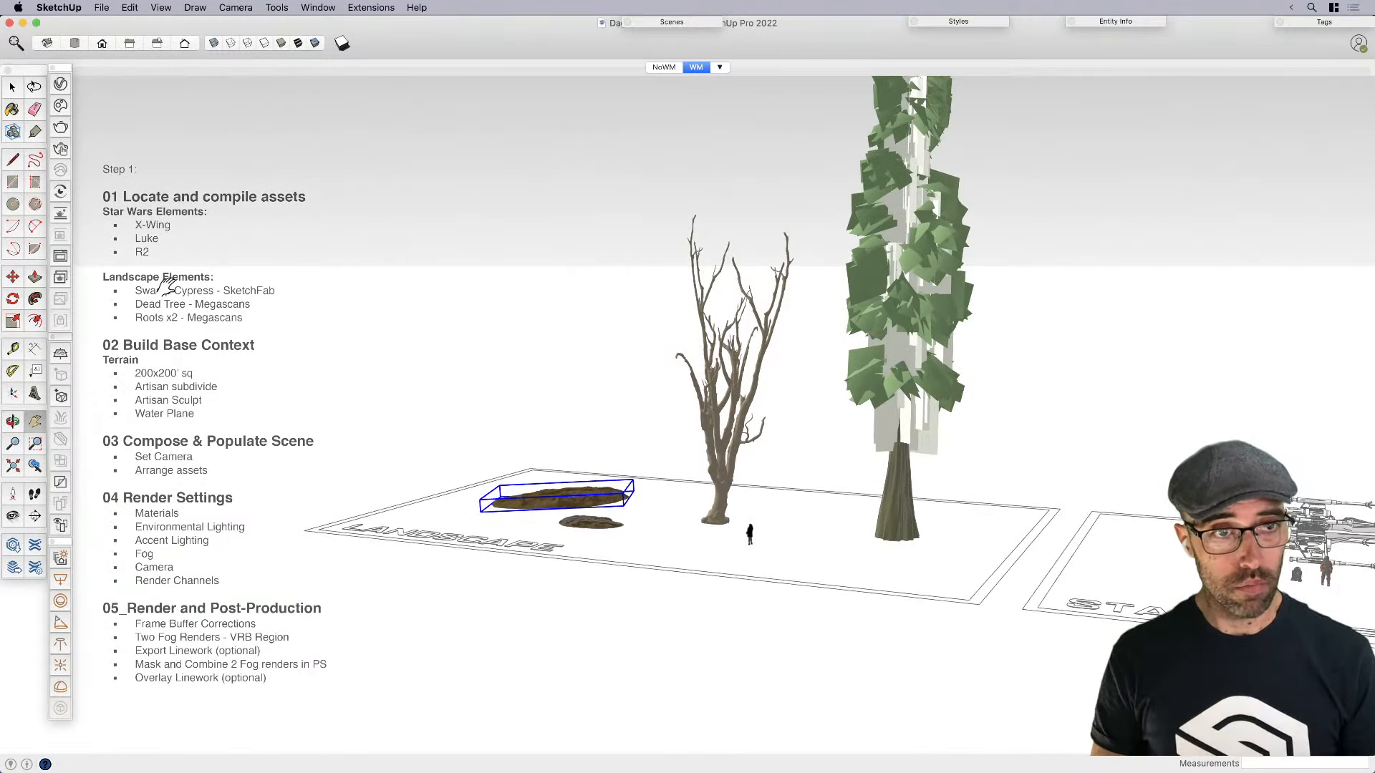
pyautogui.press('space')
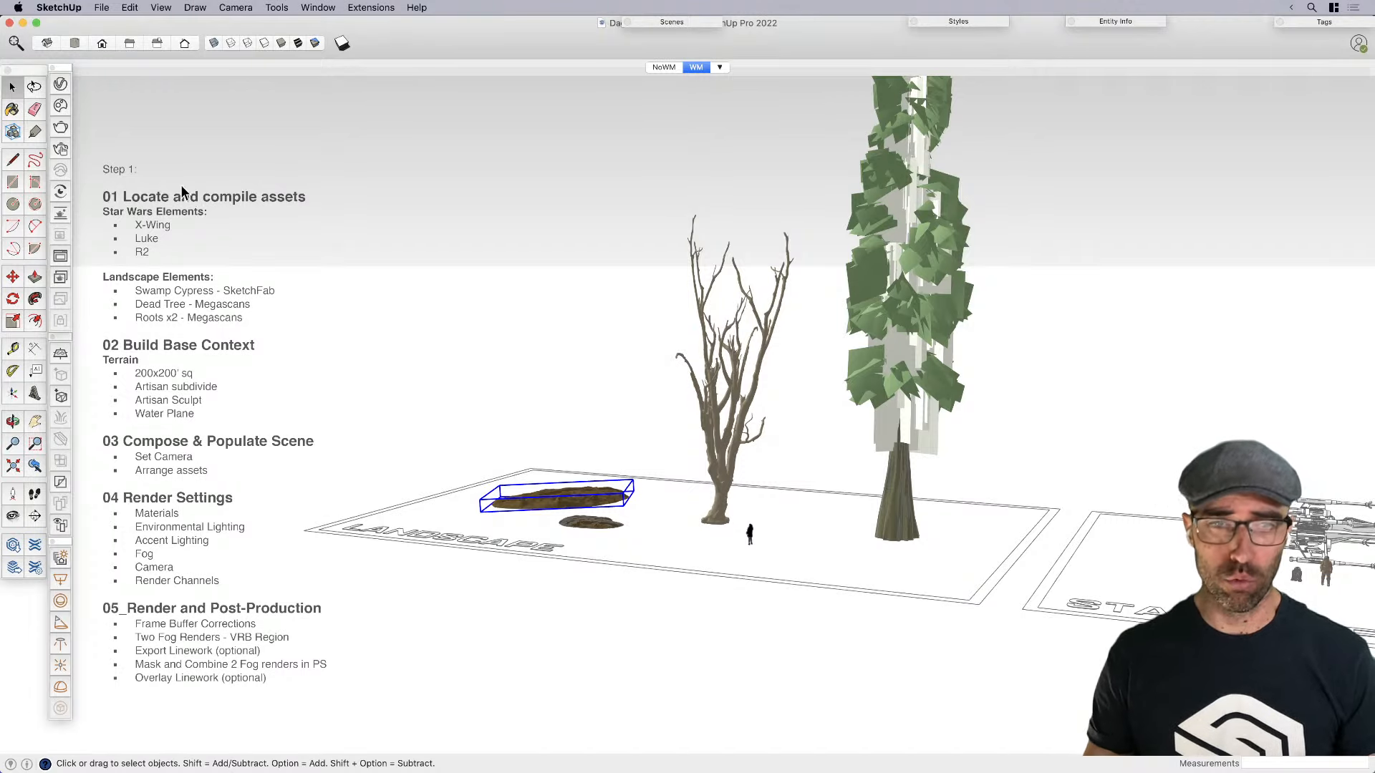
# Select the smaller root along with the larger one and examine both root models up close in the Landscape area
pyautogui.scroll(5, 586, 533)
pyautogui.keyDown('shift'); pyautogui.click(591, 526); pyautogui.keyUp('shift')
pyautogui.scroll(4, 594, 523)
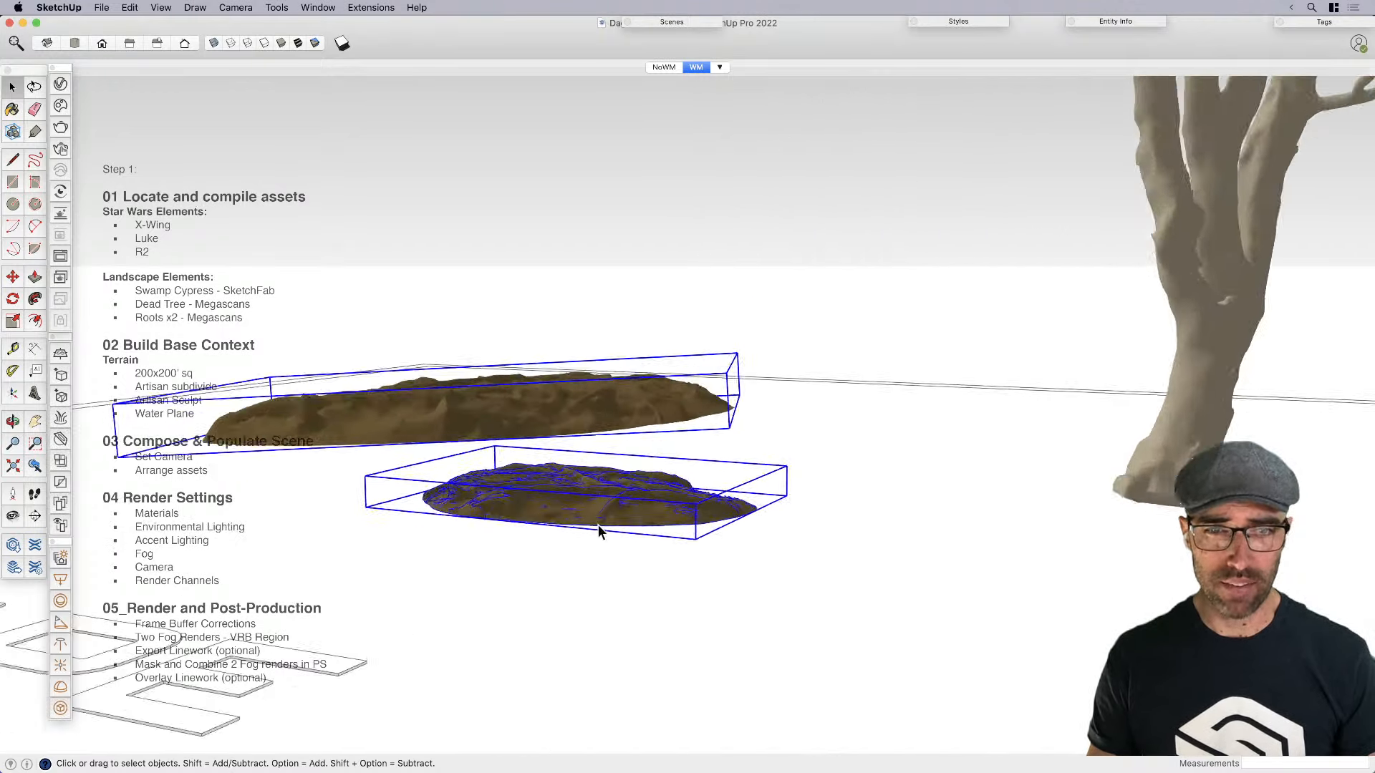
pyautogui.scroll(3, 626, 616)
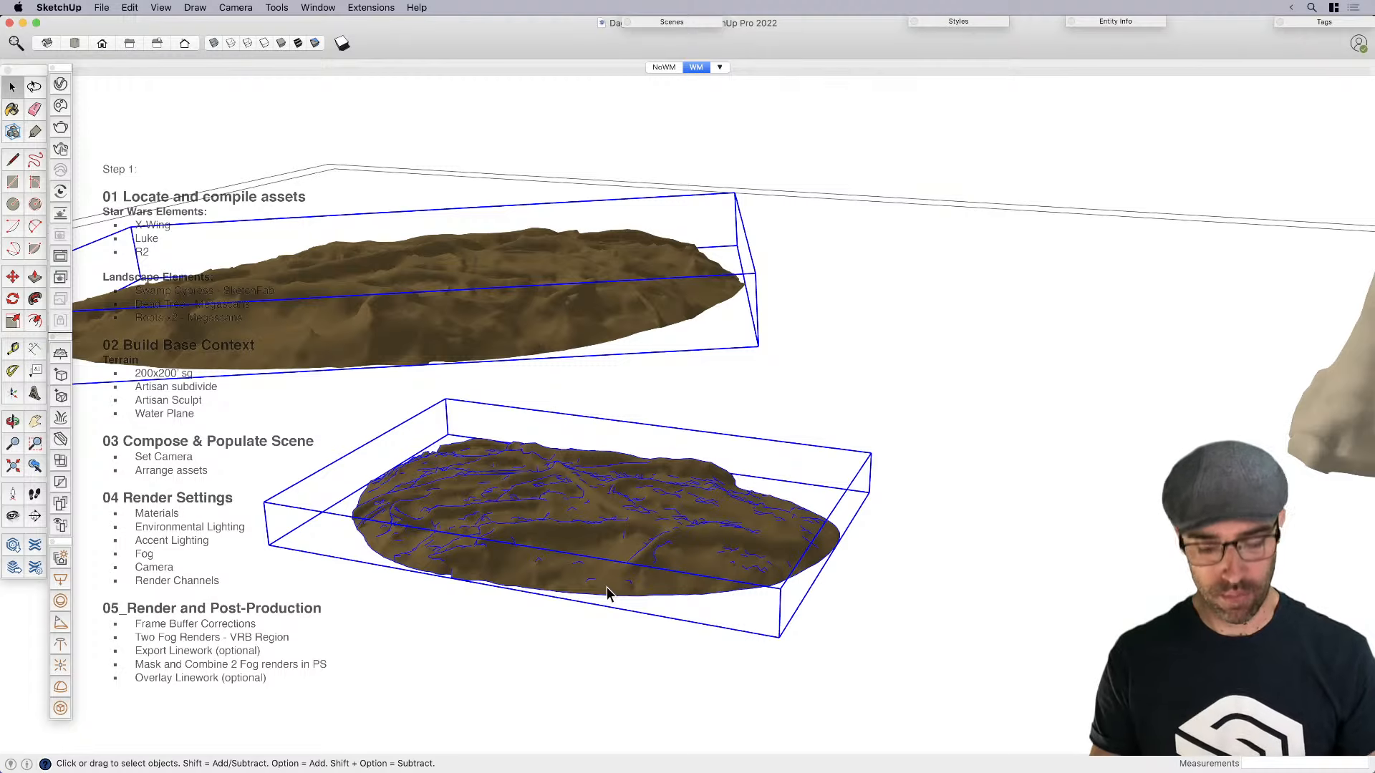
pyautogui.press('h')
pyautogui.moveTo(607, 594); pyautogui.dragTo(1160, 558)
pyautogui.scroll(-3, 1160, 558)
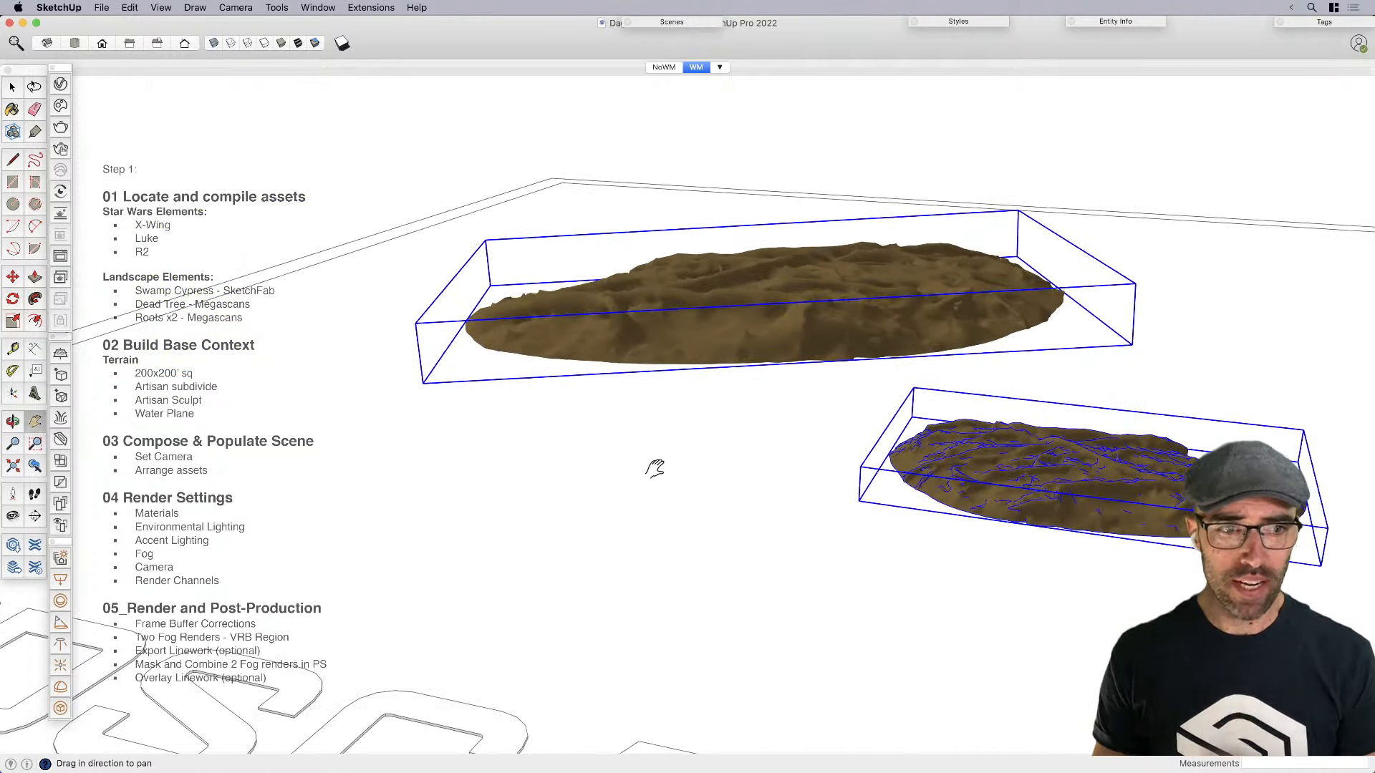
pyautogui.scroll(-4, 654, 469)
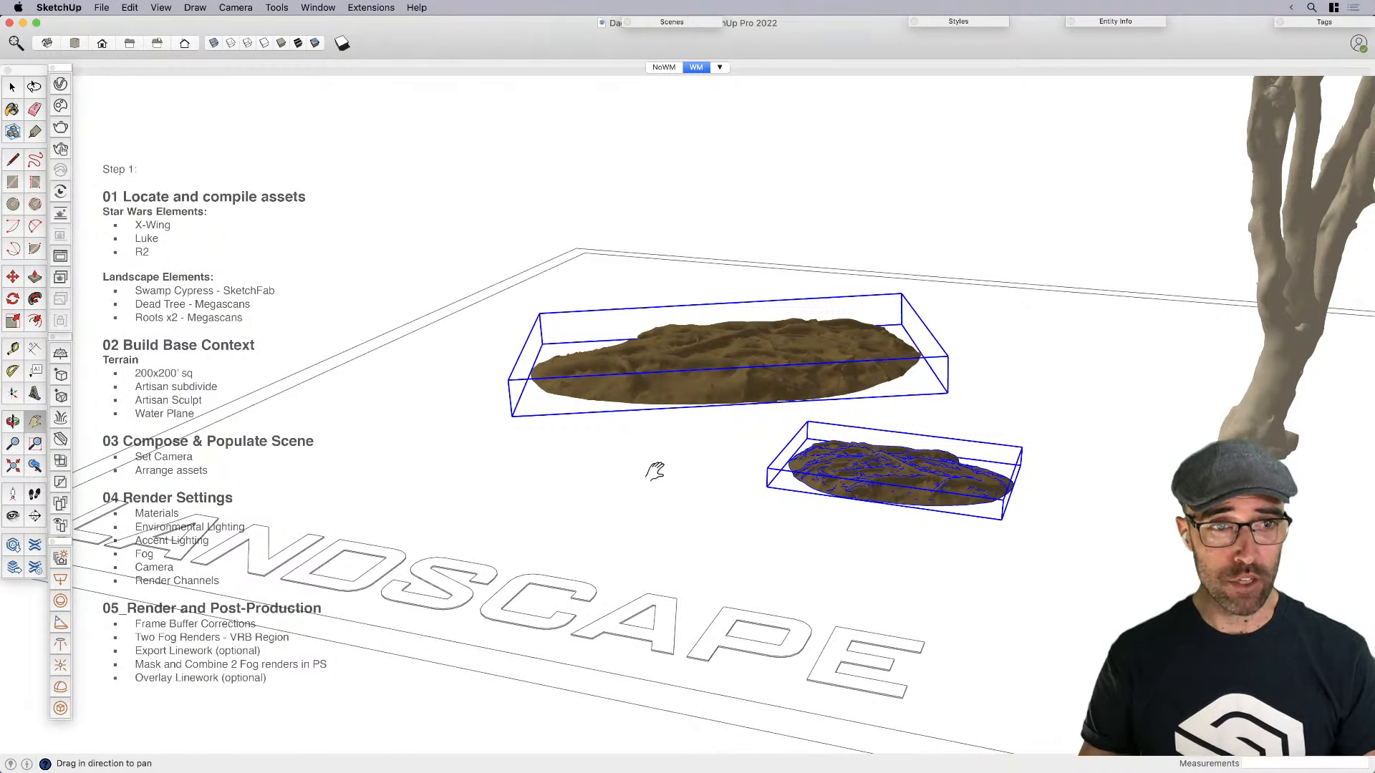
pyautogui.press('space')
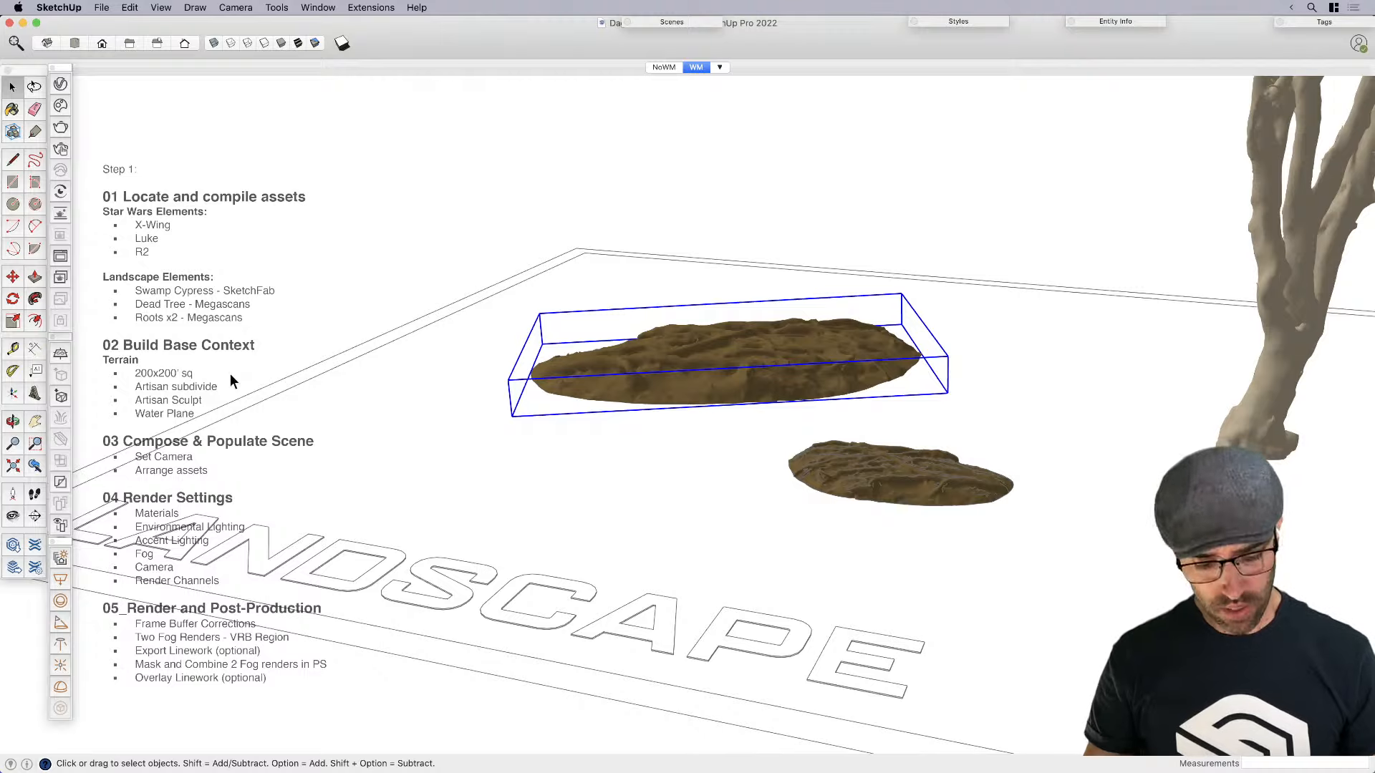
# Switch to the blank model window, start the Rectangle tool, and look down on the ground plane beside the scale figure
pyautogui.hotkey('ctrl', 'Up')
pyautogui.click(468, 255)
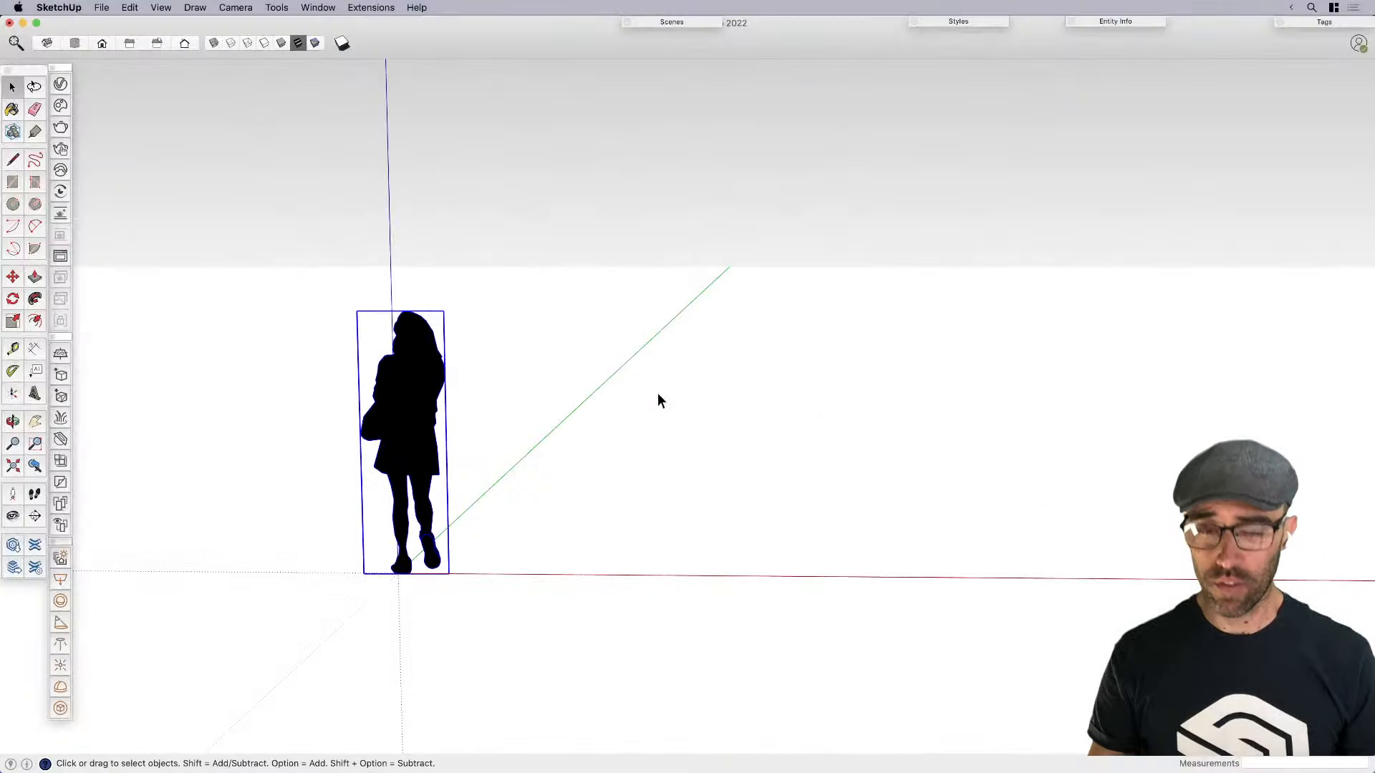
pyautogui.press('r')
pyautogui.moveTo(706, 393); pyautogui.dragTo(542, 507, button='middle')
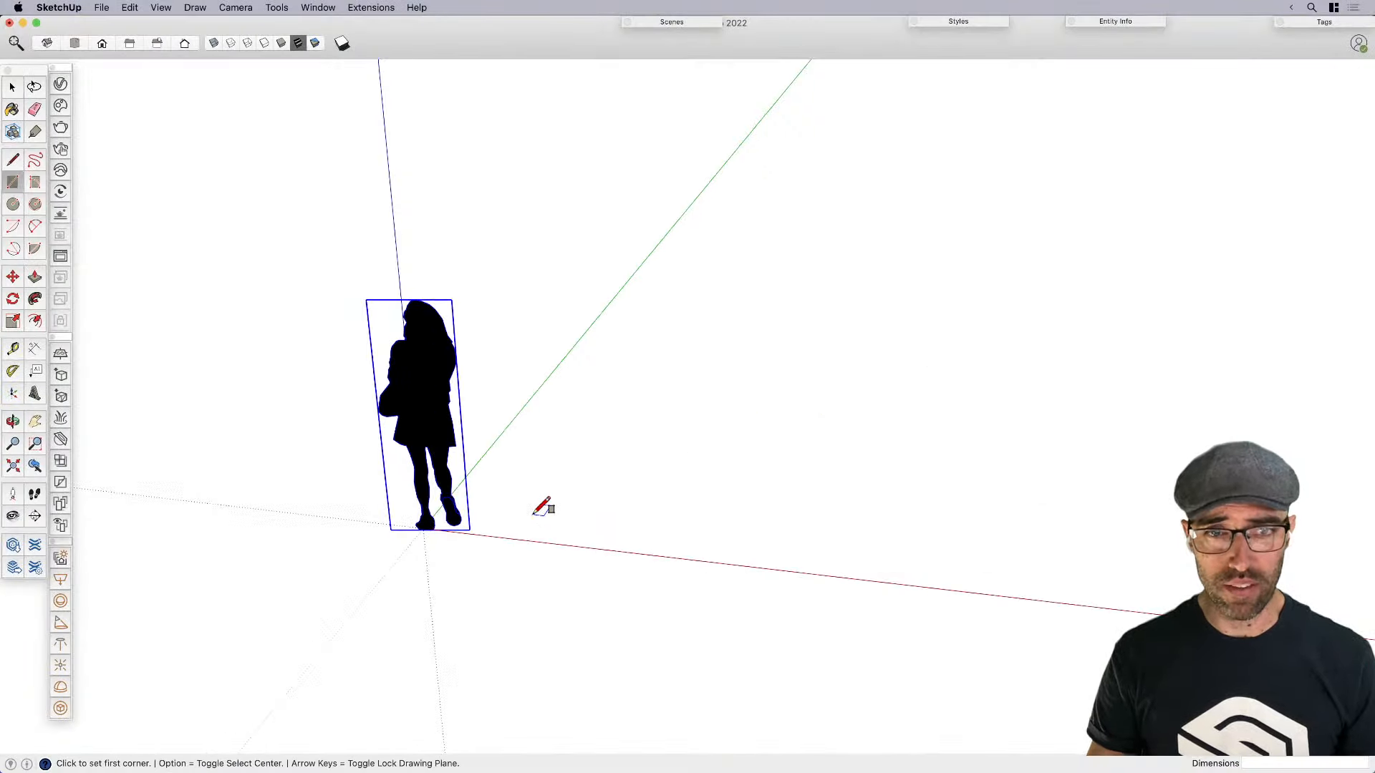
# Try to draw a 200,200 rectangle on the ground beside the scale figure, and undo it
pyautogui.click(528, 512)
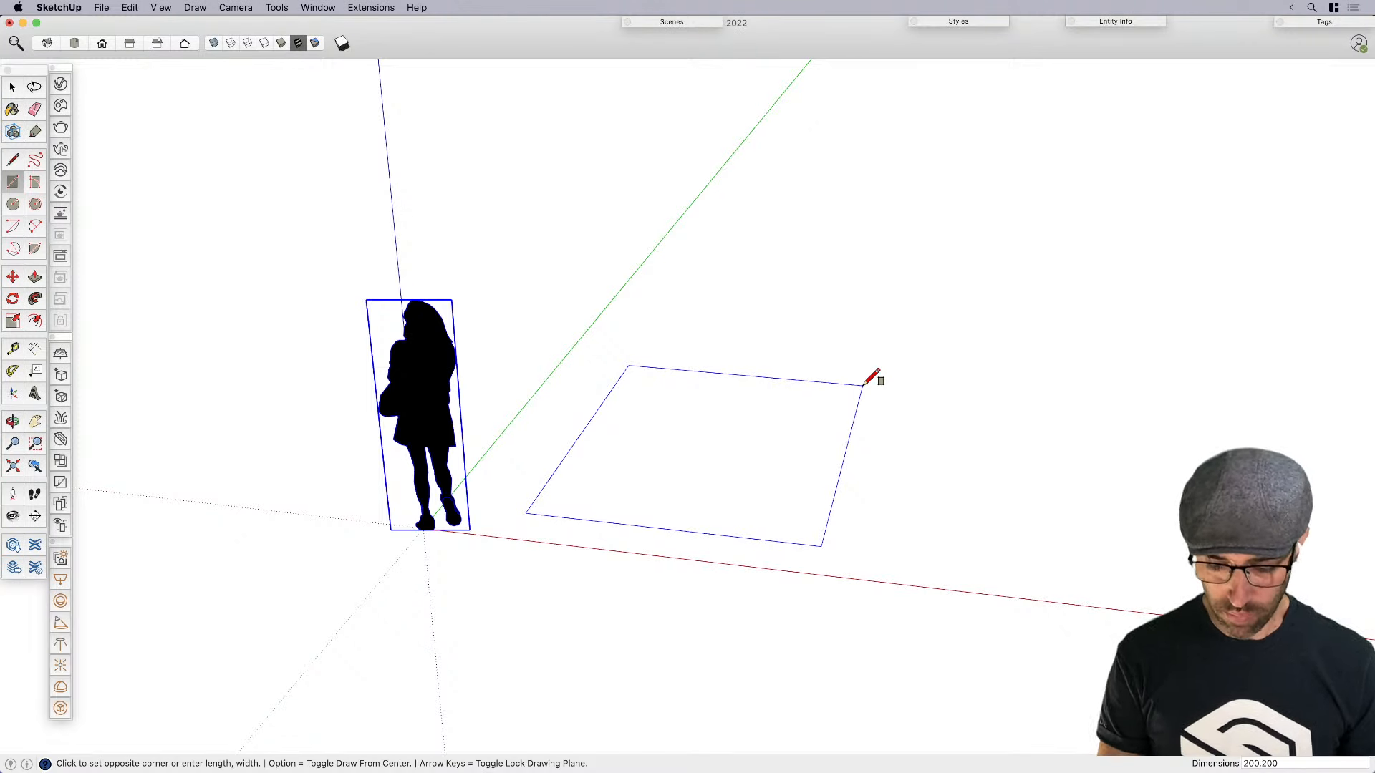
pyautogui.press('Return')
pyautogui.press('super+z')
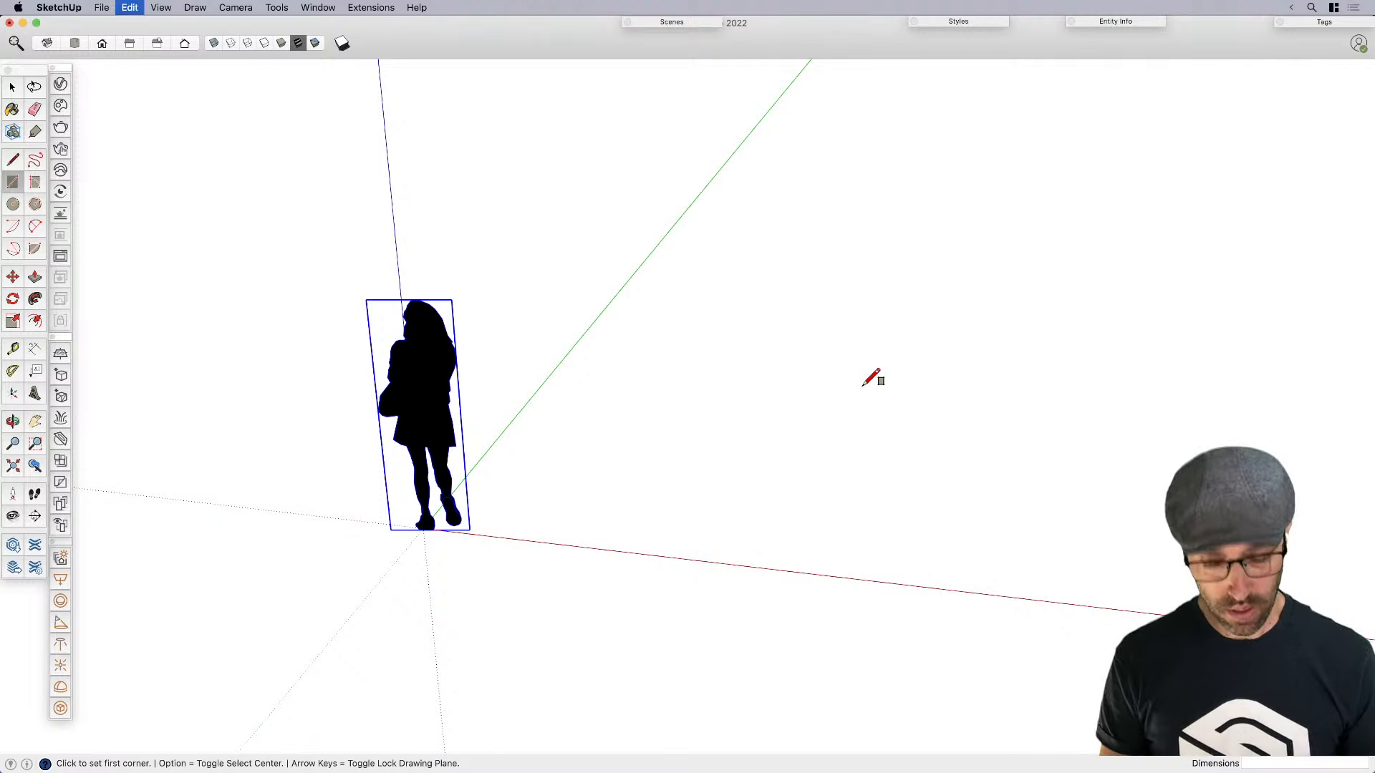
# Draw a 200',200' rectangle on the ground plane beside the scale figure
pyautogui.click(547, 509)
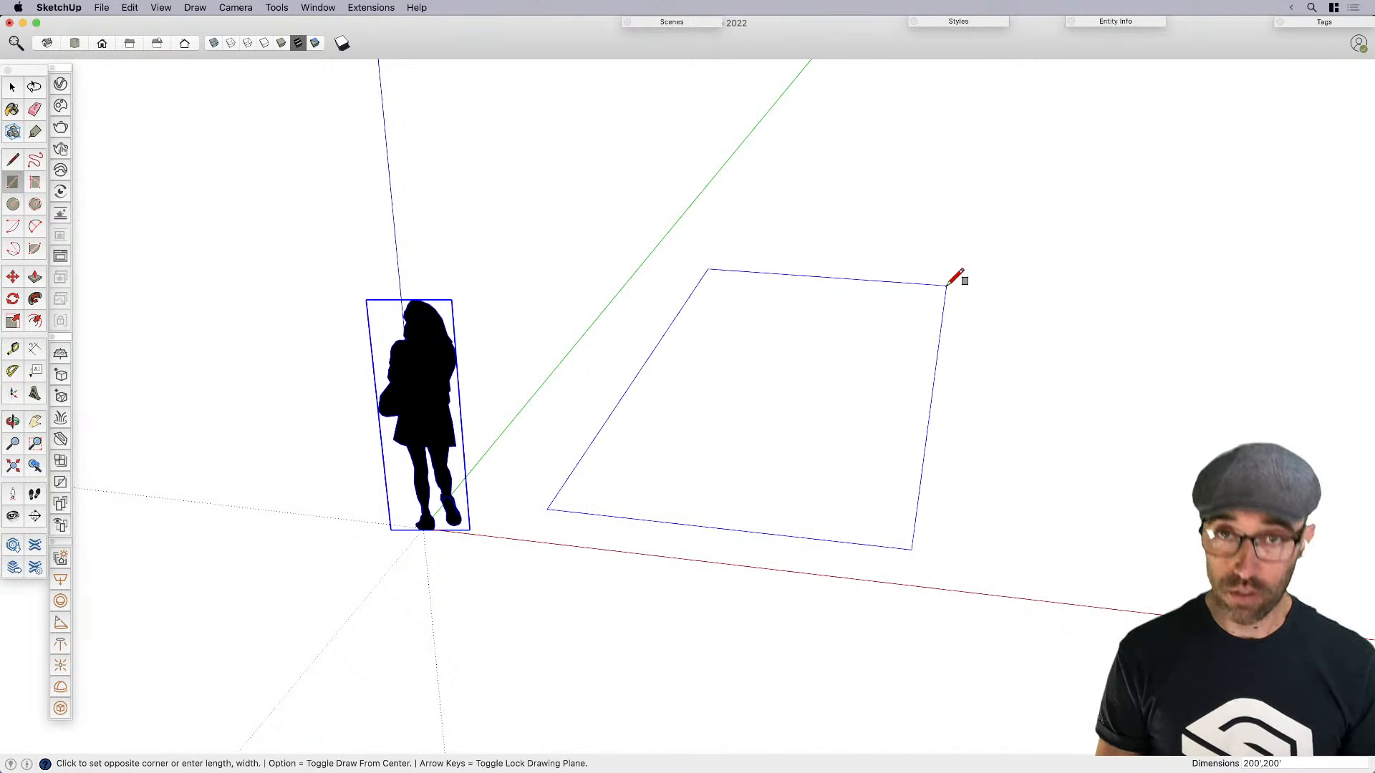
pyautogui.press('Return')
pyautogui.press('space')
# Select the large rectangle's face together with its edges and make them a group
pyautogui.scroll(-10, 577, 537)
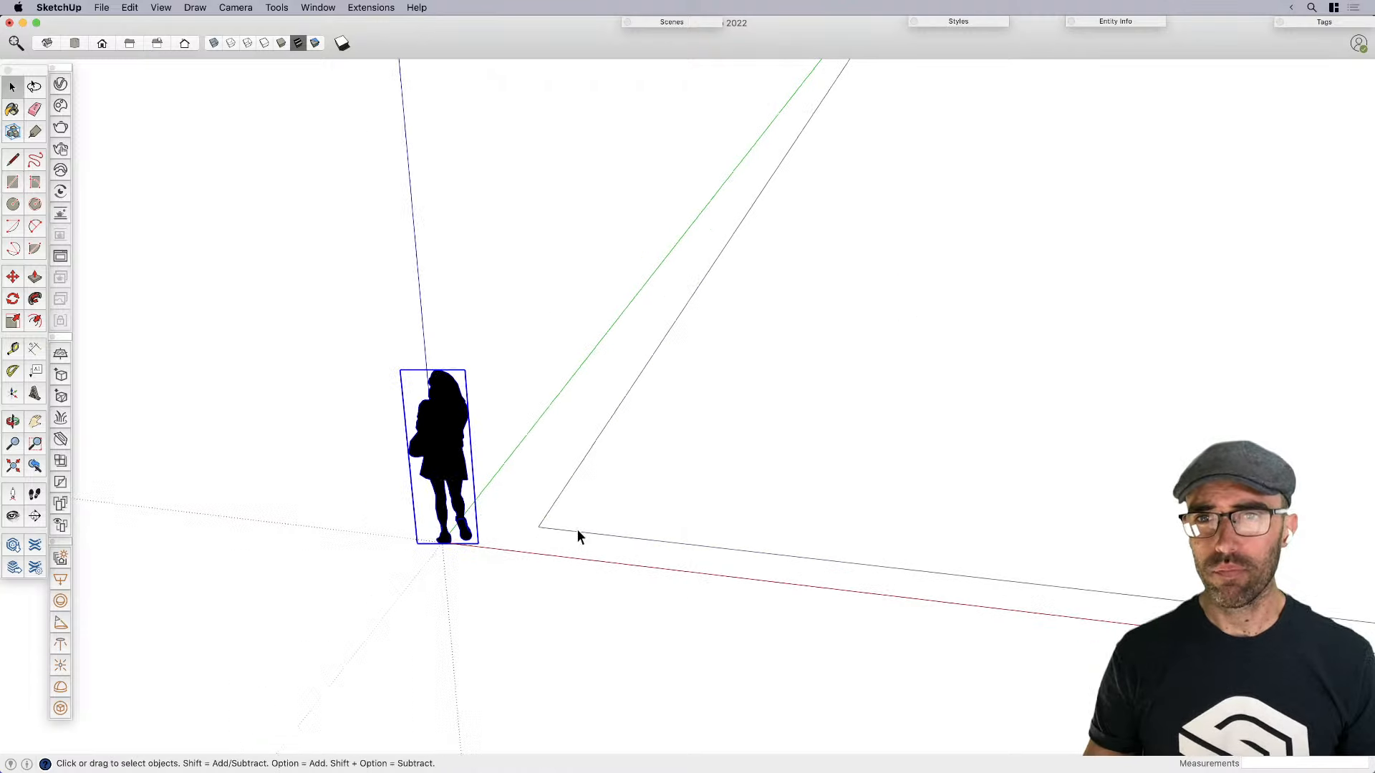
pyautogui.moveTo(654, 424); pyautogui.dragTo(840, 398, button='middle')
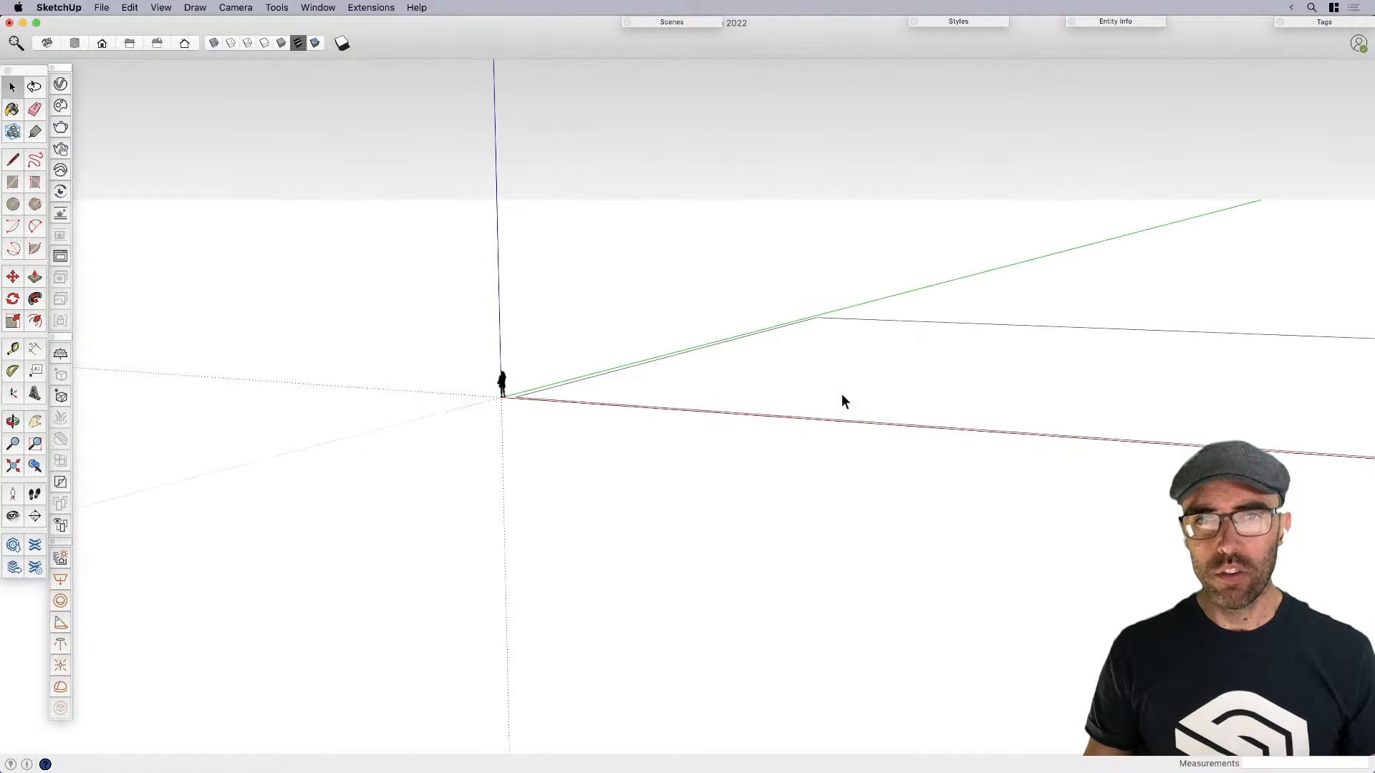
pyautogui.doubleClick(846, 389)
pyautogui.rightClick(847, 388)
pyautogui.click(792, 396)
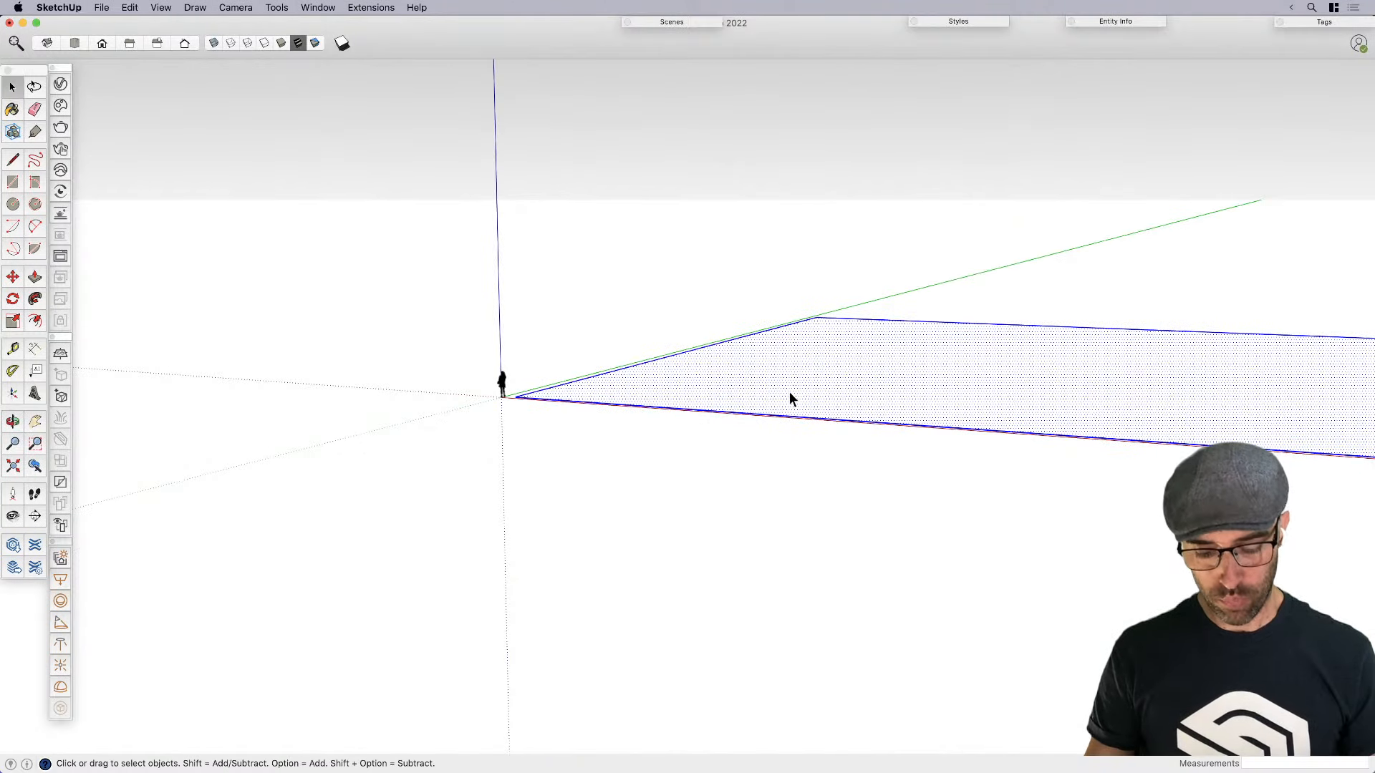
pyautogui.press('super+g')
pyautogui.press('h')
pyautogui.moveTo(673, 413); pyautogui.dragTo(541, 423)
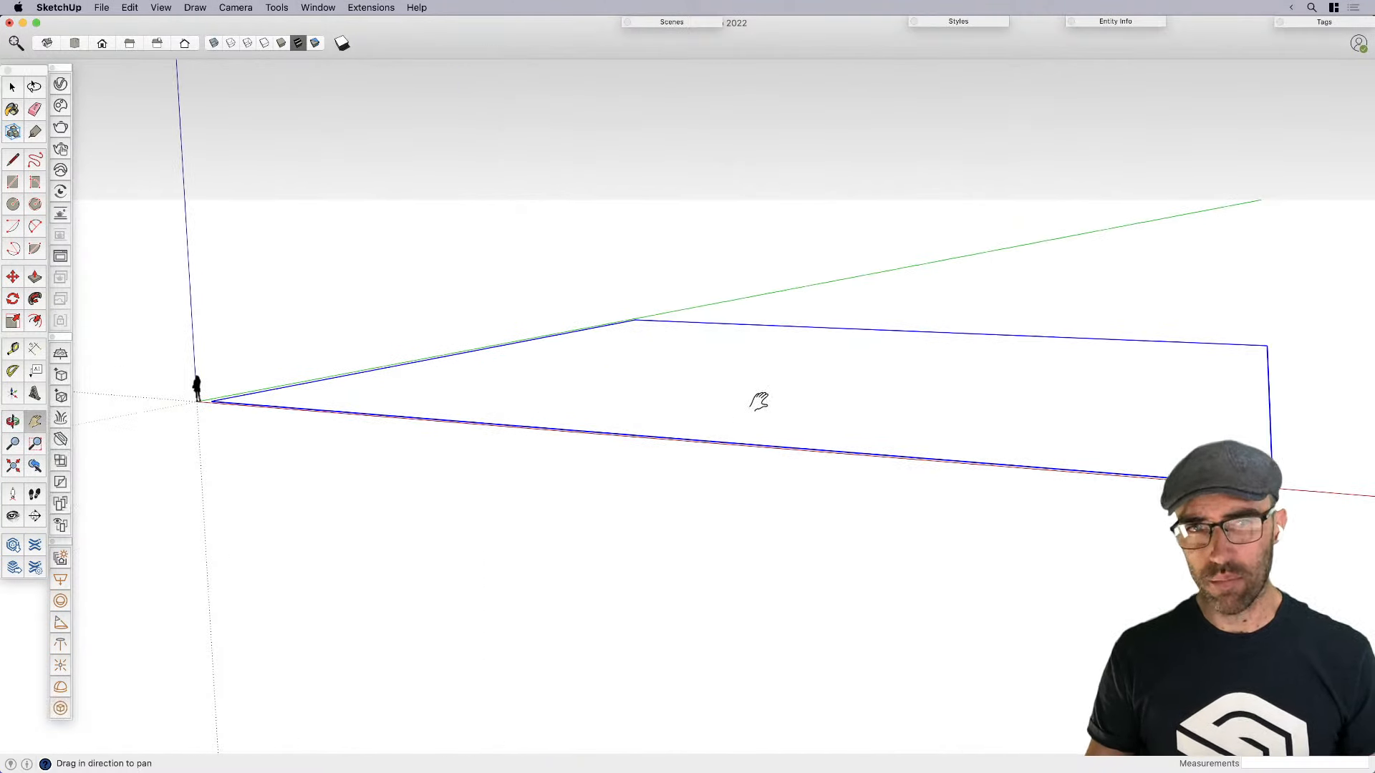
pyautogui.moveTo(759, 401); pyautogui.dragTo(892, 491, button='middle')
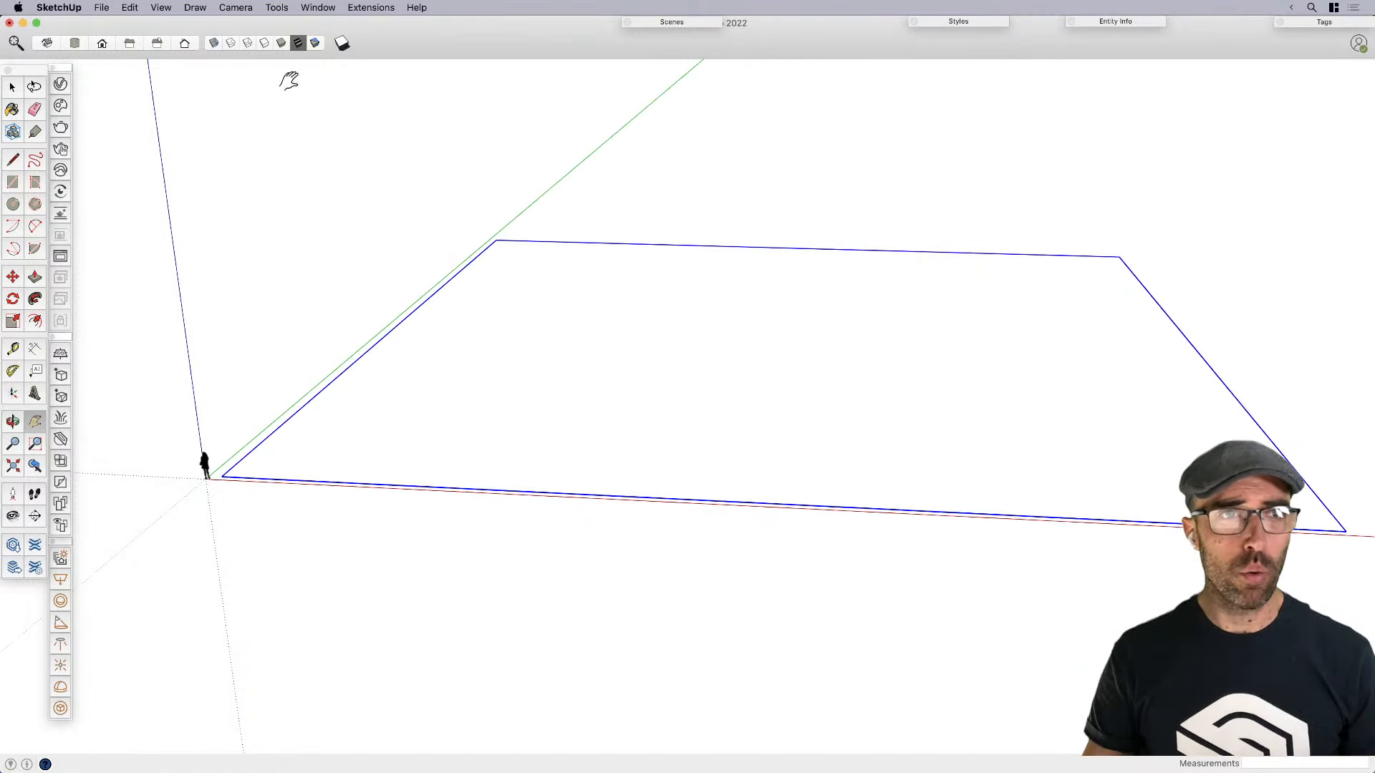
pyautogui.click(160, 7)
pyautogui.moveTo(184, 57)
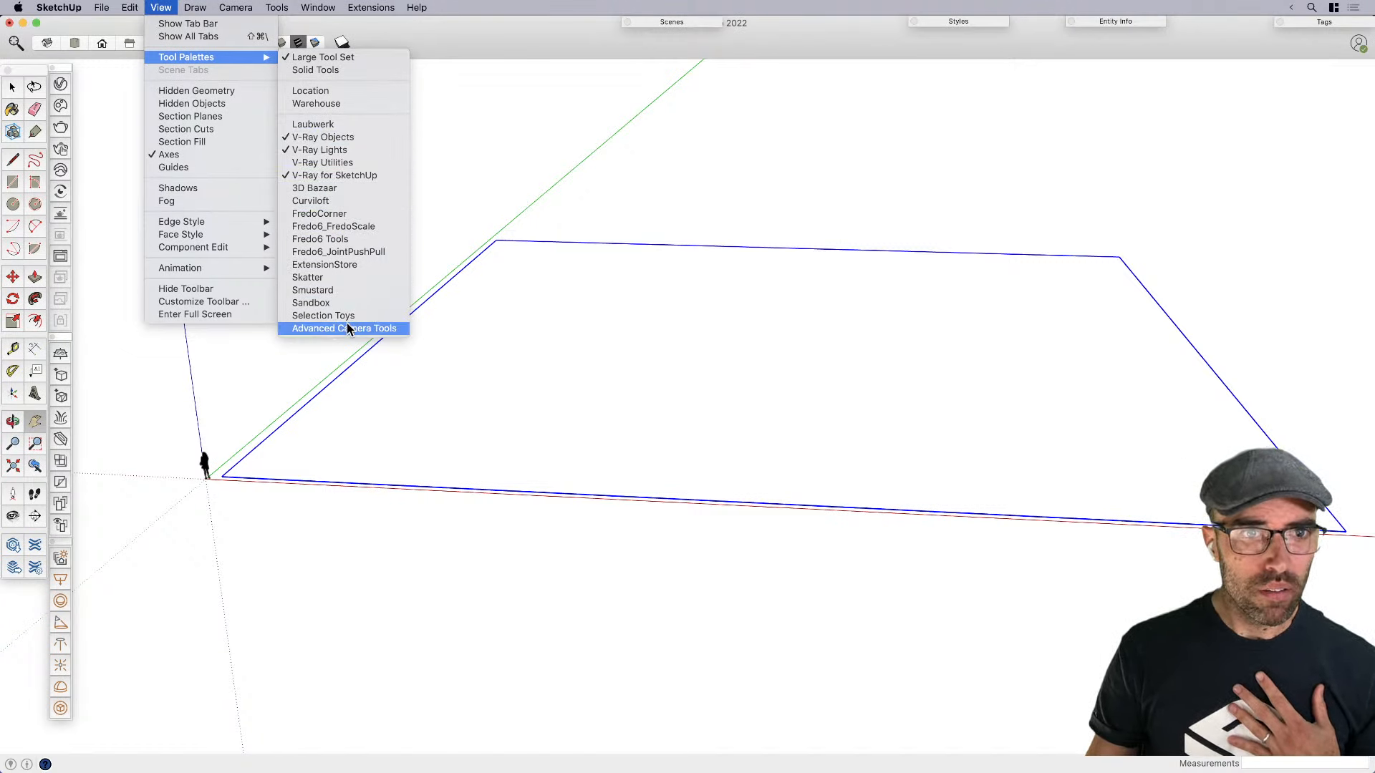
pyautogui.click(500, 186)
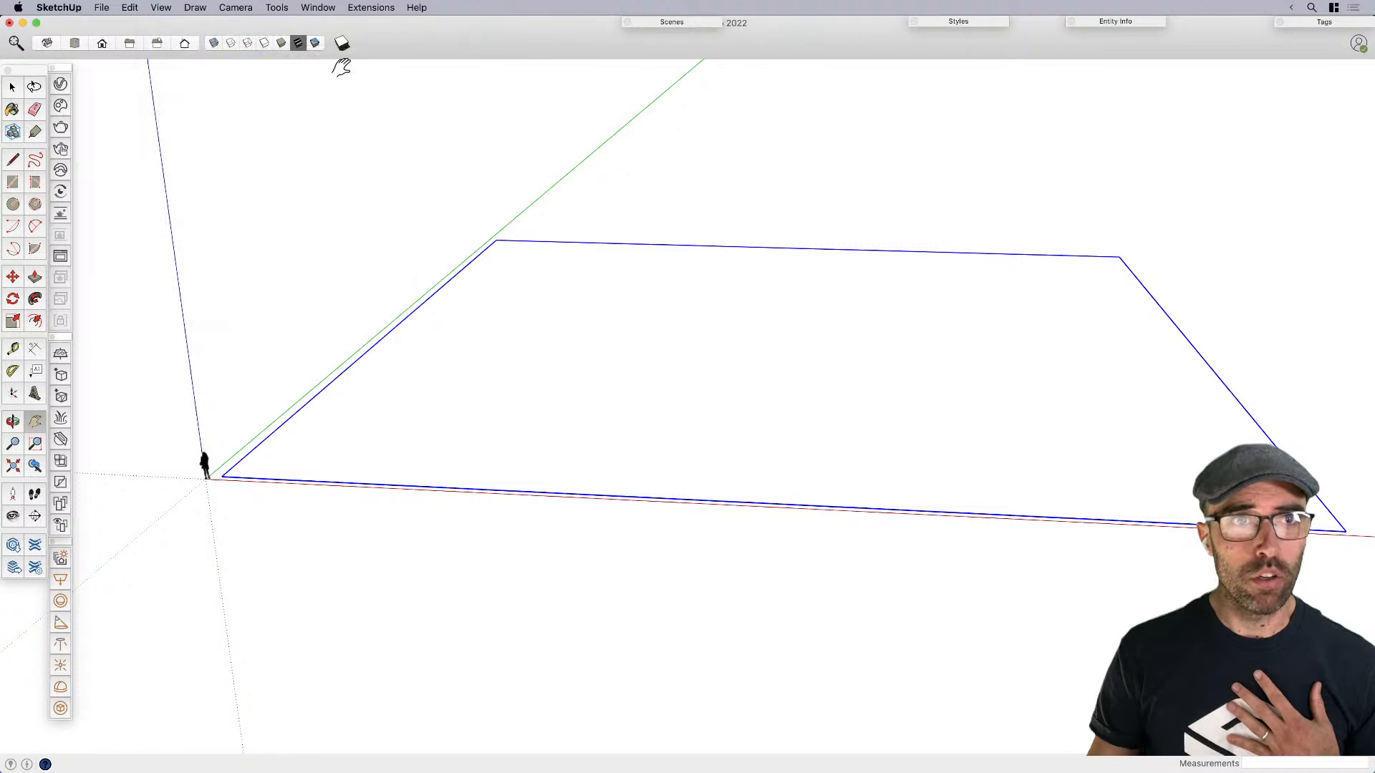
# Enable the Artisan extension in the Extension Manager, apply the change, and return to the model
pyautogui.click(368, 8)
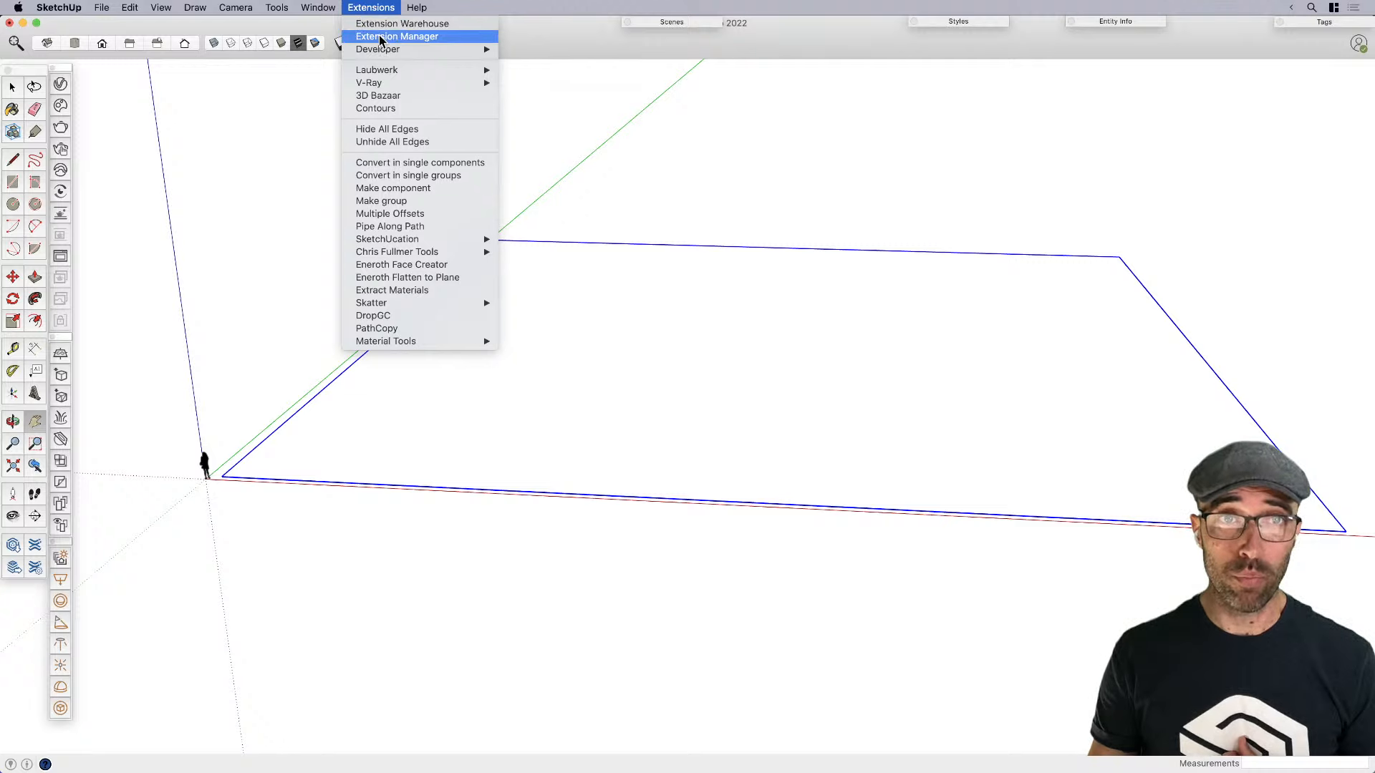
pyautogui.click(380, 37)
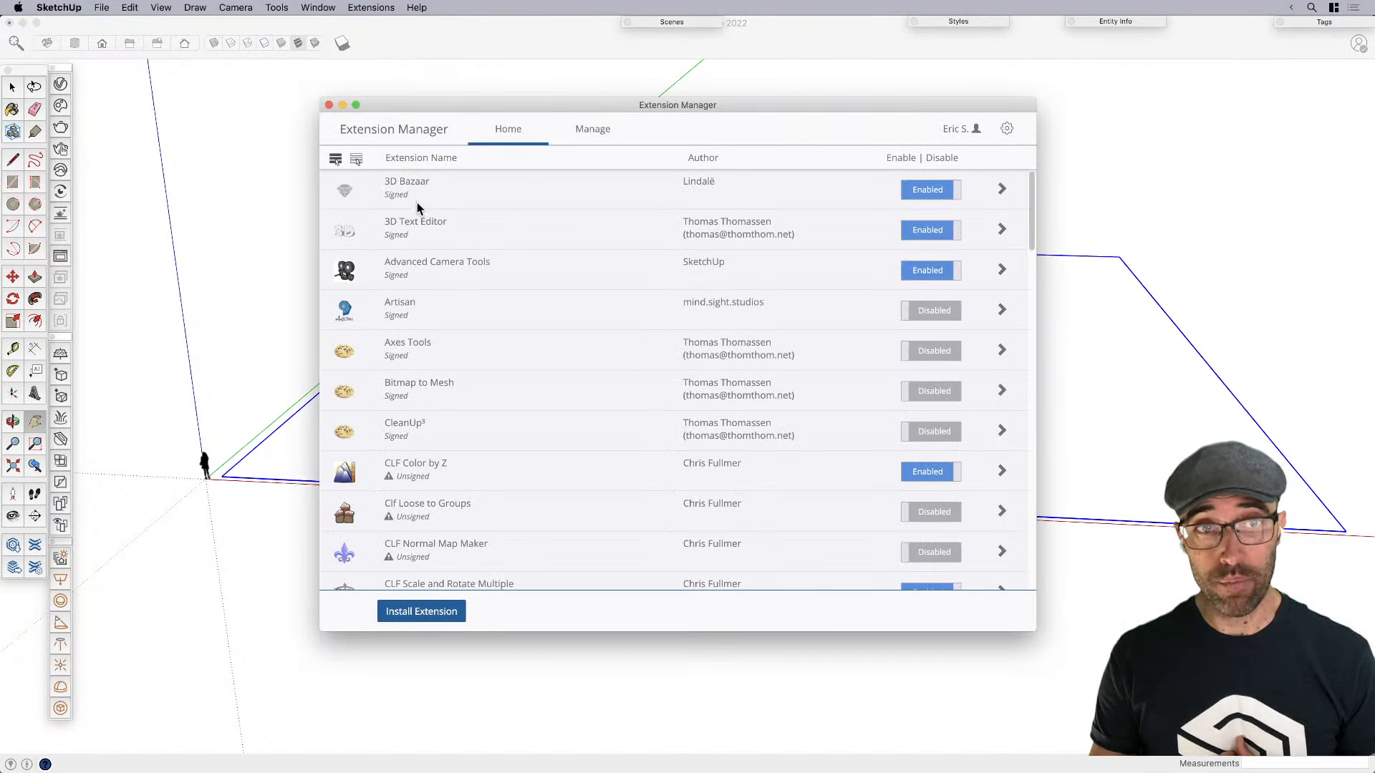
pyautogui.click(926, 312)
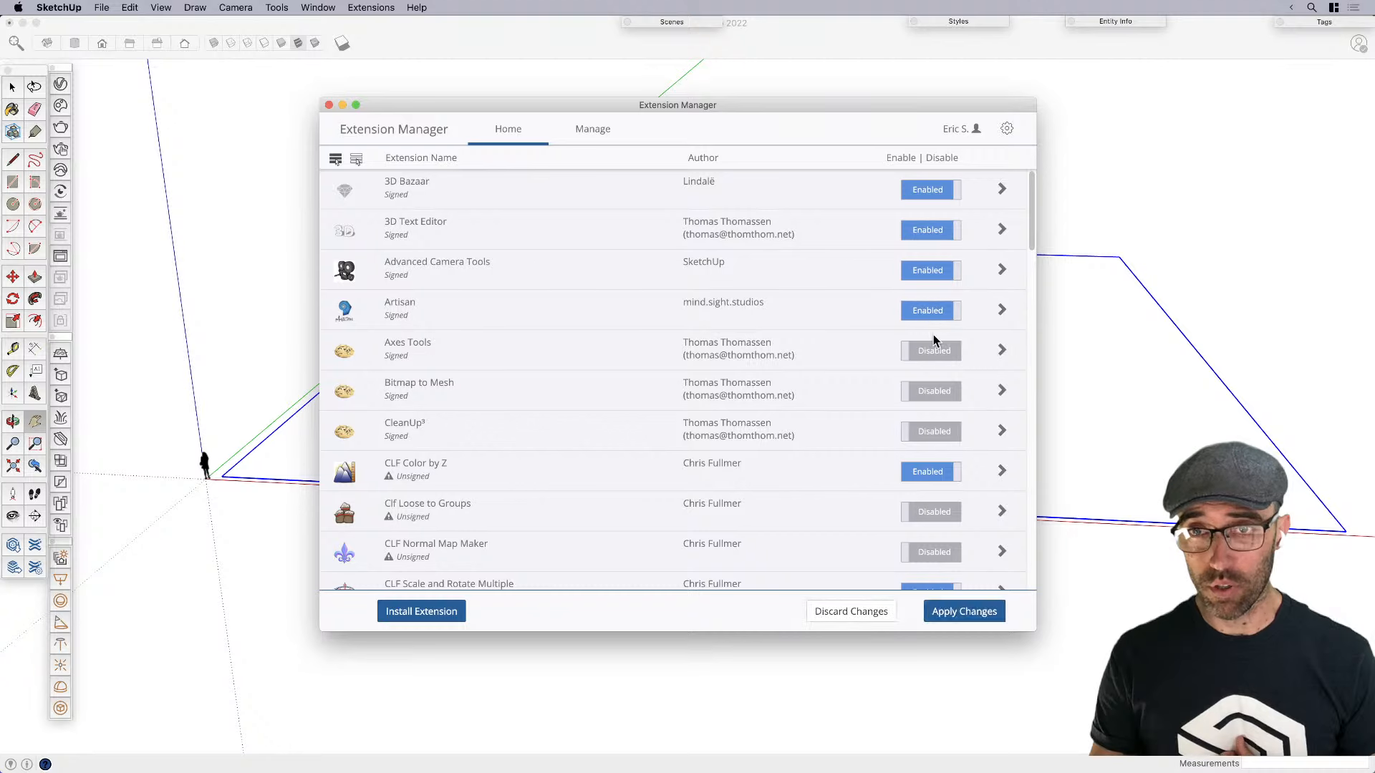
pyautogui.click(941, 617)
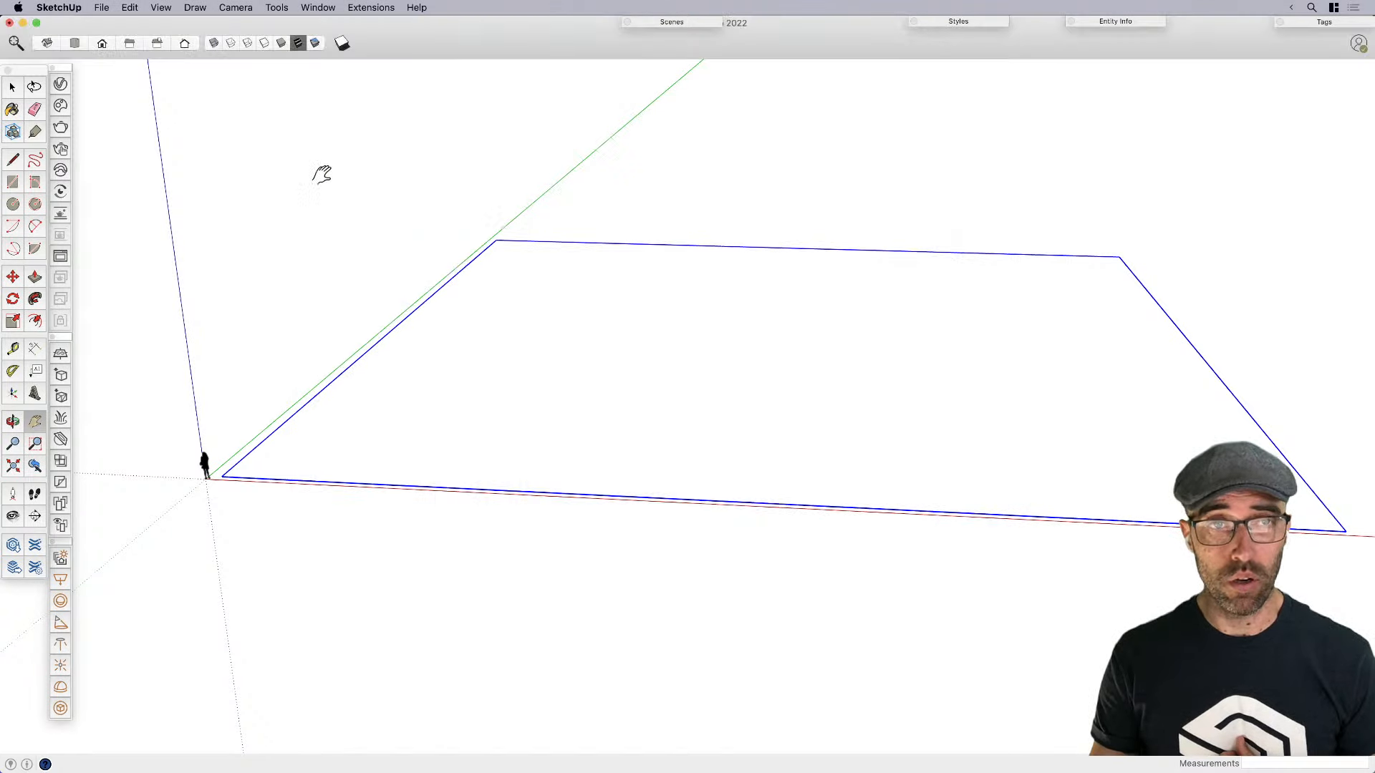
pyautogui.click(328, 105)
pyautogui.press('space')
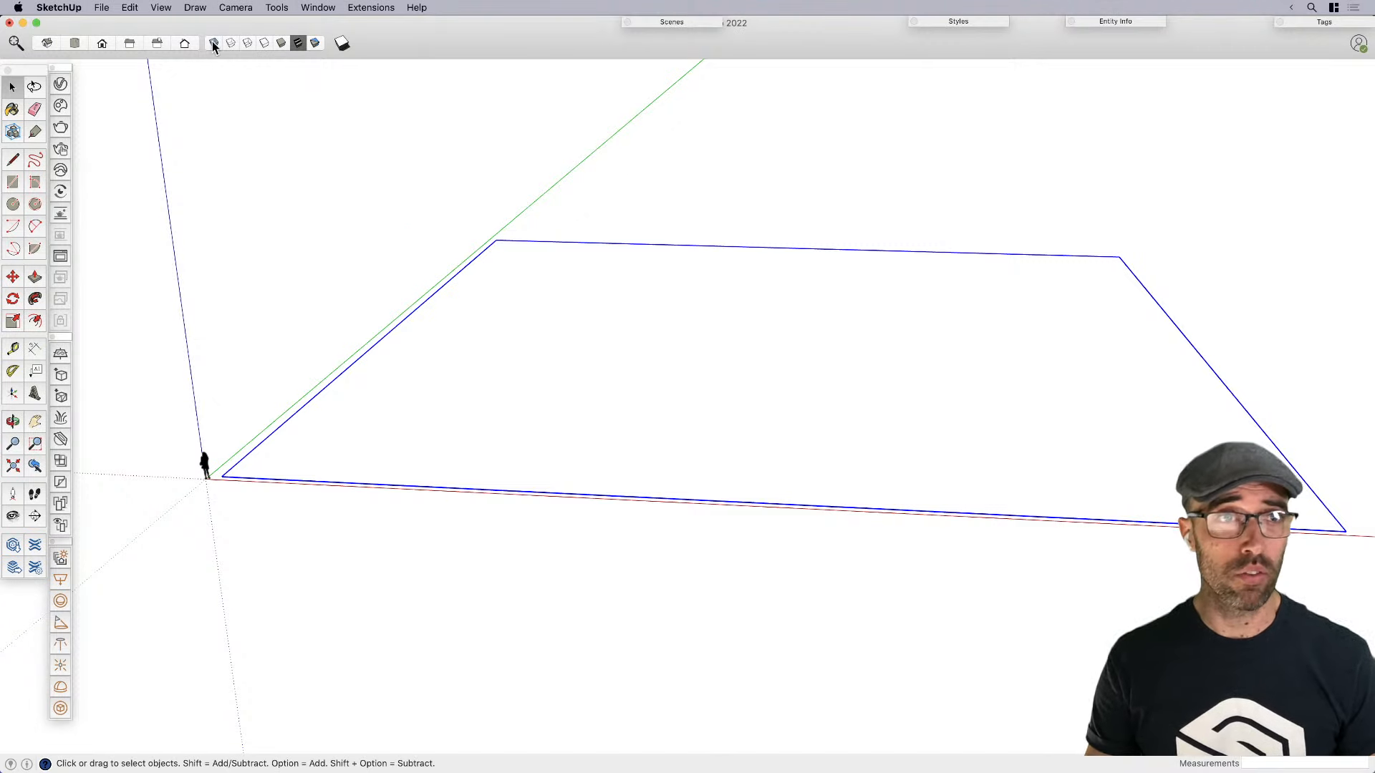
# Show the Artisan tool palette and dock it beside the V-Ray palettes
pyautogui.click(170, 13)
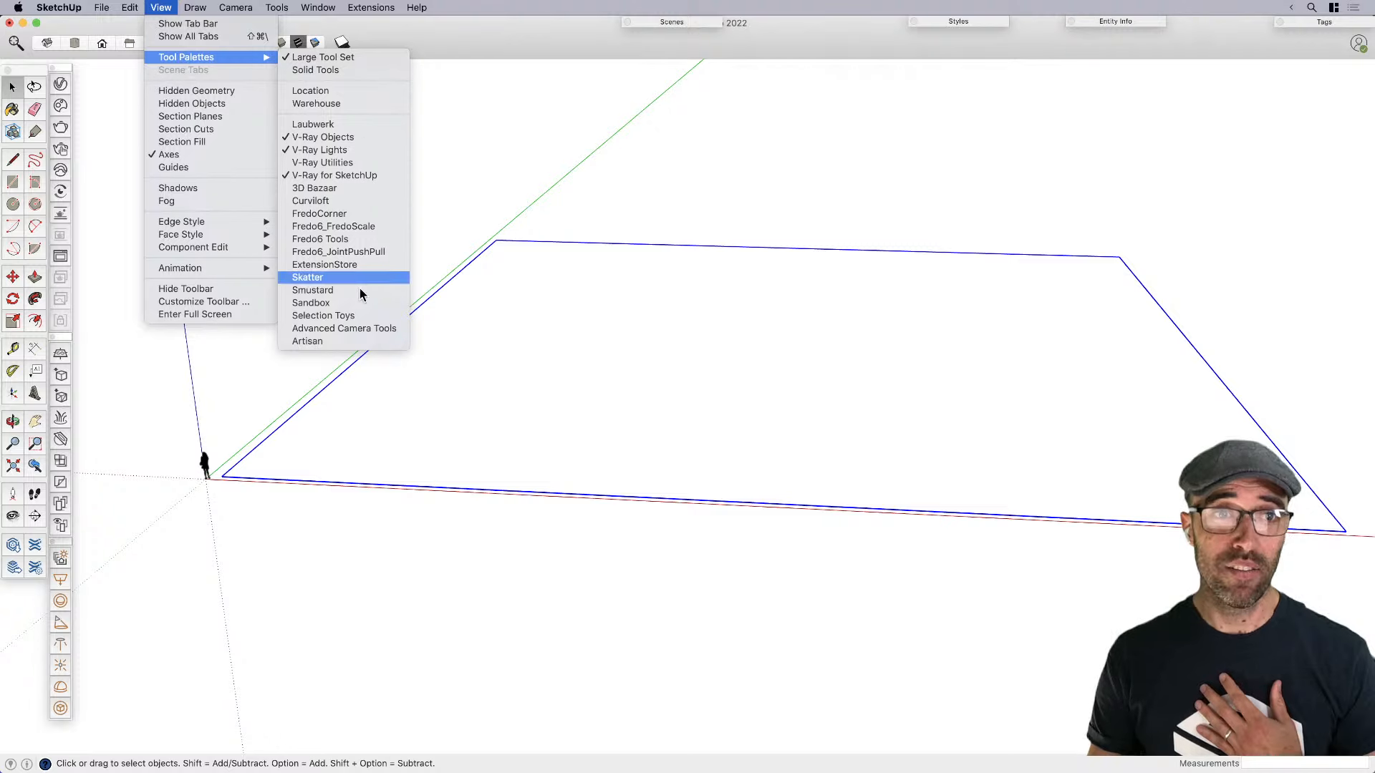
pyautogui.click(353, 342)
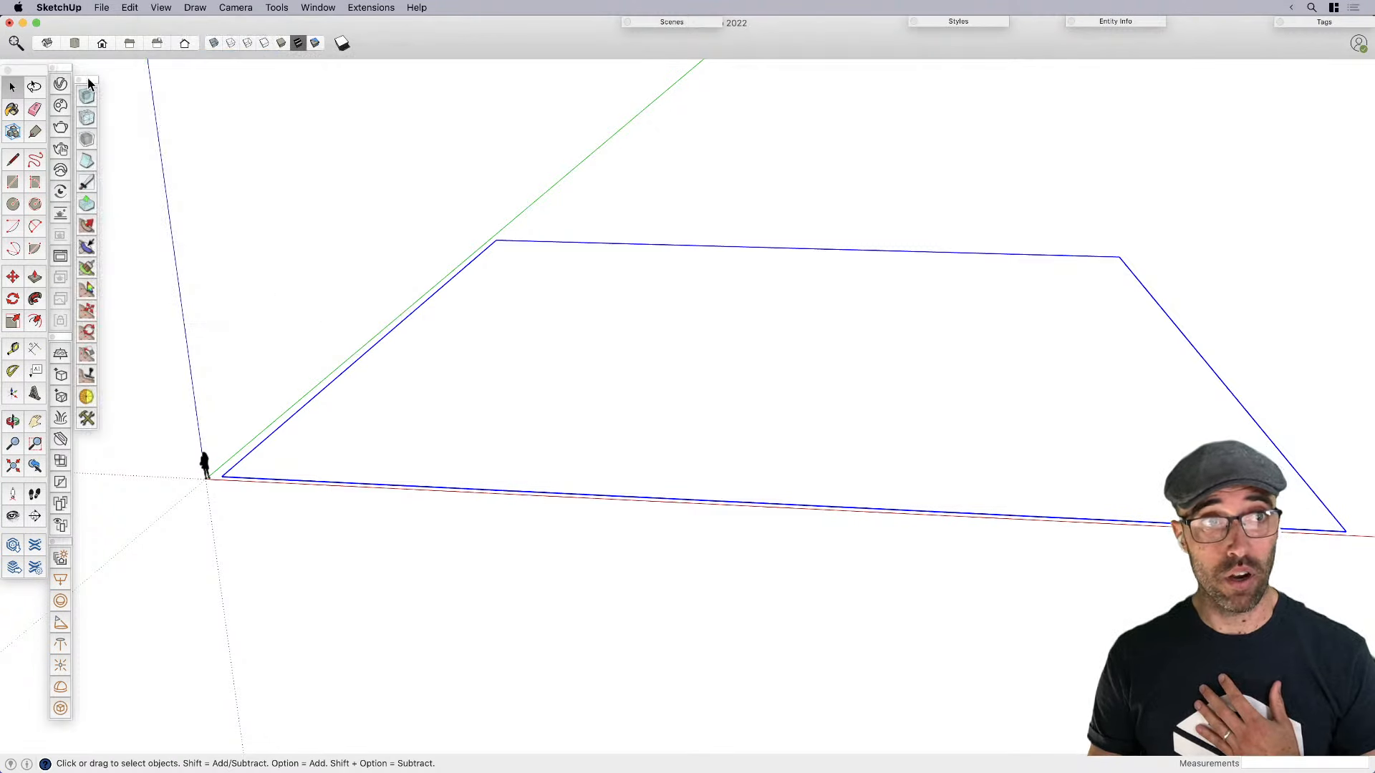
pyautogui.moveTo(90, 83); pyautogui.dragTo(102, 74)
# Open the ground group and subdivide its face repeatedly with Artisan into a fine triangular mesh
pyautogui.click(642, 387)
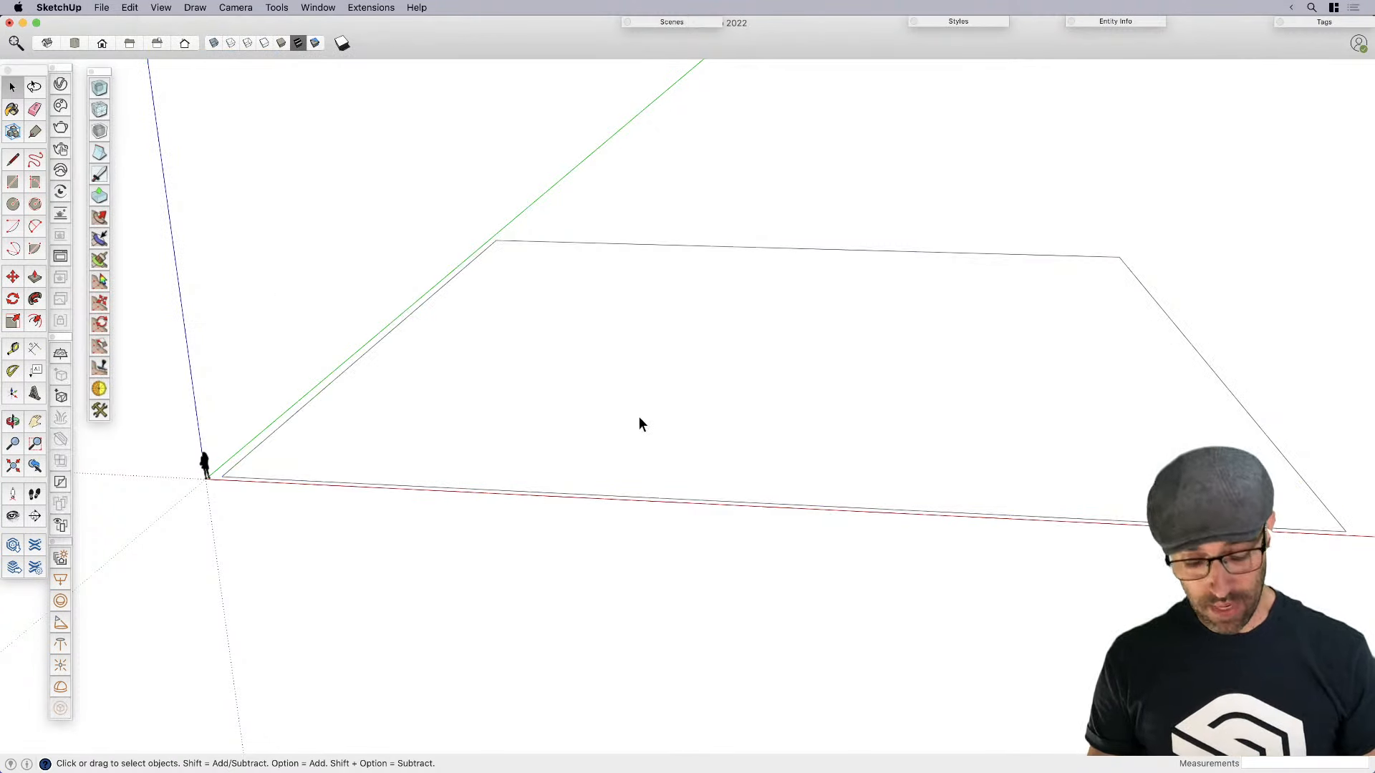
pyautogui.doubleClick(638, 416)
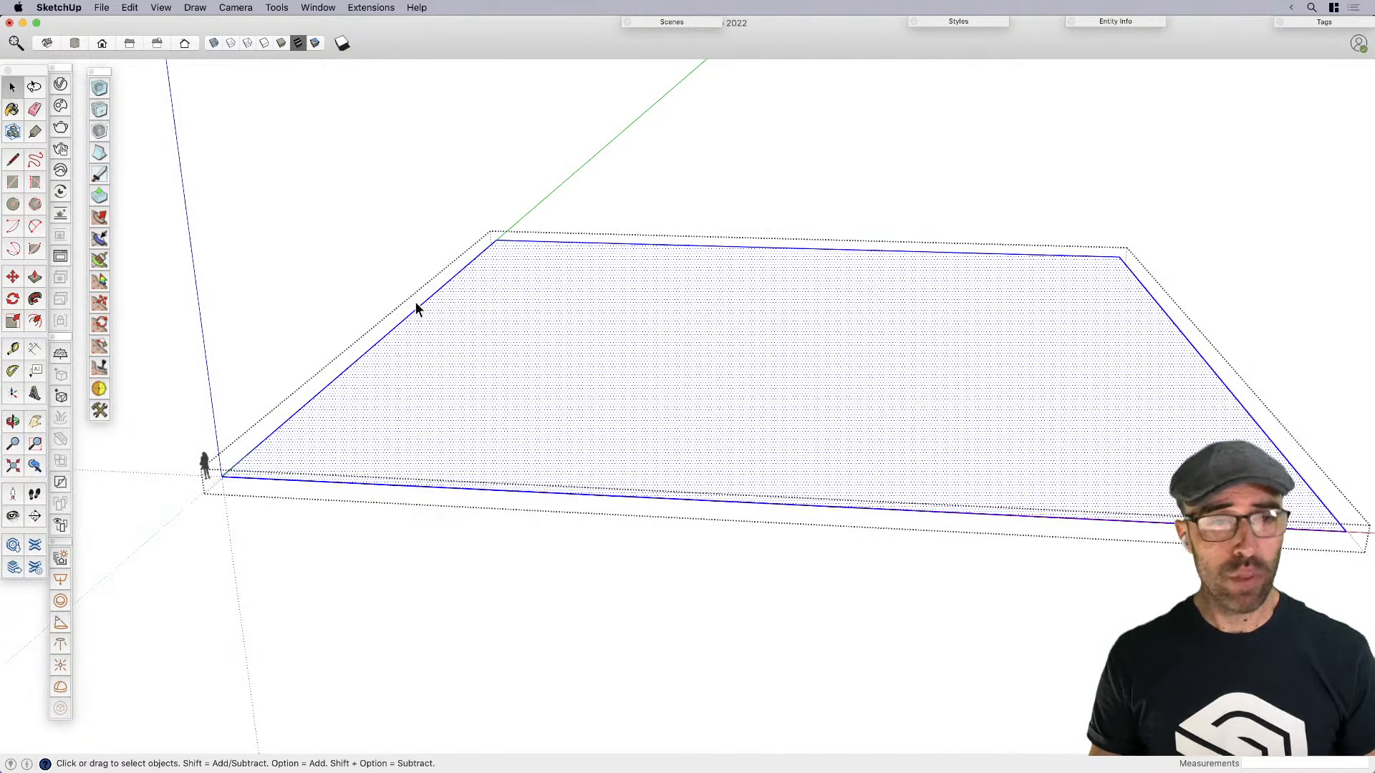
pyautogui.click(98, 111)
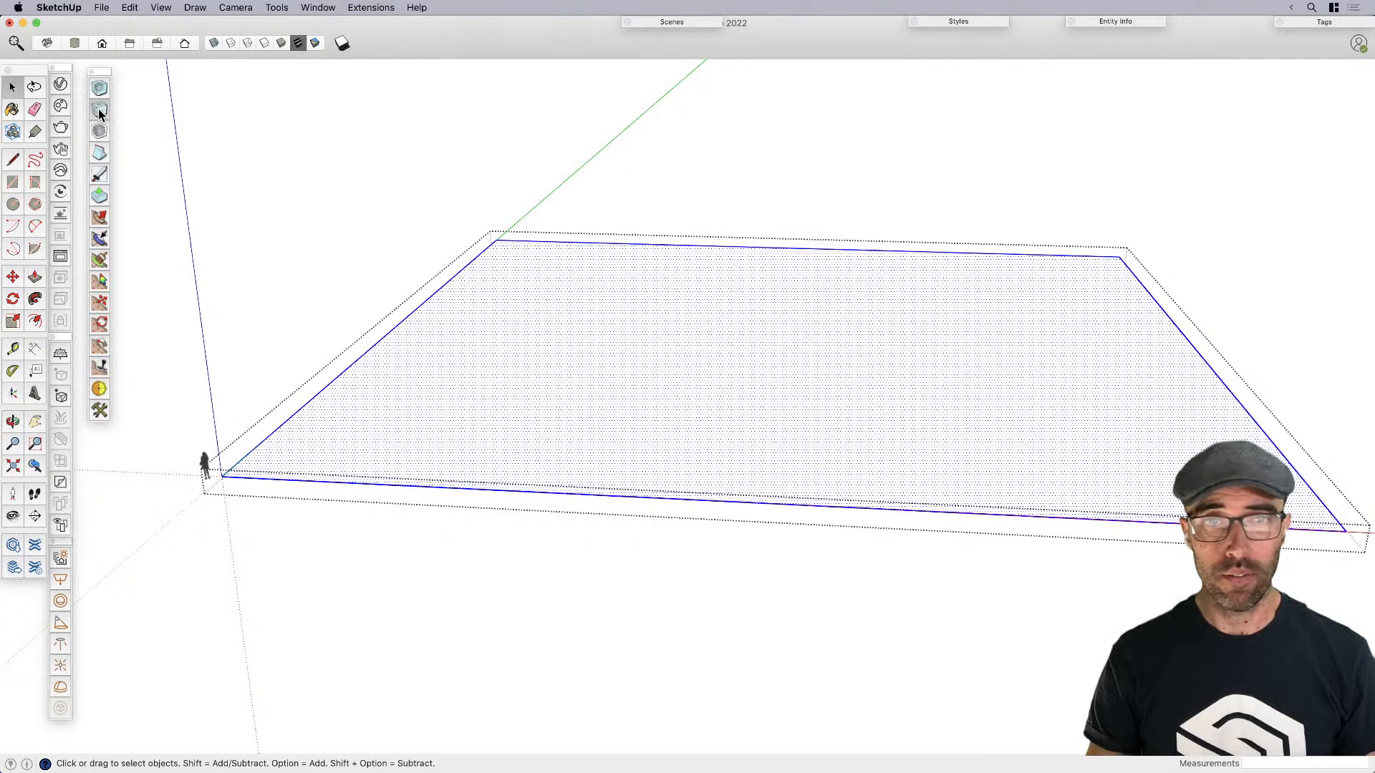
pyautogui.click(99, 111)
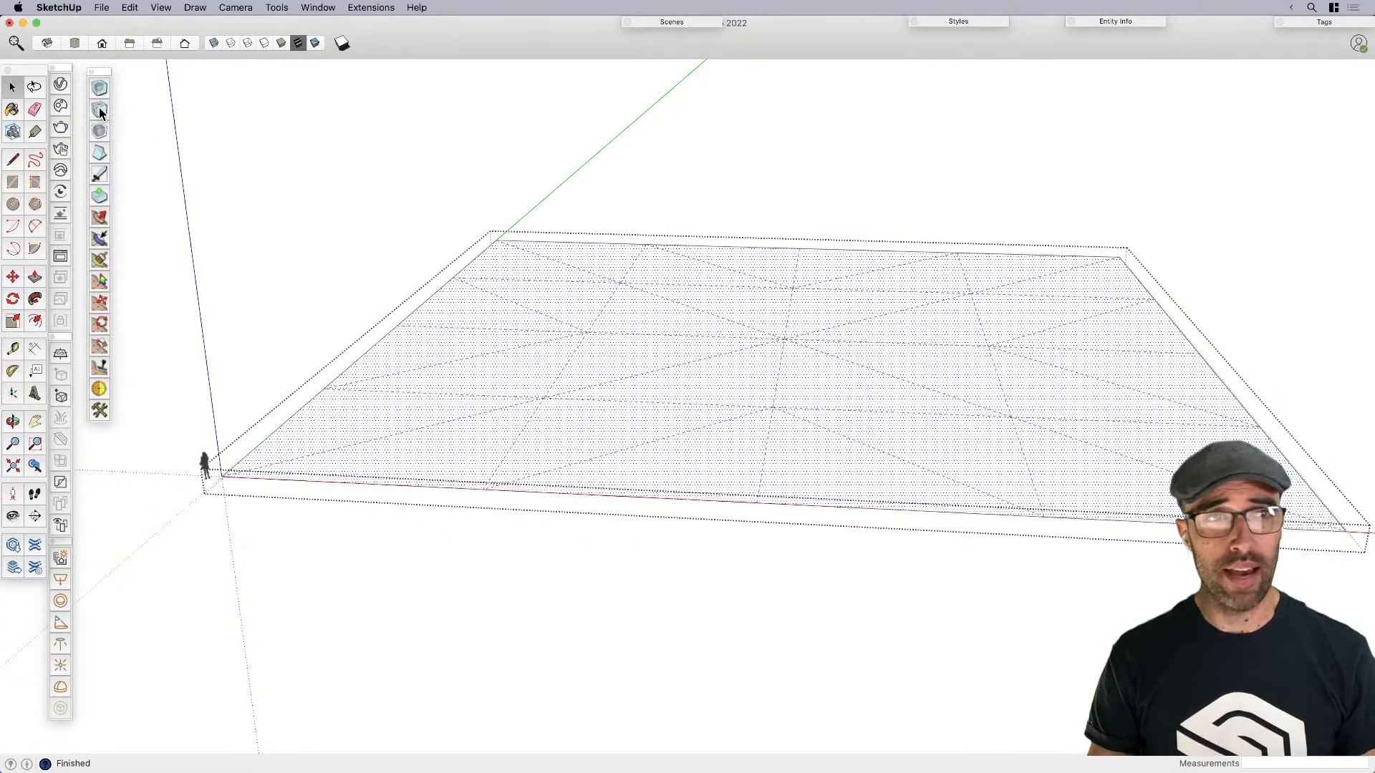
pyautogui.click(99, 110)
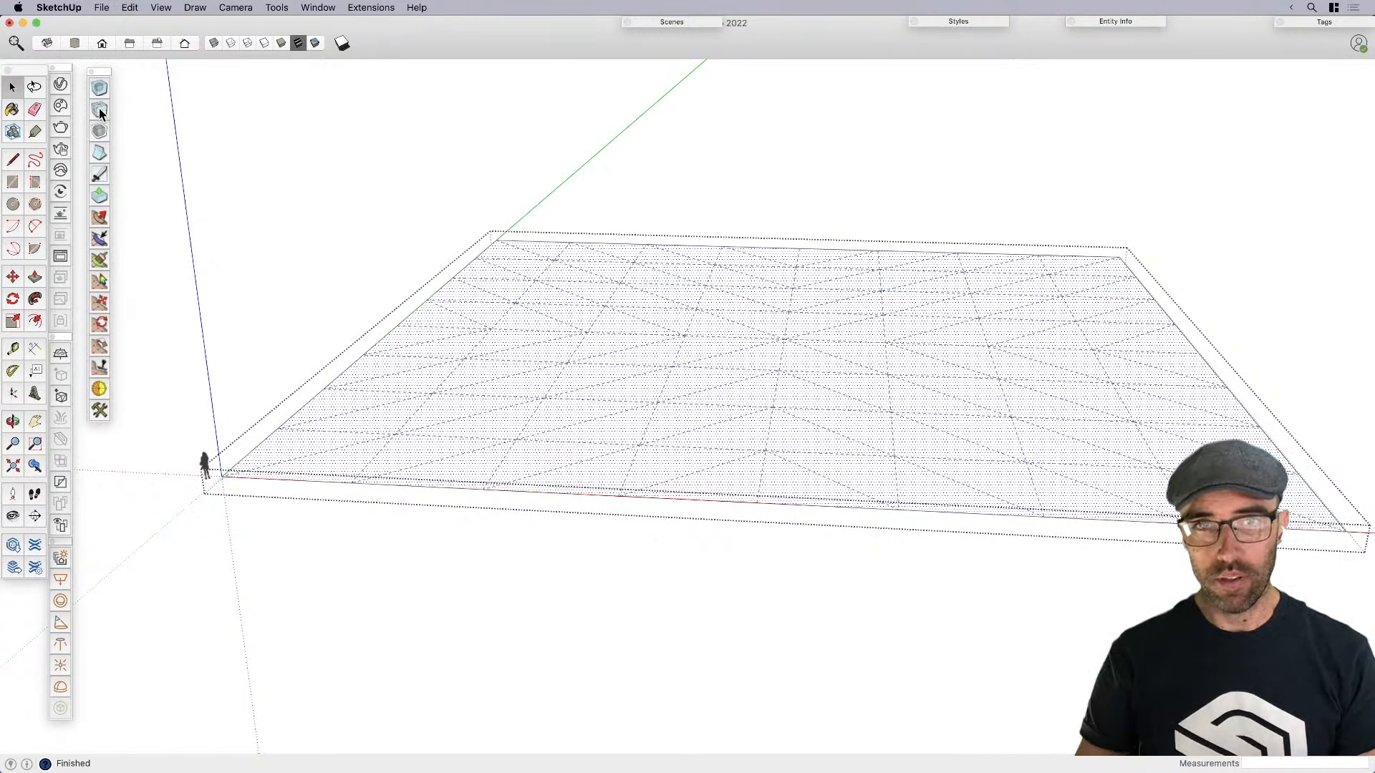
pyautogui.scroll(2, 266, 243)
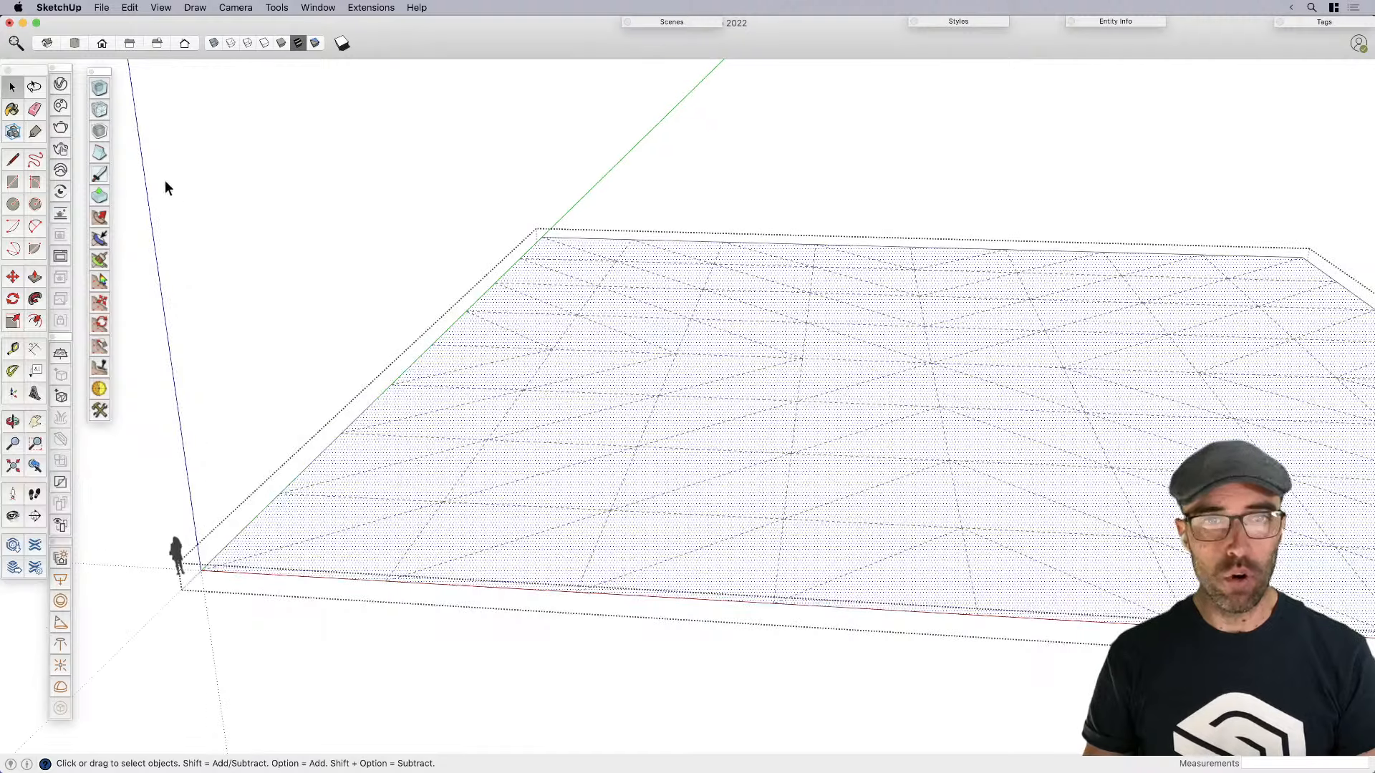
pyautogui.click(100, 111)
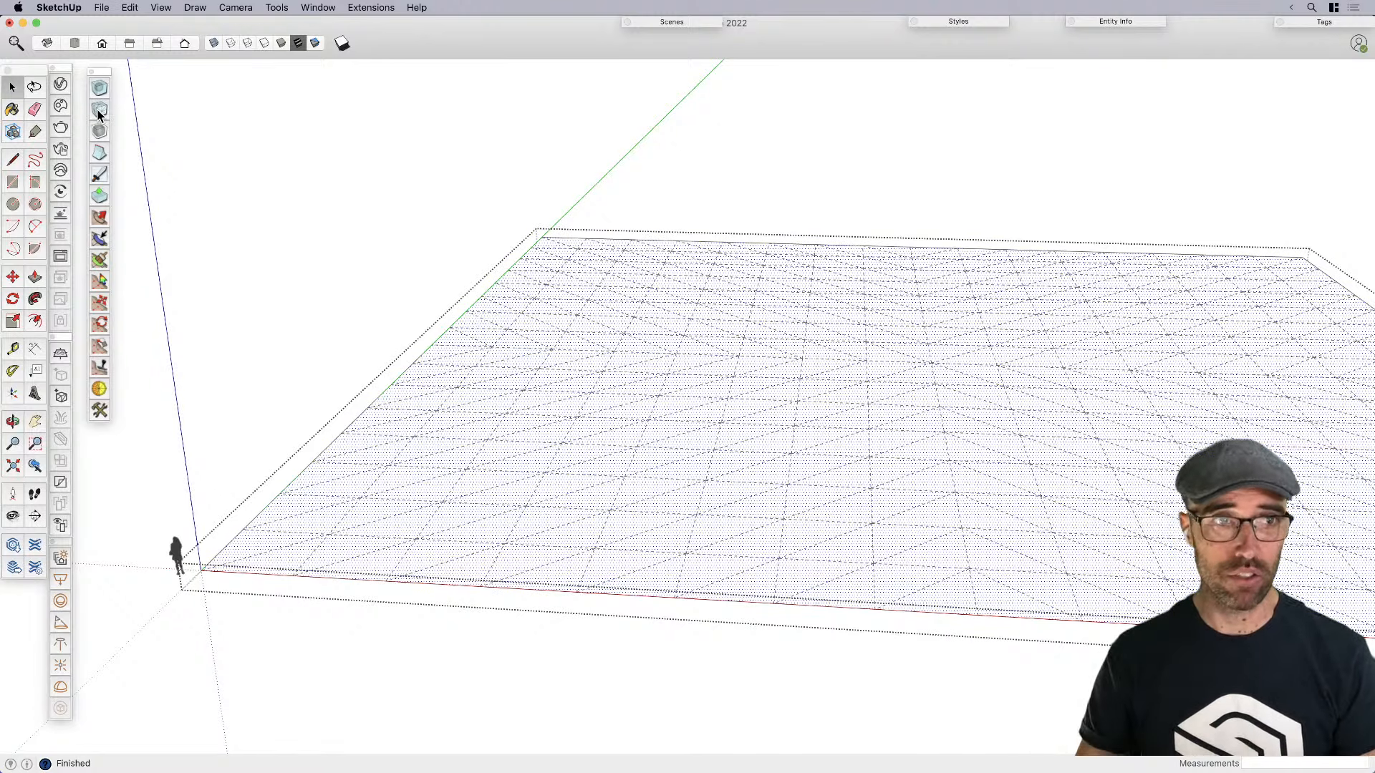
pyautogui.scroll(-3, 251, 190)
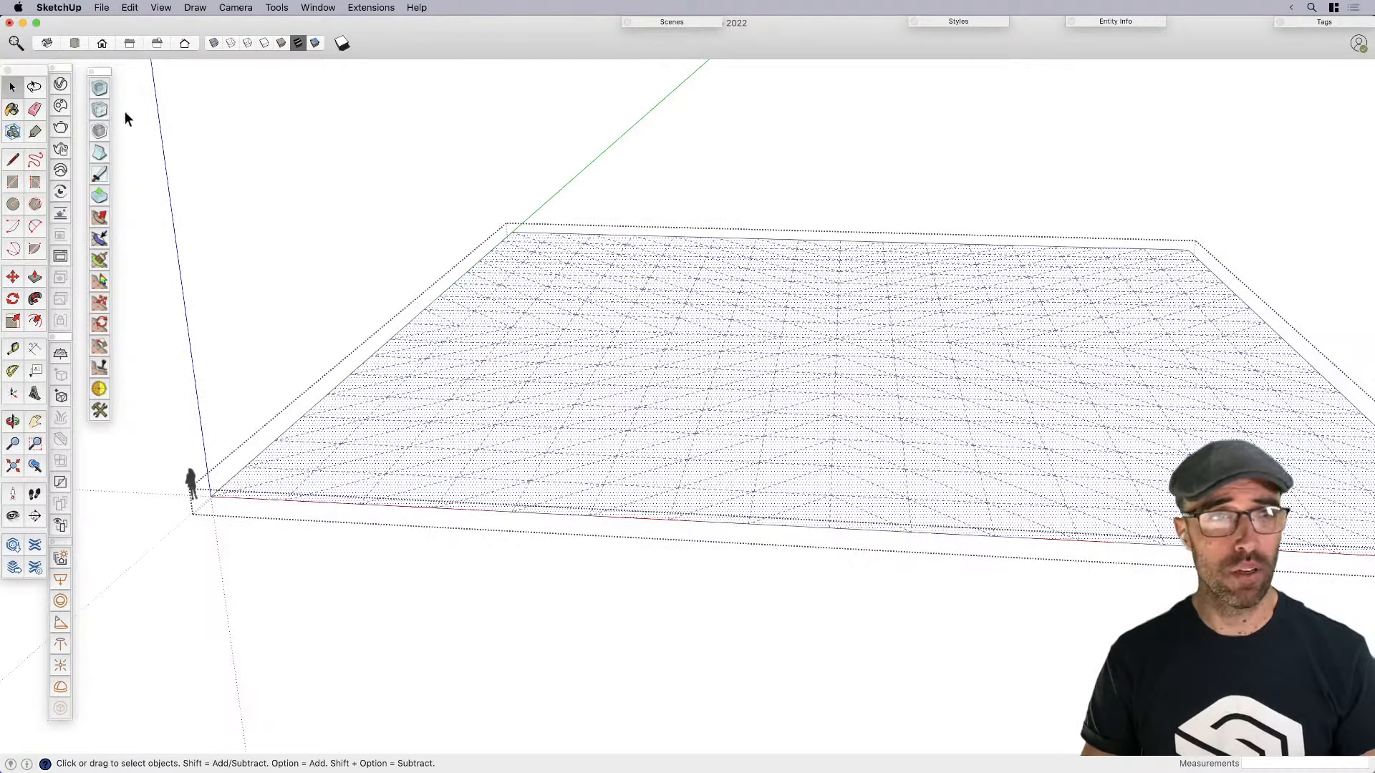
pyautogui.click(100, 109)
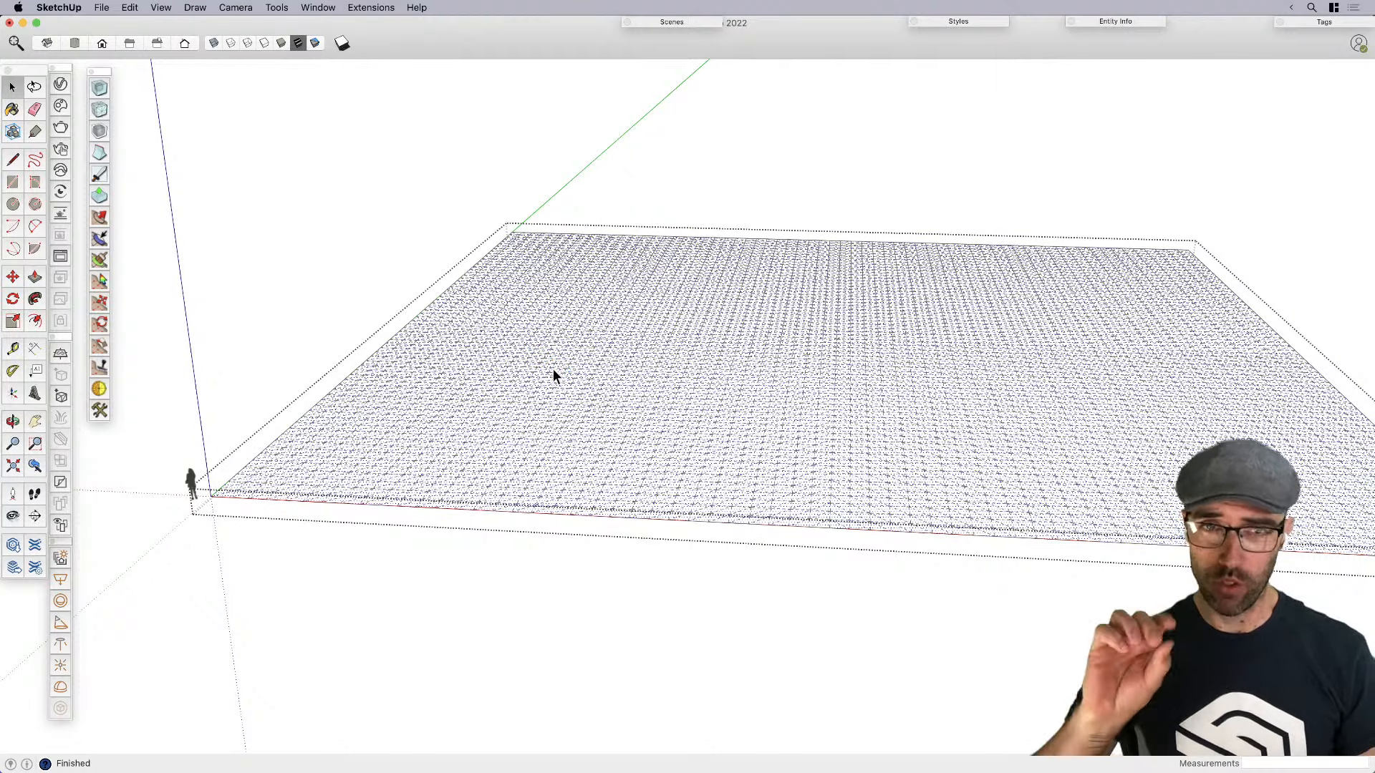
# Clear the selection and examine the subdivided ground mesh from several angles and distances
pyautogui.click(616, 677)
pyautogui.scroll(-3, 844, 463)
pyautogui.moveTo(844, 462); pyautogui.dragTo(883, 537, button='middle')
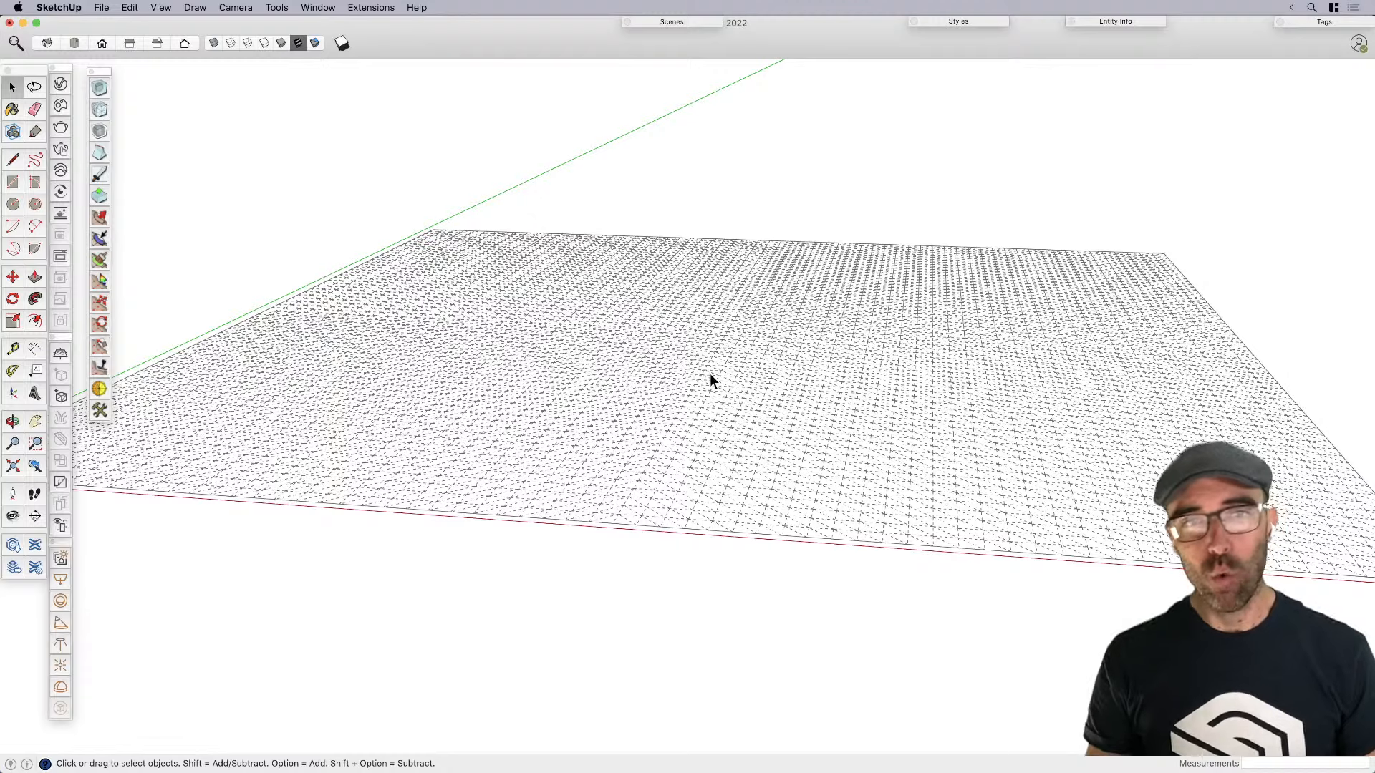
pyautogui.scroll(-3, 723, 404)
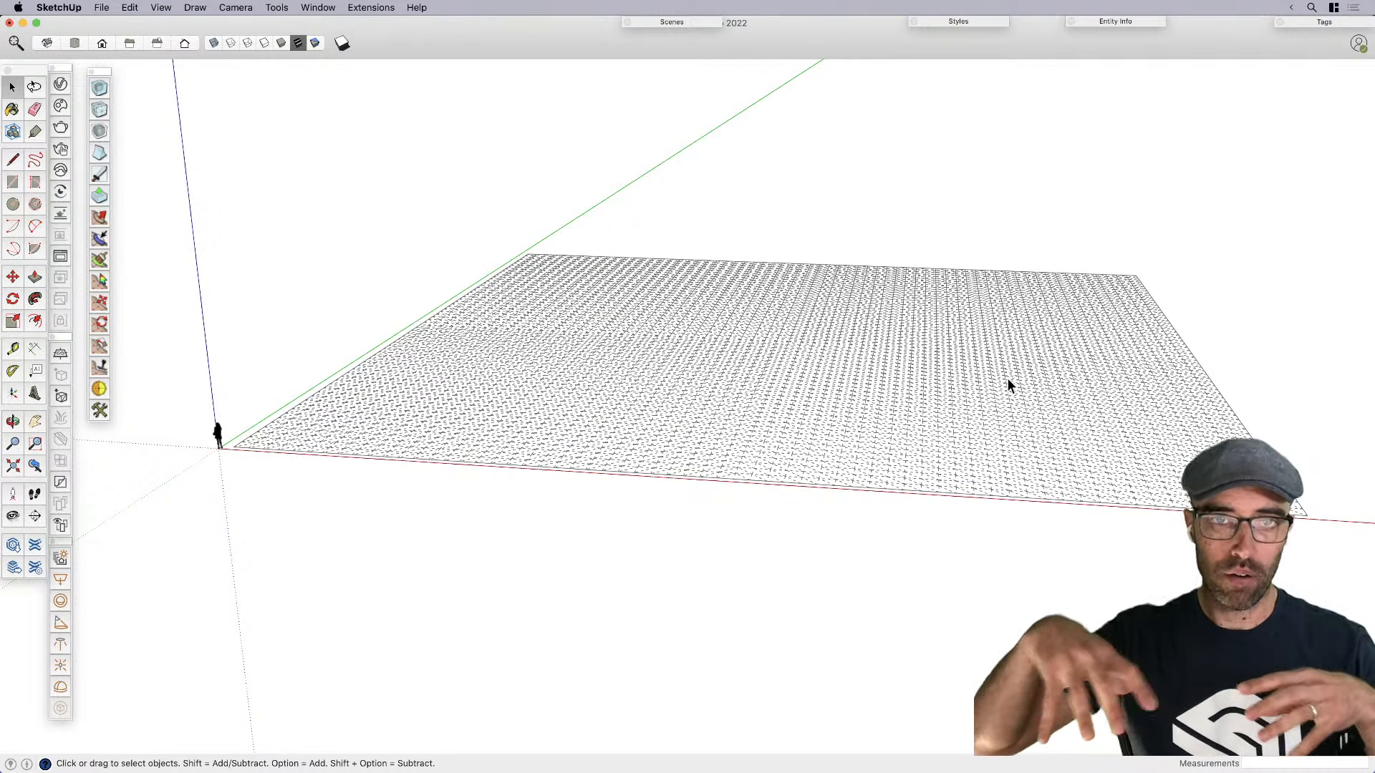
pyautogui.moveTo(839, 376); pyautogui.dragTo(899, 365, button='middle')
pyautogui.doubleClick(750, 357)
pyautogui.scroll(3, 948, 354)
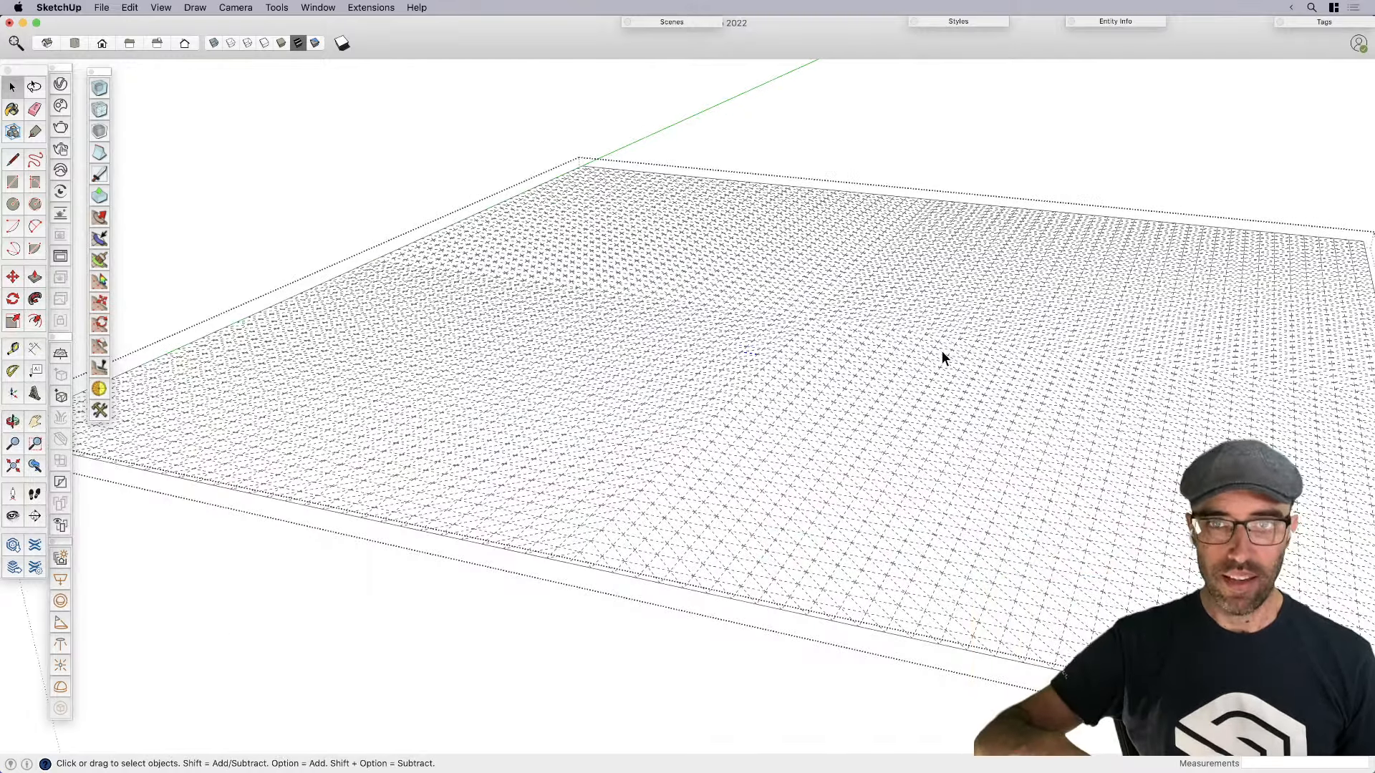
pyautogui.scroll(-3, 875, 325)
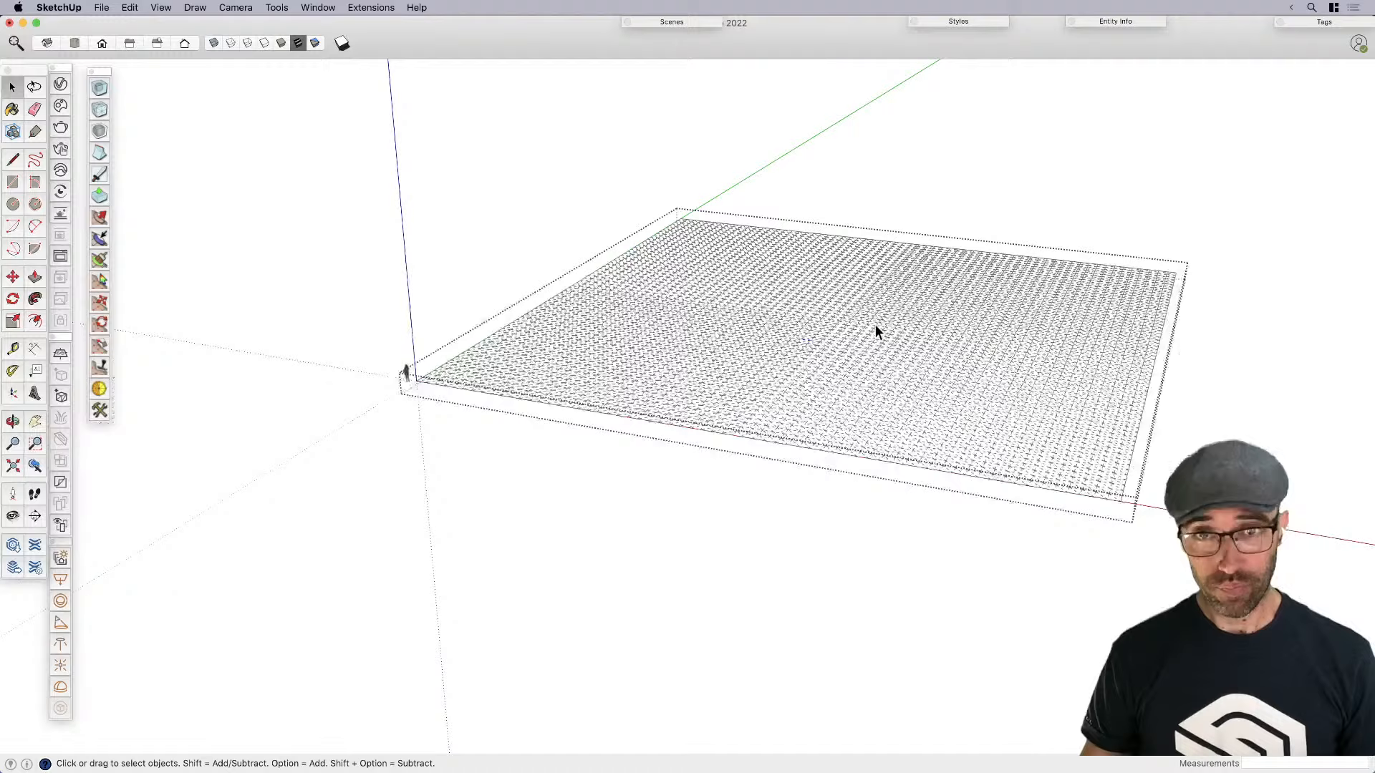
# Close the ground group and place a copy of it about 291' away, behind the original
pyautogui.click(707, 561)
pyautogui.scroll(-2, 707, 561)
pyautogui.click(741, 440)
pyautogui.scroll(-3, 742, 441)
pyautogui.press('m')
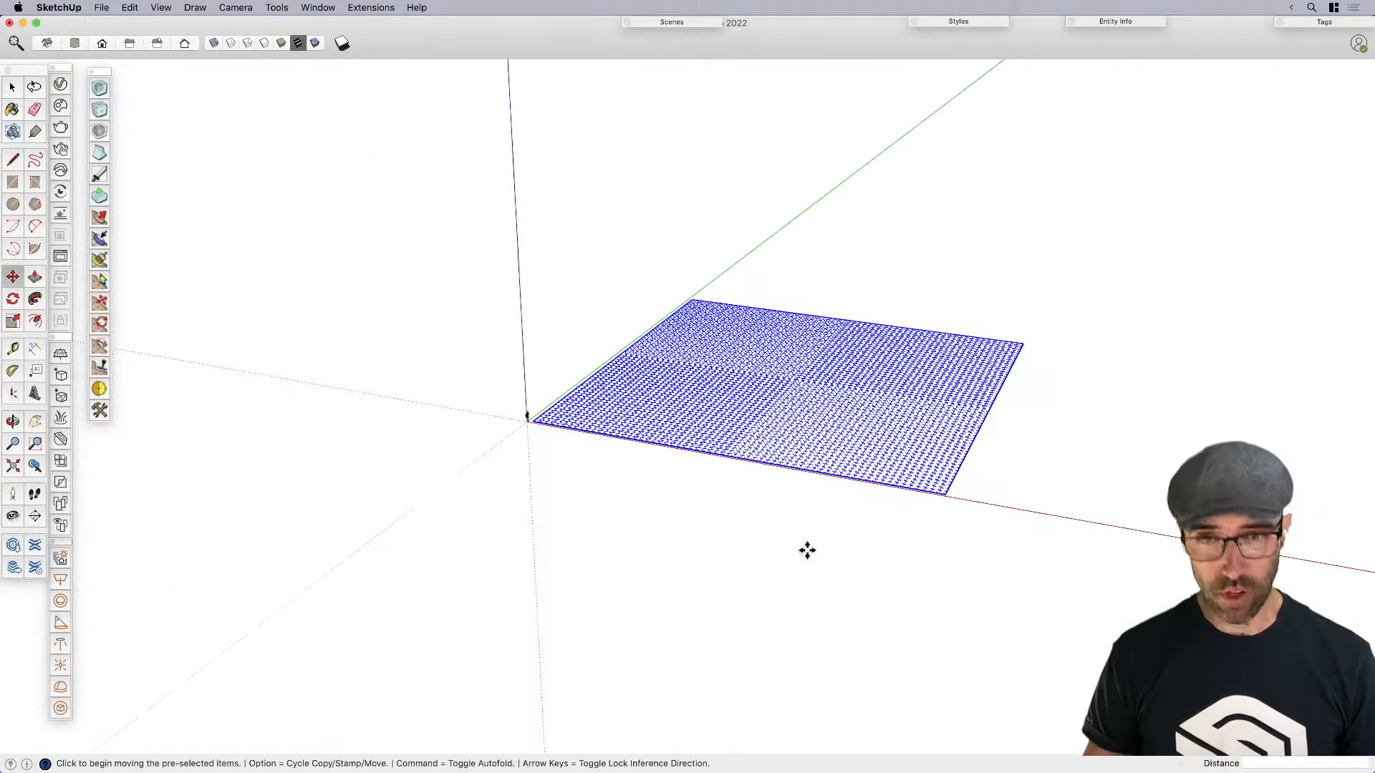
pyautogui.click(807, 549)
pyautogui.press('alt')
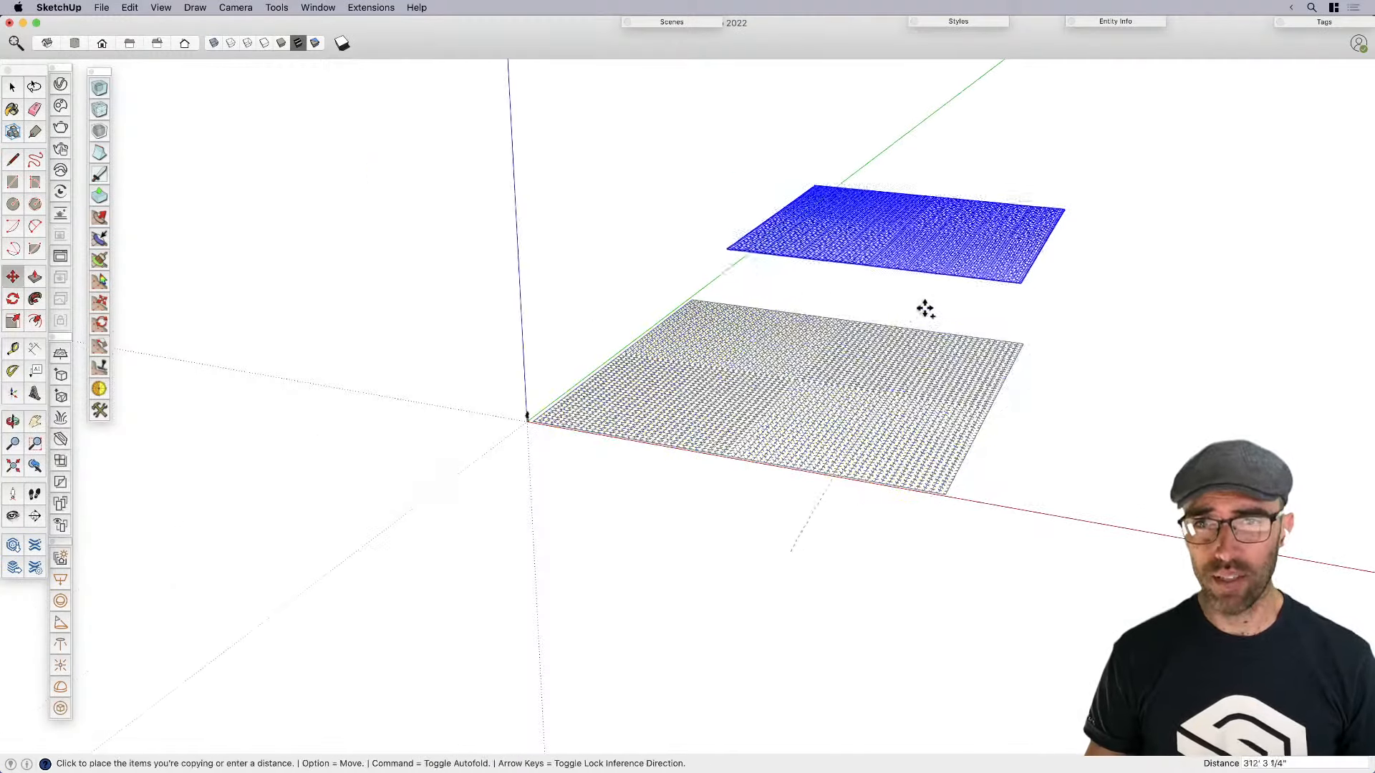
pyautogui.click(949, 322)
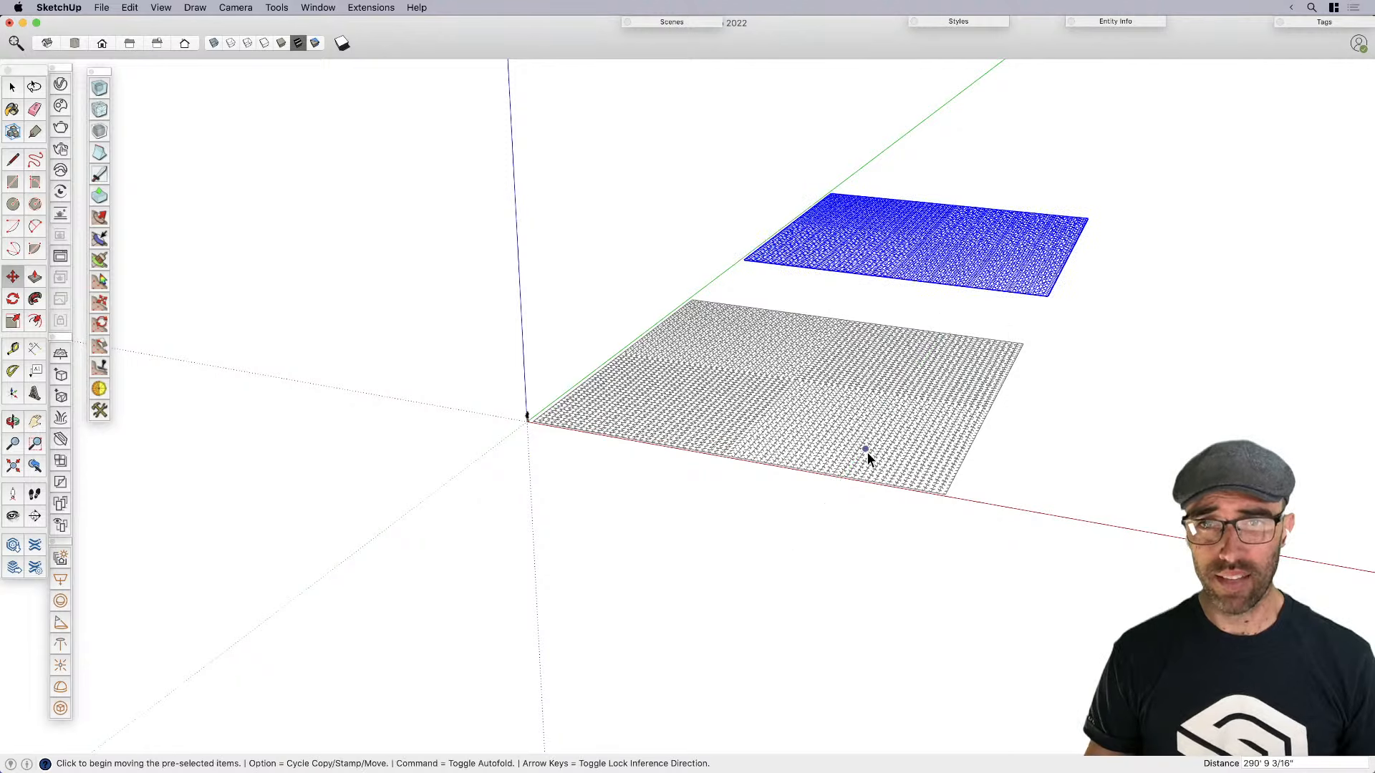
pyautogui.press('space')
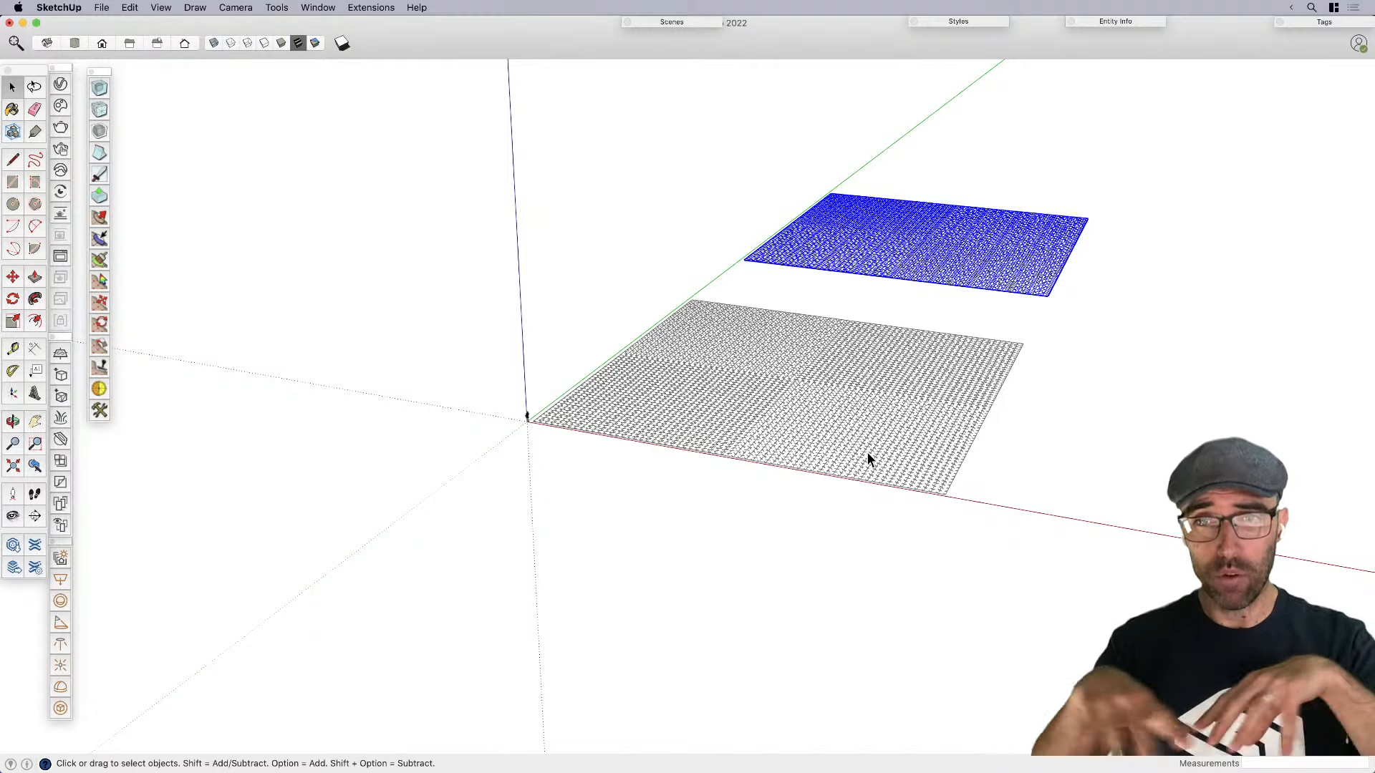
# Open the front ground group and start Artisan's Sculpt brush with a 25' radius
pyautogui.moveTo(866, 453)
pyautogui.mouseDown(button='middle')
pyautogui.moveTo(851, 410)
pyautogui.moveTo(717, 429)
pyautogui.moveTo(799, 372)
pyautogui.moveTo(785, 356)
pyautogui.mouseUp(button='middle')
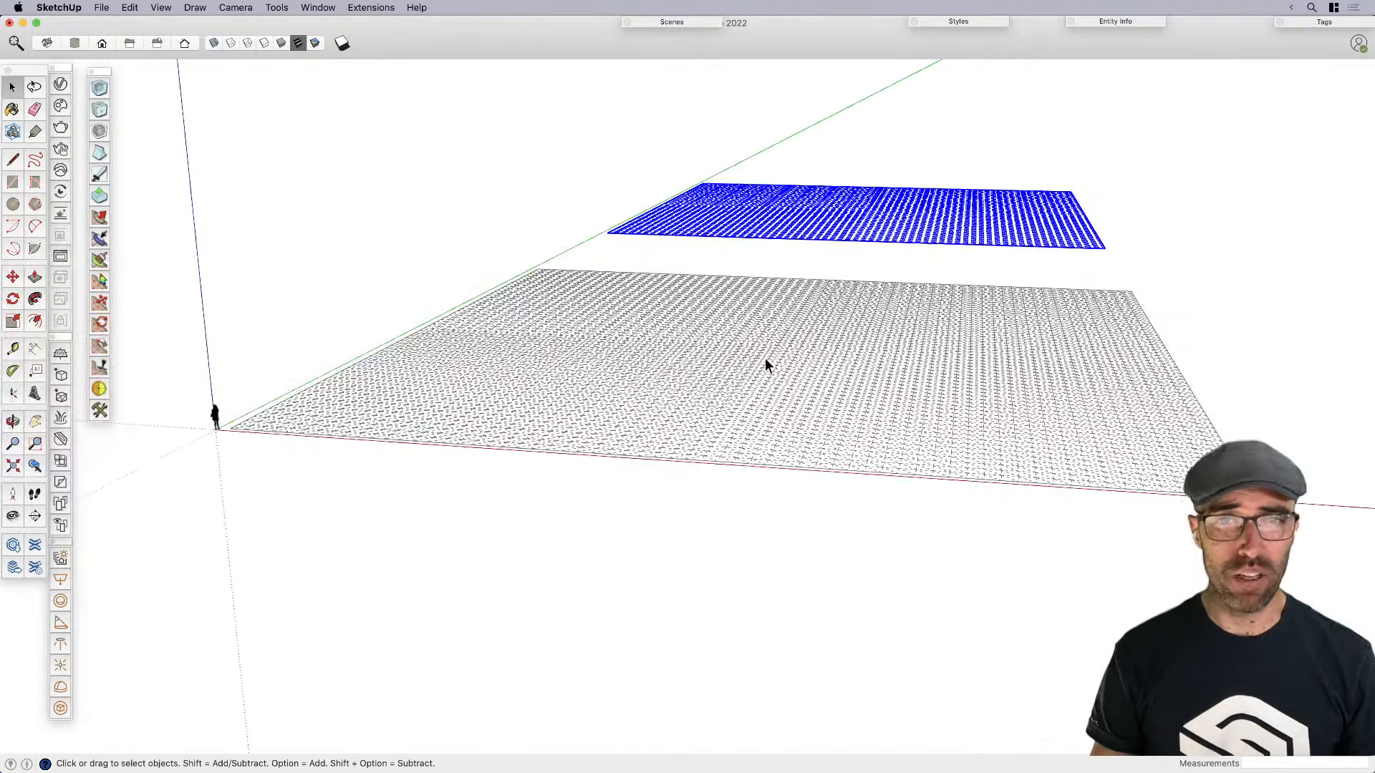
pyautogui.click(763, 359)
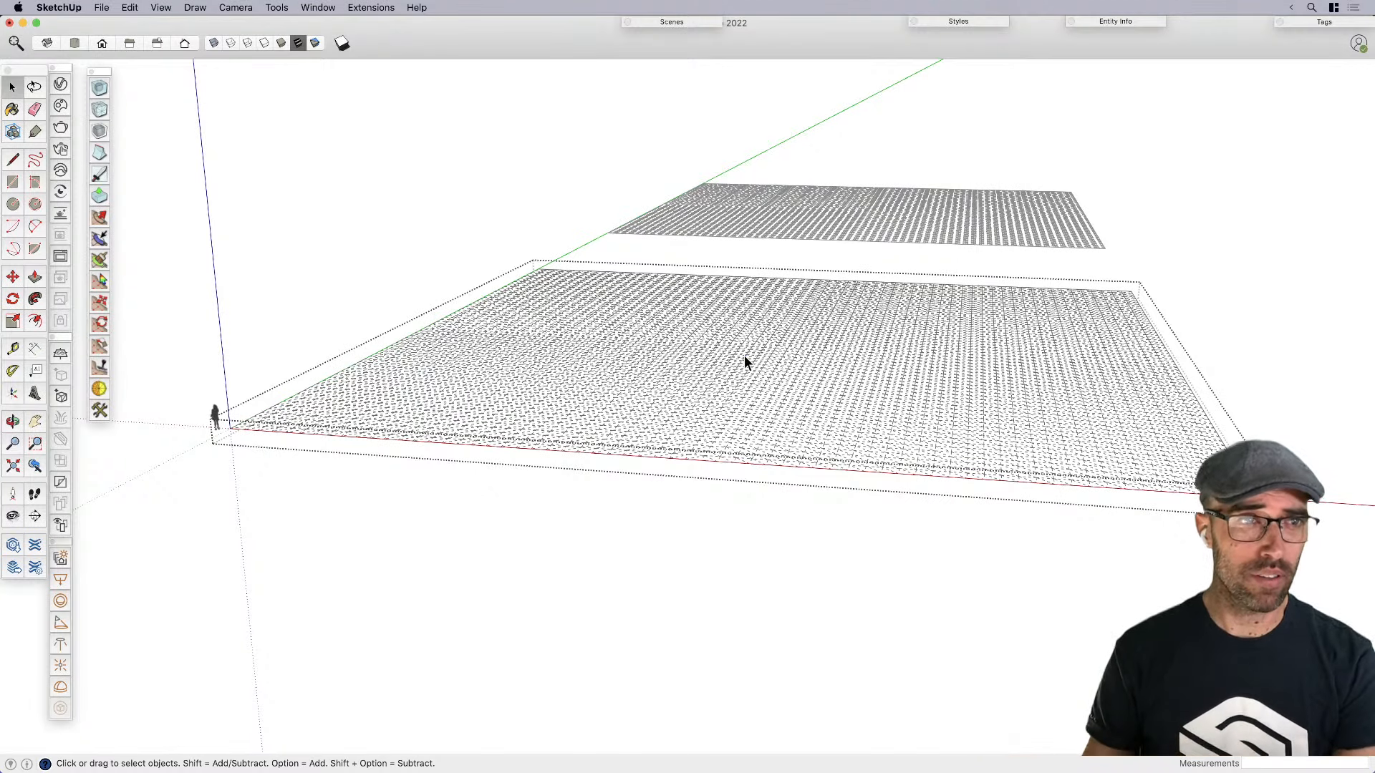
pyautogui.click(101, 217)
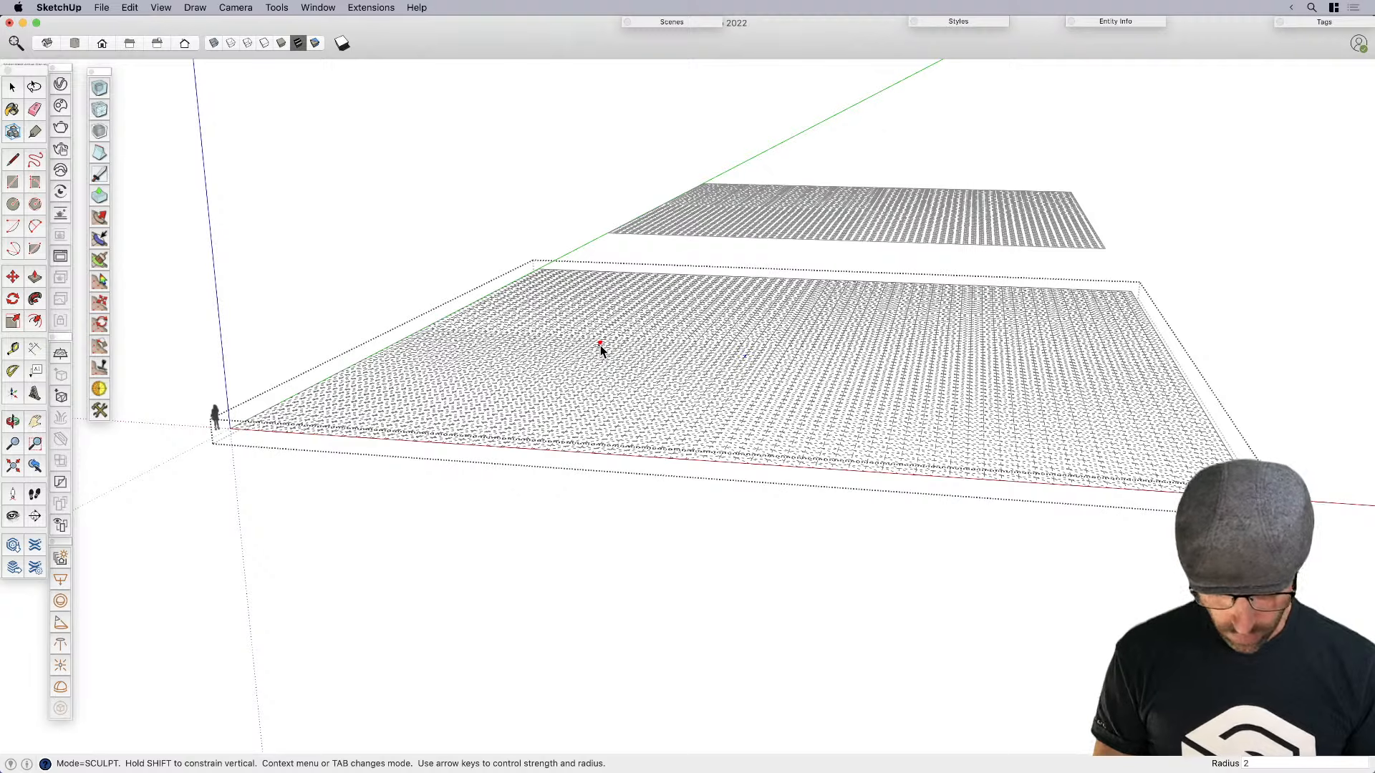
pyautogui.write("'")
pyautogui.press('Return')
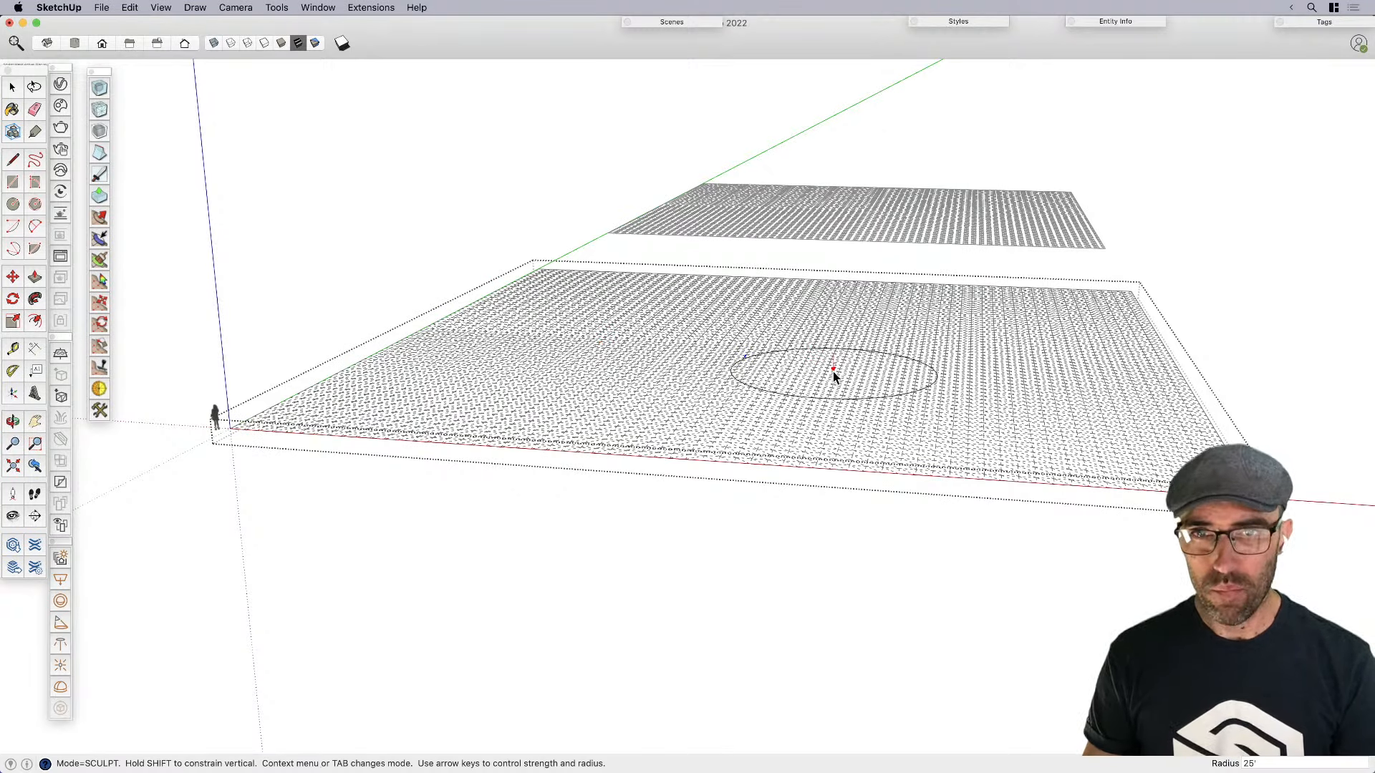
# Make a first sculpting stroke near the middle of the ground mesh with the 25' brush
pyautogui.moveTo(832, 371); pyautogui.dragTo(710, 385, button='middle')
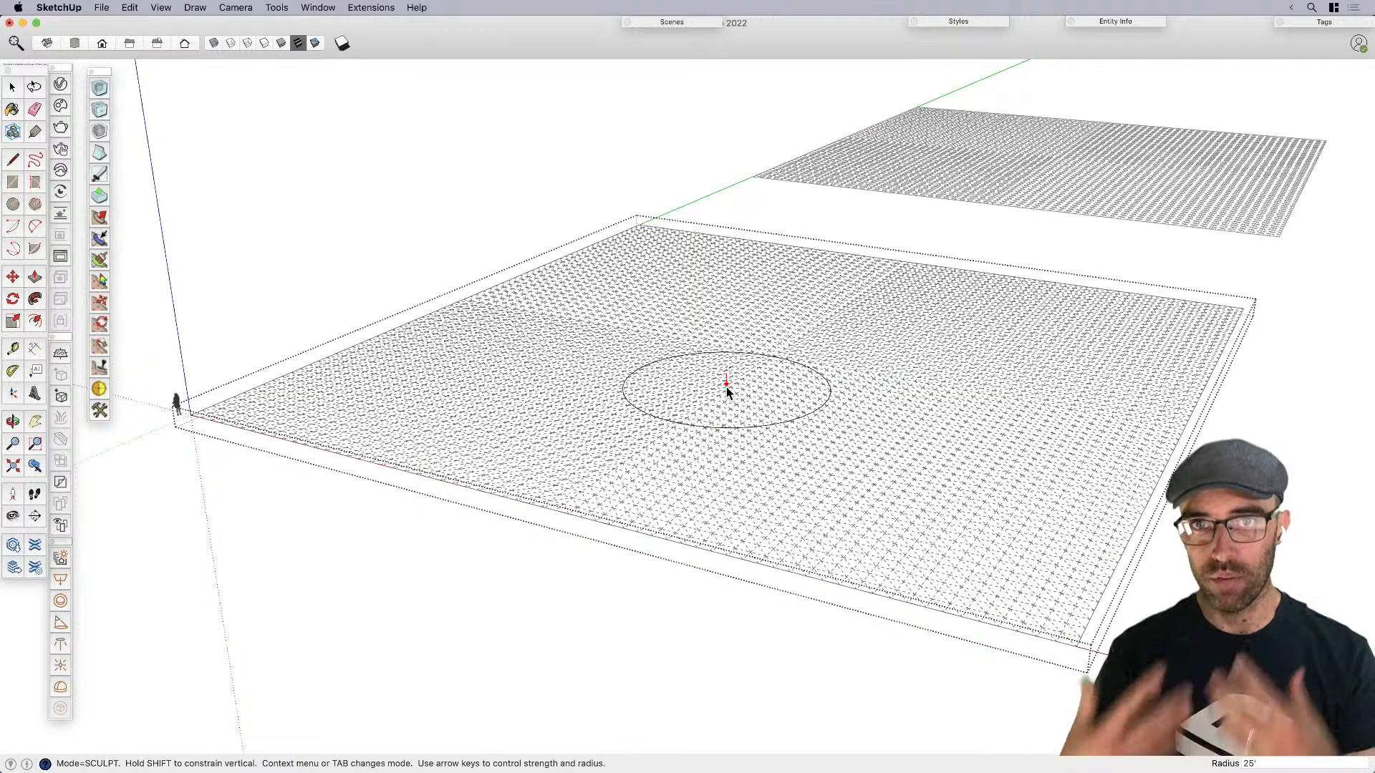
pyautogui.moveTo(727, 386); pyautogui.dragTo(841, 416, button='middle')
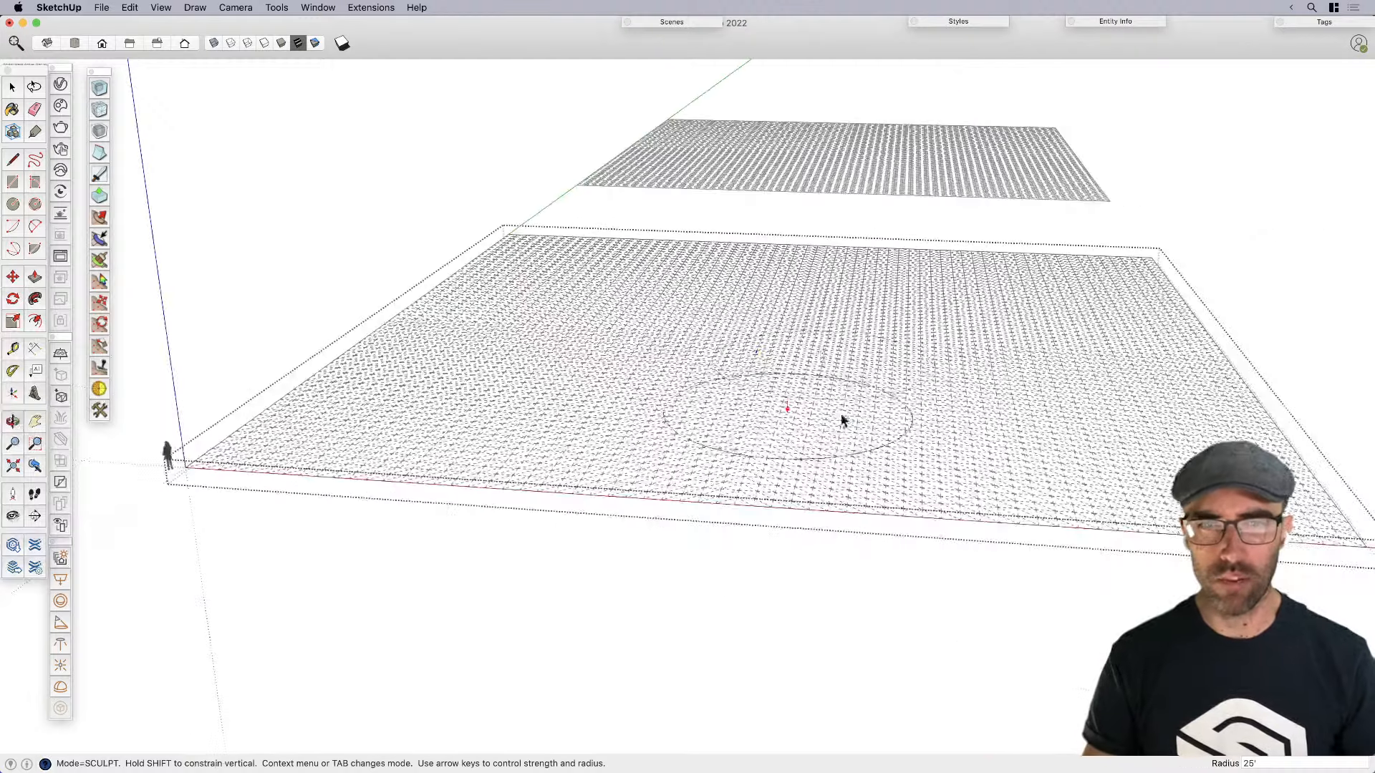
pyautogui.scroll(2, 776, 345)
pyautogui.moveTo(776, 347); pyautogui.dragTo(778, 355)
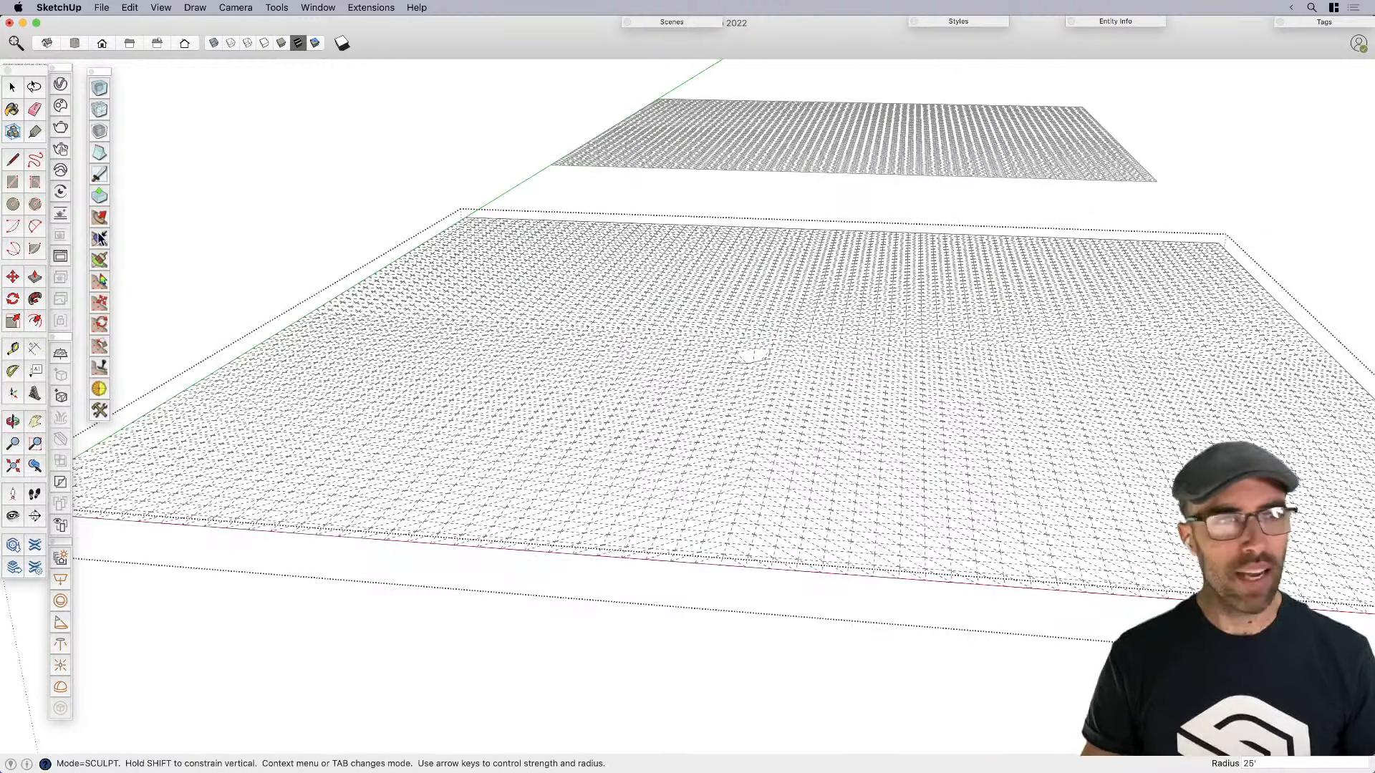
pyautogui.press('space')
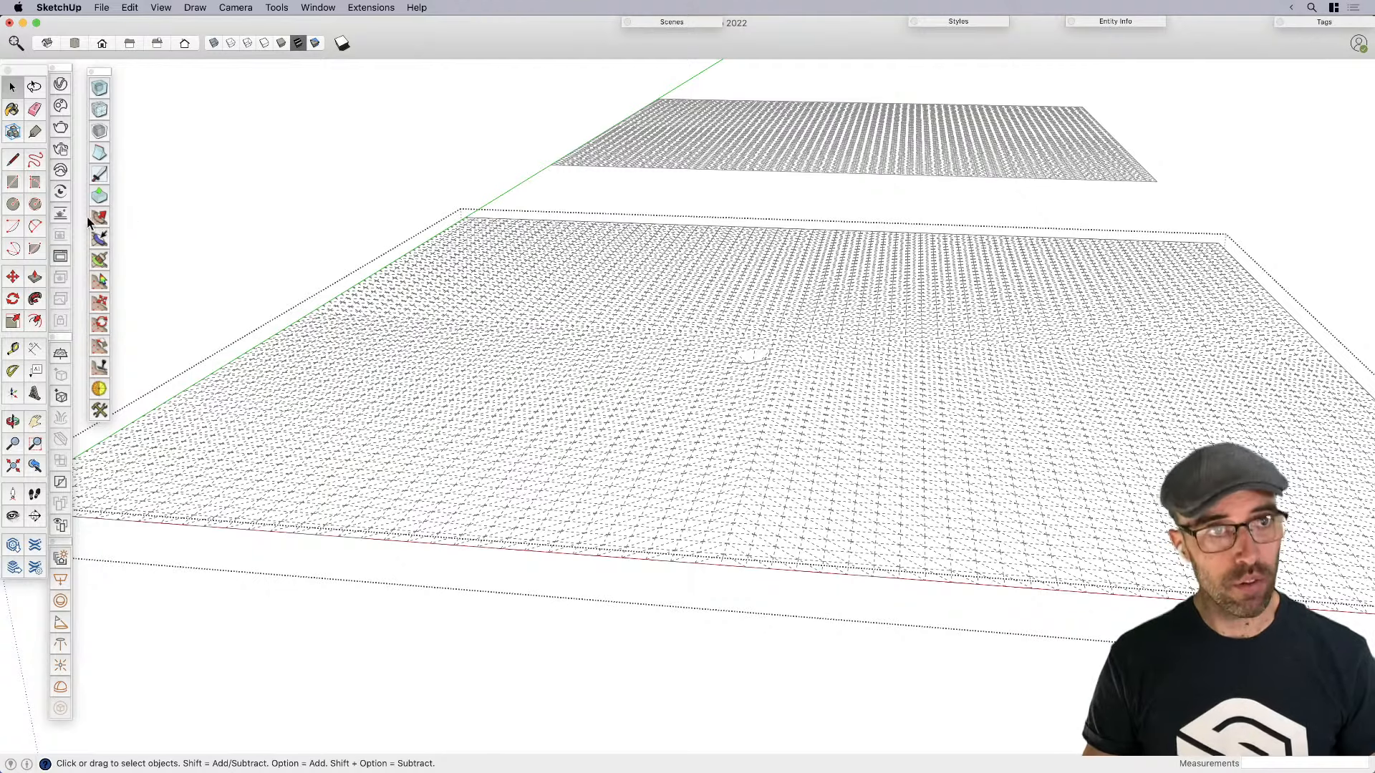
pyautogui.click(99, 217)
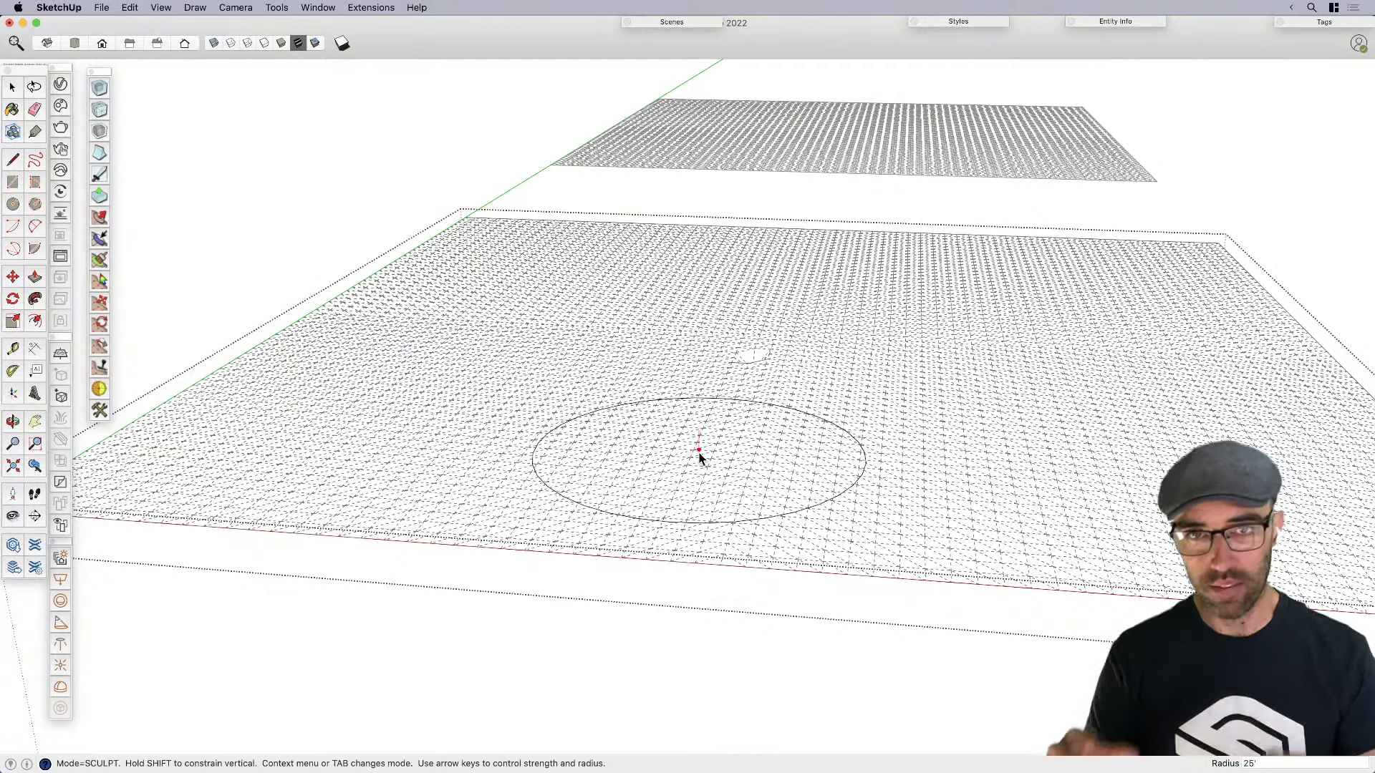
pyautogui.moveTo(776, 387); pyautogui.dragTo(801, 378, button='middle')
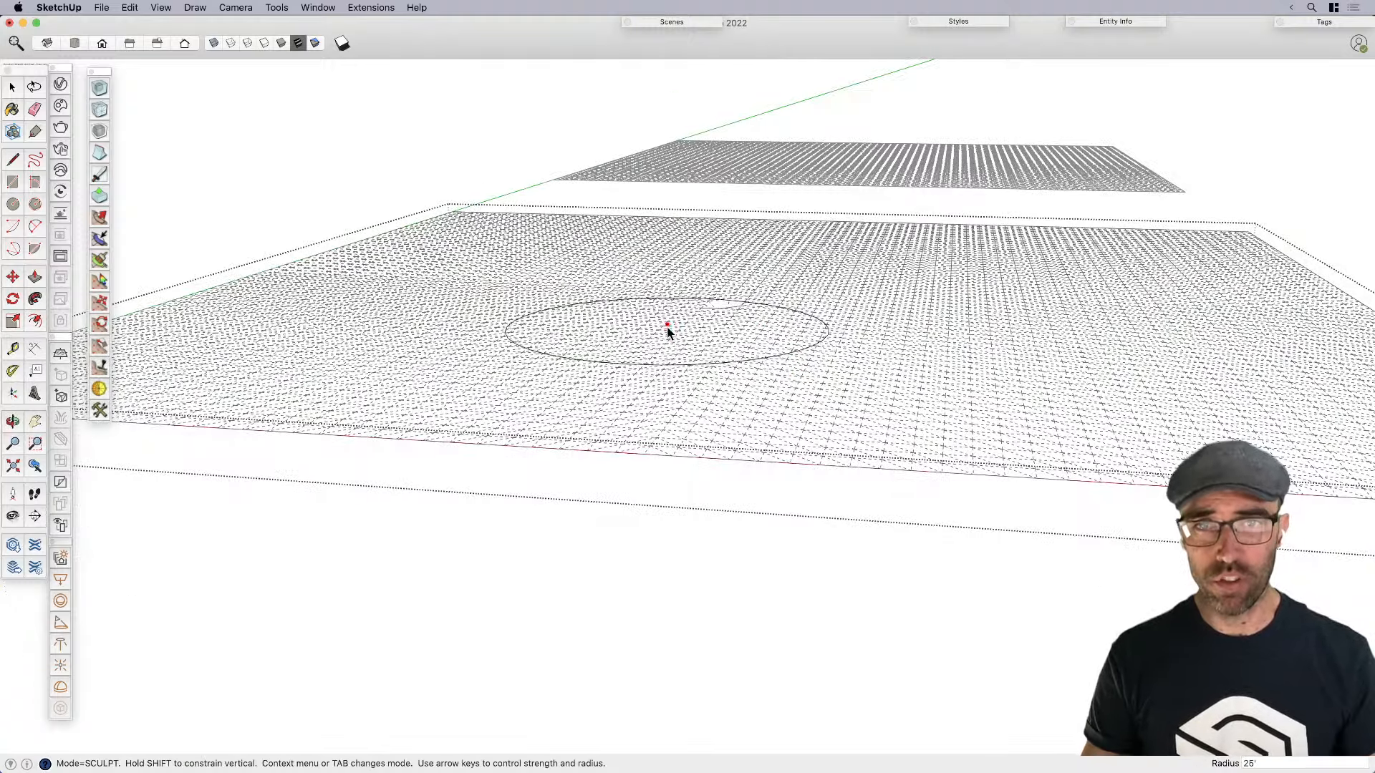
pyautogui.moveTo(639, 353); pyautogui.dragTo(722, 343, button='middle')
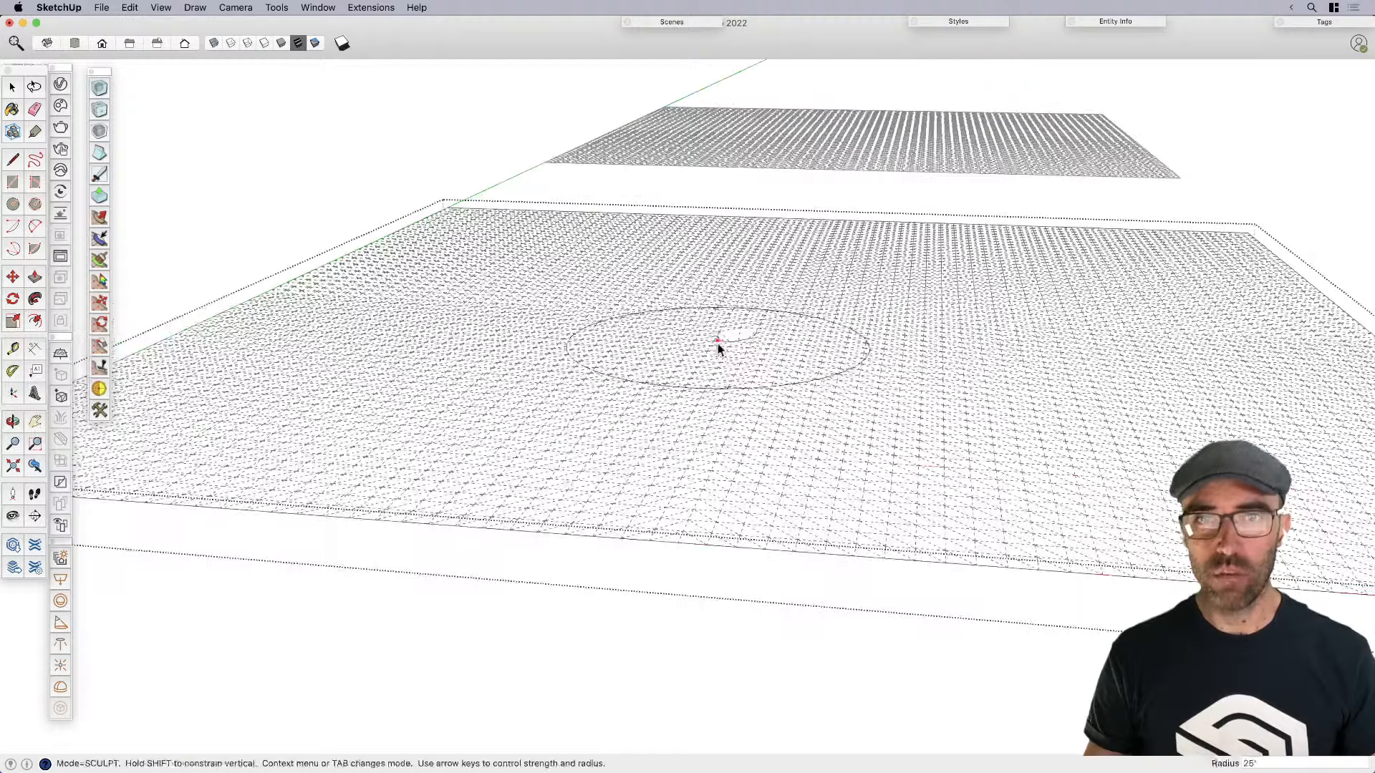
# Select a rectangular patch of faces in the middle of the ground mesh and sculpt within that selection
pyautogui.press('space')
pyautogui.tripleClick(723, 380)
pyautogui.moveTo(568, 282); pyautogui.dragTo(963, 454)
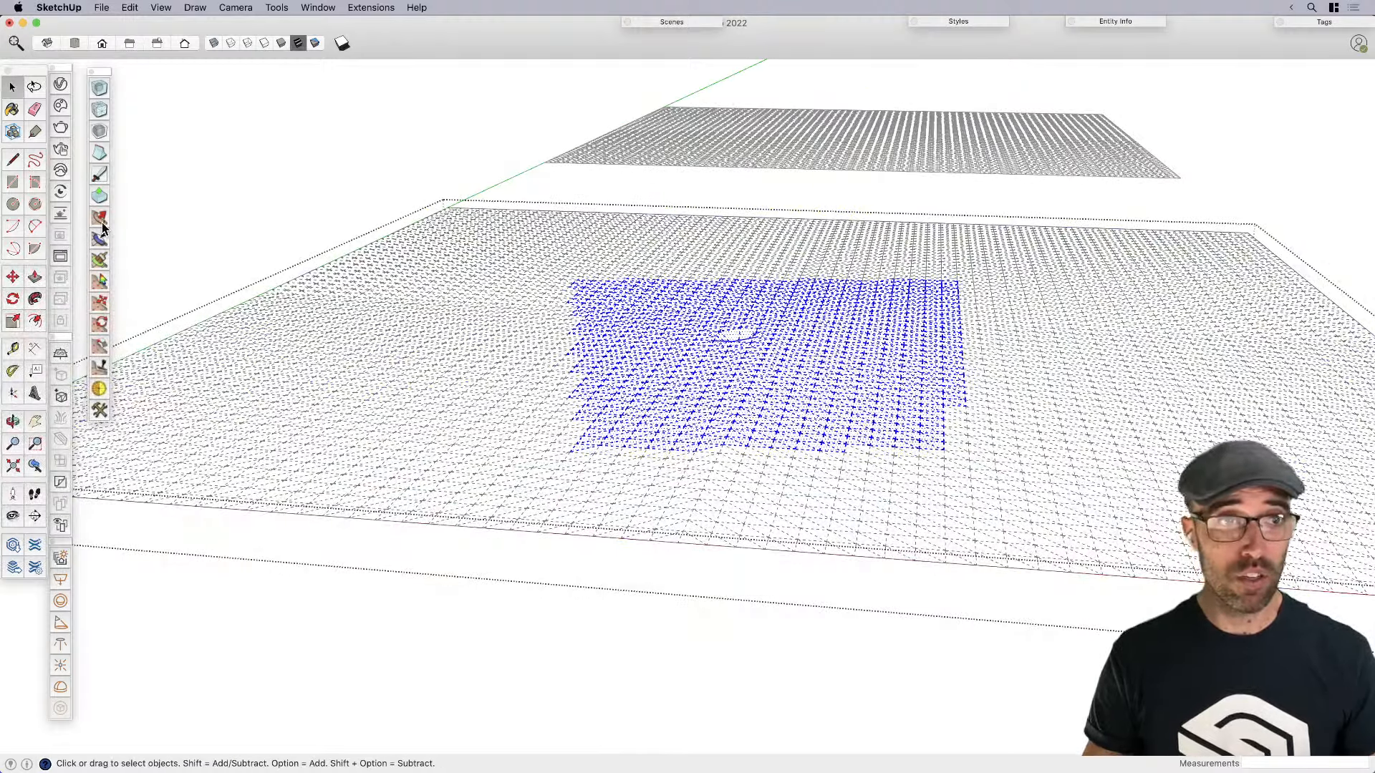
pyautogui.moveTo(748, 402)
pyautogui.mouseDown(button='middle')
pyautogui.moveTo(767, 356)
pyautogui.moveTo(758, 375)
pyautogui.moveTo(745, 365)
pyautogui.mouseUp(button='middle')
pyautogui.scroll(3, 745, 365)
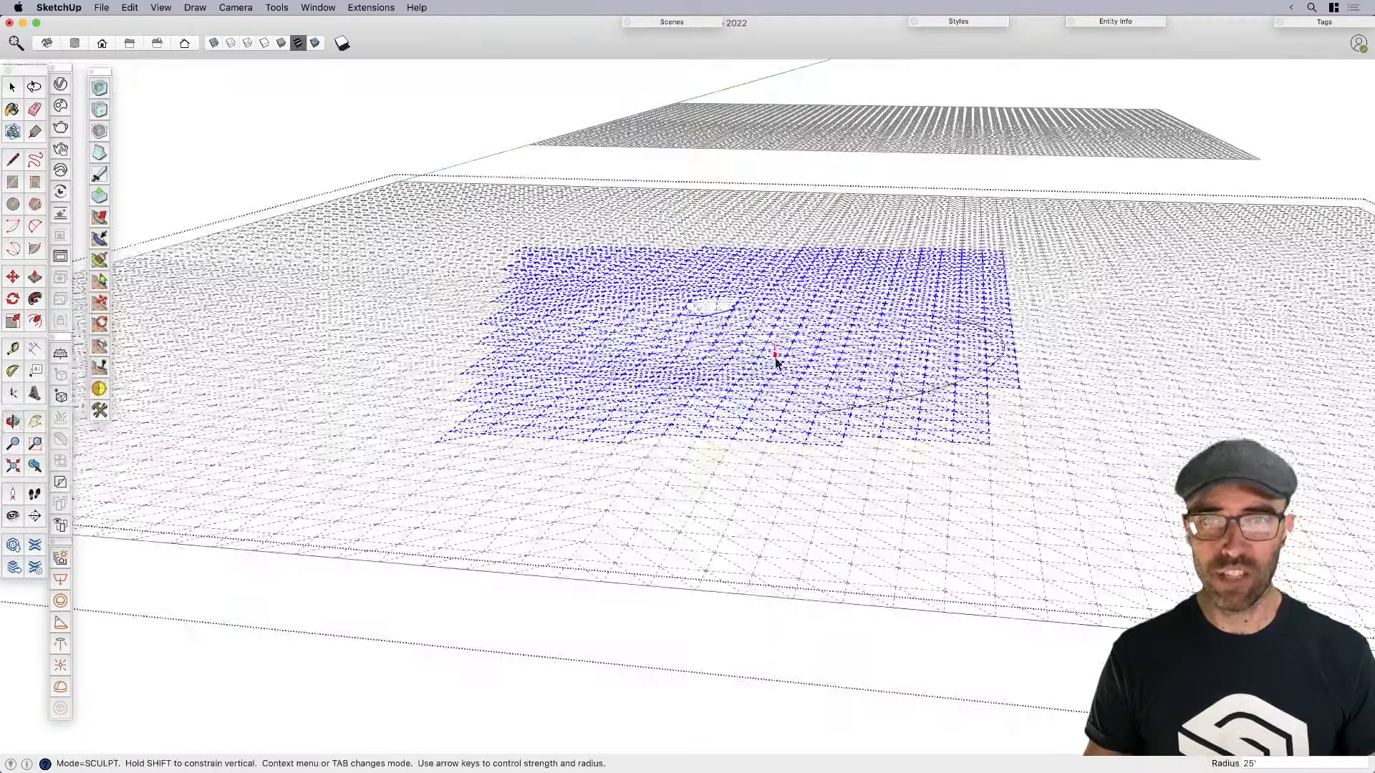
pyautogui.scroll(-2, 845, 412)
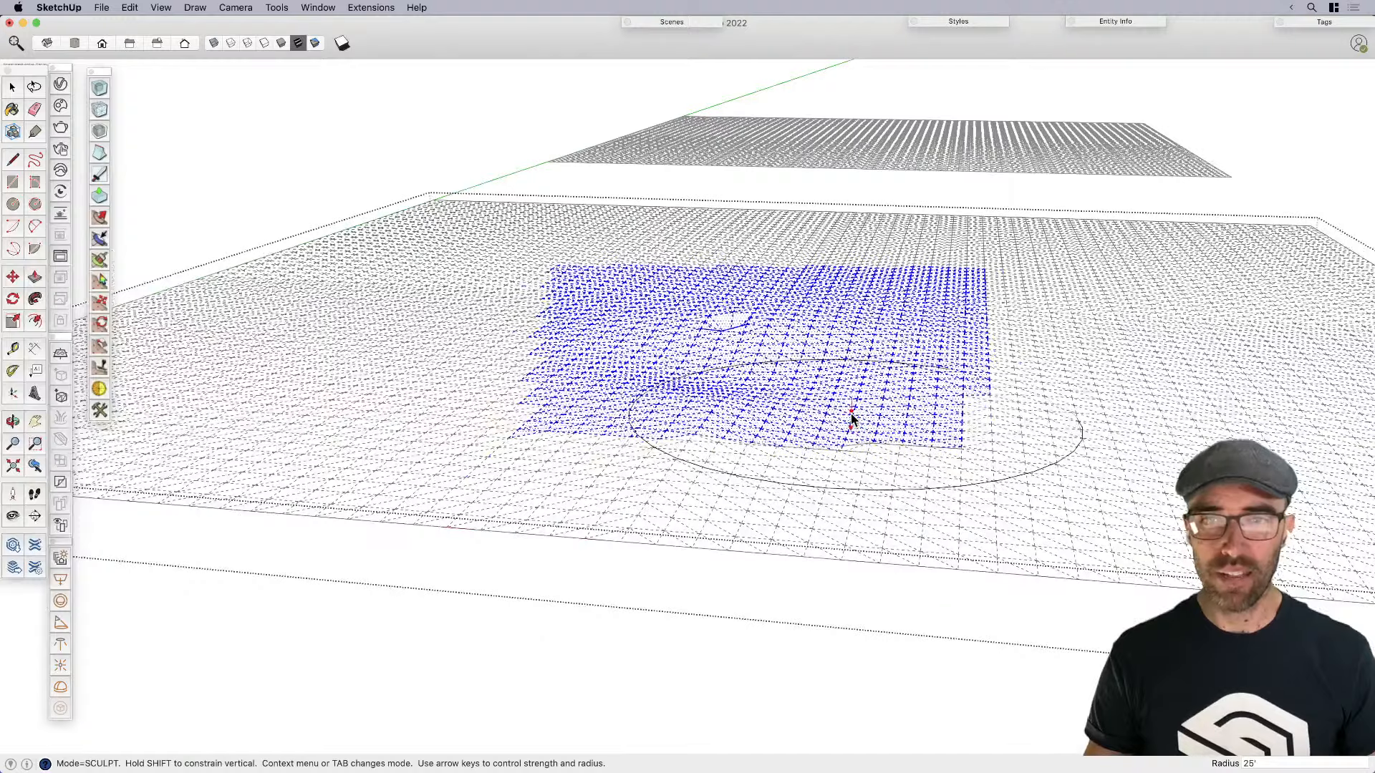
pyautogui.moveTo(813, 389)
pyautogui.mouseDown()
pyautogui.moveTo(592, 378)
pyautogui.moveTo(511, 424)
pyautogui.mouseUp()
pyautogui.moveTo(511, 424); pyautogui.dragTo(583, 429, button='middle')
pyautogui.press('space')
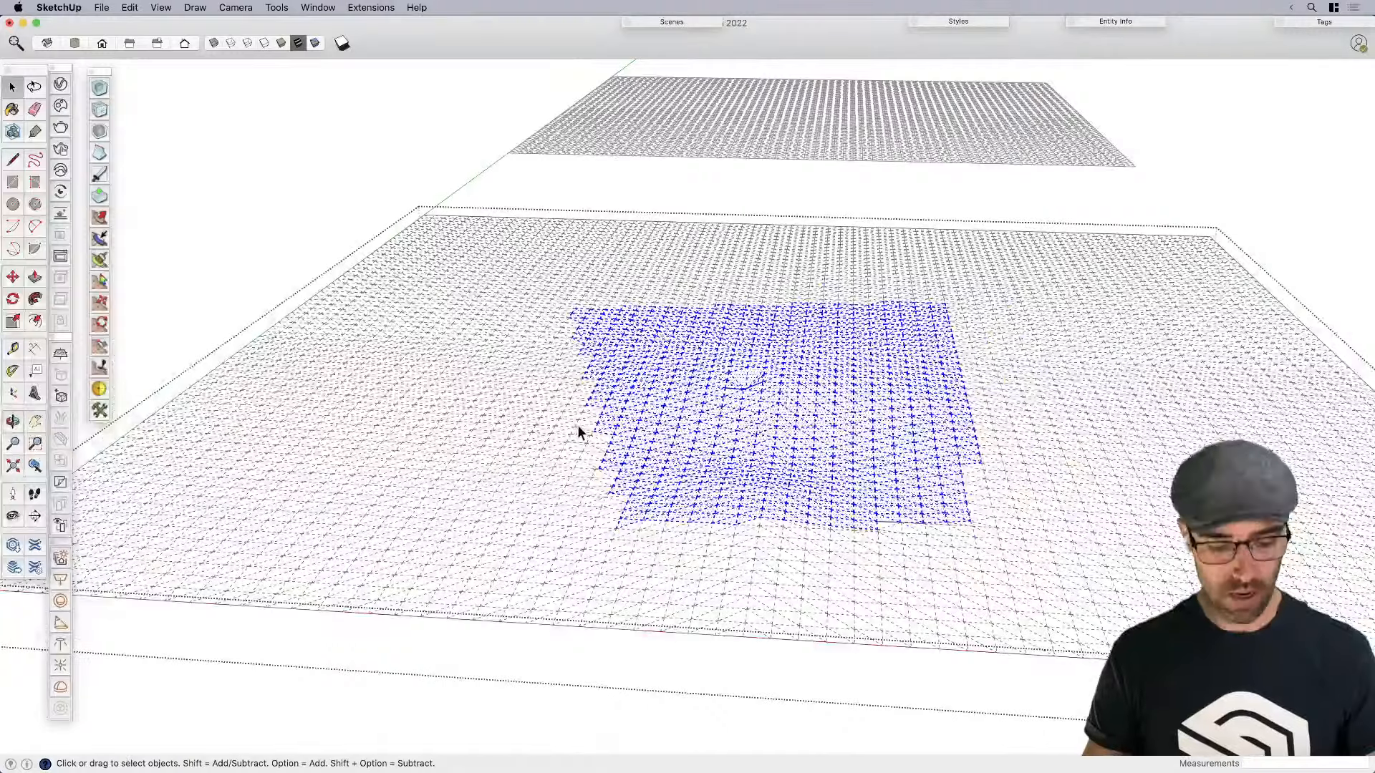
# Select the whole ground mesh and sculpt an irregular depression across its middle with the 25' brush
pyautogui.press('super+a')
pyautogui.moveTo(695, 462); pyautogui.dragTo(709, 403, button='middle')
pyautogui.moveTo(792, 301)
pyautogui.mouseDown()
pyautogui.moveTo(679, 288)
pyautogui.moveTo(445, 327)
pyautogui.mouseUp()
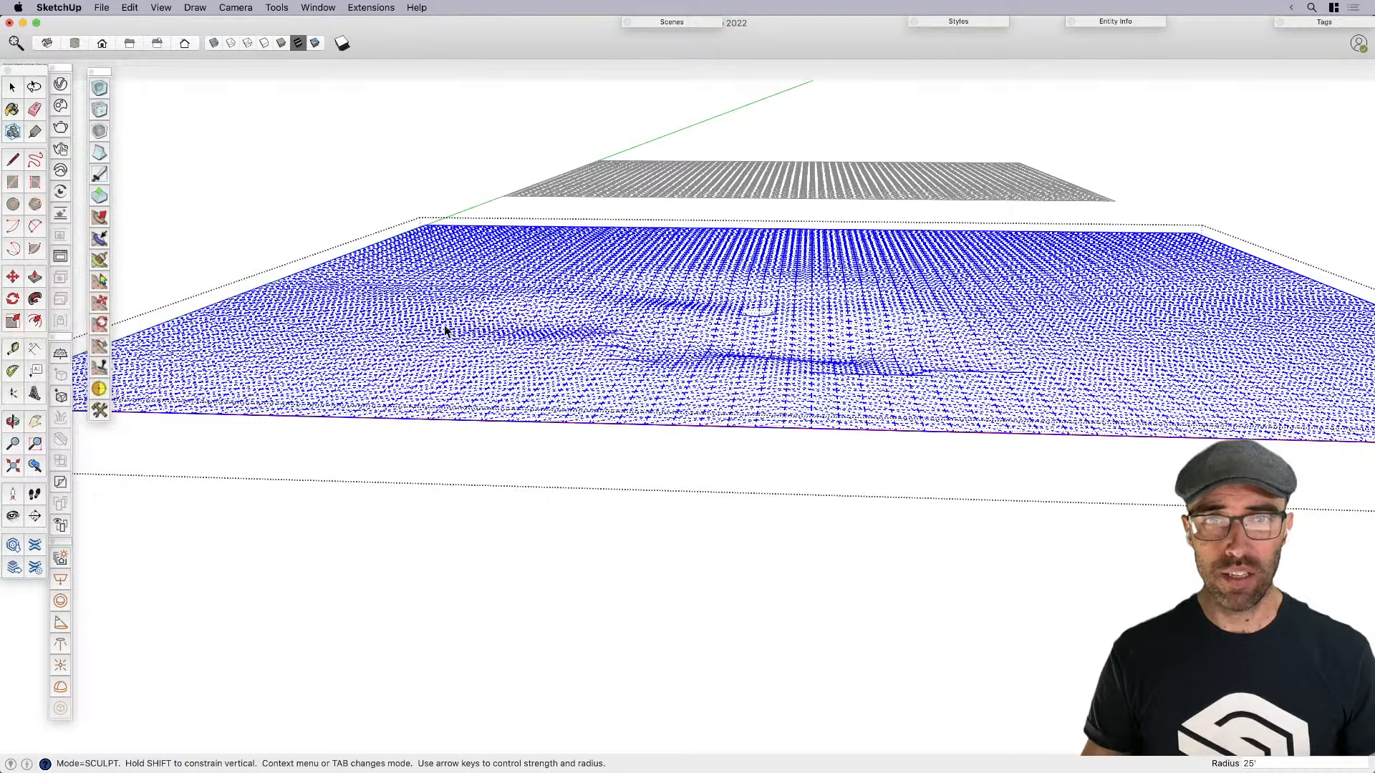
pyautogui.moveTo(444, 327); pyautogui.dragTo(558, 346, button='middle')
pyautogui.moveTo(551, 383)
pyautogui.mouseDown()
pyautogui.moveTo(959, 433)
pyautogui.moveTo(887, 363)
pyautogui.moveTo(804, 356)
pyautogui.mouseUp()
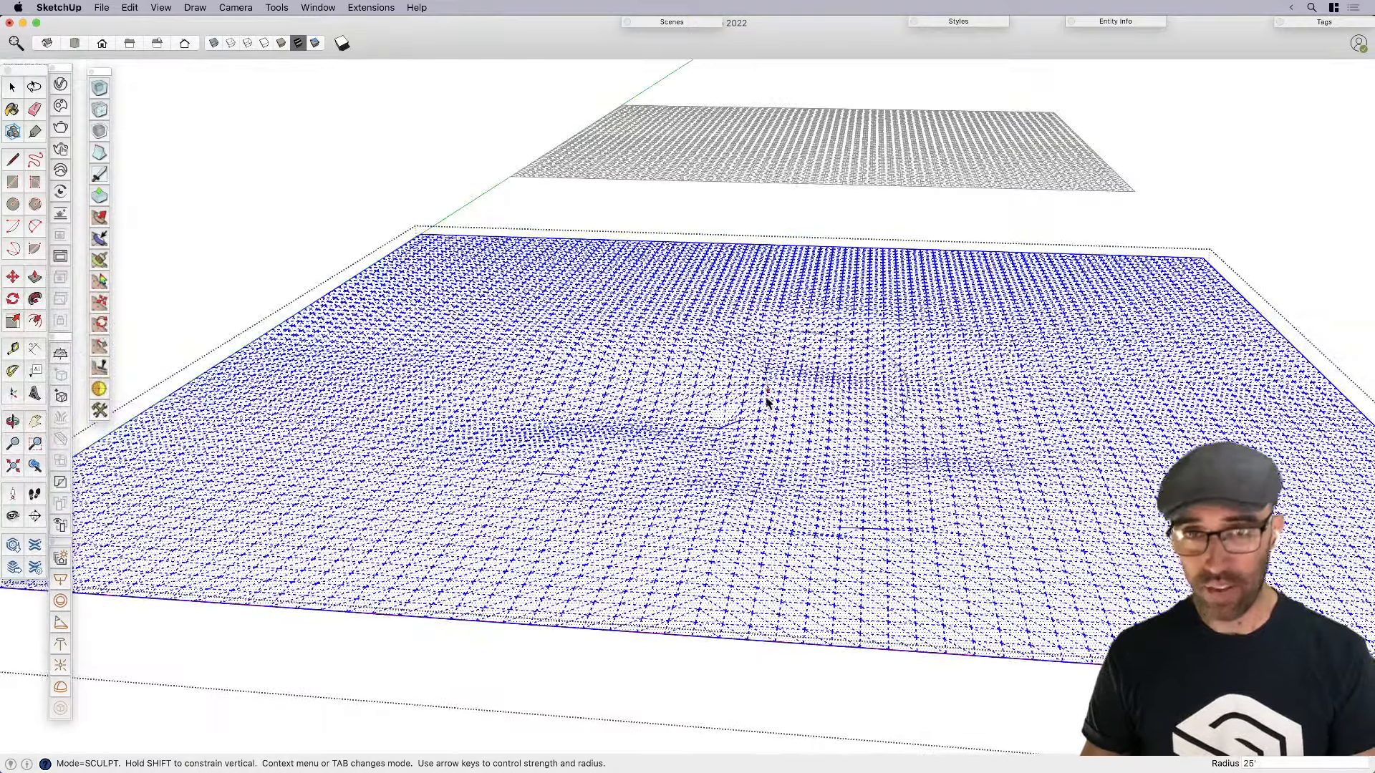
pyautogui.moveTo(782, 411); pyautogui.dragTo(774, 419)
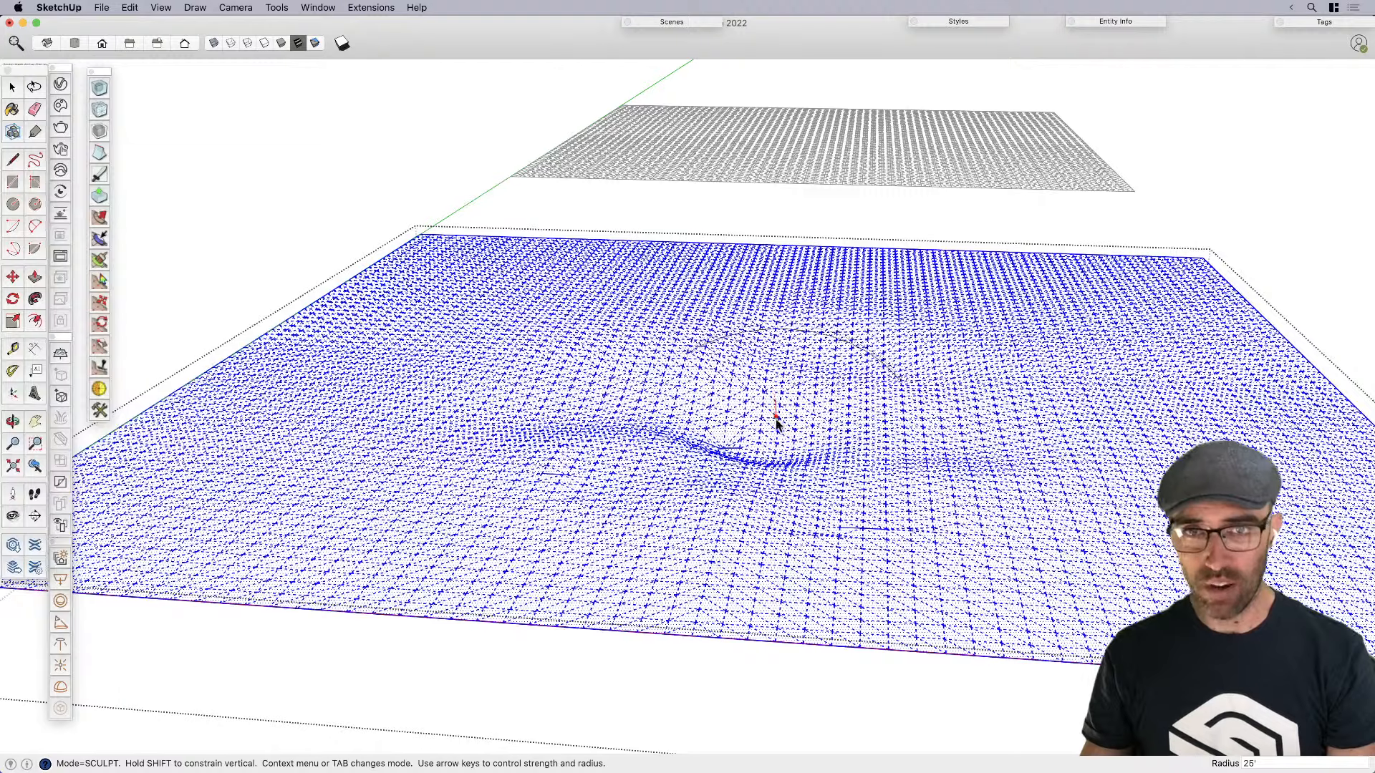
pyautogui.moveTo(776, 417); pyautogui.dragTo(710, 441, button='middle')
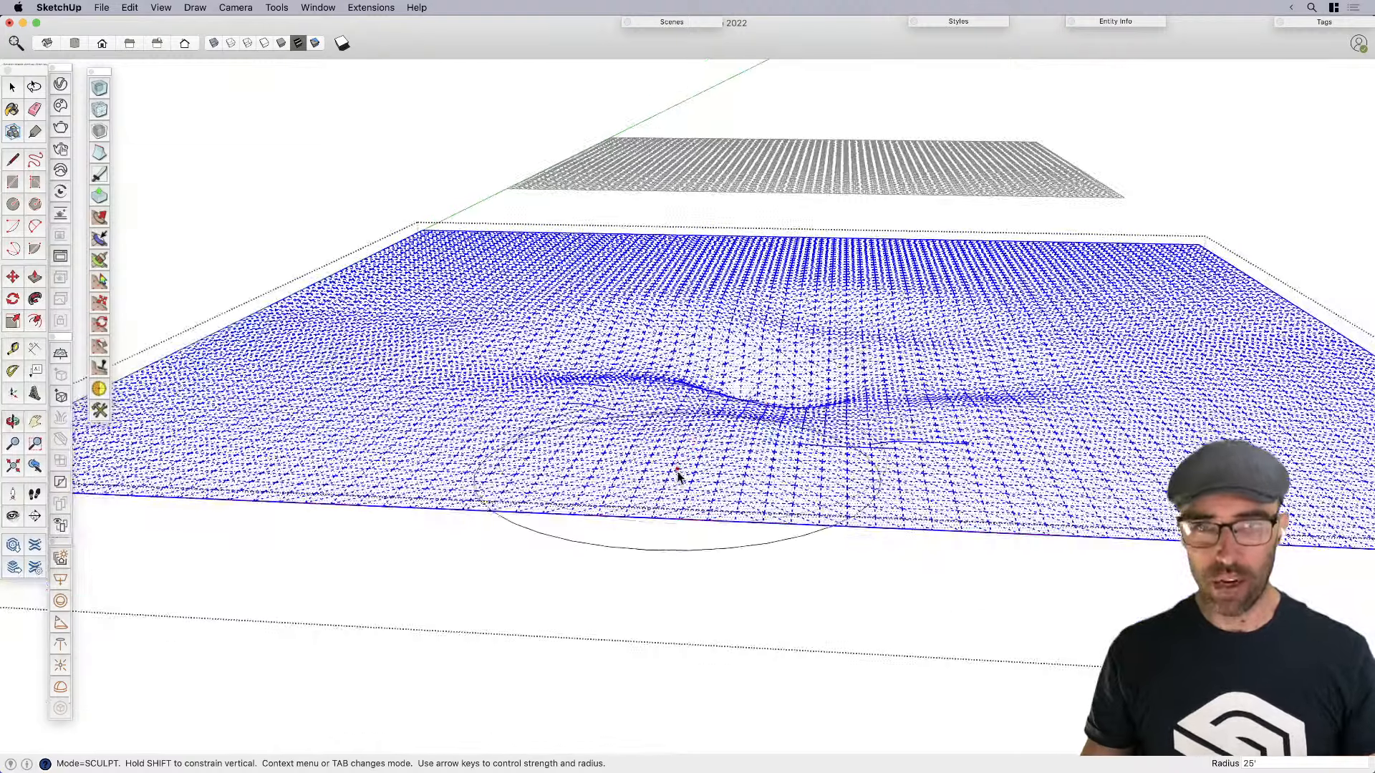
pyautogui.moveTo(660, 393); pyautogui.dragTo(522, 401)
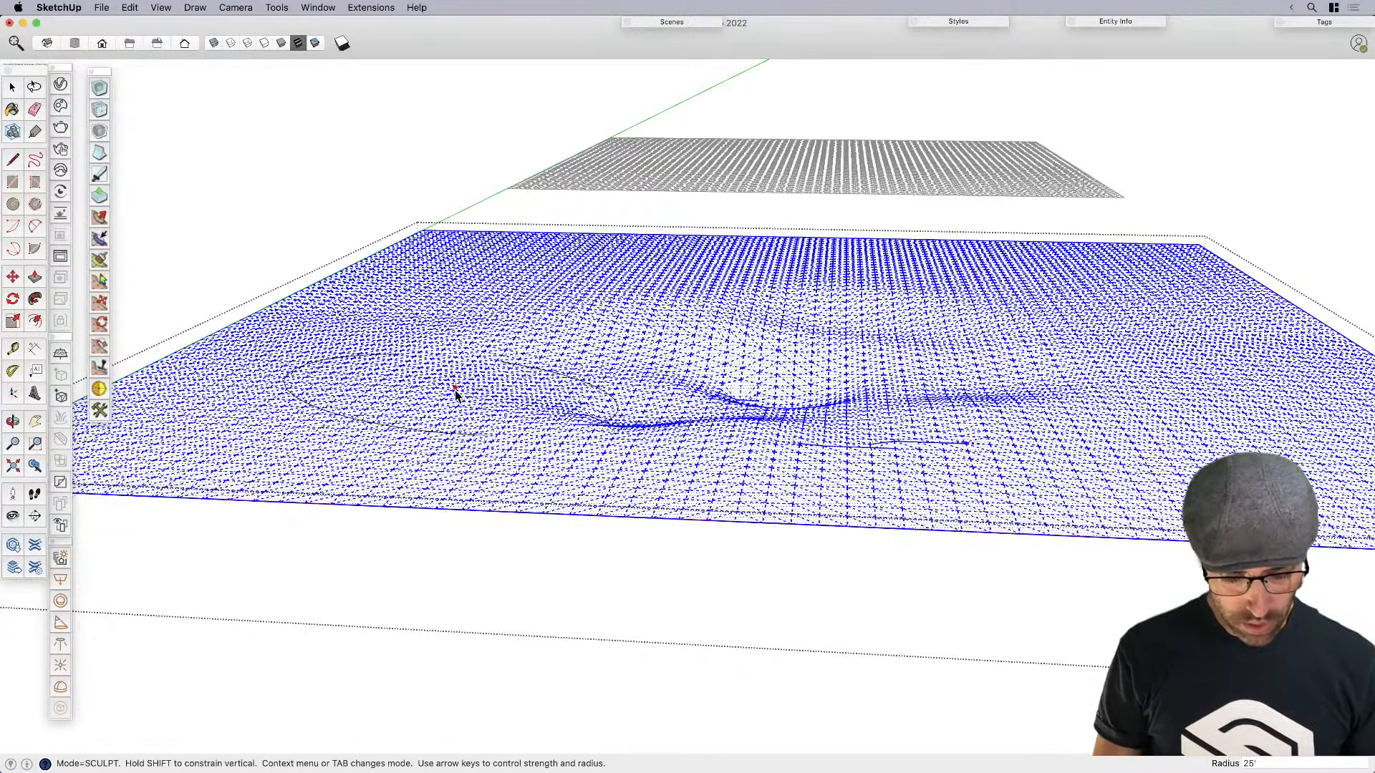
# Sculpt finer dips and ridges around the central depression with a 15' brush radius, and close the ground group
pyautogui.write('5')
pyautogui.press('Return')
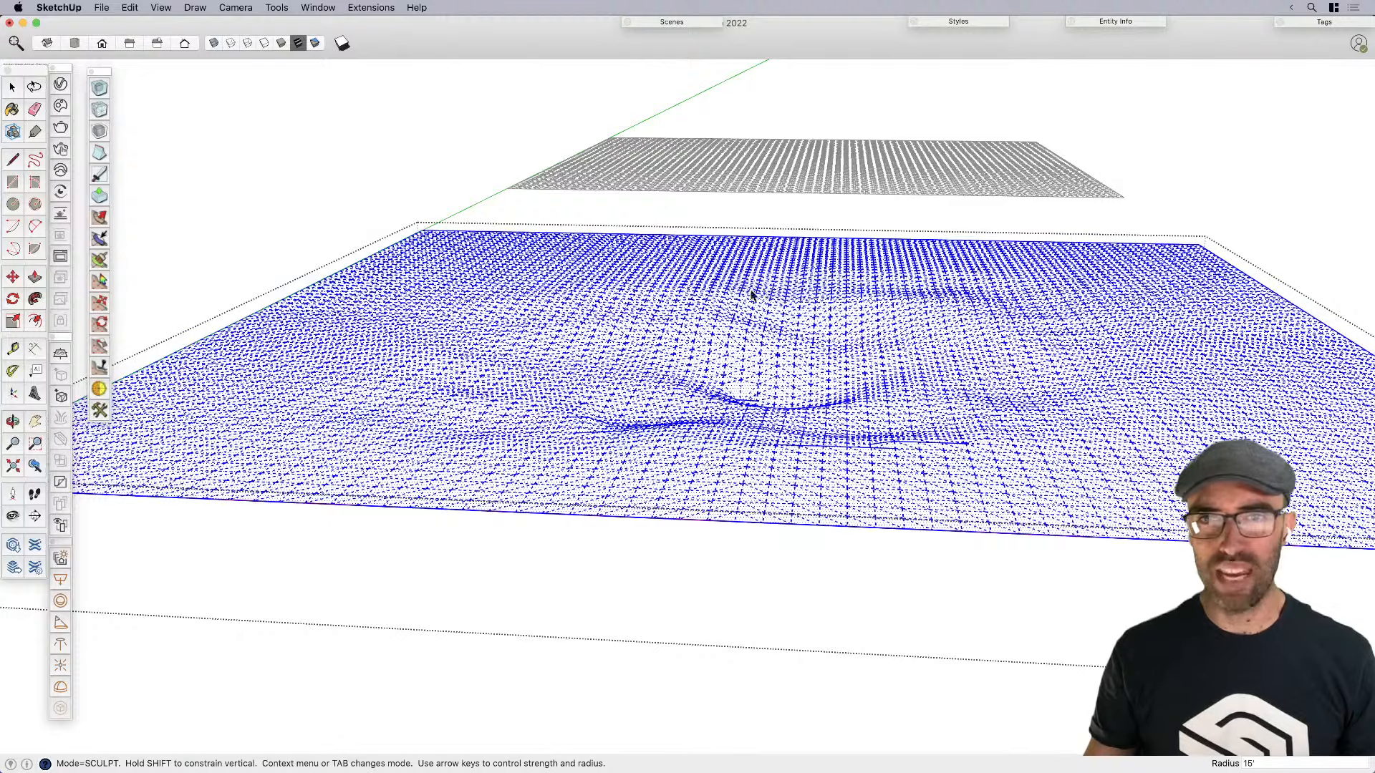
pyautogui.moveTo(509, 345)
pyautogui.mouseDown()
pyautogui.moveTo(788, 332)
pyautogui.moveTo(702, 363)
pyautogui.moveTo(712, 440)
pyautogui.moveTo(960, 409)
pyautogui.mouseUp()
pyautogui.moveTo(960, 408); pyautogui.dragTo(908, 490, button='middle')
pyautogui.moveTo(907, 491)
pyautogui.mouseDown()
pyautogui.moveTo(1021, 389)
pyautogui.moveTo(800, 339)
pyautogui.moveTo(558, 350)
pyautogui.moveTo(742, 399)
pyautogui.moveTo(949, 360)
pyautogui.moveTo(1101, 356)
pyautogui.moveTo(1015, 418)
pyautogui.moveTo(1110, 454)
pyautogui.moveTo(568, 419)
pyautogui.moveTo(823, 467)
pyautogui.mouseUp()
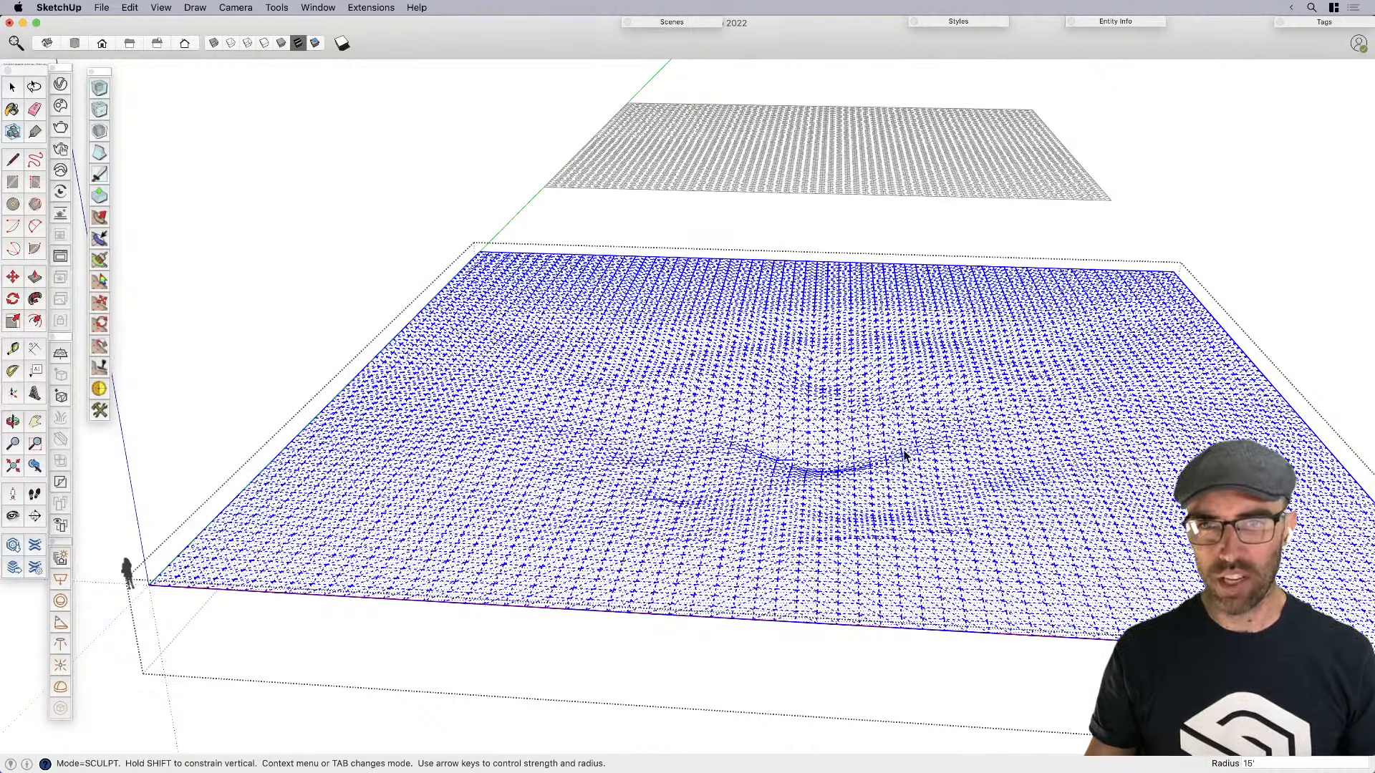
pyautogui.moveTo(904, 455)
pyautogui.mouseDown(button='middle')
pyautogui.moveTo(911, 322)
pyautogui.moveTo(973, 346)
pyautogui.moveTo(978, 389)
pyautogui.mouseUp(button='middle')
pyautogui.moveTo(796, 421); pyautogui.dragTo(541, 377)
pyautogui.moveTo(975, 386)
pyautogui.mouseDown(button='middle')
pyautogui.moveTo(964, 396)
pyautogui.moveTo(968, 381)
pyautogui.mouseUp(button='middle')
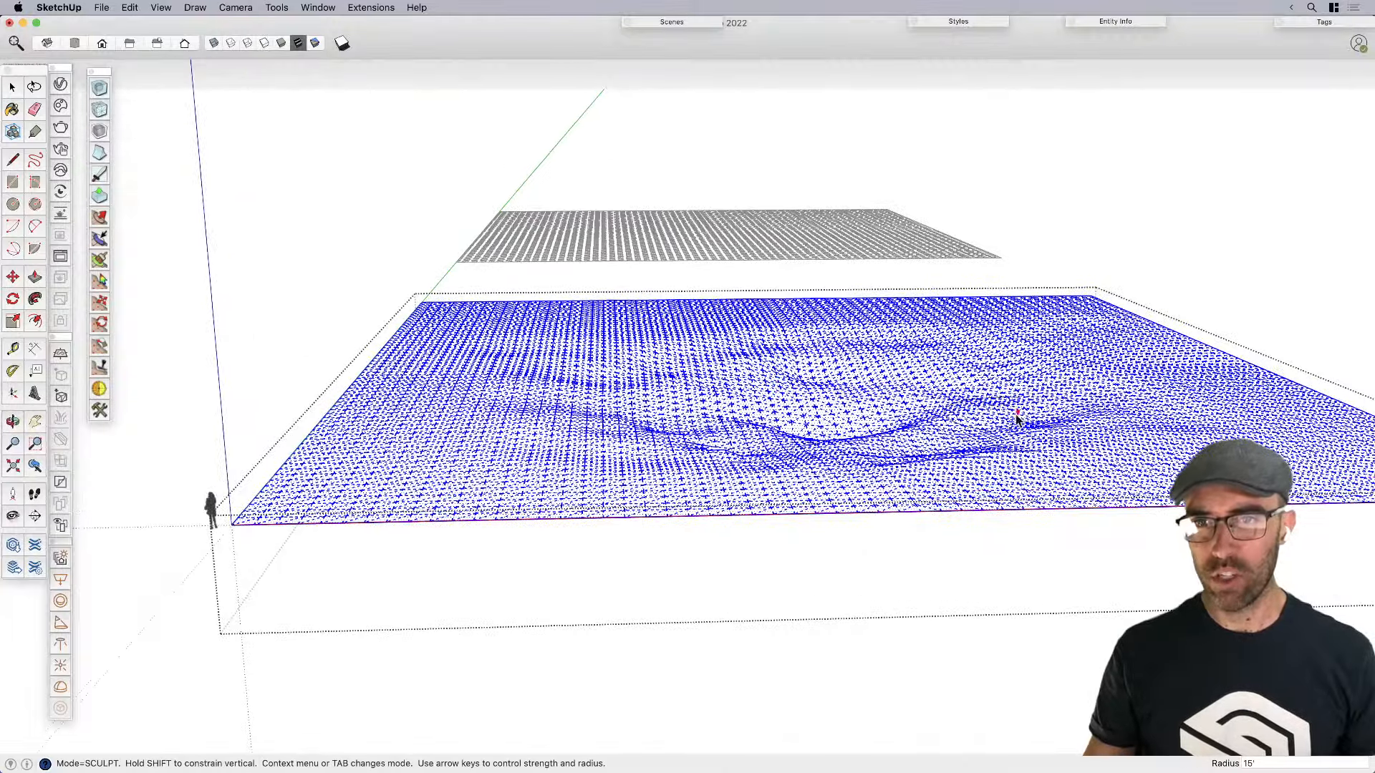
pyautogui.moveTo(857, 434)
pyautogui.mouseDown()
pyautogui.moveTo(664, 376)
pyautogui.moveTo(442, 398)
pyautogui.moveTo(537, 409)
pyautogui.mouseUp()
pyautogui.press('space')
pyautogui.click(791, 635)
# Paint both the sculpted ground and its rear copy with the Aluminum pencil color
pyautogui.moveTo(790, 636); pyautogui.dragTo(731, 562, button='middle')
pyautogui.moveTo(815, 577)
pyautogui.mouseDown(button='middle')
pyautogui.moveTo(764, 556)
pyautogui.moveTo(773, 564)
pyautogui.moveTo(770, 461)
pyautogui.moveTo(728, 461)
pyautogui.mouseUp(button='middle')
pyautogui.press('b')
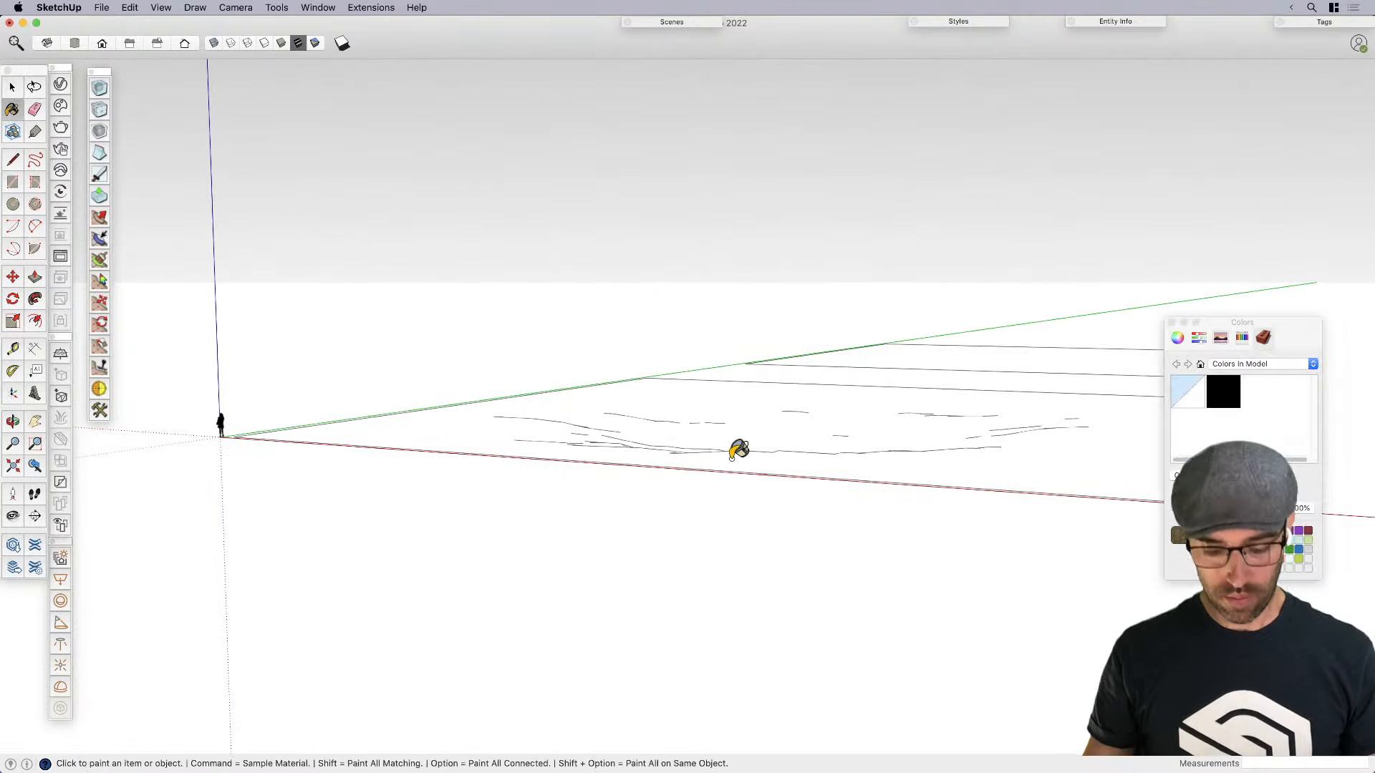
pyautogui.click(1241, 338)
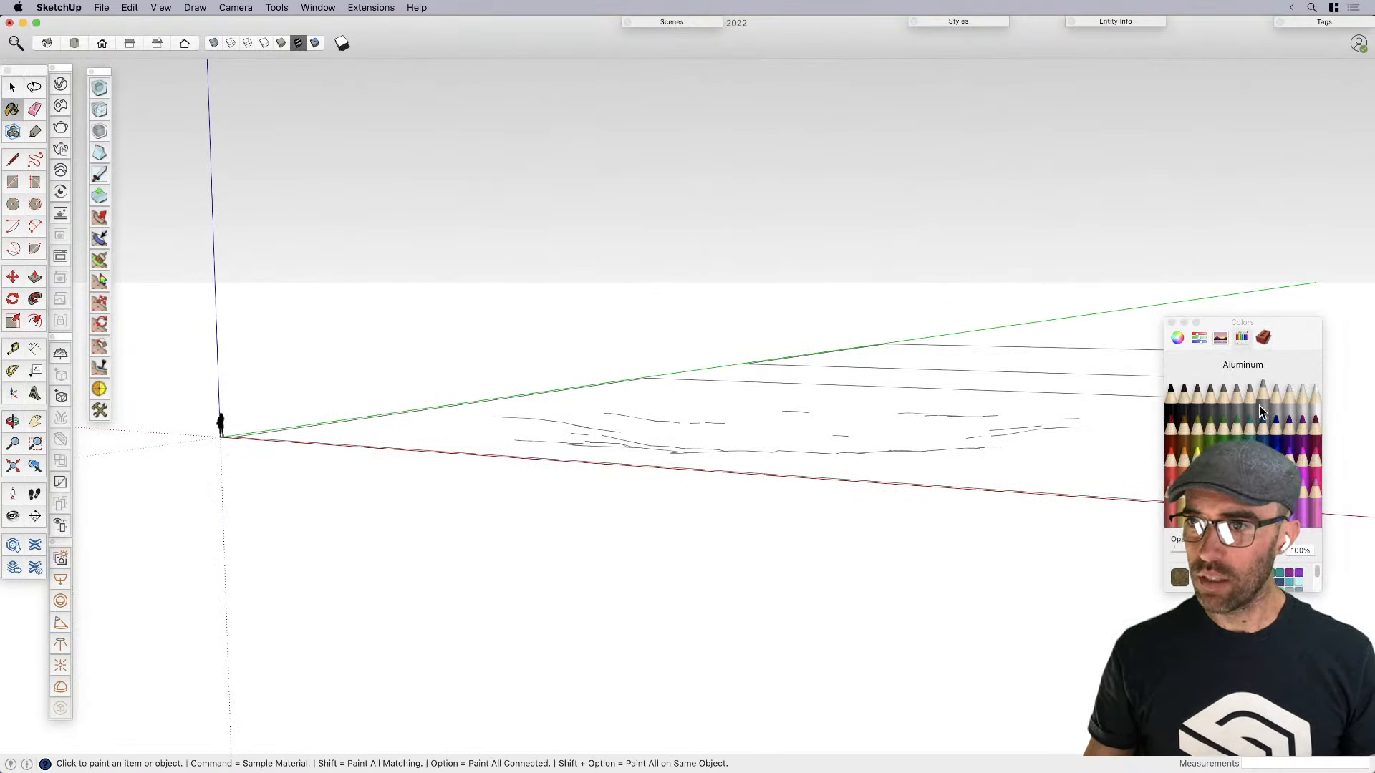
pyautogui.click(1261, 408)
pyautogui.click(1036, 436)
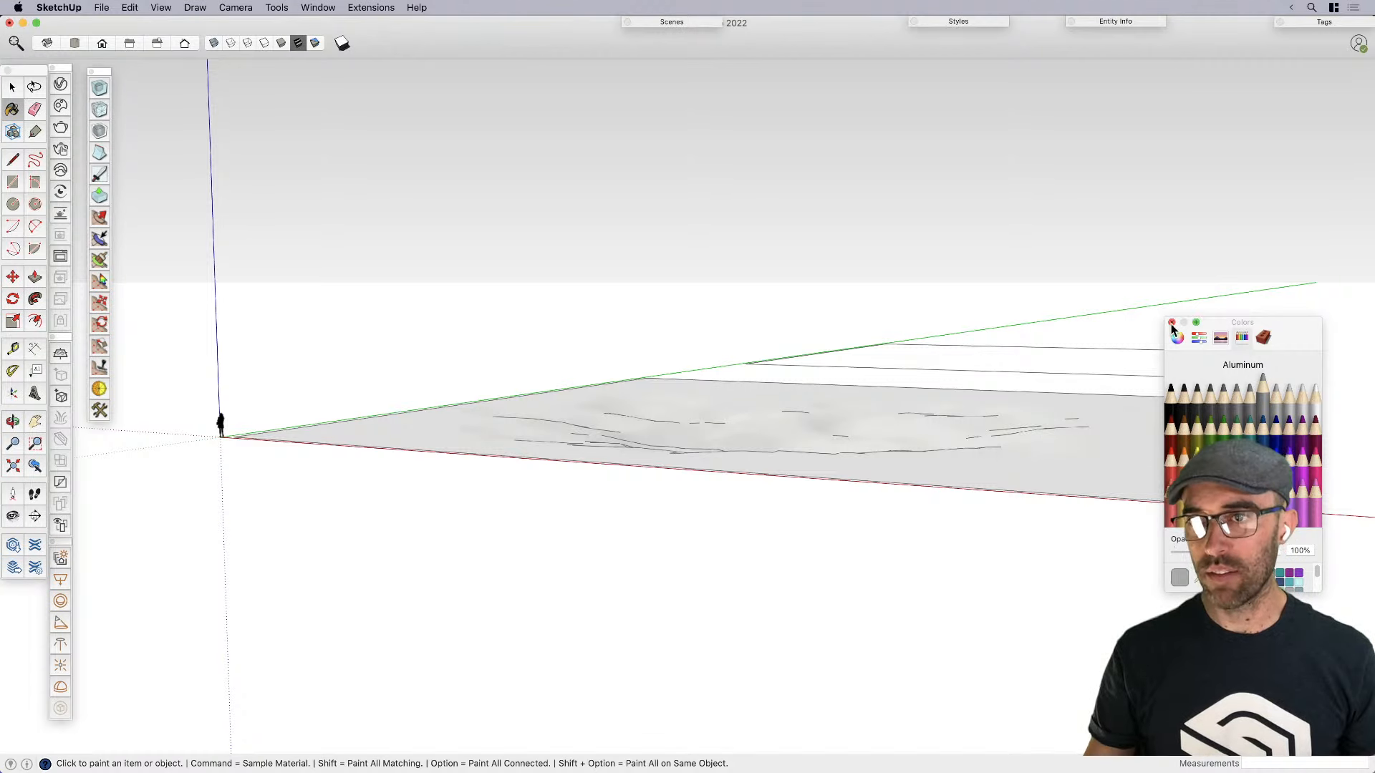
pyautogui.click(1112, 358)
pyautogui.click(1171, 323)
pyautogui.press('space')
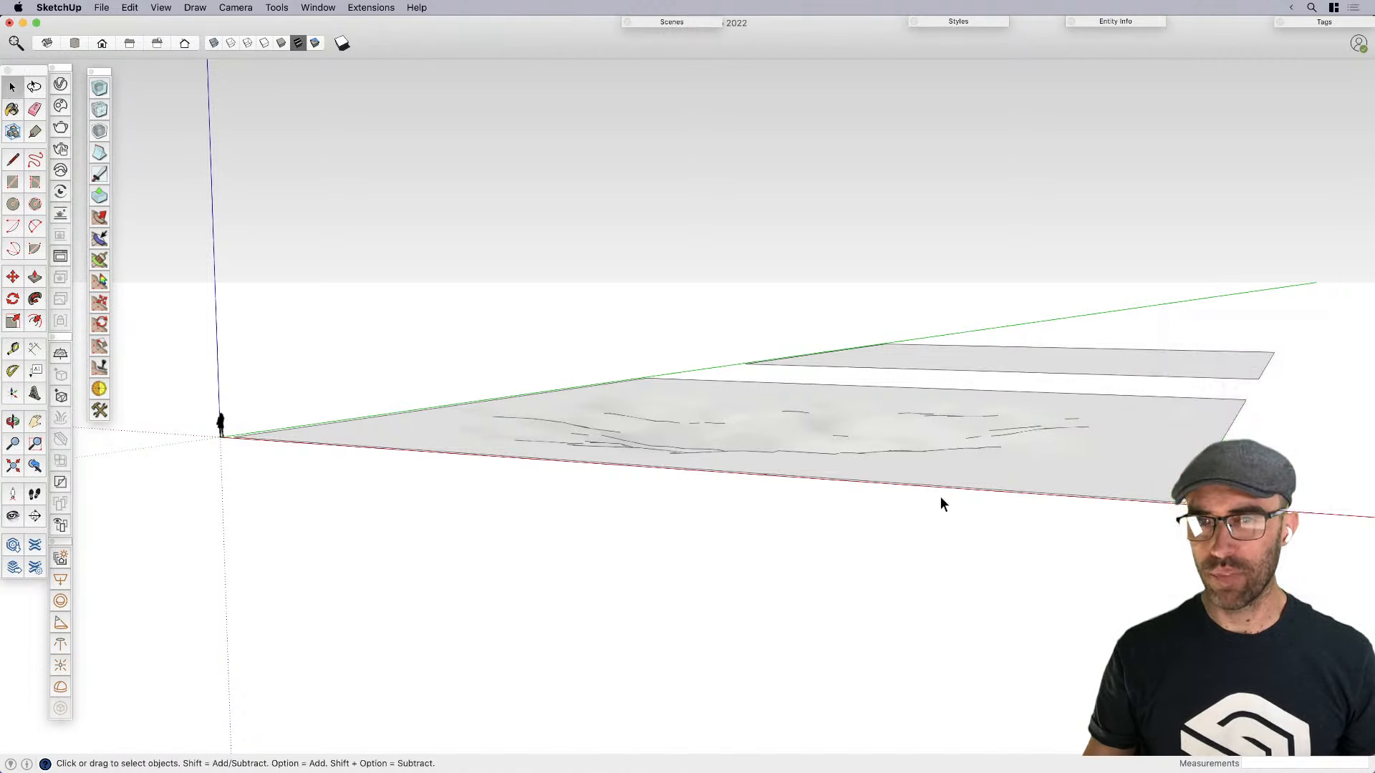
# Draw a rectangle about 178' by 175' over the sculpted ground, inset from its edges, and make it a group
pyautogui.scroll(5, 939, 496)
pyautogui.moveTo(702, 539)
pyautogui.mouseDown(button='middle')
pyautogui.moveTo(722, 487)
pyautogui.moveTo(688, 513)
pyautogui.mouseUp(button='middle')
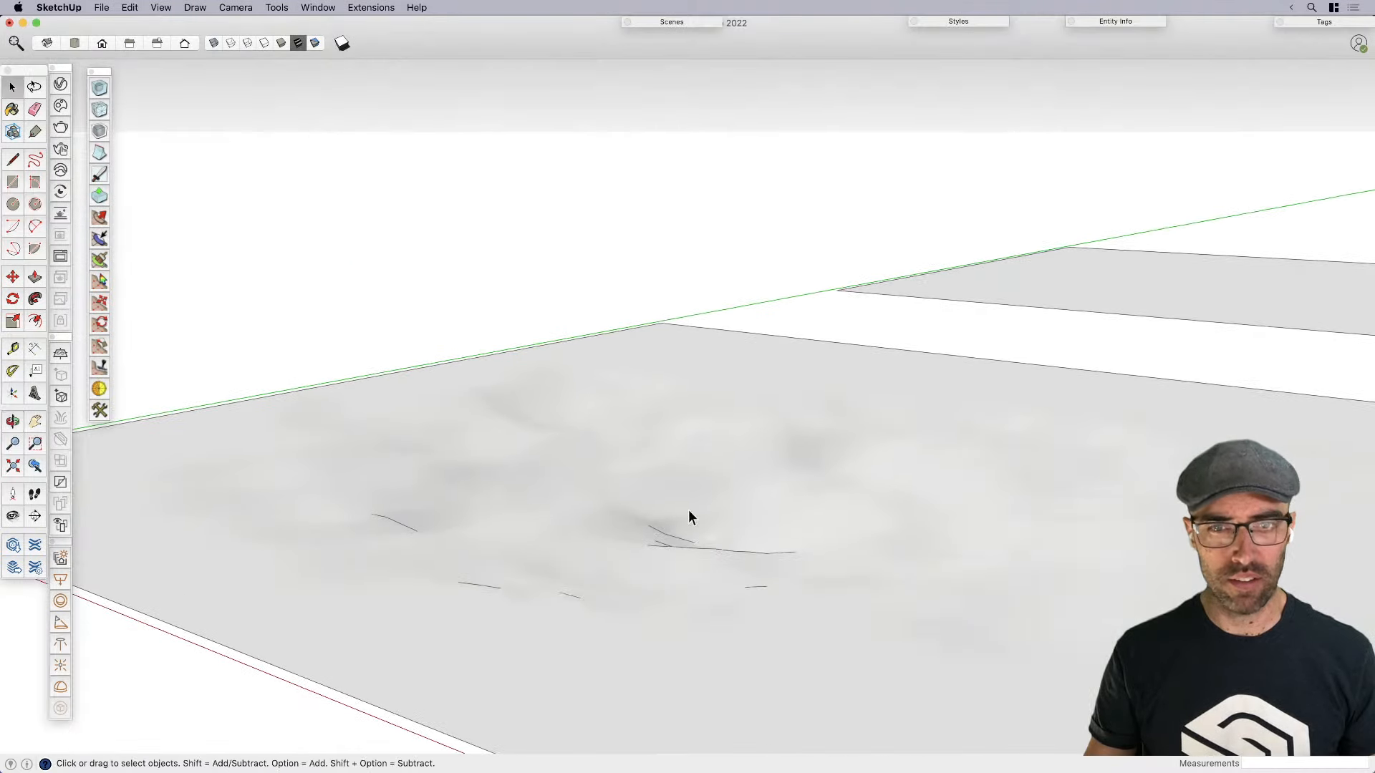
pyautogui.scroll(-5, 922, 509)
pyautogui.press('r')
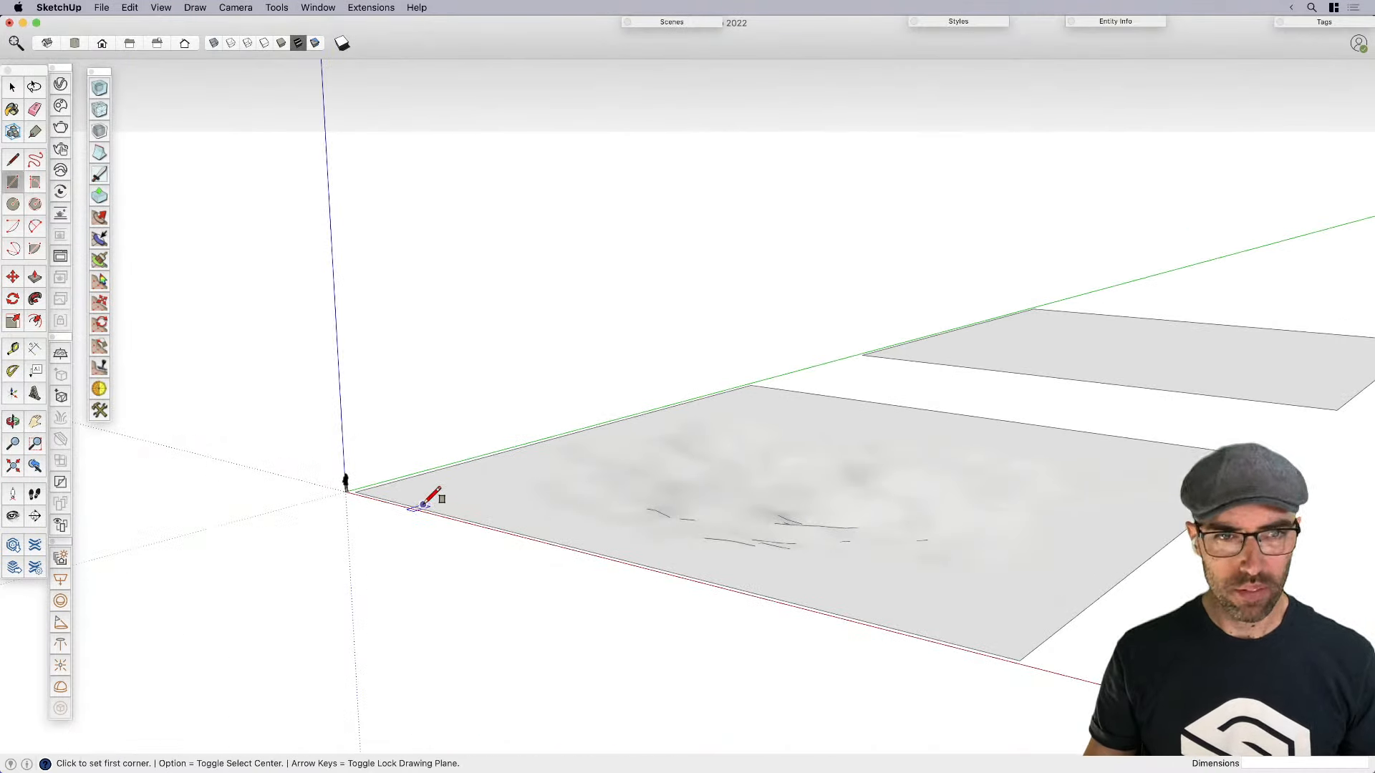
pyautogui.click(402, 495)
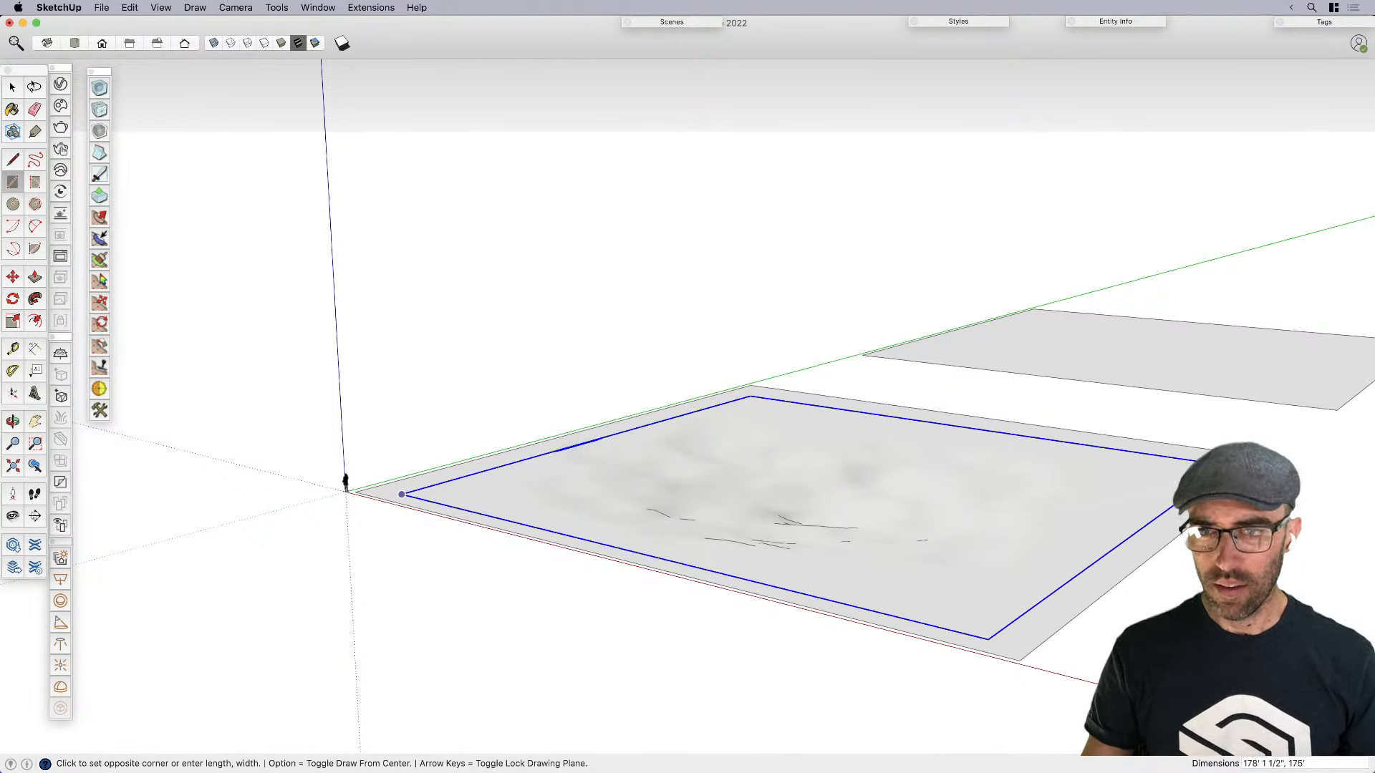
pyautogui.press('Return')
pyautogui.press('space')
pyautogui.doubleClick(741, 490)
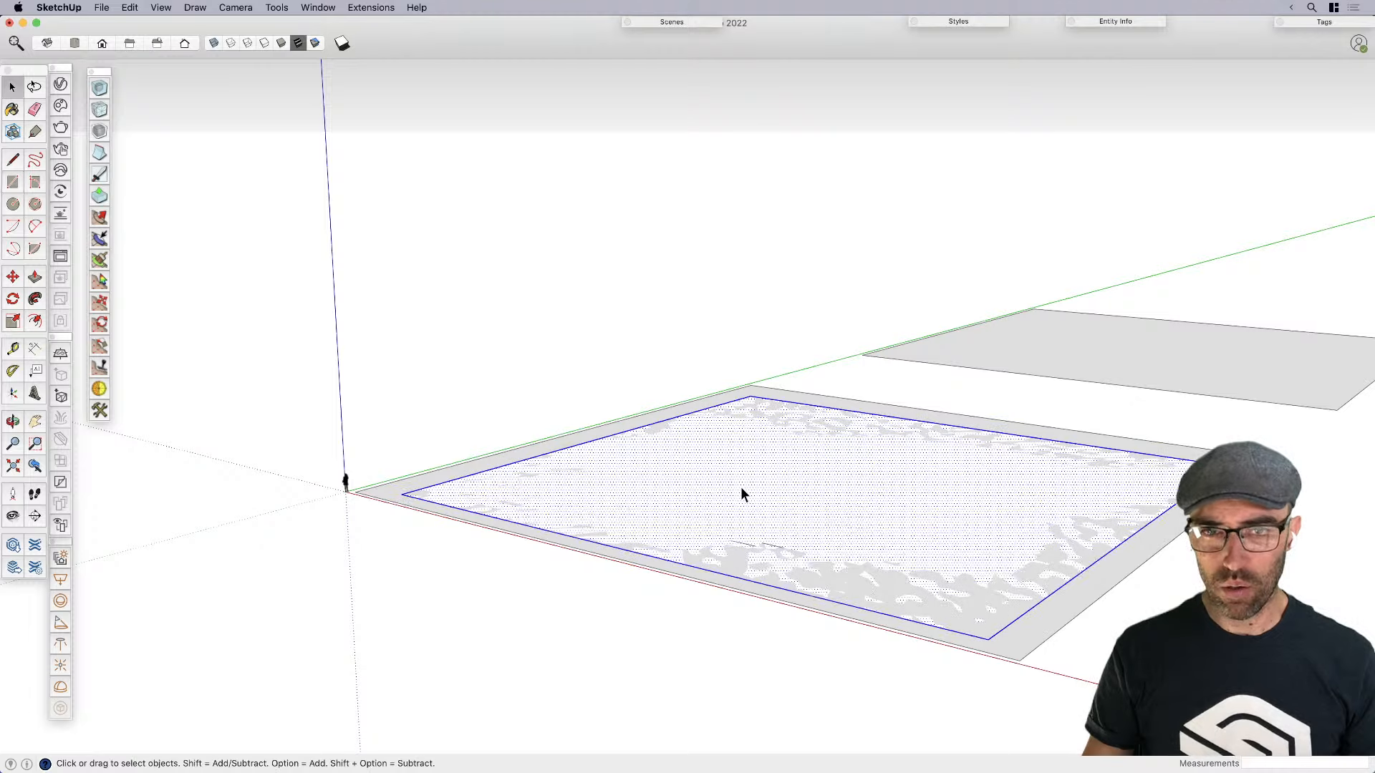
pyautogui.rightClick(741, 487)
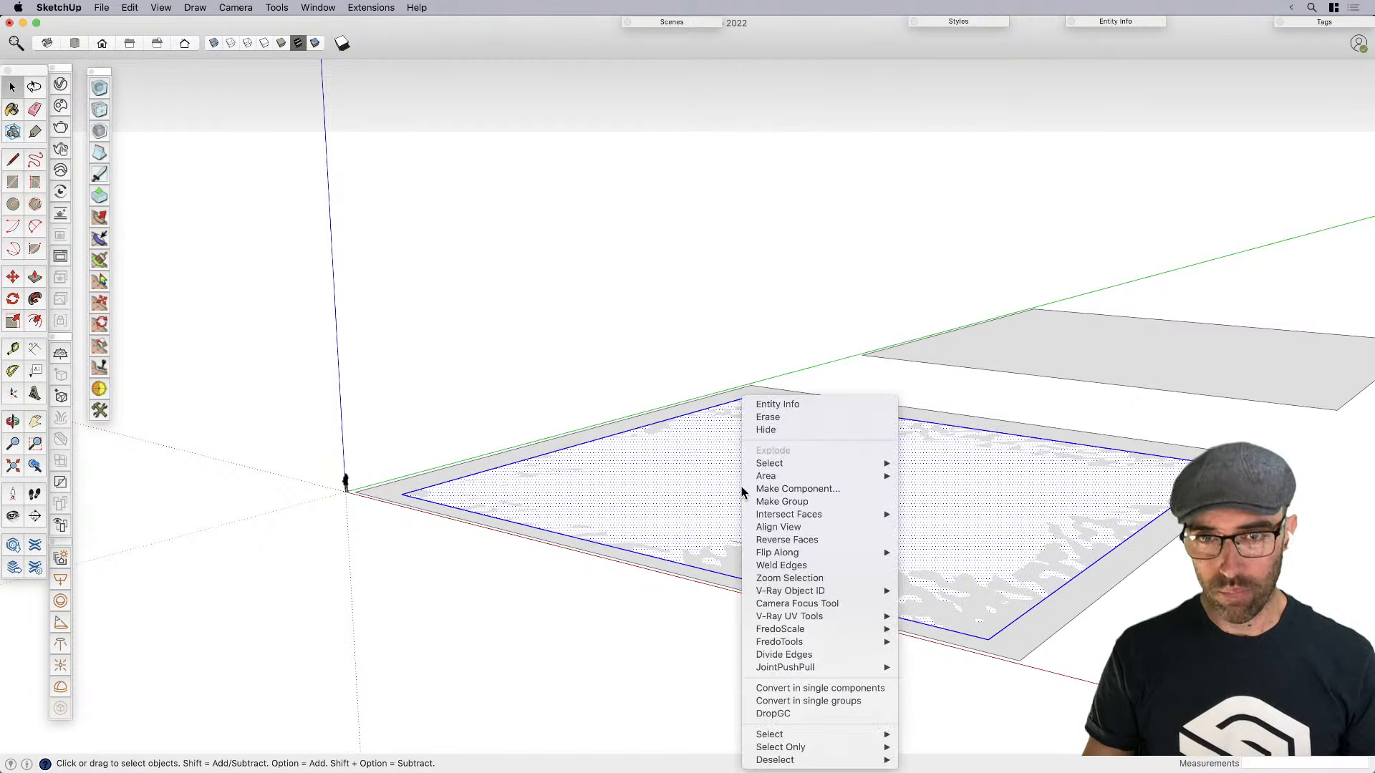
pyautogui.click(807, 501)
# Lower the rectangle group about 1' 3" into the sculpted ground so it shows only within the depression
pyautogui.moveTo(807, 515); pyautogui.dragTo(985, 522, button='middle')
pyautogui.scroll(5, 827, 477)
pyautogui.moveTo(761, 501); pyautogui.dragTo(799, 506, button='middle')
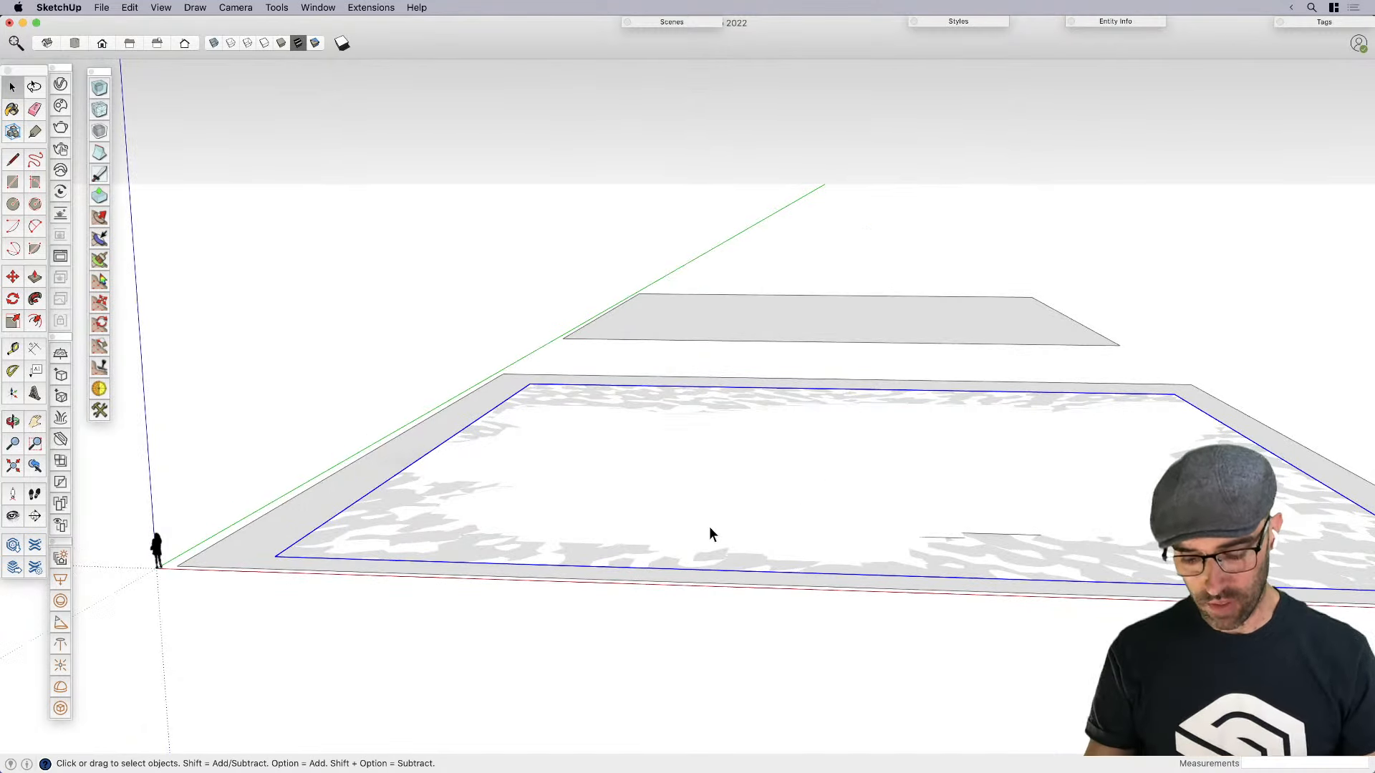
pyautogui.moveTo(709, 527); pyautogui.dragTo(707, 509, button='middle')
pyautogui.press('m')
pyautogui.click(706, 462)
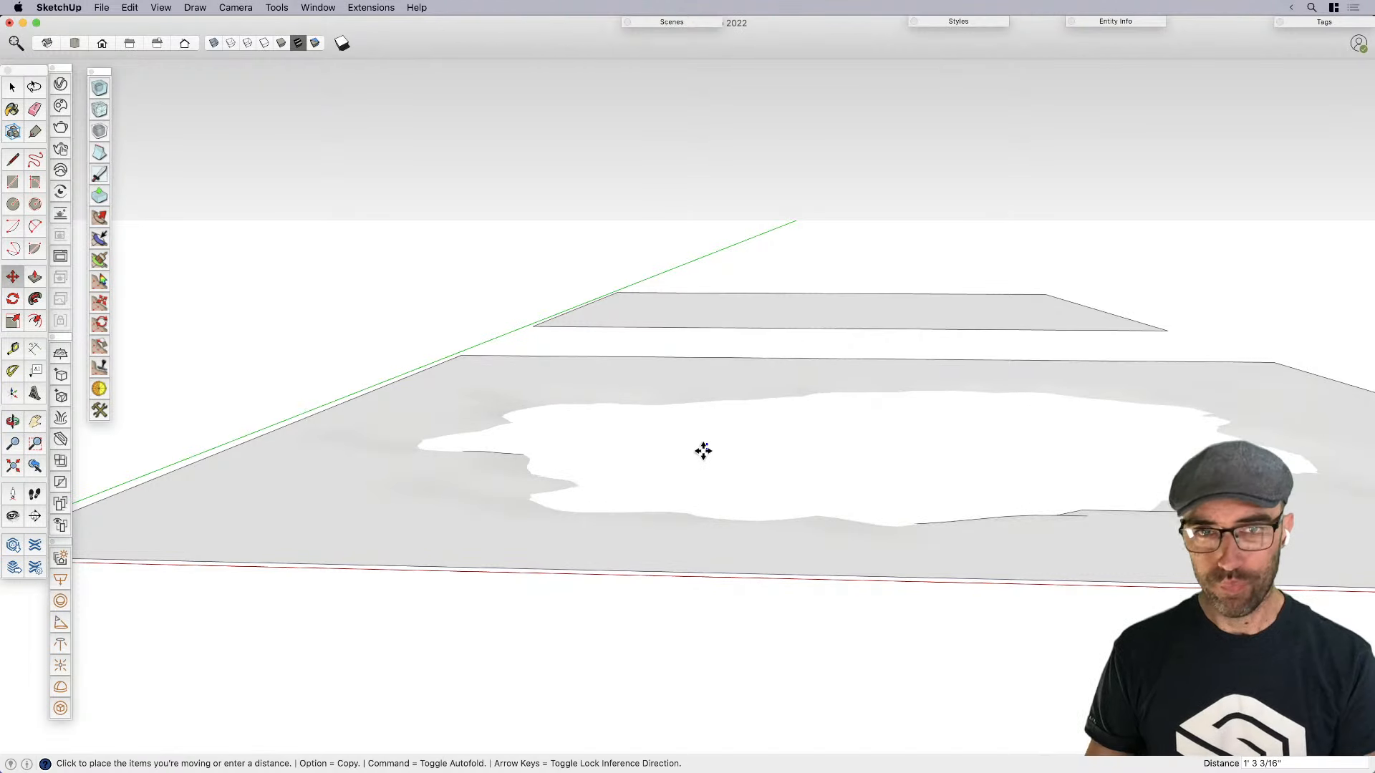
pyautogui.click(703, 448)
pyautogui.press('space')
pyautogui.moveTo(1008, 641); pyautogui.dragTo(838, 662, button='middle')
pyautogui.scroll(-4, 839, 555)
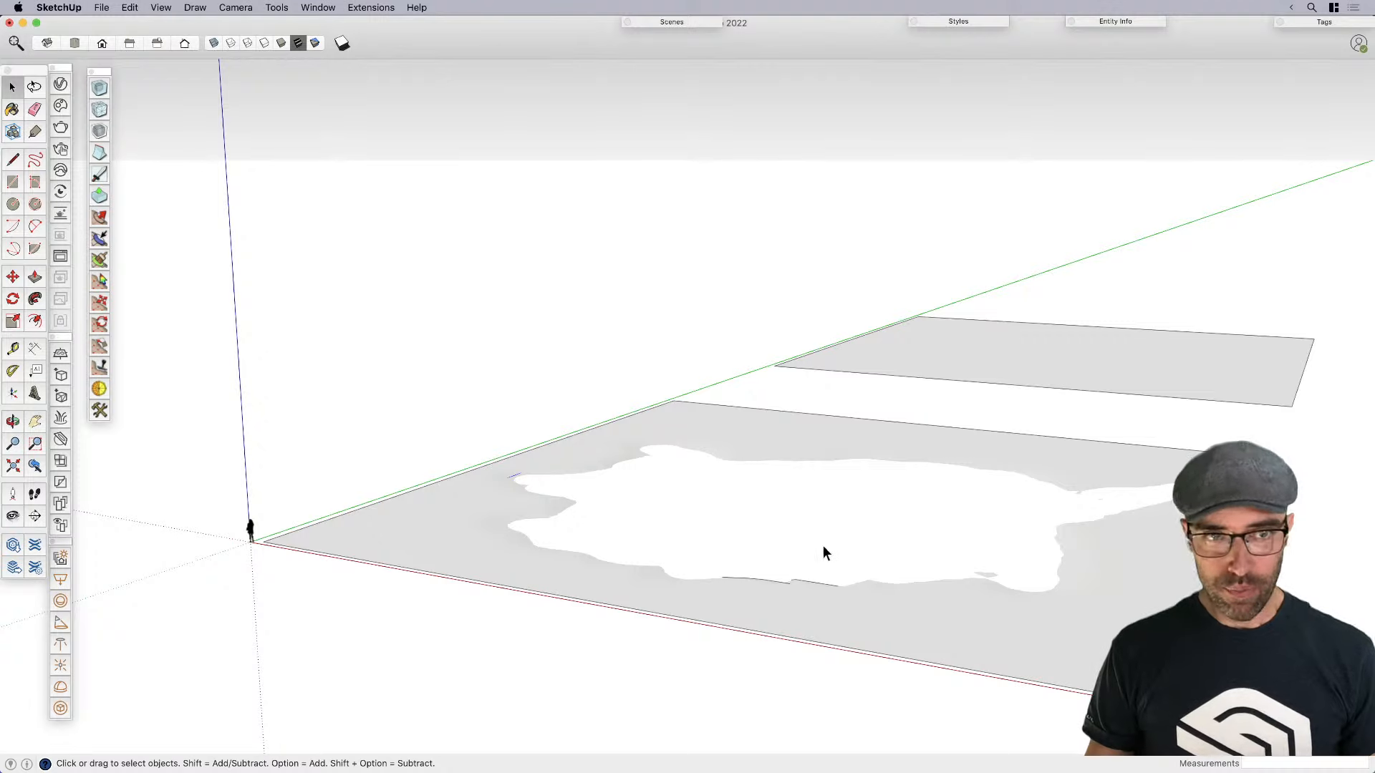
# Add two new tags named S-Terrain and S-Water
pyautogui.moveTo(782, 601); pyautogui.dragTo(964, 491, button='middle')
pyautogui.scroll(3, 952, 496)
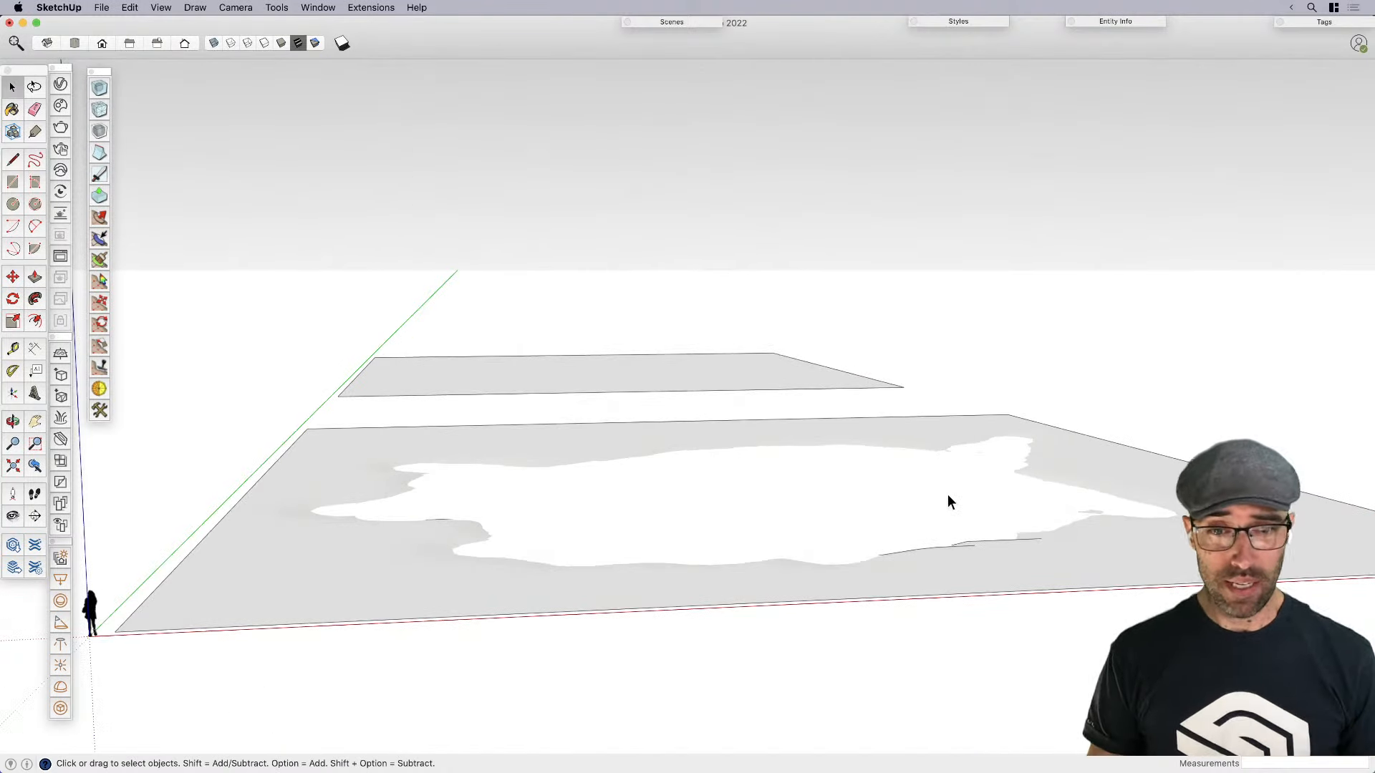
pyautogui.moveTo(945, 500); pyautogui.dragTo(792, 530, button='middle')
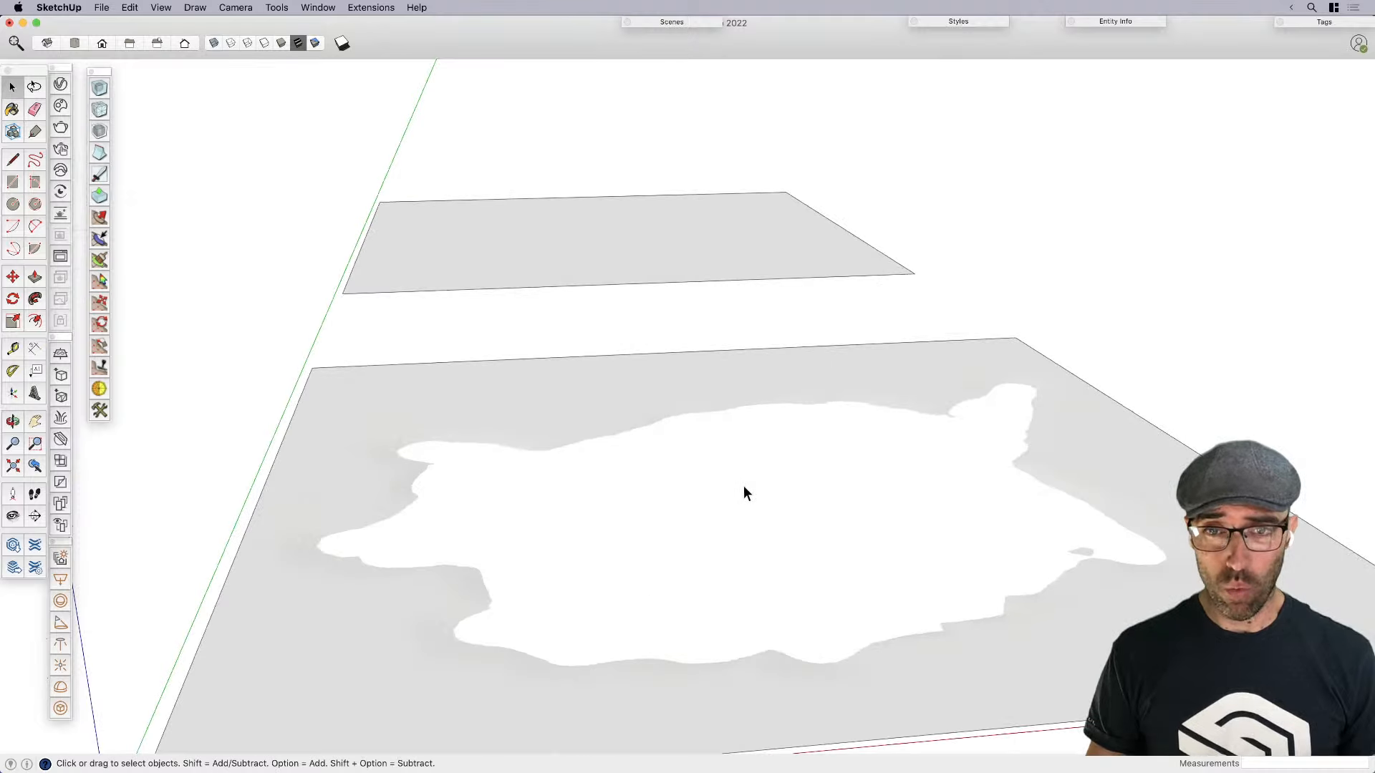
pyautogui.scroll(-3, 743, 492)
pyautogui.click(714, 515)
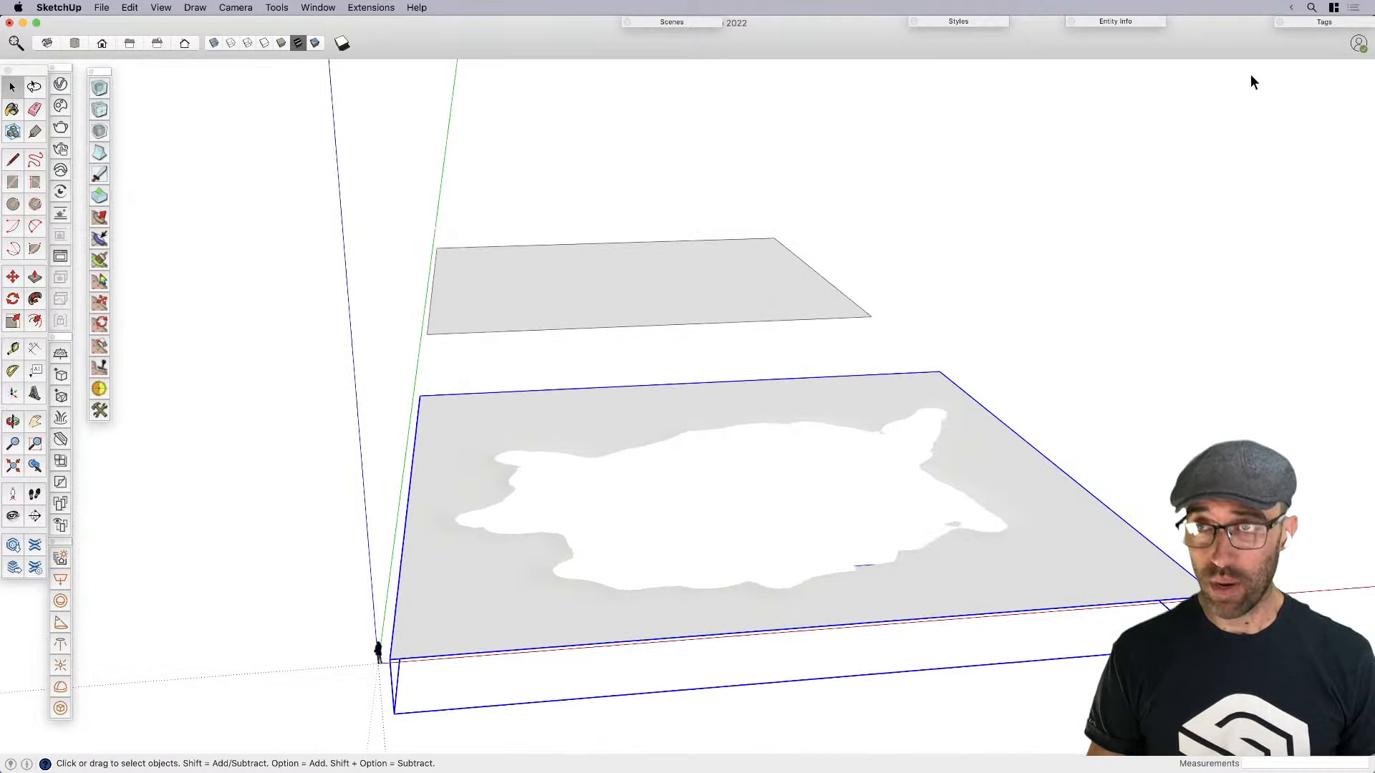
pyautogui.click(1313, 23)
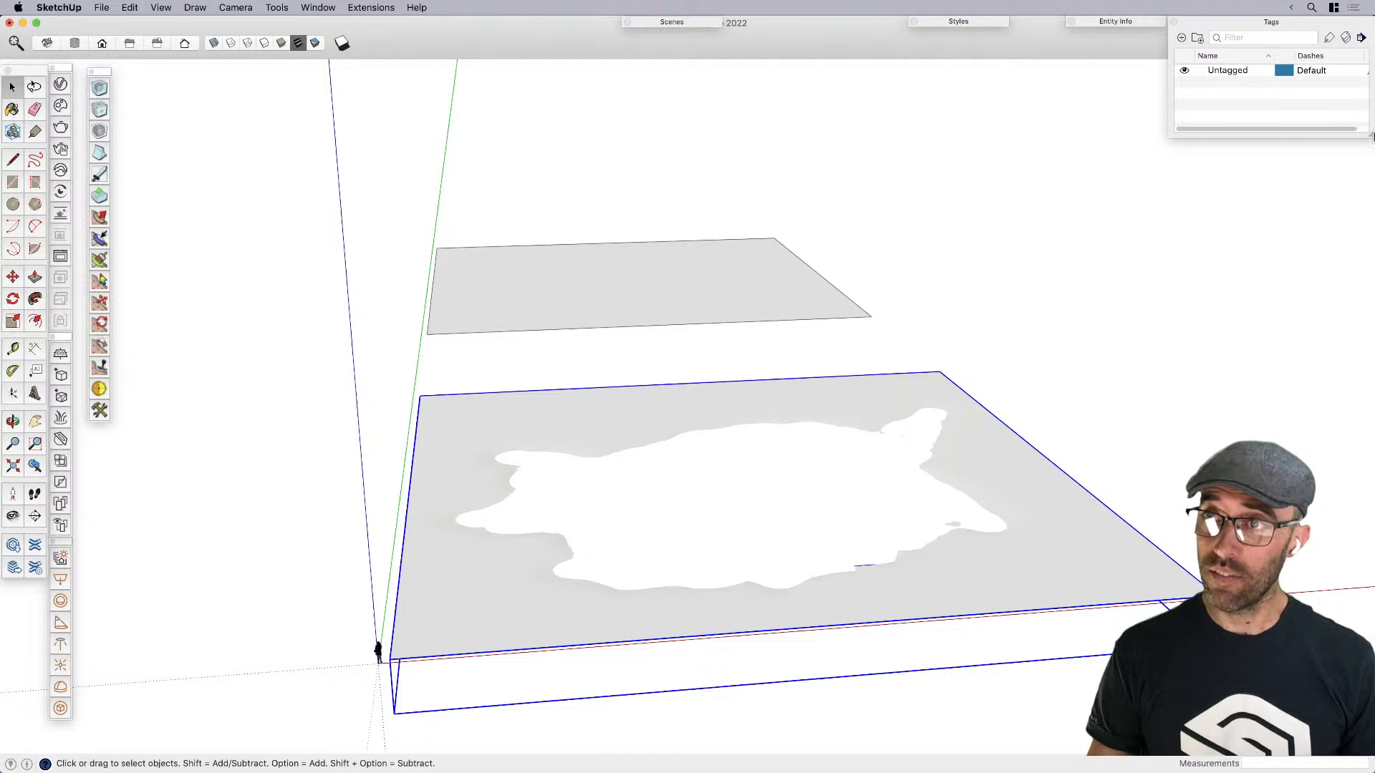
pyautogui.moveTo(1370, 135); pyautogui.dragTo(1363, 183)
pyautogui.click(1182, 39)
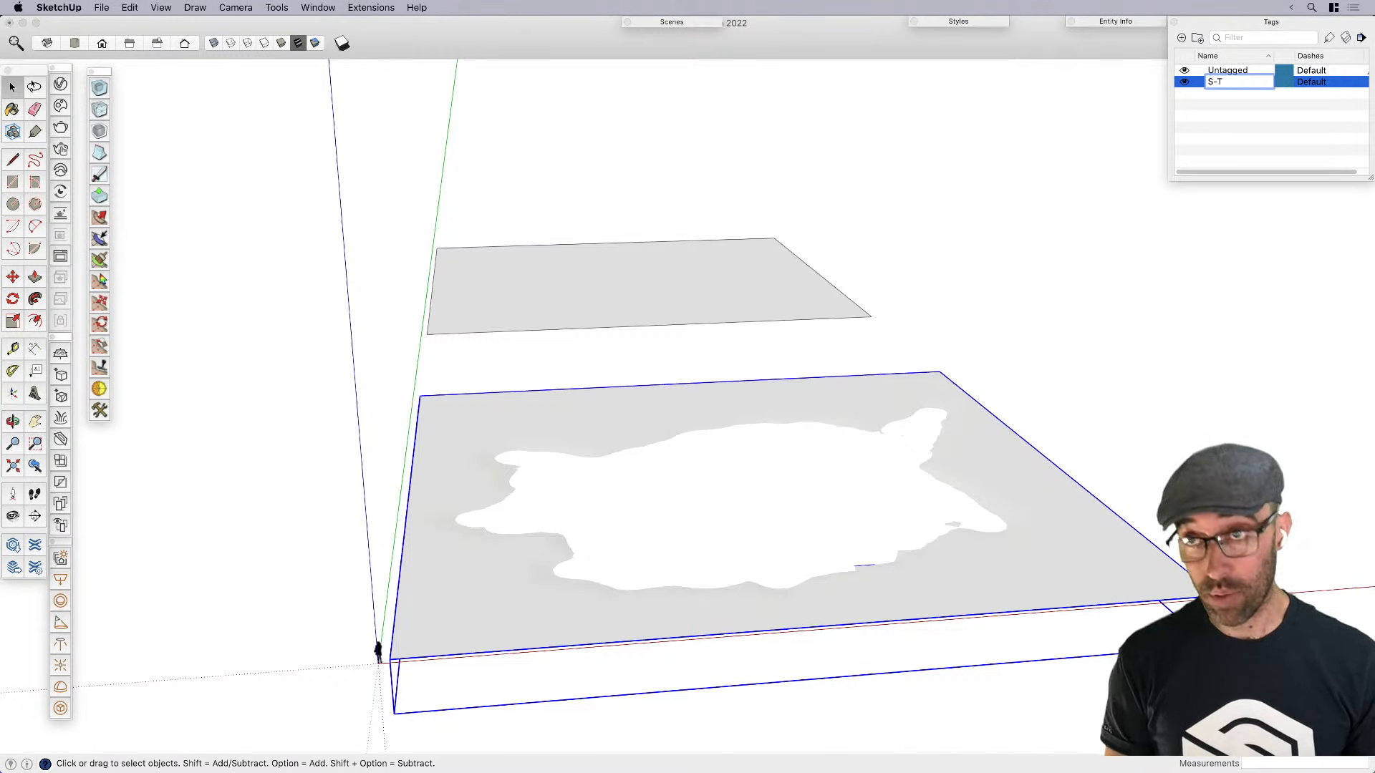
pyautogui.press('Return')
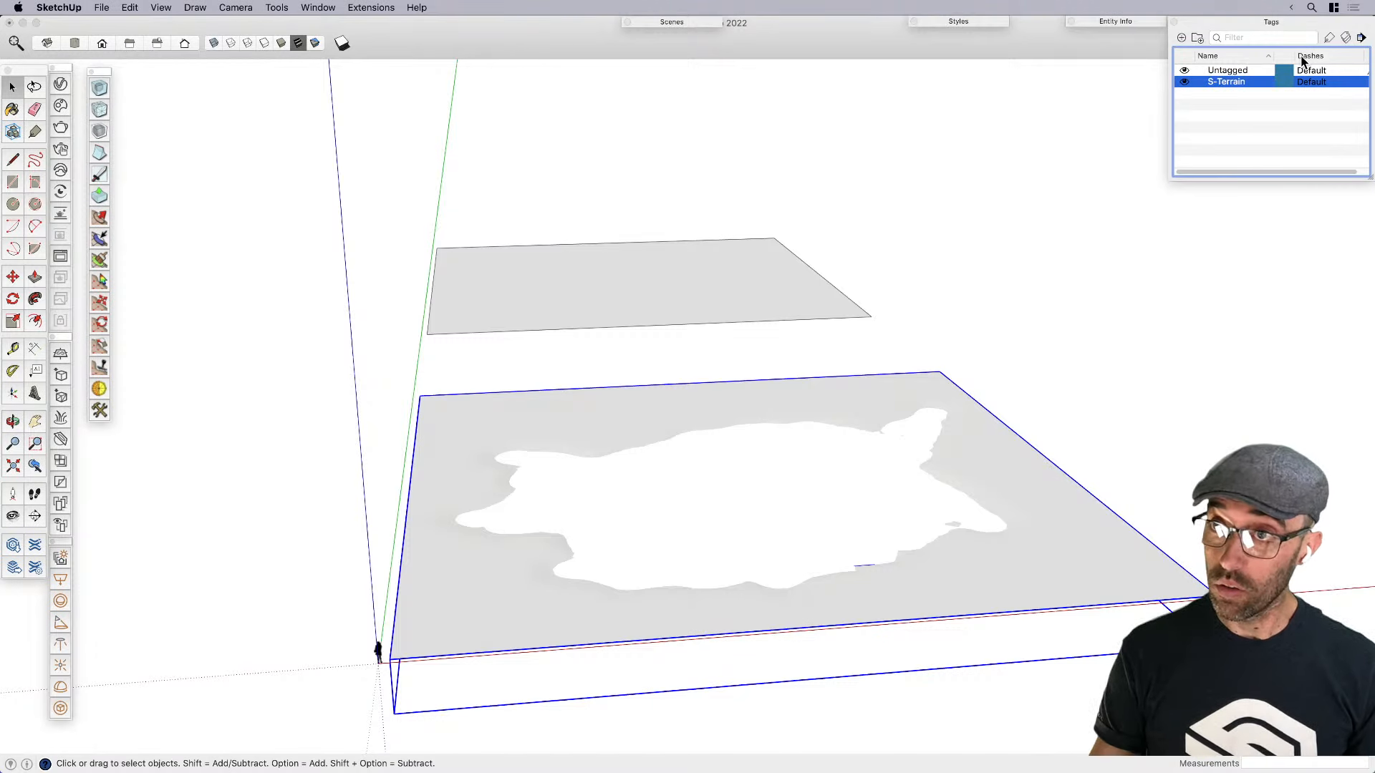
pyautogui.click(1181, 37)
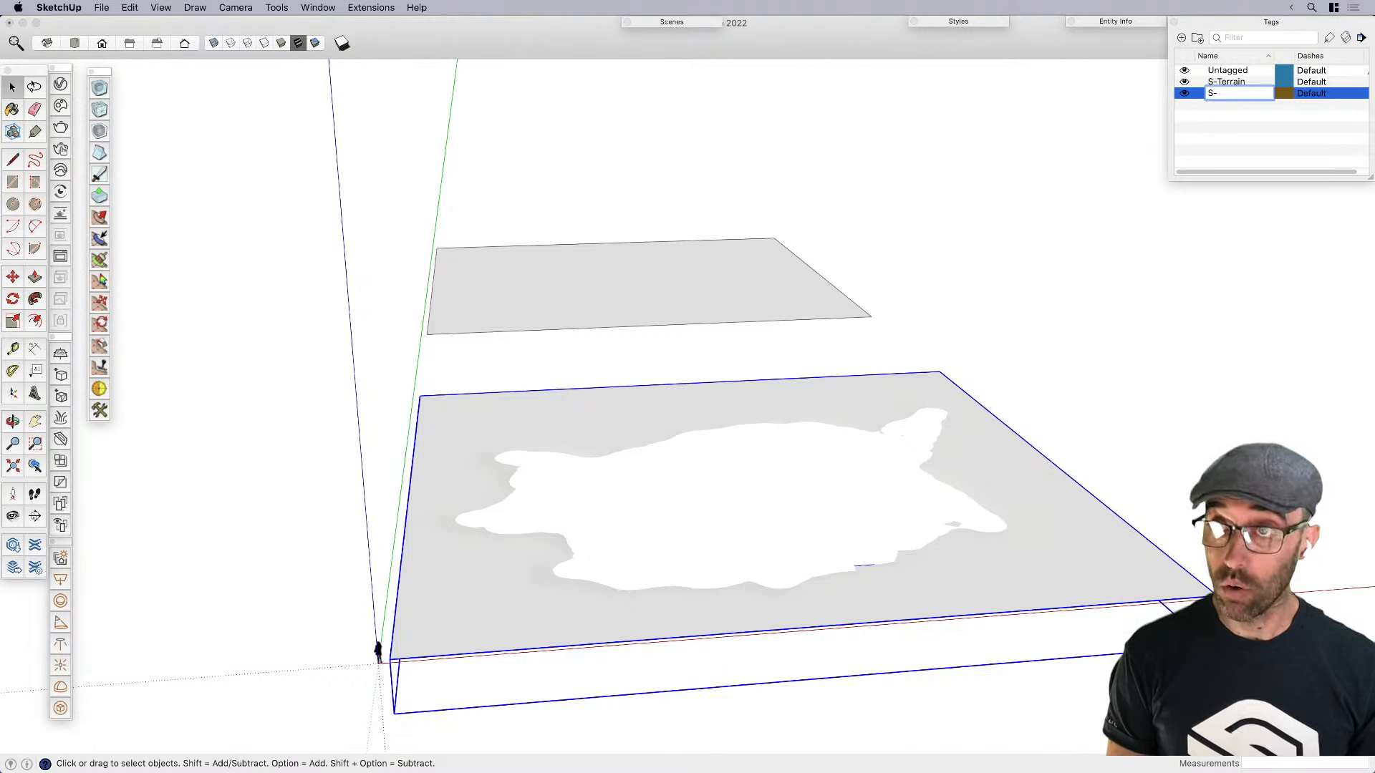
pyautogui.press('Return')
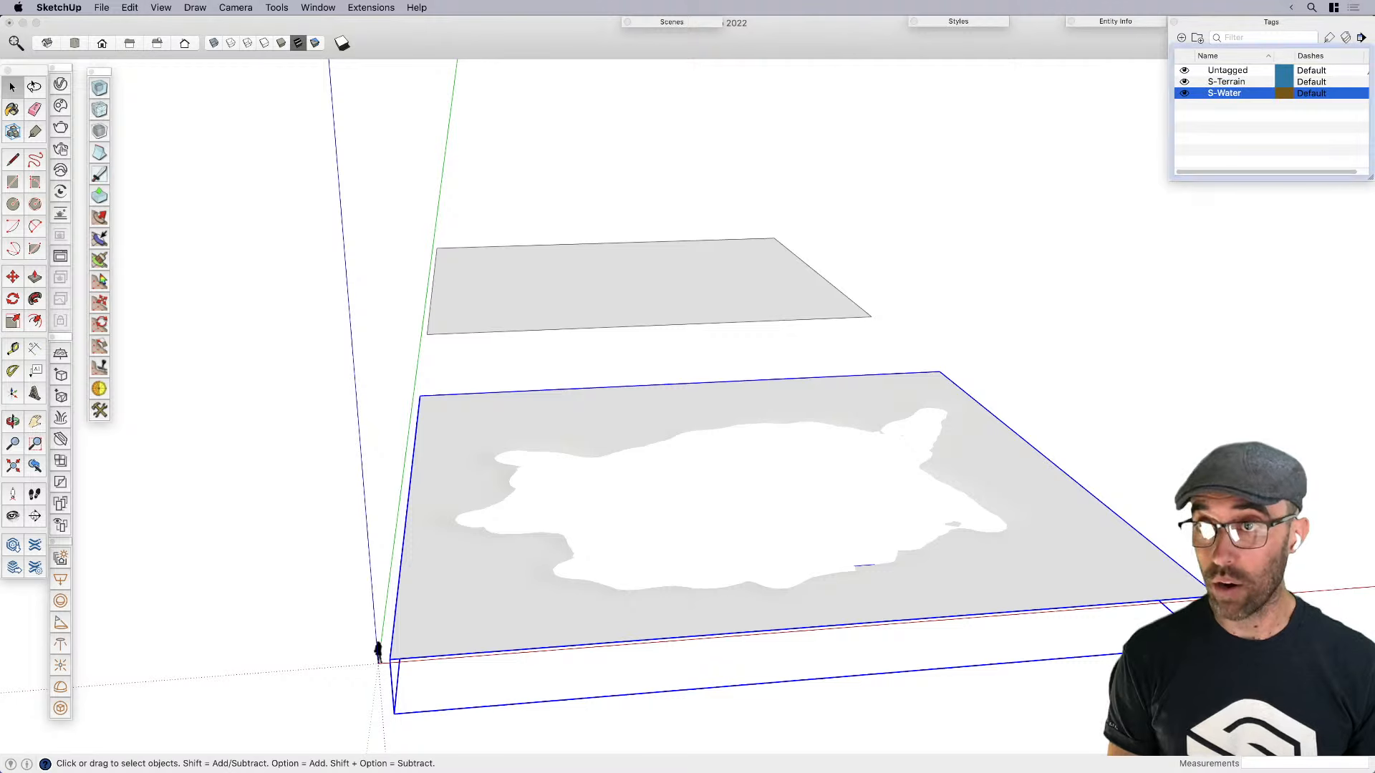
# Set the S-Terrain tag's color to Strawberry and turn on Color by Tag
pyautogui.click(1286, 83)
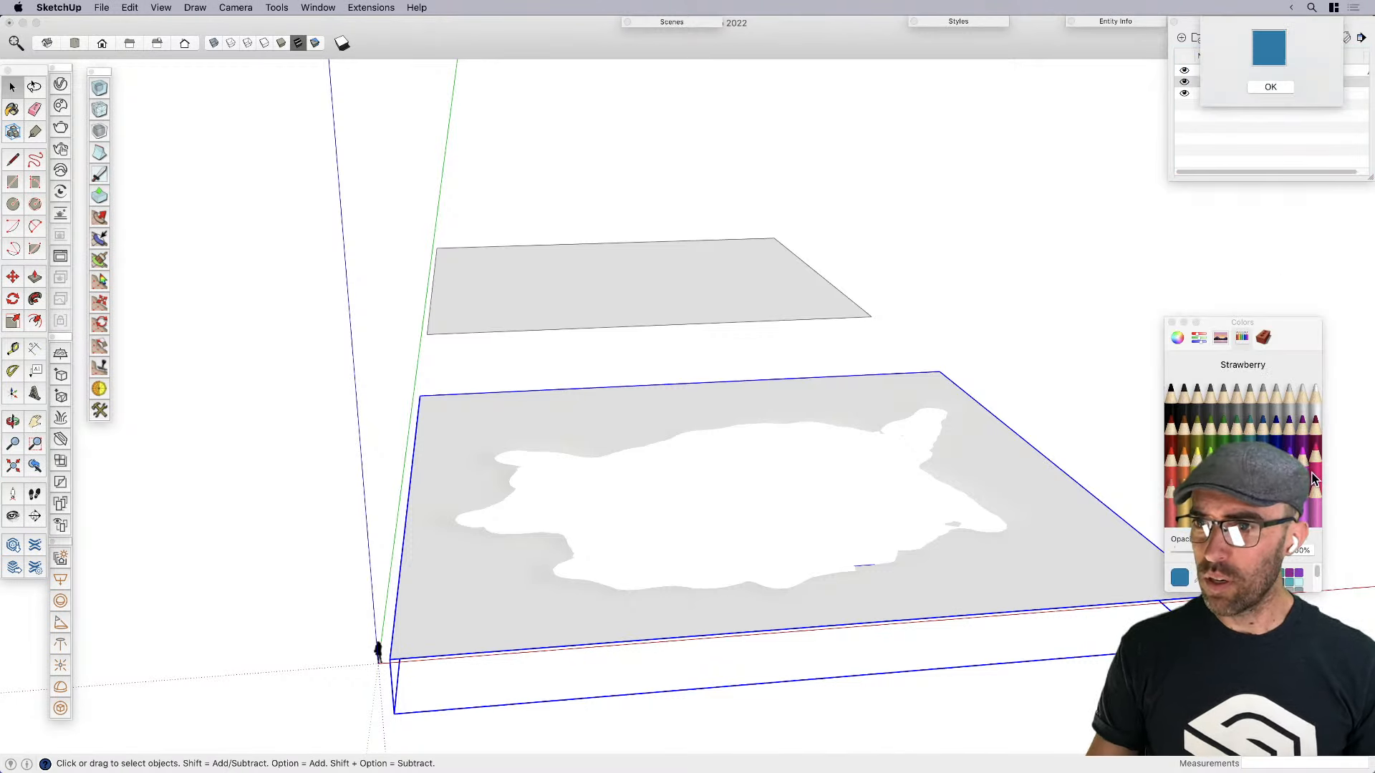
pyautogui.click(1269, 86)
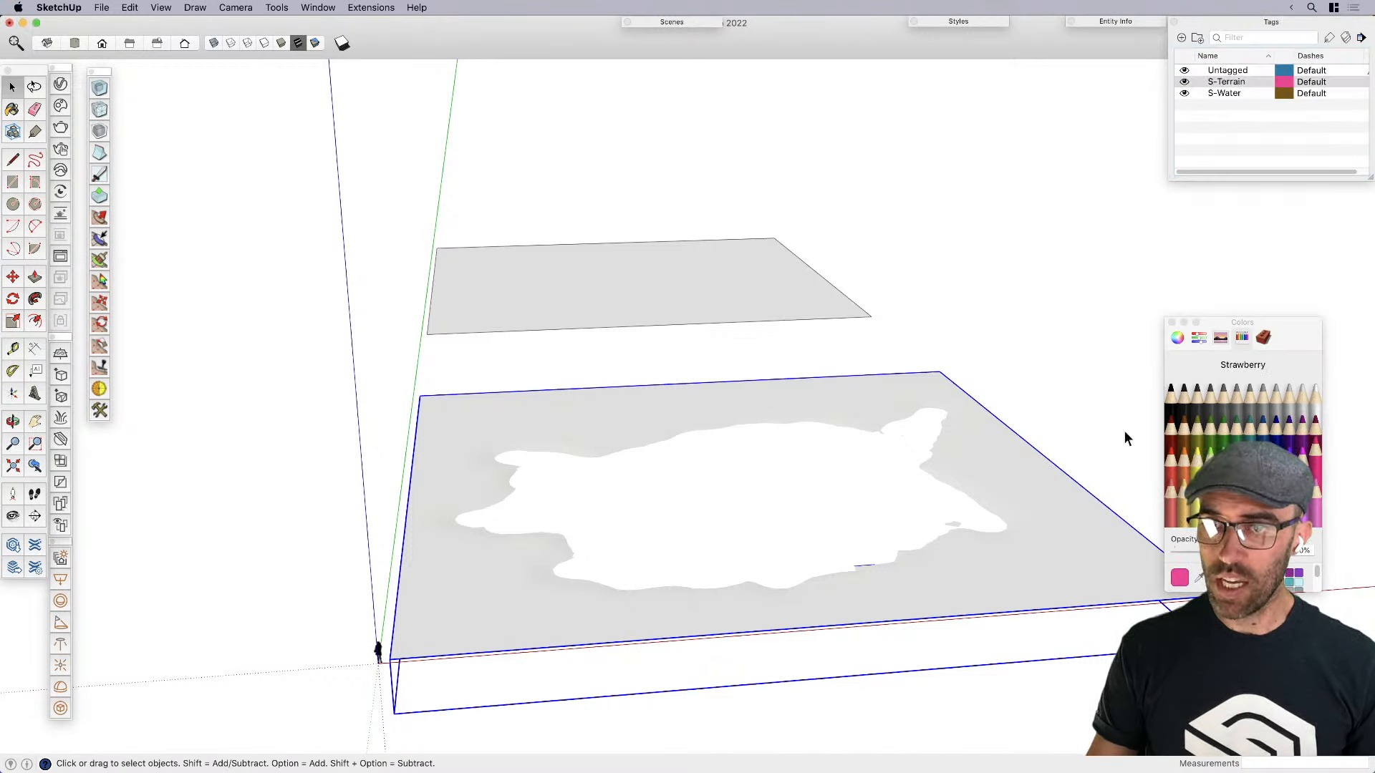
pyautogui.click(1347, 39)
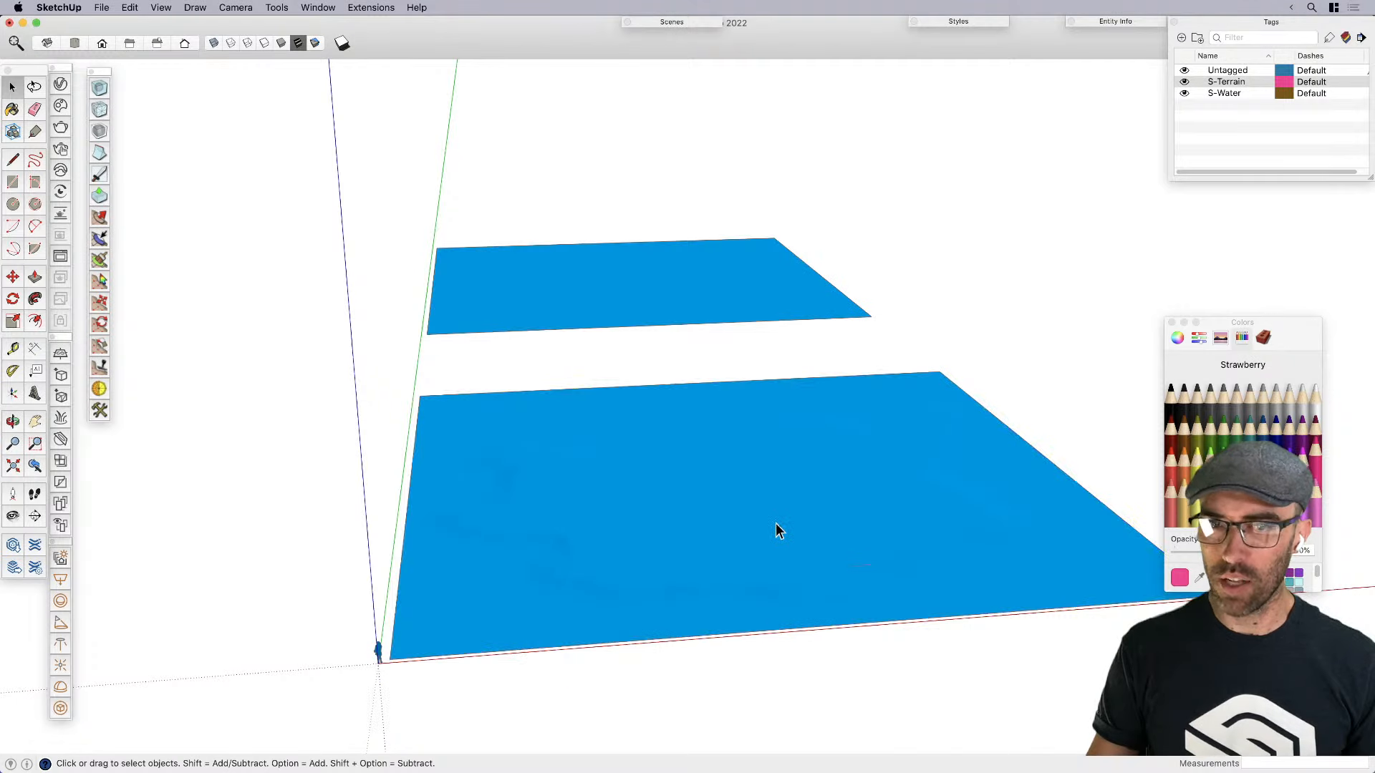
# Assign the flat water group to the S-Water tag
pyautogui.moveTo(784, 496); pyautogui.dragTo(700, 509, button='middle')
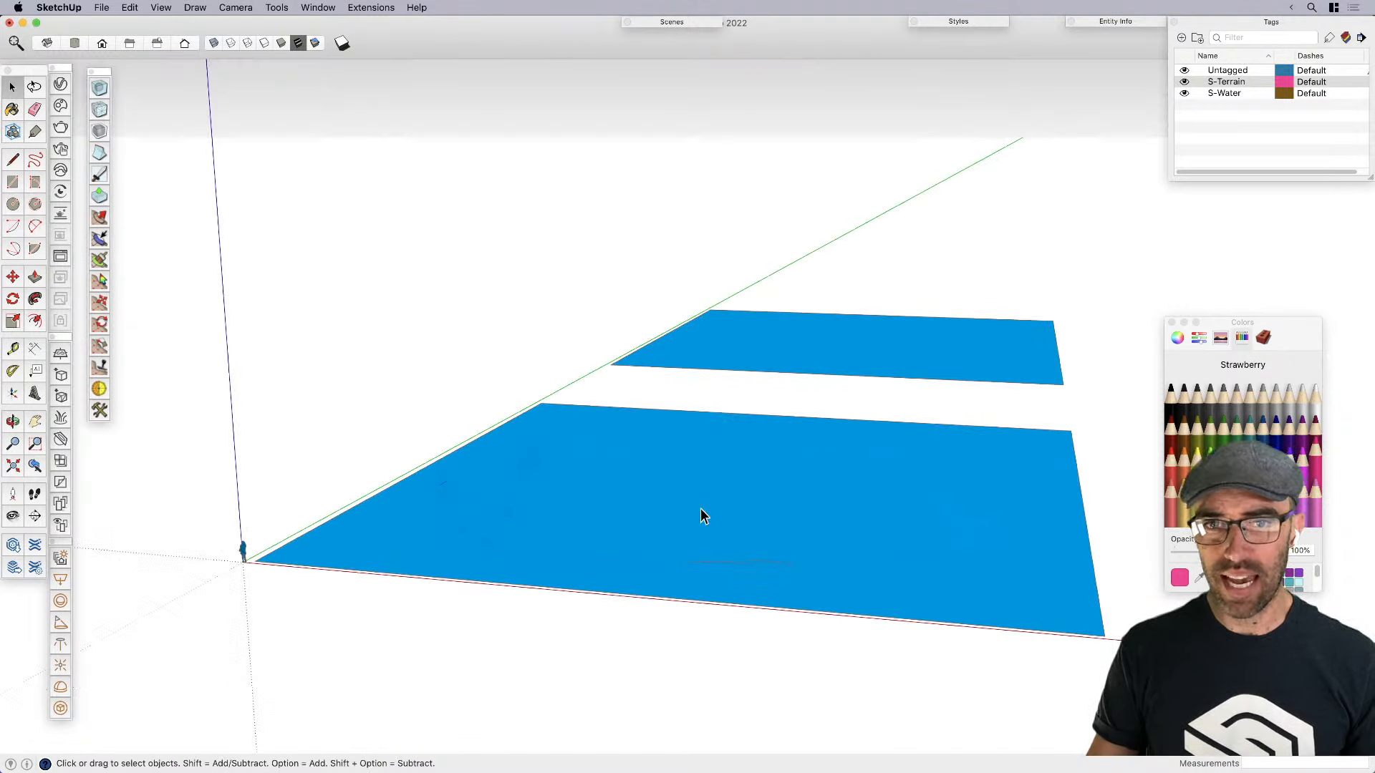
pyautogui.click(1151, 22)
pyautogui.click(1147, 66)
pyautogui.click(1088, 104)
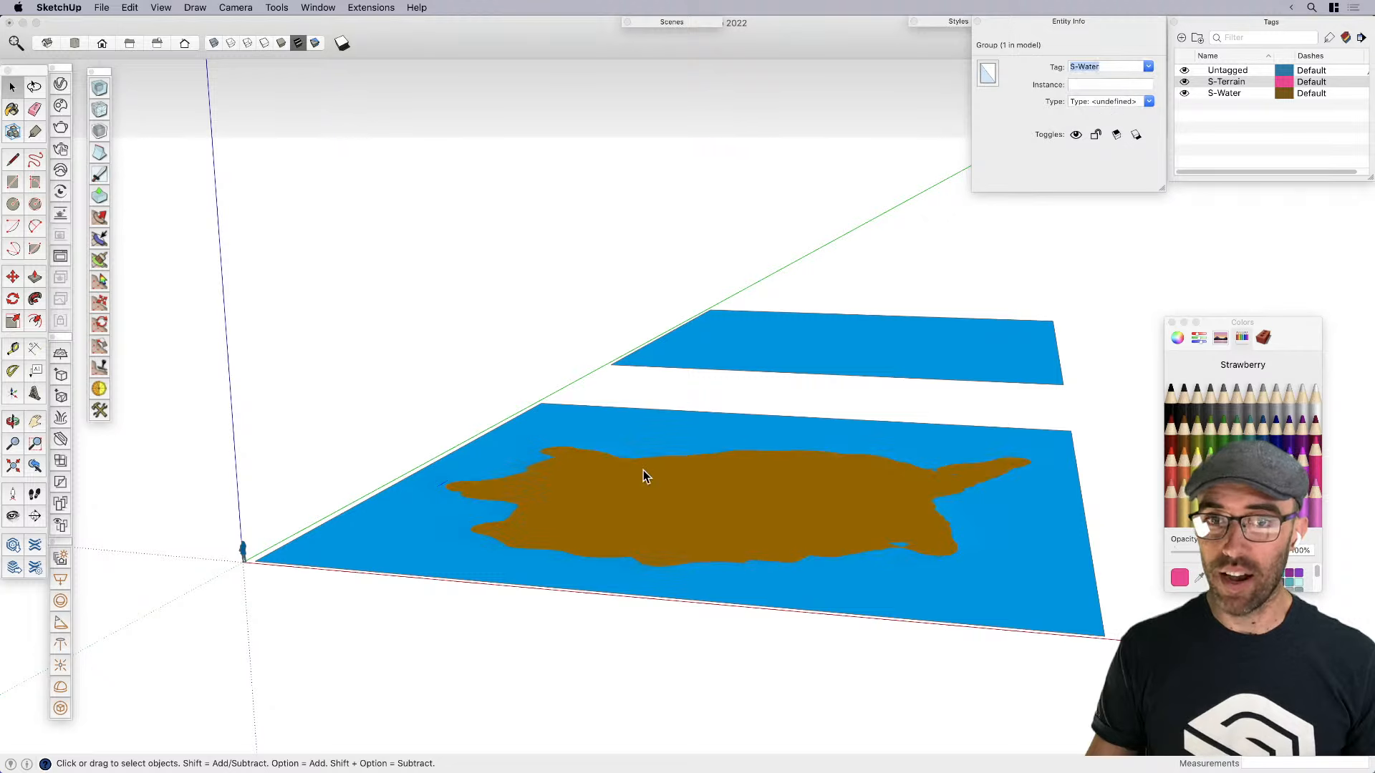
# Set the S-Water tag's color to Ice and the Untagged color to Licorice
pyautogui.click(1282, 91)
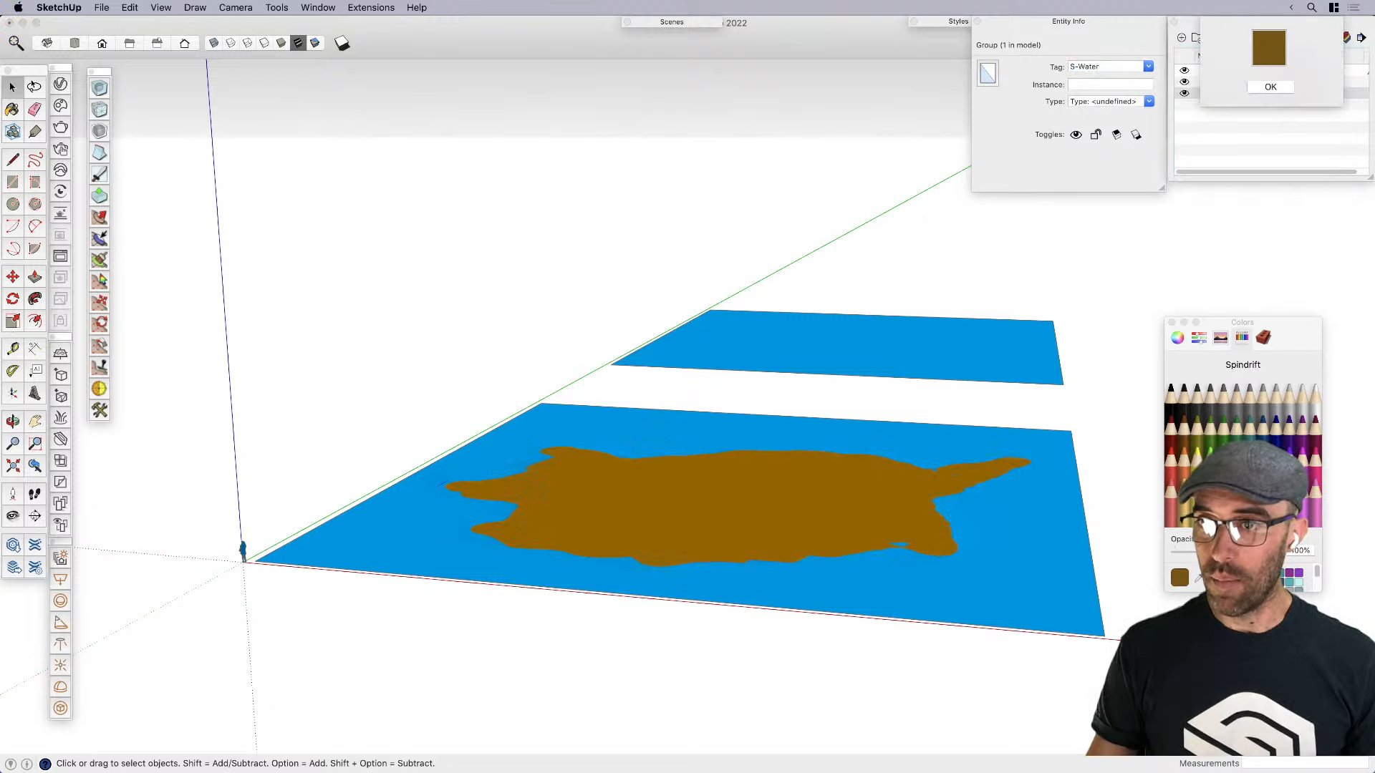
pyautogui.click(1249, 476)
pyautogui.click(1270, 87)
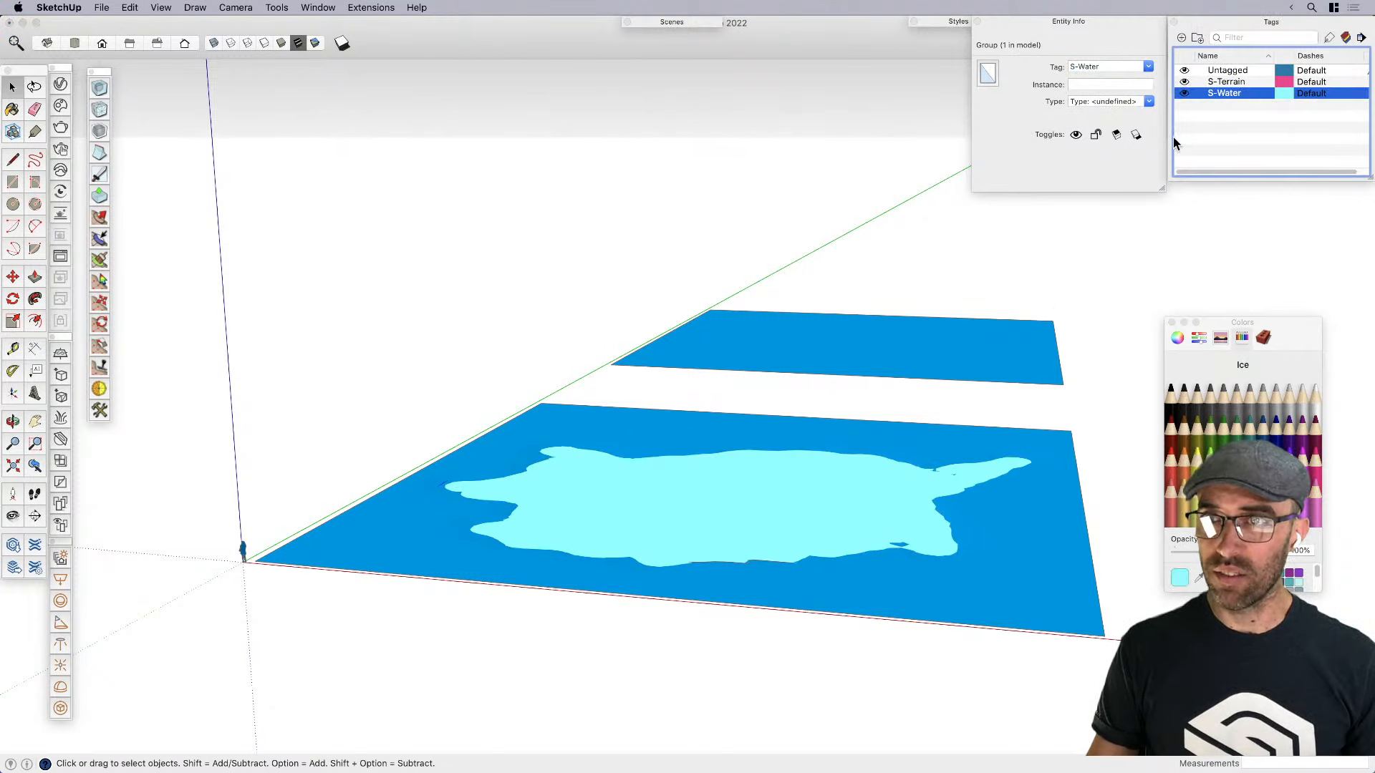
pyautogui.click(1282, 70)
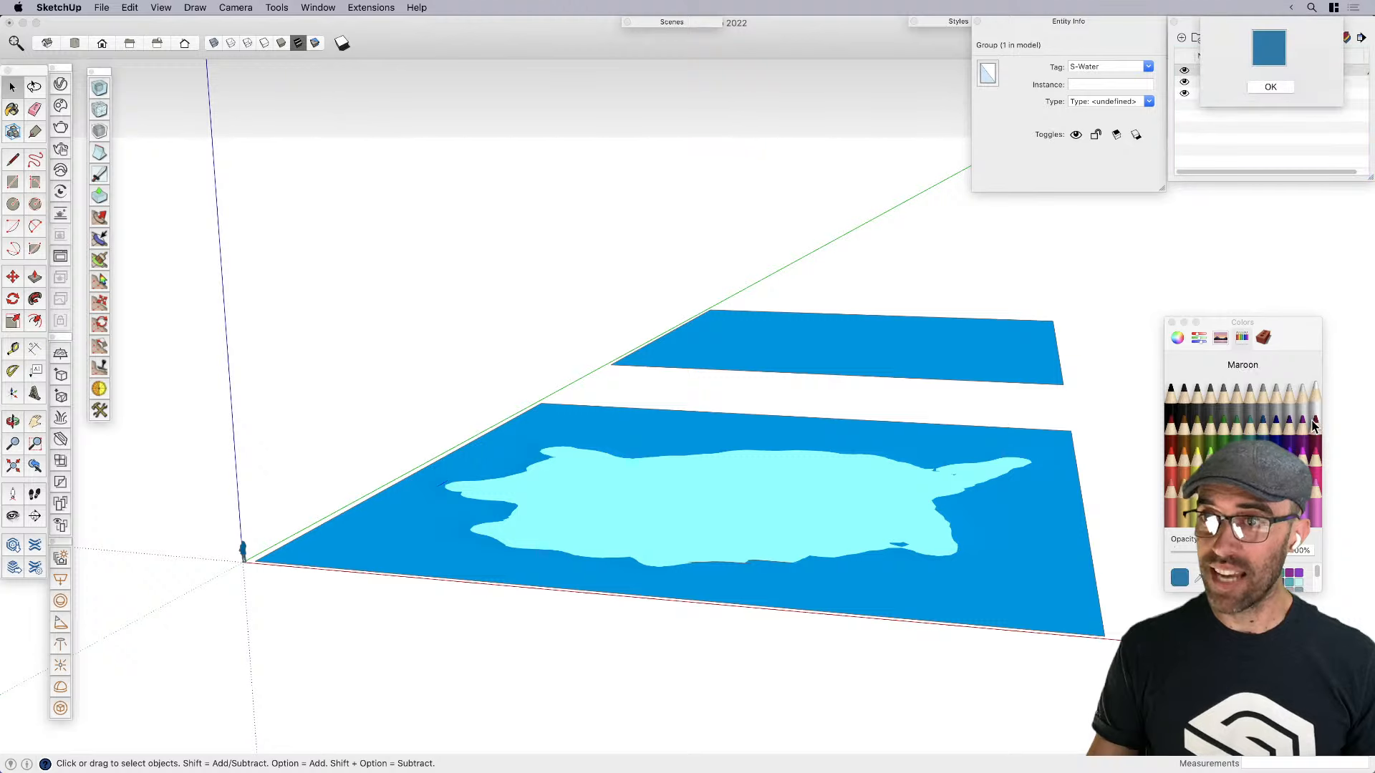
pyautogui.click(1170, 392)
pyautogui.click(1270, 87)
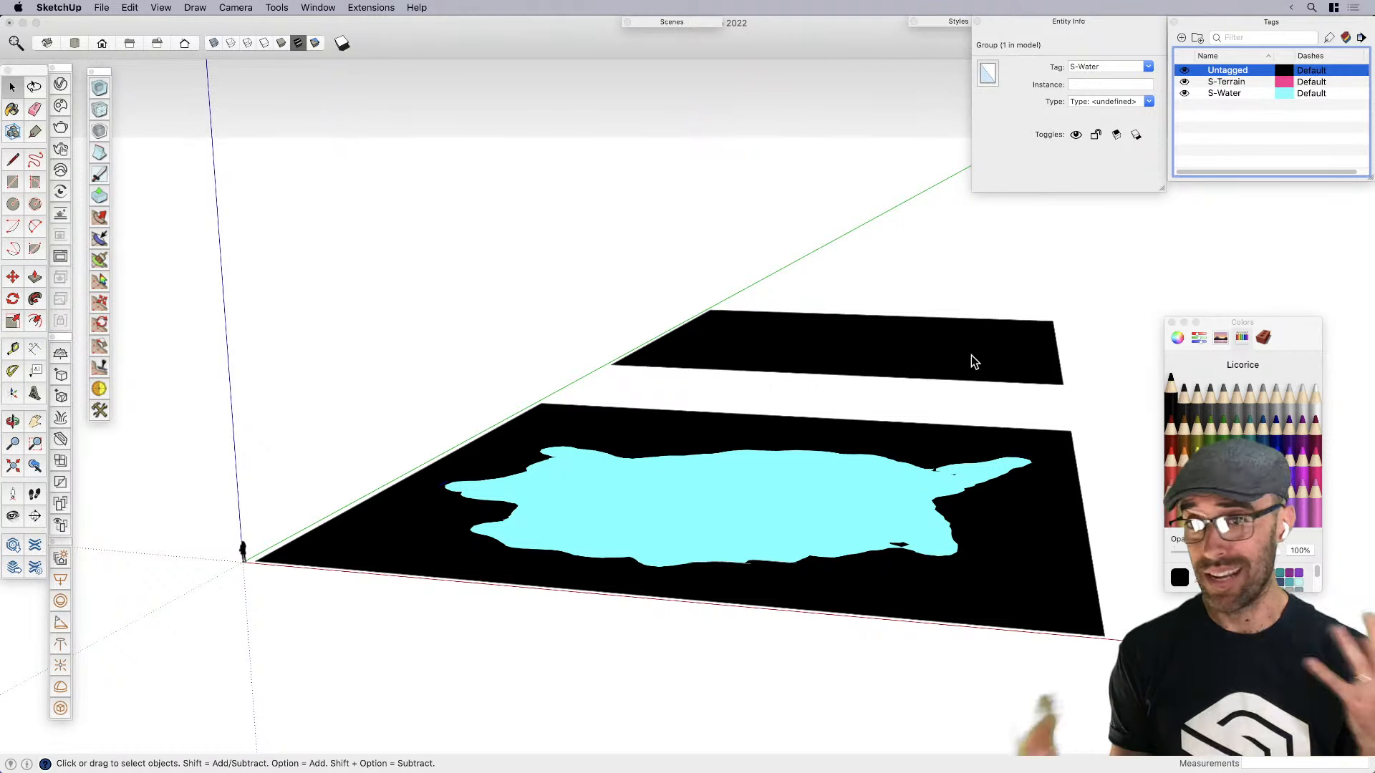
# Assign both the sculpted ground group and its rear copy to the S-Terrain tag
pyautogui.click(1000, 373)
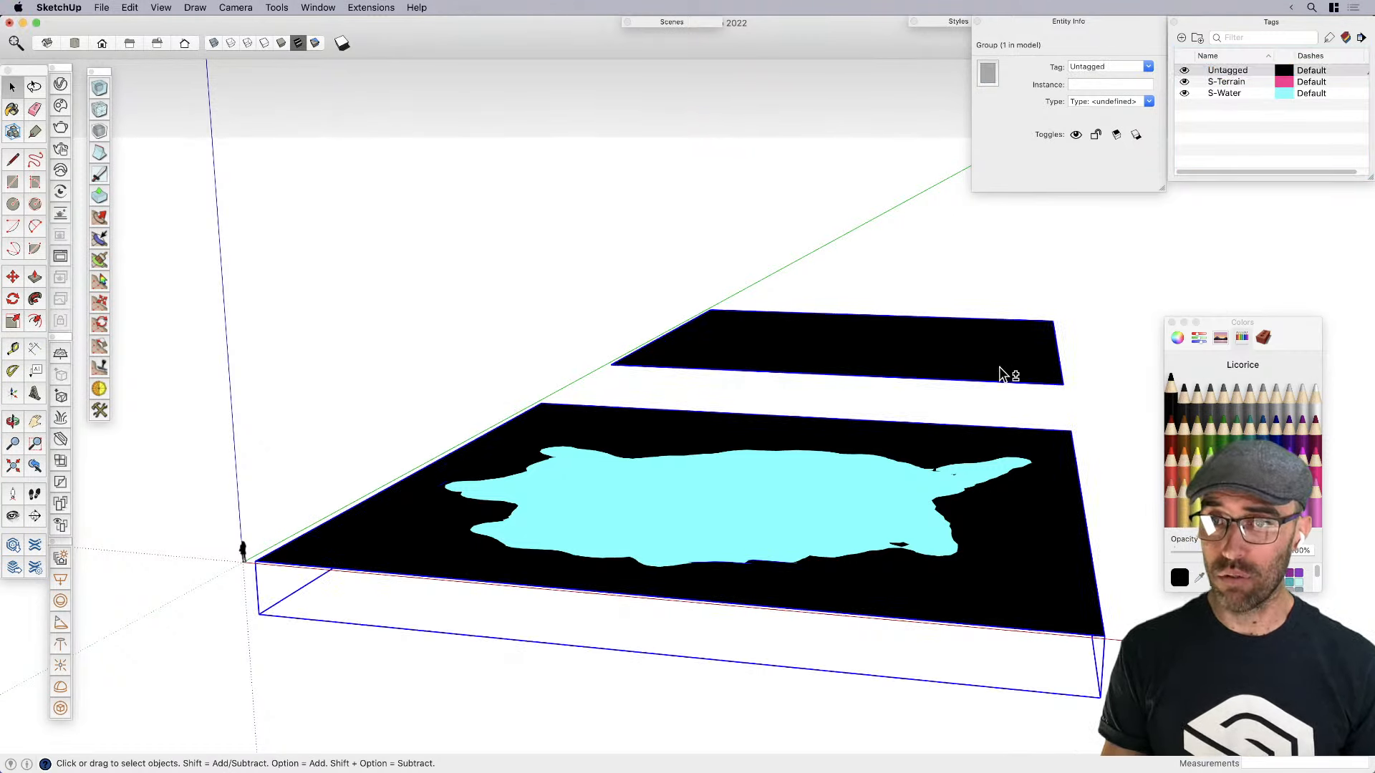
pyautogui.keyDown('shift'); pyautogui.click(1000, 373); pyautogui.keyUp('shift')
pyautogui.click(1106, 66)
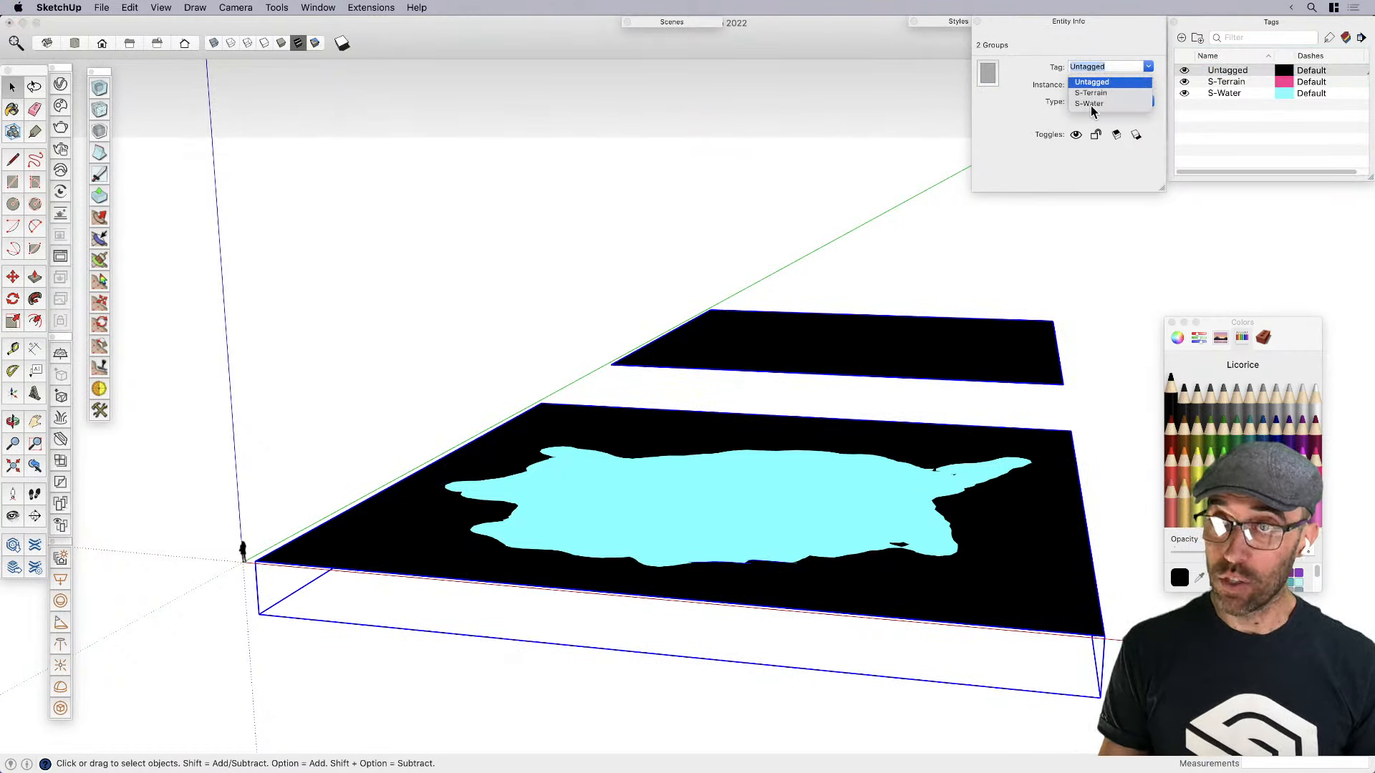
pyautogui.click(1091, 93)
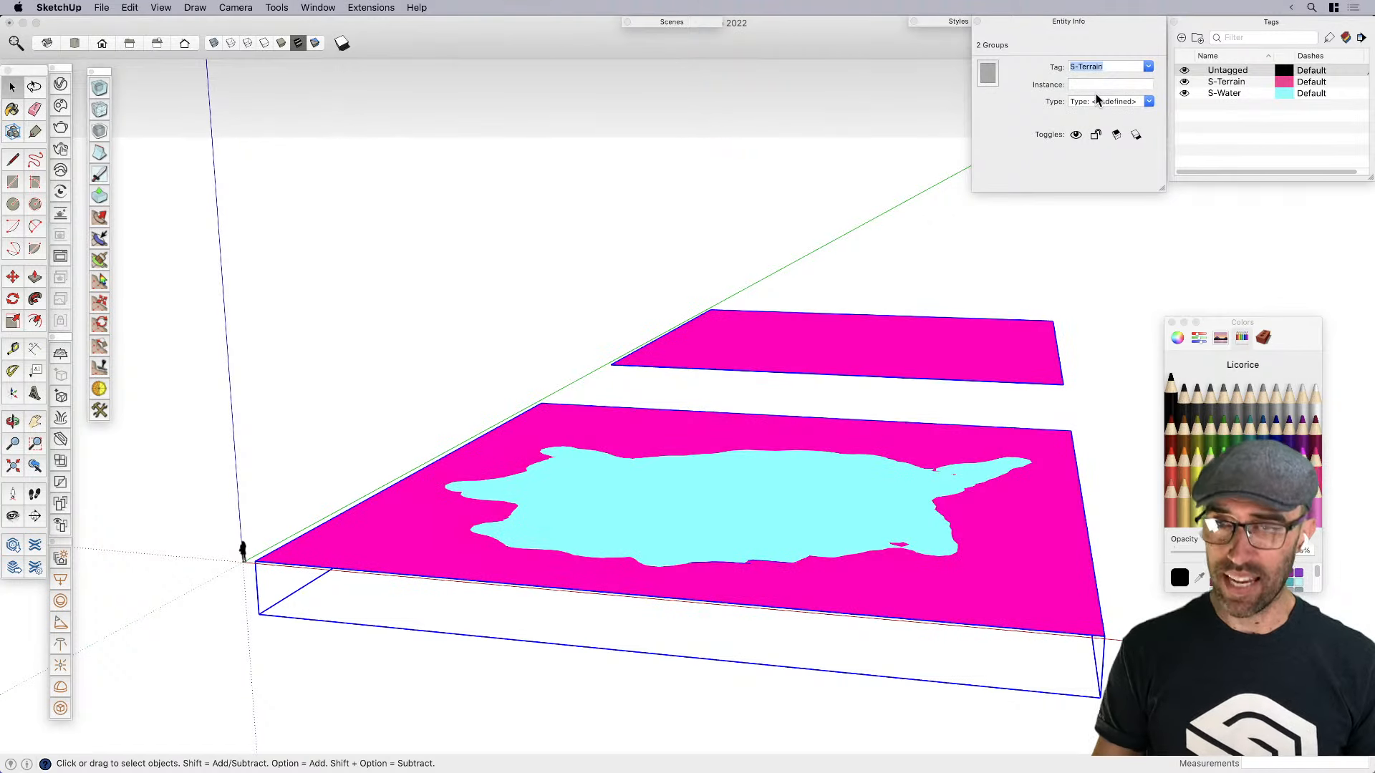
# Change the S-Terrain tag's color to Cantaloupe, put away Entity Info and the color picker, and clear the selection
pyautogui.click(1283, 83)
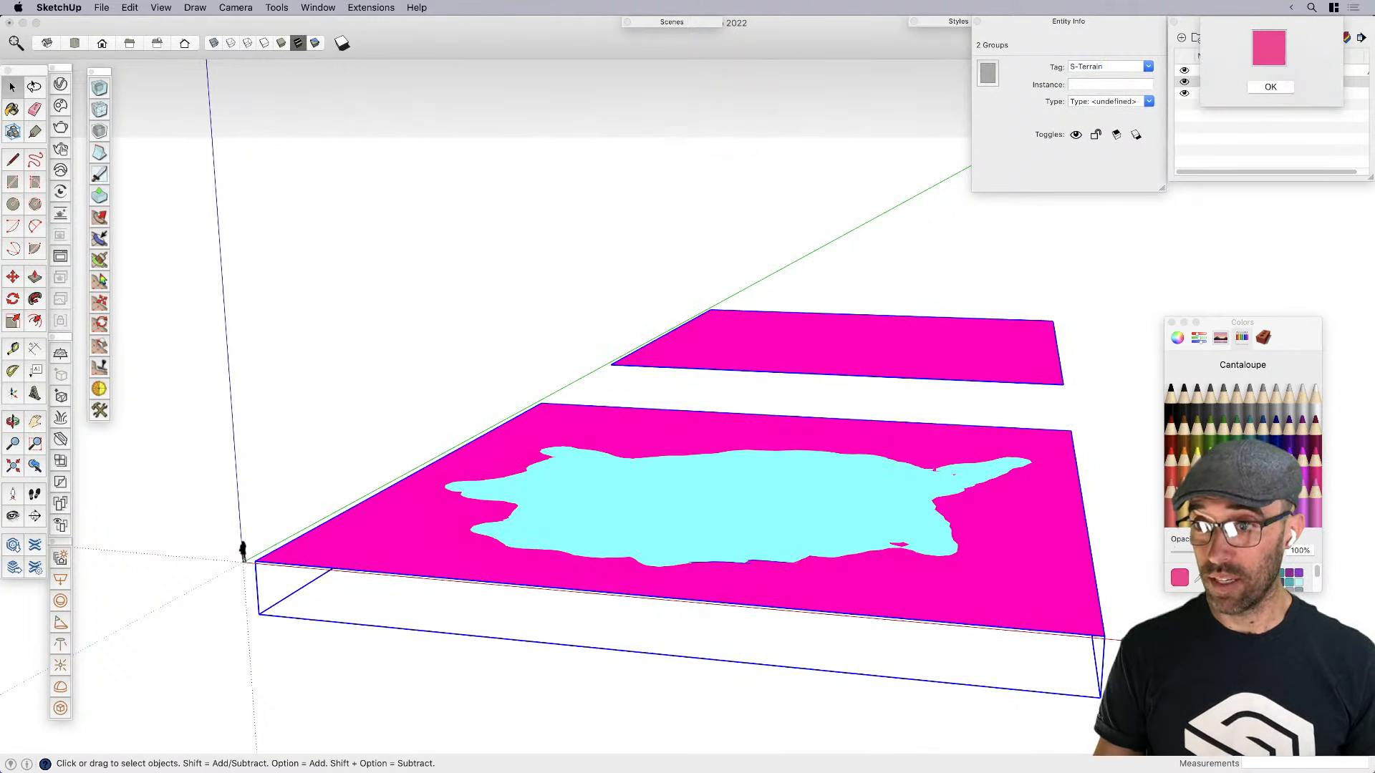
pyautogui.click(1185, 506)
pyautogui.click(1270, 87)
pyautogui.moveTo(837, 432); pyautogui.dragTo(796, 536, button='middle')
pyautogui.keyDown('shift'); pyautogui.moveTo(727, 497); pyautogui.dragTo(705, 380, button='middle'); pyautogui.keyUp('shift')
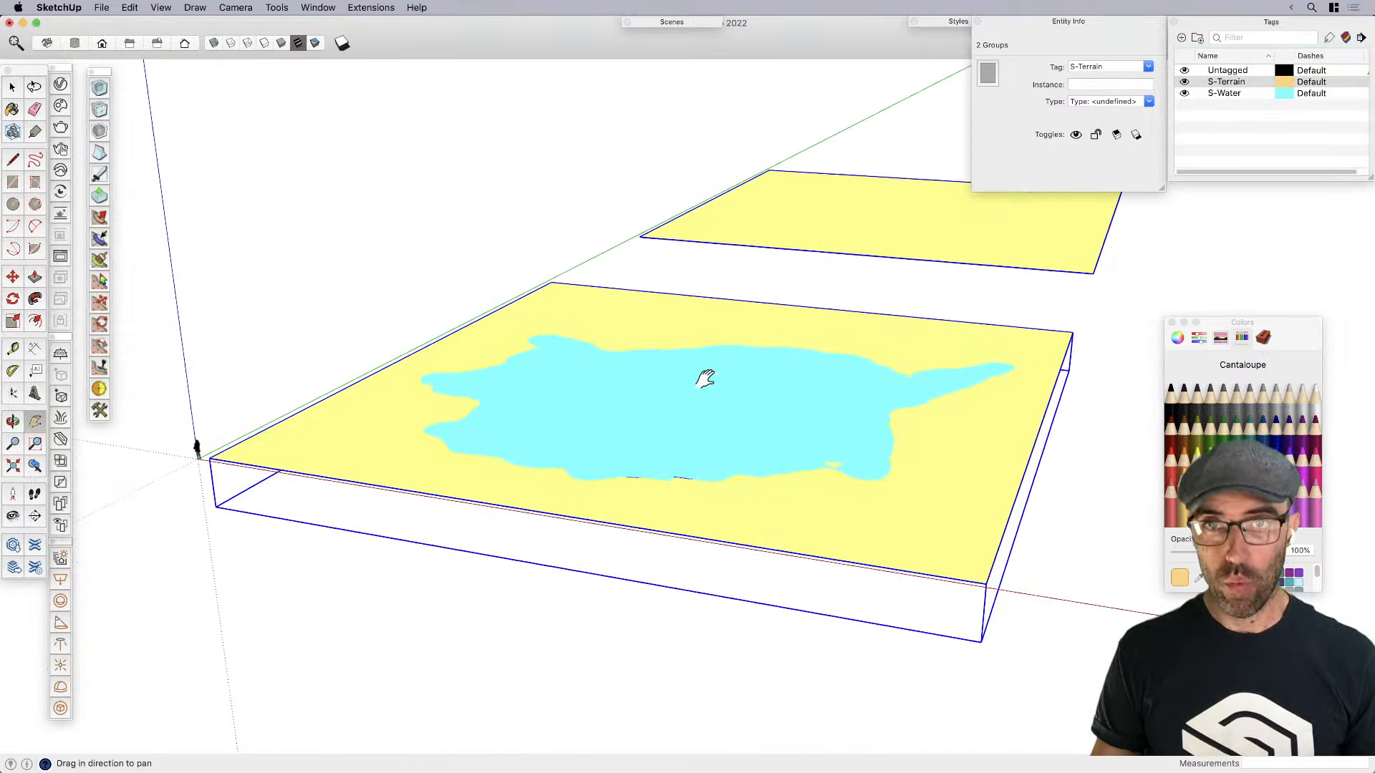
pyautogui.click(1073, 27)
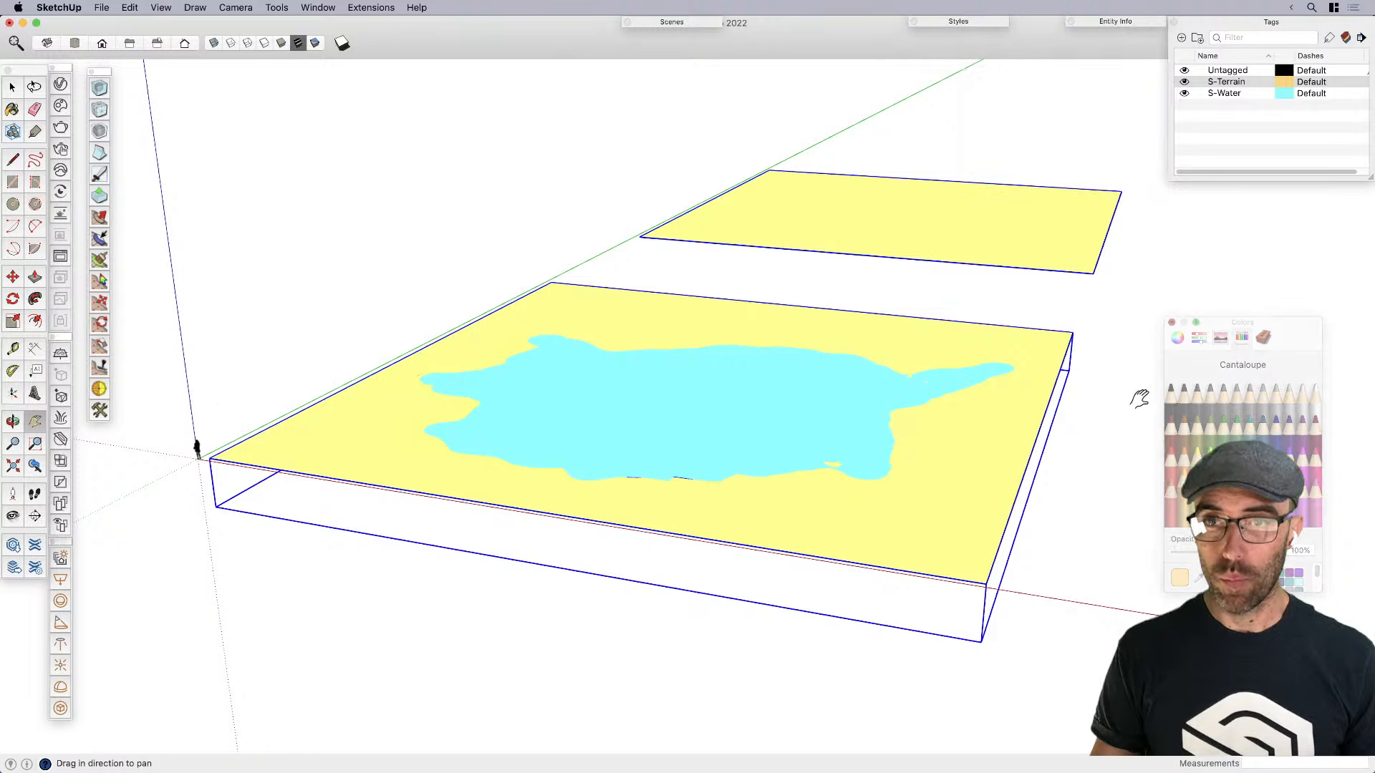
pyautogui.press('space')
pyautogui.click(1110, 477)
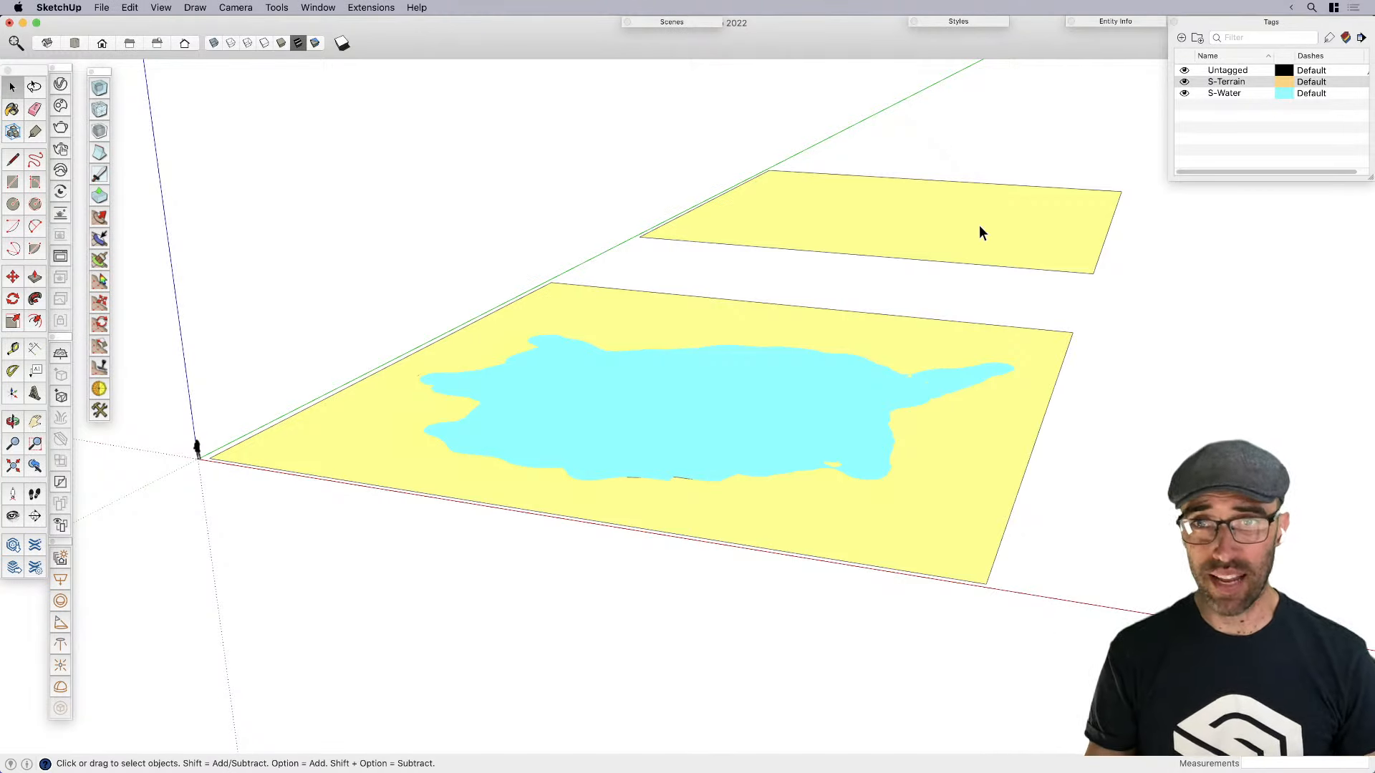
# Turn off Color by Tag, open the rear ground copy for editing and select its surface
pyautogui.click(852, 229)
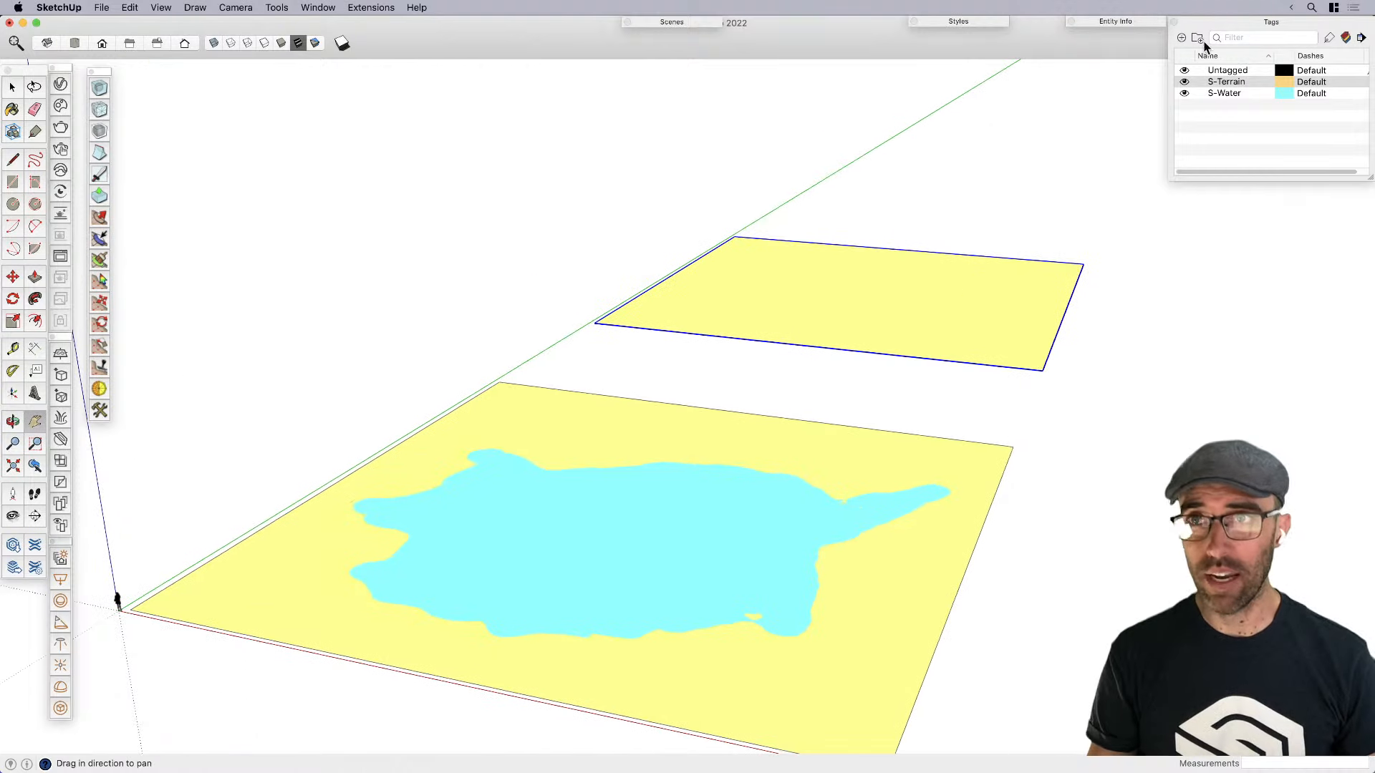
pyautogui.click(1345, 37)
pyautogui.press('space')
pyautogui.doubleClick(838, 315)
pyautogui.click(839, 313)
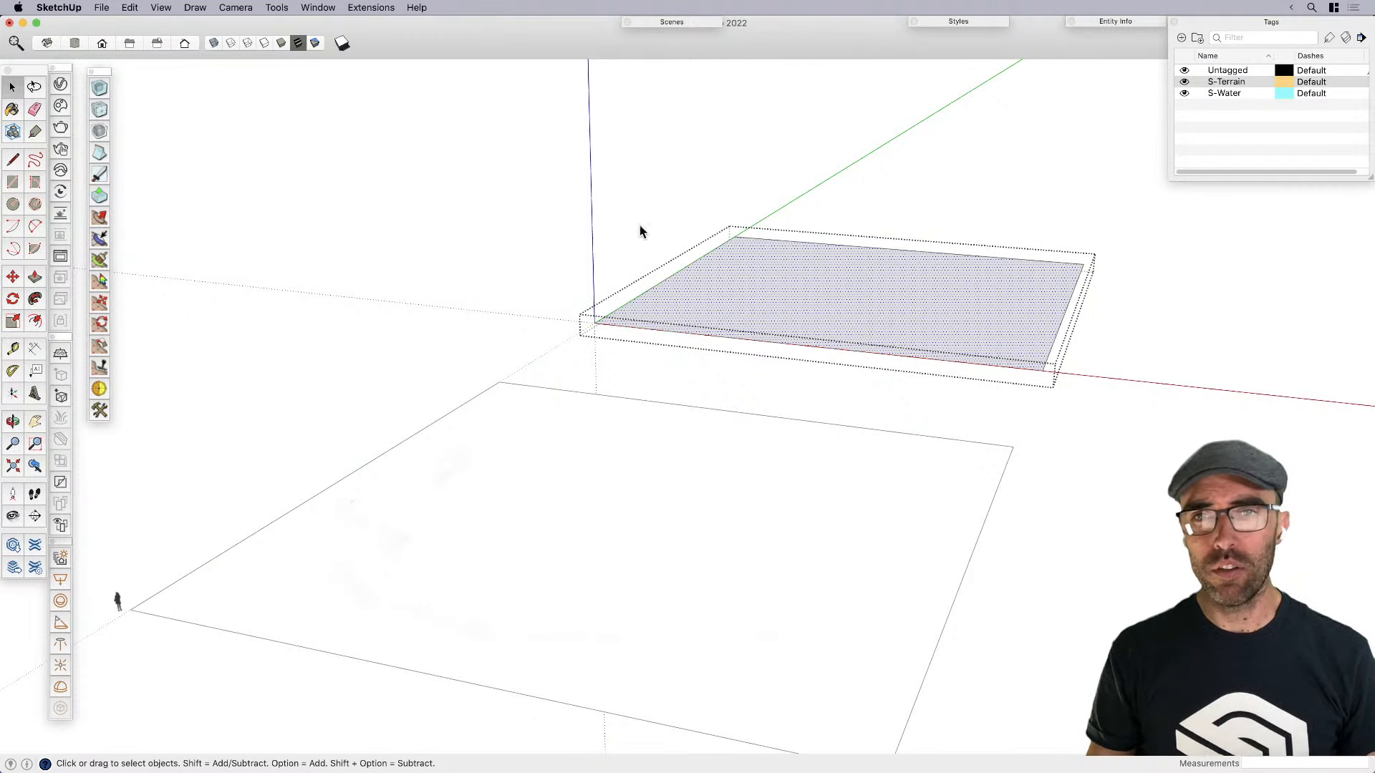
# Subdivide the rear ground surface with Artisan and display hidden geometry to show the mesh
pyautogui.click(101, 109)
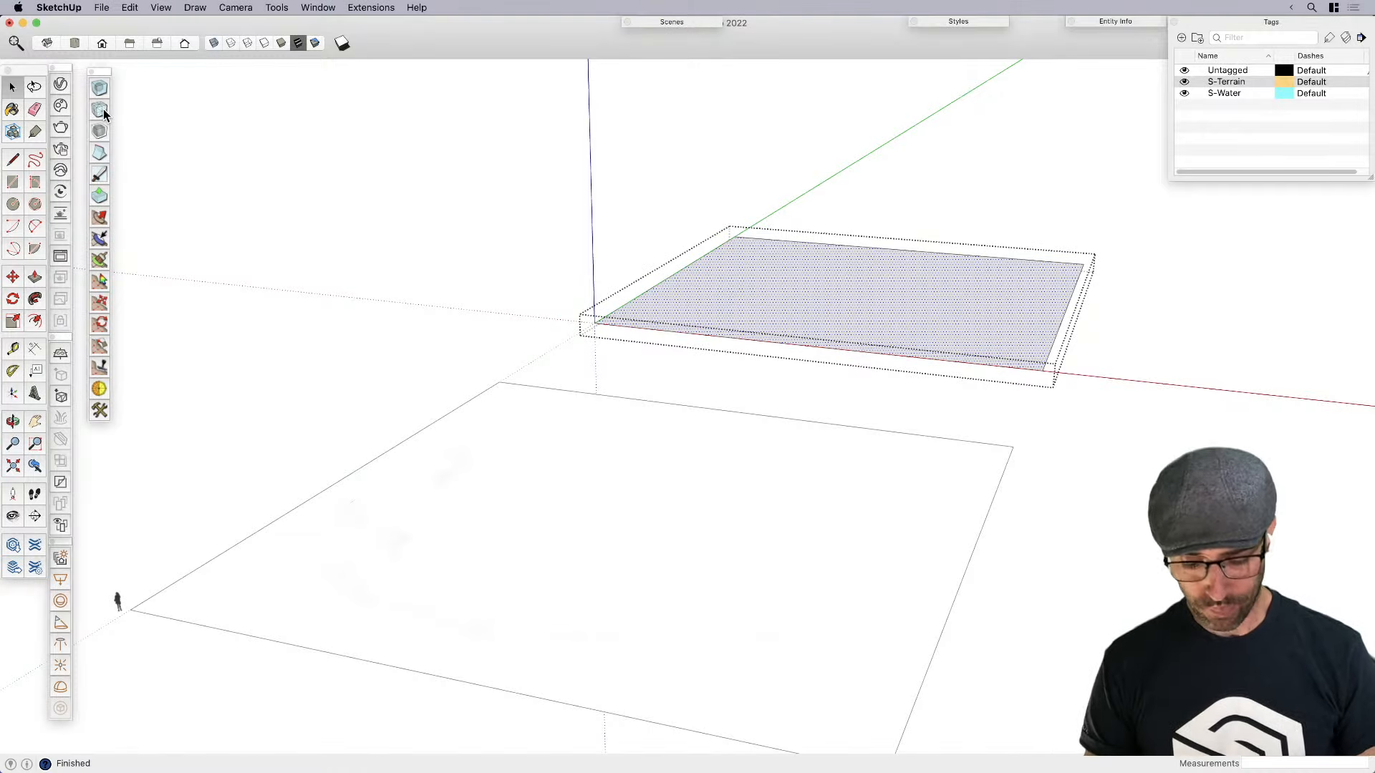
pyautogui.scroll(5, 997, 362)
pyautogui.moveTo(999, 364); pyautogui.dragTo(861, 350, button='middle')
pyautogui.scroll(-5, 844, 365)
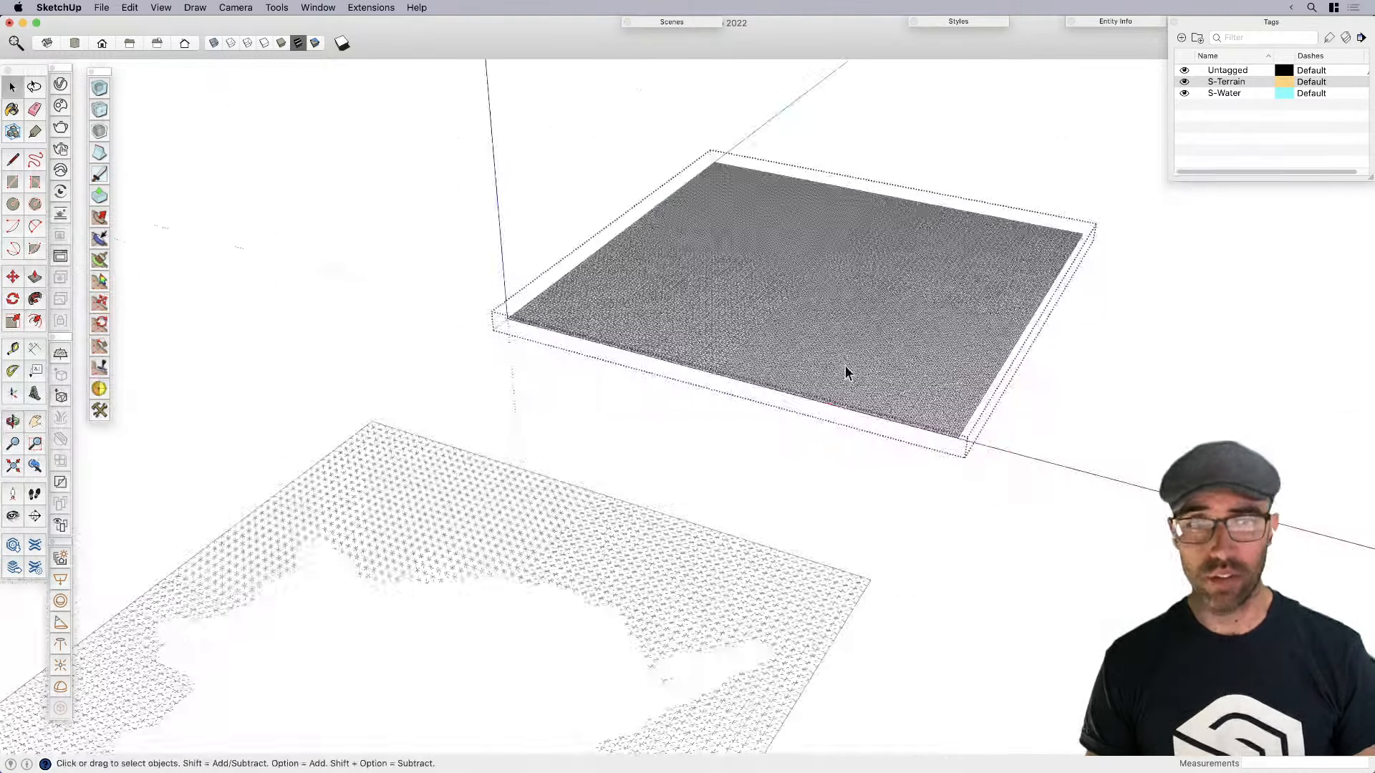
# Undo the latest subdivision of the rear ground and compare its mesh density with the front ground
pyautogui.scroll(3, 844, 365)
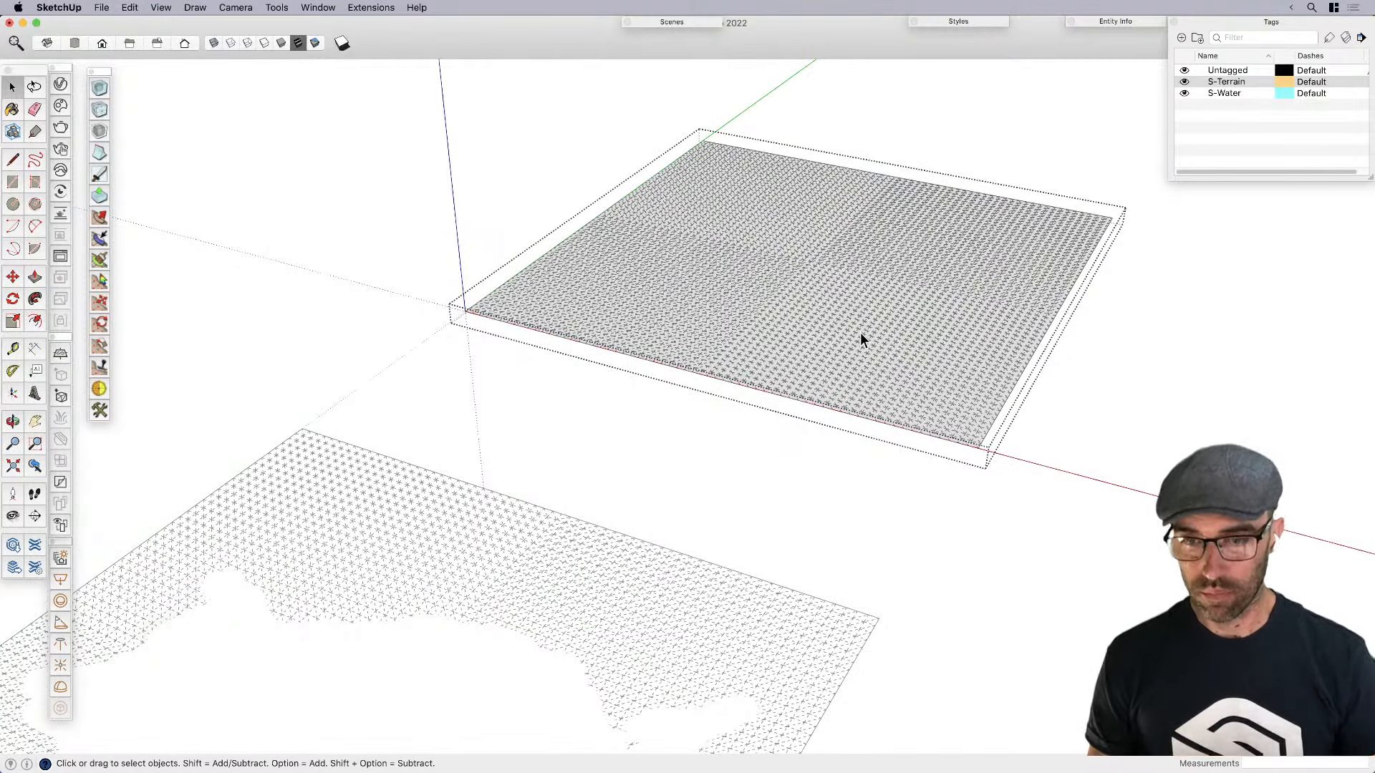
pyautogui.scroll(-3, 780, 378)
pyautogui.moveTo(761, 417); pyautogui.dragTo(842, 395, button='middle')
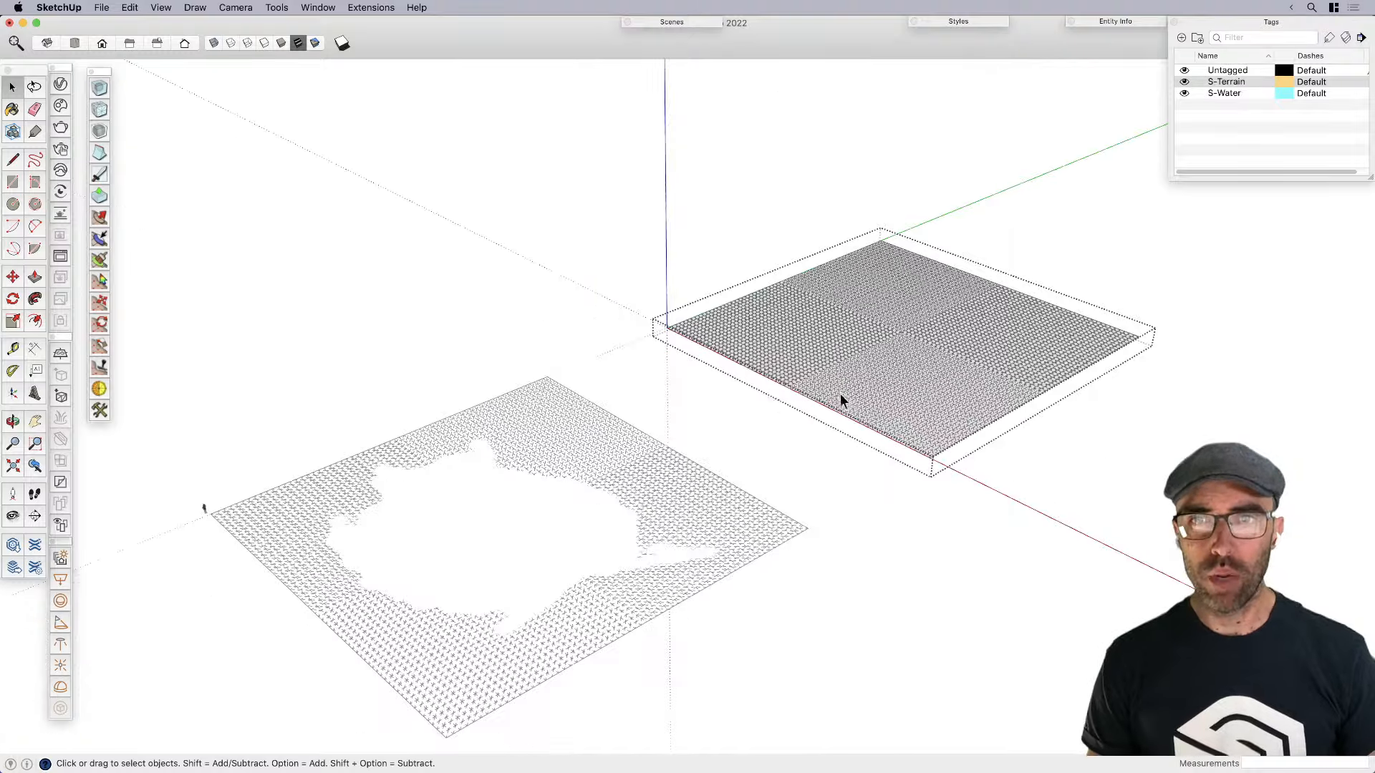
pyautogui.scroll(10, 903, 390)
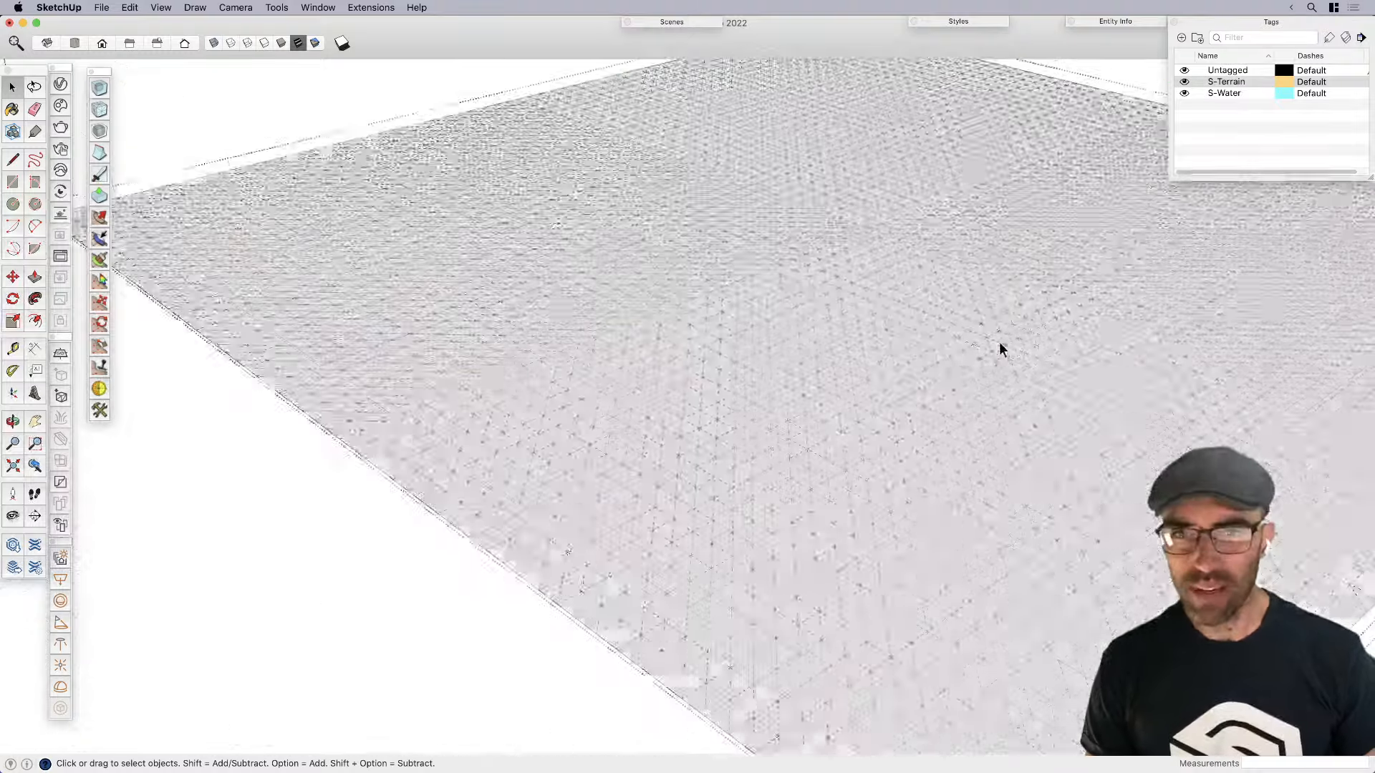
pyautogui.scroll(-8, 974, 354)
pyautogui.scroll(4, 959, 358)
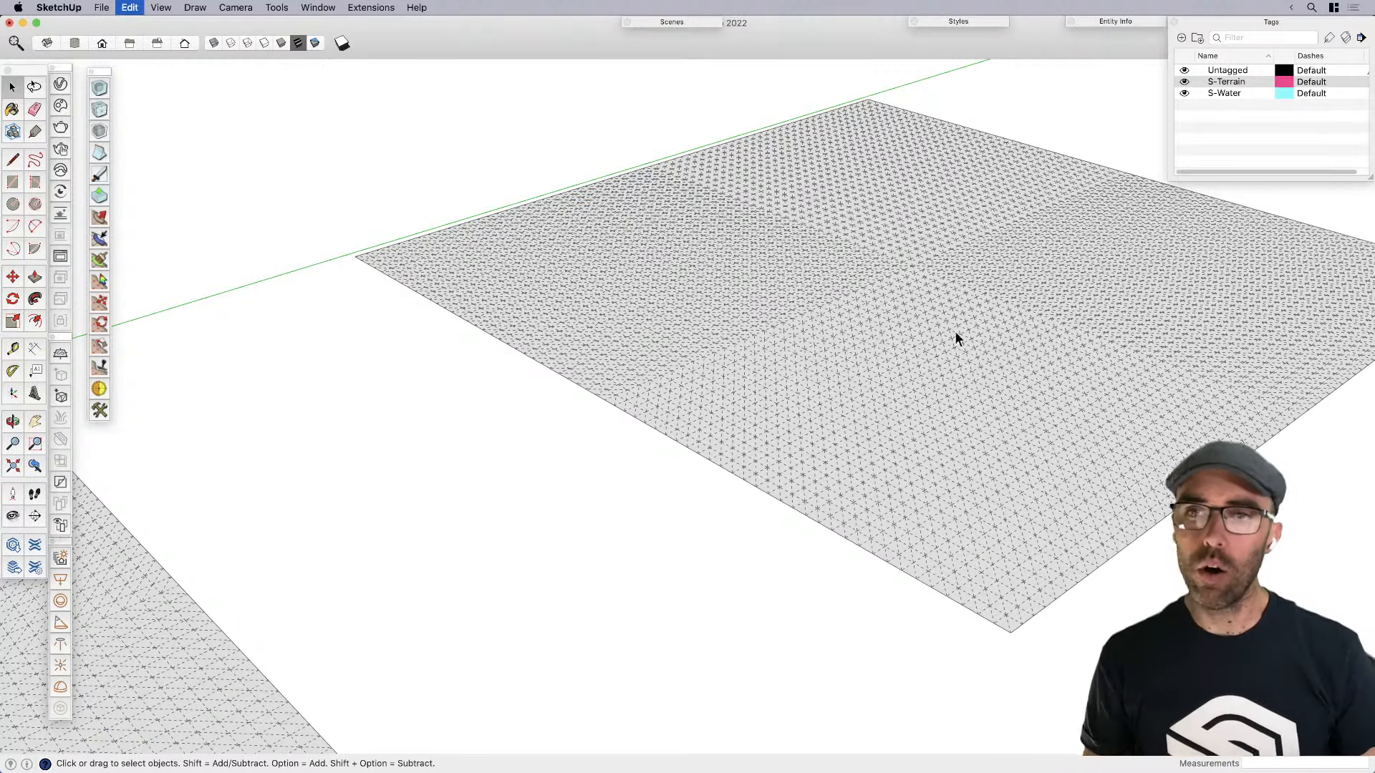
pyautogui.scroll(-4, 957, 335)
pyautogui.scroll(3, 899, 367)
# Open the rear ground for editing and try Artisan's Sculpt brush with a 25' radius on its surface
pyautogui.click(877, 367)
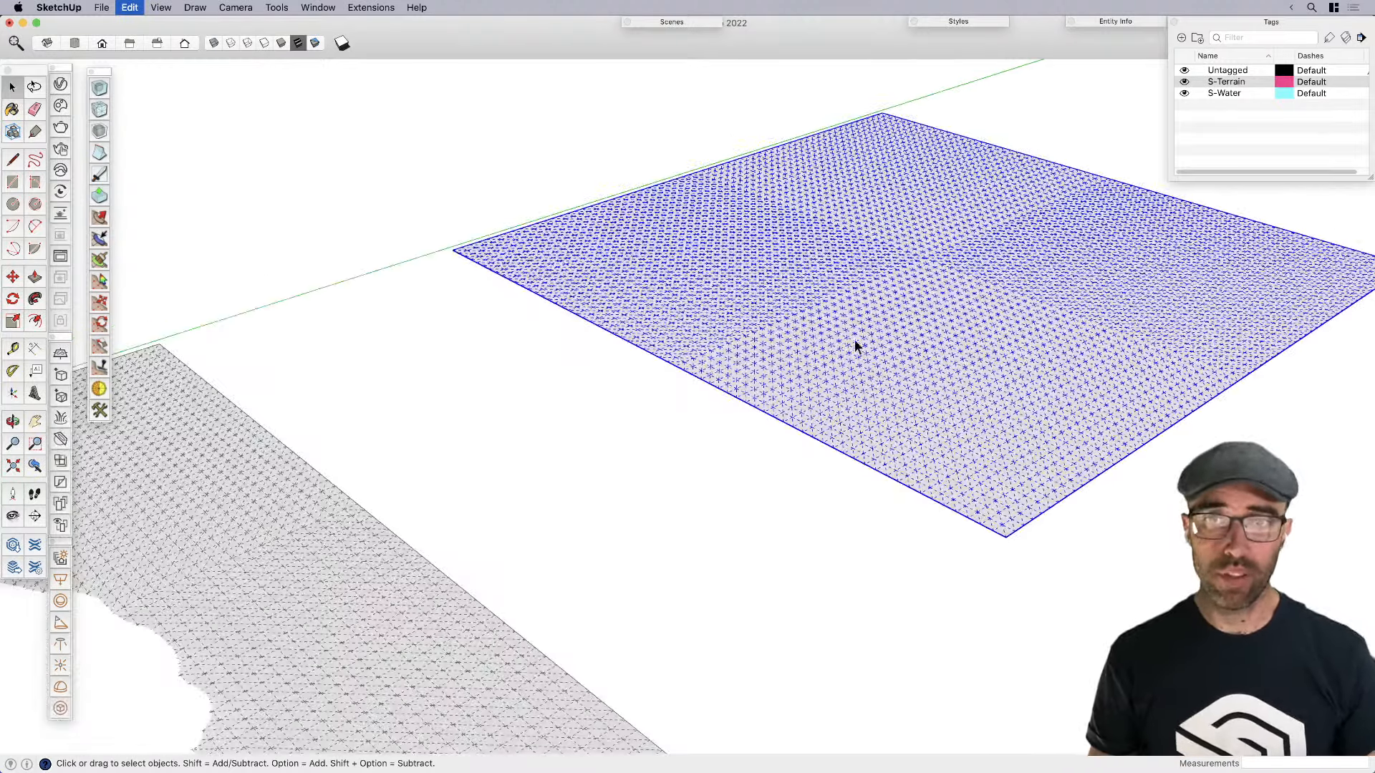
pyautogui.doubleClick(852, 341)
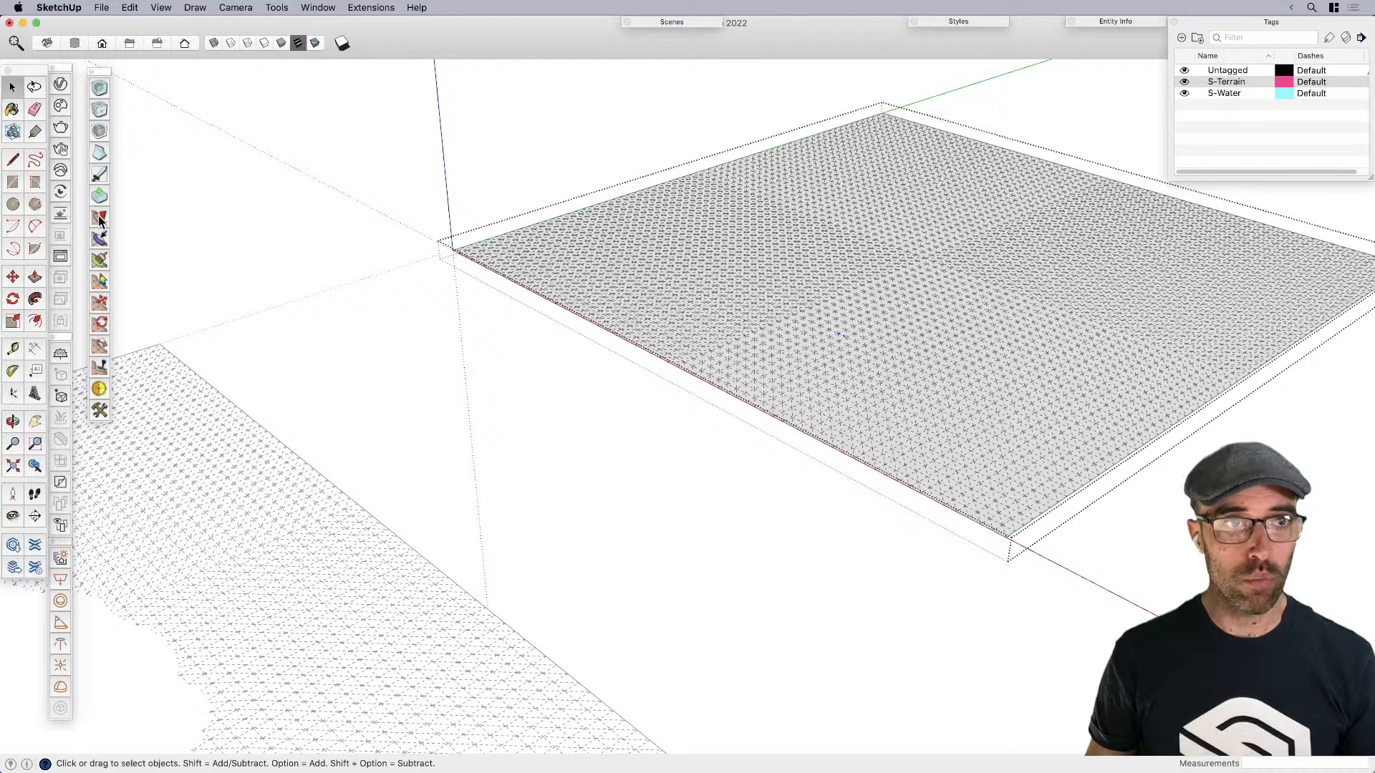
pyautogui.press('s')
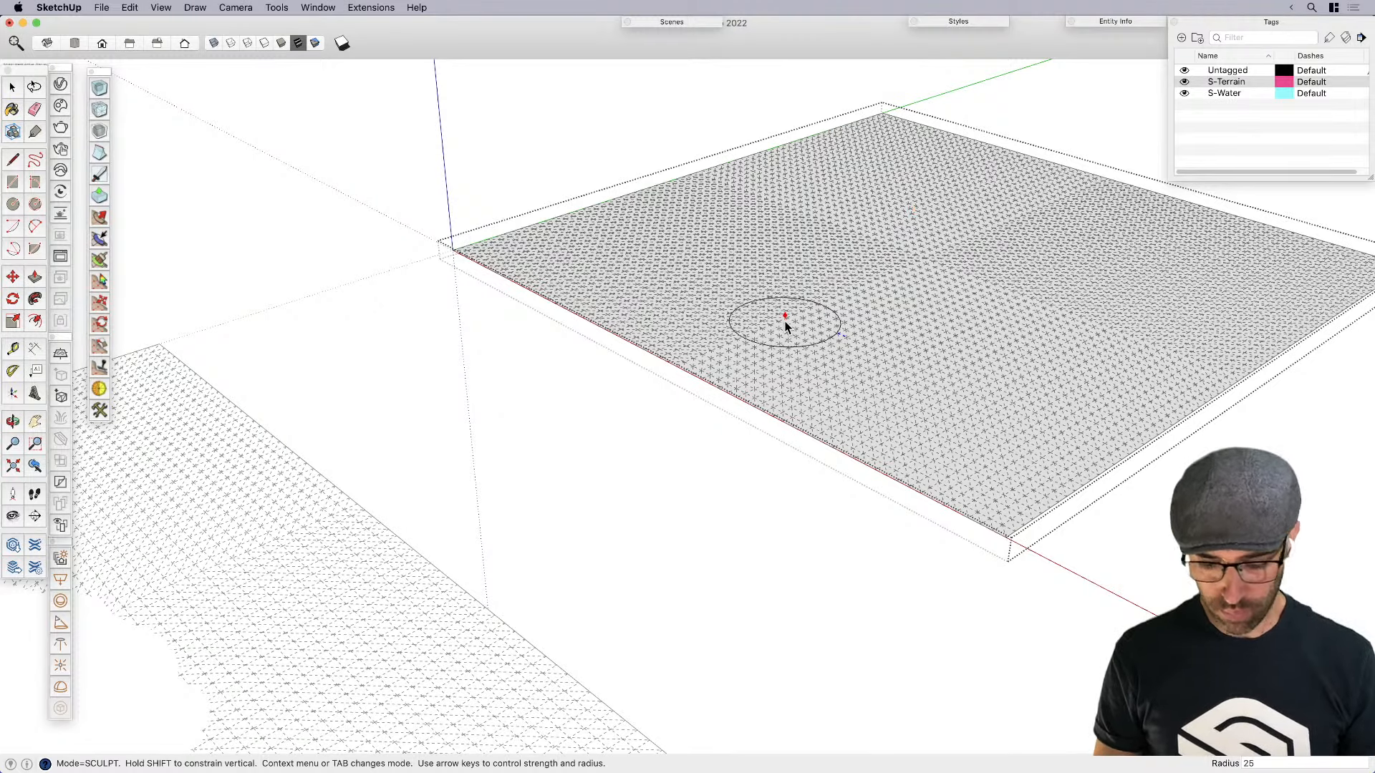
pyautogui.press('space')
pyautogui.scroll(3, 846, 321)
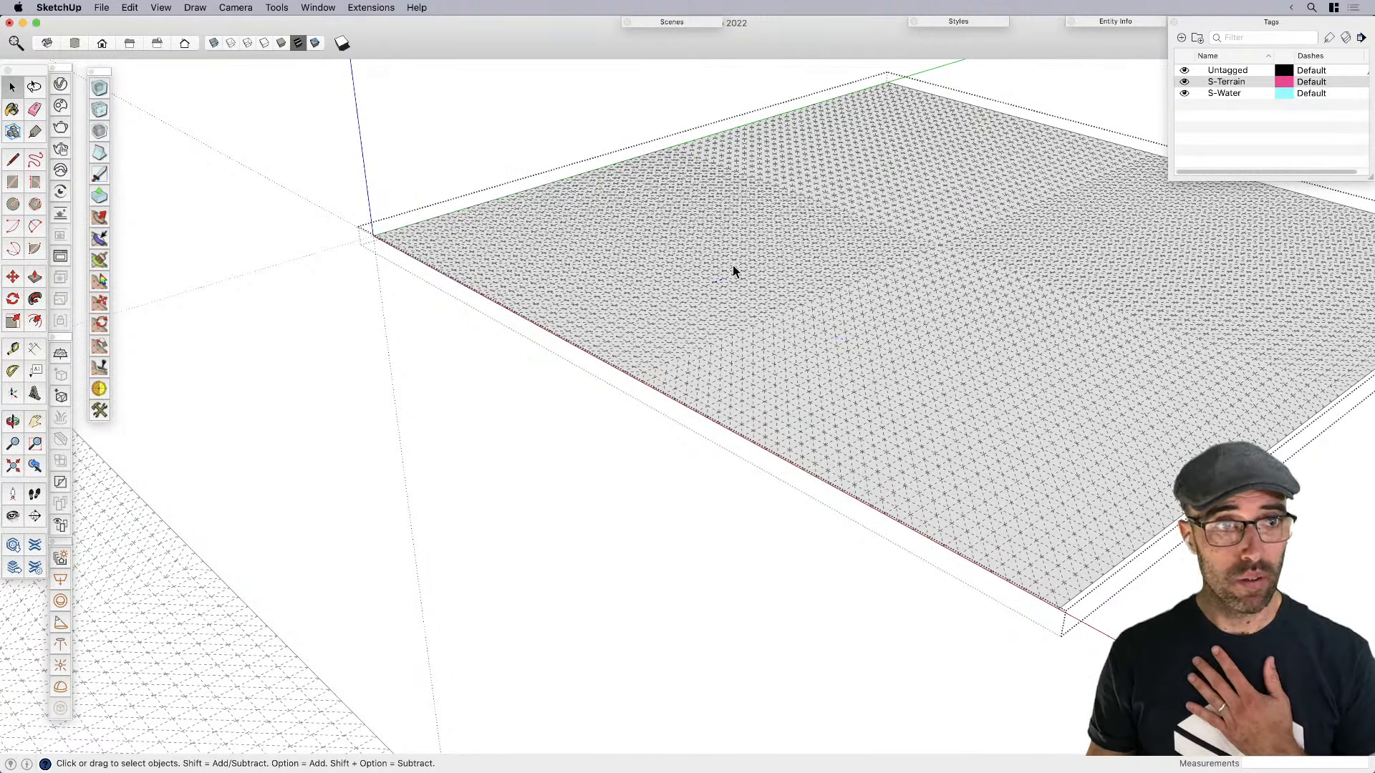
pyautogui.press('s')
pyautogui.scroll(3, 828, 298)
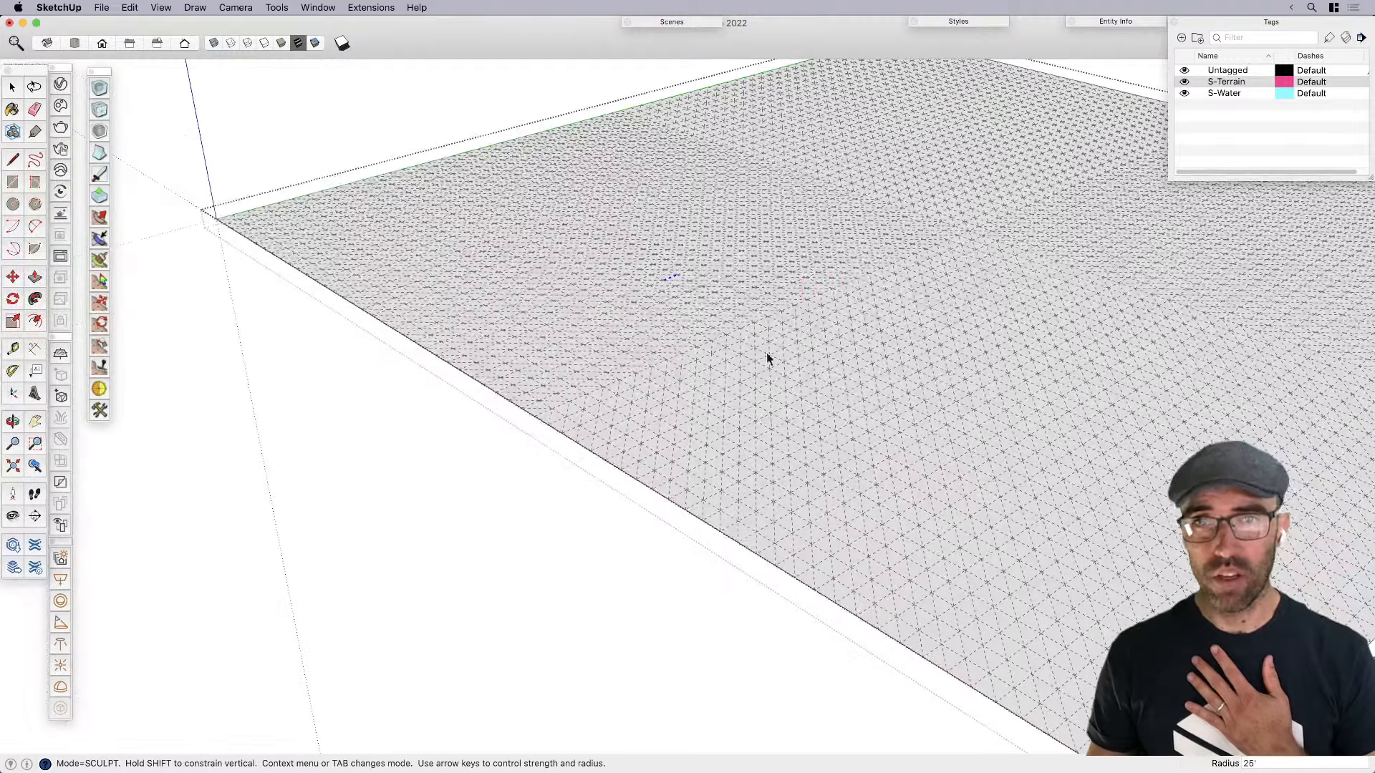
pyautogui.moveTo(740, 364); pyautogui.dragTo(736, 298, button='middle')
# Leave sculpting and the rear ground, reopen it for editing and select its entire mesh
pyautogui.press('super+a')
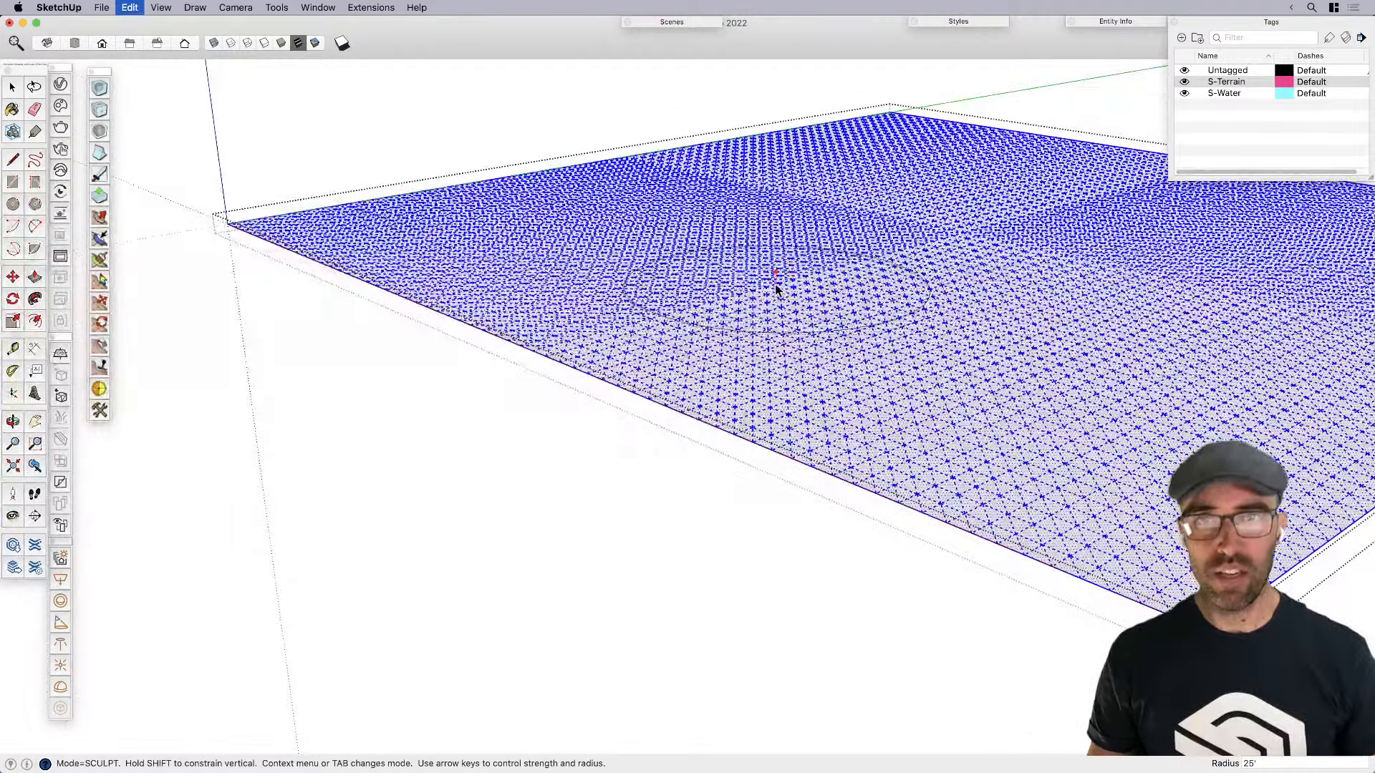
pyautogui.scroll(2, 689, 304)
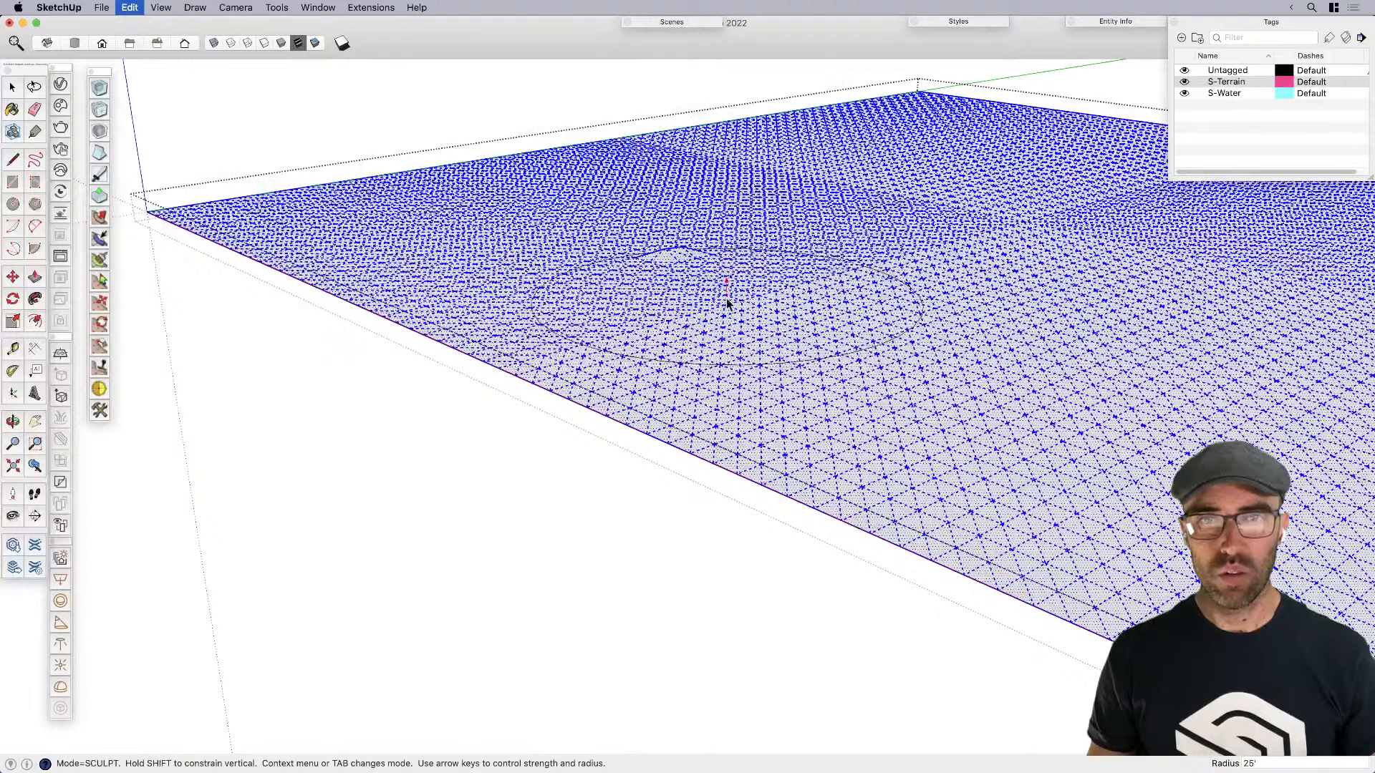
pyautogui.moveTo(795, 324); pyautogui.dragTo(659, 322, button='middle')
pyautogui.press('space')
pyautogui.scroll(3, 1051, 420)
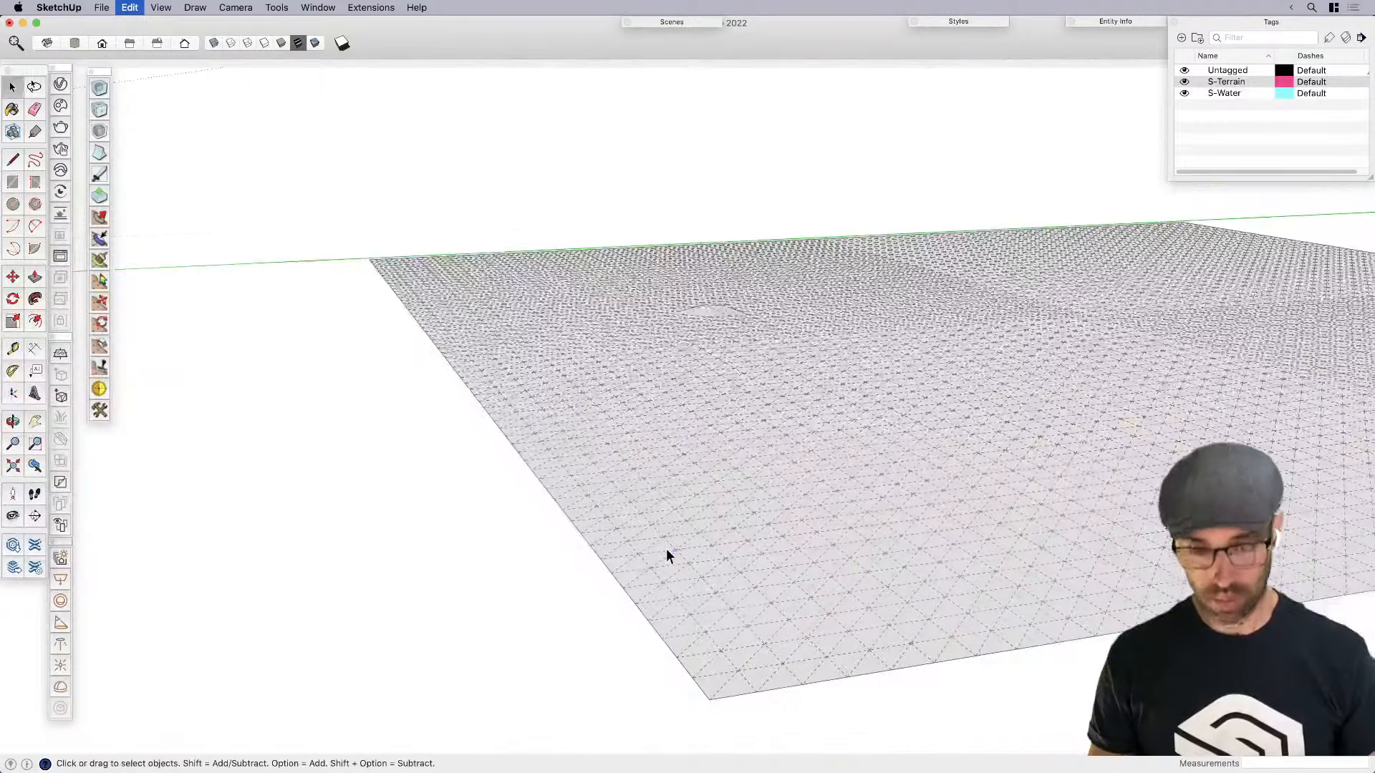
pyautogui.moveTo(669, 549); pyautogui.dragTo(687, 458, button='middle')
pyautogui.click(719, 430)
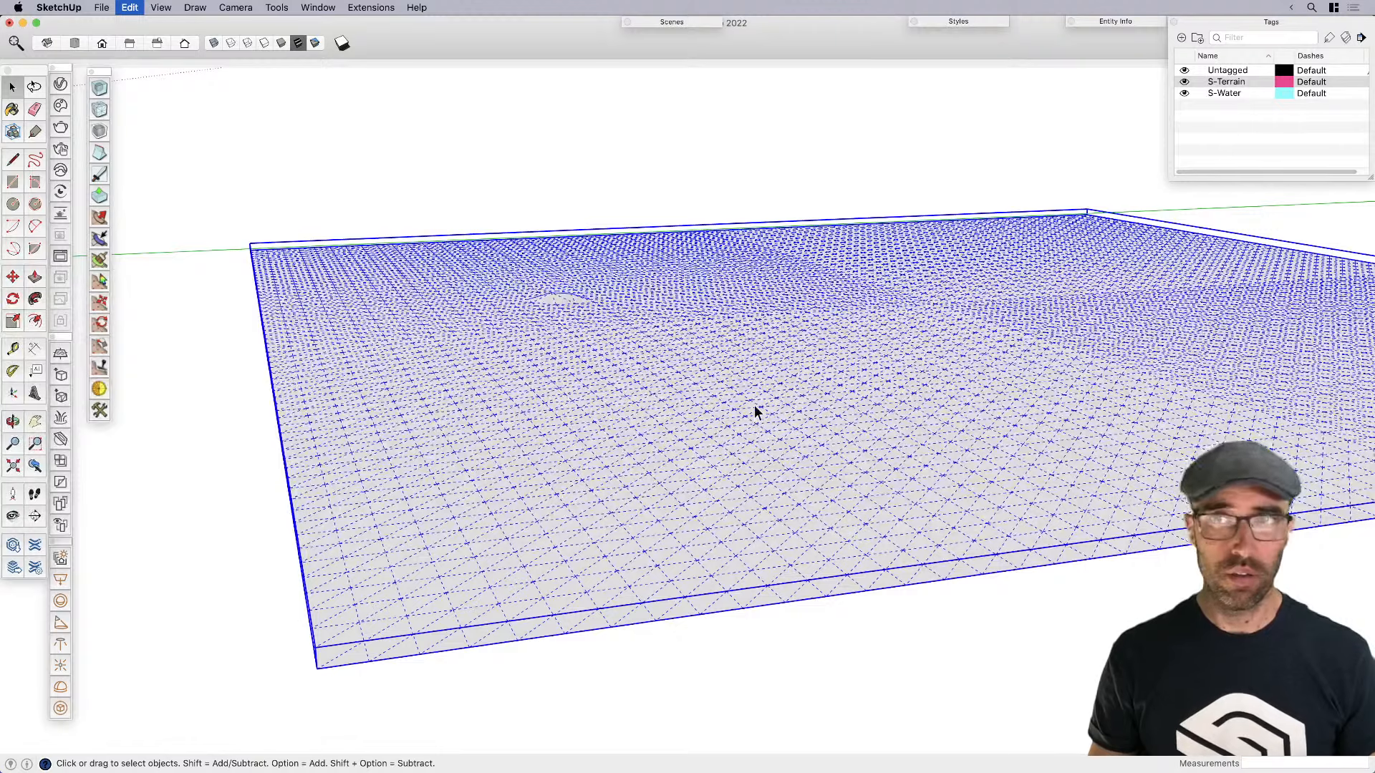
pyautogui.doubleClick(676, 407)
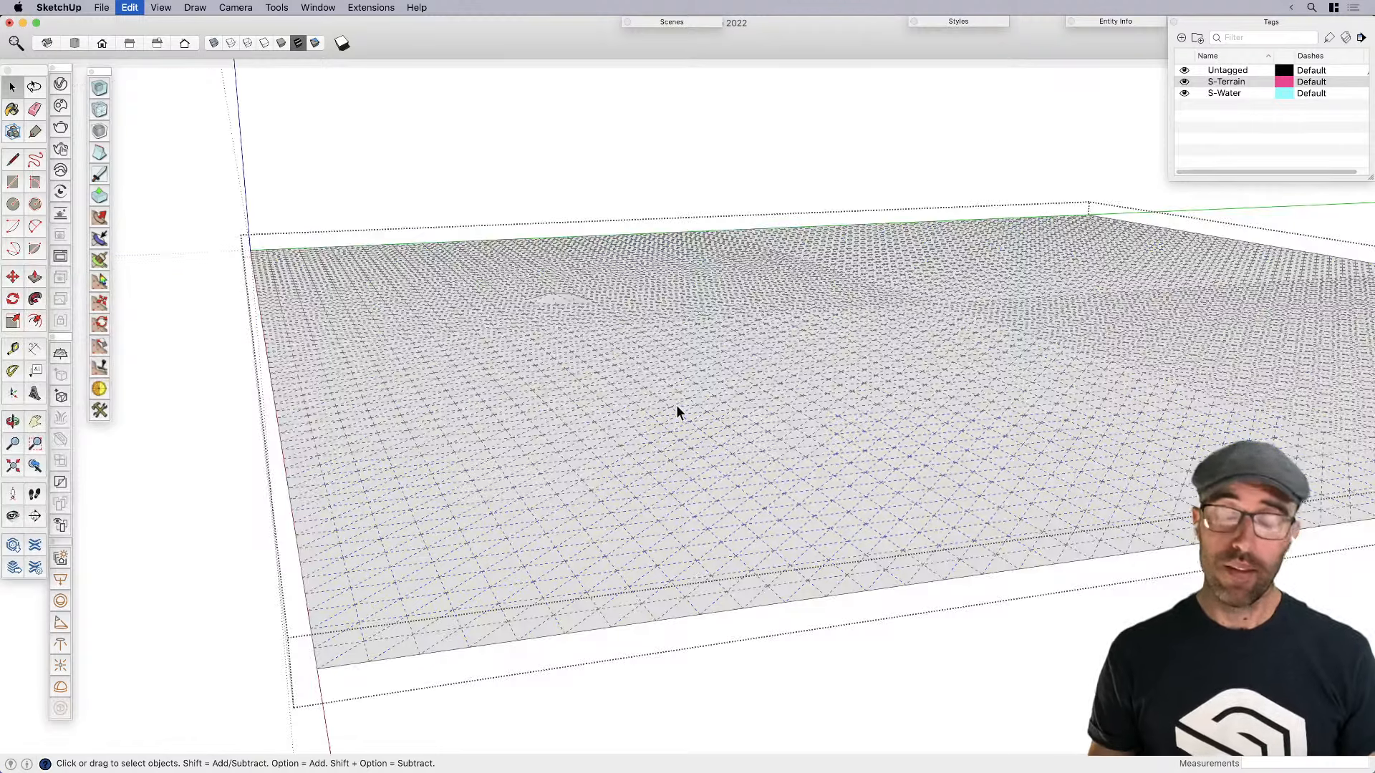
pyautogui.press('super+a')
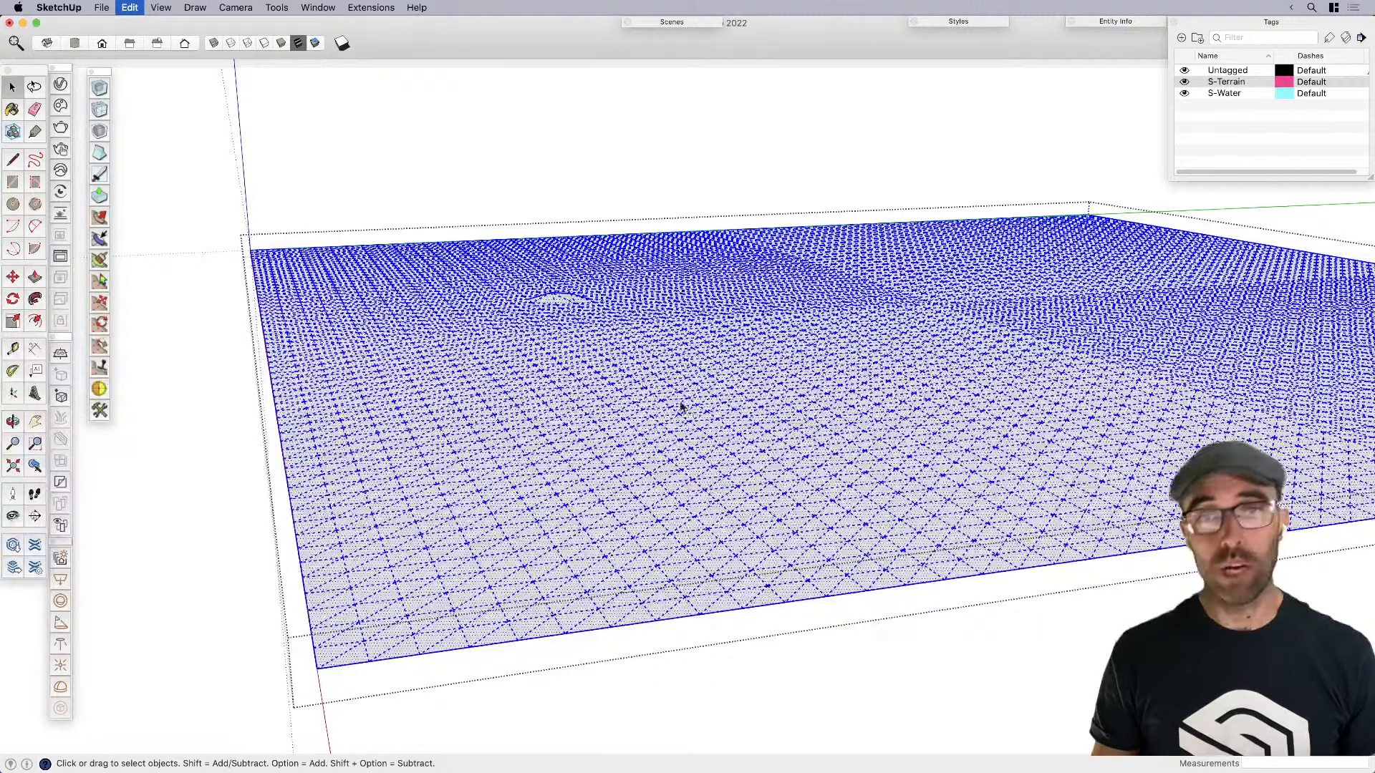
# Raise mounds in the middle, right and far parts of the rear ground with the 25' radius Sculpt brush
pyautogui.moveTo(698, 398); pyautogui.dragTo(659, 385)
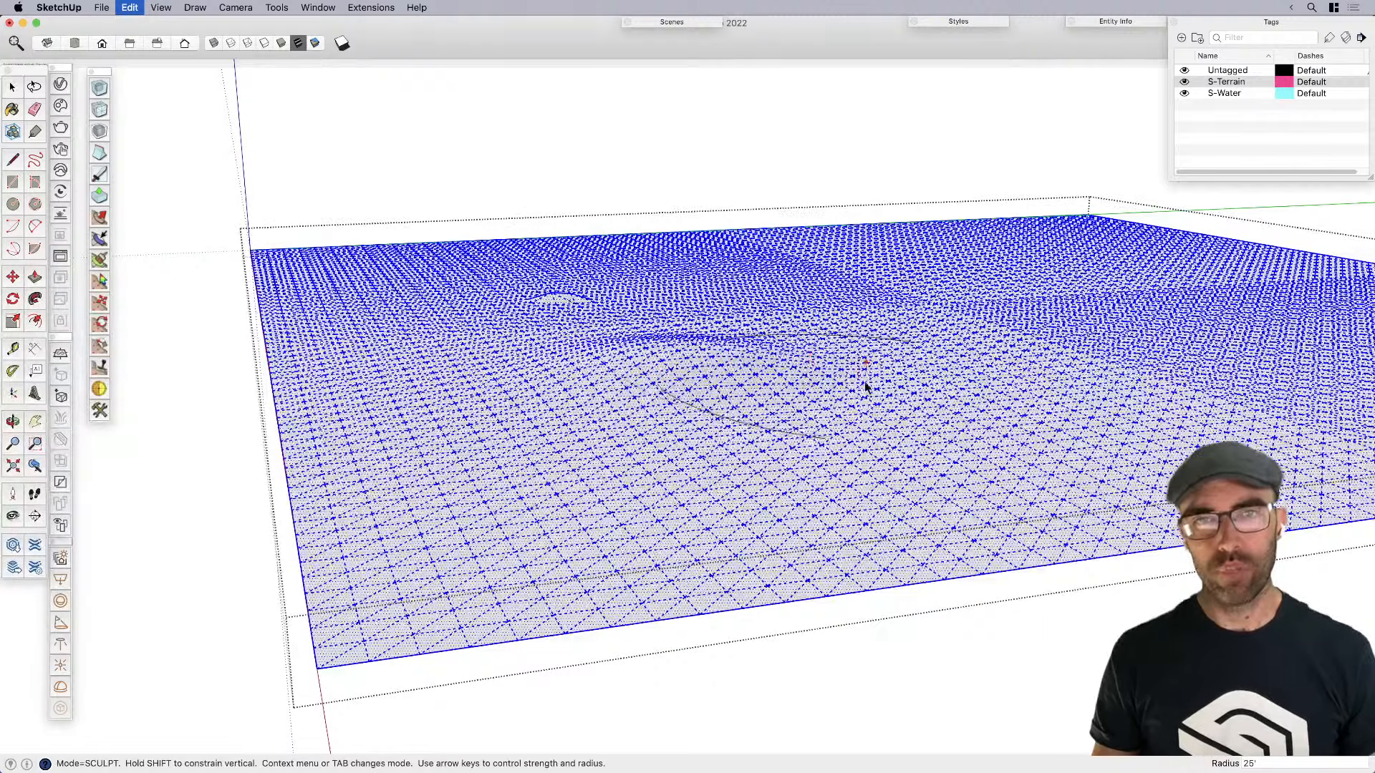
pyautogui.scroll(-3, 548, 329)
pyautogui.click(596, 349)
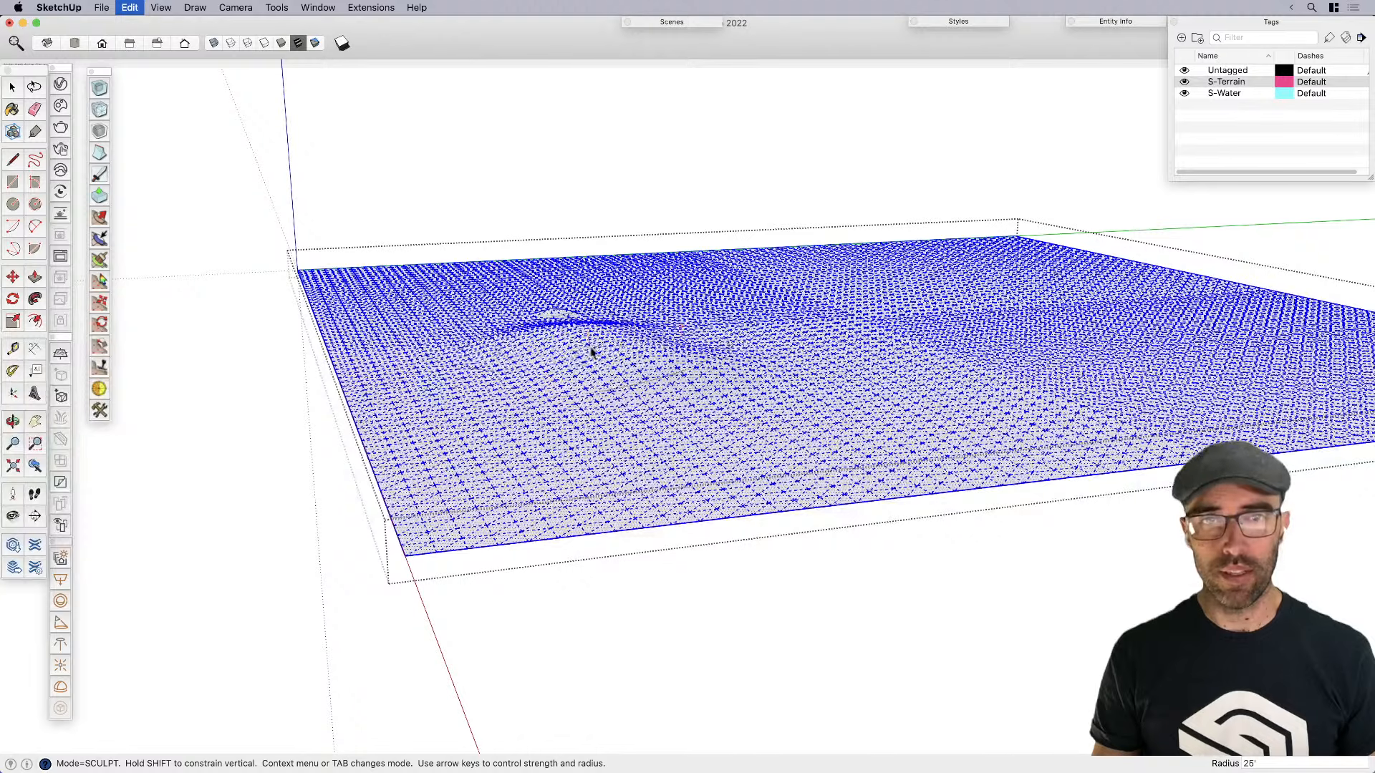
pyautogui.click(1121, 393)
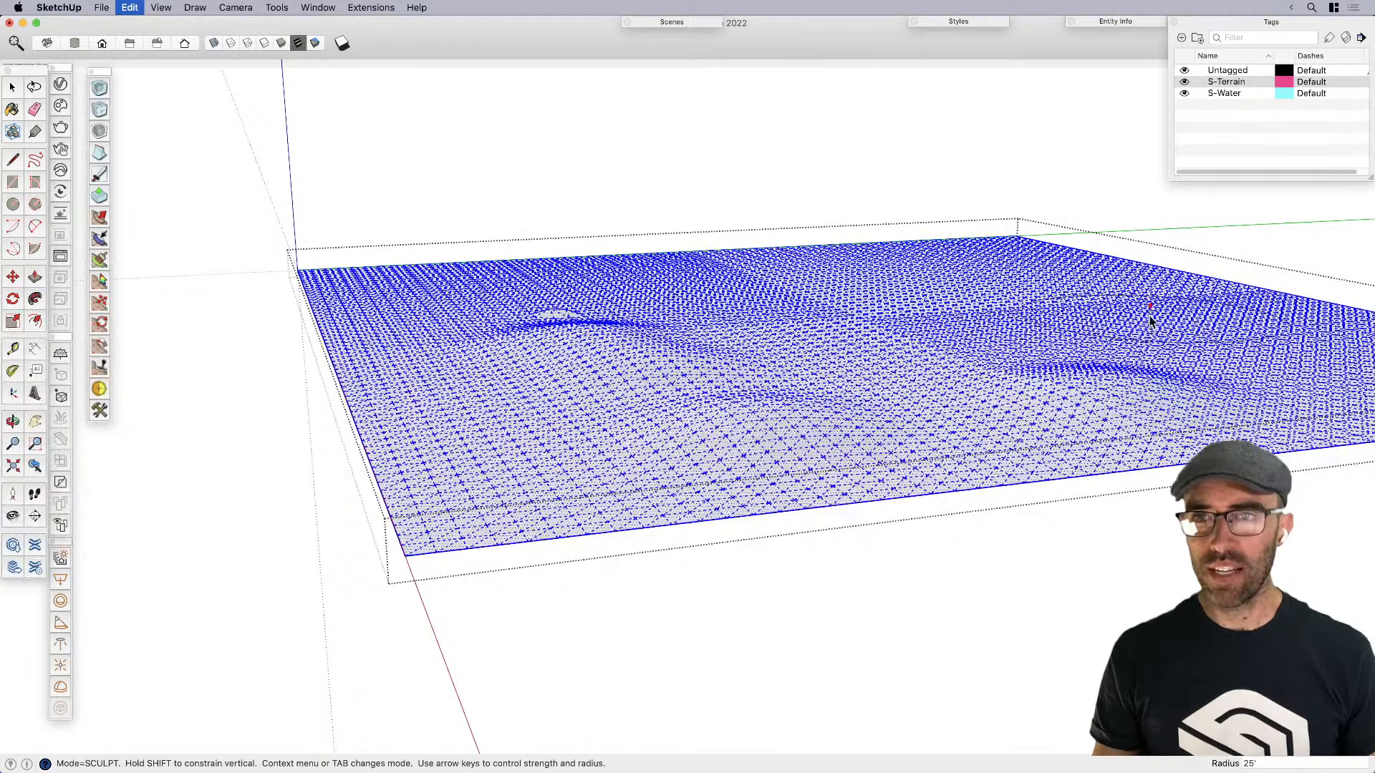
pyautogui.click(1004, 268)
pyautogui.click(859, 298)
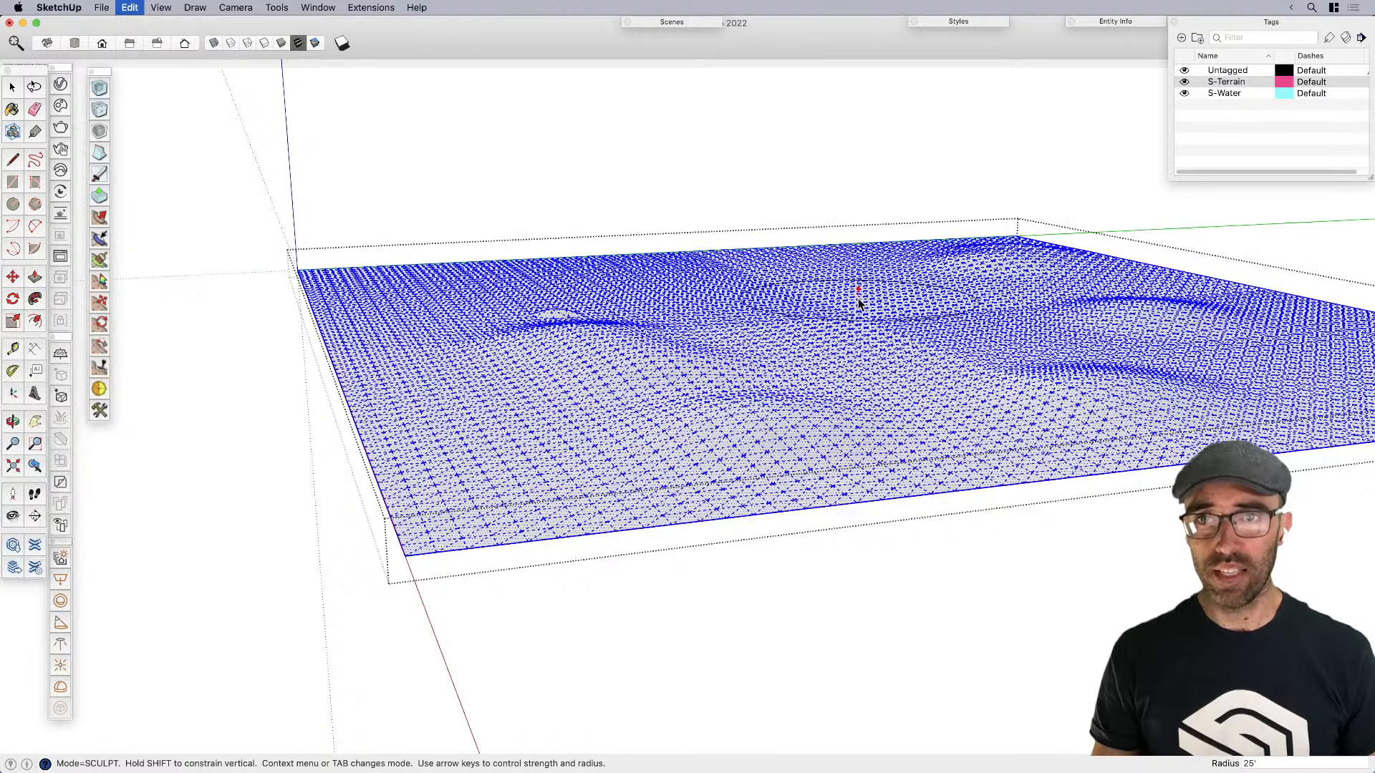
# Sculpt more mounds across the centre, left side, near edge and far right edge of the rear ground
pyautogui.click(930, 321)
pyautogui.click(752, 327)
pyautogui.click(693, 286)
pyautogui.click(474, 296)
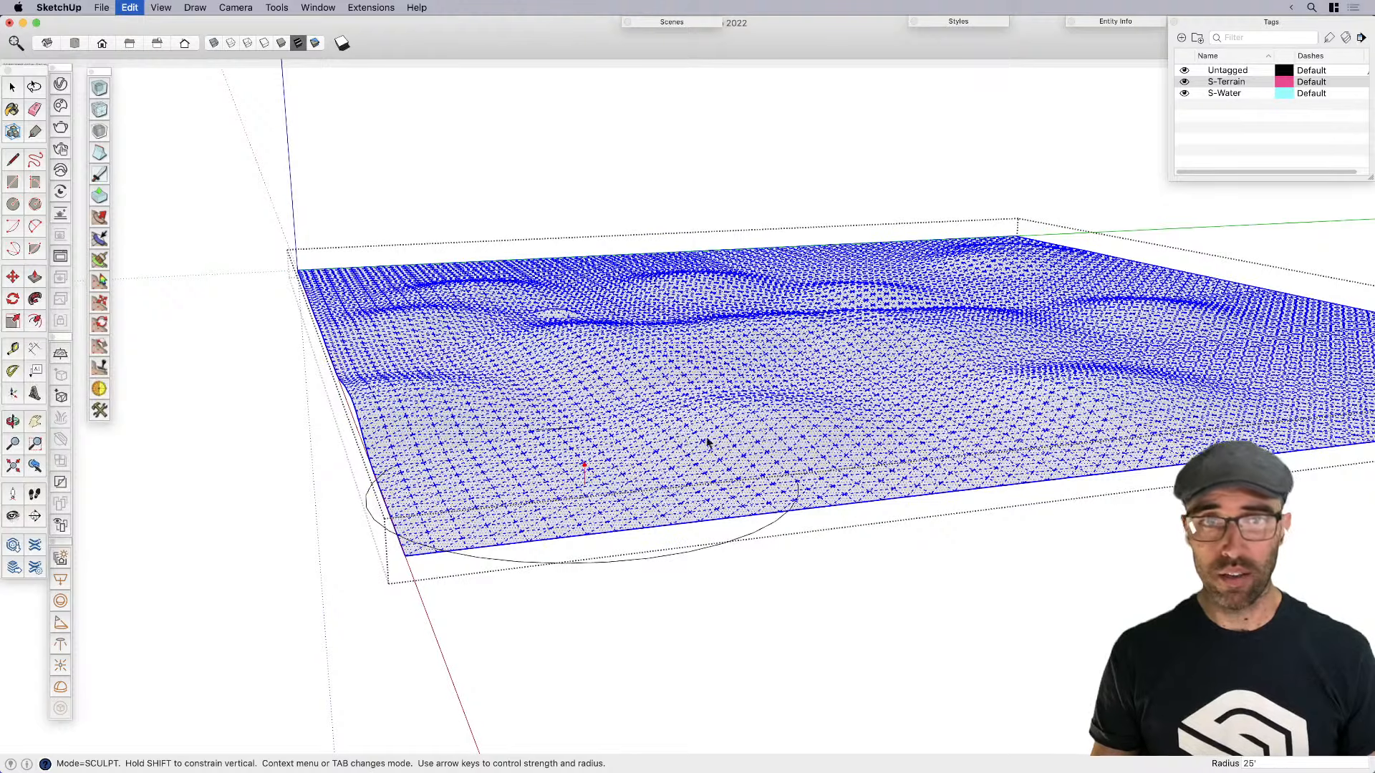
pyautogui.moveTo(706, 444); pyautogui.dragTo(865, 298, button='middle')
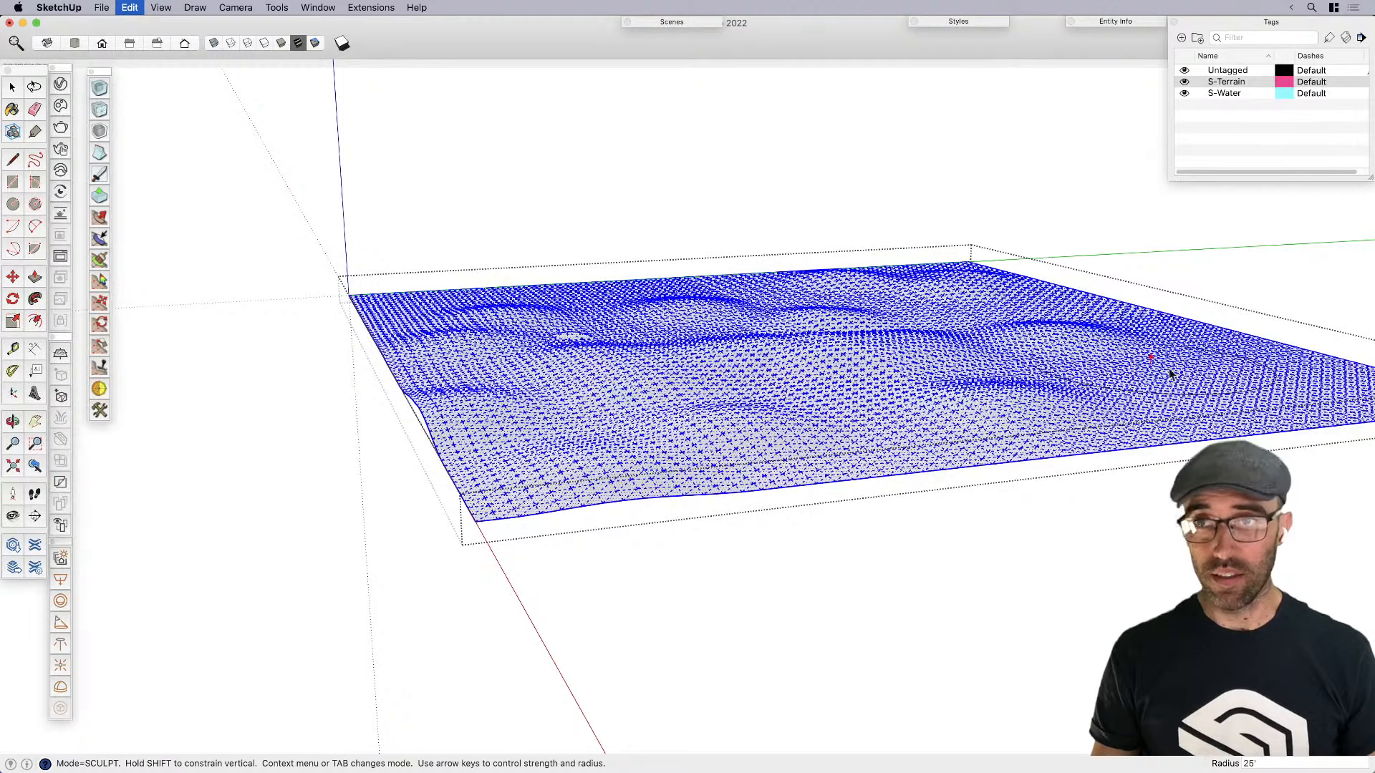
pyautogui.click(1195, 372)
pyautogui.click(1047, 299)
pyautogui.click(924, 312)
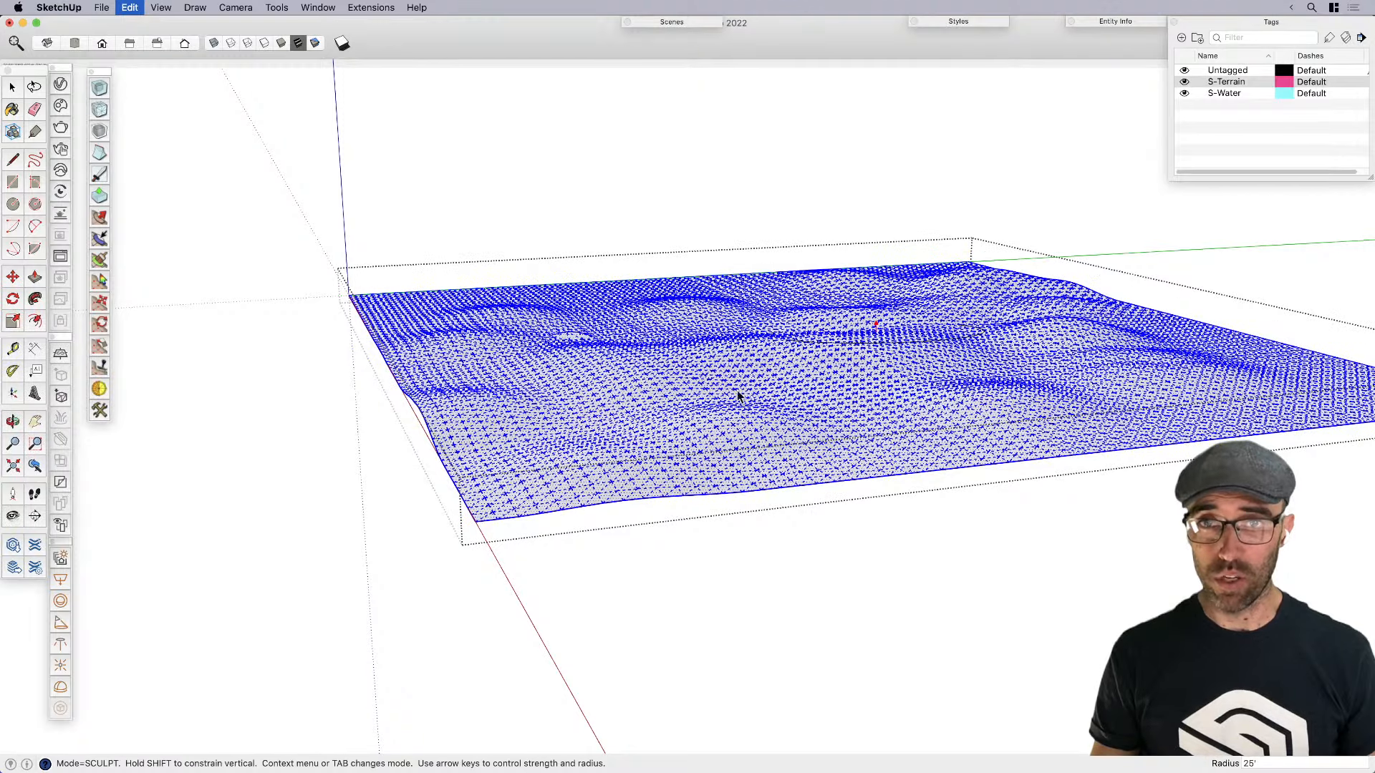
pyautogui.press('space')
# Close the sculpted rear ground, turn off hidden geometry to check the smooth surface, and select the group
pyautogui.scroll(-3, 871, 570)
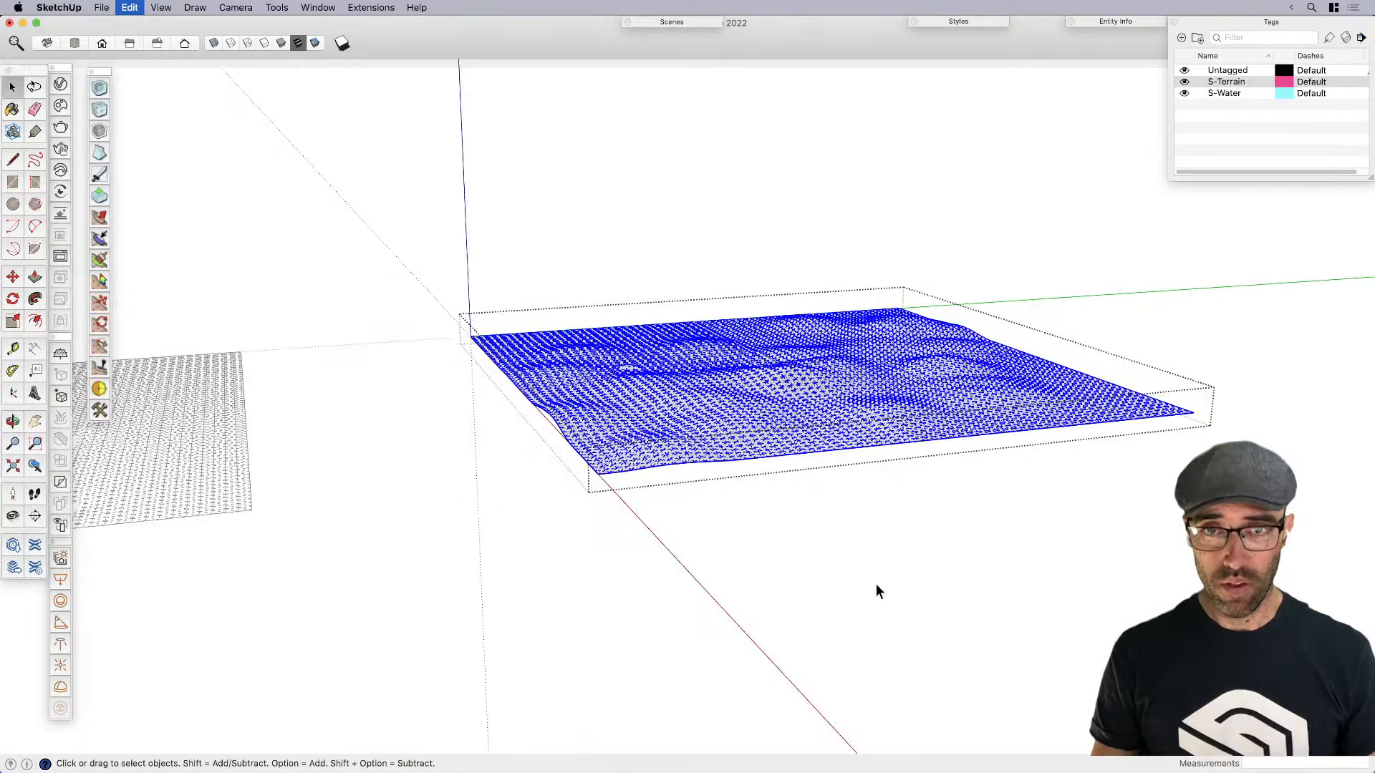
pyautogui.click(660, 584)
pyautogui.hotkey('alt', 'h')
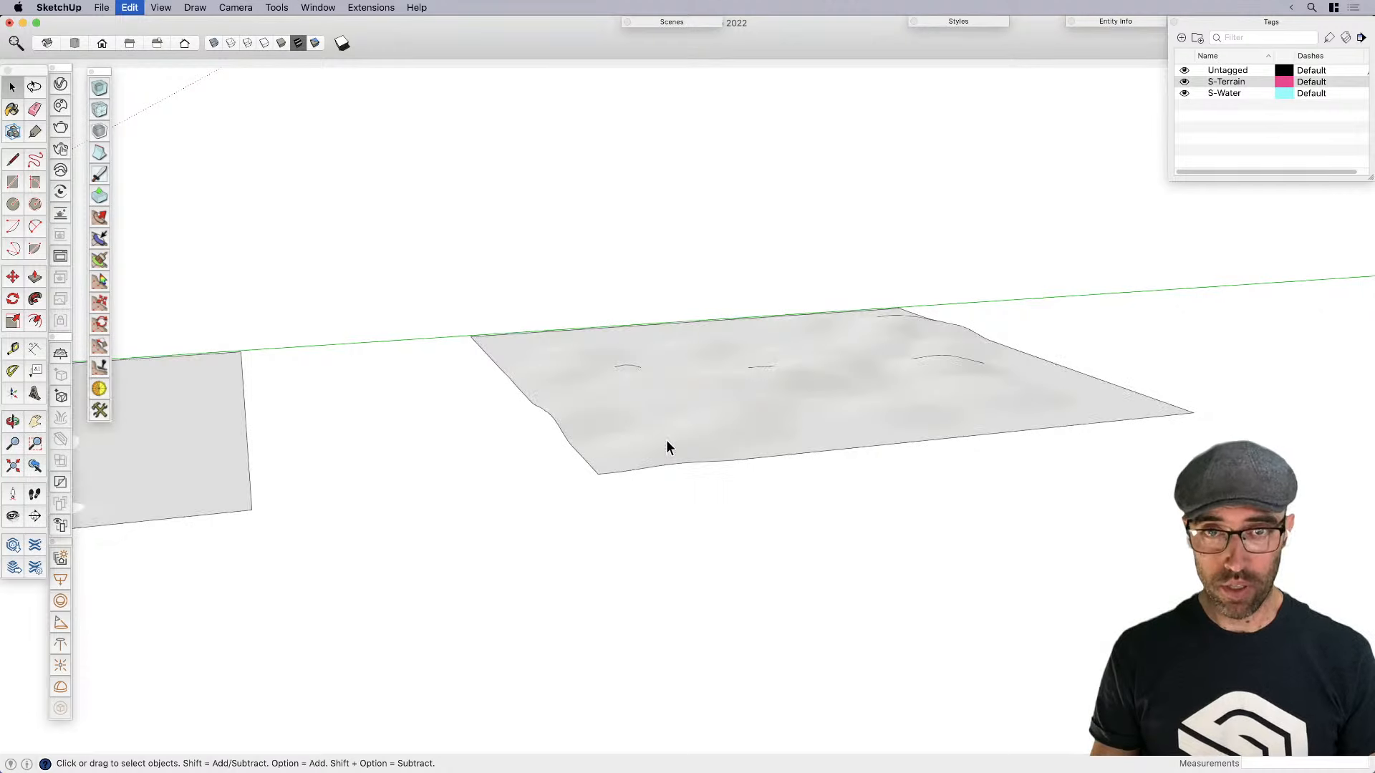
pyautogui.hotkey('alt', 'h')
pyautogui.hotkey('alt', 'h')
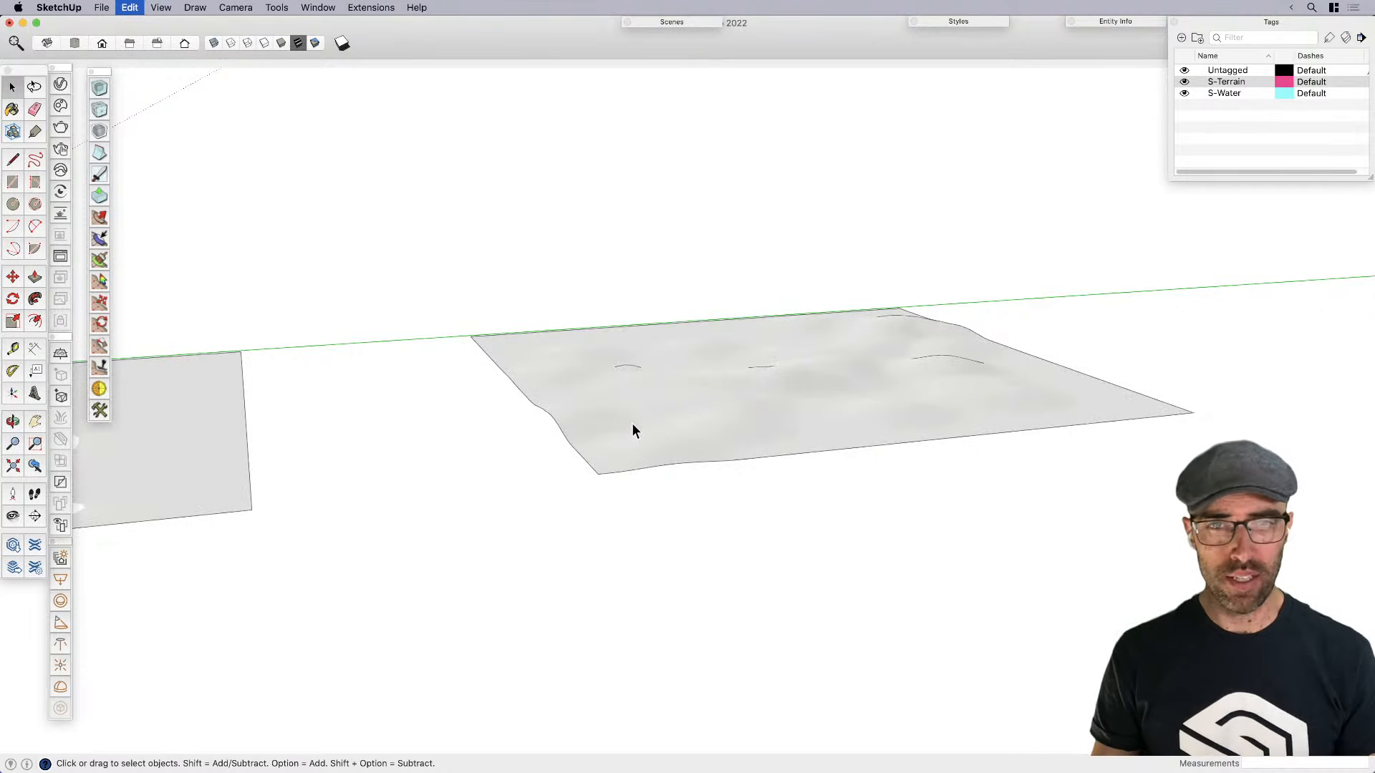
pyautogui.hotkey('alt', 'h')
pyautogui.scroll(-3, 1007, 398)
pyautogui.hotkey('alt', 'h')
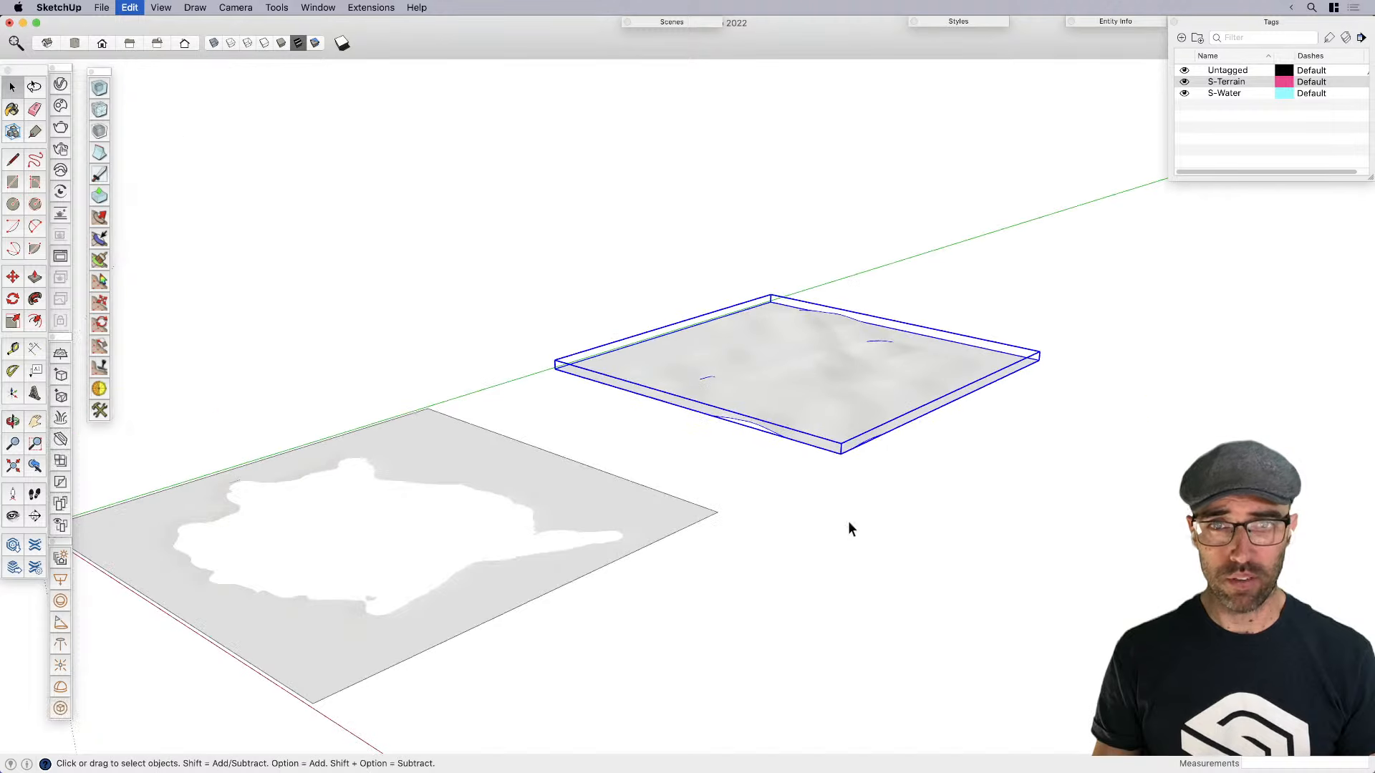
# Convert the sculpted rear ground group into a component
pyautogui.rightClick(810, 388)
pyautogui.click(852, 482)
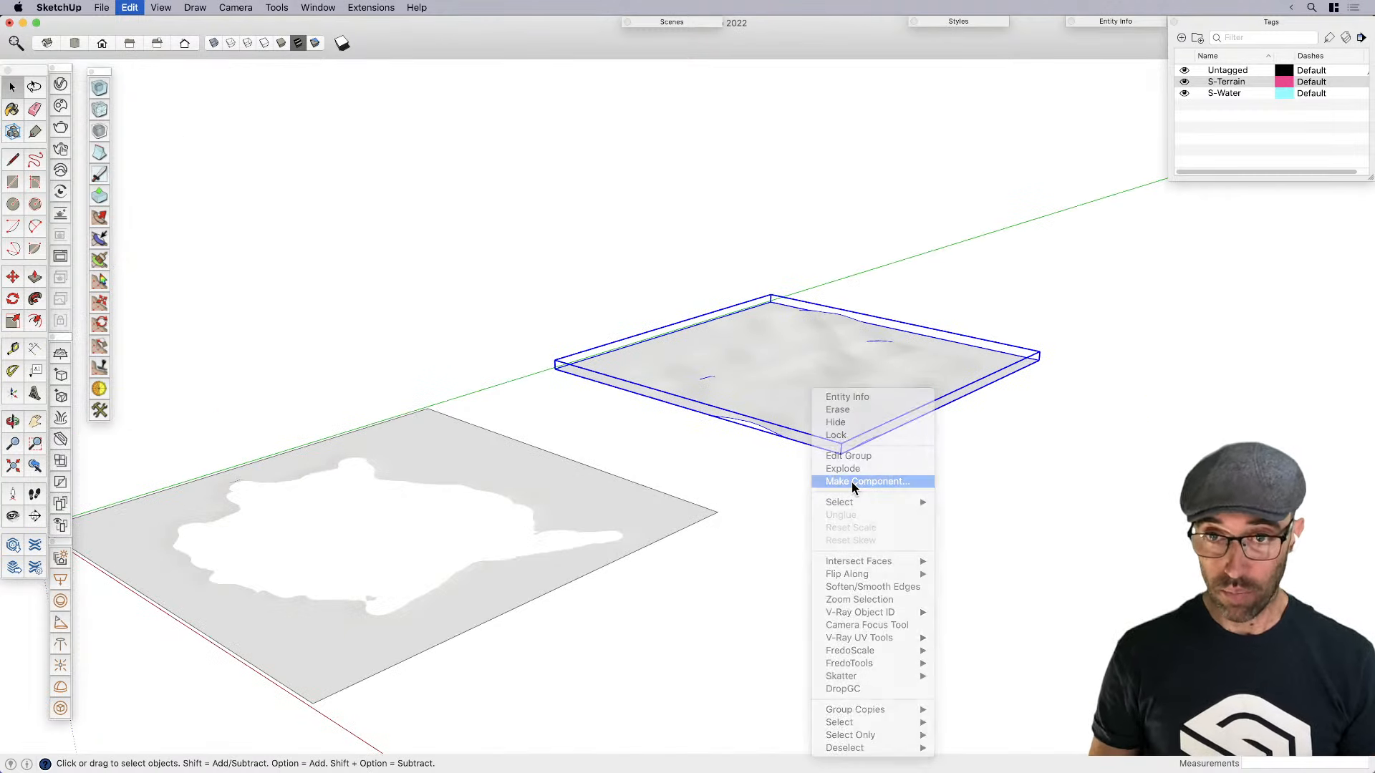
pyautogui.press('Return')
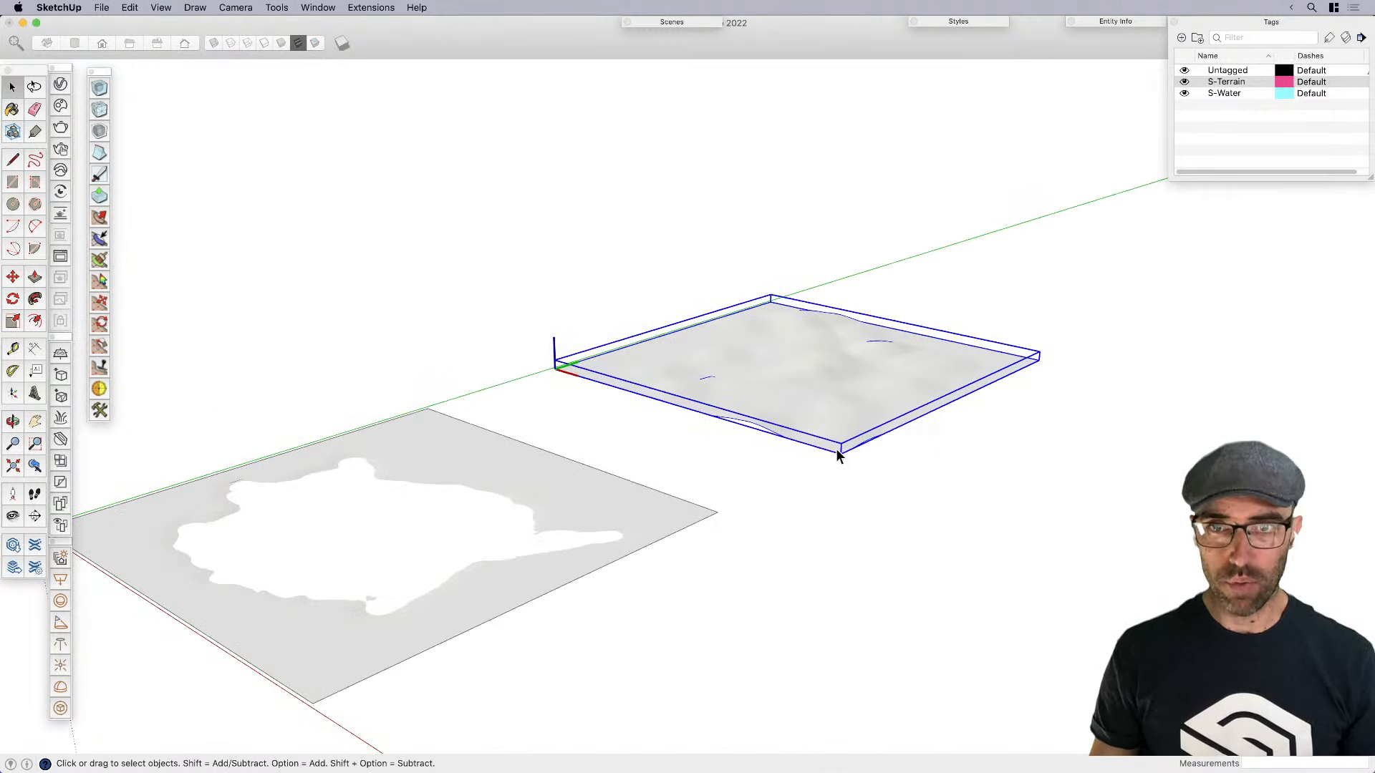
# Move the sculpted ground component corner to corner against the rear edge of the front ground
pyautogui.press('m')
pyautogui.click(840, 453)
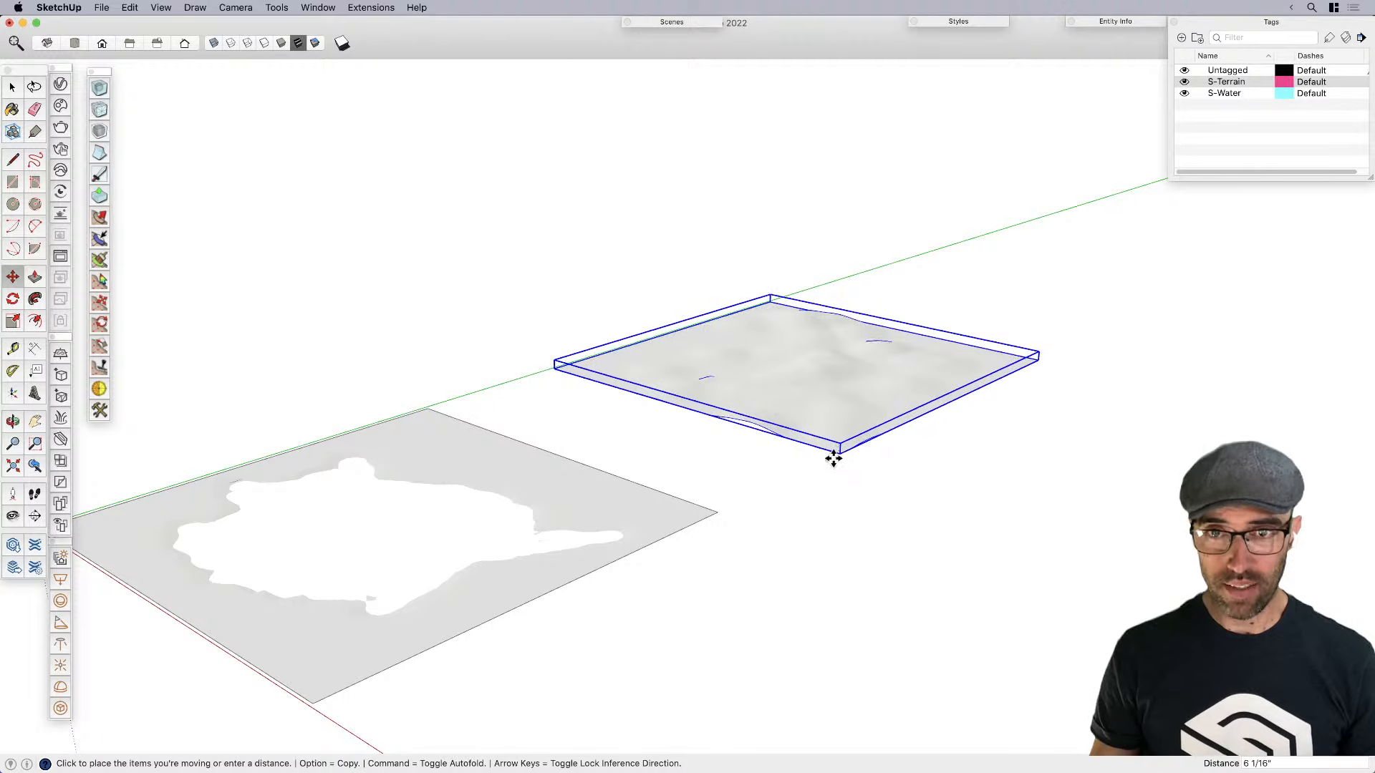
pyautogui.click(715, 511)
pyautogui.scroll(-2, 798, 436)
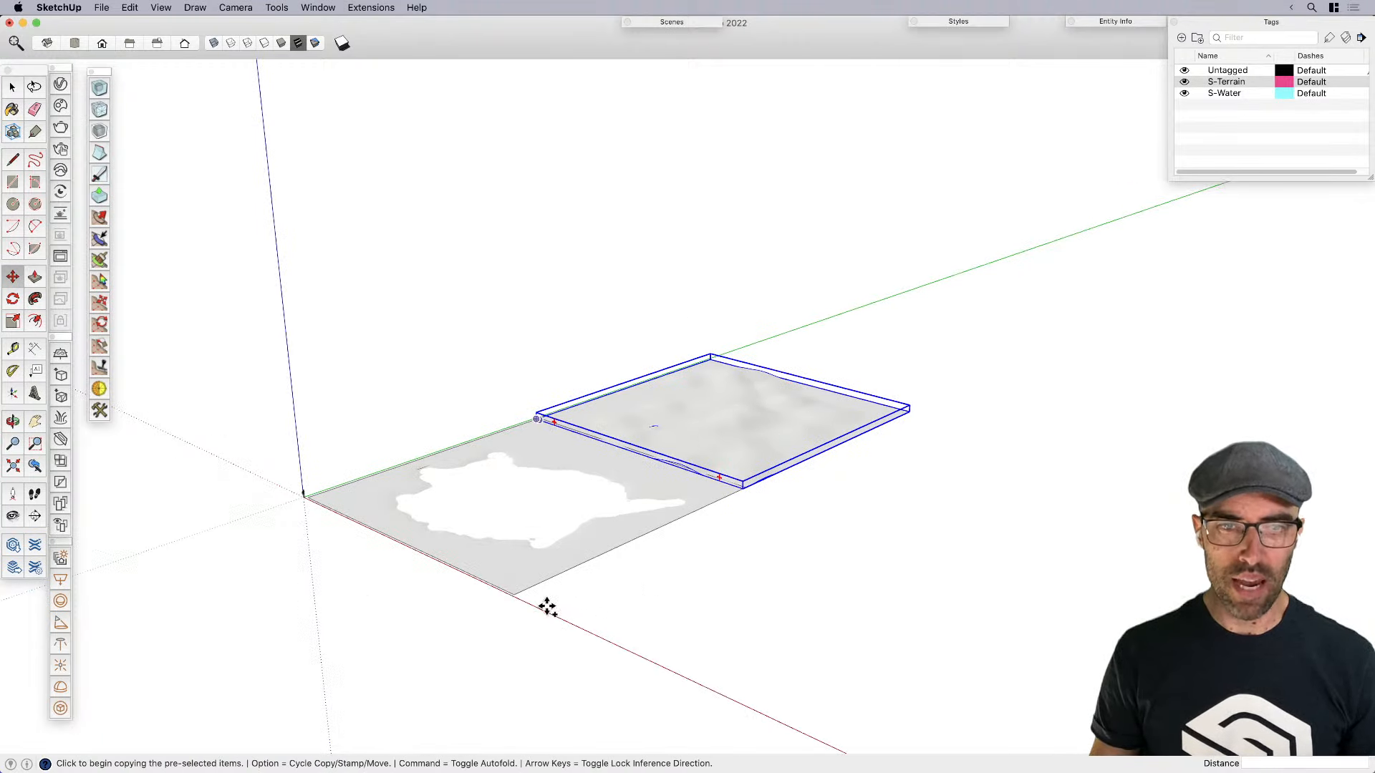
# Copy the sculpted ground tile to both sides of the front ground and to both rear corners
pyautogui.click(538, 419)
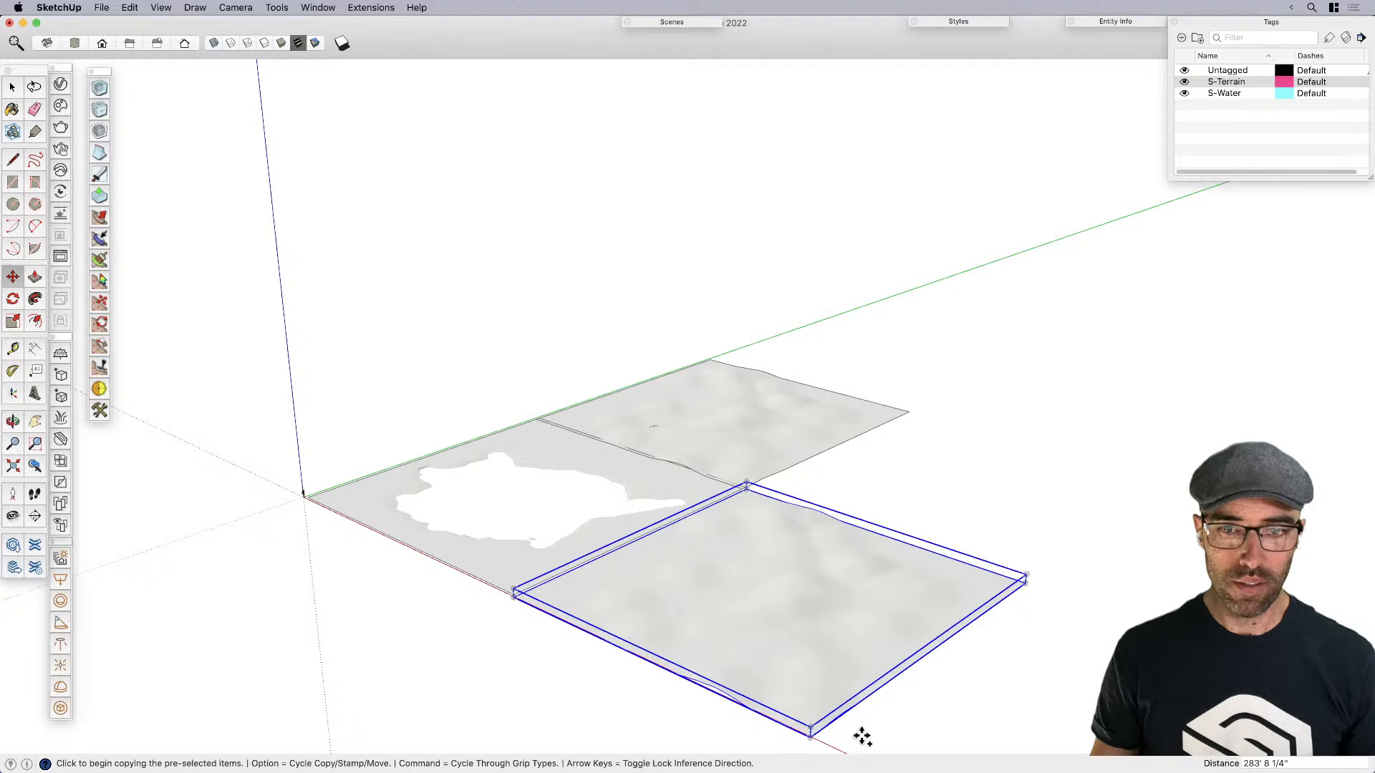
pyautogui.click(311, 499)
pyautogui.click(310, 499)
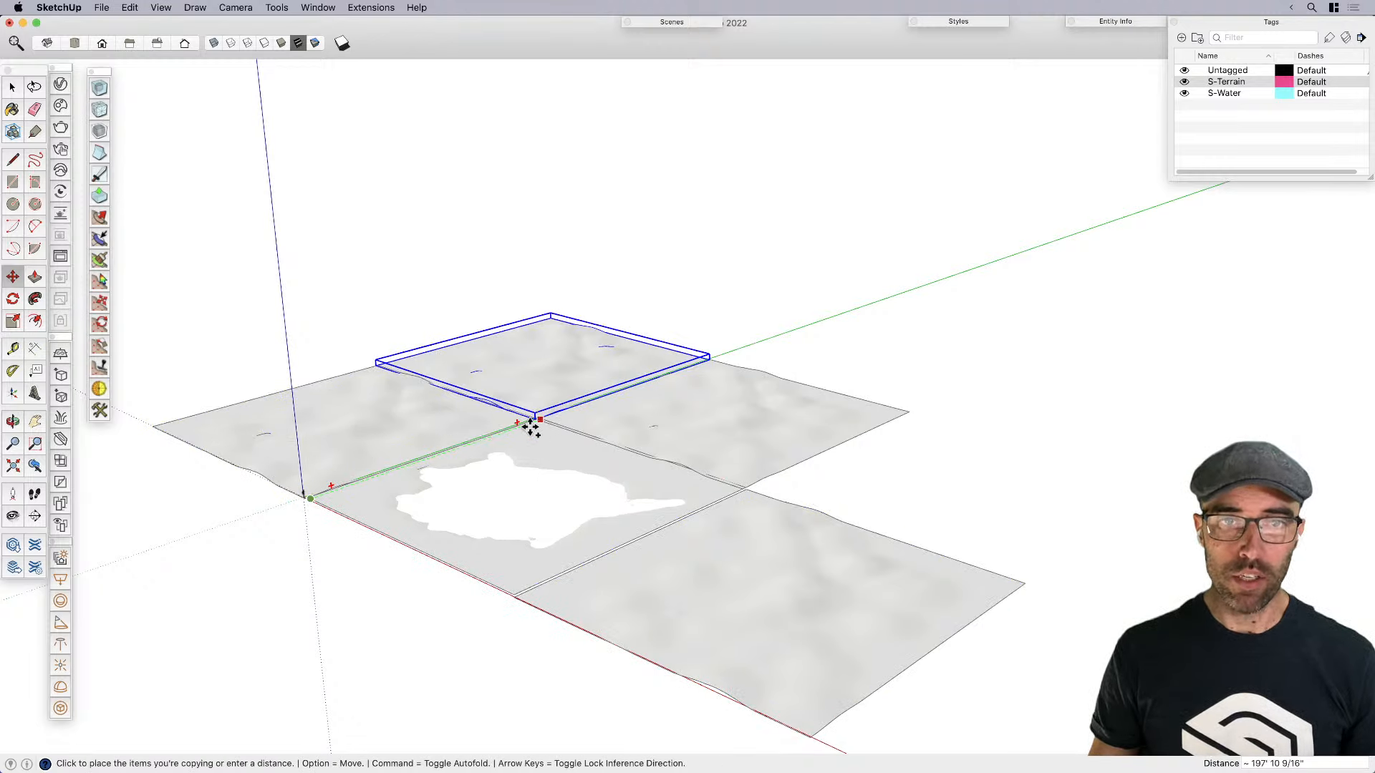
pyautogui.click(531, 422)
pyautogui.click(531, 420)
pyautogui.click(1025, 586)
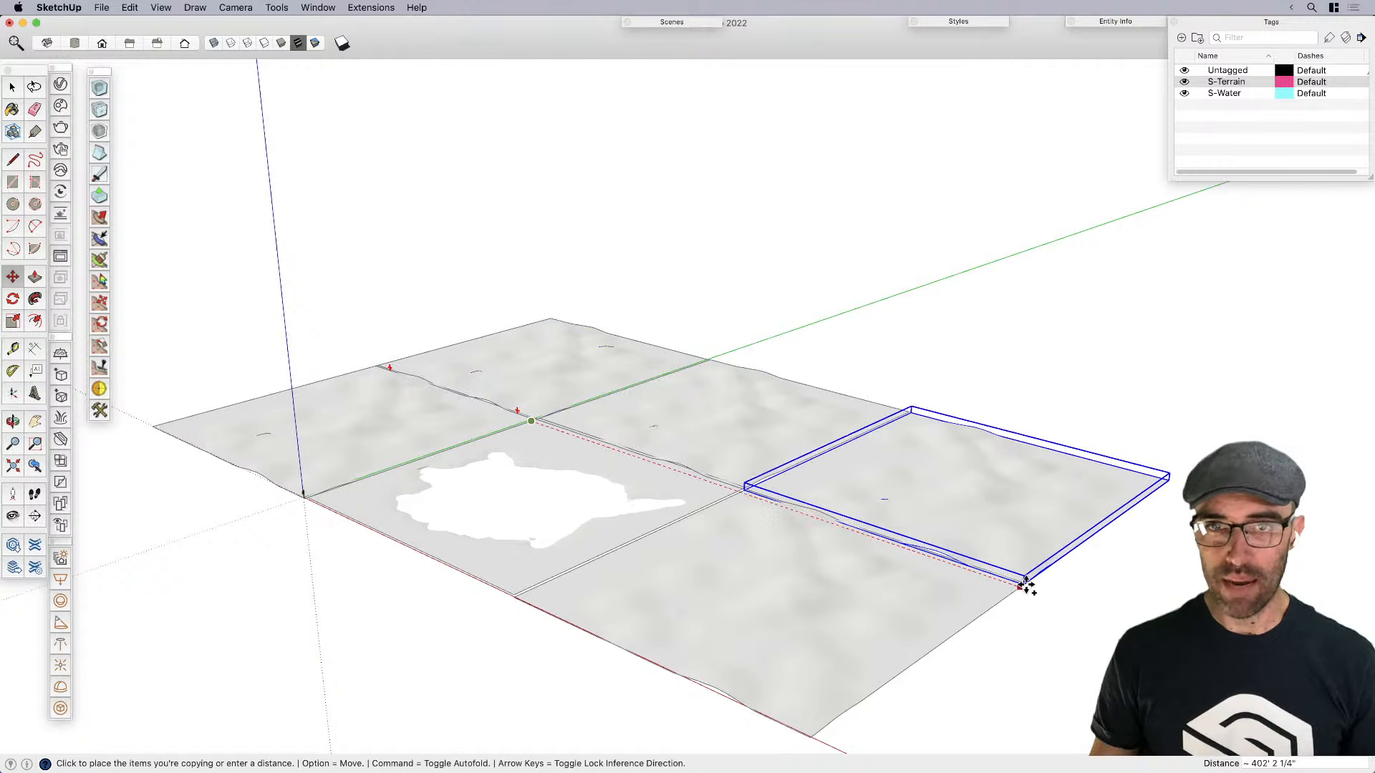
pyautogui.press('space')
# Select the three tiles in the rear row and copy them one tile depth further back
pyautogui.moveTo(761, 430); pyautogui.dragTo(861, 507, button='middle')
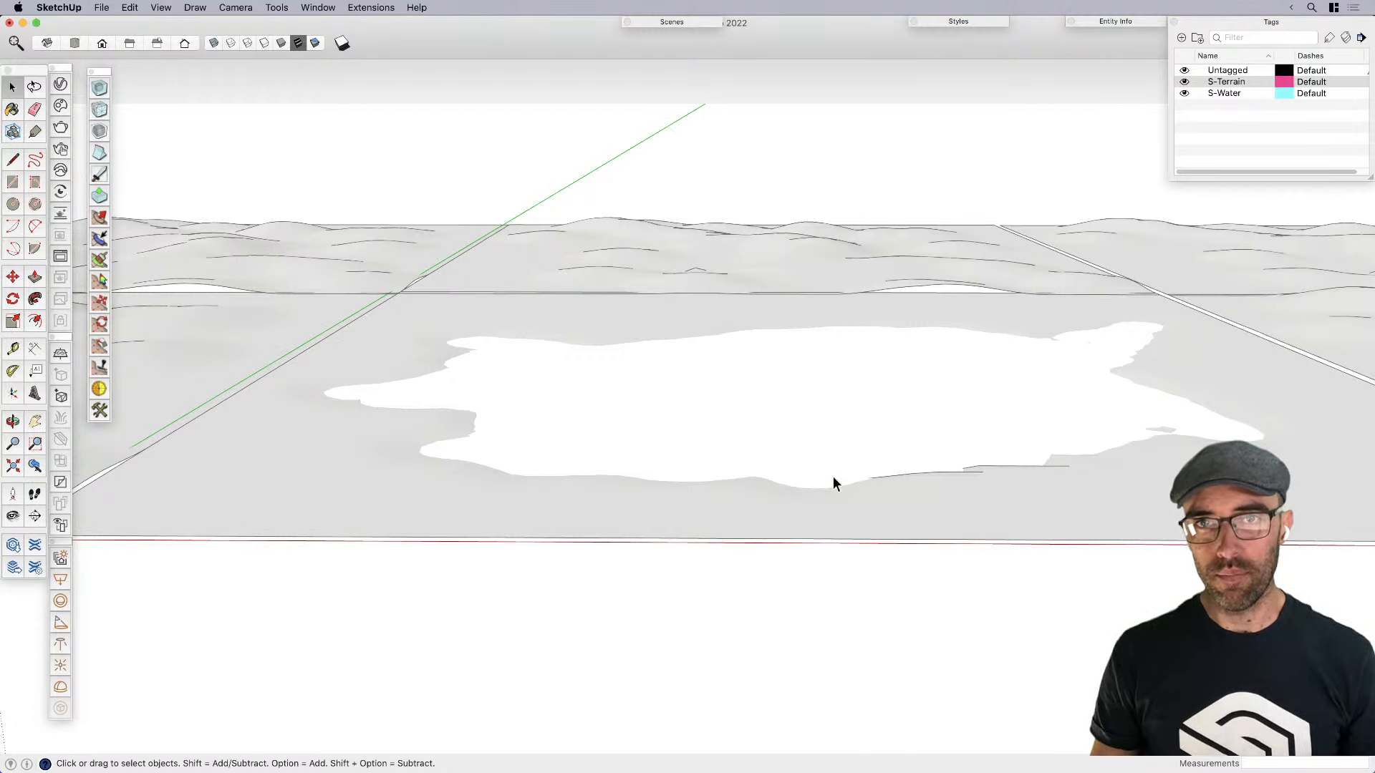
pyautogui.scroll(-2, 832, 475)
pyautogui.scroll(-2, 792, 284)
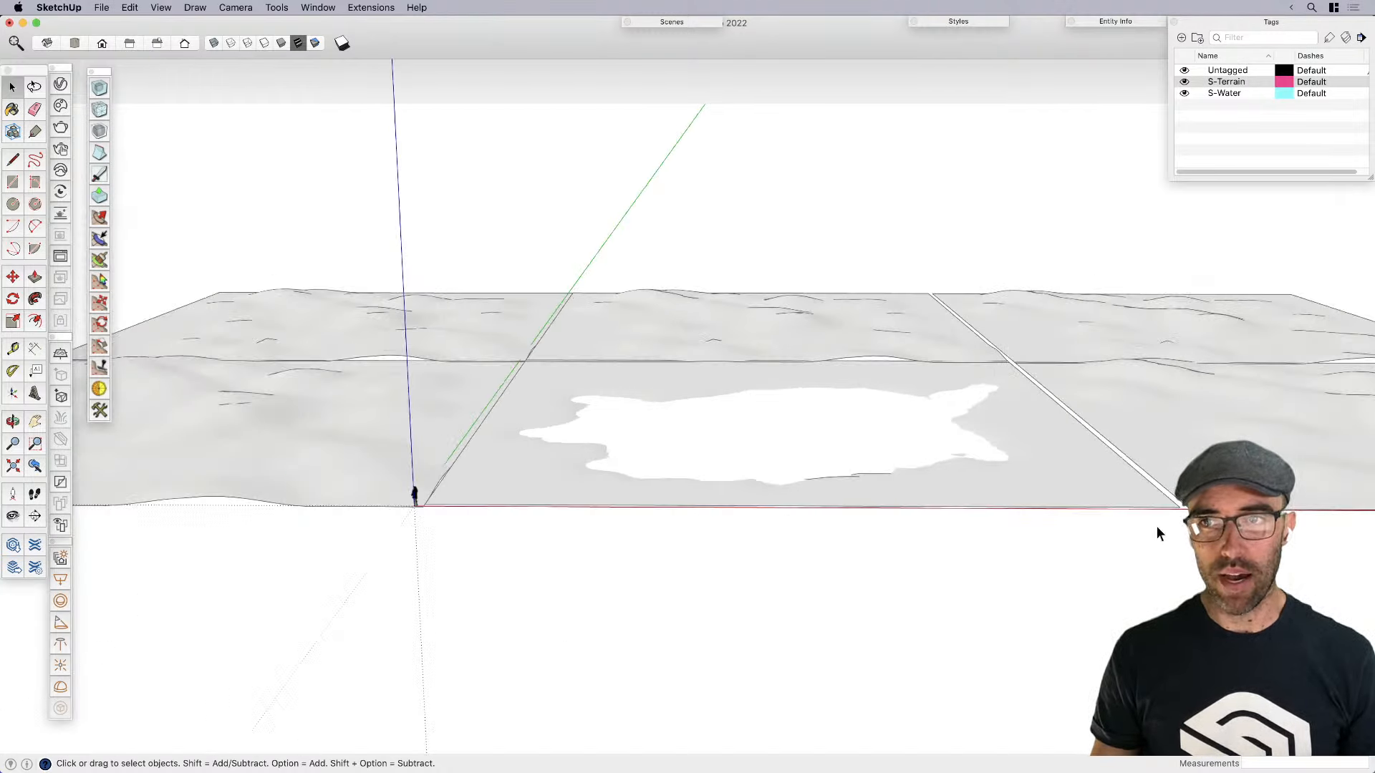
pyautogui.scroll(-3, 819, 615)
pyautogui.scroll(2, 900, 358)
pyautogui.scroll(-2, 873, 369)
pyautogui.click(751, 387)
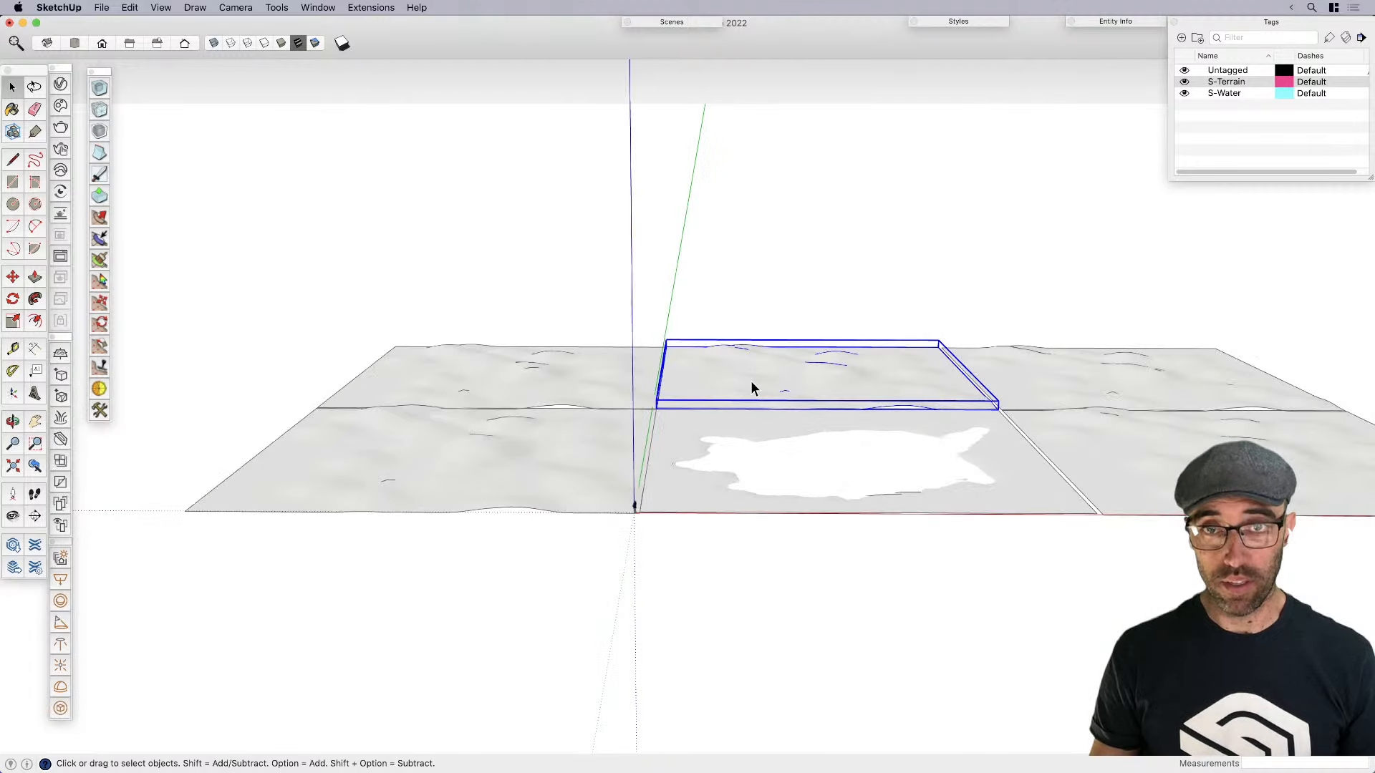
pyautogui.keyDown('shift'); pyautogui.click(592, 387); pyautogui.keyUp('shift')
pyautogui.keyDown('shift'); pyautogui.click(1133, 387); pyautogui.keyUp('shift')
pyautogui.press('m')
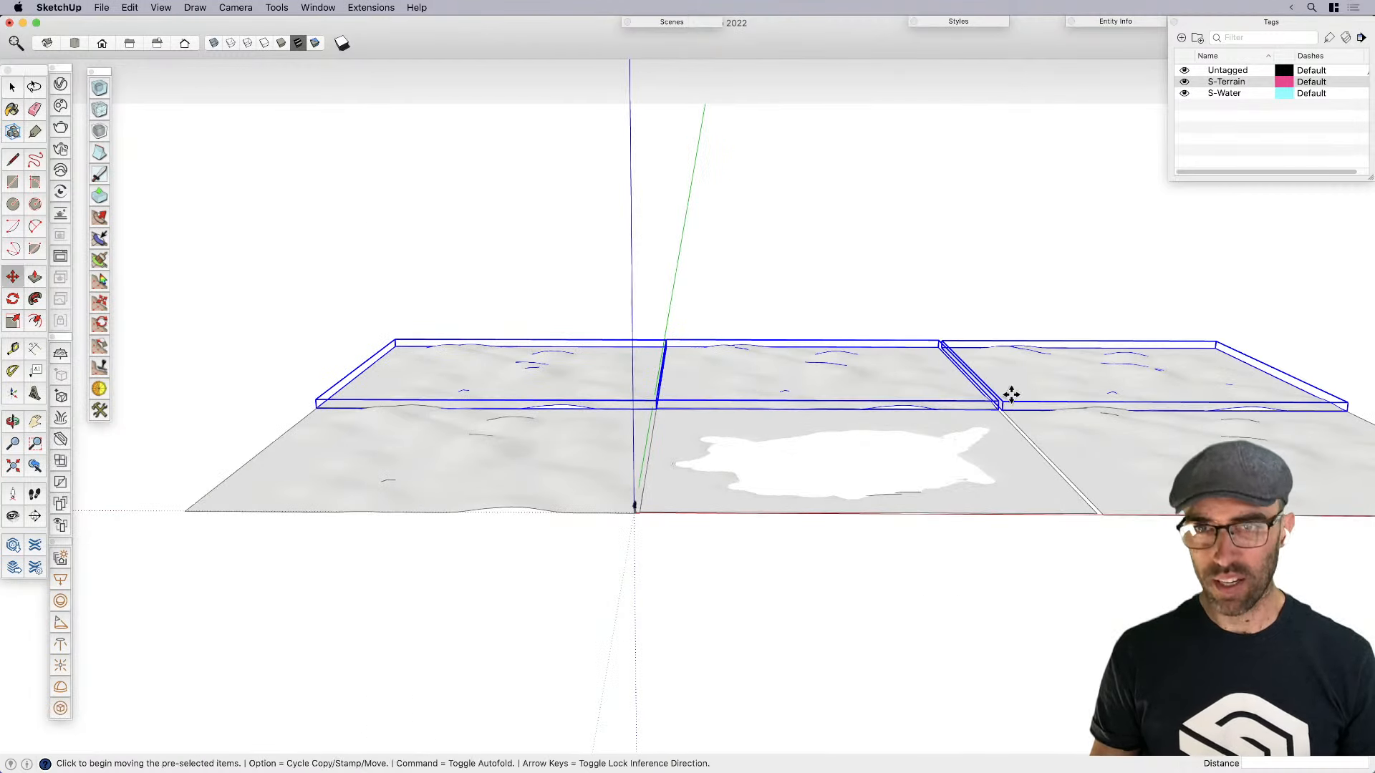
pyautogui.press('alt')
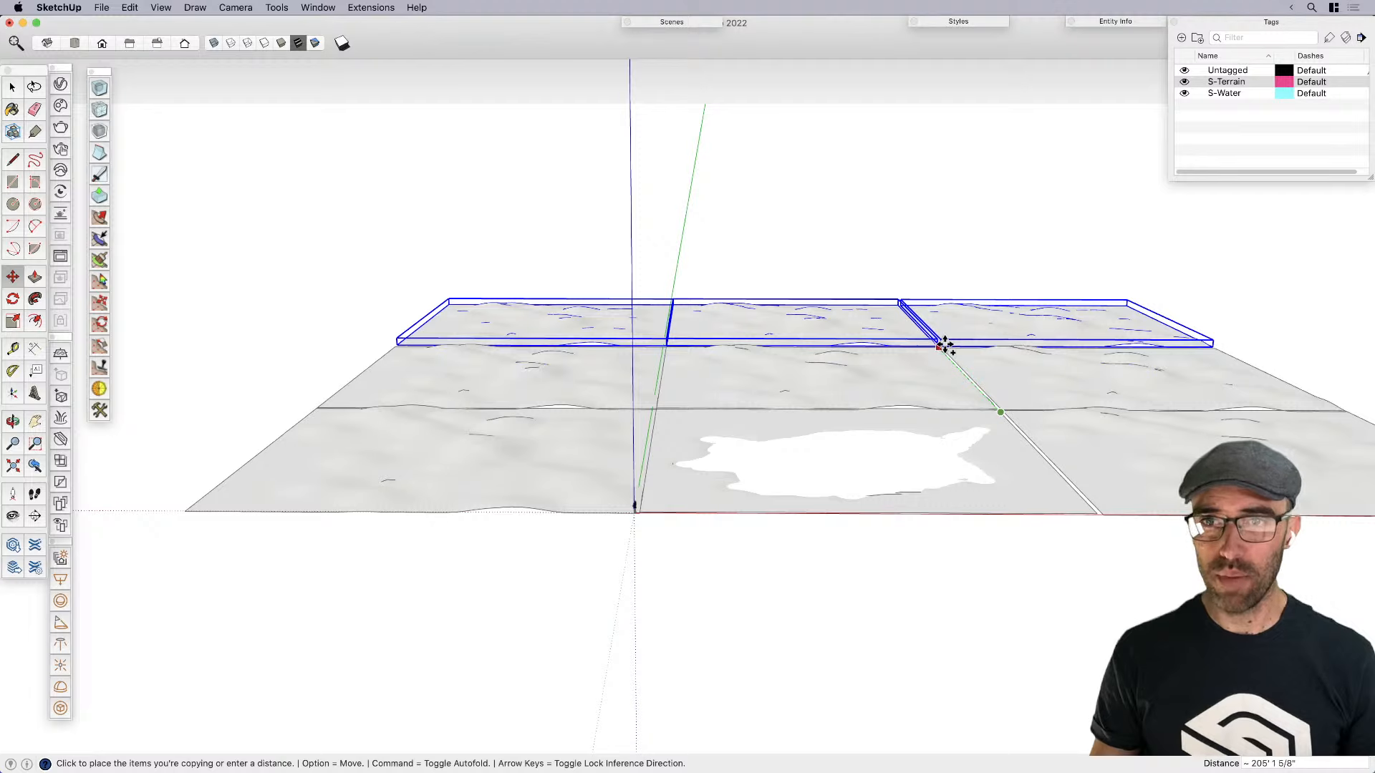
pyautogui.press('space')
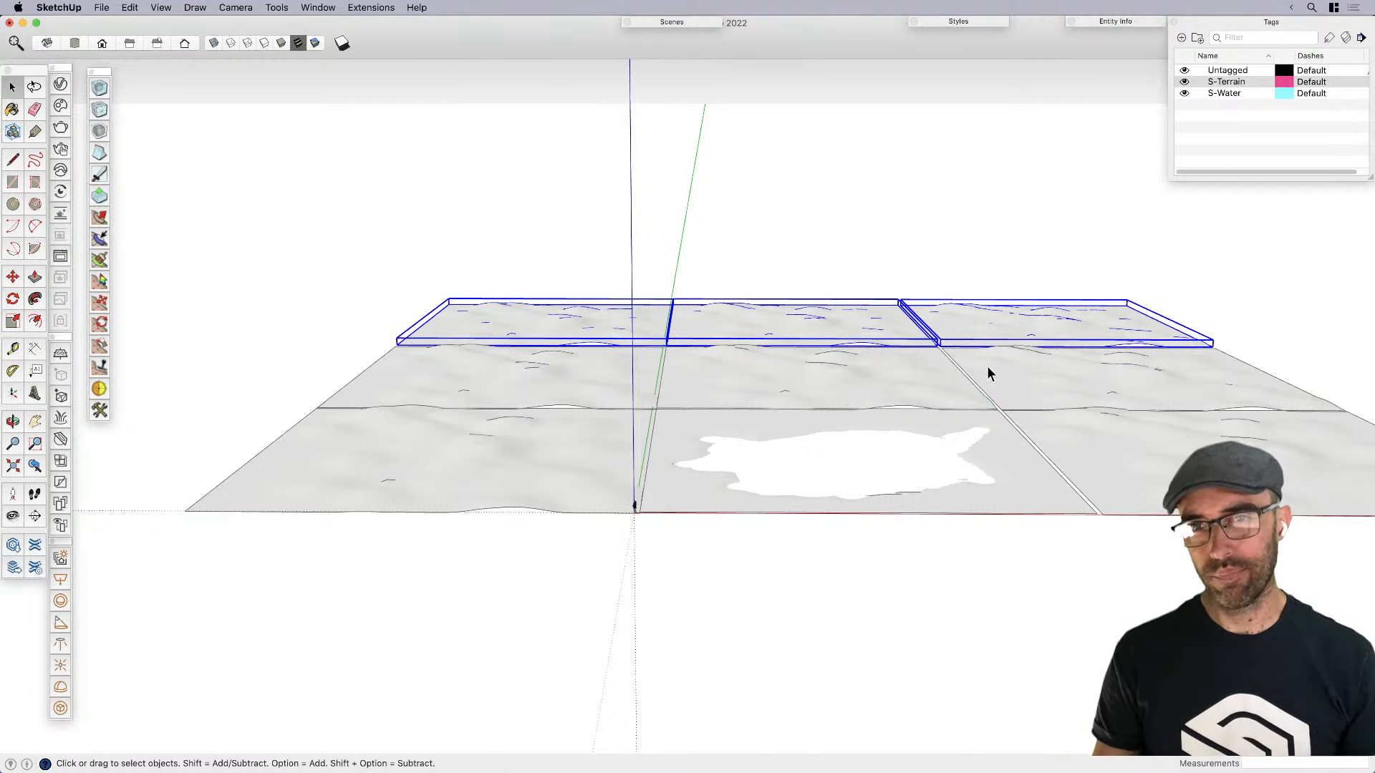
# Save the model to the Desktop as Dagoba and close the Artisan toolbar
pyautogui.scroll(5, 986, 370)
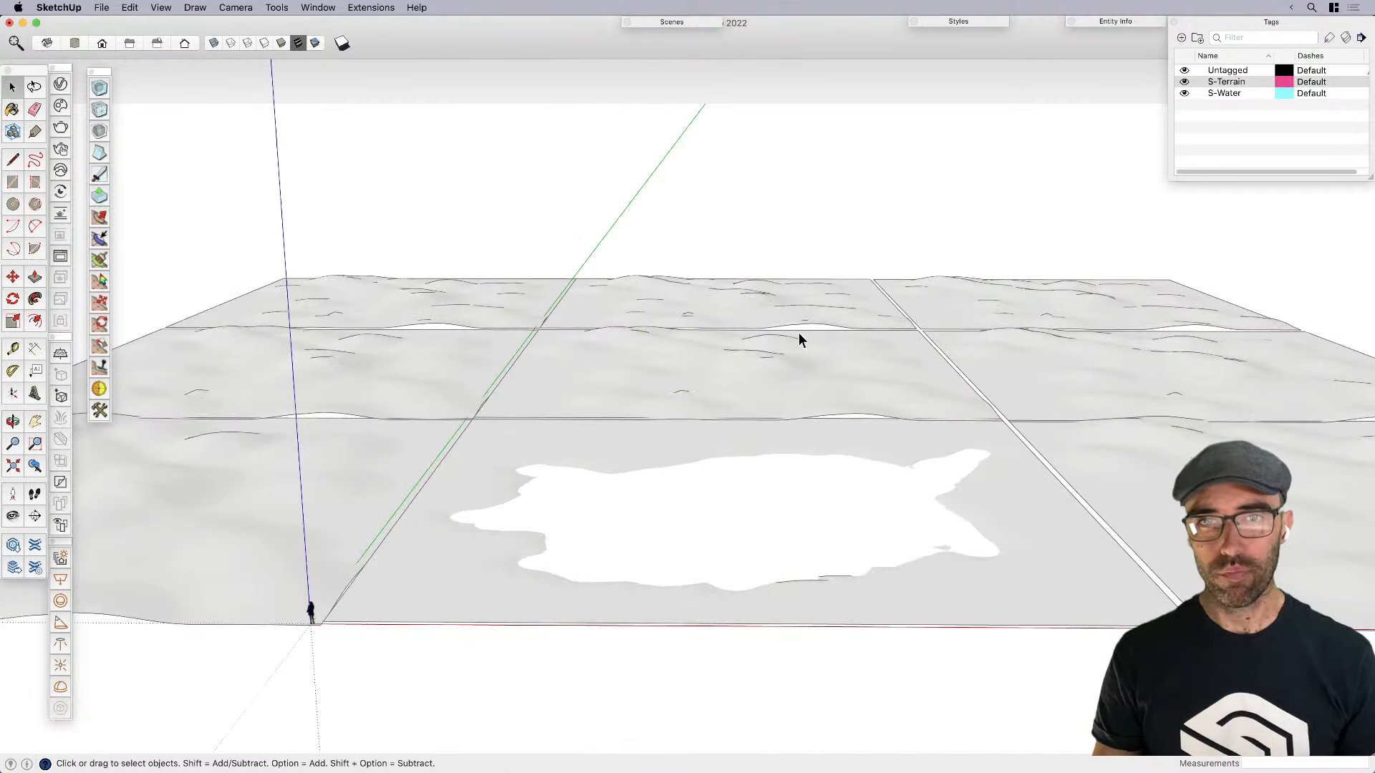
pyautogui.click(799, 333)
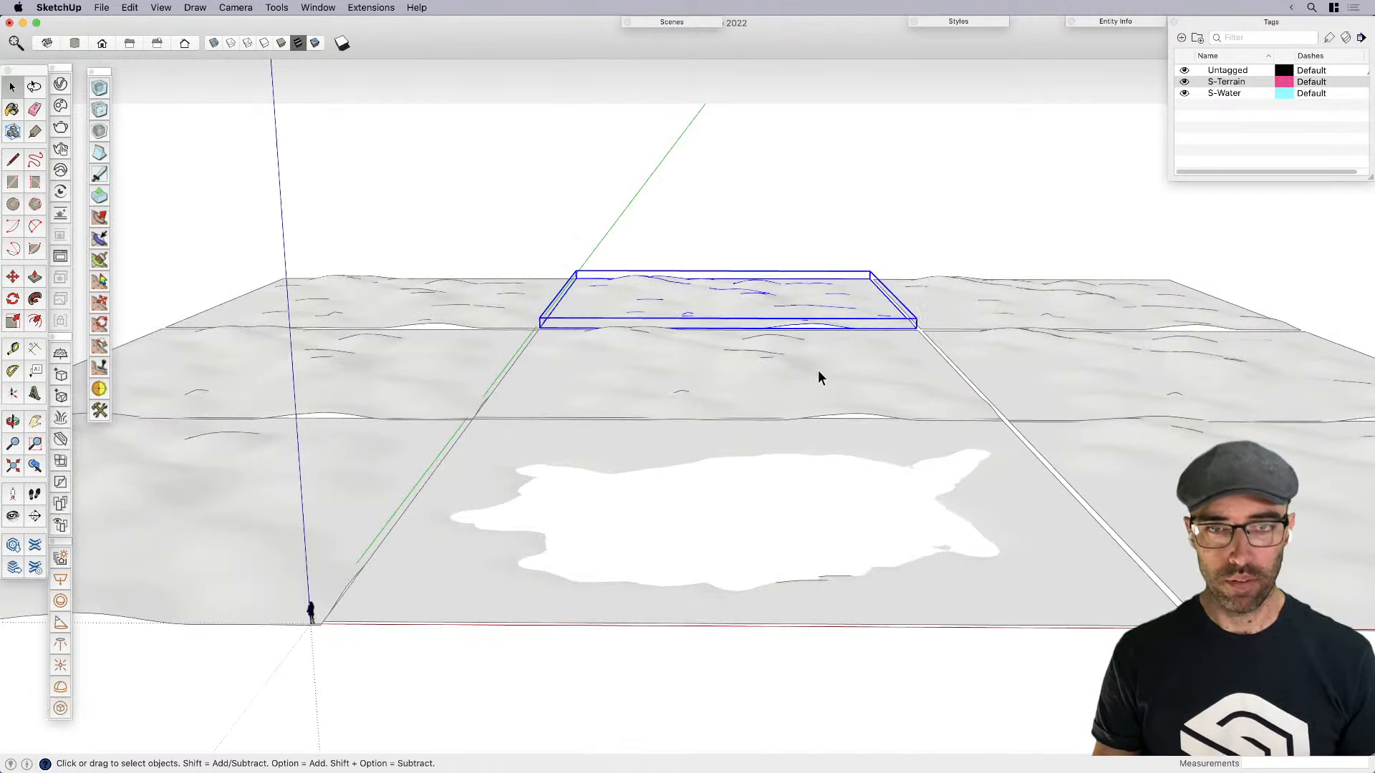
pyautogui.moveTo(817, 374); pyautogui.dragTo(827, 414, button='middle')
pyautogui.click(499, 249)
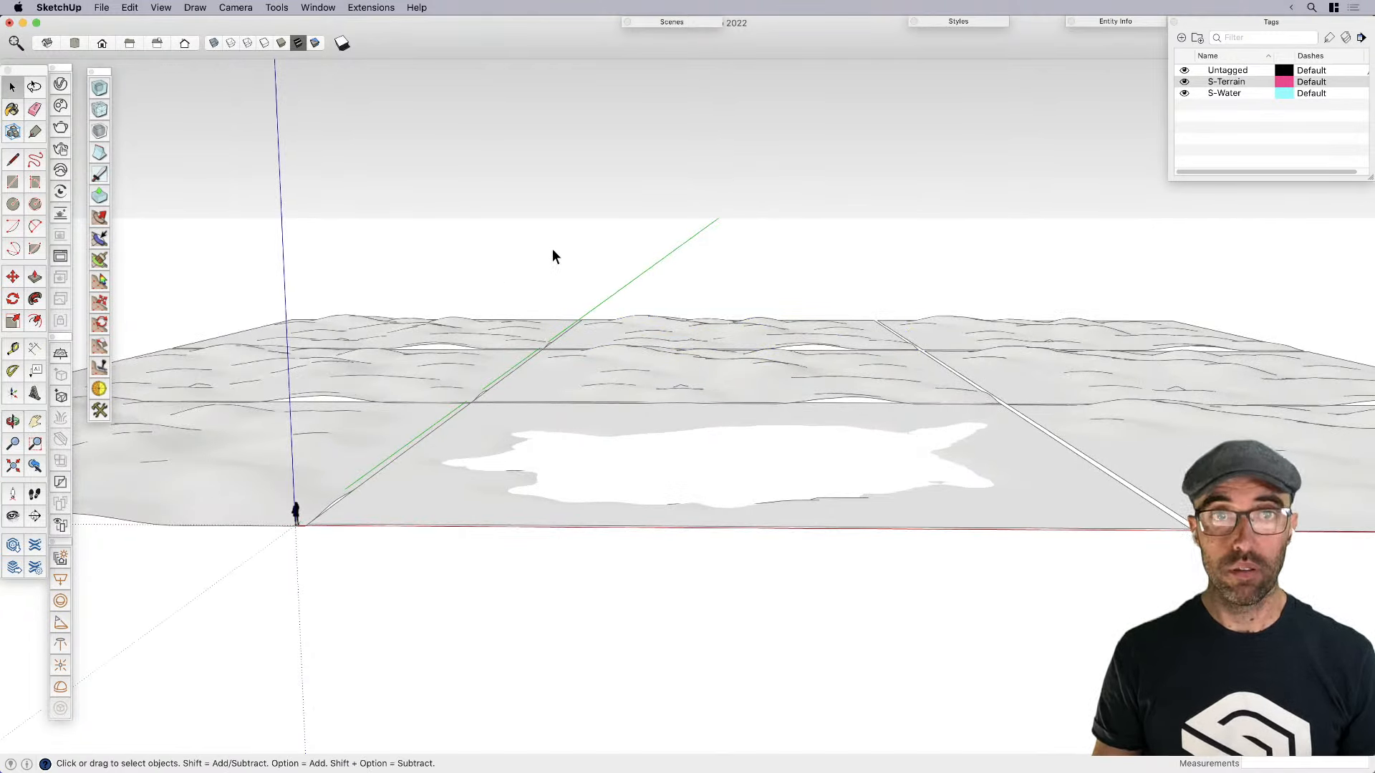
pyautogui.press('super+s')
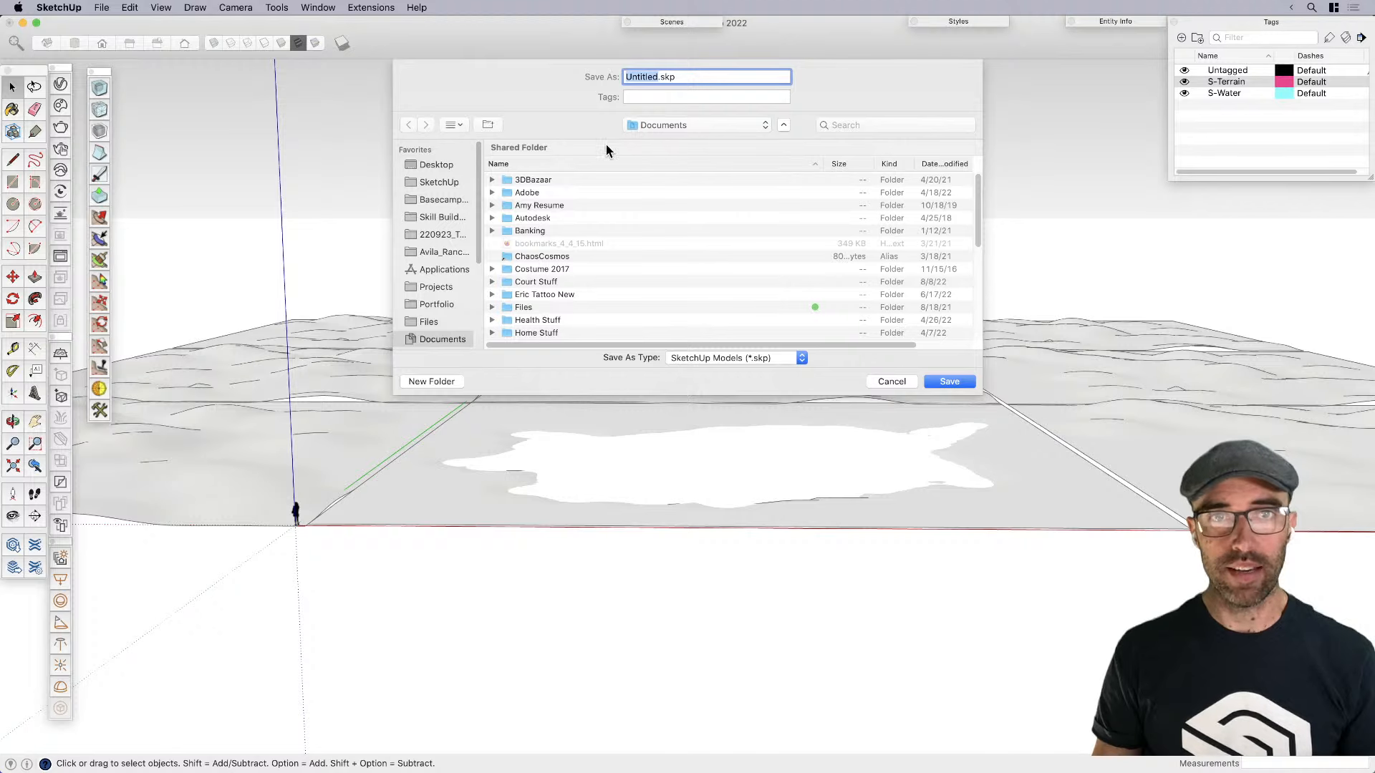
pyautogui.press('super+d')
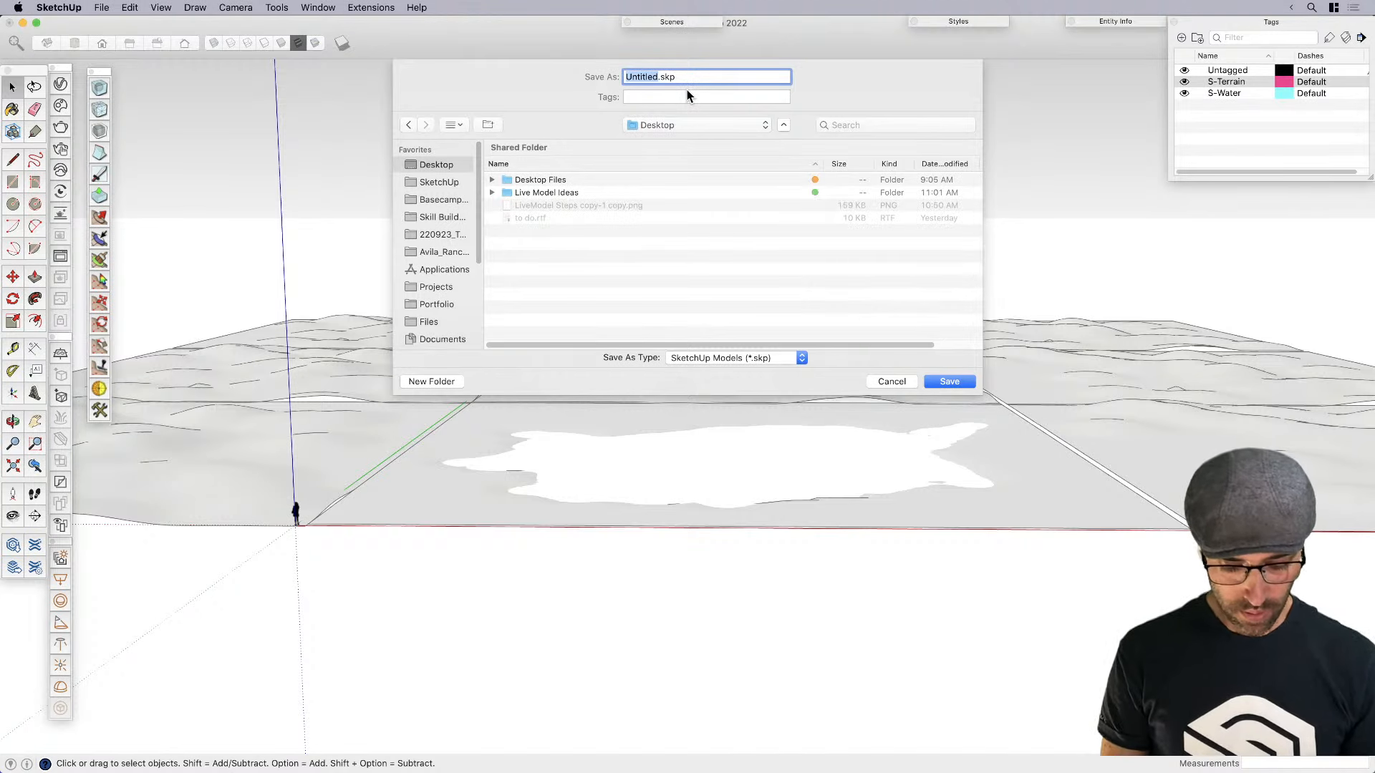
pyautogui.write('Dagoba')
pyautogui.press('Return')
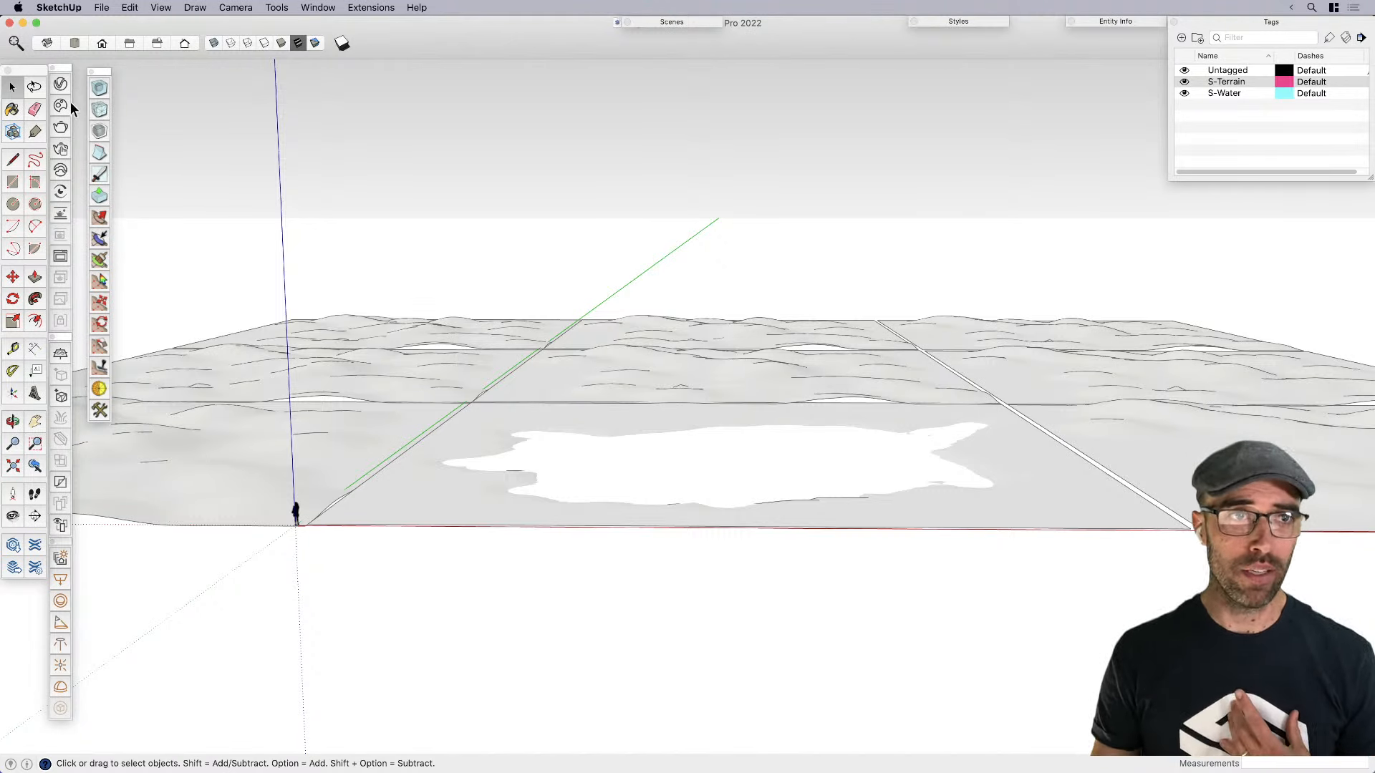
pyautogui.moveTo(91, 74)
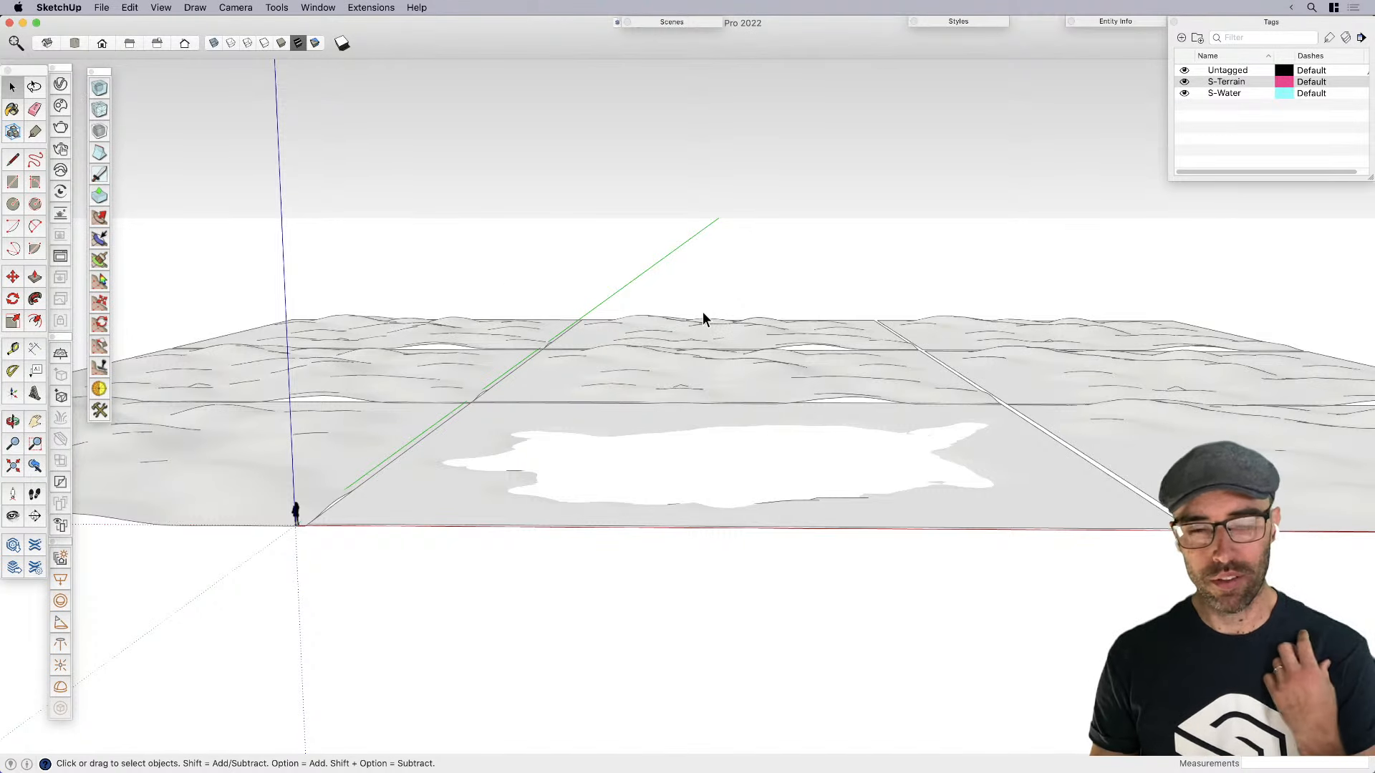
pyautogui.click(91, 71)
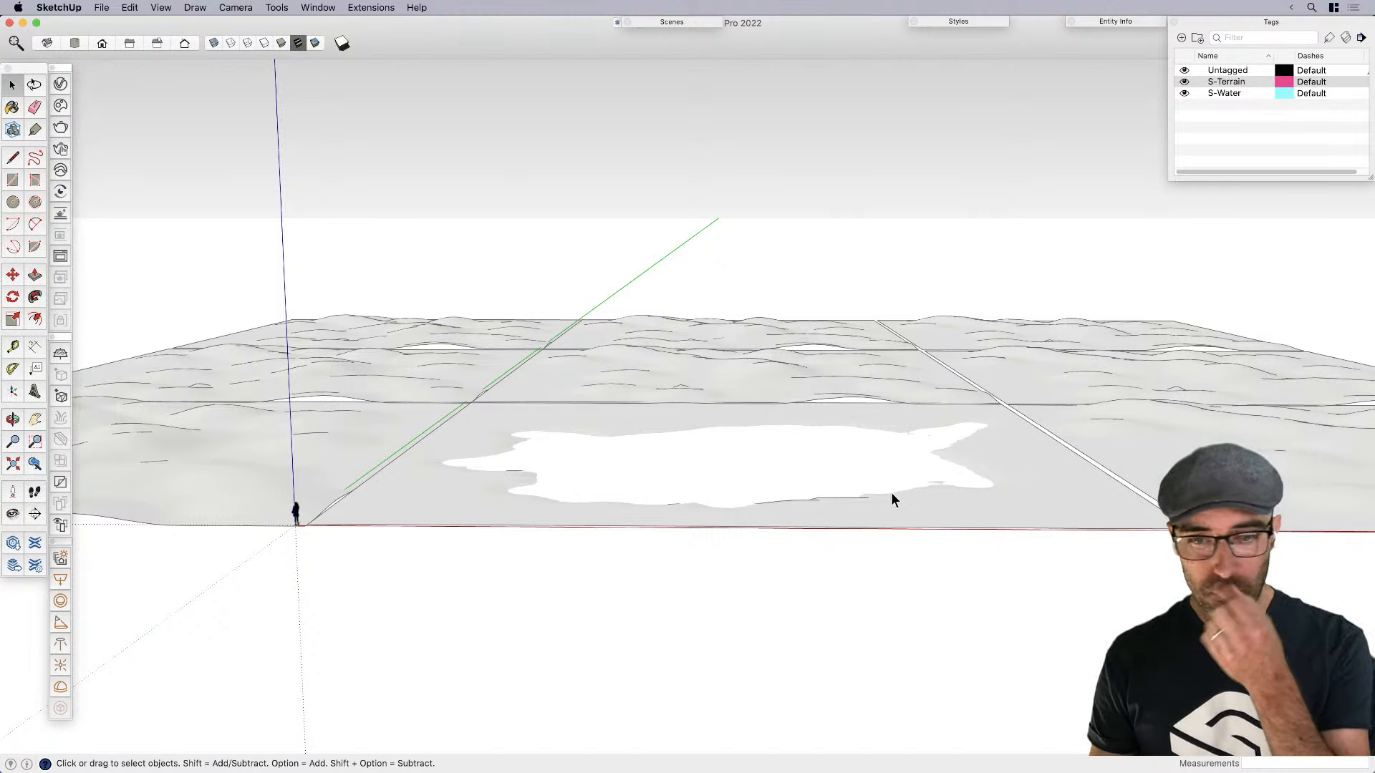
# Move the scale figure about 82' from the origin to the pond's near shore
pyautogui.scroll(5, 859, 458)
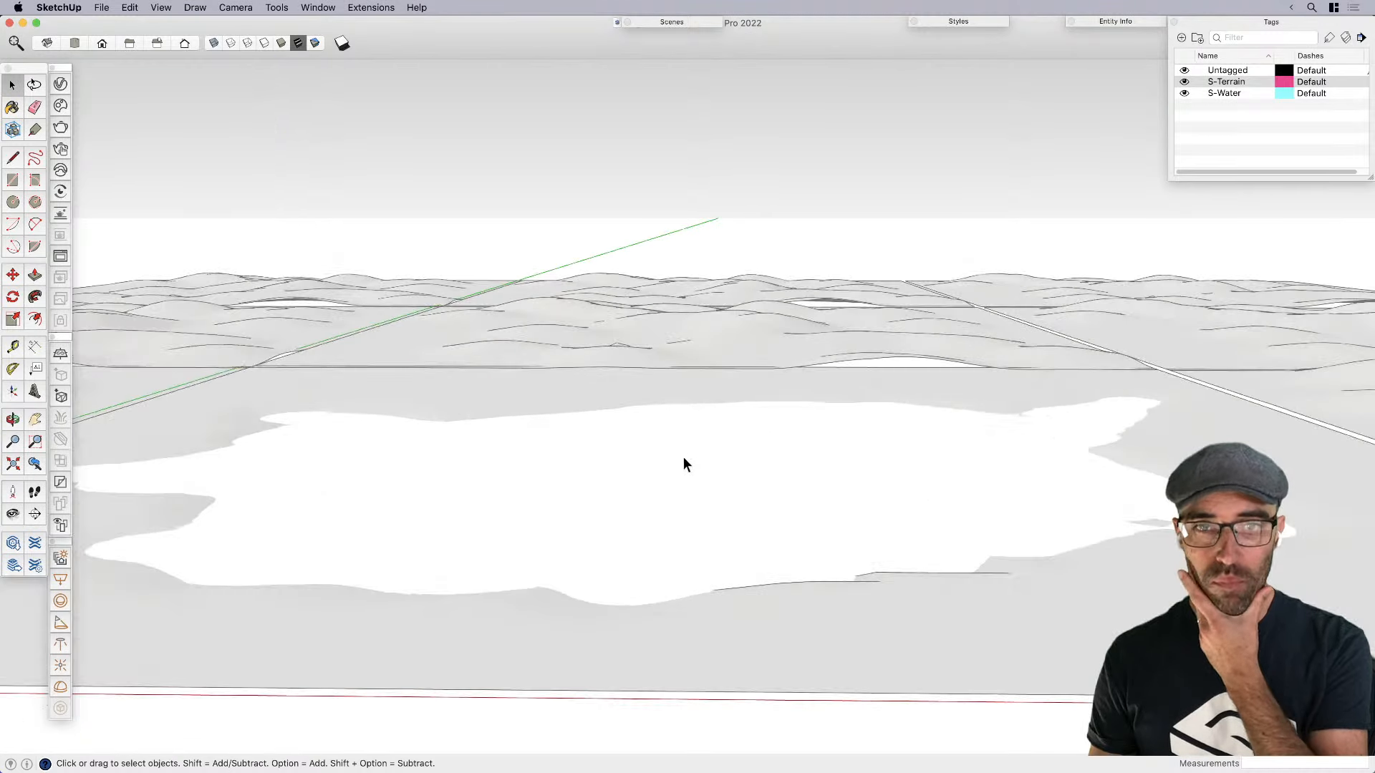
pyautogui.scroll(-2, 945, 494)
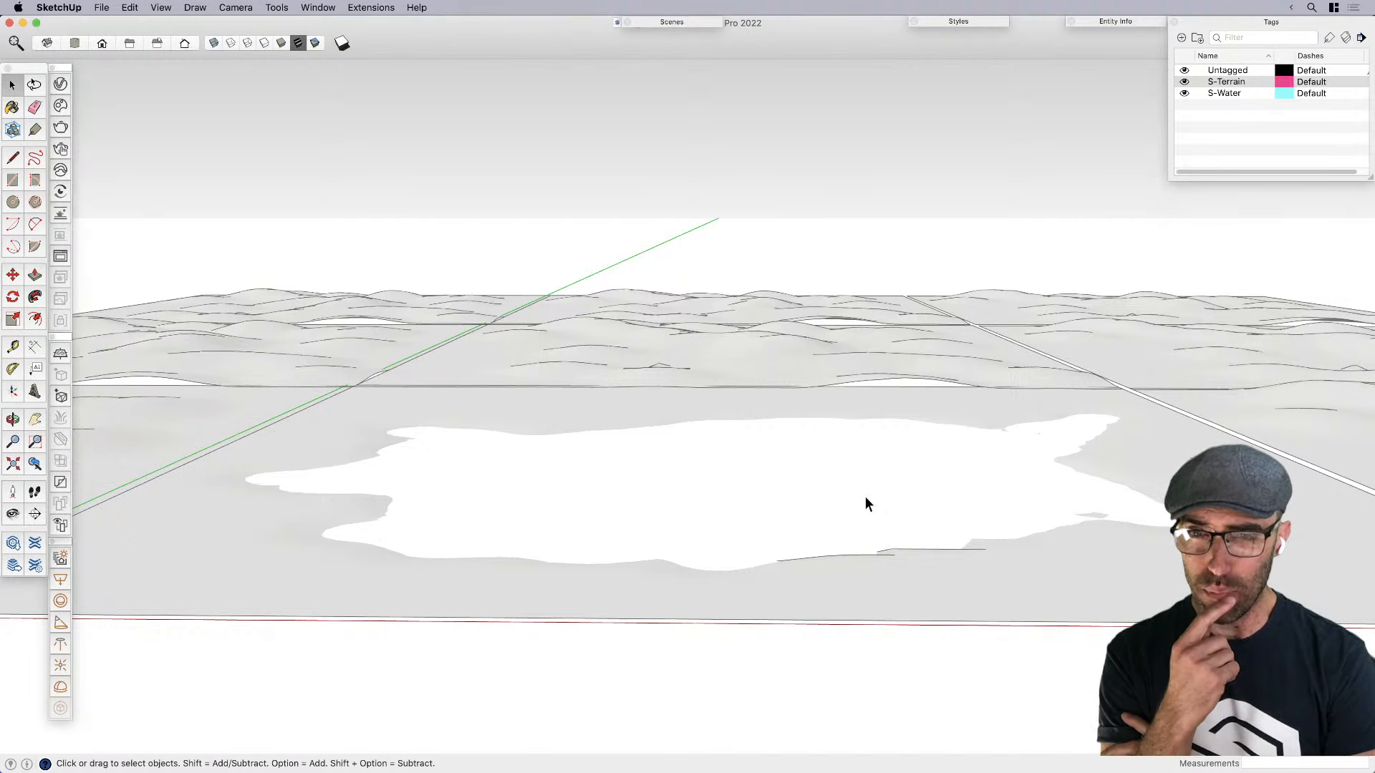
pyautogui.scroll(-4, 868, 496)
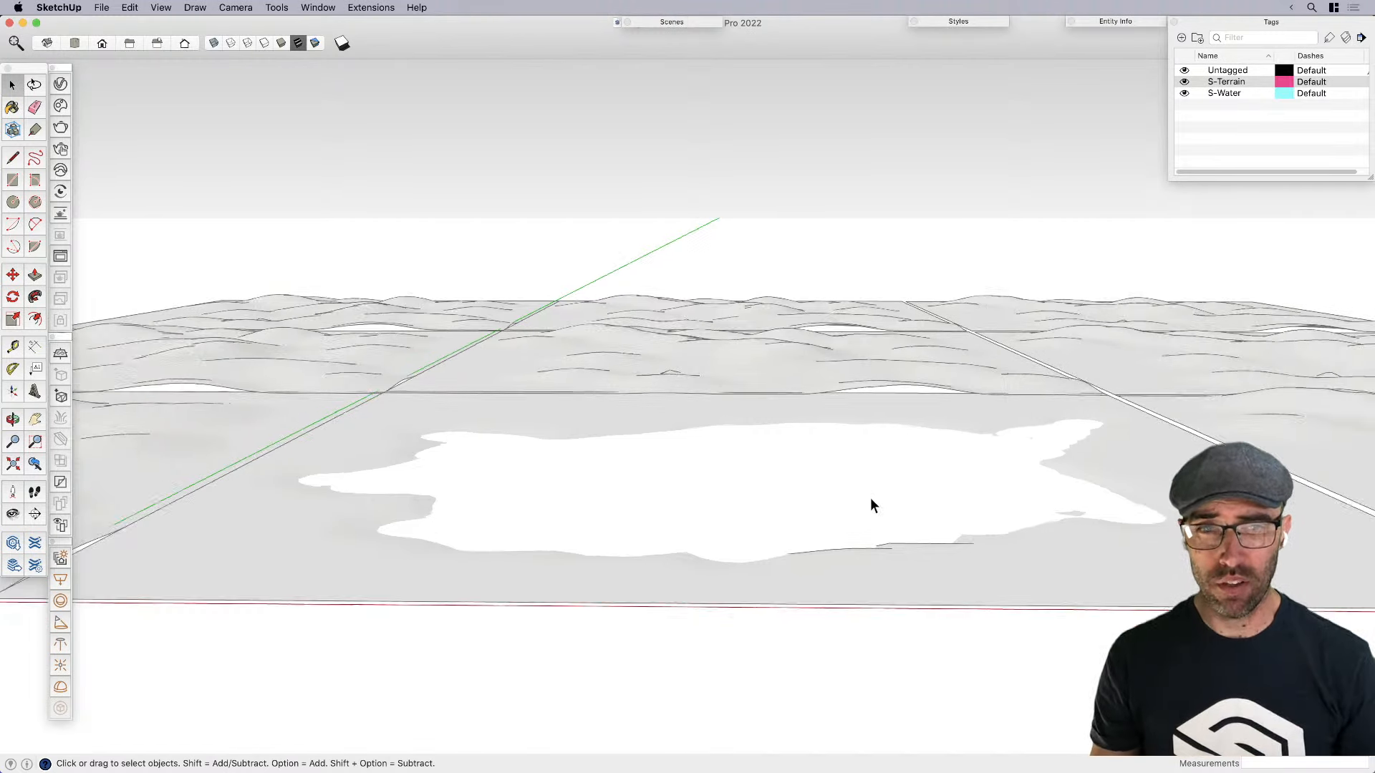
pyautogui.press('m')
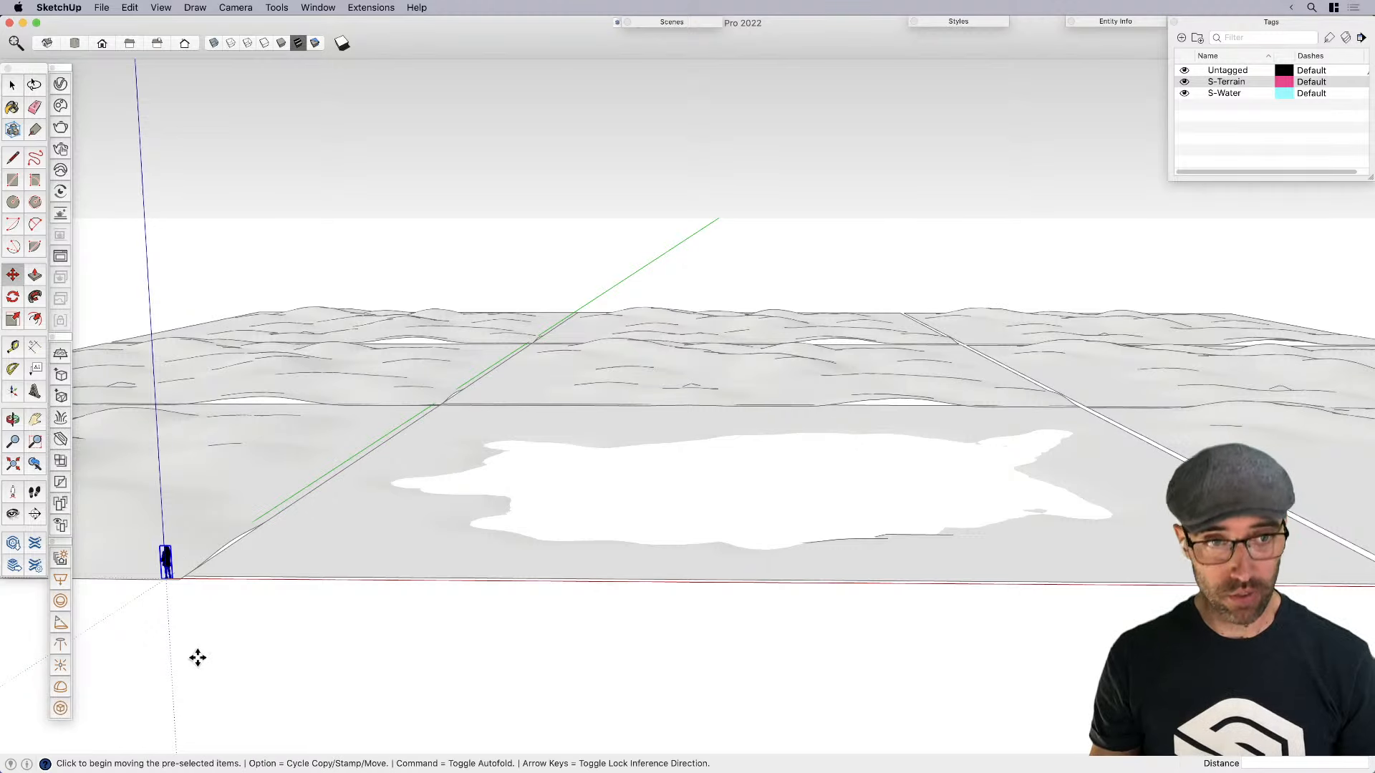
pyautogui.click(197, 655)
pyautogui.click(700, 637)
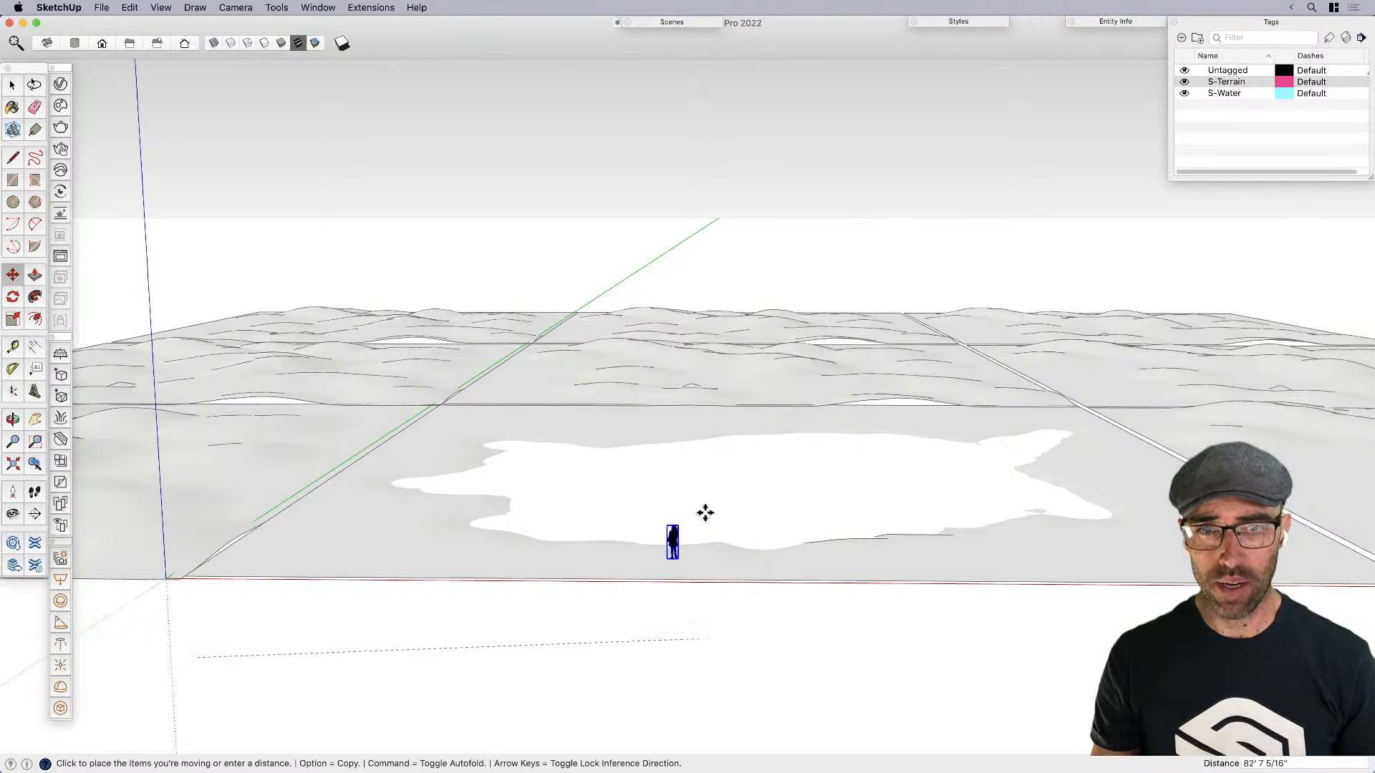
pyautogui.press('space')
# Copy the scale figure about 17' 9" along the near shore and delete the figure it was copied from
pyautogui.scroll(8, 682, 552)
pyautogui.moveTo(654, 603); pyautogui.dragTo(706, 608, button='middle')
pyautogui.press('m')
pyautogui.press('alt')
pyautogui.click(693, 603)
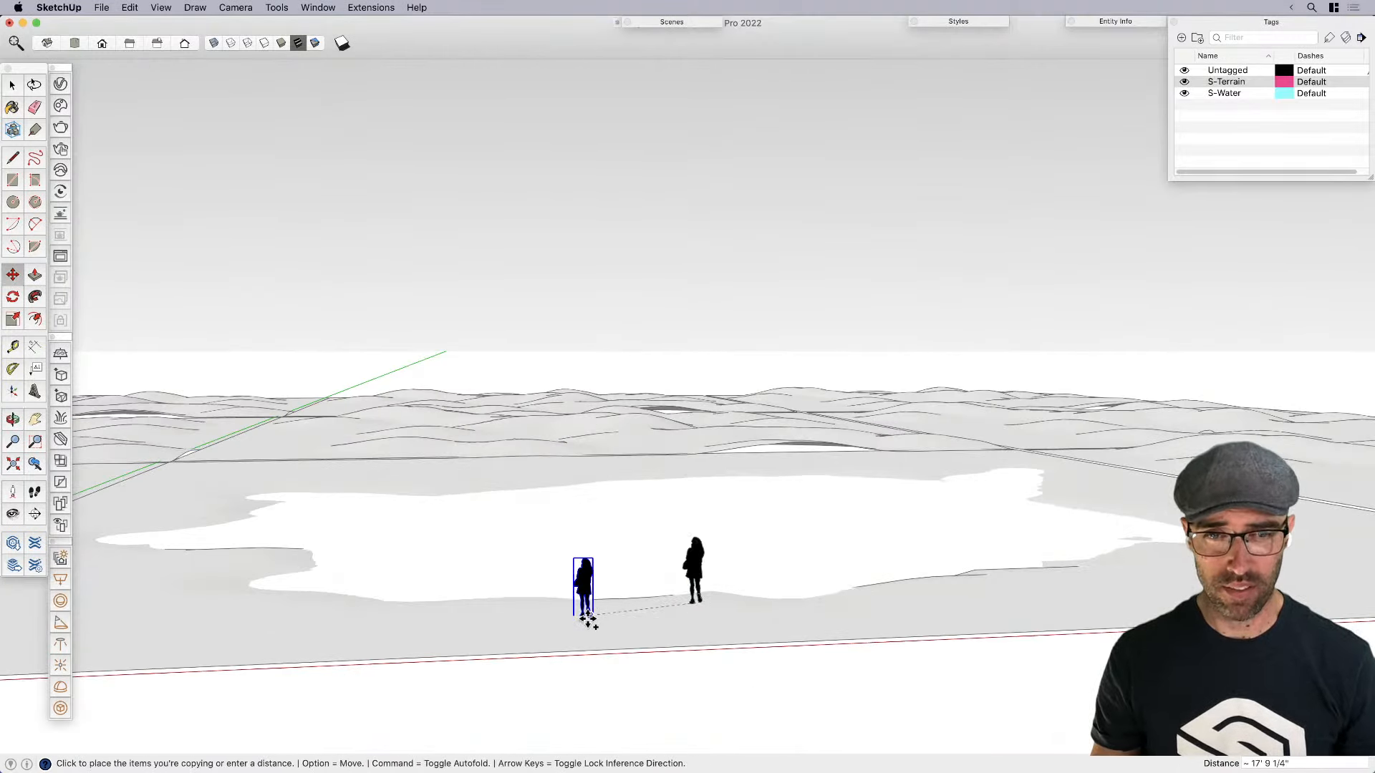
pyautogui.press('space')
pyautogui.click(699, 561)
pyautogui.press('Delete')
pyautogui.scroll(10, 561, 580)
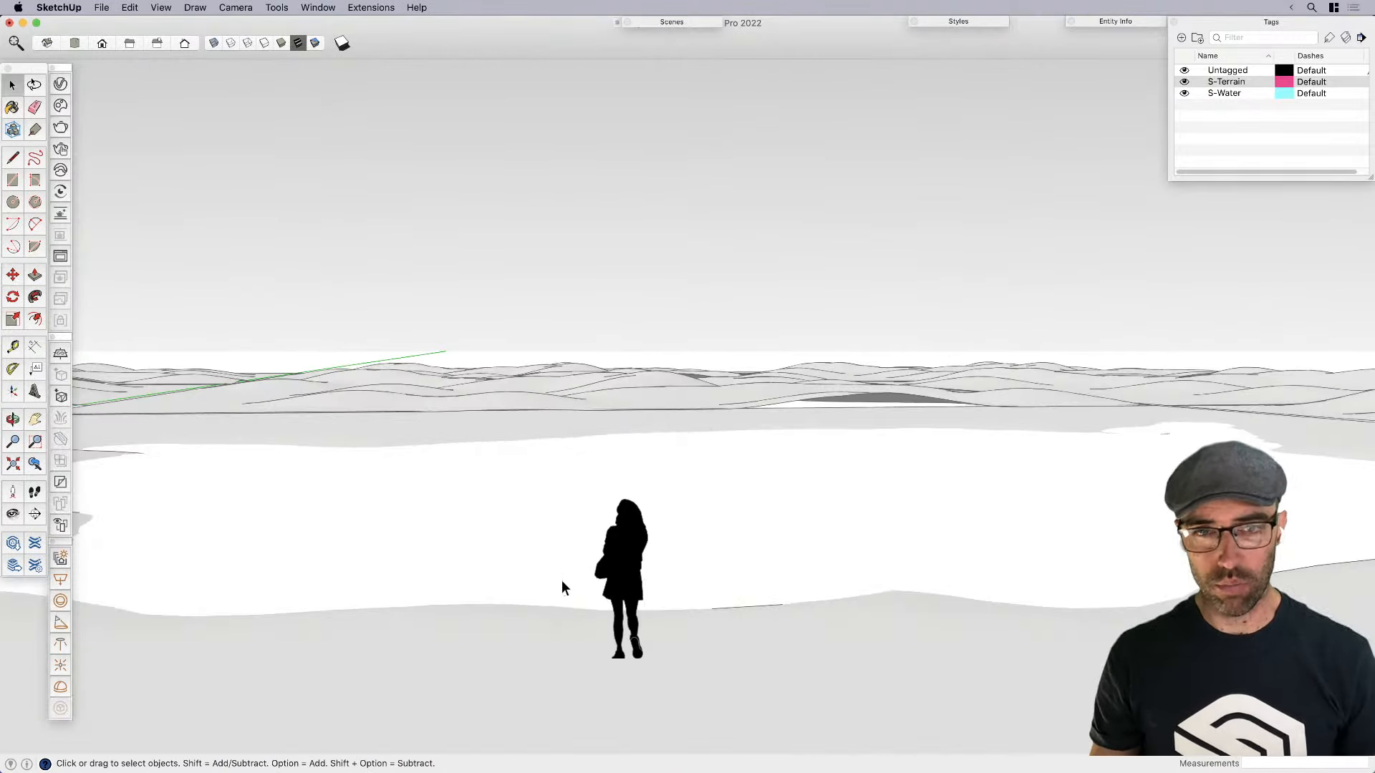
pyautogui.moveTo(581, 597); pyautogui.dragTo(482, 602, button='middle')
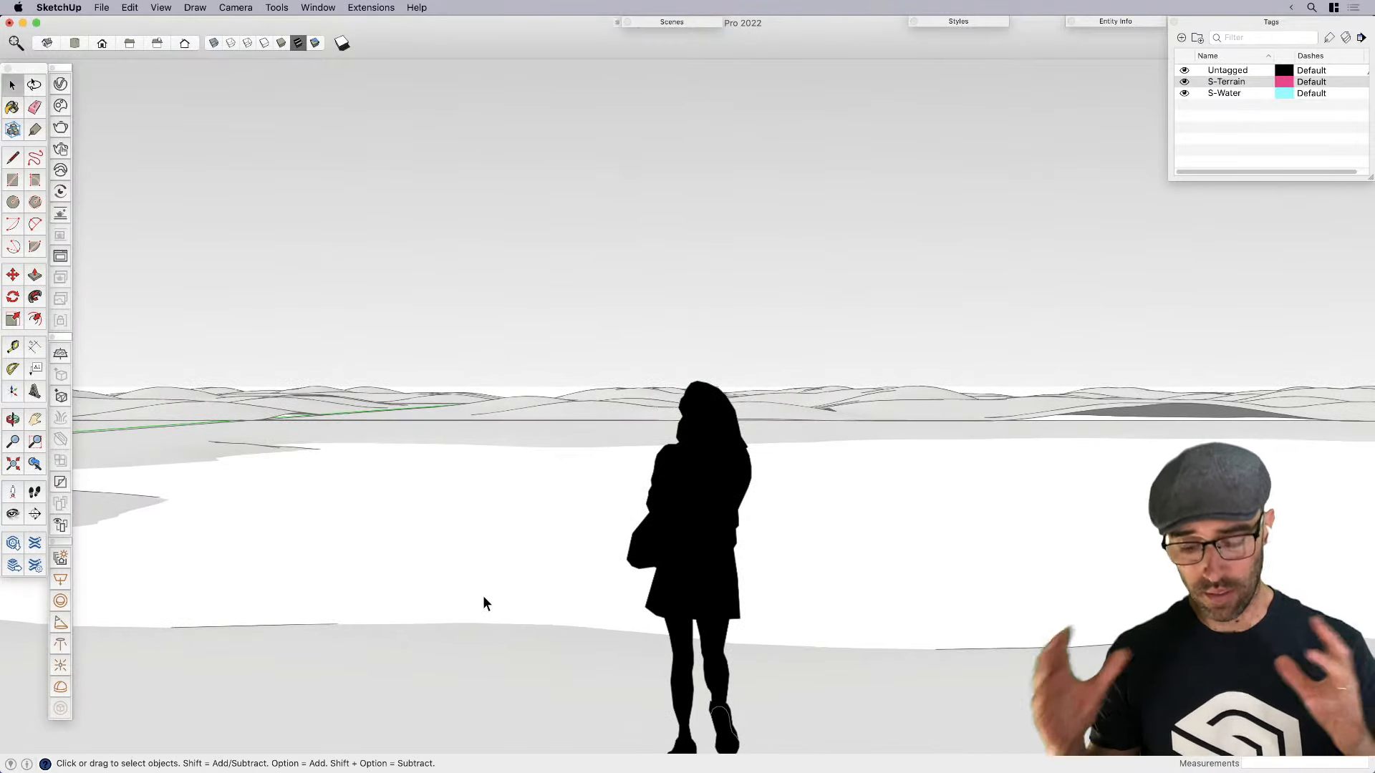
pyautogui.scroll(-10, 483, 594)
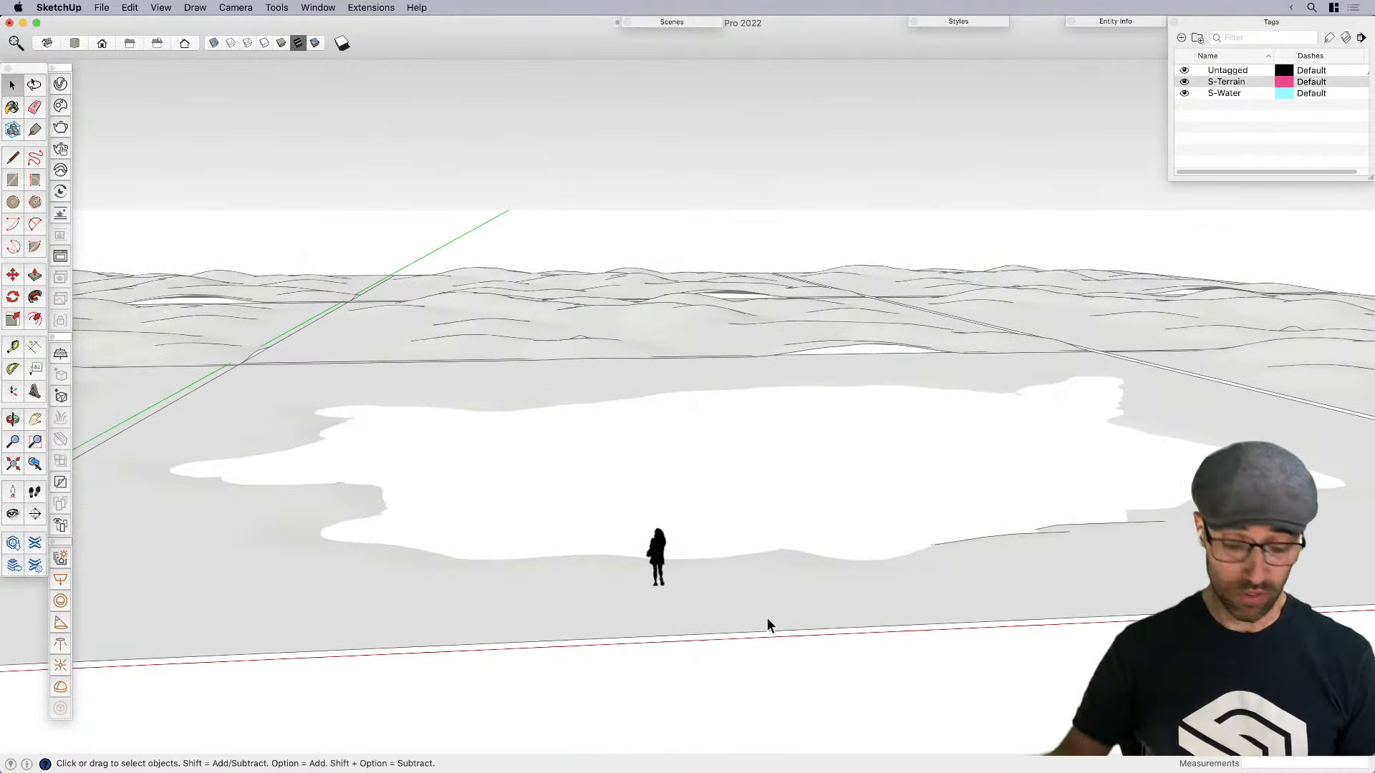
# Switch to the Dagoba_Assets model and display its NoWM scene in the shaded face style without textures
pyautogui.hotkey('ctrl', 'Up')
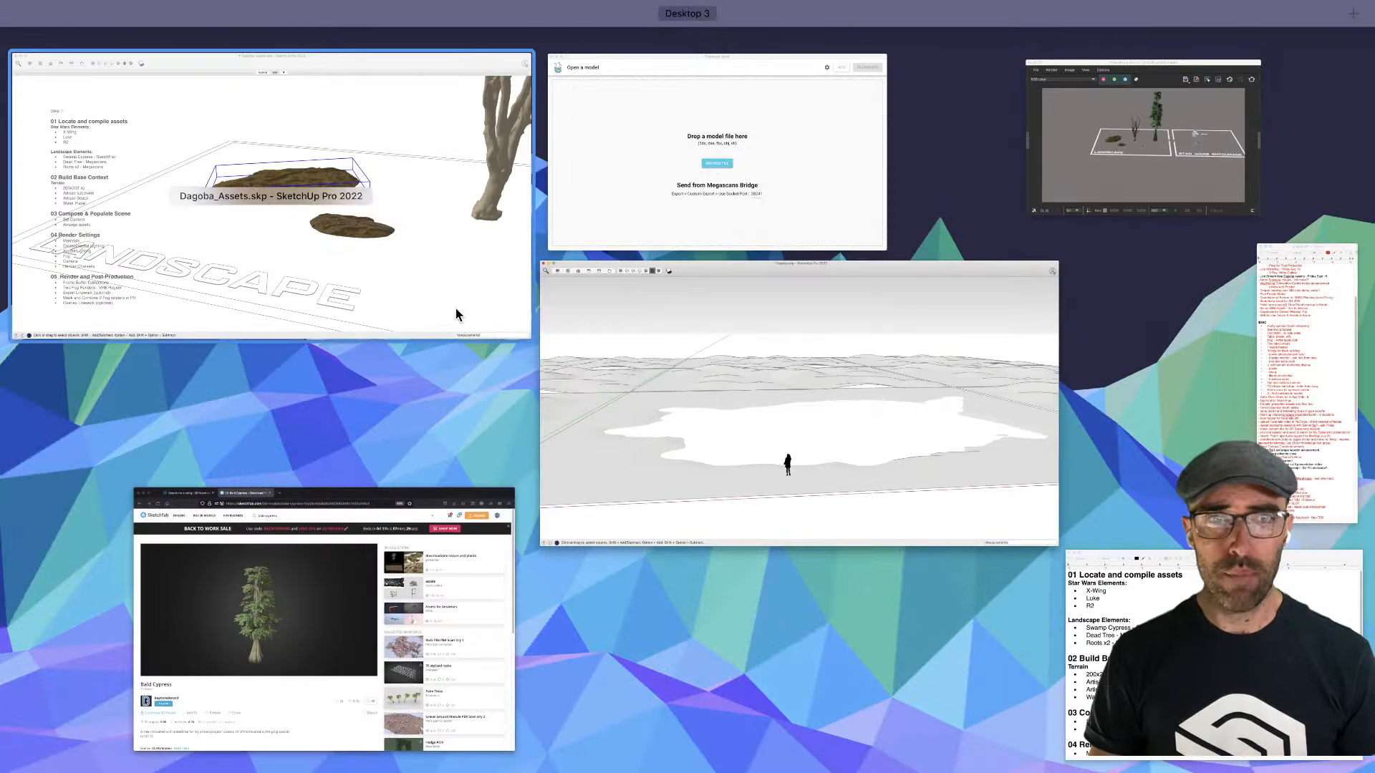
pyautogui.click(459, 313)
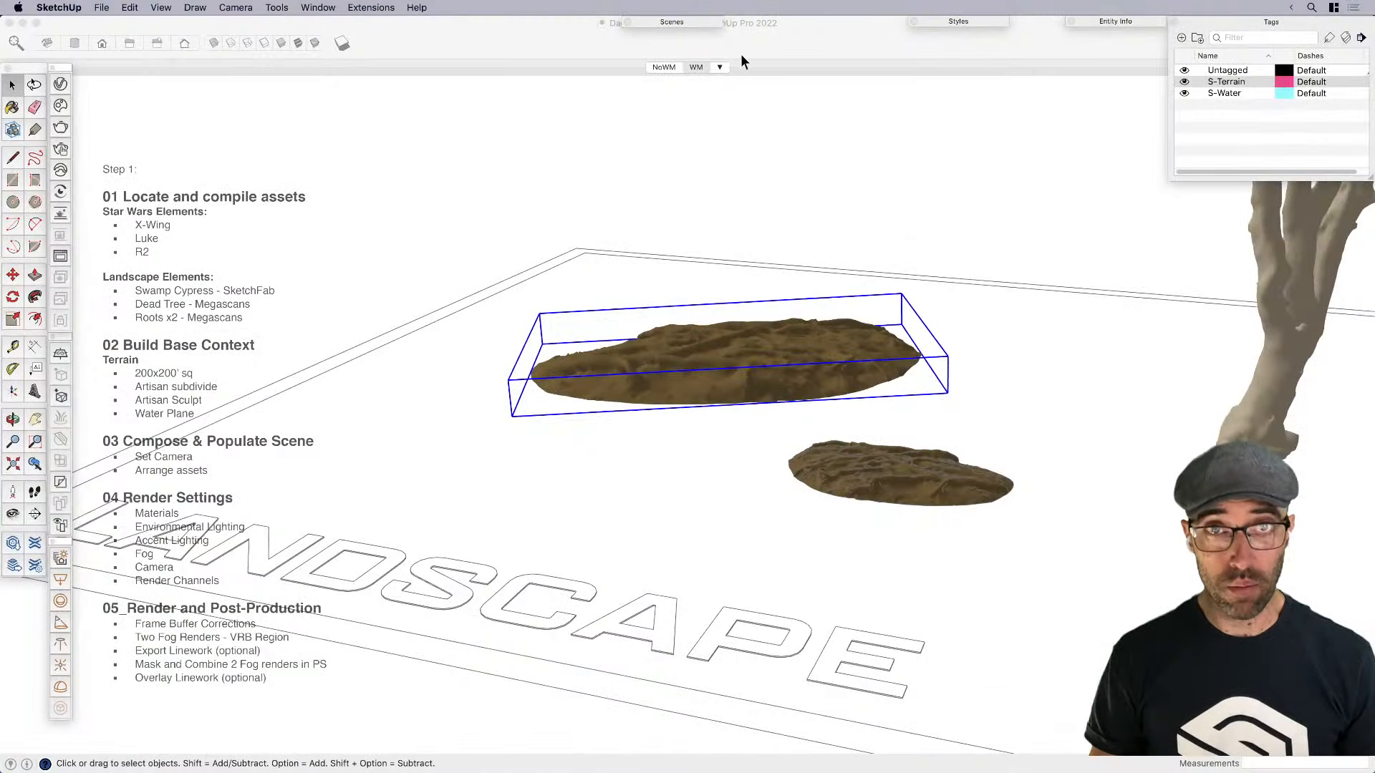
pyautogui.click(661, 67)
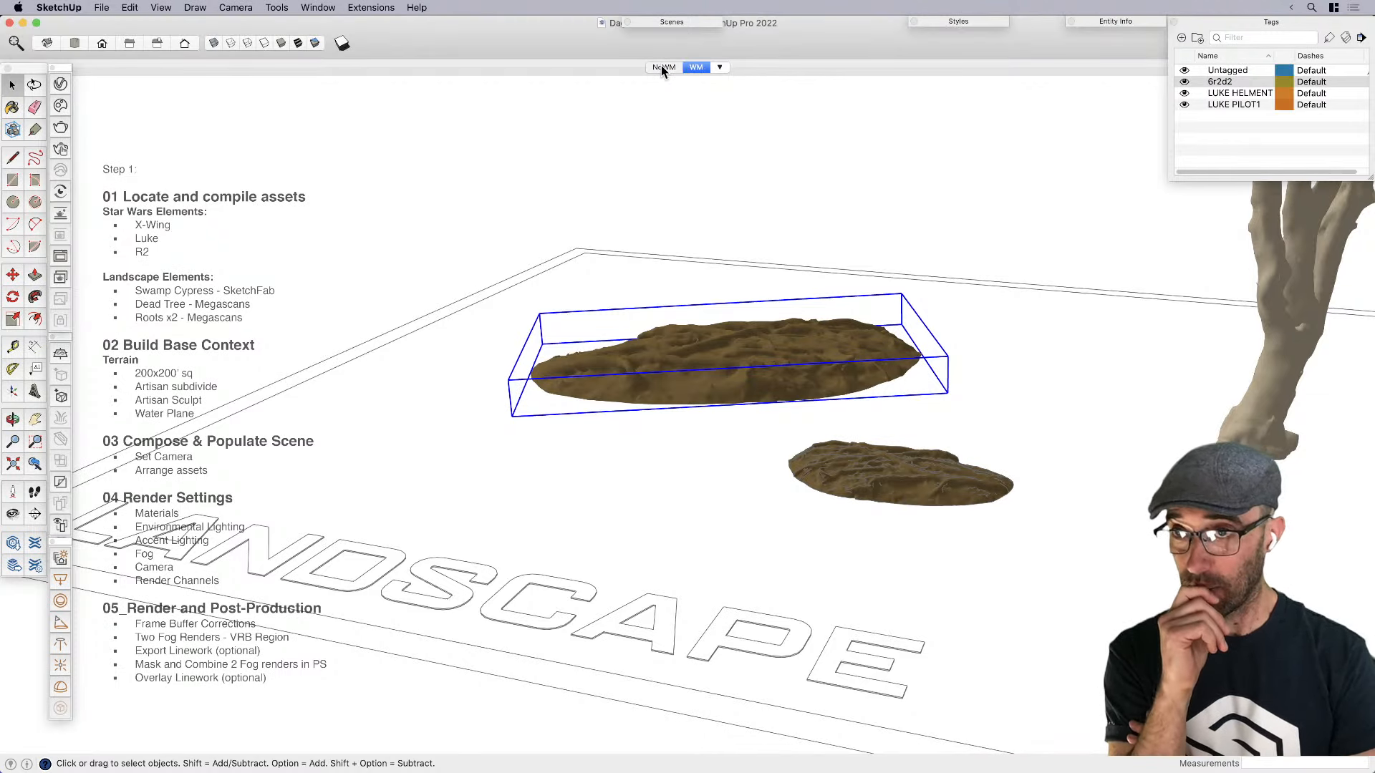
pyautogui.click(662, 66)
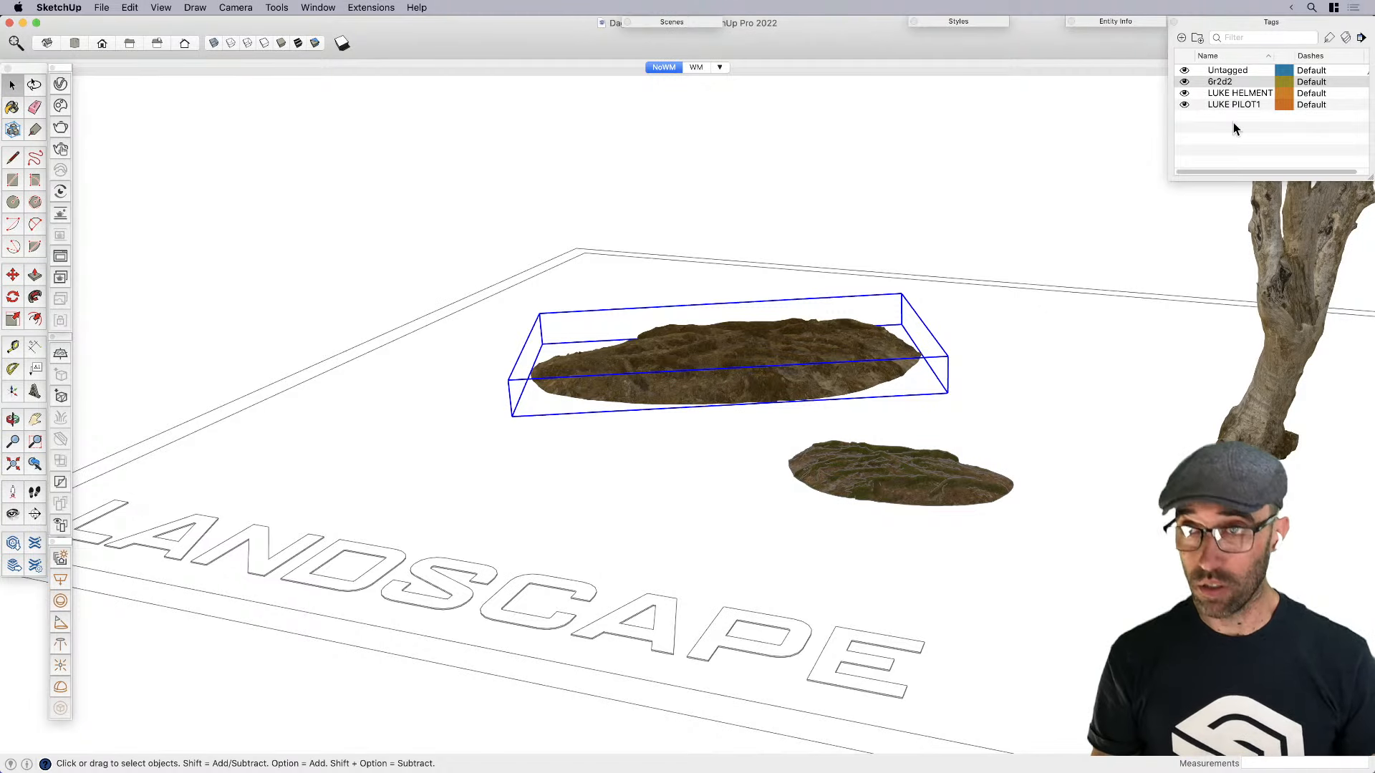
pyautogui.click(279, 43)
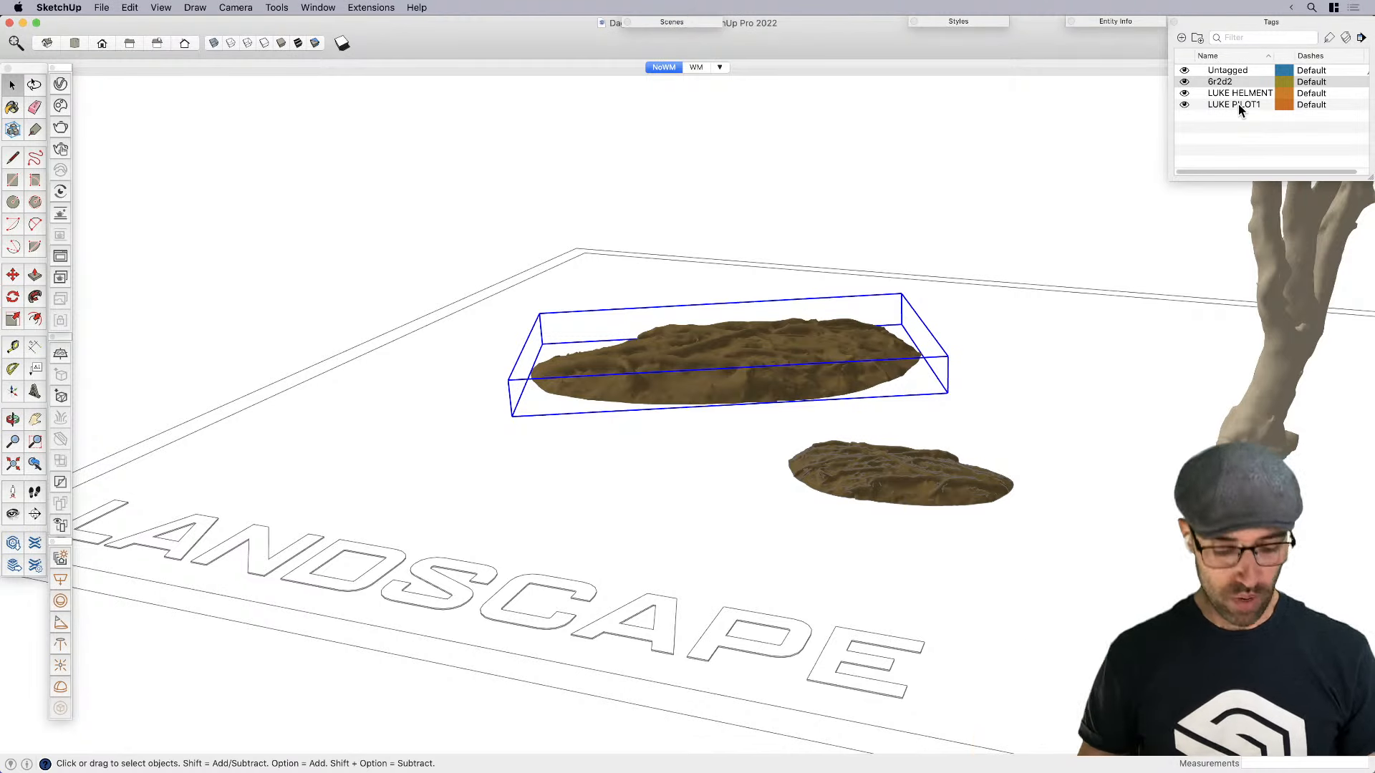
# Delete the 6r2d2, LUKE HELMENT and LUKE PILOT1 tags from the assets model, reassigning their entities to Untagged
pyautogui.press('h')
pyautogui.moveTo(955, 419); pyautogui.dragTo(240, 401)
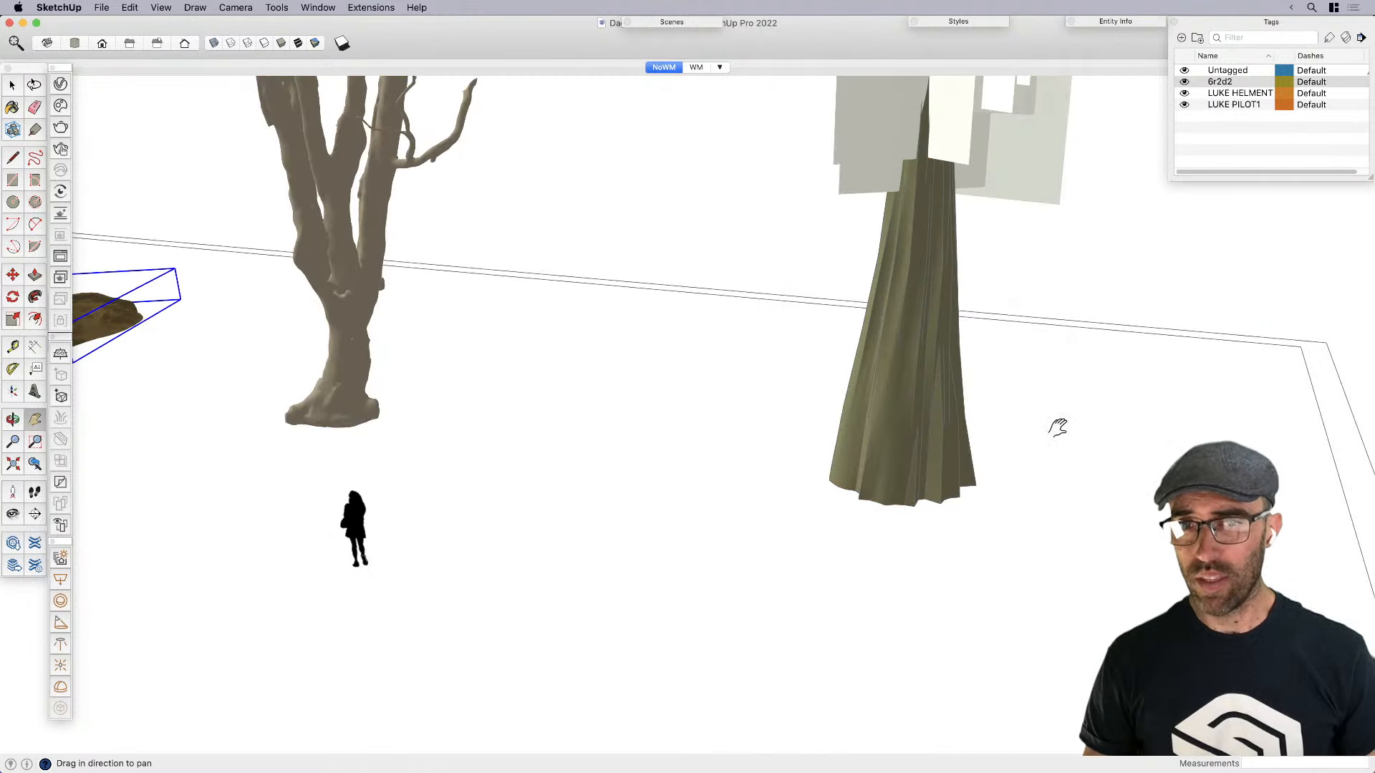
pyautogui.scroll(-3, 915, 449)
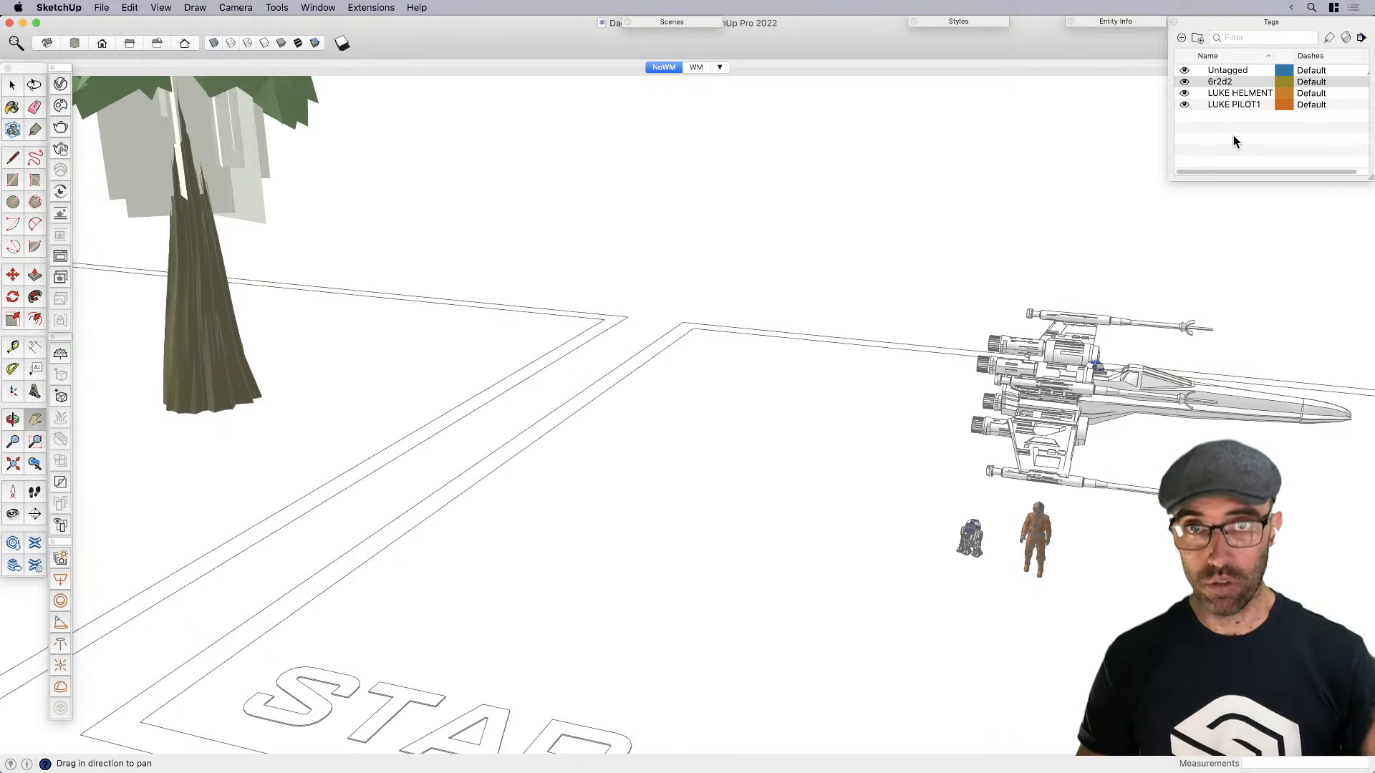
pyautogui.click(1227, 104)
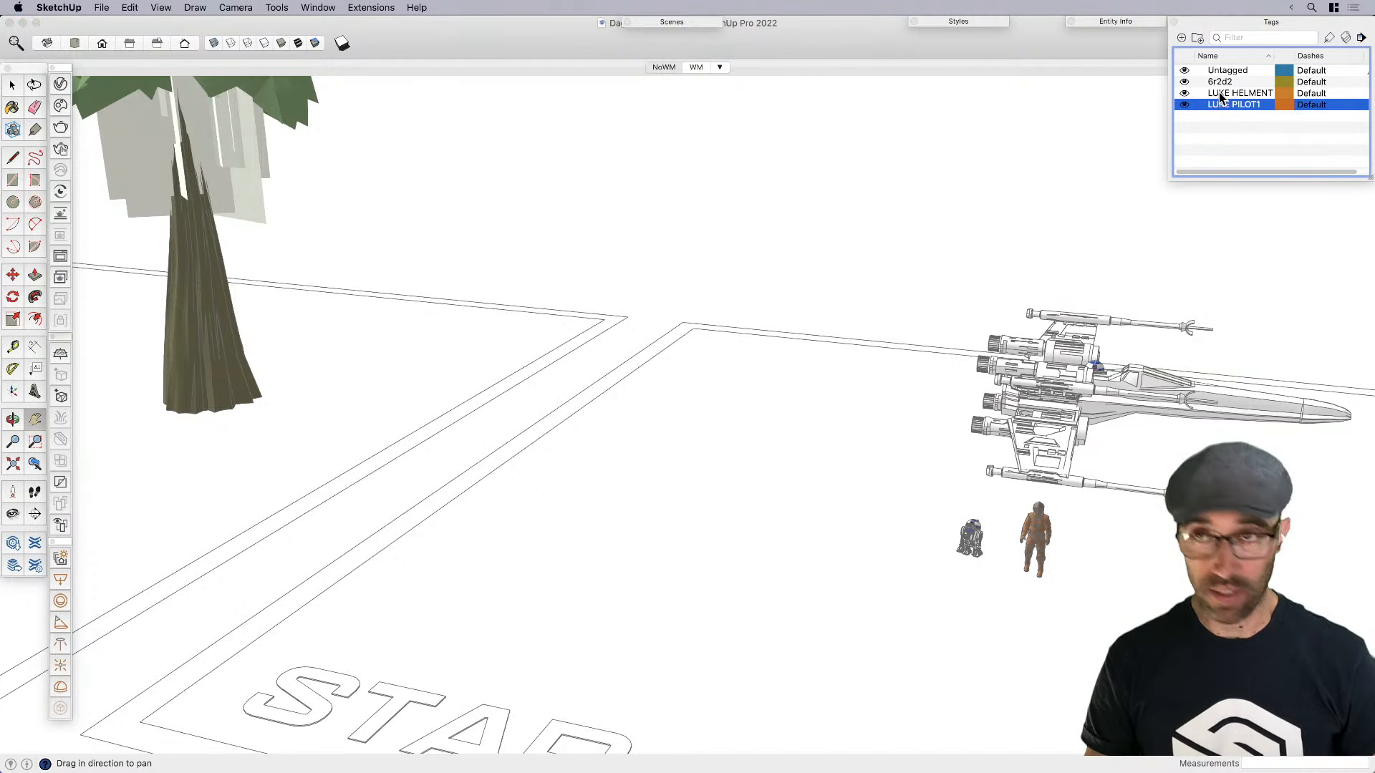
pyautogui.keyDown('shift'); pyautogui.click(1218, 83); pyautogui.keyUp('shift')
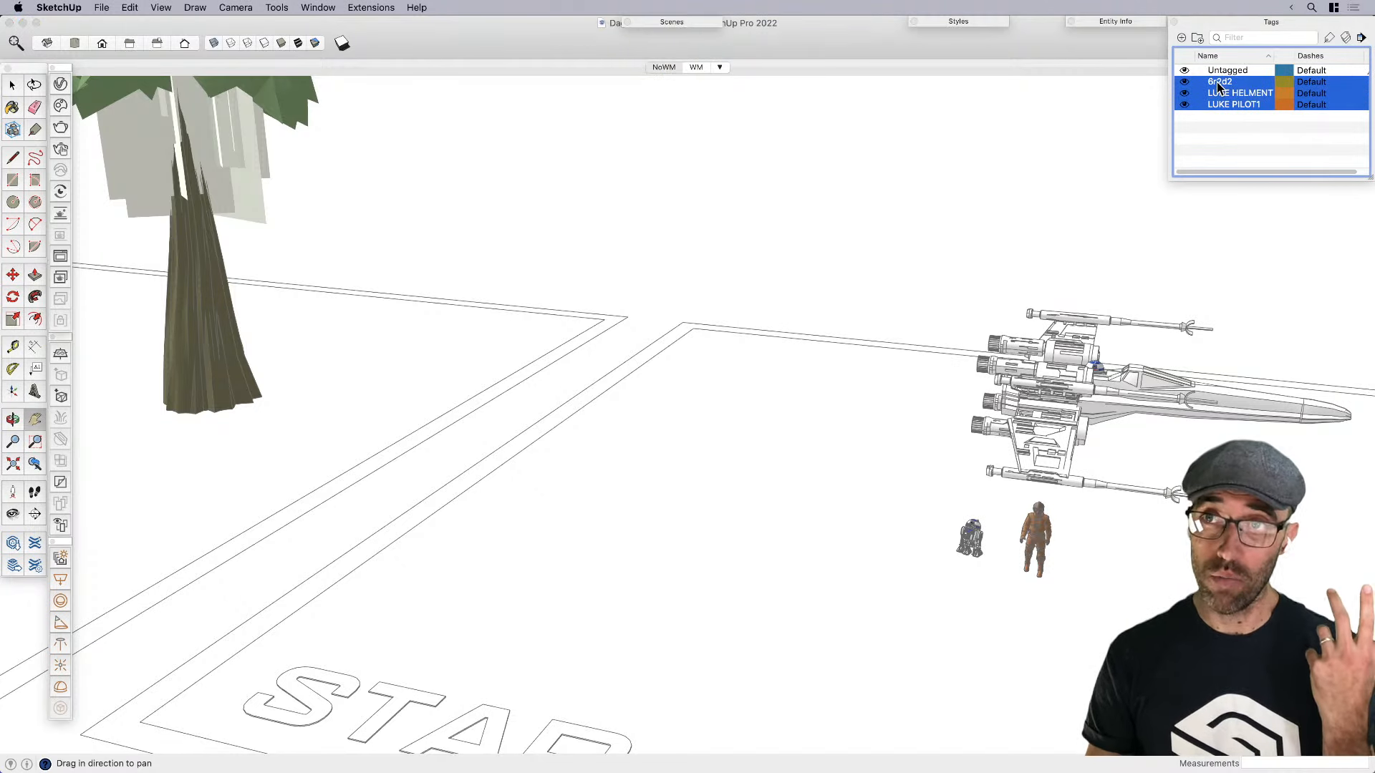
pyautogui.rightClick(1221, 83)
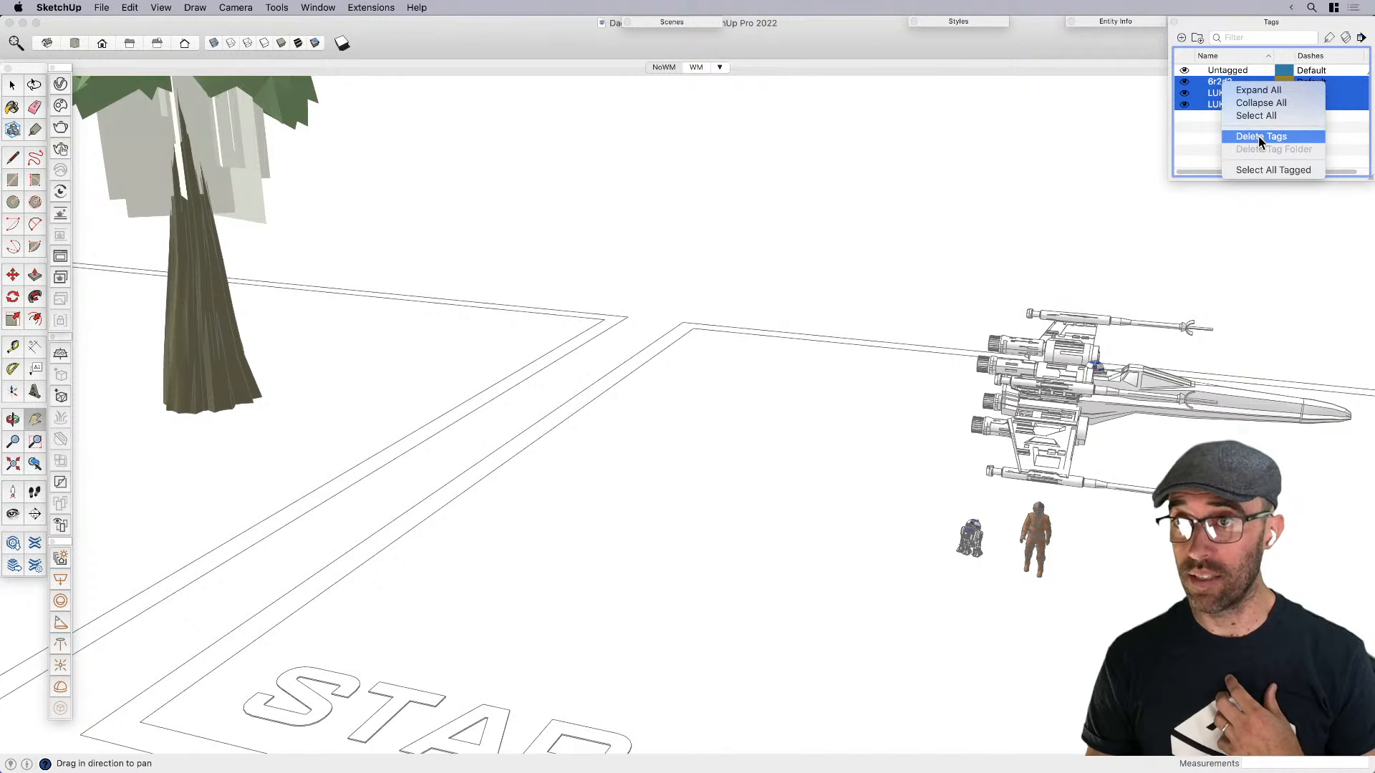
pyautogui.click(1257, 136)
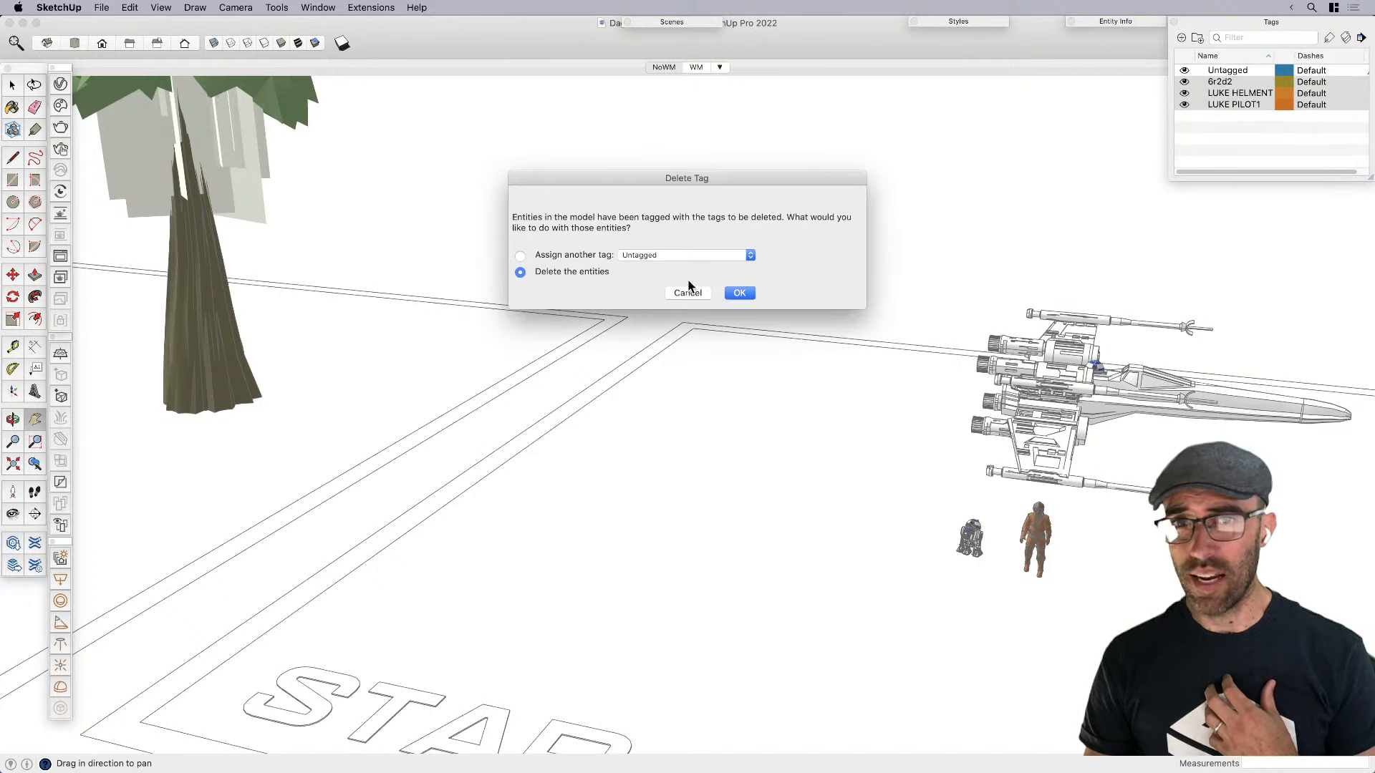
pyautogui.click(520, 256)
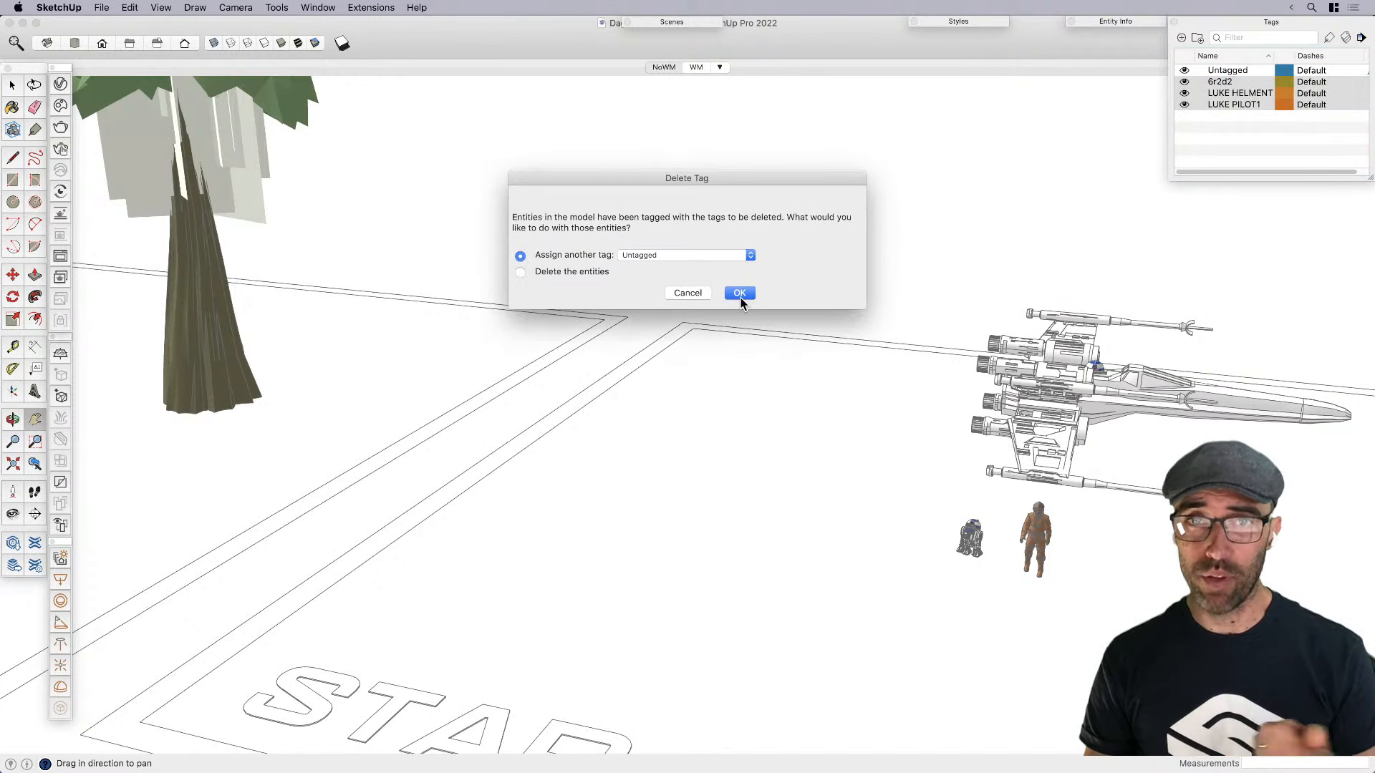
pyautogui.click(739, 294)
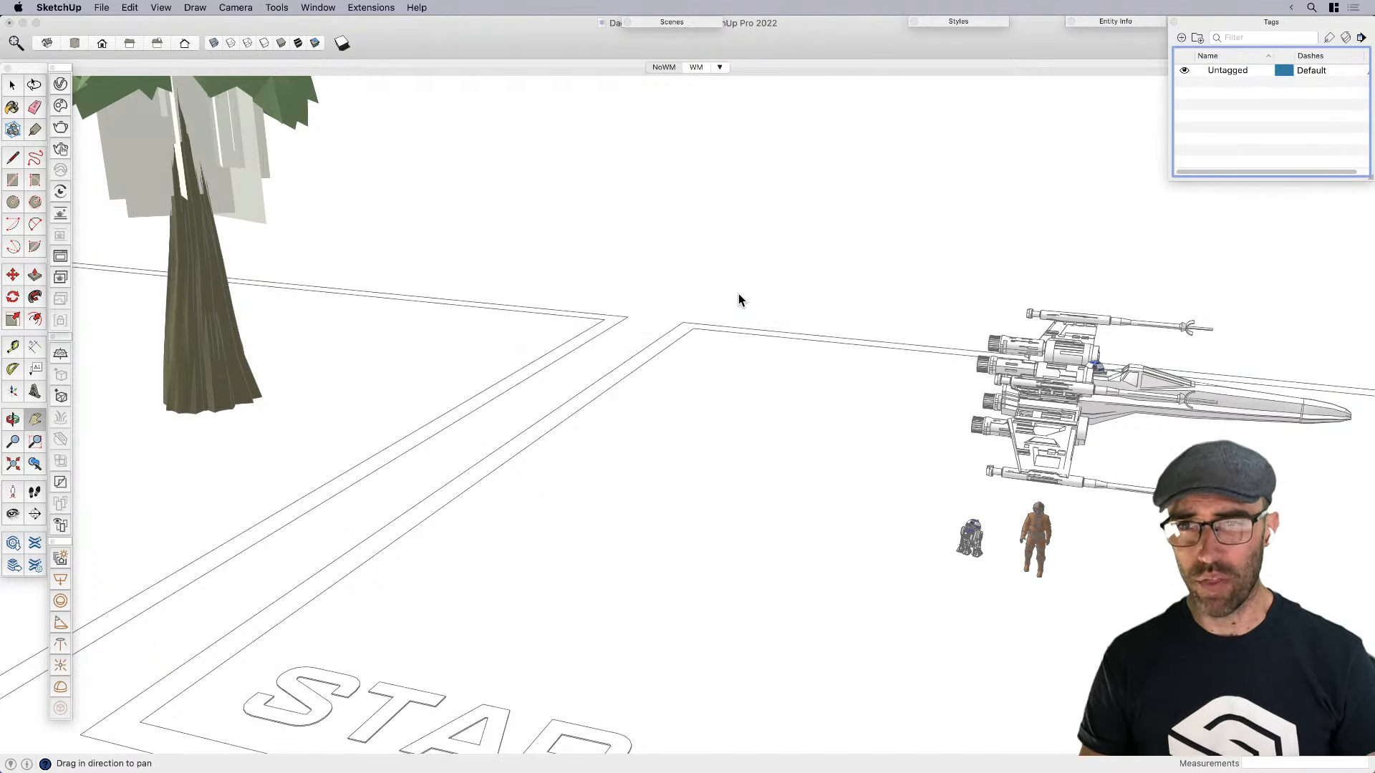
# Copy the X-wing from the assets model and paste it into the swamp model at the pond's near shore, beyond the scale figure
pyautogui.click(1129, 398)
pyautogui.press('space')
pyautogui.click(1101, 396)
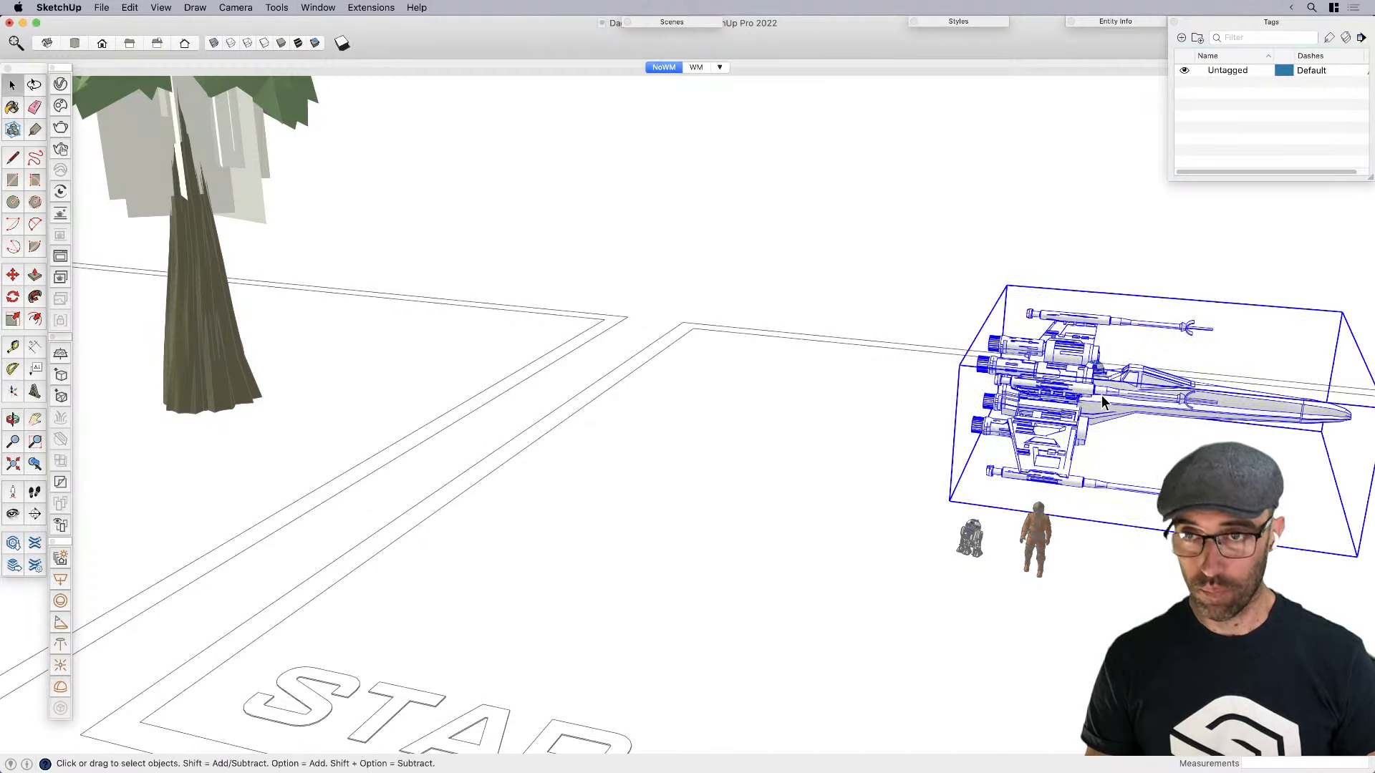
pyautogui.hotkey('ctrl', 'Up')
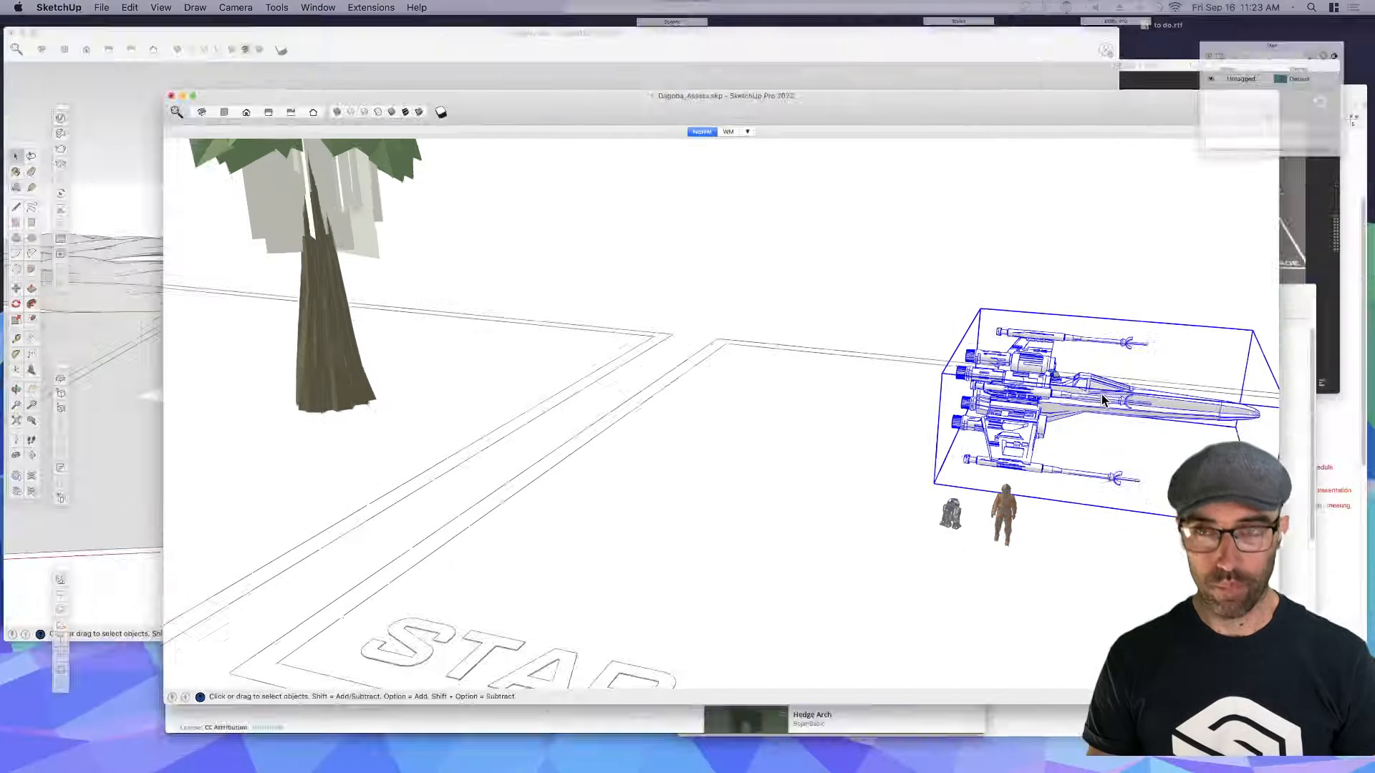
pyautogui.click(362, 297)
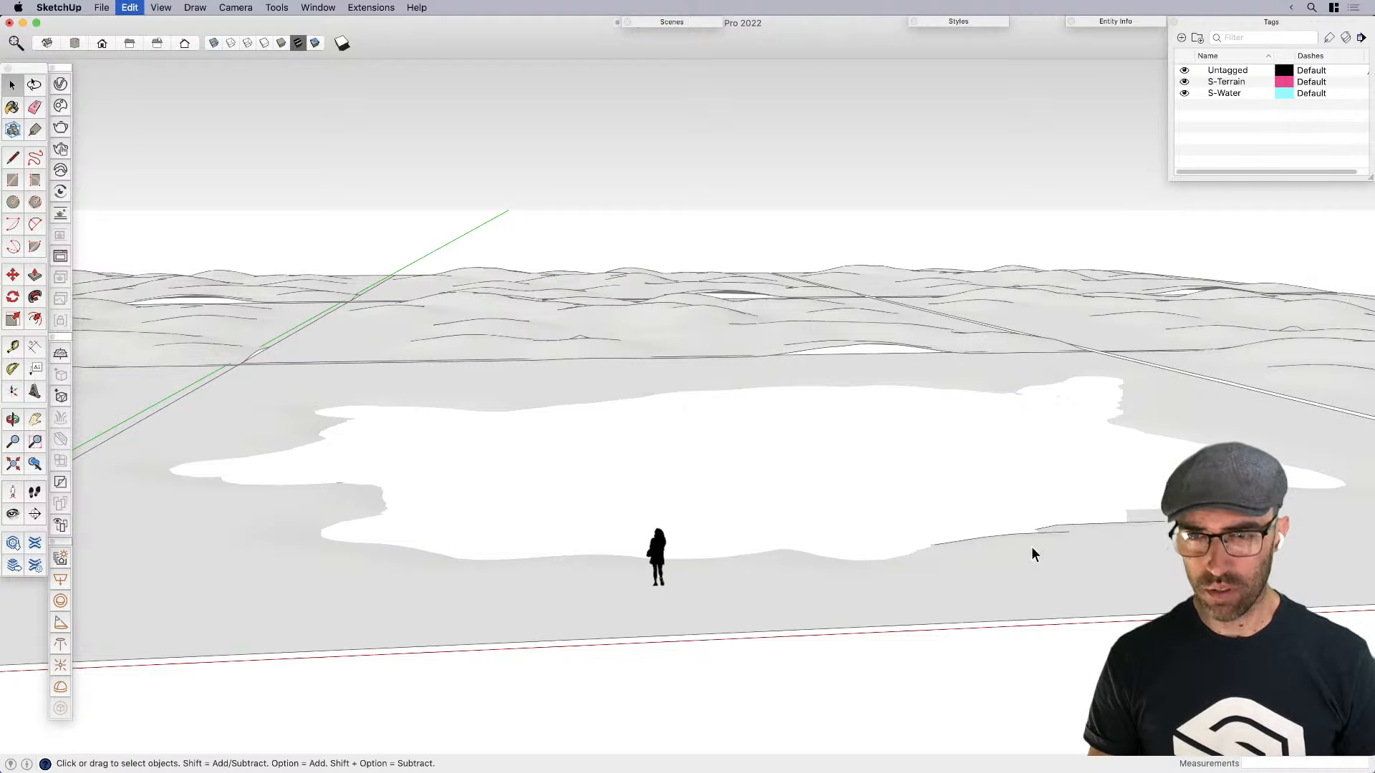
pyautogui.press('m')
pyautogui.press('super+v')
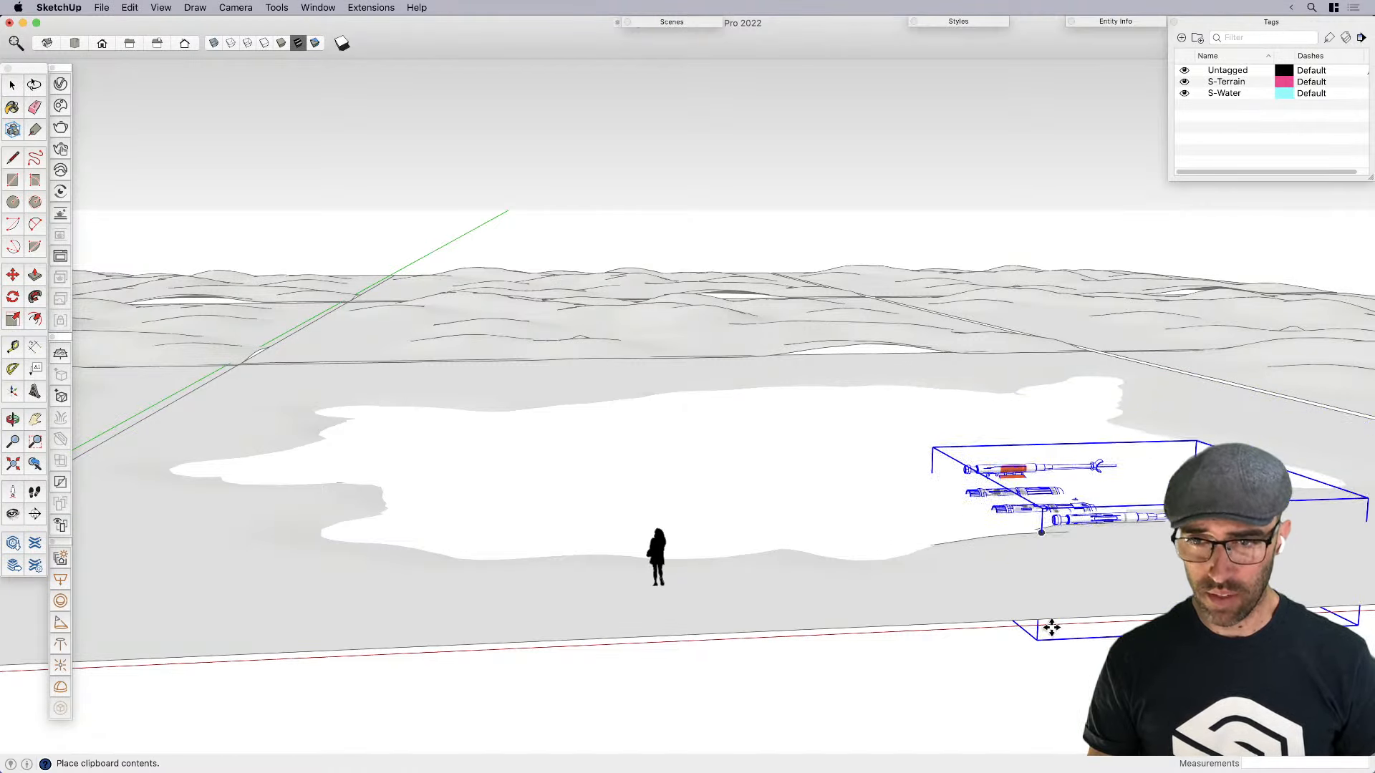
pyautogui.click(1054, 628)
# Rotate the X-wing about 145° around the vertical axis so its nose points toward the scale figure
pyautogui.press('q')
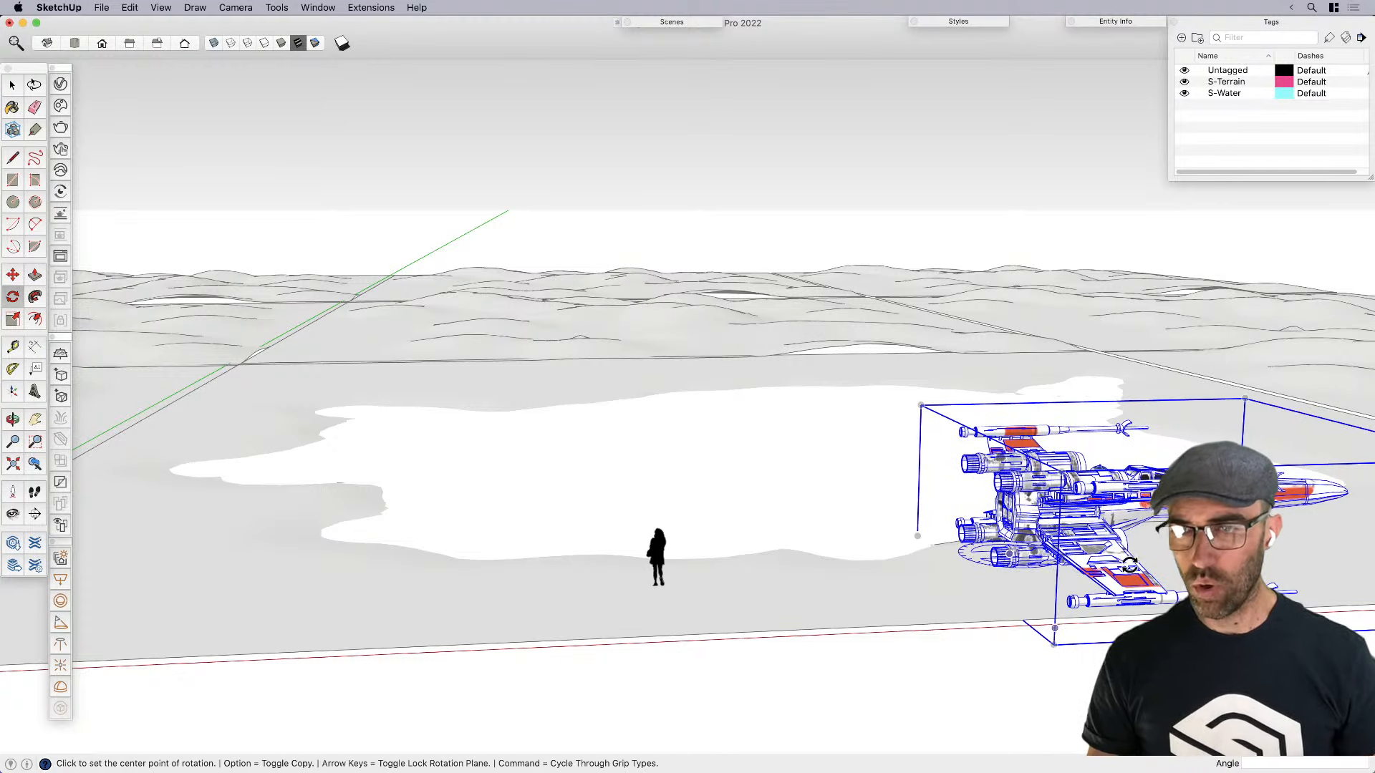
pyautogui.click(1009, 553)
pyautogui.click(1050, 551)
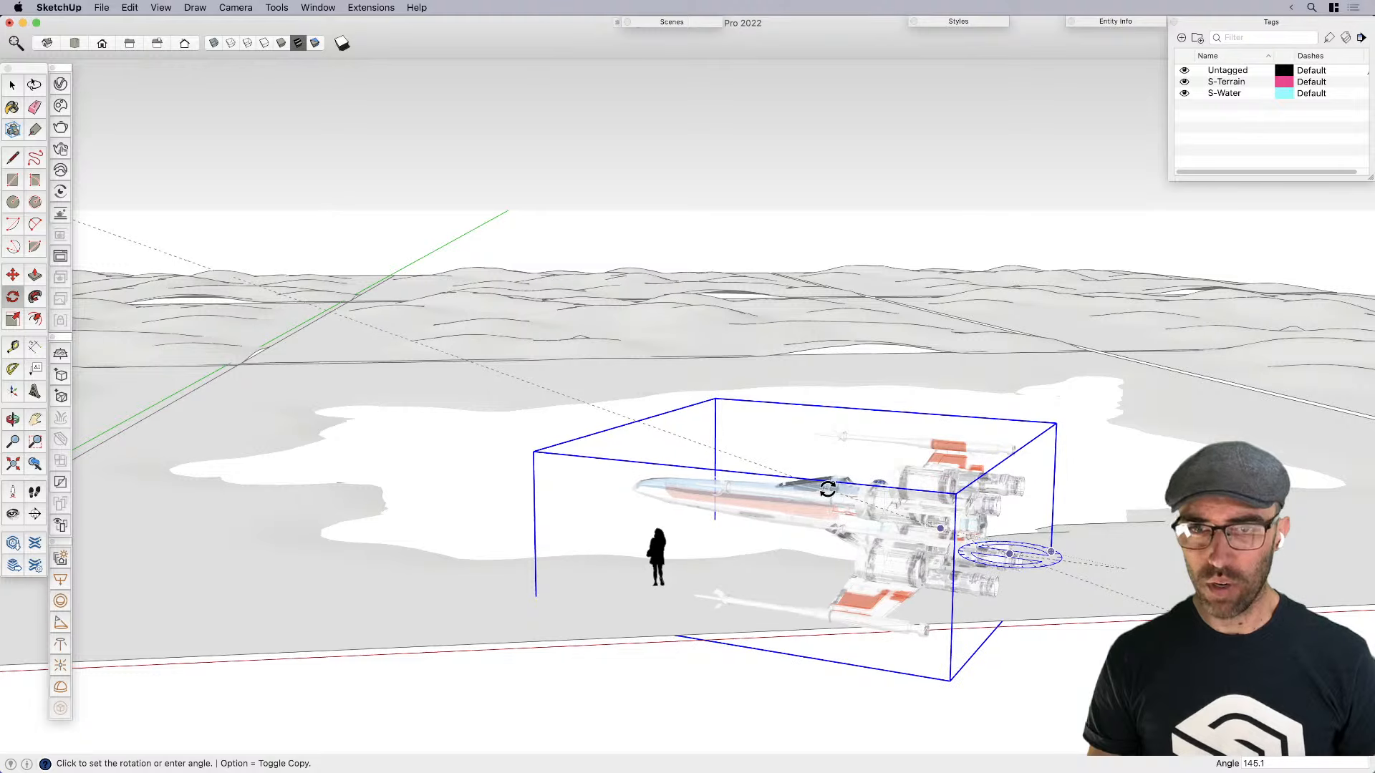
pyautogui.click(930, 632)
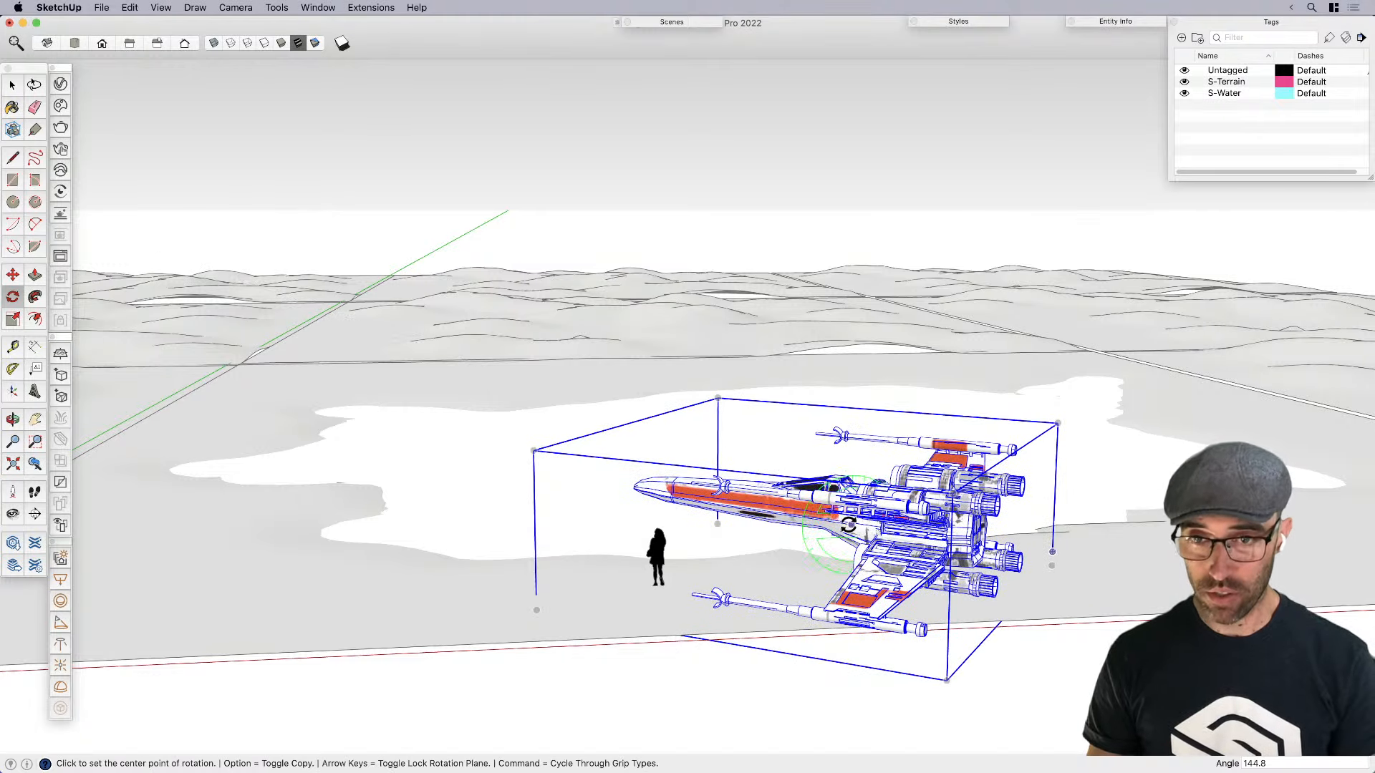
# Tilt the X-wing about 10° nose-down, rotating around a centre near the rear of its fuselage
pyautogui.scroll(3, 847, 525)
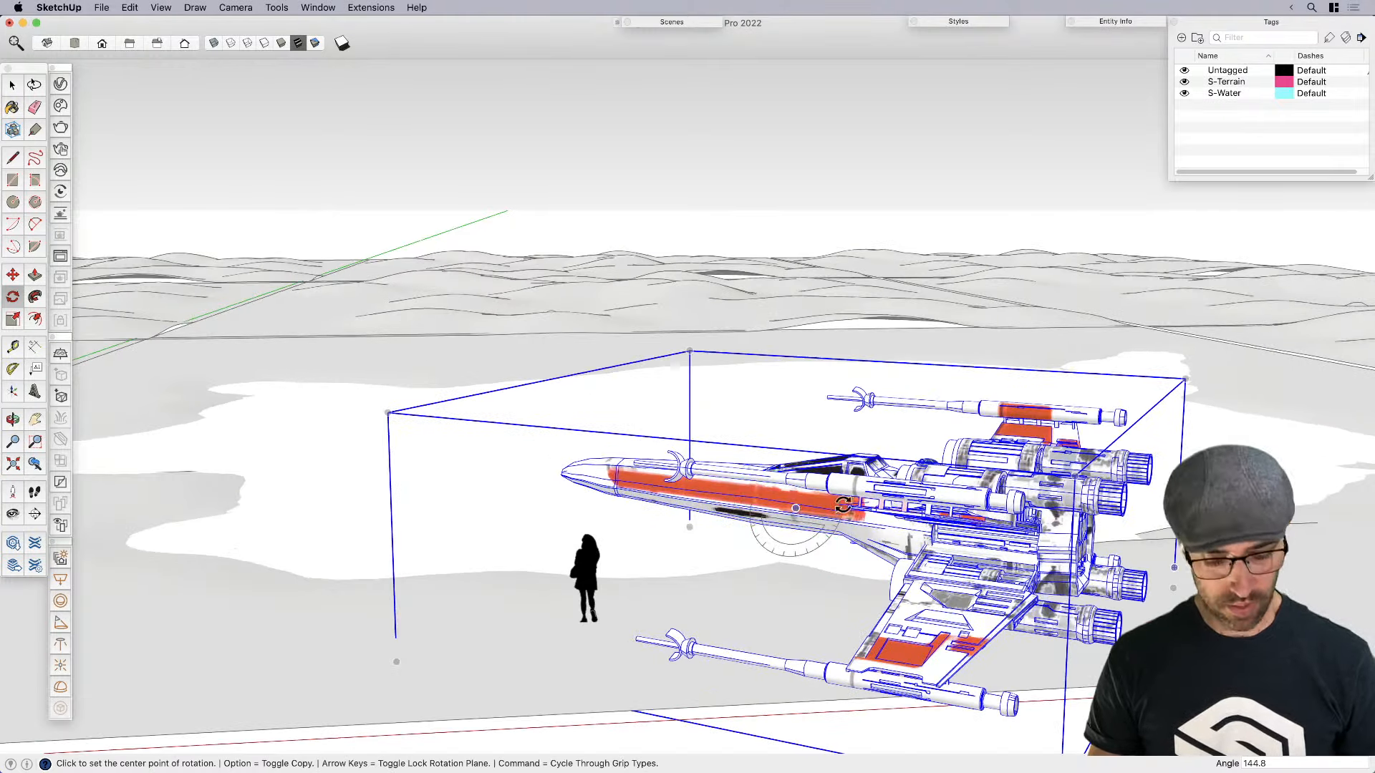
pyautogui.scroll(4, 795, 490)
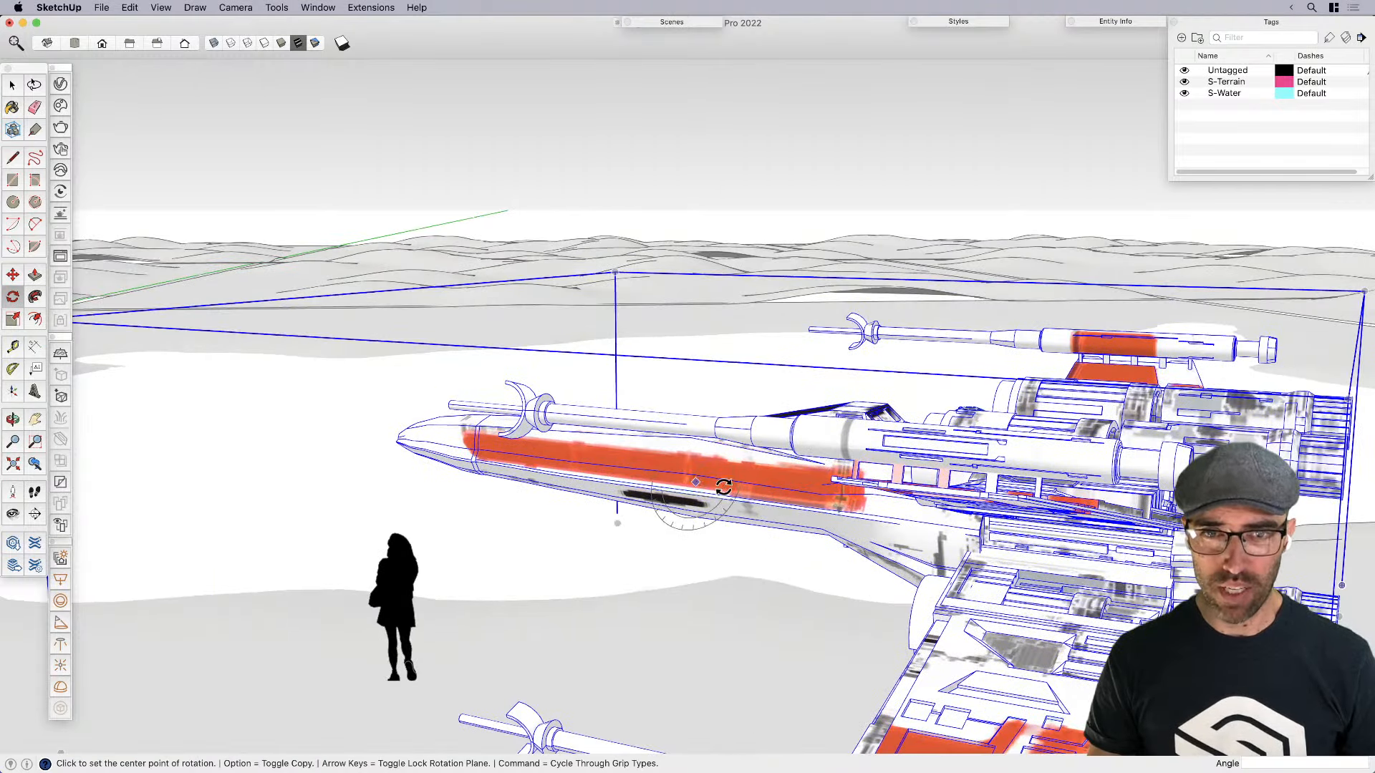
pyautogui.click(938, 539)
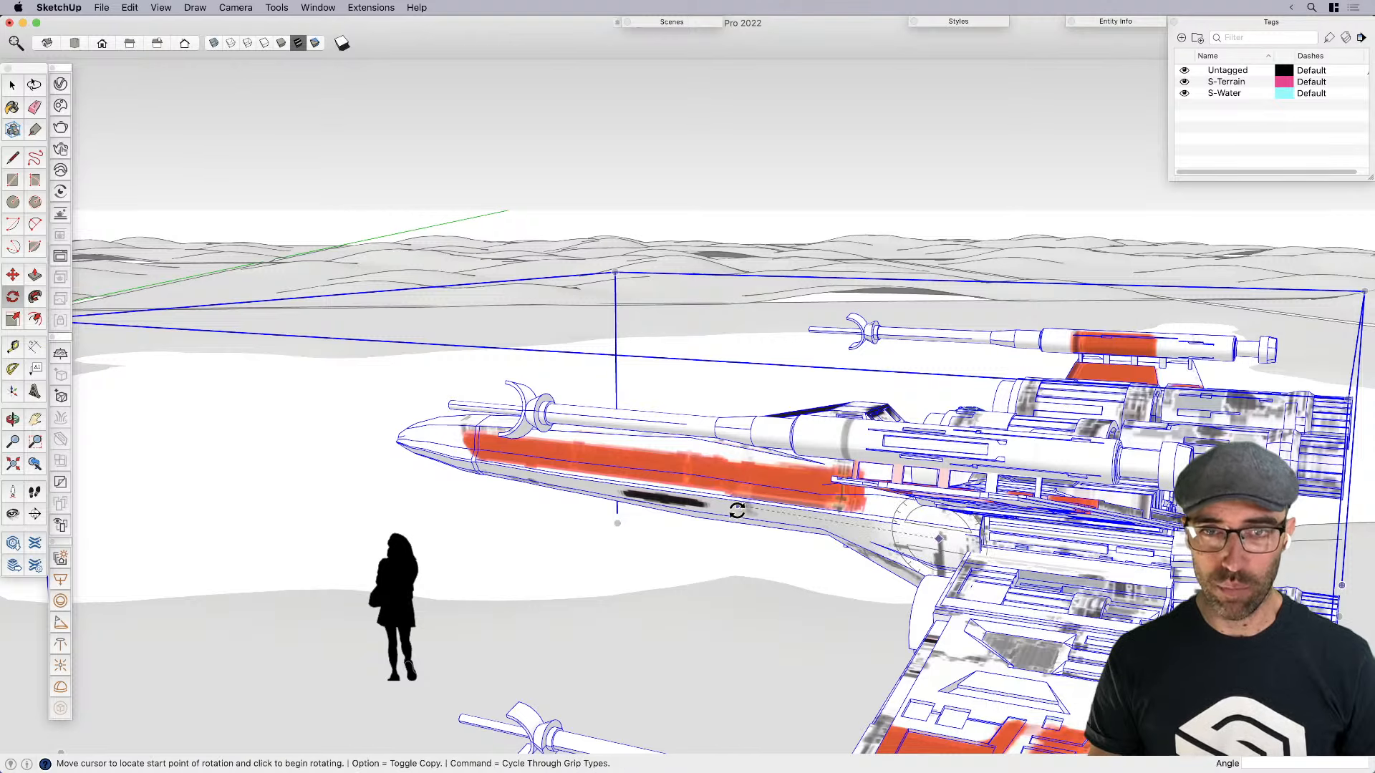
pyautogui.click(736, 511)
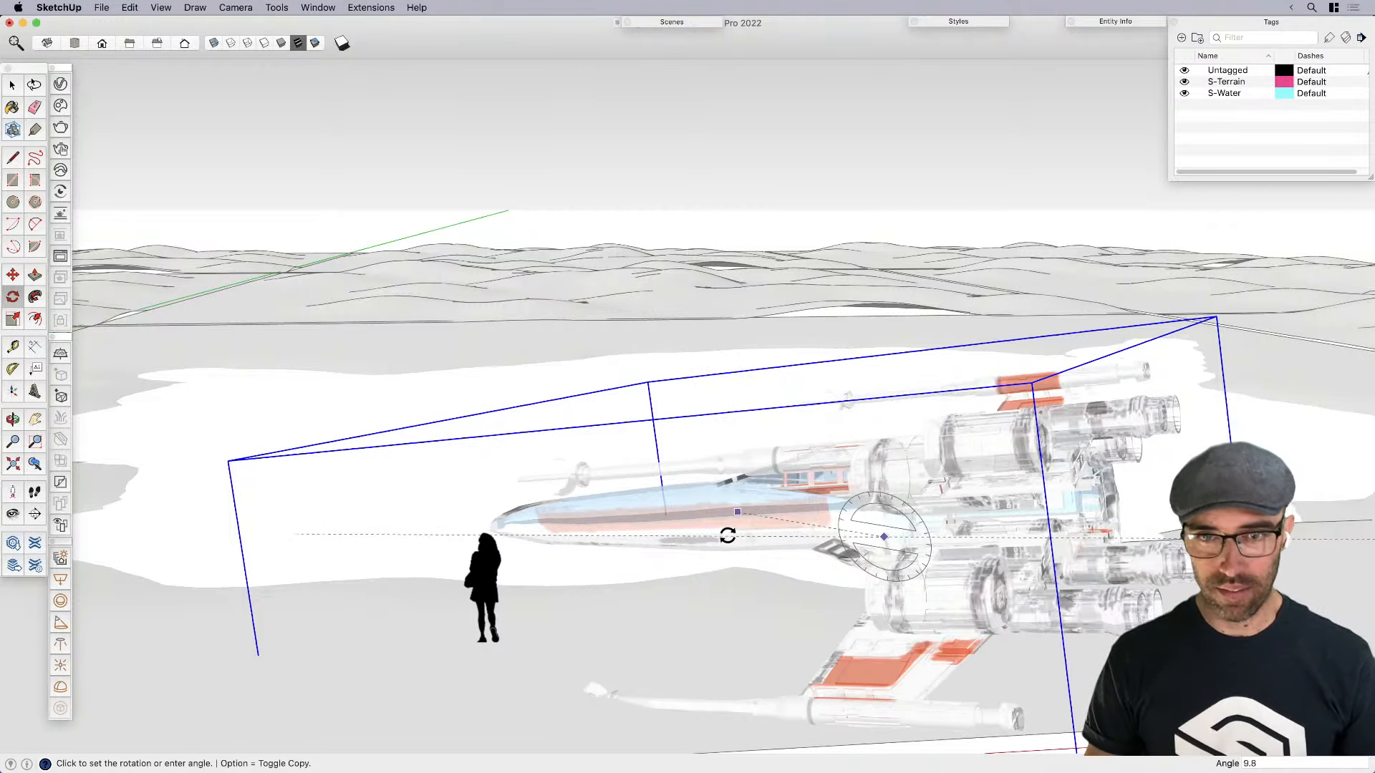
pyautogui.click(728, 534)
pyautogui.press('space')
# Move the X-wing about 28' 9" along the near shore, away from the scale figure
pyautogui.scroll(-3, 913, 530)
pyautogui.moveTo(914, 529); pyautogui.dragTo(833, 568, button='middle')
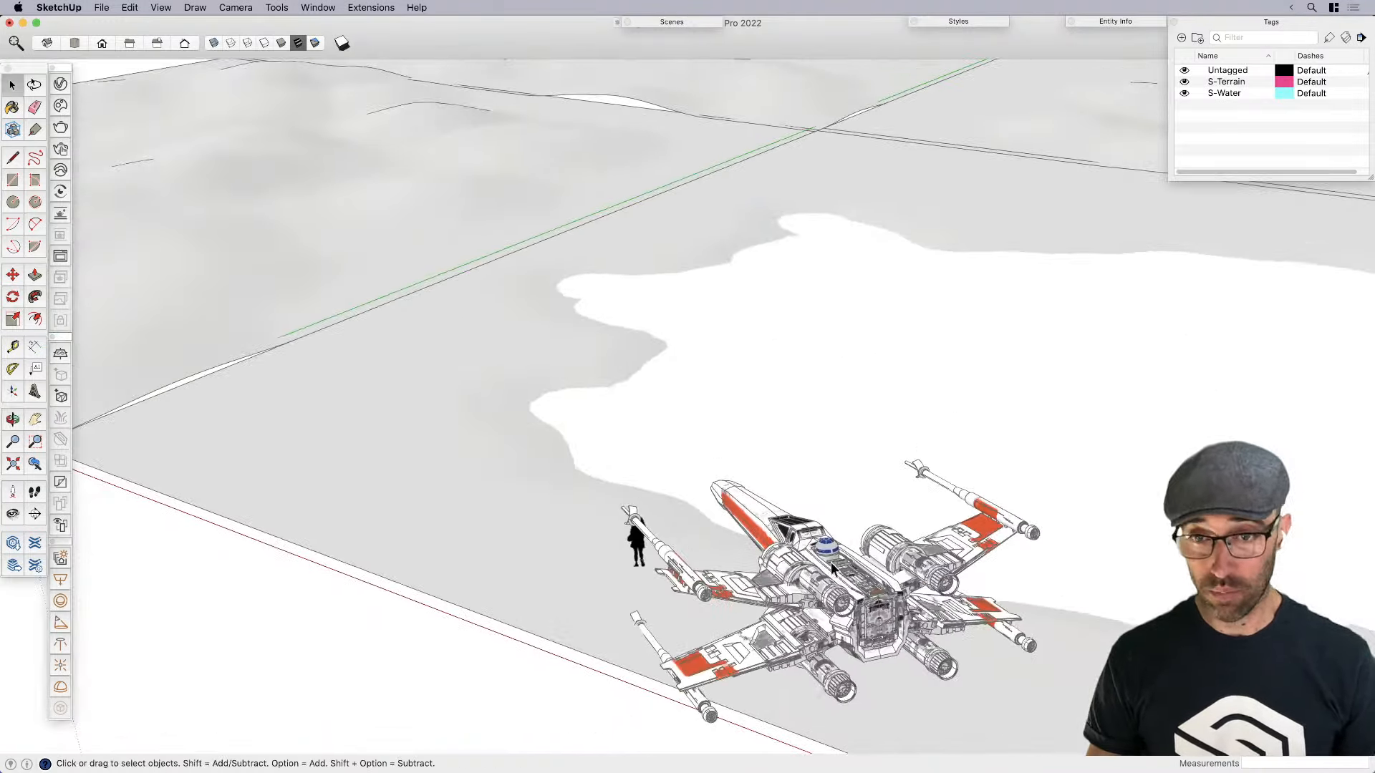
pyautogui.click(864, 620)
pyautogui.press('m')
pyautogui.click(865, 703)
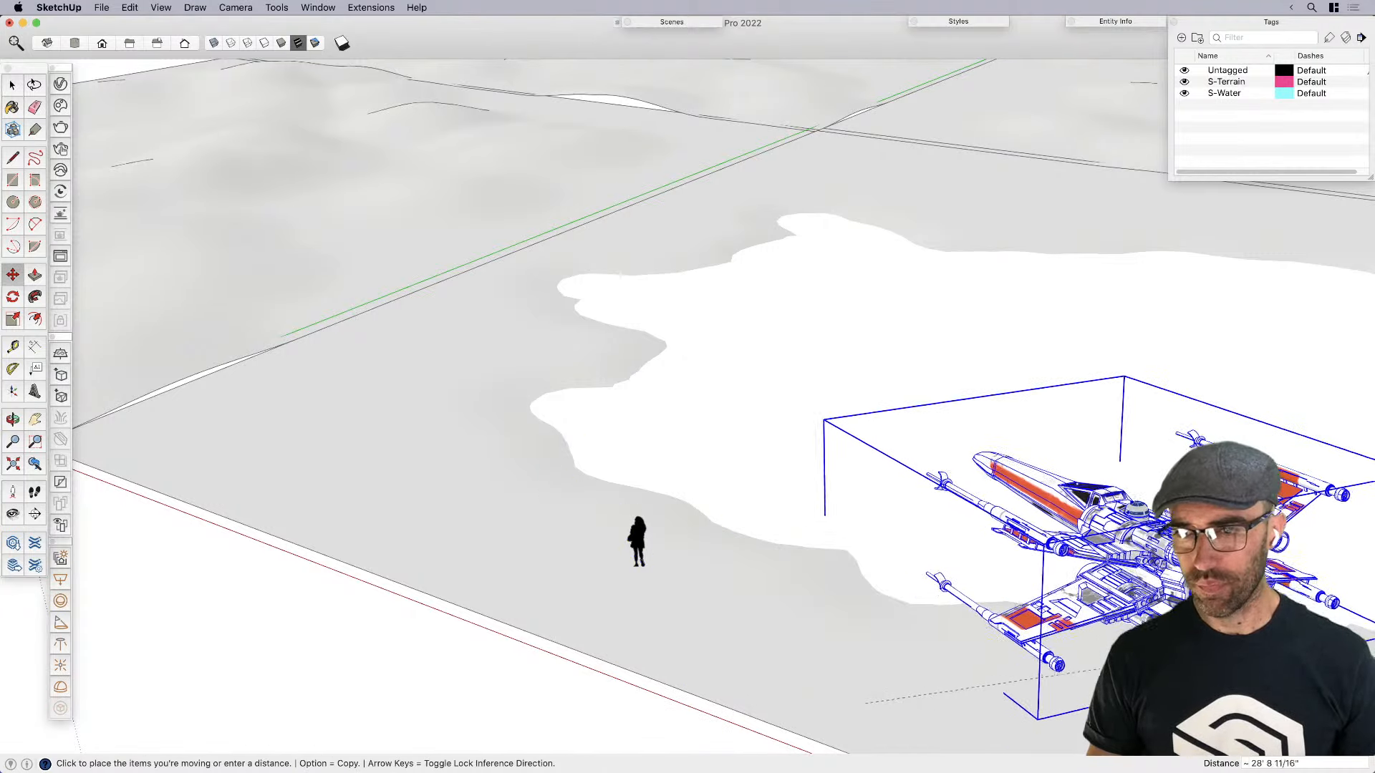
pyautogui.click(1151, 677)
pyautogui.press('space')
# Lower the X-wing vertically by about 4' 5" so it sits partly under the pond surface
pyautogui.moveTo(1071, 589); pyautogui.dragTo(1145, 476, button='middle')
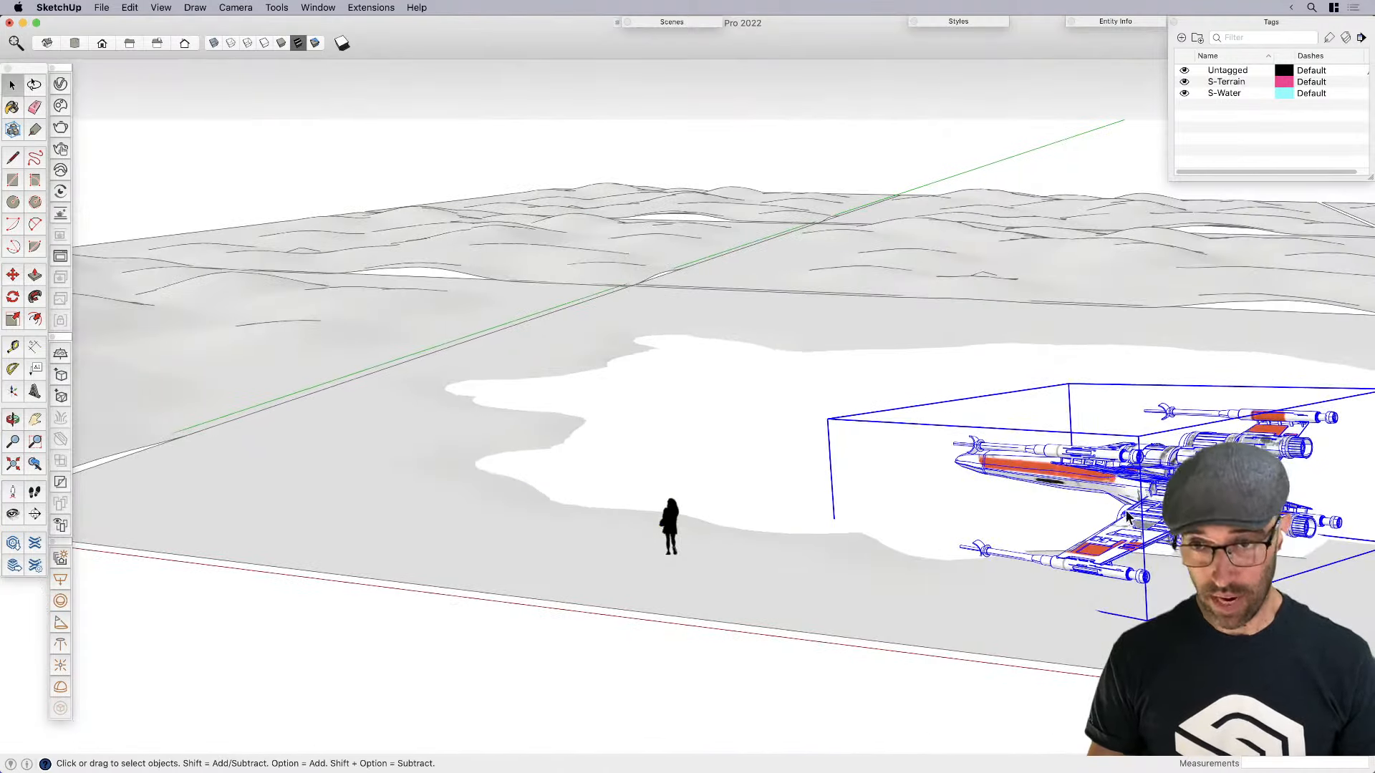
pyautogui.press('m')
pyautogui.click(1086, 478)
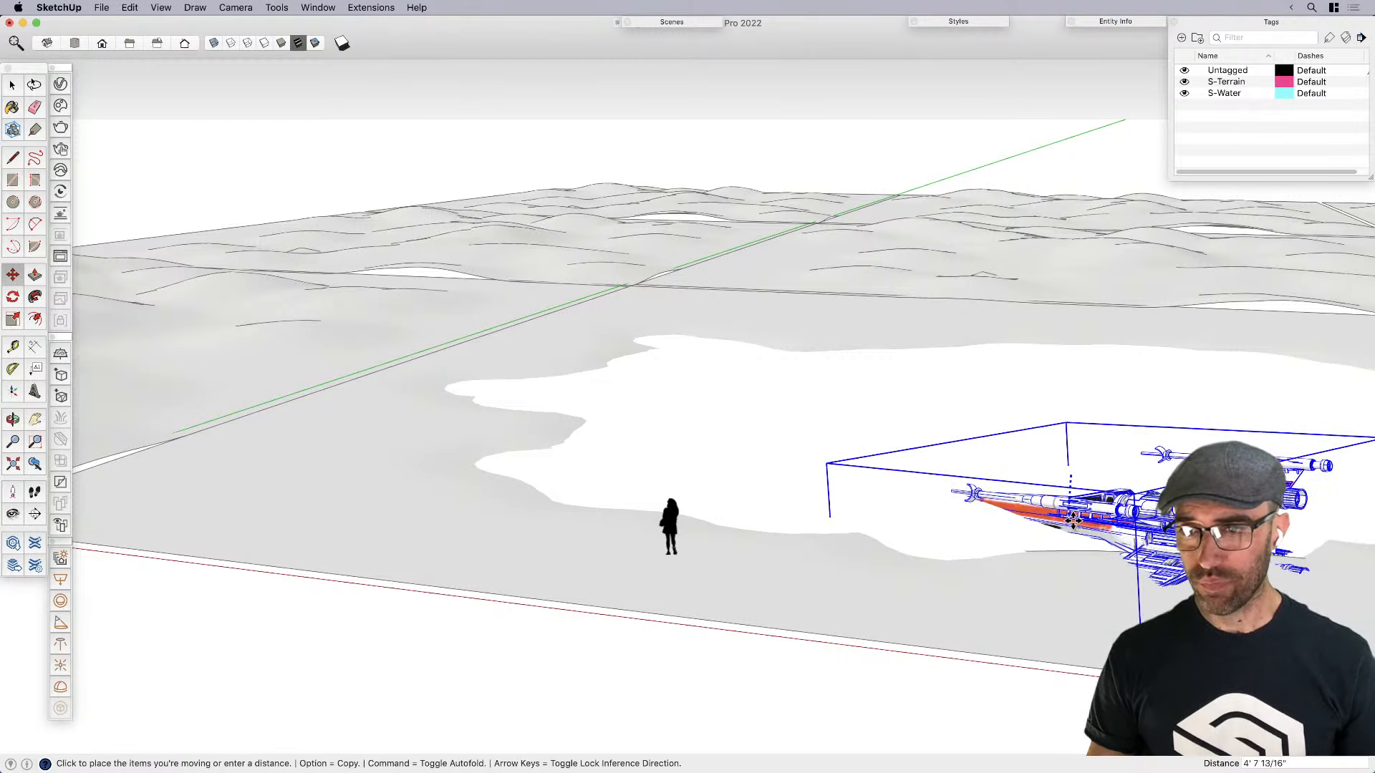
pyautogui.click(1074, 521)
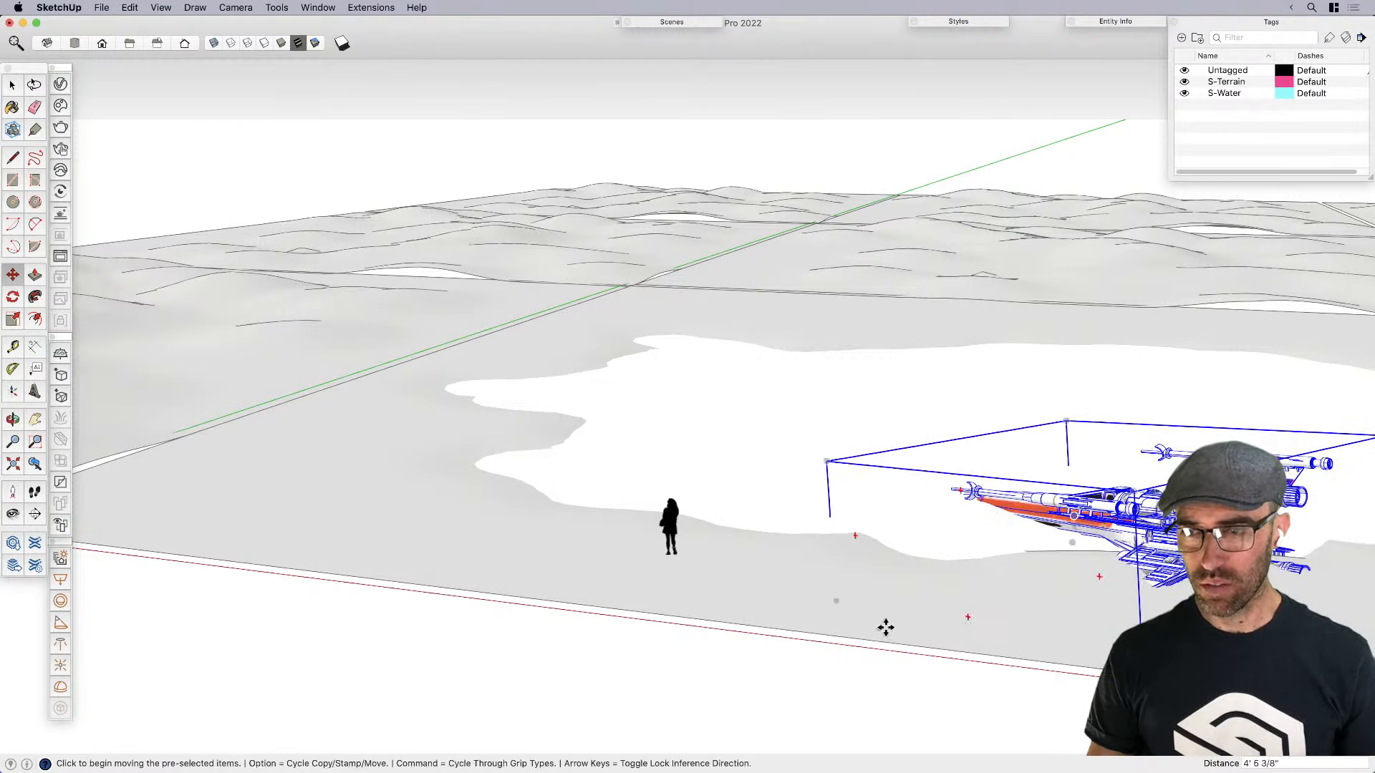
# Shift the X-wing off the near bank and farther out into the pond
pyautogui.moveTo(883, 625); pyautogui.dragTo(1055, 633, button='middle')
pyautogui.click(1112, 609)
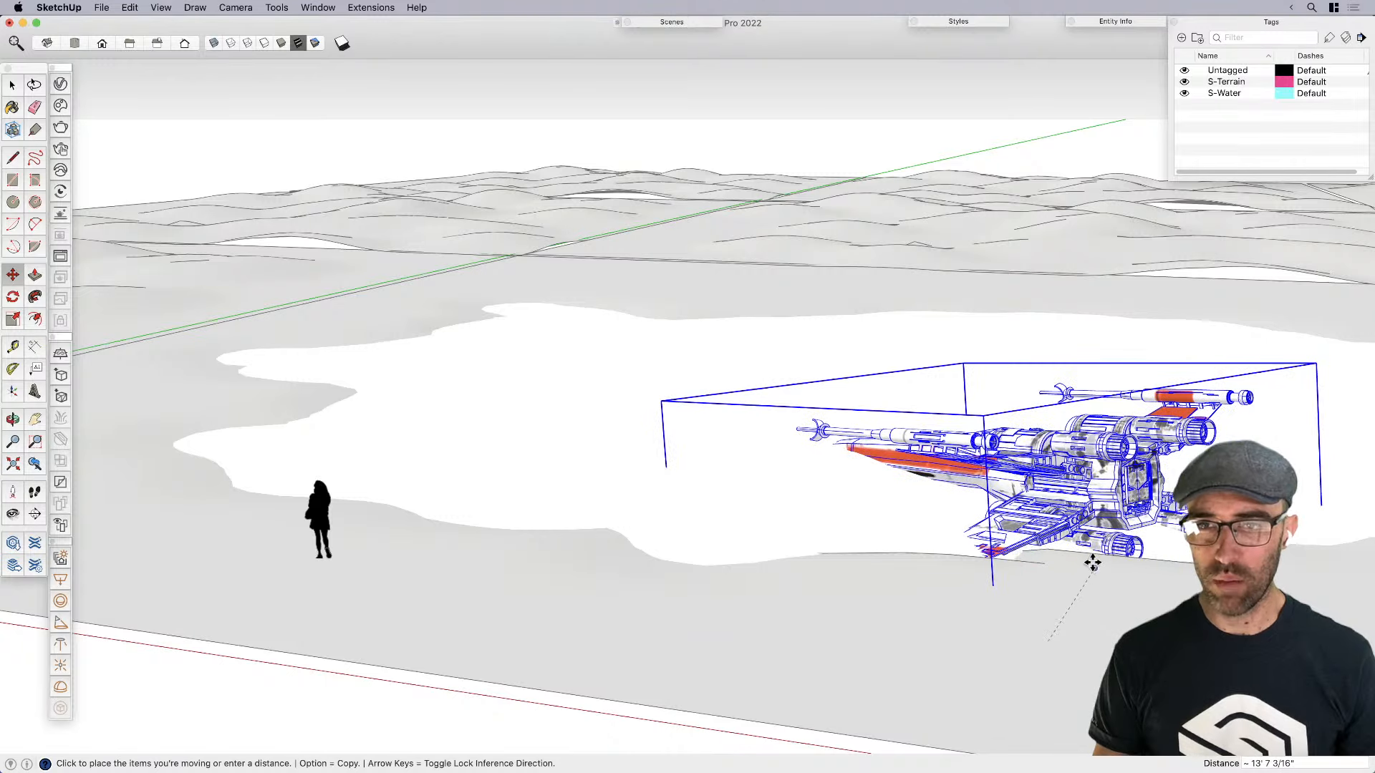
pyautogui.click(814, 552)
pyautogui.moveTo(814, 551); pyautogui.dragTo(957, 470, button='middle')
pyautogui.press('space')
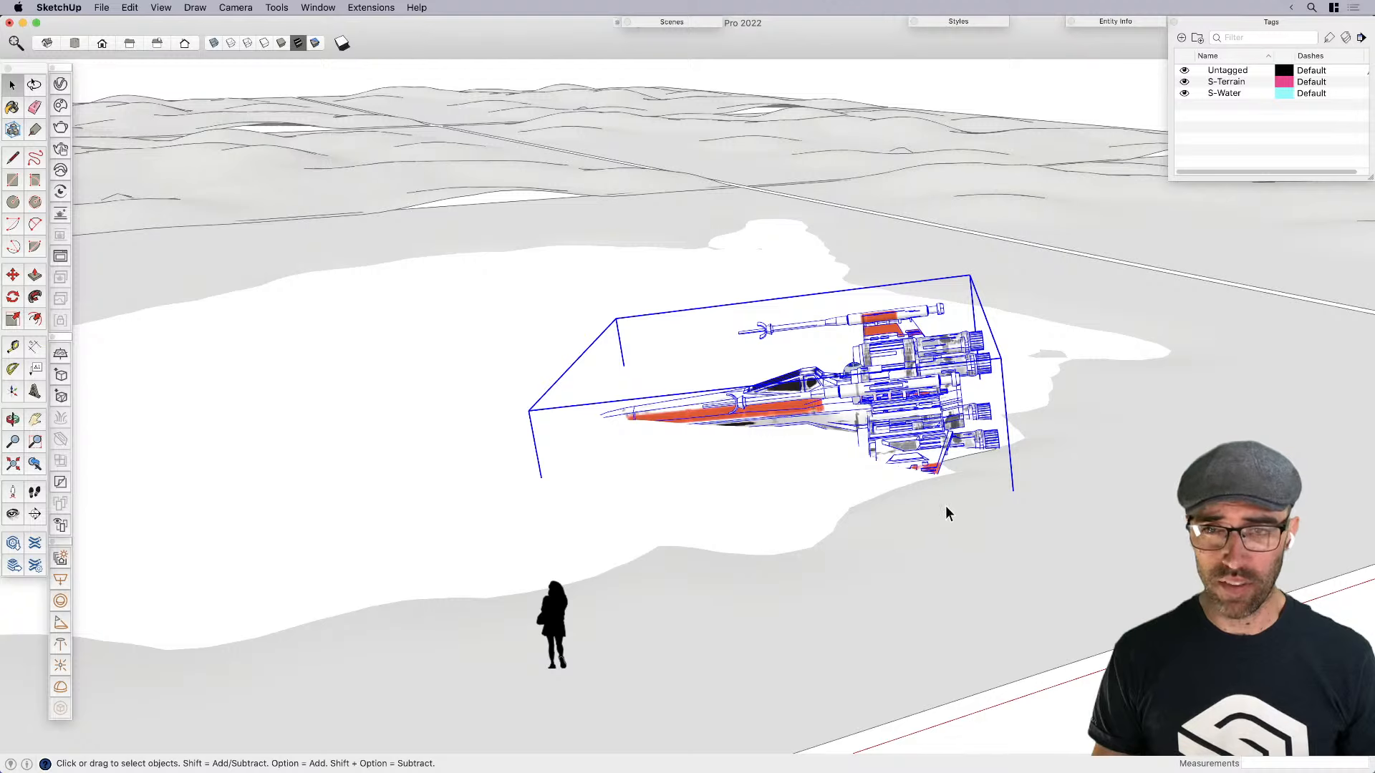
# Select the pond terrain and show the terrain sculpting toolbar alongside the other tool palettes
pyautogui.click(938, 500)
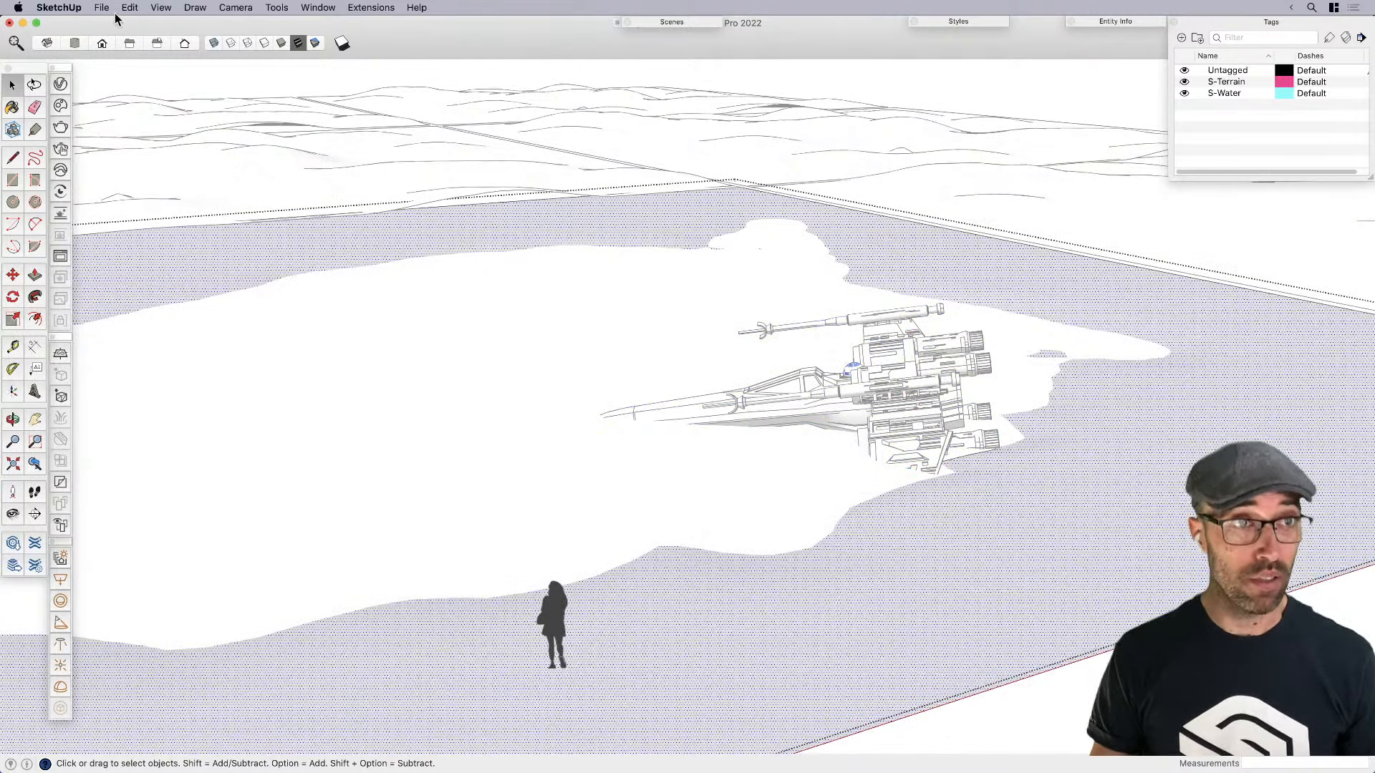
pyautogui.click(163, 9)
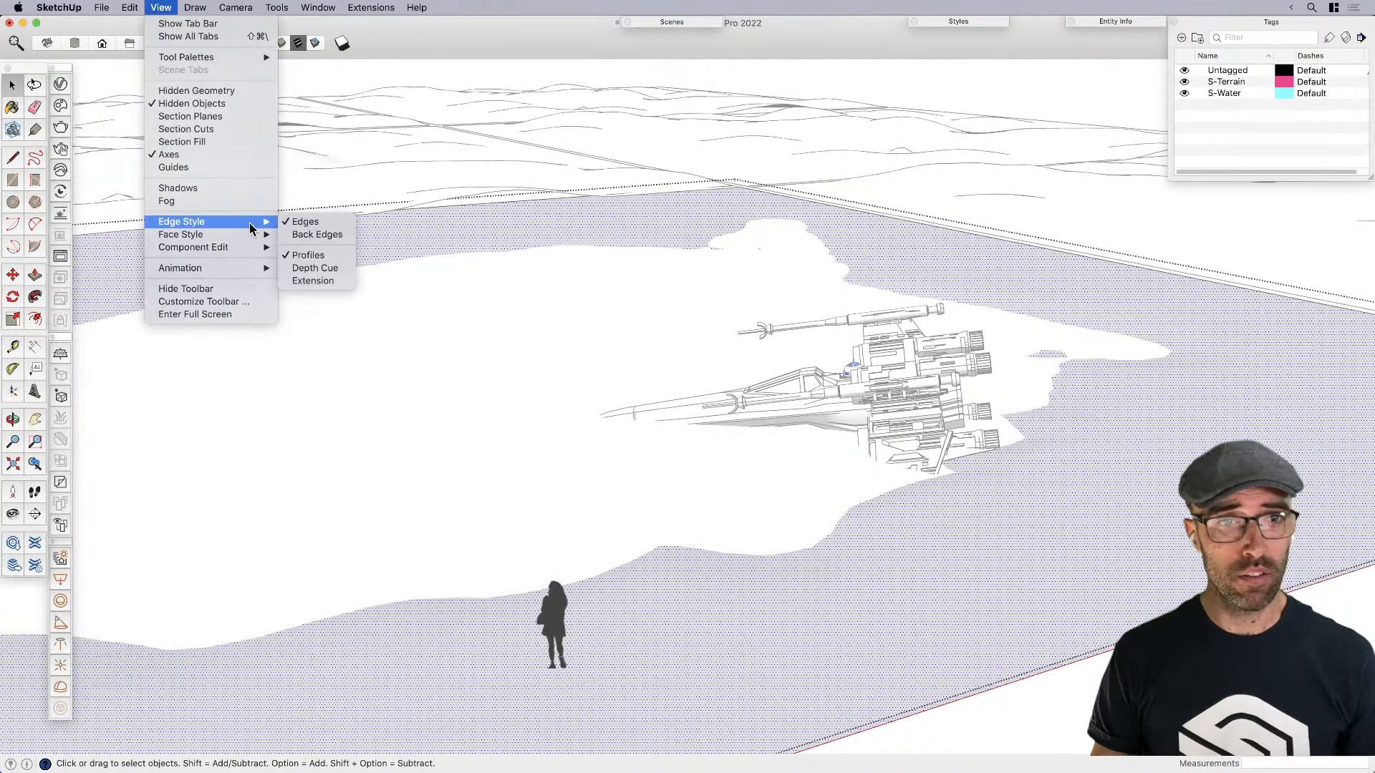
pyautogui.moveTo(215, 58)
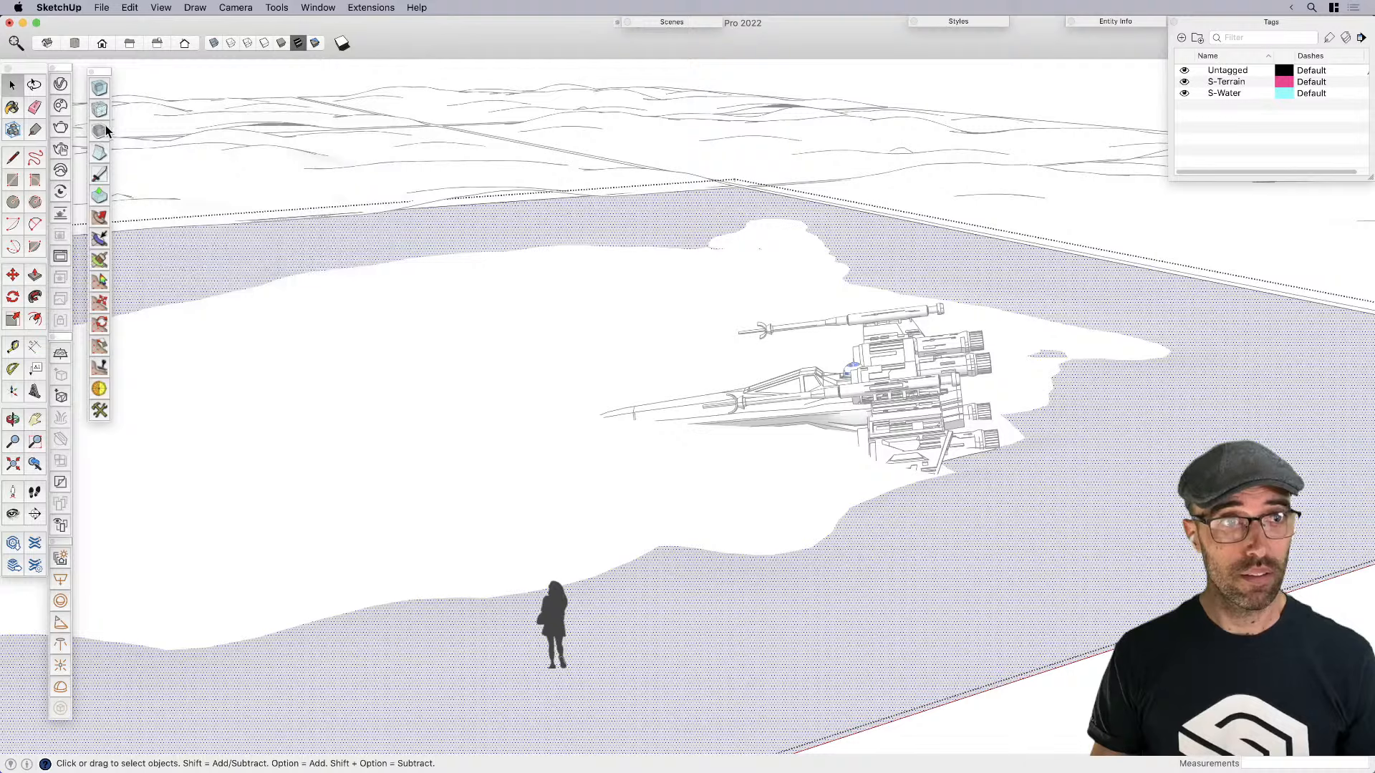
pyautogui.moveTo(99, 70); pyautogui.dragTo(88, 68)
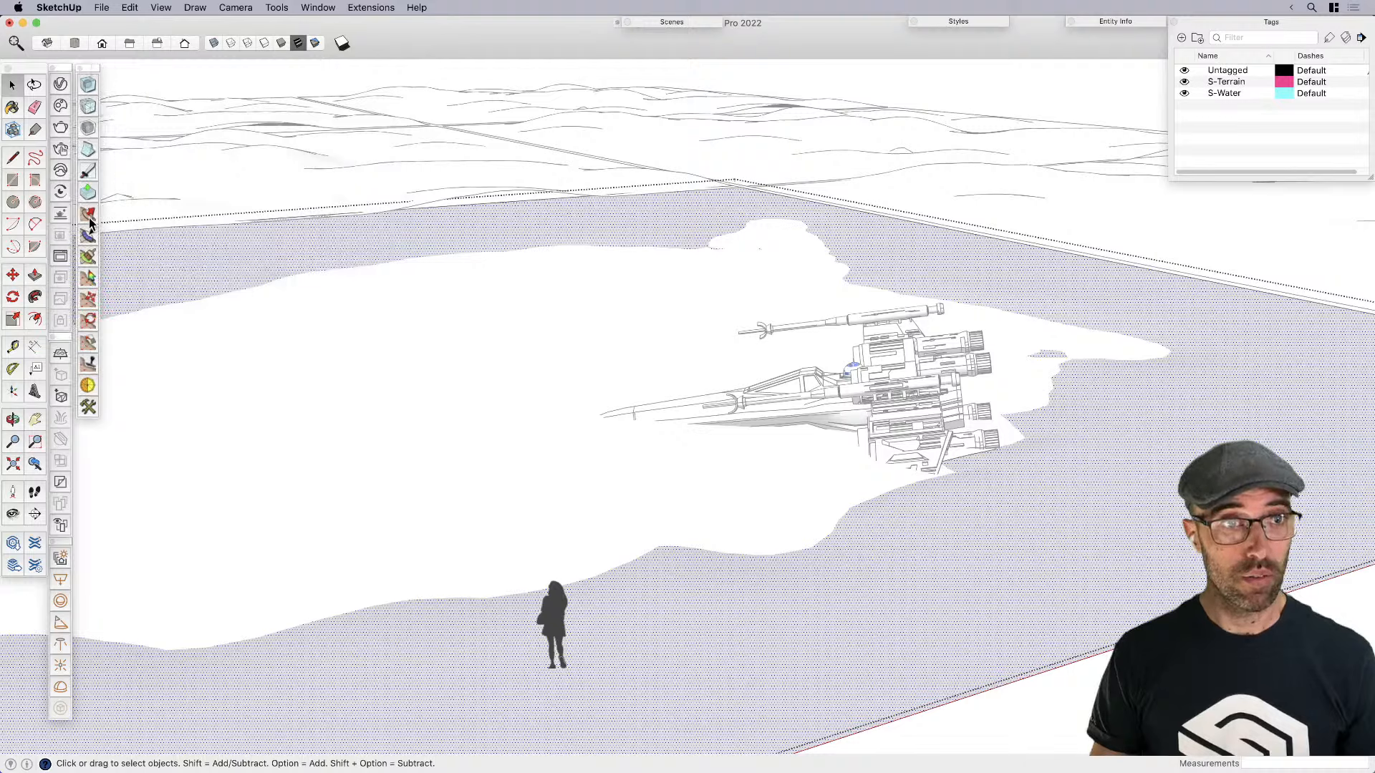
# Sculpt the selected terrain downward with a 10' radius brush, widening the pond beside the X-wing's rear lower wing
pyautogui.press('s')
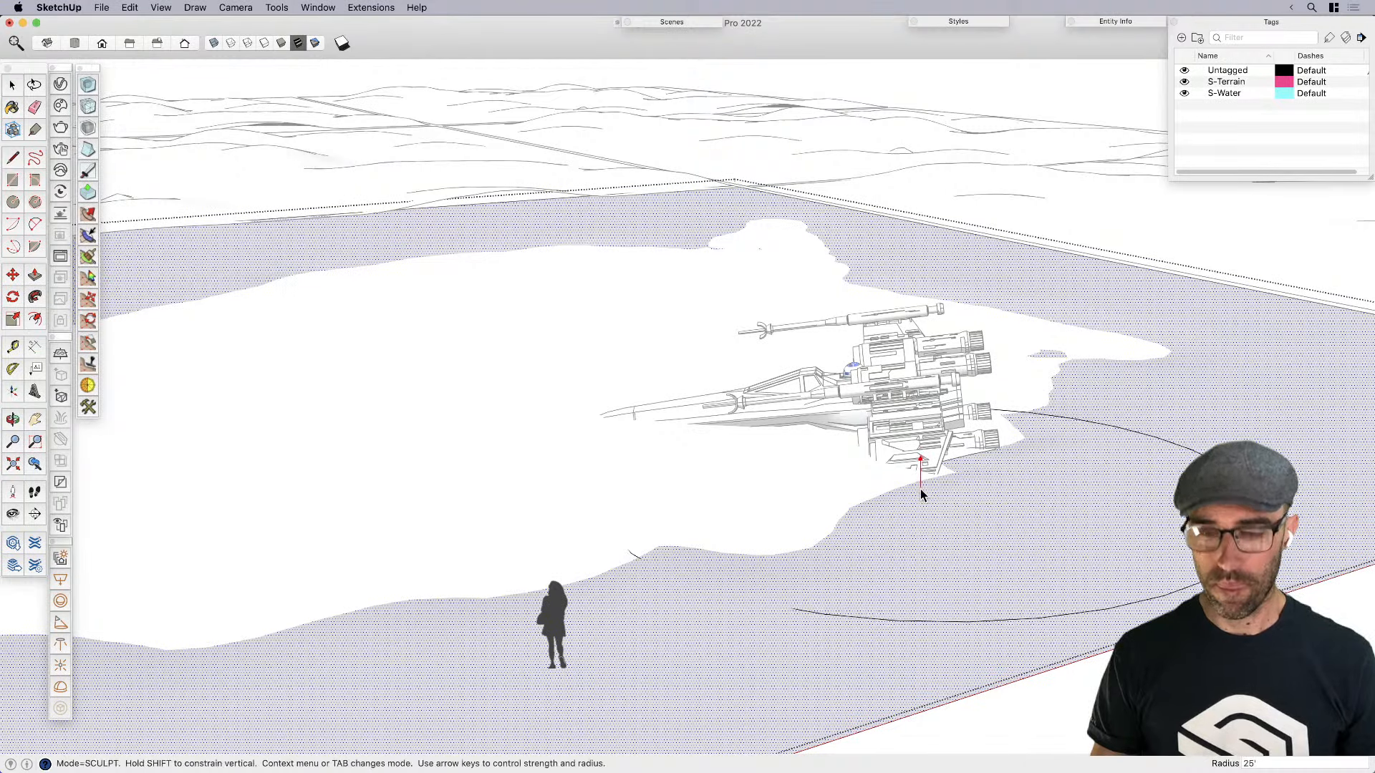
pyautogui.write('15')
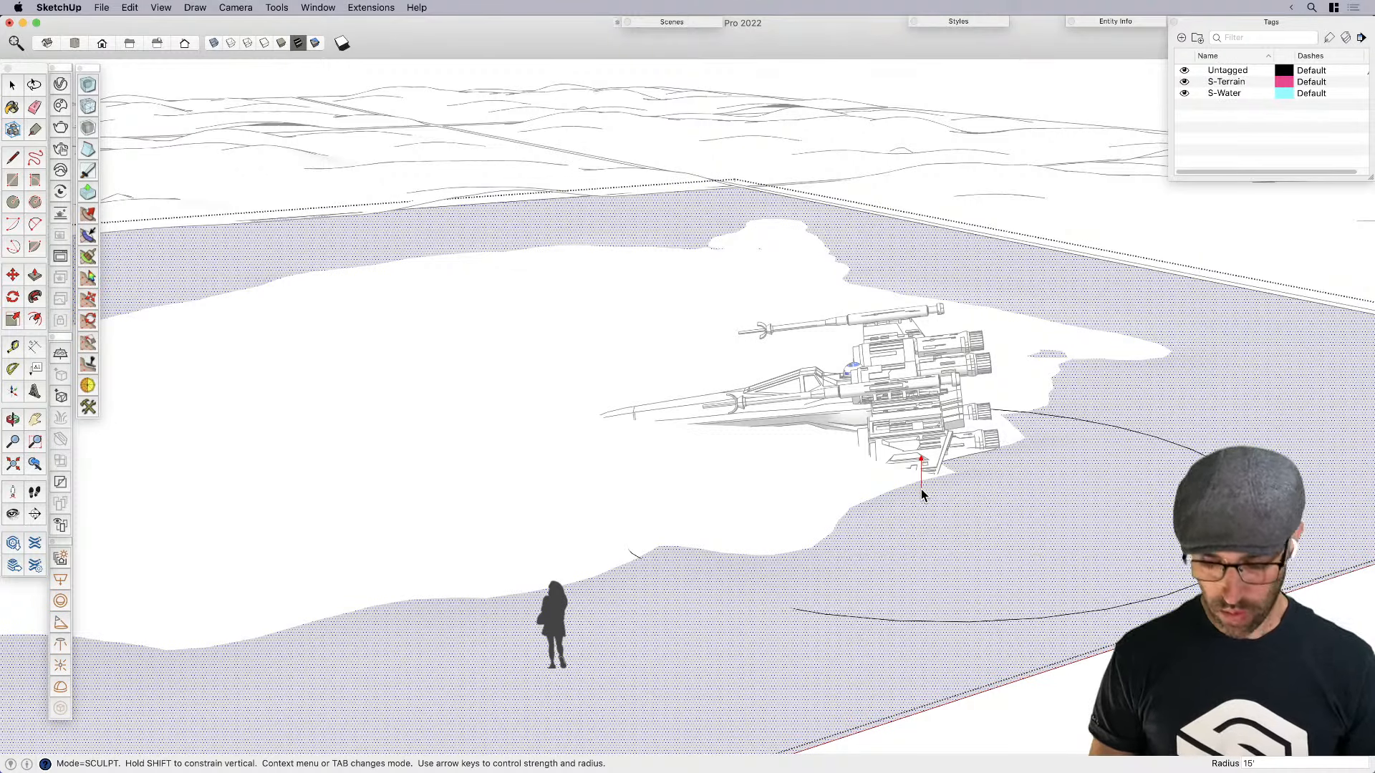
pyautogui.press('Return')
pyautogui.write('10')
pyautogui.press('Return')
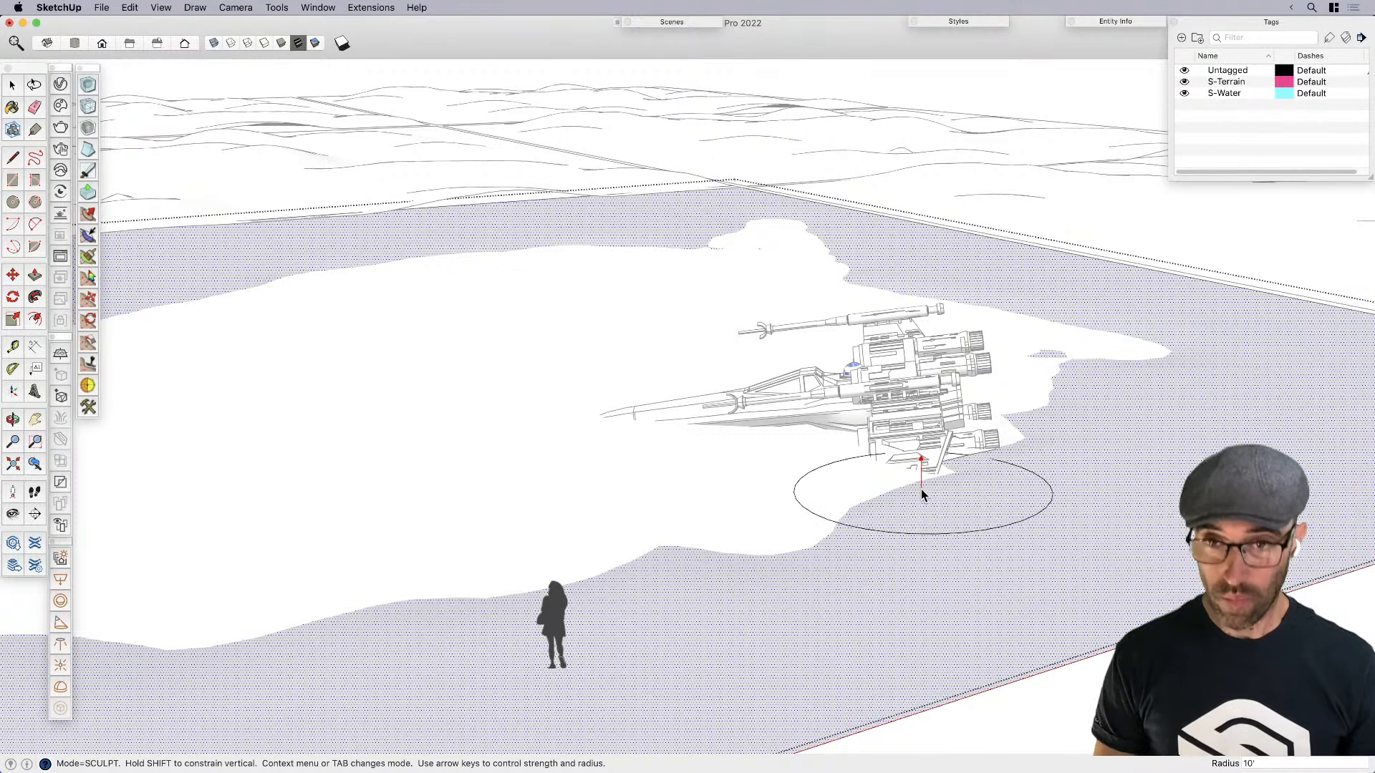
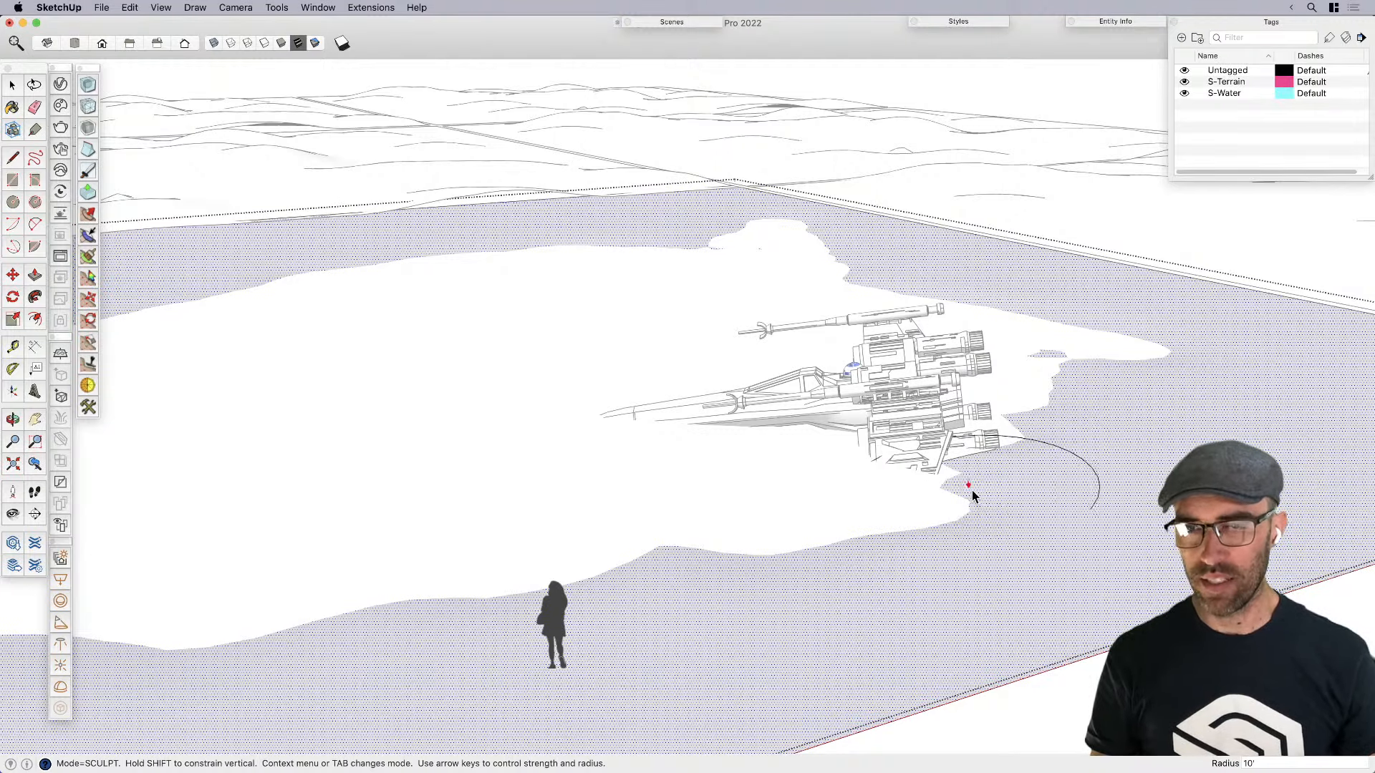
pyautogui.moveTo(976, 513); pyautogui.dragTo(946, 494, button='middle')
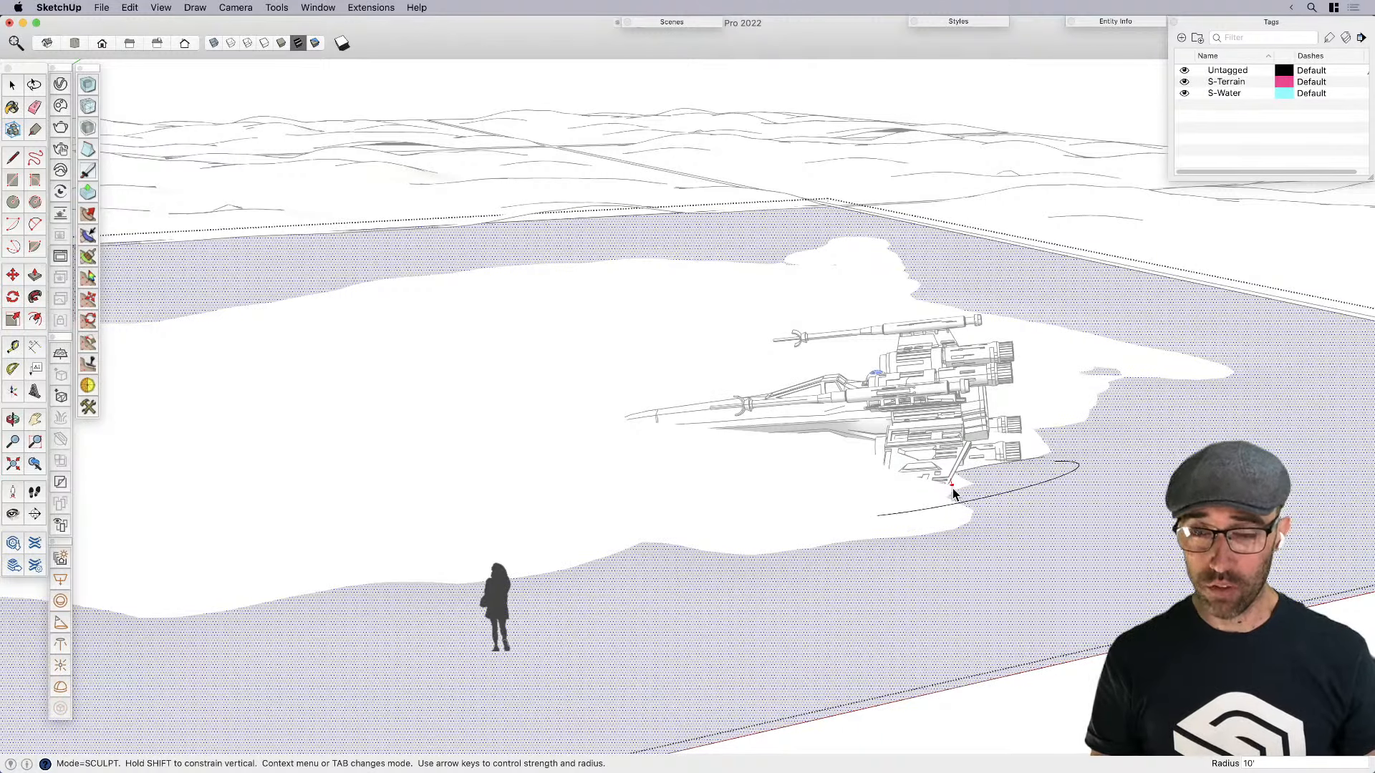
pyautogui.scroll(2, 961, 525)
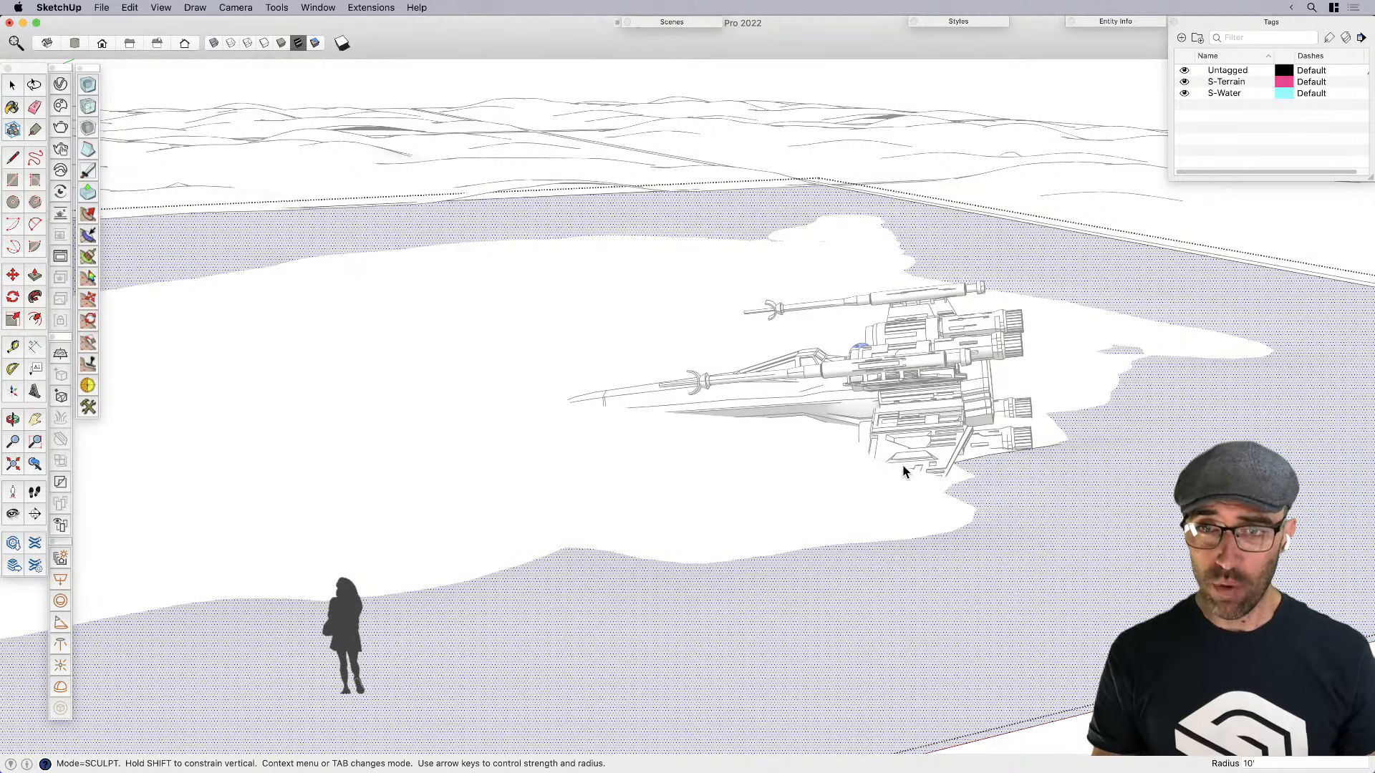
pyautogui.click(977, 531)
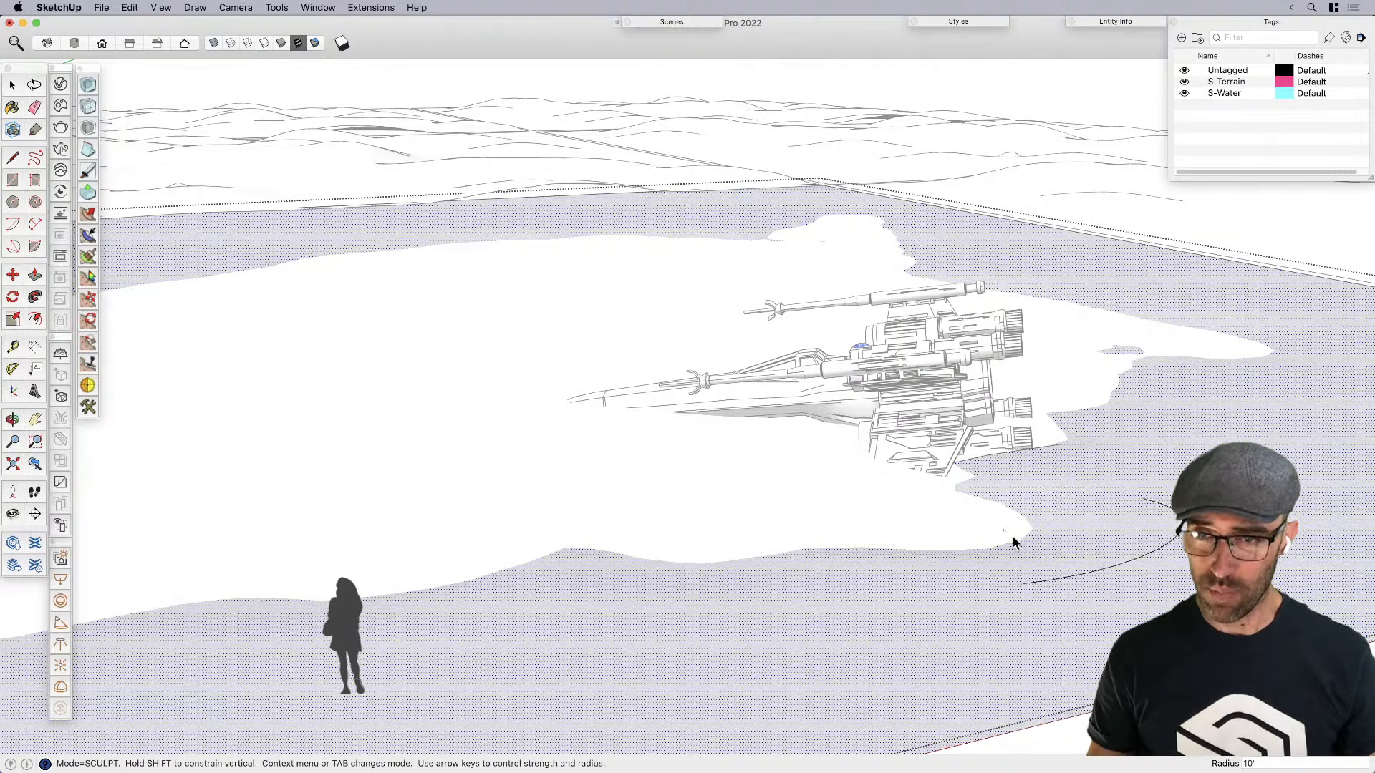
pyautogui.click(1040, 539)
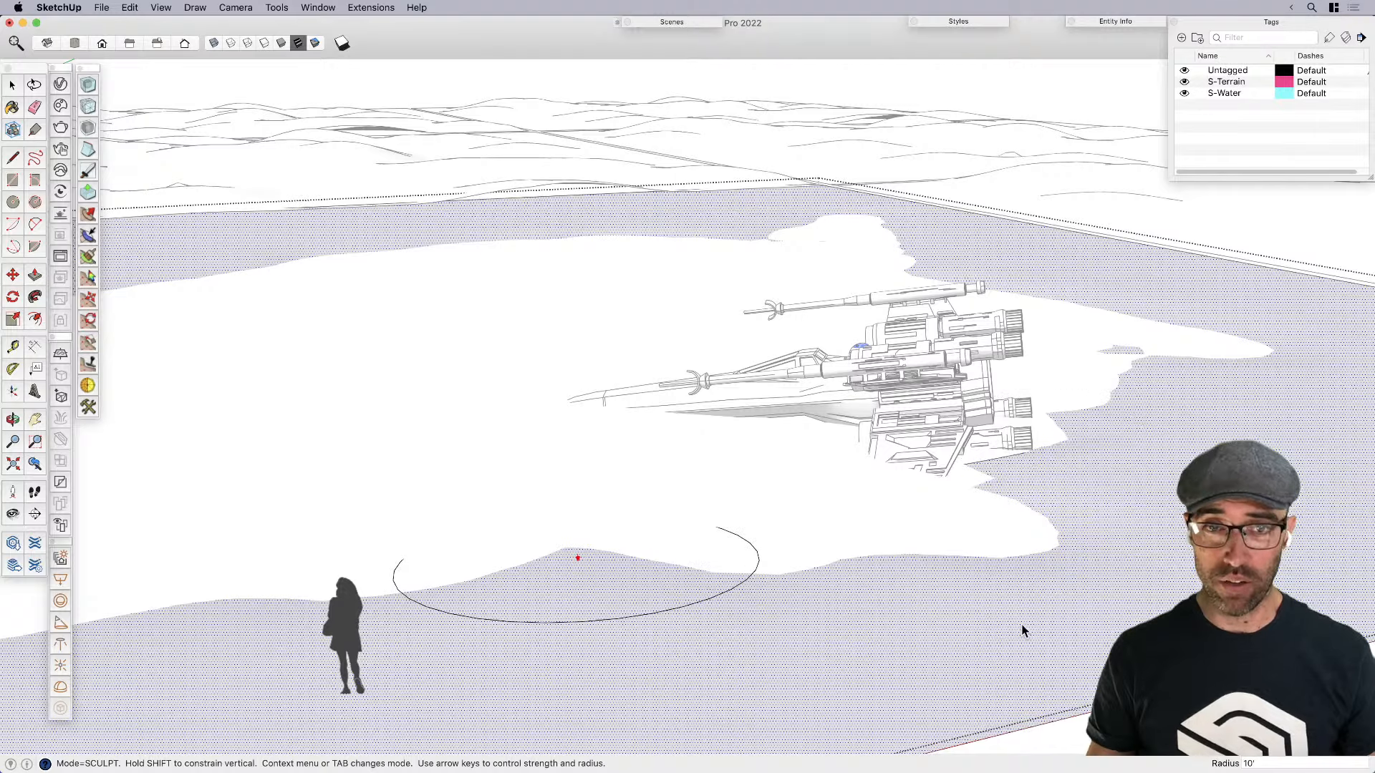
# Leave sculpting, turn on X-ray display and examine how the X-wing sits against the pond bottom, then deselect the terrain
pyautogui.scroll(-3, 1002, 542)
pyautogui.scroll(4, 810, 518)
pyautogui.scroll(3, 1016, 572)
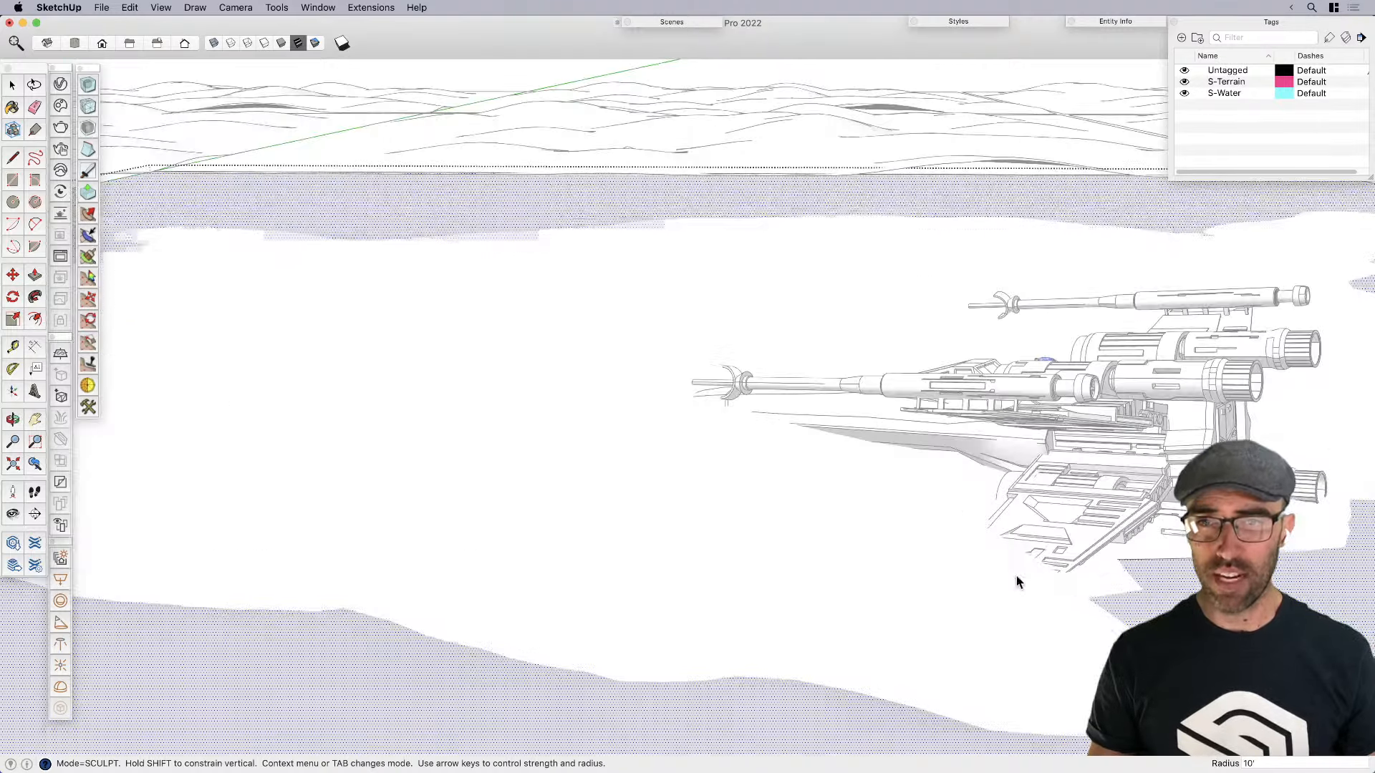
pyautogui.press('space')
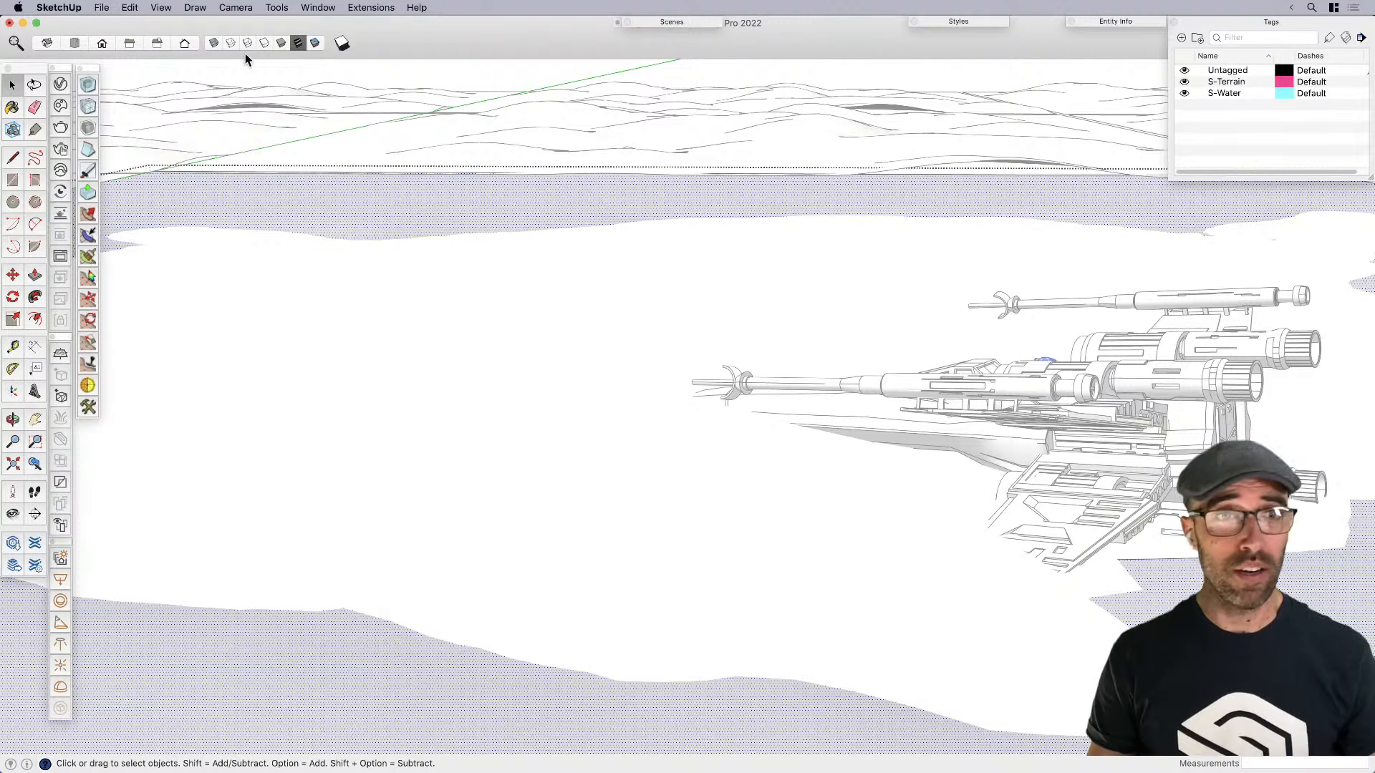
pyautogui.click(212, 44)
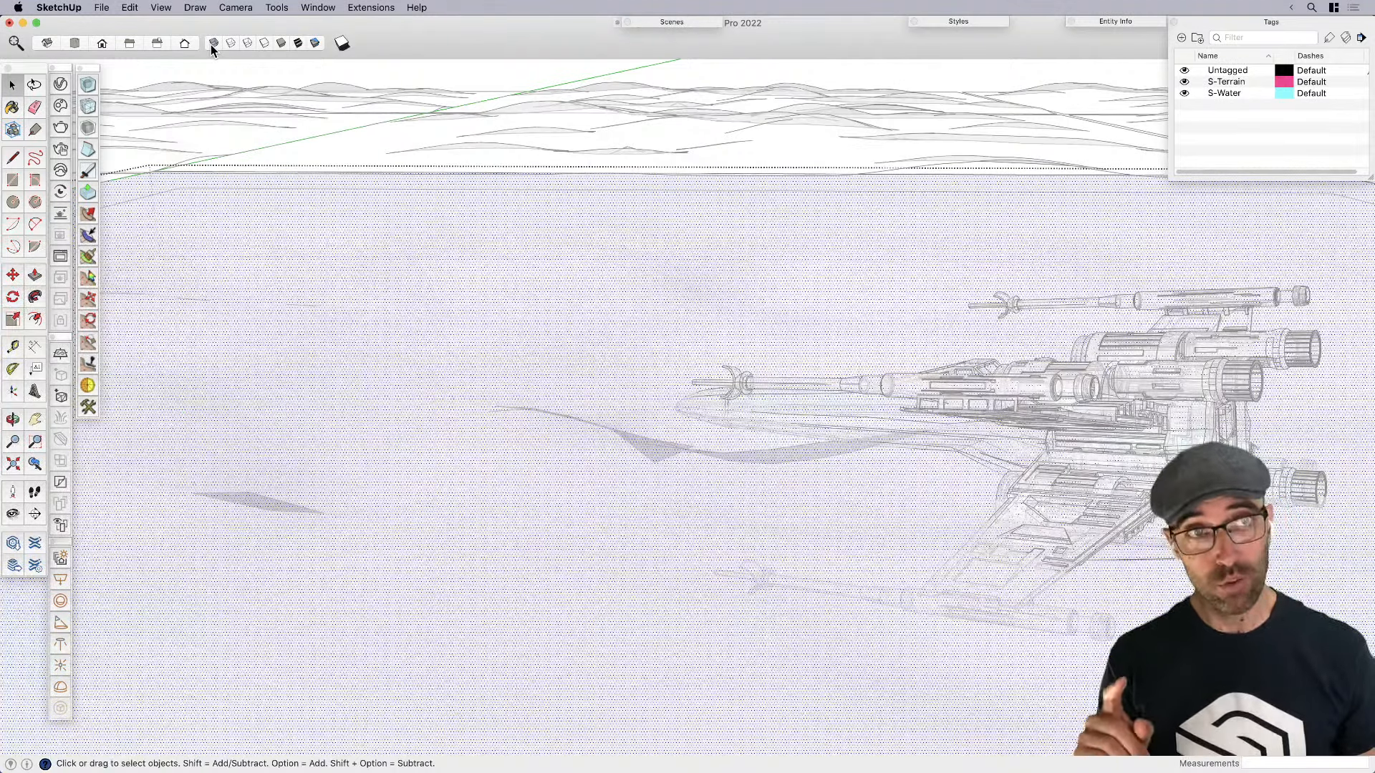
pyautogui.scroll(2, 1002, 566)
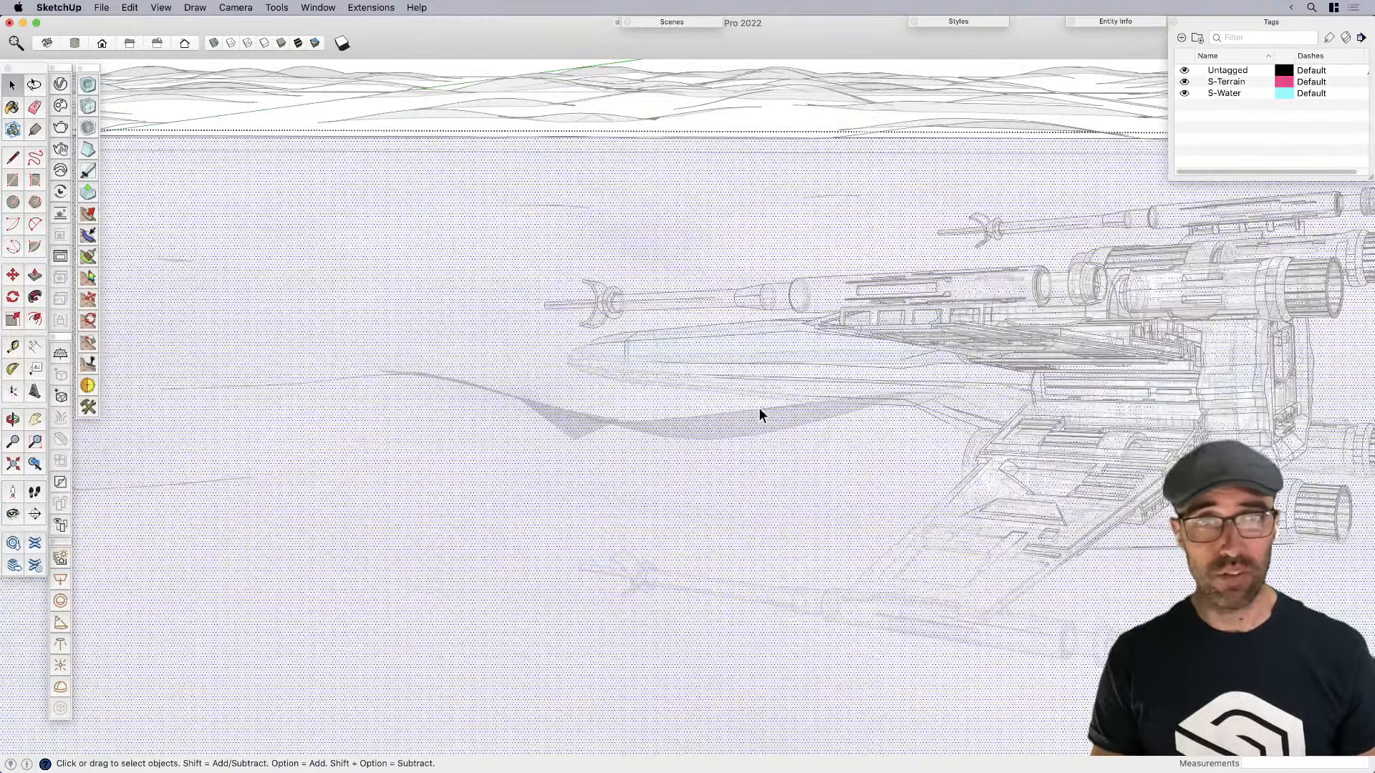
pyautogui.scroll(-3, 758, 407)
pyautogui.click(751, 643)
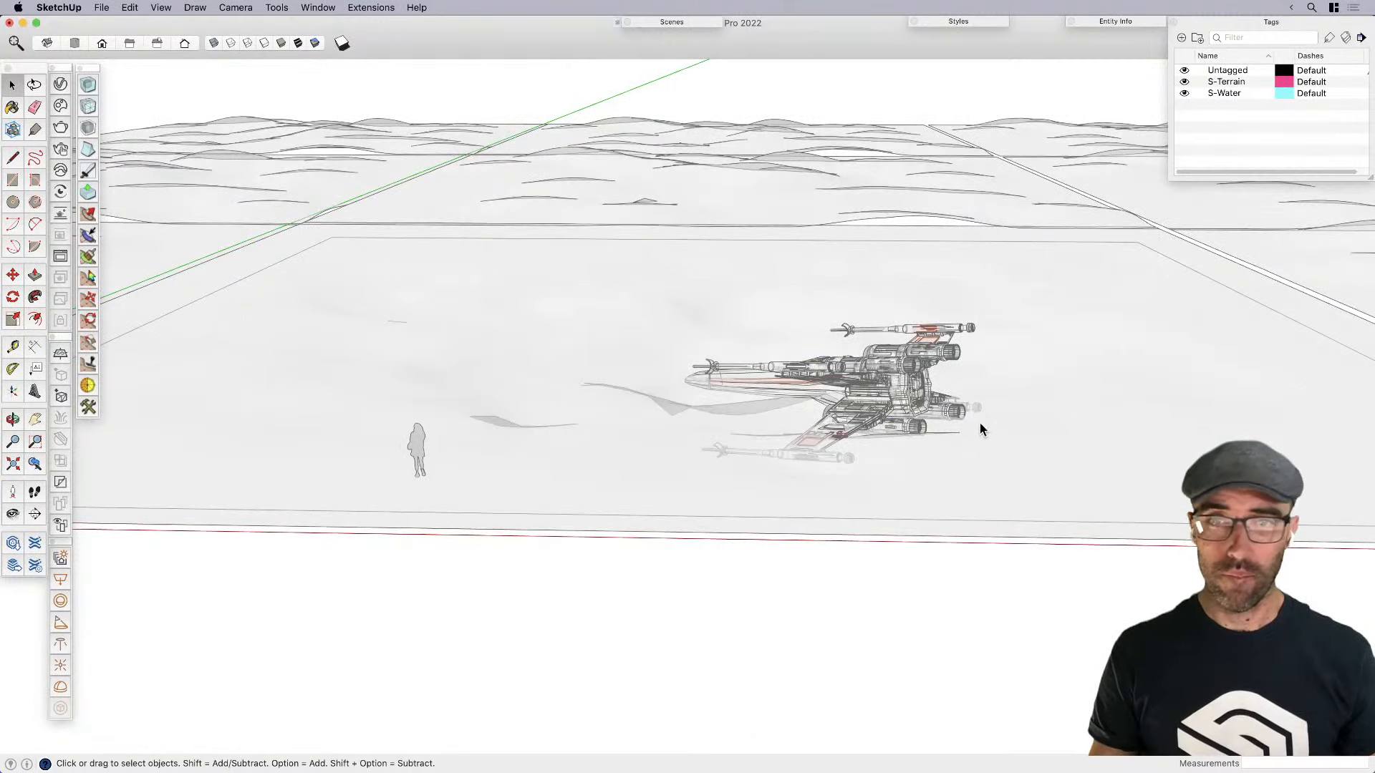
# Turn off X-ray display, select the X-wing and examine its cockpit and astromech dome up close
pyautogui.scroll(4, 953, 419)
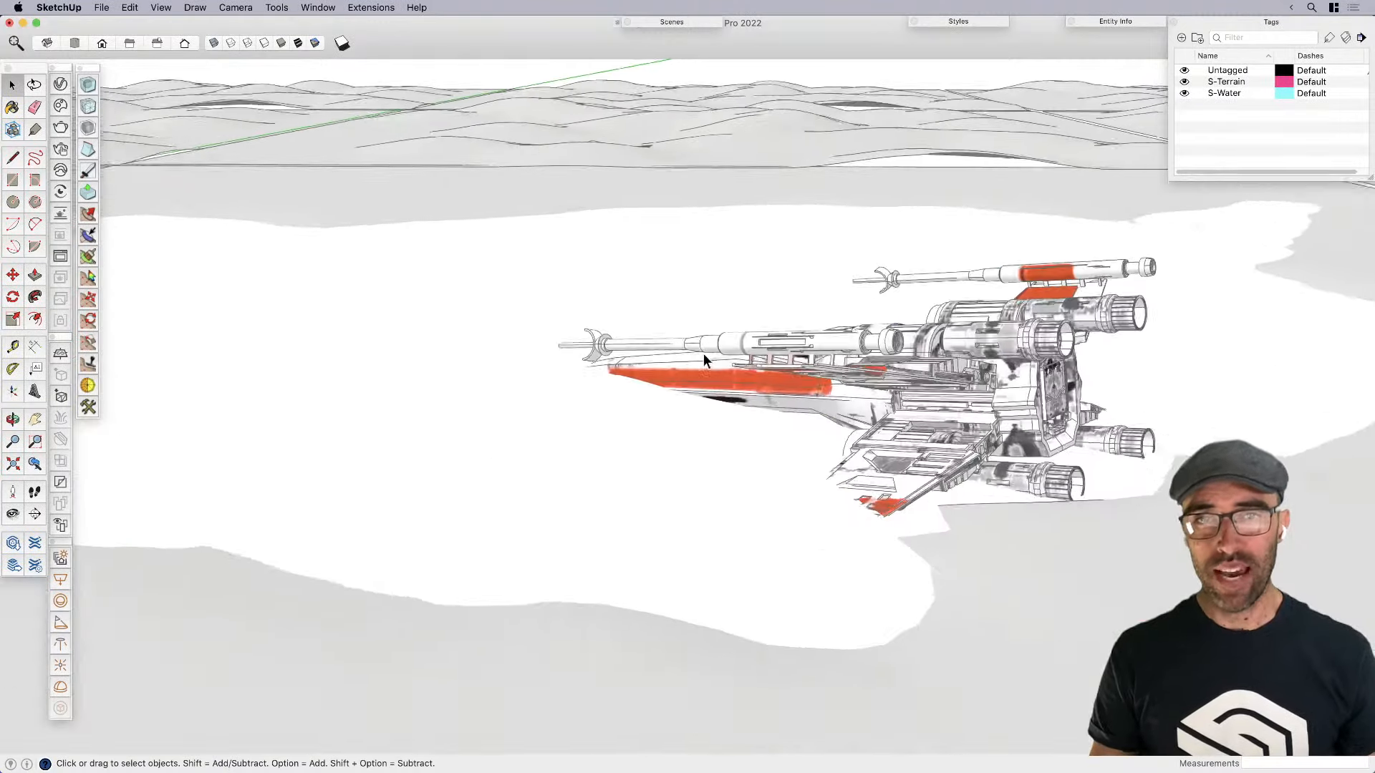
pyautogui.moveTo(703, 360); pyautogui.dragTo(1011, 418, button='middle')
pyautogui.scroll(-3, 1011, 418)
pyautogui.scroll(5, 905, 342)
pyautogui.moveTo(905, 342); pyautogui.dragTo(1021, 344, button='middle')
pyautogui.click(1008, 312)
pyautogui.scroll(3, 1023, 312)
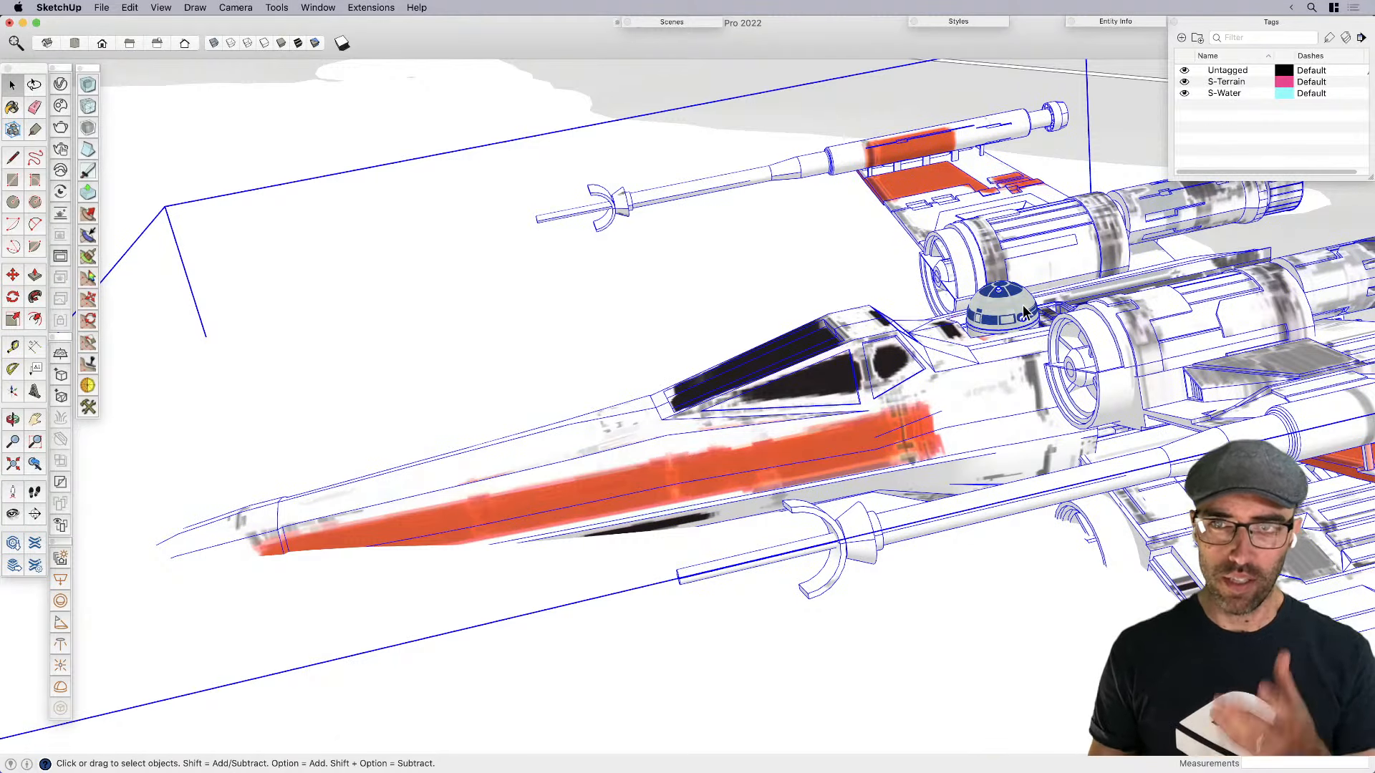
# Switch to Preview and bring up the swamp reference images
pyautogui.press('super+Tab')
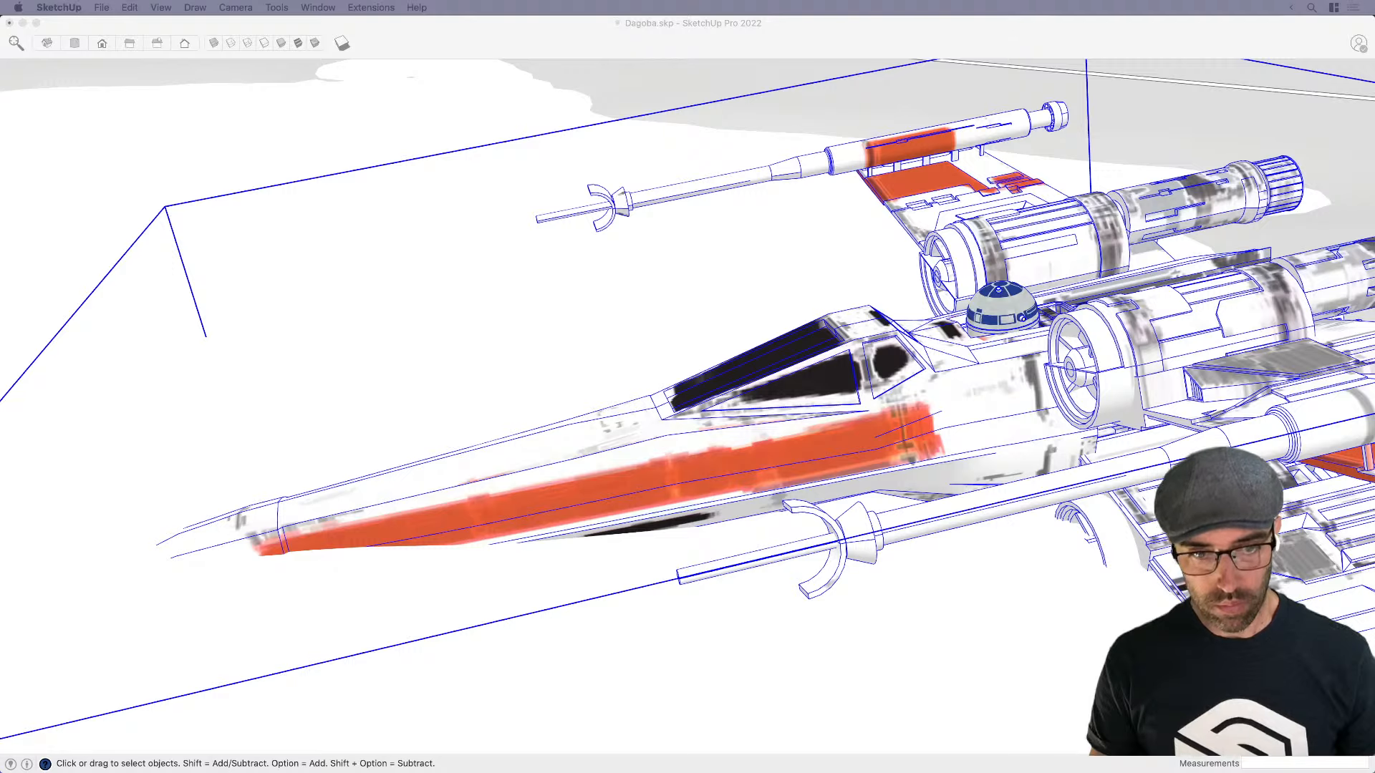
pyautogui.press('super+Tab')
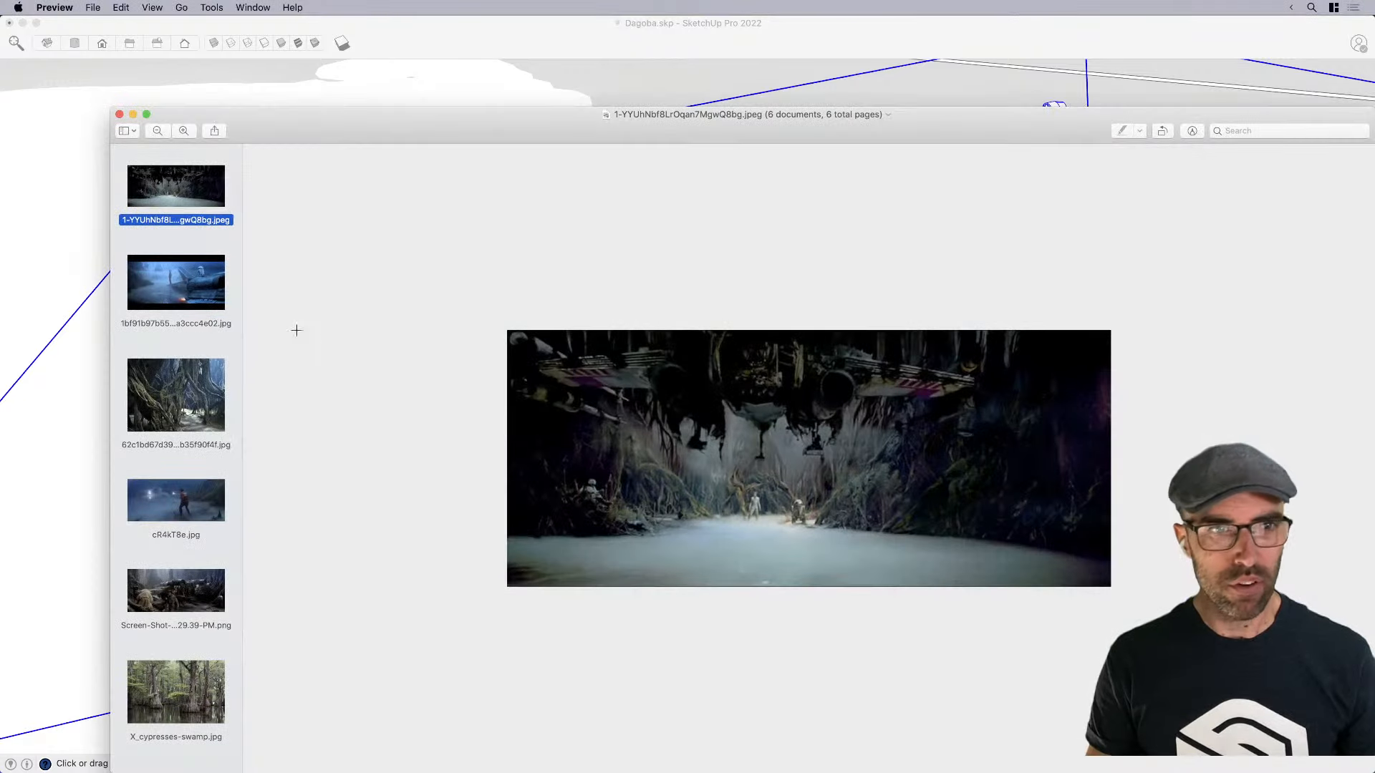
# Examine the reference image of the pilot standing on the X-wing's nose beside the open canopy, then return to SketchUp
pyautogui.click(197, 304)
pyautogui.moveTo(517, 130); pyautogui.dragTo(452, 48)
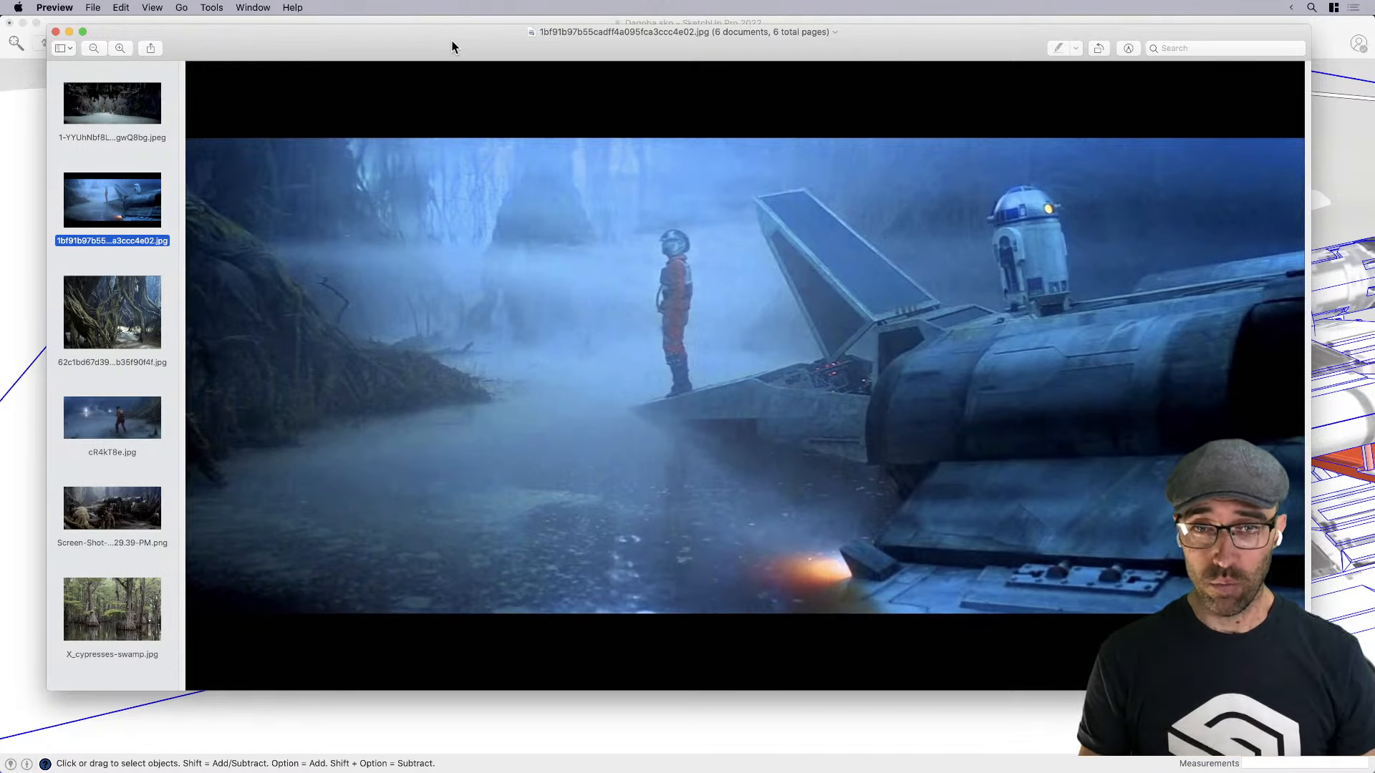
pyautogui.moveTo(770, 32)
pyautogui.mouseDown()
pyautogui.moveTo(895, 523)
pyautogui.moveTo(916, 772)
pyautogui.mouseUp()
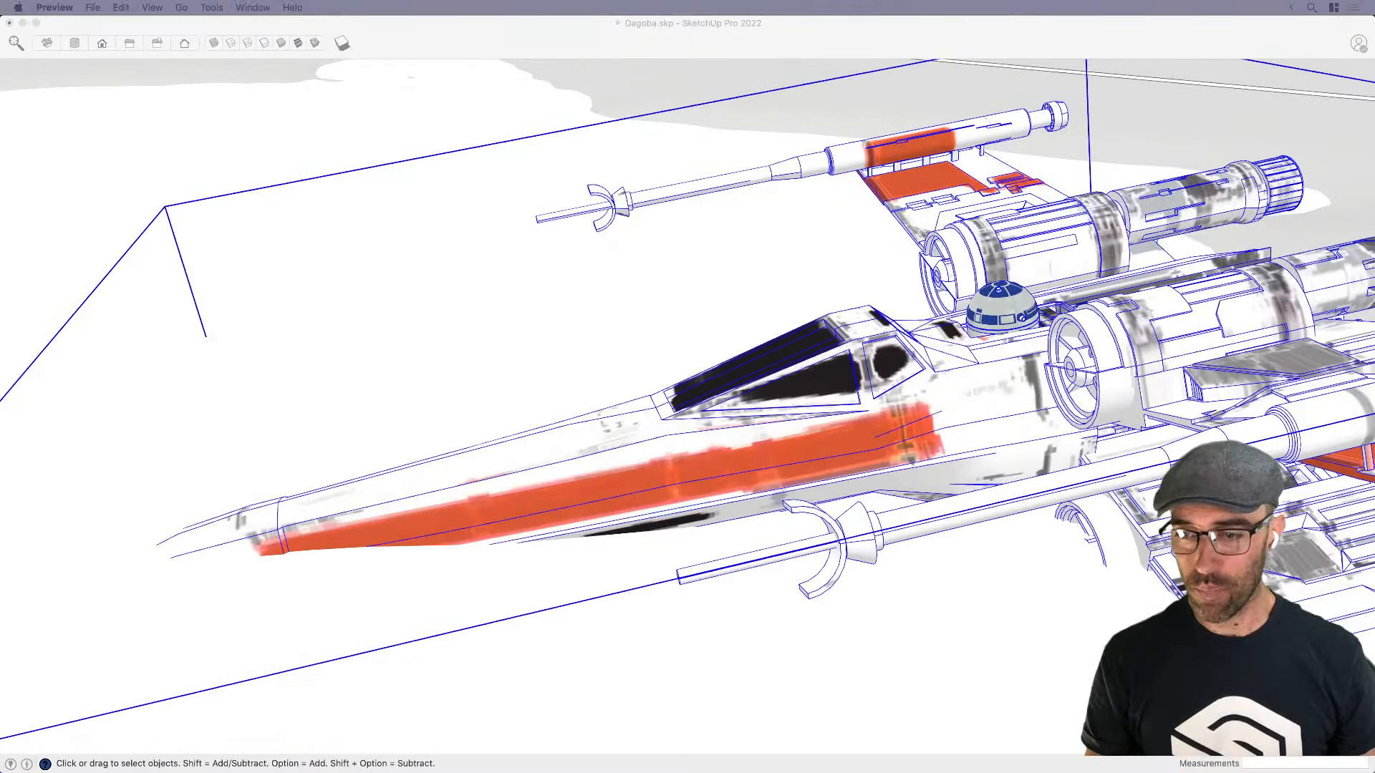
pyautogui.click(791, 377)
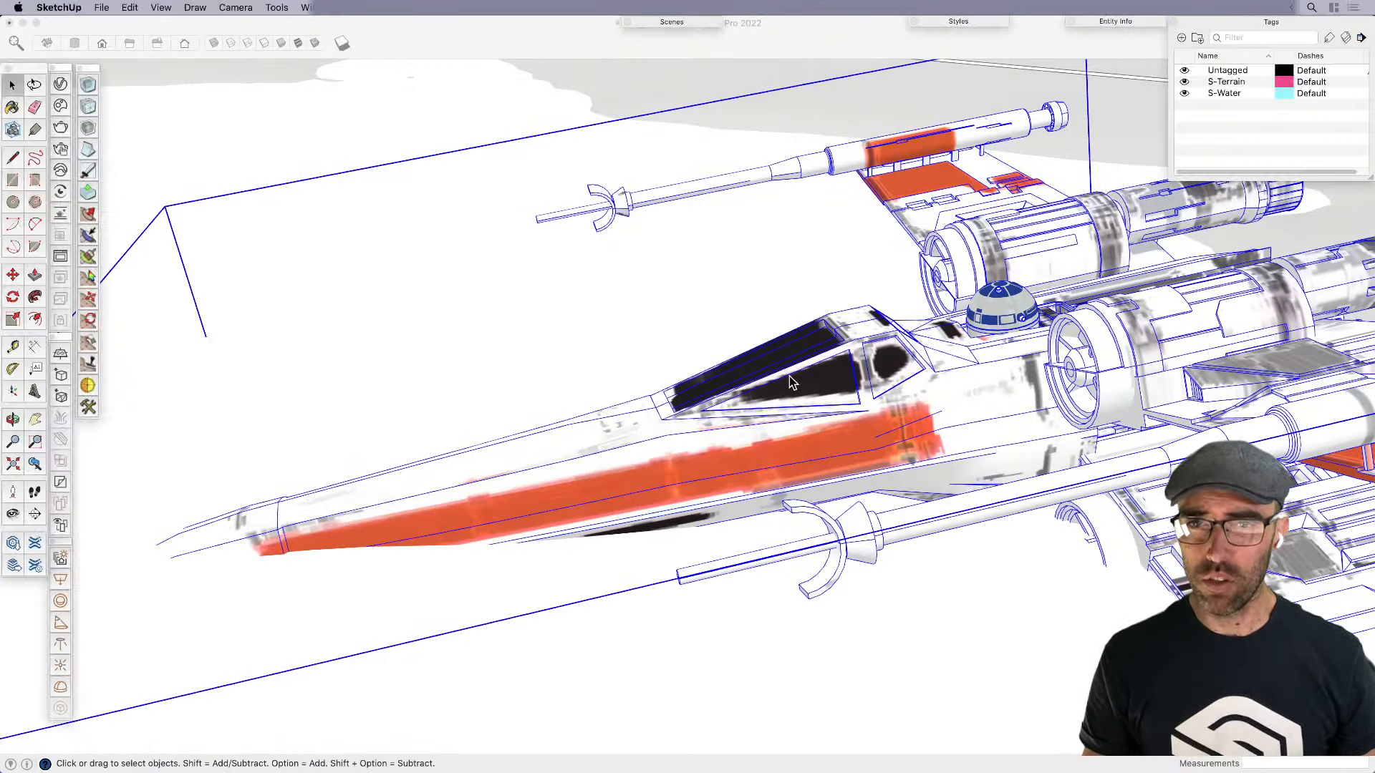
# Open the X-wing group and the fuselage group nested inside it for editing
pyautogui.moveTo(837, 385); pyautogui.dragTo(858, 363, button='middle')
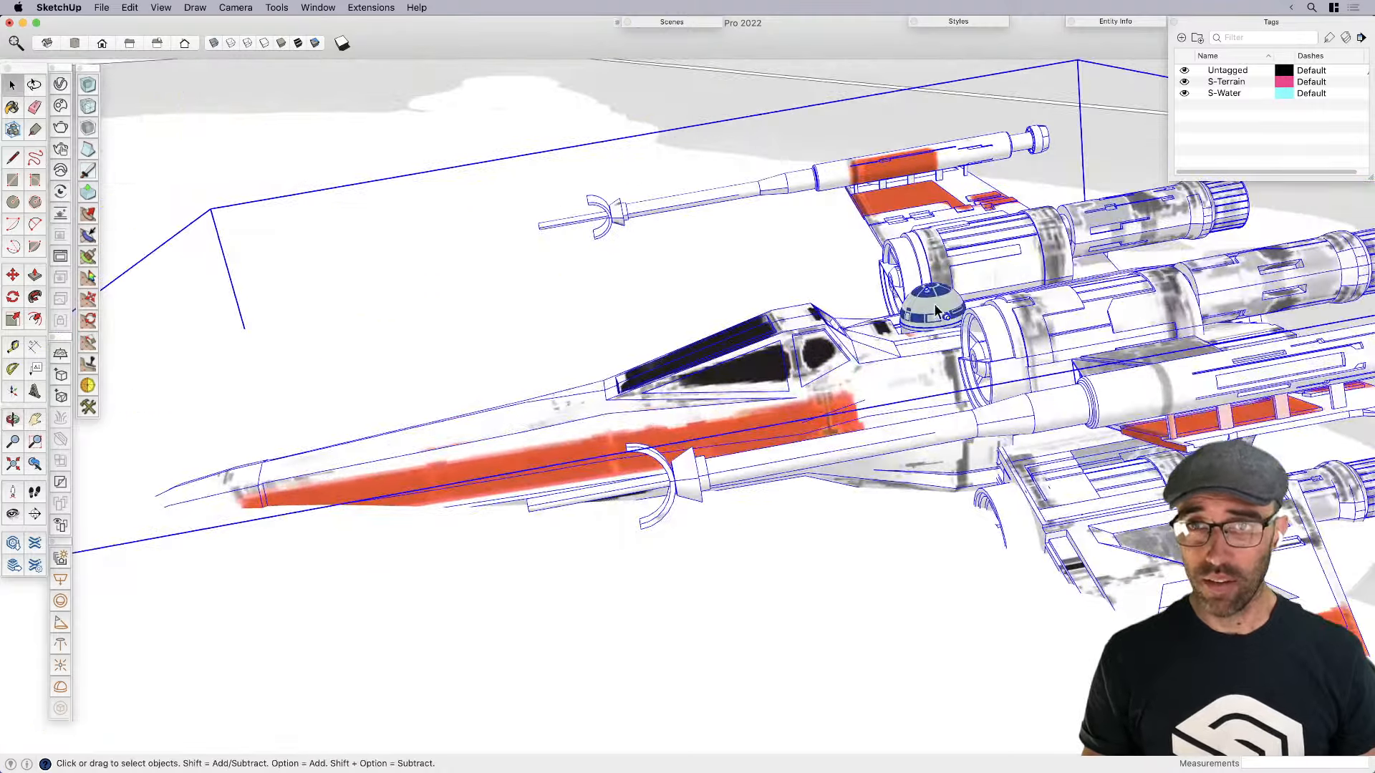
pyautogui.moveTo(612, 414); pyautogui.dragTo(725, 401, button='middle')
pyautogui.doubleClick(762, 410)
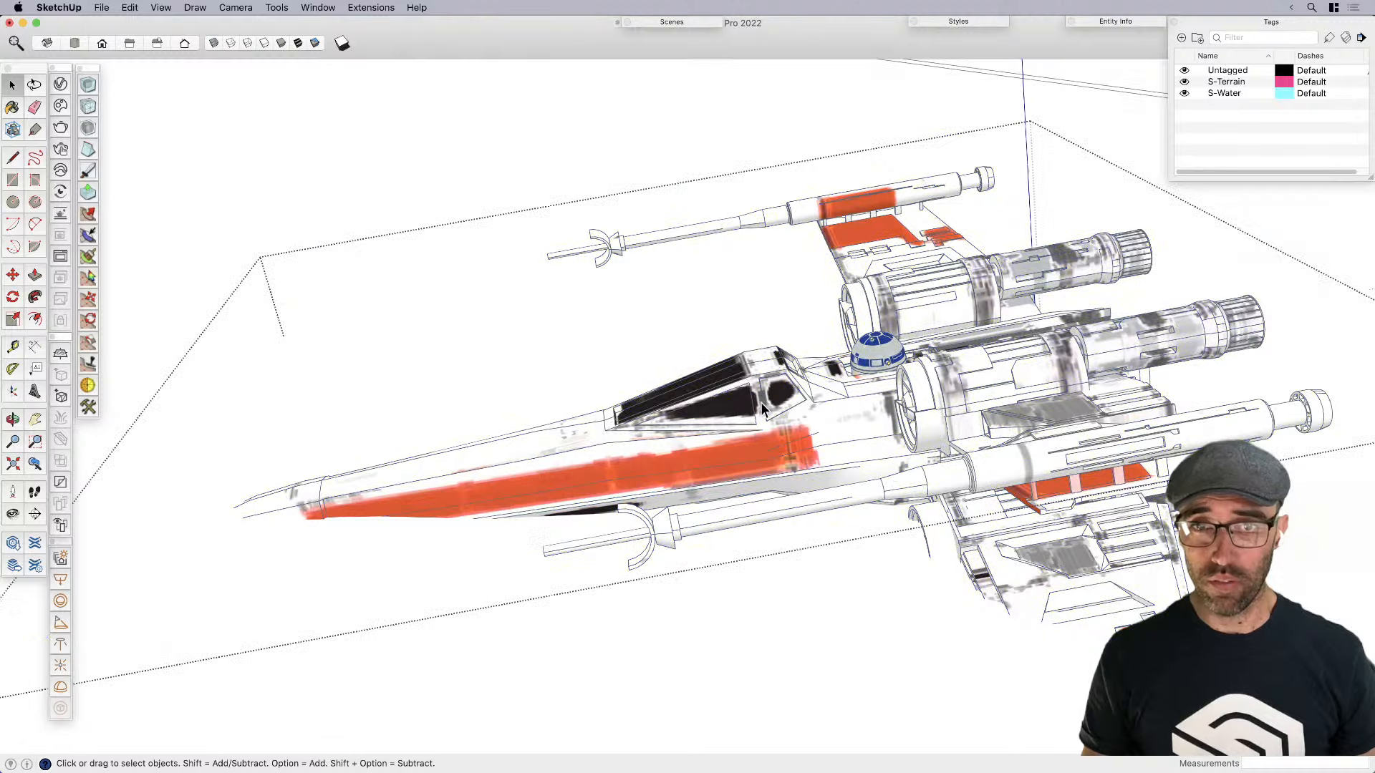
pyautogui.click(741, 419)
pyautogui.scroll(3, 741, 420)
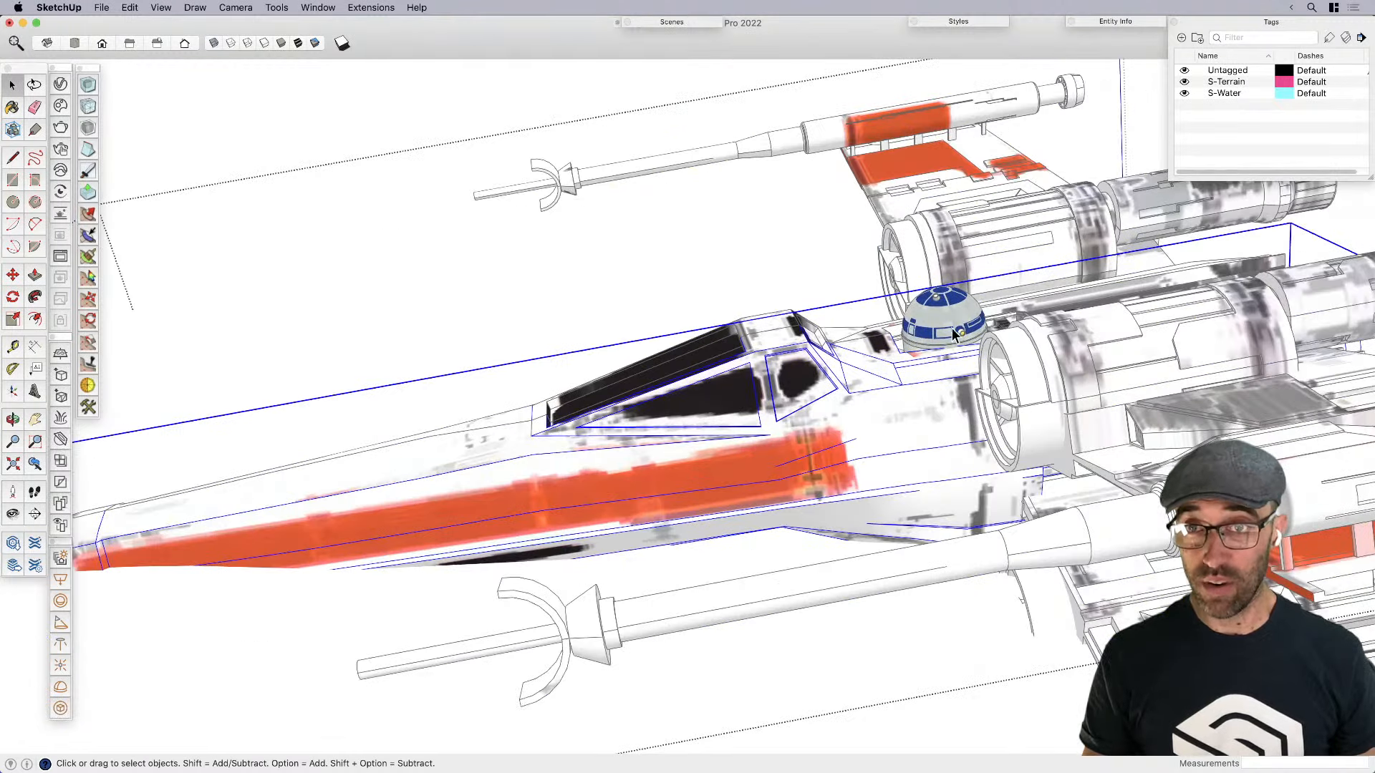
pyautogui.scroll(2, 721, 406)
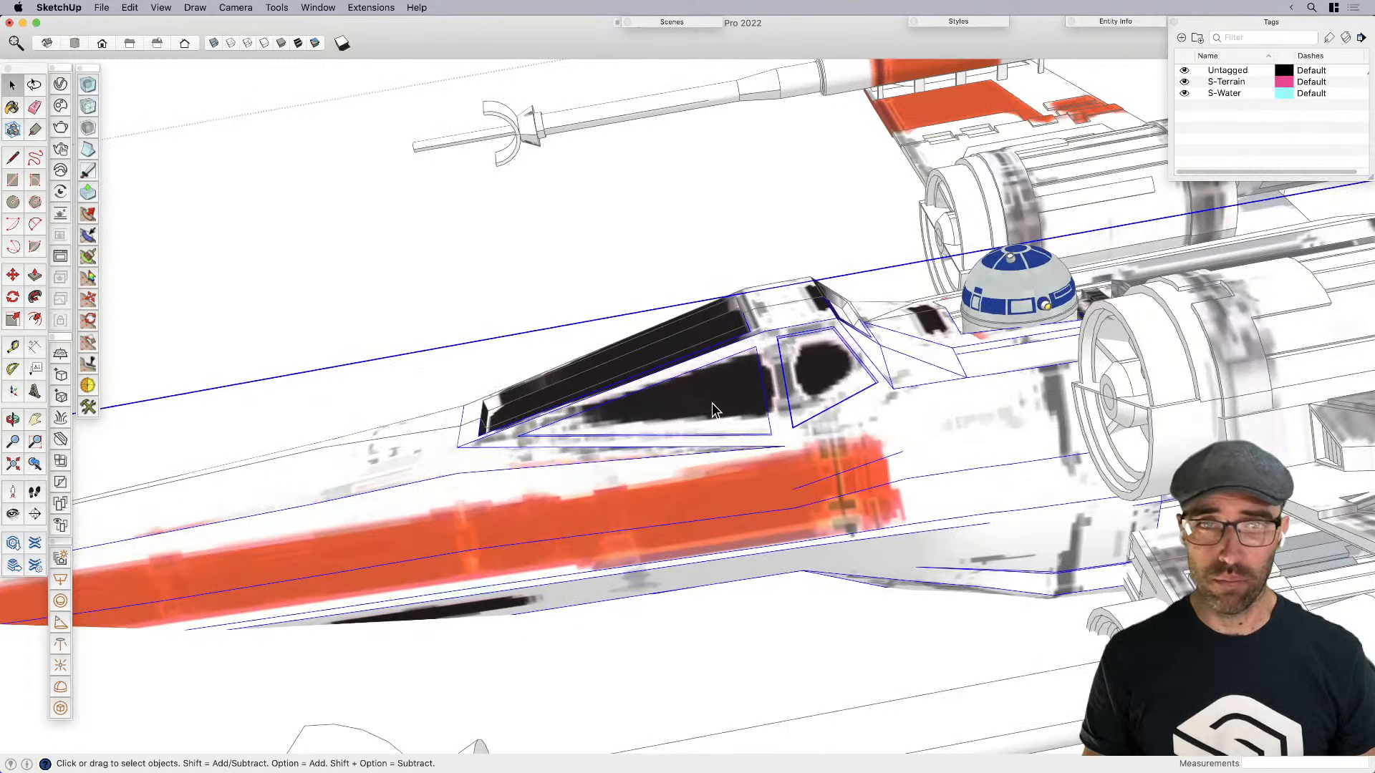
pyautogui.doubleClick(718, 403)
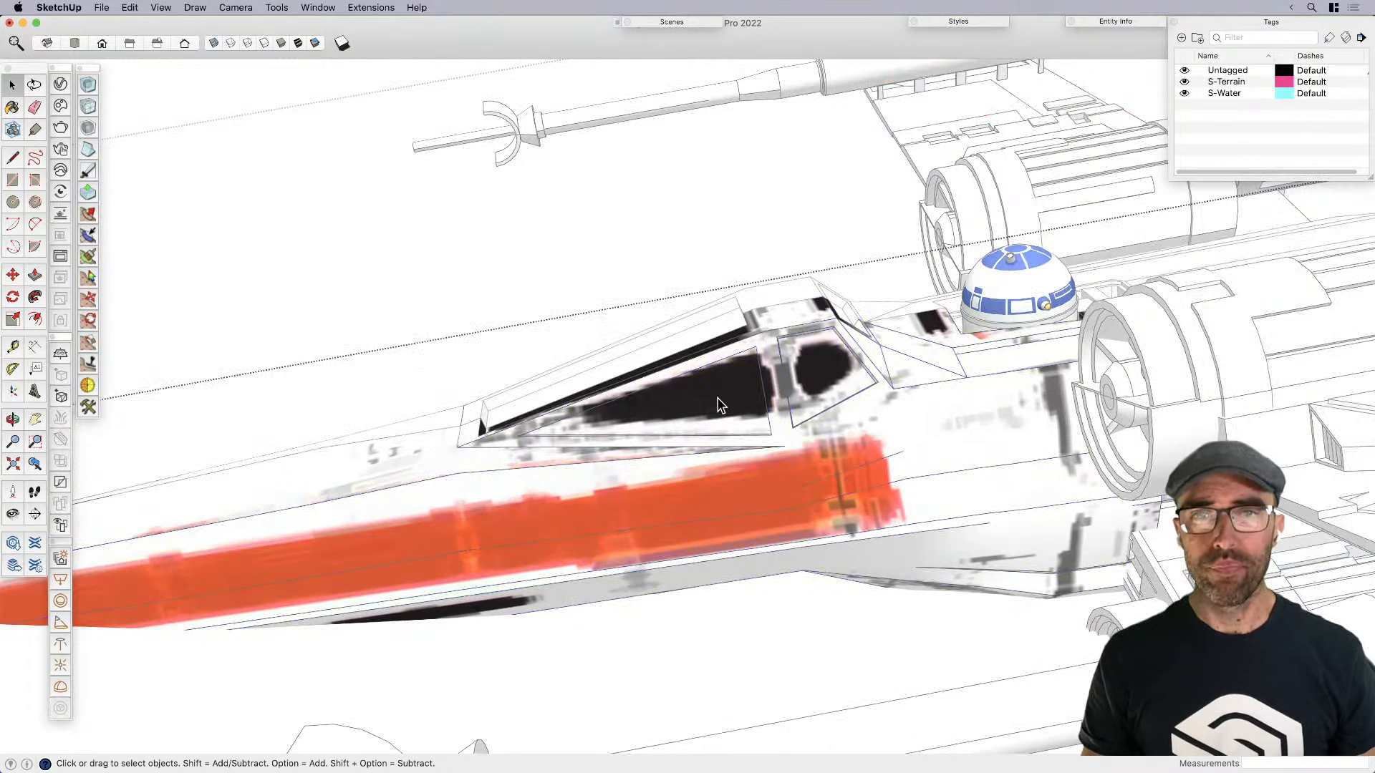
# Select the cockpit canopy's window faces and edges on the fuselage
pyautogui.click(718, 403)
pyautogui.moveTo(684, 406); pyautogui.dragTo(338, 276, button='middle')
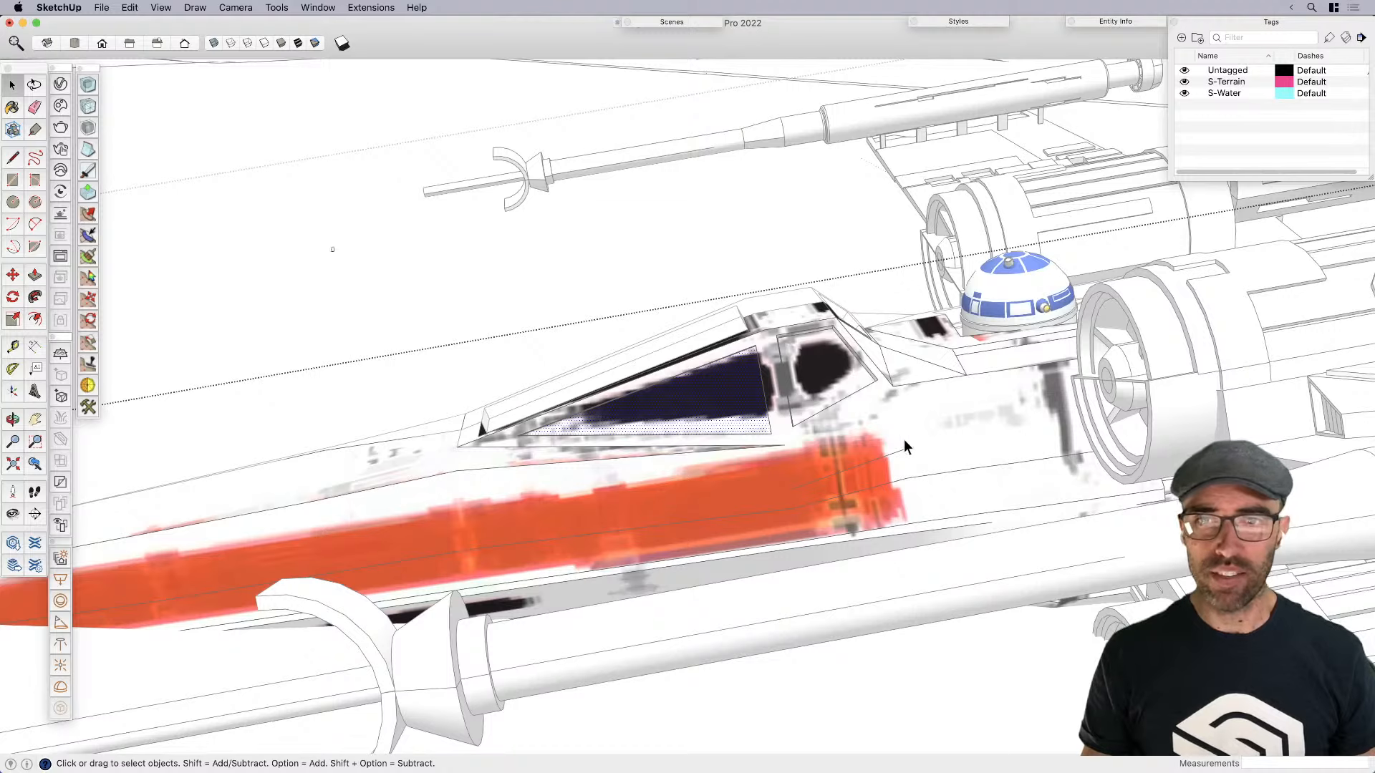
pyautogui.moveTo(904, 446); pyautogui.dragTo(914, 466)
pyautogui.scroll(2, 600, 416)
pyautogui.scroll(2, 945, 406)
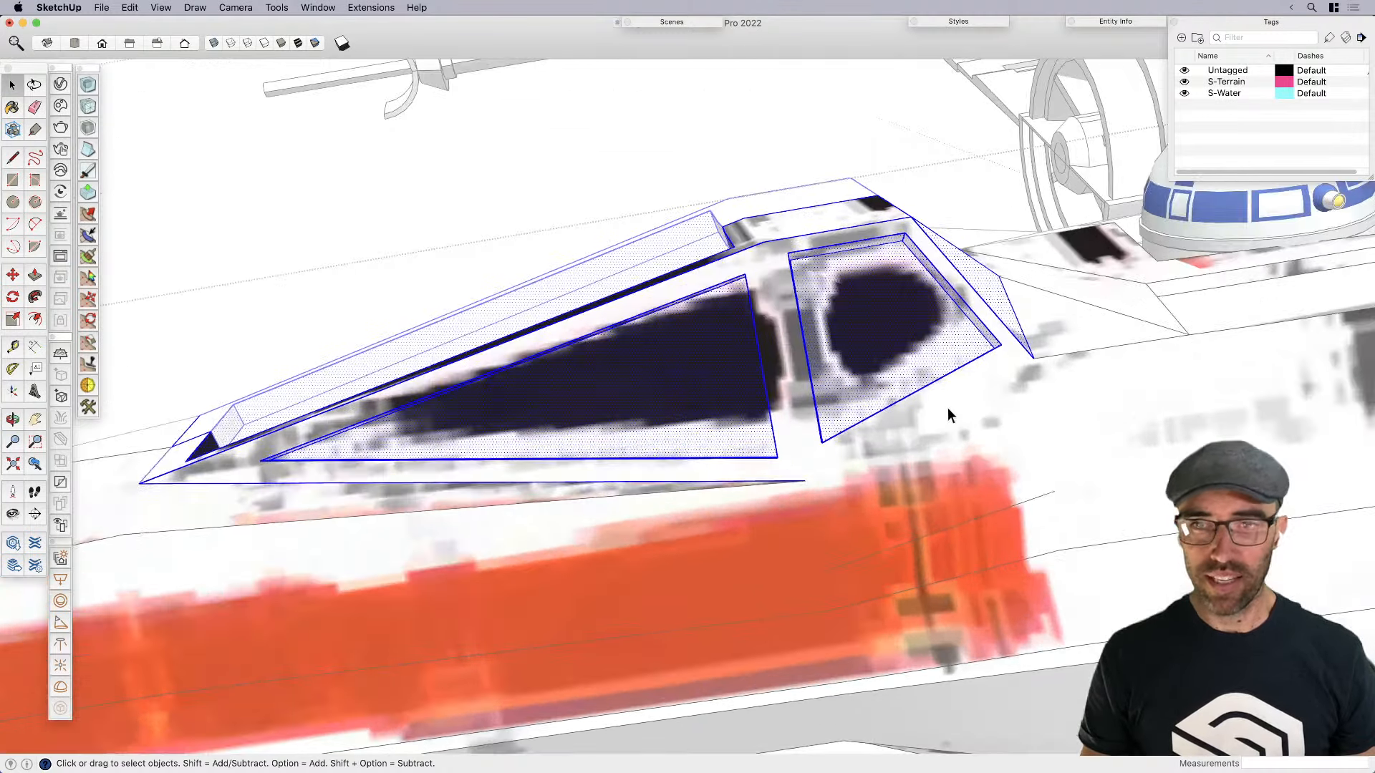
# Draw a line closing the lower rear edge of the canopy's side, then select the canopy geometry and group it
pyautogui.press('l')
pyautogui.click(805, 481)
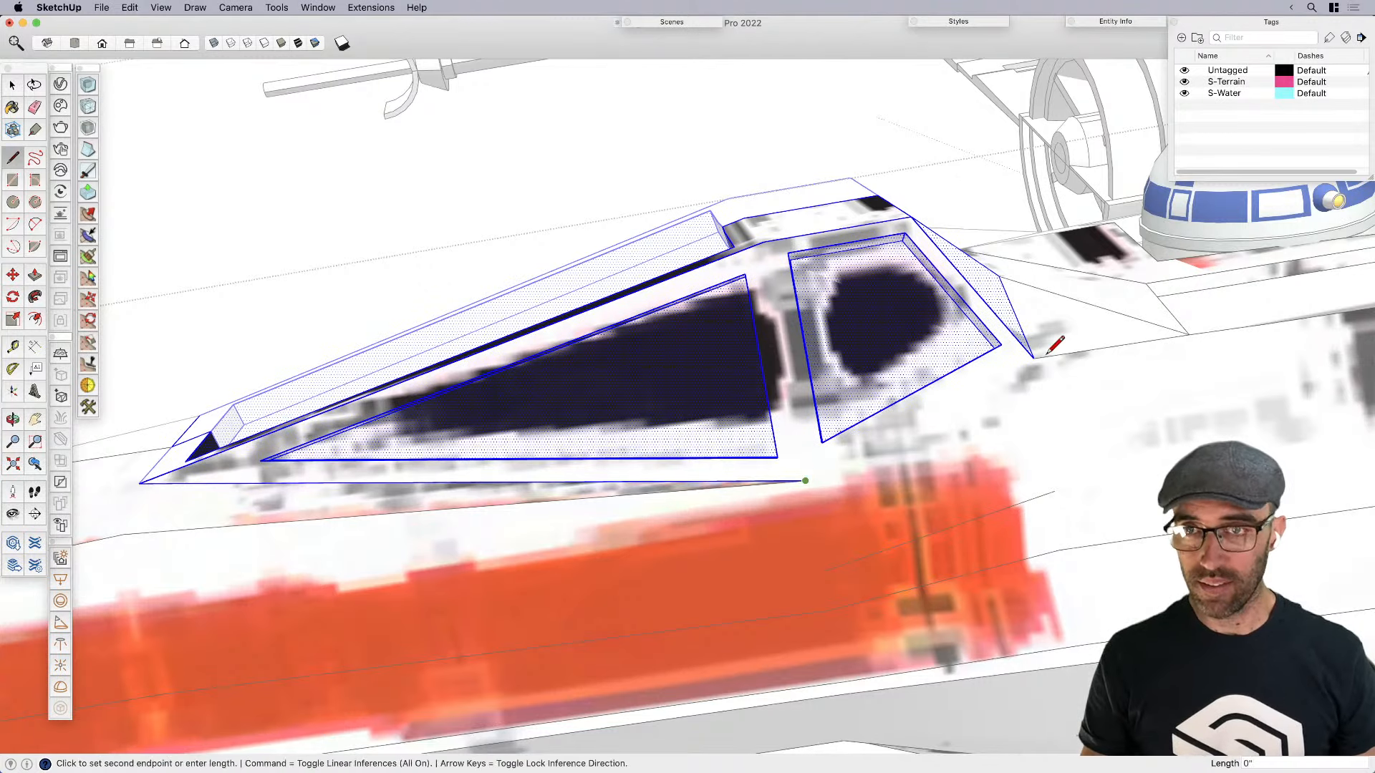
pyautogui.click(1032, 356)
pyautogui.scroll(-2, 809, 458)
pyautogui.press('space')
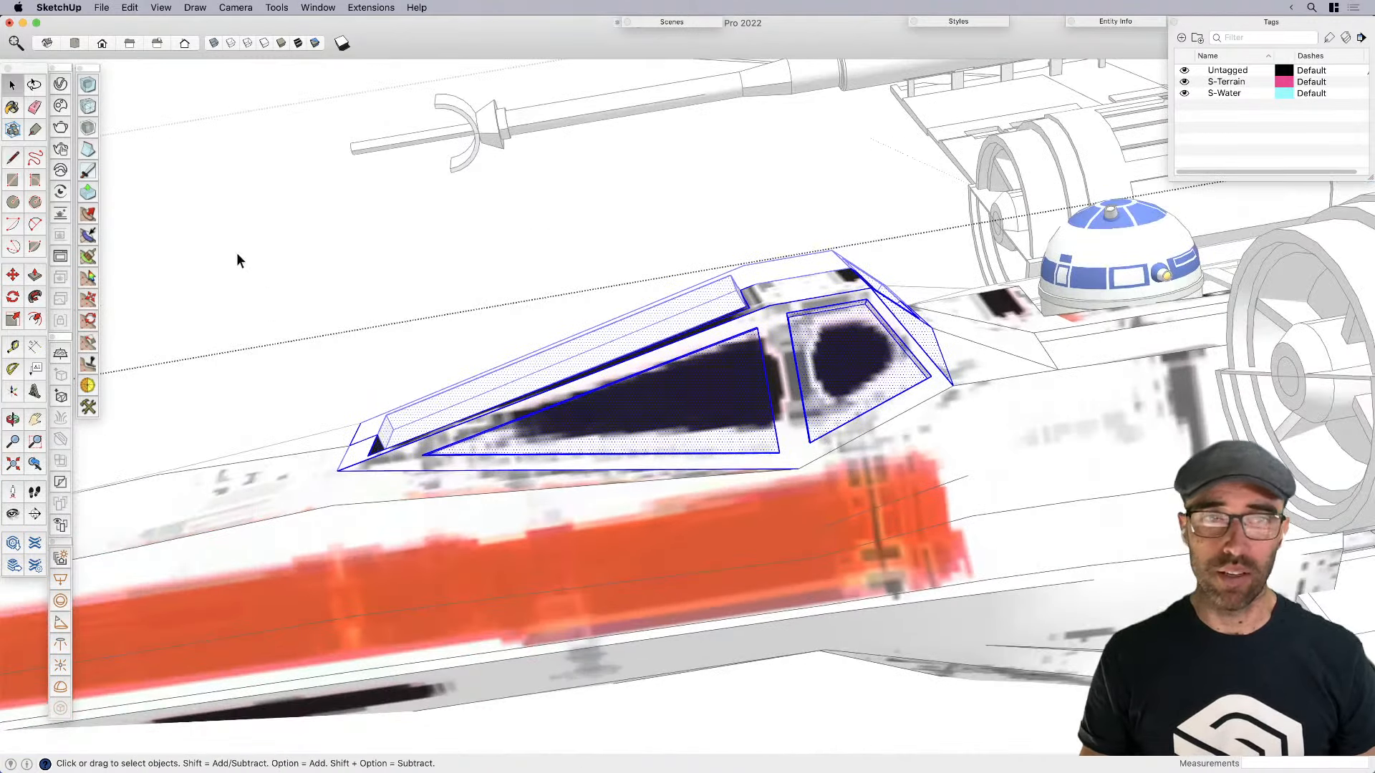
pyautogui.moveTo(246, 230); pyautogui.dragTo(947, 524)
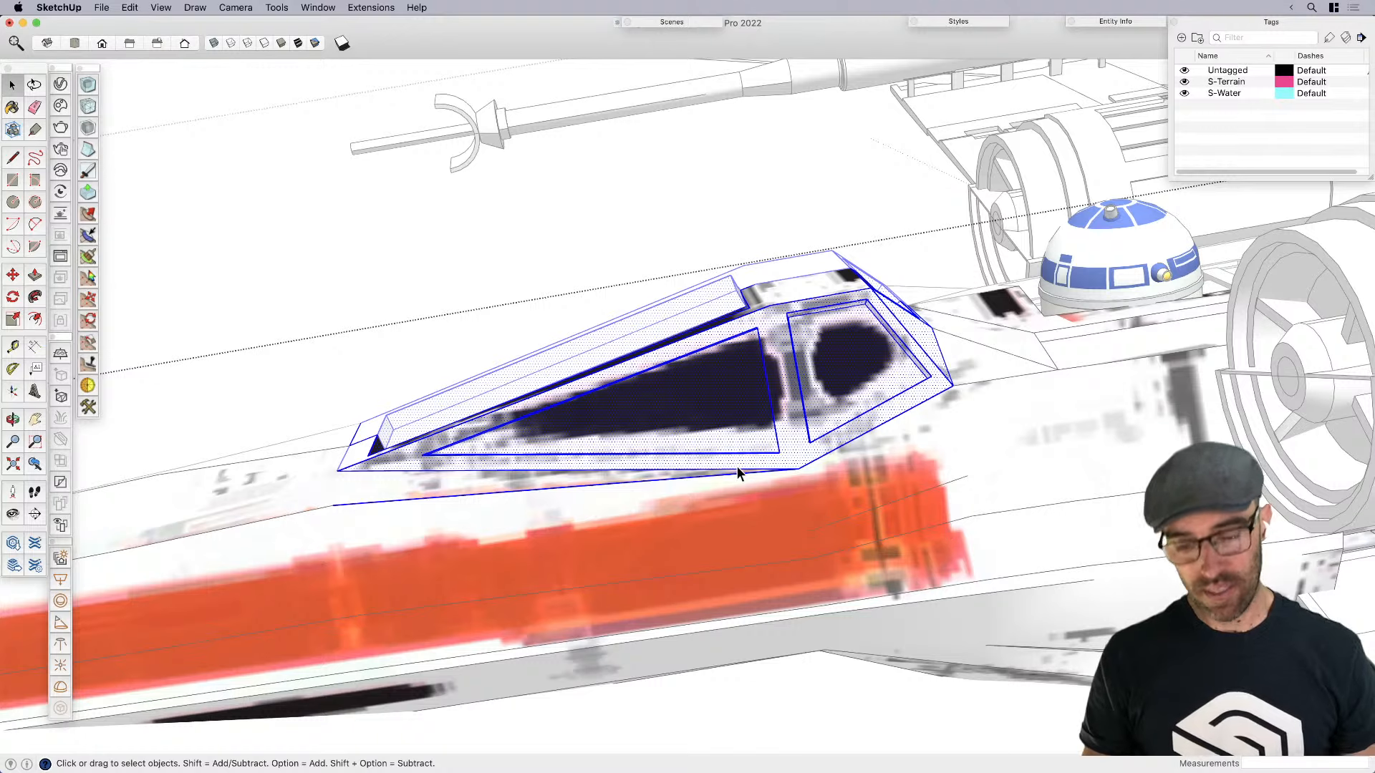
pyautogui.press('super+g')
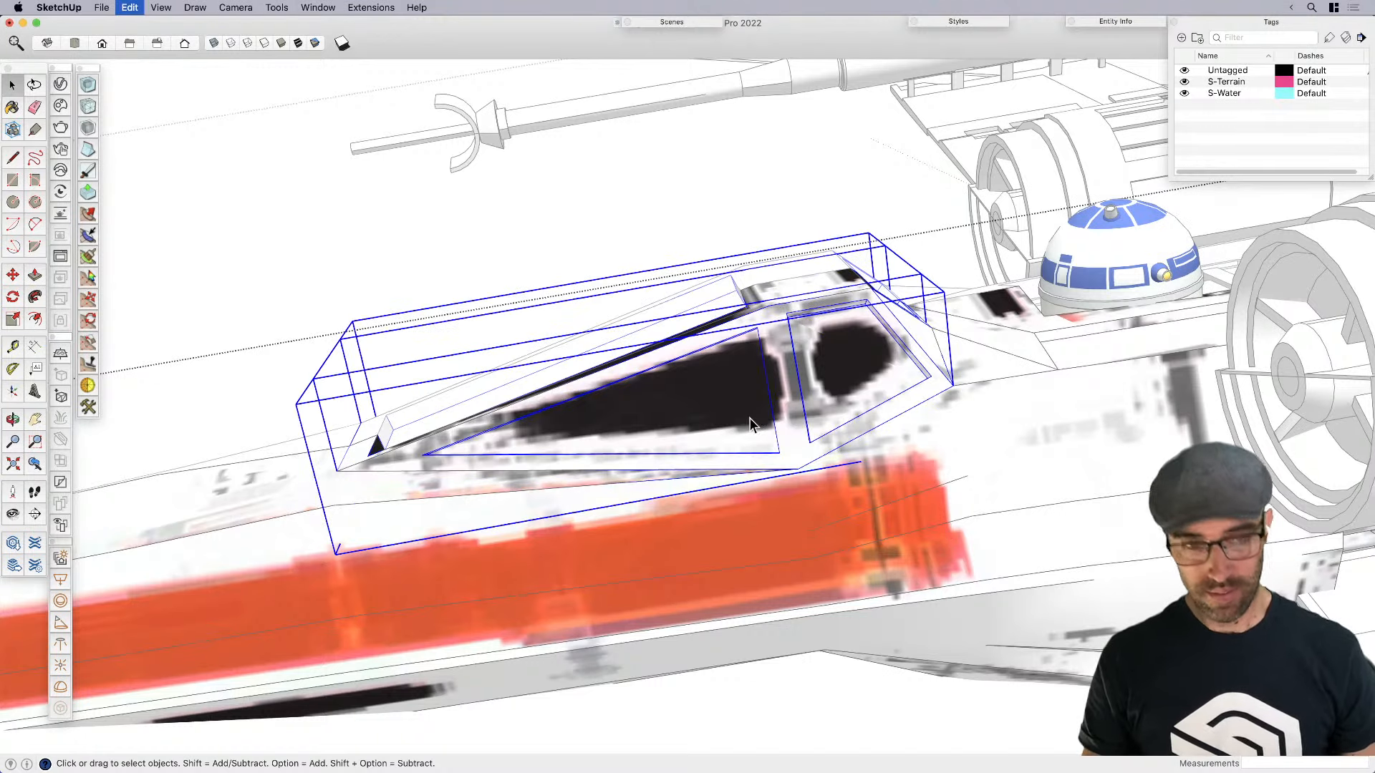
pyautogui.press('q')
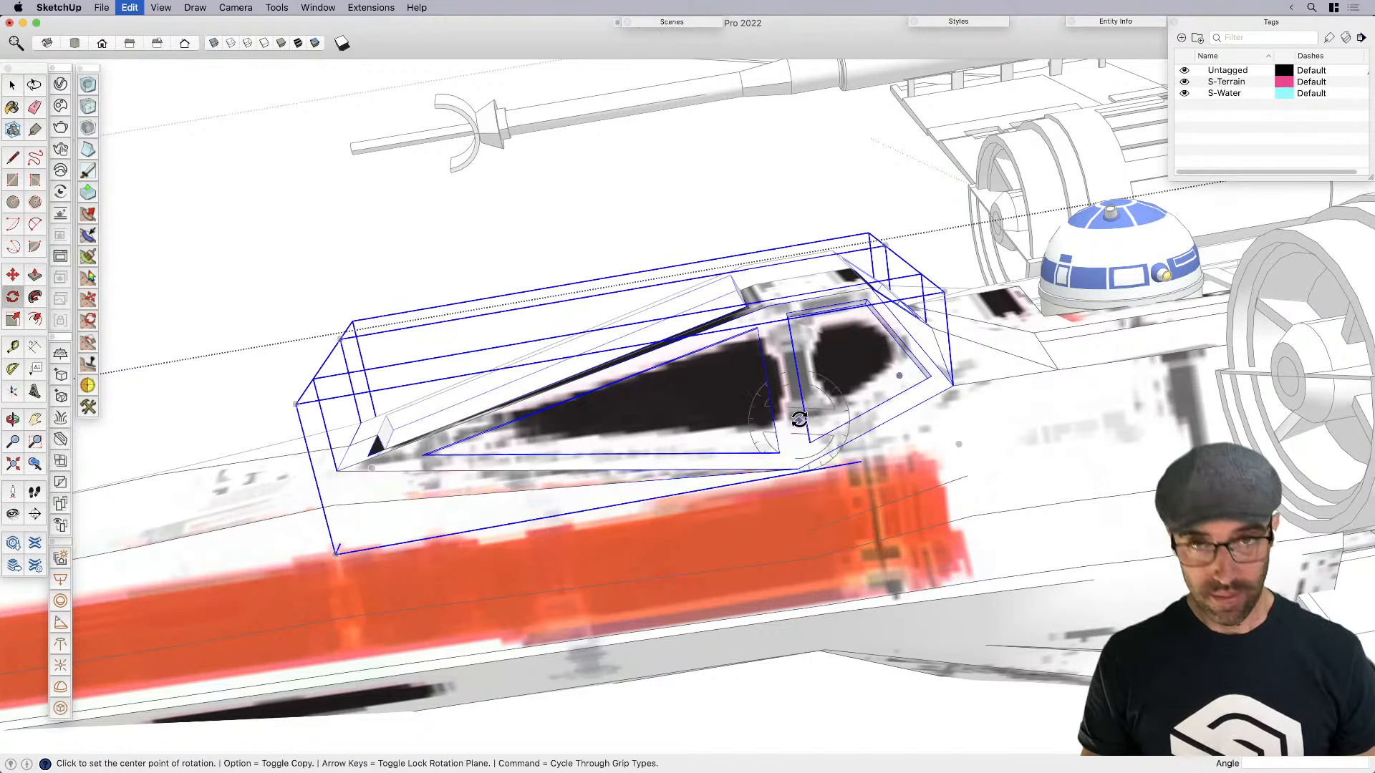
pyautogui.click(953, 386)
pyautogui.click(813, 413)
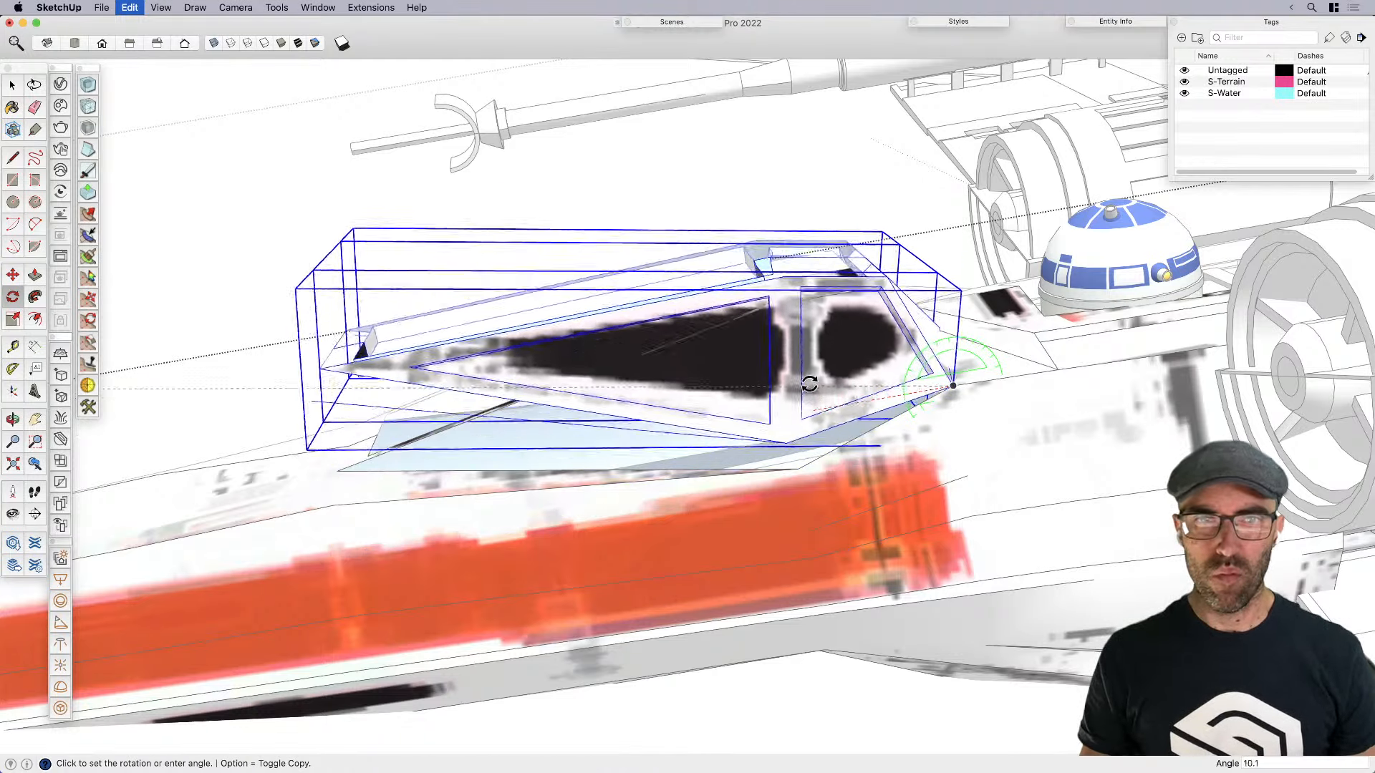
pyautogui.press('space')
# Switch the display to shaded without textures and examine the canopy group's edges up close
pyautogui.moveTo(766, 395); pyautogui.dragTo(837, 474, button='middle')
pyautogui.scroll(5, 880, 358)
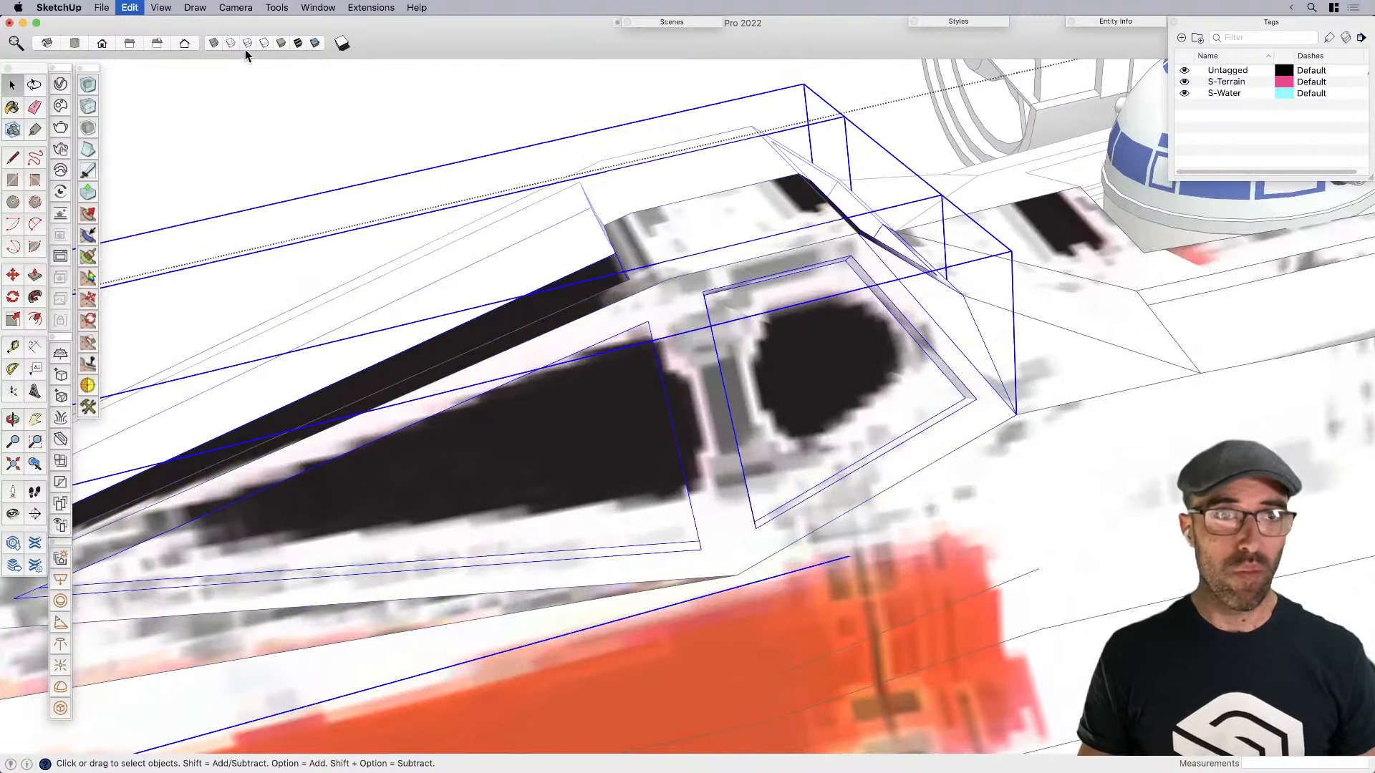
pyautogui.click(278, 42)
pyautogui.scroll(-5, 1081, 364)
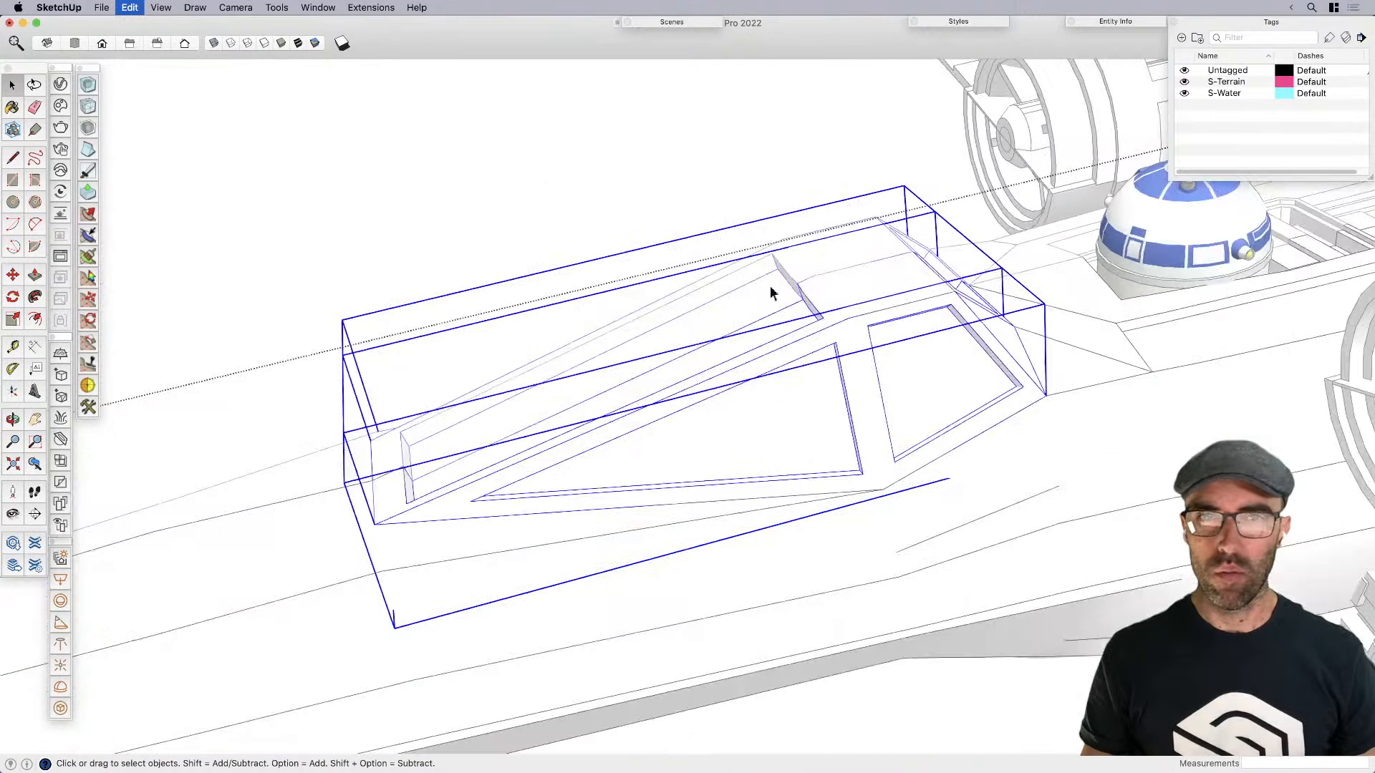
pyautogui.scroll(3, 771, 292)
pyautogui.scroll(-5, 877, 302)
# Draw a line down the front corner of the canopy frame to split its face from the fuselage nose
pyautogui.click(319, 560)
pyautogui.scroll(6, 494, 515)
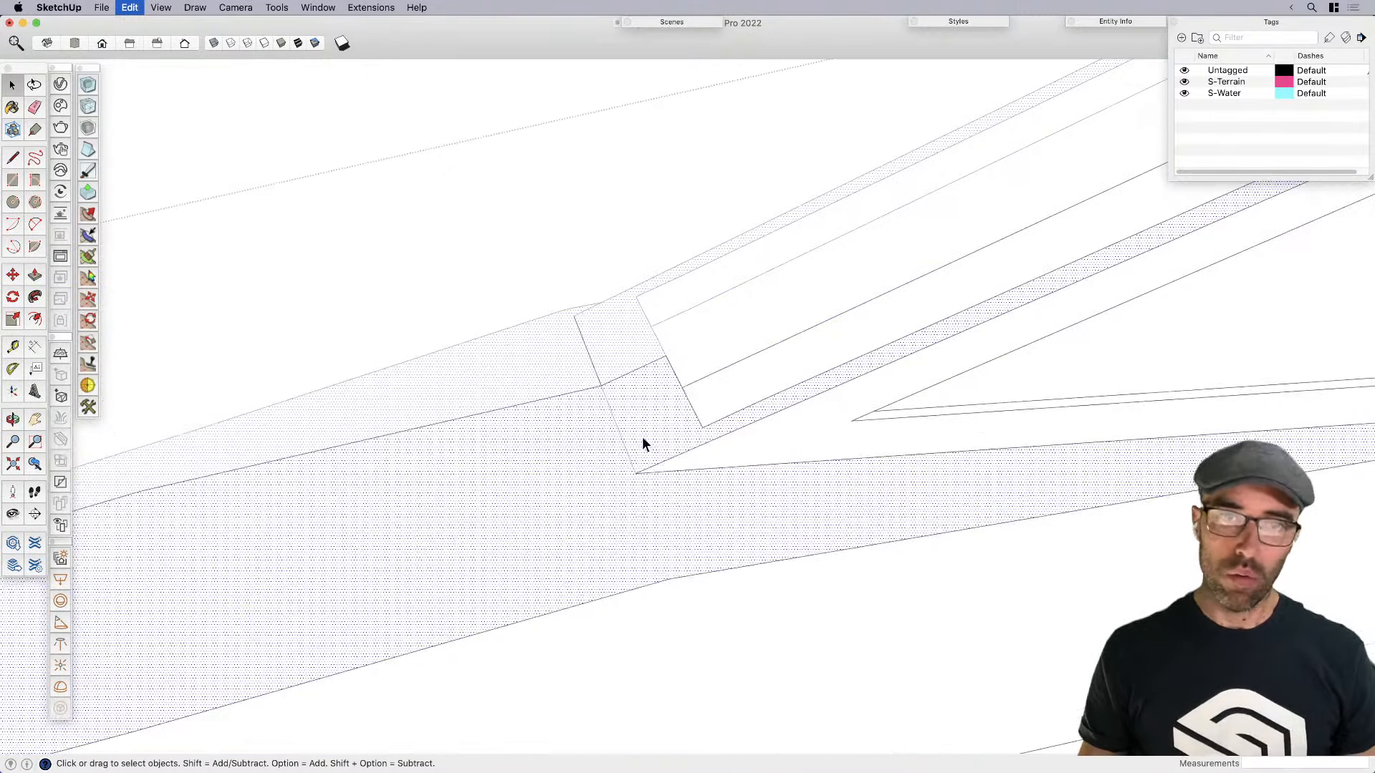
pyautogui.press('l')
pyautogui.click(601, 386)
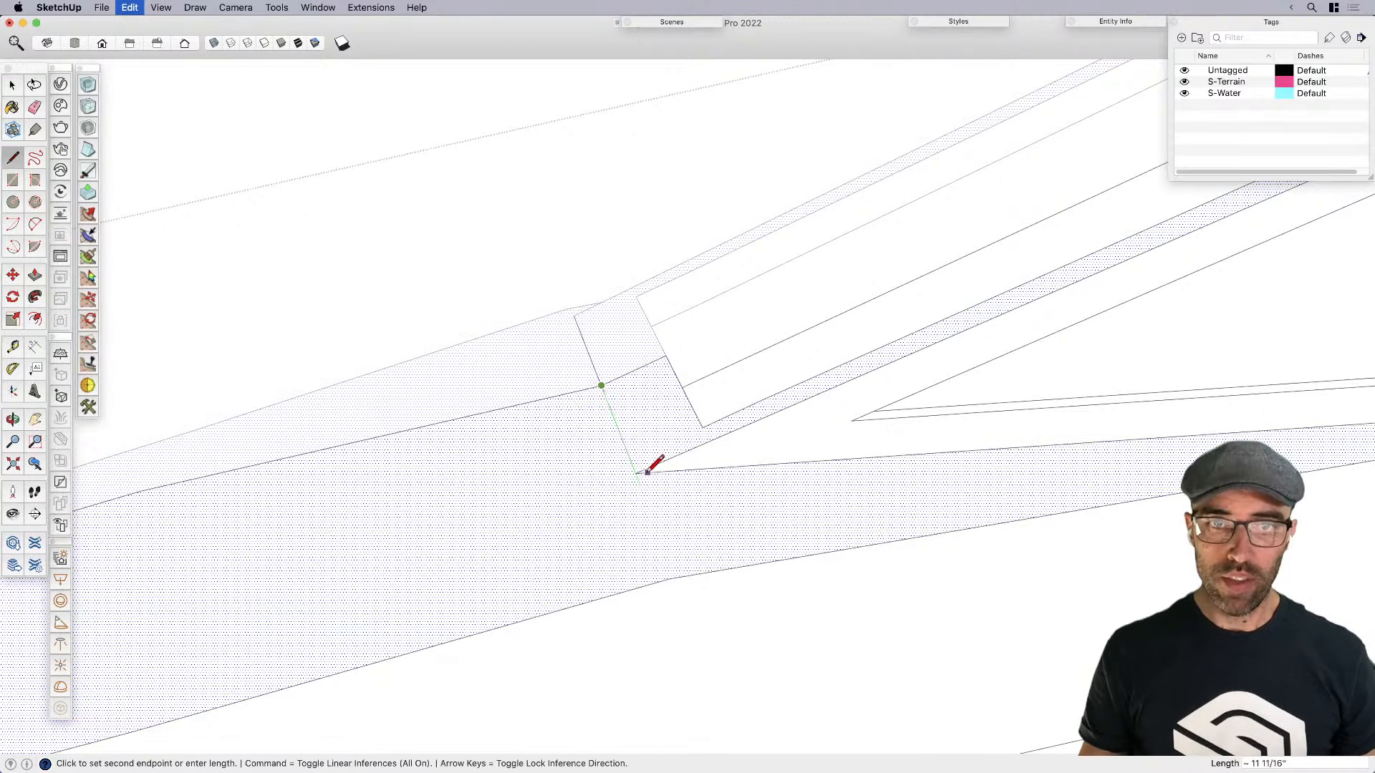
pyautogui.click(635, 473)
pyautogui.press('space')
pyautogui.scroll(-5, 470, 512)
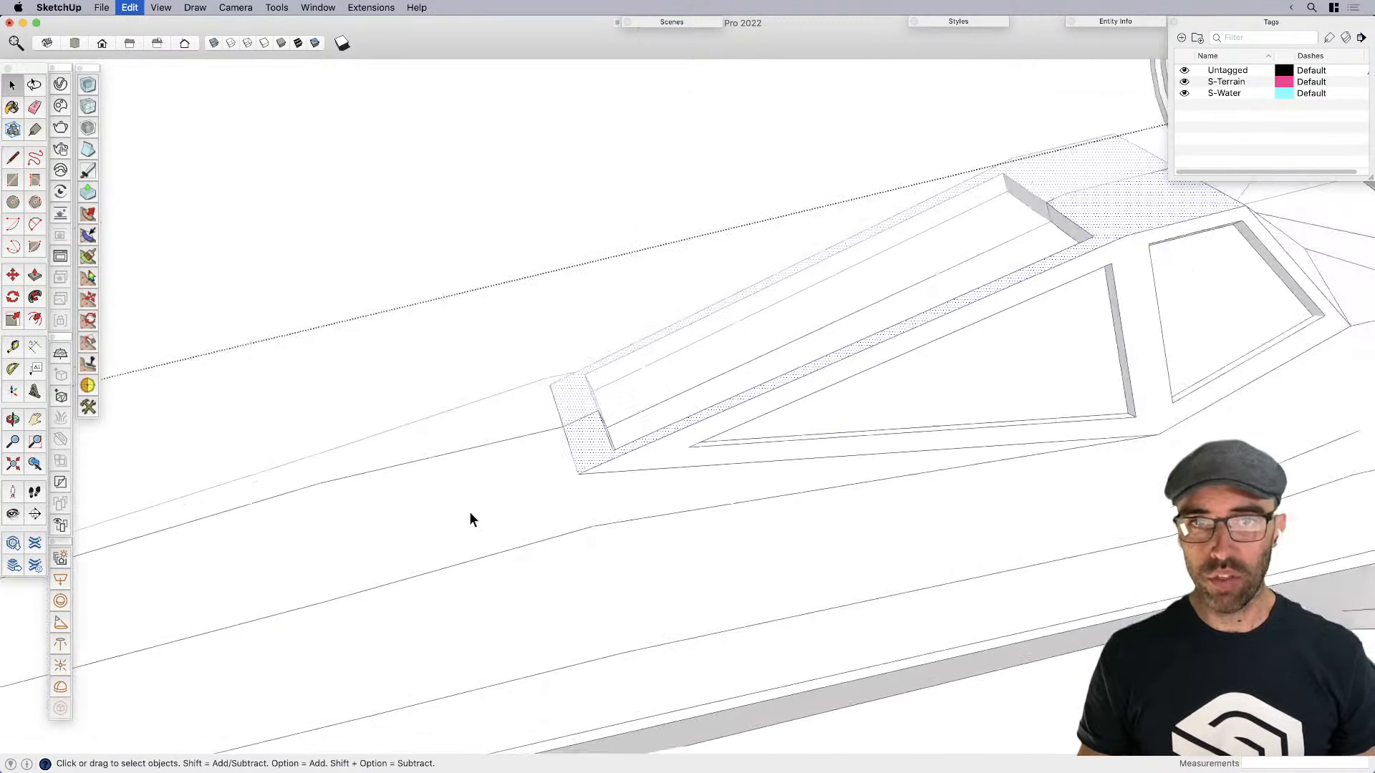
# Select the top frame faces and remaining canopy edges together with the canopy group and combine them into one group
pyautogui.scroll(-3, 989, 286)
pyautogui.scroll(3, 990, 286)
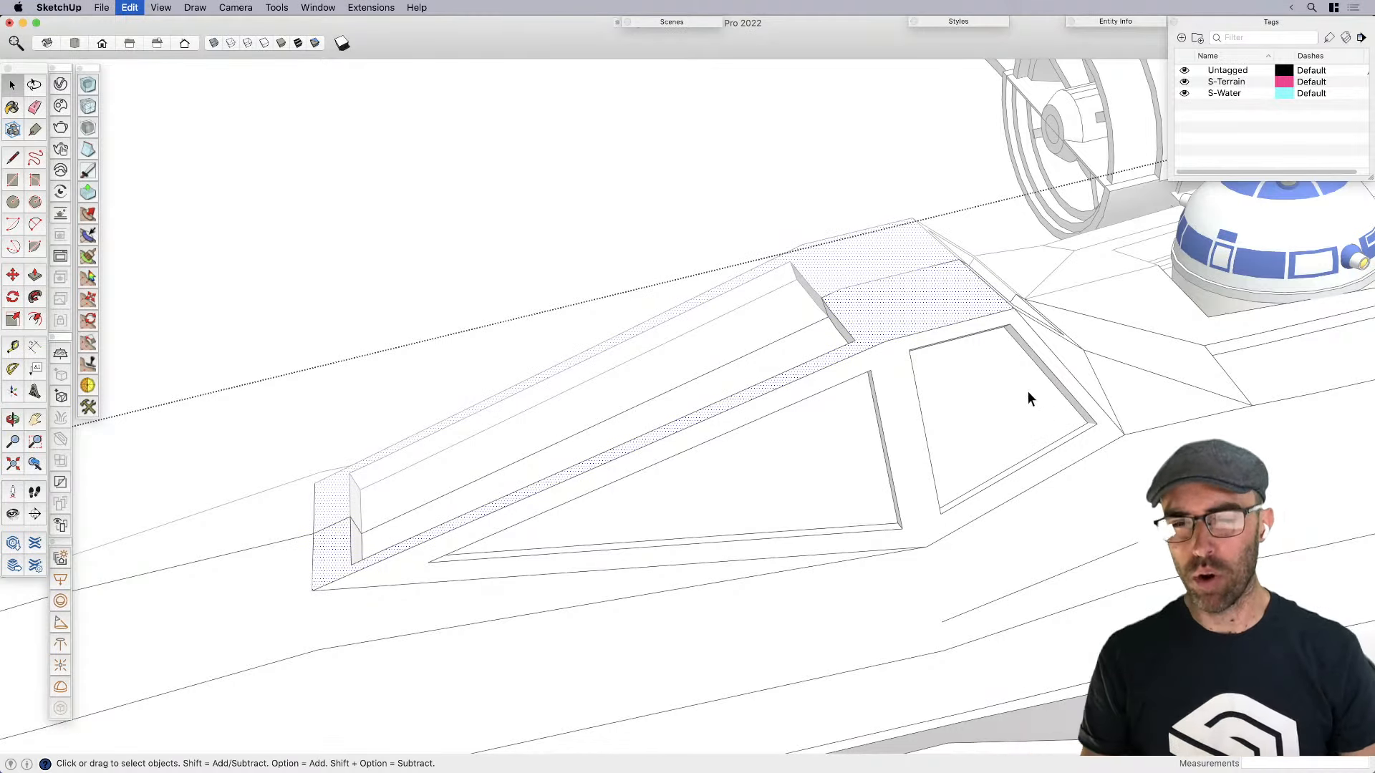
pyautogui.scroll(-3, 745, 272)
pyautogui.scroll(-3, 745, 272)
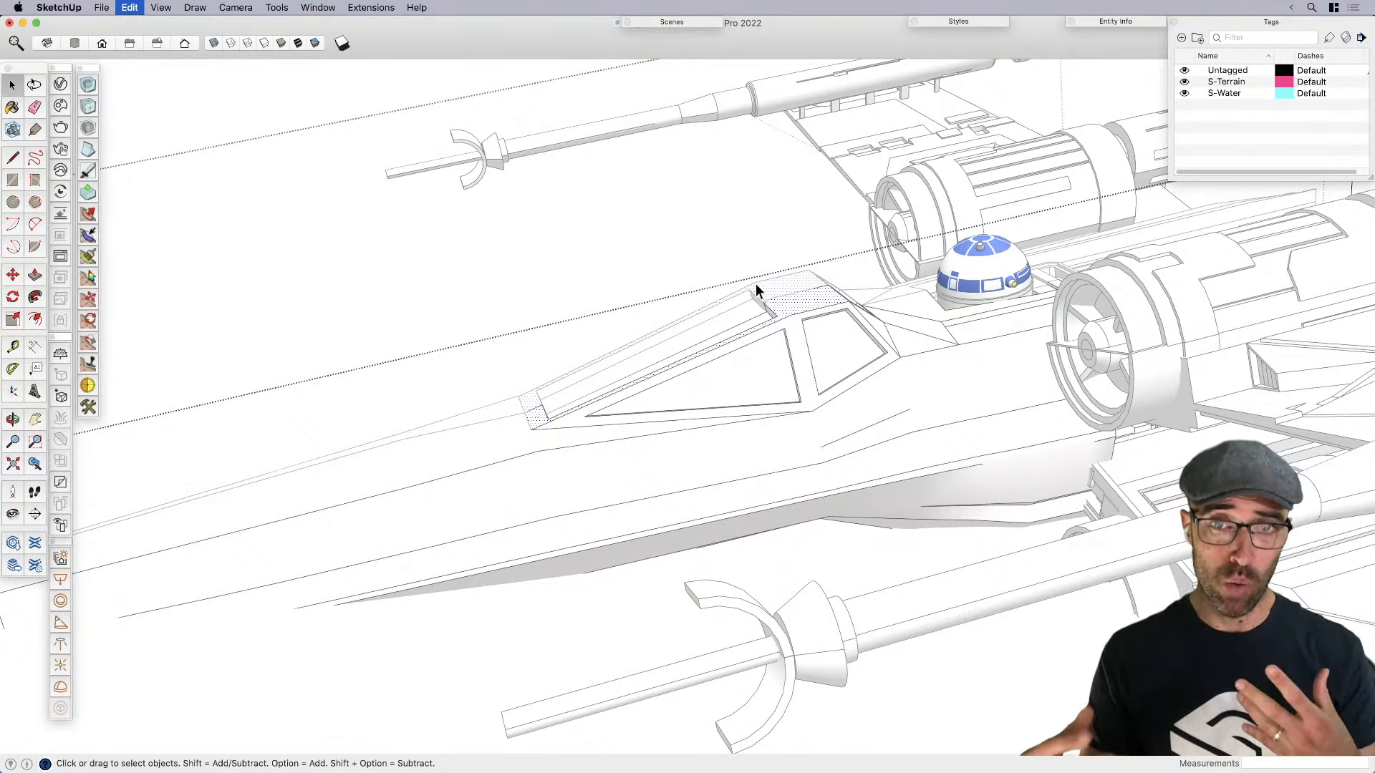
pyautogui.scroll(3, 757, 324)
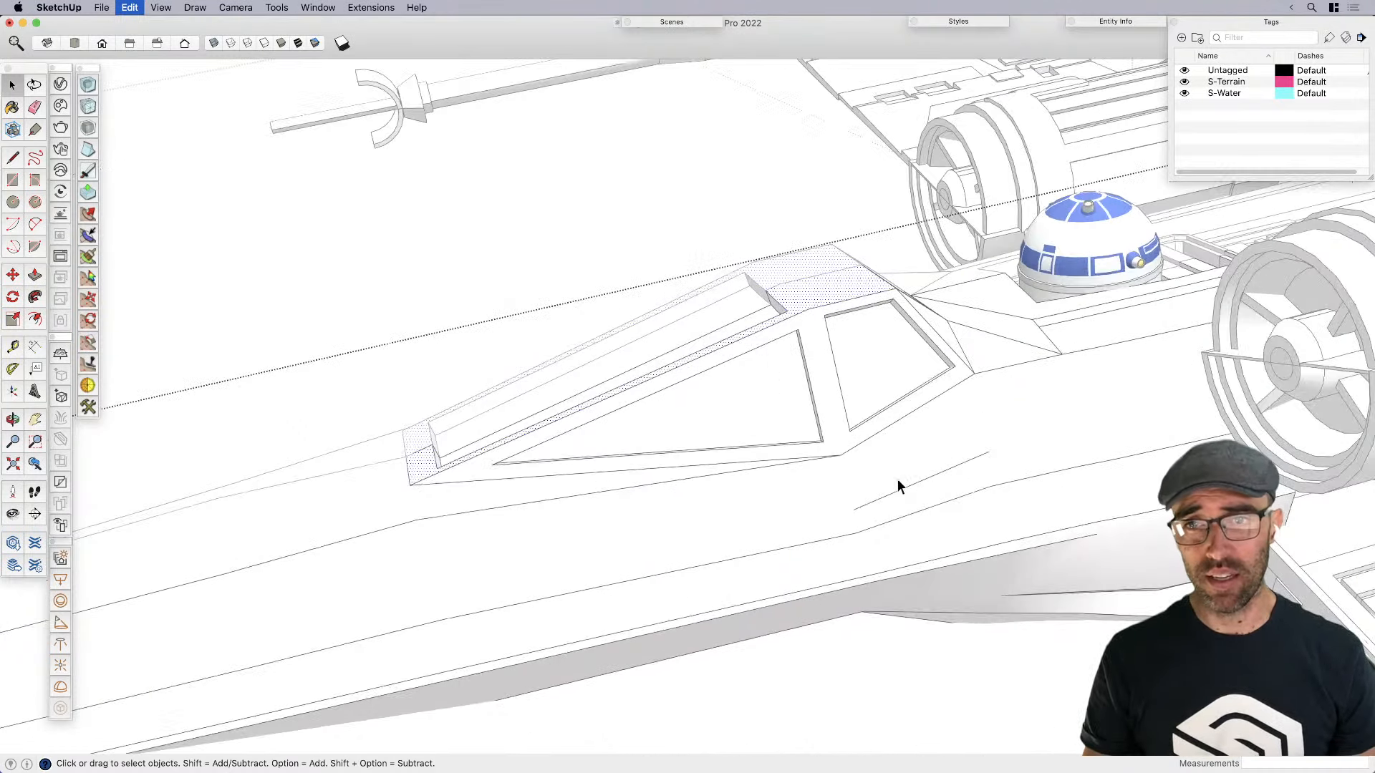
pyautogui.moveTo(342, 200); pyautogui.dragTo(957, 378)
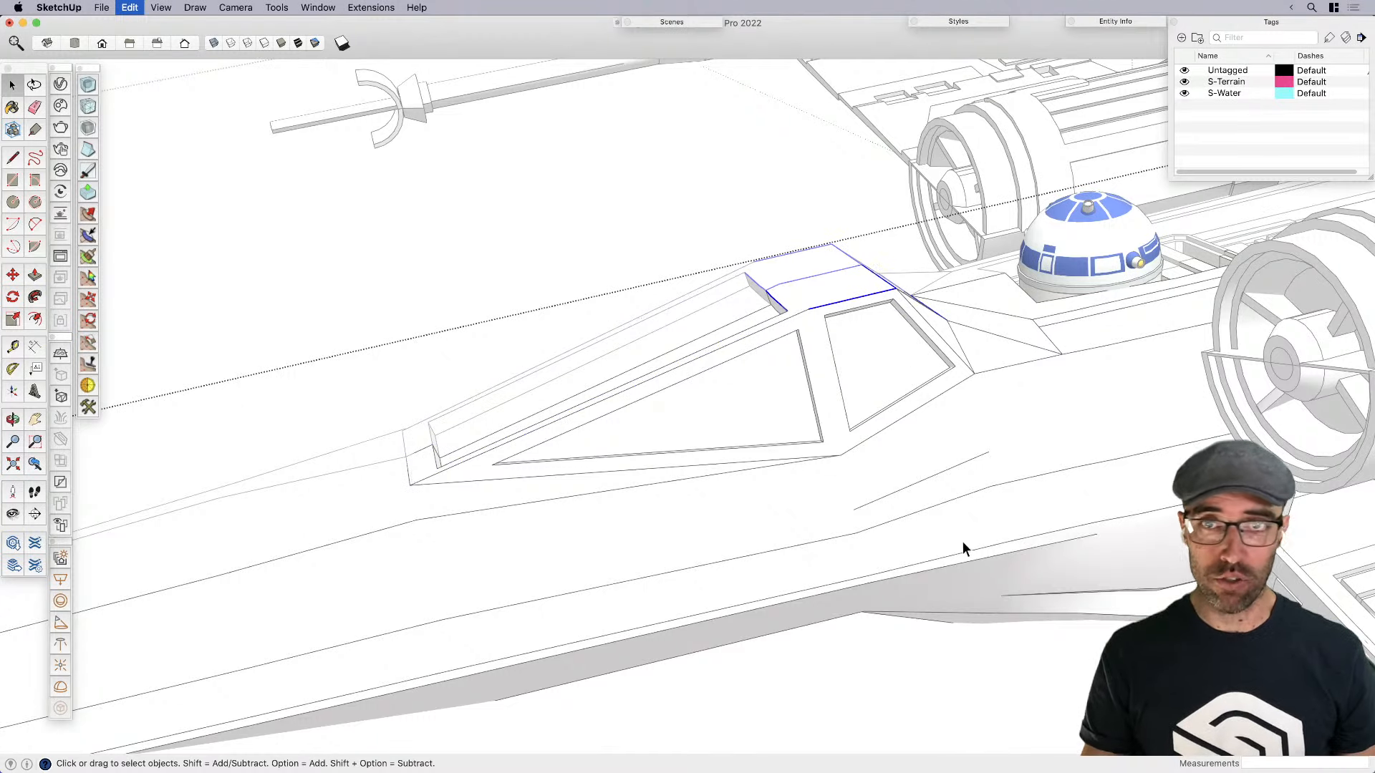
pyautogui.moveTo(306, 174); pyautogui.dragTo(987, 508)
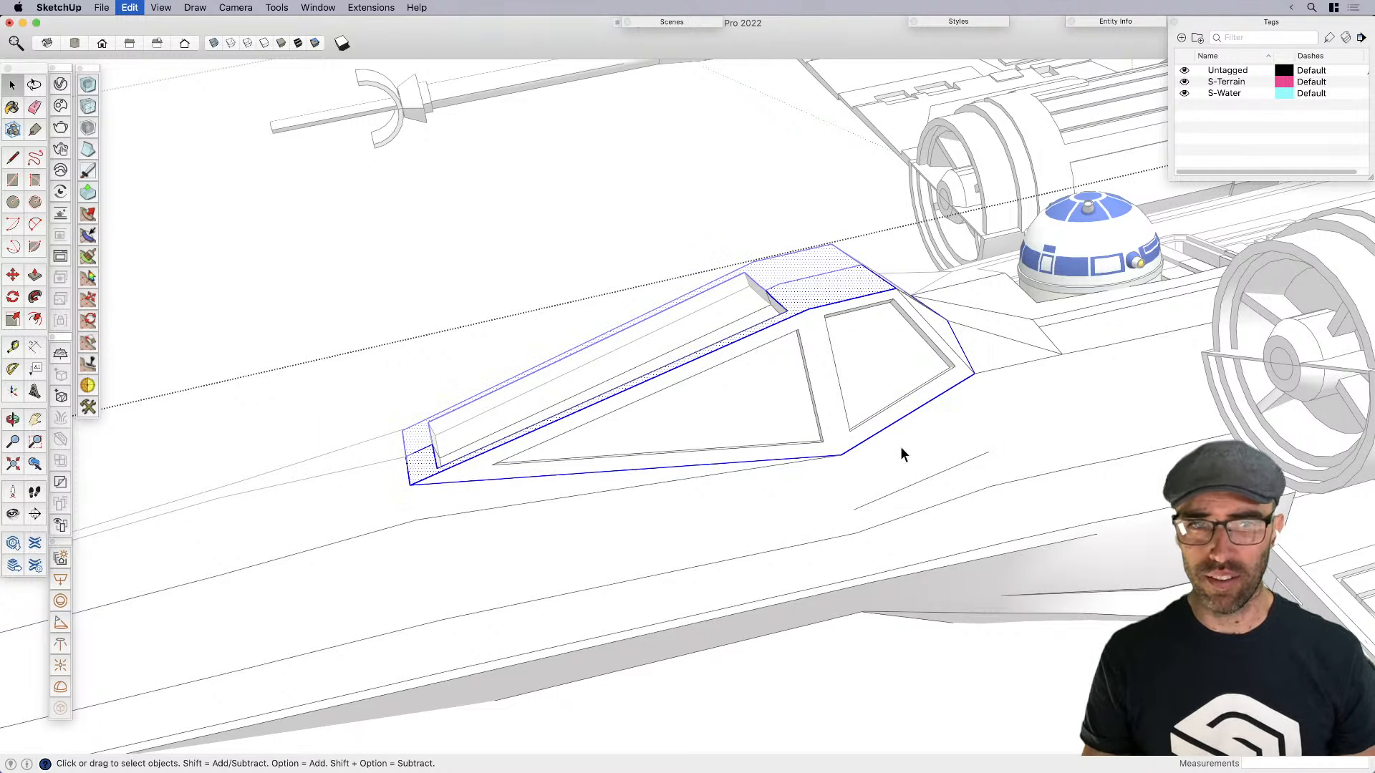
pyautogui.keyDown('shift'); pyautogui.click(844, 427); pyautogui.keyUp('shift')
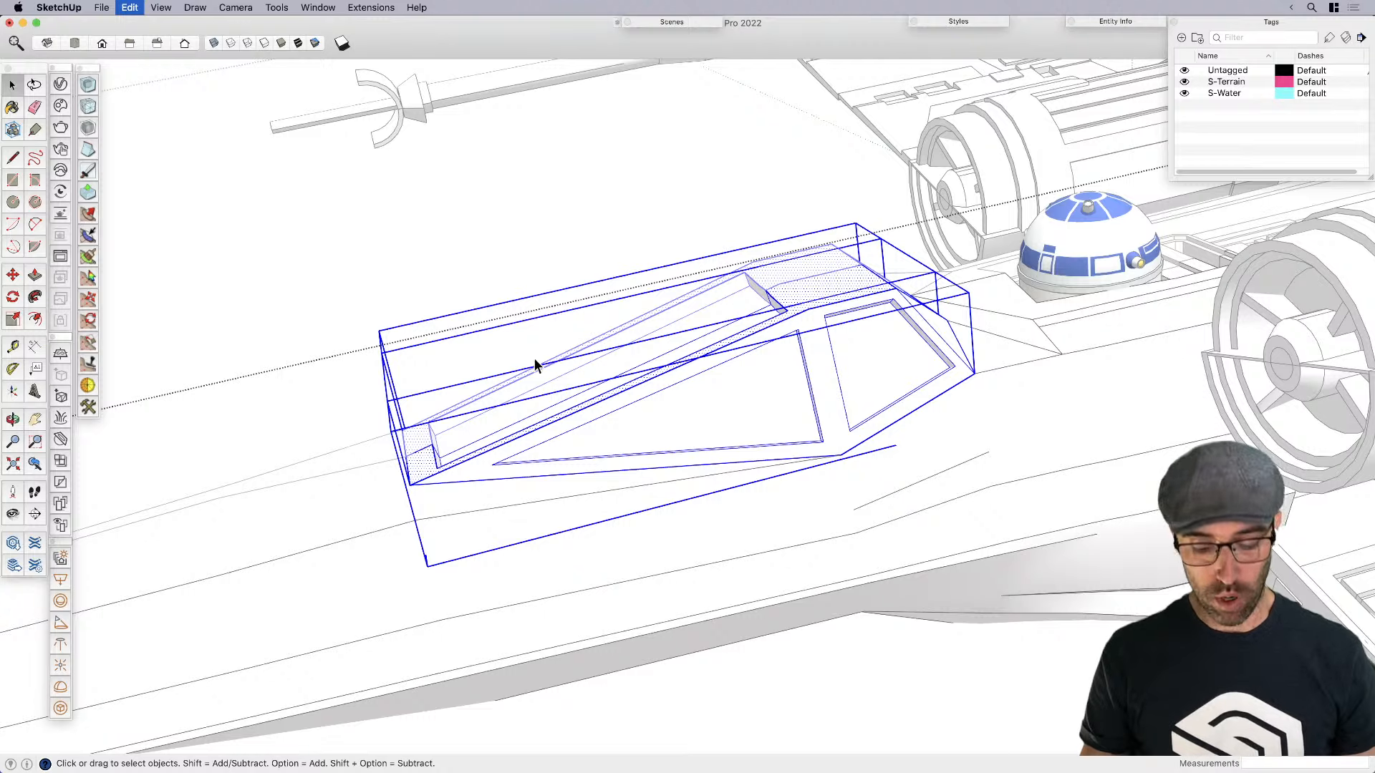
pyautogui.click(556, 368)
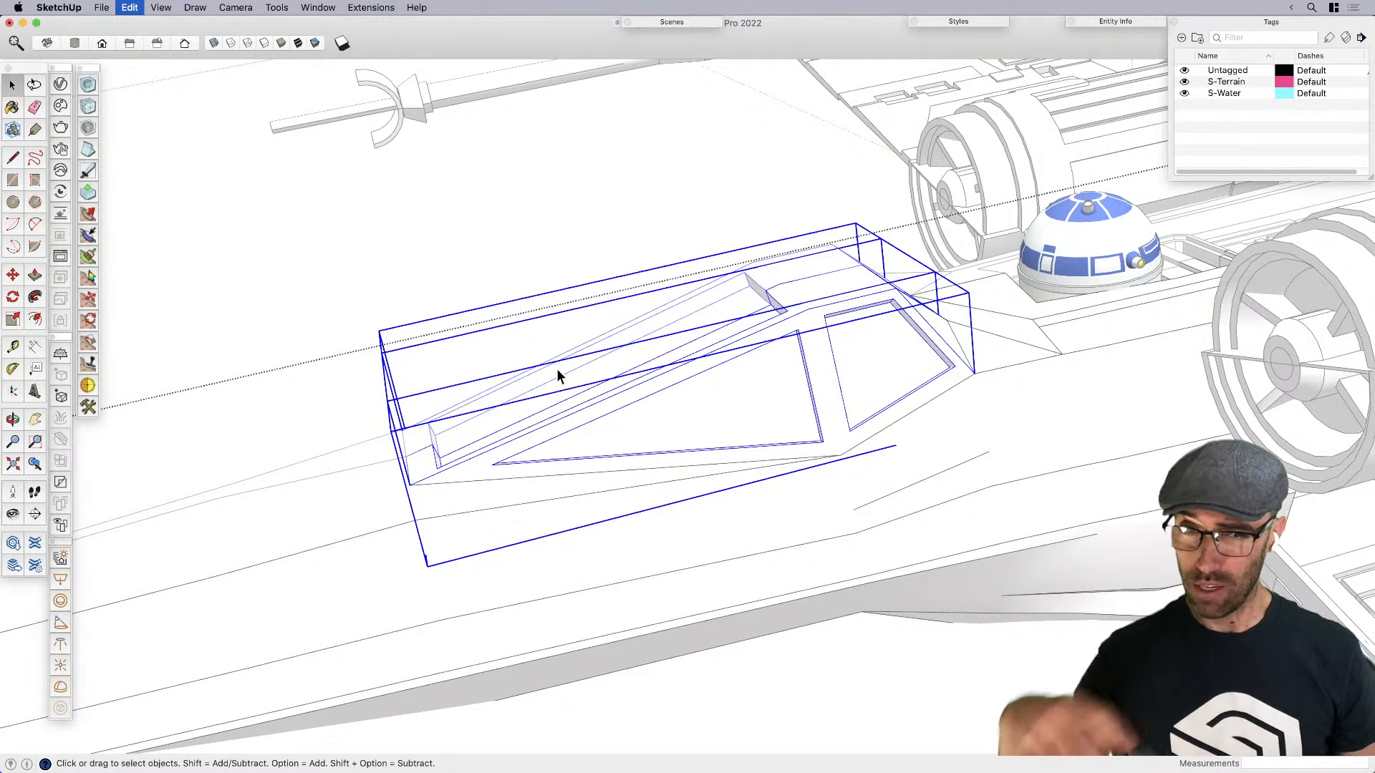
# Rotate the canopy group open by 30 degrees about its lower rear corner
pyautogui.press('q')
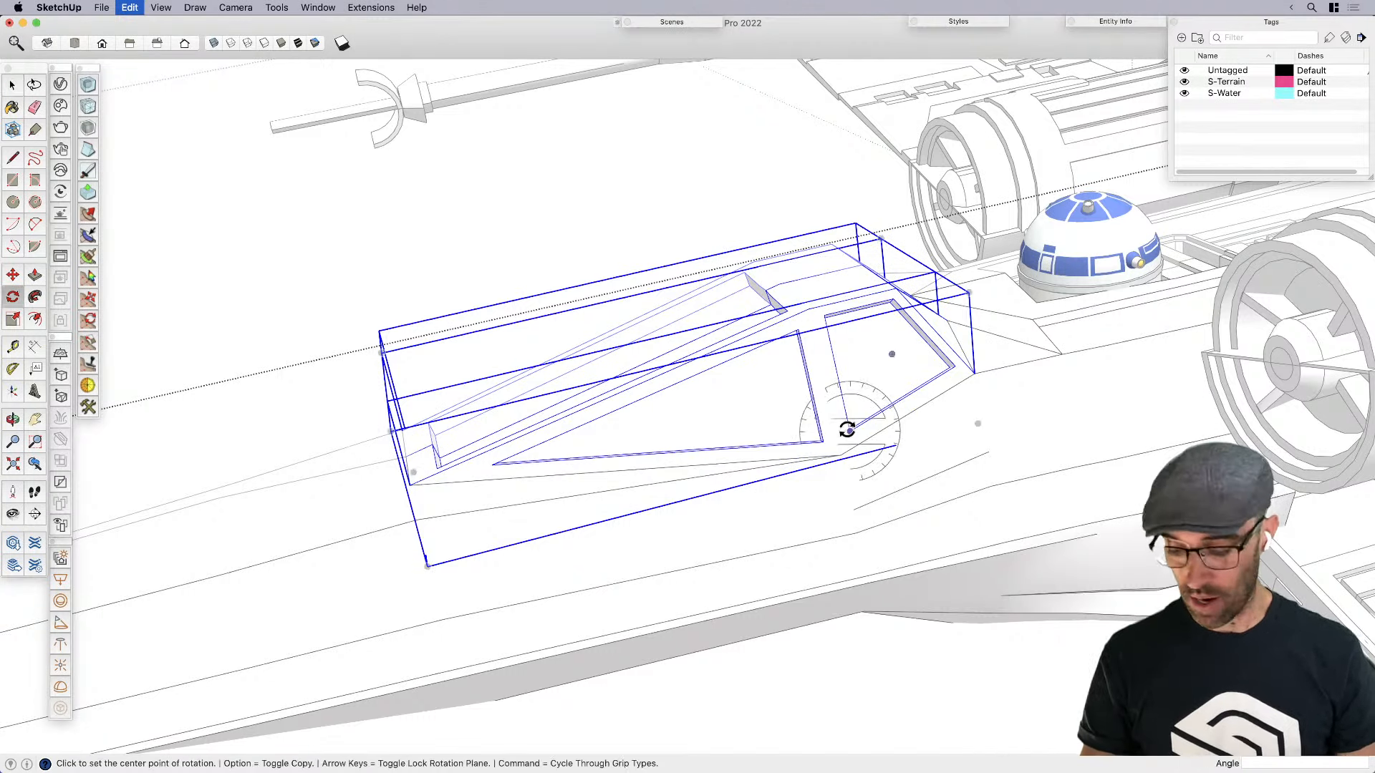
pyautogui.click(973, 373)
pyautogui.click(913, 388)
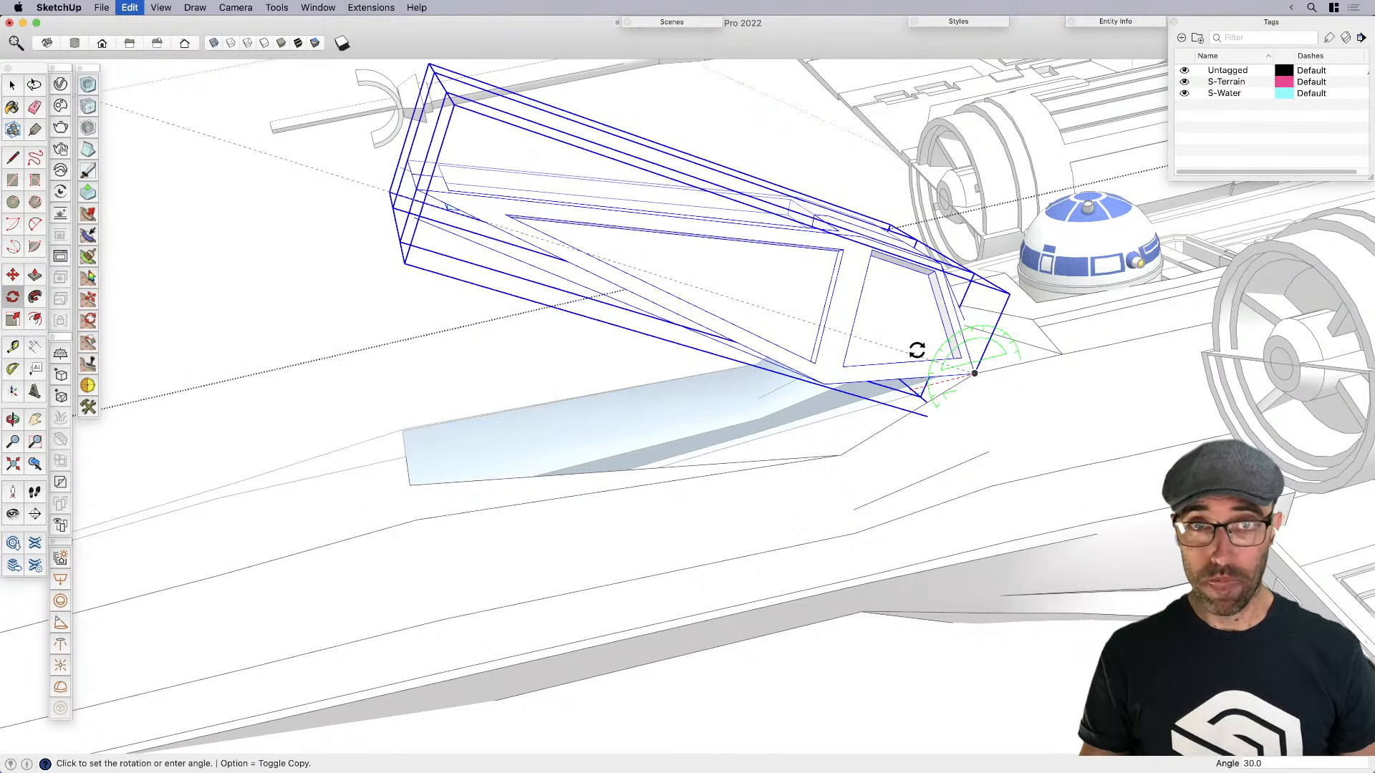
pyautogui.click(913, 351)
pyautogui.press('space')
# Leave group editing and select the whole X-wing at its astromech dome
pyautogui.scroll(-2, 900, 537)
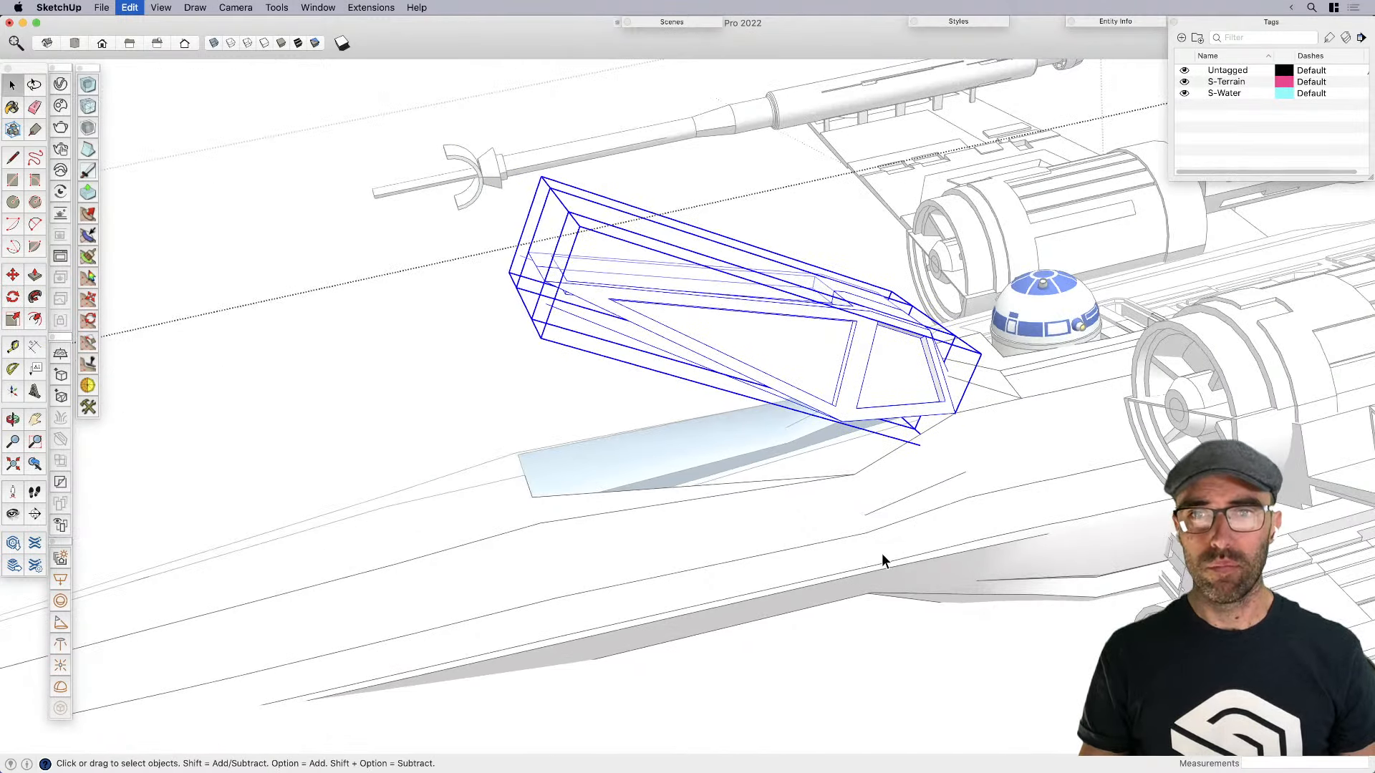
pyautogui.scroll(-4, 877, 562)
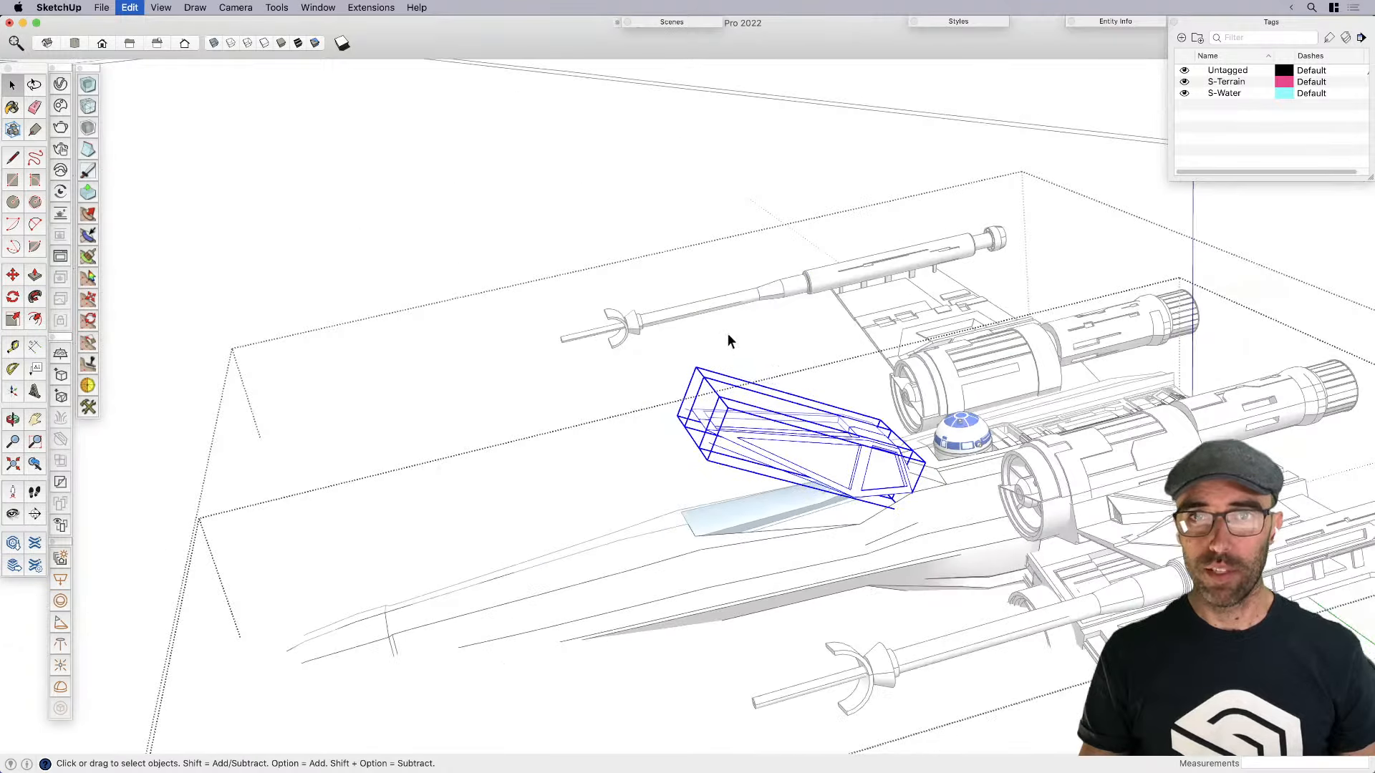
pyautogui.press('super+z')
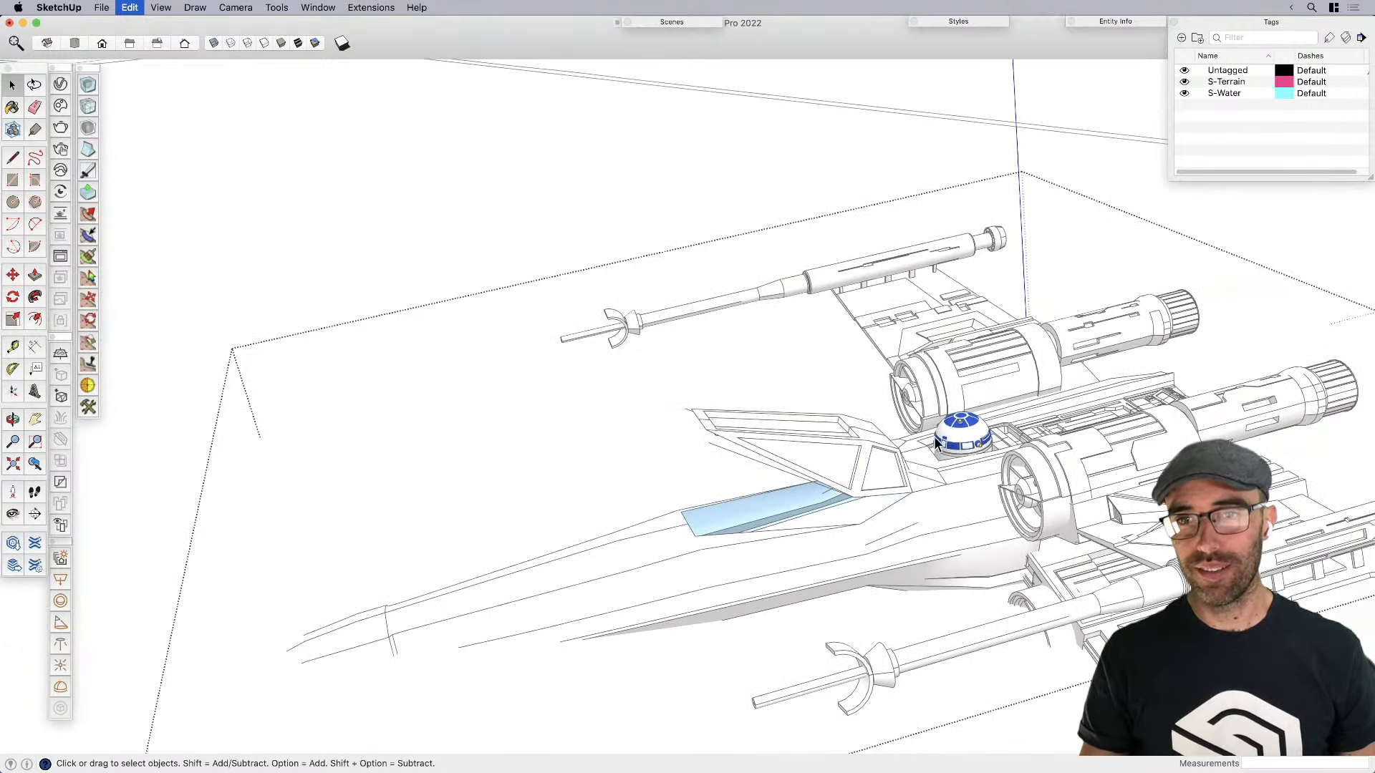
pyautogui.moveTo(938, 443); pyautogui.dragTo(931, 499, button='middle')
pyautogui.scroll(3, 872, 489)
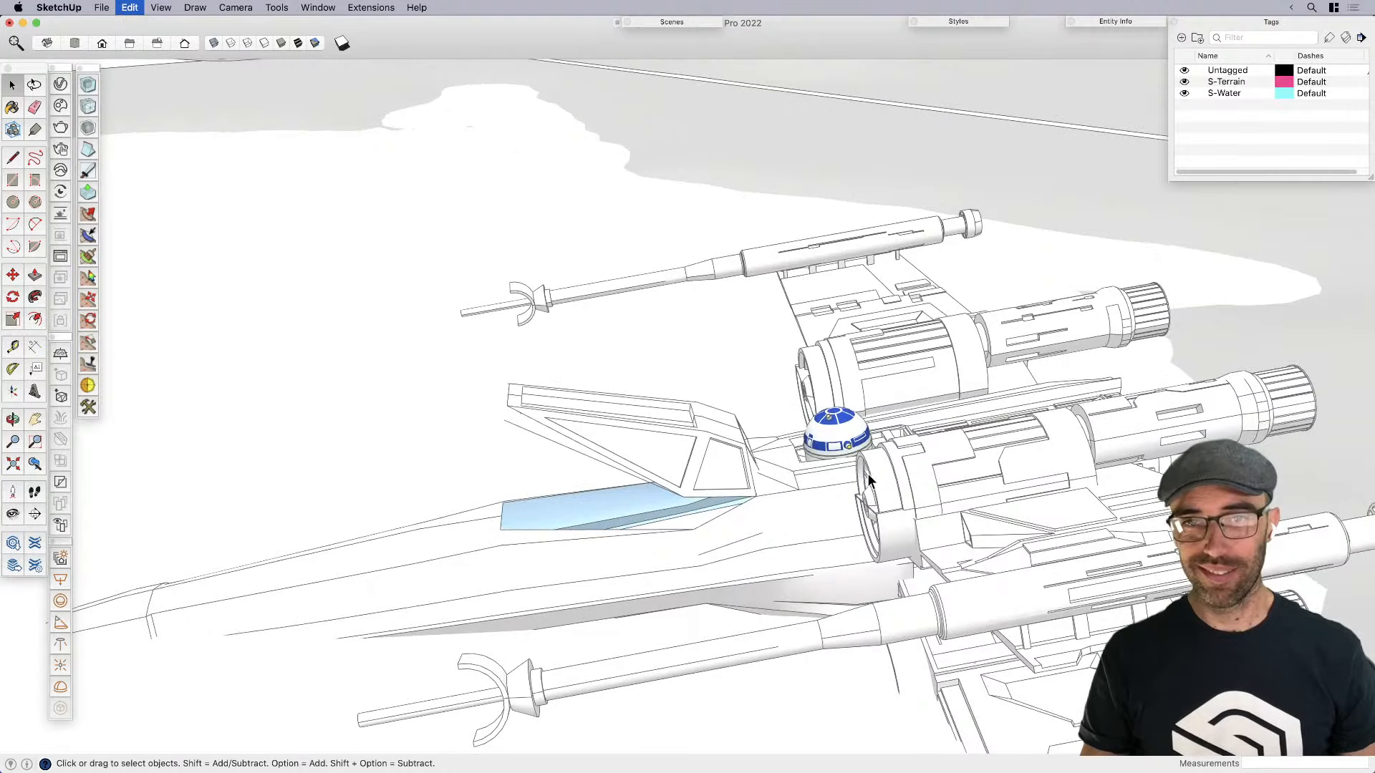
pyautogui.click(845, 444)
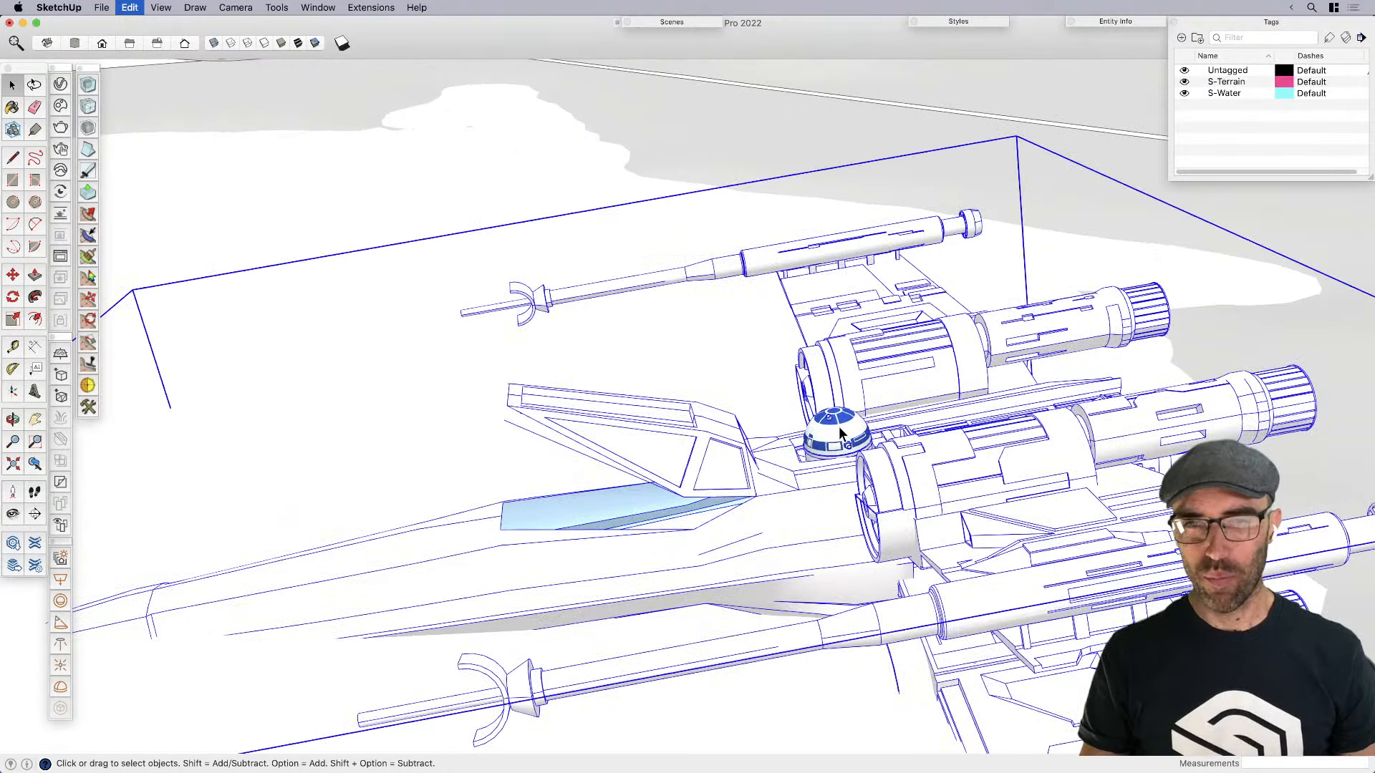
# Lift the astromech out of its socket inside the X-wing group, delete it and leave group editing
pyautogui.doubleClick(843, 436)
pyautogui.click(845, 440)
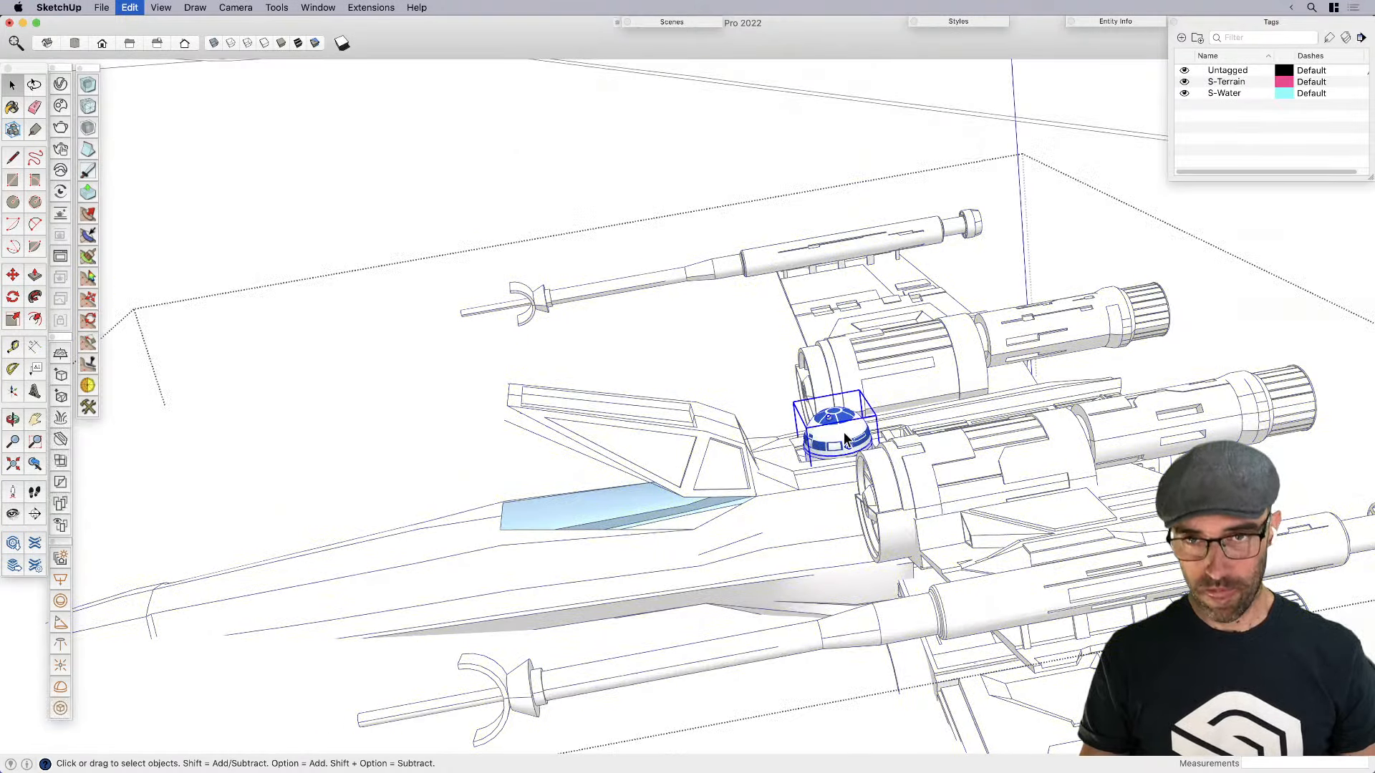
pyautogui.press('m')
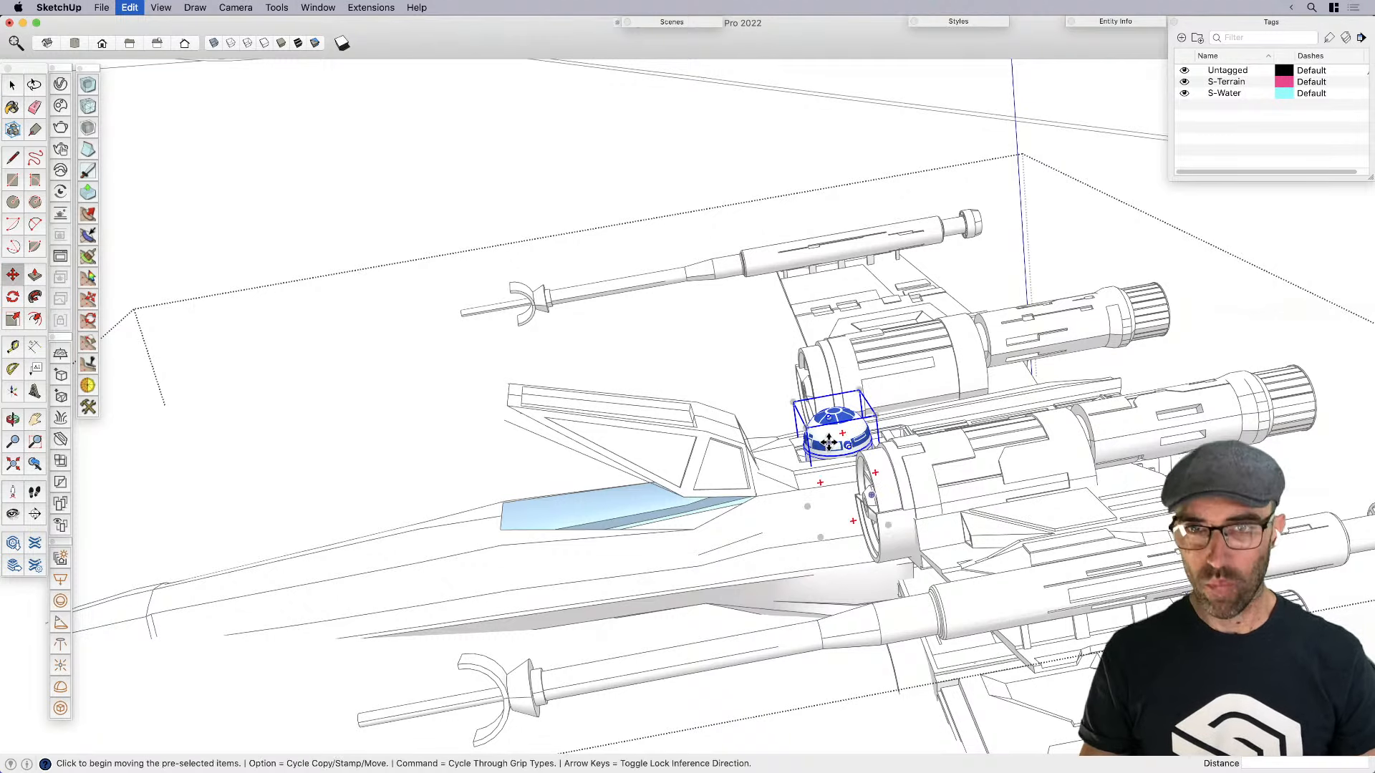
pyautogui.click(845, 439)
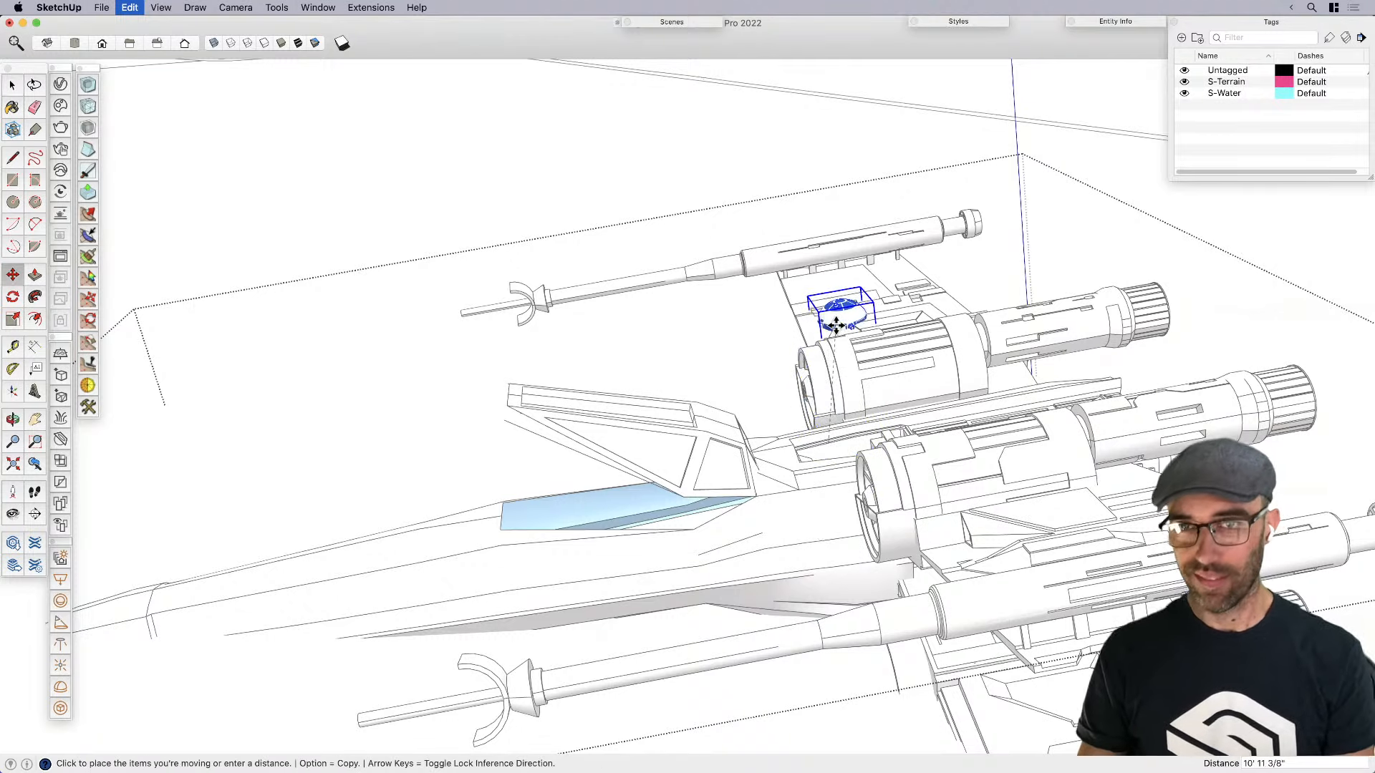
pyautogui.click(836, 327)
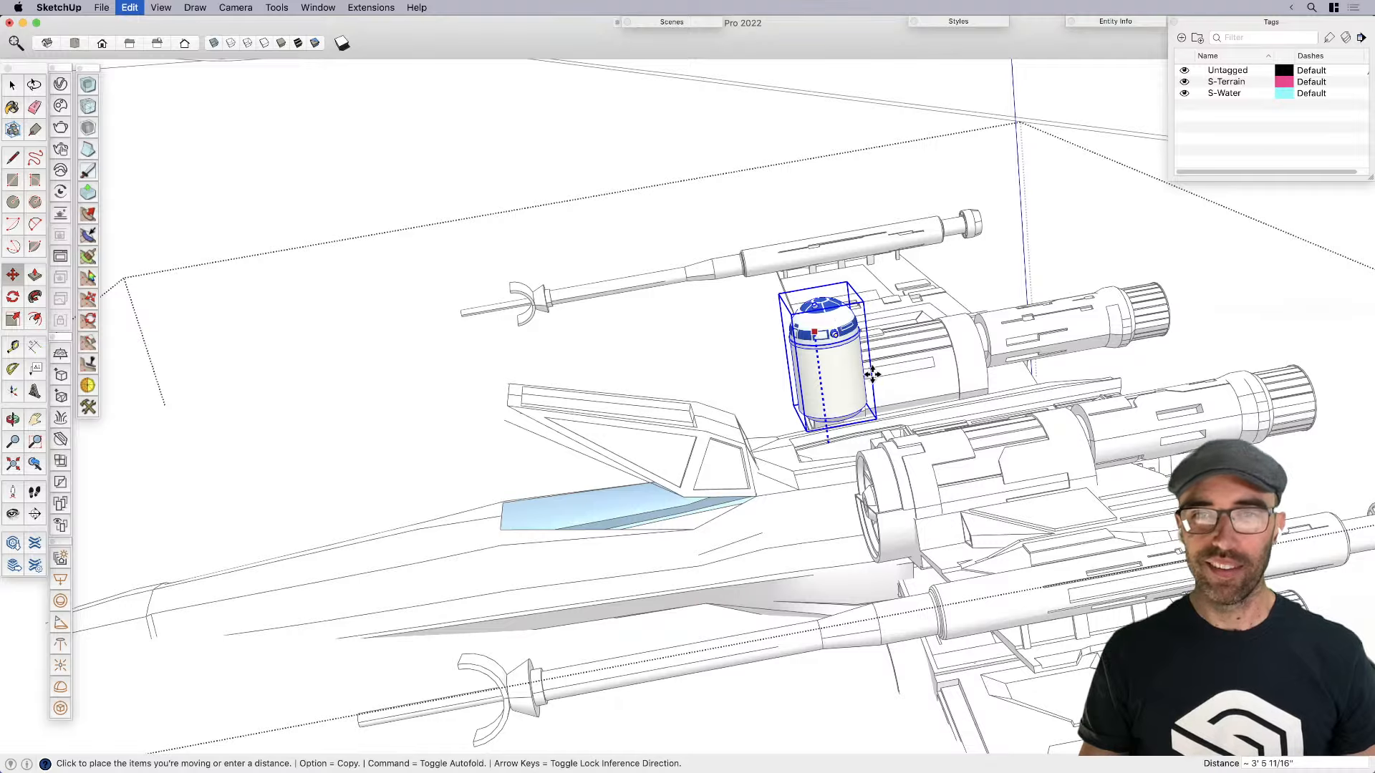
pyautogui.press('space')
pyautogui.scroll(5, 871, 375)
pyautogui.moveTo(849, 386); pyautogui.dragTo(766, 458, button='middle')
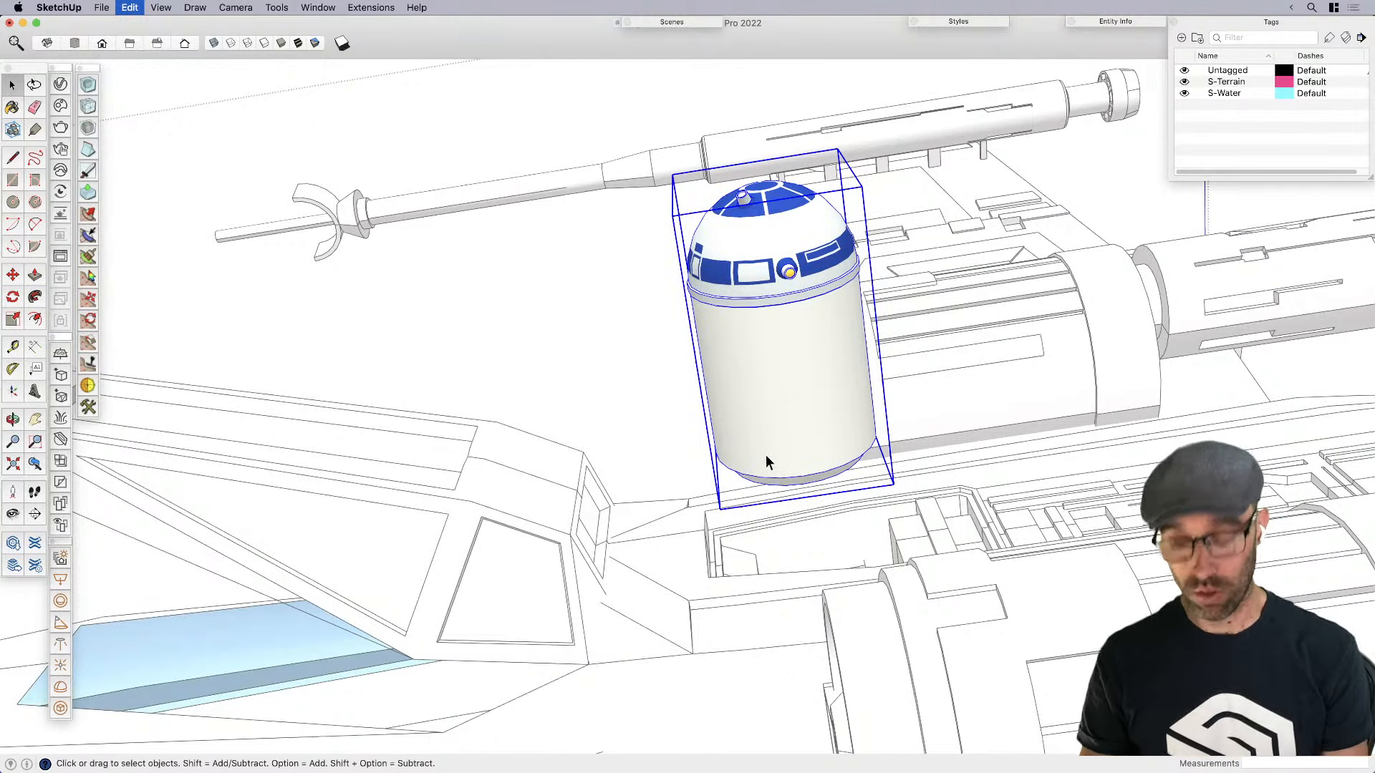
pyautogui.press('Delete')
pyautogui.scroll(-15, 777, 459)
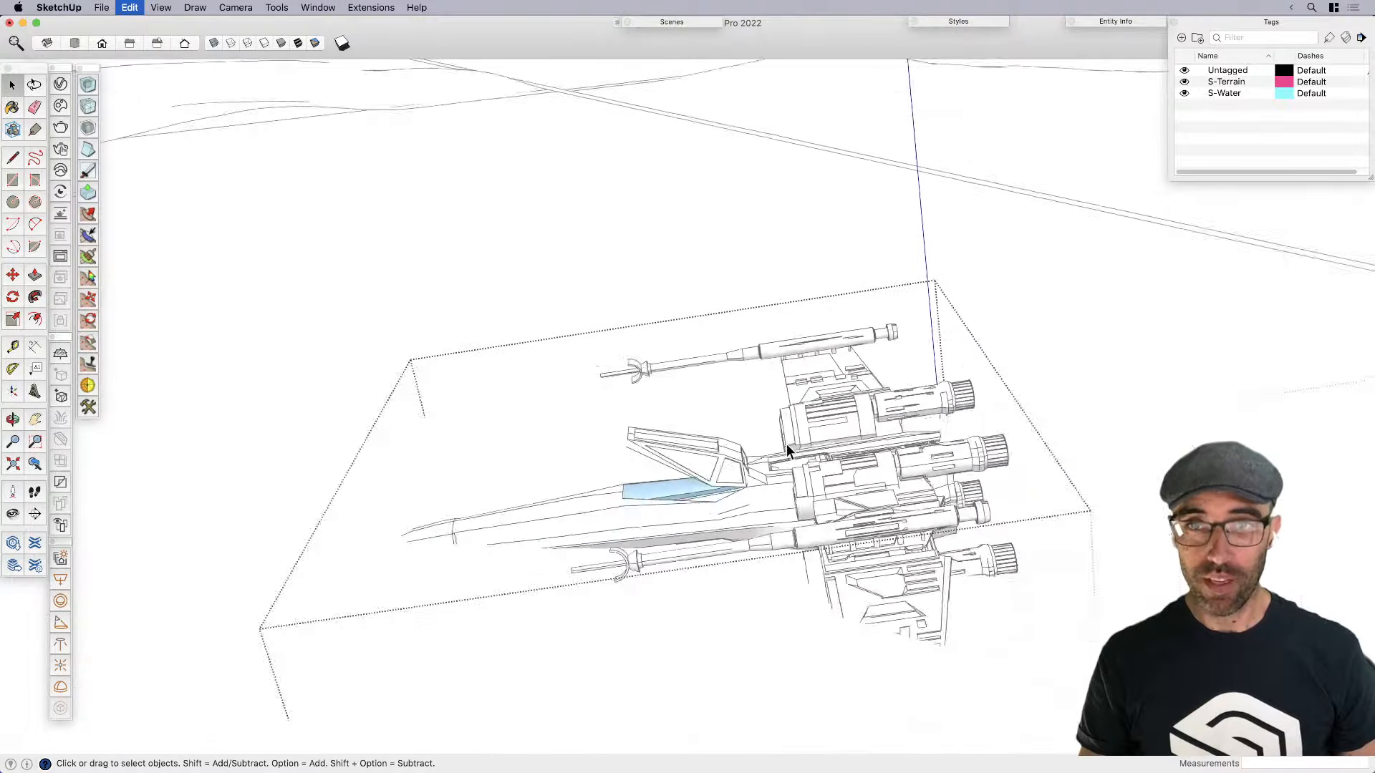
pyautogui.scroll(-2, 1062, 538)
pyautogui.press('Escape')
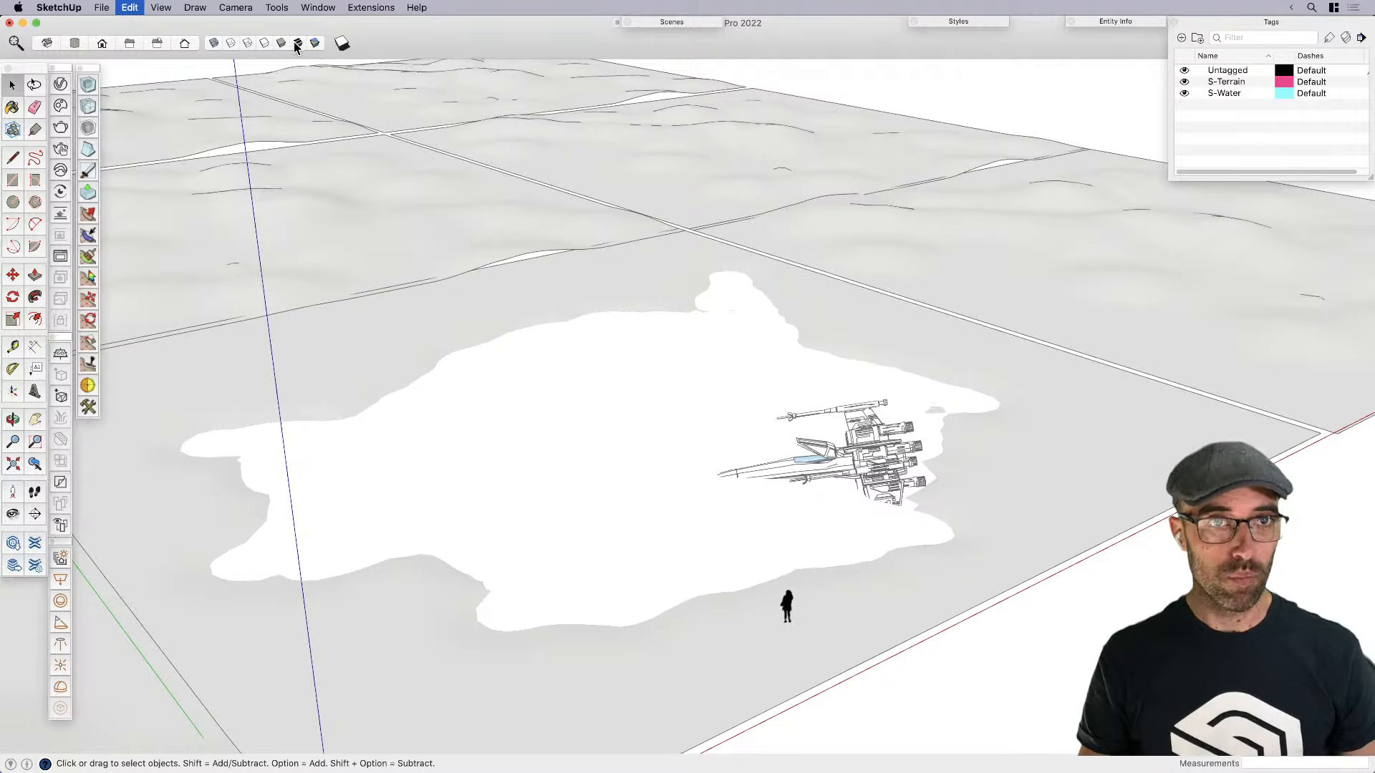
# Copy the R2-D2 figure standing beside the X-wing in the other open model and return to the swamp scene
pyautogui.hotkey('ctrl', 'Up')
pyautogui.click(423, 274)
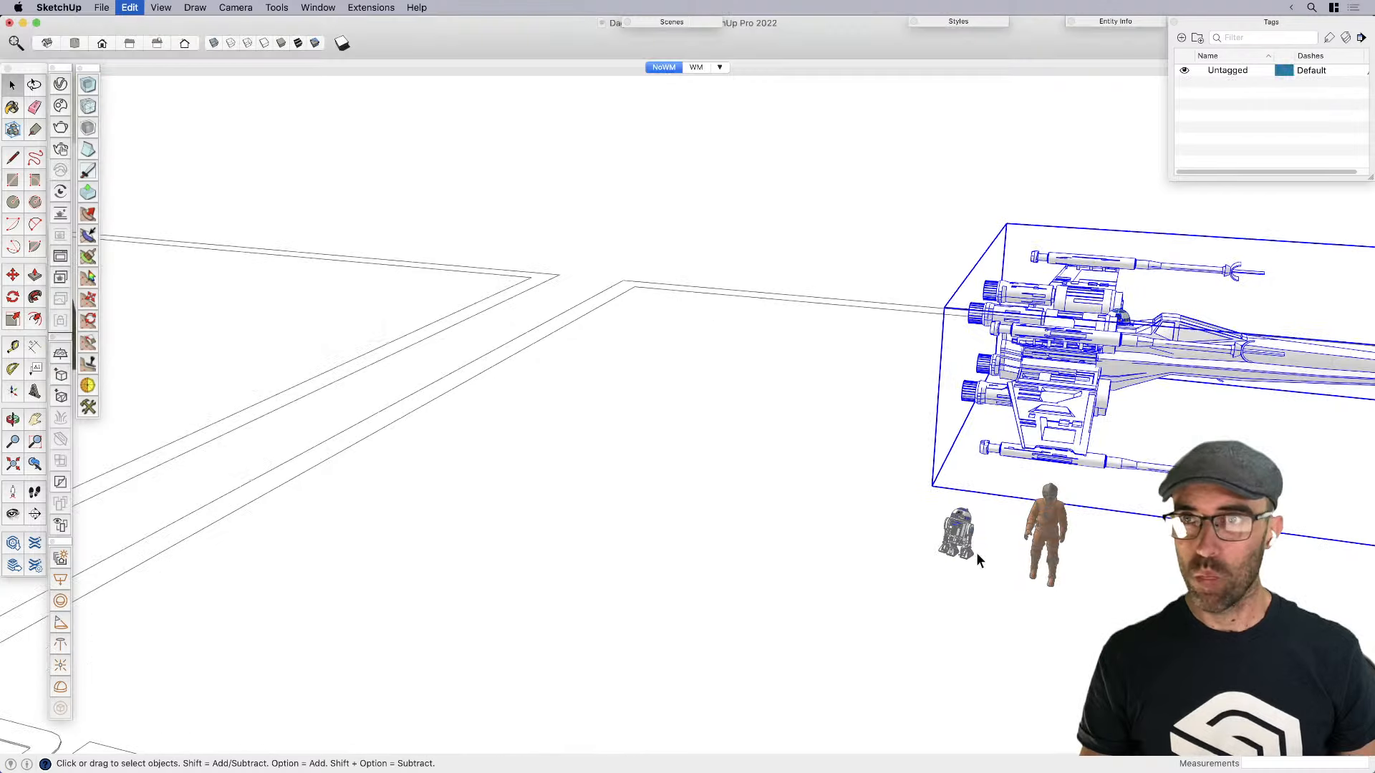
pyautogui.click(966, 553)
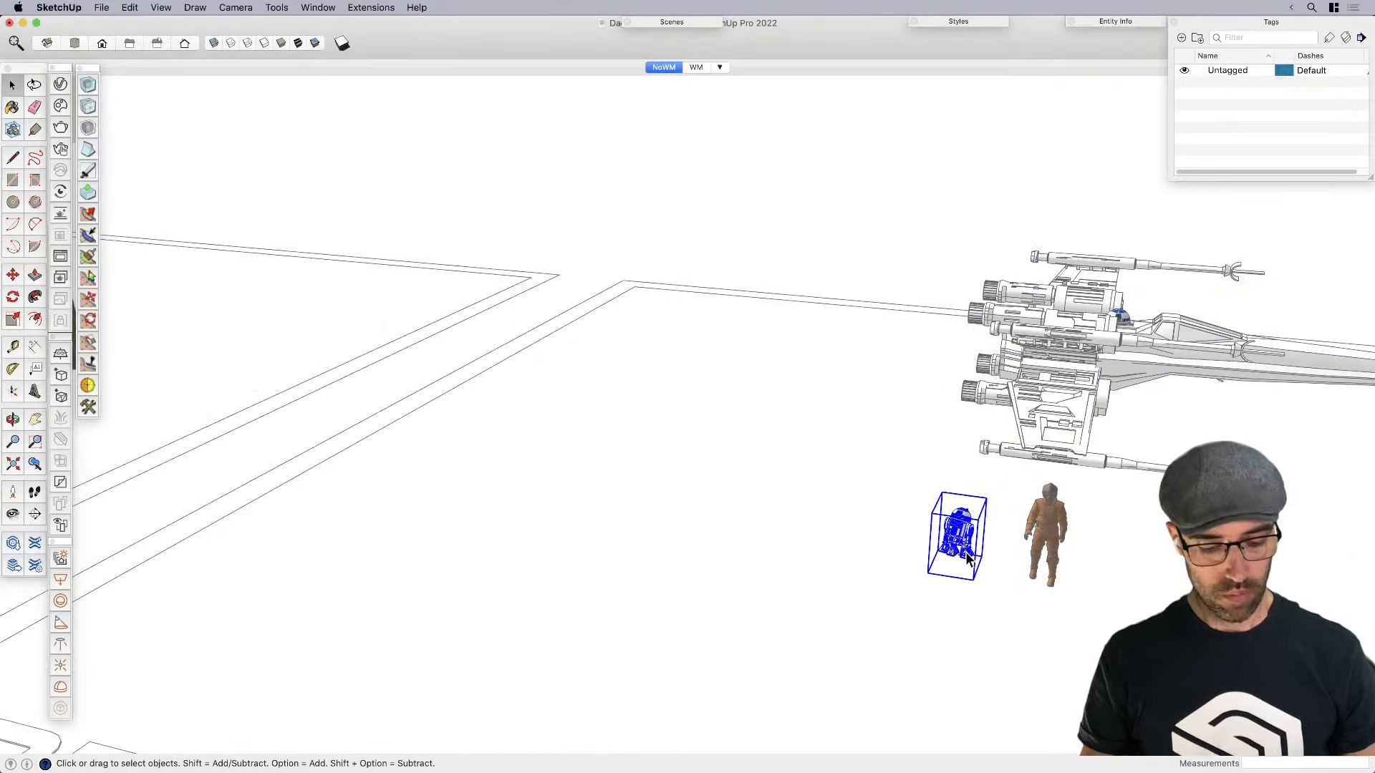
pyautogui.hotkey('ctrl', 'Up')
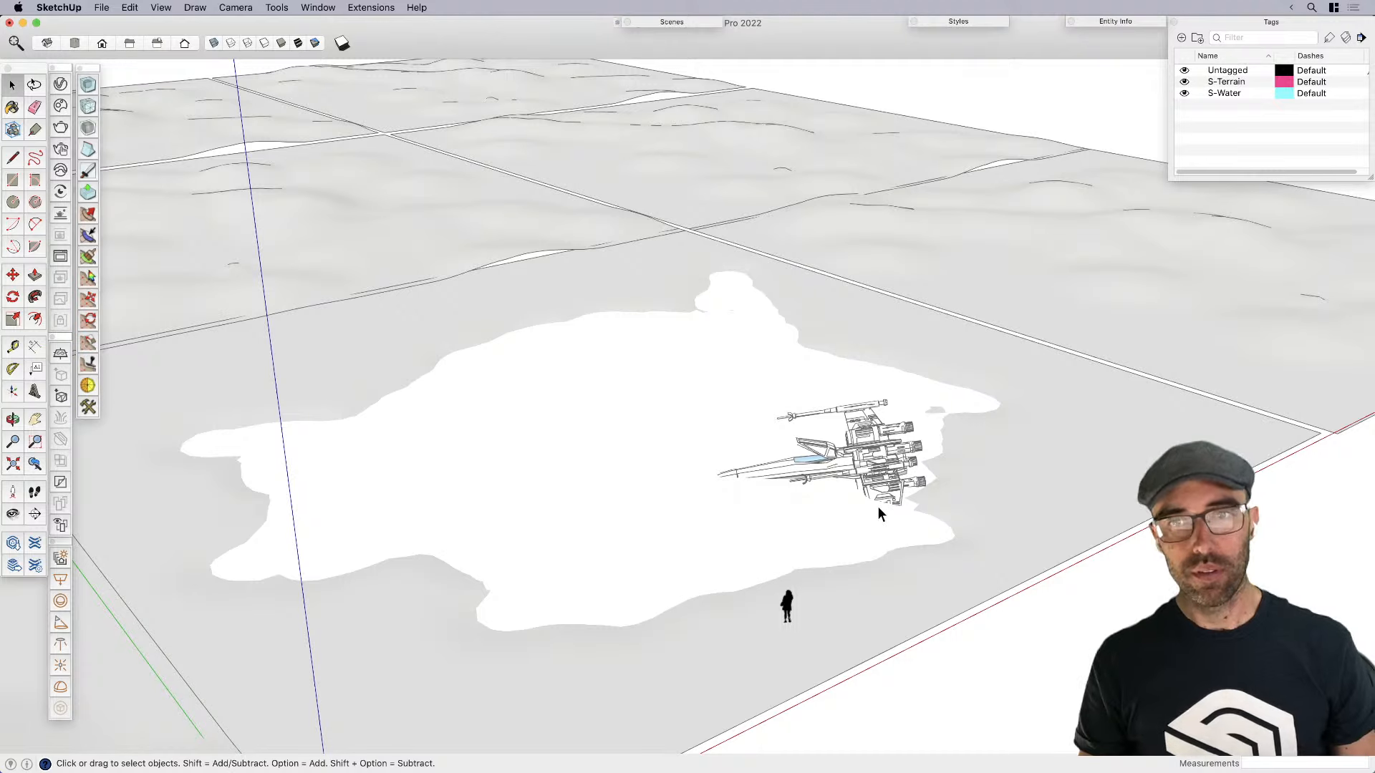
# Paste the copied R2-D2 onto the X-wing's nose in front of the cockpit
pyautogui.scroll(6, 893, 536)
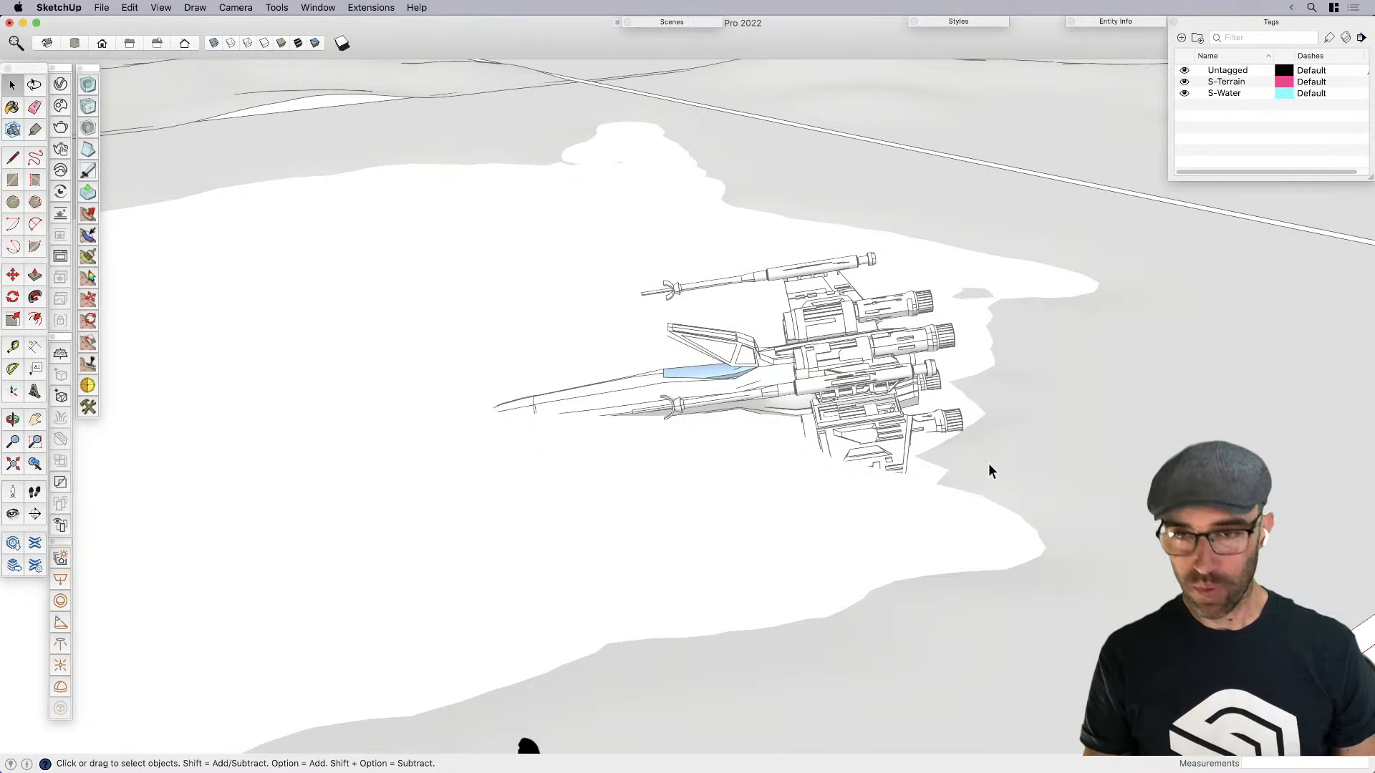
pyautogui.press('super+v')
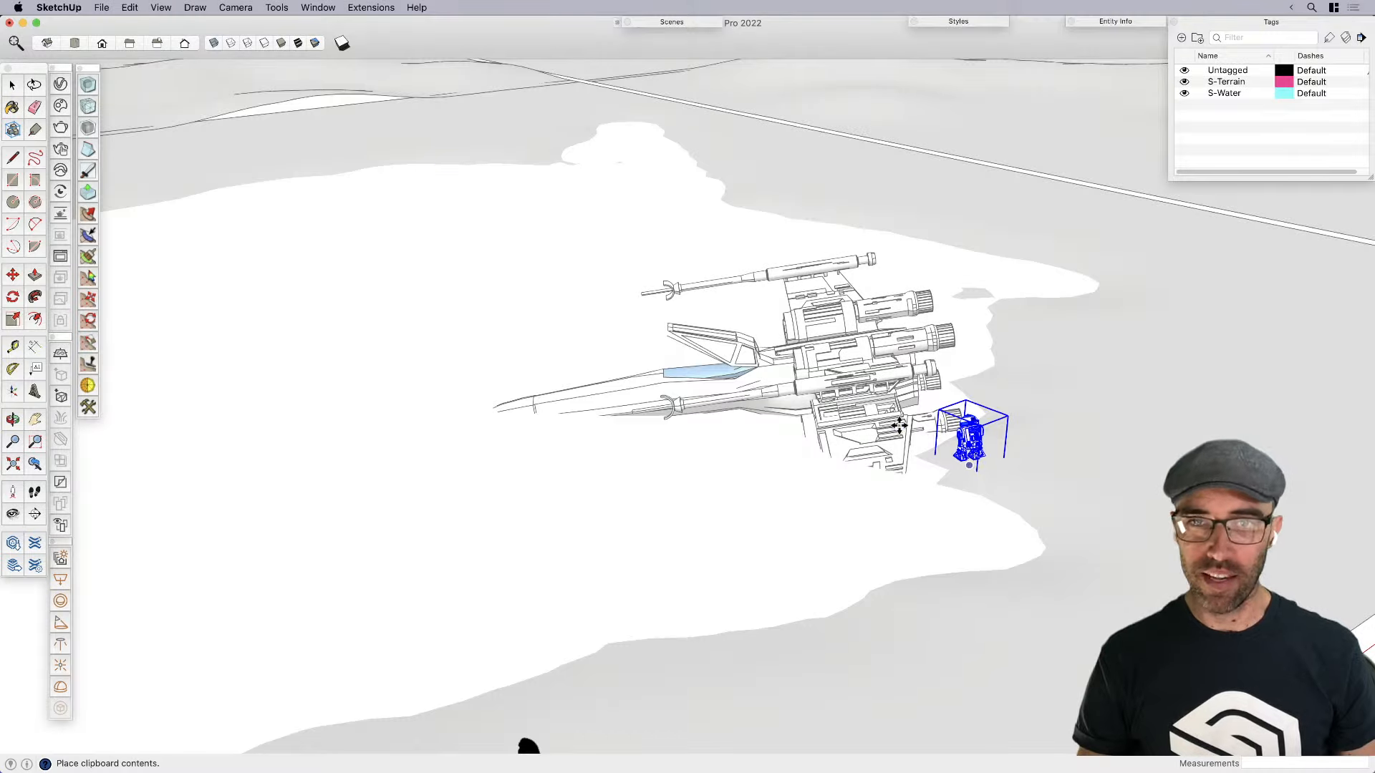
pyautogui.scroll(6, 633, 389)
pyautogui.scroll(-3, 571, 386)
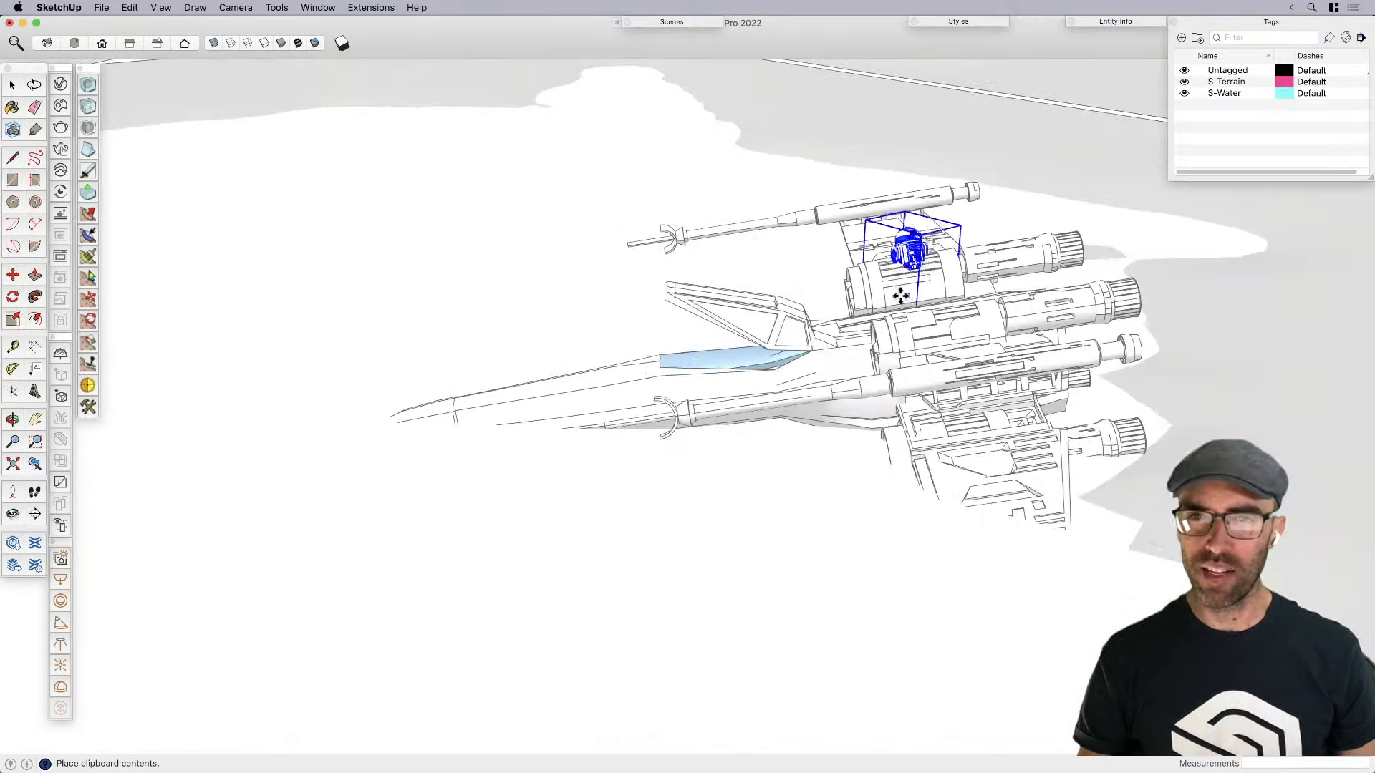
pyautogui.scroll(3, 901, 295)
pyautogui.scroll(-2, 804, 362)
pyautogui.scroll(3, 501, 416)
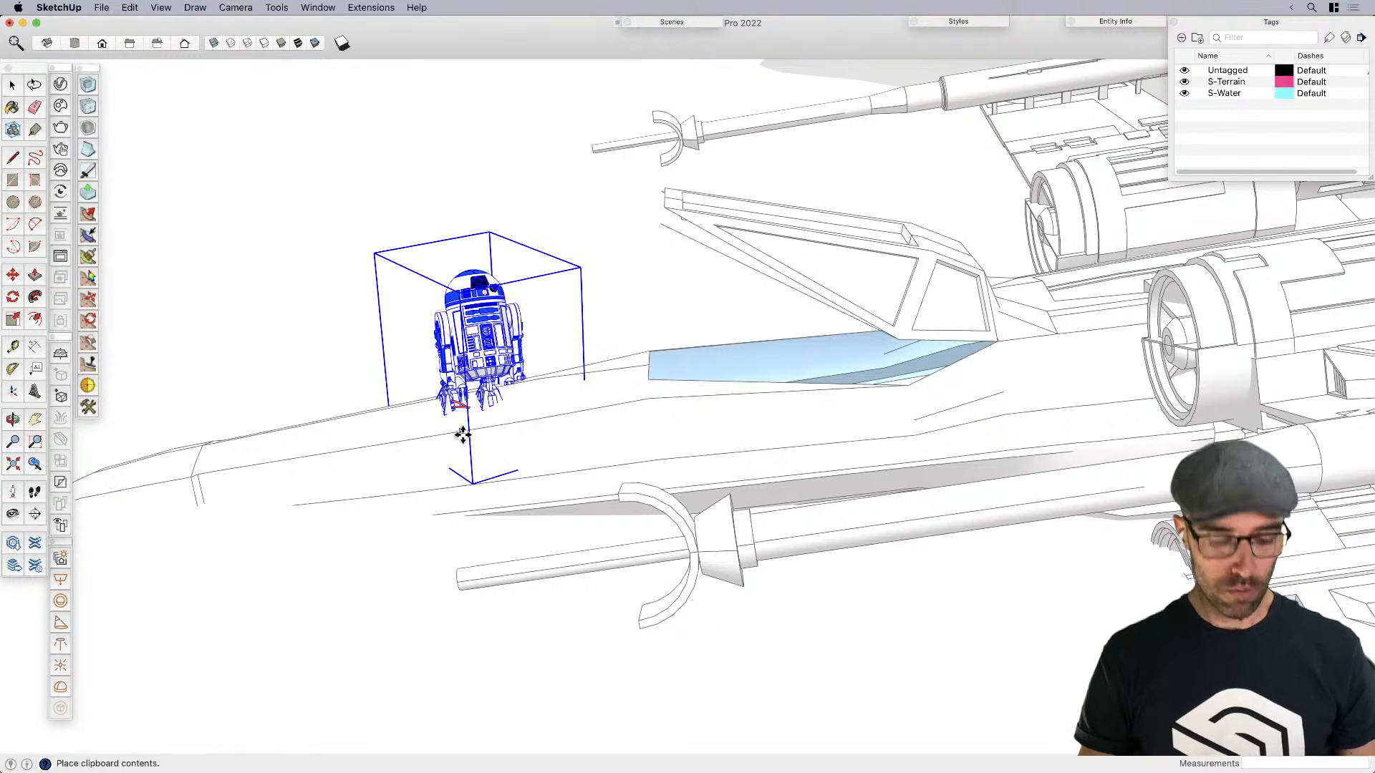
pyautogui.click(462, 435)
# Rotate R2-D2 about its vertical axis by about 75 degrees so it faces the tip of the X-wing's nose
pyautogui.press('q')
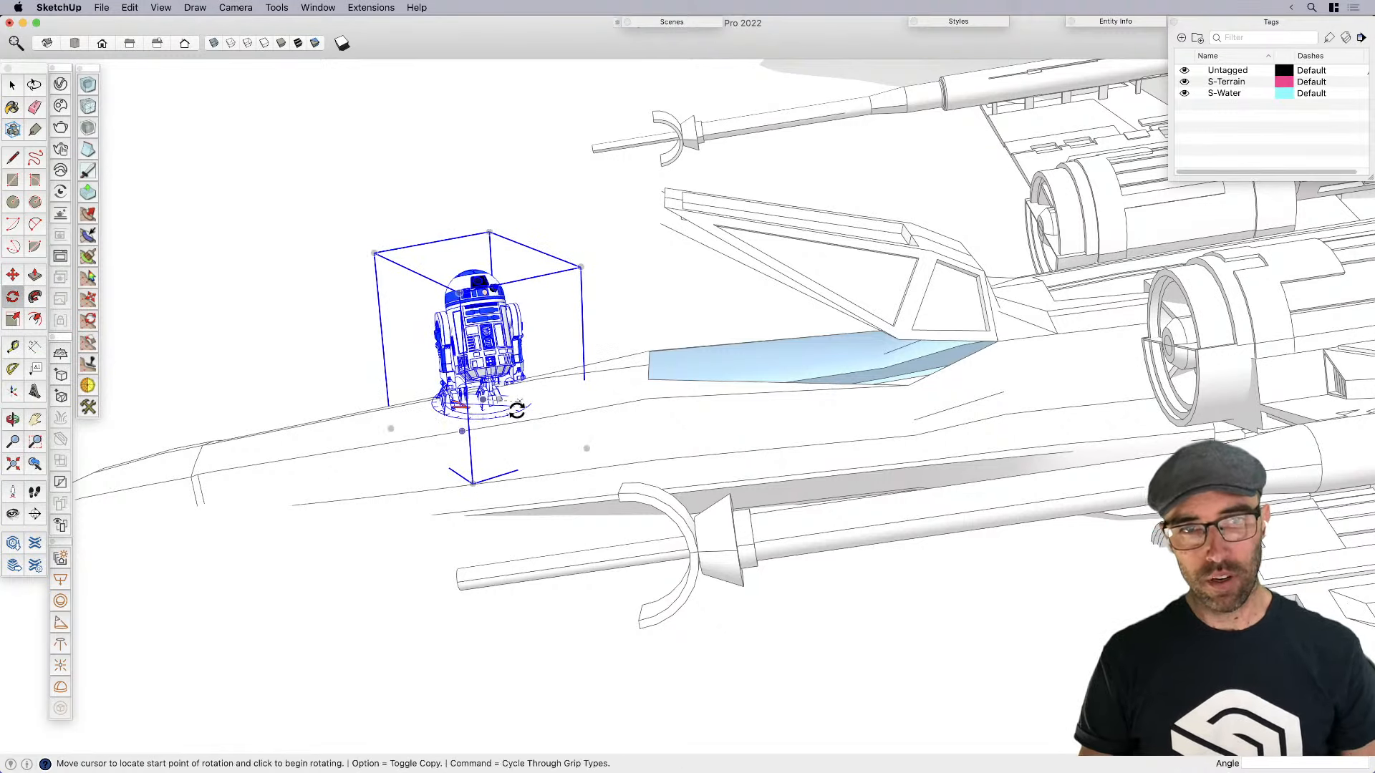
pyautogui.click(517, 409)
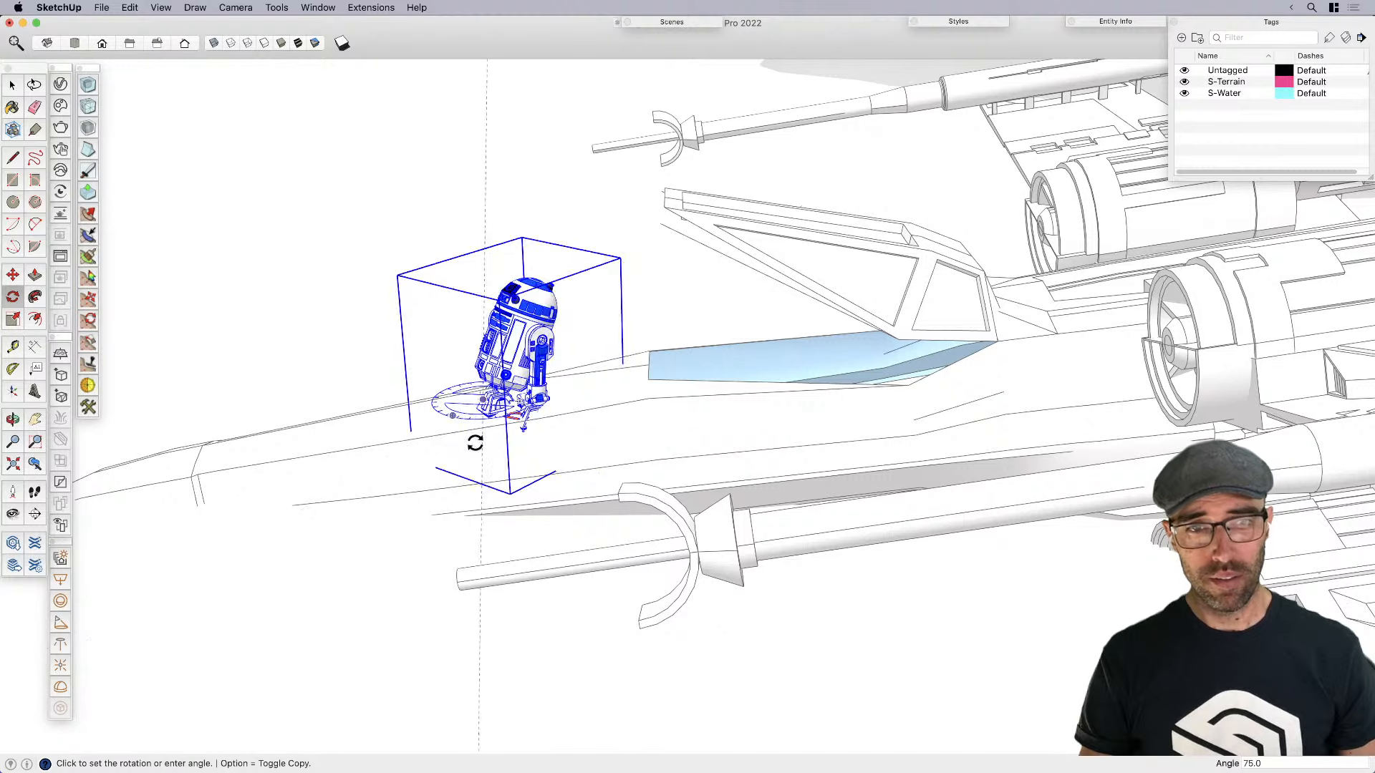
pyautogui.click(469, 442)
pyautogui.press('space')
# Move R2-D2 by about 9 11/16" towards the cockpit so its feet stand on the fuselage nose
pyautogui.scroll(3, 509, 431)
pyautogui.press('m')
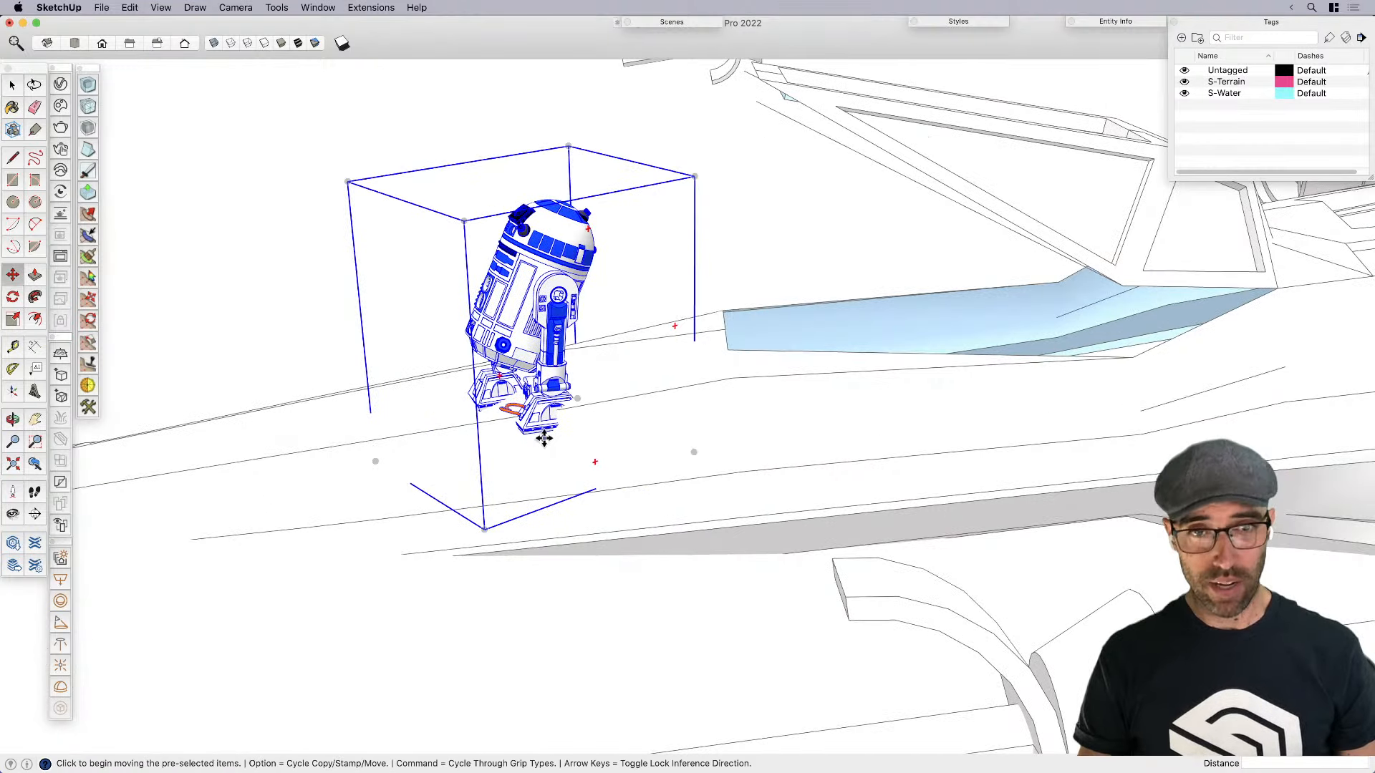
pyautogui.click(550, 428)
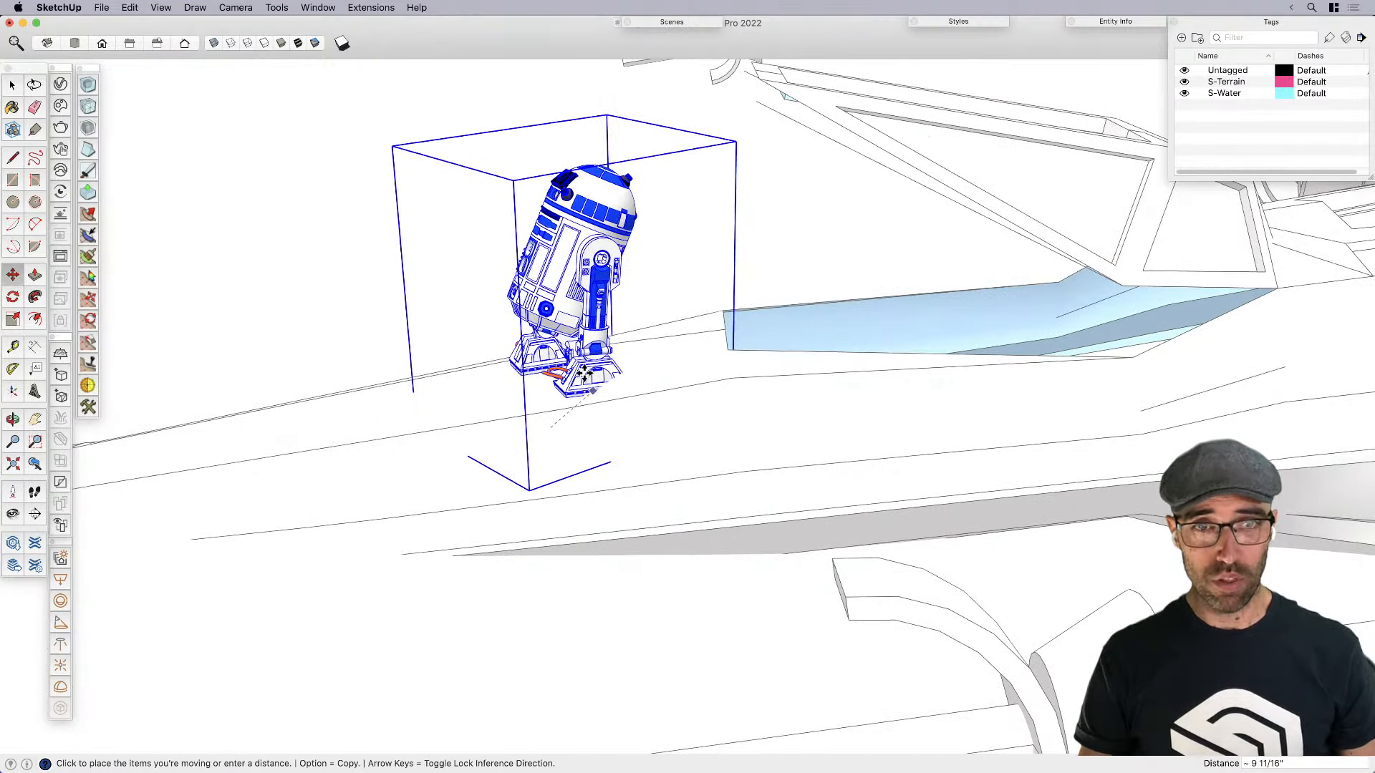
pyautogui.click(584, 373)
pyautogui.press('space')
# Open R2-D2 for editing and select its body together with its front foot
pyautogui.scroll(4, 583, 371)
pyautogui.scroll(-3, 737, 447)
pyautogui.moveTo(733, 459); pyautogui.dragTo(575, 320, button='middle')
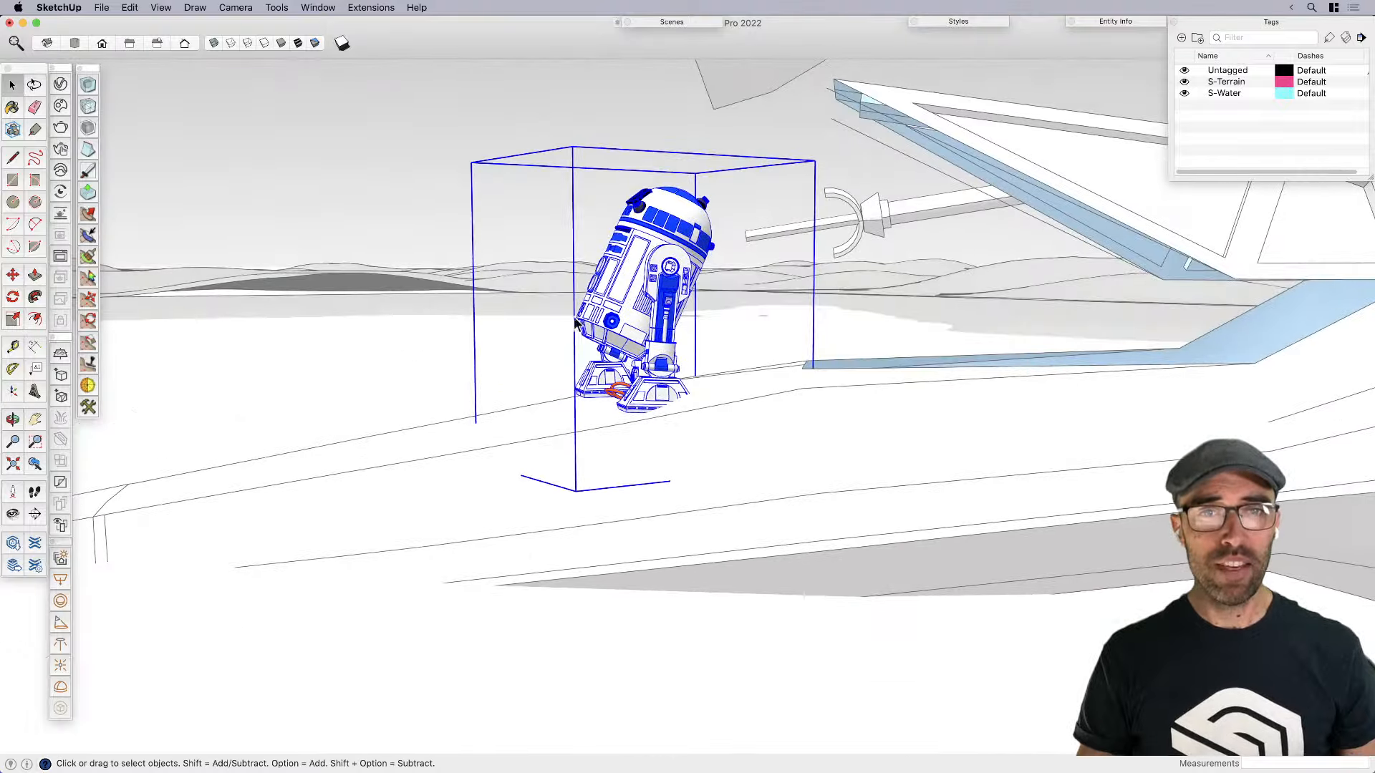
pyautogui.scroll(5, 576, 323)
pyautogui.scroll(-4, 693, 388)
pyautogui.moveTo(698, 391); pyautogui.dragTo(692, 476, button='middle')
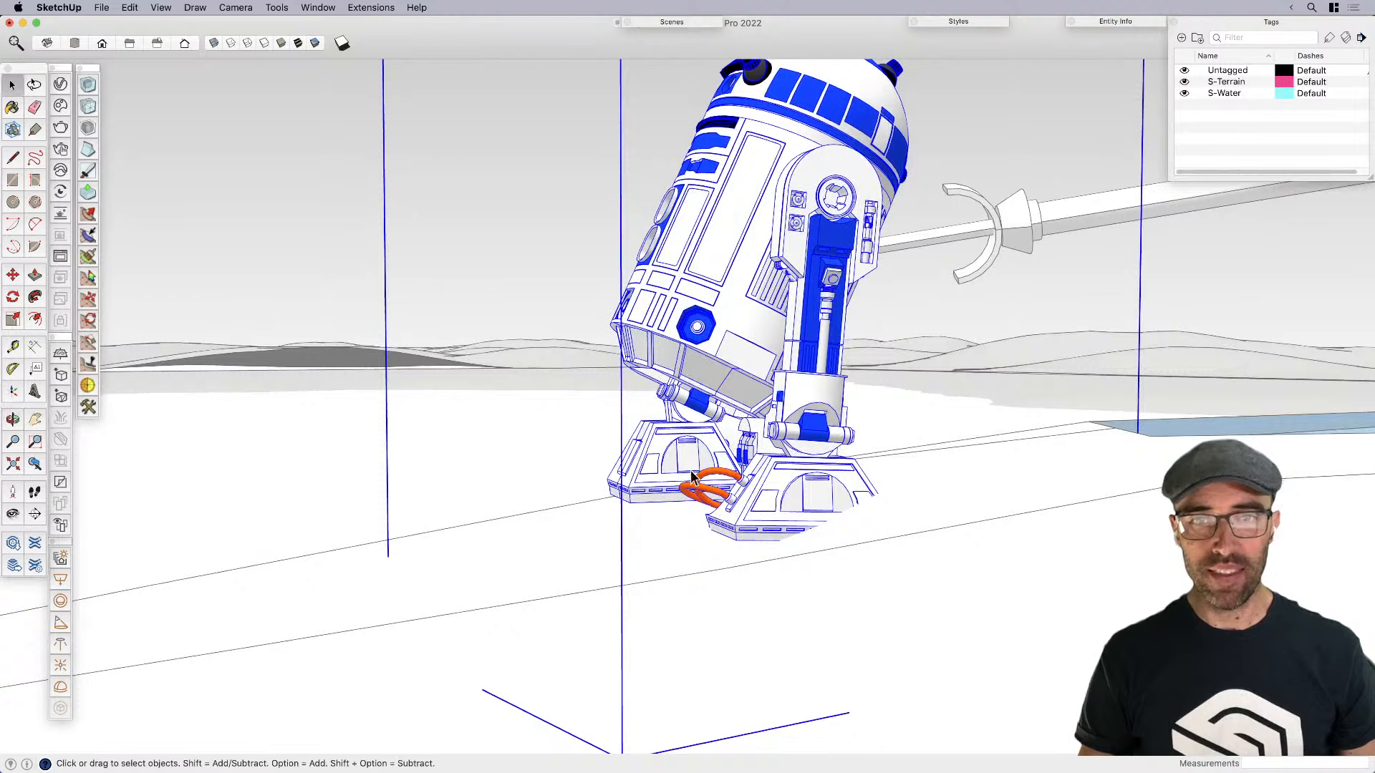
pyautogui.doubleClick(793, 411)
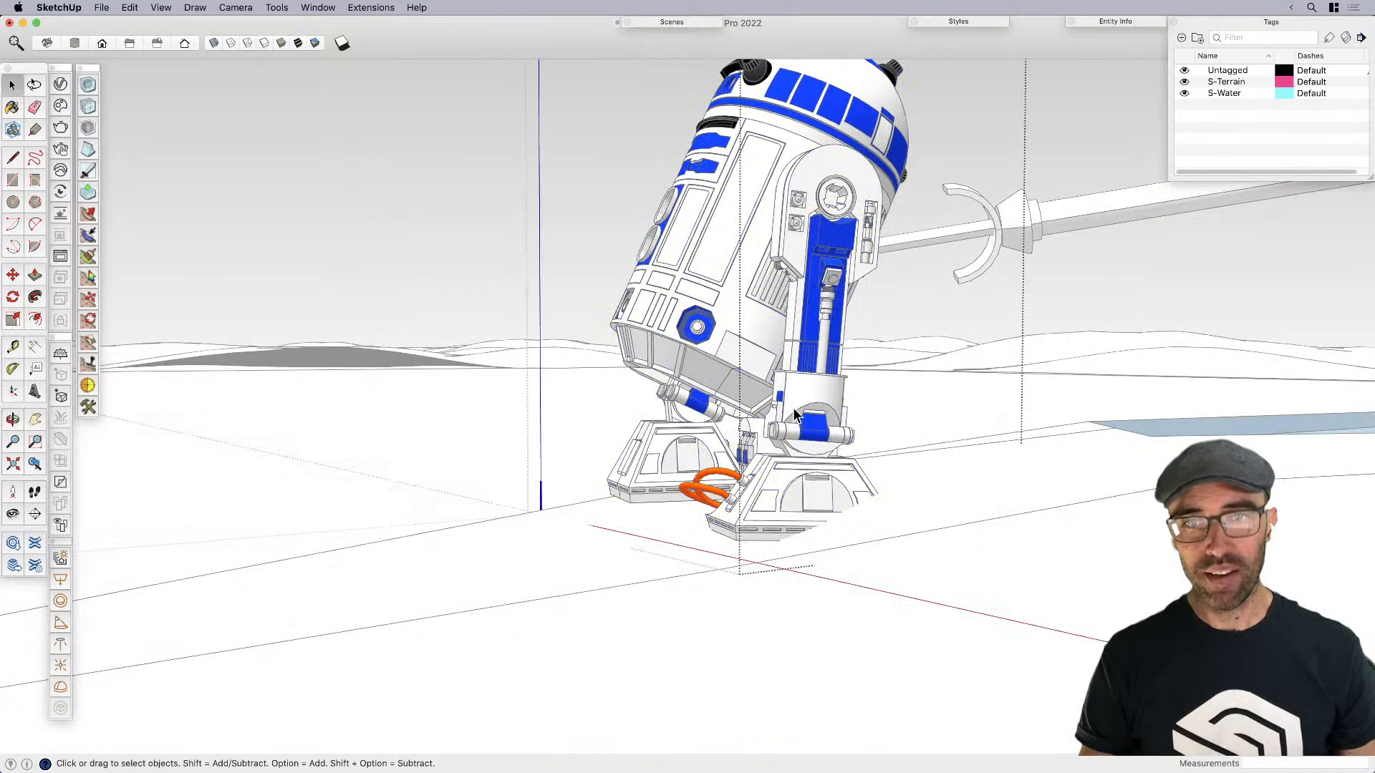
pyautogui.click(741, 350)
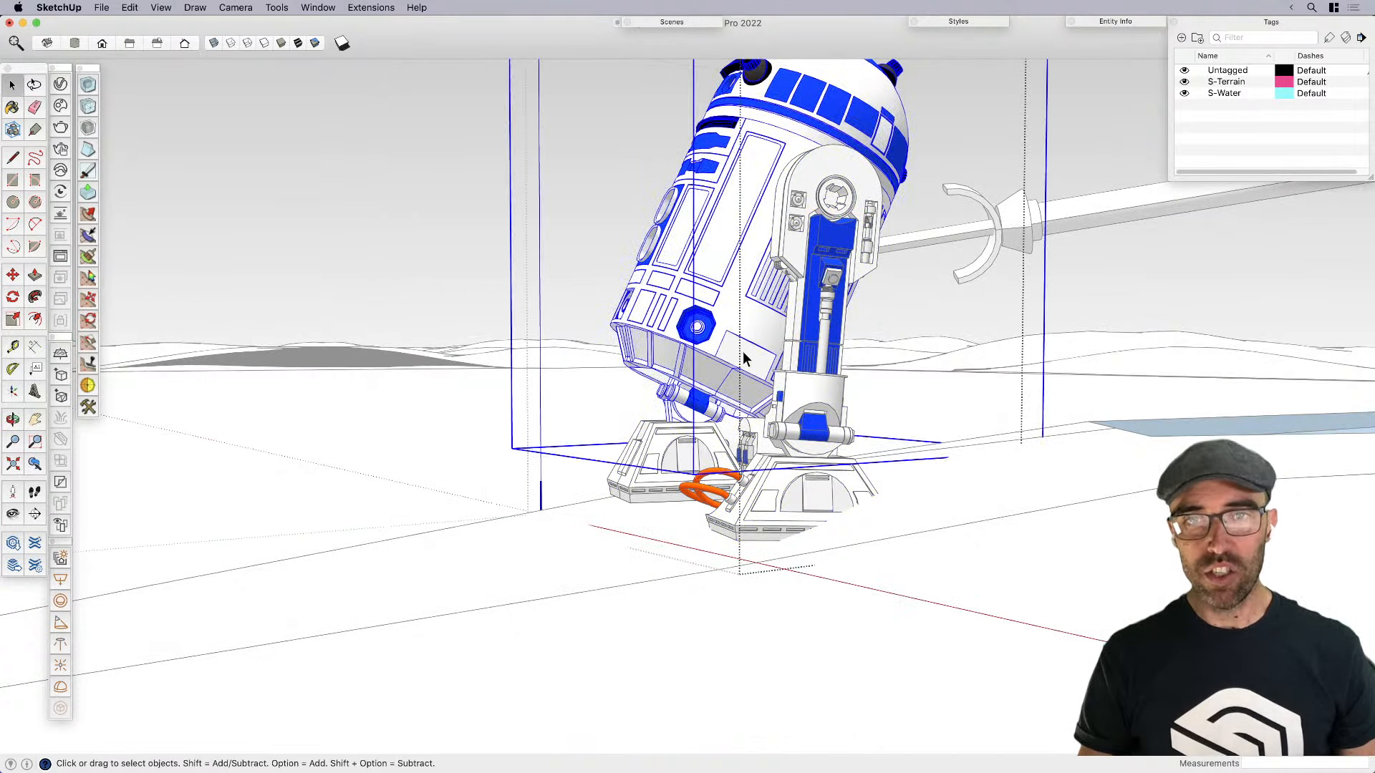
pyautogui.keyDown('shift'); pyautogui.click(672, 451); pyautogui.keyUp('shift')
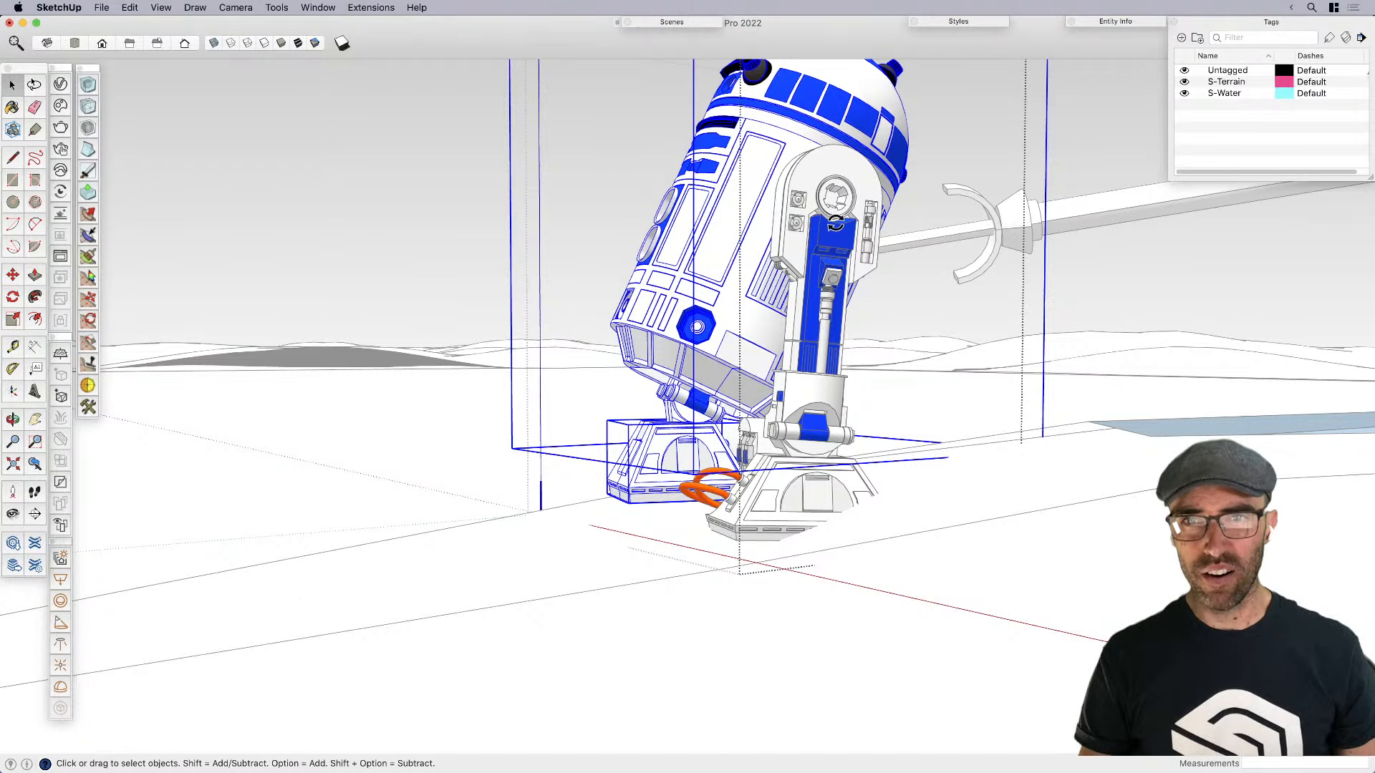
pyautogui.press('q')
pyautogui.moveTo(875, 350); pyautogui.dragTo(847, 362, button='middle')
pyautogui.scroll(-6, 847, 363)
pyautogui.scroll(-4, 897, 451)
pyautogui.press('space')
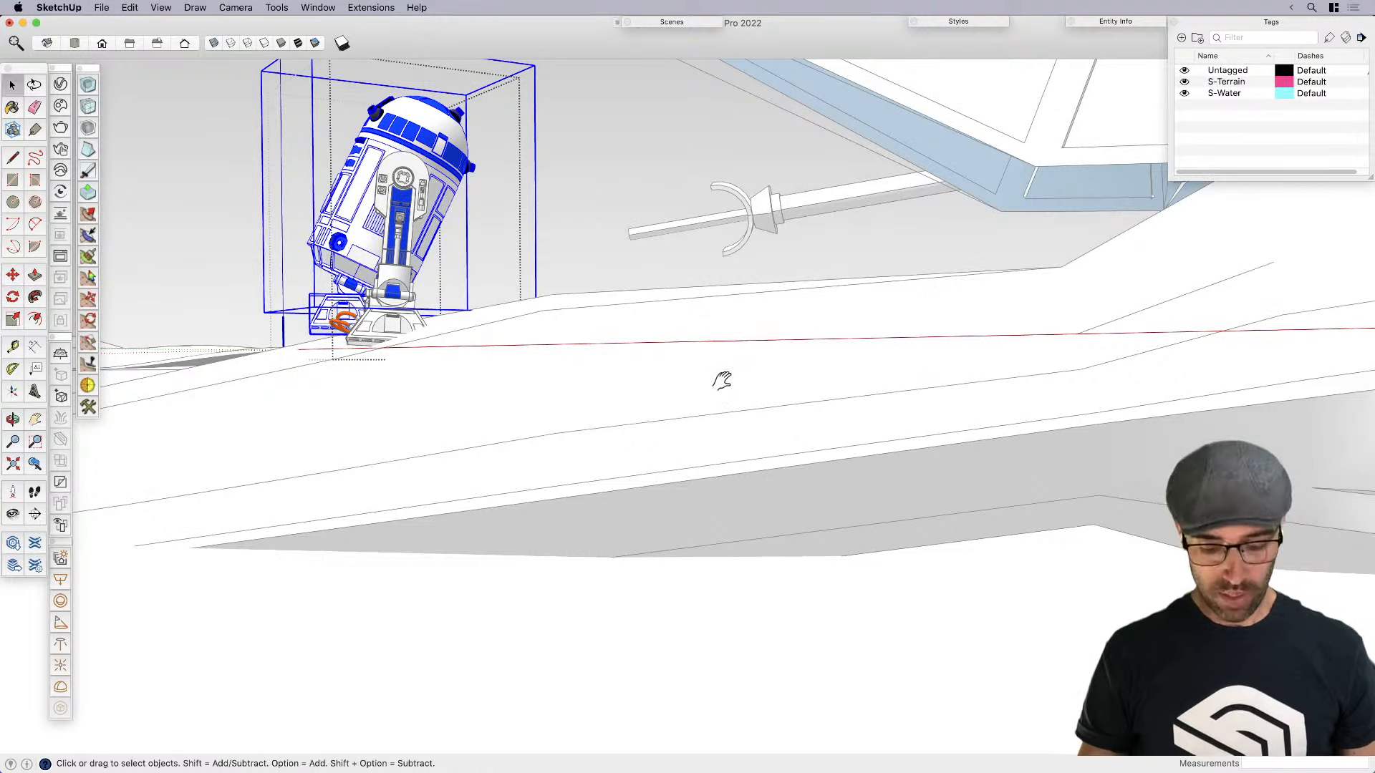
# Narrow the camera's field of view and reframe the view on R2-D2
pyautogui.press('h')
pyautogui.moveTo(700, 405); pyautogui.dragTo(746, 432)
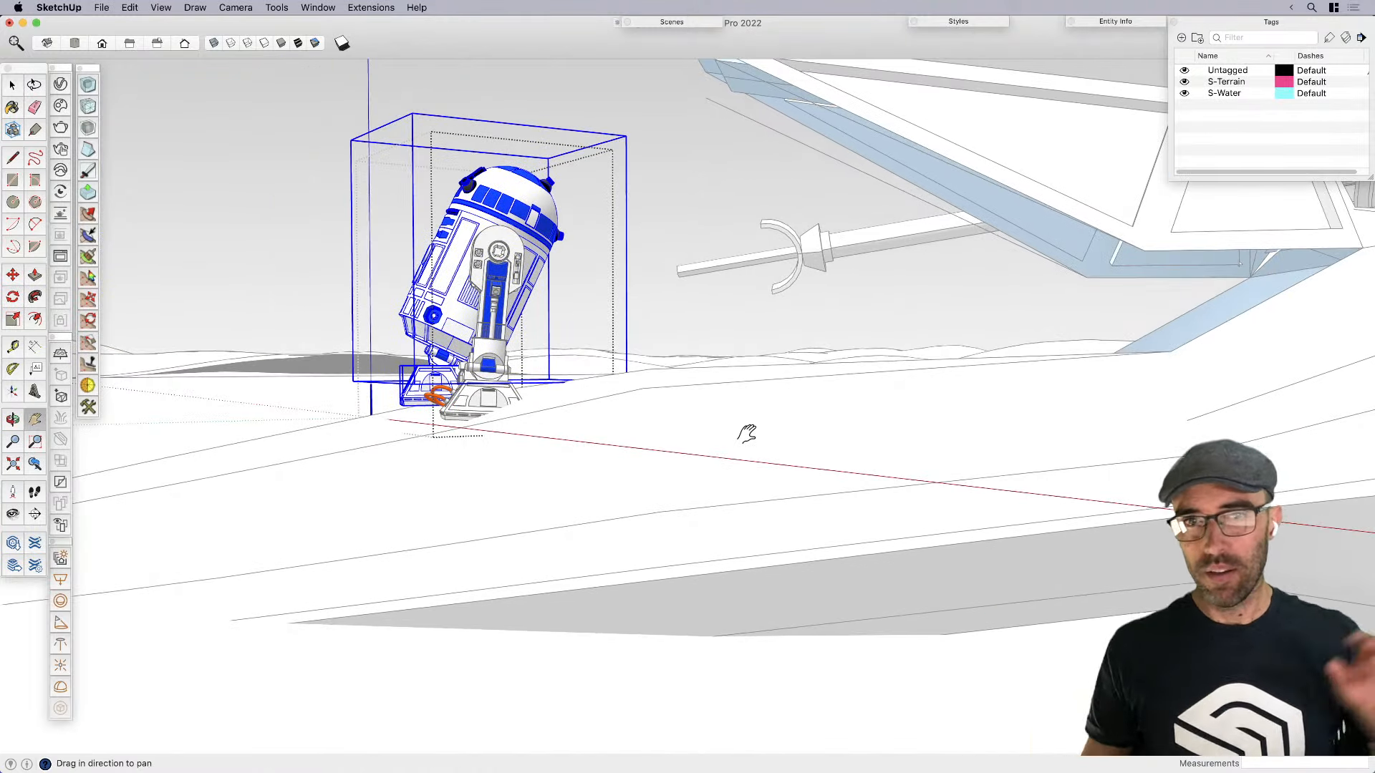
pyautogui.moveTo(559, 407); pyautogui.dragTo(601, 435, button='middle')
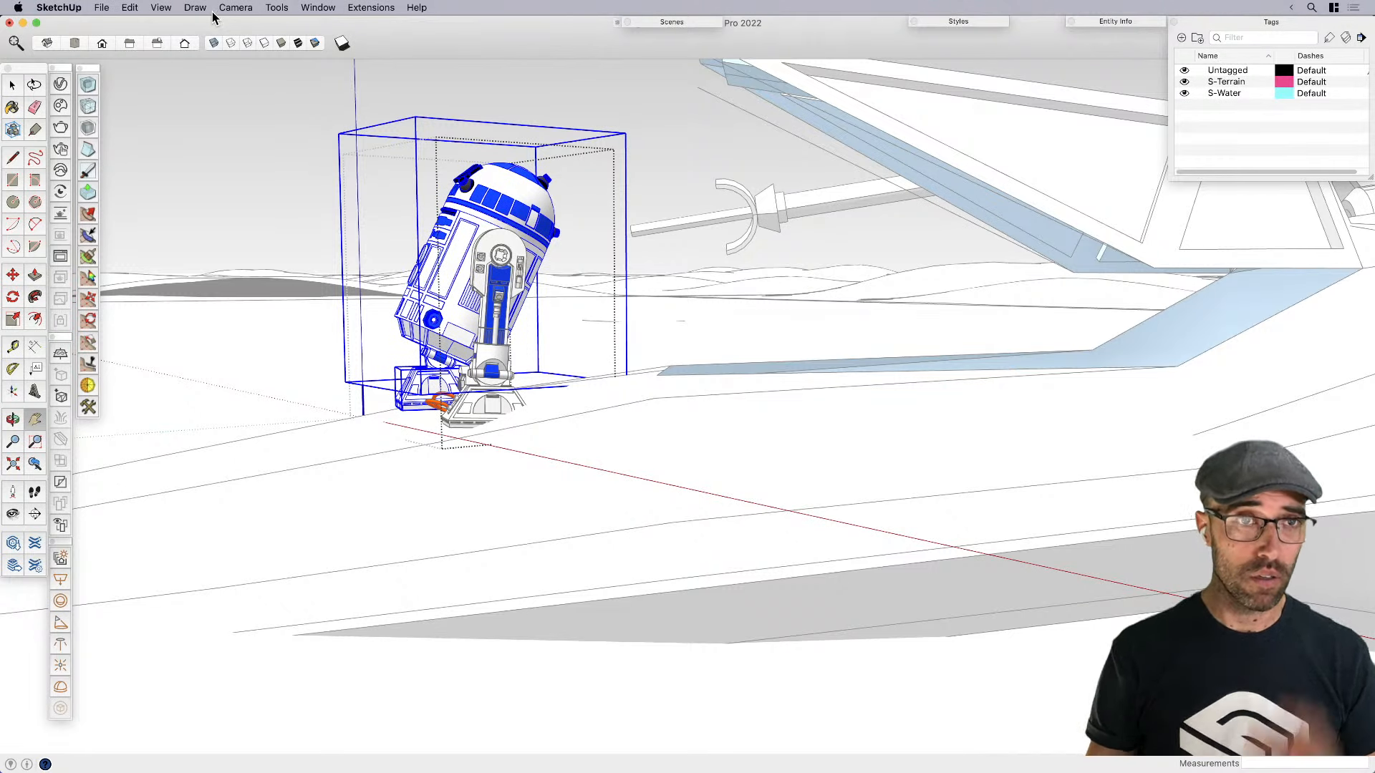
pyautogui.click(235, 8)
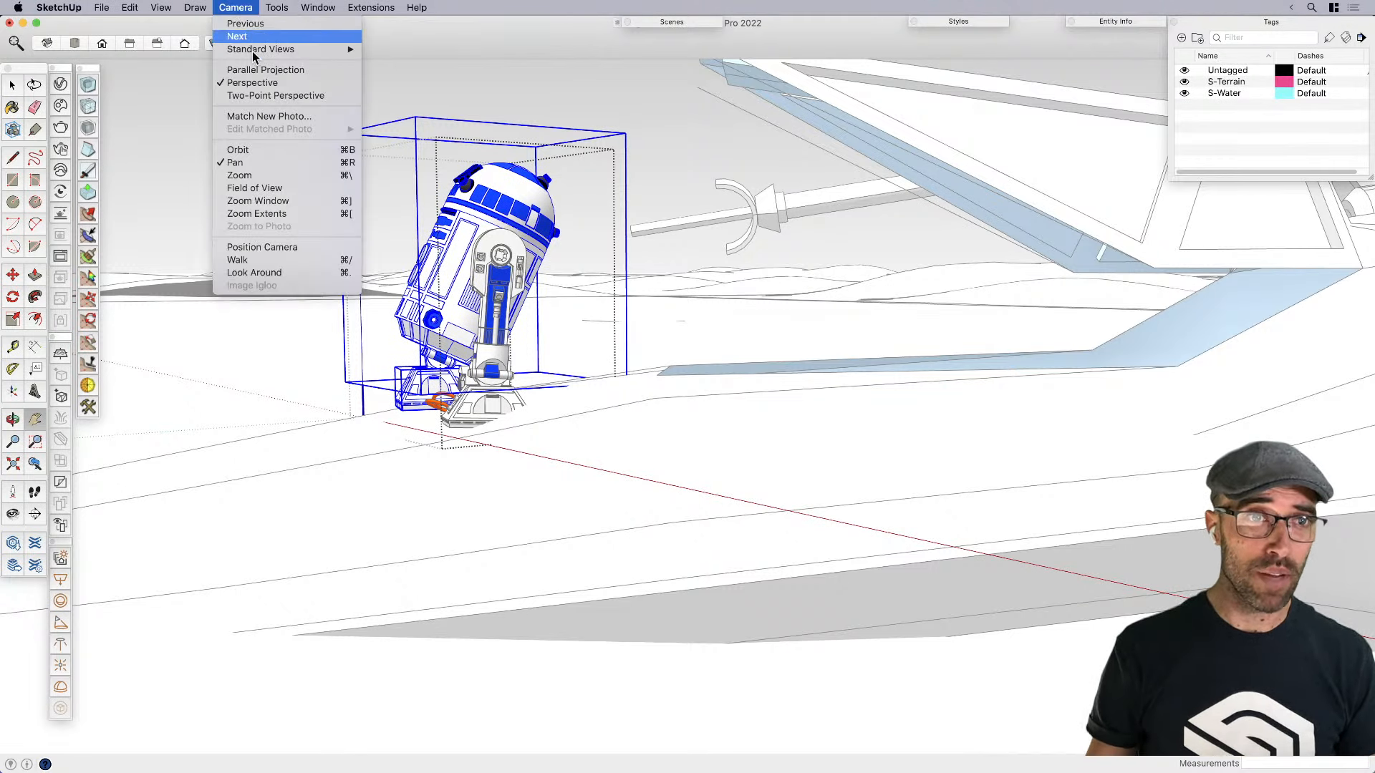
pyautogui.click(257, 188)
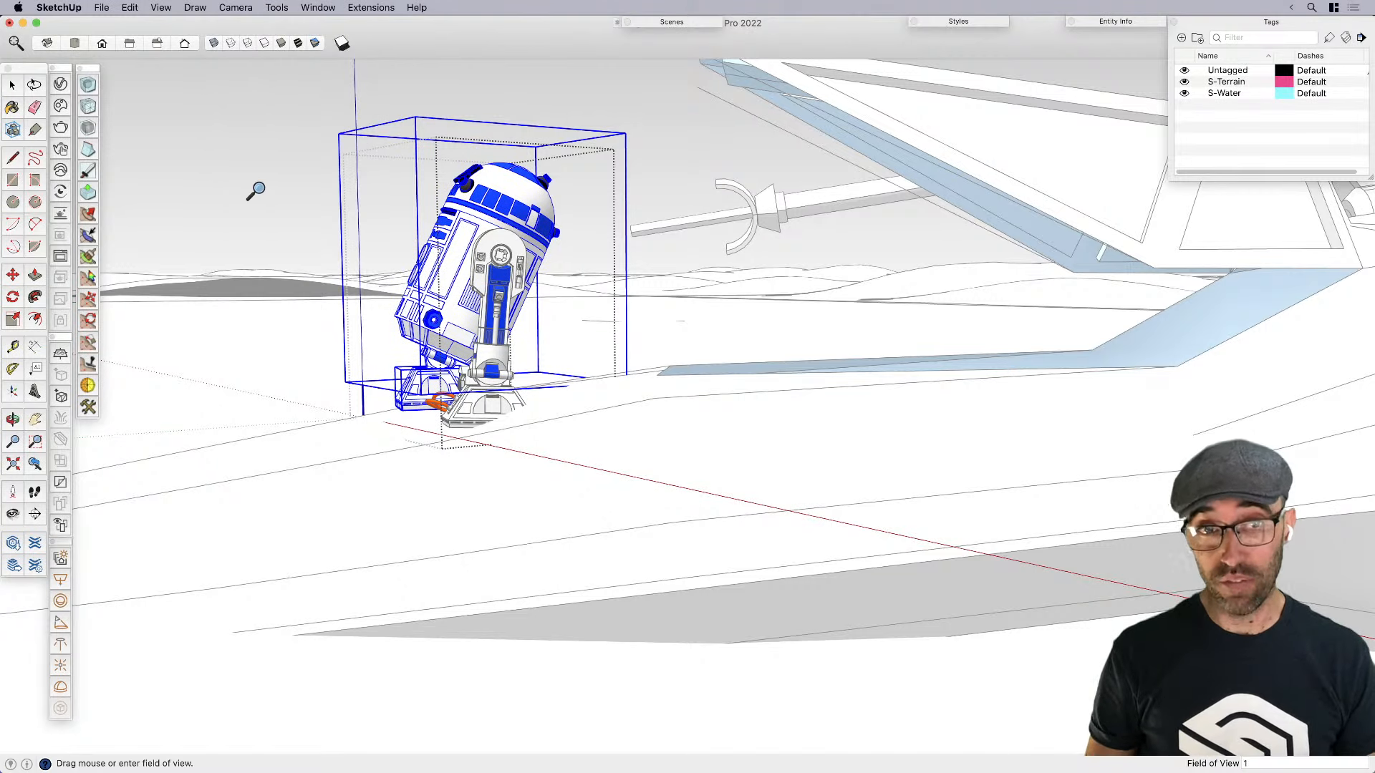
pyautogui.press('Return')
pyautogui.press('space')
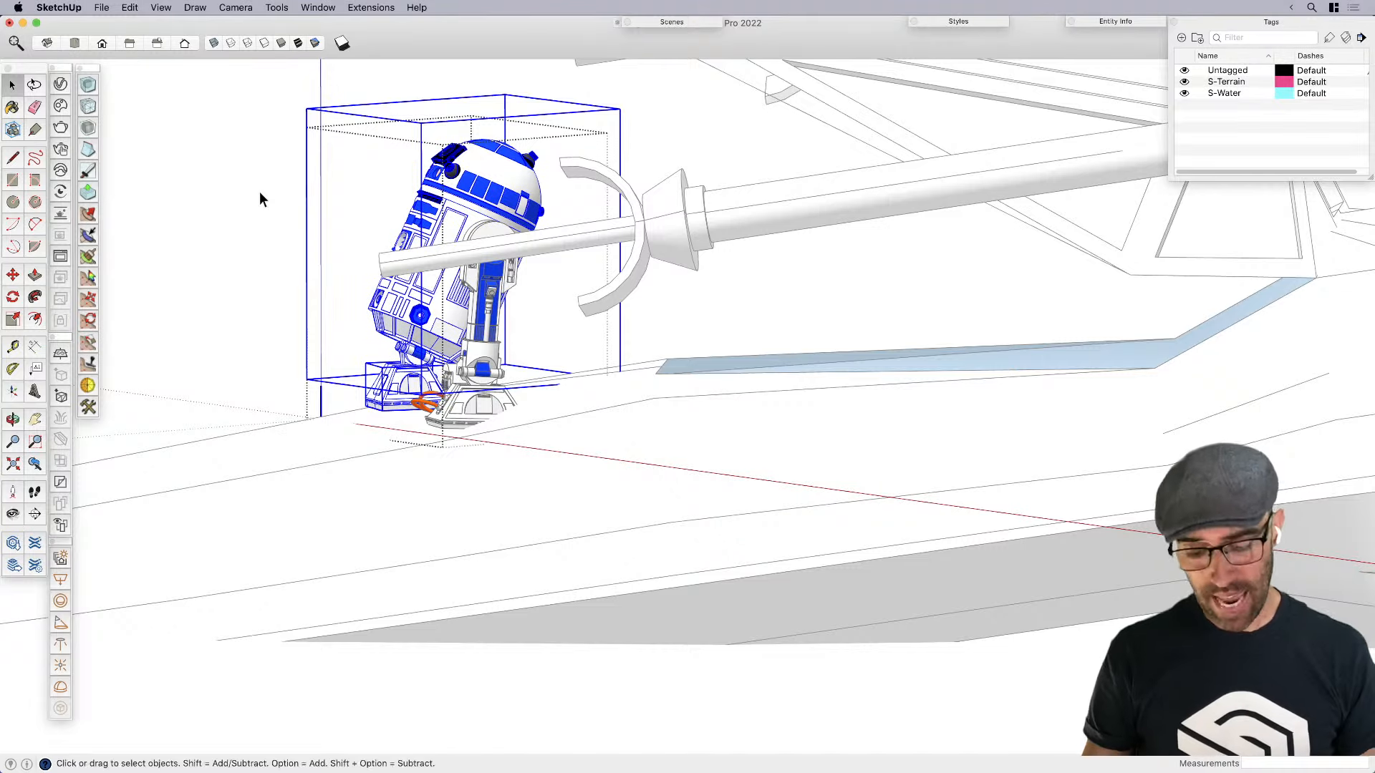
pyautogui.press('h')
pyautogui.moveTo(675, 412); pyautogui.dragTo(698, 515)
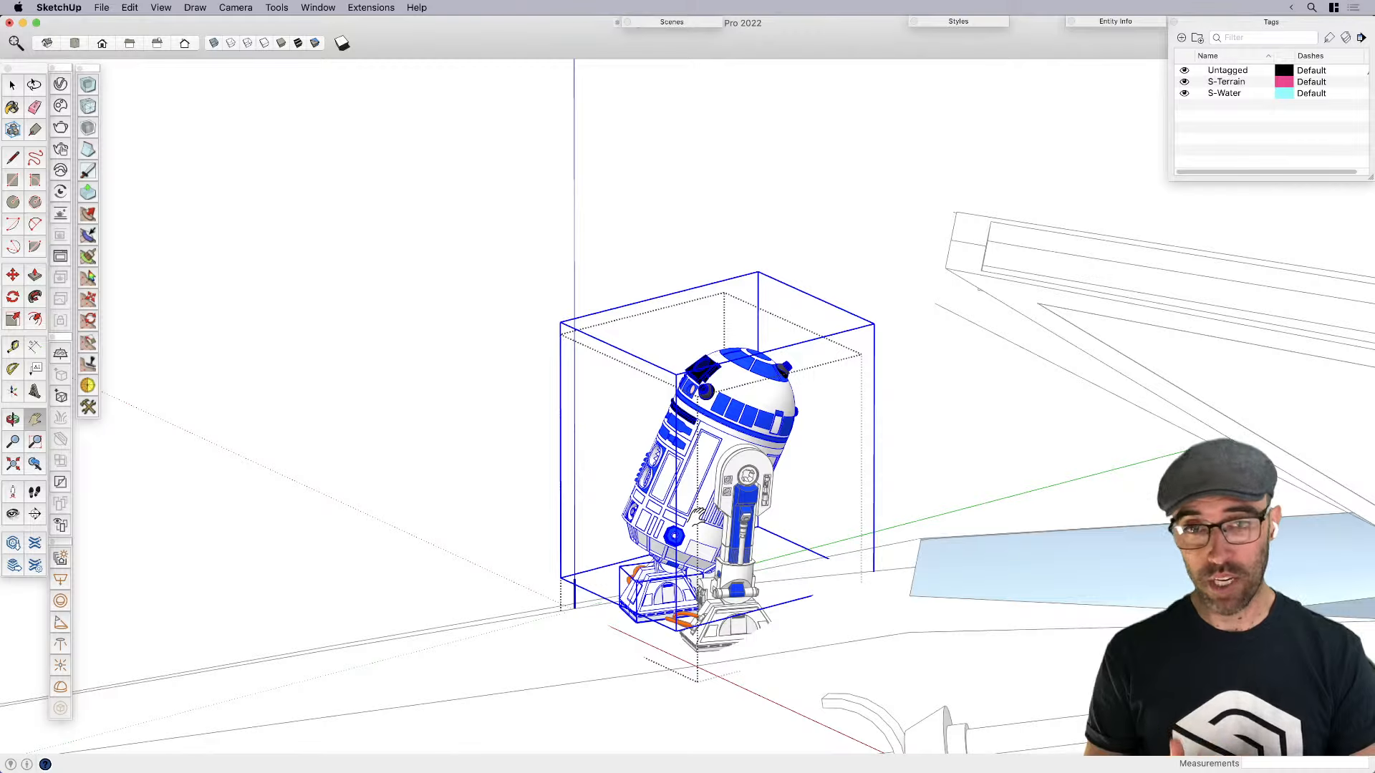
# Examine the tilted R2-D2's body, legs and shoulder joint from several angles and distances
pyautogui.scroll(10, 698, 514)
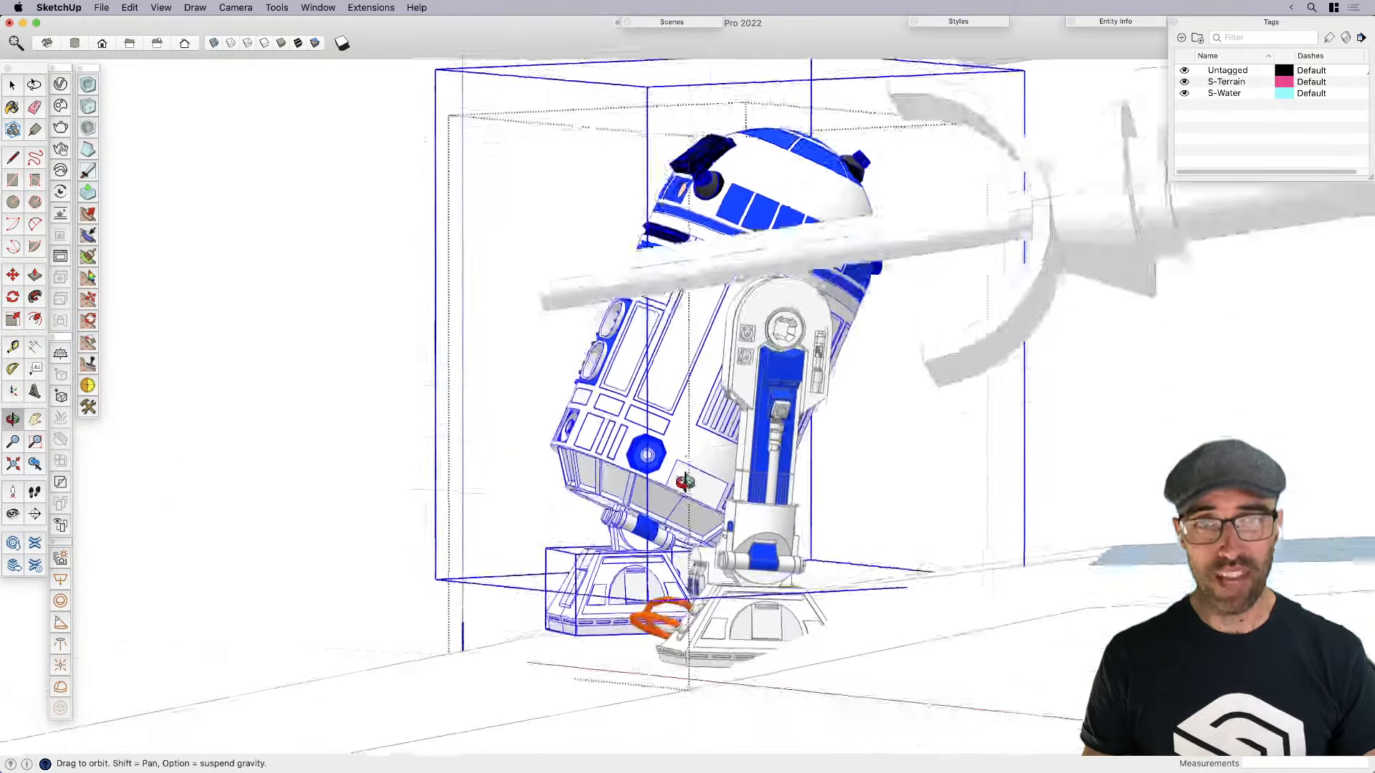
pyautogui.scroll(10, 776, 429)
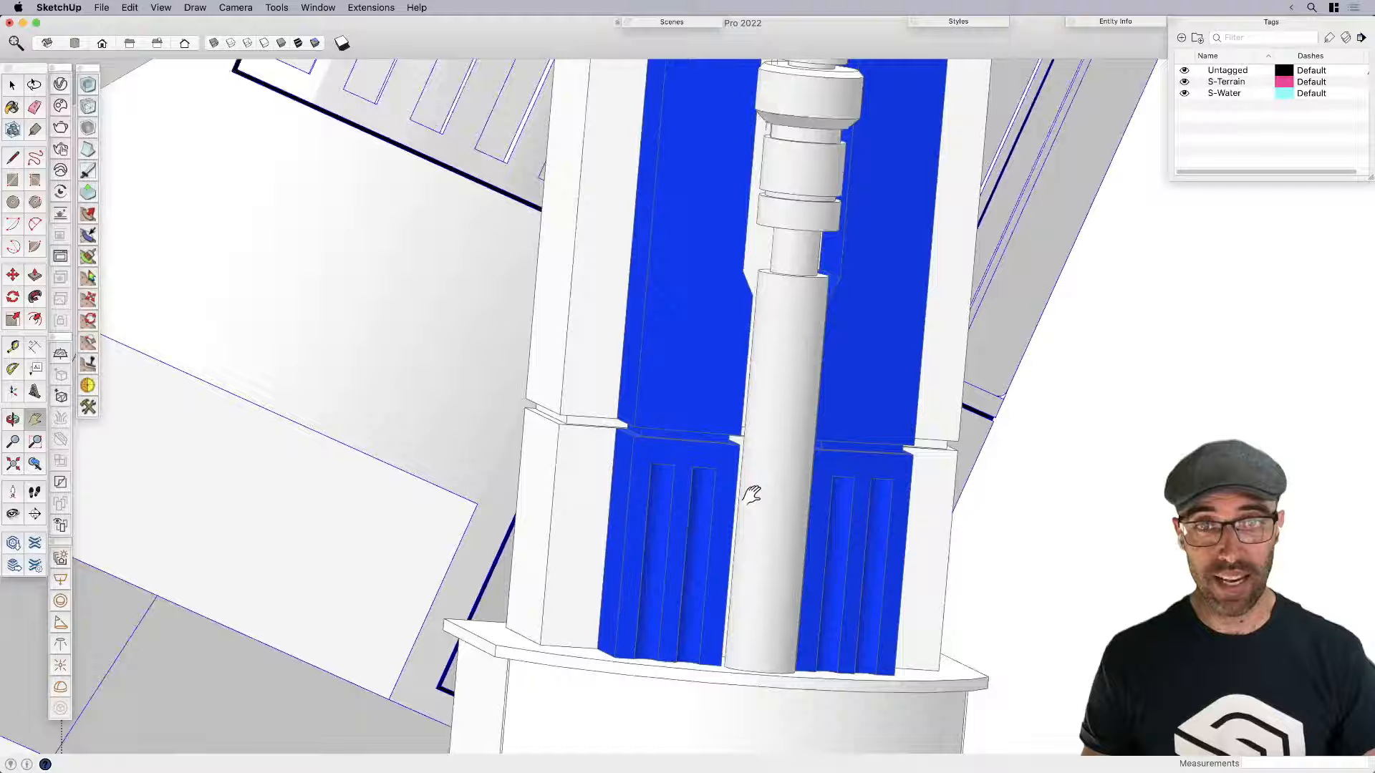
pyautogui.scroll(-3, 779, 566)
pyautogui.scroll(-10, 779, 566)
pyautogui.moveTo(710, 554); pyautogui.dragTo(723, 691, button='middle')
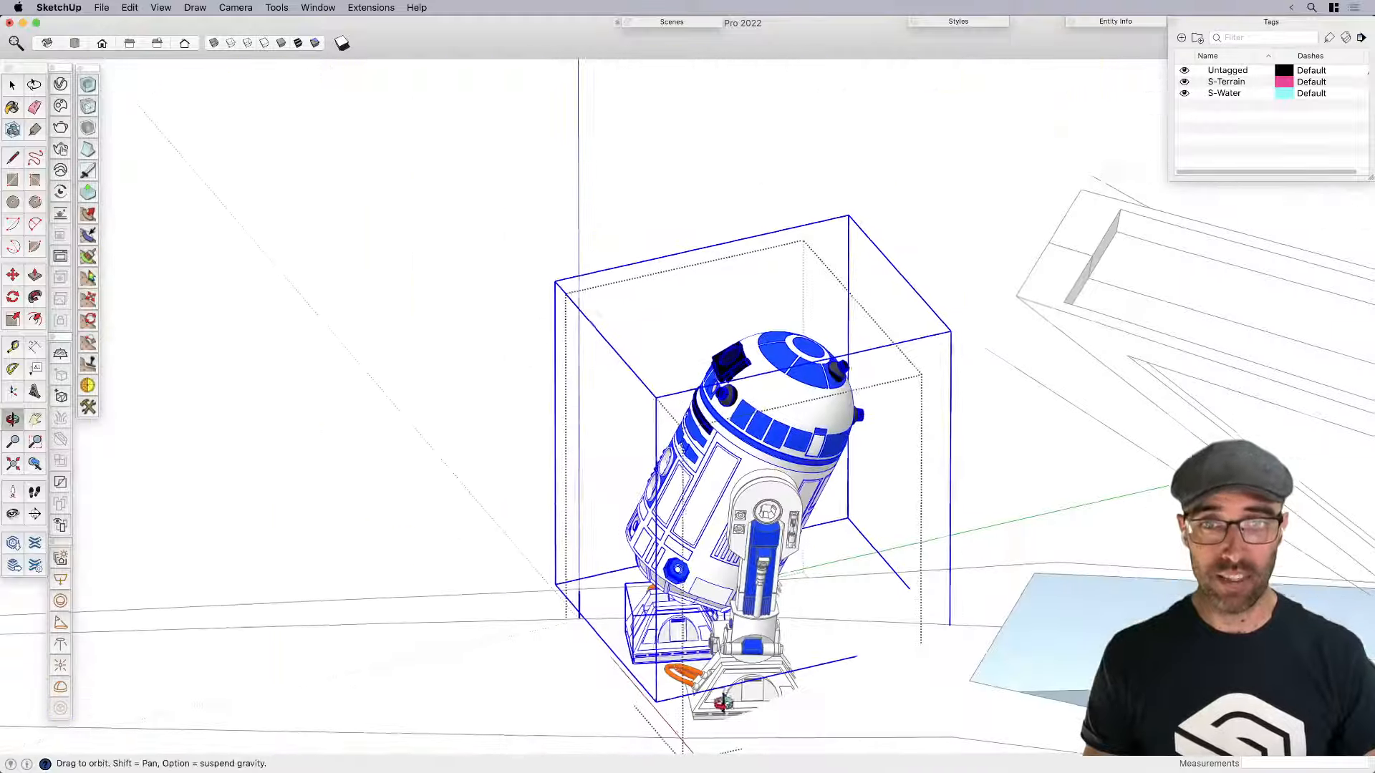
pyautogui.scroll(4, 729, 665)
pyautogui.moveTo(708, 544); pyautogui.dragTo(1031, 390, button='middle')
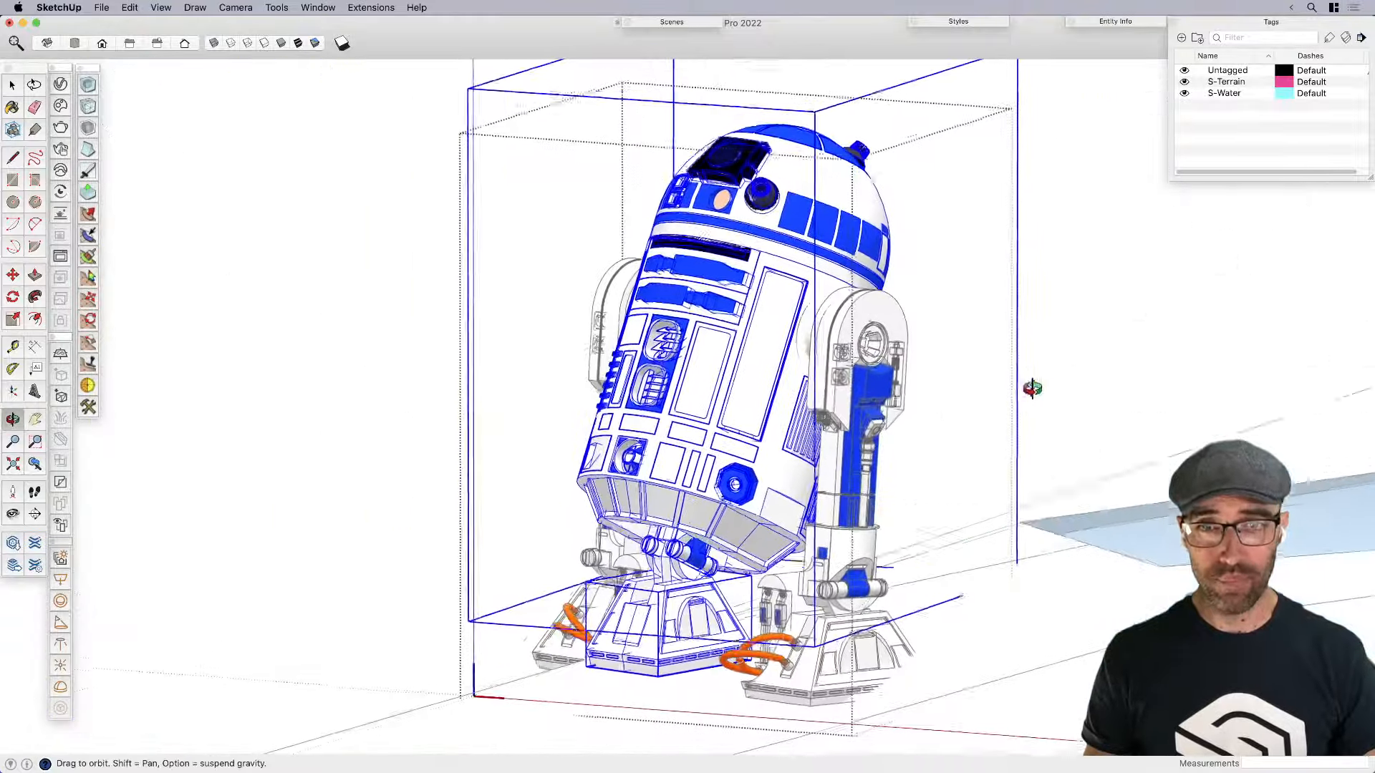
pyautogui.scroll(3, 866, 489)
pyautogui.moveTo(866, 489); pyautogui.dragTo(909, 385, button='middle')
# Rotate R2-D2's selected body and centre foot about the shoulder joint so the body leans farther back
pyautogui.press('q')
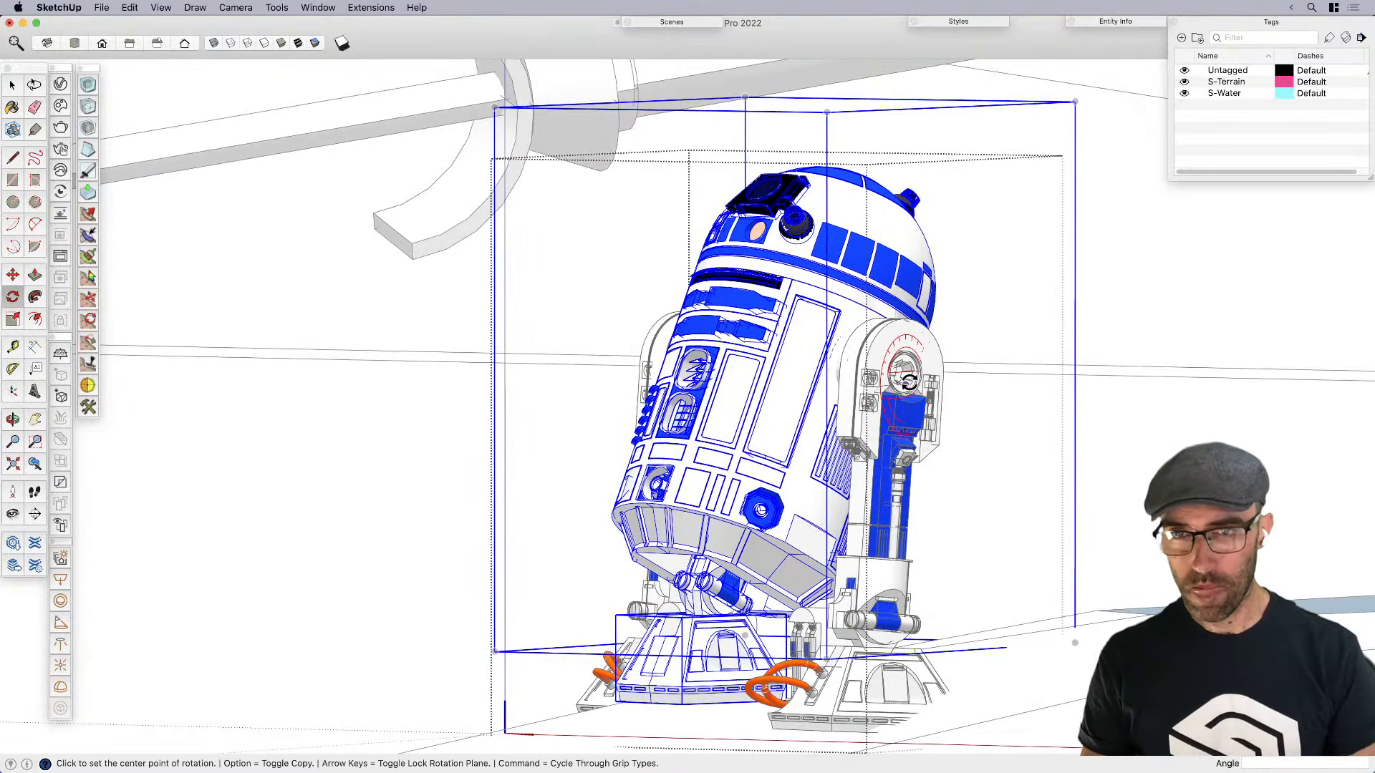
pyautogui.click(904, 441)
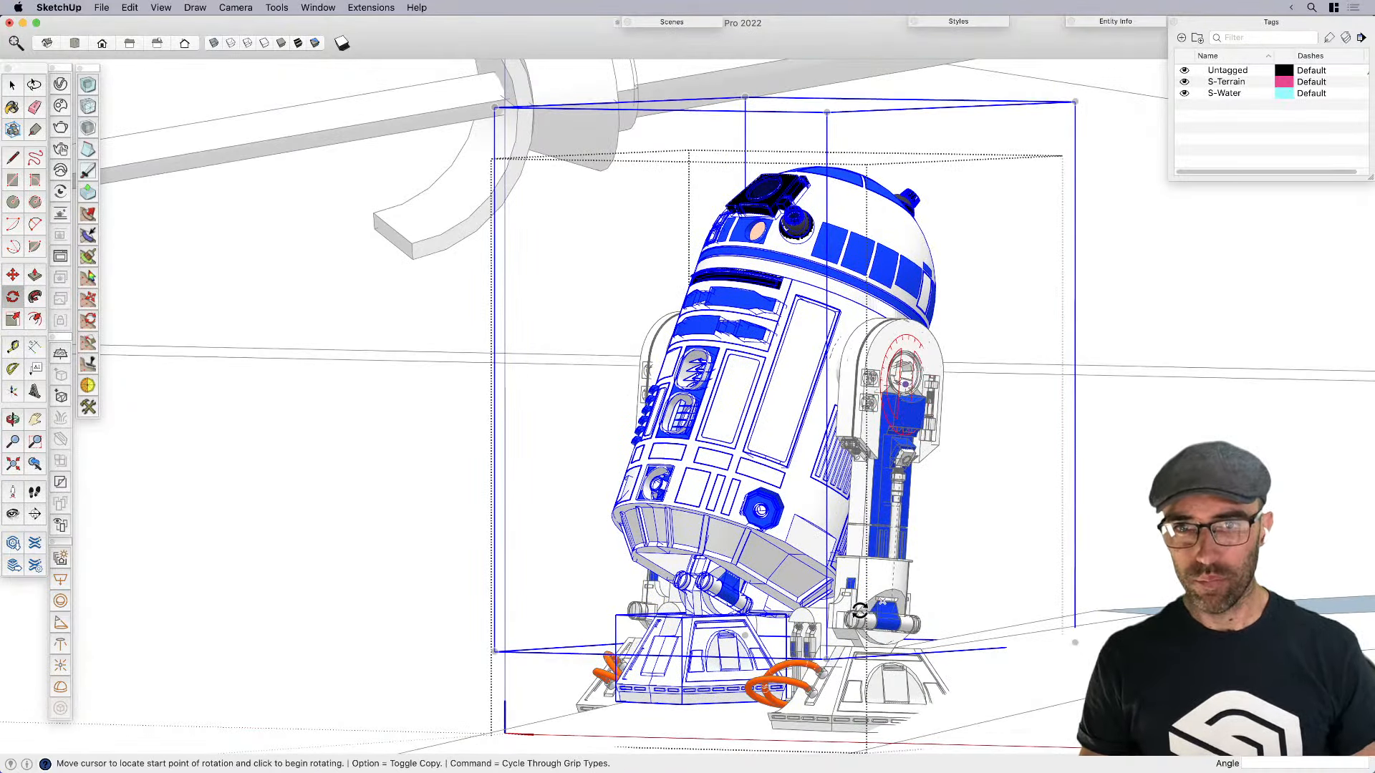
pyautogui.click(859, 610)
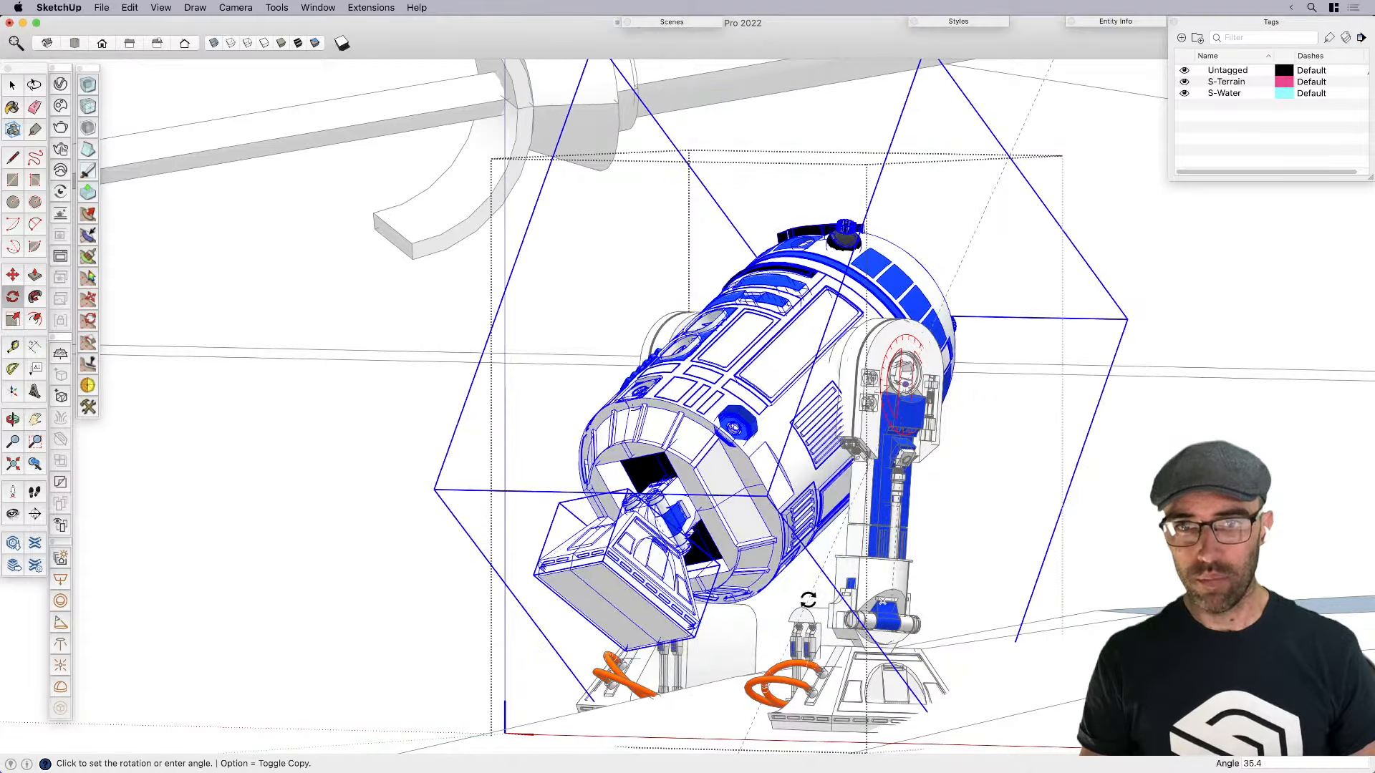
pyautogui.click(807, 603)
pyautogui.press('space')
pyautogui.moveTo(807, 604); pyautogui.dragTo(726, 547, button='middle')
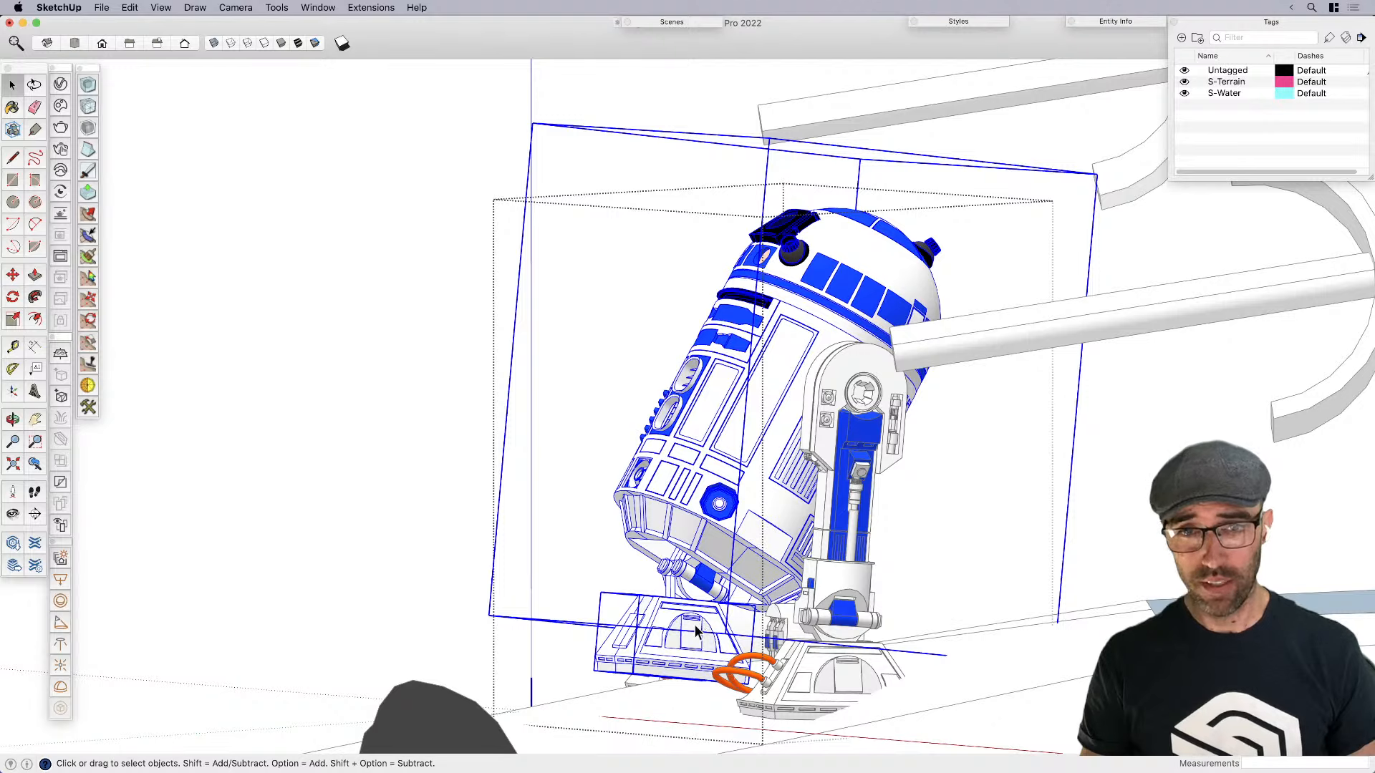
# Leave the R2-D2 group and move the whole droid down so its front foot meets the X-wing's nose
pyautogui.click(319, 528)
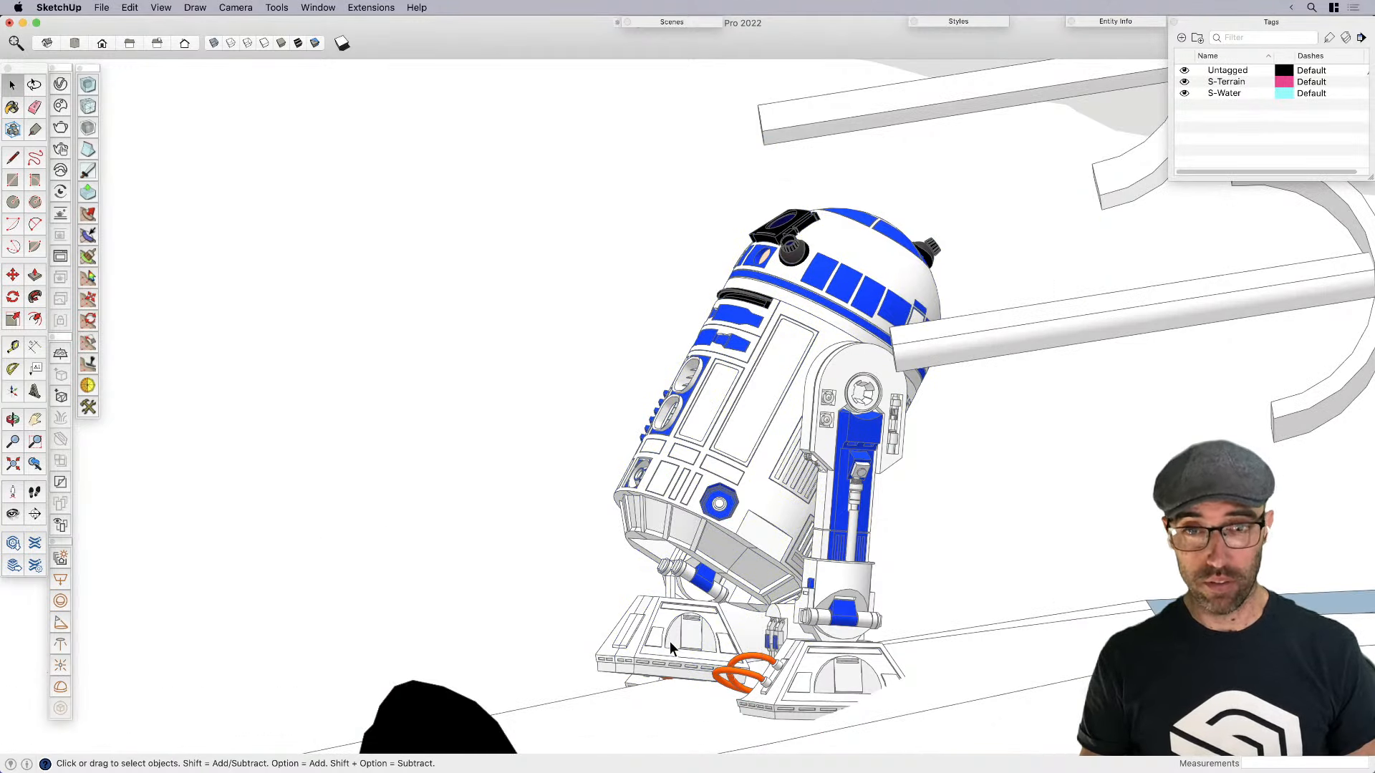
pyautogui.click(669, 641)
pyautogui.press('m')
pyautogui.click(637, 671)
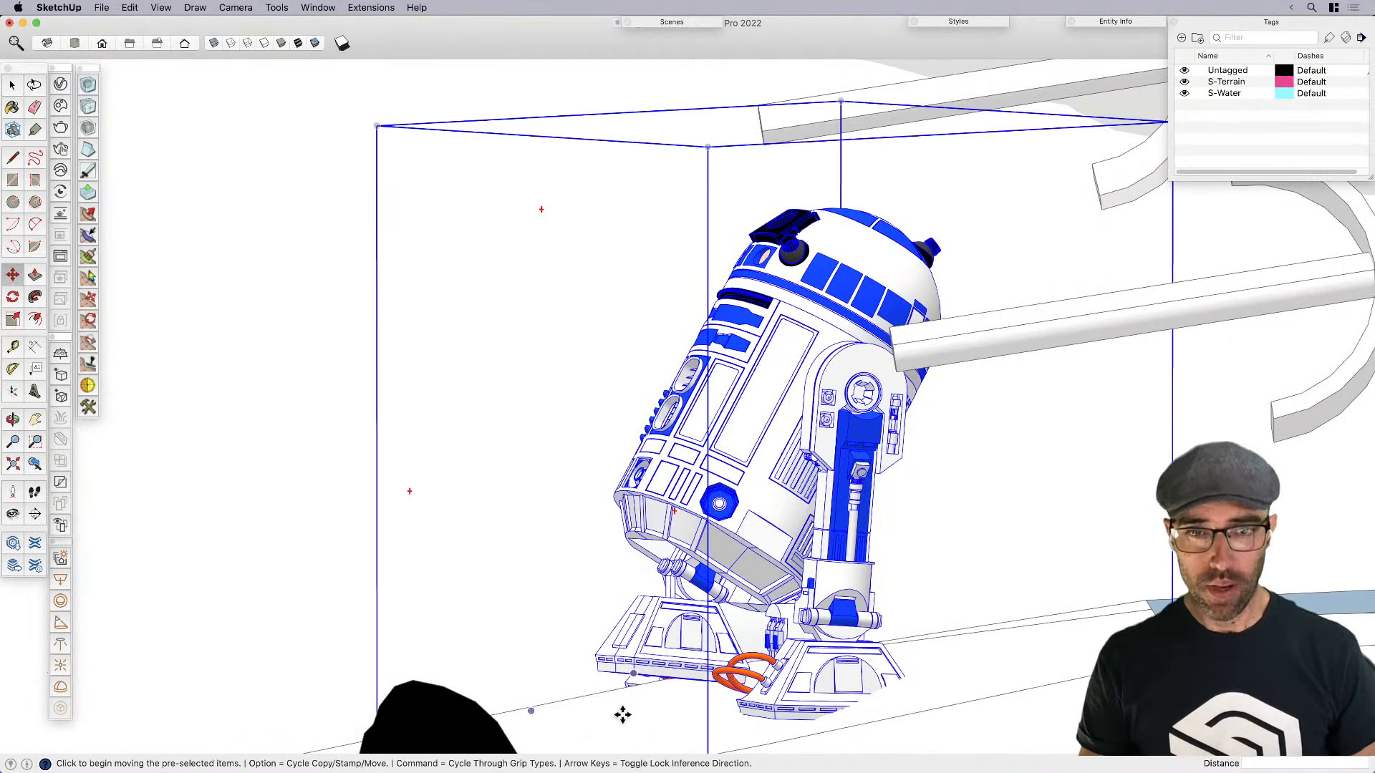
pyautogui.click(622, 718)
# Try to rotate the whole droid 23.6 degrees about its front foot
pyautogui.press('q')
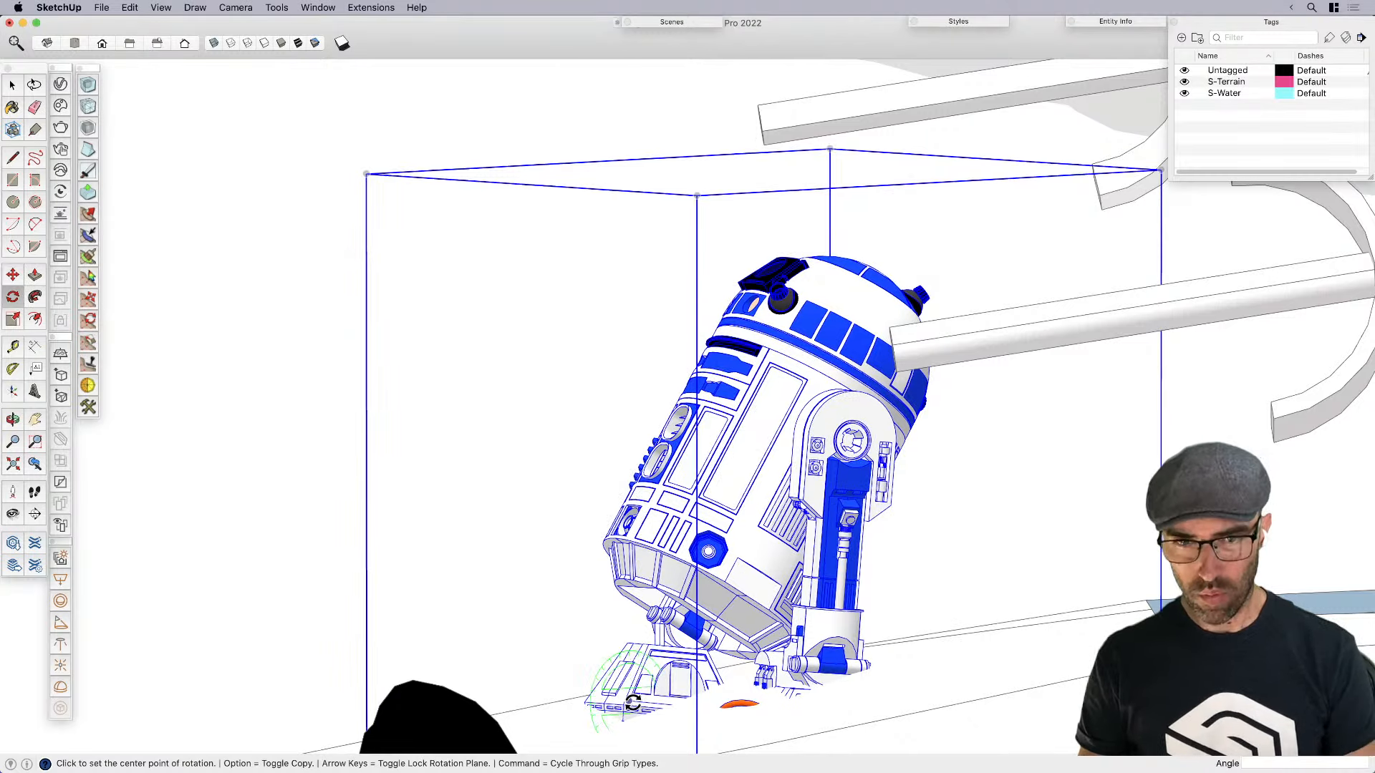
pyautogui.click(630, 703)
pyautogui.click(747, 560)
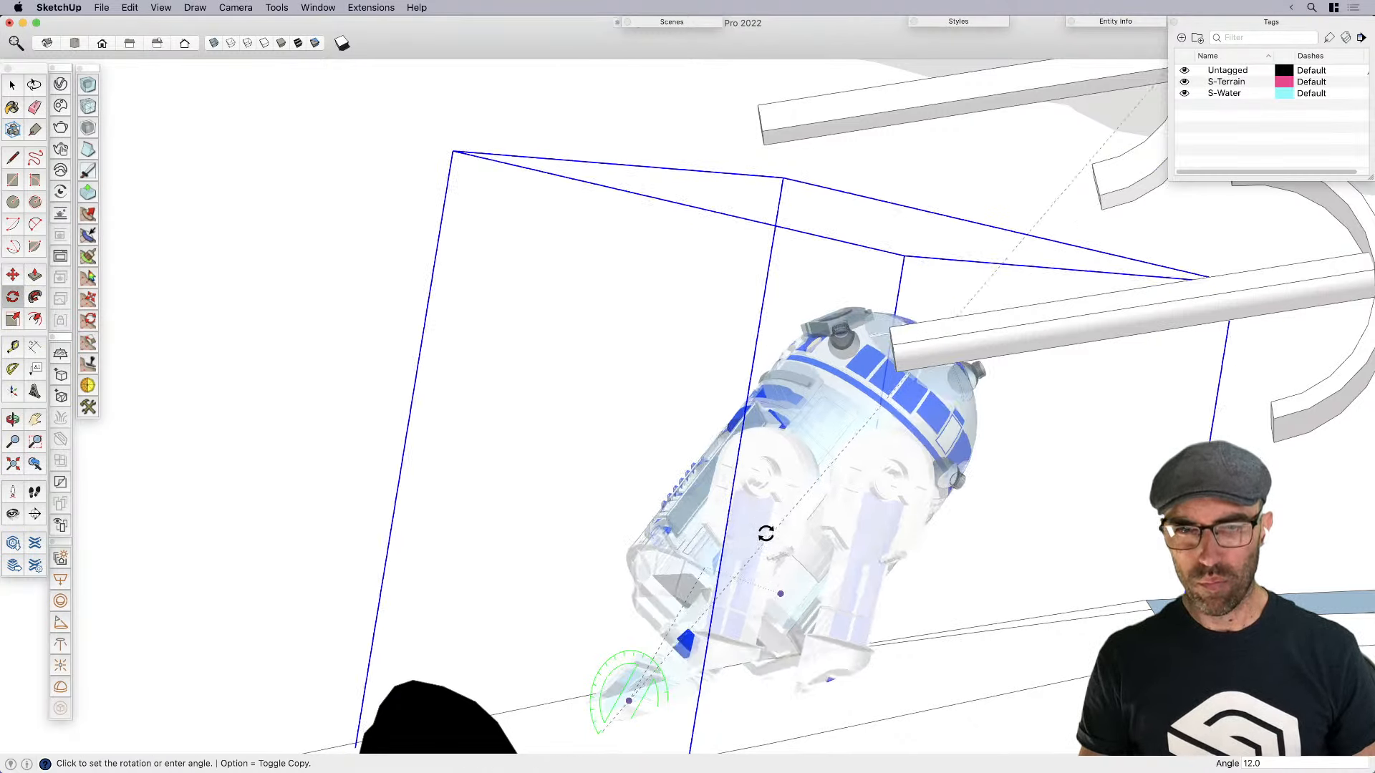
pyautogui.click(662, 500)
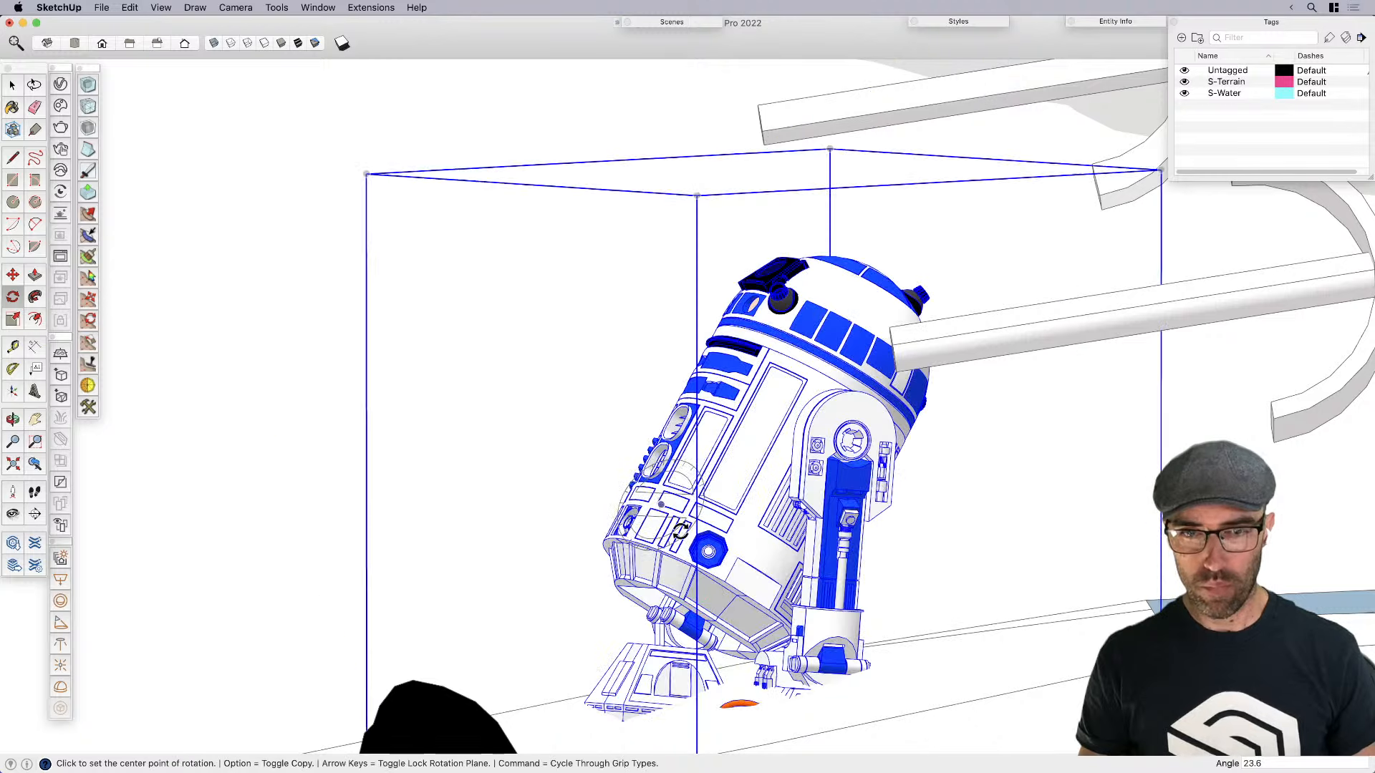
pyautogui.press('space')
# Inside the R2-D2 group, rotate all its parts together 18.1 degrees about the front foot to match the hull's slope
pyautogui.press('q')
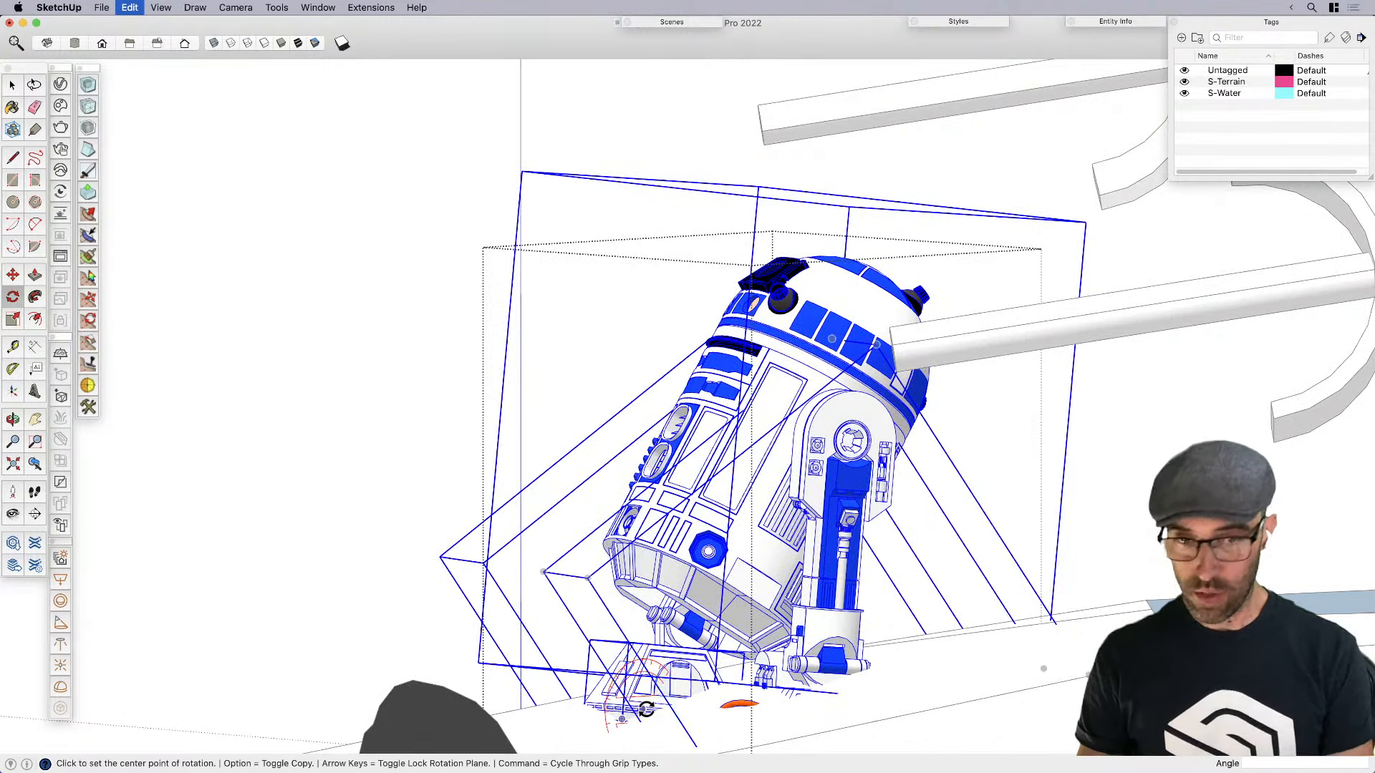
pyautogui.click(642, 708)
pyautogui.click(797, 615)
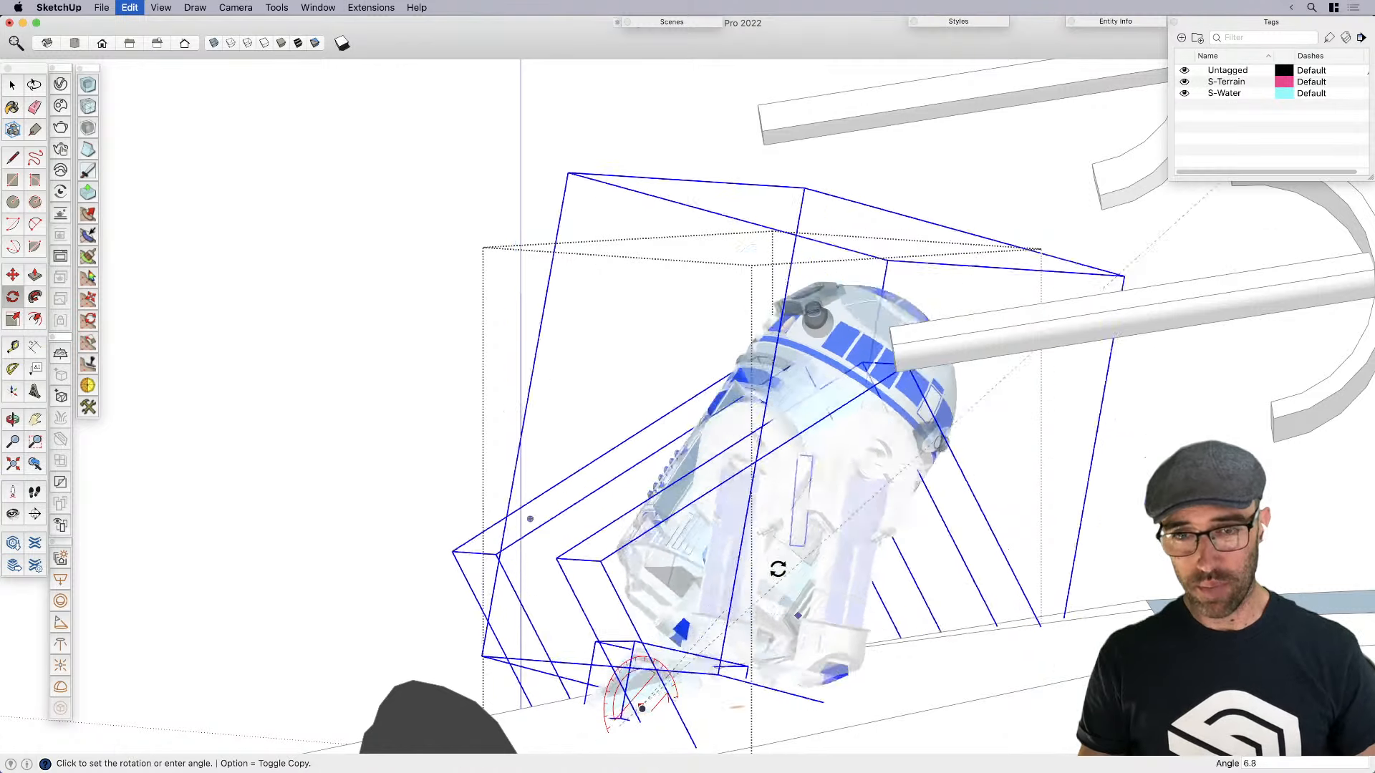
pyautogui.click(729, 520)
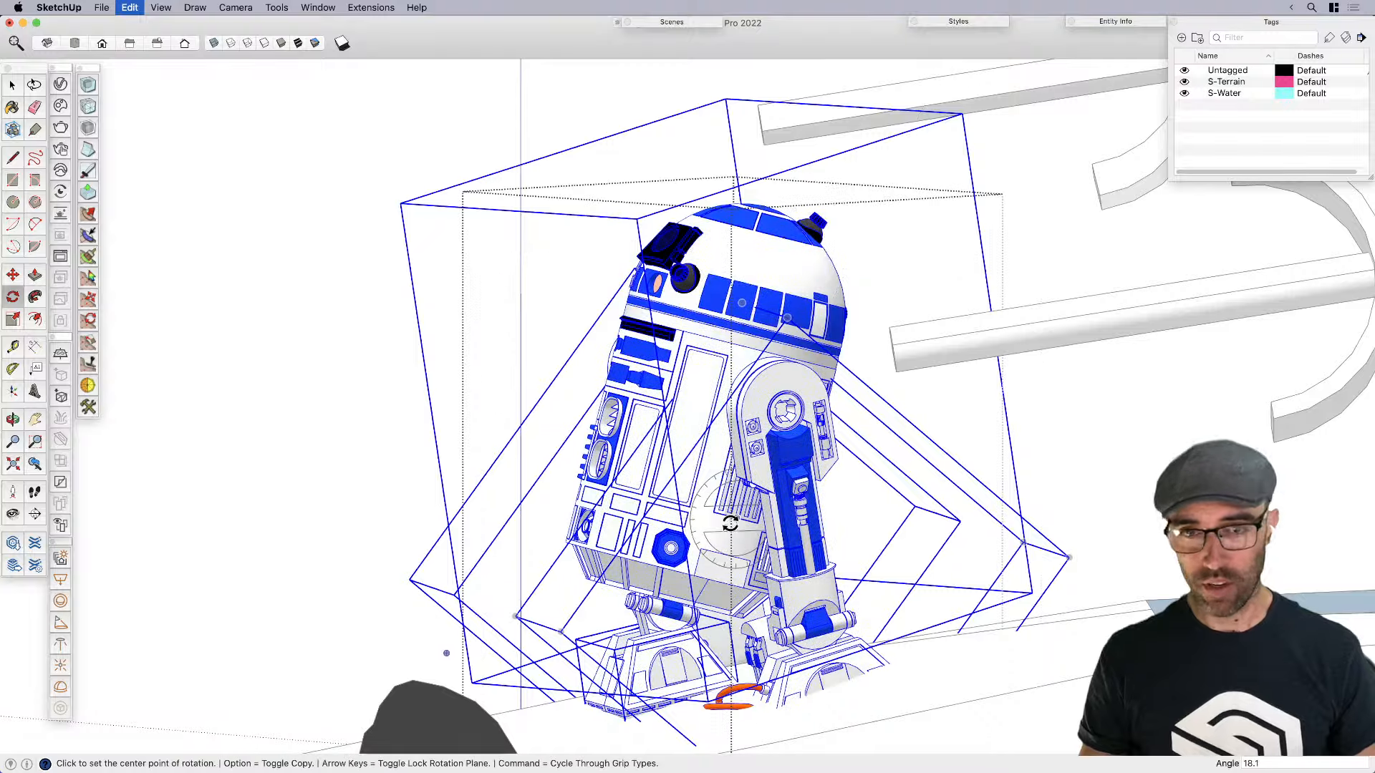
pyautogui.press('space')
# Turn all of R2-D2's parts about 23 degrees around a vertical axis near the centre foot
pyautogui.moveTo(761, 699); pyautogui.dragTo(858, 565, button='middle')
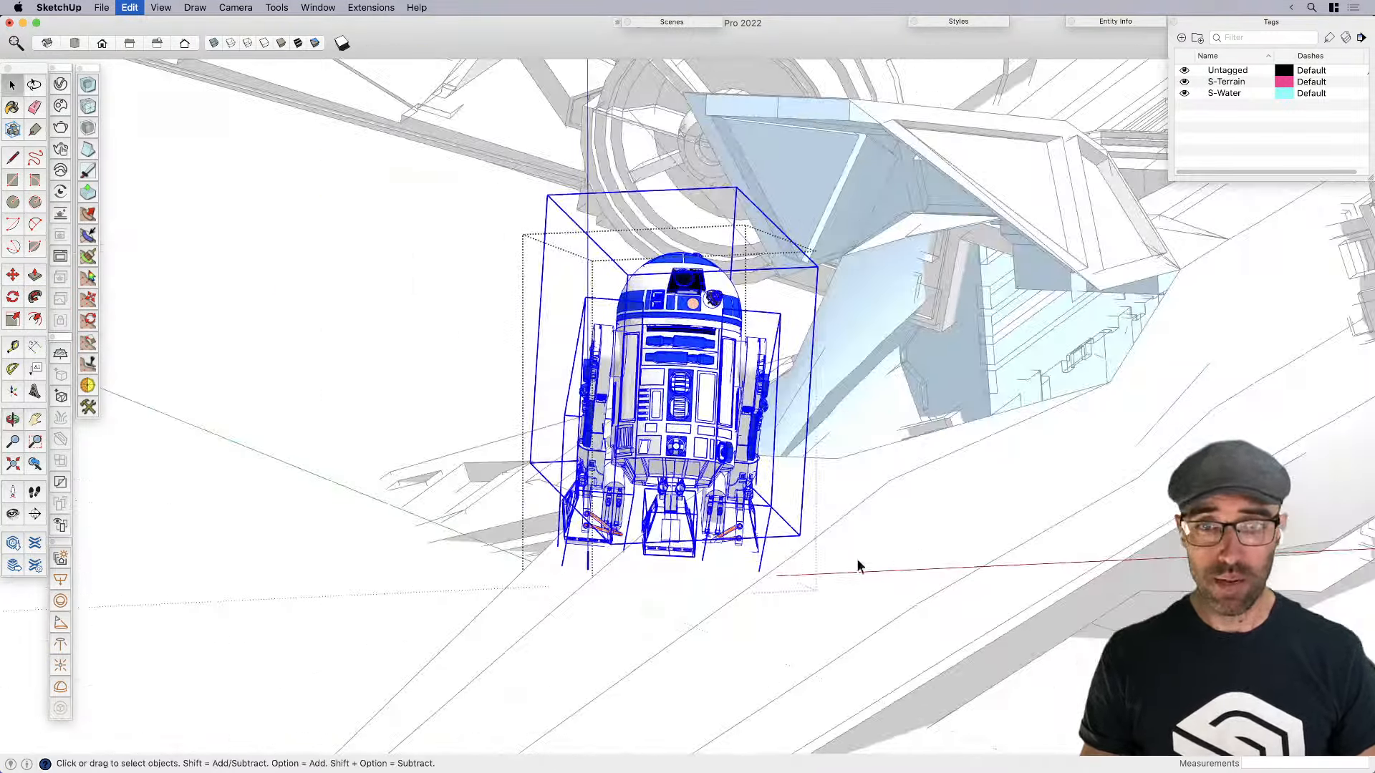
pyautogui.scroll(2, 642, 542)
pyautogui.press('q')
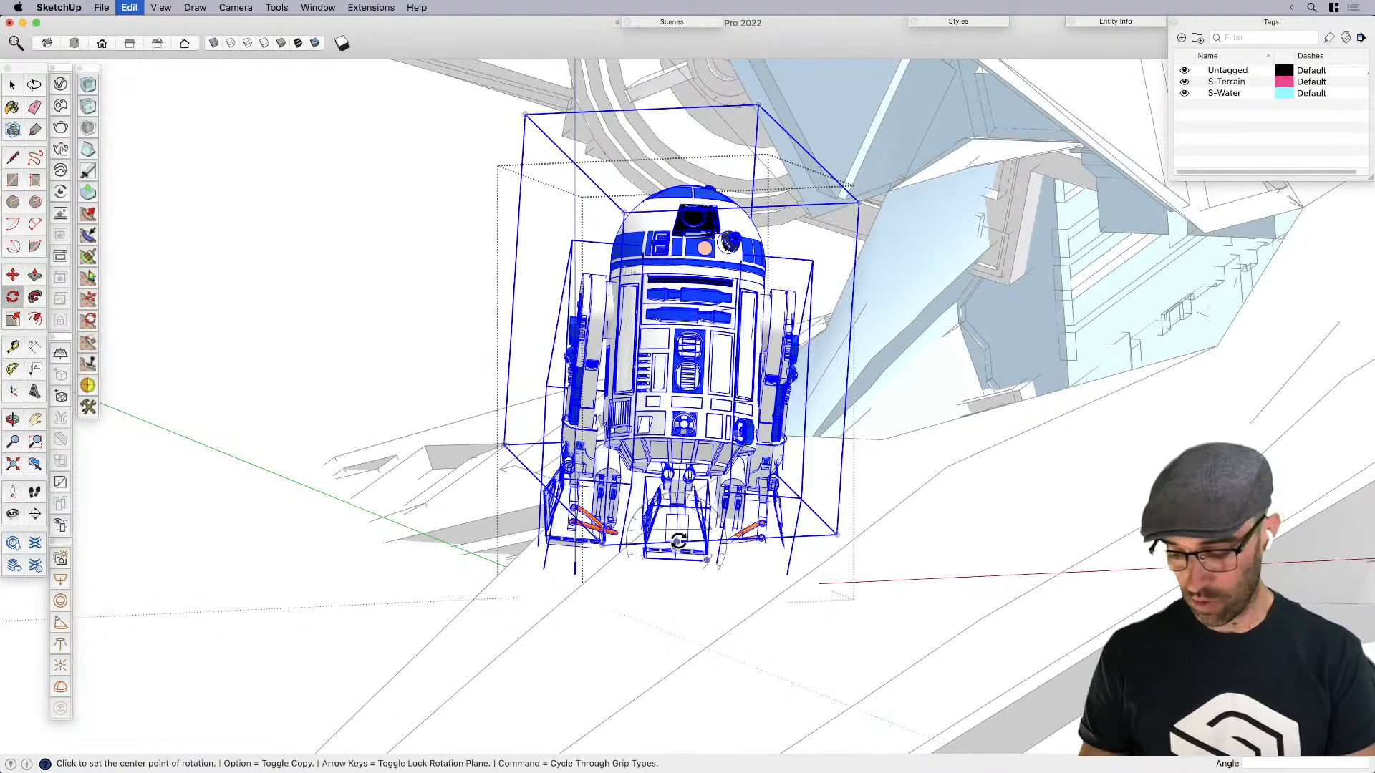
pyautogui.press('space')
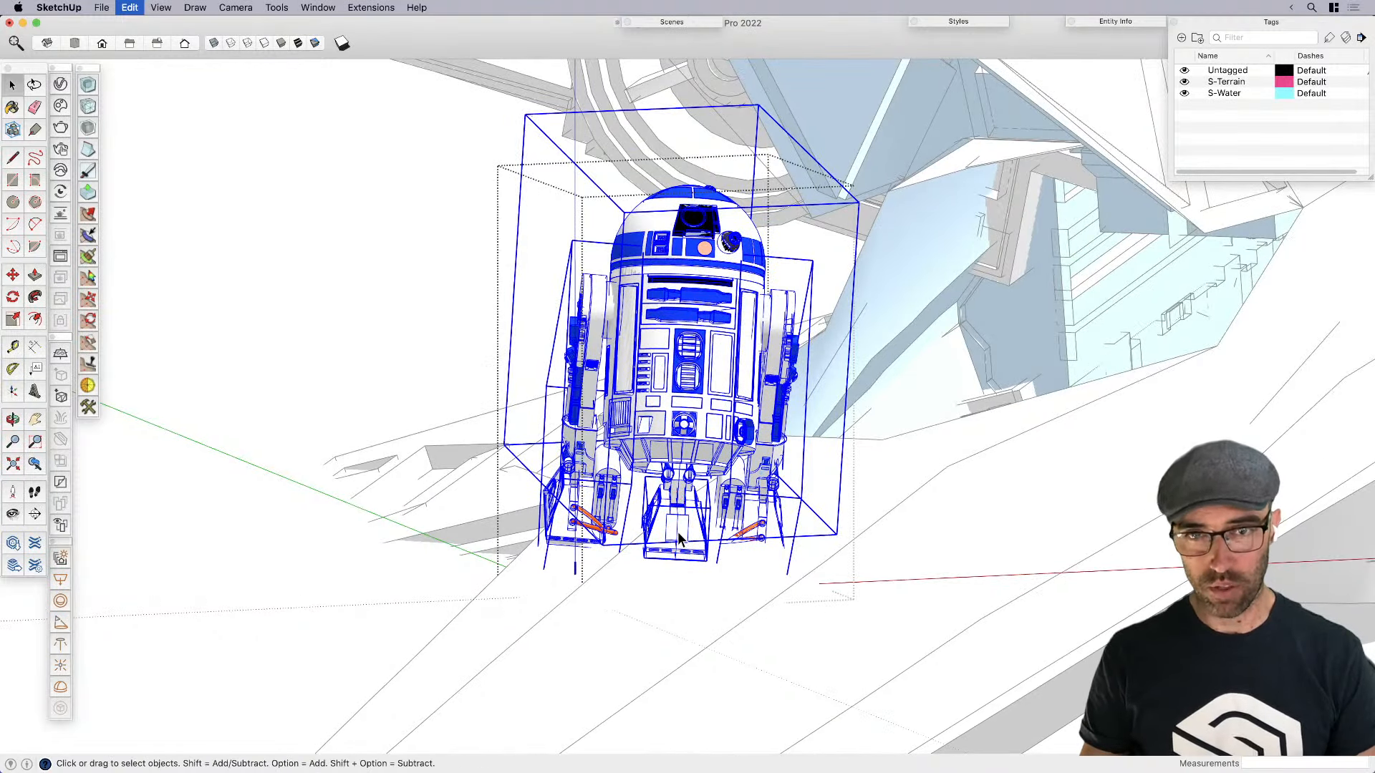
pyautogui.scroll(2, 680, 538)
pyautogui.press('q')
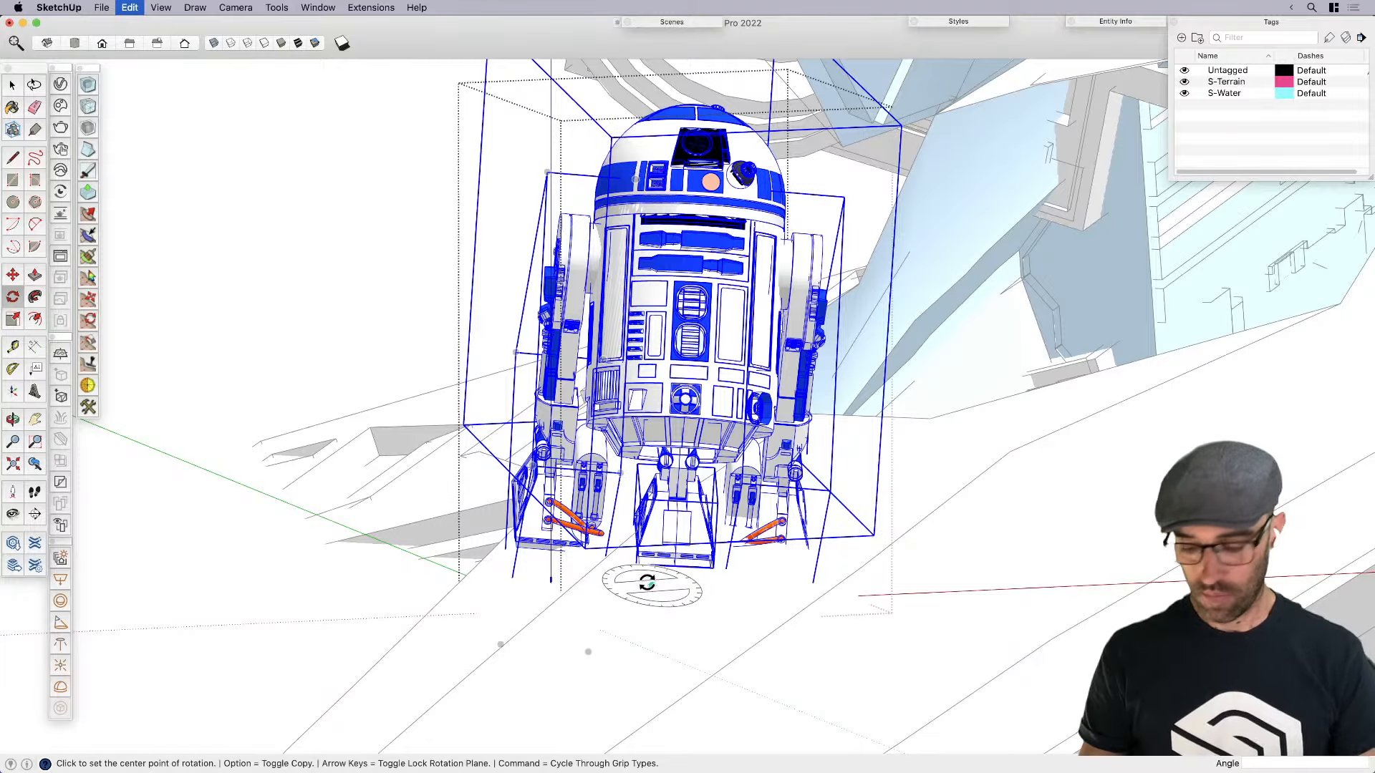
pyautogui.click(770, 592)
pyautogui.click(771, 598)
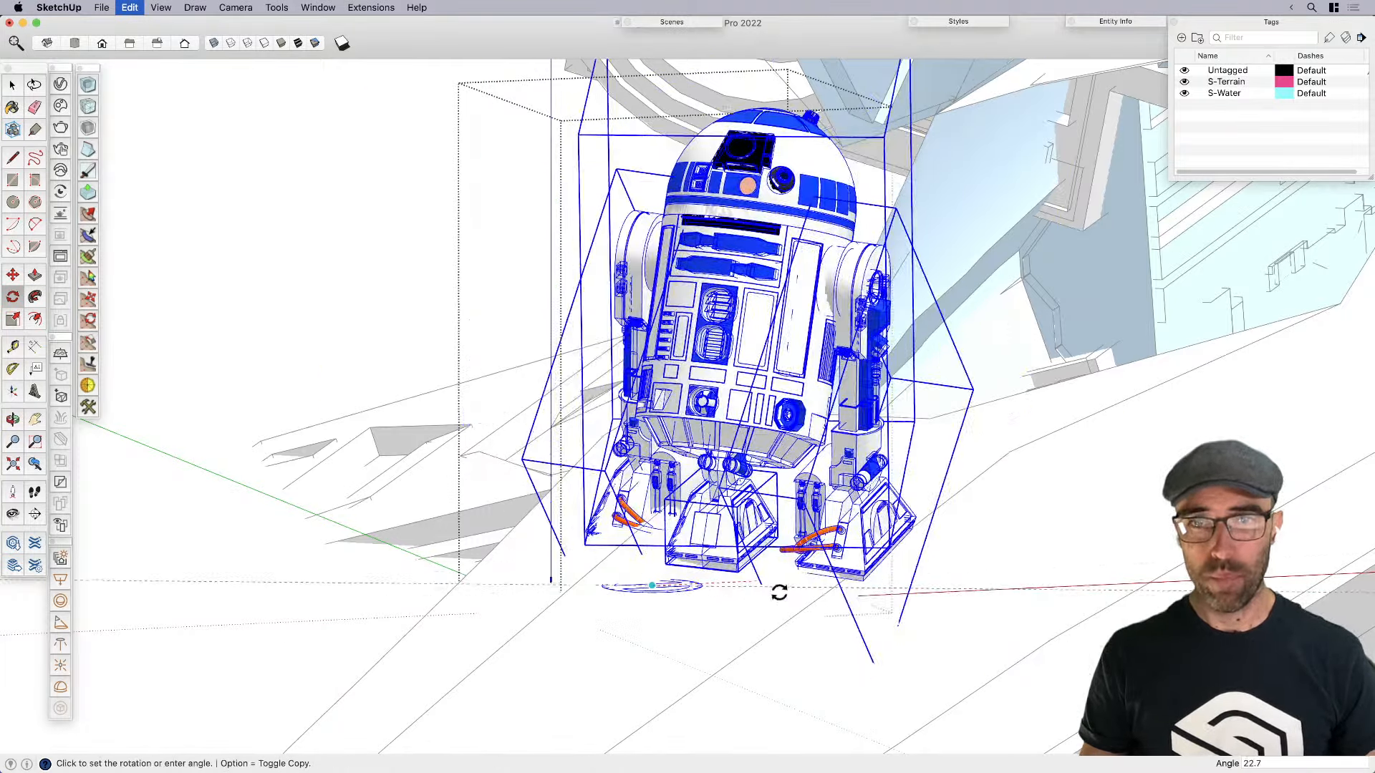
pyautogui.moveTo(779, 592); pyautogui.dragTo(357, 605, button='middle')
# Close the R2-D2 group, hide the S-Terrain tag and turn off the display of the model axes
pyautogui.scroll(-8, 666, 551)
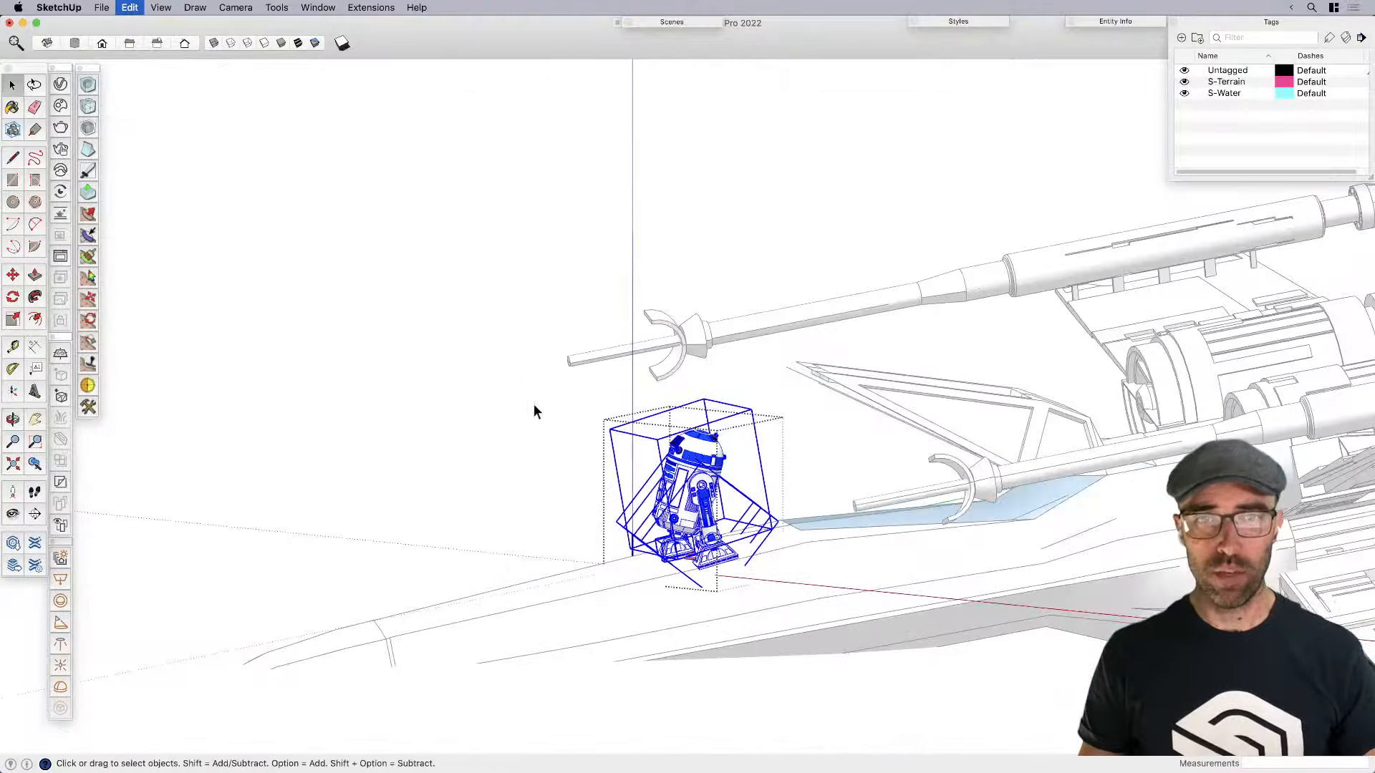
pyautogui.scroll(-10, 789, 551)
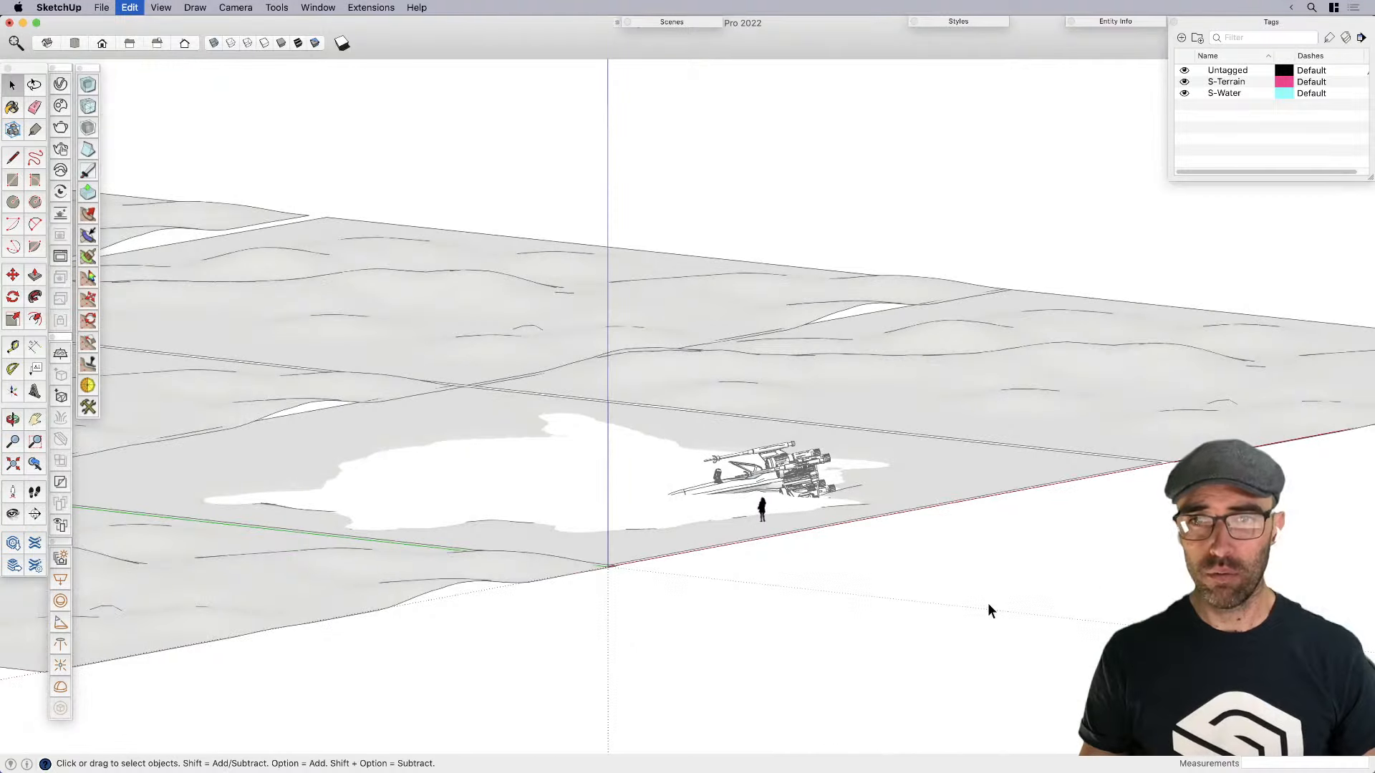
pyautogui.click(1184, 82)
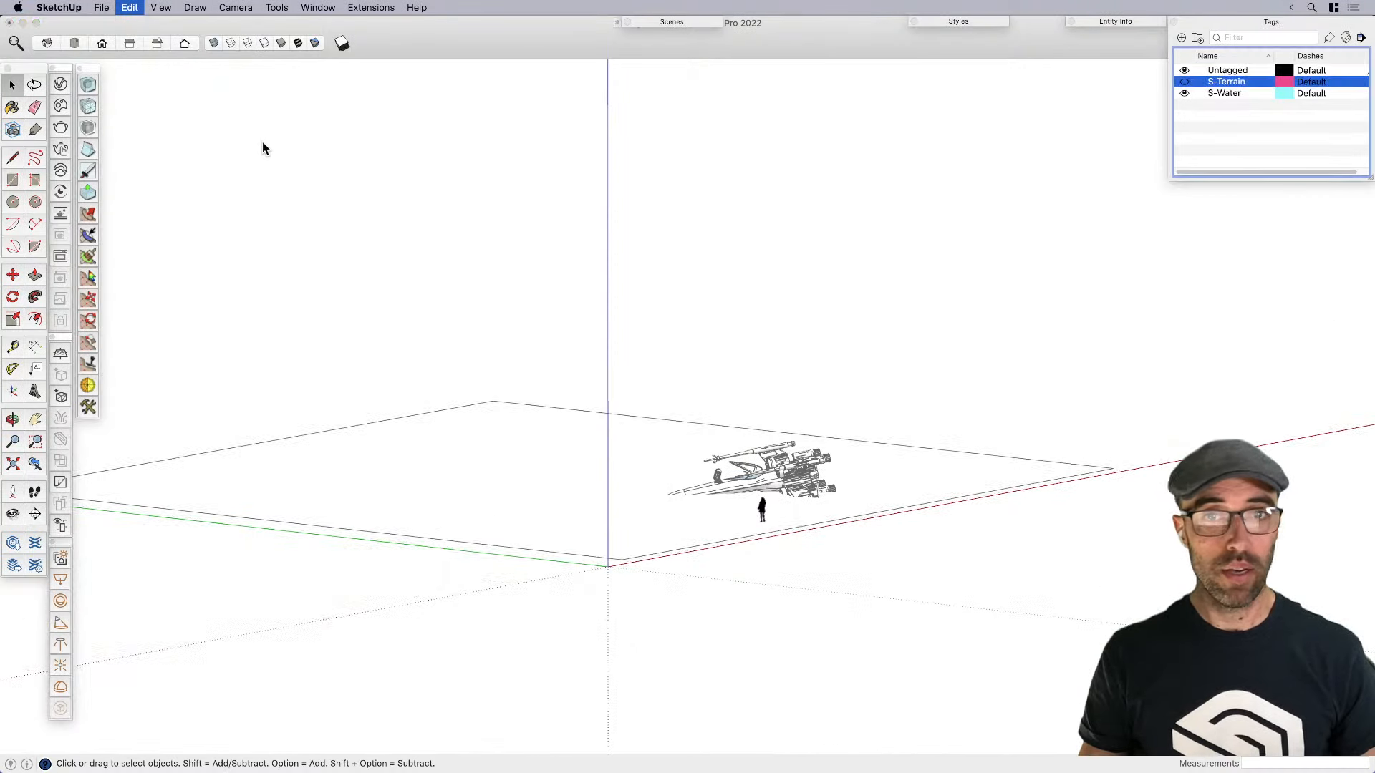
pyautogui.click(170, 10)
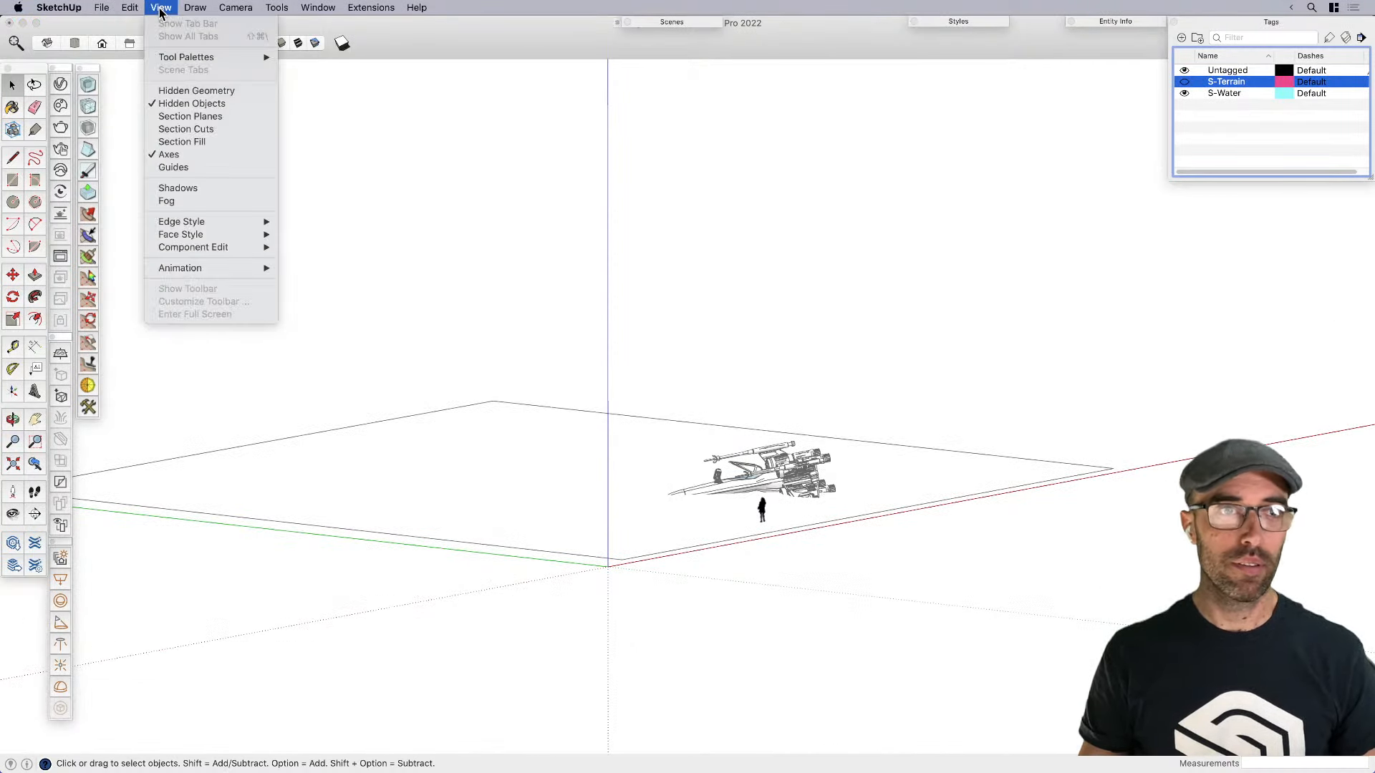
pyautogui.click(182, 155)
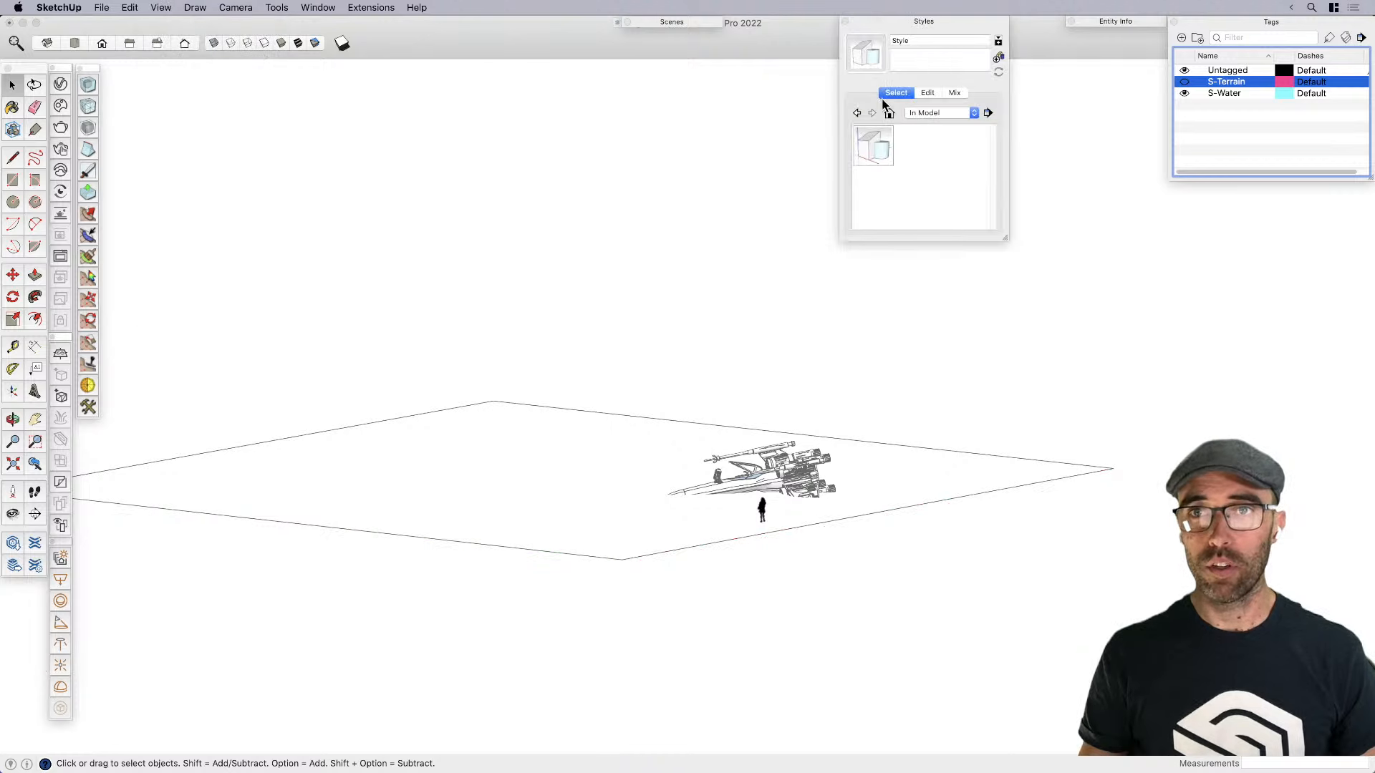
# Update the in-model style with the axes hidden, check the view options and collapse the style settings
pyautogui.click(921, 24)
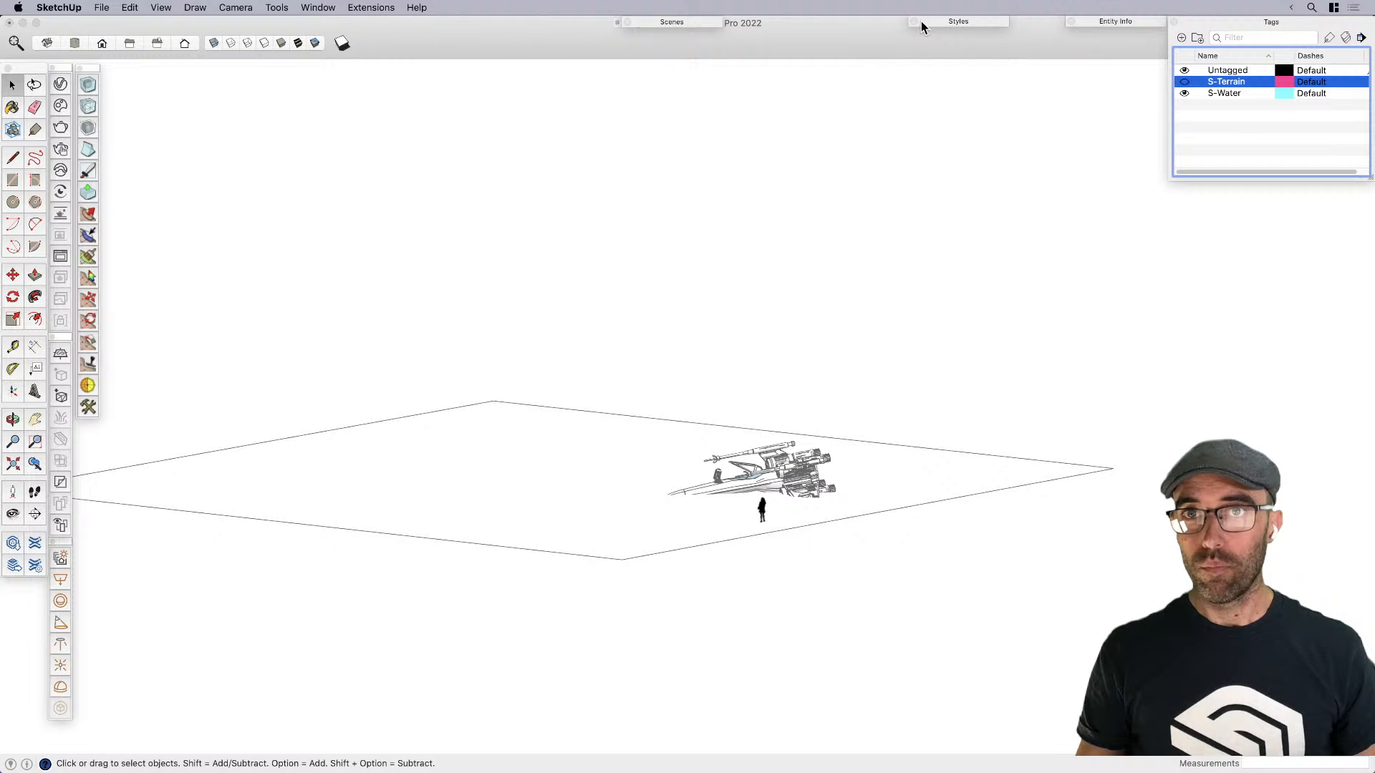
pyautogui.click(961, 23)
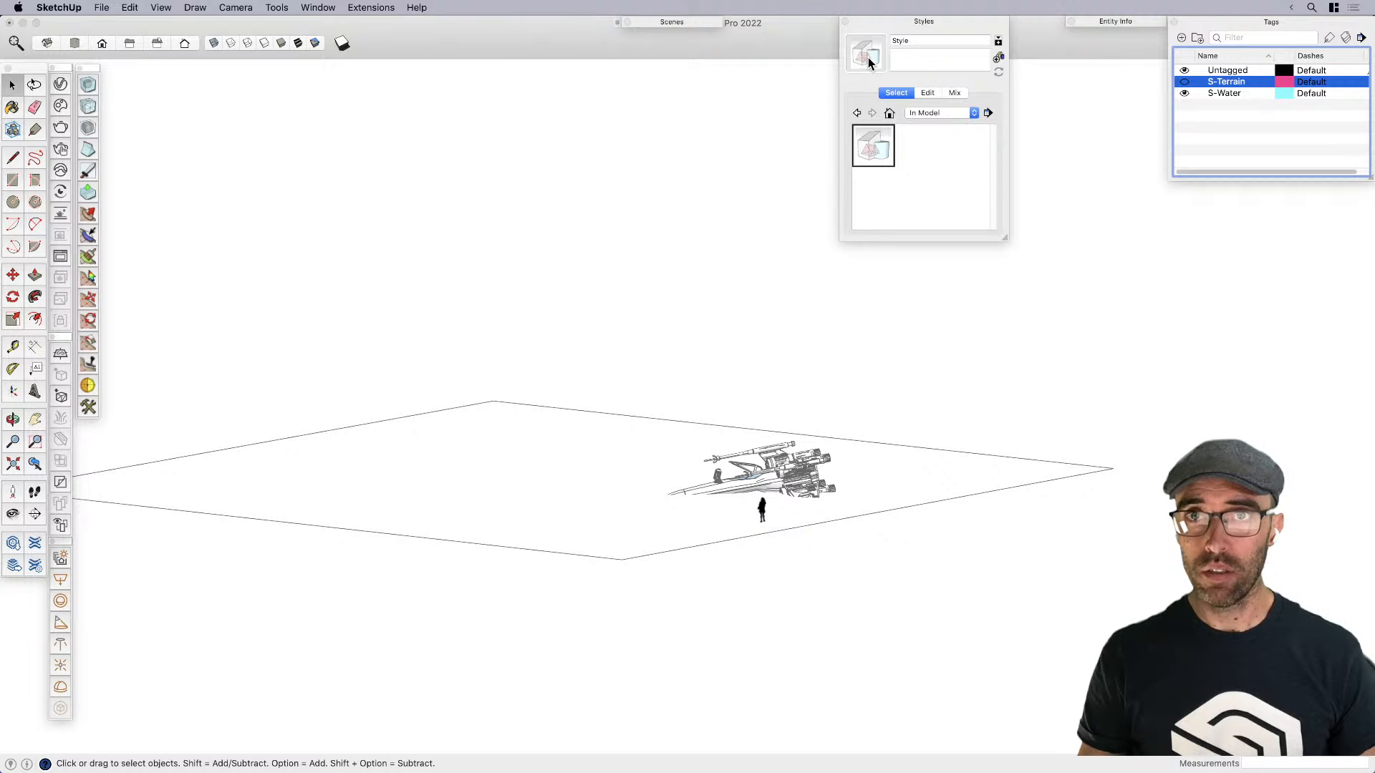
pyautogui.click(162, 8)
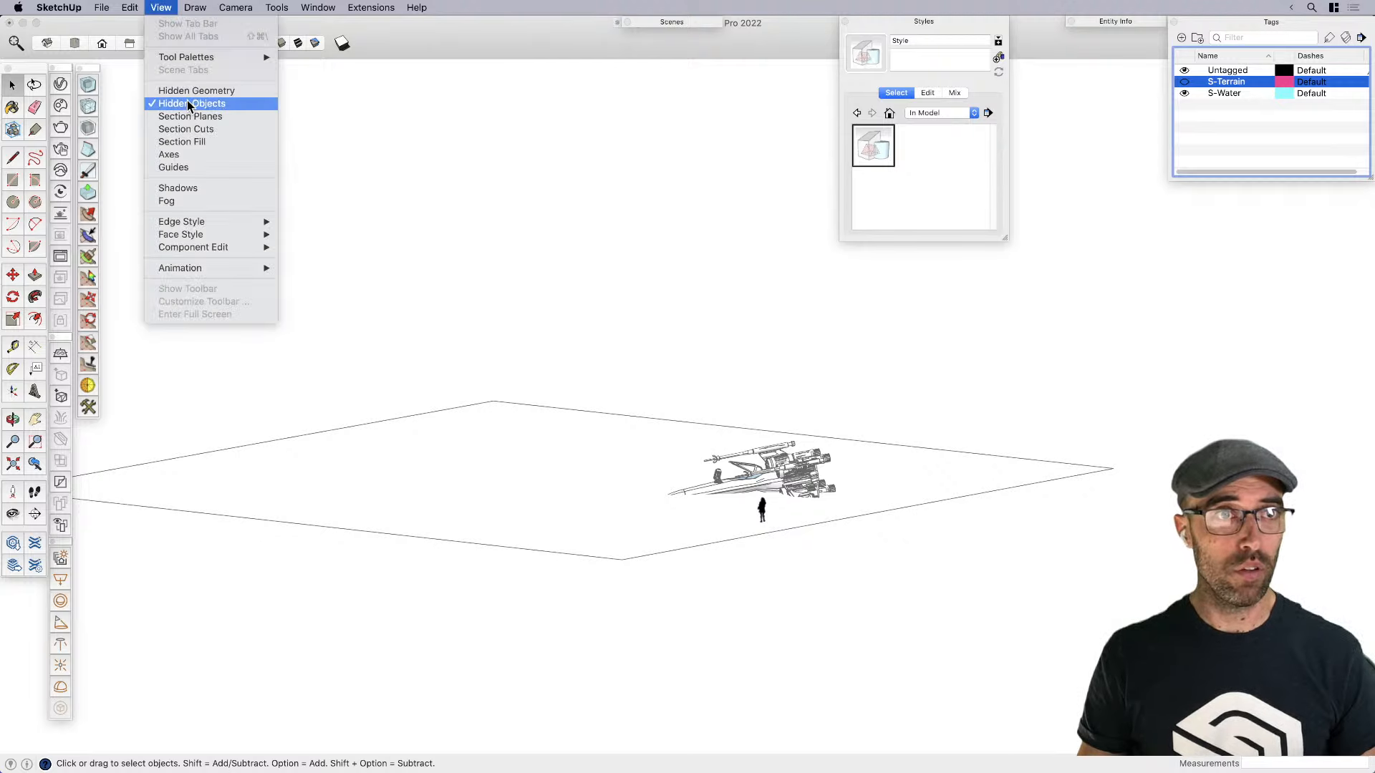
pyautogui.click(316, 122)
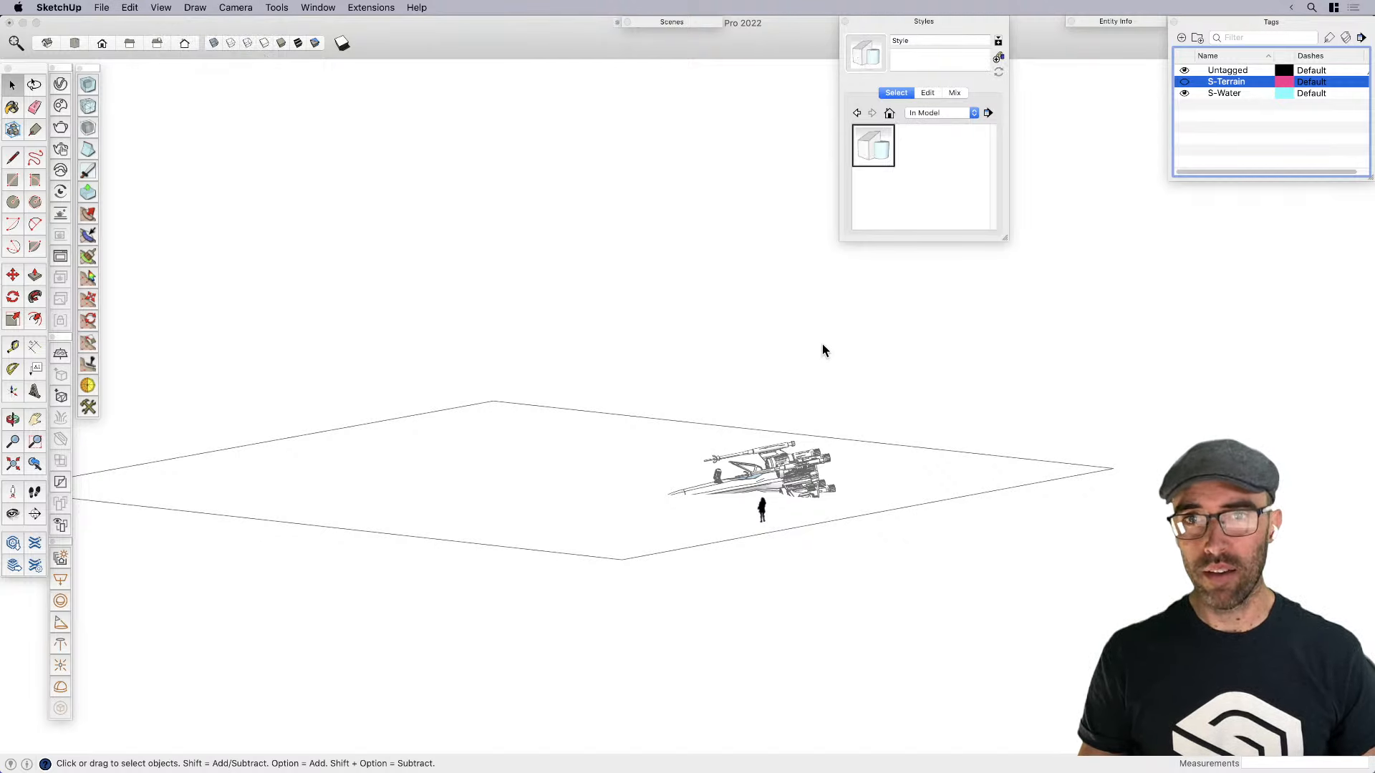
pyautogui.click(925, 21)
pyautogui.scroll(2, 790, 511)
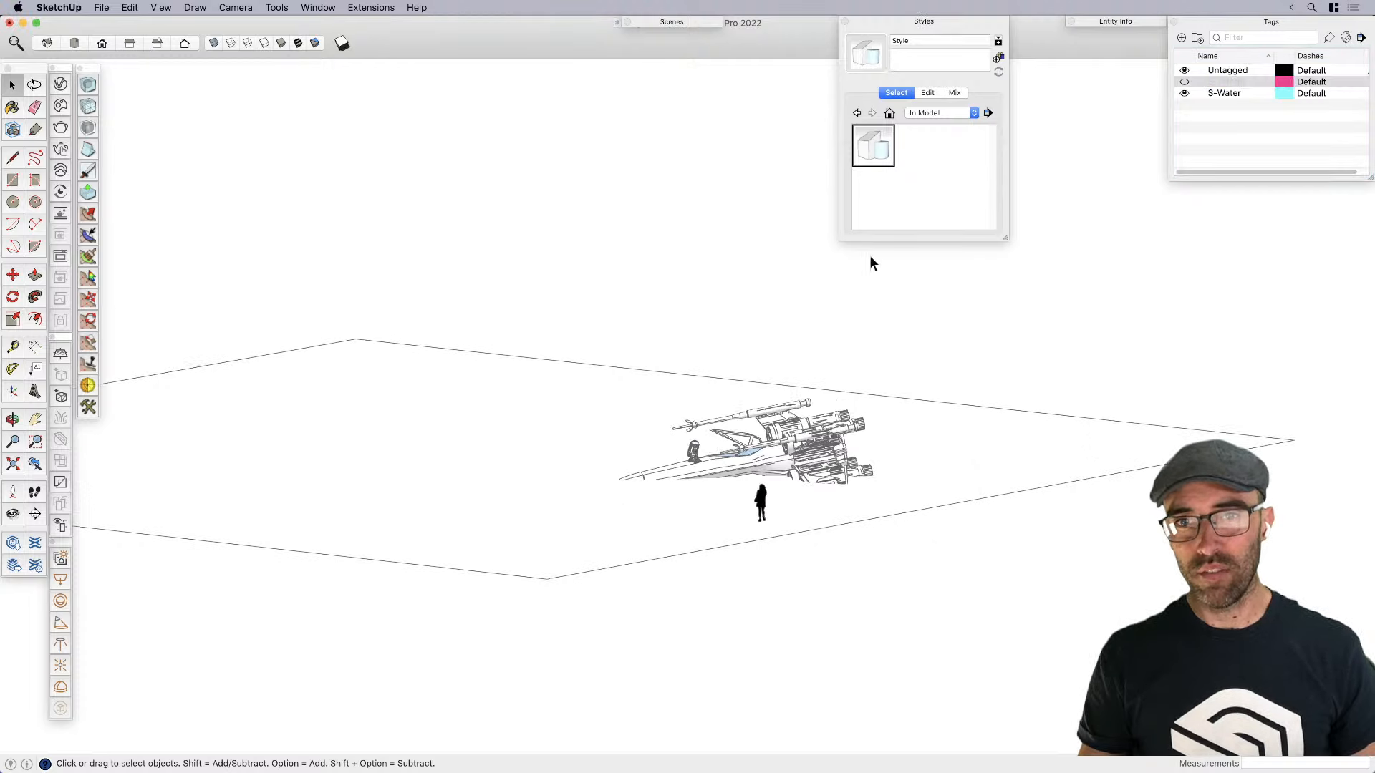
pyautogui.click(917, 25)
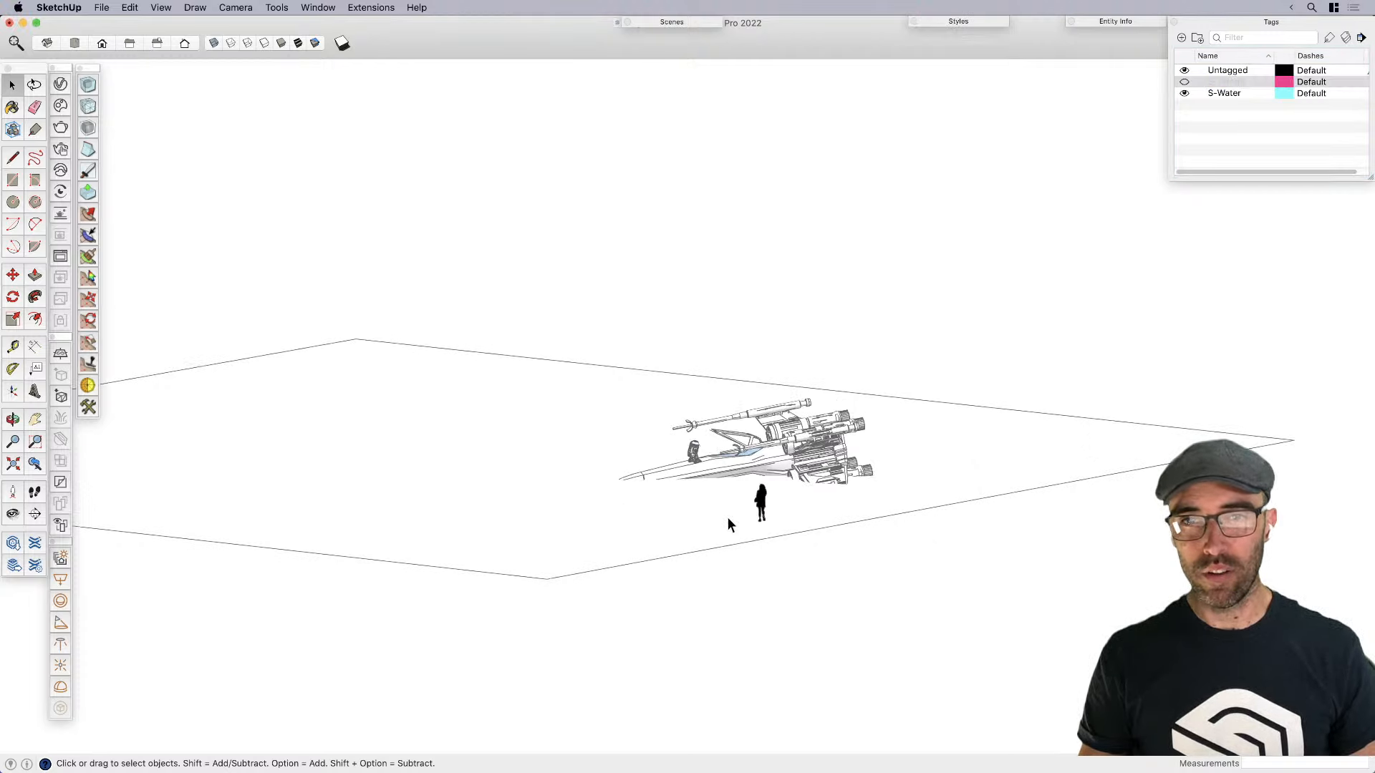
# Frame the X-wing with R2-D2 and the scale figure, and make the S-Terrain tag visible again
pyautogui.scroll(2, 732, 520)
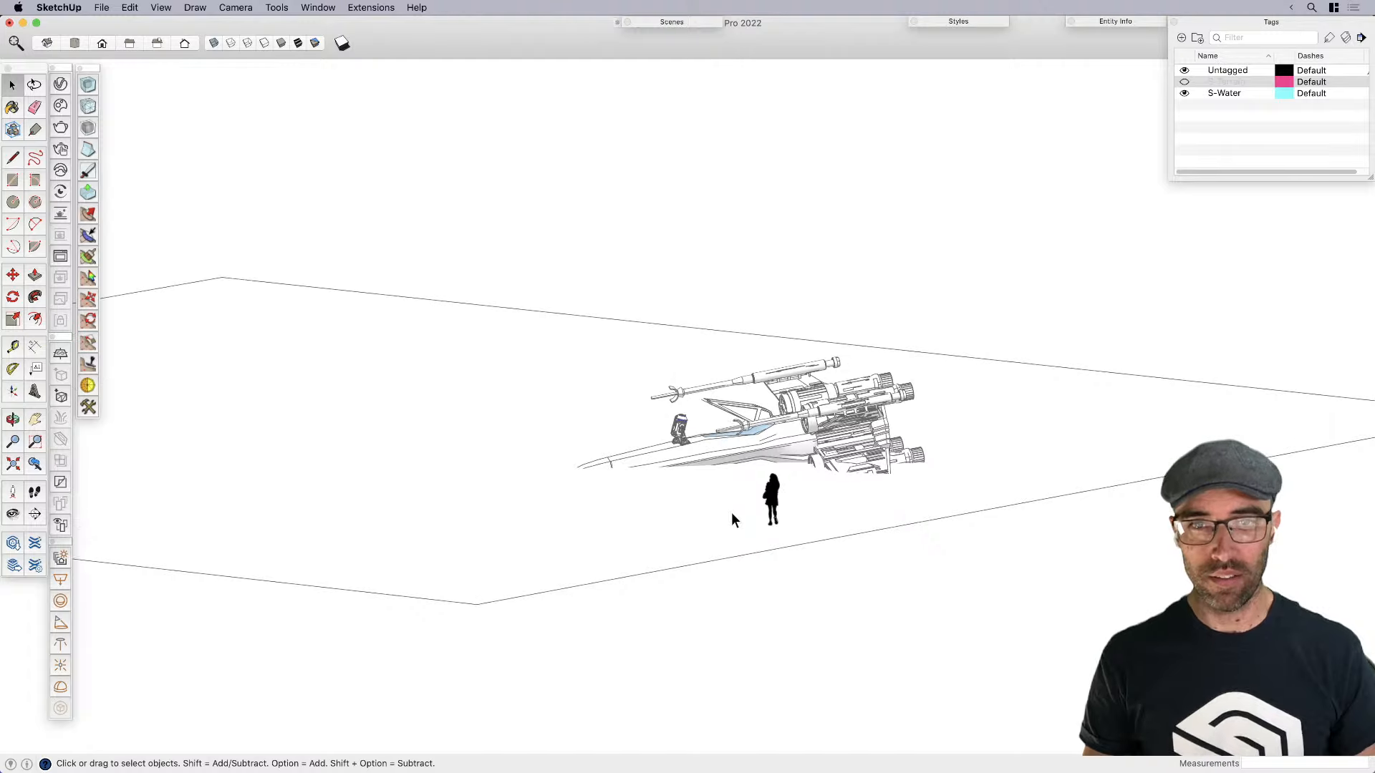
pyautogui.scroll(4, 776, 479)
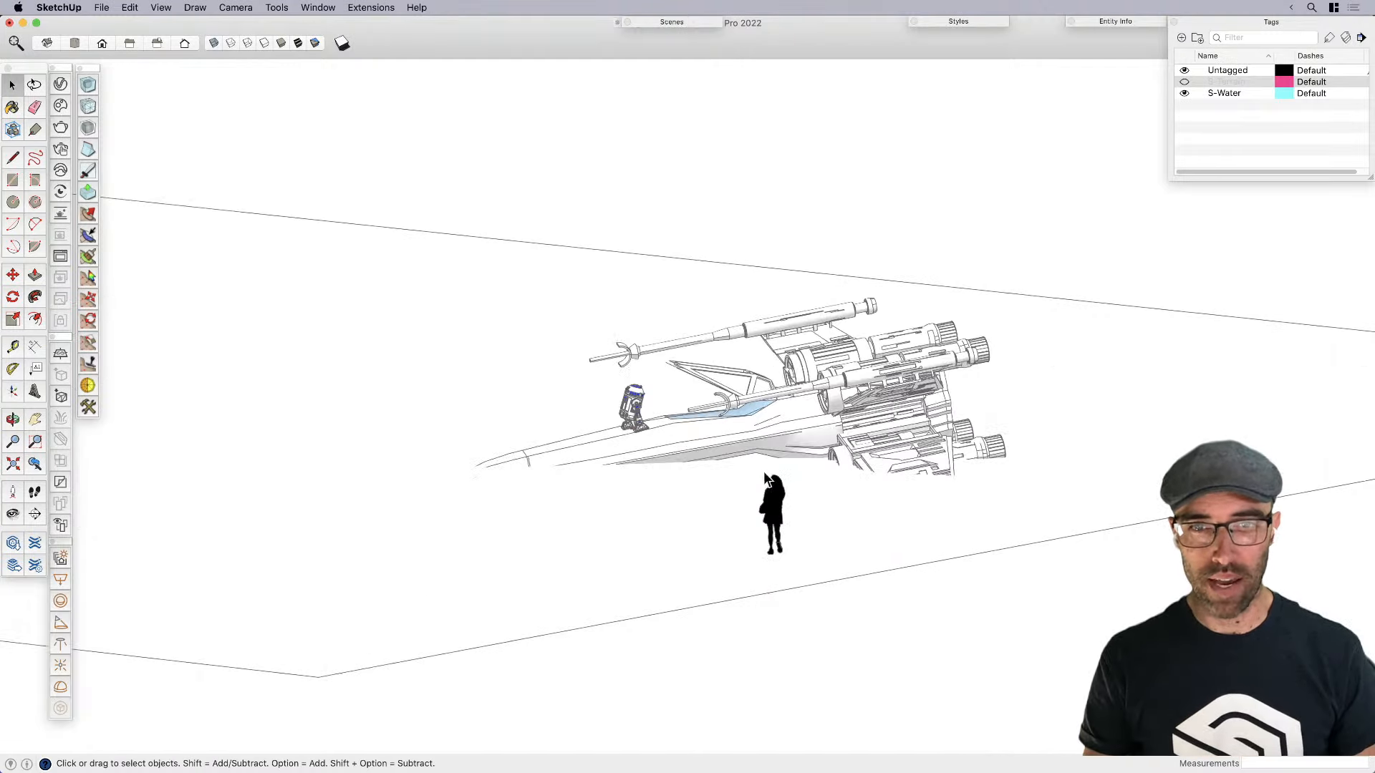
pyautogui.scroll(3, 653, 414)
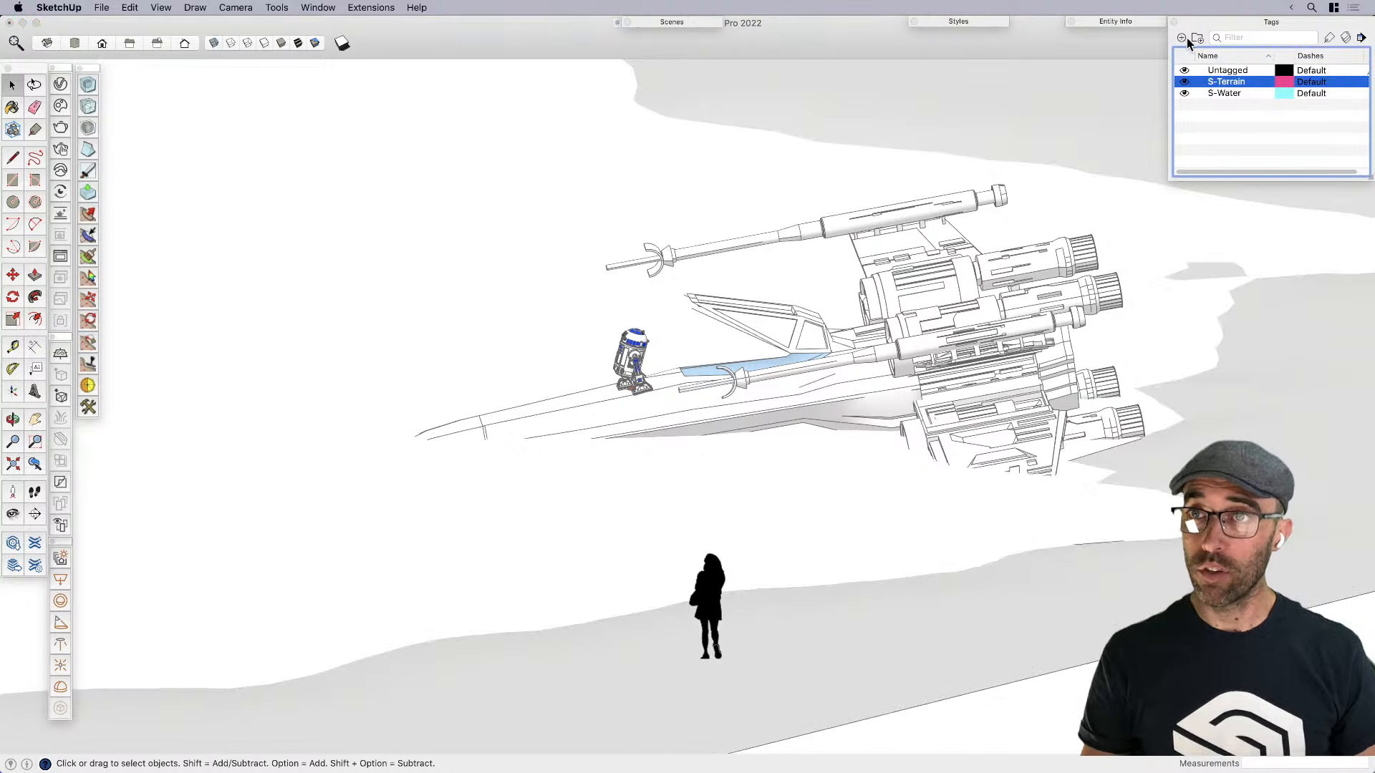
# Add a tag named S-SW-Entourag and assign the X-wing and R2-D2 groups to it
pyautogui.click(1184, 38)
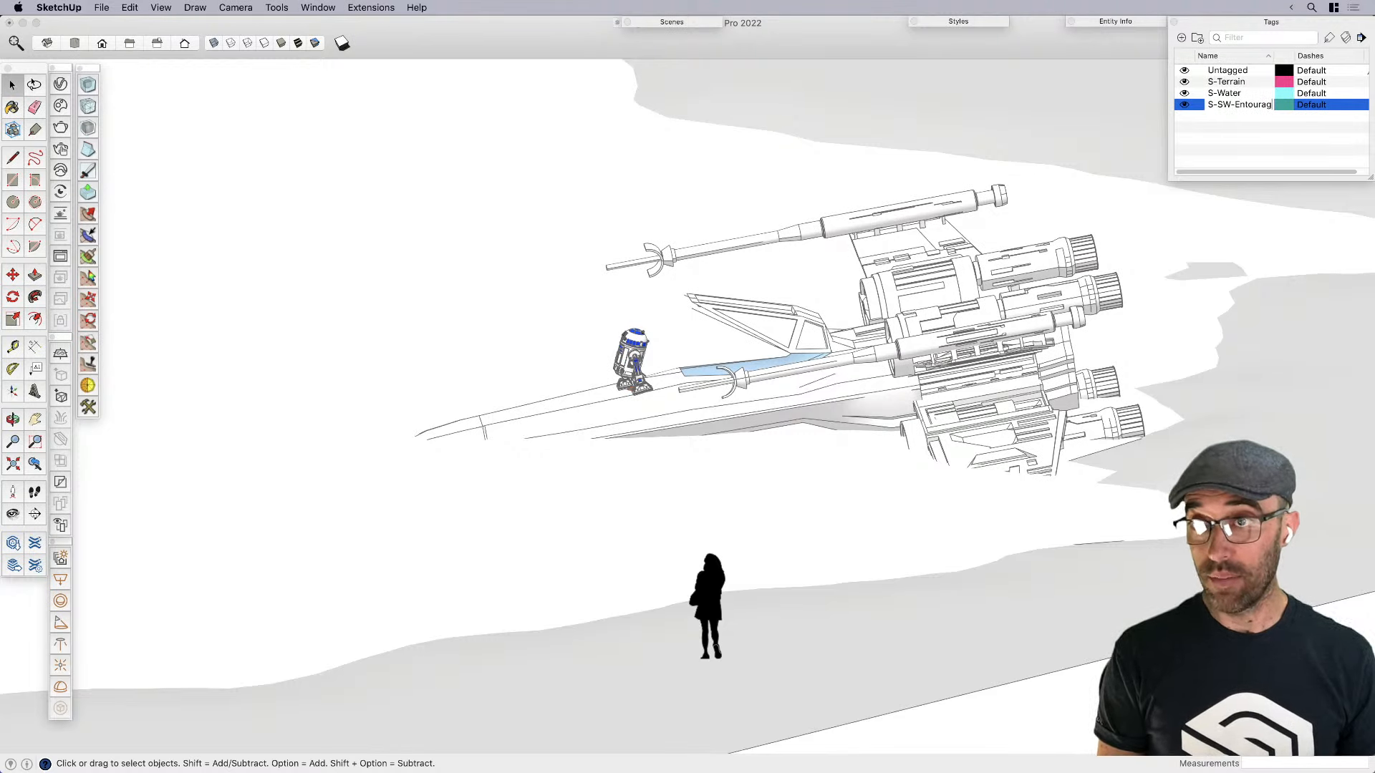
pyautogui.press('Return')
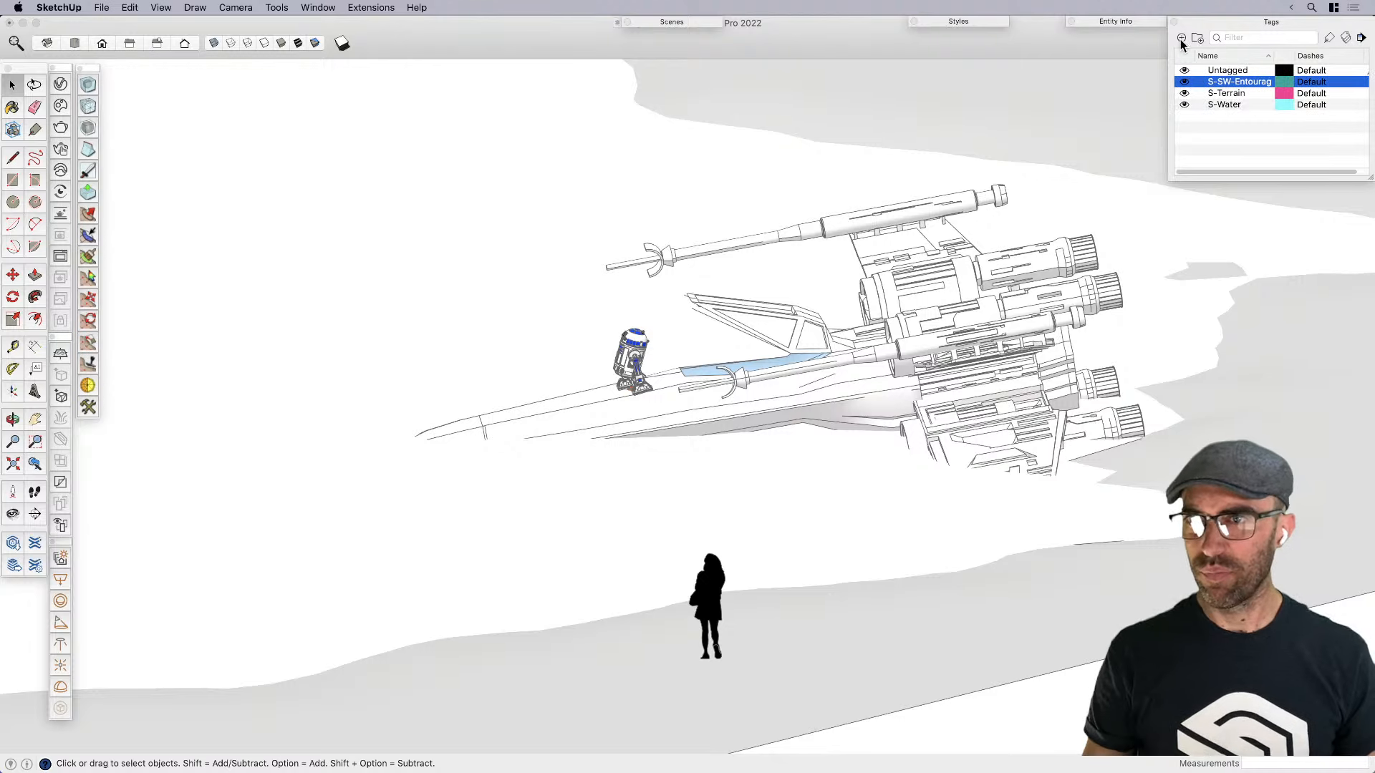
pyautogui.click(672, 371)
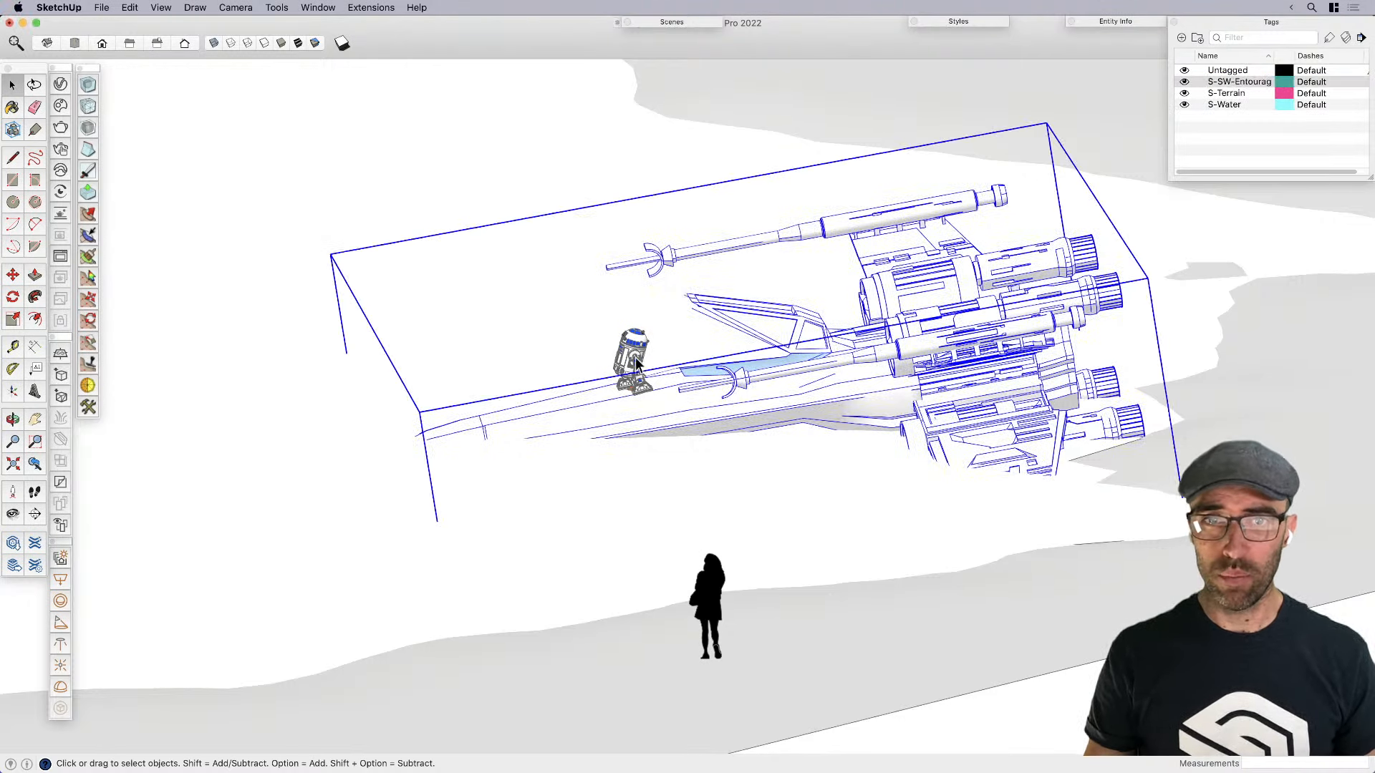
pyautogui.click(635, 358)
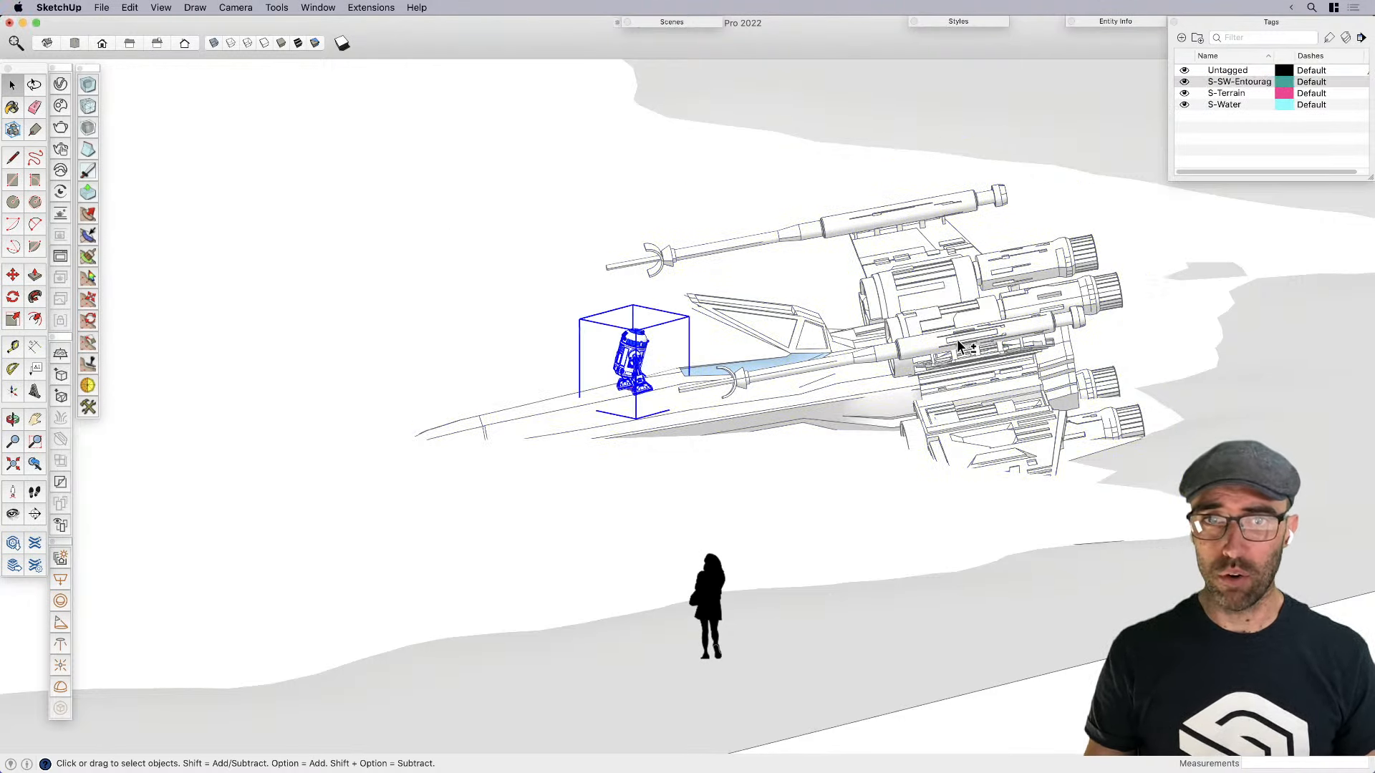
pyautogui.click(1141, 23)
pyautogui.click(1148, 67)
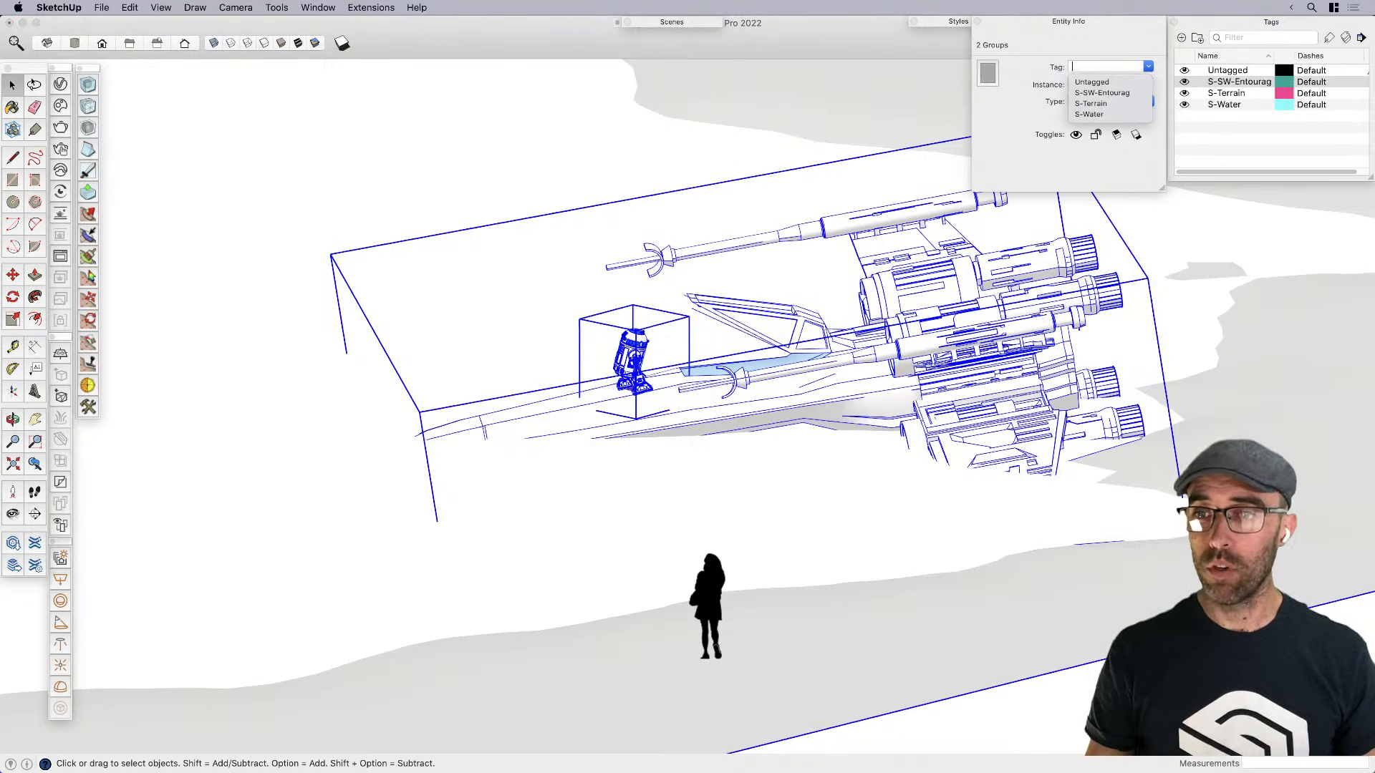
pyautogui.click(1010, 417)
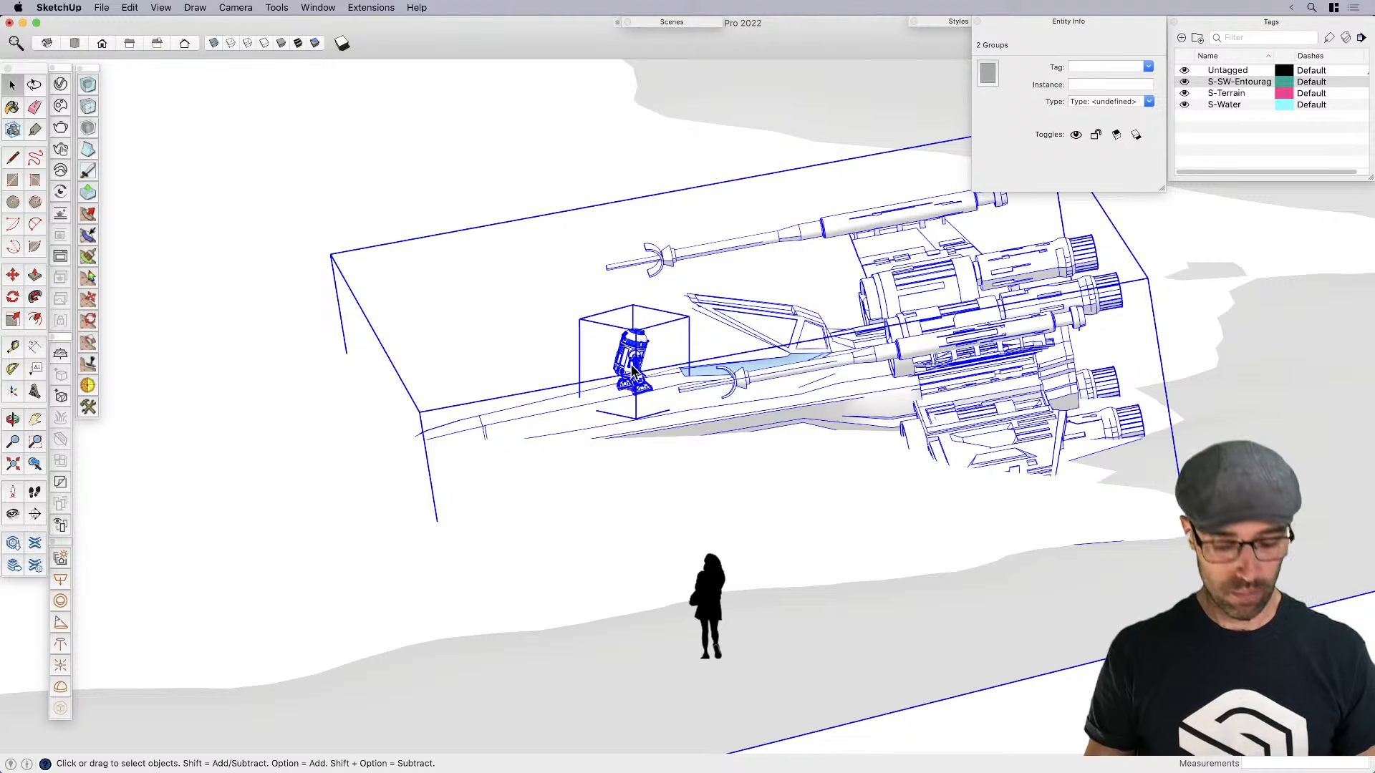
pyautogui.scroll(-3, 759, 342)
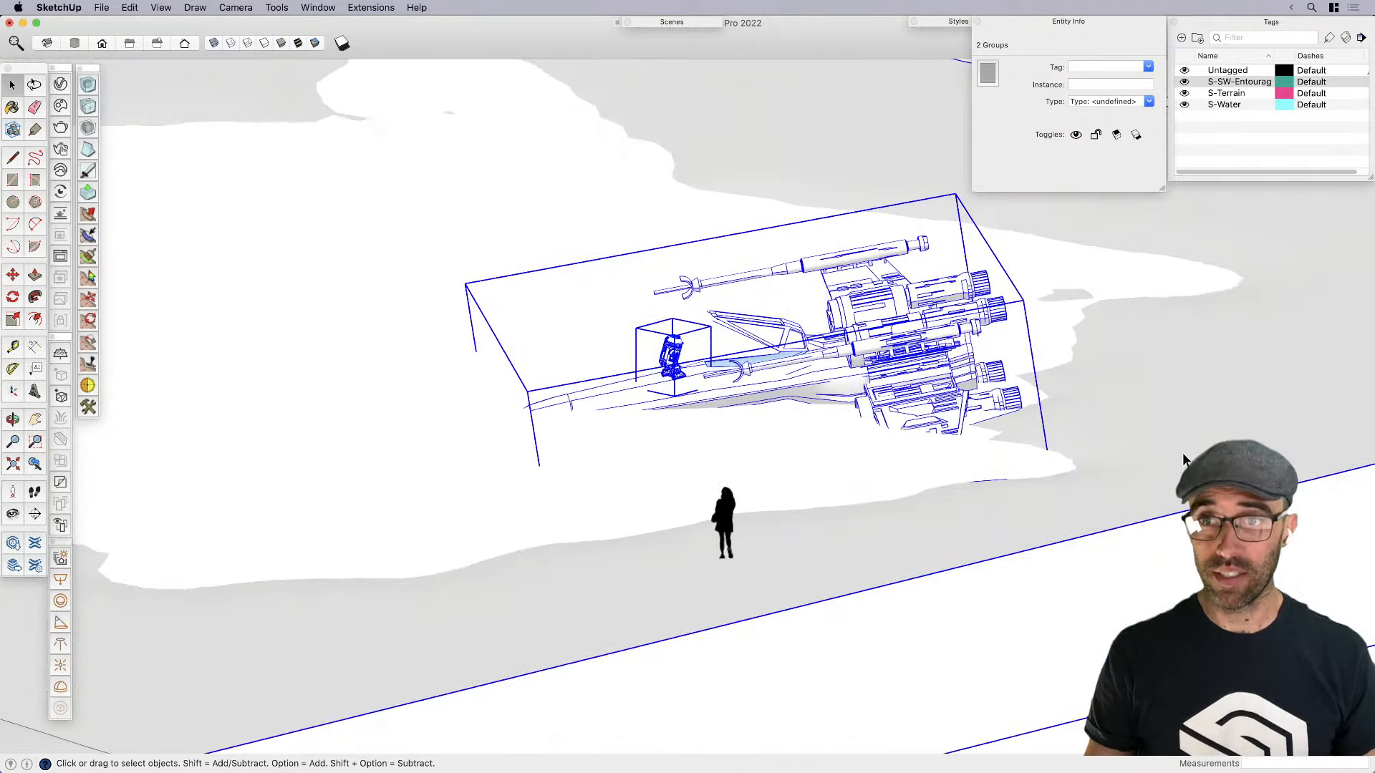
pyautogui.click(1148, 67)
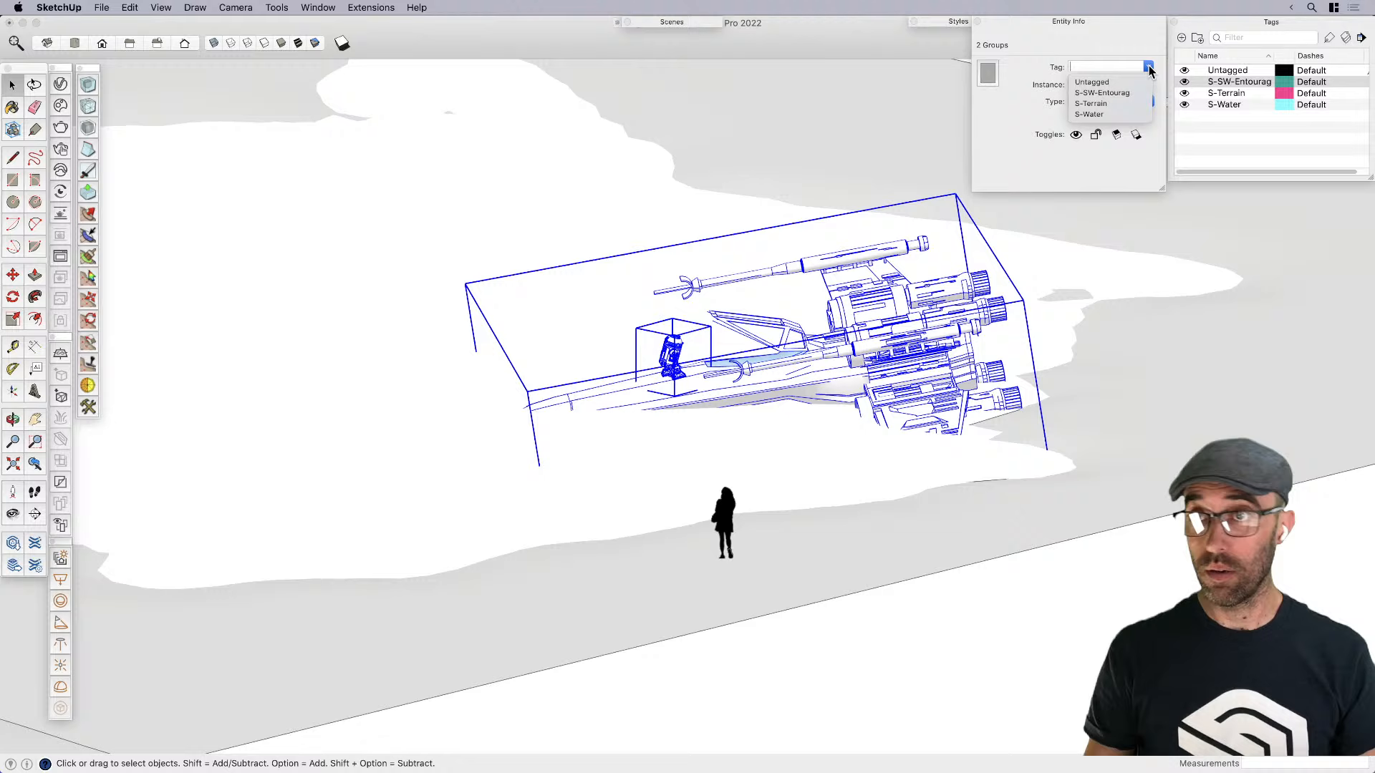
pyautogui.click(1101, 94)
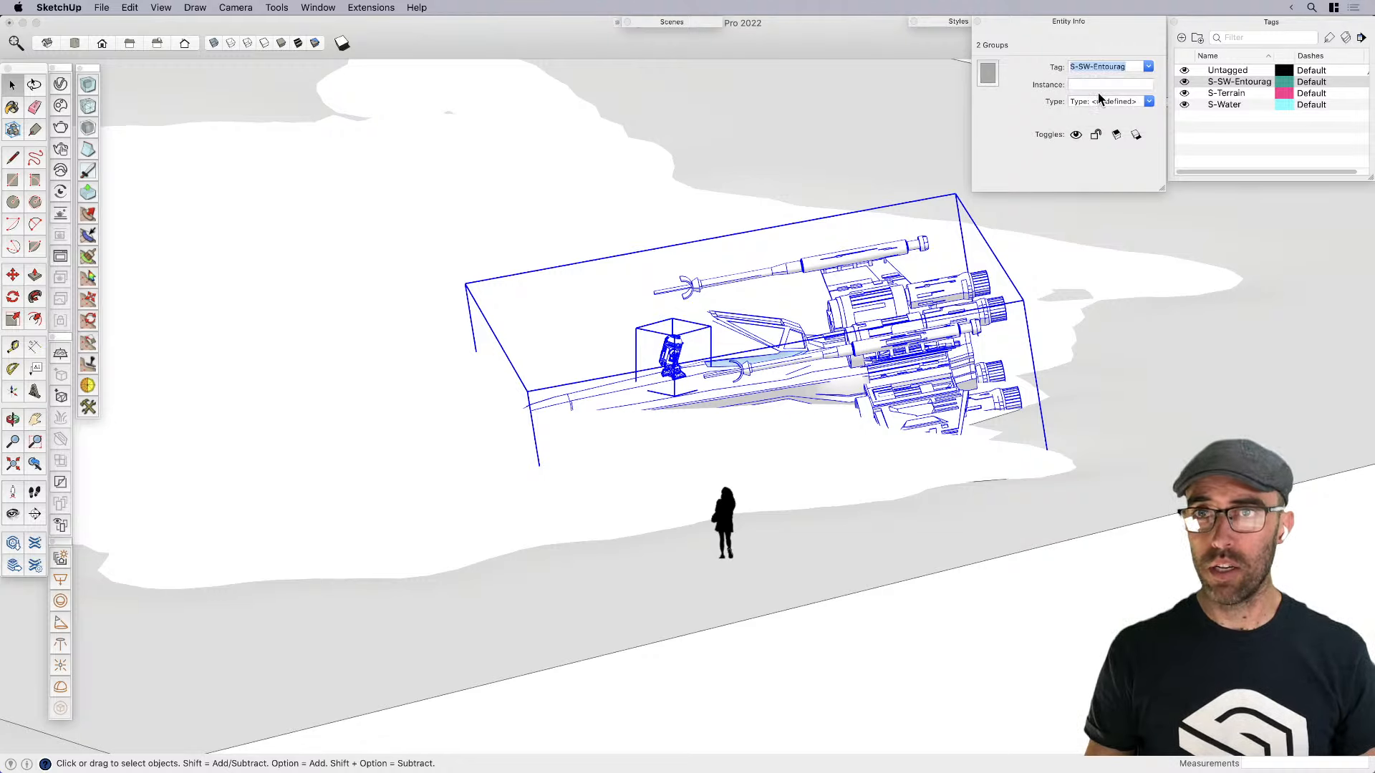
# Turn on colour by tag and reassign the water surface groups to the S-Water tag
pyautogui.click(1344, 39)
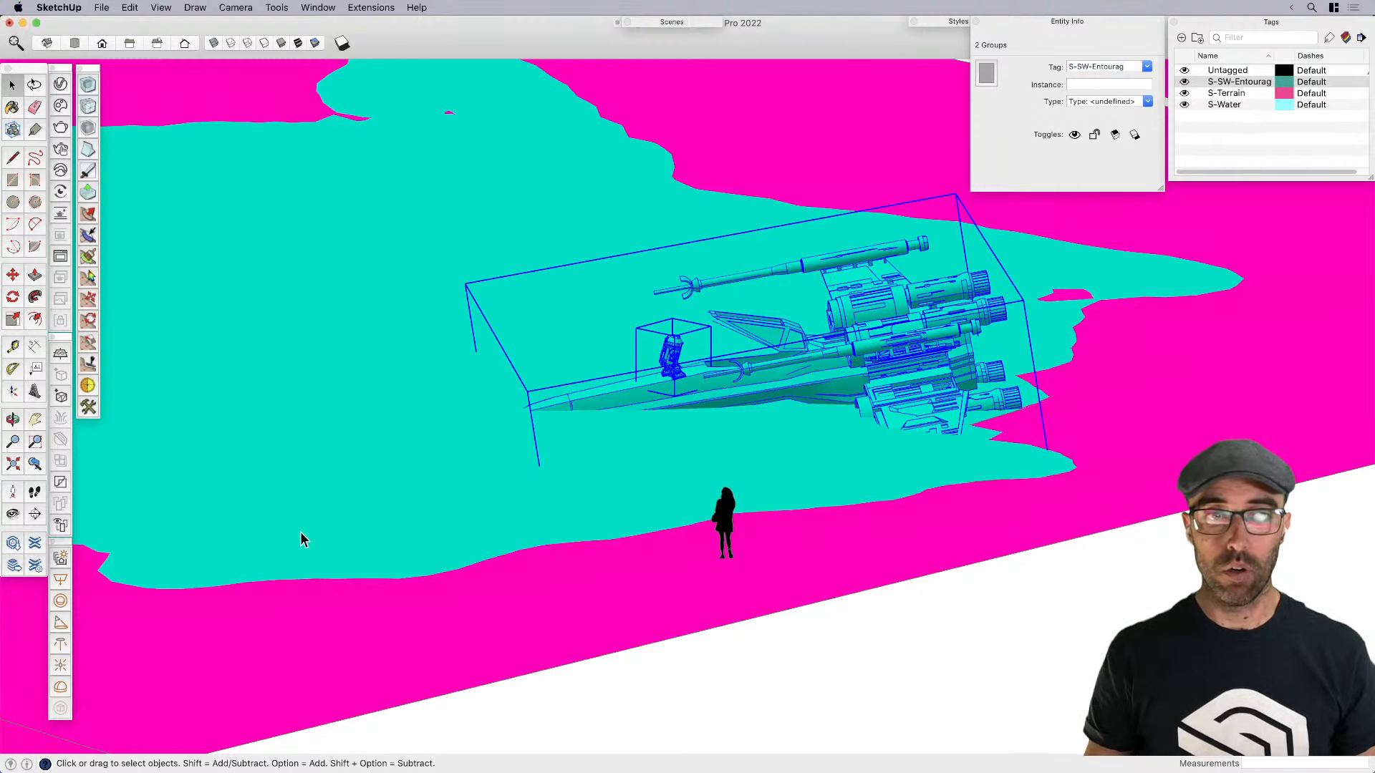
pyautogui.click(1117, 65)
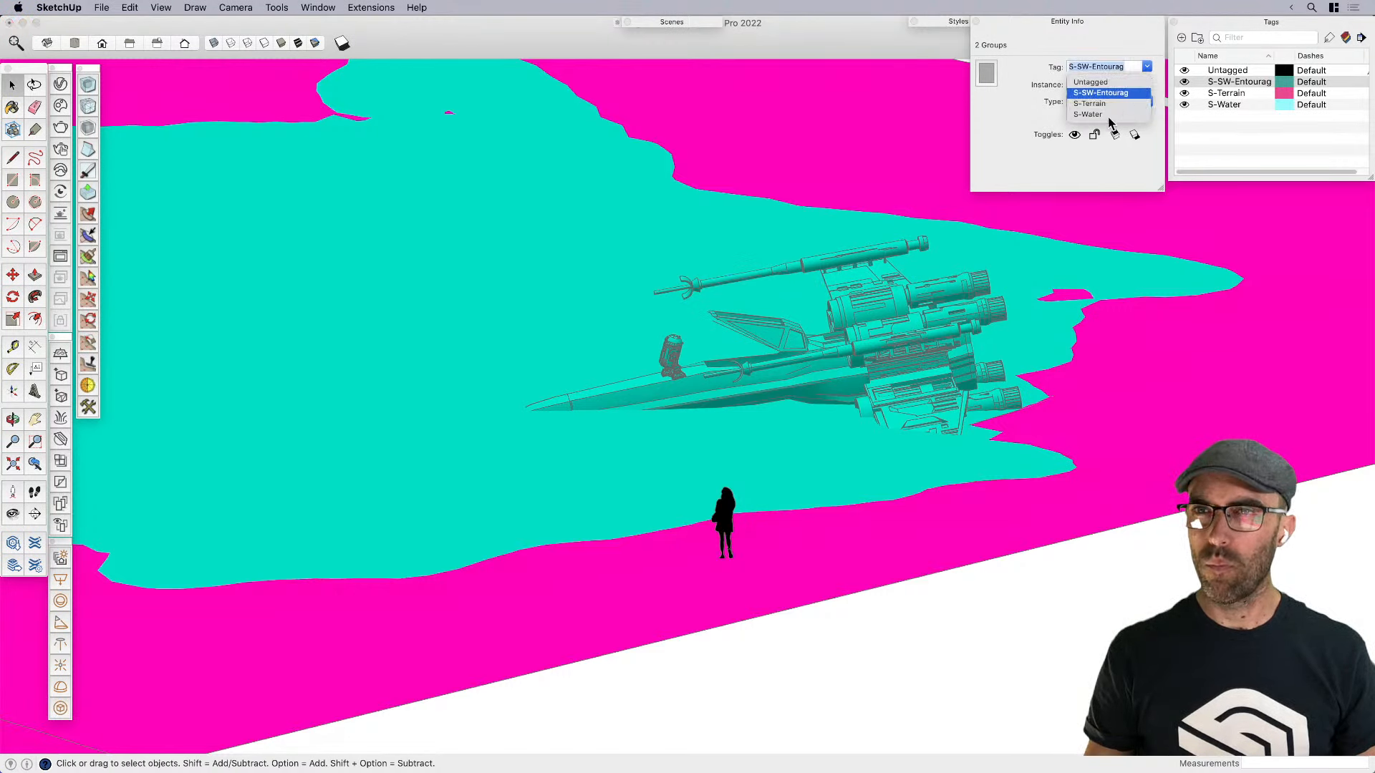
pyautogui.click(1087, 114)
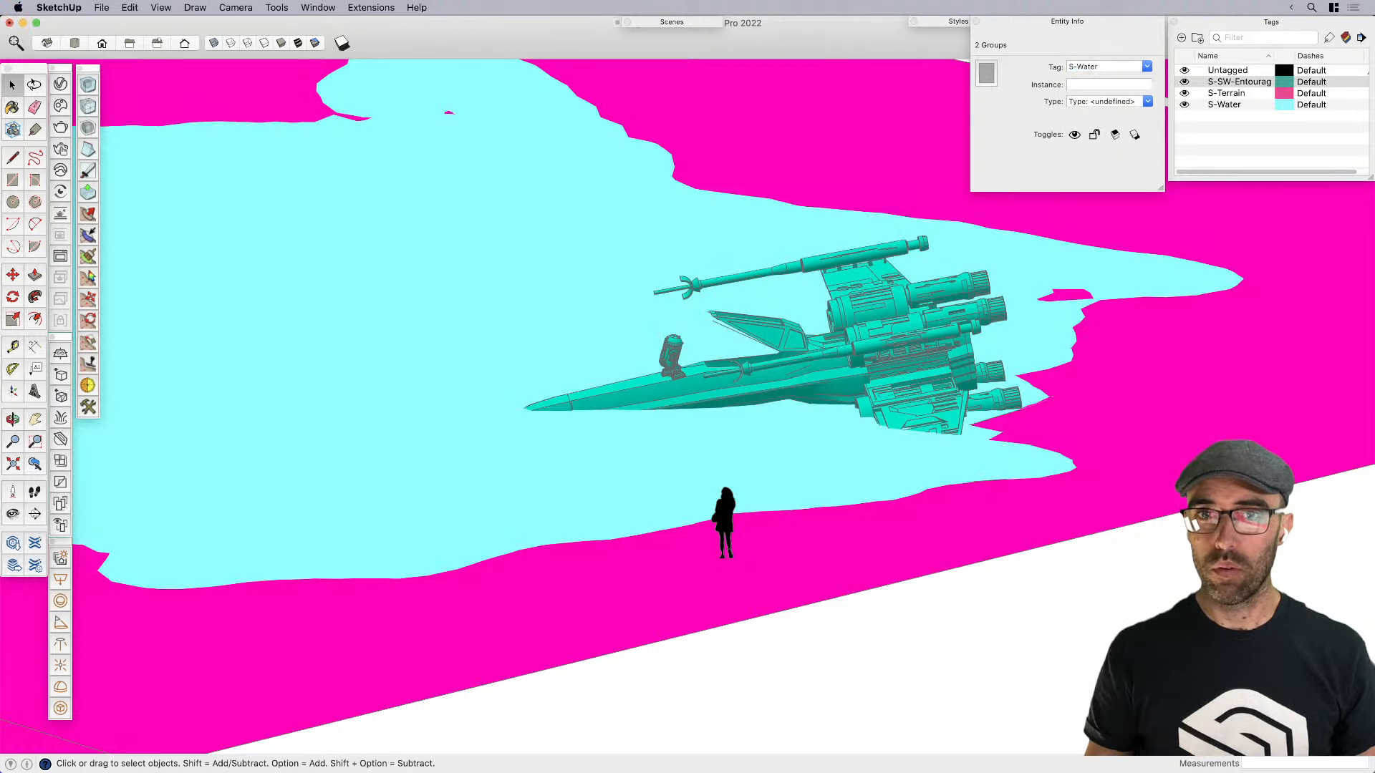
pyautogui.click(1076, 23)
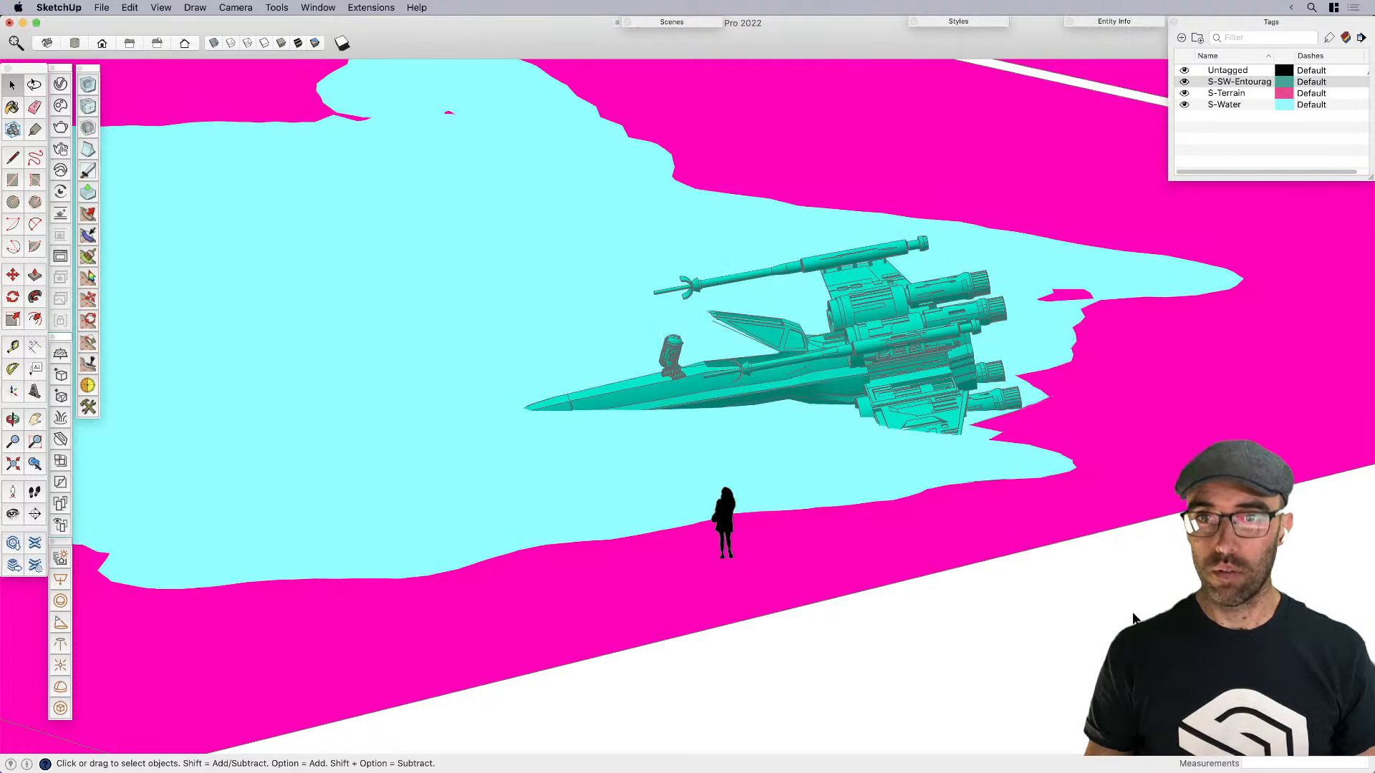
# Save the model and close the floating solid and terrain toolbar and the Scenes window
pyautogui.press('super+s')
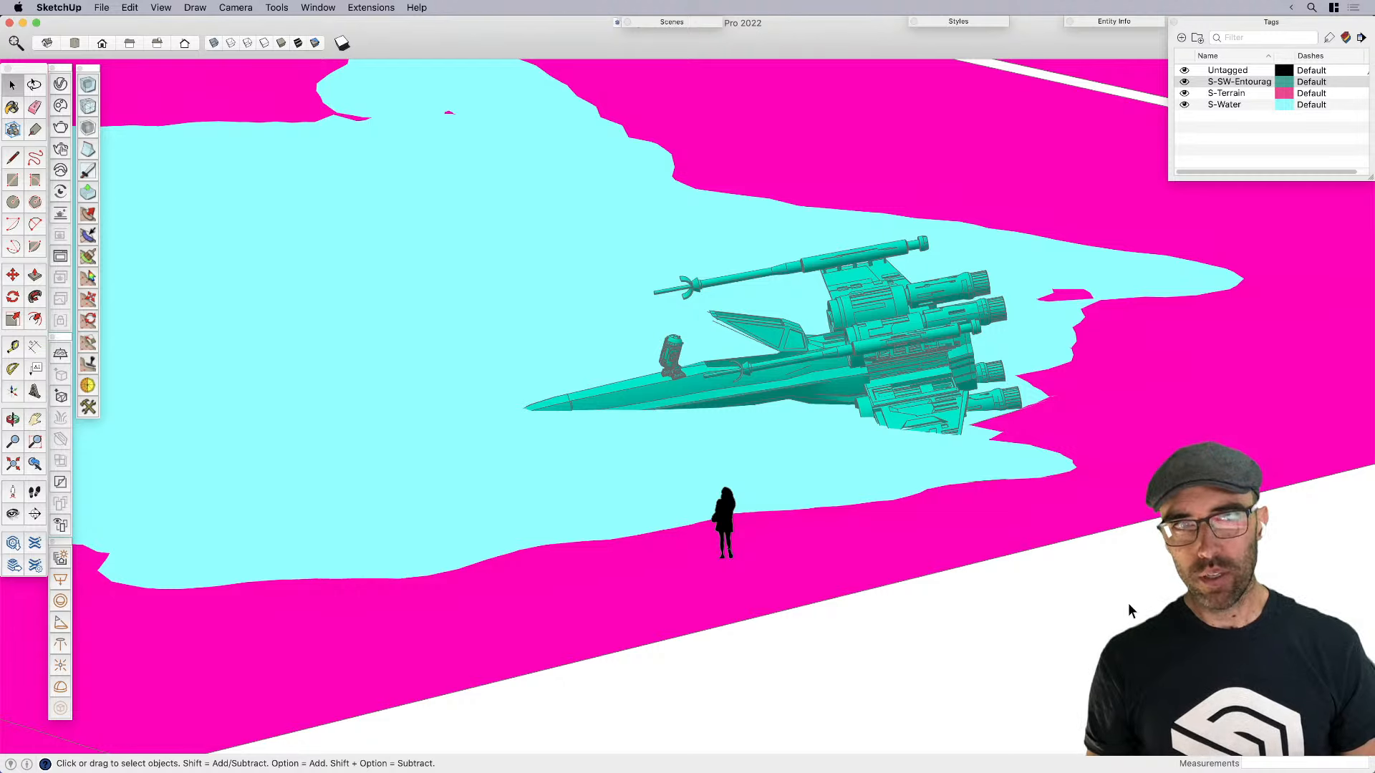
pyautogui.click(80, 68)
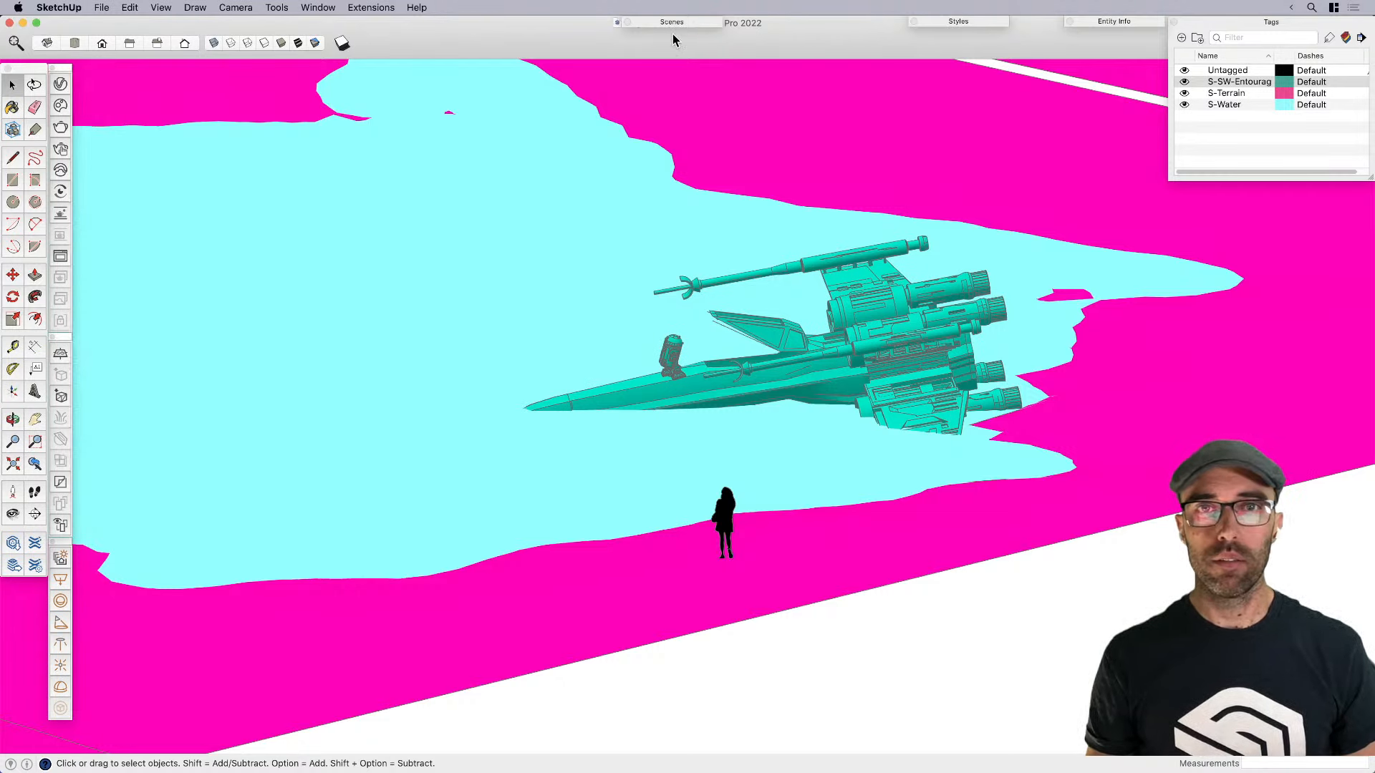
pyautogui.click(627, 22)
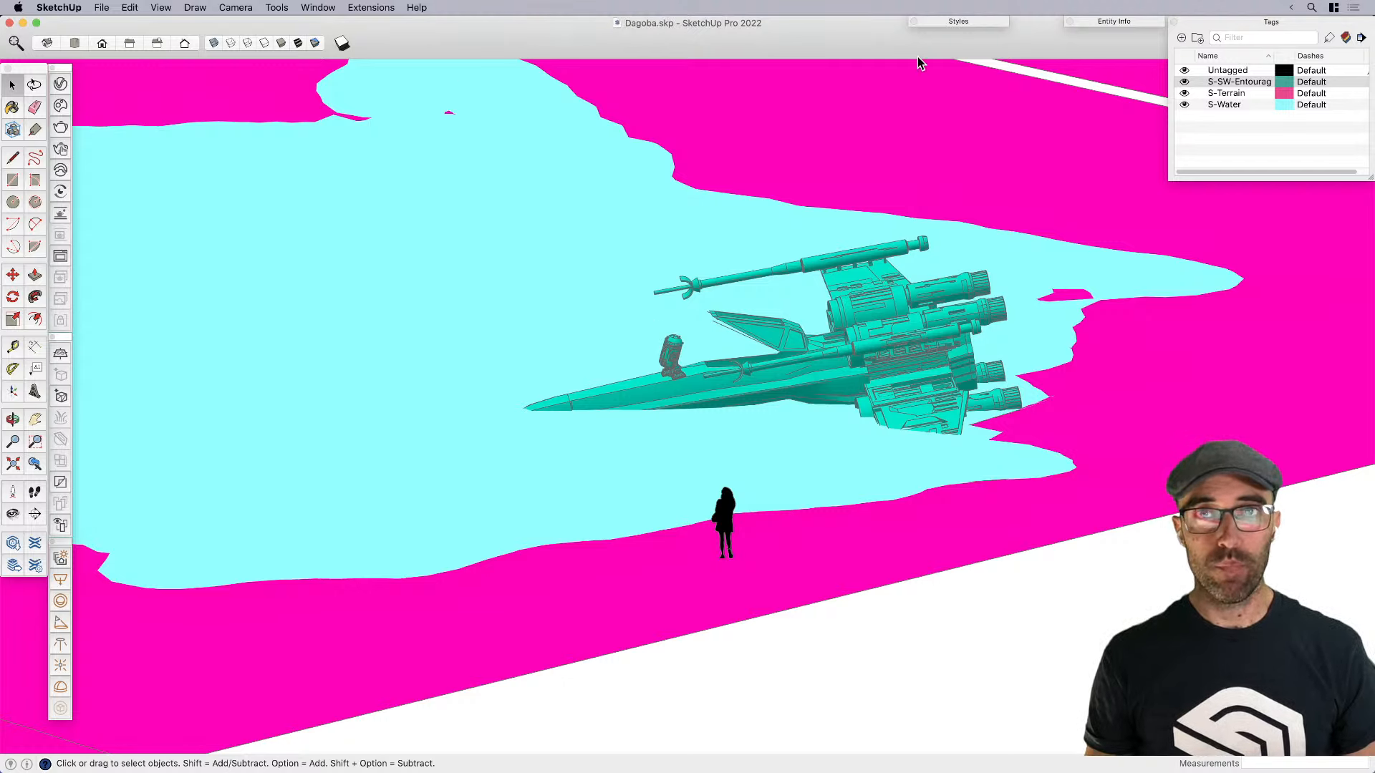
# Switch to the Dagoba_Assets.skp model and copy the pilot figure in the orange flight suit
pyautogui.moveTo(853, 339); pyautogui.dragTo(965, 481, button='middle')
pyautogui.scroll(-4, 718, 406)
pyautogui.scroll(-5, 923, 468)
pyautogui.hotkey('ctrl', 'Up')
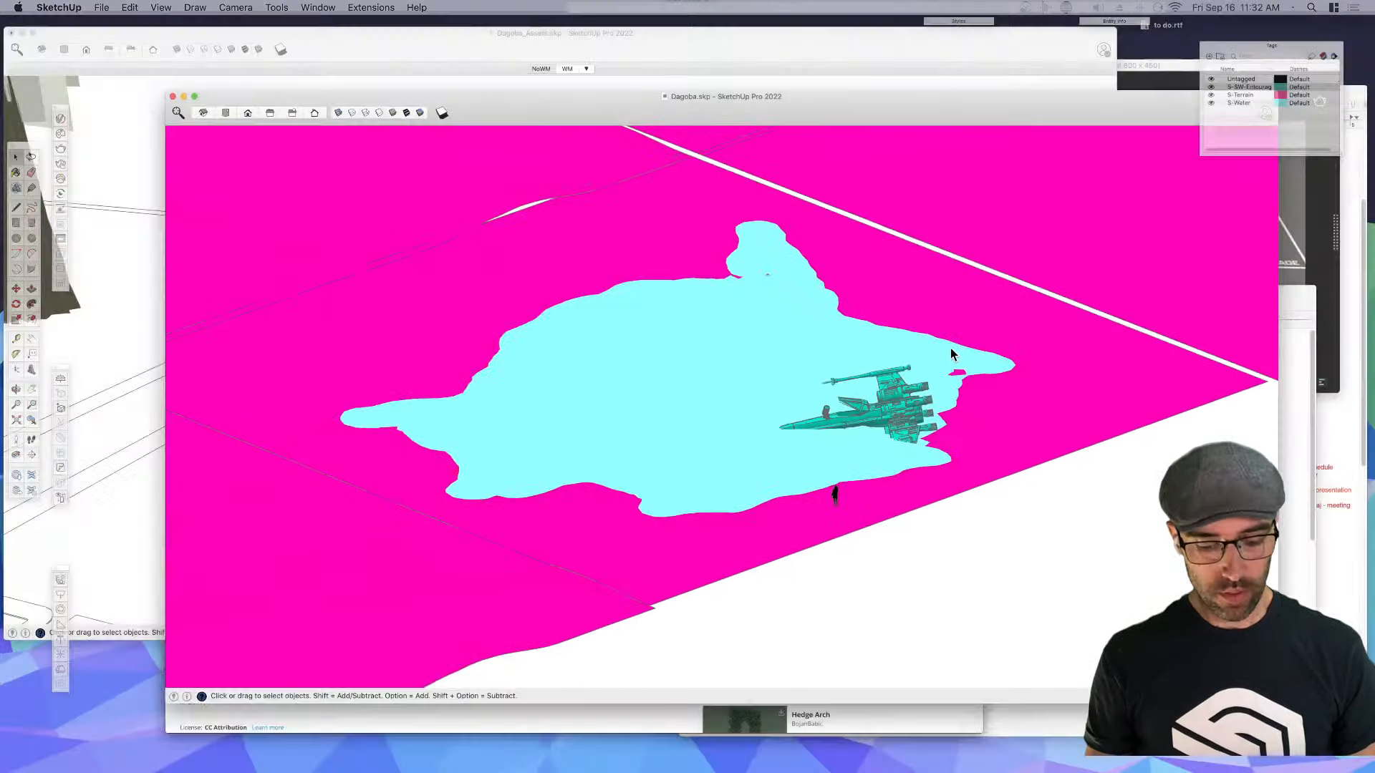
pyautogui.click(447, 258)
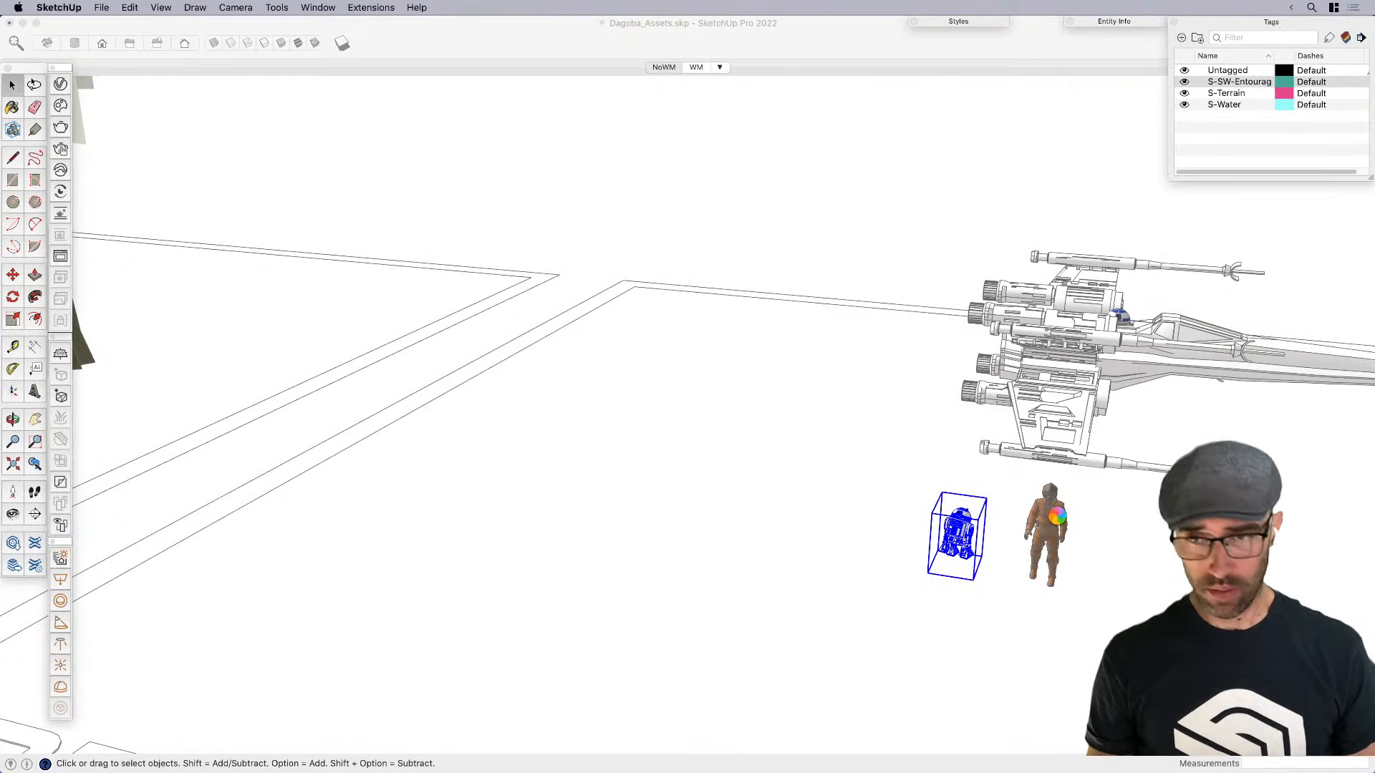
pyautogui.click(1057, 519)
pyautogui.scroll(5, 1017, 512)
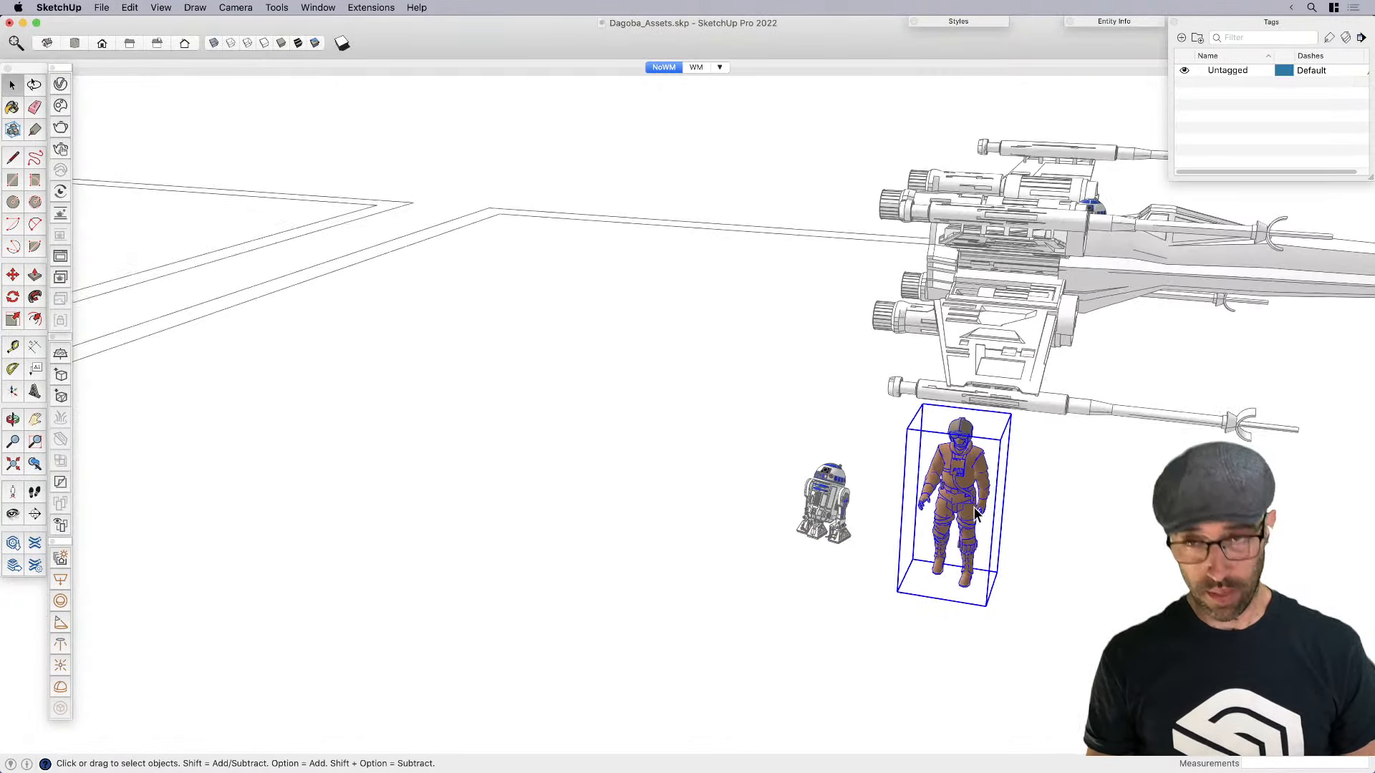
# Return to Dagoba.skp and paste the pilot onto the shoreline terrain beside the black scale figure
pyautogui.hotkey('ctrl', 'Up')
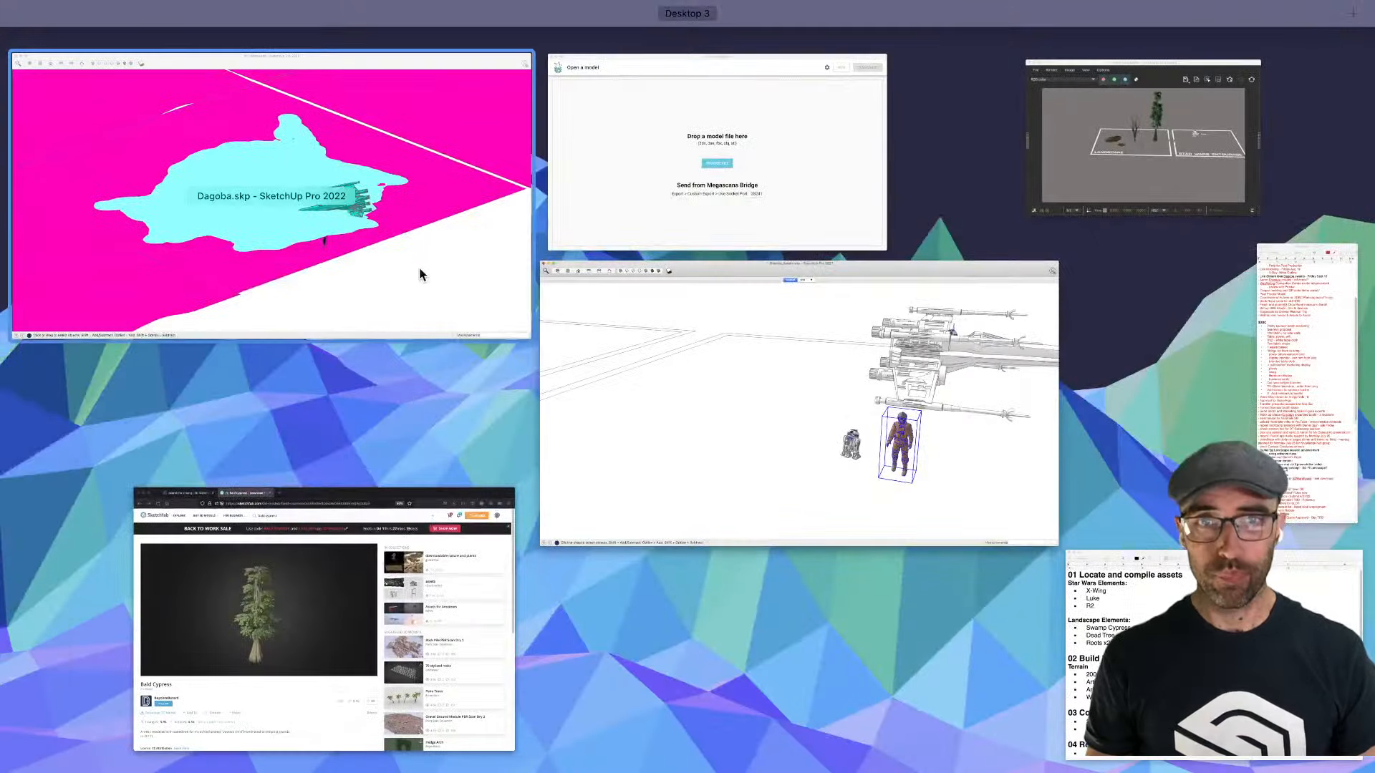
pyautogui.click(419, 268)
pyautogui.scroll(3, 788, 486)
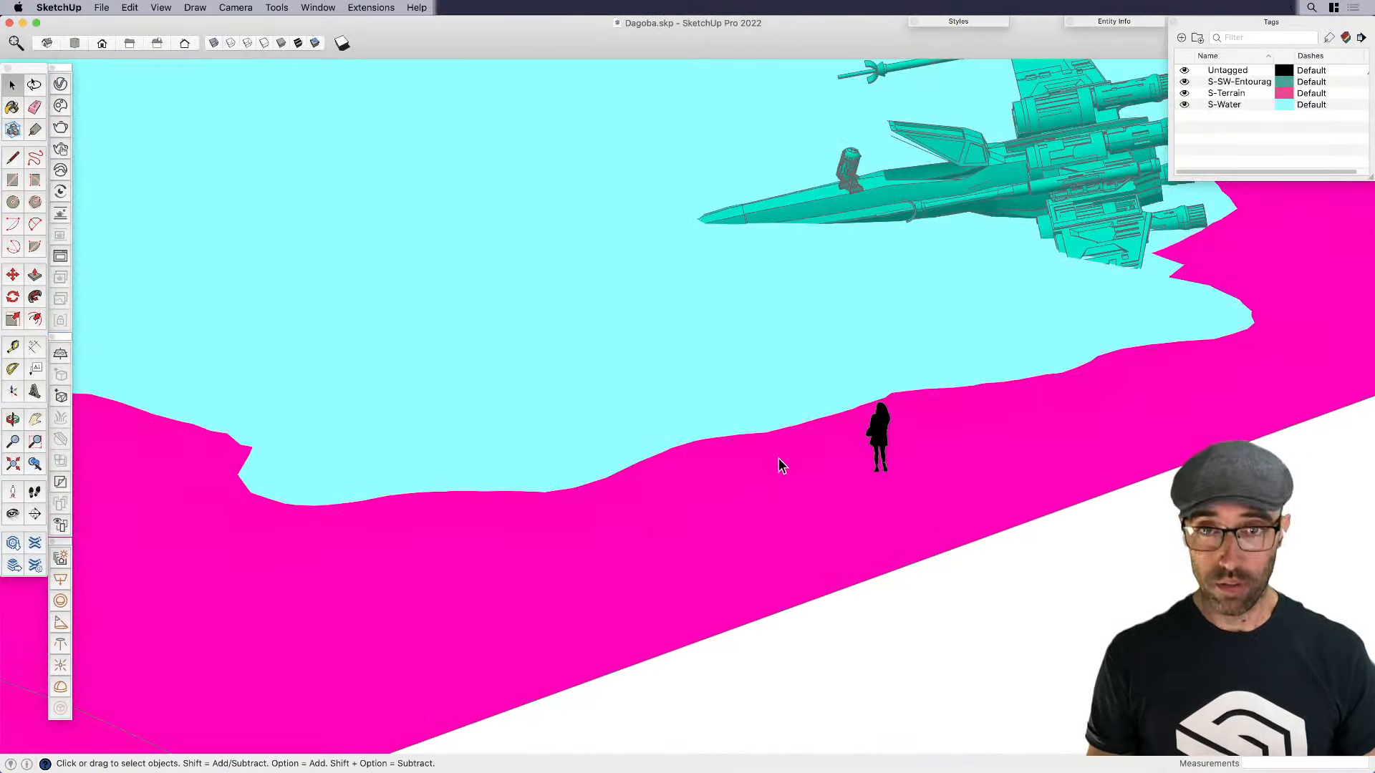
pyautogui.press('super+v')
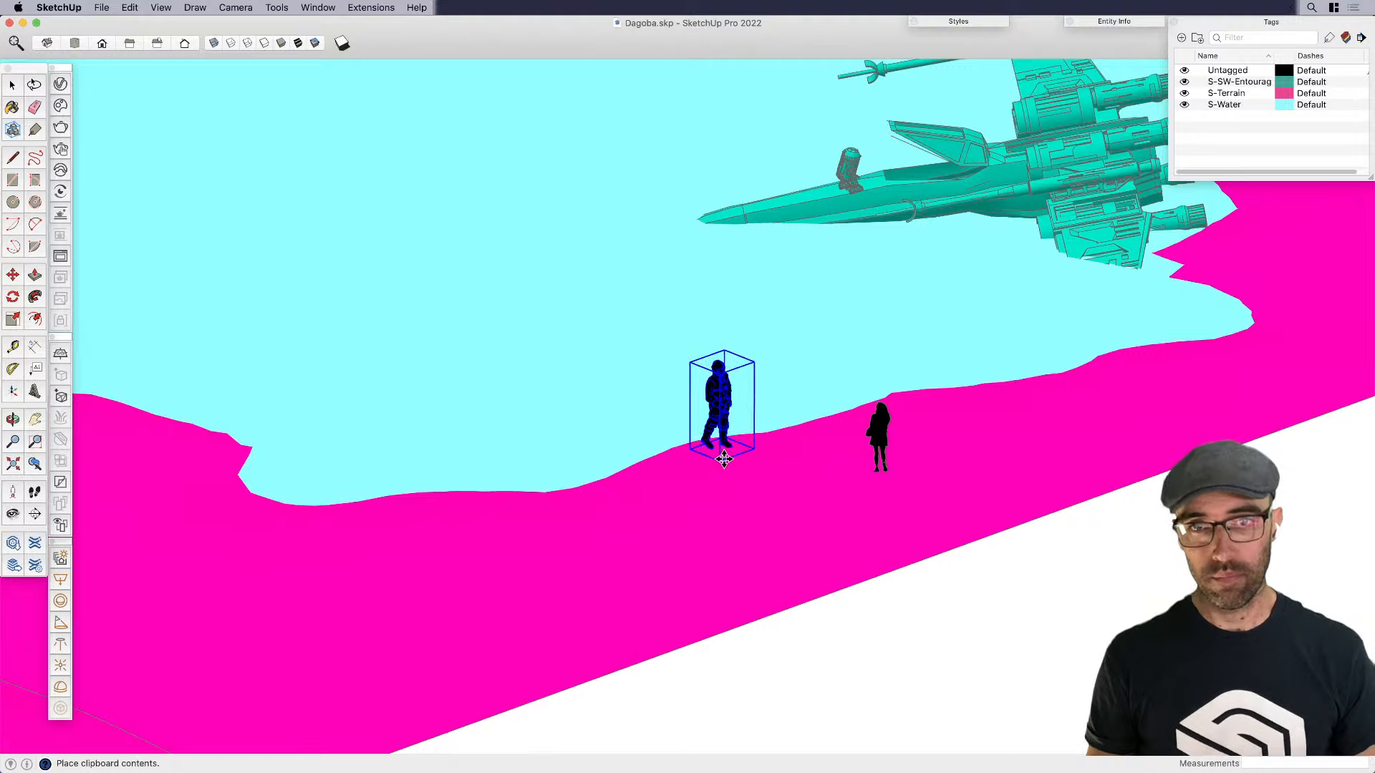
pyautogui.scroll(3, 754, 504)
pyautogui.scroll(-5, 723, 494)
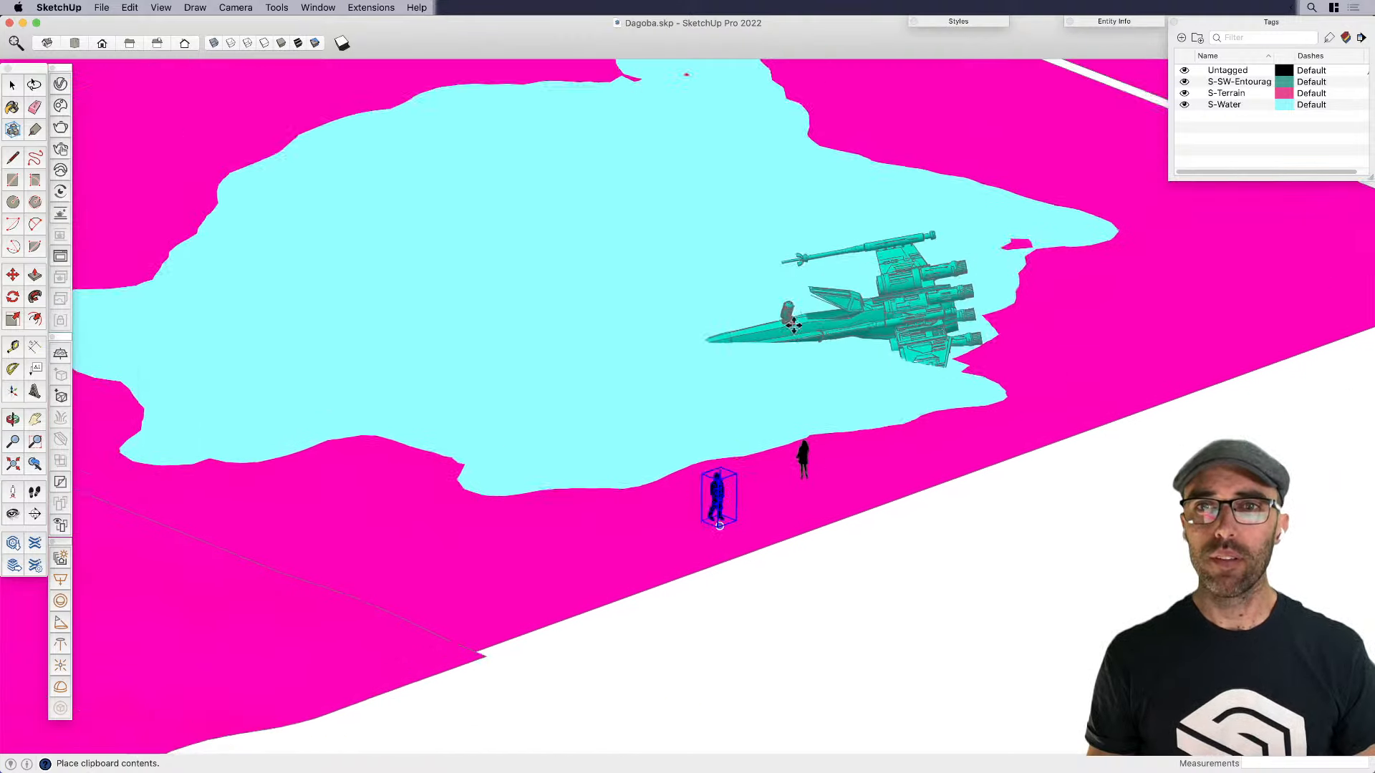
pyautogui.scroll(2, 801, 272)
pyautogui.scroll(2, 773, 349)
pyautogui.scroll(2, 745, 381)
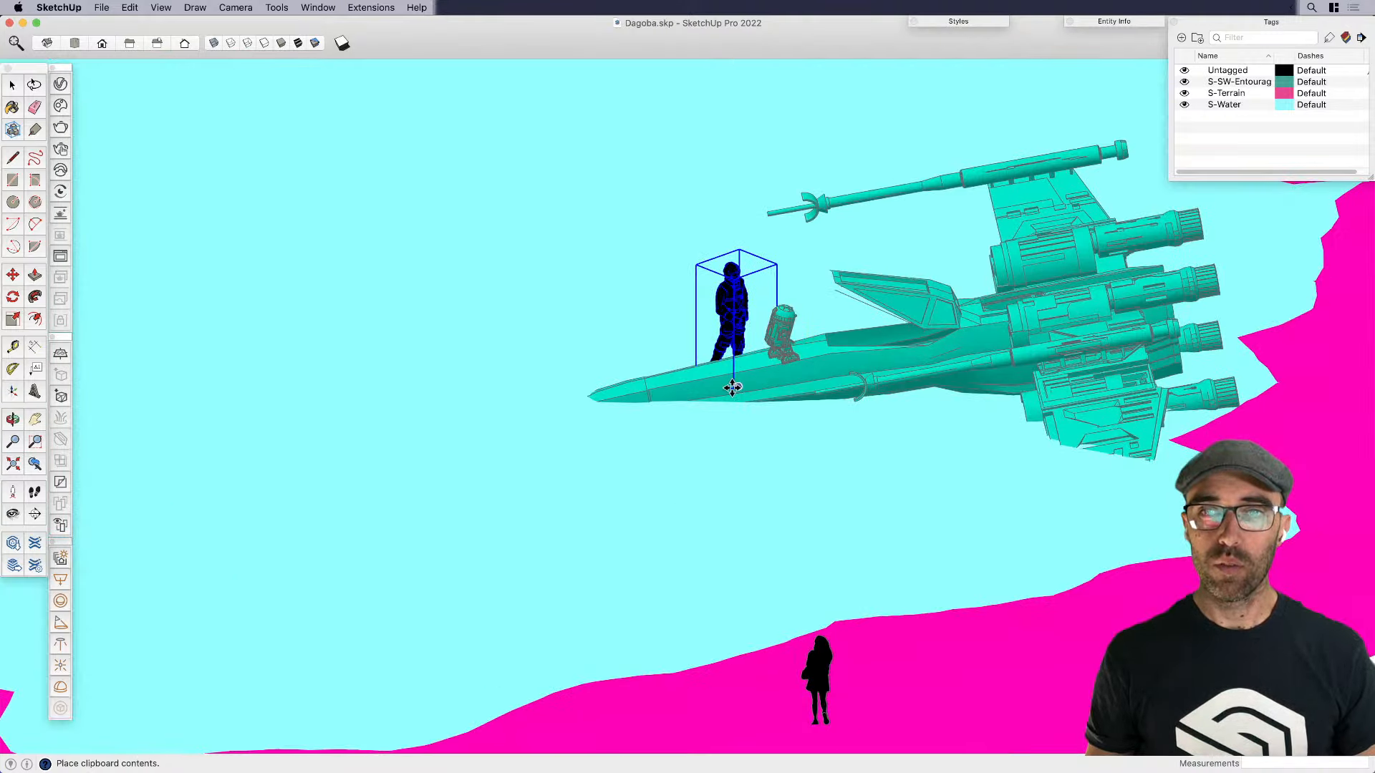
pyautogui.scroll(-3, 788, 465)
pyautogui.click(859, 577)
pyautogui.scroll(2, 852, 604)
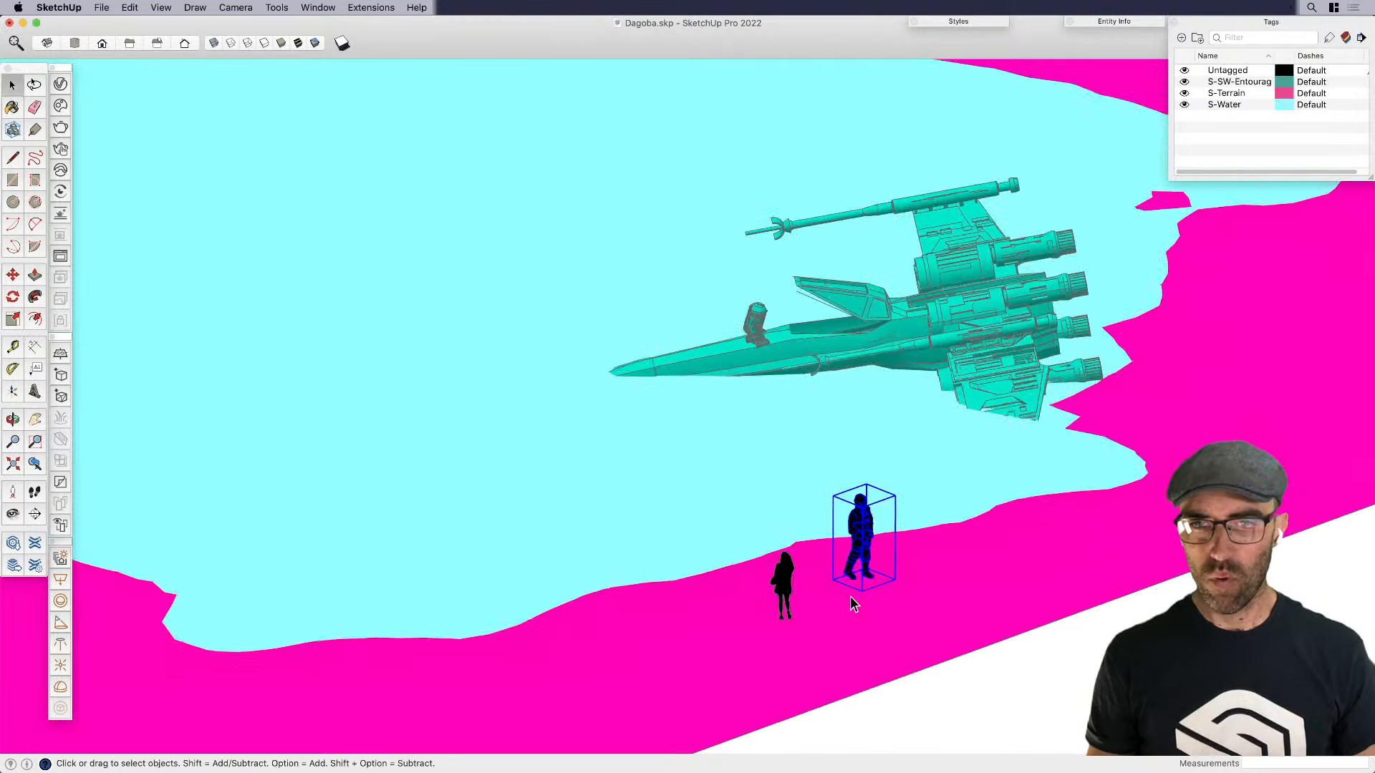
# Scale the pilot figure down uniformly to about 0.9, judging its height against the black scale figure
pyautogui.scroll(4, 823, 605)
pyautogui.moveTo(814, 601); pyautogui.dragTo(865, 469, button='middle')
pyautogui.scroll(1, 972, 376)
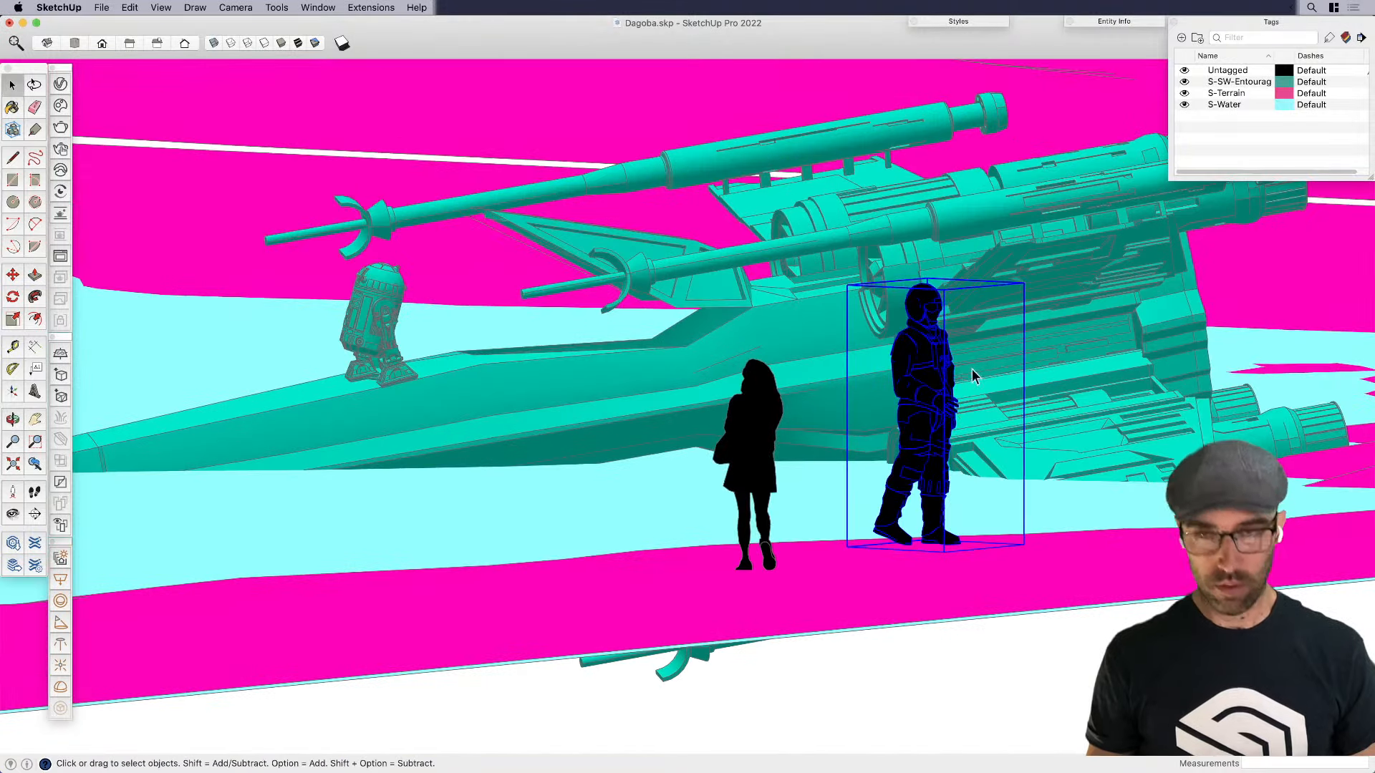
pyautogui.press('s')
pyautogui.click(1022, 286)
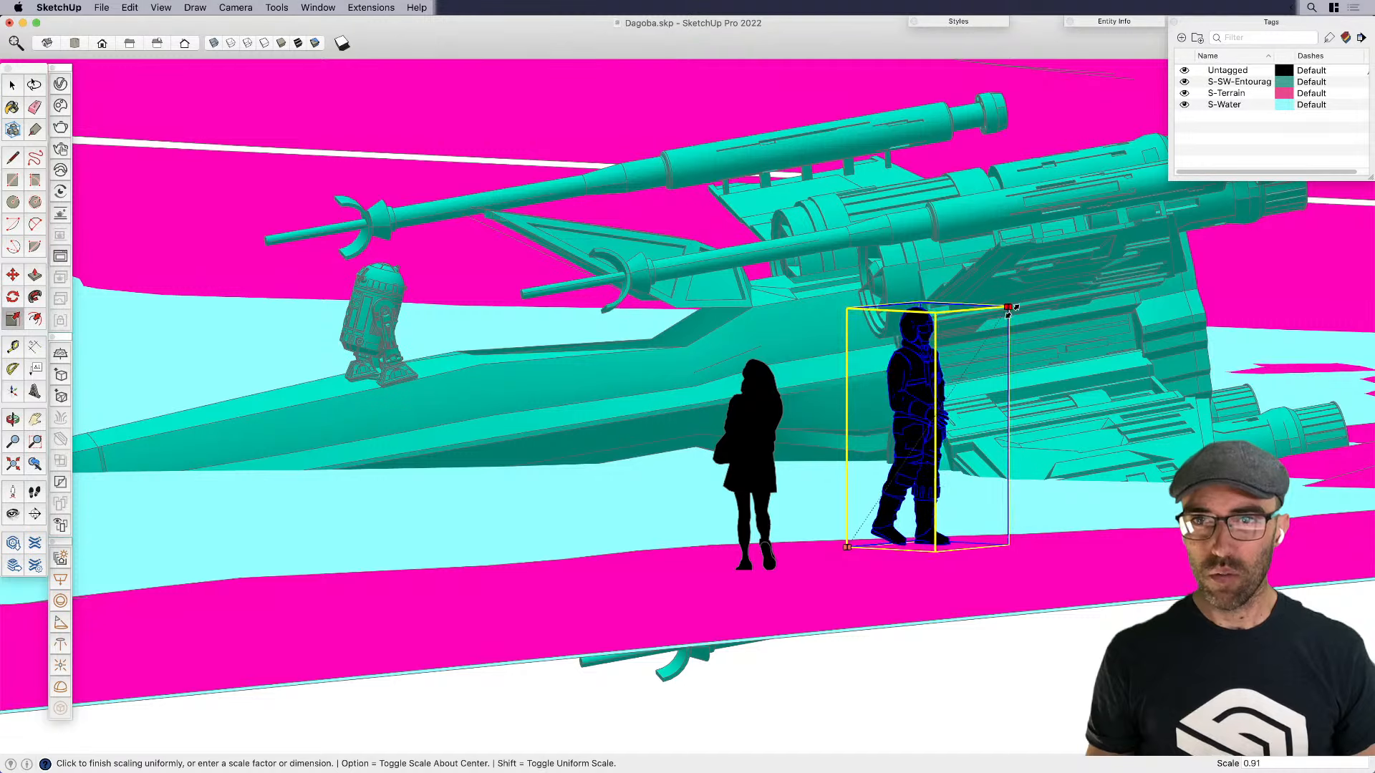
pyautogui.click(1011, 319)
pyautogui.press('space')
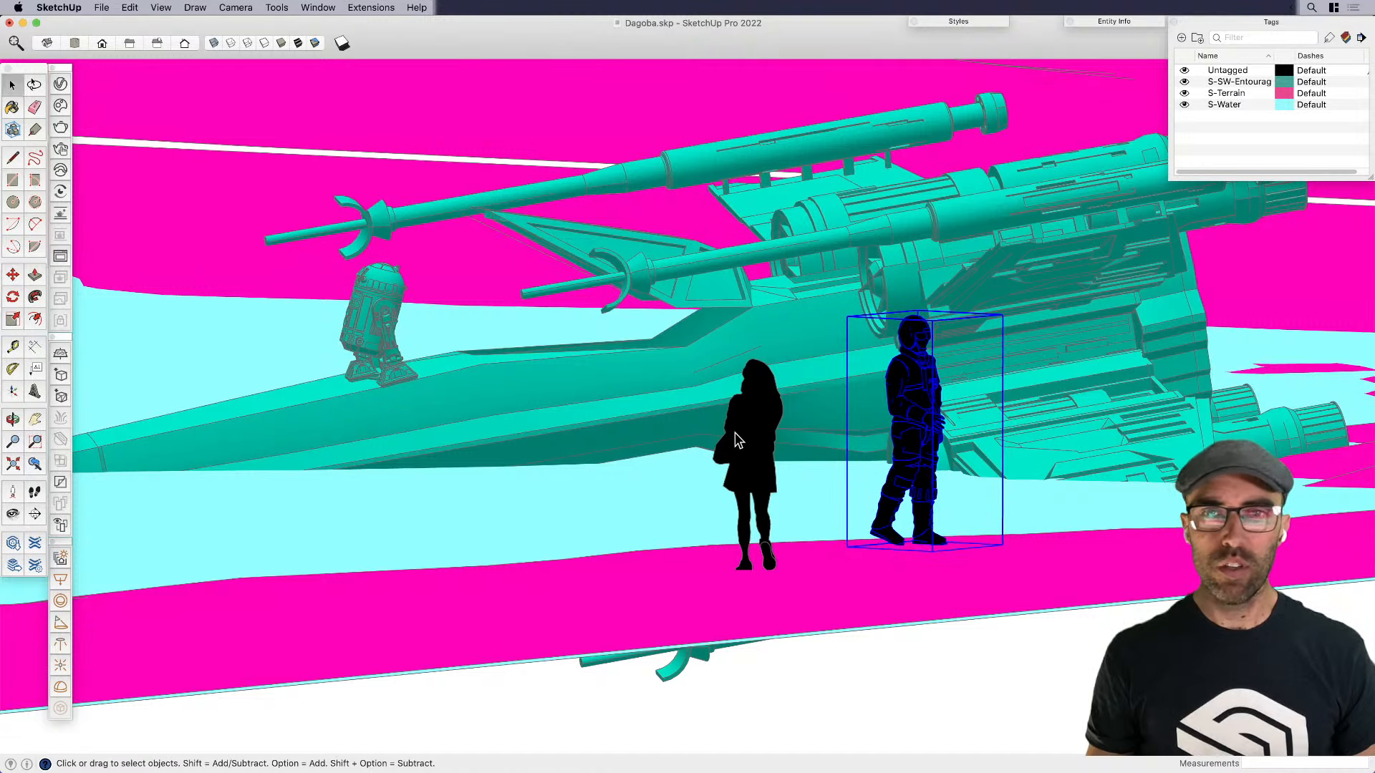
# Delete the black scale figure and turn off colour by tag
pyautogui.click(760, 429)
pyautogui.press('Delete')
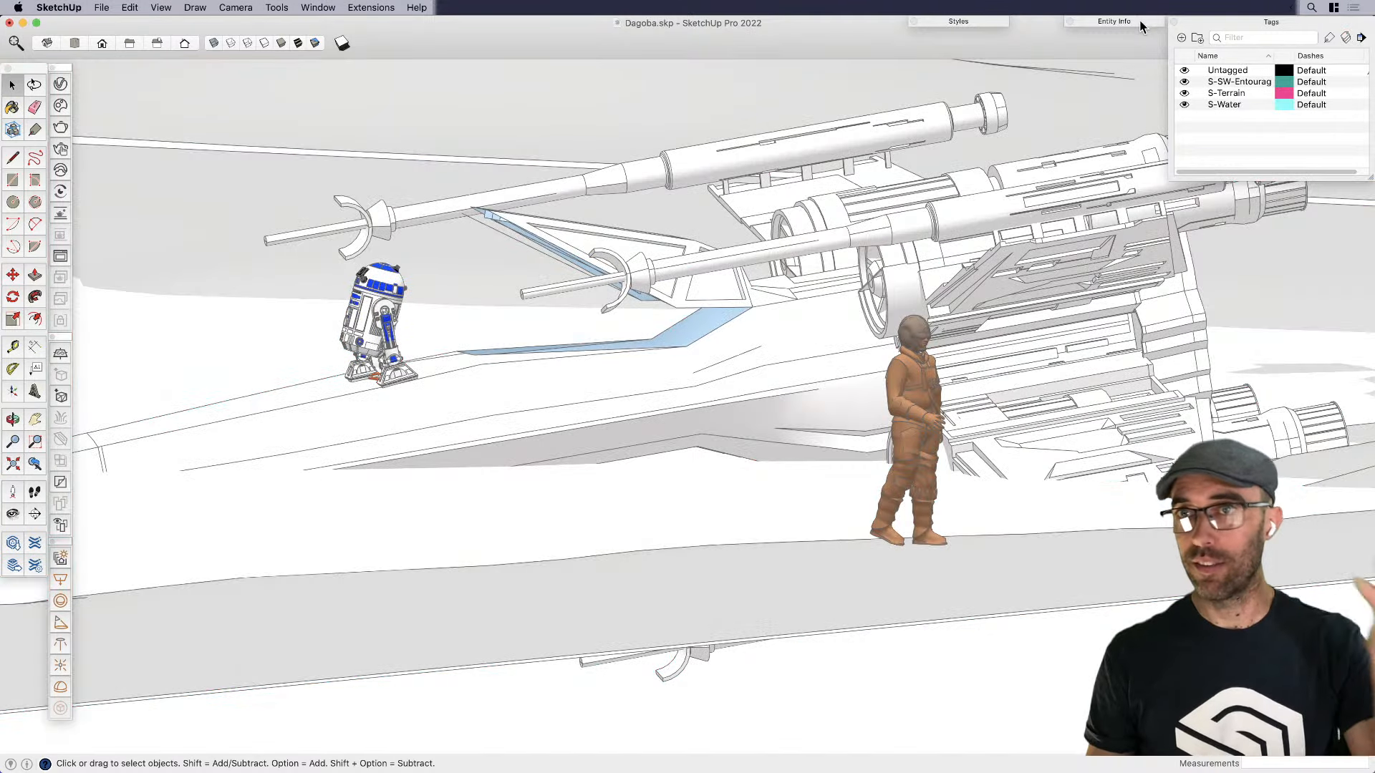
pyautogui.click(1141, 22)
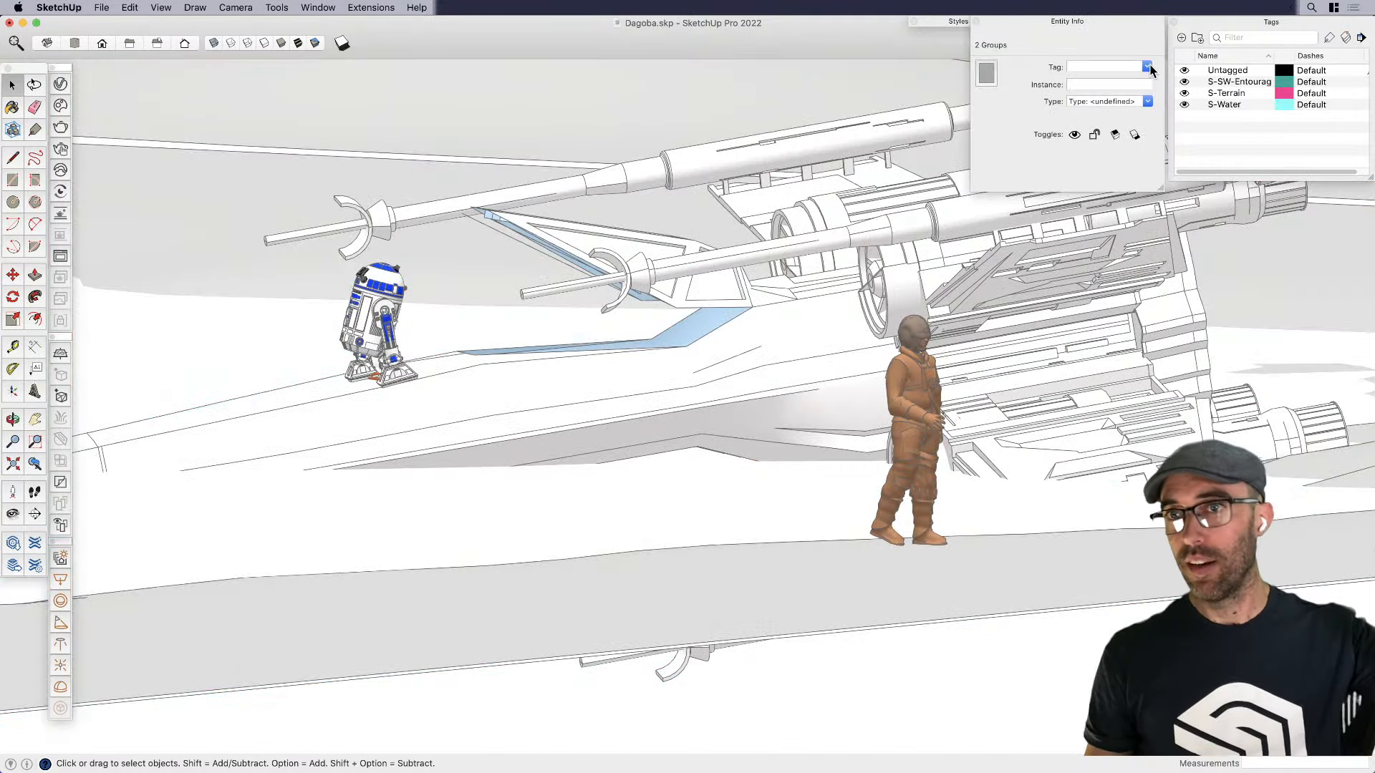
pyautogui.click(1143, 67)
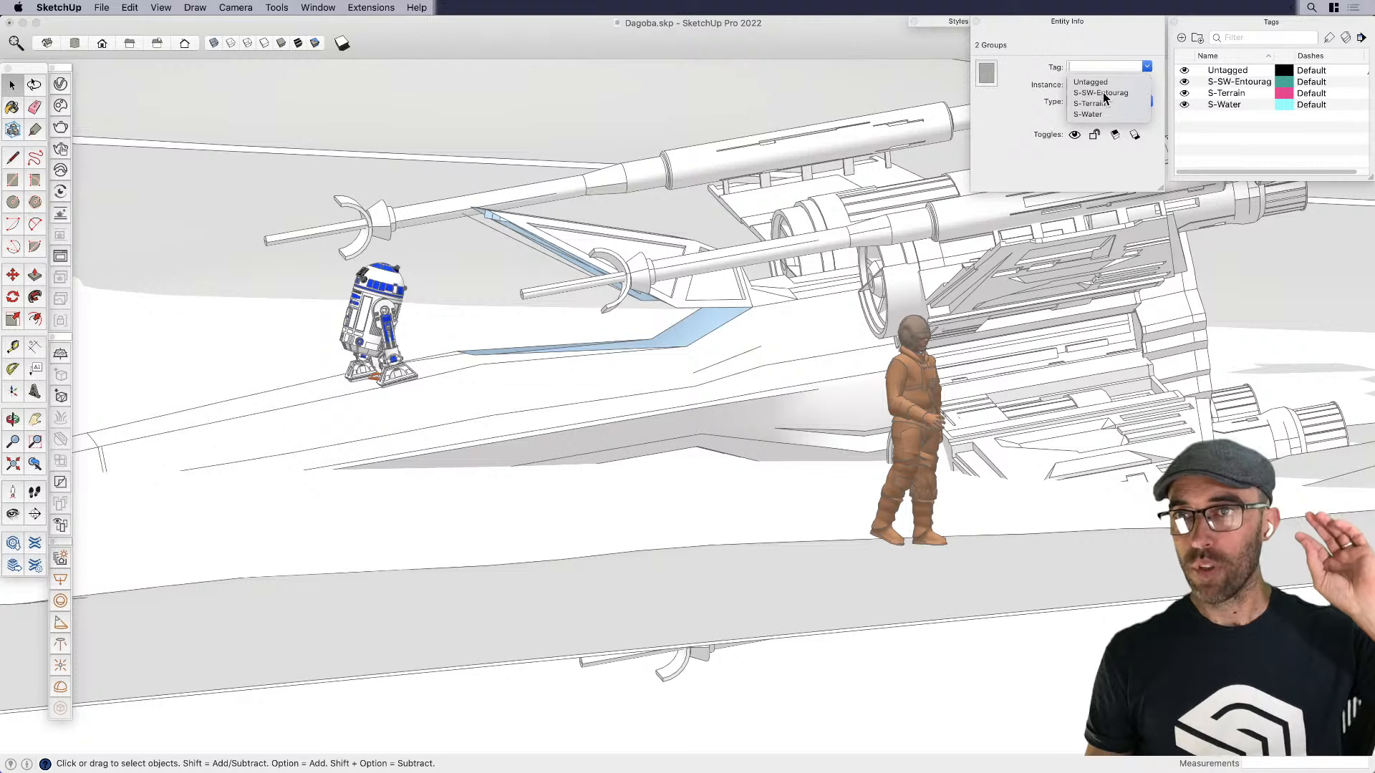
pyautogui.click(737, 268)
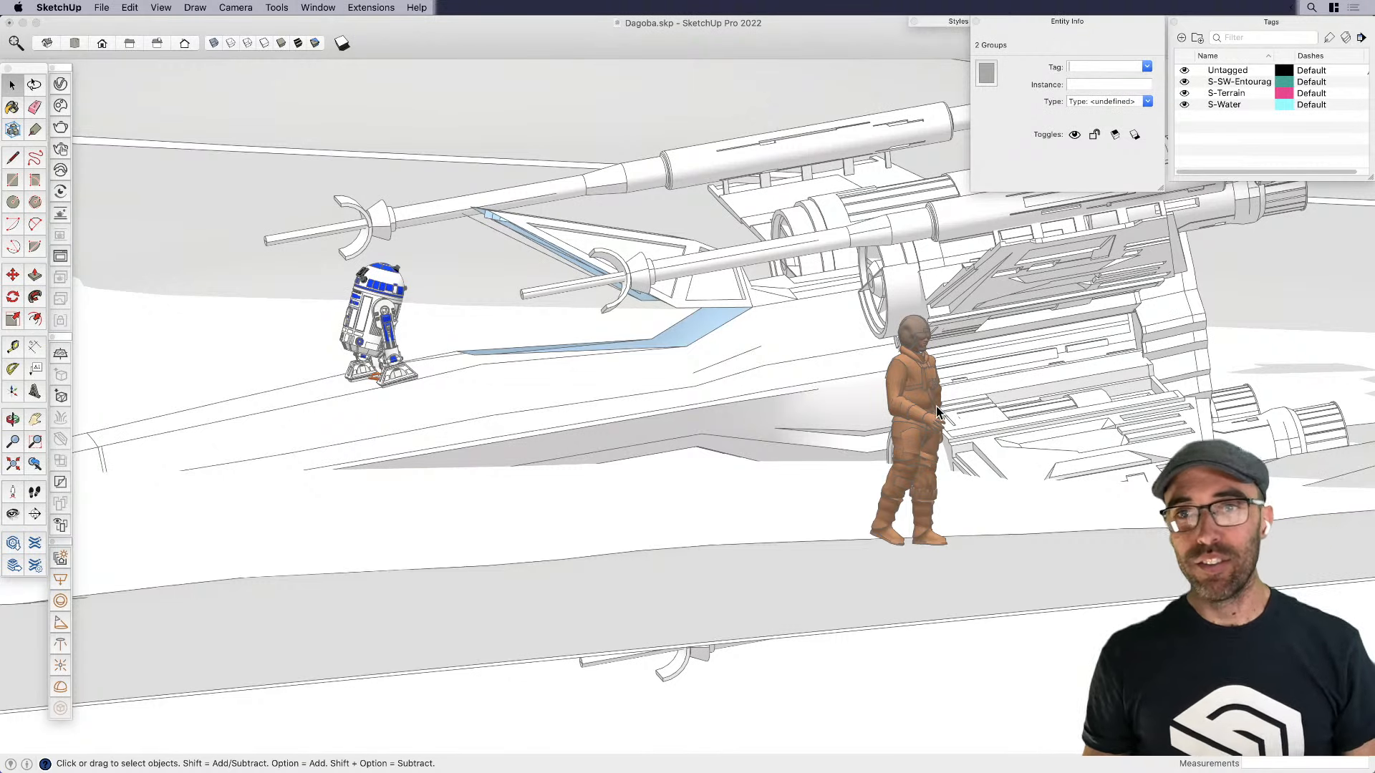
pyautogui.click(1081, 23)
# Set the camera's field of view to 45 degrees
pyautogui.scroll(-10, 862, 604)
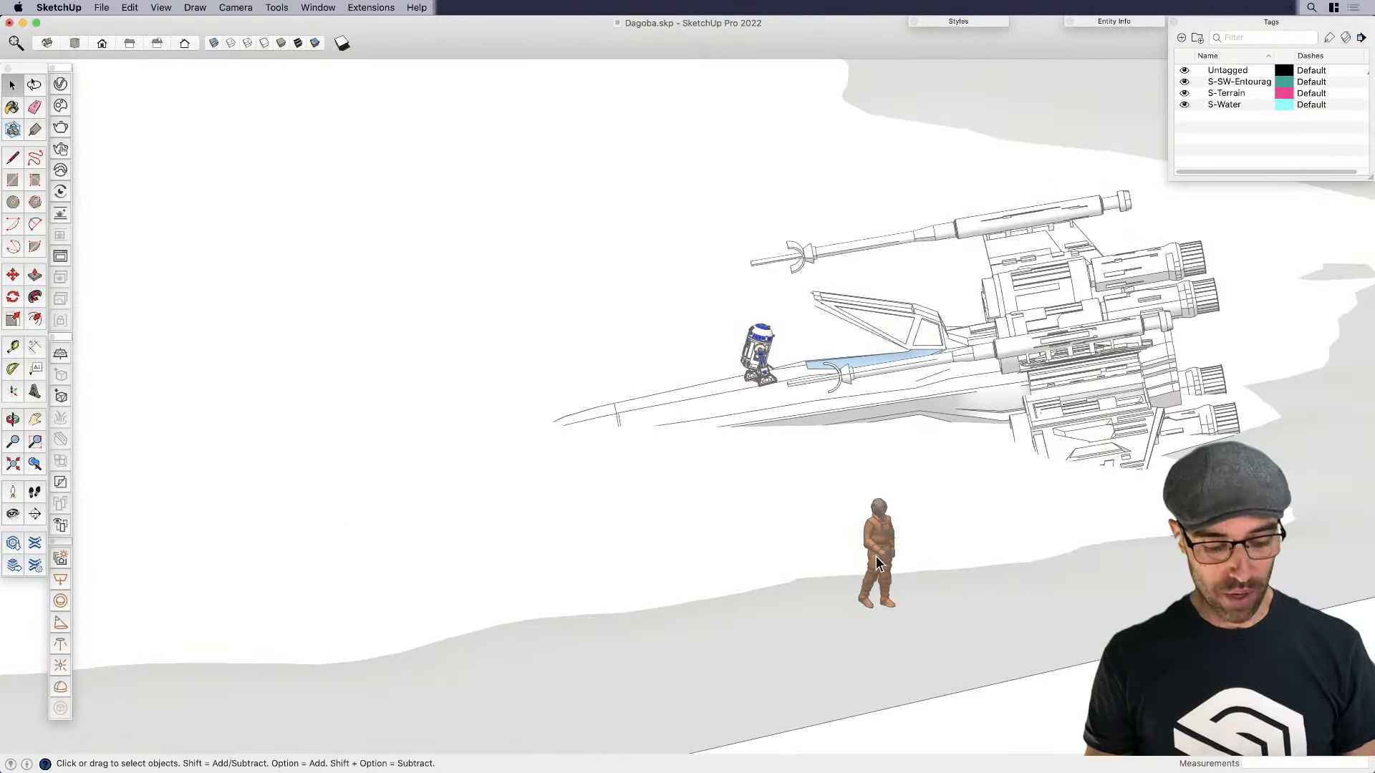
pyautogui.scroll(-3, 852, 494)
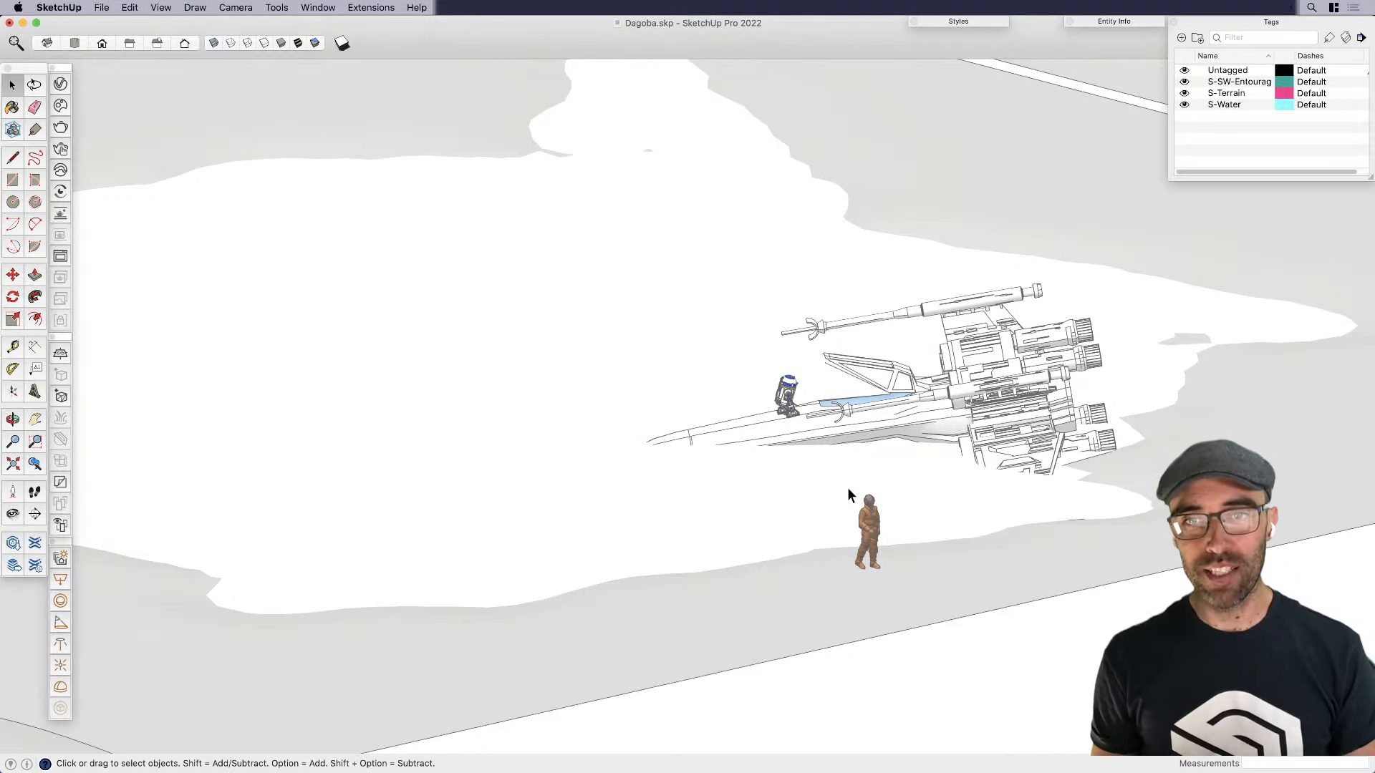
pyautogui.click(231, 9)
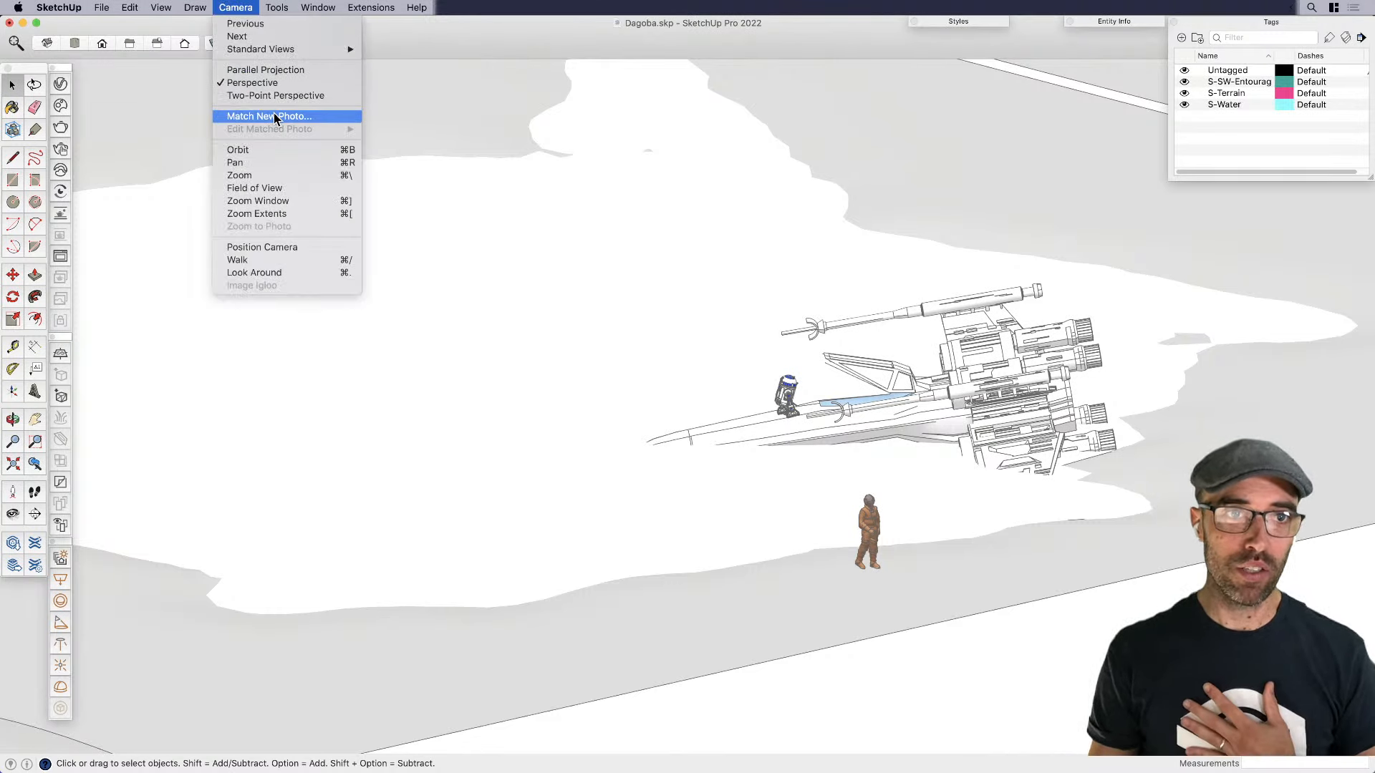
pyautogui.click(272, 189)
pyautogui.write('45')
pyautogui.press('Return')
pyautogui.press('space')
# Frame a low view across the water towards the distant hills, leaving open shoreline beside the pilot and X-wing
pyautogui.scroll(-8, 788, 337)
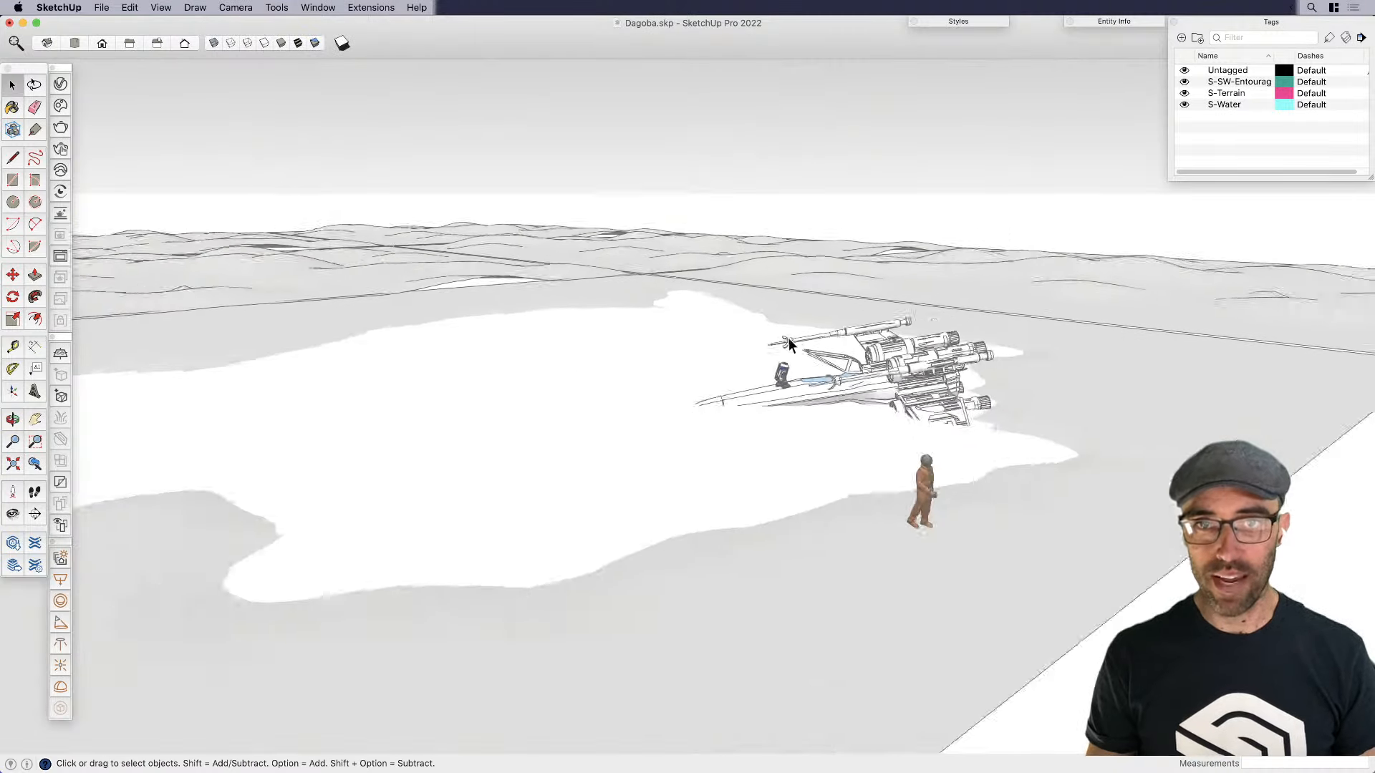
pyautogui.scroll(5, 850, 436)
pyautogui.moveTo(866, 433); pyautogui.dragTo(884, 375, button='middle')
pyautogui.scroll(5, 637, 427)
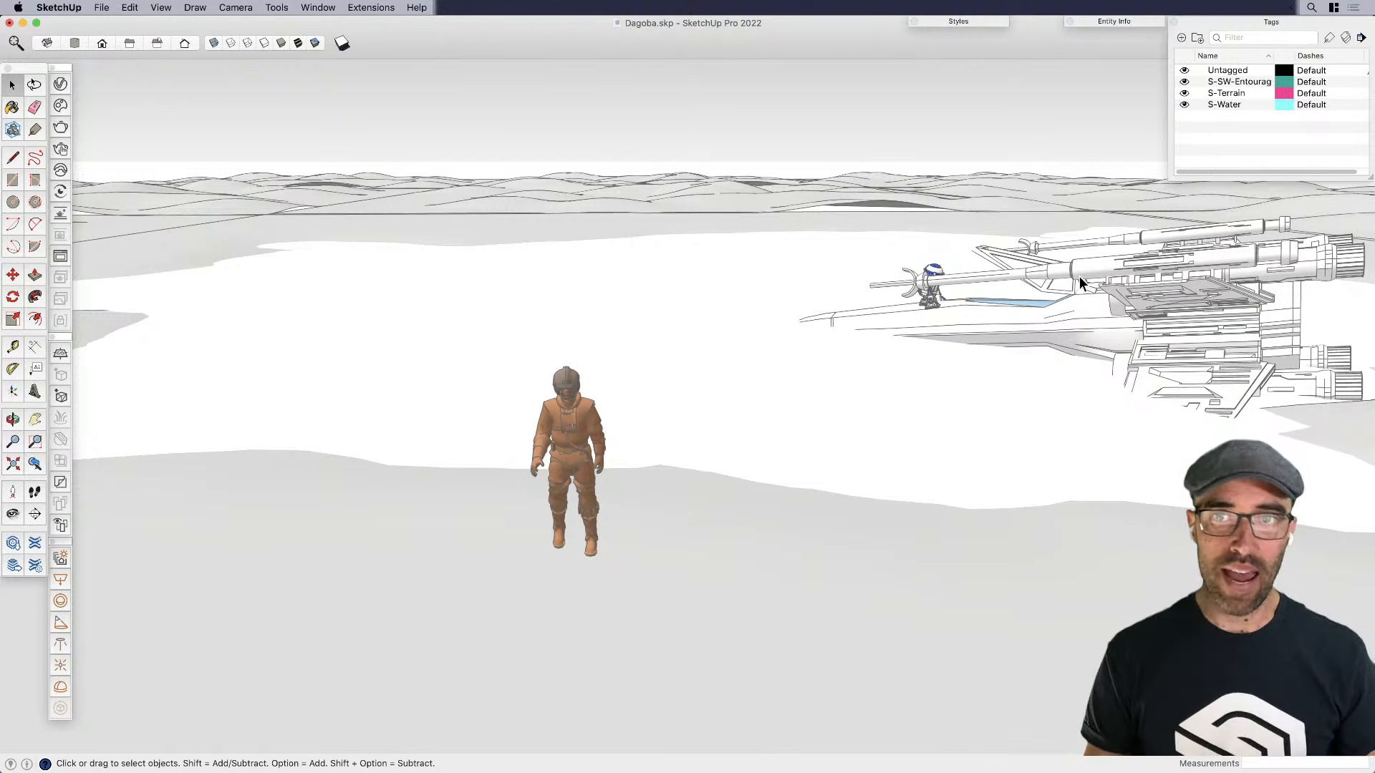
pyautogui.scroll(3, 431, 435)
pyautogui.scroll(-2, 789, 505)
pyautogui.moveTo(789, 505); pyautogui.dragTo(843, 489, button='middle')
pyautogui.keyDown('shift'); pyautogui.moveTo(813, 540); pyautogui.dragTo(859, 506, button='middle'); pyautogui.keyUp('shift')
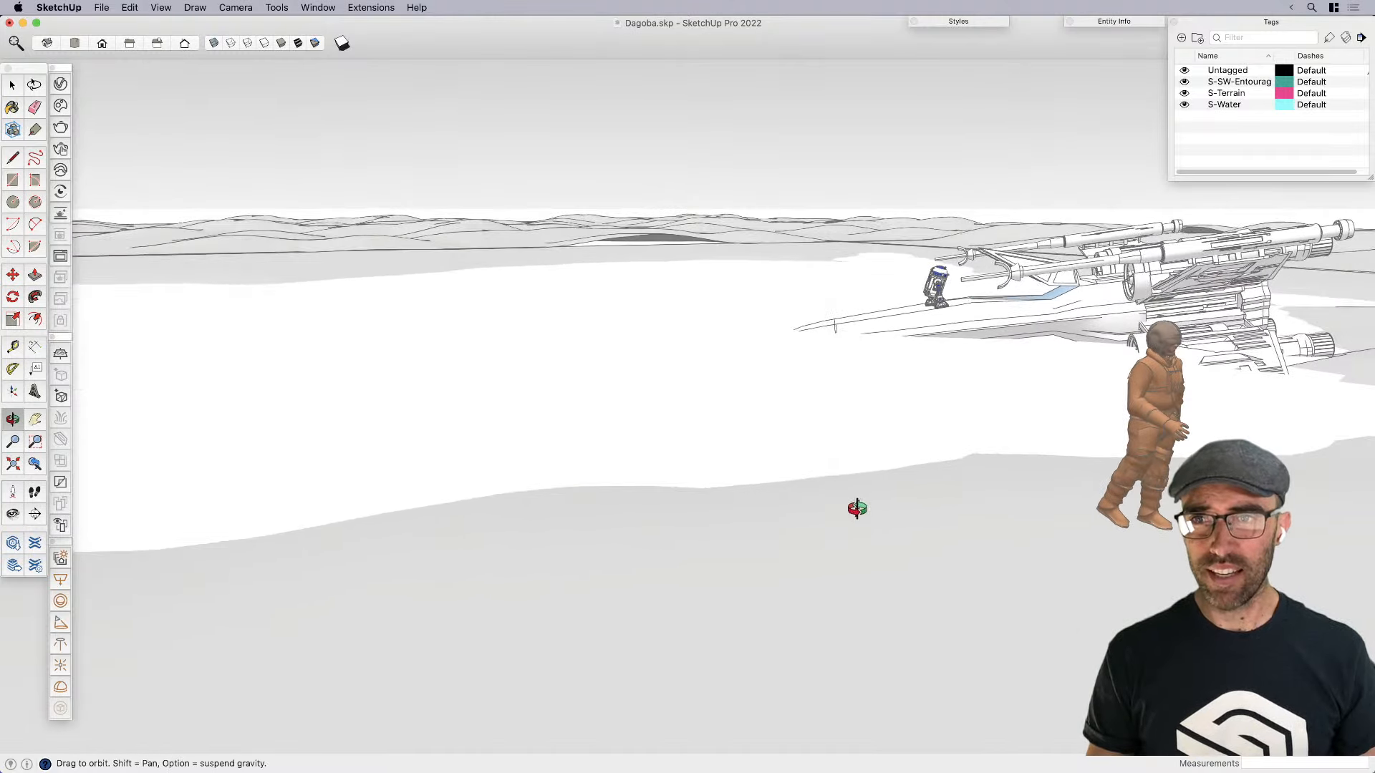
pyautogui.keyDown('shift'); pyautogui.moveTo(748, 516); pyautogui.dragTo(836, 507, button='middle'); pyautogui.keyUp('shift')
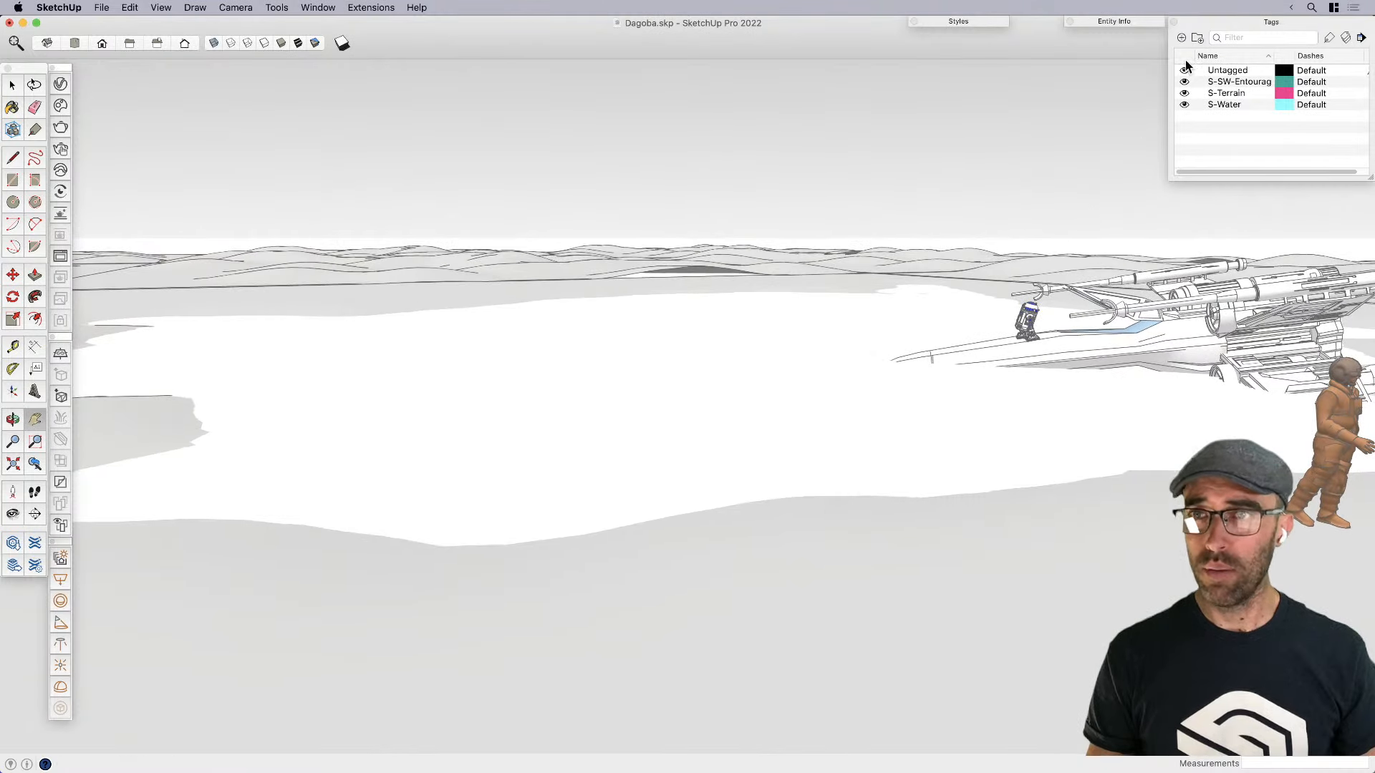
# Move the pilot figure about 33' 5" along the near shoreline, away from the X-wing
pyautogui.press('space')
pyautogui.click(1333, 448)
pyautogui.press('m')
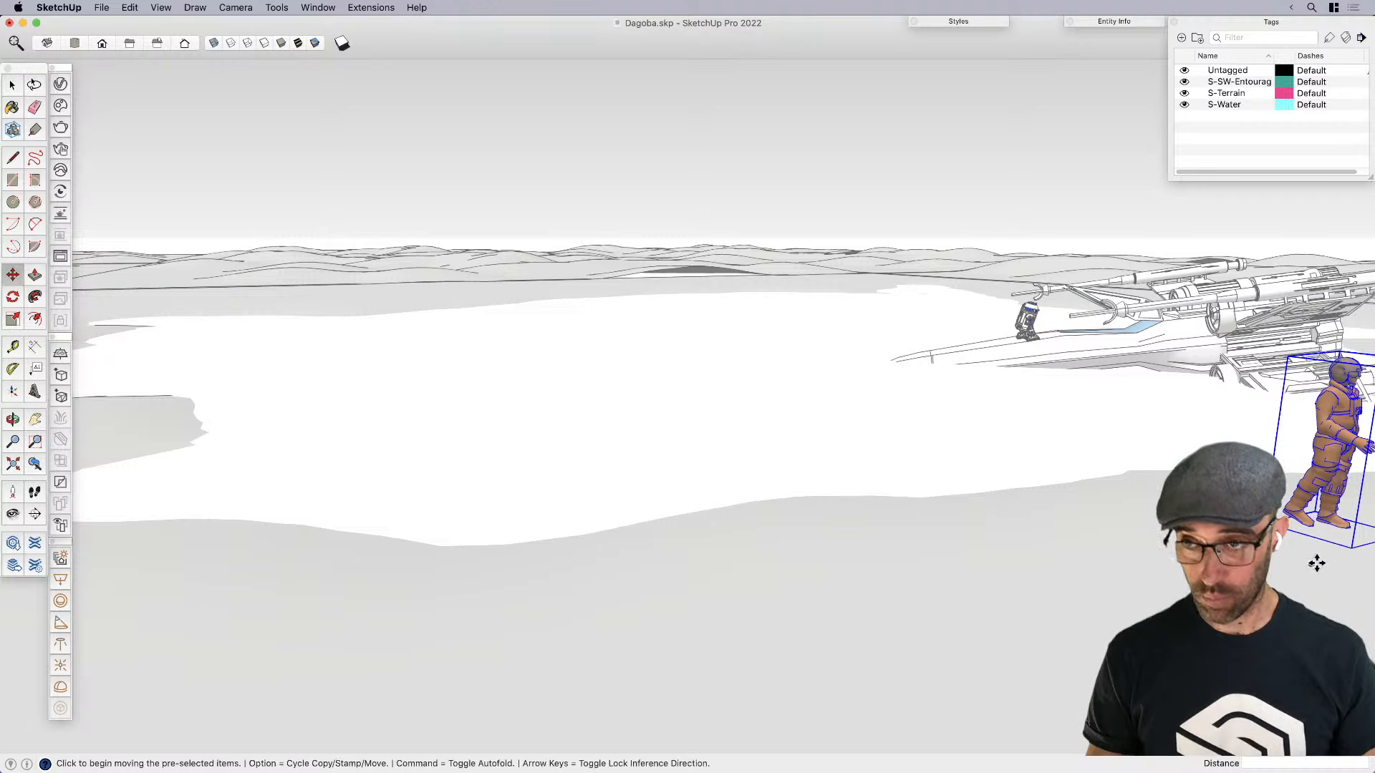
pyautogui.click(509, 601)
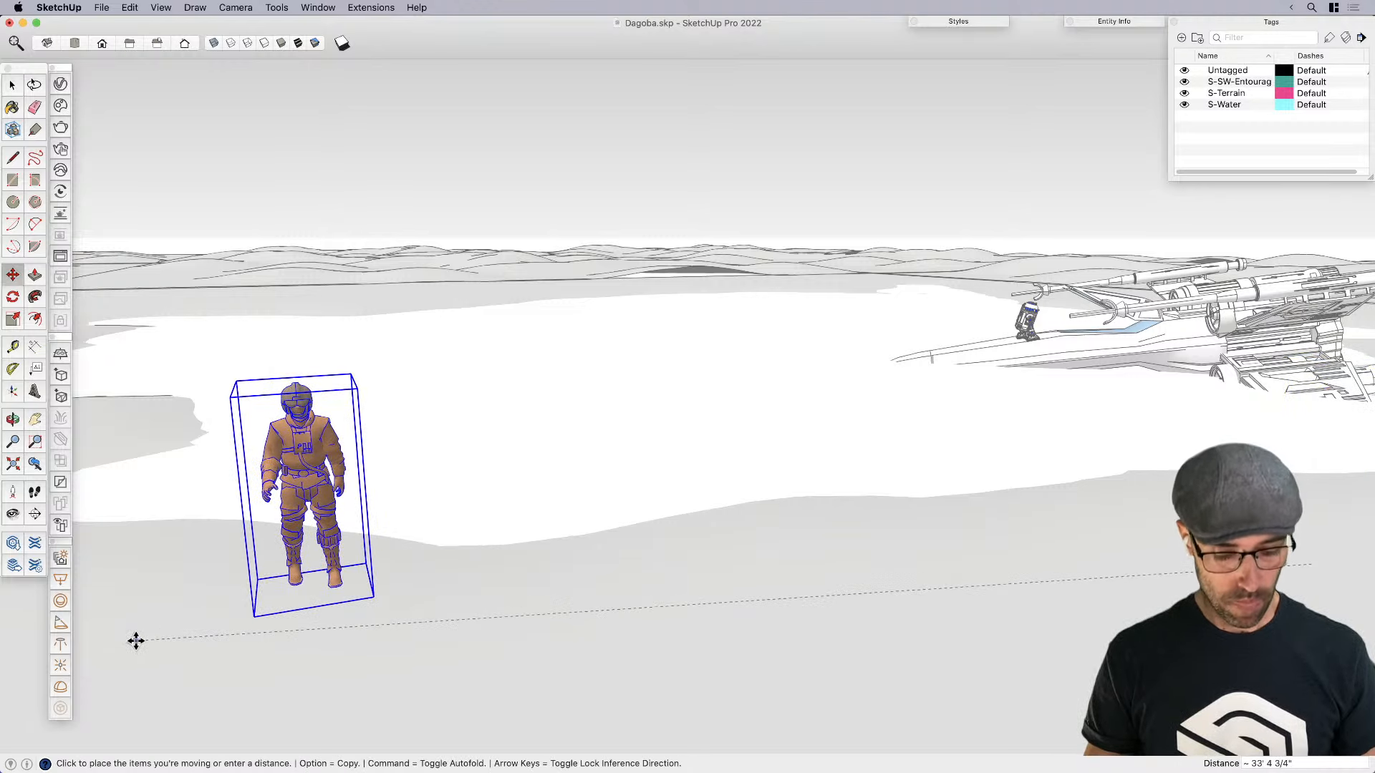
pyautogui.click(135, 642)
# Rotate the pilot about the vertical axis at its bounding-box corner to face the water, trying 180, 160 and 150 before settling on 140 degrees
pyautogui.press('q')
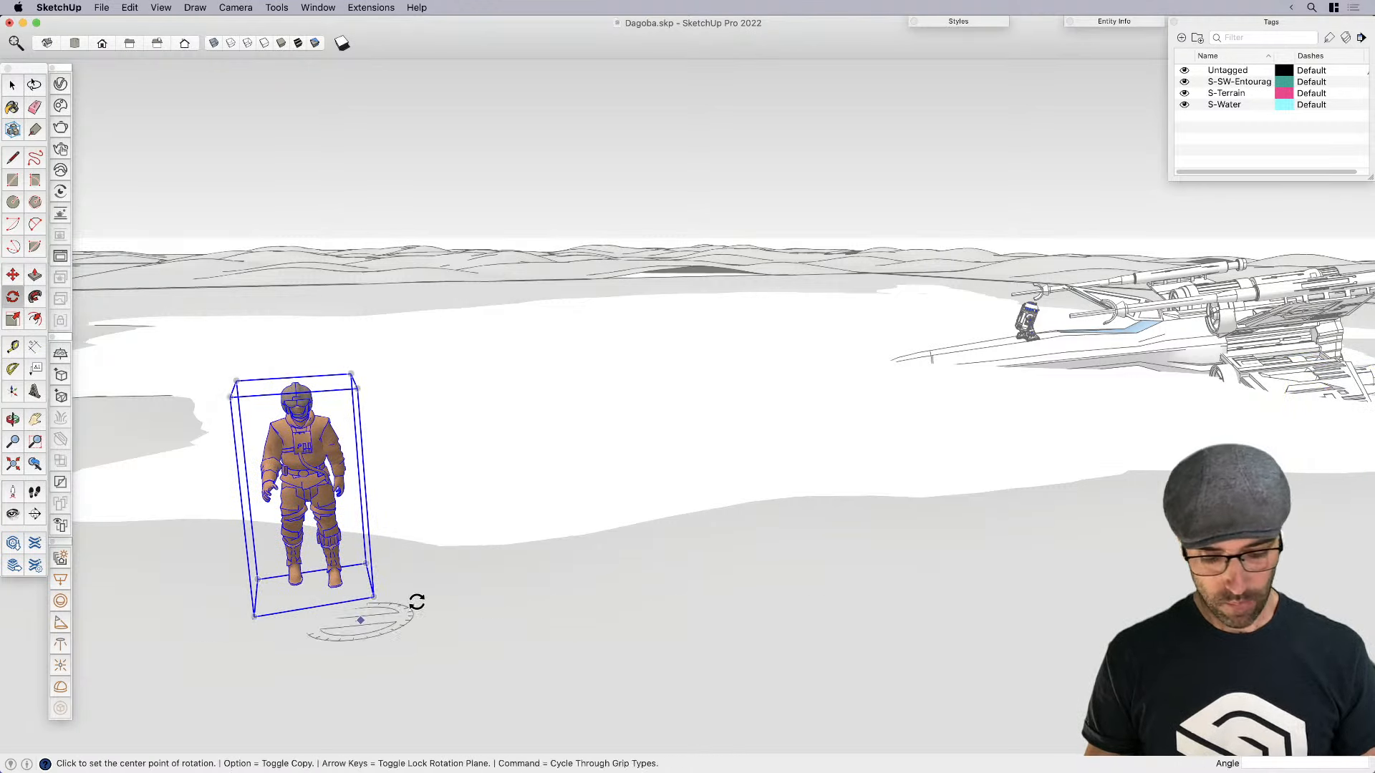
pyautogui.click(373, 596)
pyautogui.write('180')
pyautogui.press('Return')
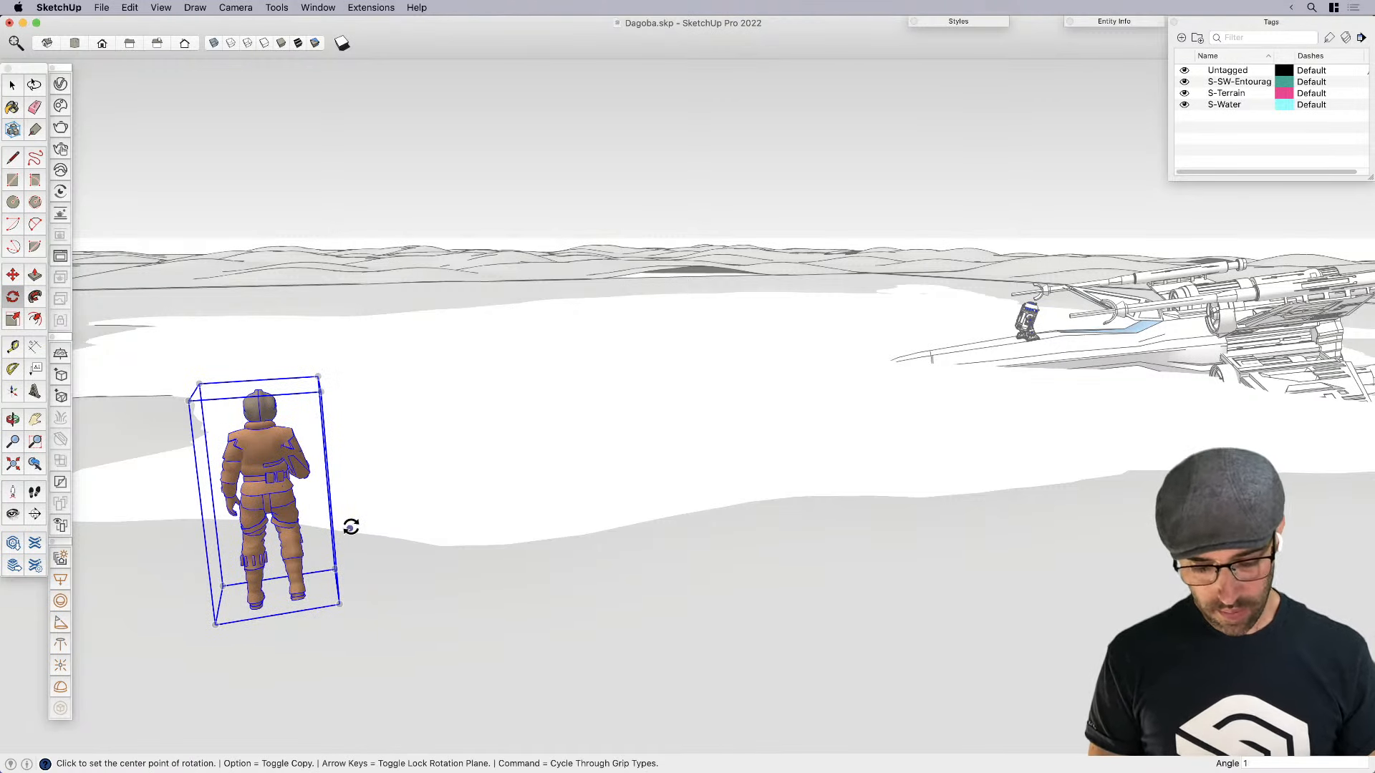
pyautogui.write('160')
pyautogui.press('Return')
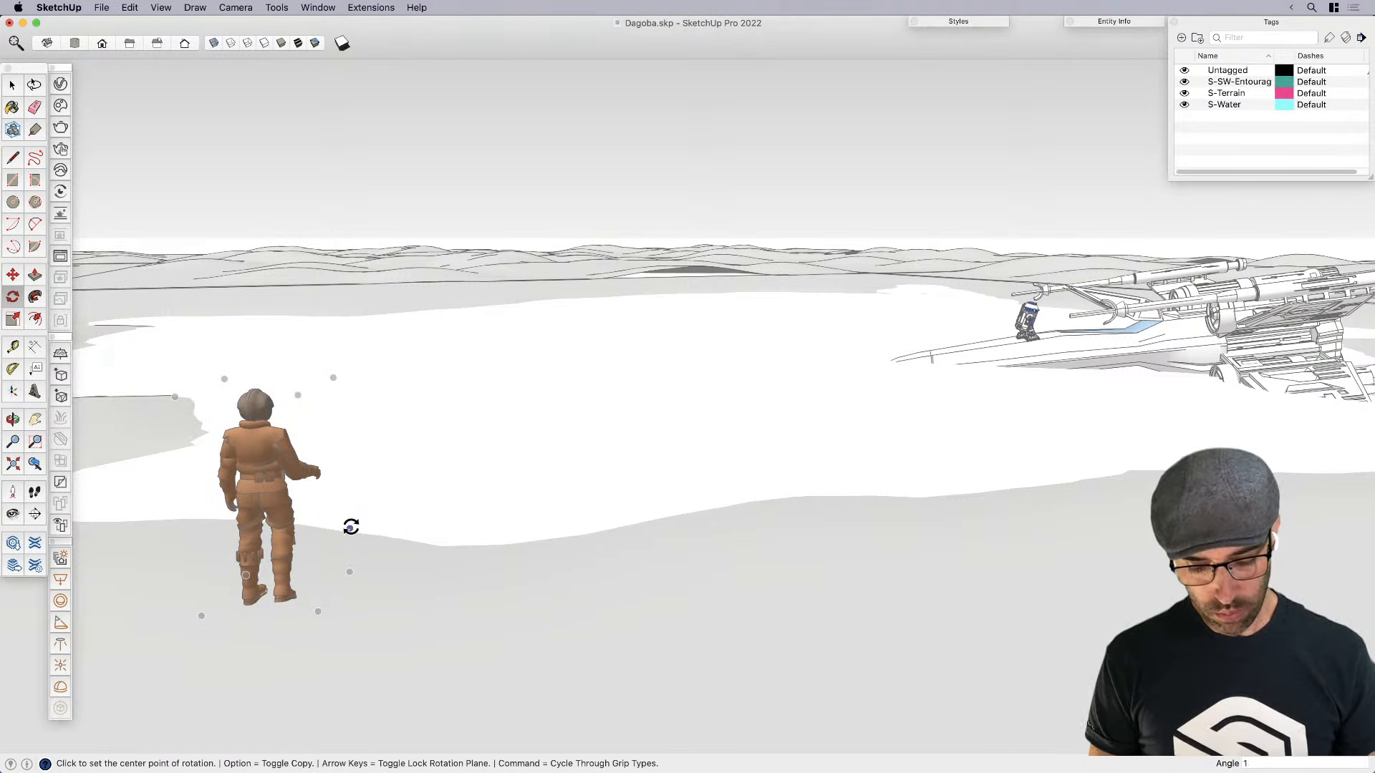
pyautogui.write('150')
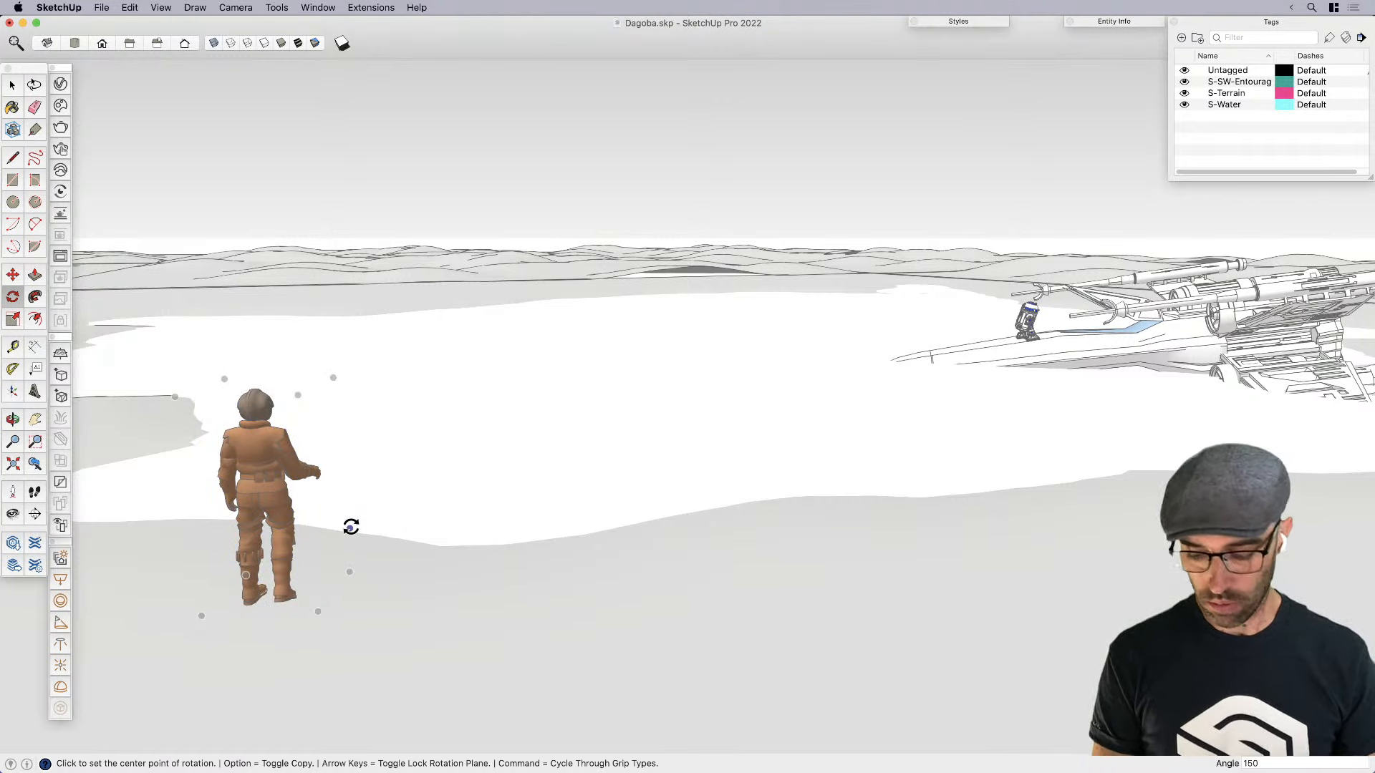
pyautogui.press('Return')
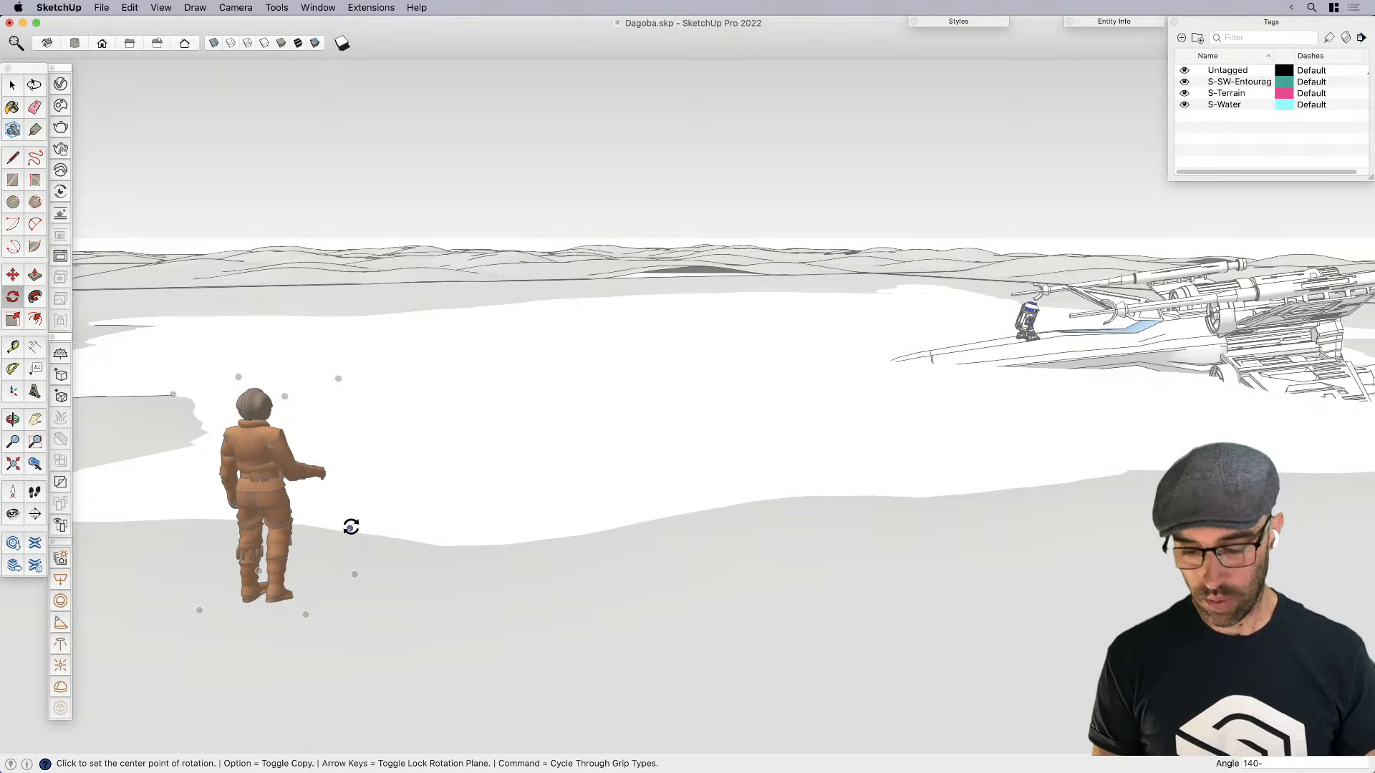
pyautogui.press('Return')
pyautogui.press('space')
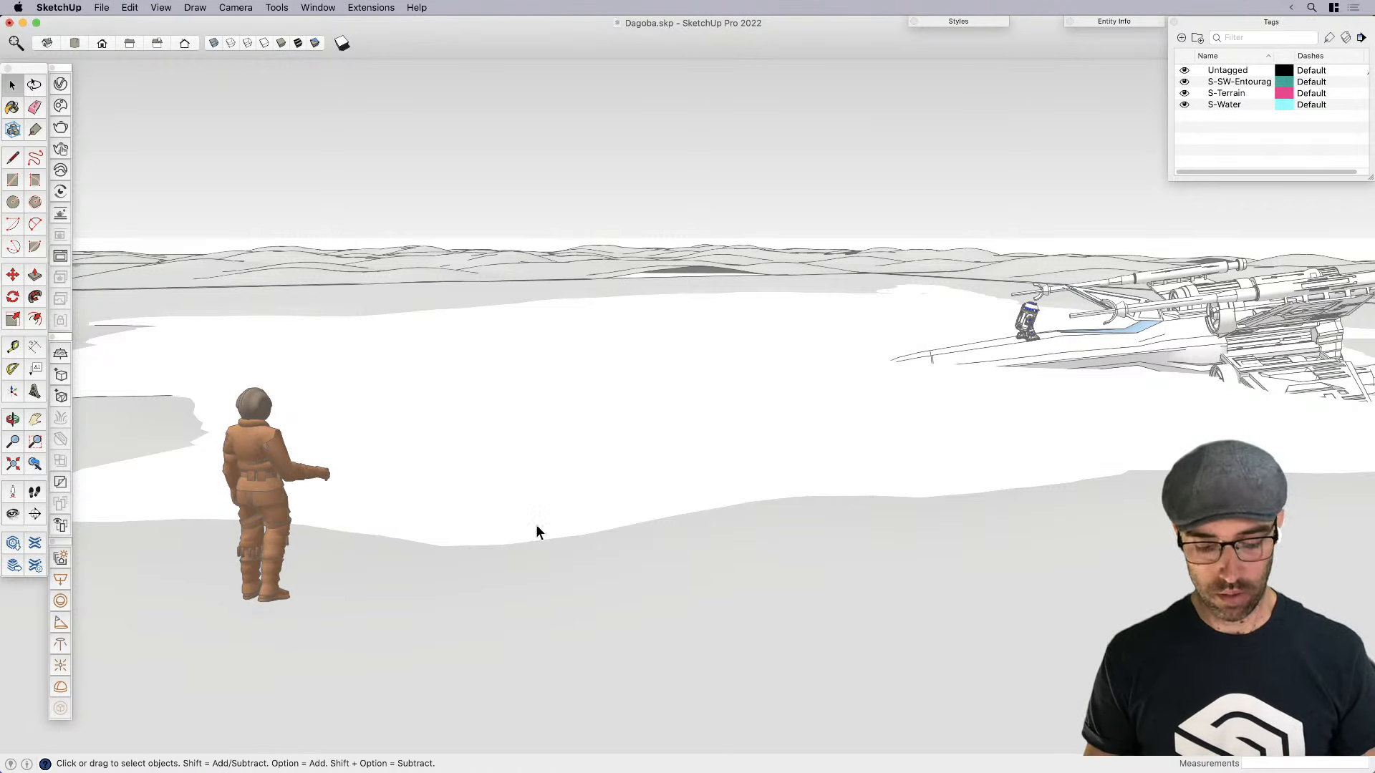
# Compose an eye-level view with the pilot in the foreground and R2-D2 and the X-wing across the water
pyautogui.press('h')
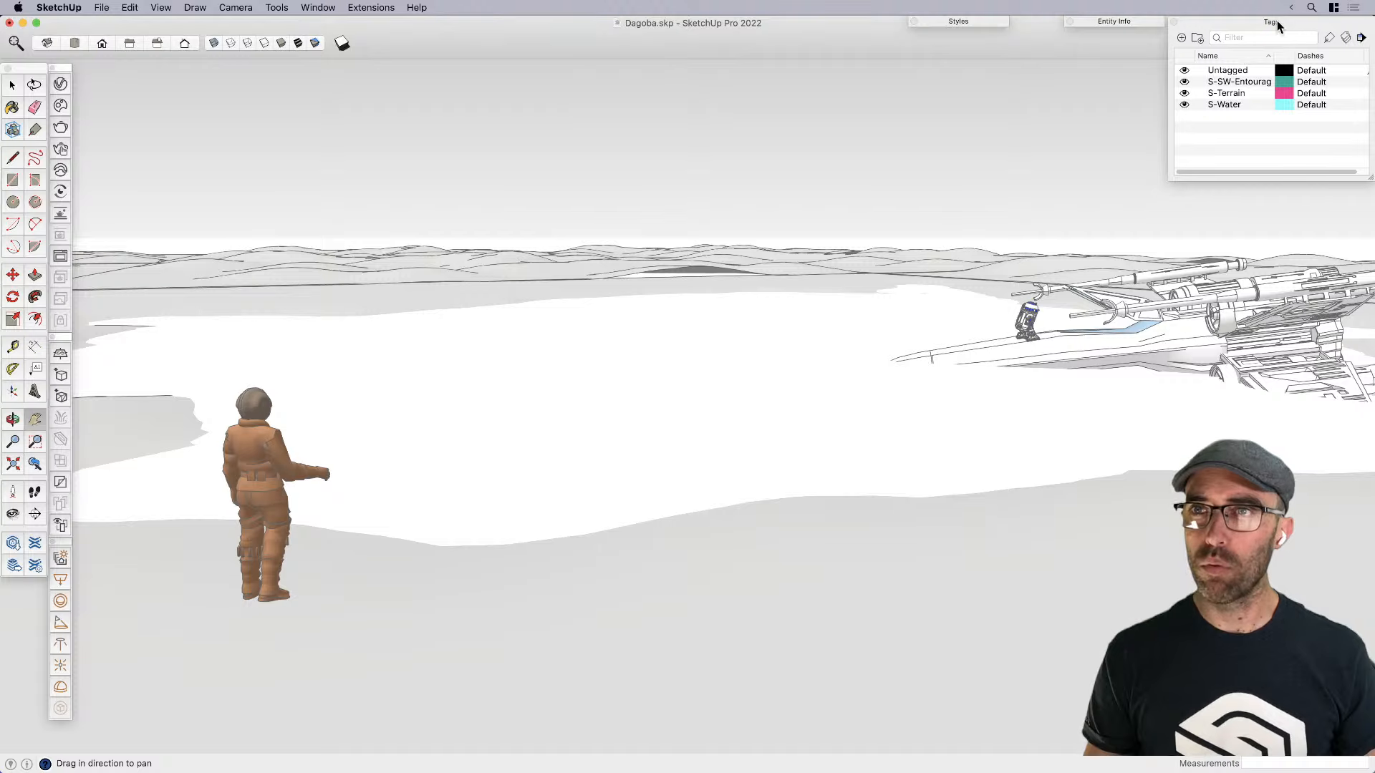
pyautogui.moveTo(892, 496); pyautogui.dragTo(905, 562)
pyautogui.press('o')
pyautogui.press('h')
pyautogui.moveTo(691, 519); pyautogui.dragTo(692, 484)
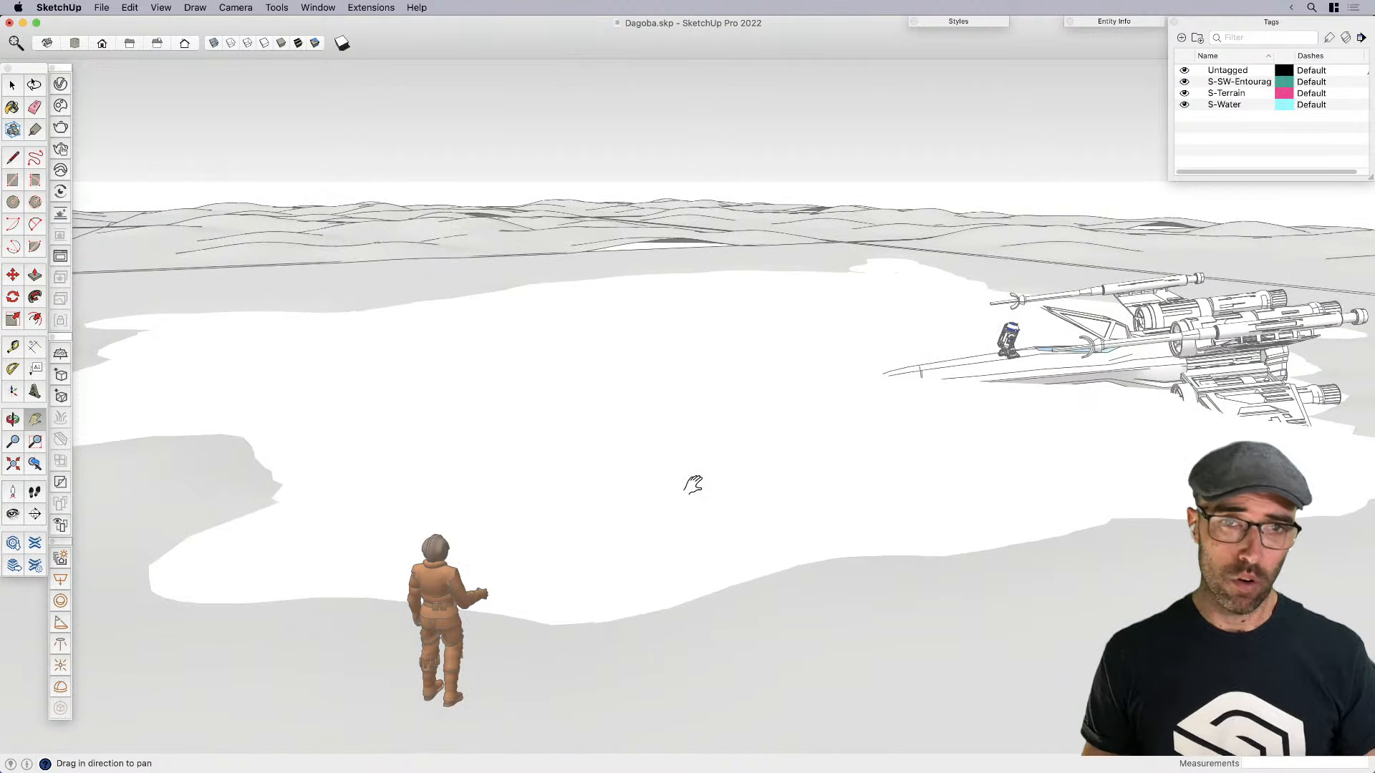
pyautogui.moveTo(729, 294); pyautogui.dragTo(720, 419, button='middle')
pyautogui.scroll(-5, 745, 329)
pyautogui.scroll(5, 711, 536)
pyautogui.moveTo(710, 535); pyautogui.dragTo(716, 434, button='middle')
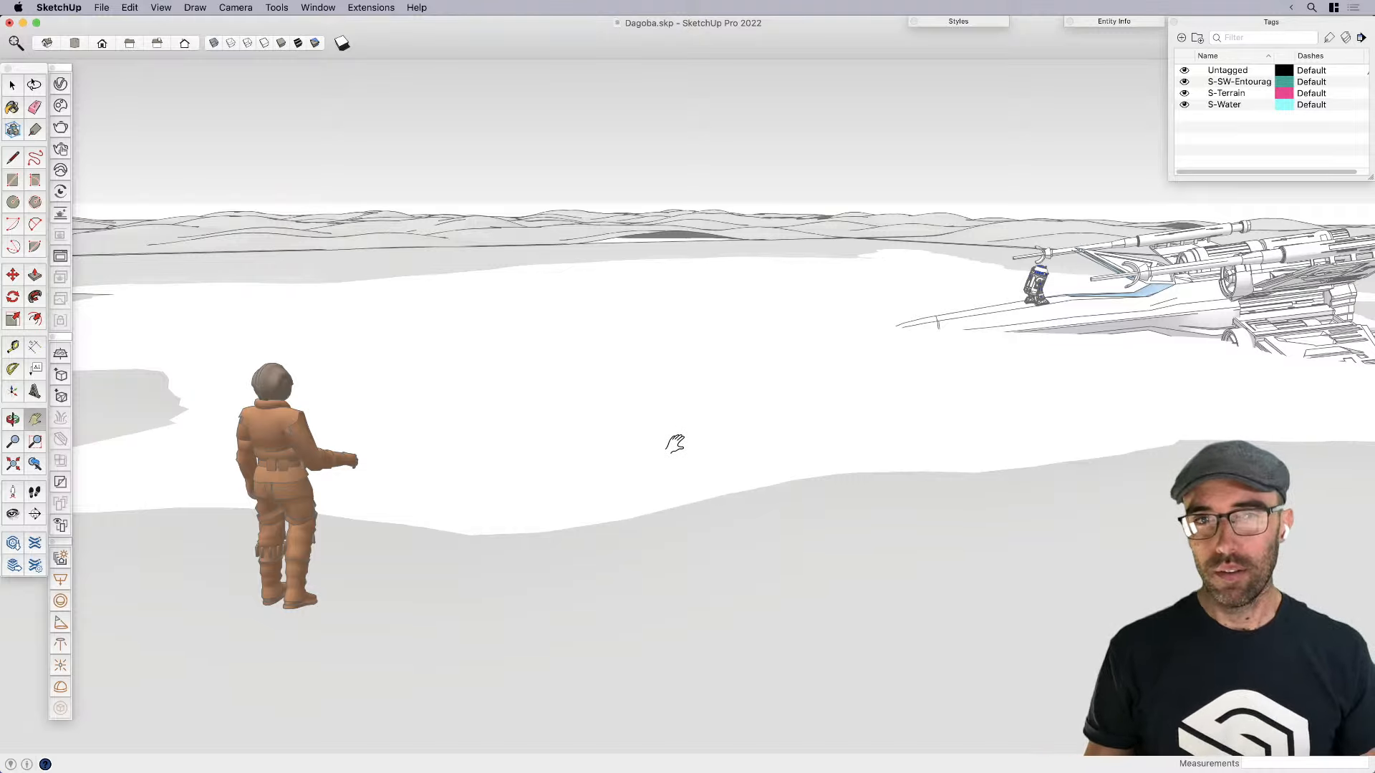
pyautogui.press('o')
pyautogui.moveTo(675, 444); pyautogui.dragTo(663, 482)
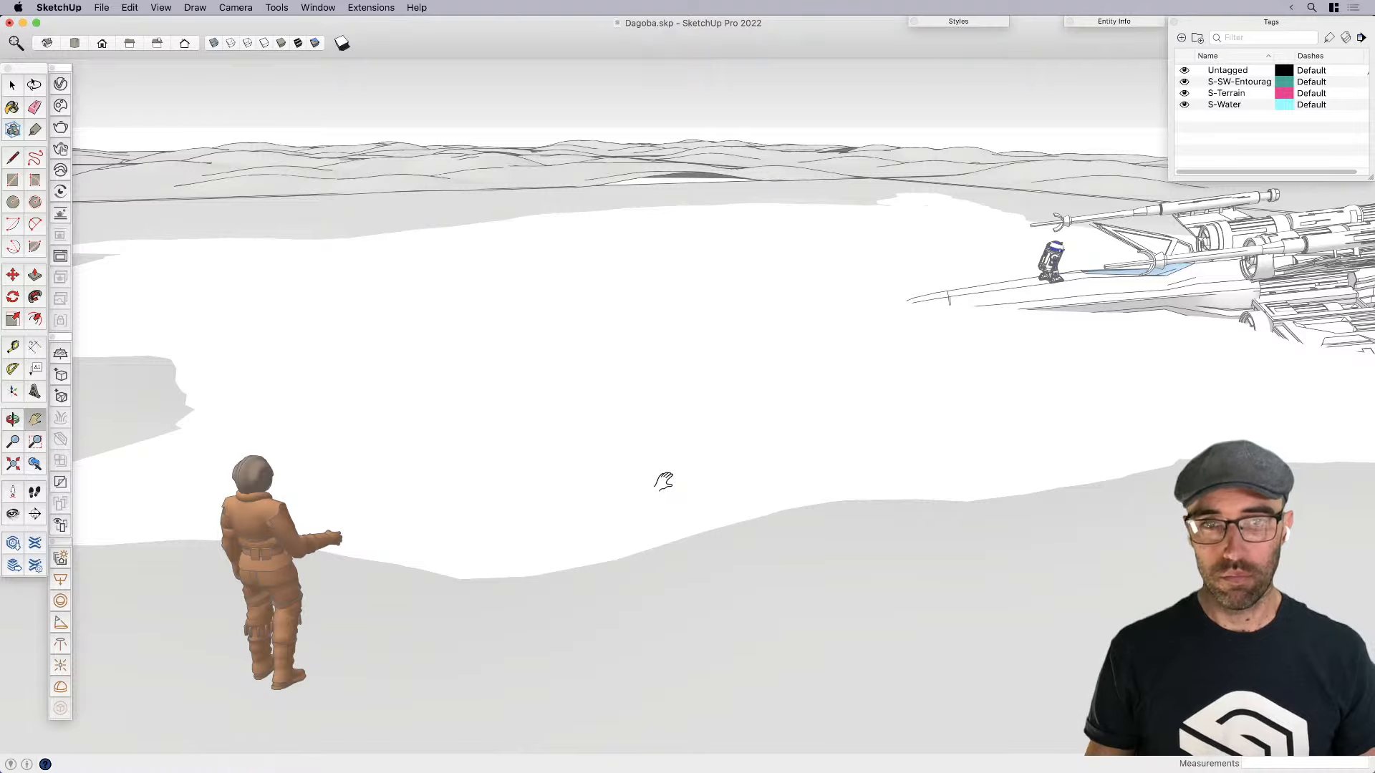
pyautogui.moveTo(675, 516); pyautogui.dragTo(699, 414)
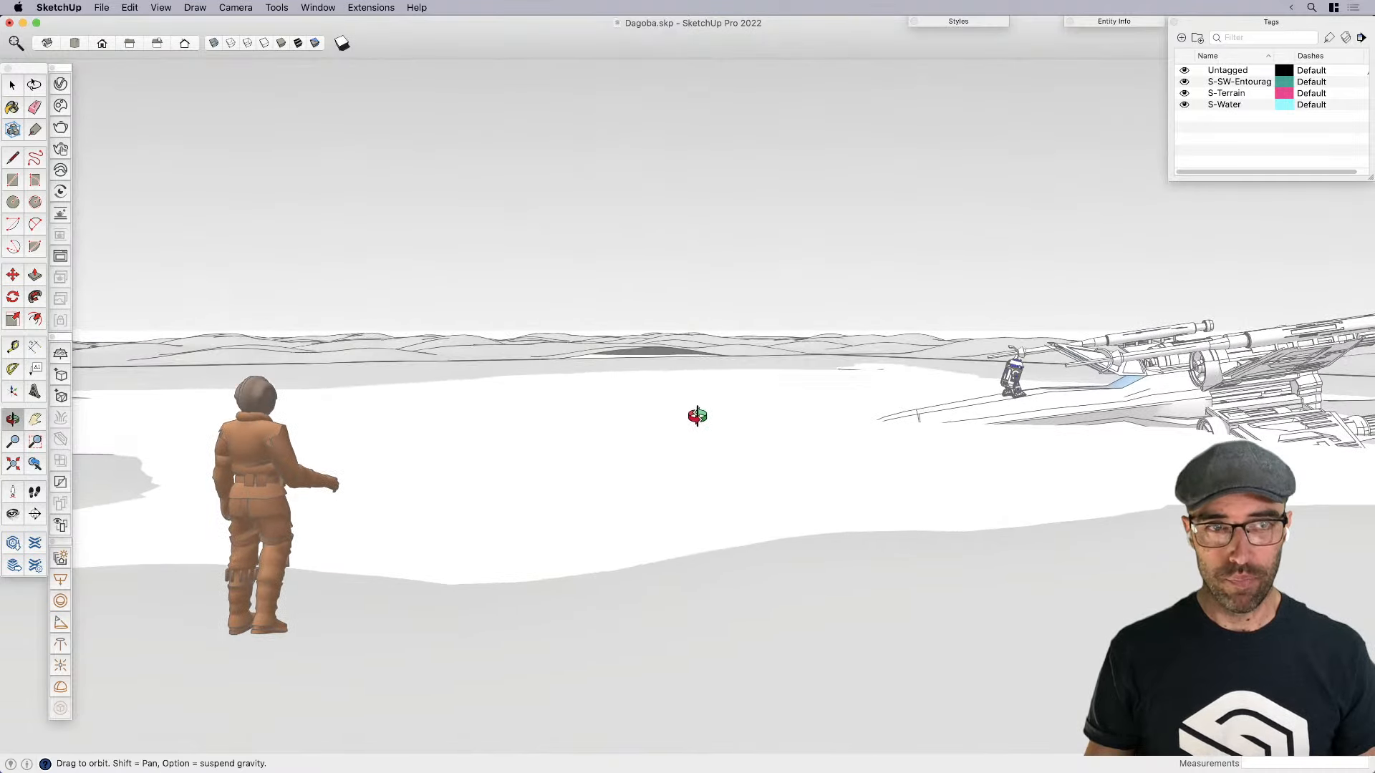
pyautogui.press('h')
pyautogui.moveTo(642, 475); pyautogui.dragTo(645, 477)
pyautogui.moveTo(750, 512); pyautogui.dragTo(751, 512, button='middle')
pyautogui.moveTo(750, 512)
pyautogui.mouseDown()
pyautogui.moveTo(736, 519)
pyautogui.moveTo(742, 498)
pyautogui.mouseUp()
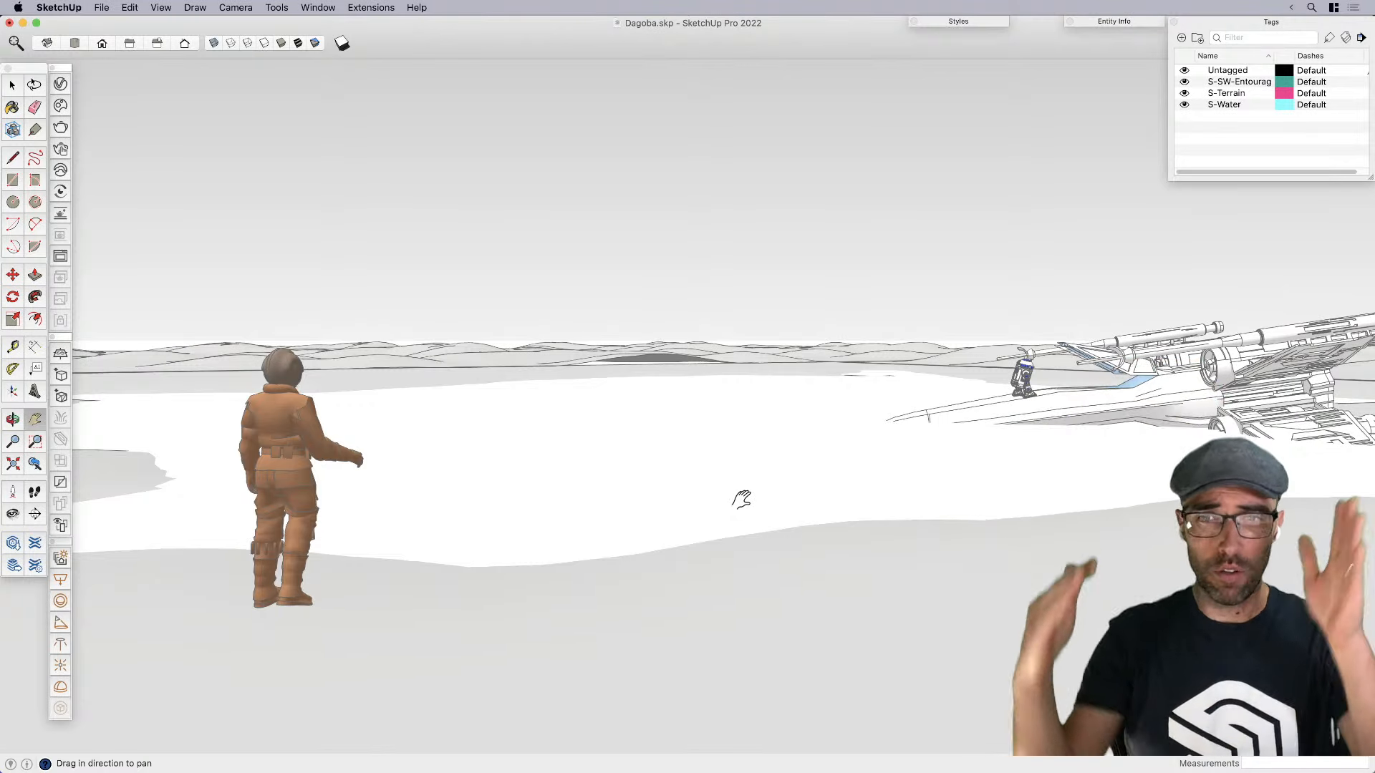
# Move the pilot figure about 1' 1" along the red axis towards the X-wing side of the view
pyautogui.press('space')
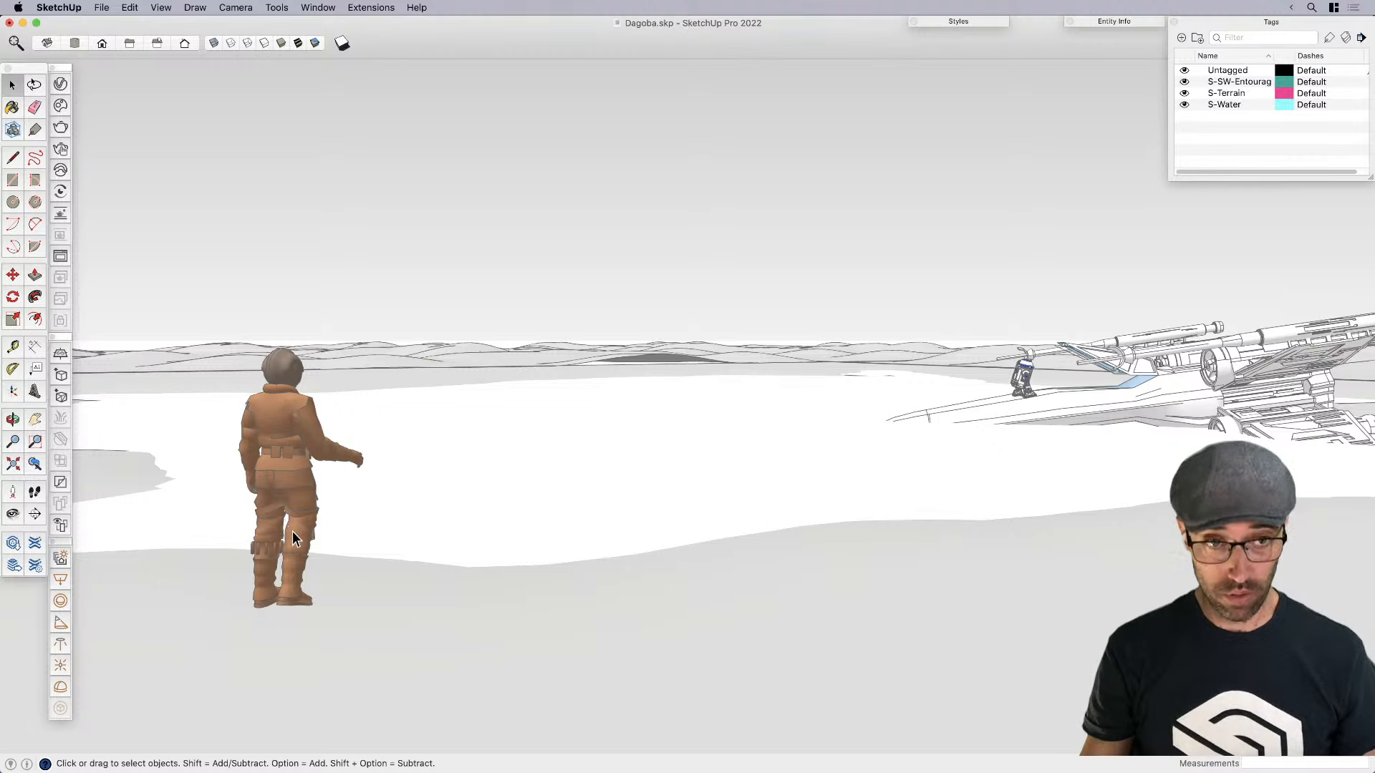
pyautogui.press('m')
pyautogui.press('space')
pyautogui.click(292, 551)
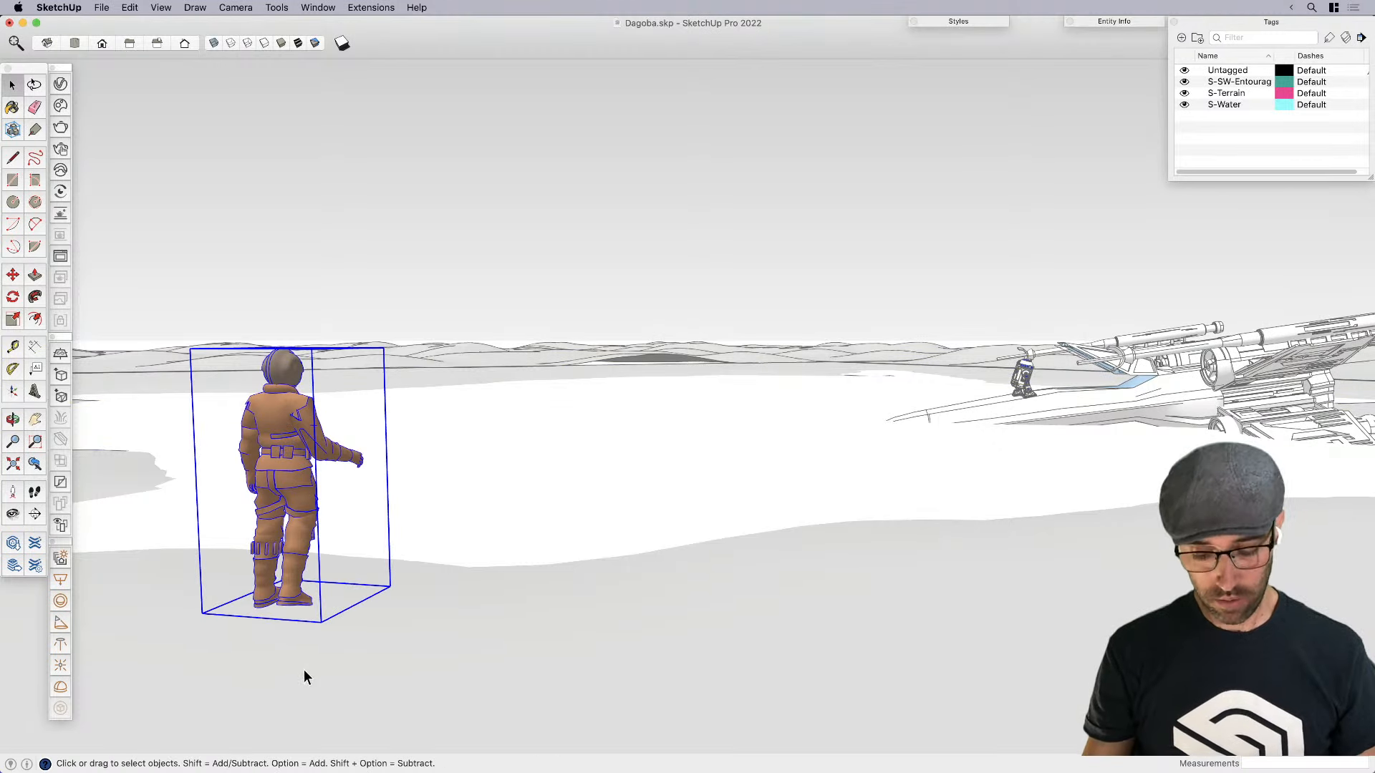
pyautogui.press('m')
pyautogui.click(264, 679)
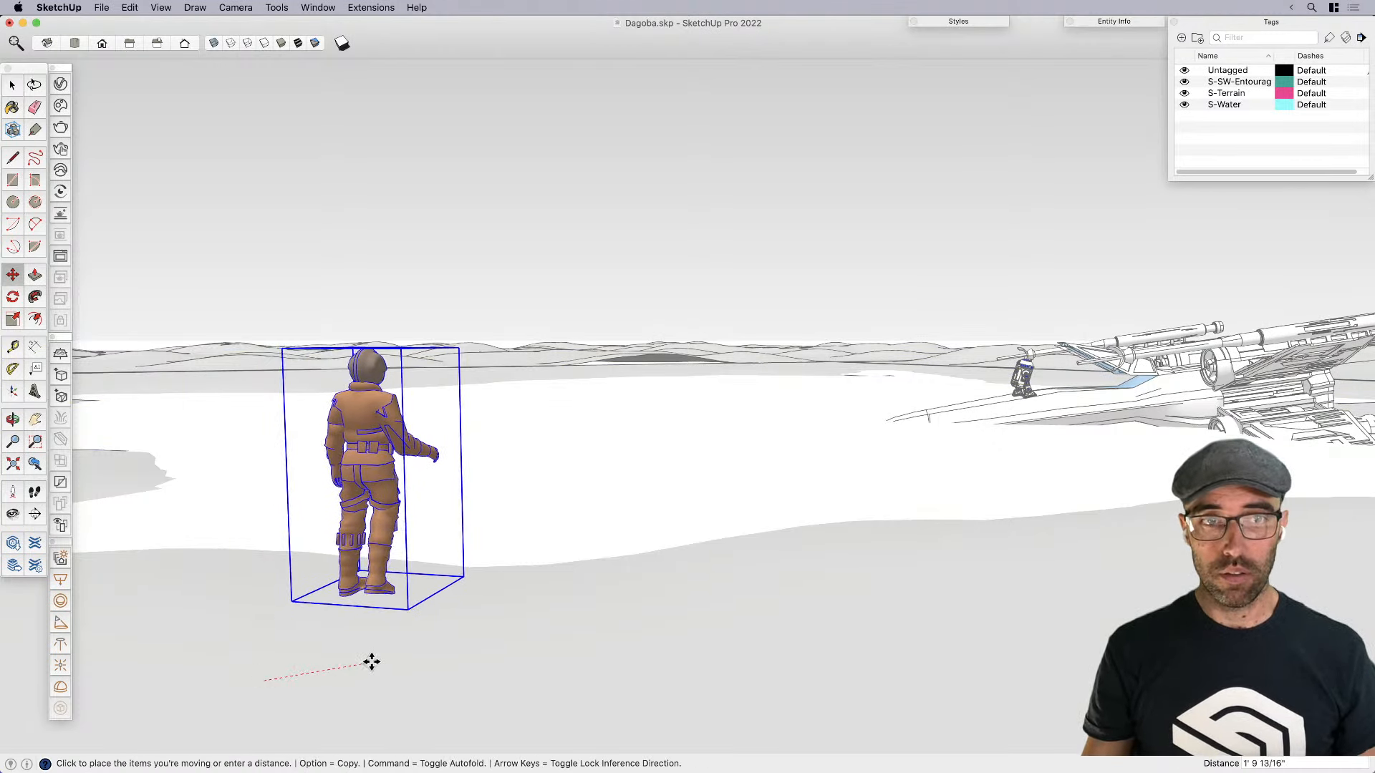
pyautogui.click(343, 675)
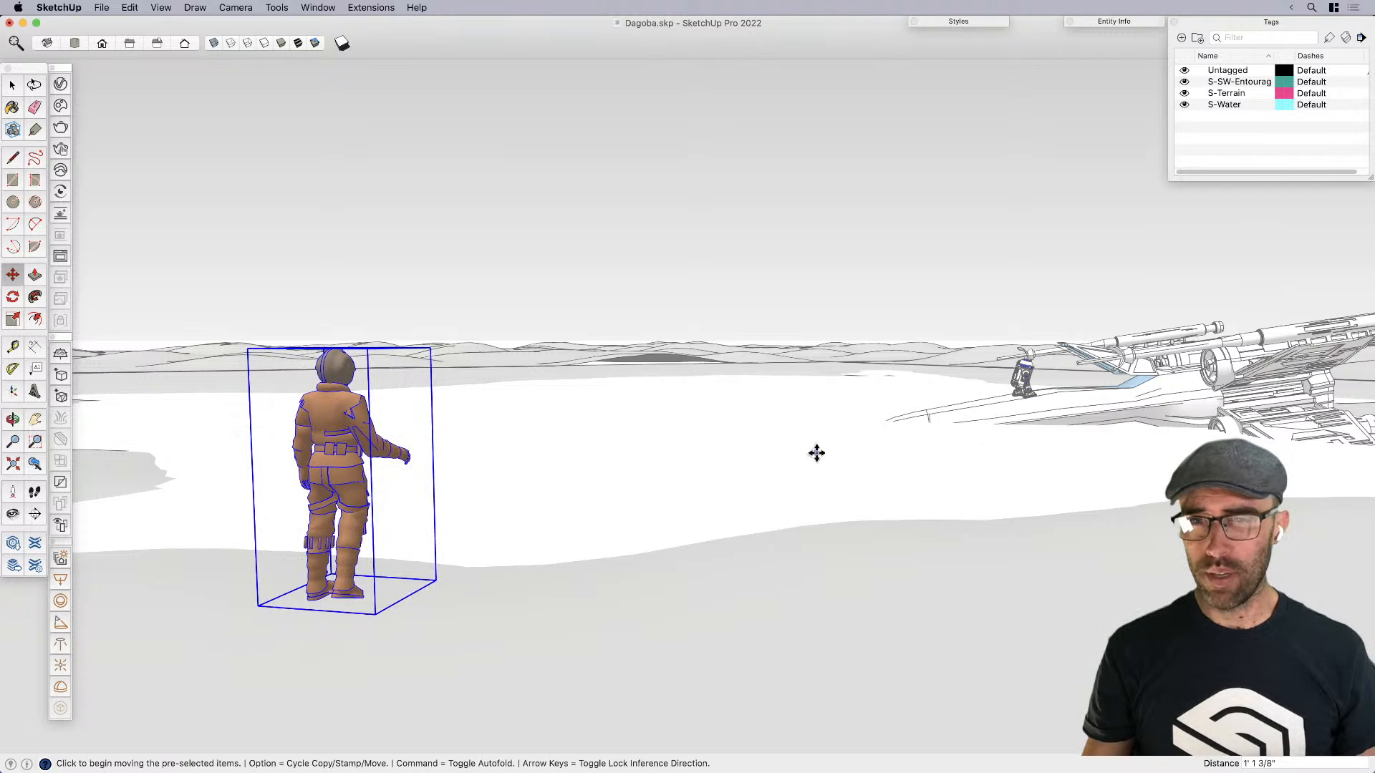
pyautogui.press('space')
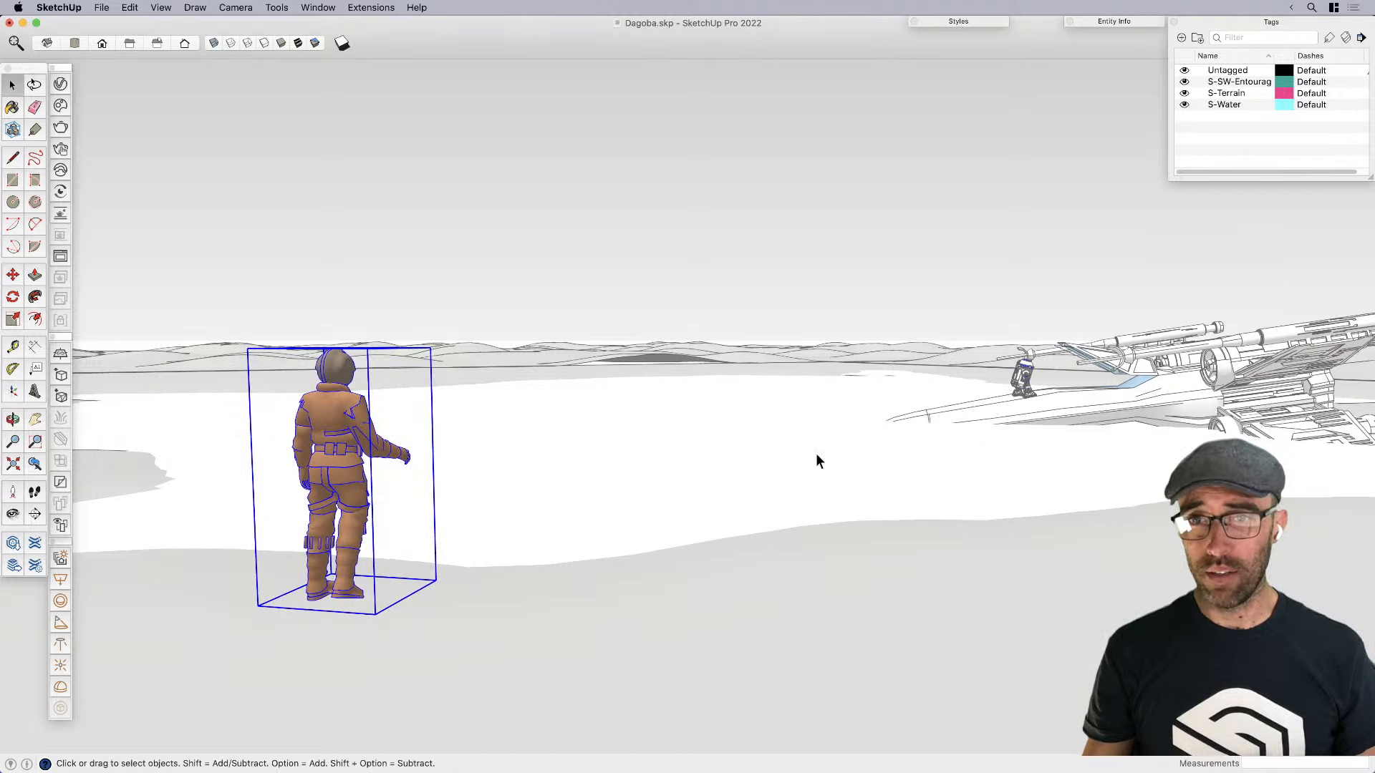
# Move R2-D2 about 2' 9" along the X-wing's fuselage towards its nose
pyautogui.click(1025, 388)
pyautogui.press('m')
pyautogui.click(1041, 406)
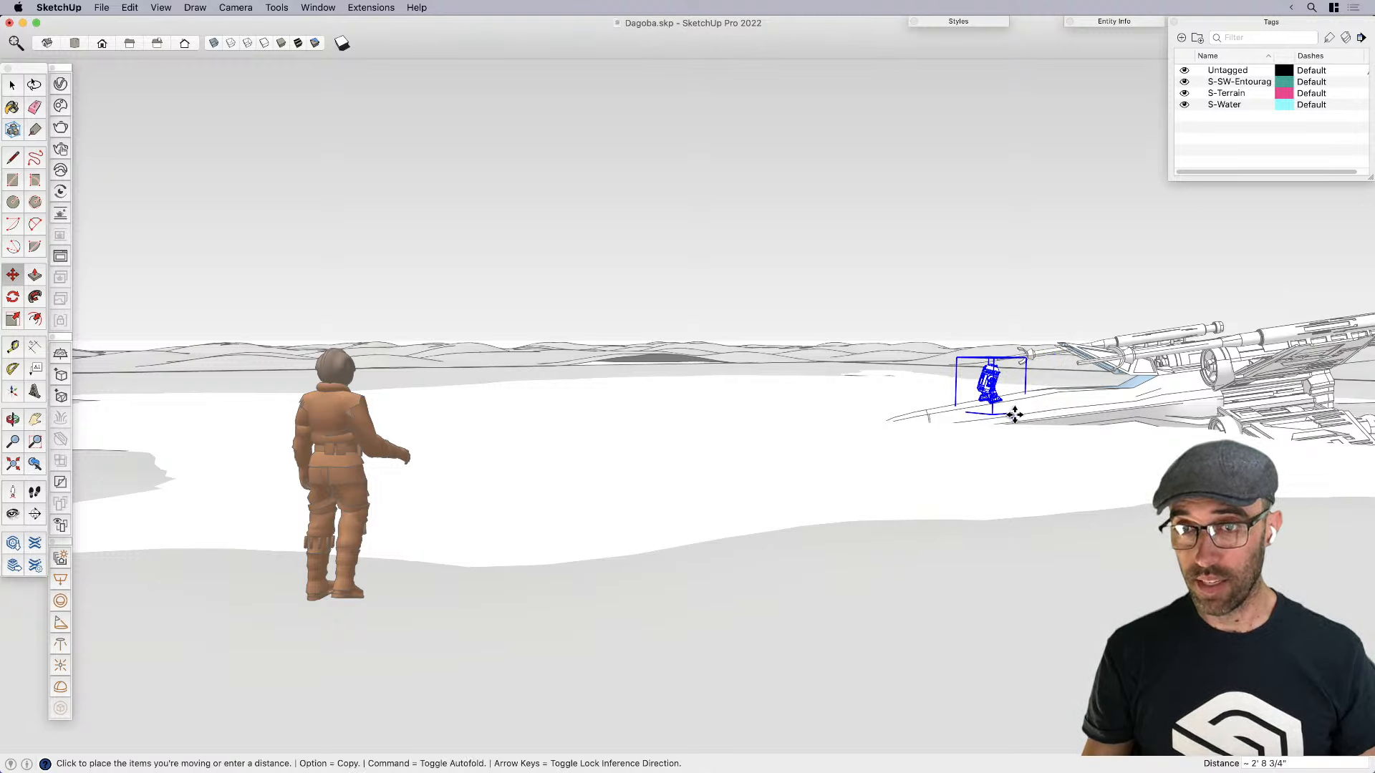
pyautogui.click(1015, 414)
pyautogui.press('space')
pyautogui.click(1056, 298)
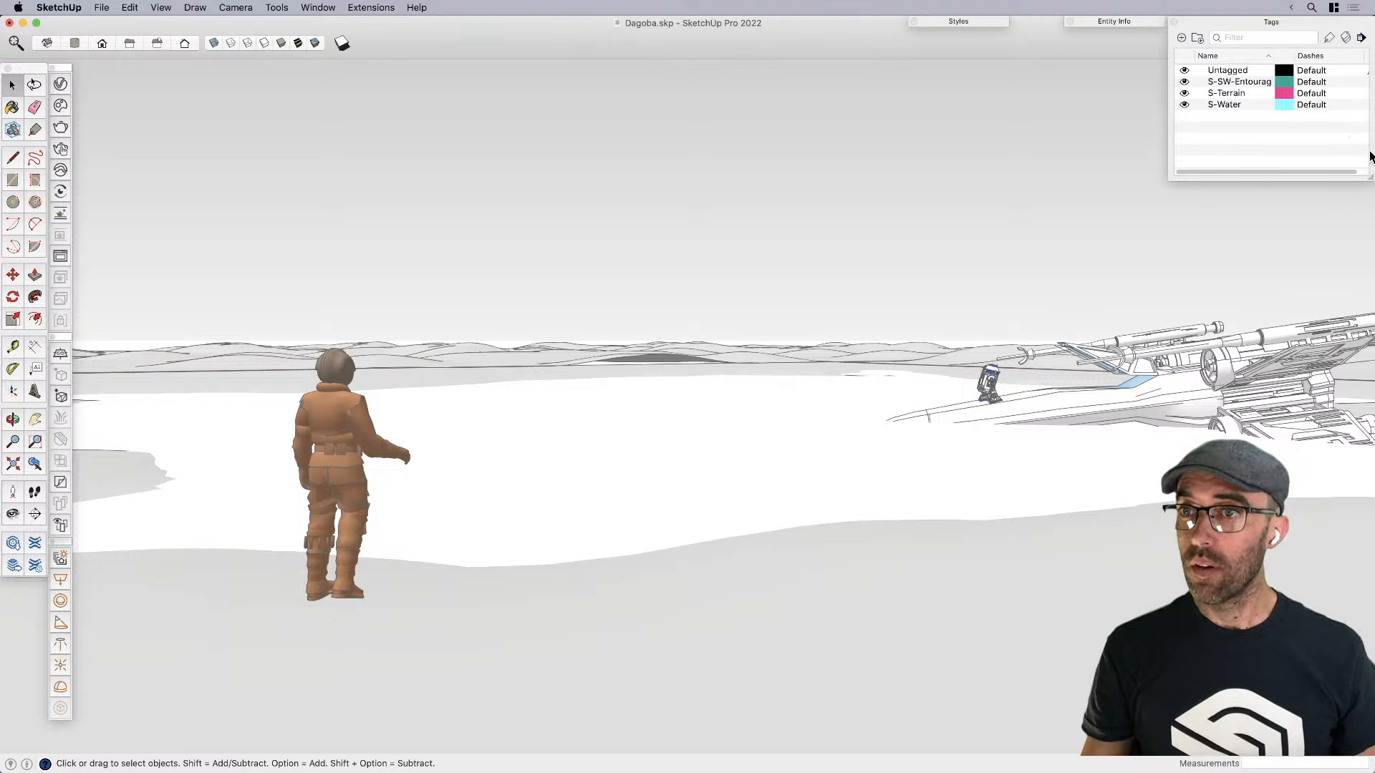
# Add a scene of the current eye-level view, name it View_01-EyeLevel, and save the model
pyautogui.moveTo(1370, 156); pyautogui.dragTo(1369, 141)
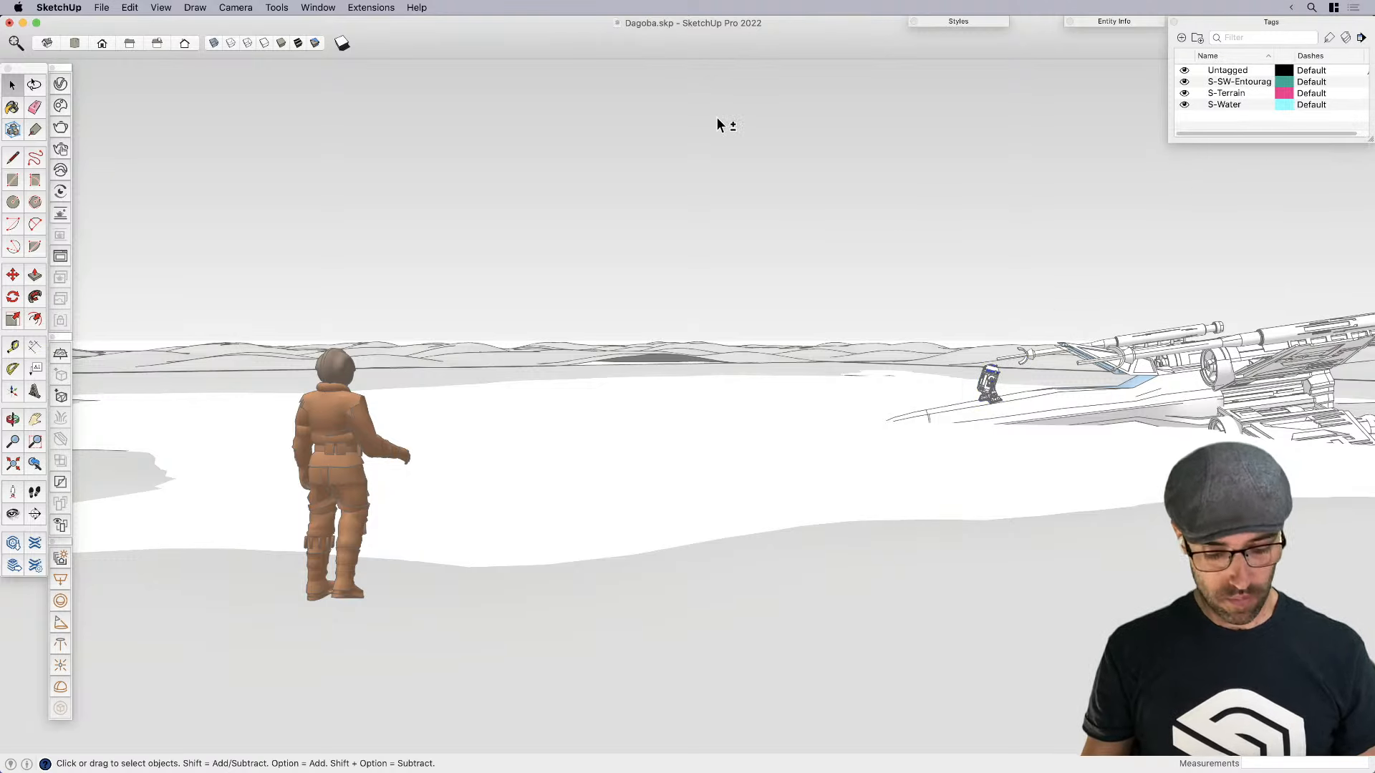
pyautogui.press('shift+super+equal')
pyautogui.rightClick(689, 69)
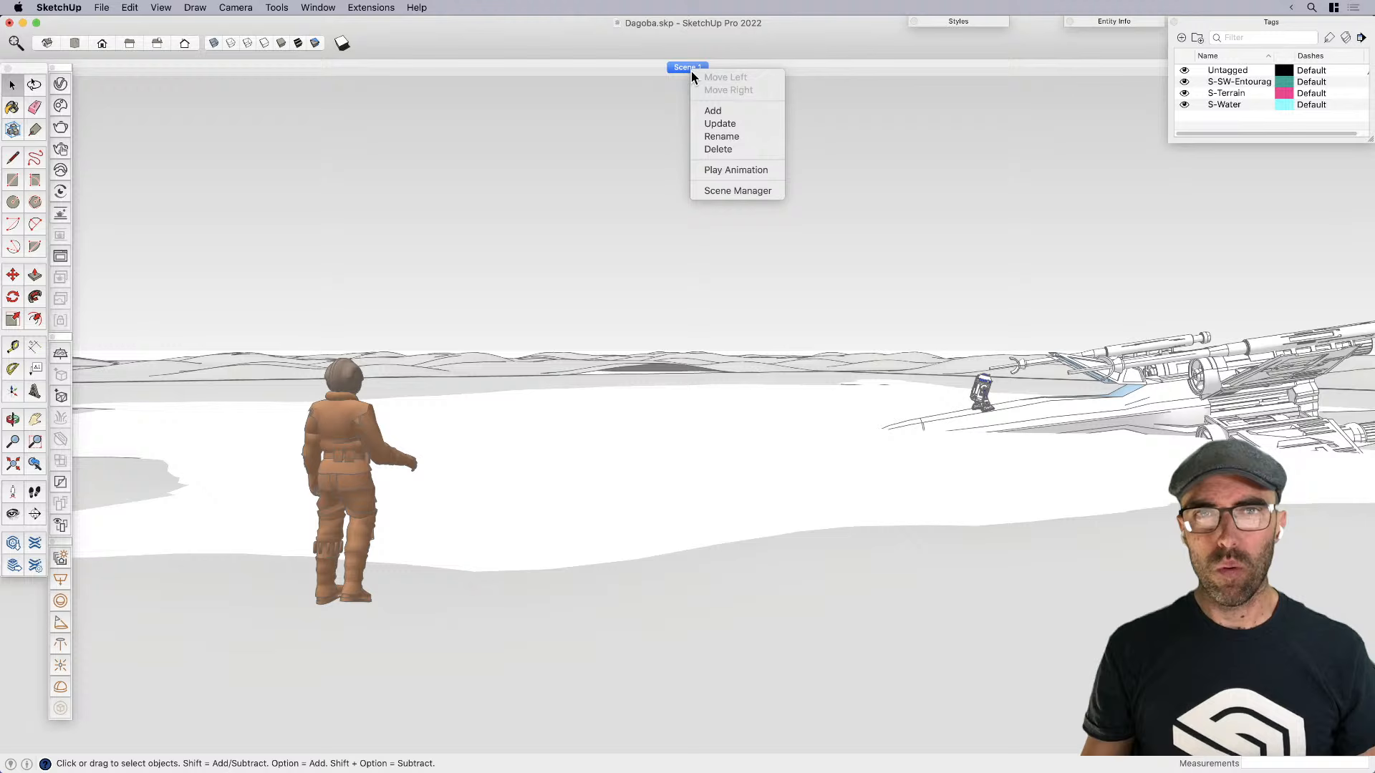
pyautogui.click(763, 138)
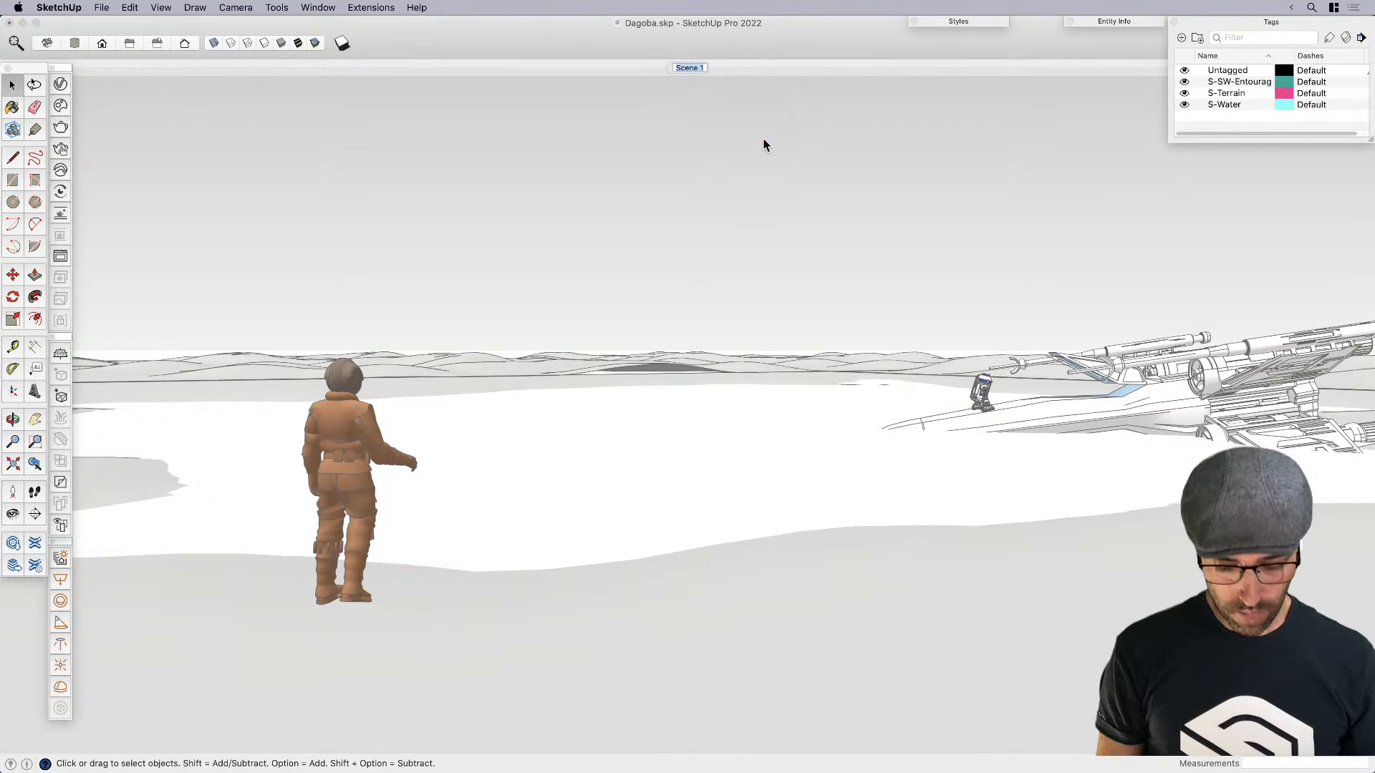
pyautogui.write('View 01')
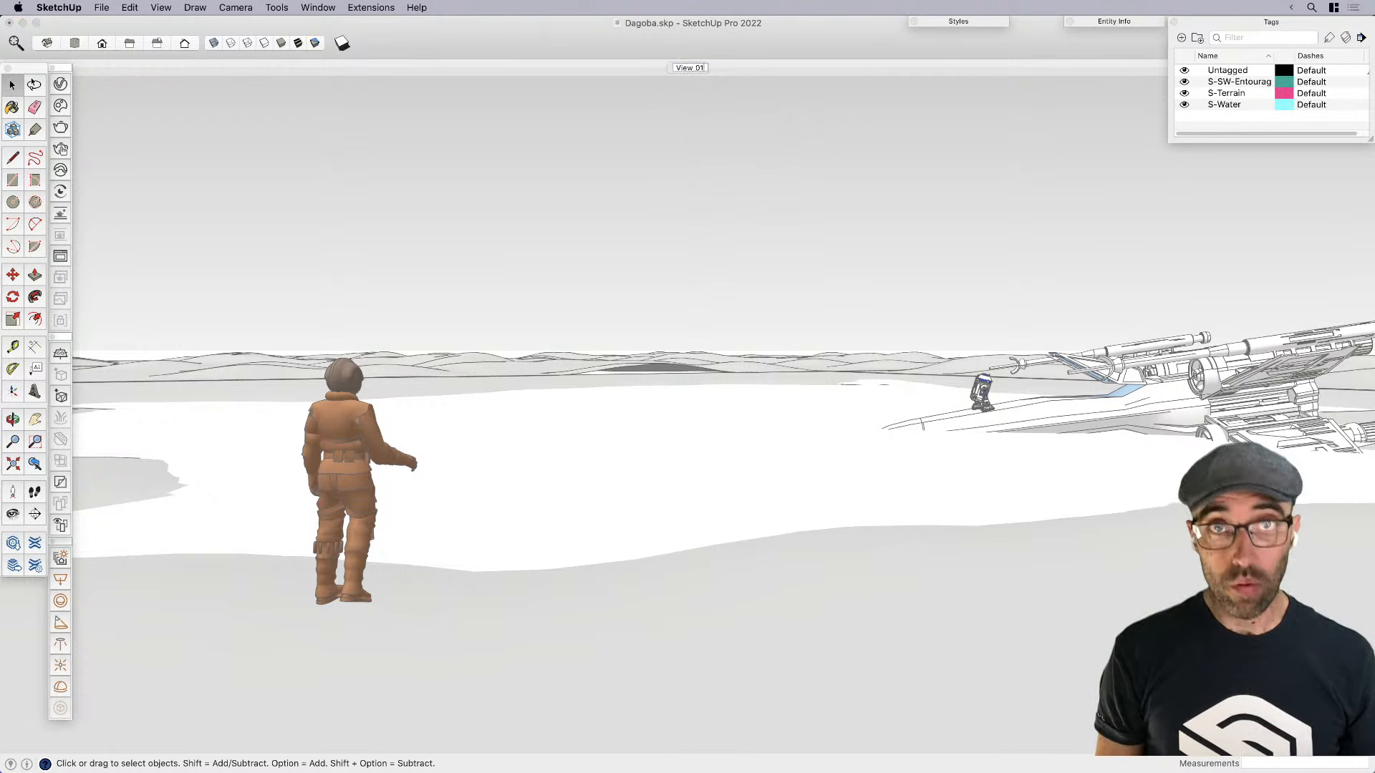
pyautogui.write('-Close')
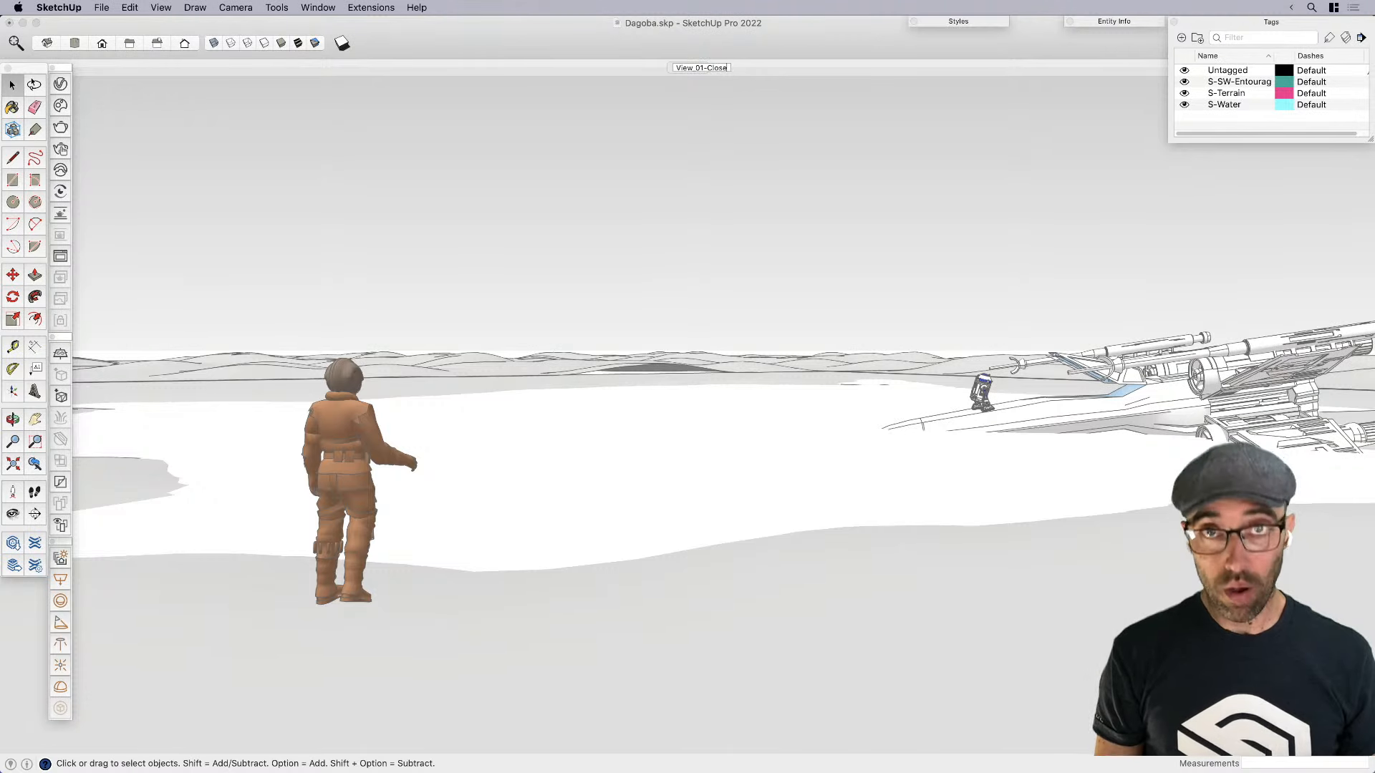
pyautogui.press('BackSpace')
pyautogui.press('BackSpace')
pyautogui.press('BackSpace')
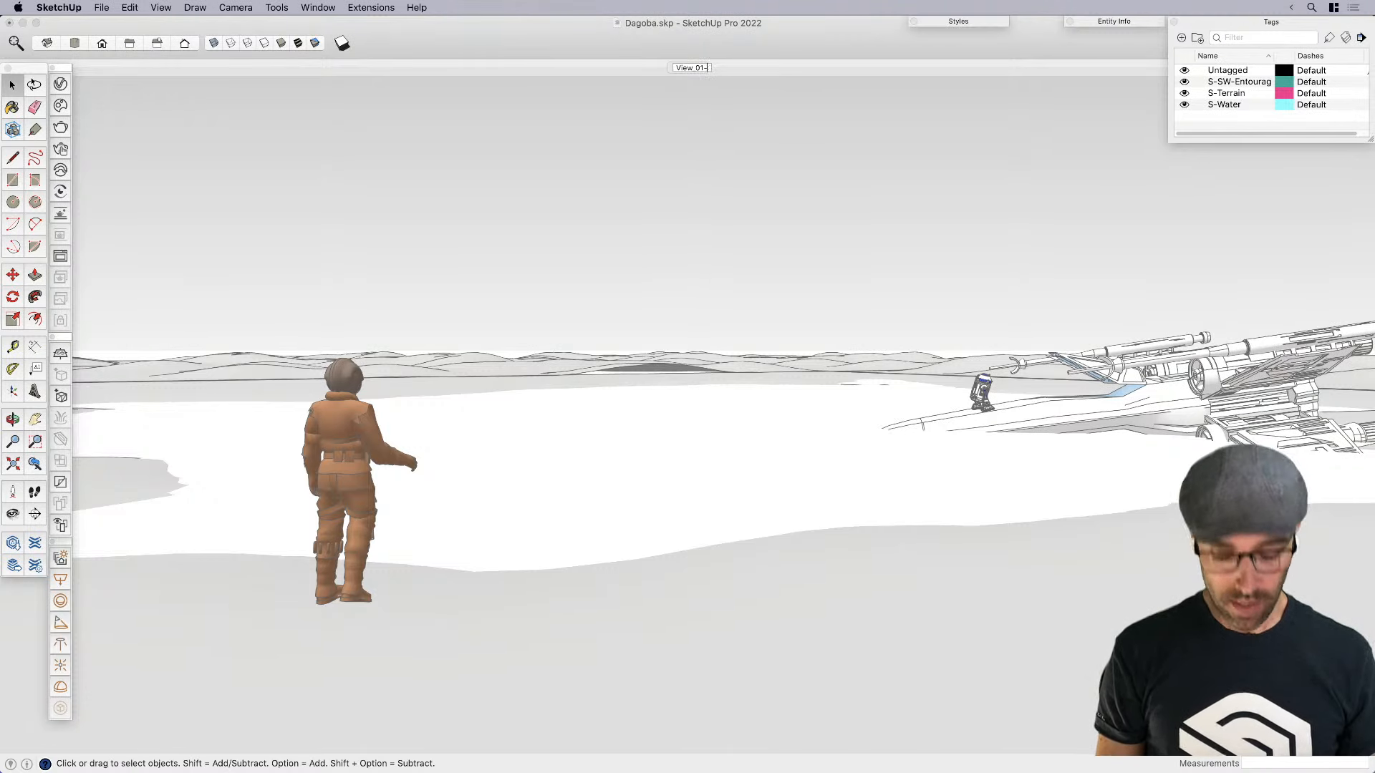
pyautogui.write('Eye')
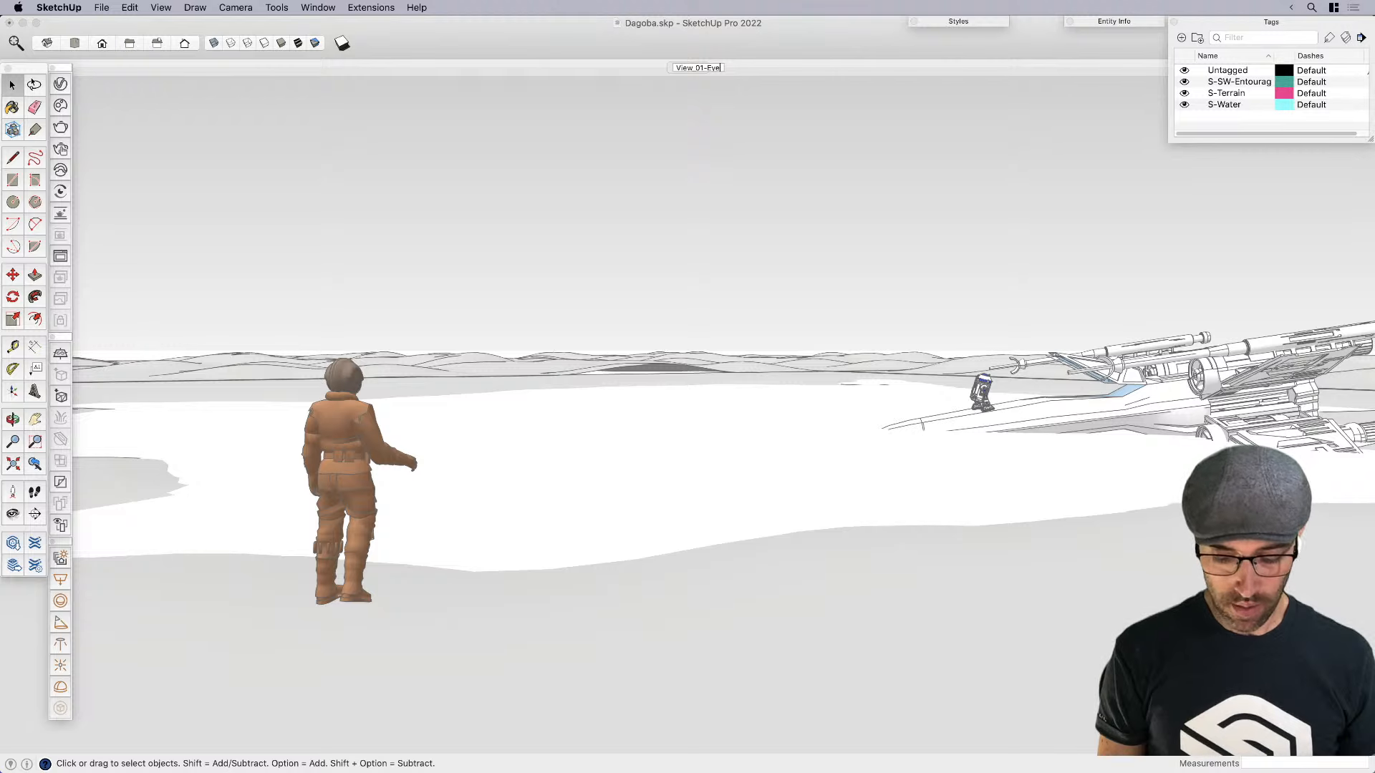
pyautogui.write('Level')
pyautogui.press('Return')
pyautogui.press('super+s')
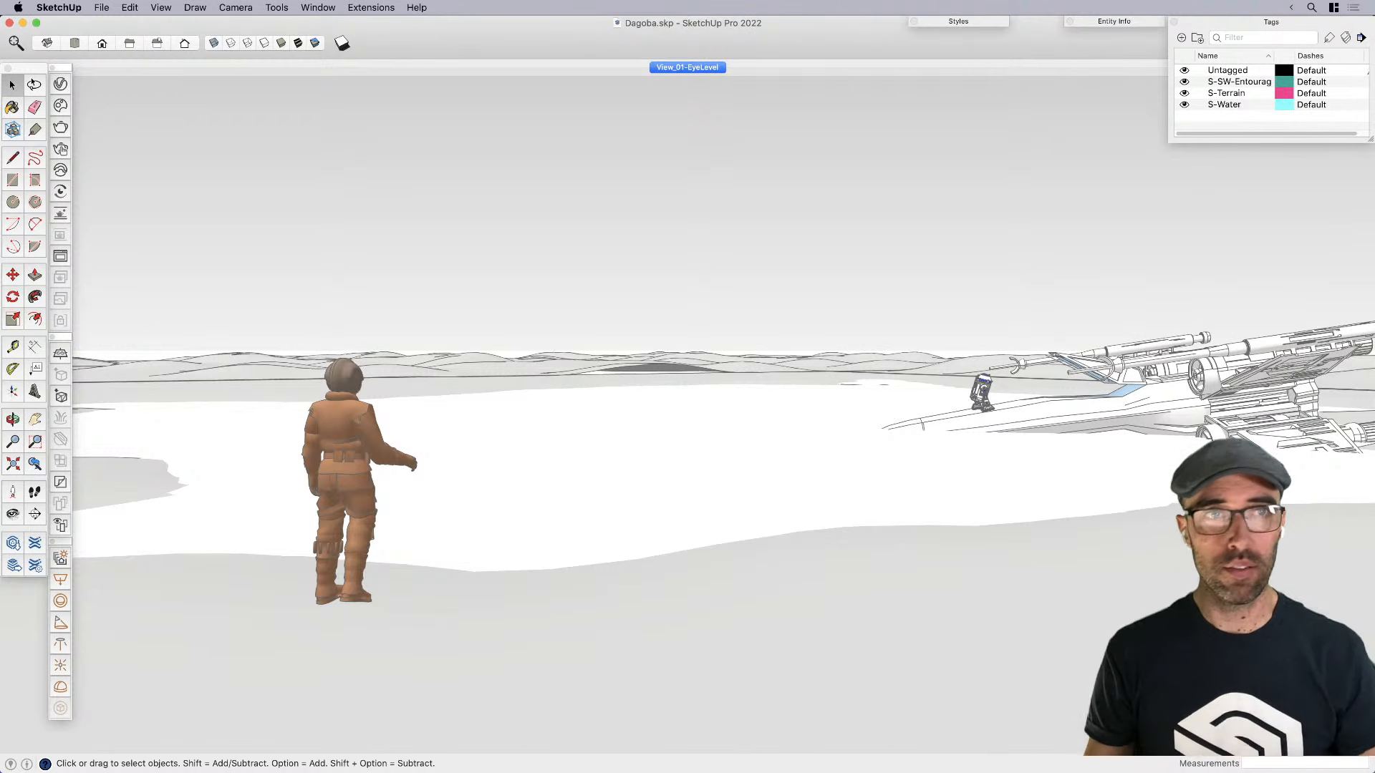
# Create an advanced camera from the current eye-level view, keeping the default camera name
pyautogui.click(277, 8)
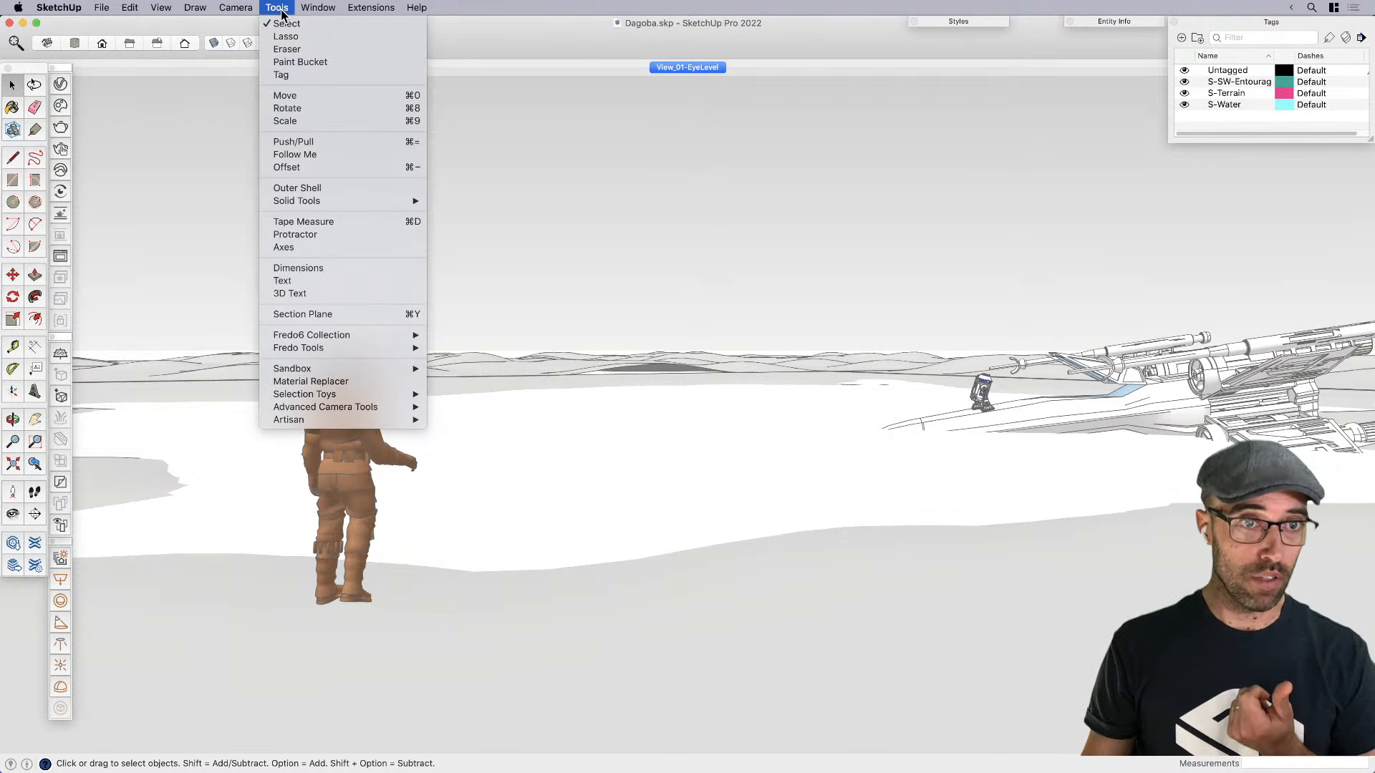
pyautogui.moveTo(389, 407)
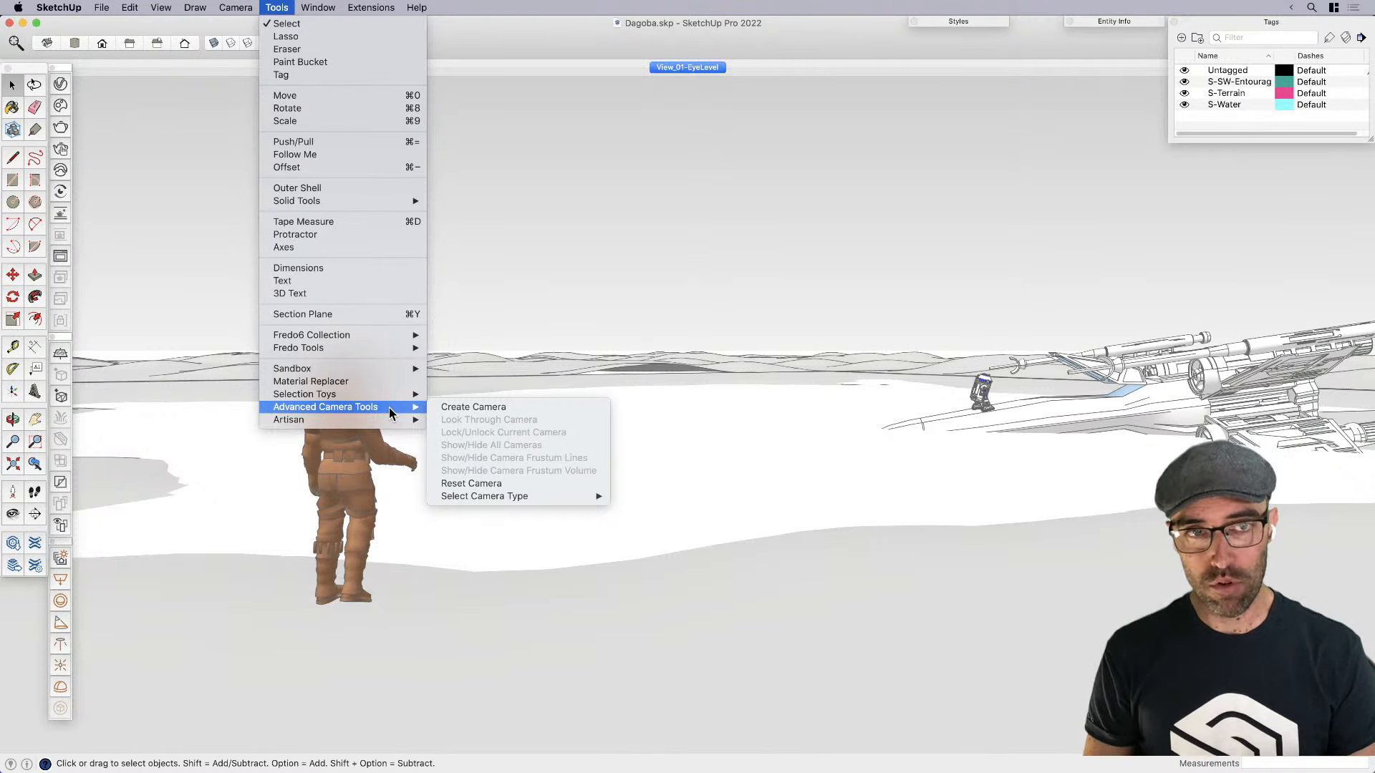
pyautogui.click(448, 409)
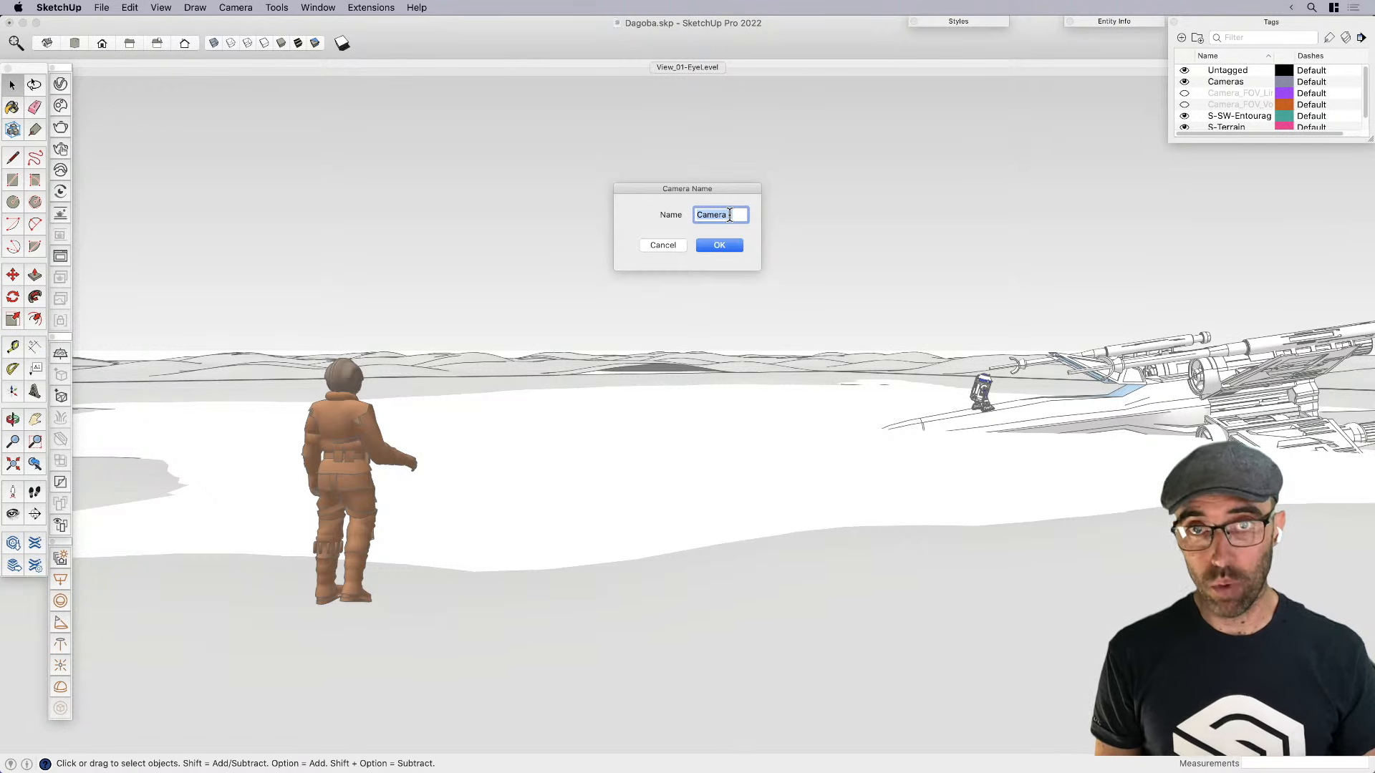
pyautogui.press('Return')
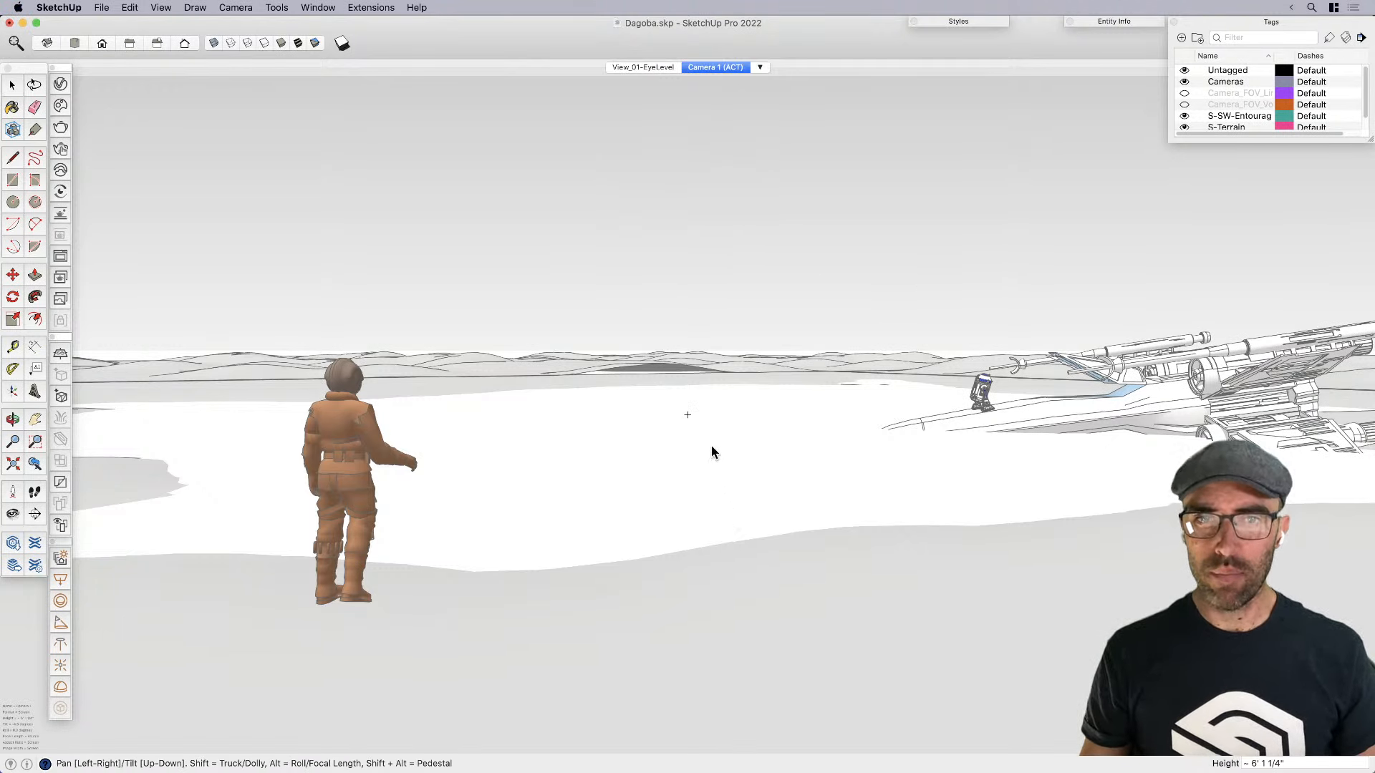
pyautogui.press('space')
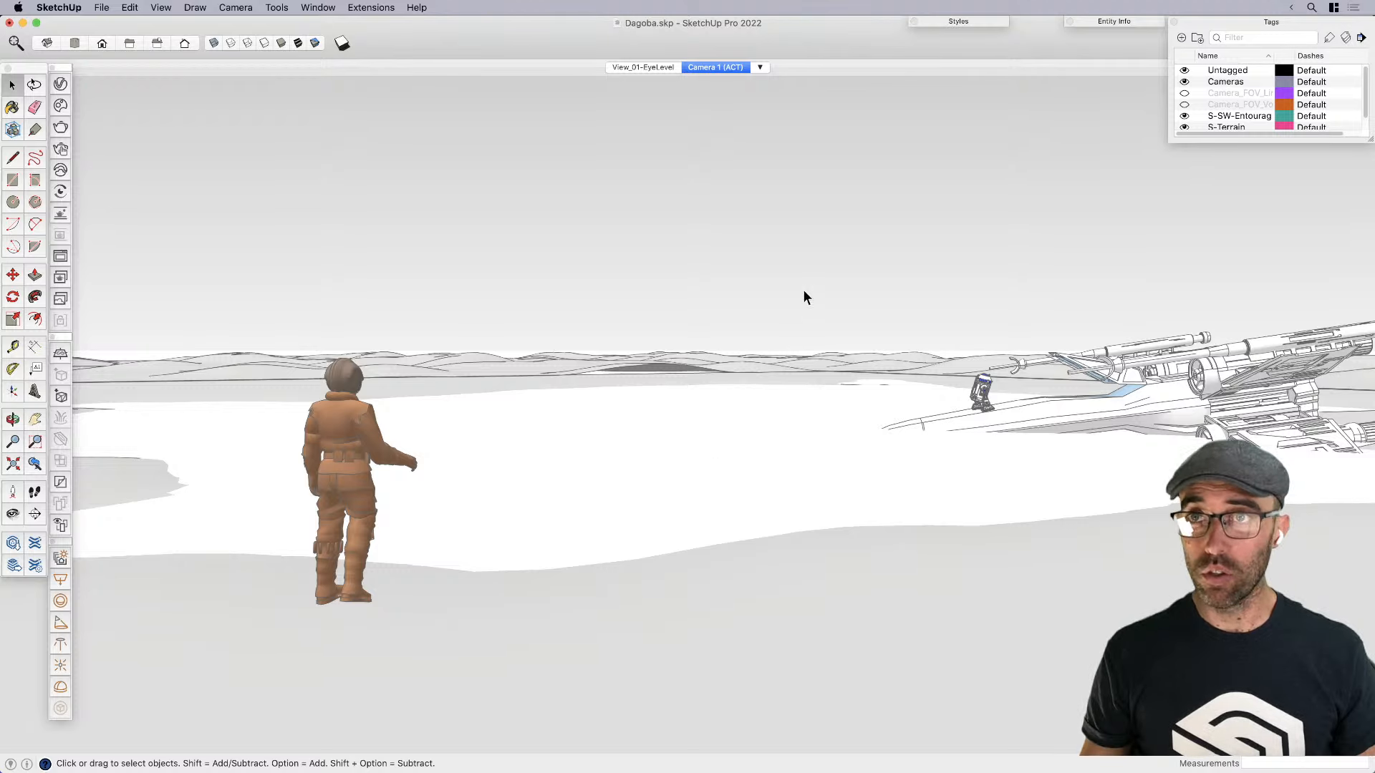
# Select the new camera object beside the pilot and show the camera frustum volume
pyautogui.scroll(-5, 719, 487)
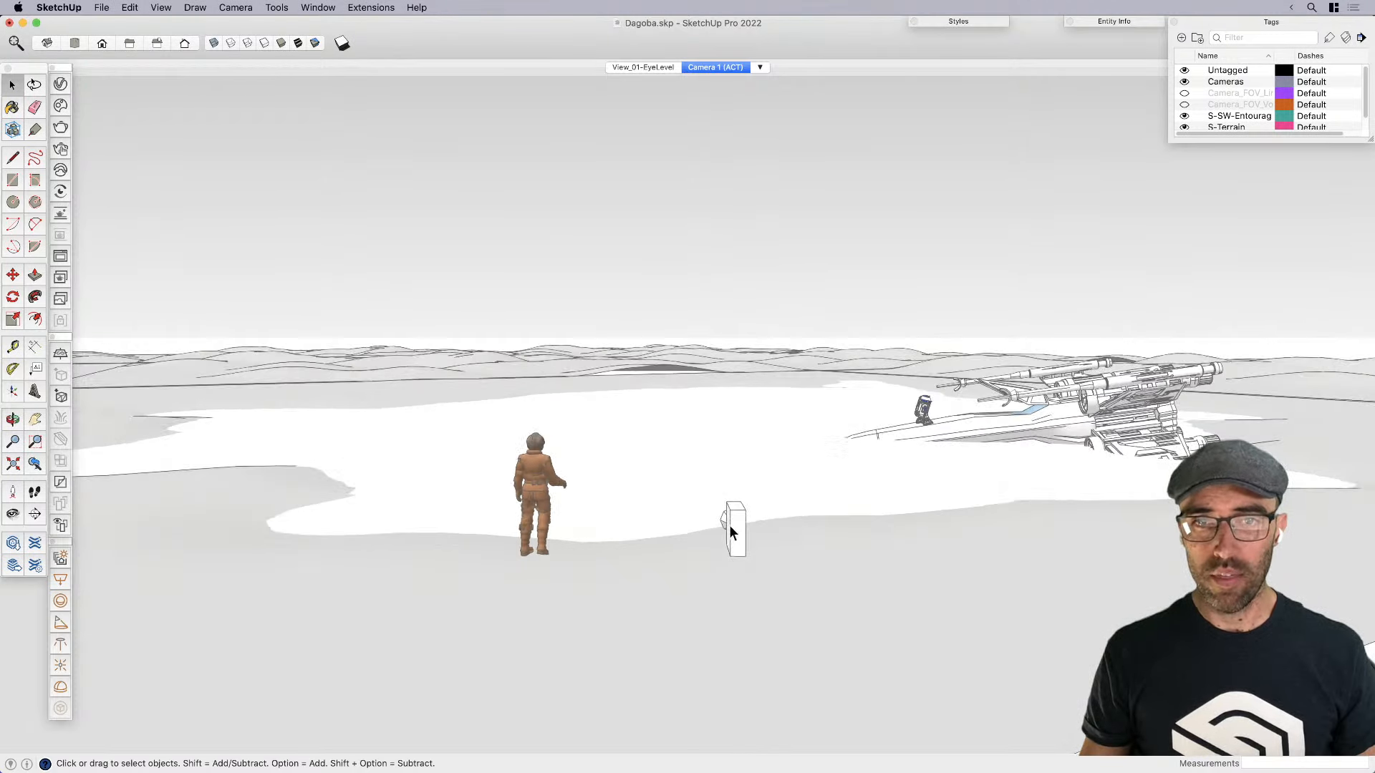
pyautogui.click(729, 526)
pyautogui.moveTo(702, 549); pyautogui.dragTo(763, 549, button='middle')
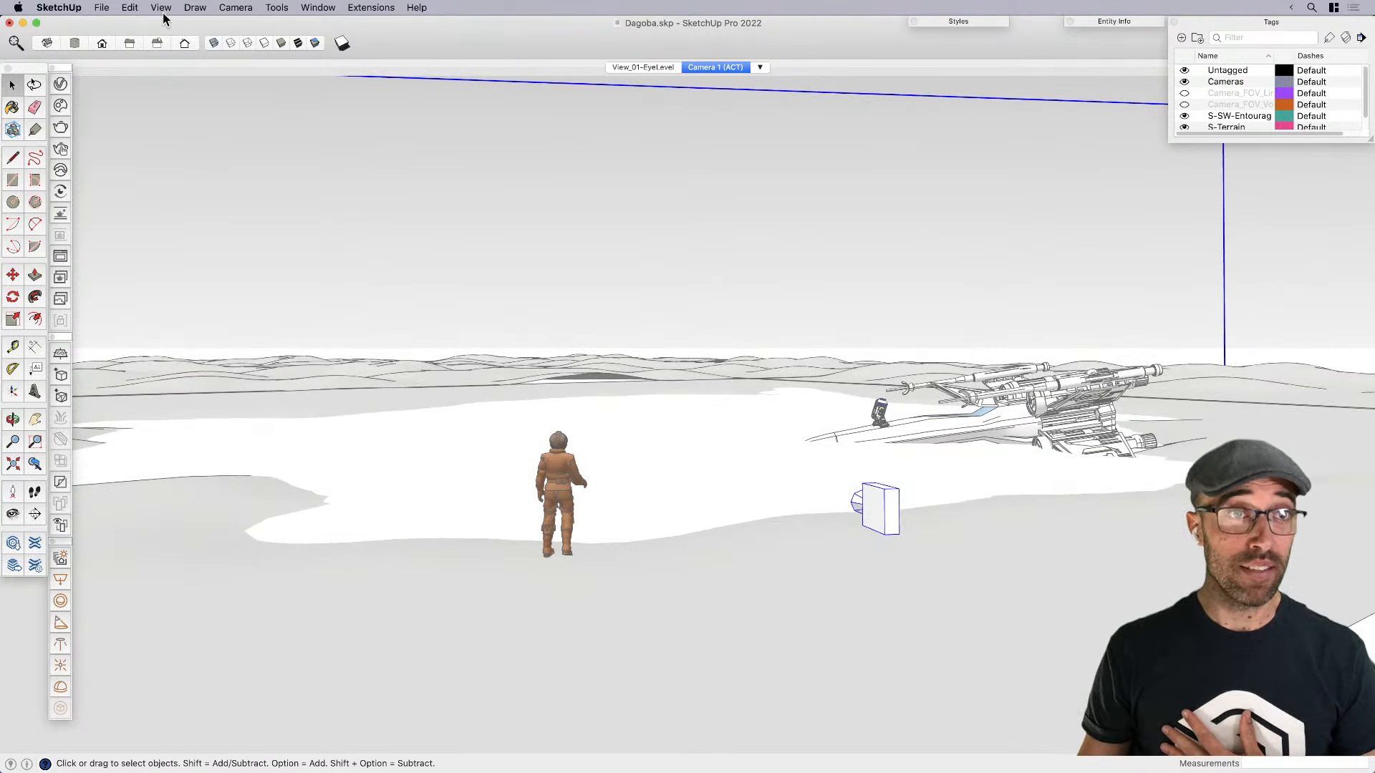
pyautogui.click(254, 7)
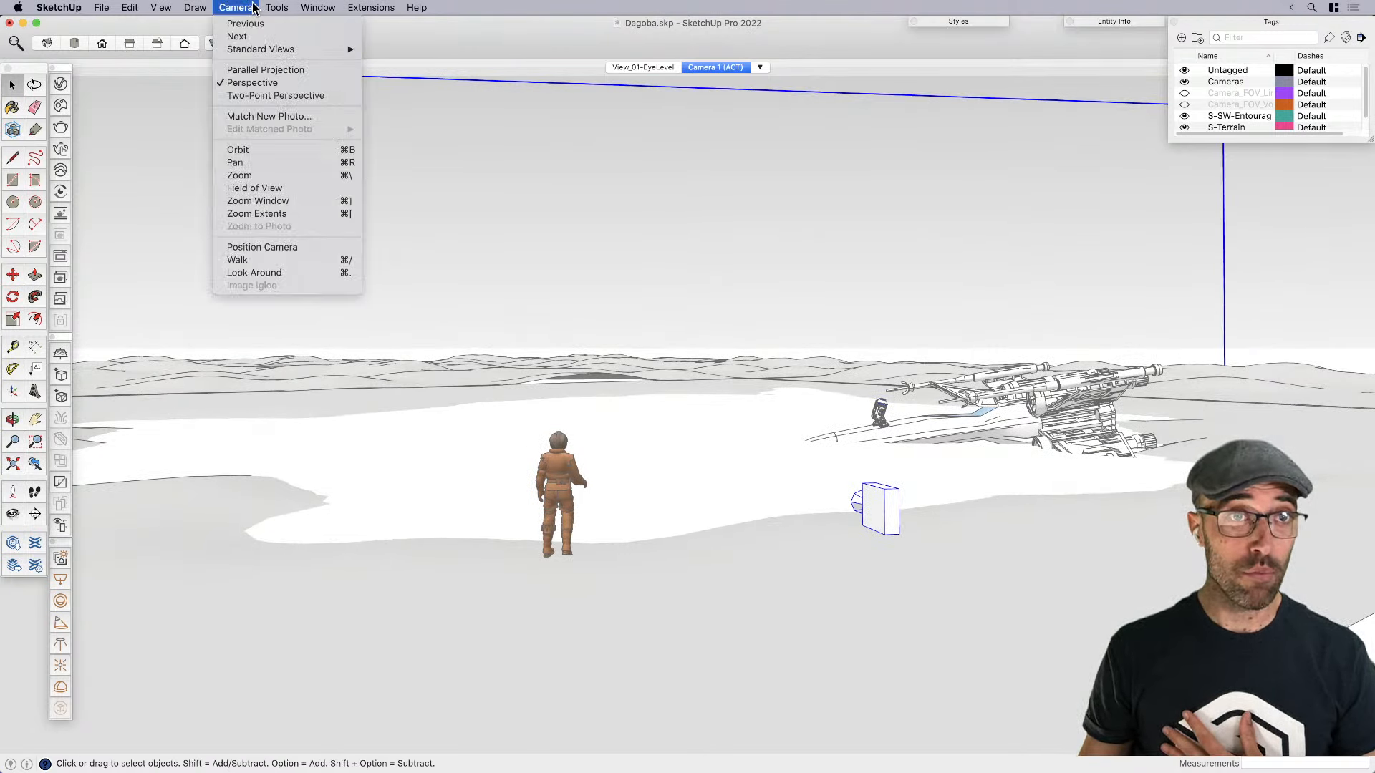
pyautogui.moveTo(277, 7)
pyautogui.moveTo(336, 406)
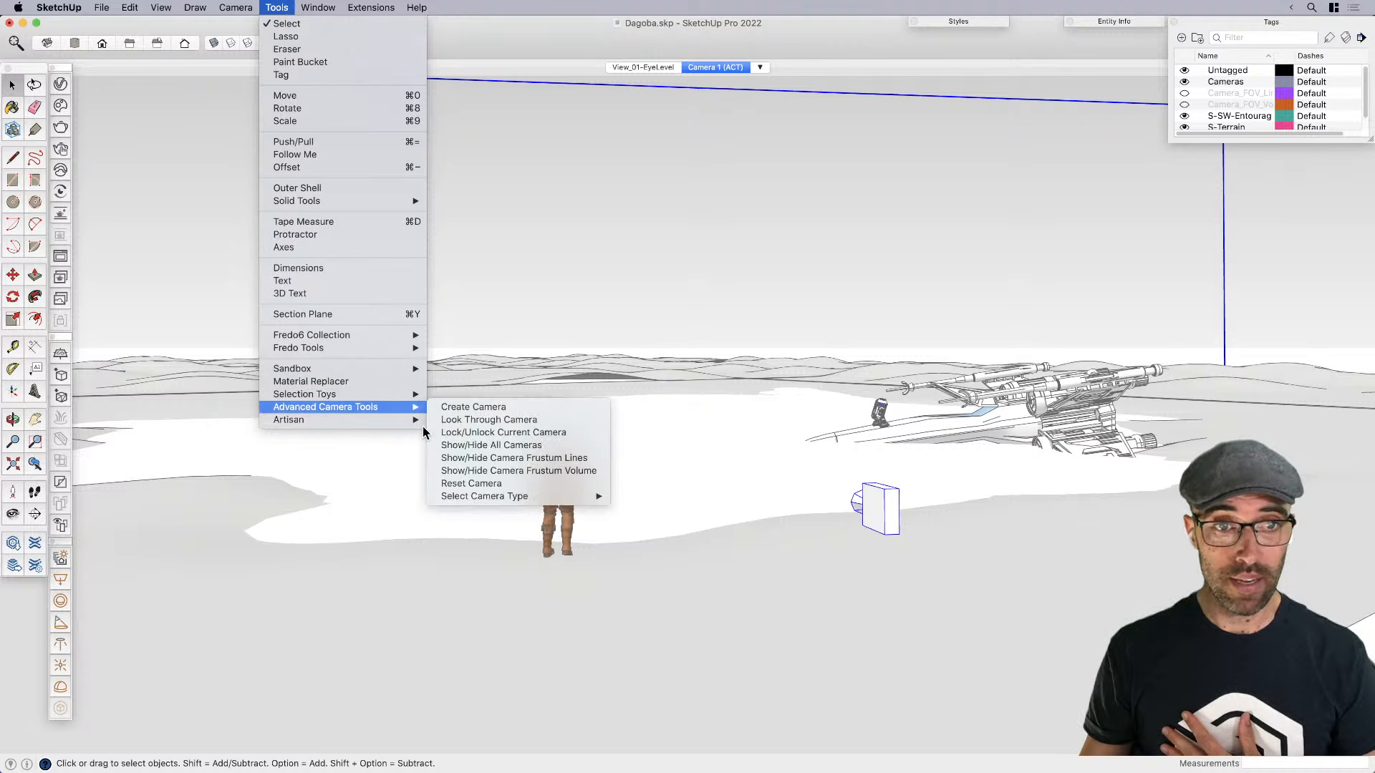
pyautogui.click(479, 472)
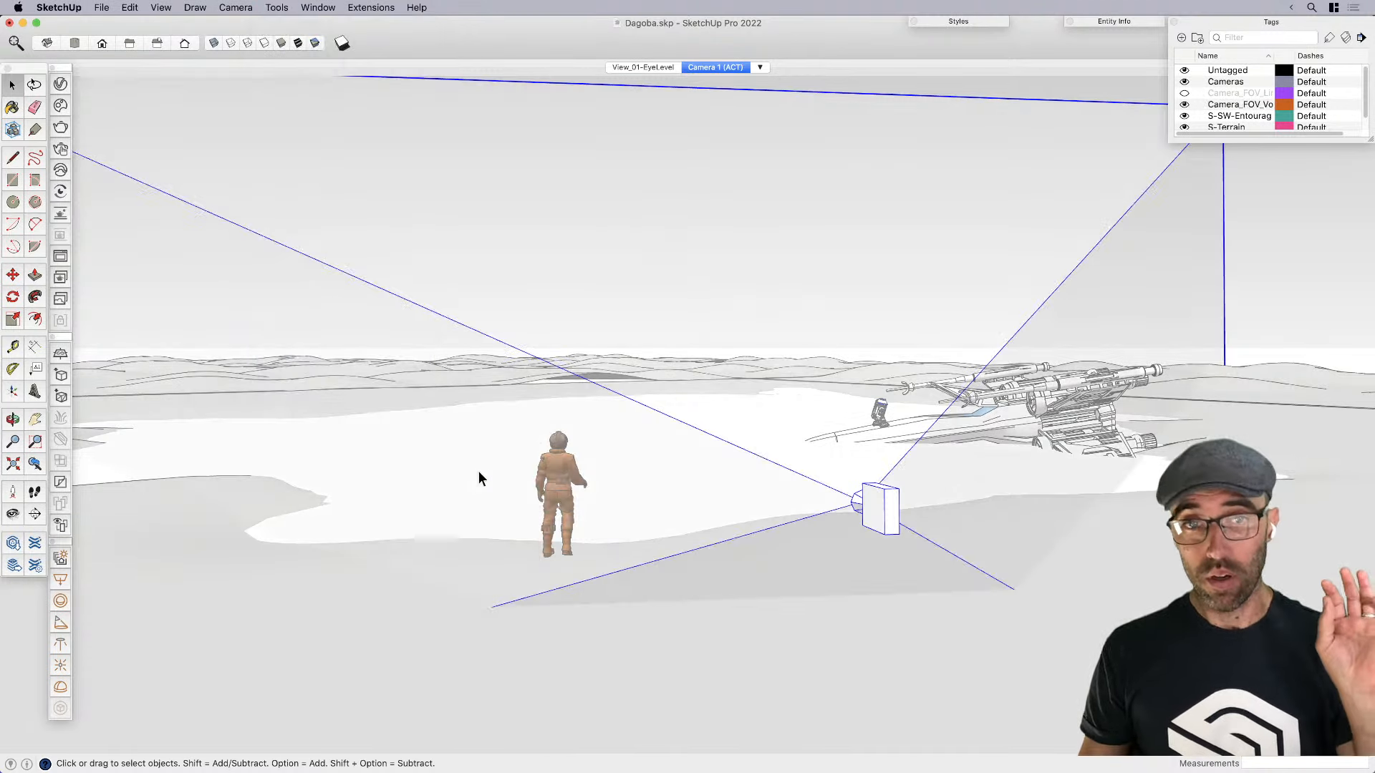
# Examine from outside and above how the camera's frustum covers the pilot, the water and the X-wing
pyautogui.moveTo(798, 433)
pyautogui.mouseDown(button='middle')
pyautogui.moveTo(663, 477)
pyautogui.moveTo(862, 476)
pyautogui.moveTo(992, 456)
pyautogui.moveTo(468, 468)
pyautogui.moveTo(657, 449)
pyautogui.moveTo(636, 484)
pyautogui.moveTo(479, 496)
pyautogui.mouseUp(button='middle')
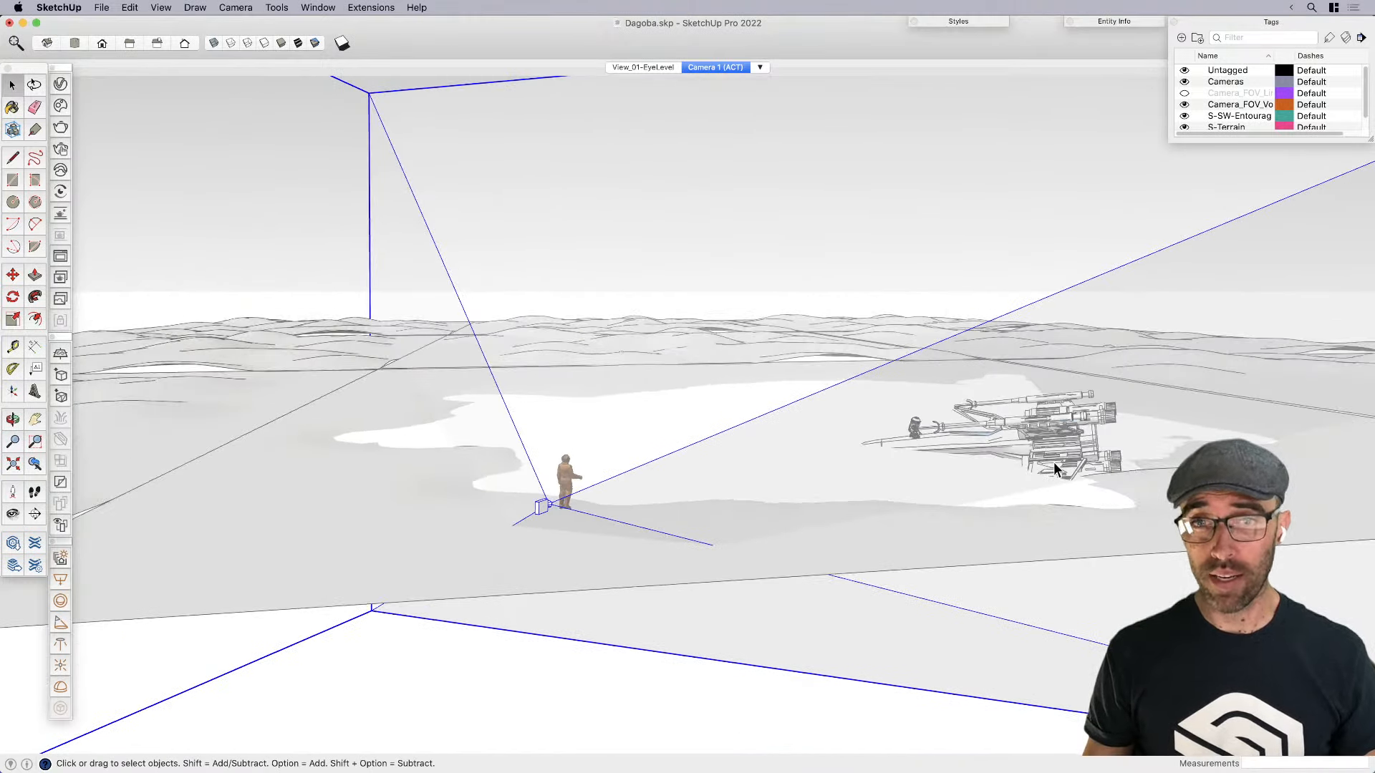
pyautogui.moveTo(1001, 452); pyautogui.dragTo(1028, 501, button='middle')
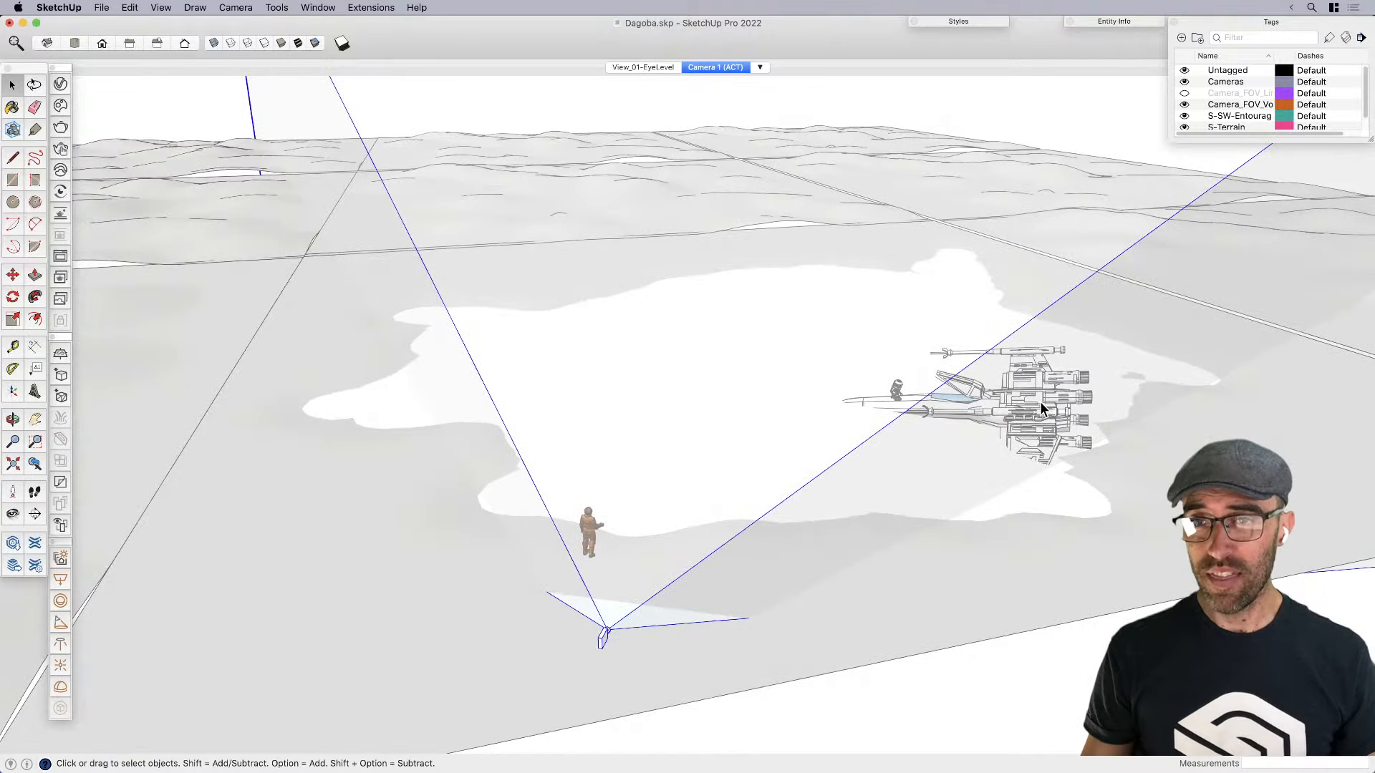
pyautogui.scroll(10, 1040, 401)
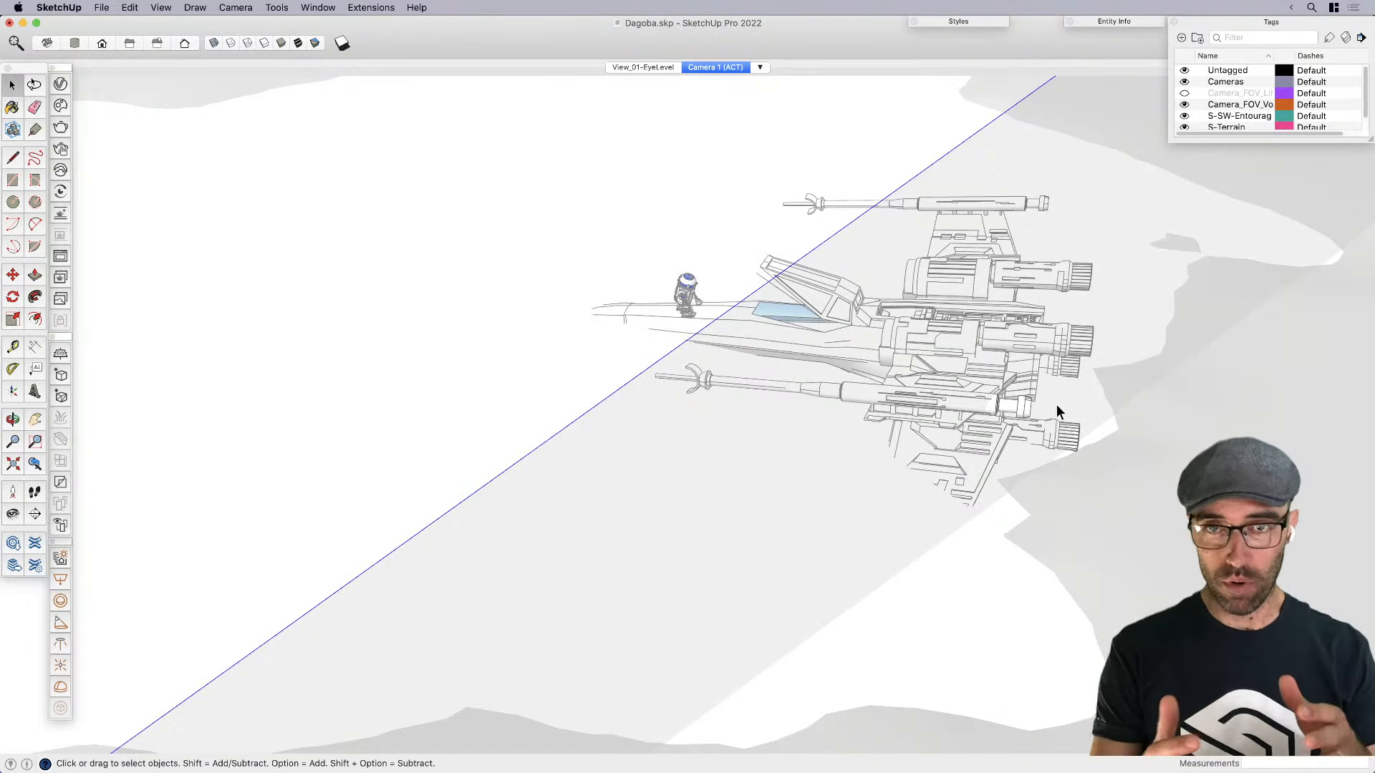
pyautogui.scroll(-10, 1072, 358)
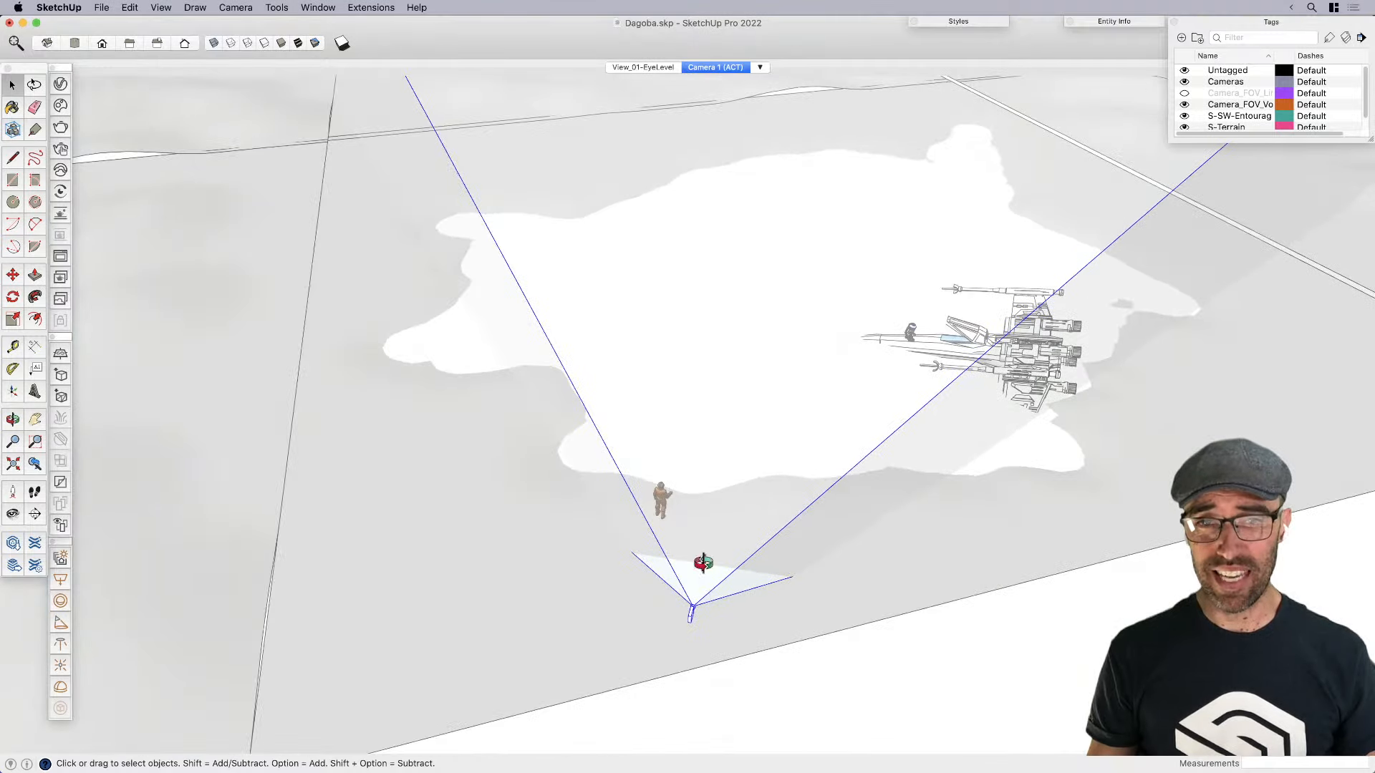
pyautogui.moveTo(703, 563); pyautogui.dragTo(745, 454, button='middle')
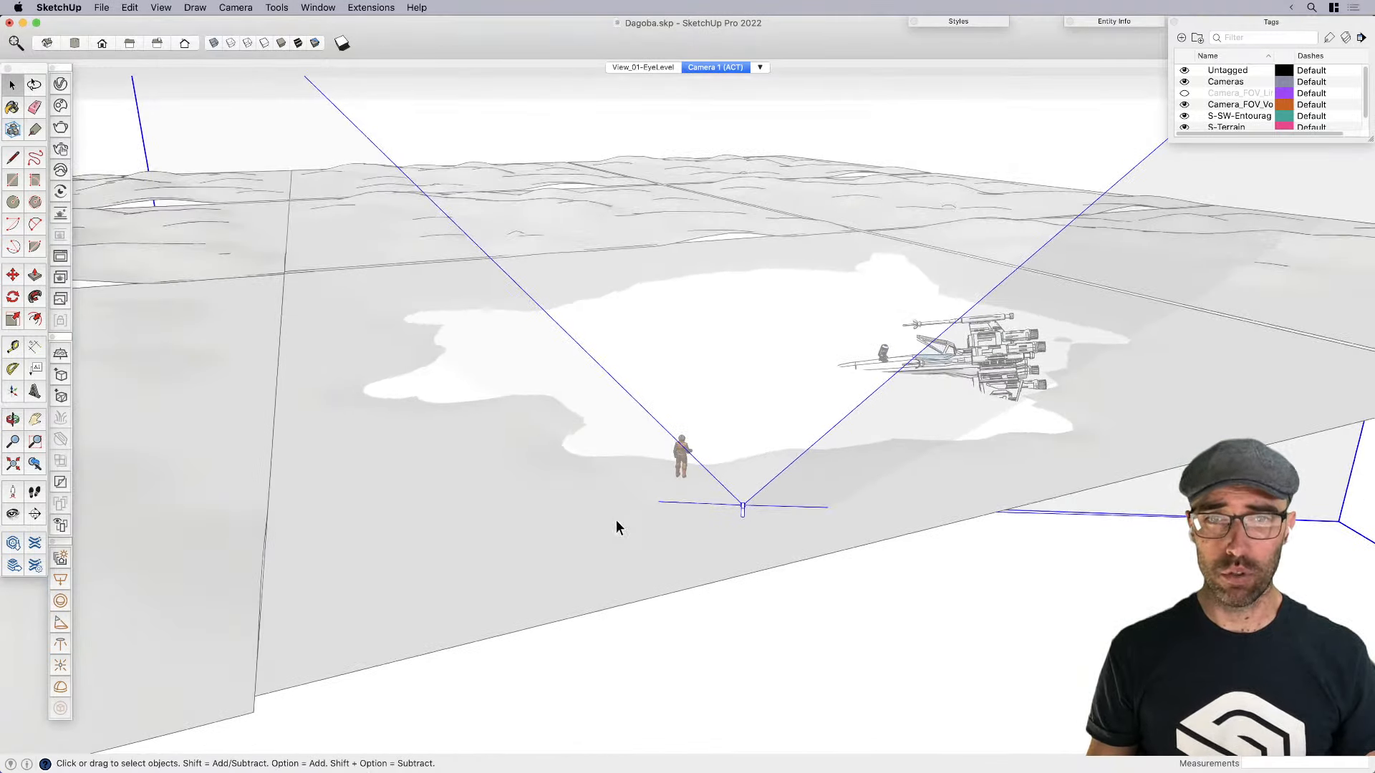
pyautogui.moveTo(616, 520); pyautogui.dragTo(821, 441, button='middle')
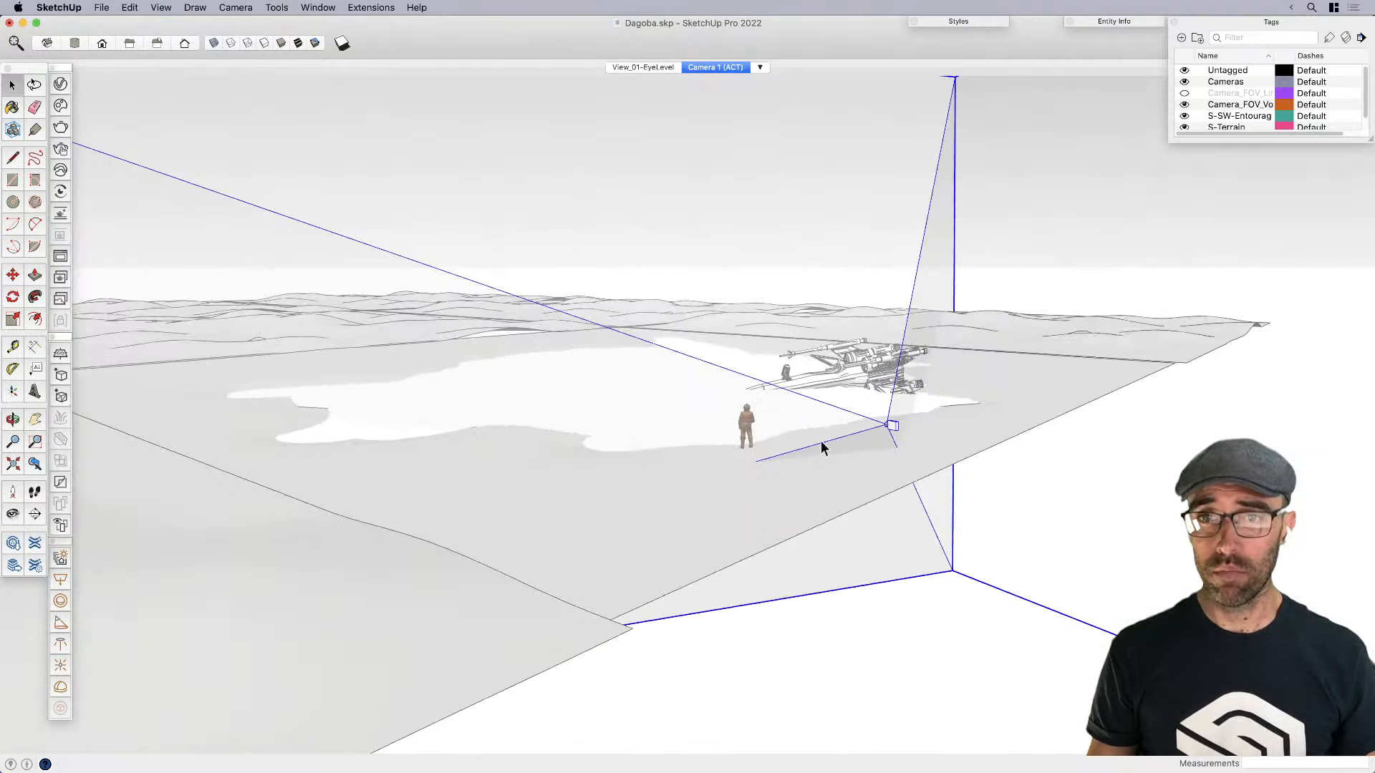
# Make the camera FOV lines tag visible and hide the Cameras tag to remove the camera from view
pyautogui.click(1184, 82)
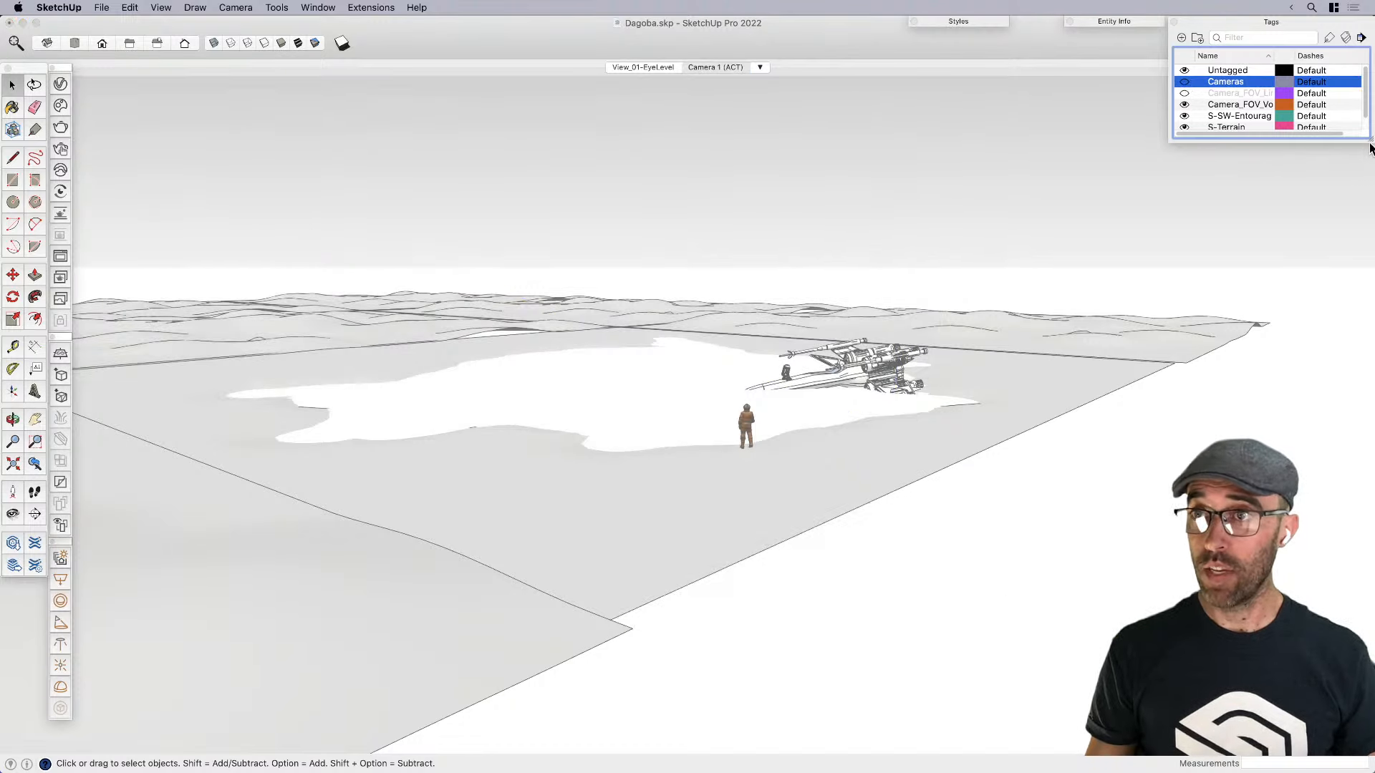
pyautogui.moveTo(1369, 148)
pyautogui.mouseDown()
pyautogui.moveTo(1368, 208)
pyautogui.moveTo(1368, 169)
pyautogui.mouseUp()
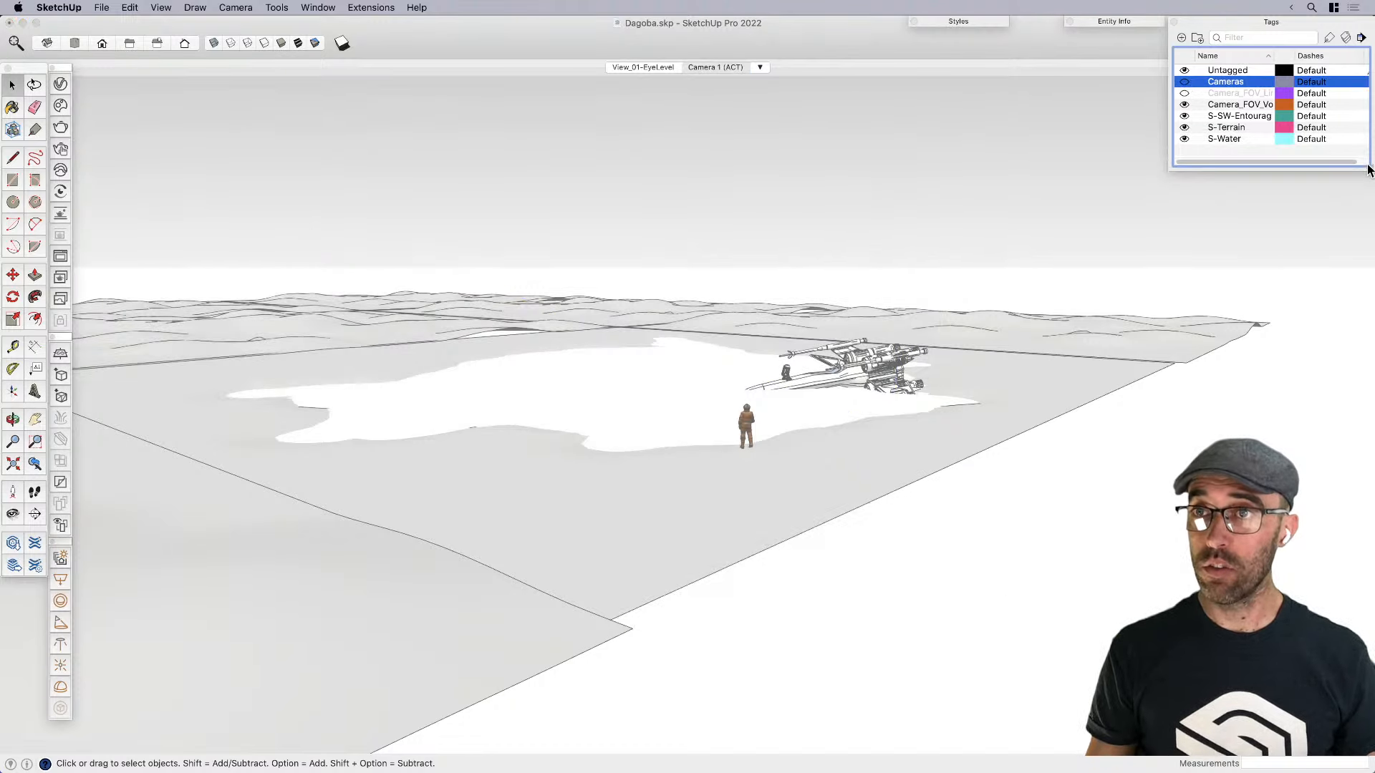
pyautogui.click(1184, 93)
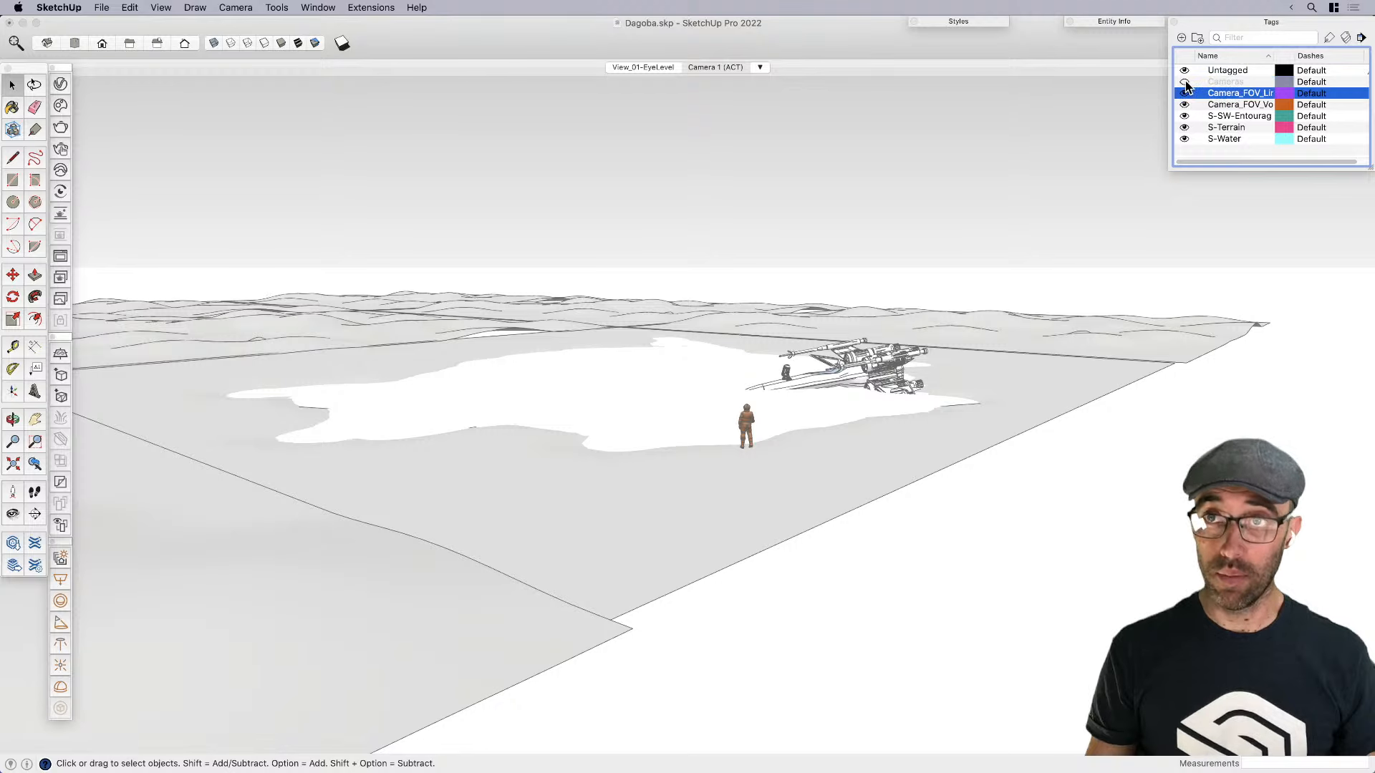
pyautogui.click(1184, 82)
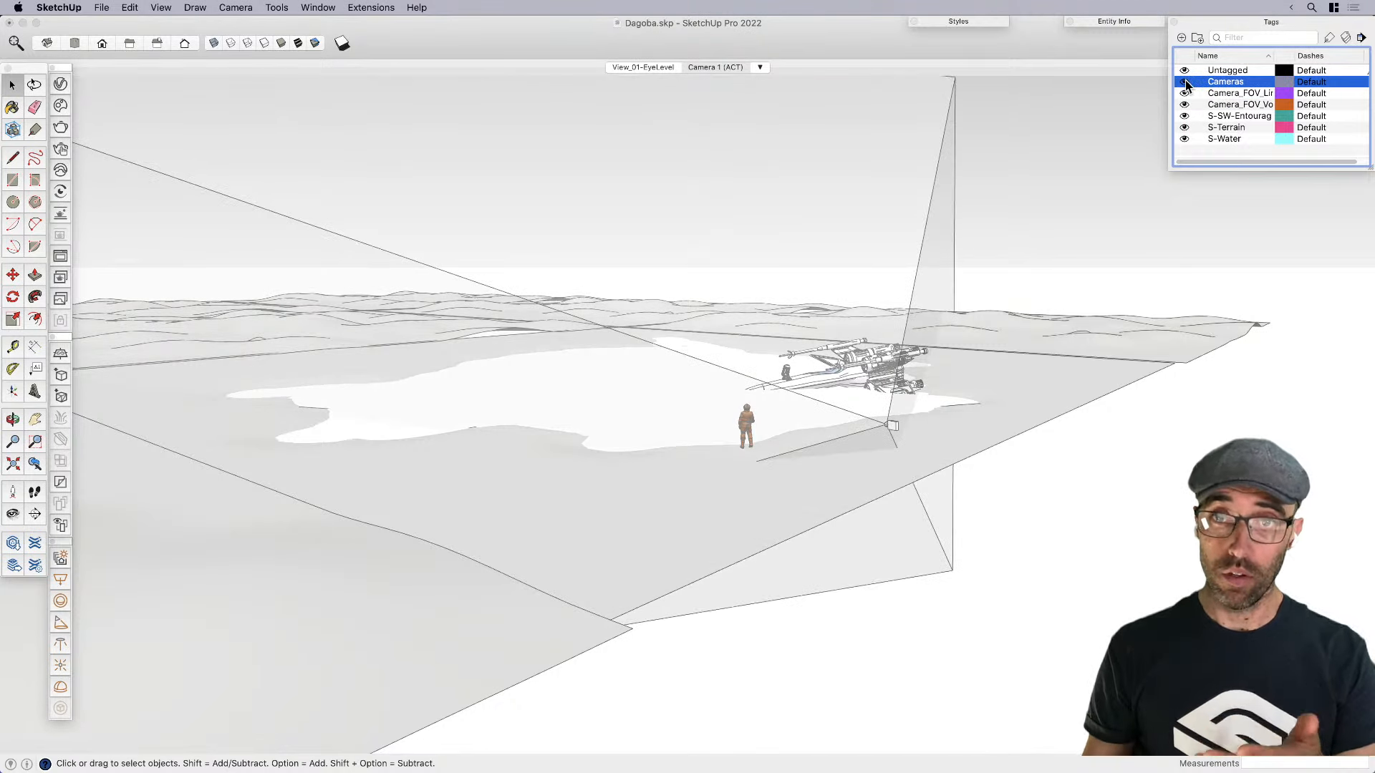
pyautogui.click(1184, 81)
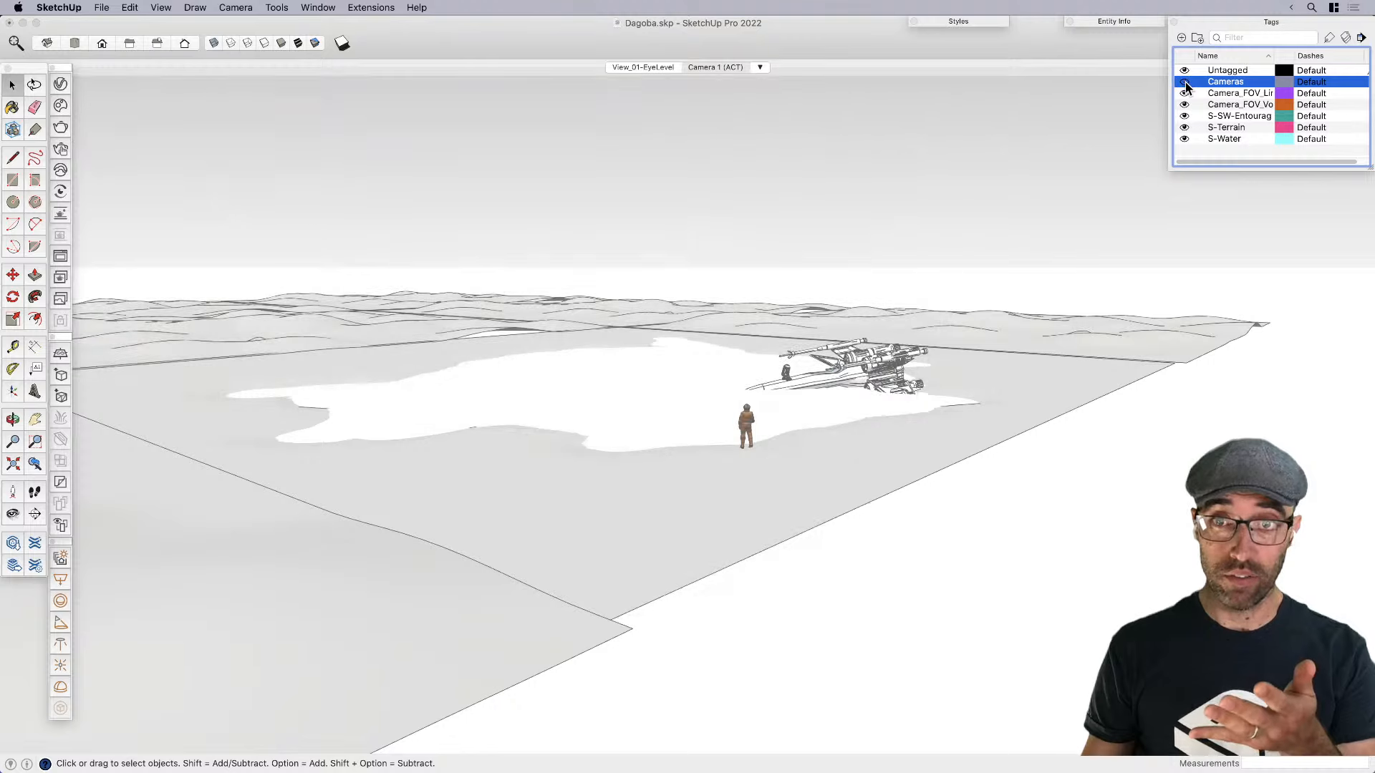
# Look over the pilot and X-wing, and return to the View_01-EyeLevel scene
pyautogui.scroll(3, 747, 400)
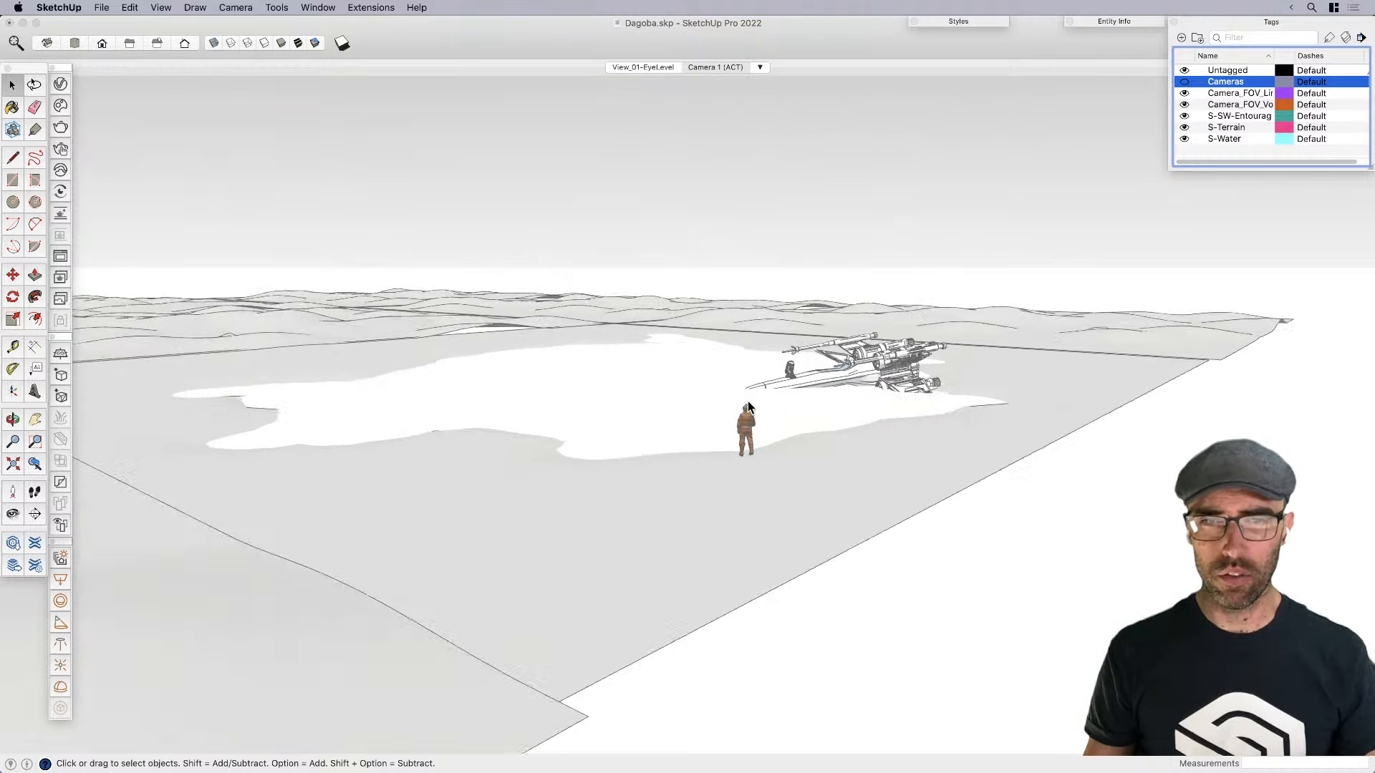
pyautogui.scroll(3, 739, 400)
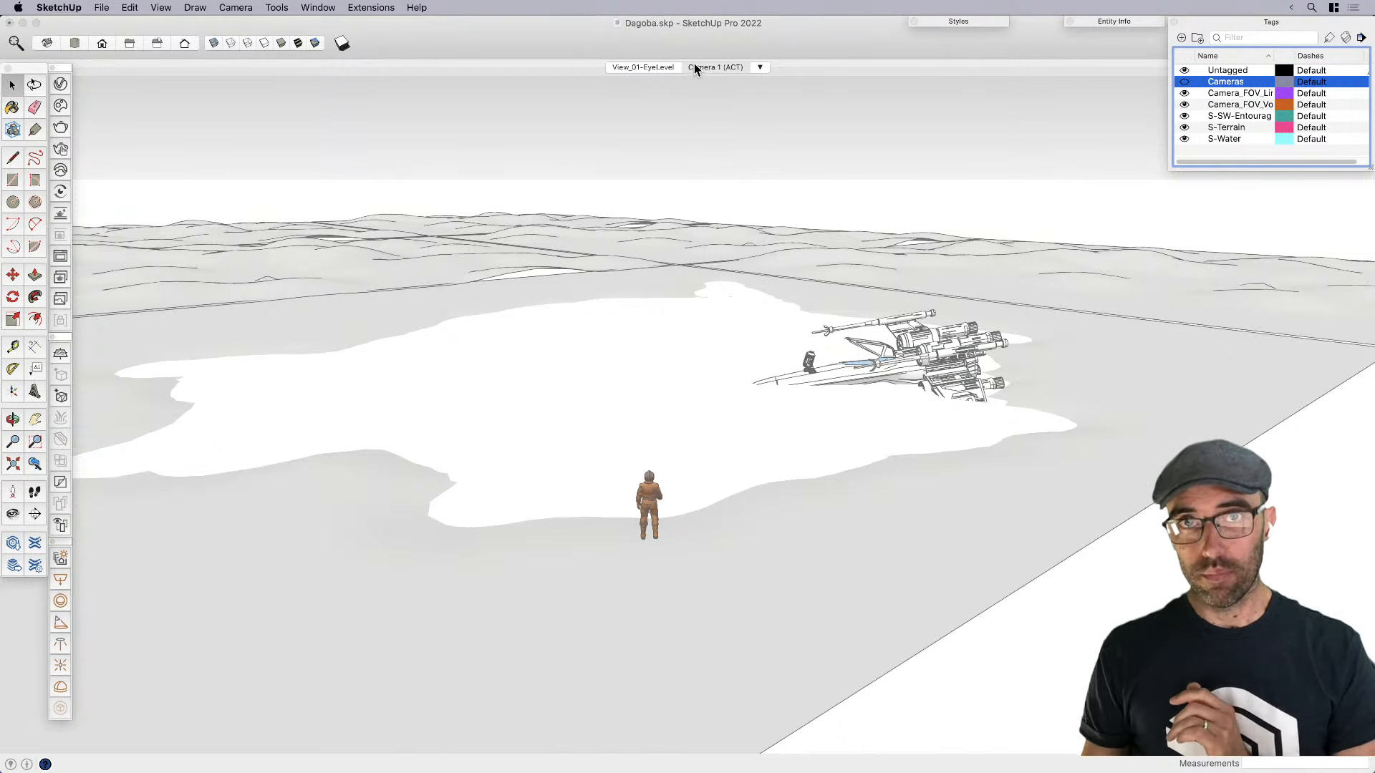
pyautogui.click(643, 67)
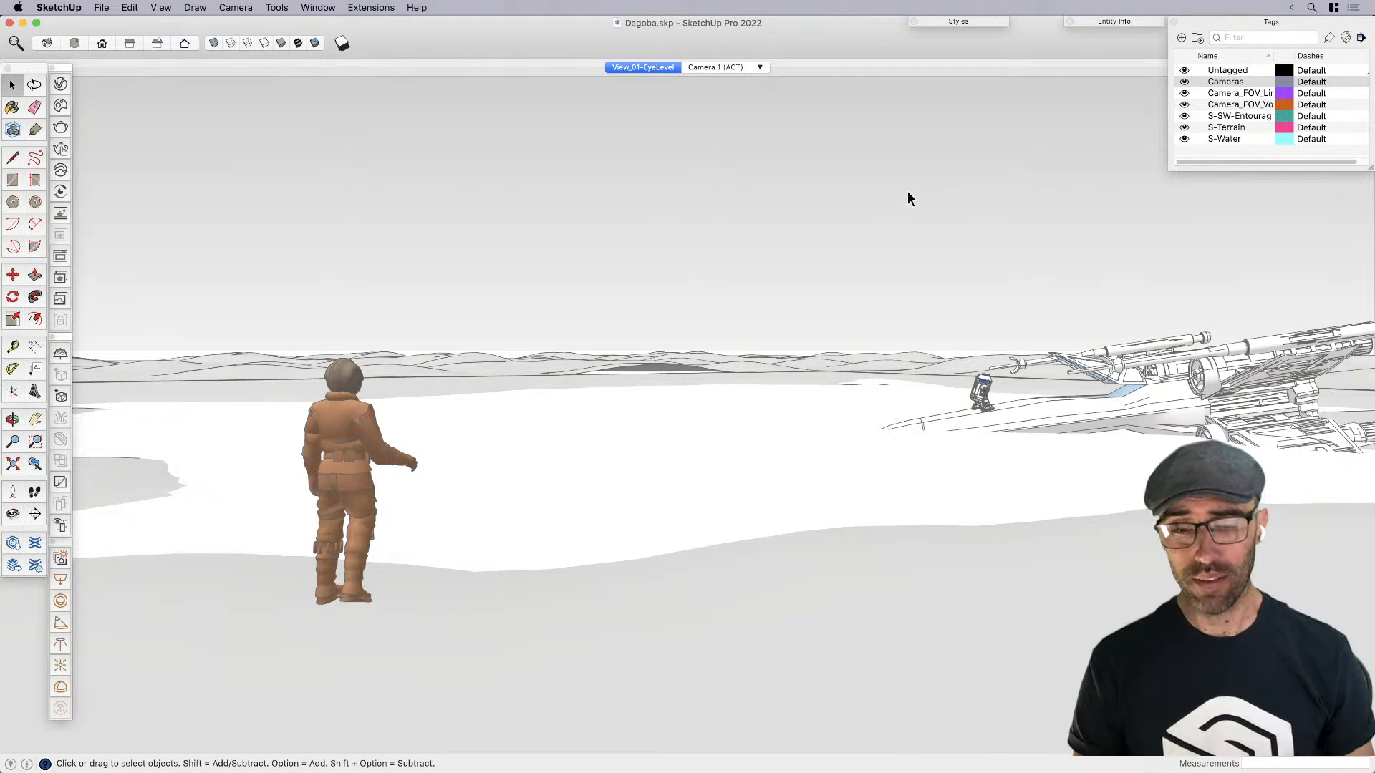
# Switch to the Dagoba_Assets model and select the cypress and the dead tree in the Landscape area for copying
pyautogui.hotkey('ctrl', 'Up')
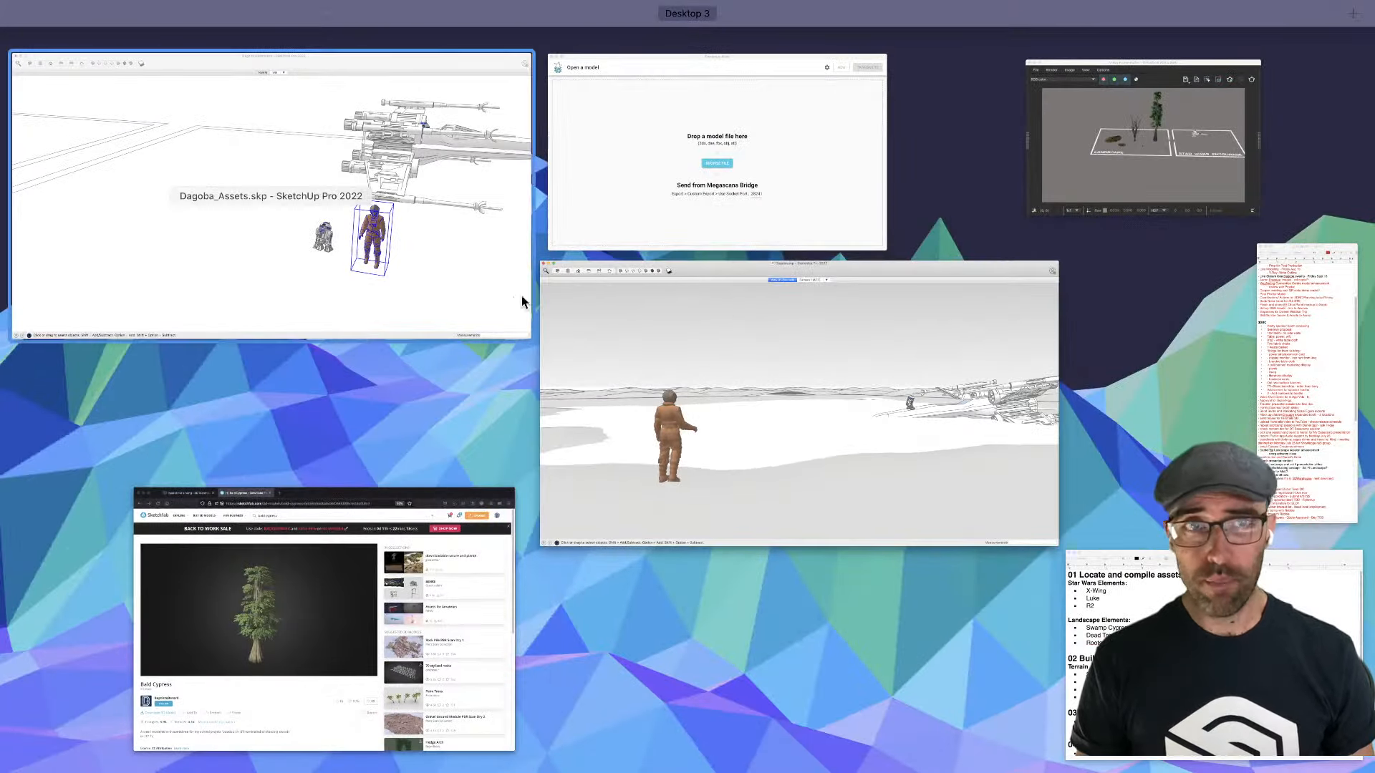
pyautogui.click(459, 301)
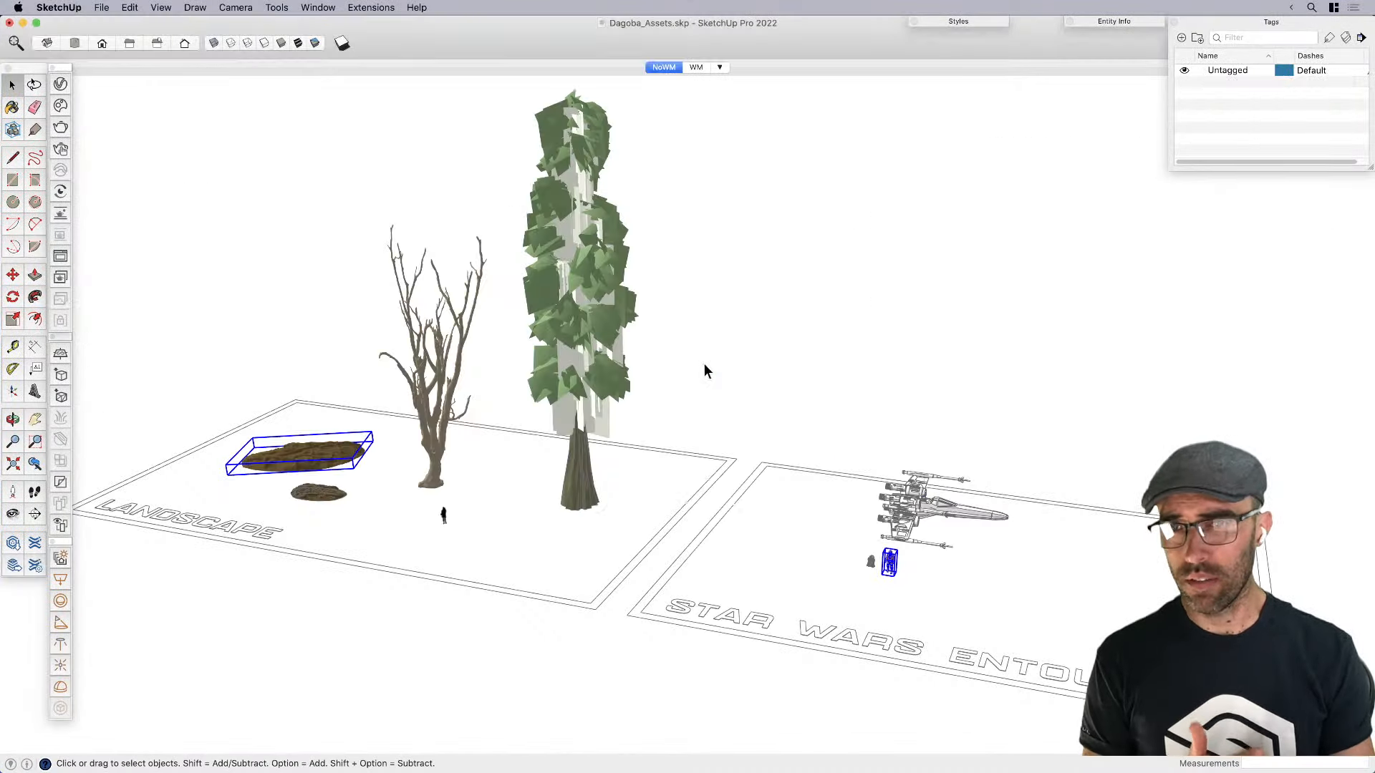
pyautogui.click(577, 473)
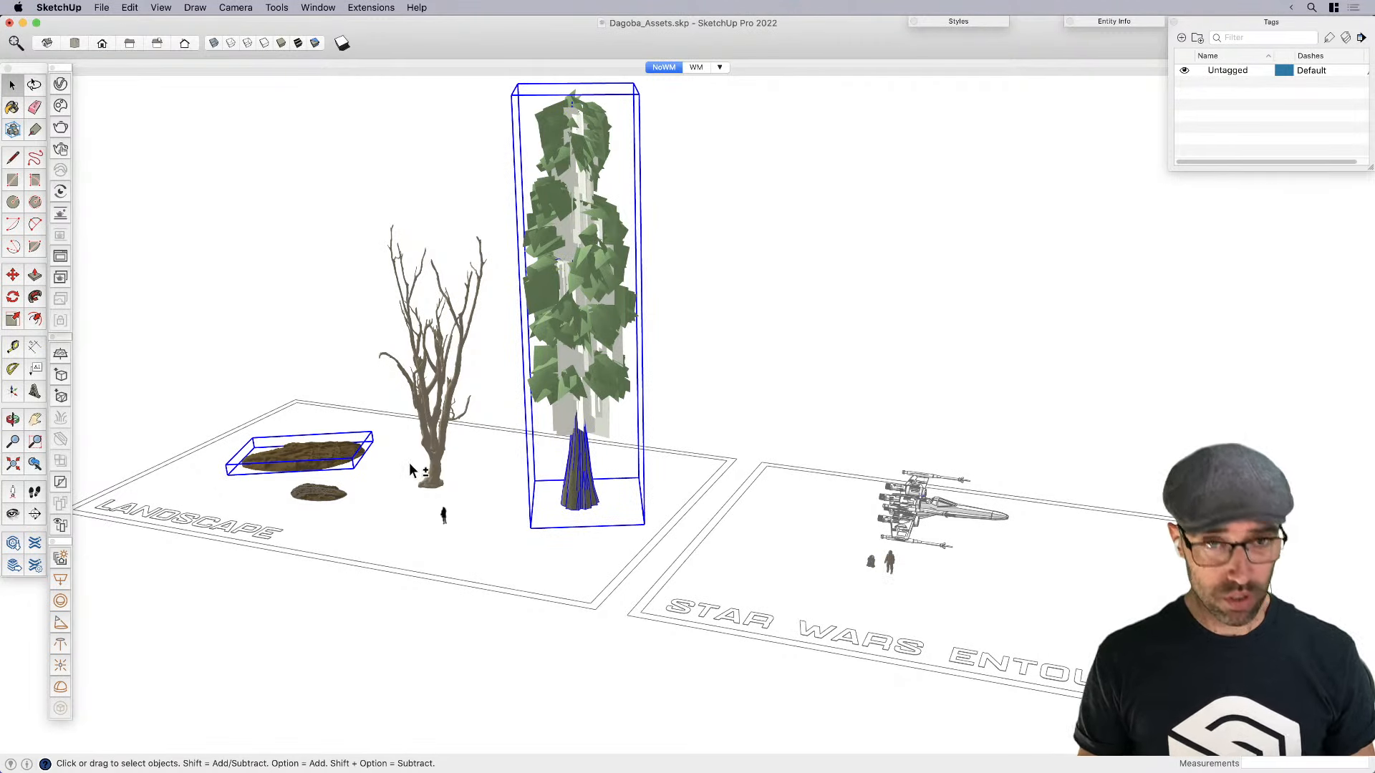
pyautogui.keyDown('shift'); pyautogui.click(432, 469); pyautogui.keyUp('shift')
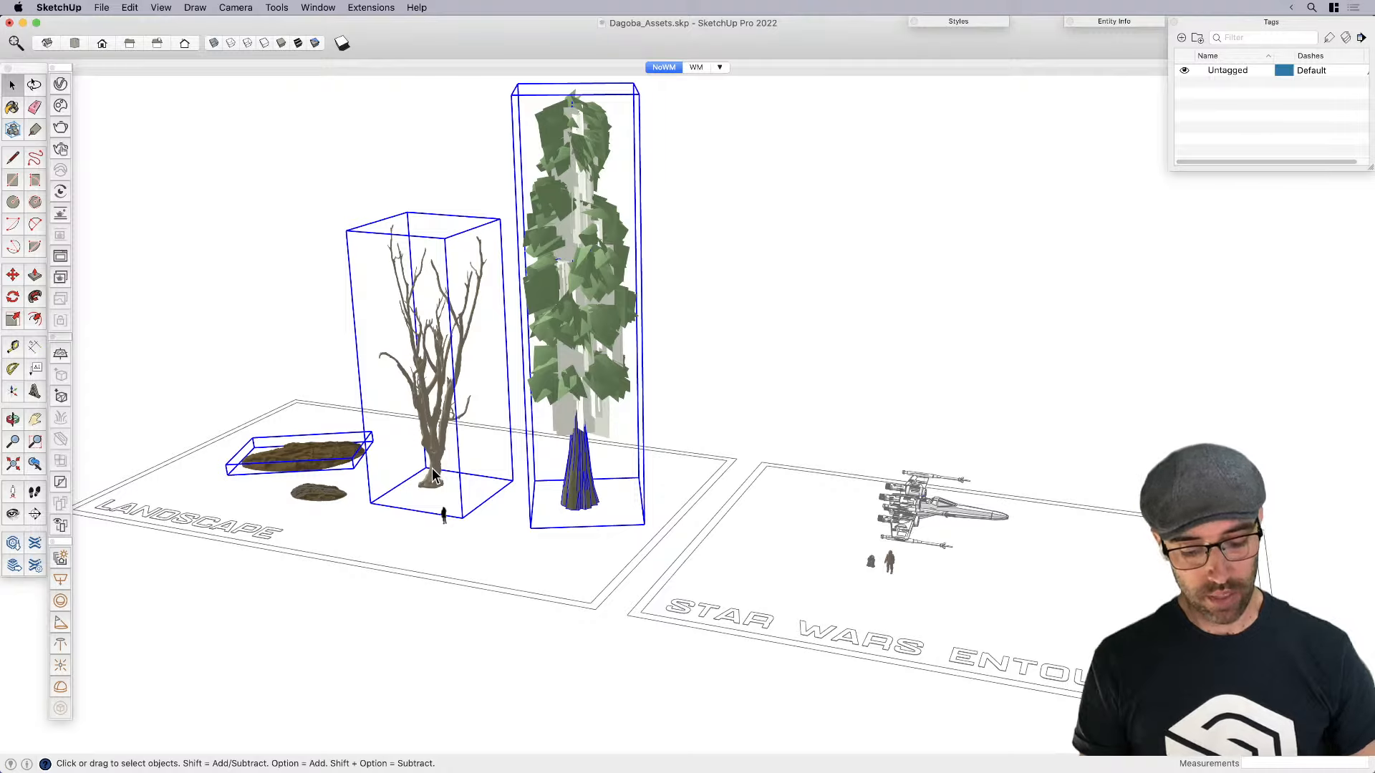
# Return to the Dagoba model and paste the two copied trees on the near shore beside the pilot
pyautogui.hotkey('ctrl', 'Up')
pyautogui.click(413, 336)
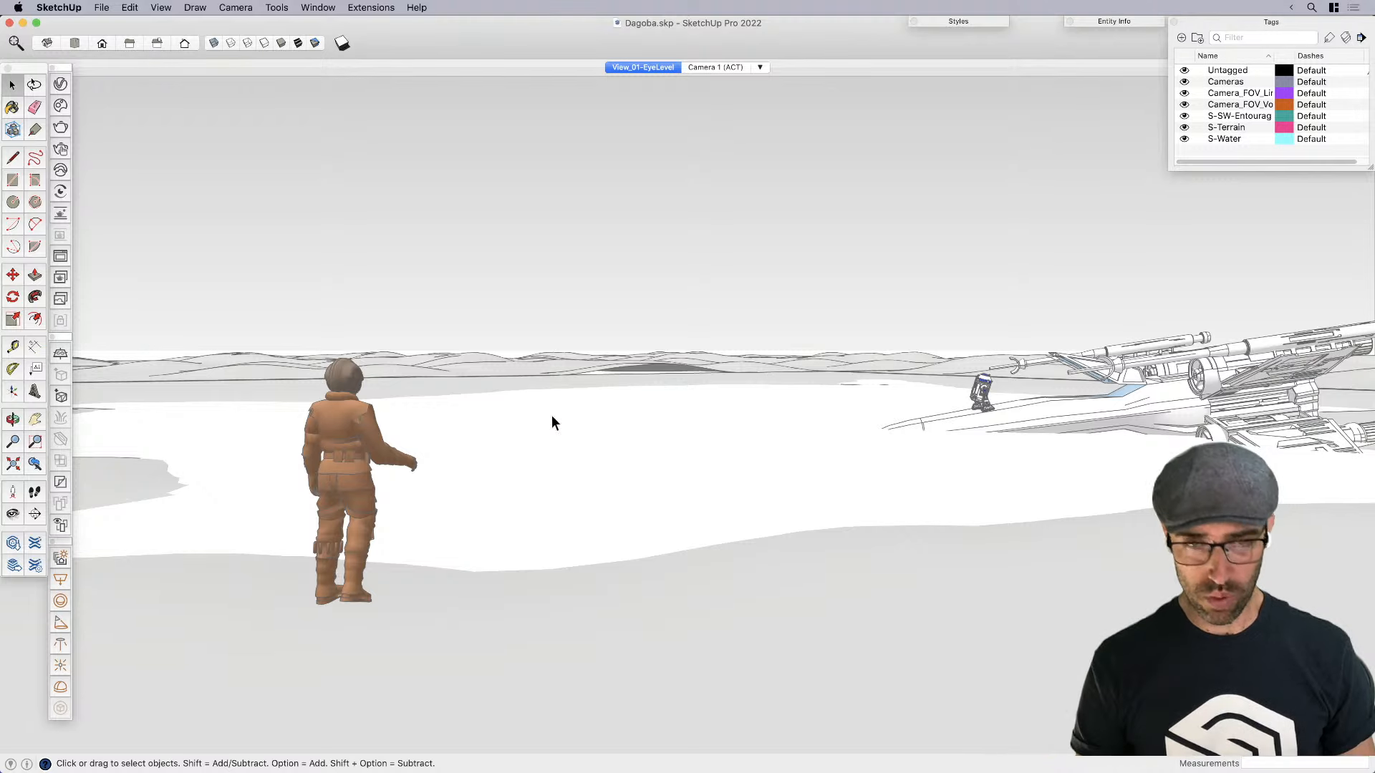
pyautogui.press('super+v')
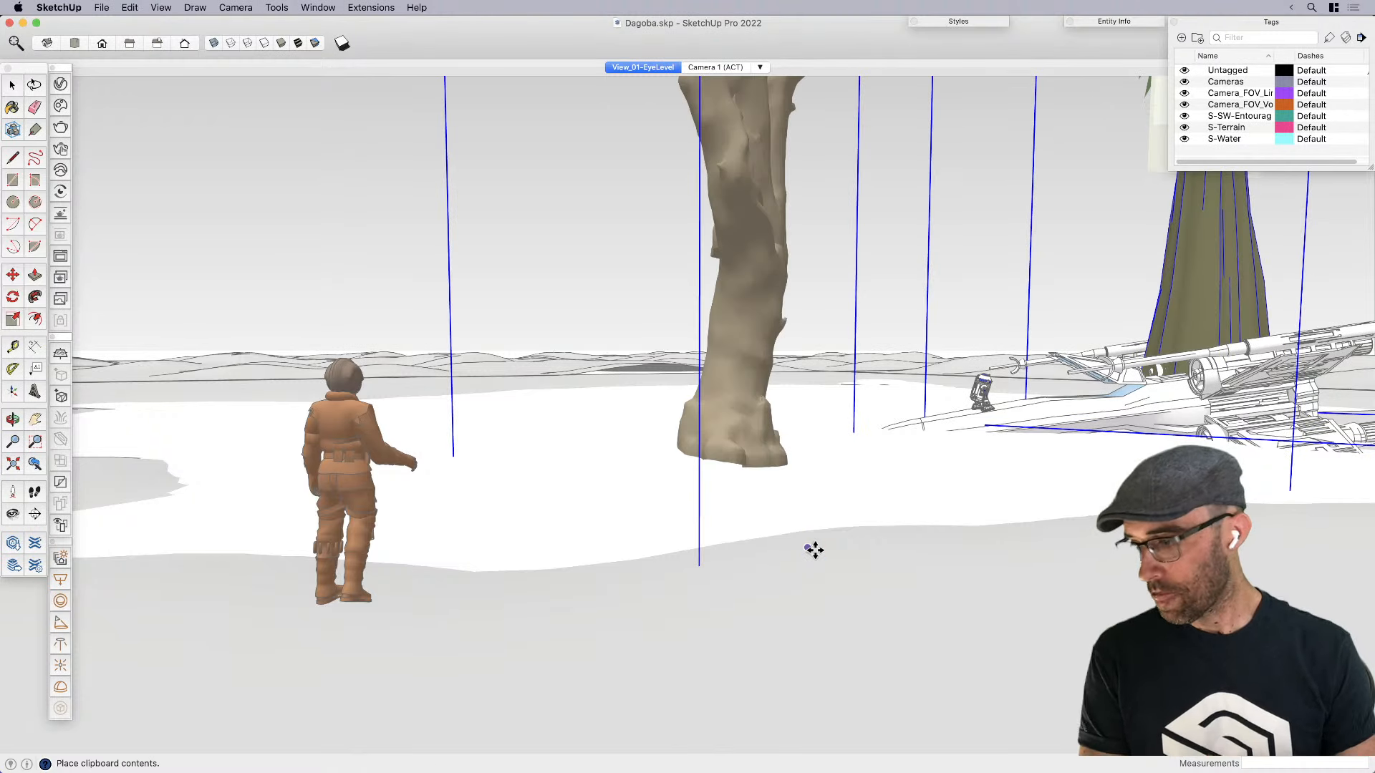
pyautogui.click(812, 551)
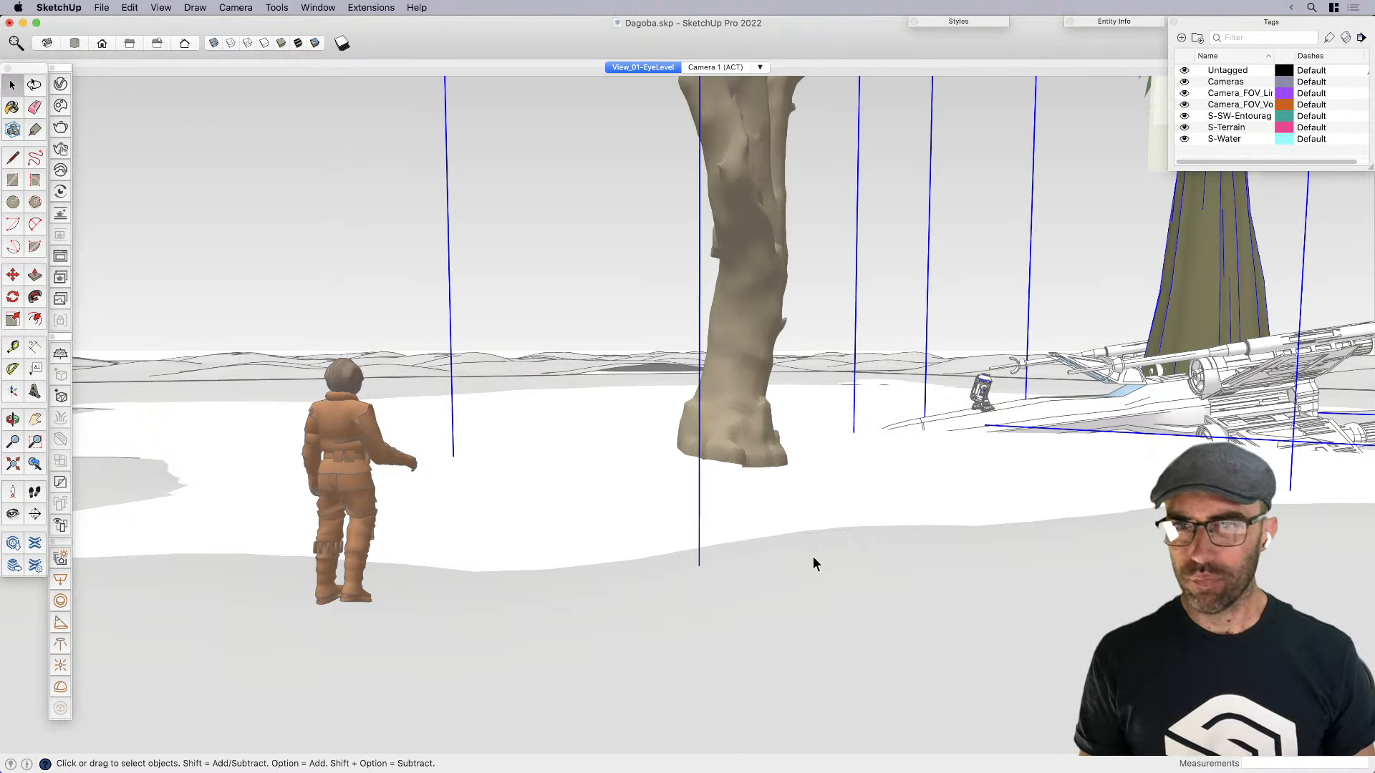
# Create a new tag named S-Trees
pyautogui.click(1181, 38)
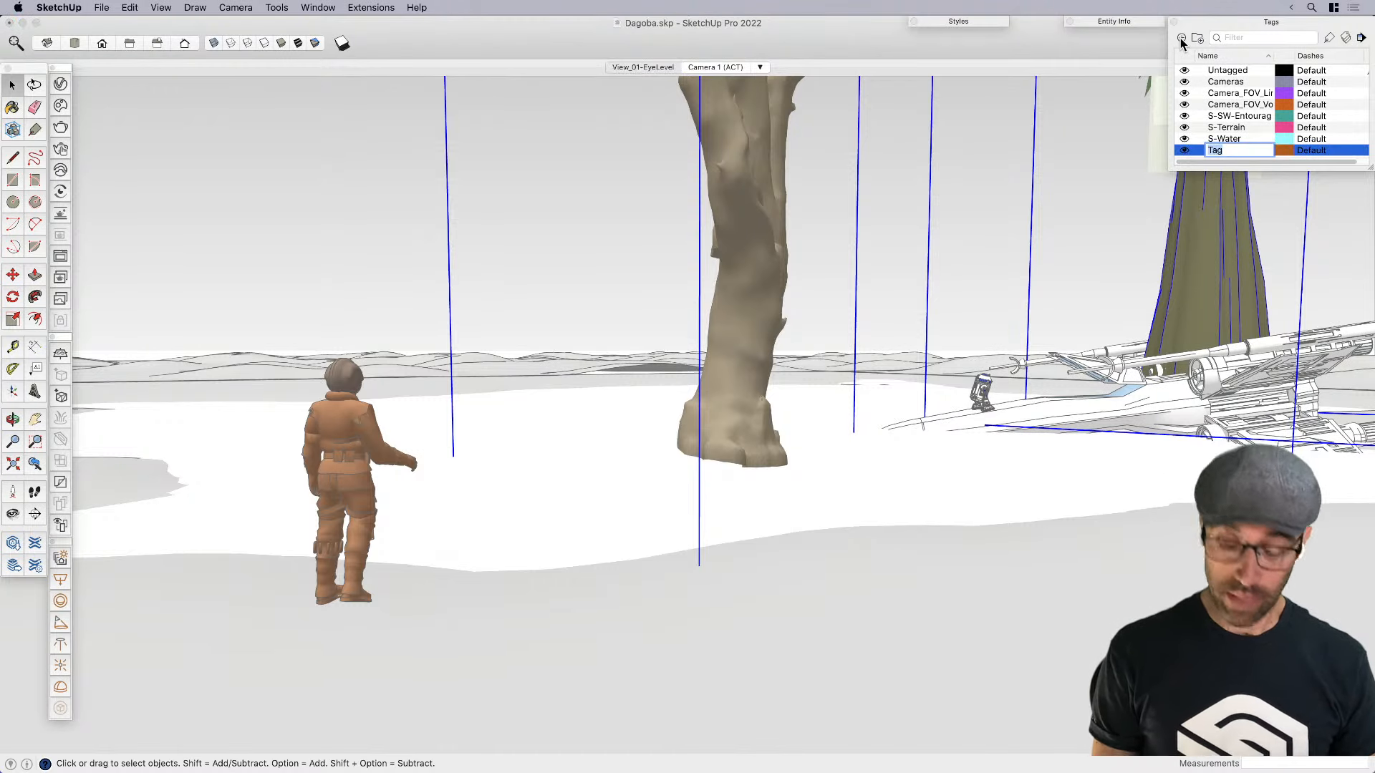
pyautogui.write('S-')
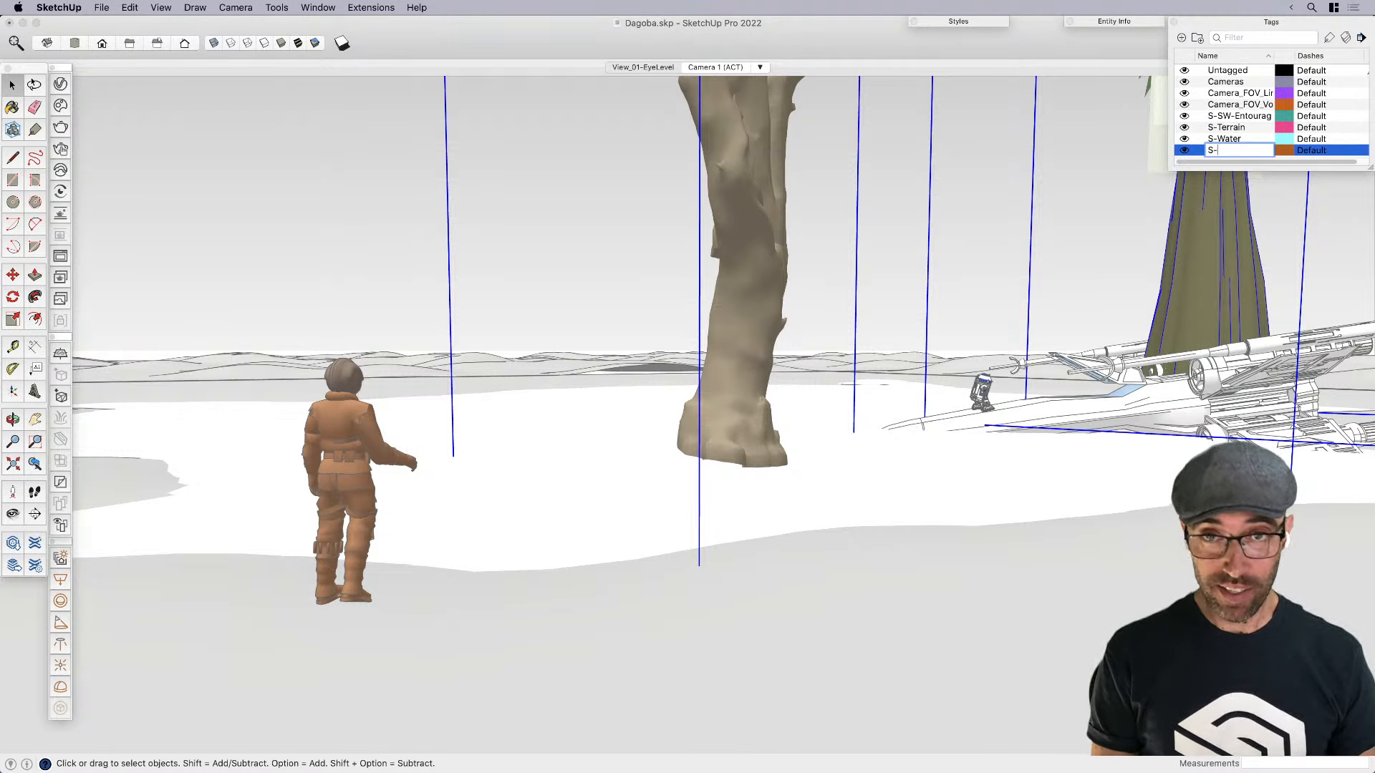
pyautogui.write('T')
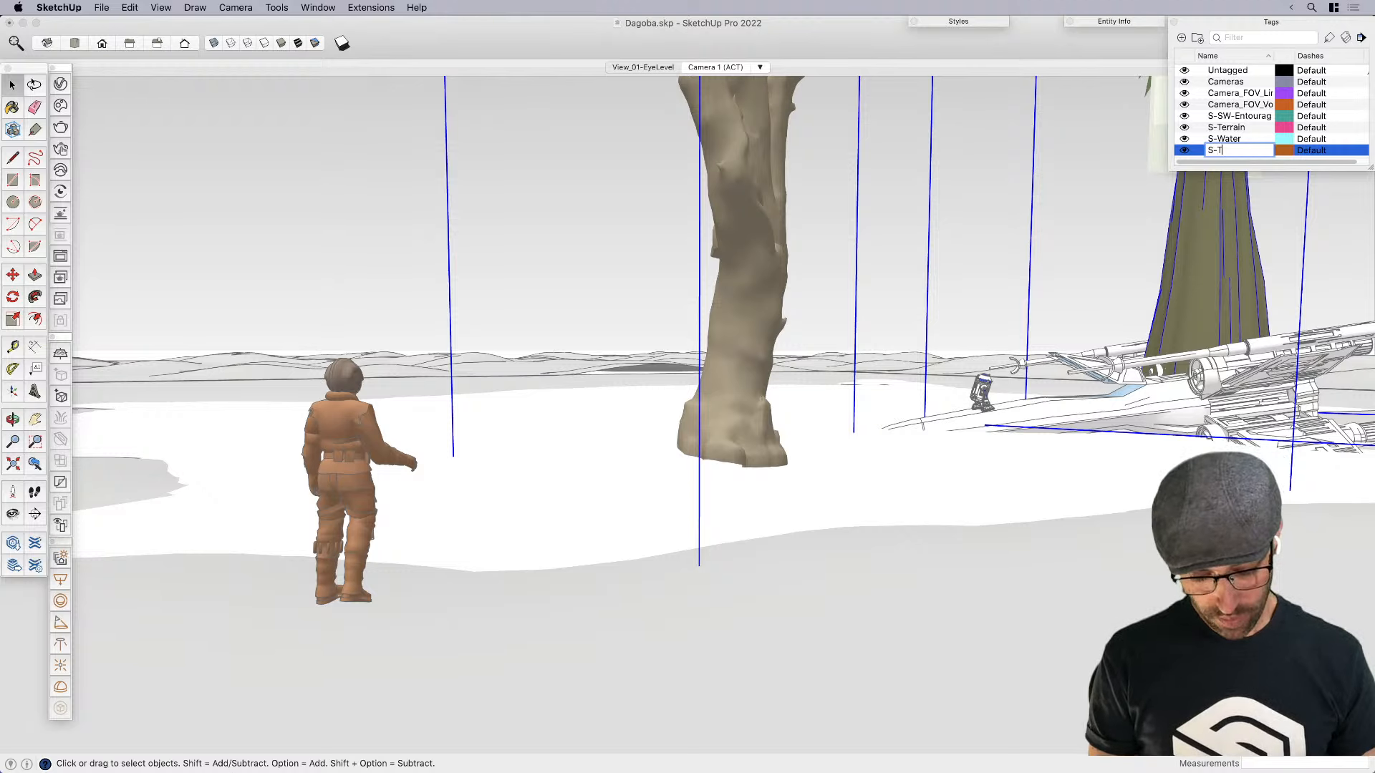
pyautogui.write('eees')
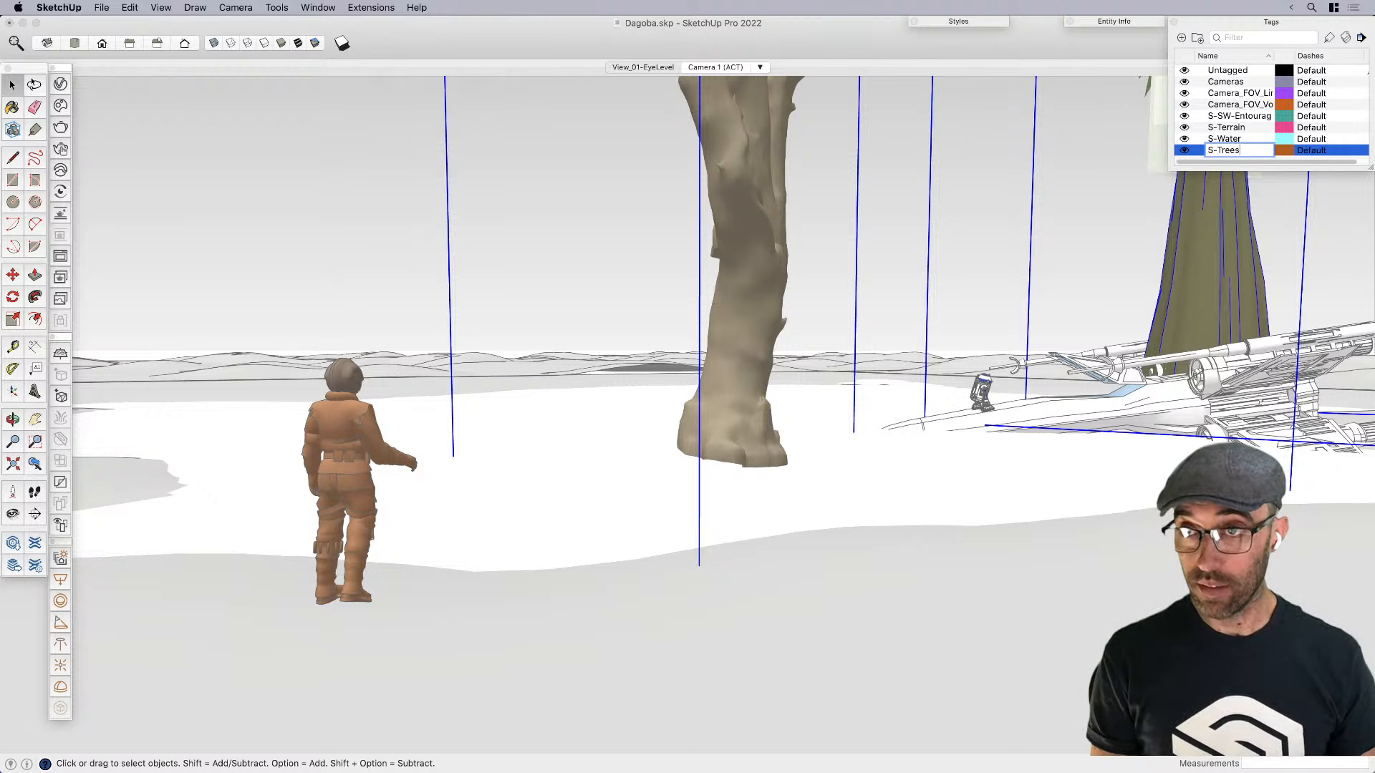
pyautogui.press('Return')
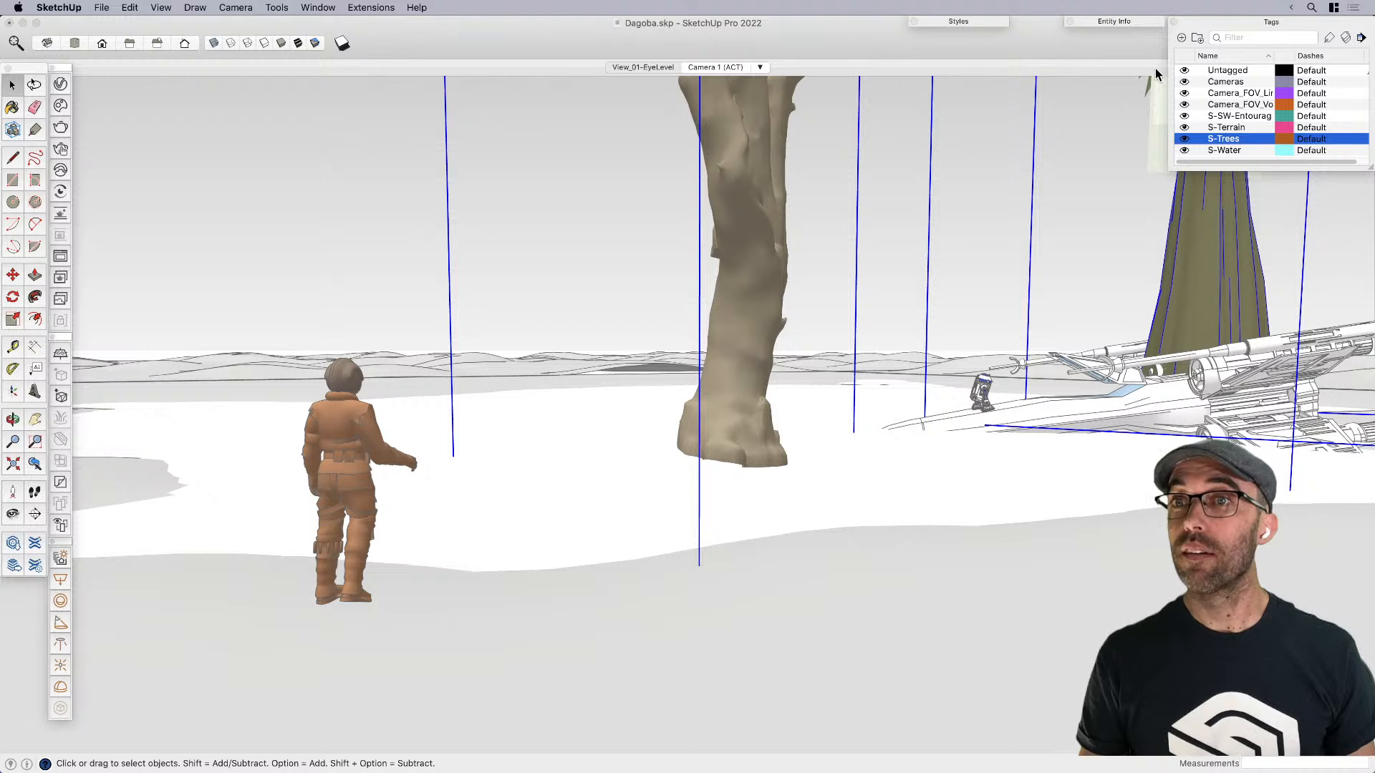
# Assign the two selected tree groups to the S-Trees tag
pyautogui.click(1133, 24)
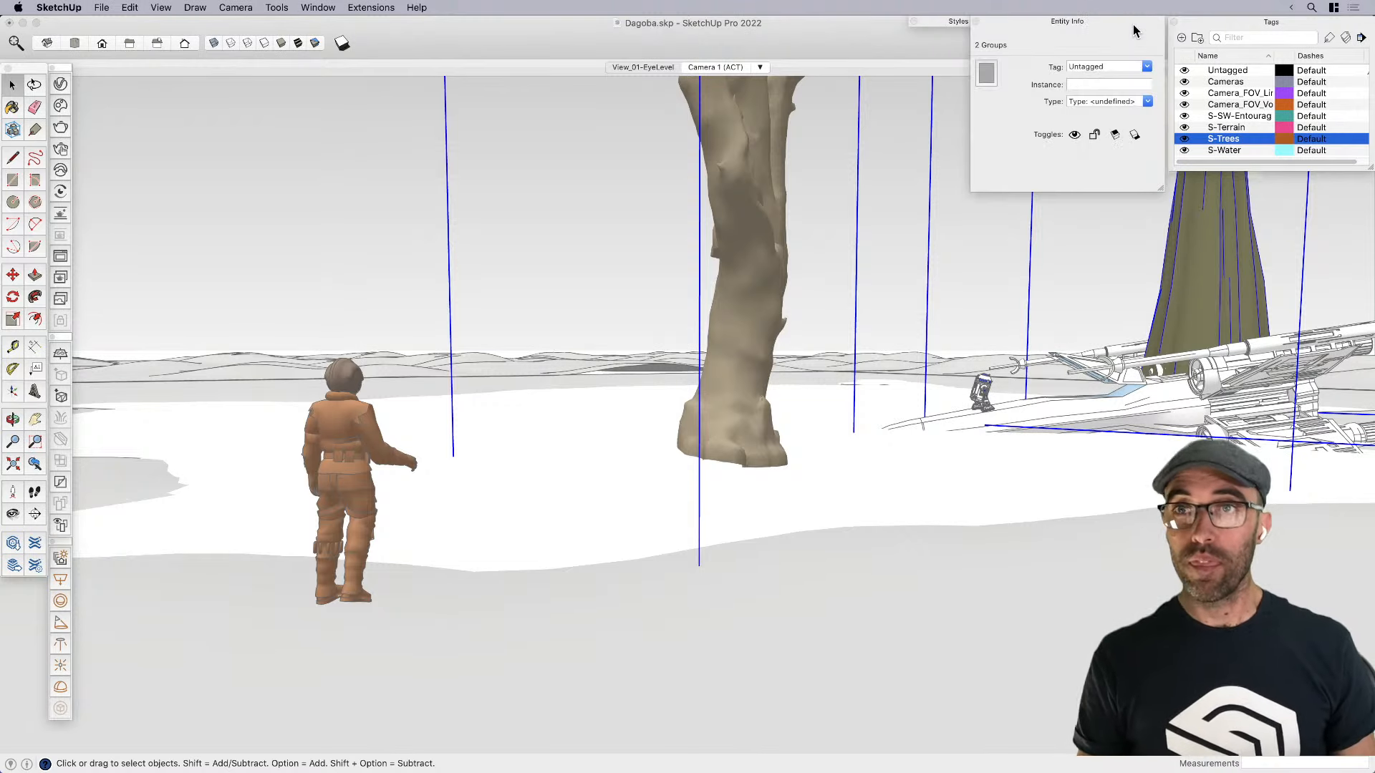
pyautogui.click(1146, 67)
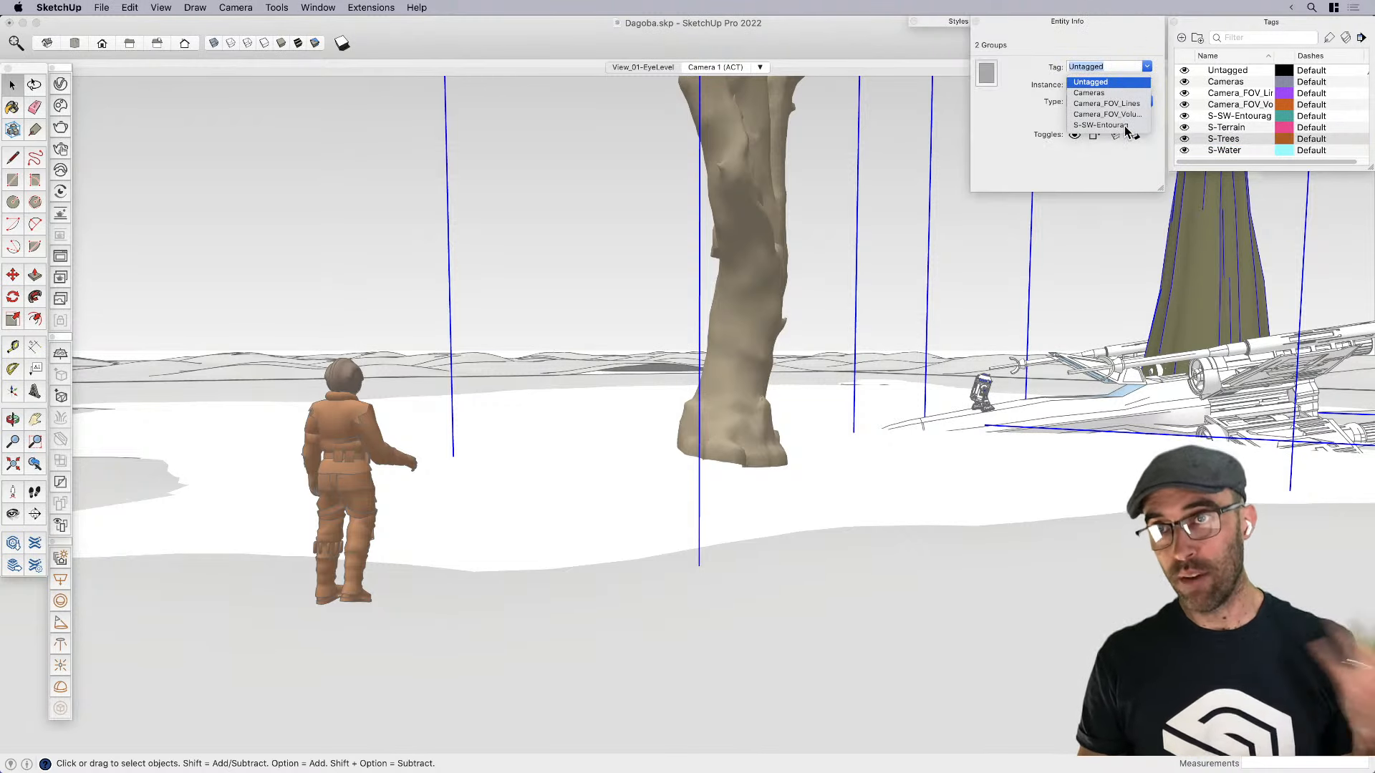
pyautogui.scroll(-2, 1120, 125)
pyautogui.click(1097, 116)
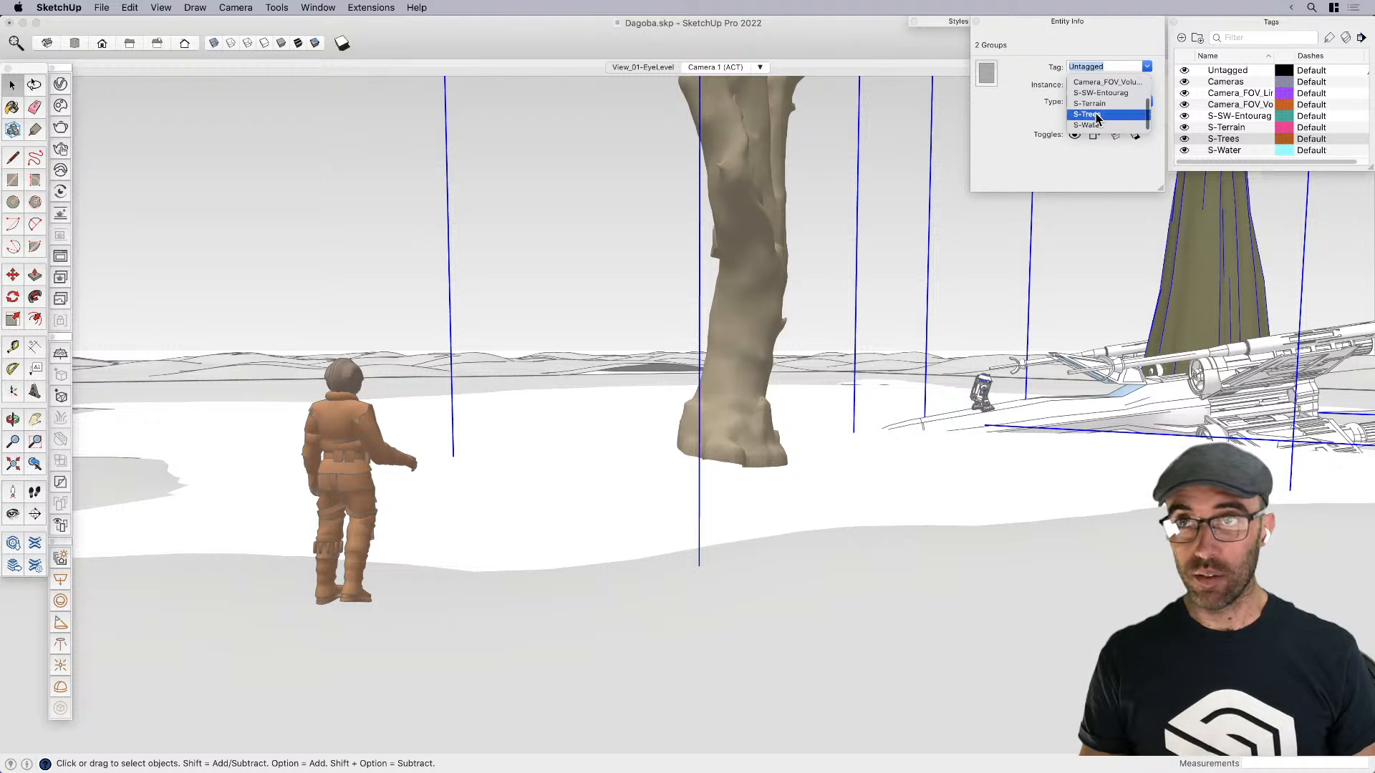
pyautogui.click(1087, 23)
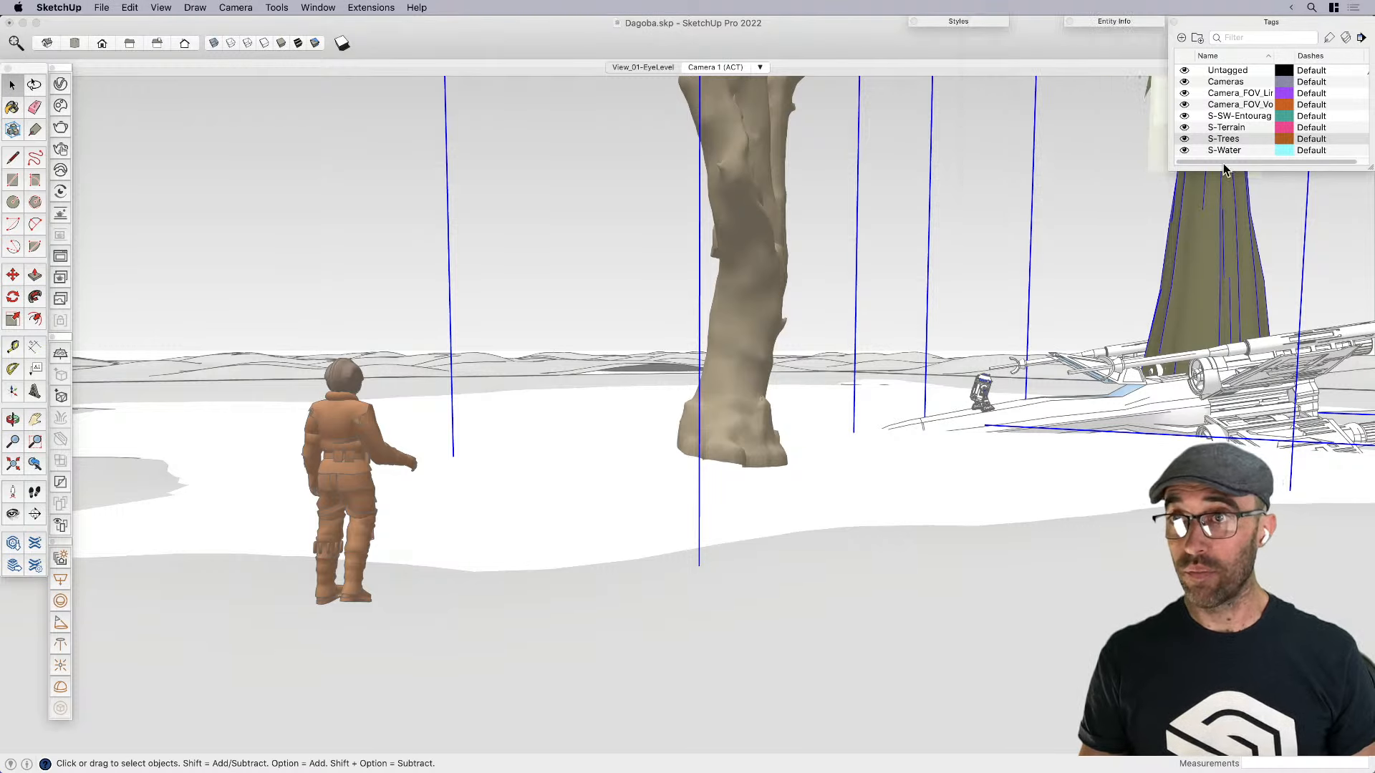
# Turn on Color by Tag and hide the Cameras and camera FOV lines tags
pyautogui.click(1345, 37)
pyautogui.scroll(5, 756, 494)
pyautogui.scroll(-5, 756, 492)
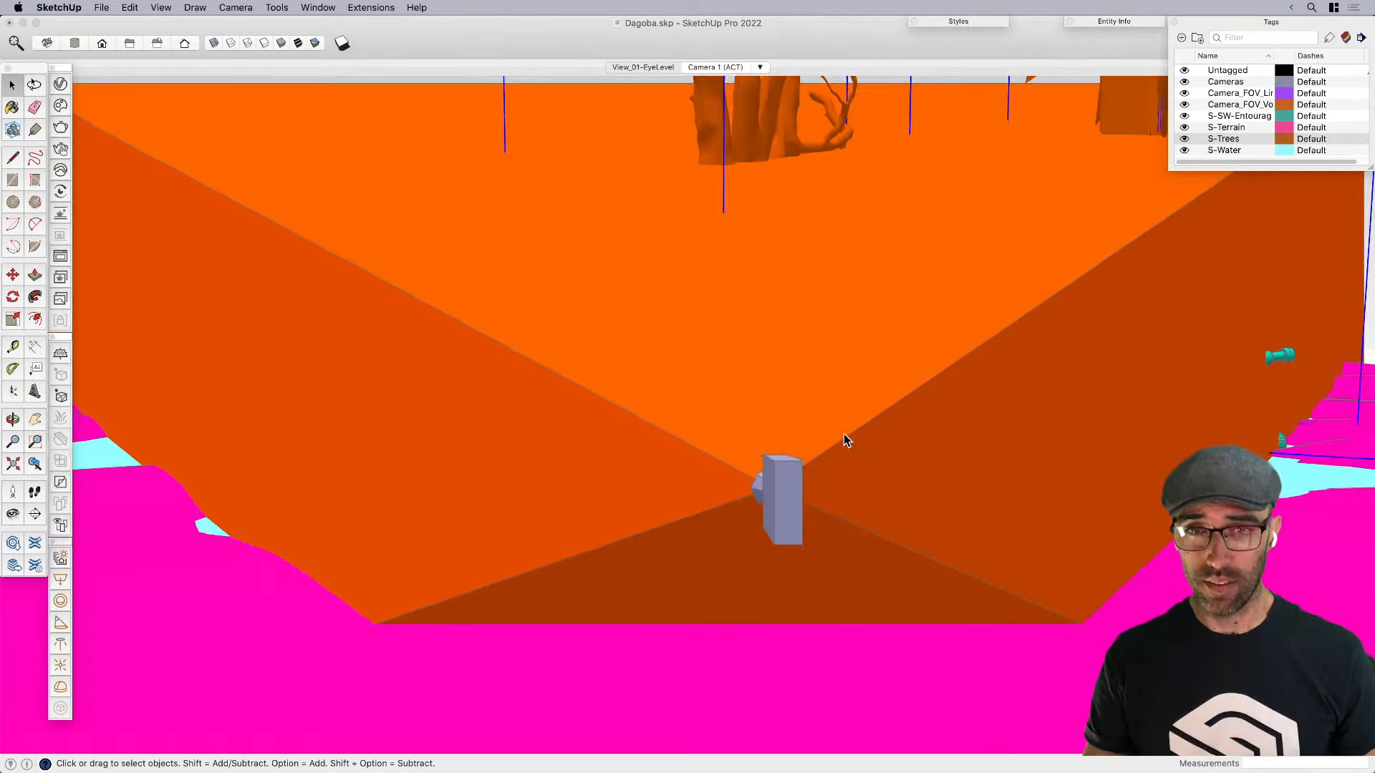
pyautogui.click(1184, 83)
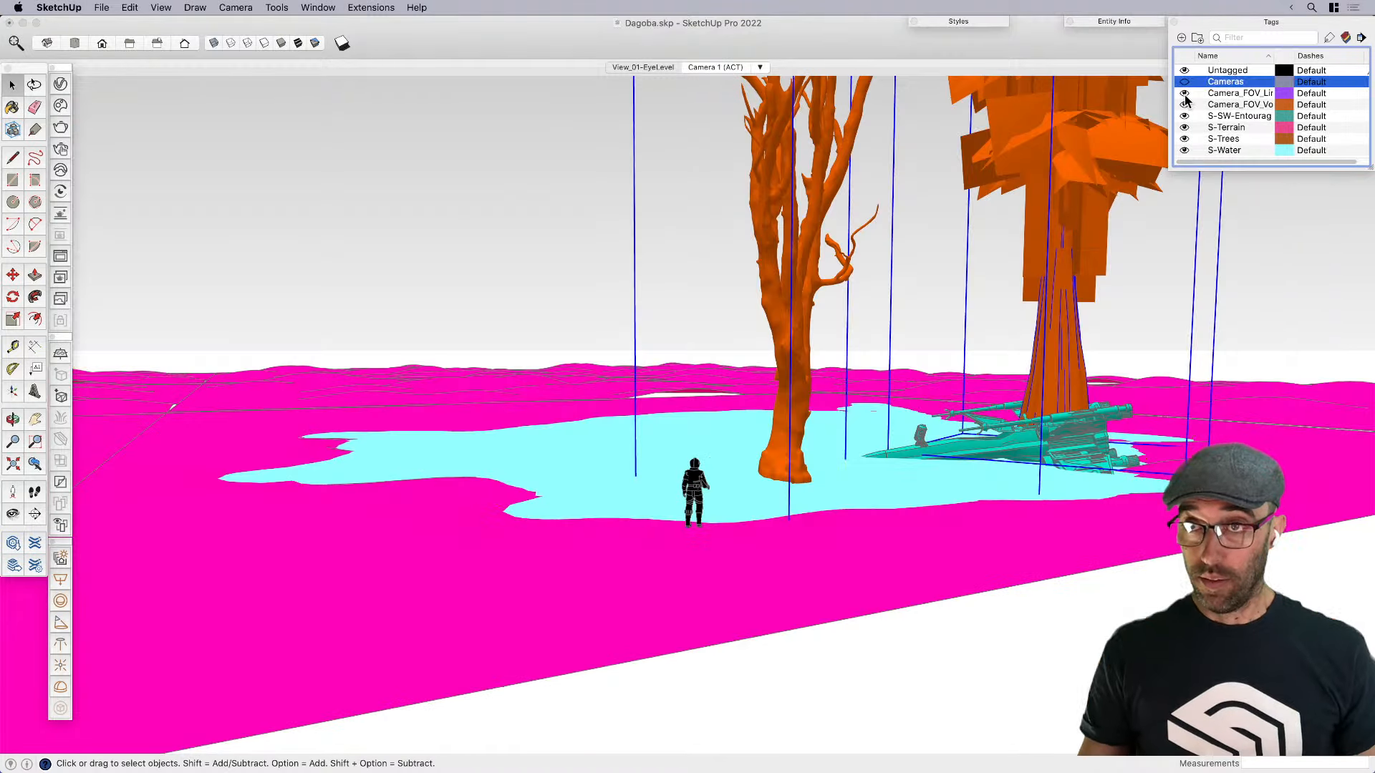
pyautogui.click(1184, 95)
# Move the cypress away from the X-wing to the far bank behind the water
pyautogui.scroll(-5, 798, 486)
pyautogui.moveTo(861, 475); pyautogui.dragTo(859, 512, button='middle')
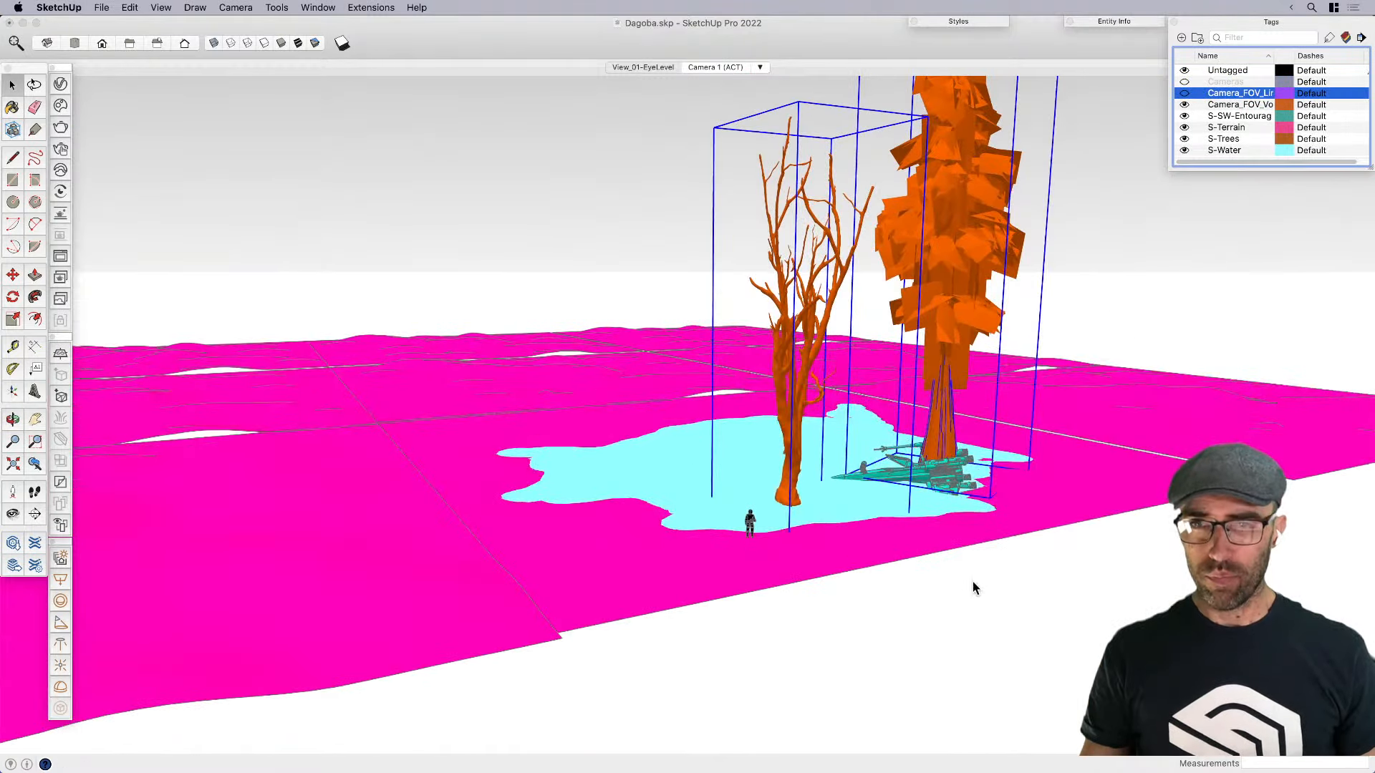
pyautogui.click(972, 581)
pyautogui.scroll(5, 959, 325)
pyautogui.scroll(-4, 935, 374)
pyautogui.click(934, 375)
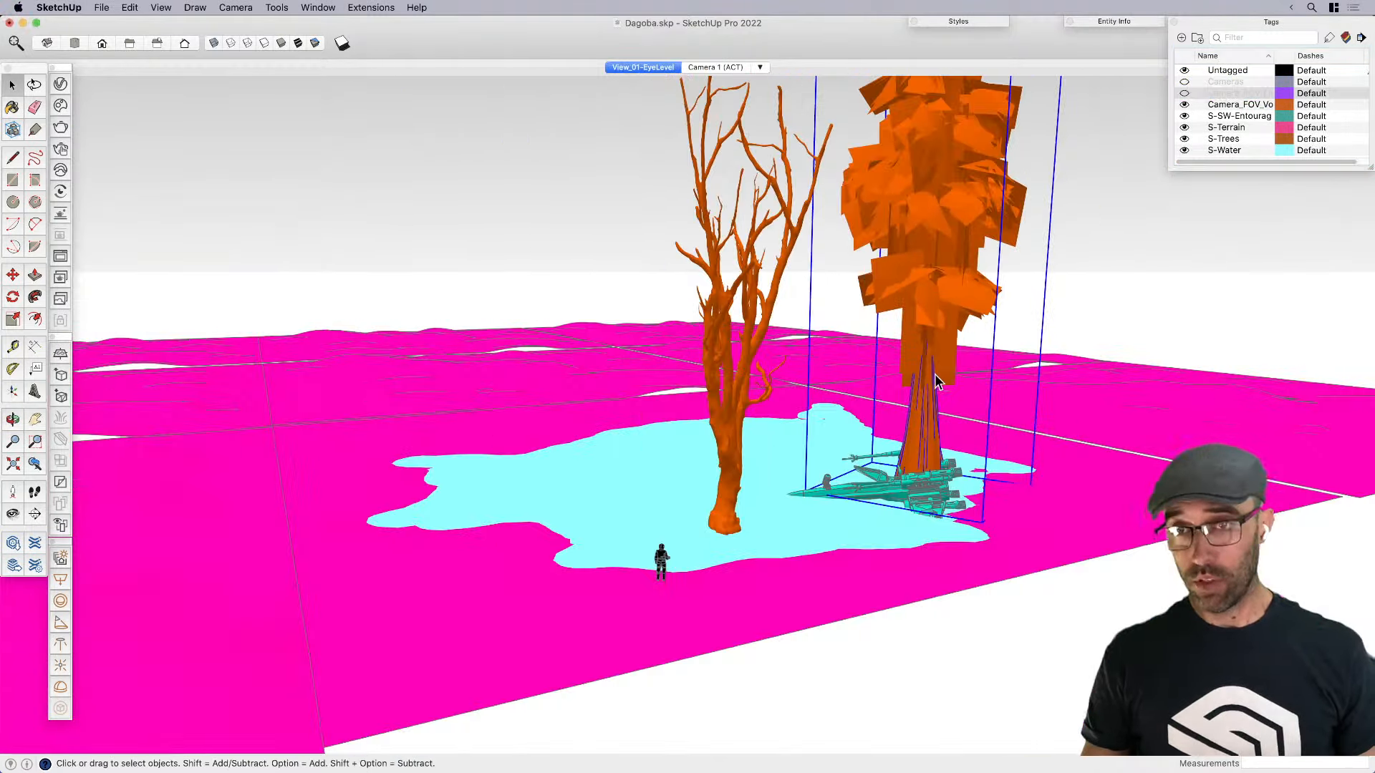
pyautogui.click(723, 416)
pyautogui.scroll(5, 888, 503)
pyautogui.scroll(-5, 888, 503)
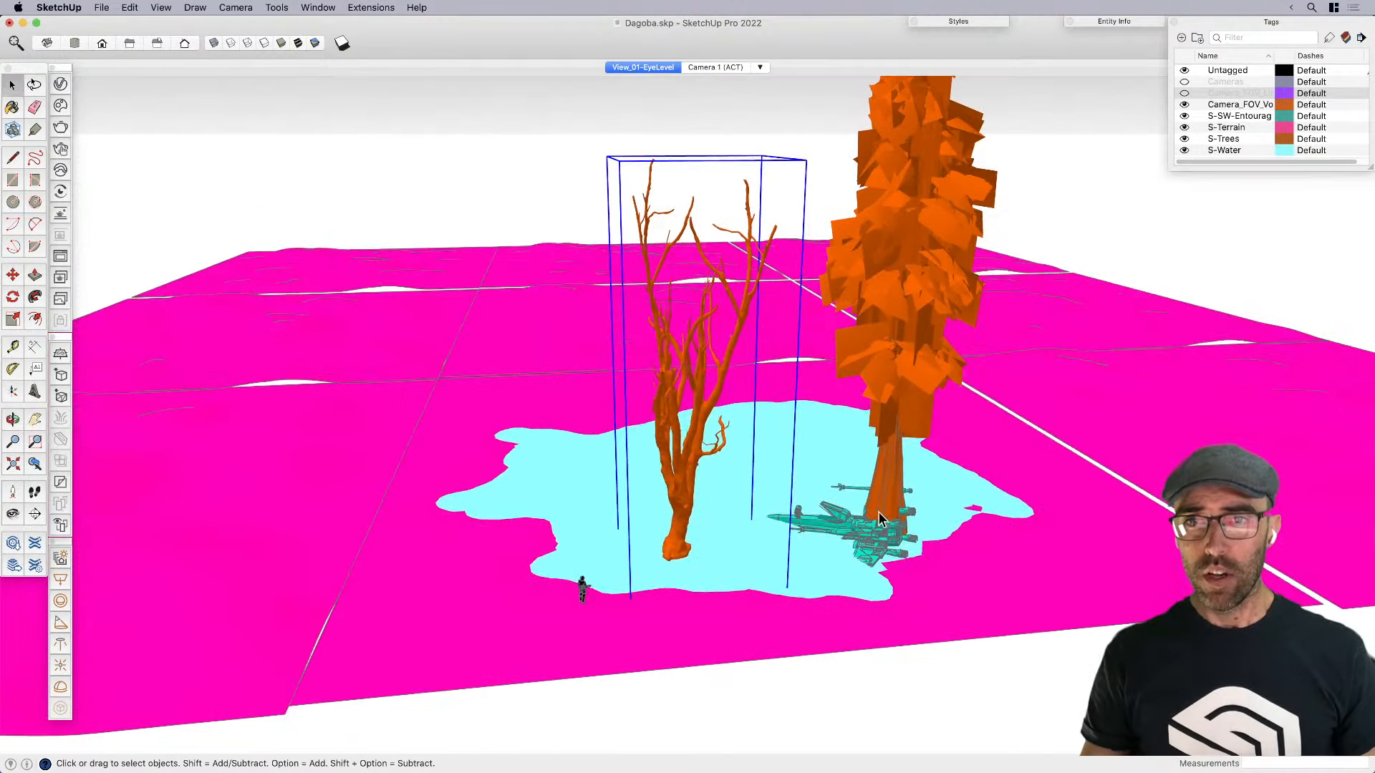
pyautogui.click(879, 484)
pyautogui.scroll(-2, 884, 491)
pyautogui.press('m')
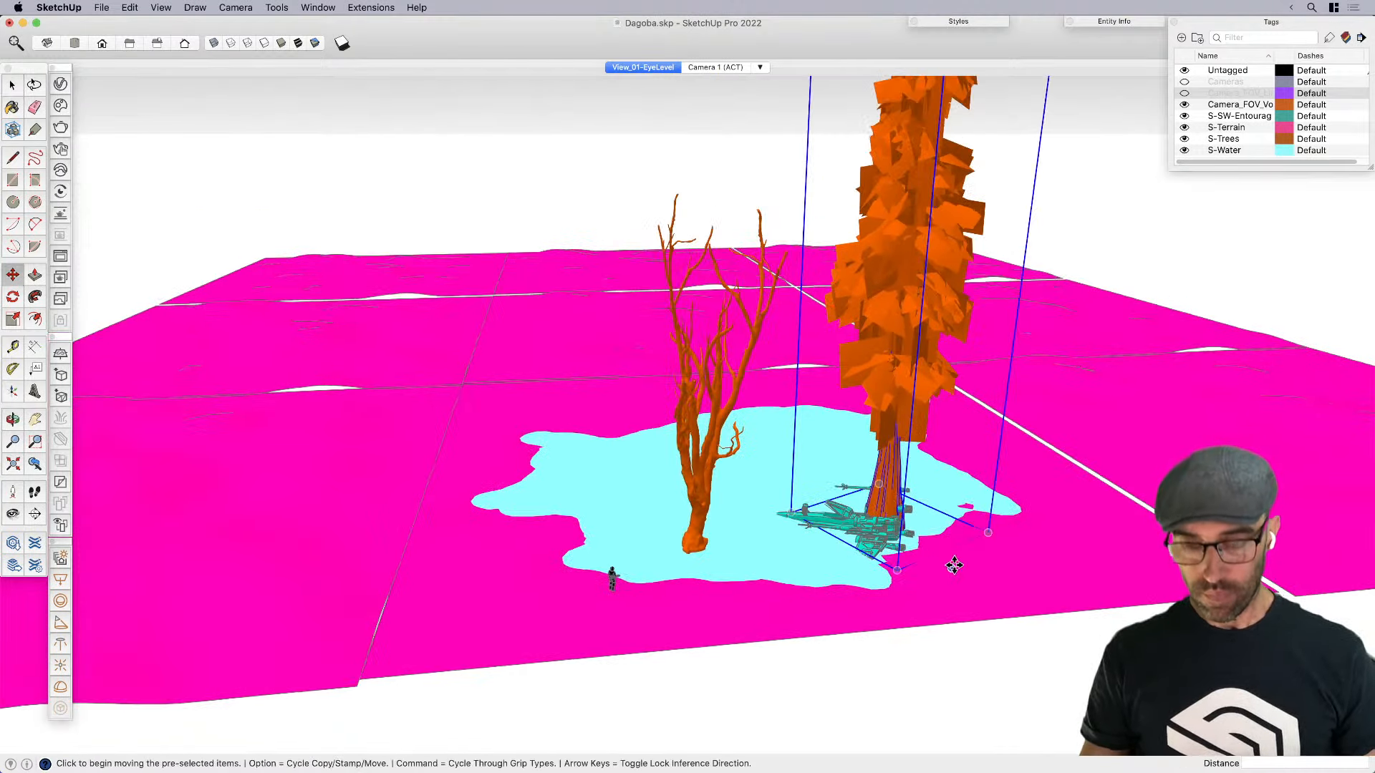
pyautogui.click(990, 449)
pyautogui.click(758, 473)
pyautogui.press('space')
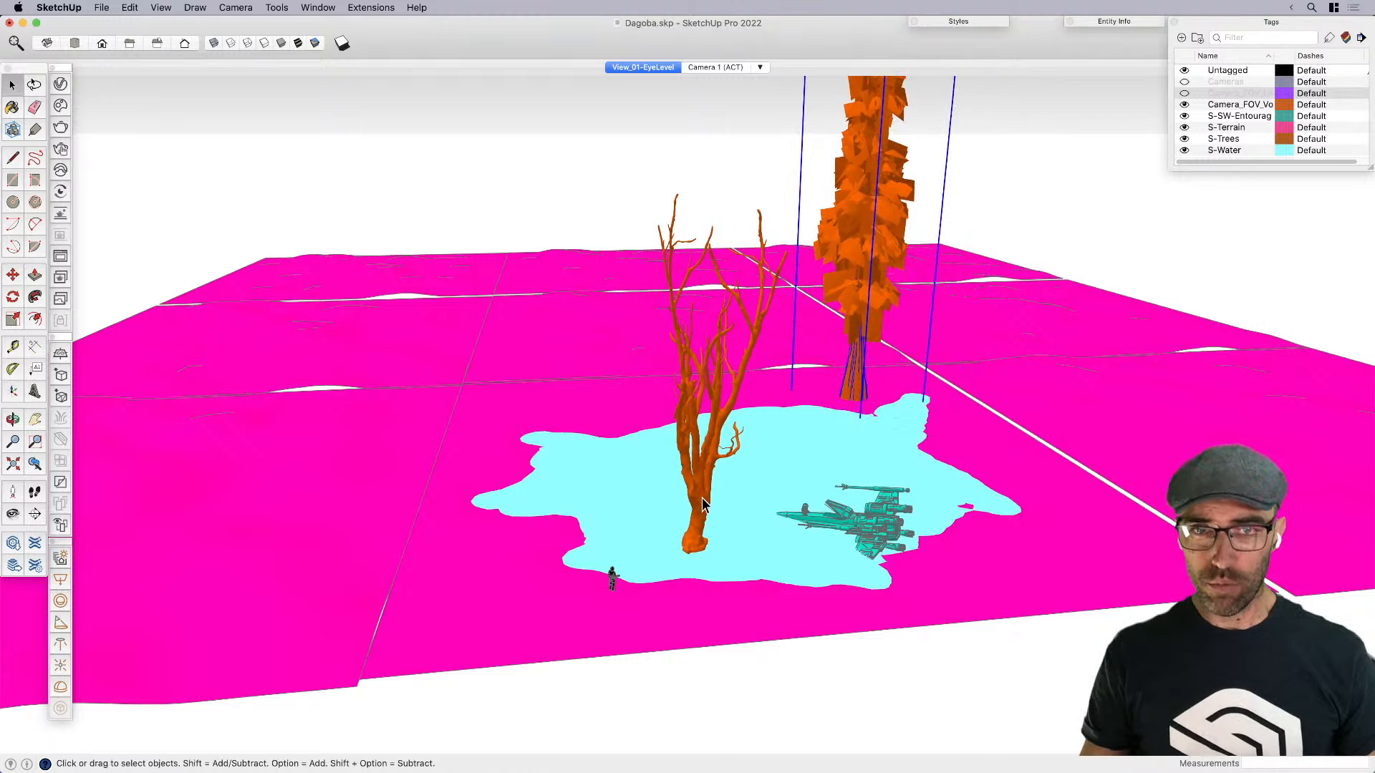
# Move the dead tree about 121 ft across the water to the far shore, beside the cypress
pyautogui.click(696, 492)
pyautogui.press('m')
pyautogui.scroll(3, 705, 569)
pyautogui.press('space')
pyautogui.press('m')
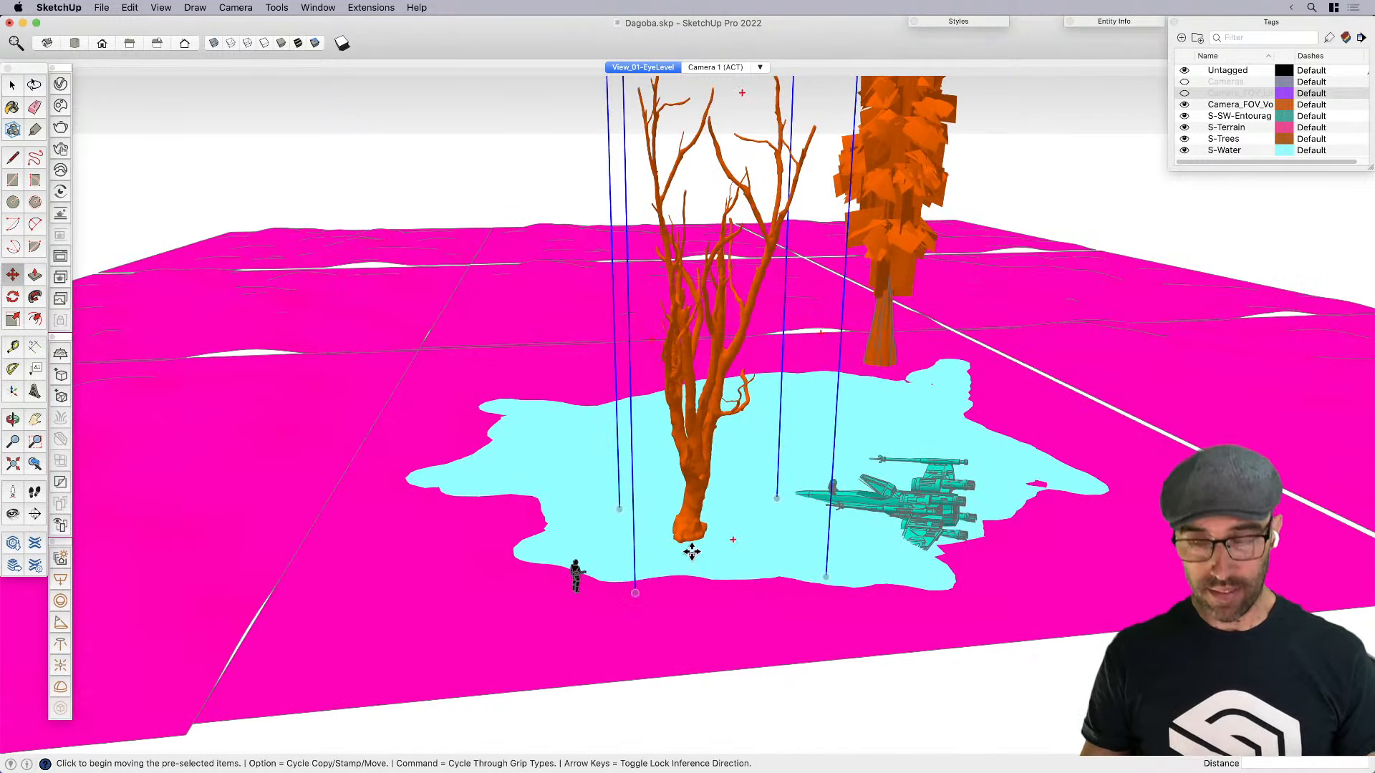
pyautogui.scroll(2, 690, 550)
pyautogui.click(690, 550)
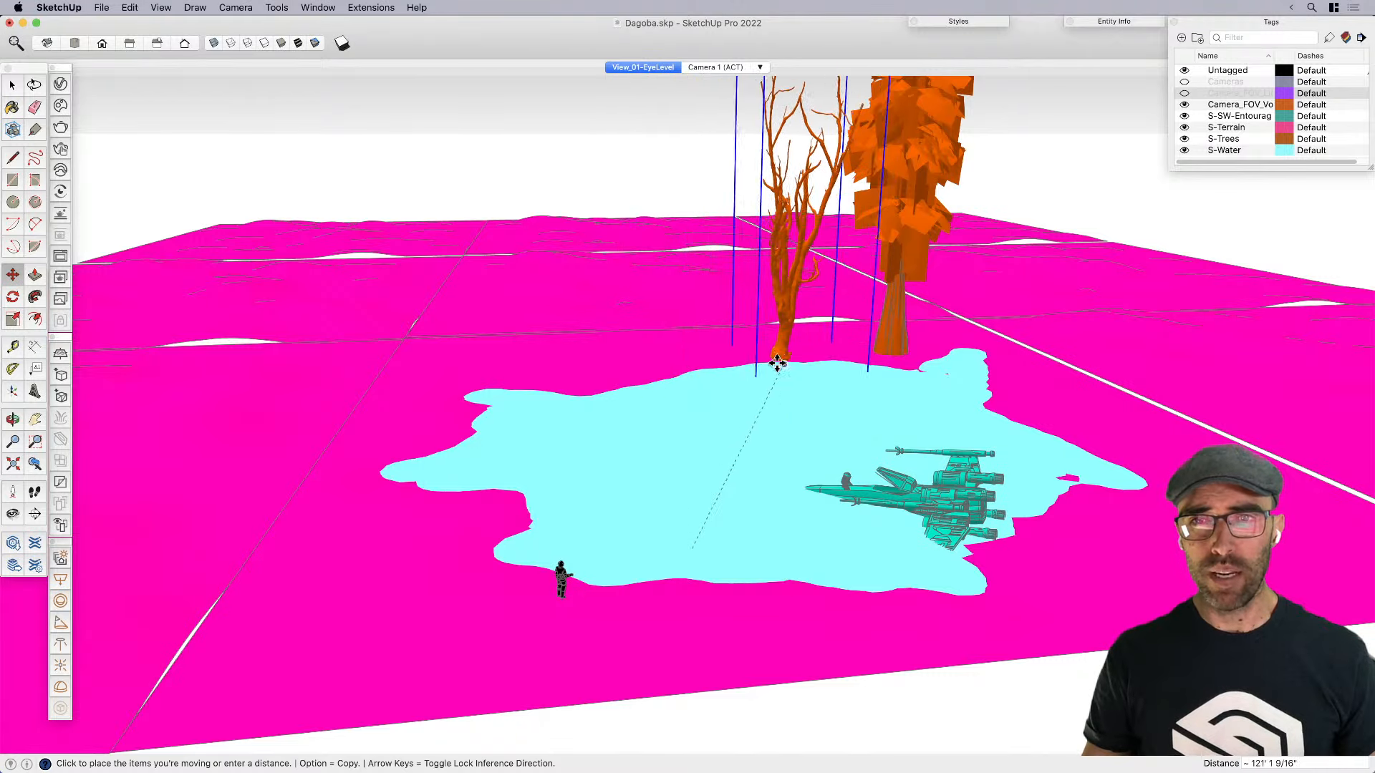
pyautogui.click(767, 366)
pyautogui.press('space')
# Turn off Color by Tag, preview the trees with textures and return to the plain shaded face style
pyautogui.scroll(3, 918, 239)
pyautogui.press('h')
pyautogui.scroll(-6, 888, 433)
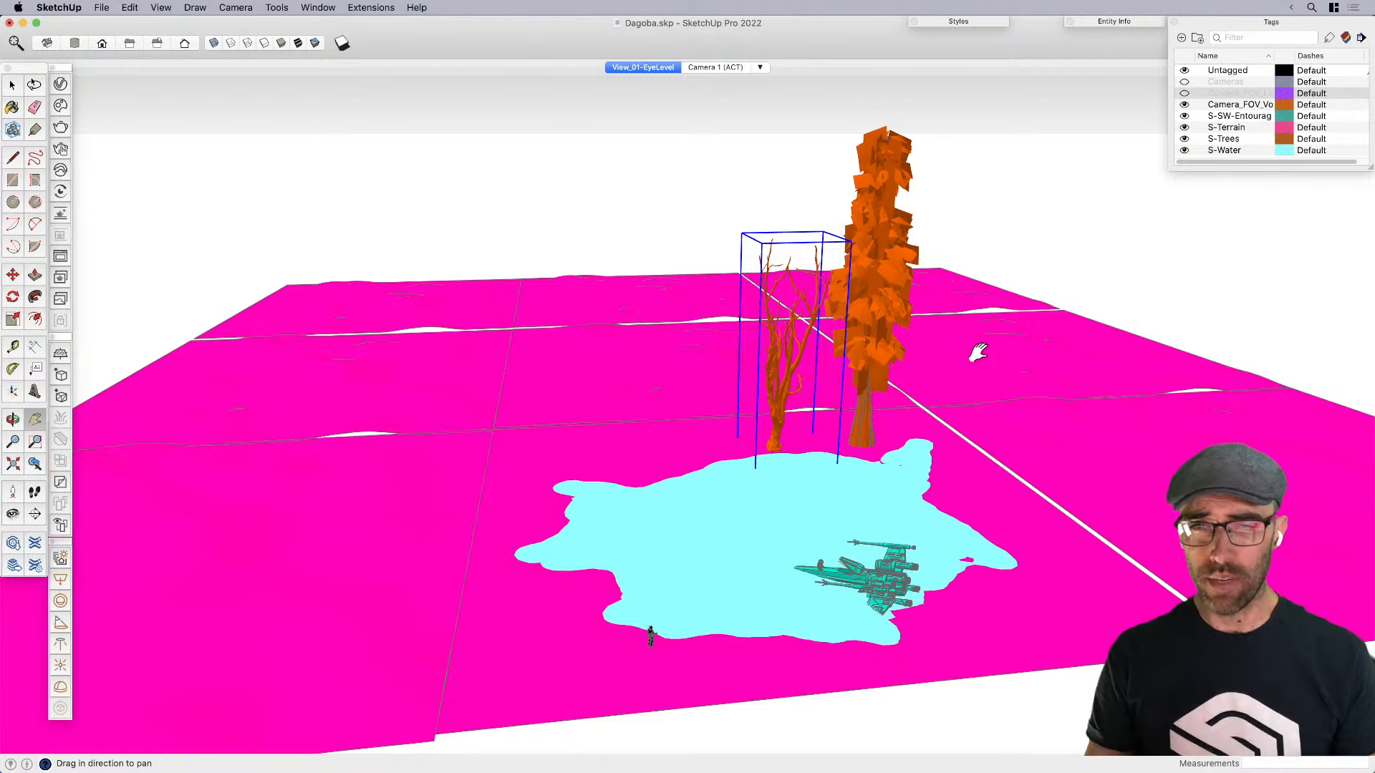
pyautogui.press('space')
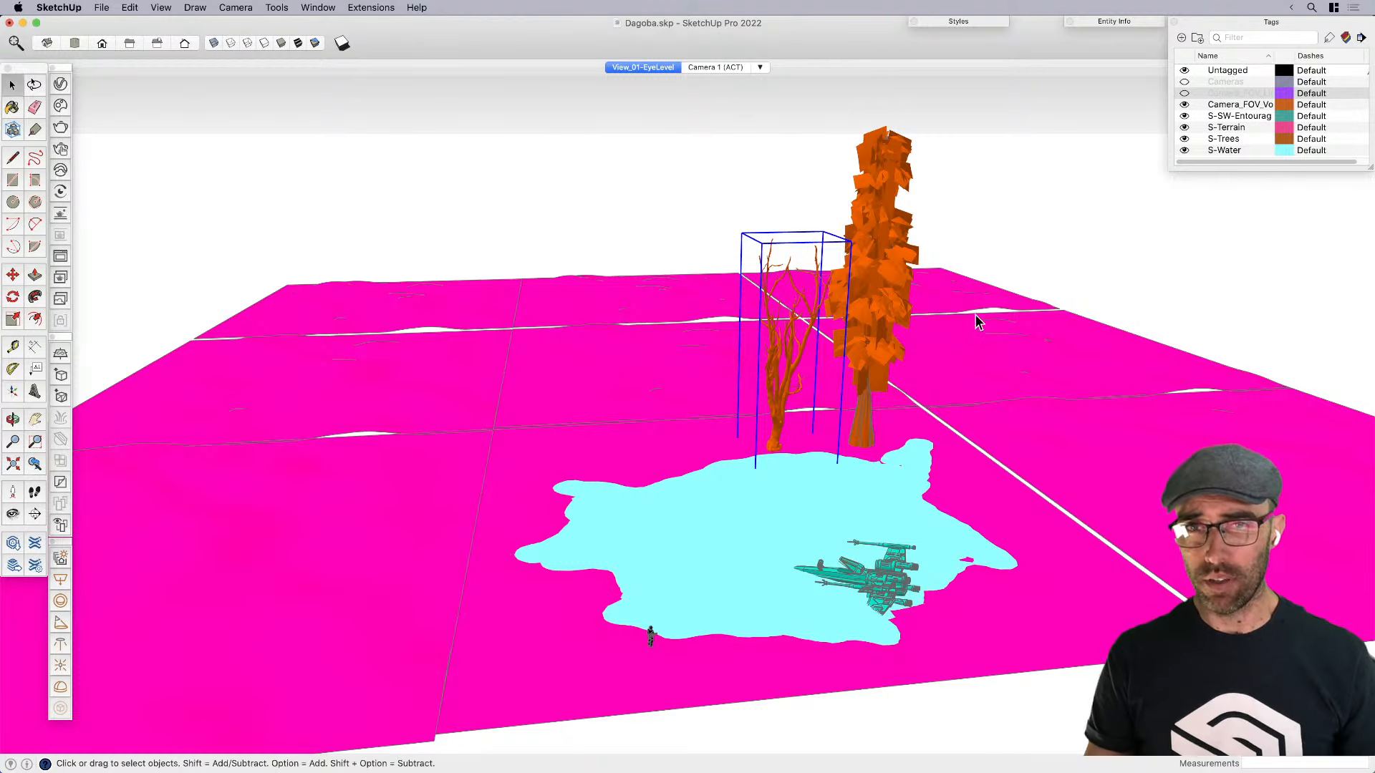
pyautogui.click(1346, 40)
pyautogui.scroll(5, 847, 338)
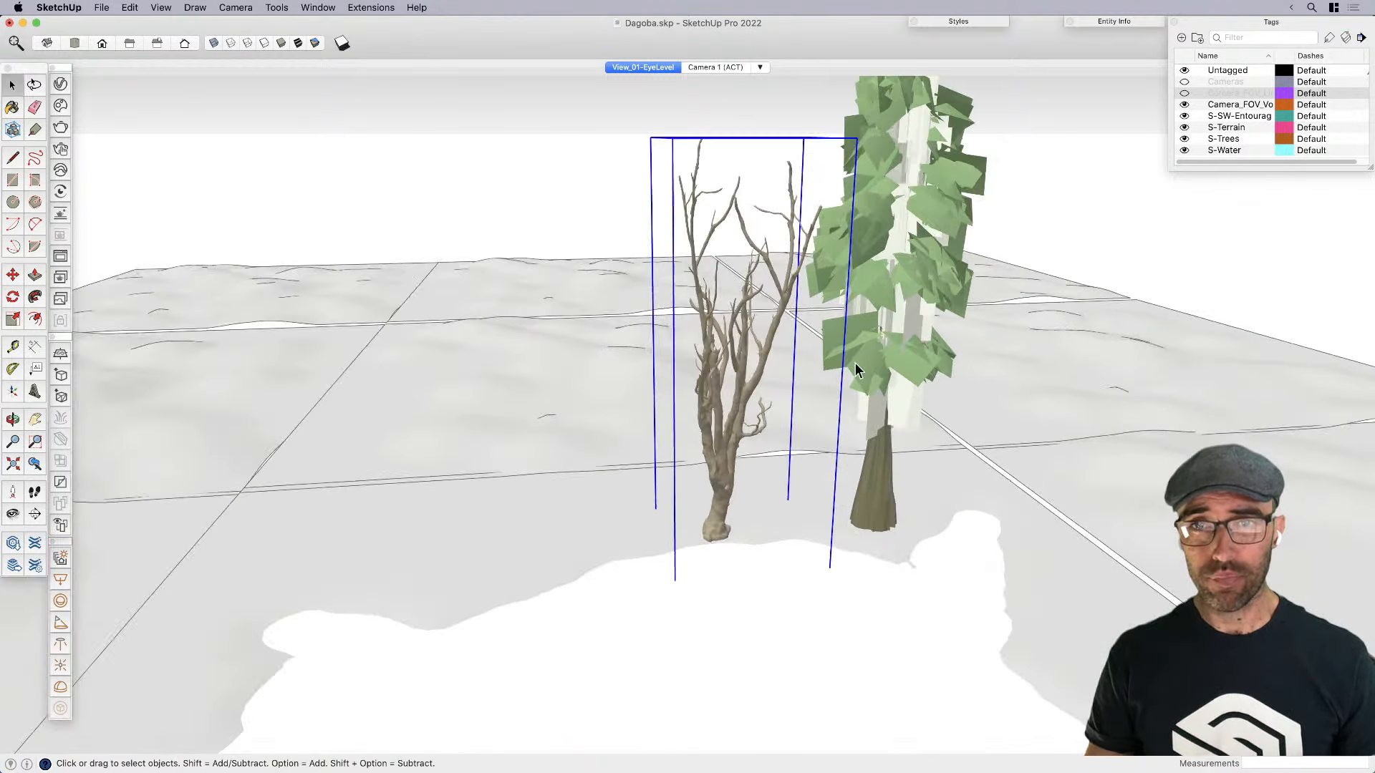
pyautogui.click(298, 44)
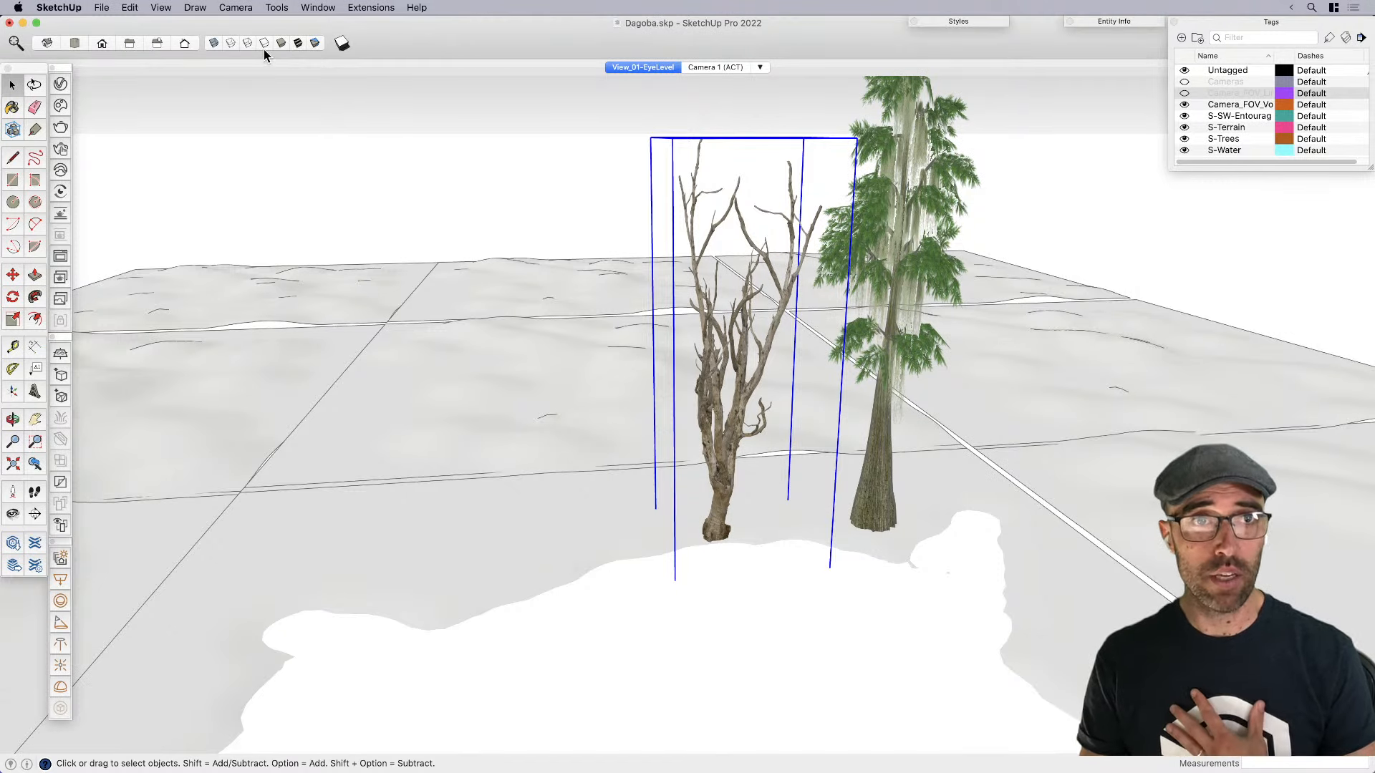
pyautogui.click(282, 43)
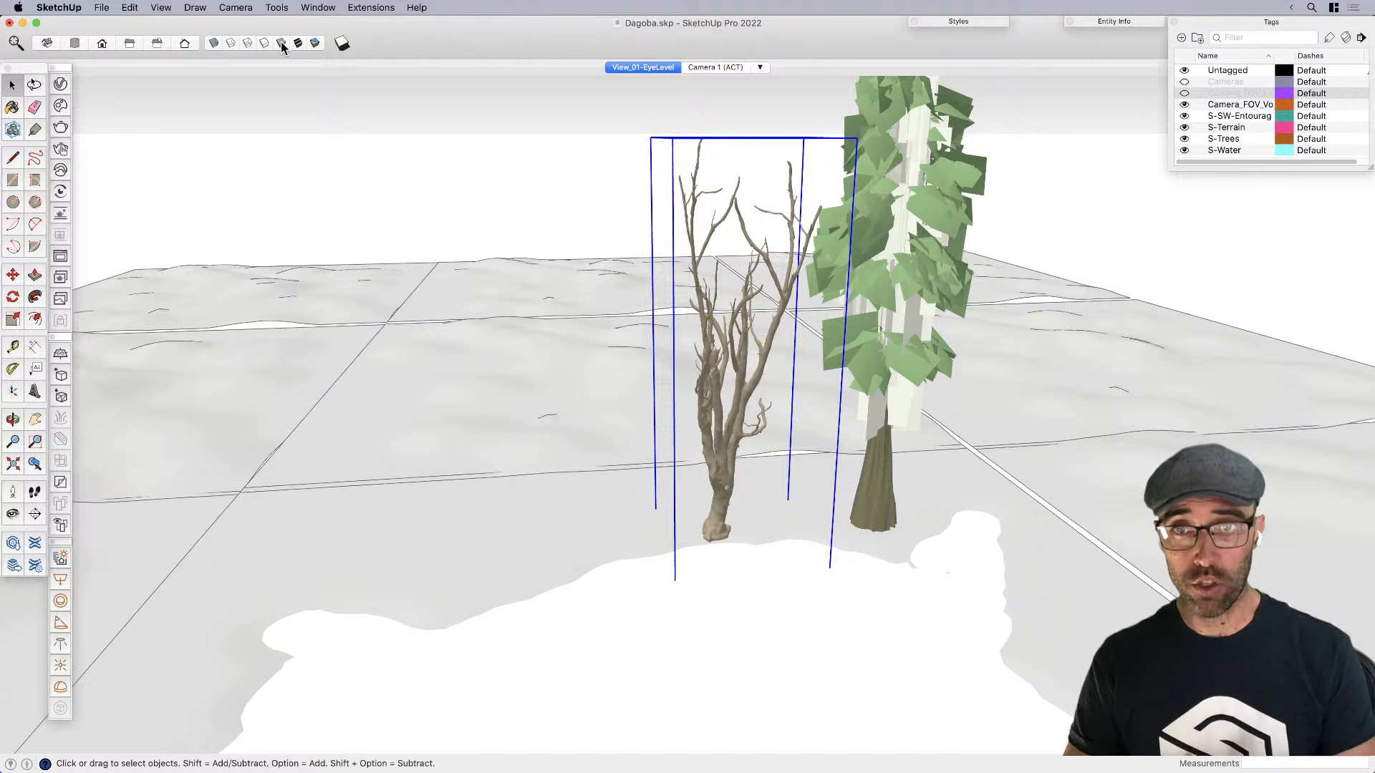
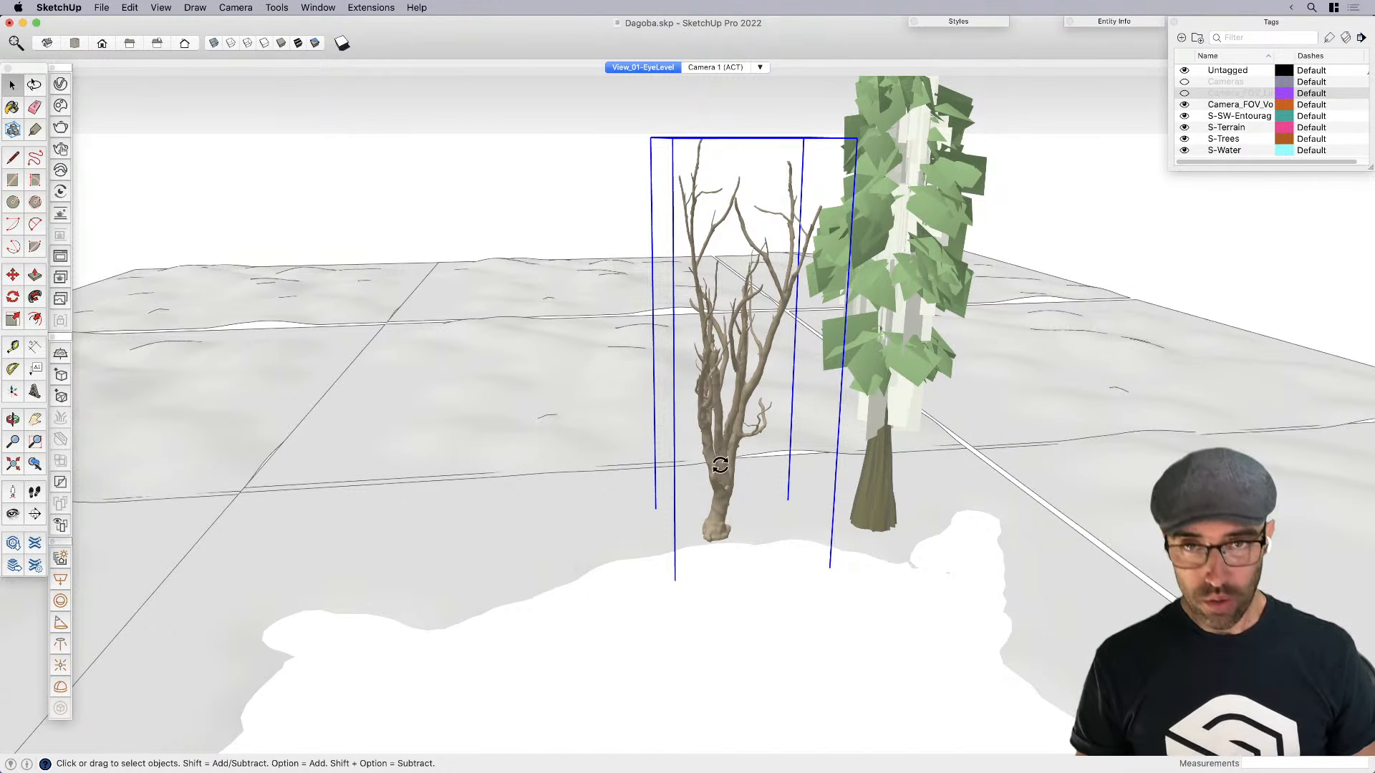
# Rotate the dead tree about a point on its trunk, around the green axis, with an angle of 1800
pyautogui.press('q')
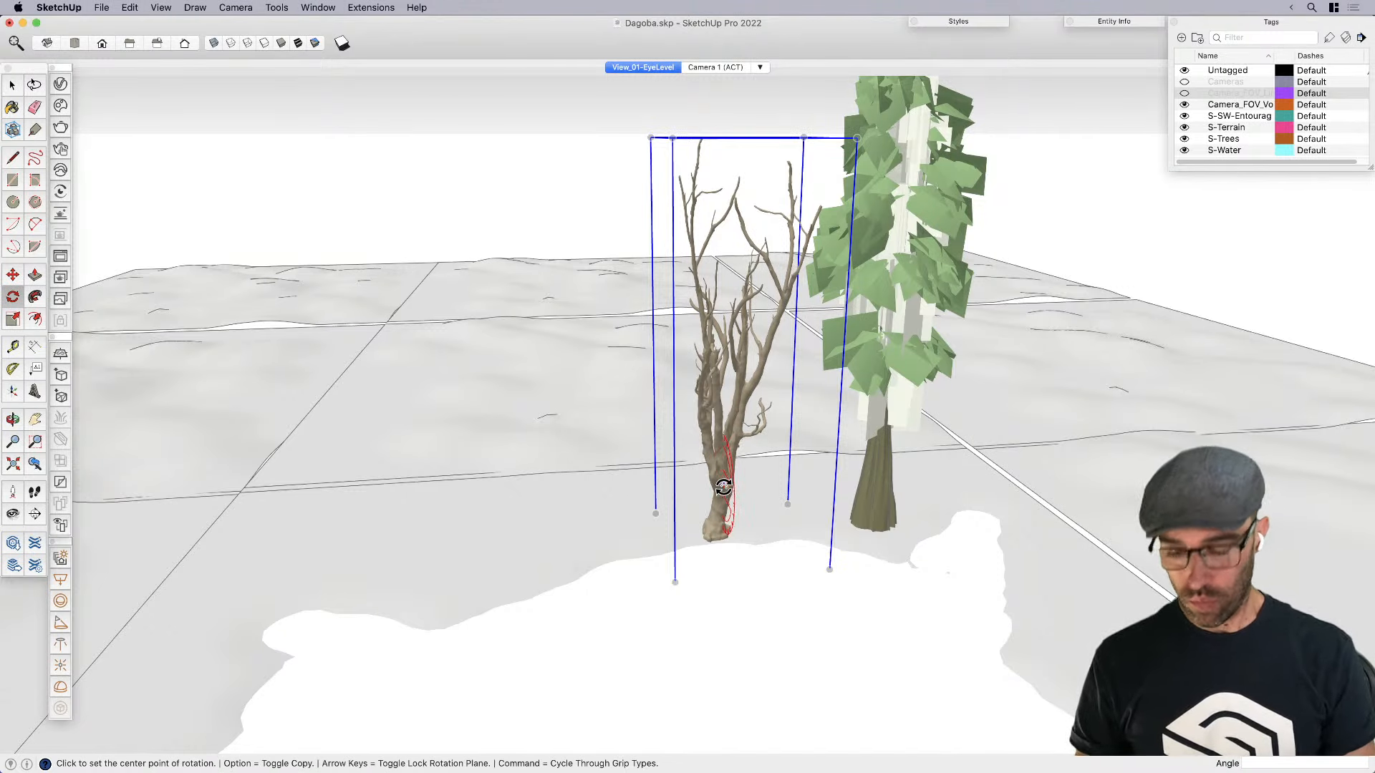
pyautogui.scroll(2, 724, 486)
pyautogui.click(723, 480)
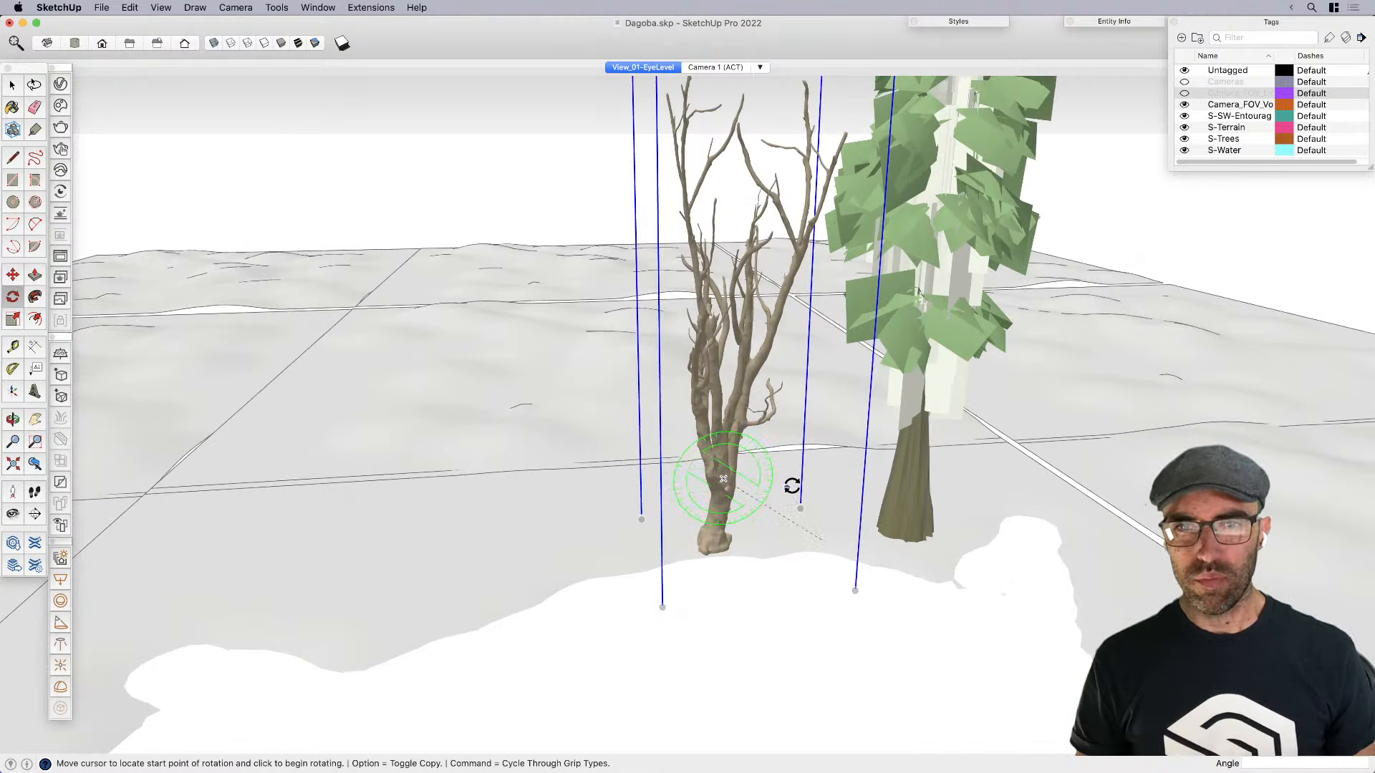
pyautogui.click(801, 471)
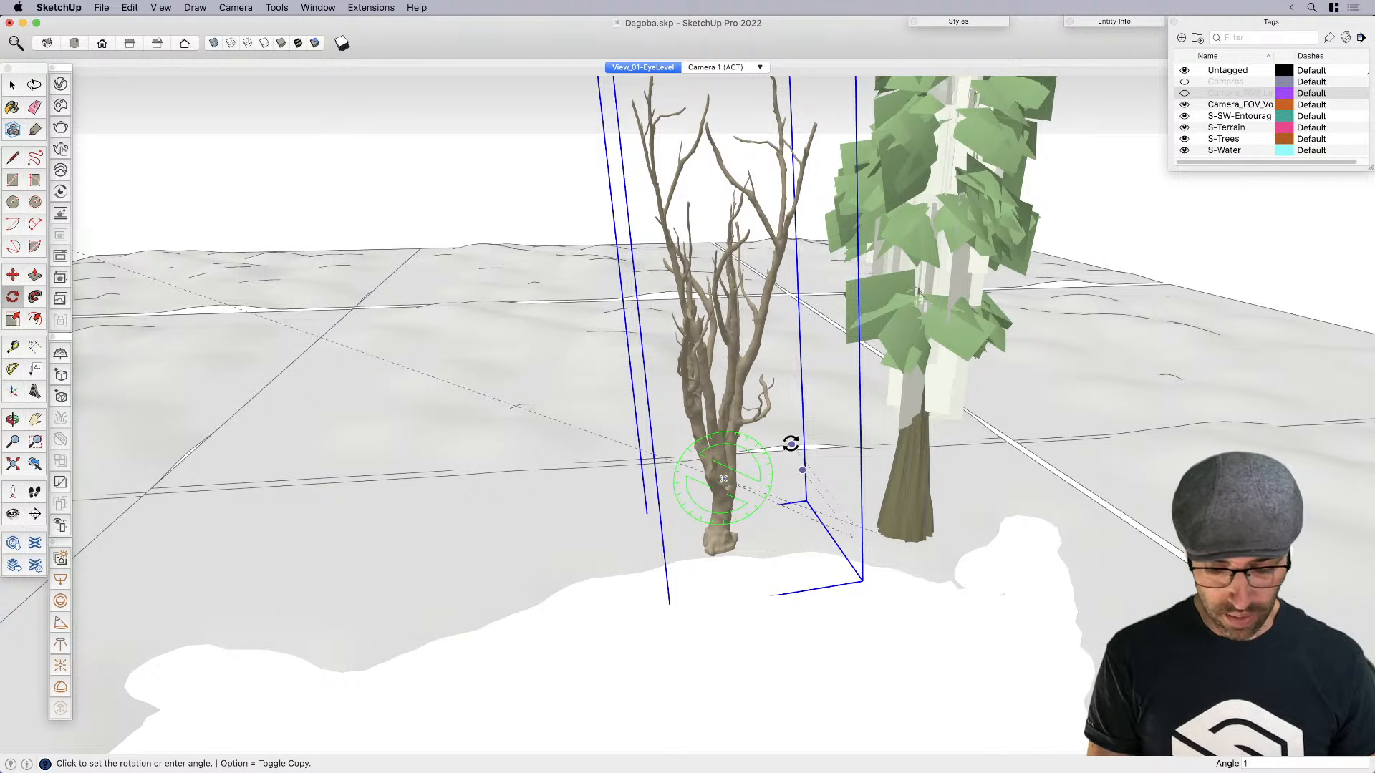
pyautogui.press('Return')
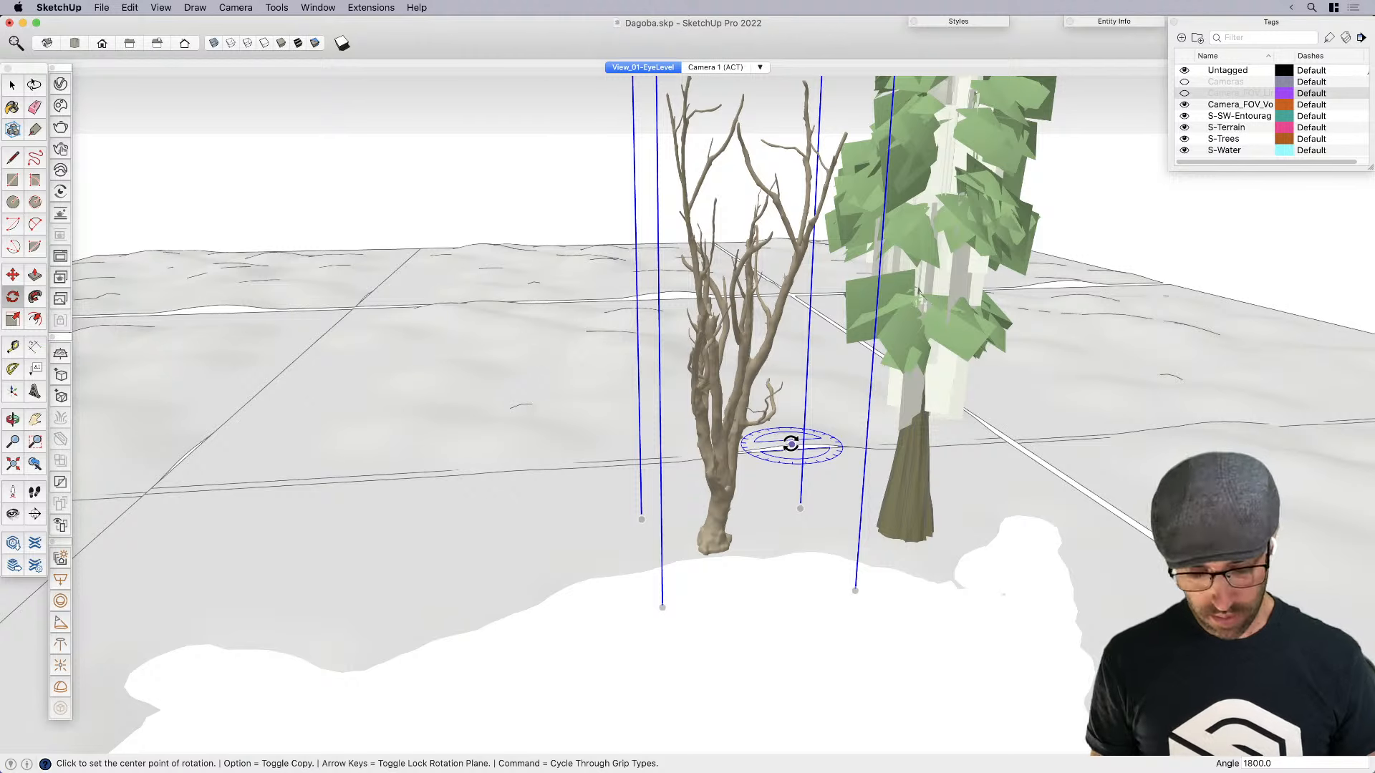
pyautogui.press('space')
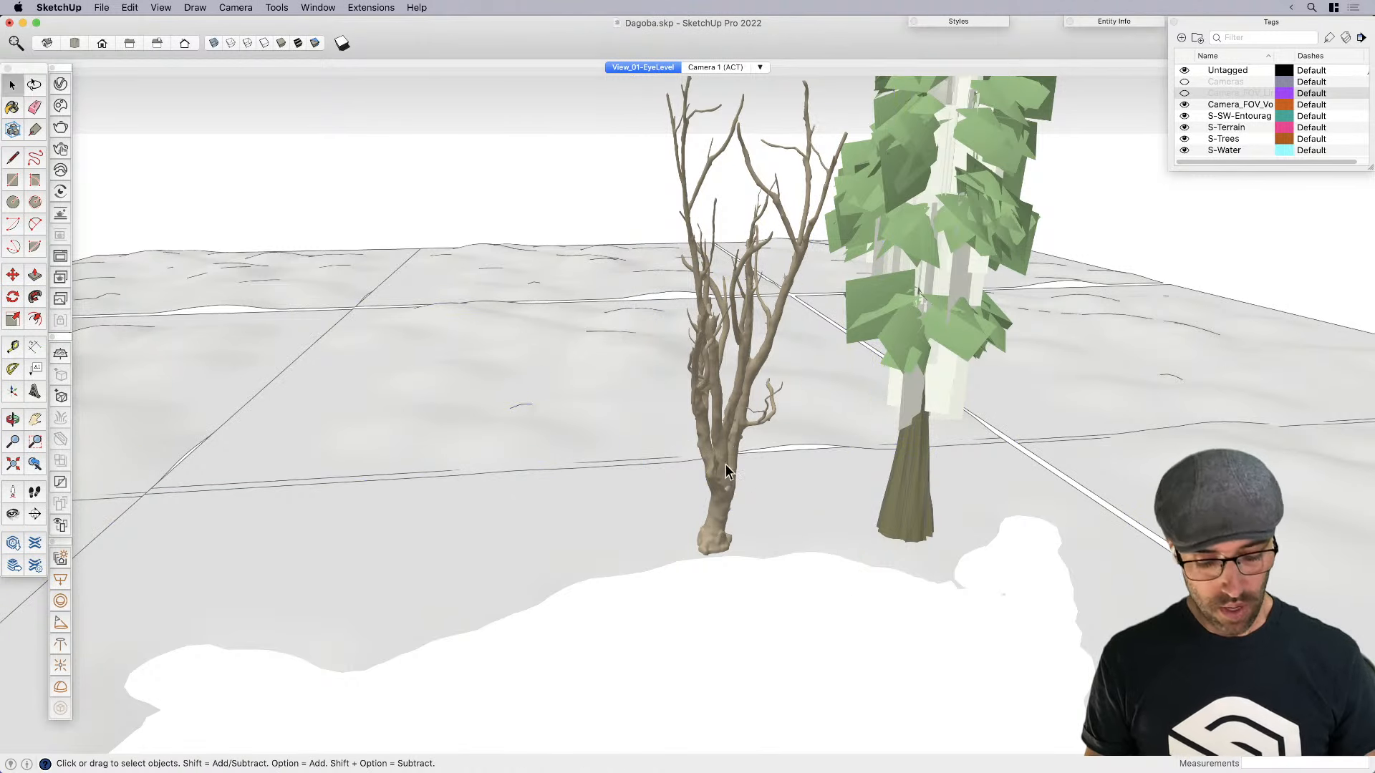
pyautogui.click(723, 476)
pyautogui.press('q')
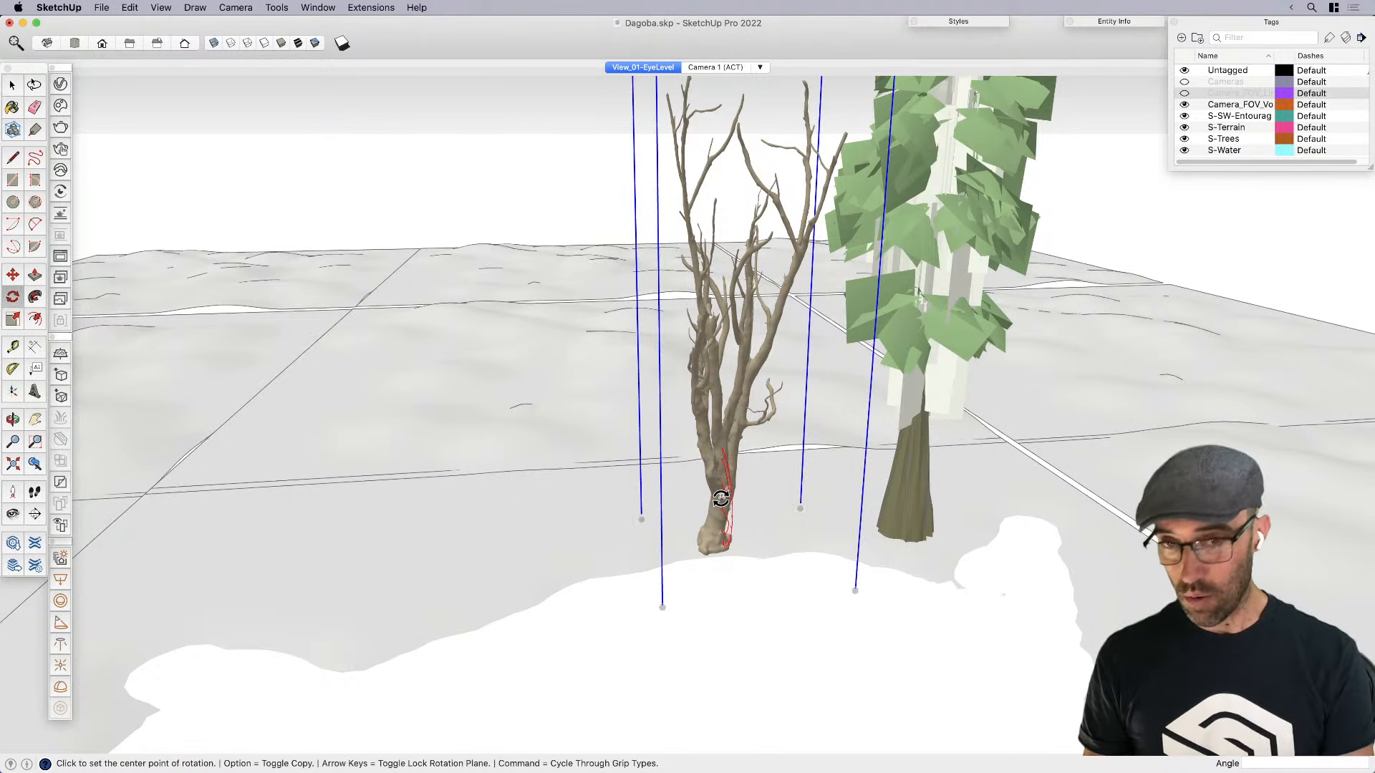
pyautogui.click(721, 493)
pyautogui.press('Up')
pyautogui.click(734, 468)
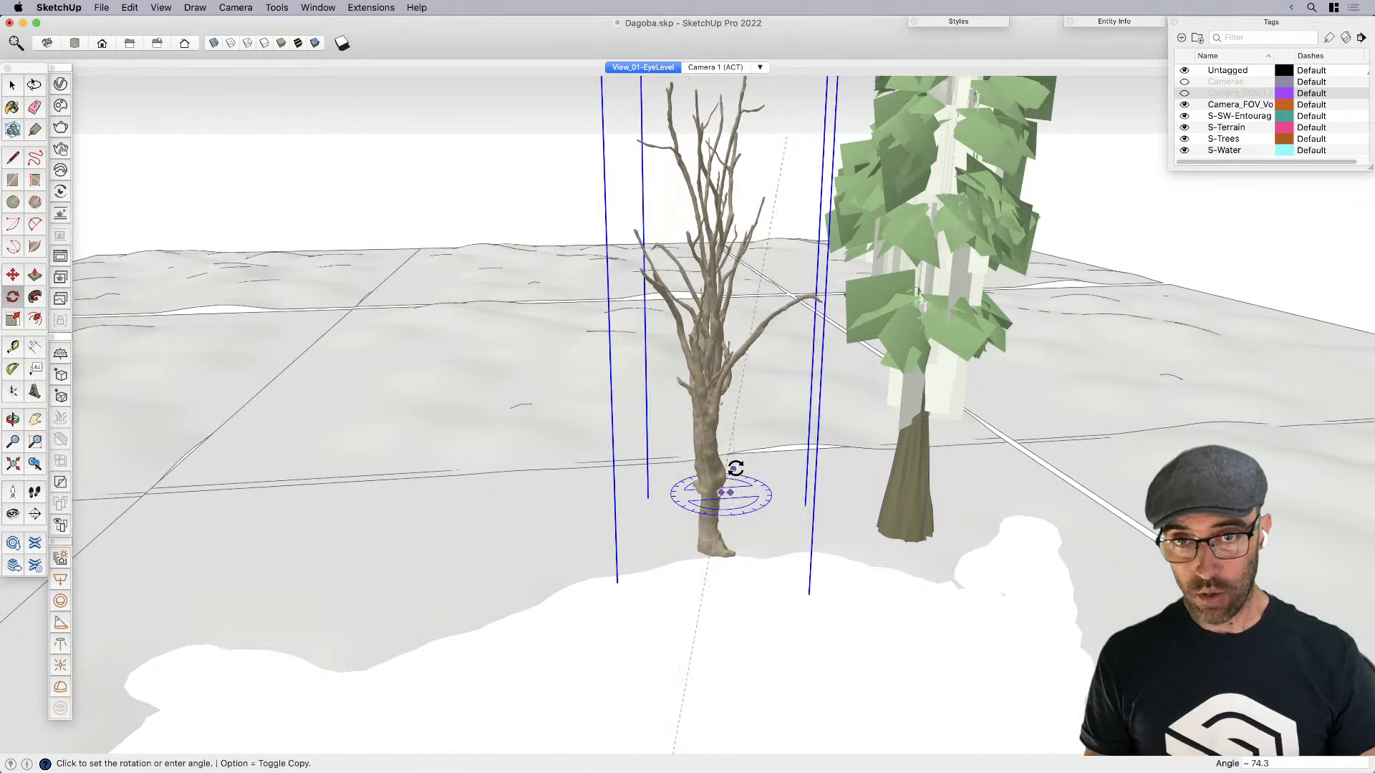
pyautogui.click(730, 485)
pyautogui.press('space')
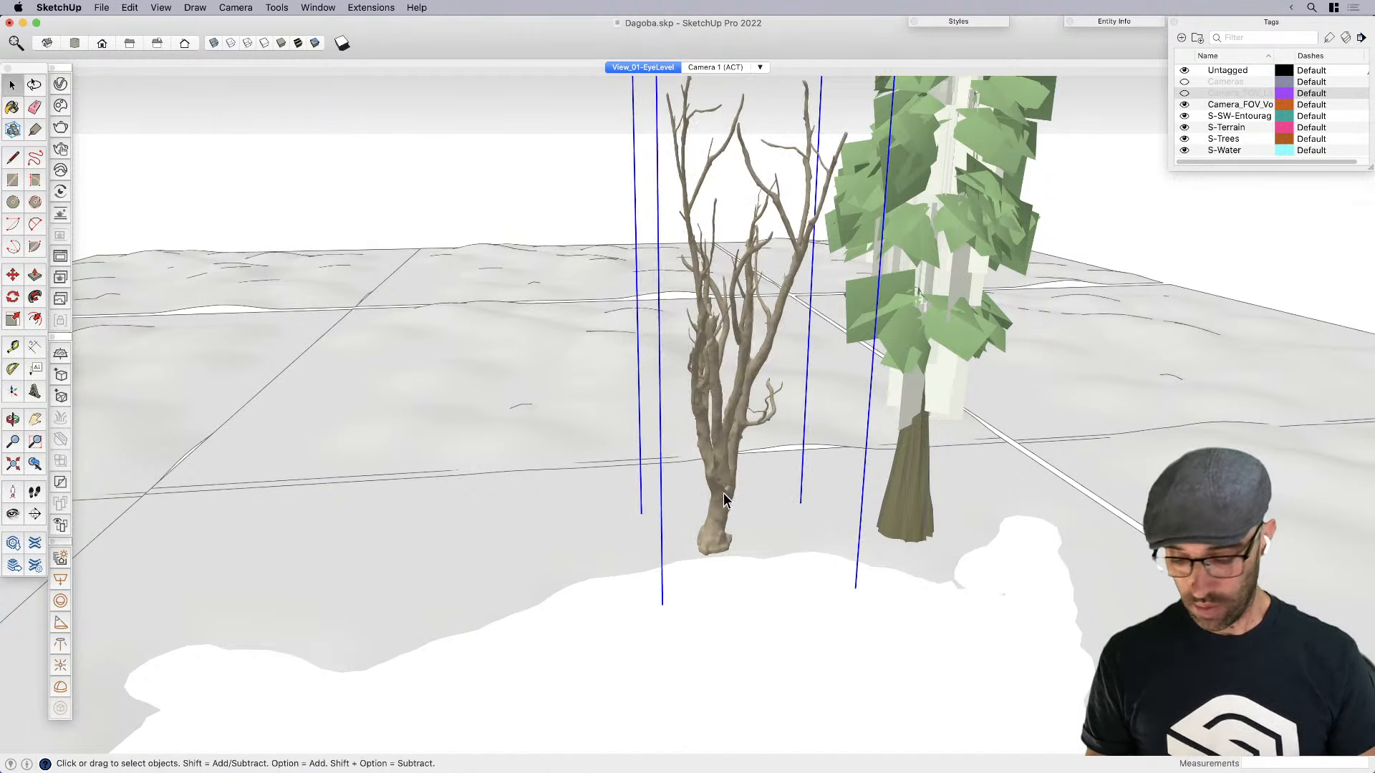
# Try to rotate the dead tree 180 degrees about a point on its trunk, around the green axis
pyautogui.press('q')
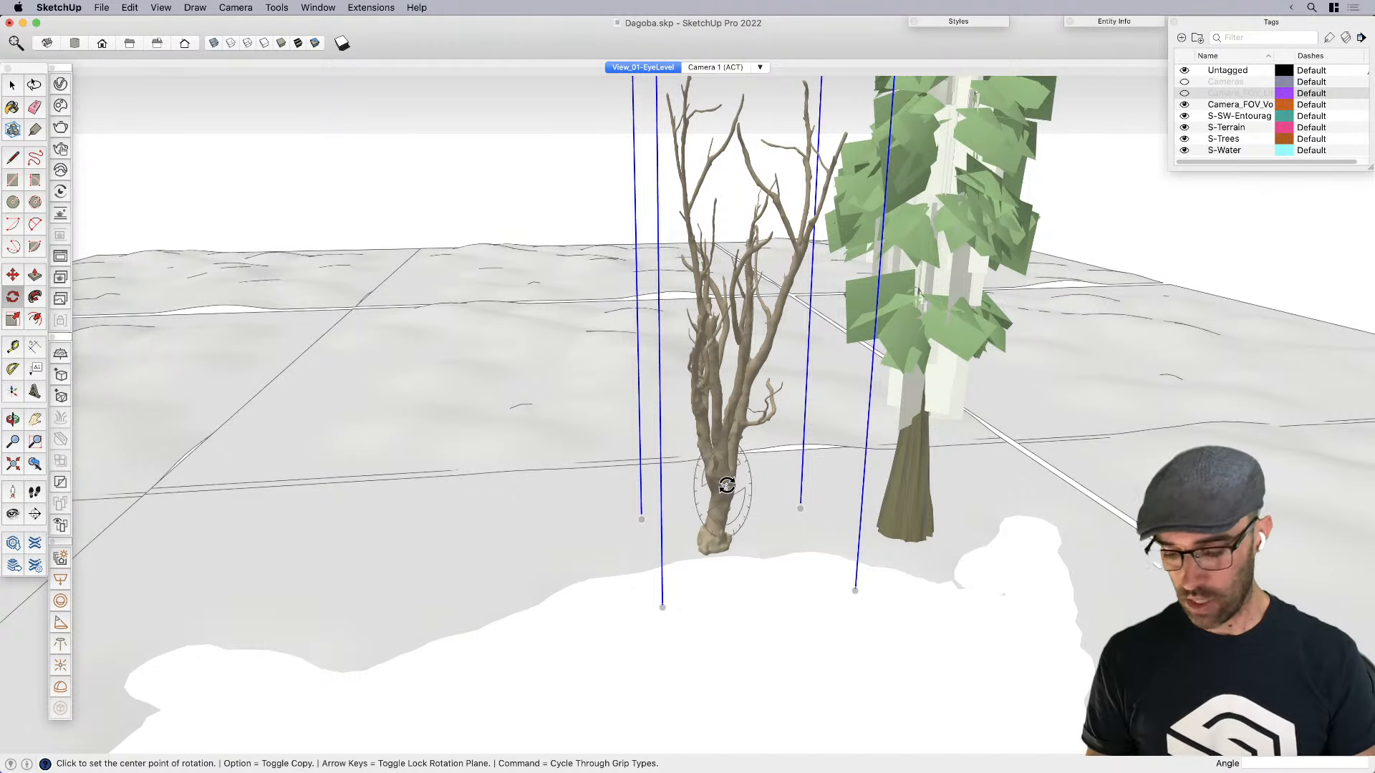
pyautogui.click(720, 483)
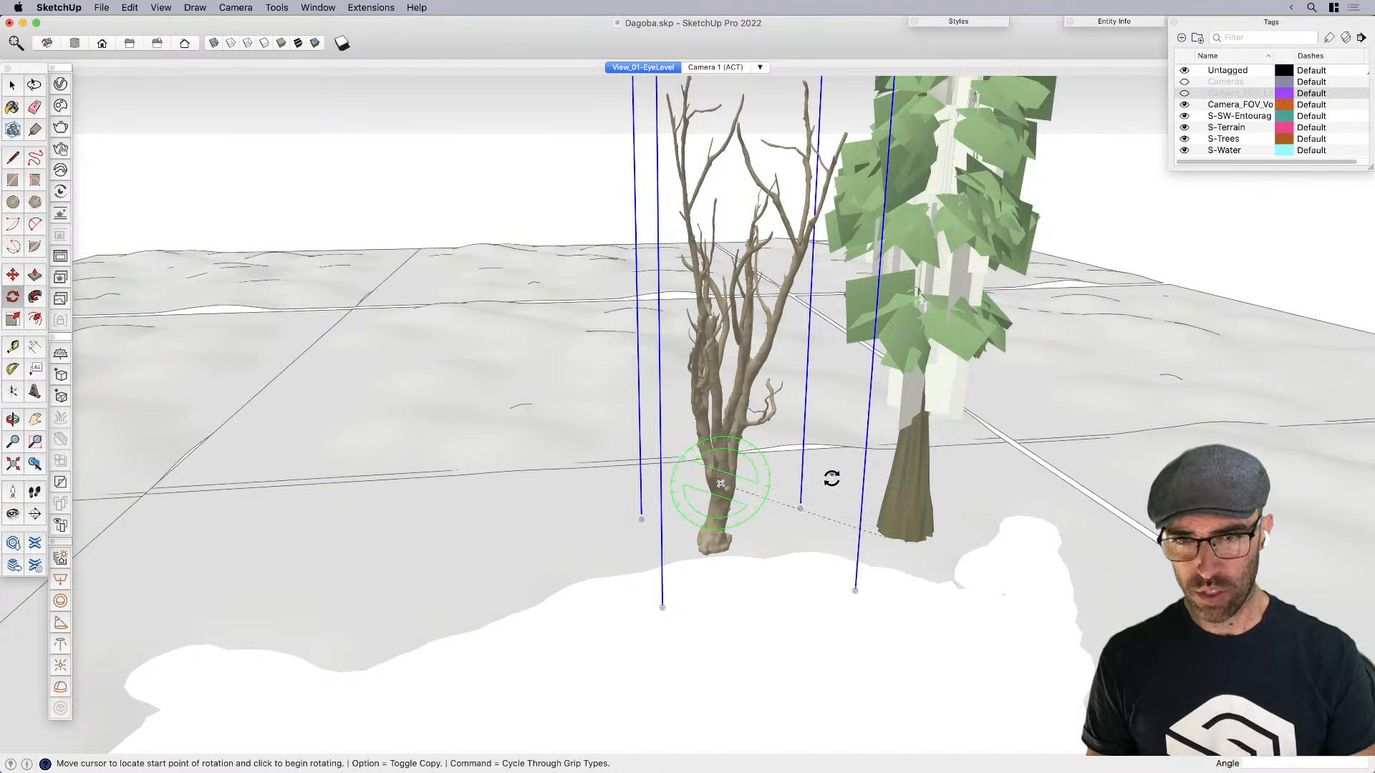
pyautogui.click(835, 479)
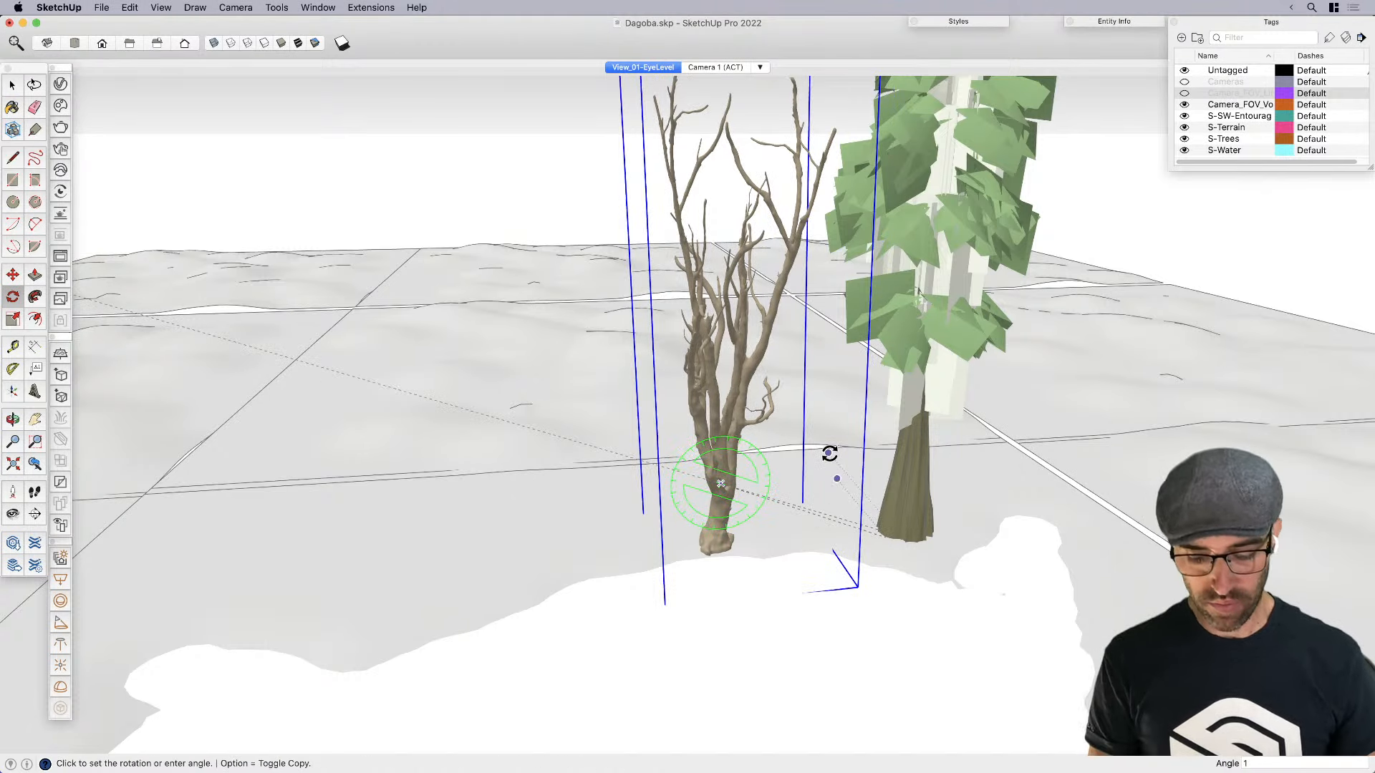
pyautogui.press('Return')
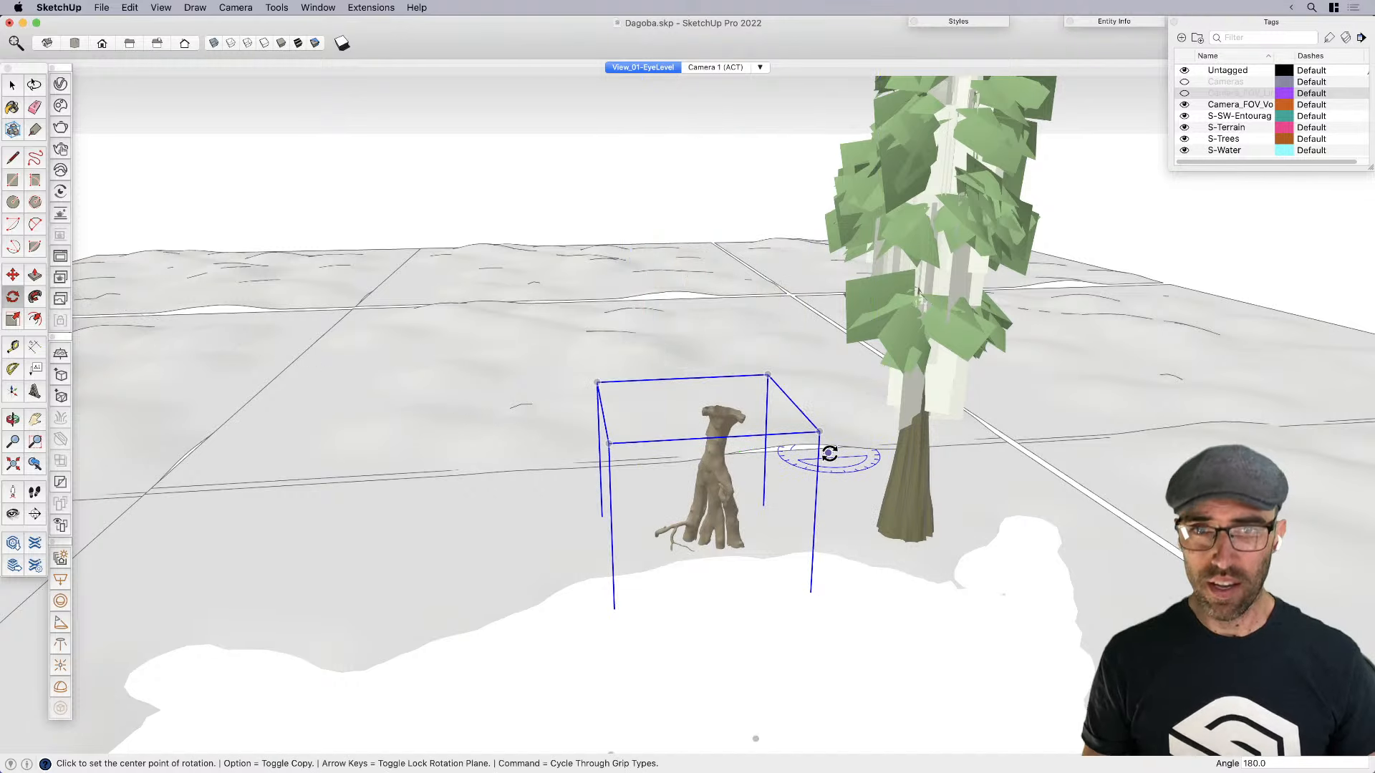
pyautogui.press('super+z')
pyautogui.press('space')
# Flip the dead tree upside down along the group's blue axis and make it a component with the default settings
pyautogui.rightClick(721, 447)
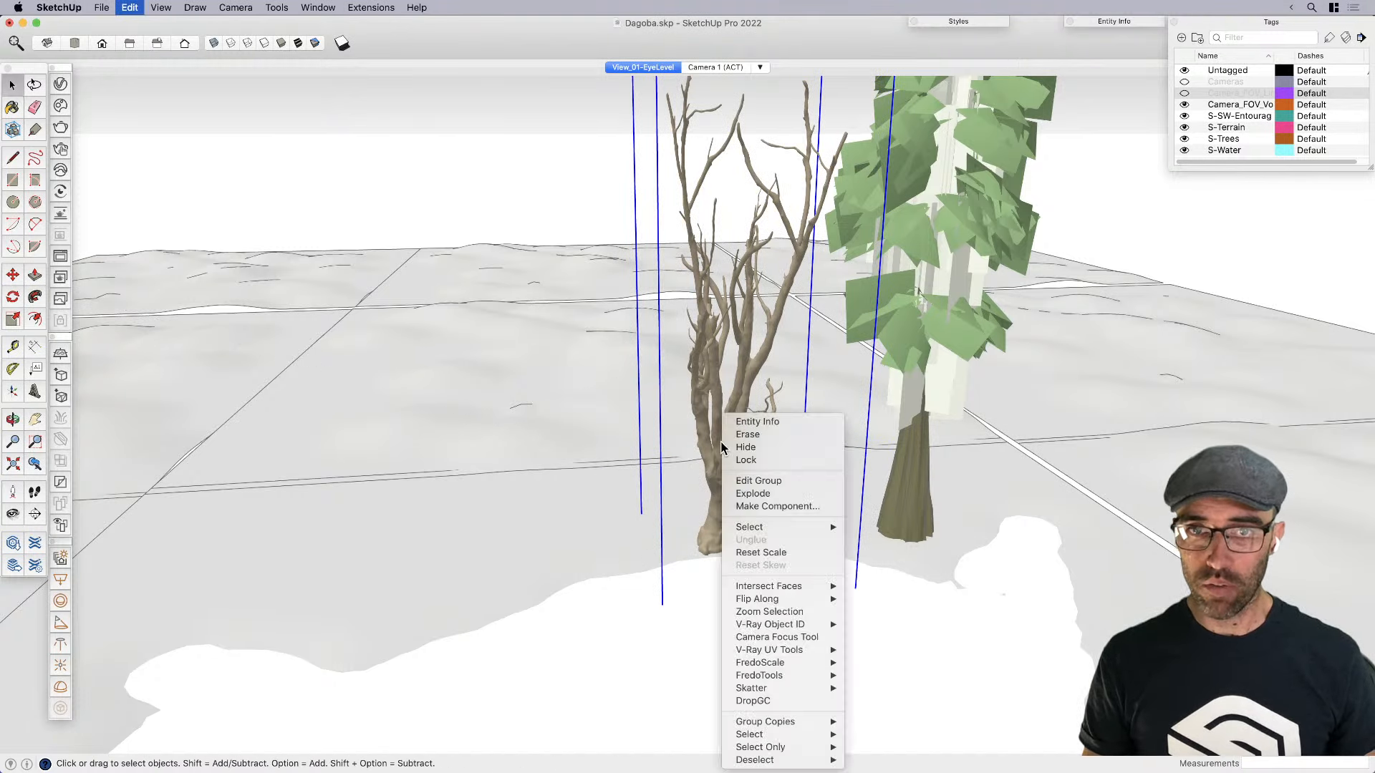
pyautogui.moveTo(784, 597)
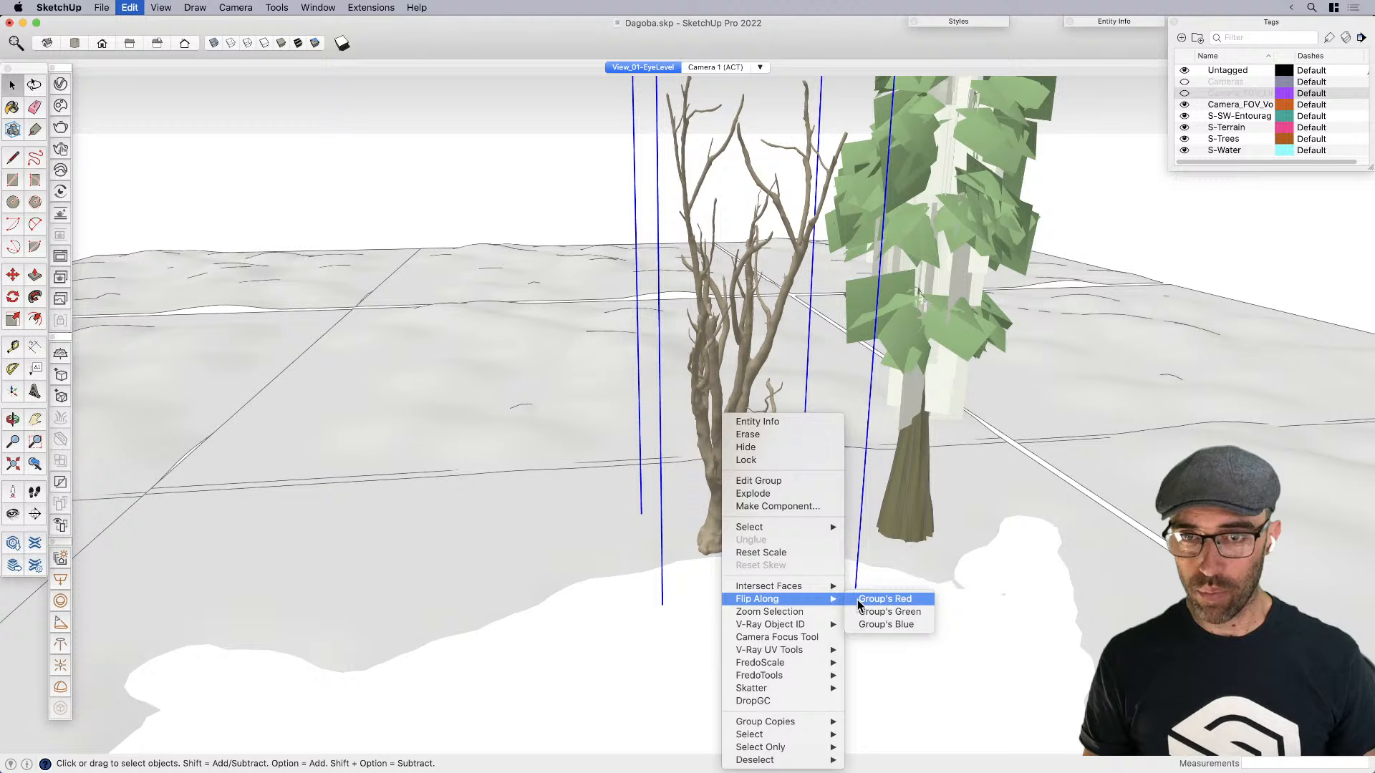
pyautogui.click(892, 623)
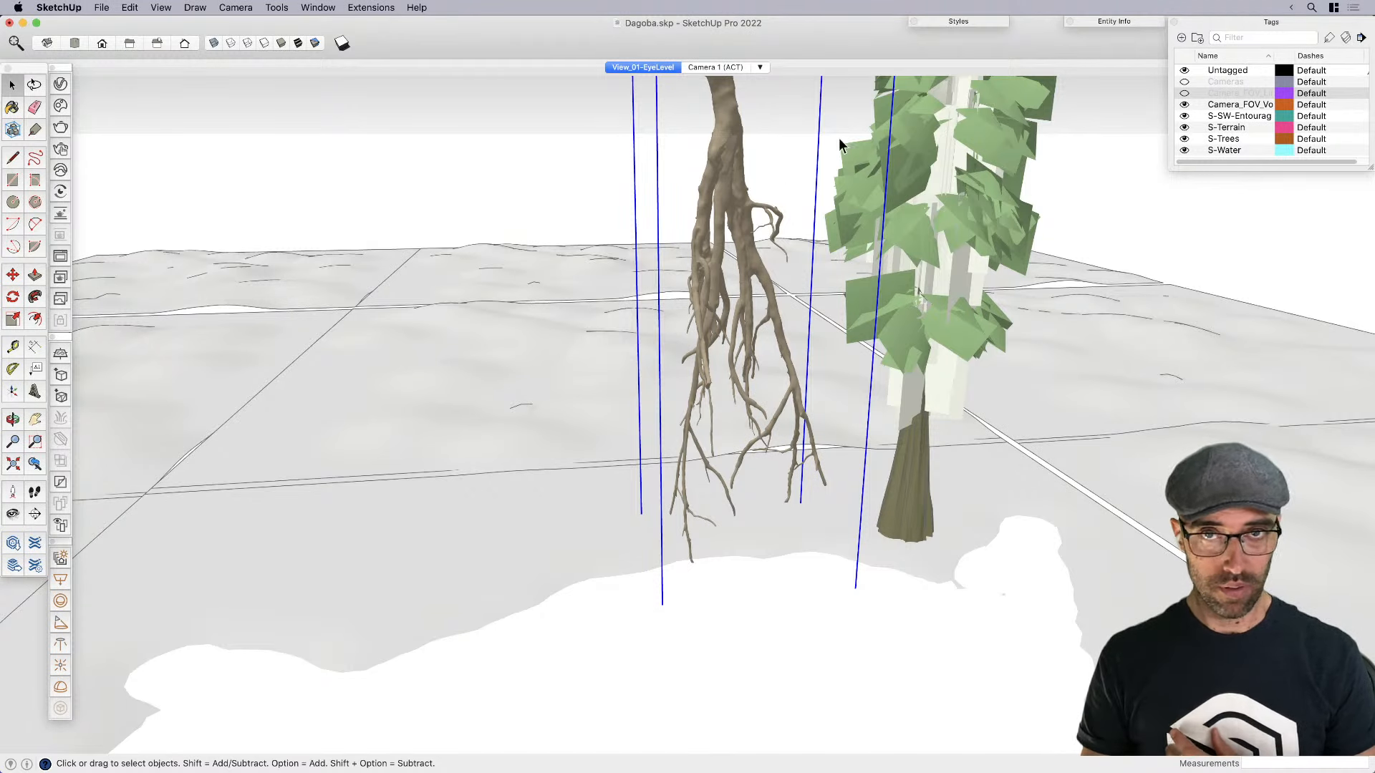
pyautogui.rightClick(724, 188)
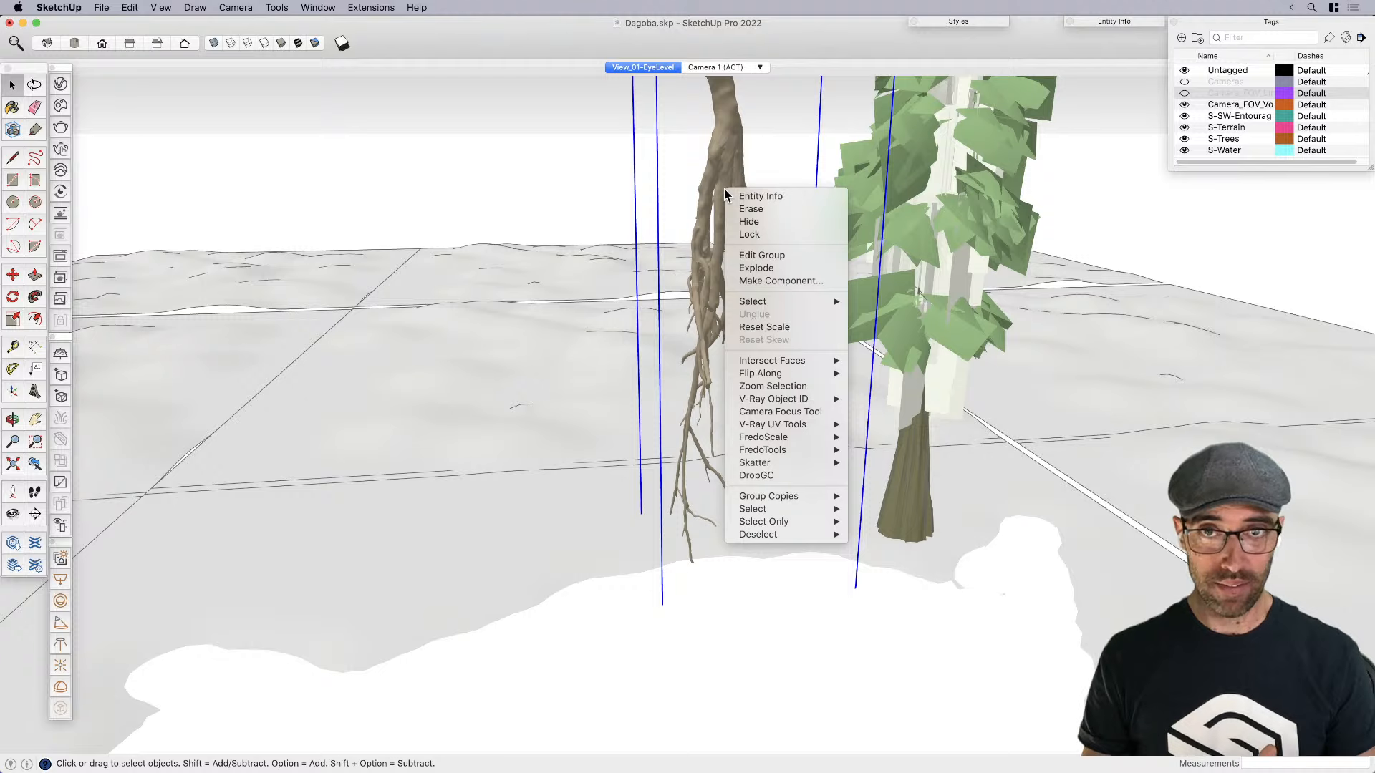
pyautogui.click(770, 281)
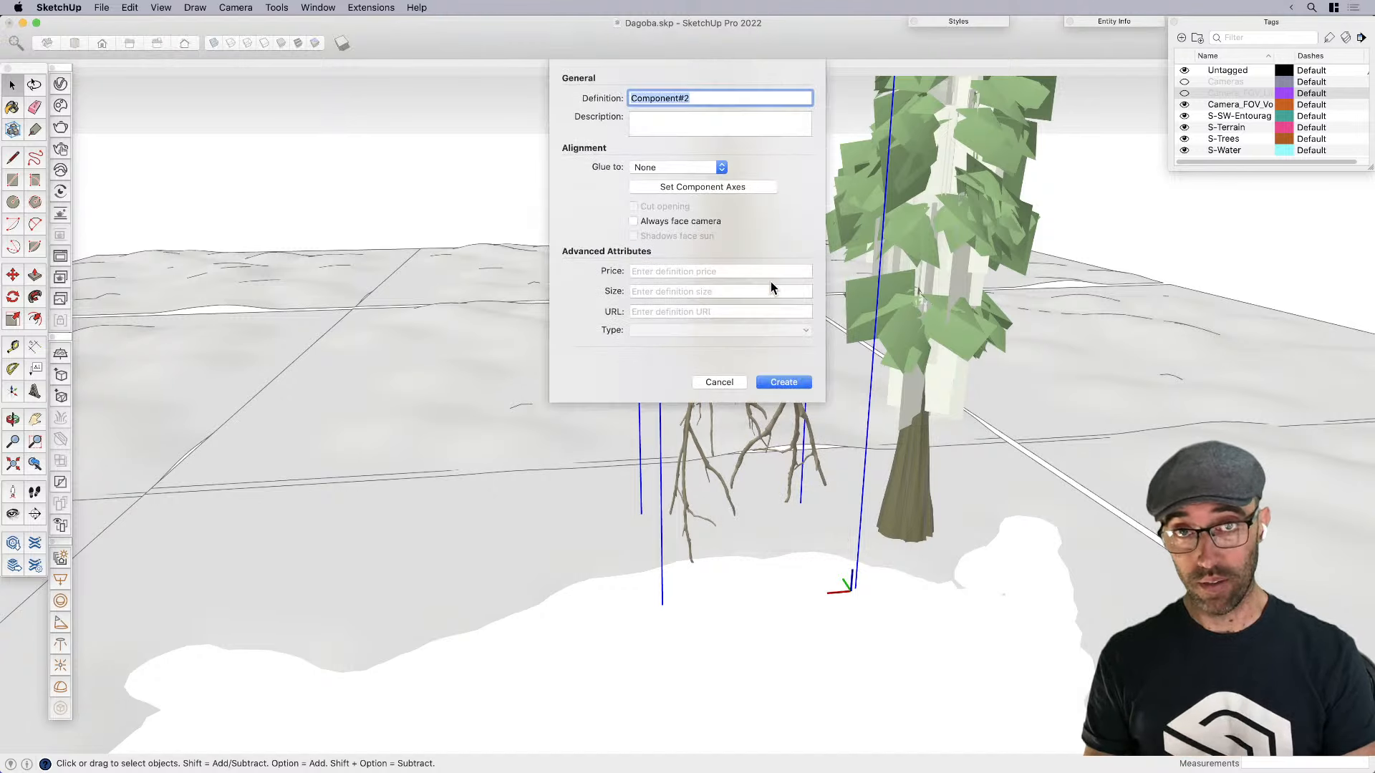
pyautogui.click(783, 382)
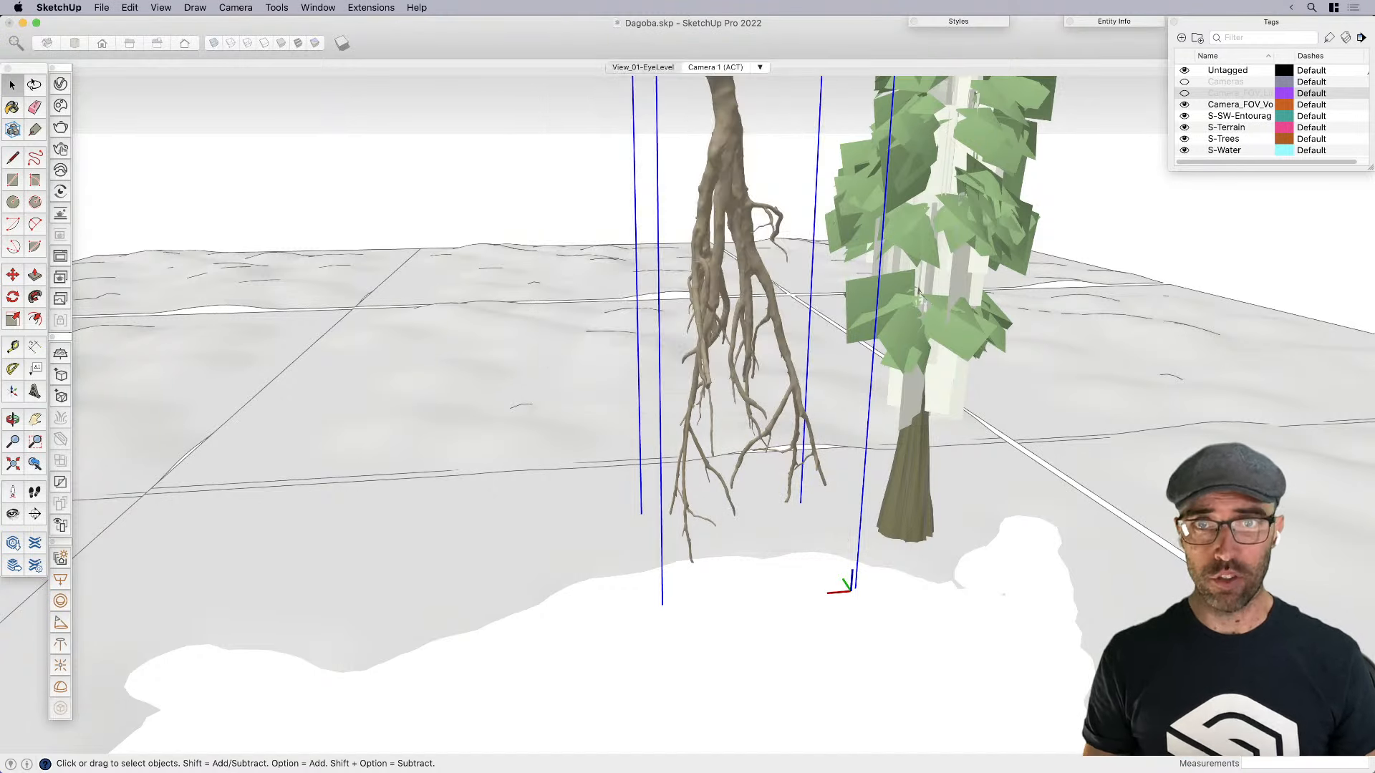
pyautogui.click(917, 441)
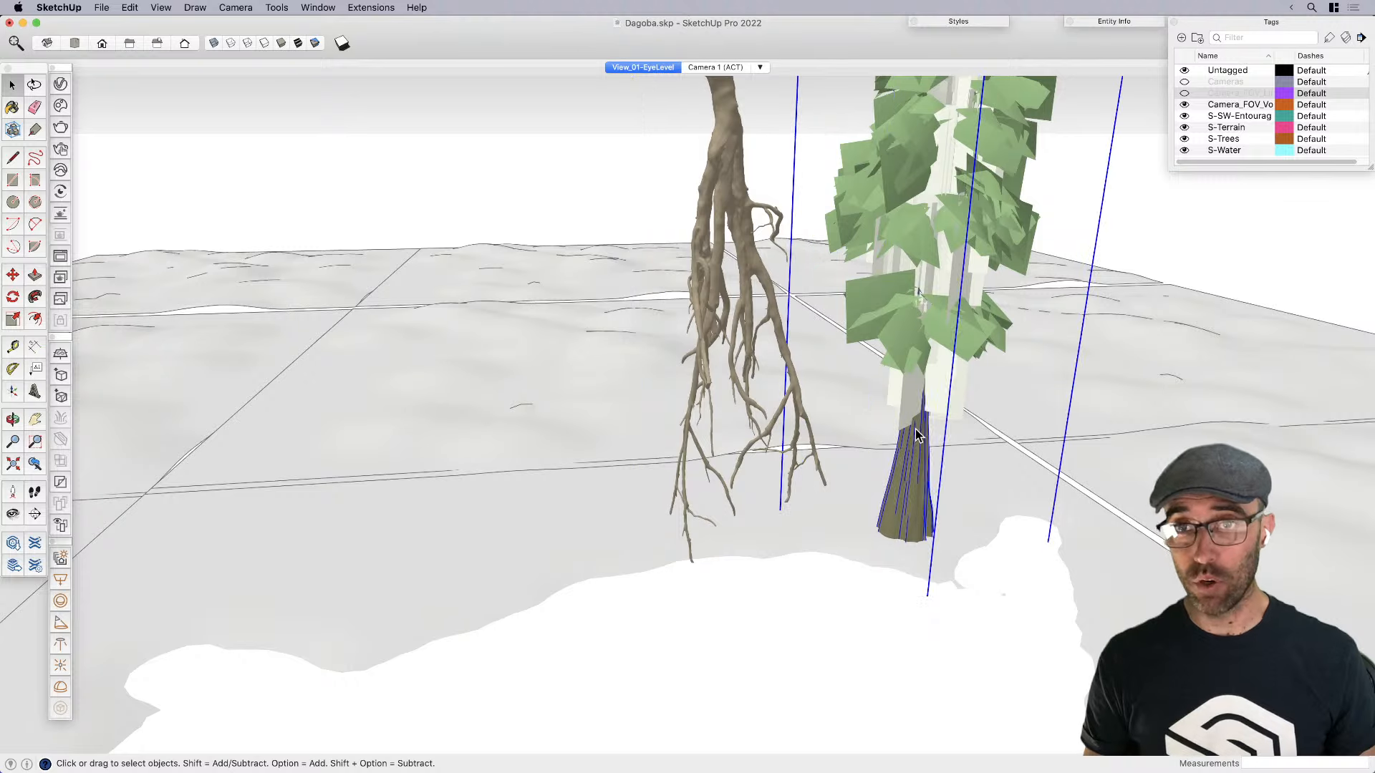
pyautogui.rightClick(918, 441)
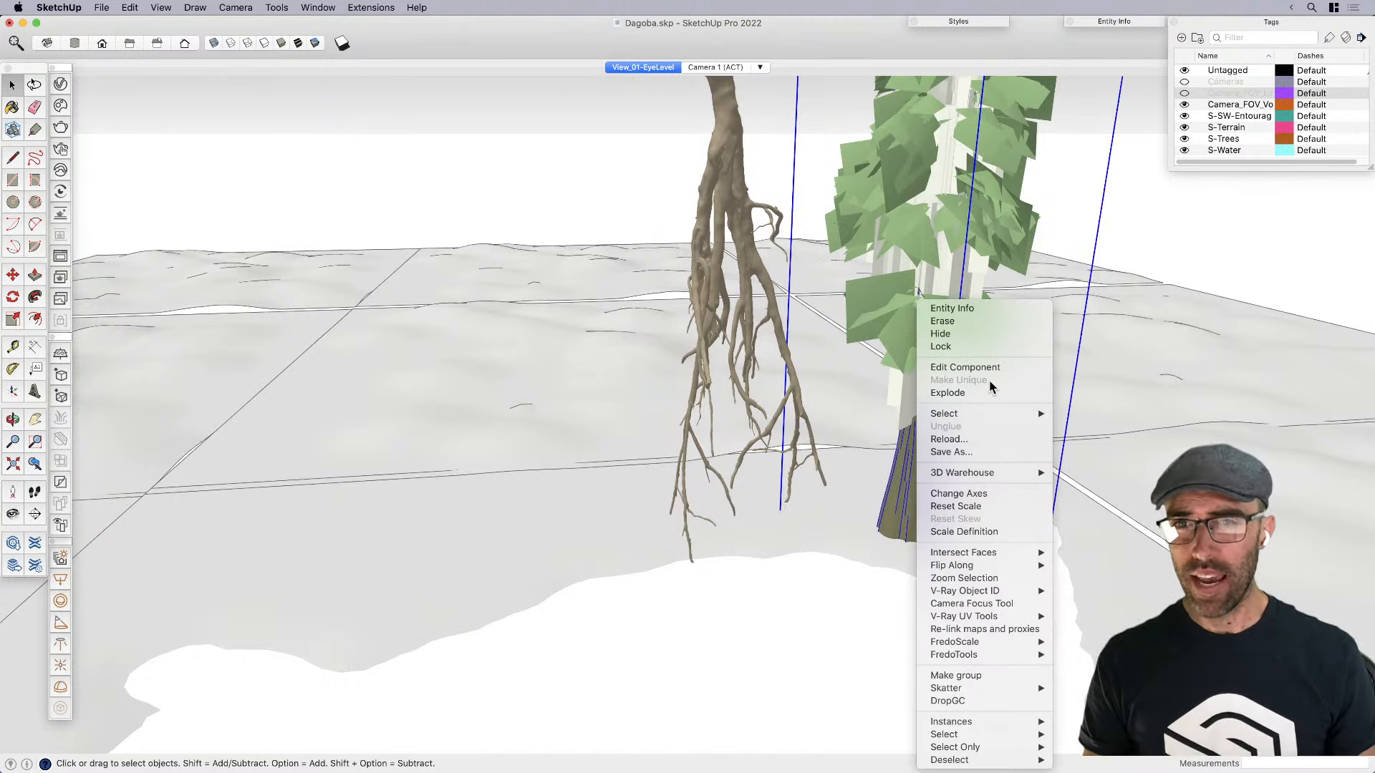
pyautogui.click(766, 237)
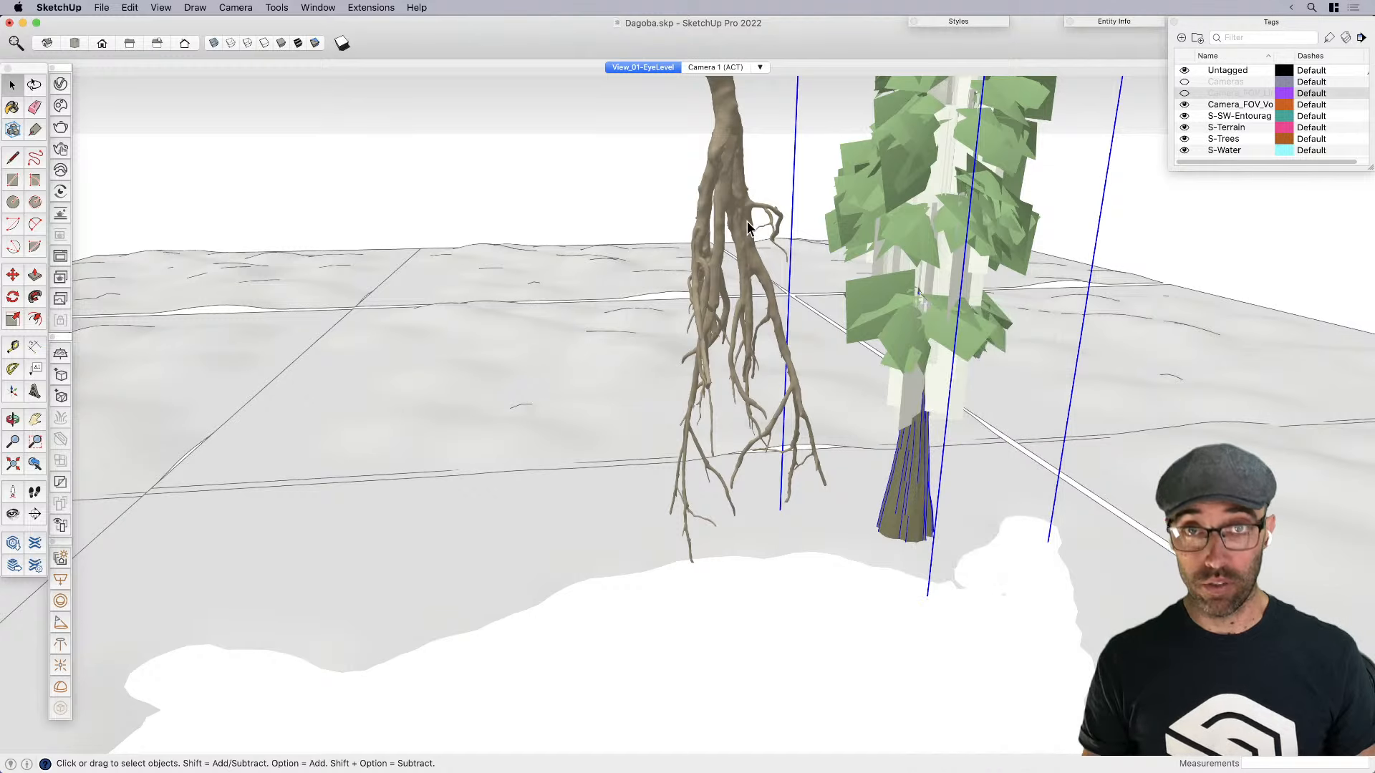
# Move the upside-down dead tree about 34 ft over to the cypress and lower its branches to the ground as roots
pyautogui.click(750, 220)
pyautogui.press('m')
pyautogui.click(726, 211)
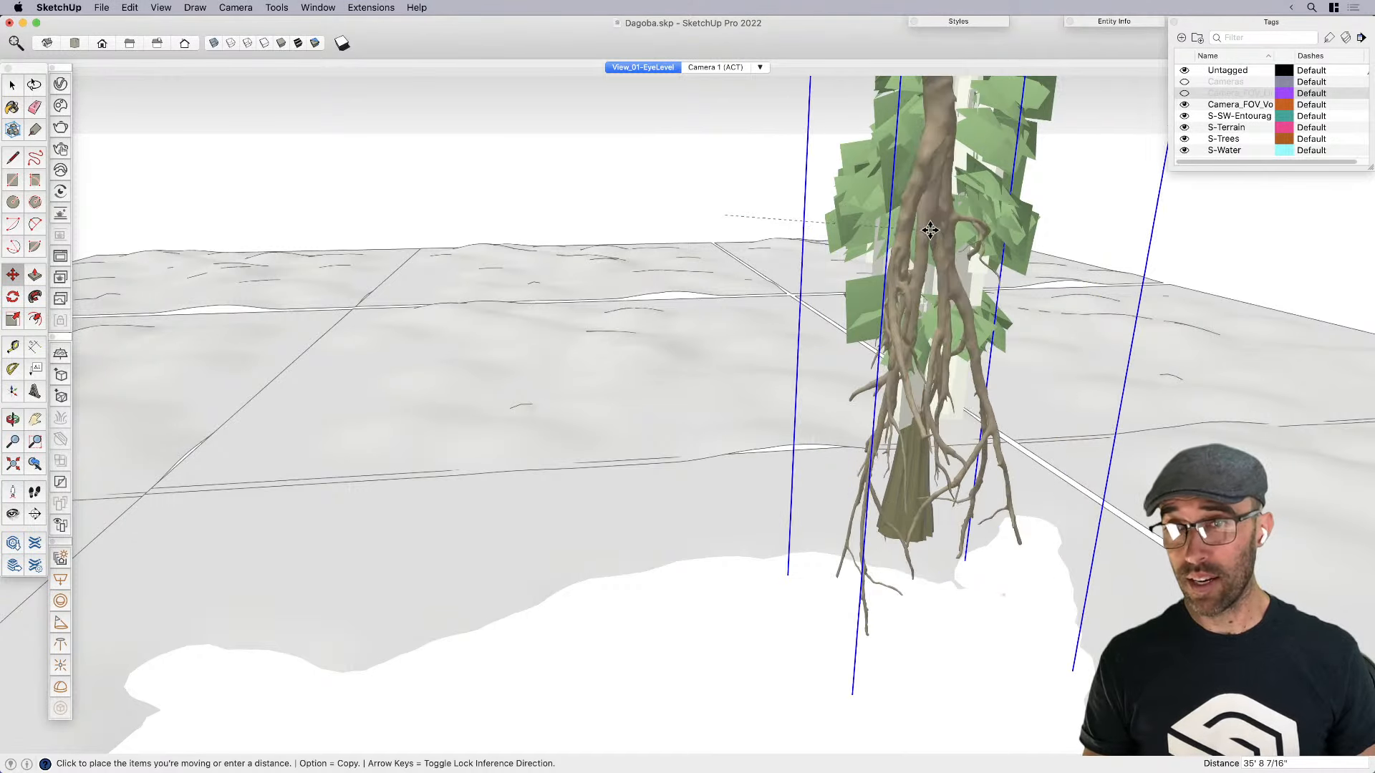
pyautogui.click(929, 226)
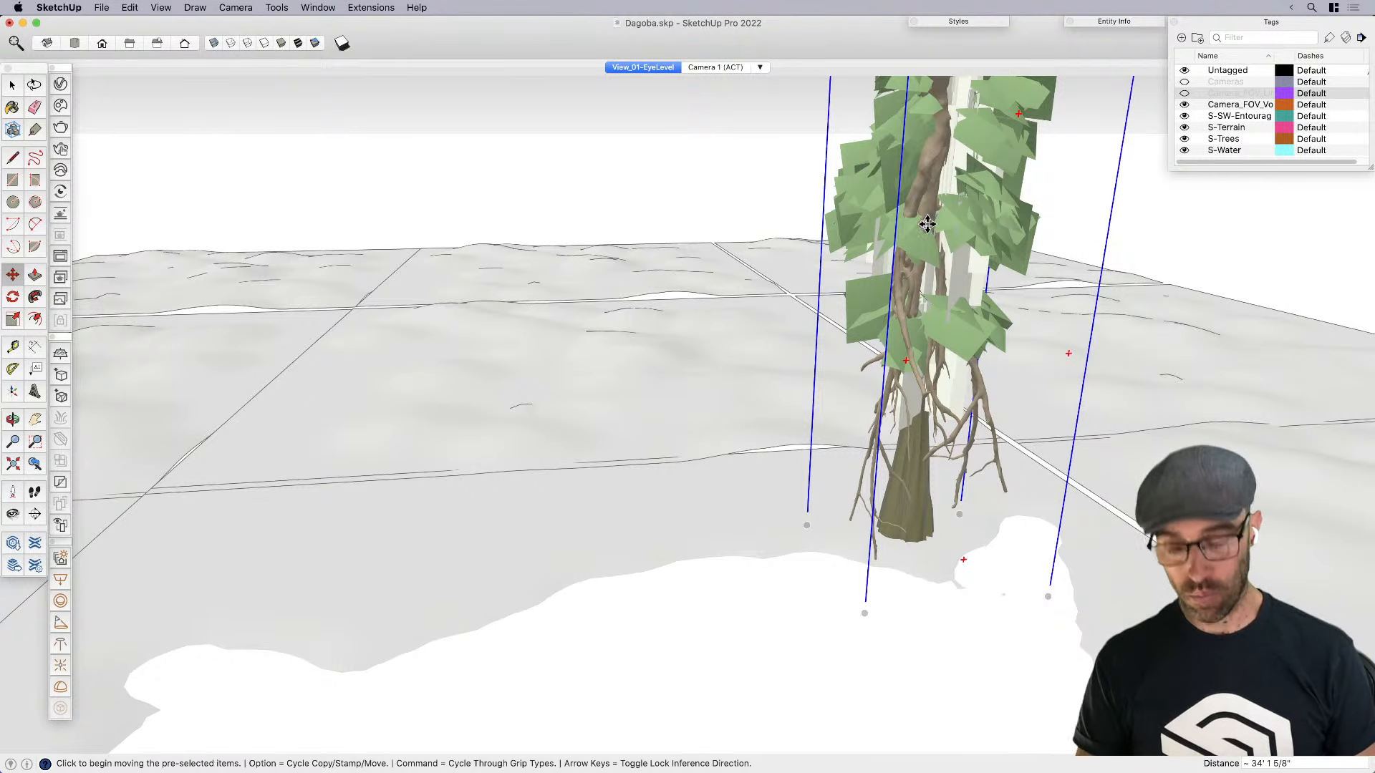
pyautogui.click(933, 305)
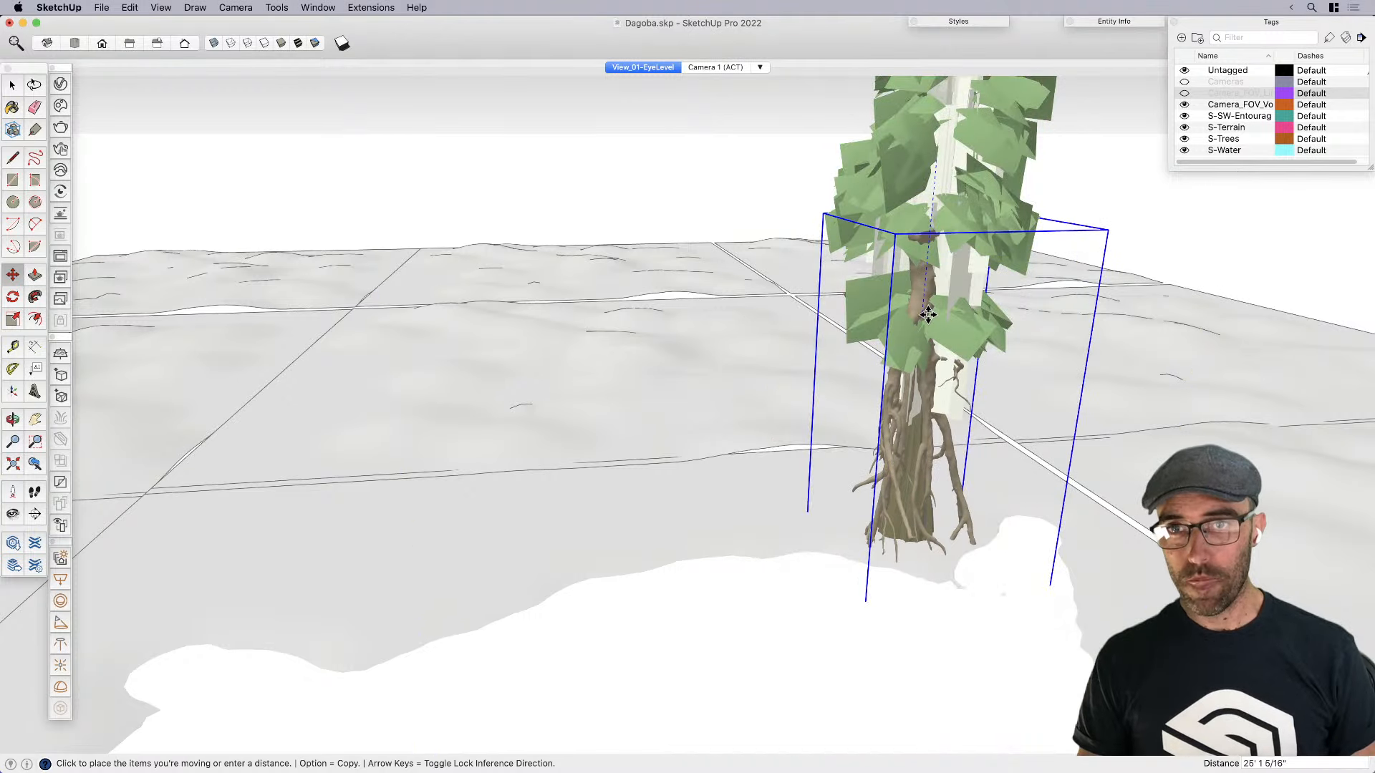
pyautogui.click(968, 489)
# Shift the root component horizontally so that its branches straddle the base of the cypress trunk
pyautogui.moveTo(968, 489); pyautogui.dragTo(760, 442, button='middle')
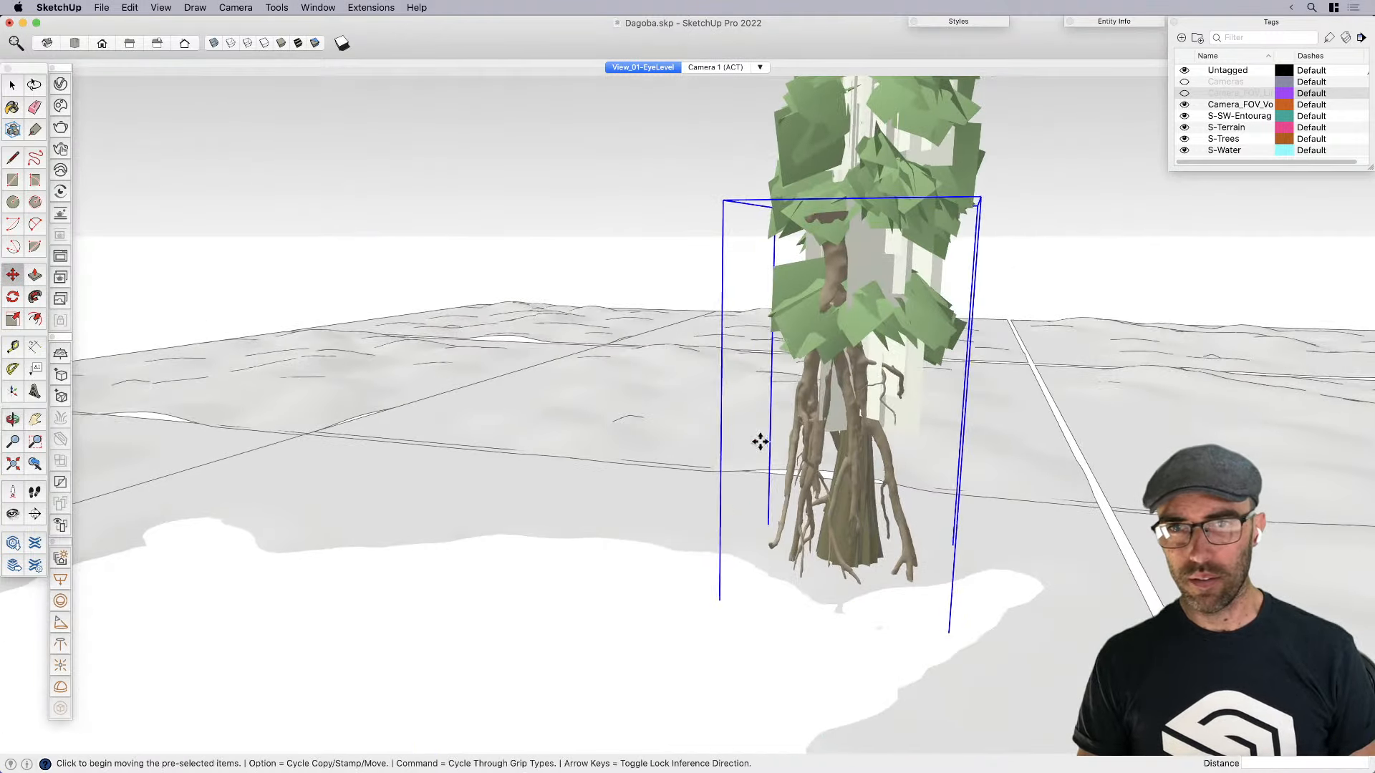
pyautogui.click(627, 605)
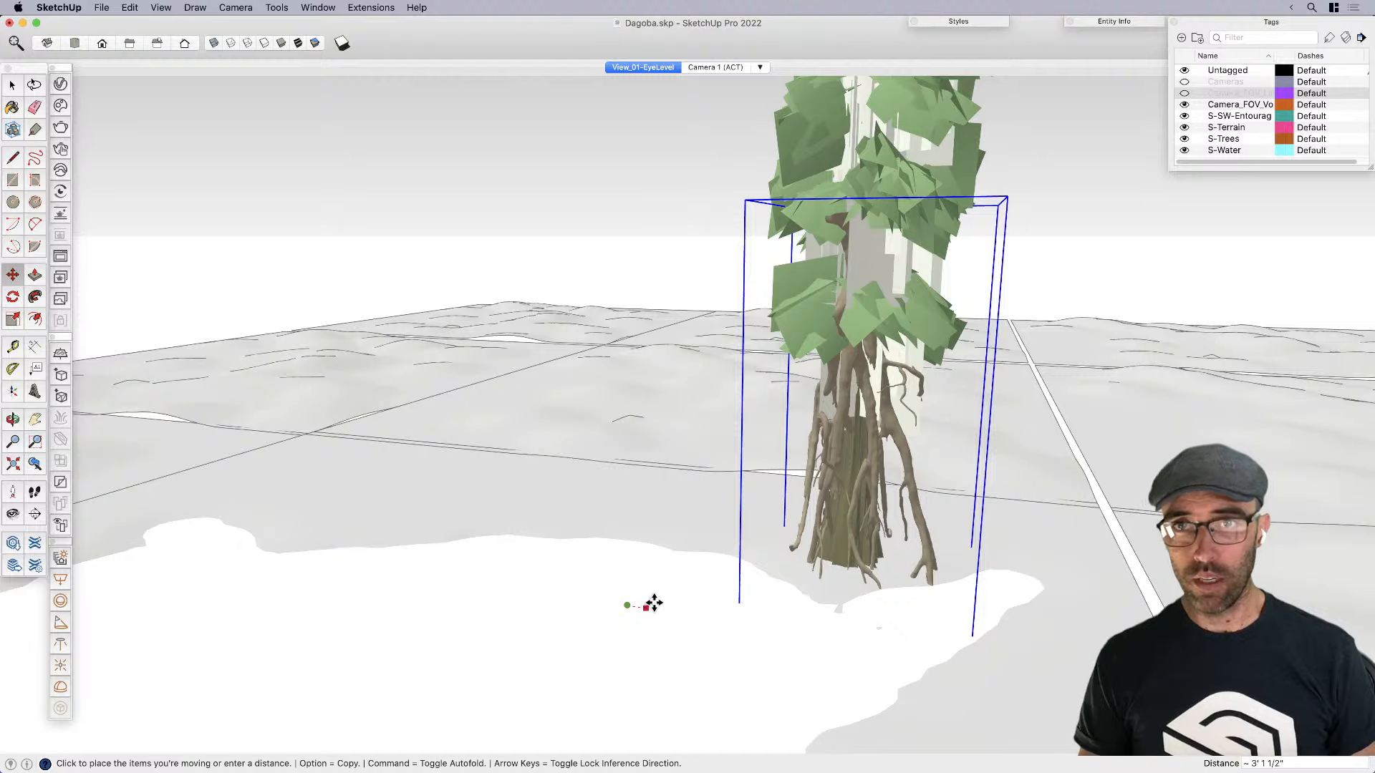
pyautogui.click(959, 597)
pyautogui.press('space')
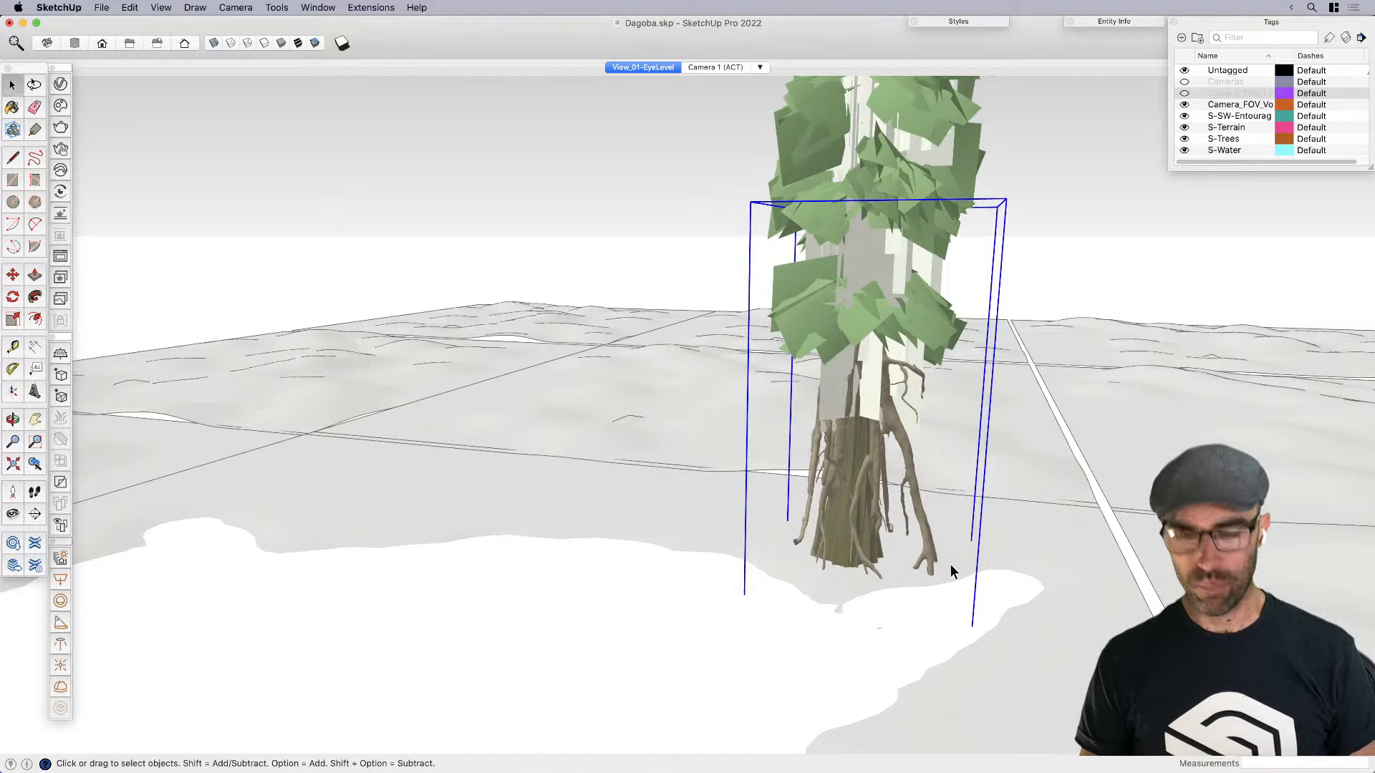
# Rotate the root component around the vertical axis about the base of the cypress trunk to spread the roots outward
pyautogui.moveTo(847, 609); pyautogui.dragTo(900, 527, button='middle')
pyautogui.press('q')
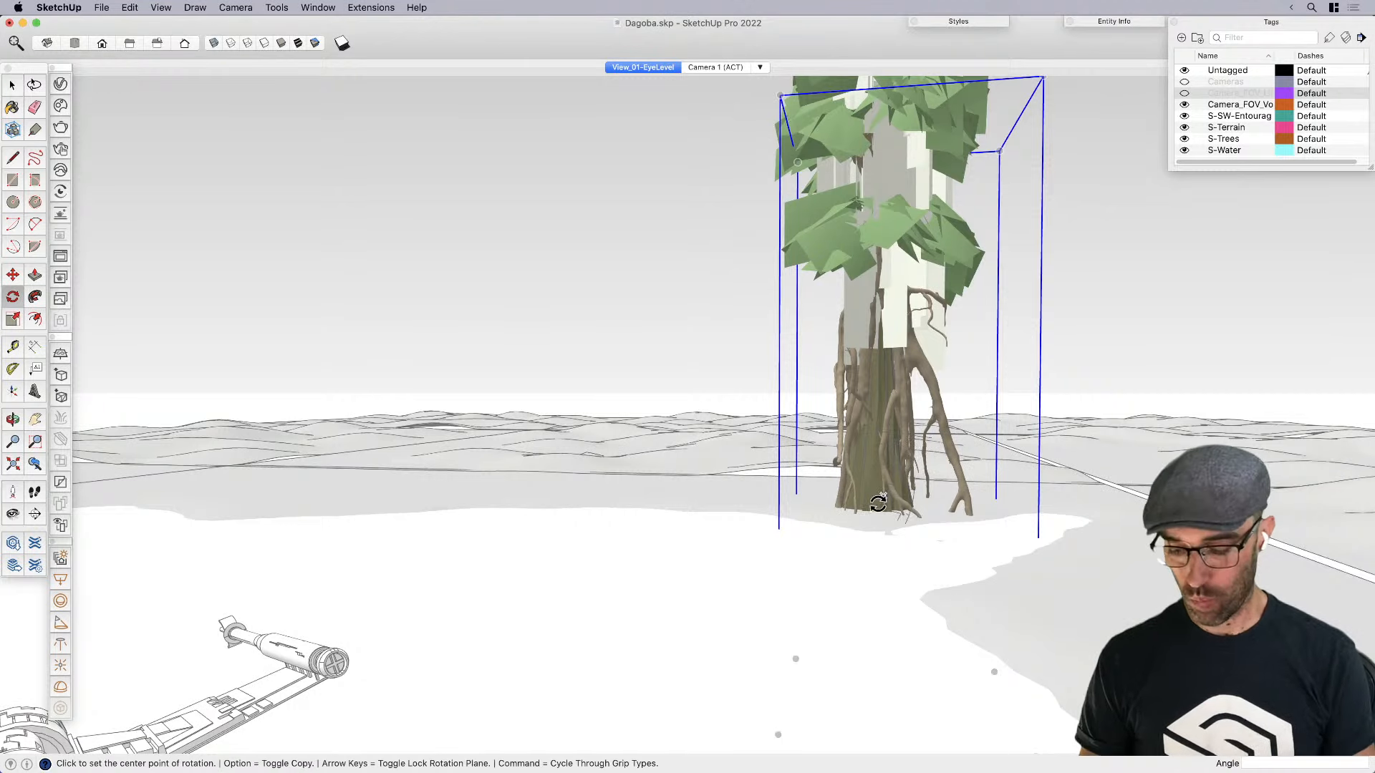
pyautogui.click(873, 509)
pyautogui.click(1008, 537)
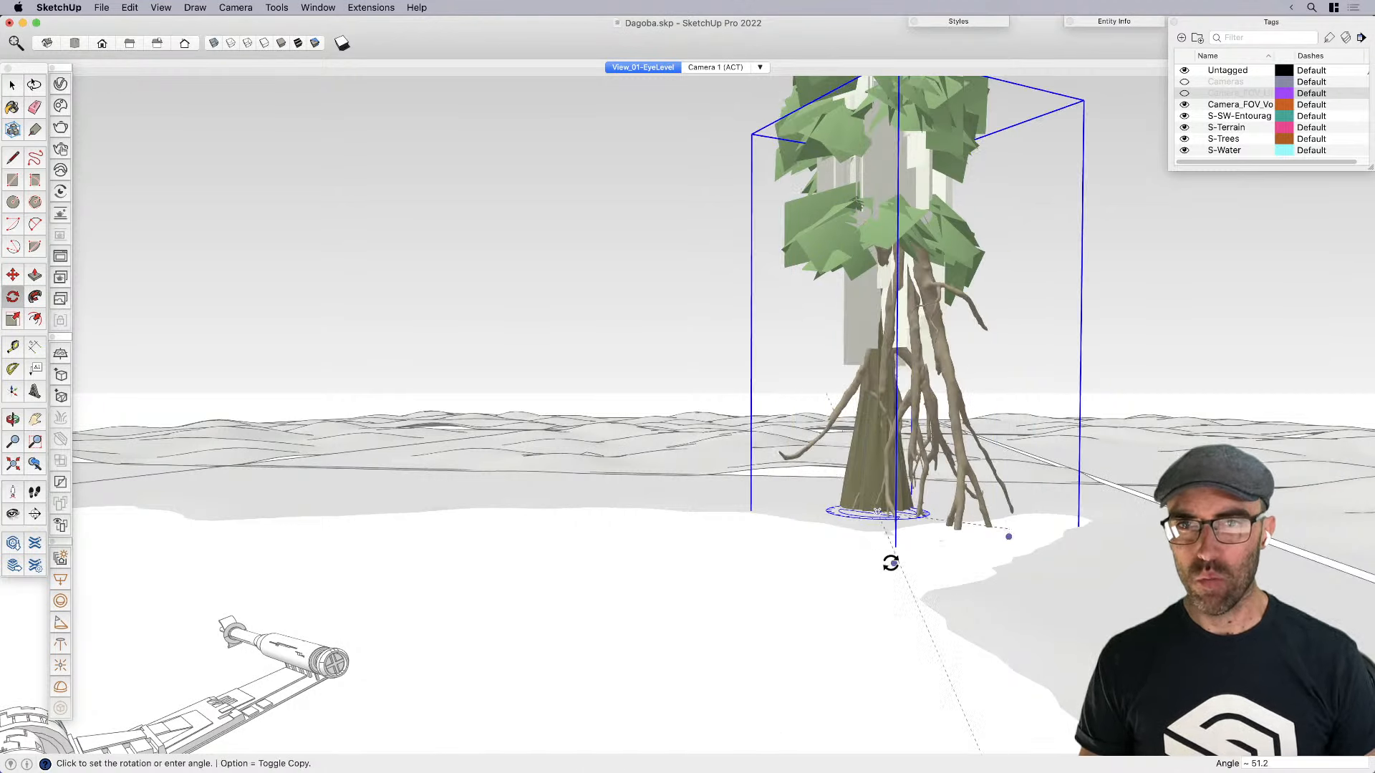
pyautogui.click(796, 560)
pyautogui.press('space')
# Move the rotated root component about 7 ft back against the cypress trunk
pyautogui.moveTo(900, 531); pyautogui.dragTo(938, 620, button='middle')
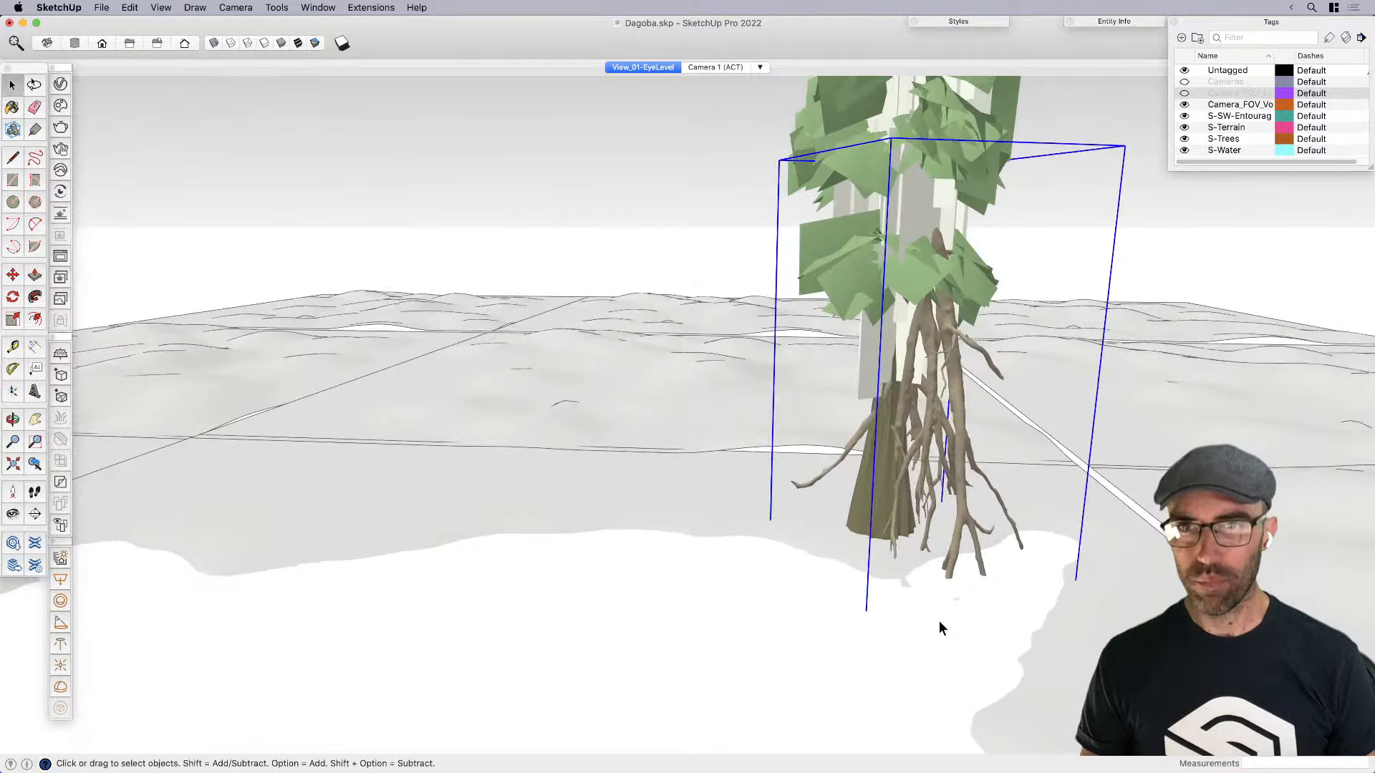
pyautogui.press('m')
pyautogui.click(942, 622)
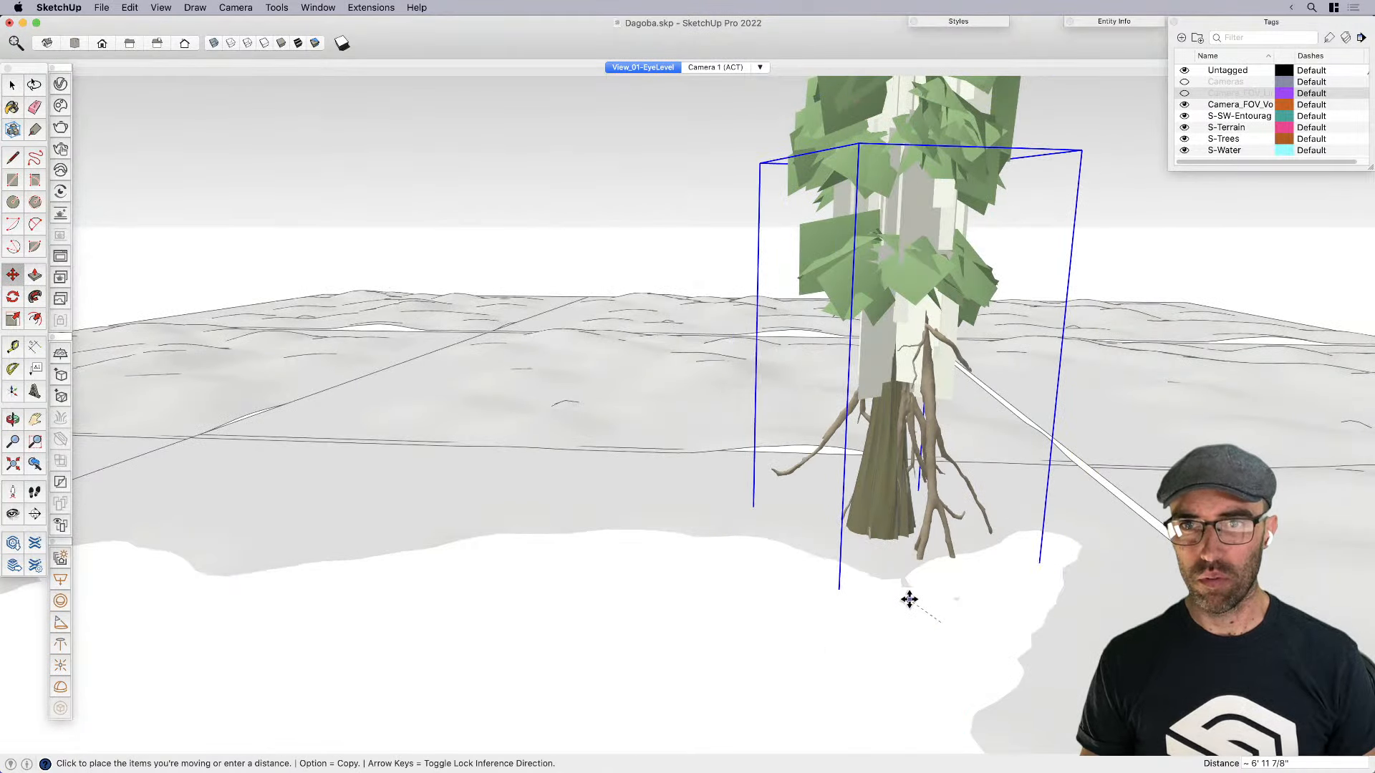
pyautogui.click(909, 599)
pyautogui.press('space')
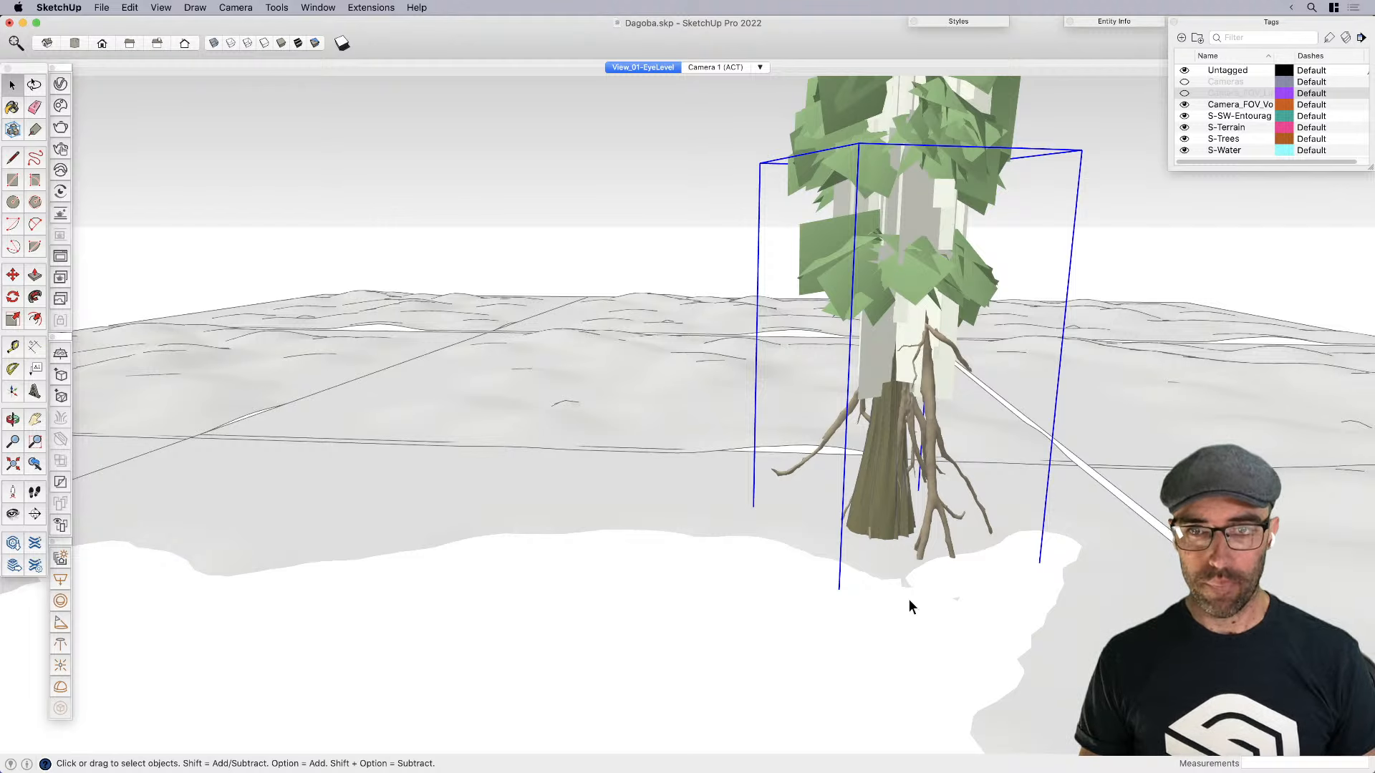
# Copy the root component a short distance sideways to the other side of the cypress trunk
pyautogui.press('m')
pyautogui.click(940, 622)
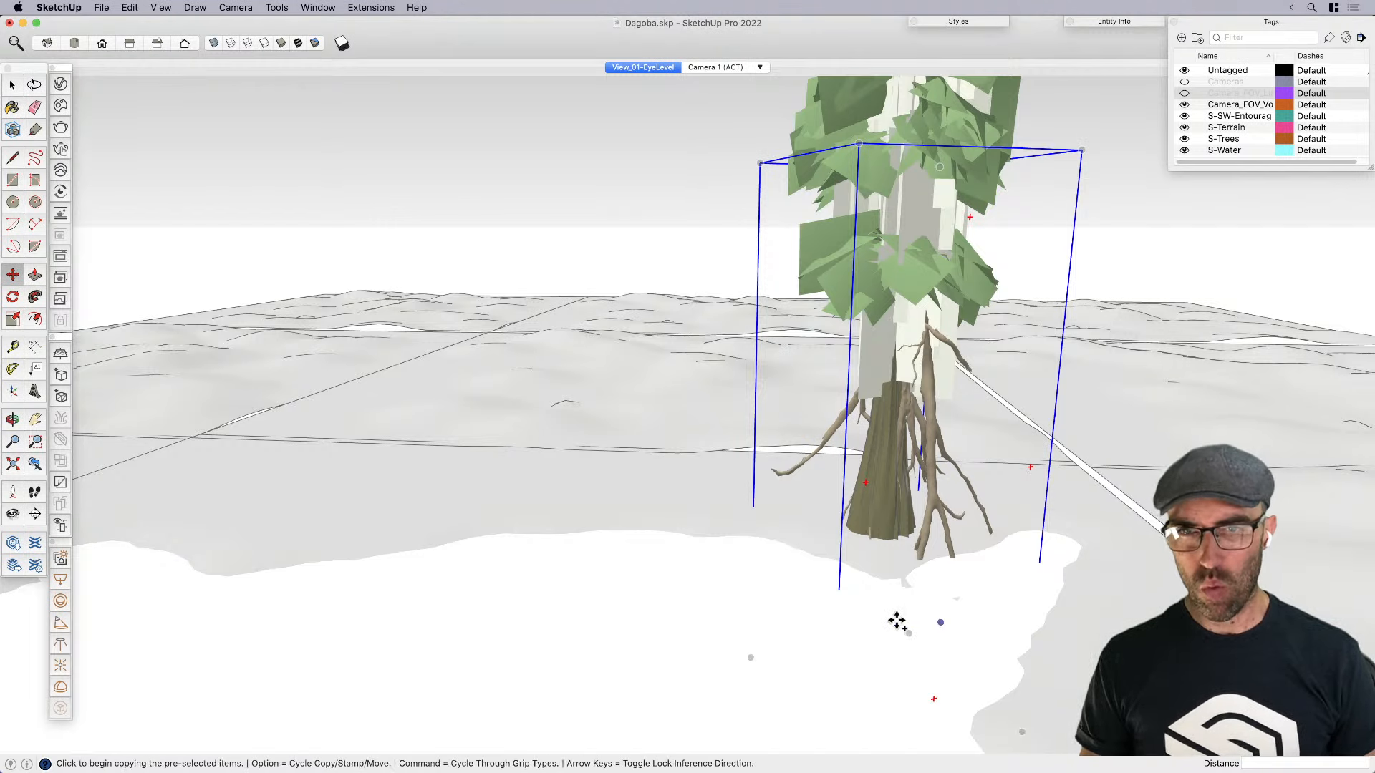
pyautogui.press('alt')
pyautogui.click(885, 620)
pyautogui.press('space')
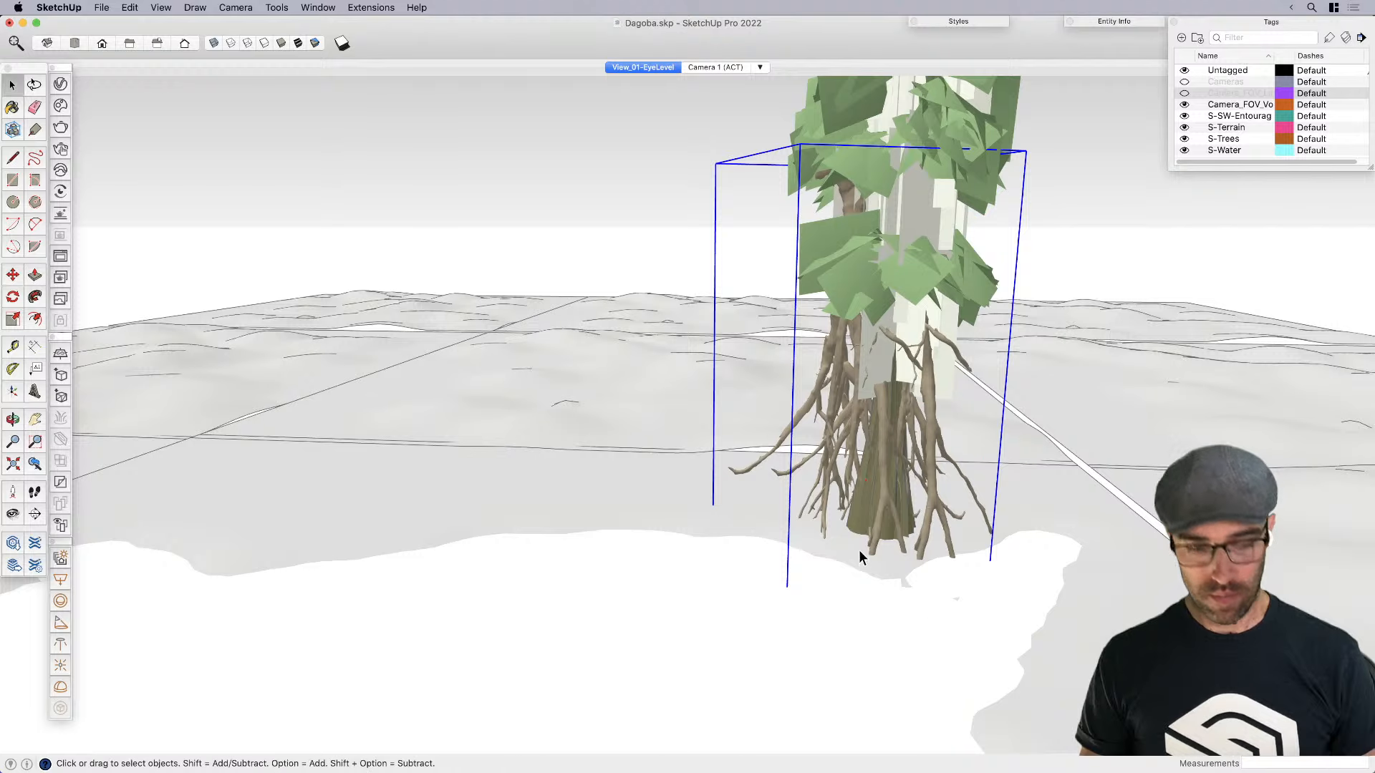
# Flip the copied roots along the component's green axis and move them about 6 ft 6 in along the red axis into the trunk
pyautogui.rightClick(829, 441)
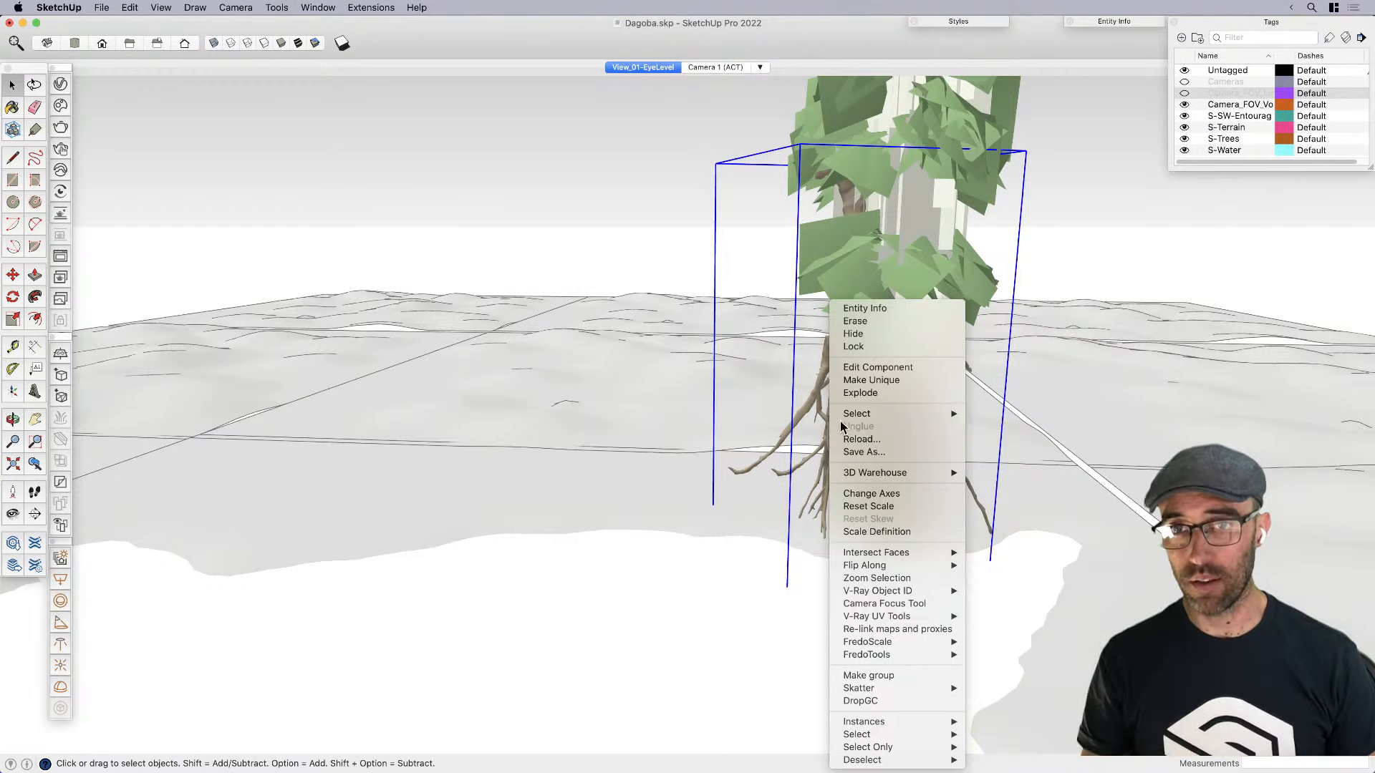
pyautogui.moveTo(892, 564)
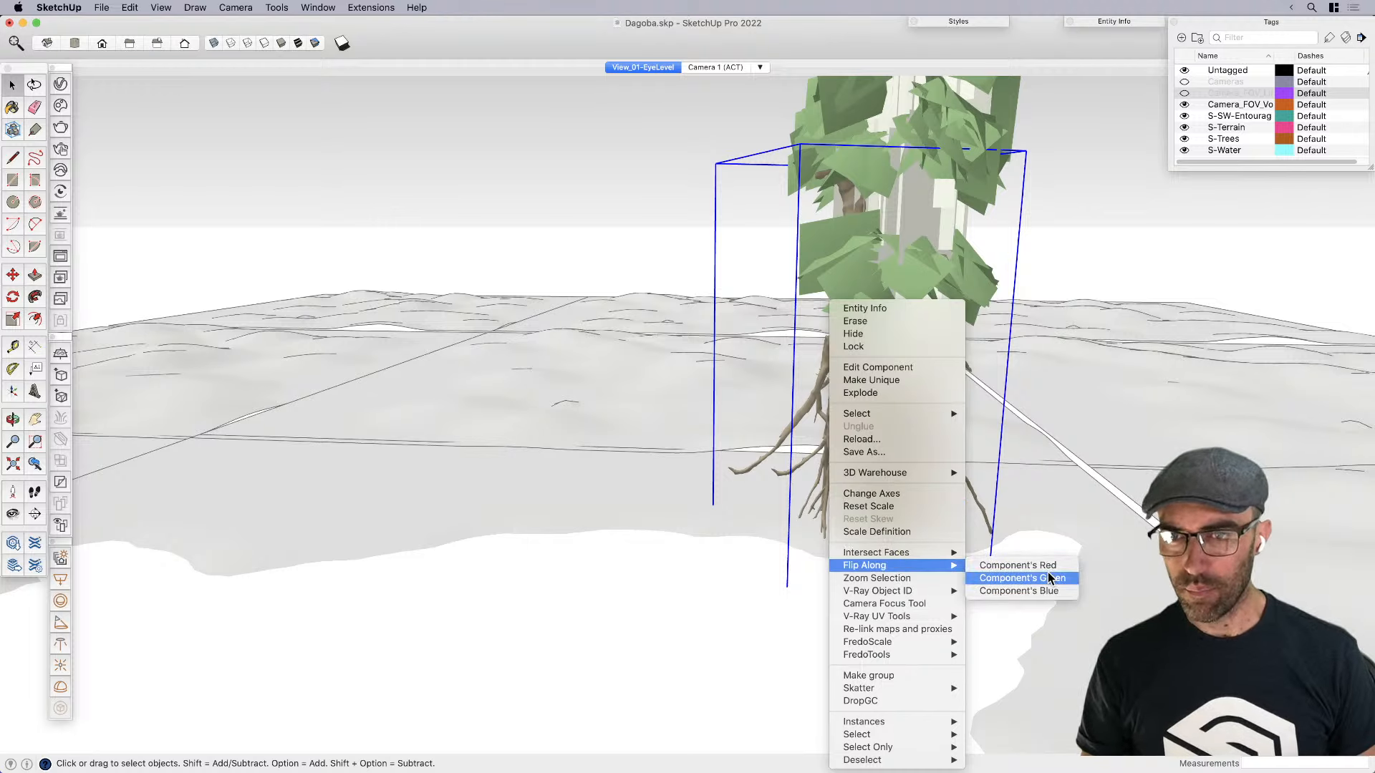
pyautogui.click(1047, 577)
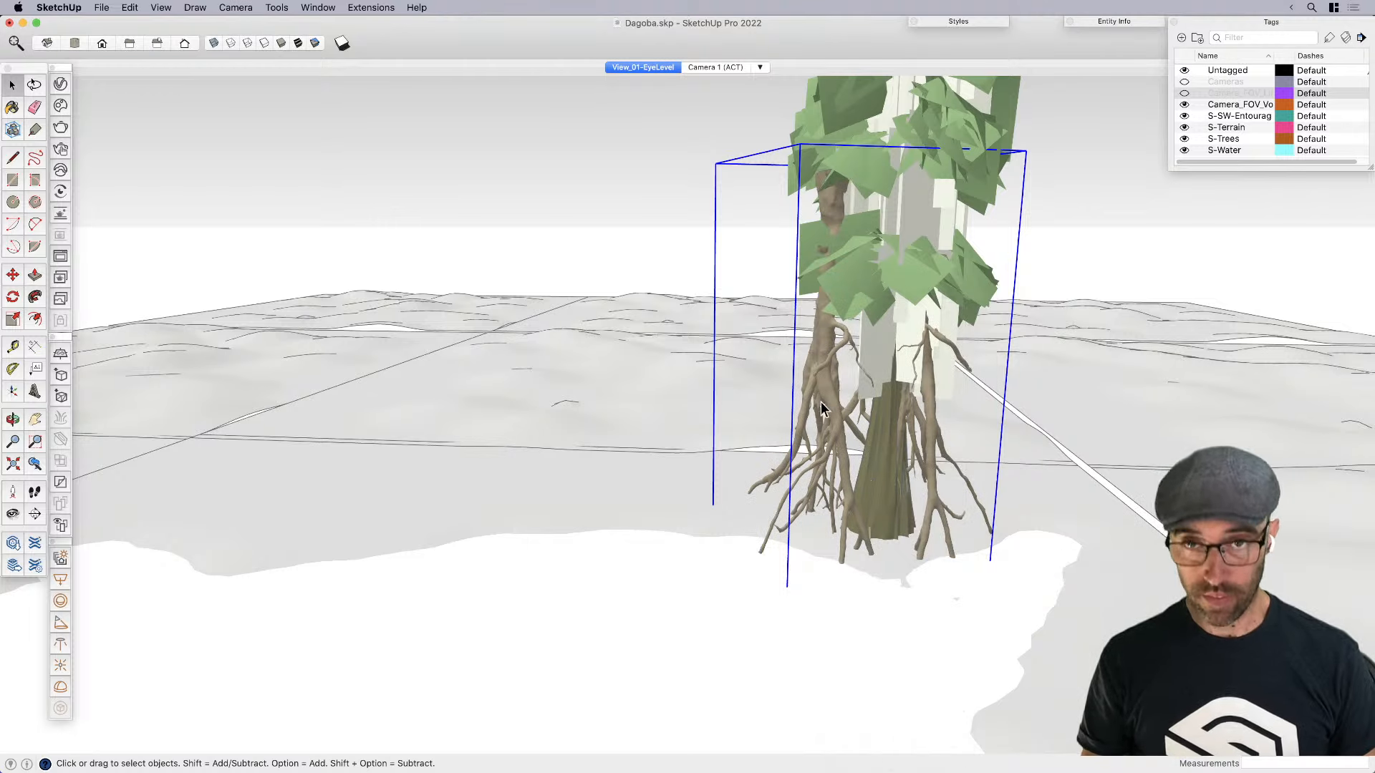
pyautogui.press('m')
pyautogui.click(780, 626)
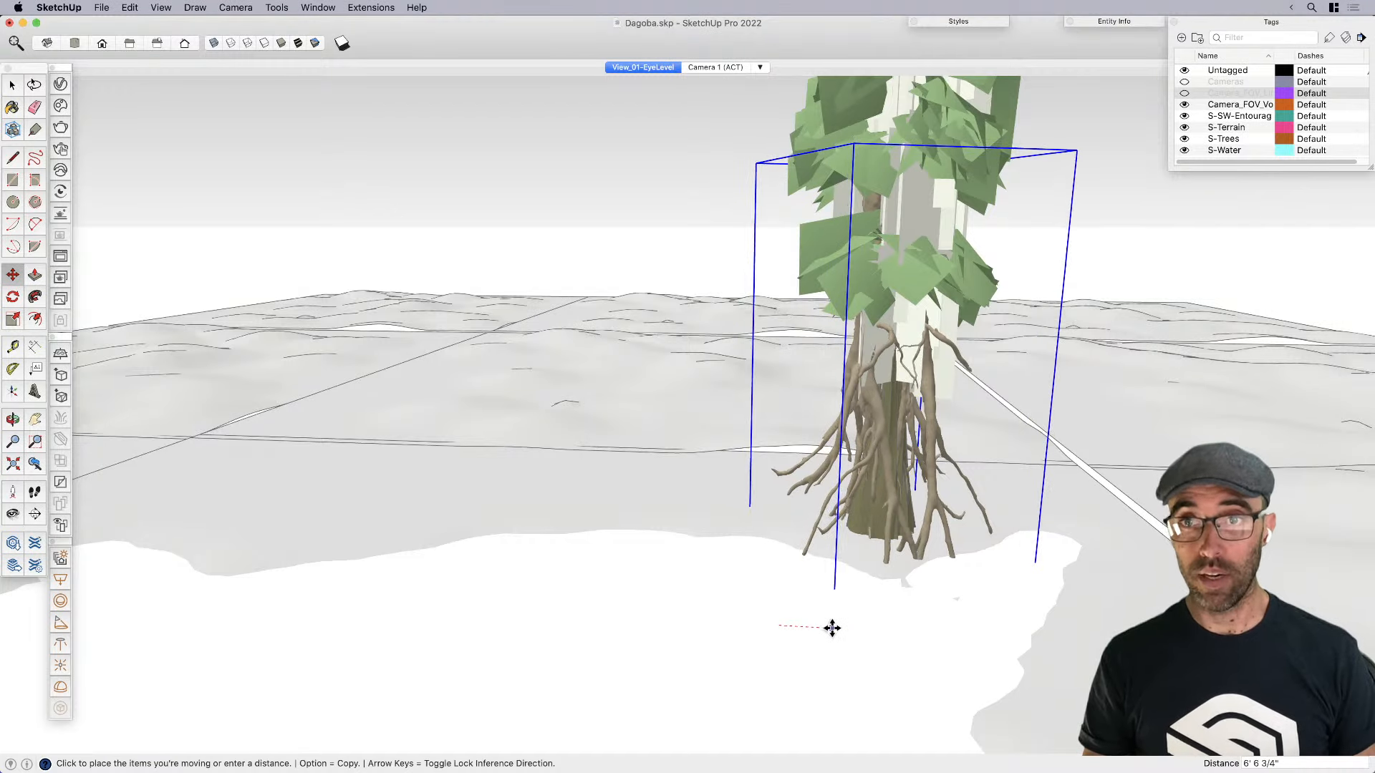
pyautogui.click(829, 627)
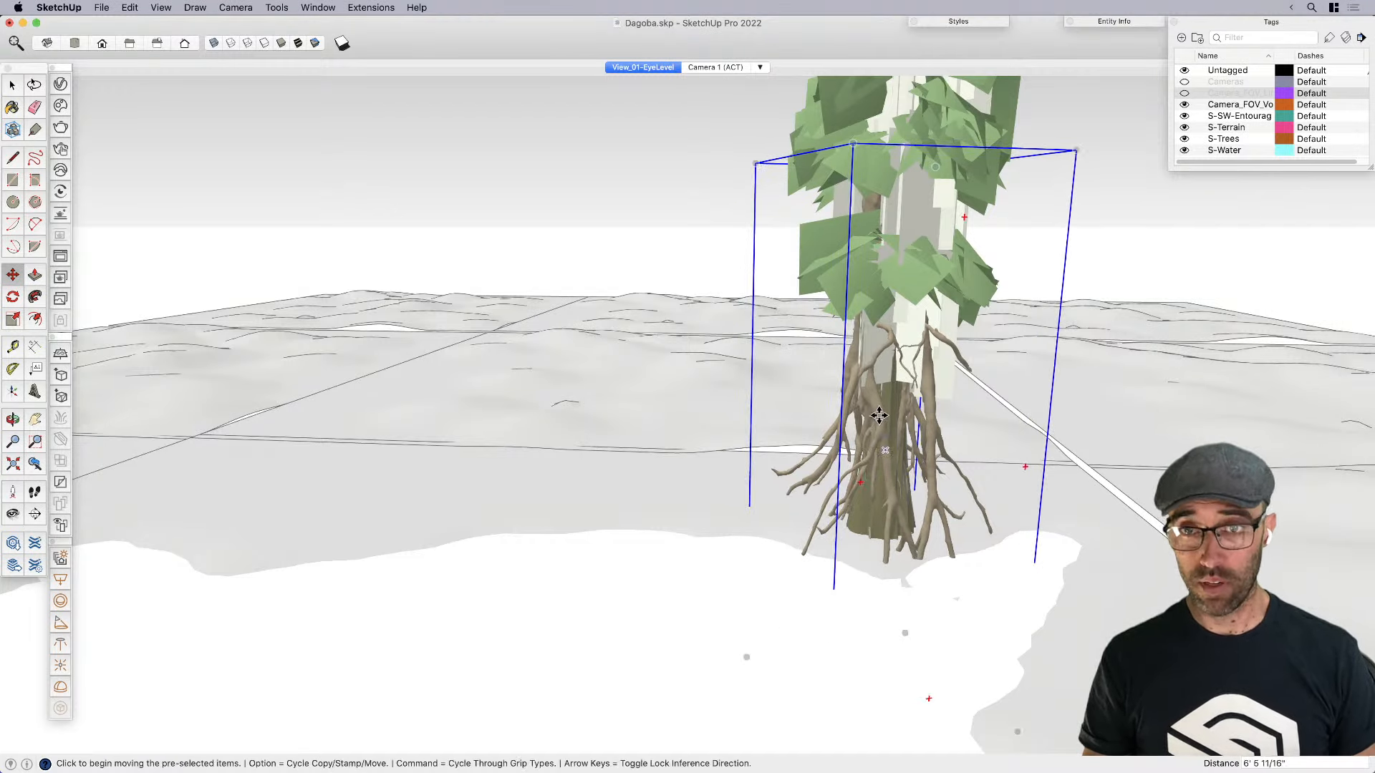
# Lower the copied roots vertically by about 7 ft 10 in at the base of the cypress trunk
pyautogui.click(879, 430)
pyautogui.scroll(4, 877, 444)
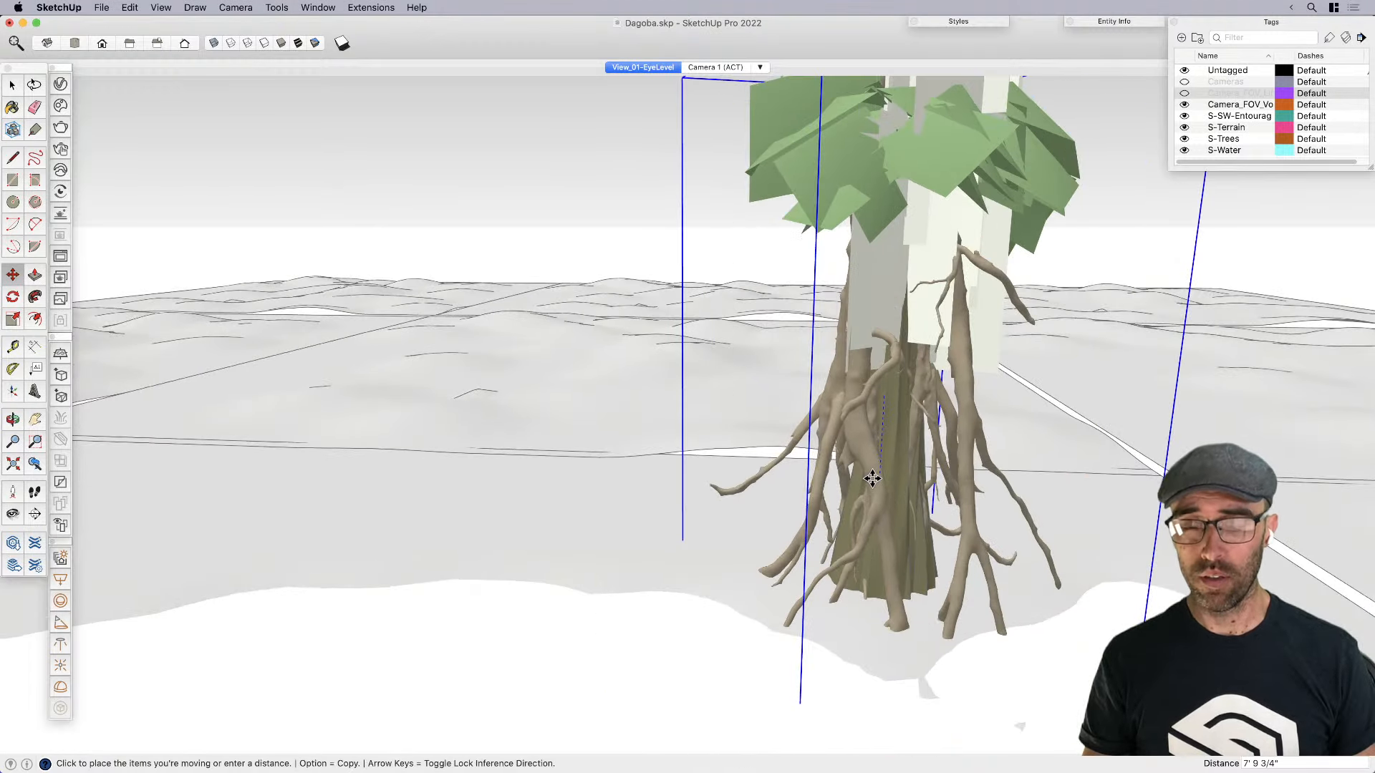
pyautogui.click(871, 476)
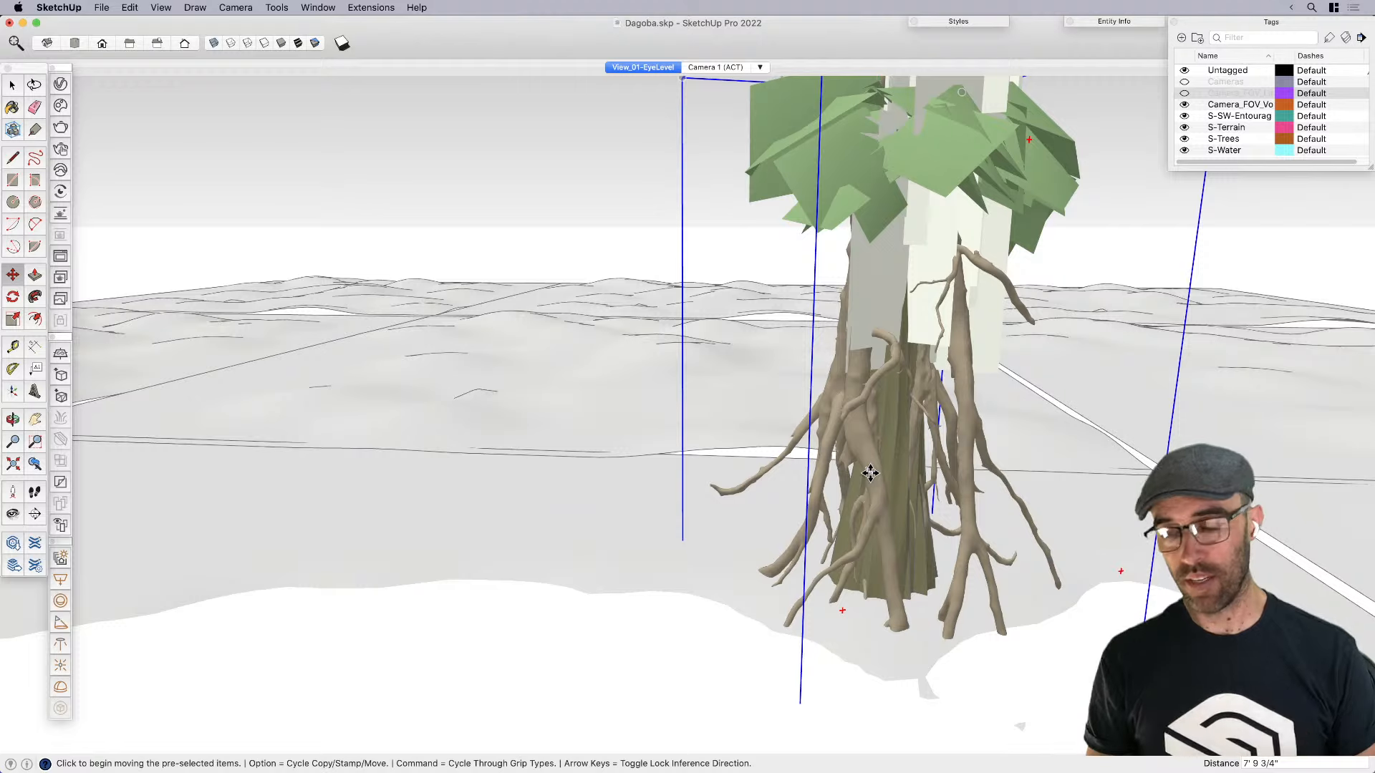
# Rotate the copied roots a few degrees around the vertical axis, pivoting near the base of the cypress trunk
pyautogui.moveTo(719, 504); pyautogui.dragTo(937, 556, button='middle')
pyautogui.press('space')
pyautogui.press('q')
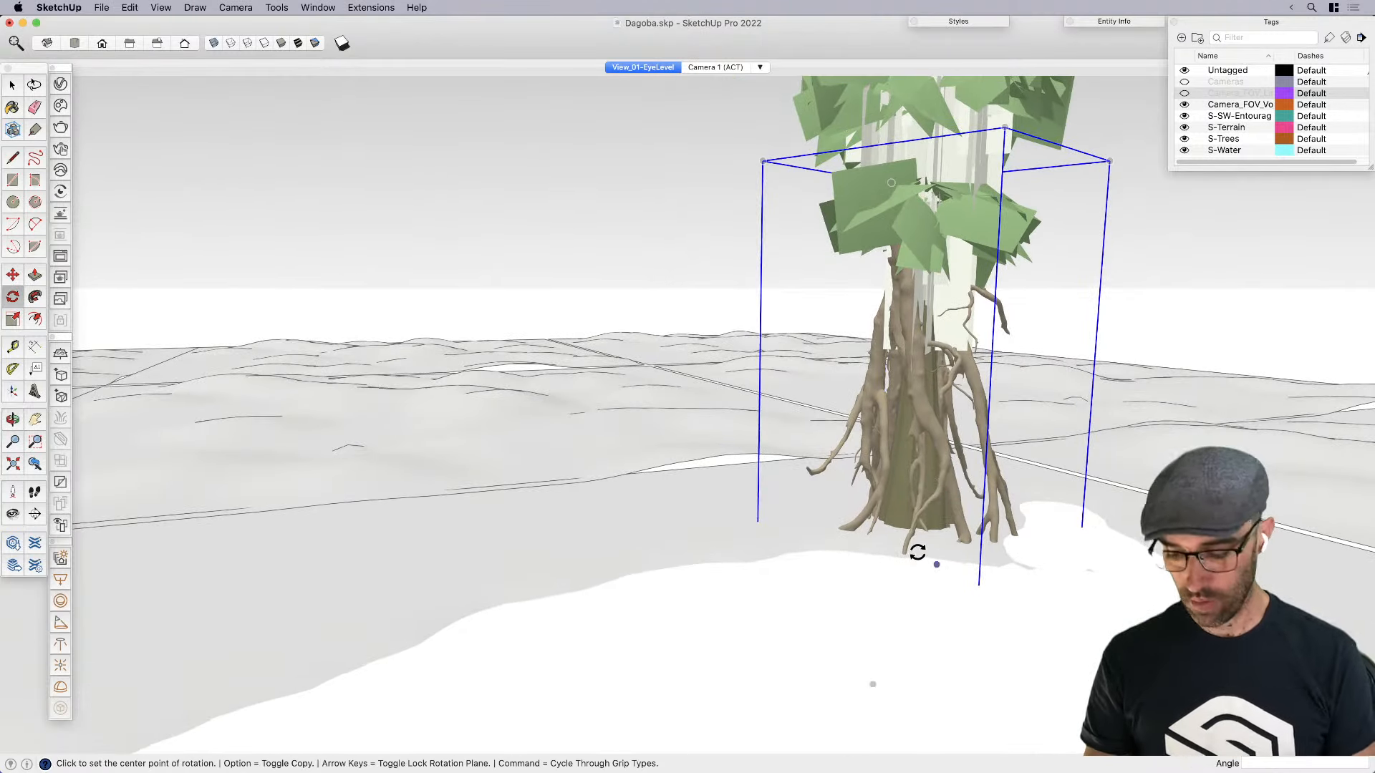
pyautogui.click(964, 539)
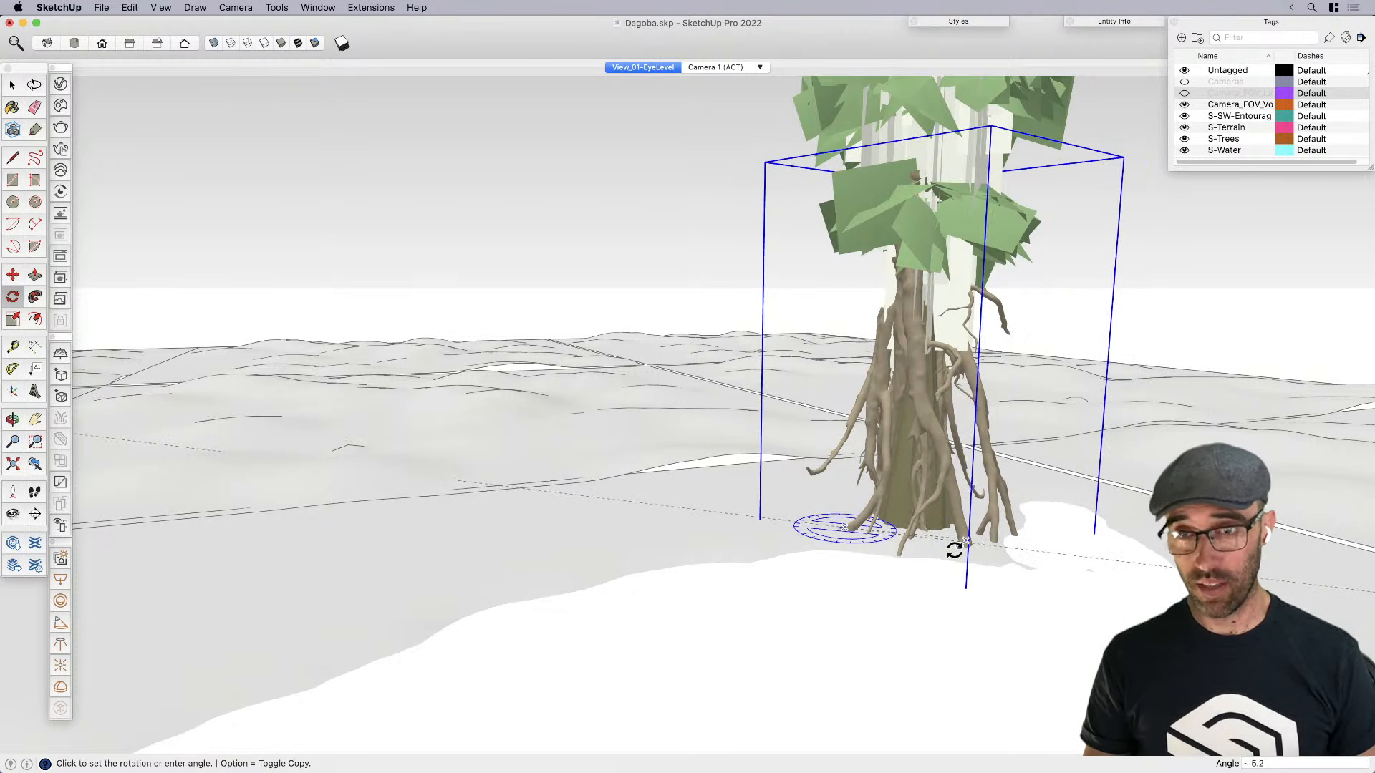
pyautogui.click(978, 558)
pyautogui.press('m')
pyautogui.click(967, 588)
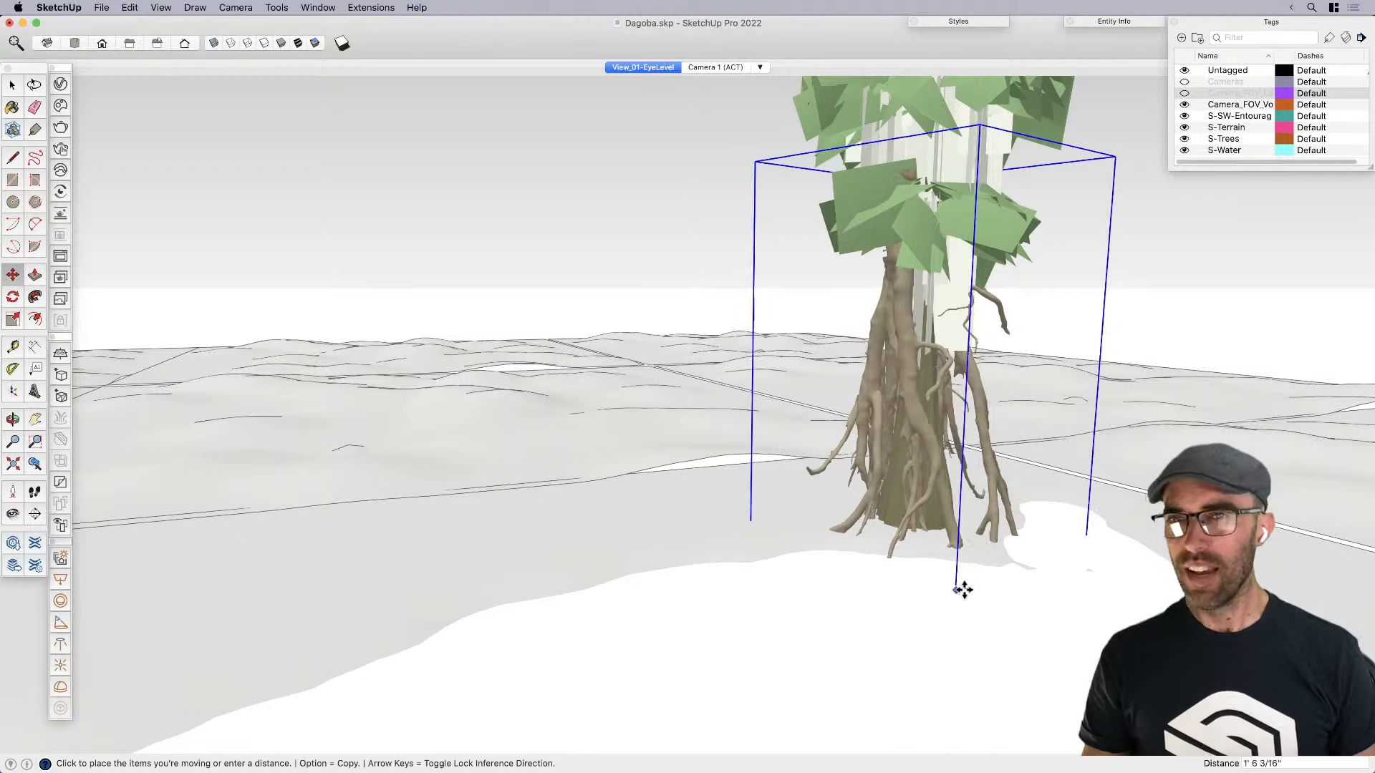
pyautogui.press('space')
# Scale the rotated roots up slightly and uniformly from an upper corner
pyautogui.scroll(-2, 963, 589)
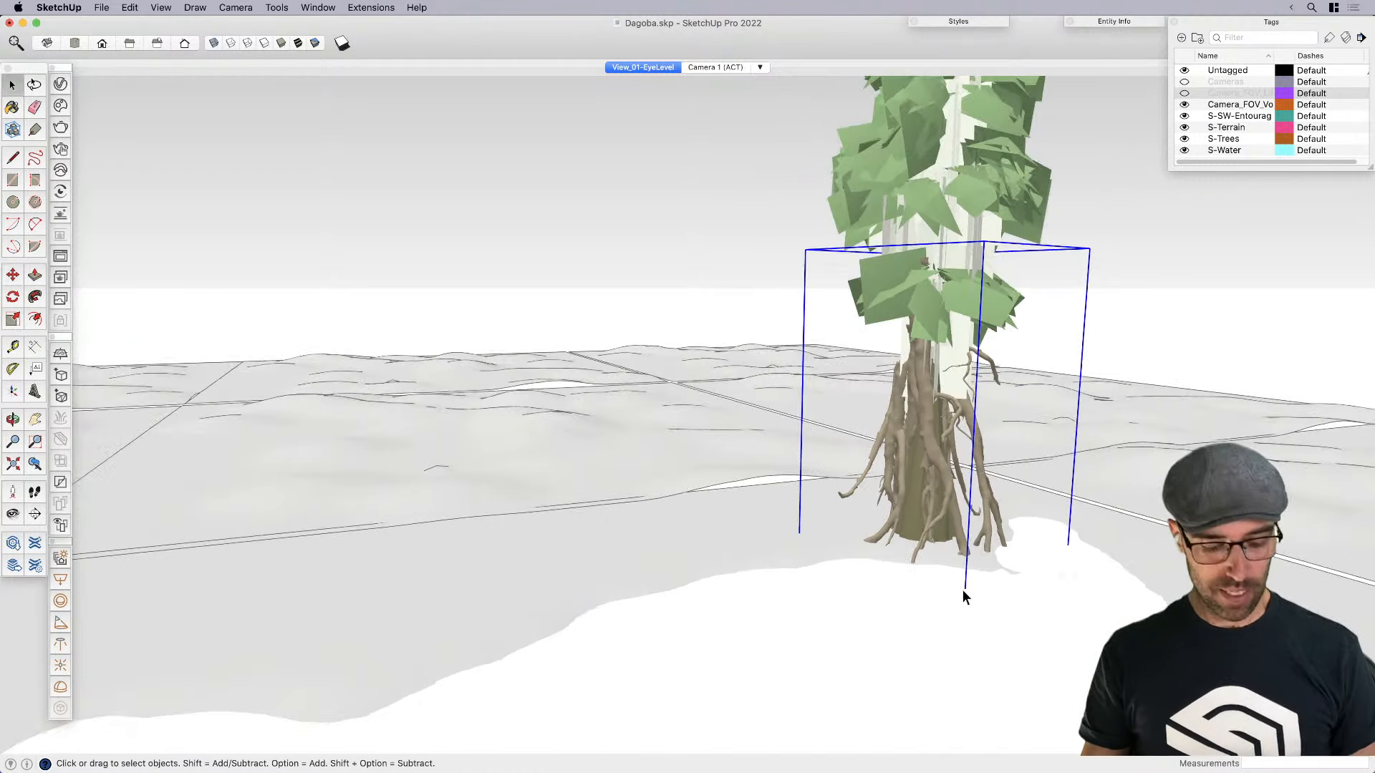
pyautogui.press('s')
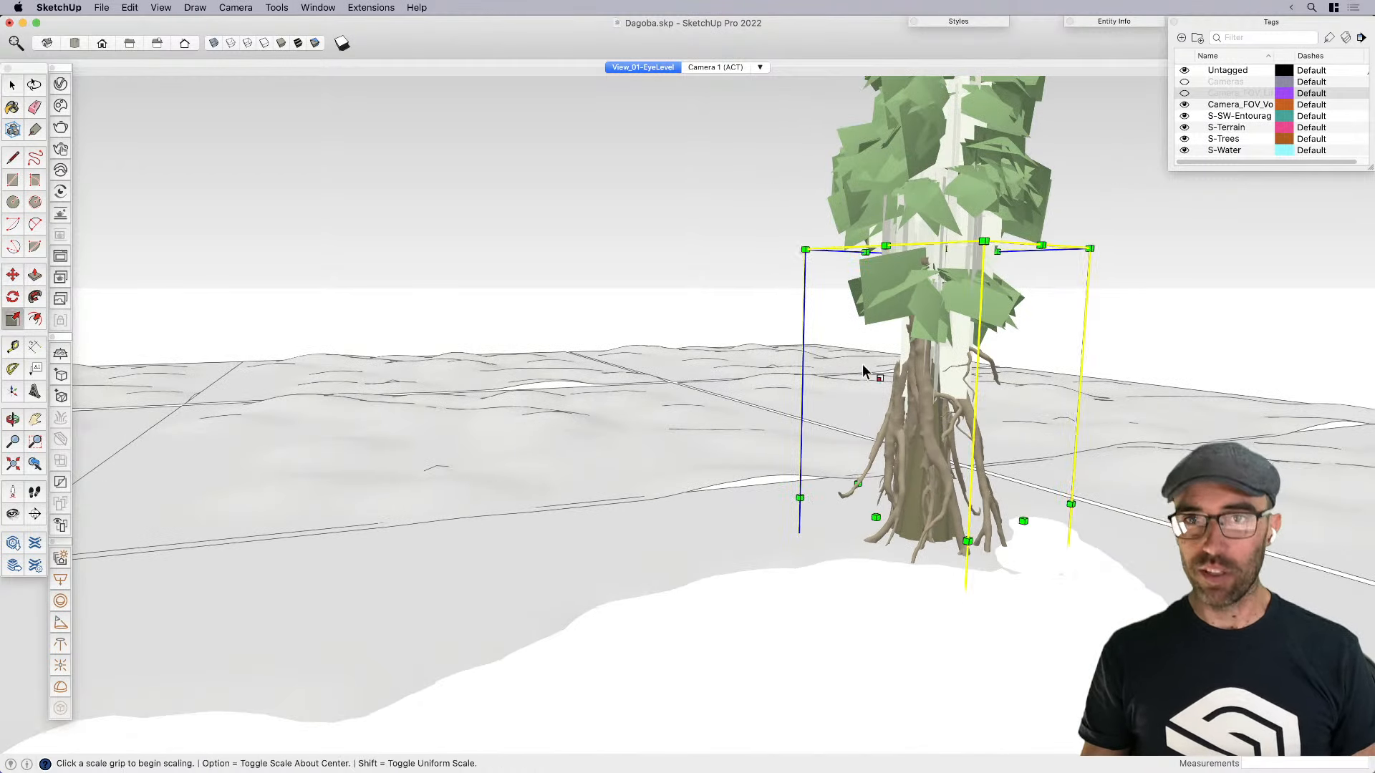
pyautogui.click(804, 246)
pyautogui.click(776, 224)
pyautogui.press('space')
# Shift the enlarged roots a short distance sideways so they sit around the cypress trunk
pyautogui.click(843, 590)
pyautogui.press('m')
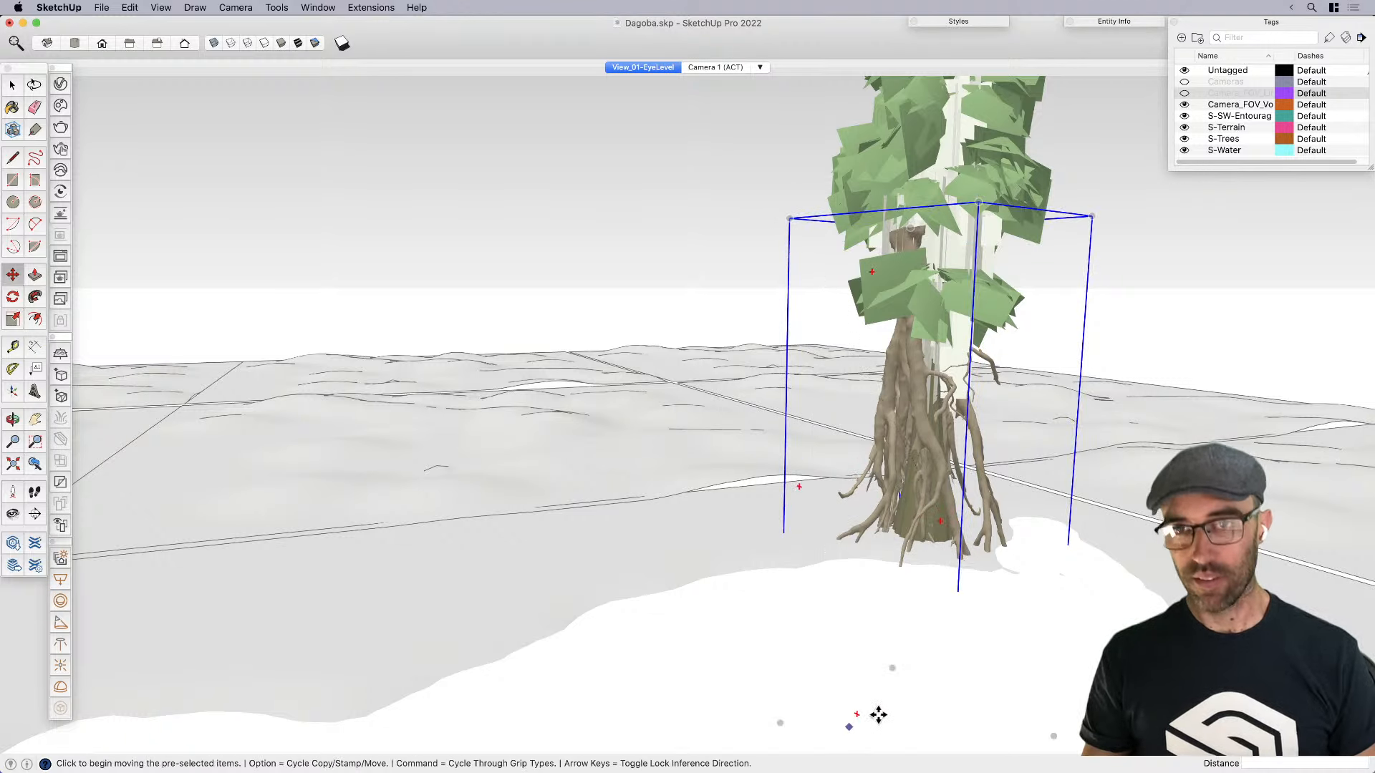
pyautogui.click(852, 725)
pyautogui.click(870, 715)
pyautogui.press('space')
pyautogui.scroll(3, 993, 496)
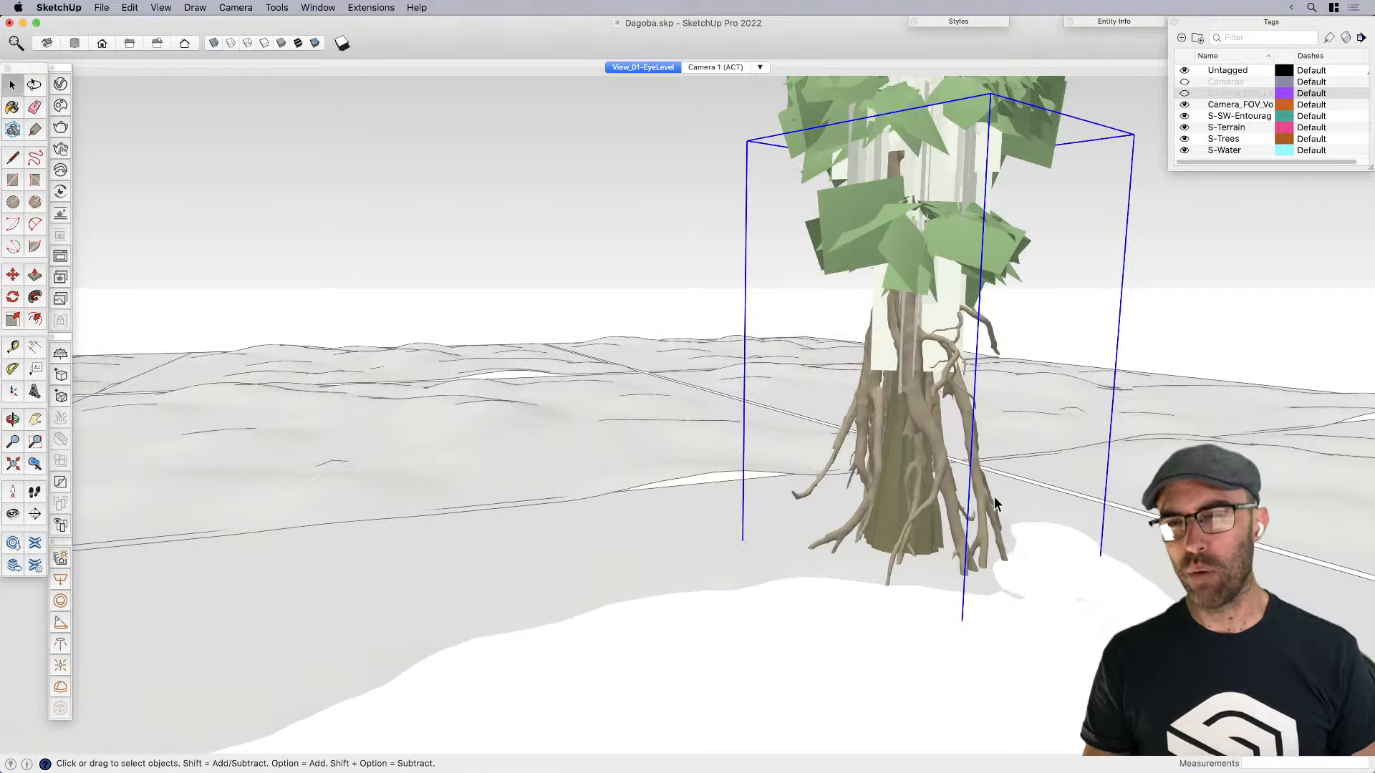
# Try flipping the enlarged roots along one of the component's axes, and undo the flip
pyautogui.moveTo(973, 487); pyautogui.dragTo(813, 453, button='middle')
pyautogui.scroll(1, 813, 453)
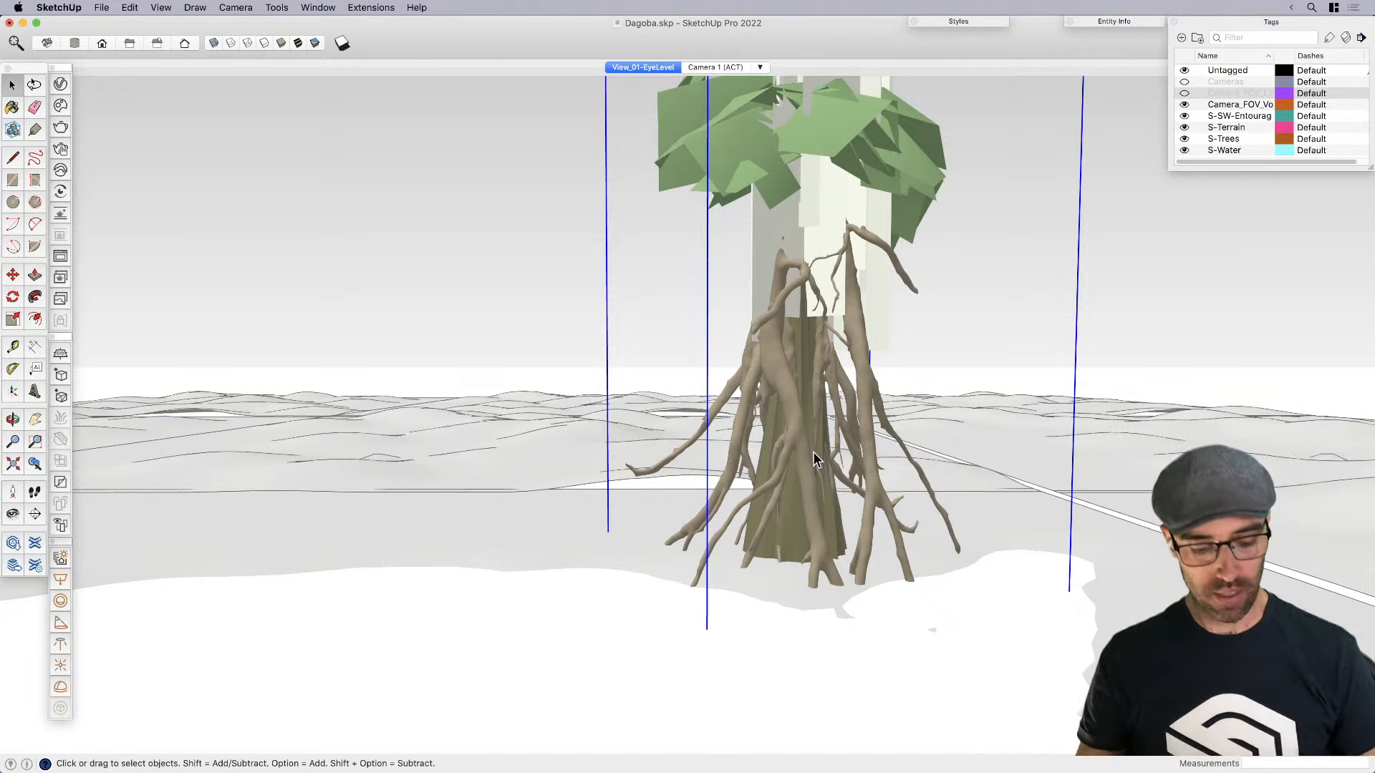
pyautogui.rightClick(805, 458)
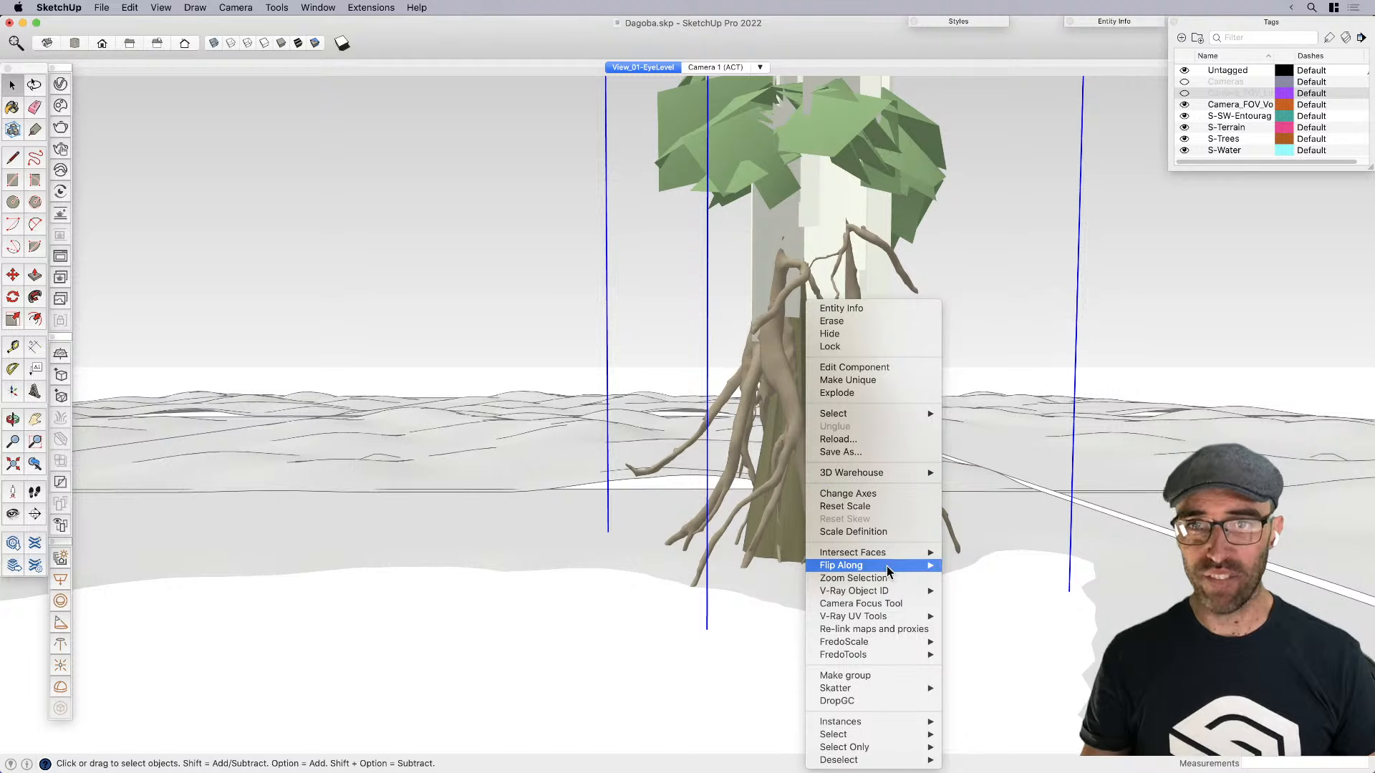
pyautogui.moveTo(942, 575)
pyautogui.click(994, 578)
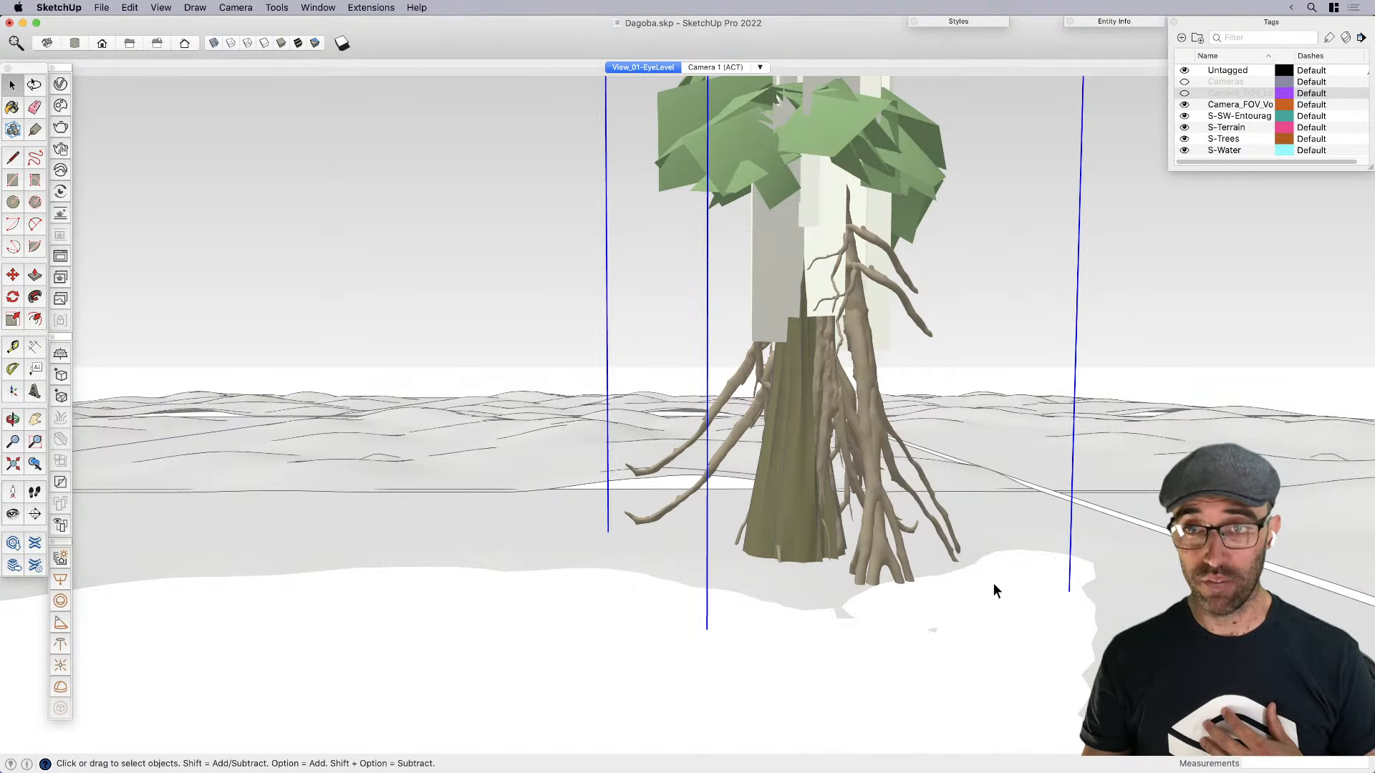
pyautogui.press('super+z')
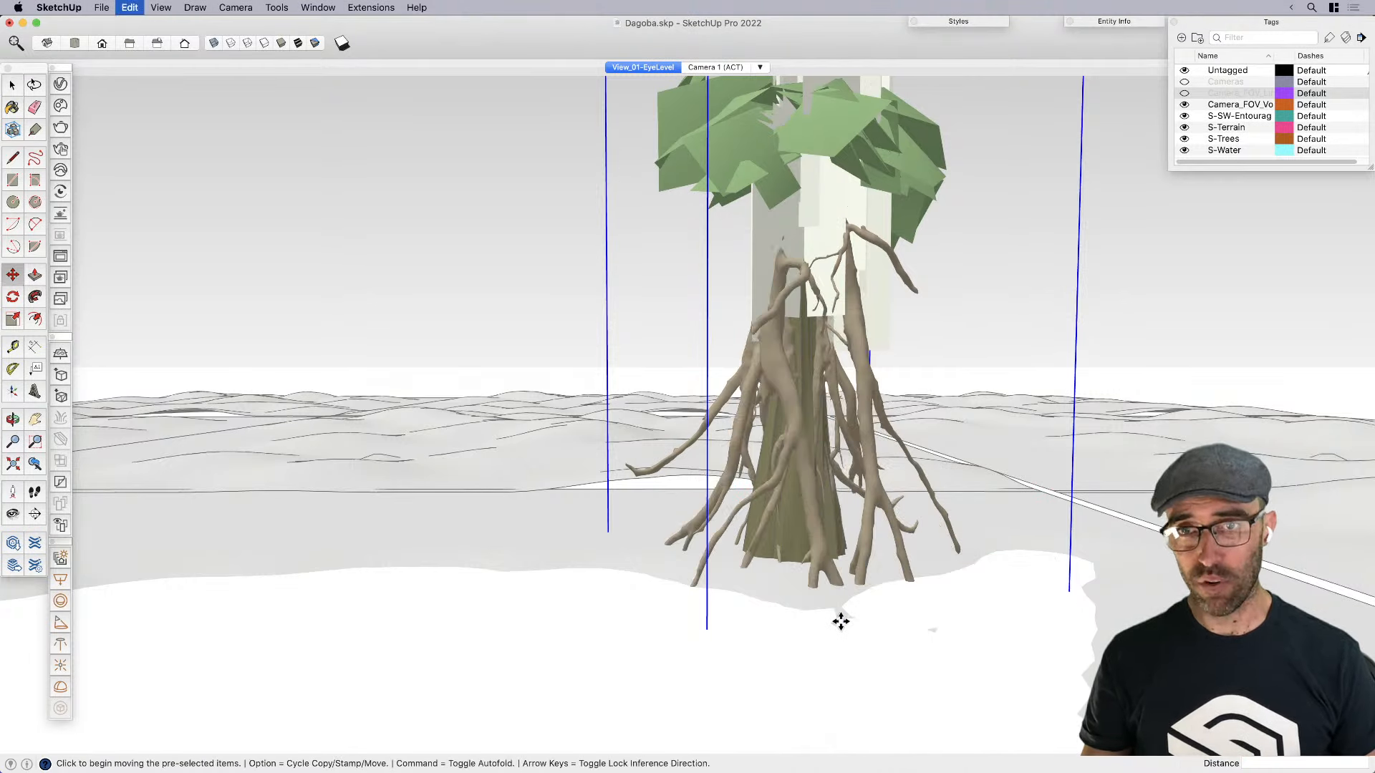
# Stretch the roots outward along the green axis to a scale factor of about 1.06
pyautogui.click(807, 555)
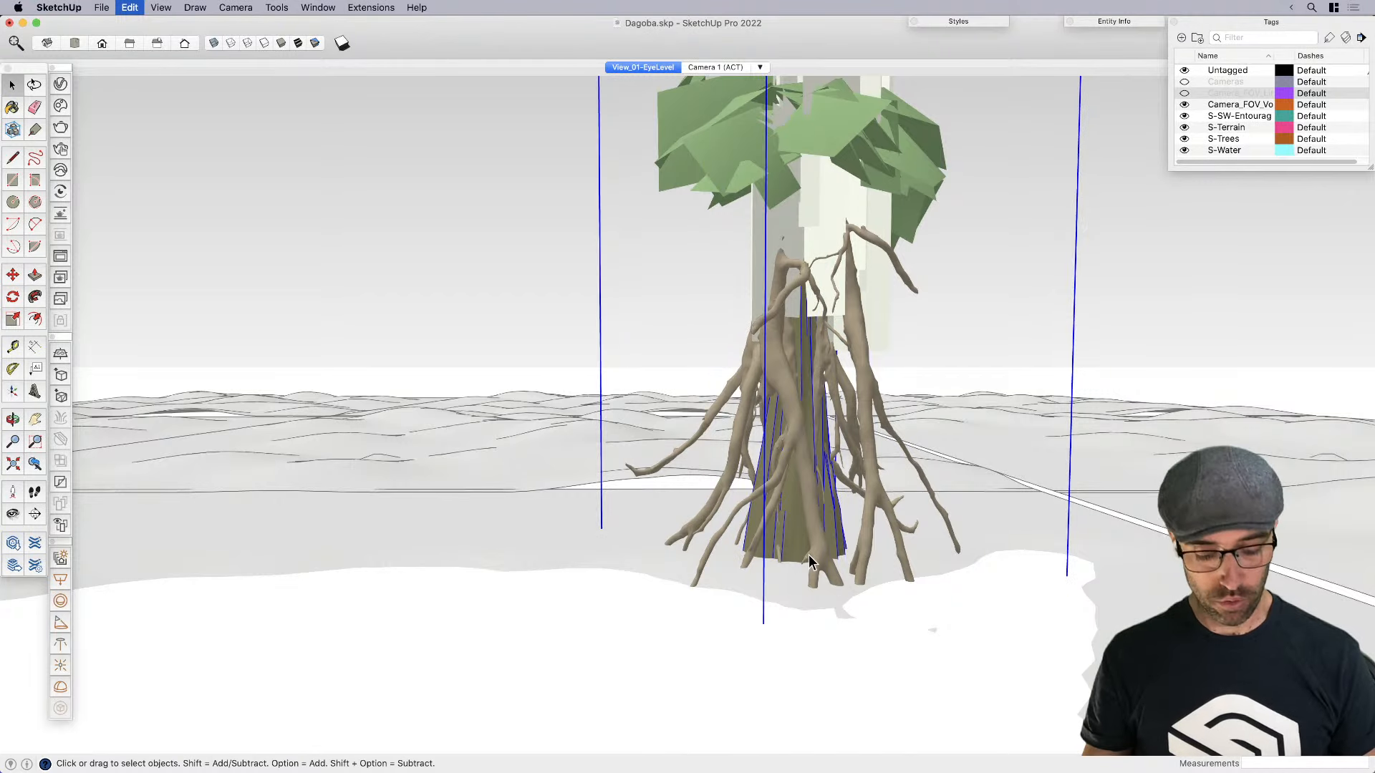
pyautogui.press('super+z')
pyautogui.scroll(-3, 809, 554)
pyautogui.press('m')
pyautogui.press('s')
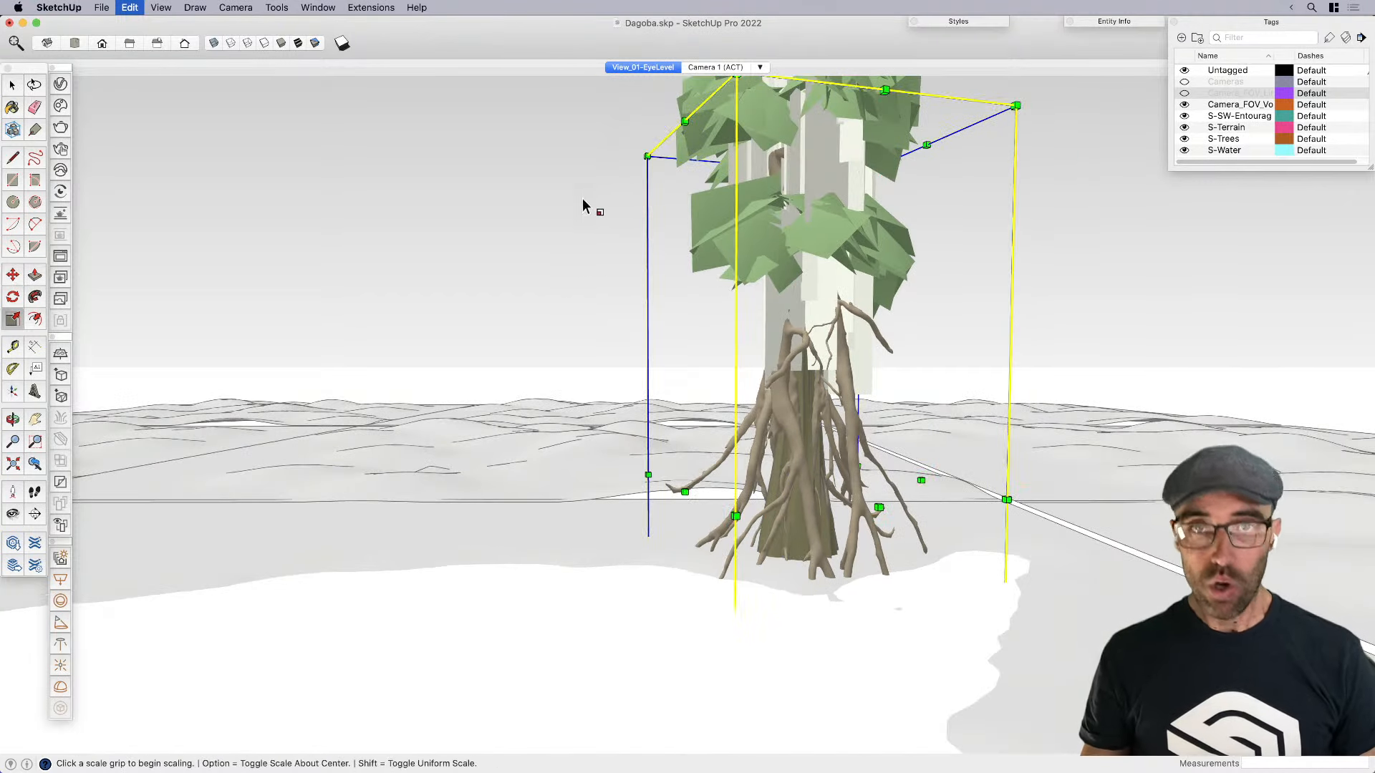
pyautogui.click(685, 493)
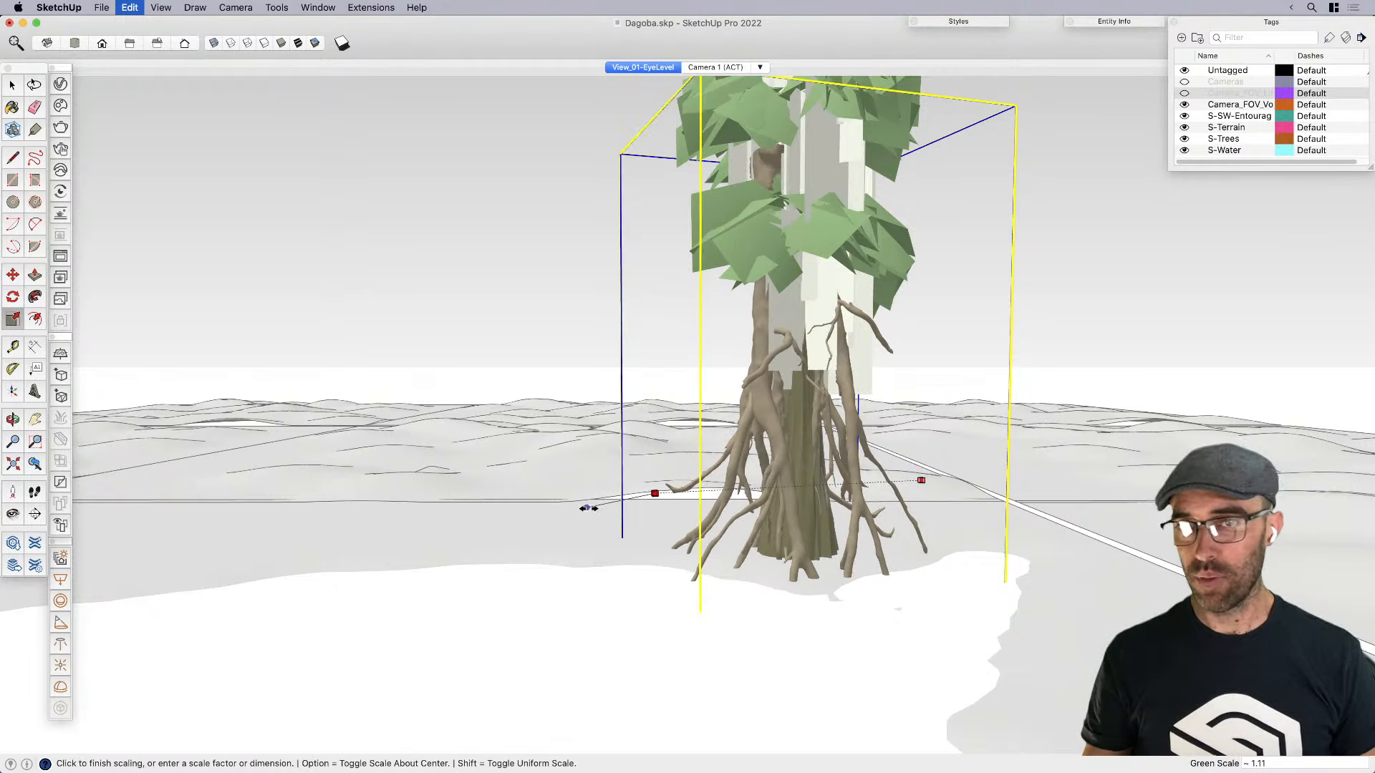
pyautogui.click(600, 511)
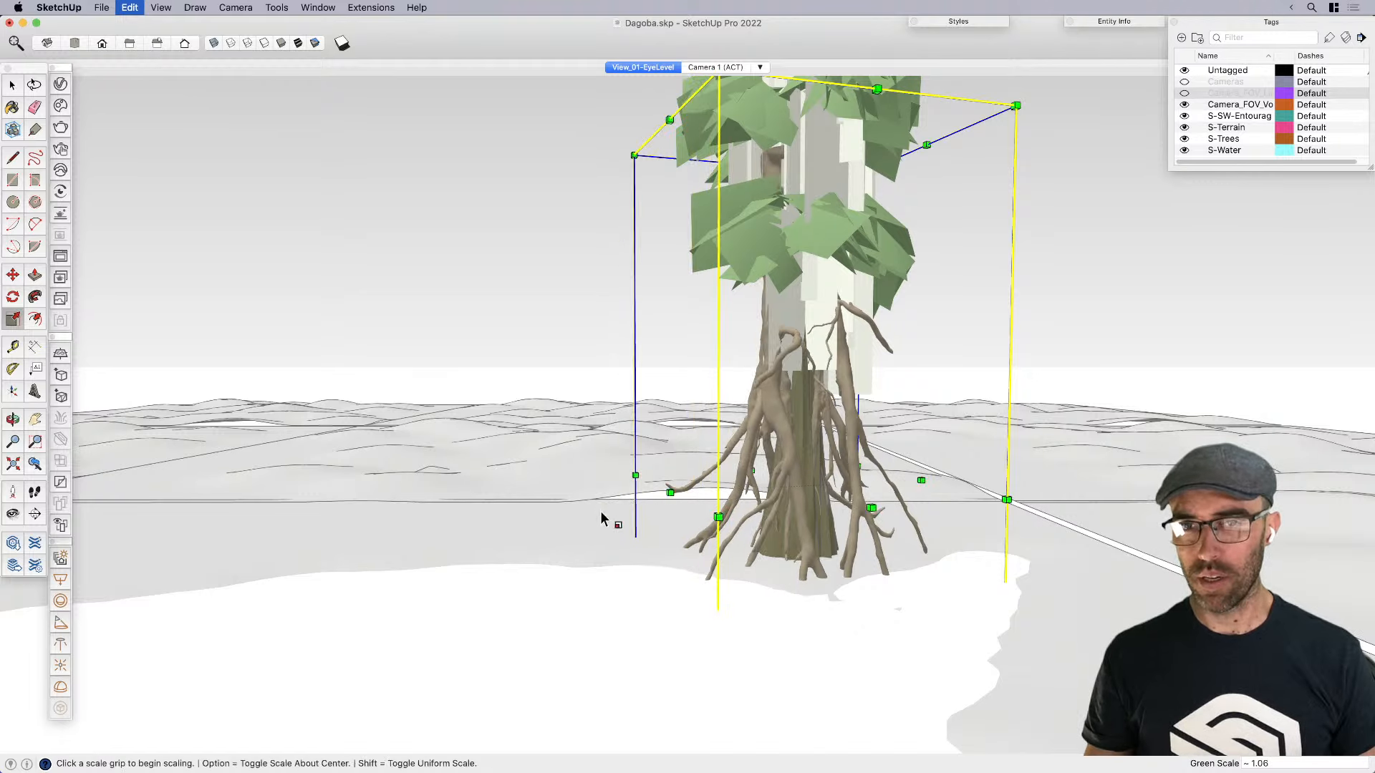
pyautogui.press('space')
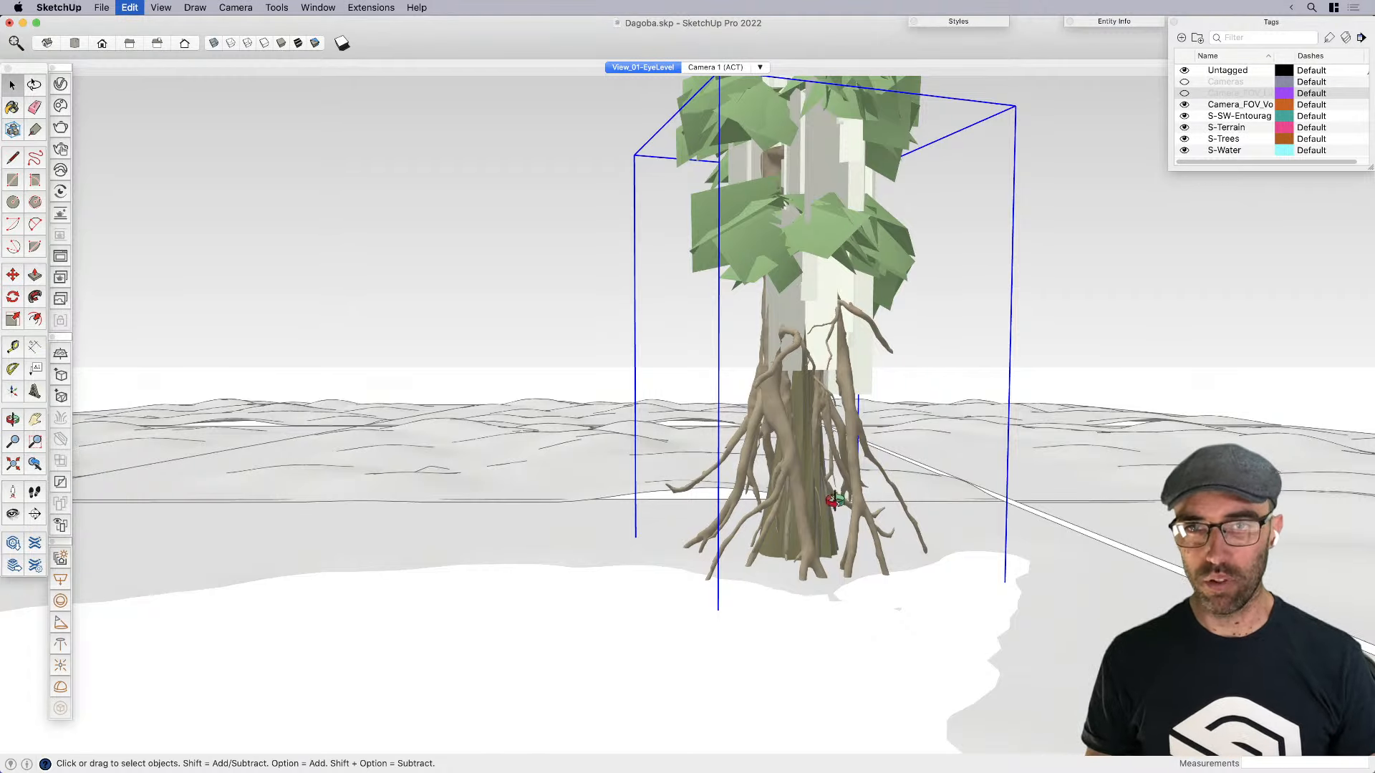
# Select all the inverted root components around the cypress trunk and group them together
pyautogui.moveTo(835, 501); pyautogui.dragTo(886, 507, button='middle')
pyautogui.scroll(3, 898, 479)
pyautogui.click(905, 480)
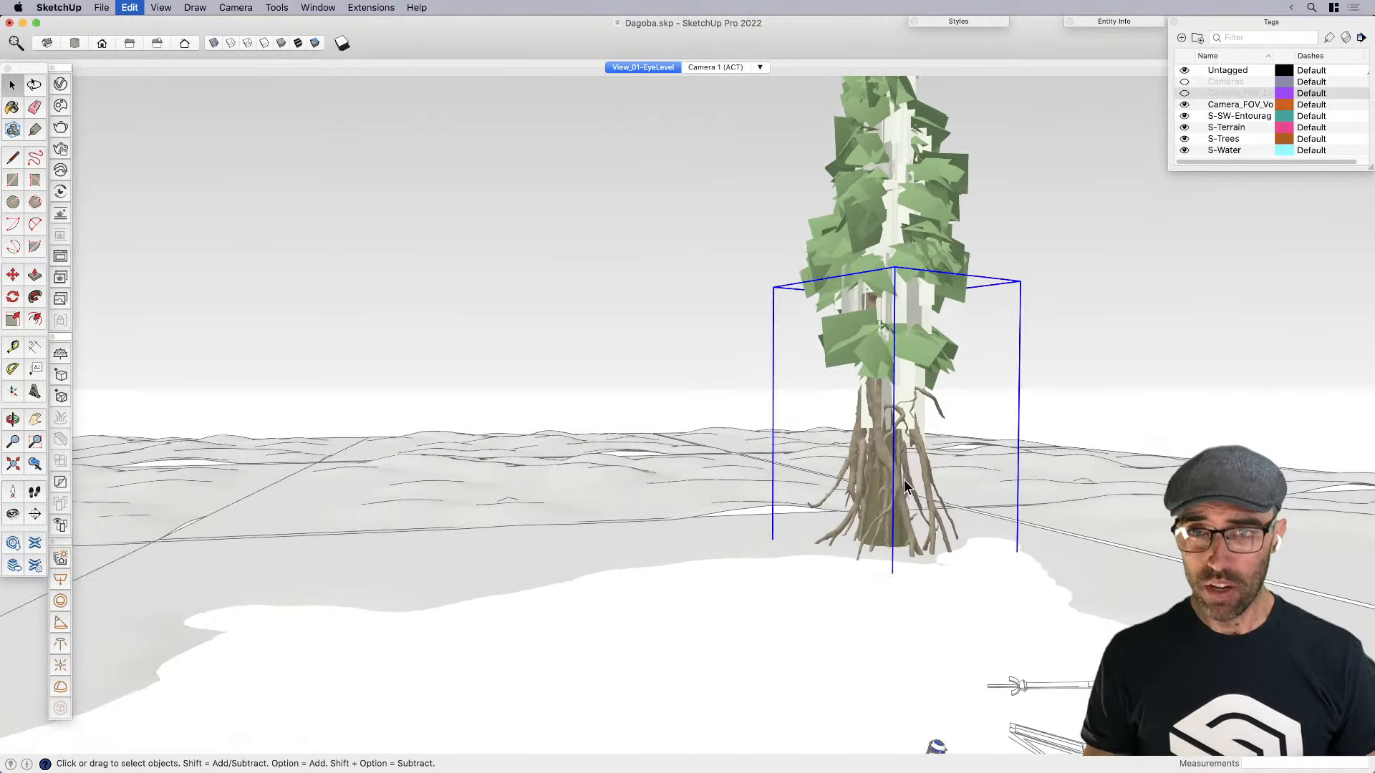
pyautogui.keyDown('shift'); pyautogui.click(925, 467); pyautogui.keyUp('shift')
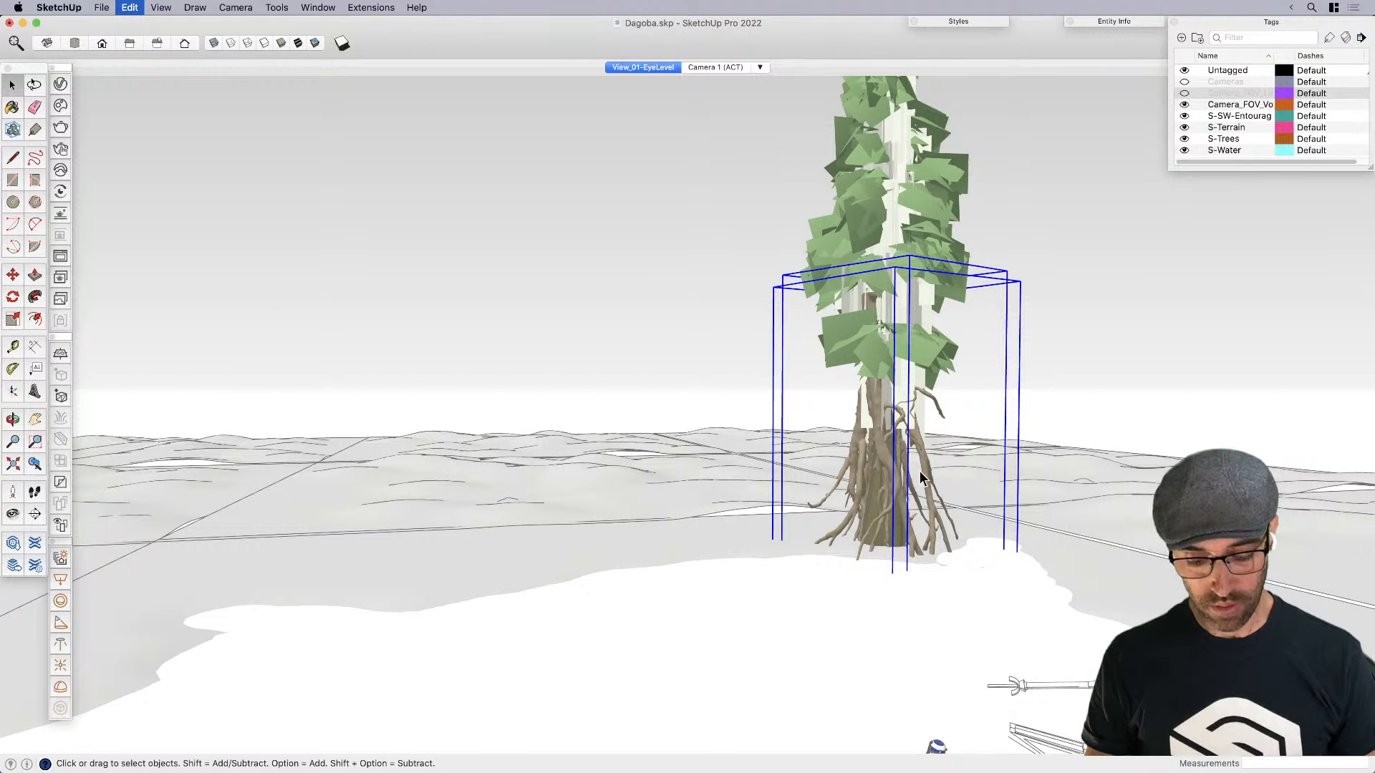
pyautogui.click(919, 475)
# Try moving the grouped roots about 21 ft 6 in along the red axis, and the cypress tree on its own
pyautogui.press('m')
pyautogui.click(938, 597)
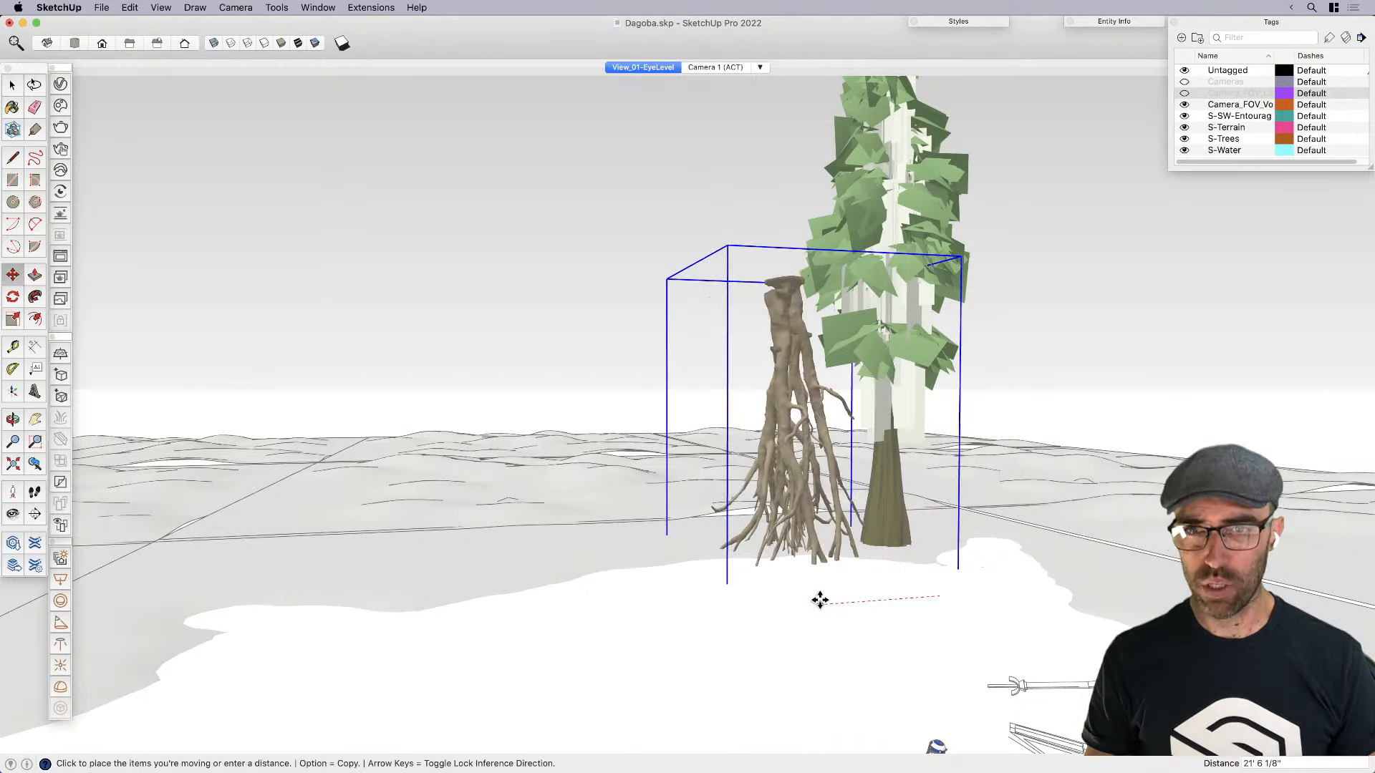
pyautogui.press('space')
pyautogui.click(920, 182)
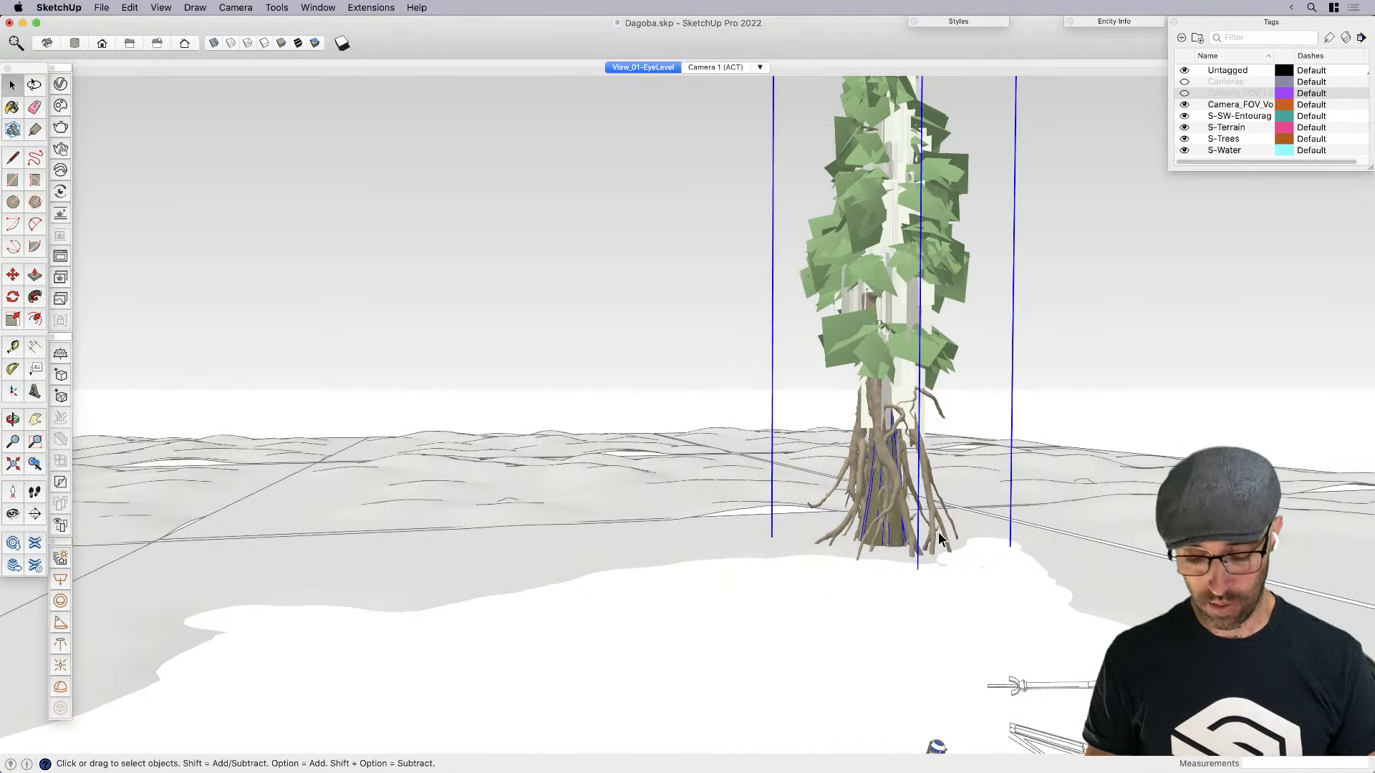
pyautogui.press('m')
pyautogui.click(922, 608)
pyautogui.press('space')
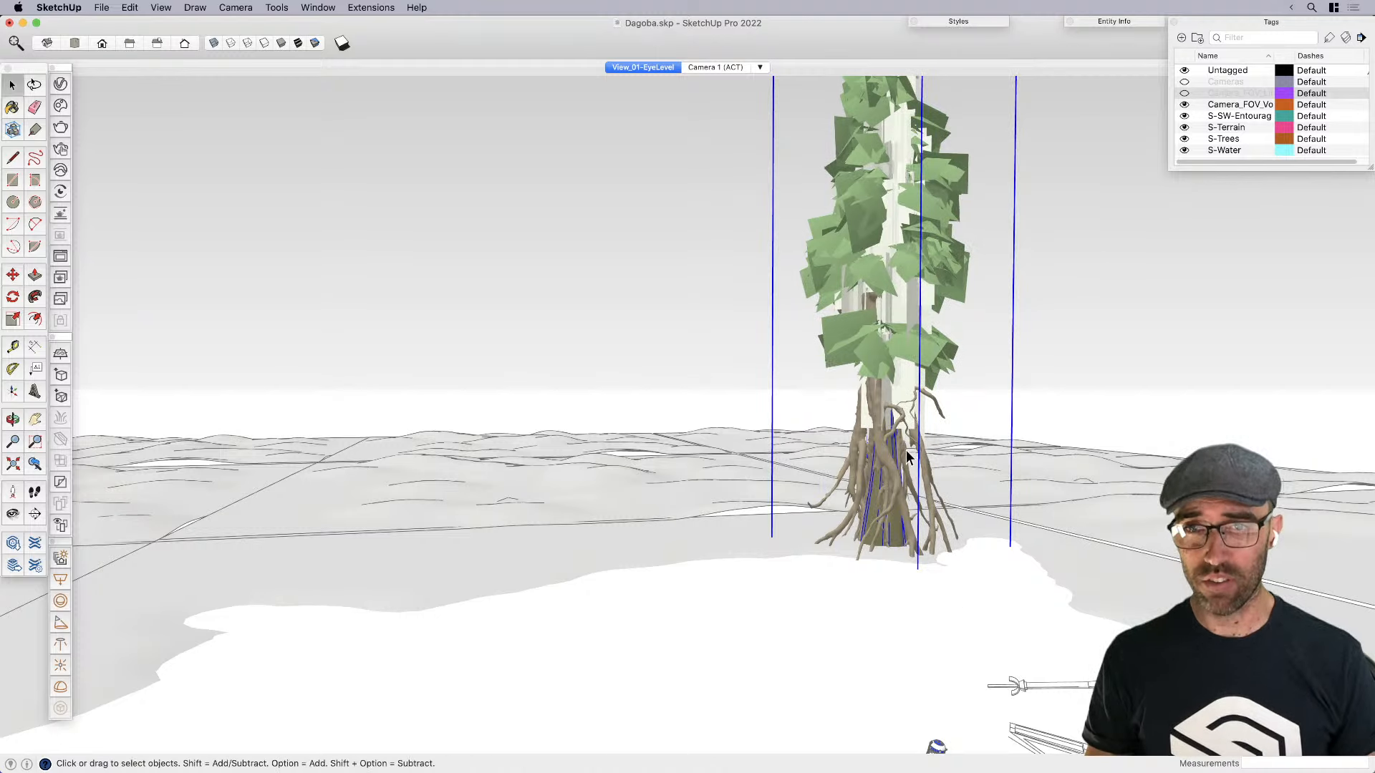
# Select the grouped roots together with the cypress tree and combine them into a single group
pyautogui.click(894, 485)
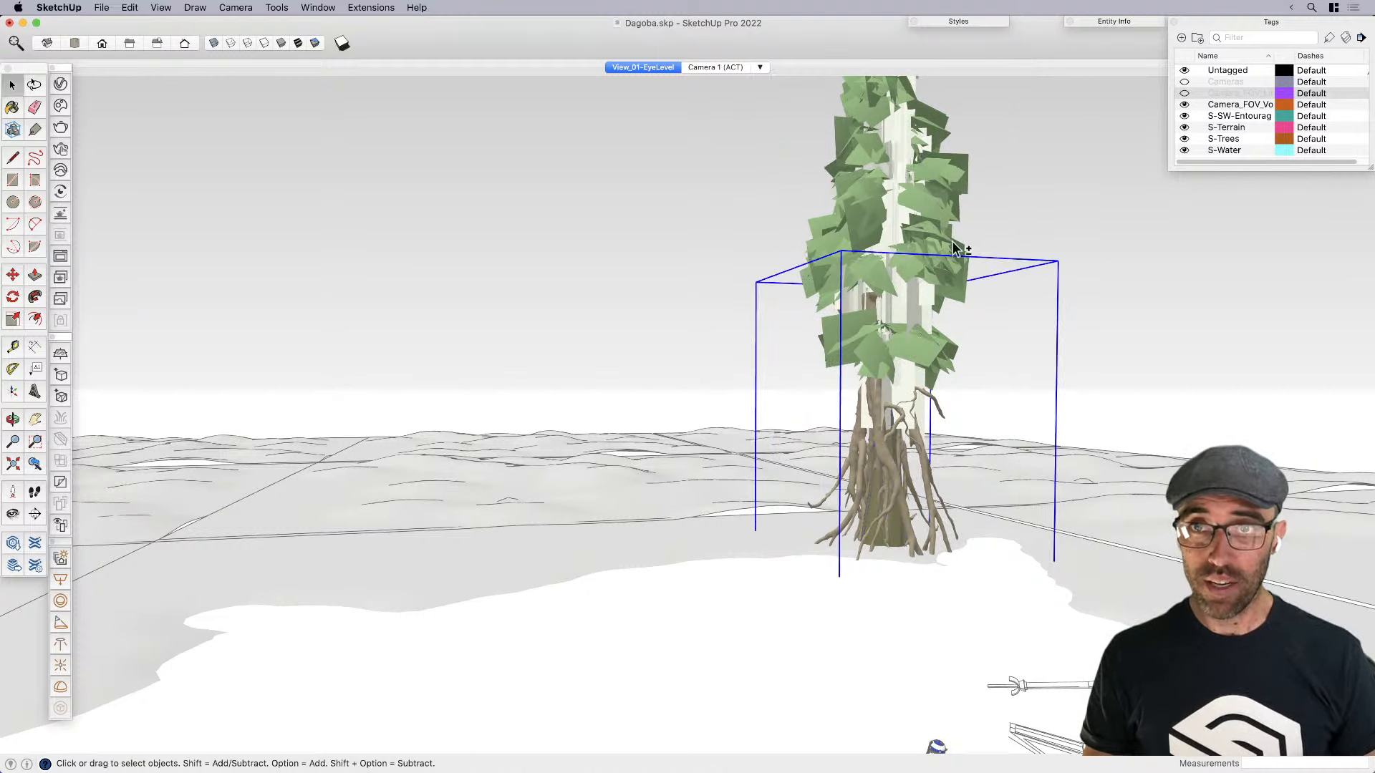
pyautogui.moveTo(954, 248); pyautogui.dragTo(859, 557, button='middle')
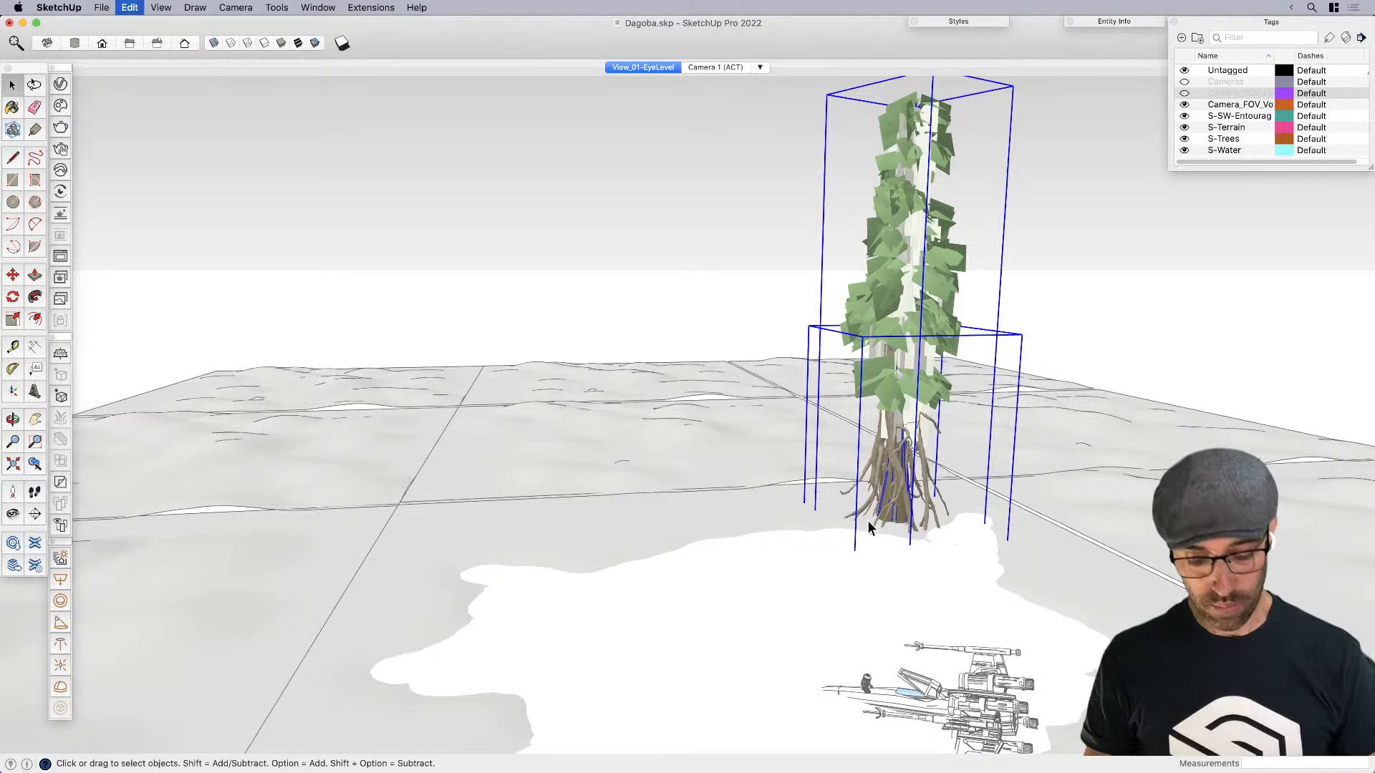
pyautogui.click(866, 520)
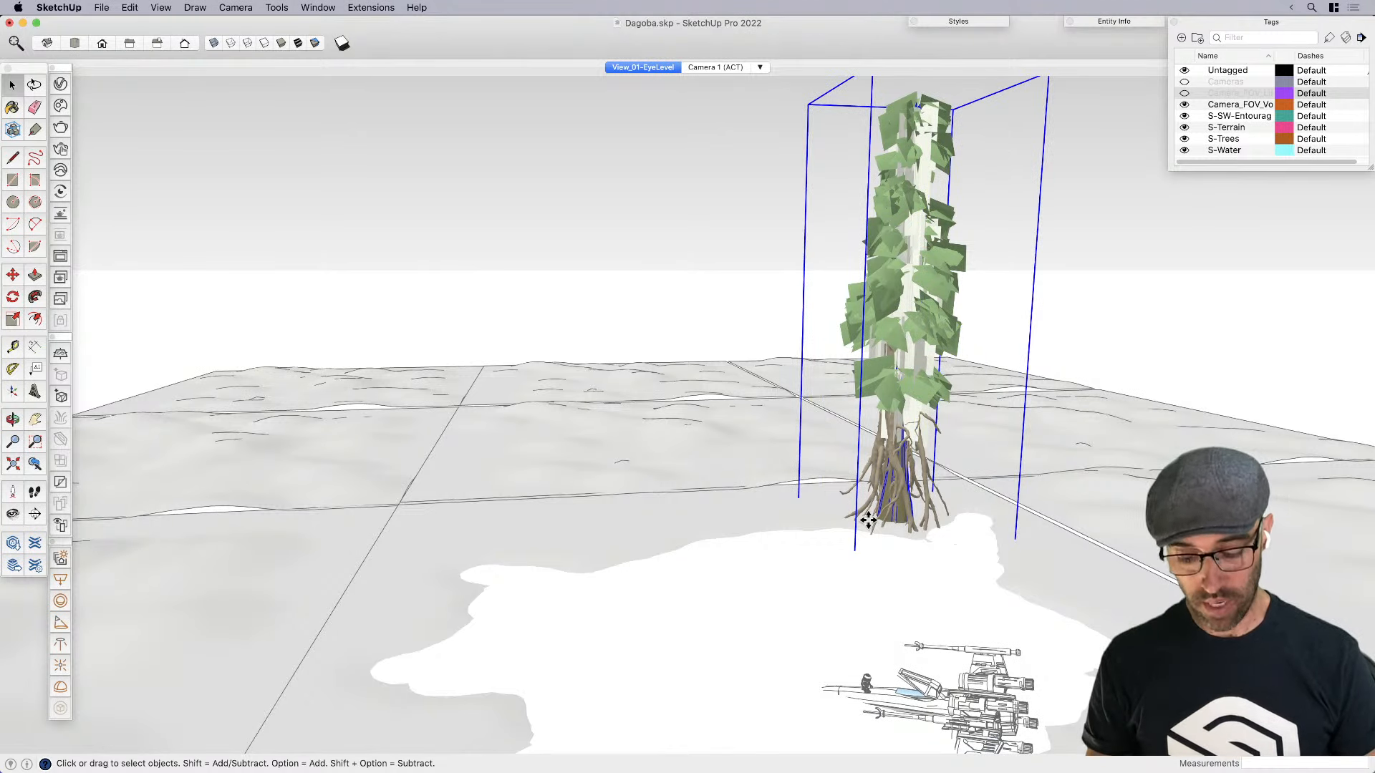
# Copy the rooted cypress group about 148 ft 4 in across the water to the opposite bank
pyautogui.press('m')
pyautogui.click(897, 555)
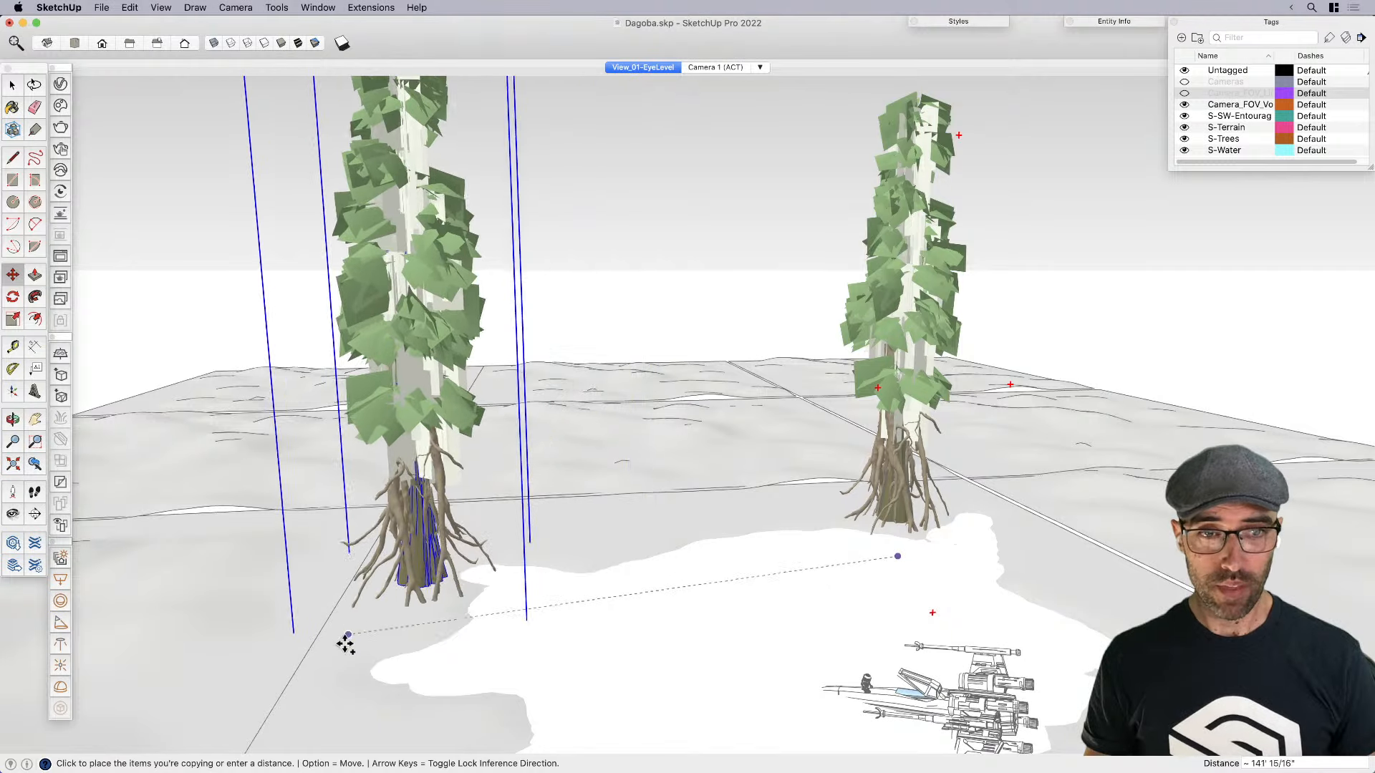
pyautogui.click(311, 671)
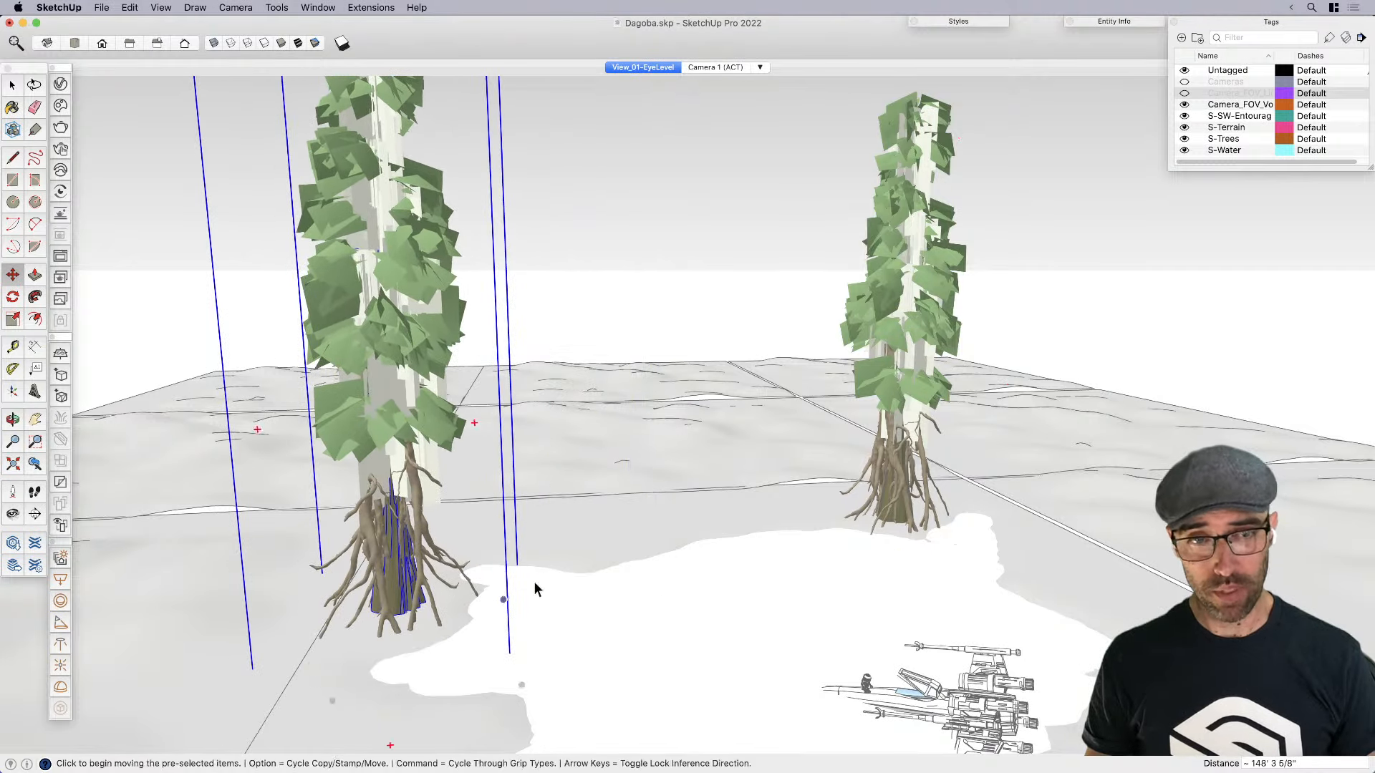
pyautogui.press('space')
# Open the copied cypress group for editing and lower its roots about 12 ft 6 in into the ground
pyautogui.scroll(-3, 859, 521)
pyautogui.moveTo(859, 521); pyautogui.dragTo(490, 623, button='middle')
pyautogui.scroll(2, 483, 597)
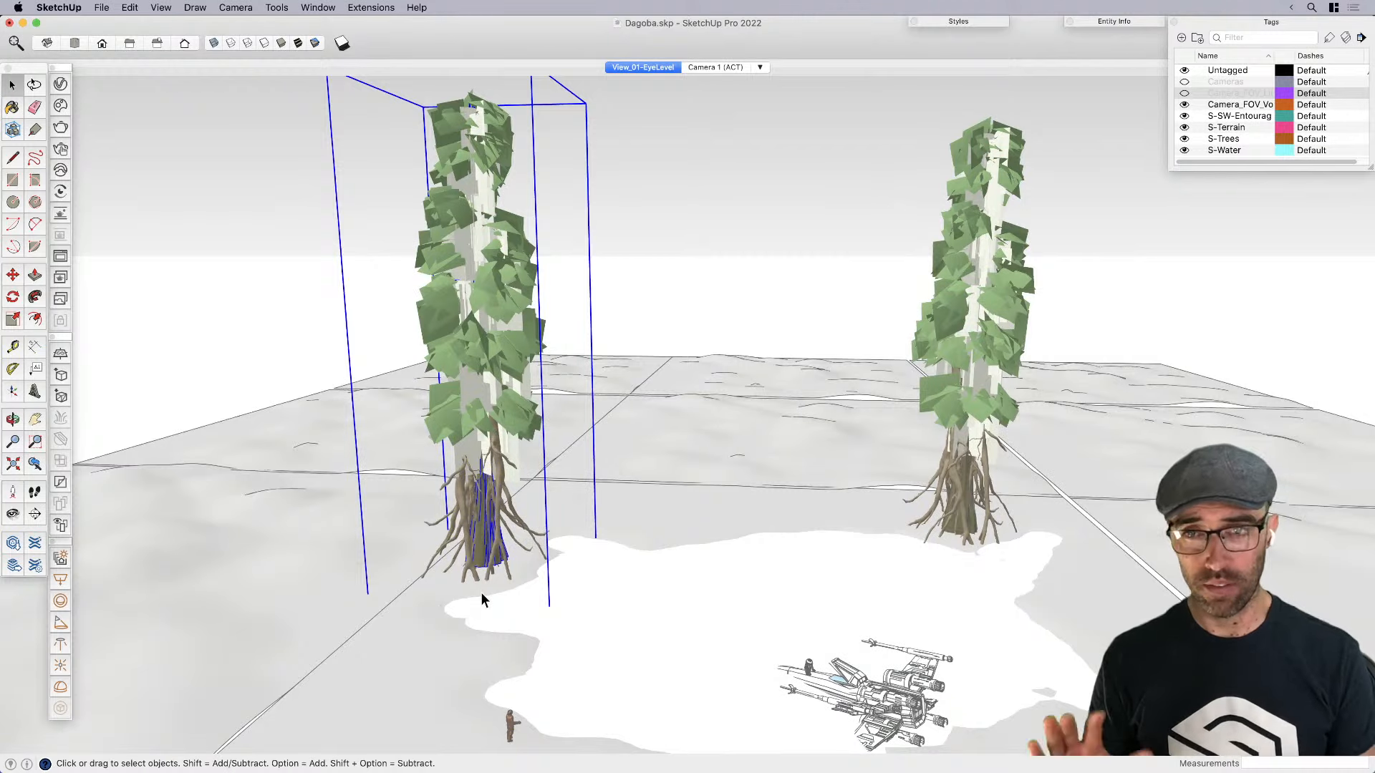
pyautogui.scroll(2, 476, 591)
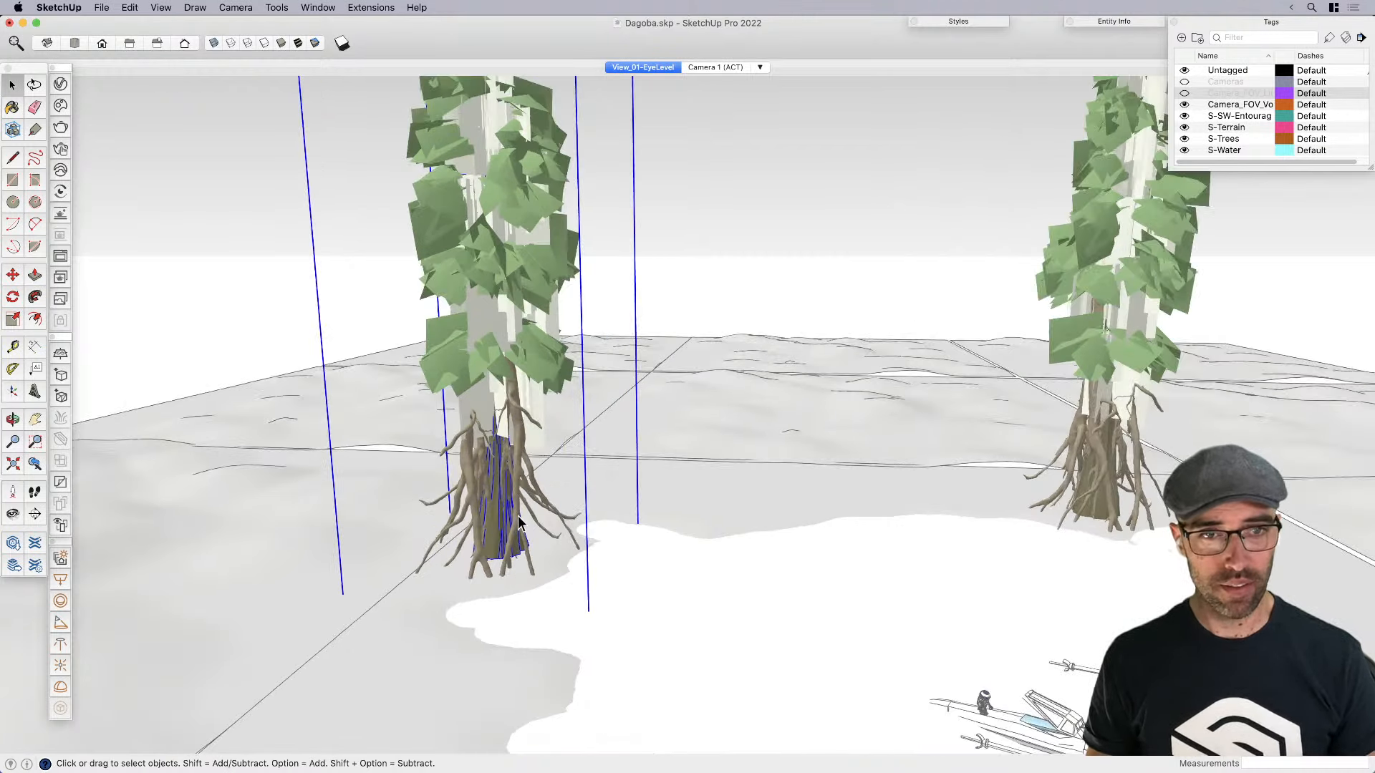
pyautogui.doubleClick(517, 502)
pyautogui.click(517, 484)
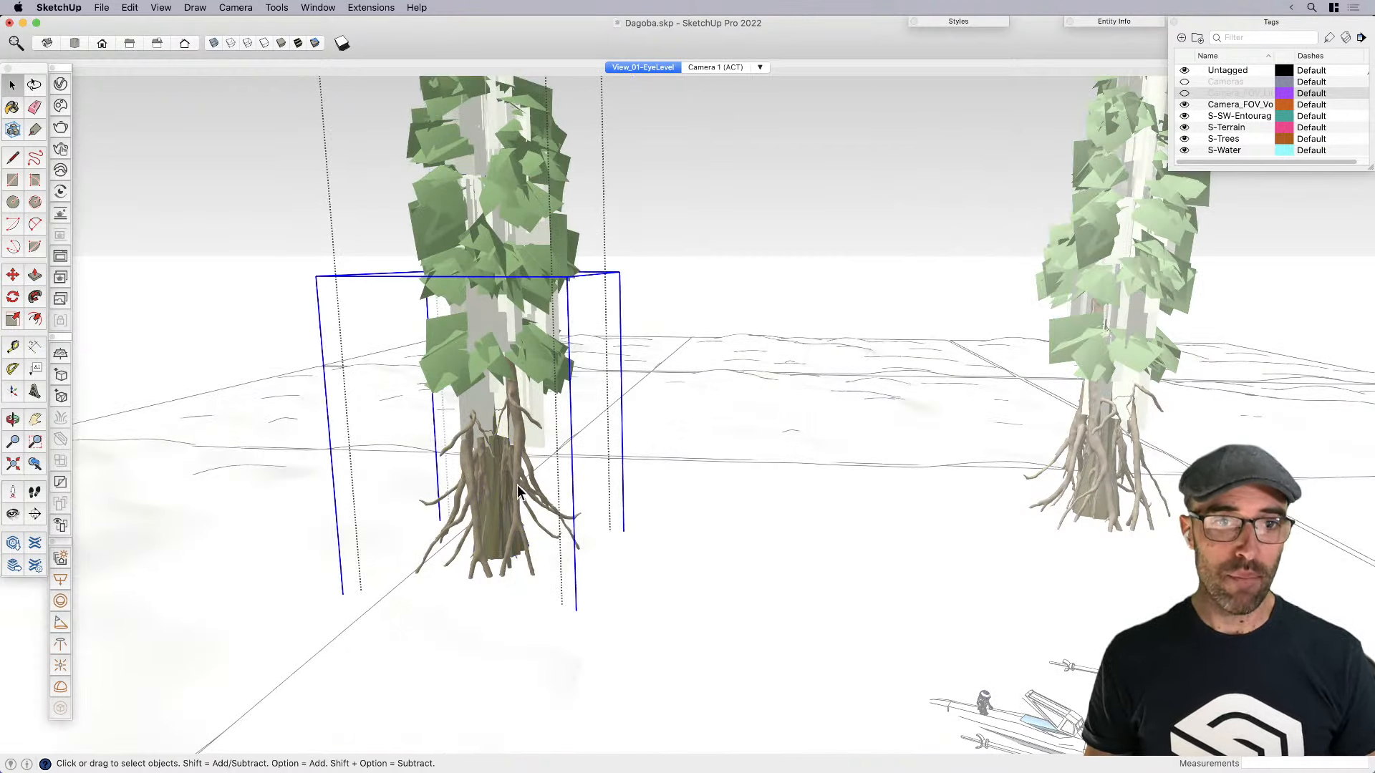
pyautogui.press('m')
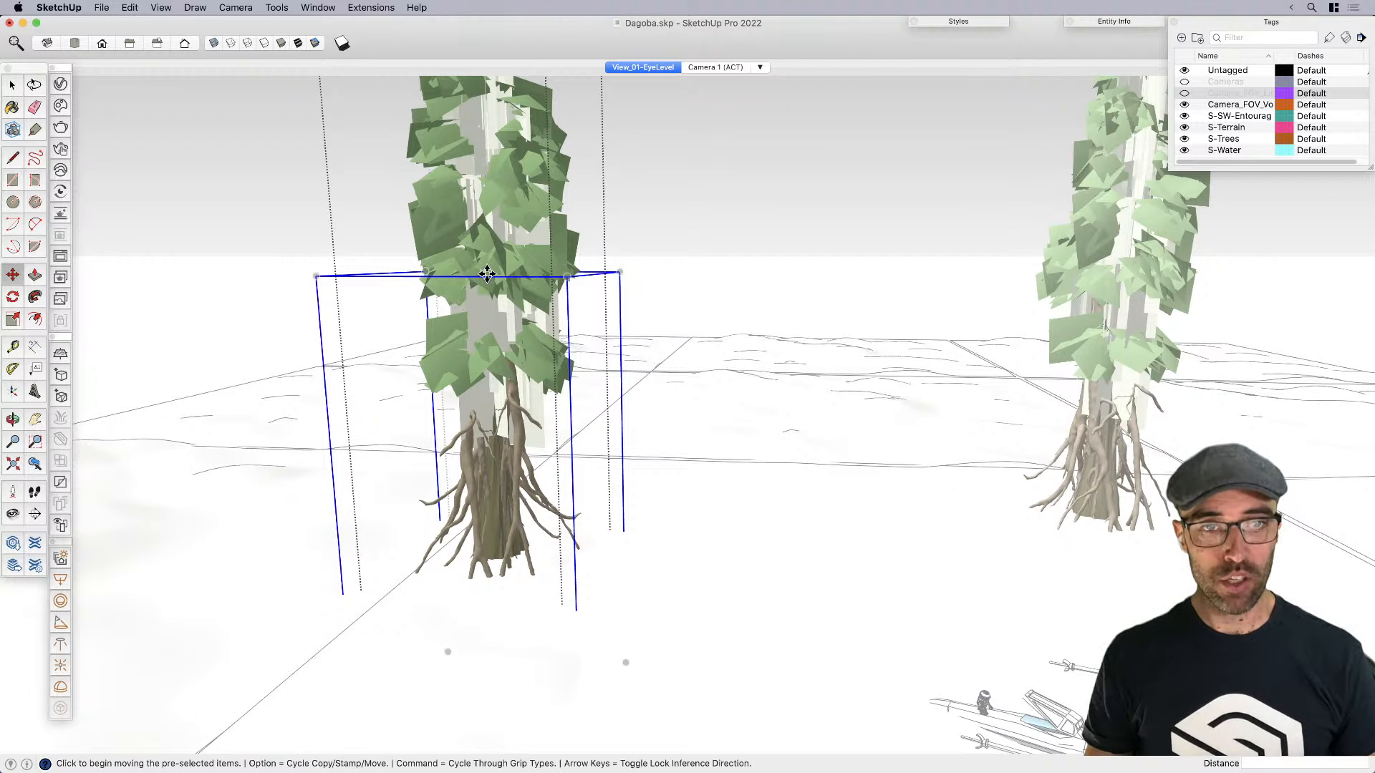
pyautogui.click(487, 274)
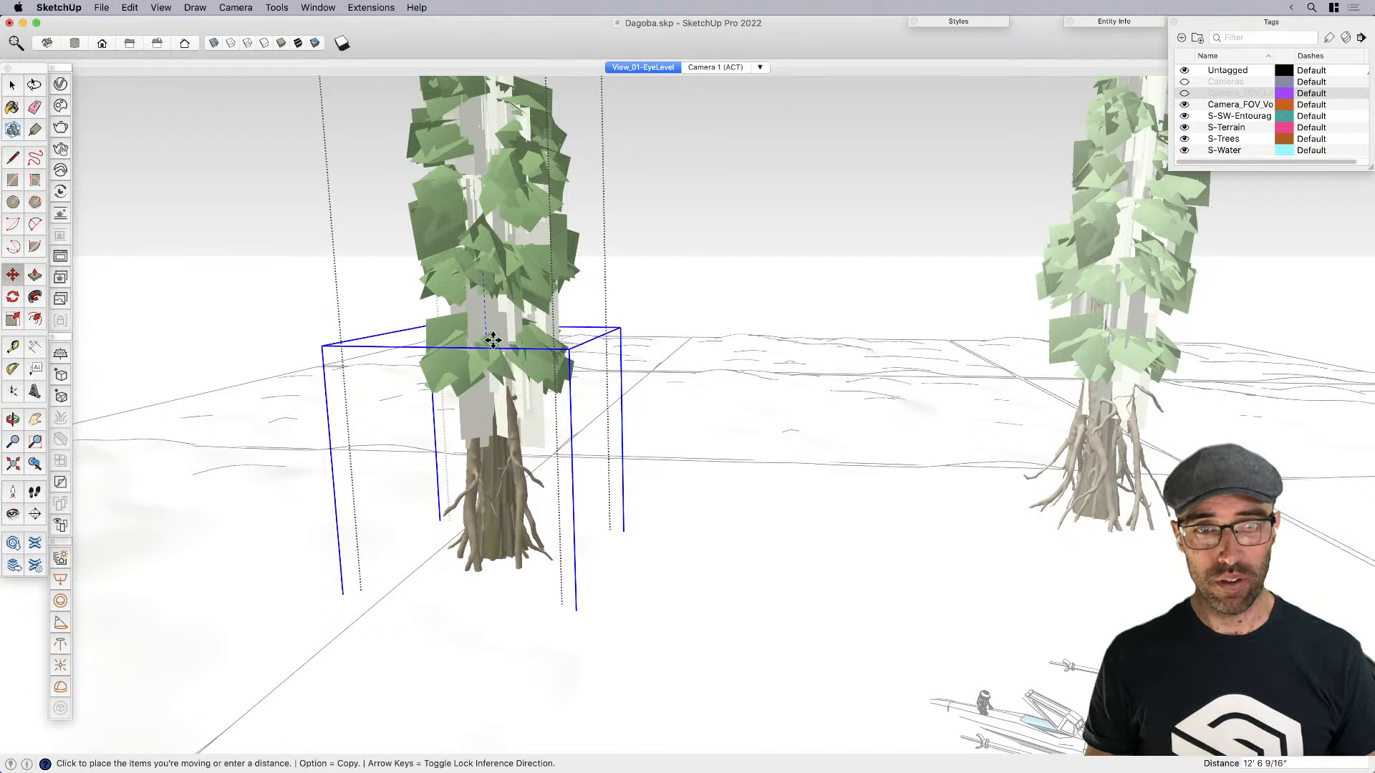
pyautogui.click(492, 341)
pyautogui.press('space')
pyautogui.click(758, 243)
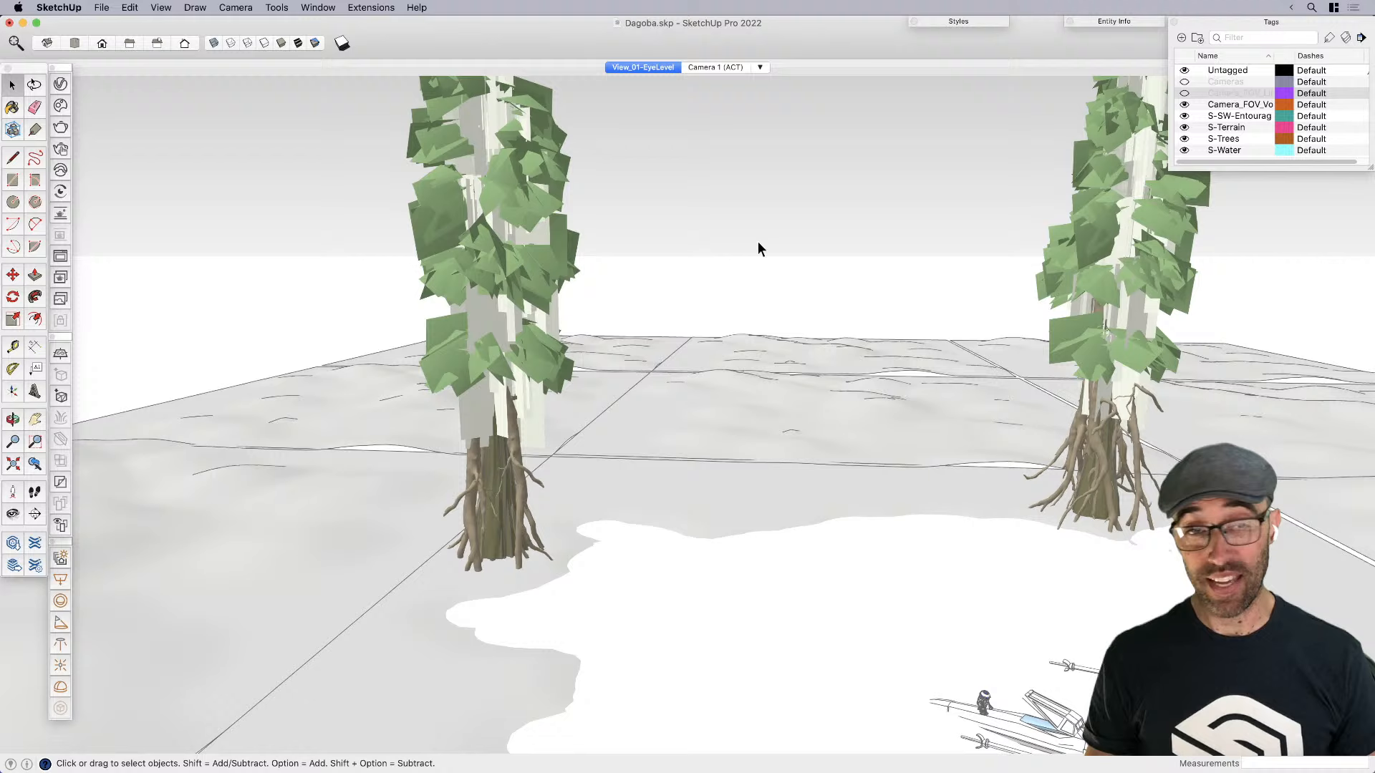
# Copy the original rooted cypress group about 57 ft along the bank, between the two existing trees
pyautogui.click(520, 530)
pyautogui.press('m')
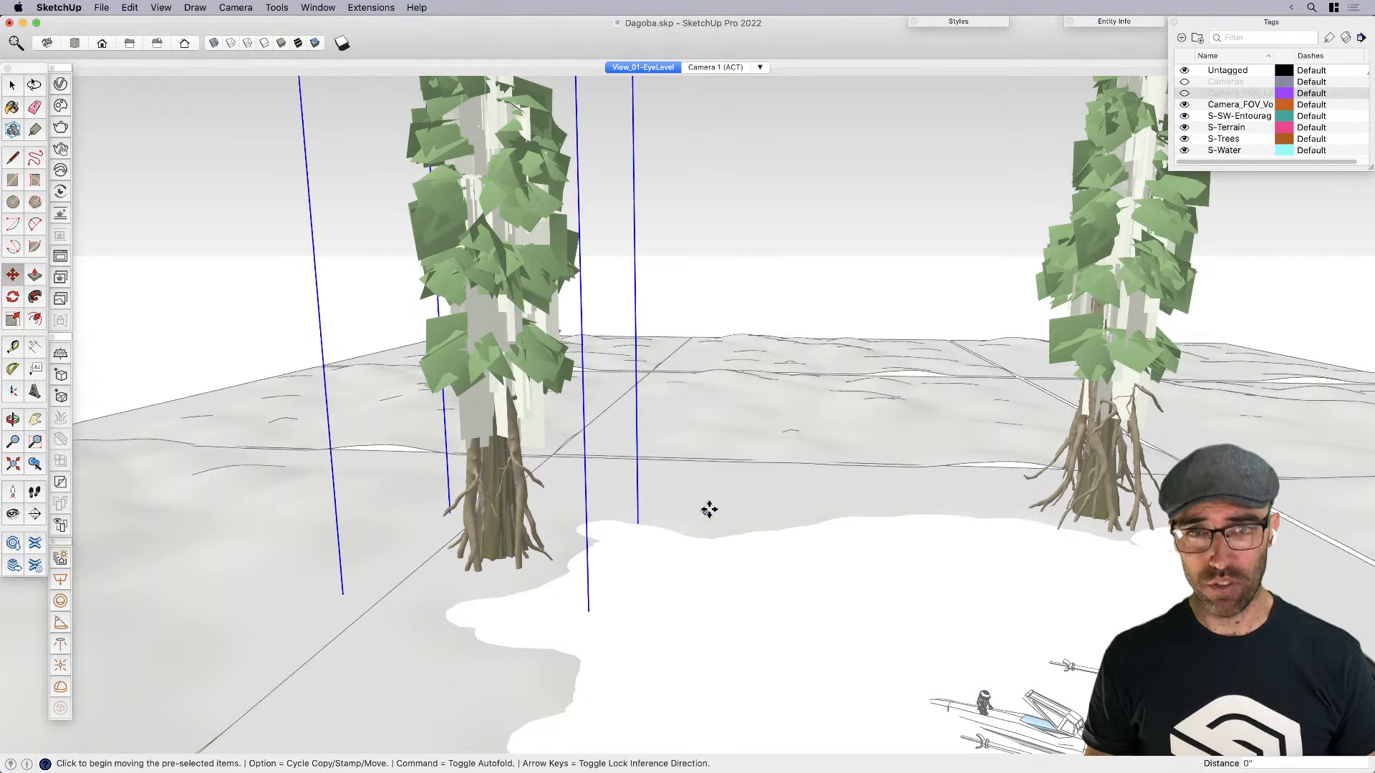
pyautogui.press('alt')
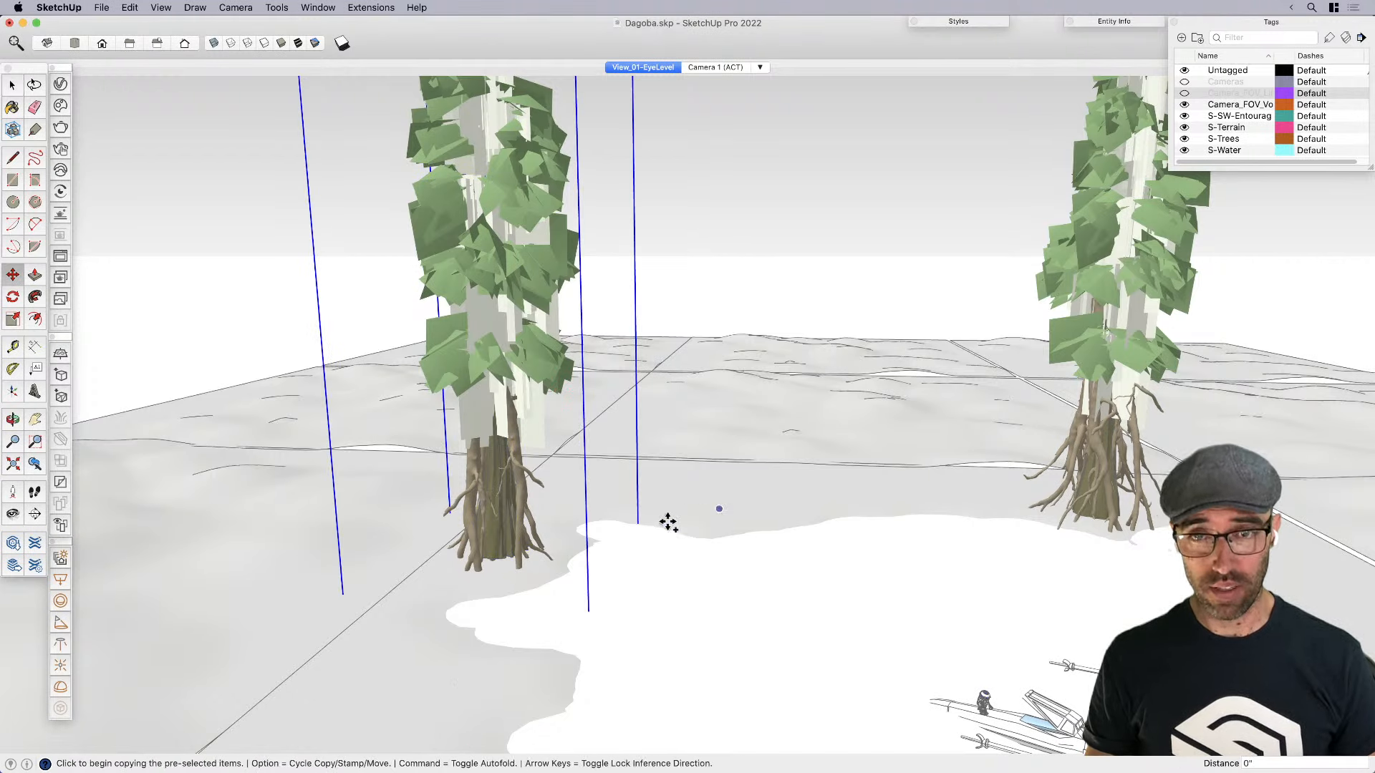
pyautogui.click(710, 511)
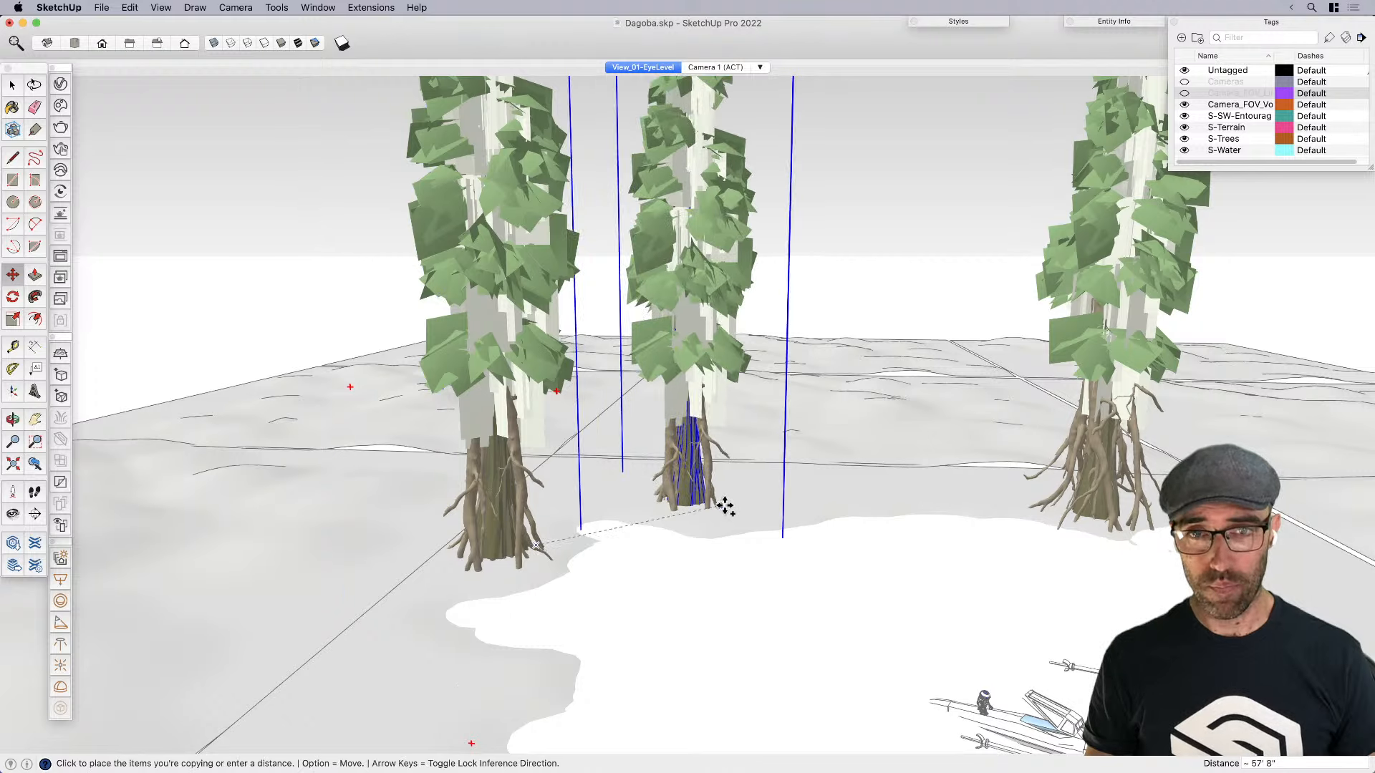
pyautogui.click(716, 496)
pyautogui.press('space')
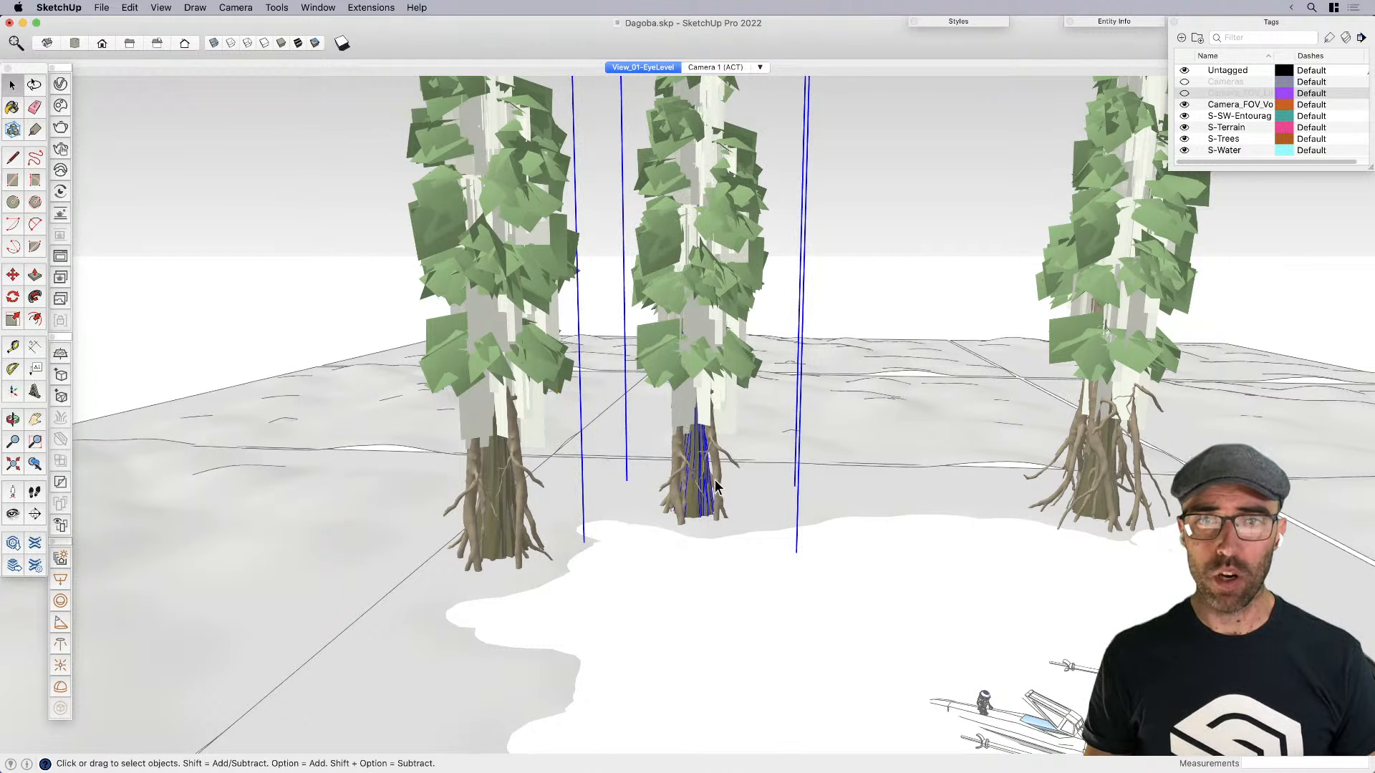
# Open the new middle cypress group for editing and raise its roots vertically out of the ground
pyautogui.doubleClick(716, 487)
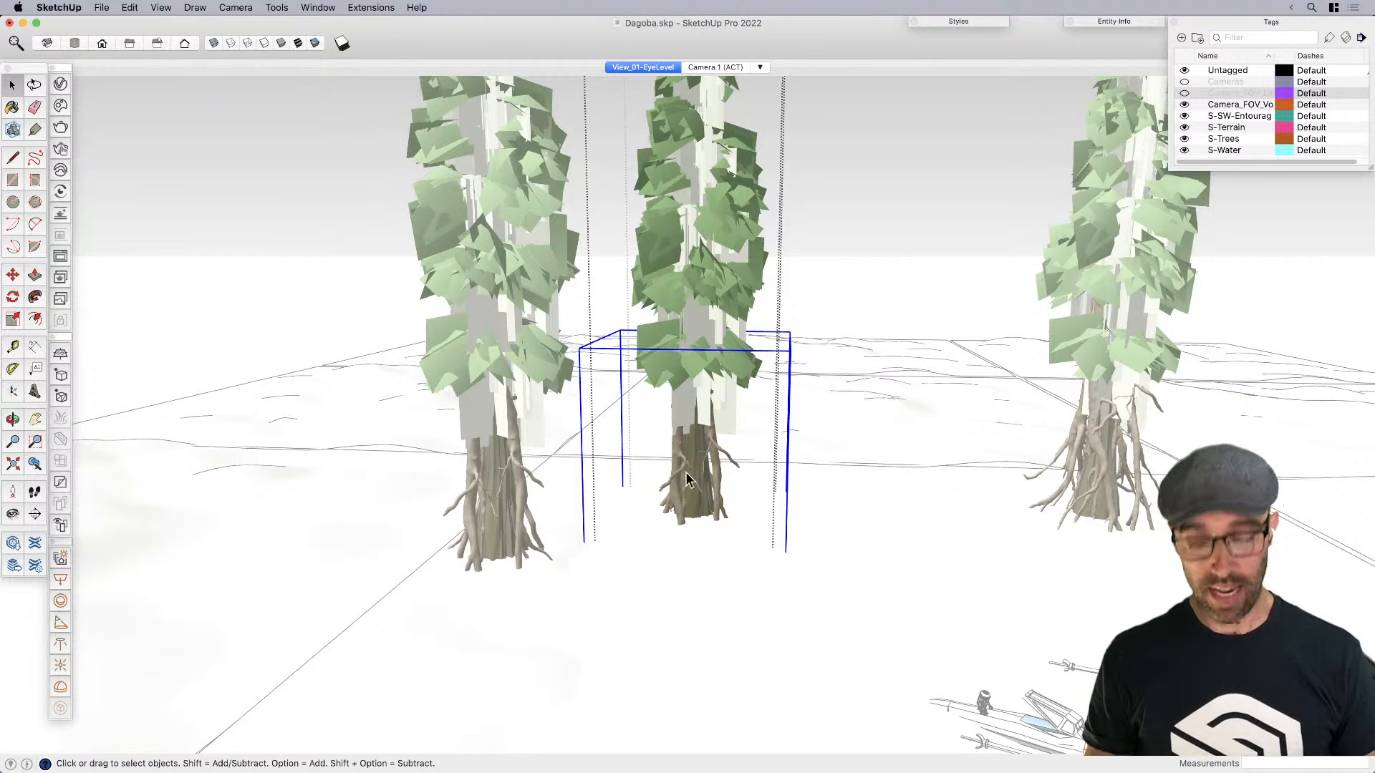
pyautogui.press('m')
pyautogui.click(696, 418)
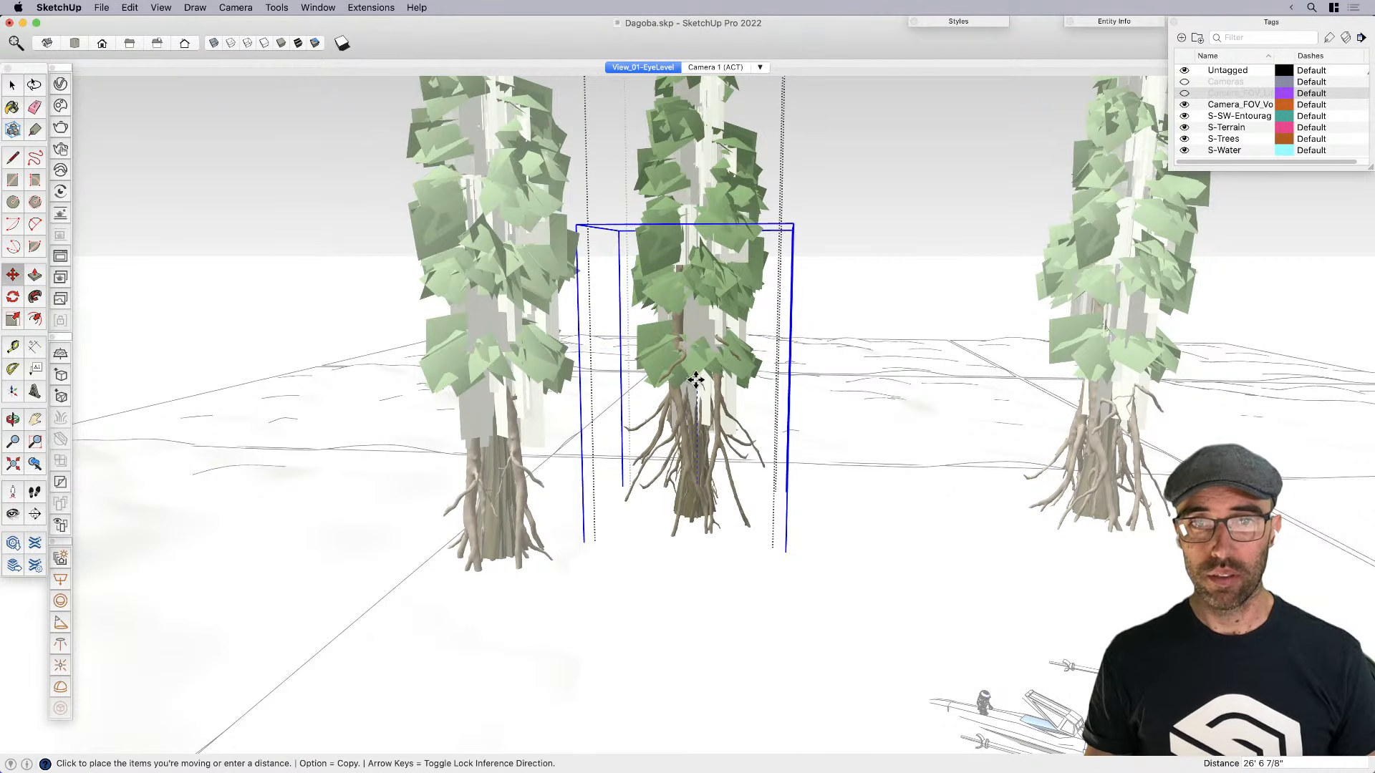
pyautogui.click(694, 406)
# Scale the middle tree's roots uniformly about their center by 1.24 and close the group
pyautogui.press('s')
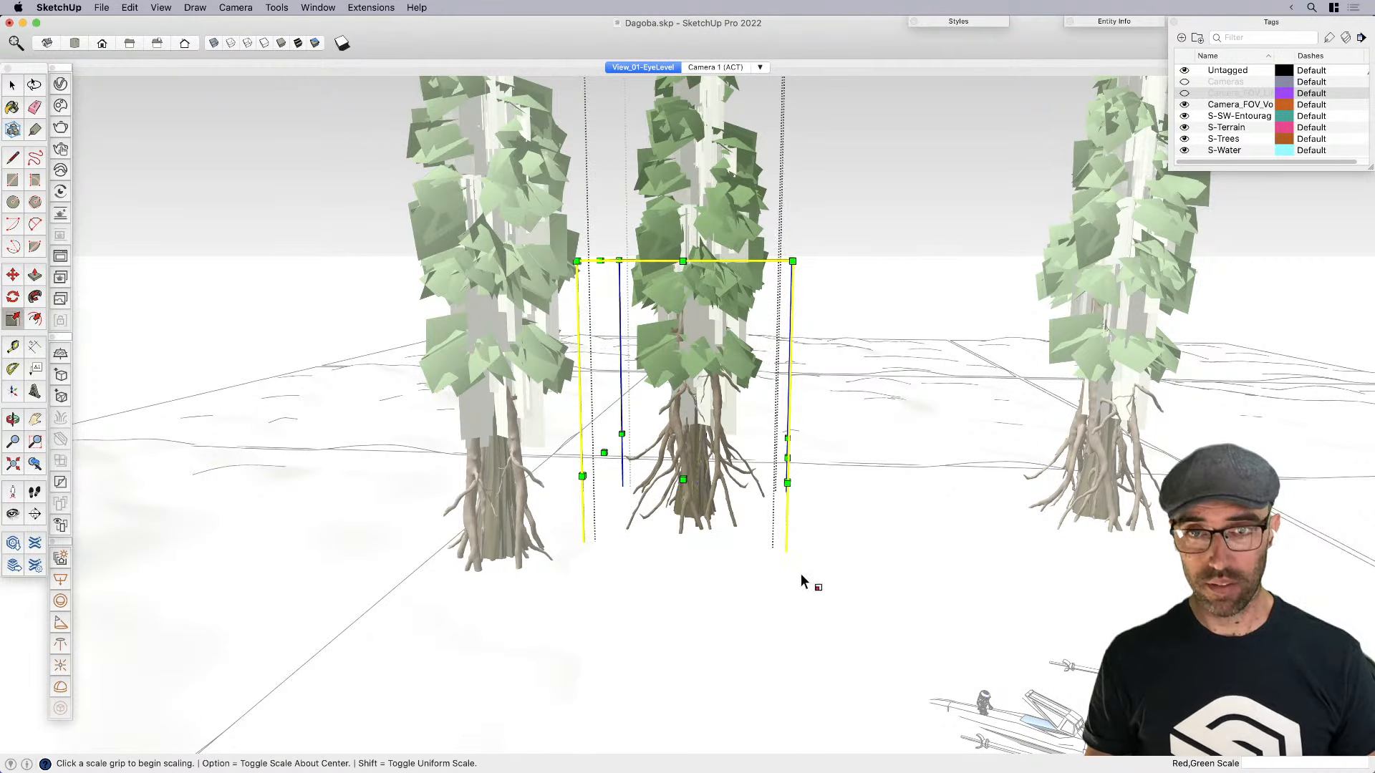
pyautogui.click(793, 261)
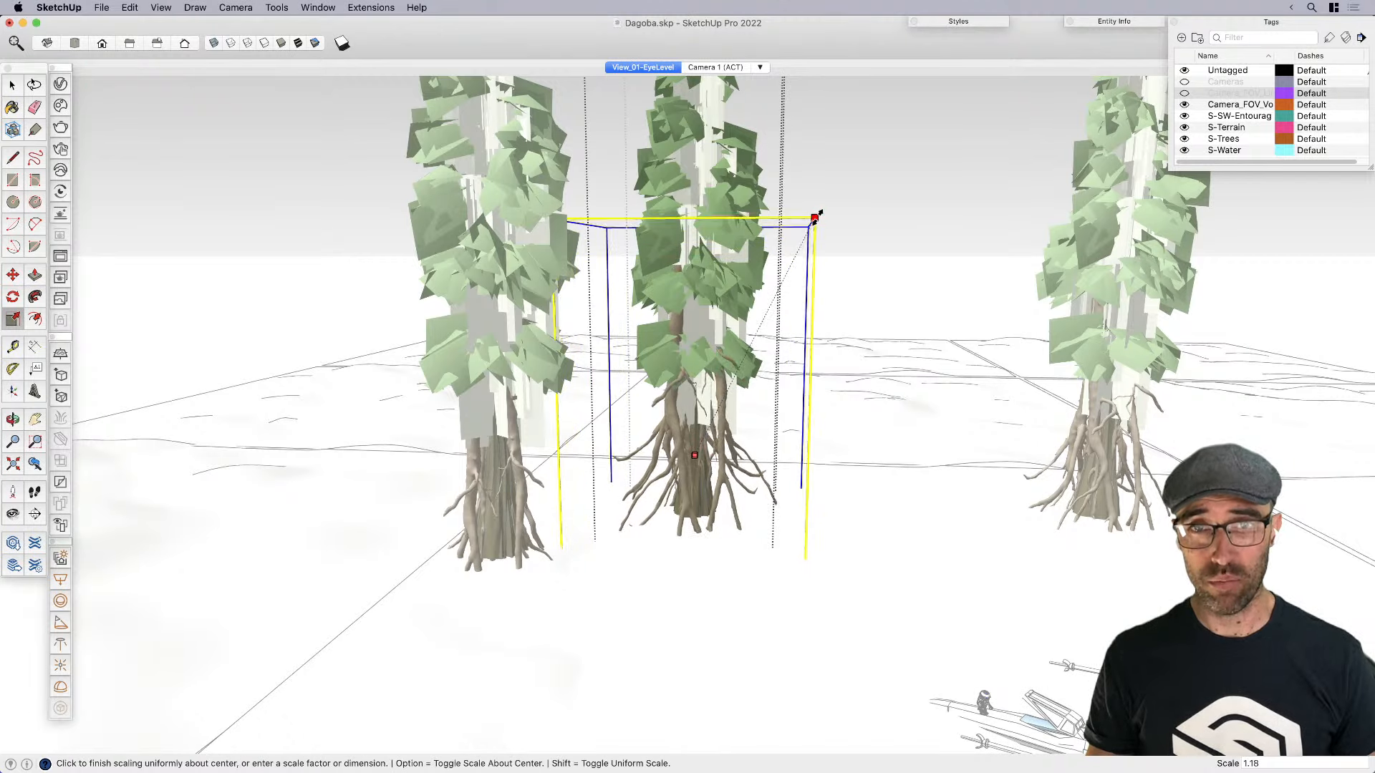
pyautogui.click(822, 203)
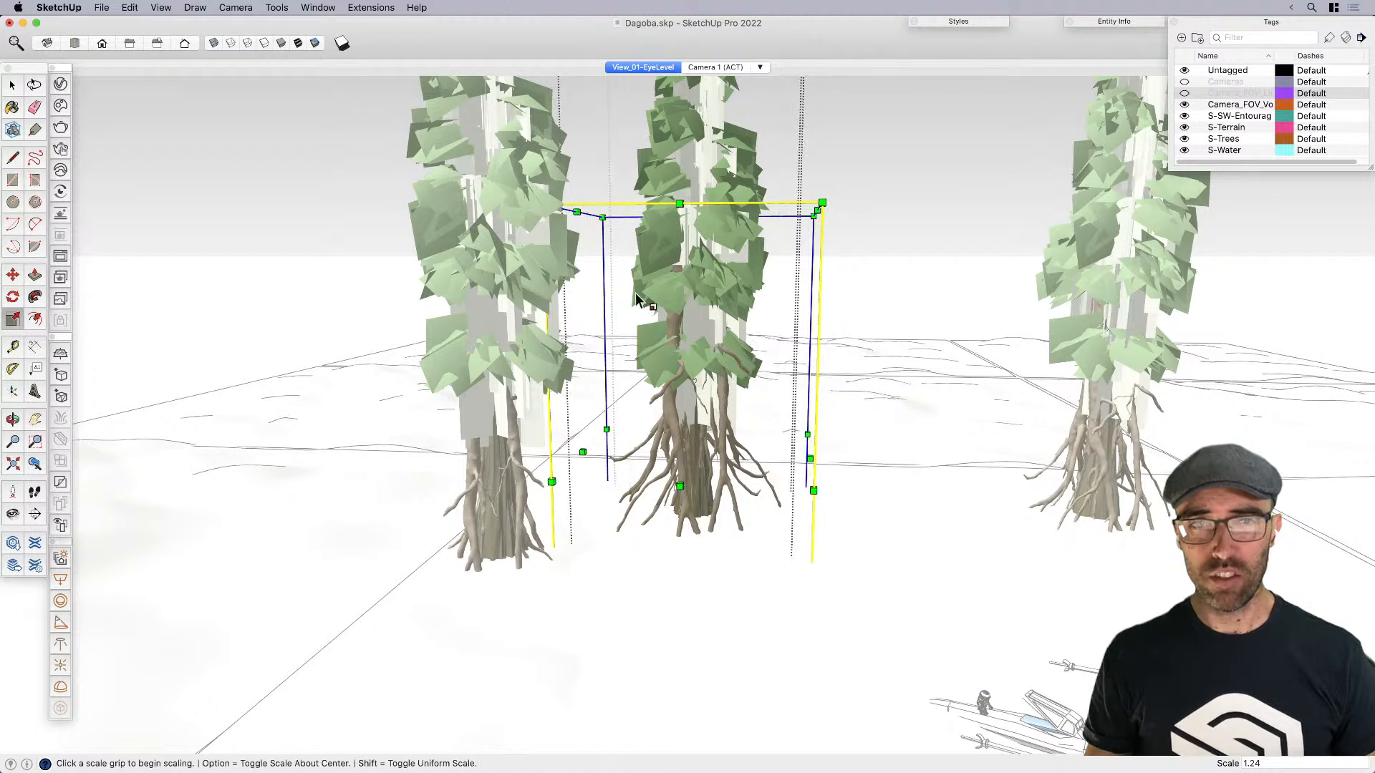
pyautogui.scroll(5, 659, 286)
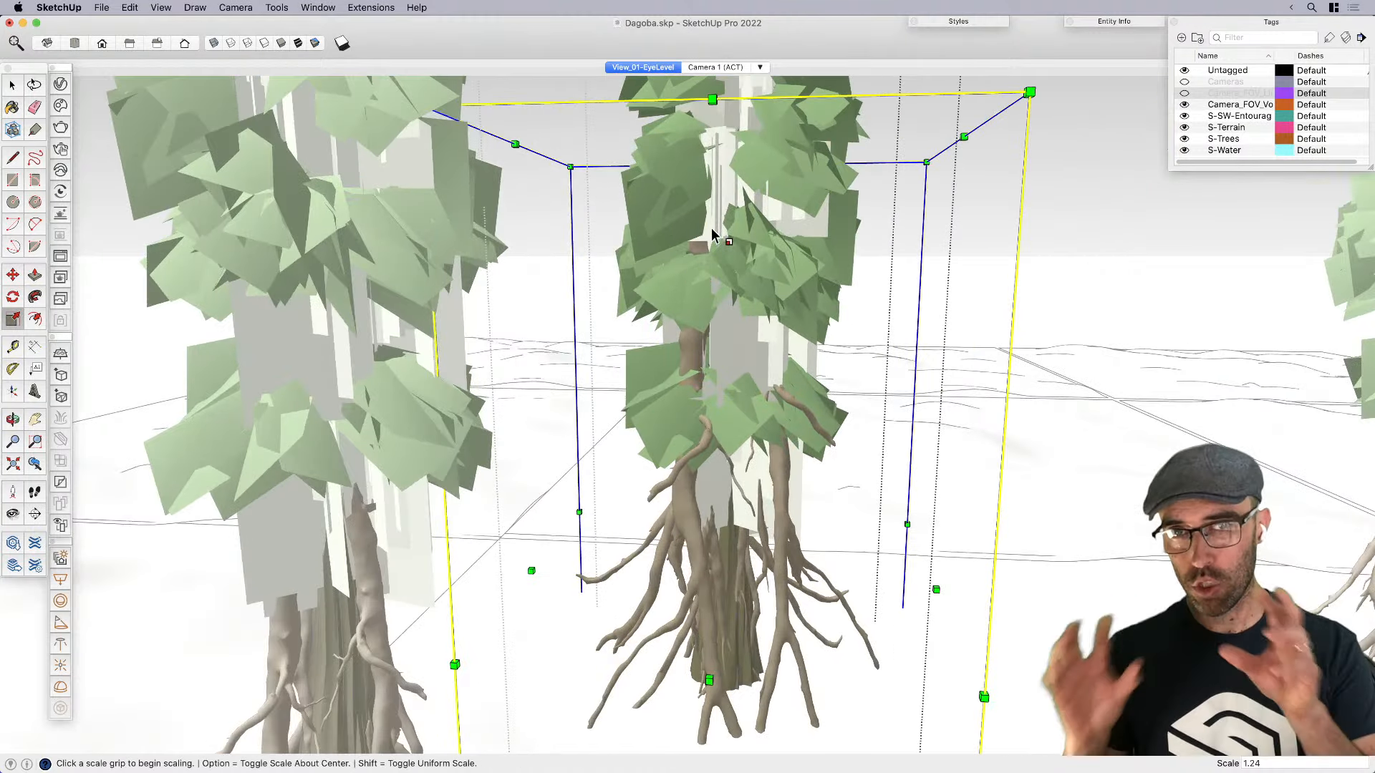
pyautogui.press('space')
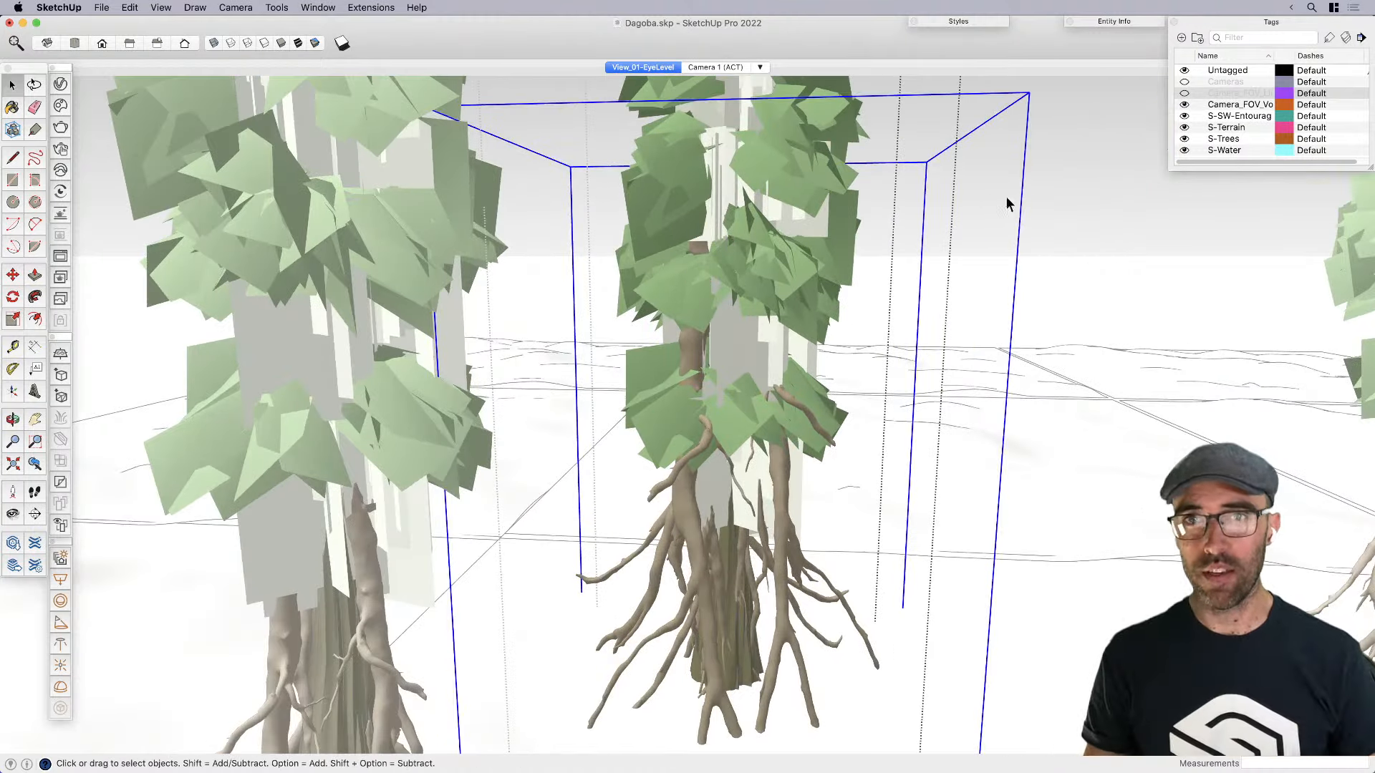
pyautogui.click(1059, 209)
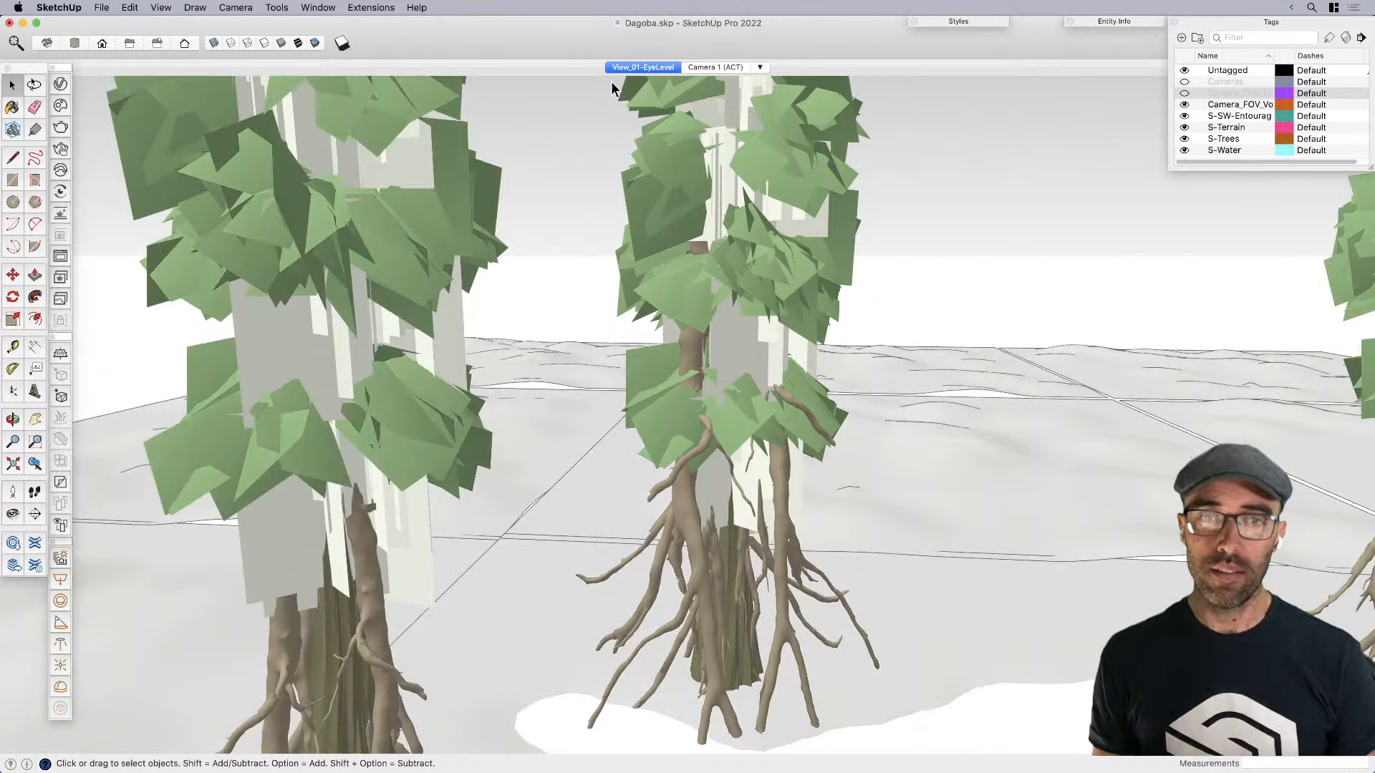
# Display the model shaded with textures and view the three cypress trees around the water
pyautogui.click(299, 44)
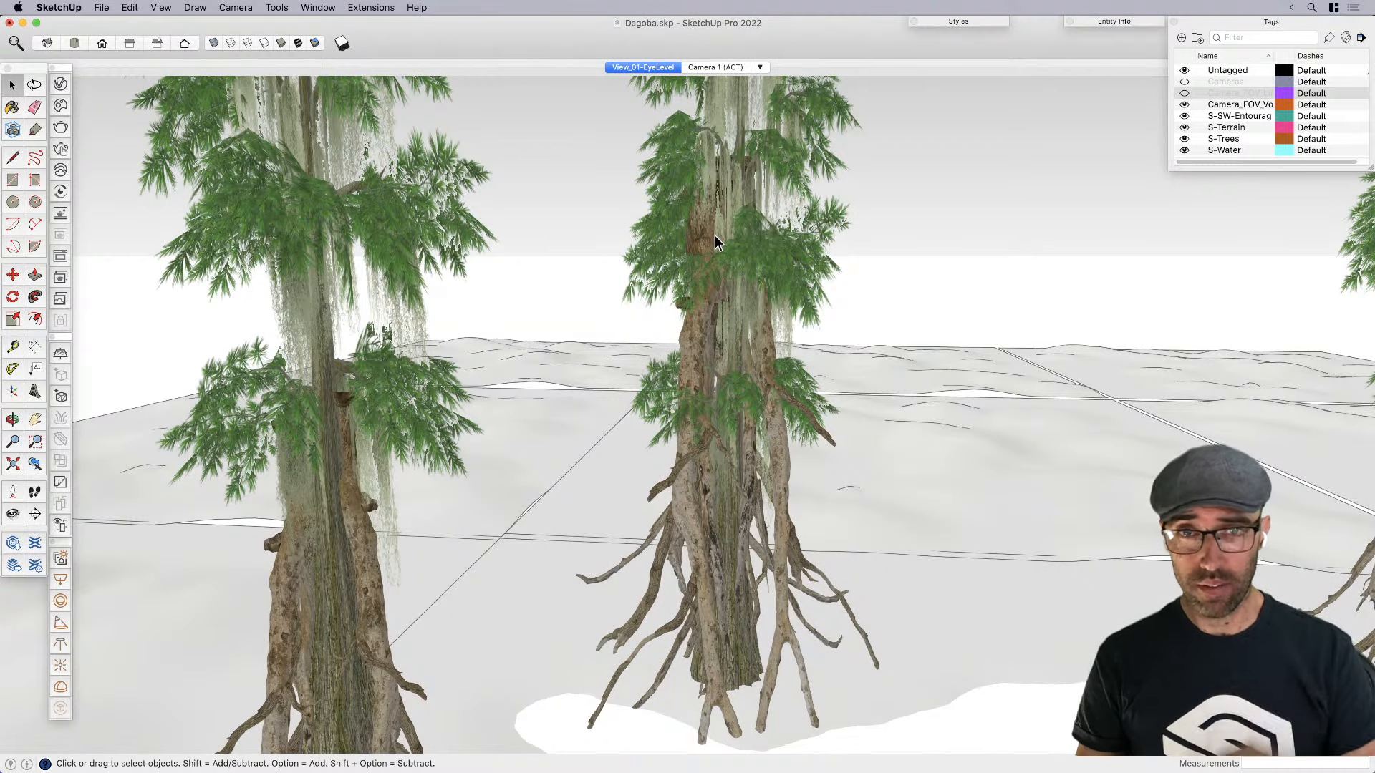
pyautogui.scroll(-2, 720, 209)
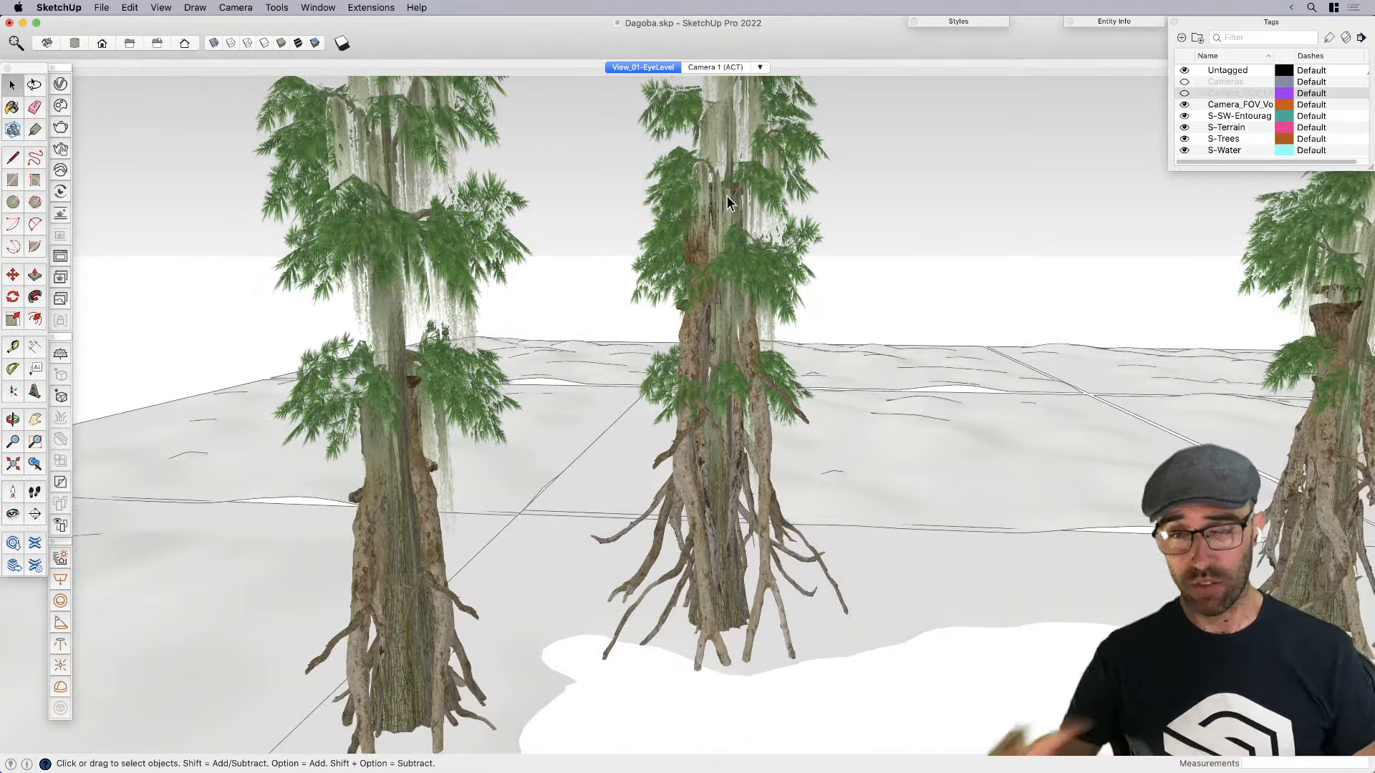
pyautogui.scroll(-5, 791, 273)
pyautogui.scroll(2, 891, 285)
pyautogui.scroll(5, 832, 239)
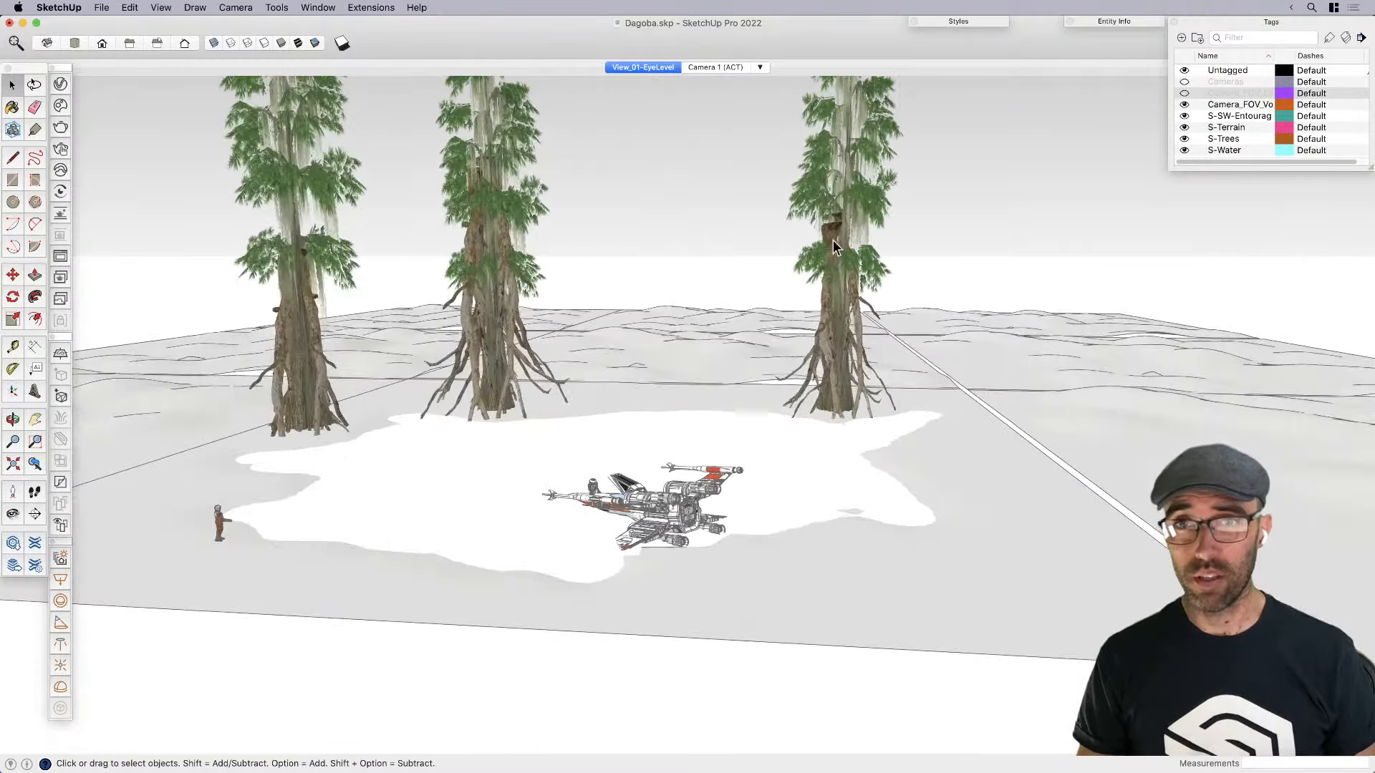
# Rotate the cypress group on the opposite bank about the vertical axis, trying 180, 90 and 270 degrees
pyautogui.click(832, 237)
pyautogui.scroll(2, 832, 238)
pyautogui.press('q')
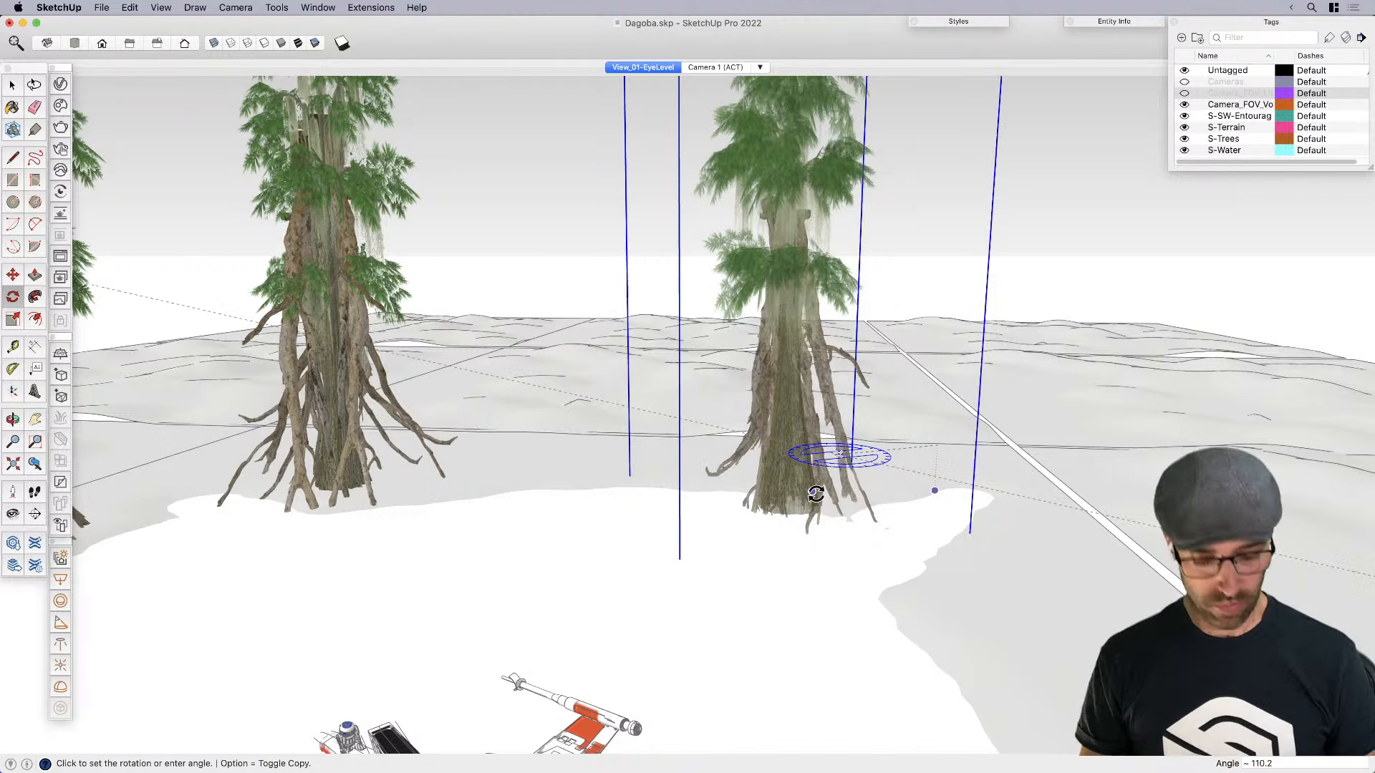
pyautogui.press('Return')
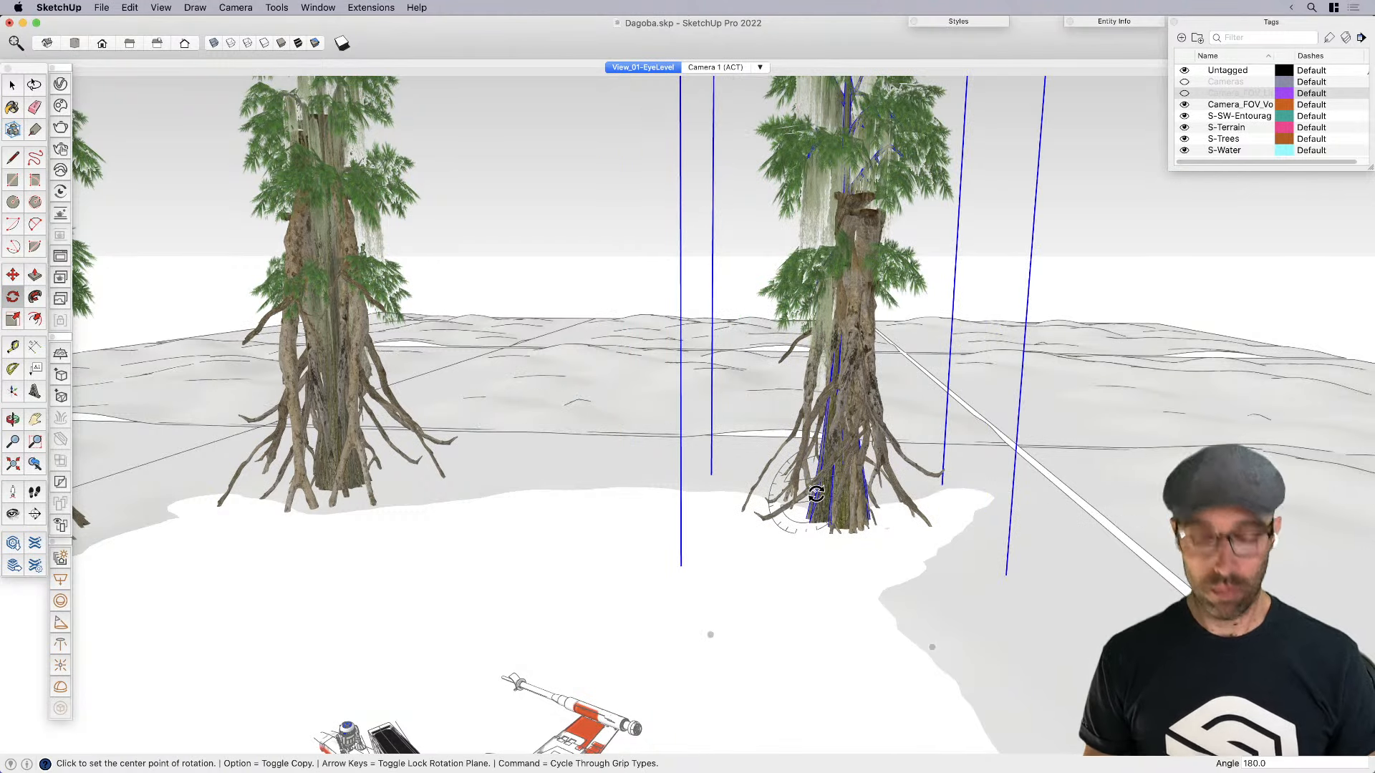
pyautogui.write('90')
pyautogui.press('Return')
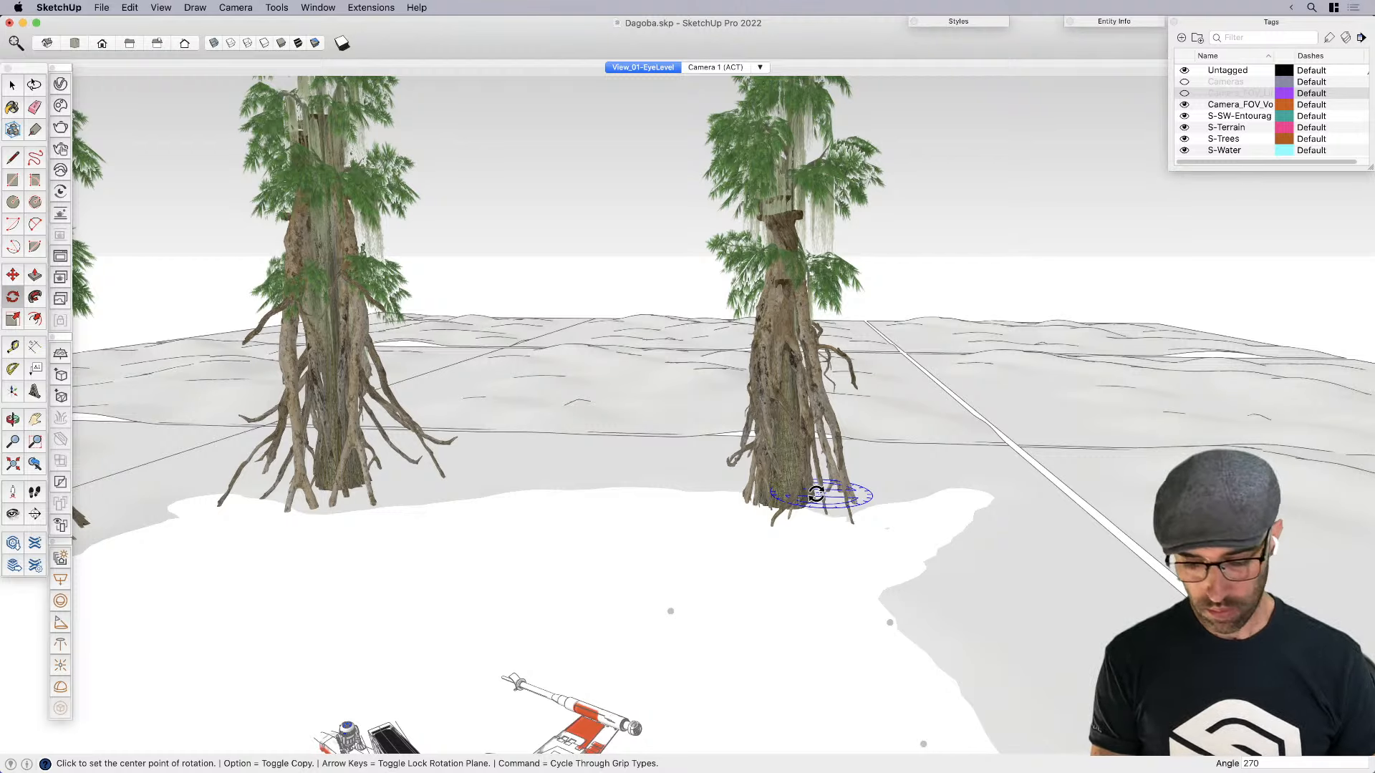
pyautogui.press('Return')
pyautogui.press('space')
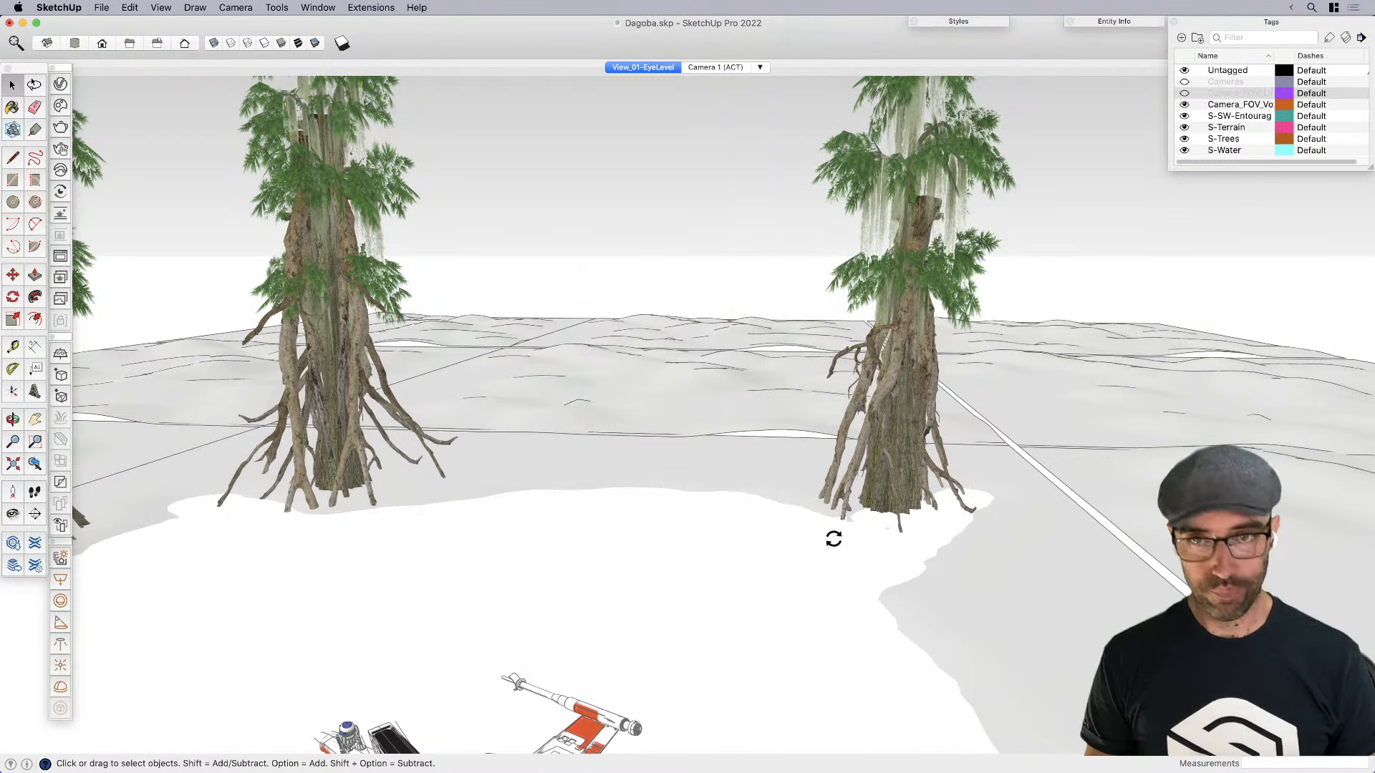
pyautogui.press('q')
pyautogui.click(869, 534)
pyautogui.click(1044, 539)
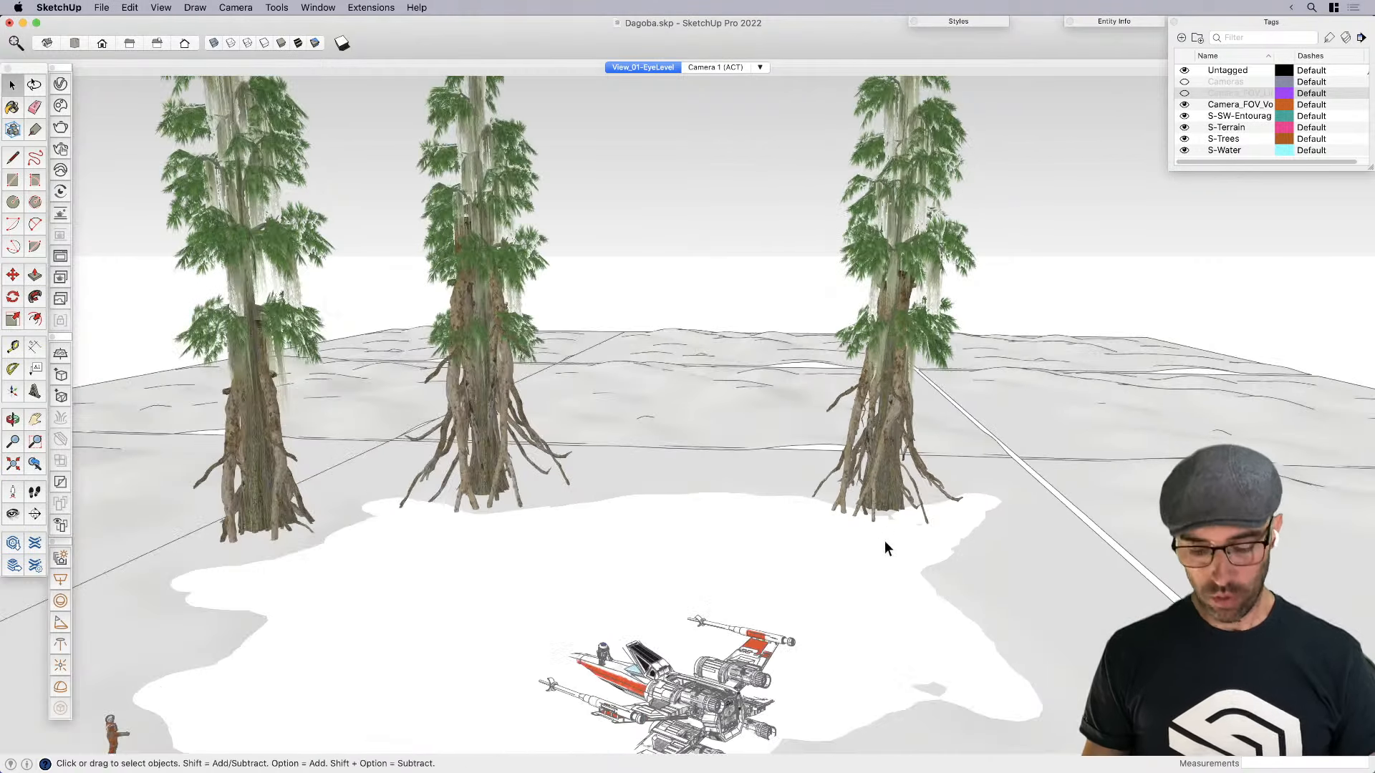
# Copy the roots out of the opposite-bank cypress group, paste them in place outside it, and move them to stand alone beside that tree
pyautogui.press('m')
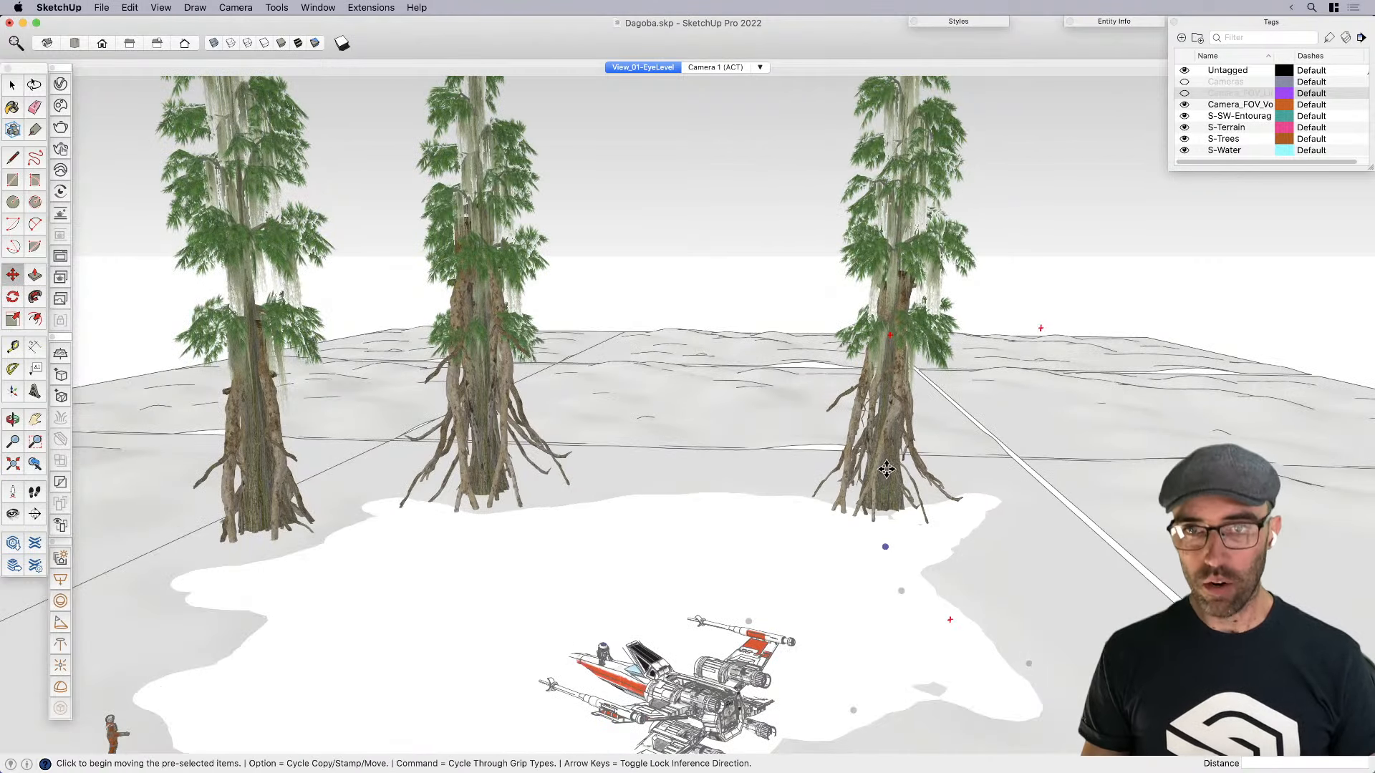
pyautogui.press('space')
pyautogui.doubleClick(903, 420)
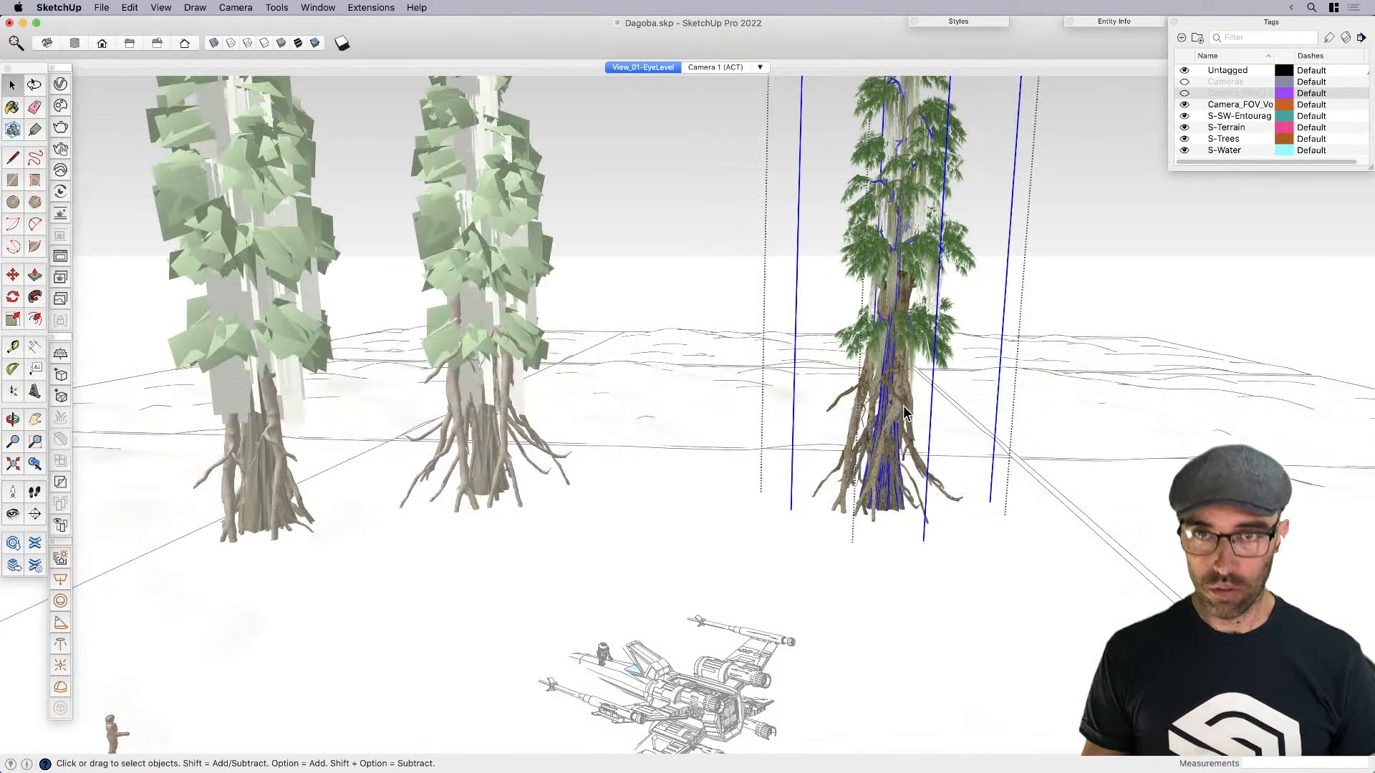
pyautogui.press('super+c')
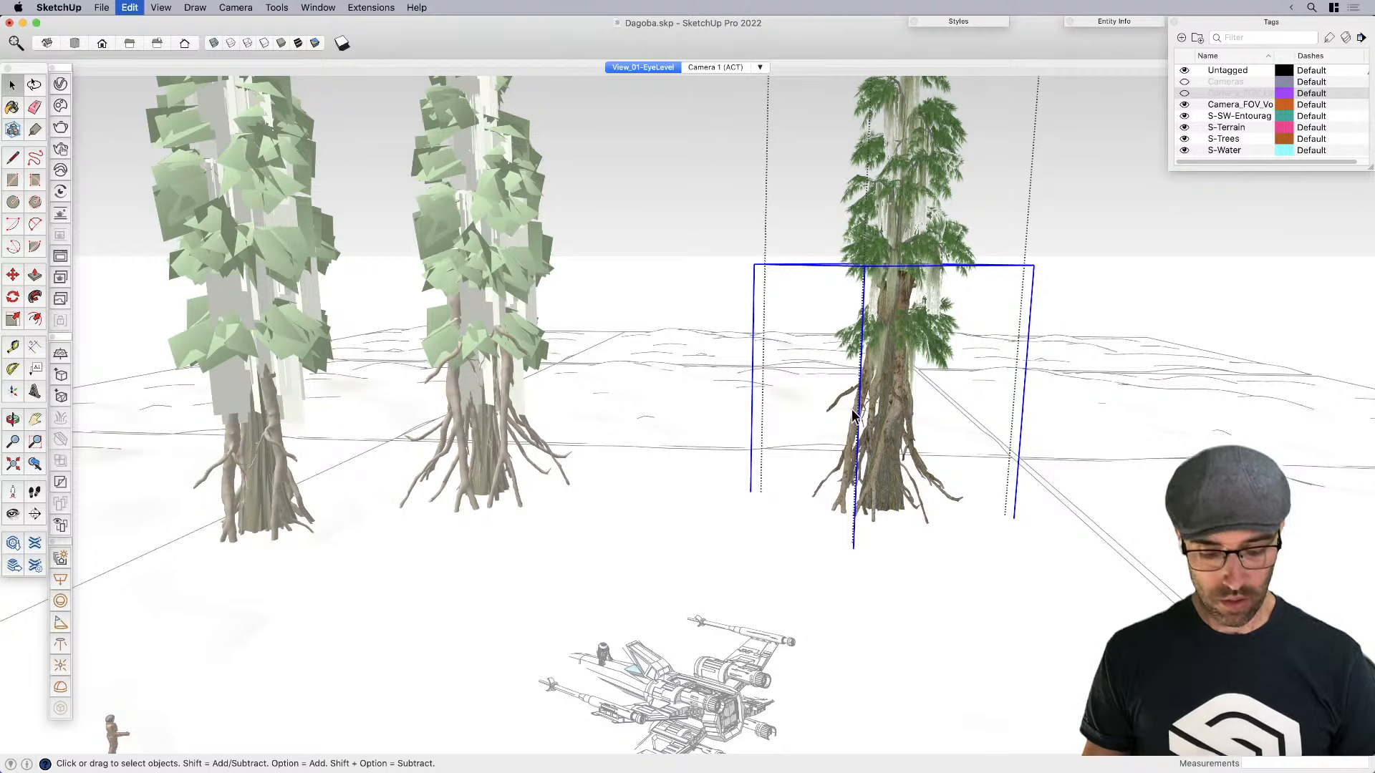
pyautogui.click(683, 255)
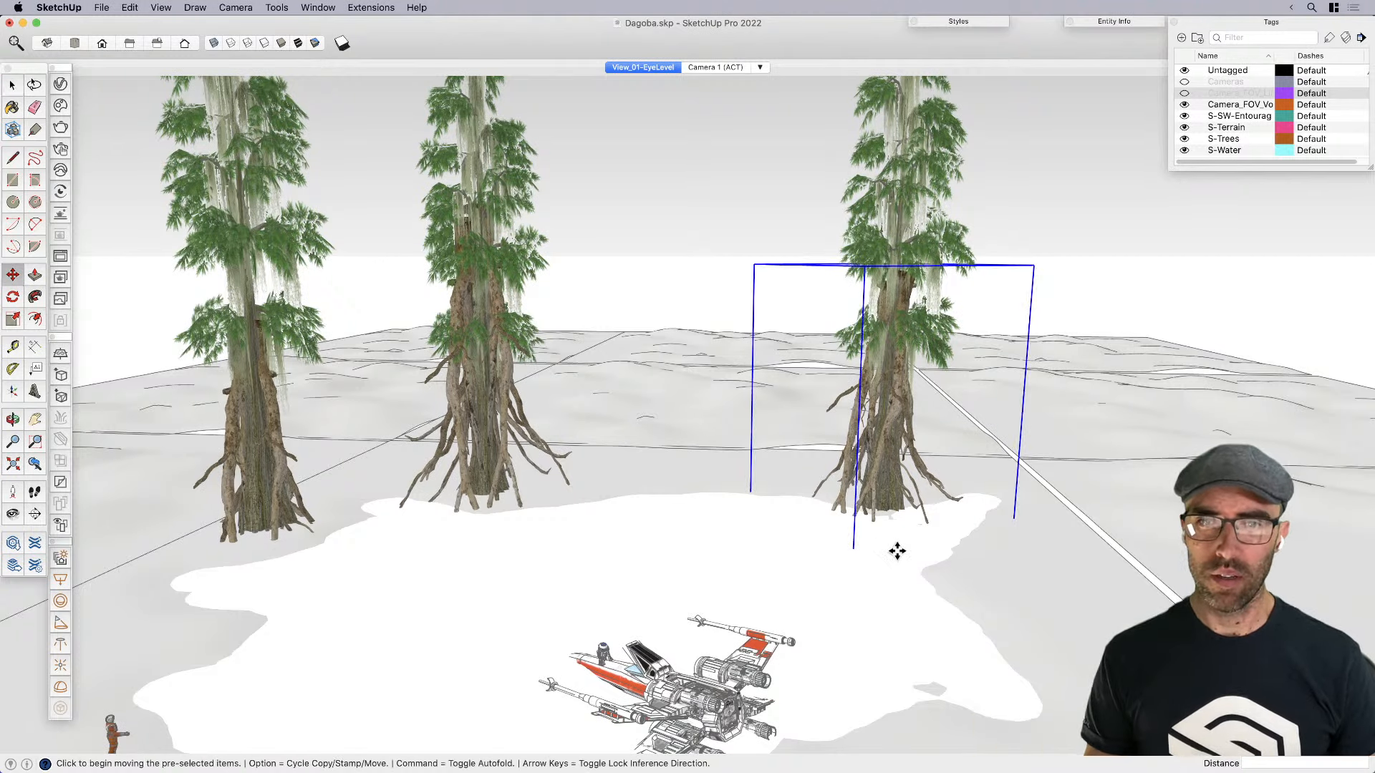
pyautogui.click(716, 525)
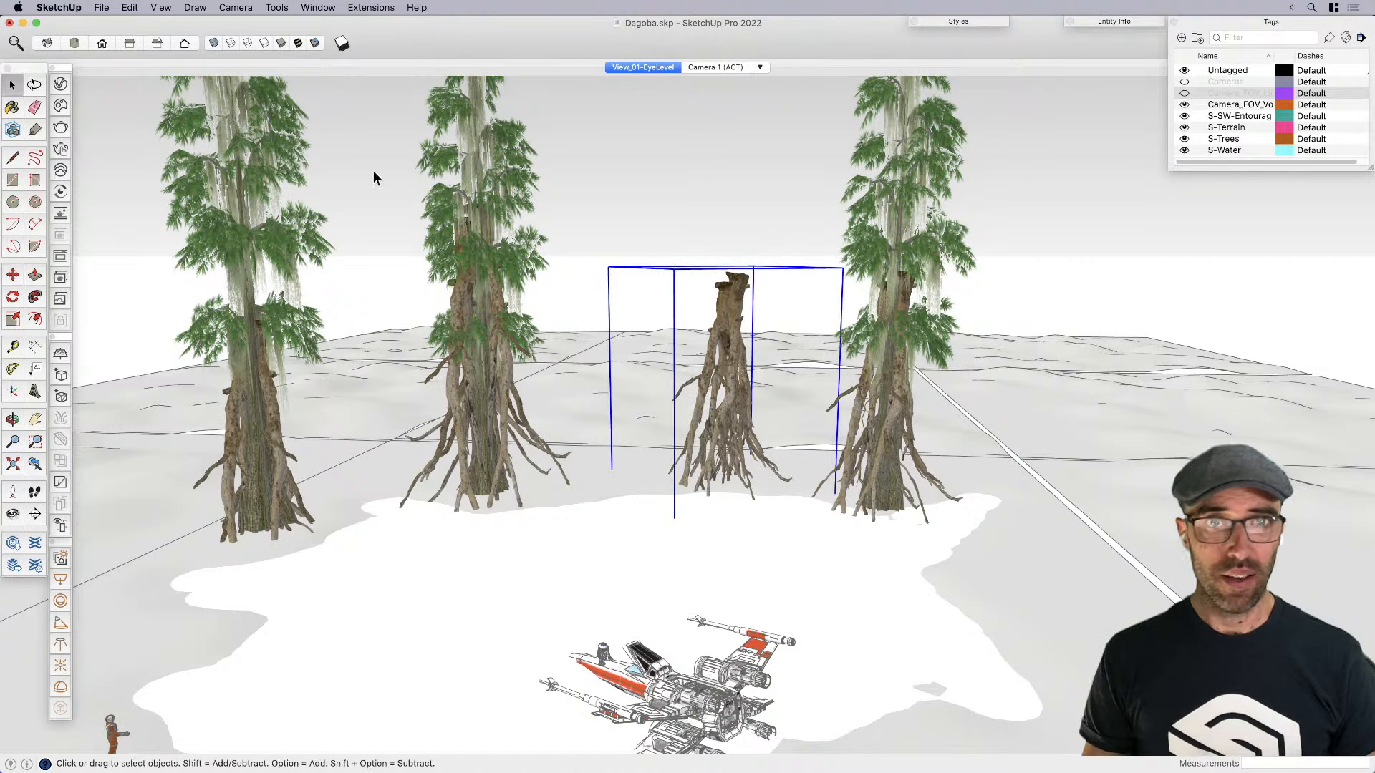
# Display the model shaded without textures and convert the standalone roots group into a component
pyautogui.click(285, 43)
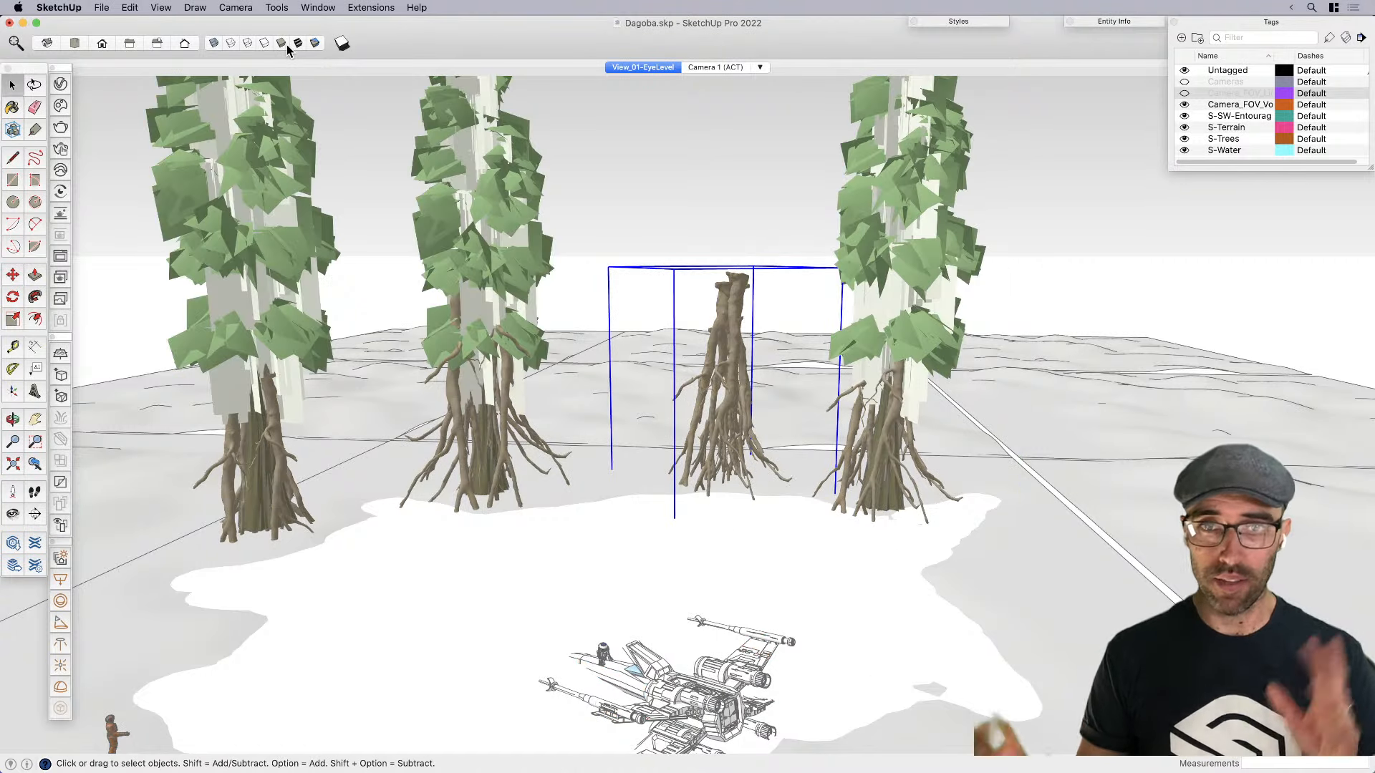
pyautogui.rightClick(727, 448)
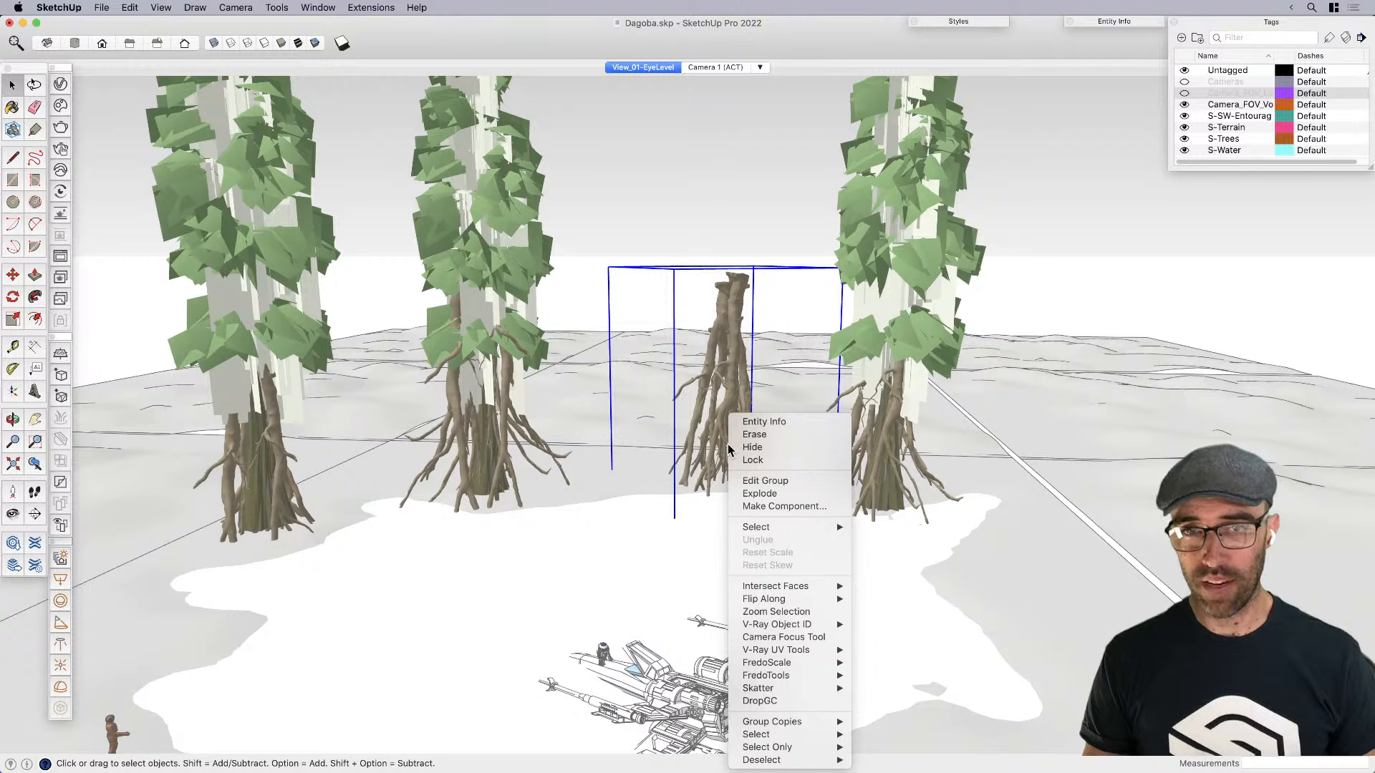
pyautogui.click(773, 506)
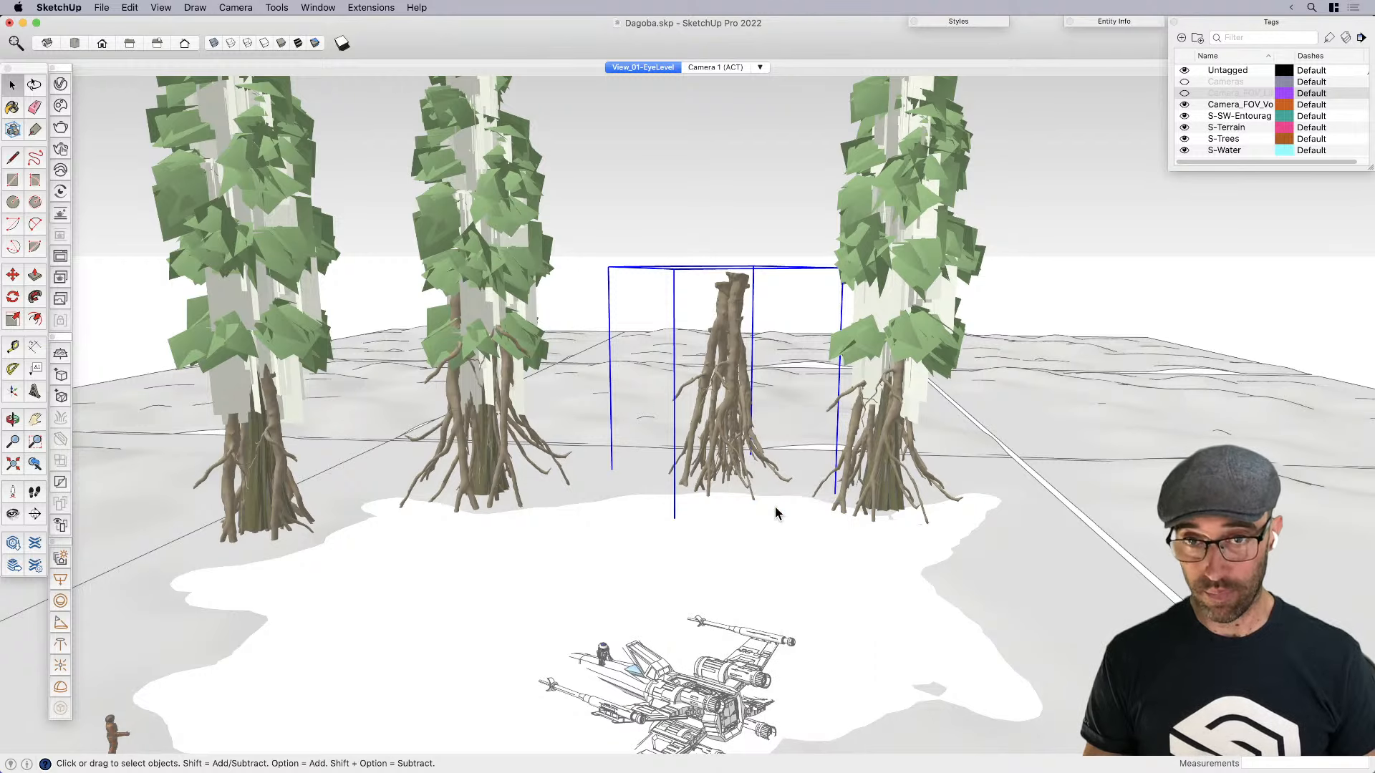
pyautogui.press('Return')
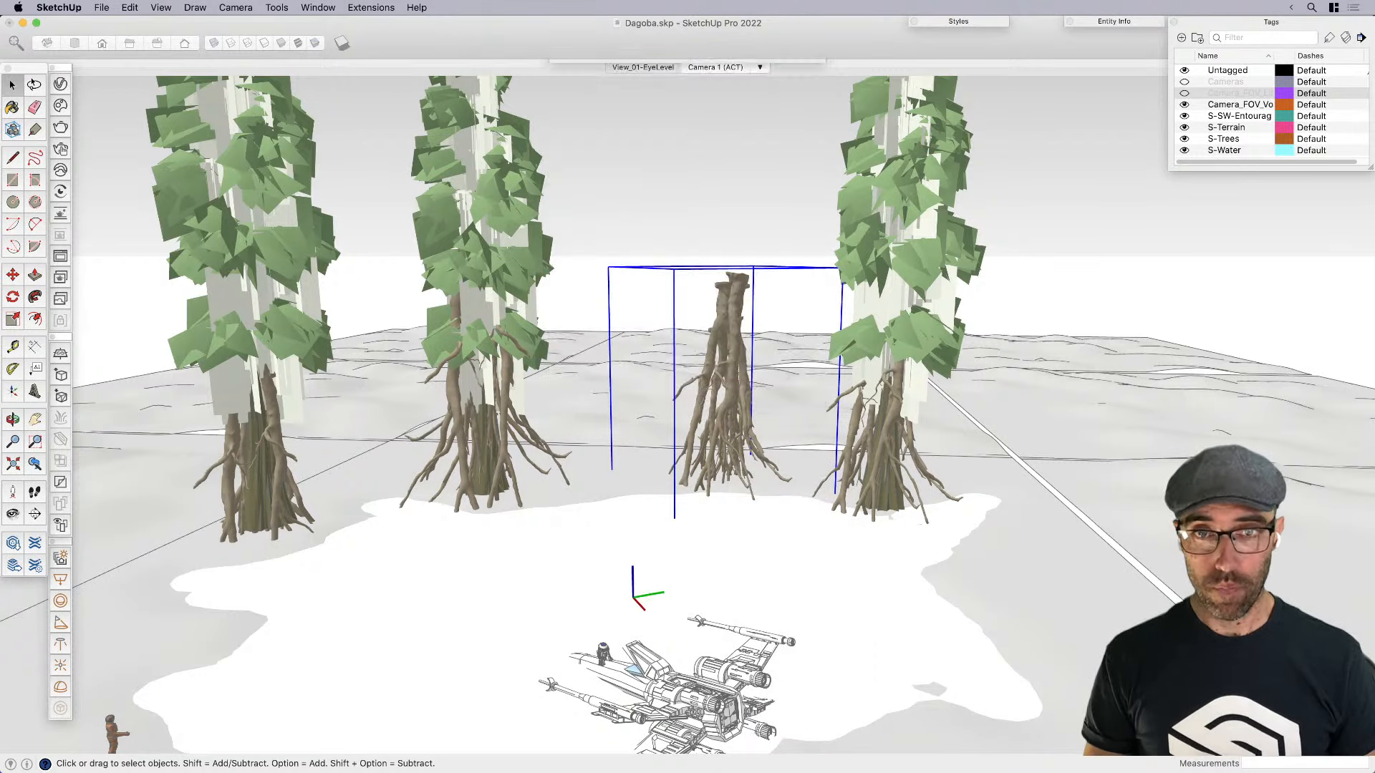
# Move the standalone roots component about 116 ft to the near bank behind the X-wing
pyautogui.scroll(-3, 739, 449)
pyautogui.press('m')
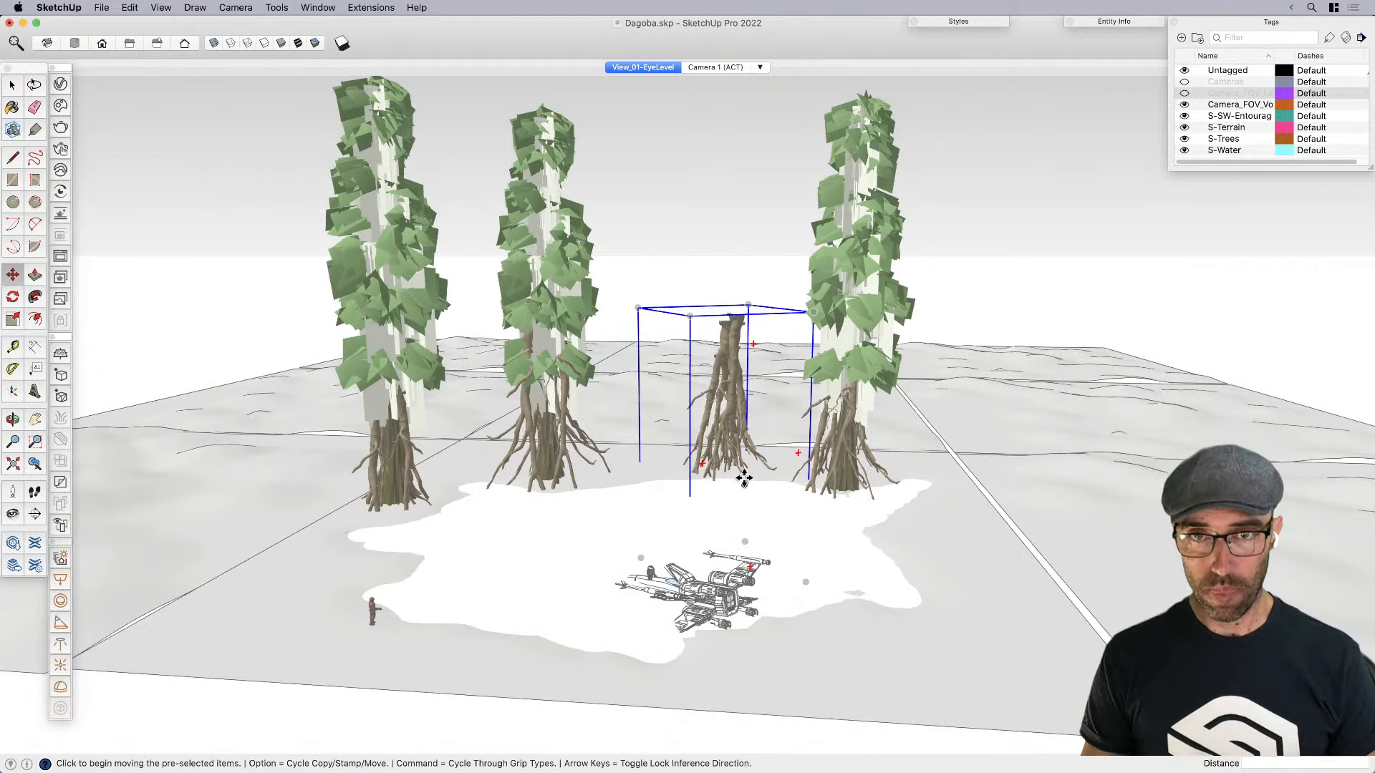
pyautogui.click(742, 476)
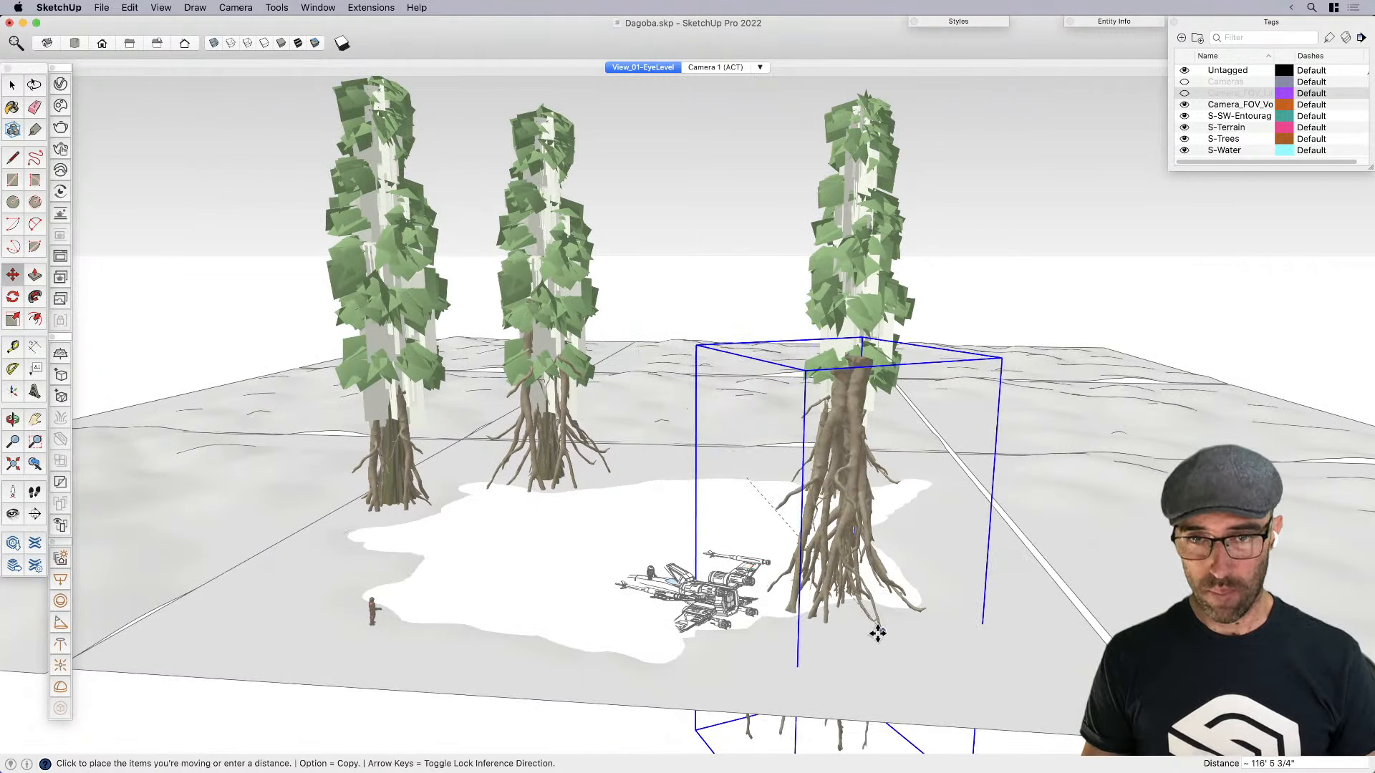
# Place a copy of the roots component about 114 ft across the water, on the near bank beside the standing figure
pyautogui.press('alt')
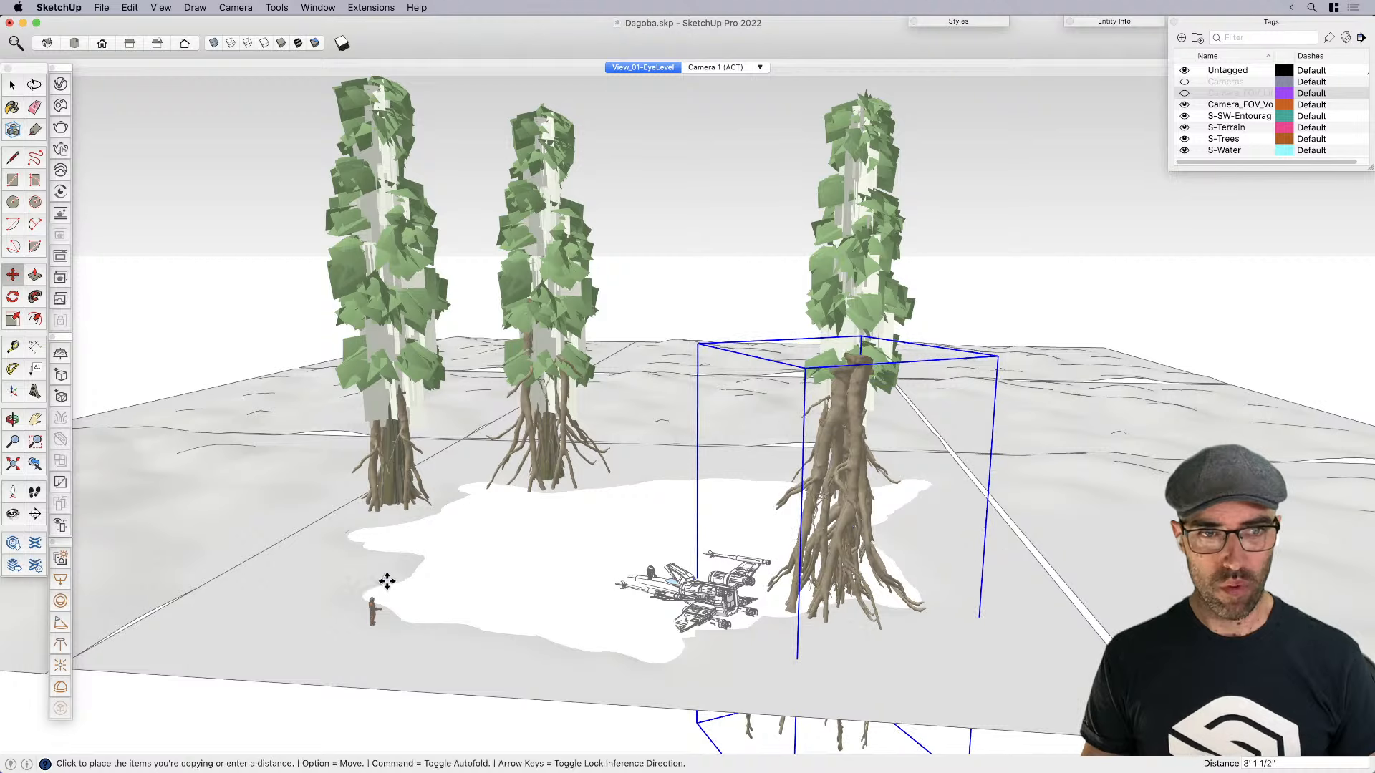
pyautogui.press('Escape')
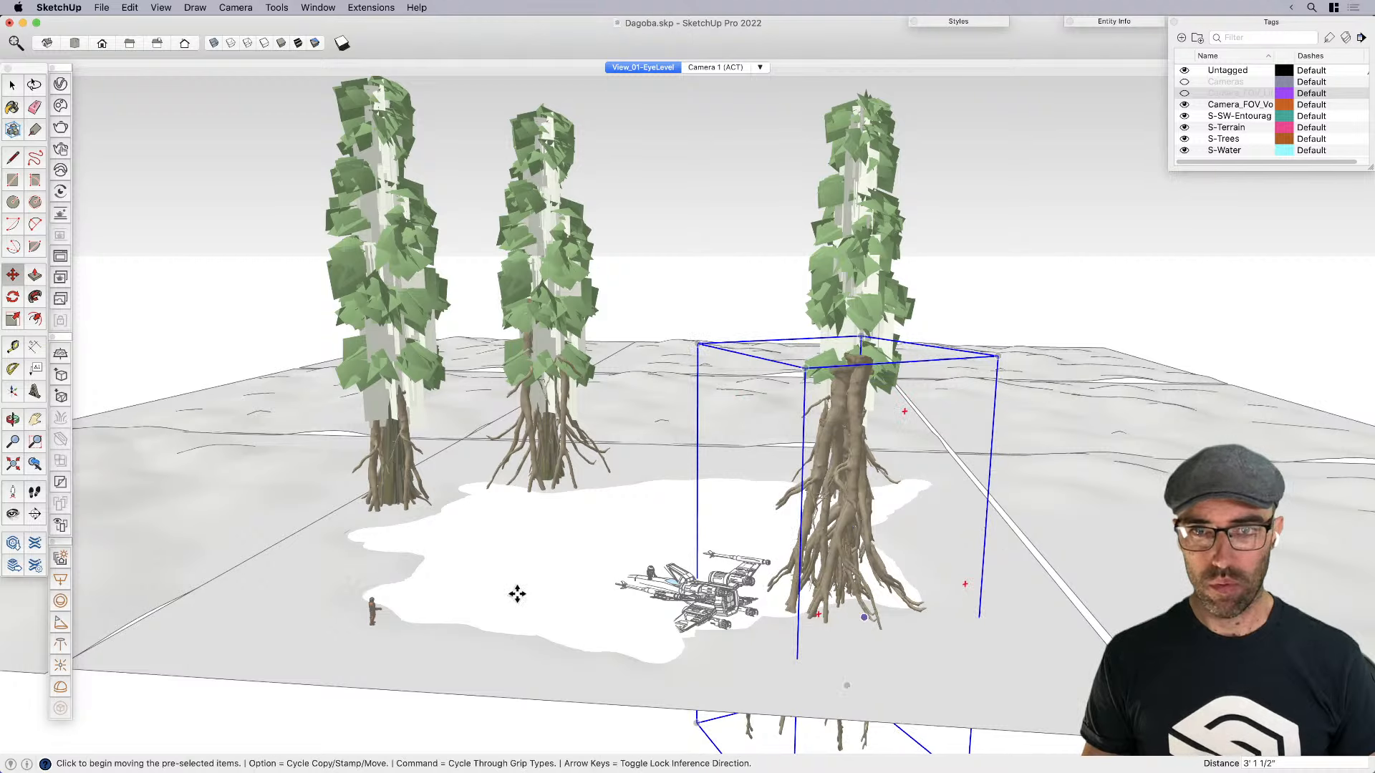
pyautogui.click(466, 586)
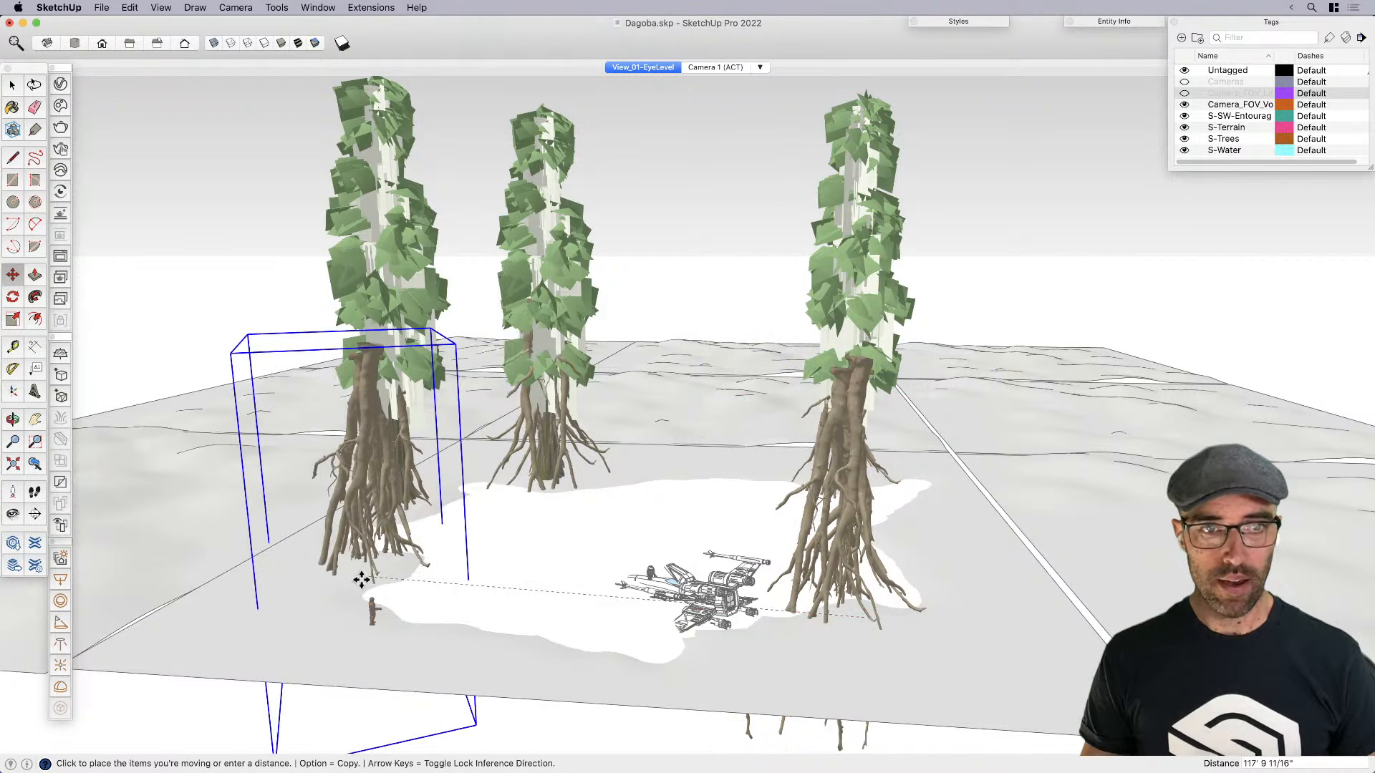
pyautogui.press('Escape')
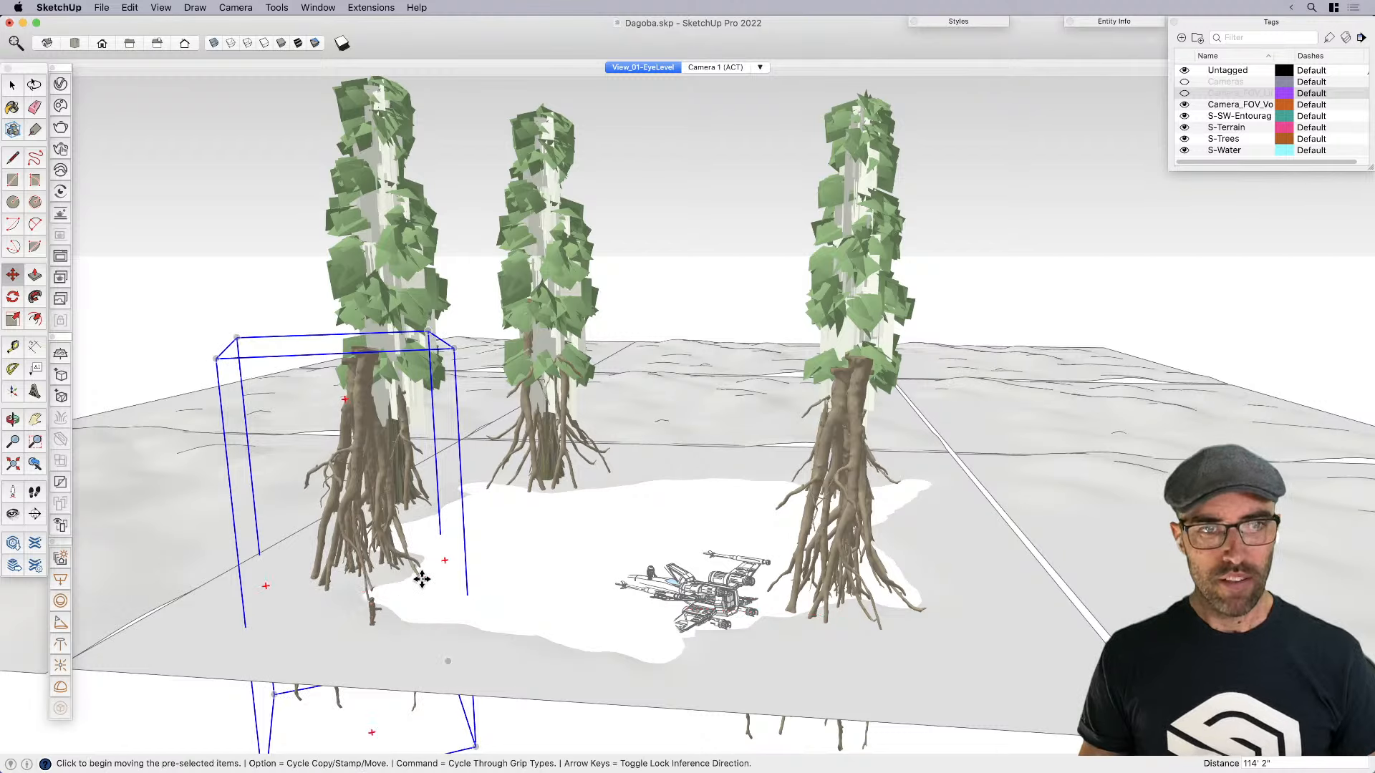
# Place a copy of the standing figure's roots component about 134 ft across the water, behind the X-wing
pyautogui.moveTo(436, 494); pyautogui.dragTo(489, 487, button='middle')
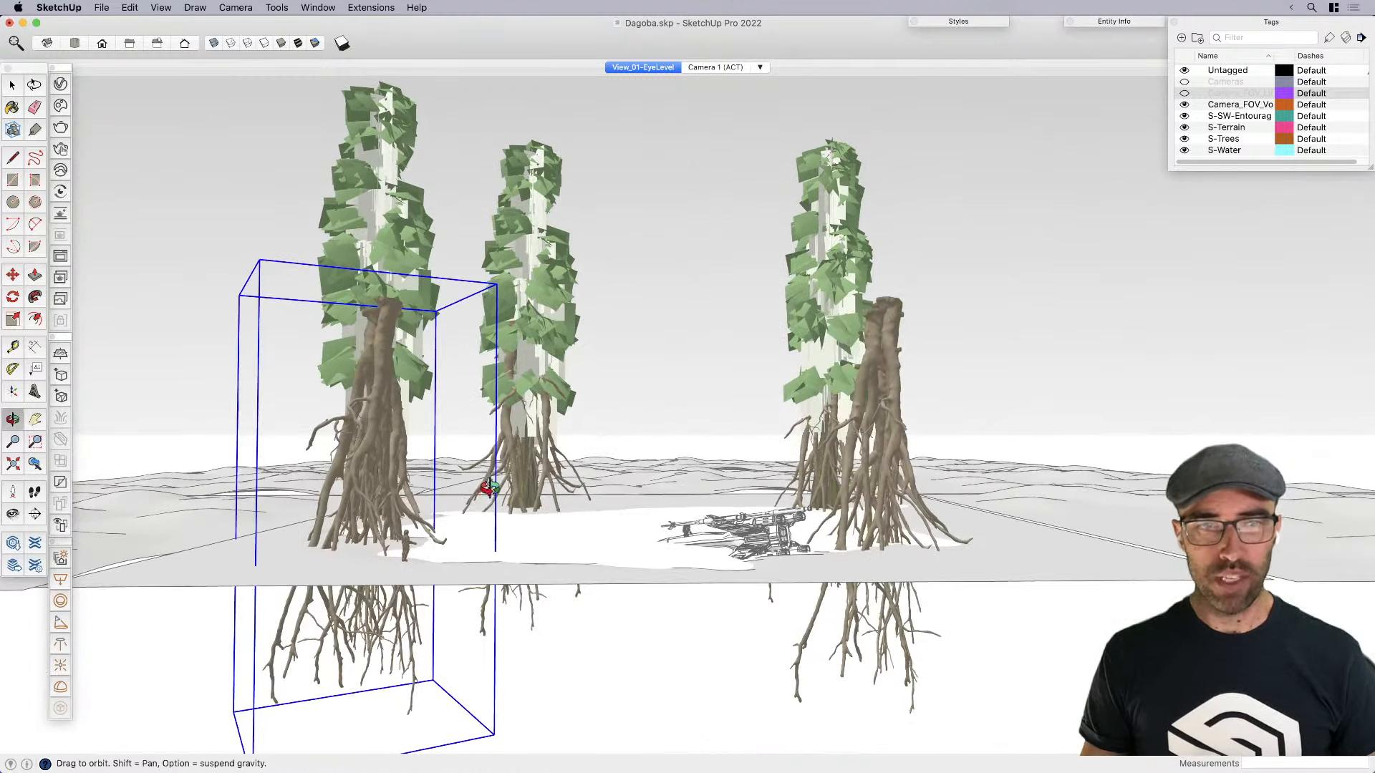
pyautogui.press('m')
pyautogui.scroll(4, 377, 543)
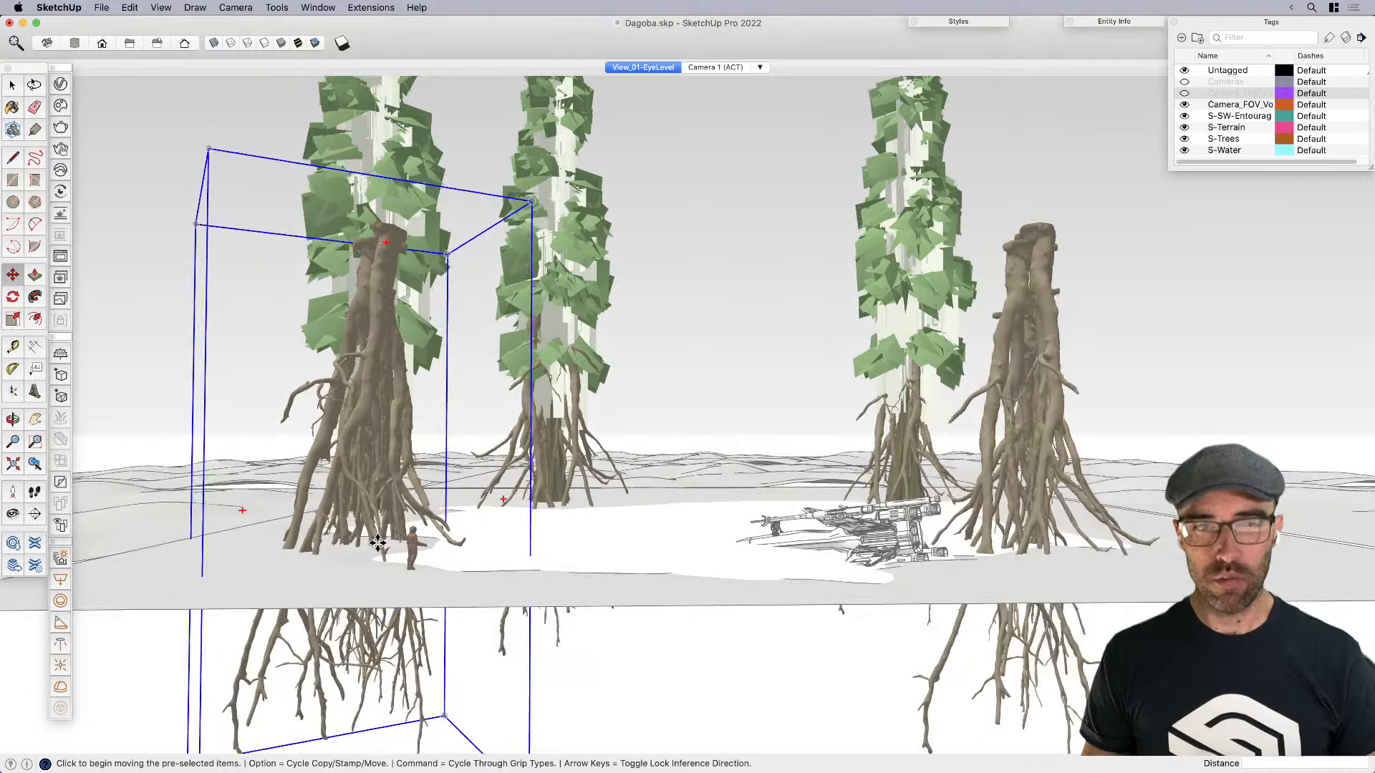
pyautogui.scroll(3, 377, 543)
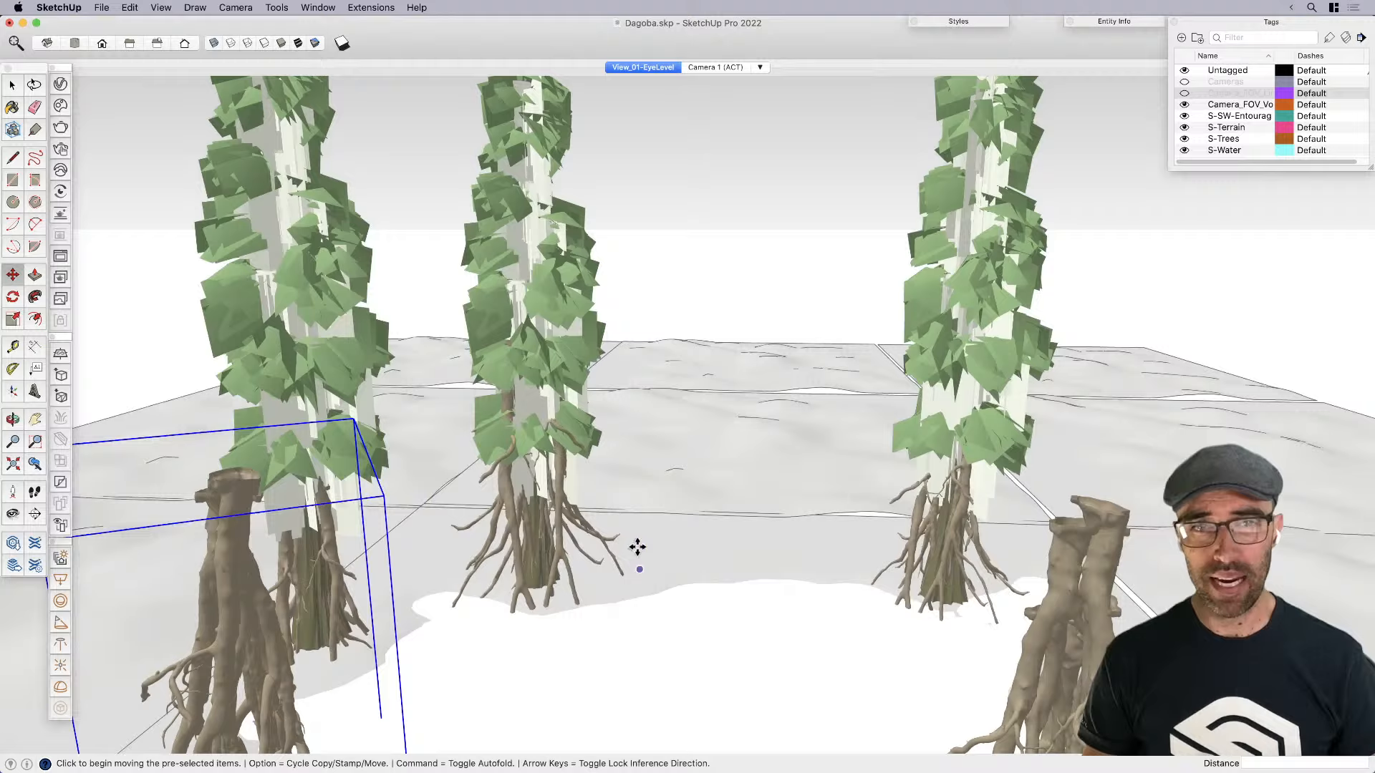
pyautogui.scroll(-5, 637, 530)
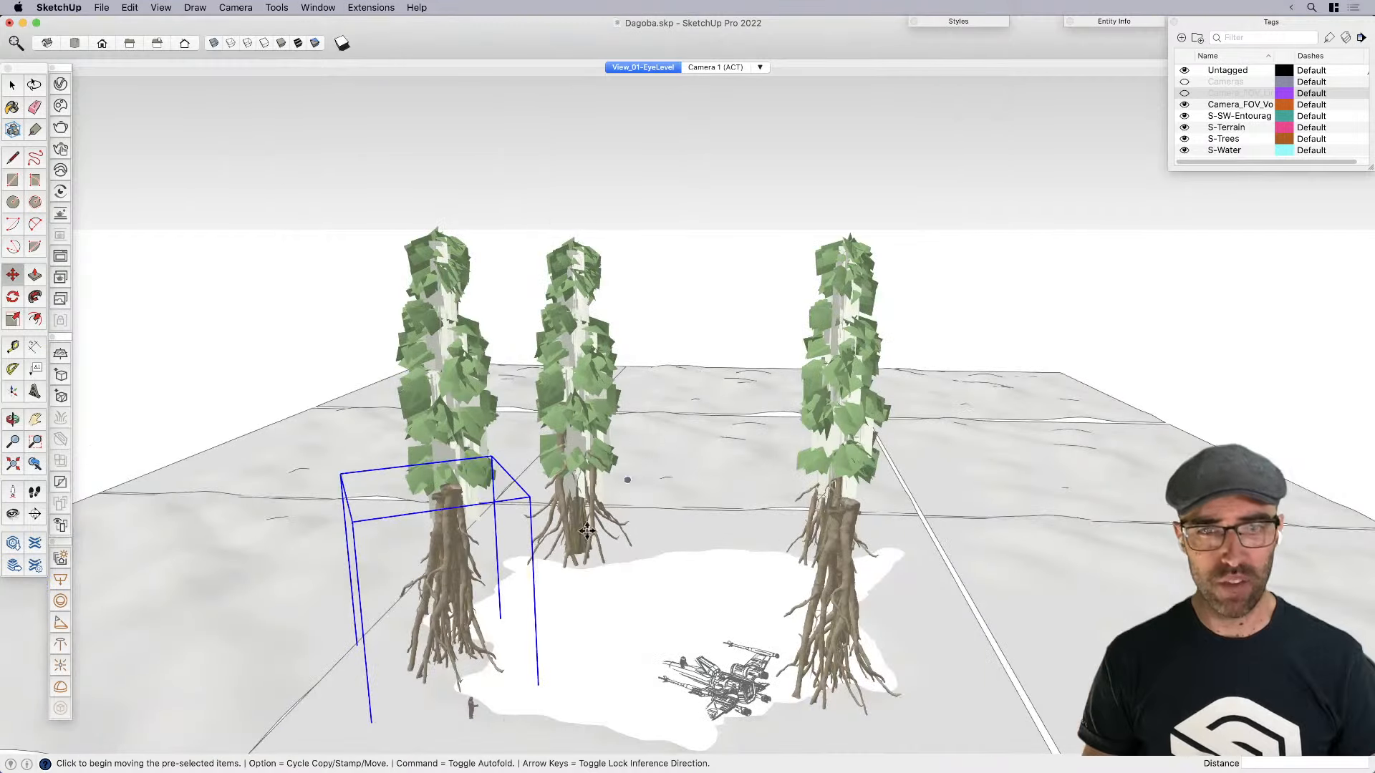
pyautogui.scroll(-2, 469, 663)
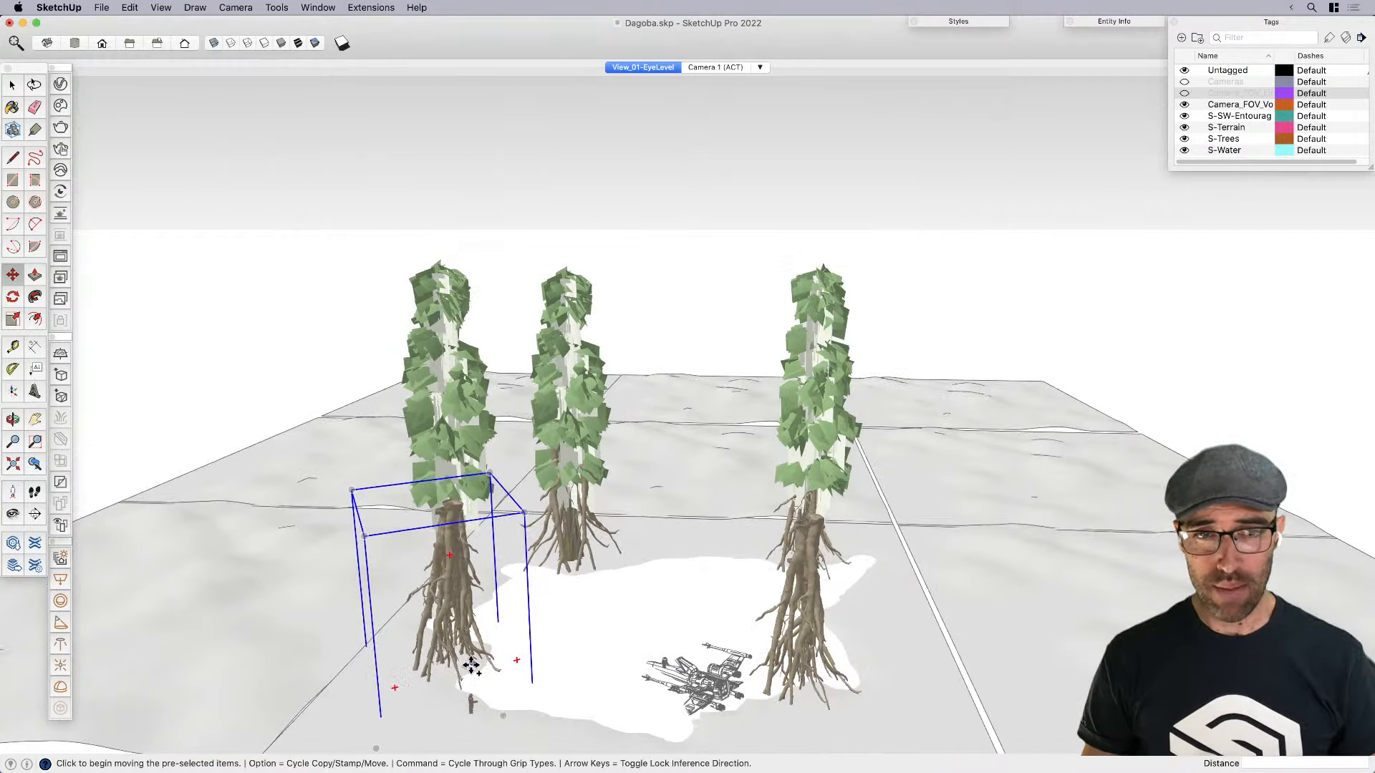
pyautogui.press('alt')
pyautogui.click(471, 664)
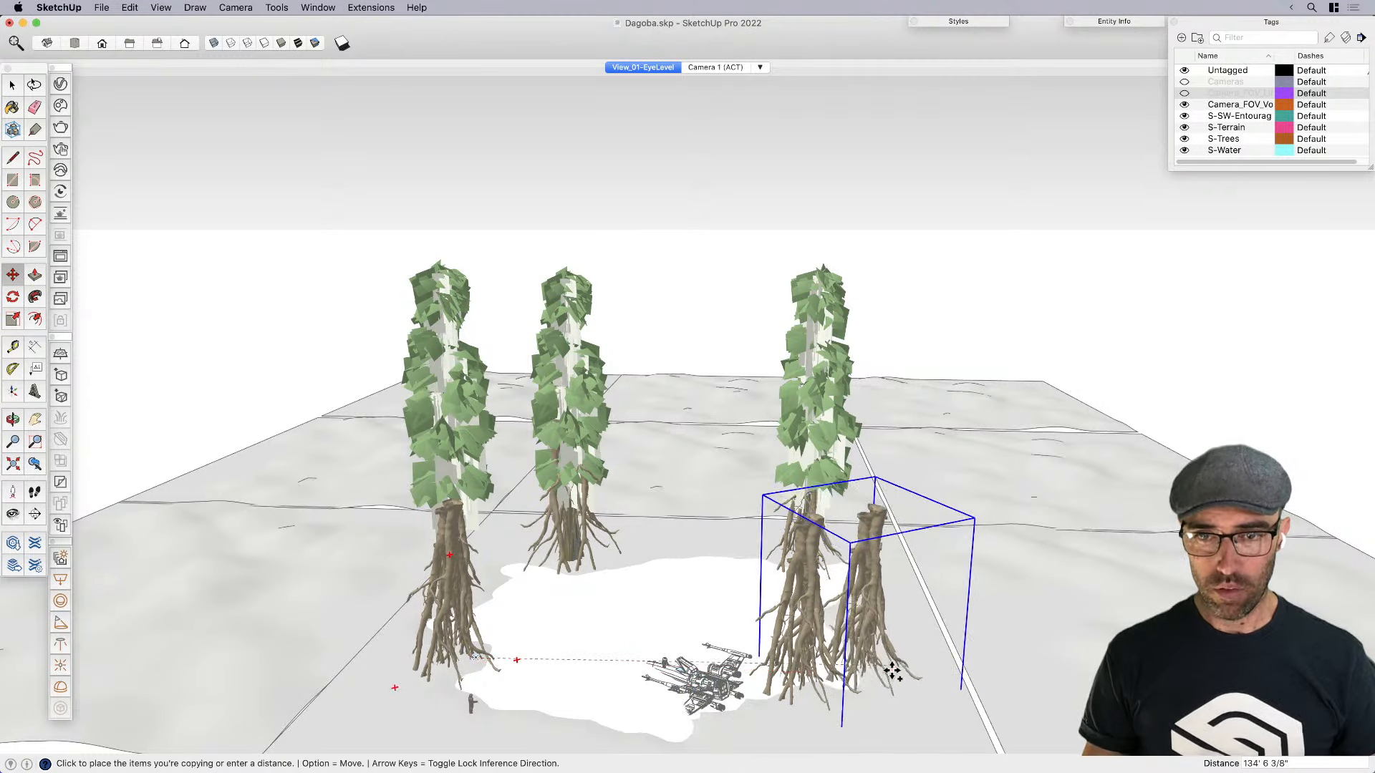
pyautogui.click(892, 671)
# Scale the new roots copy uniformly by 1.25 and move it about 16 ft away from the neighbouring roots
pyautogui.press('s')
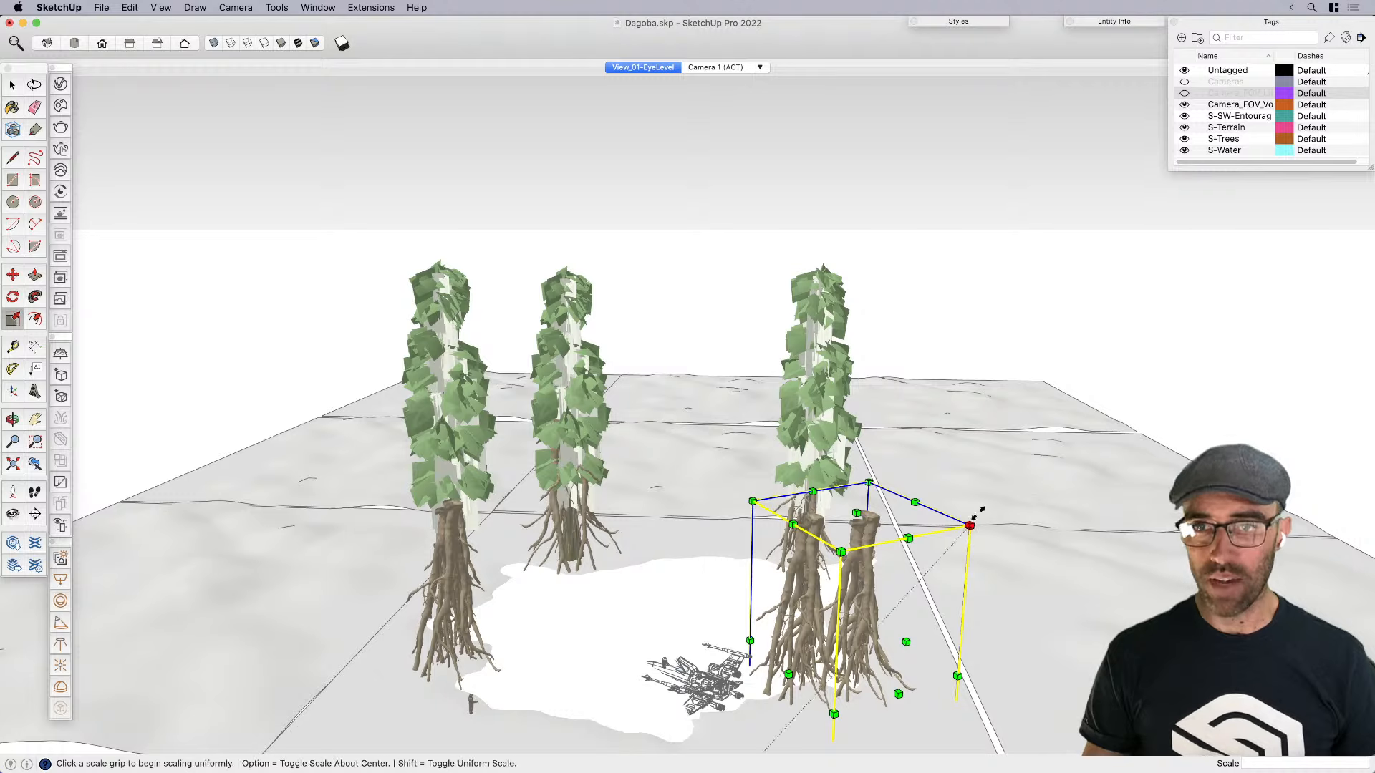
pyautogui.moveTo(970, 526); pyautogui.dragTo(1038, 450)
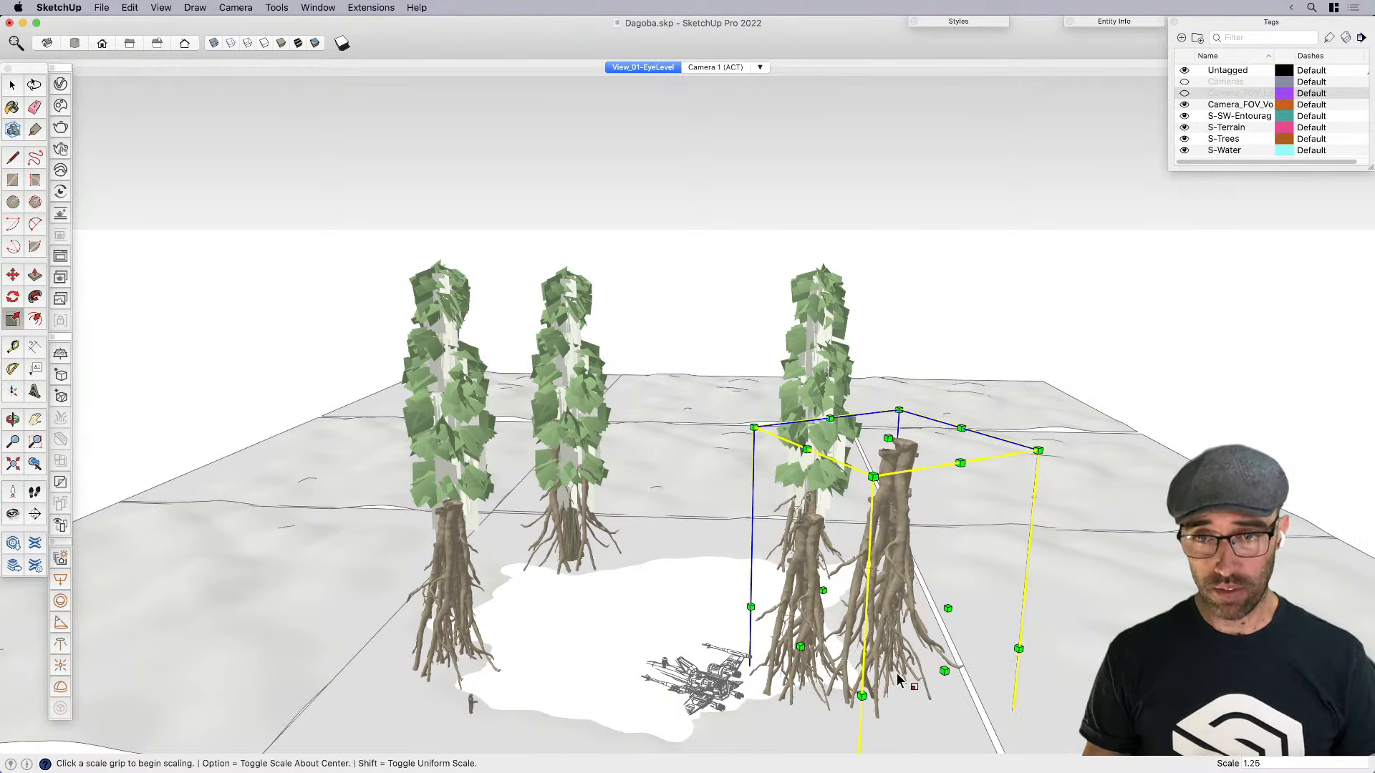
pyautogui.press('m')
pyautogui.click(894, 687)
pyautogui.click(922, 680)
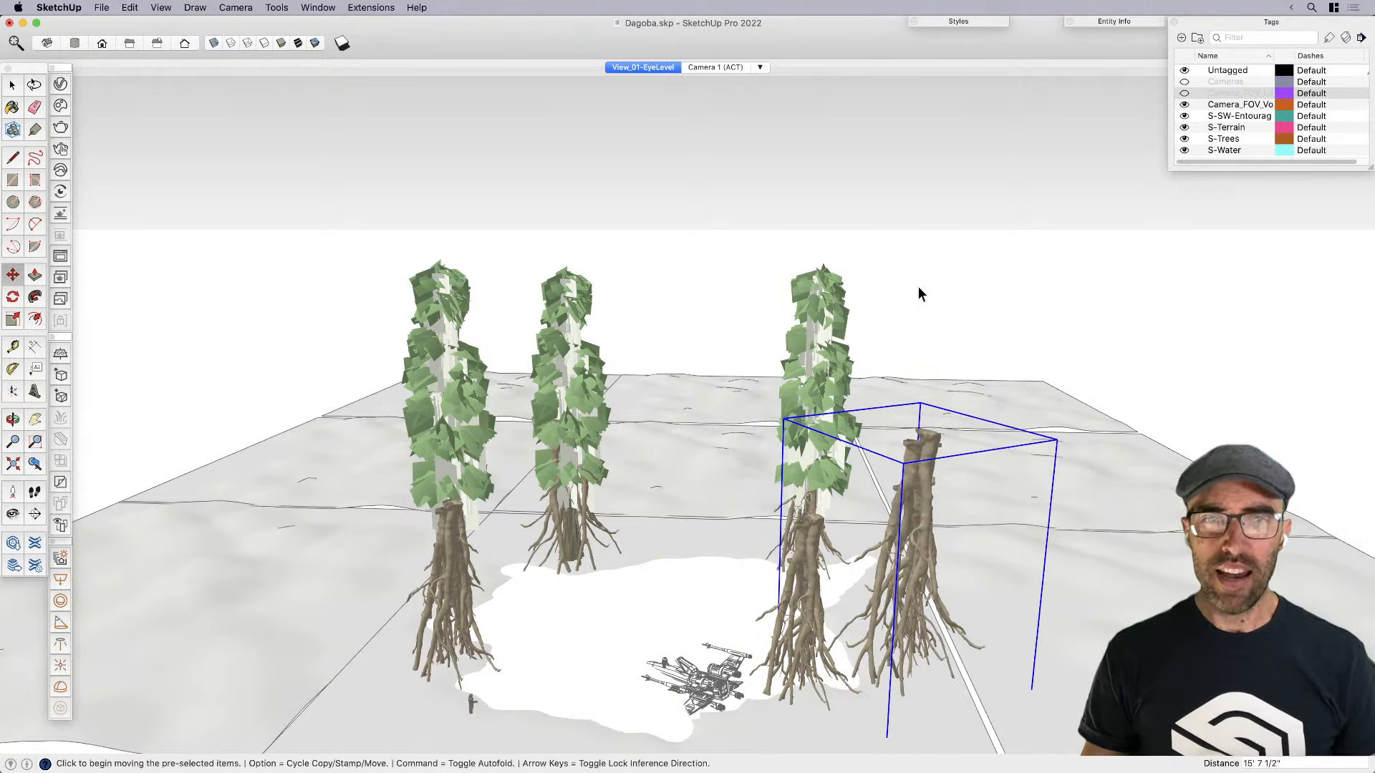
pyautogui.press('space')
pyautogui.click(886, 308)
# Show the Cameras tag to check the placed roots against the camera's field of view on the near bank
pyautogui.scroll(-5, 832, 387)
pyautogui.moveTo(716, 449)
pyautogui.mouseDown(button='middle')
pyautogui.moveTo(717, 469)
pyautogui.moveTo(785, 496)
pyautogui.moveTo(752, 449)
pyautogui.moveTo(709, 469)
pyautogui.mouseUp(button='middle')
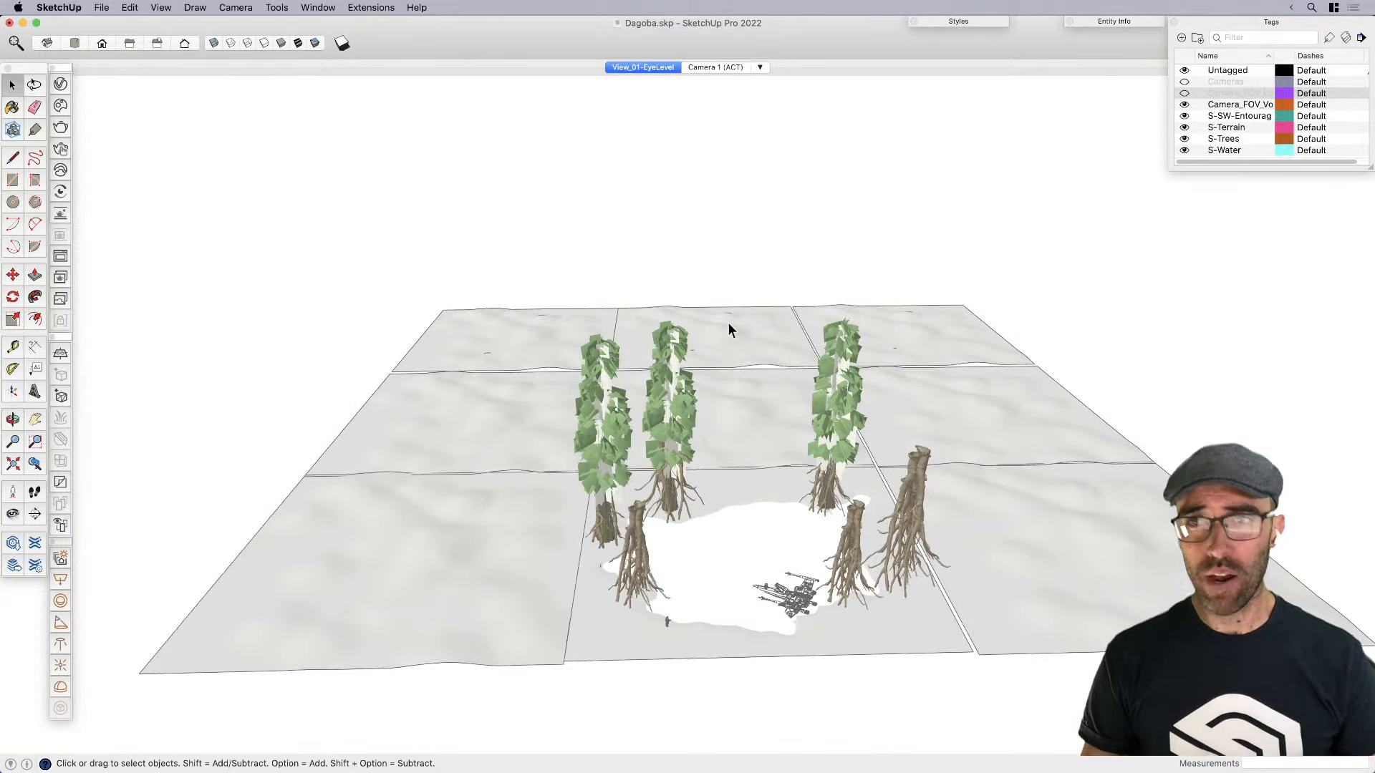
pyautogui.click(1184, 82)
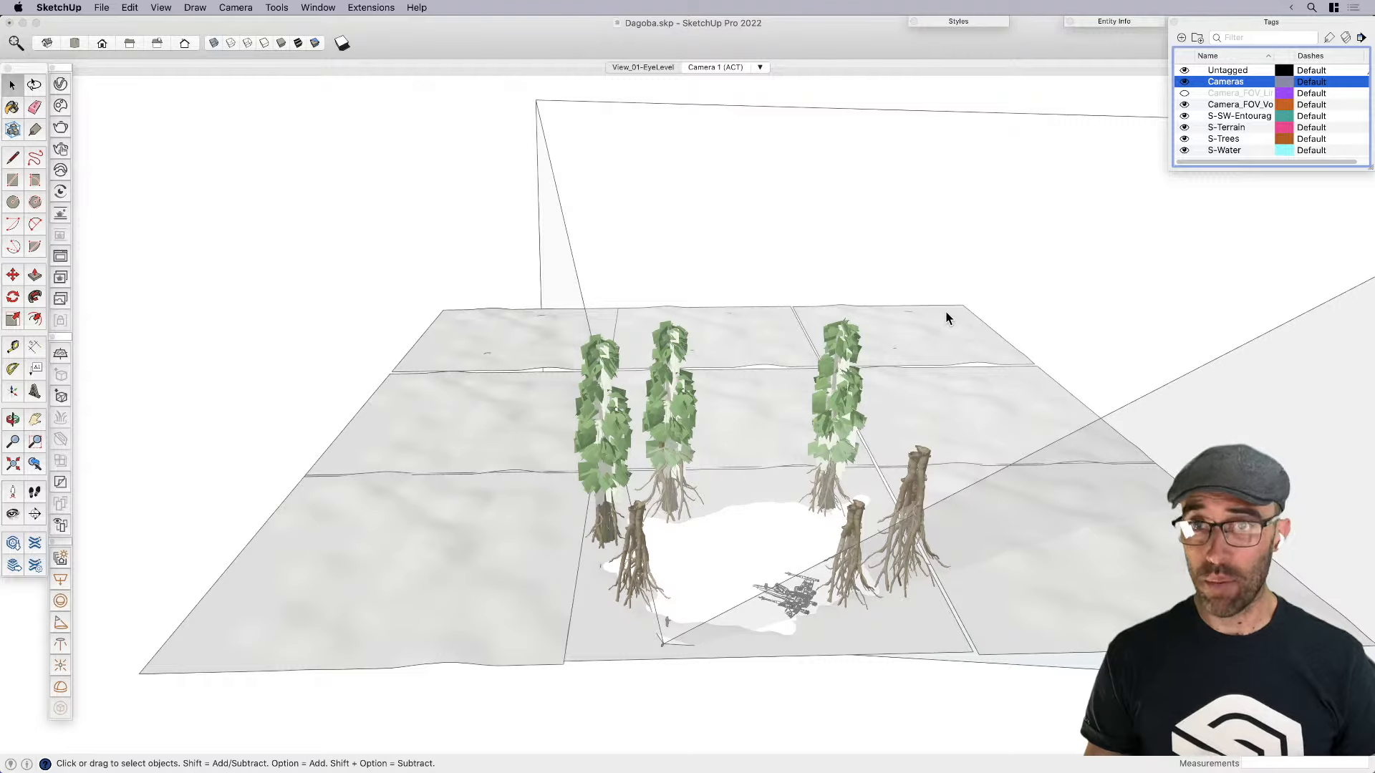
pyautogui.moveTo(945, 311); pyautogui.dragTo(620, 567, button='middle')
pyautogui.scroll(6, 845, 587)
pyautogui.scroll(3, 620, 567)
pyautogui.scroll(4, 645, 638)
pyautogui.click(637, 657)
pyautogui.moveTo(637, 657); pyautogui.dragTo(568, 473, button='middle')
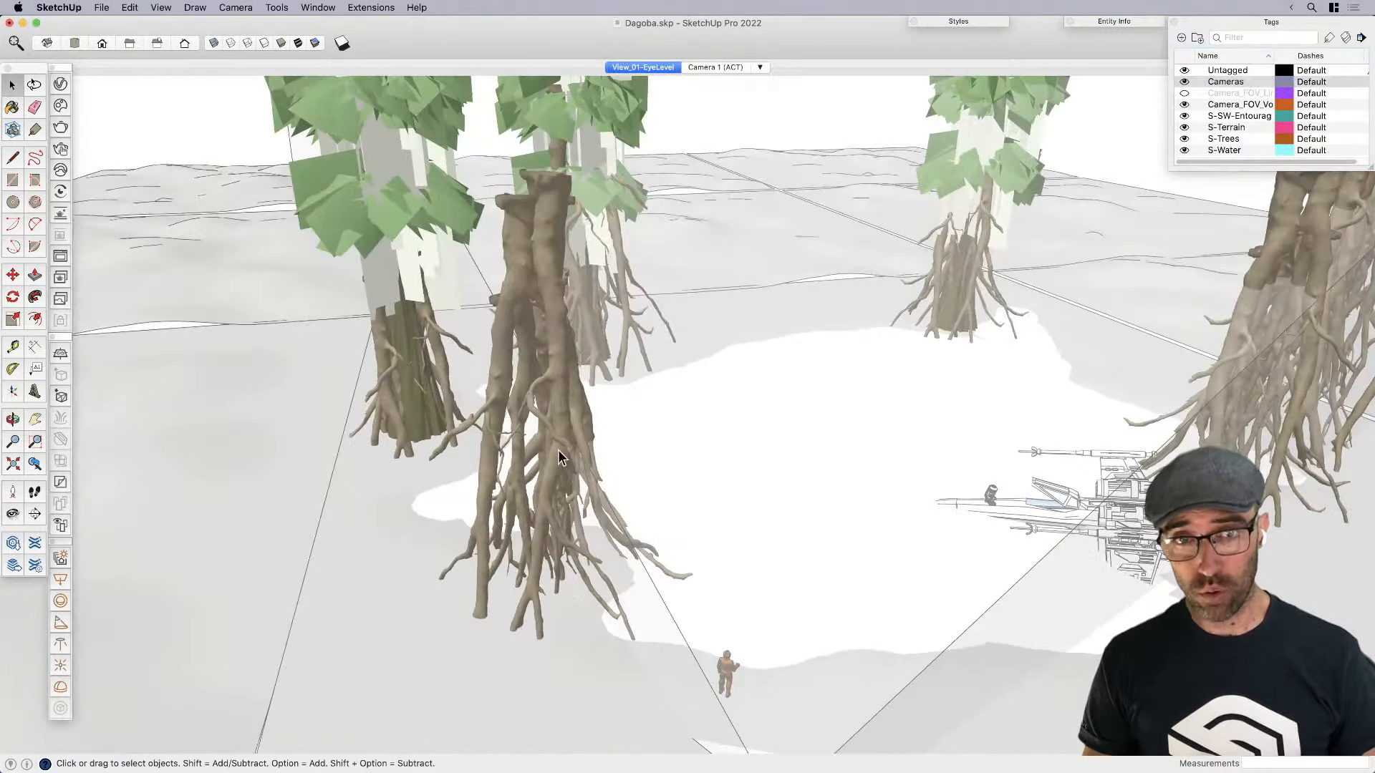
# Shift the roots component beside the standing figure slightly toward the water
pyautogui.click(546, 531)
pyautogui.press('m')
pyautogui.click(486, 678)
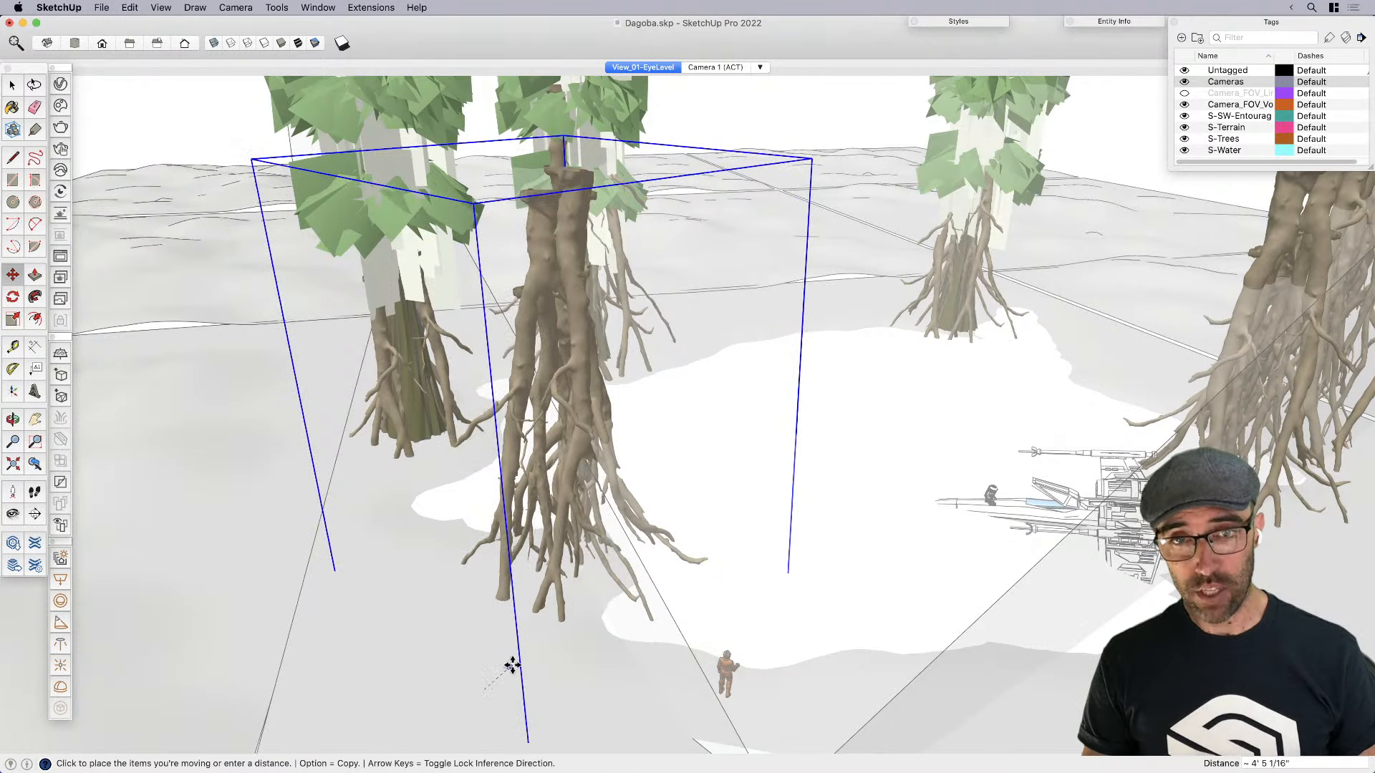
pyautogui.click(498, 670)
pyautogui.press('space')
pyautogui.scroll(-1, 499, 542)
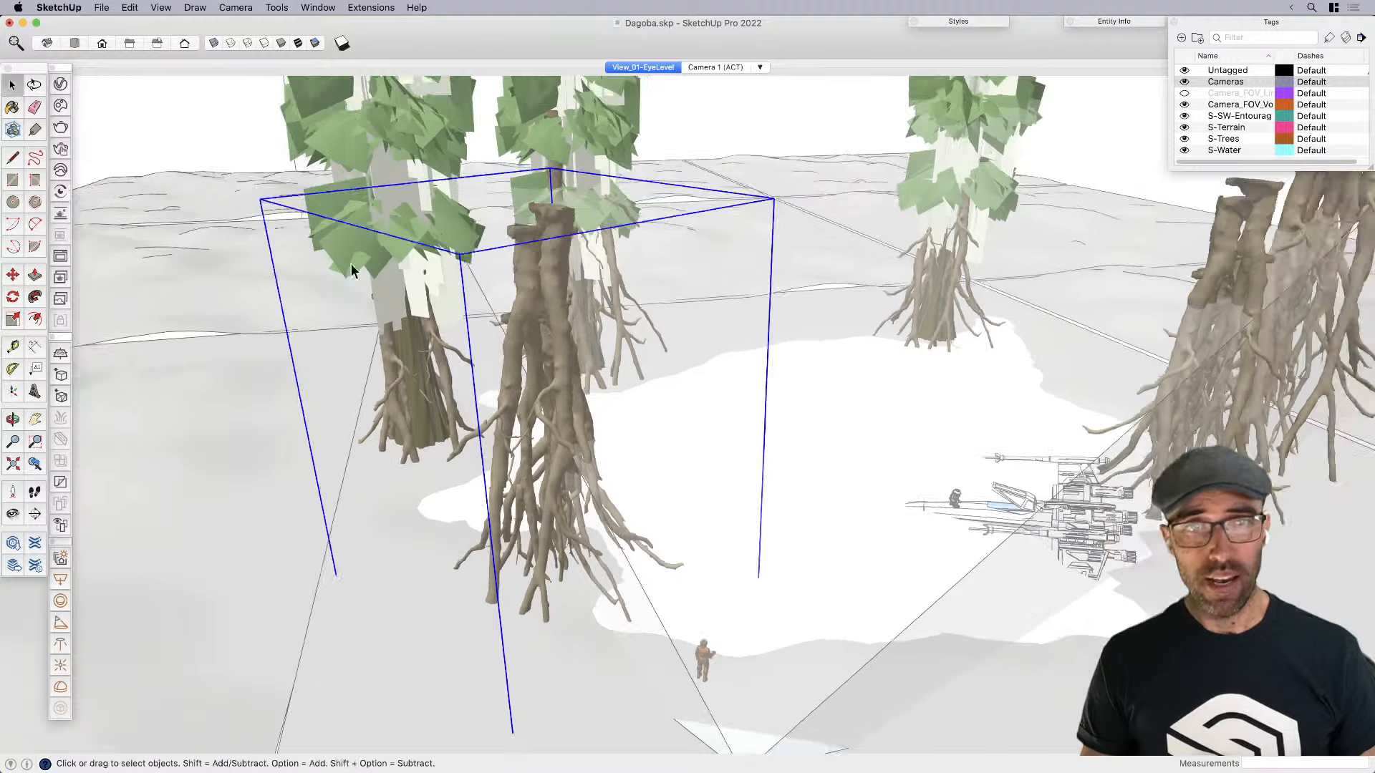
# Place a copy of the full cypress tree nearest the figure's roots across the water, behind the X-wing's roots, adjusting it about 21 ft
pyautogui.moveTo(351, 308); pyautogui.dragTo(403, 400, button='middle')
pyautogui.scroll(3, 415, 511)
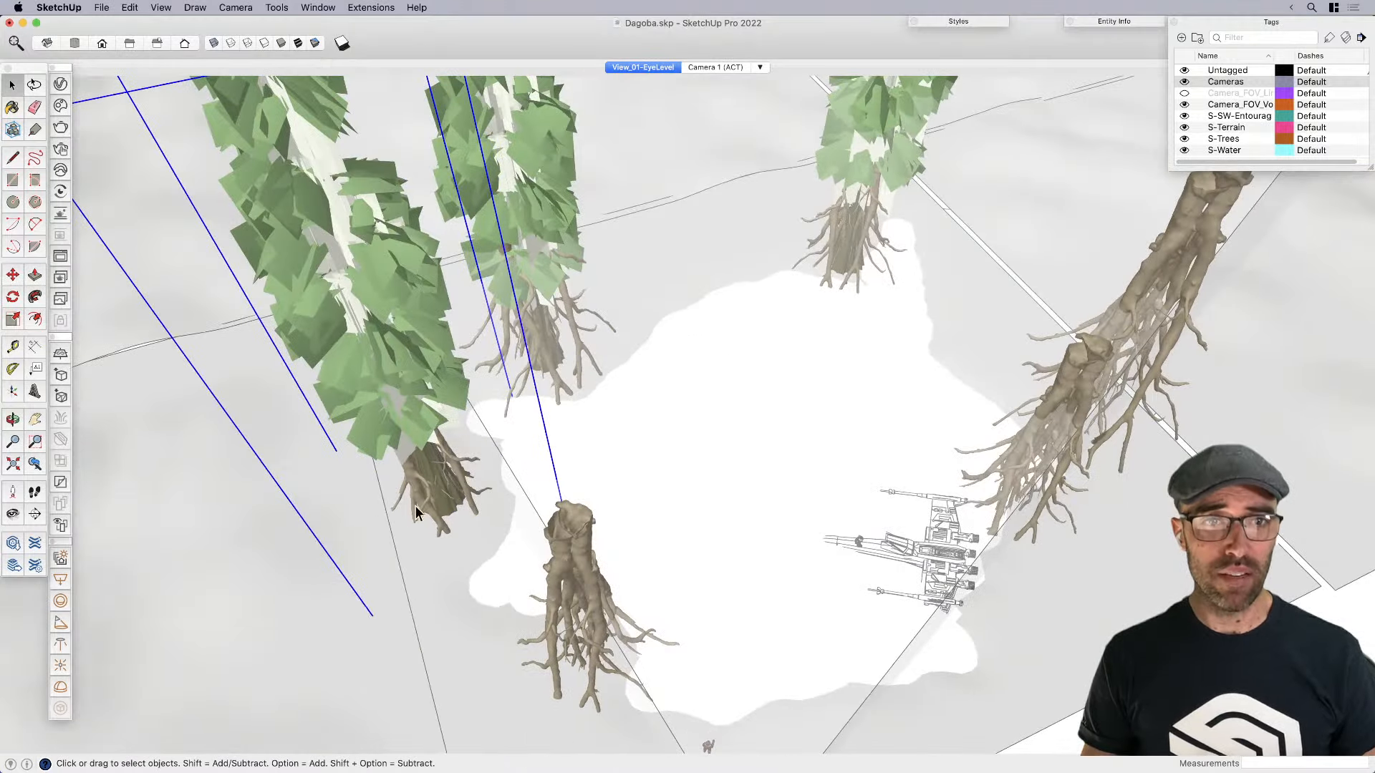
pyautogui.press('m')
pyautogui.click(350, 585)
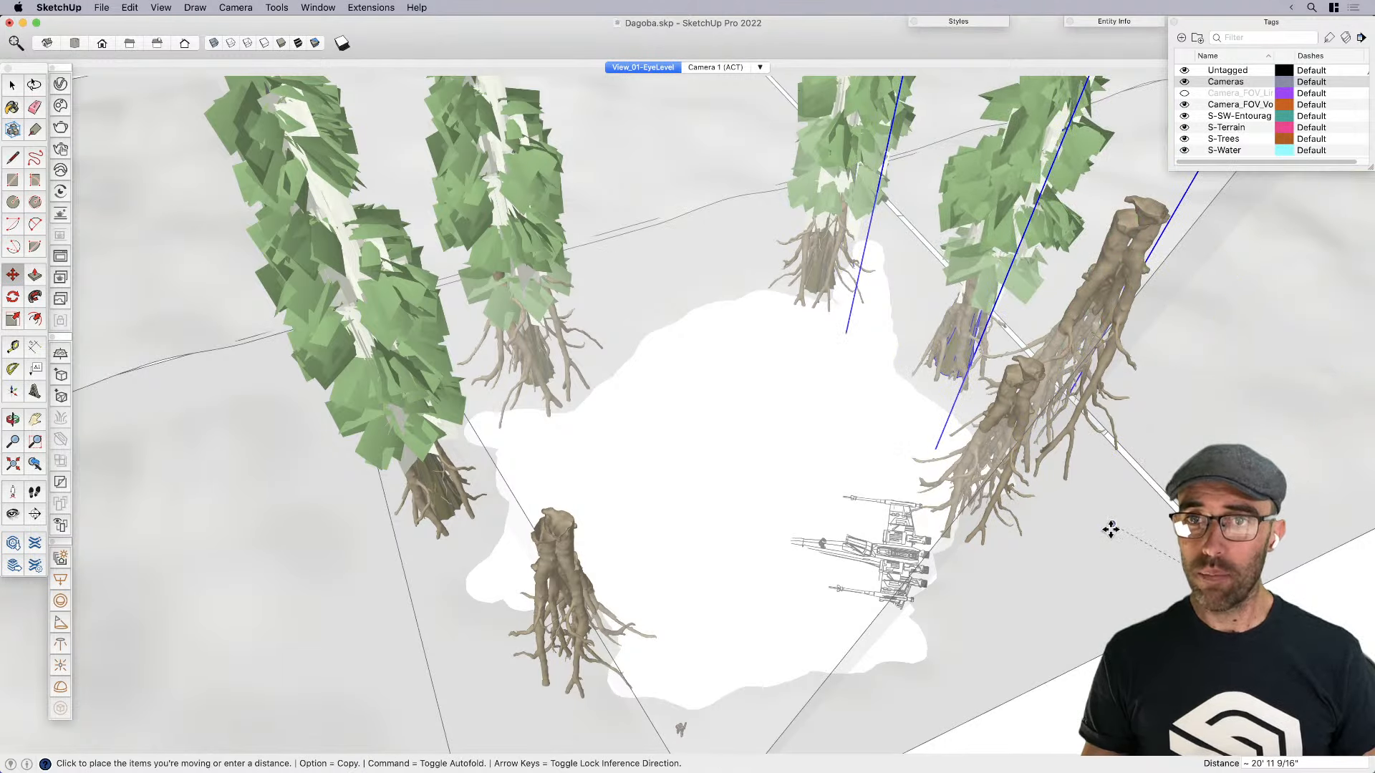
pyautogui.scroll(-10, 815, 444)
pyautogui.press('space')
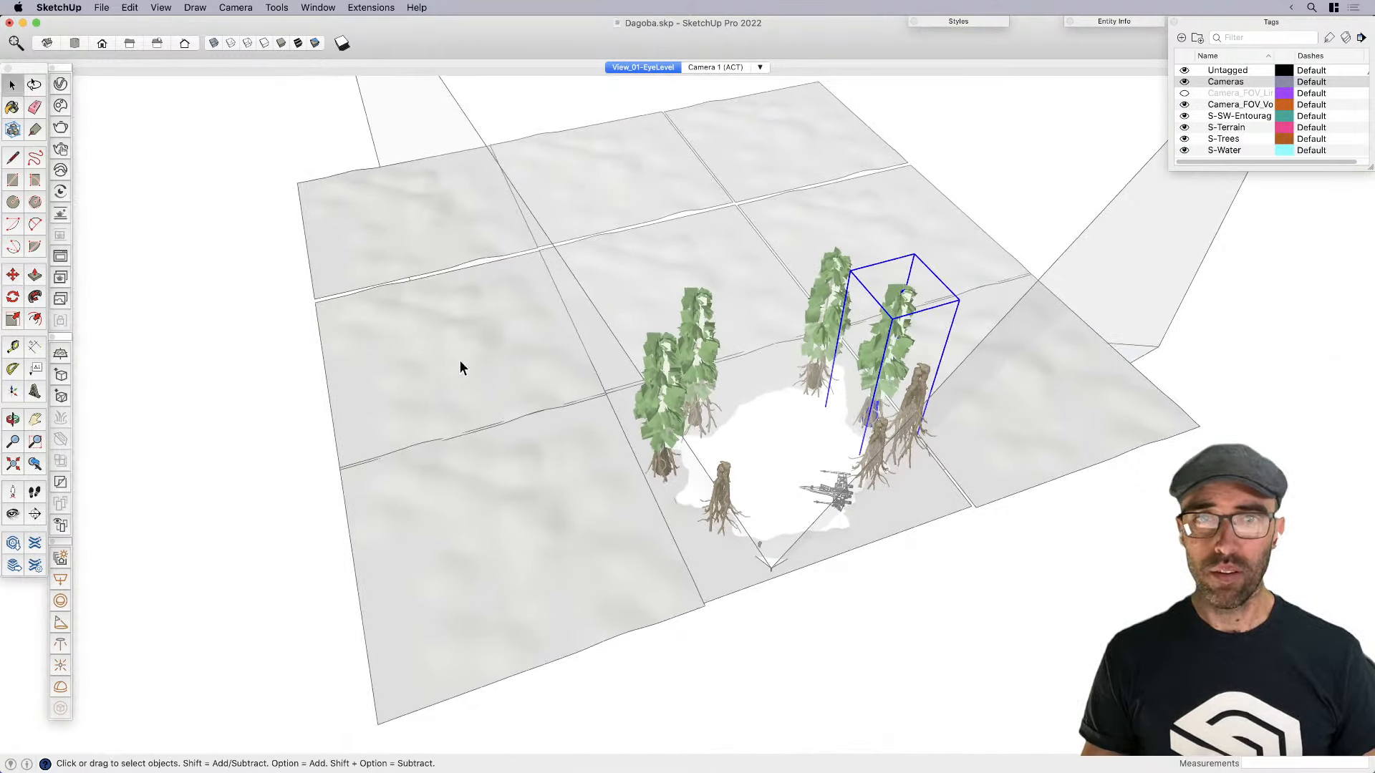
# Delete the three terrain tiles forming the column on the standing figure's side, outside the central tiles
pyautogui.click(454, 380)
pyautogui.press('Delete')
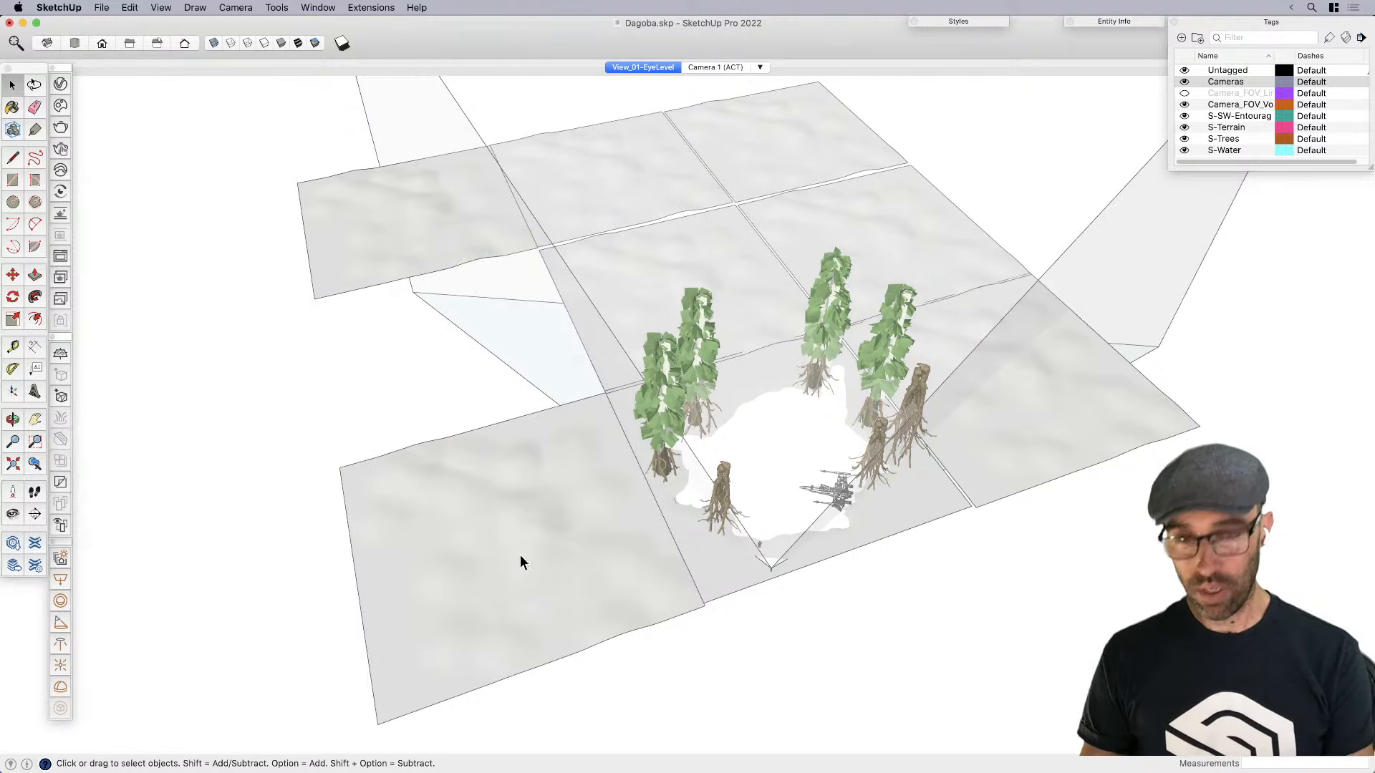
pyautogui.moveTo(418, 240); pyautogui.dragTo(488, 454, button='middle')
pyautogui.click(492, 455)
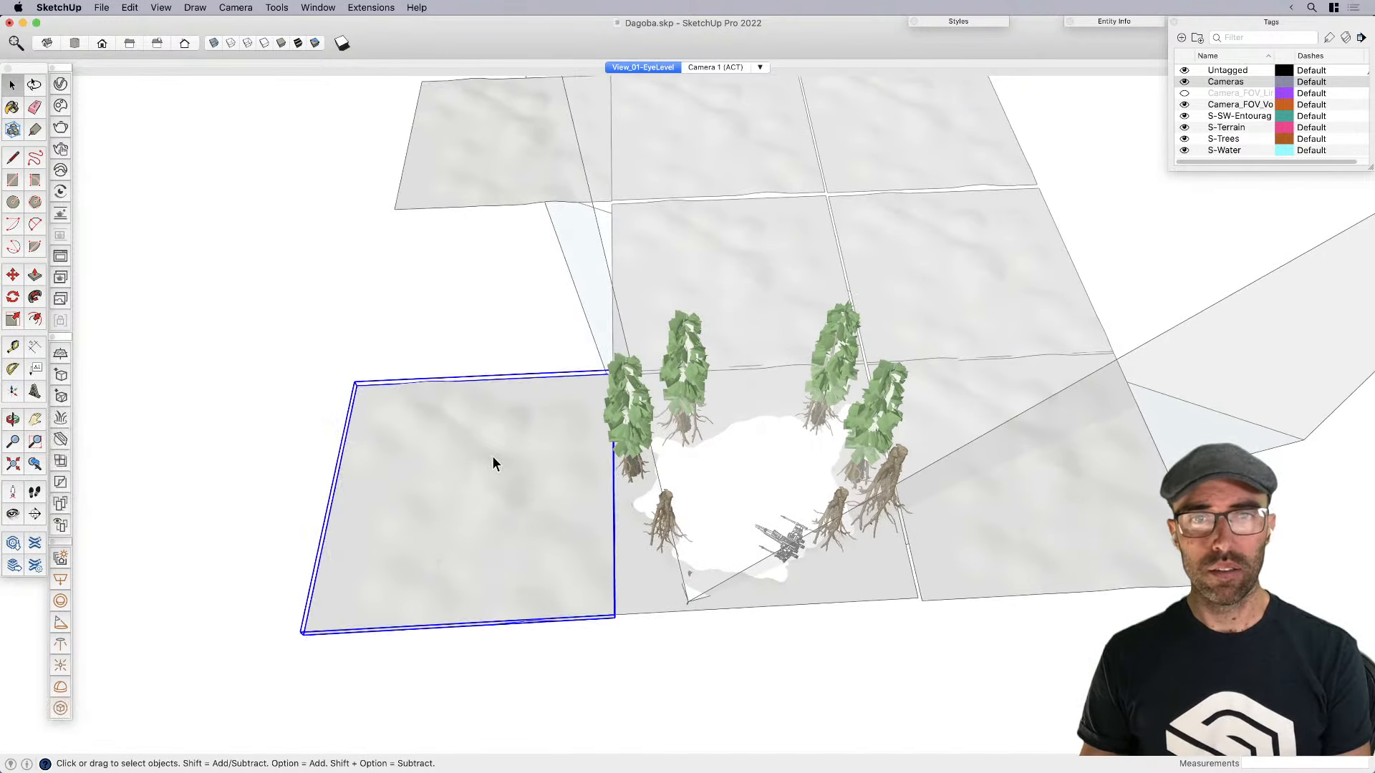
pyautogui.press('Delete')
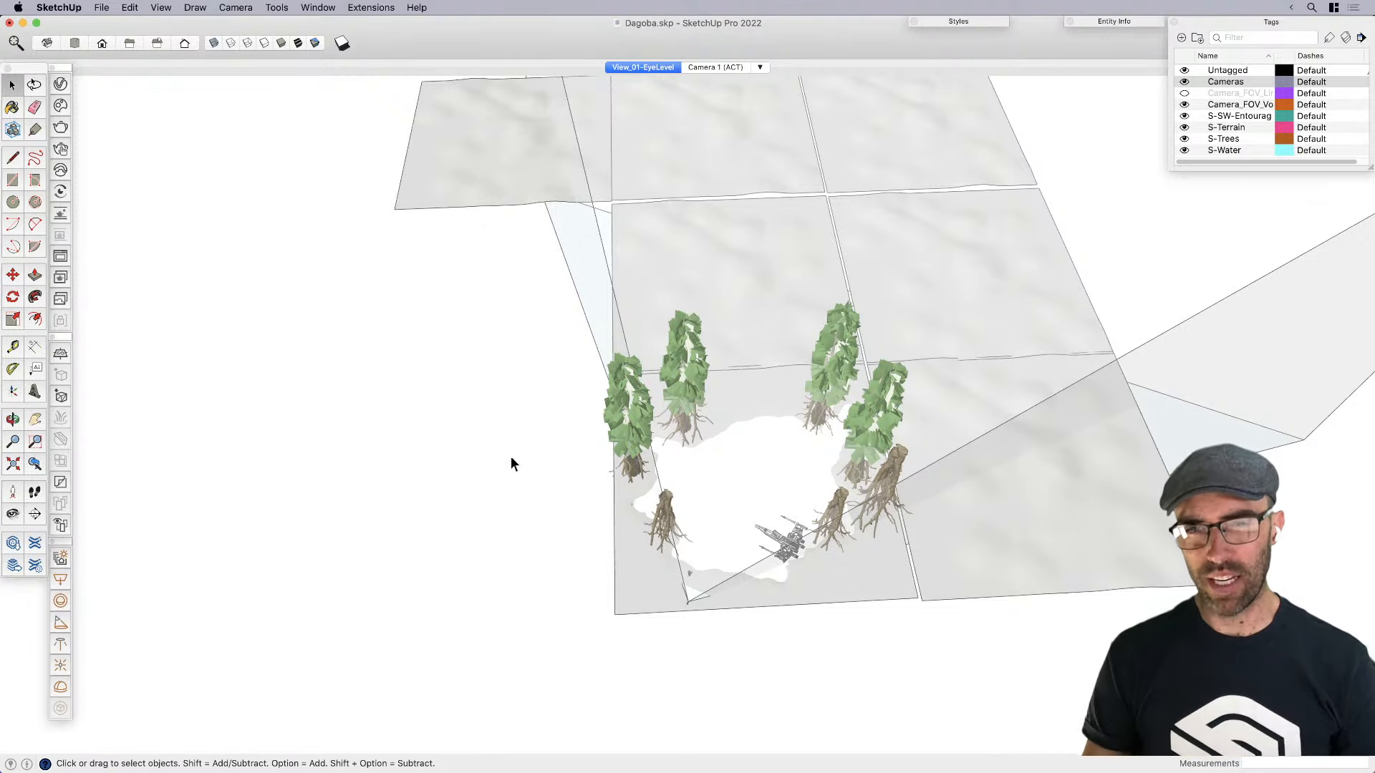
pyautogui.moveTo(696, 520); pyautogui.dragTo(874, 261, button='middle')
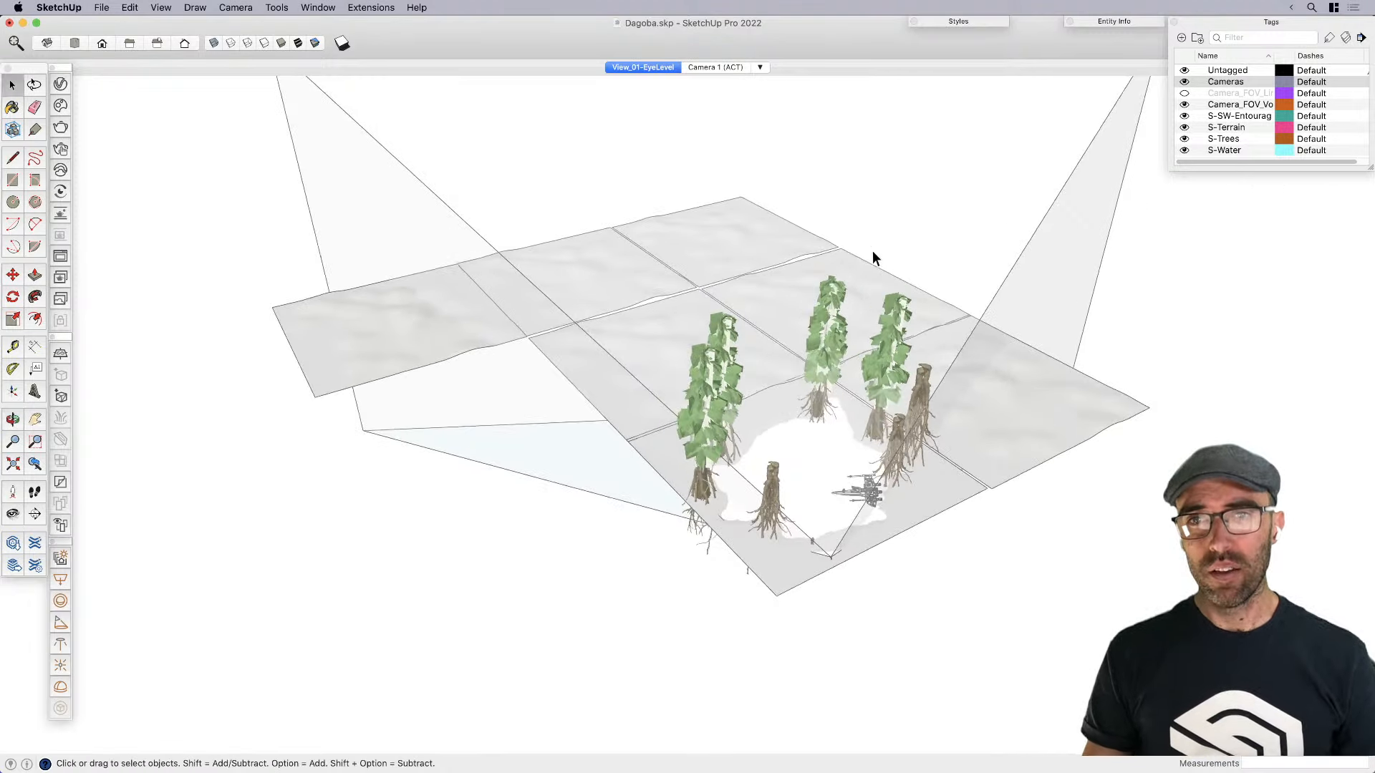
pyautogui.click(763, 282)
pyautogui.moveTo(762, 282); pyautogui.dragTo(833, 257, button='middle')
pyautogui.click(301, 392)
pyautogui.moveTo(424, 429); pyautogui.dragTo(265, 404, button='middle')
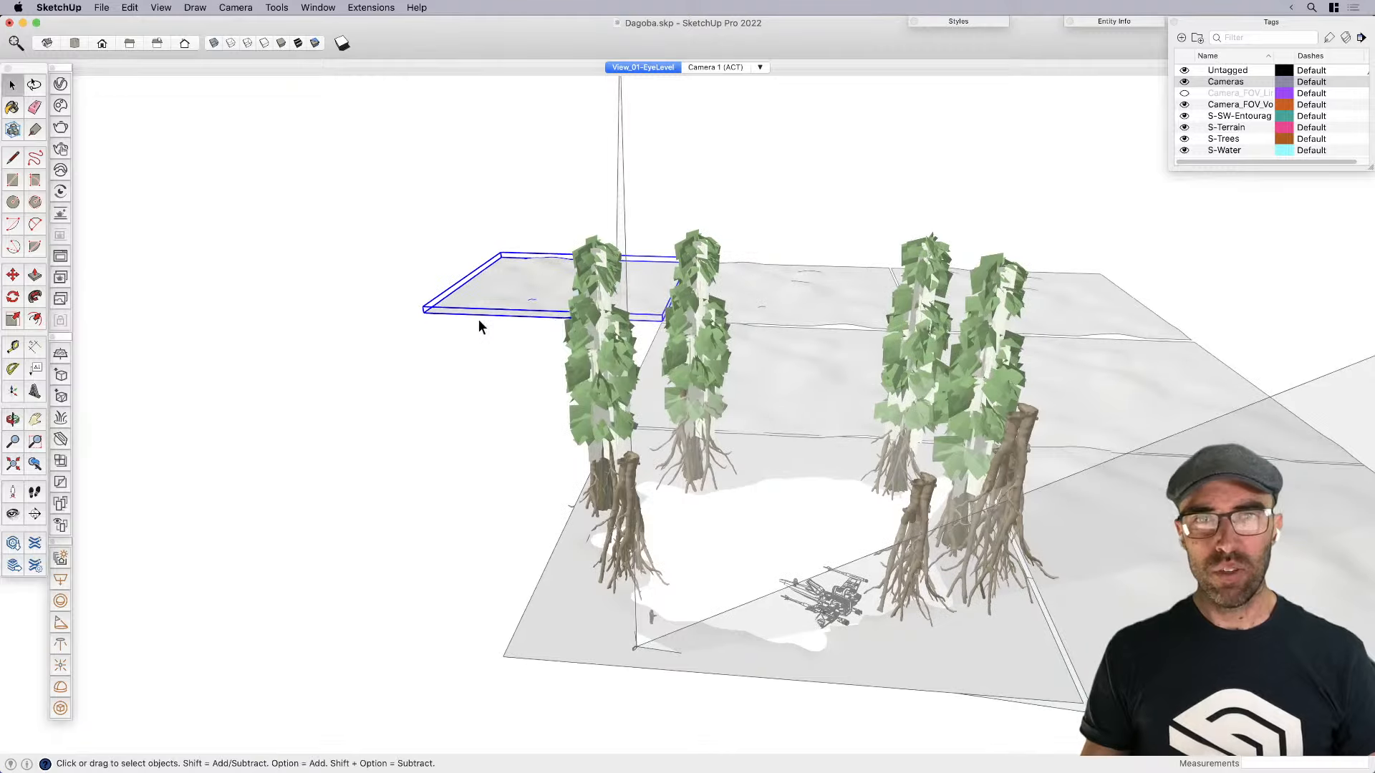
pyautogui.press('Delete')
# Hide the Cameras tag to clear the camera's field-of-view volume from the scene
pyautogui.moveTo(555, 526); pyautogui.dragTo(680, 466, button='middle')
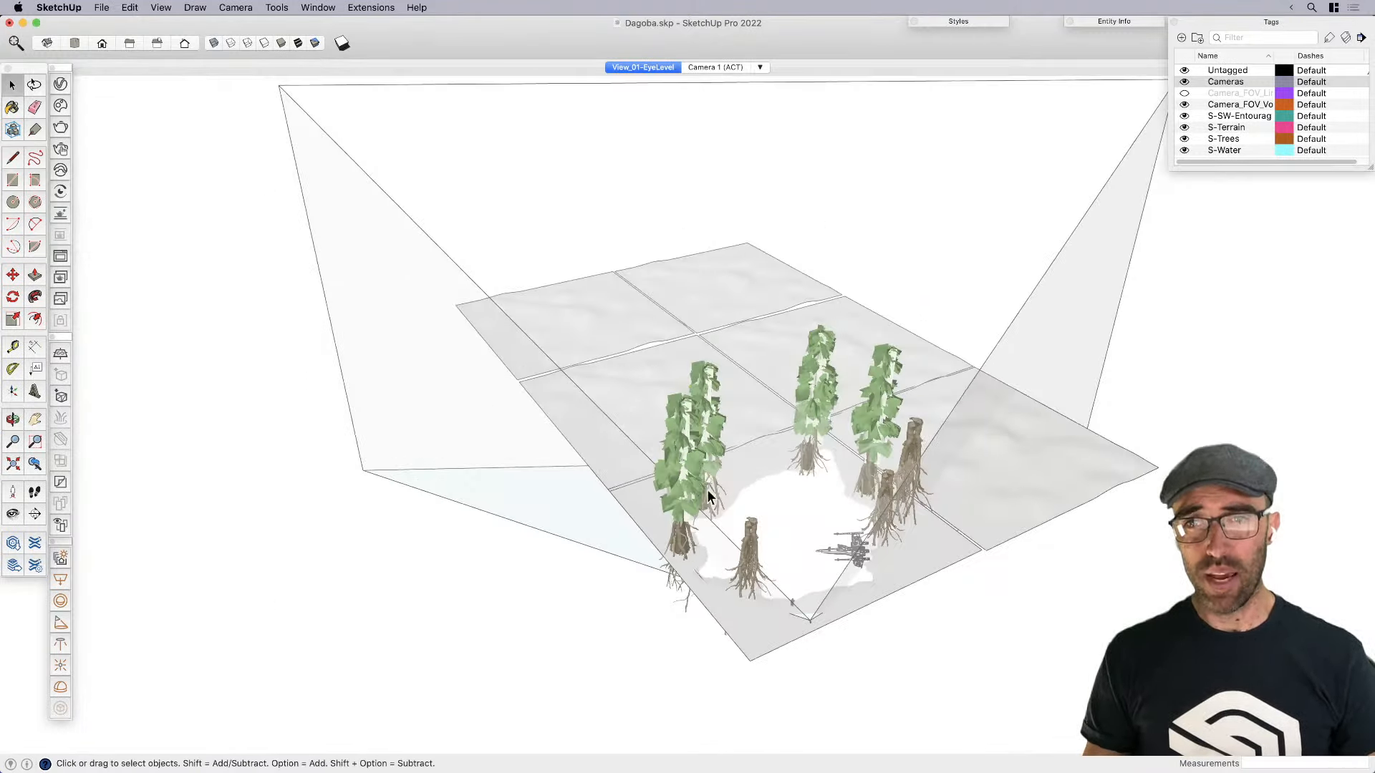
pyautogui.click(588, 321)
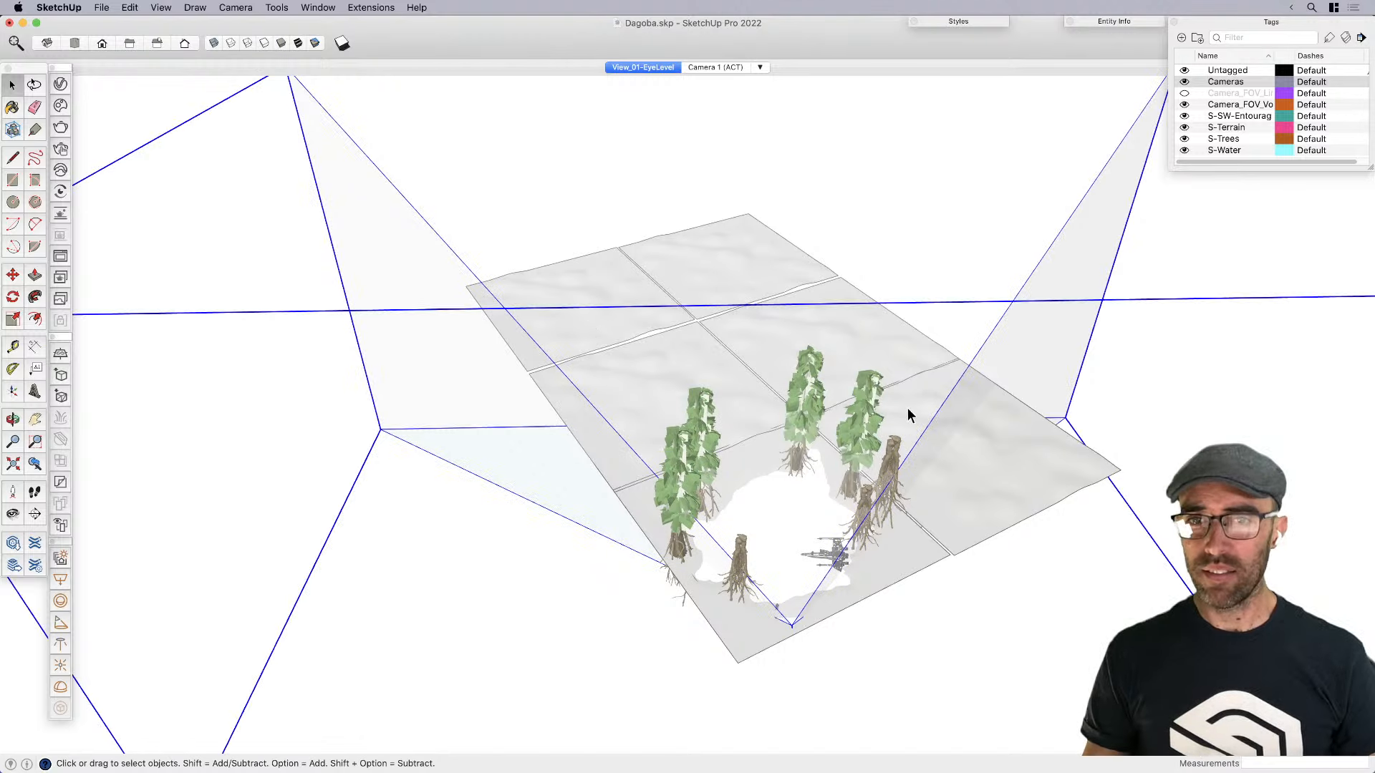
pyautogui.scroll(3, 849, 451)
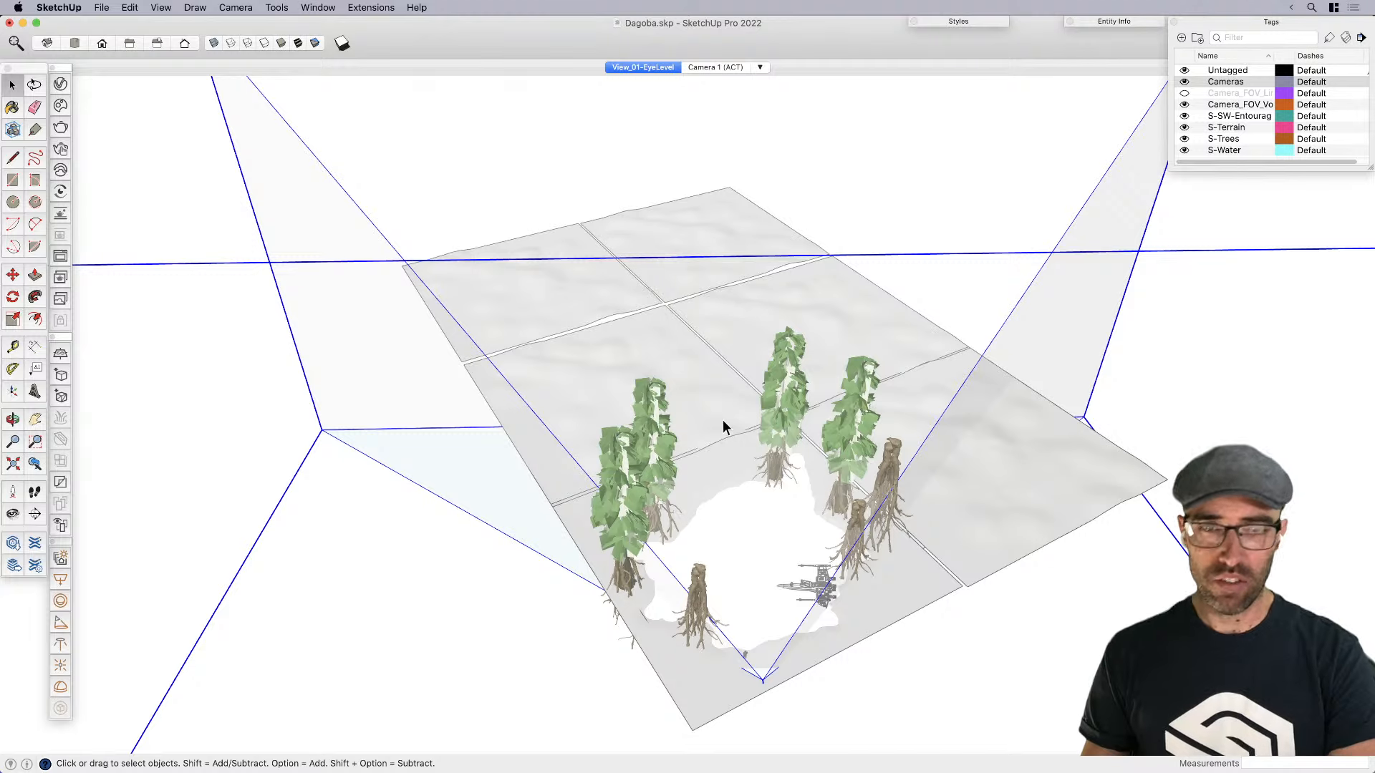
pyautogui.click(1185, 83)
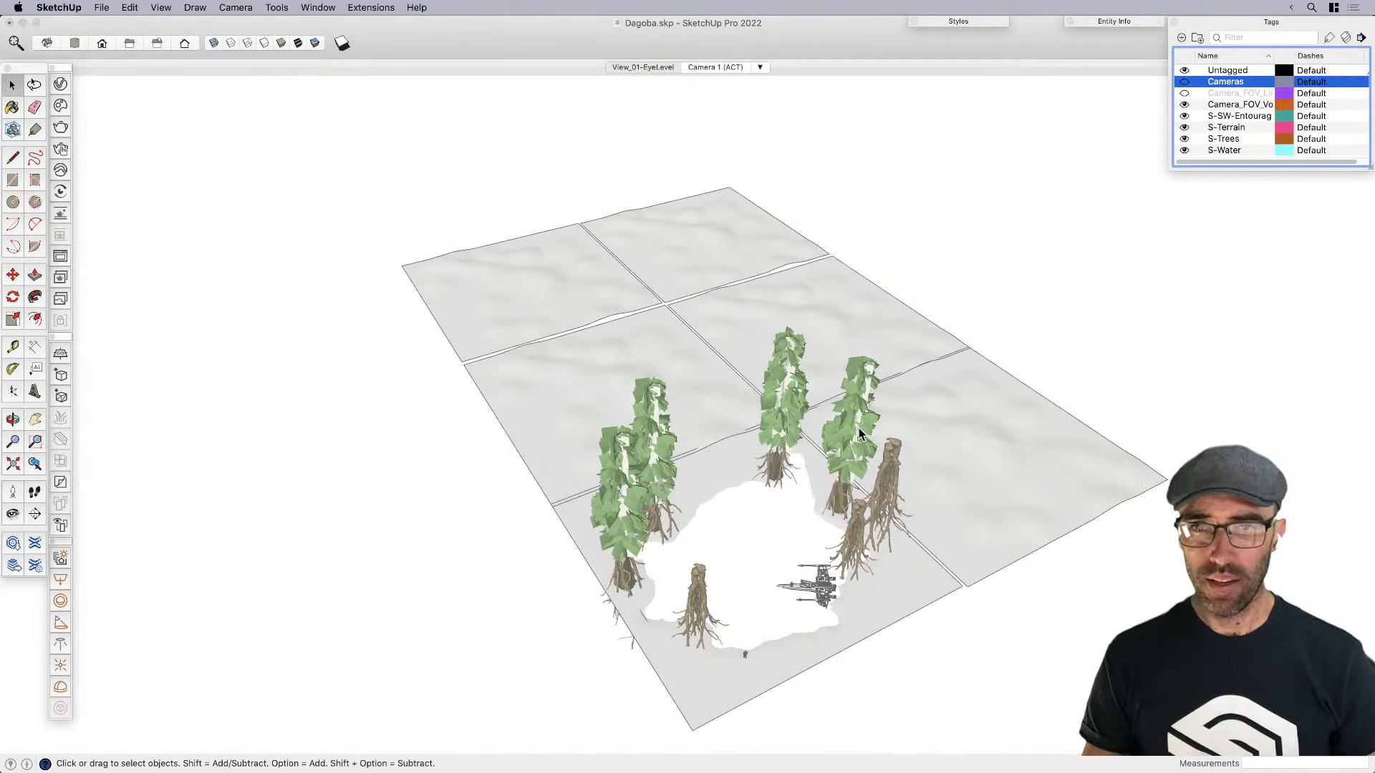
# Copy the rootless cypress out of the tree group behind the X-wing, paste it outside in place, move it about 58 ft and save
pyautogui.scroll(5, 855, 444)
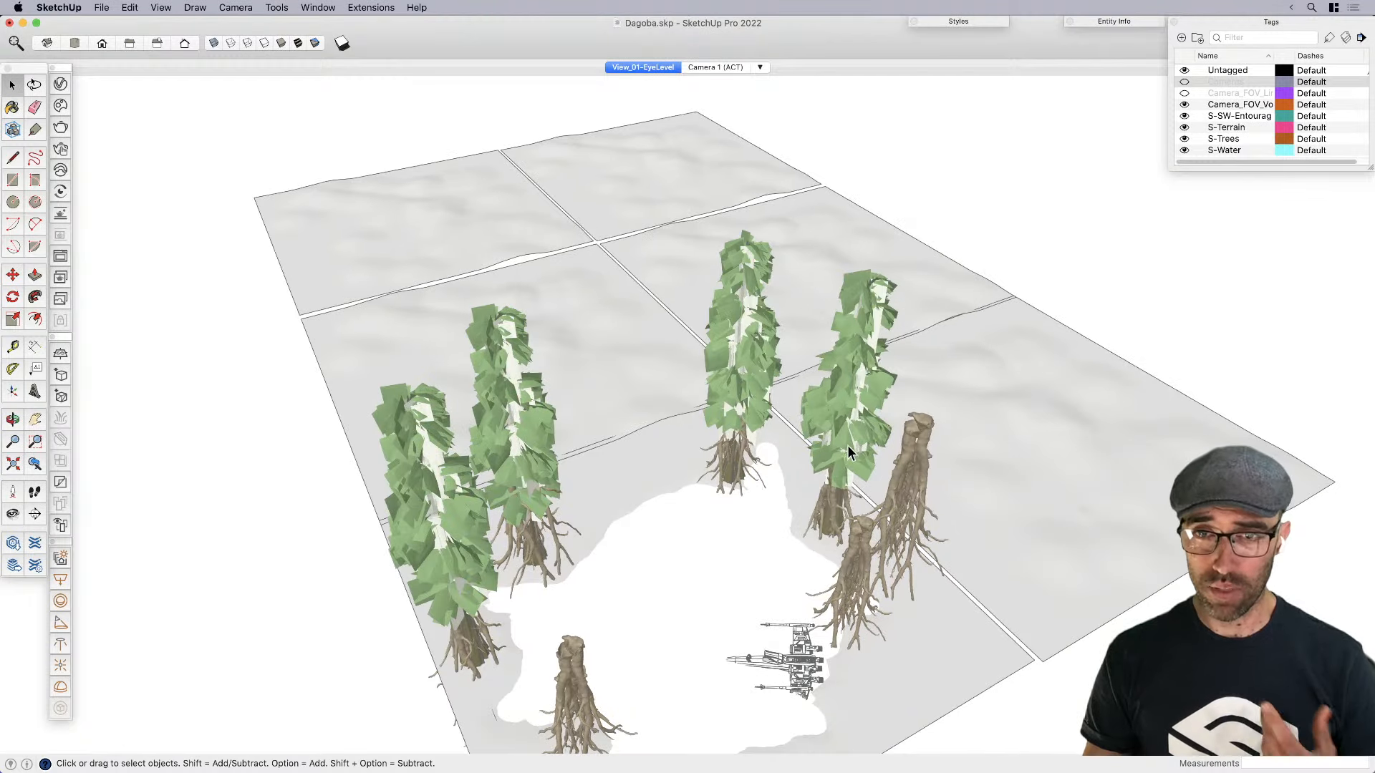
pyautogui.click(848, 444)
pyautogui.doubleClick(848, 436)
pyautogui.click(850, 433)
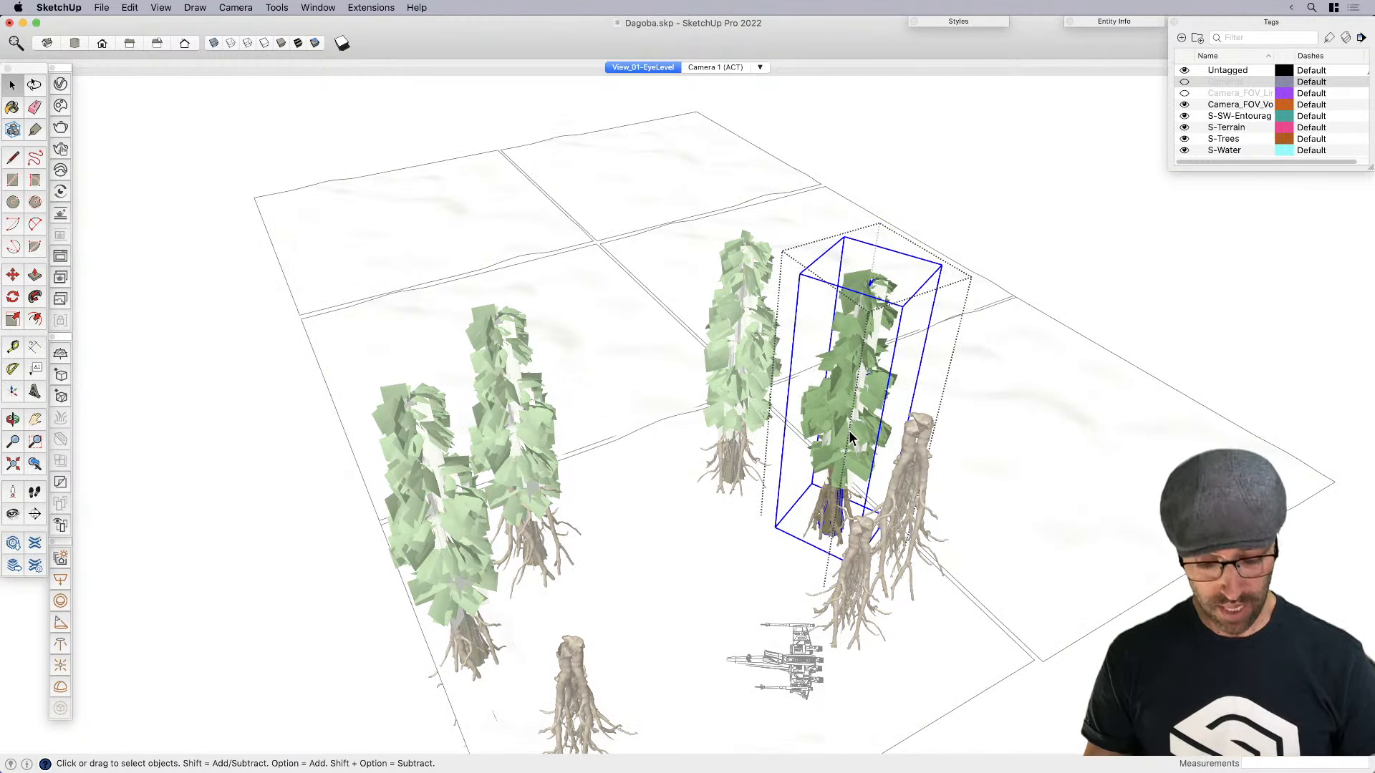
pyautogui.press('super+c')
pyautogui.click(1197, 287)
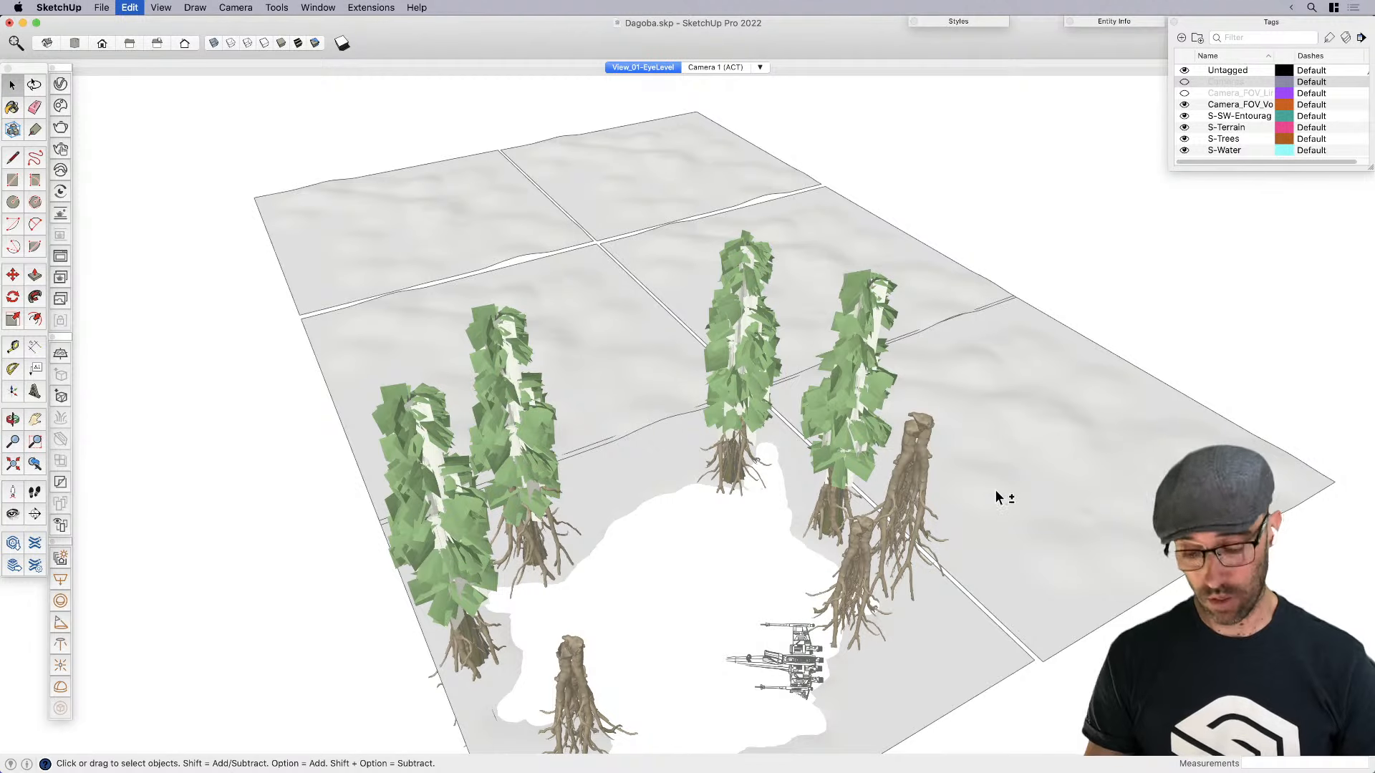
pyautogui.press('super+v')
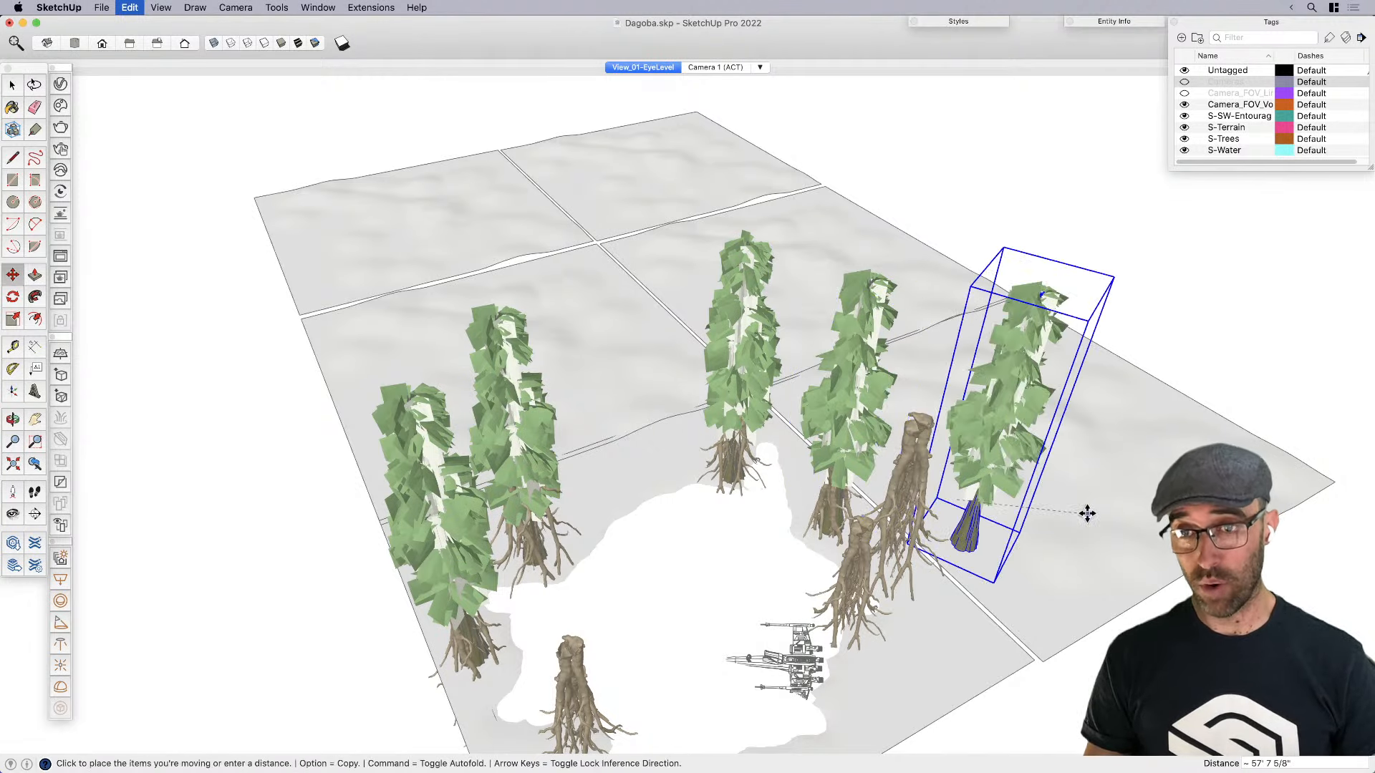
pyautogui.click(1087, 512)
pyautogui.press('super+s')
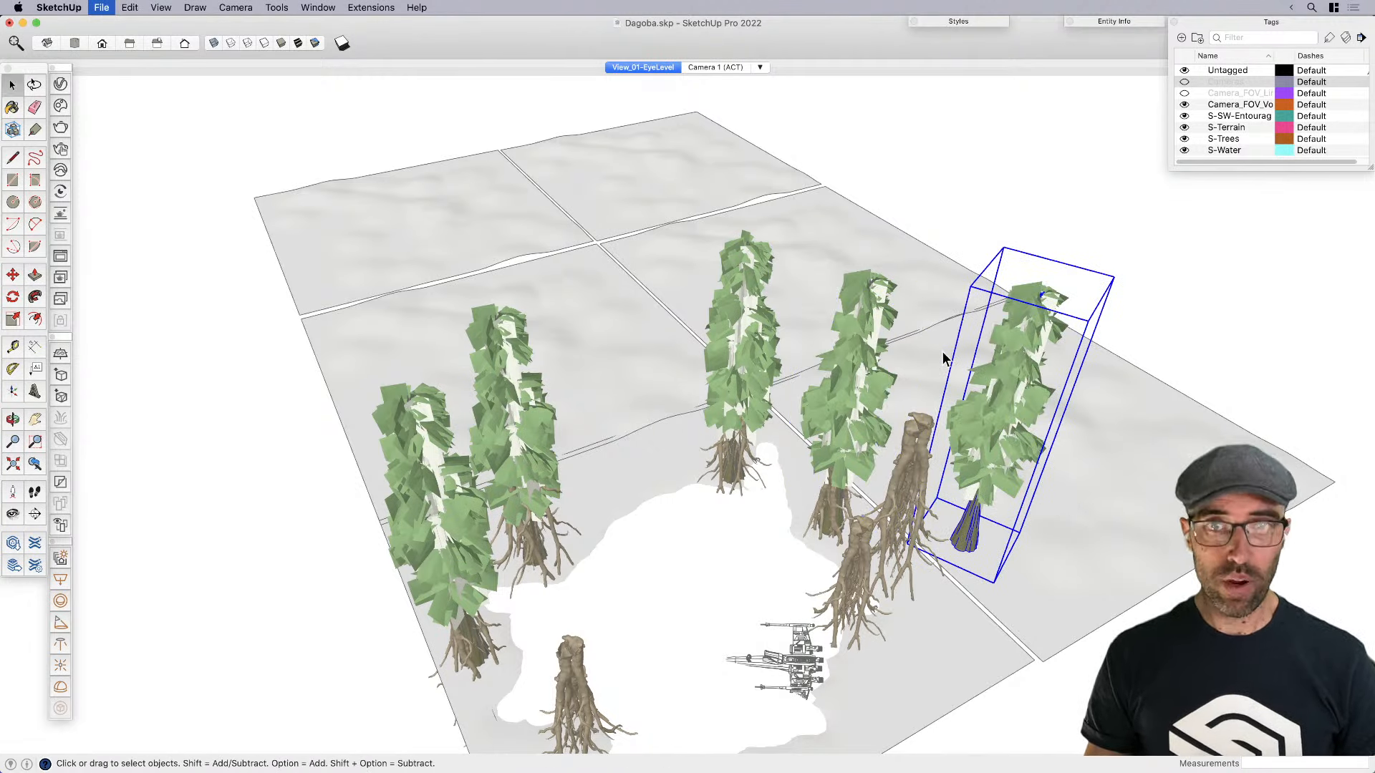
pyautogui.rightClick(995, 430)
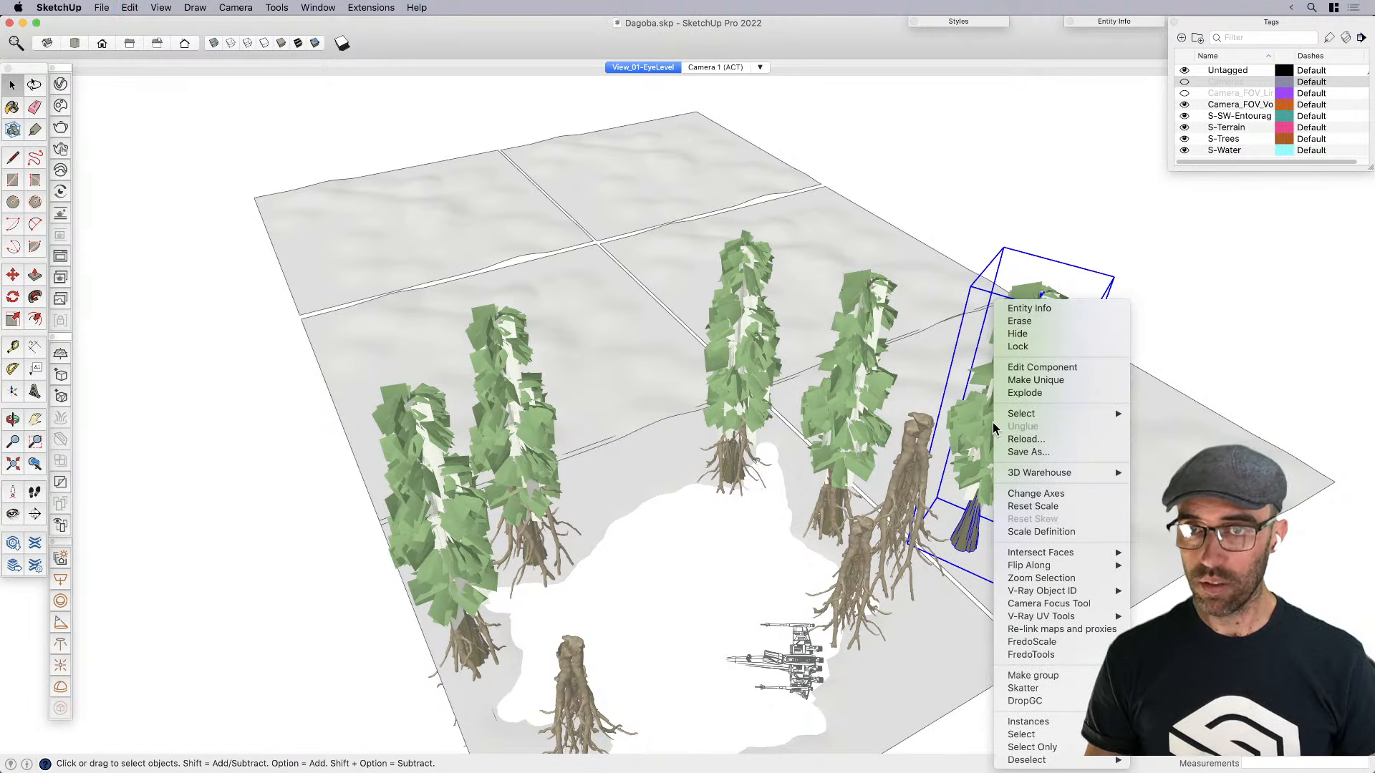
pyautogui.click(978, 423)
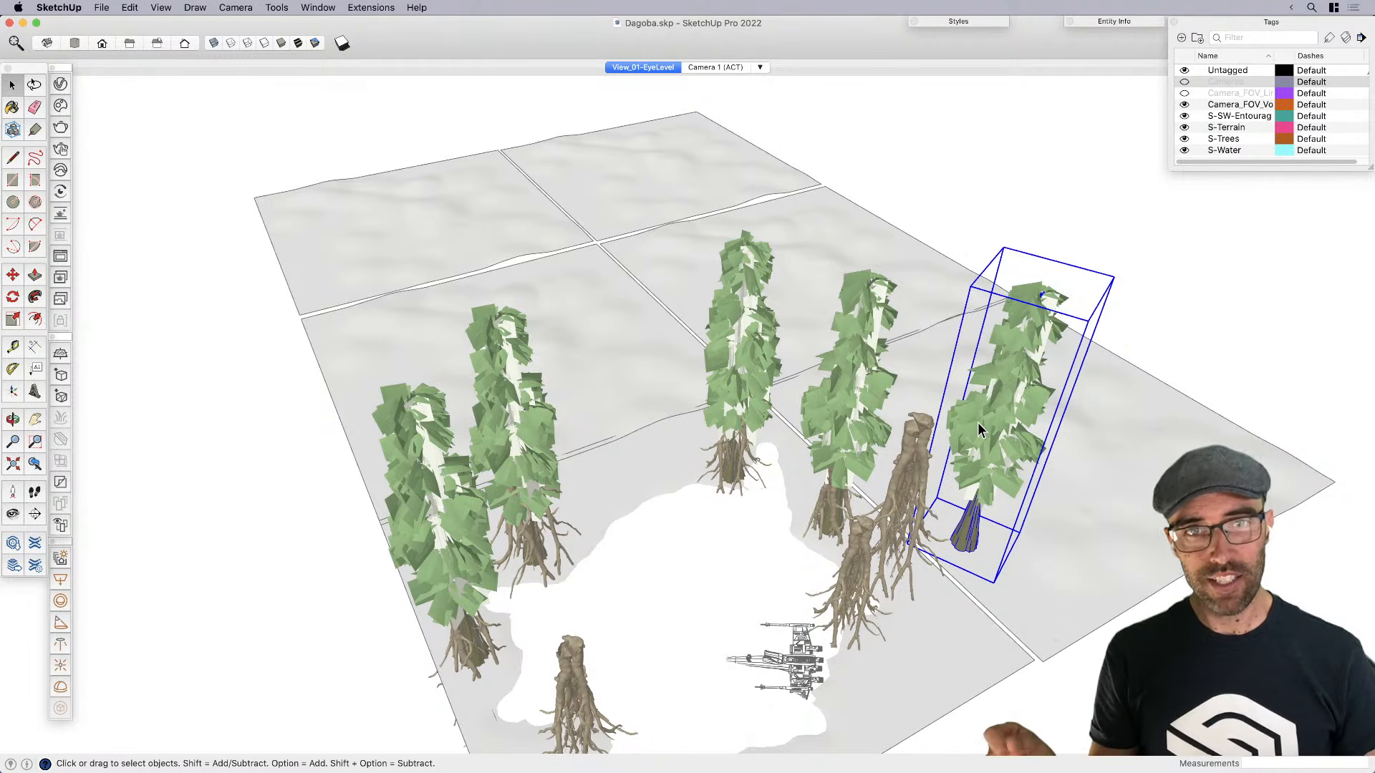
# Place two copies of the rootless cypress beside the original and another about 377 ft away on the opposite far terrain
pyautogui.press('m')
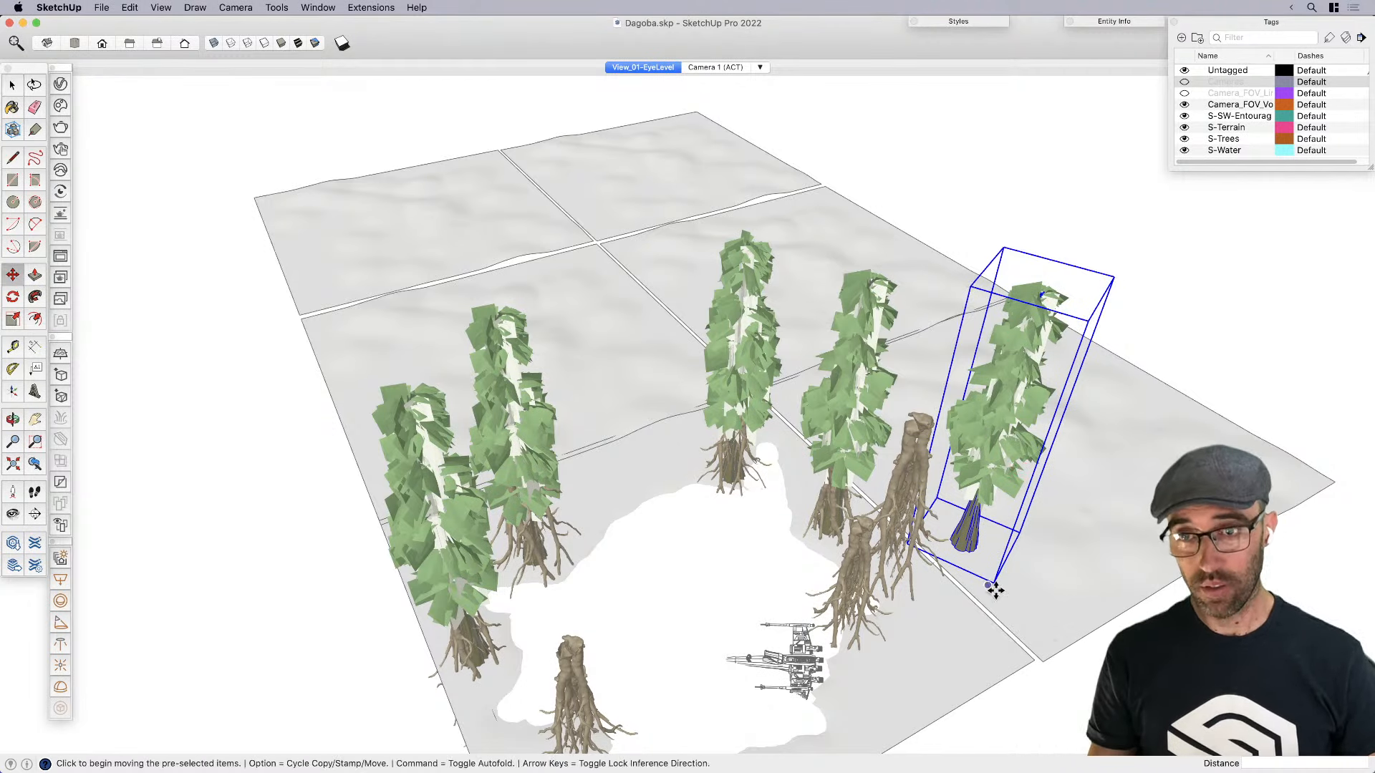
pyautogui.press('alt')
pyautogui.click(1046, 581)
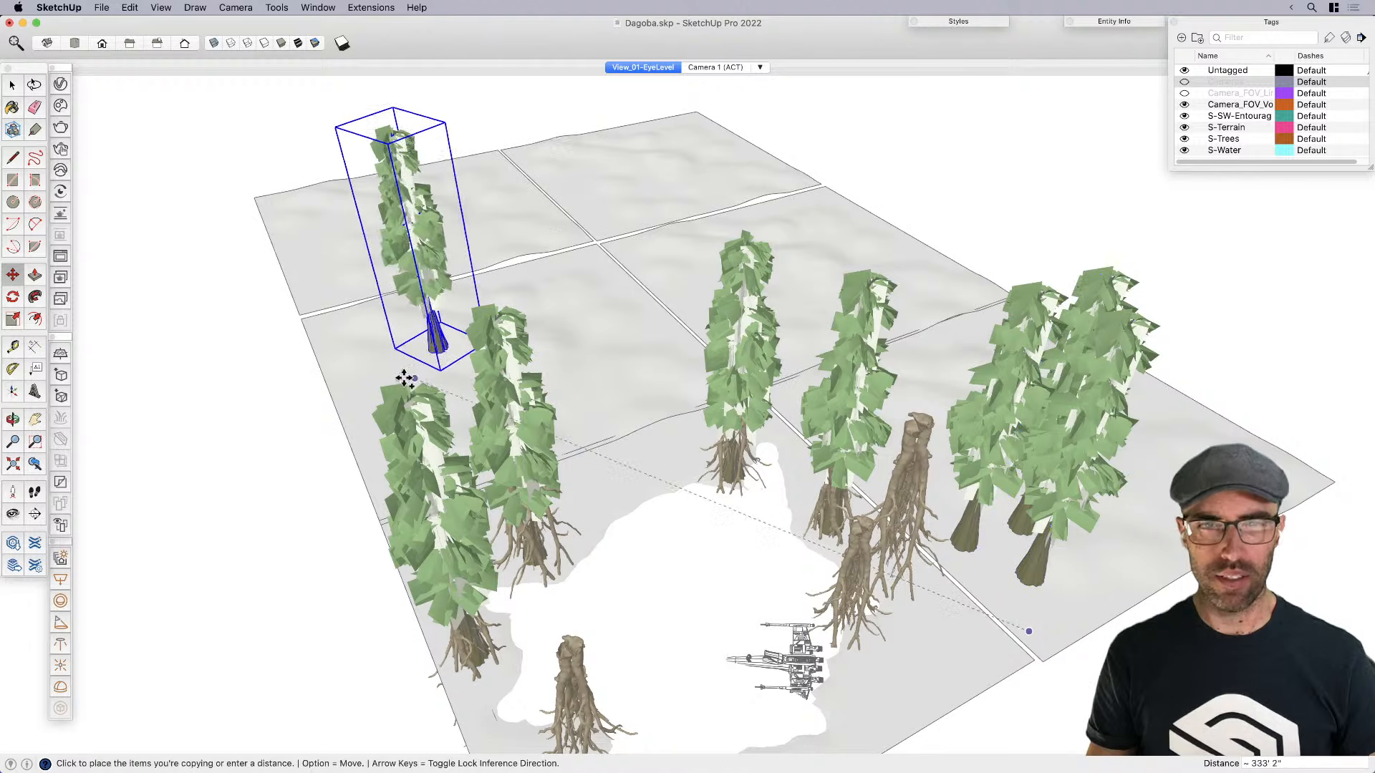
pyautogui.press('space')
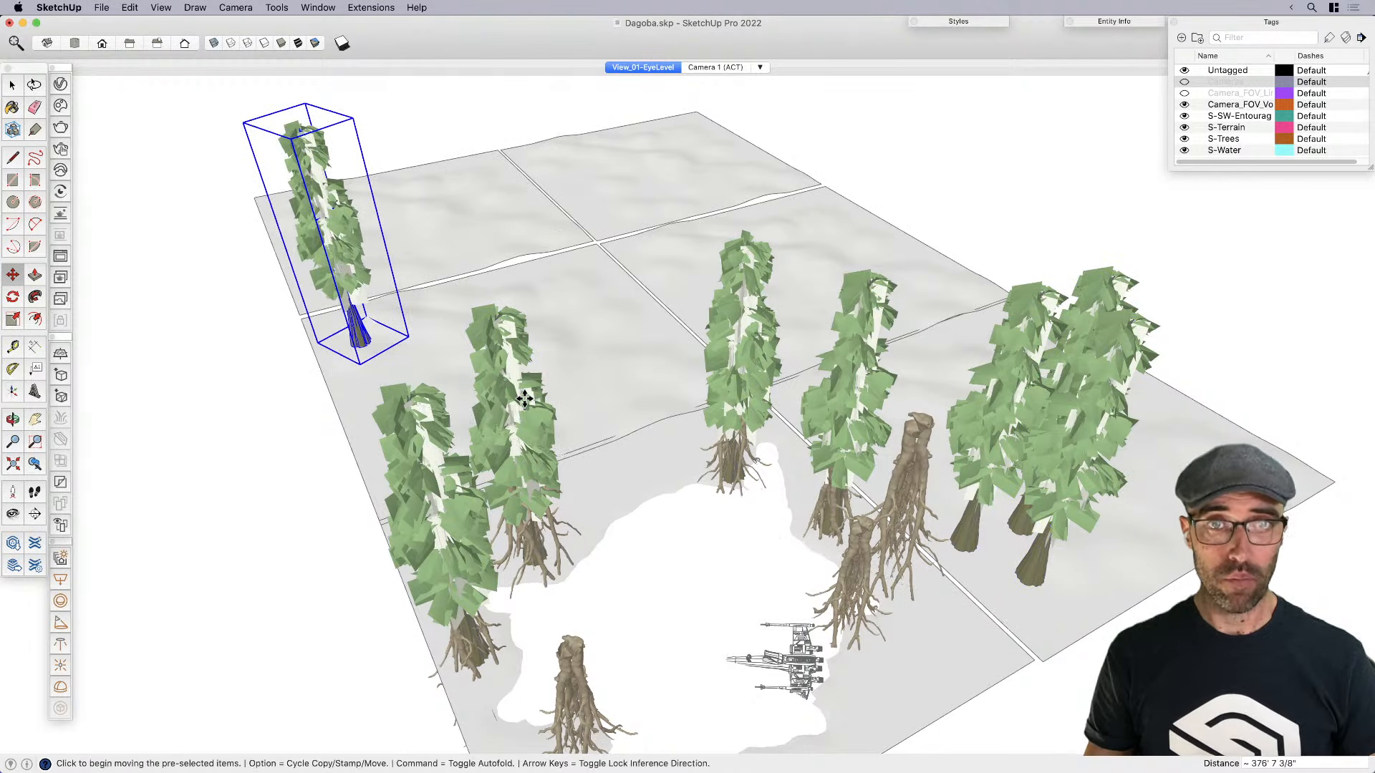
pyautogui.rightClick(358, 342)
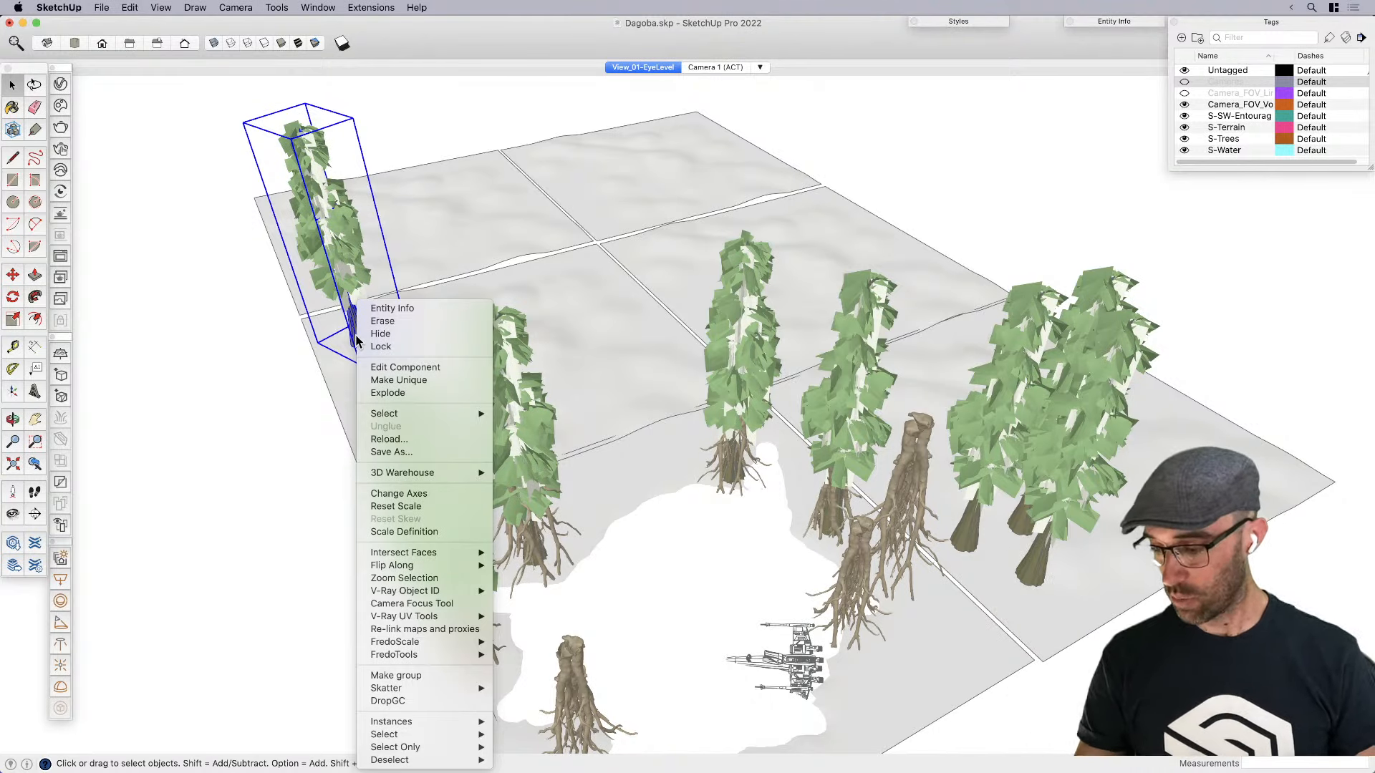
pyautogui.click(226, 453)
pyautogui.click(254, 478)
# Group the terrain tiles into one object and save the model
pyautogui.scroll(3, 342, 284)
pyautogui.scroll(-5, 342, 284)
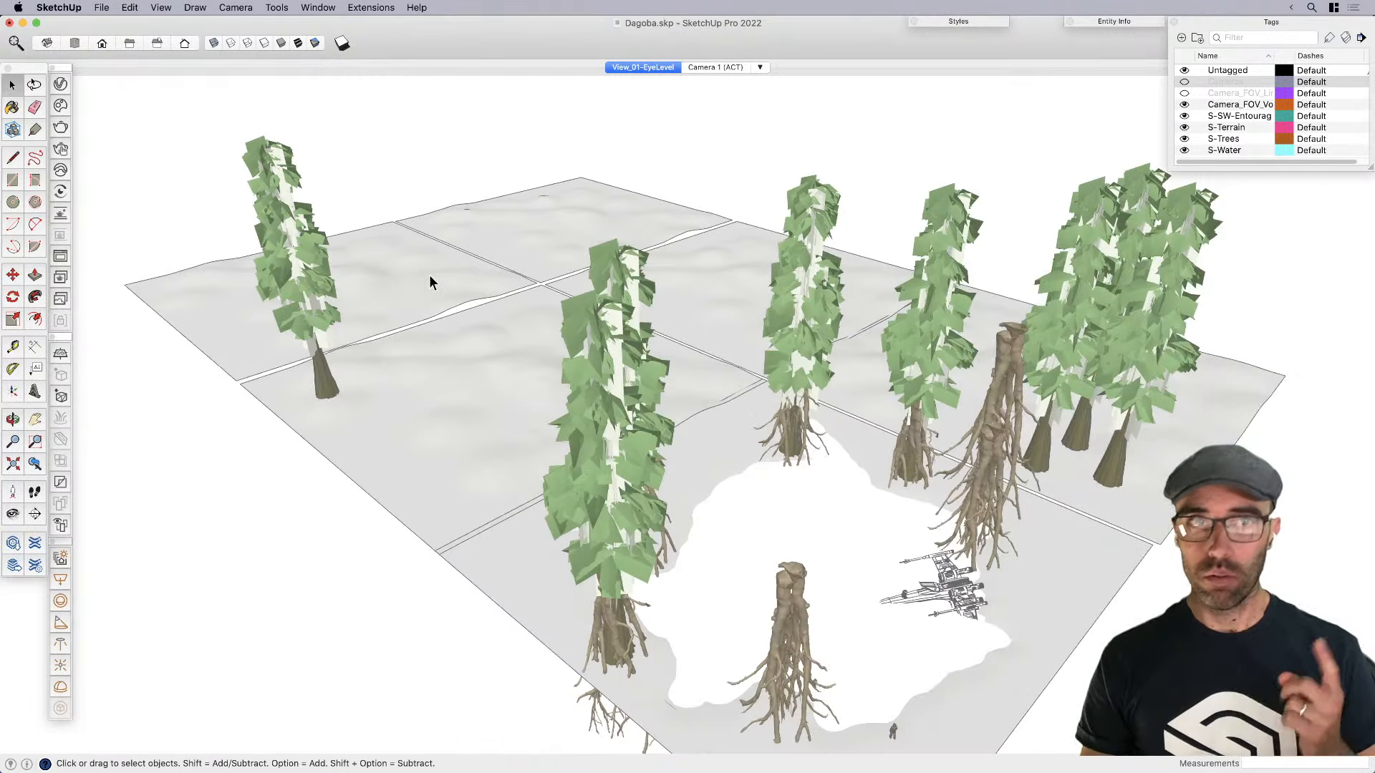
pyautogui.click(430, 281)
pyautogui.keyDown('shift'); pyautogui.click(501, 247); pyautogui.keyUp('shift')
pyautogui.keyDown('shift'); pyautogui.click(573, 337); pyautogui.keyUp('shift')
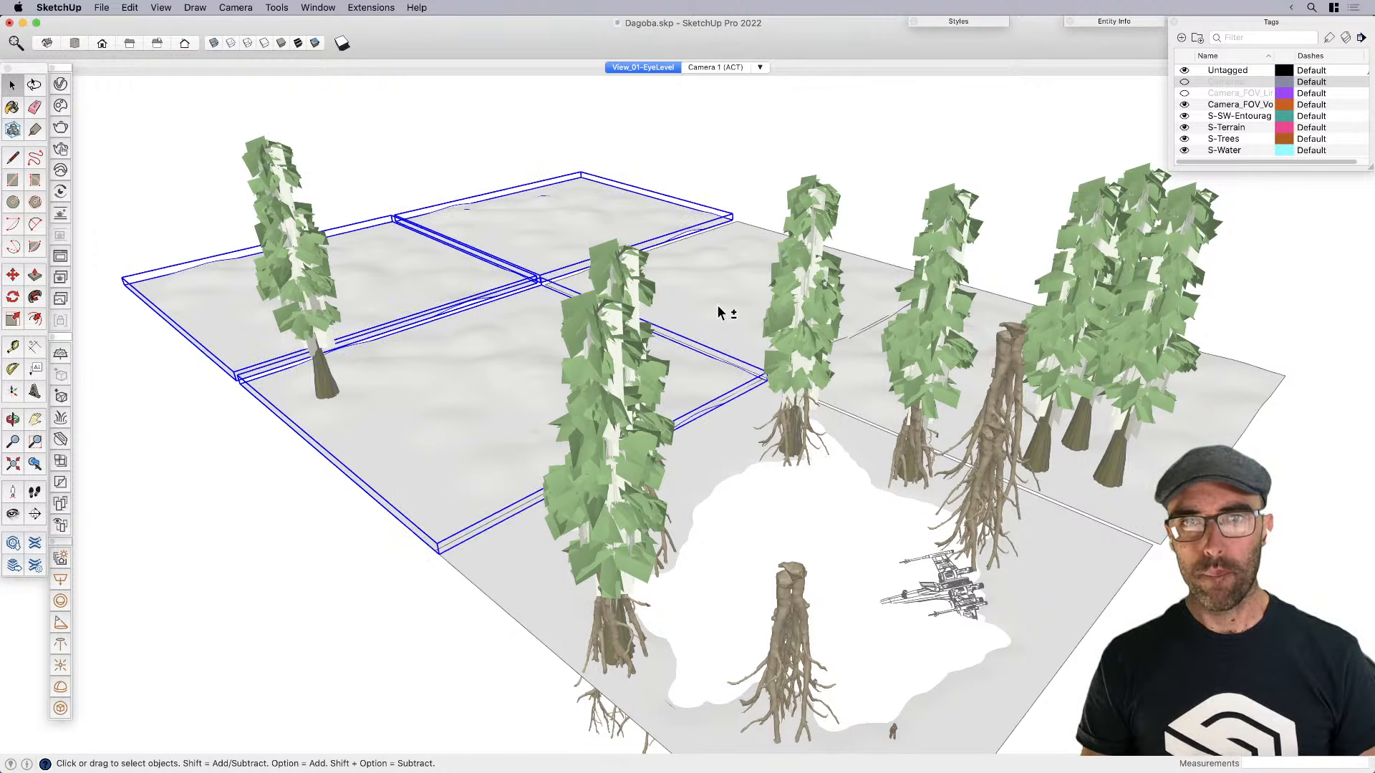
pyautogui.keyDown('shift'); pyautogui.click(856, 378); pyautogui.keyUp('shift')
pyautogui.press('super+g')
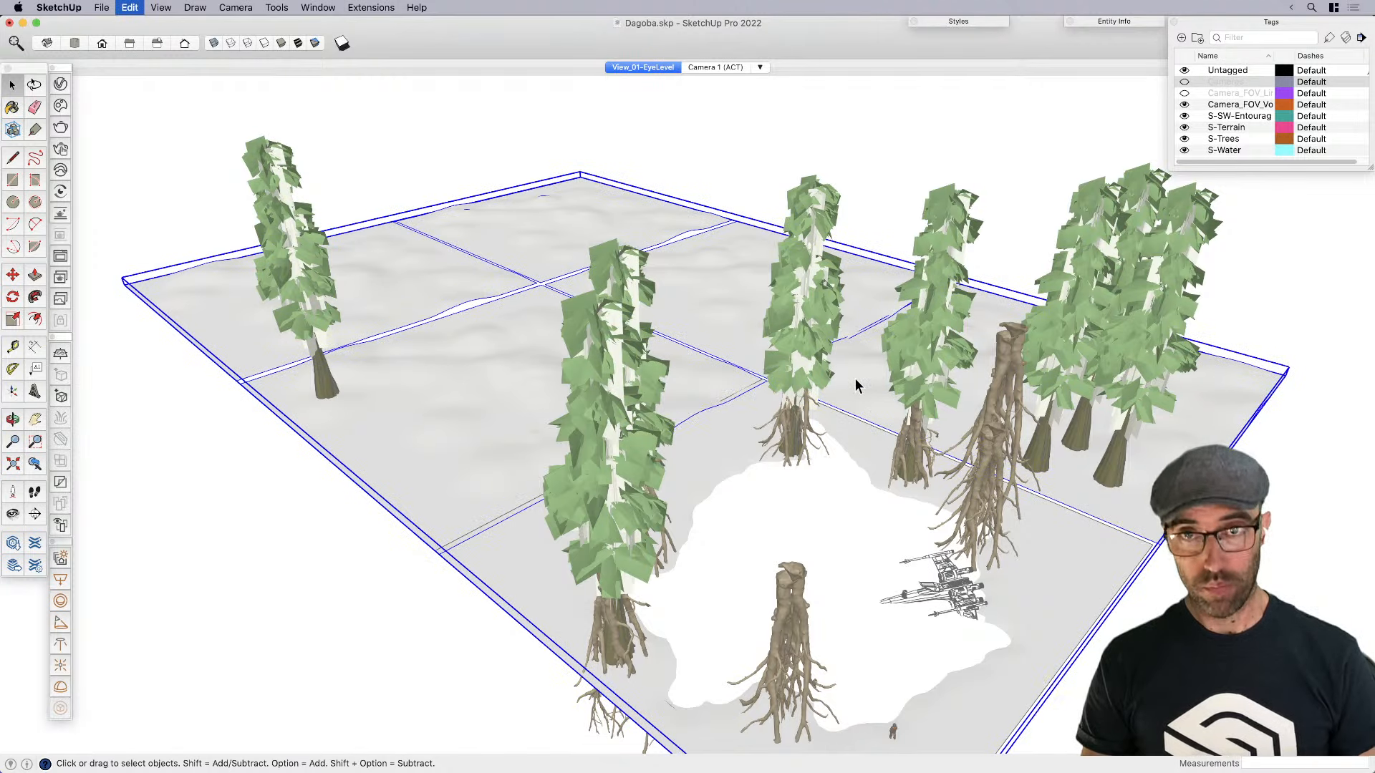
pyautogui.press('super+s')
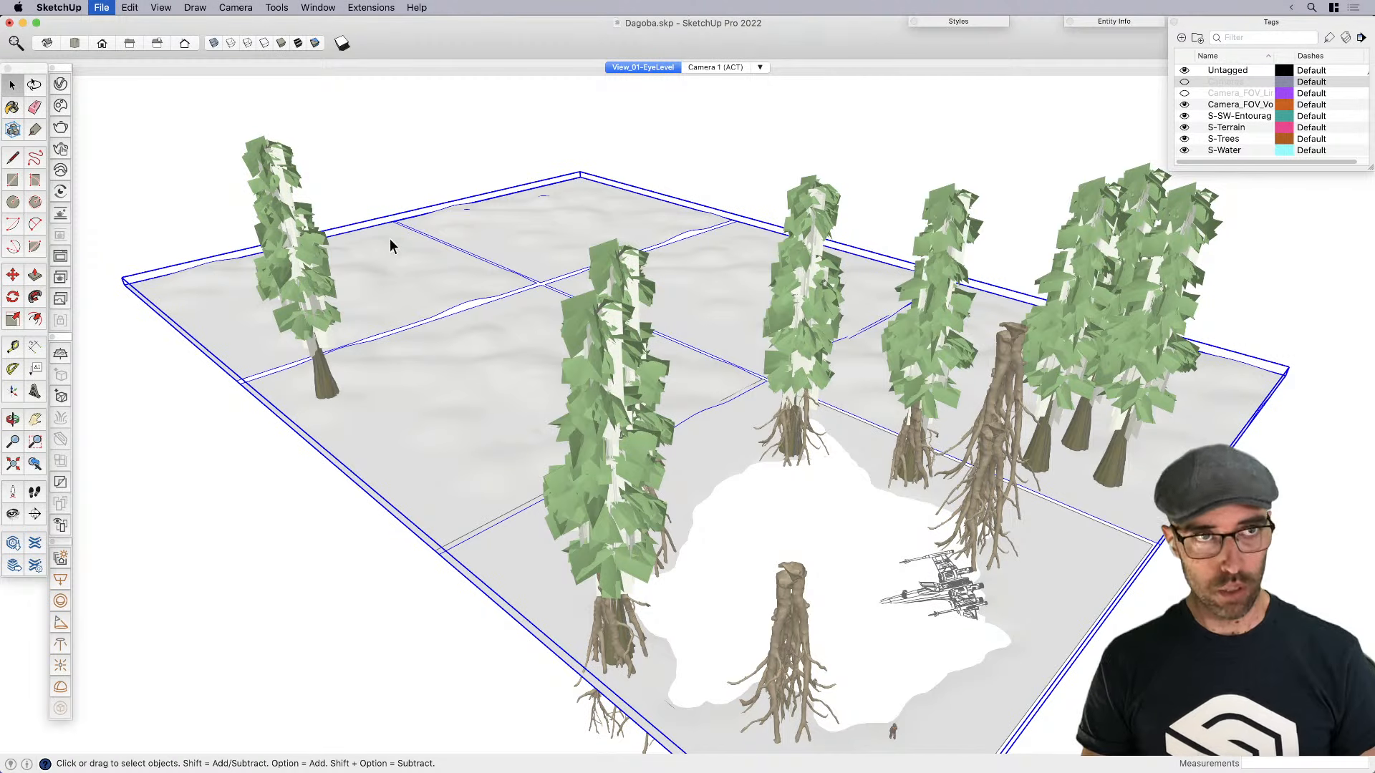
# Display the Skatter tool palette and position it beside the V-Ray tools
pyautogui.click(162, 9)
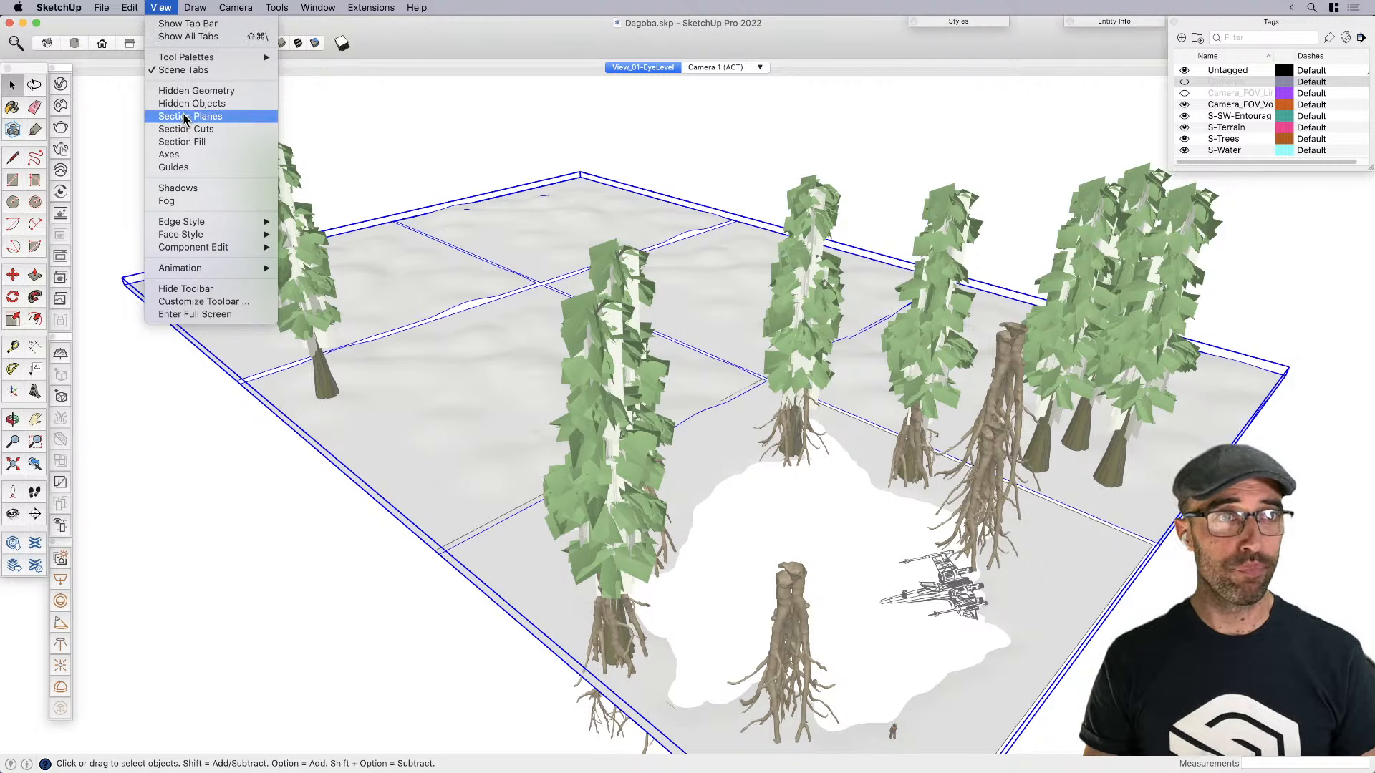
pyautogui.moveTo(186, 57)
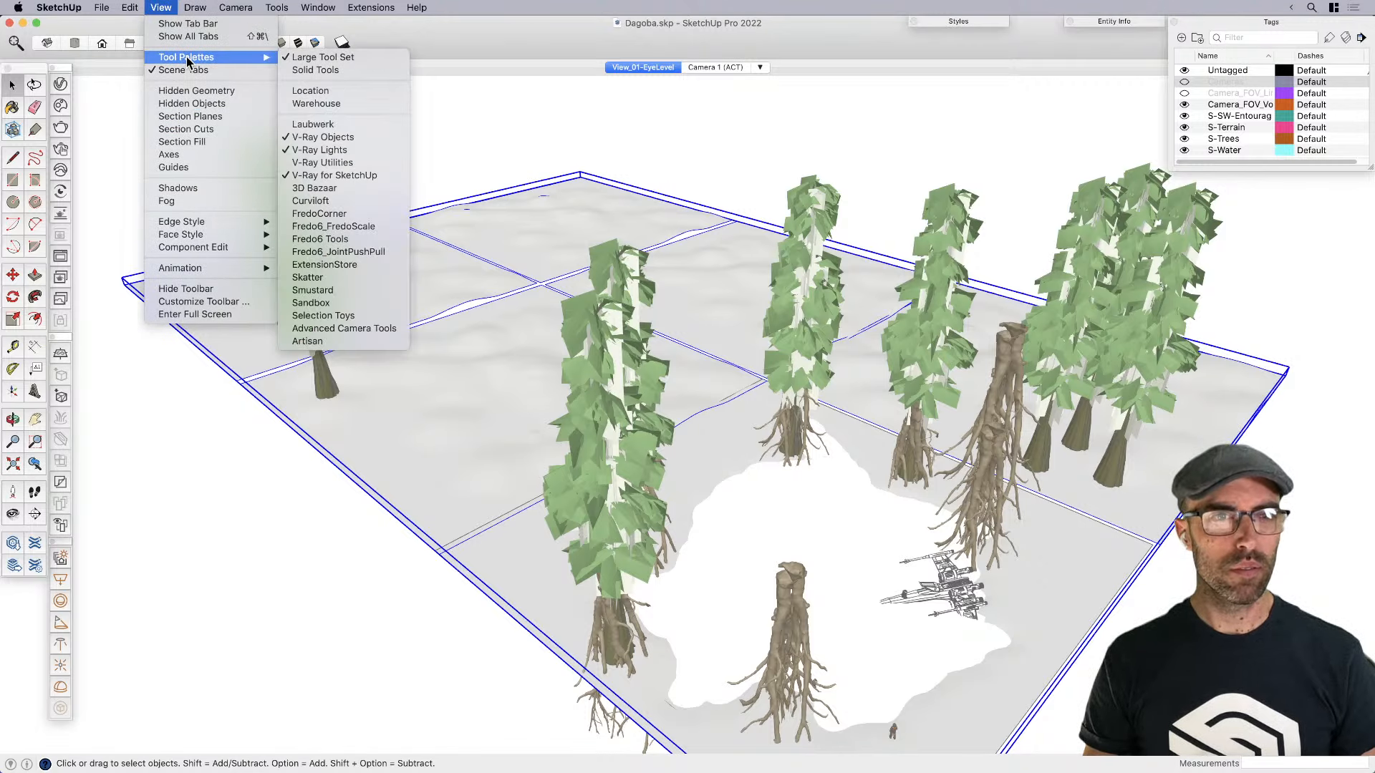
pyautogui.click(327, 279)
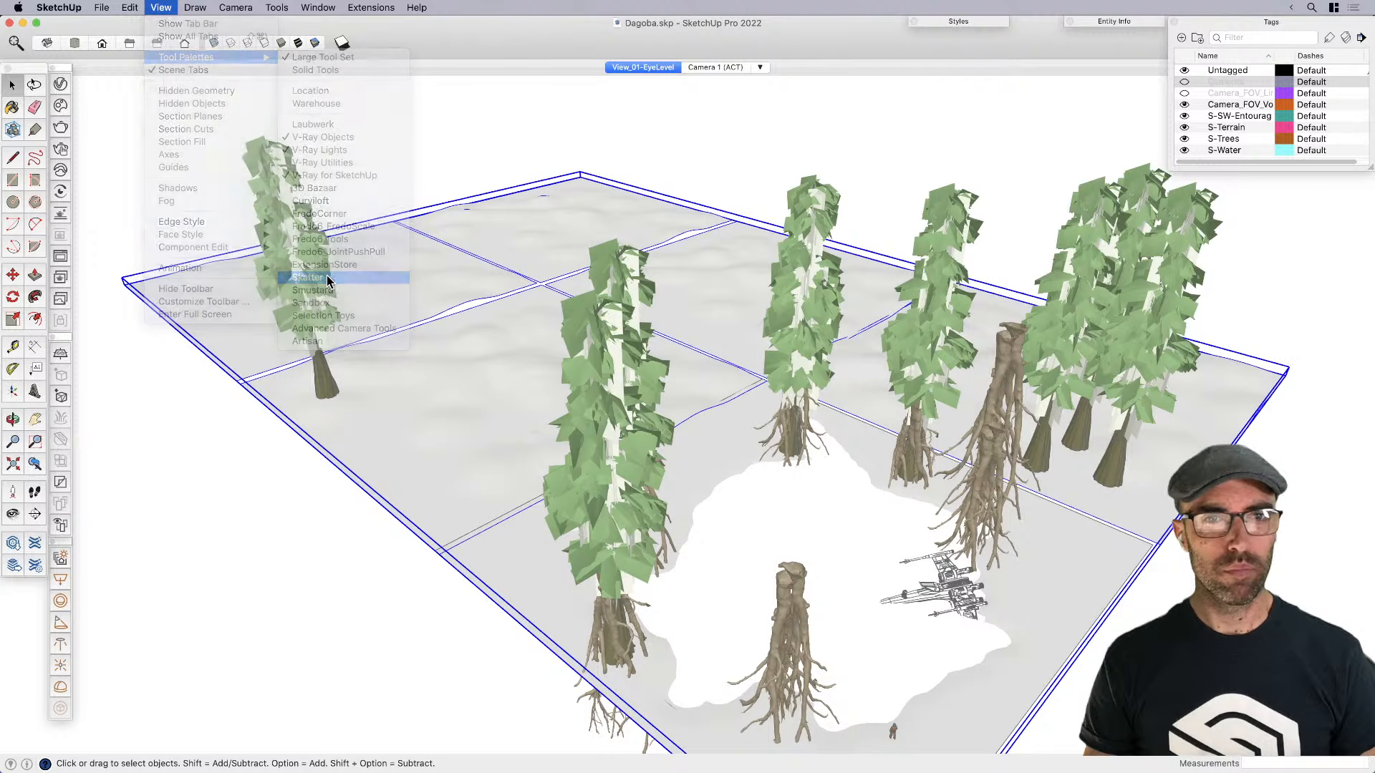
pyautogui.moveTo(95, 84); pyautogui.dragTo(83, 106)
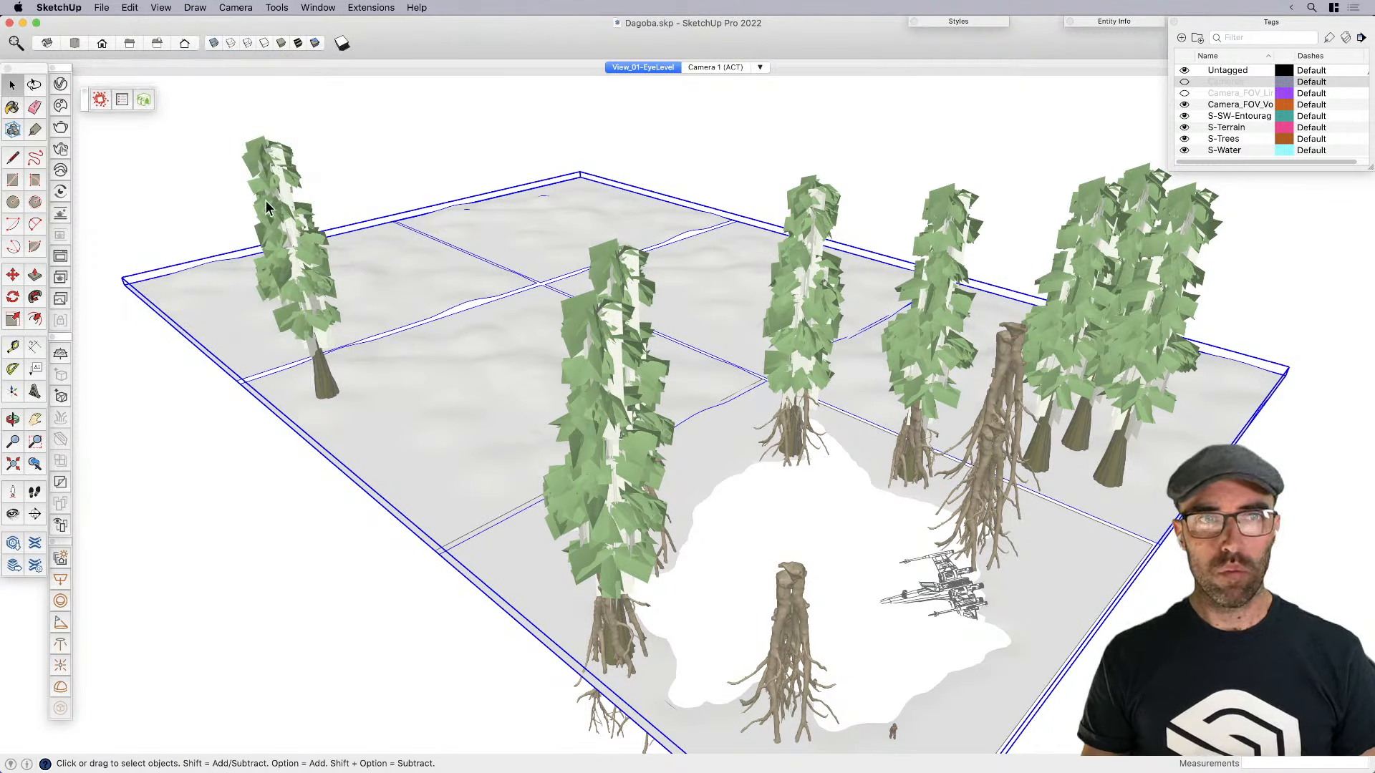
# Close the Skatter tool palette and clear the terrain selection
pyautogui.scroll(-2, 800, 378)
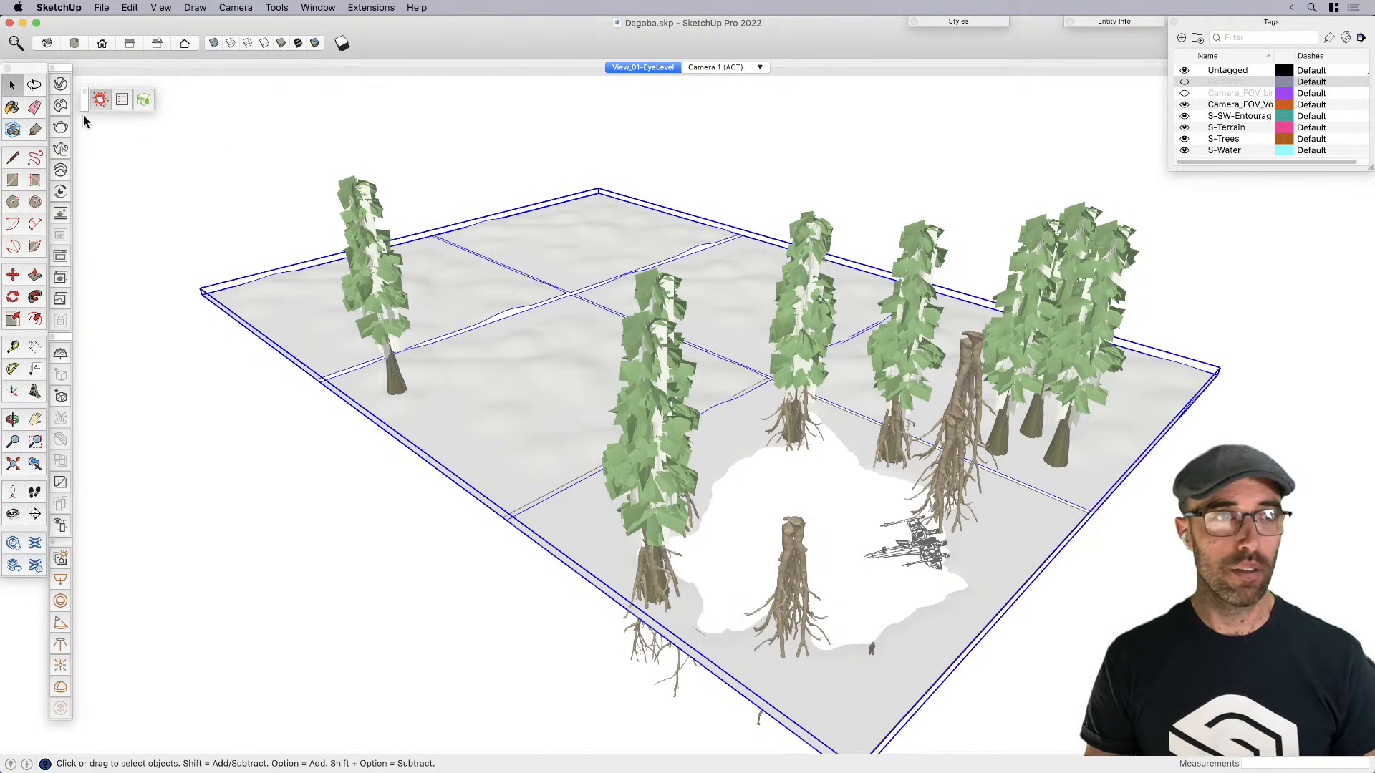
pyautogui.scroll(-3, 372, 232)
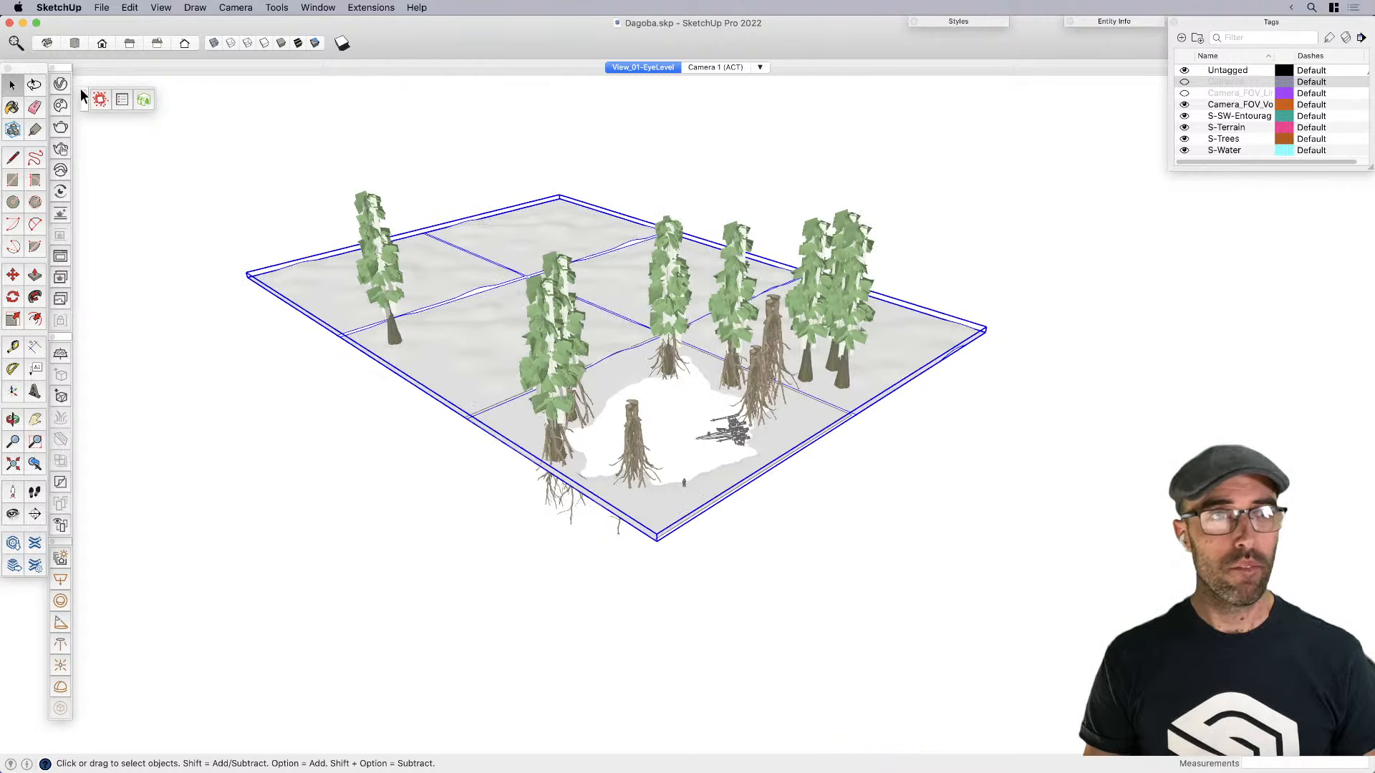
pyautogui.hotkey('ctrl', 'Up')
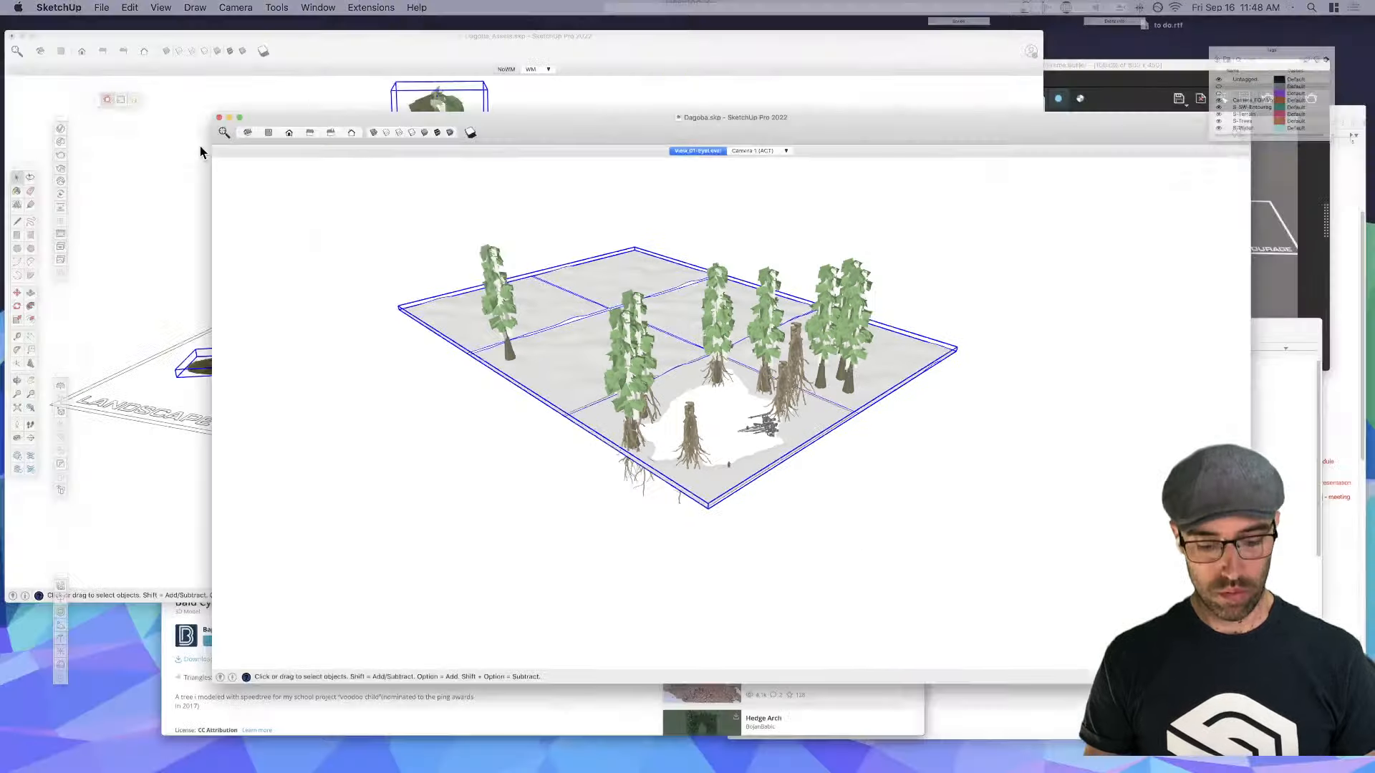
pyautogui.hotkey('ctrl', 'Up')
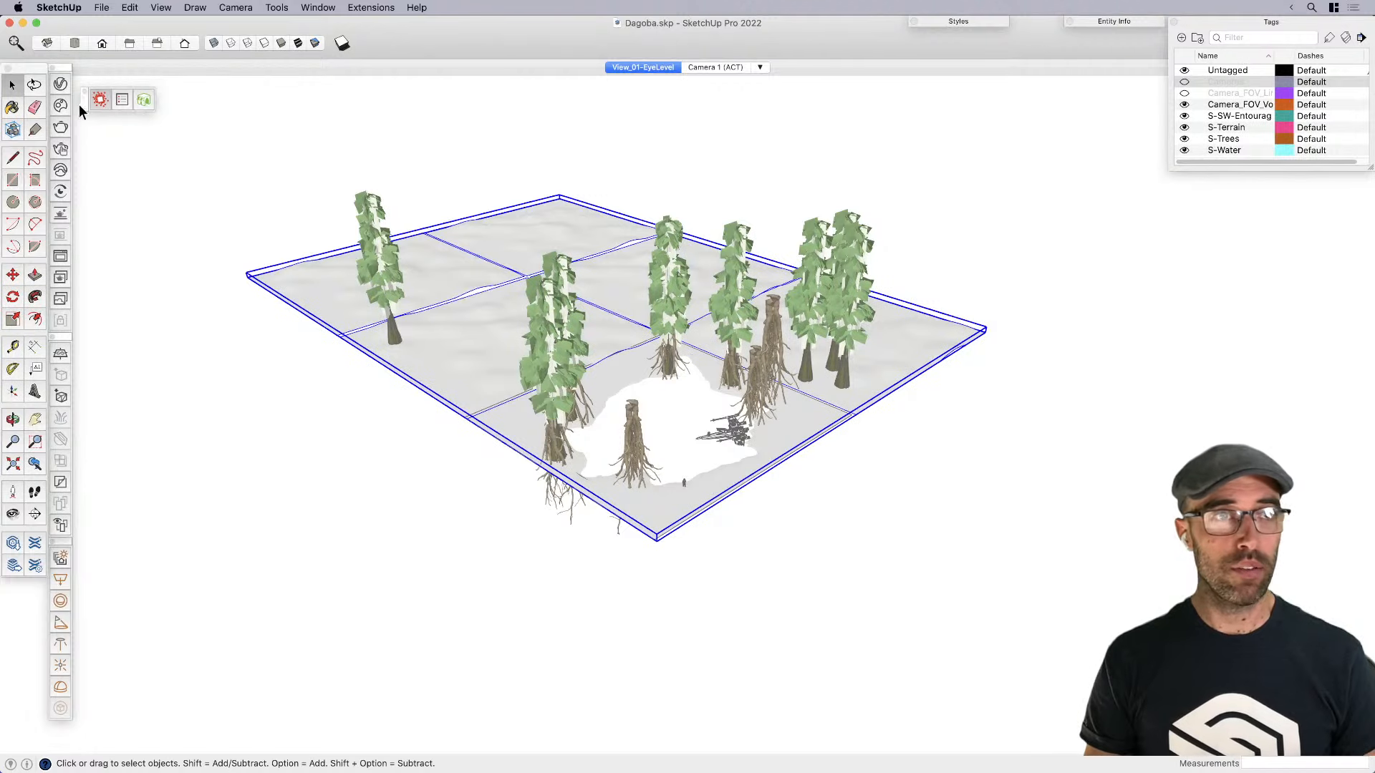
pyautogui.click(84, 91)
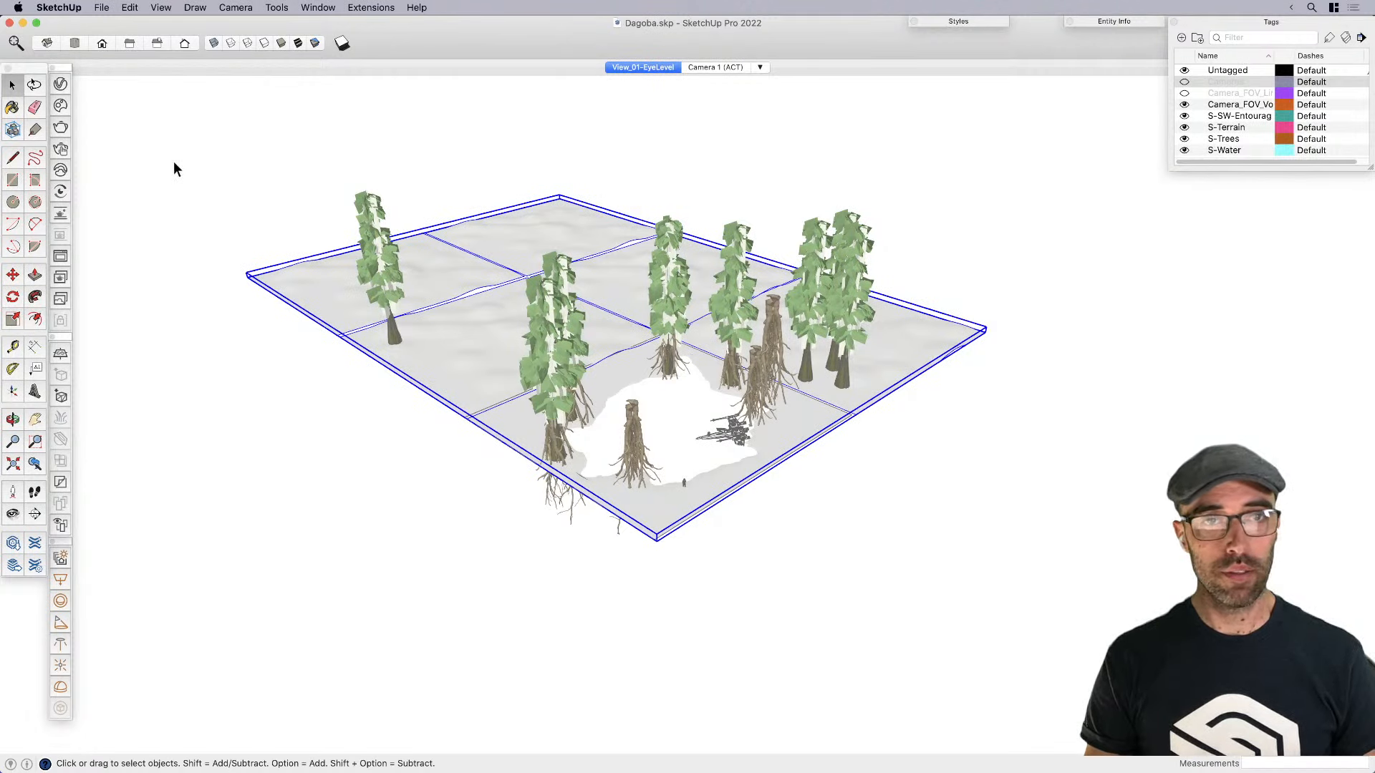
pyautogui.click(181, 183)
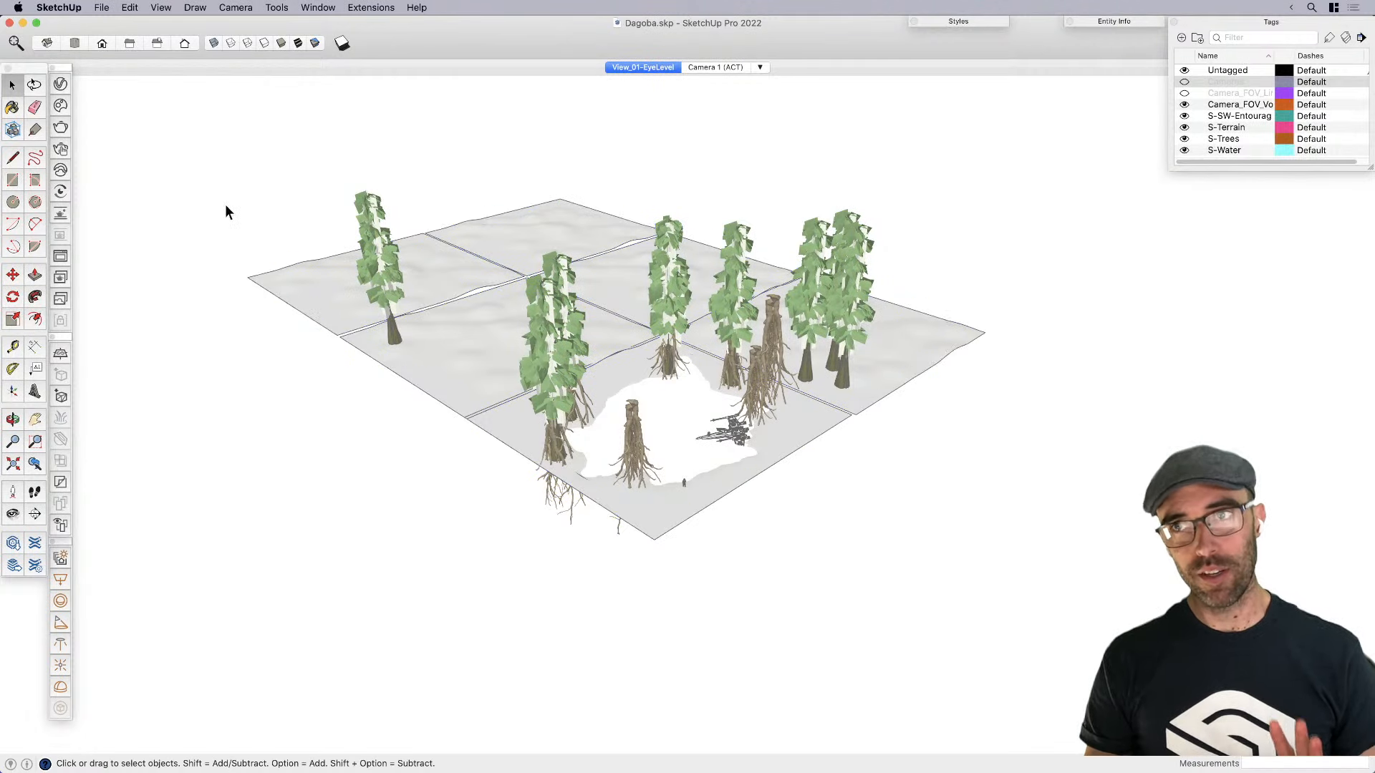
# Copy the lone rootless cypress three times into a loose cluster around it, offsetting the first two copies about 54 ft and 58 ft
pyautogui.moveTo(251, 224); pyautogui.dragTo(610, 462, button='middle')
pyautogui.scroll(3, 574, 434)
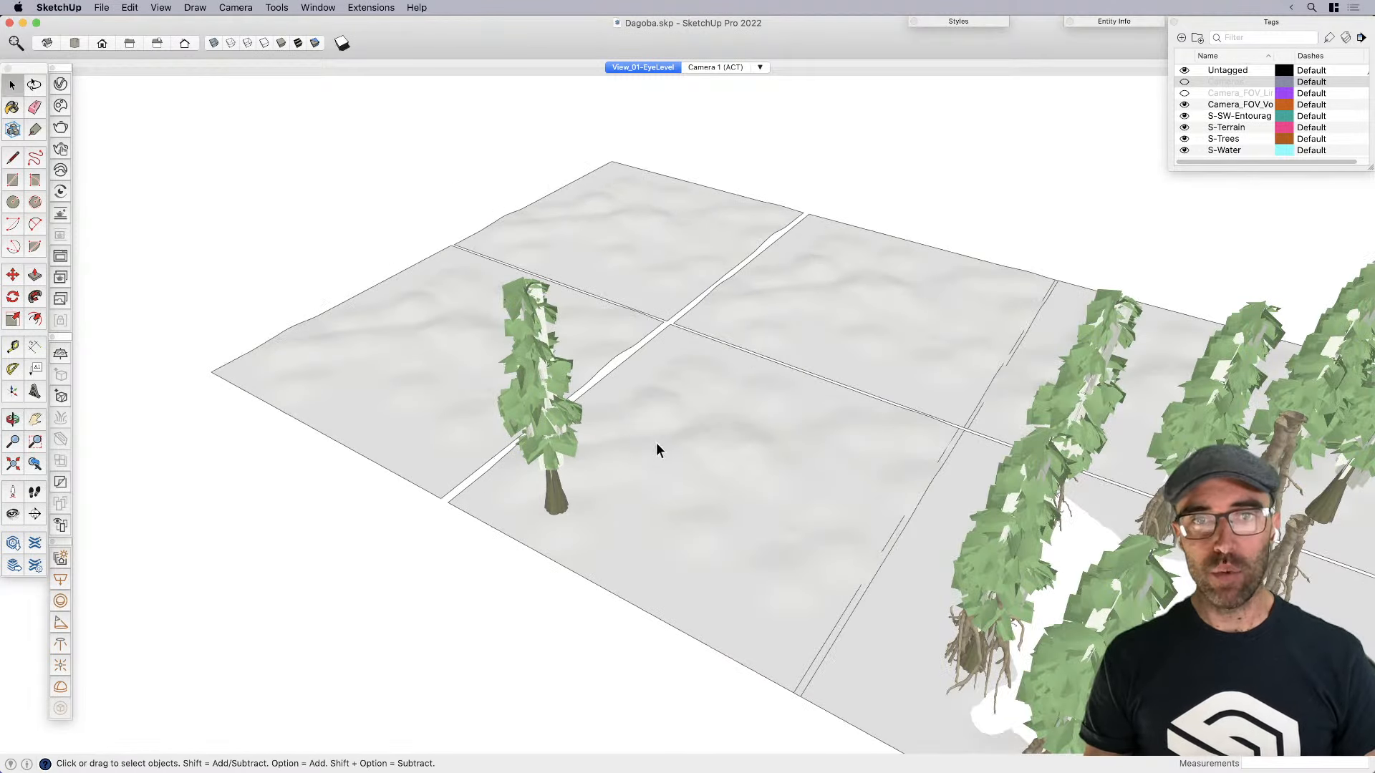
pyautogui.scroll(-2, 594, 466)
pyautogui.click(547, 475)
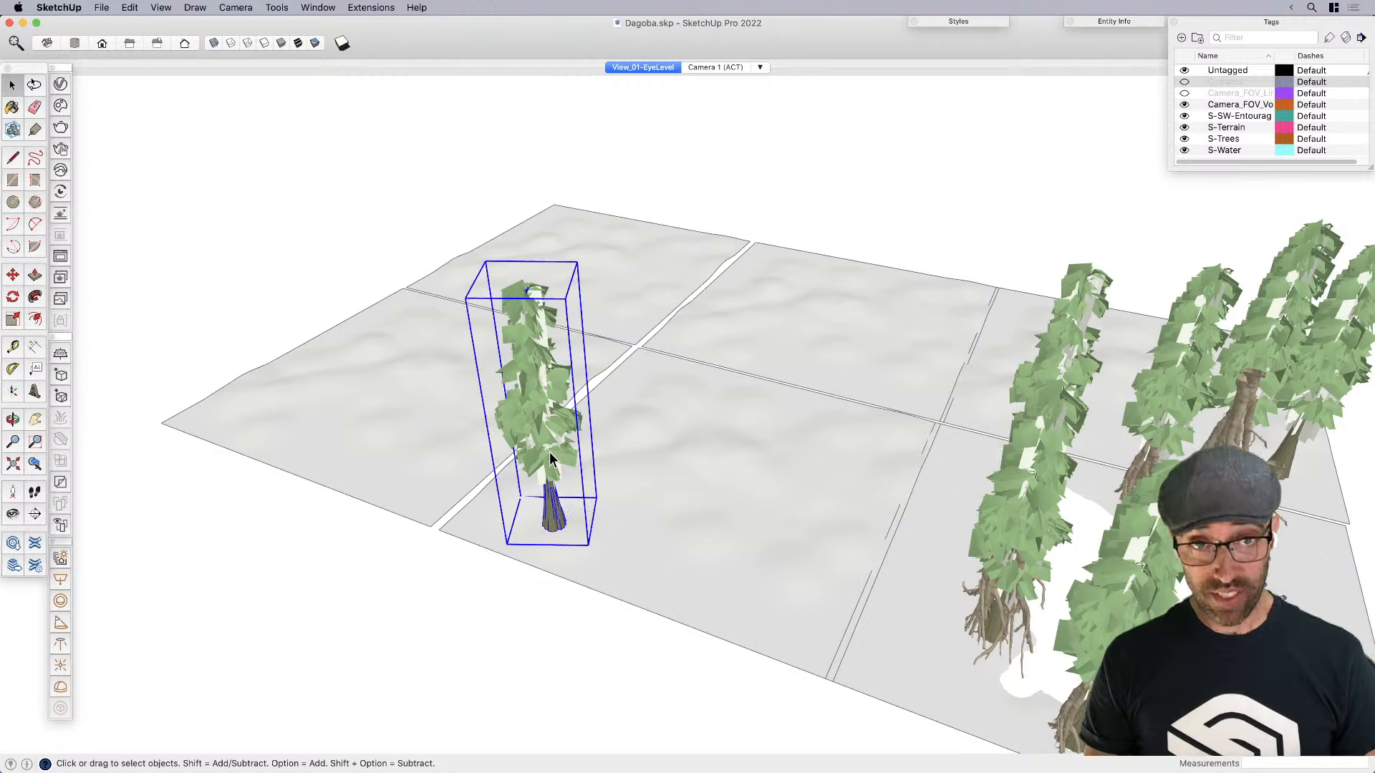
pyautogui.press('m')
pyautogui.click(560, 558)
pyautogui.press('alt')
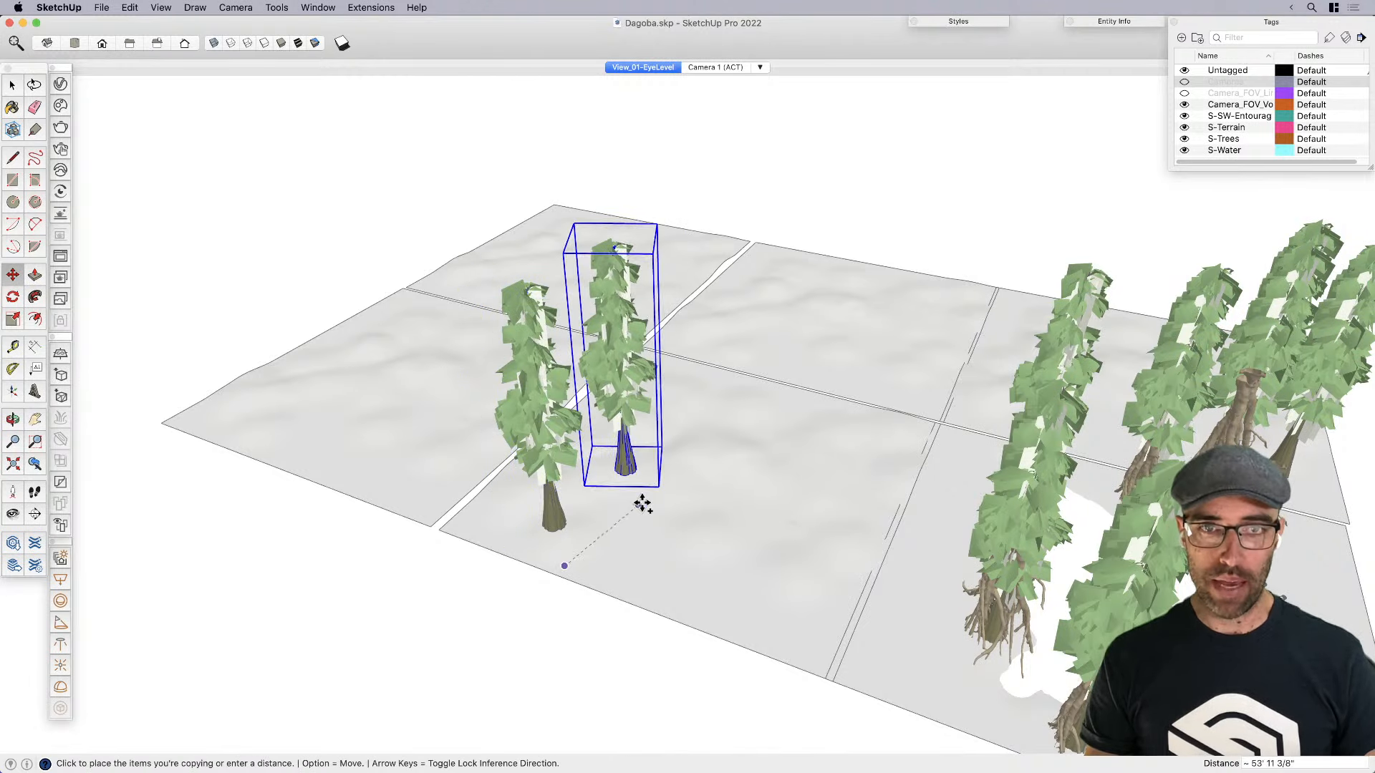
pyautogui.click(637, 501)
pyautogui.click(636, 501)
pyautogui.click(680, 578)
pyautogui.click(679, 583)
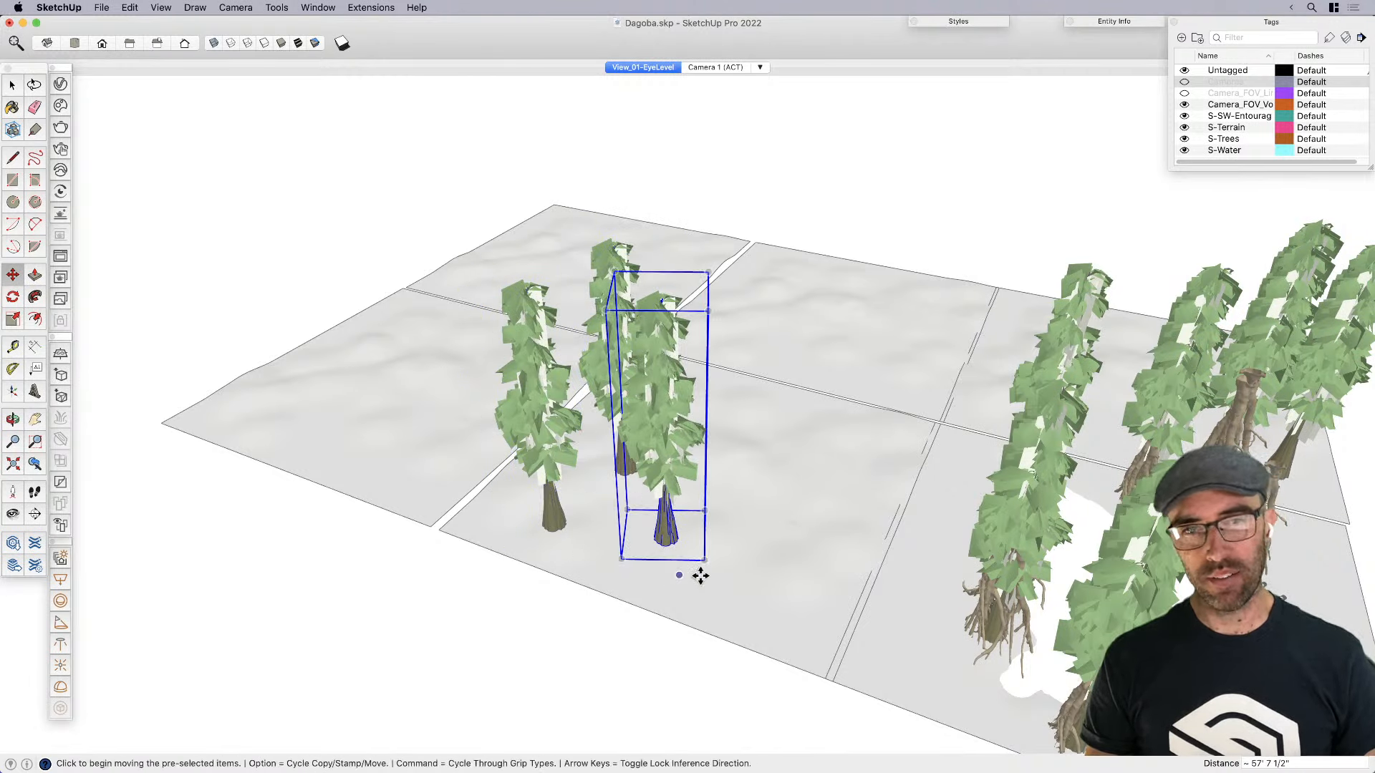
pyautogui.click(781, 559)
pyautogui.press('space')
# Group the four clustered rootless cypresses on the far terrain
pyautogui.click(609, 317)
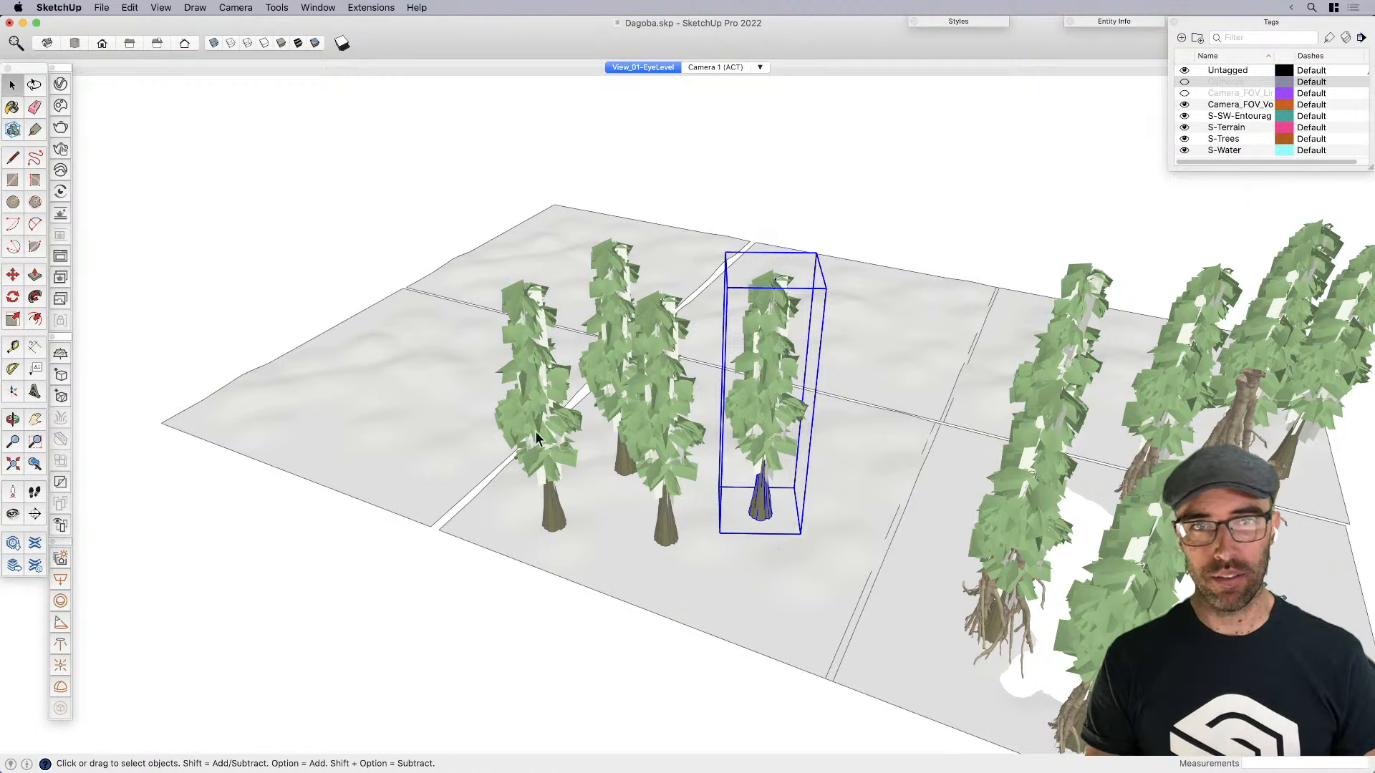
pyautogui.keyDown('shift'); pyautogui.click(538, 433); pyautogui.keyUp('shift')
pyautogui.keyDown('shift'); pyautogui.click(657, 430); pyautogui.keyUp('shift')
pyautogui.keyDown('shift'); pyautogui.click(786, 399); pyautogui.keyUp('shift')
pyautogui.moveTo(786, 400); pyautogui.dragTo(784, 544, button='middle')
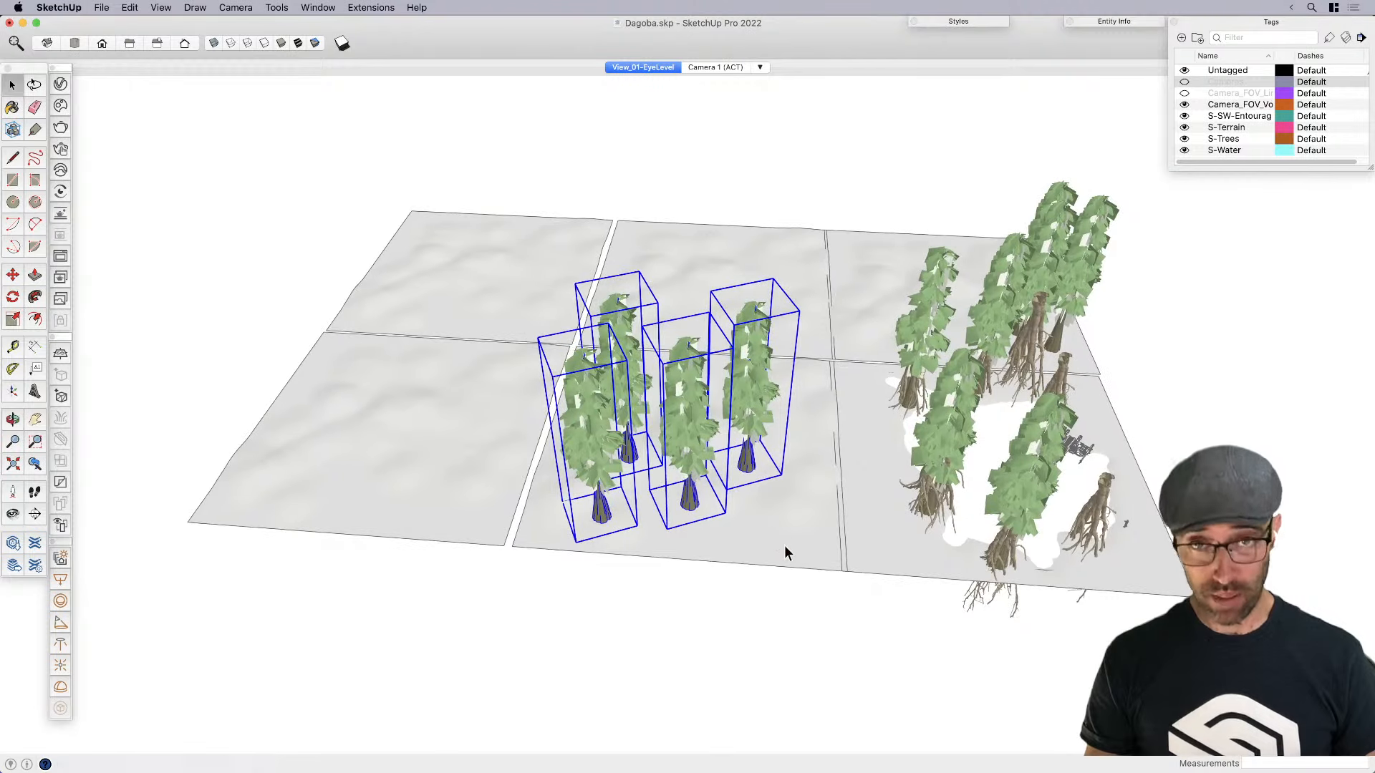
pyautogui.press('super+g')
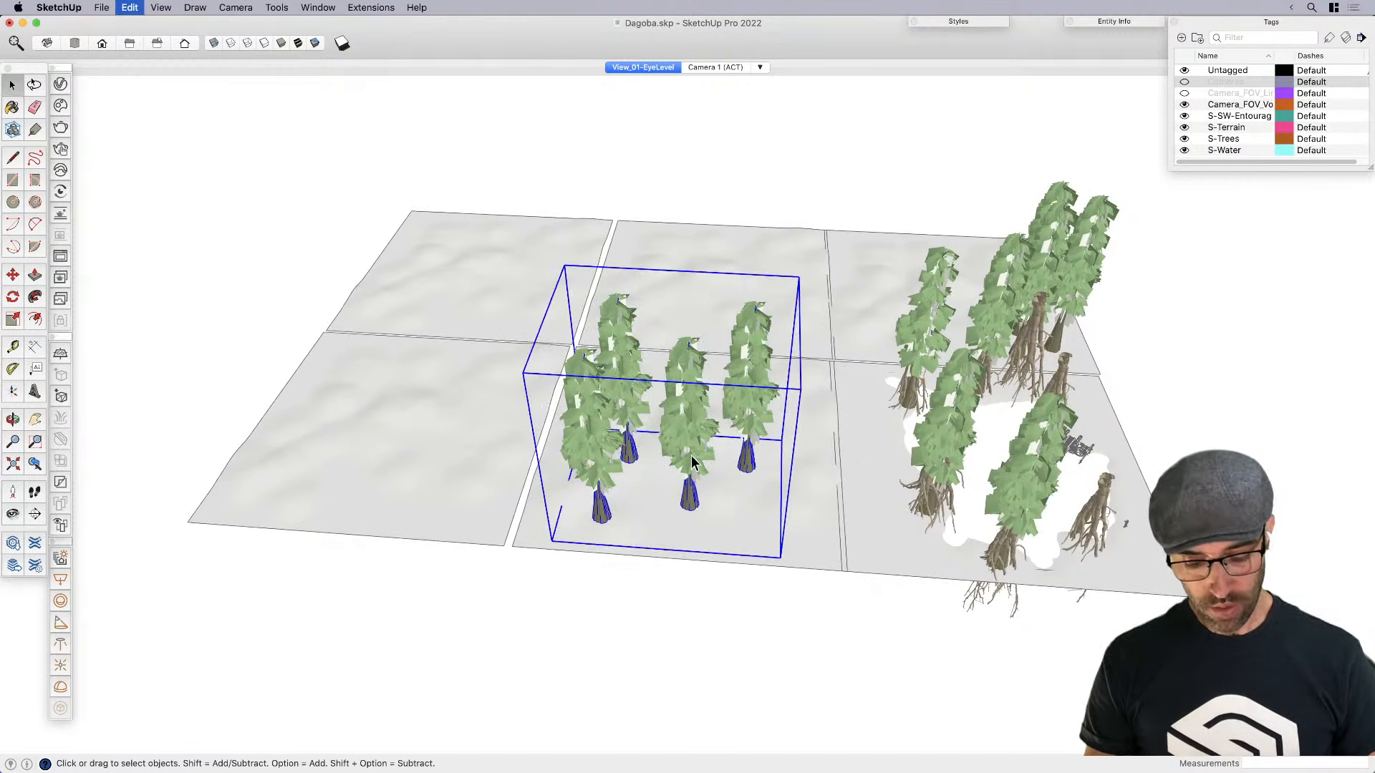
pyautogui.press('m')
pyautogui.press('alt')
pyautogui.click(799, 554)
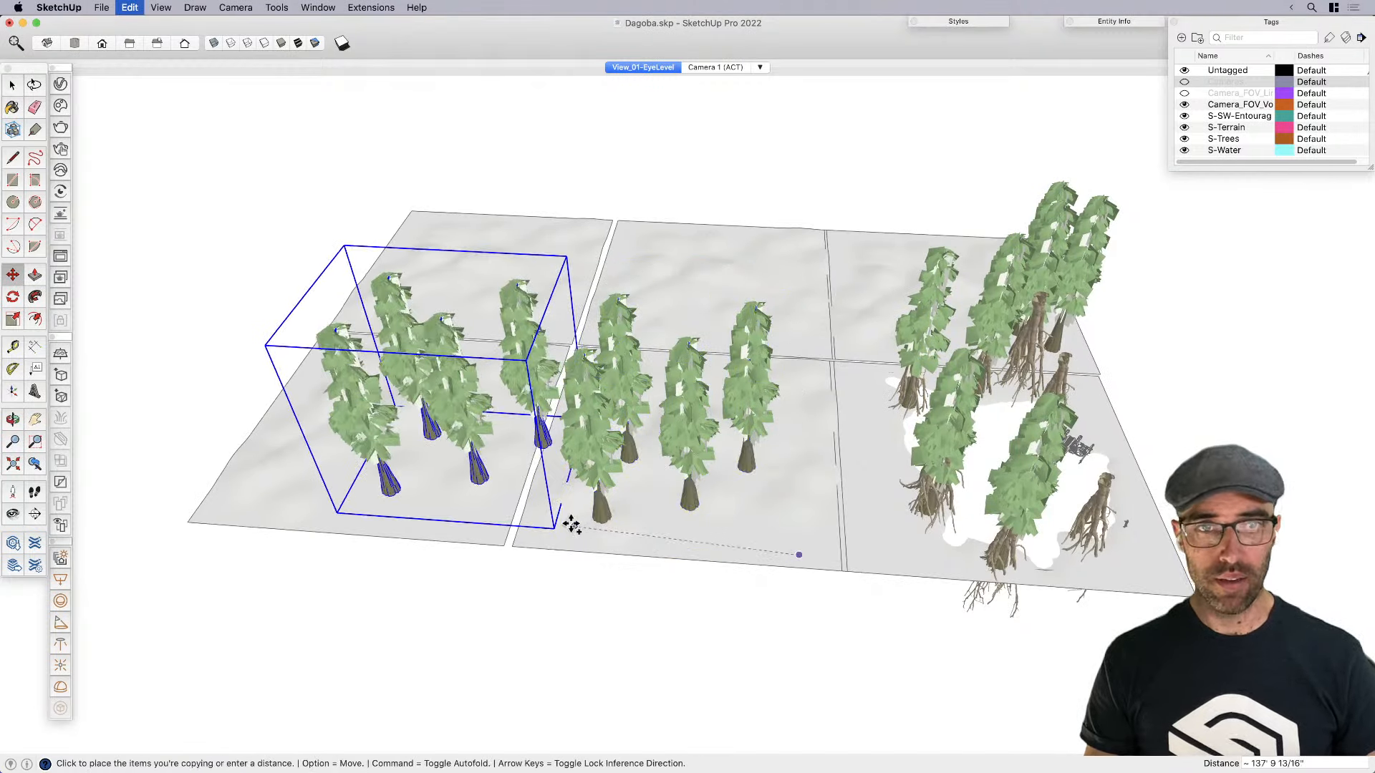
pyautogui.press('space')
pyautogui.press('q')
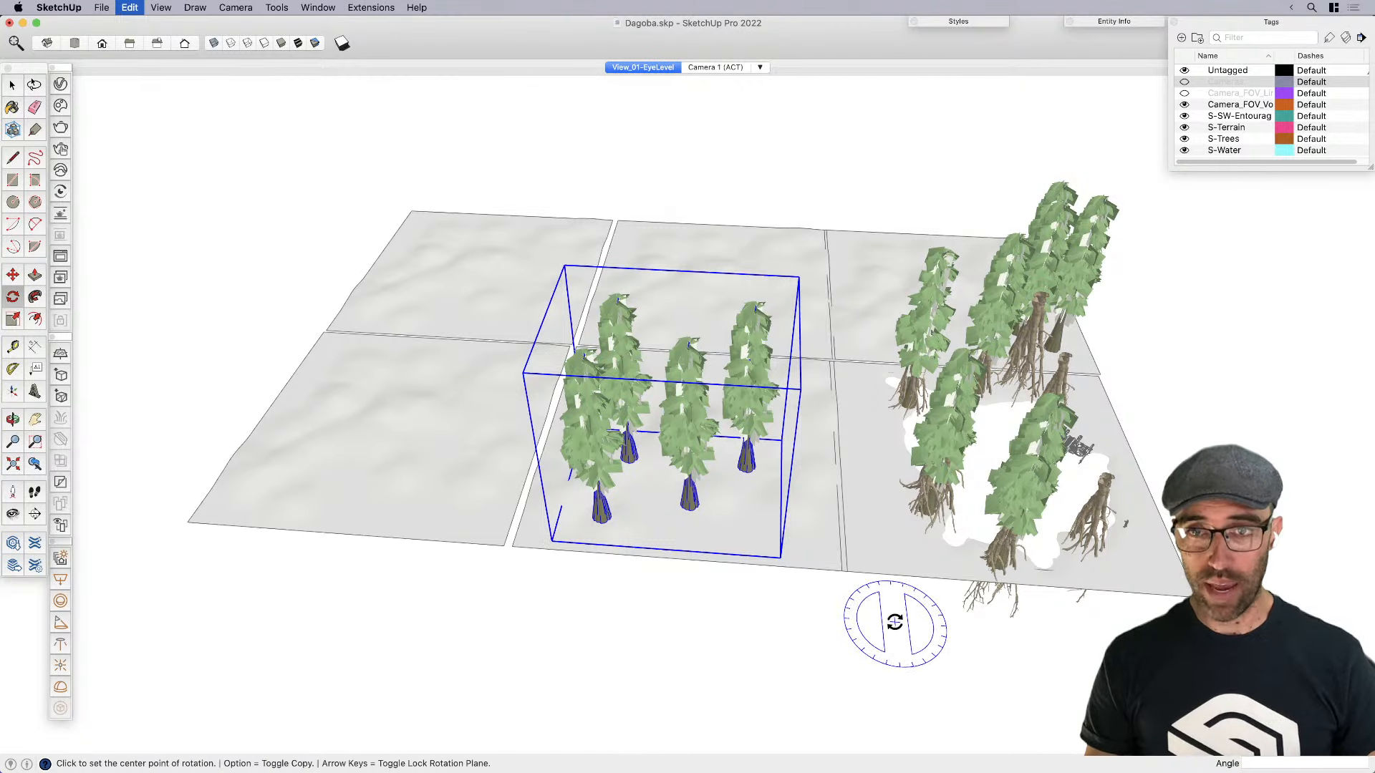
pyautogui.click(879, 637)
pyautogui.press('alt')
pyautogui.click(716, 603)
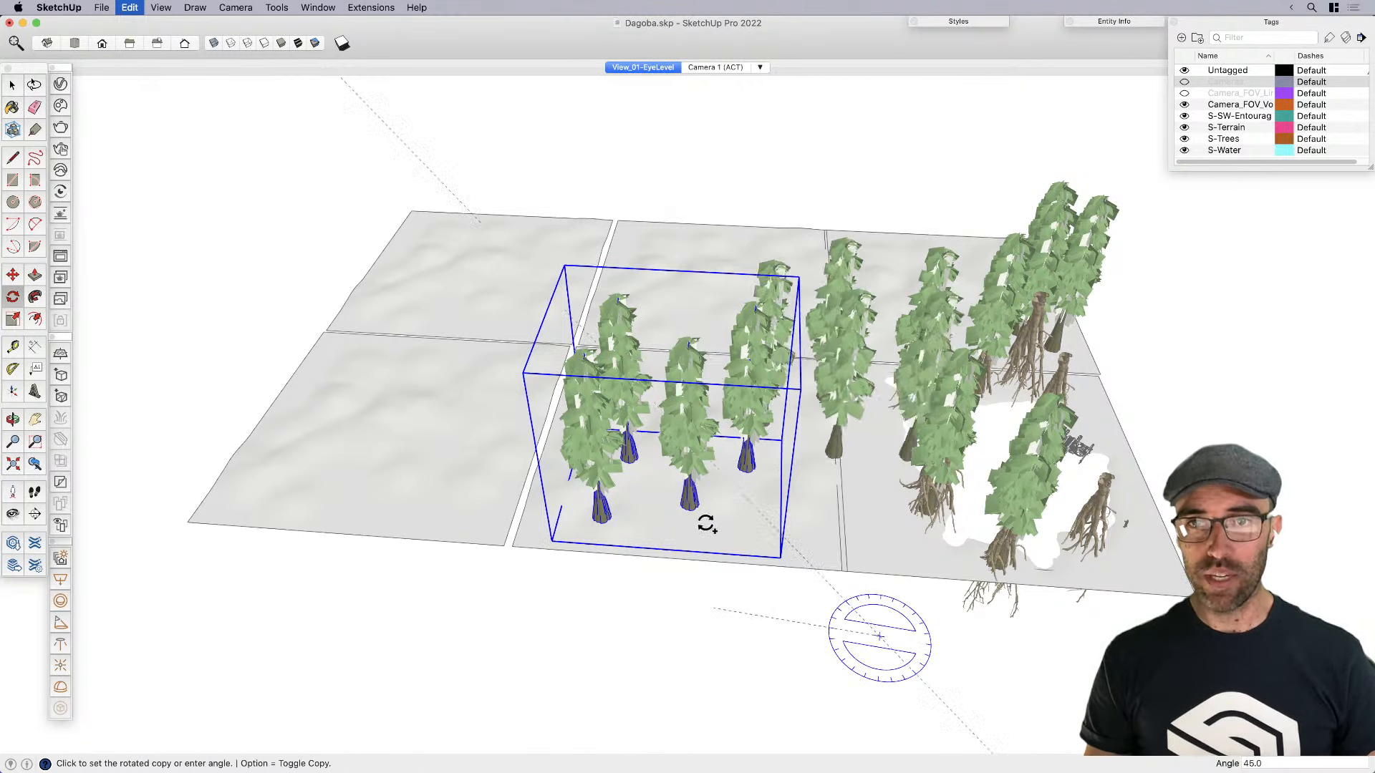
pyautogui.press('space')
# Move the four-cypress group about 201 ft to the outer corner tile farthest from the water
pyautogui.press('m')
pyautogui.click(800, 511)
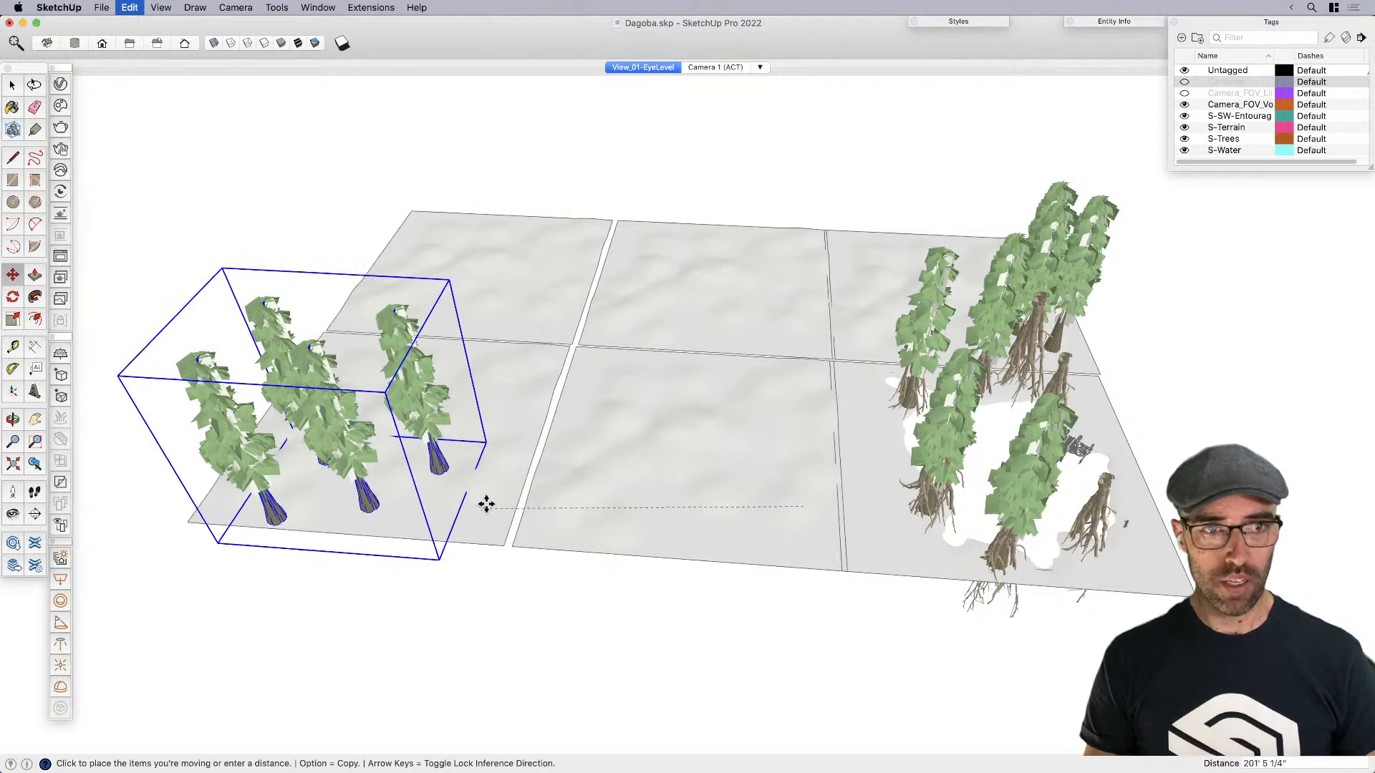
pyautogui.click(487, 506)
# Create a copy of the four-cypress group rotated about 98.7° around a point on the middle tile, landing behind that tile
pyautogui.press('q')
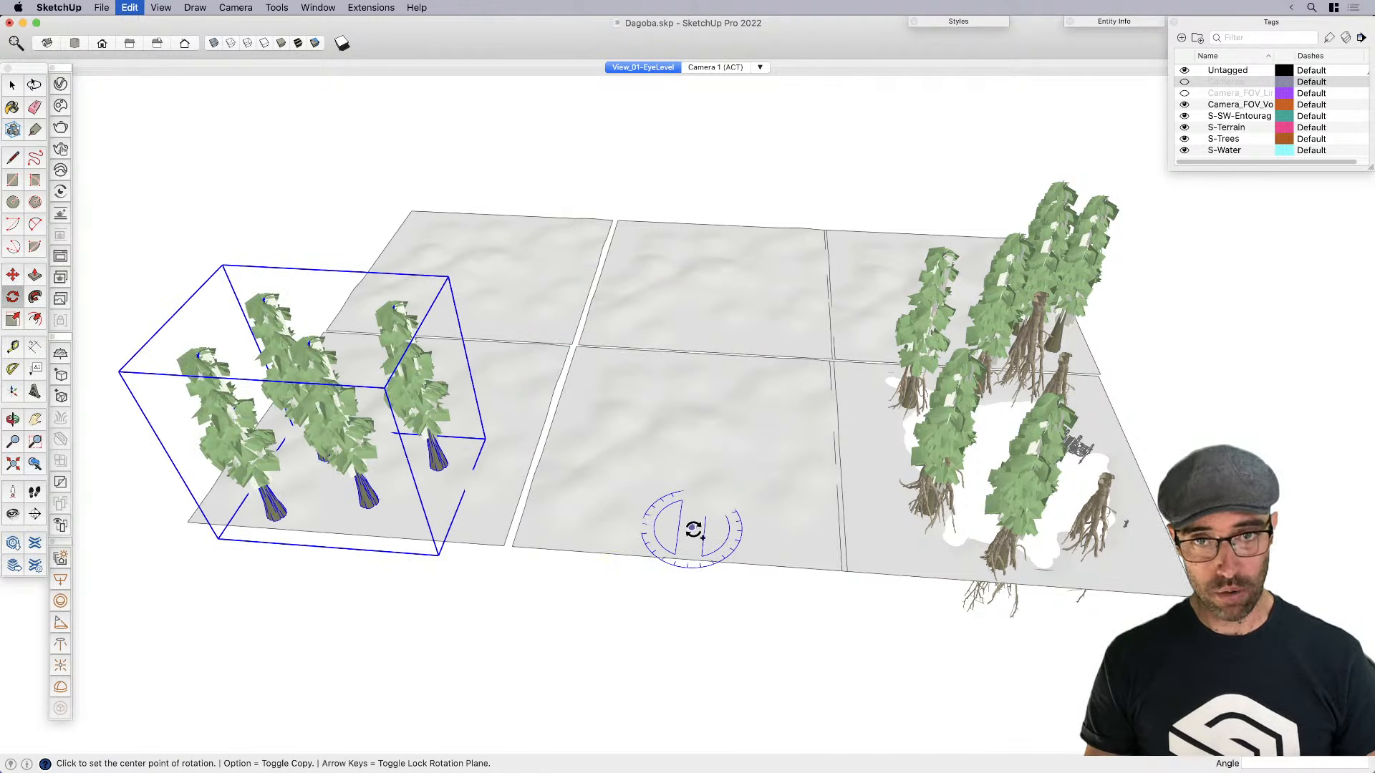
pyautogui.click(670, 525)
pyautogui.click(391, 485)
pyautogui.press('alt')
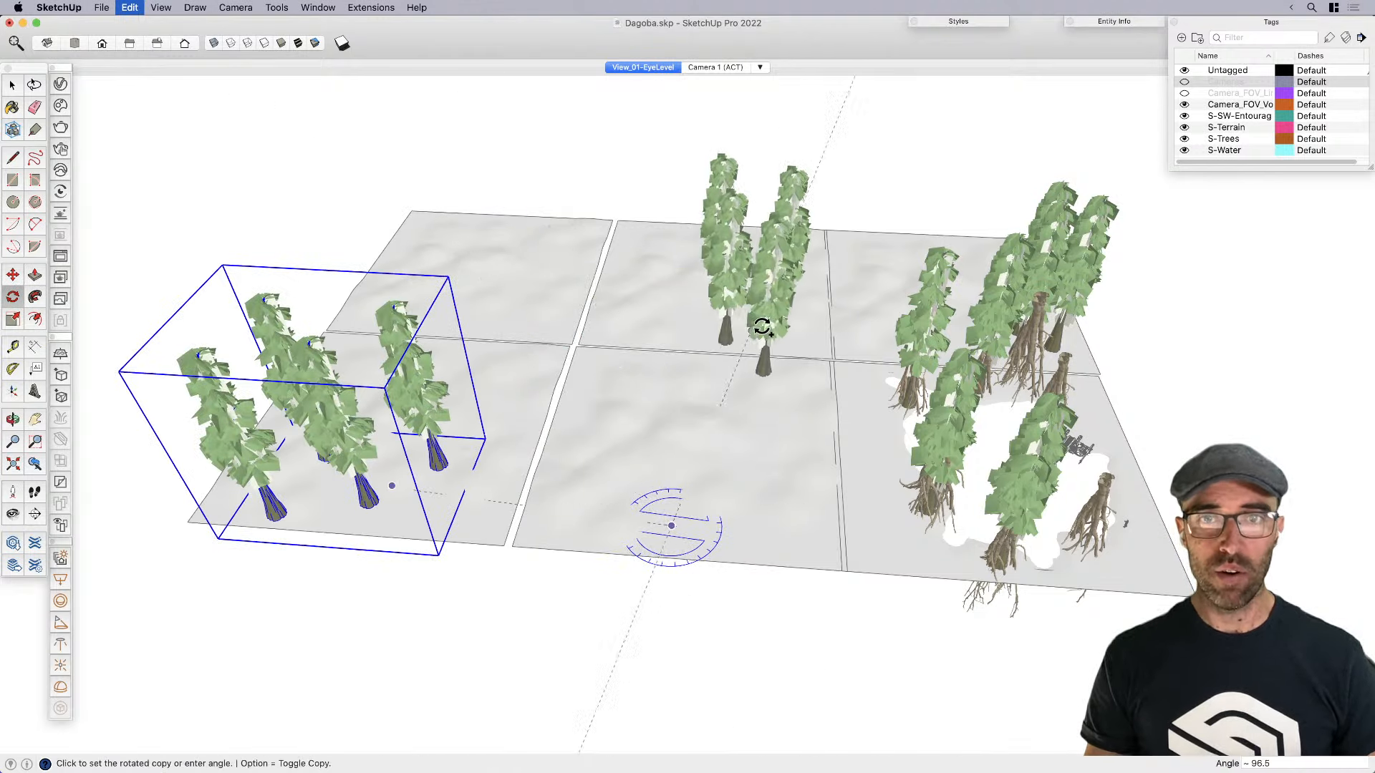
pyautogui.click(741, 406)
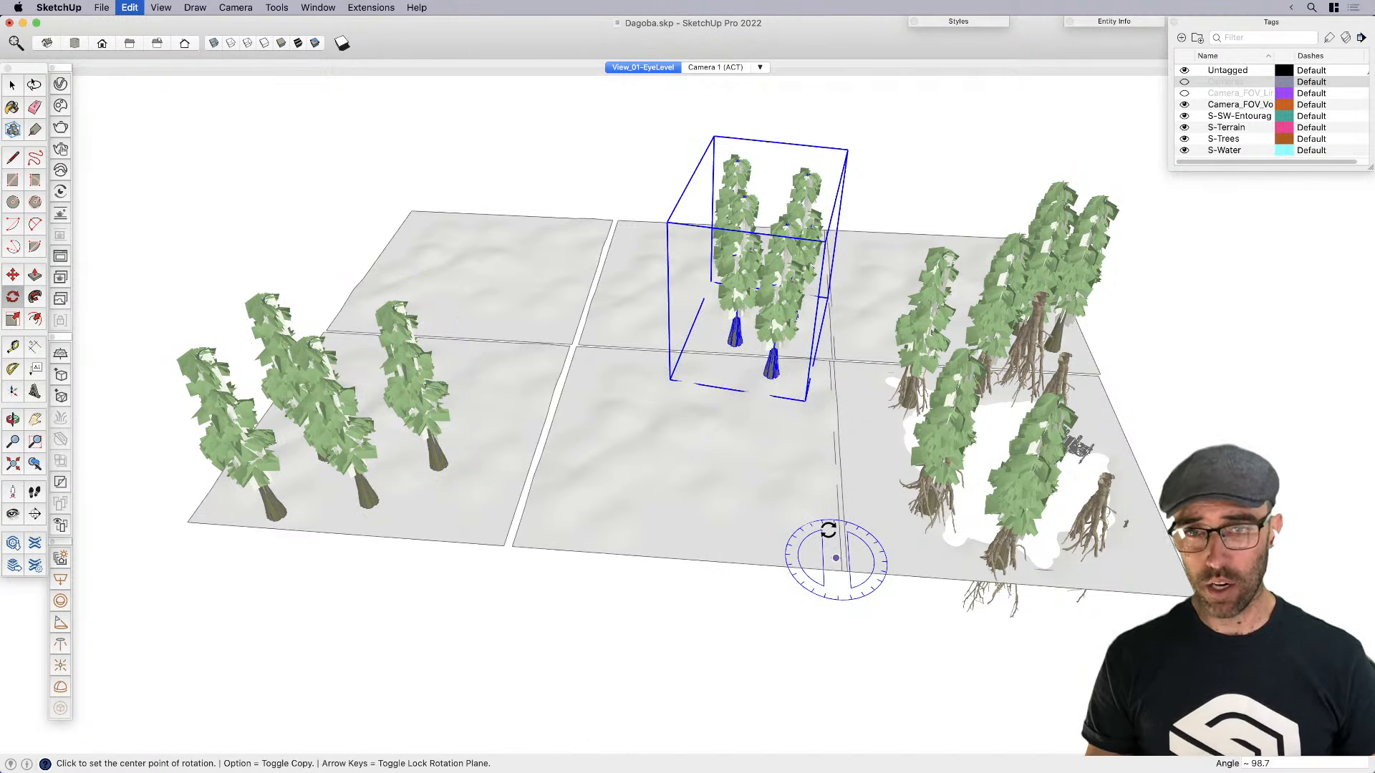
# Rotate a copy of the newest cypress group about 47.6° back toward the outer corner group, with an extra copy halfway between
pyautogui.click(835, 557)
pyautogui.click(813, 466)
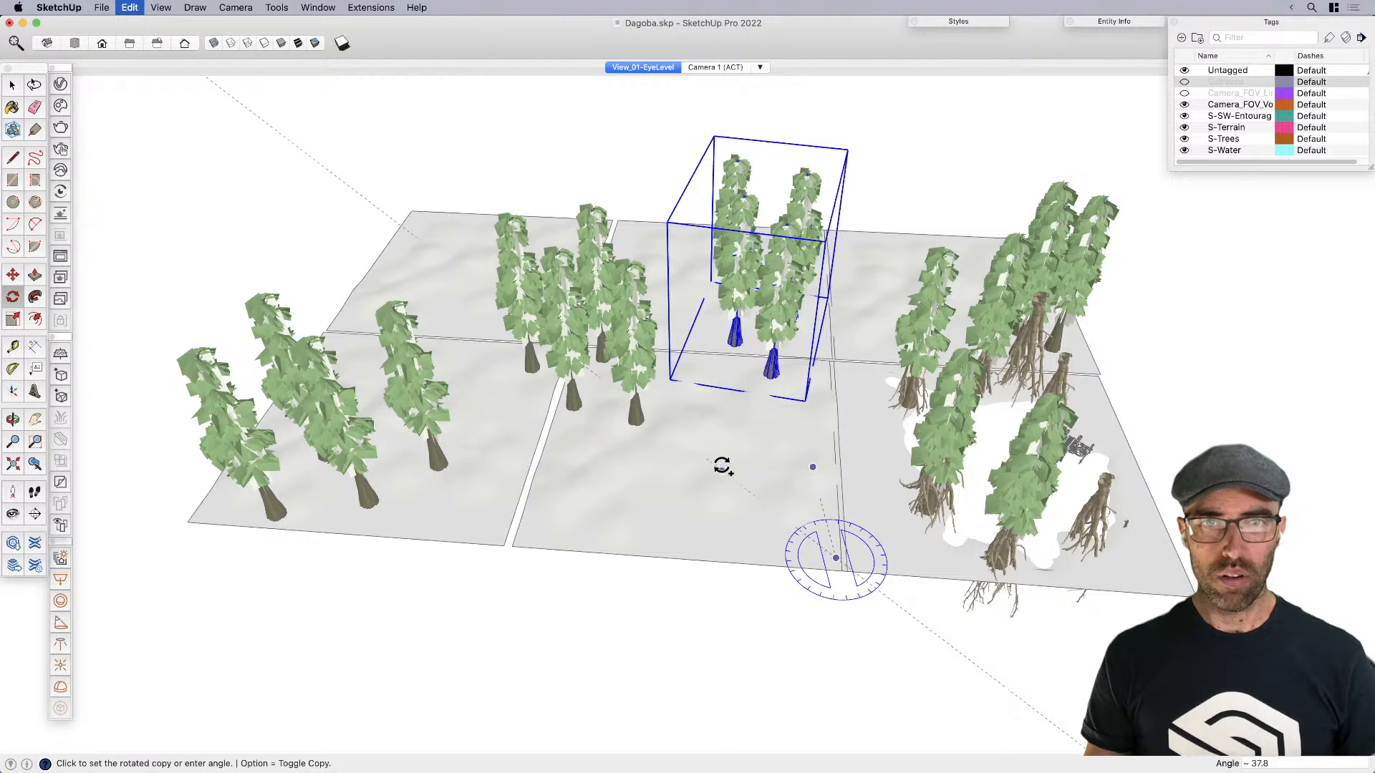
pyautogui.click(705, 497)
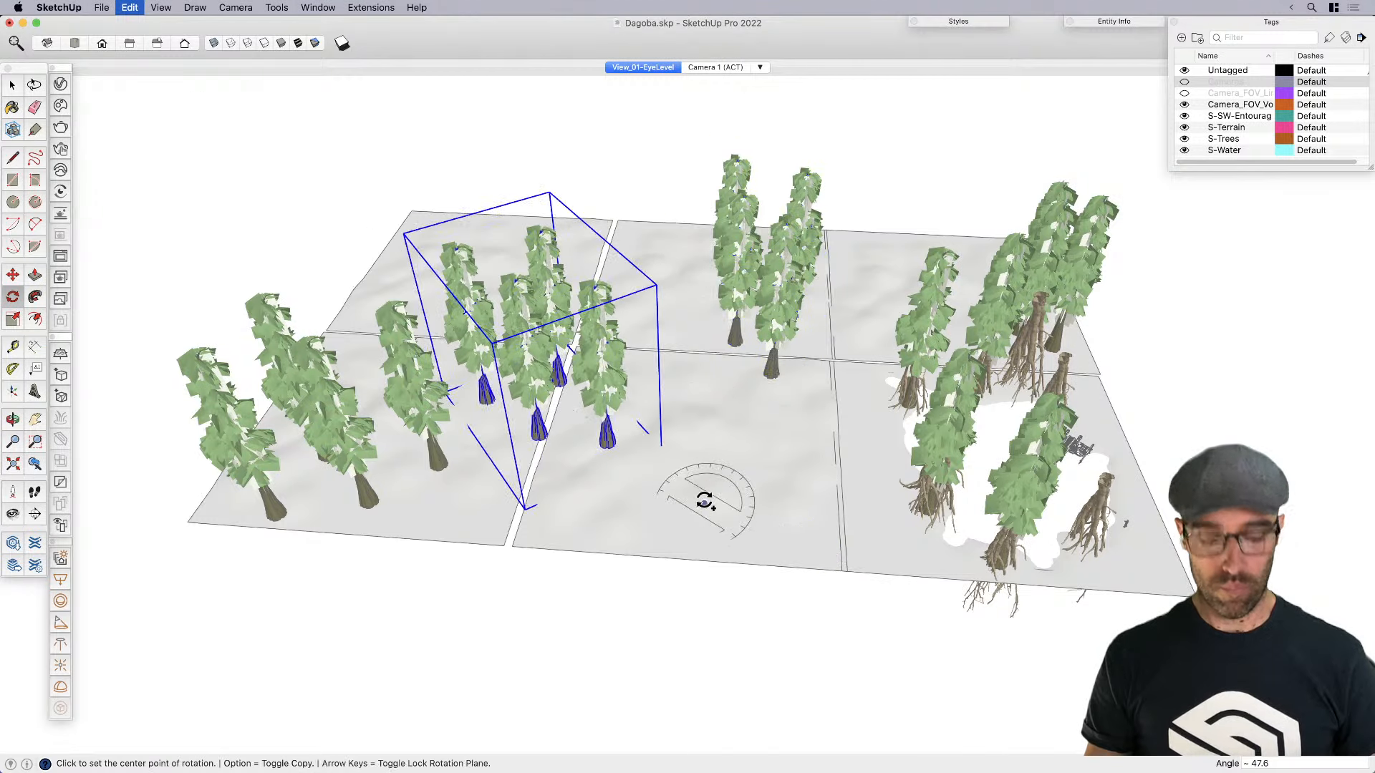
pyautogui.press('space')
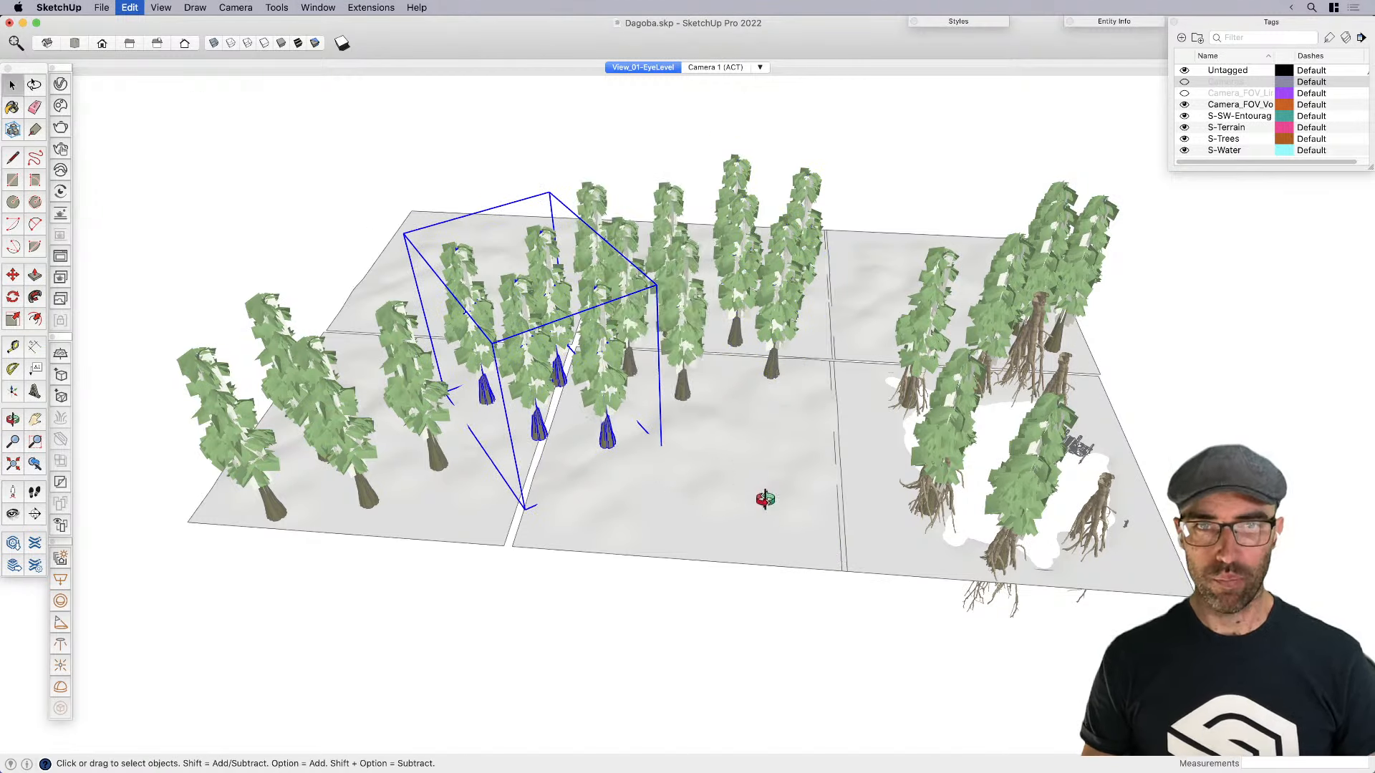
# Copy the cypress group nearest the water about 138 ft to the middle tile's outer edge, and again onto the opposite far corner tile
pyautogui.moveTo(761, 496); pyautogui.dragTo(792, 343, button='middle')
pyautogui.click(805, 355)
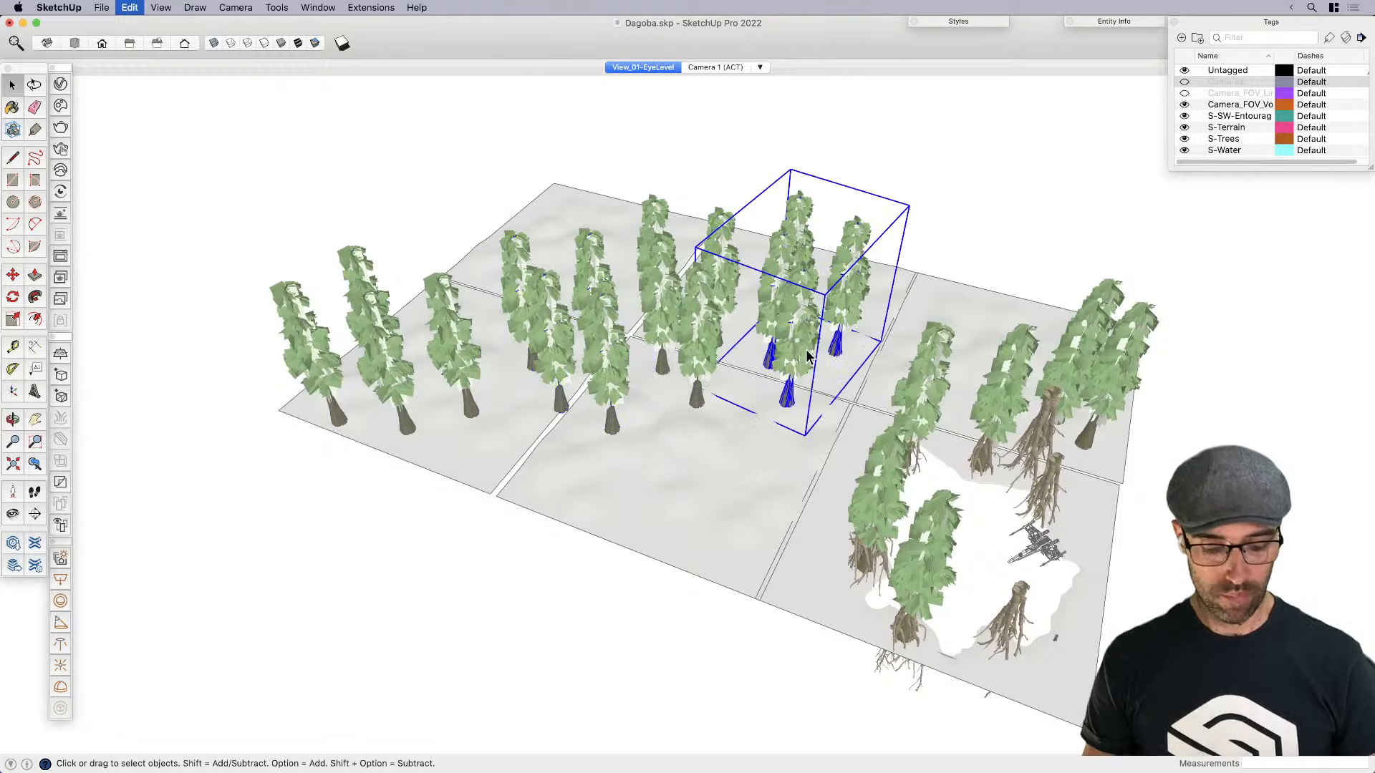
pyautogui.press('m')
pyautogui.click(789, 401)
pyautogui.press('alt')
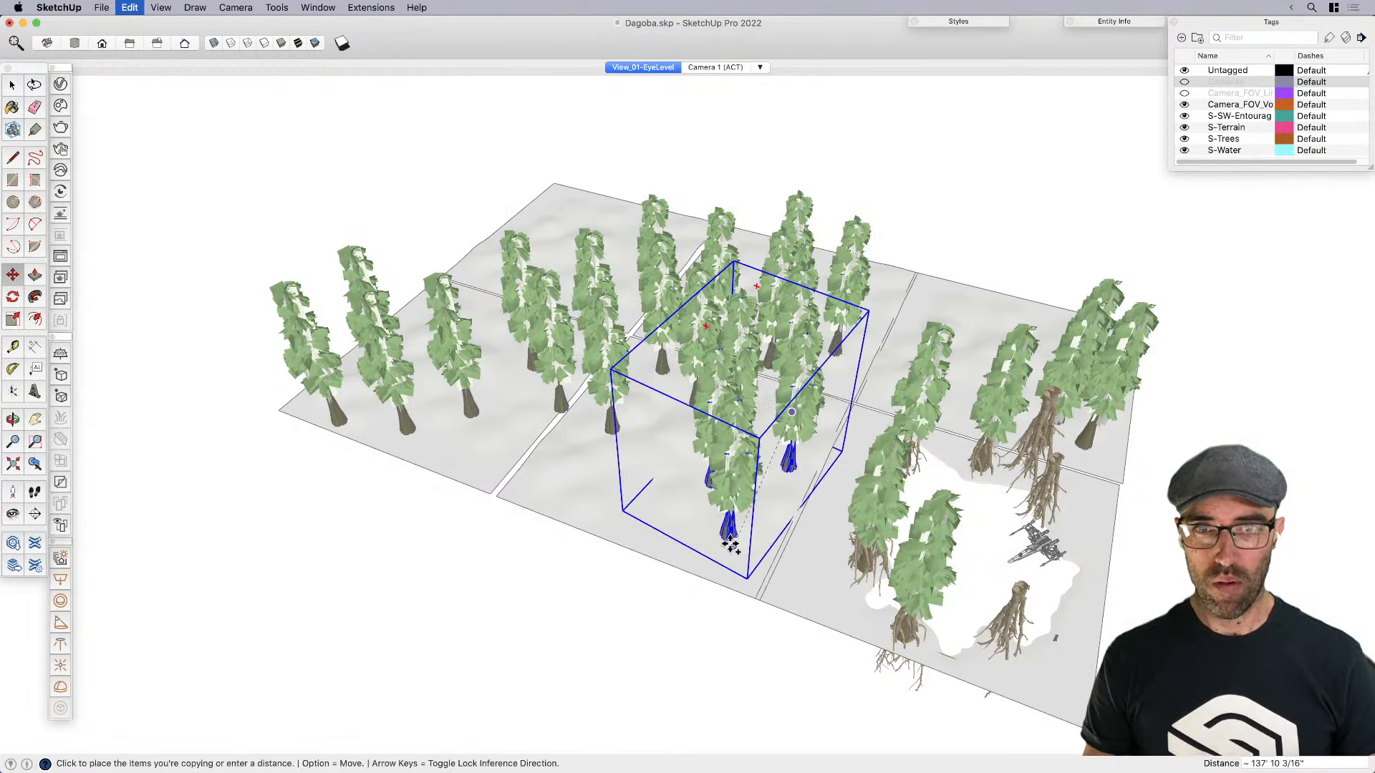
pyautogui.moveTo(730, 545); pyautogui.dragTo(804, 522, button='middle')
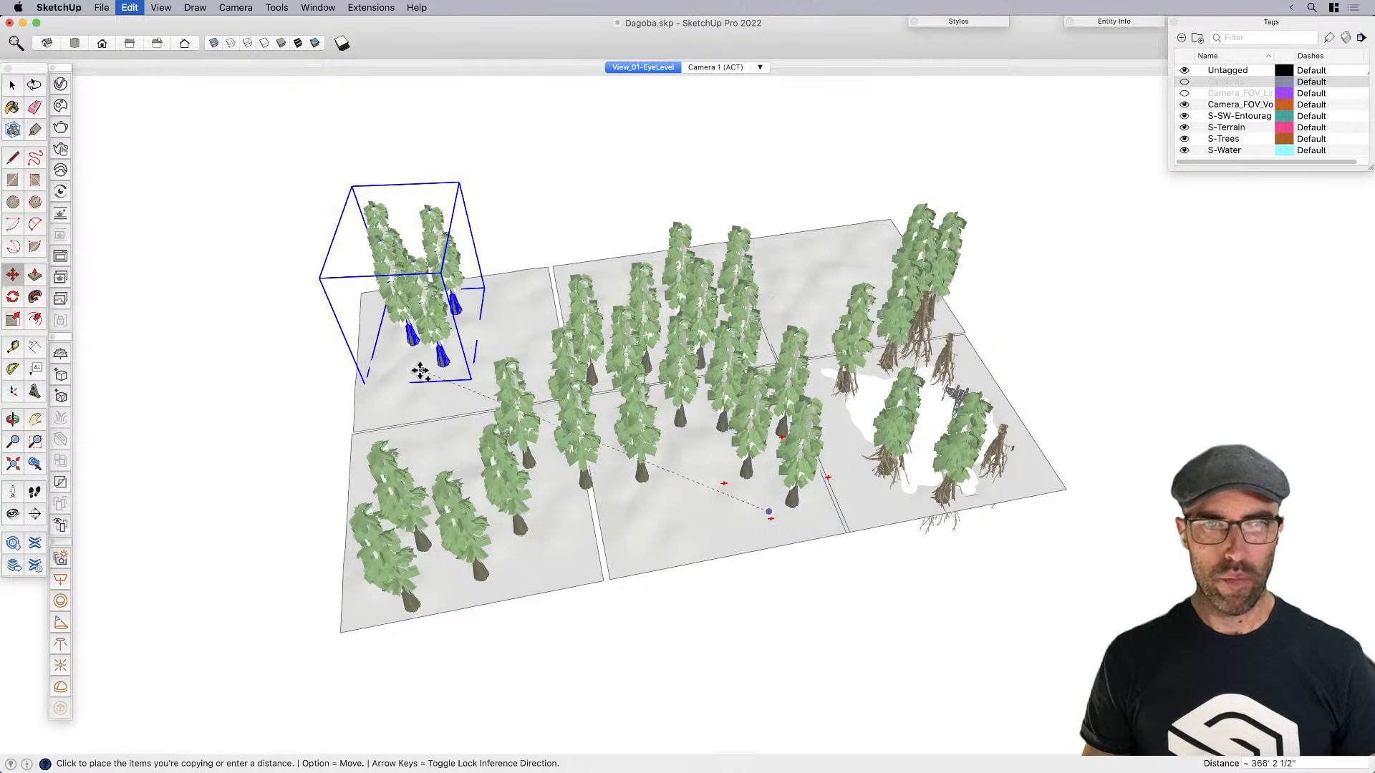
pyautogui.click(426, 394)
pyautogui.moveTo(429, 399); pyautogui.dragTo(448, 600, button='middle')
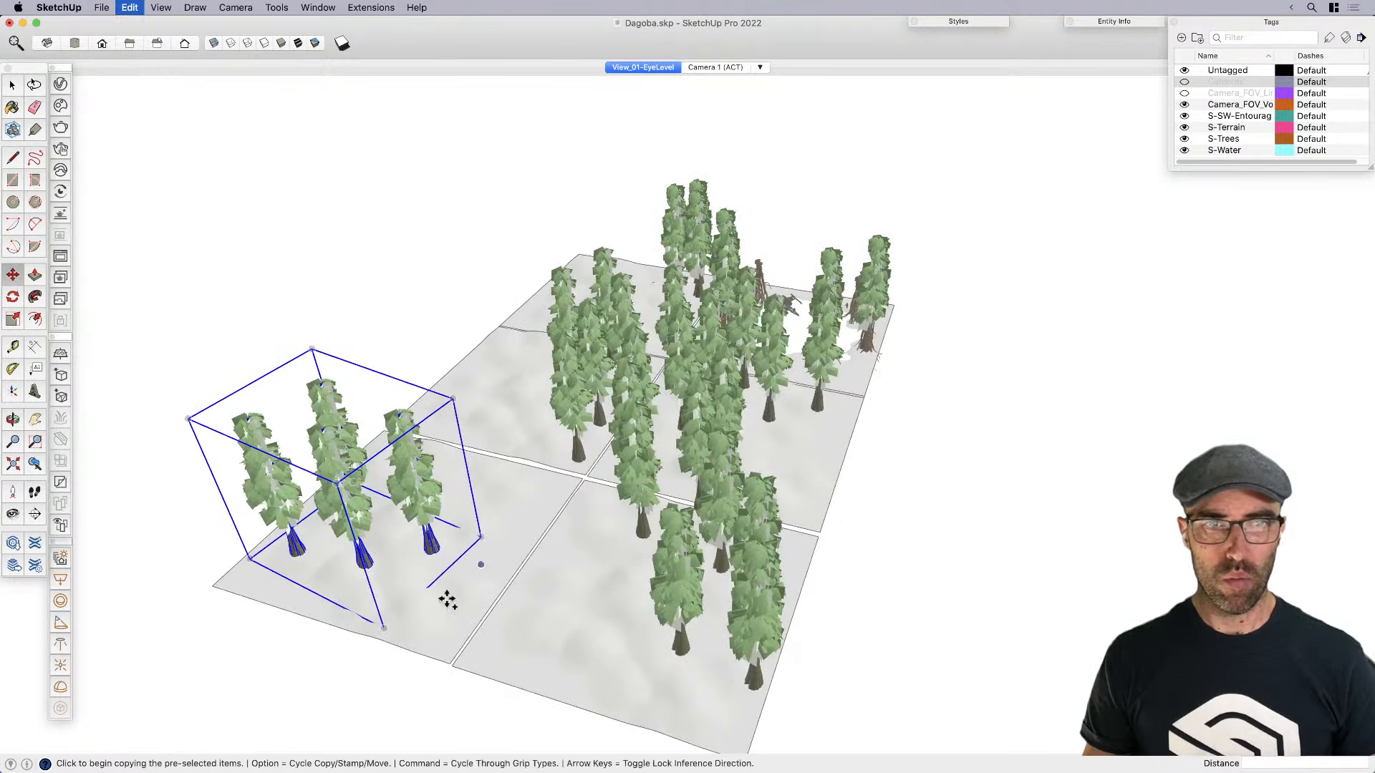
# Place two copies of the selected tree group, one on the adjacent empty terrain area and one about 340' away near the opposite corner
pyautogui.click(426, 614)
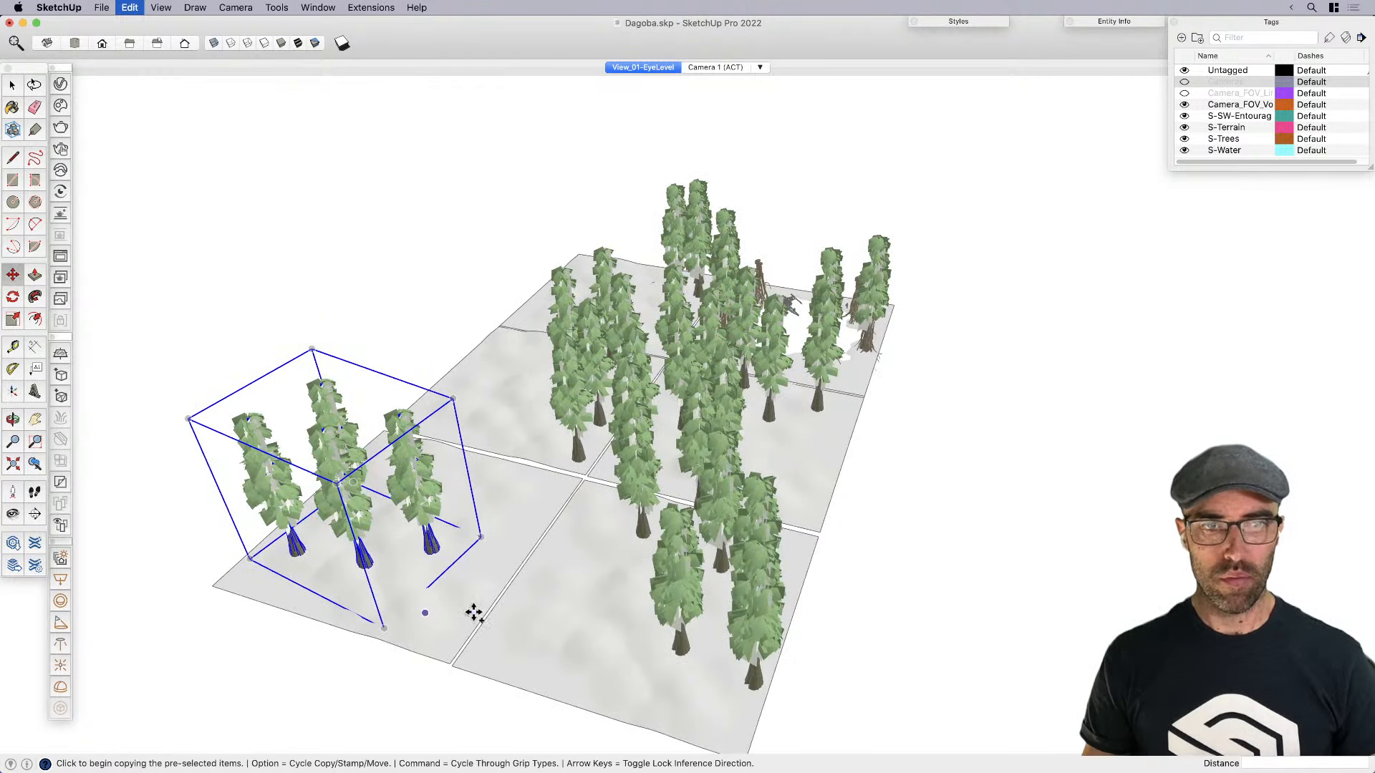
pyautogui.click(599, 664)
pyautogui.moveTo(465, 605); pyautogui.dragTo(931, 520, button='middle')
pyautogui.moveTo(812, 543); pyautogui.dragTo(890, 639, button='middle')
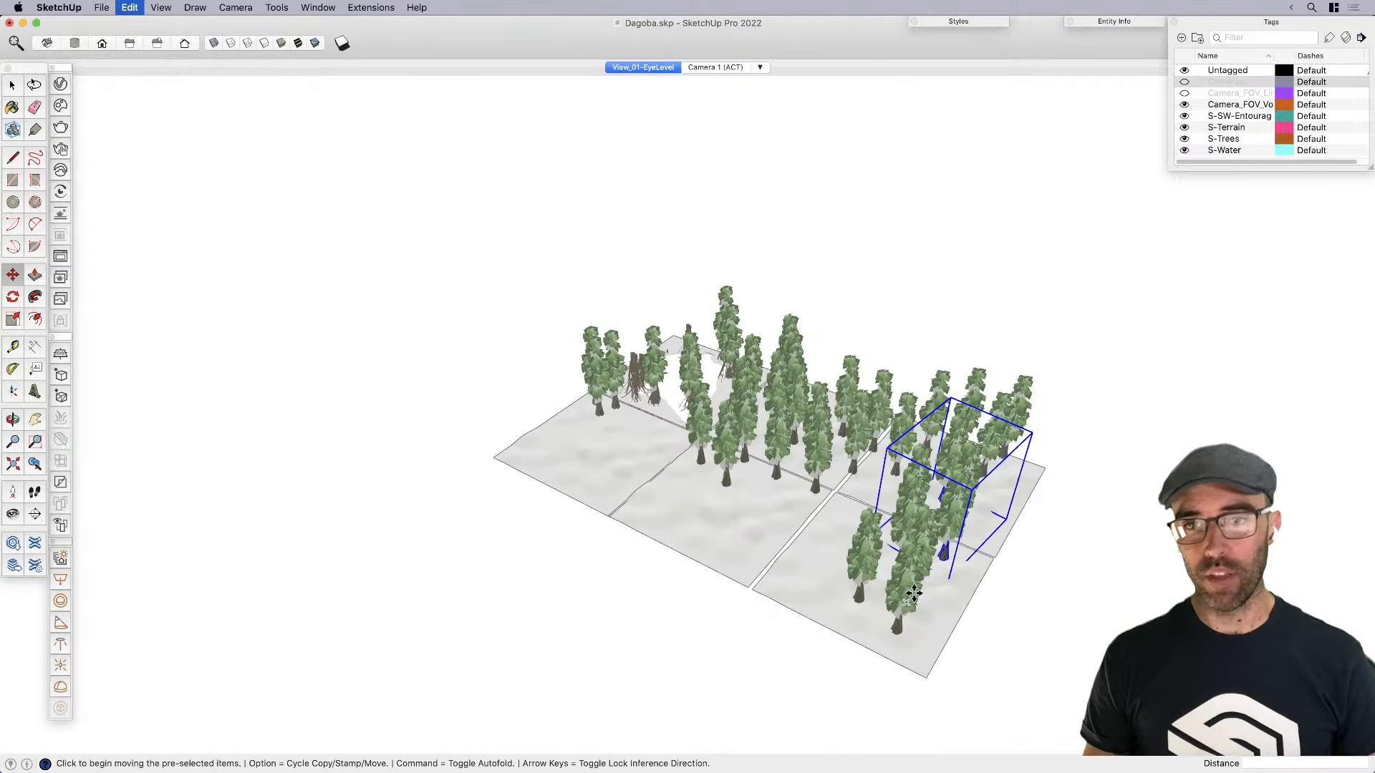
pyautogui.press('alt')
pyautogui.scroll(3, 917, 590)
pyautogui.click(862, 665)
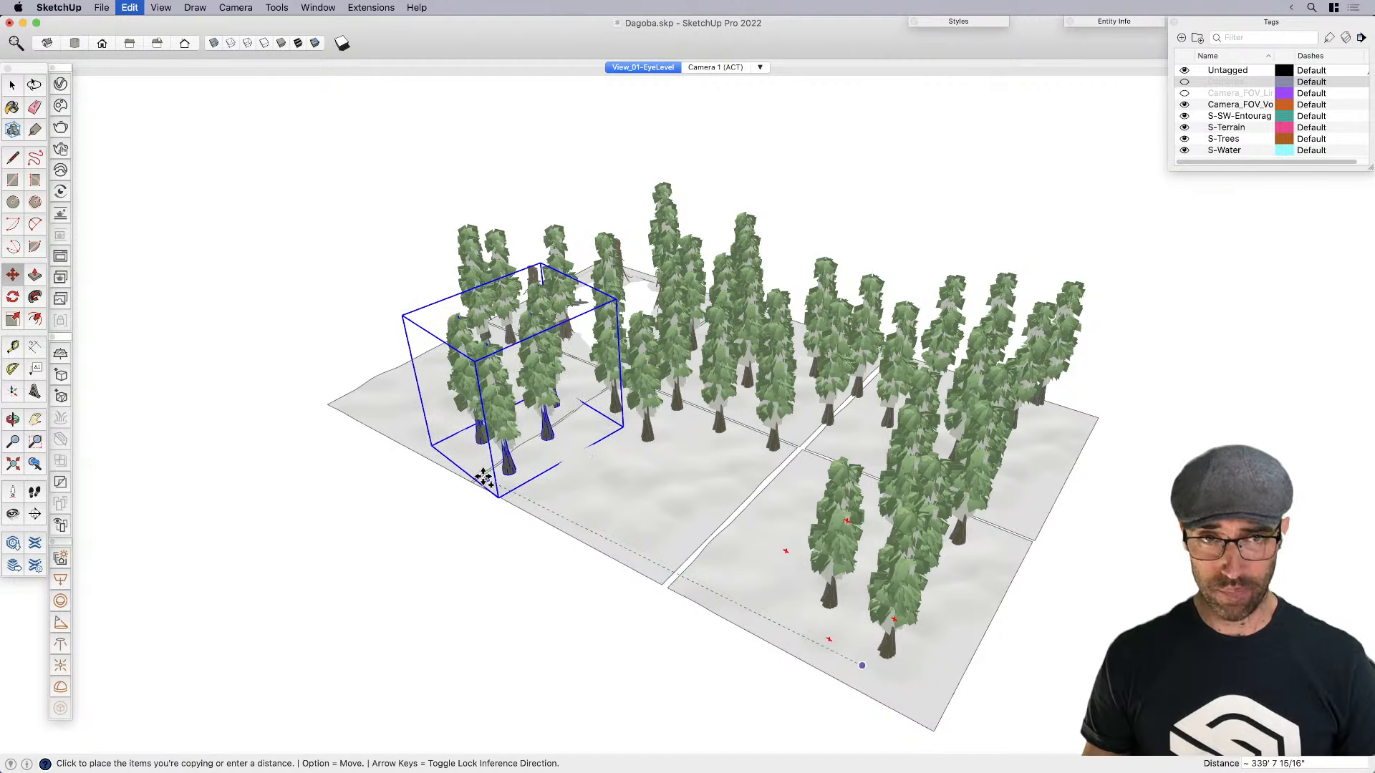
pyautogui.click(483, 478)
# Copy the tree group standing over the central tile seam about 238' along the seam to the terrain's outer edge
pyautogui.press('space')
pyautogui.click(834, 372)
pyautogui.press('m')
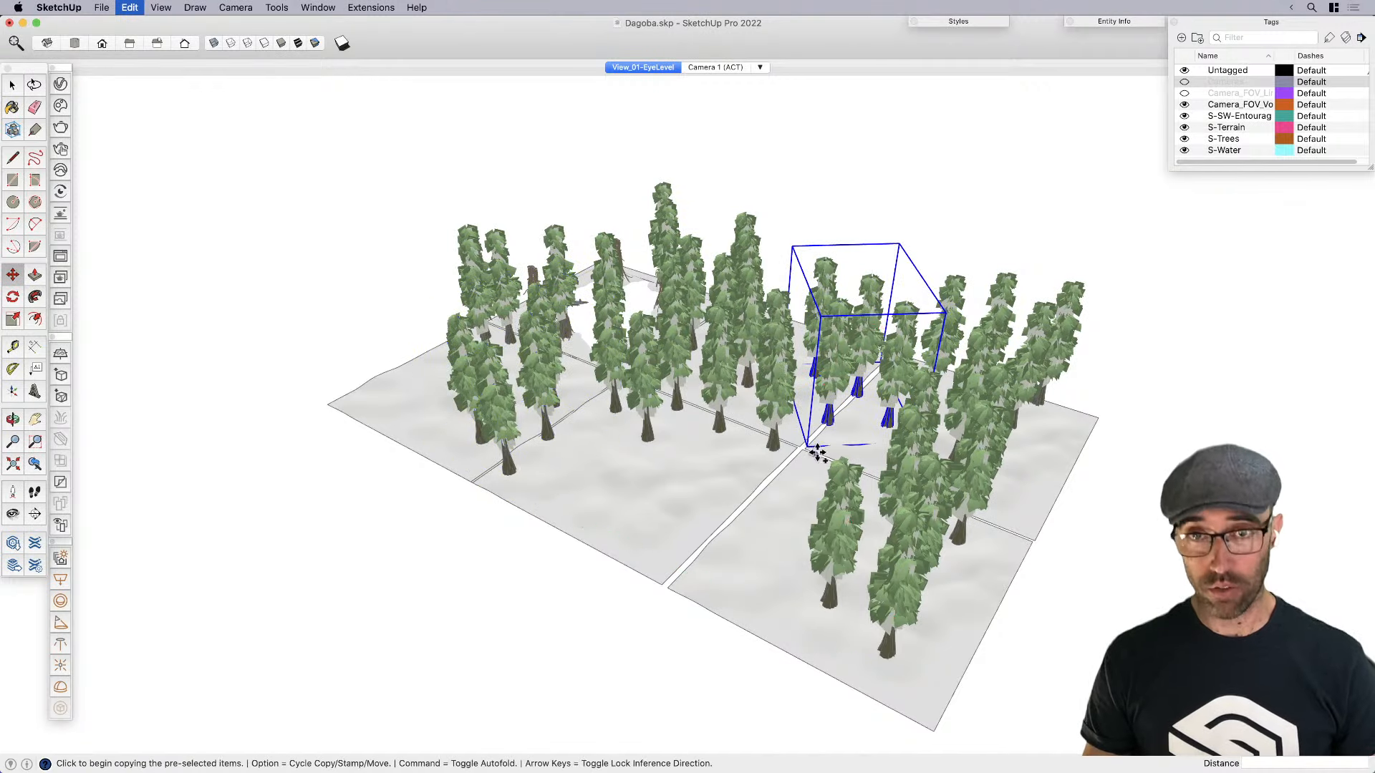
pyautogui.click(815, 454)
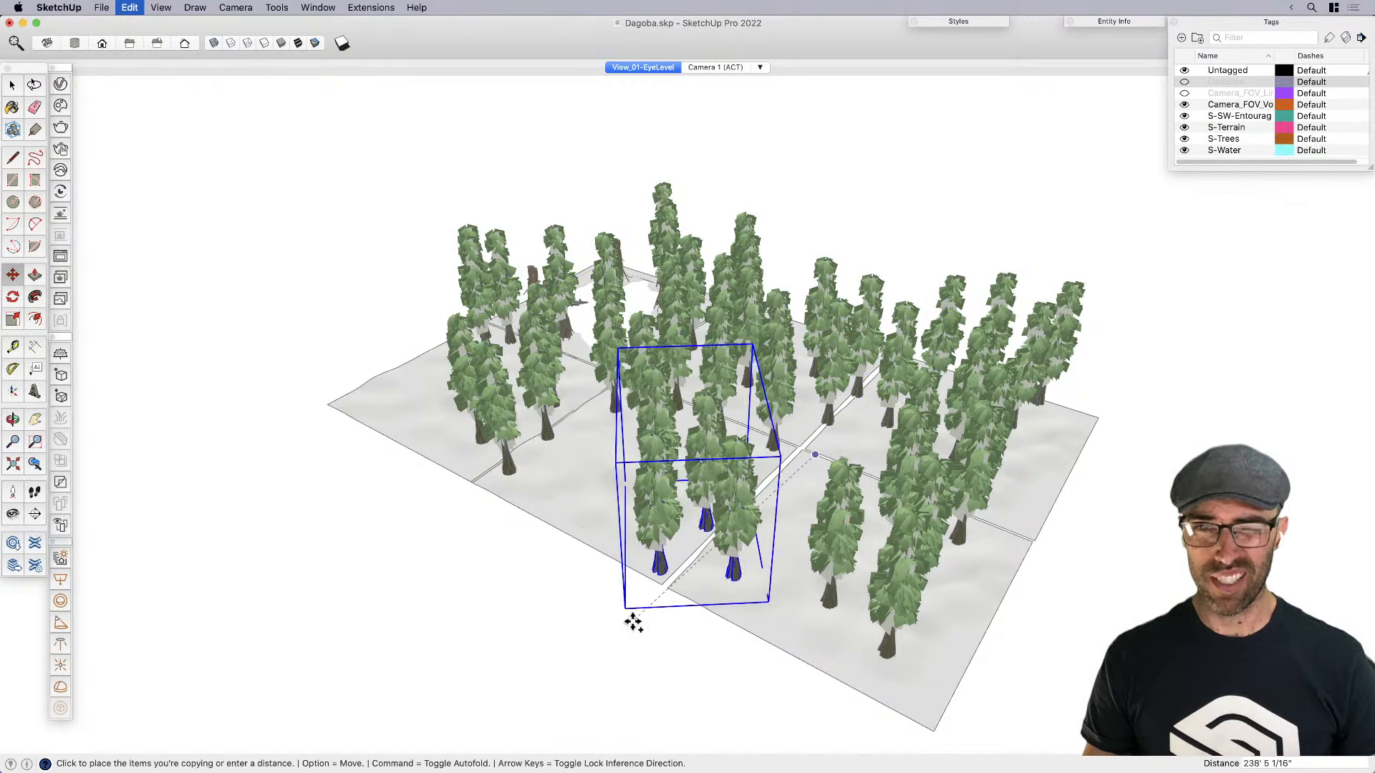
pyautogui.click(630, 614)
pyautogui.press('space')
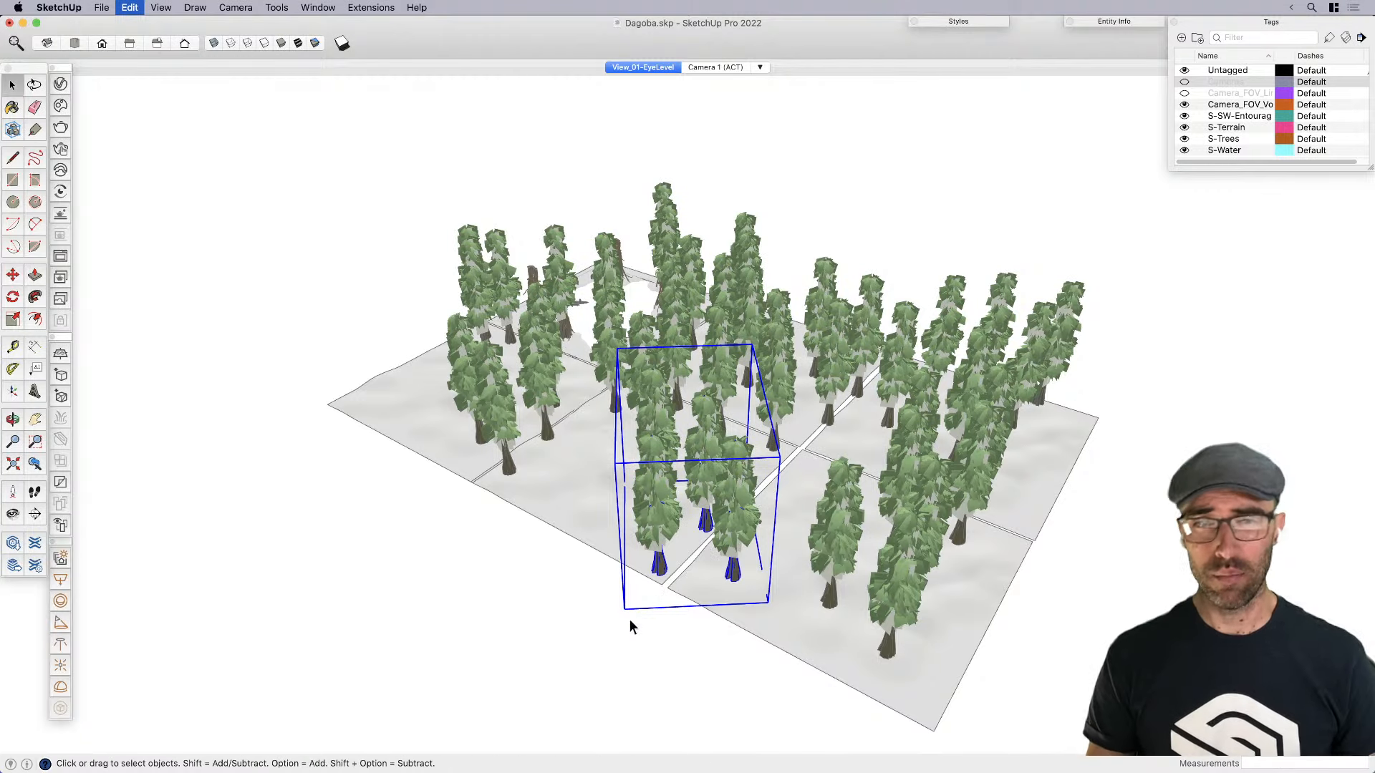
# Flip the newly copied tree group along the group's green axis and also along the group's red axis
pyautogui.scroll(3, 667, 525)
pyautogui.rightClick(669, 528)
pyautogui.moveTo(723, 598)
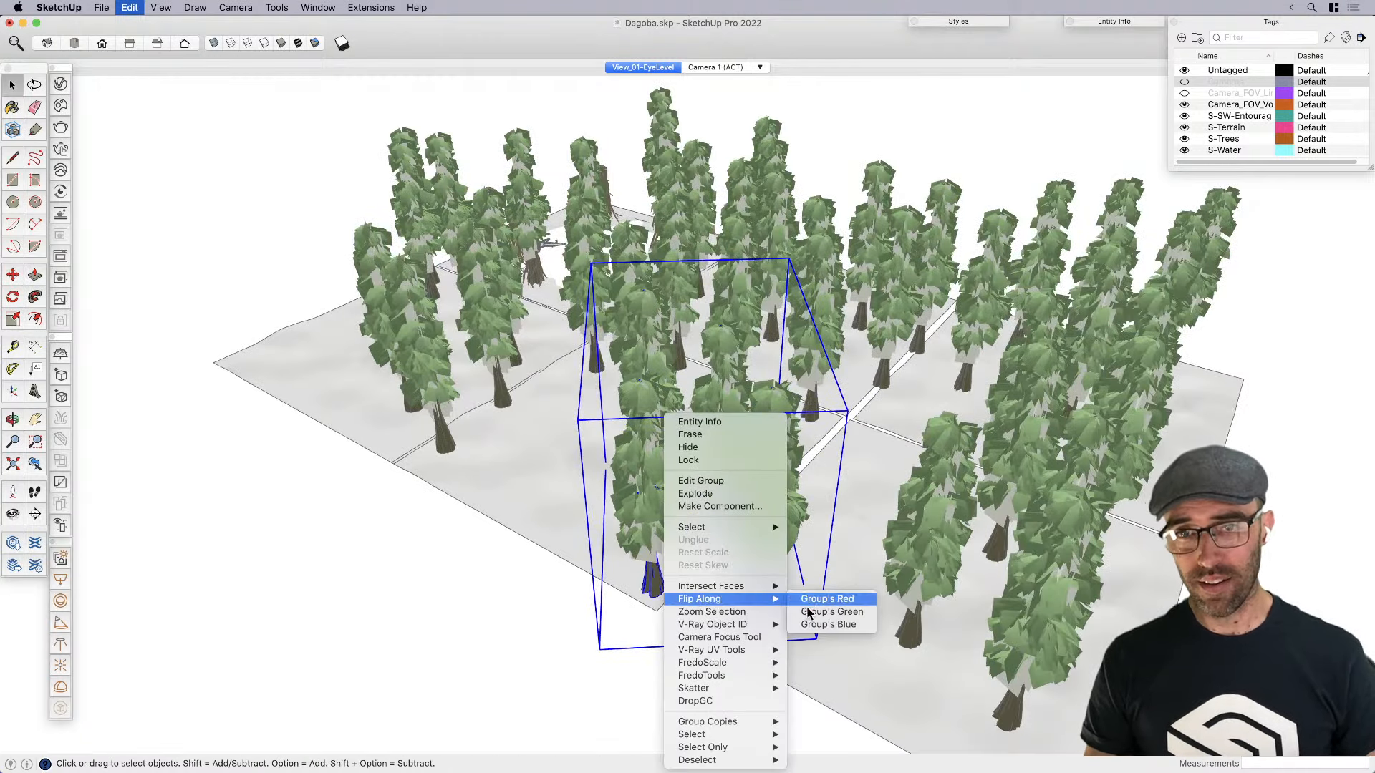
pyautogui.click(809, 612)
pyautogui.moveTo(509, 512); pyautogui.dragTo(612, 521, button='middle')
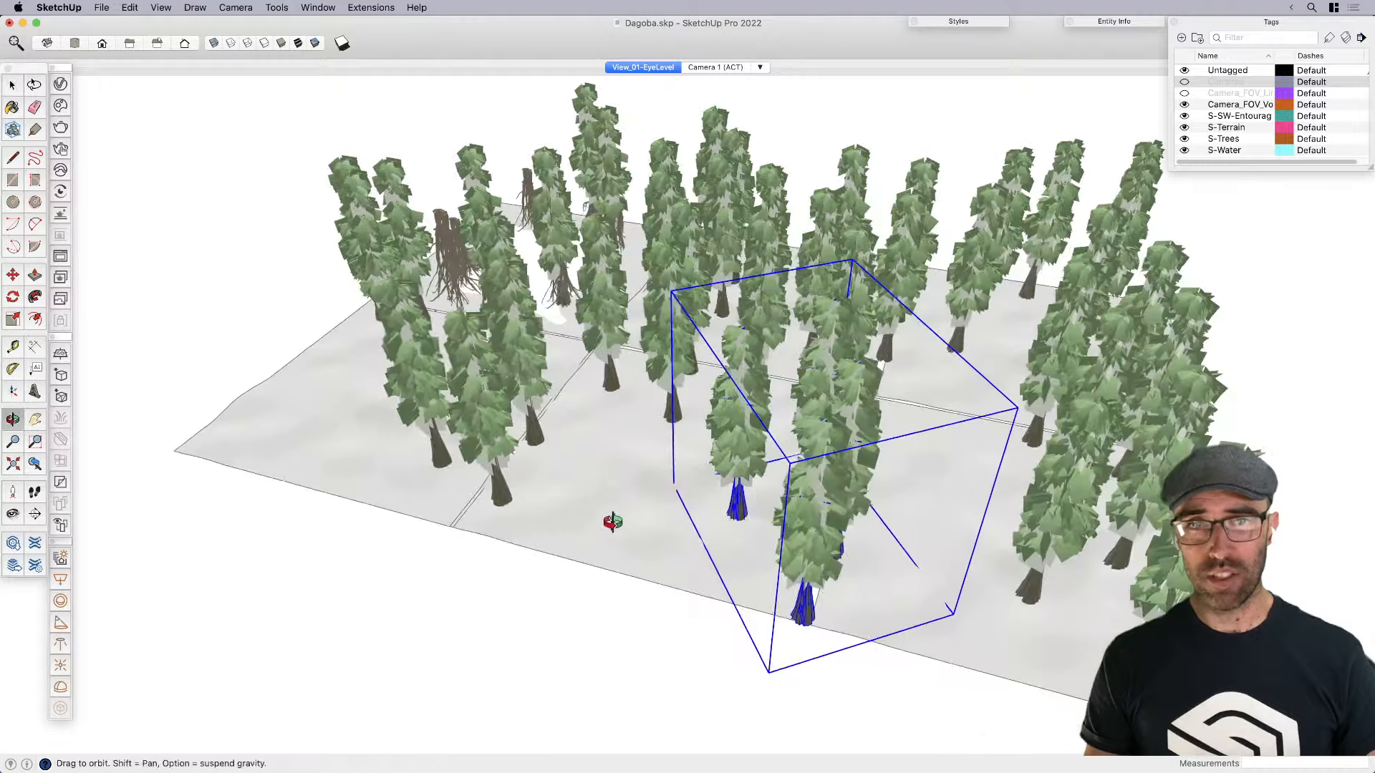
pyautogui.rightClick(794, 415)
pyautogui.moveTo(869, 662)
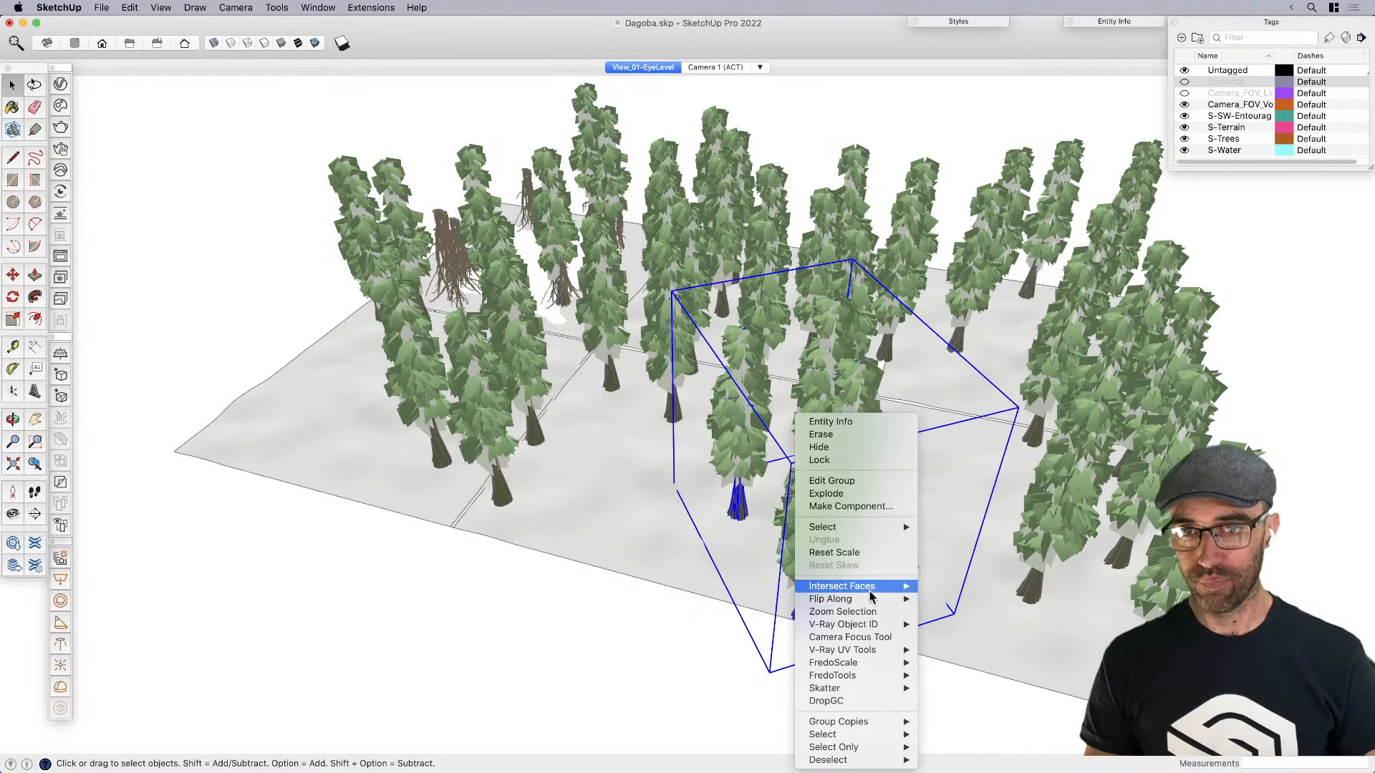
pyautogui.moveTo(872, 599)
pyautogui.click(957, 599)
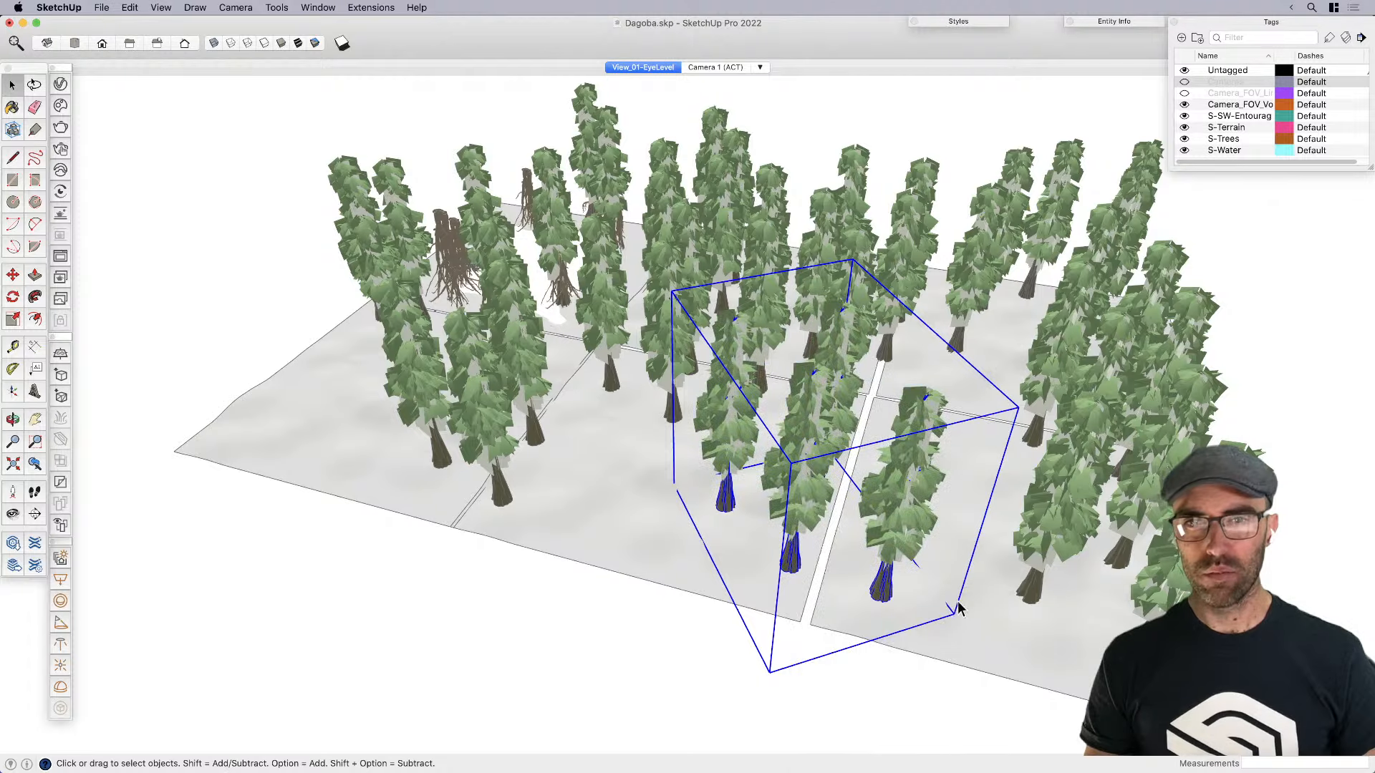
pyautogui.moveTo(960, 605); pyautogui.dragTo(761, 438, button='middle')
pyautogui.click(701, 423)
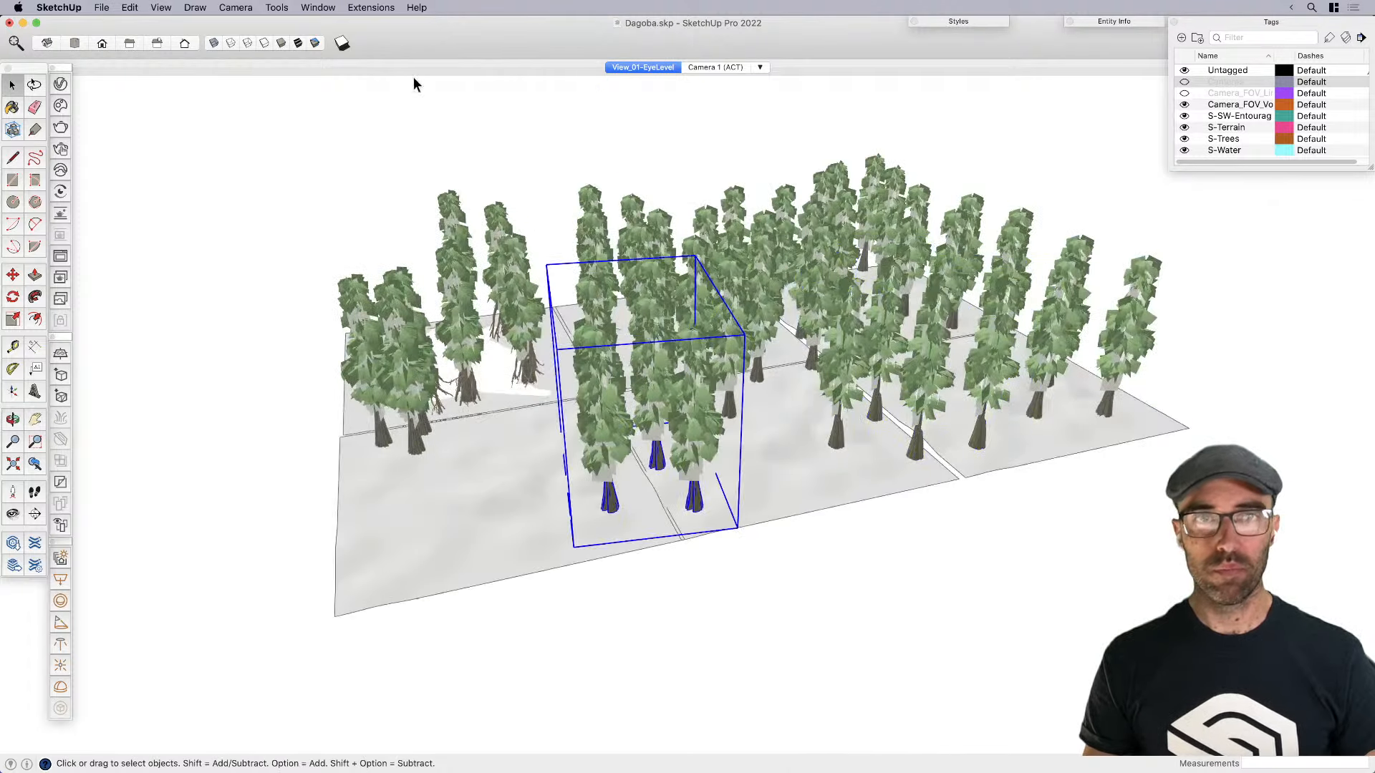
pyautogui.scroll(3, 659, 416)
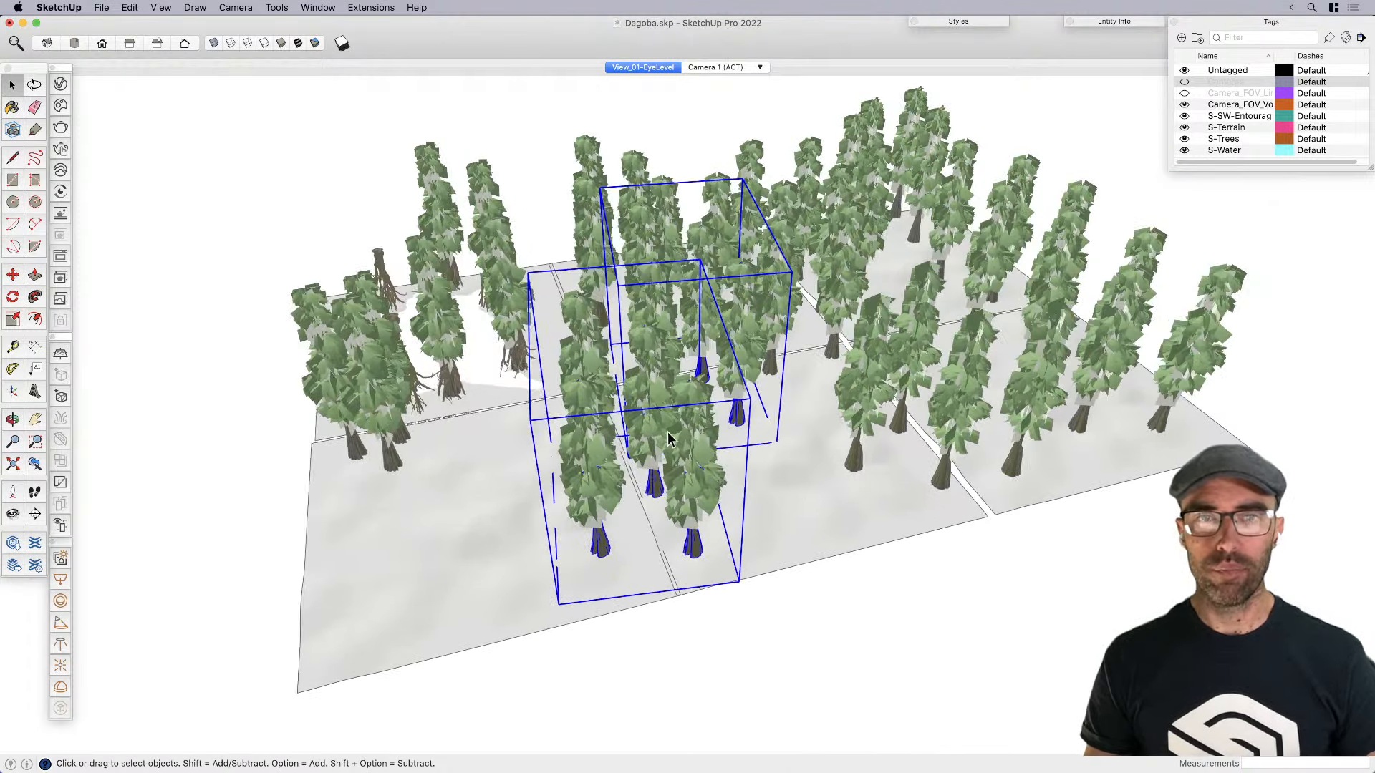
pyautogui.rightClick(668, 433)
pyautogui.click(650, 448)
pyautogui.rightClick(650, 451)
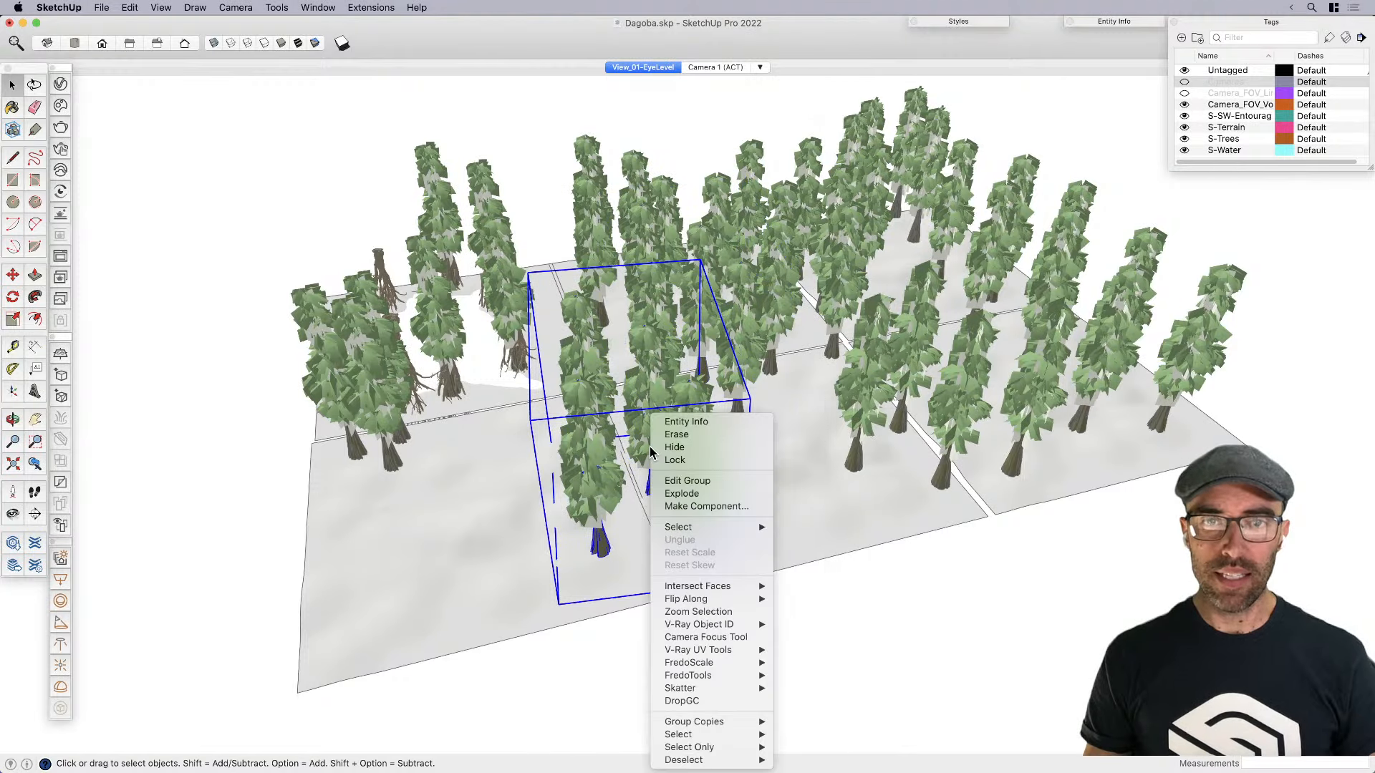
pyautogui.click(627, 442)
pyautogui.moveTo(627, 442); pyautogui.dragTo(642, 456, button='middle')
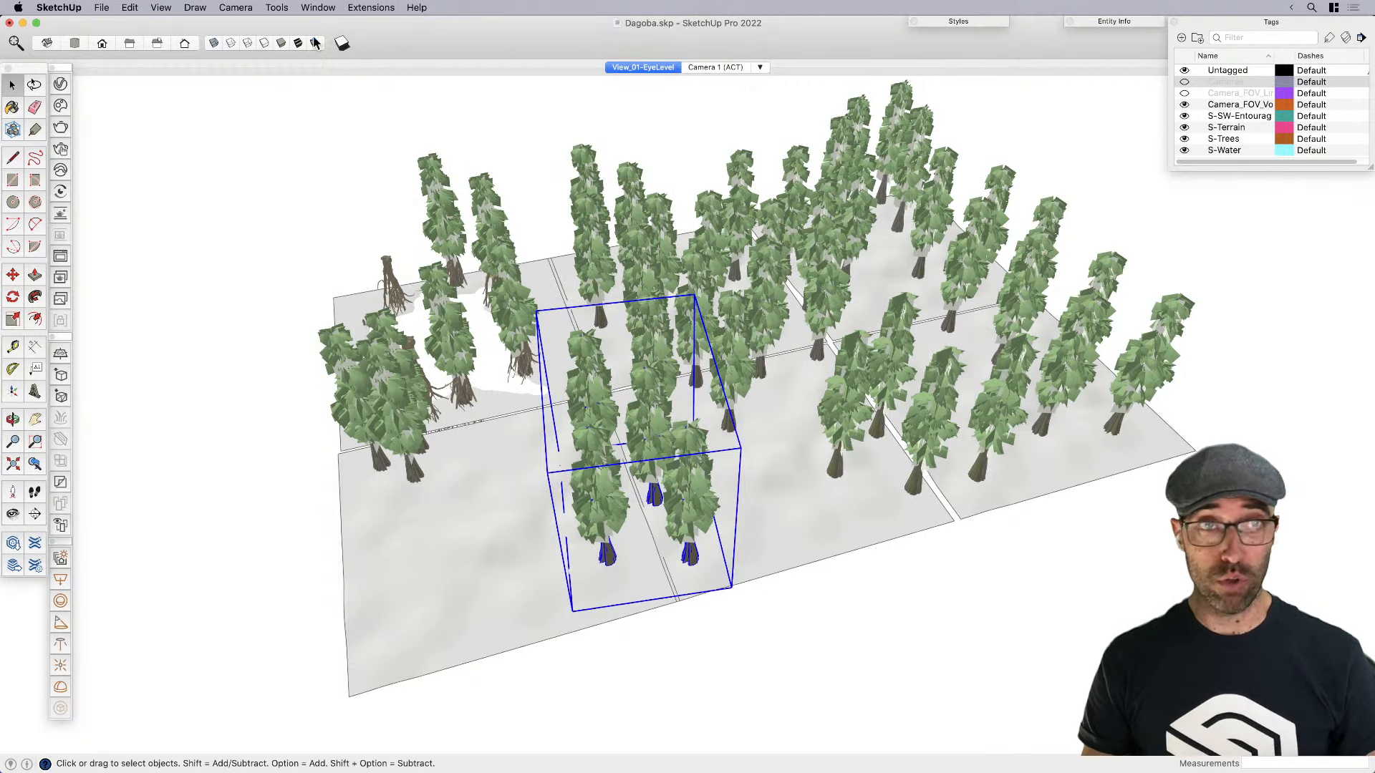
pyautogui.click(368, 9)
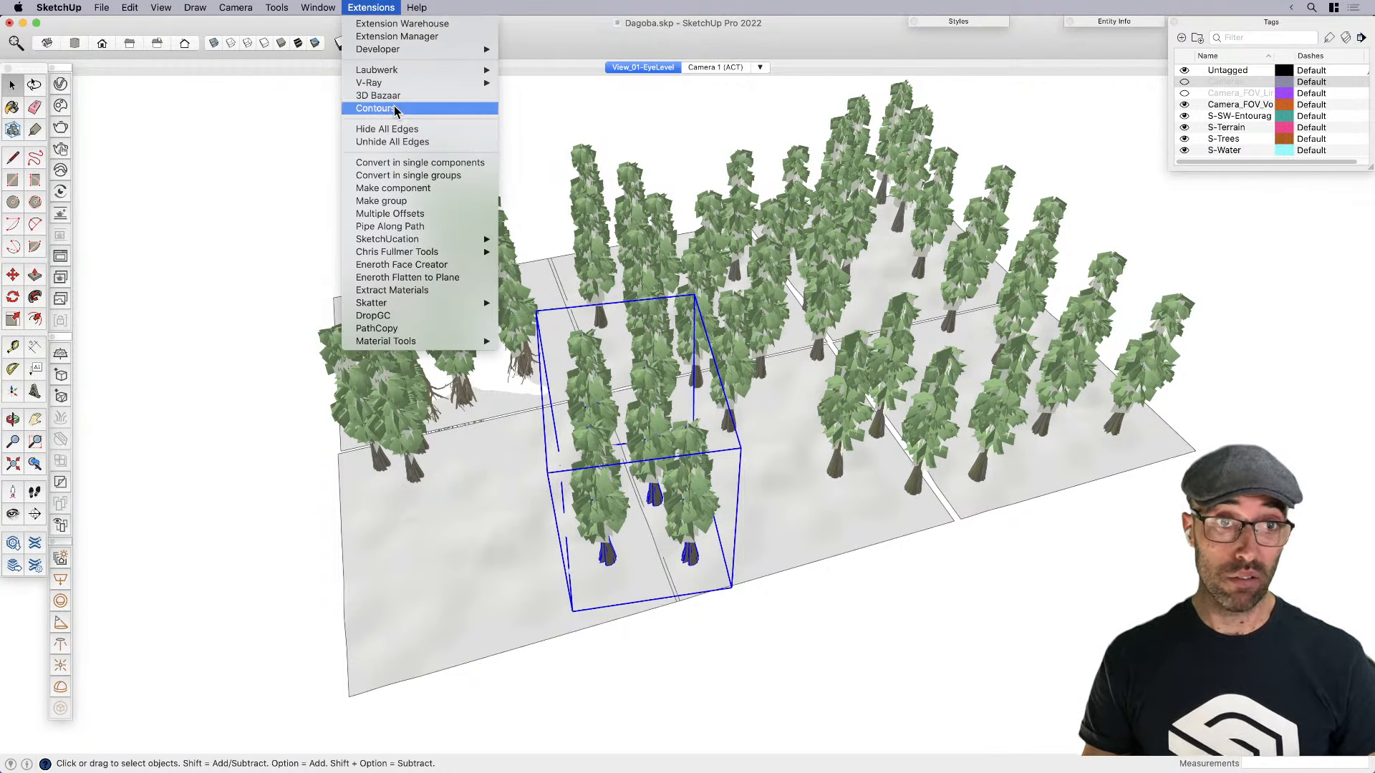
pyautogui.moveTo(426, 254)
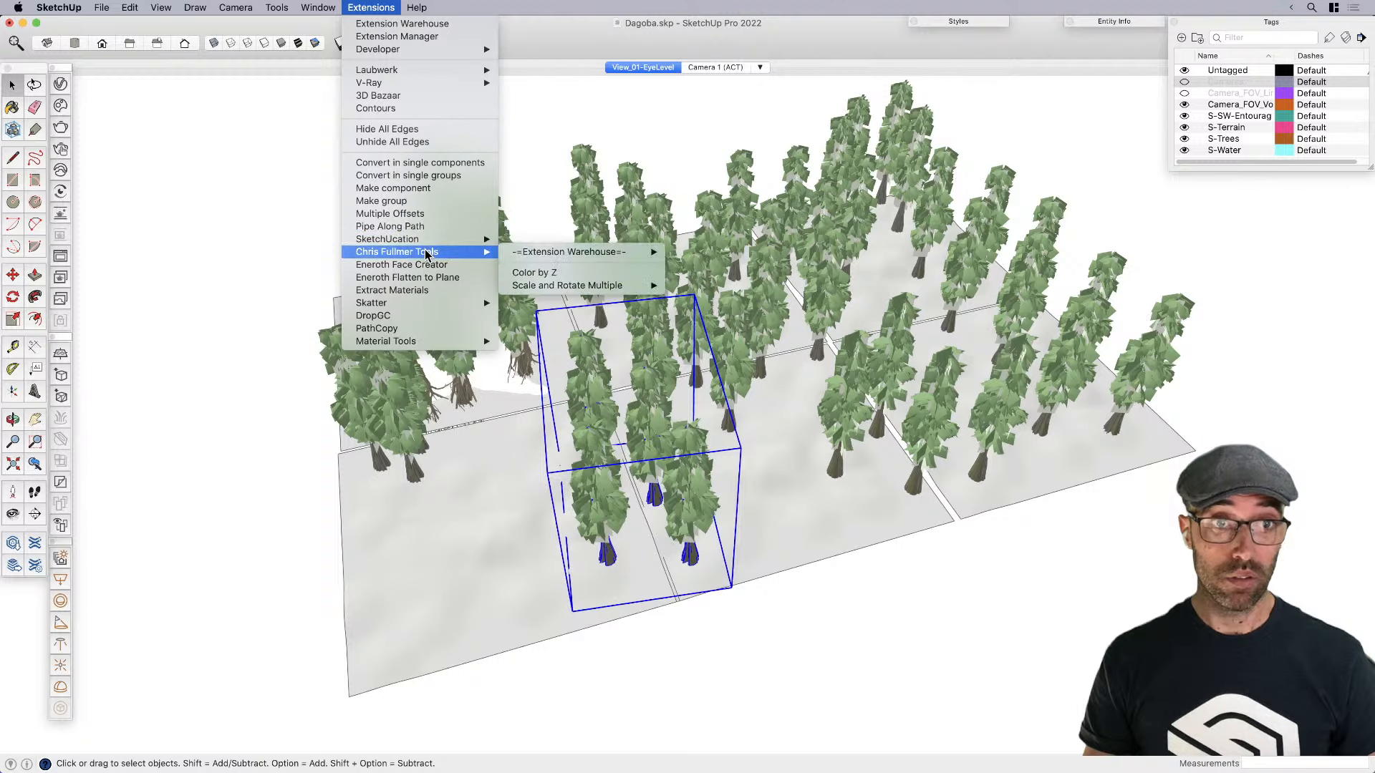
pyautogui.moveTo(534, 107); pyautogui.dragTo(643, 247)
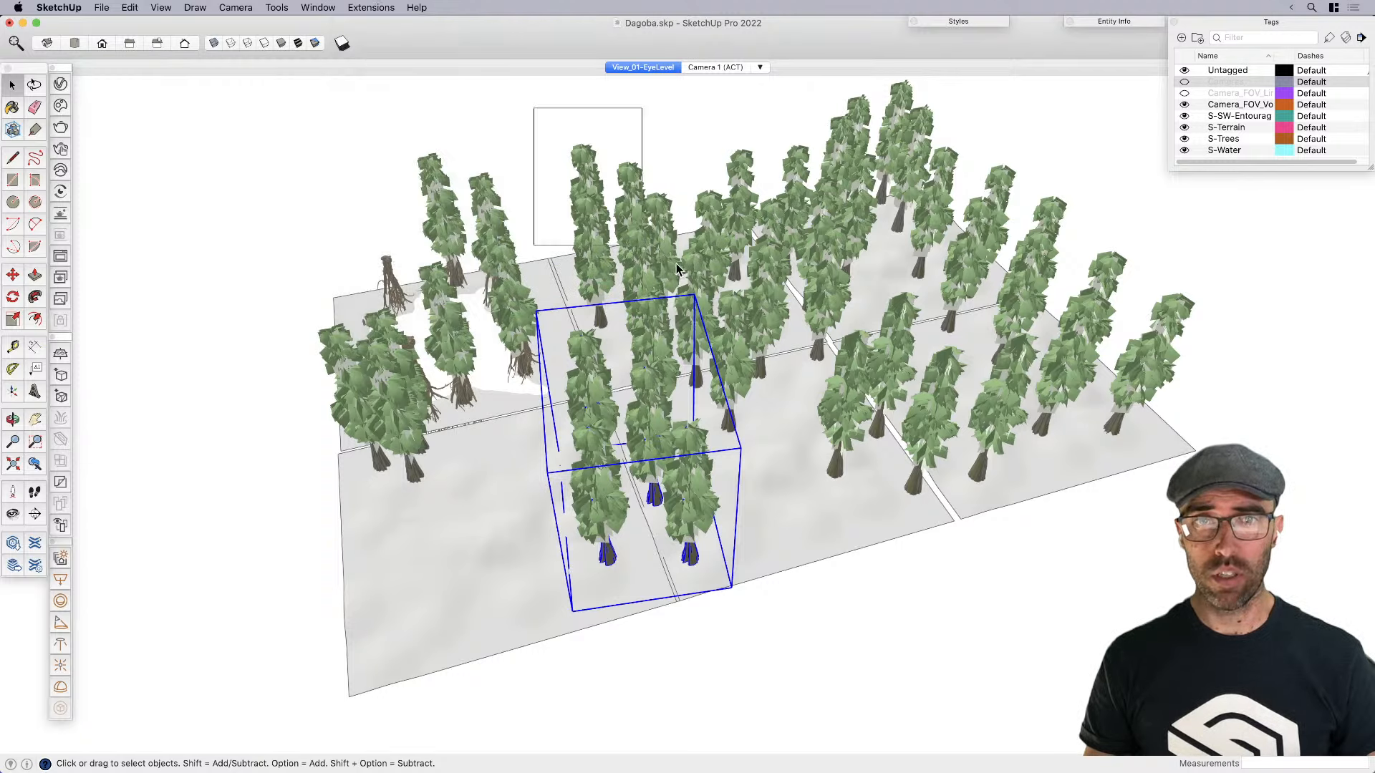
# Select the tree groups spread across the terrain together, leaving out the trees beside the bare roots
pyautogui.moveTo(689, 245); pyautogui.dragTo(773, 246, button='middle')
pyautogui.click(720, 345)
pyautogui.keyDown('shift'); pyautogui.click(569, 272); pyautogui.keyUp('shift')
pyautogui.keyDown('shift'); pyautogui.click(750, 183); pyautogui.keyUp('shift')
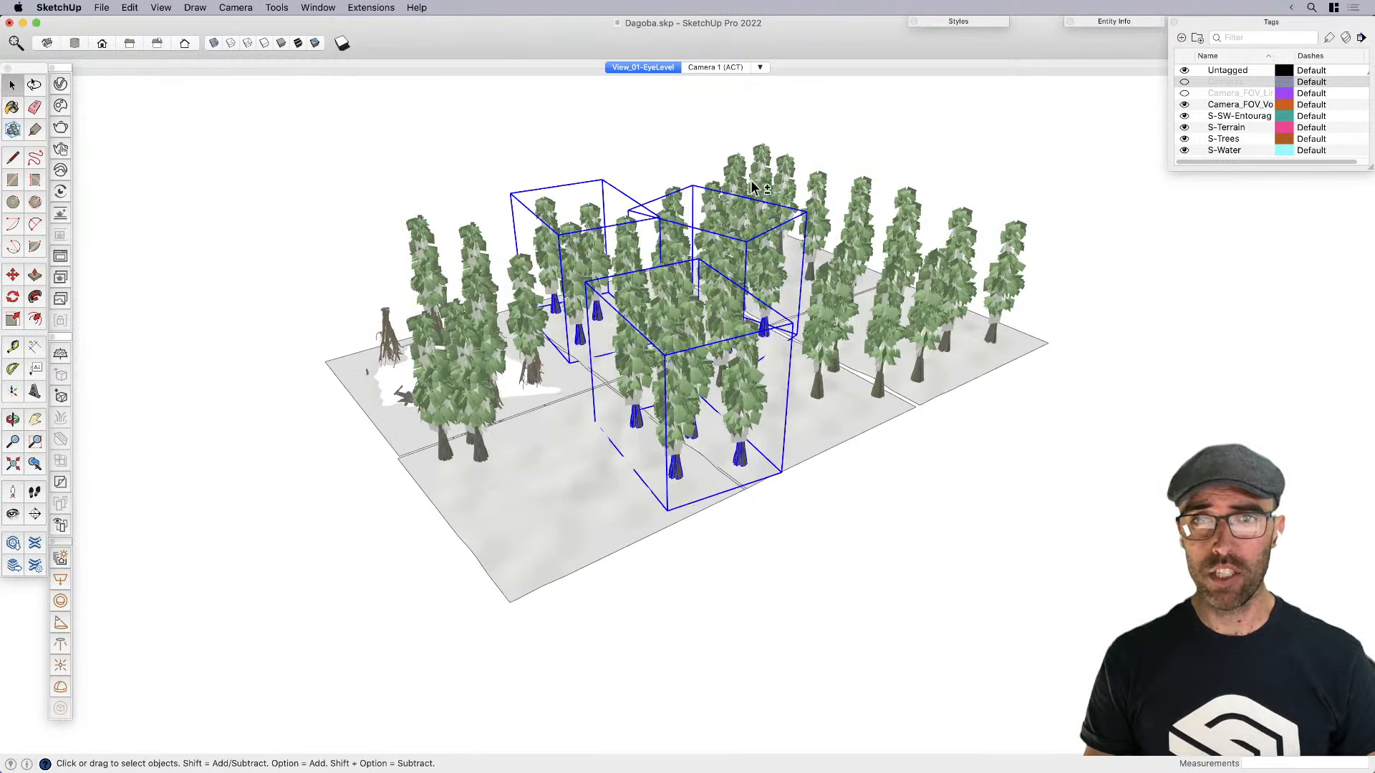
pyautogui.keyDown('shift'); pyautogui.click(766, 179); pyautogui.keyUp('shift')
pyautogui.keyDown('shift'); pyautogui.click(865, 259); pyautogui.keyUp('shift')
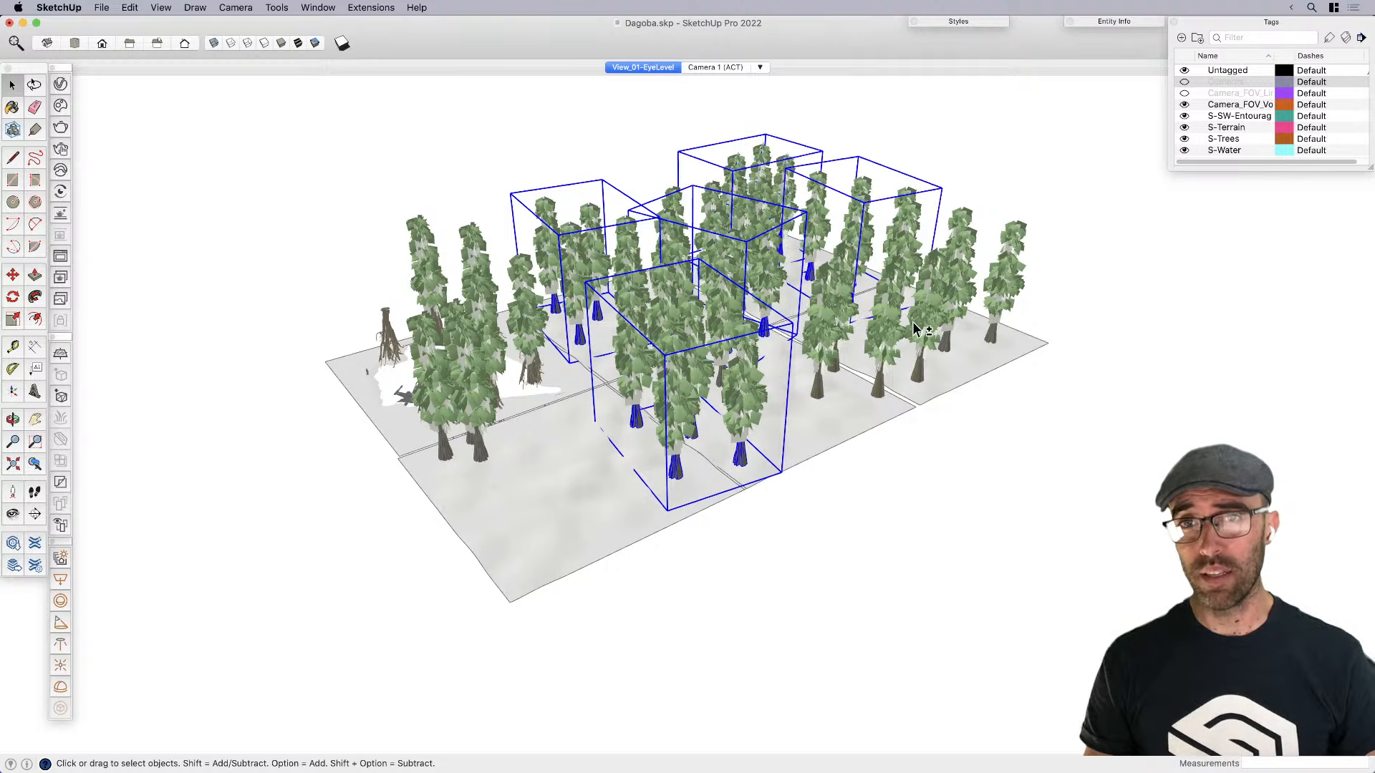
pyautogui.keyDown('shift'); pyautogui.click(1010, 286); pyautogui.keyUp('shift')
# Start Scale and Rotate Randomly on the selected tree groups and set the scaling to be about Center
pyautogui.click(367, 10)
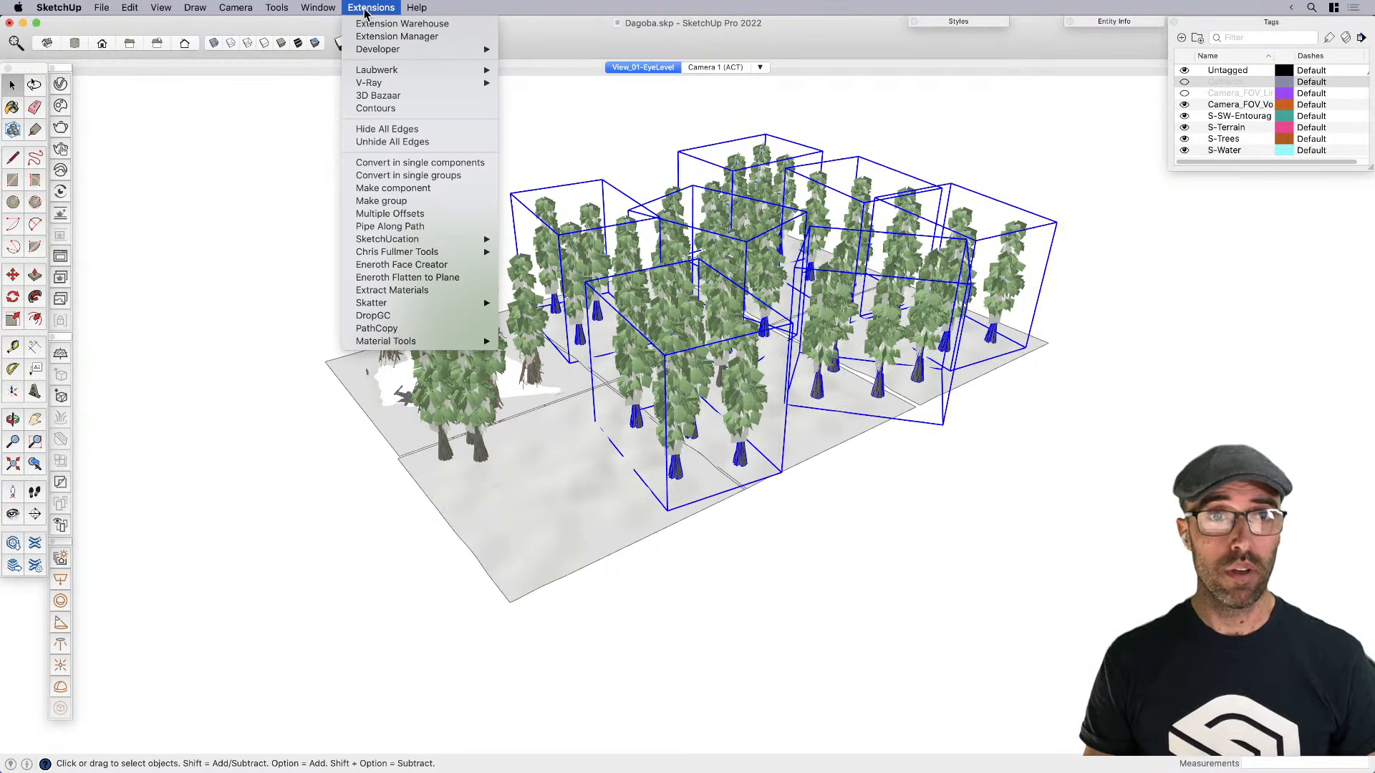
pyautogui.moveTo(411, 252)
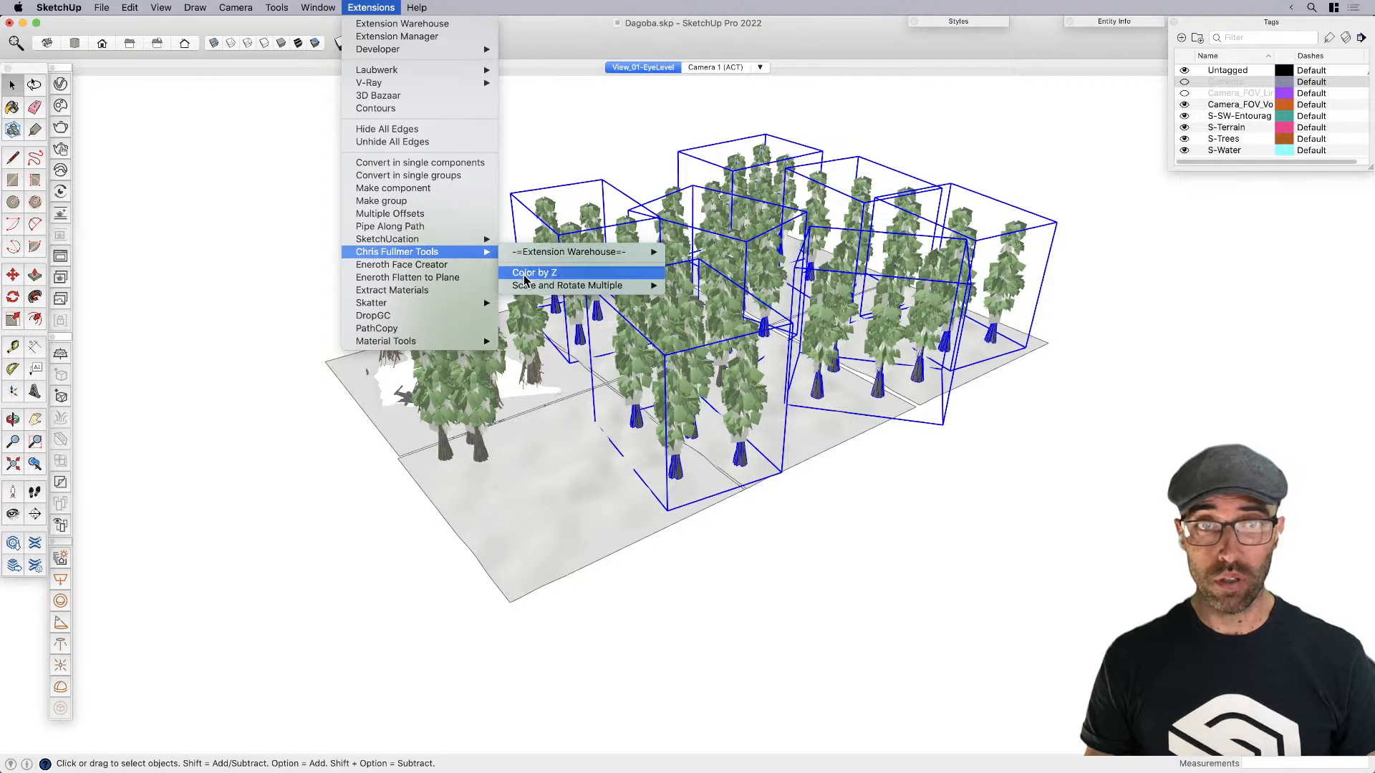
pyautogui.moveTo(530, 286)
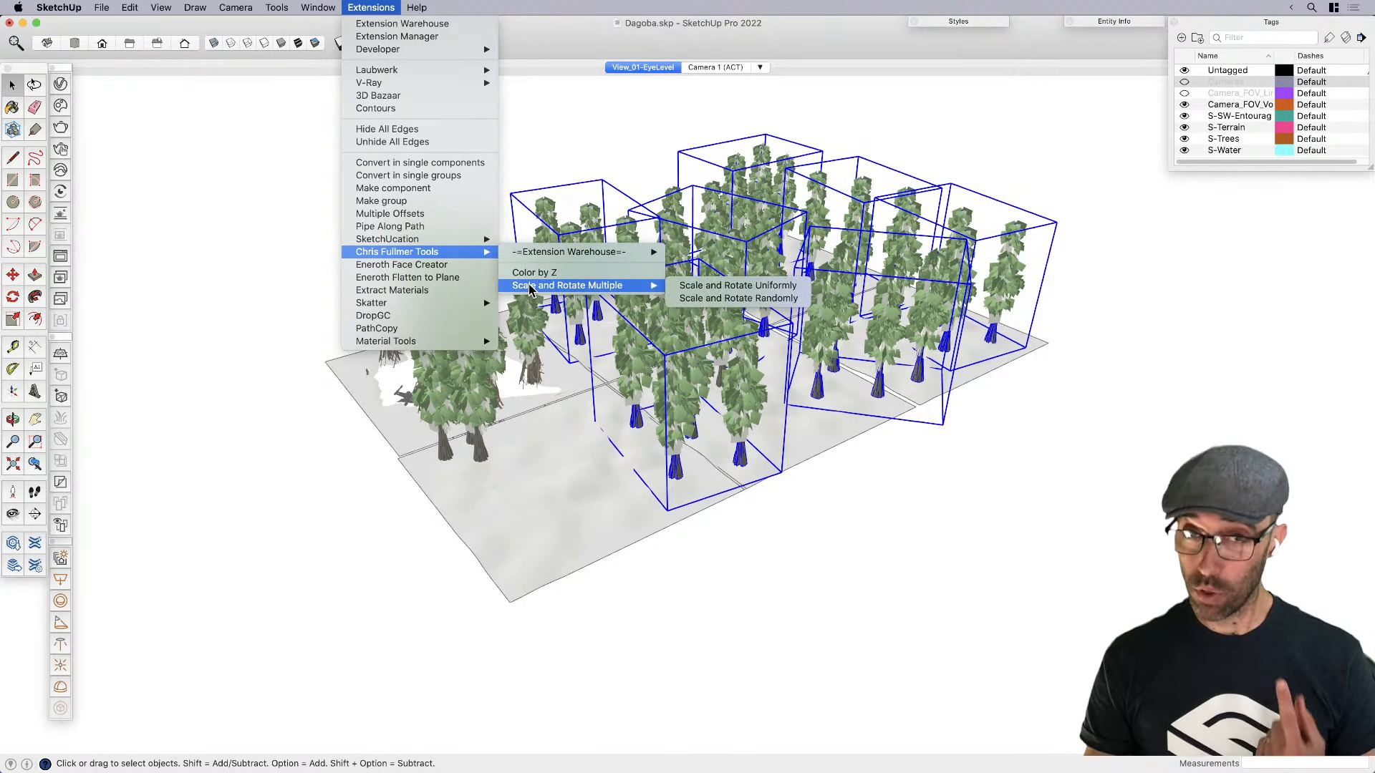
pyautogui.click(761, 299)
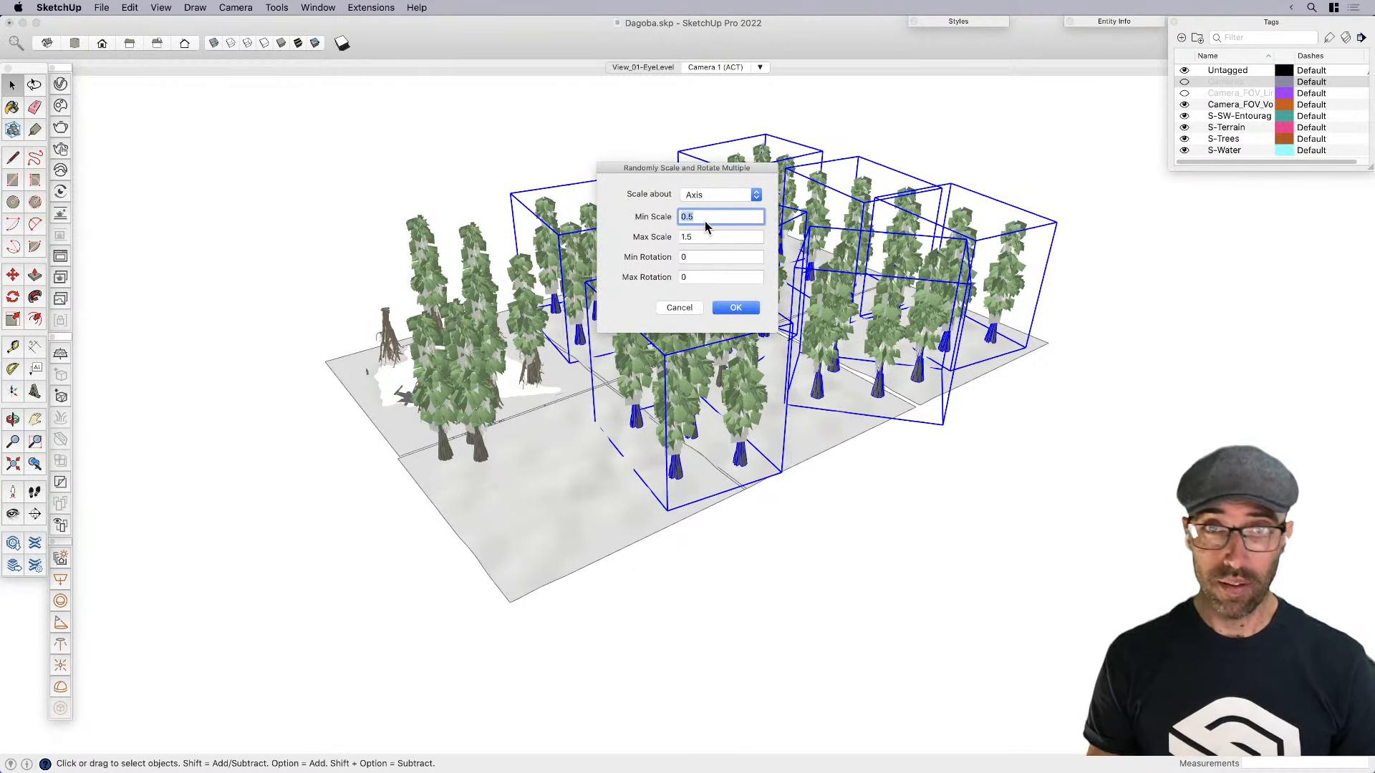
pyautogui.click(698, 197)
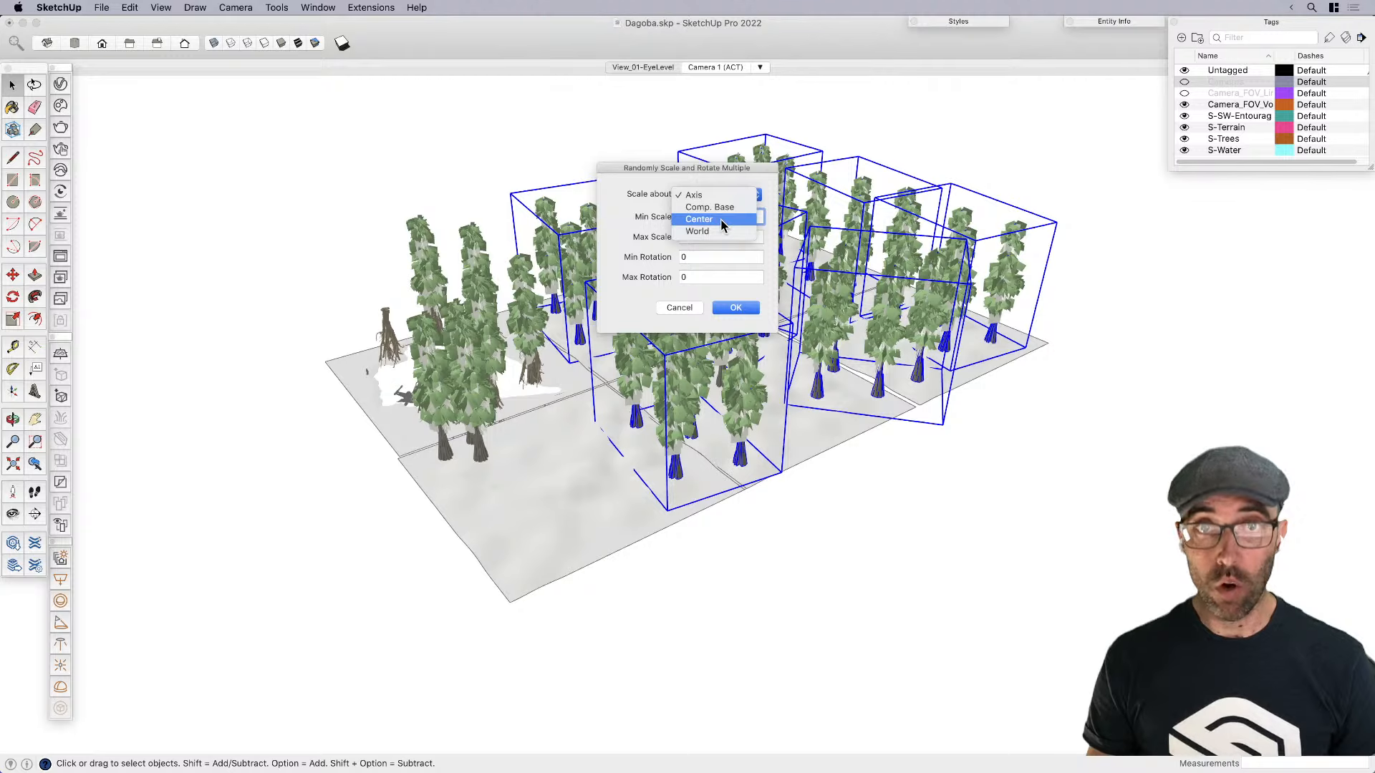
pyautogui.click(720, 220)
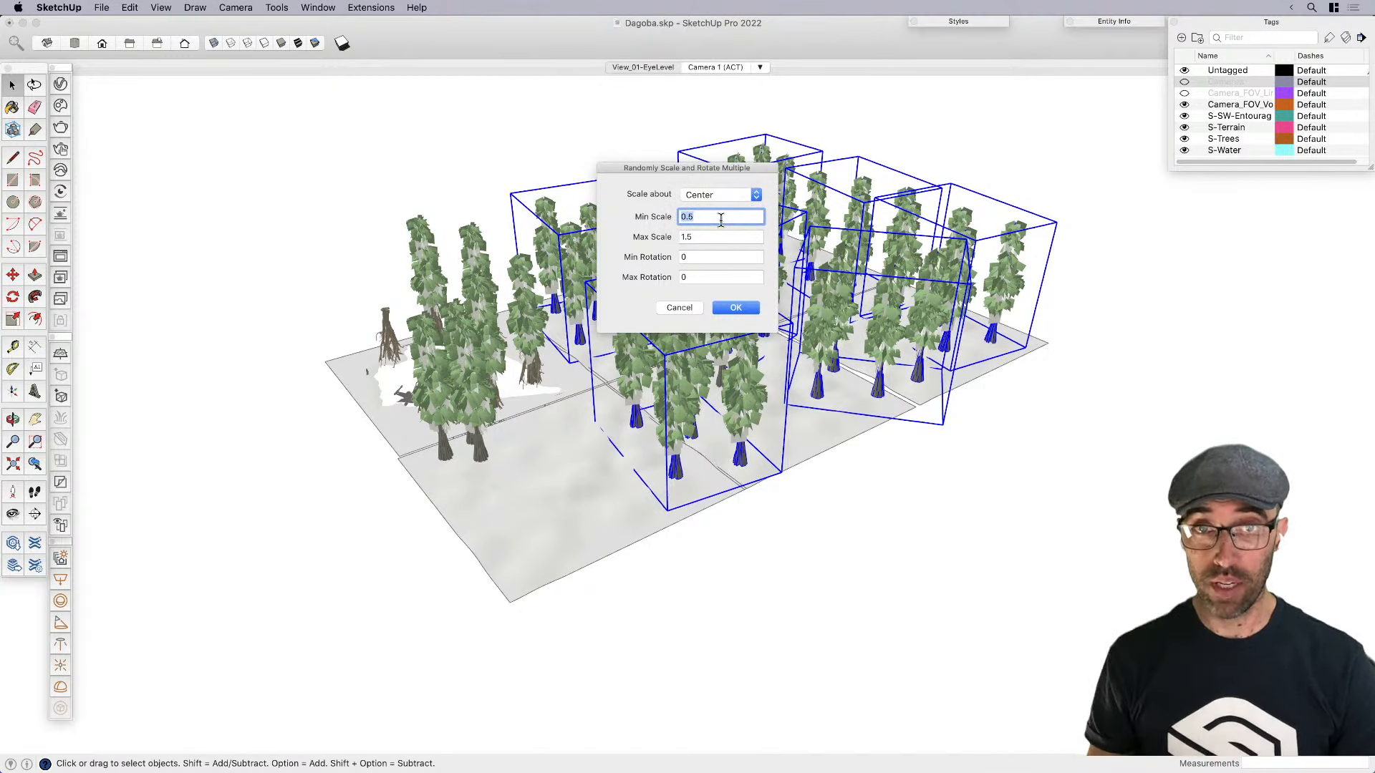
# Set the random scaling range to a maximum scale of 1.2 and a minimum scale of .85
pyautogui.click(693, 236)
pyautogui.doubleClick(693, 235)
pyautogui.write('1')
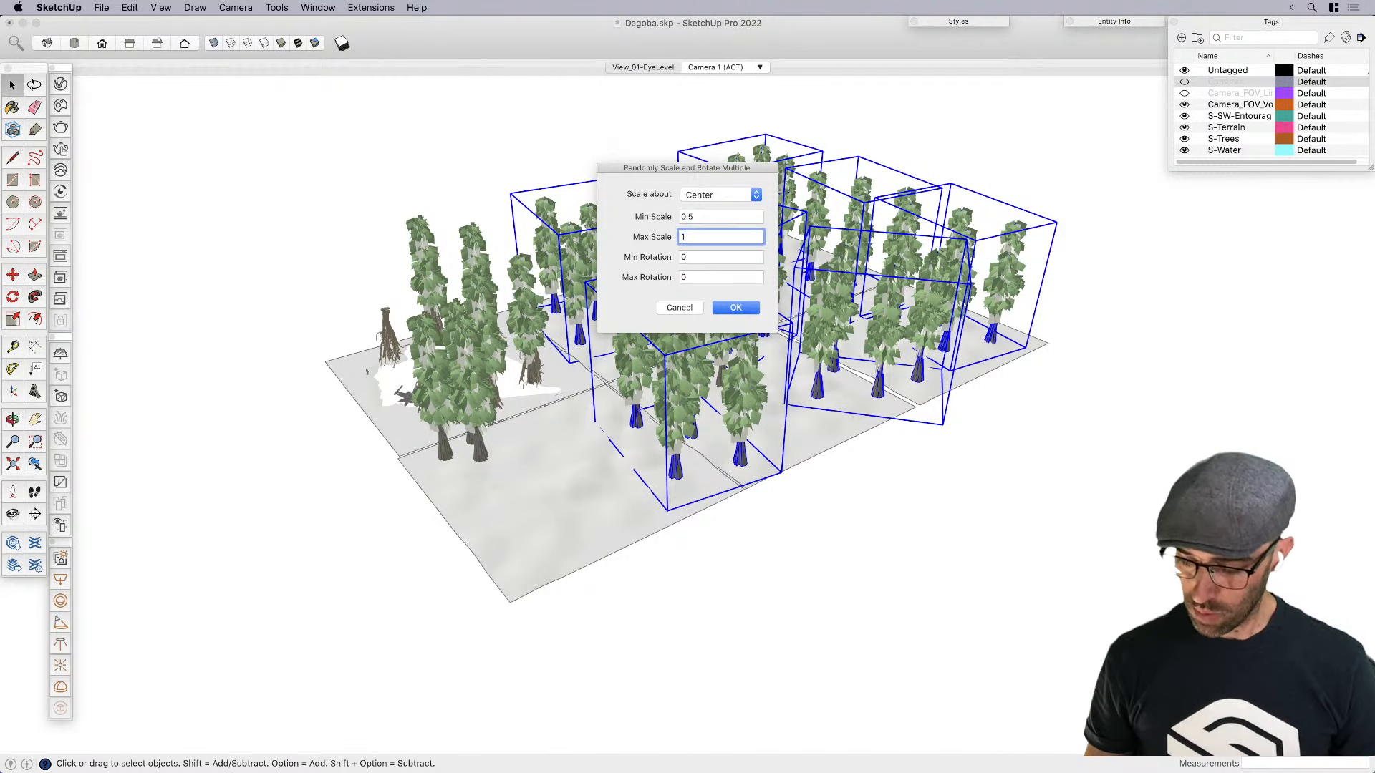
pyautogui.write('.2')
pyautogui.press('Tab')
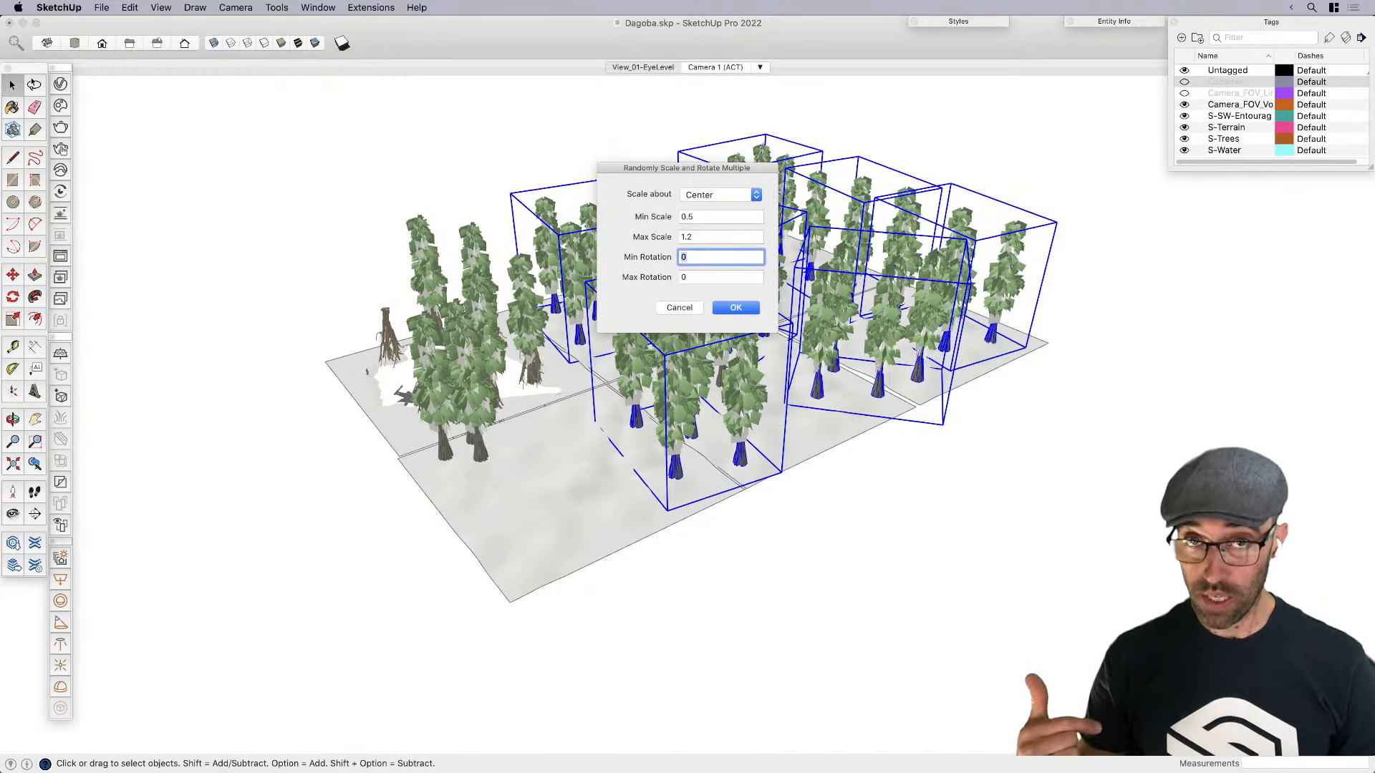
pyautogui.doubleClick(695, 217)
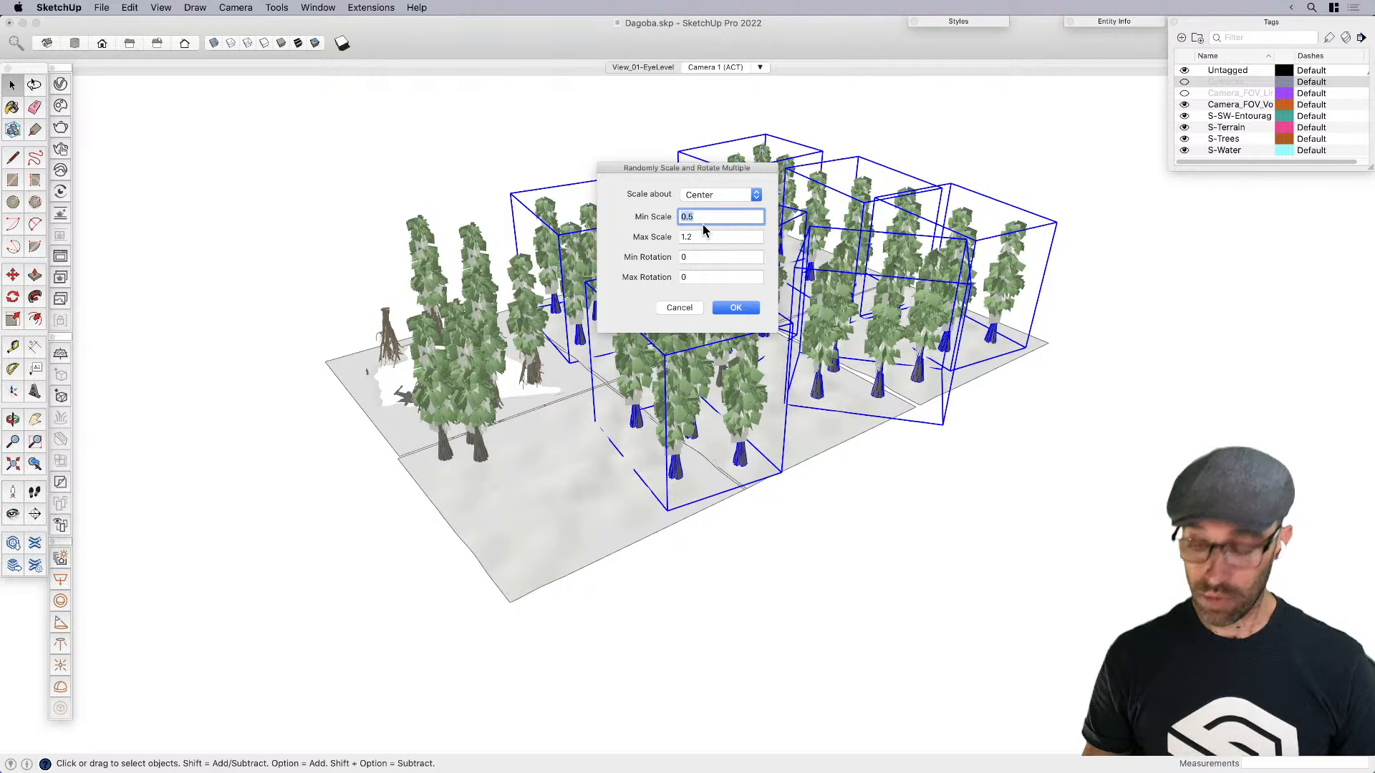
pyautogui.write('.85')
pyautogui.press('Tab')
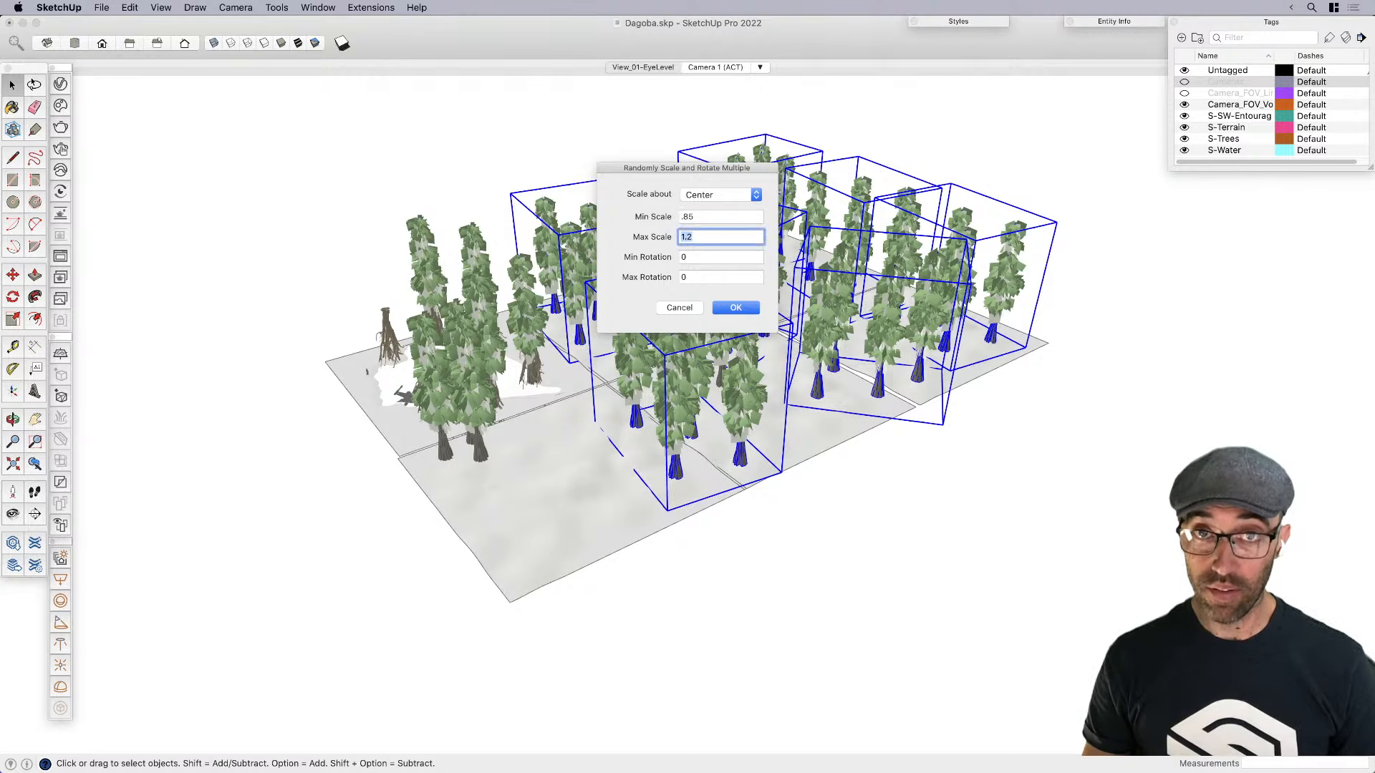
# Set the minimum rotation to 35 and apply the random scaling and rotation to the selected tree groups
pyautogui.press('Tab')
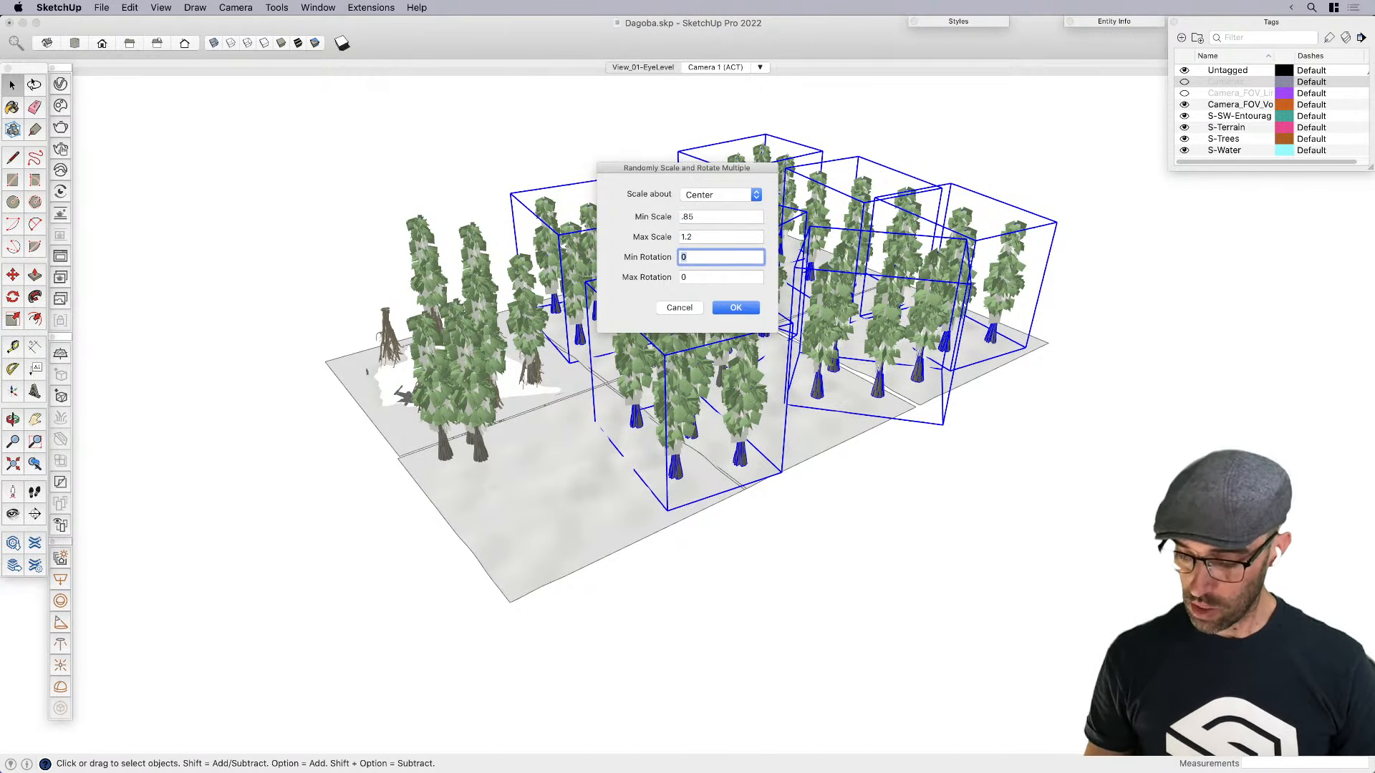
pyautogui.press('Tab')
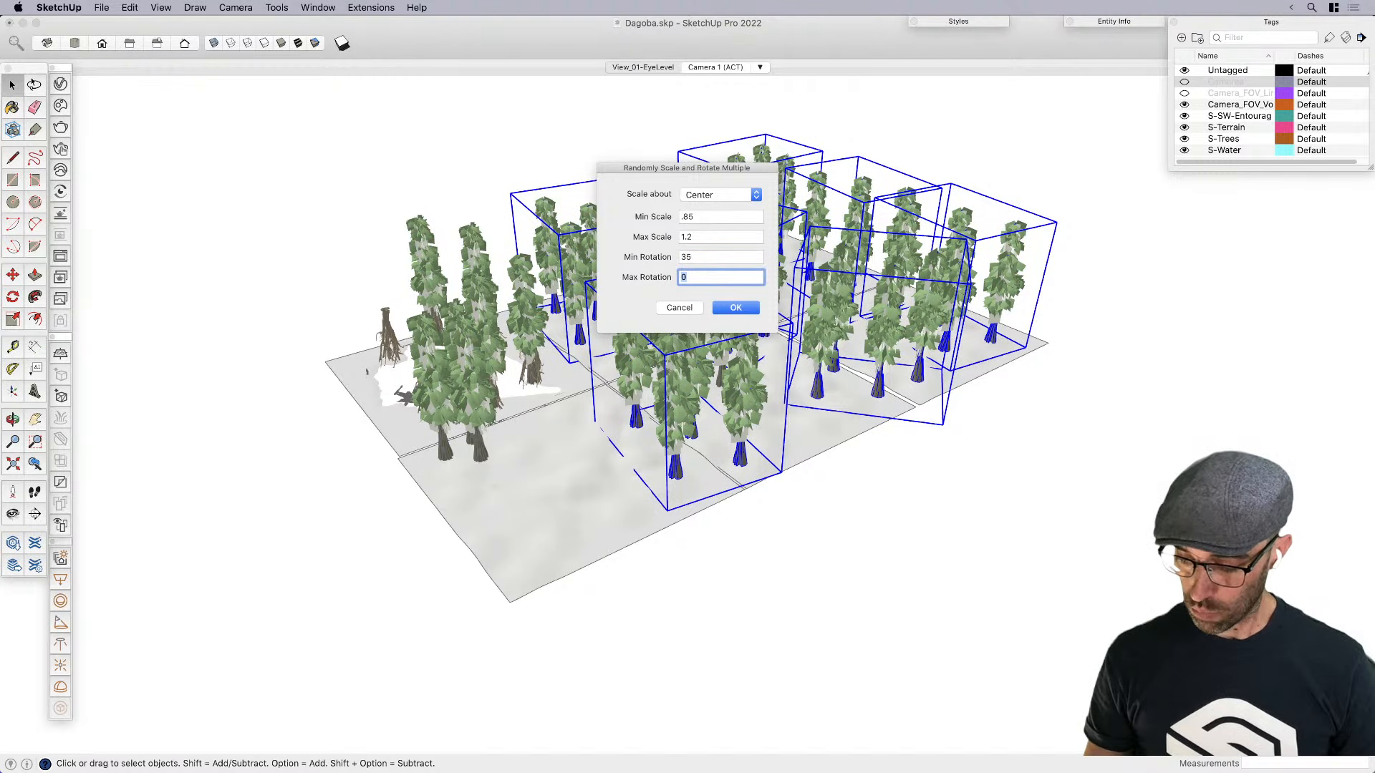
pyautogui.click(738, 309)
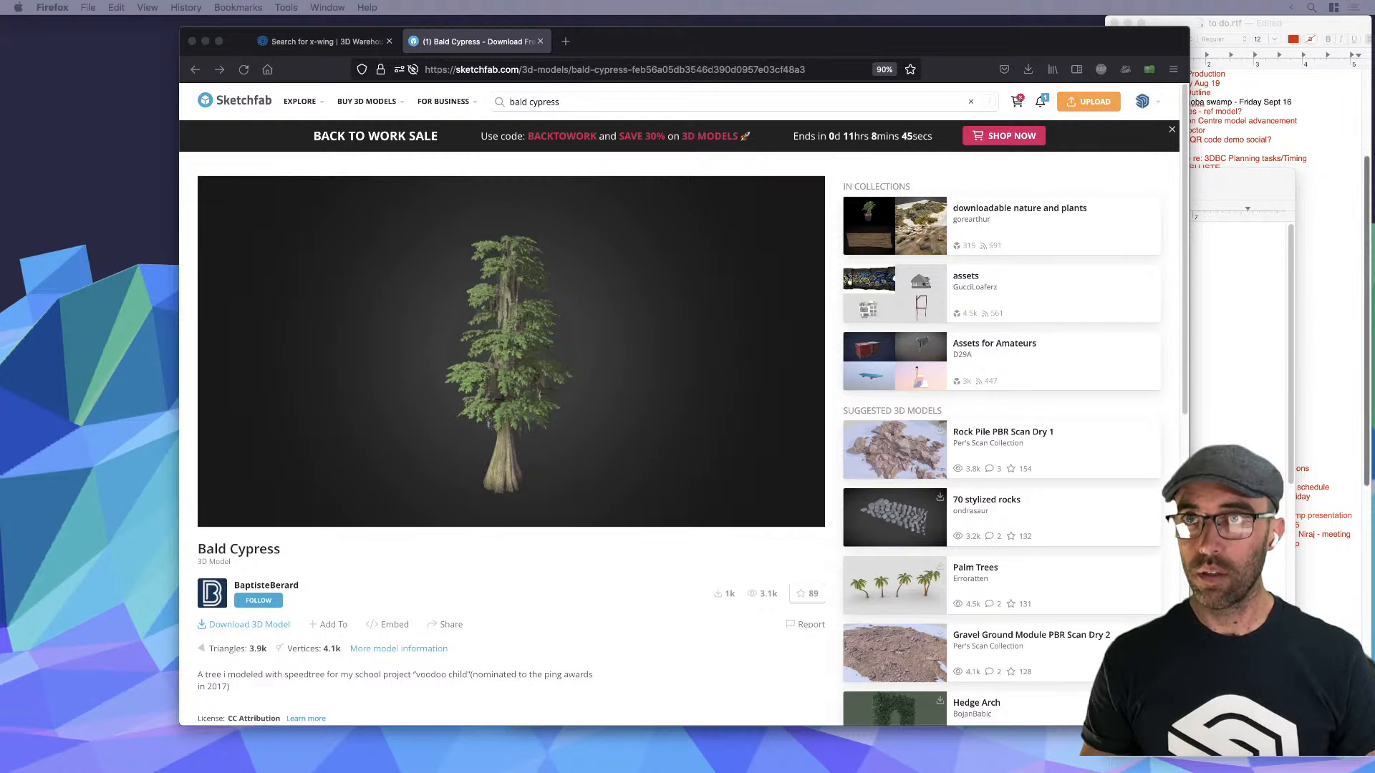
# Switch to TextEdit, move the to-do document off the screen and hide the app's remaining windows
pyautogui.click(1288, 26)
pyautogui.moveTo(1288, 26); pyautogui.dragTo(1374, 25)
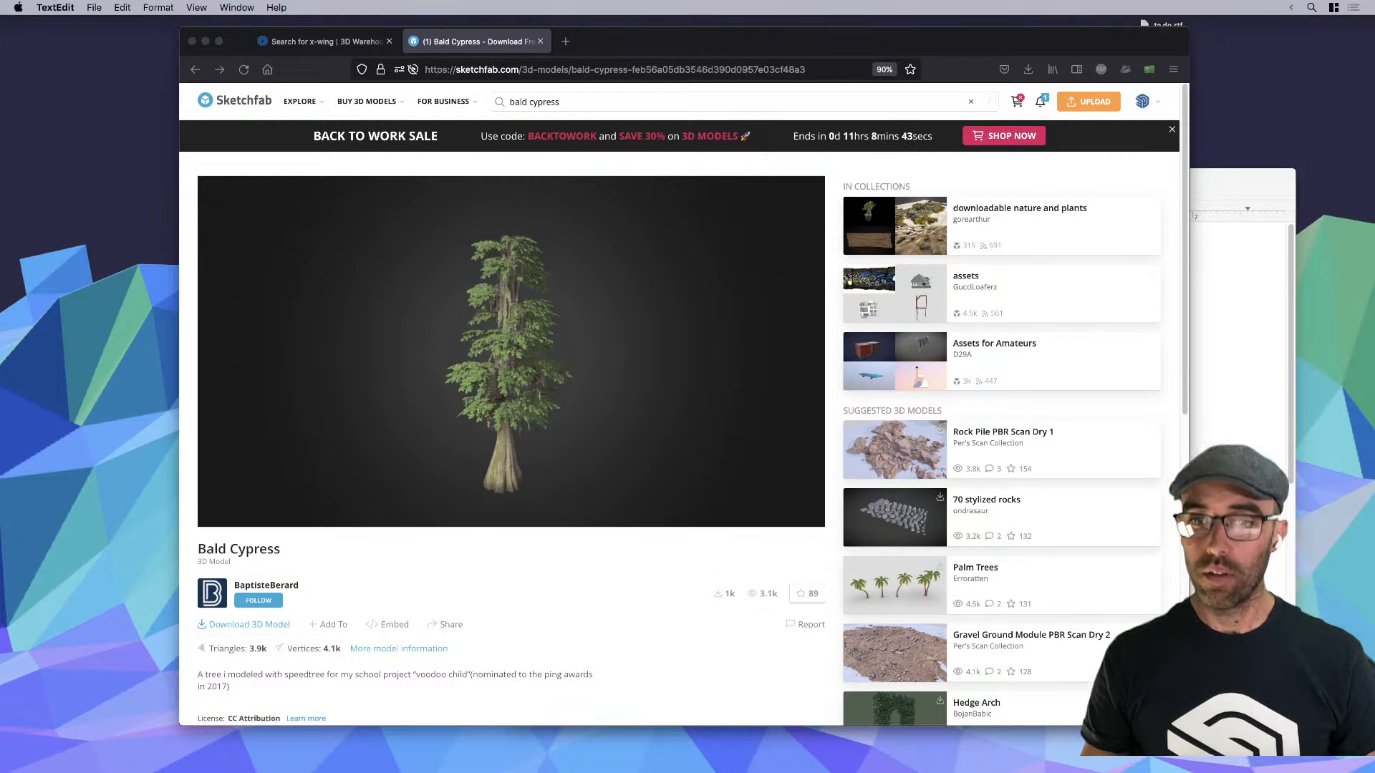
pyautogui.click(1284, 555)
pyautogui.press('super+h')
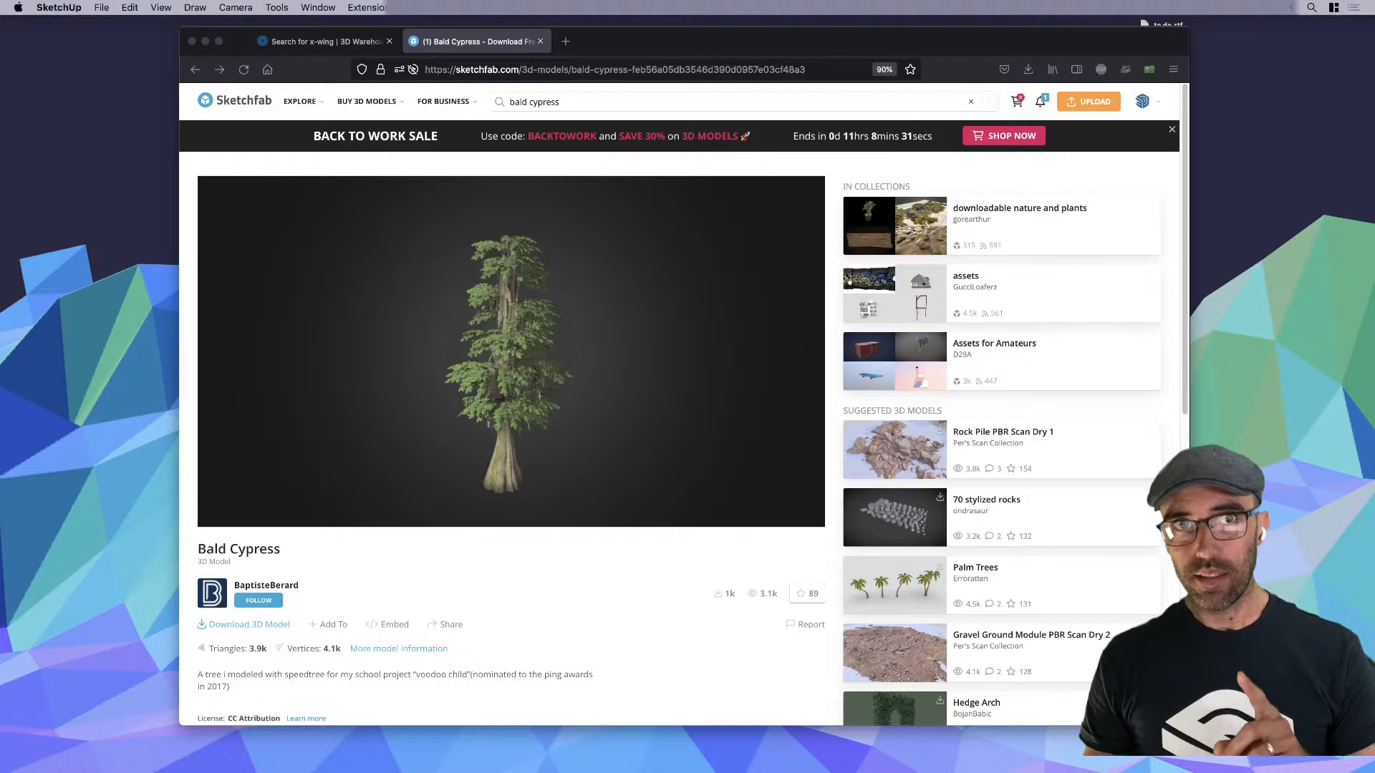
pyautogui.moveTo(791, 444); pyautogui.dragTo(710, 370)
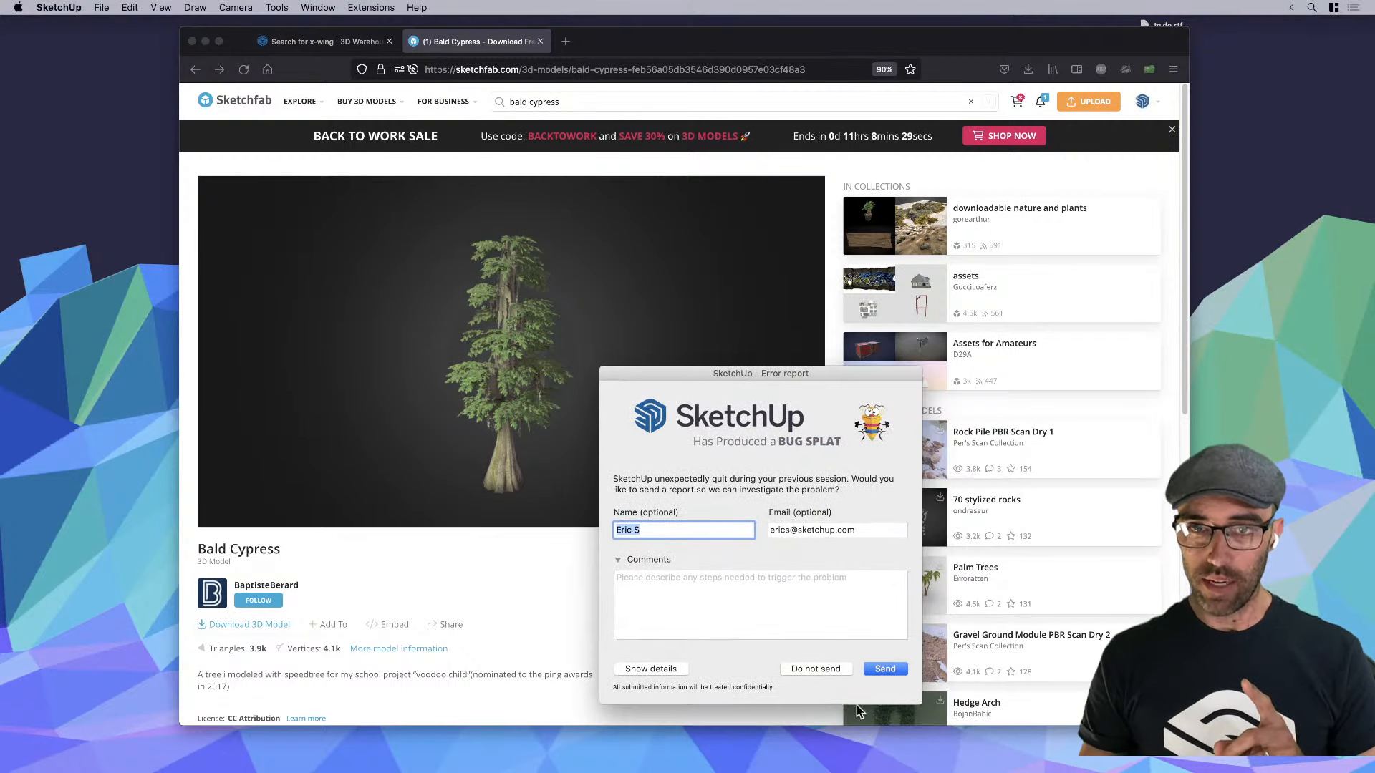
# Dismiss the crash report without sending it and select the lone cypress tree at the edge of the terrain
pyautogui.click(814, 664)
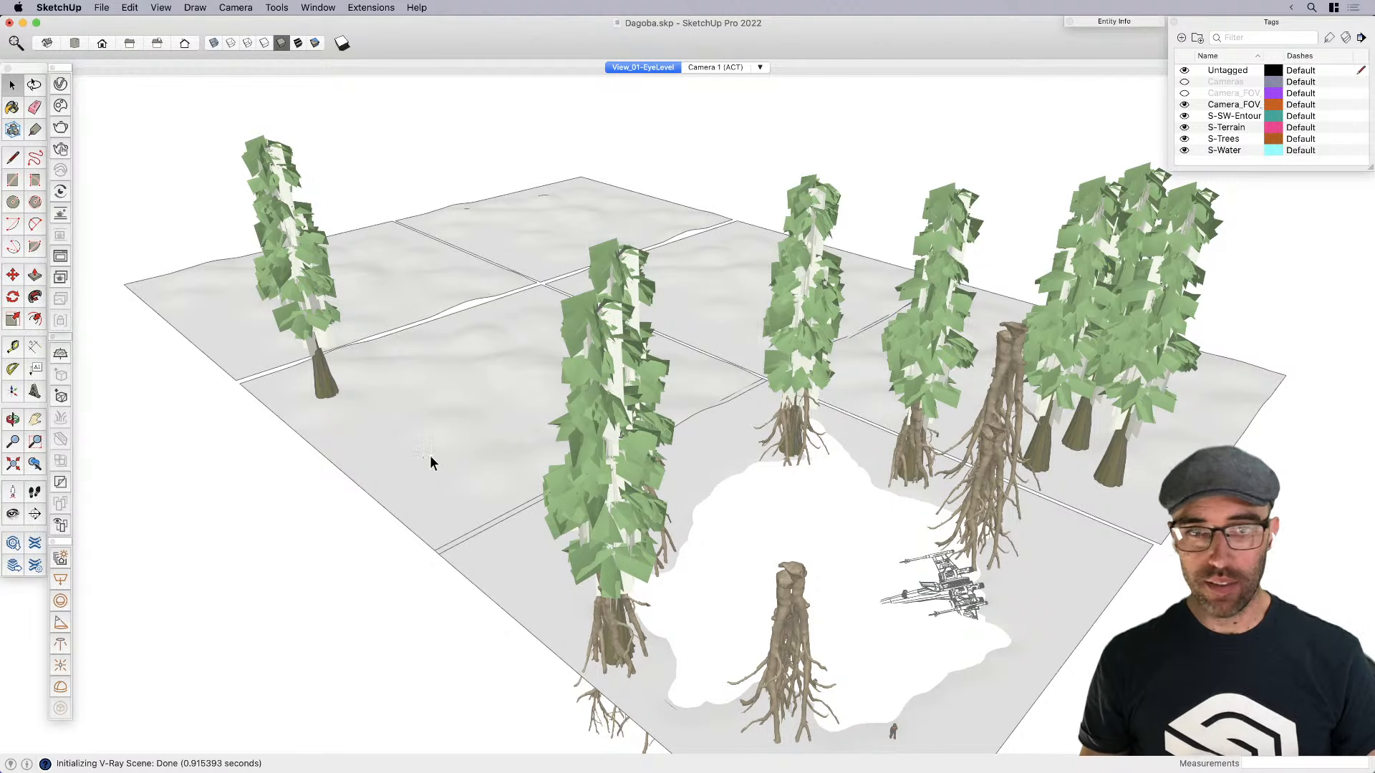
pyautogui.moveTo(682, 548); pyautogui.dragTo(391, 505, button='middle')
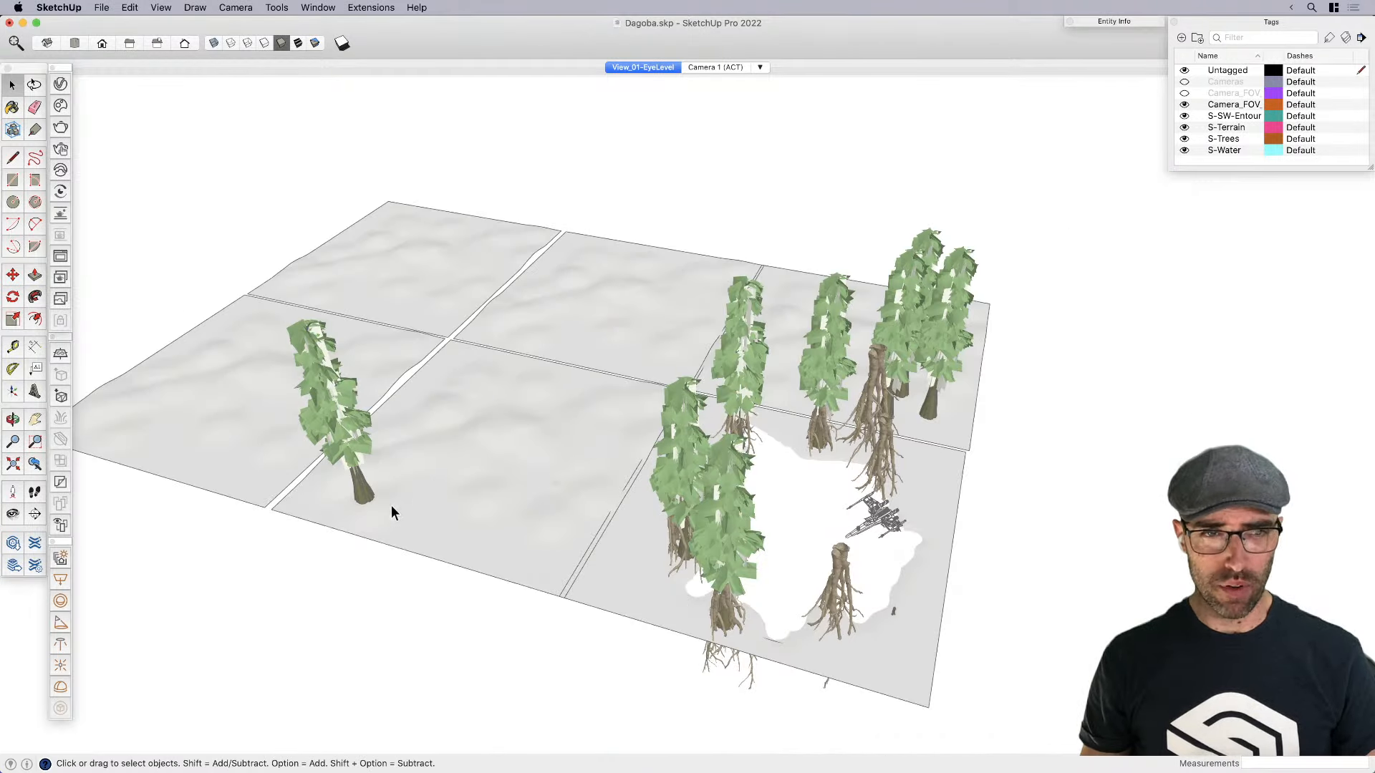
pyautogui.scroll(-5, 807, 586)
pyautogui.scroll(6, 641, 528)
pyautogui.click(593, 499)
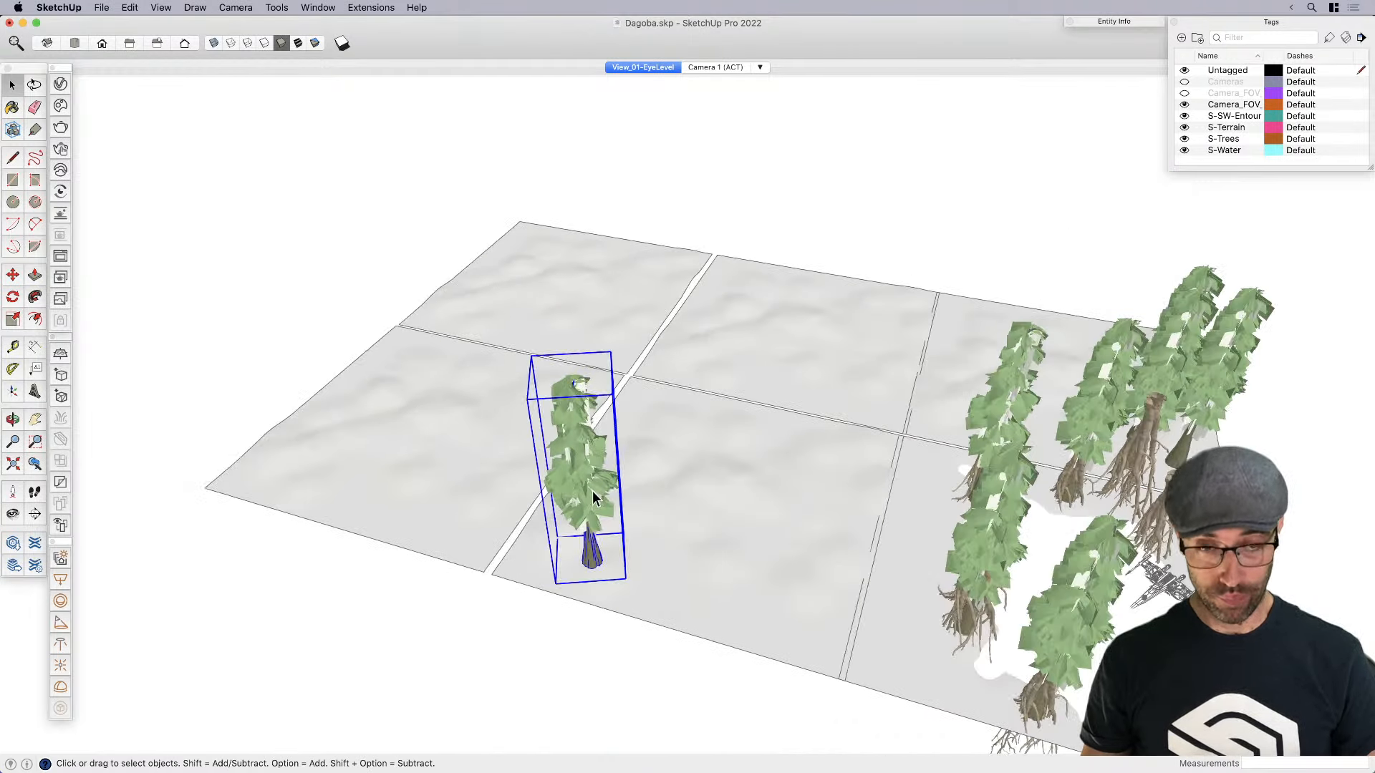
pyautogui.click(318, 8)
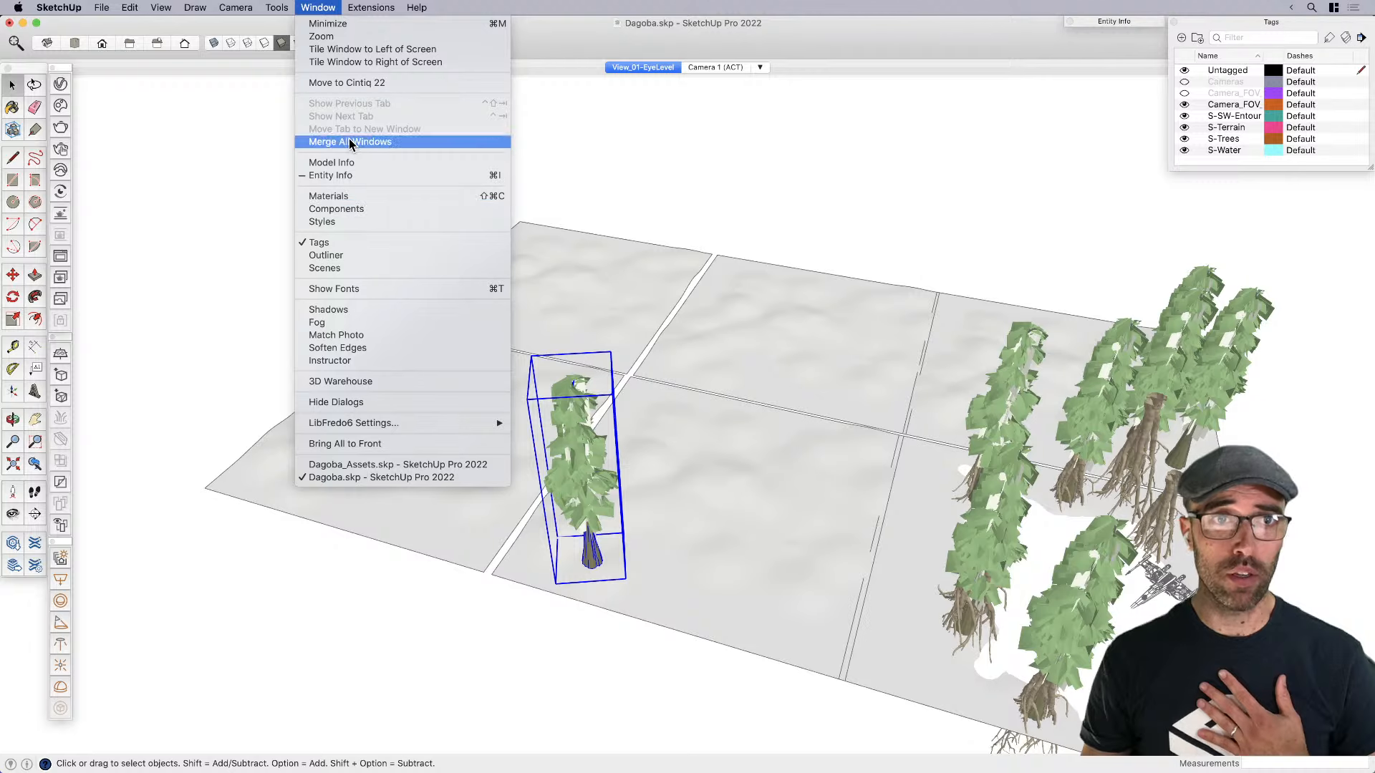
pyautogui.click(247, 180)
# Copy the selected cypress to two spots close beside it and to one spot farther back between the middle tiles
pyautogui.press('m')
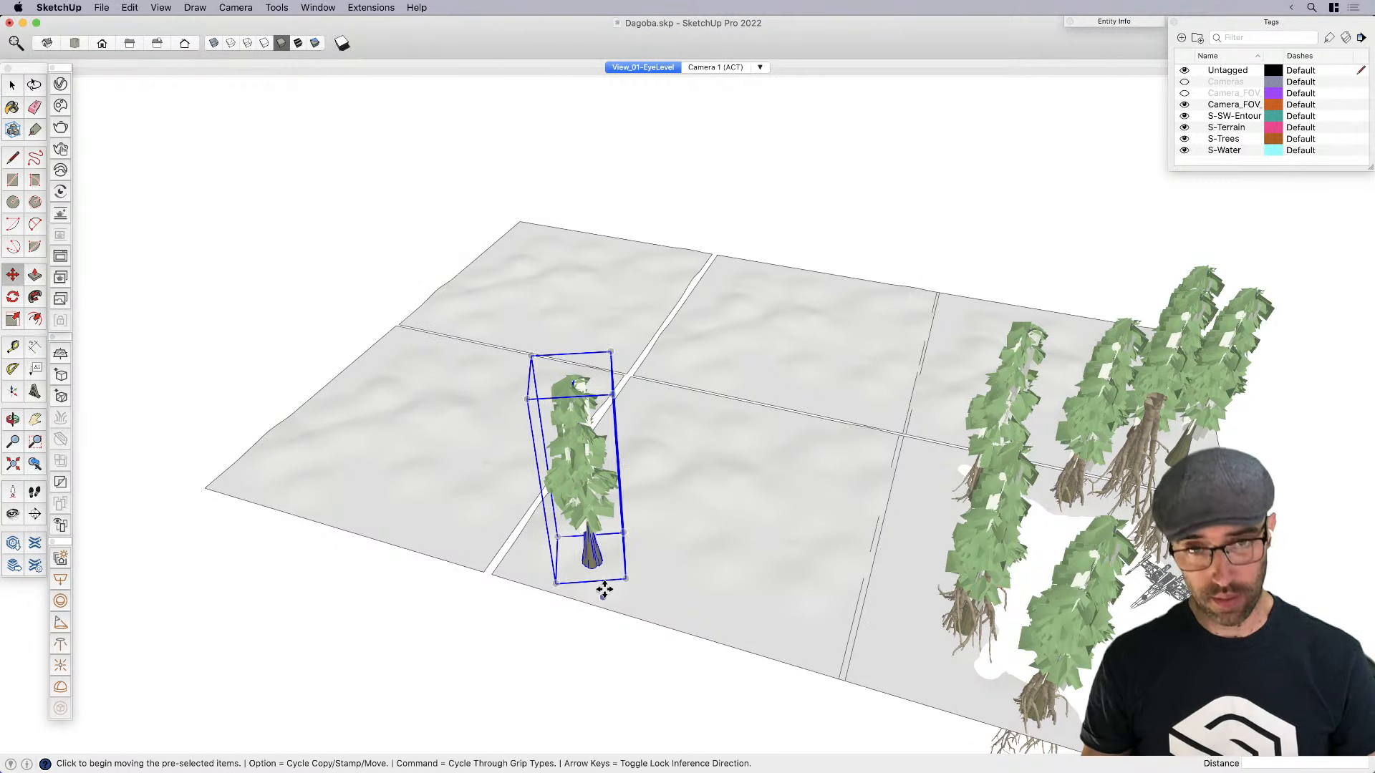
pyautogui.click(606, 588)
pyautogui.press('alt')
pyautogui.click(728, 566)
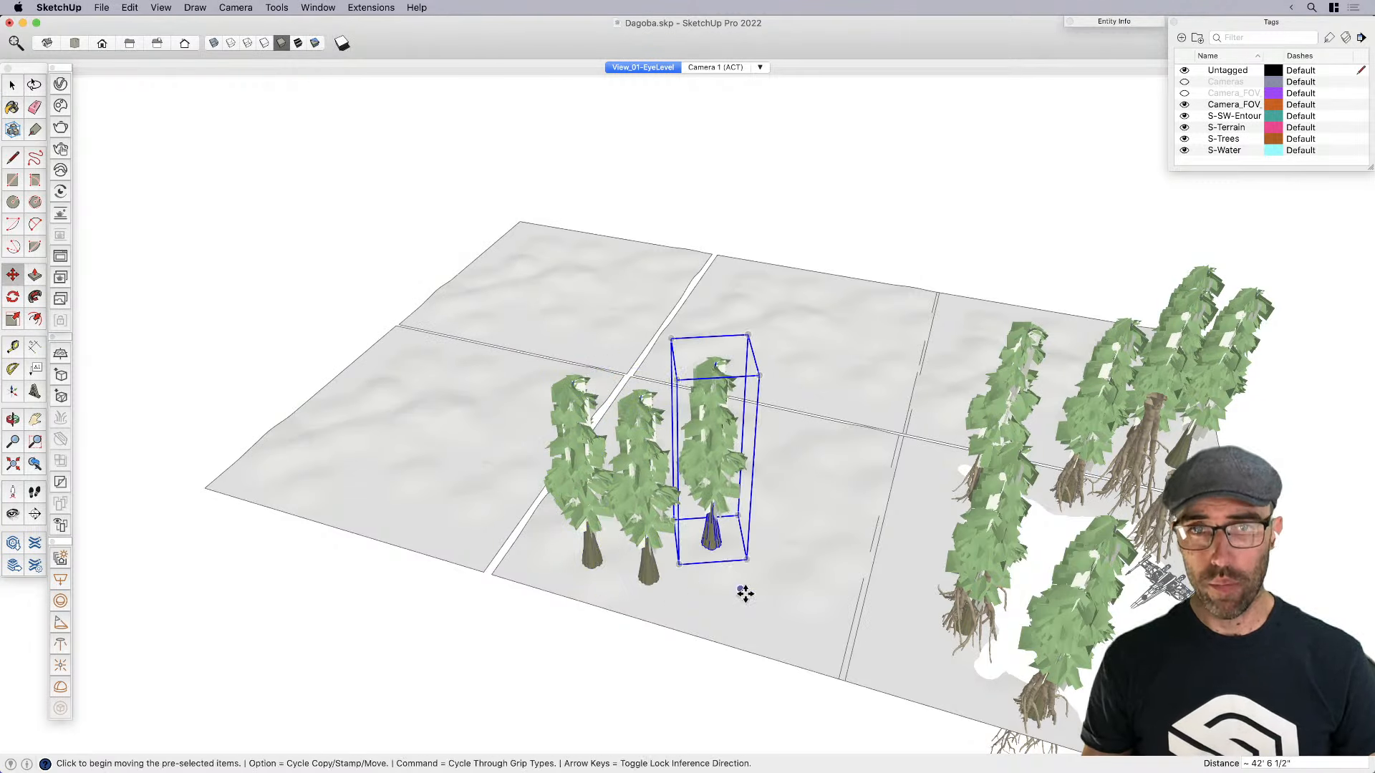
pyautogui.click(743, 593)
pyautogui.press('alt')
pyautogui.click(874, 484)
# Copy the cypress repeatedly along the terrain's far edge, from the middle rear tile to the rear corner
pyautogui.click(861, 533)
pyautogui.press('alt')
pyautogui.click(749, 368)
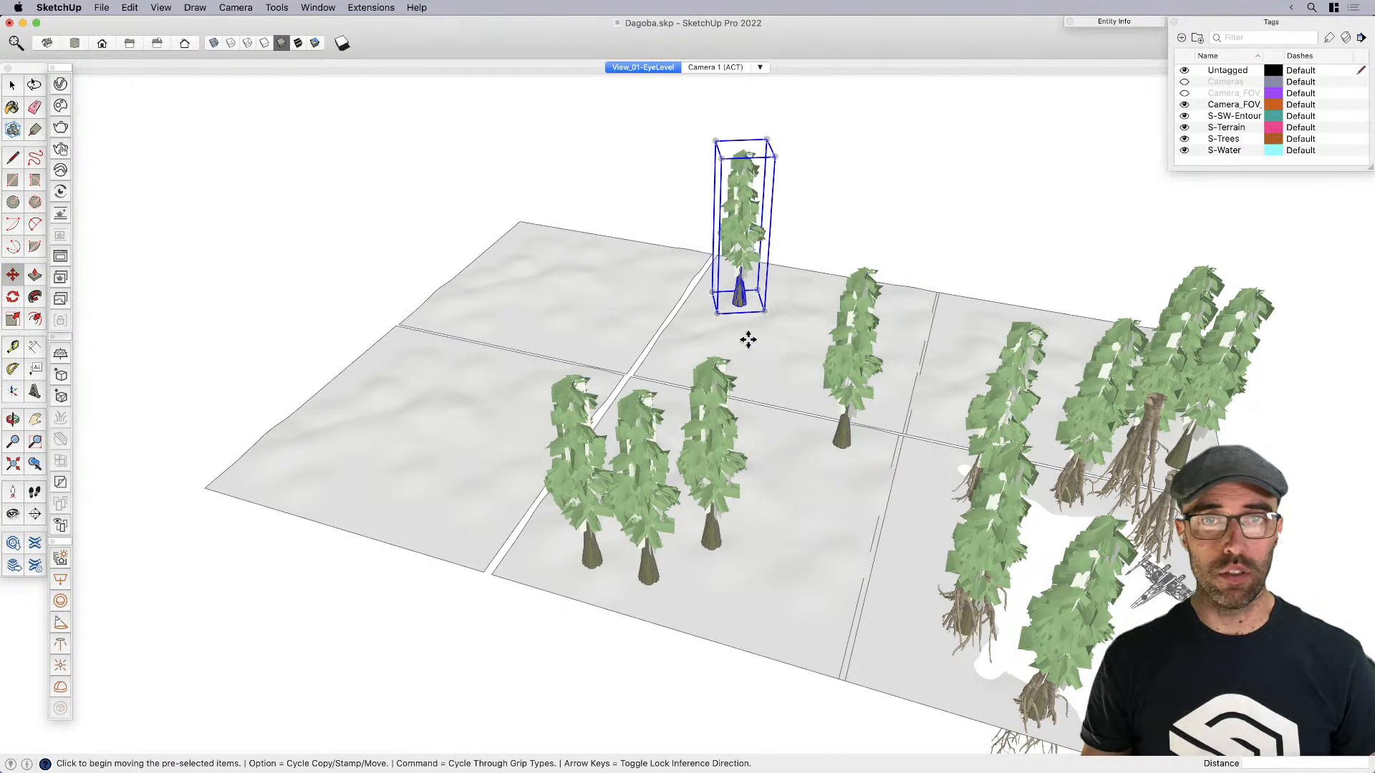
pyautogui.click(748, 339)
pyautogui.press('alt')
pyautogui.click(638, 319)
pyautogui.click(626, 322)
pyautogui.press('alt')
pyautogui.click(546, 310)
pyautogui.click(554, 325)
pyautogui.click(483, 351)
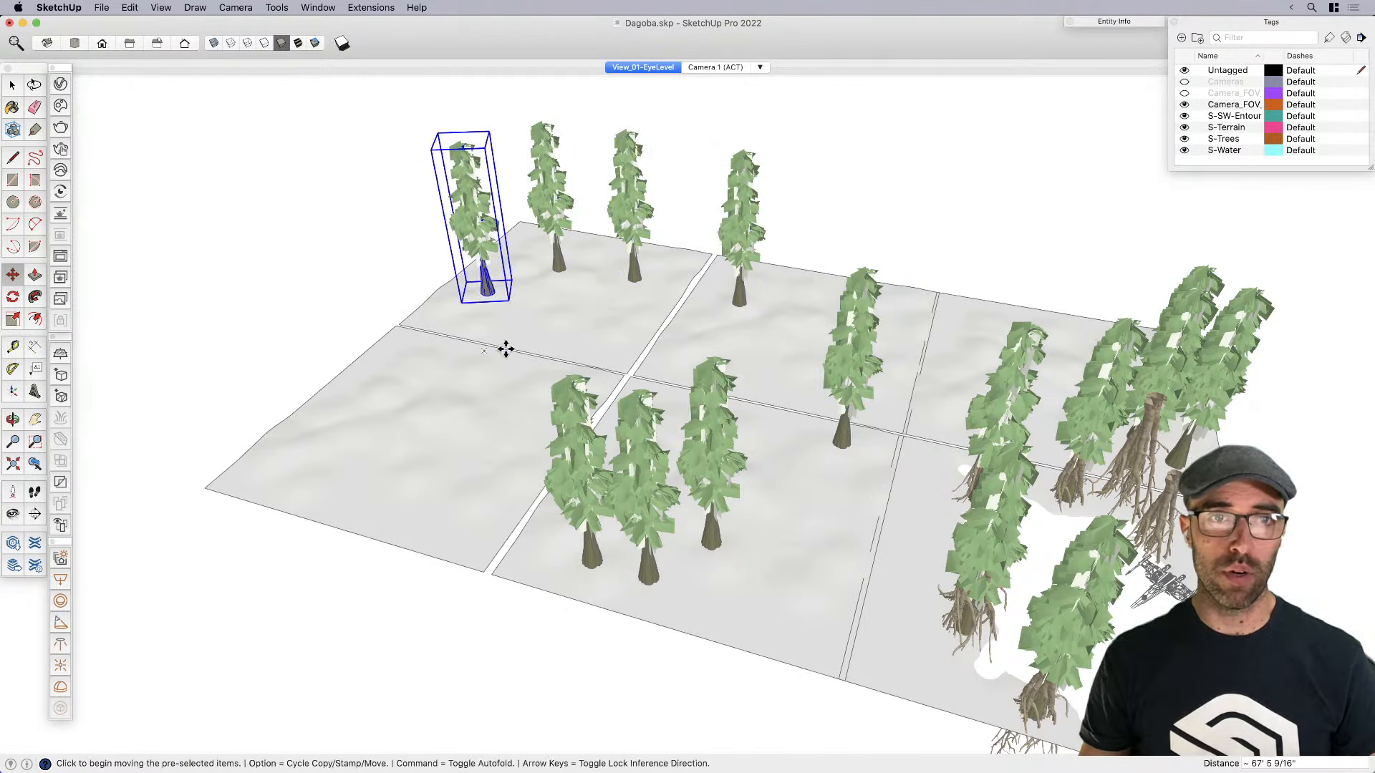
# Copy the cypress to three more spots around the outer end of the terrain, working forward from the rear corner
pyautogui.click(506, 350)
pyautogui.press('alt')
pyautogui.click(432, 408)
pyautogui.click(433, 409)
pyautogui.press('alt')
pyautogui.click(332, 505)
pyautogui.click(343, 462)
pyautogui.press('alt')
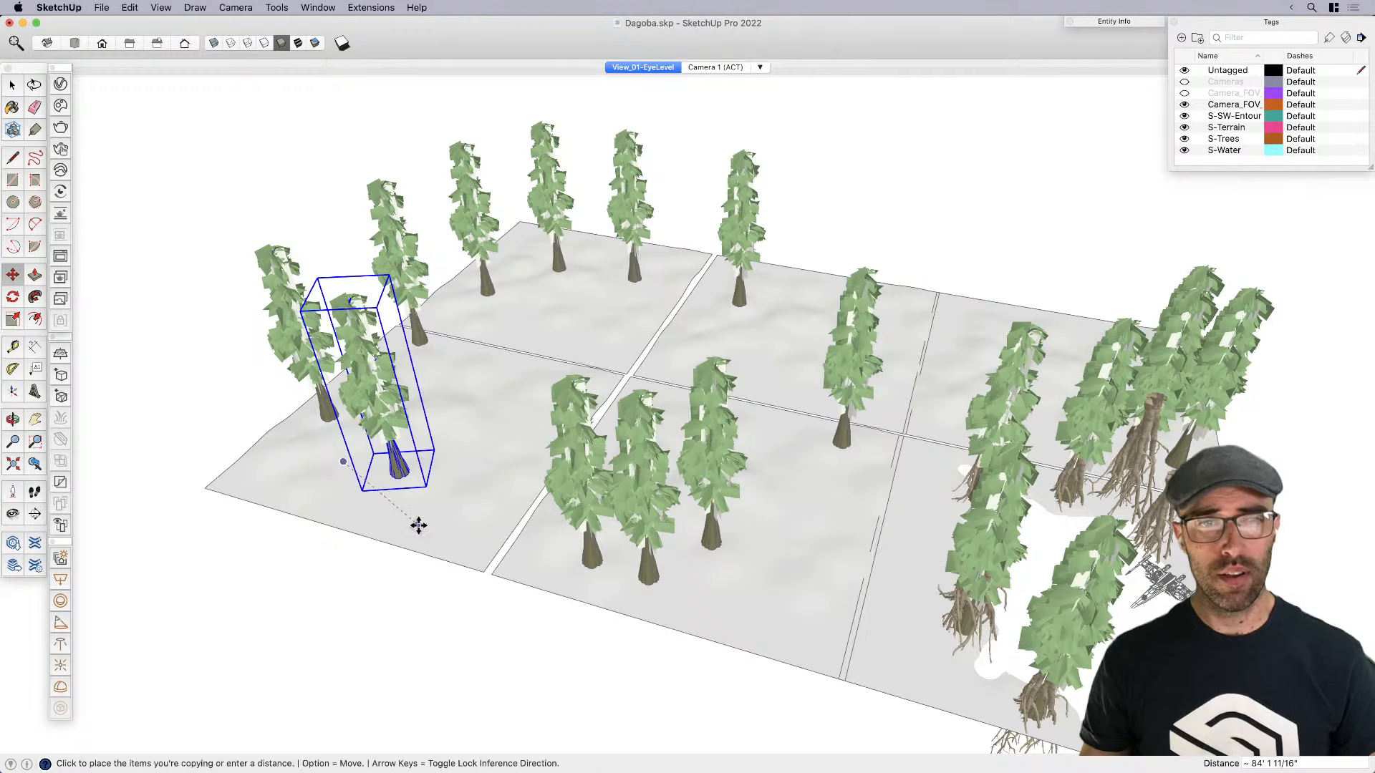
pyautogui.click(418, 525)
# Place two more cypress copies on the inner ground of the two outermost terrain tiles
pyautogui.click(432, 518)
pyautogui.press('alt')
pyautogui.click(528, 445)
pyautogui.click(470, 488)
pyautogui.press('alt')
pyautogui.click(557, 392)
pyautogui.press('space')
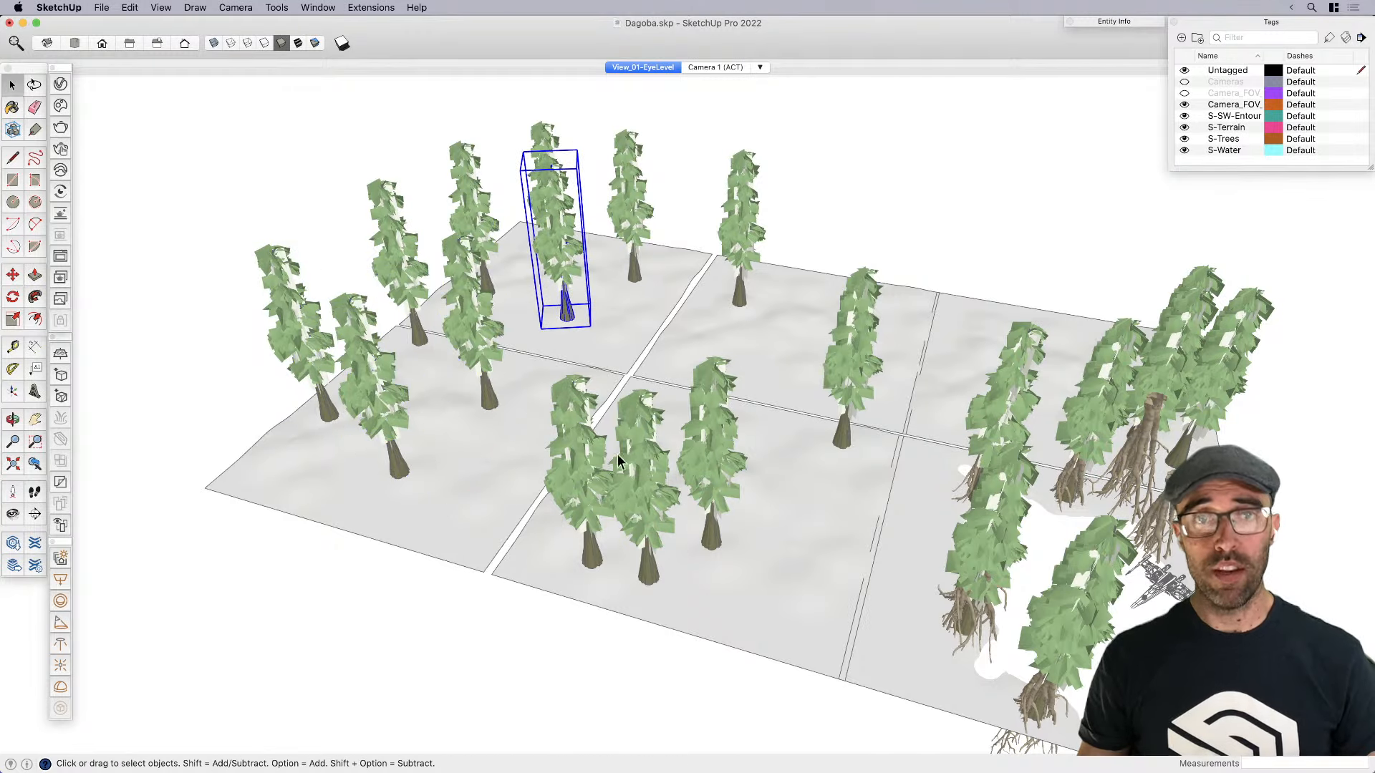
# Scale the last placed cypress down uniformly to about 0.81 and enlarge the neighbouring cypress at the far edge
pyautogui.moveTo(620, 462); pyautogui.dragTo(670, 229, button='middle')
pyautogui.press('s')
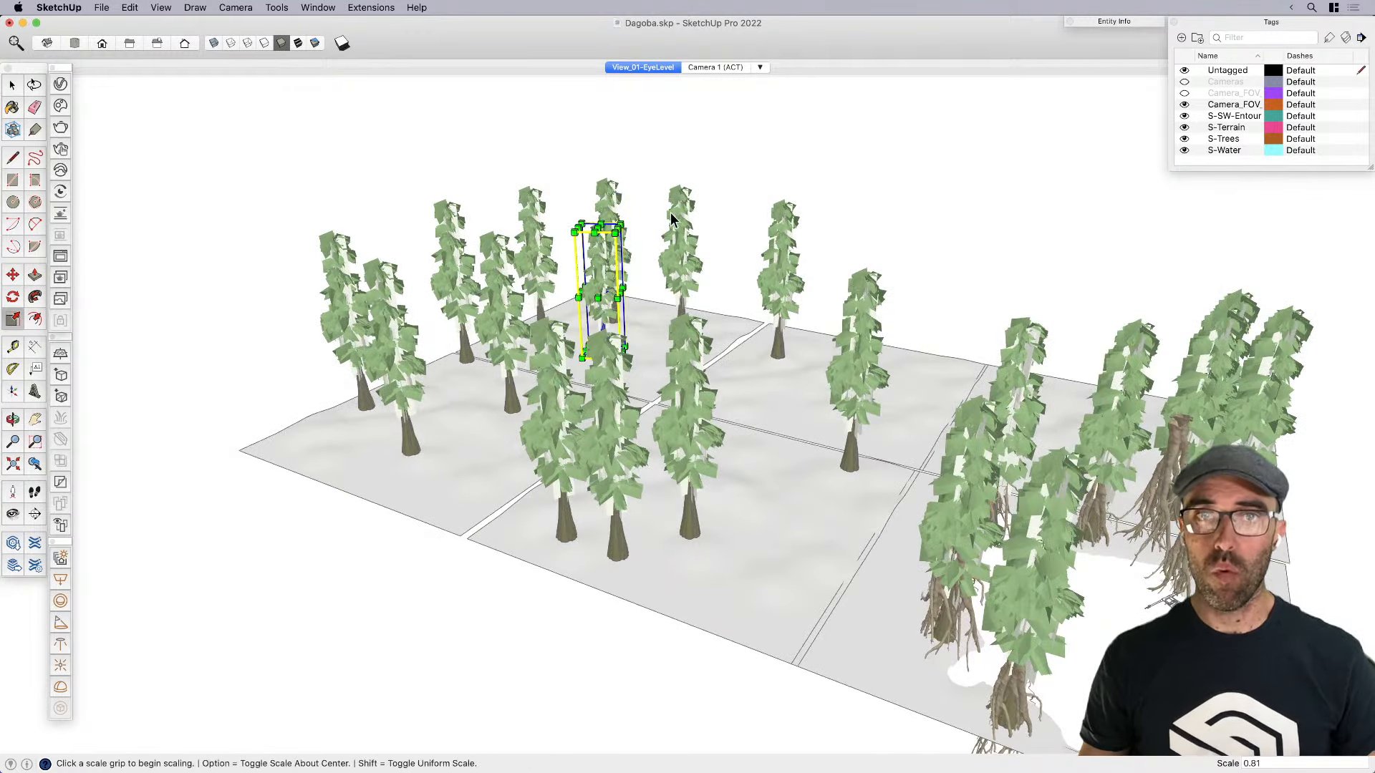
pyautogui.press('space')
pyautogui.click(679, 222)
pyautogui.press('s')
pyautogui.click(704, 187)
pyautogui.click(711, 163)
pyautogui.press('space')
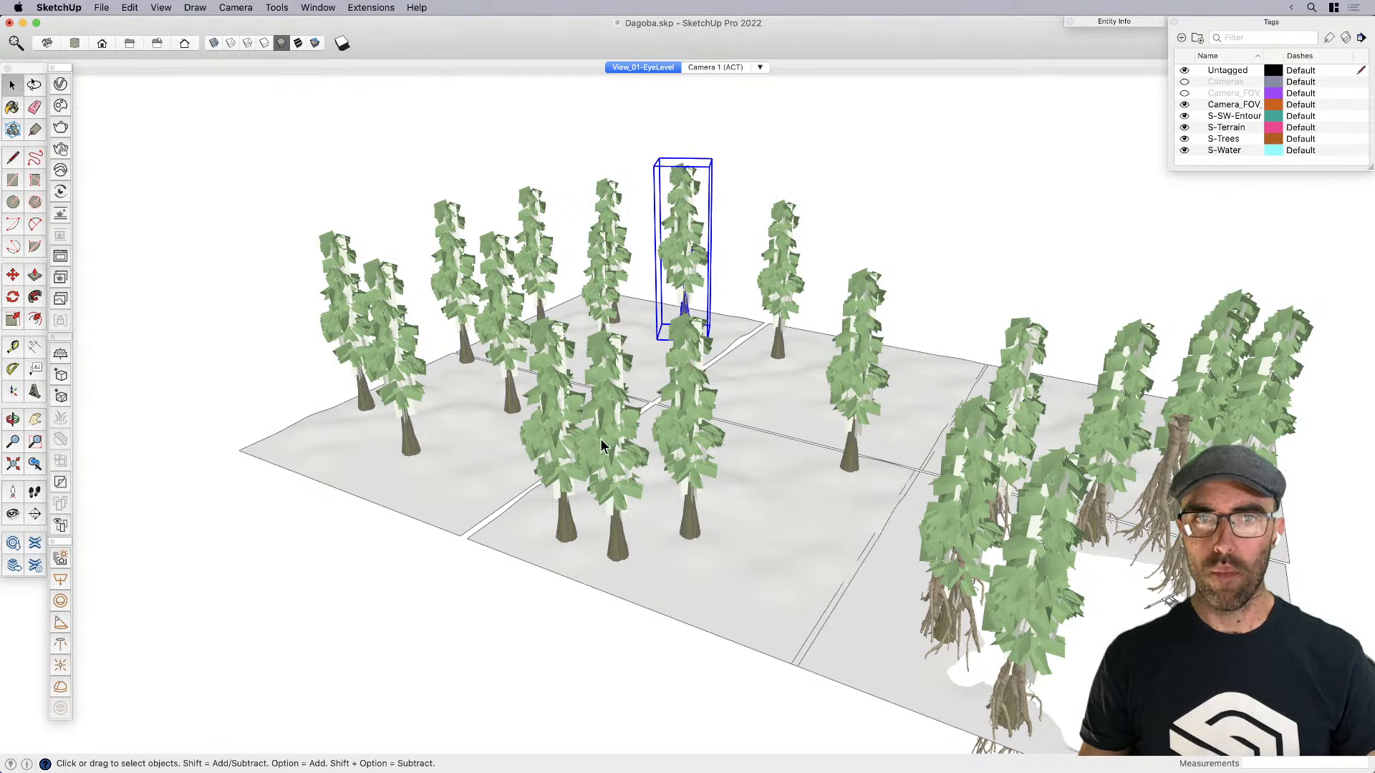
# Scale the middle cypress of the front cluster down to about 0.84 and its inner neighbour up to about 1.09
pyautogui.click(601, 445)
pyautogui.press('s')
pyautogui.click(641, 338)
pyautogui.click(637, 357)
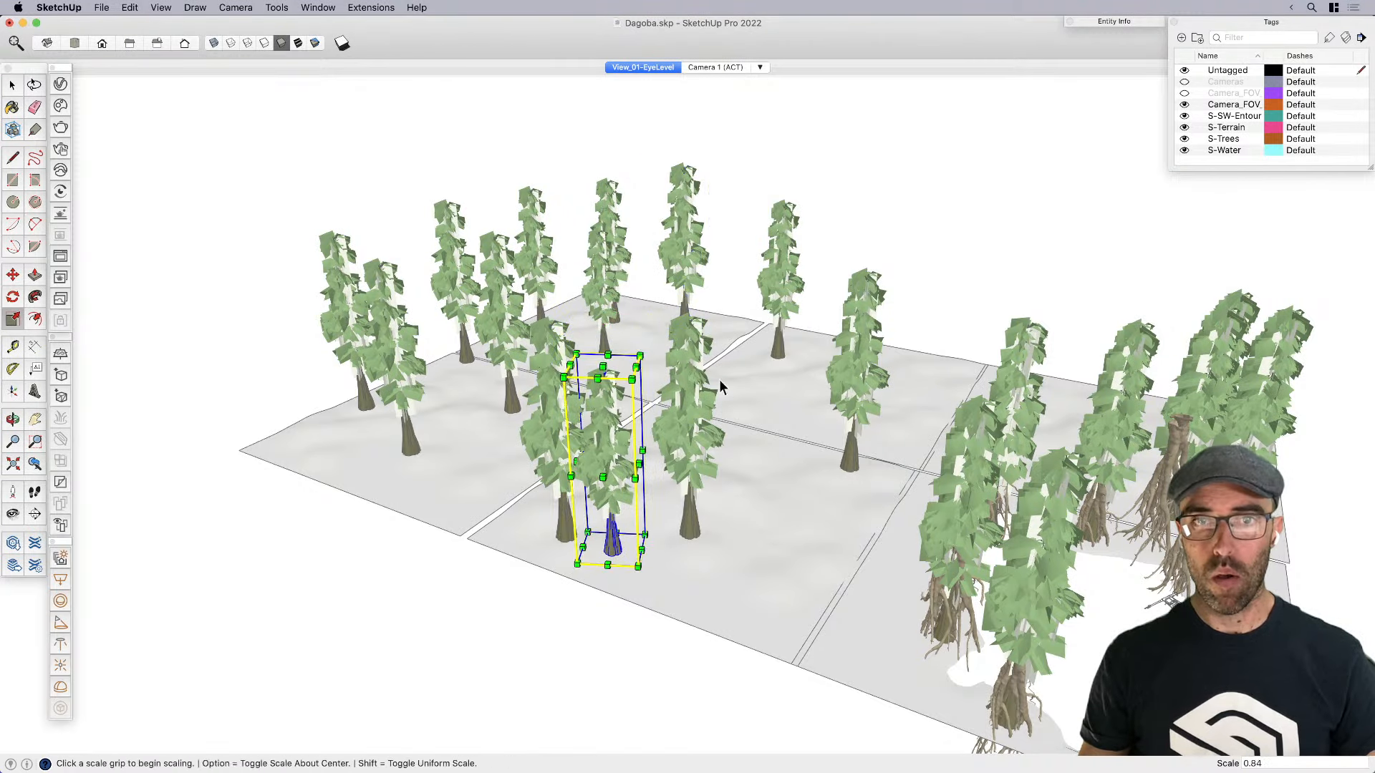
pyautogui.press('space')
pyautogui.click(691, 401)
pyautogui.press('s')
pyautogui.click(726, 327)
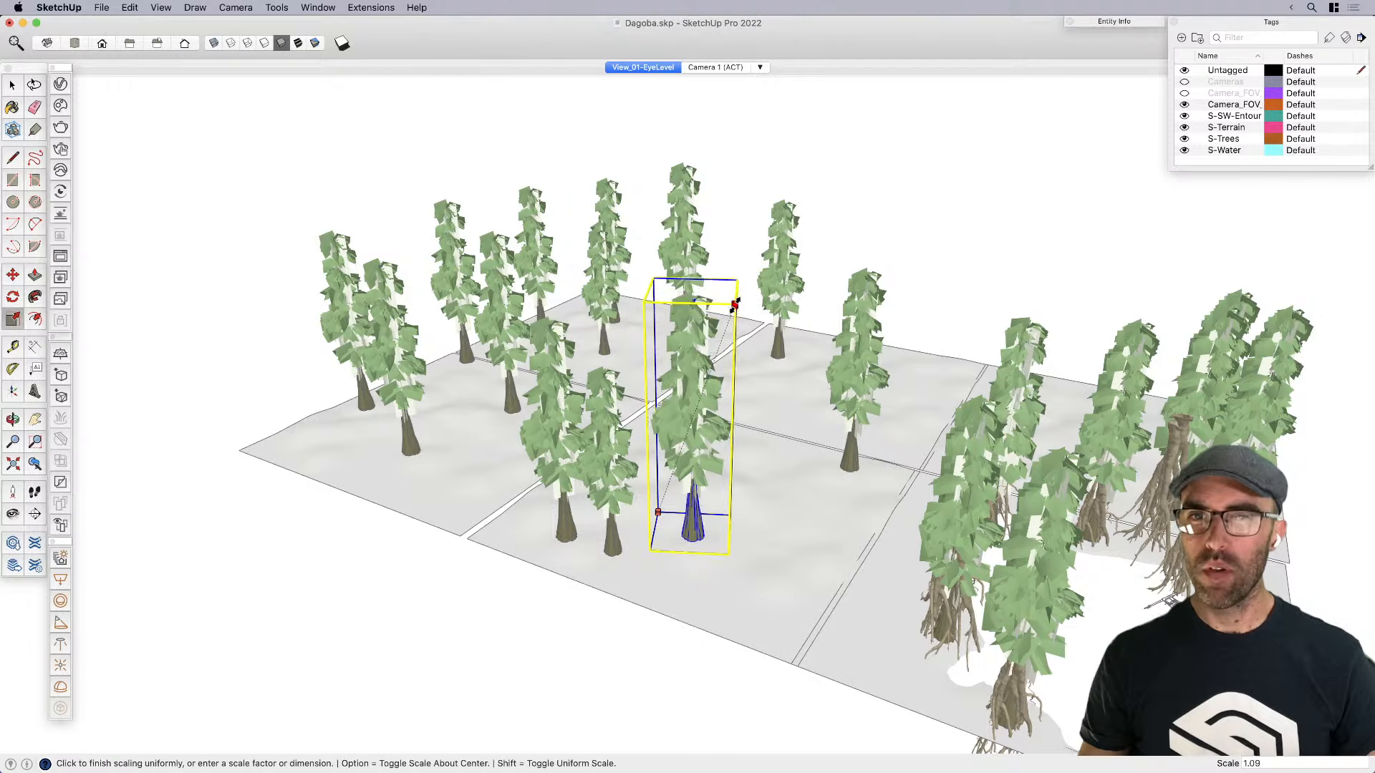
pyautogui.click(732, 301)
pyautogui.press('space')
# Uniformly enlarge the single cypress standing between the front cluster and the rooted trees
pyautogui.click(869, 349)
pyautogui.press('s')
pyautogui.click(906, 277)
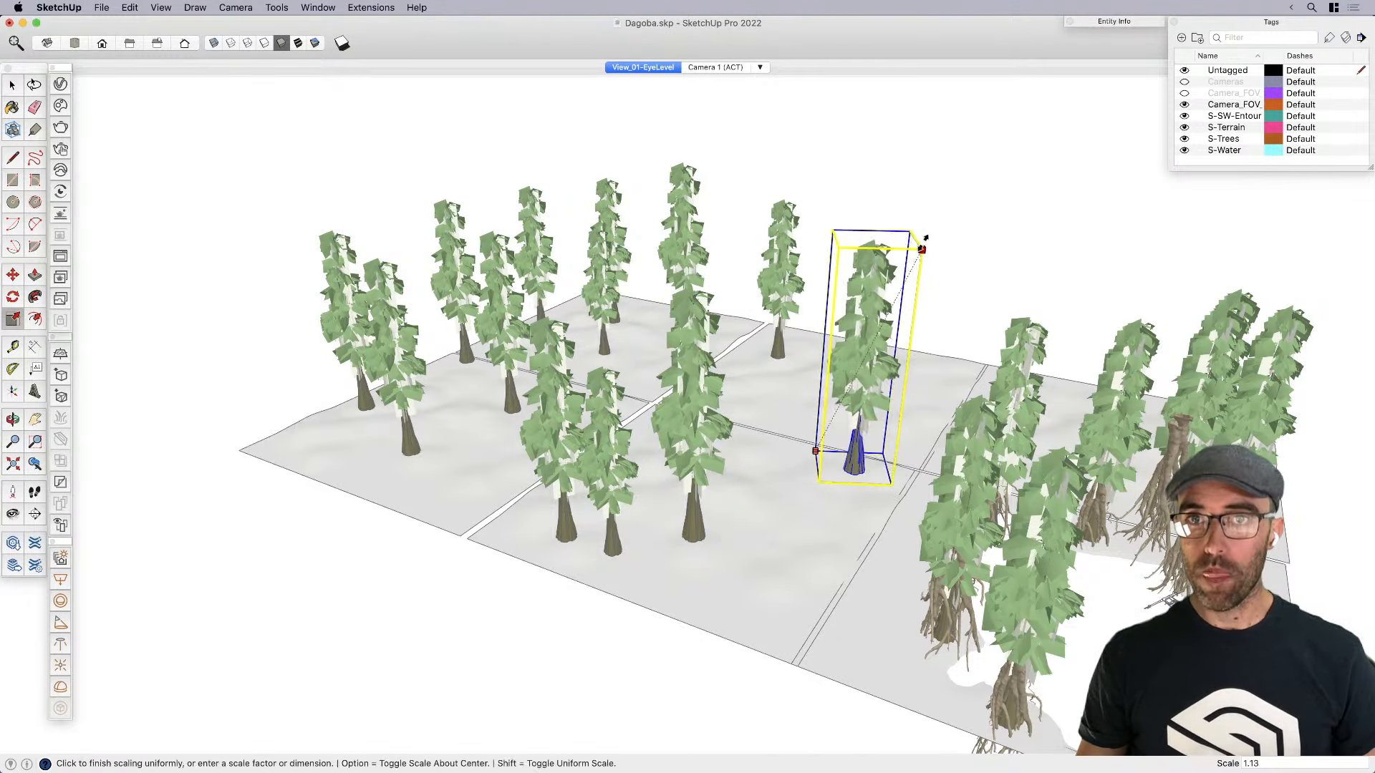
pyautogui.click(920, 229)
pyautogui.press('space')
# Add a far cypress to the tree selection and flip the selected trees along one axis direction
pyautogui.moveTo(920, 230); pyautogui.dragTo(875, 336, button='middle')
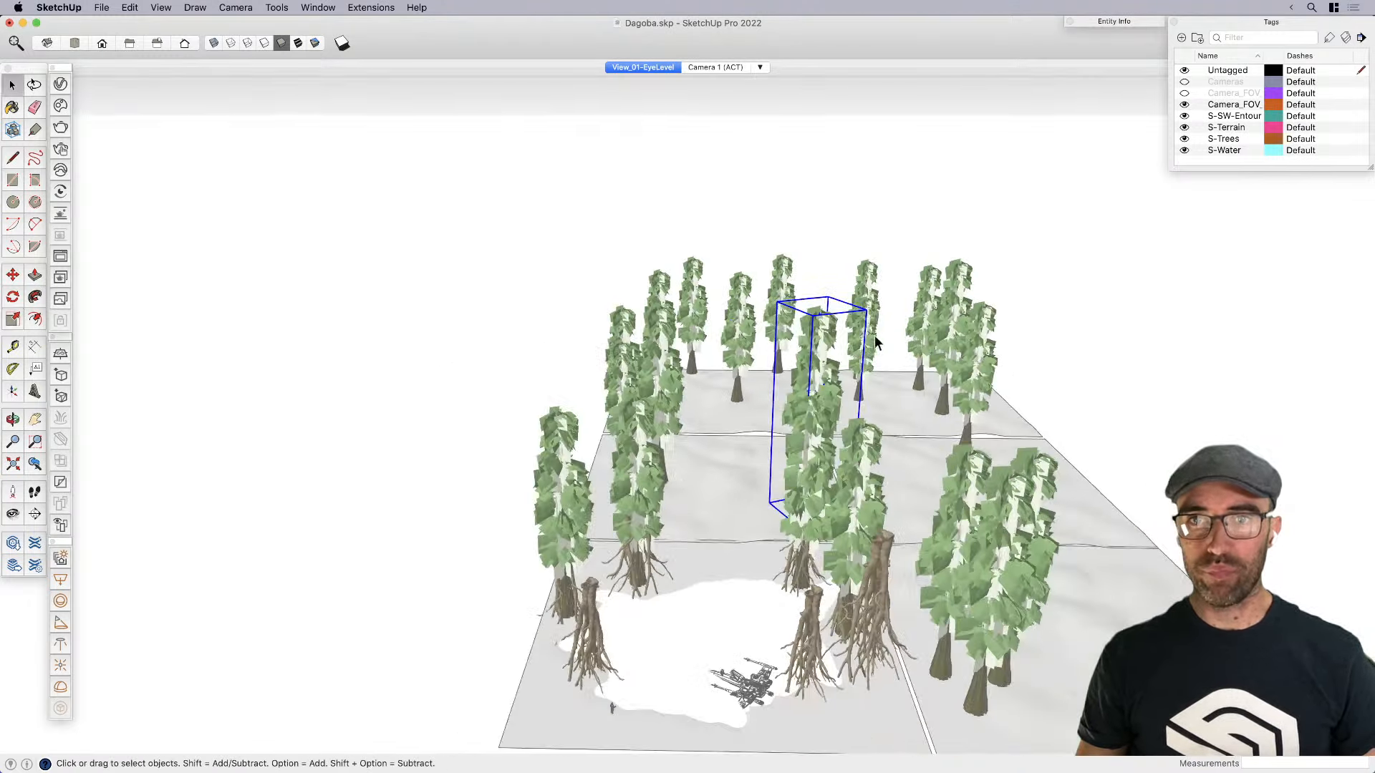
pyautogui.keyDown('shift'); pyautogui.click(700, 298); pyautogui.keyUp('shift')
pyautogui.rightClick(700, 293)
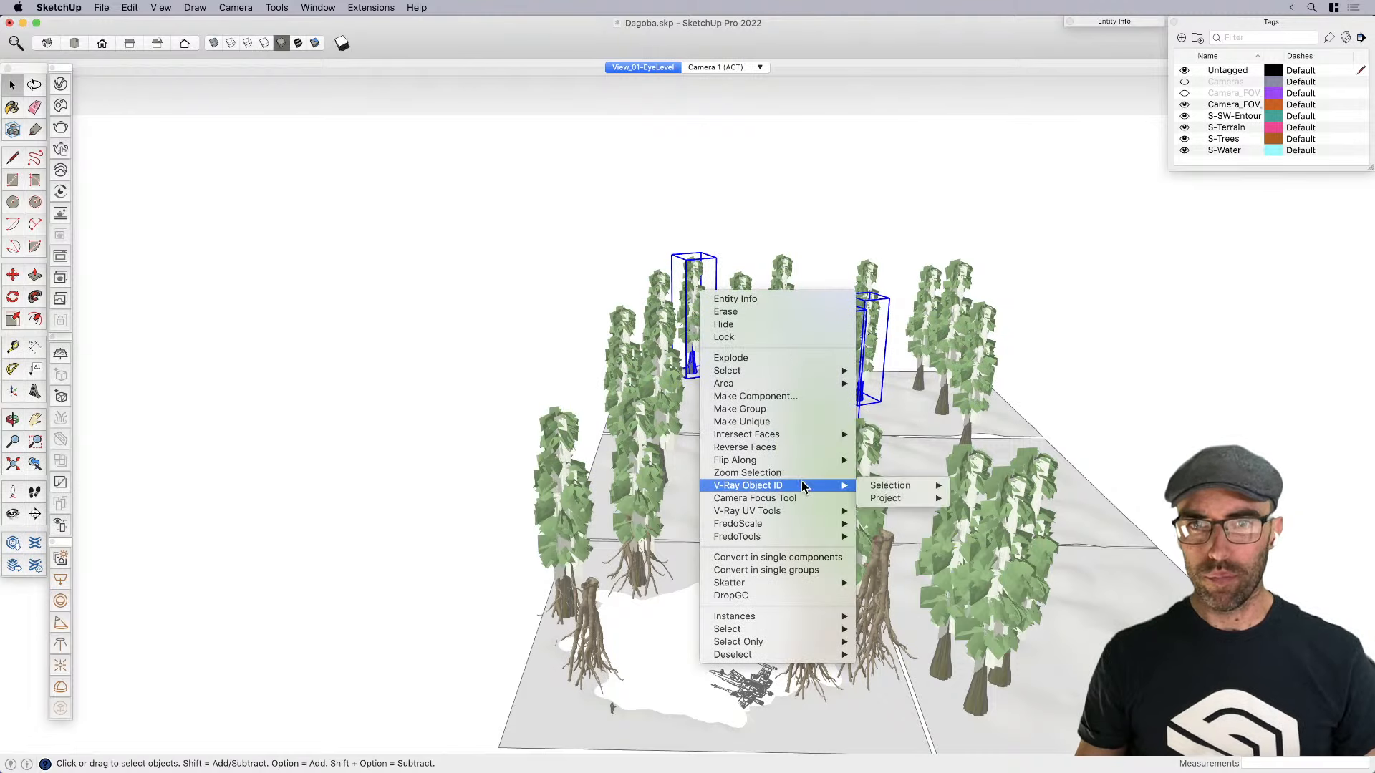
pyautogui.moveTo(823, 460)
pyautogui.click(934, 474)
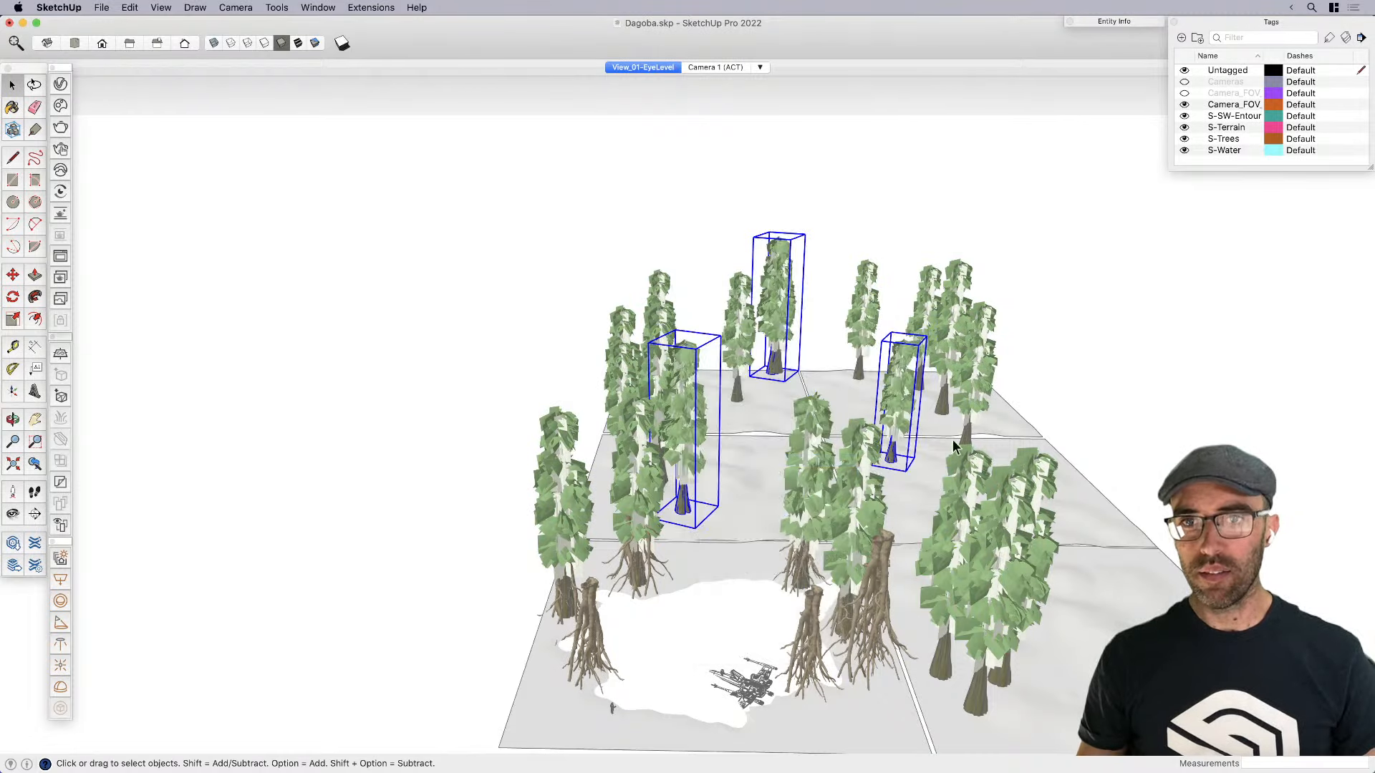
# Move a cypress from the far tiles forward to the open ground along the terrain's outer side
pyautogui.moveTo(952, 447); pyautogui.dragTo(887, 490, button='middle')
pyautogui.click(826, 341)
pyautogui.scroll(4, 826, 341)
pyautogui.press('m')
pyautogui.click(816, 385)
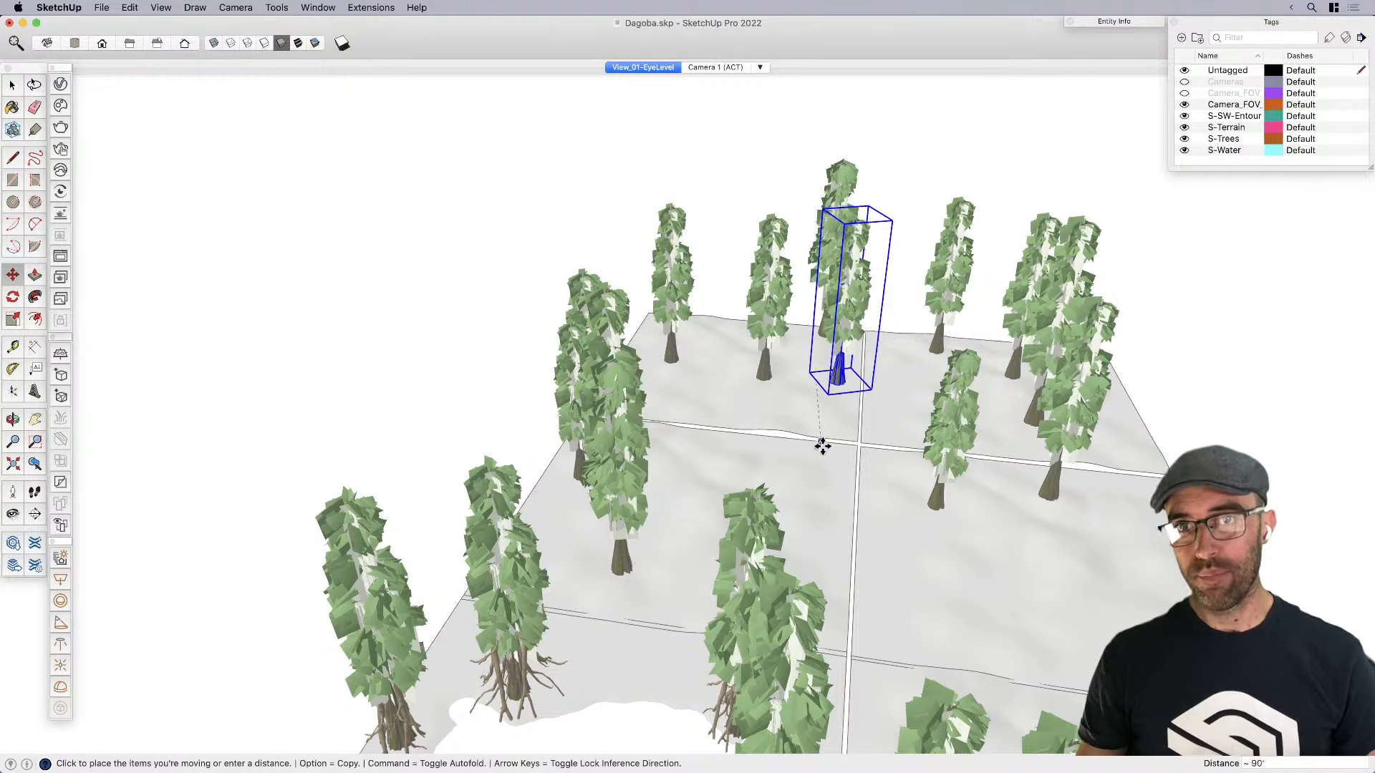
pyautogui.click(824, 452)
pyautogui.press('space')
pyautogui.press('m')
pyautogui.click(844, 439)
pyautogui.click(1118, 637)
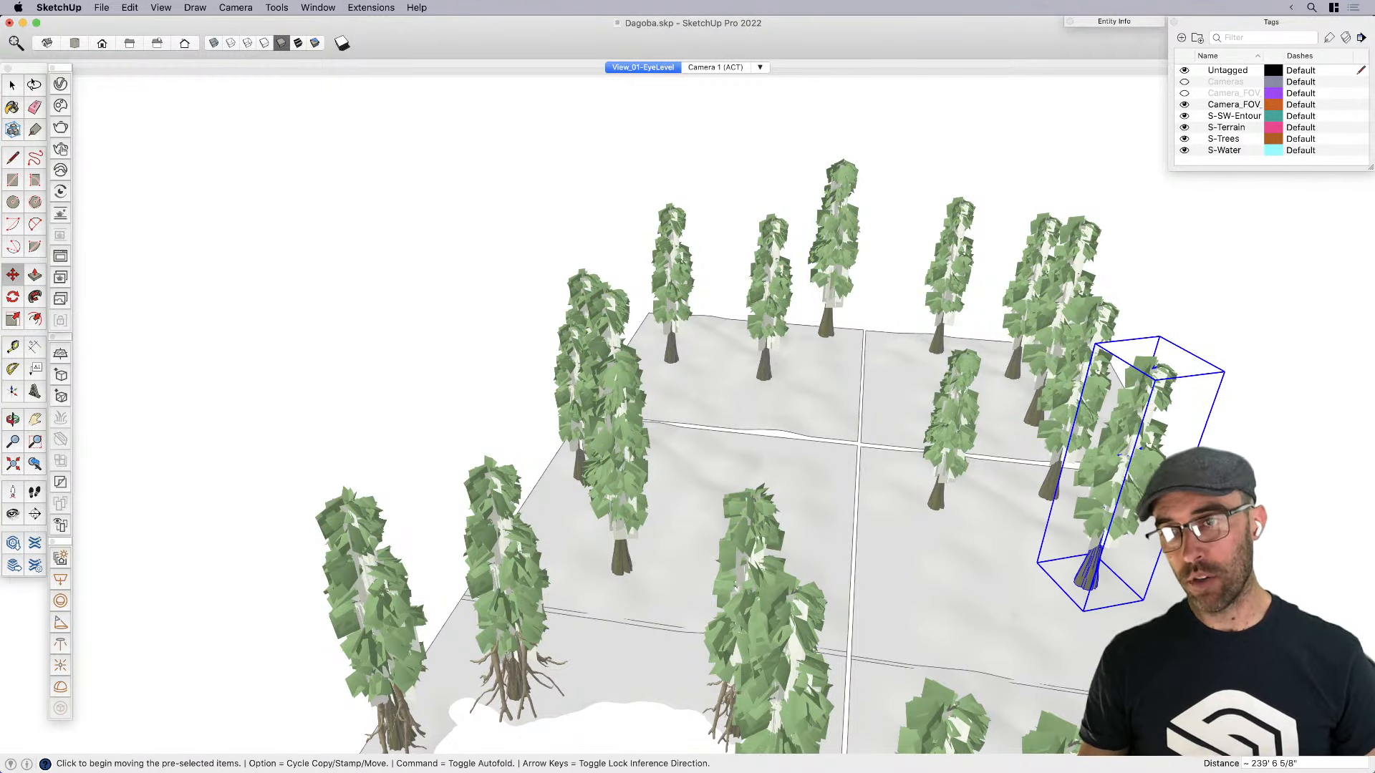
# Copy the moved cypress to several open spots across the middle and far terrain tiles
pyautogui.press('alt')
pyautogui.click(1128, 639)
pyautogui.click(998, 637)
pyautogui.press('alt')
pyautogui.click(998, 638)
pyautogui.click(816, 535)
pyautogui.press('alt')
pyautogui.click(829, 535)
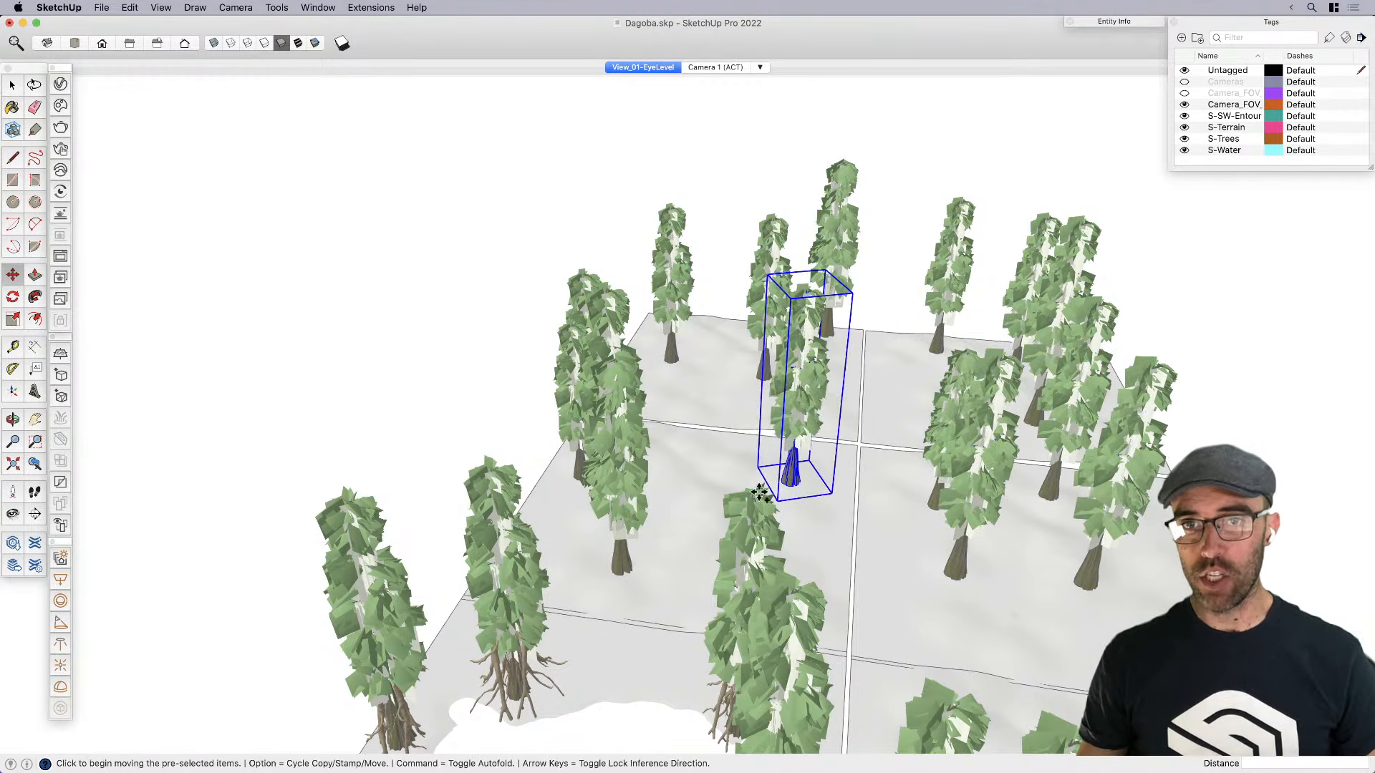
pyautogui.click(736, 446)
pyautogui.click(727, 476)
pyautogui.press('alt')
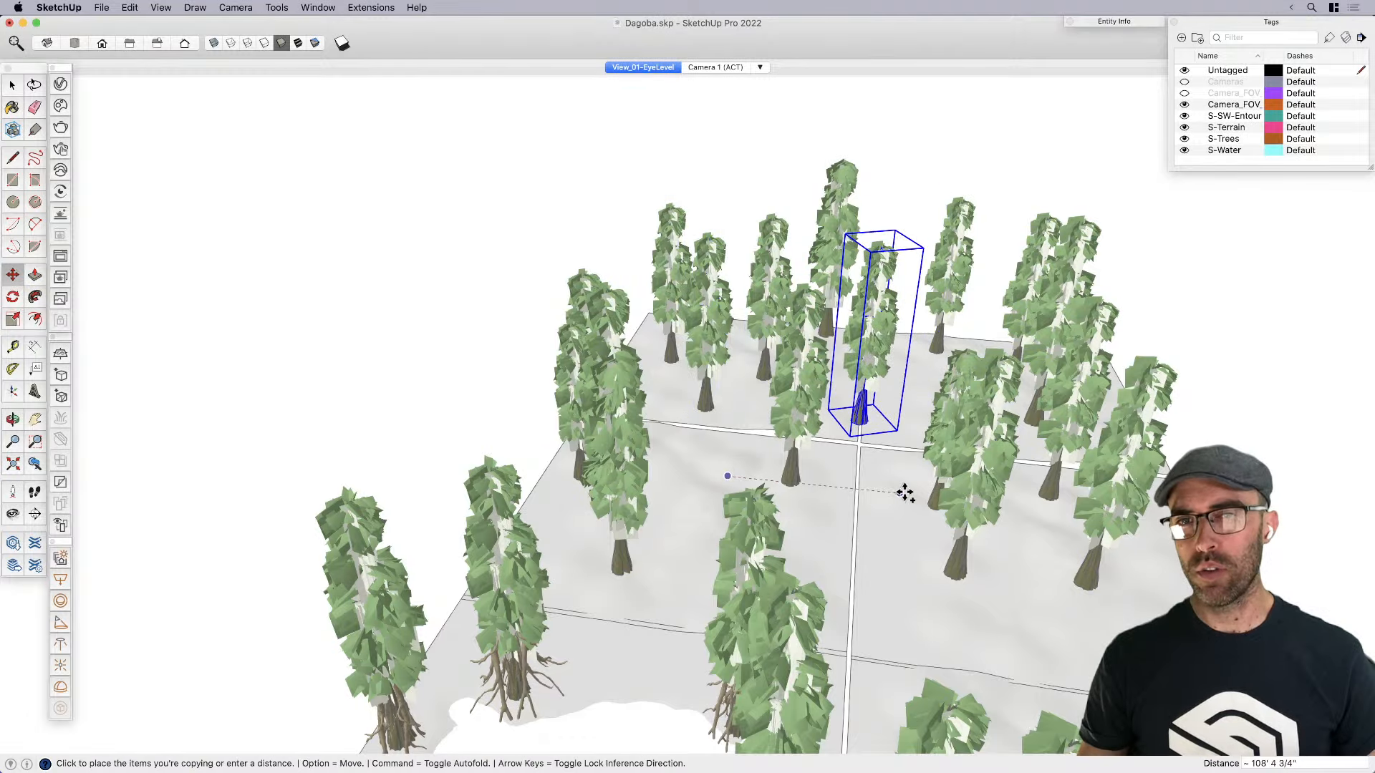
# Select all the newly placed background cypresses and drop them onto the terrain with DropGC
pyautogui.moveTo(905, 492); pyautogui.dragTo(922, 351, button='middle')
pyautogui.moveTo(437, 467); pyautogui.dragTo(977, 364, button='middle')
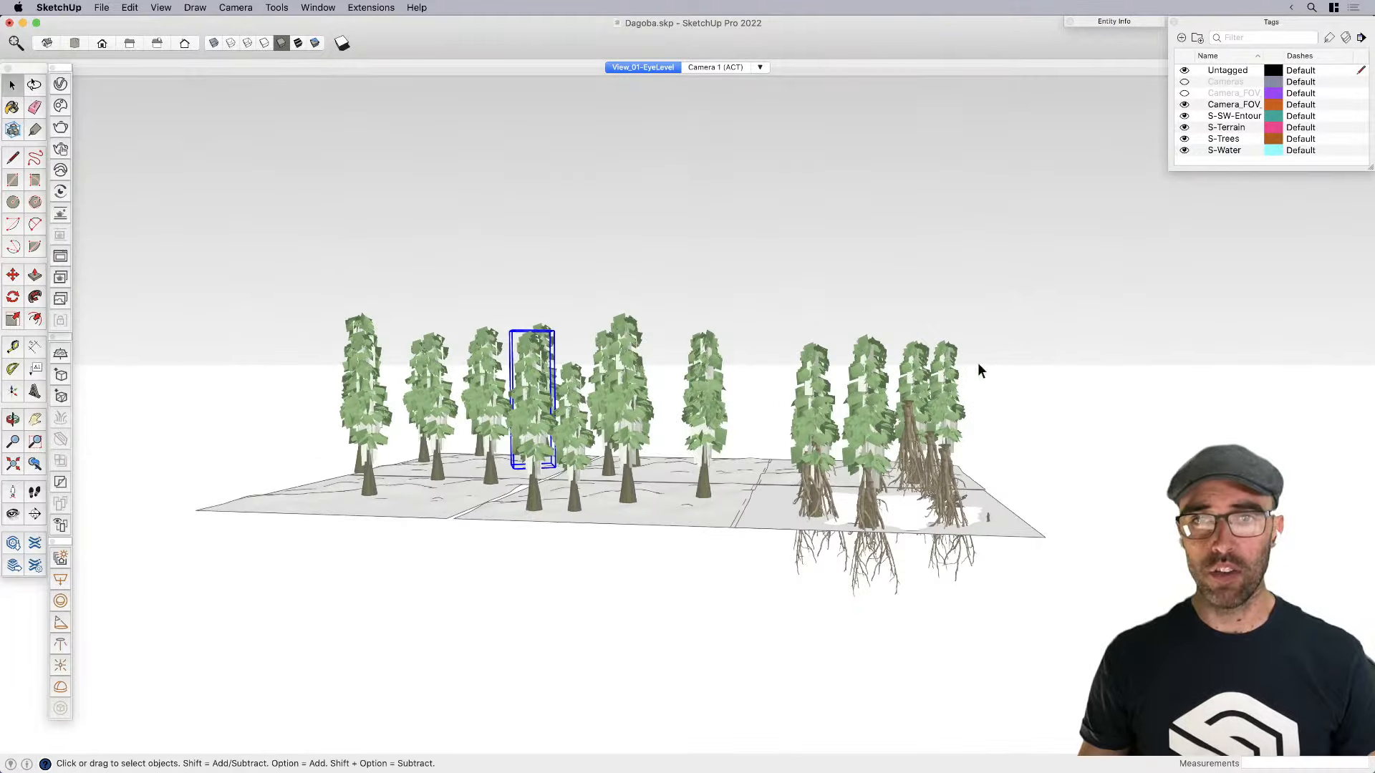
pyautogui.moveTo(750, 411); pyautogui.dragTo(324, 350)
pyautogui.rightClick(380, 397)
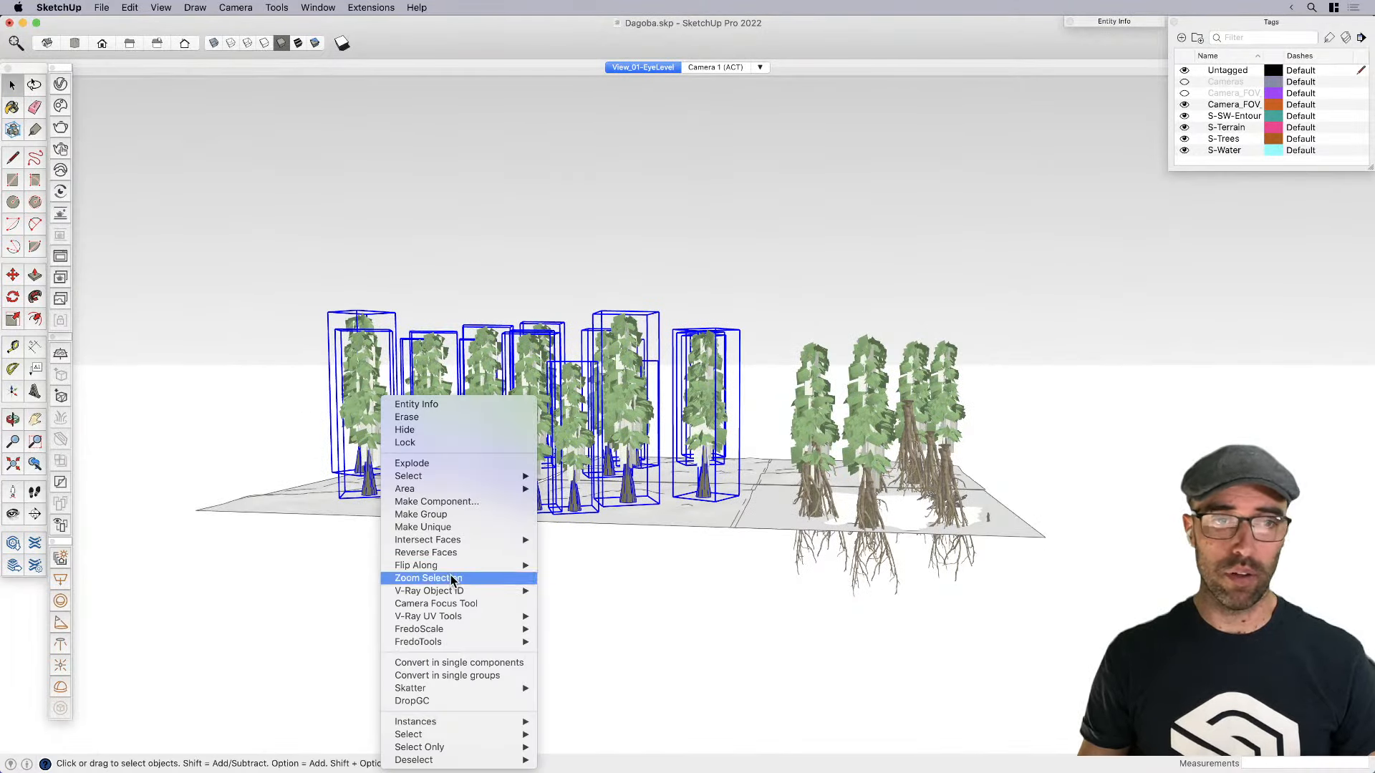
pyautogui.click(454, 701)
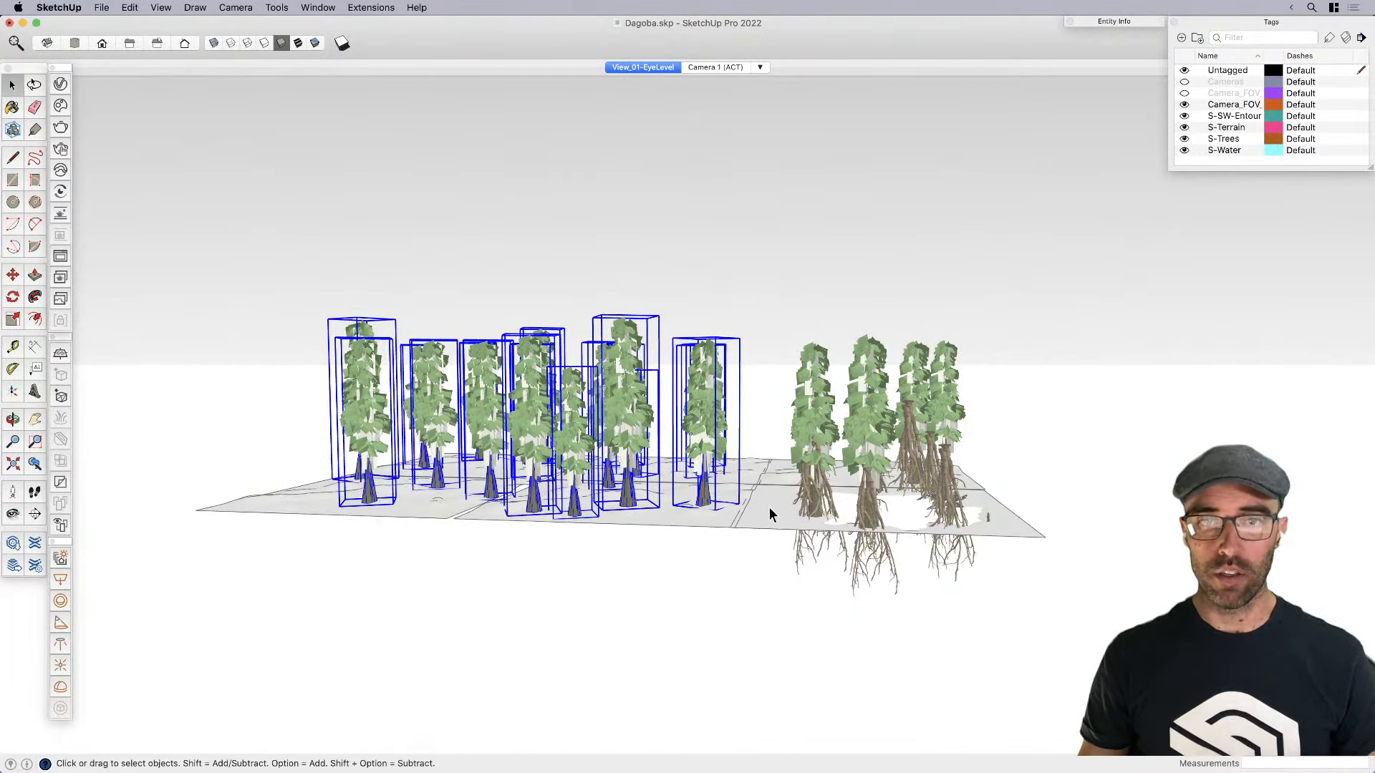
pyautogui.click(746, 275)
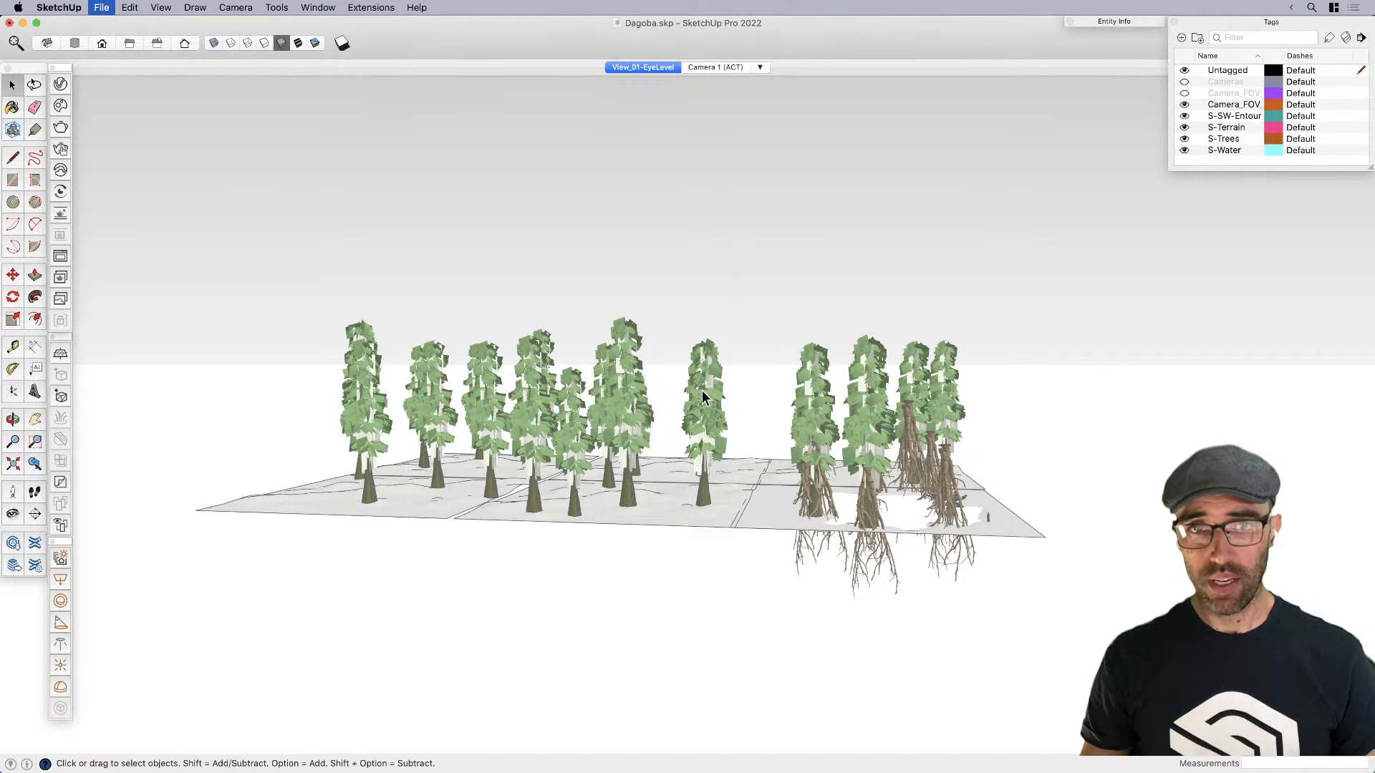
# Update the View_01-EyeLevel scene with a Two-Point Perspective view panned to show more of the treetops
pyautogui.click(642, 67)
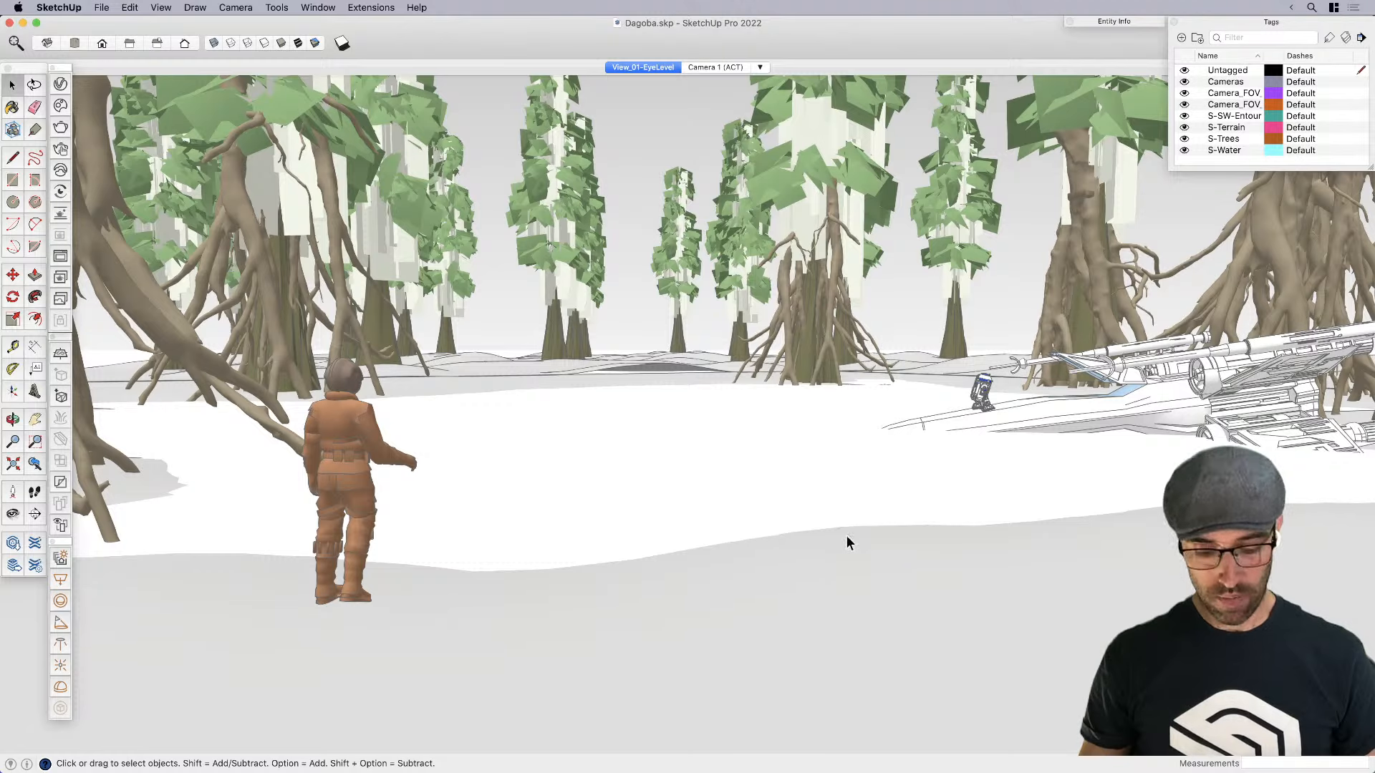
pyautogui.click(246, 8)
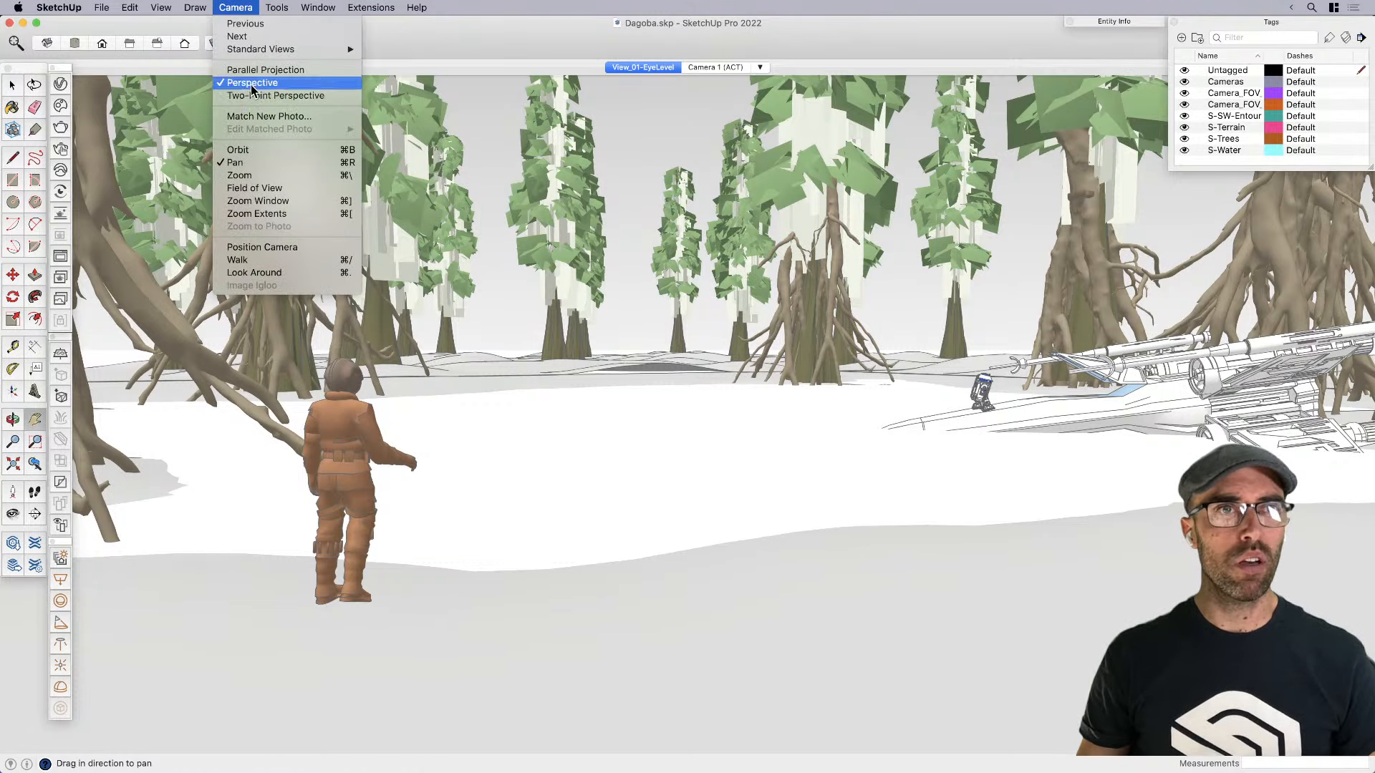
pyautogui.click(279, 91)
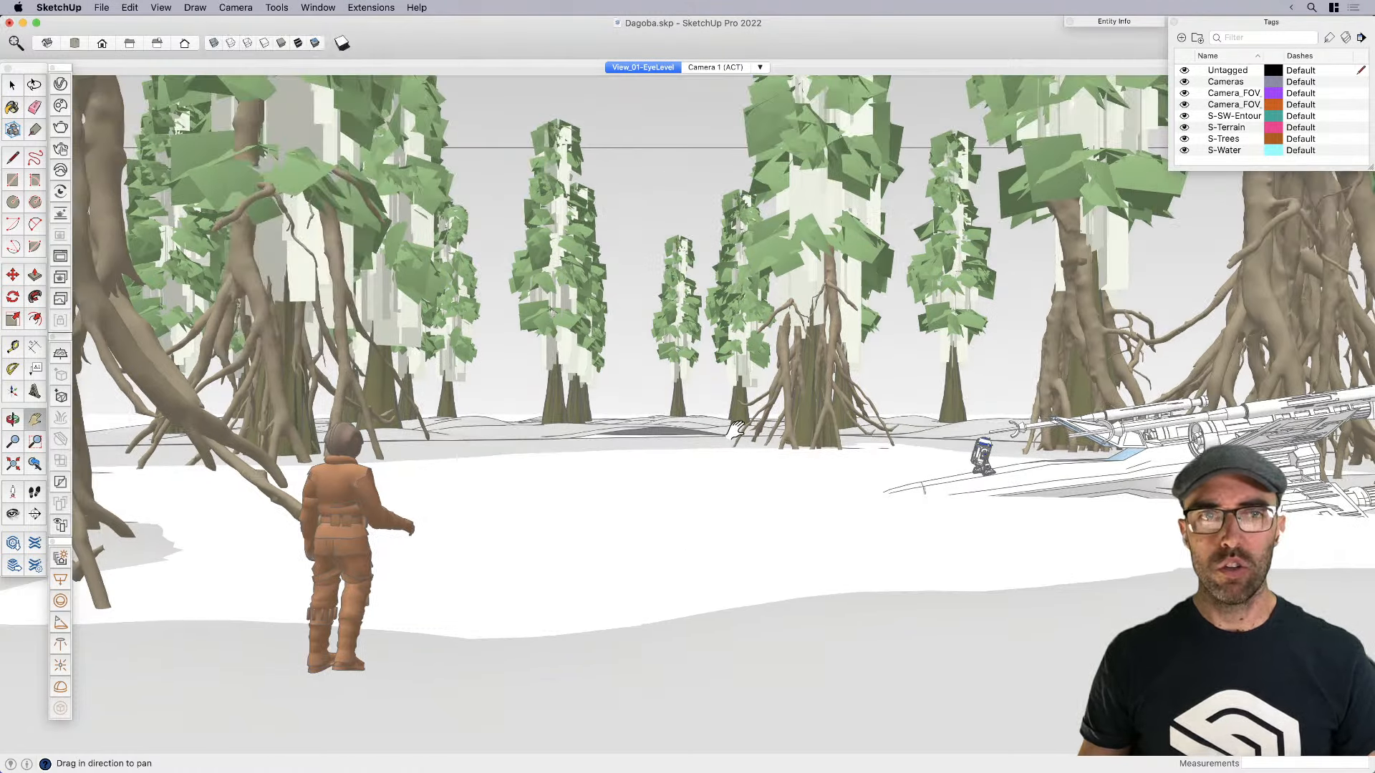
pyautogui.moveTo(736, 429); pyautogui.dragTo(741, 491)
pyautogui.rightClick(637, 66)
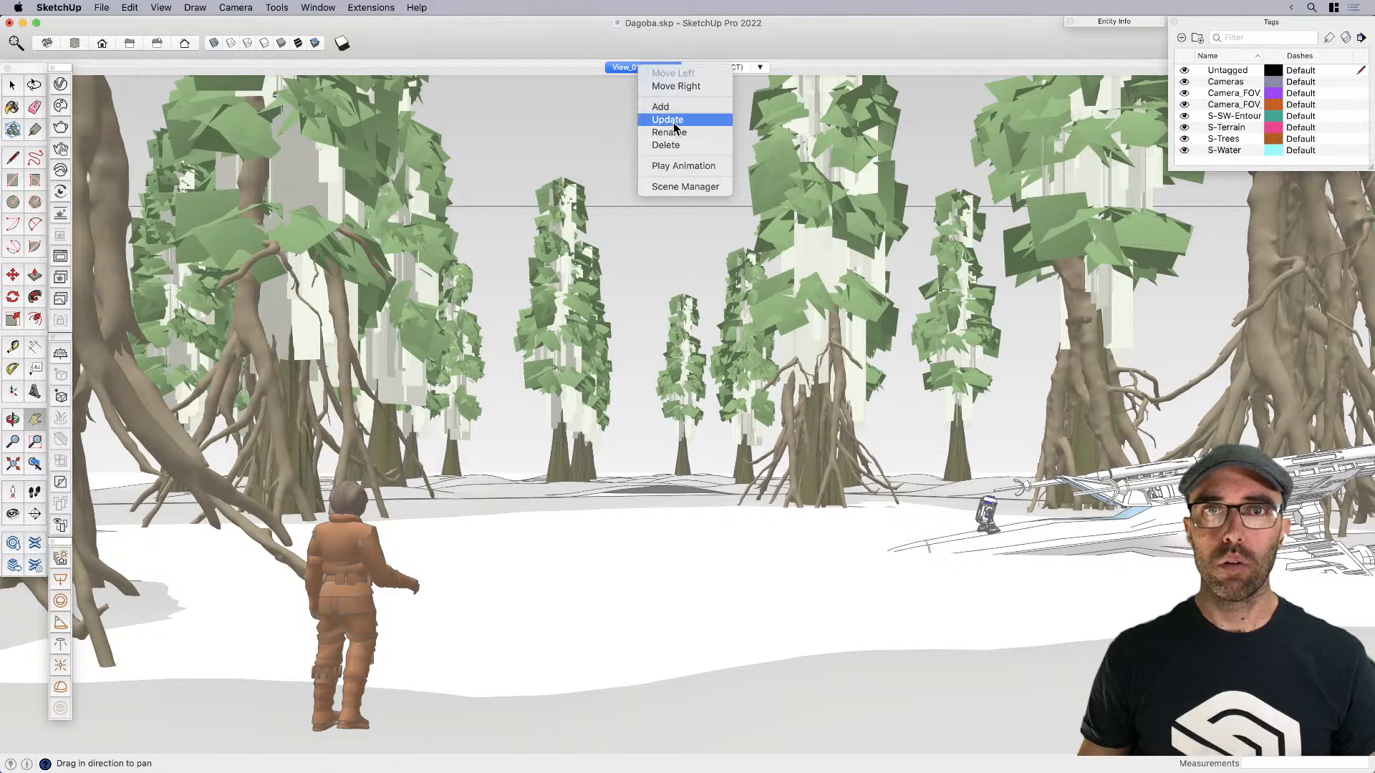
pyautogui.click(658, 122)
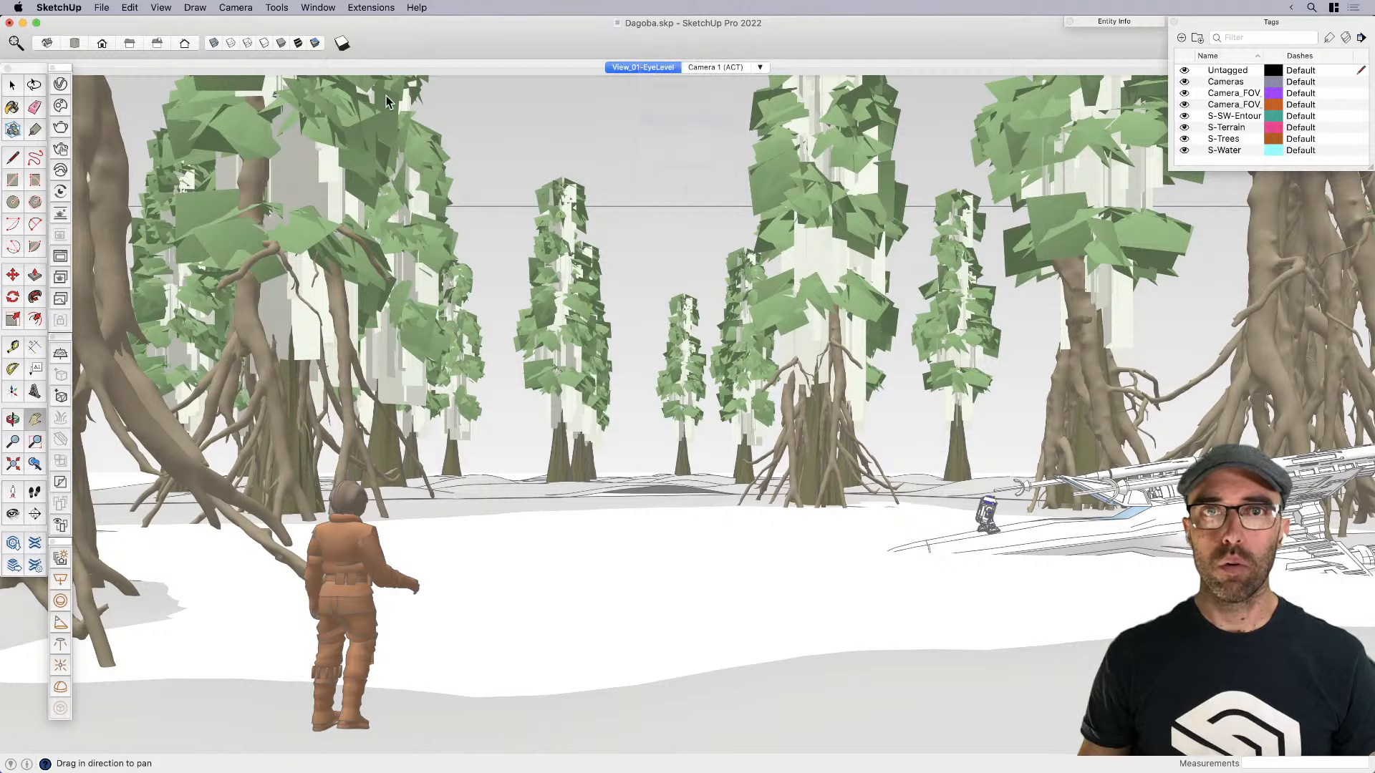
# Display the model with textures and copy the tall background cypress to open spots nearer the water's far edge
pyautogui.click(298, 43)
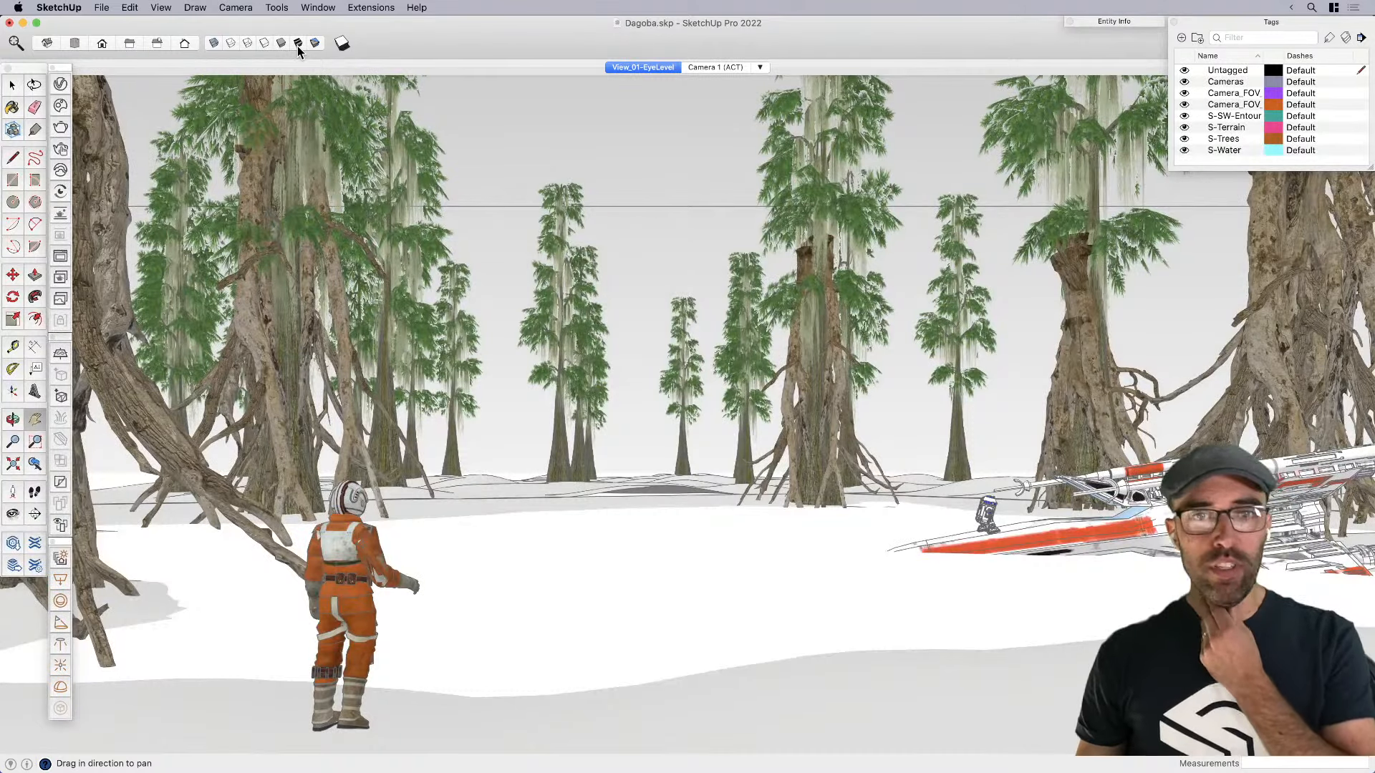
pyautogui.click(562, 460)
pyautogui.press('m')
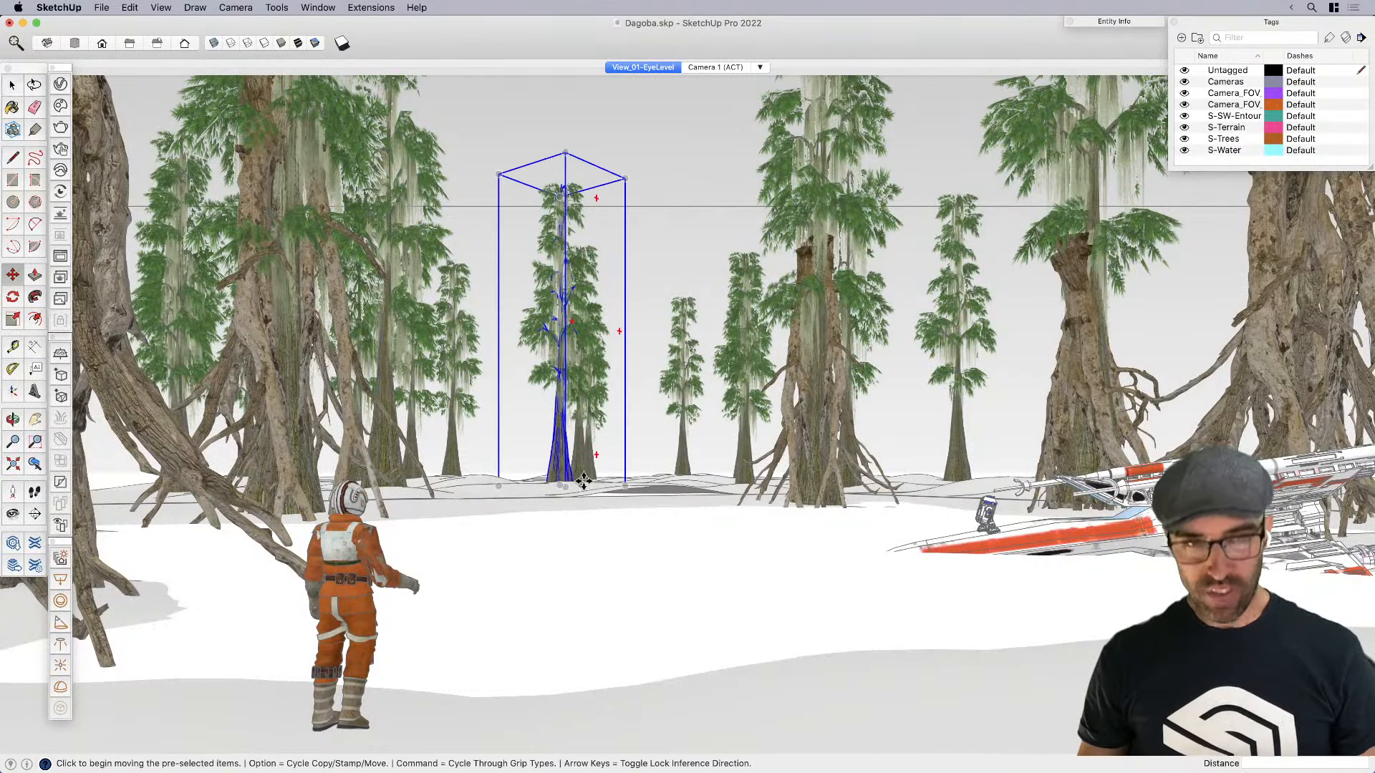
pyautogui.click(585, 494)
pyautogui.press('alt')
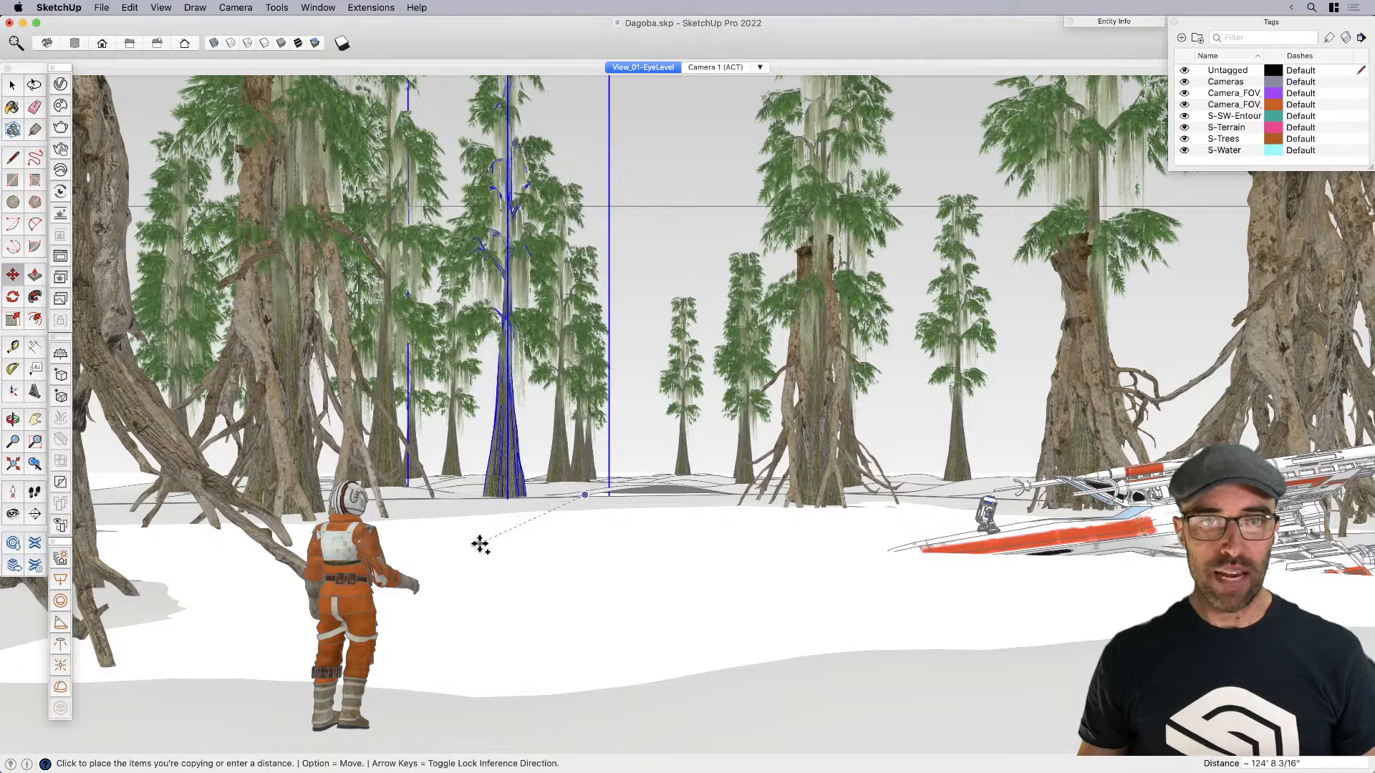
pyautogui.click(773, 543)
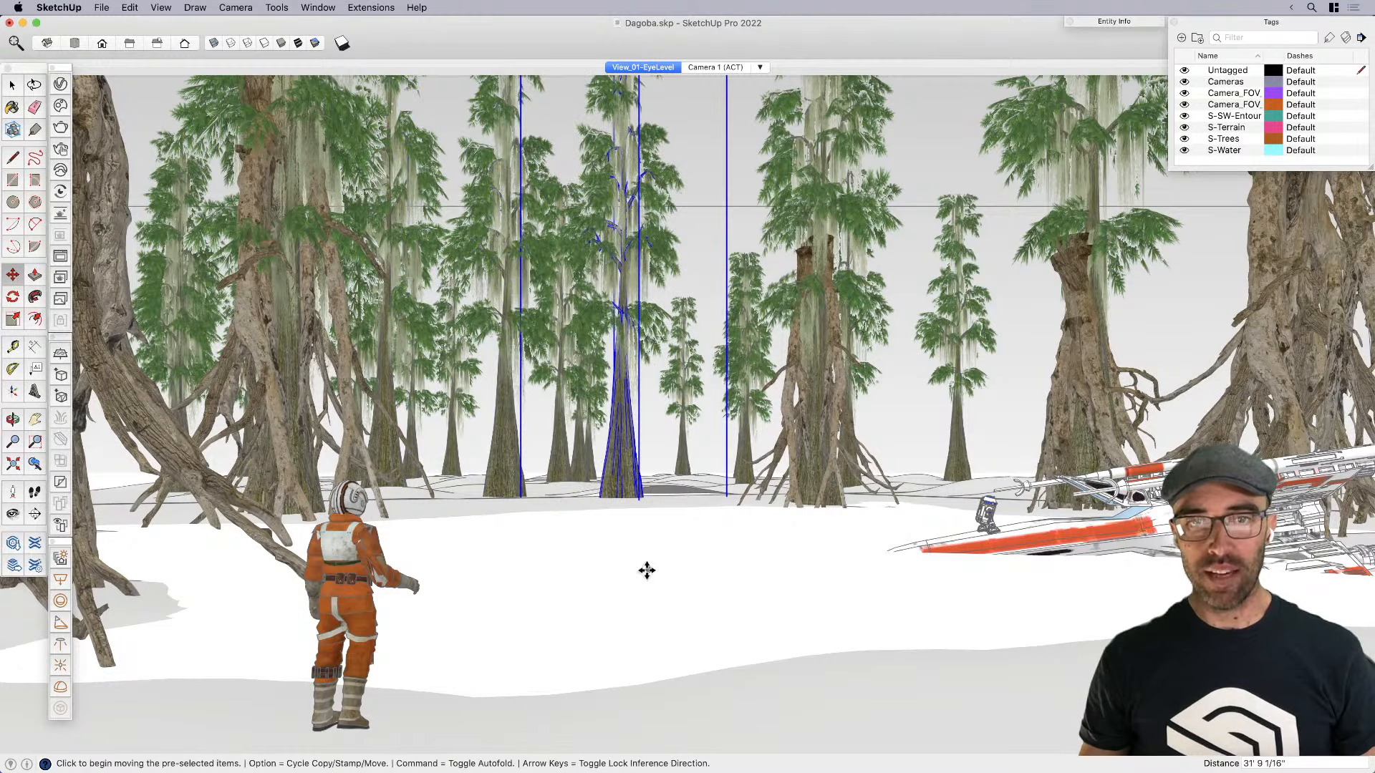
# Copy the tall cypress twice into the open background between the central rooted tree and the large stump behind the ship
pyautogui.click(643, 571)
pyautogui.press('alt')
pyautogui.click(1083, 581)
pyautogui.click(557, 591)
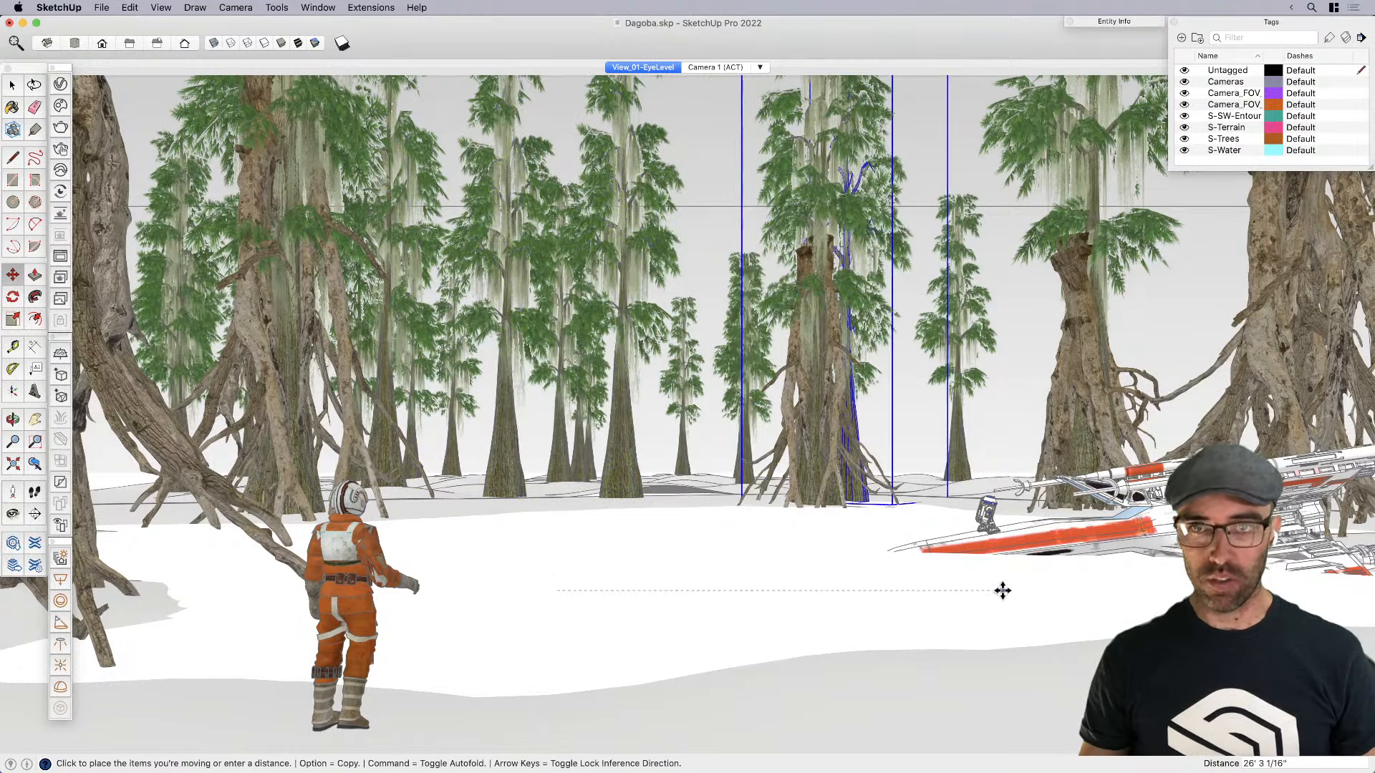
pyautogui.click(1002, 591)
pyautogui.click(631, 615)
pyautogui.click(1035, 605)
pyautogui.click(688, 620)
pyautogui.press('alt')
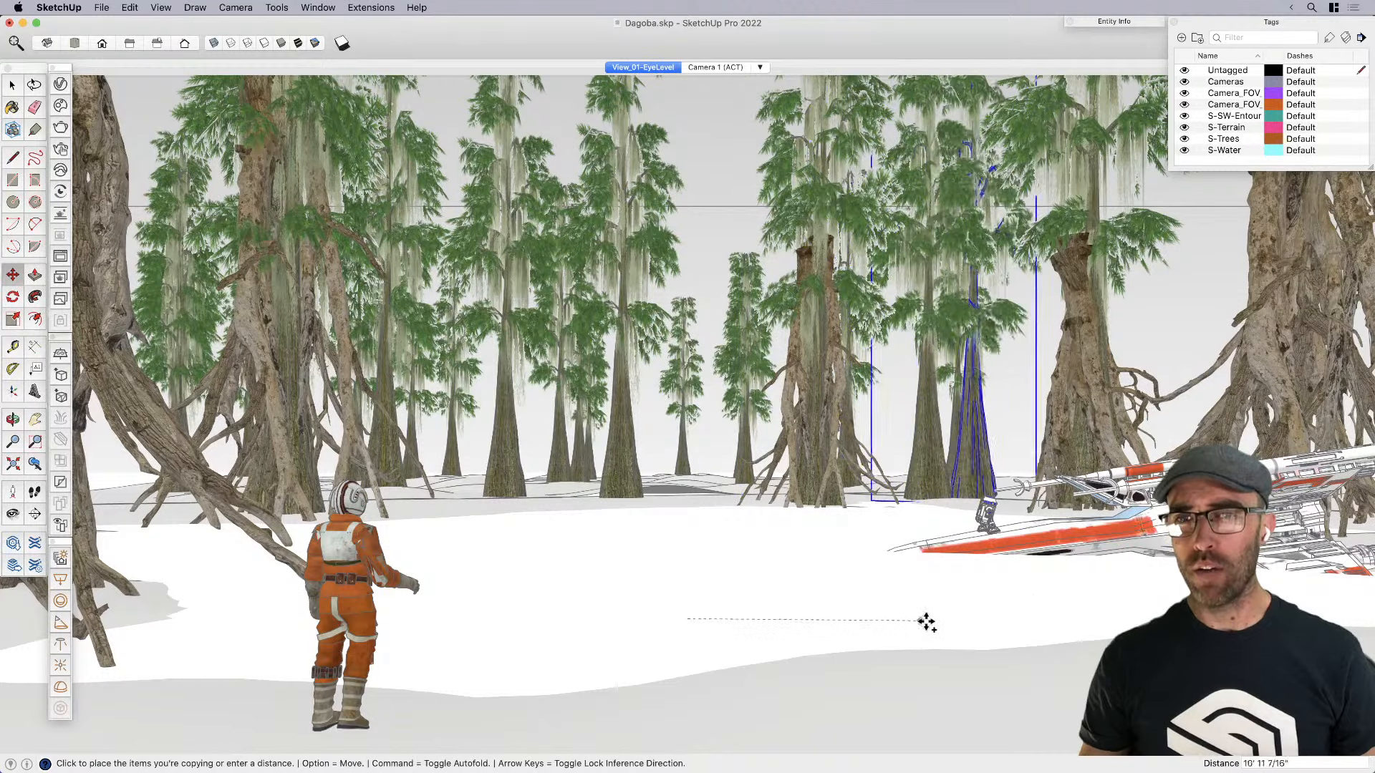
pyautogui.click(938, 625)
# Copy the cypress to both sides of the large stump behind the ship to fill the background there
pyautogui.click(605, 630)
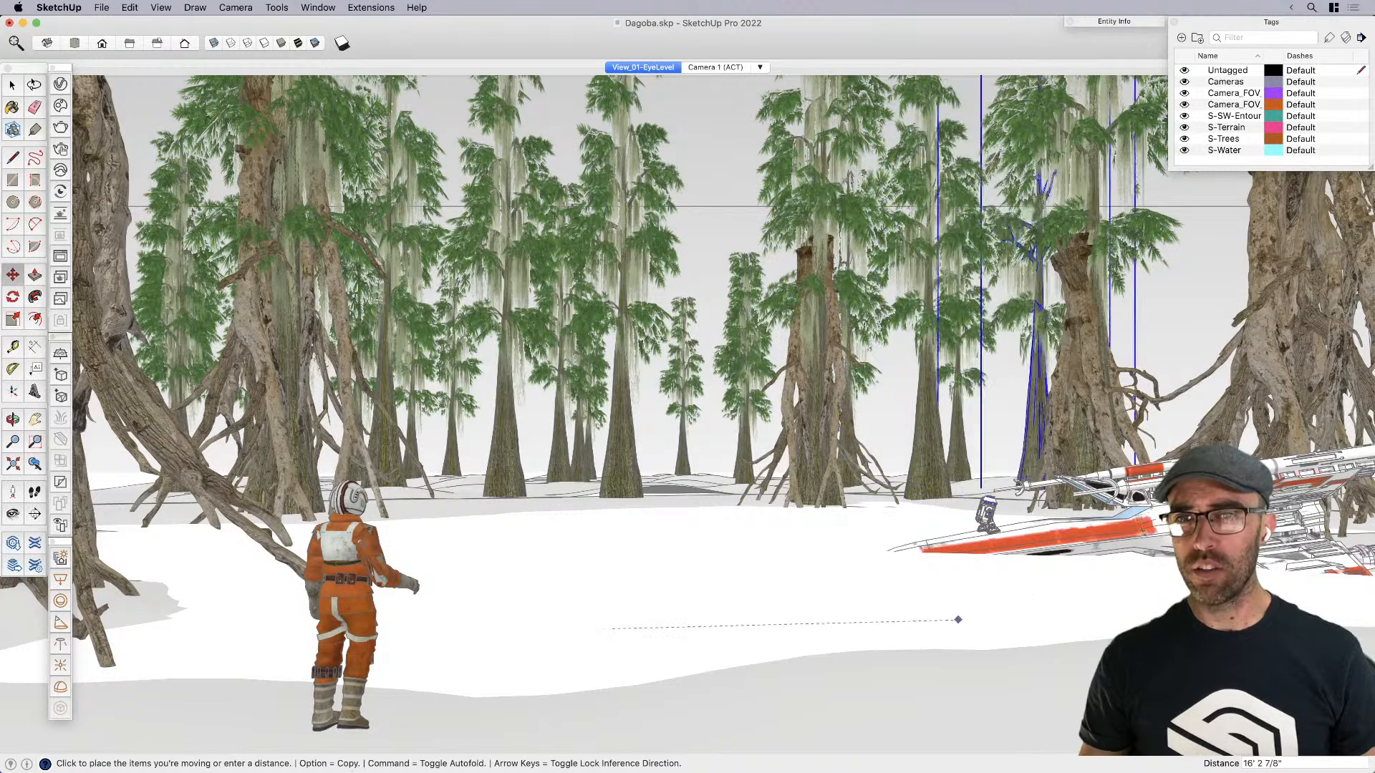
pyautogui.click(882, 604)
pyautogui.press('alt')
pyautogui.click(716, 590)
pyautogui.click(964, 598)
pyautogui.press('alt')
pyautogui.click(1161, 608)
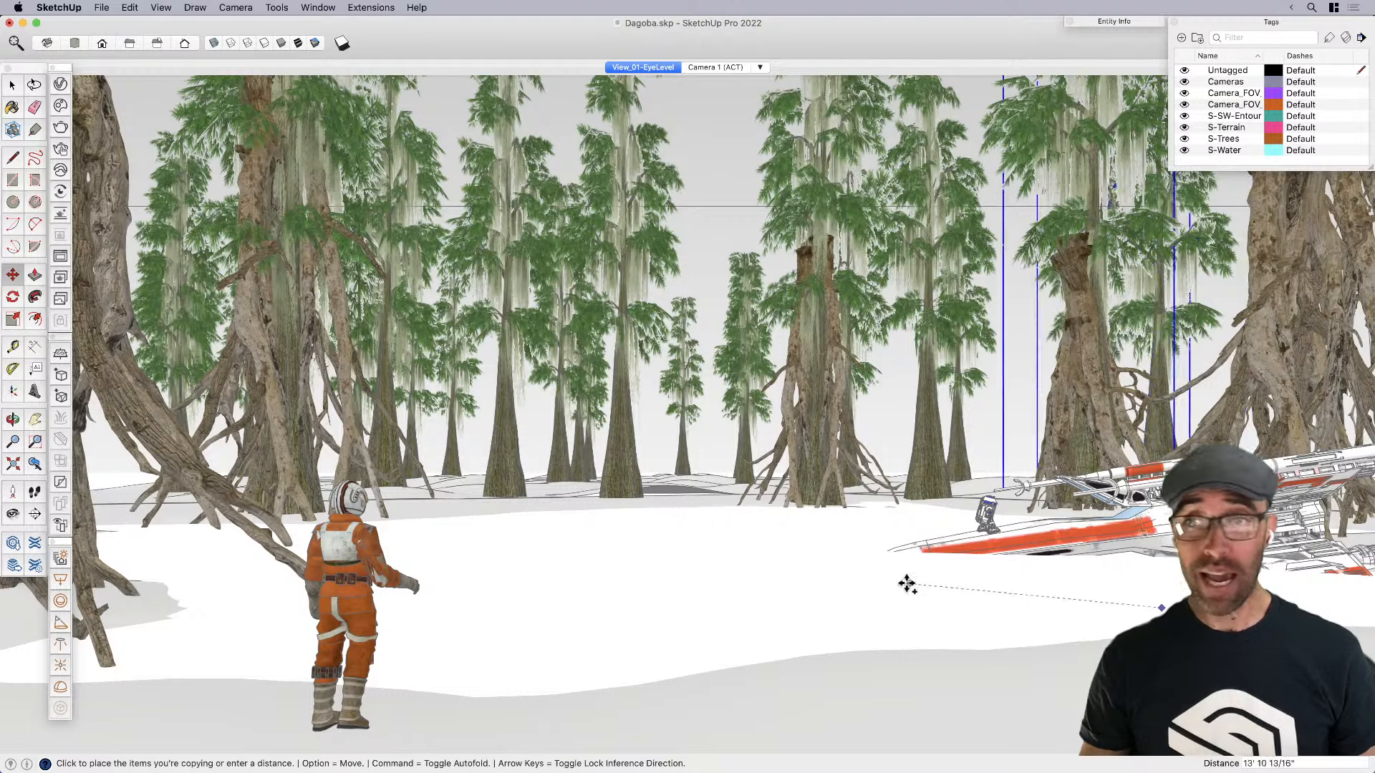
pyautogui.click(712, 555)
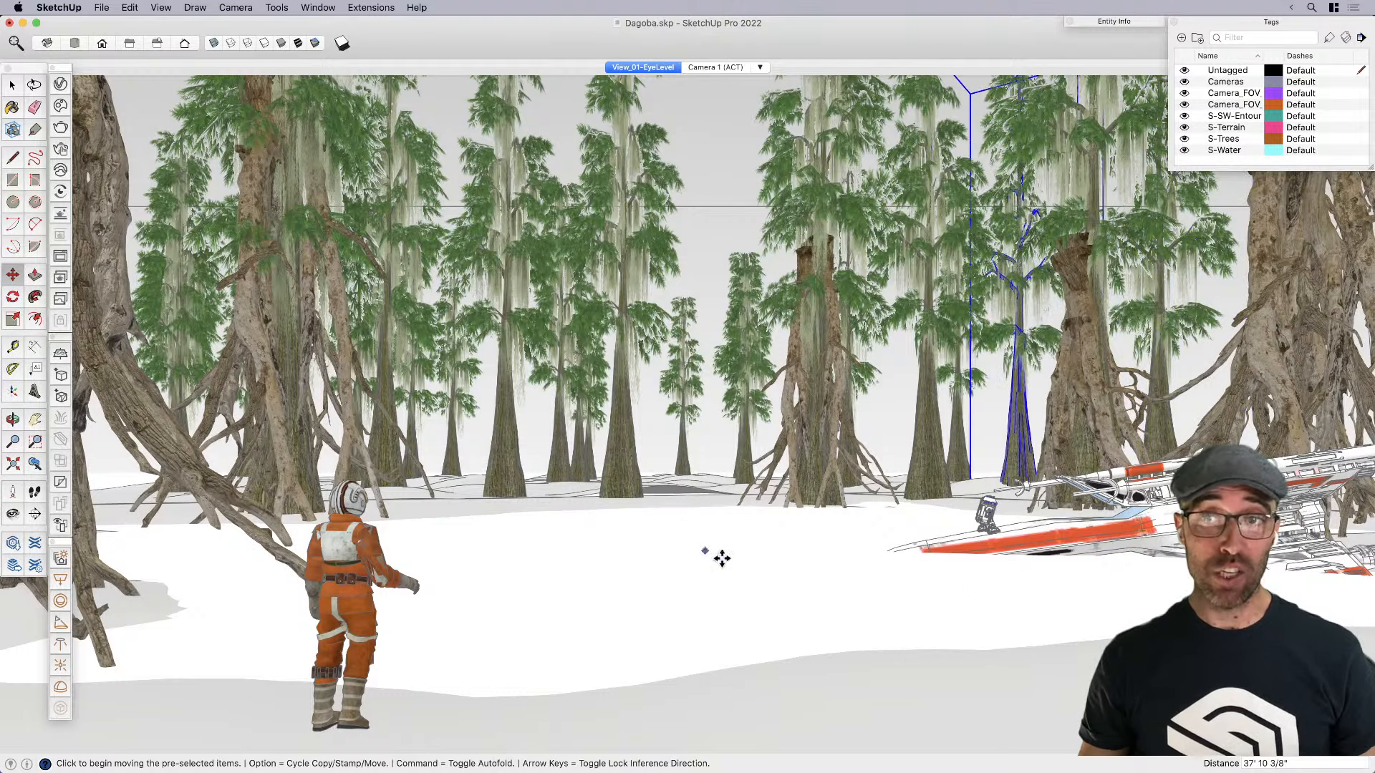
# Copy the cypress beside the central rooted tree and twice into the open middle of the background
pyautogui.click(1089, 587)
pyautogui.press('alt')
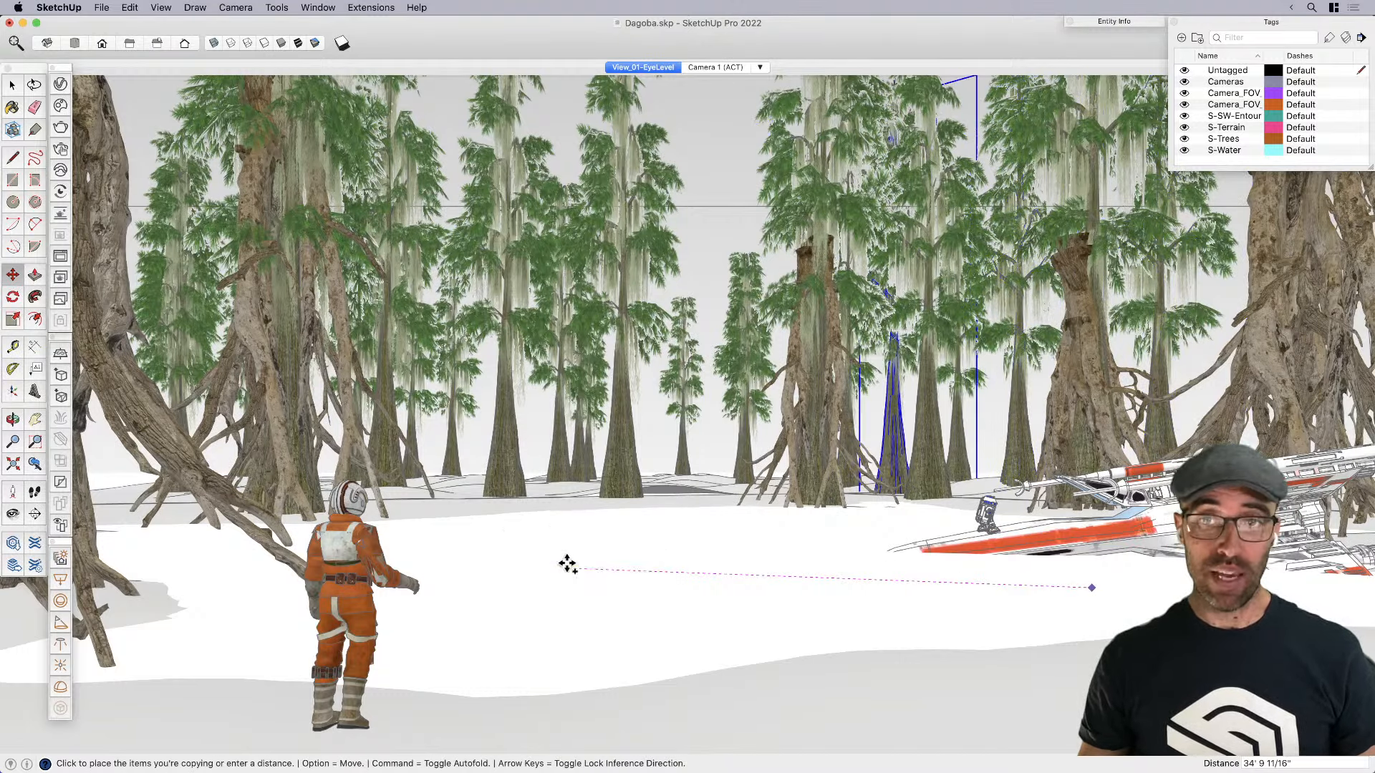
pyautogui.click(567, 563)
pyautogui.press('alt')
pyautogui.click(979, 605)
pyautogui.click(467, 599)
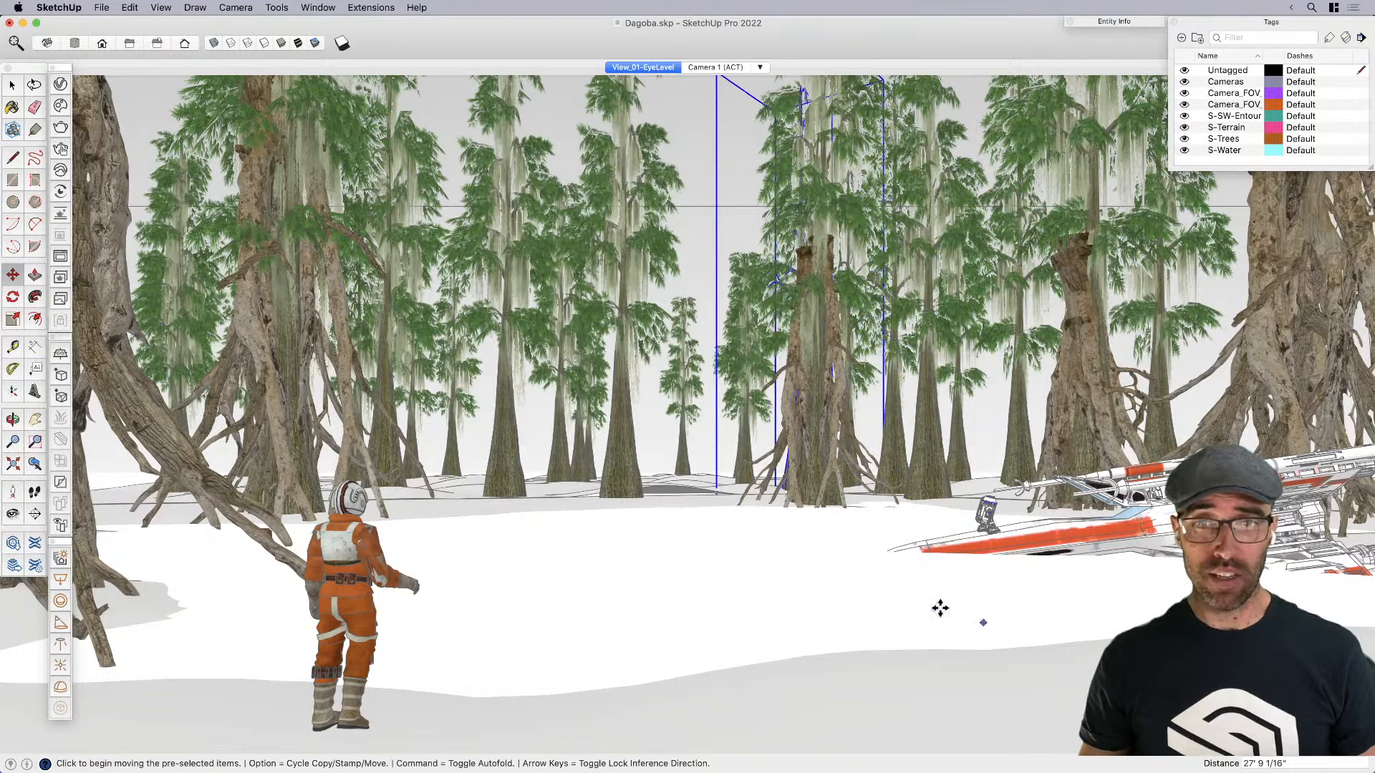
pyautogui.click(901, 602)
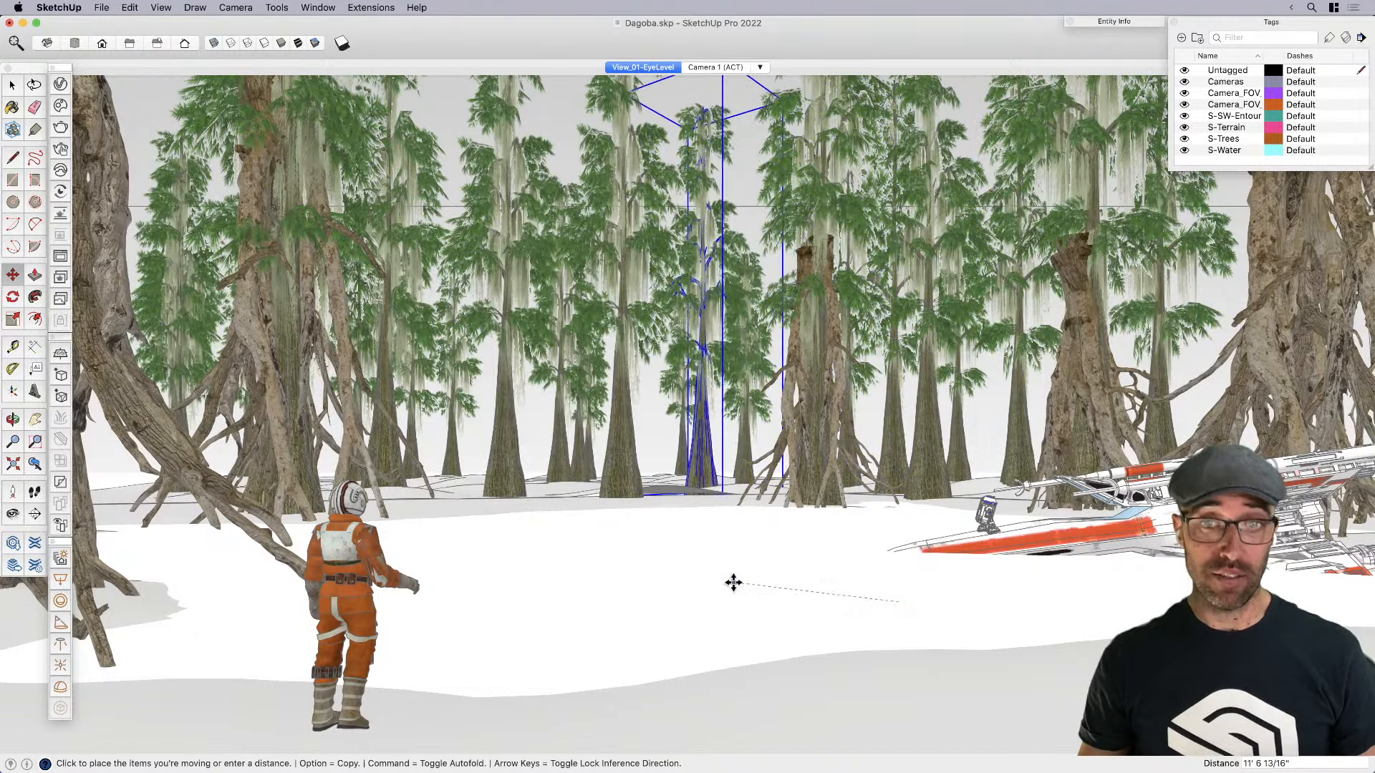
pyautogui.press('alt')
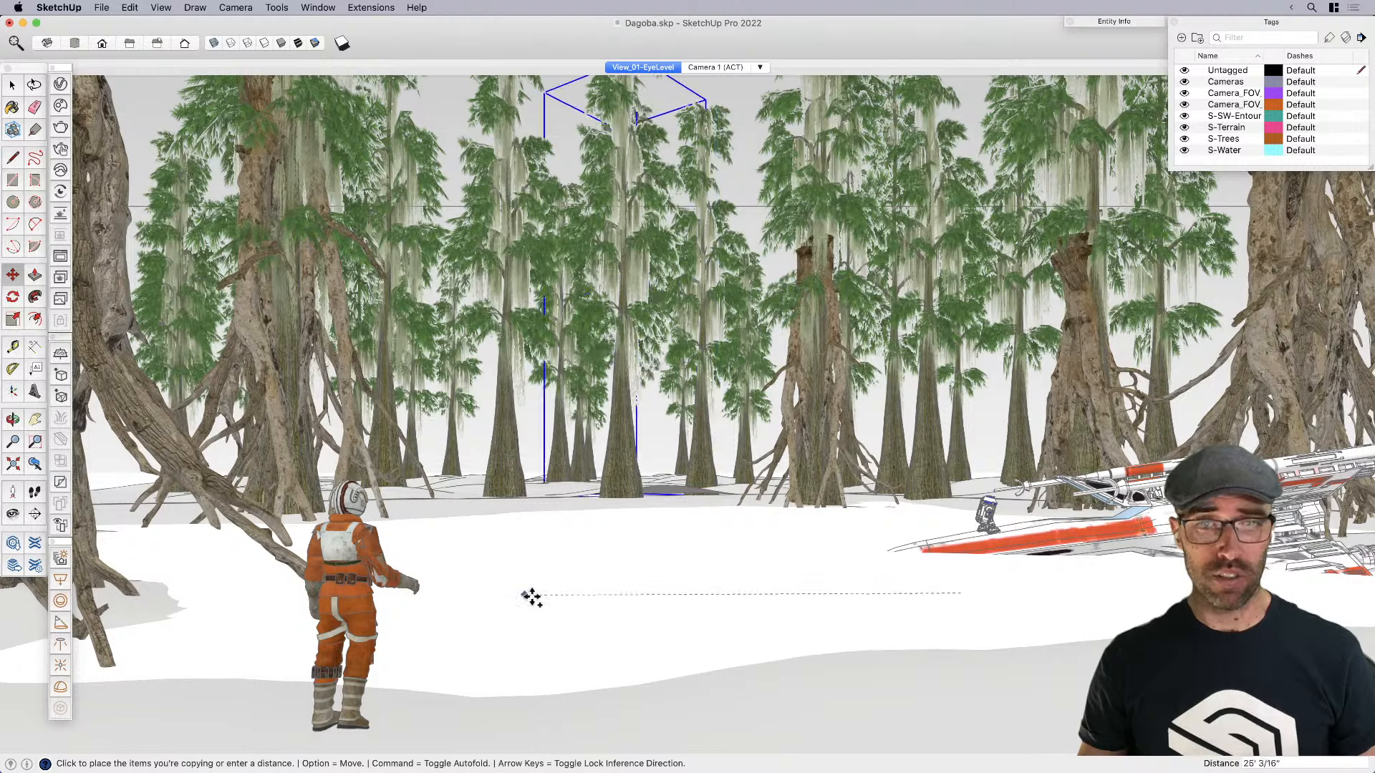
pyautogui.click(746, 644)
# Flip the last copied cypress in the middle of the background and deselect it
pyautogui.press('space')
pyautogui.rightClick(754, 517)
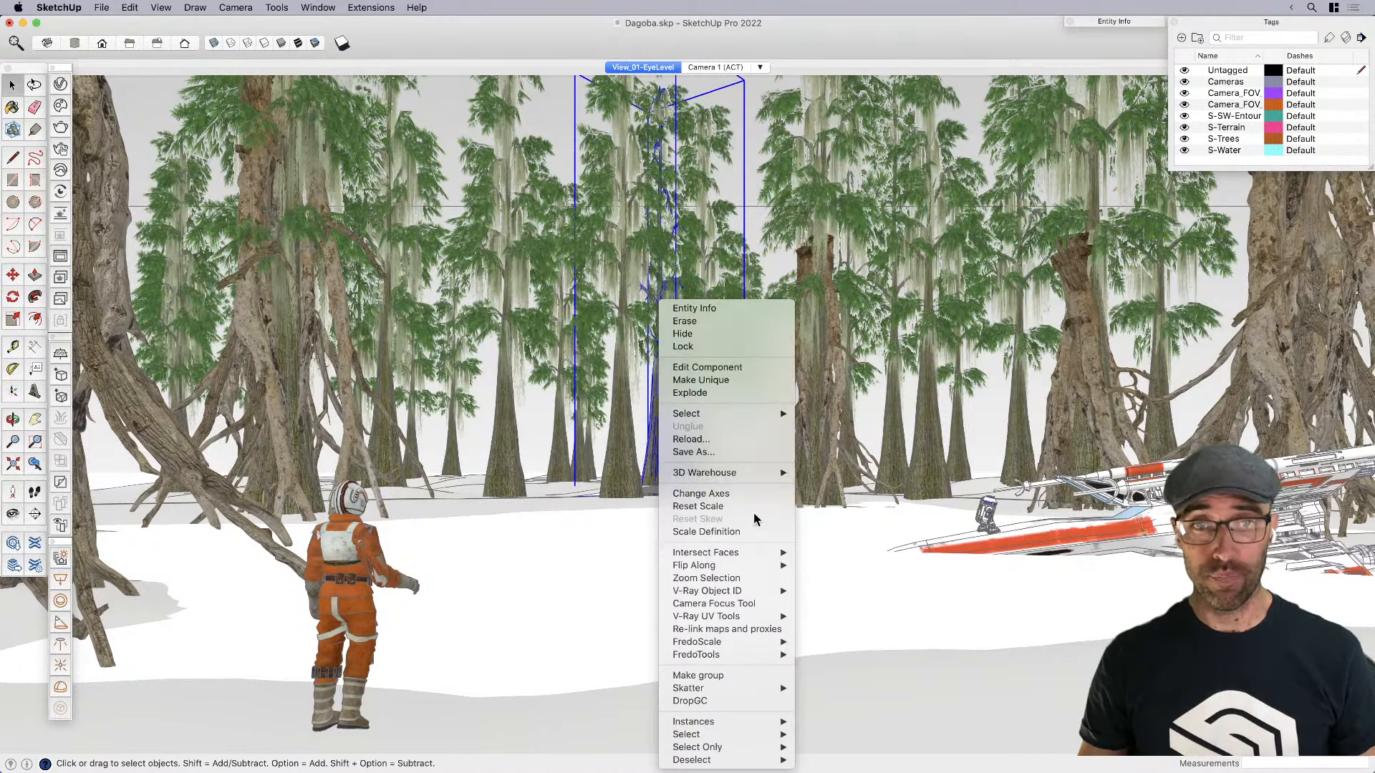
pyautogui.moveTo(766, 565)
pyautogui.click(834, 576)
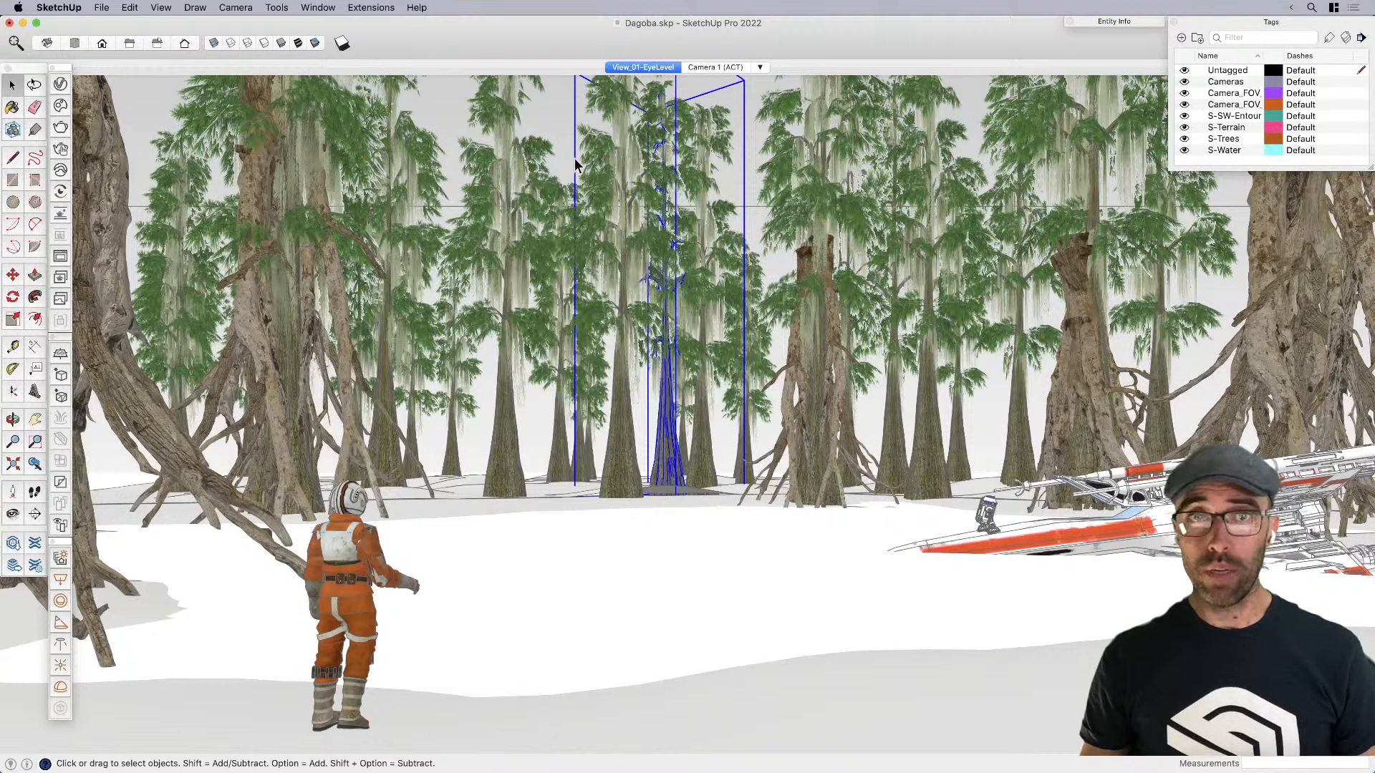
pyautogui.click(562, 106)
# Pan the eye-level view to show more of the foreground ground and update the View_01-EyeLevel scene
pyautogui.press('h')
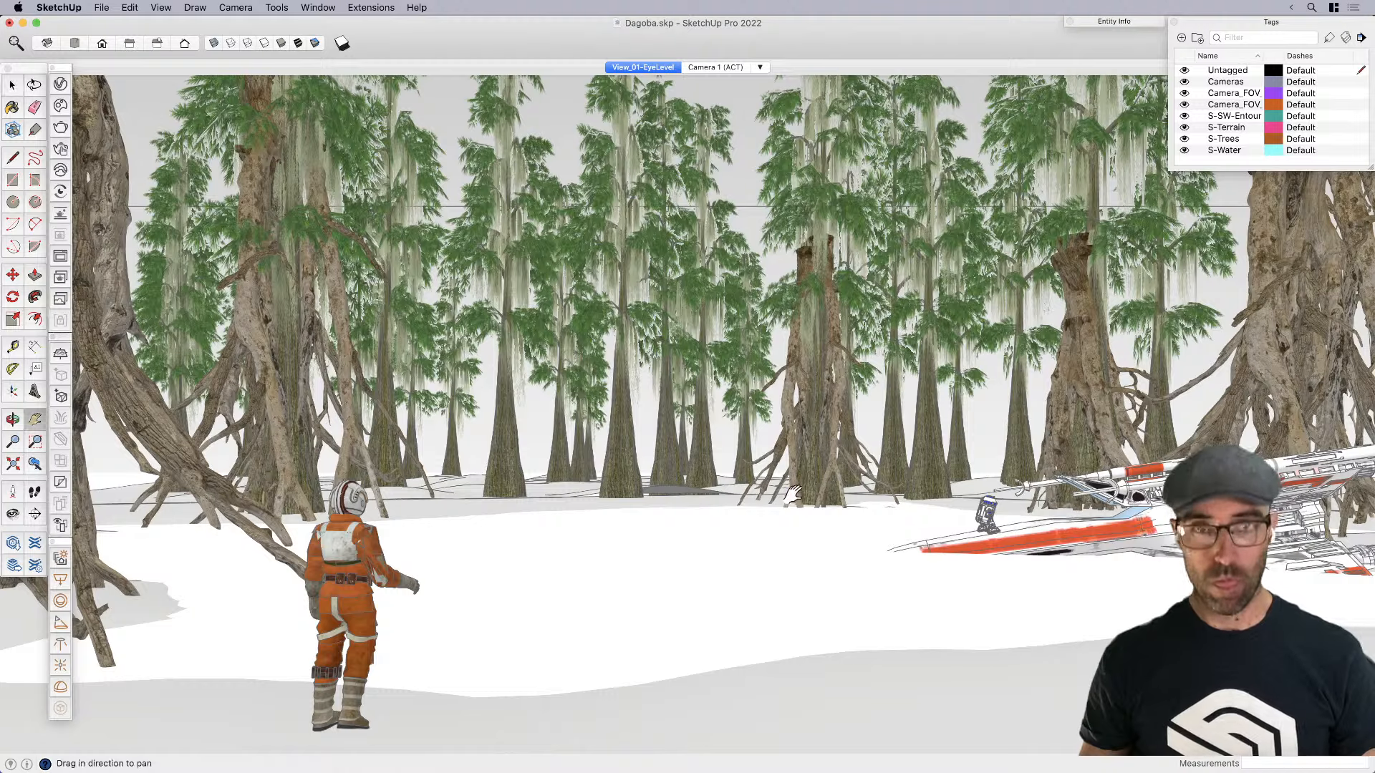
pyautogui.moveTo(792, 495); pyautogui.dragTo(793, 451)
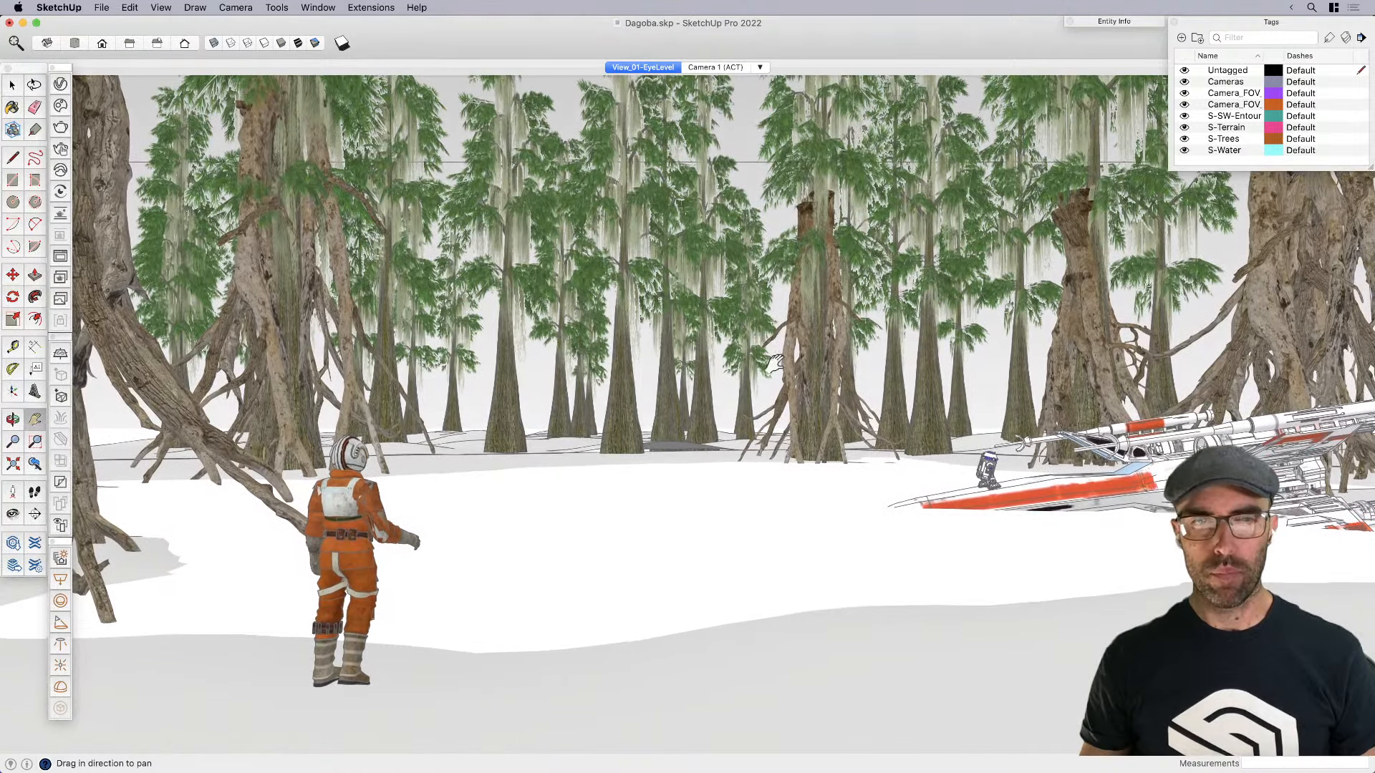
pyautogui.rightClick(658, 68)
pyautogui.click(698, 113)
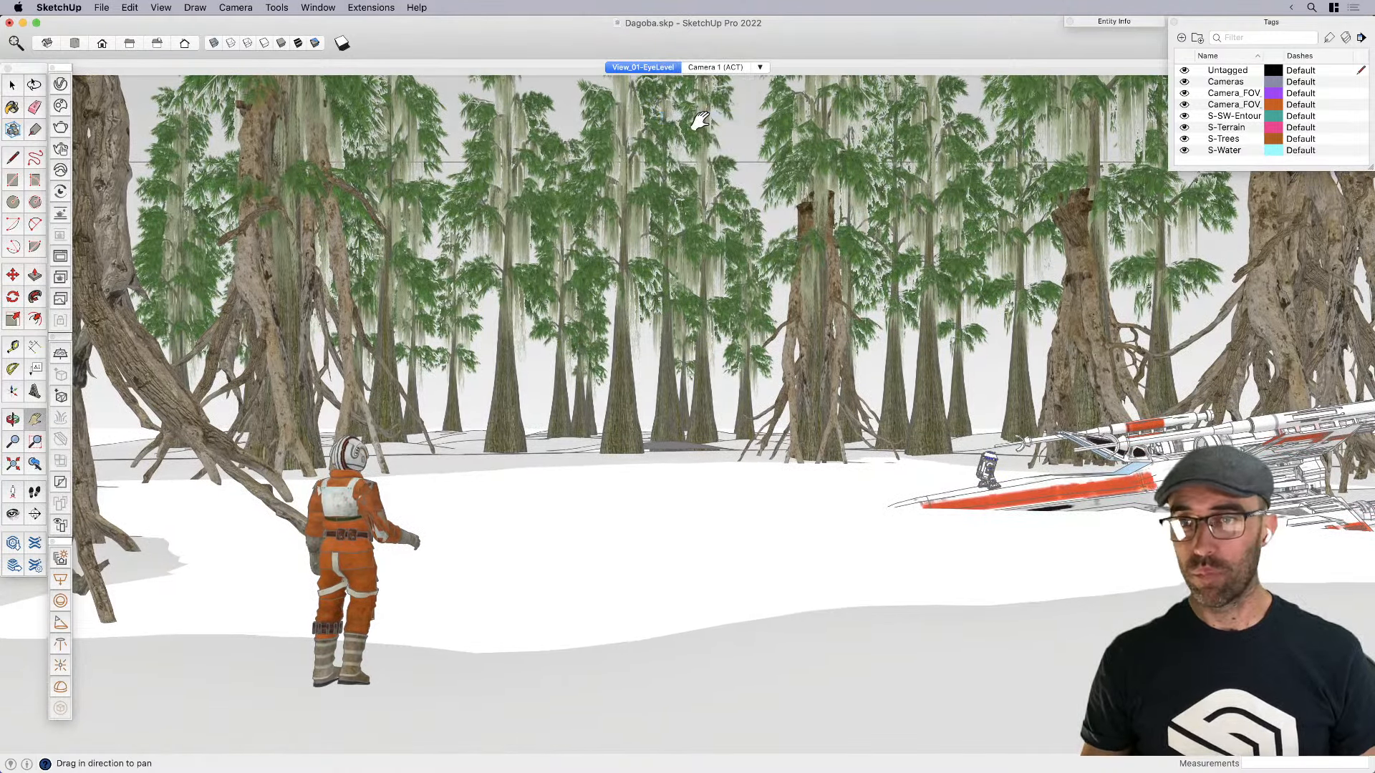
pyautogui.click(1346, 38)
pyautogui.click(1347, 38)
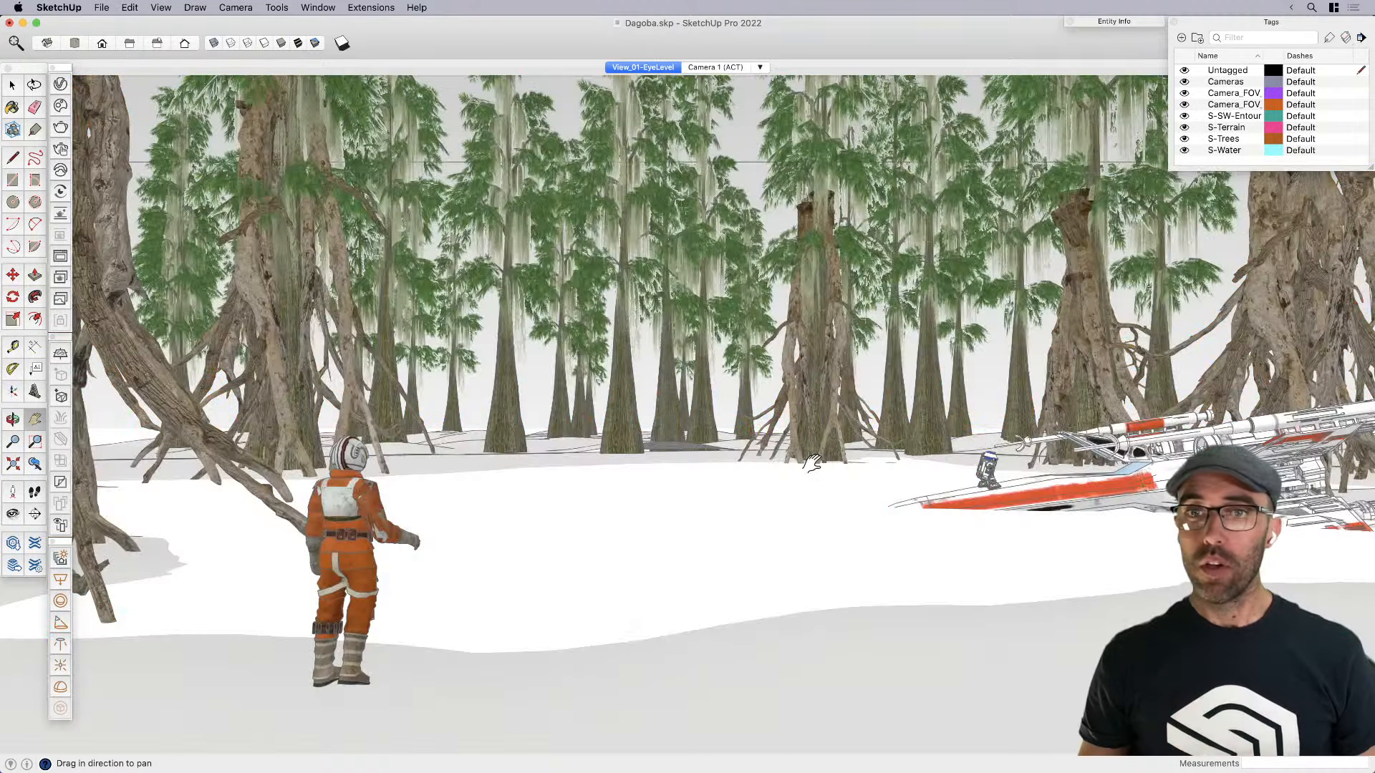
# Select the large foreground tree and temporarily show hidden geometry to examine the meshes of the trees and terrain
pyautogui.press('space')
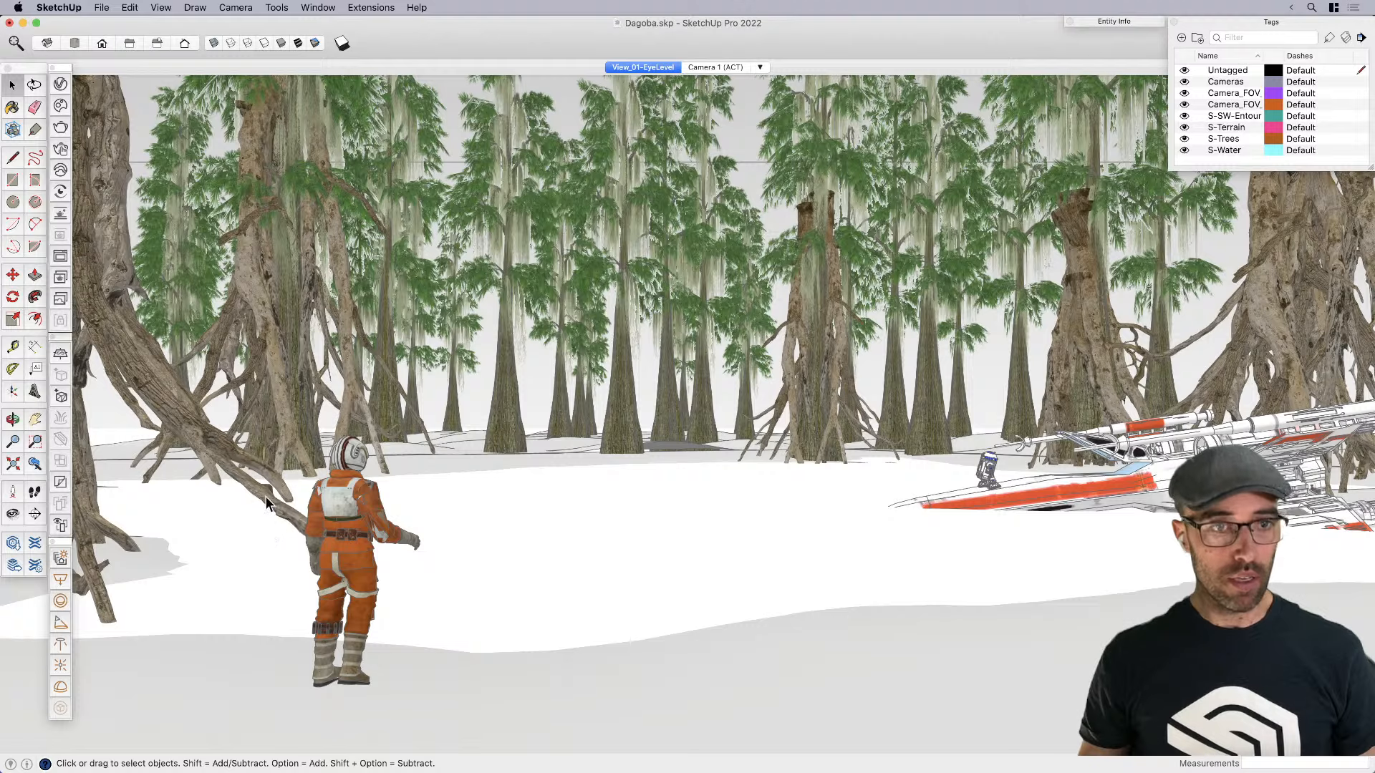
pyautogui.click(266, 498)
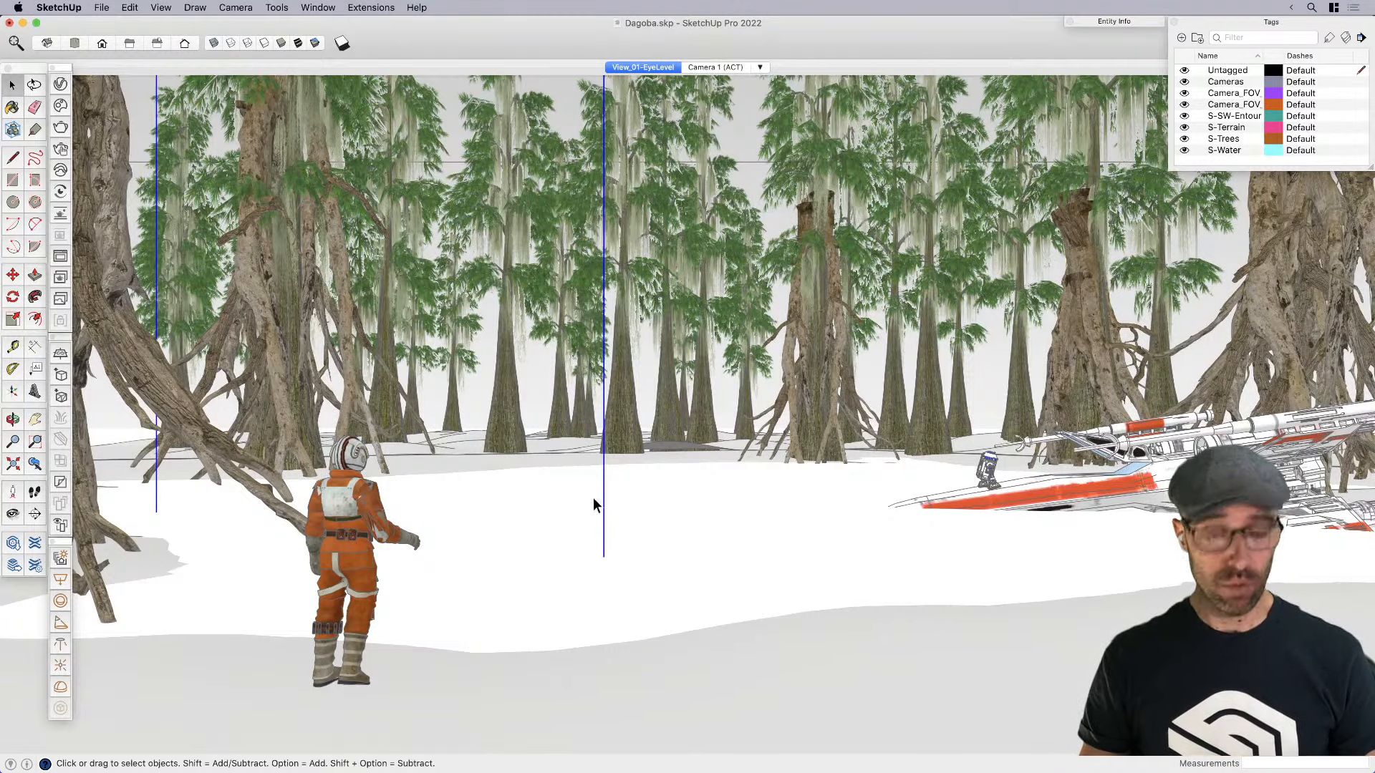
pyautogui.hotkey('alt', 'h')
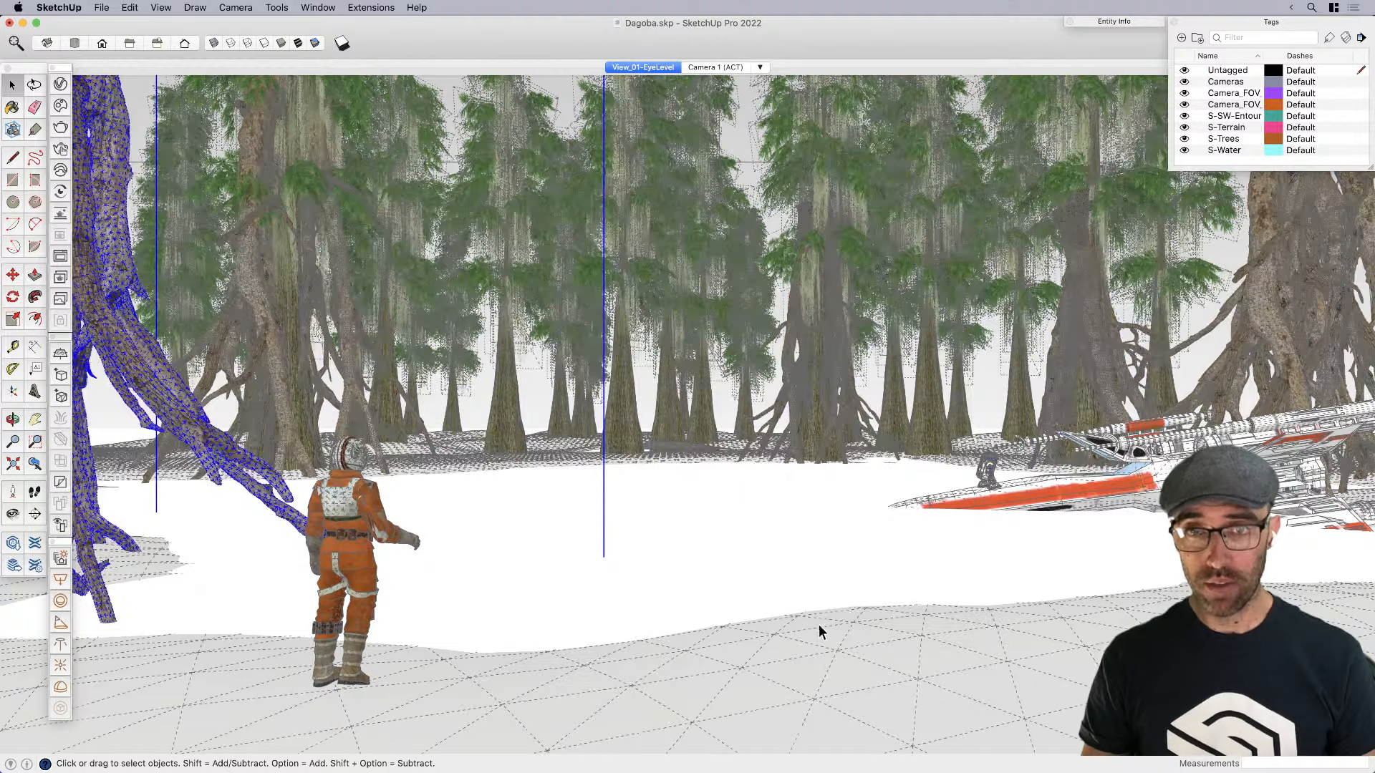
pyautogui.click(844, 592)
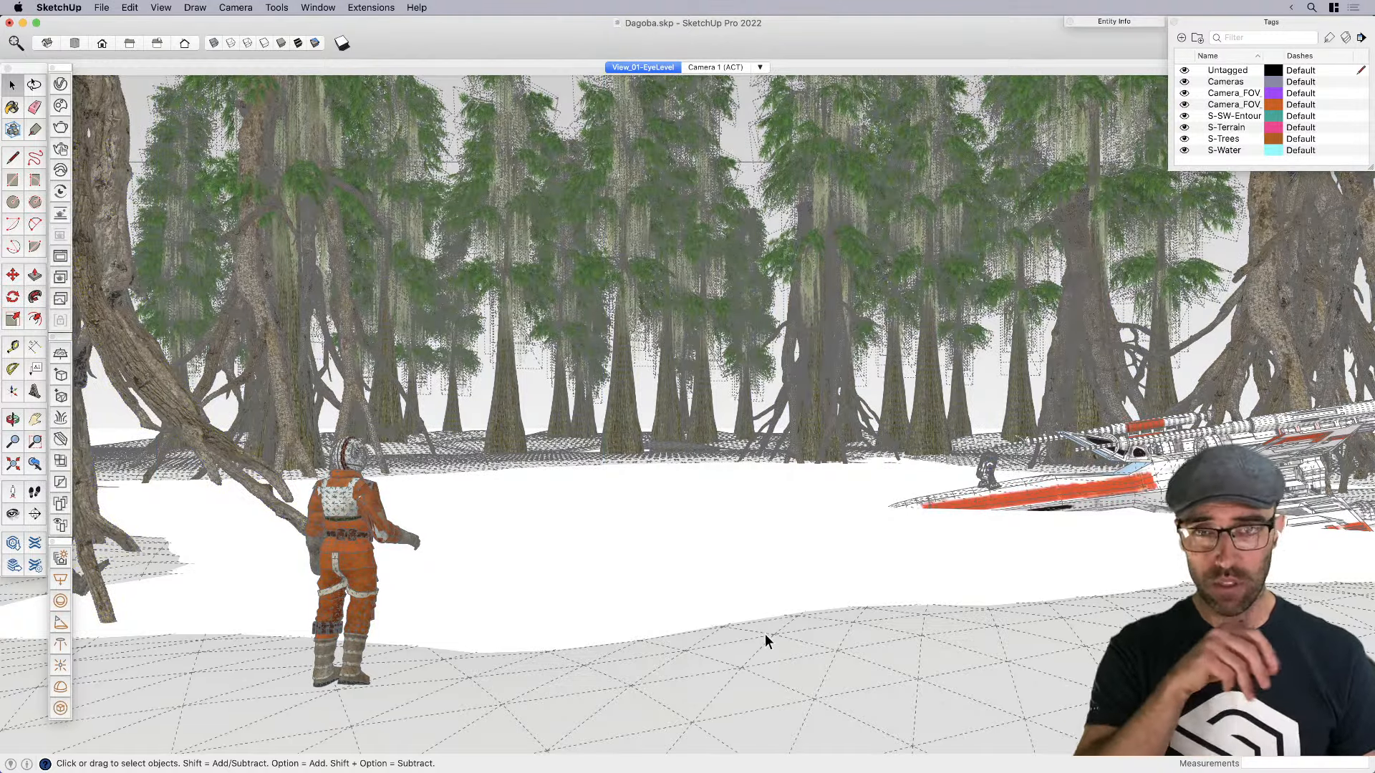
pyautogui.hotkey('alt', 'h')
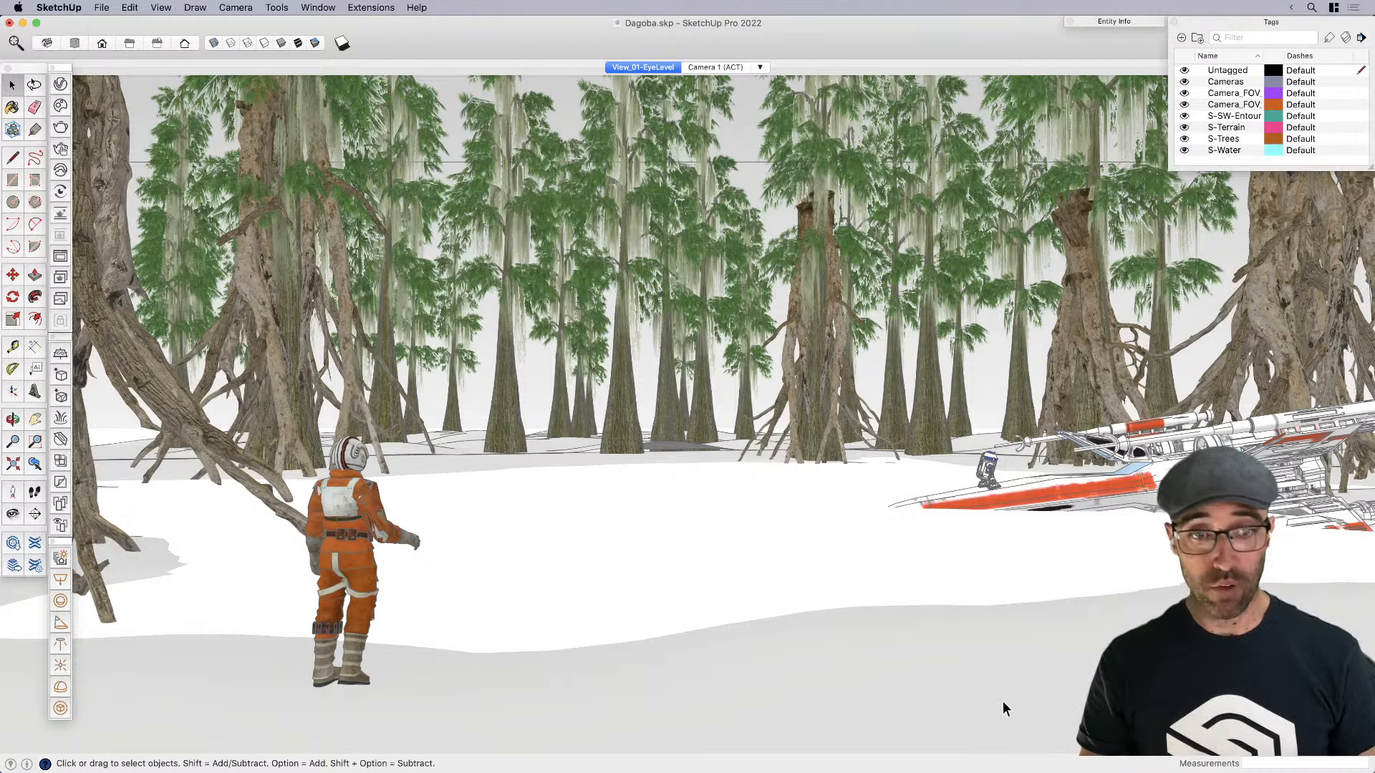
# Save the Dagoba model and copy both earth mounds from the landscape area of Dagoba_Assets.skp
pyautogui.press('super+s')
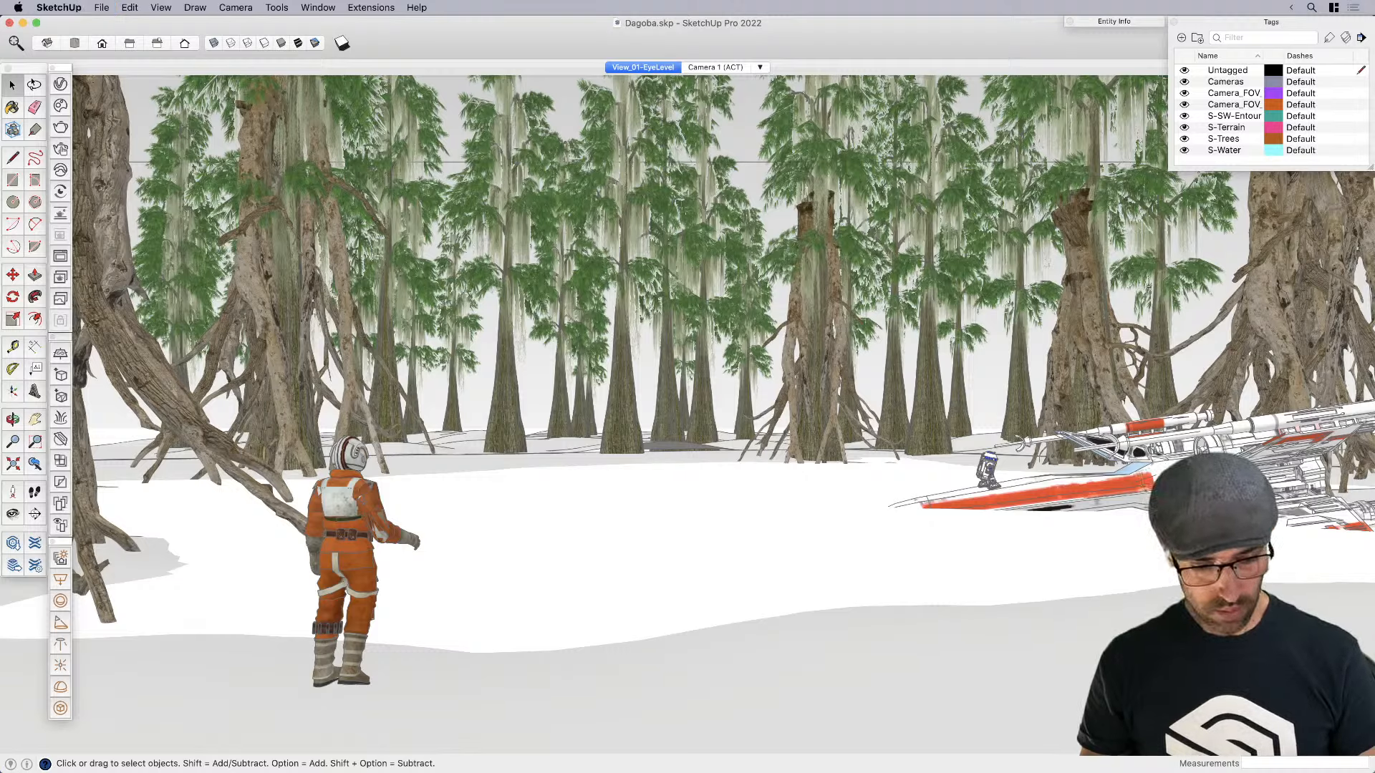
pyautogui.press('super+Tab')
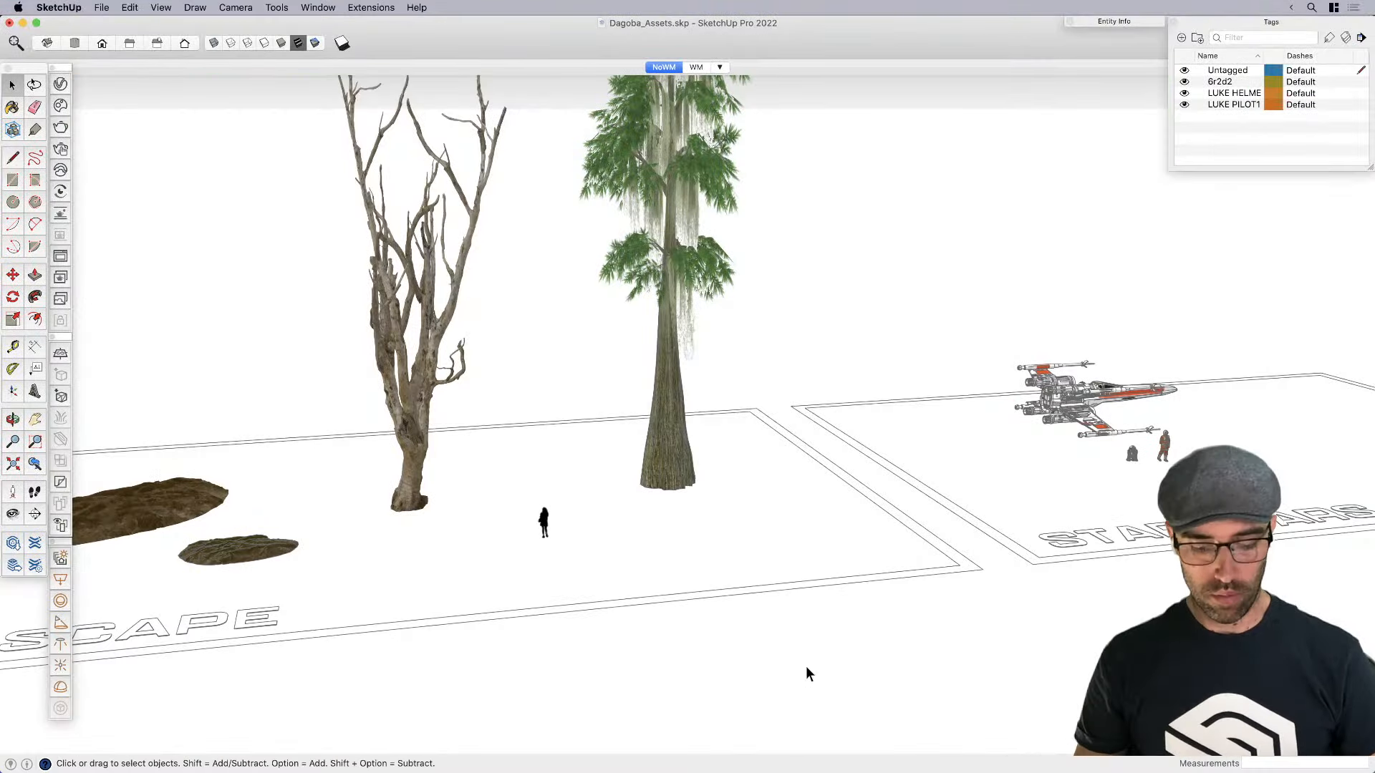
pyautogui.press('h')
pyautogui.moveTo(577, 603); pyautogui.dragTo(1080, 586)
pyautogui.keyDown('shift'); pyautogui.moveTo(548, 560); pyautogui.dragTo(578, 617, button='middle'); pyautogui.keyUp('shift')
pyautogui.scroll(3, 695, 602)
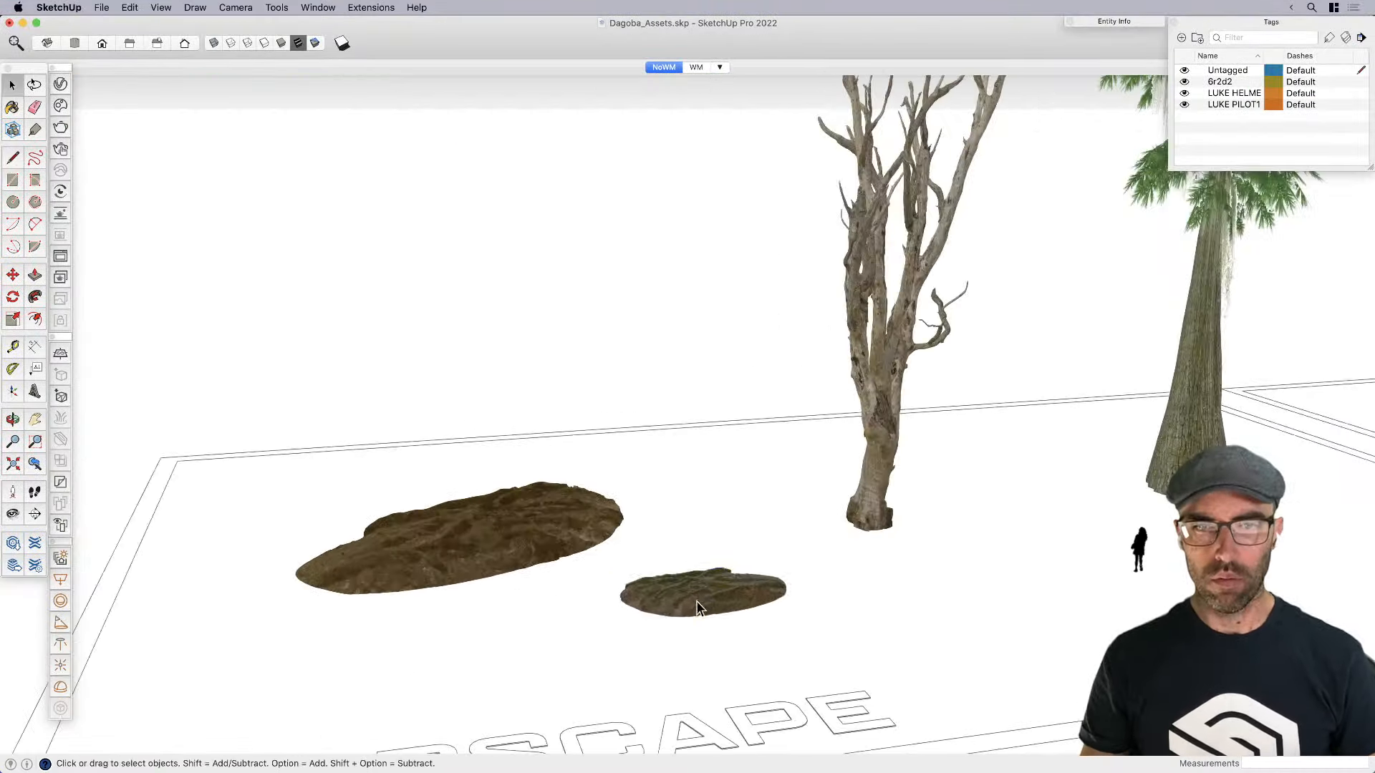
pyautogui.keyDown('shift'); pyautogui.click(505, 545); pyautogui.keyUp('shift')
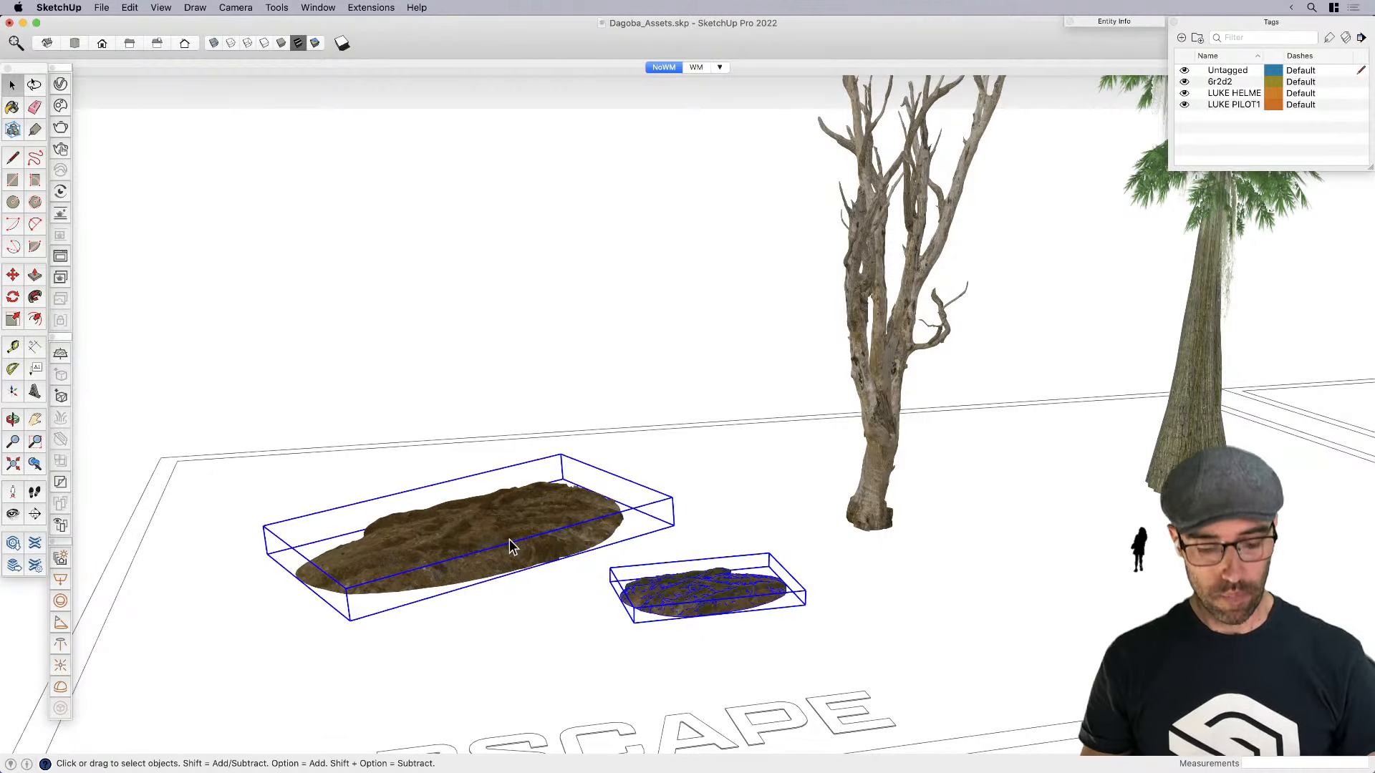
pyautogui.moveTo(393, 57); pyautogui.dragTo(1034, 47)
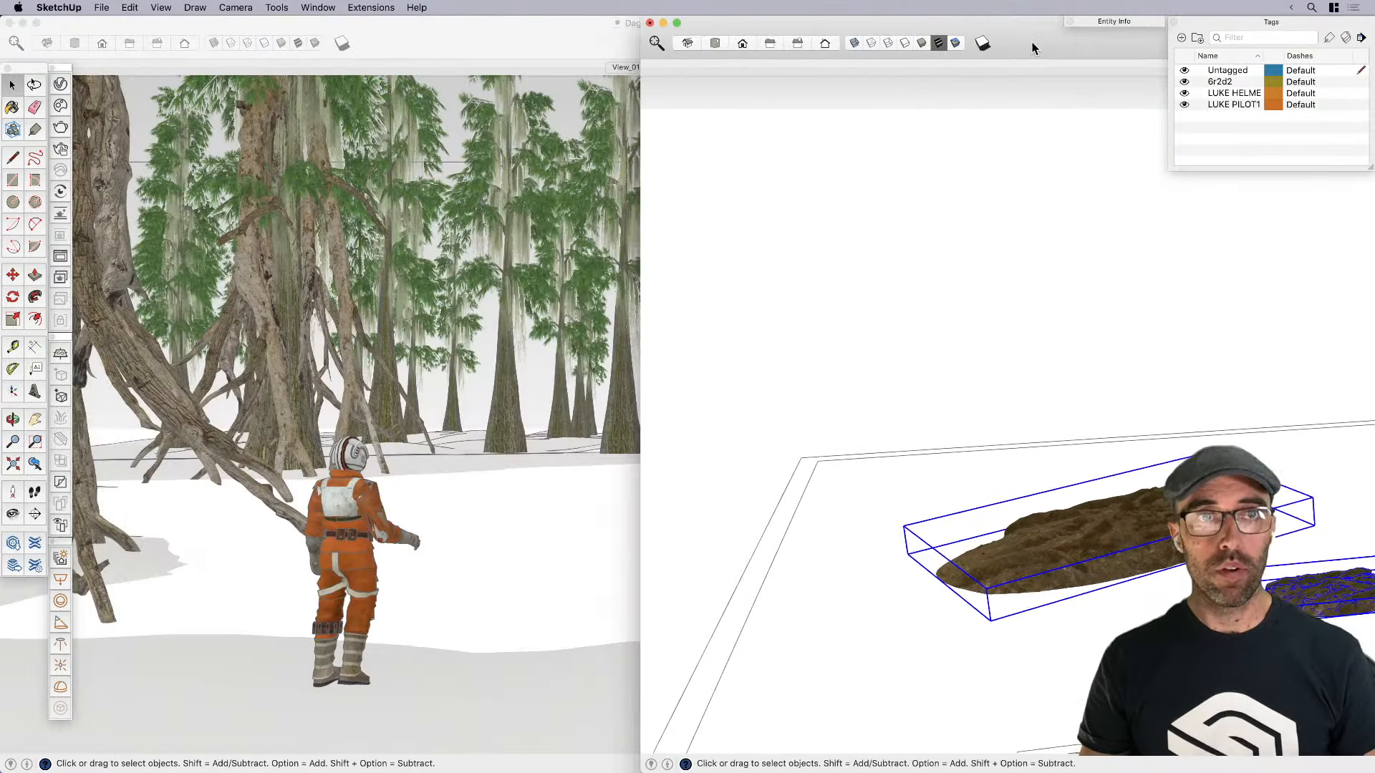
# Return to the Dagoba model, display it shaded and hide the S-Trees, Cameras and first Camera_FOV tags
pyautogui.click(439, 396)
pyautogui.click(264, 44)
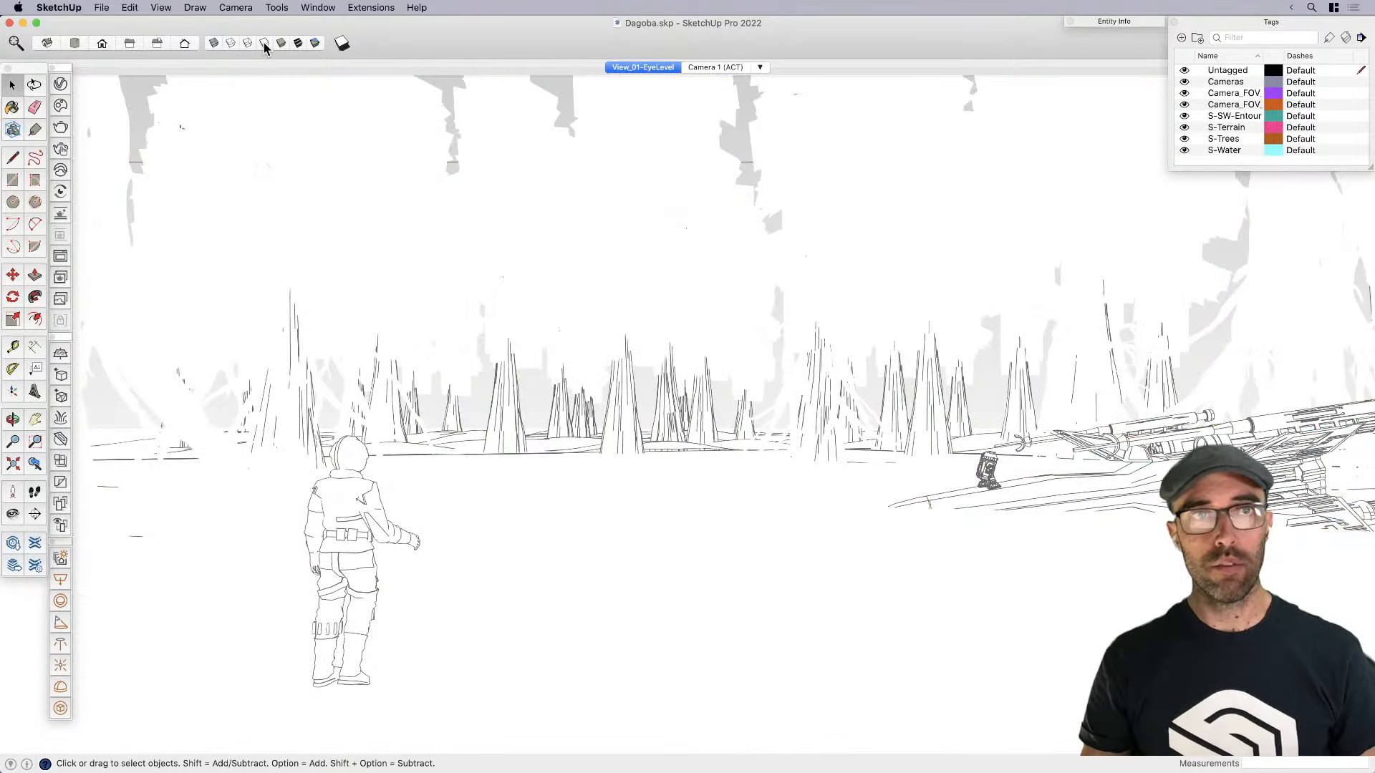
pyautogui.click(281, 44)
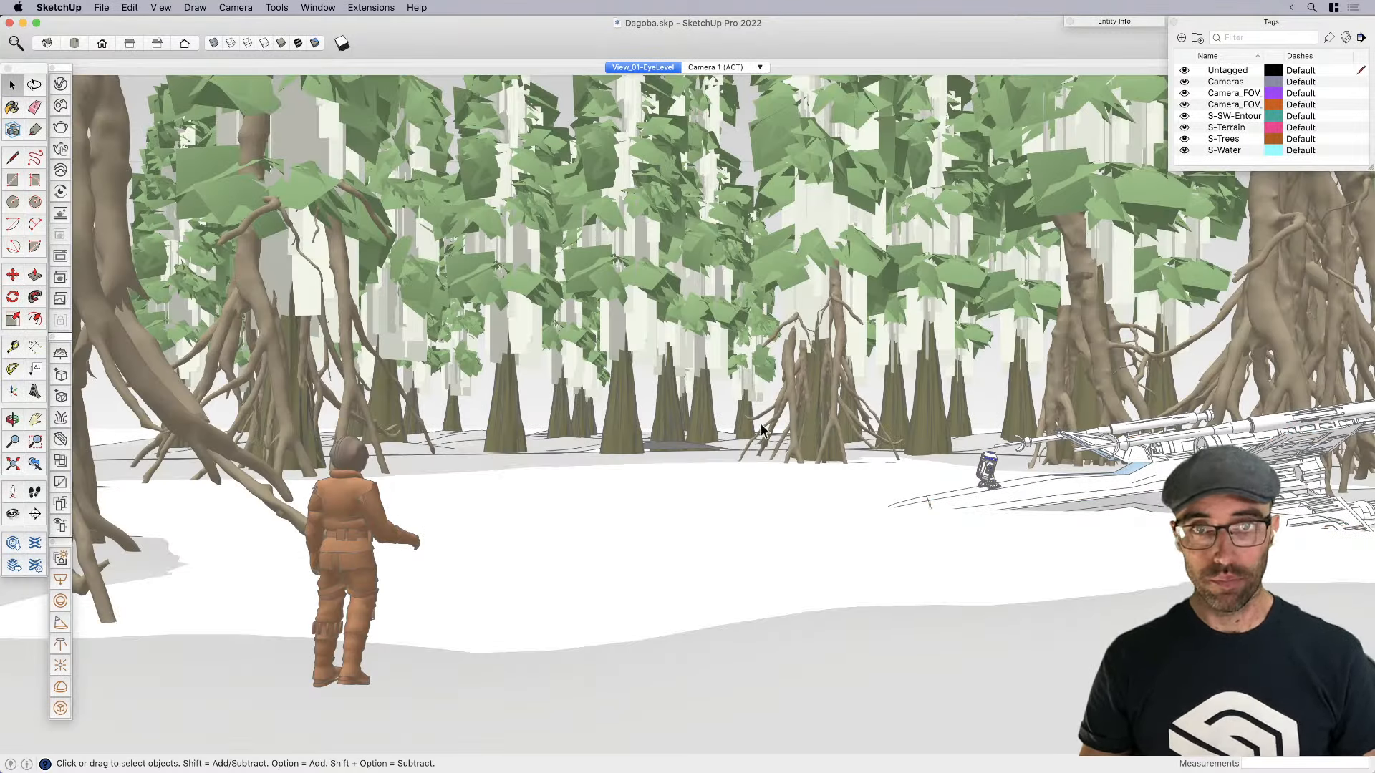
pyautogui.moveTo(738, 390); pyautogui.dragTo(772, 481, button='middle')
pyautogui.scroll(-10, 772, 481)
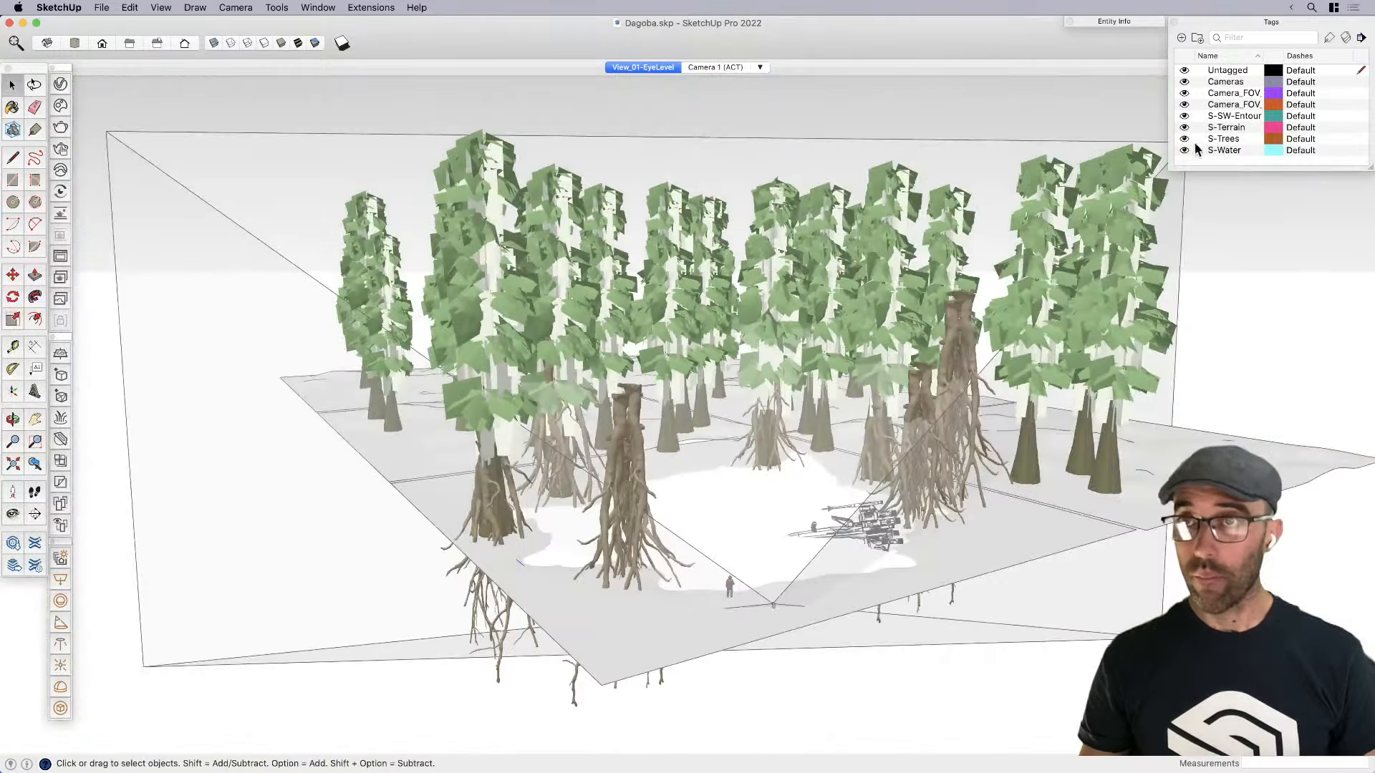
pyautogui.click(1184, 138)
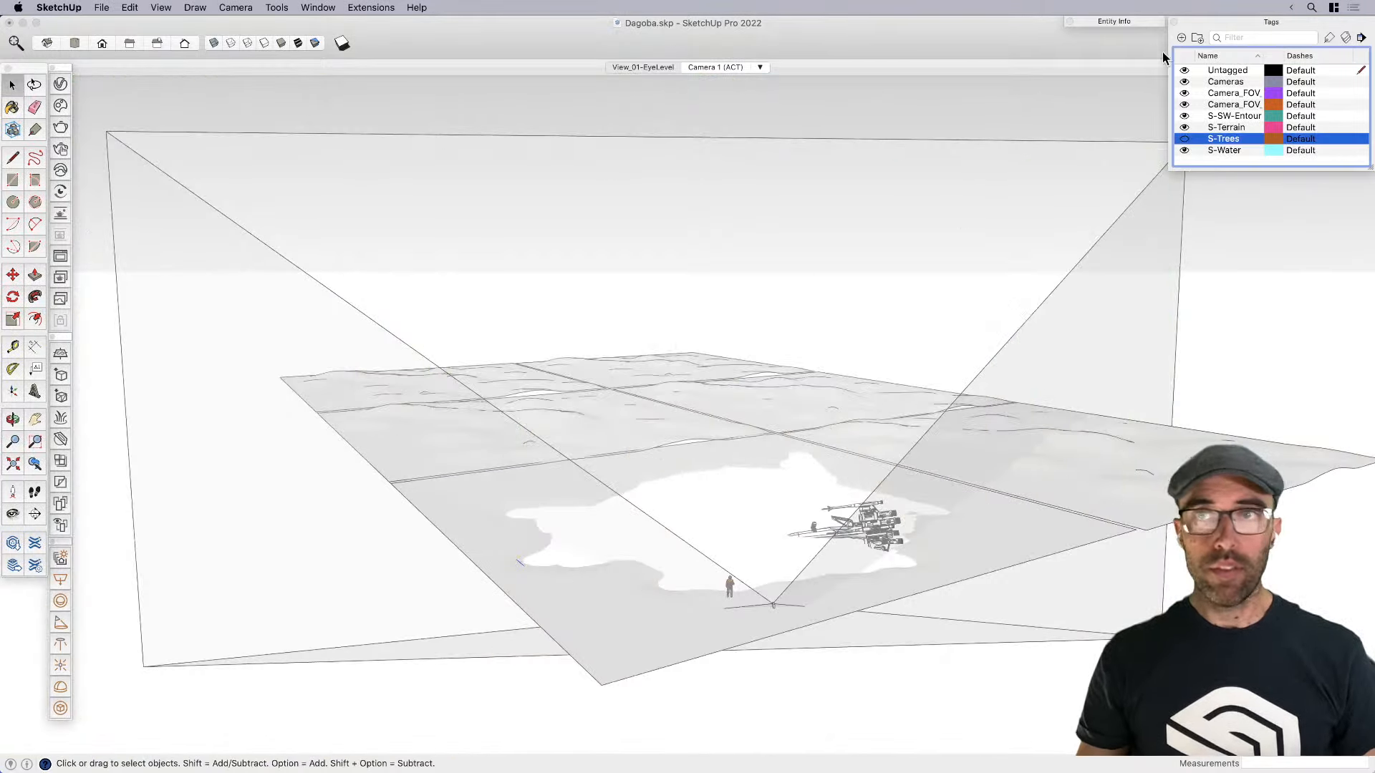
pyautogui.click(1185, 81)
pyautogui.click(1184, 93)
pyautogui.scroll(-2, 686, 367)
pyautogui.moveTo(686, 366); pyautogui.dragTo(785, 559, button='middle')
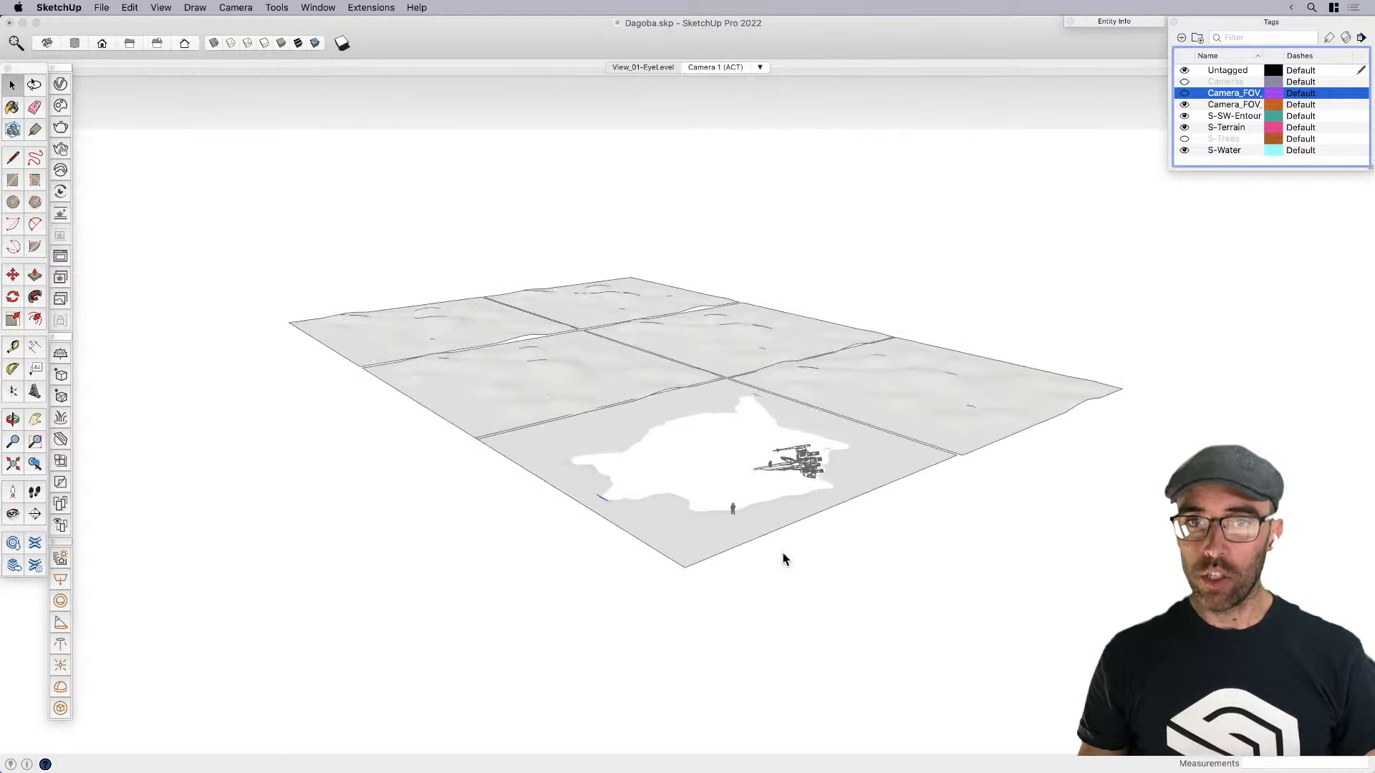
pyautogui.scroll(3, 771, 481)
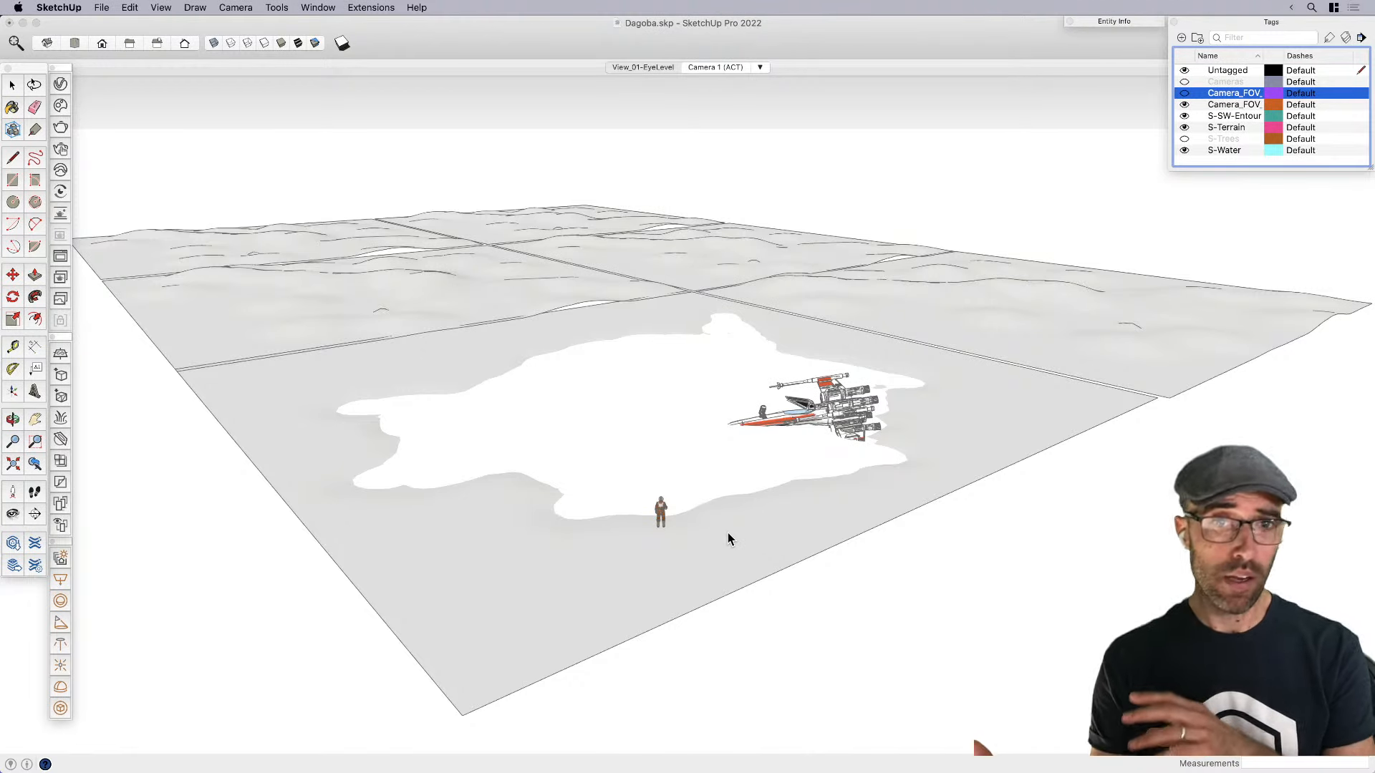
# Paste the two copied earth mounds over the water between the pilot and the ship
pyautogui.click(730, 511)
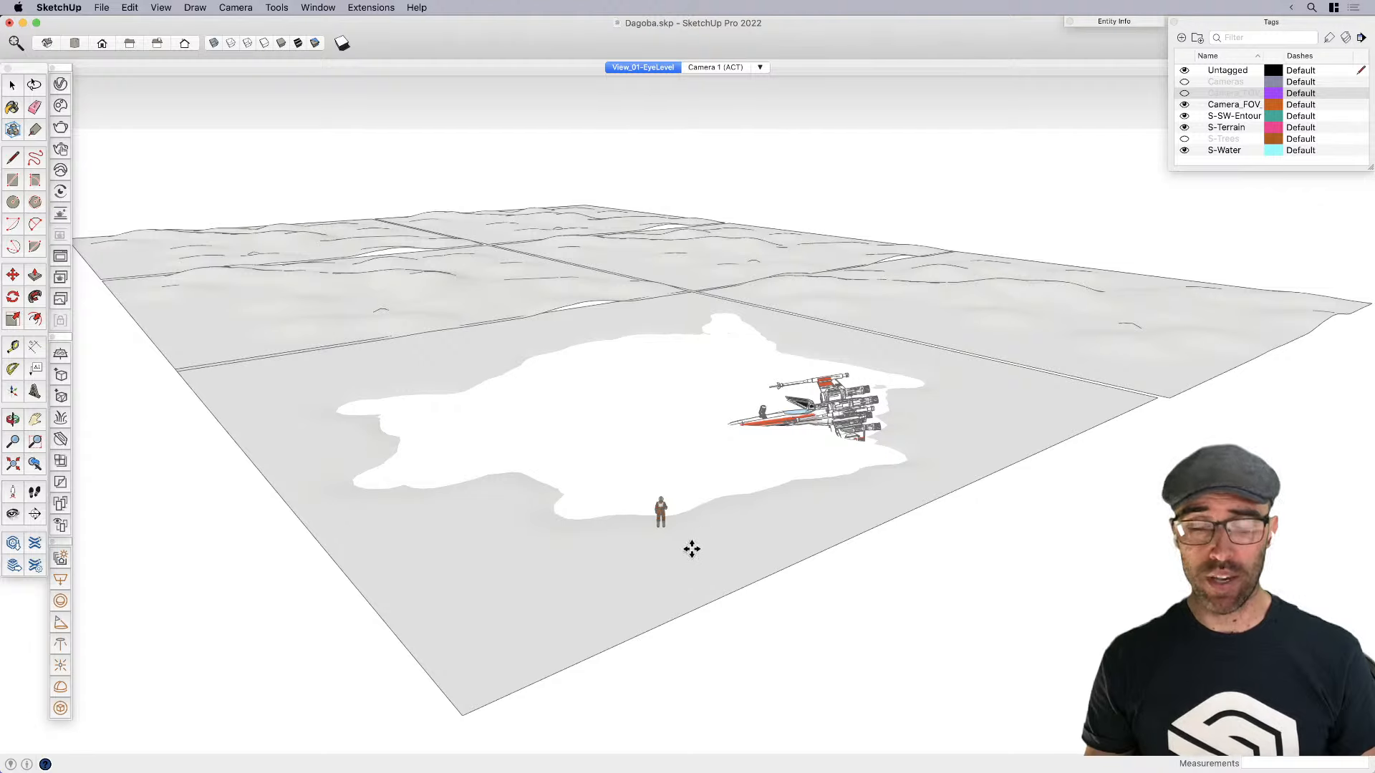
pyautogui.click(714, 534)
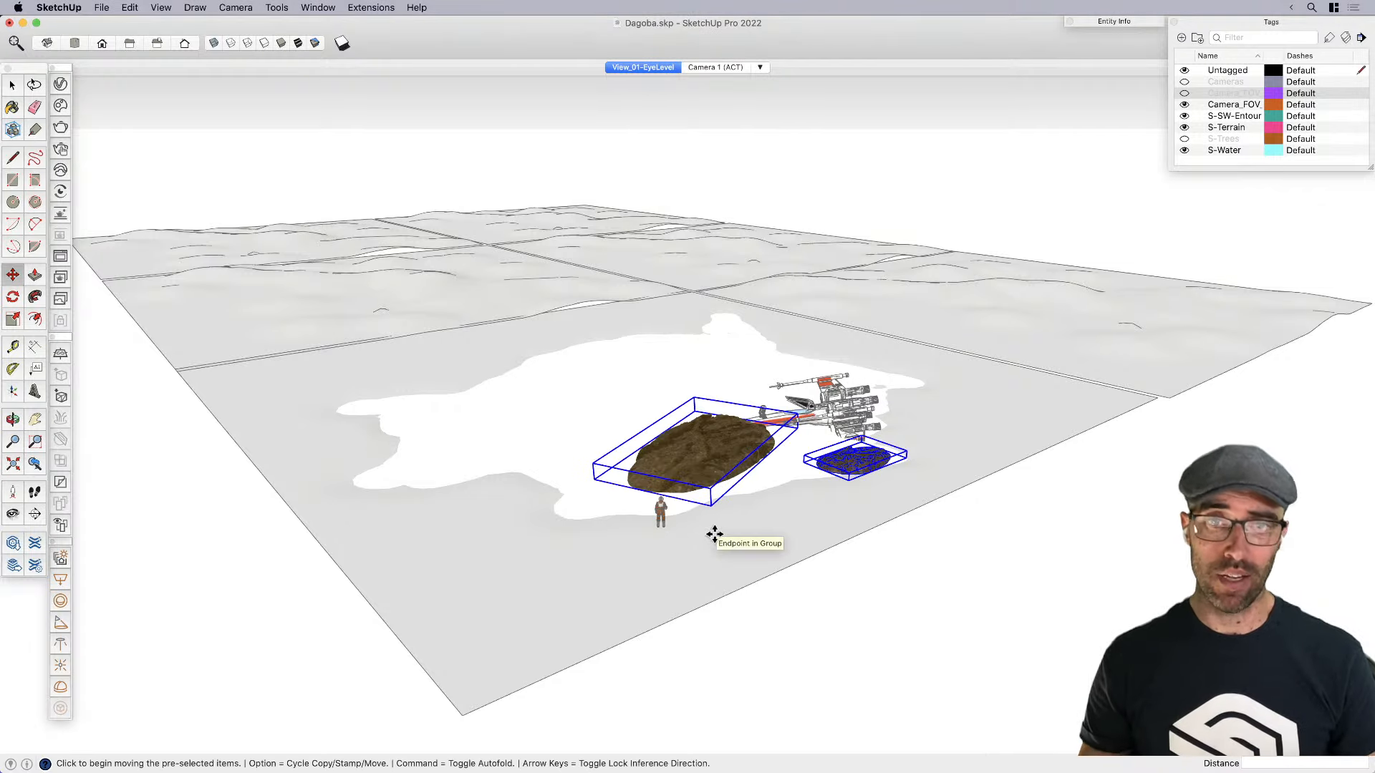
pyautogui.press('space')
pyautogui.scroll(3, 725, 470)
pyautogui.scroll(4, 725, 470)
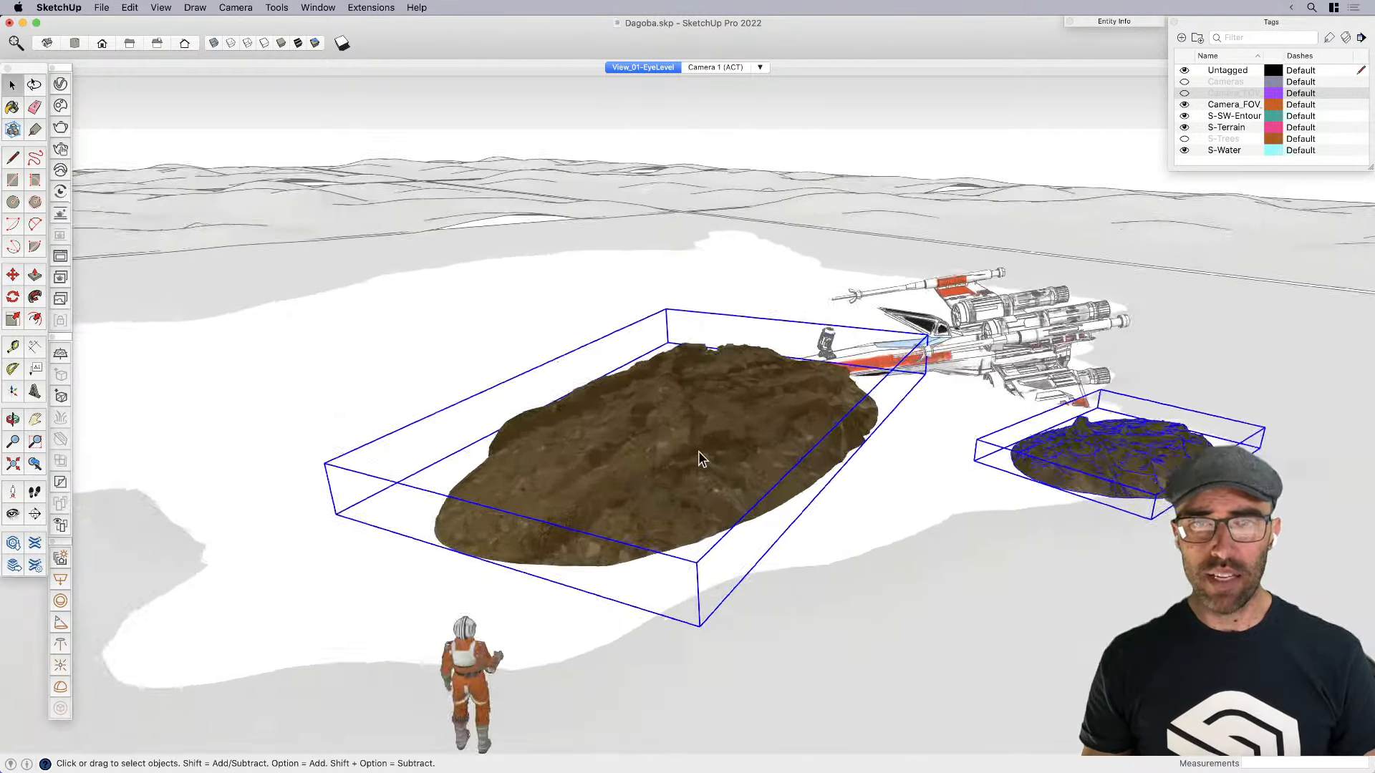
pyautogui.moveTo(909, 470); pyautogui.dragTo(744, 458, button='middle')
pyautogui.press('m')
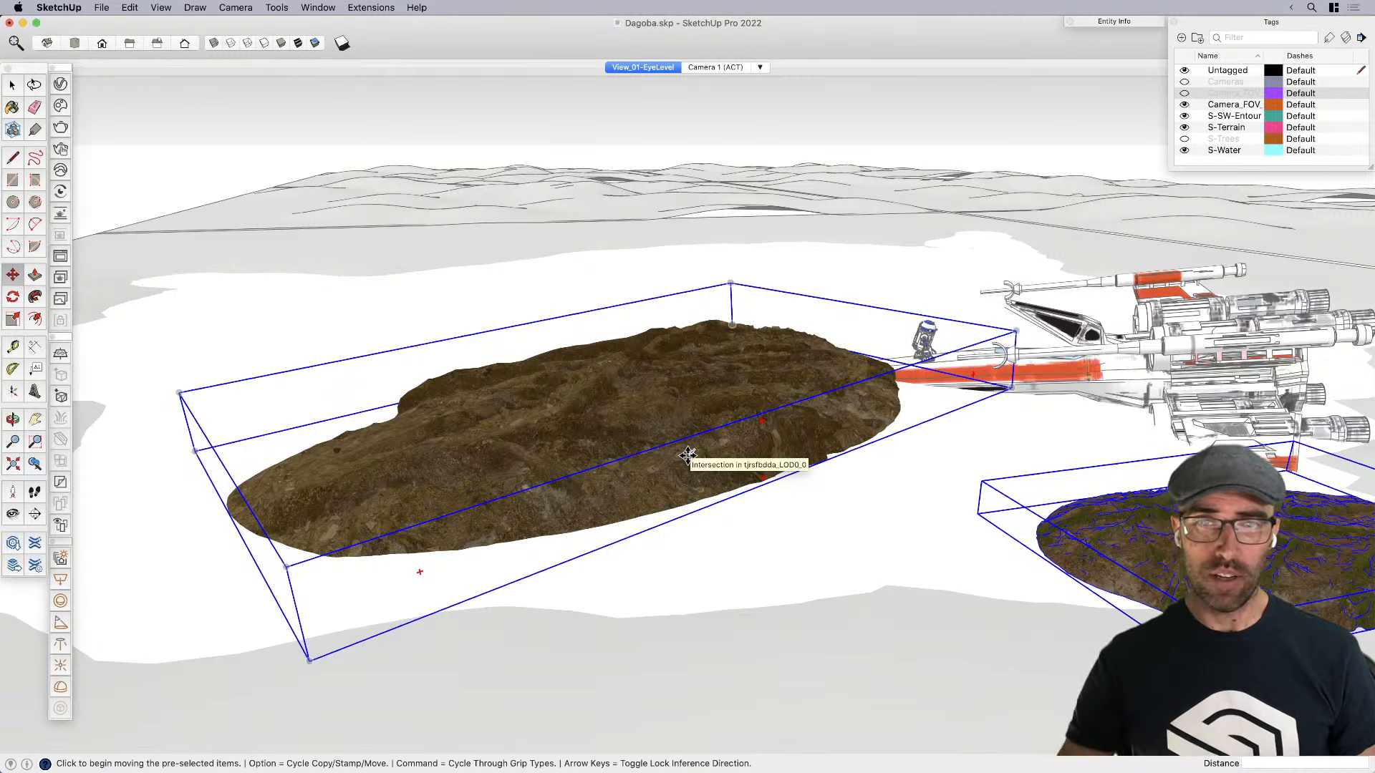
pyautogui.press('space')
pyautogui.scroll(-4, 690, 458)
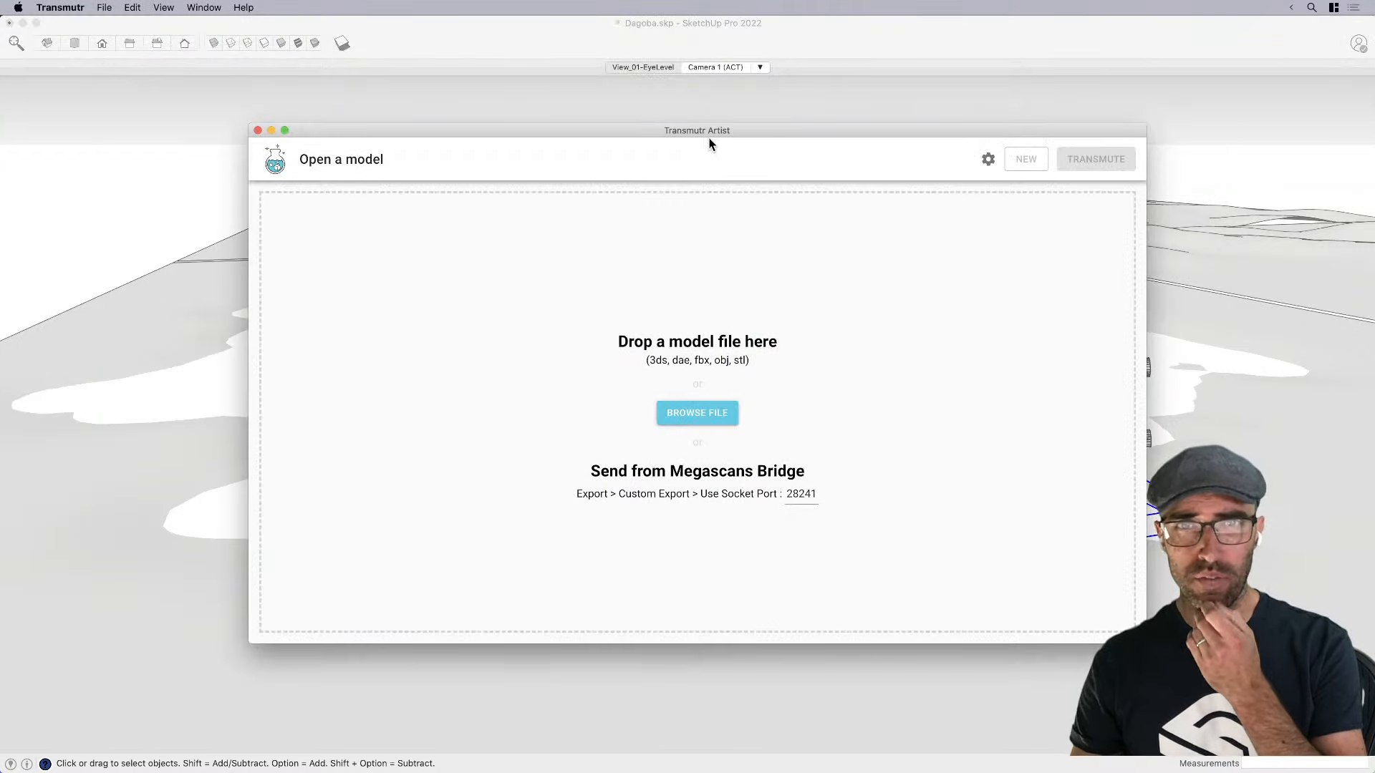
# Switch to Transmutr, bring up the tree_stump_qlEtl folder and view qlEtl_Preview.png enlarged to examine the bare tree
pyautogui.moveTo(707, 134)
pyautogui.mouseDown()
pyautogui.moveTo(780, 206)
pyautogui.moveTo(713, 110)
pyautogui.mouseUp()
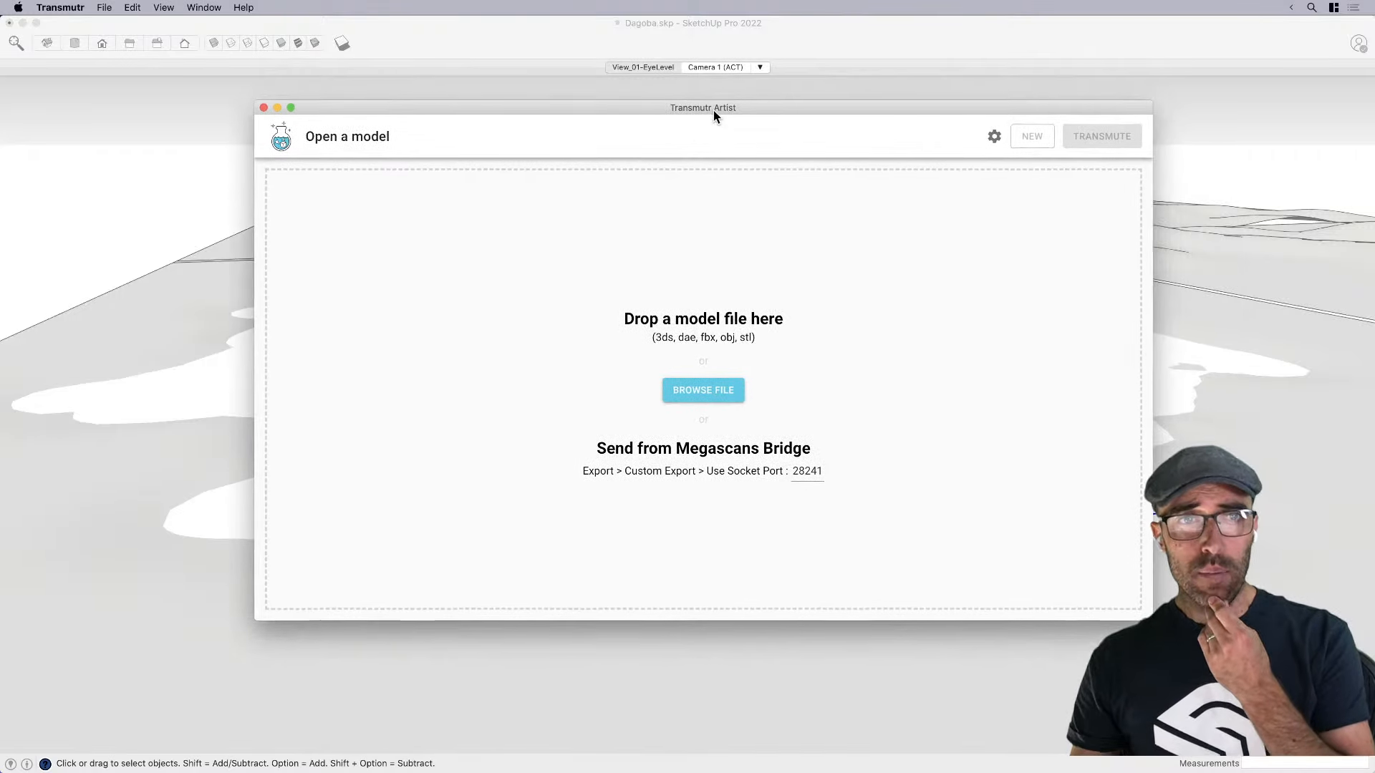
pyautogui.moveTo(673, 337); pyautogui.dragTo(750, 339)
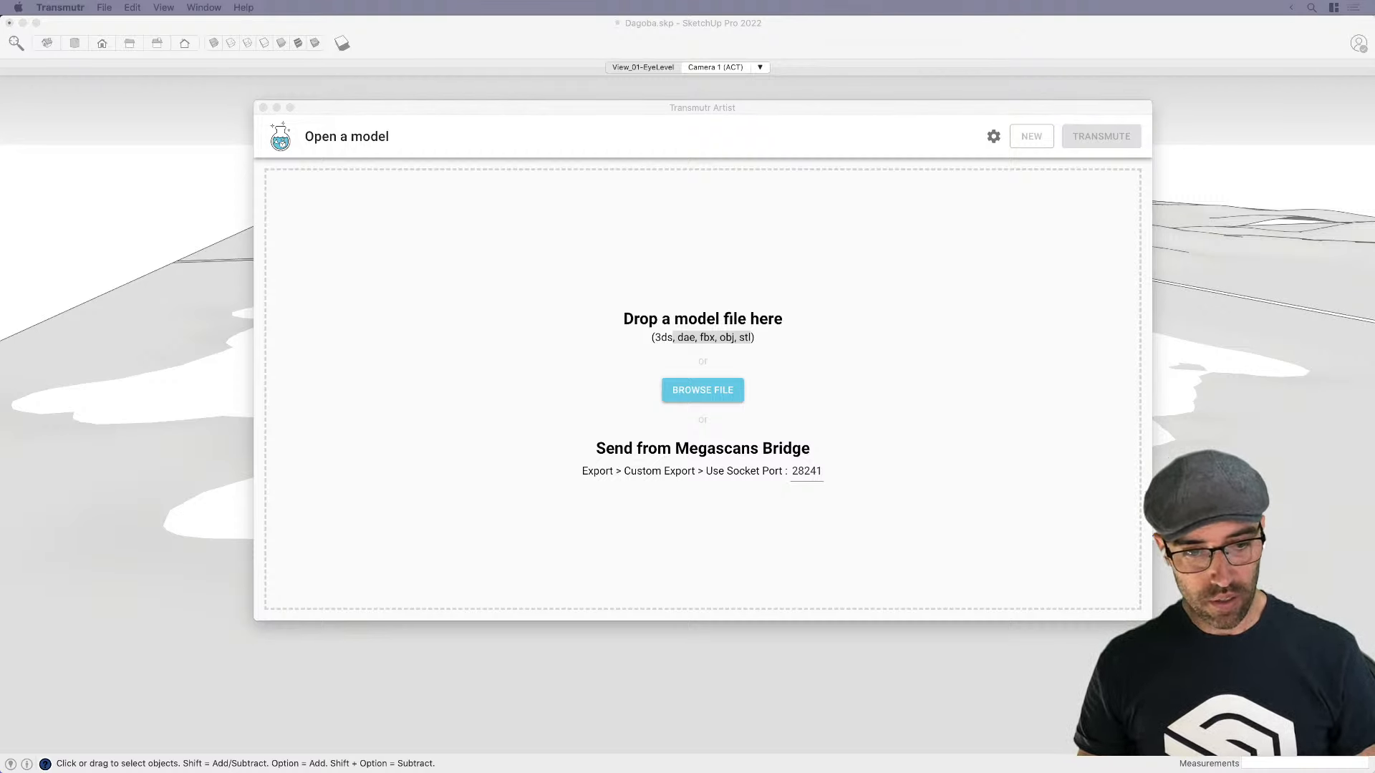
pyautogui.moveTo(1374, 243); pyautogui.dragTo(724, 294)
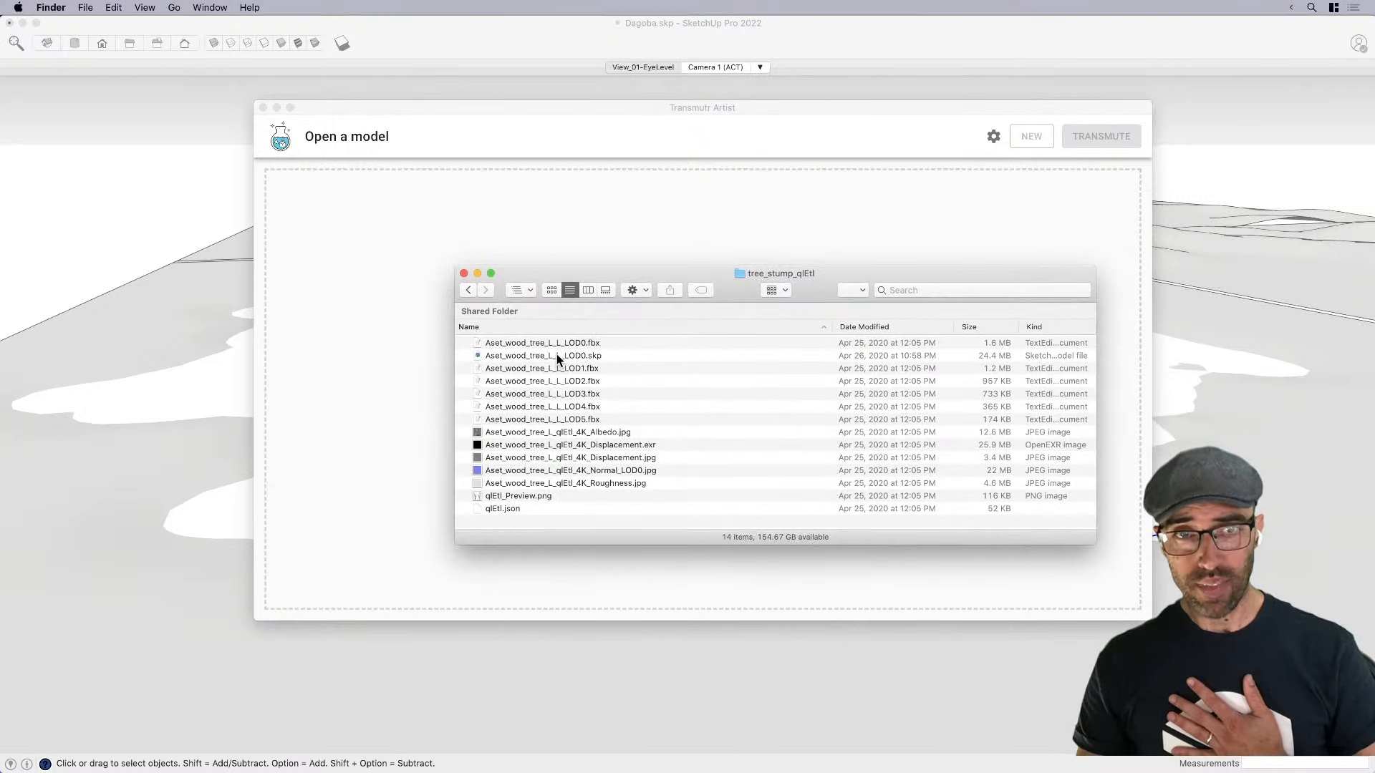
pyautogui.doubleClick(520, 499)
pyautogui.moveTo(520, 494); pyautogui.dragTo(483, 194)
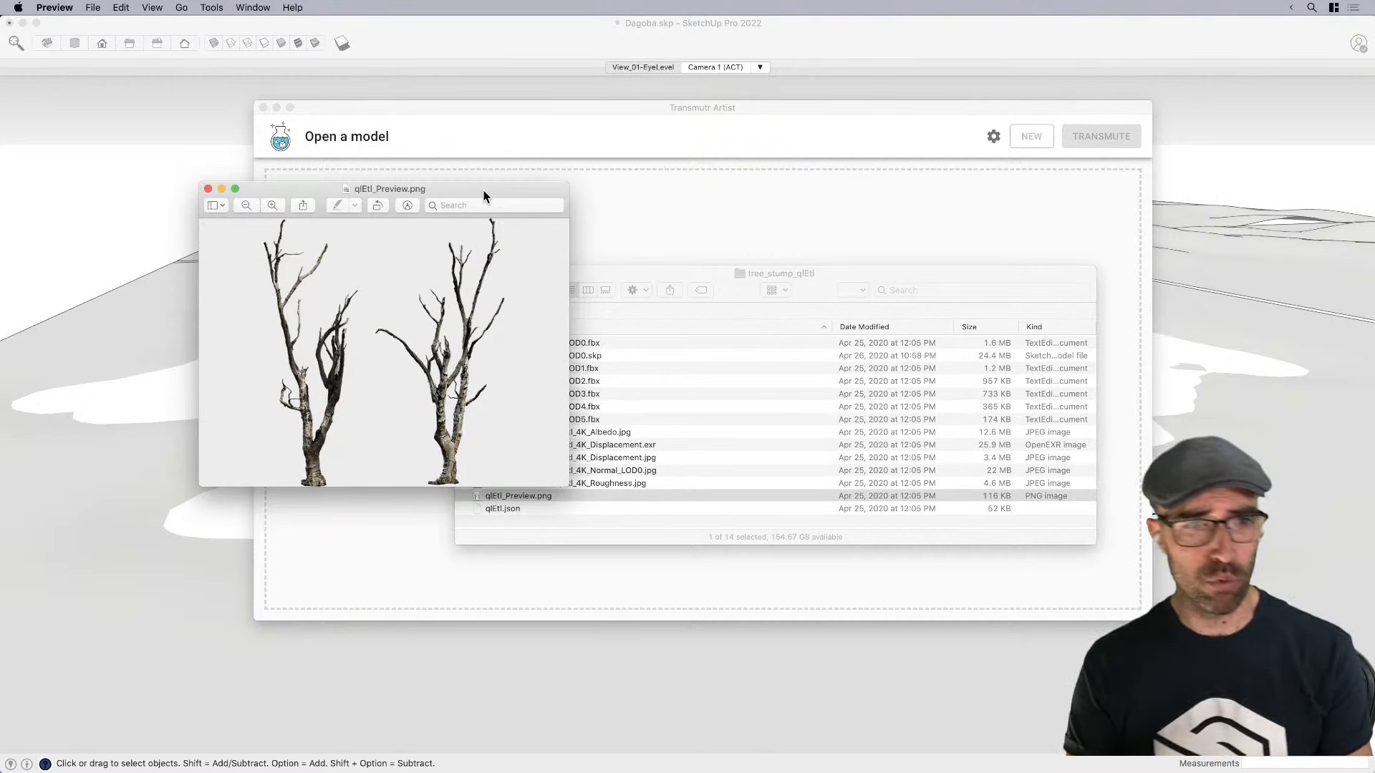
pyautogui.moveTo(567, 487); pyautogui.dragTo(618, 577)
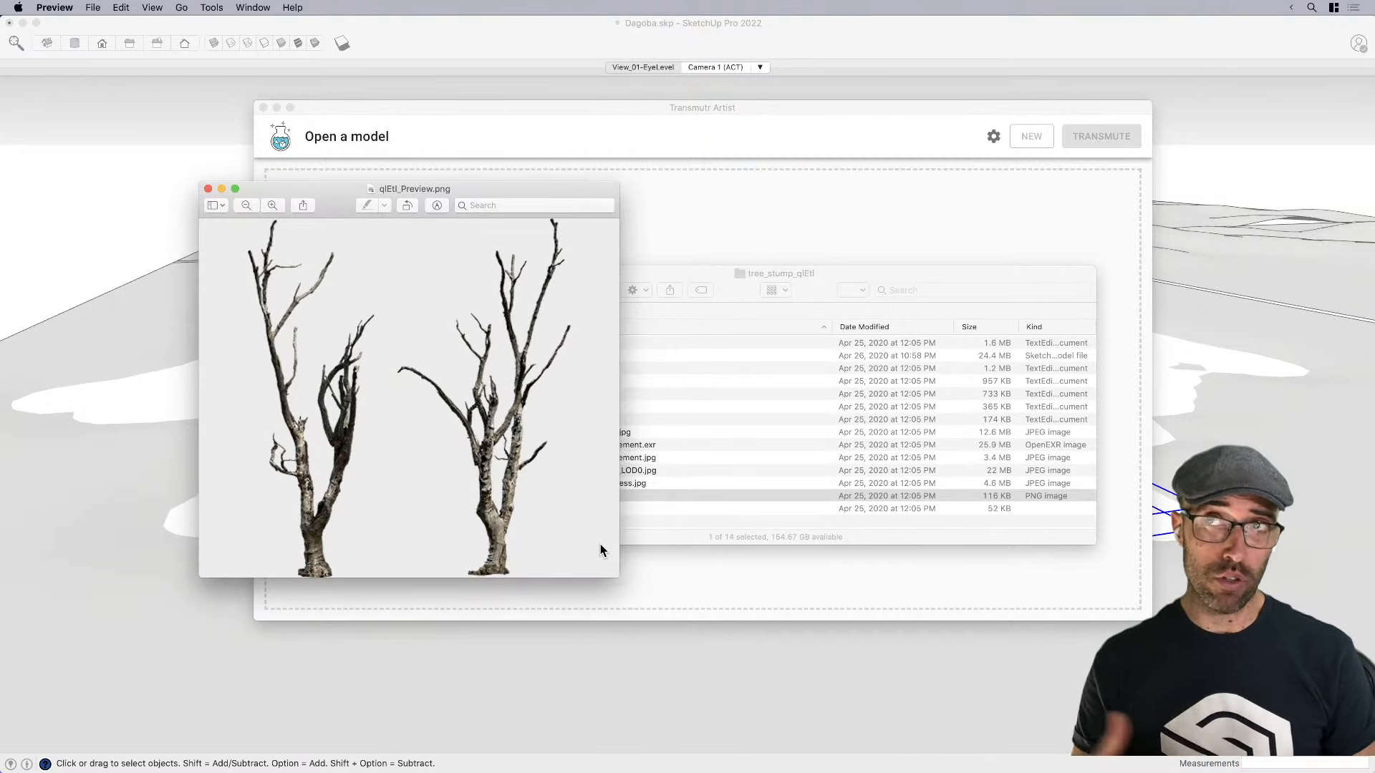
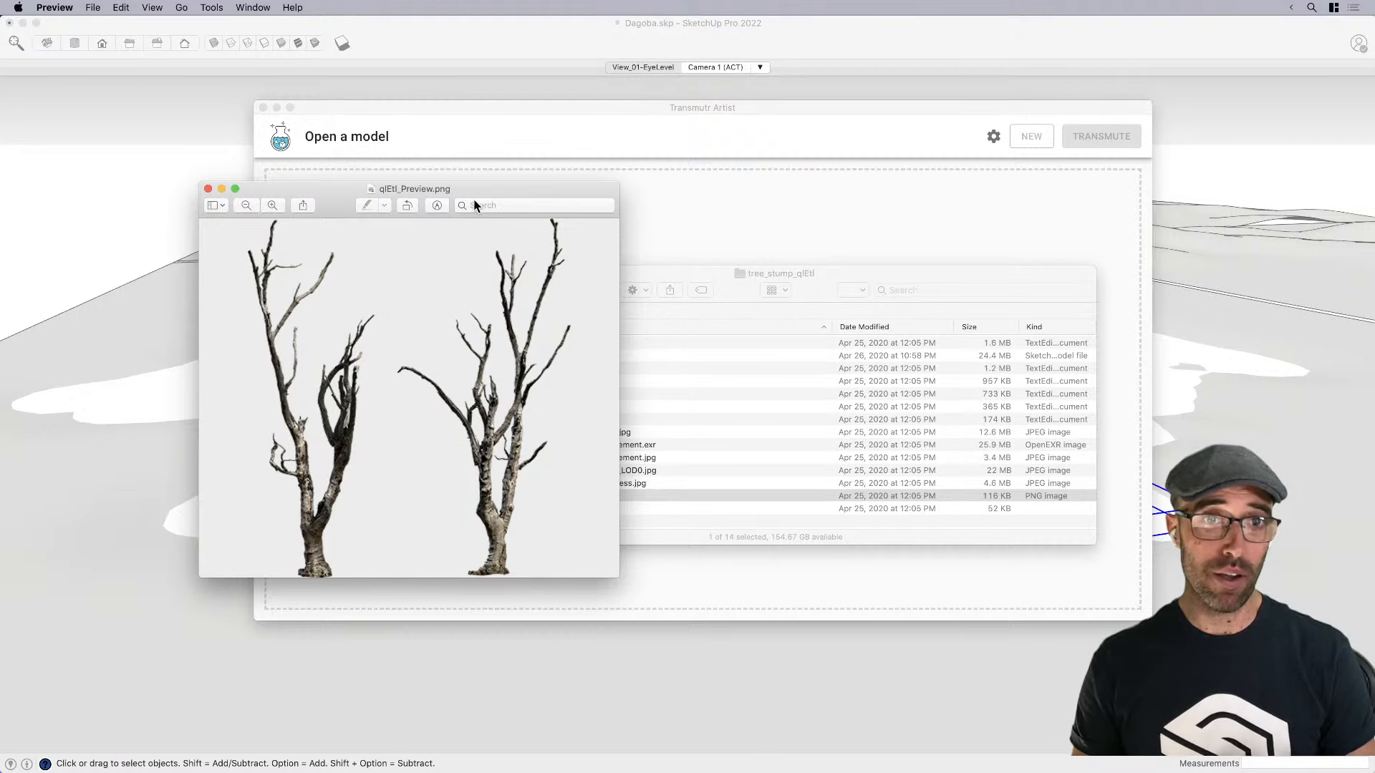
pyautogui.click(207, 187)
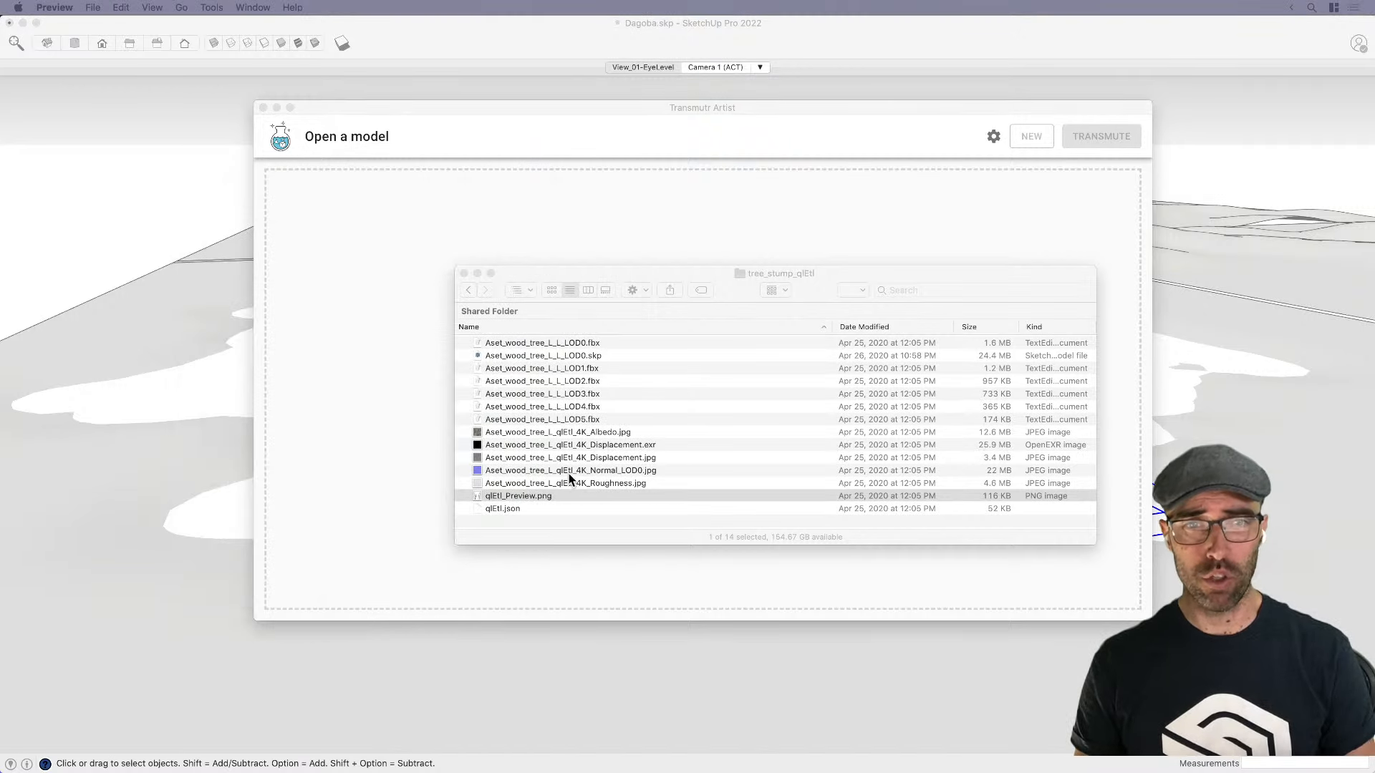
# Show the folder's files as thumbnails and examine the tree's 4K Displacement, Normal_LOD0 and Albedo JPG maps one after another
pyautogui.click(552, 290)
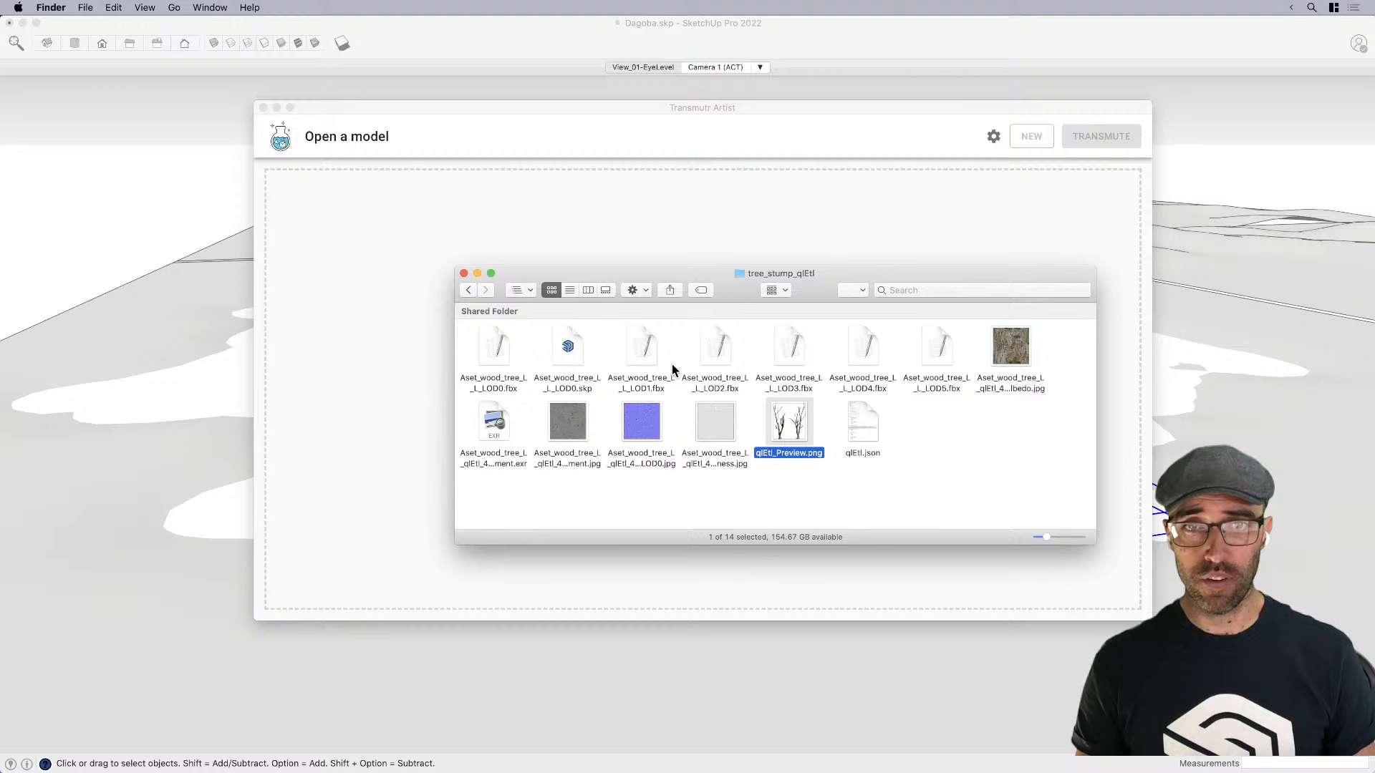
pyautogui.click(566, 426)
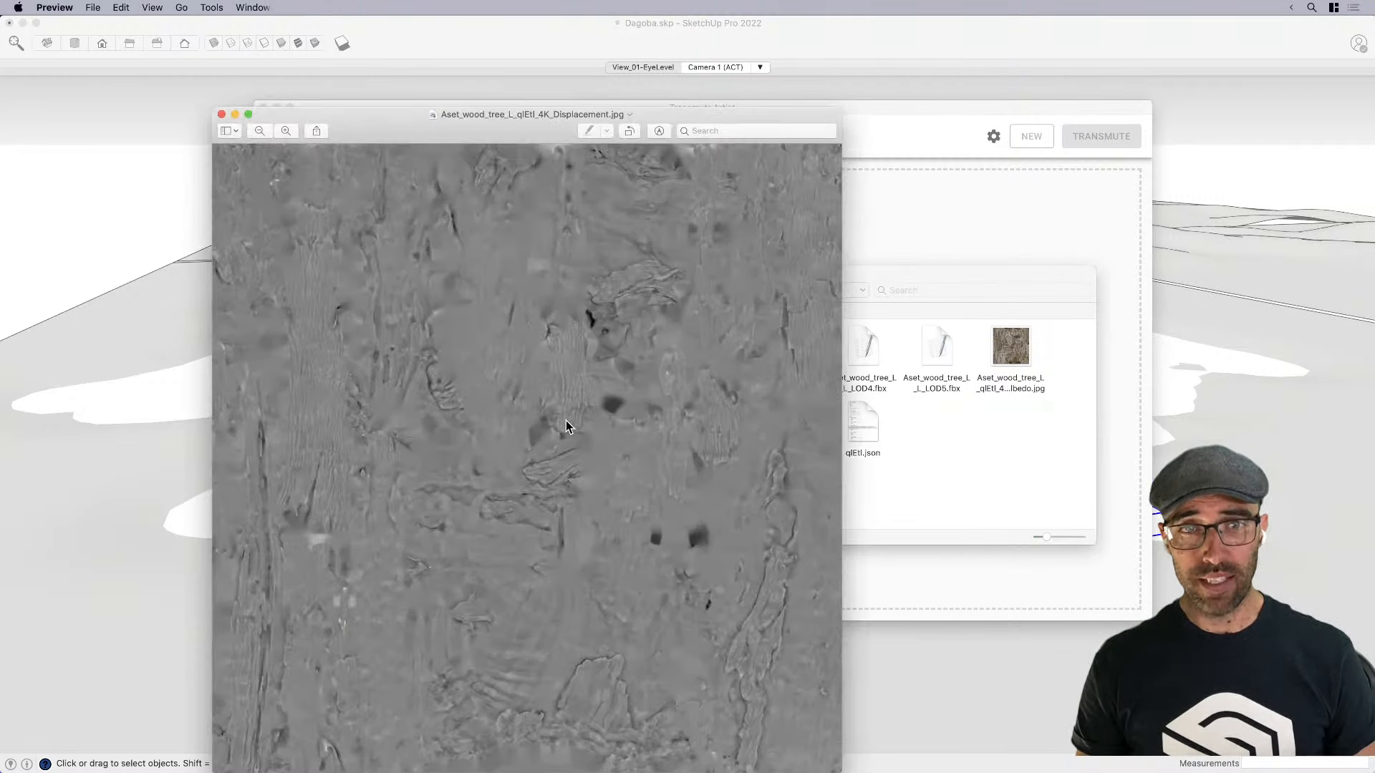
pyautogui.press('super+w')
pyautogui.click(637, 428)
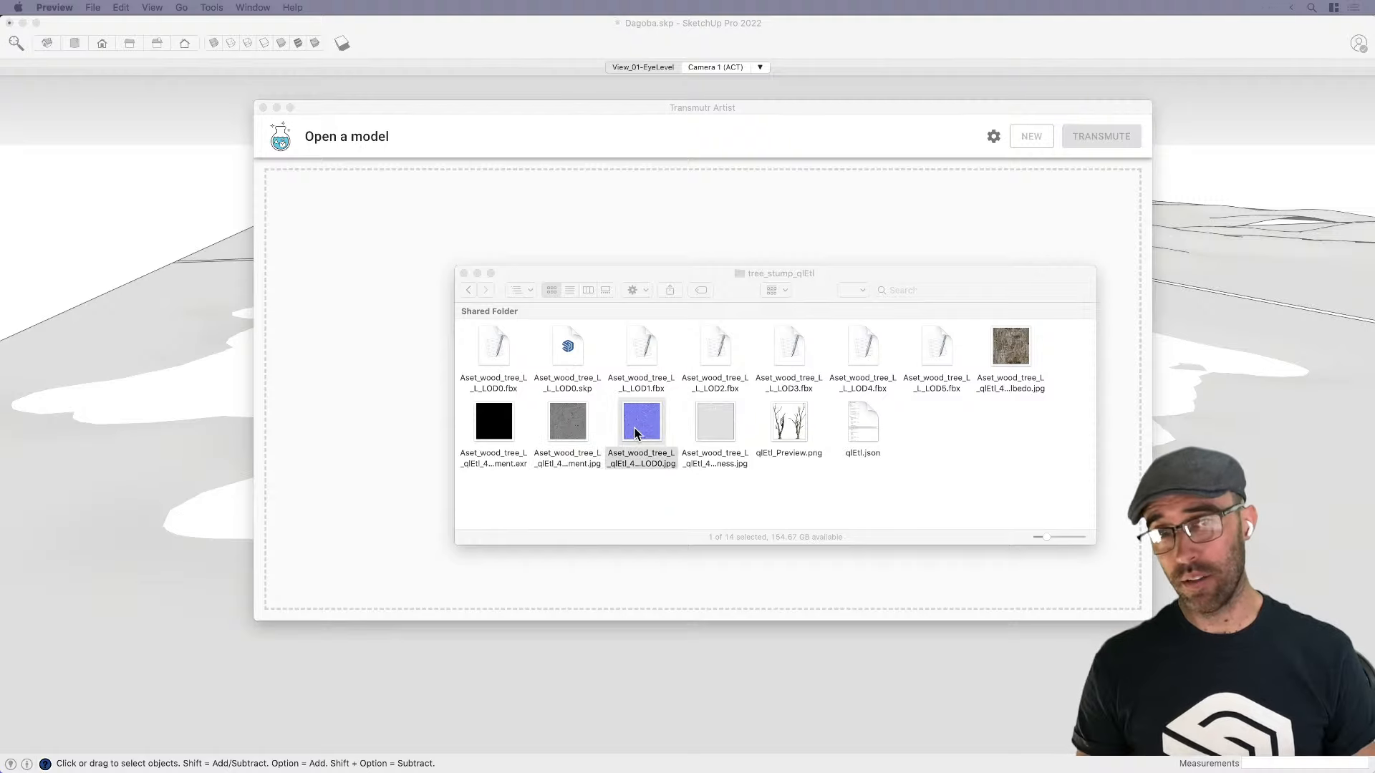
pyautogui.doubleClick(637, 432)
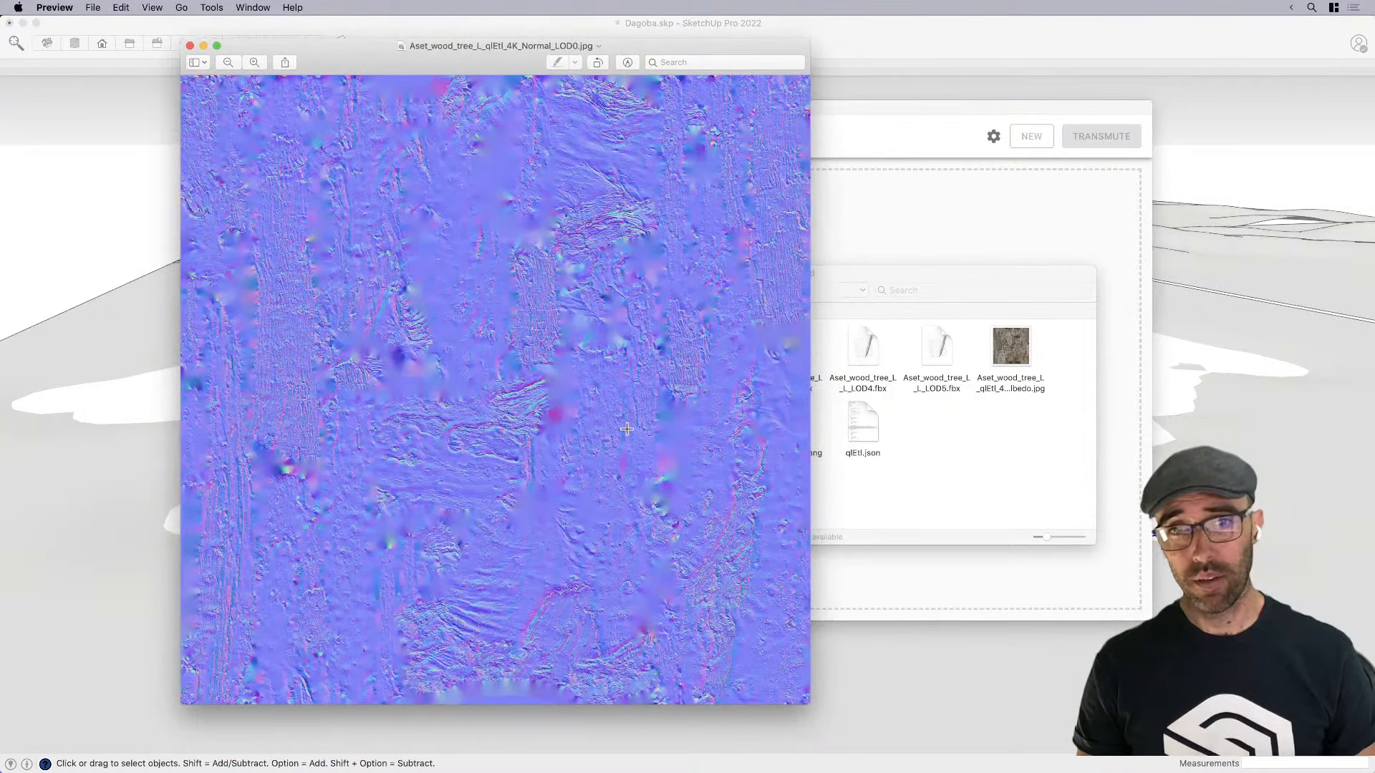
pyautogui.press('super+w')
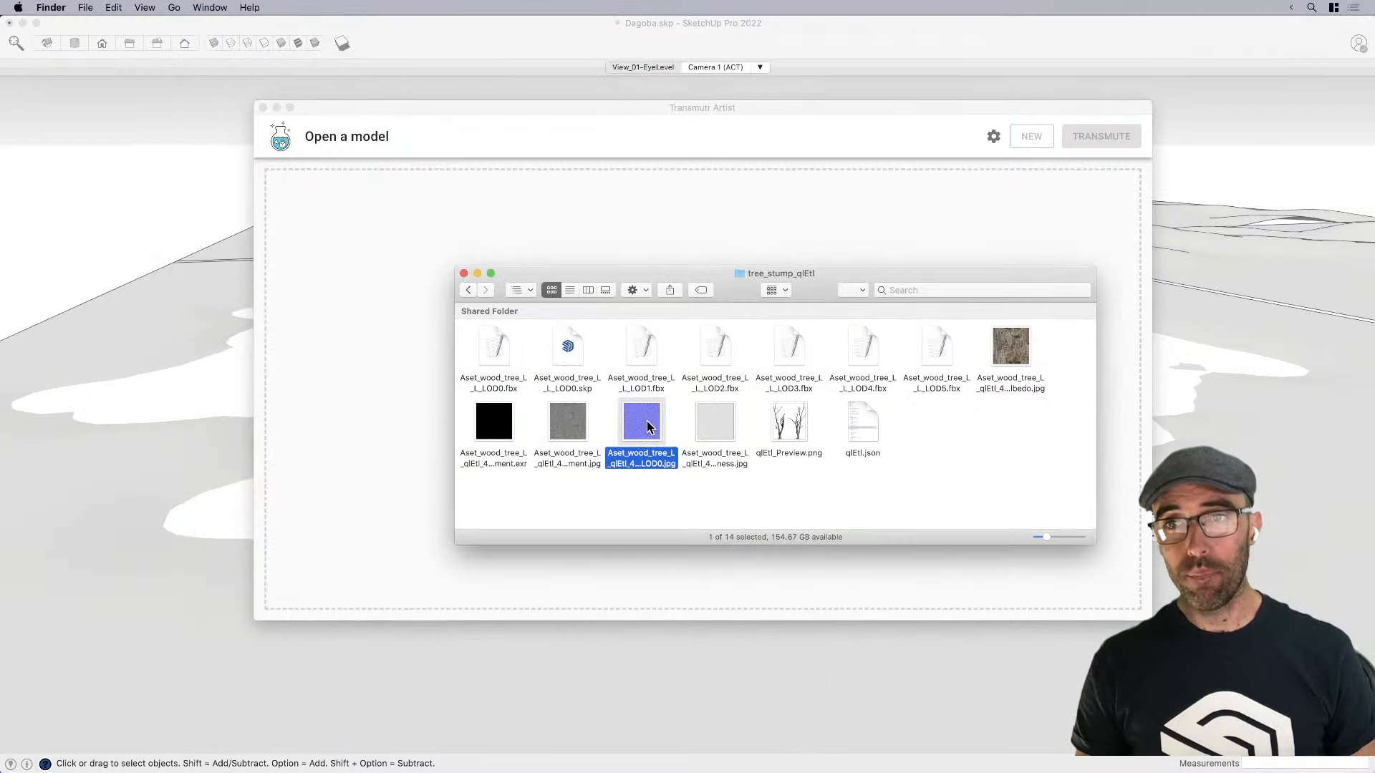
pyautogui.click(1009, 348)
pyautogui.doubleClick(1009, 348)
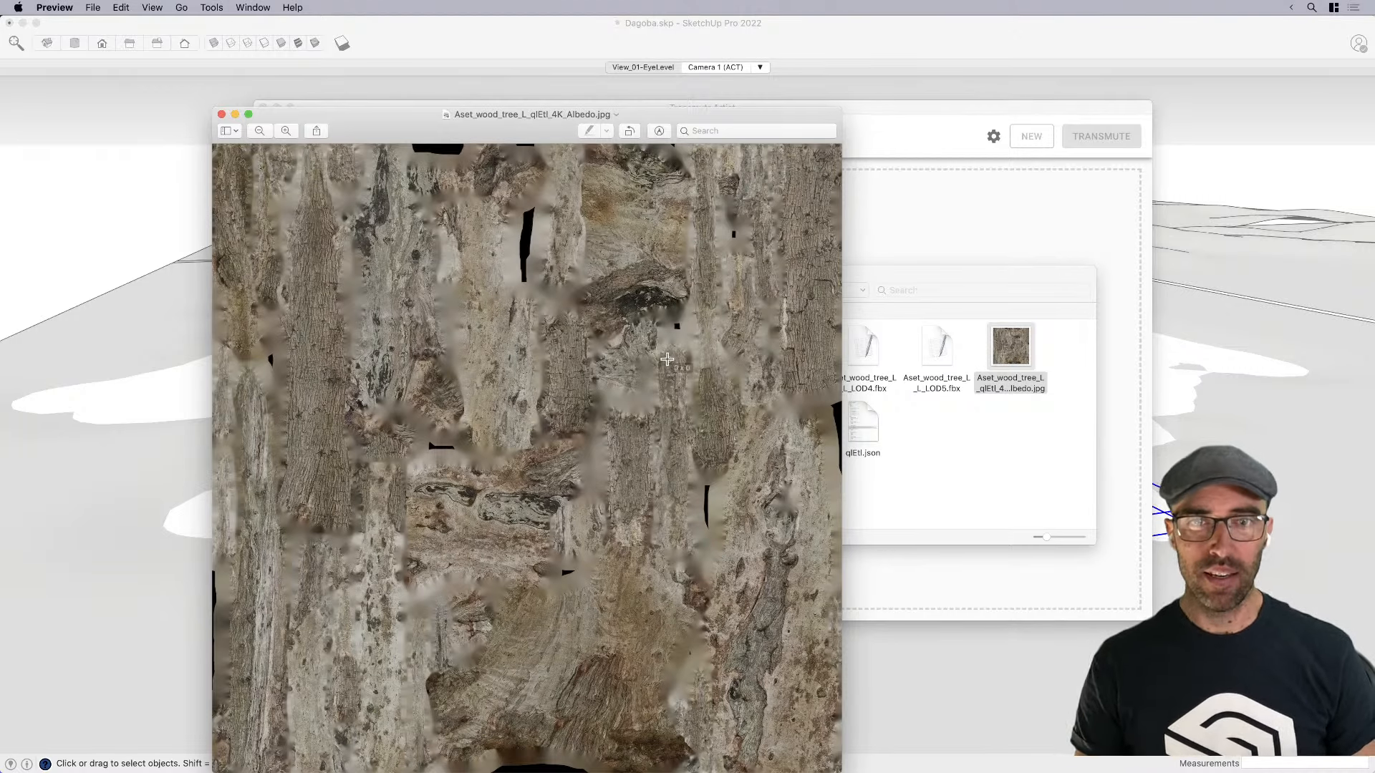
pyautogui.press('super+w')
# Show the tree_stump_qlEtl folder in columns beside Transmutr and load Aset_wood_tree_L_L_LOD2.fbx for conversion
pyautogui.moveTo(734, 290); pyautogui.dragTo(898, 433)
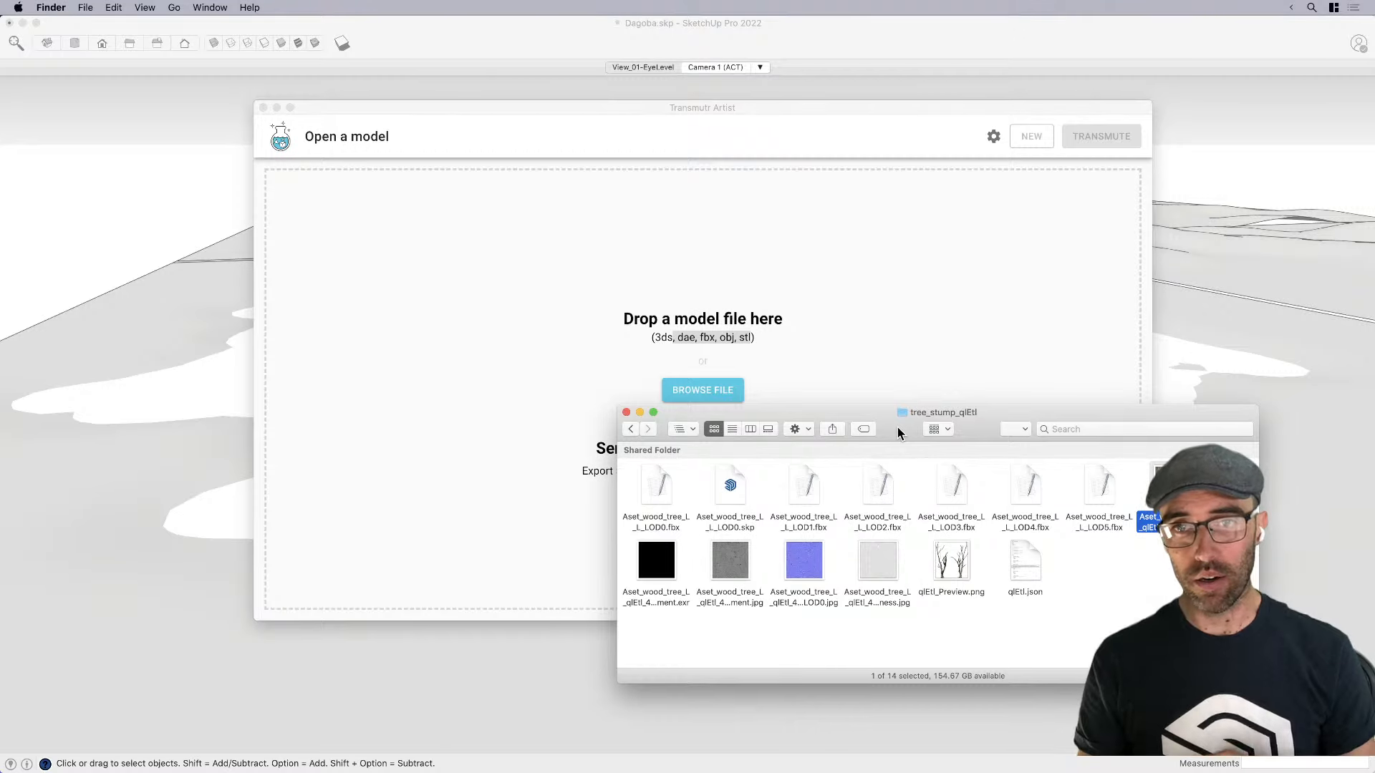
pyautogui.click(751, 429)
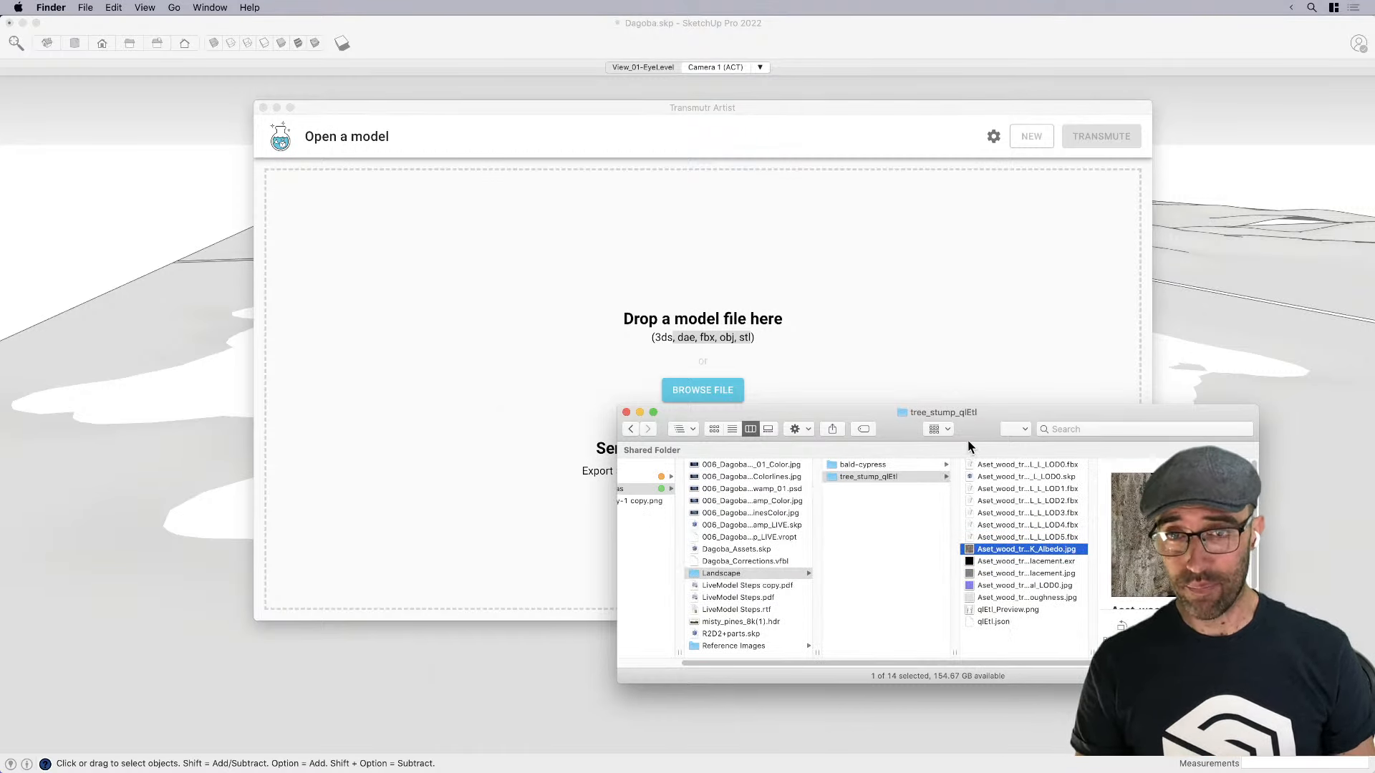
pyautogui.moveTo(968, 442); pyautogui.dragTo(285, 457)
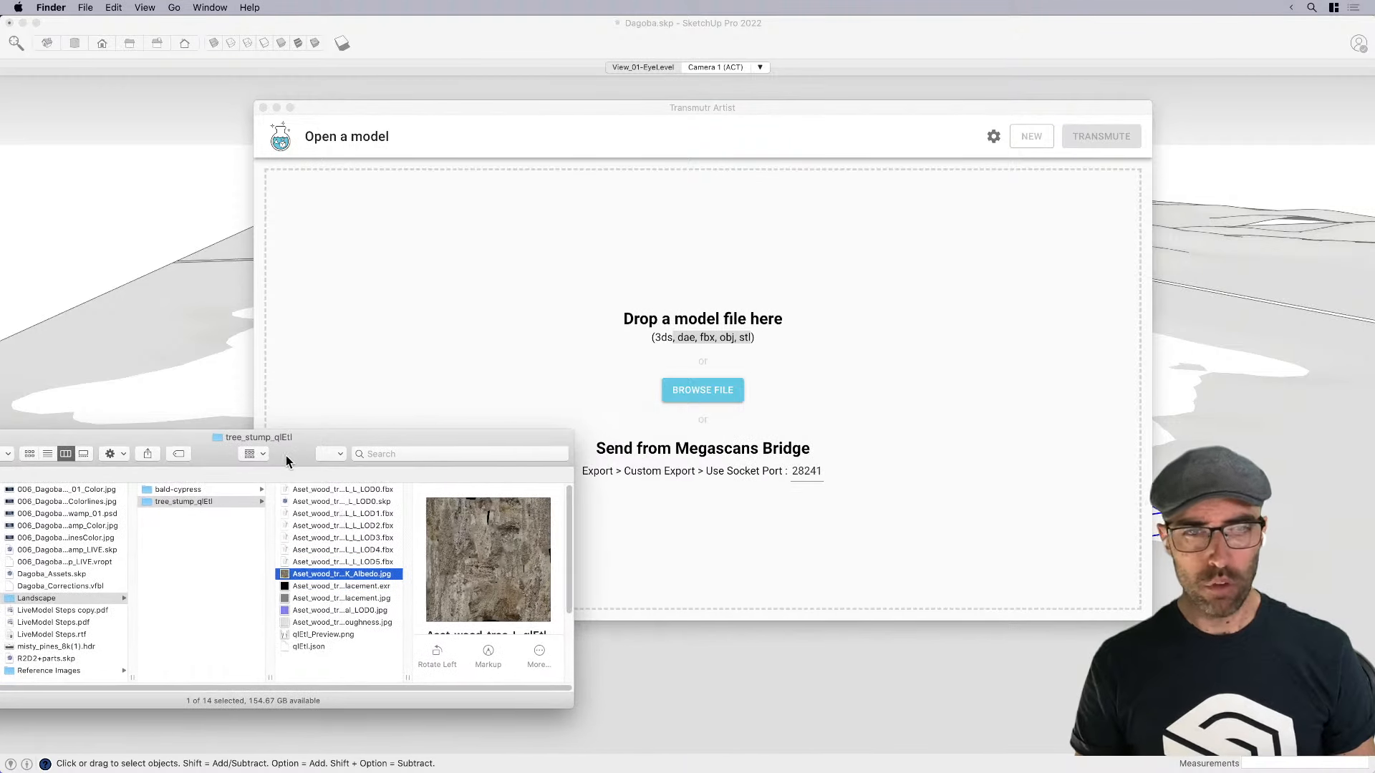
pyautogui.click(345, 514)
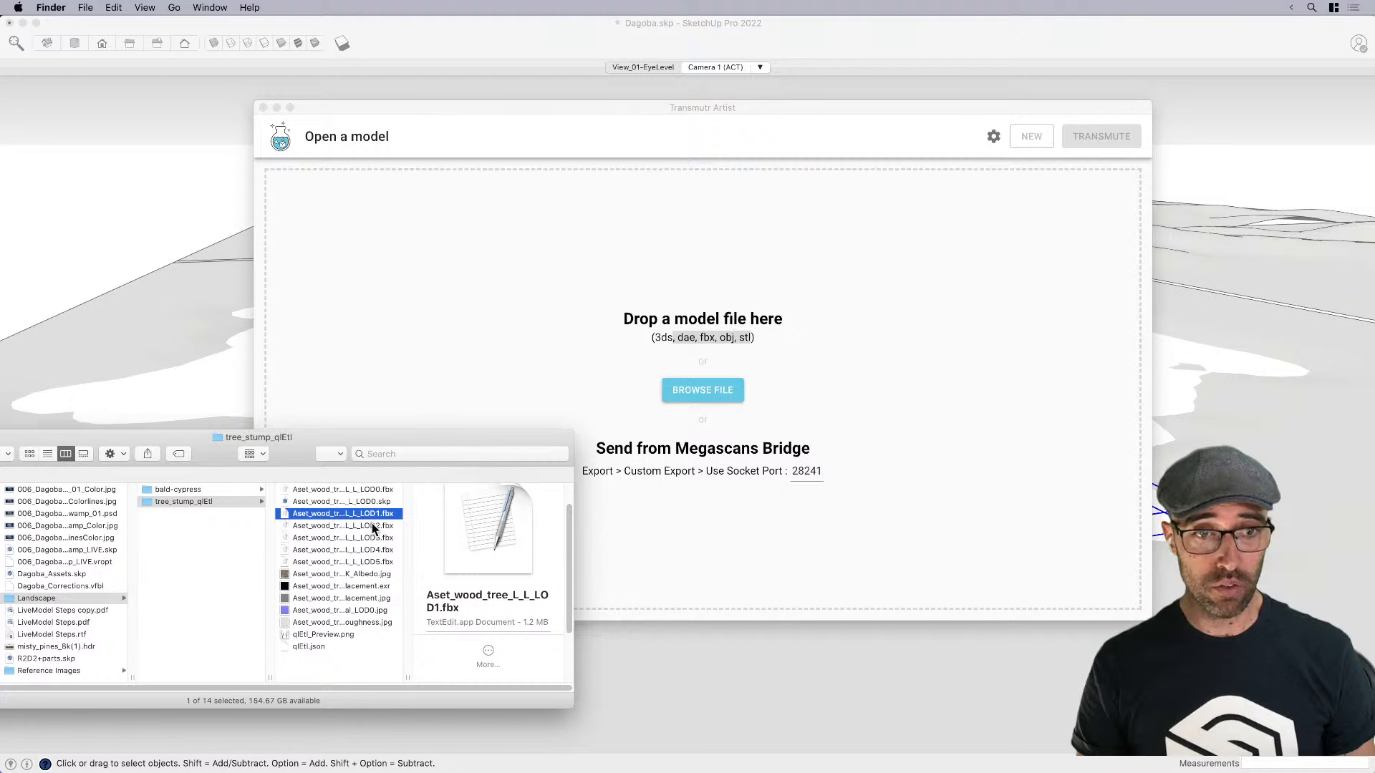
pyautogui.click(372, 523)
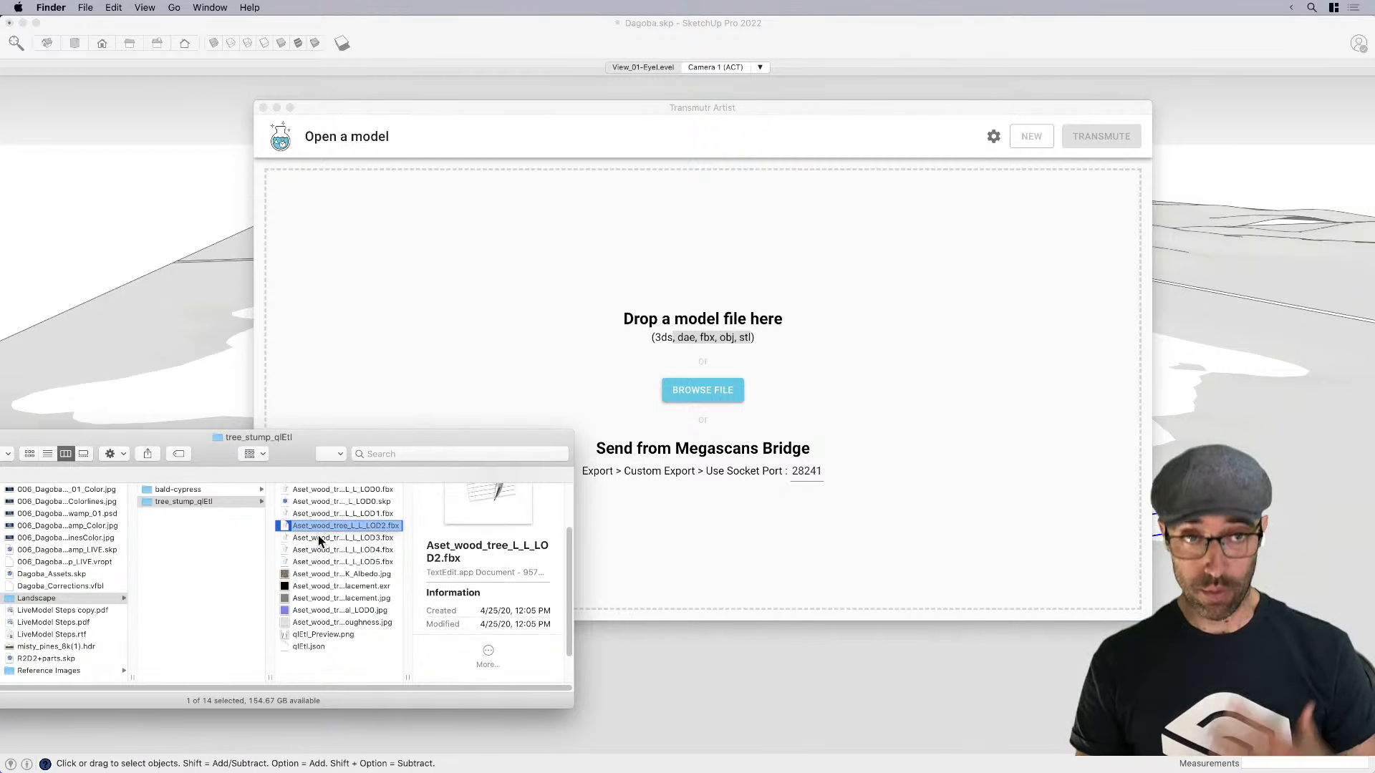
pyautogui.moveTo(317, 525); pyautogui.dragTo(776, 337)
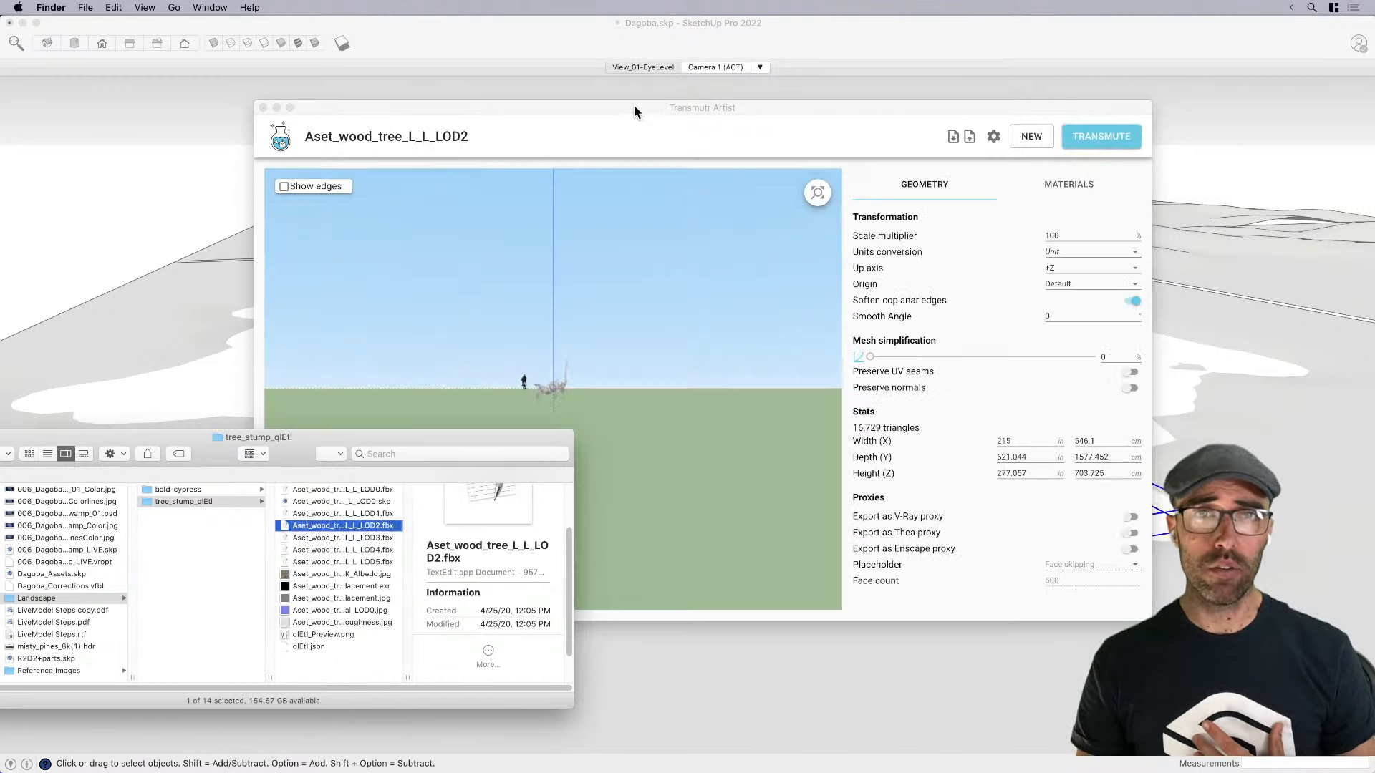
# Stand the imported tree upright by setting its up axis to +Y, and fit the whole tree in the preview
pyautogui.moveTo(633, 105); pyautogui.dragTo(717, 127)
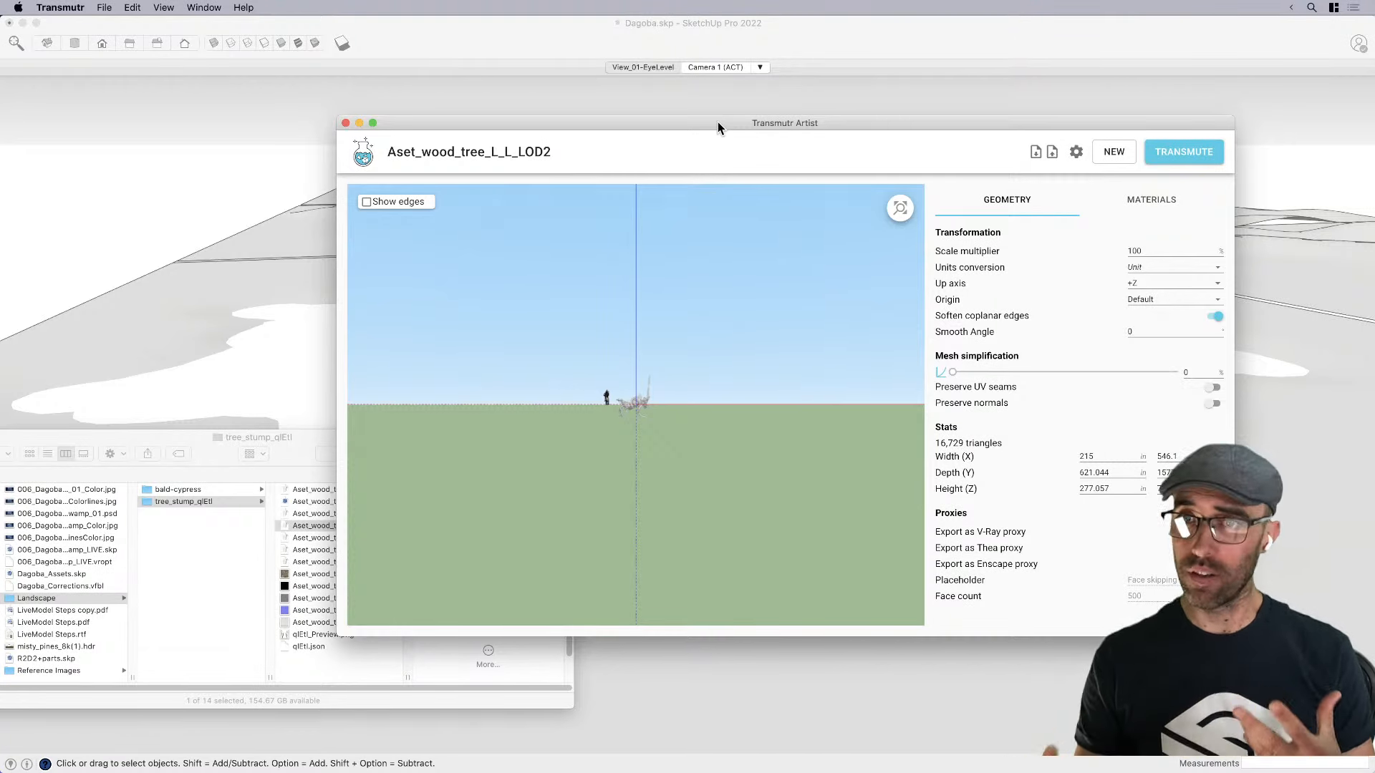
pyautogui.scroll(2, 630, 408)
pyautogui.scroll(5, 630, 407)
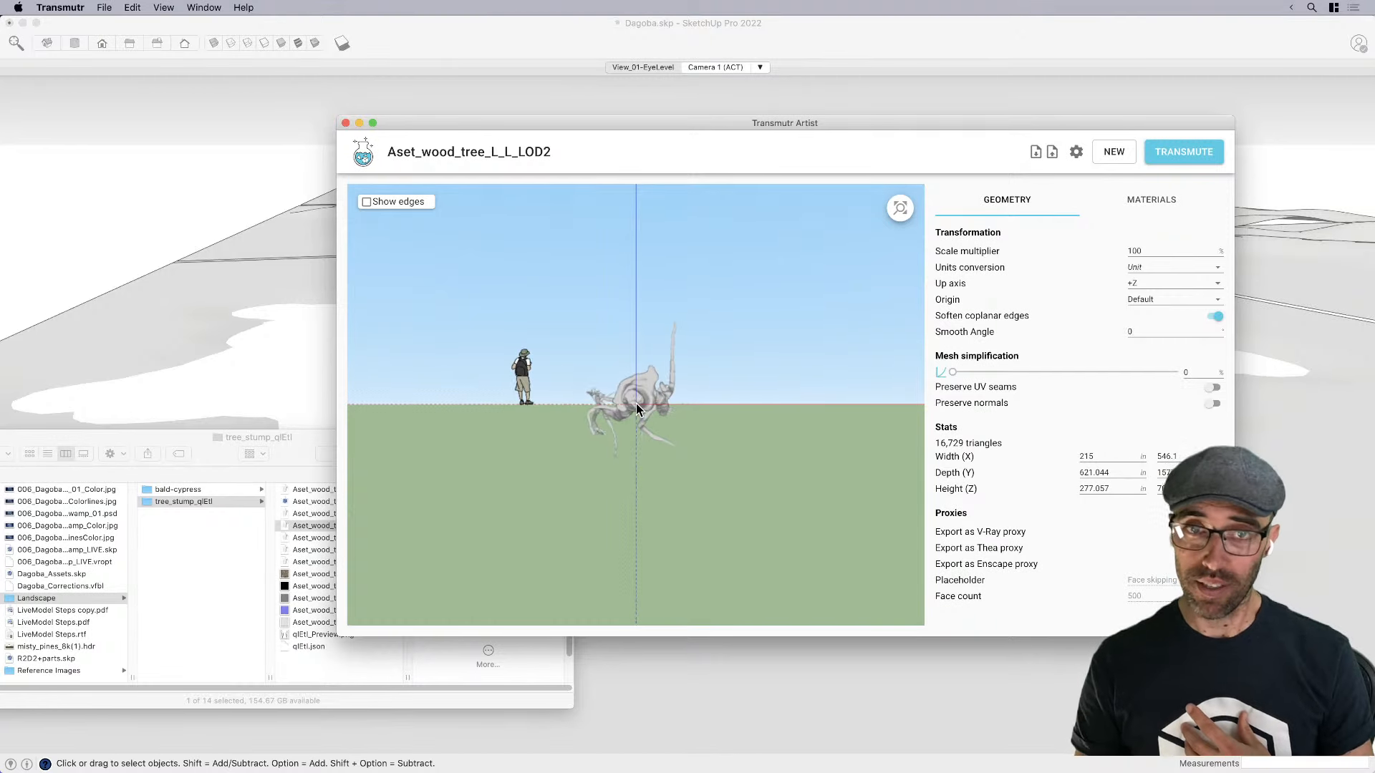
pyautogui.click(1203, 284)
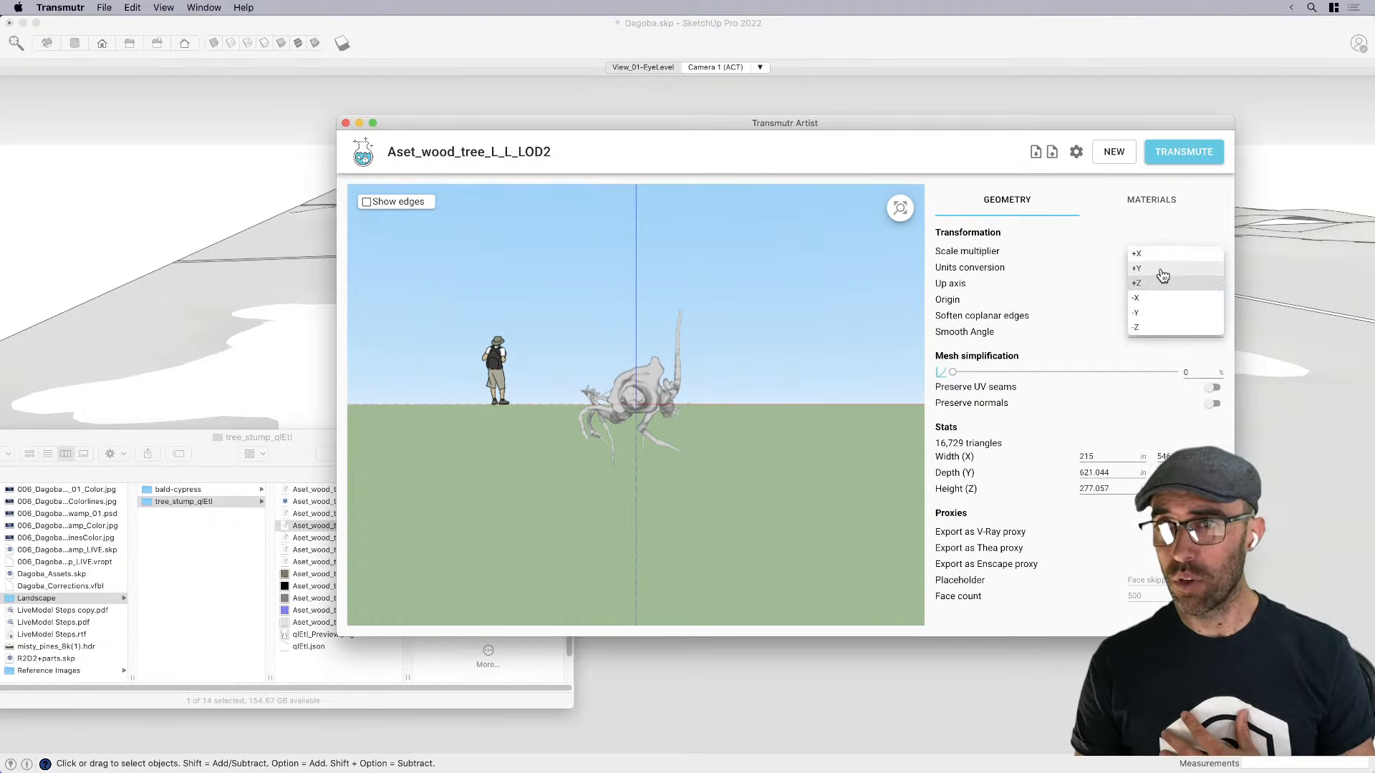
pyautogui.click(1174, 272)
pyautogui.scroll(-2, 656, 267)
pyautogui.scroll(5, 638, 337)
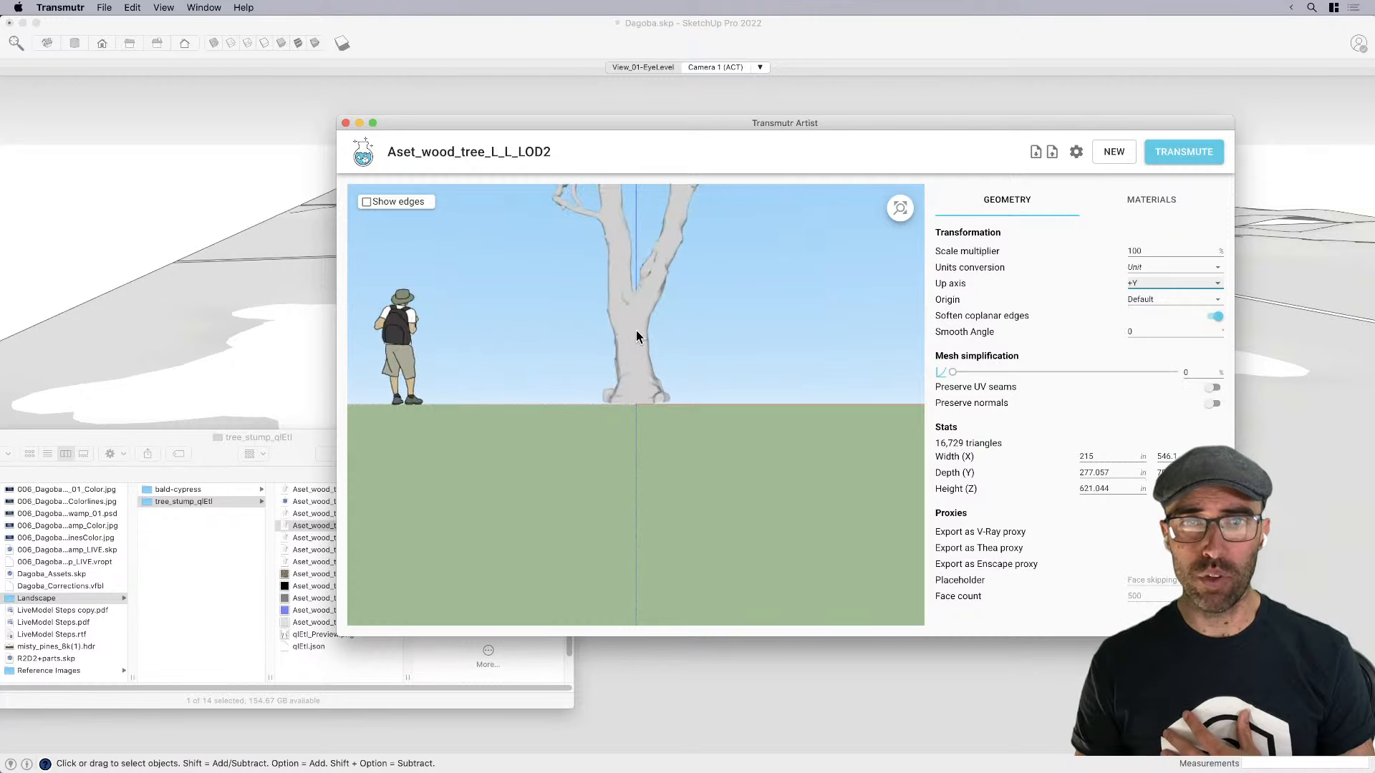
pyautogui.click(1173, 204)
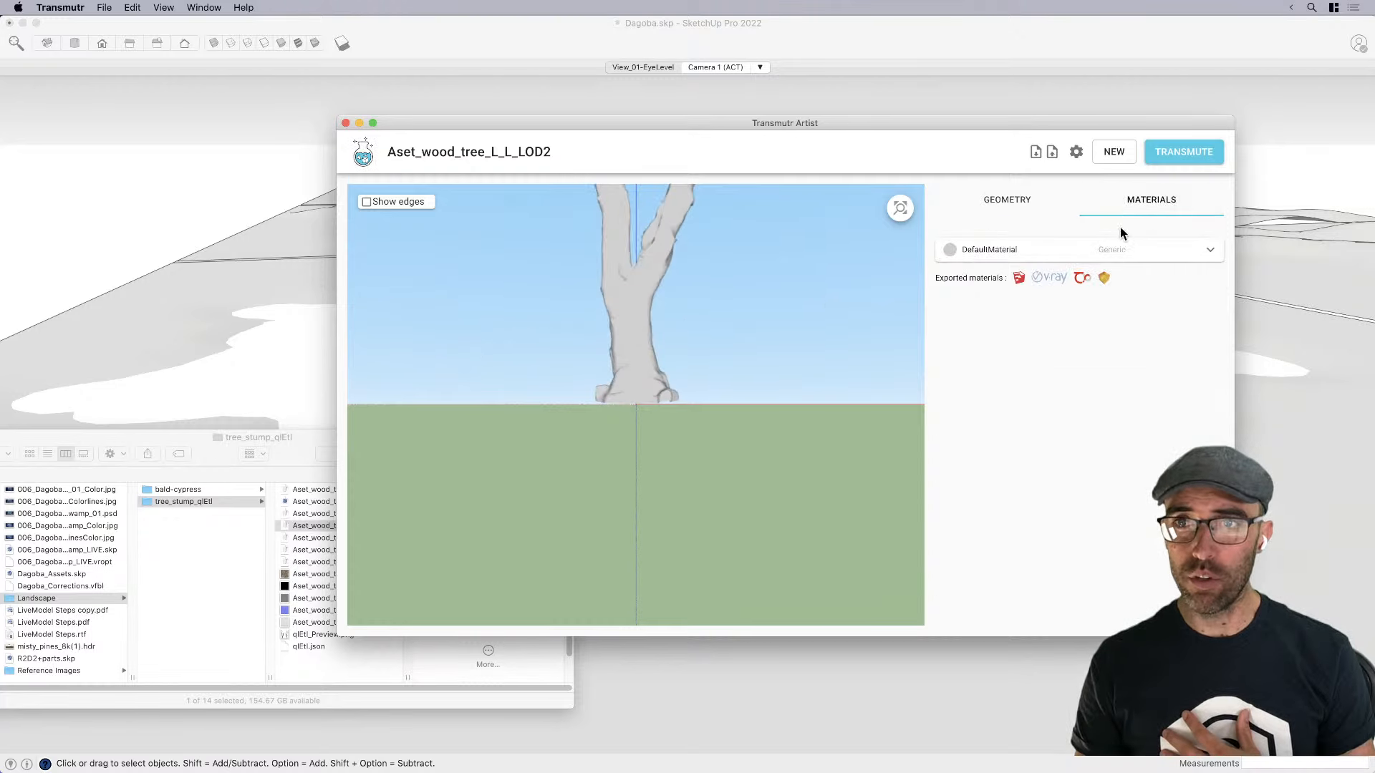
pyautogui.click(1006, 208)
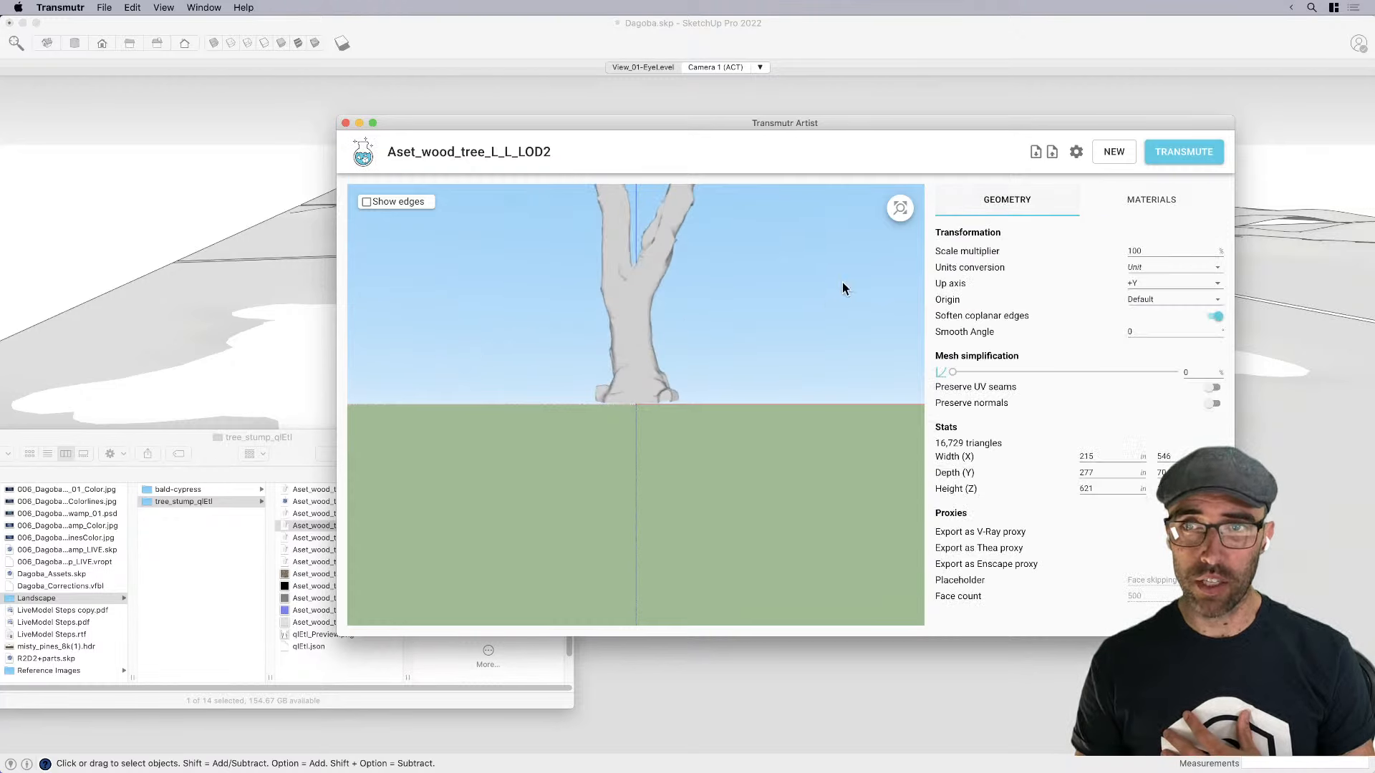
pyautogui.click(900, 209)
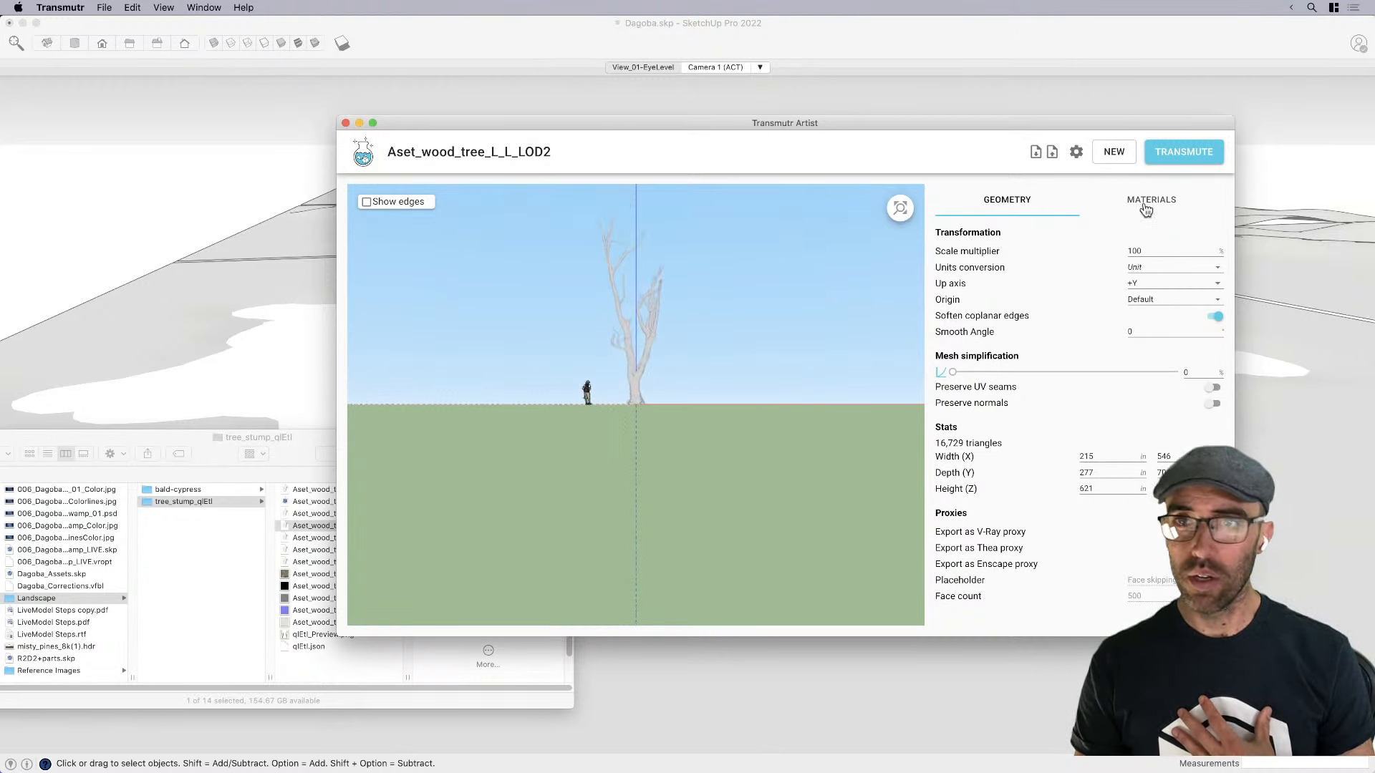
# Assign Aset_wood_tree_L_qlEtl_4K_Albedo.jpg as the Color/Diffuse map of the tree's DefaultMaterial and check the bark on the trunk
pyautogui.click(1154, 207)
pyautogui.click(1004, 252)
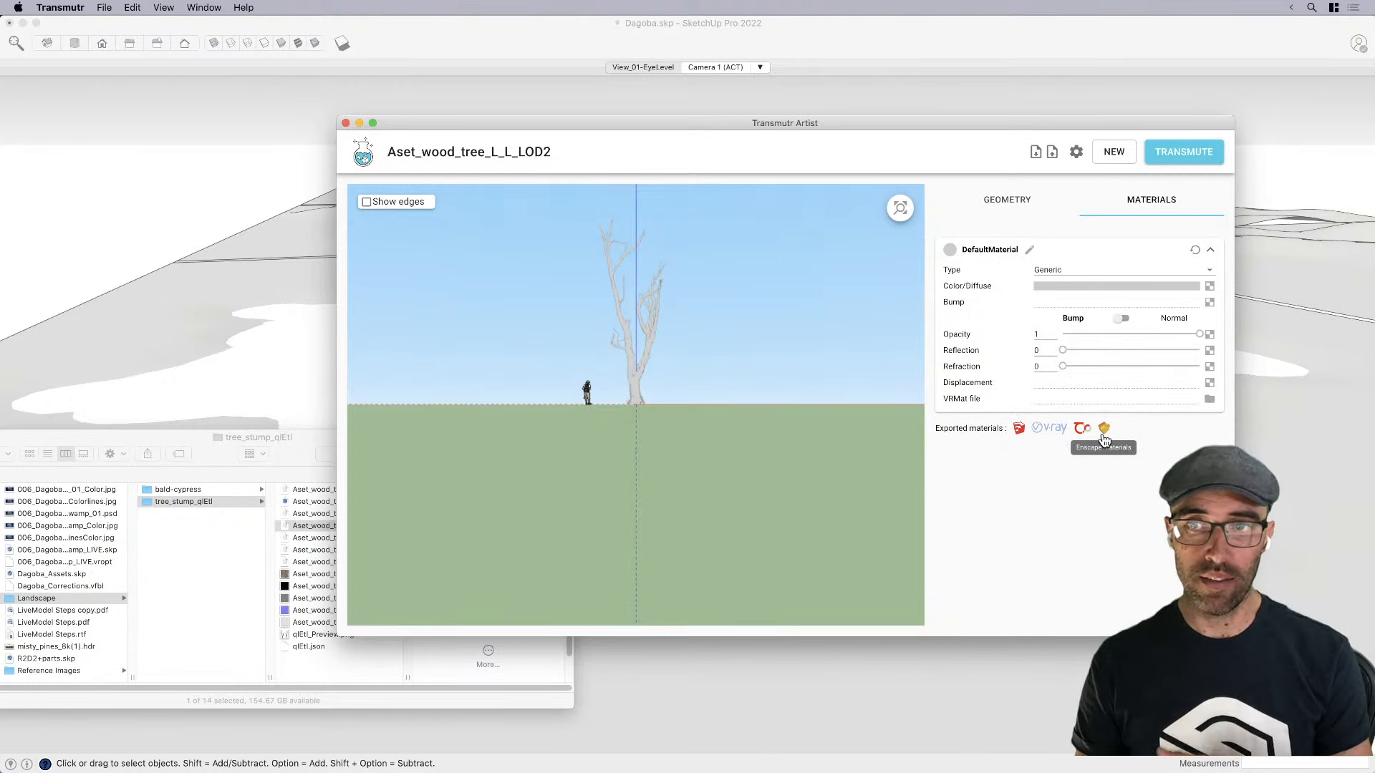
pyautogui.click(305, 451)
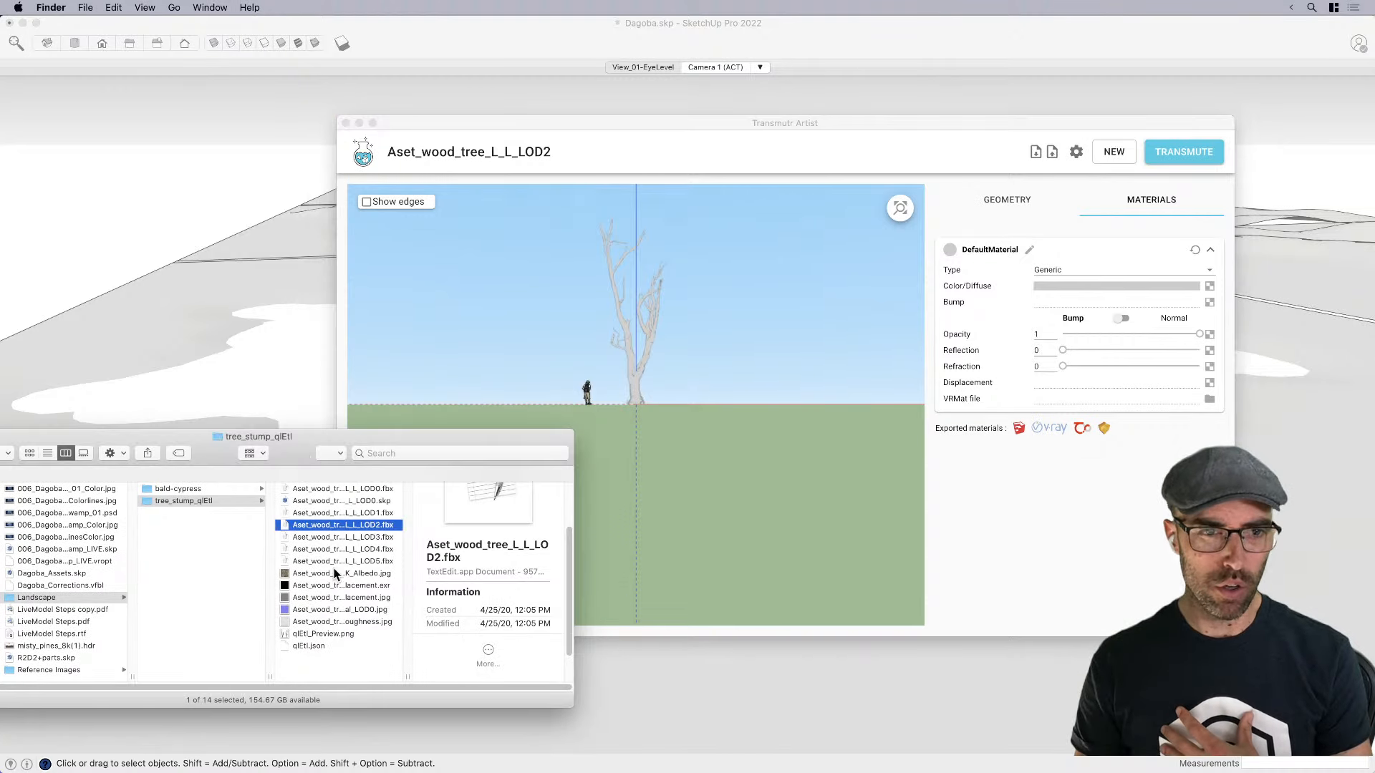
pyautogui.moveTo(333, 572); pyautogui.dragTo(1212, 291)
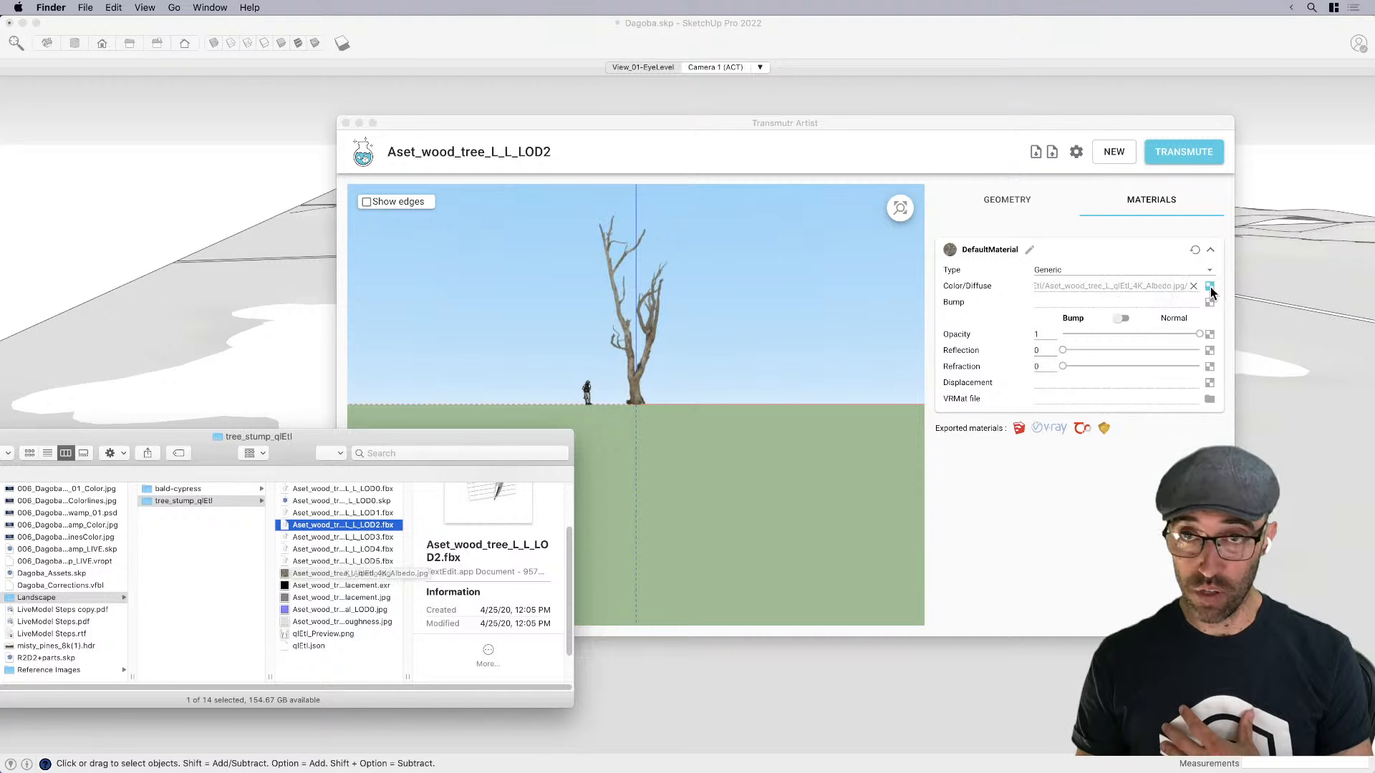
pyautogui.scroll(10, 638, 315)
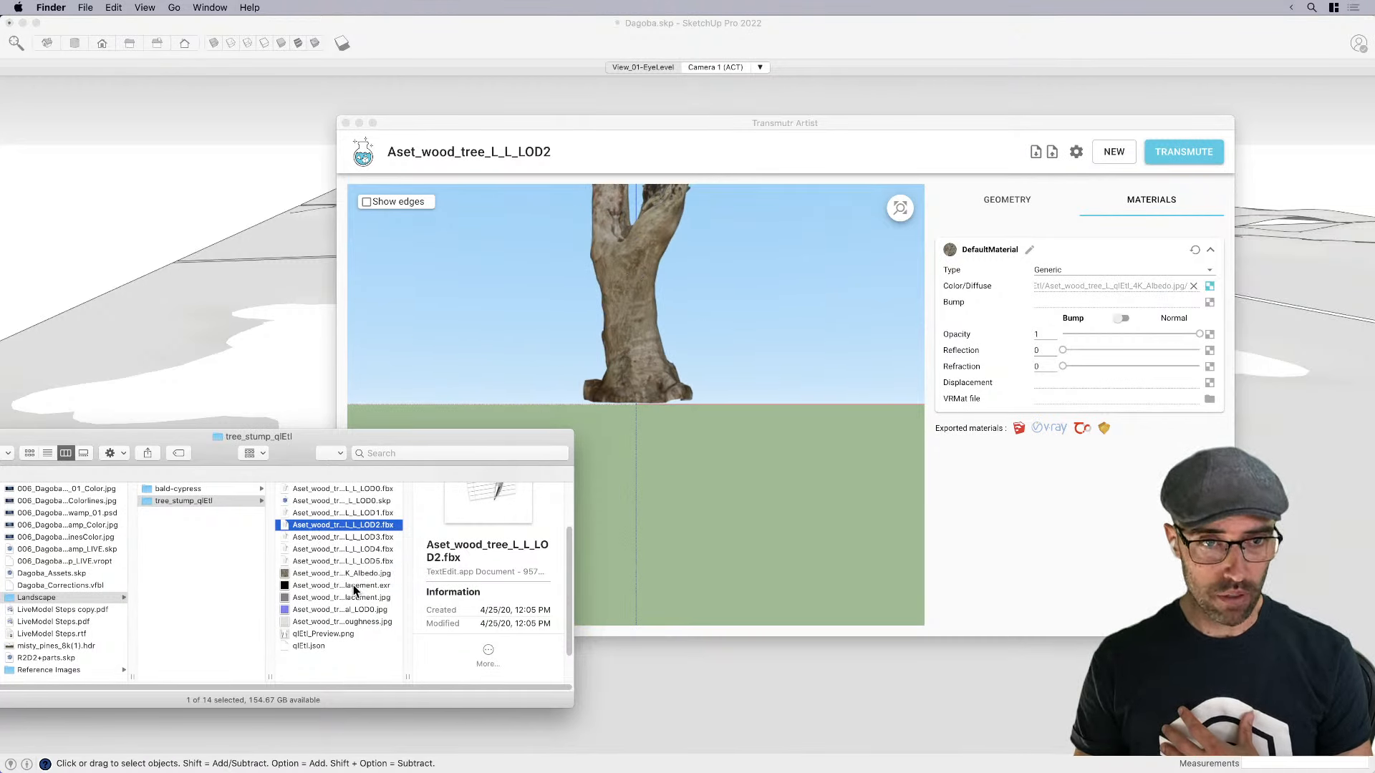
# Switch the DefaultMaterial's bump slot to Normal and assign Aset_wood_tree_L_qlEtl_4K_Normal_LOD0.jpg to it
pyautogui.click(1126, 321)
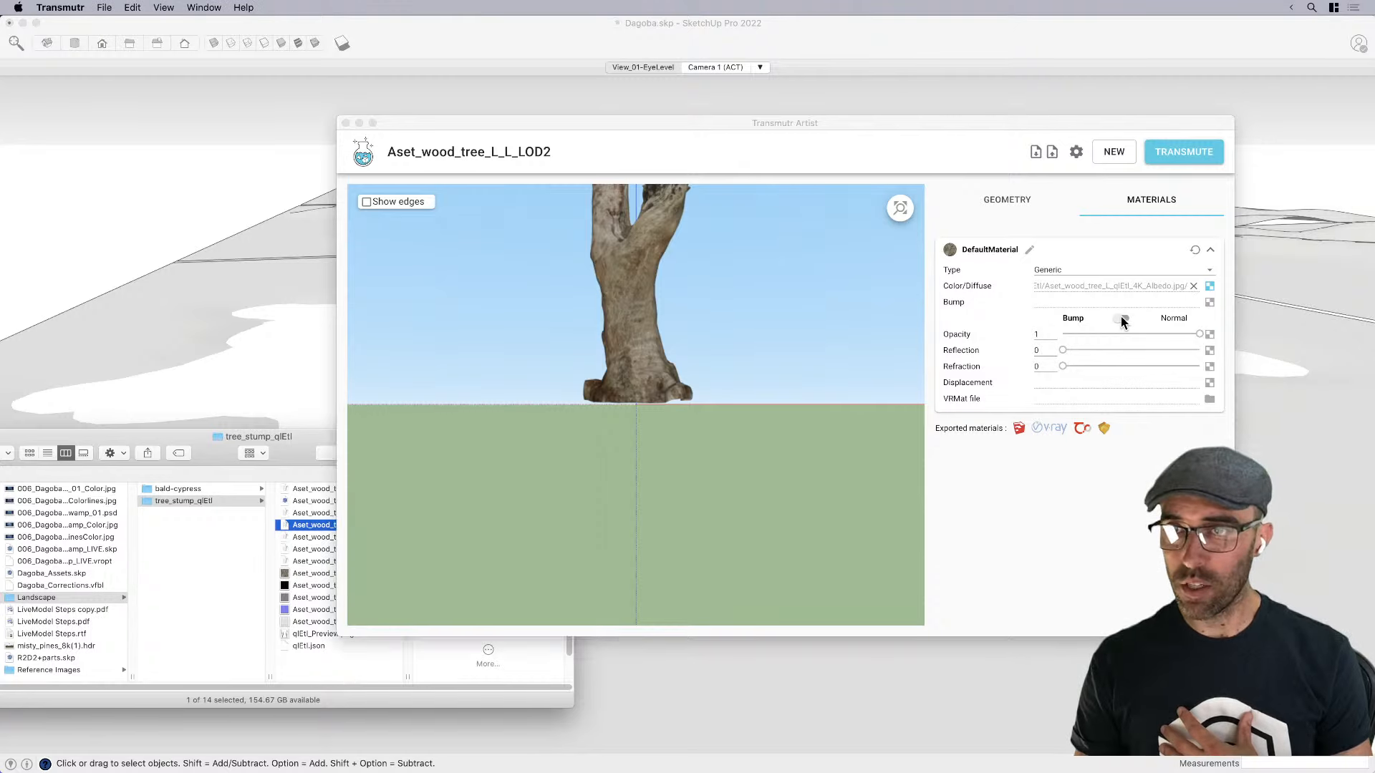
pyautogui.click(1124, 319)
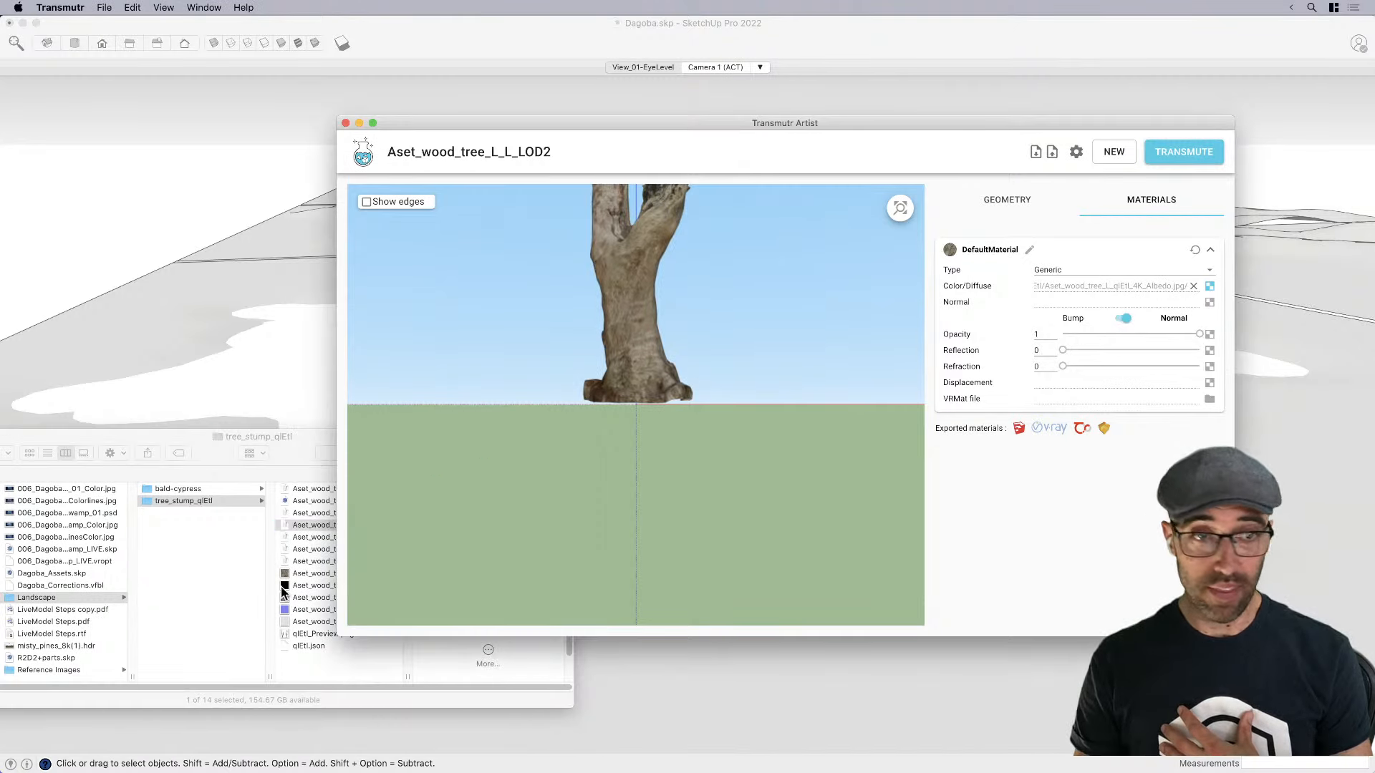
pyautogui.moveTo(295, 614); pyautogui.dragTo(1132, 358)
pyautogui.moveTo(1167, 304); pyautogui.dragTo(1208, 304)
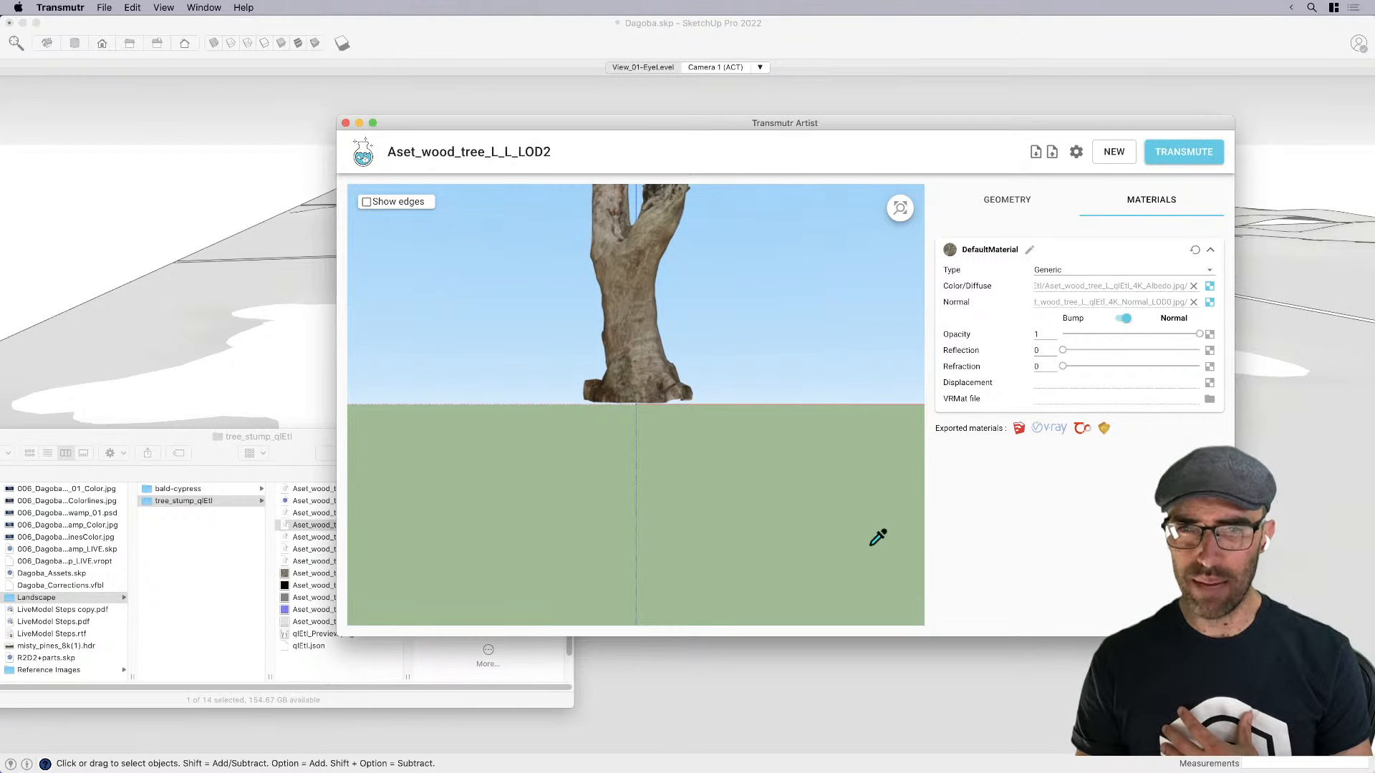
# Assign Aset_wood_tree_L_qlEtl_4K_Roughness.jpg as the DefaultMaterial's Reflection map and check the tree beside the scale figure in the preview
pyautogui.click(324, 681)
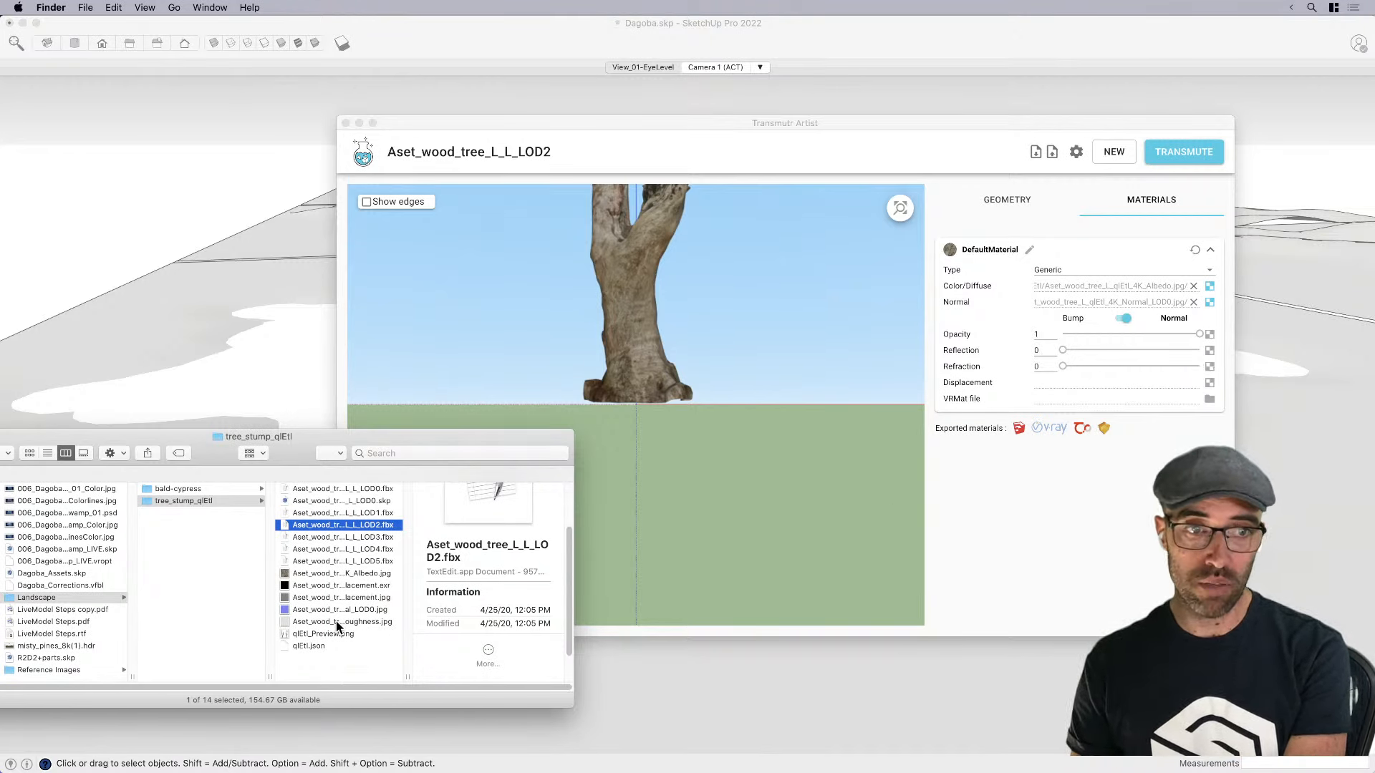
pyautogui.moveTo(342, 621); pyautogui.dragTo(1210, 354)
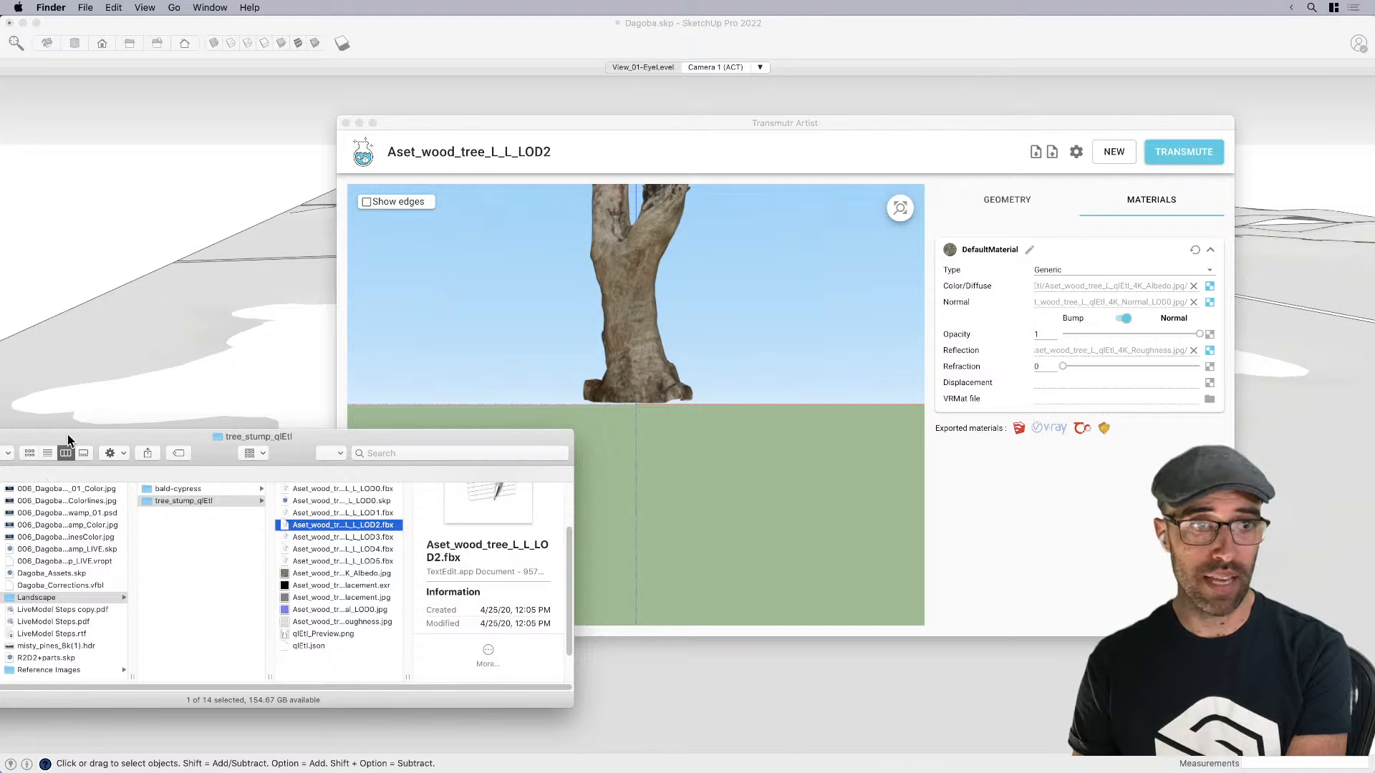
pyautogui.moveTo(68, 441); pyautogui.dragTo(0, 444)
pyautogui.scroll(-10, 681, 493)
pyautogui.scroll(4, 640, 214)
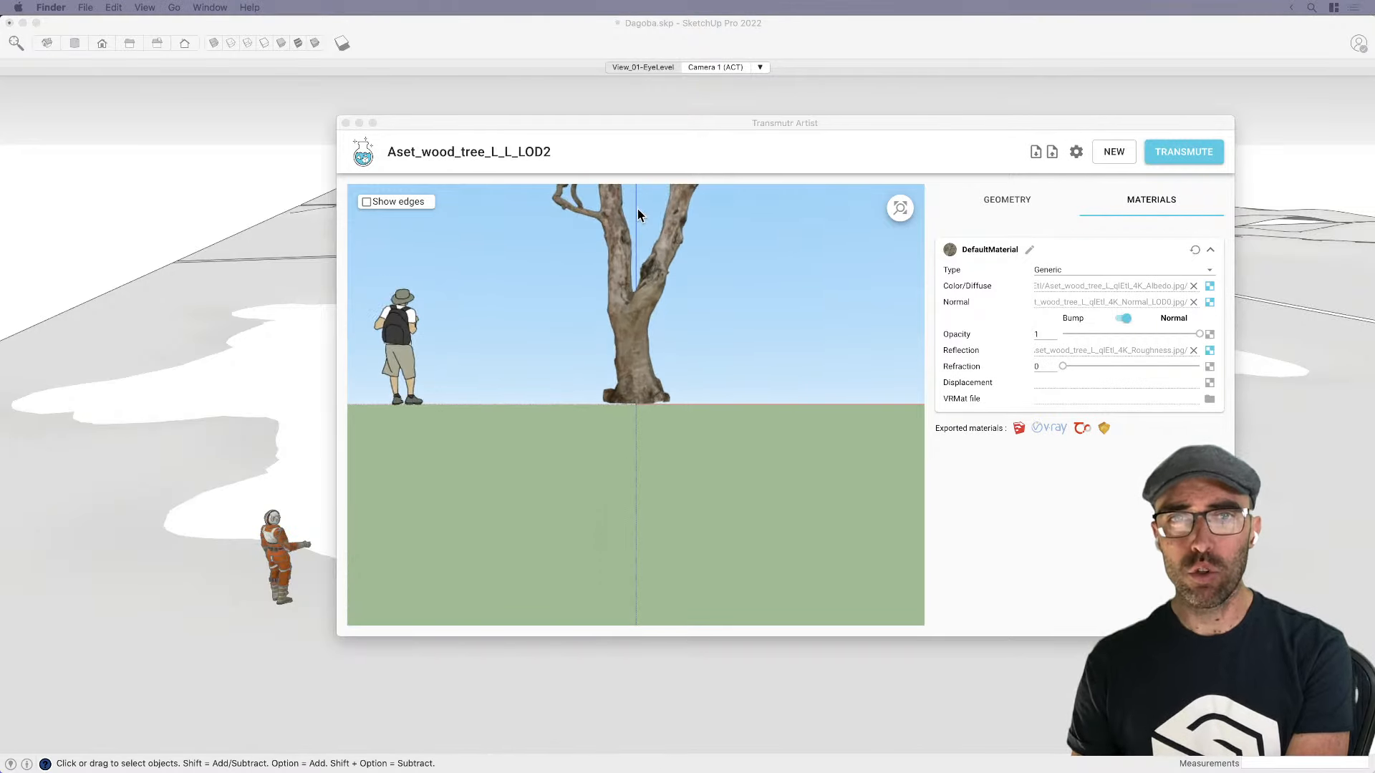
# Transmute the tree to the Desktop as Aset_wood_tree_L_L_LOD2.skp and open the converted file in SketchUp
pyautogui.click(1180, 153)
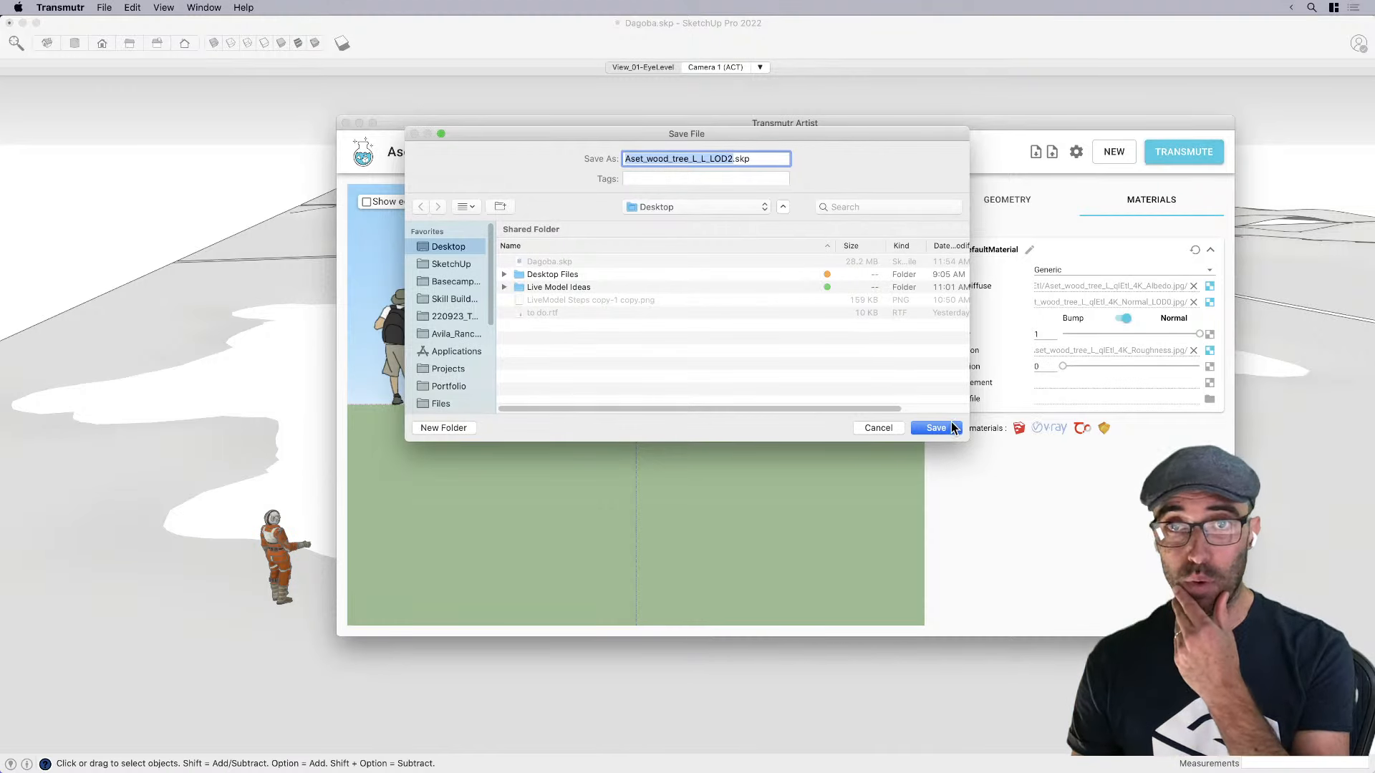
pyautogui.click(935, 427)
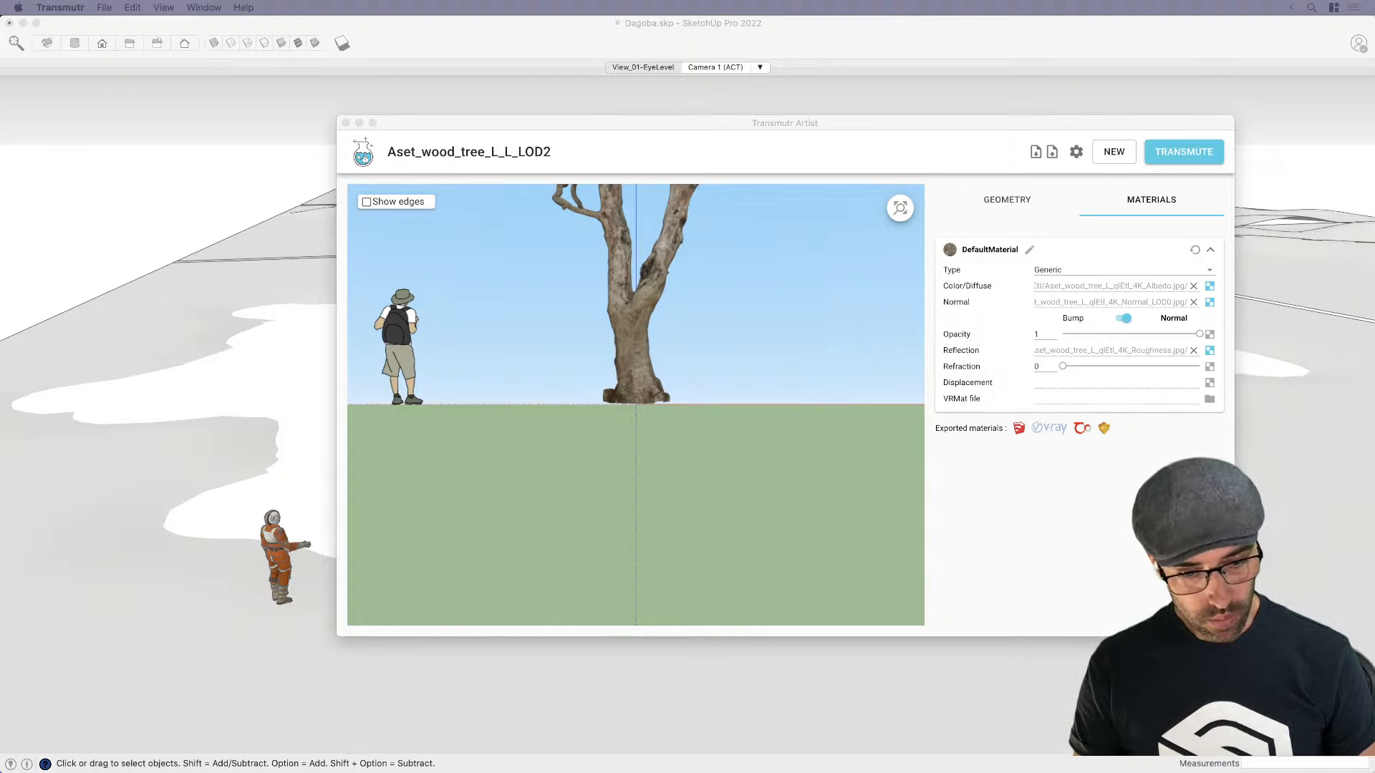
pyautogui.moveTo(315, 375); pyautogui.dragTo(300, 396)
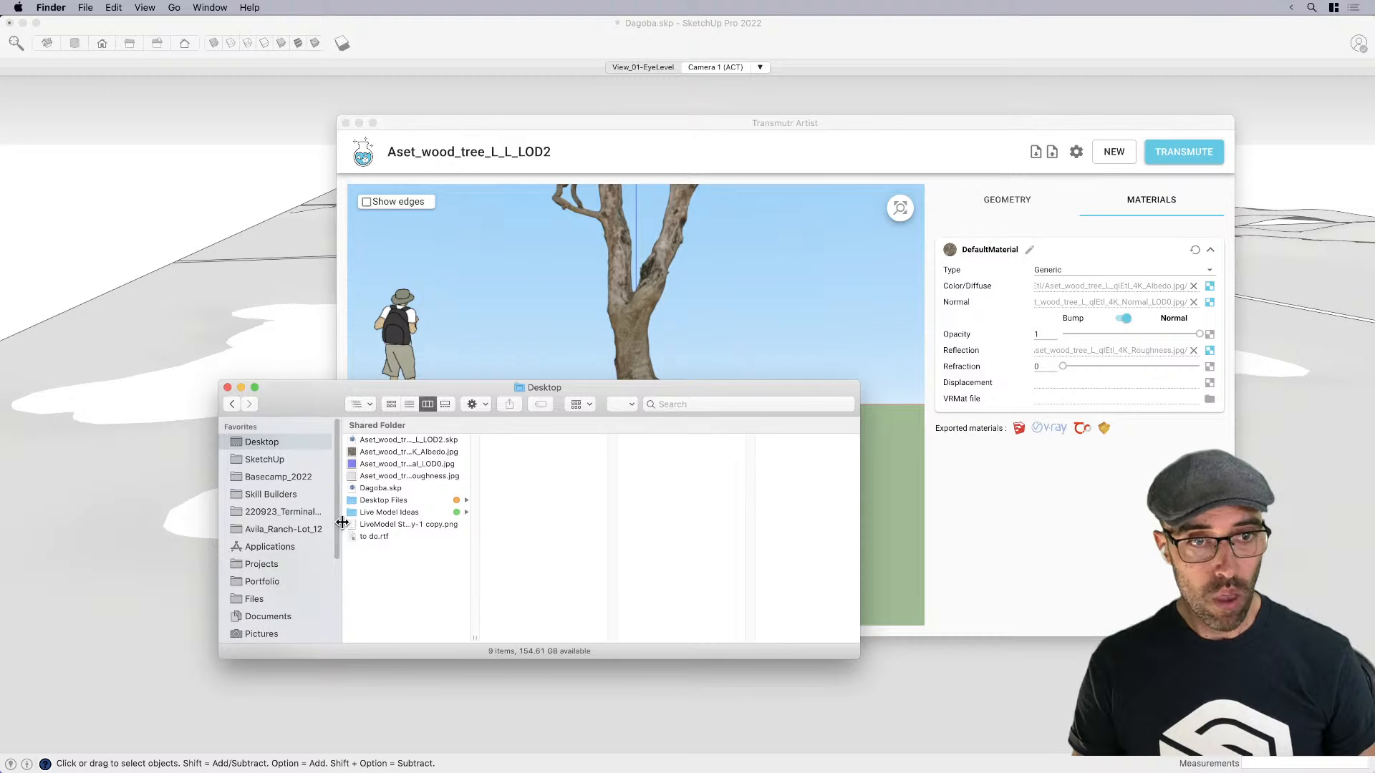
pyautogui.moveTo(342, 522); pyautogui.dragTo(301, 521)
pyautogui.click(339, 489)
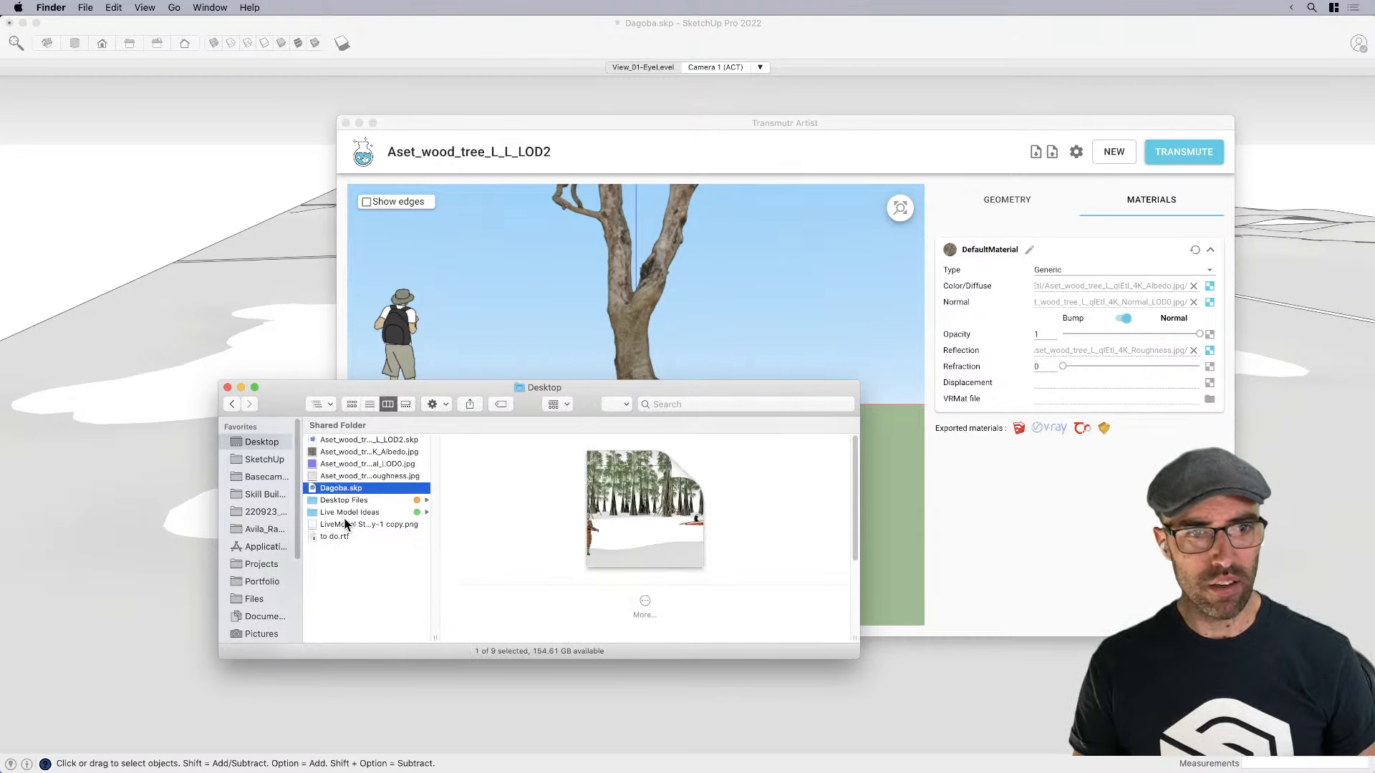
pyautogui.click(368, 439)
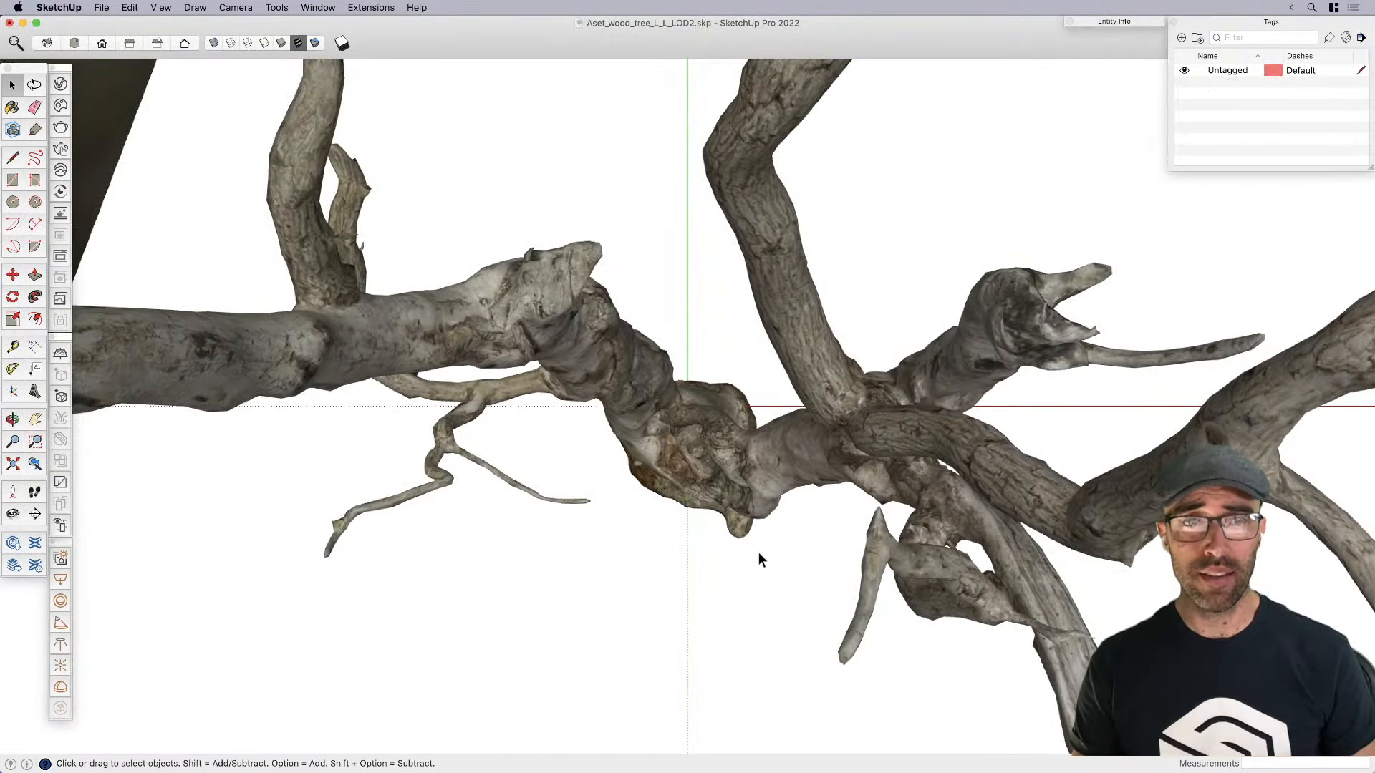
# Orbit to view the converted tree from the side and start a V-Ray interactive render of it
pyautogui.scroll(-5, 745, 505)
pyautogui.moveTo(741, 500); pyautogui.dragTo(708, 362, button='middle')
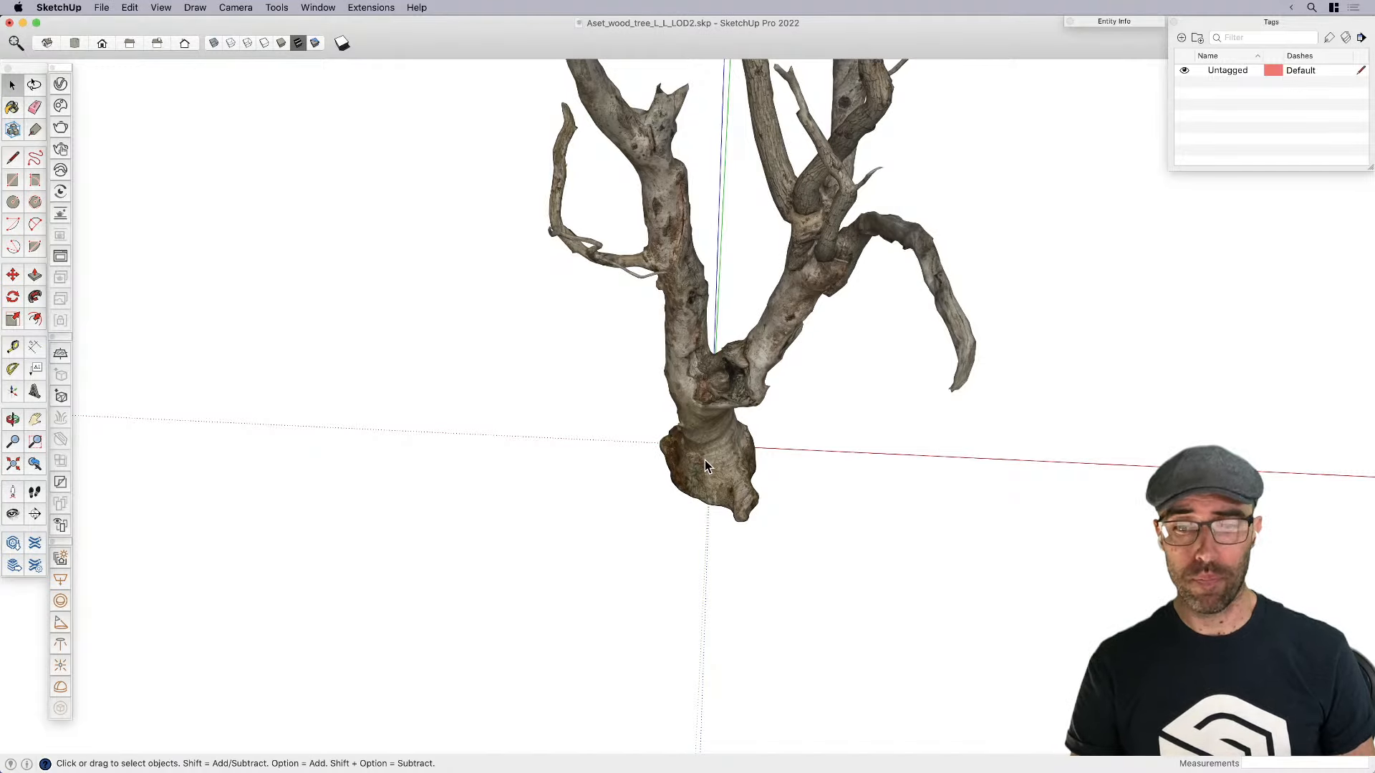
pyautogui.hotkey('ctrl', 'Up')
pyautogui.click(815, 530)
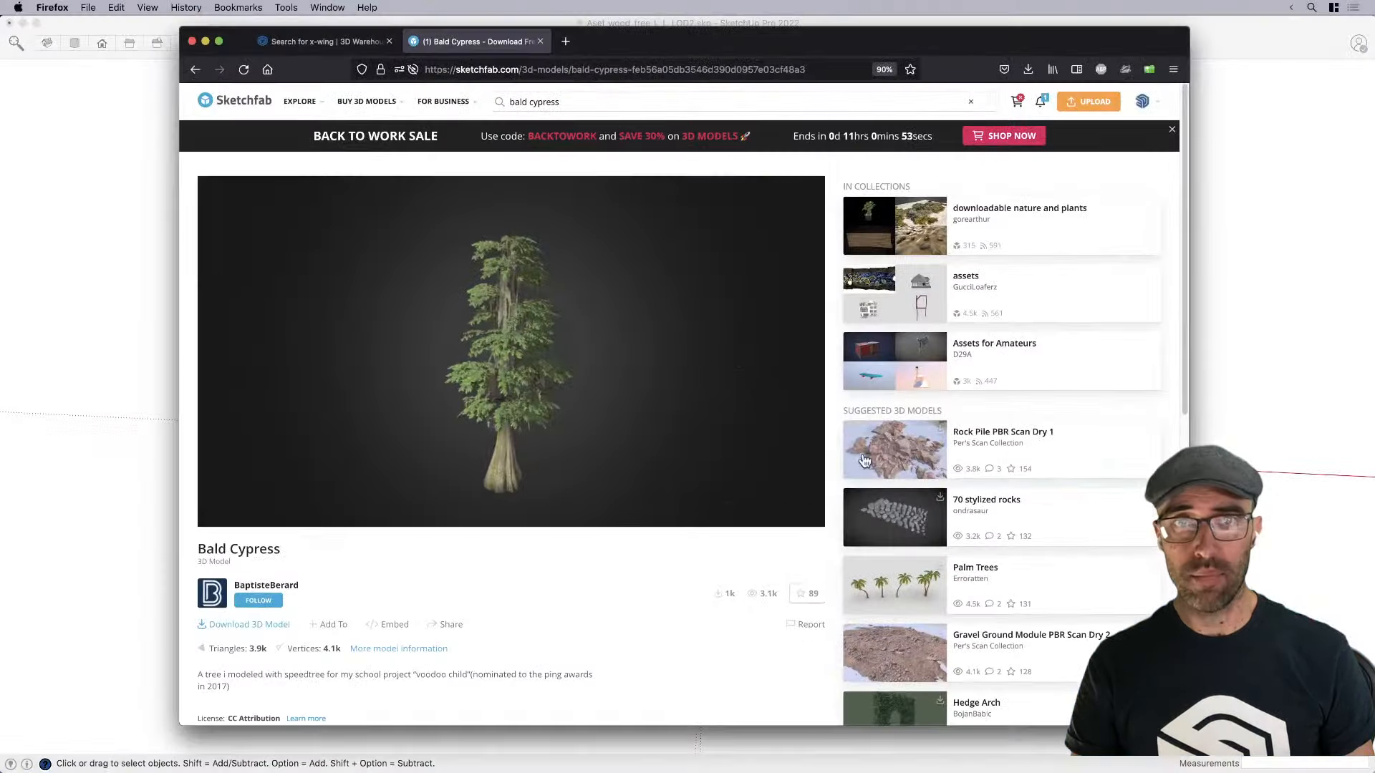
pyautogui.click(1292, 391)
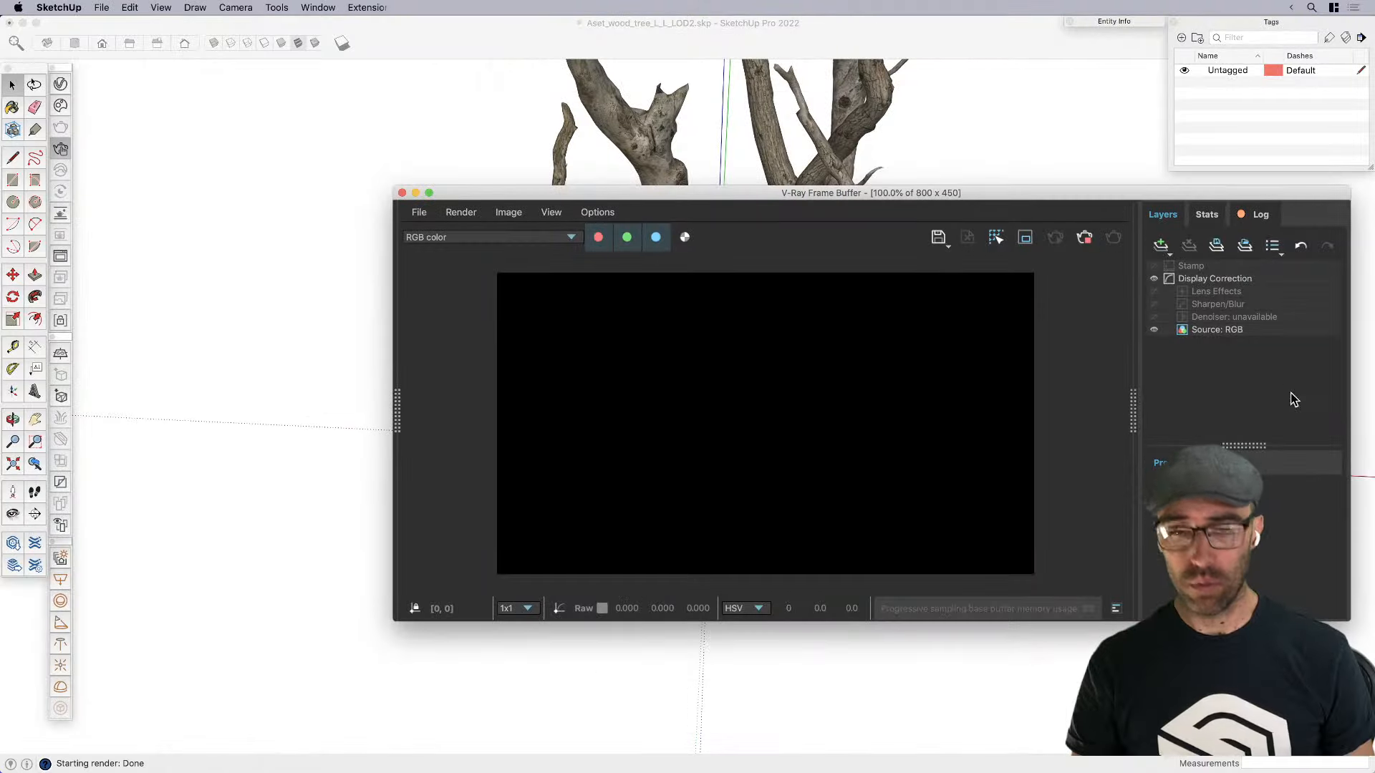
# Move the V-Ray Frame Buffer clear of the tree and examine the trunk's bark close up in the model and render
pyautogui.moveTo(634, 199)
pyautogui.mouseDown()
pyautogui.moveTo(463, 212)
pyautogui.moveTo(460, 305)
pyautogui.mouseUp()
pyautogui.scroll(8, 671, 183)
pyautogui.scroll(5, 667, 182)
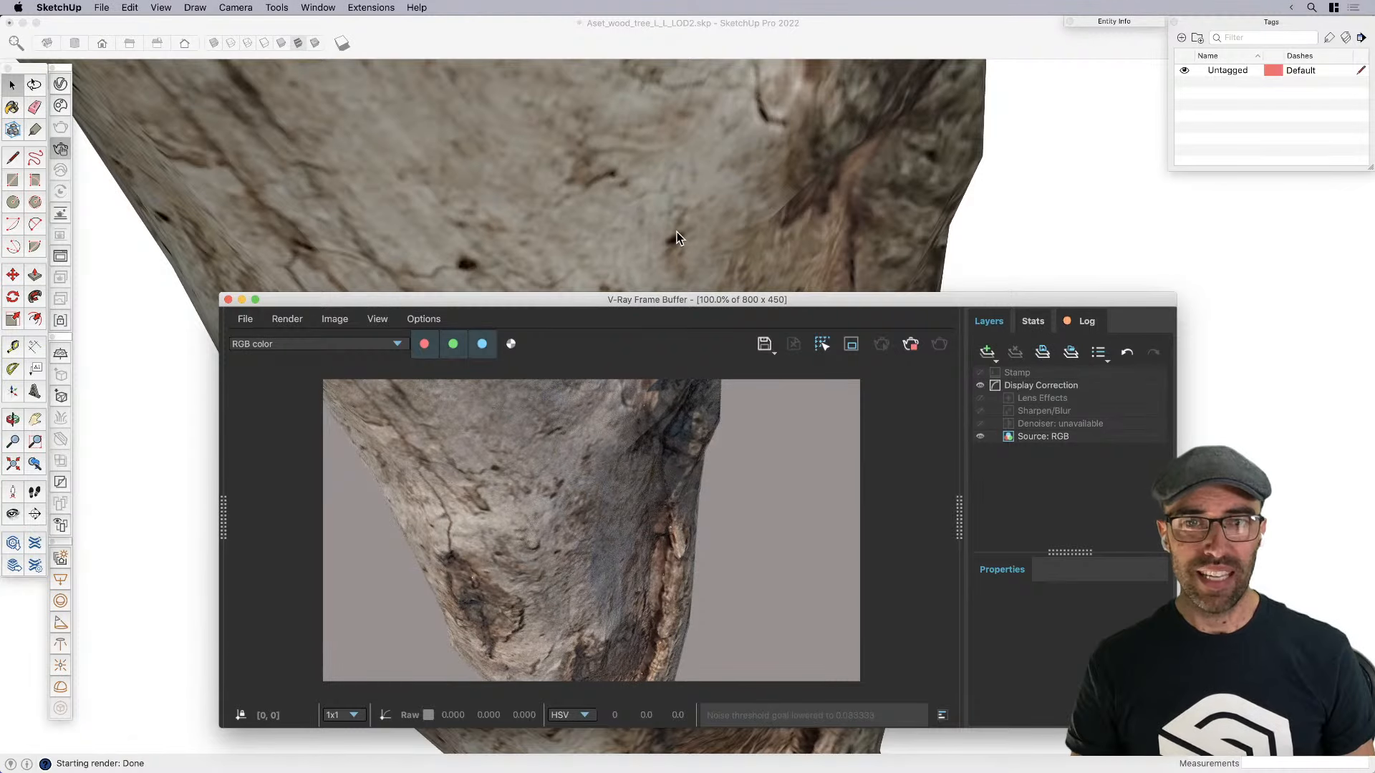
pyautogui.moveTo(676, 232); pyautogui.dragTo(674, 188, button='middle')
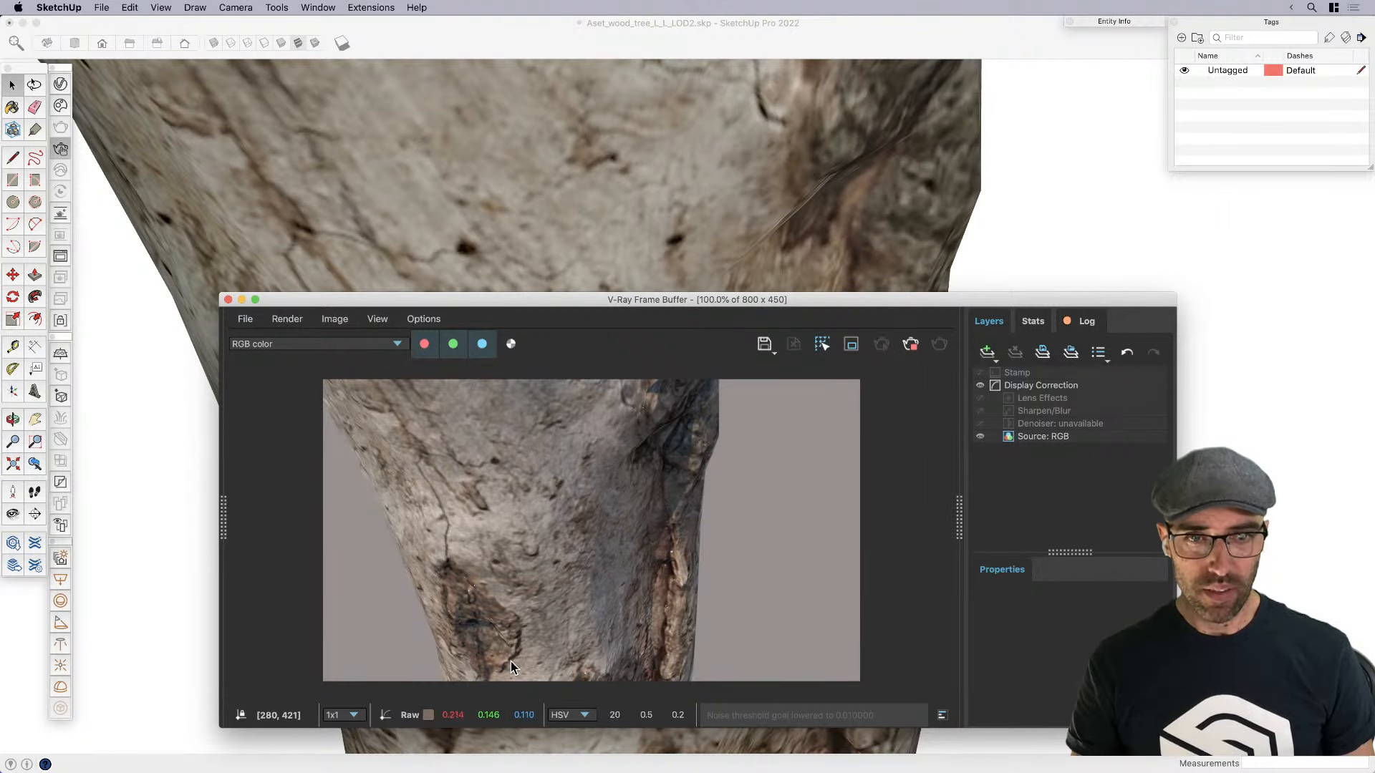
pyautogui.keyDown('shift'); pyautogui.moveTo(577, 234); pyautogui.dragTo(598, 108, button='middle'); pyautogui.keyUp('shift')
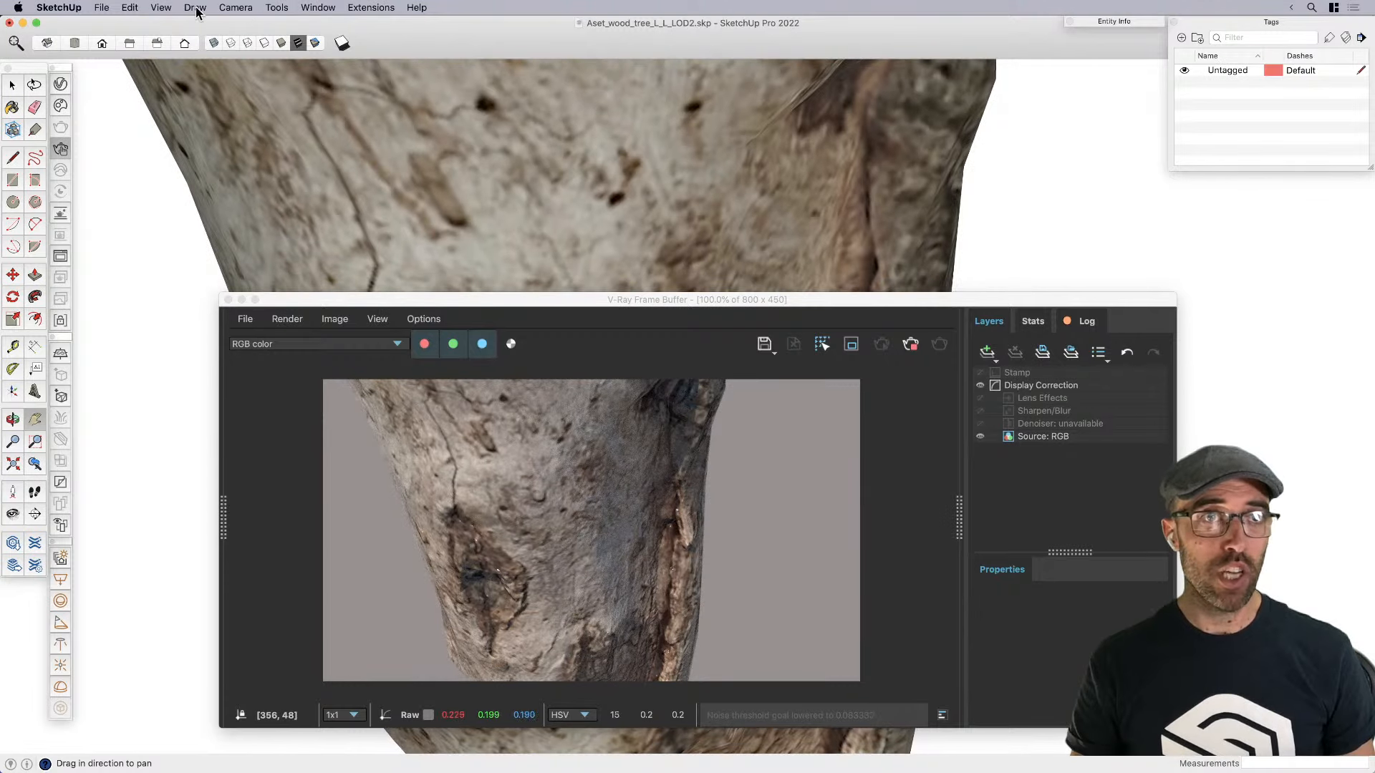
pyautogui.click(314, 9)
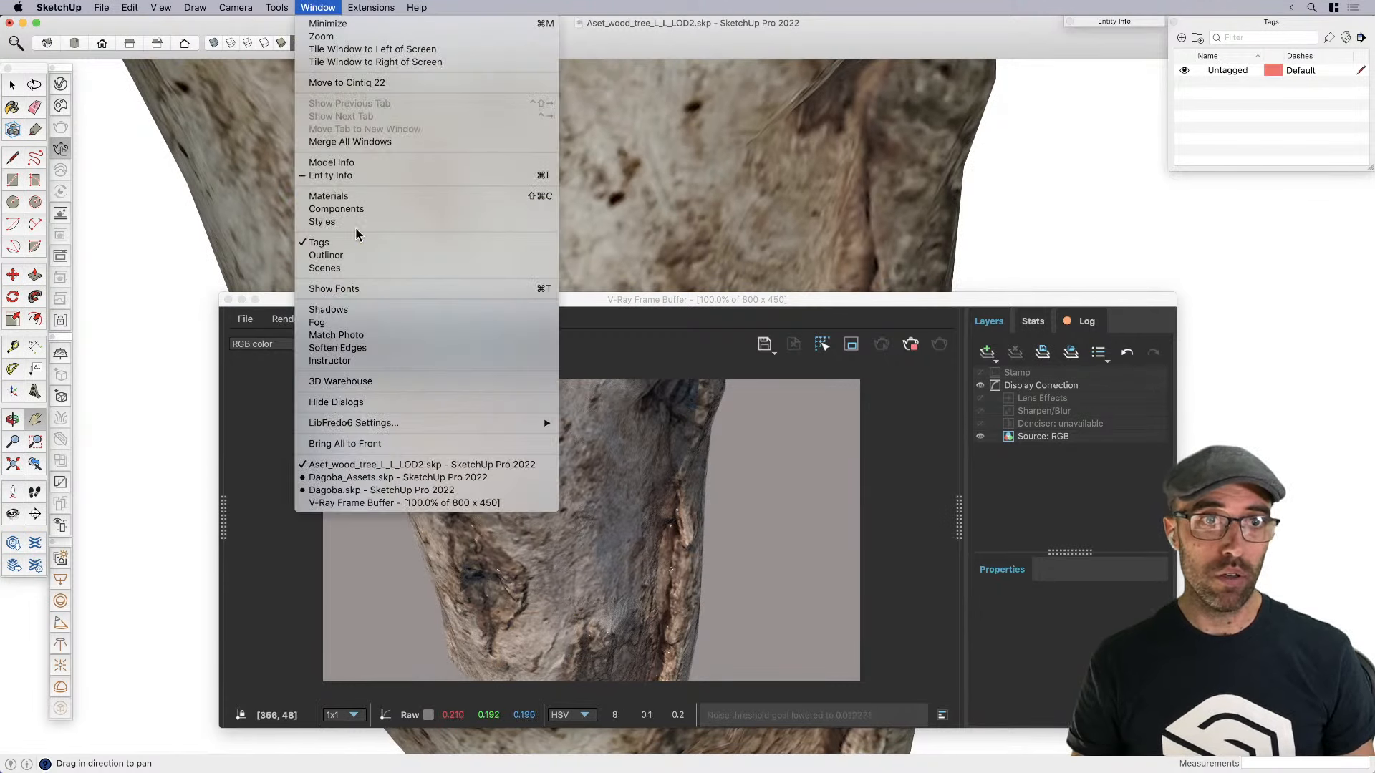
pyautogui.click(360, 322)
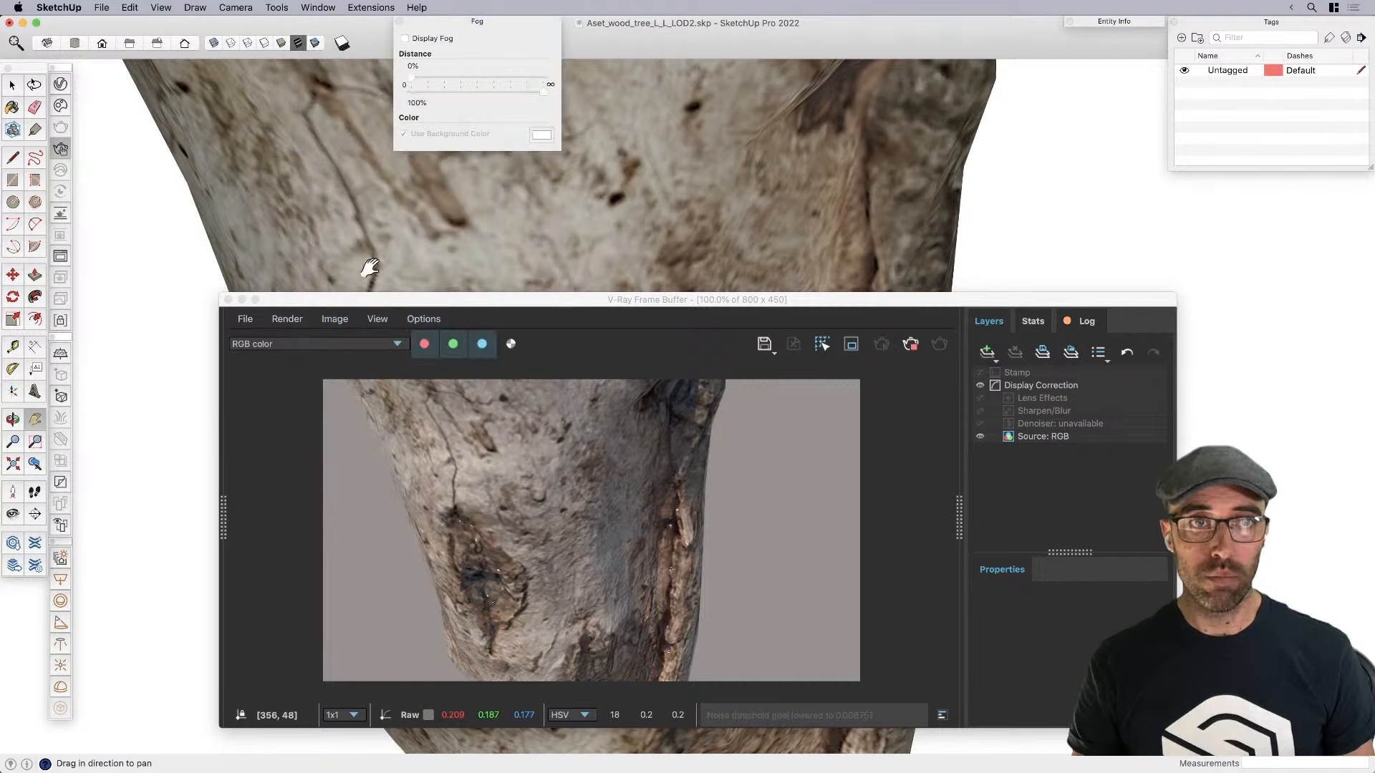
pyautogui.click(399, 22)
# Vary the shadow time from 10:25 AM to 02:17 PM and finally 09:44 AM to compare the bark relief in the enlarged render
pyautogui.click(315, 8)
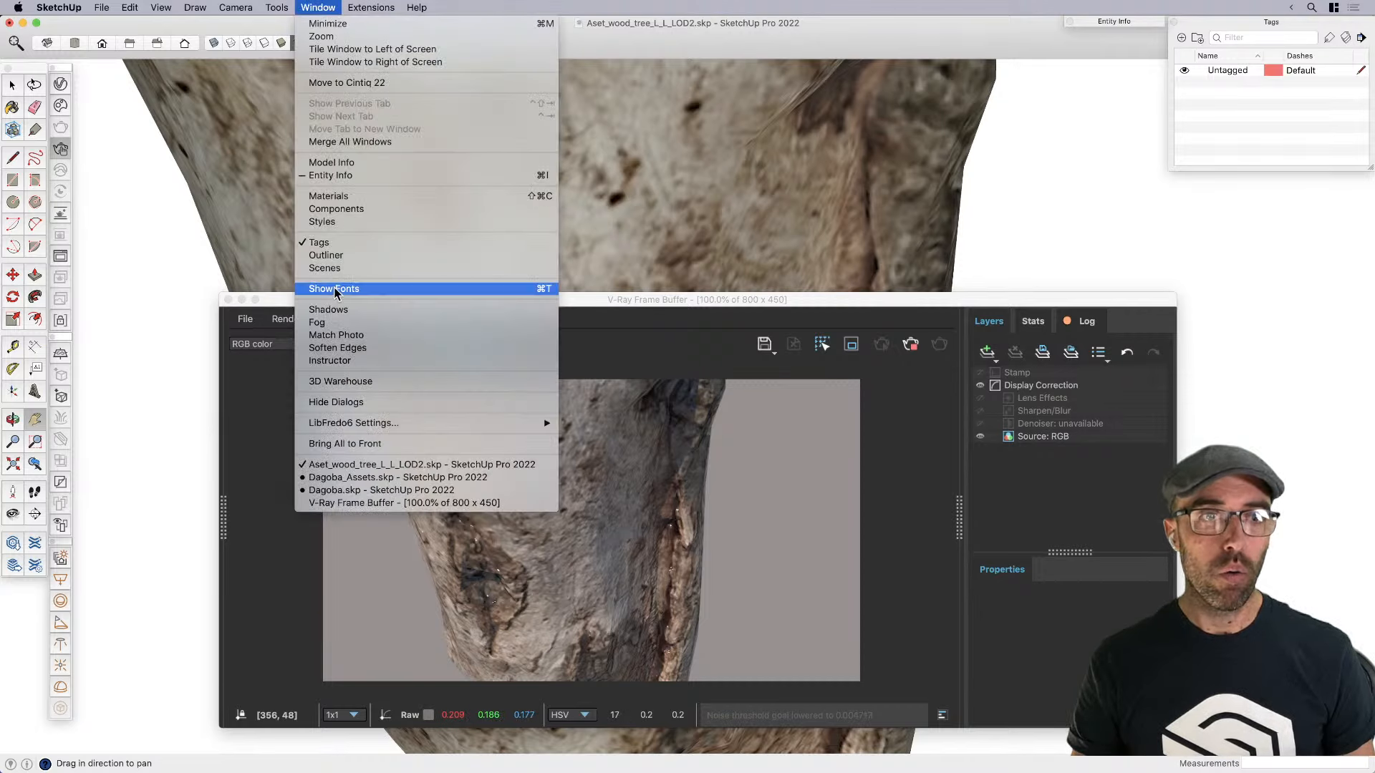
pyautogui.click(358, 310)
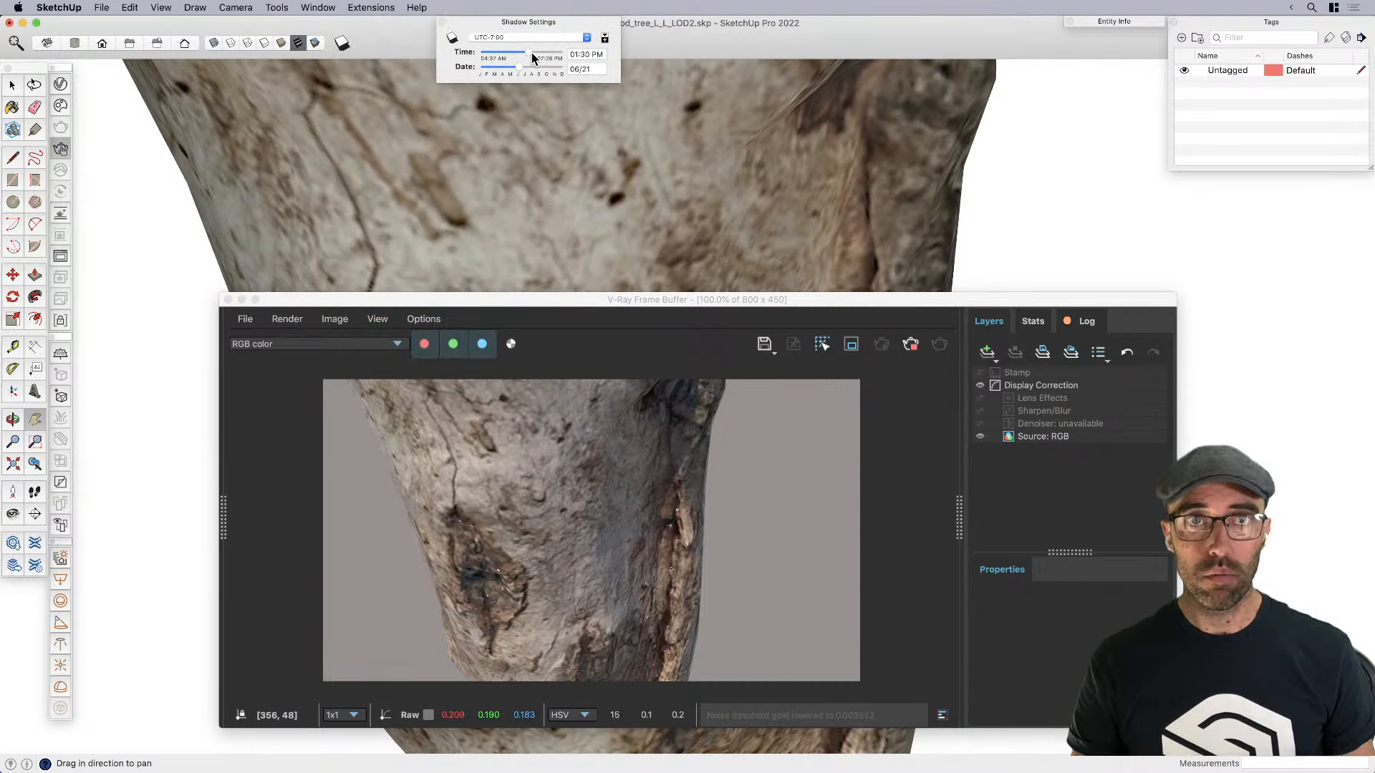
pyautogui.moveTo(531, 53)
pyautogui.mouseDown()
pyautogui.moveTo(544, 57)
pyautogui.moveTo(514, 63)
pyautogui.mouseUp()
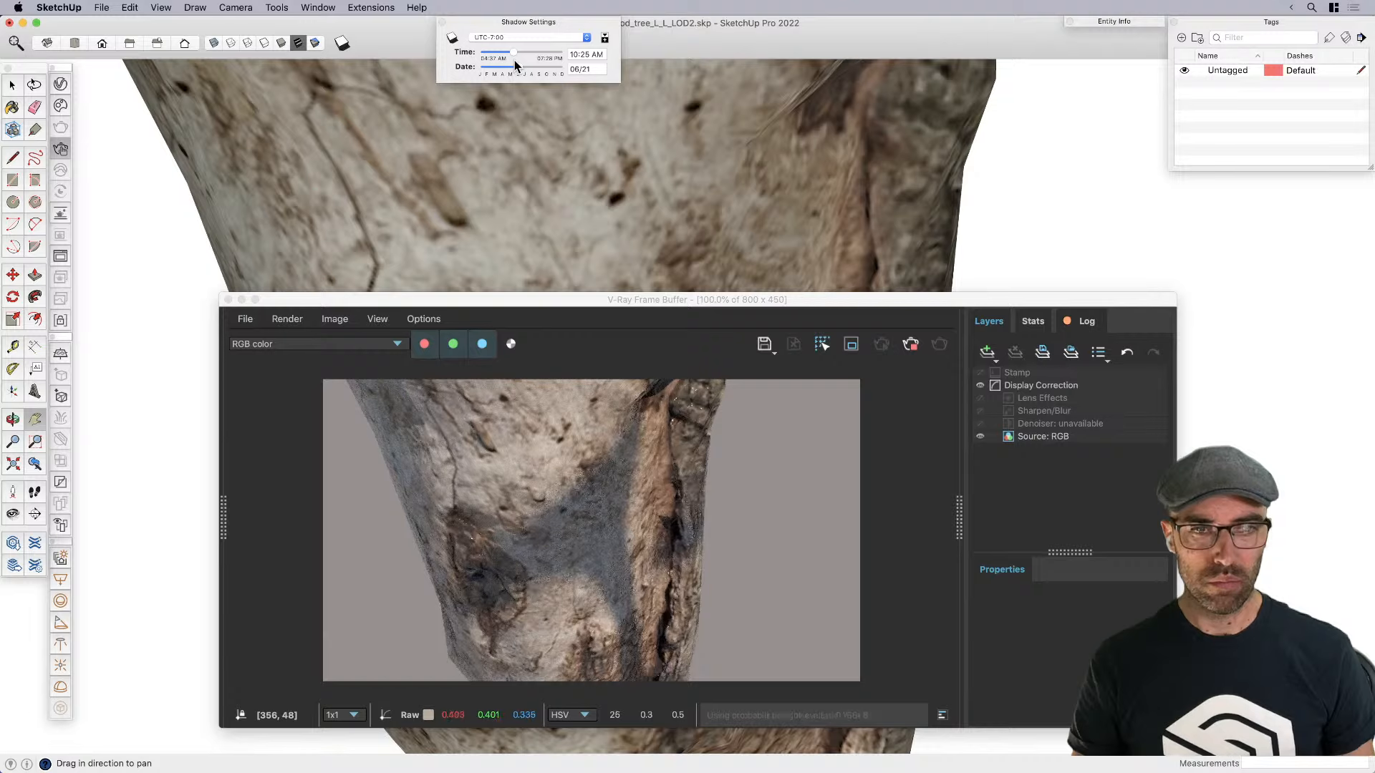
pyautogui.moveTo(511, 54); pyautogui.dragTo(534, 56)
pyautogui.scroll(2, 479, 451)
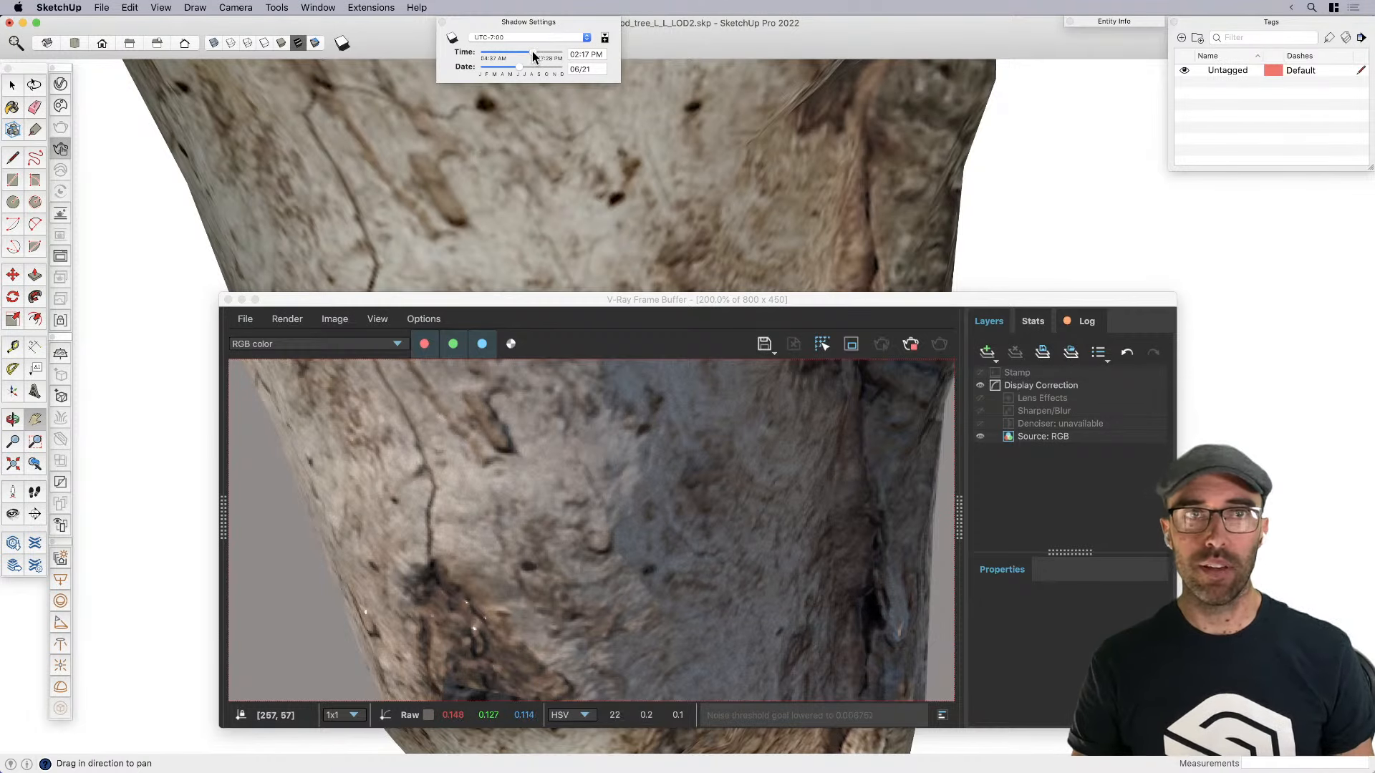
pyautogui.moveTo(532, 52)
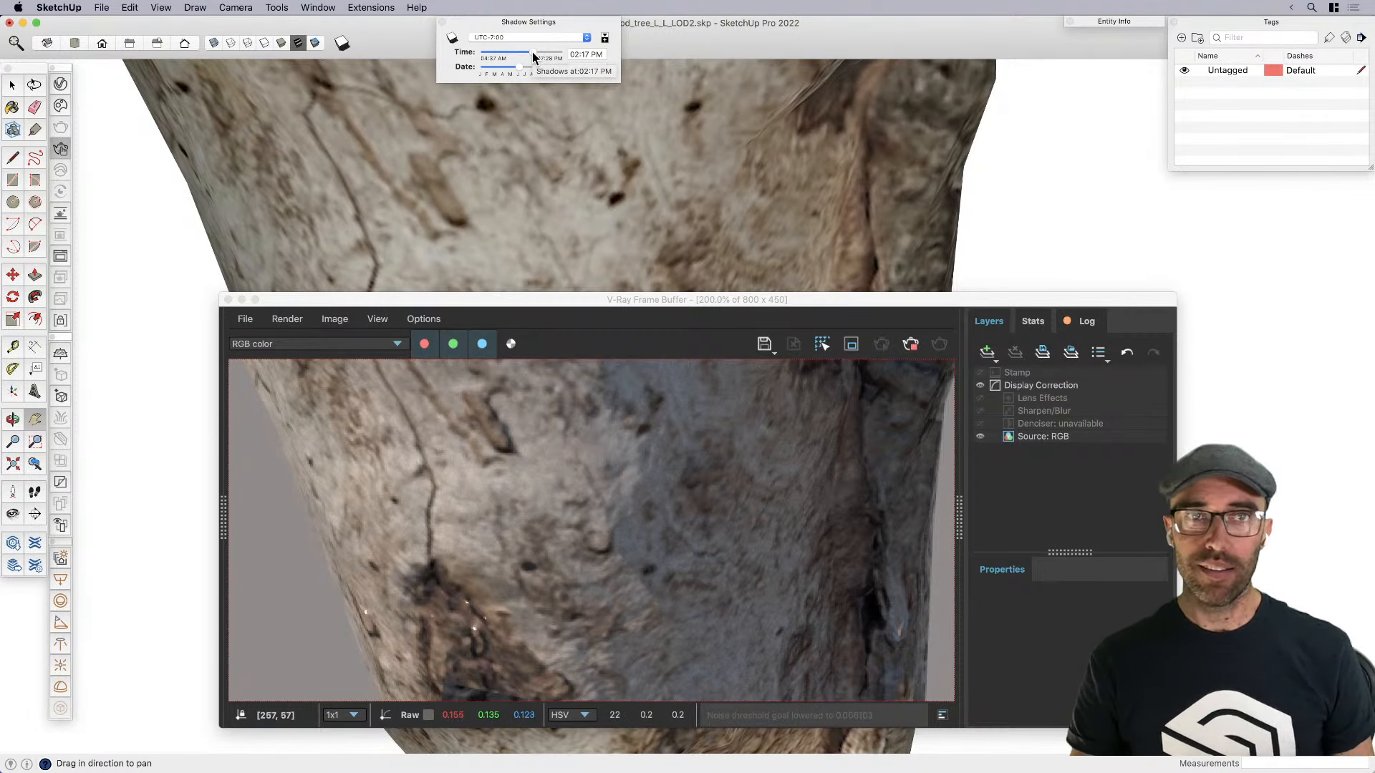
pyautogui.moveTo(532, 54); pyautogui.dragTo(512, 54)
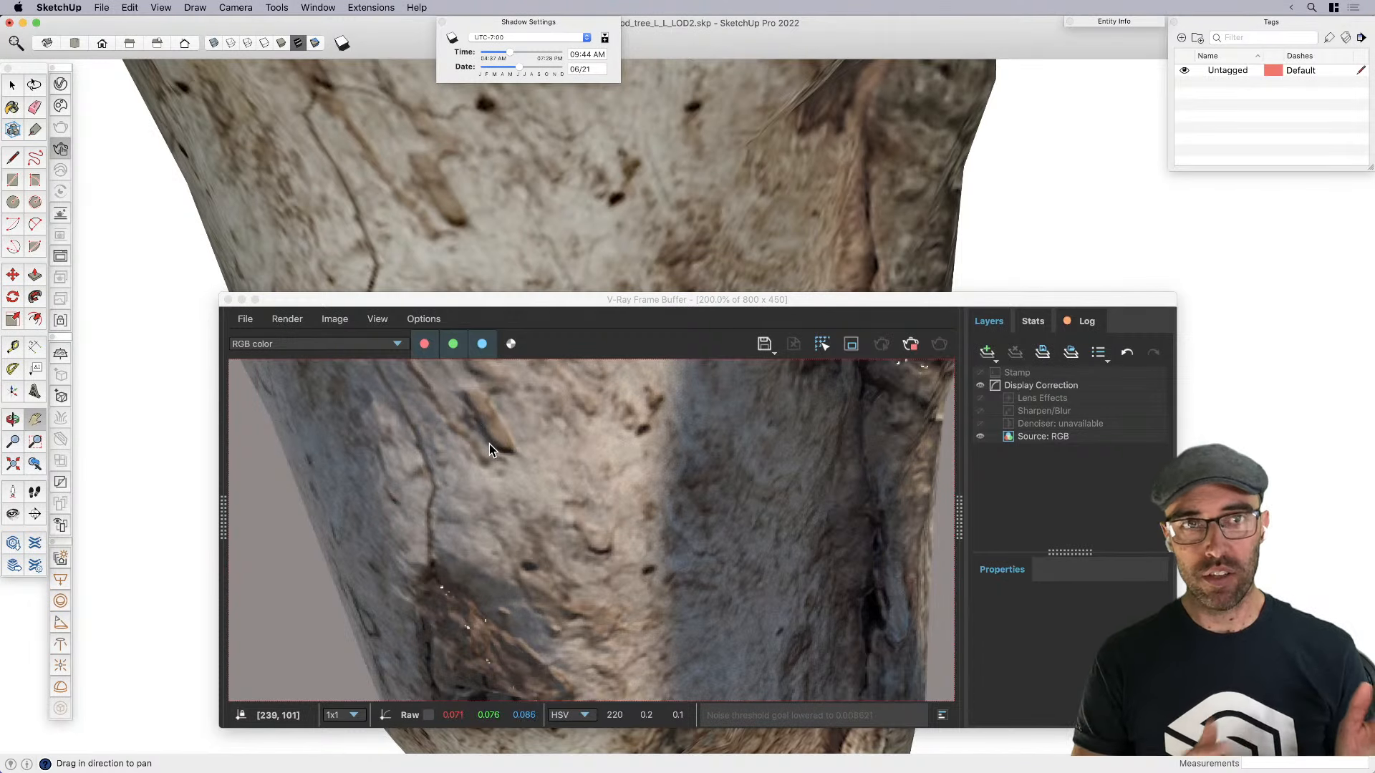
# Display the tree shaded without textures for comparison with the render, and end the V-Ray render by closing its frame buffer
pyautogui.click(279, 46)
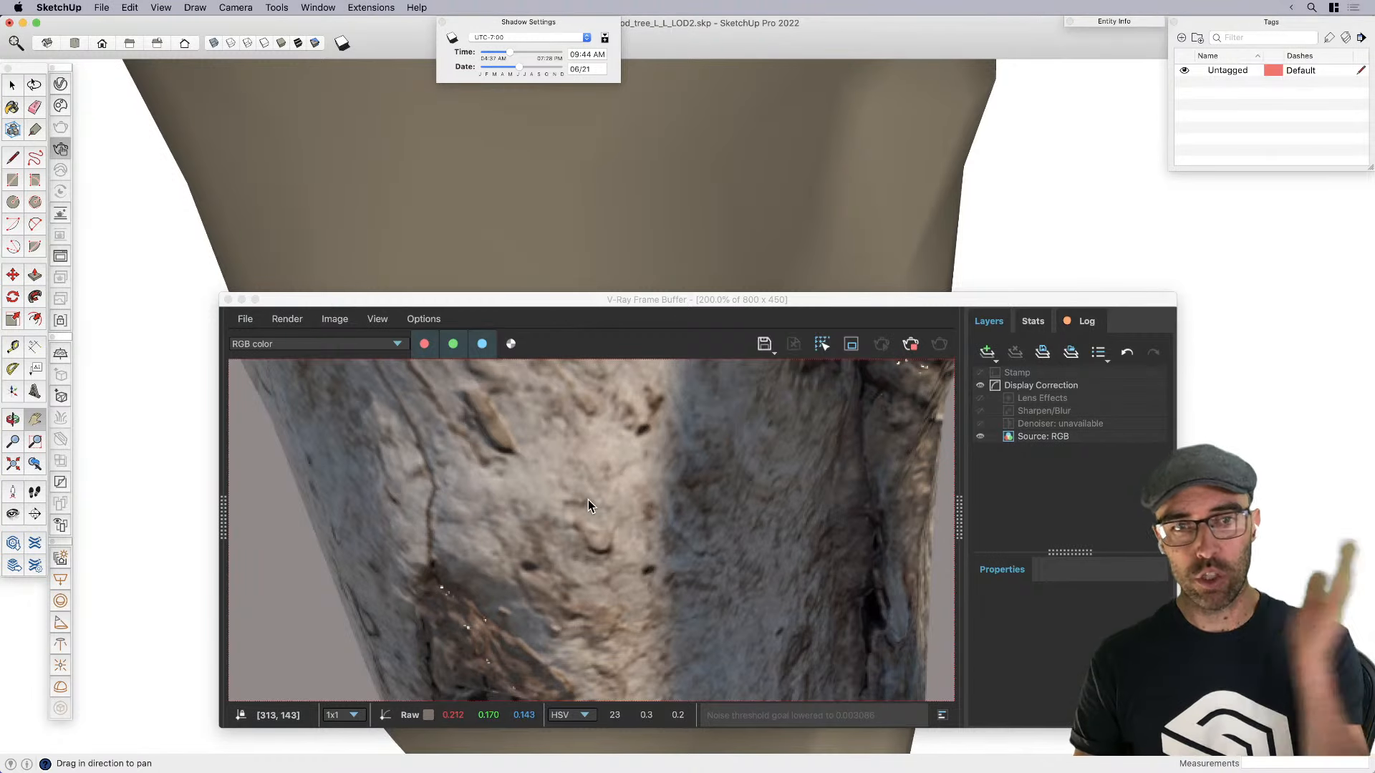
pyautogui.scroll(-2, 587, 504)
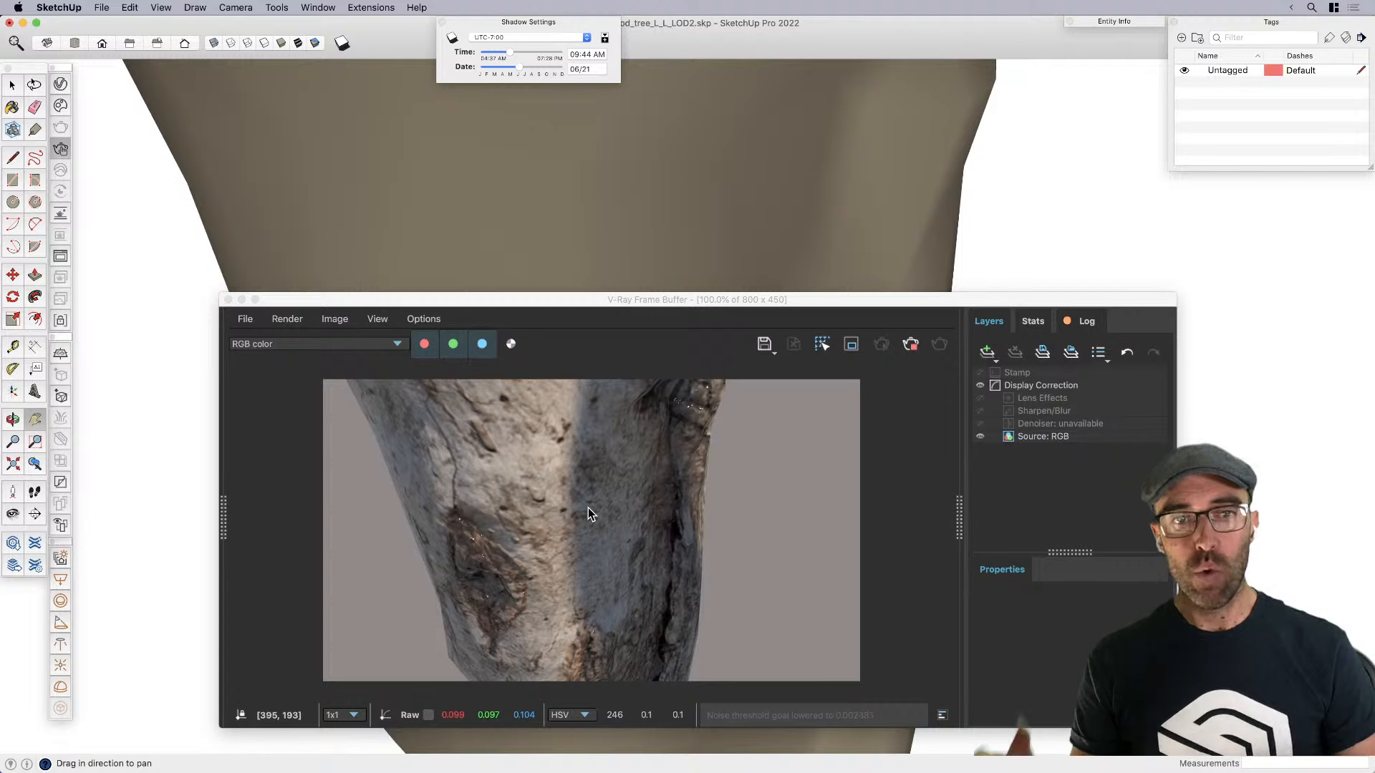
pyautogui.click(911, 345)
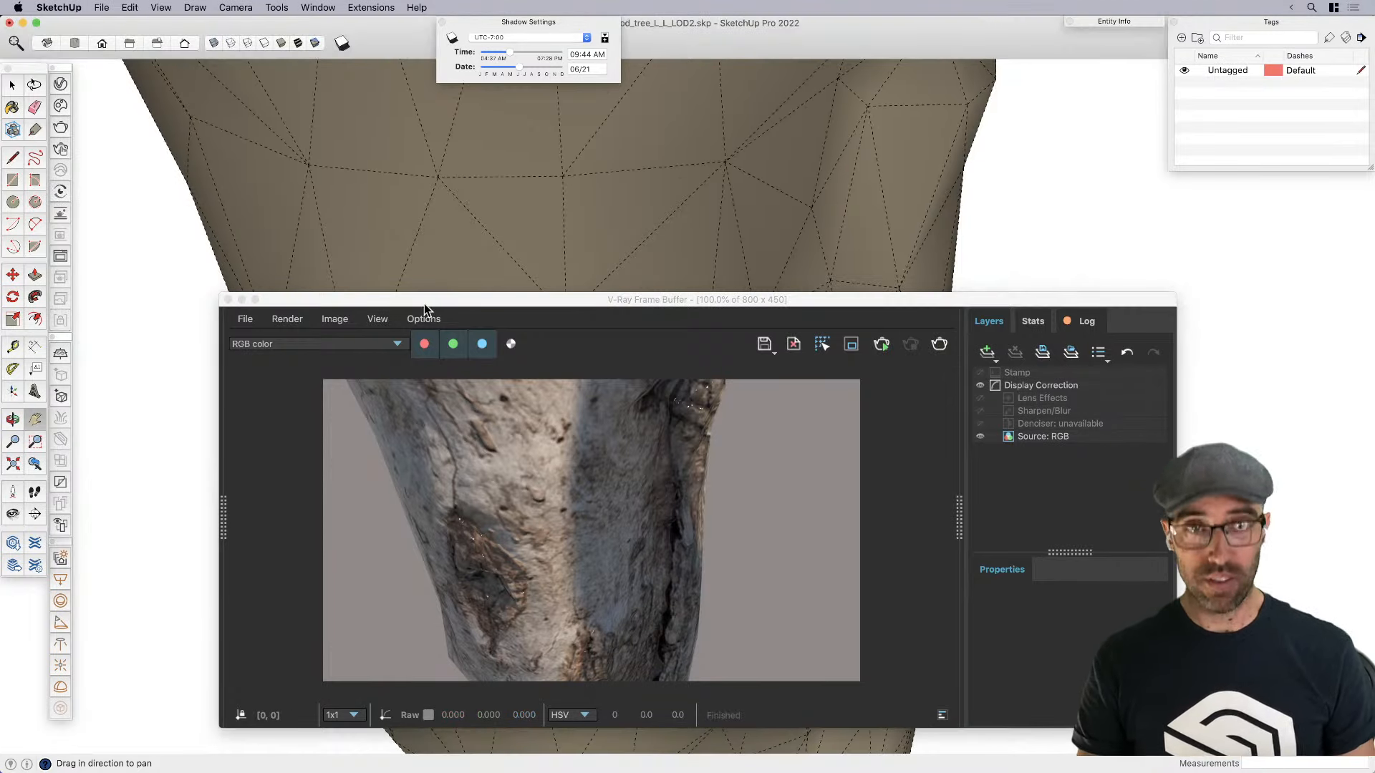
pyautogui.click(229, 300)
# Examine the triangulated mesh of the tree's trunk and branches with its hidden edges shown
pyautogui.scroll(-10, 869, 433)
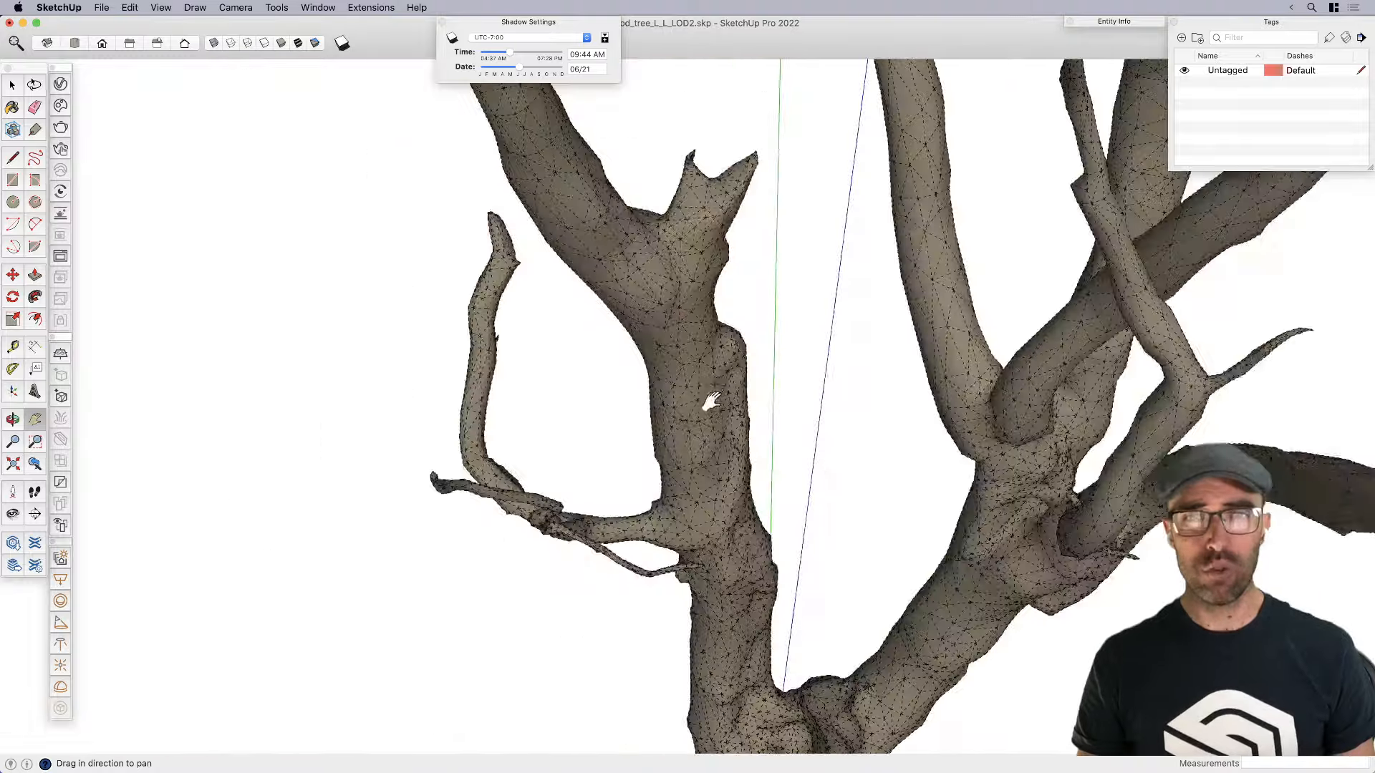
pyautogui.moveTo(709, 401)
pyautogui.mouseDown(button='middle')
pyautogui.moveTo(908, 487)
pyautogui.moveTo(869, 343)
pyautogui.moveTo(886, 234)
pyautogui.moveTo(875, 405)
pyautogui.moveTo(840, 507)
pyautogui.mouseUp(button='middle')
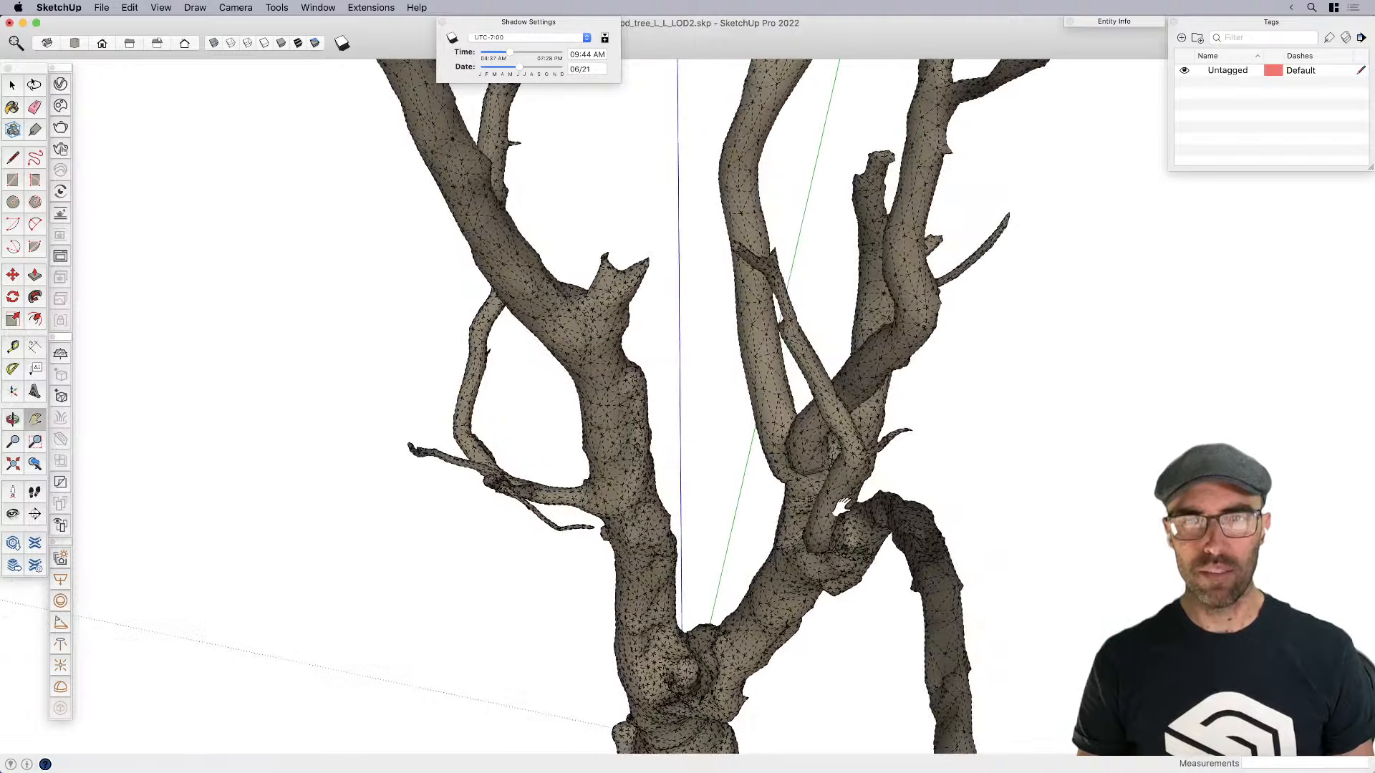
pyautogui.scroll(6, 598, 298)
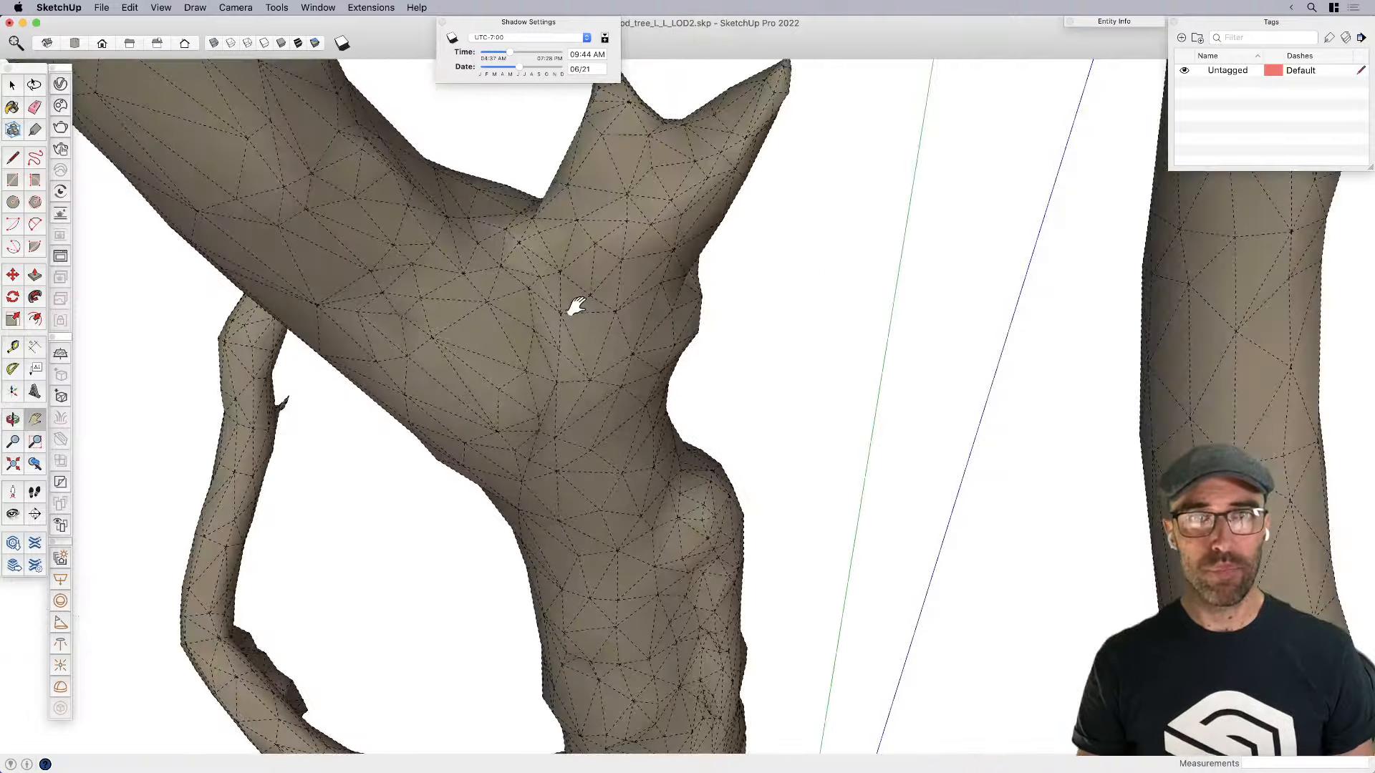
pyautogui.scroll(-6, 577, 306)
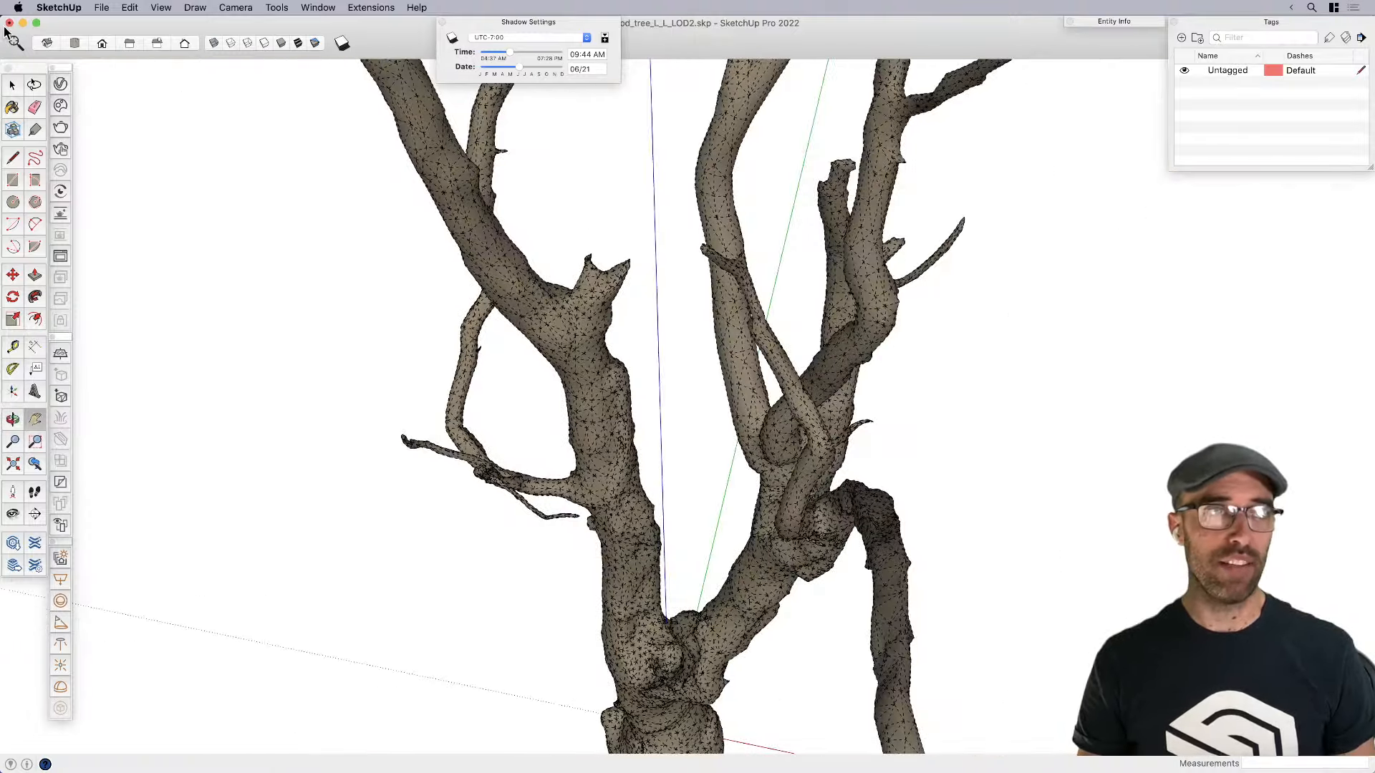
# Close the converted tree model and the shadow settings, and select the large earth mound in the Dagoba.skp scene
pyautogui.click(9, 24)
pyautogui.click(641, 126)
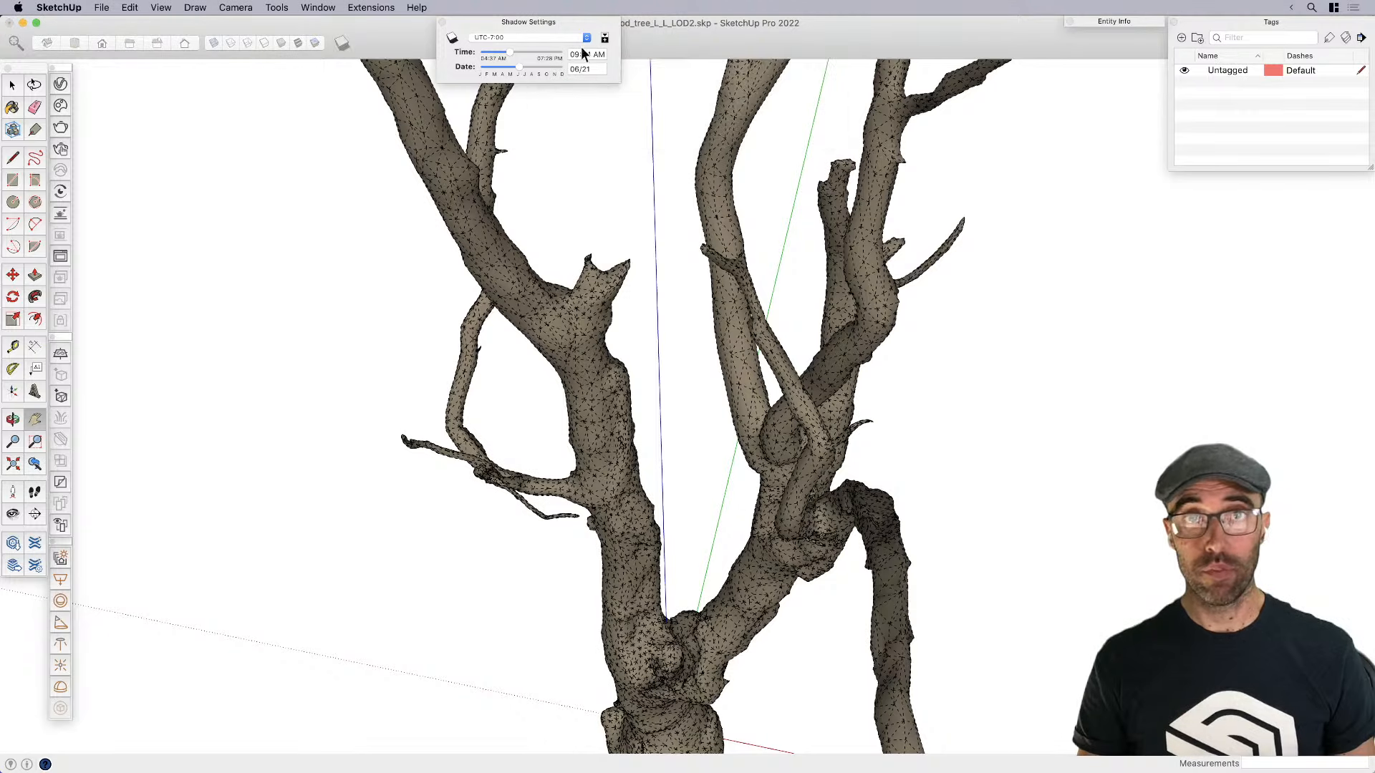
pyautogui.click(441, 22)
pyautogui.click(475, 141)
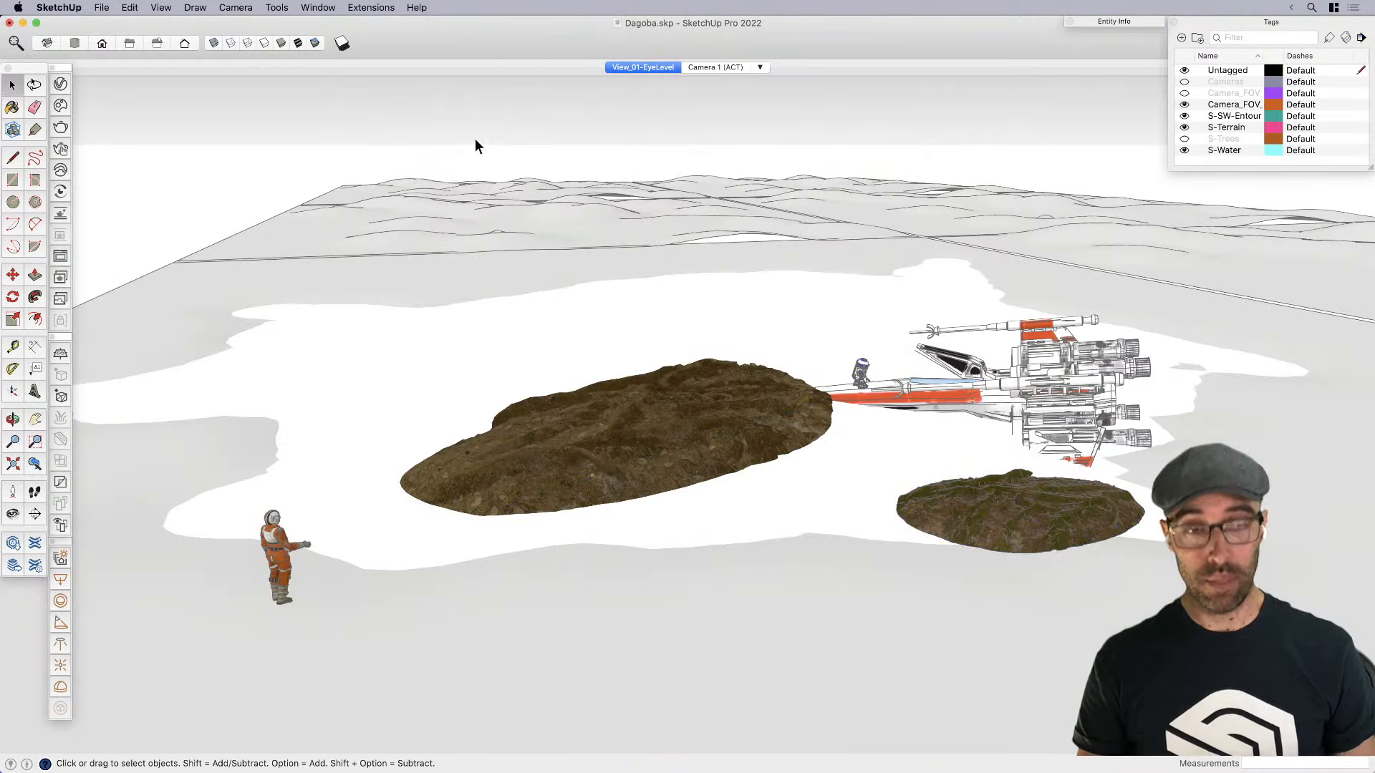
pyautogui.click(675, 446)
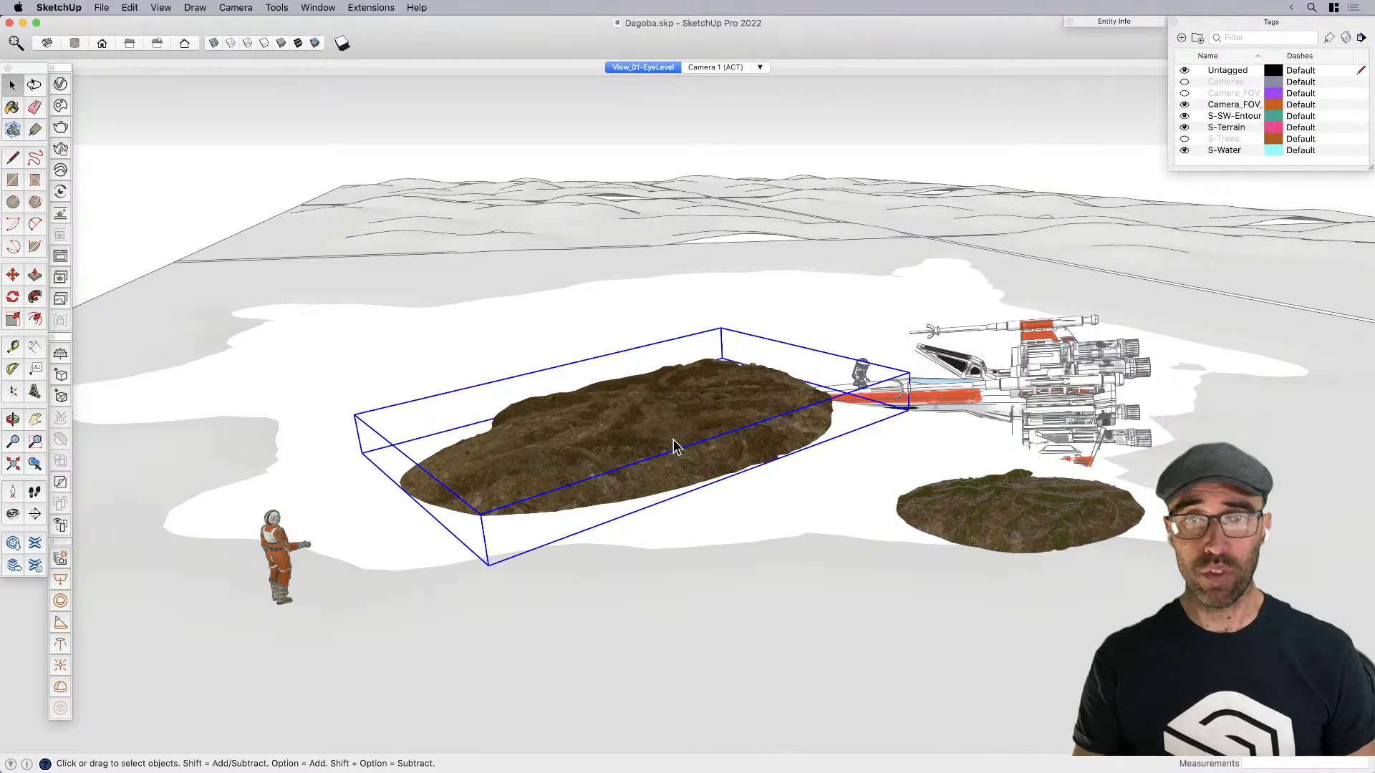
# Move the large earth mound onto the near shore beside the pilot figure and tilt it slightly
pyautogui.press('m')
pyautogui.click(753, 466)
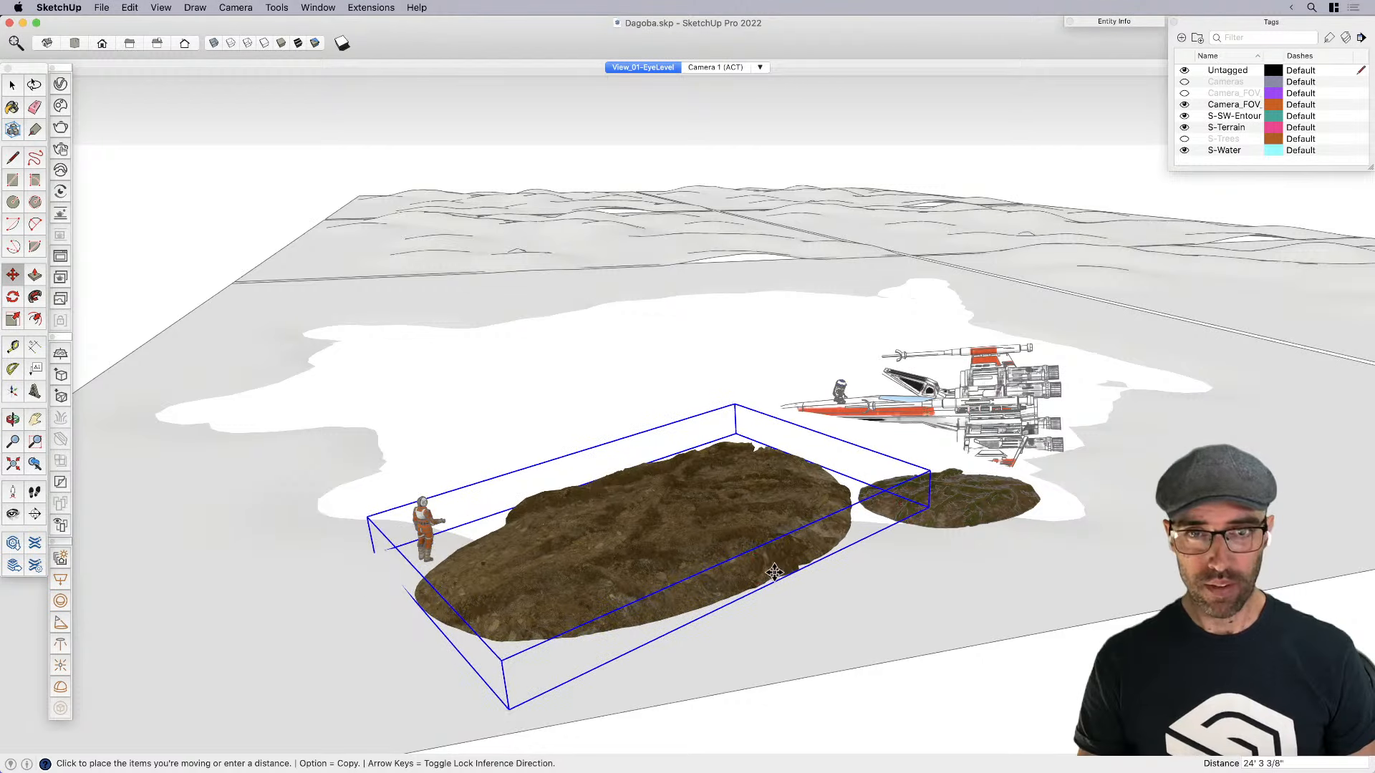
pyautogui.click(694, 517)
pyautogui.press('q')
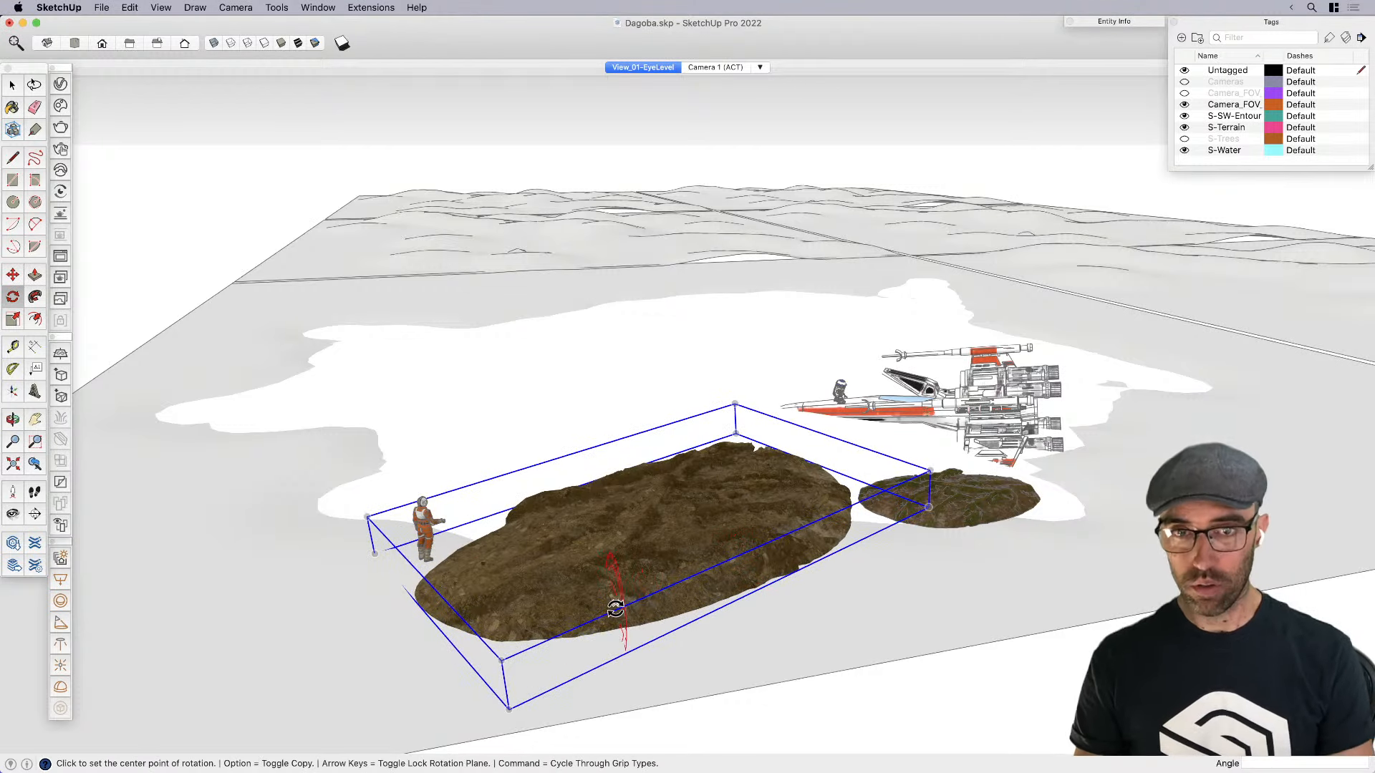
pyautogui.click(635, 601)
pyautogui.click(745, 586)
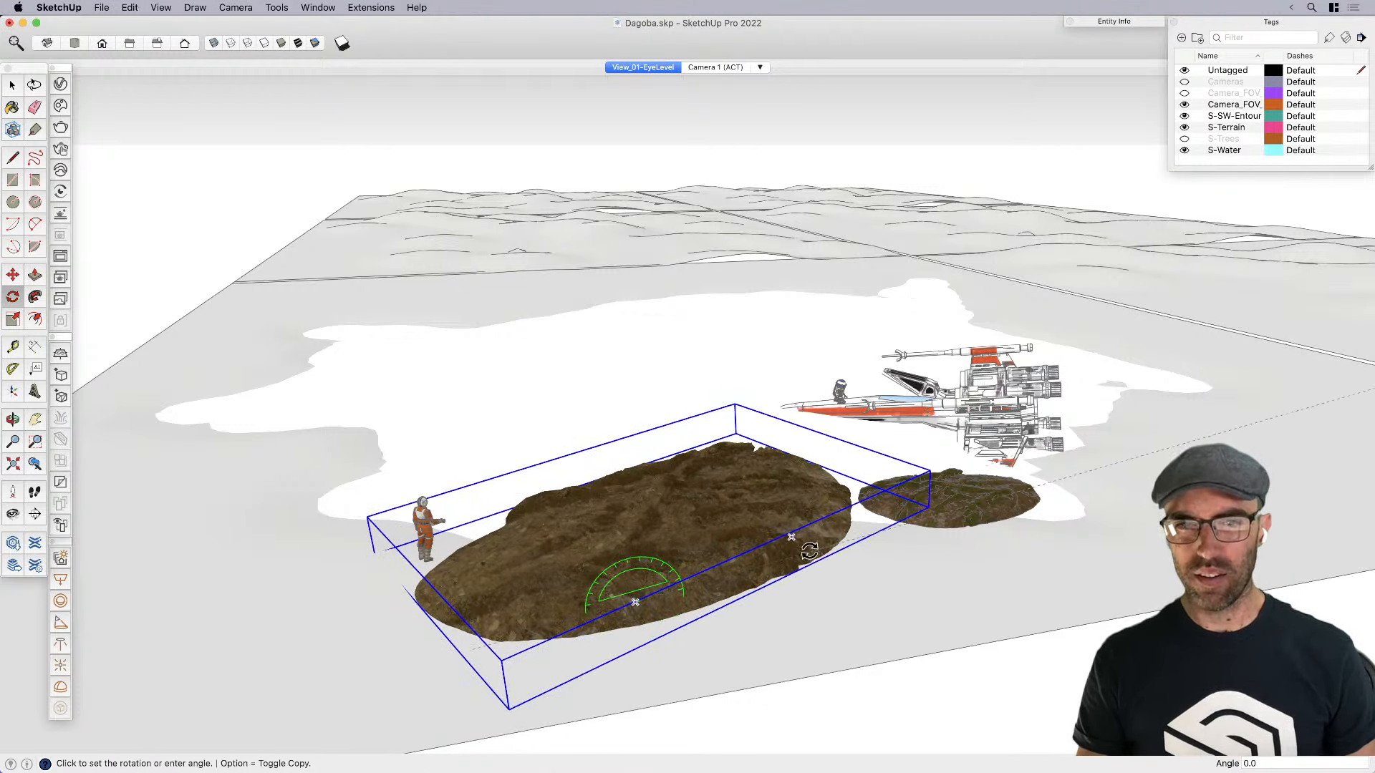
pyautogui.click(802, 573)
# Lower the large mound vertically into the terrain so that only its root-like ridges protrude
pyautogui.press('m')
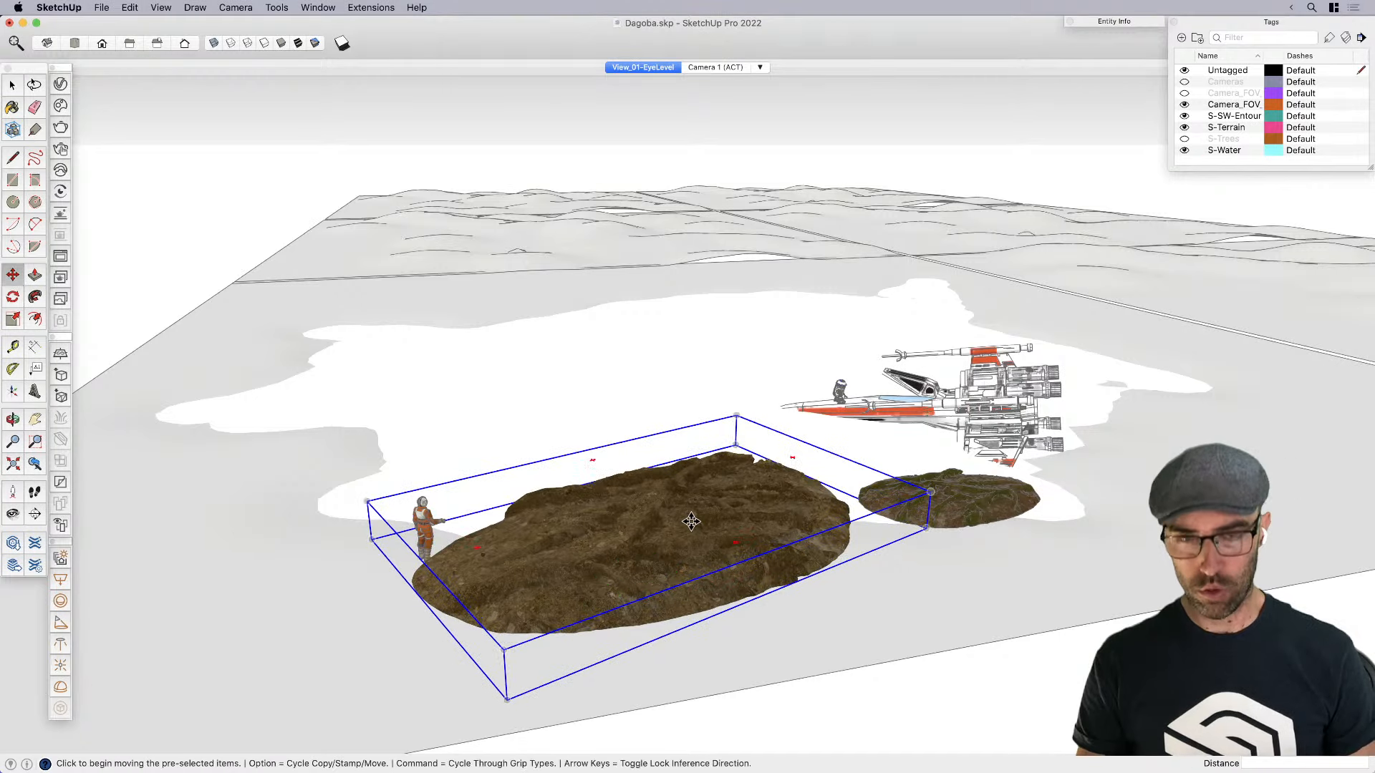
pyautogui.click(693, 525)
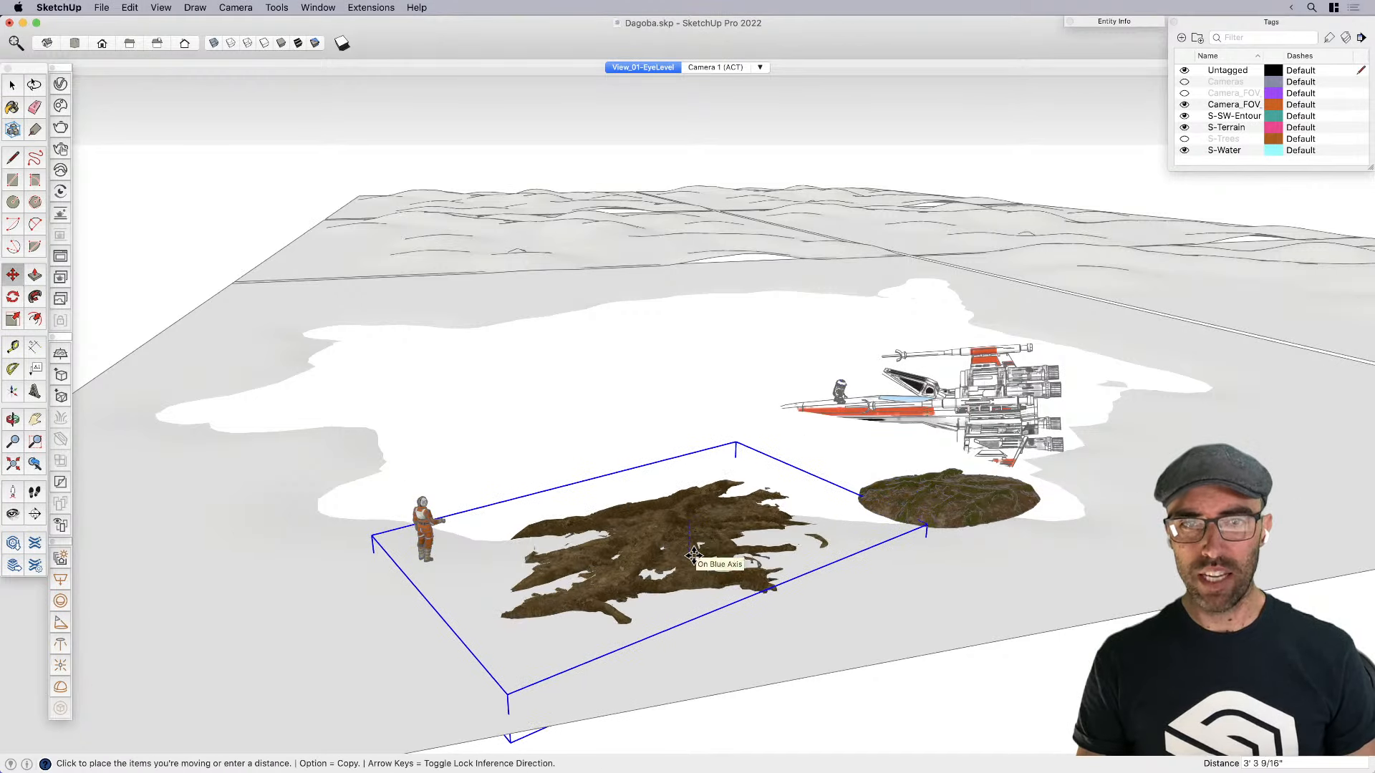
pyautogui.click(694, 557)
pyautogui.press('space')
# Hide all edges of the small earth mound in front of the X-wing
pyautogui.click(949, 498)
pyautogui.press('m')
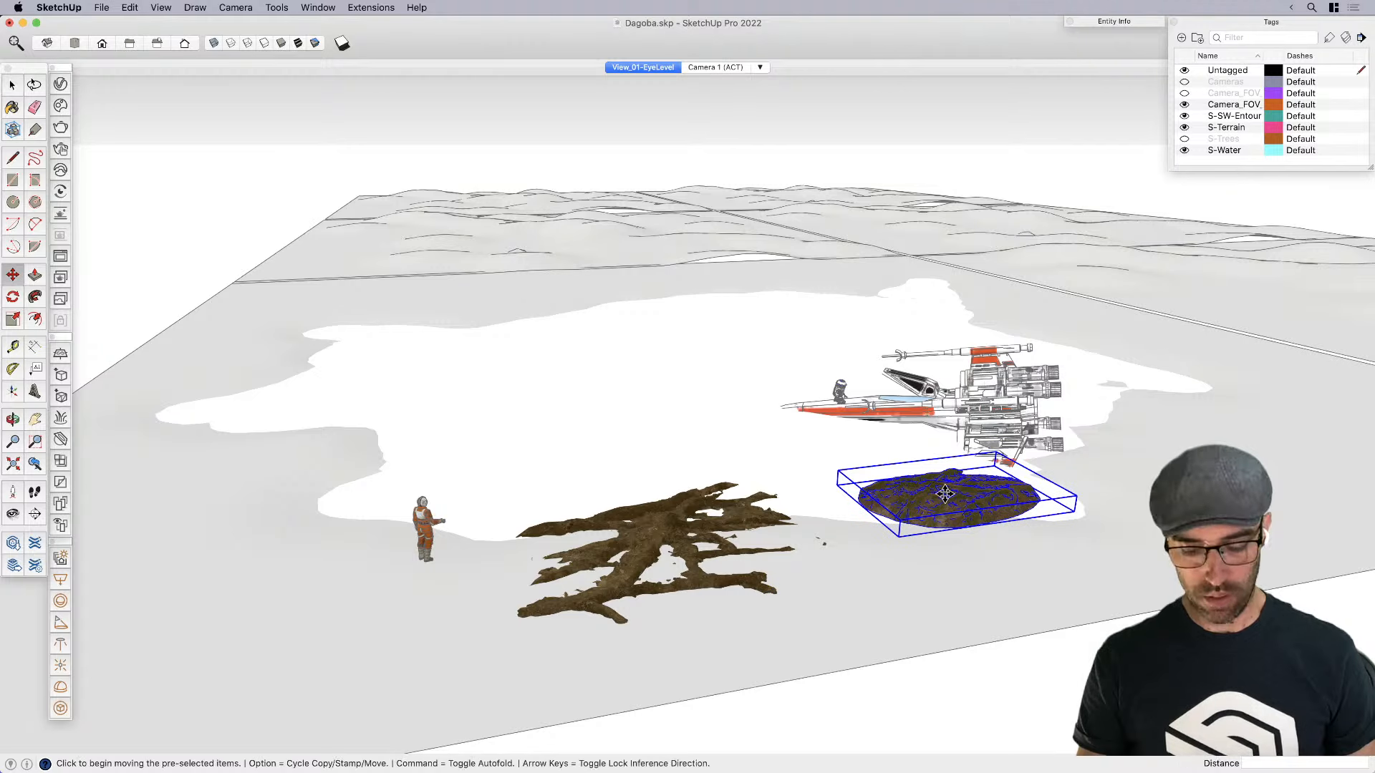
pyautogui.press('space')
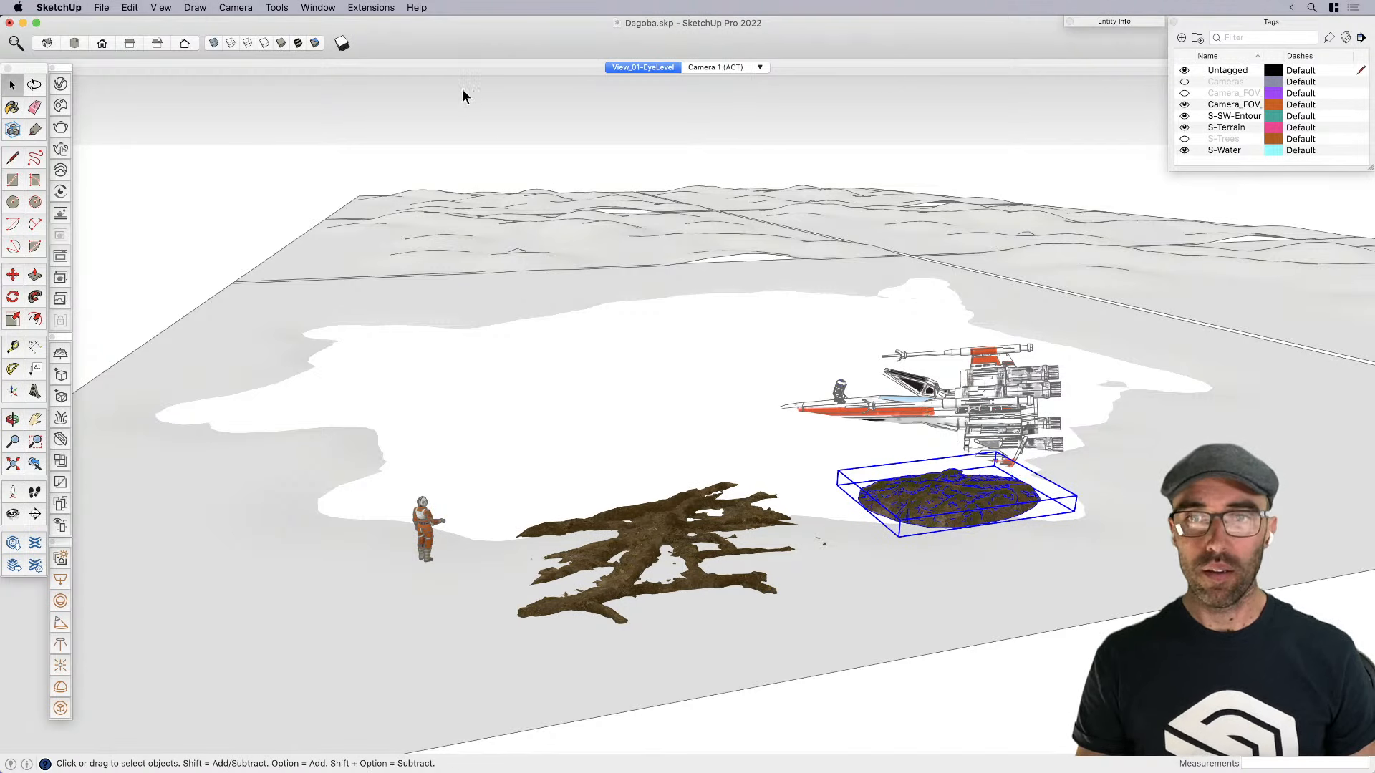
pyautogui.click(365, 8)
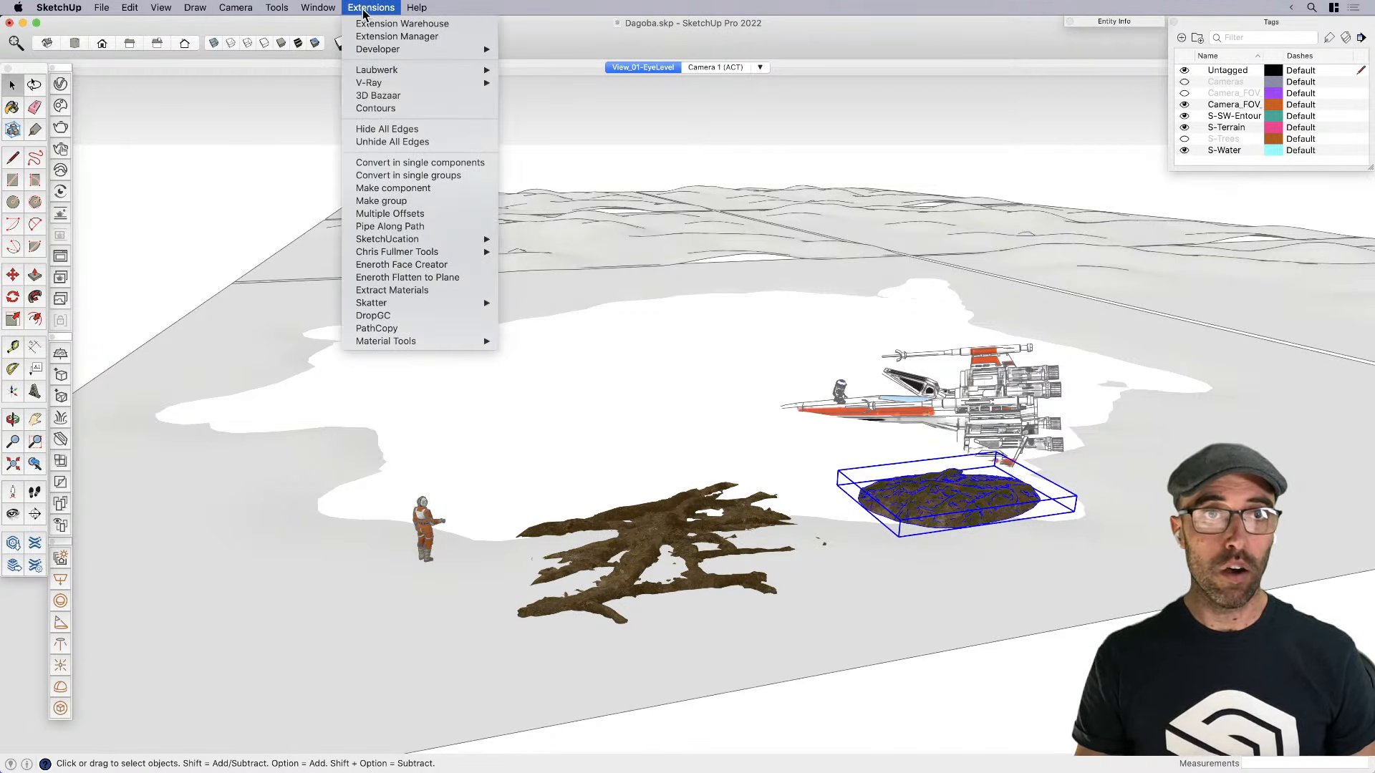
pyautogui.click(405, 129)
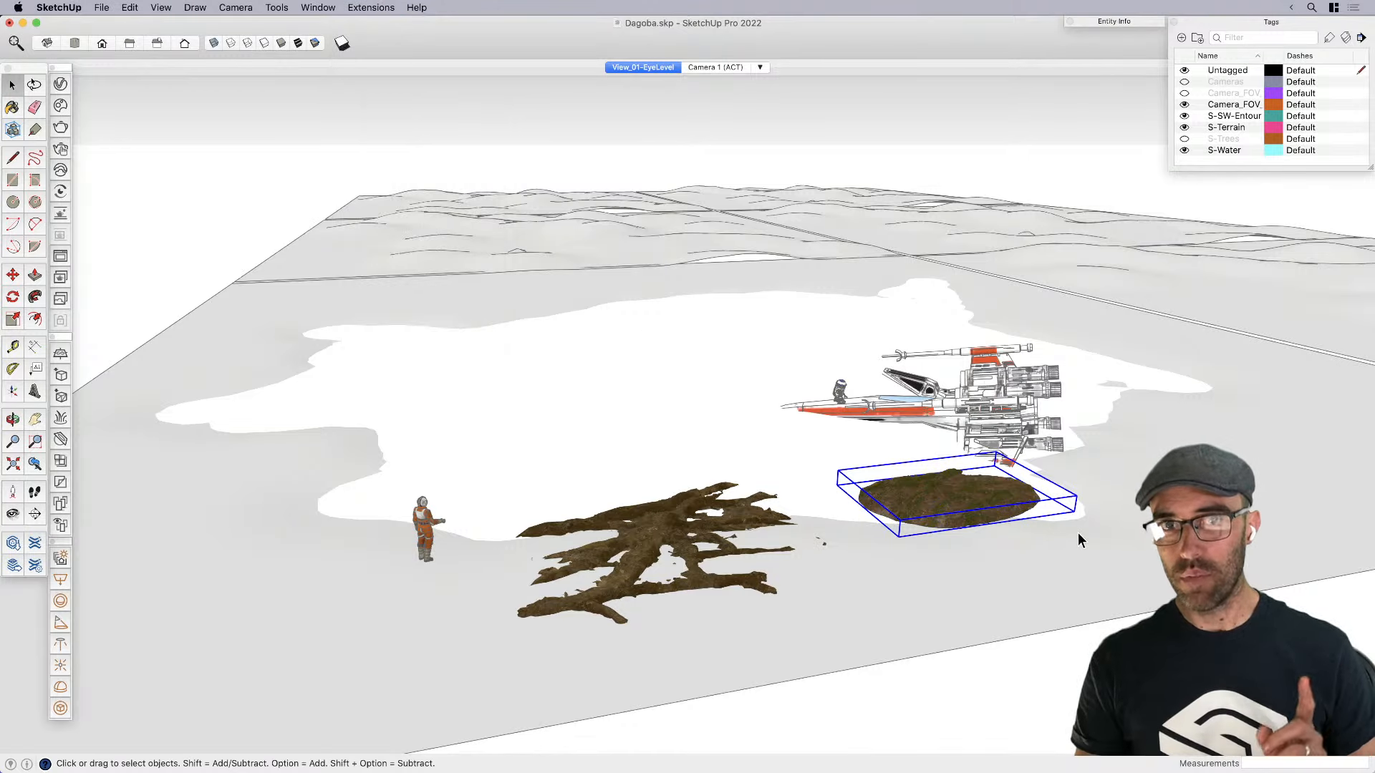
# Display the scene shaded without textures to reveal the small mound's surface relief
pyautogui.scroll(10, 937, 530)
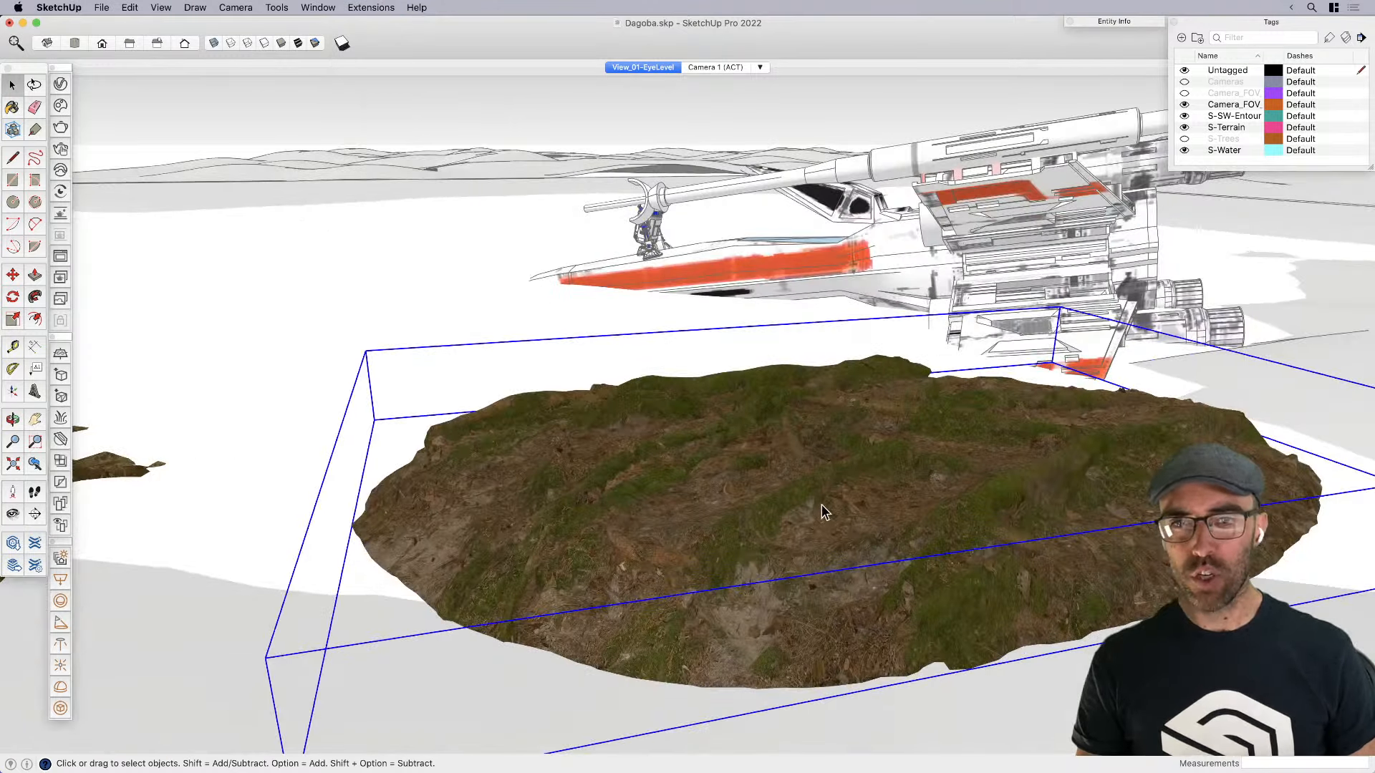
pyautogui.click(283, 44)
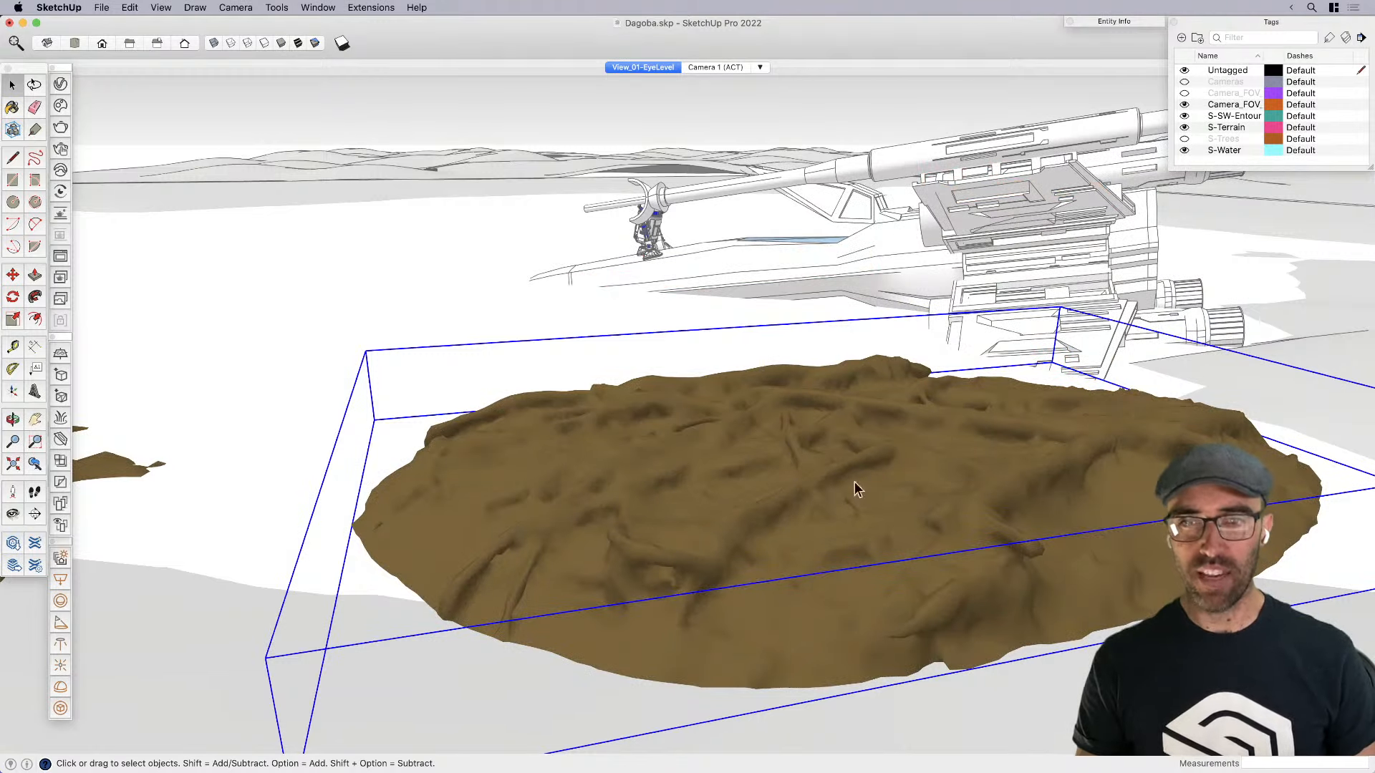
pyautogui.scroll(-5, 856, 484)
pyautogui.press('m')
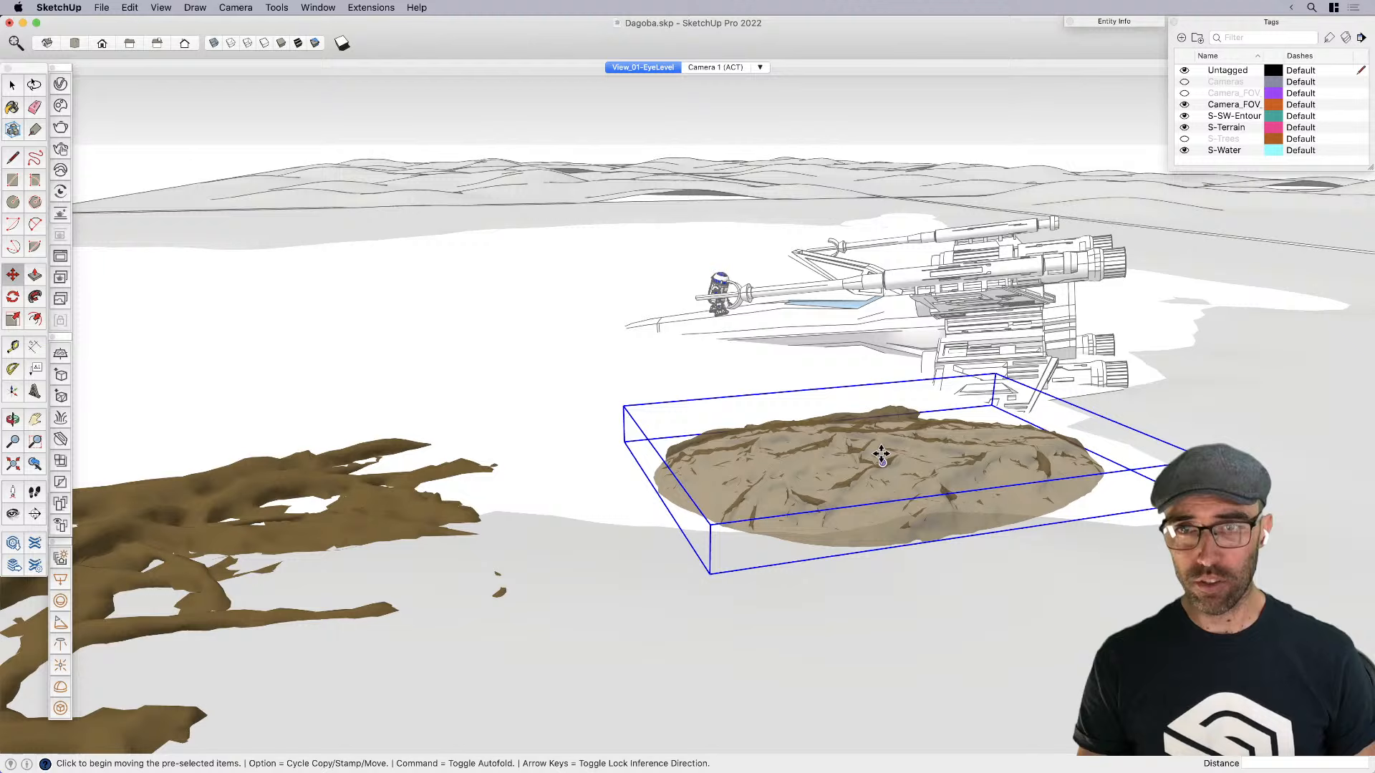
pyautogui.press('space')
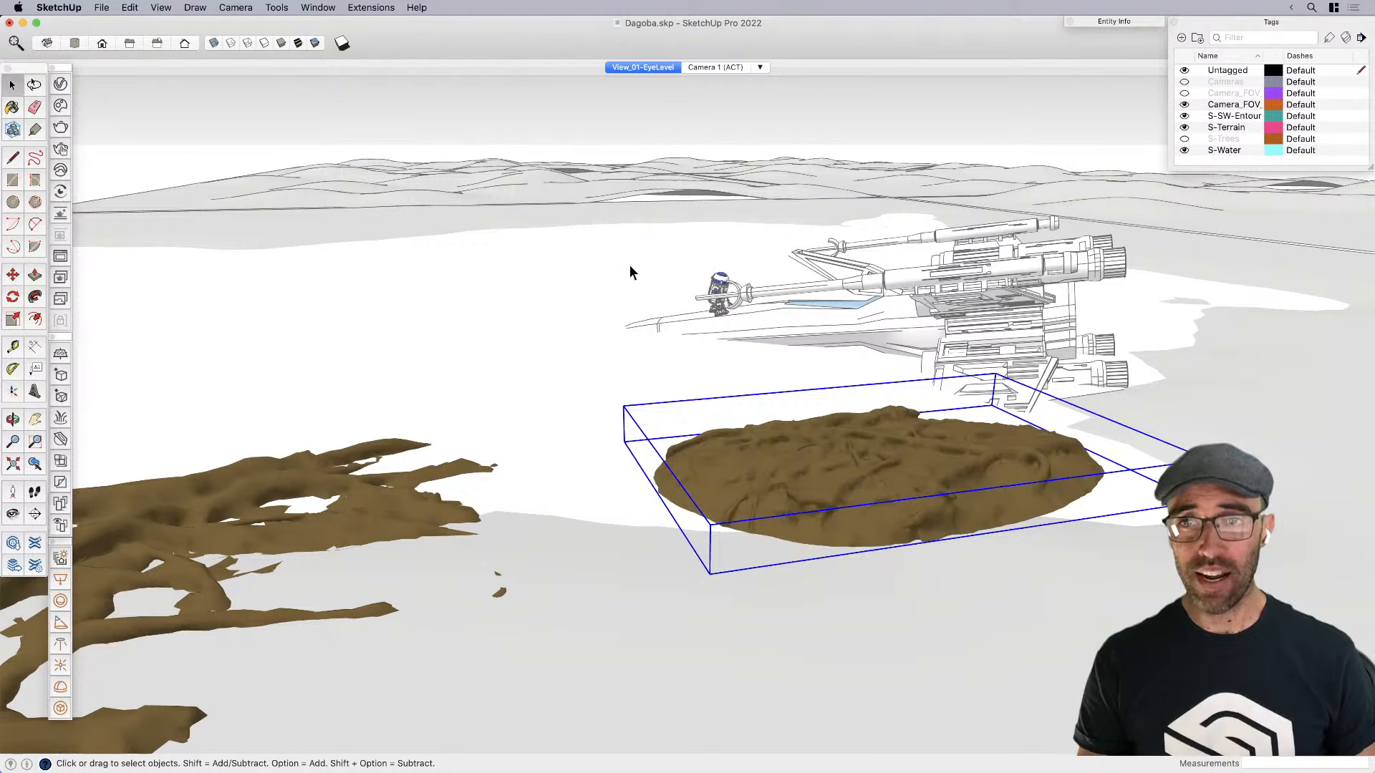
# Move the small mound forward onto the near shore and sink it vertically into the terrain until only its ridges protrude
pyautogui.press('m')
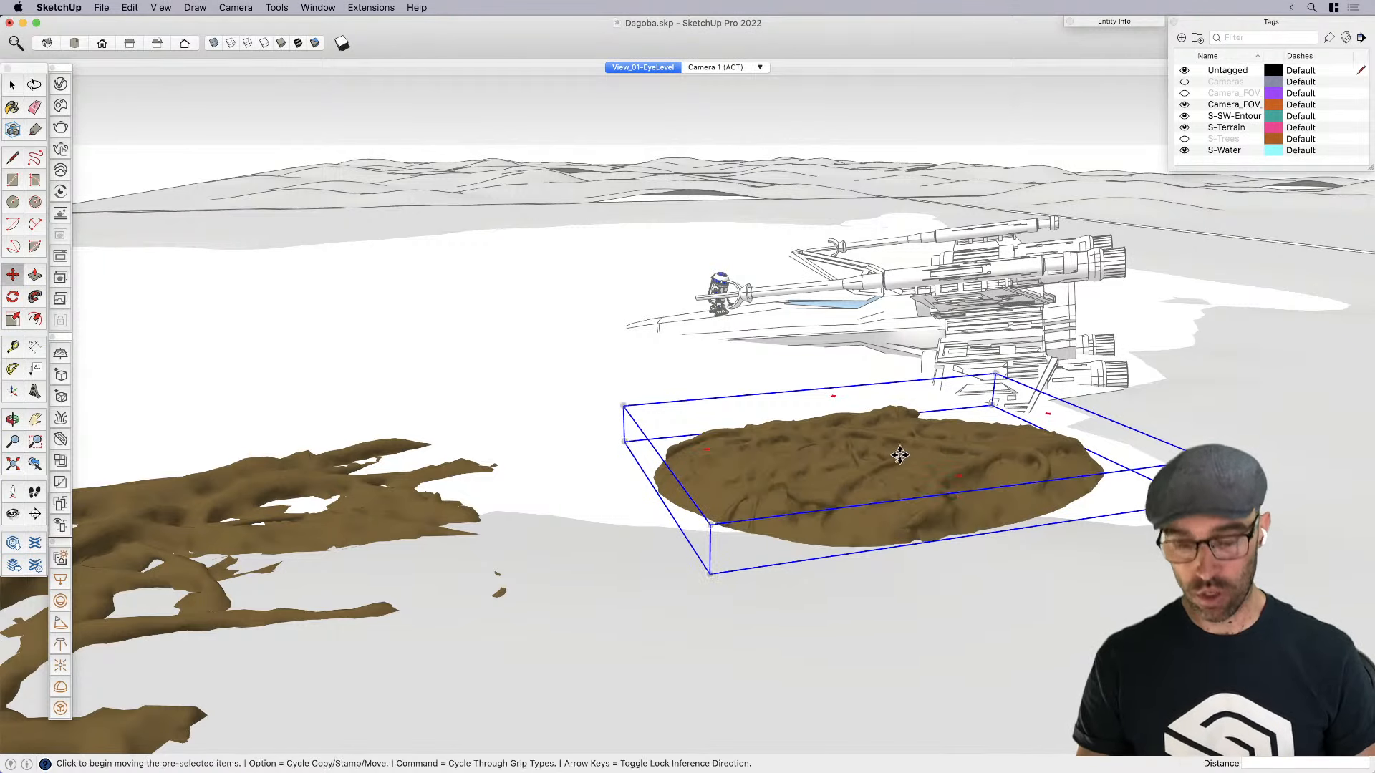
pyautogui.click(899, 455)
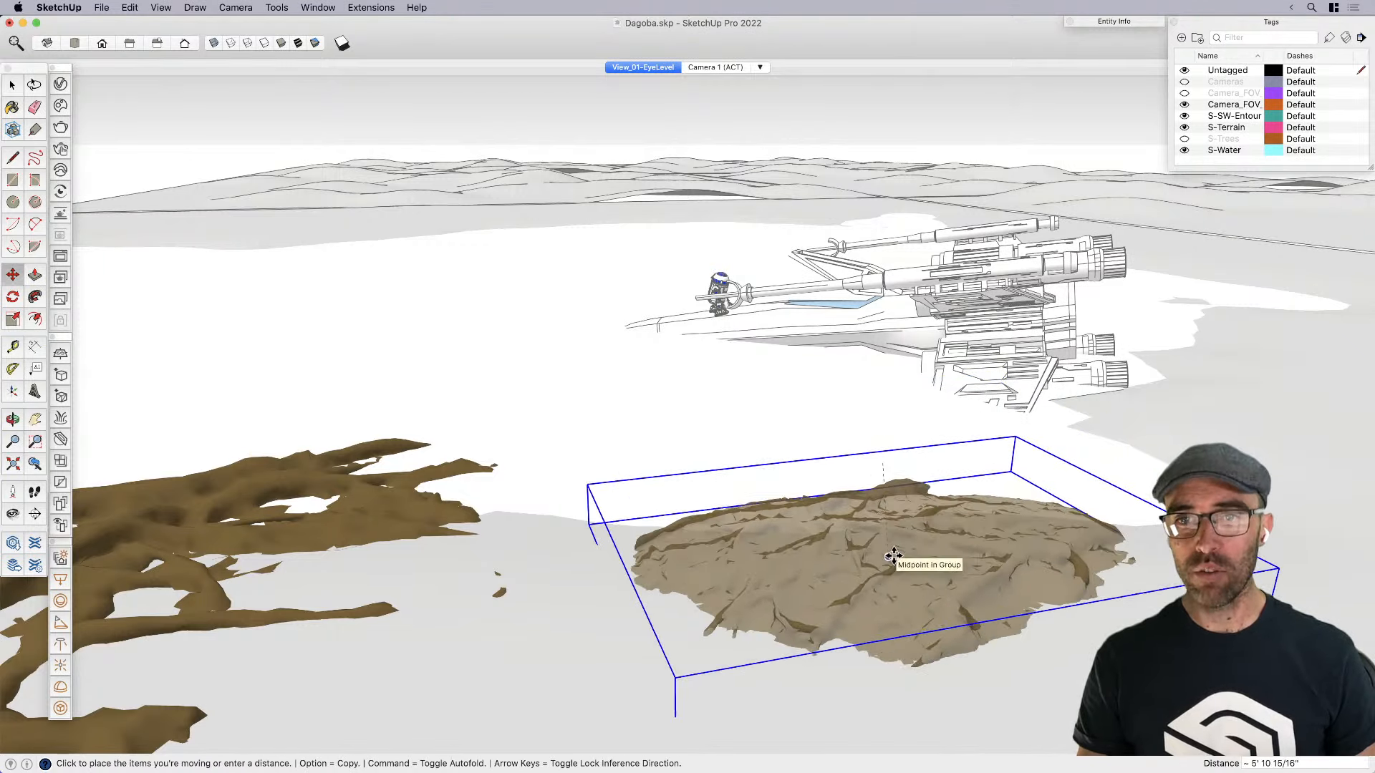
pyautogui.click(891, 557)
pyautogui.moveTo(915, 544); pyautogui.dragTo(948, 513, button='middle')
pyautogui.click(945, 510)
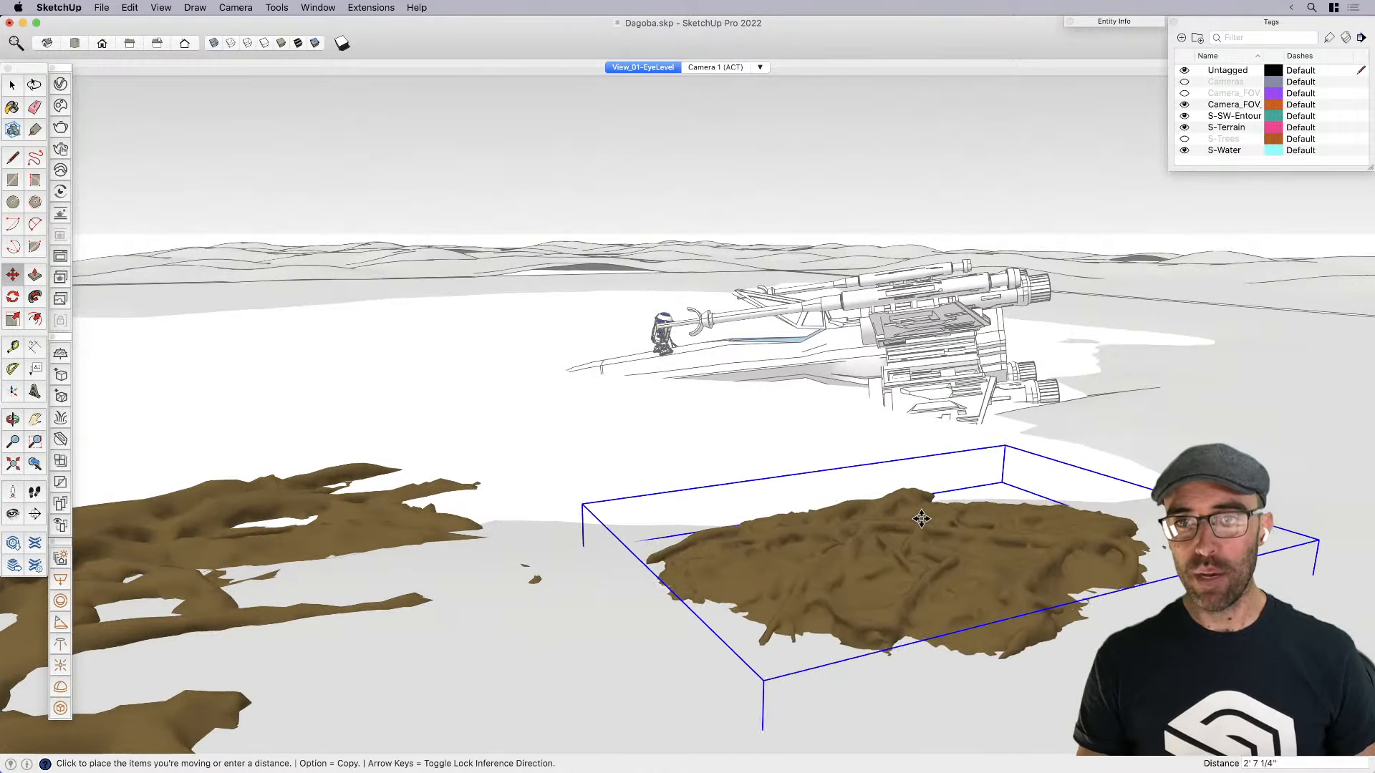
pyautogui.press('Up')
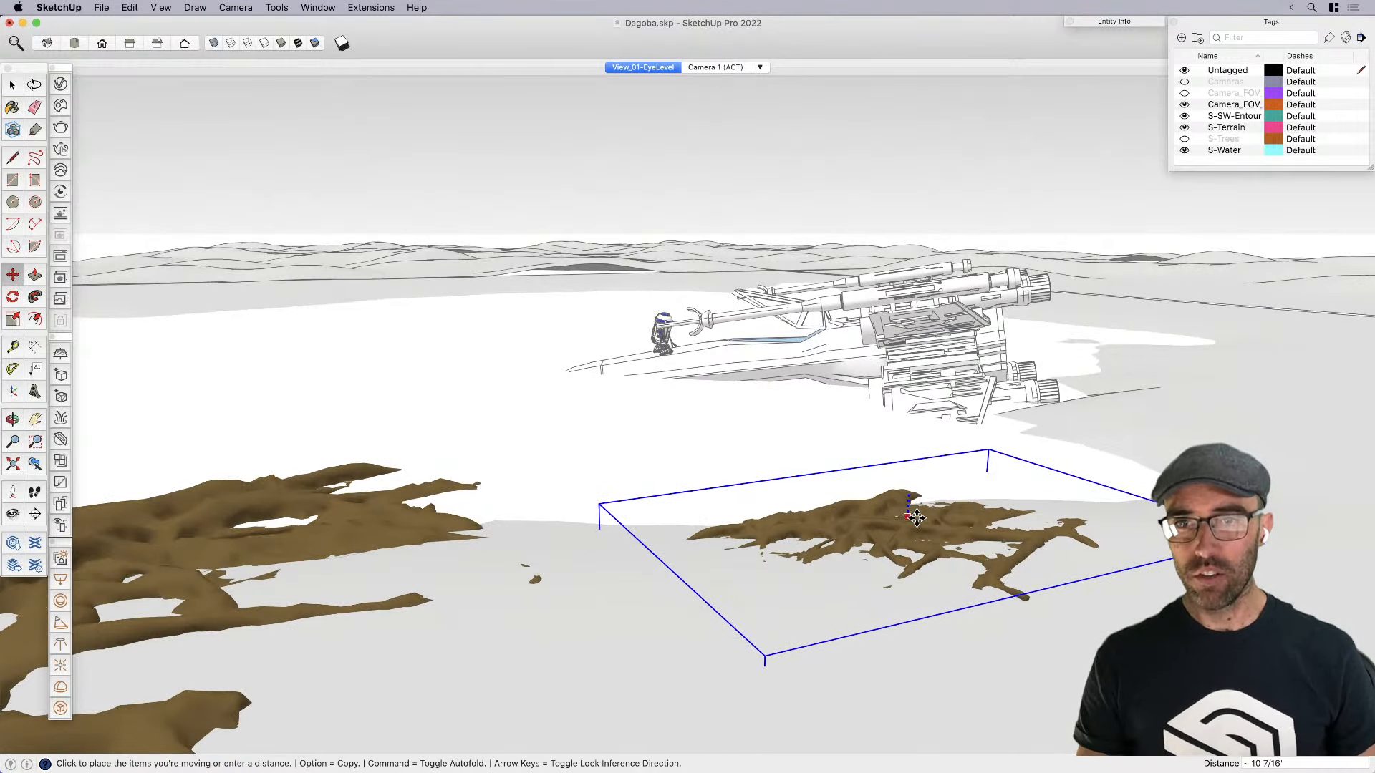
pyautogui.click(913, 519)
pyautogui.press('space')
# Place two copies of the small mound along the shoreline, one beside the X-wing's engines and one farther behind it
pyautogui.scroll(-3, 913, 517)
pyautogui.moveTo(937, 514); pyautogui.dragTo(905, 620, button='middle')
pyautogui.press('m')
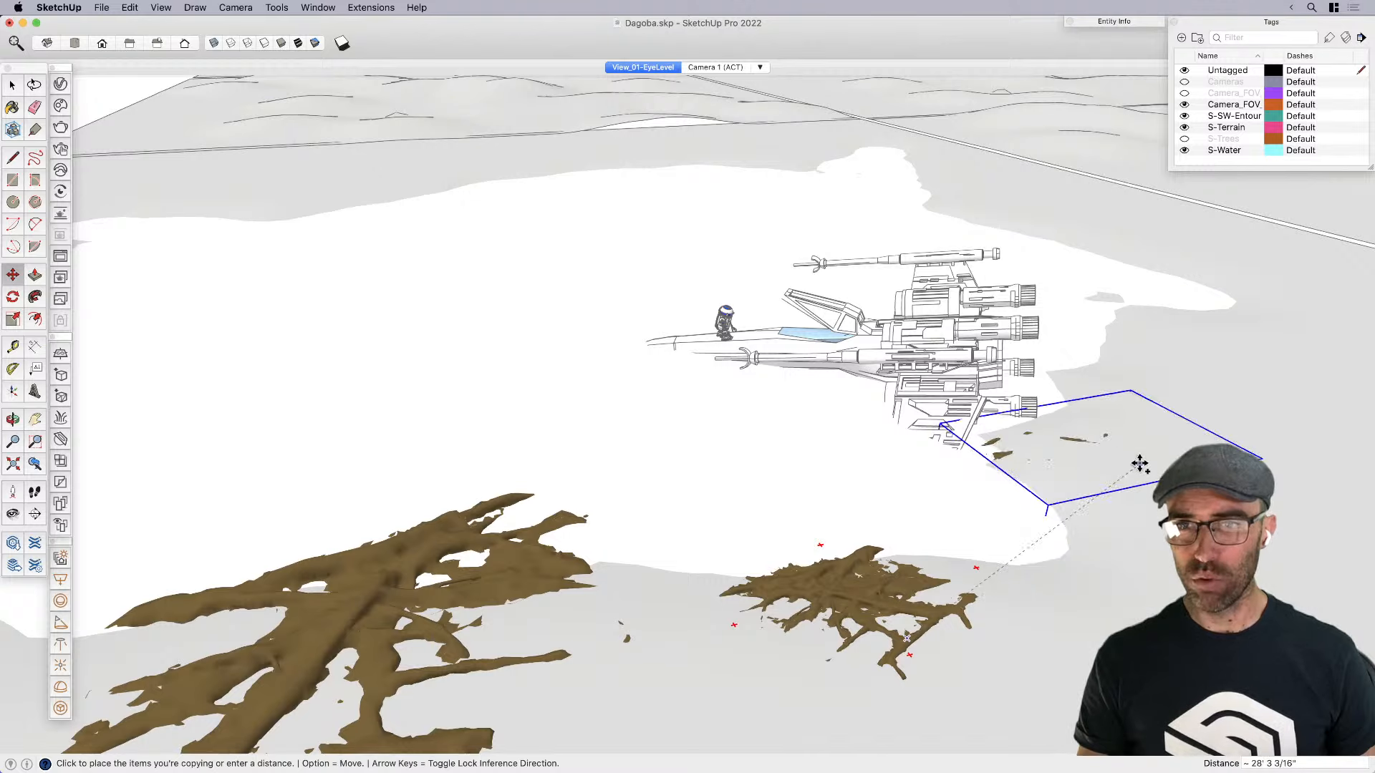
pyautogui.click(1067, 480)
pyautogui.click(1054, 479)
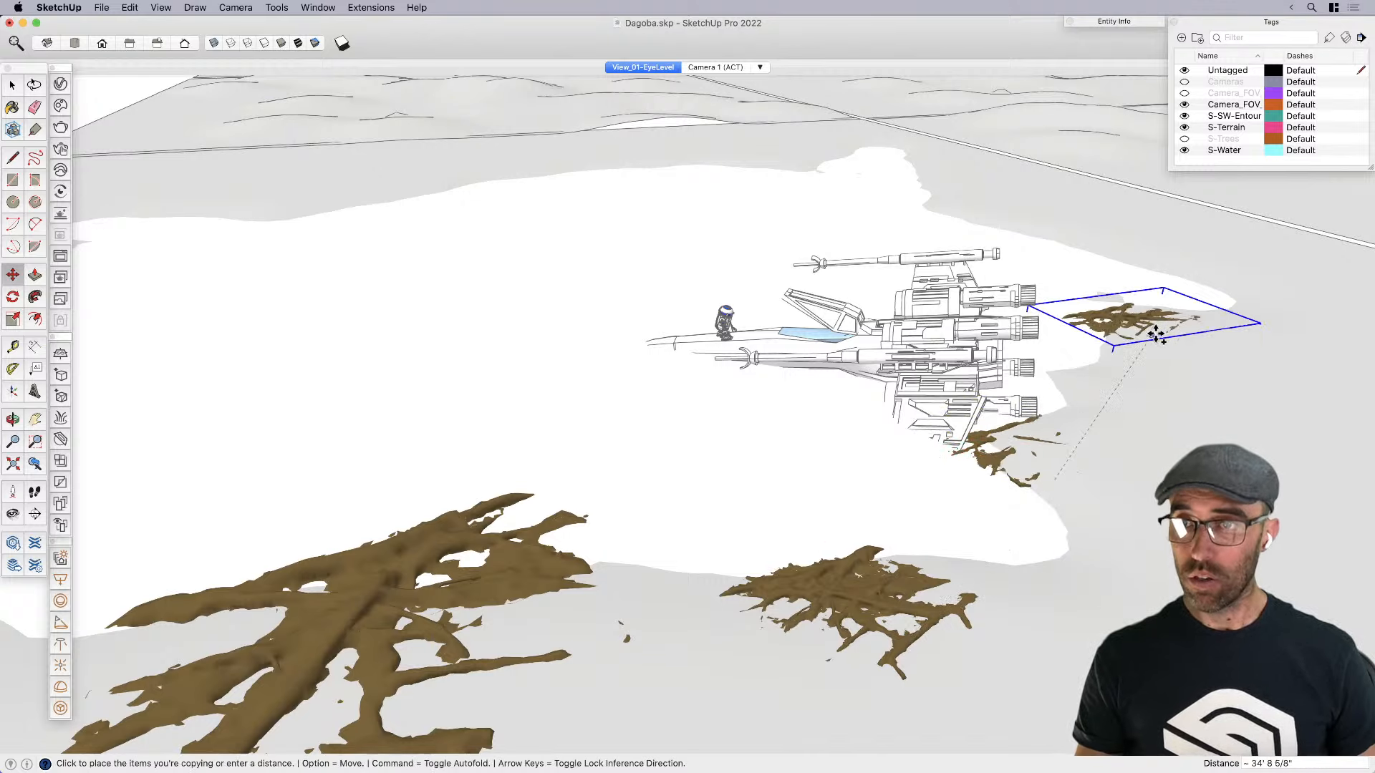
pyautogui.click(1156, 334)
pyautogui.scroll(-3, 1154, 336)
# Copy the large mound across the shore to the far side of the pilot figure
pyautogui.press('space')
pyautogui.click(605, 531)
pyautogui.scroll(-5, 621, 544)
pyautogui.press('m')
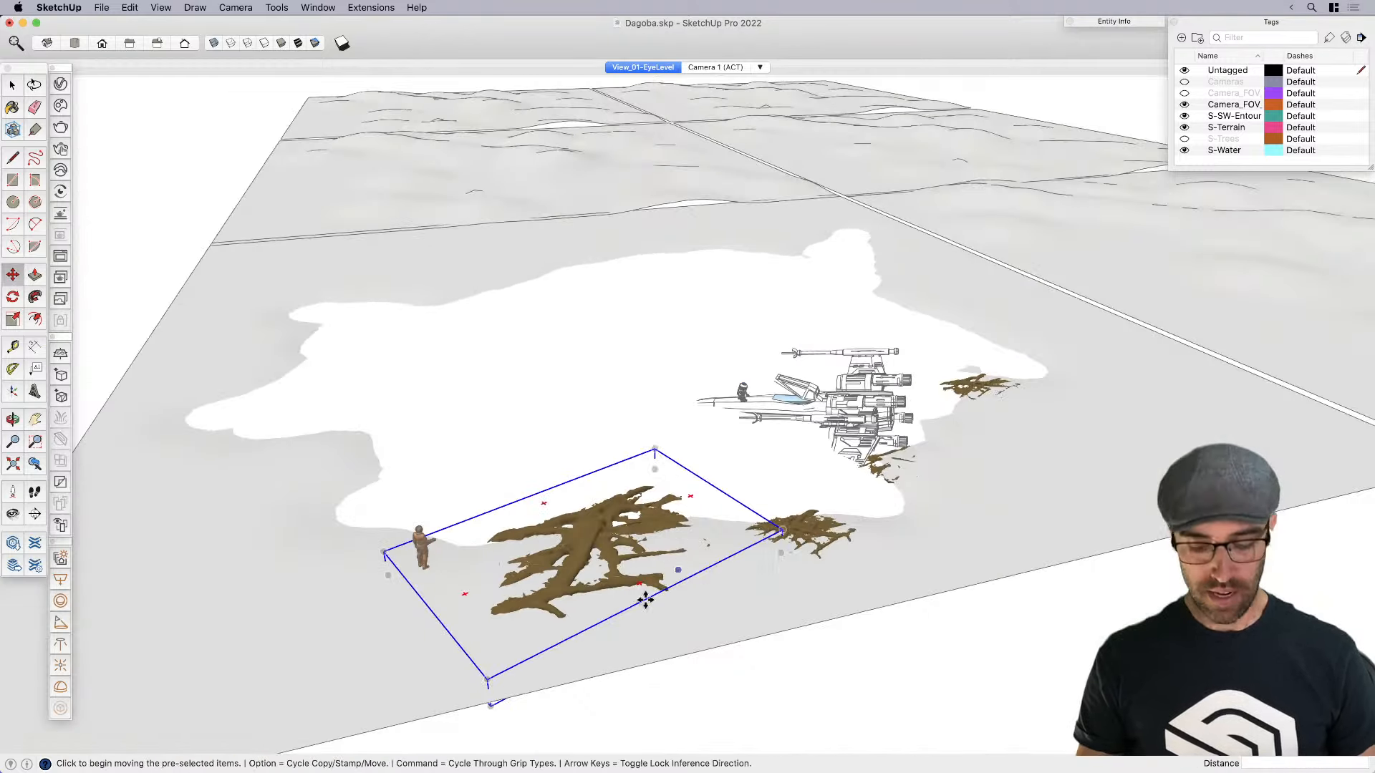
pyautogui.click(636, 595)
pyautogui.press('alt')
pyautogui.press('alt')
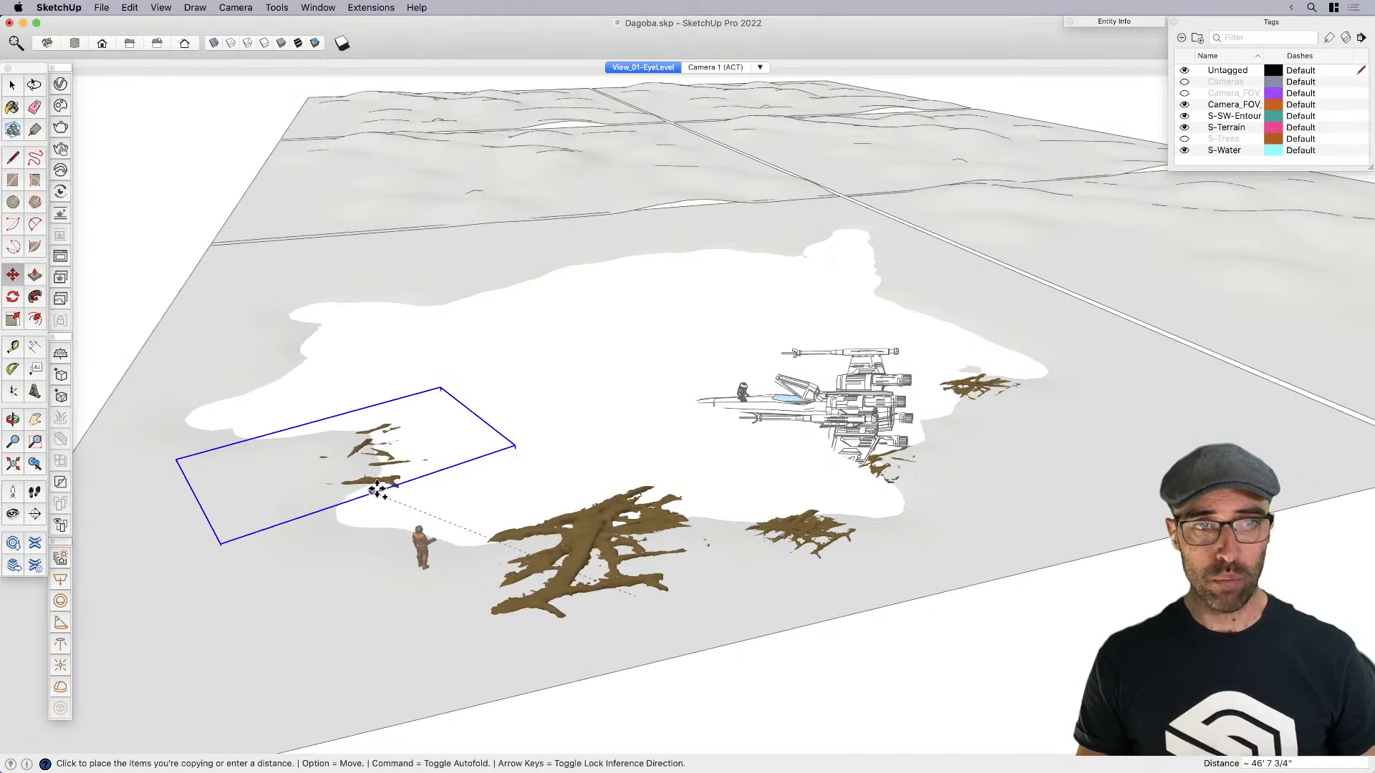
pyautogui.click(377, 493)
# Adjust the copied large mound's height vertically and tilt it by 5 degrees
pyautogui.moveTo(279, 543); pyautogui.dragTo(351, 475, button='middle')
pyautogui.scroll(2, 350, 475)
pyautogui.click(372, 477)
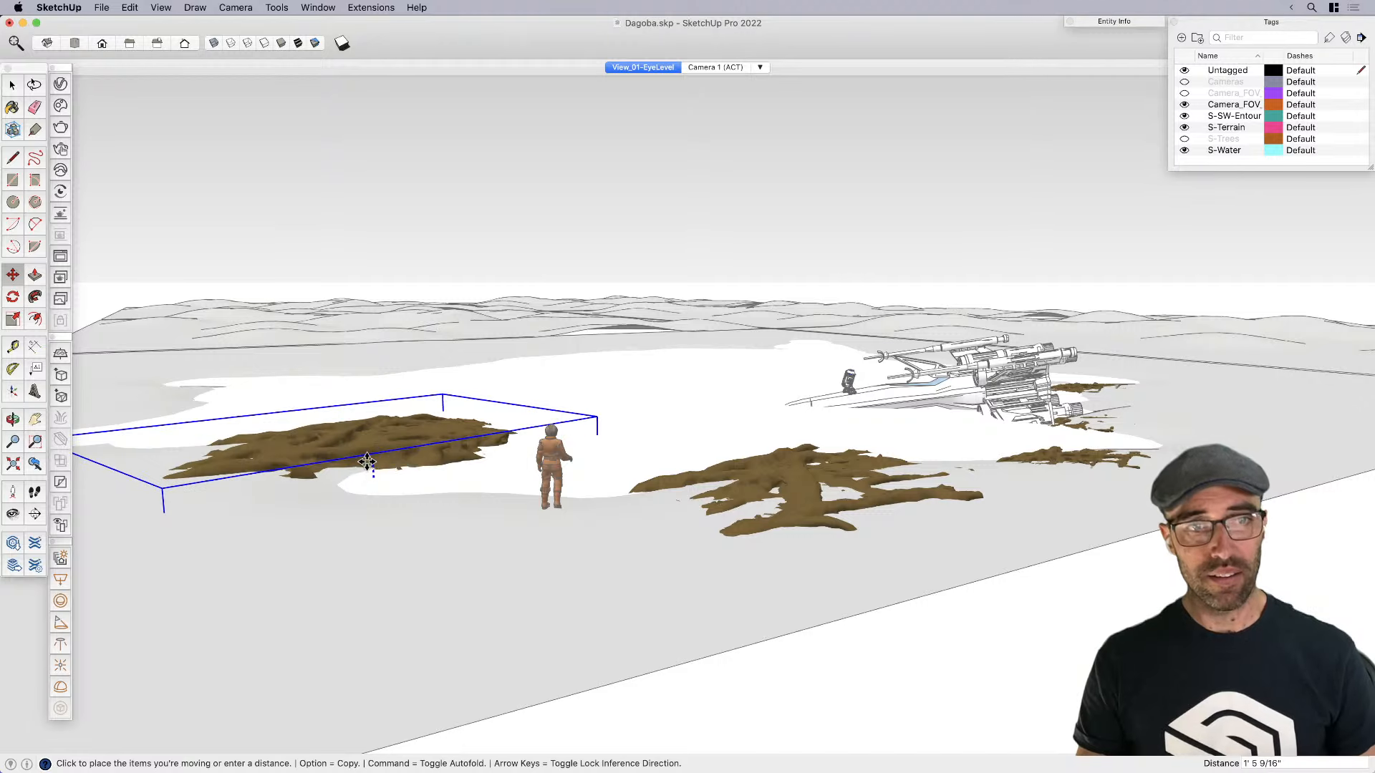
pyautogui.press('q')
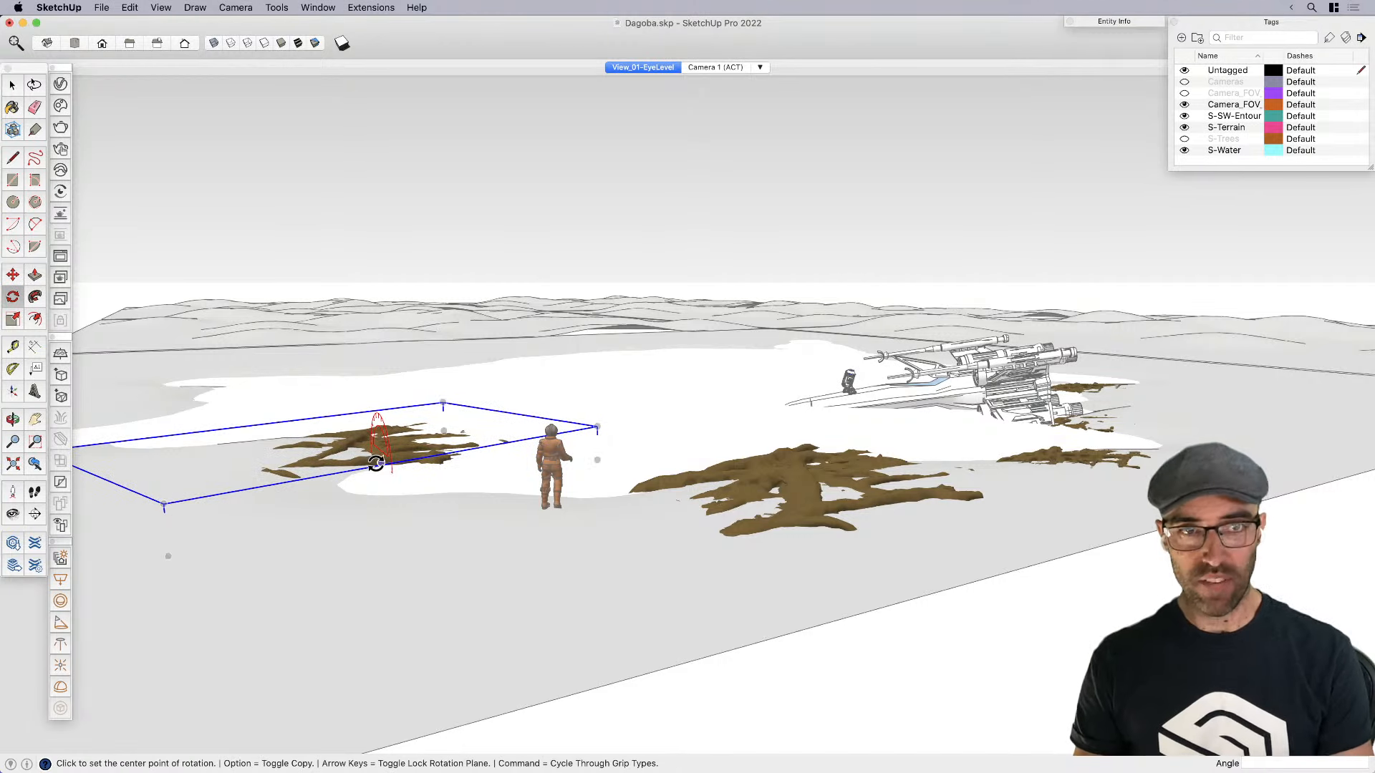
pyautogui.click(382, 461)
pyautogui.click(351, 461)
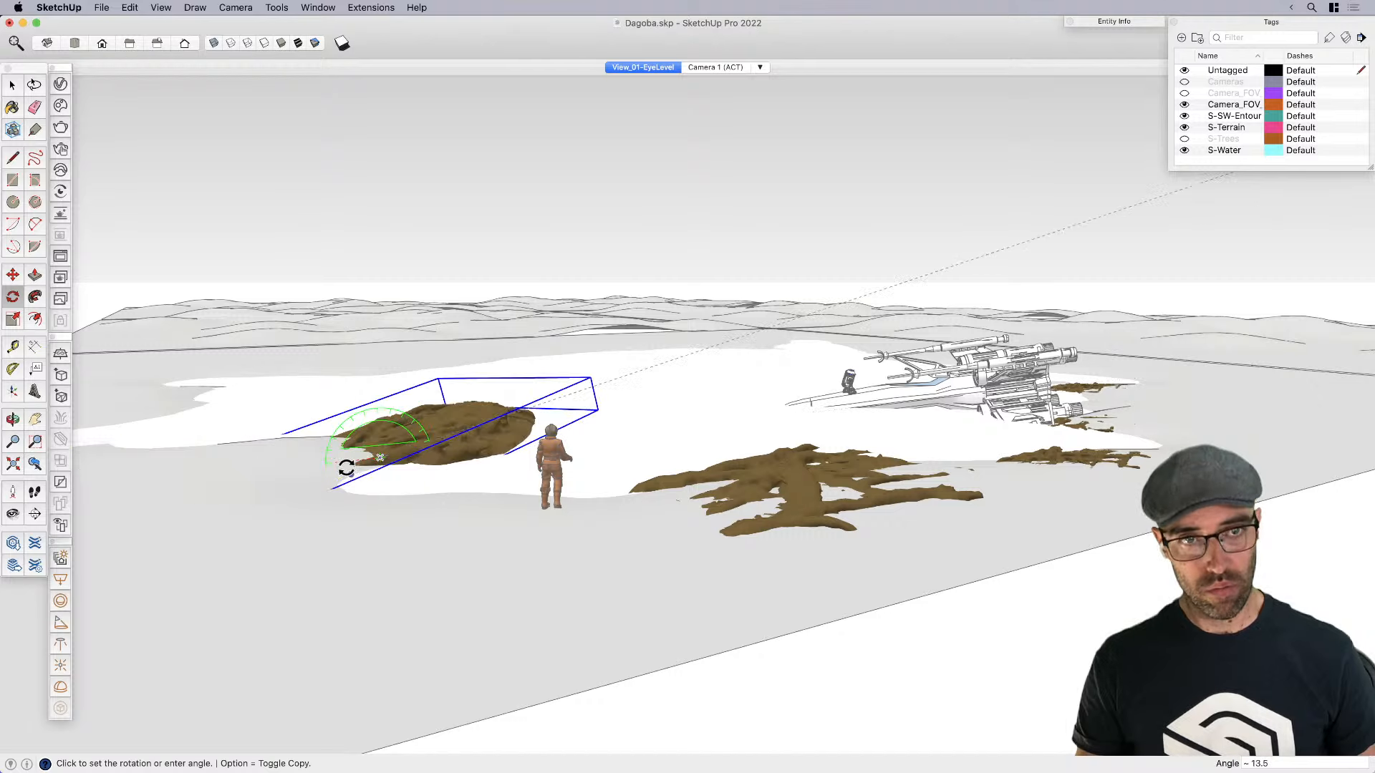
pyautogui.scroll(2, 501, 466)
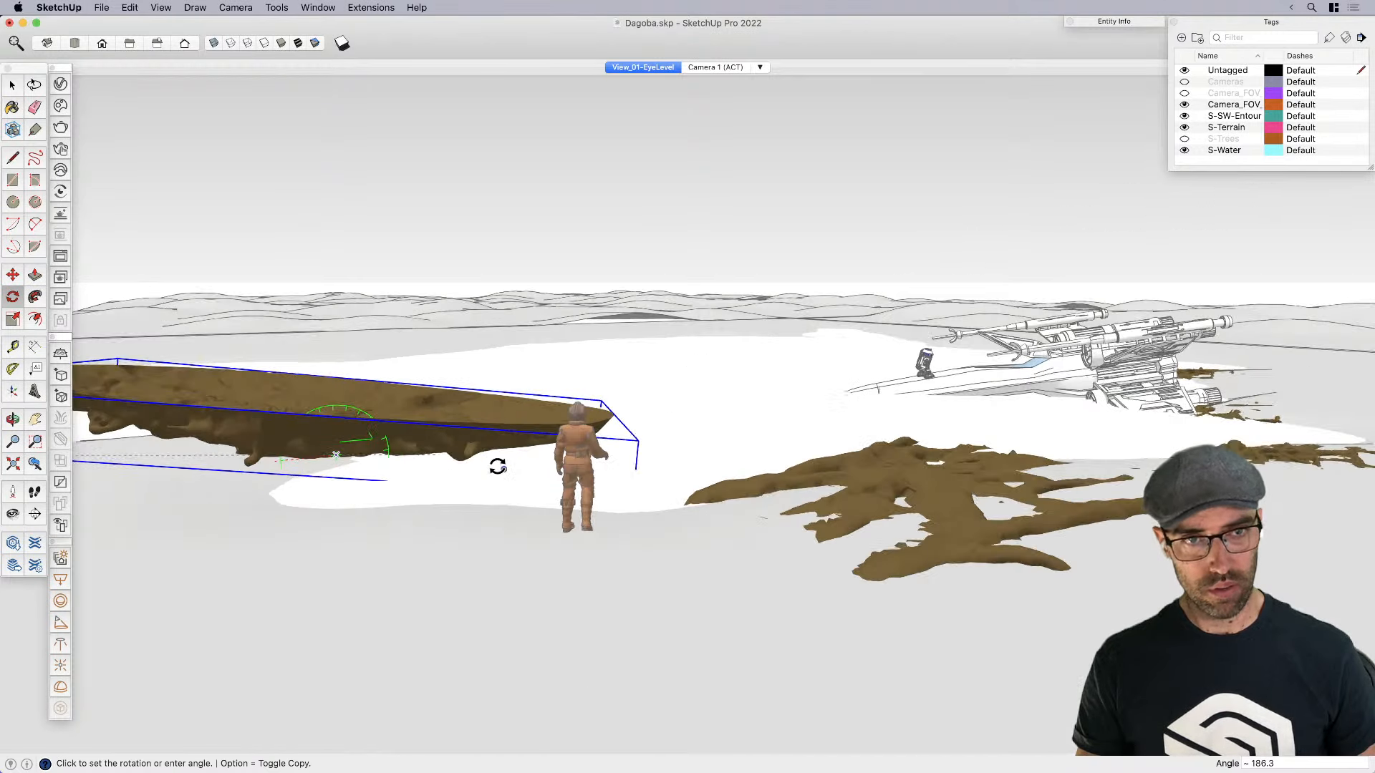
pyautogui.write('5')
pyautogui.press('Return')
pyautogui.press('space')
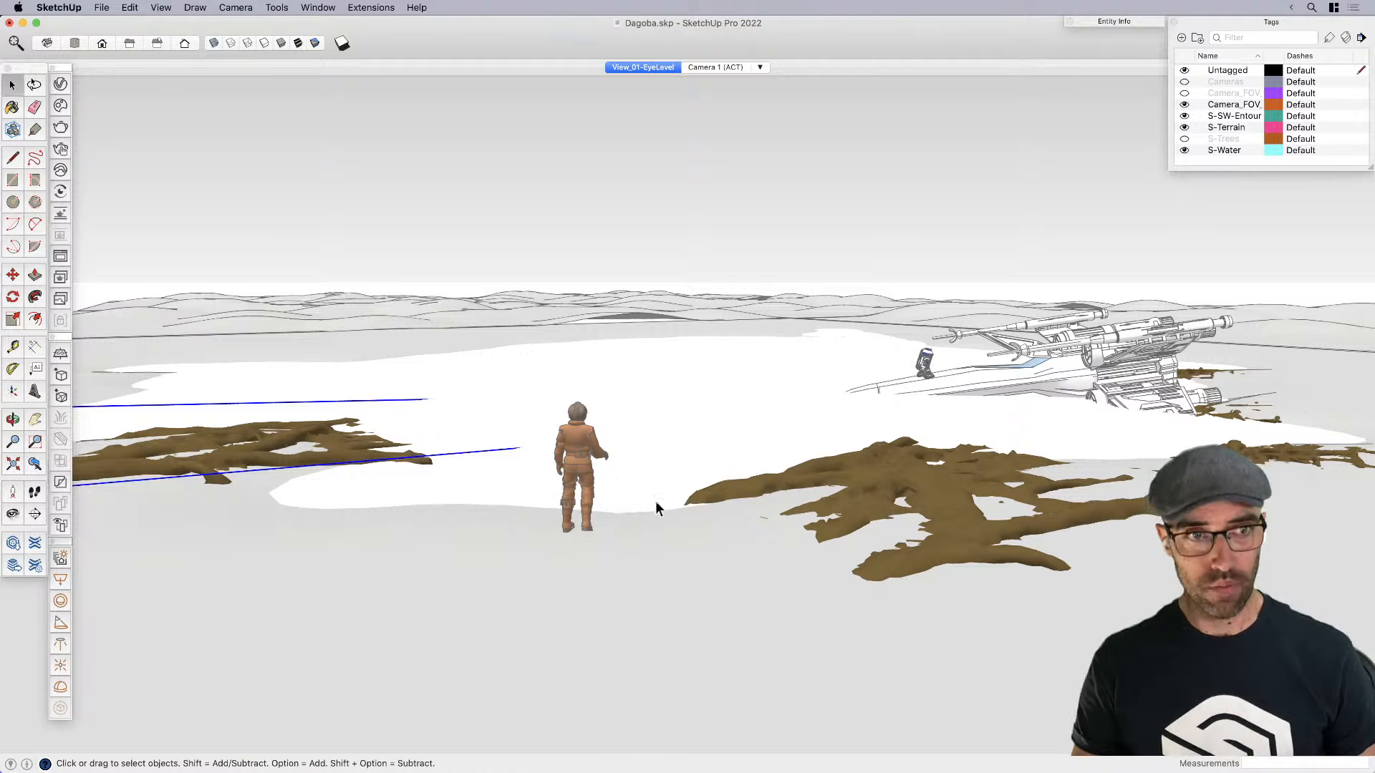
# Place another copy of the large mound on the swamp's far shore and rotate it about the vertical axis
pyautogui.moveTo(655, 502); pyautogui.dragTo(741, 713, button='middle')
pyautogui.press('m')
pyautogui.click(419, 545)
pyautogui.press('alt')
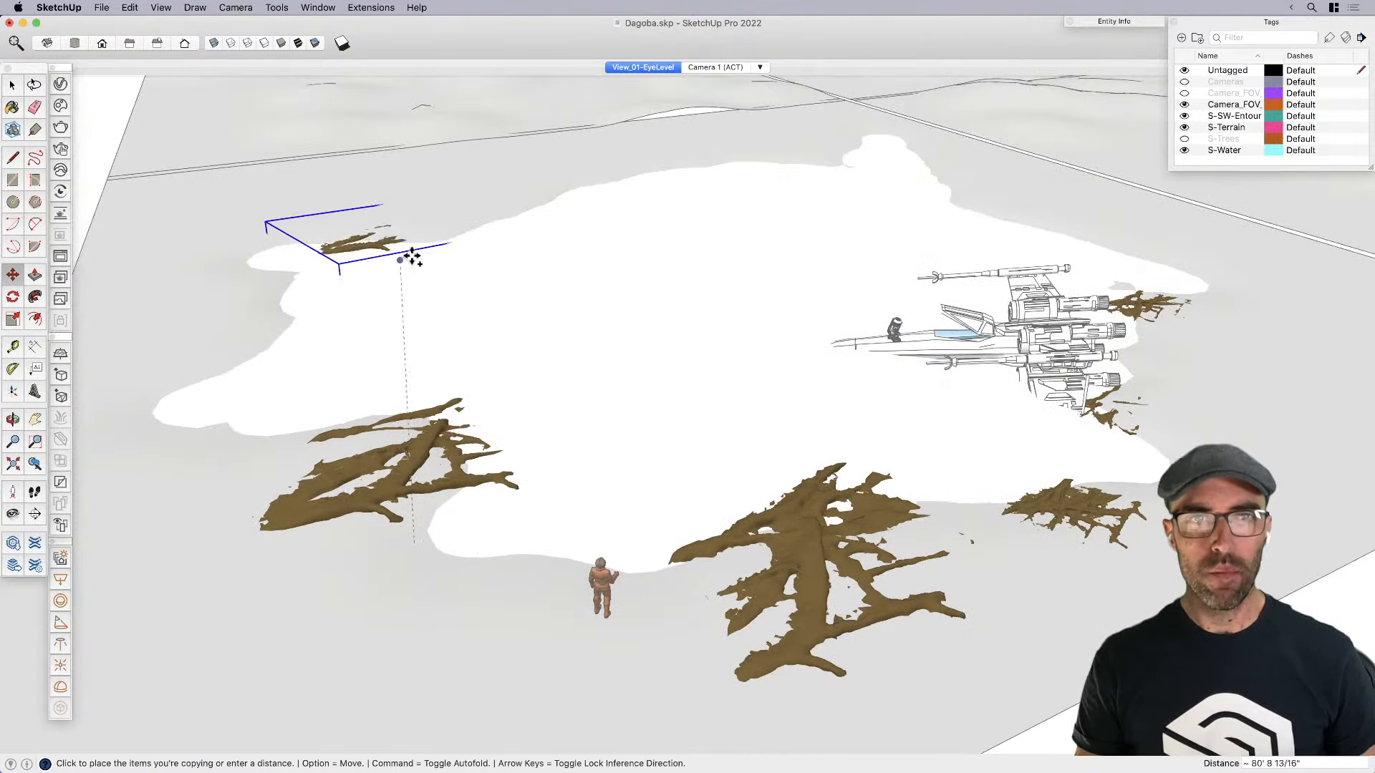
pyautogui.press('q')
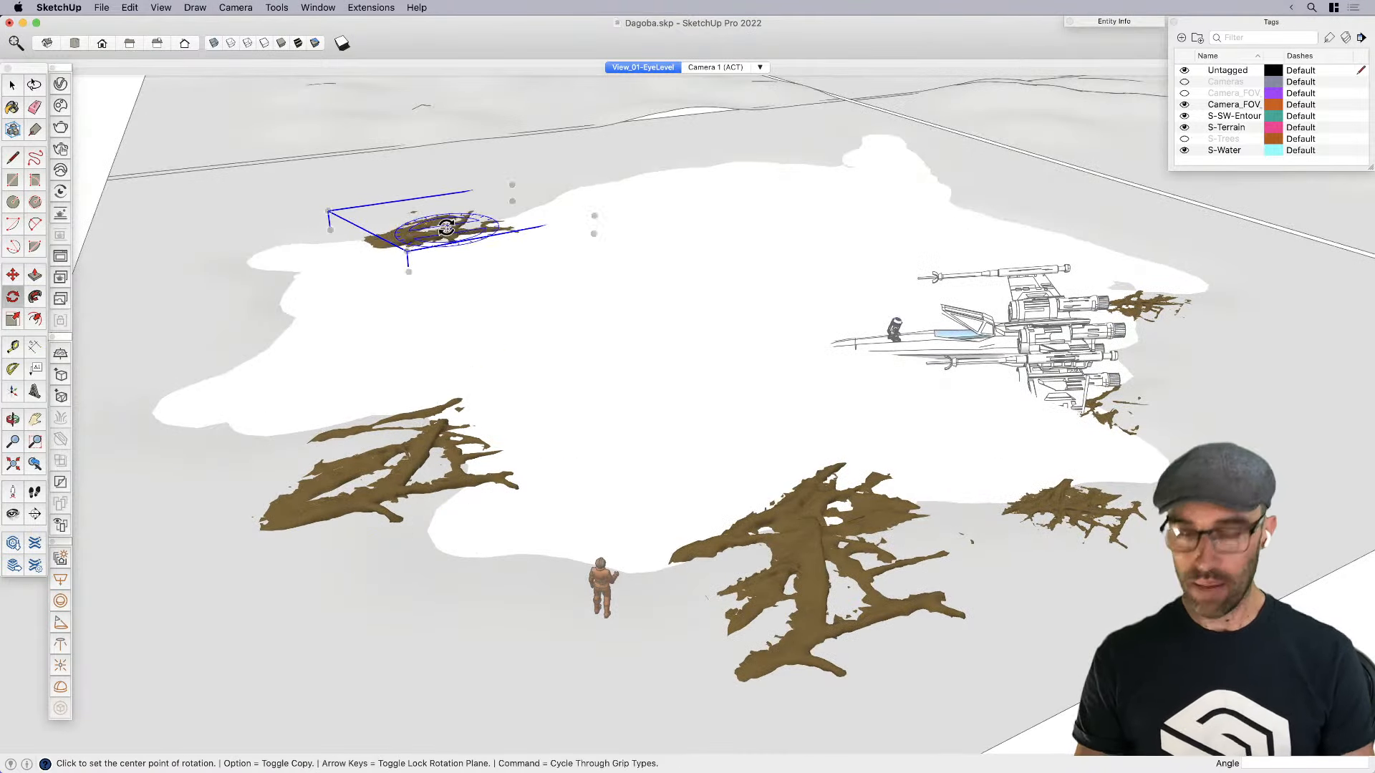
pyautogui.click(559, 240)
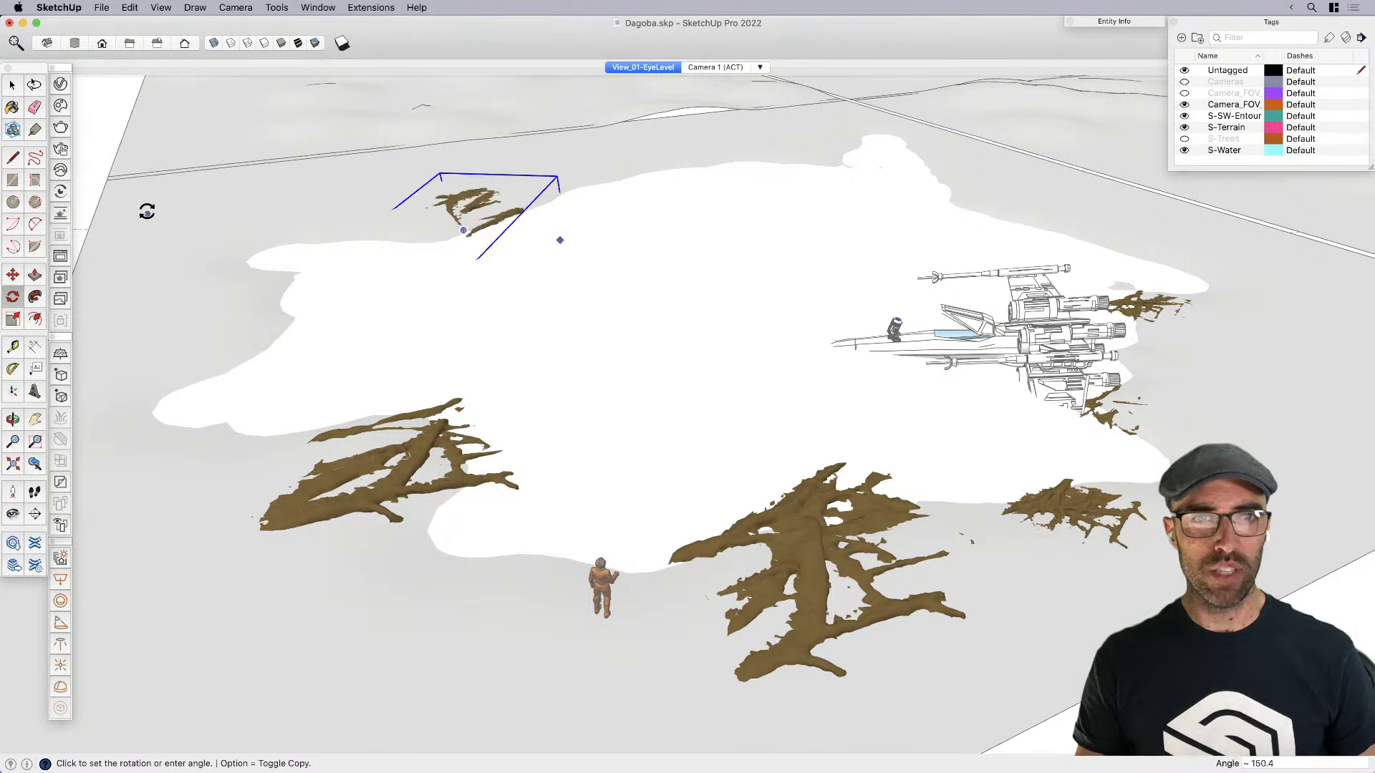
pyautogui.press('space')
# Flip the far-shore mound copy along the component's green axis
pyautogui.rightClick(454, 206)
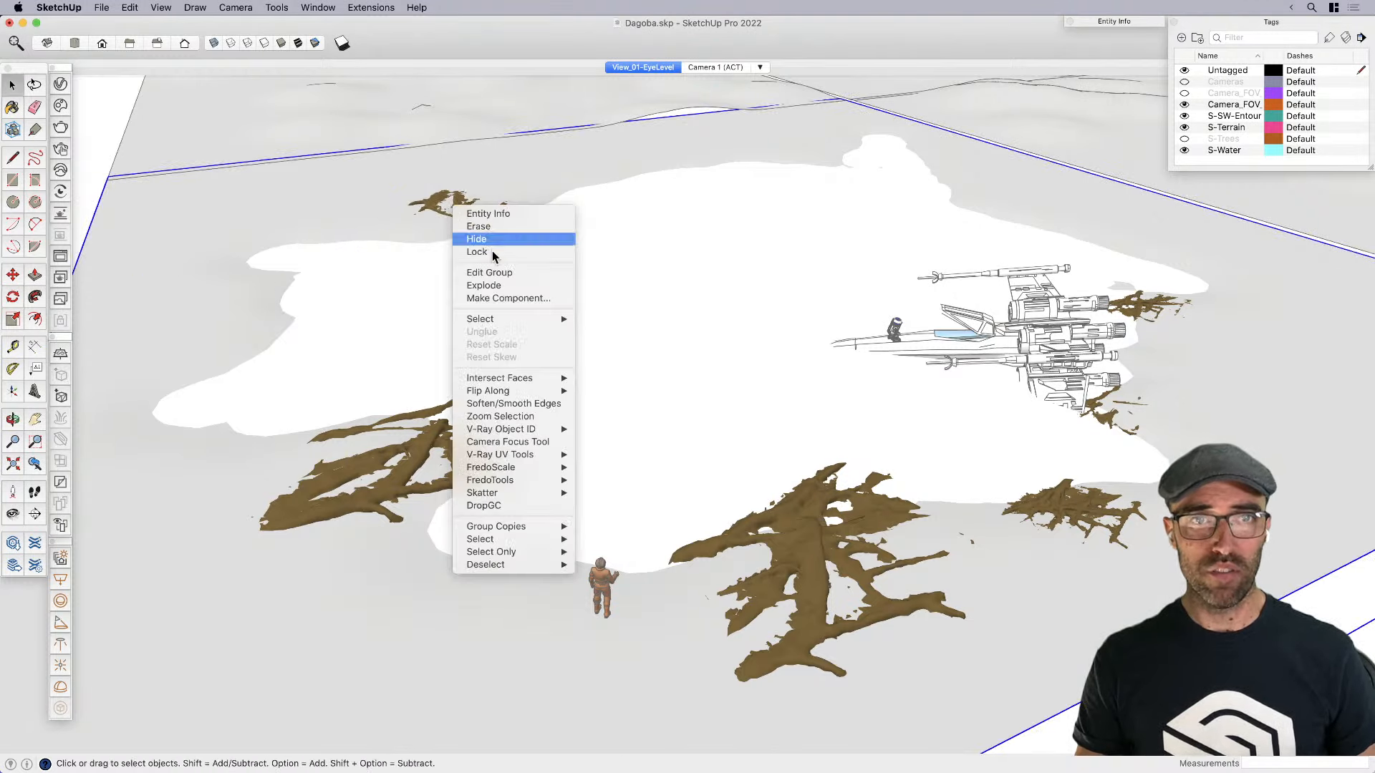
pyautogui.click(436, 206)
pyautogui.scroll(5, 434, 206)
pyautogui.rightClick(433, 205)
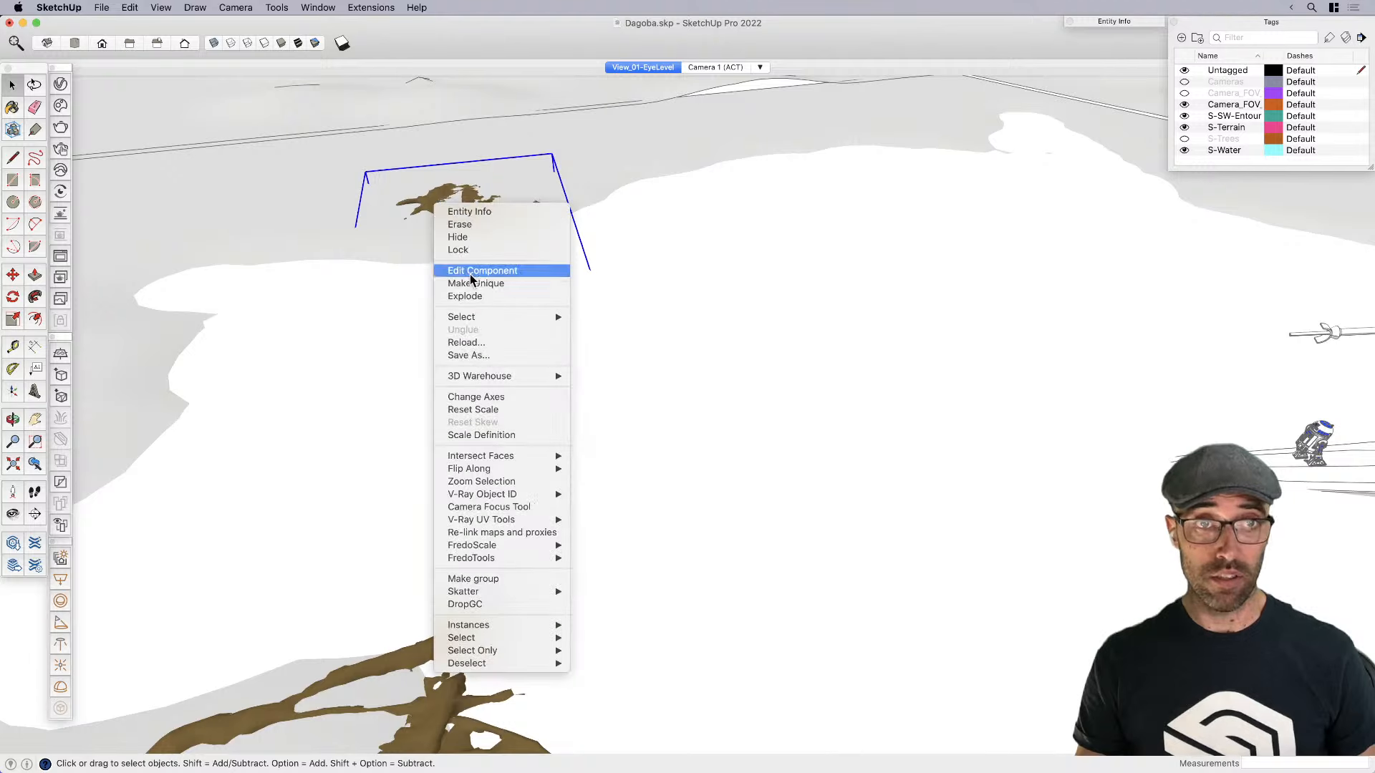
pyautogui.moveTo(503, 468)
pyautogui.click(617, 480)
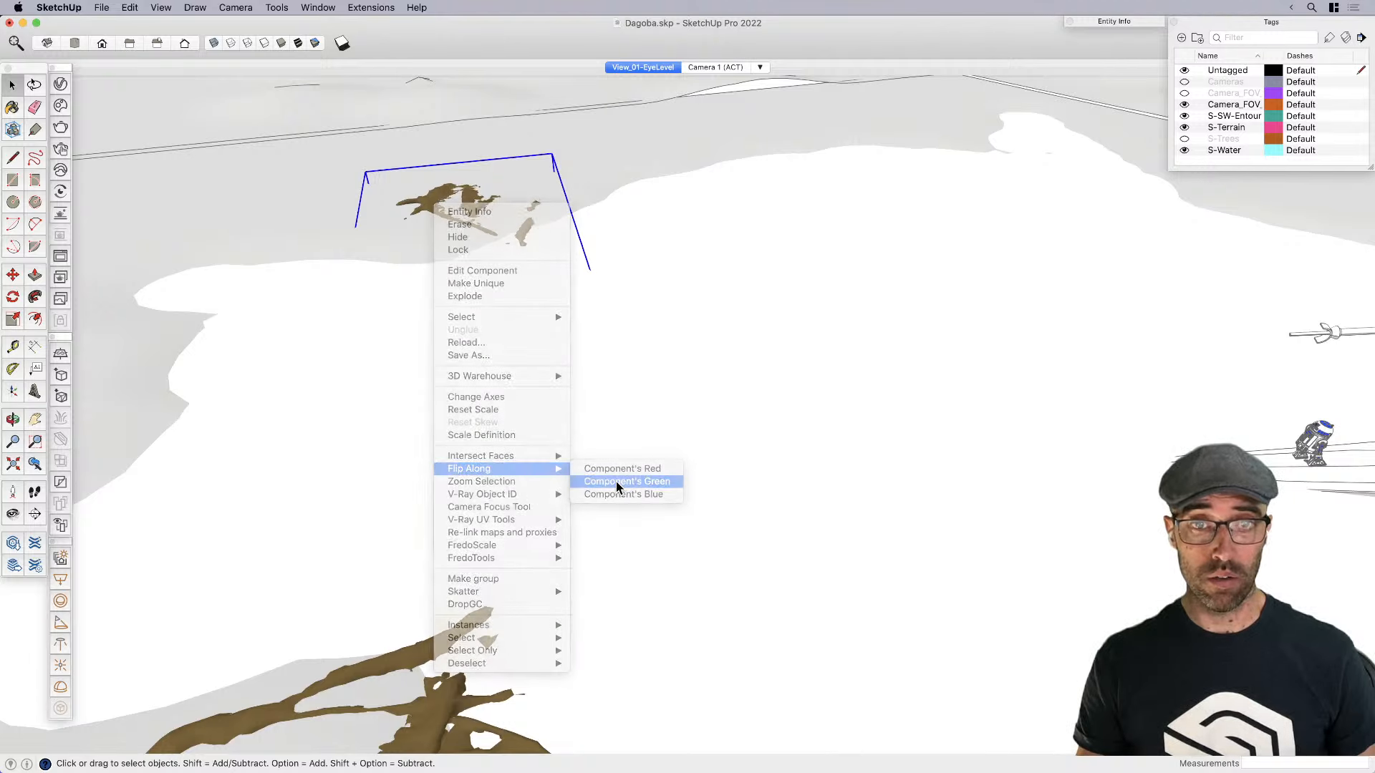
# Raise the flipped far-shore mound so that more of it stands out of the terrain
pyautogui.scroll(-5, 433, 318)
pyautogui.press('m')
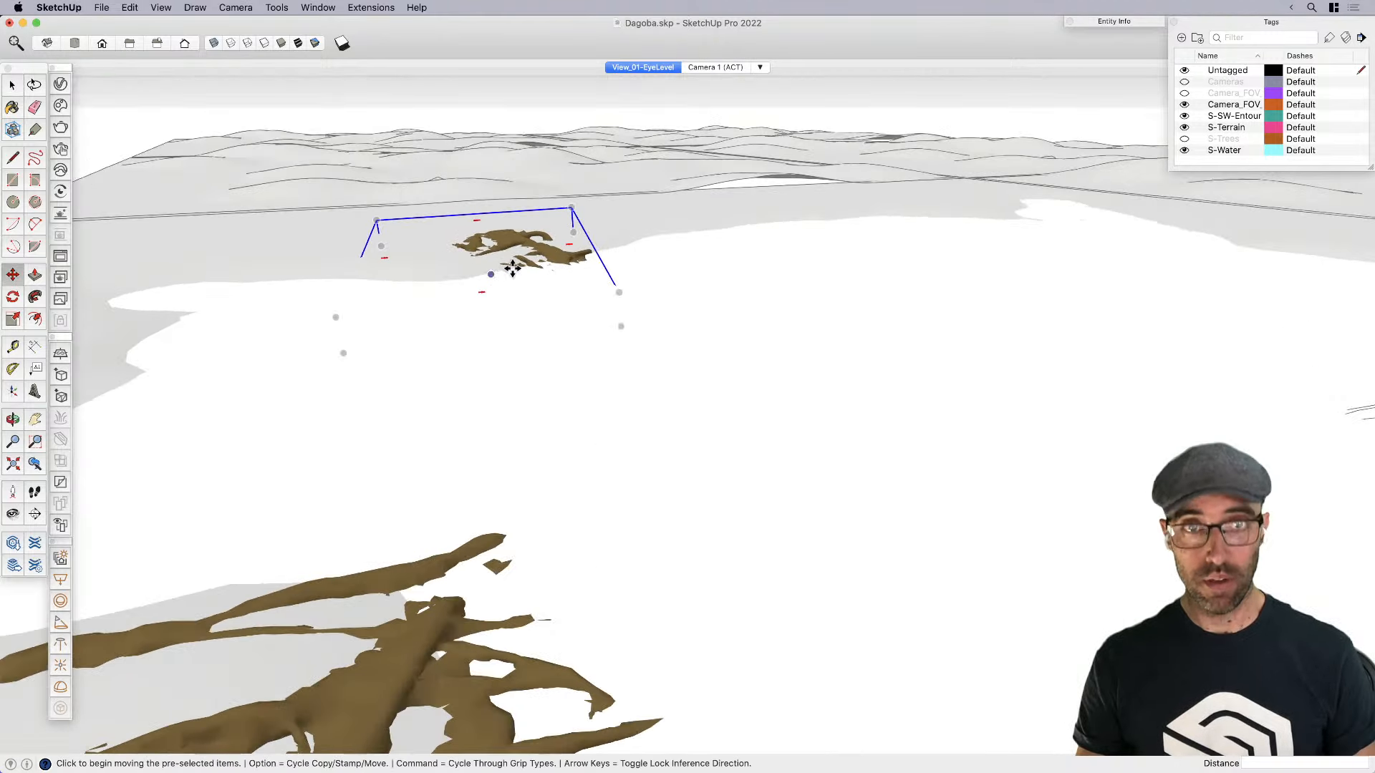
pyautogui.click(511, 271)
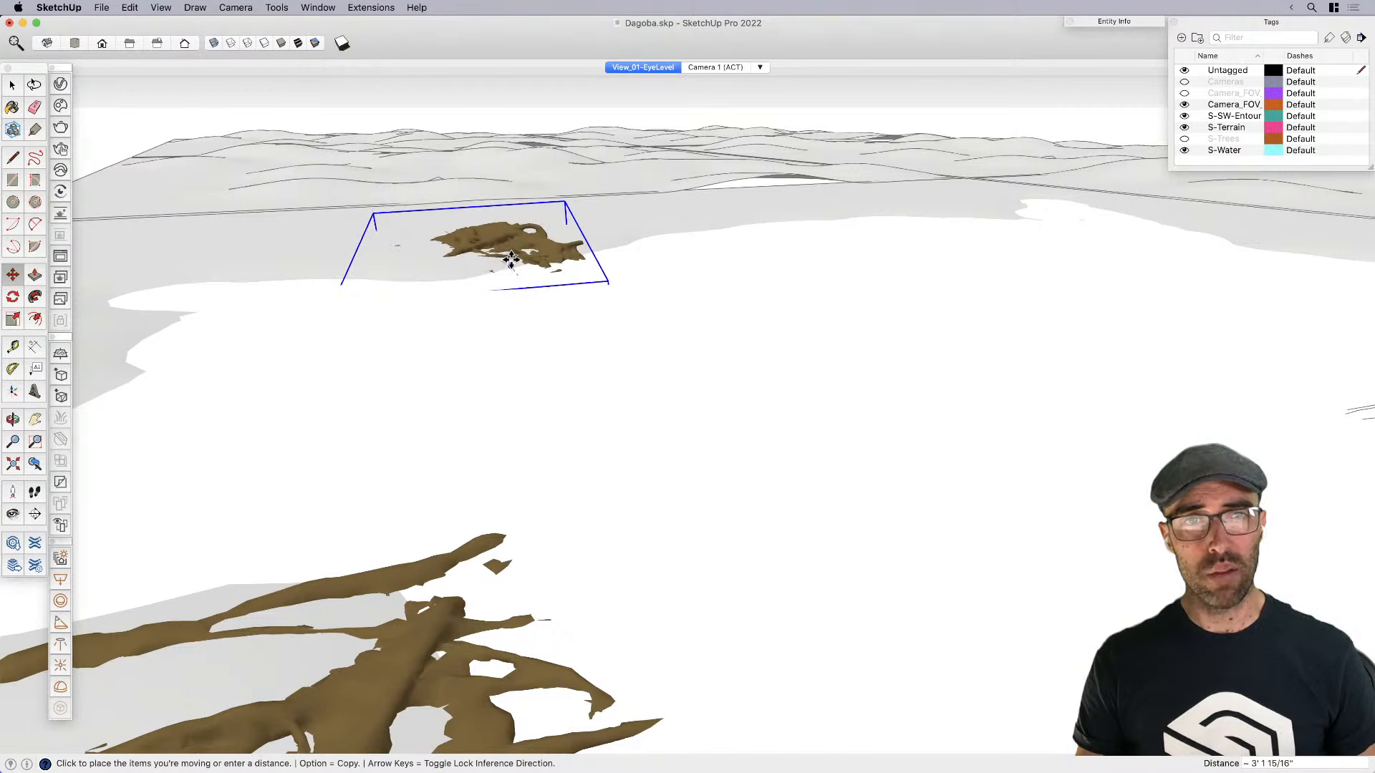
pyautogui.scroll(5, 673, 295)
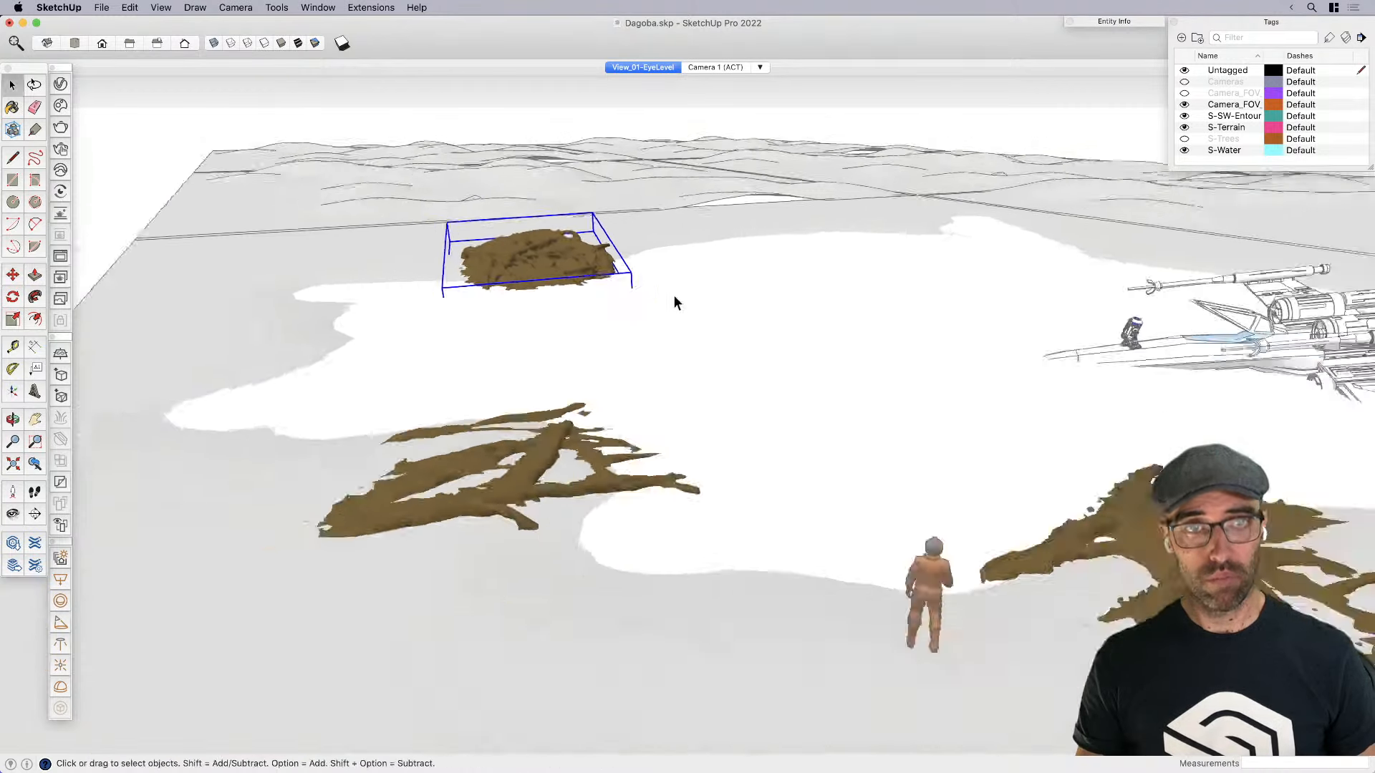
# Place a copy of the far-shore mound beside the swamp's narrow inlet and rotate it about the vertical axis
pyautogui.press('alt')
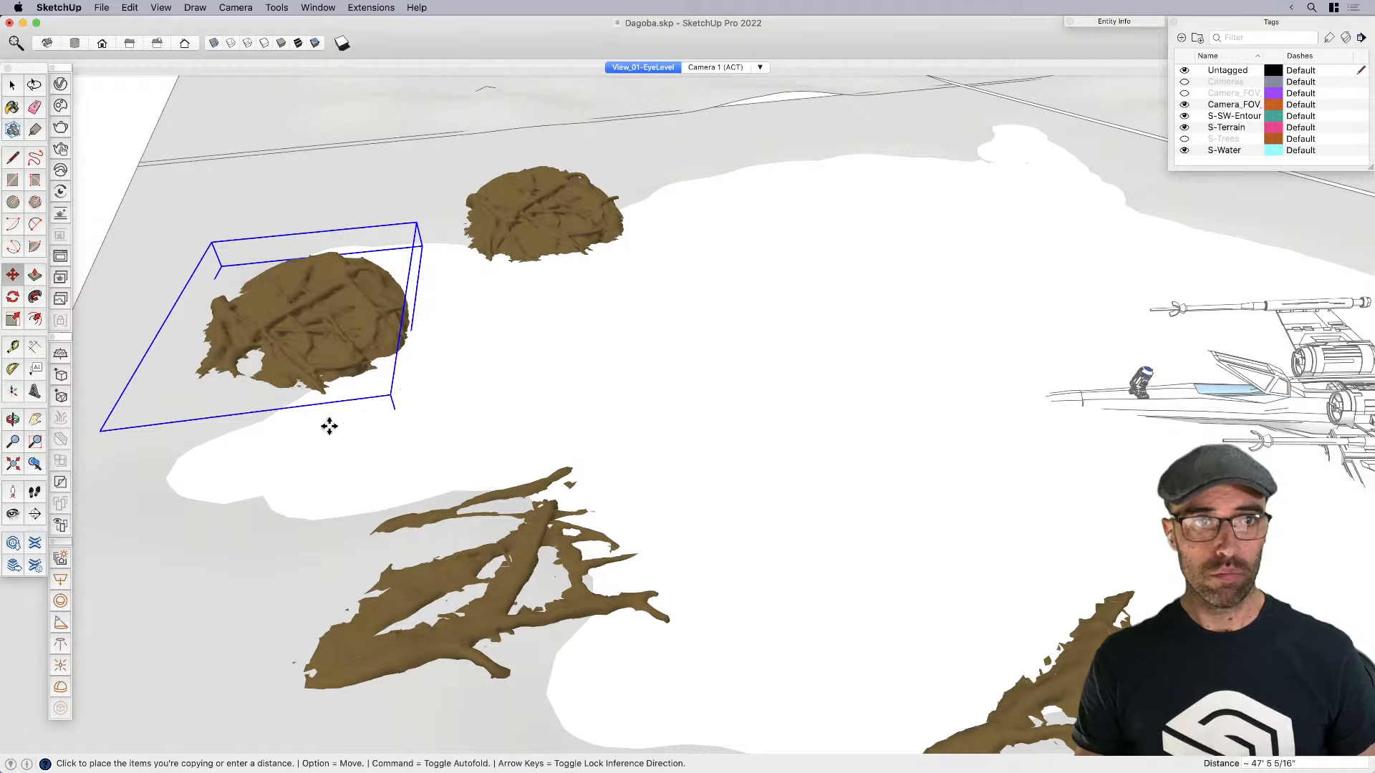
pyautogui.click(329, 426)
pyautogui.press('q')
pyautogui.click(296, 302)
pyautogui.click(331, 430)
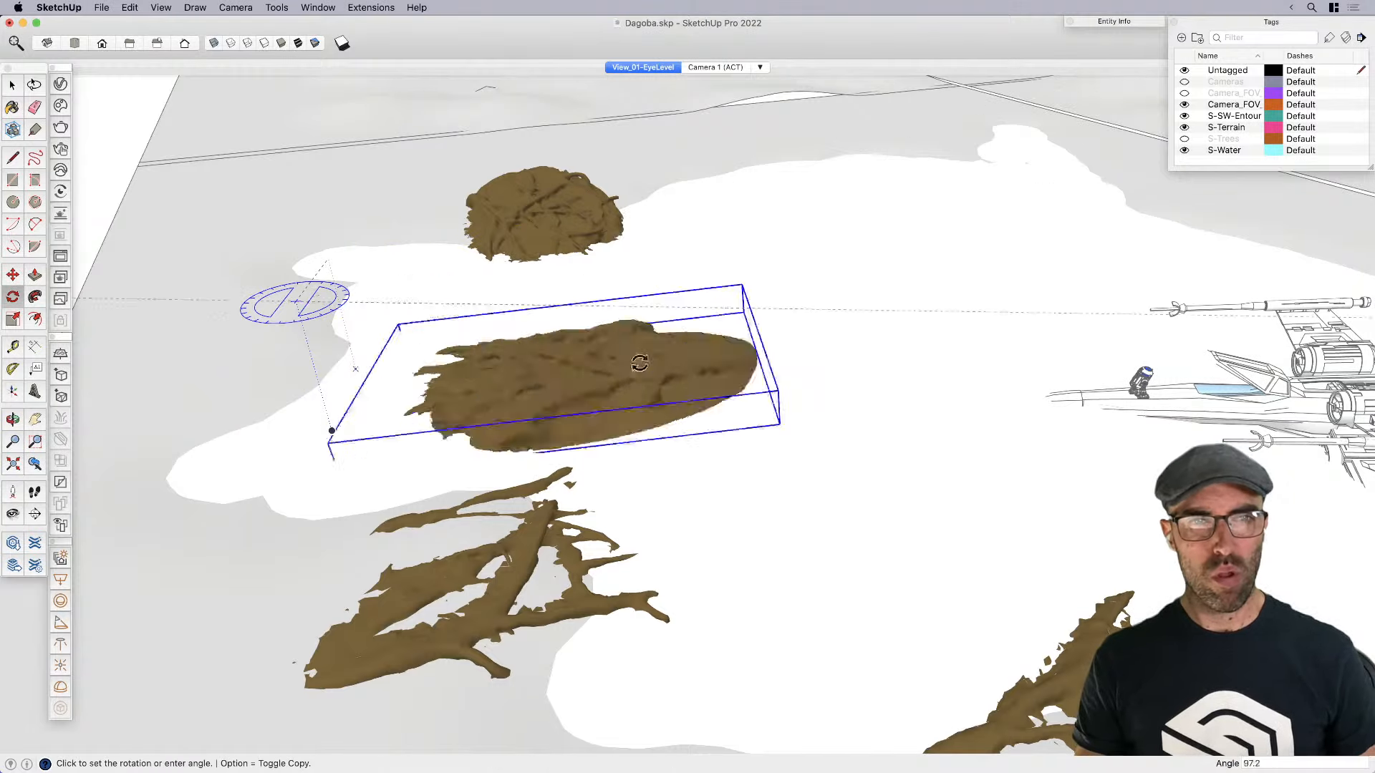
pyautogui.scroll(-3, 616, 344)
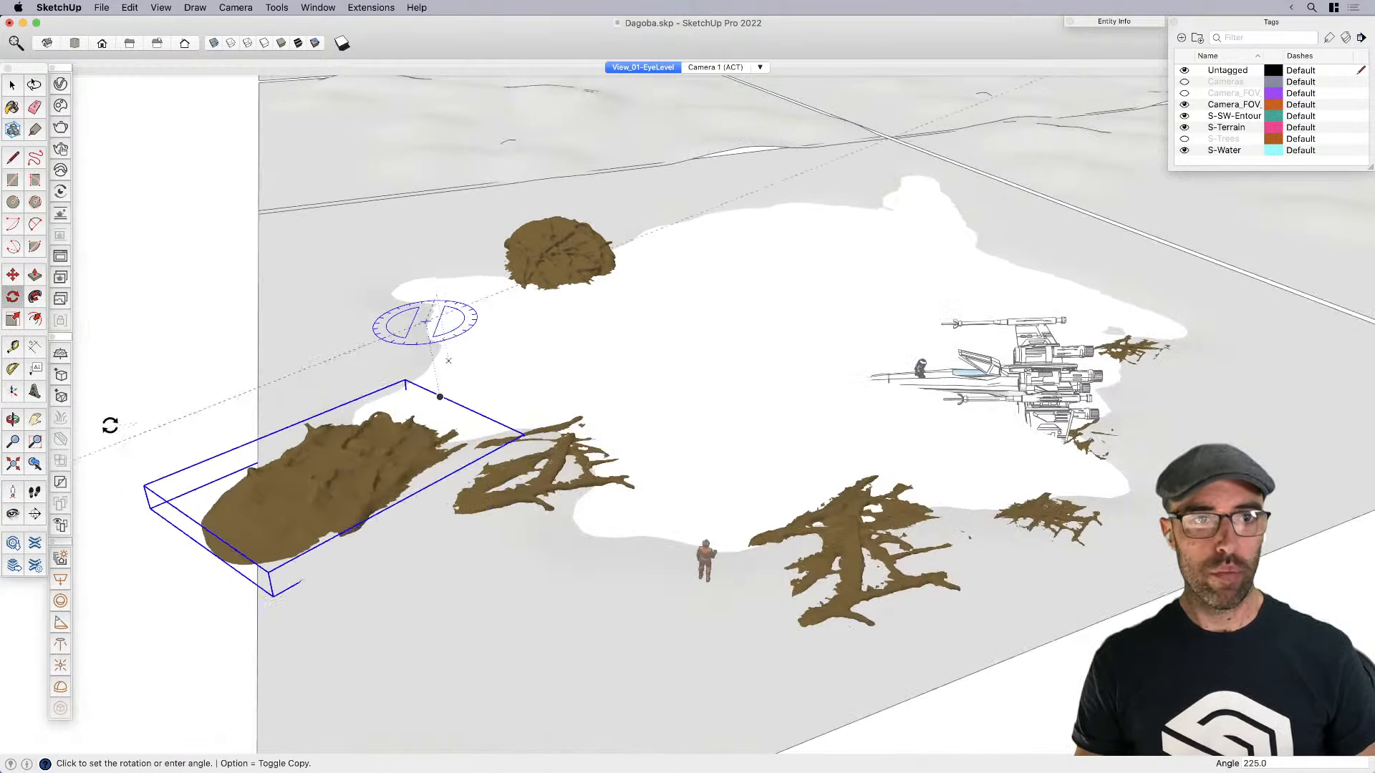
pyautogui.click(78, 356)
# Reposition the rotated mound copy on the shoreline at the inlet and sink it vertically into the terrain
pyautogui.press('space')
pyautogui.press('m')
pyautogui.click(313, 580)
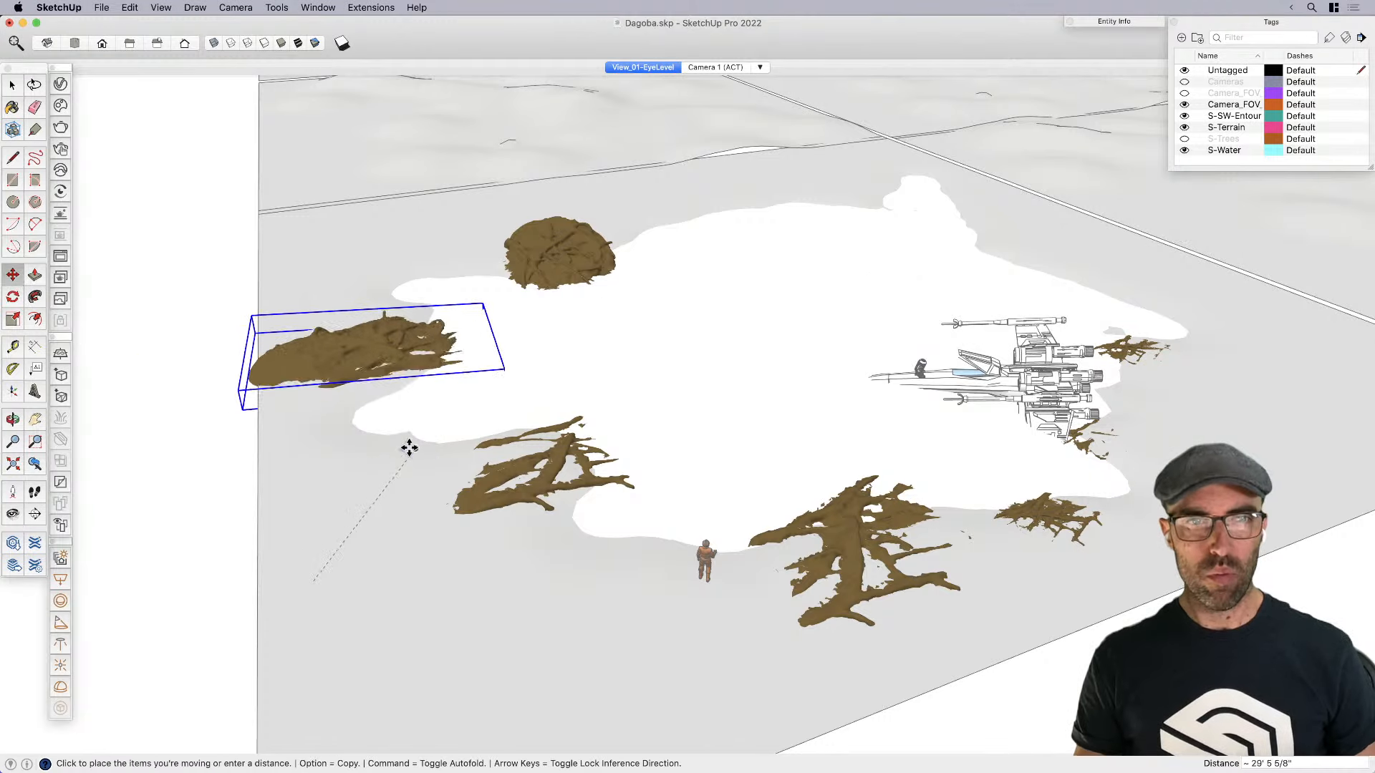
pyautogui.click(479, 449)
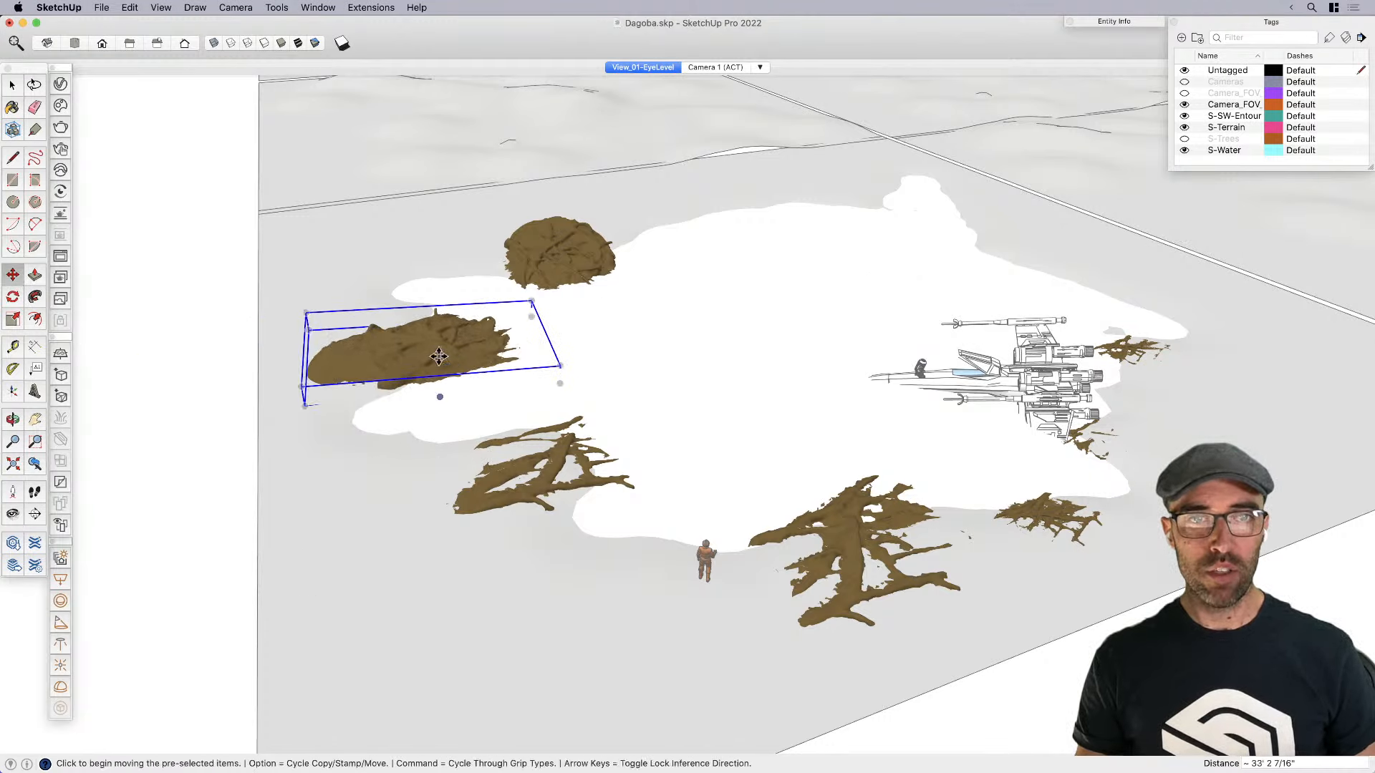
pyautogui.scroll(3, 439, 356)
pyautogui.click(441, 319)
pyautogui.click(465, 320)
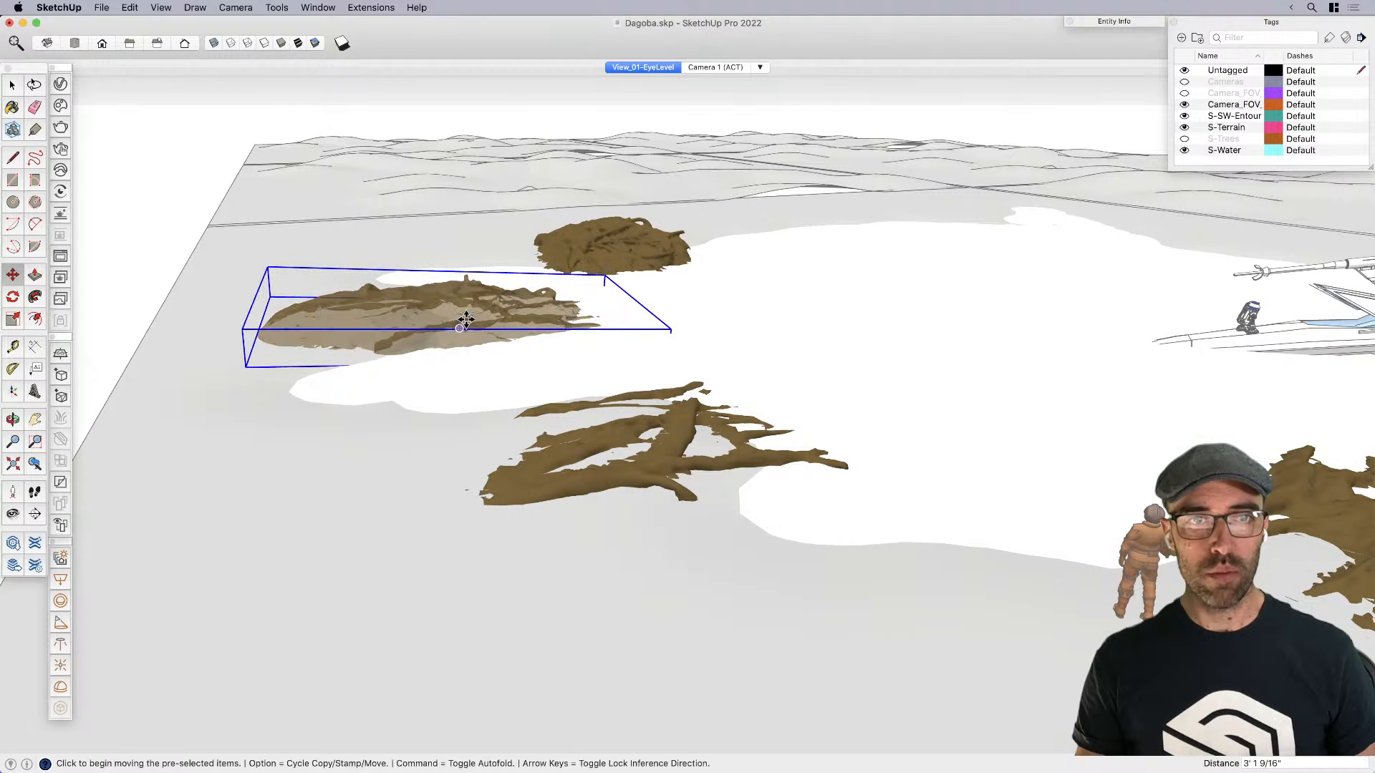
pyautogui.scroll(2, 465, 320)
pyautogui.click(460, 300)
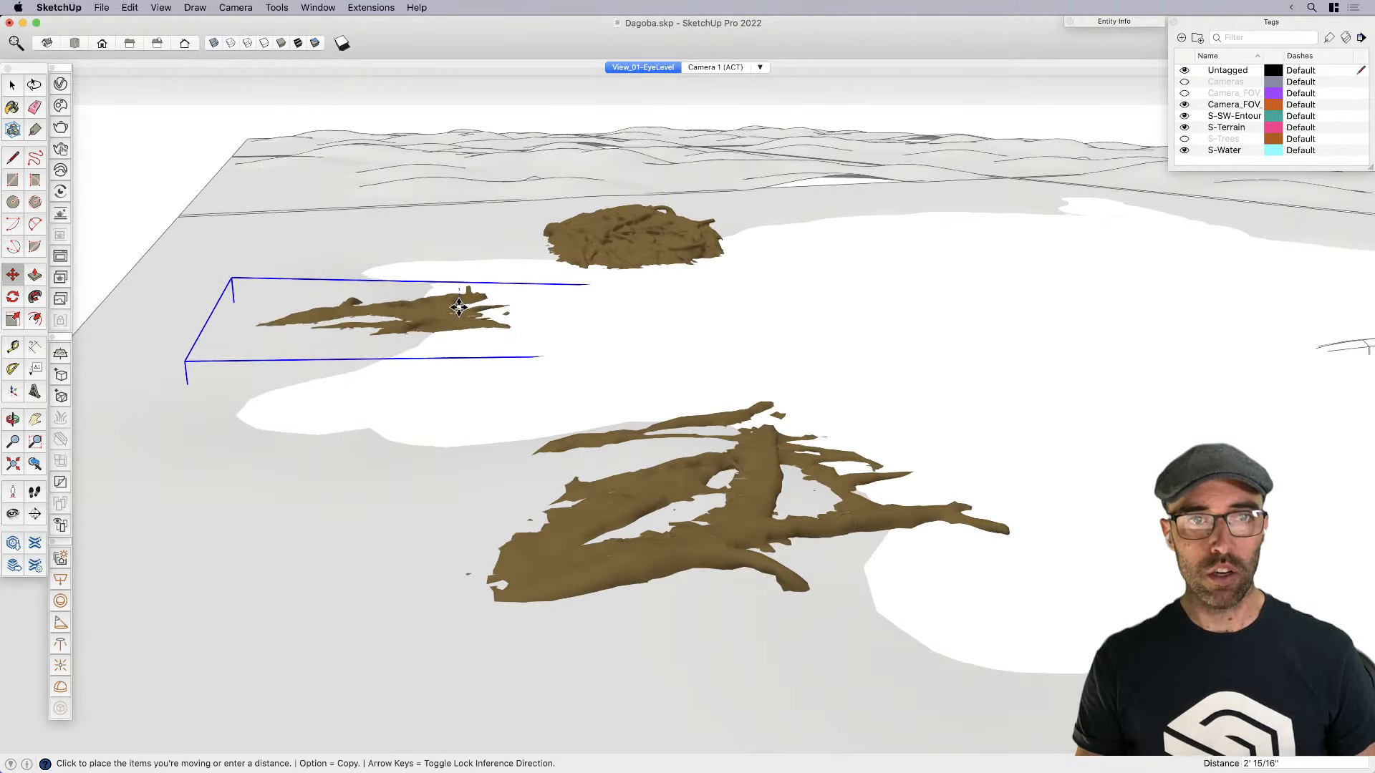
# Display the model with Color by Tag and change the S-Water tag's colour to a translucent one
pyautogui.click(1184, 151)
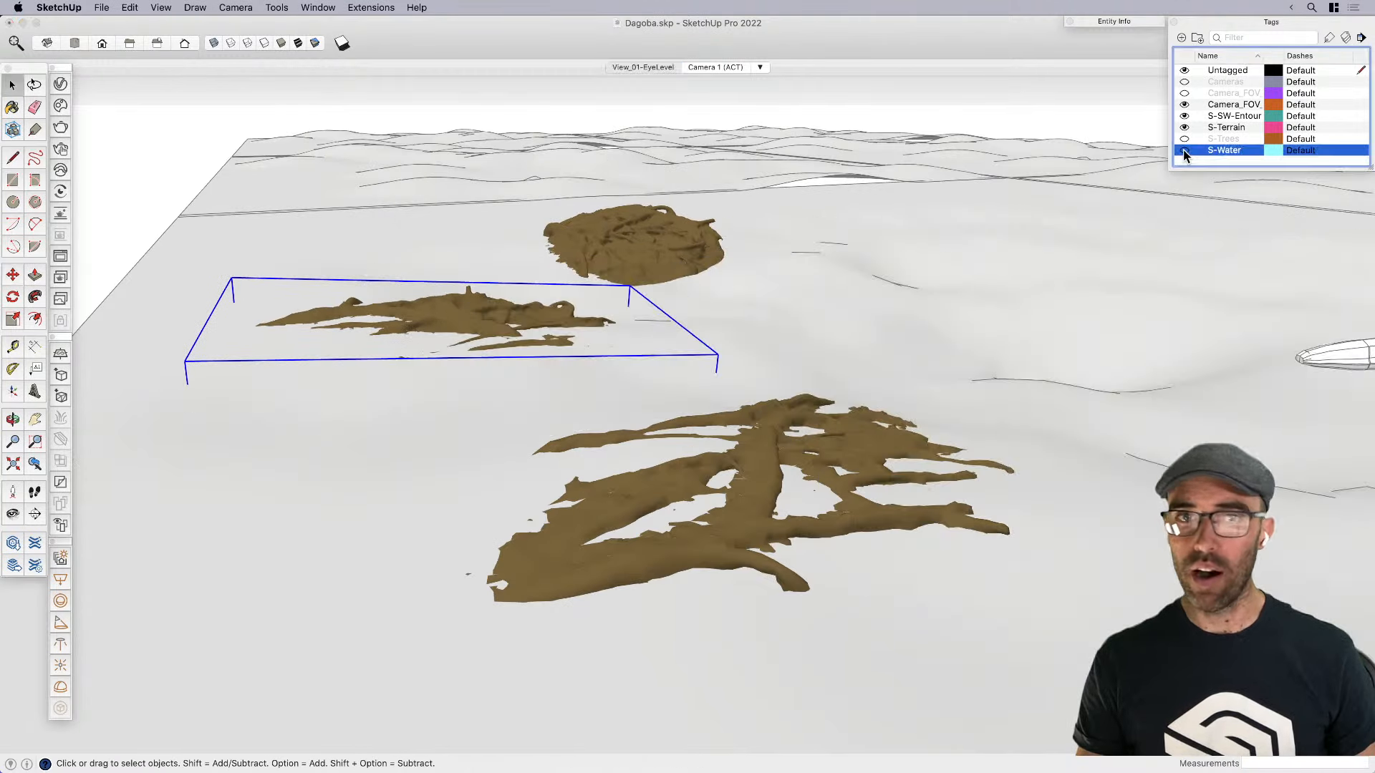
pyautogui.click(1184, 150)
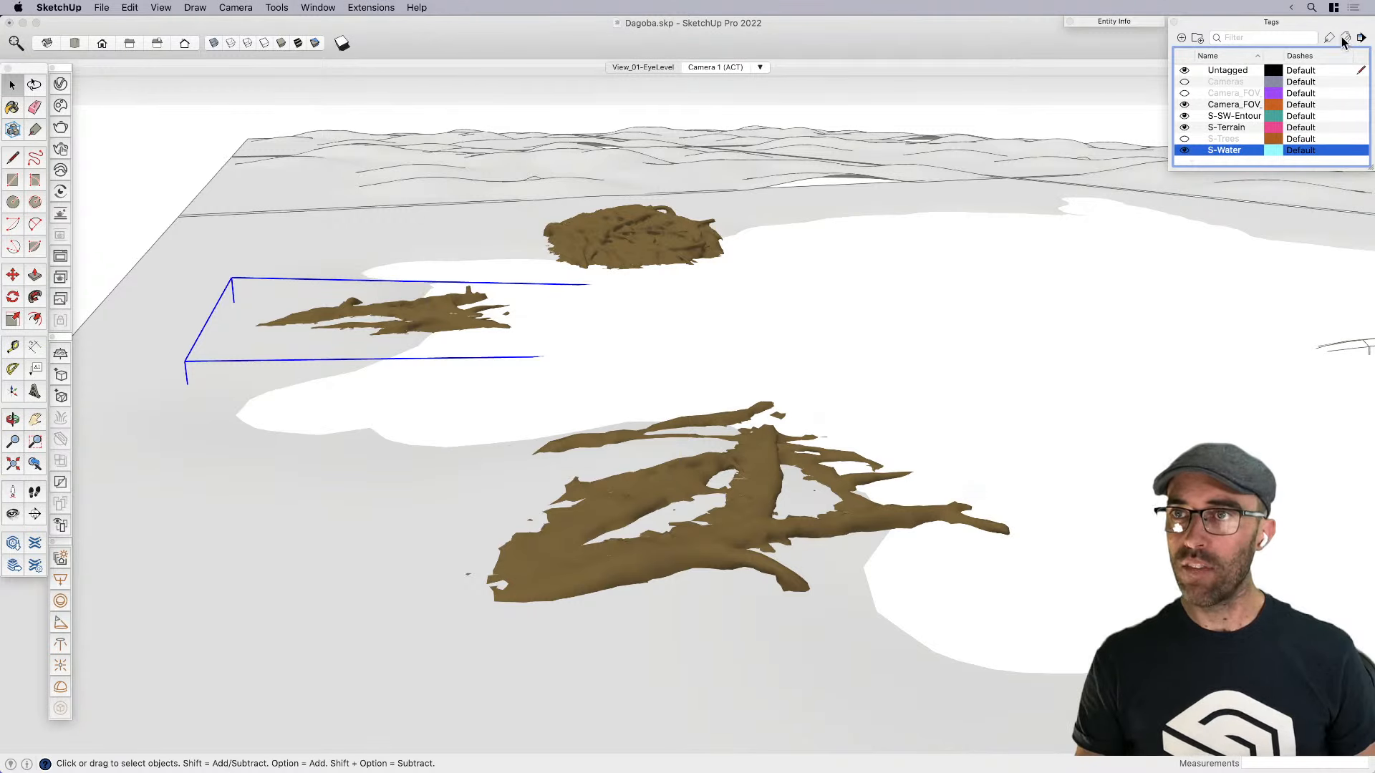
pyautogui.click(1345, 37)
pyautogui.click(1273, 150)
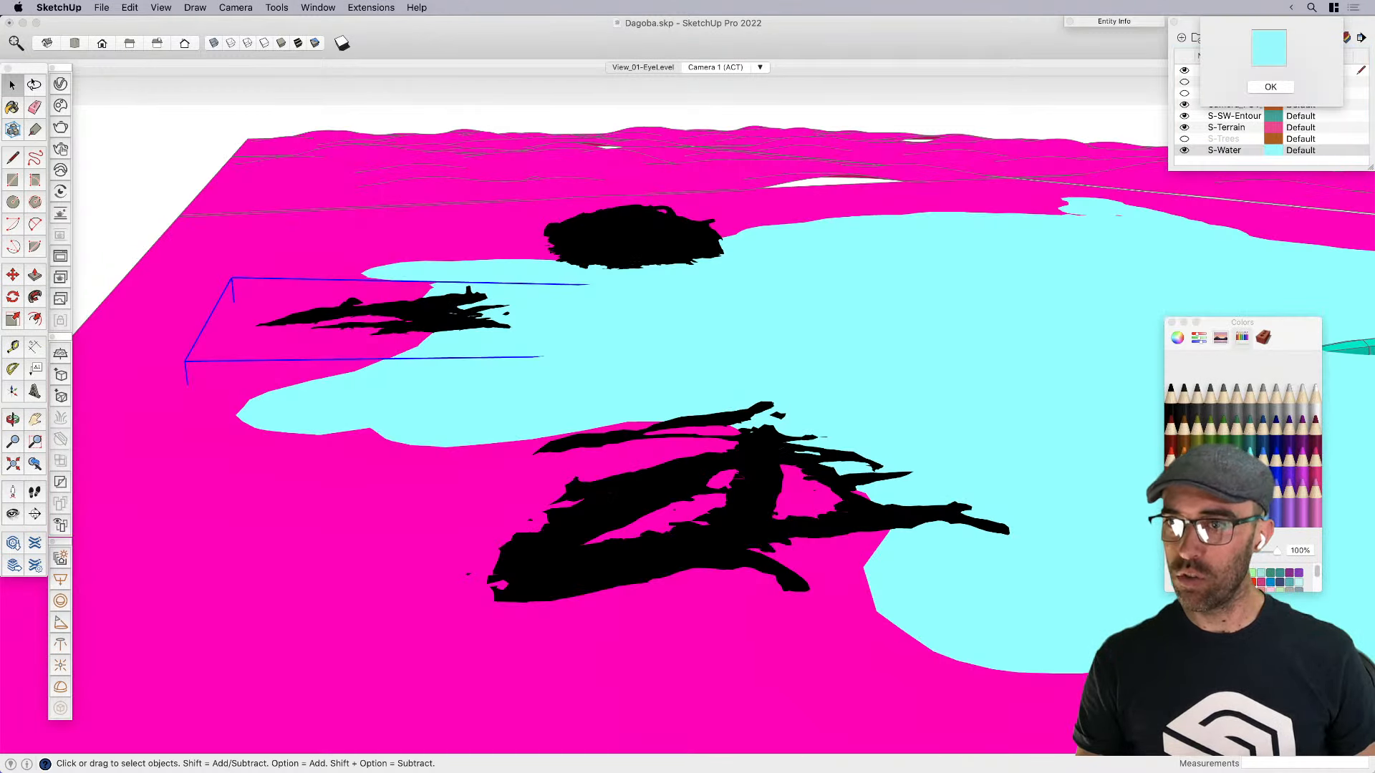
pyautogui.click(1270, 87)
pyautogui.moveTo(1230, 328); pyautogui.dragTo(1249, 437)
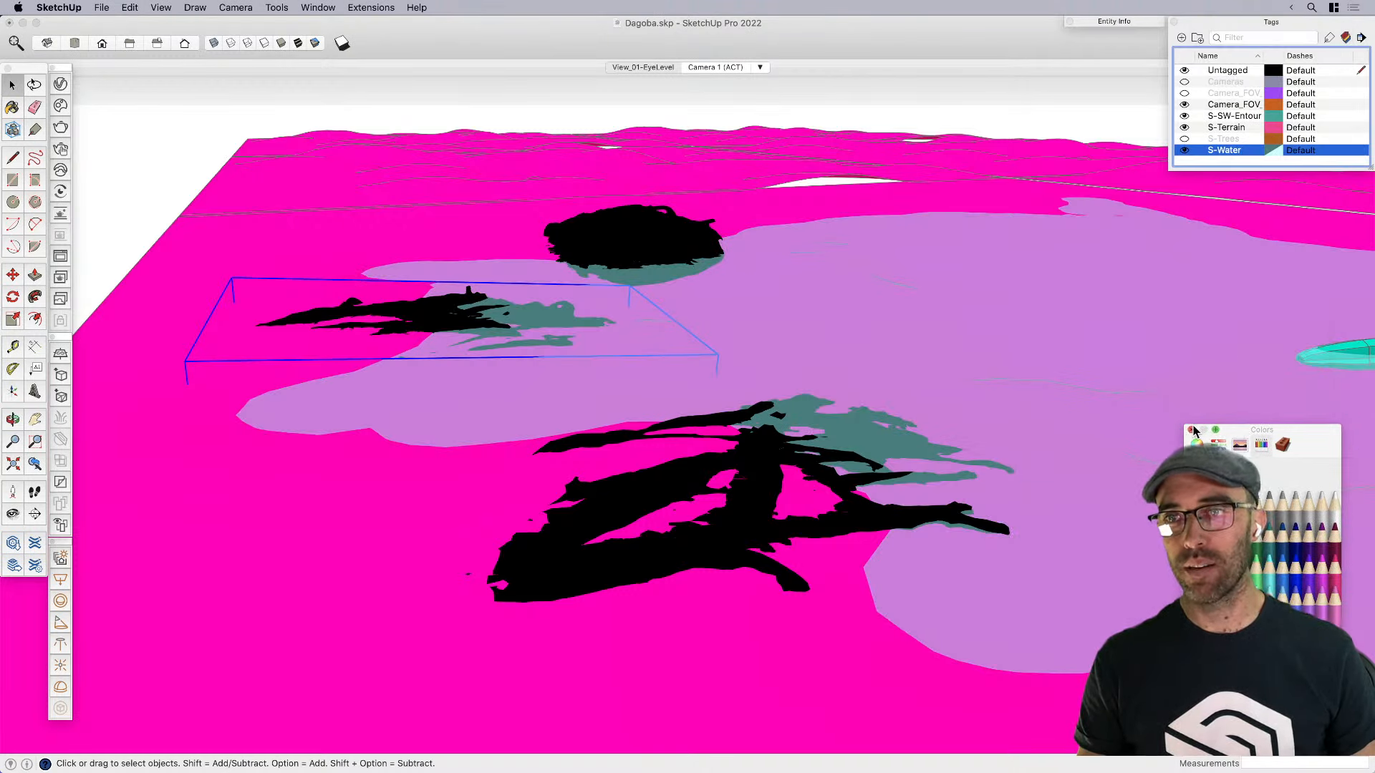
pyautogui.click(1192, 429)
# Examine through the translucent water how the mounds continue beneath the surface along the inlet's shore
pyautogui.scroll(5, 491, 379)
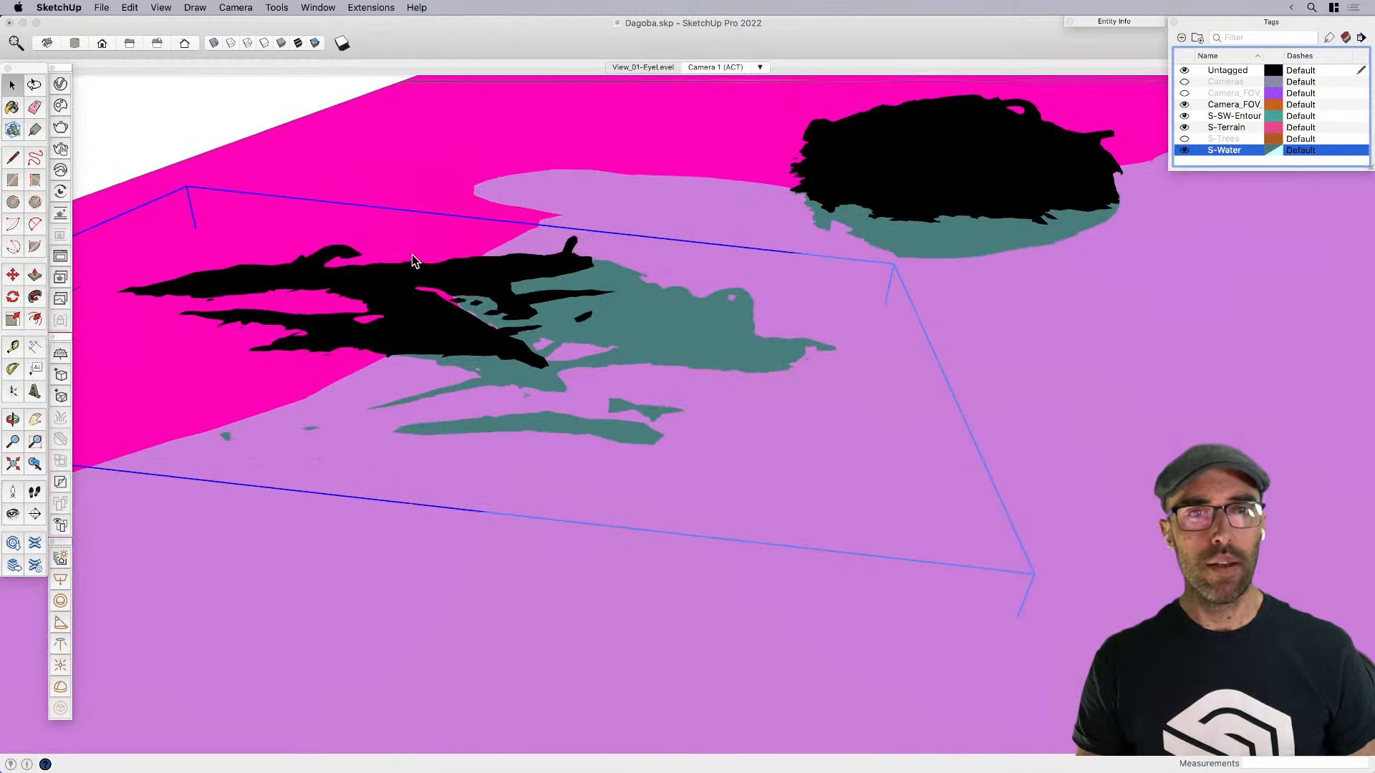
pyautogui.scroll(-3, 587, 302)
pyautogui.scroll(6, 573, 305)
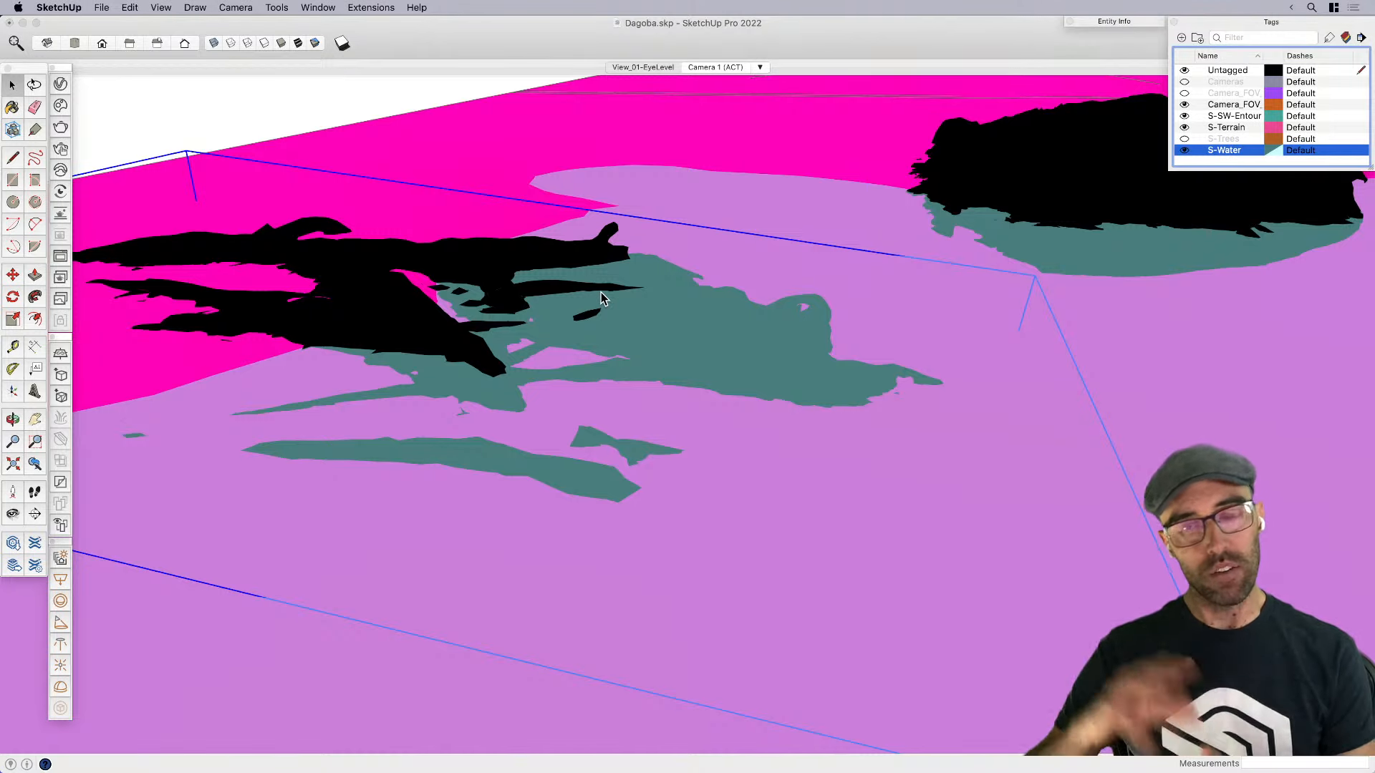
pyautogui.scroll(-3, 736, 294)
pyautogui.scroll(-3, 738, 299)
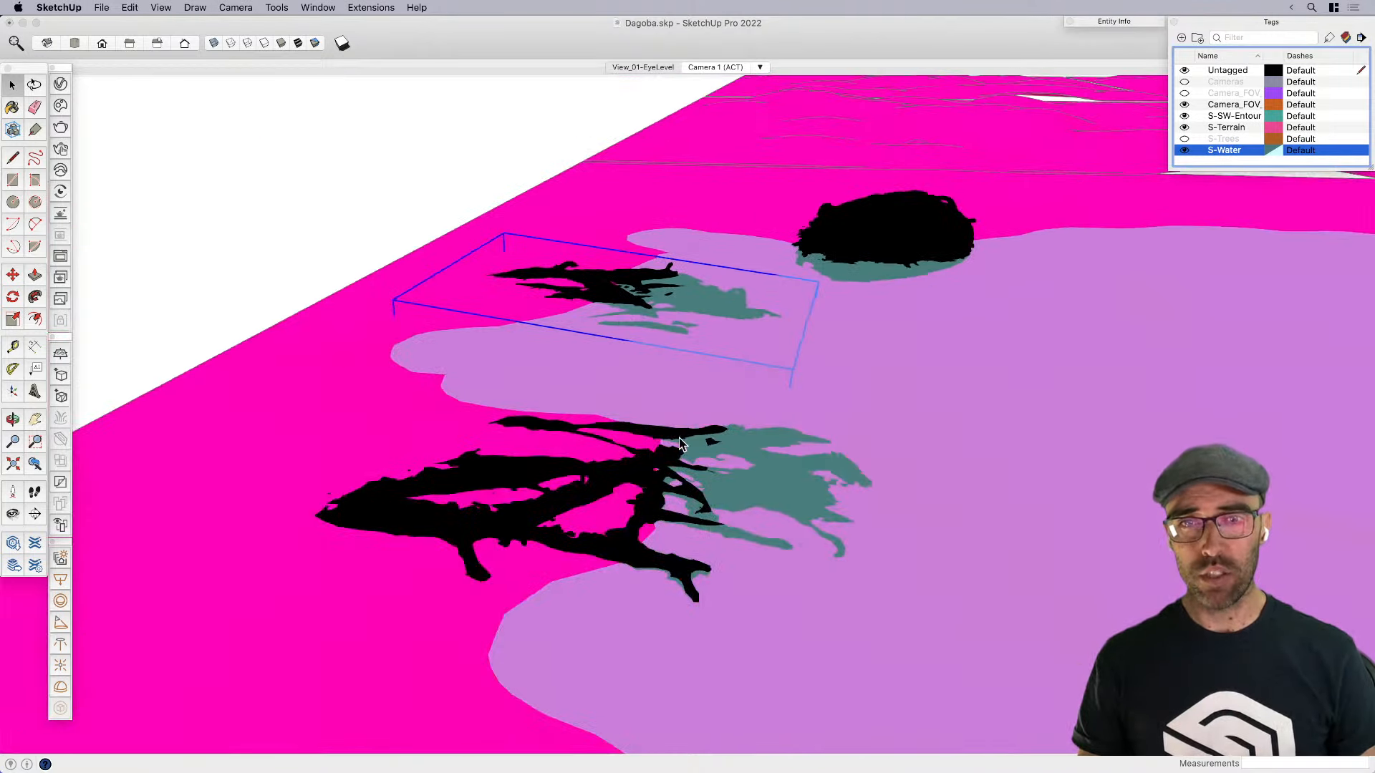
pyautogui.scroll(-4, 731, 381)
pyautogui.moveTo(732, 381); pyautogui.dragTo(743, 462, button='middle')
# Copy the sunken mound farther back along the shoreline, next to the round far-shore mound
pyautogui.click(667, 548)
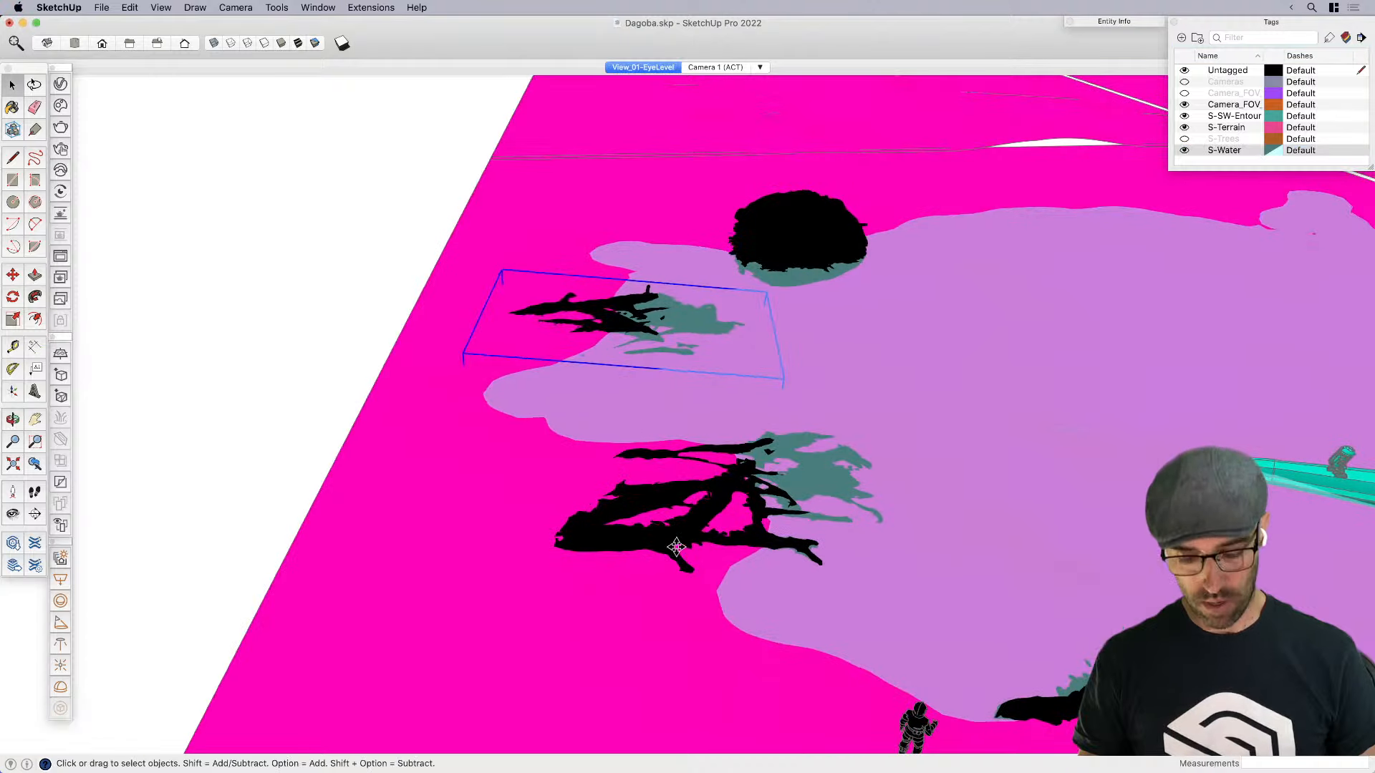
pyautogui.press('m')
pyautogui.click(609, 601)
pyautogui.press('alt')
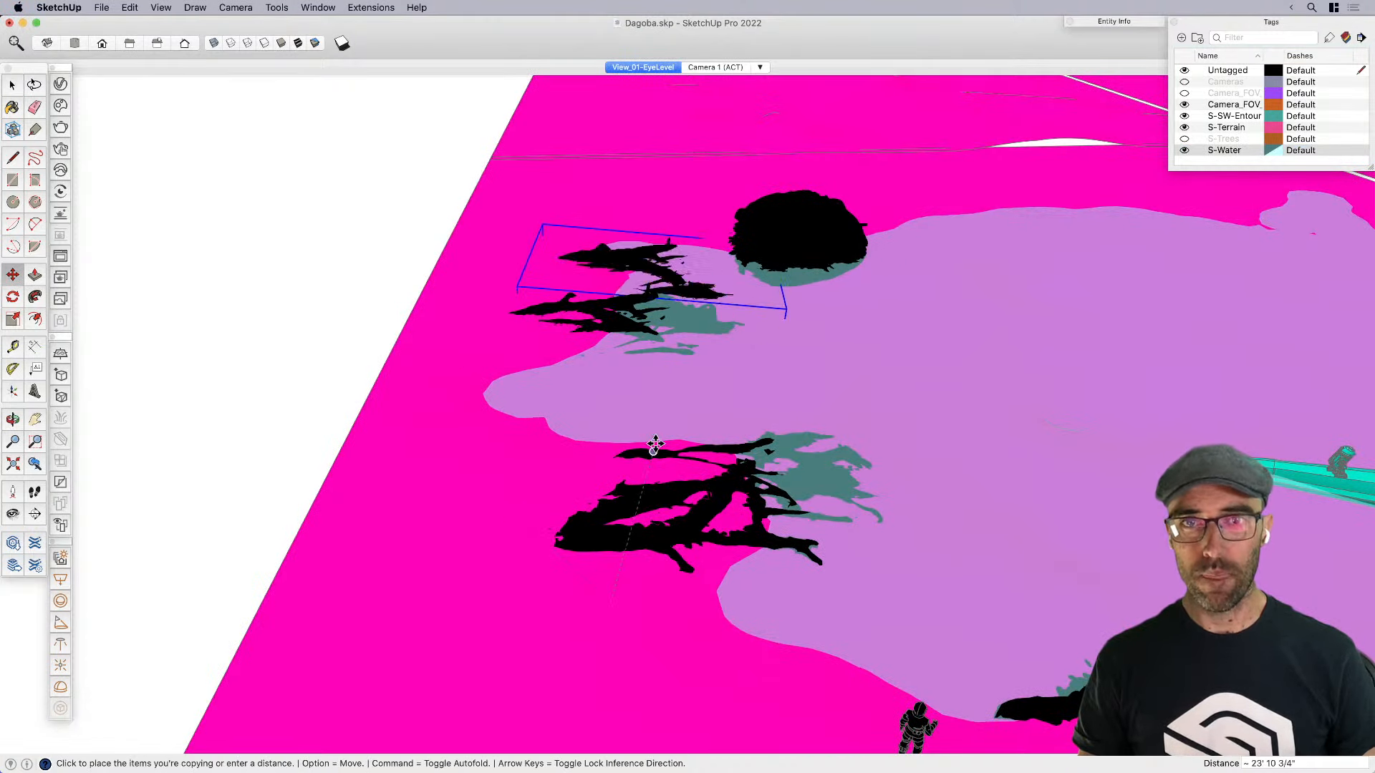
pyautogui.click(660, 434)
# Place another mound copy on the opposite shore beyond the X-wing and rotate it about the vertical axis
pyautogui.scroll(-4, 660, 434)
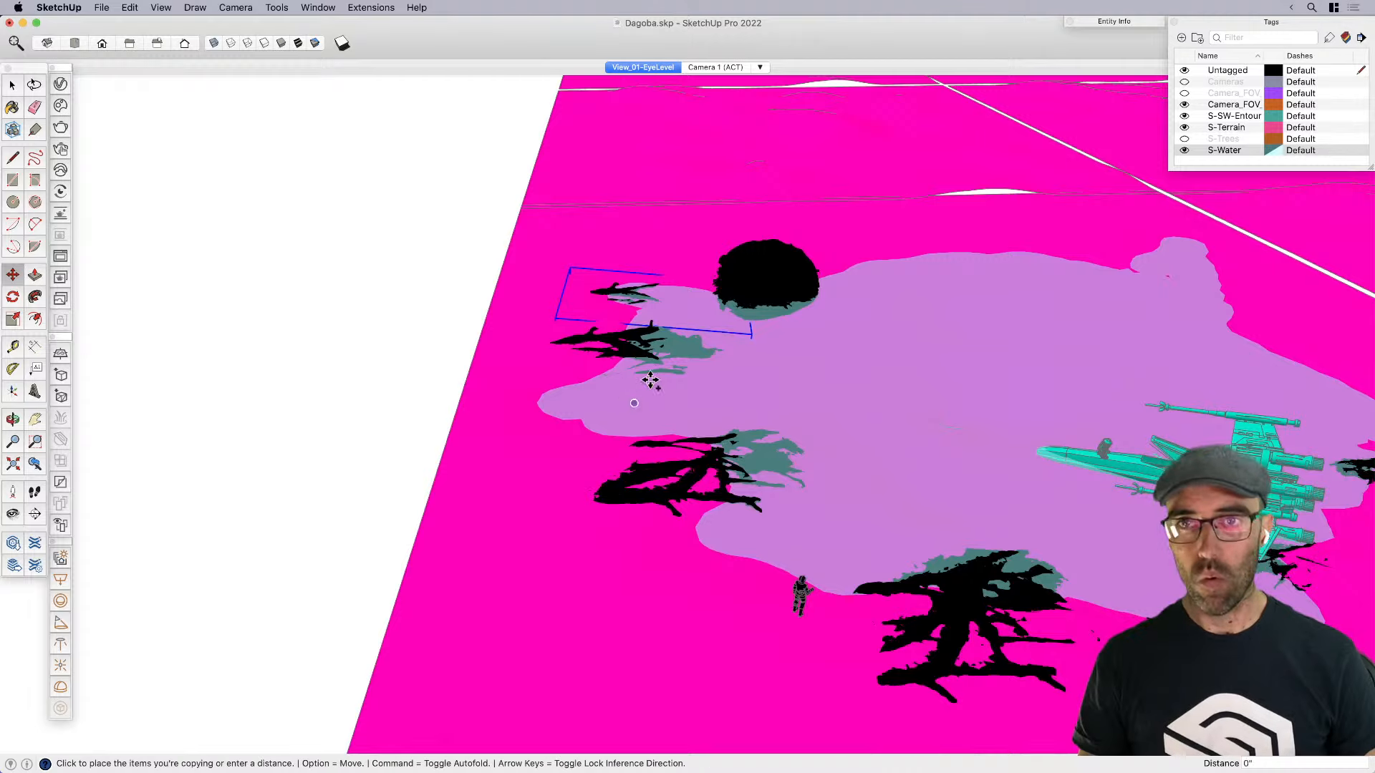
pyautogui.scroll(-5, 650, 380)
pyautogui.scroll(3, 1076, 390)
pyautogui.click(1080, 393)
pyautogui.scroll(4, 1080, 393)
pyautogui.press('q')
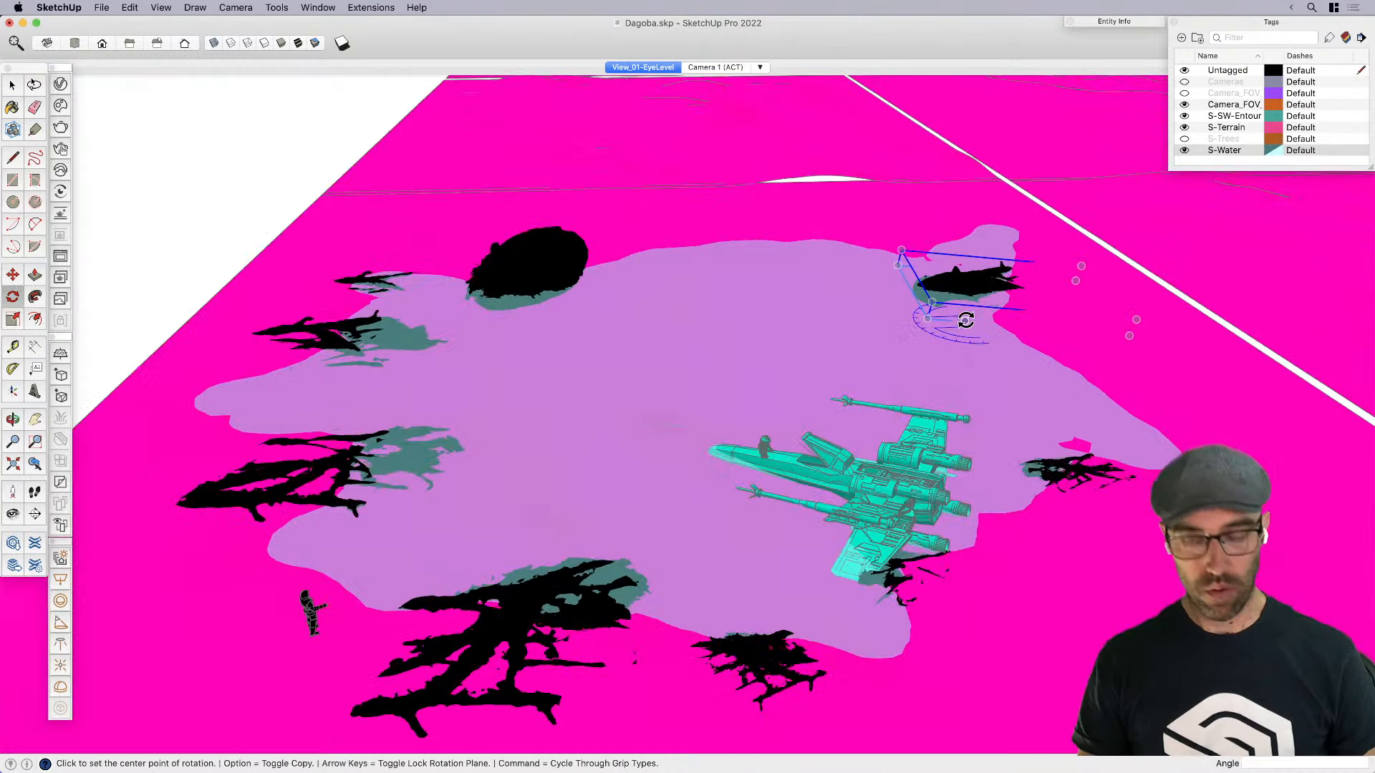
pyautogui.click(953, 308)
pyautogui.click(1034, 304)
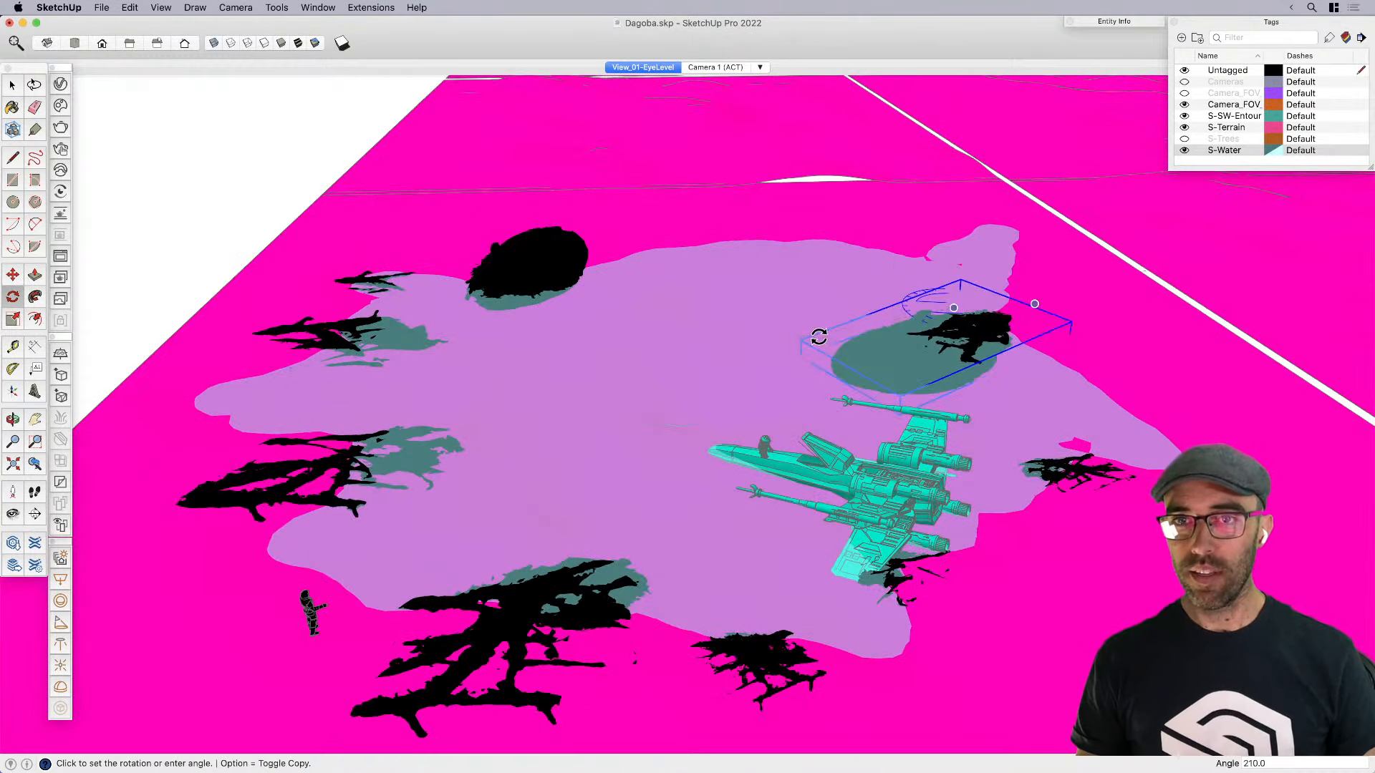
pyautogui.click(809, 334)
pyautogui.press('space')
# Shift the rotated mound onto the shoreline beyond the X-wing and raise it until it partly emerges from terrain and water
pyautogui.scroll(5, 928, 375)
pyautogui.press('m')
pyautogui.click(928, 377)
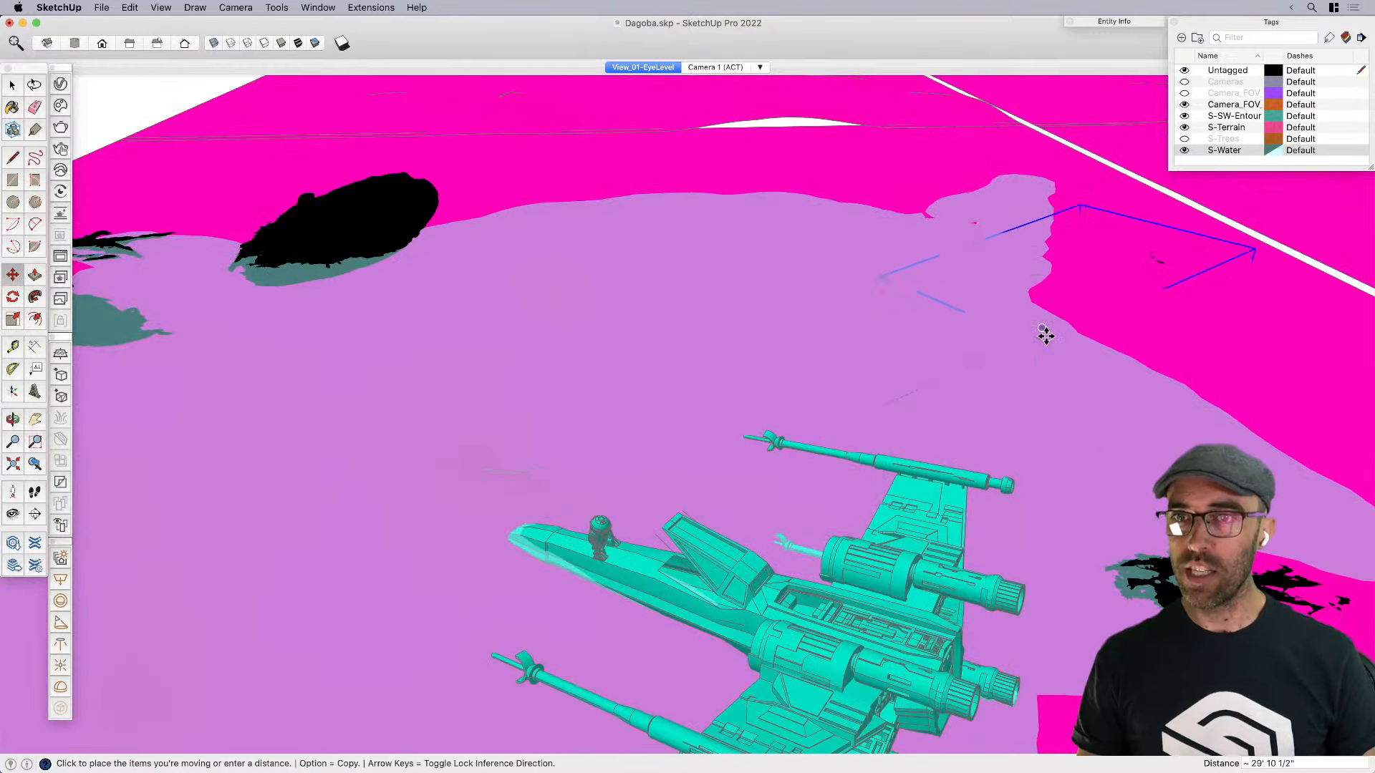
pyautogui.click(1075, 382)
pyautogui.moveTo(1103, 396); pyautogui.dragTo(1108, 353, button='middle')
pyautogui.scroll(1, 1107, 353)
pyautogui.click(1107, 350)
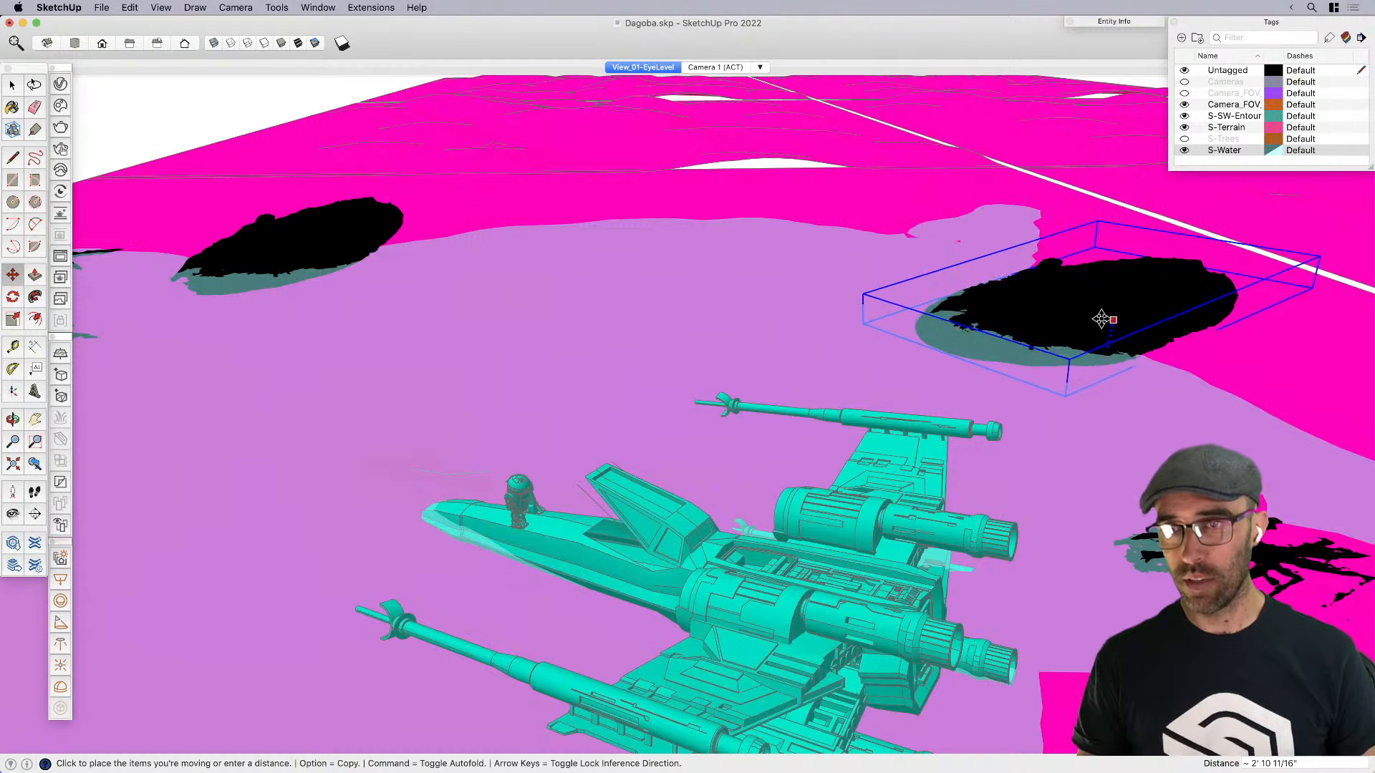
pyautogui.scroll(1, 1101, 323)
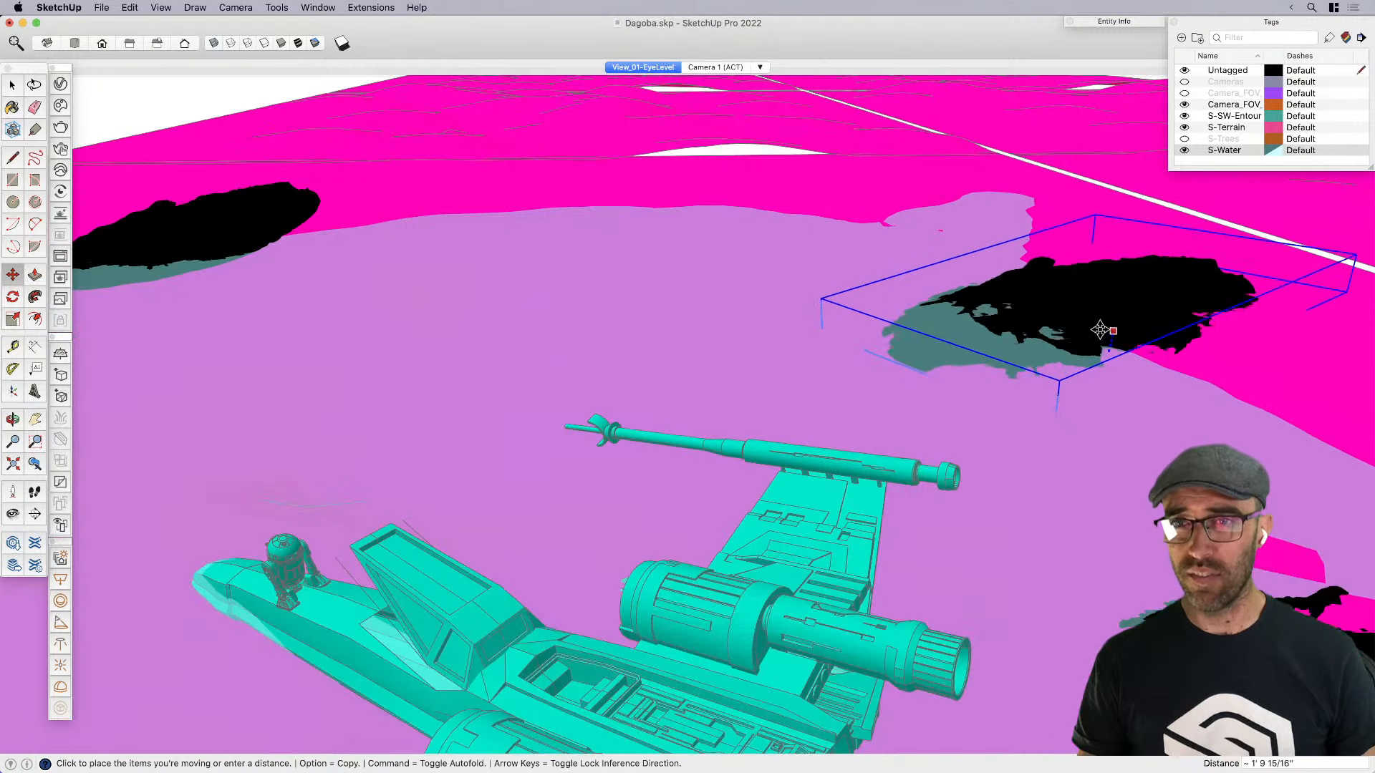
pyautogui.click(1099, 336)
pyautogui.press('space')
pyautogui.moveTo(1099, 336); pyautogui.dragTo(1083, 308, button='middle')
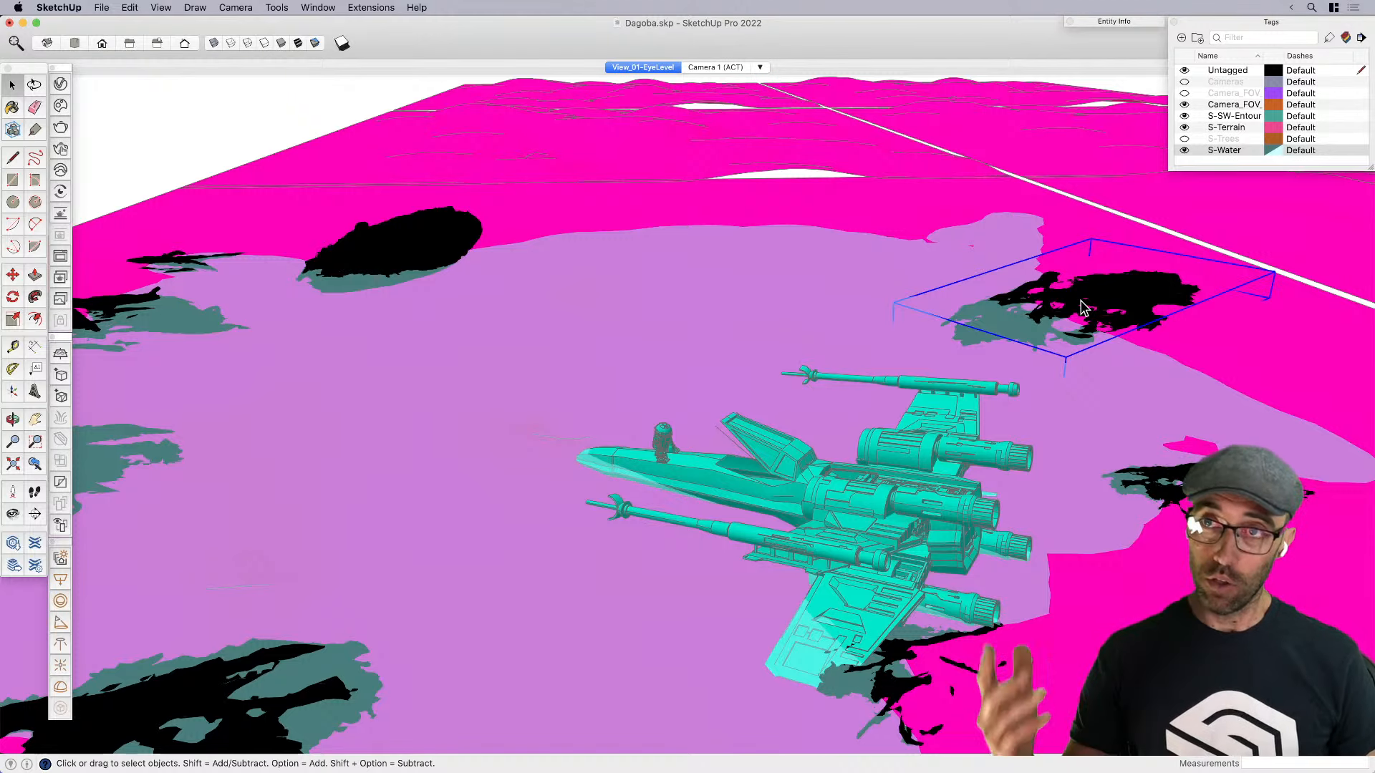
# Assign a translucent rippled water texture to the S-Water tag
pyautogui.click(1278, 150)
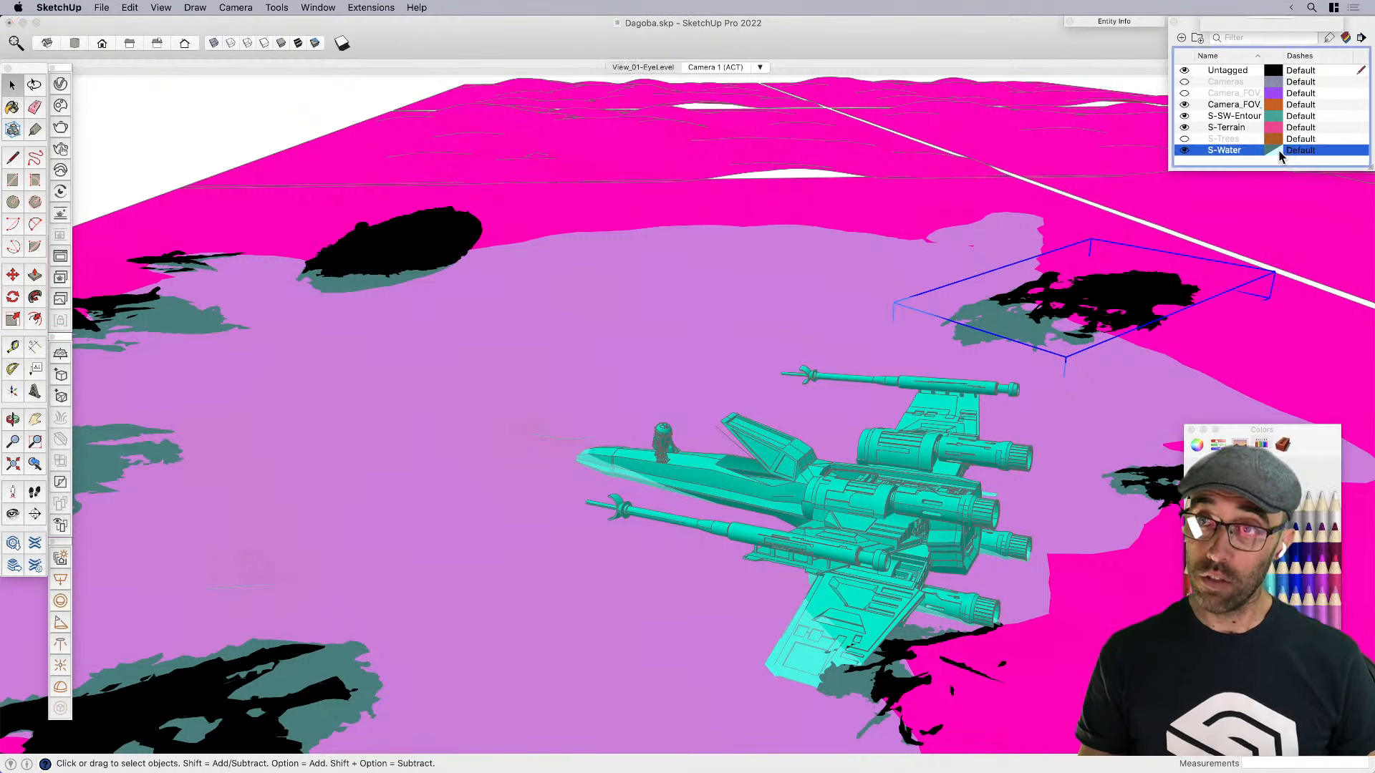
pyautogui.click(1282, 445)
pyautogui.click(1249, 471)
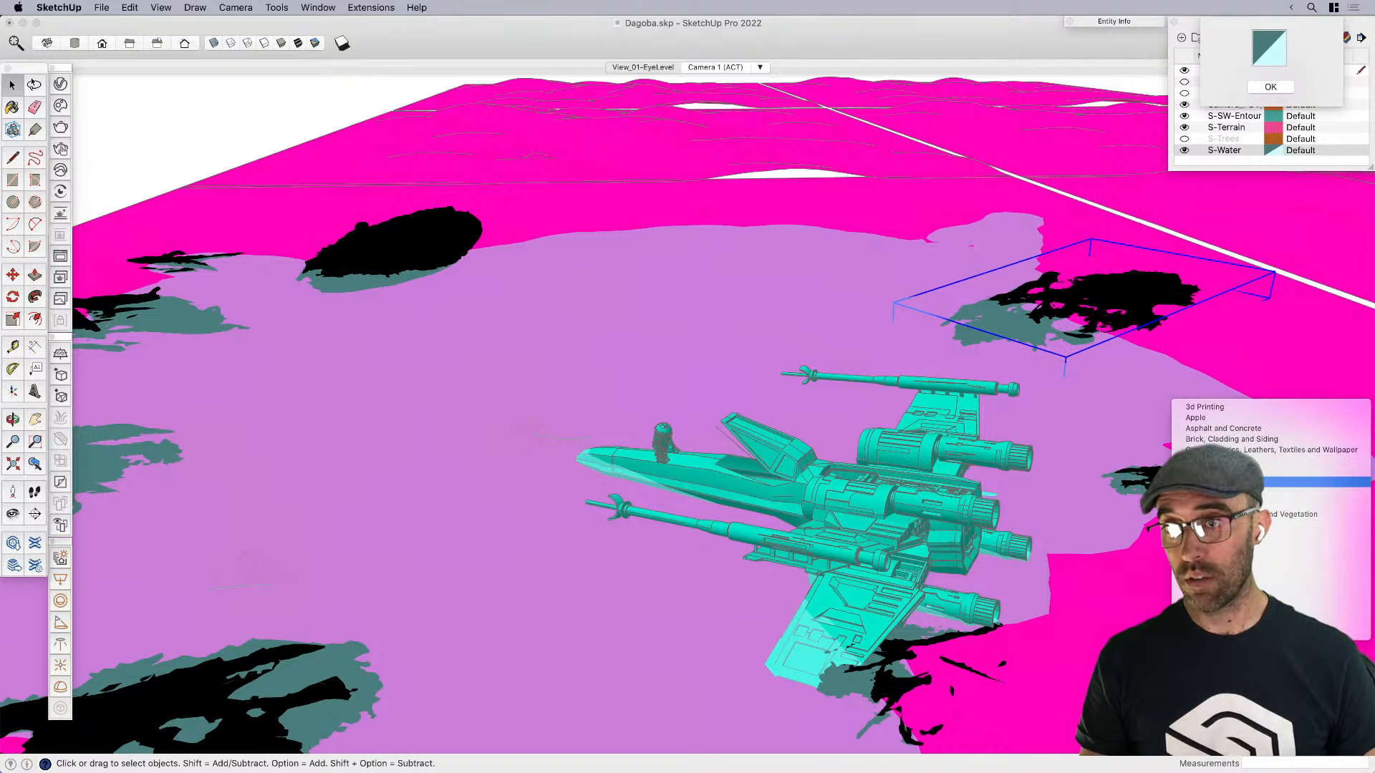
pyautogui.click(1271, 600)
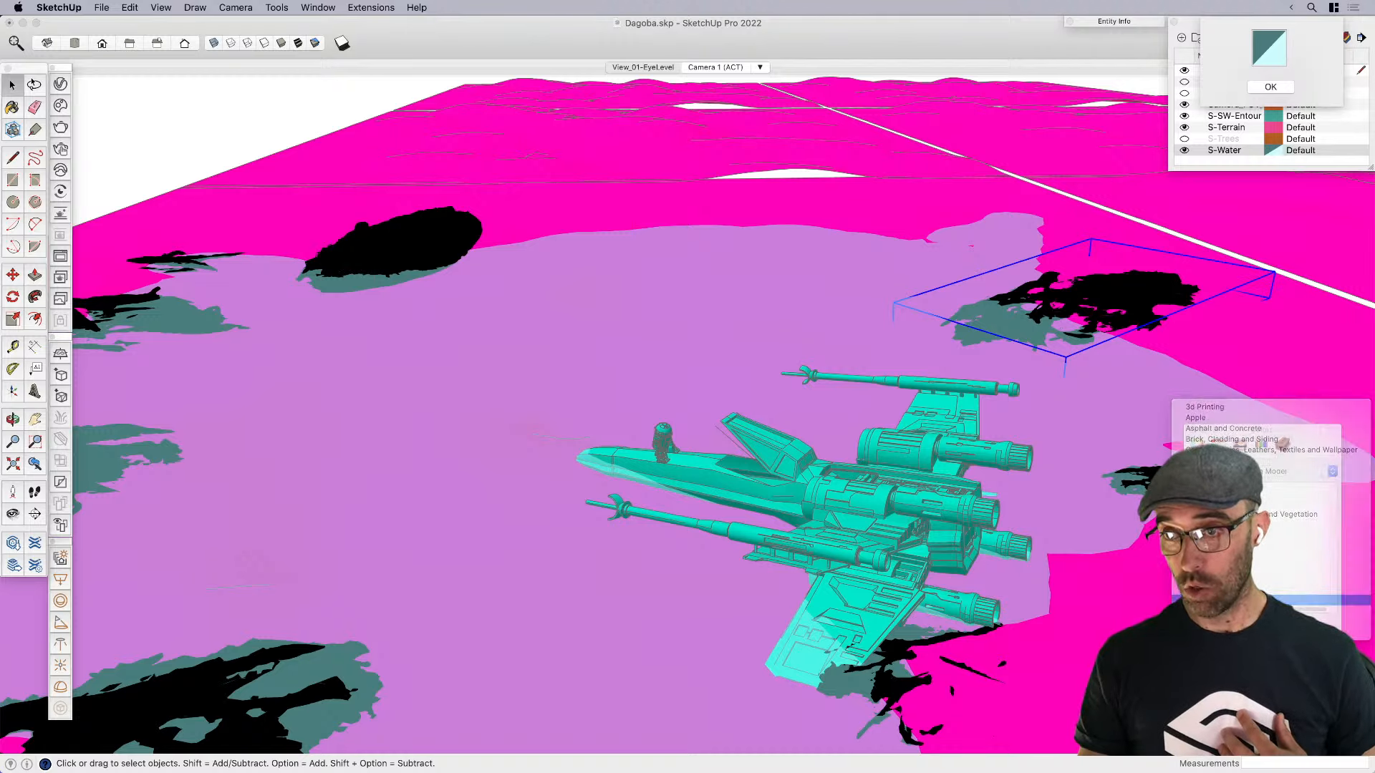
pyautogui.click(1303, 506)
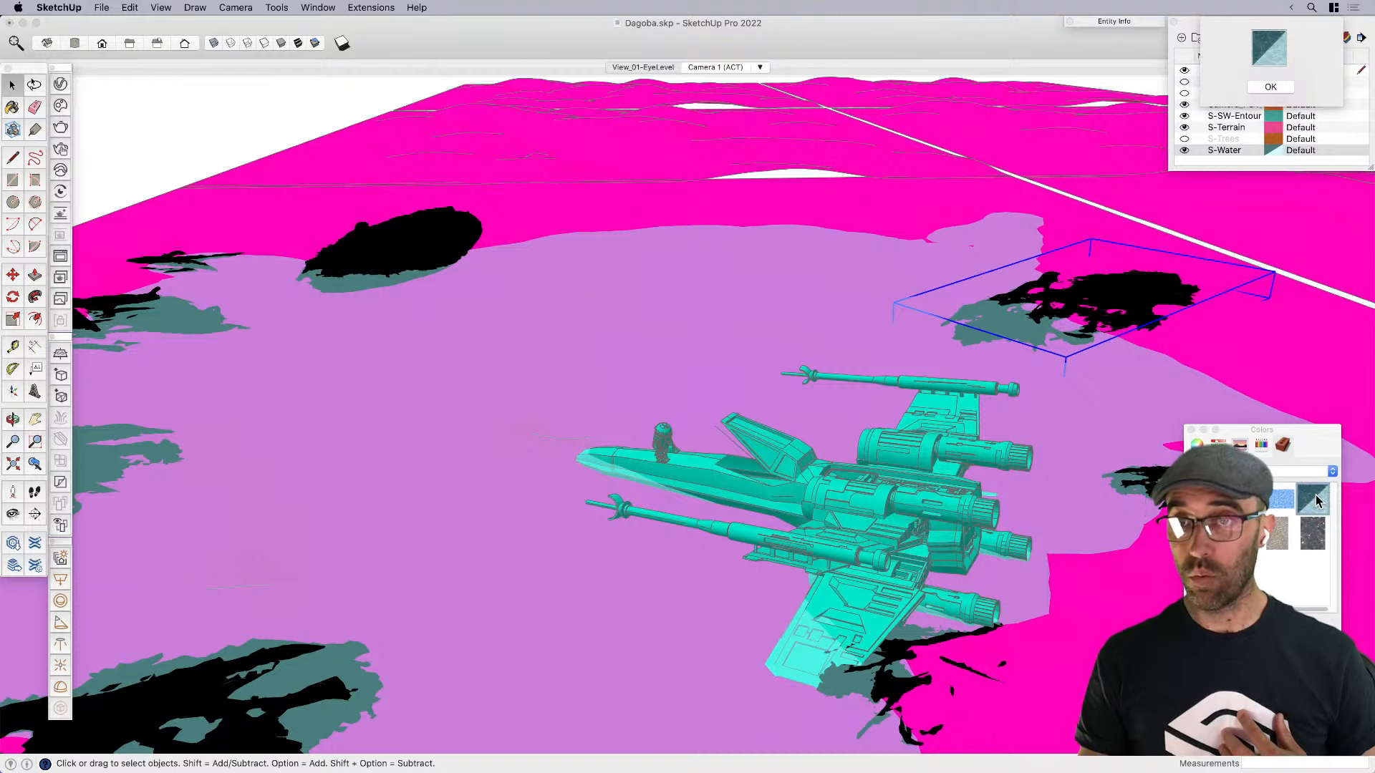
pyautogui.click(1270, 86)
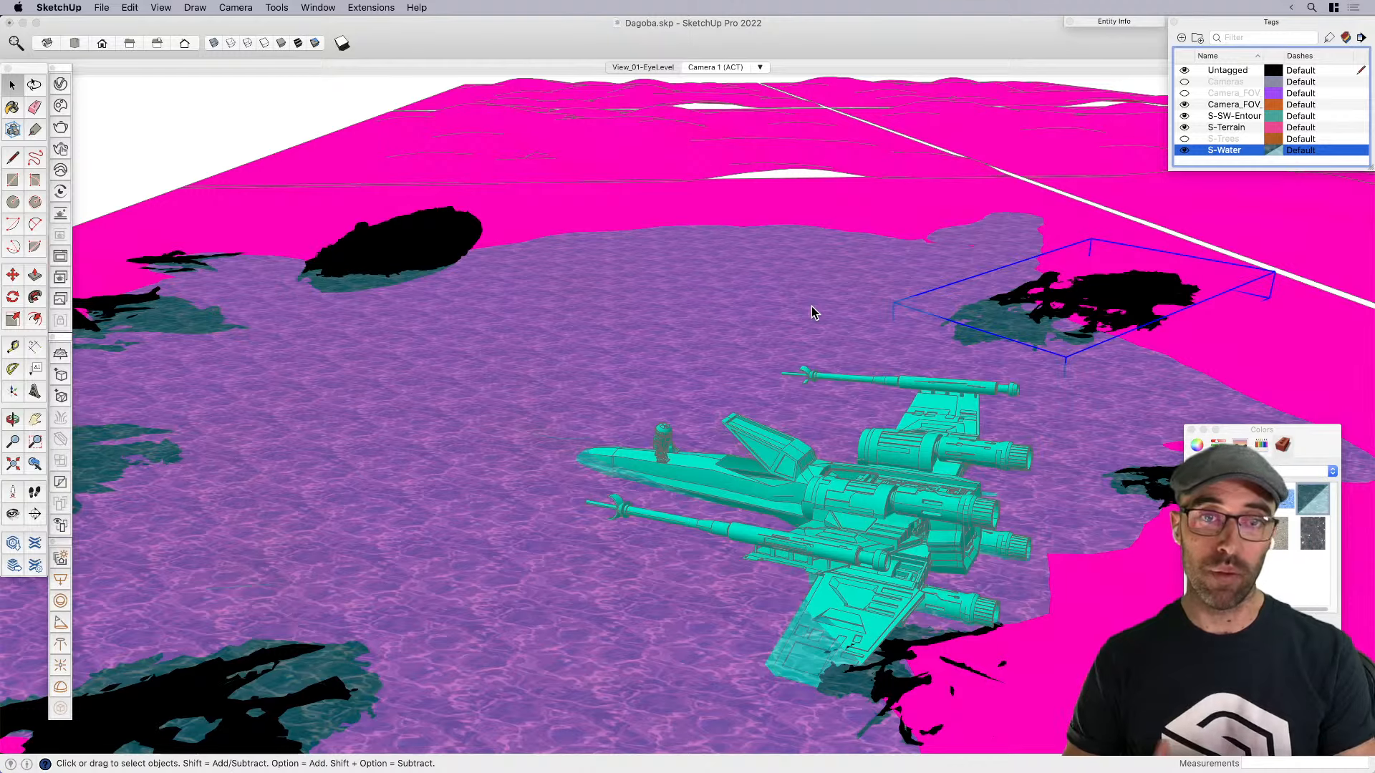
# Set the S-Water tag back to a plain opaque light cyan colour
pyautogui.click(1344, 39)
pyautogui.click(1345, 39)
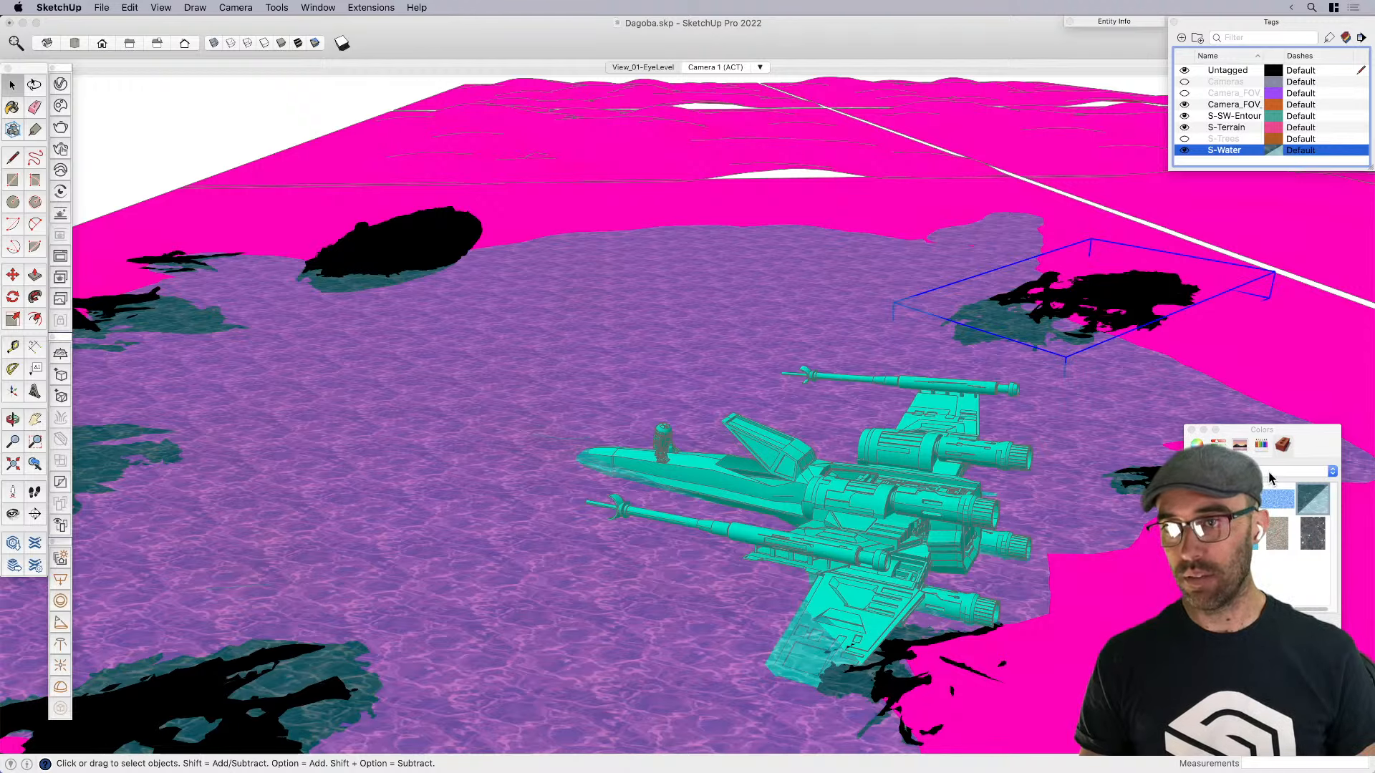
pyautogui.click(1269, 471)
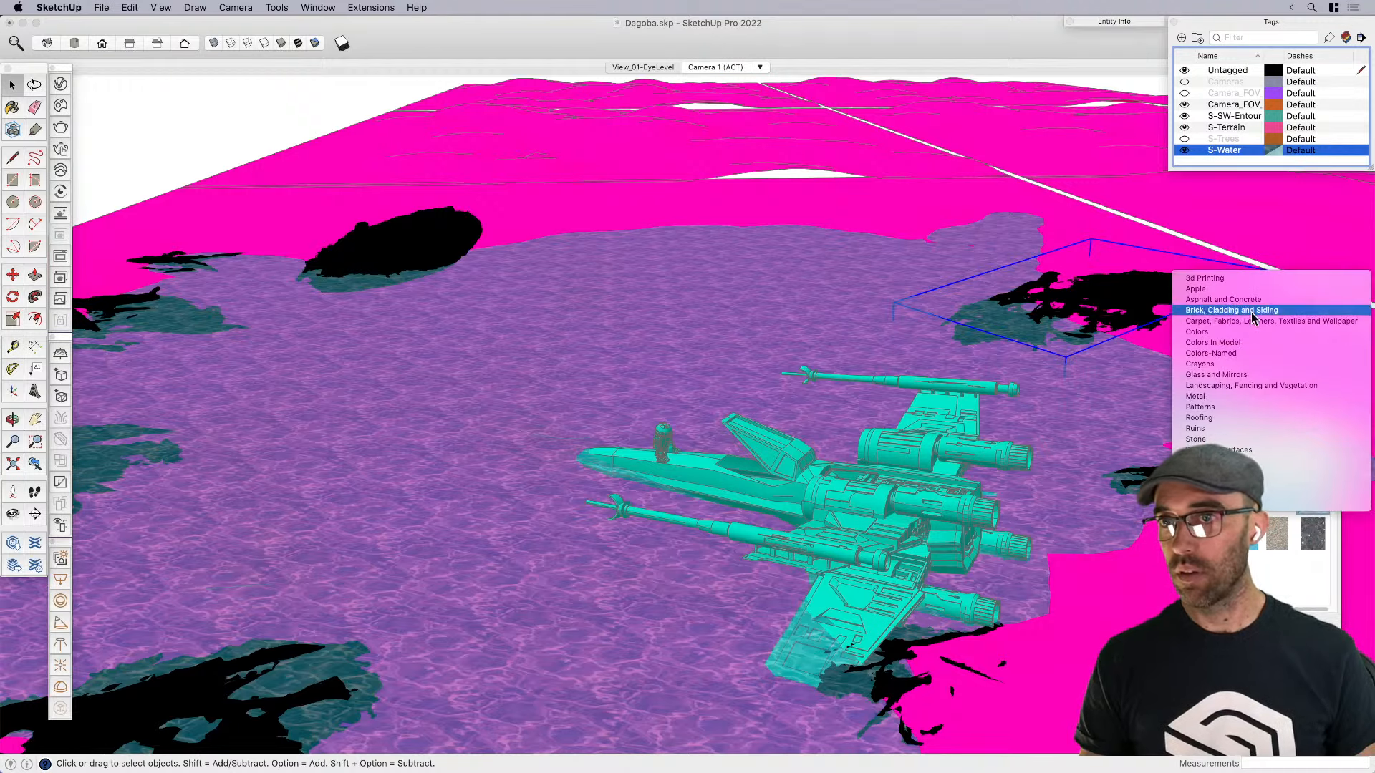
pyautogui.click(1252, 331)
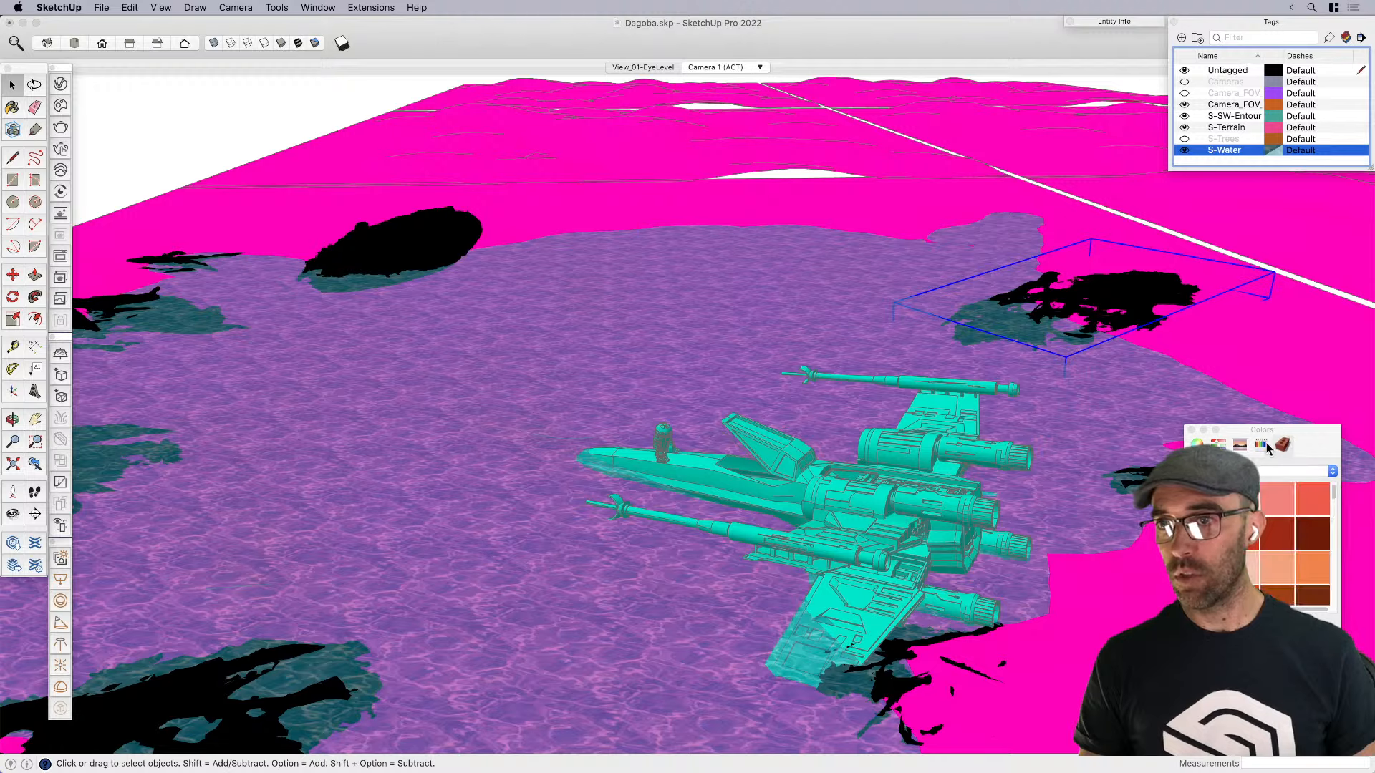
pyautogui.click(1264, 445)
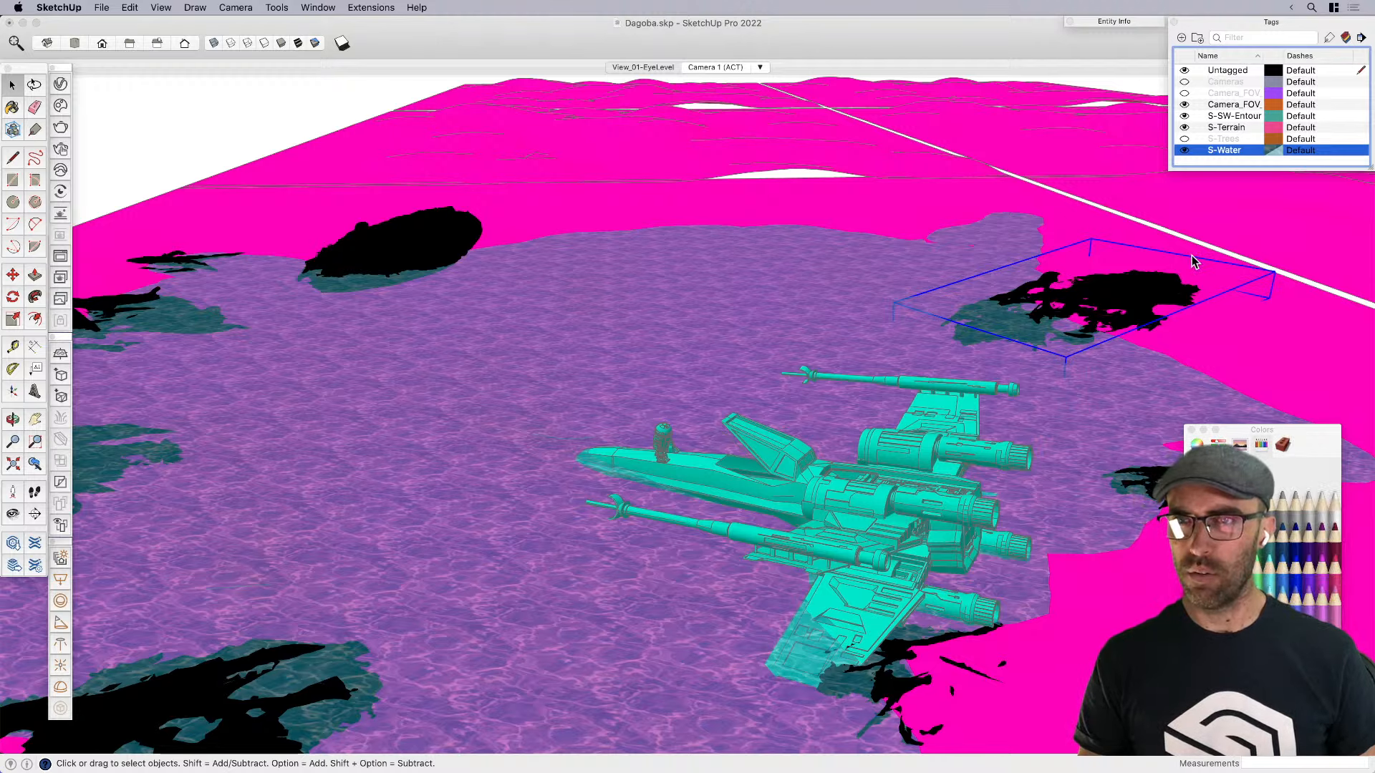
pyautogui.click(1270, 151)
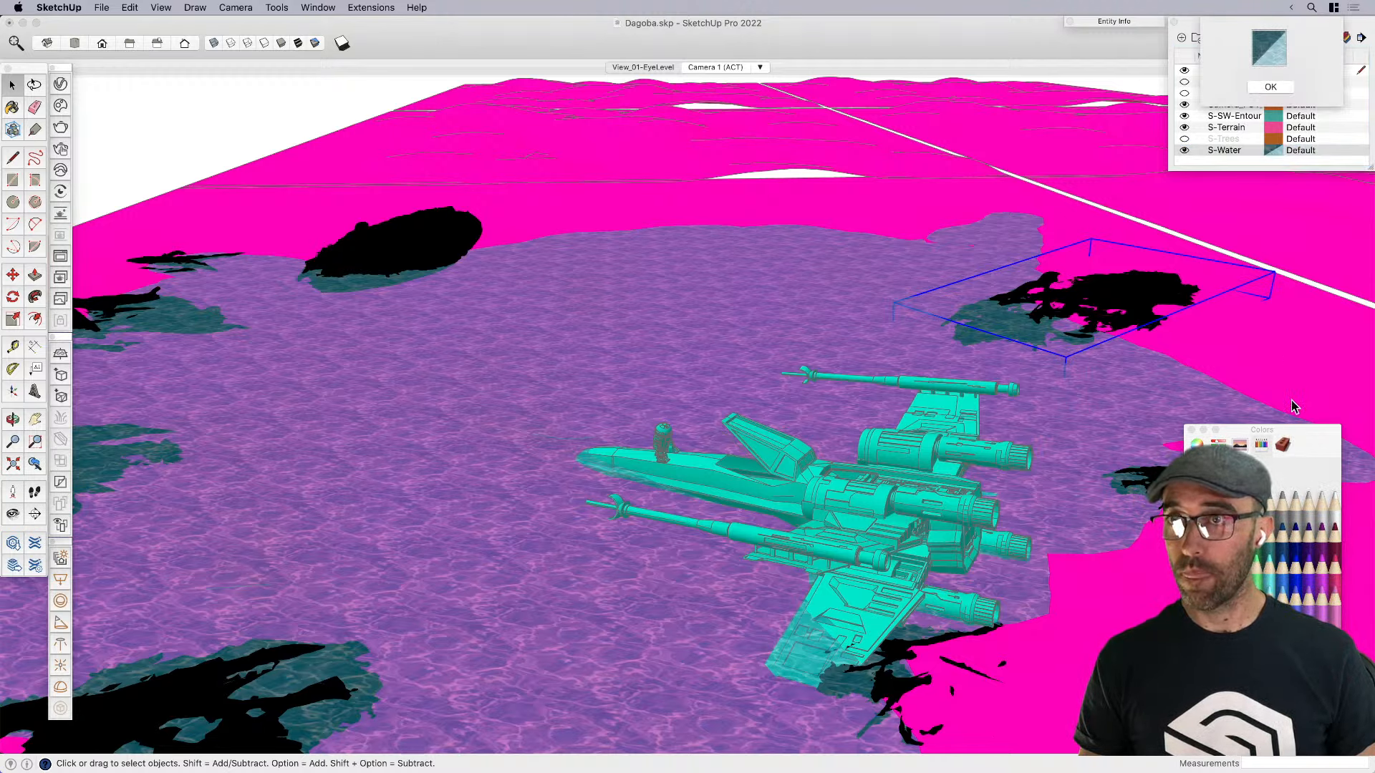
pyautogui.click(1270, 87)
pyautogui.click(1190, 431)
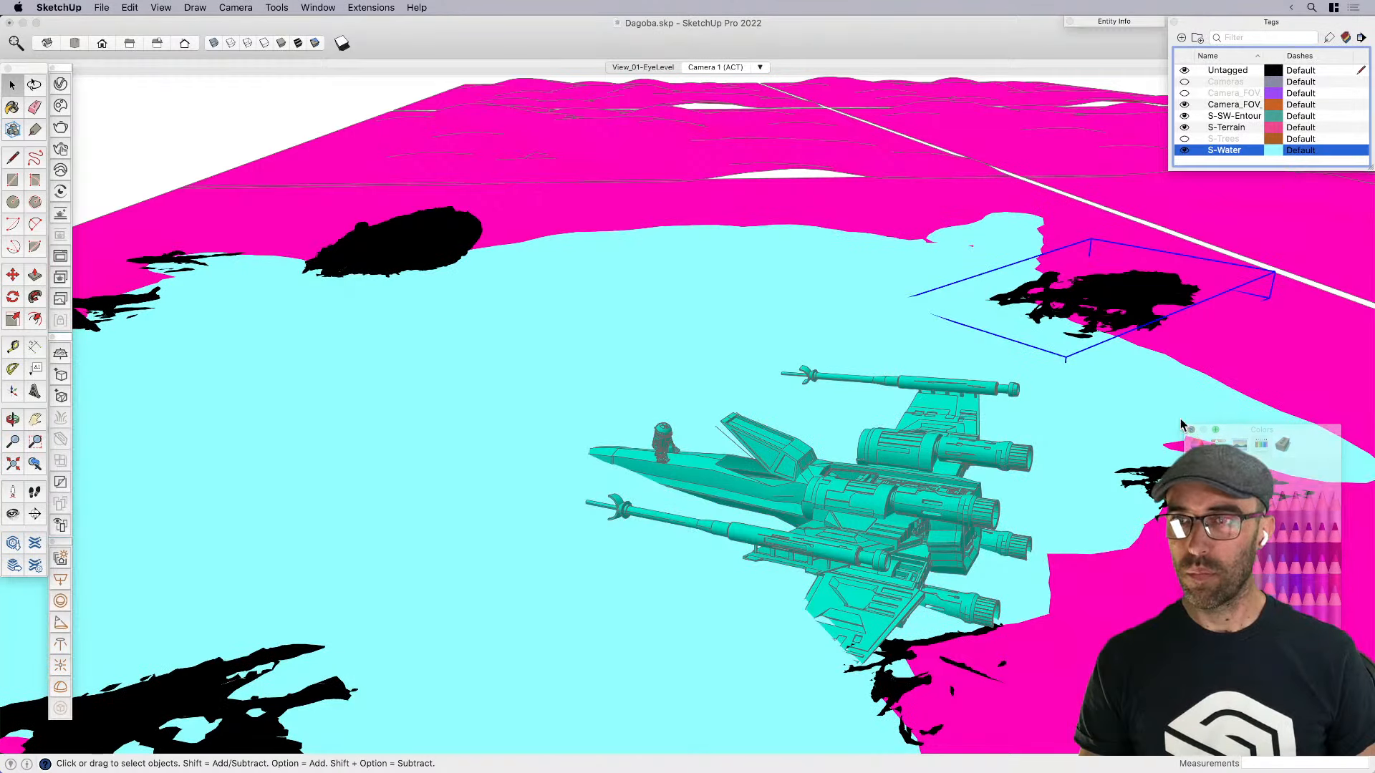
# Copy the mound from the far shore beyond the X-wing to the near shore beside the ship's tail
pyautogui.scroll(-4, 1053, 312)
pyautogui.moveTo(1059, 276); pyautogui.dragTo(1070, 315, button='middle')
pyautogui.click(1071, 315)
pyautogui.press('m')
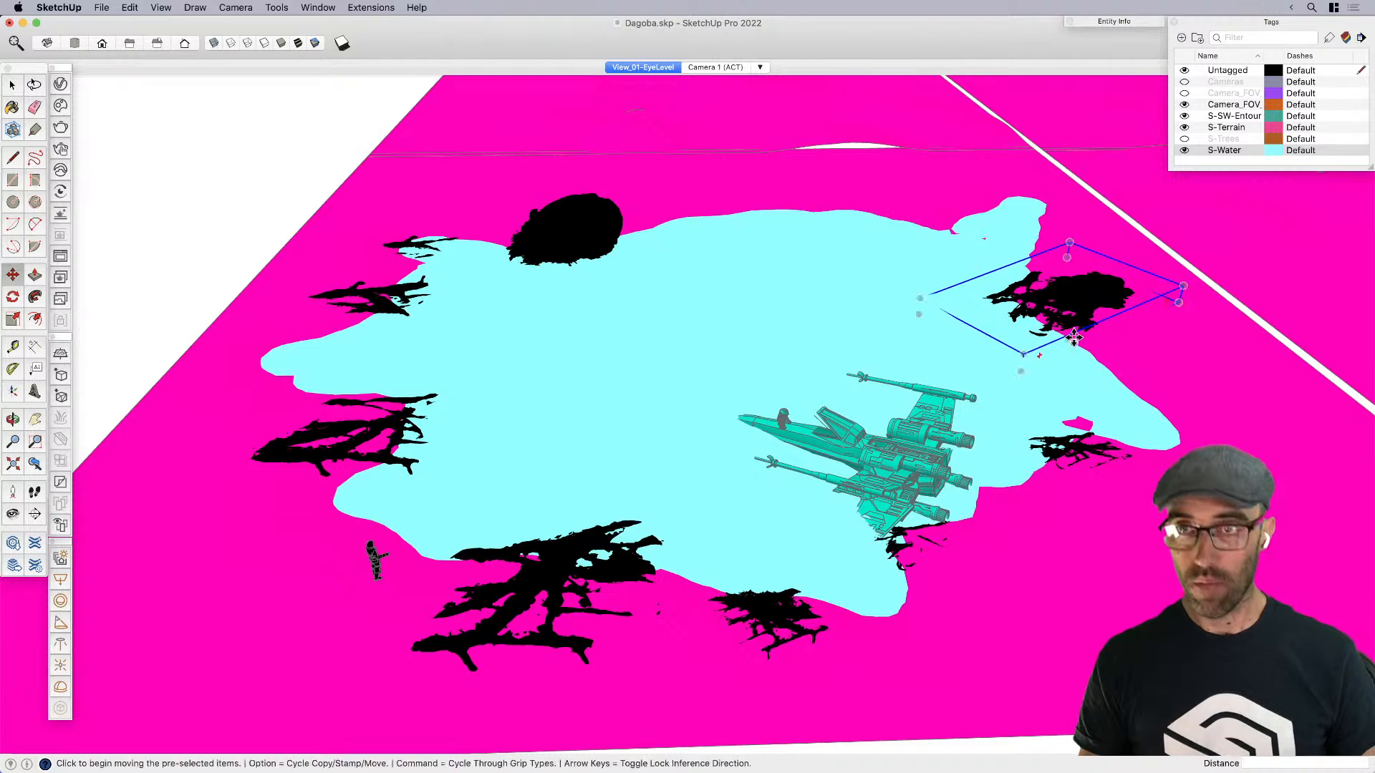
pyautogui.click(1071, 319)
pyautogui.press('alt')
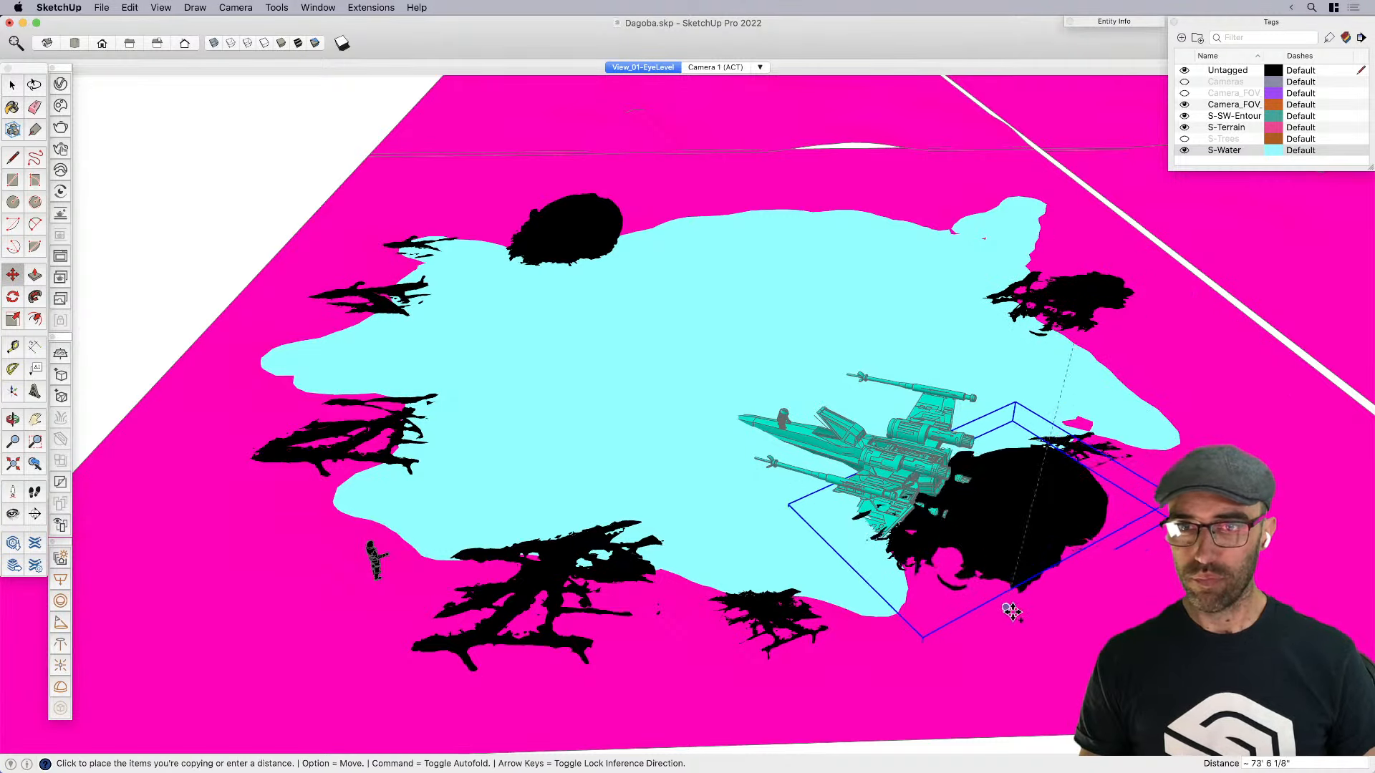
pyautogui.moveTo(890, 730); pyautogui.dragTo(1036, 484, button='middle')
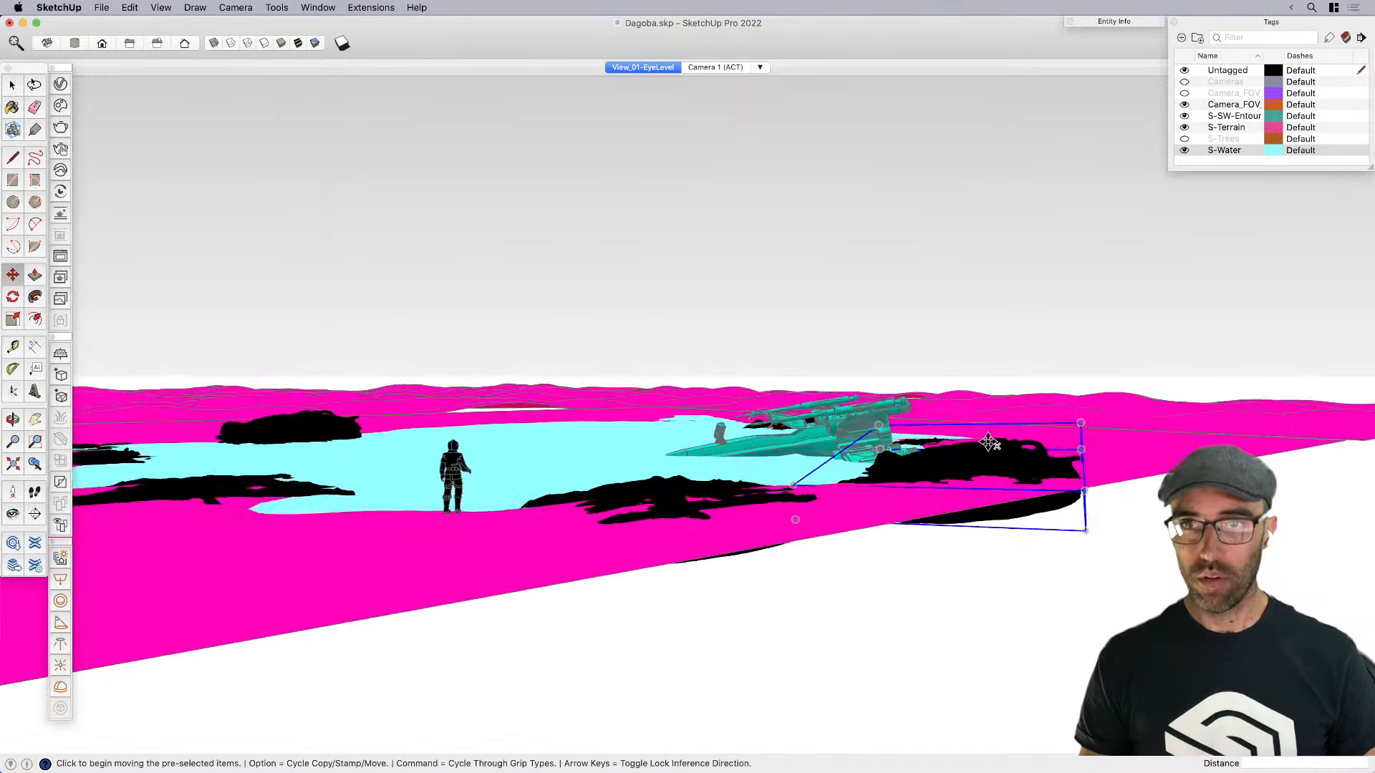
# Lower the new mound copy beside the X-wing's tail so that it sits deeper in the terrain
pyautogui.scroll(5, 957, 454)
pyautogui.click(957, 455)
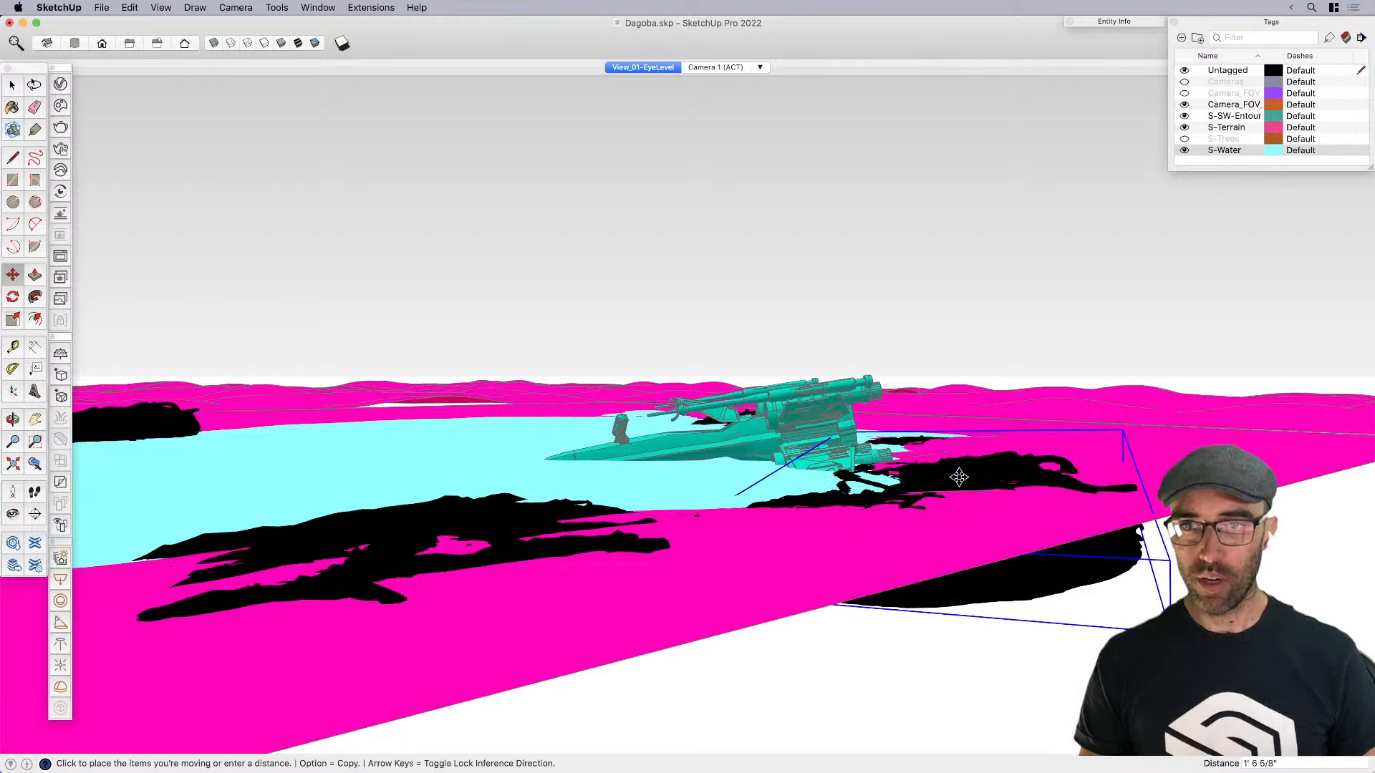
pyautogui.click(960, 556)
# Copy the lowered mound to the shoreline behind the X-wing, next to the small root mound
pyautogui.moveTo(960, 556); pyautogui.dragTo(947, 598, button='middle')
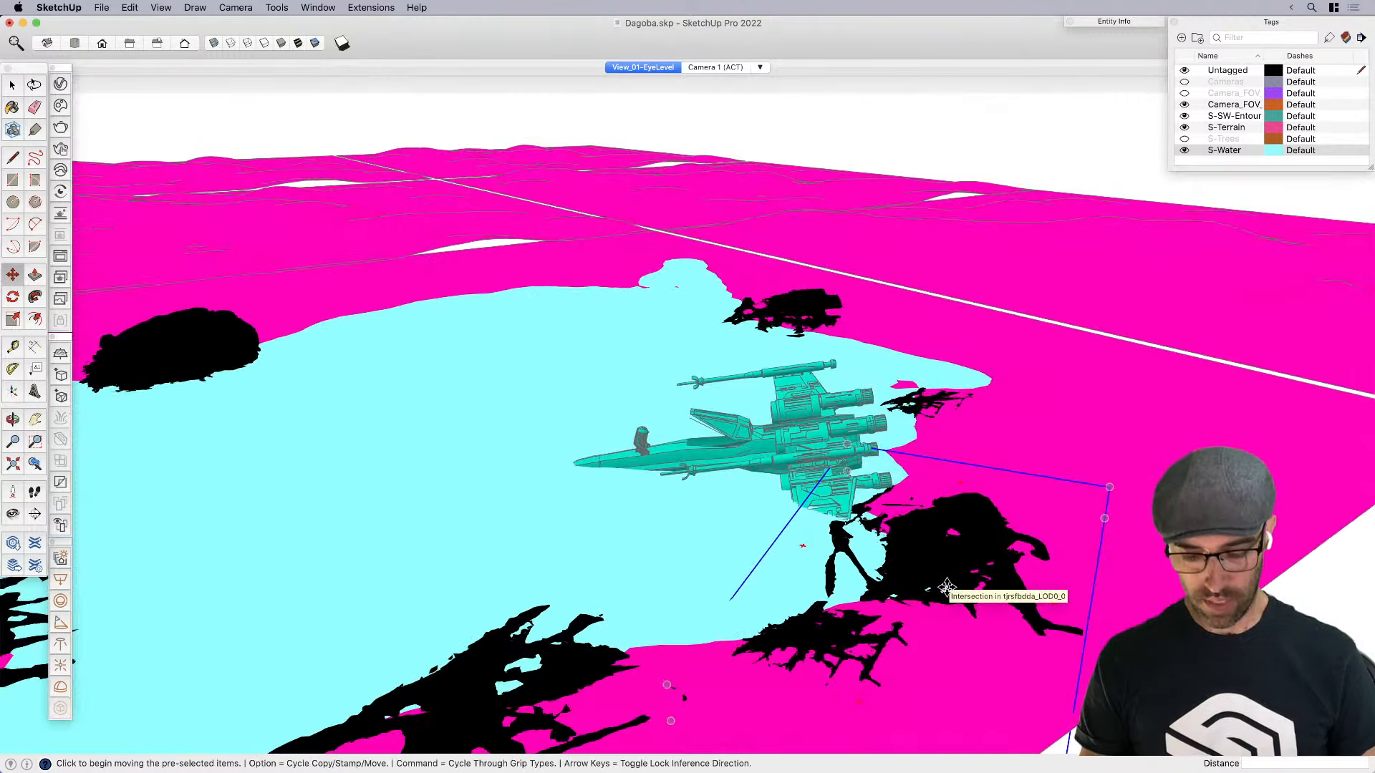
pyautogui.click(948, 592)
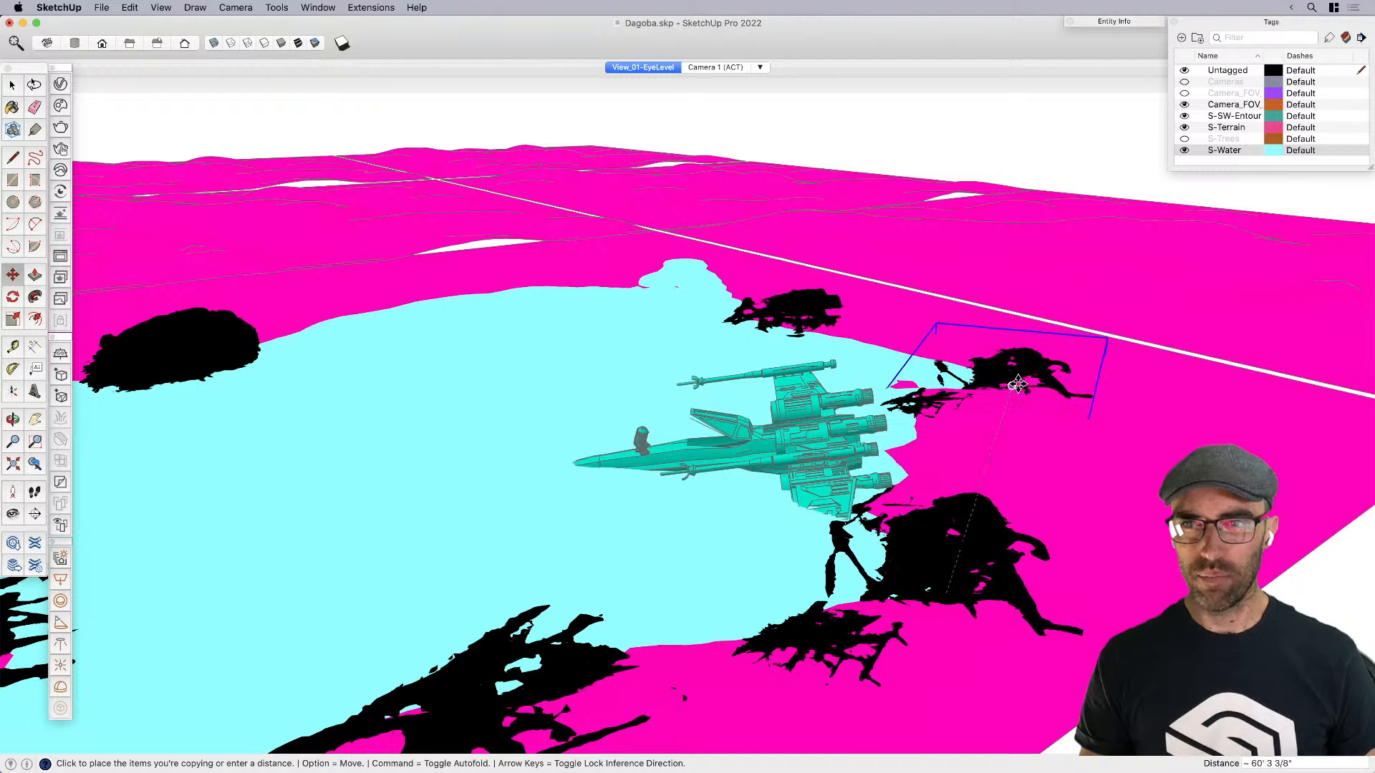
pyautogui.click(1029, 389)
pyautogui.press('alt')
# Place another copy of that mound at the small inlet on the far shore
pyautogui.click(1029, 389)
pyautogui.scroll(-5, 1024, 386)
pyautogui.scroll(7, 666, 286)
pyautogui.moveTo(711, 331); pyautogui.dragTo(779, 420, button='middle')
pyautogui.click(761, 376)
# Rotate the inlet mound about the vertical axis so that it points in a different direction
pyautogui.press('q')
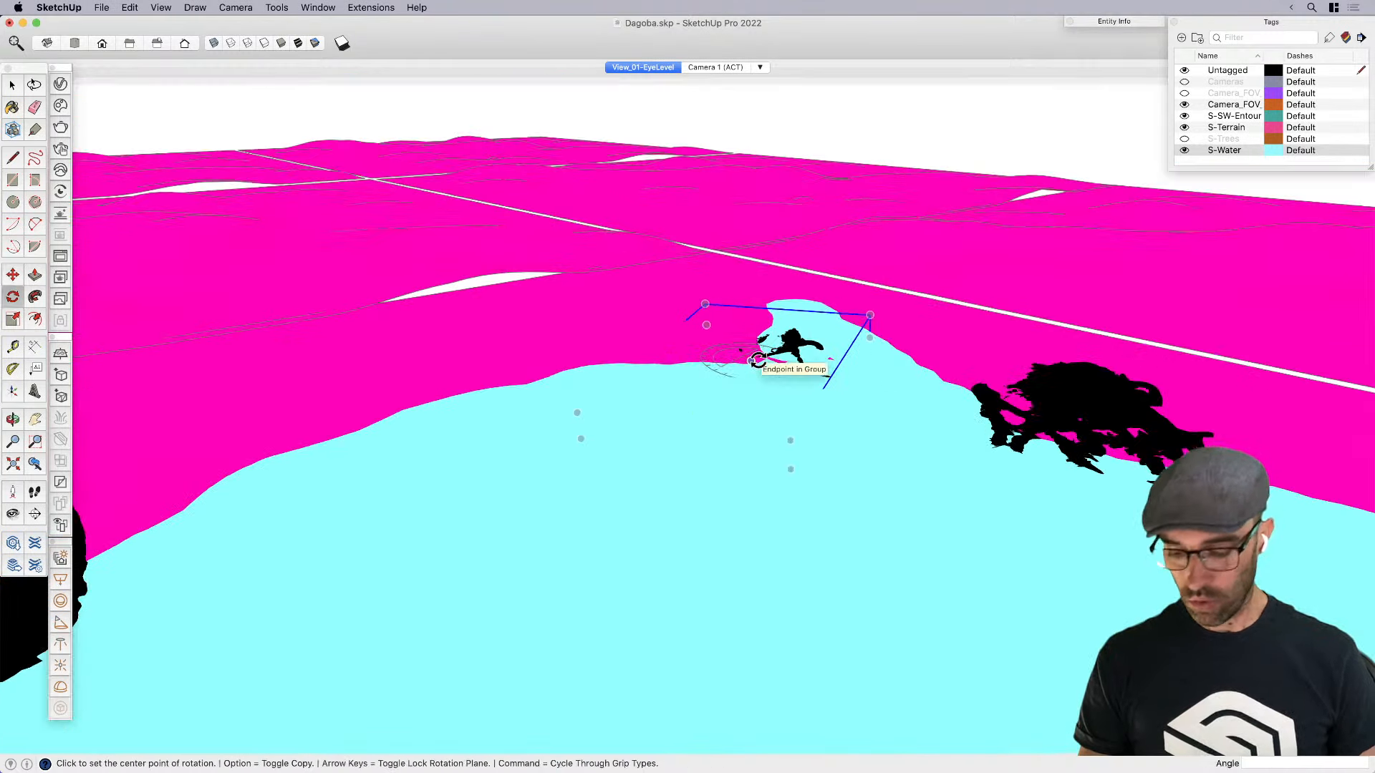
pyautogui.click(753, 360)
pyautogui.click(763, 413)
pyautogui.click(844, 359)
pyautogui.press('space')
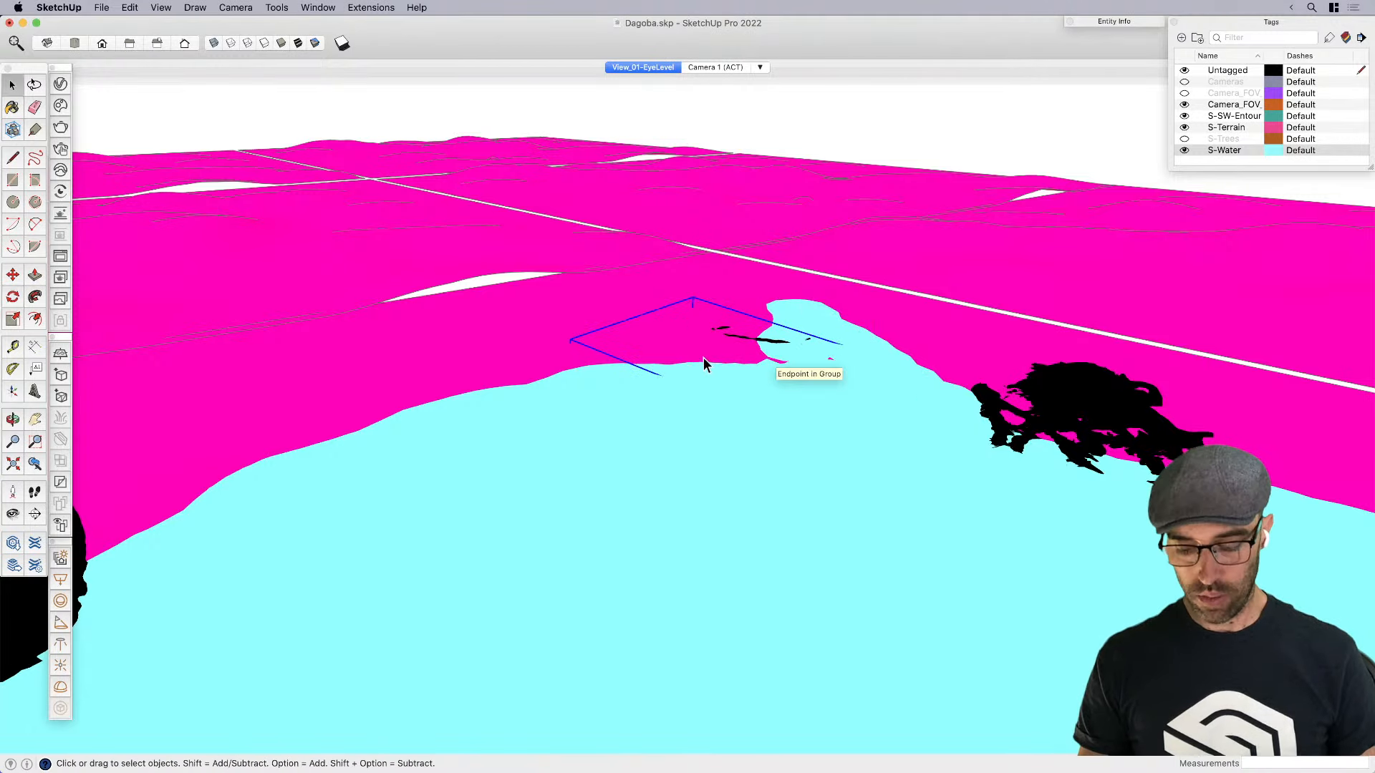
# Raise the rotated inlet mound about 2' 2" so that it emerges from the terrain and water
pyautogui.press('m')
pyautogui.click(699, 358)
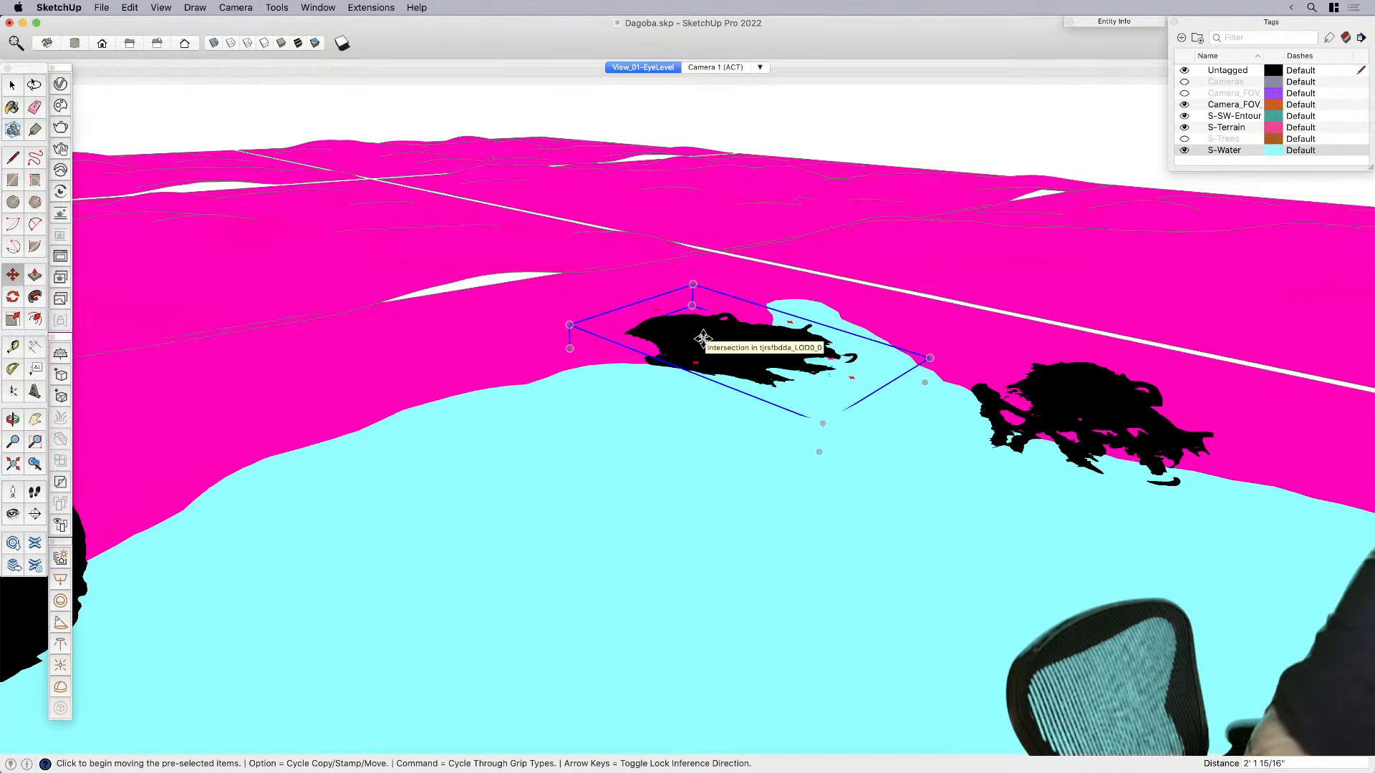
pyautogui.press('space')
# Turn off colour by tag to display the model's own materials again
pyautogui.scroll(4, 727, 358)
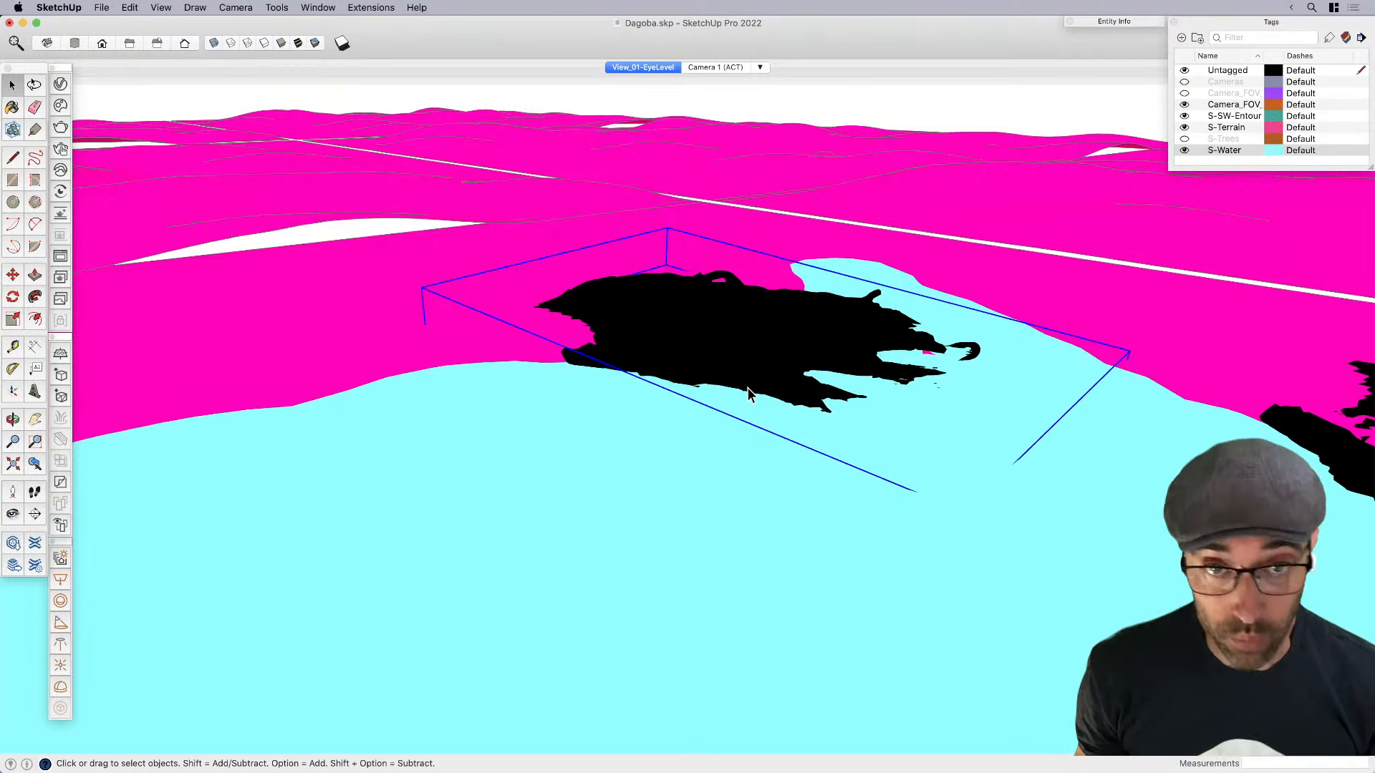
pyautogui.scroll(-5, 741, 368)
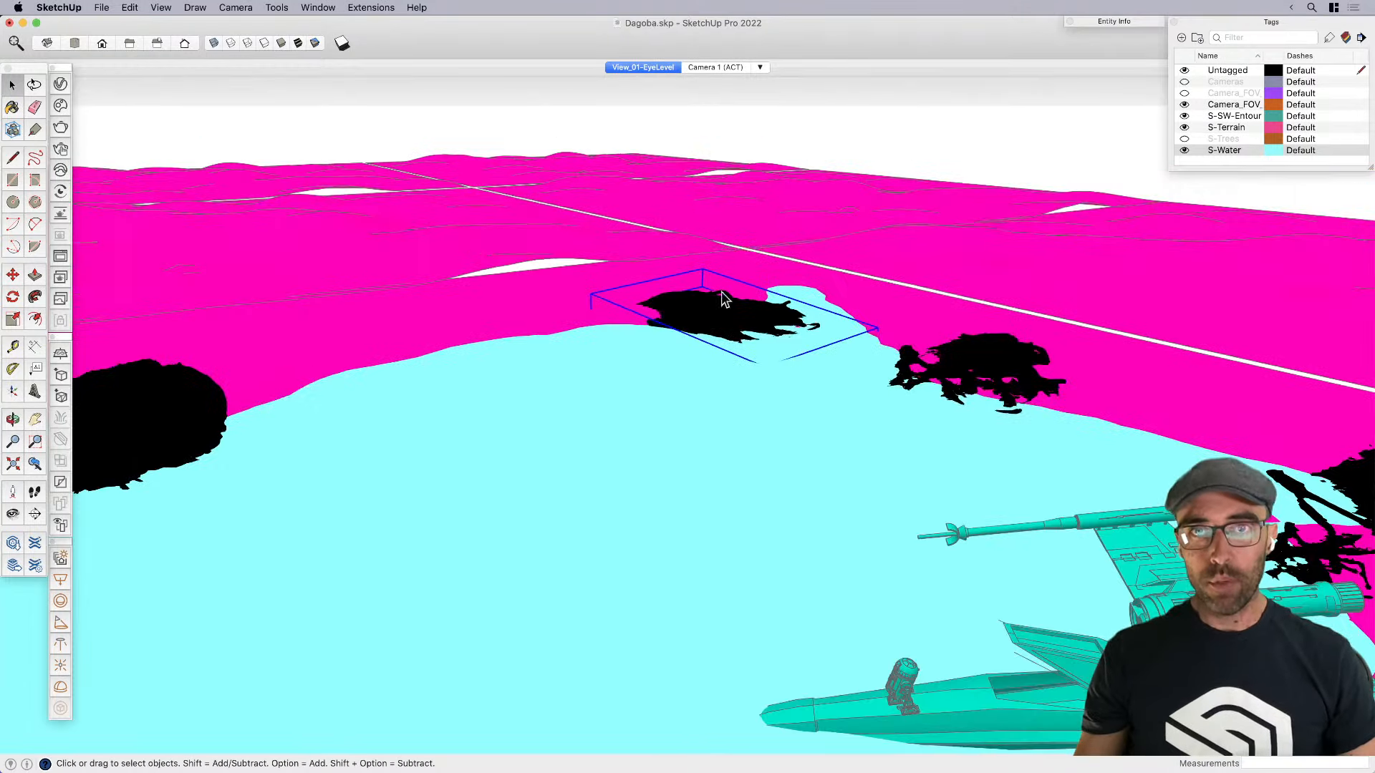
pyautogui.click(1346, 37)
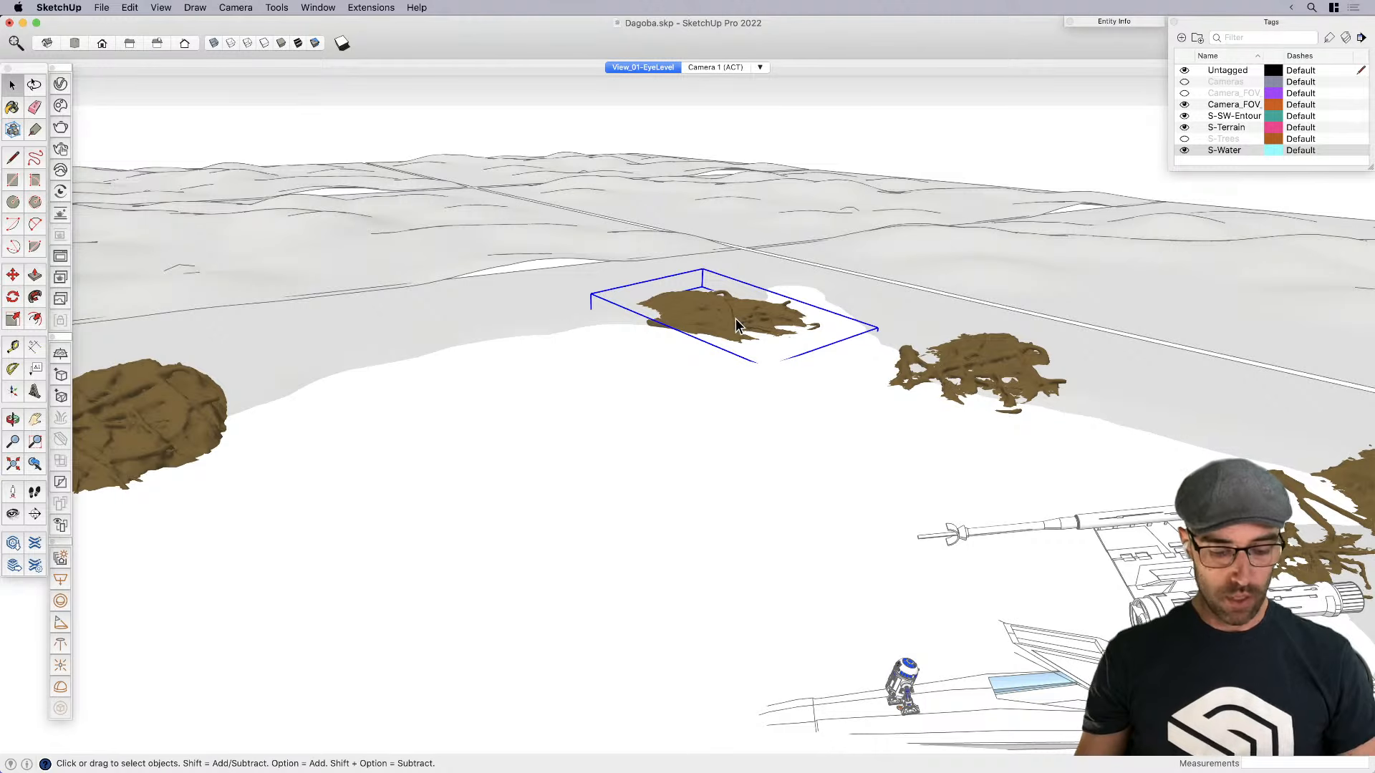
# Enlarge the inlet mound on the far shore by scaling it outward from a corner
pyautogui.press('s')
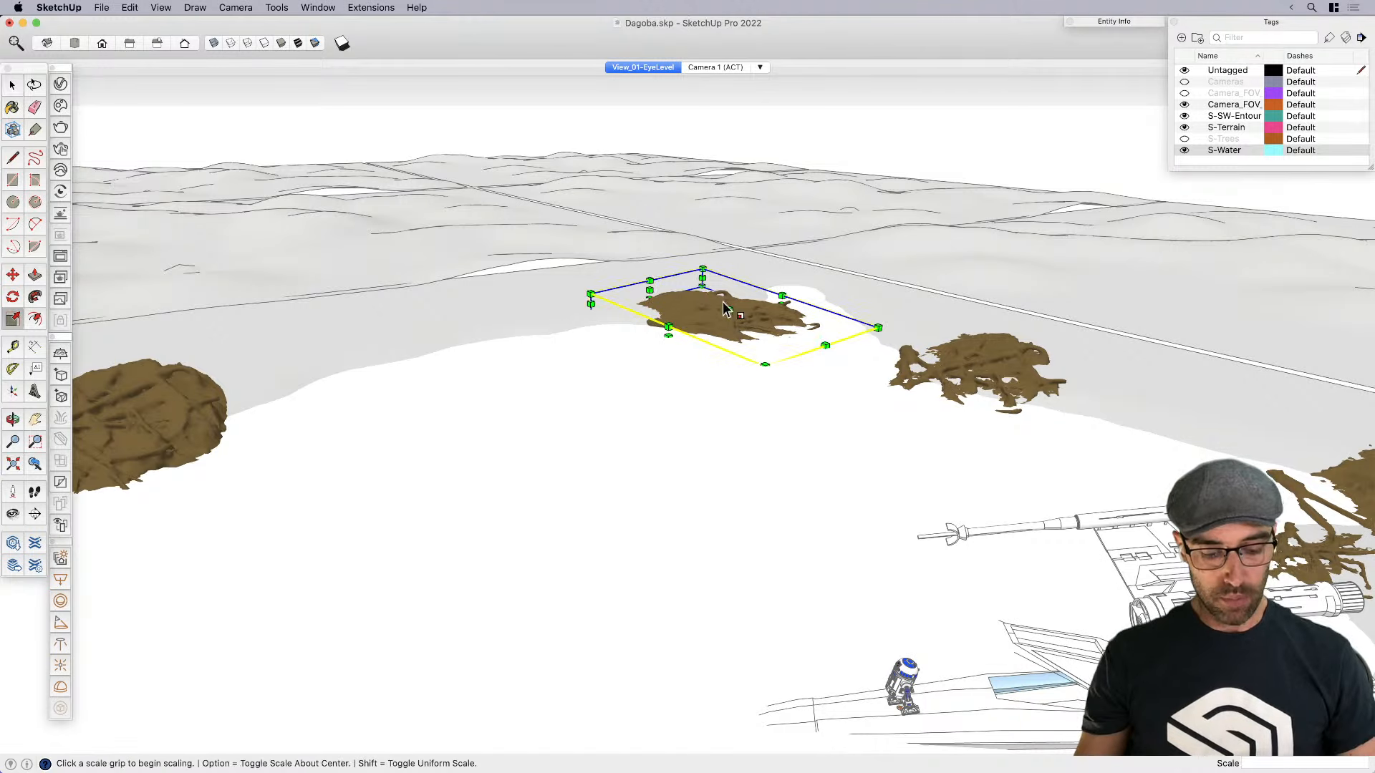
pyautogui.click(590, 293)
pyautogui.click(451, 270)
pyautogui.moveTo(451, 271); pyautogui.dragTo(626, 310, button='middle')
pyautogui.press('space')
# Sink the enlarged inlet mound about 2' 9" into the terrain
pyautogui.press('m')
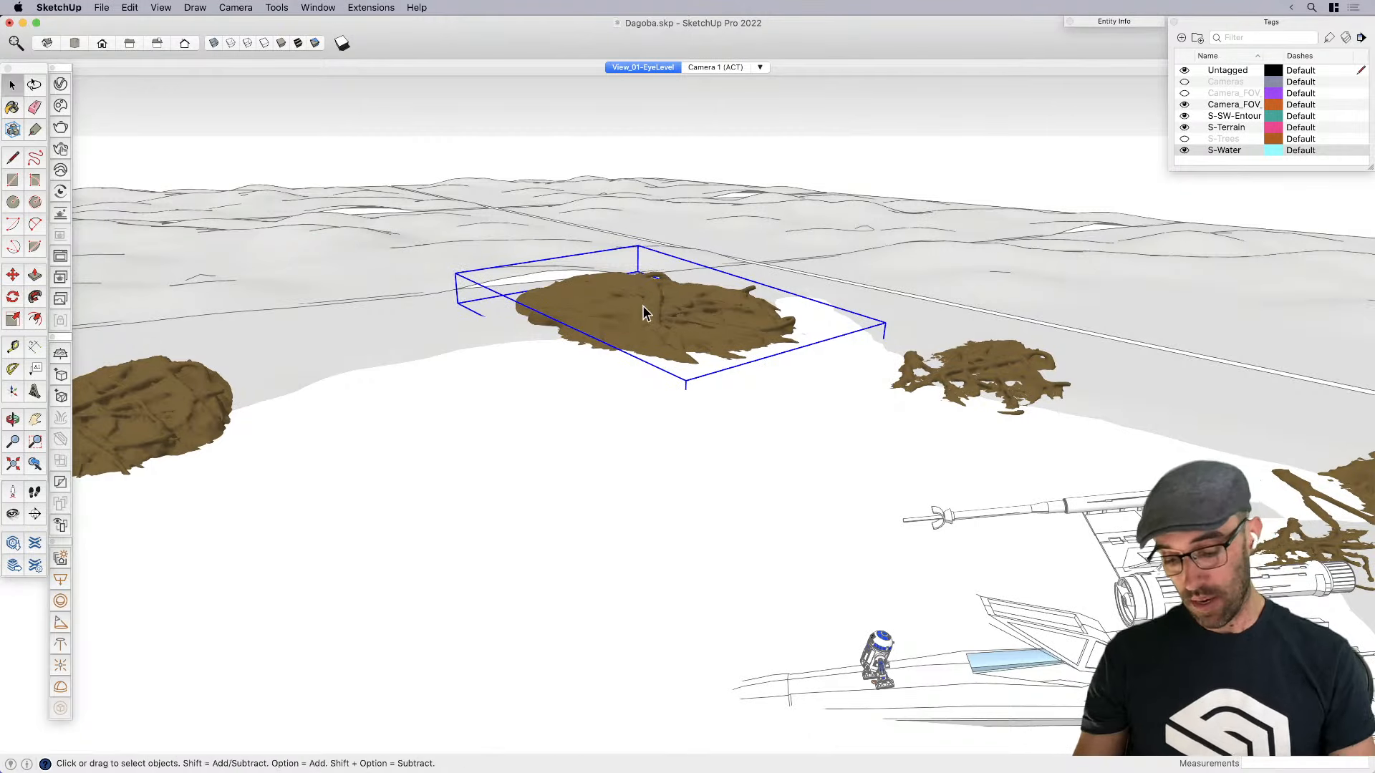
pyautogui.click(648, 301)
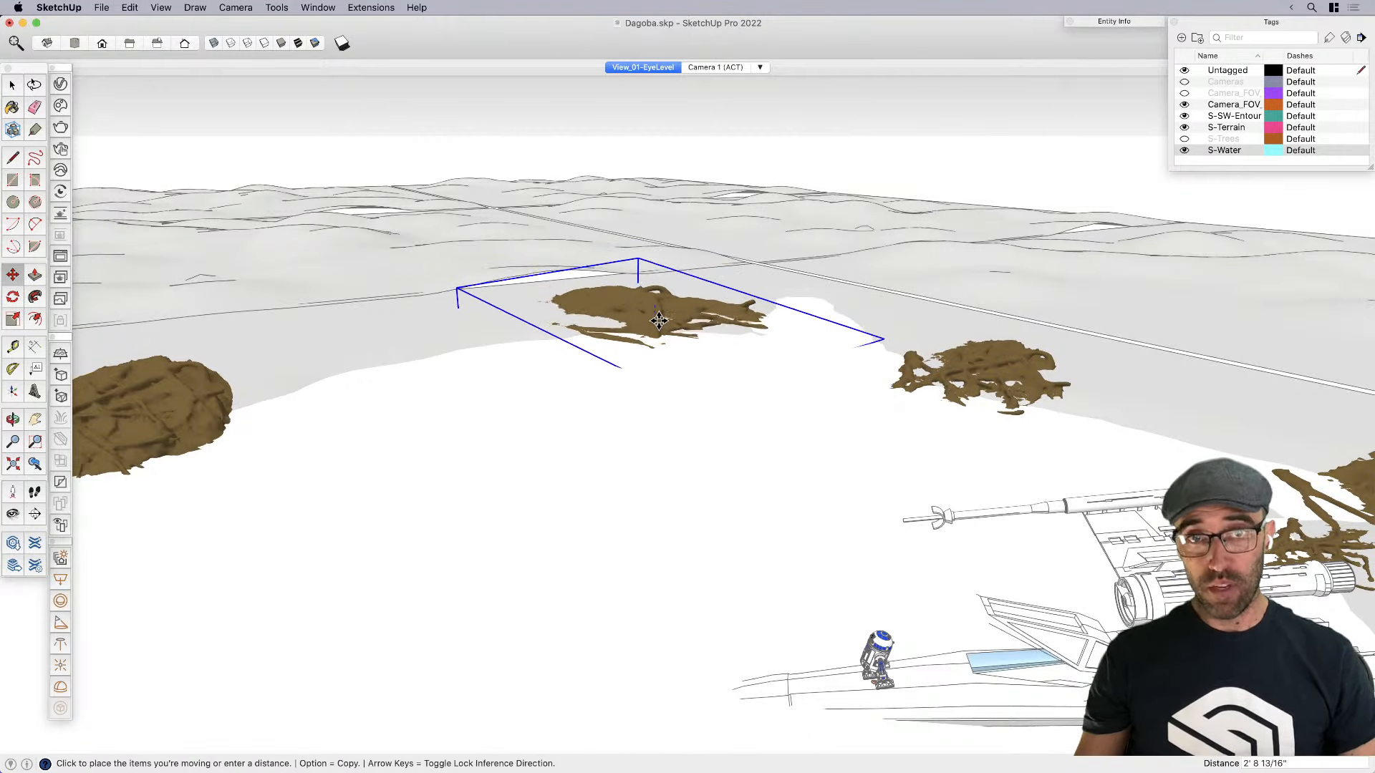
pyautogui.click(659, 322)
pyautogui.press('space')
# Select the rounded mound on the far shore ahead of the X-wing's nose and tilt it with Rotate
pyautogui.scroll(-3, 660, 320)
pyautogui.scroll(-5, 1092, 285)
pyautogui.moveTo(892, 377); pyautogui.dragTo(501, 372, button='middle')
pyautogui.scroll(3, 652, 350)
pyautogui.click(653, 351)
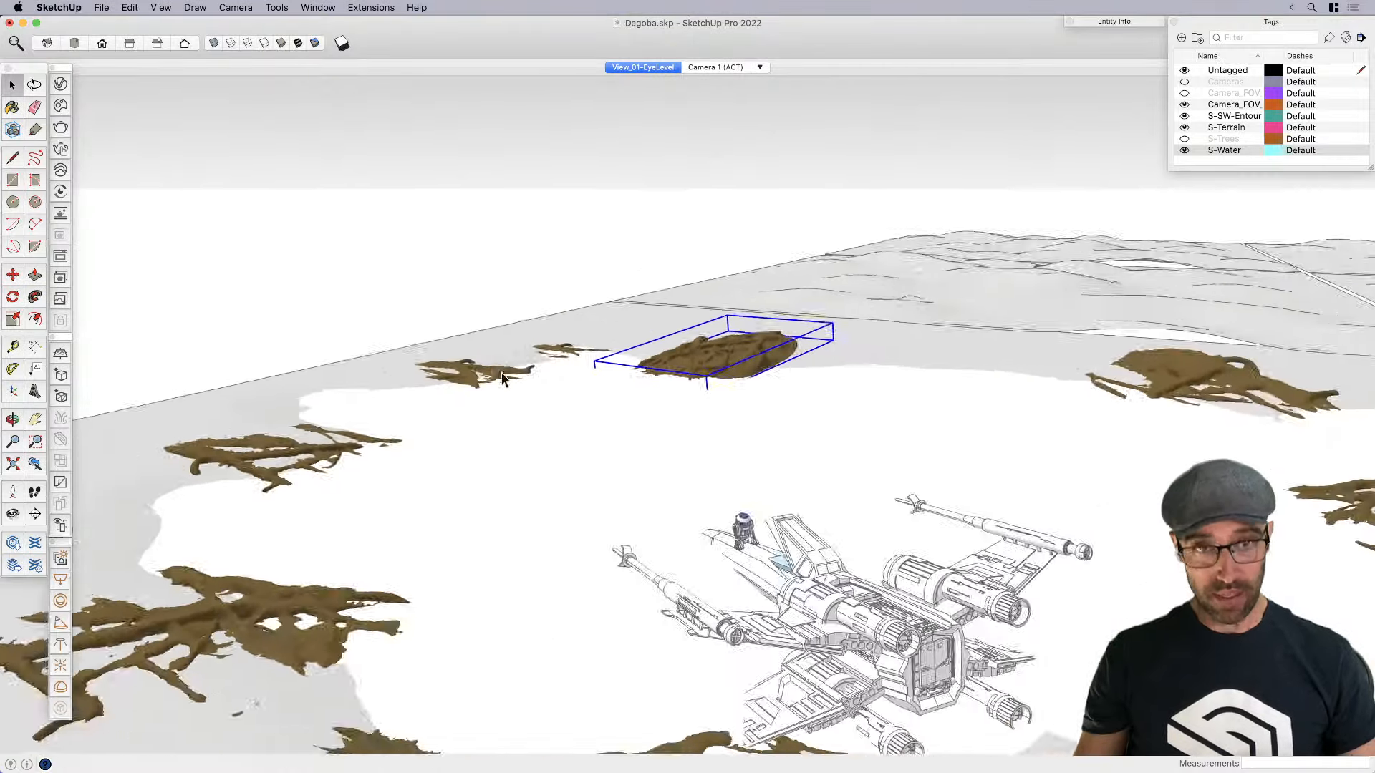
pyautogui.scroll(3, 723, 362)
pyautogui.moveTo(723, 361); pyautogui.dragTo(682, 367, button='middle')
pyautogui.press('q')
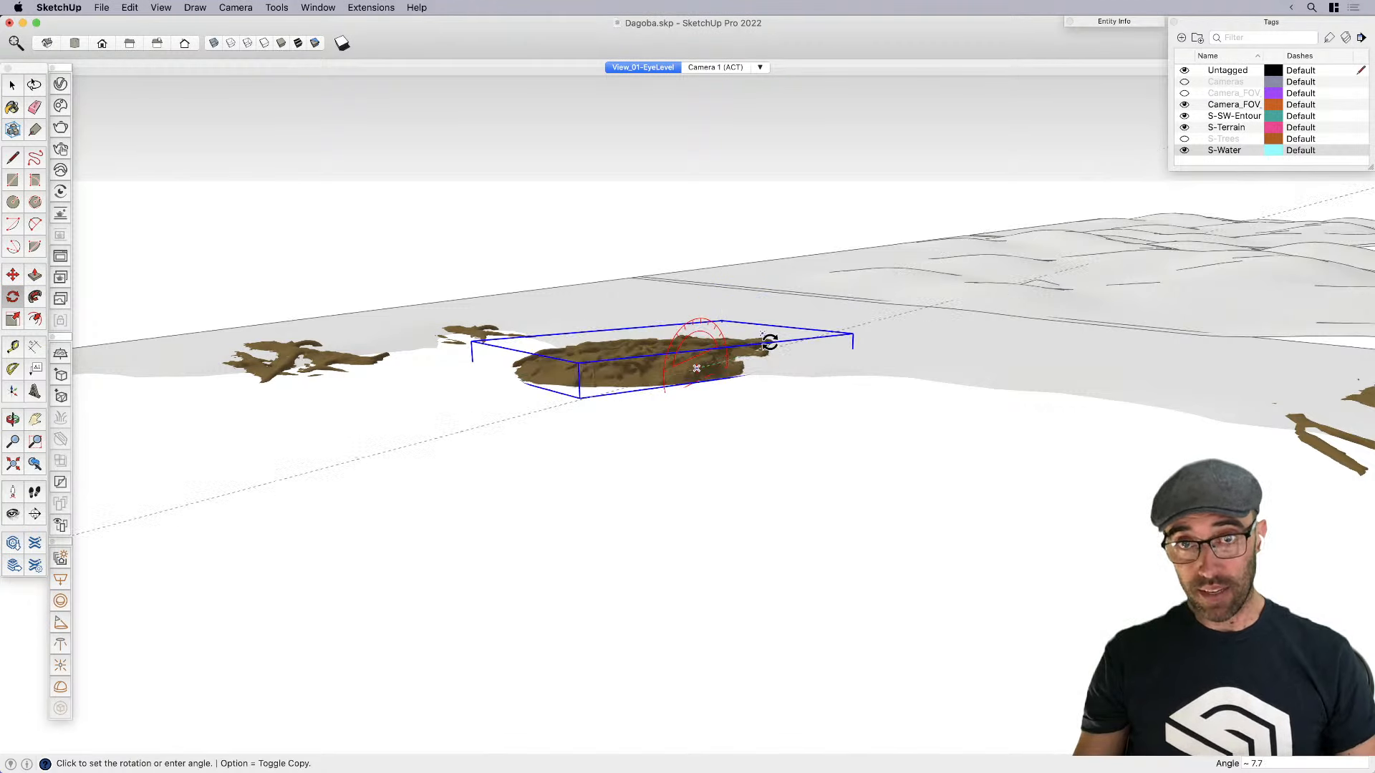
pyautogui.press('space')
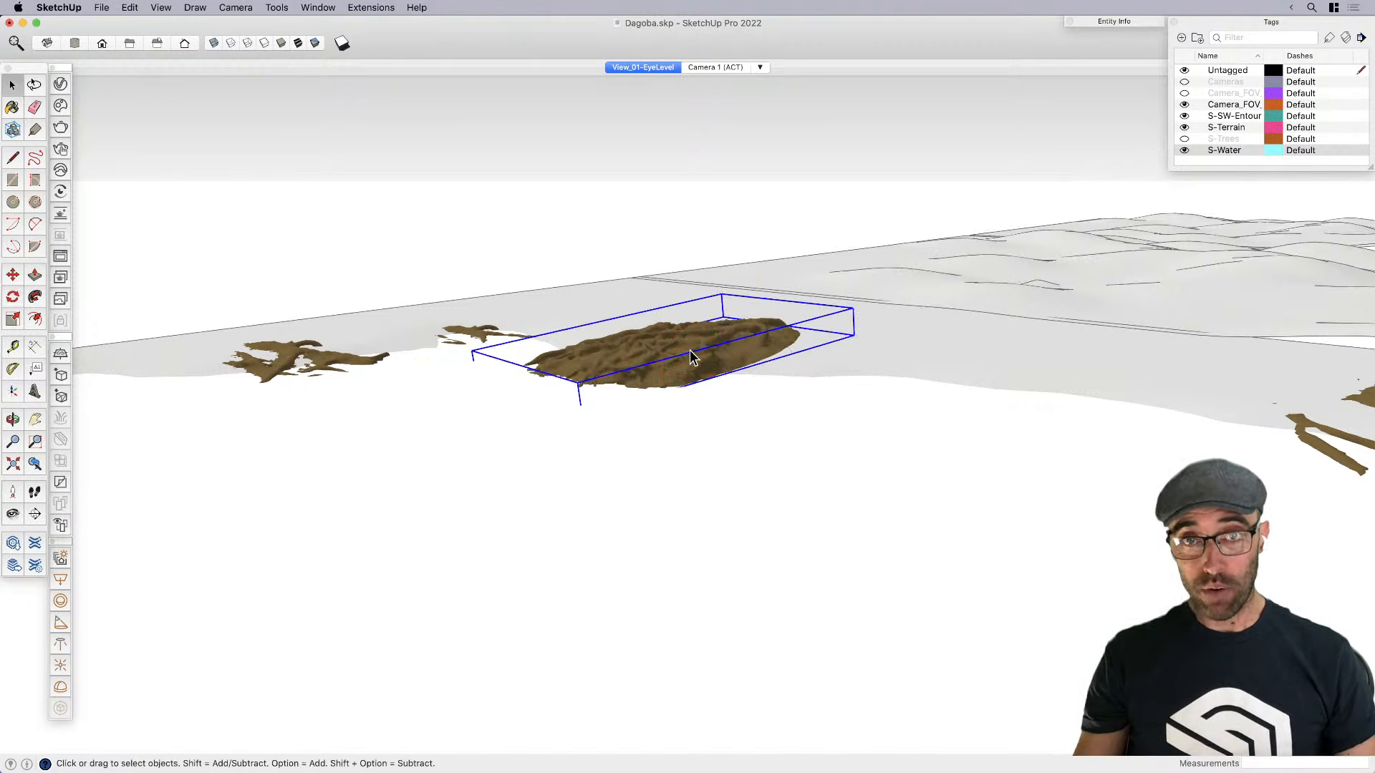
# Lower the tilted mound on the far shore so that its edge breaks up in the water
pyautogui.scroll(3, 687, 351)
pyautogui.press('m')
pyautogui.click(675, 347)
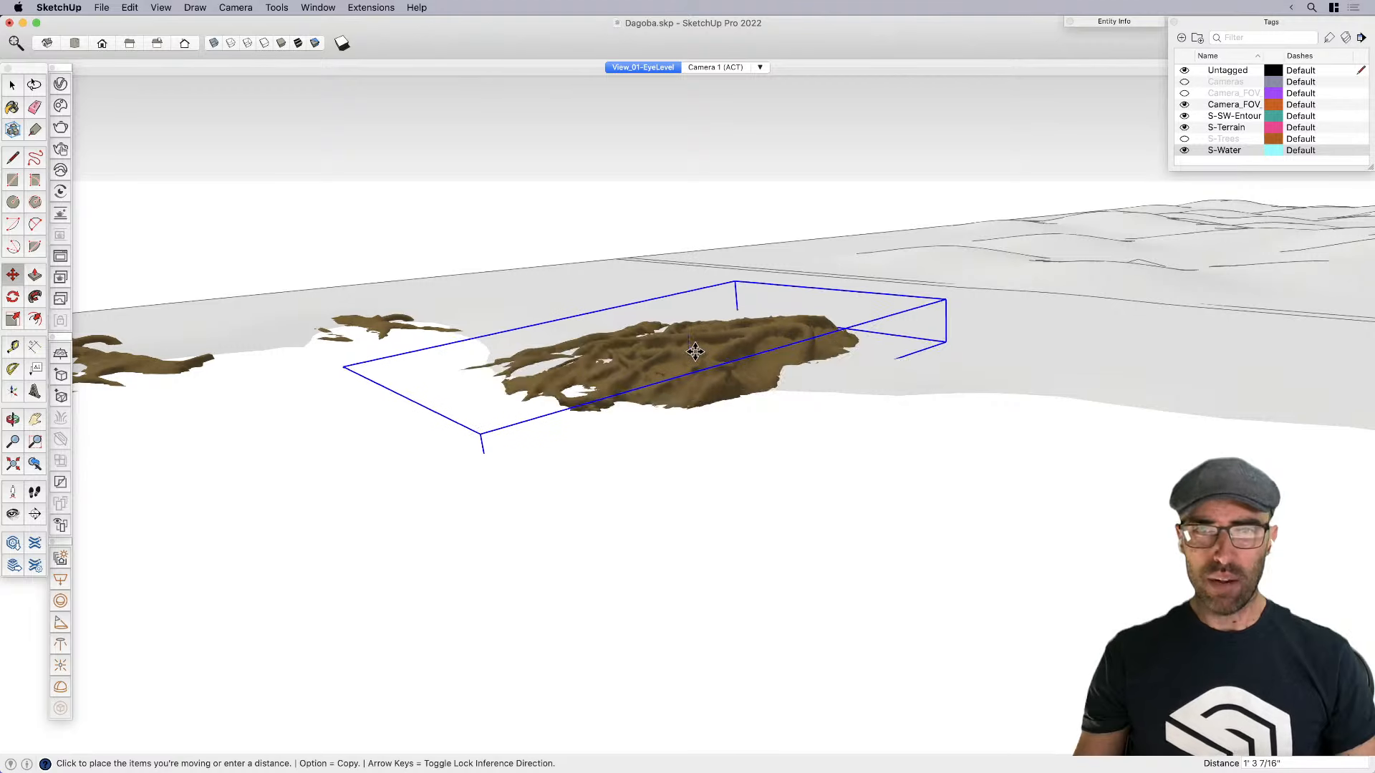
pyautogui.press('space')
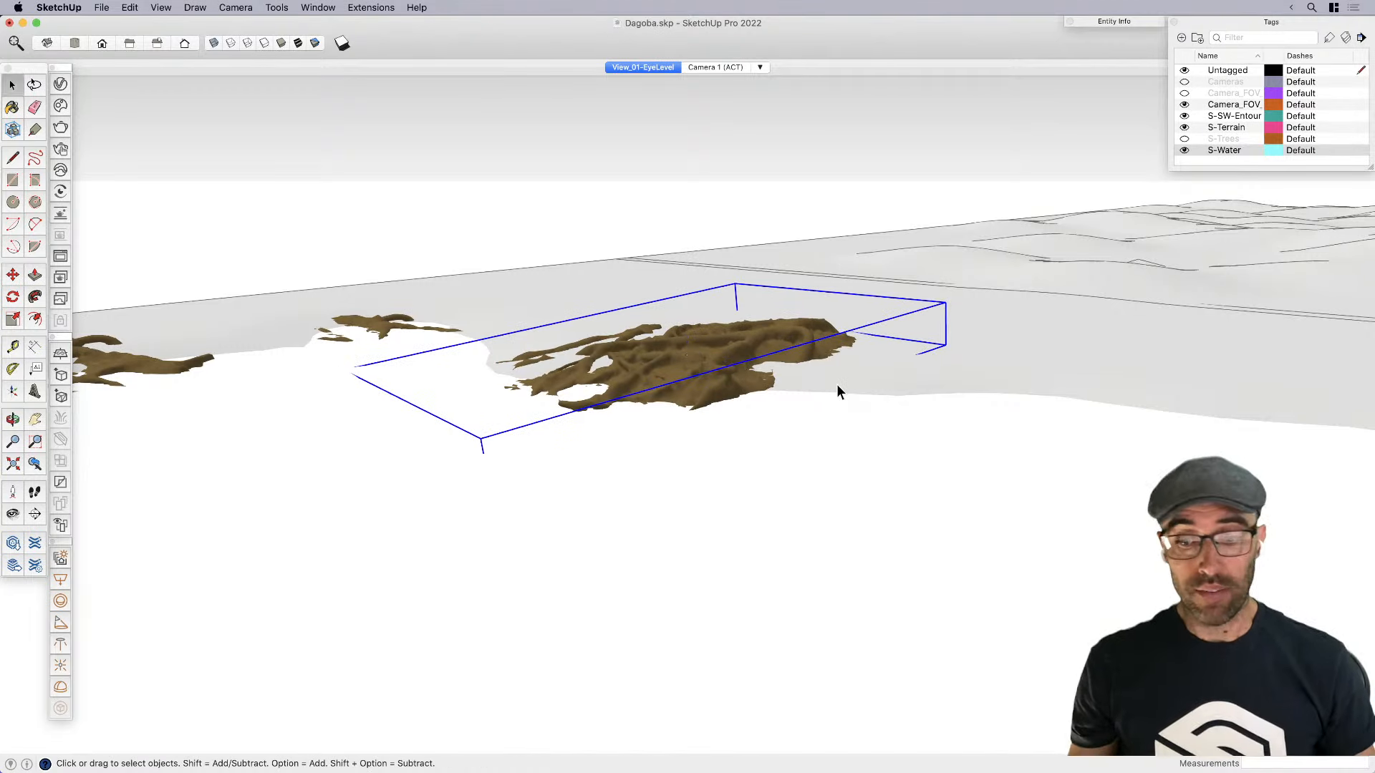
pyautogui.scroll(-3, 836, 386)
pyautogui.scroll(-3, 646, 193)
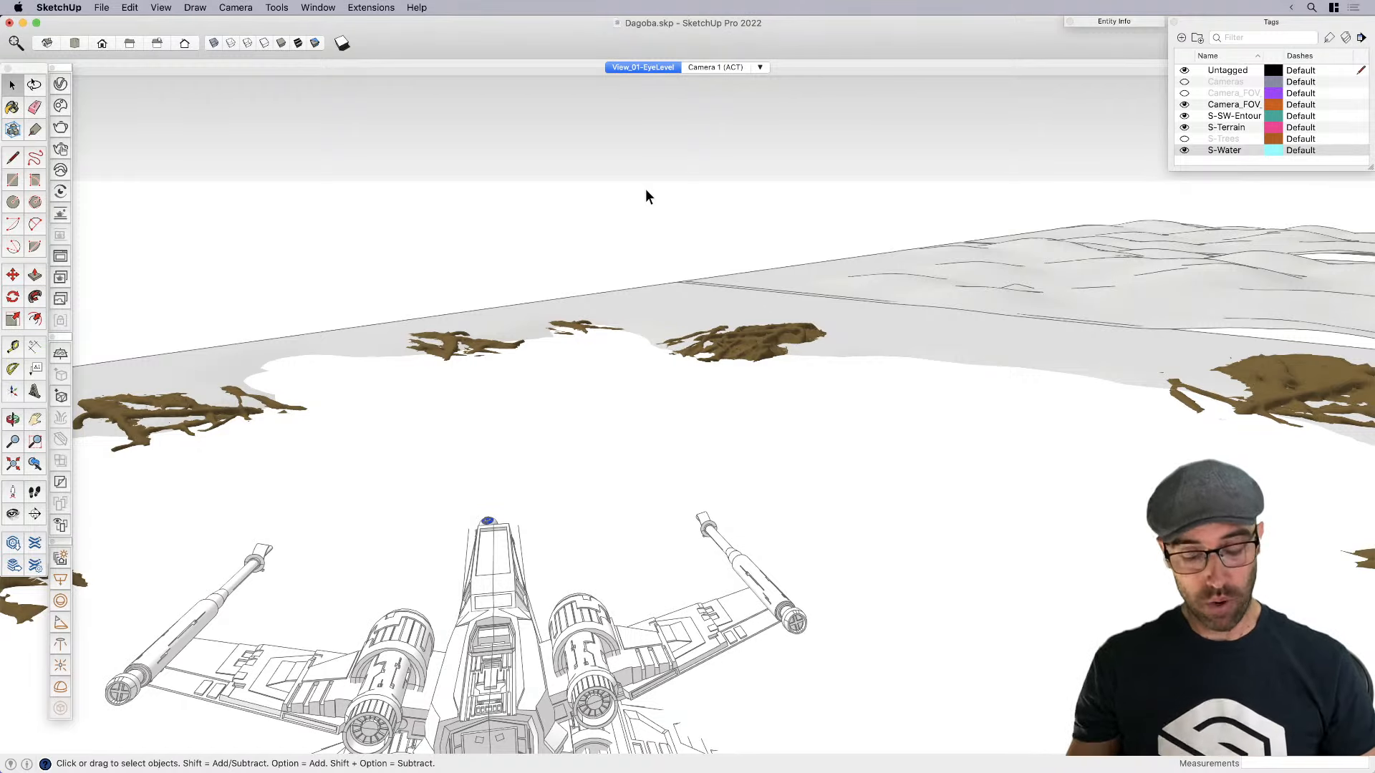
pyautogui.scroll(-5, 604, 363)
pyautogui.moveTo(605, 363); pyautogui.dragTo(836, 472, button='middle')
pyautogui.scroll(-2, 836, 471)
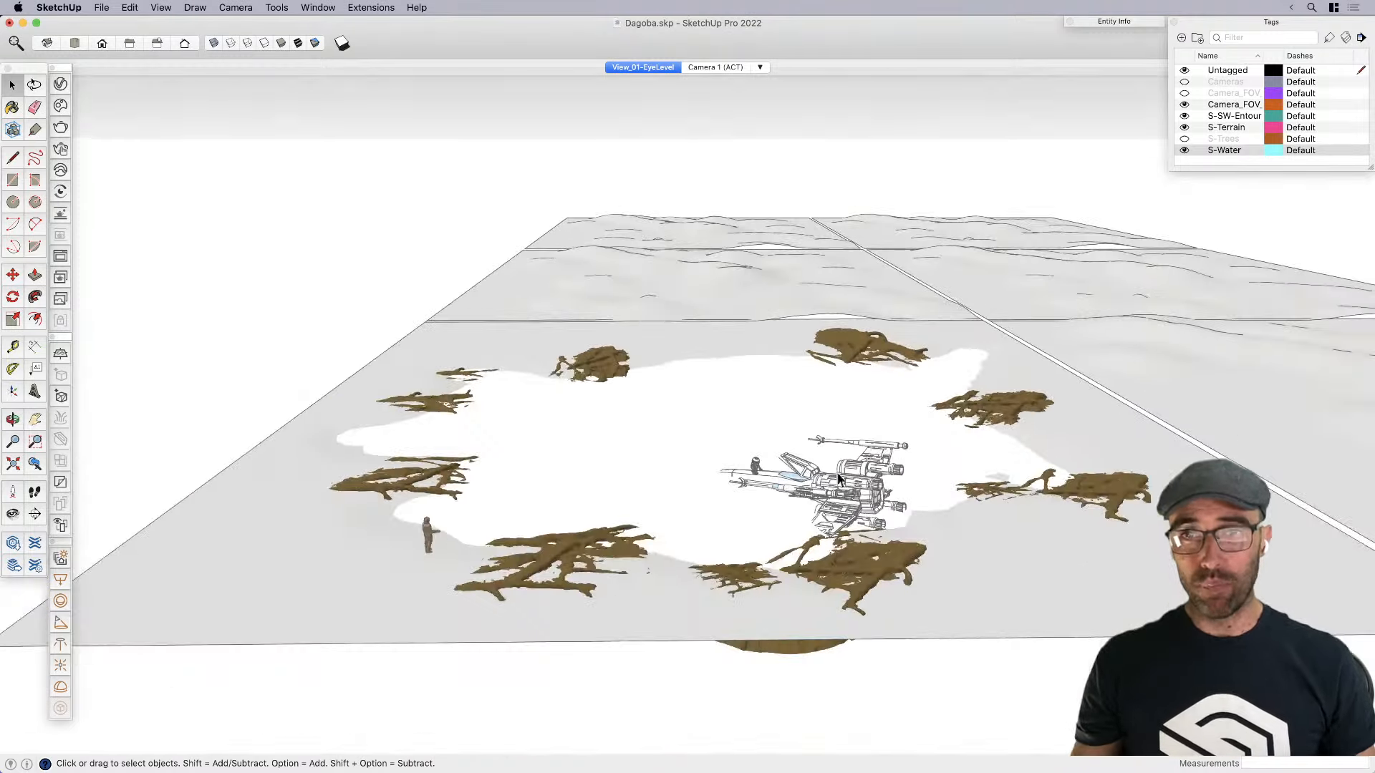
pyautogui.scroll(1, 852, 566)
pyautogui.click(876, 583)
pyautogui.moveTo(794, 577); pyautogui.dragTo(963, 547, button='middle')
pyautogui.press('m')
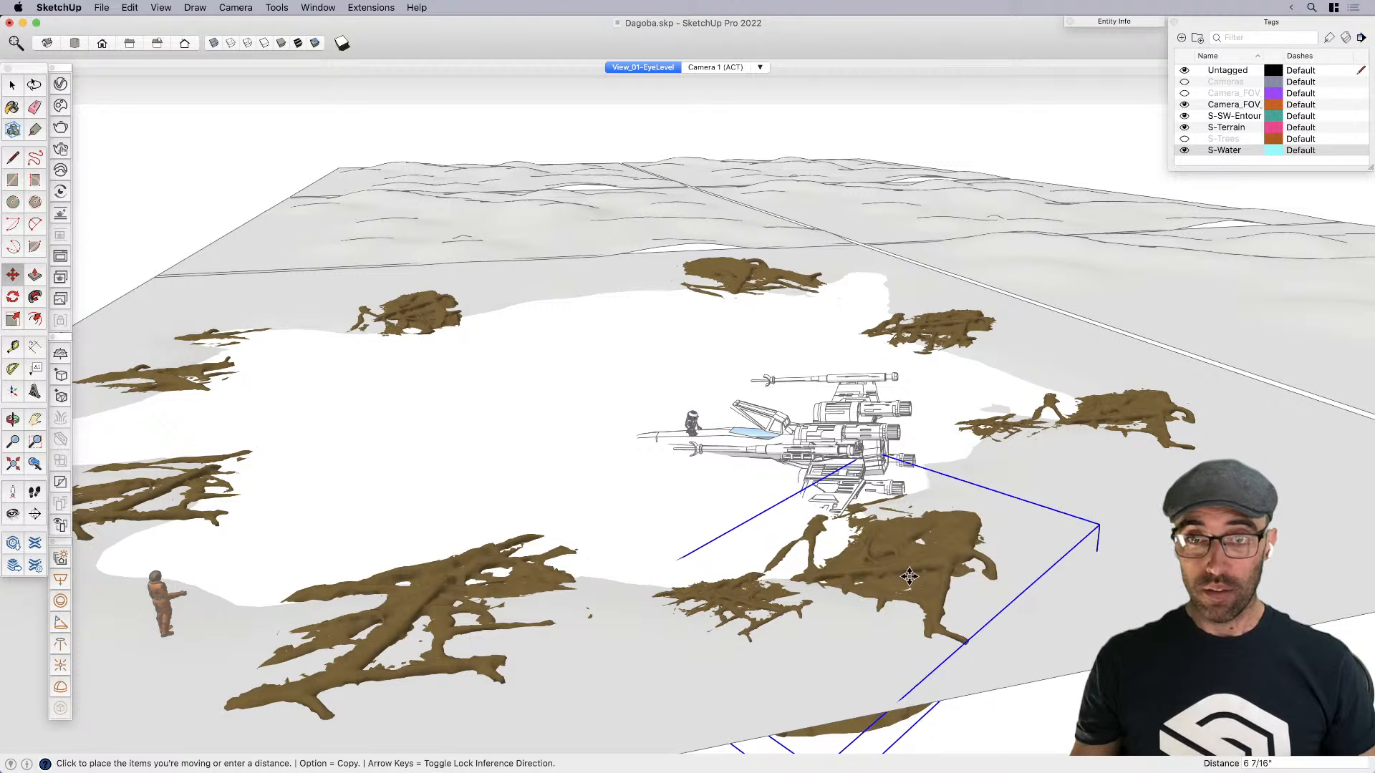
pyautogui.press('Escape')
pyautogui.press('space')
pyautogui.scroll(-2, 844, 406)
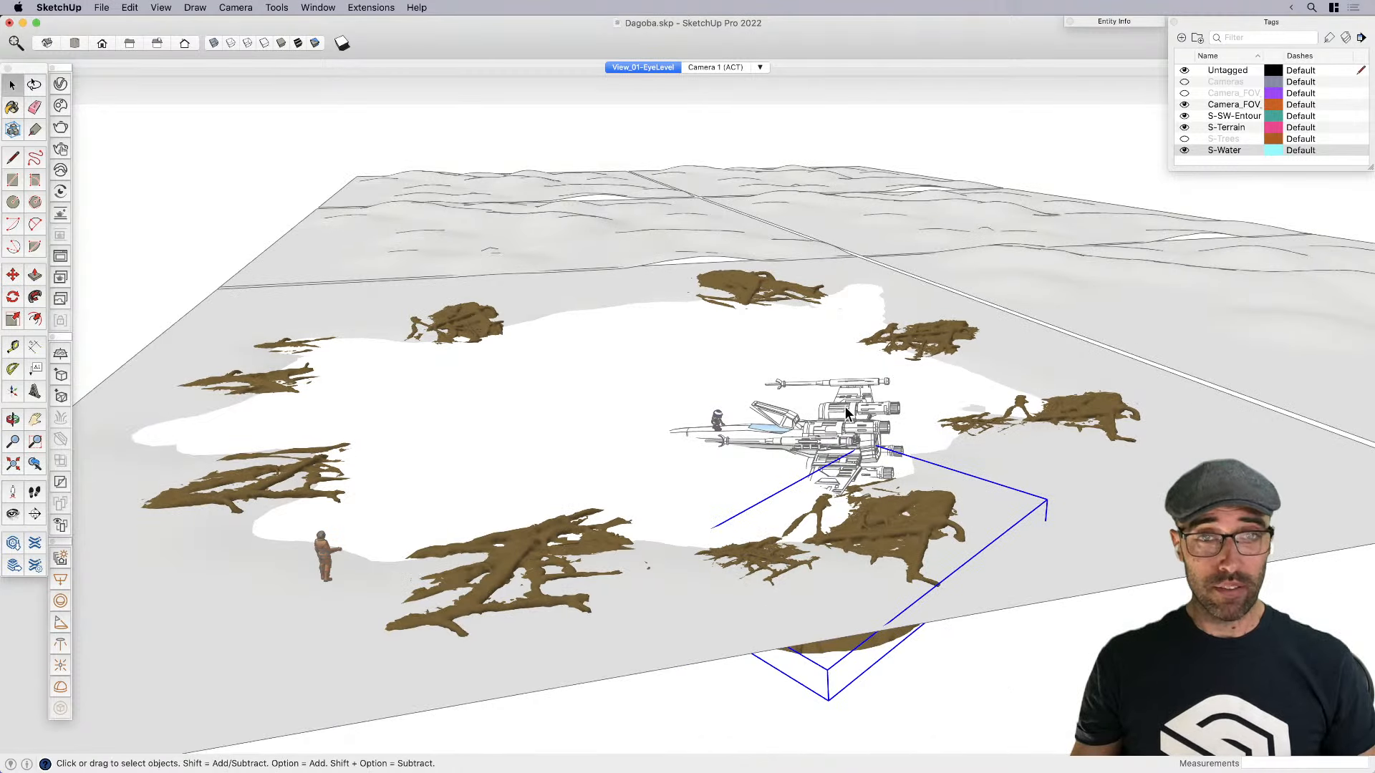
# Return to the View_01-EyeLevel scene and shift the large foreground mound about 11' 9" away from the pilot figure
pyautogui.click(640, 68)
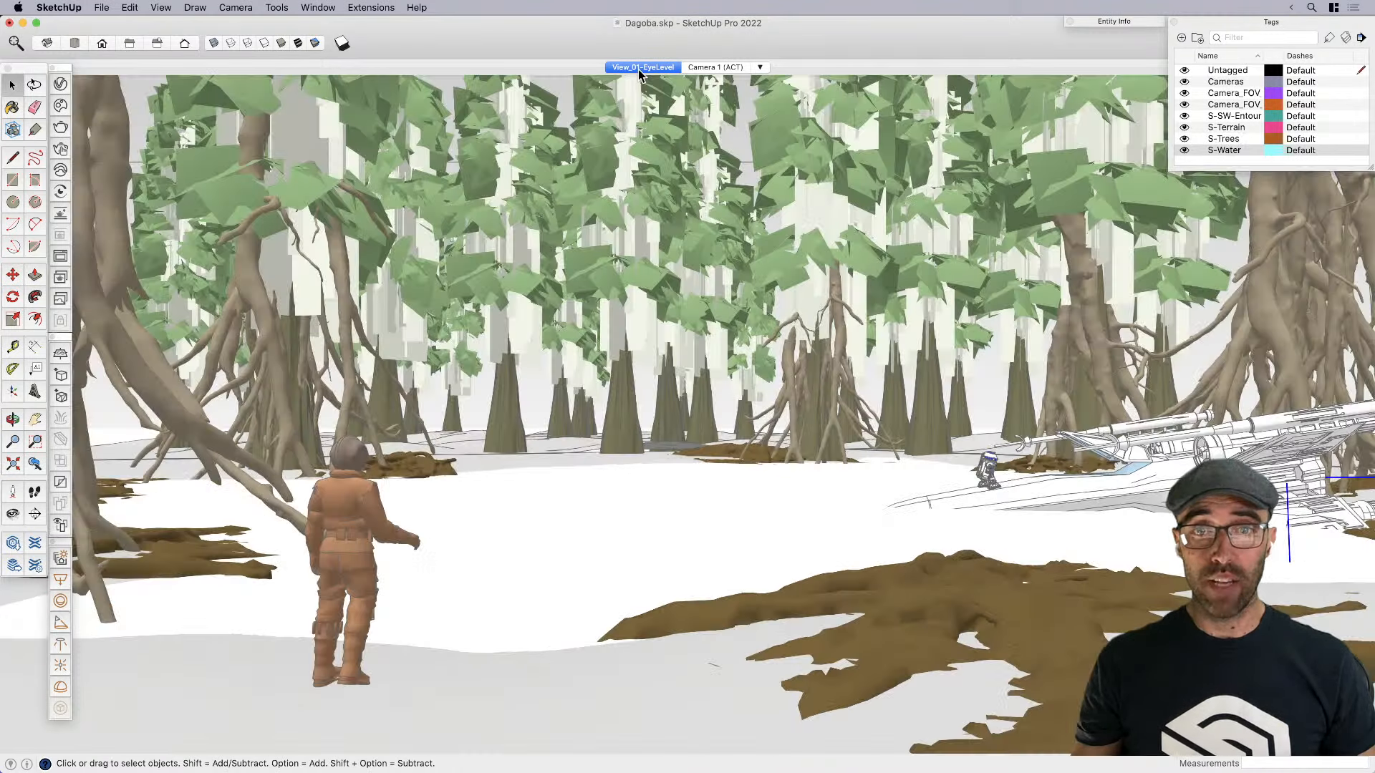
pyautogui.click(953, 608)
pyautogui.press('m')
pyautogui.click(614, 667)
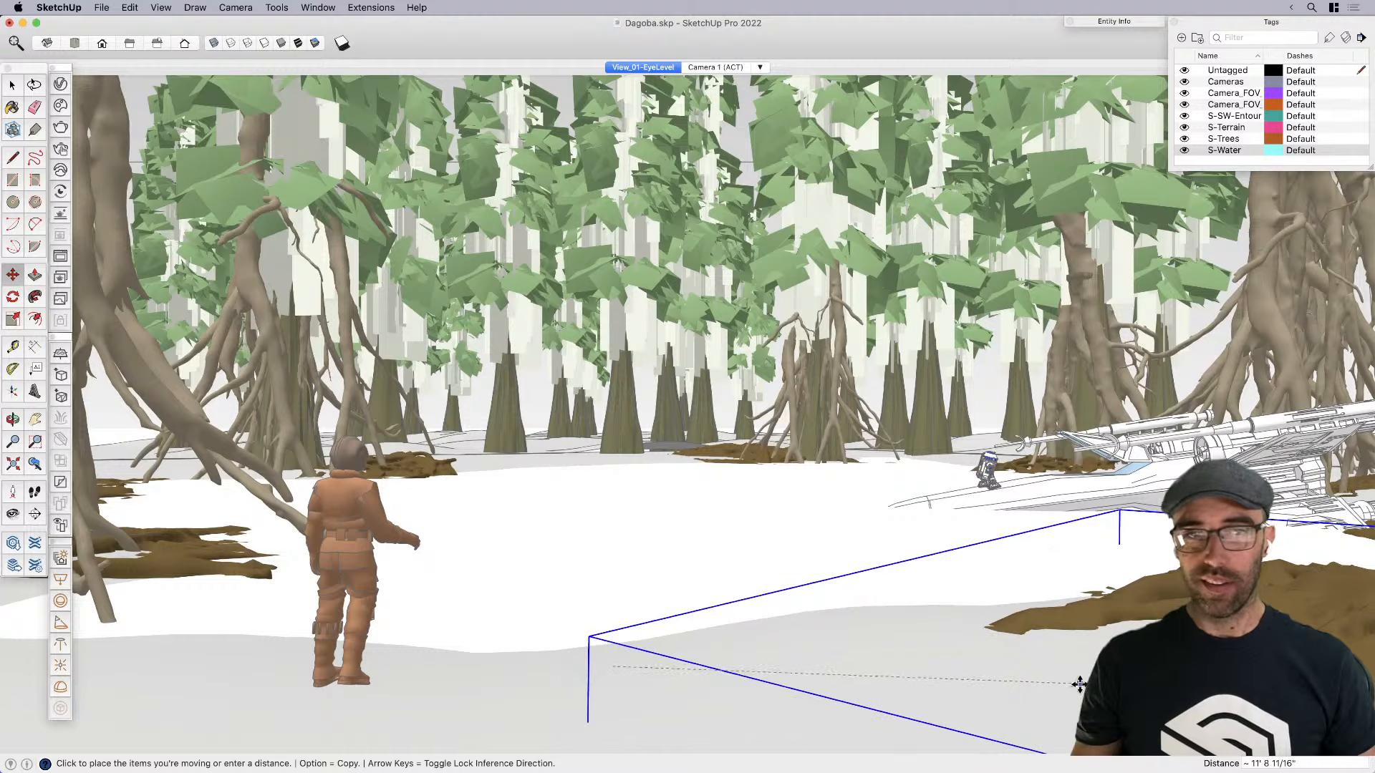
pyautogui.click(1078, 684)
# Copy the mound beneath the nearby tree roots into the foreground and adjust it beside the pilot figure's feet
pyautogui.press('space')
pyautogui.click(200, 573)
pyautogui.press('m')
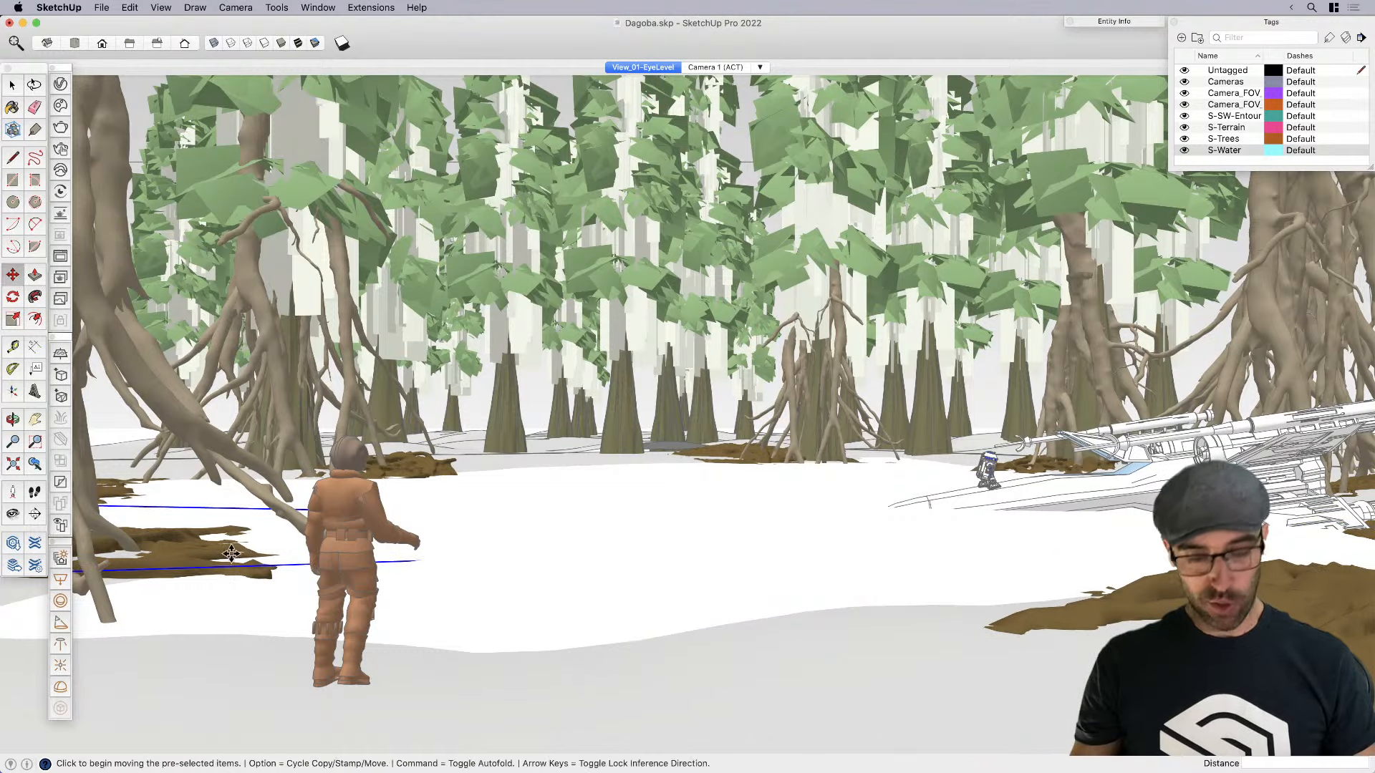
pyautogui.click(262, 538)
pyautogui.press('alt')
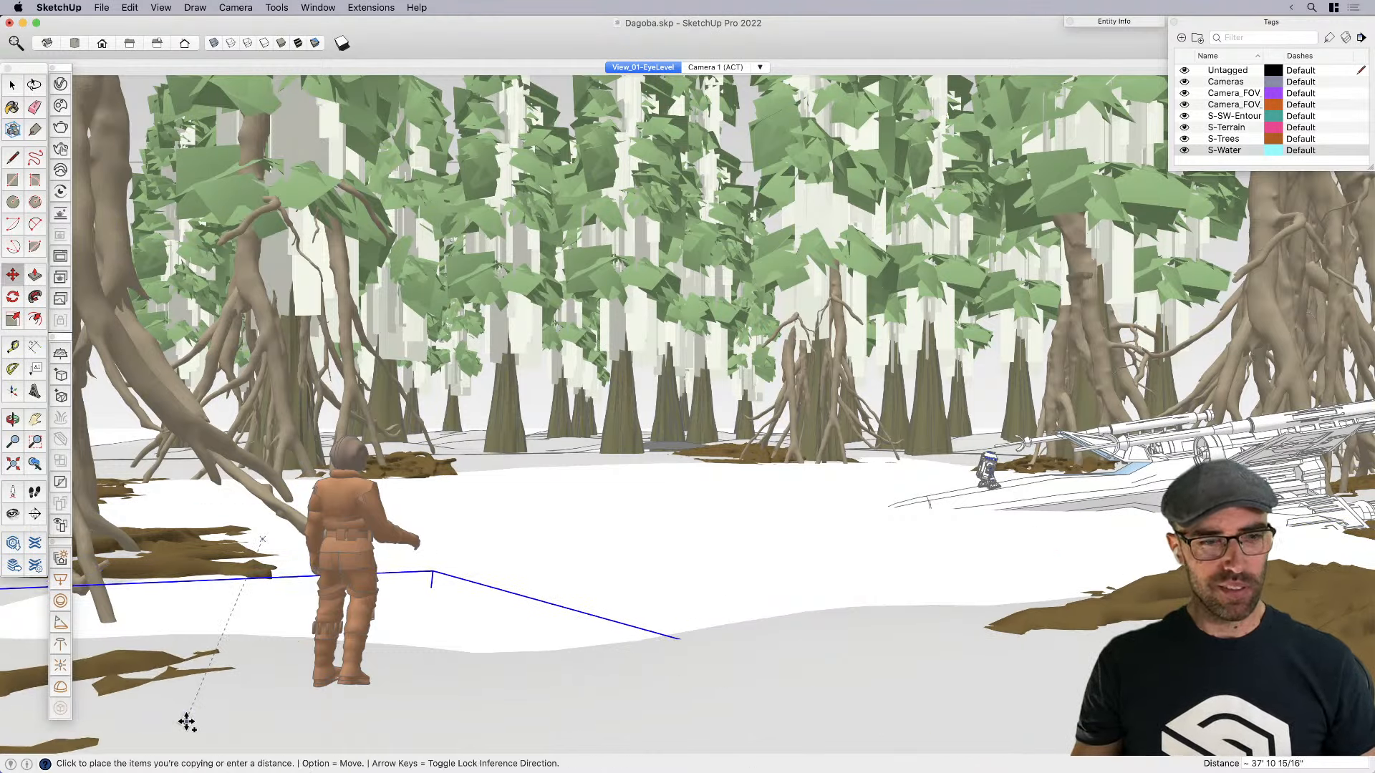
pyautogui.press('alt')
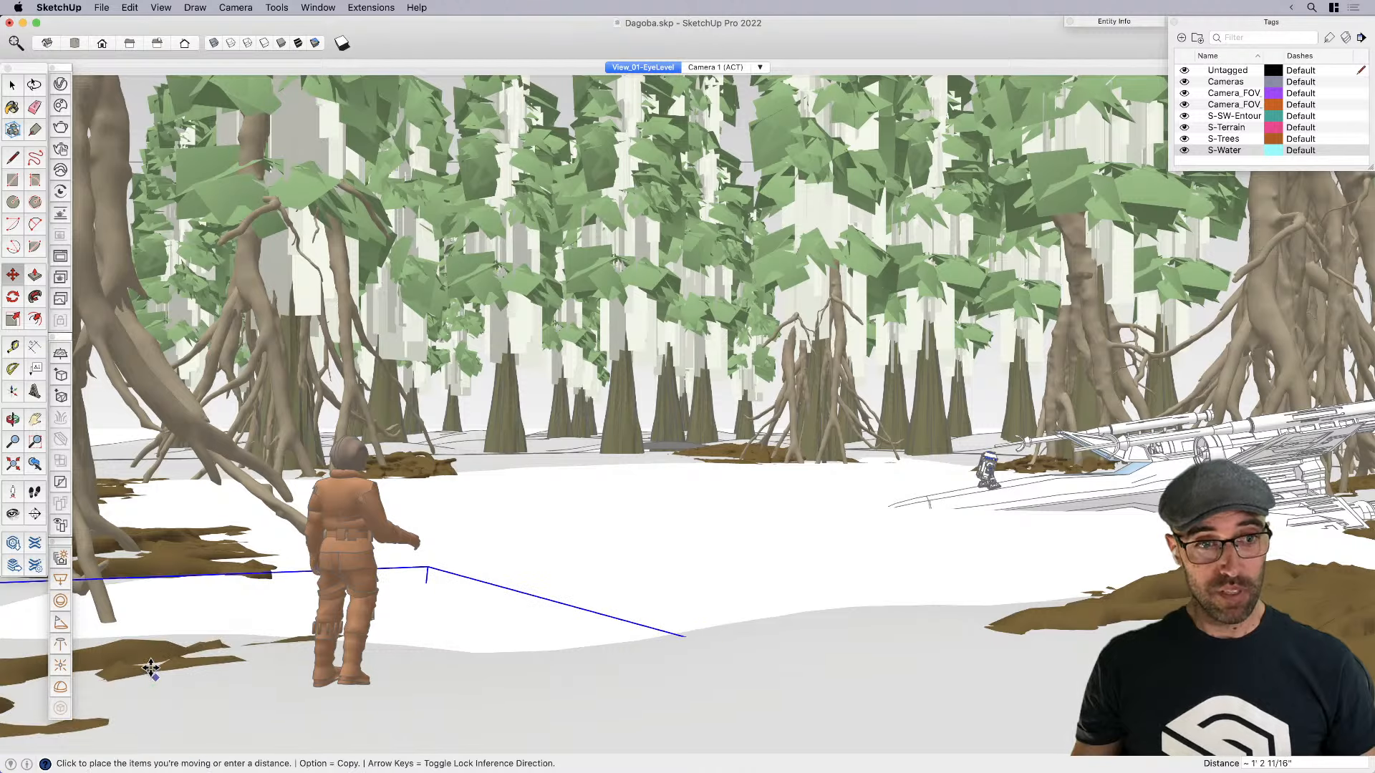
pyautogui.click(173, 675)
# Move the pilot figure about 1' 5" toward the water, off the new foreground mound
pyautogui.press('space')
pyautogui.click(360, 644)
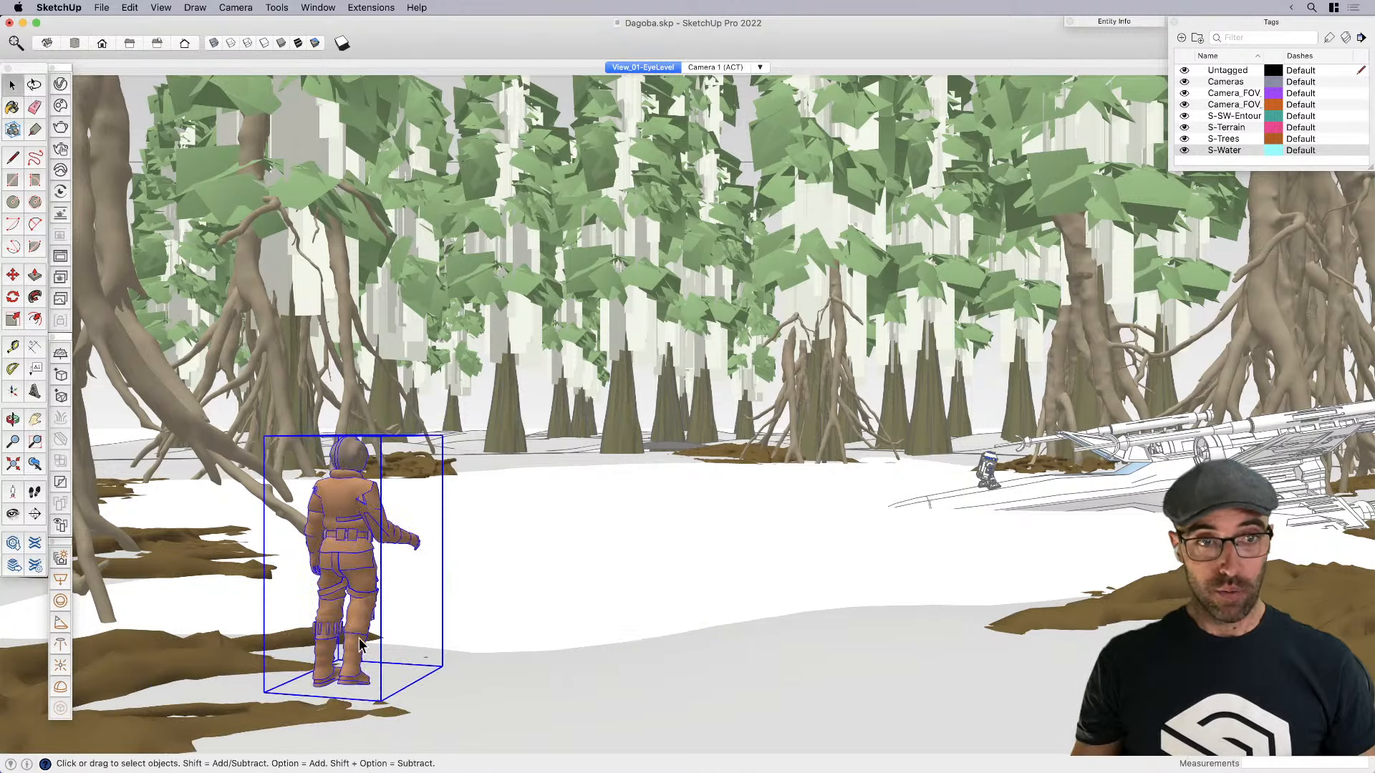
pyautogui.press('m')
pyautogui.click(368, 681)
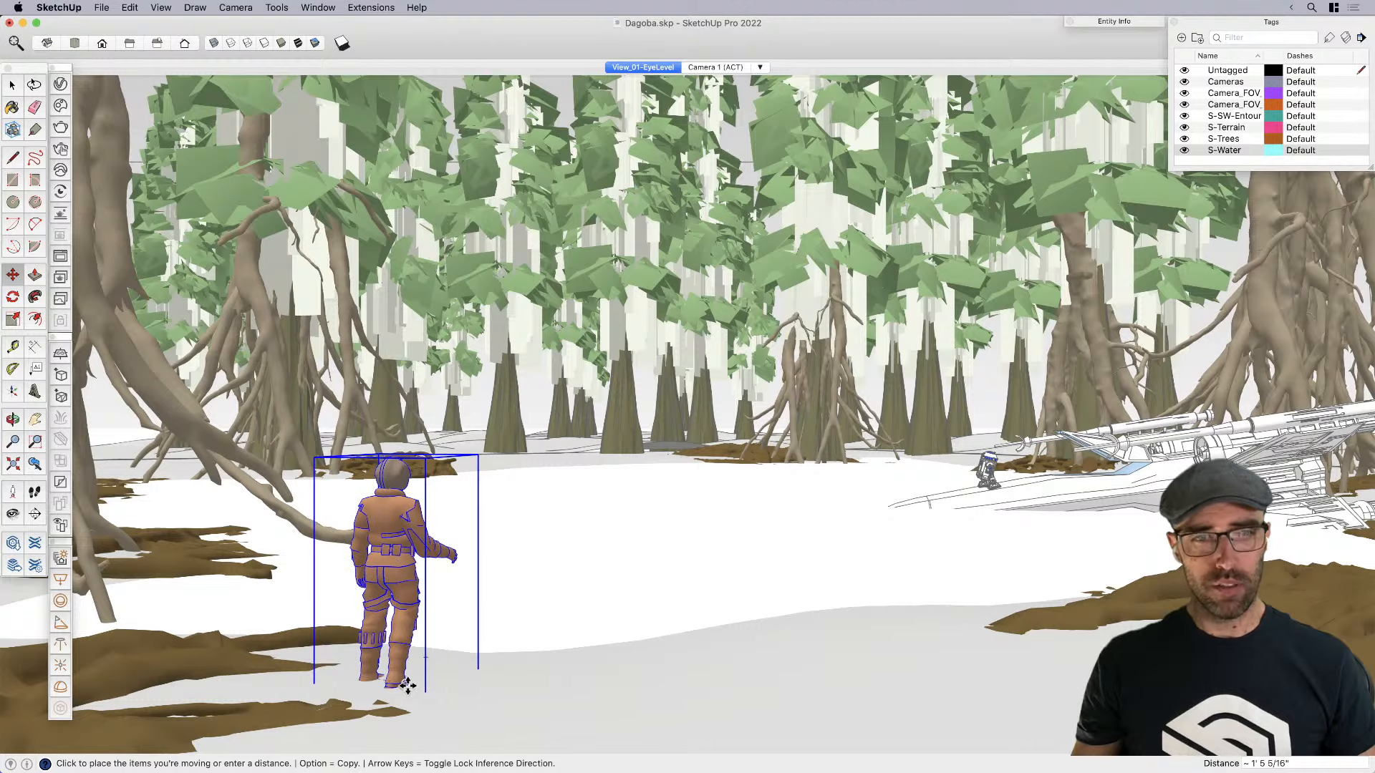
pyautogui.click(407, 685)
pyautogui.press('space')
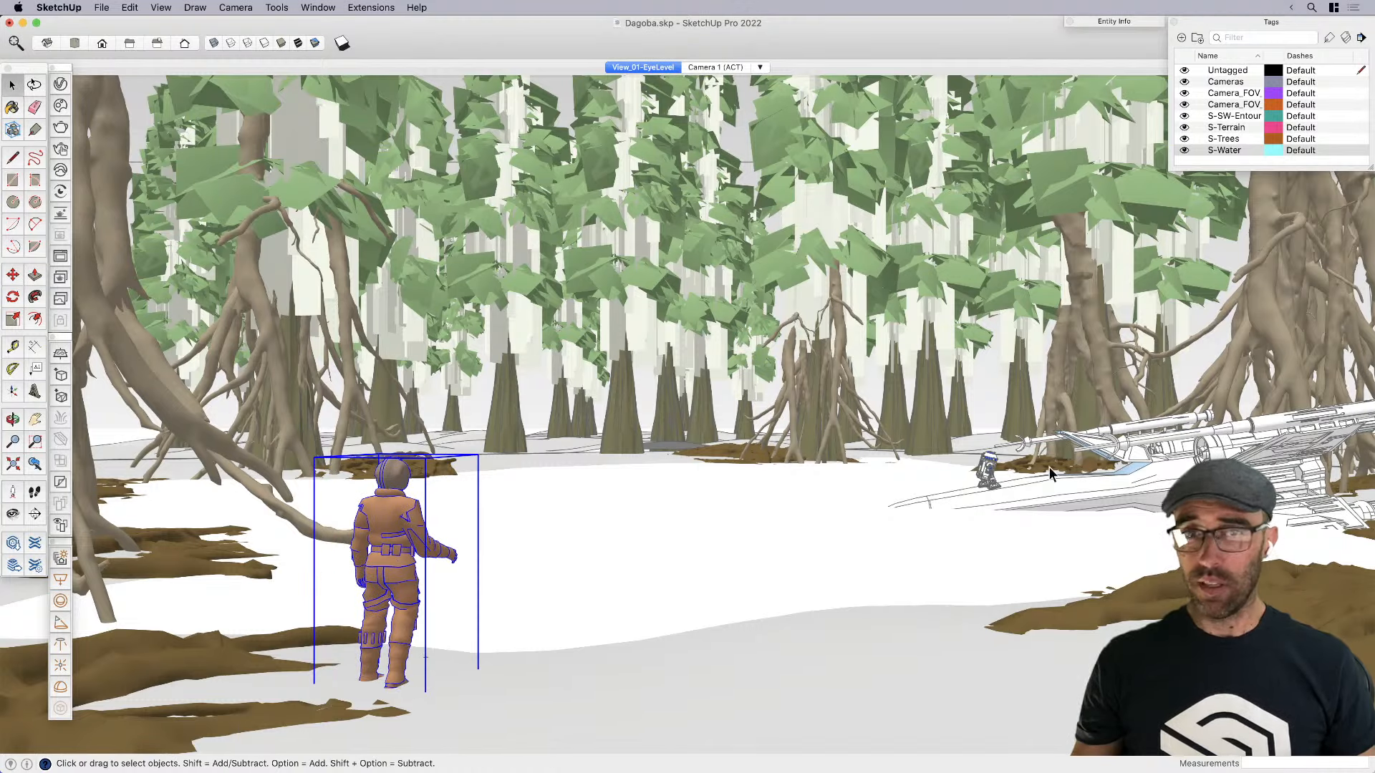
# Hide the Cameras tag and pick the far-shore mound beneath the tree roots beyond the pilot figure
pyautogui.moveTo(770, 433); pyautogui.dragTo(728, 490, button='middle')
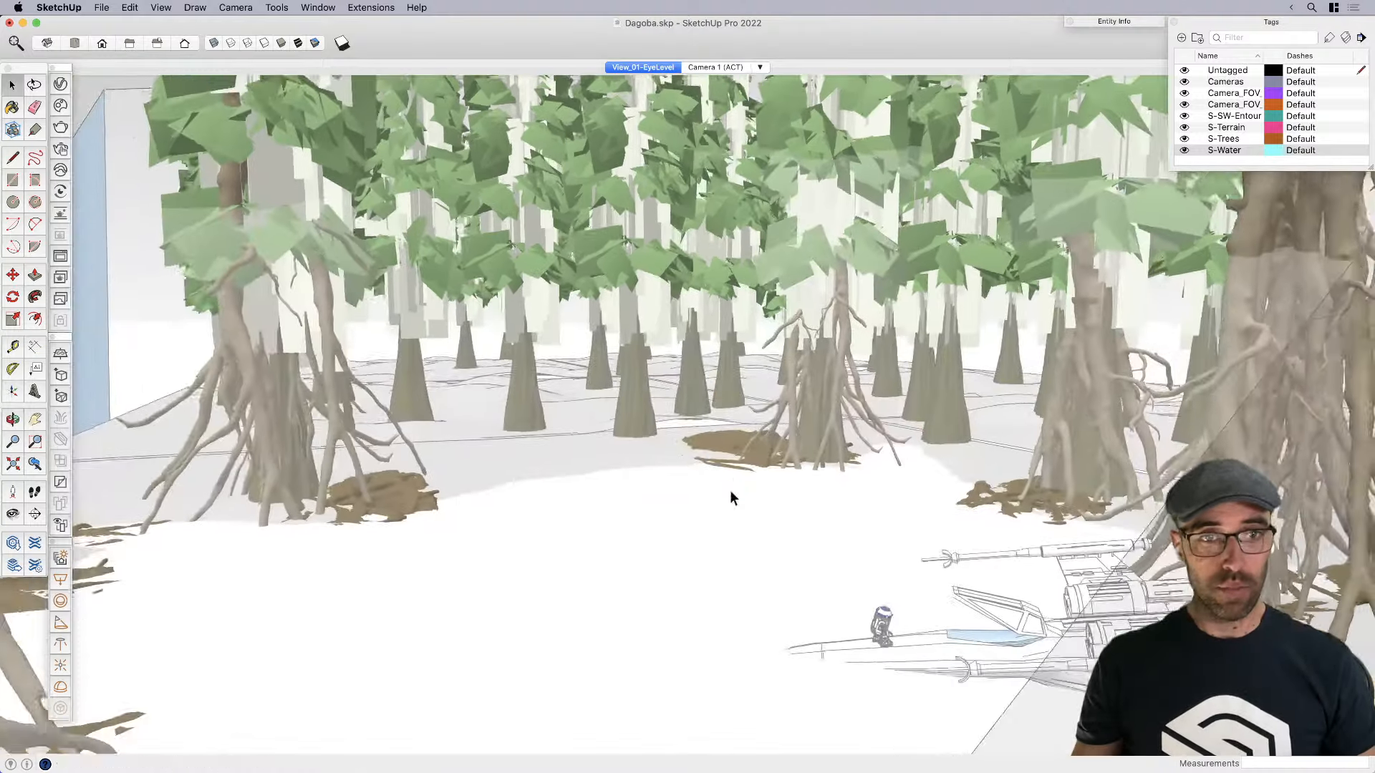
pyautogui.scroll(5, 737, 487)
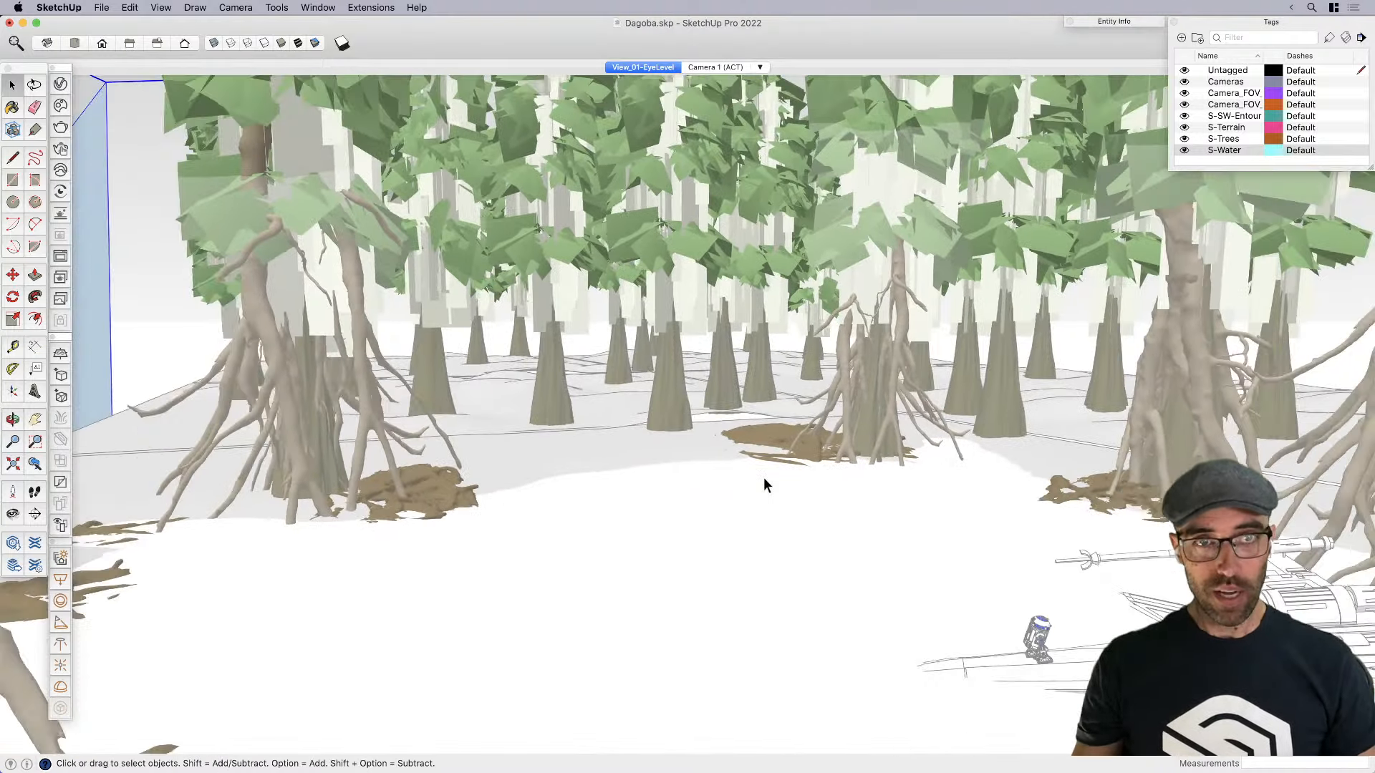
pyautogui.click(1184, 81)
pyautogui.scroll(-5, 478, 509)
pyautogui.click(505, 498)
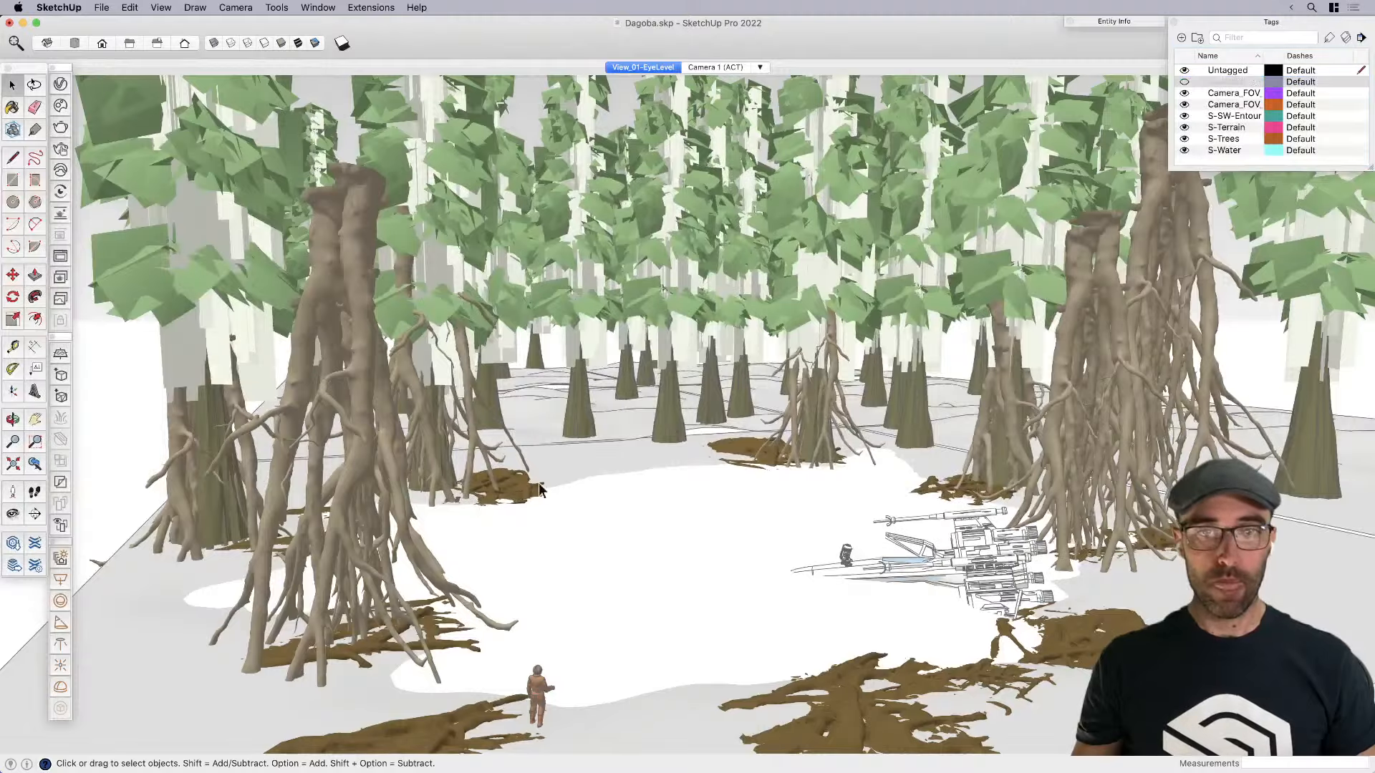
# Copy the far-shore mound beneath the tree roots about 31' 5" along the shoreline into the gap between the trees
pyautogui.scroll(5, 507, 499)
pyautogui.click(506, 499)
pyautogui.moveTo(515, 517); pyautogui.dragTo(506, 586, button='middle')
pyautogui.press('m')
pyautogui.click(526, 573)
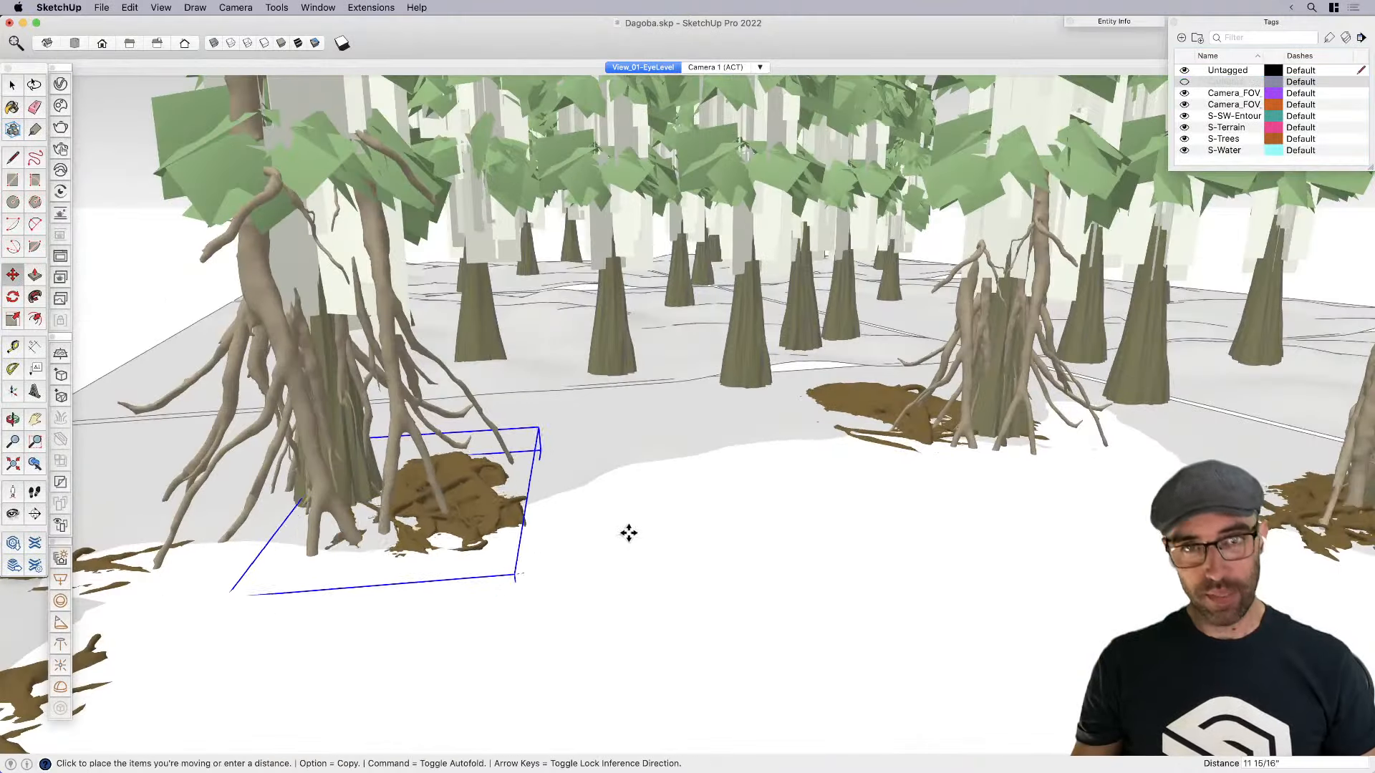
pyautogui.press('alt')
pyautogui.click(785, 527)
# Rotate the copied far-shore mound to stretch along the shoreline and scale it up uniformly to about 1.5
pyautogui.scroll(4, 766, 520)
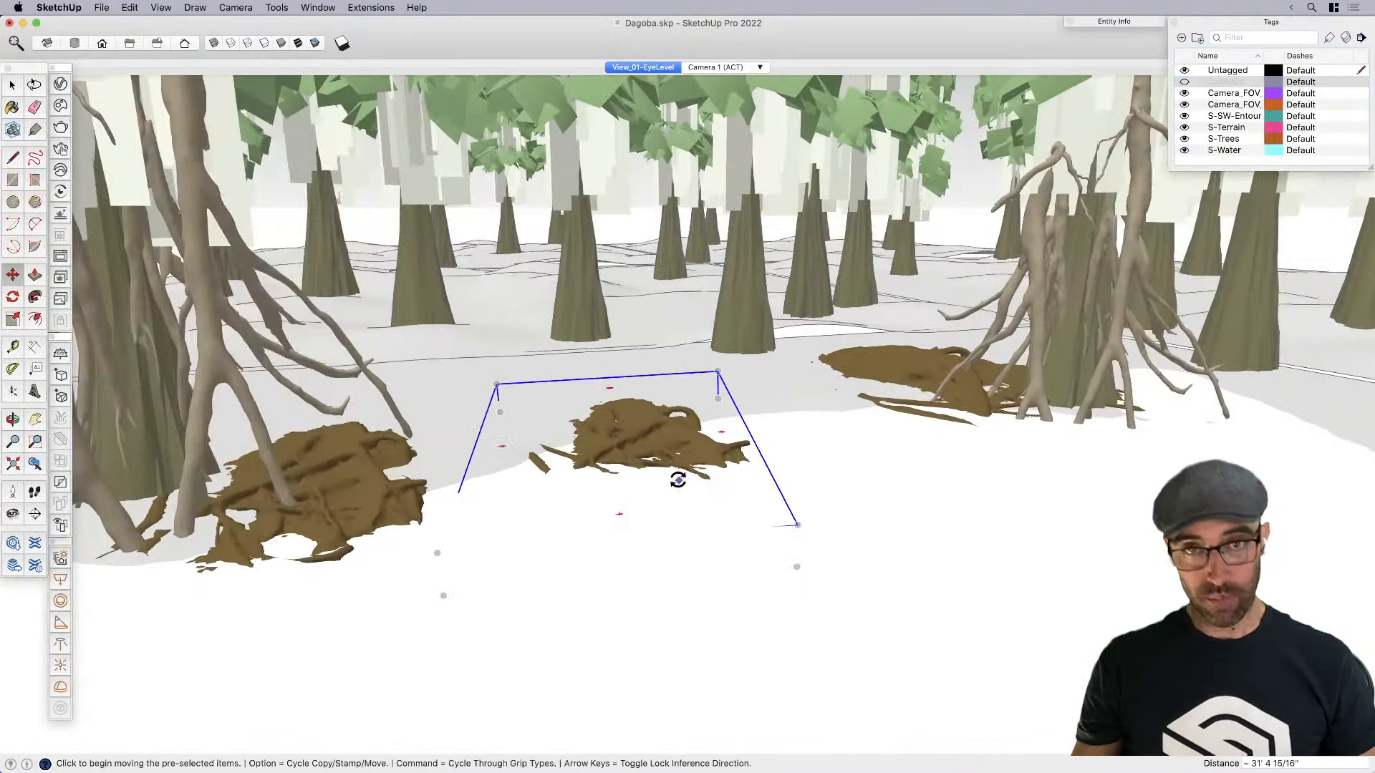
pyautogui.press('q')
pyautogui.click(652, 464)
pyautogui.click(755, 514)
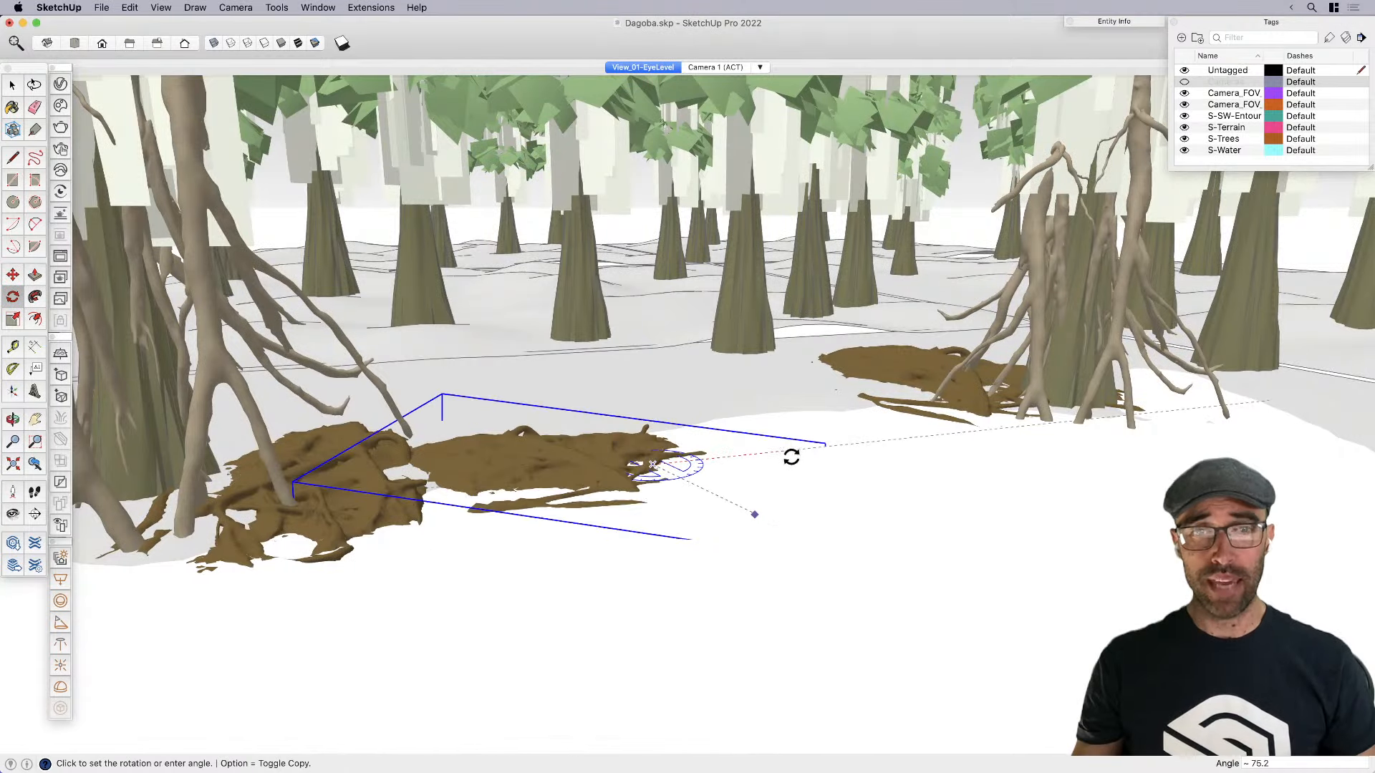
pyautogui.click(793, 458)
pyautogui.press('space')
pyautogui.press('s')
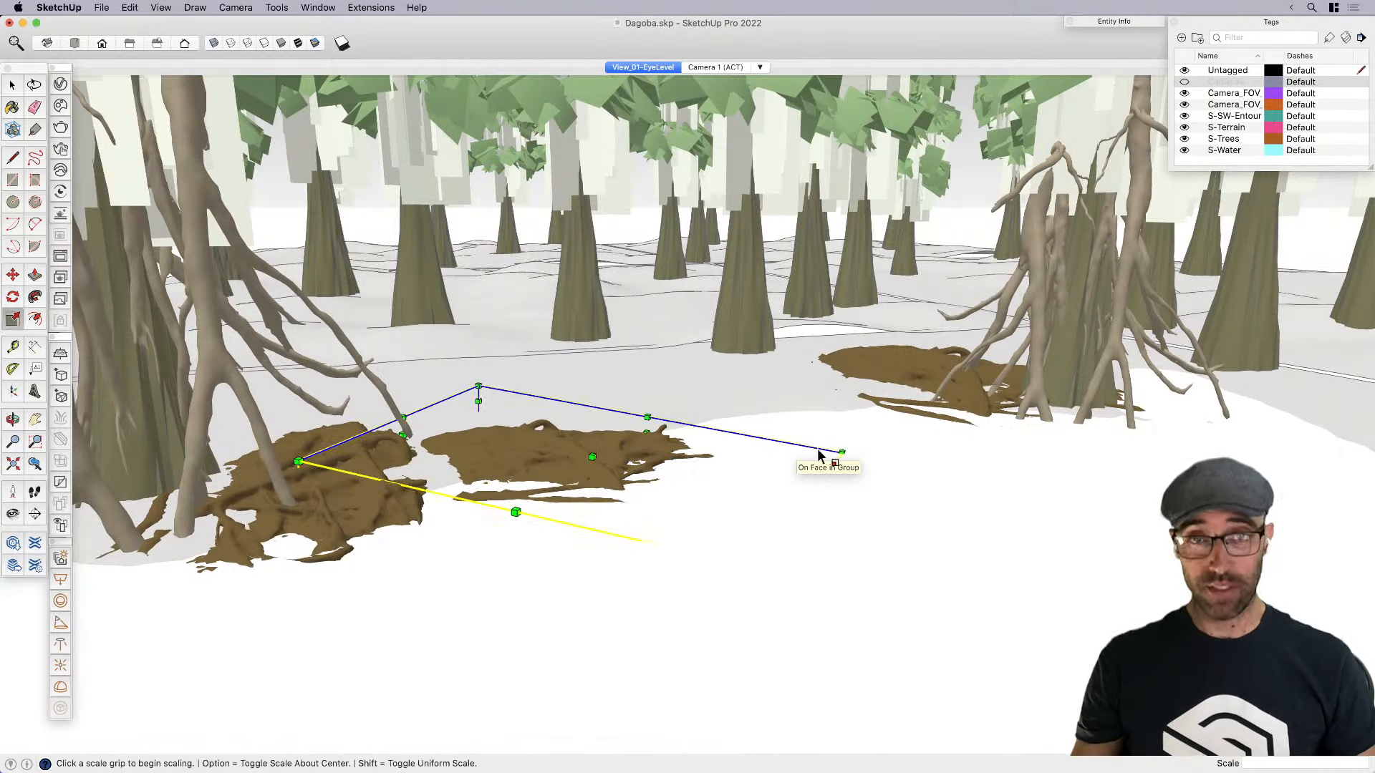
pyautogui.click(842, 453)
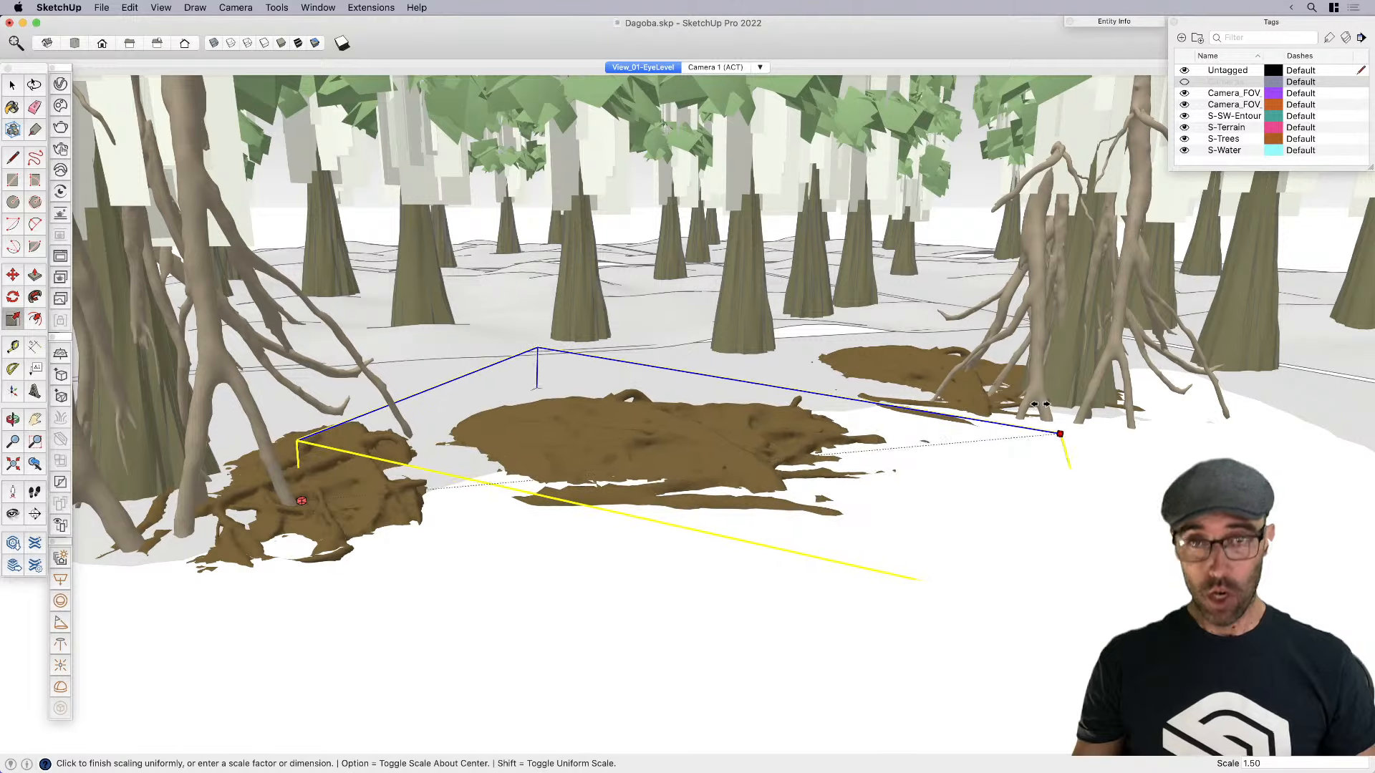
pyautogui.click(1060, 432)
# Shift the enlarged mound back from the water onto the far shore and sink it about 1' 5" into the ground
pyautogui.press('m')
pyautogui.click(960, 578)
pyautogui.click(842, 522)
pyautogui.press('space')
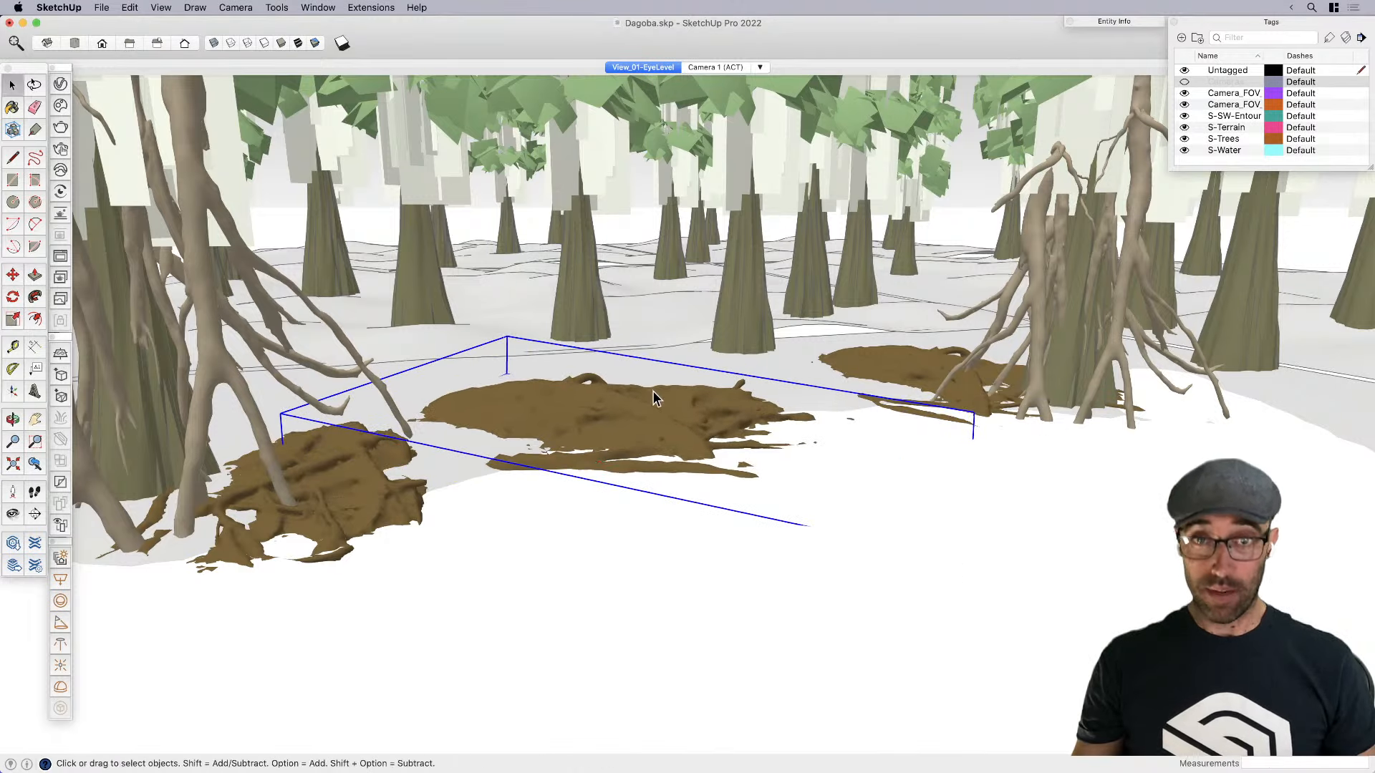
pyautogui.press('m')
pyautogui.click(648, 399)
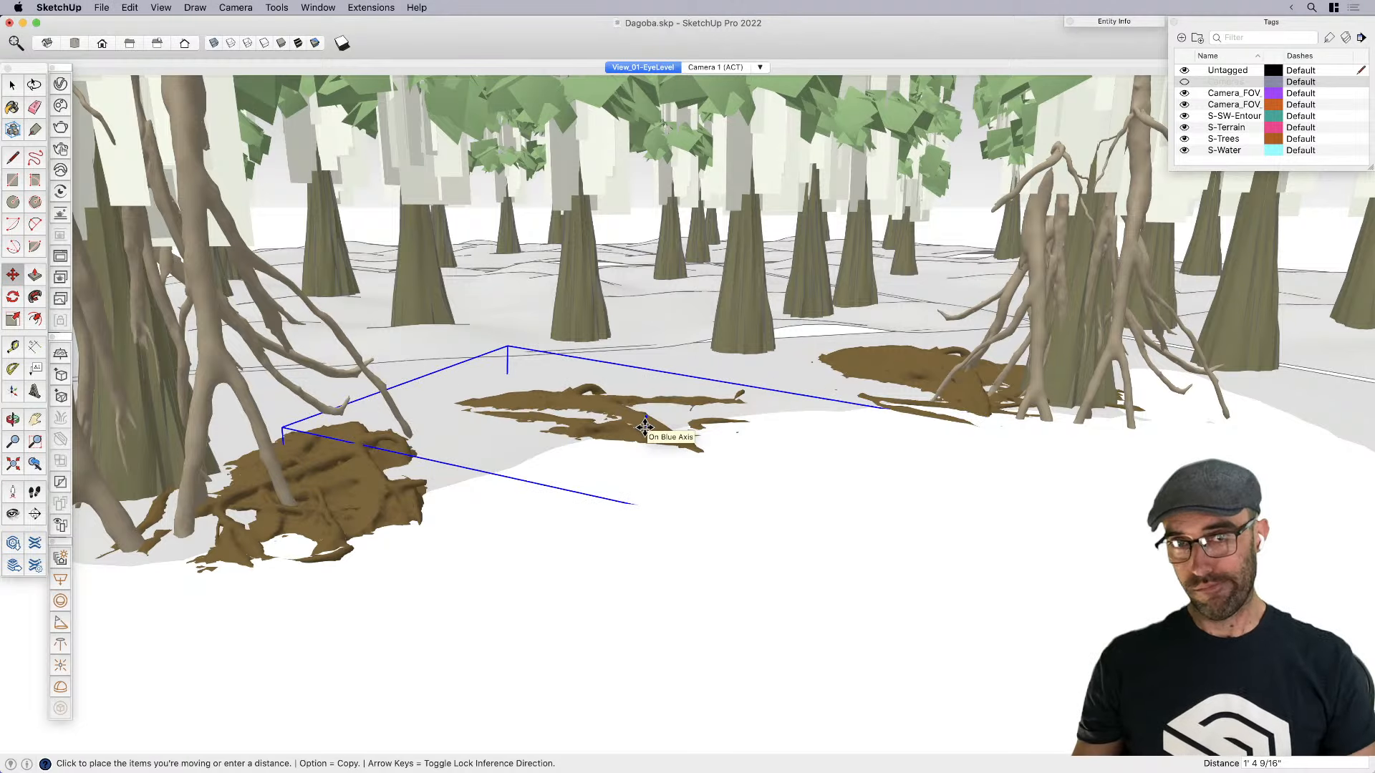
pyautogui.click(648, 428)
pyautogui.press('space')
# Return to the View_01-EyeLevel scene, update it with the Cameras tag hidden and save the model
pyautogui.click(648, 67)
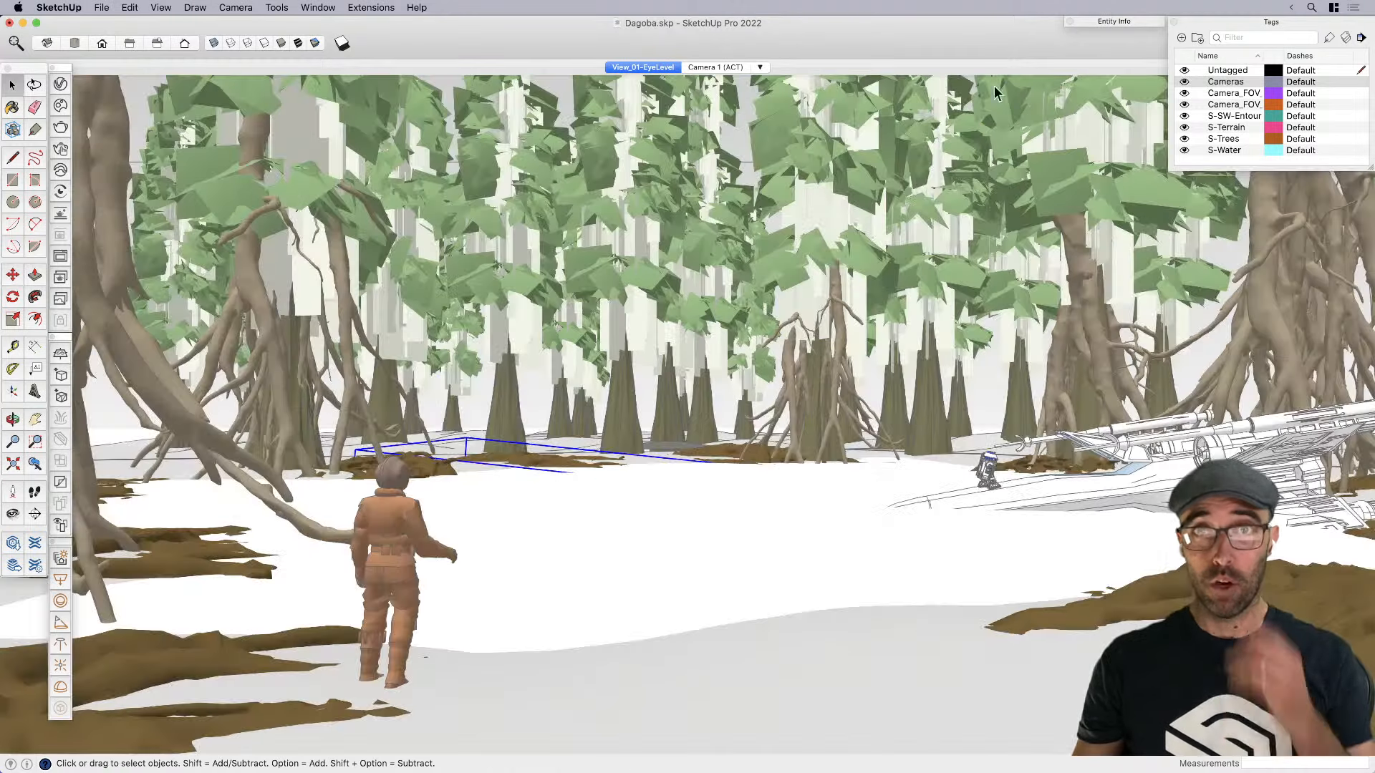
pyautogui.rightClick(650, 69)
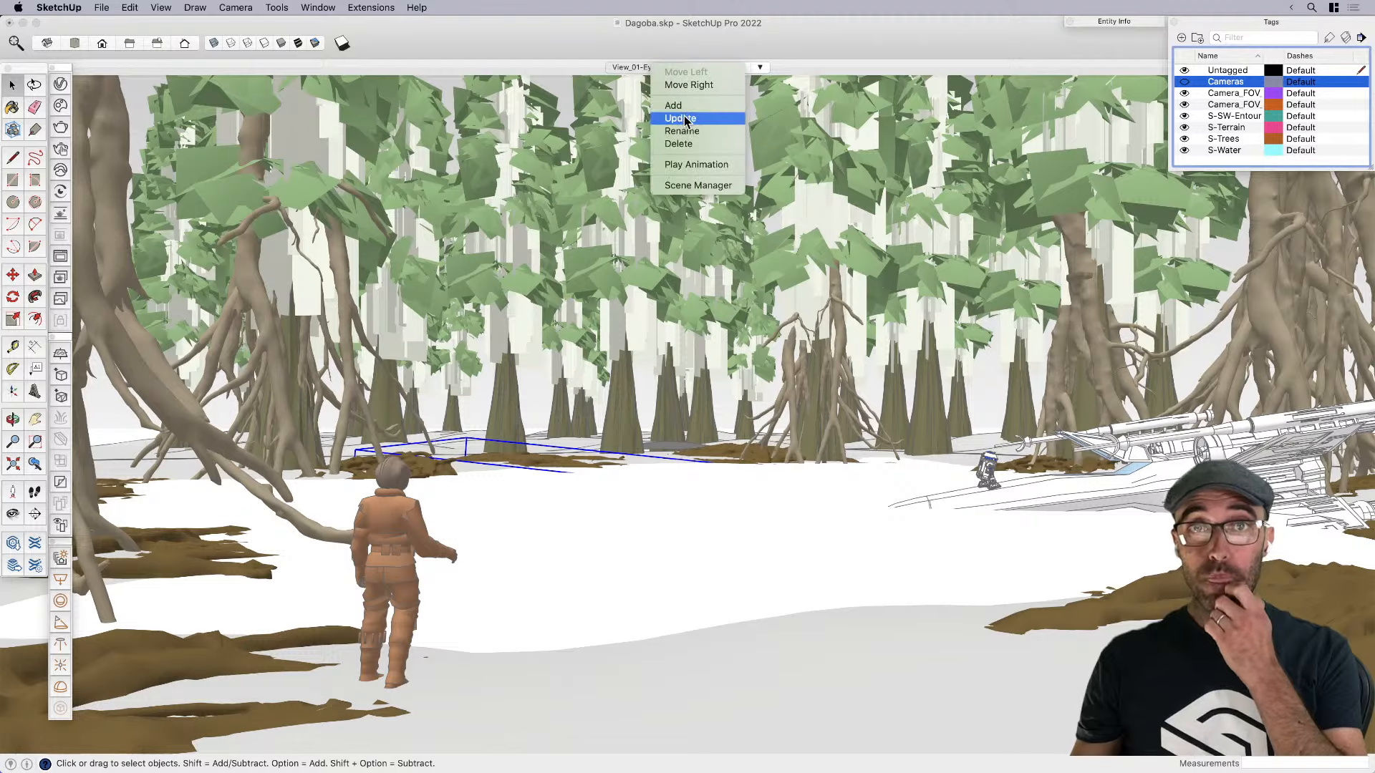
pyautogui.click(682, 120)
pyautogui.press('super+s')
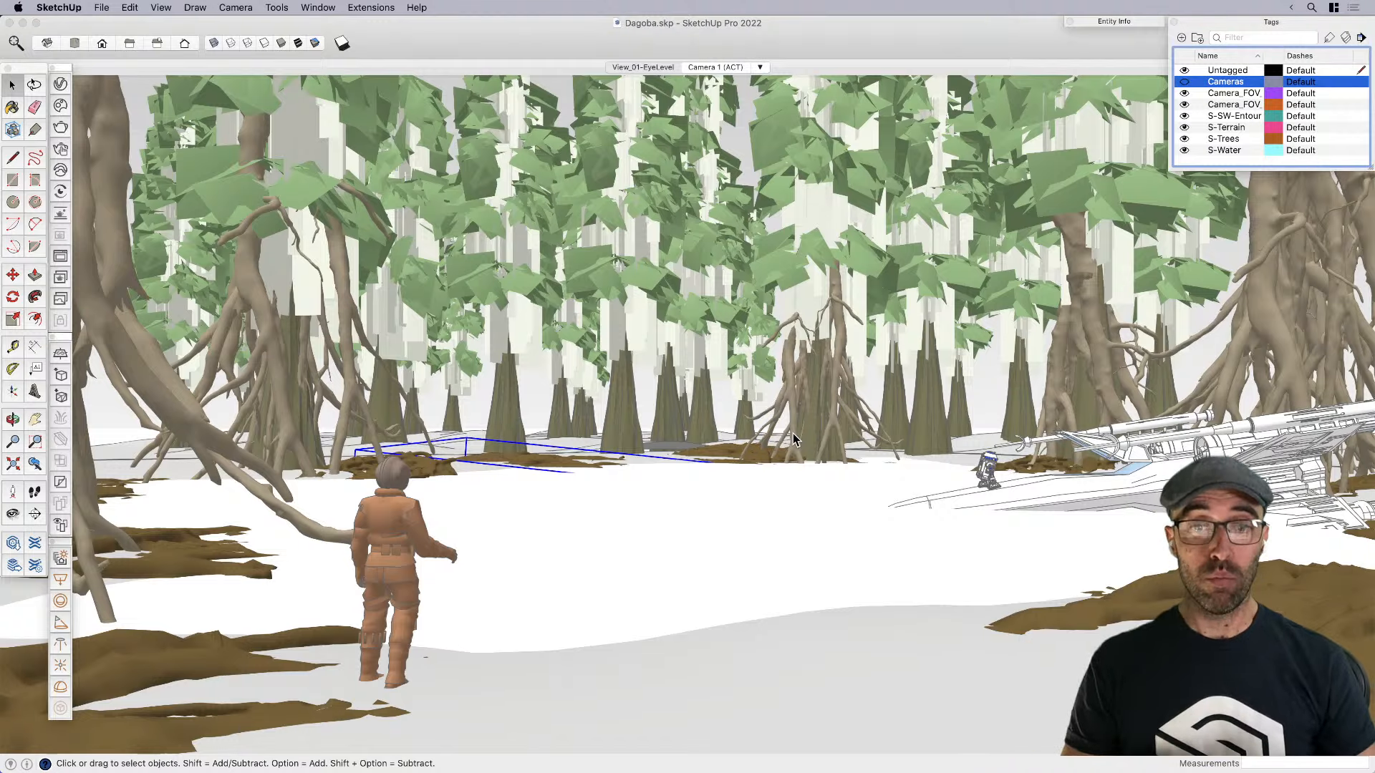
# Check the swamp film reference image in Preview, then return to SketchUp and save the Dagoba model
pyautogui.press('super+Tab')
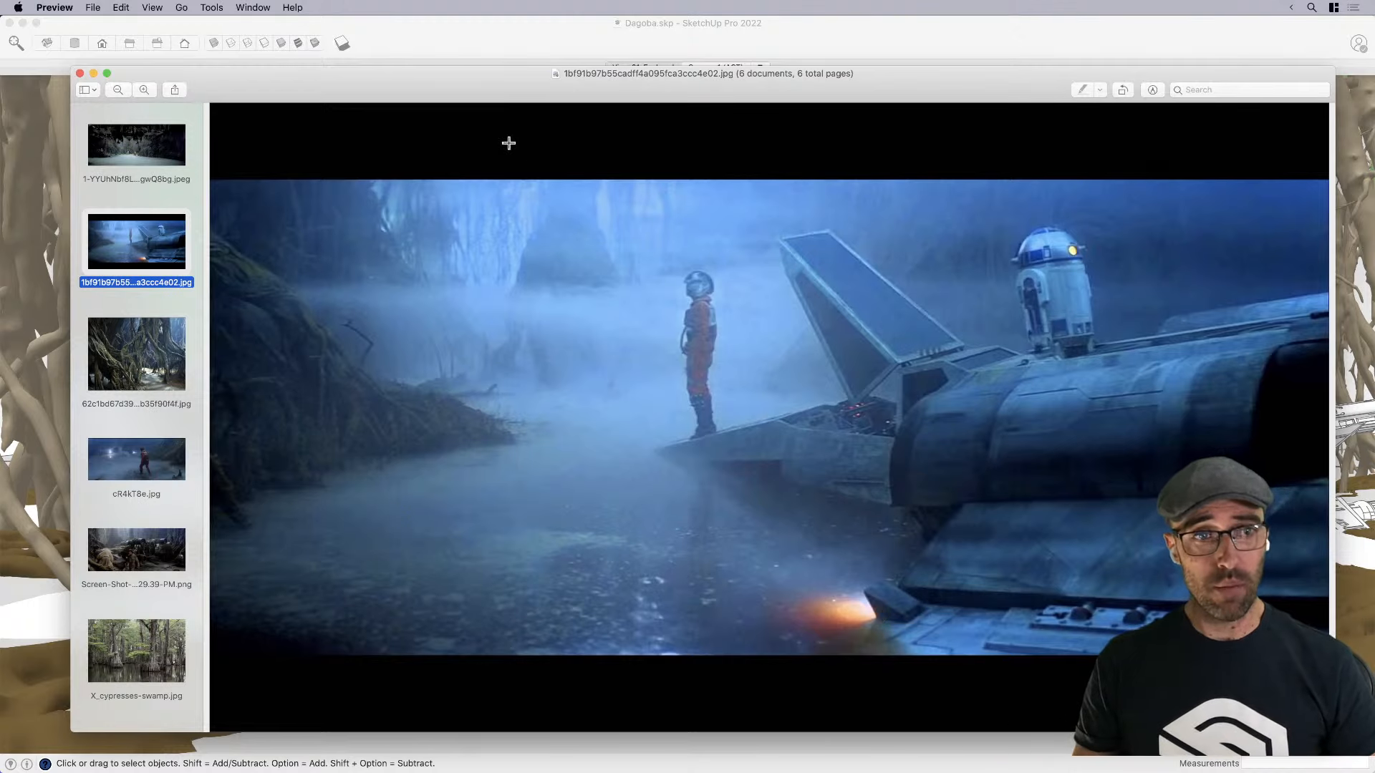
pyautogui.press('super+w')
pyautogui.click(705, 520)
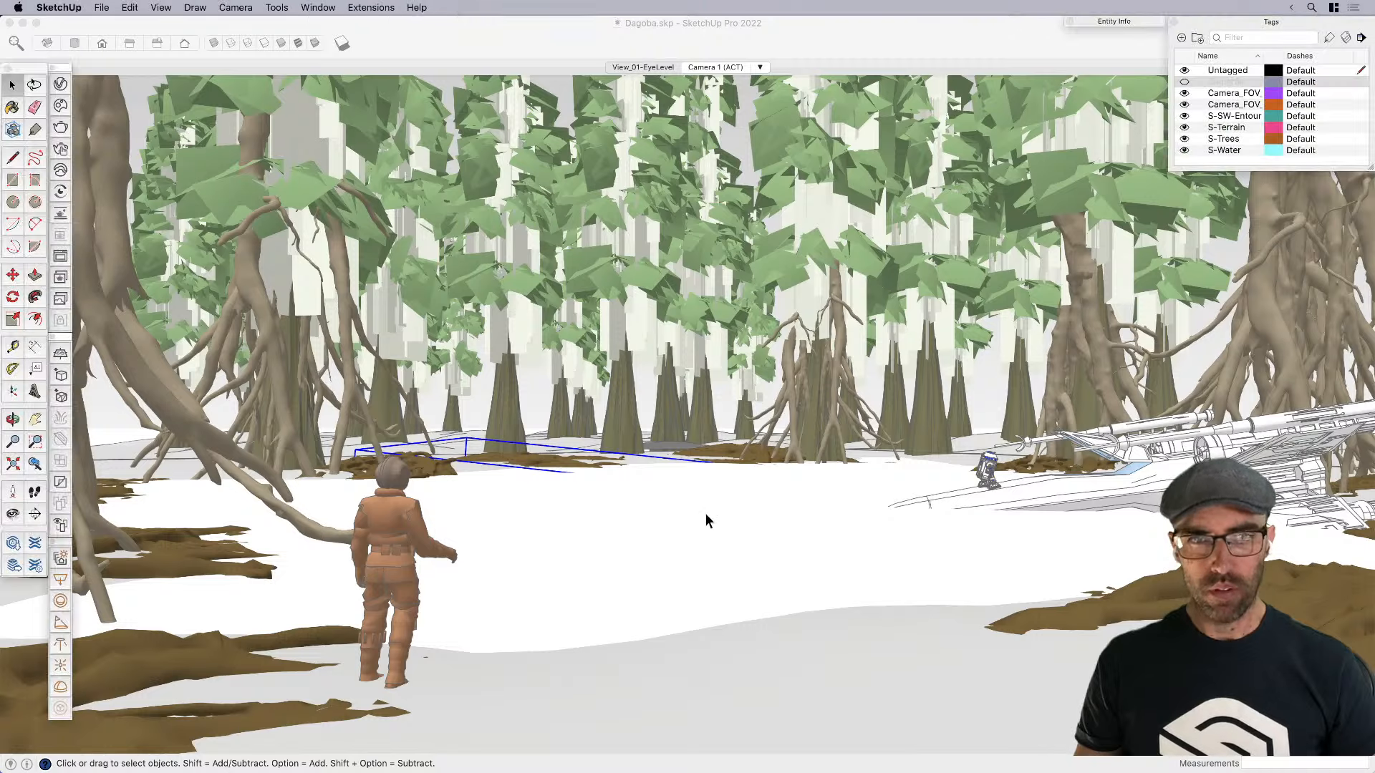
pyautogui.press('super+s')
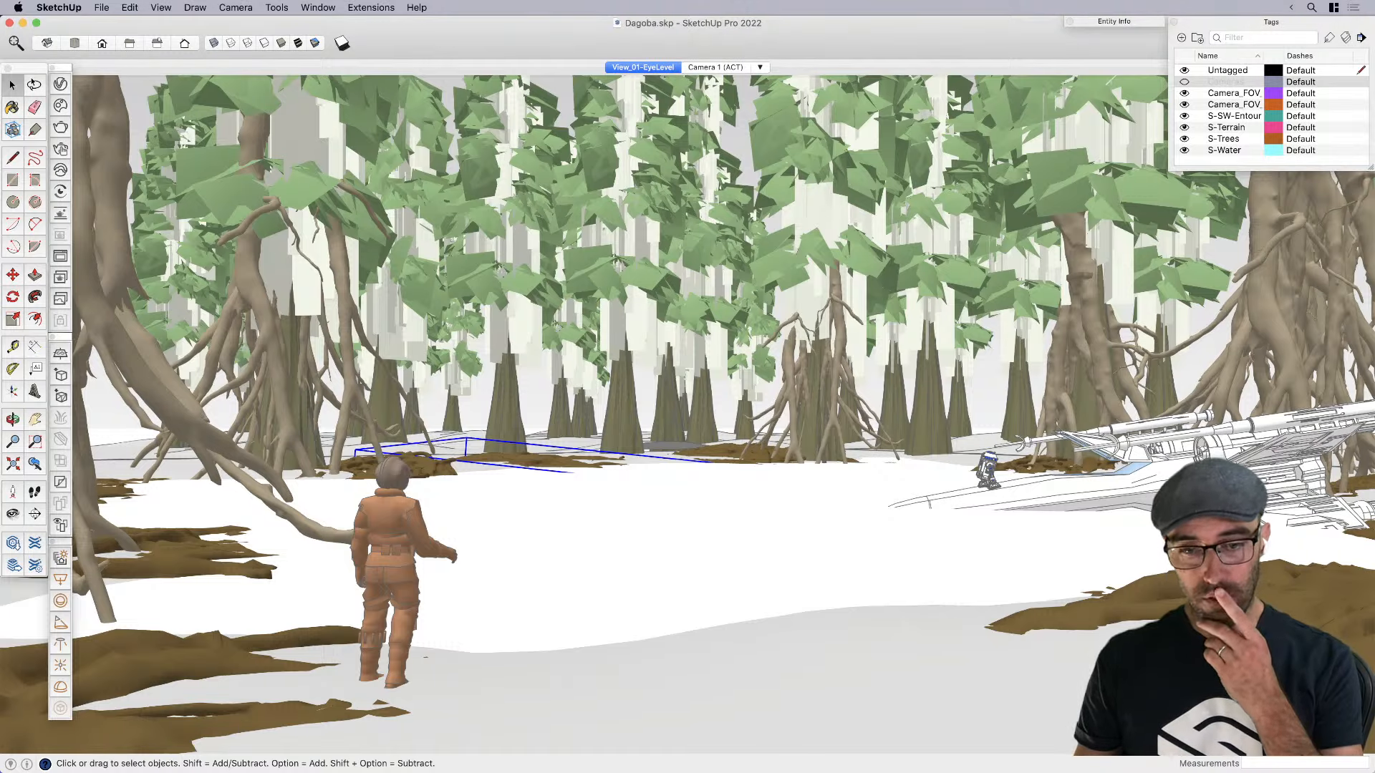
# Open the render settings in the V-Ray Asset Editor, turn off Progressive and set Quality to Low
pyautogui.moveTo(884, 772); pyautogui.dragTo(662, 136)
pyautogui.click(755, 229)
pyautogui.click(620, 162)
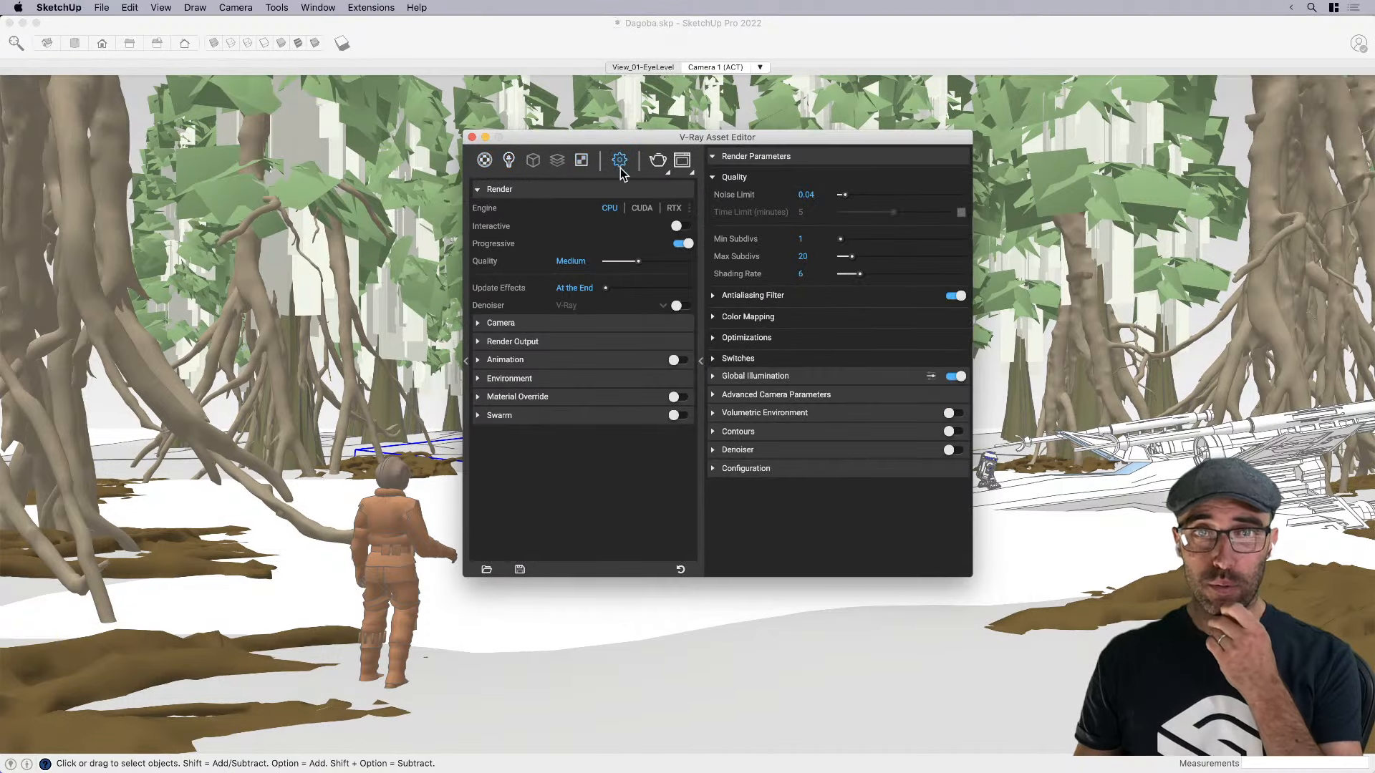
pyautogui.click(677, 250)
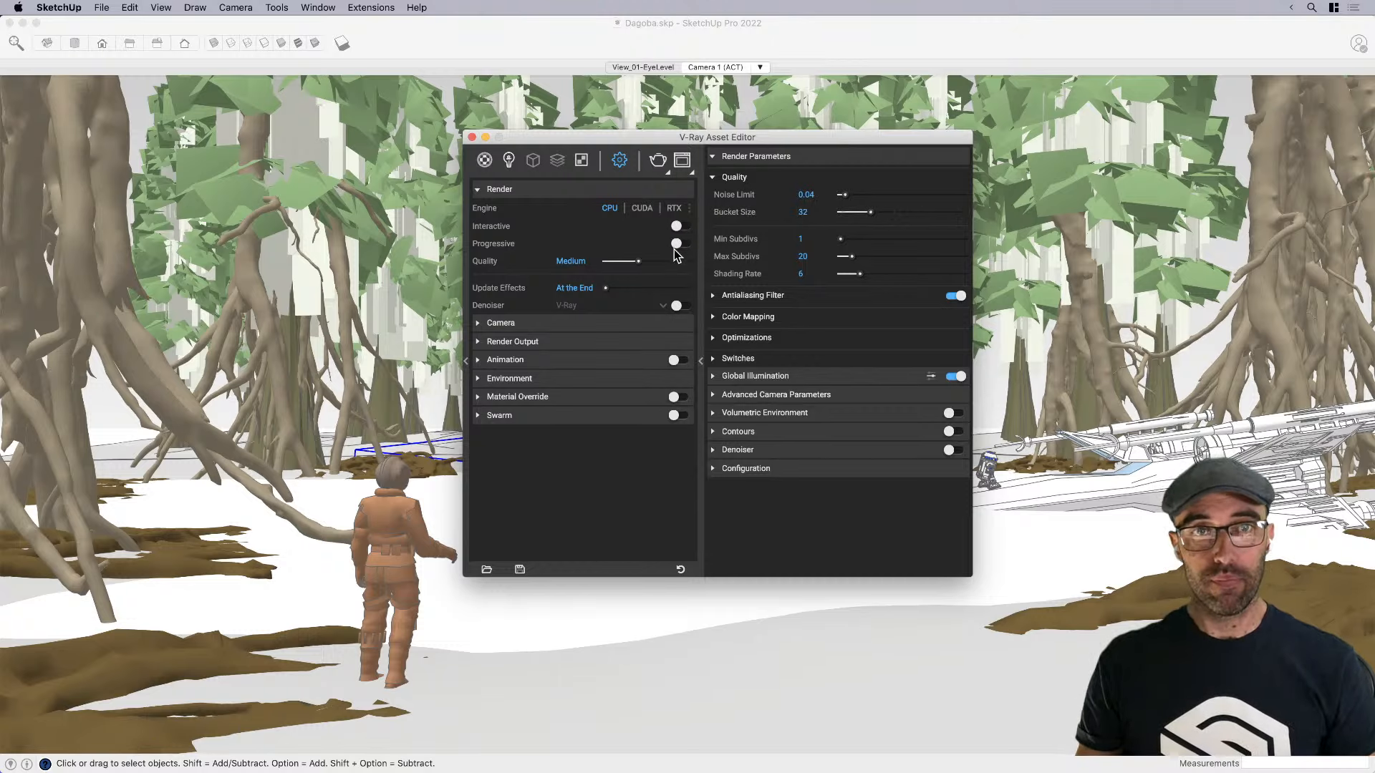
pyautogui.moveTo(638, 261); pyautogui.dragTo(605, 262)
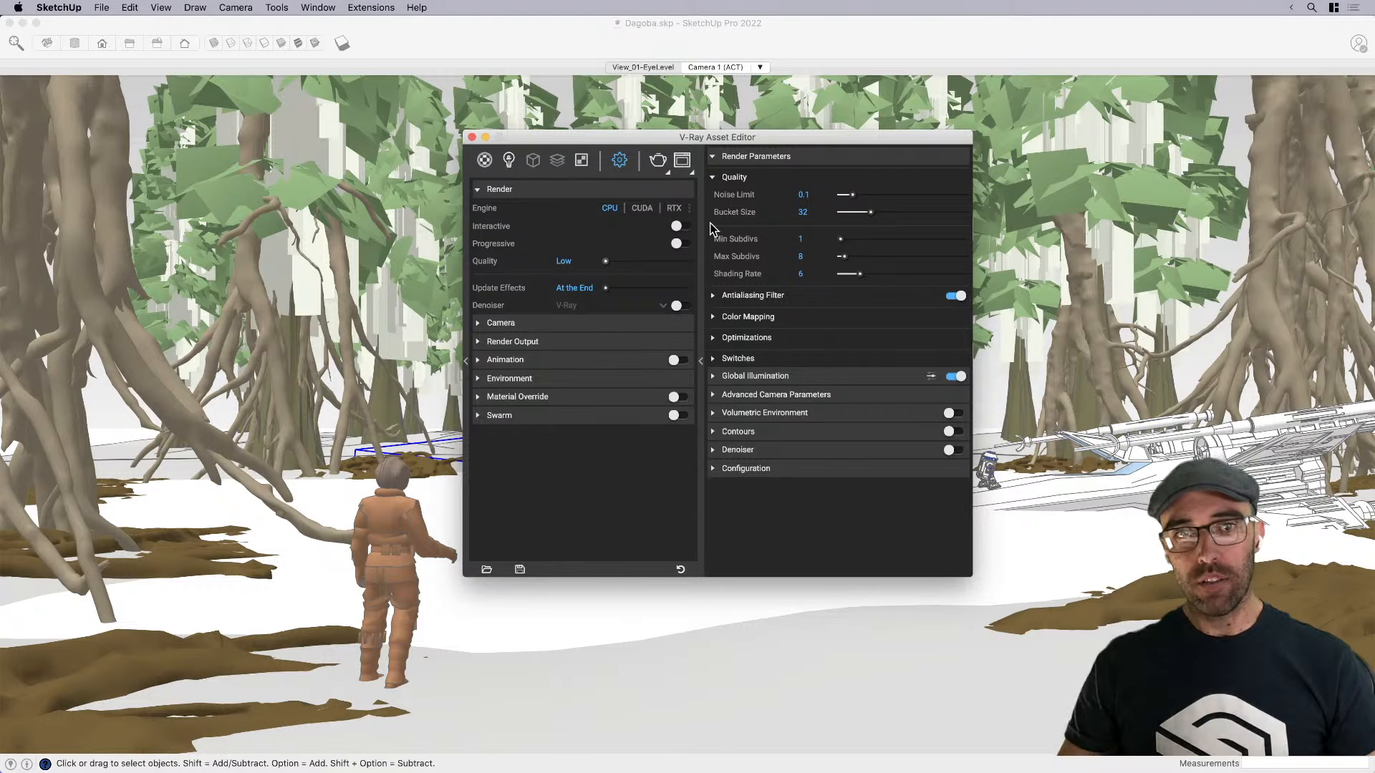
# Set the Render Output aspect ratio to Match Viewport
pyautogui.click(544, 341)
pyautogui.click(598, 394)
pyautogui.click(604, 501)
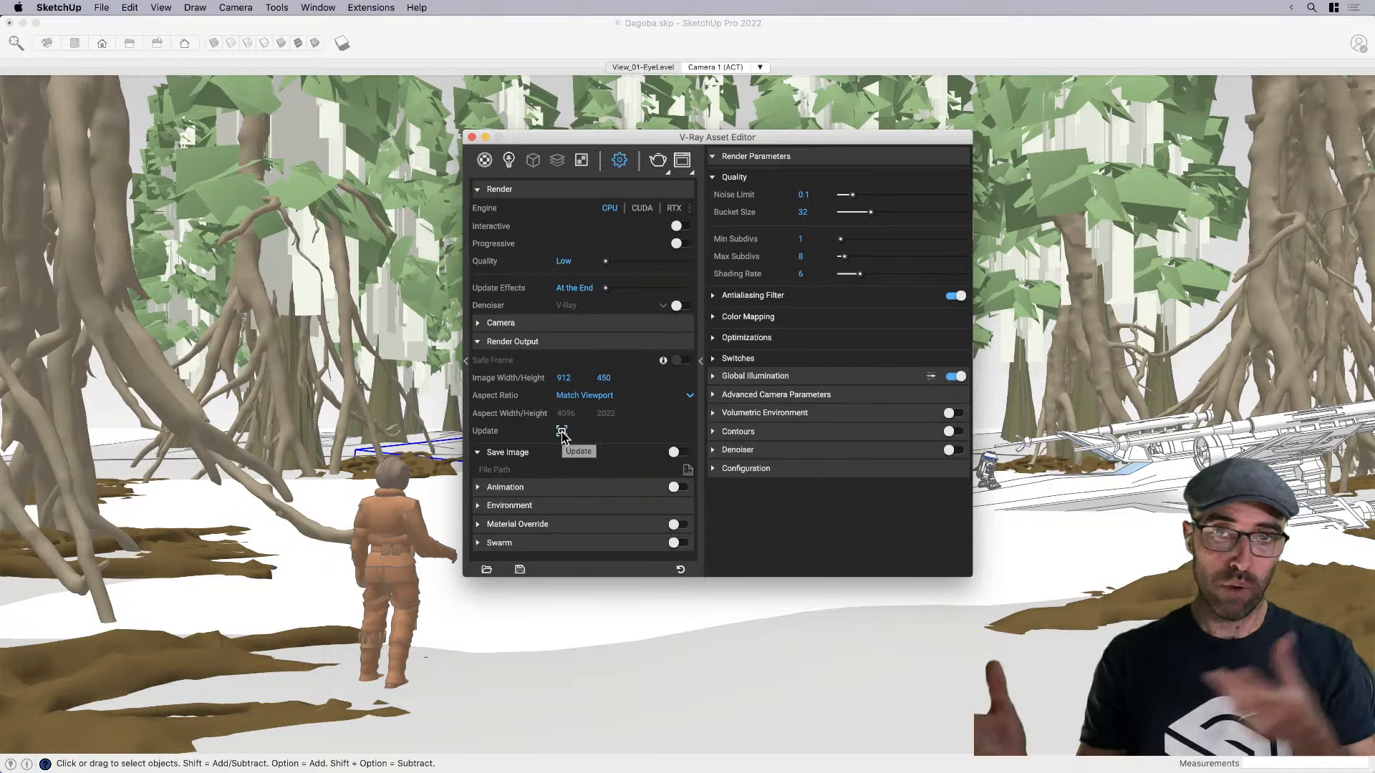
# Show the advanced options of the Global Illumination settings
pyautogui.click(780, 378)
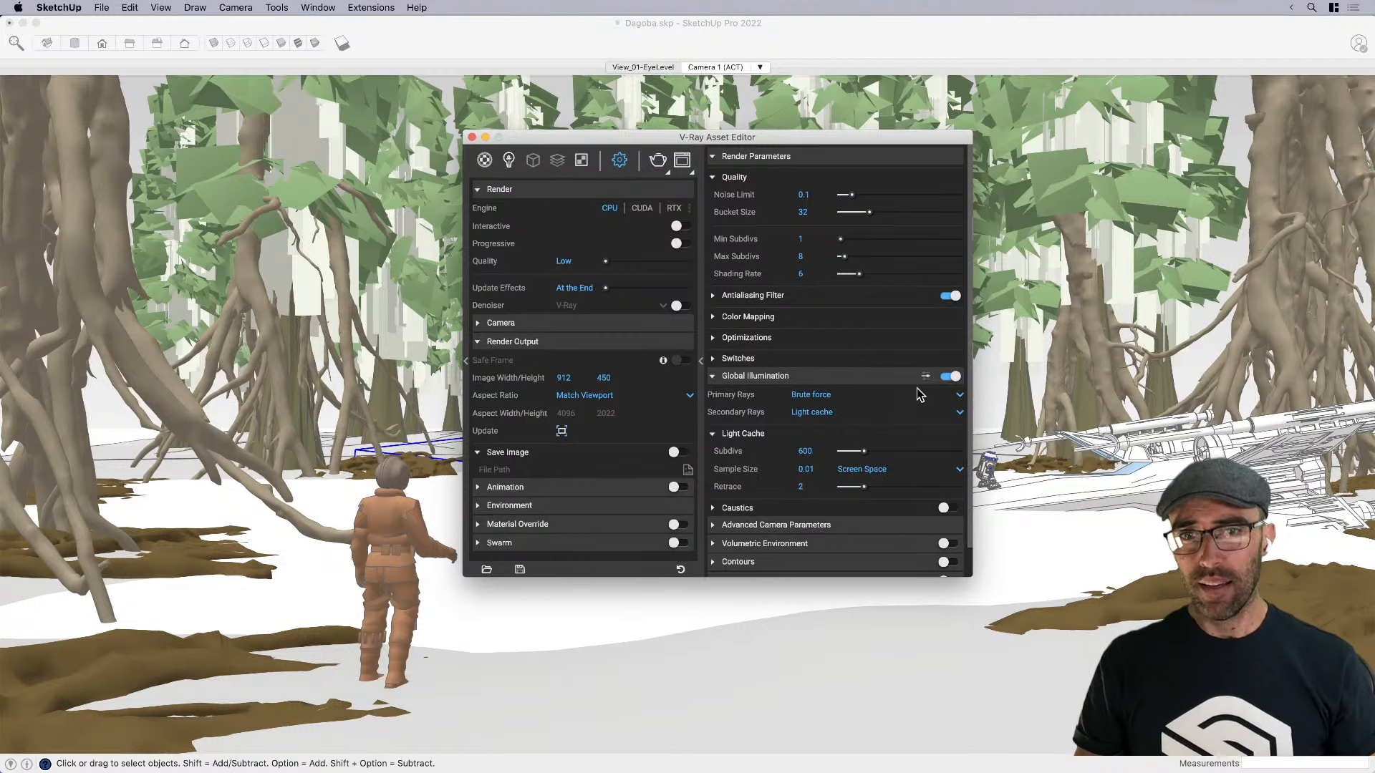
pyautogui.scroll(-1, 903, 397)
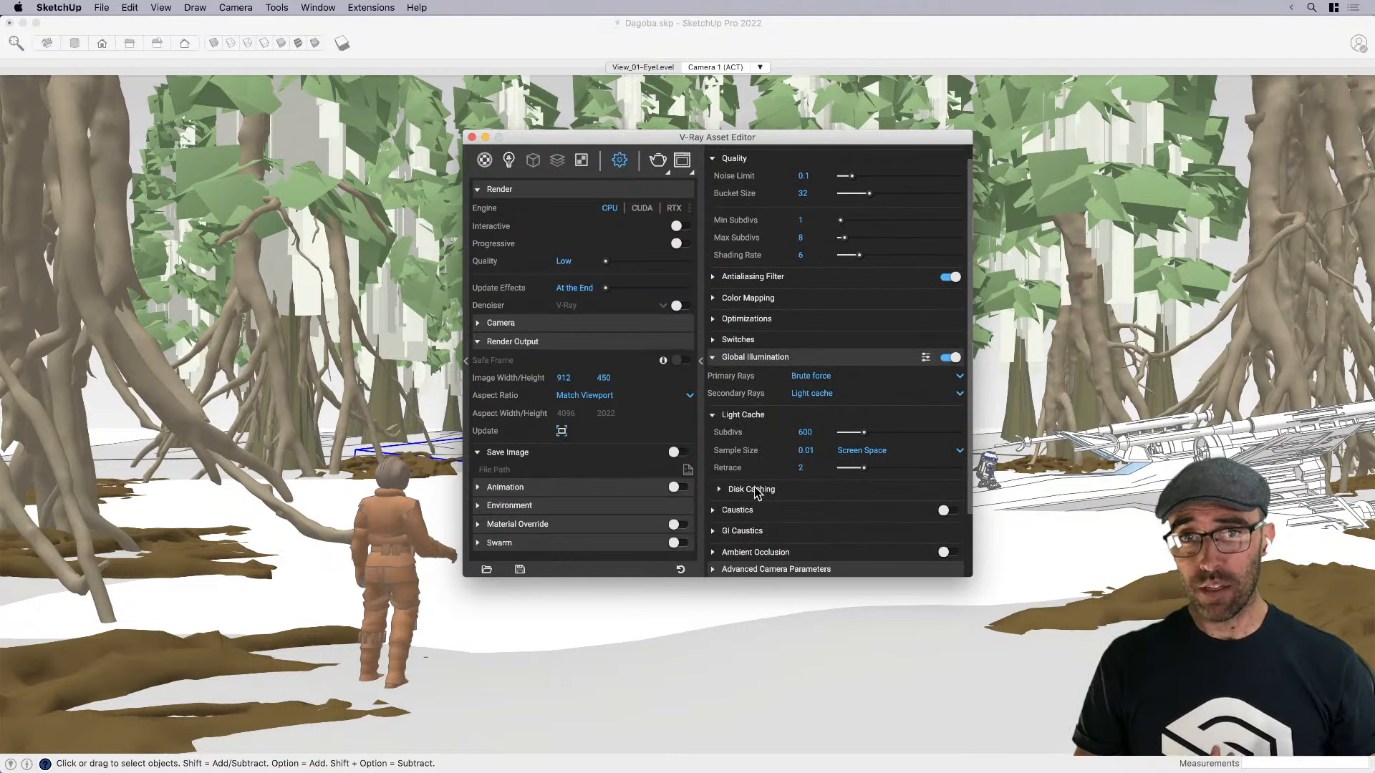
pyautogui.click(927, 358)
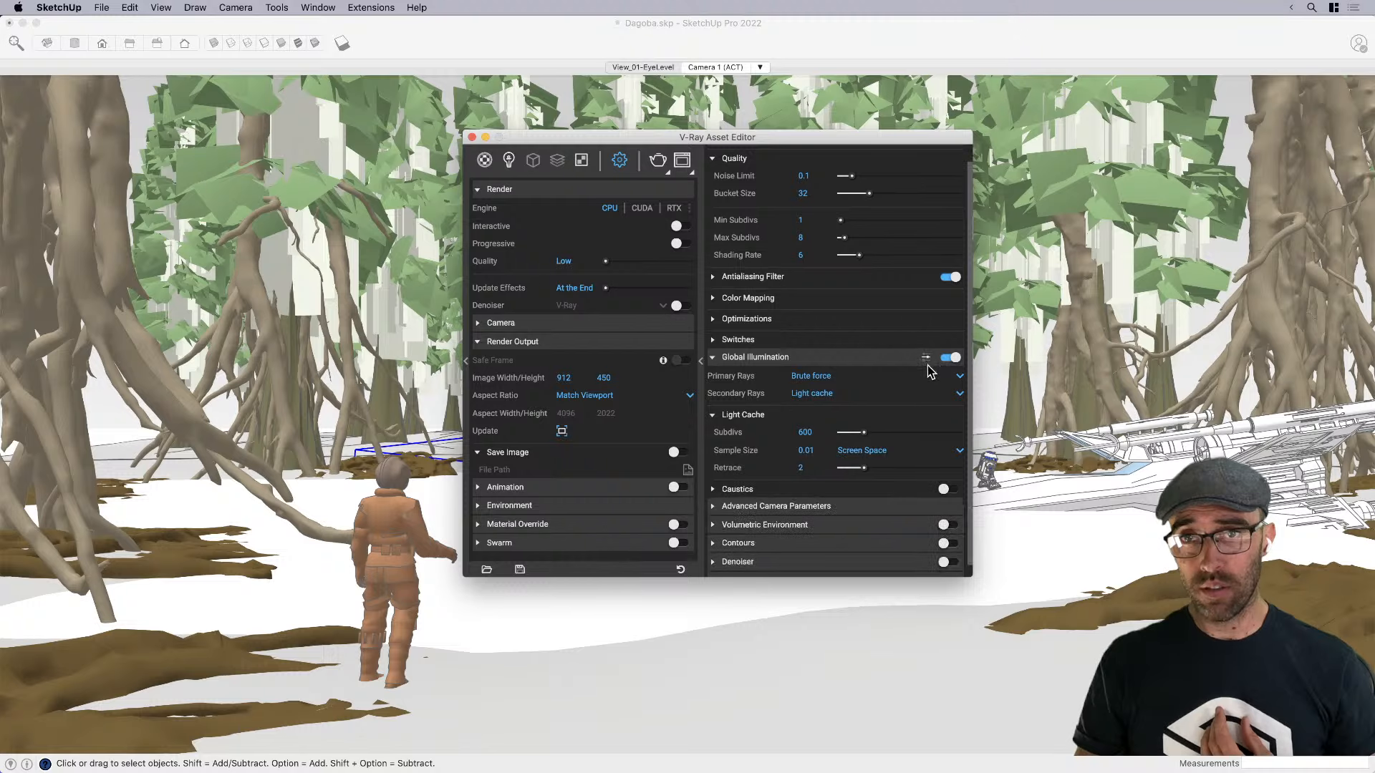
pyautogui.click(926, 358)
pyautogui.click(926, 358)
pyautogui.click(927, 358)
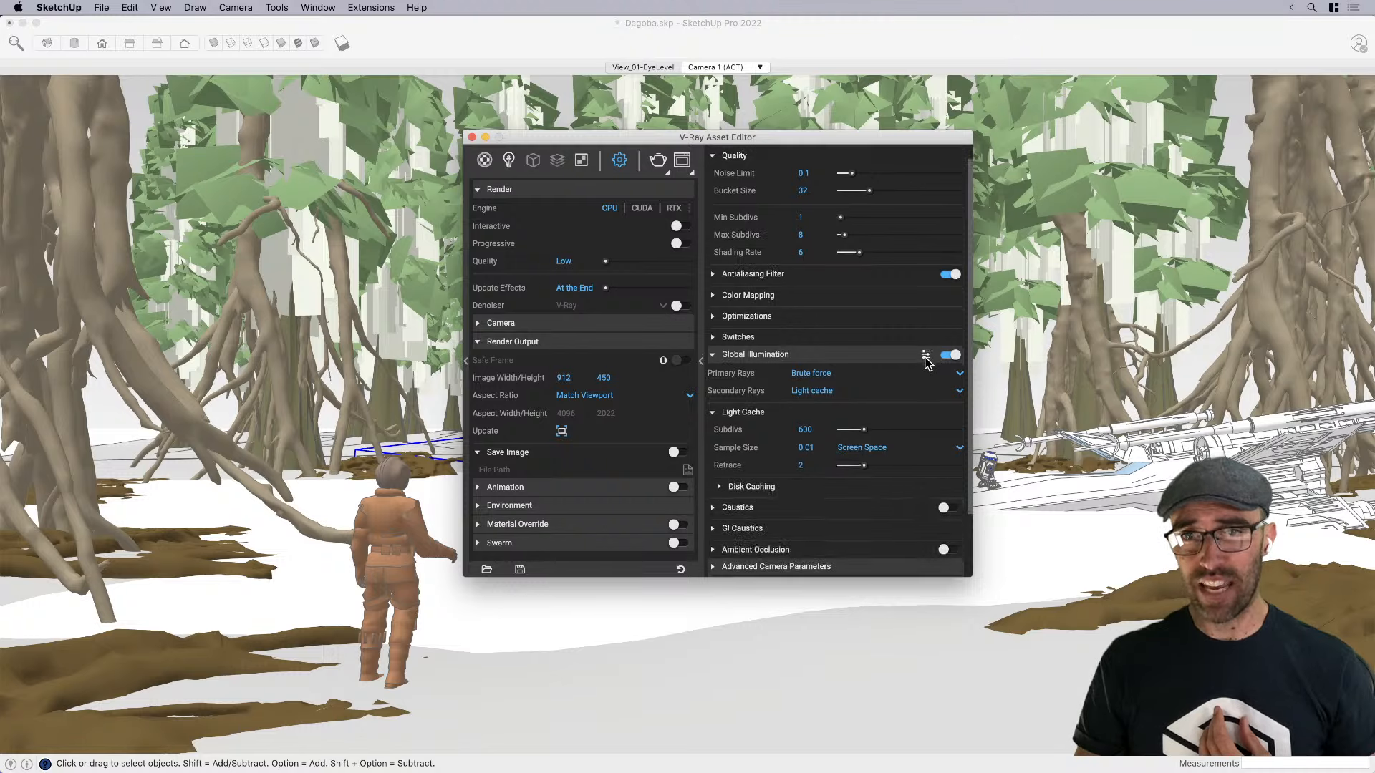
# Enable Ambient Occlusion for the global illumination with an Occlusion Amount of 3
pyautogui.scroll(-4, 859, 505)
pyautogui.click(946, 476)
pyautogui.click(796, 477)
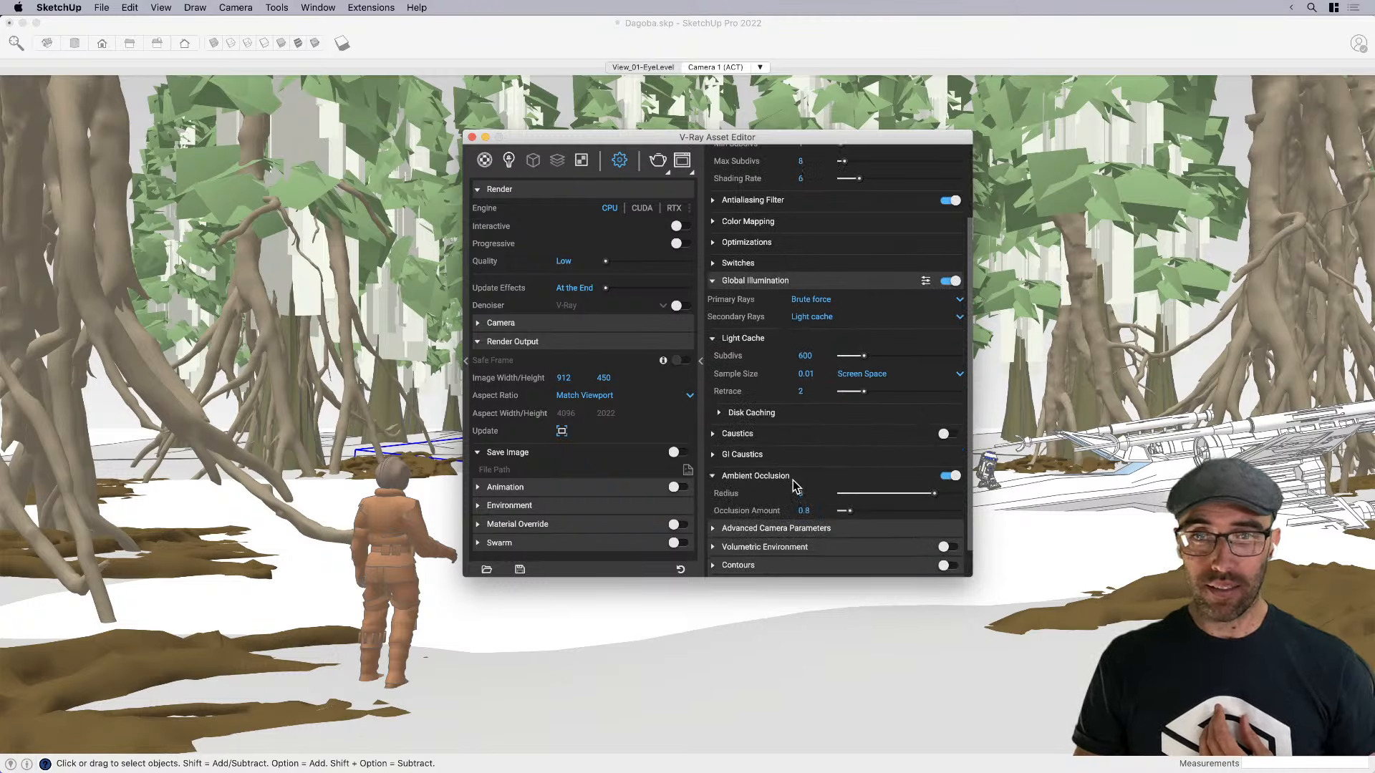
pyautogui.click(817, 512)
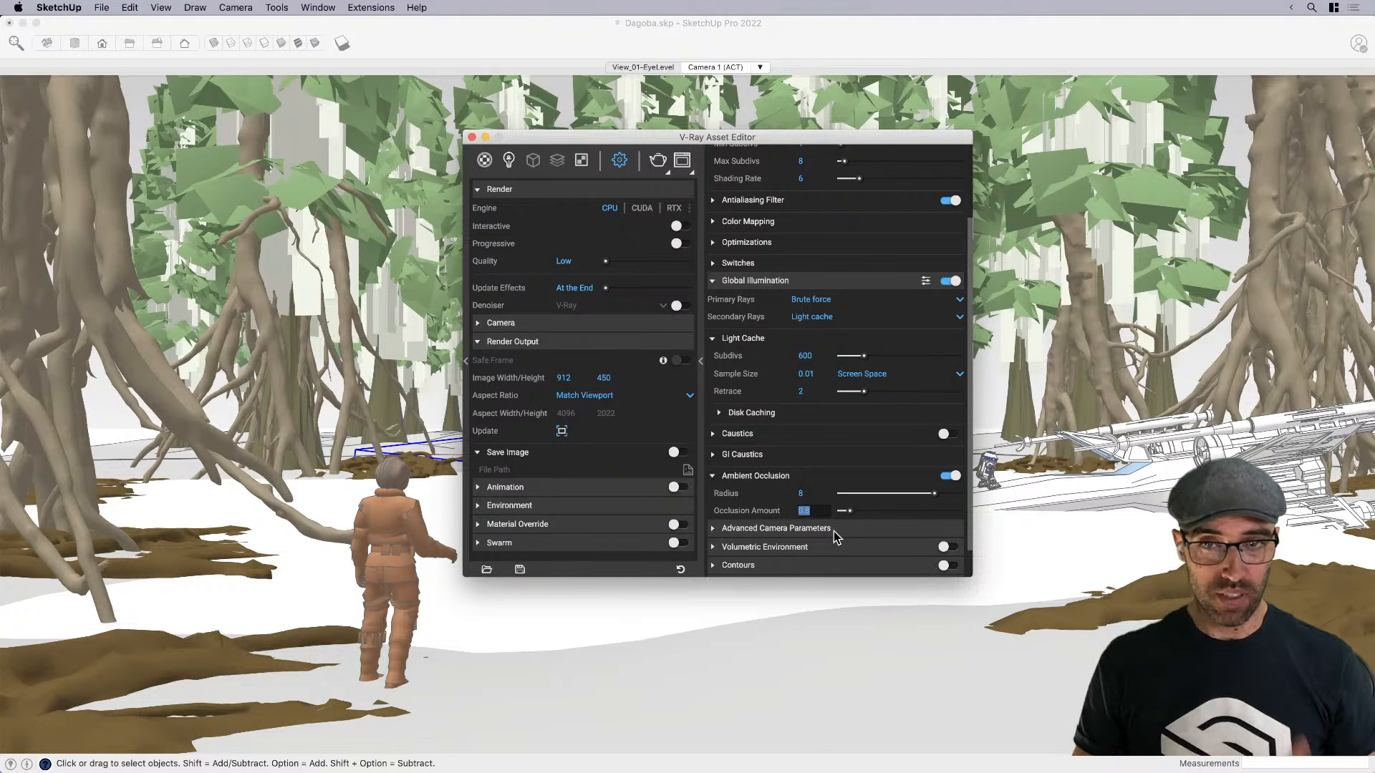
pyautogui.write('3')
pyautogui.press('Return')
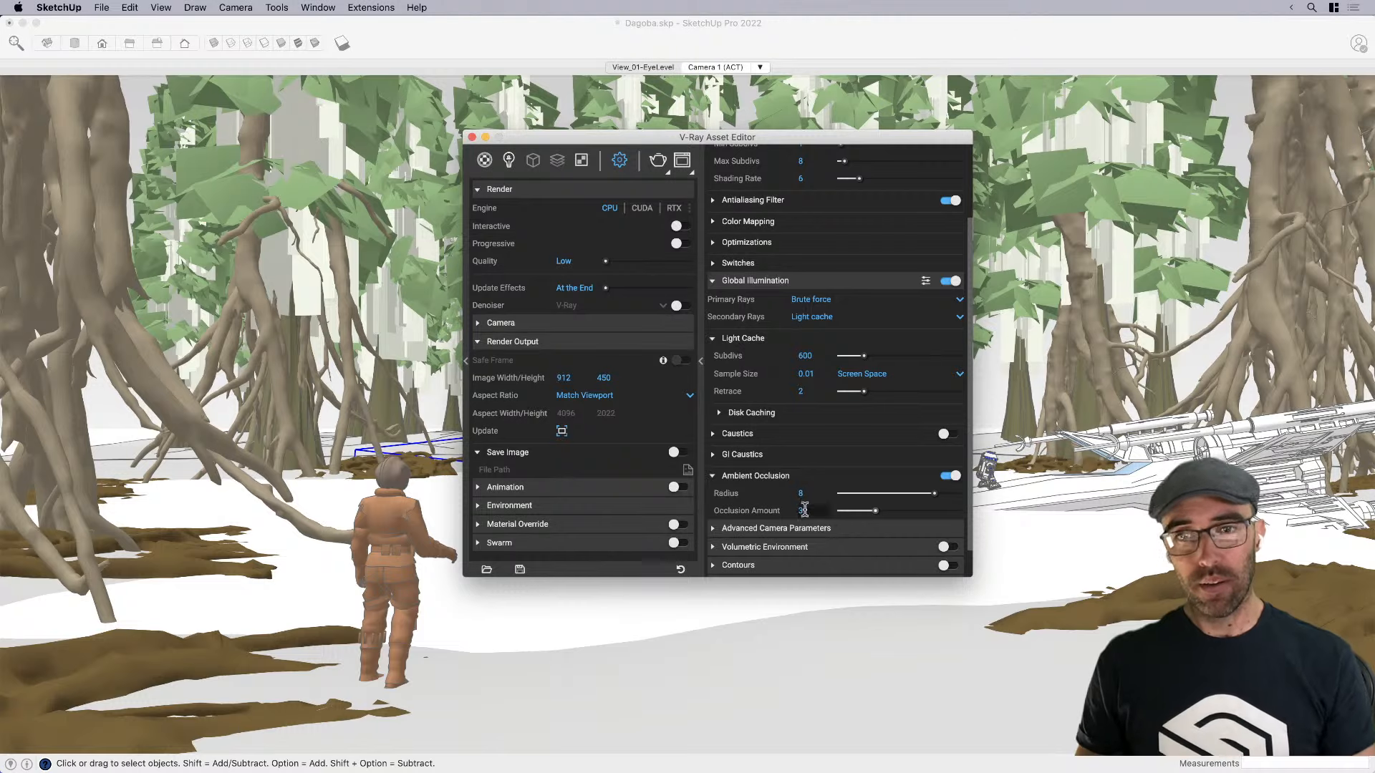
pyautogui.click(760, 281)
# Turn on Interactive rendering with Interactivity set to Low and enable the V-Ray denoiser
pyautogui.click(680, 228)
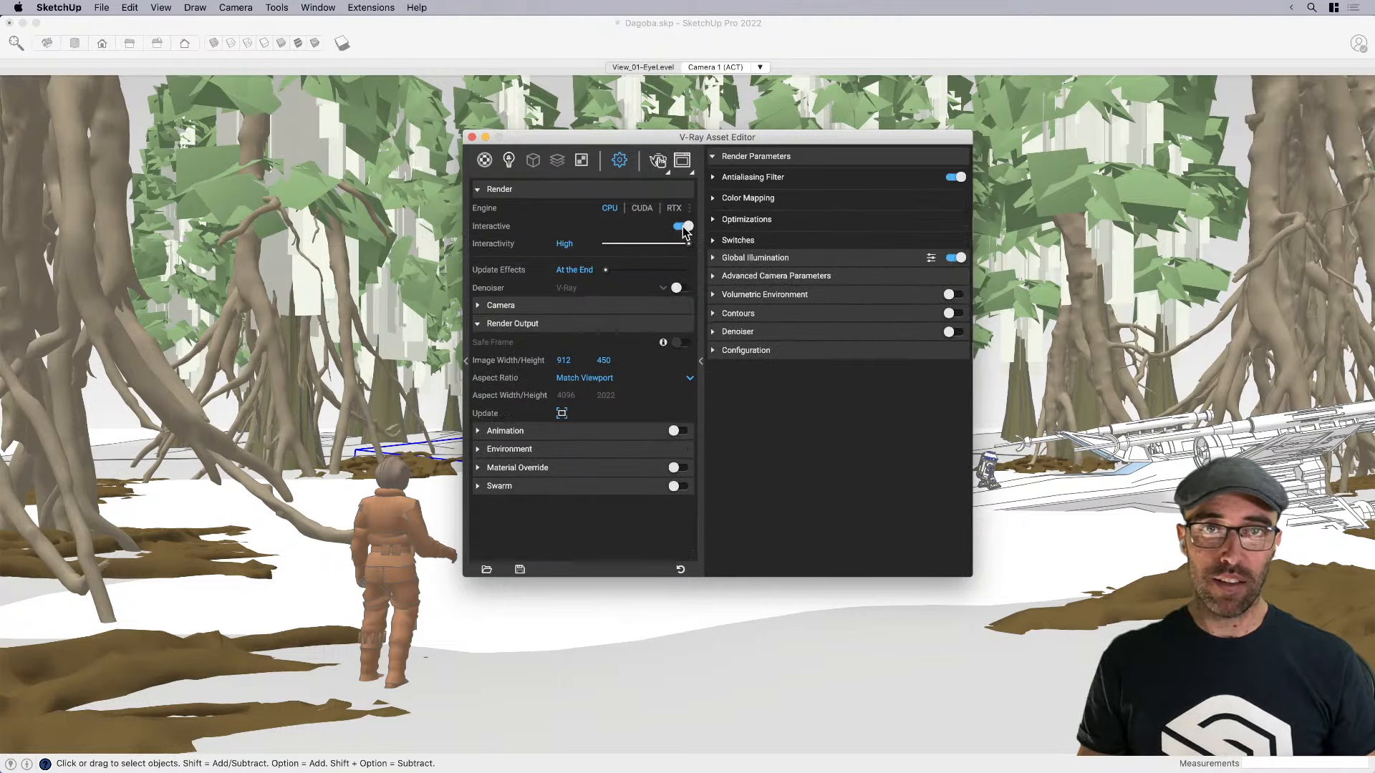
pyautogui.moveTo(684, 244); pyautogui.dragTo(593, 245)
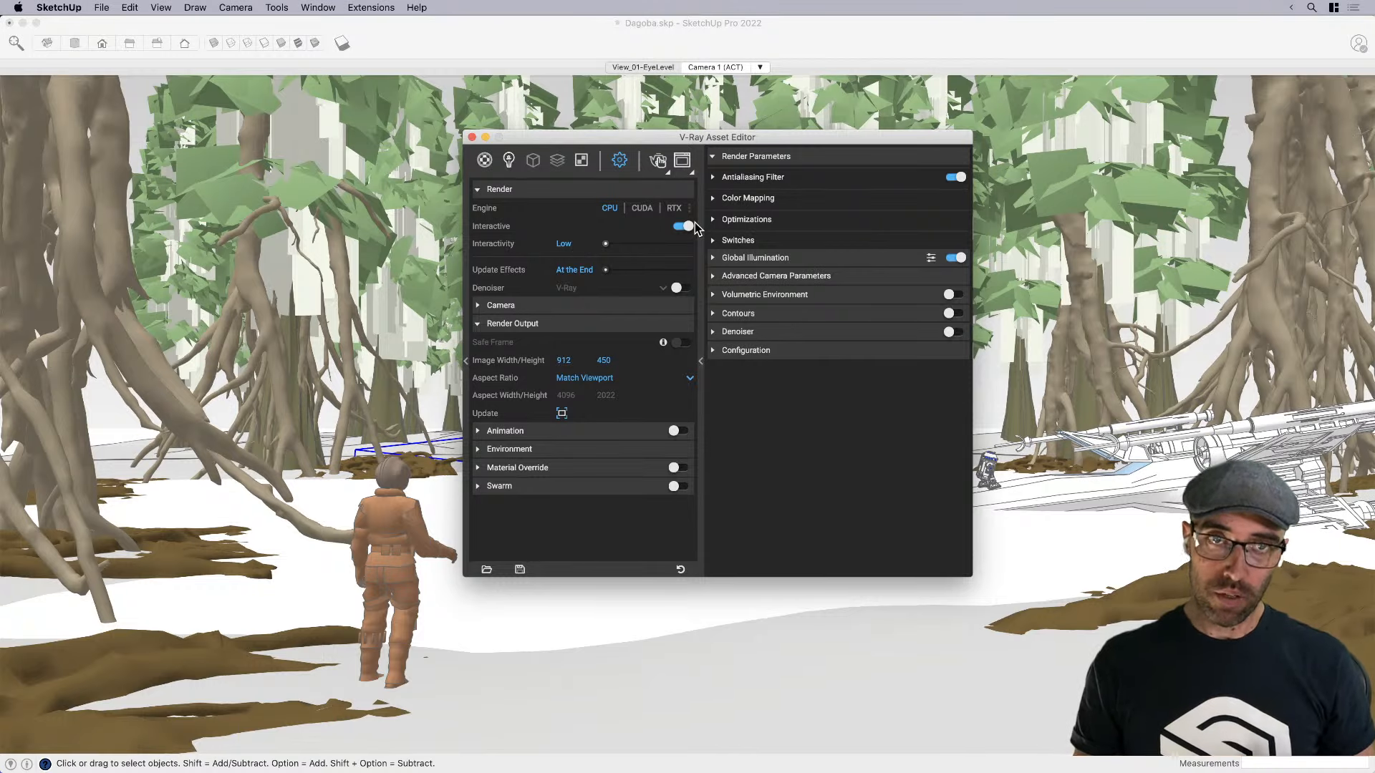
pyautogui.click(684, 289)
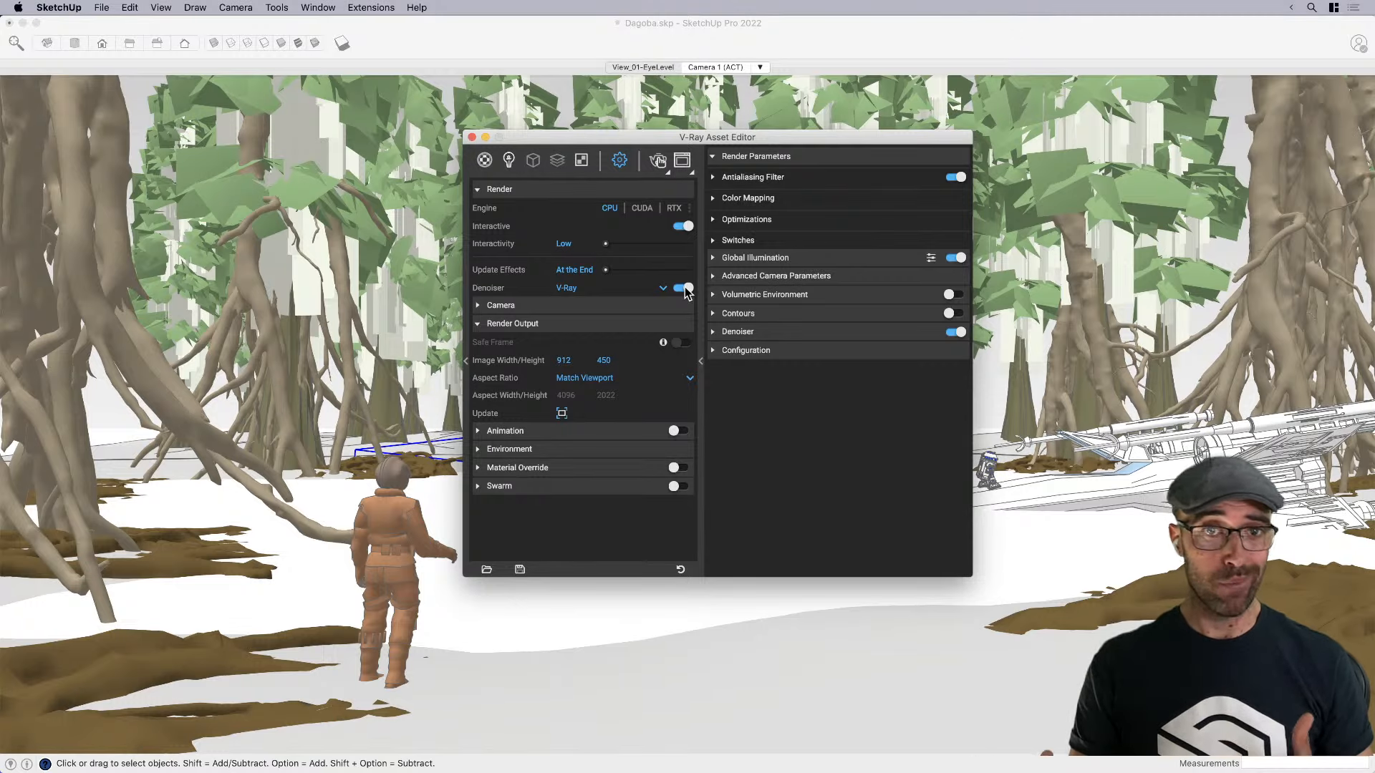
# Enable Material Override and start an interactive render of the eye-level view
pyautogui.click(576, 324)
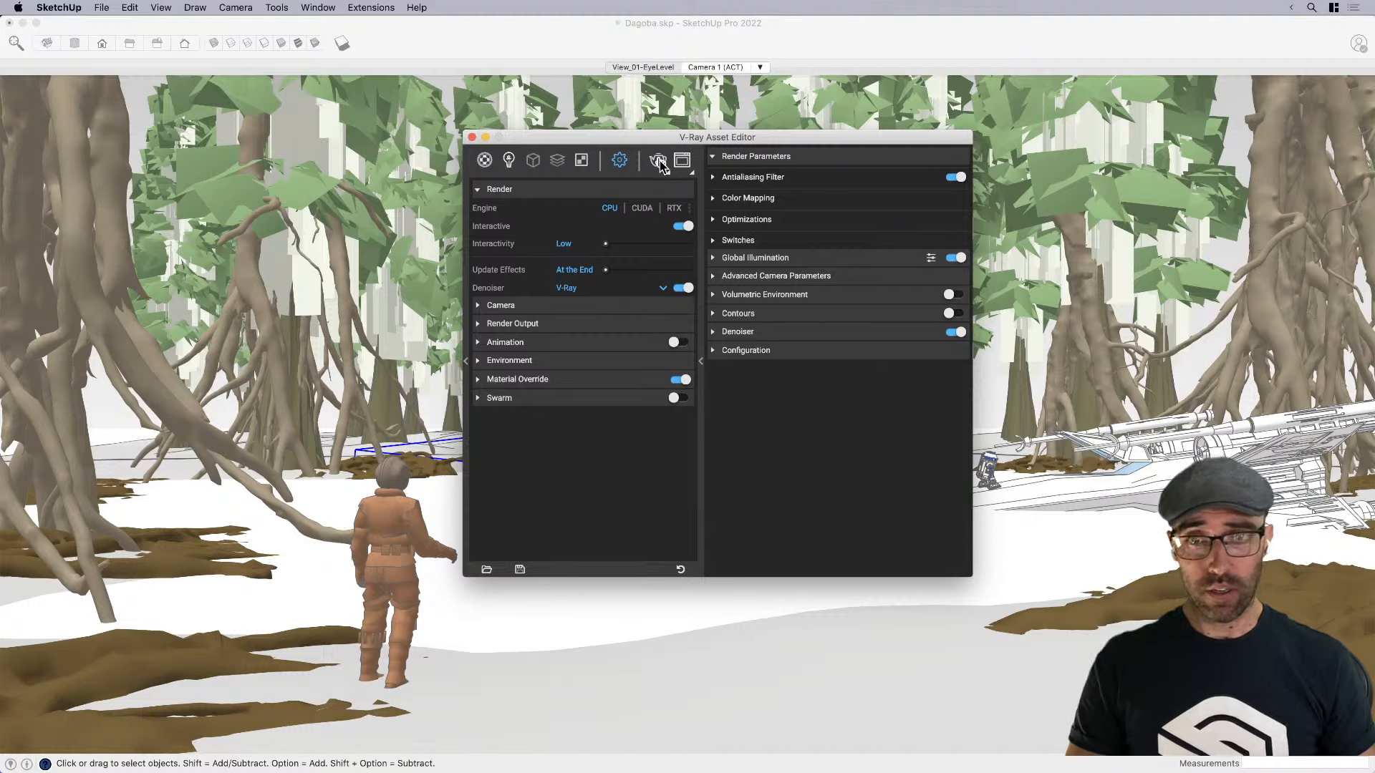
pyautogui.click(658, 162)
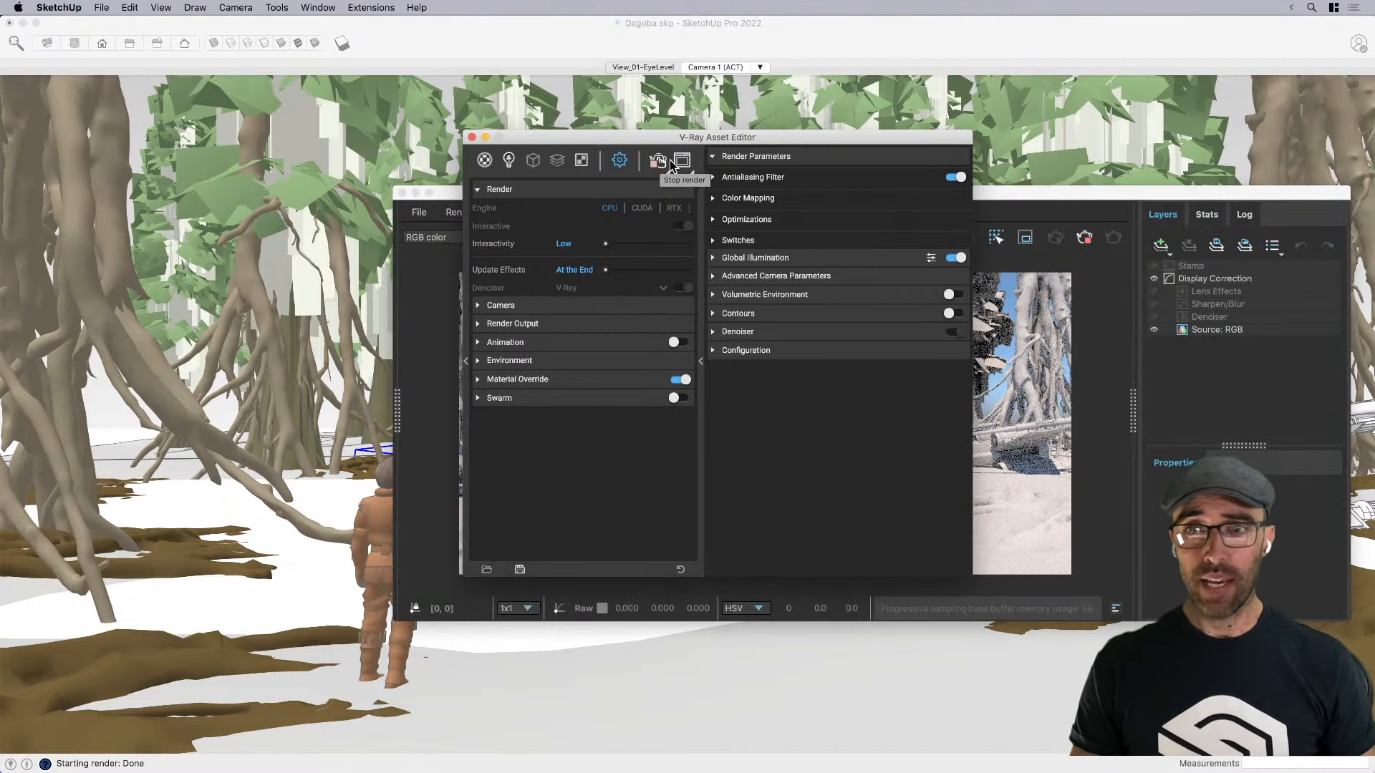
# Move the V-Ray Asset Editor clear of the Frame Buffer's rendered image and collapse the Tags panel
pyautogui.moveTo(722, 141); pyautogui.dragTo(344, 186)
pyautogui.click(550, 318)
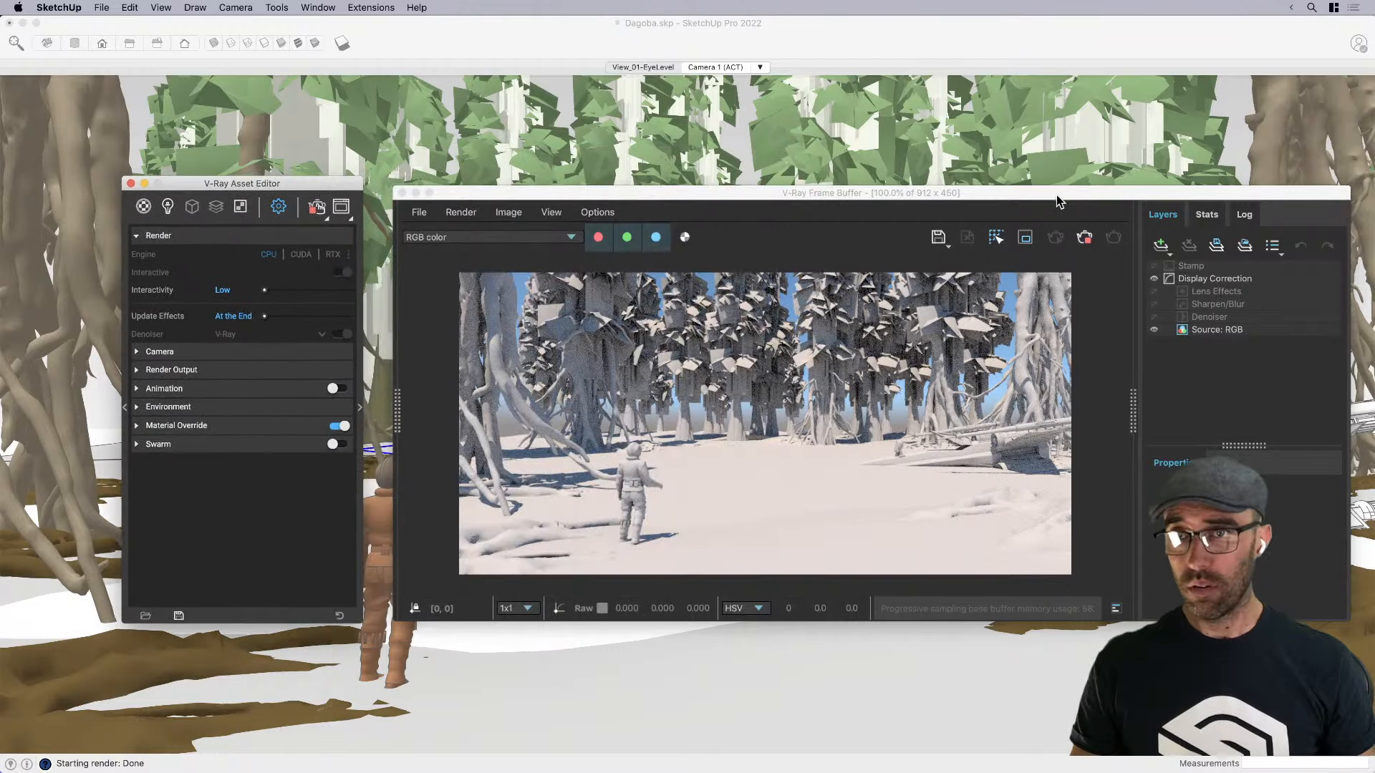
pyautogui.moveTo(1056, 195)
pyautogui.mouseDown()
pyautogui.moveTo(1059, 180)
pyautogui.moveTo(1064, 203)
pyautogui.mouseUp()
pyautogui.click(1275, 21)
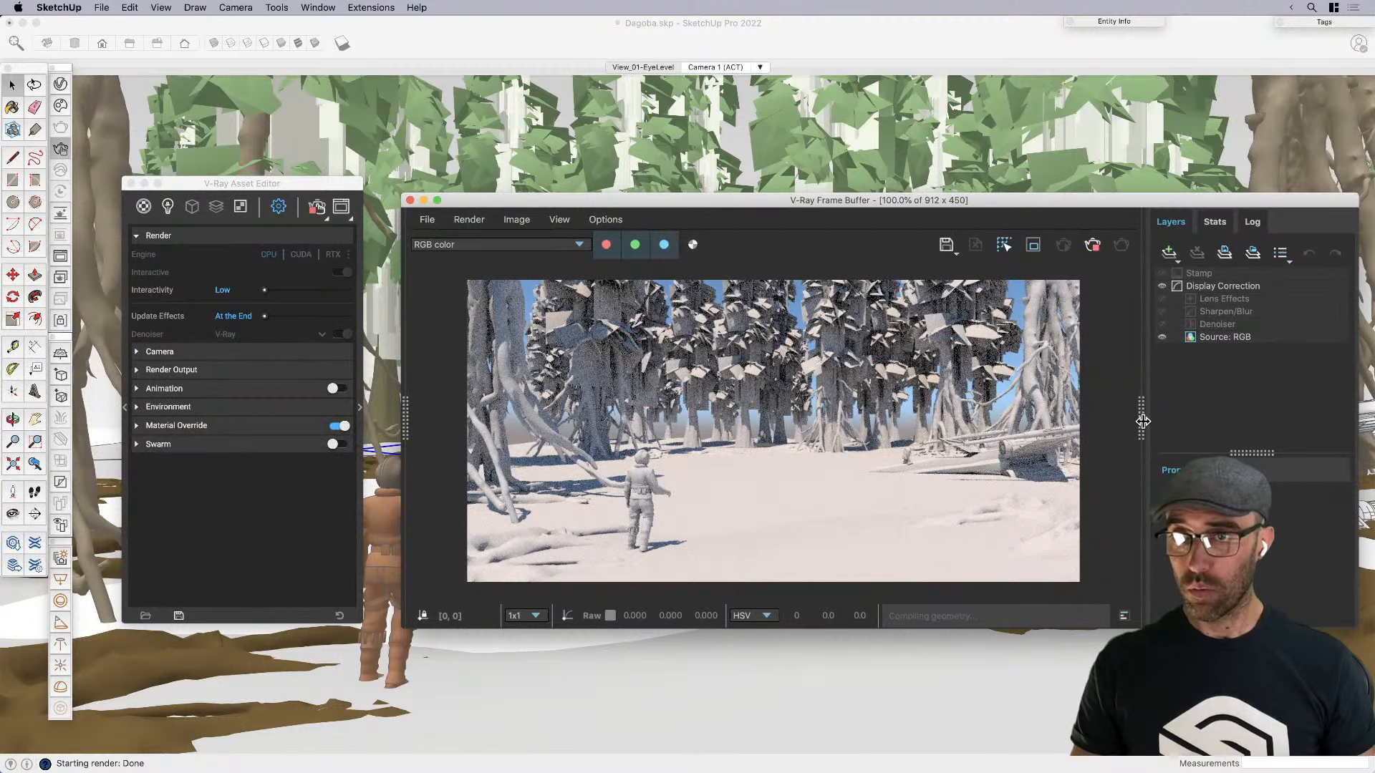
# Arrange the Frame Buffer, narrowed without its layers pane, beside the Asset Editor and stop the interactive render
pyautogui.click(1143, 422)
pyautogui.moveTo(1143, 623); pyautogui.dragTo(1062, 622)
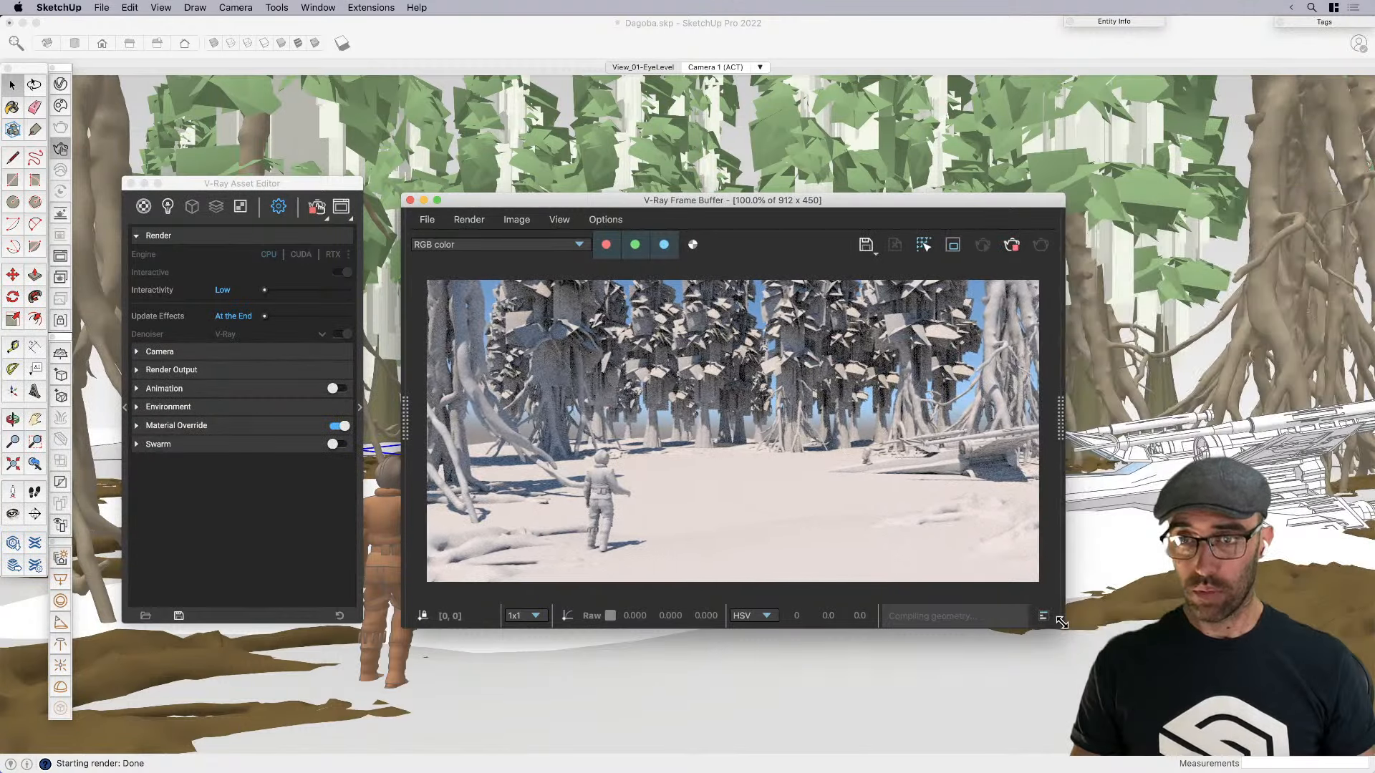
pyautogui.moveTo(907, 198); pyautogui.dragTo(1071, 166)
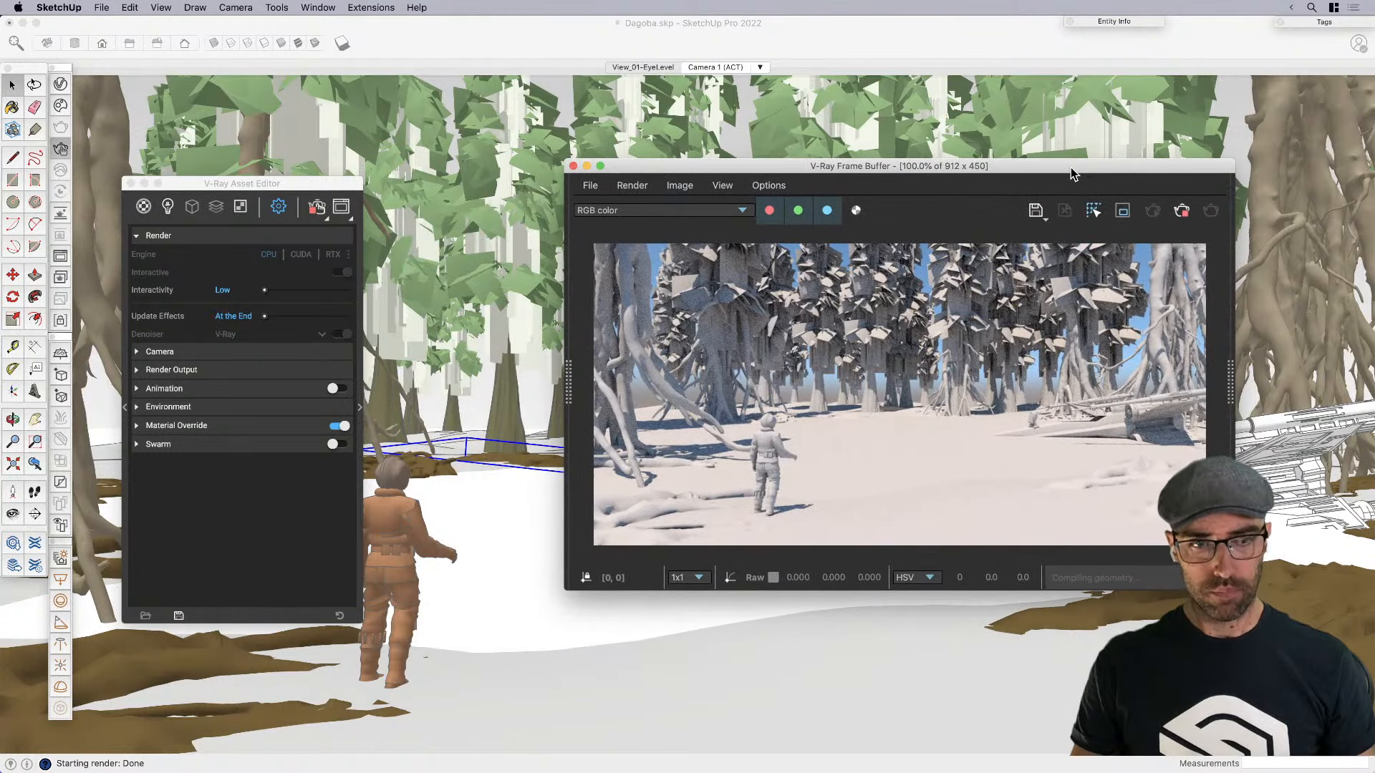
pyautogui.moveTo(449, 180); pyautogui.dragTo(496, 159)
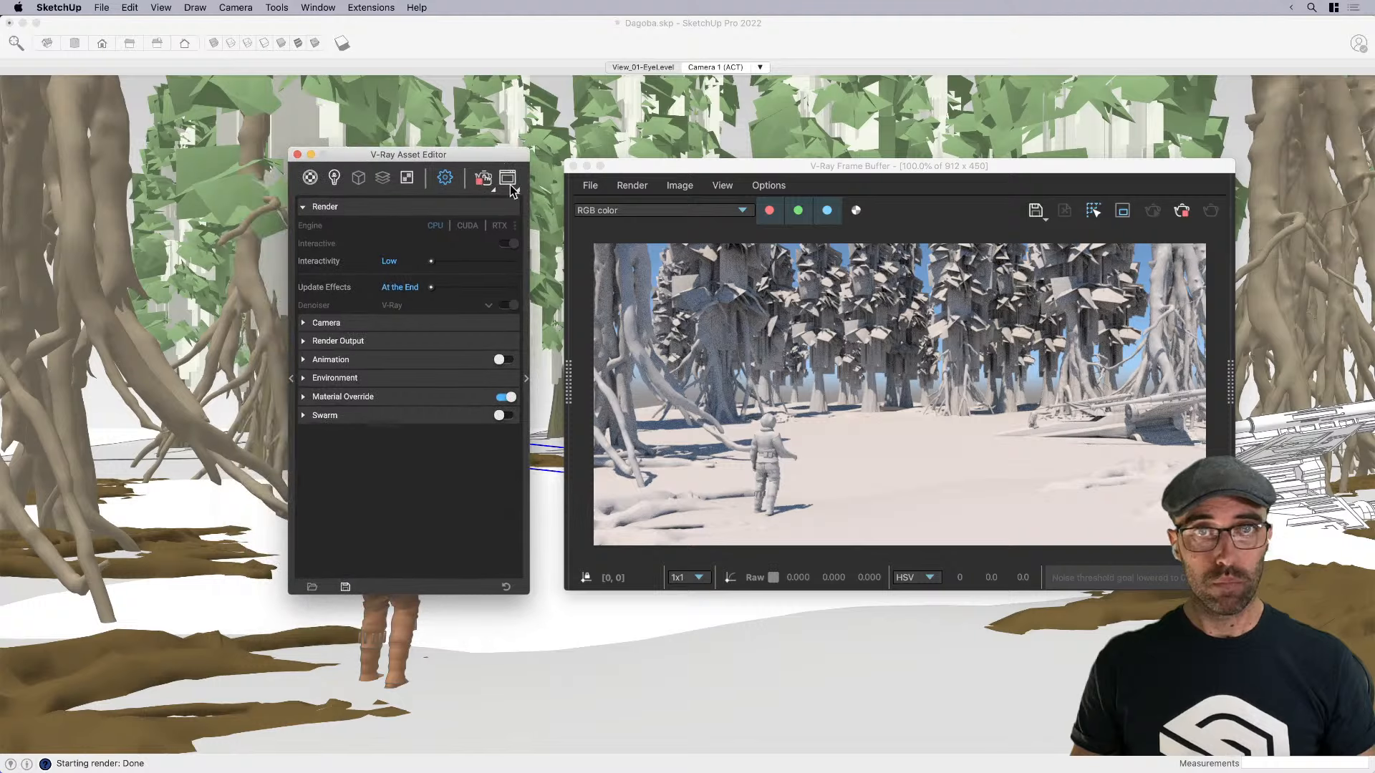
pyautogui.click(484, 178)
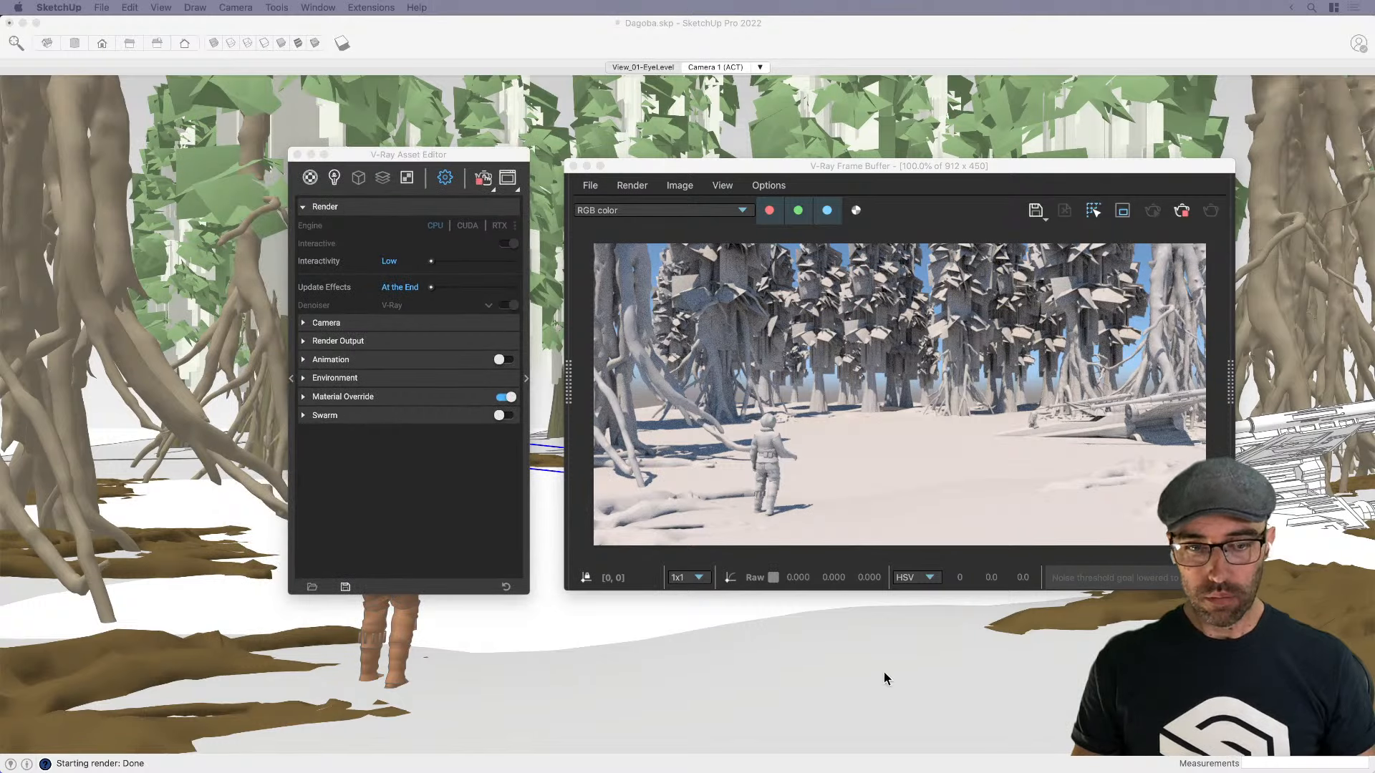
# Stop the interactive render and place a V-Ray Dome Light on the open ground in front of the standing figure
pyautogui.click(897, 468)
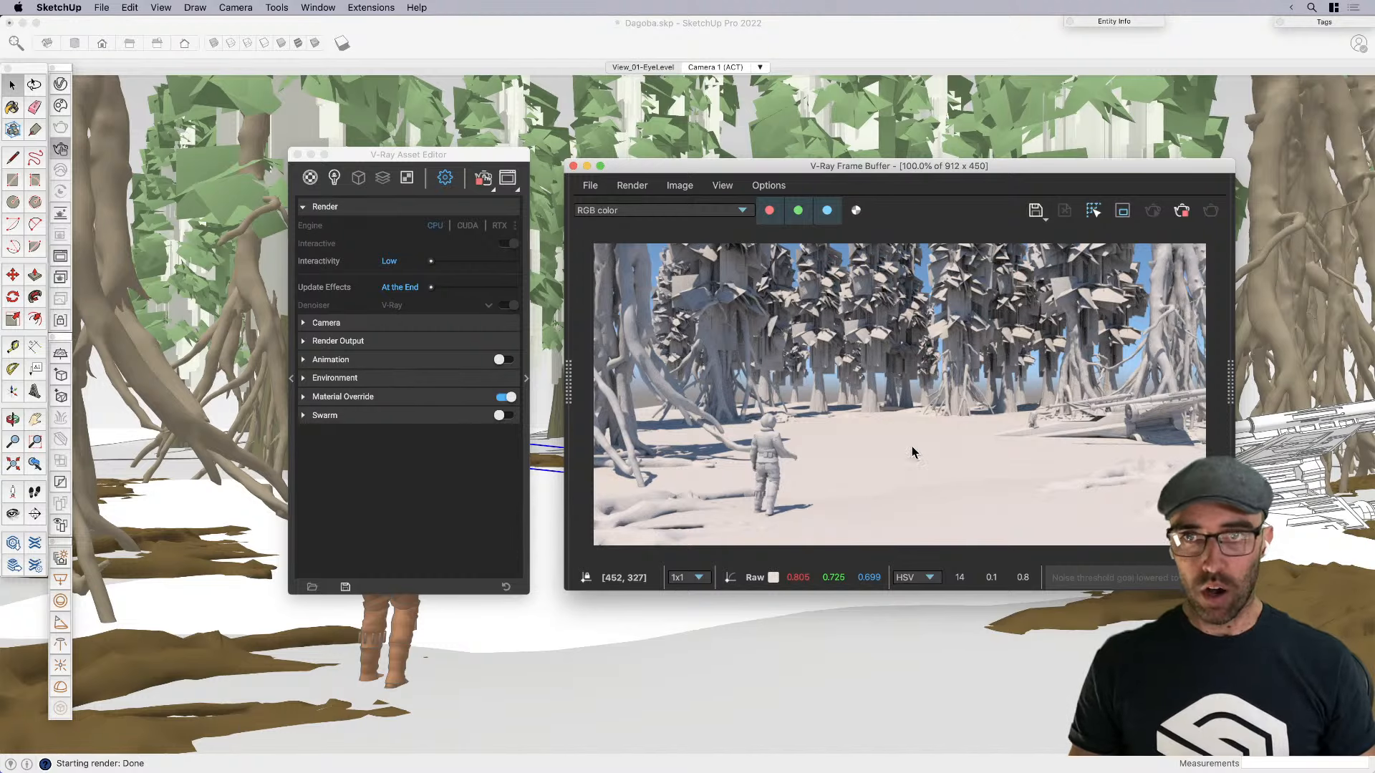
pyautogui.click(1181, 211)
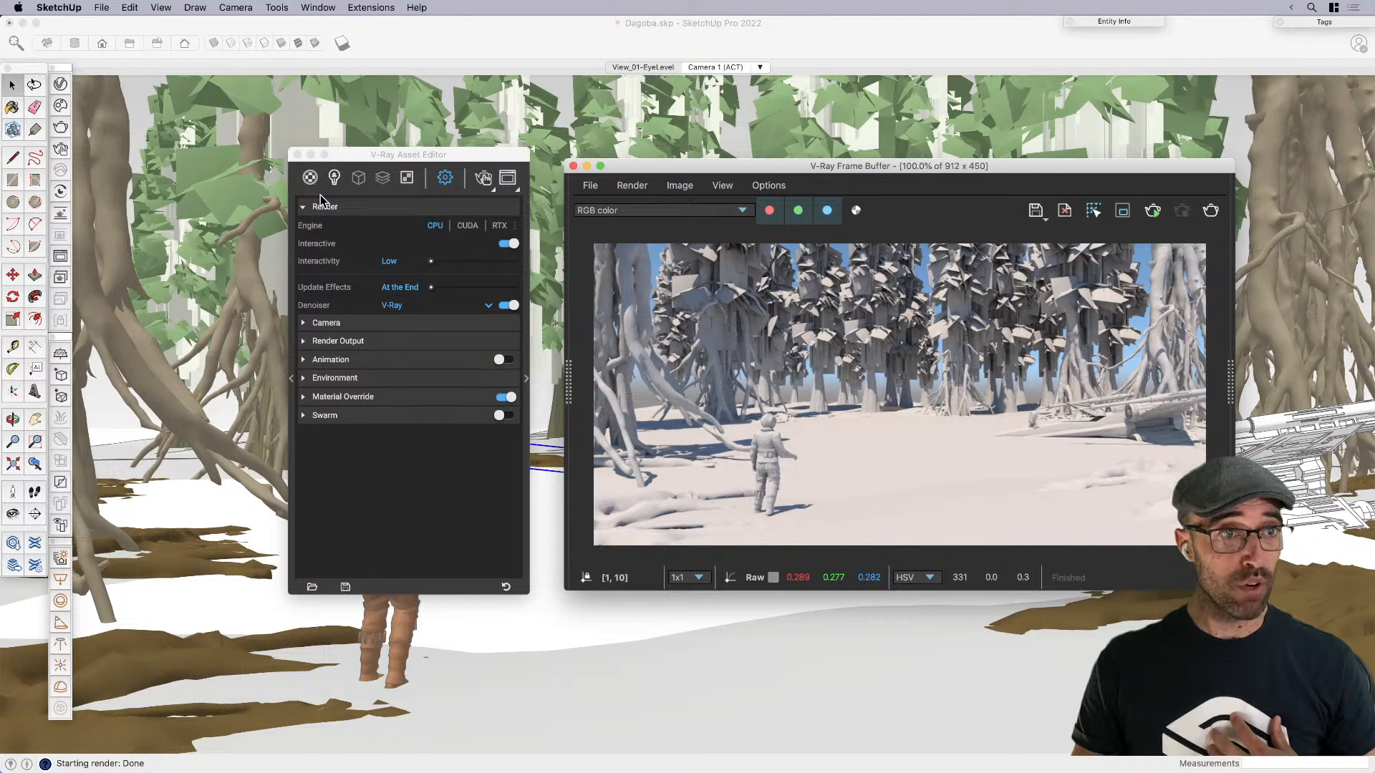
pyautogui.click(60, 686)
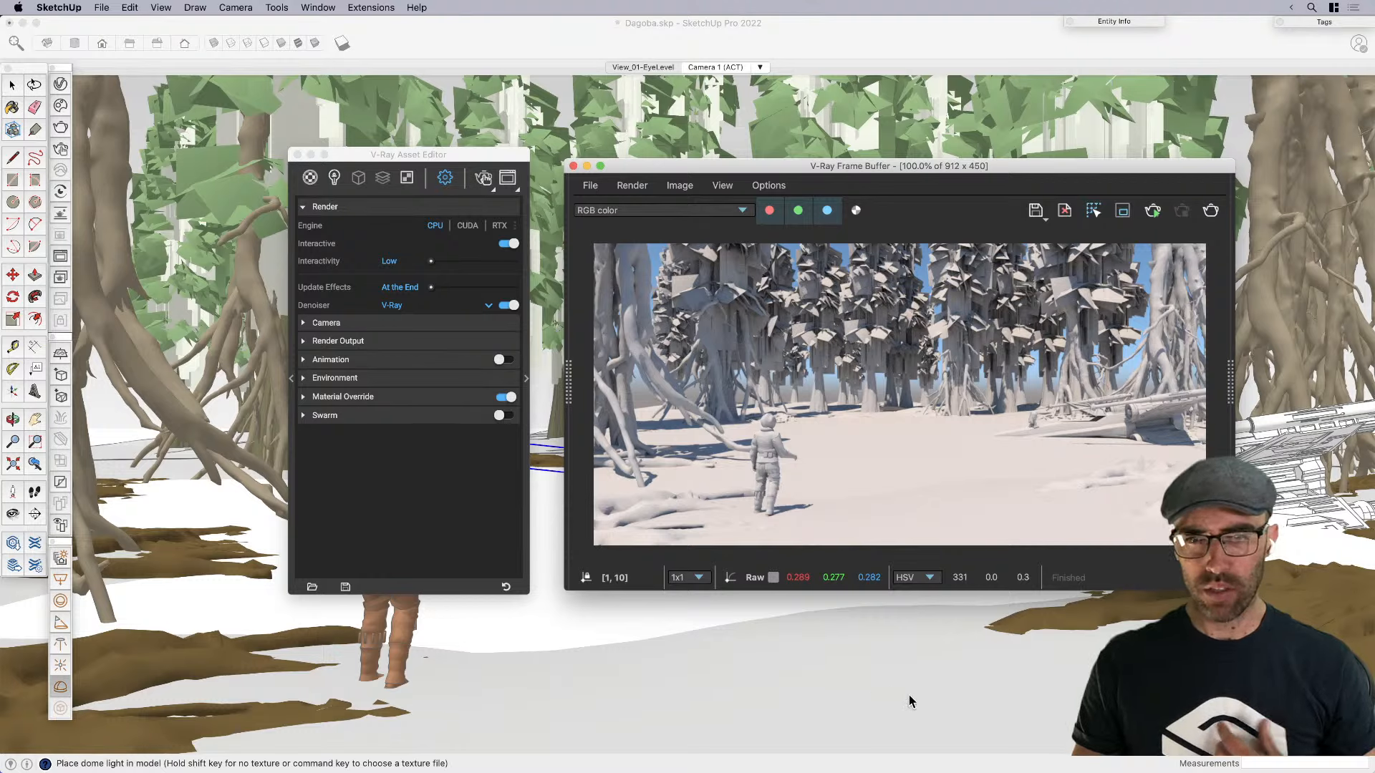
pyautogui.click(877, 686)
pyautogui.click(867, 682)
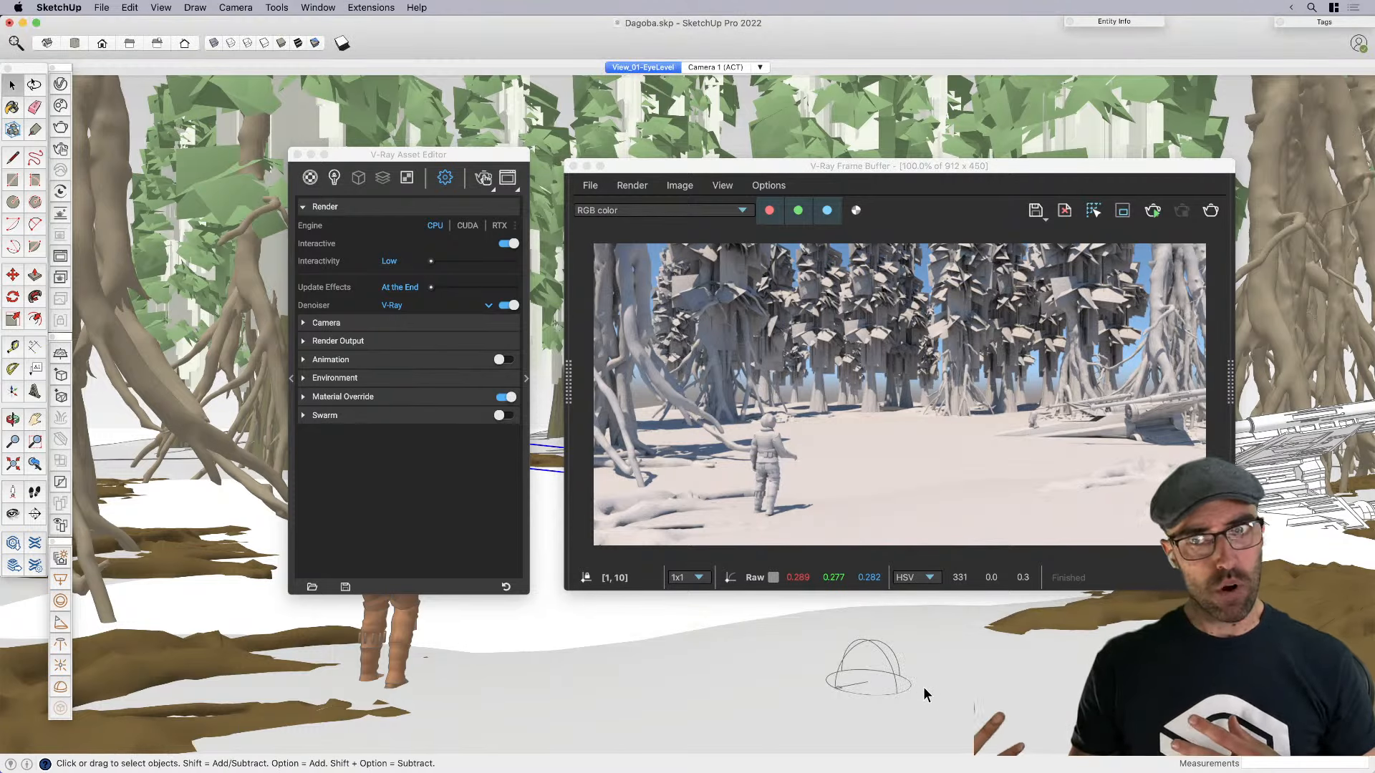
pyautogui.click(890, 667)
# Switch to Finder, preview misty_pines_8k(1).hdr in the Live Model Ideas folder, and return to SketchUp
pyautogui.press('super+Tab')
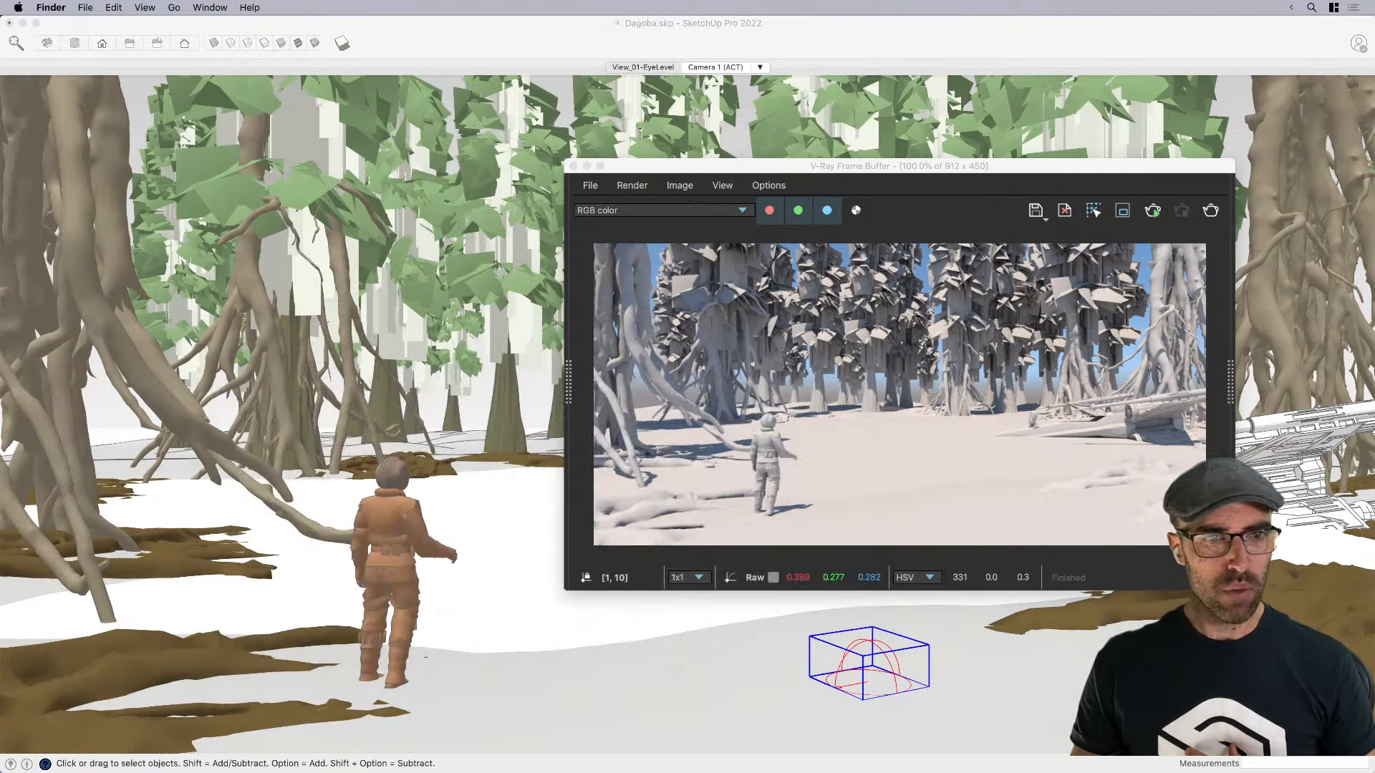
pyautogui.click(227, 387)
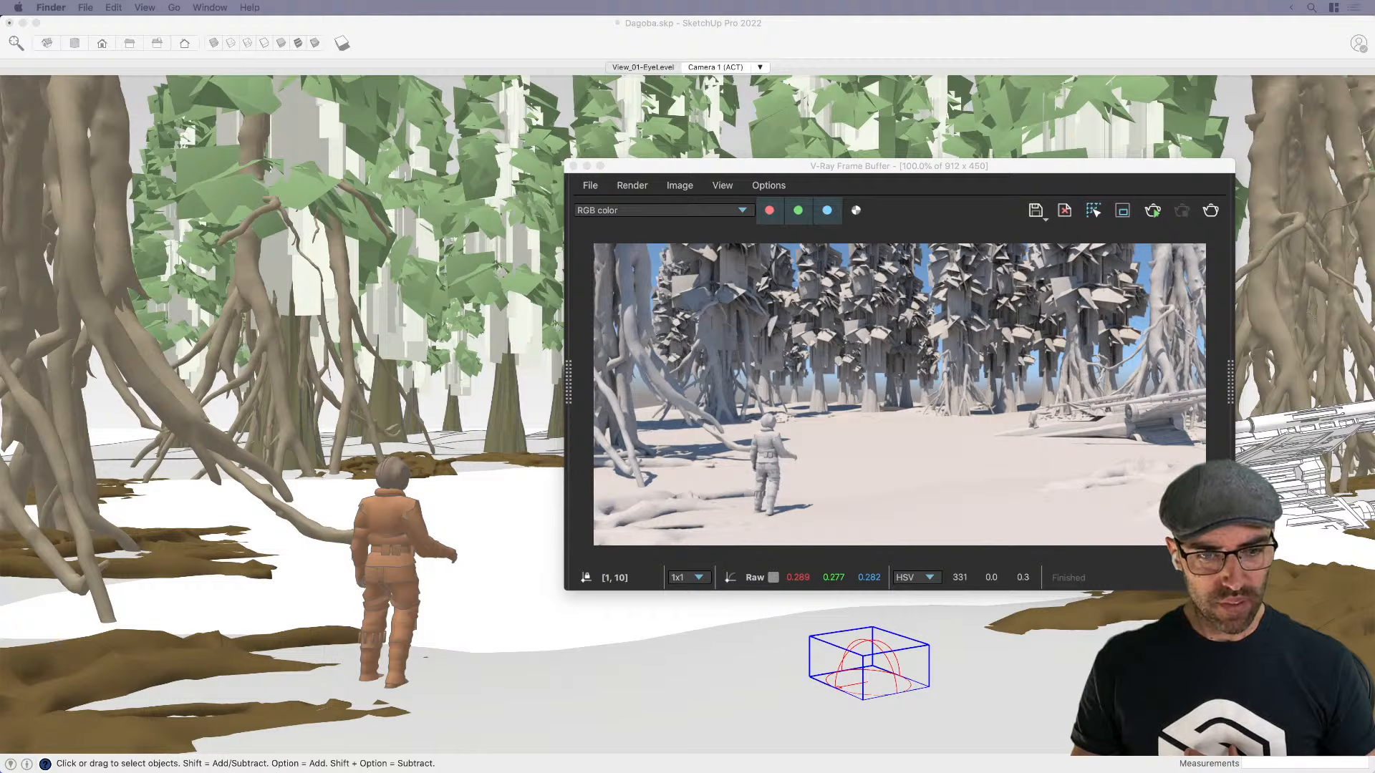
pyautogui.moveTo(516, 772); pyautogui.dragTo(415, 399)
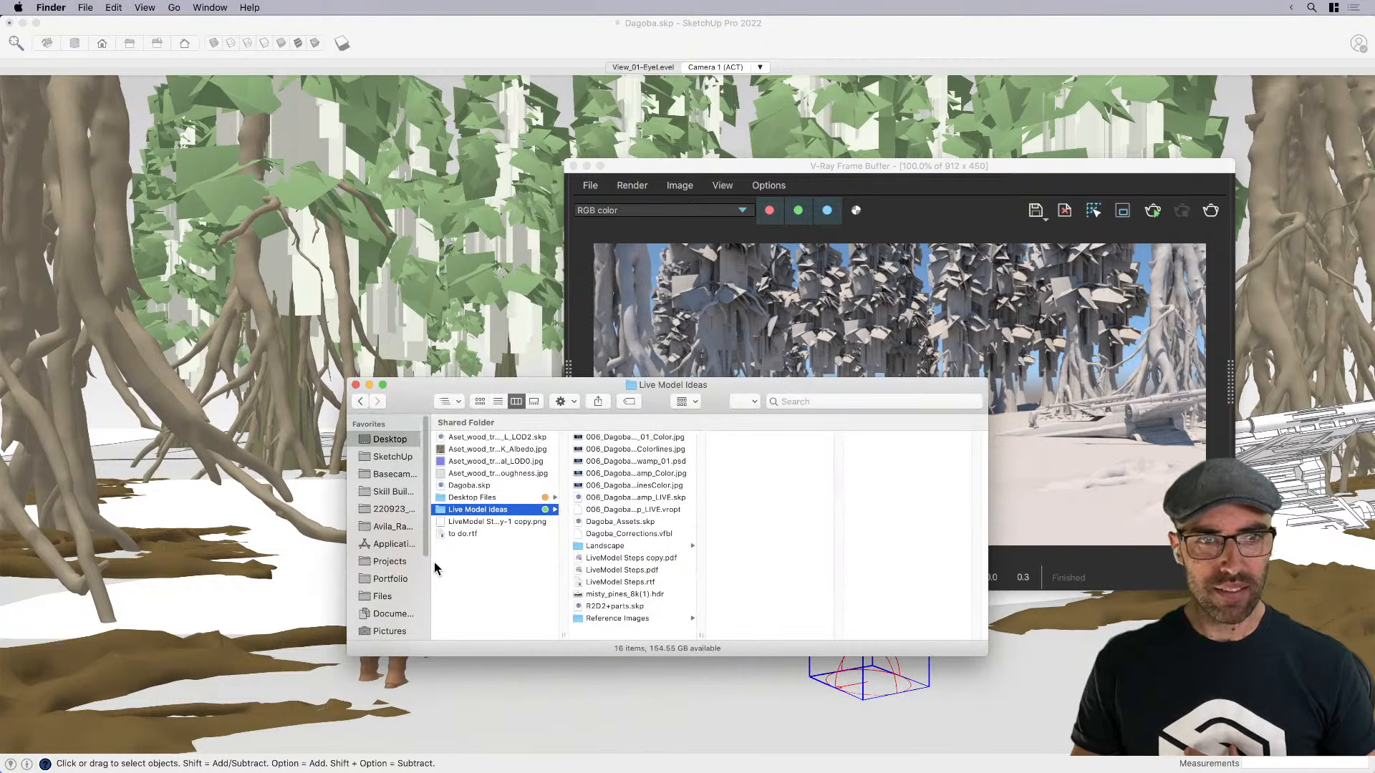
pyautogui.moveTo(430, 567); pyautogui.dragTo(324, 555)
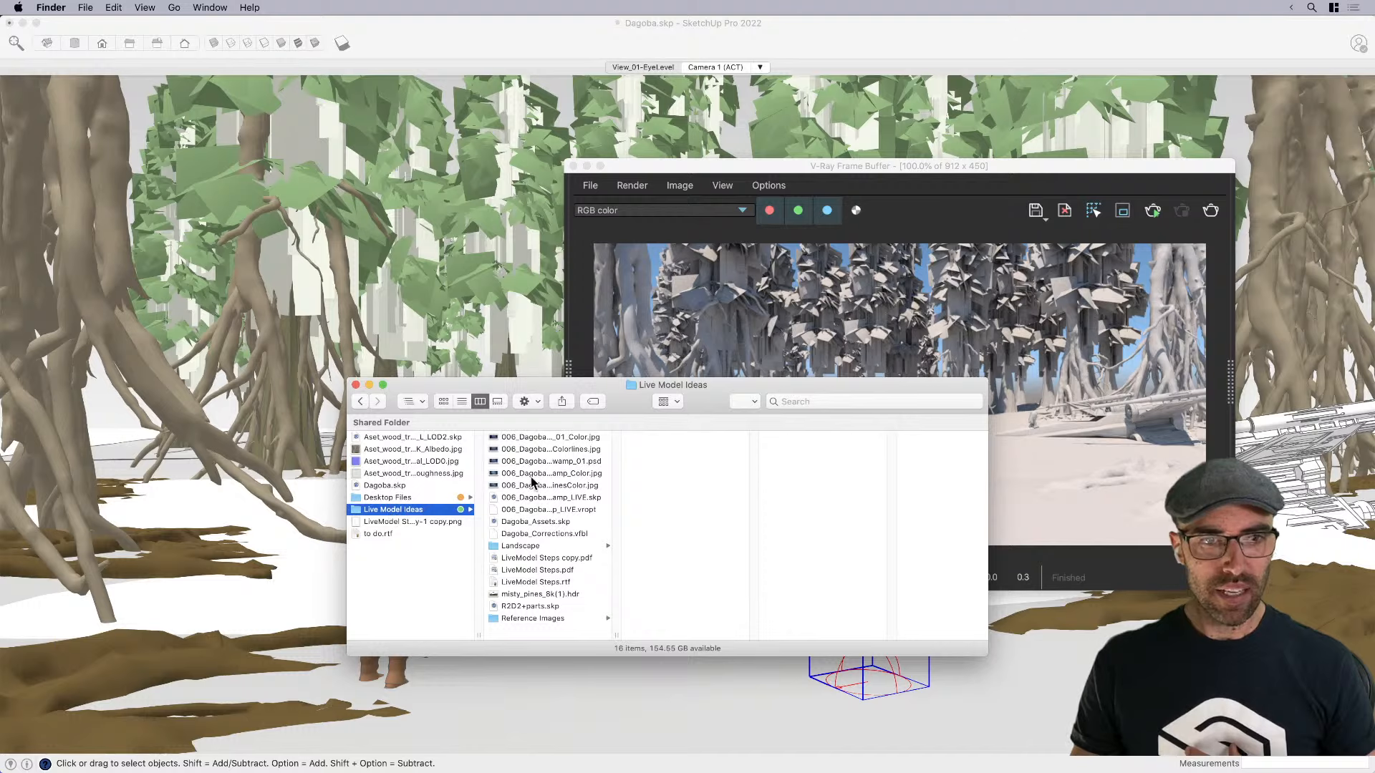
pyautogui.click(524, 595)
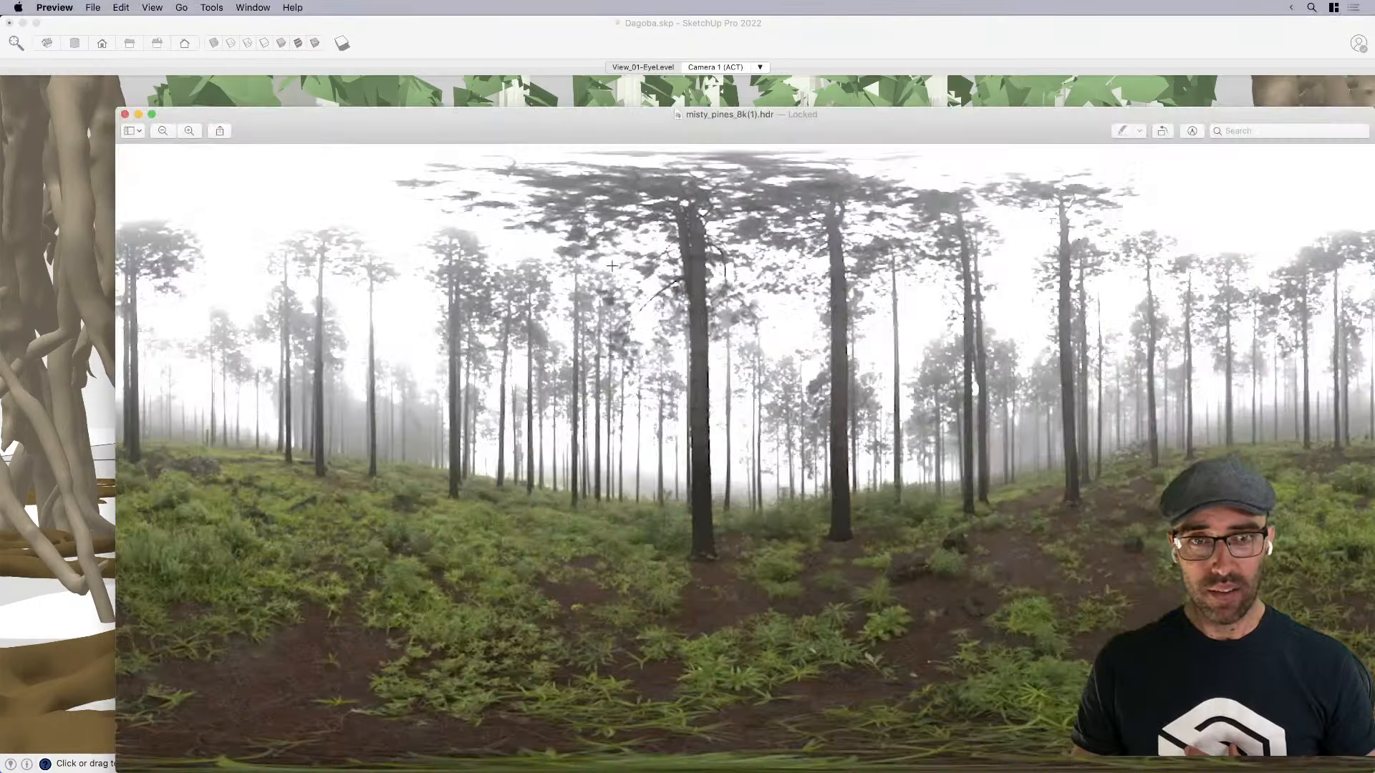
pyautogui.moveTo(533, 121)
pyautogui.mouseDown()
pyautogui.moveTo(482, 94)
pyautogui.moveTo(483, 80)
pyautogui.mouseUp()
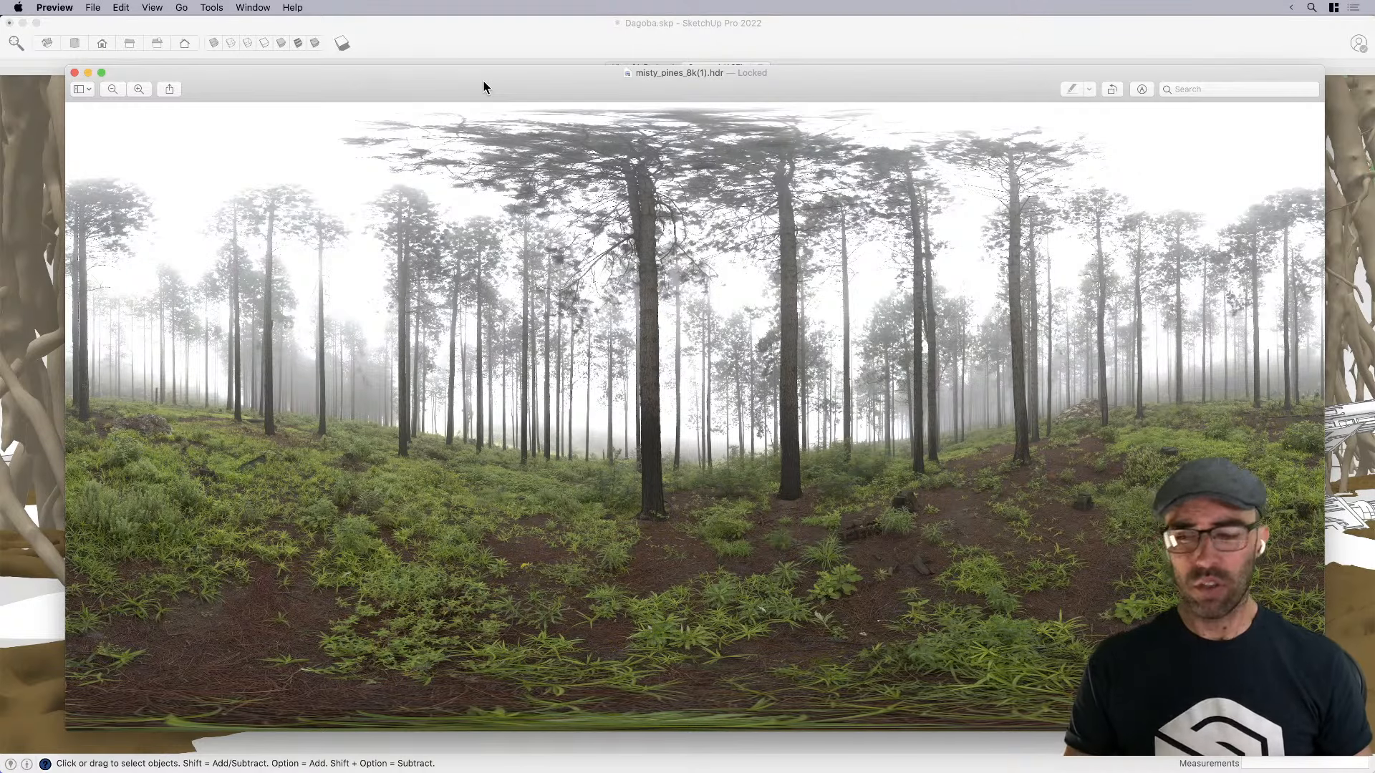
pyautogui.click(74, 72)
pyautogui.moveTo(653, 390)
pyautogui.mouseDown()
pyautogui.moveTo(520, 412)
pyautogui.moveTo(537, 462)
pyautogui.mouseUp()
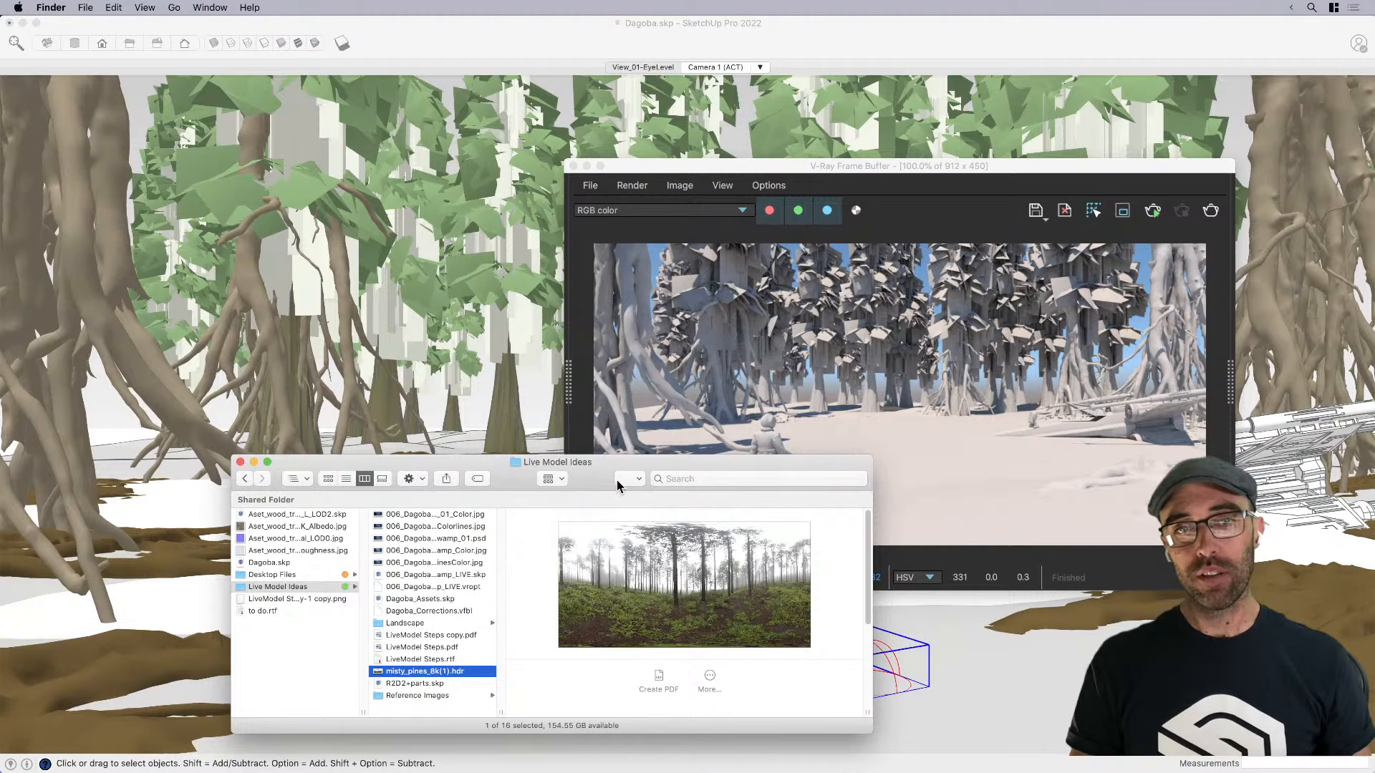
pyautogui.moveTo(602, 456); pyautogui.dragTo(605, 472)
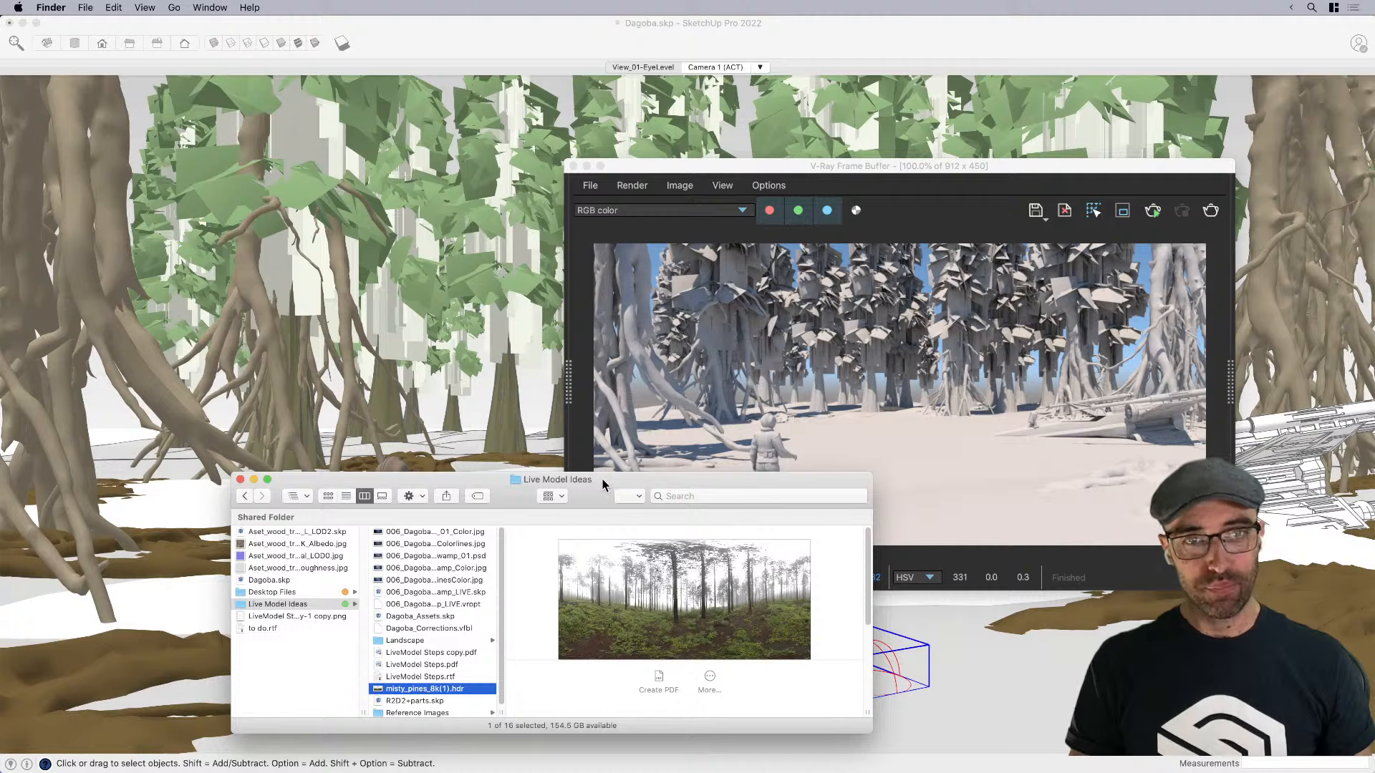
pyautogui.moveTo(602, 481); pyautogui.dragTo(559, 368)
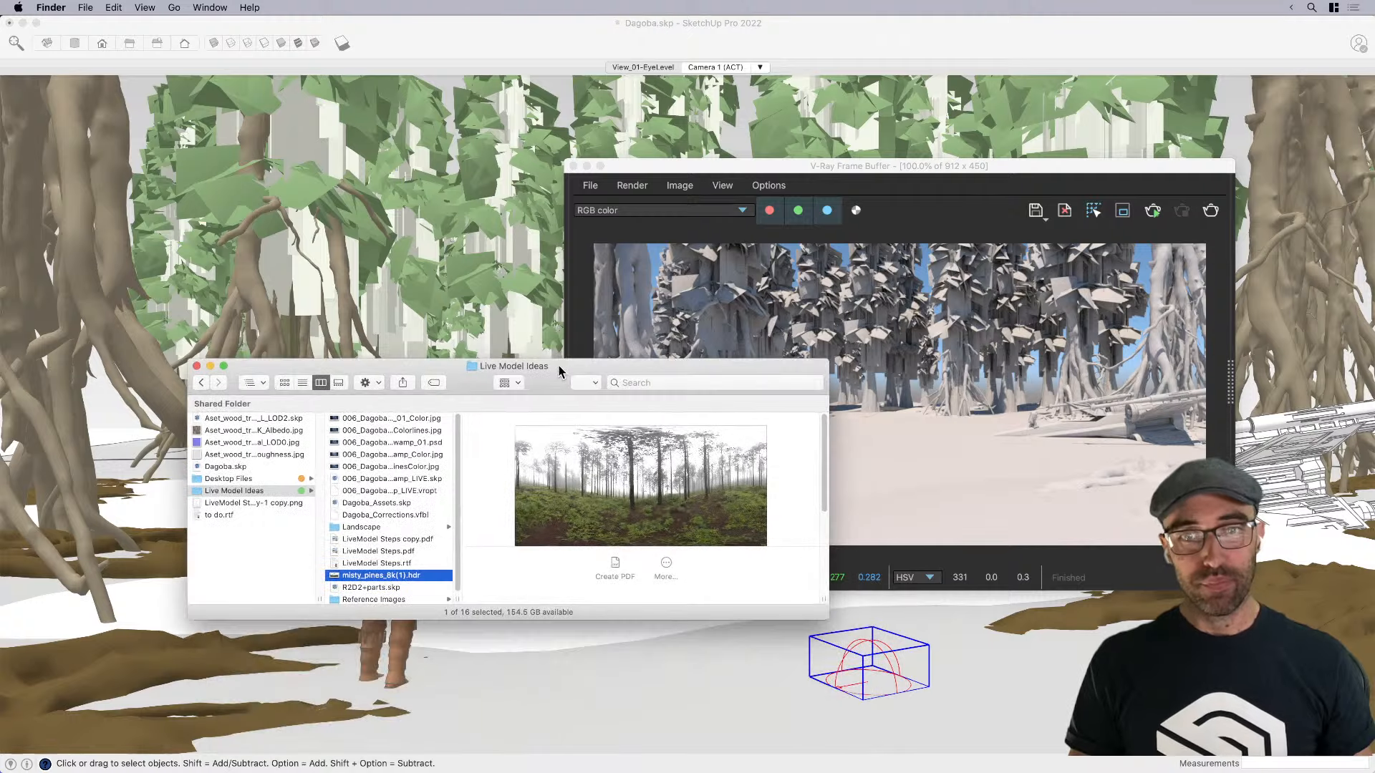
pyautogui.click(526, 44)
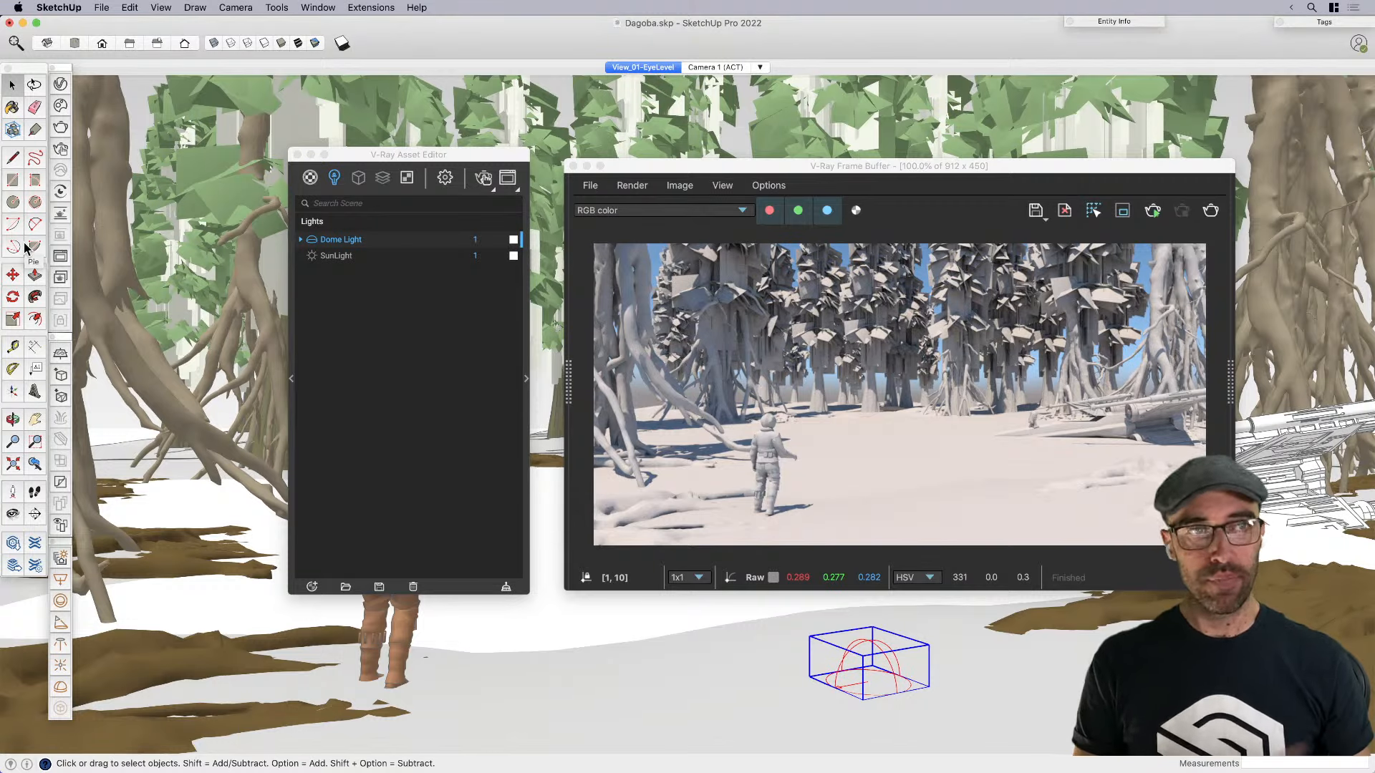
# Show the Dome Light's parameters in the V-Ray Asset Editor and arrange the editor beside the Frame Buffer without overlap
pyautogui.click(313, 257)
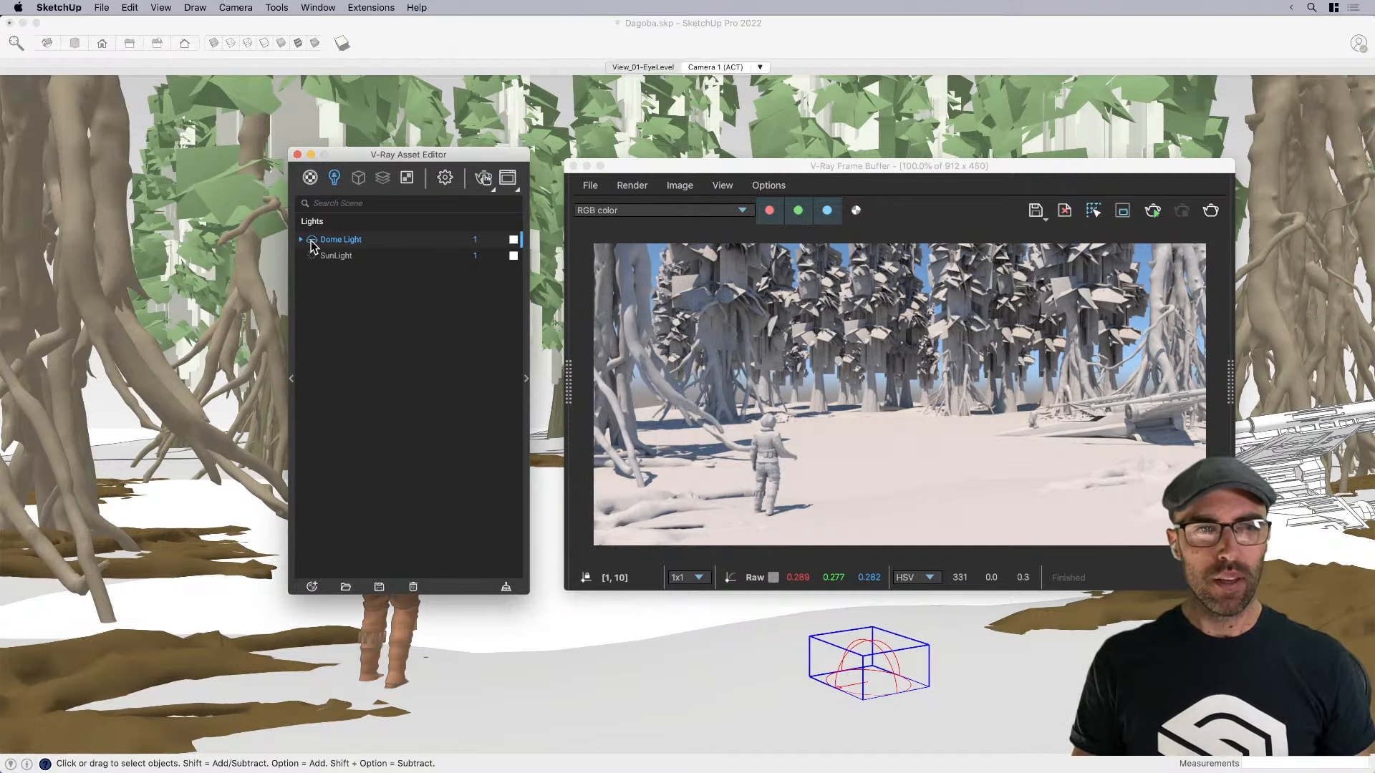
pyautogui.click(526, 308)
pyautogui.moveTo(555, 156); pyautogui.dragTo(353, 160)
pyautogui.moveTo(680, 170)
pyautogui.mouseDown()
pyautogui.moveTo(795, 164)
pyautogui.moveTo(747, 173)
pyautogui.moveTo(731, 161)
pyautogui.mouseUp()
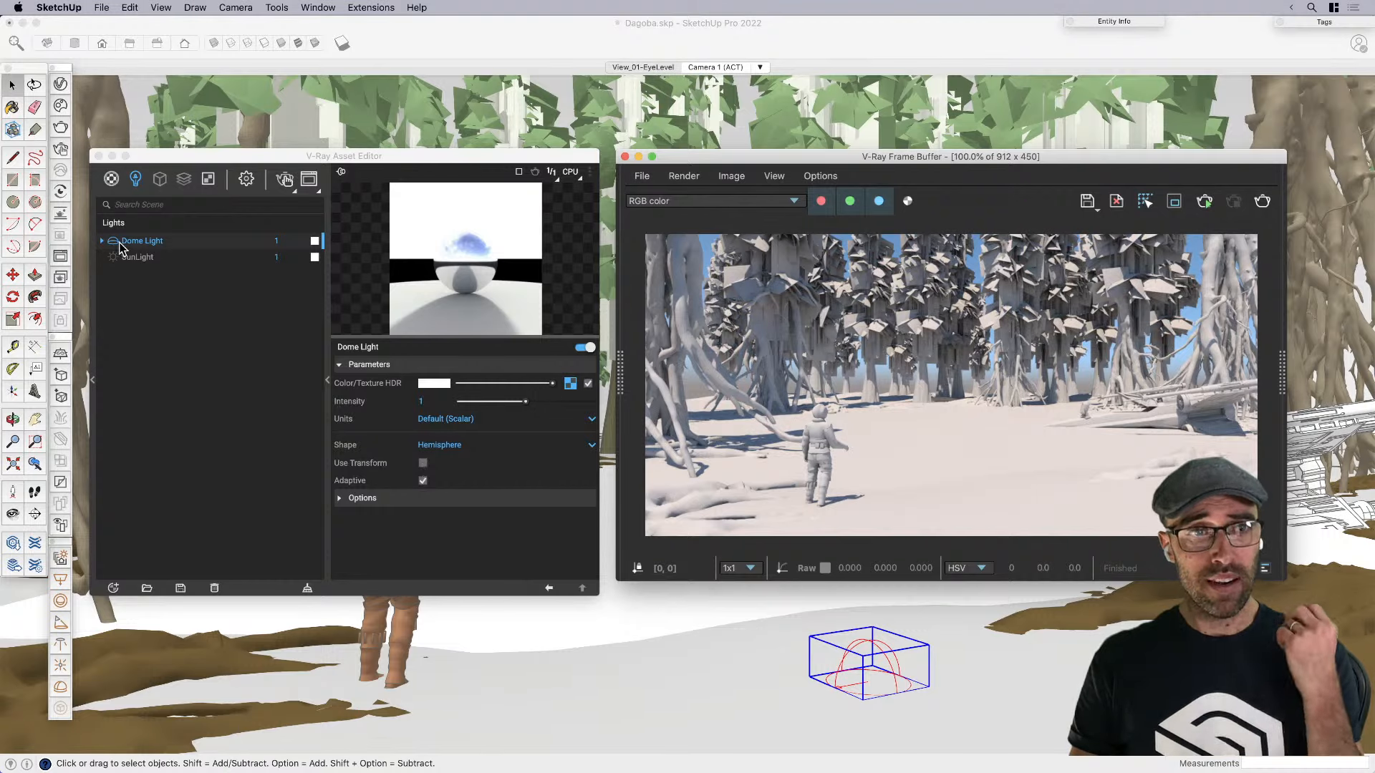
# Load misty_pines_8k(1).hdr from the Live Model Ideas folder on the Desktop as the Dome Light's texture bitmap
pyautogui.click(570, 383)
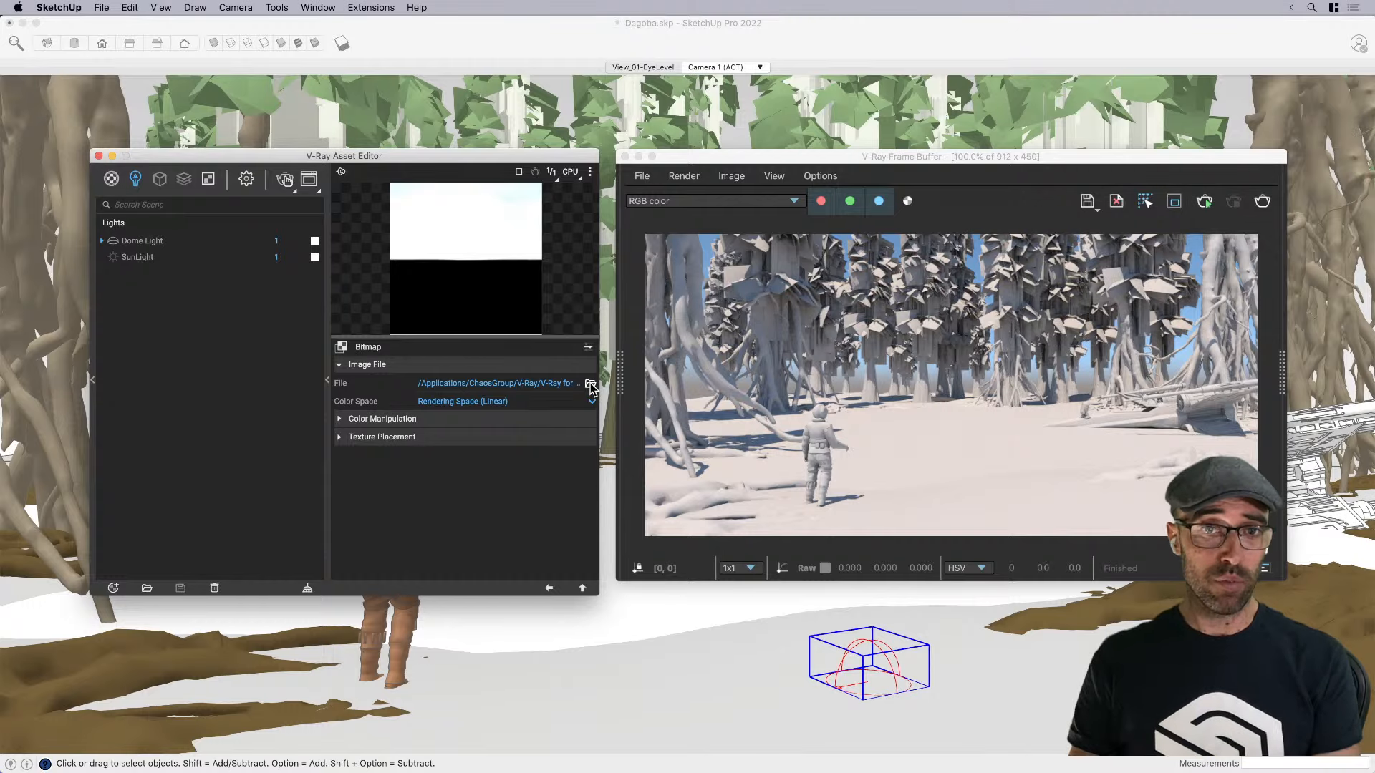
pyautogui.click(590, 385)
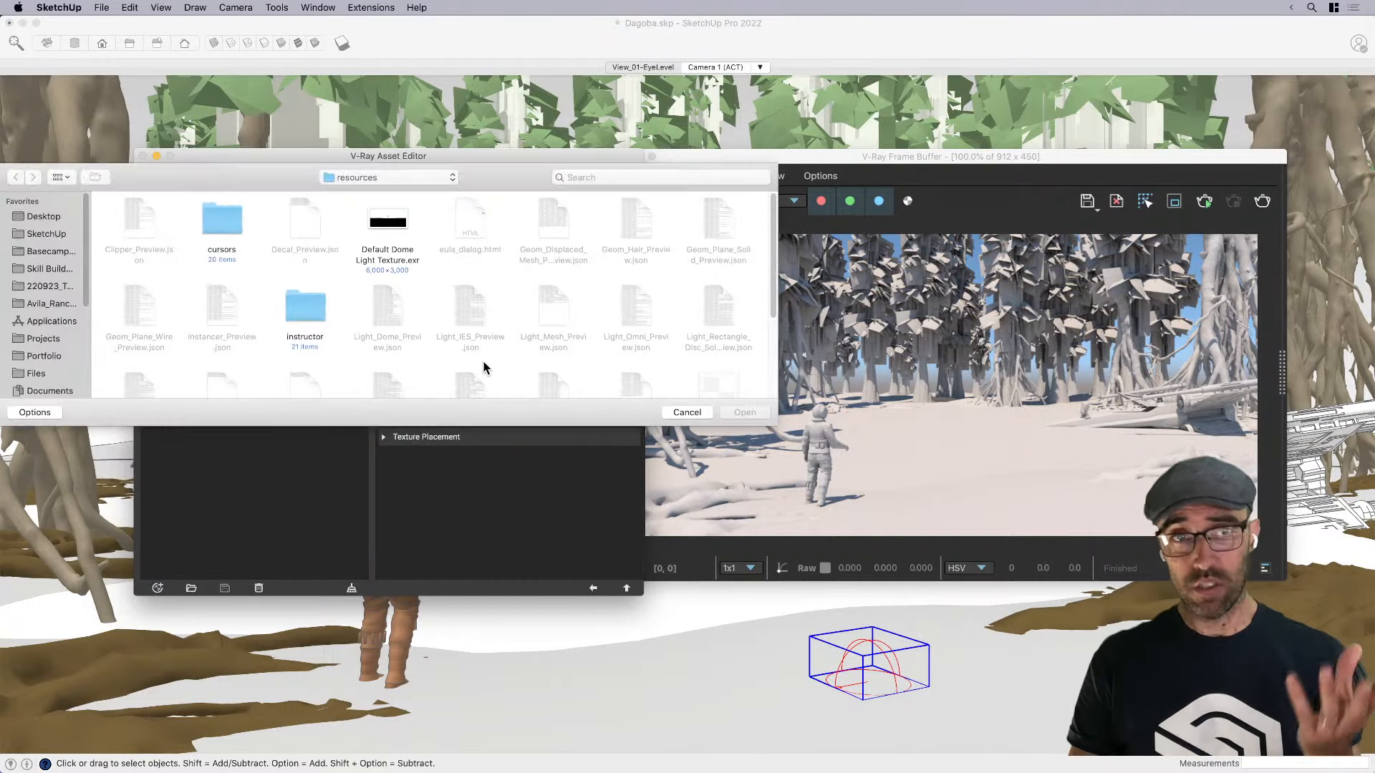
pyautogui.click(43, 216)
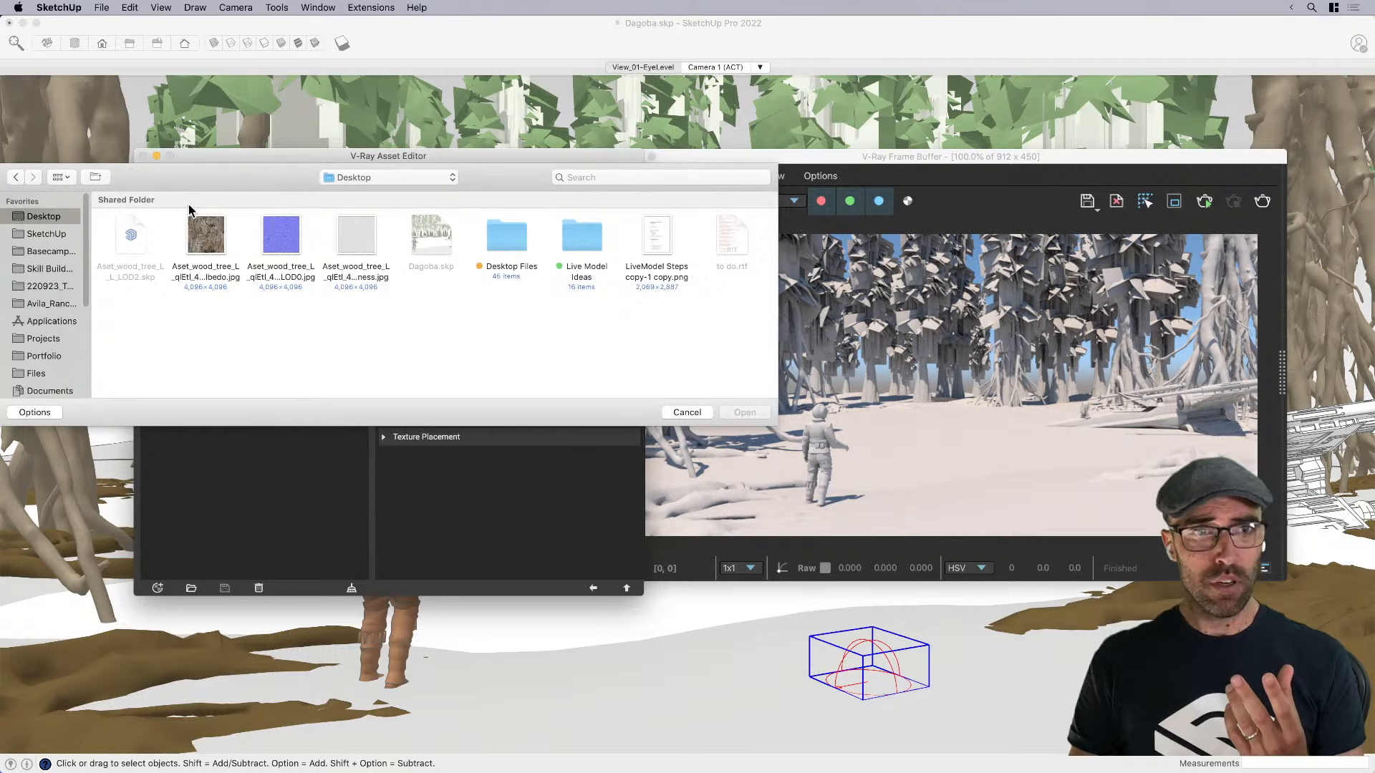
pyautogui.doubleClick(584, 235)
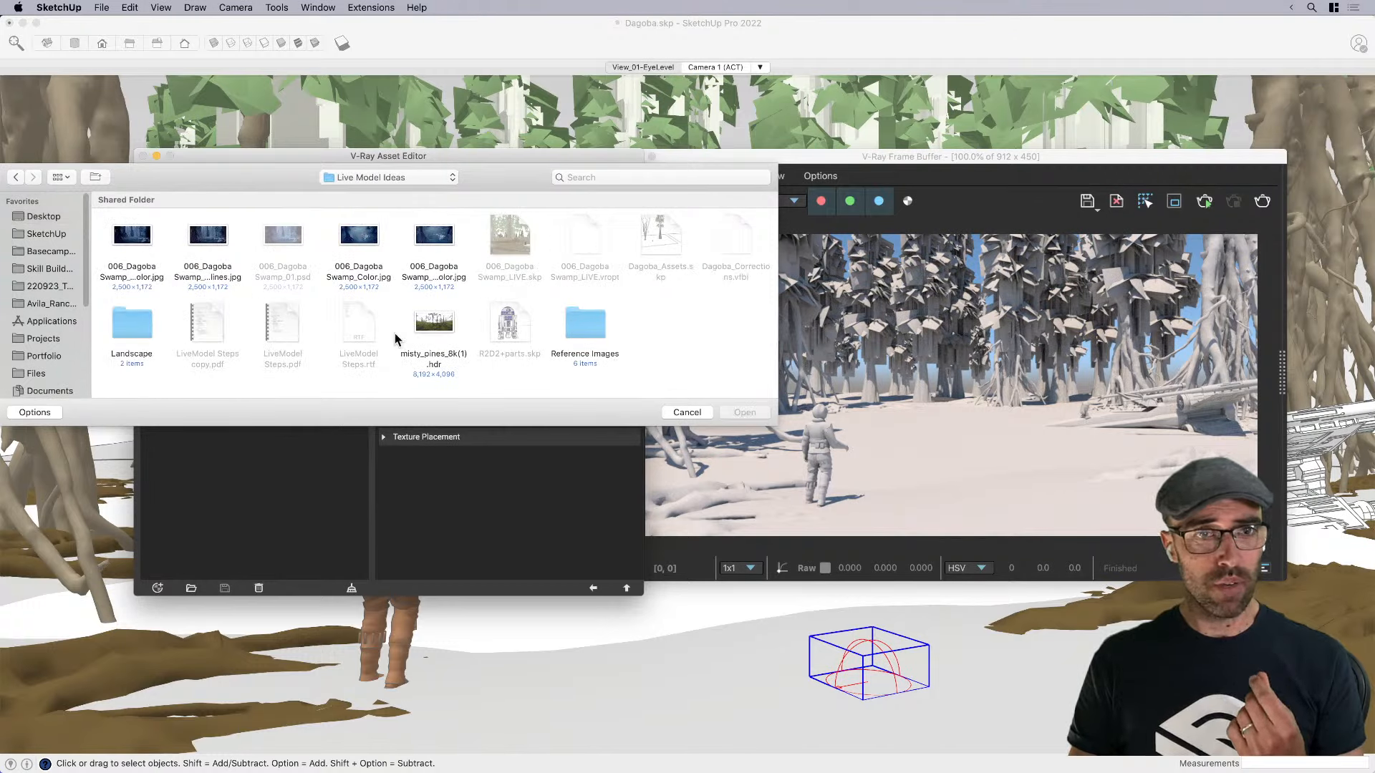
pyautogui.click(449, 330)
pyautogui.click(759, 412)
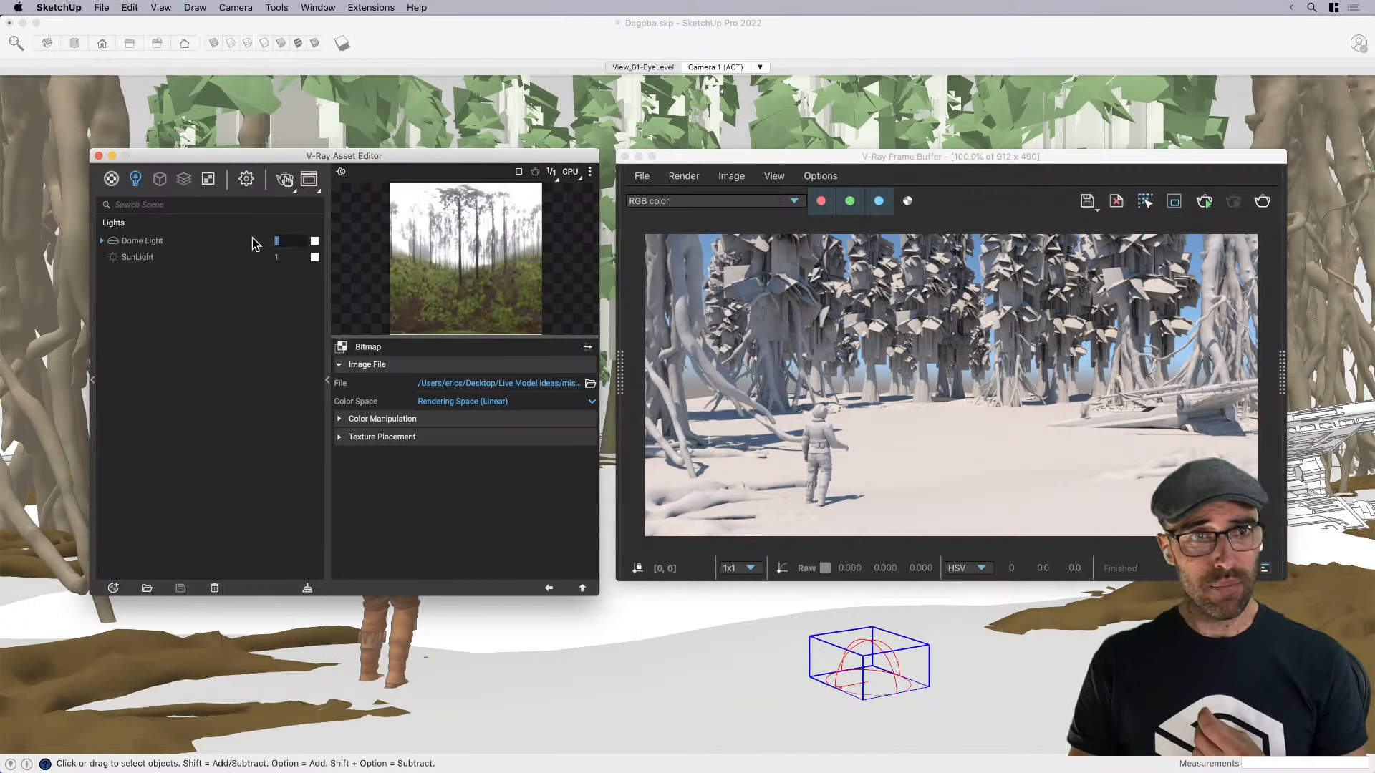
# Set the Dome Light's intensity to 7 and start an interactive render
pyautogui.click(252, 240)
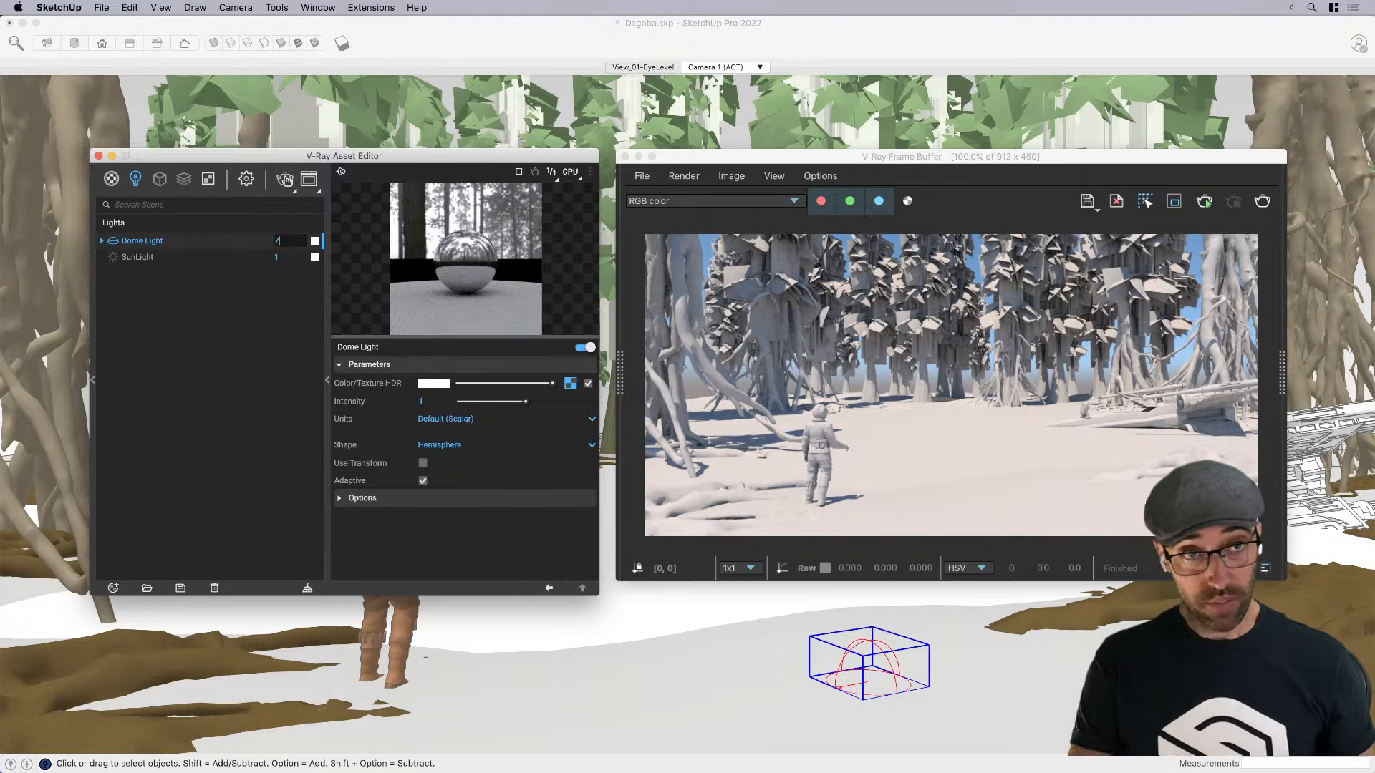
pyautogui.write('7')
pyautogui.press('Return')
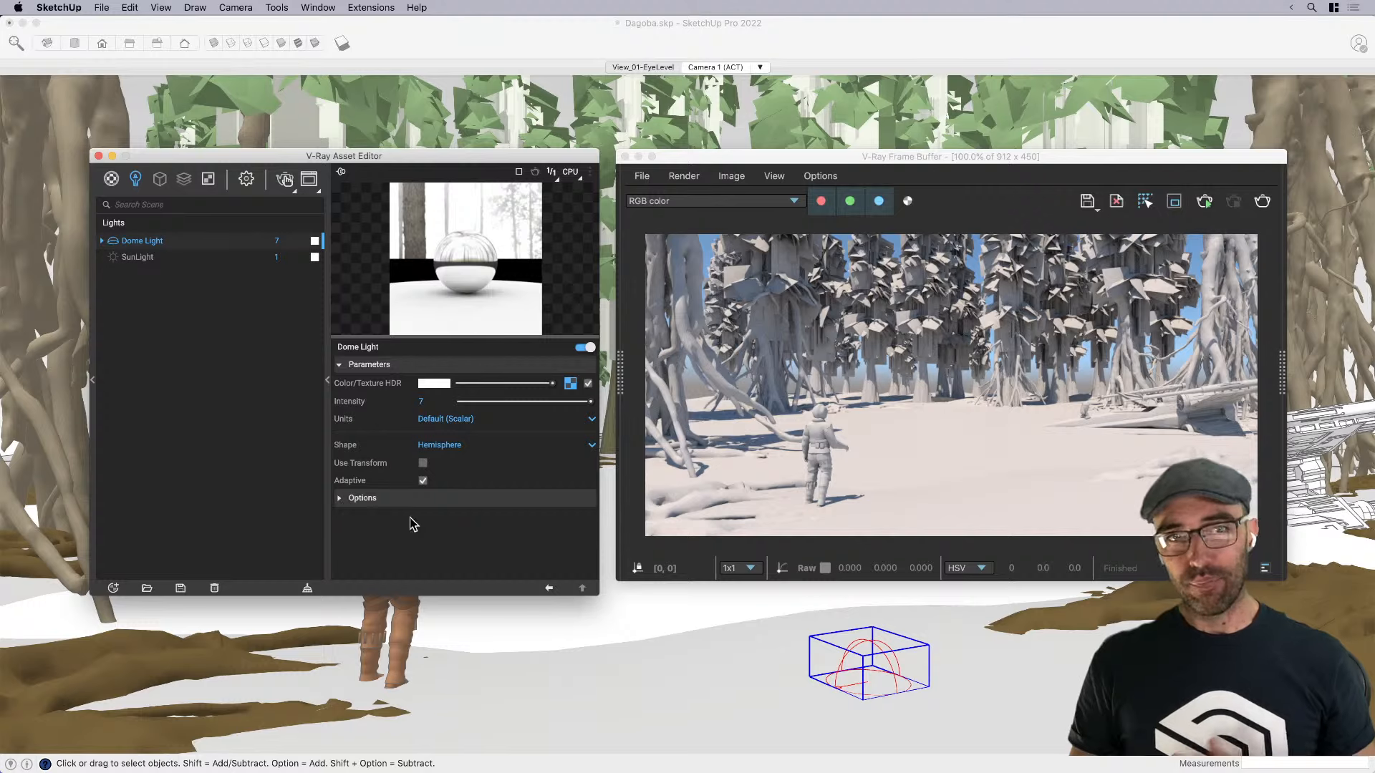
pyautogui.click(1043, 198)
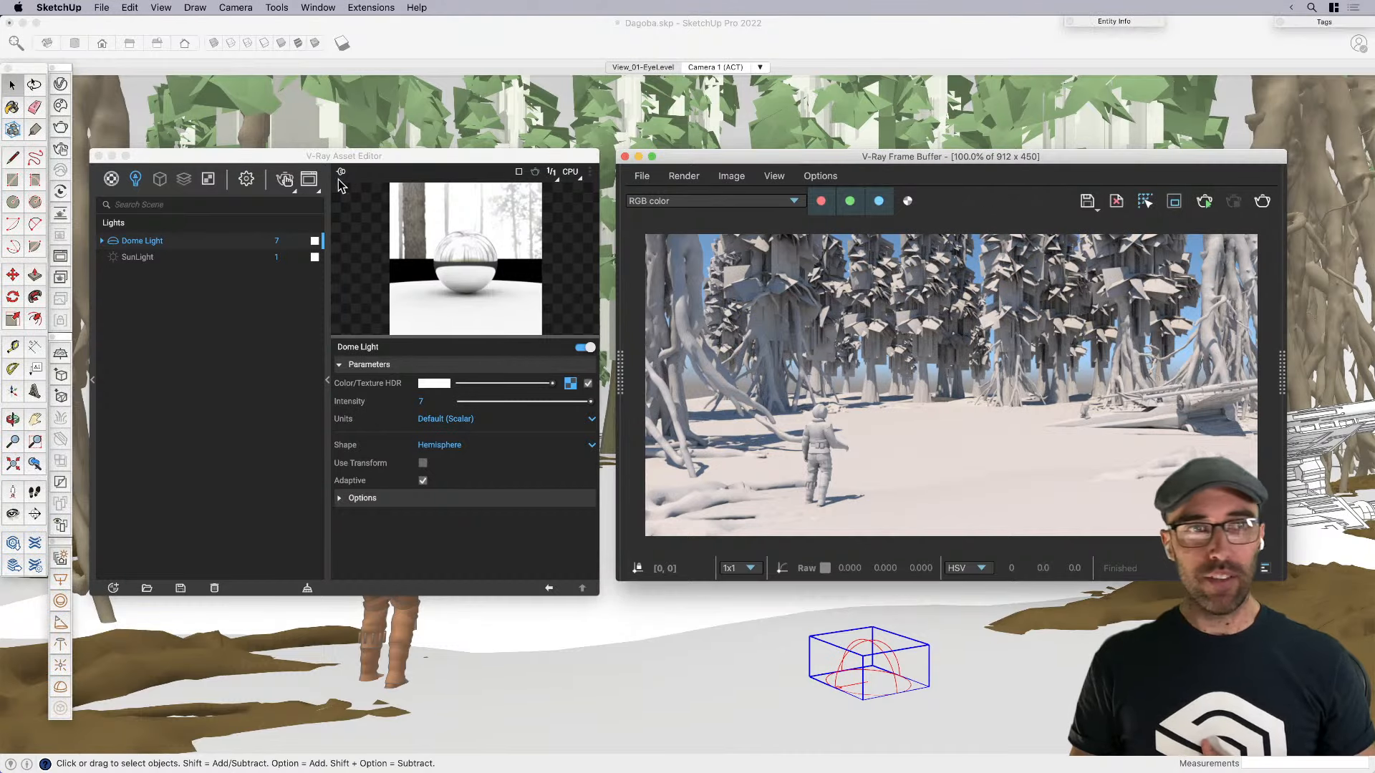
pyautogui.click(285, 182)
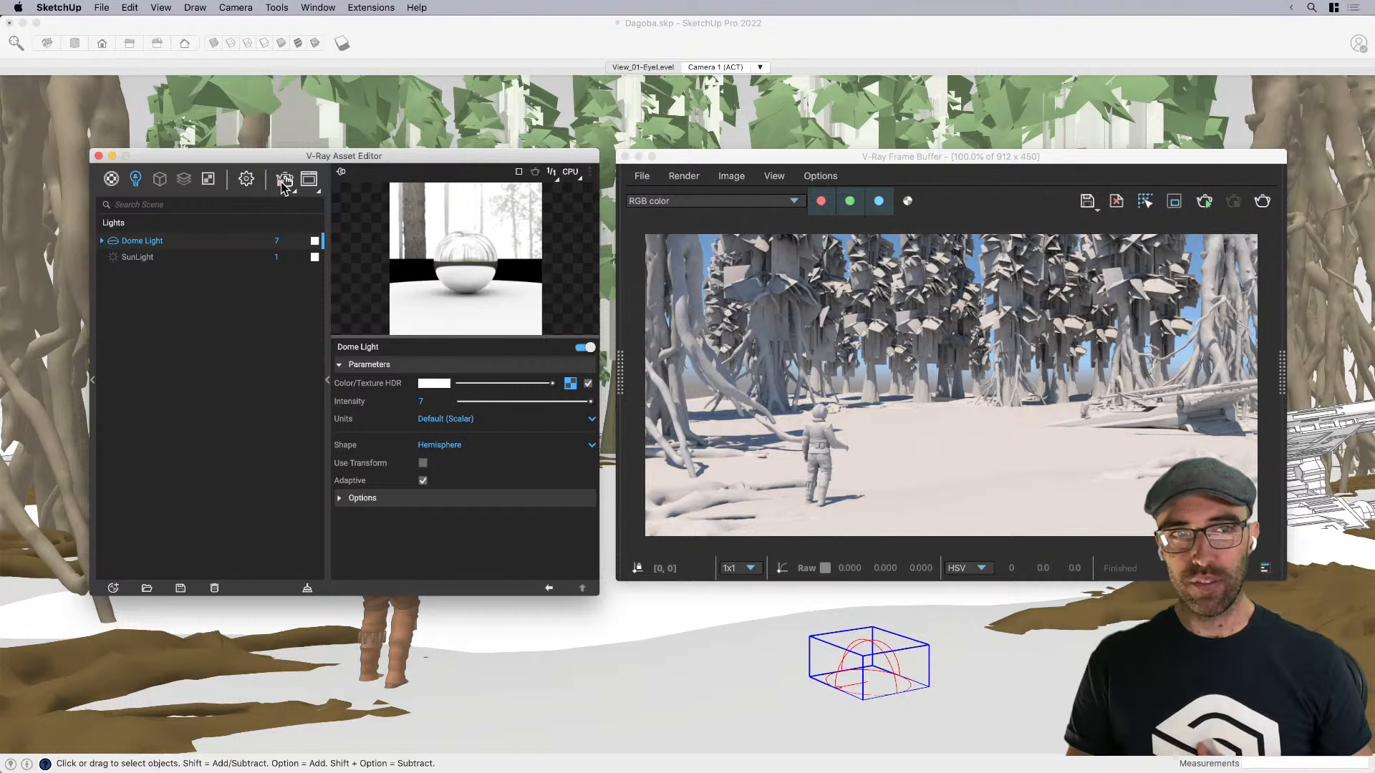
pyautogui.click(285, 183)
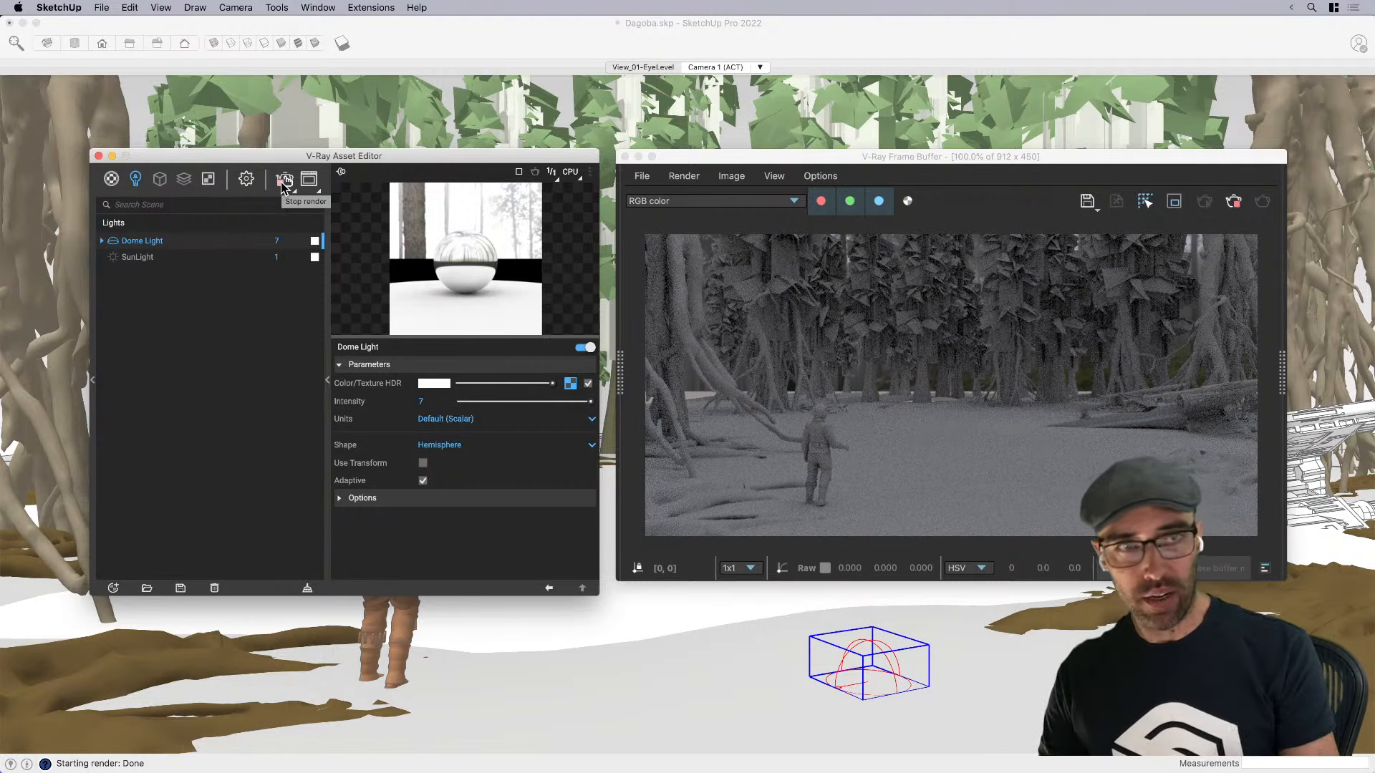
# Make the Dome Light invisible in its options
pyautogui.click(341, 499)
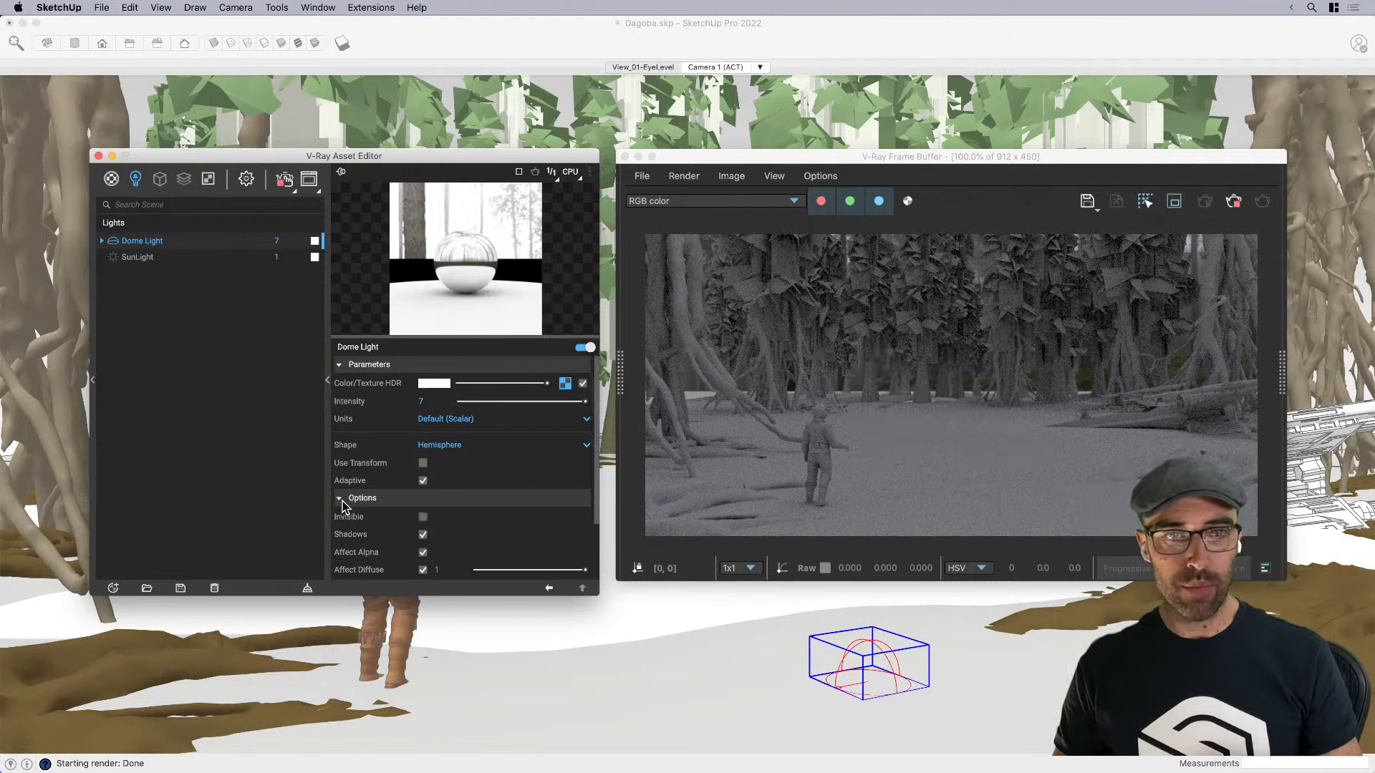
pyautogui.click(423, 517)
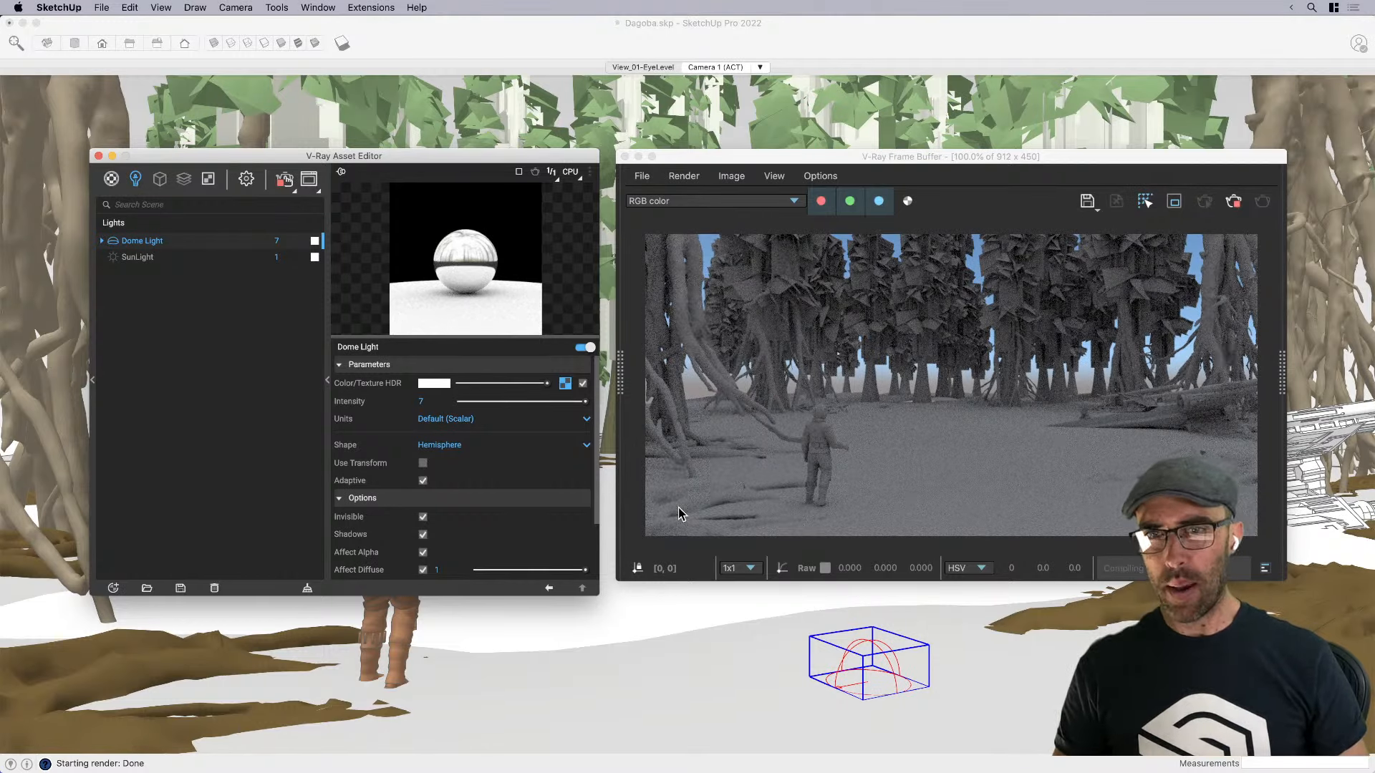
# Abort the running render from the render settings view and start a new V-Ray Interactive render
pyautogui.click(246, 178)
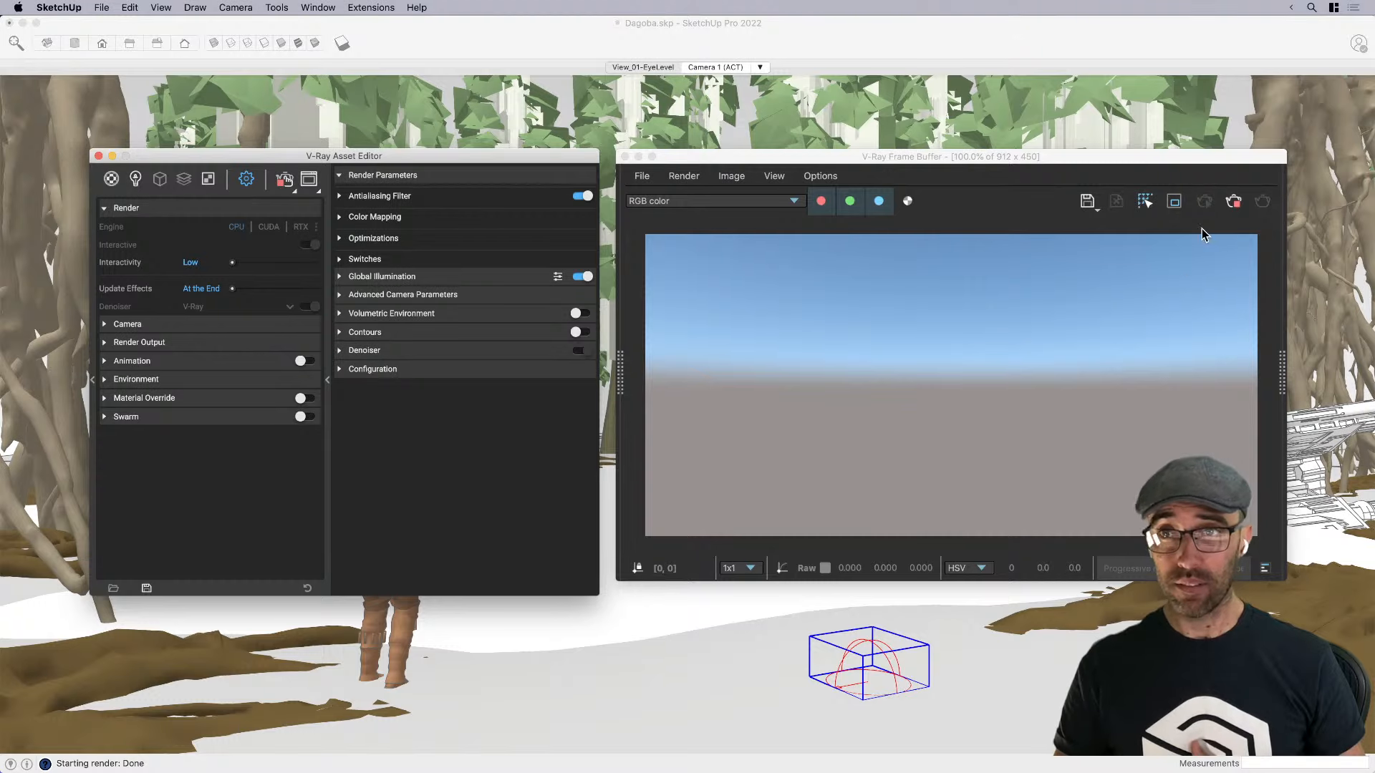
pyautogui.click(1242, 202)
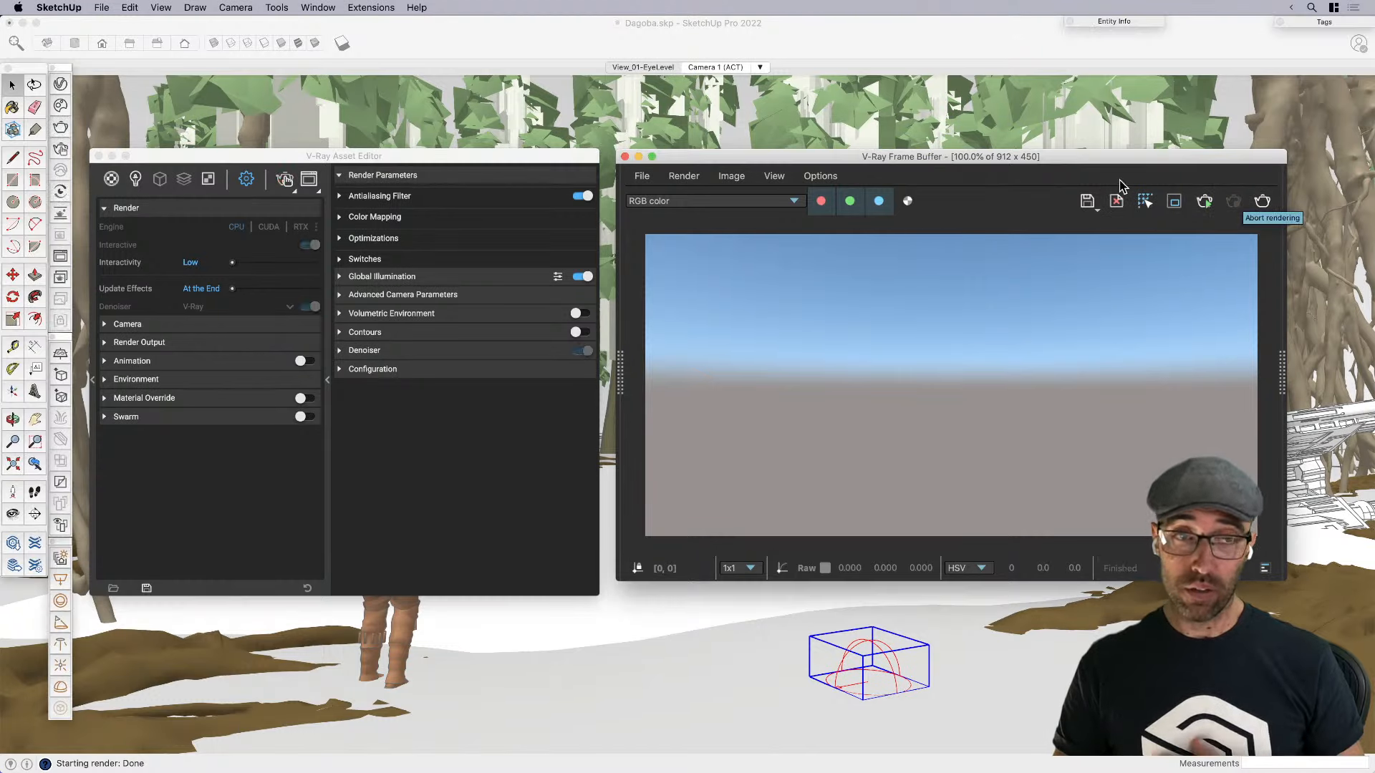
pyautogui.click(287, 183)
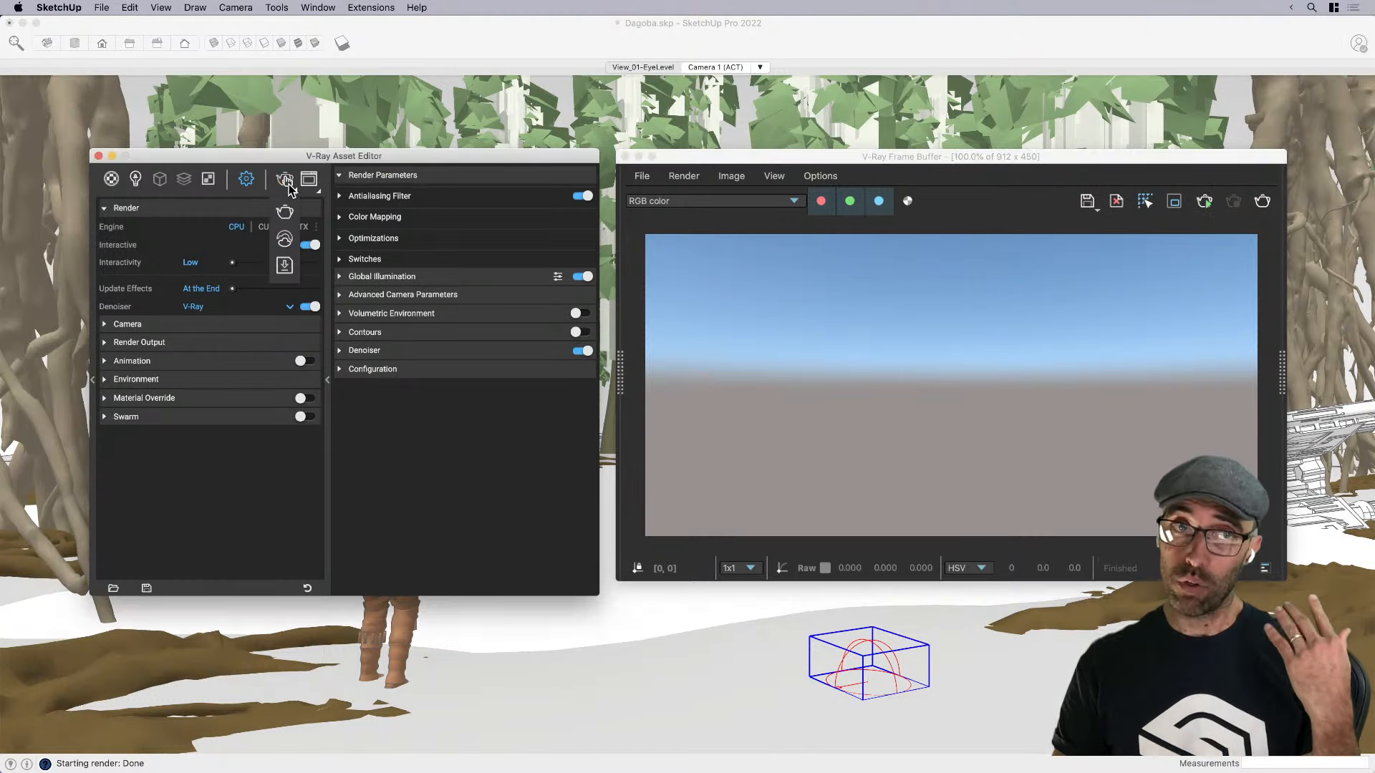
pyautogui.click(286, 179)
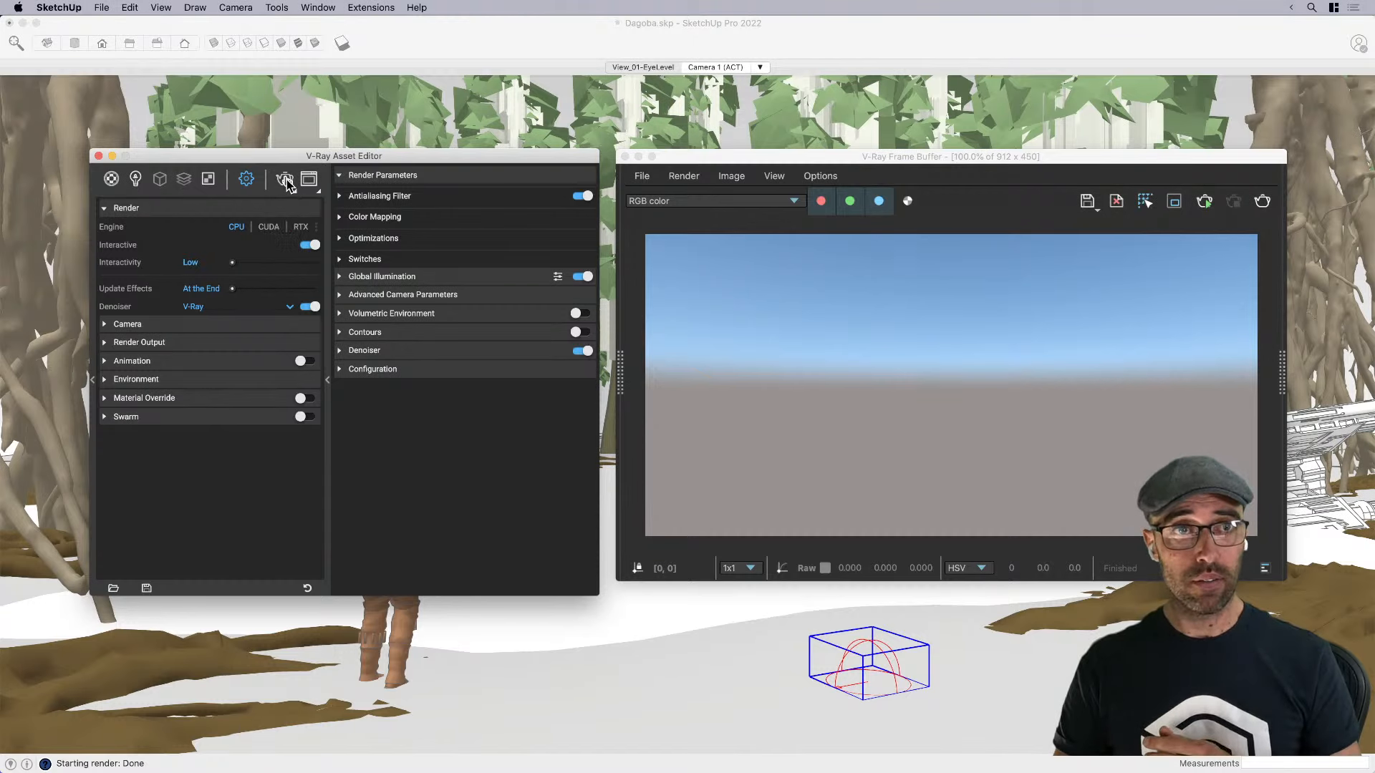
pyautogui.click(286, 181)
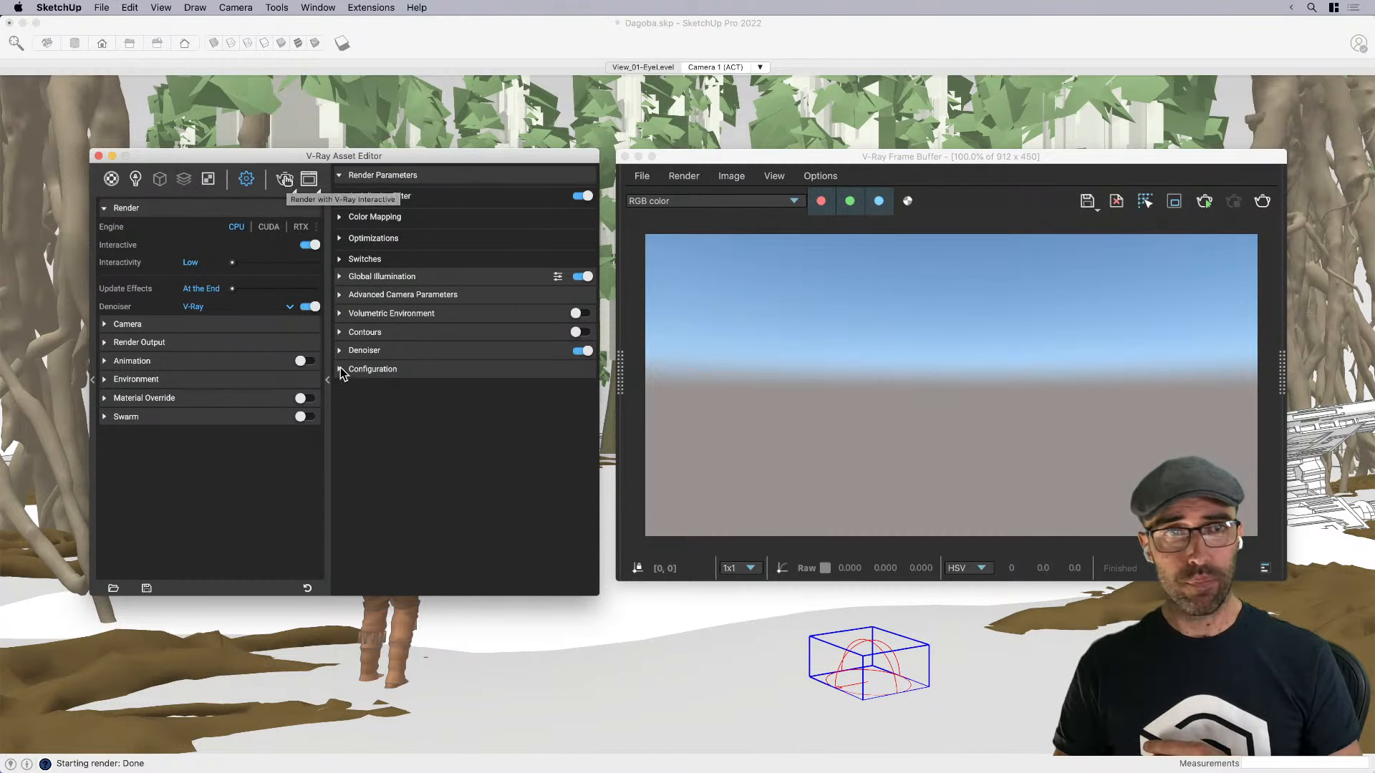
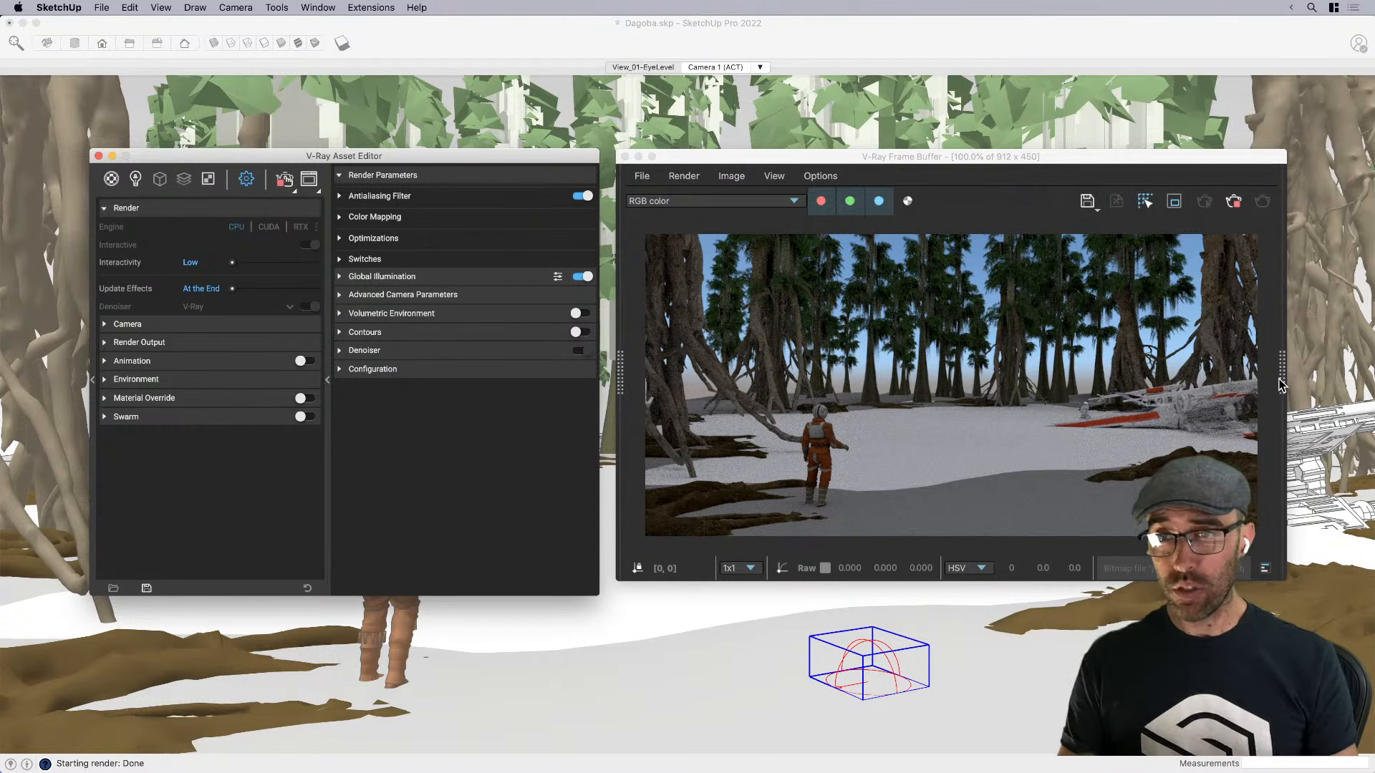
# Stop the interactive render, show the scene's lights in the Asset Editor, and close the V-Ray Frame Buffer
pyautogui.click(1234, 203)
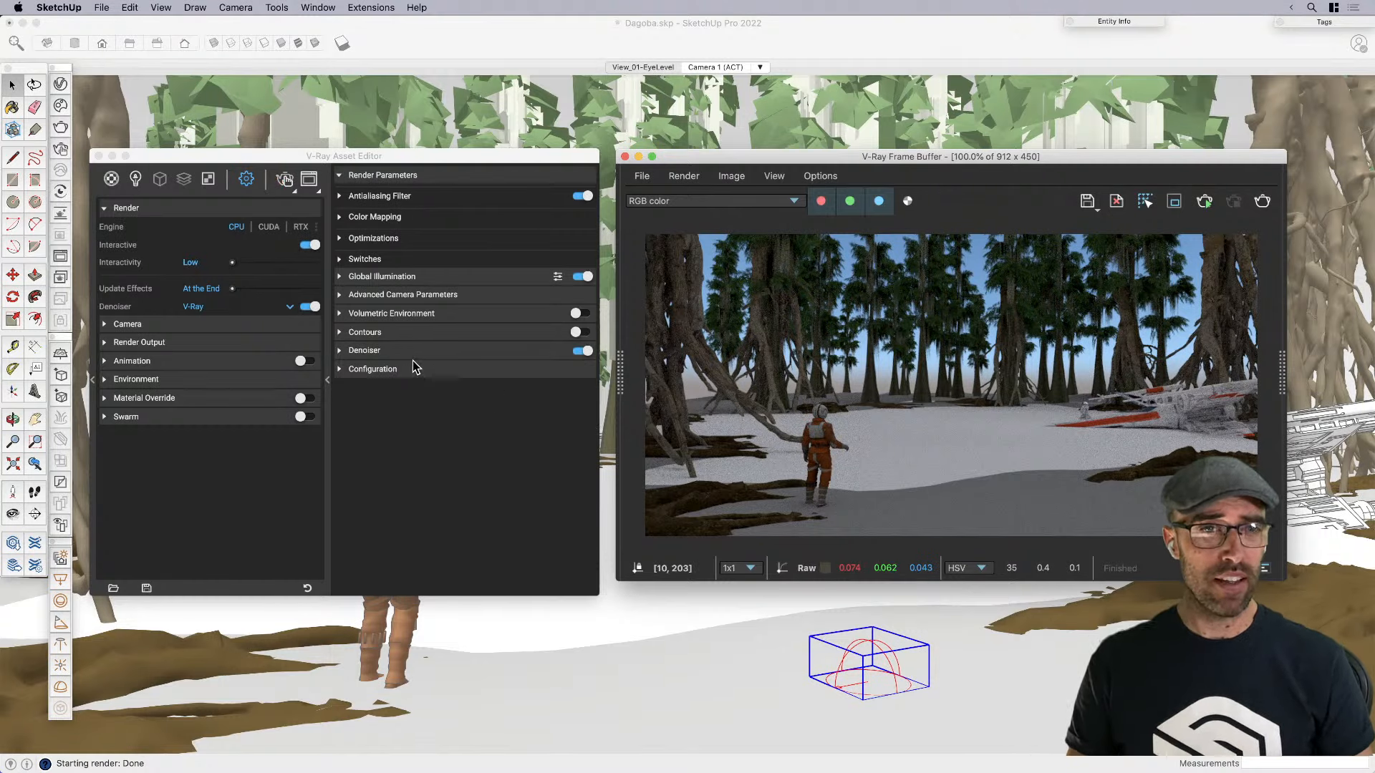
pyautogui.moveTo(700, 161); pyautogui.dragTo(1021, 168)
pyautogui.moveTo(286, 155); pyautogui.dragTo(431, 149)
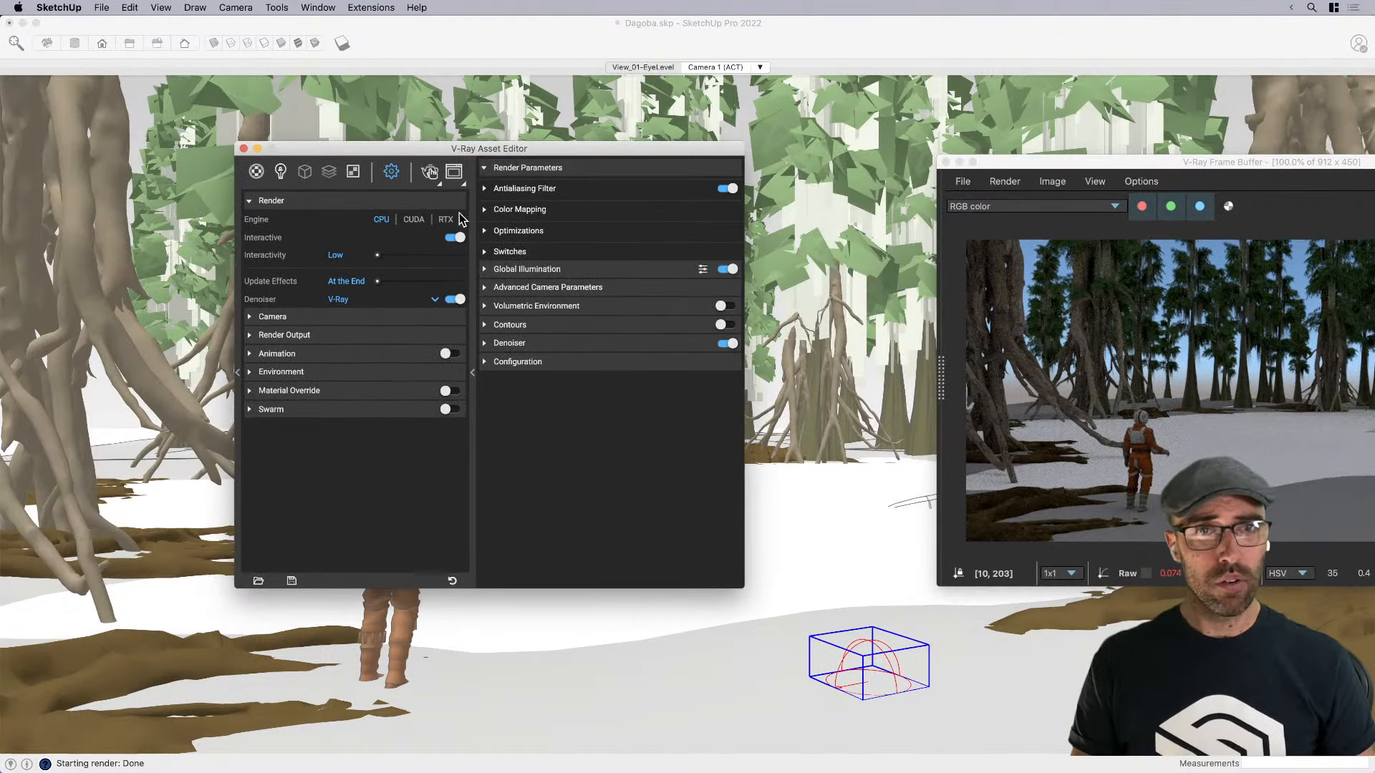
pyautogui.click(281, 172)
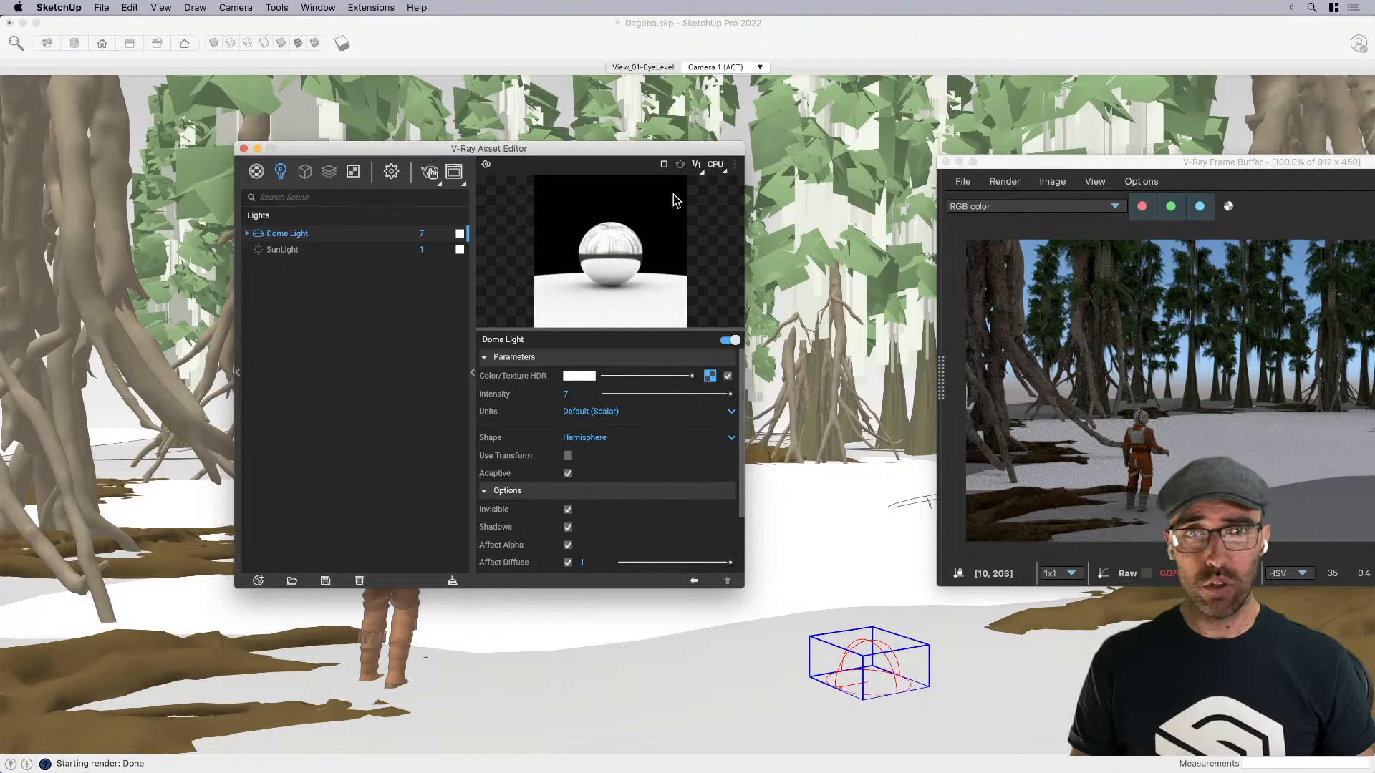
pyautogui.click(945, 162)
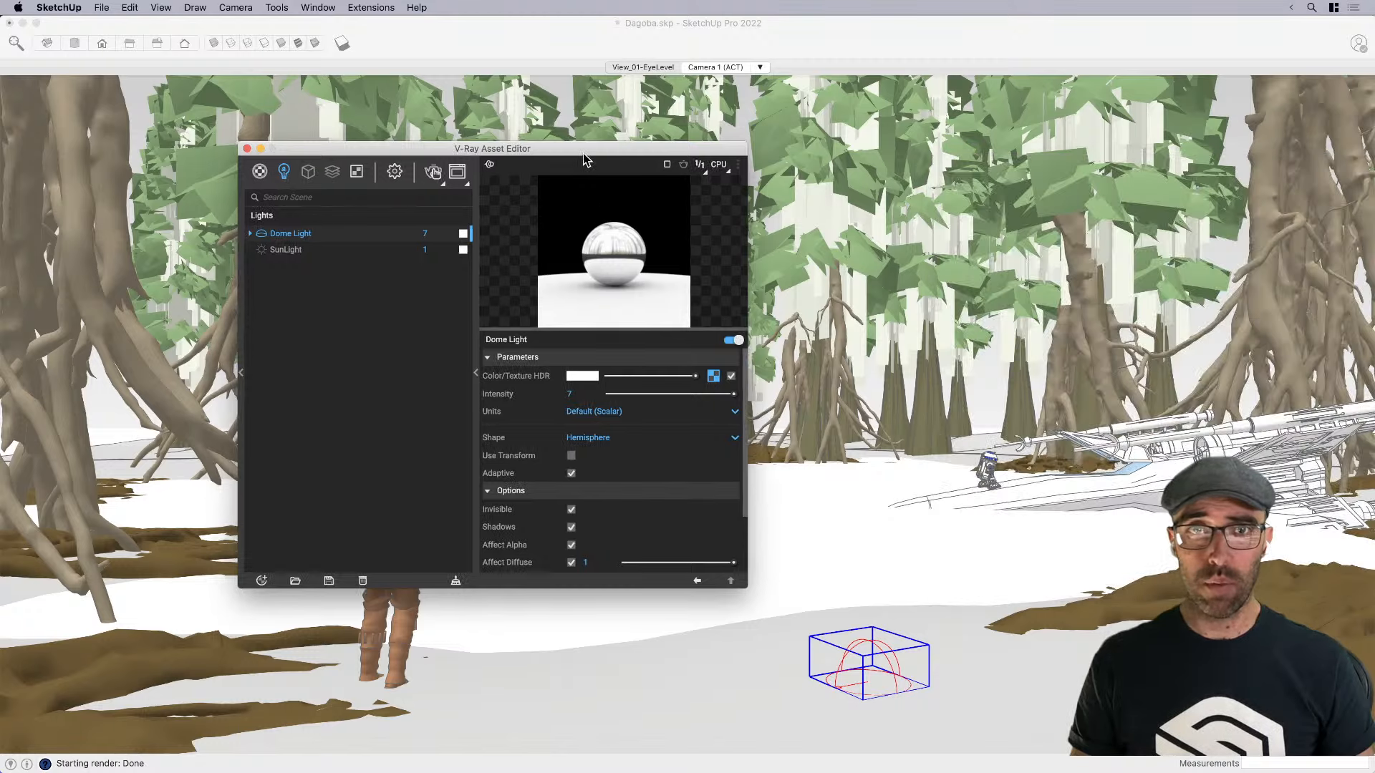
# Show the scene materials beside the material library in the Asset Editor, collapse the asset properties, and move the window clear of the model
pyautogui.moveTo(585, 159); pyautogui.dragTo(882, 162)
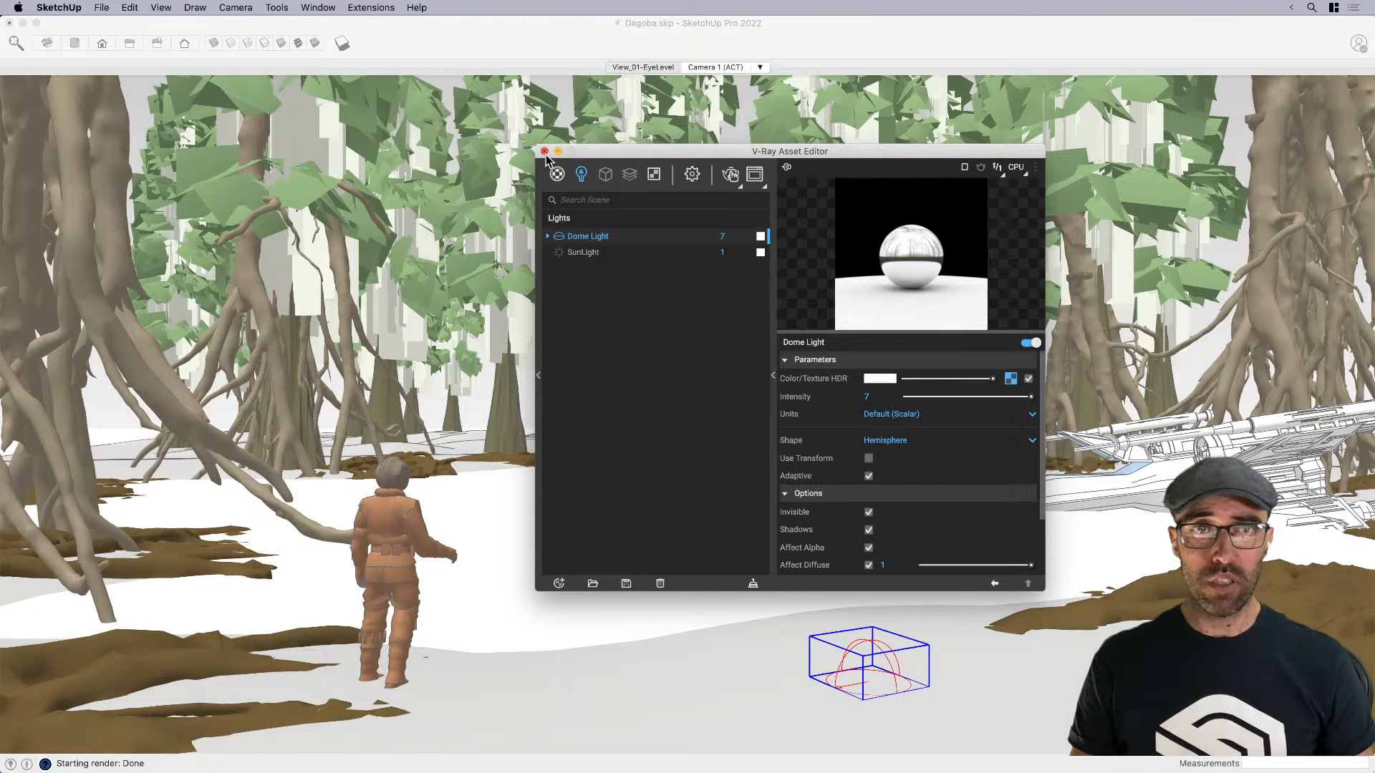
pyautogui.click(557, 174)
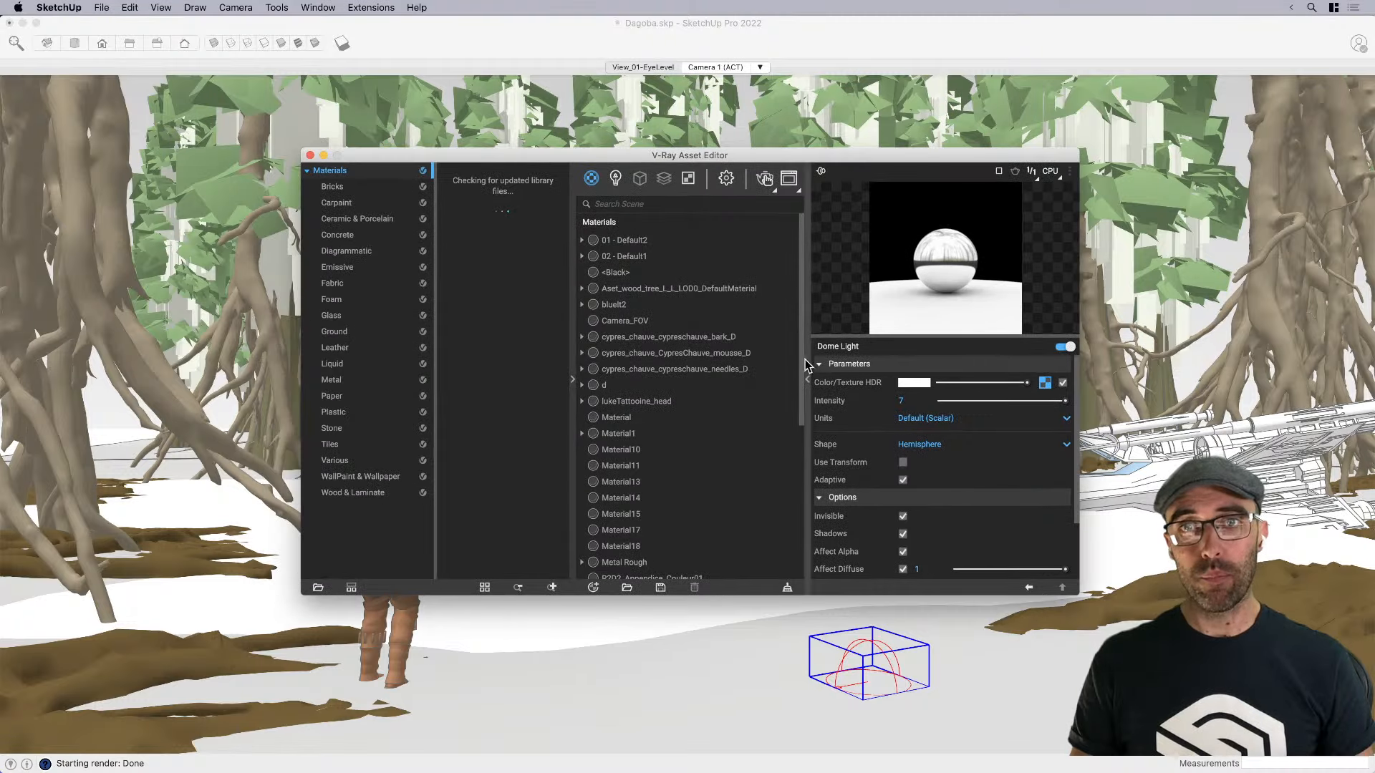
pyautogui.click(807, 379)
pyautogui.moveTo(786, 156); pyautogui.dragTo(567, 122)
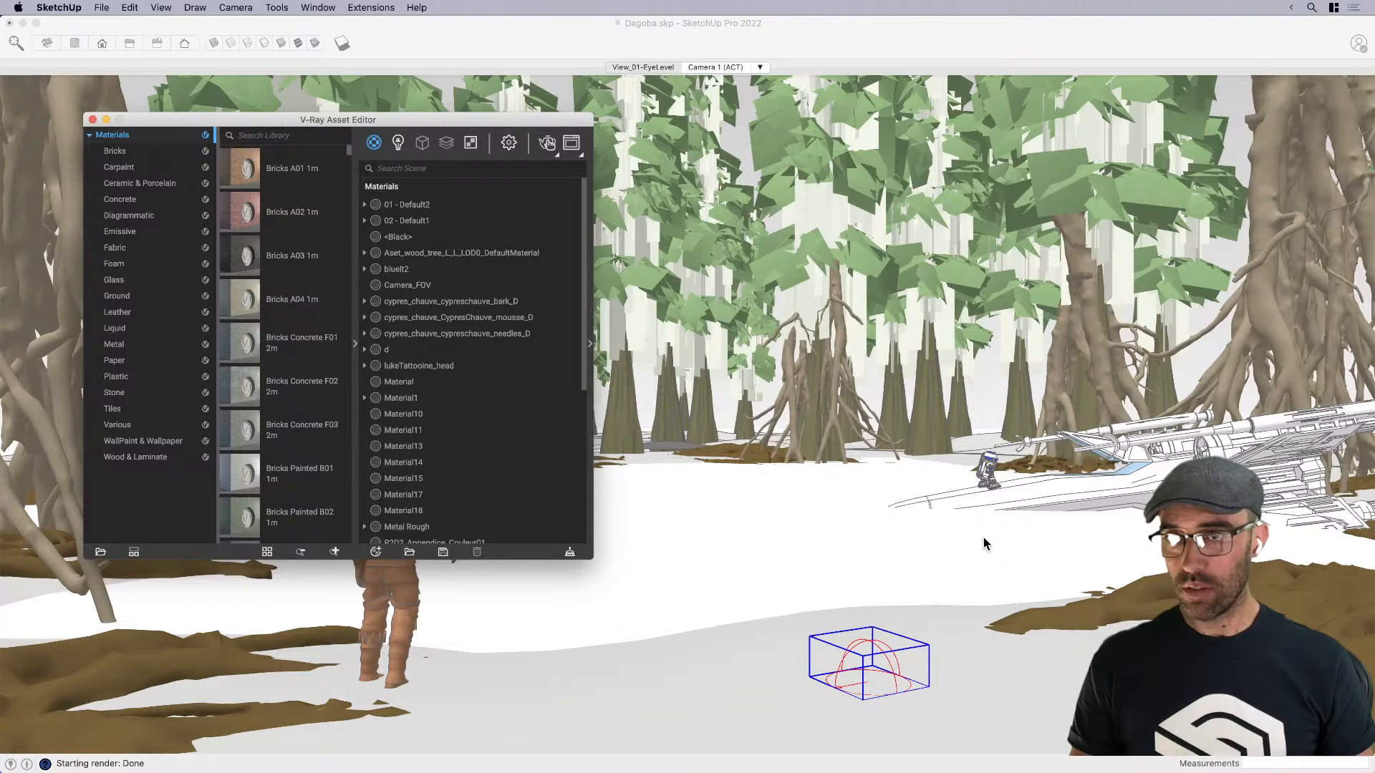
# Expand the tag list and hide the S-Trees tag
pyautogui.click(781, 665)
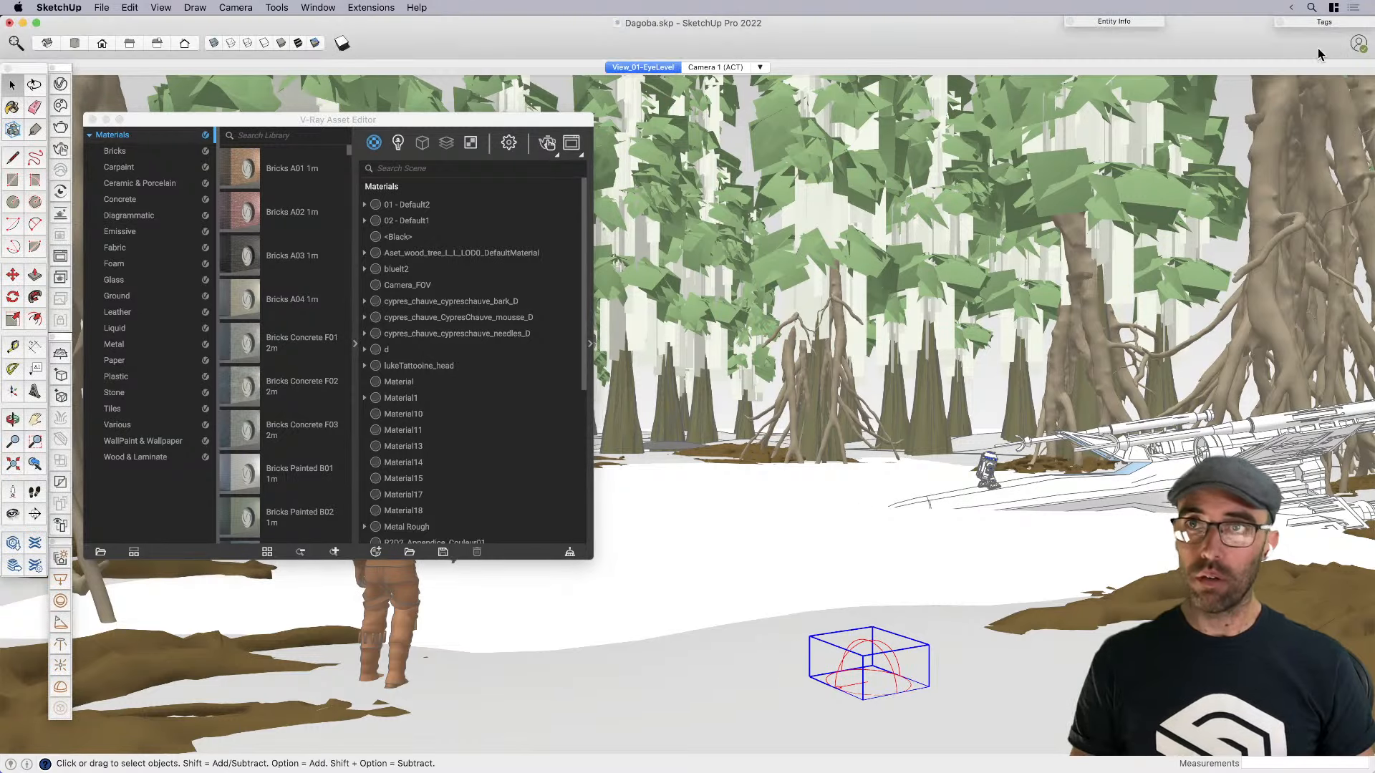
pyautogui.click(1324, 22)
pyautogui.click(1184, 138)
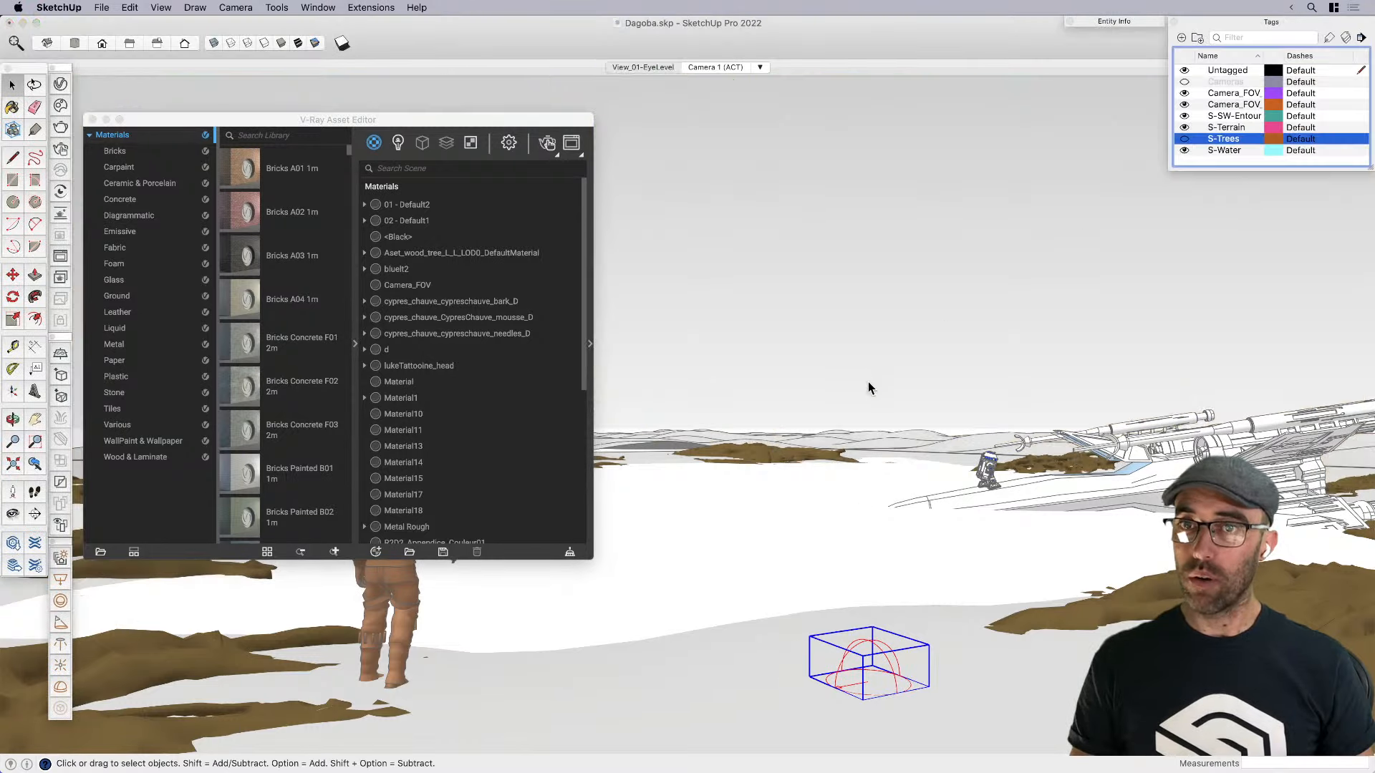
# Examine the swamp scene from above, including the X-wing, the droid on its nose, and the root mounds around the water
pyautogui.moveTo(868, 381); pyautogui.dragTo(887, 461, button='middle')
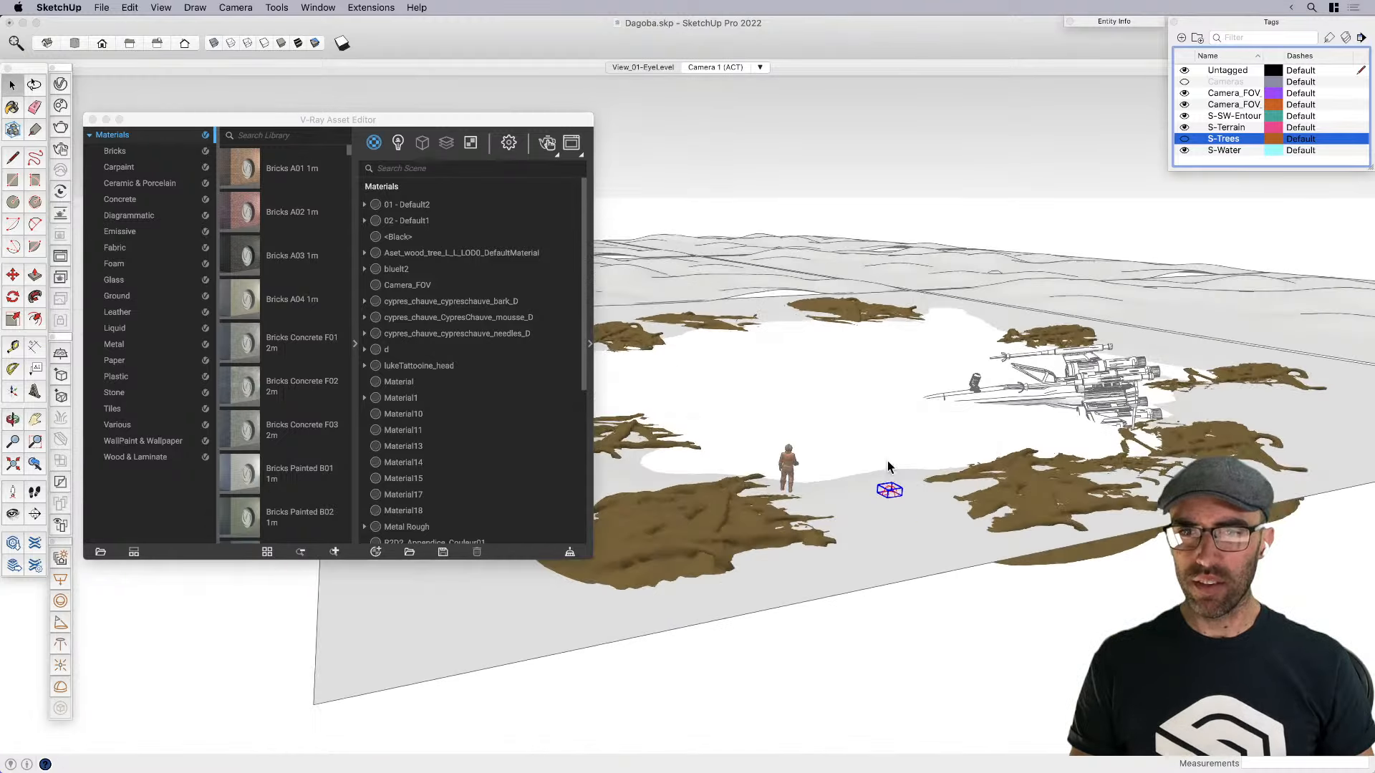
pyautogui.scroll(3, 887, 462)
pyautogui.click(860, 424)
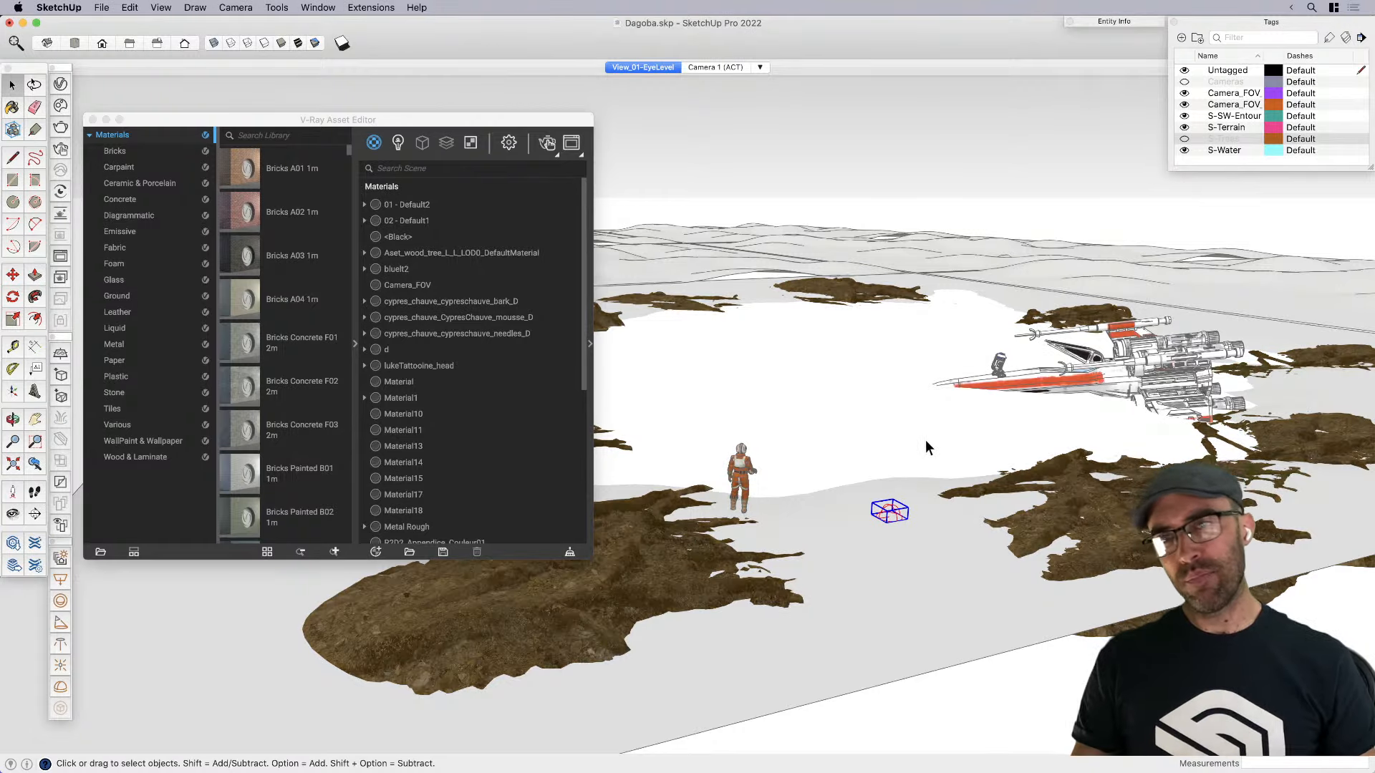
pyautogui.moveTo(1110, 368); pyautogui.dragTo(1067, 402, button='middle')
pyautogui.scroll(6, 1217, 395)
pyautogui.scroll(4, 864, 358)
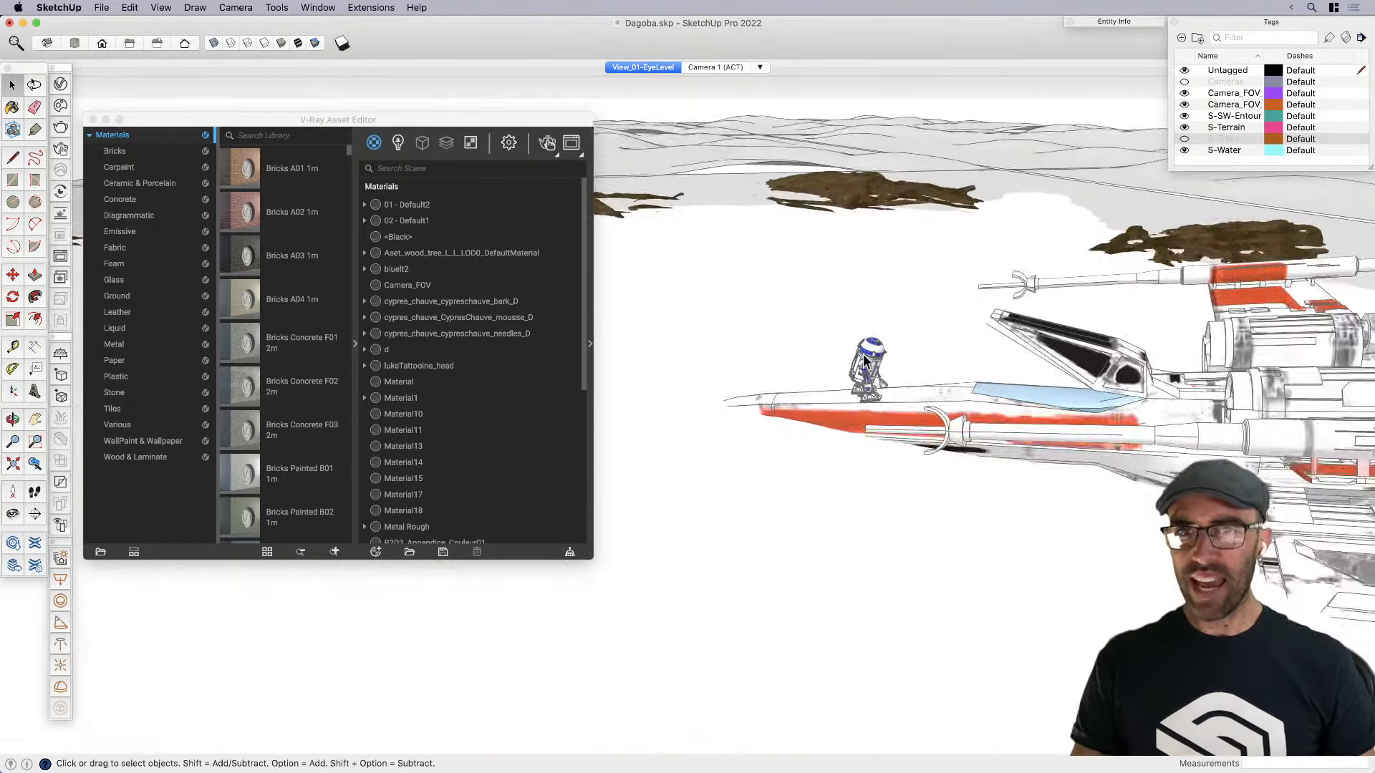
pyautogui.scroll(3, 864, 360)
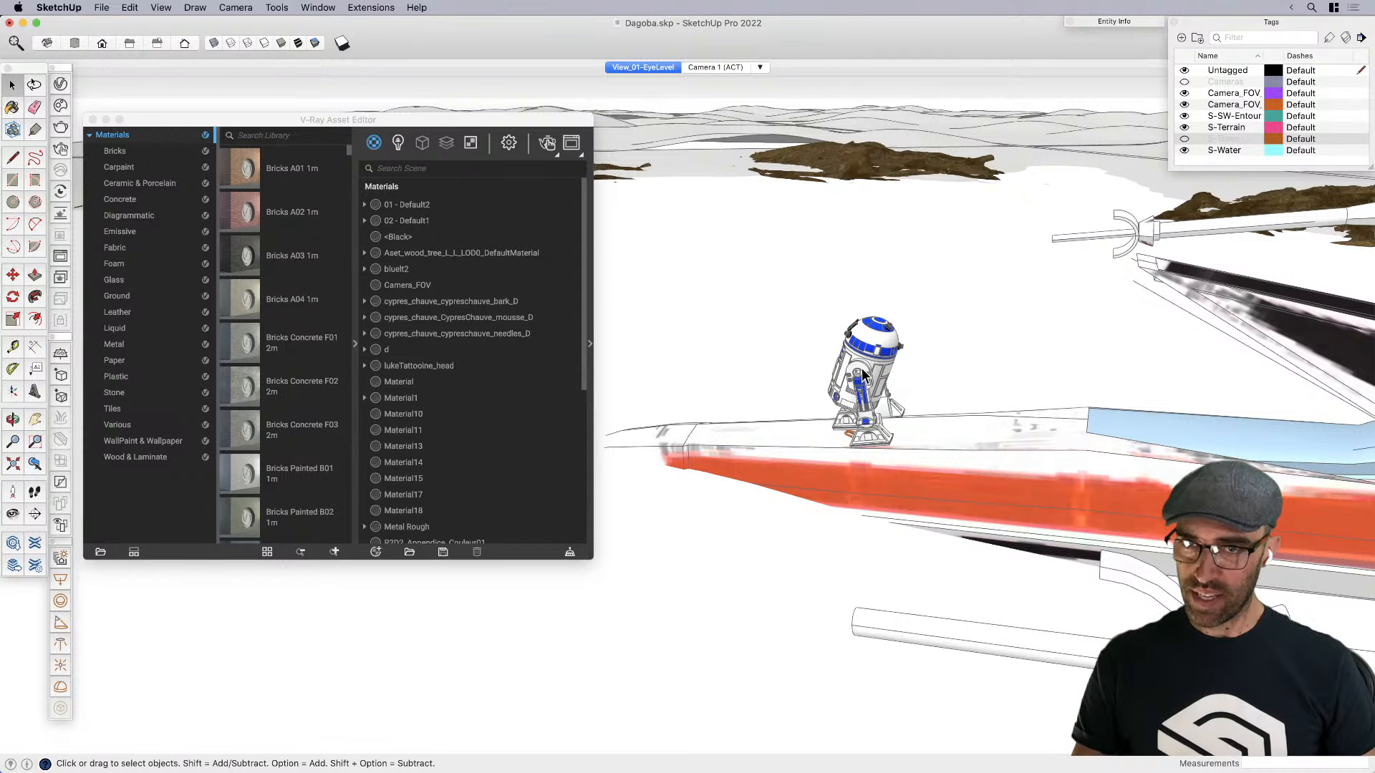
pyautogui.scroll(-5, 862, 375)
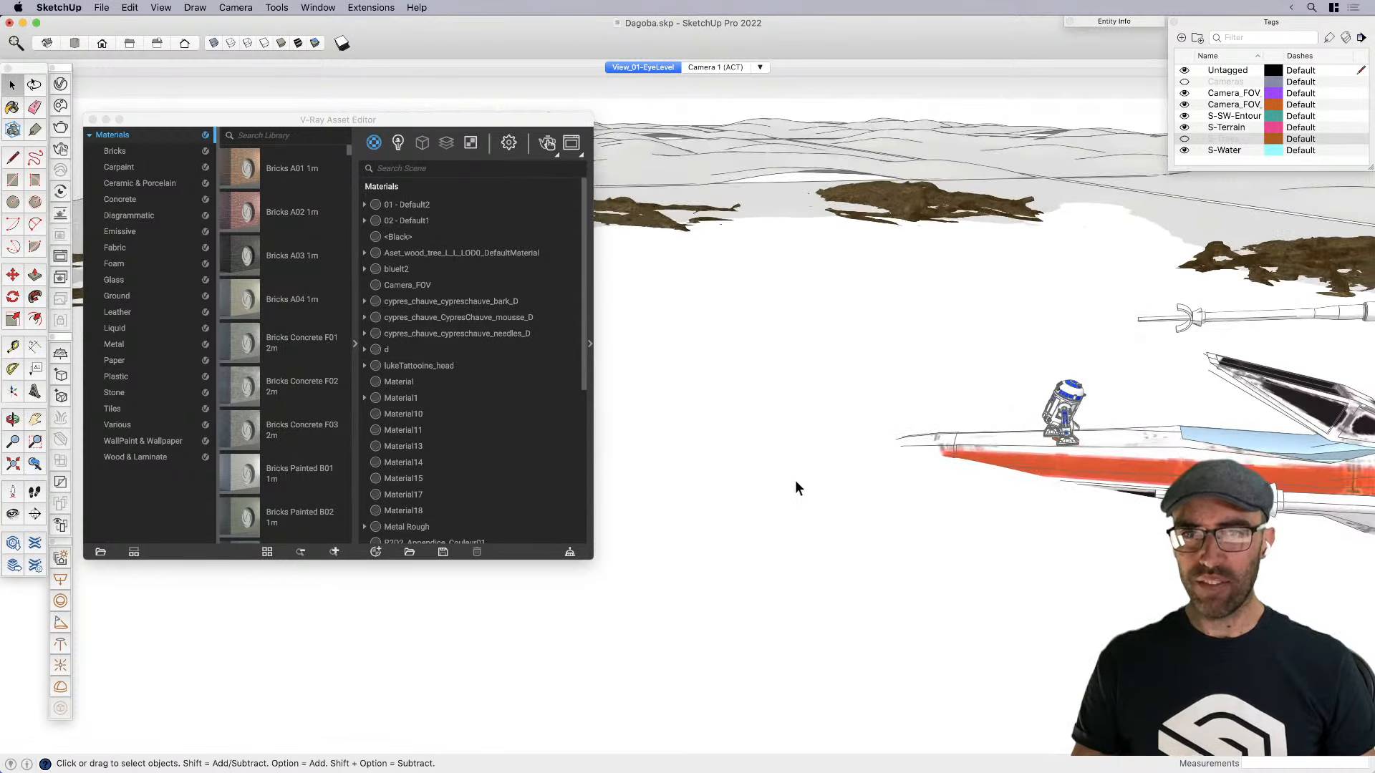
pyautogui.scroll(-5, 794, 484)
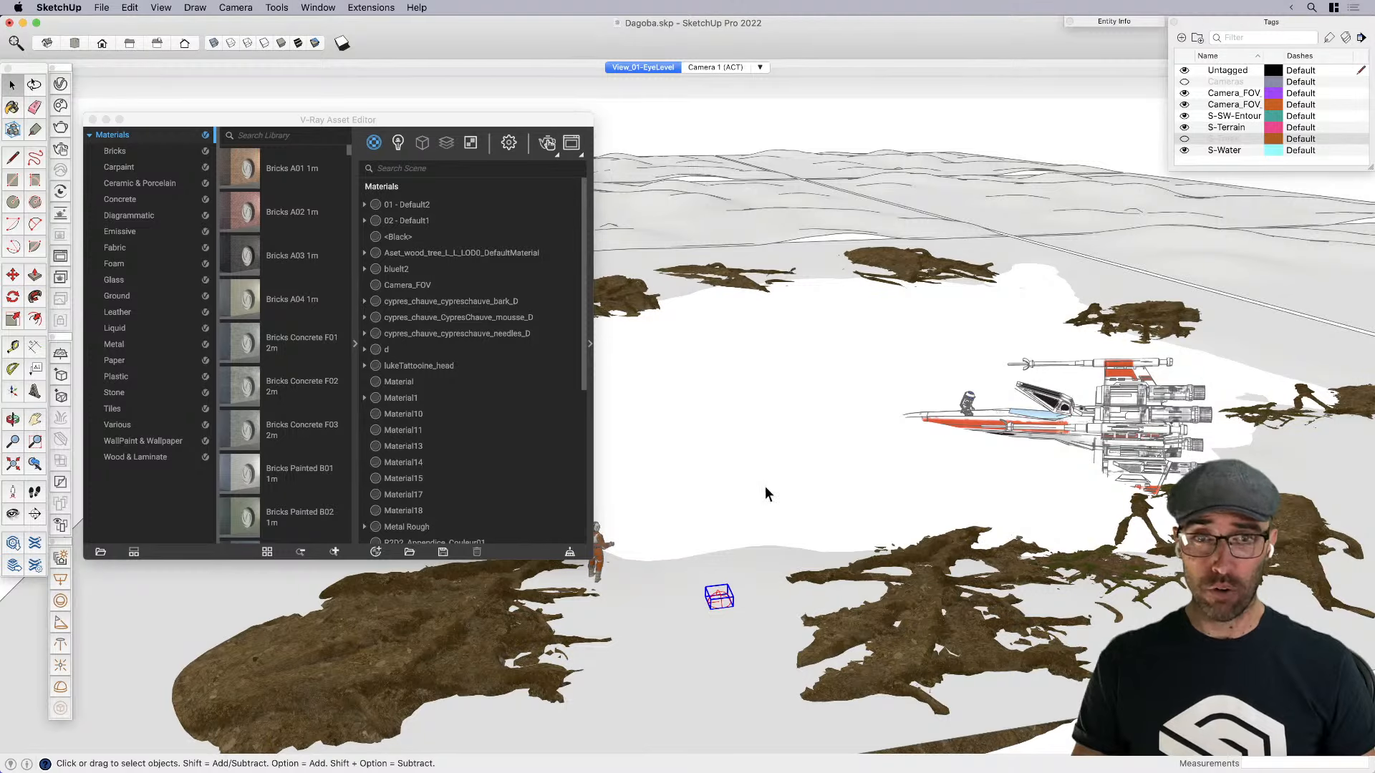
pyautogui.scroll(-5, 806, 451)
# Turn on X-ray display and select the large water surface
pyautogui.moveTo(807, 423); pyautogui.dragTo(228, 84, button='middle')
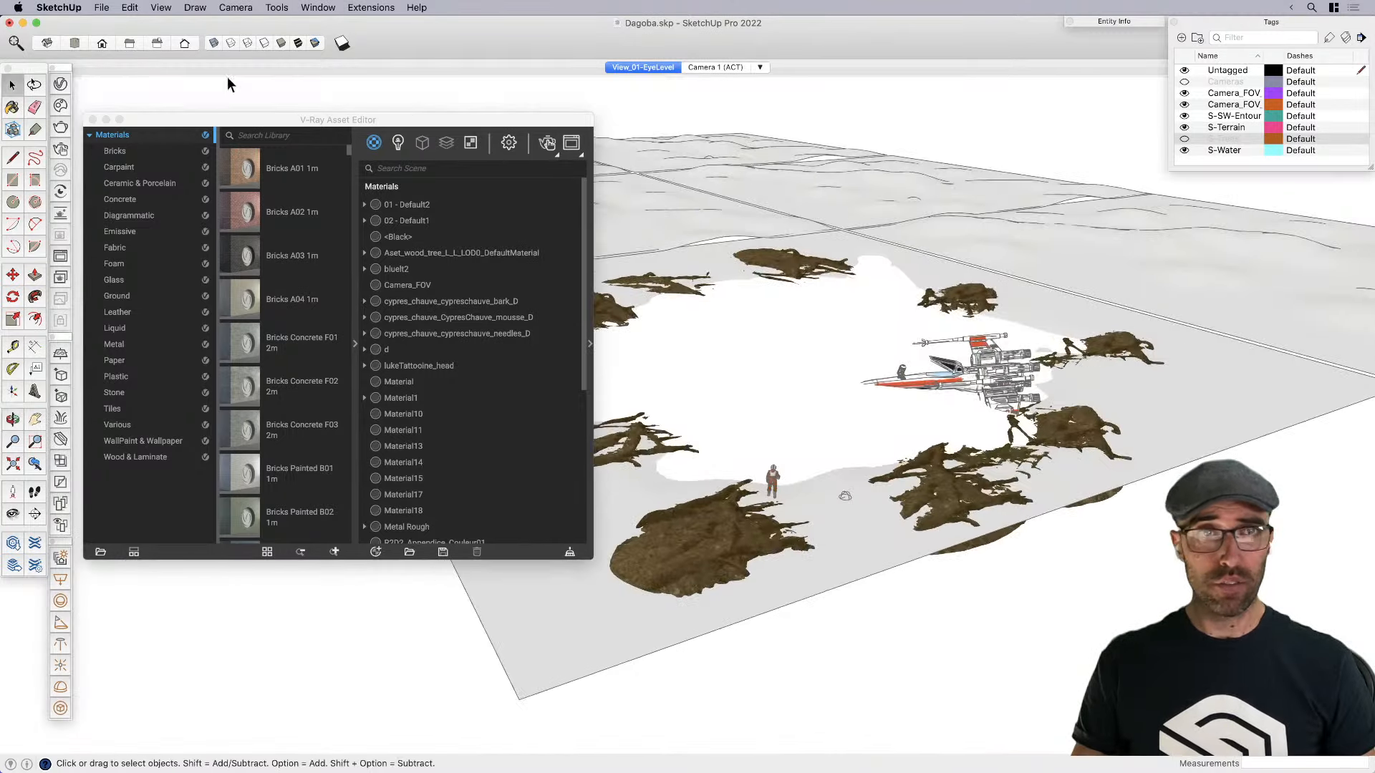
pyautogui.click(781, 405)
pyautogui.scroll(3, 781, 405)
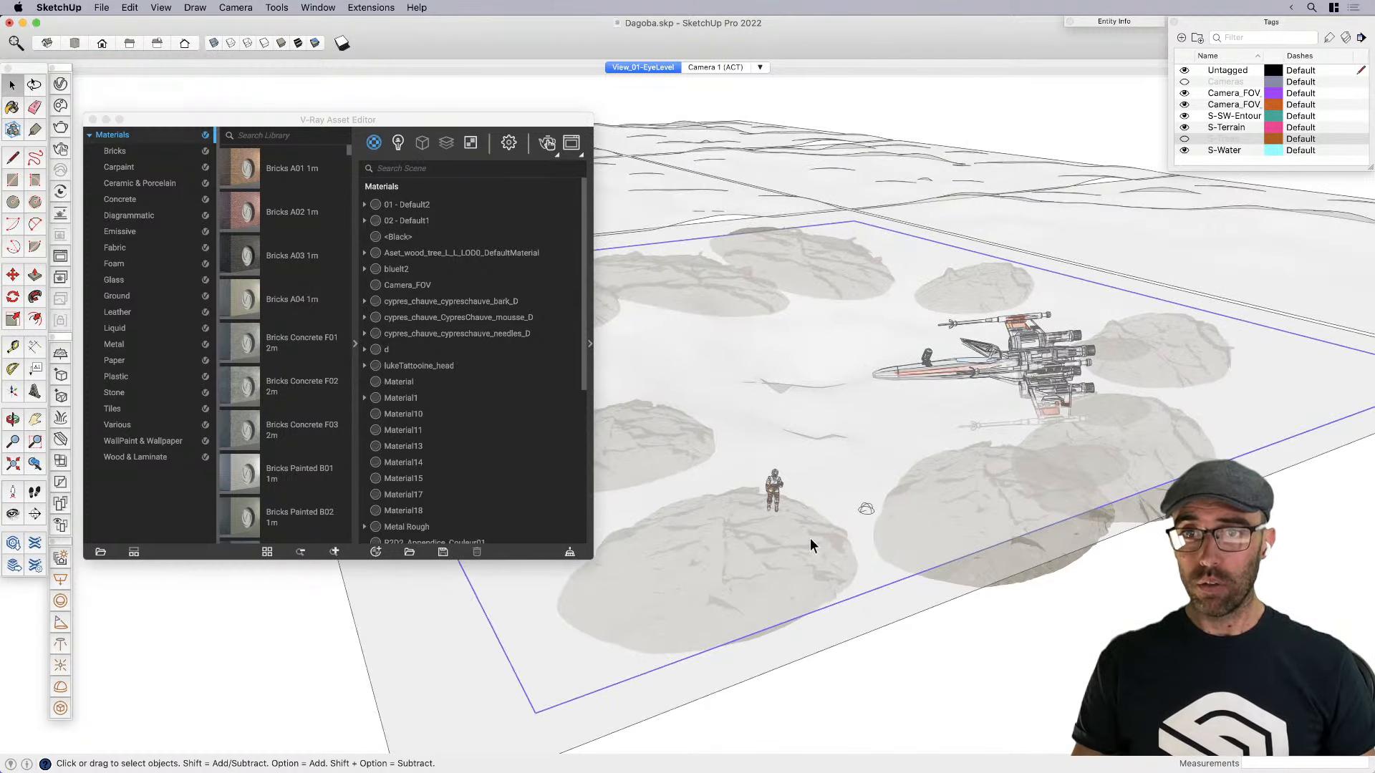
# Add a new tag named S-Roots
pyautogui.click(1182, 38)
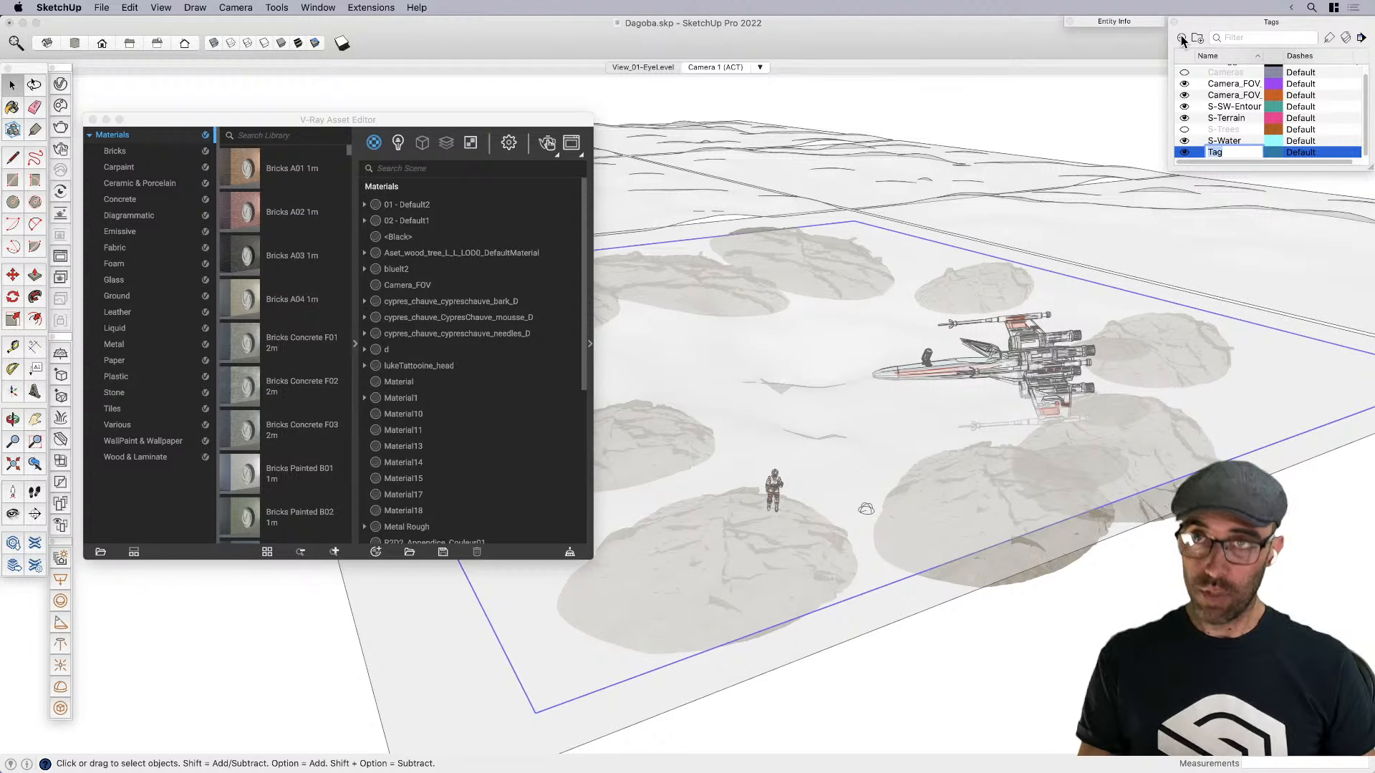
pyautogui.write('S-R')
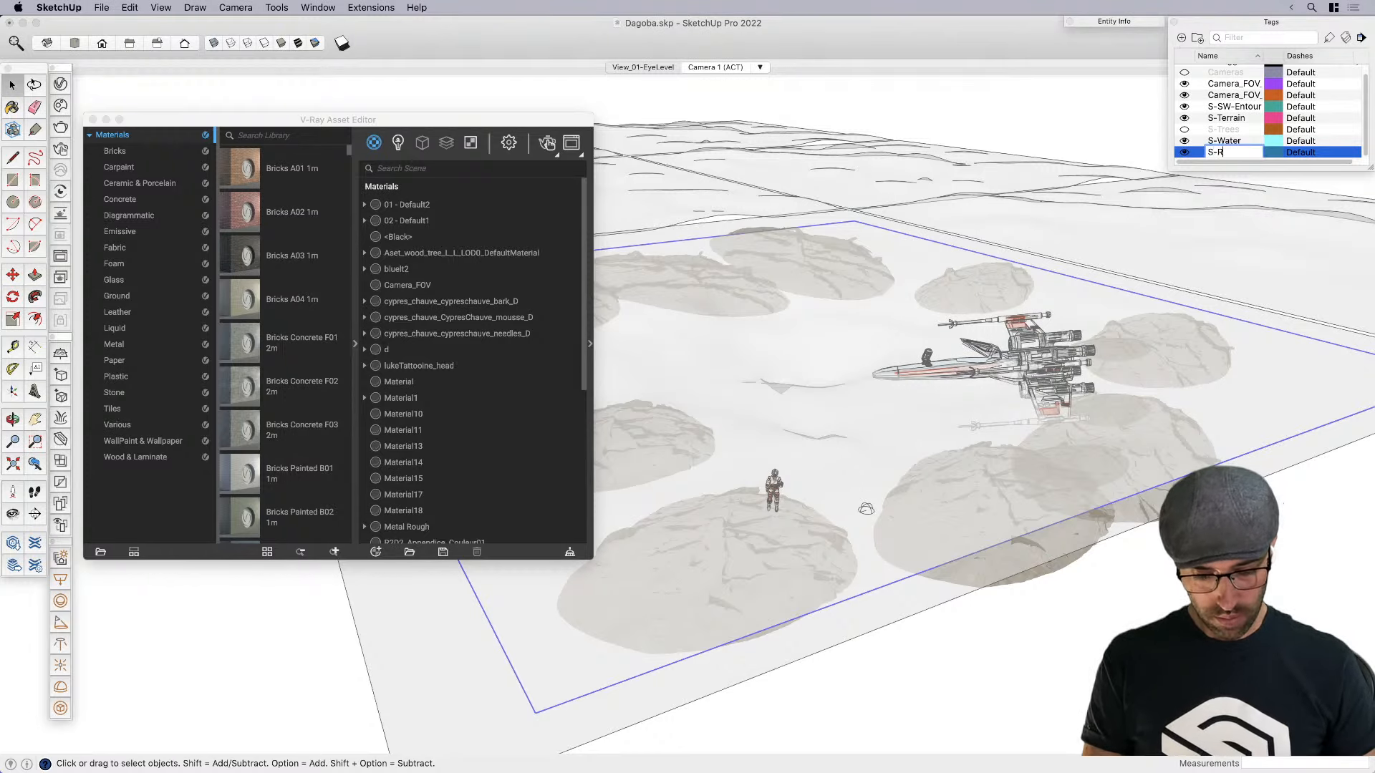
pyautogui.write('oots')
pyautogui.press('Return')
# Hide the S-Water and S-Terrain tags to isolate the root mounds, enlarging the tag list to show every tag
pyautogui.scroll(-3, 1126, 509)
pyautogui.click(1101, 546)
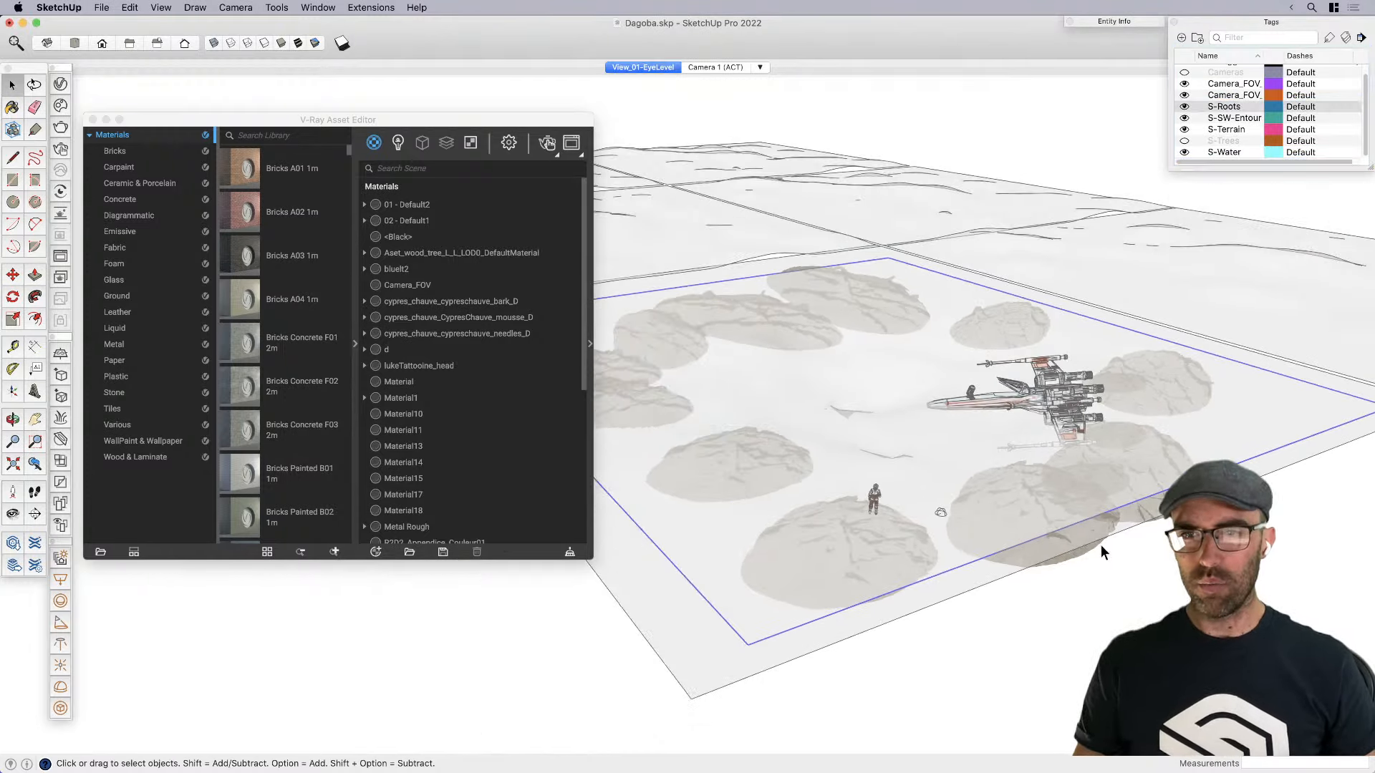
pyautogui.scroll(-3, 1101, 545)
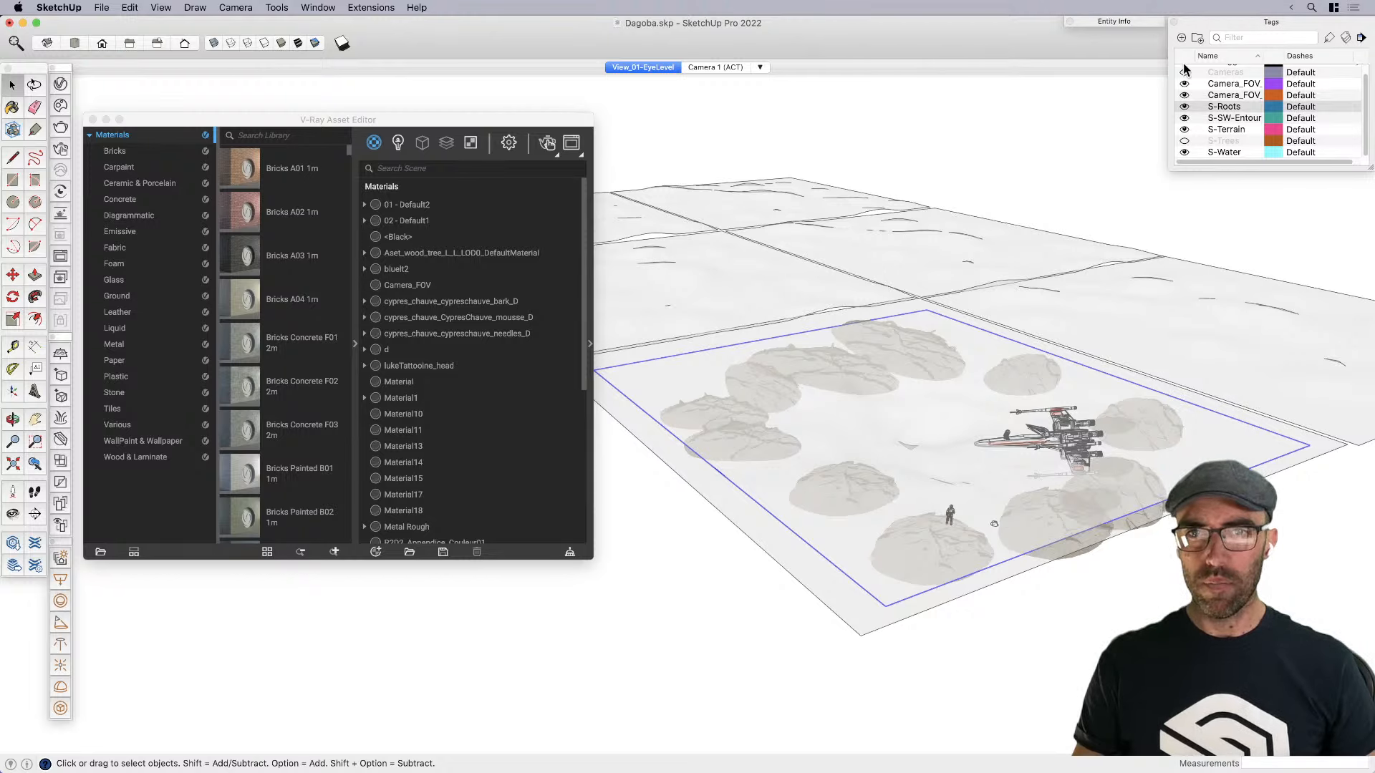
pyautogui.click(1184, 153)
pyautogui.moveTo(1371, 172); pyautogui.dragTo(1371, 194)
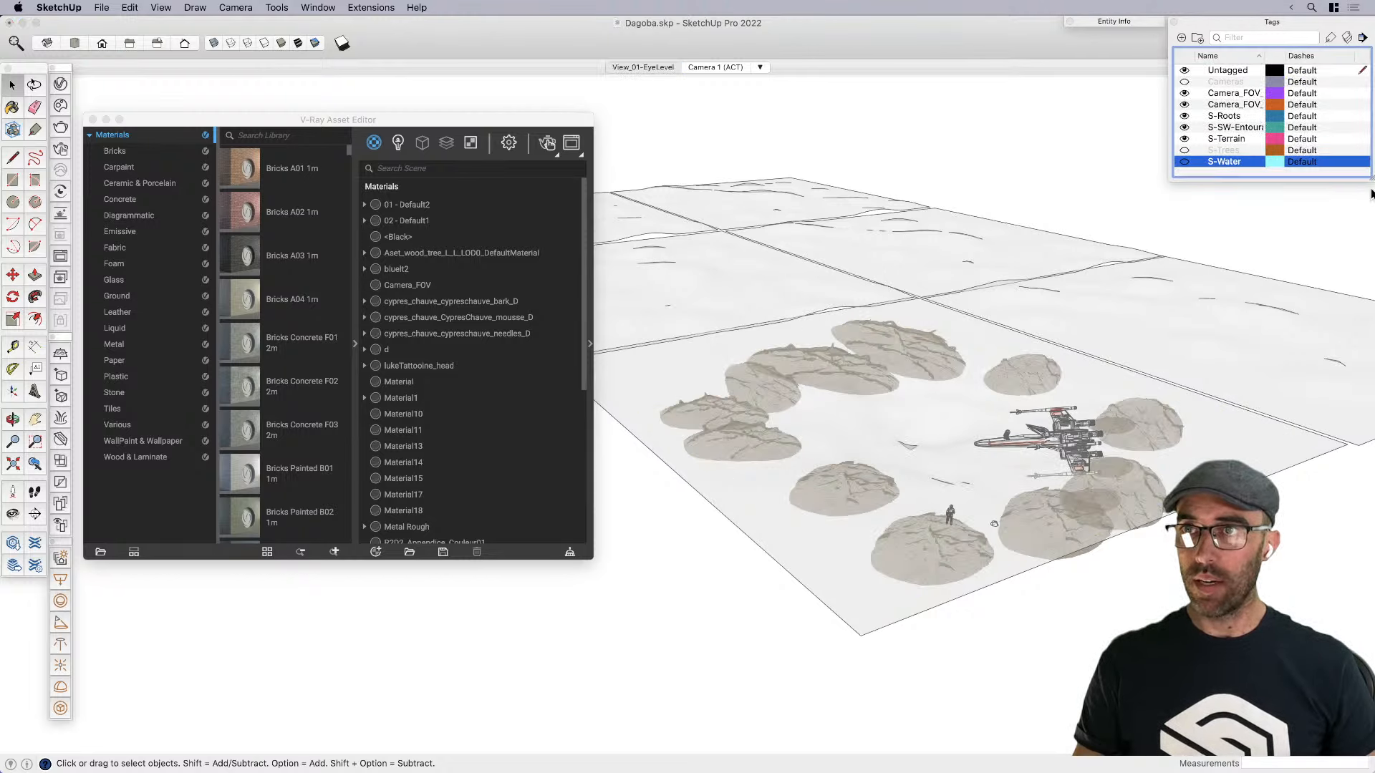
pyautogui.click(1184, 138)
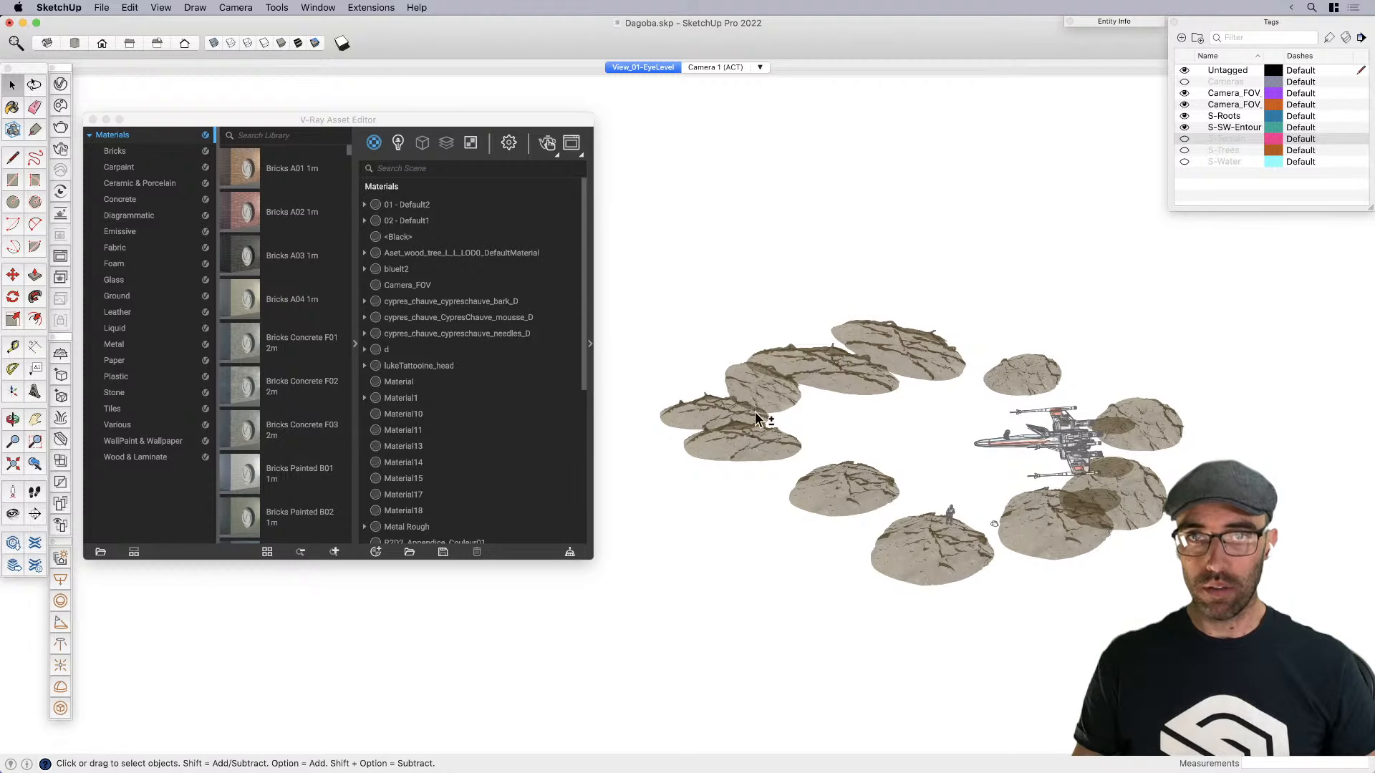
# Select all instances of the root mound component and combine them into one group
pyautogui.scroll(-2, 759, 419)
pyautogui.click(806, 458)
pyautogui.rightClick(832, 465)
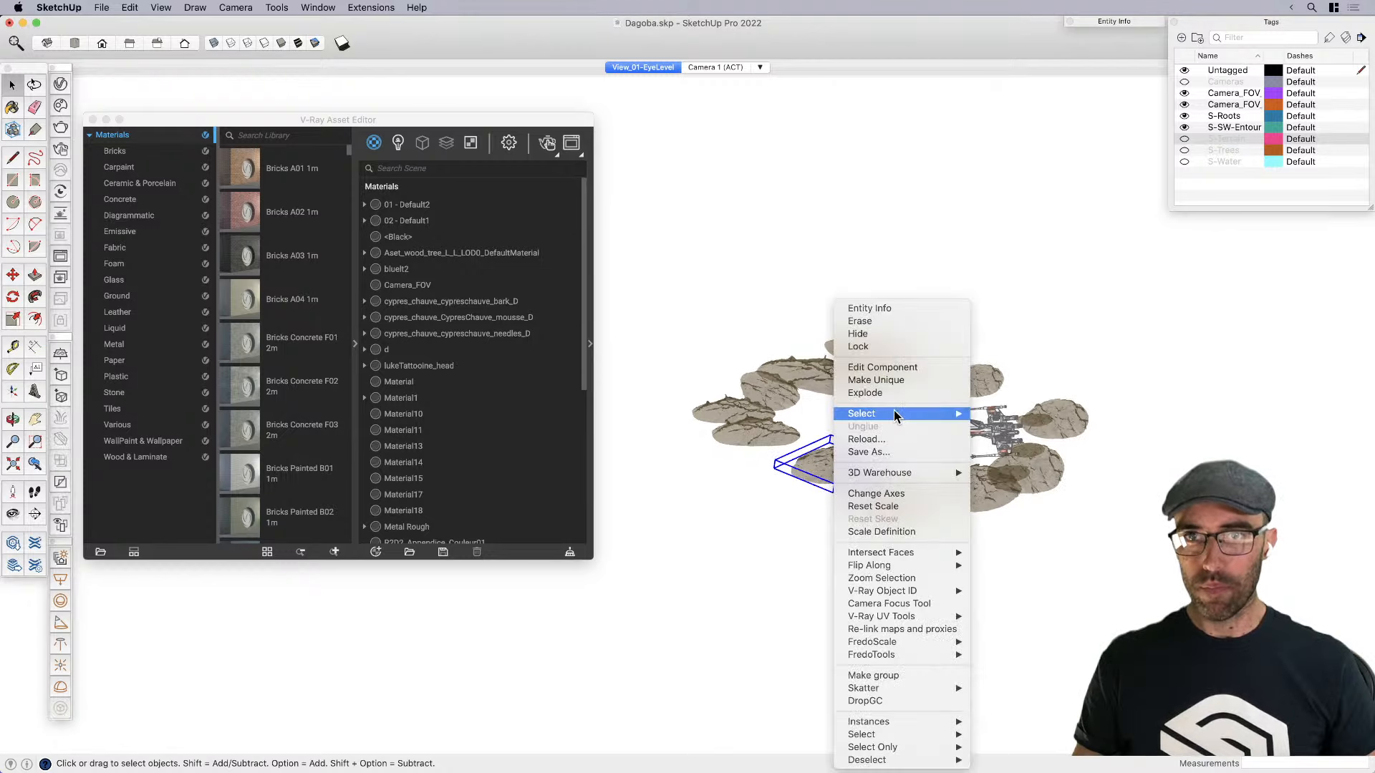
pyautogui.moveTo(894, 414)
pyautogui.click(1010, 426)
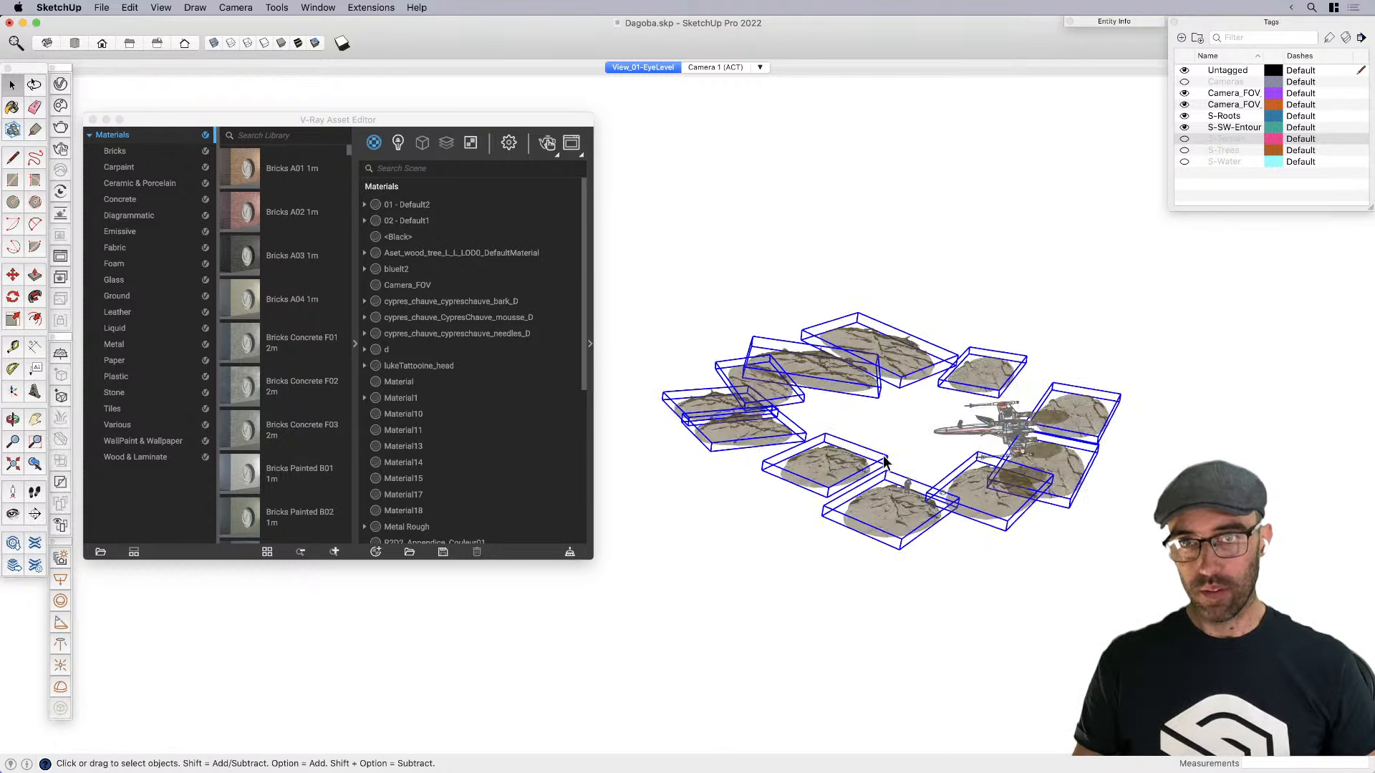
pyautogui.scroll(2, 888, 444)
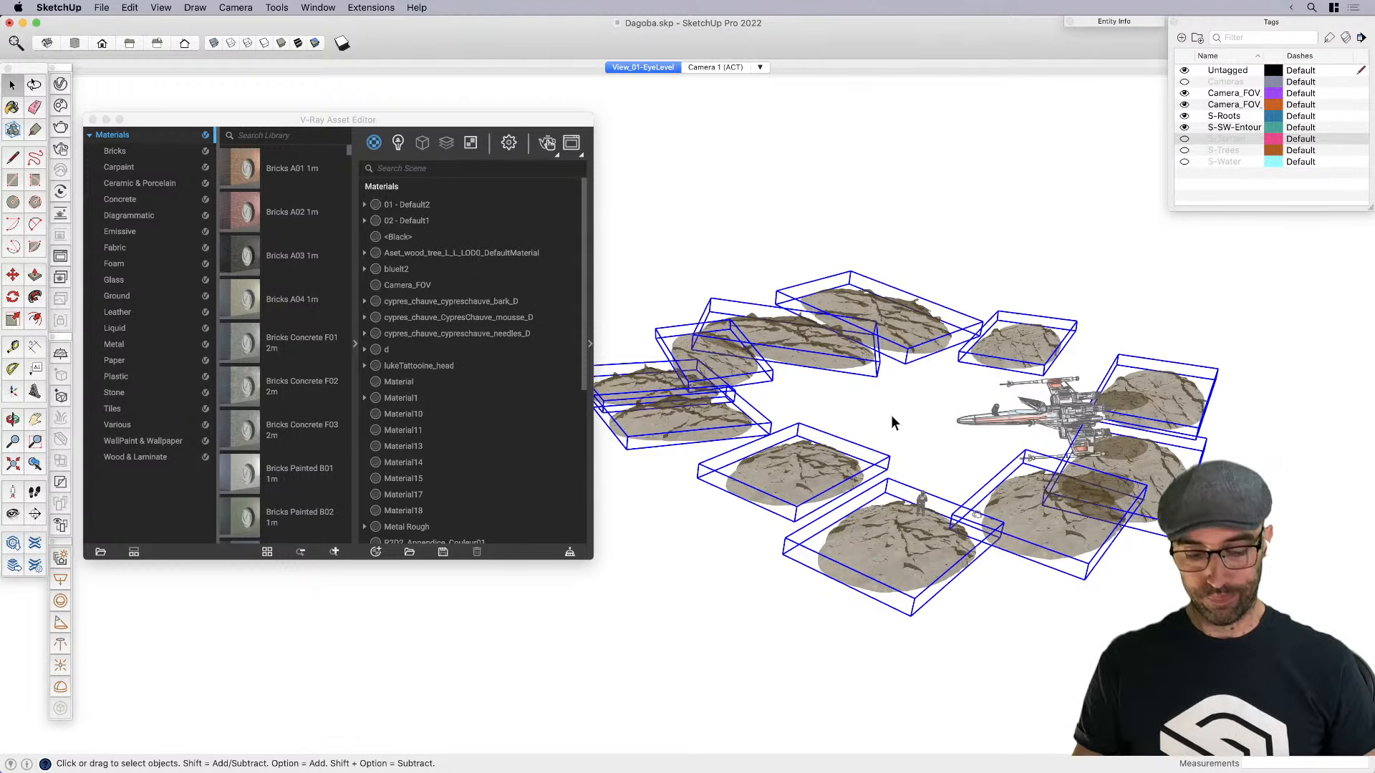
pyautogui.press('super+g')
# Assign the S-Roots tag to the root mound group and turn on Color by Tag
pyautogui.click(1120, 22)
pyautogui.click(1147, 67)
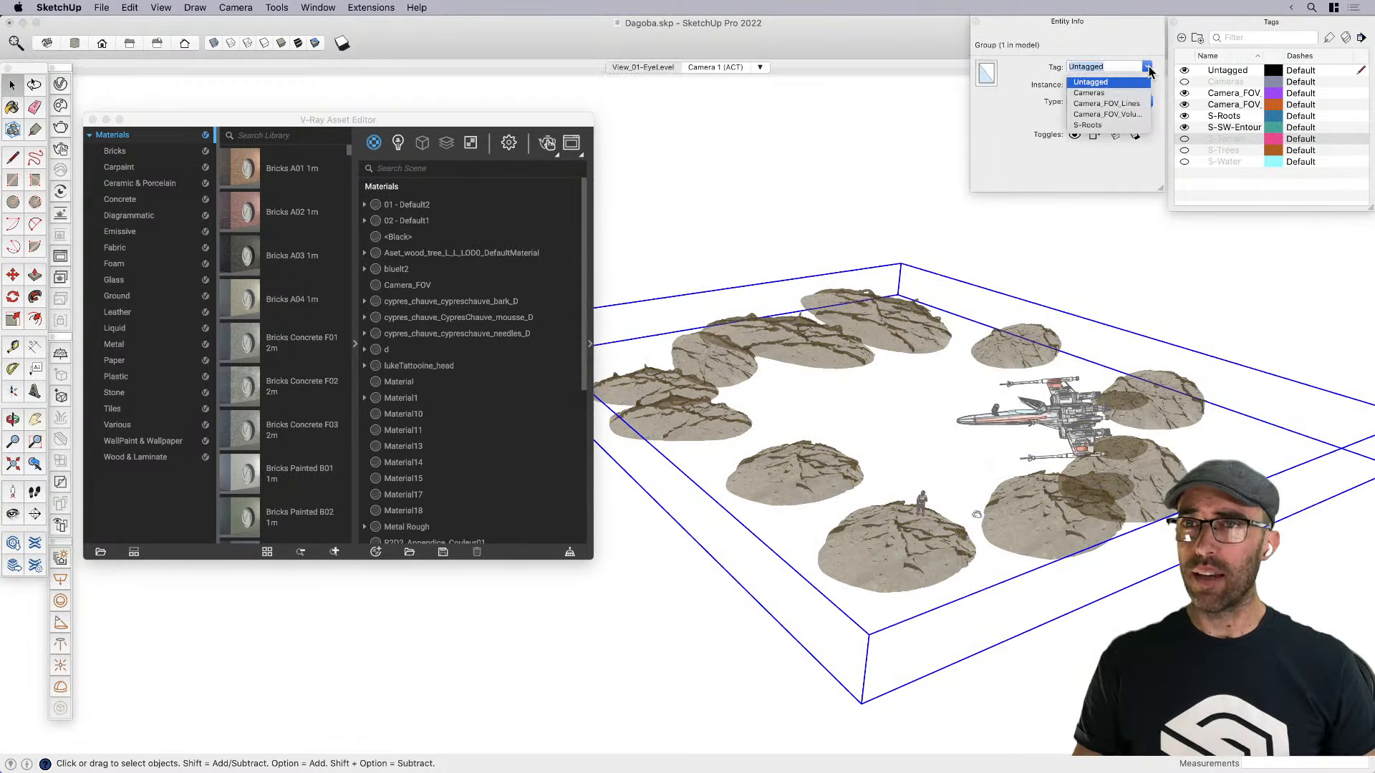
pyautogui.click(1087, 125)
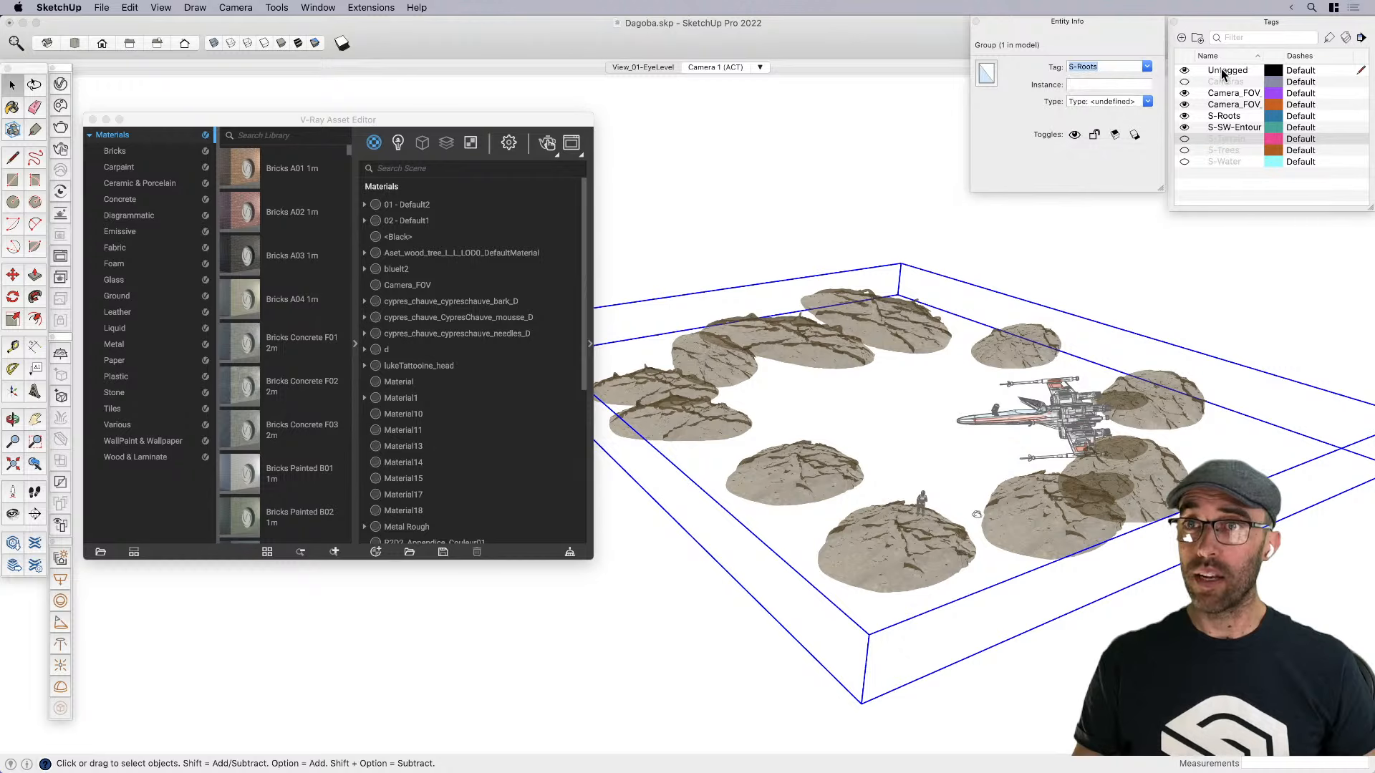
pyautogui.click(1345, 37)
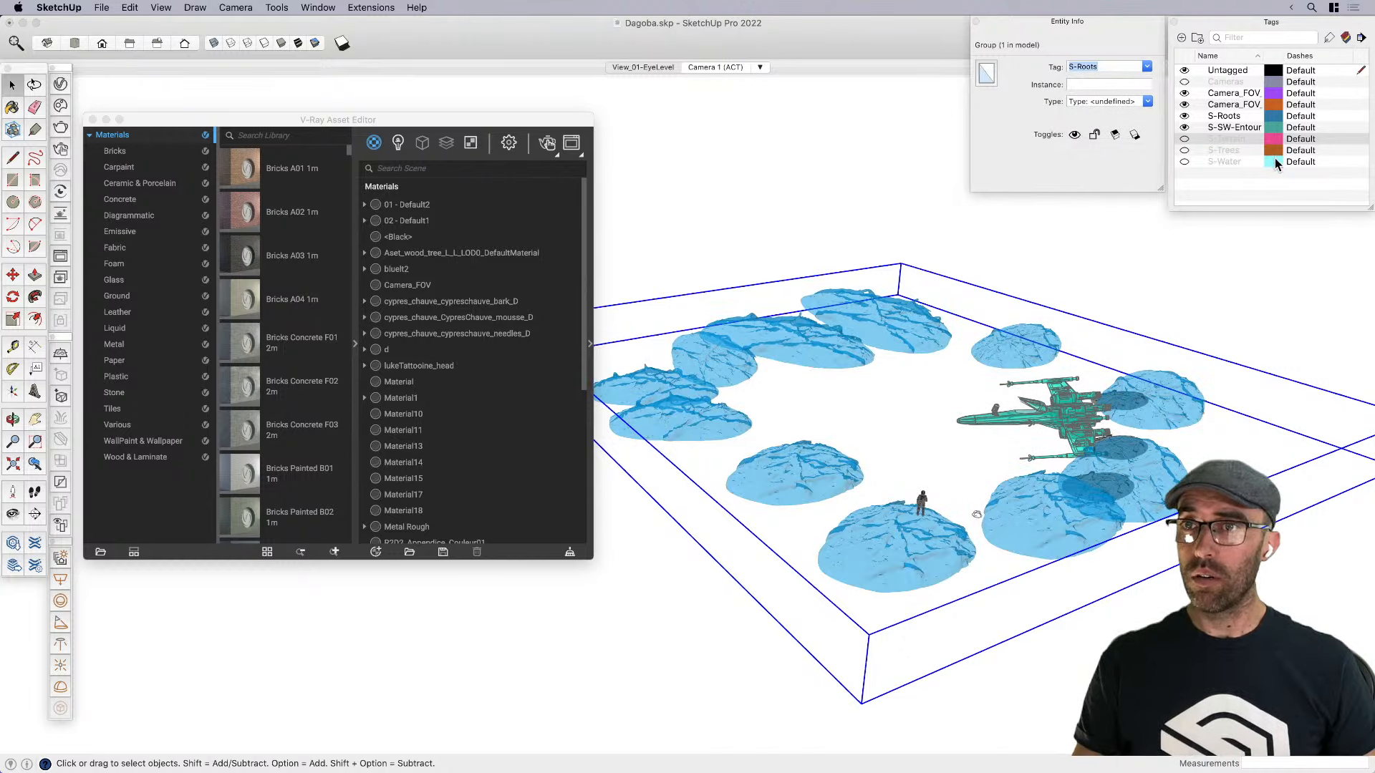
# Change the S-Roots tag's colour to the bright green Spring swatch and hide the tag
pyautogui.click(1273, 116)
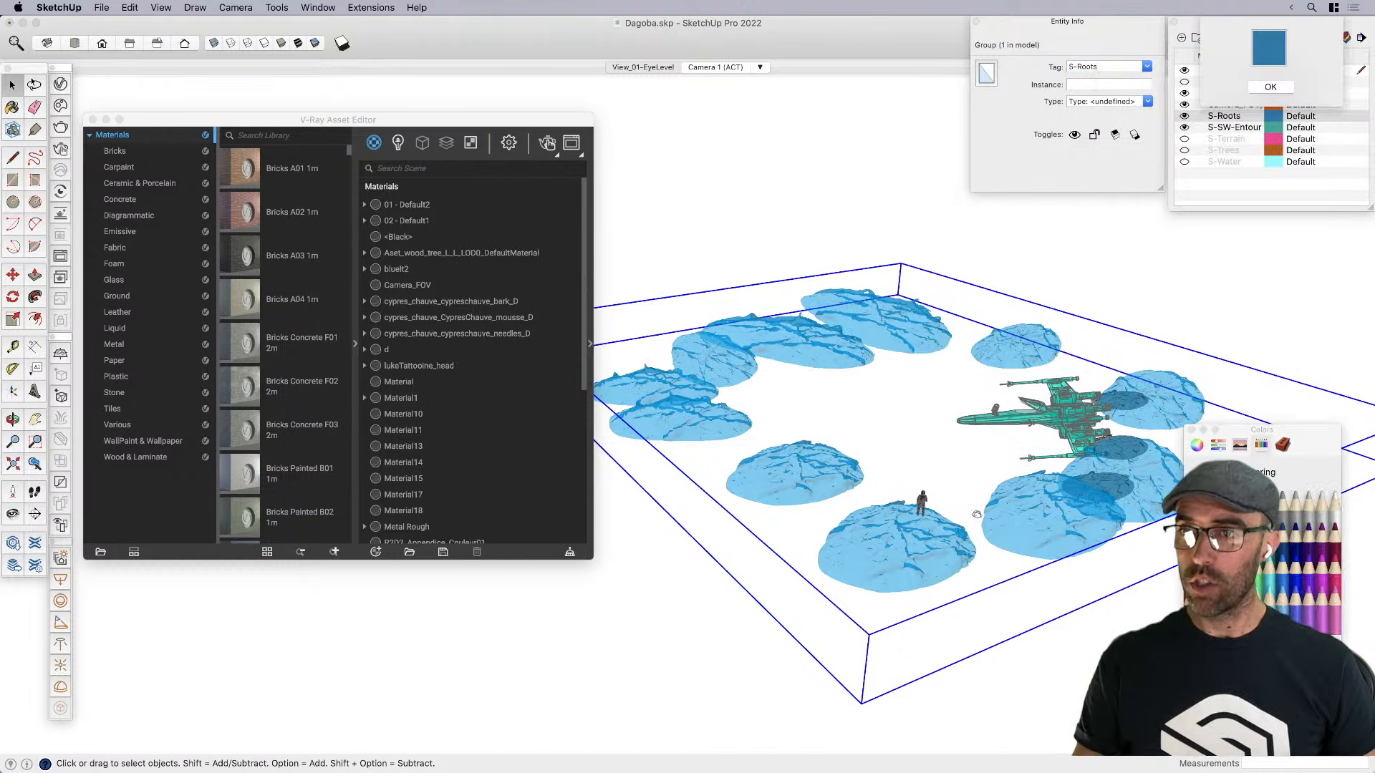
pyautogui.click(1270, 86)
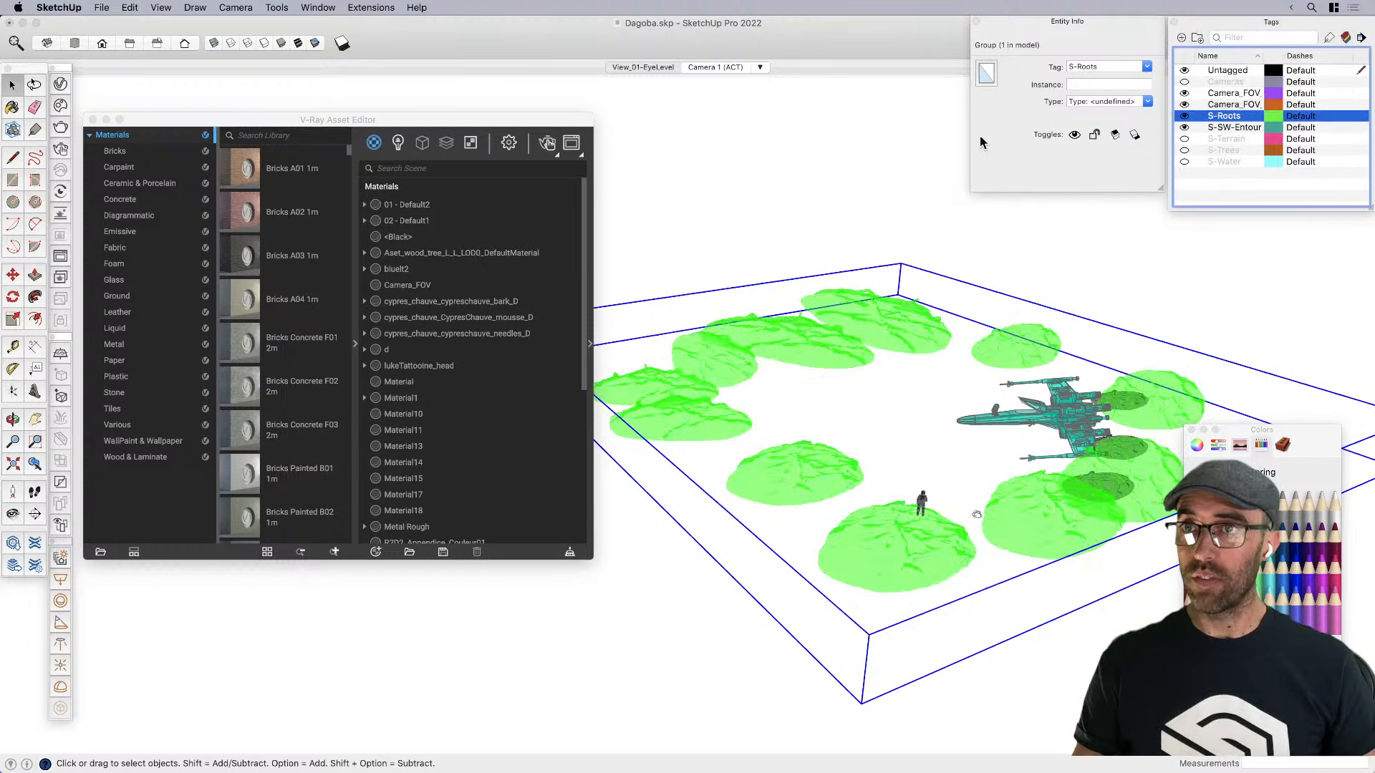
pyautogui.click(1184, 115)
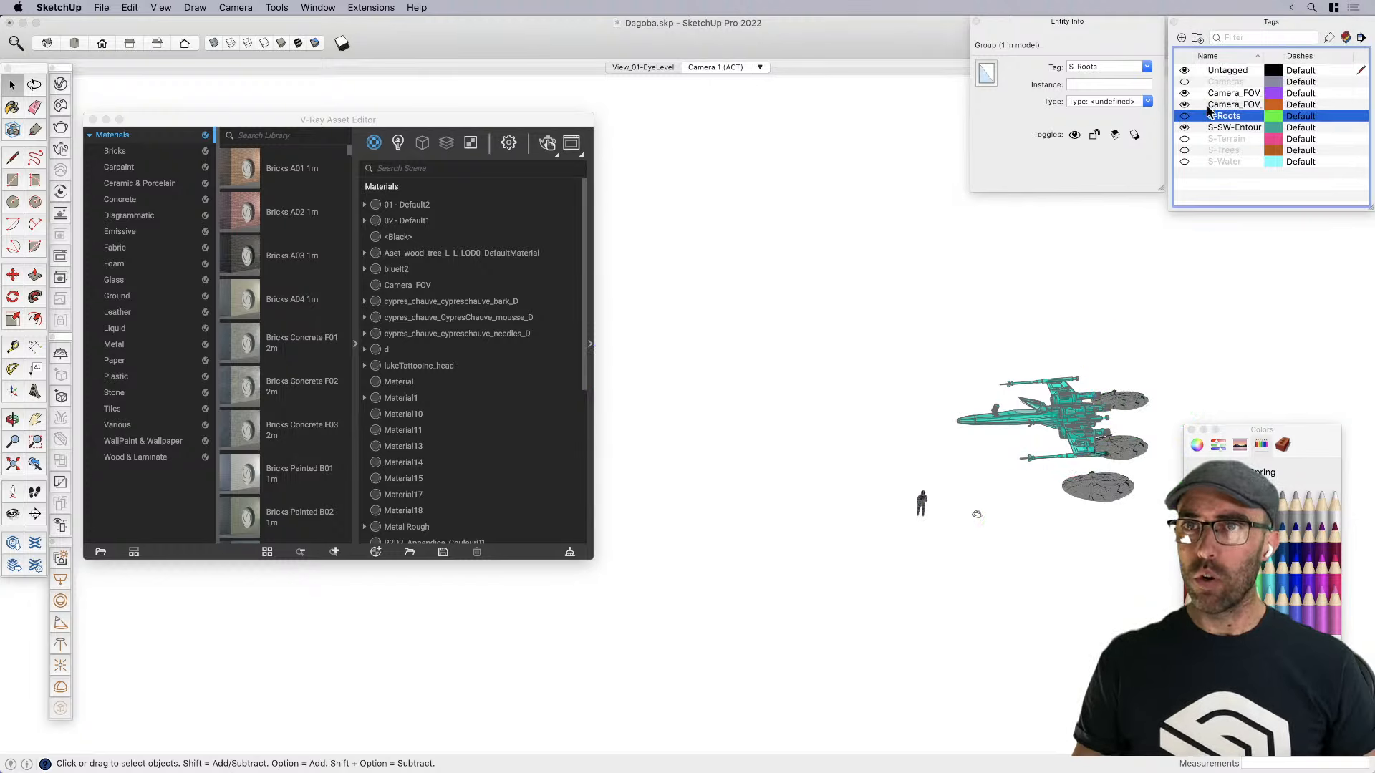
# Show the S-Water tag and turn off Color by Tag
pyautogui.click(1185, 162)
pyautogui.click(1185, 162)
pyautogui.click(1345, 37)
# Show the S-Trees tag briefly to check the trees around the X-wing, and hide it again
pyautogui.click(1184, 151)
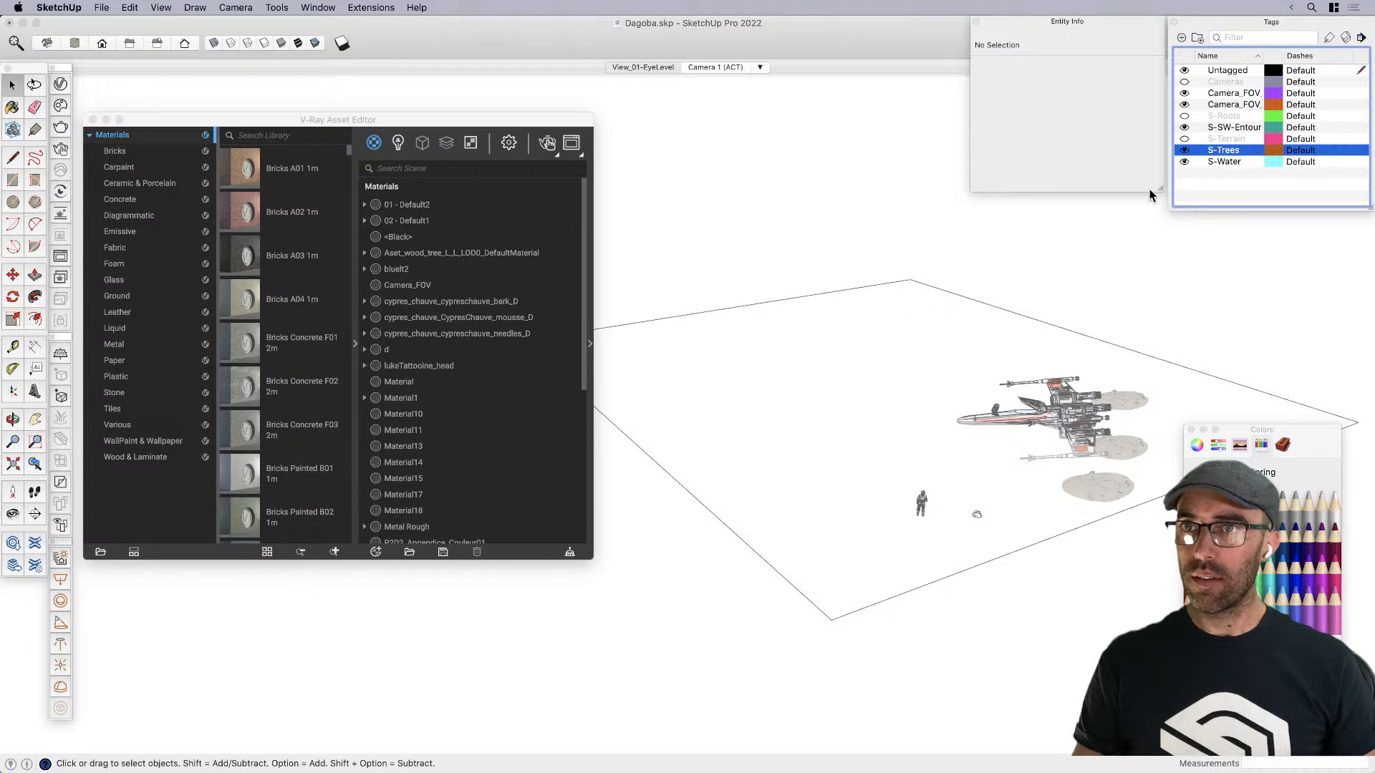
pyautogui.scroll(2, 922, 368)
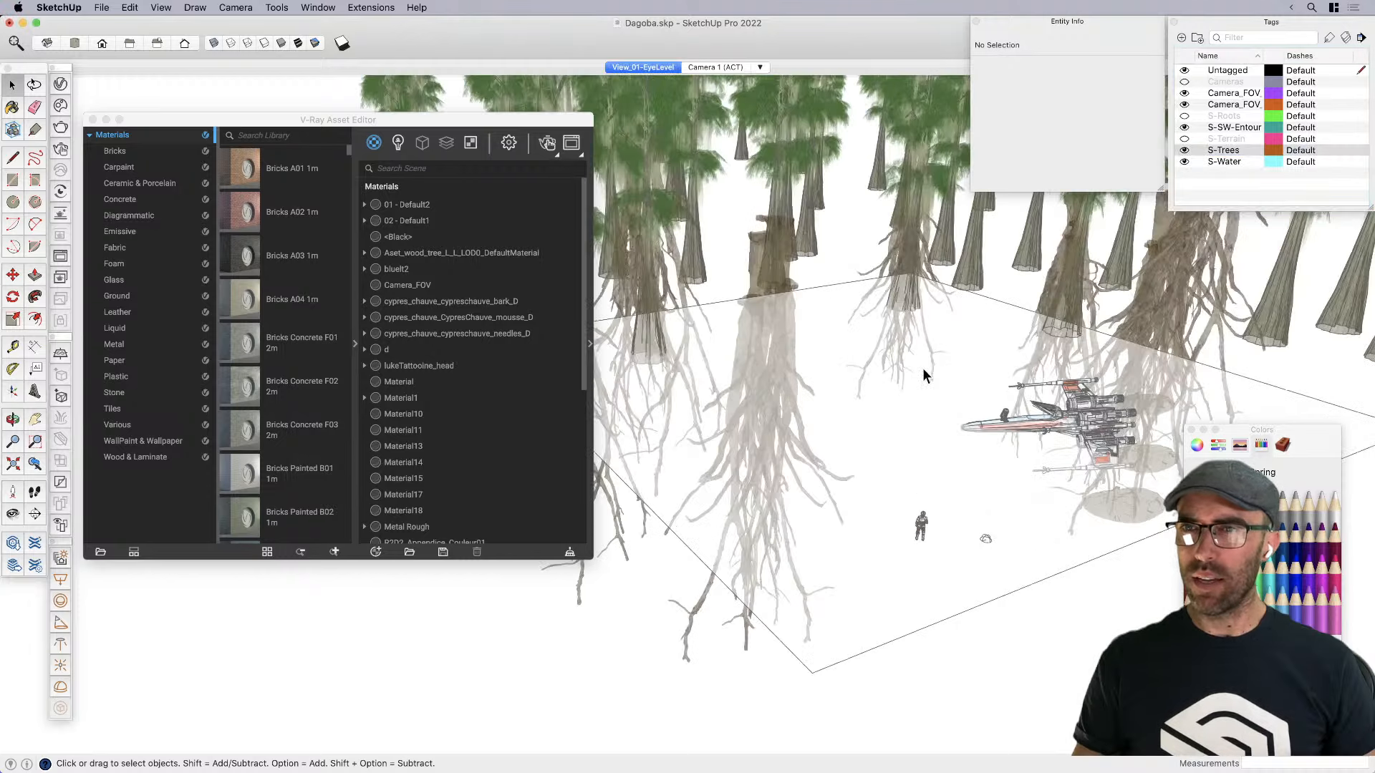
pyautogui.click(1184, 151)
# Show the S-Terrain tag and turn off X-Ray display for the model's faces
pyautogui.click(1184, 139)
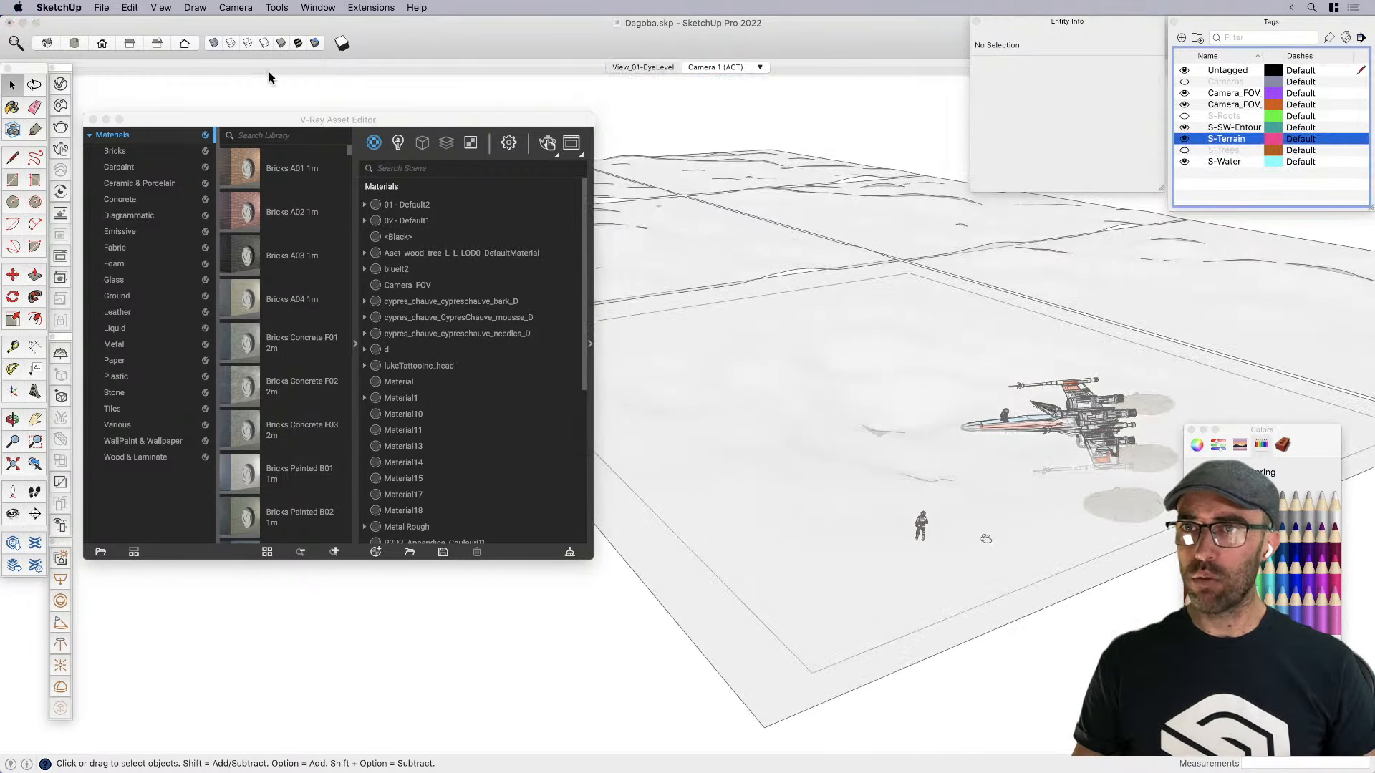
pyautogui.click(214, 43)
pyautogui.click(213, 44)
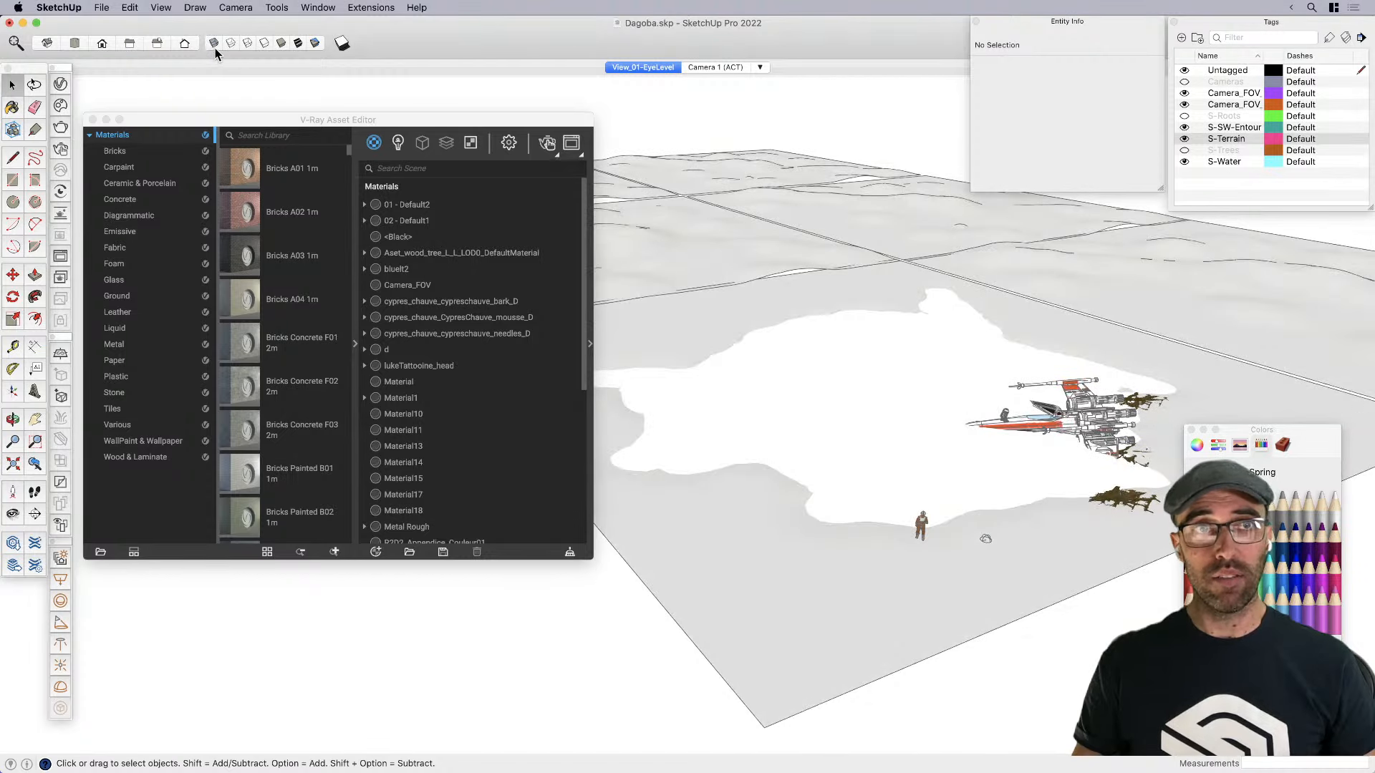
# Select the water surface group and add the Waves A 01 200cm liquid material from the library to the scene
pyautogui.scroll(3, 969, 502)
pyautogui.click(740, 422)
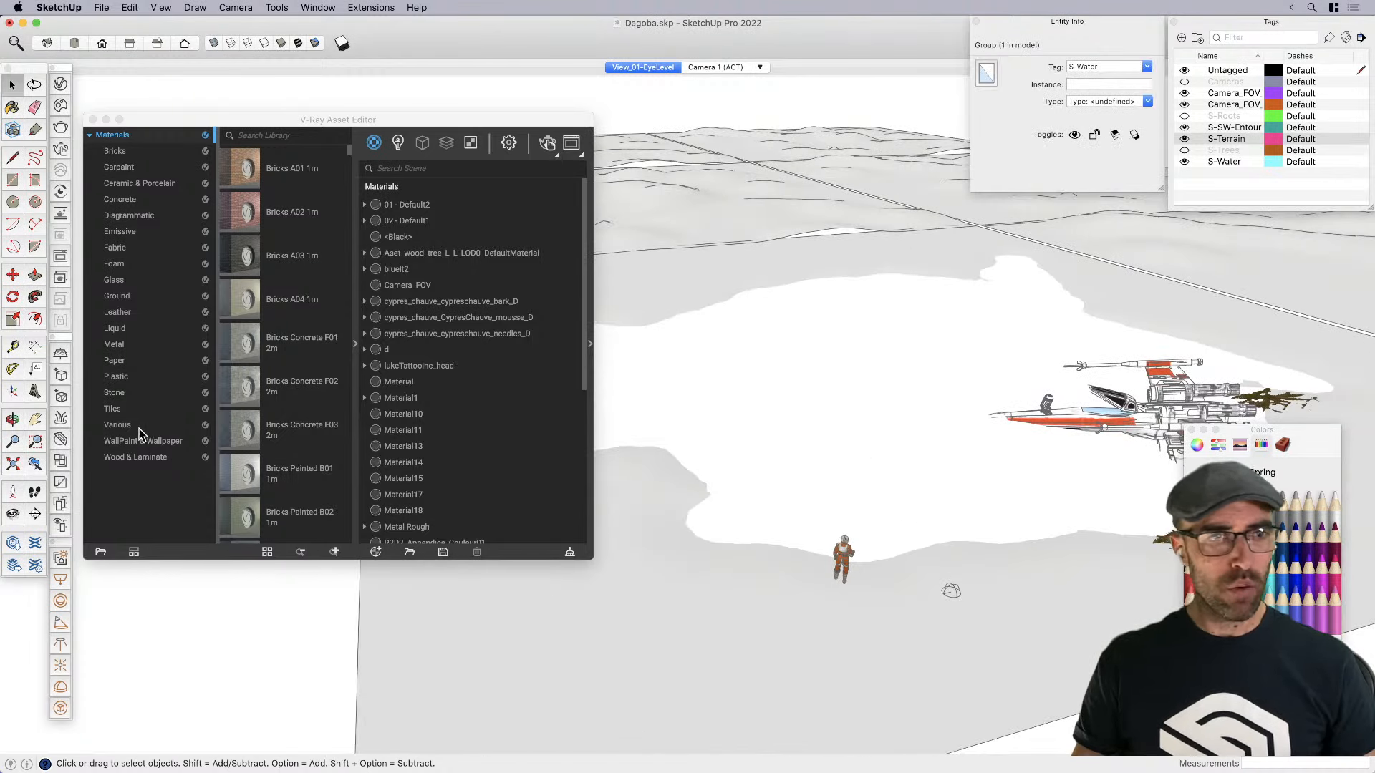
pyautogui.click(114, 329)
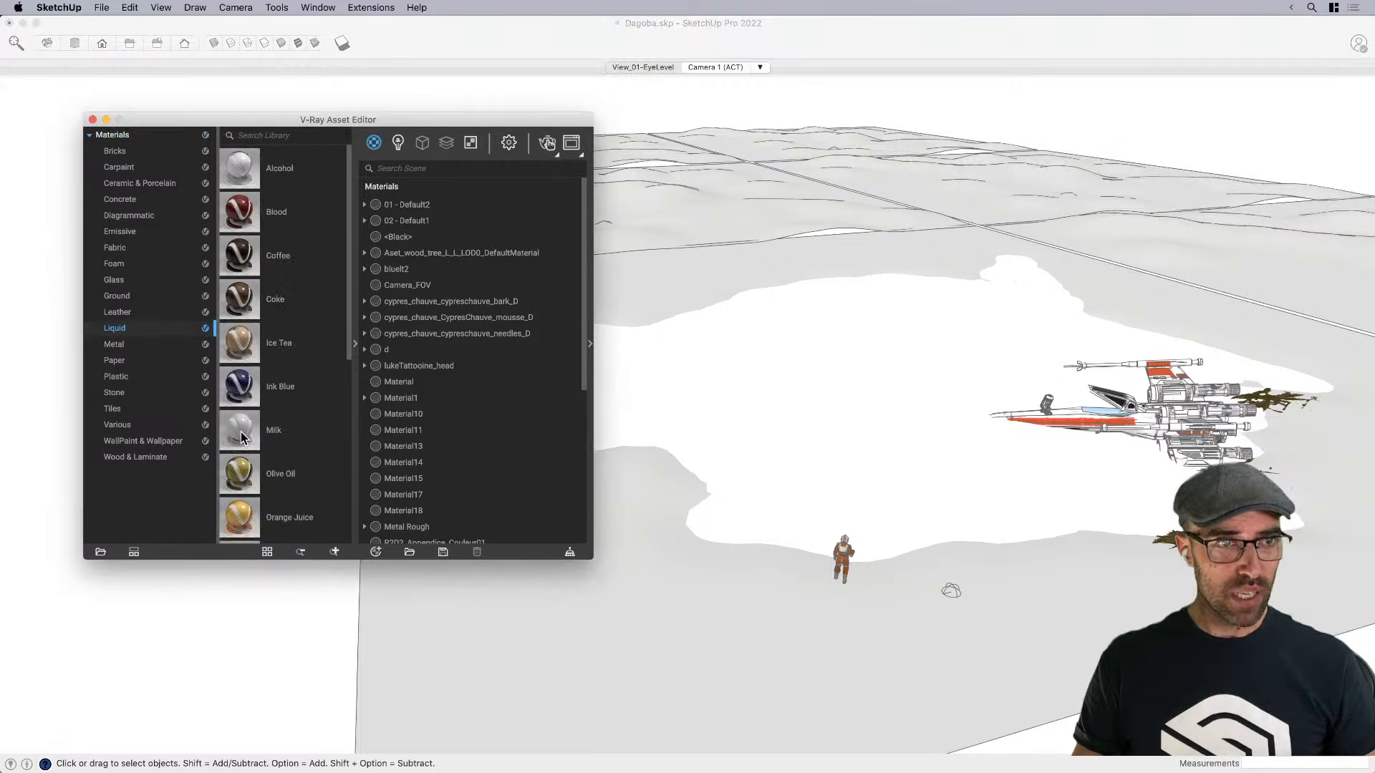
pyautogui.scroll(-5, 290, 432)
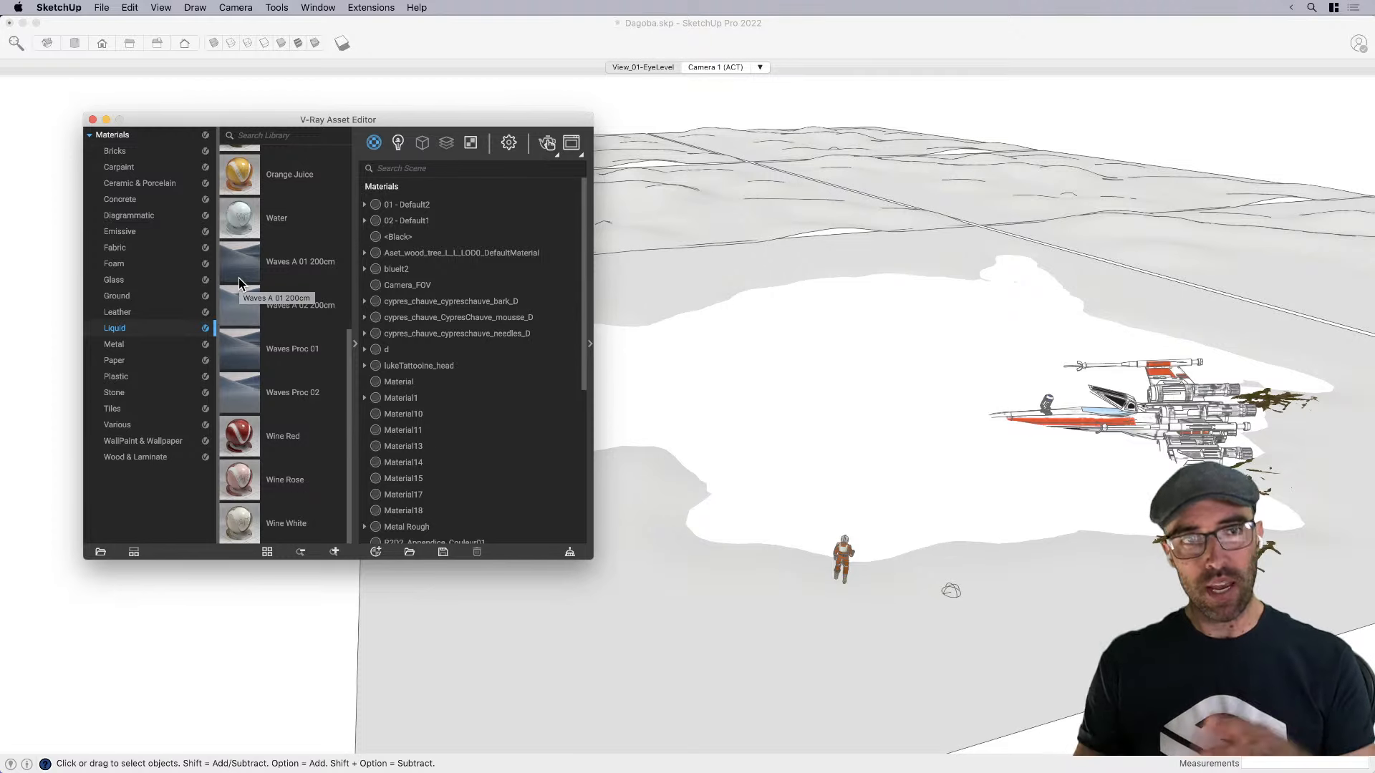
pyautogui.moveTo(239, 276); pyautogui.dragTo(482, 429)
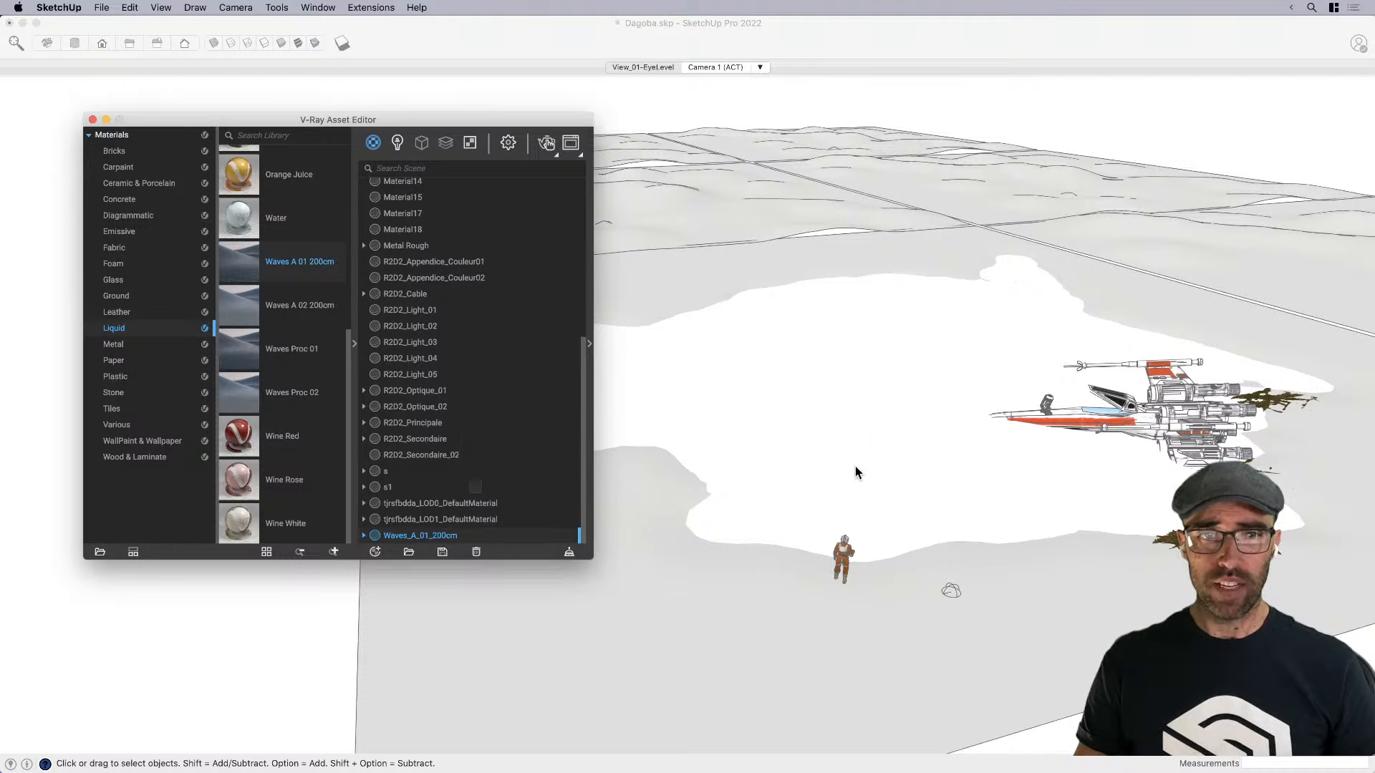
# Apply the Waves_A_01_200cm material to the selected water surface group
pyautogui.moveTo(855, 466)
pyautogui.mouseDown(button='middle')
pyautogui.moveTo(890, 466)
pyautogui.moveTo(900, 224)
pyautogui.moveTo(874, 475)
pyautogui.mouseUp(button='middle')
pyautogui.rightClick(416, 533)
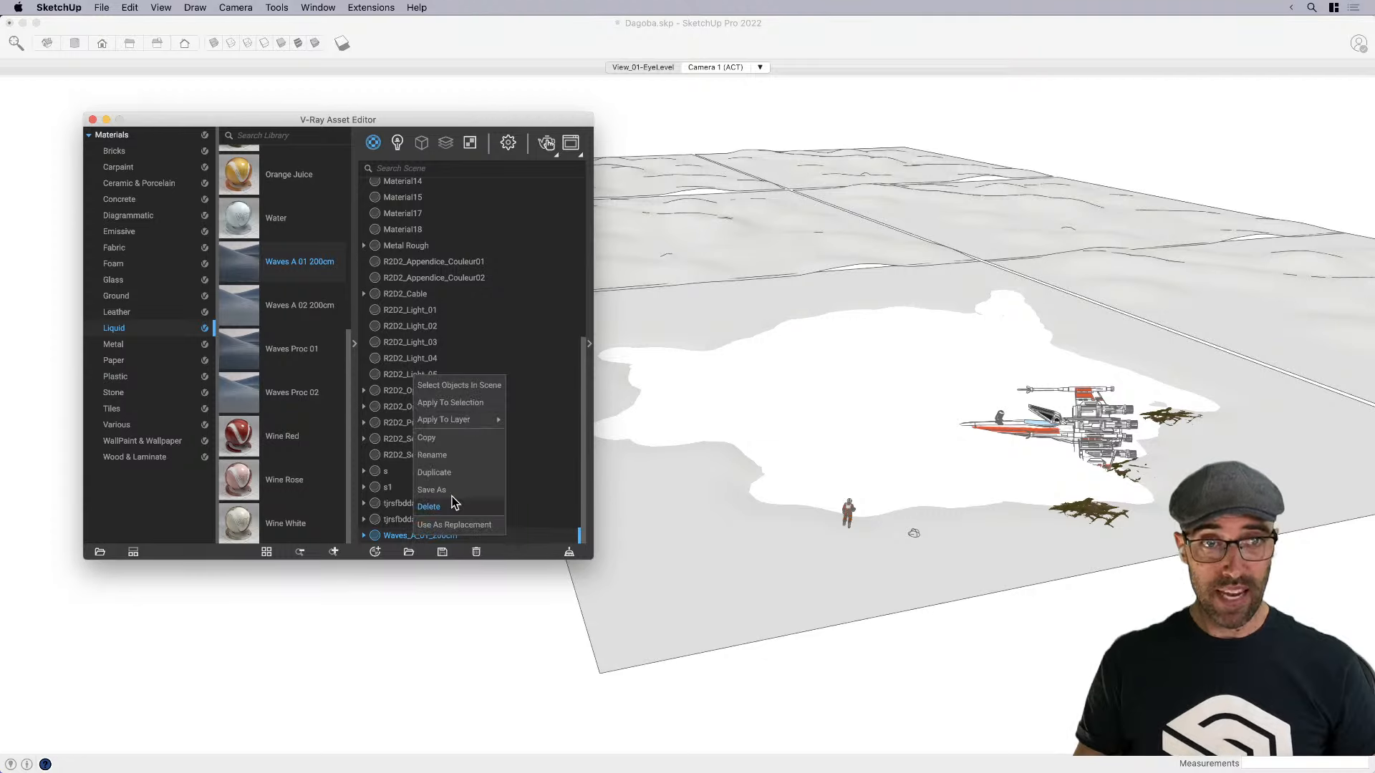
pyautogui.click(467, 413)
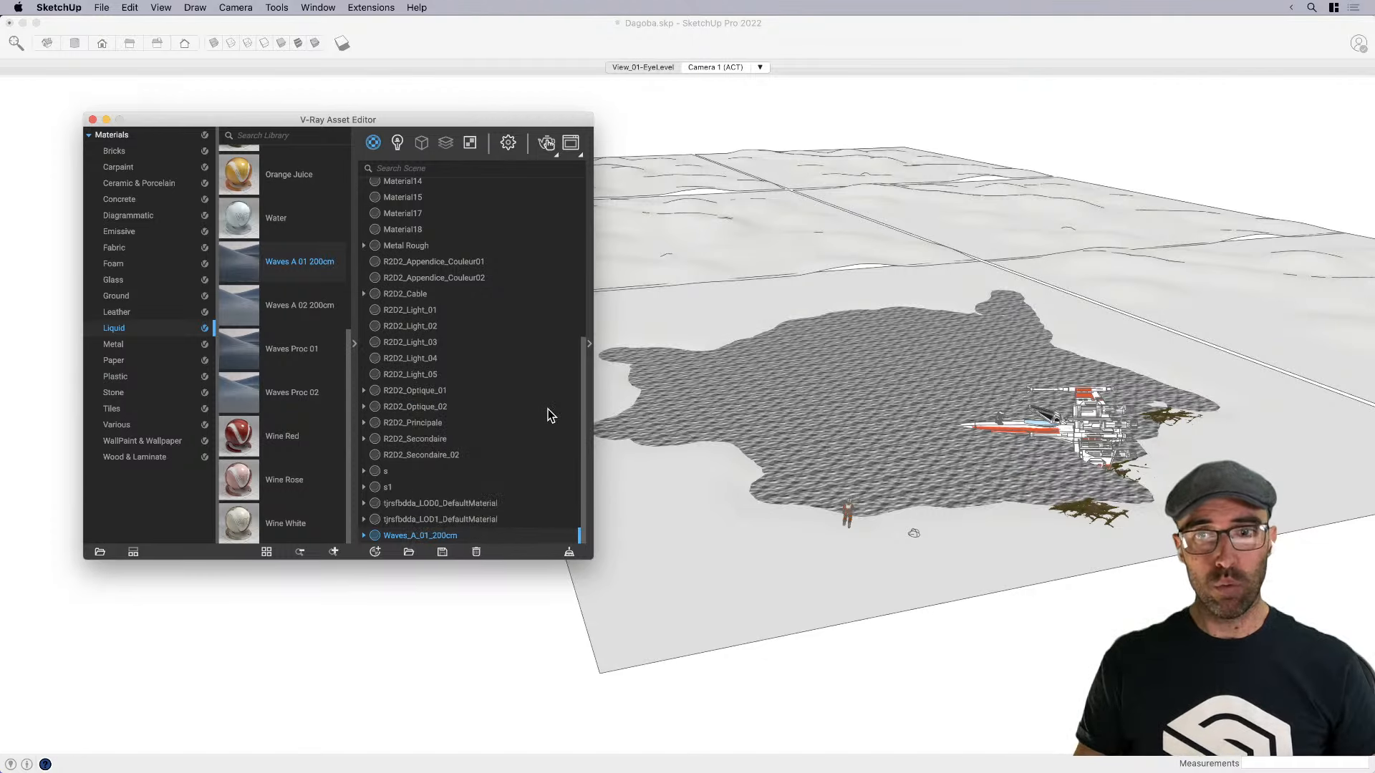
pyautogui.rightClick(316, 268)
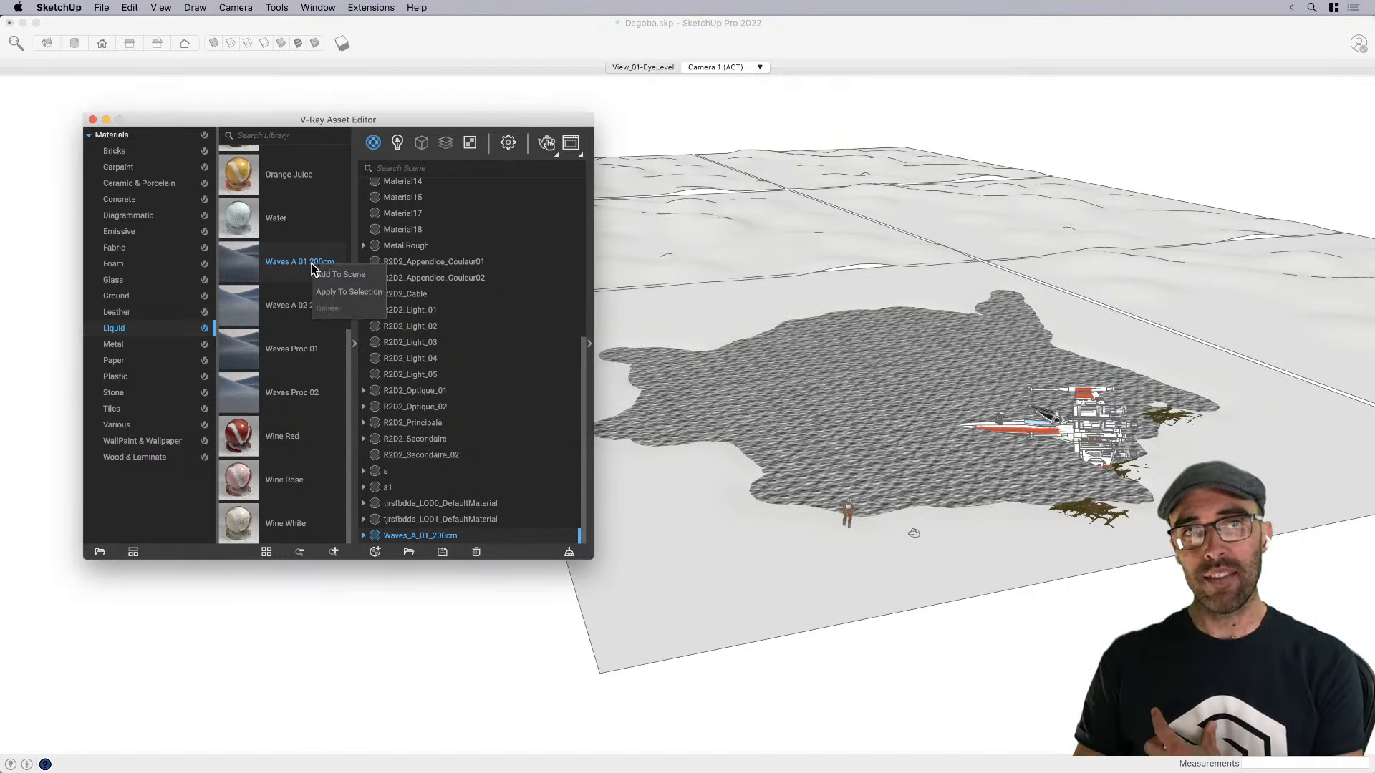
pyautogui.click(271, 265)
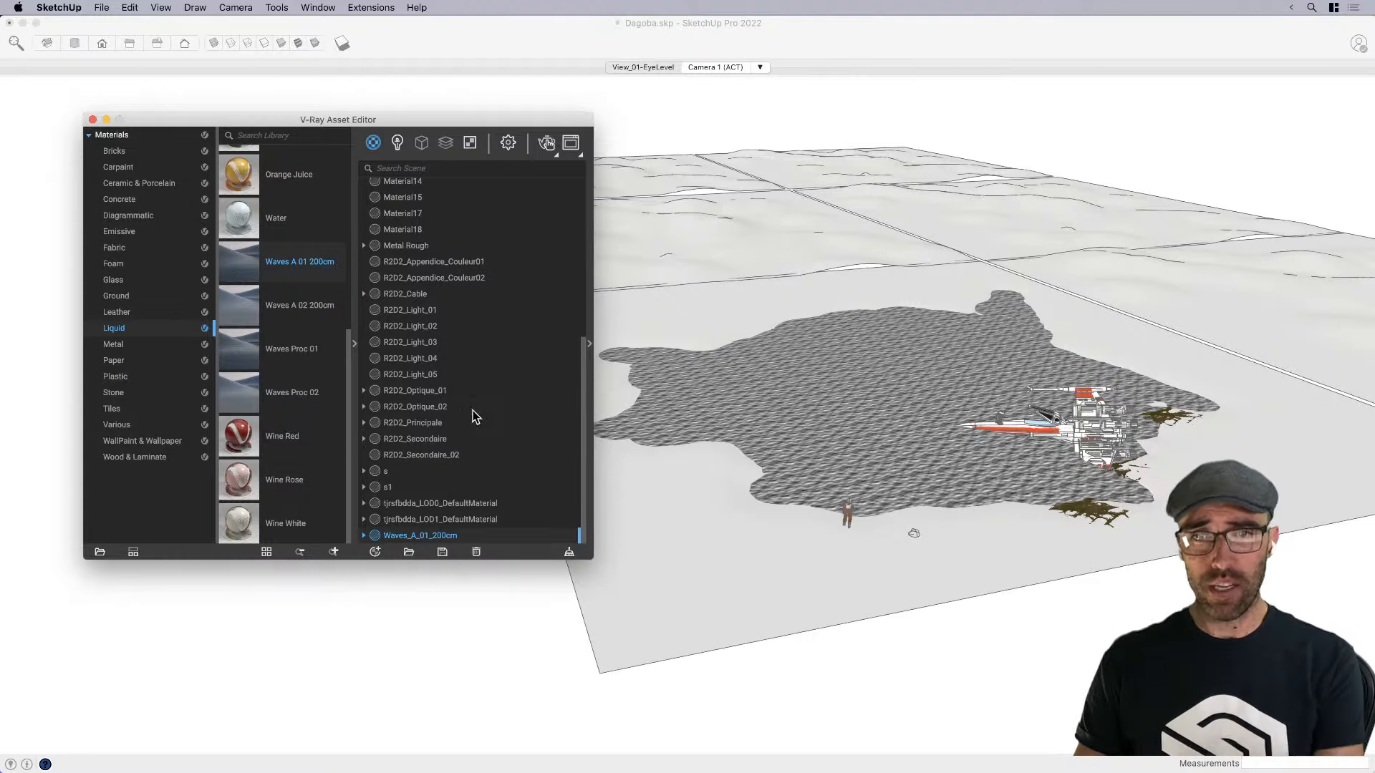
# Inspect the wave texture on the water up close with Paint Bucket active, and list the materials used in the model
pyautogui.click(835, 434)
pyautogui.scroll(3, 908, 478)
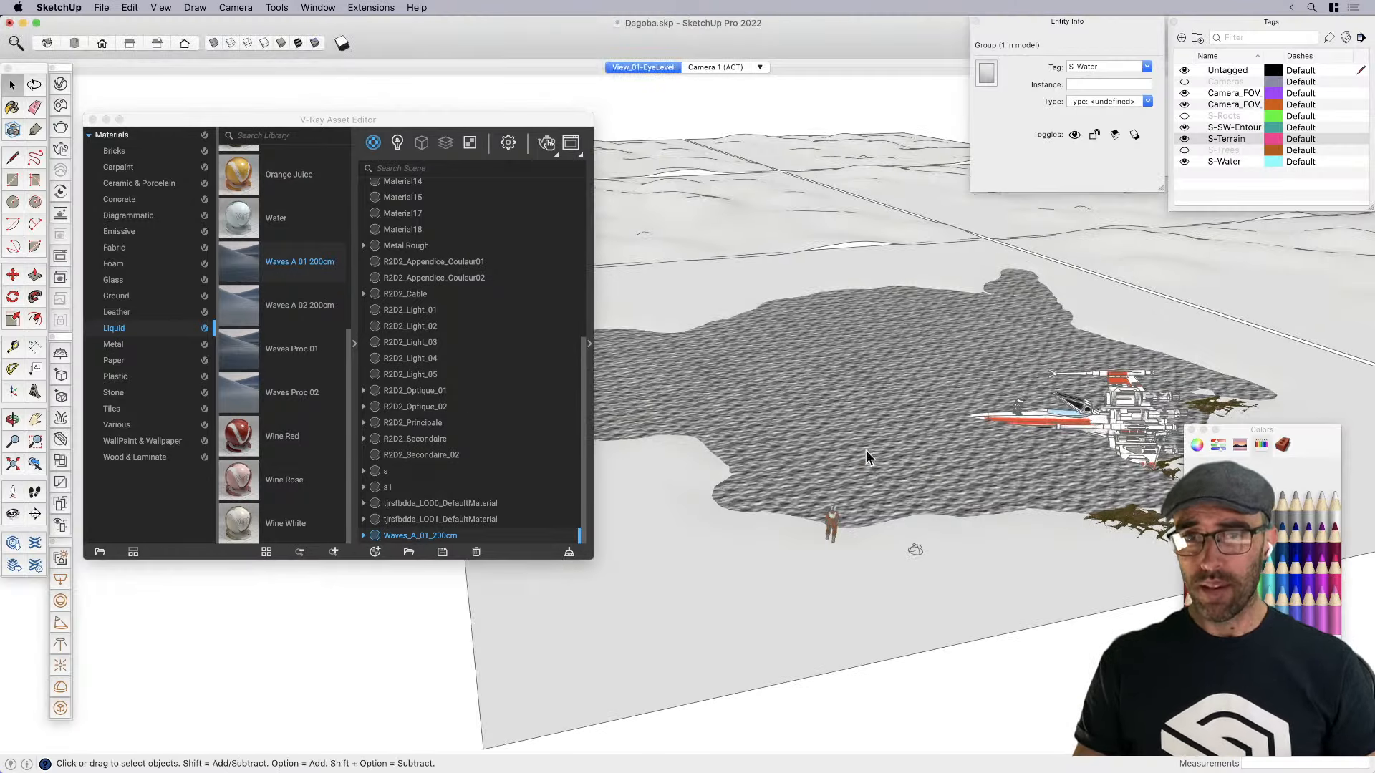
pyautogui.scroll(4, 865, 456)
pyautogui.press('b')
pyautogui.scroll(3, 932, 479)
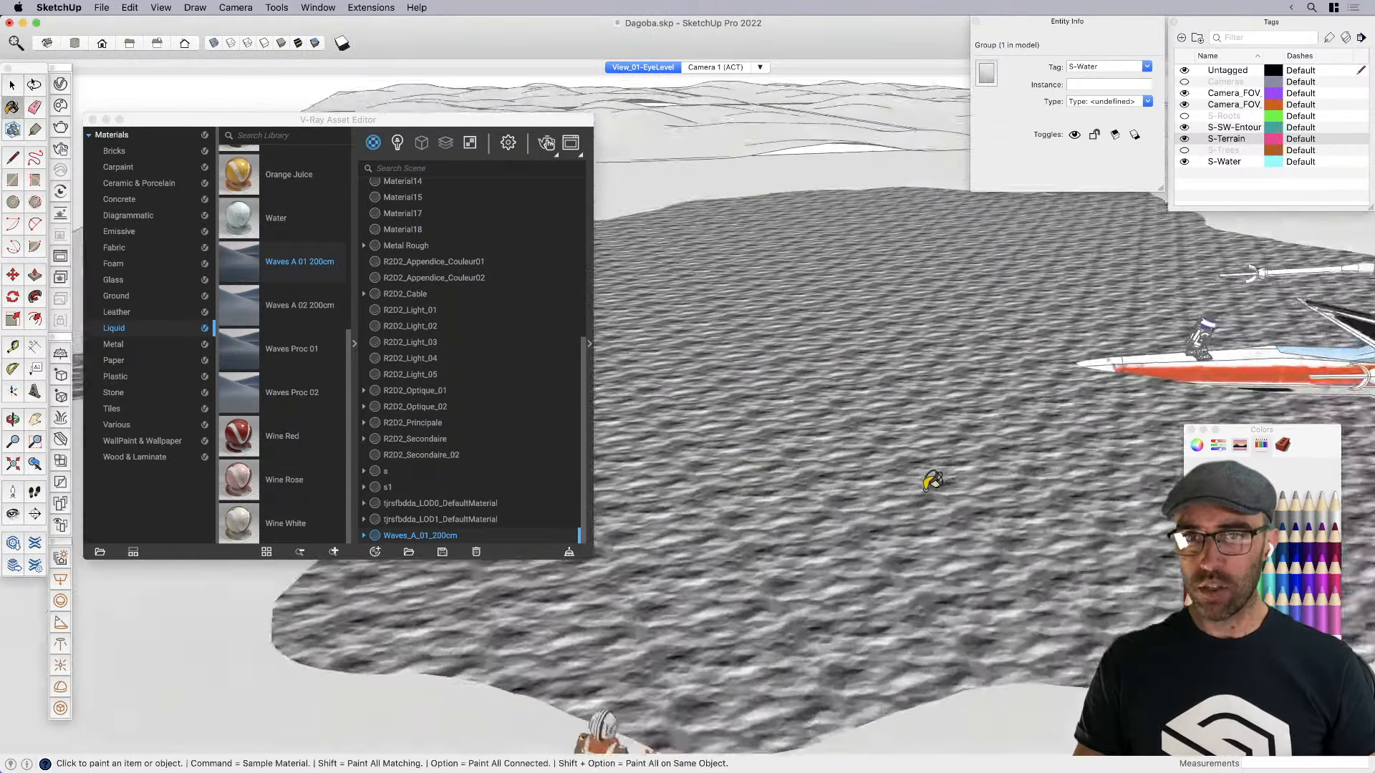
pyautogui.scroll(3, 933, 481)
pyautogui.moveTo(932, 481)
pyautogui.mouseDown(button='middle')
pyautogui.moveTo(863, 479)
pyautogui.moveTo(850, 424)
pyautogui.moveTo(860, 456)
pyautogui.mouseUp(button='middle')
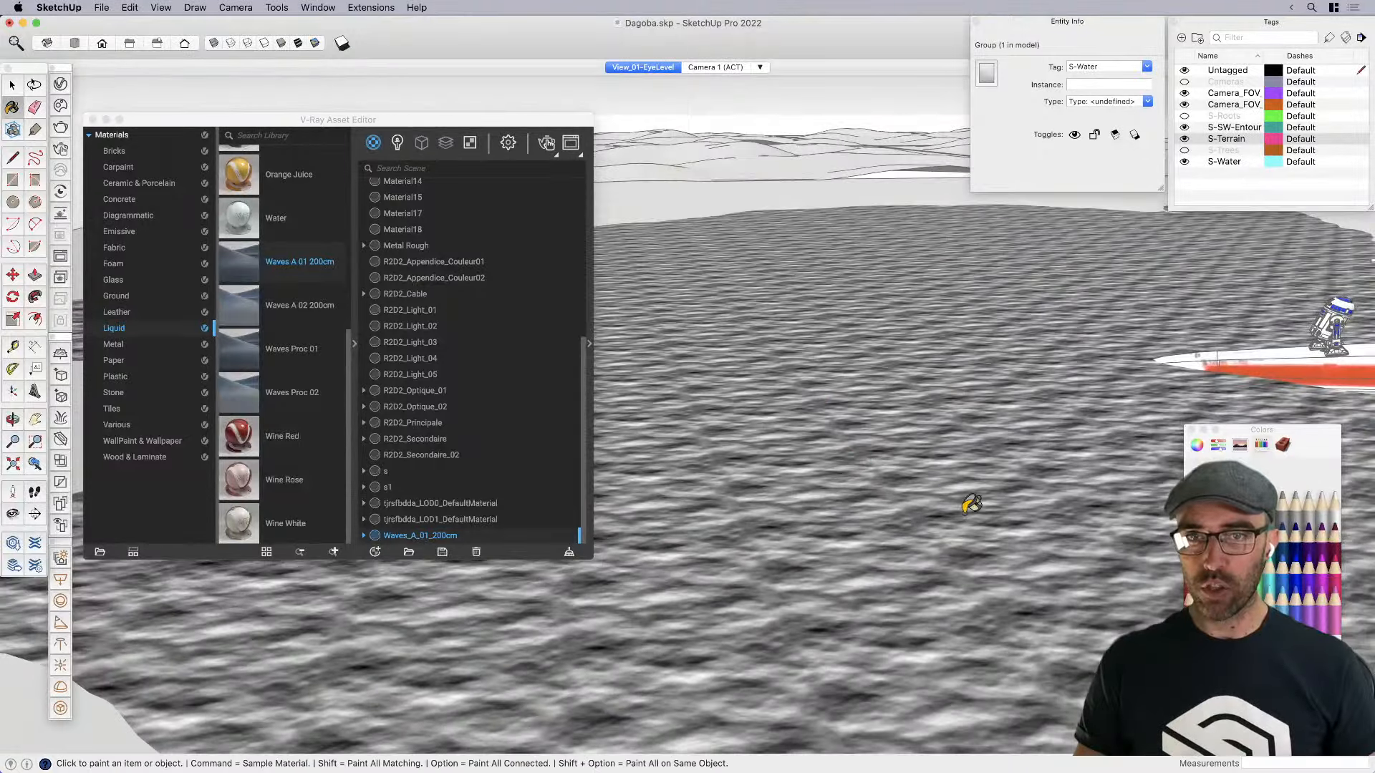
pyautogui.click(1281, 445)
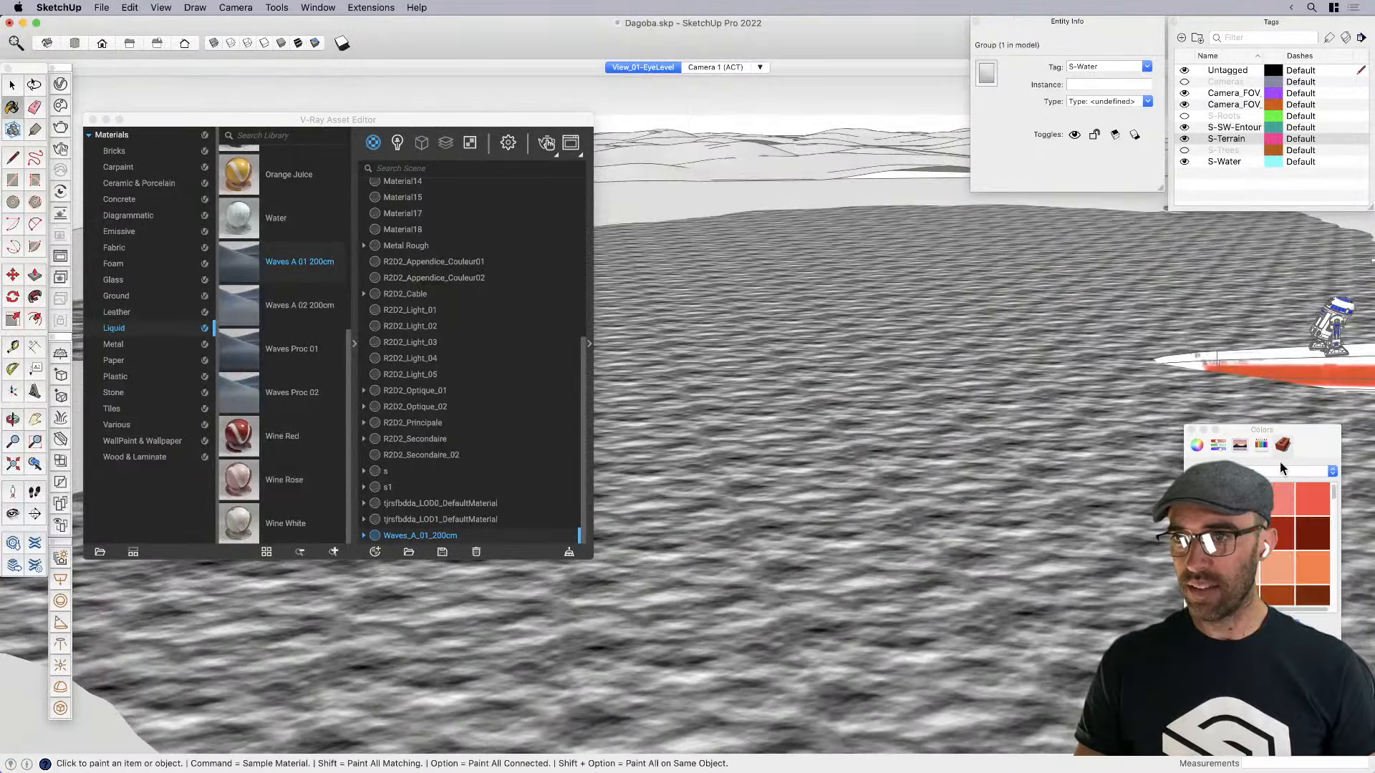
pyautogui.click(1288, 471)
pyautogui.click(1251, 482)
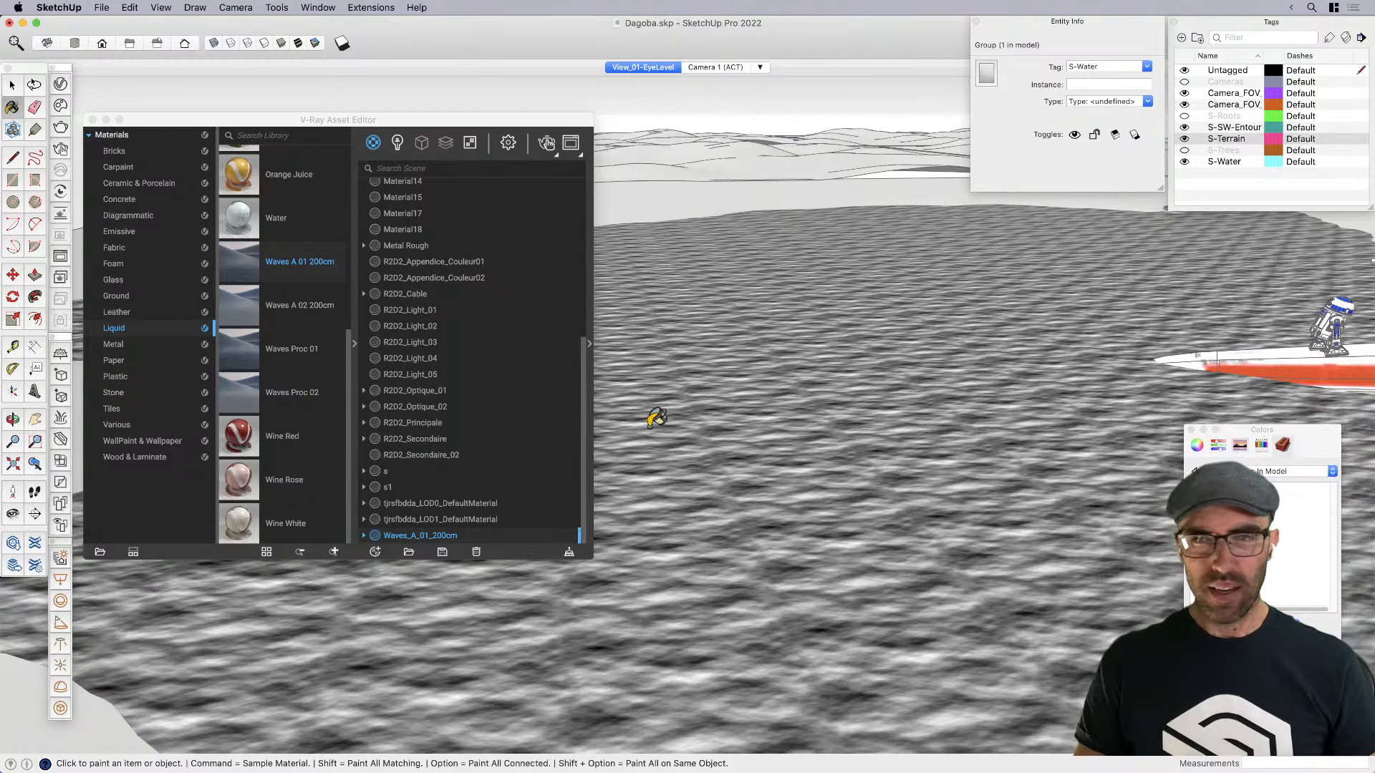
# Open the UVW placement of the Waves_A_01_200cm bump bitmap, set its U/V repeat to 0.2 and collapse the material settings
pyautogui.click(589, 345)
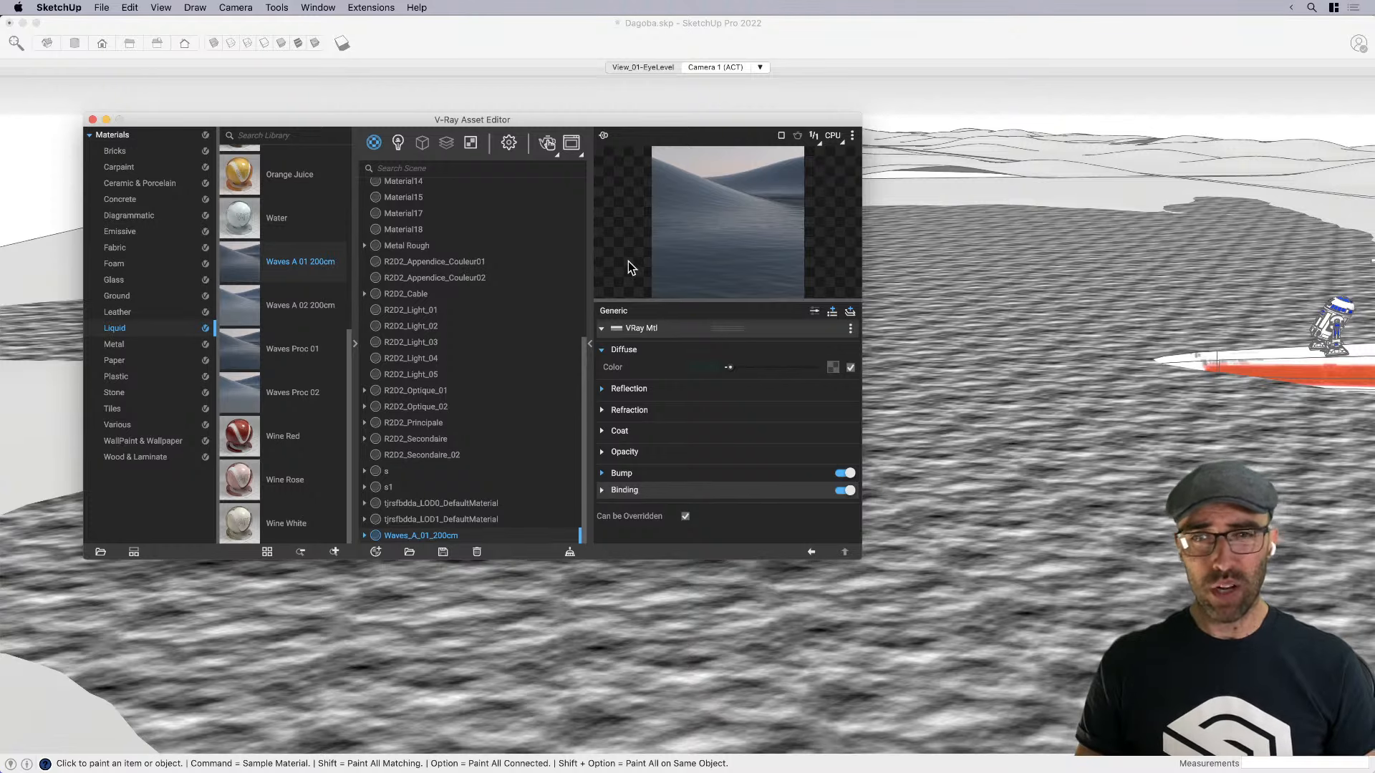
pyautogui.click(601, 474)
pyautogui.click(843, 492)
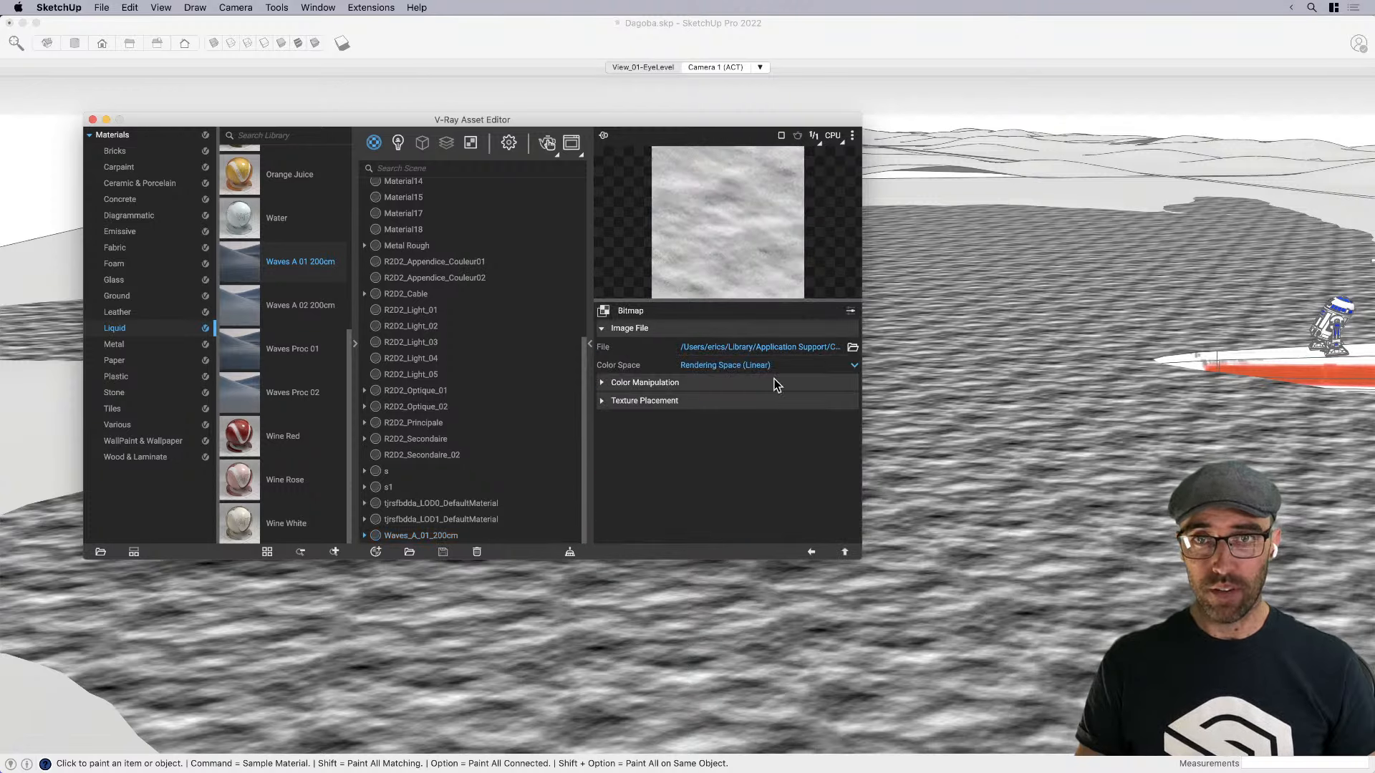
pyautogui.click(602, 402)
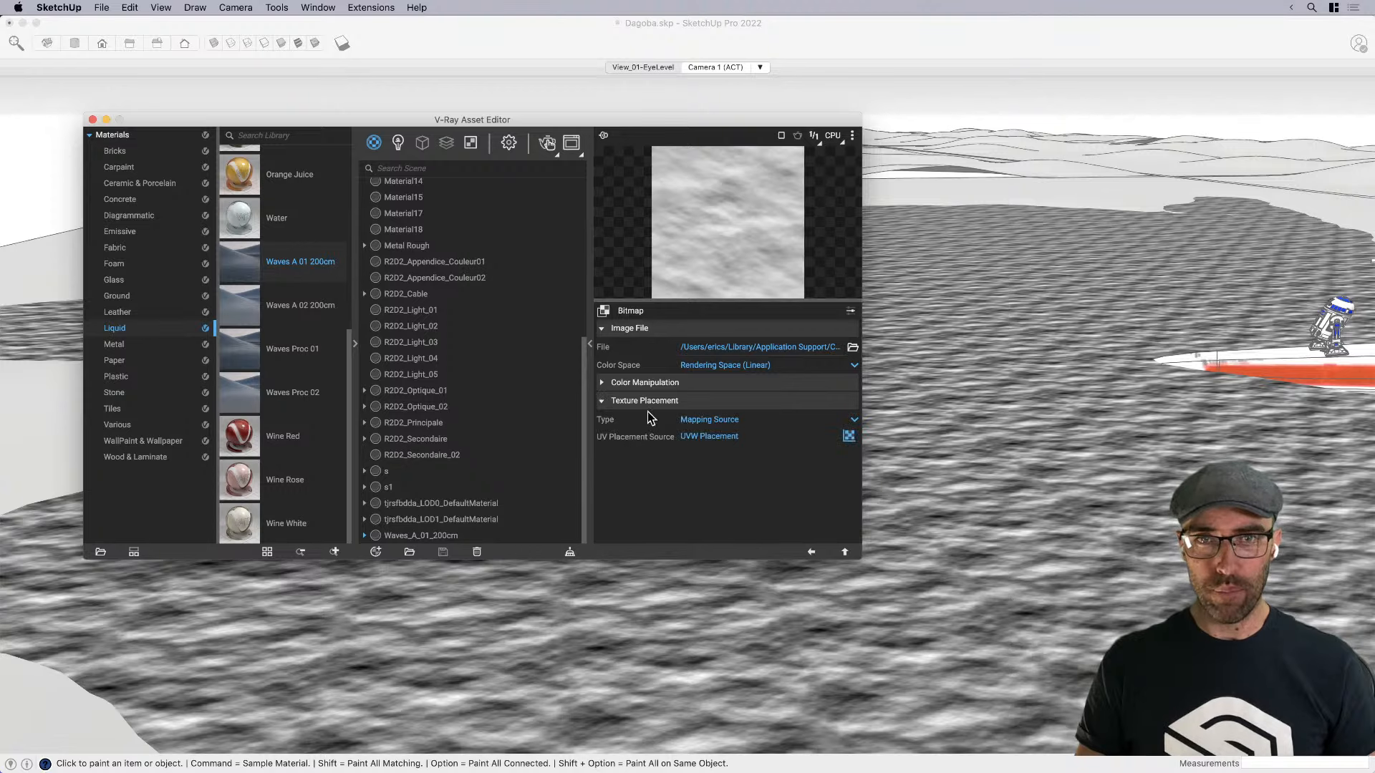
pyautogui.click(601, 383)
pyautogui.scroll(-1, 680, 430)
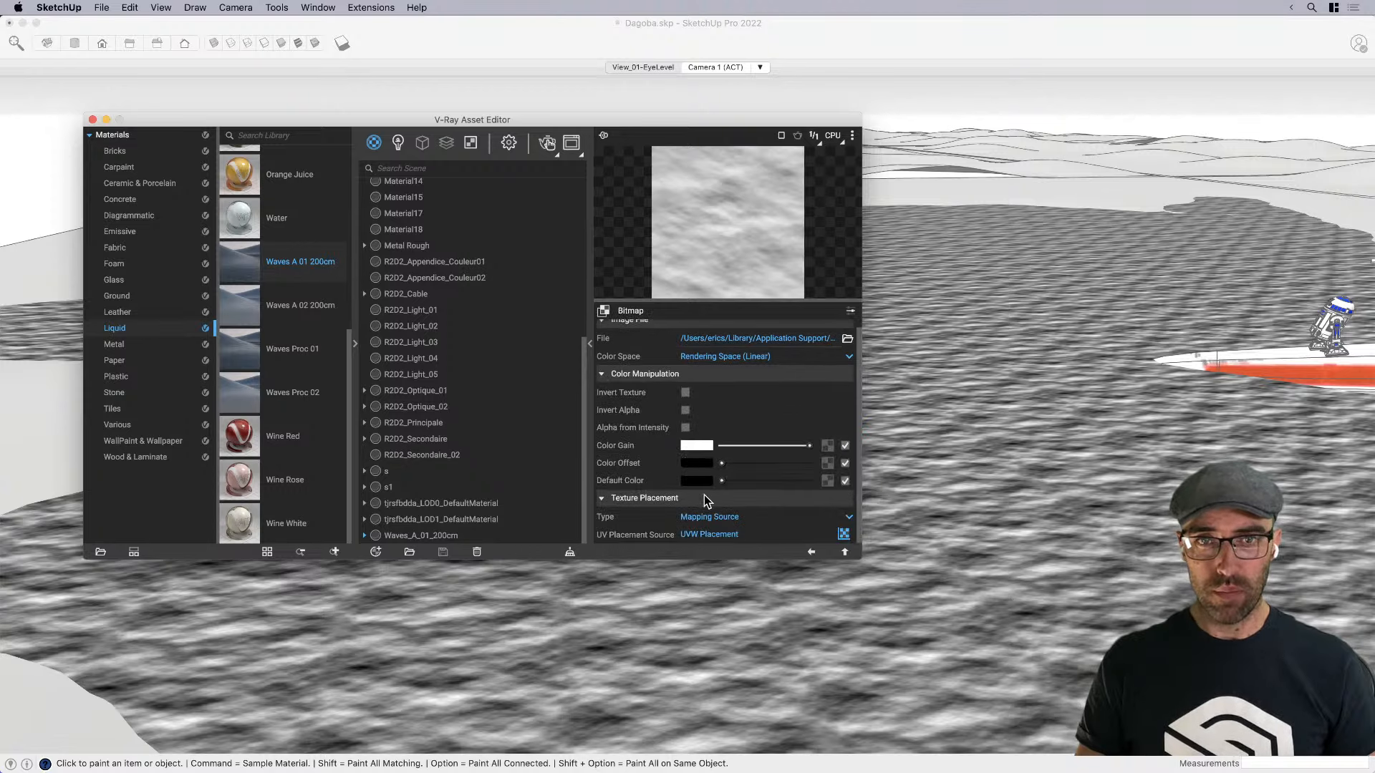
pyautogui.click(843, 534)
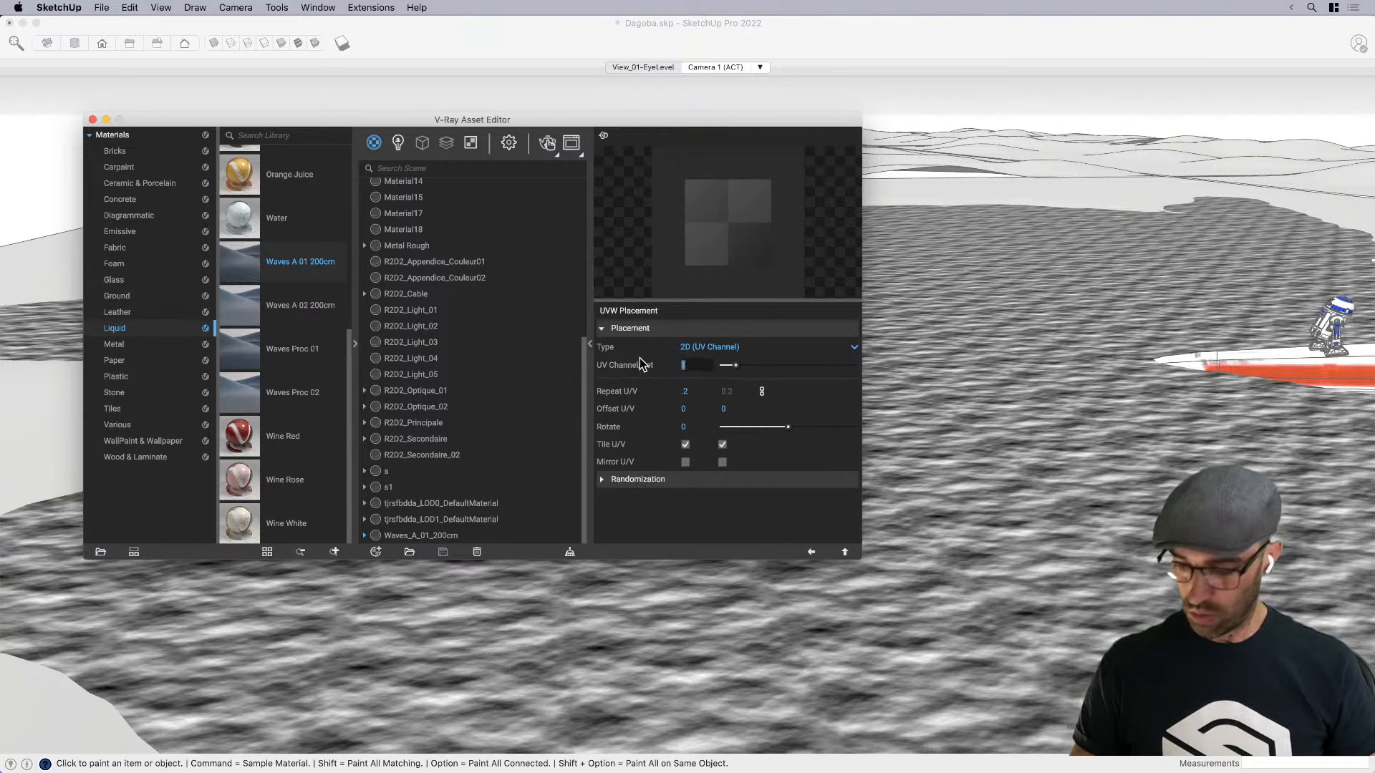
pyautogui.click(589, 344)
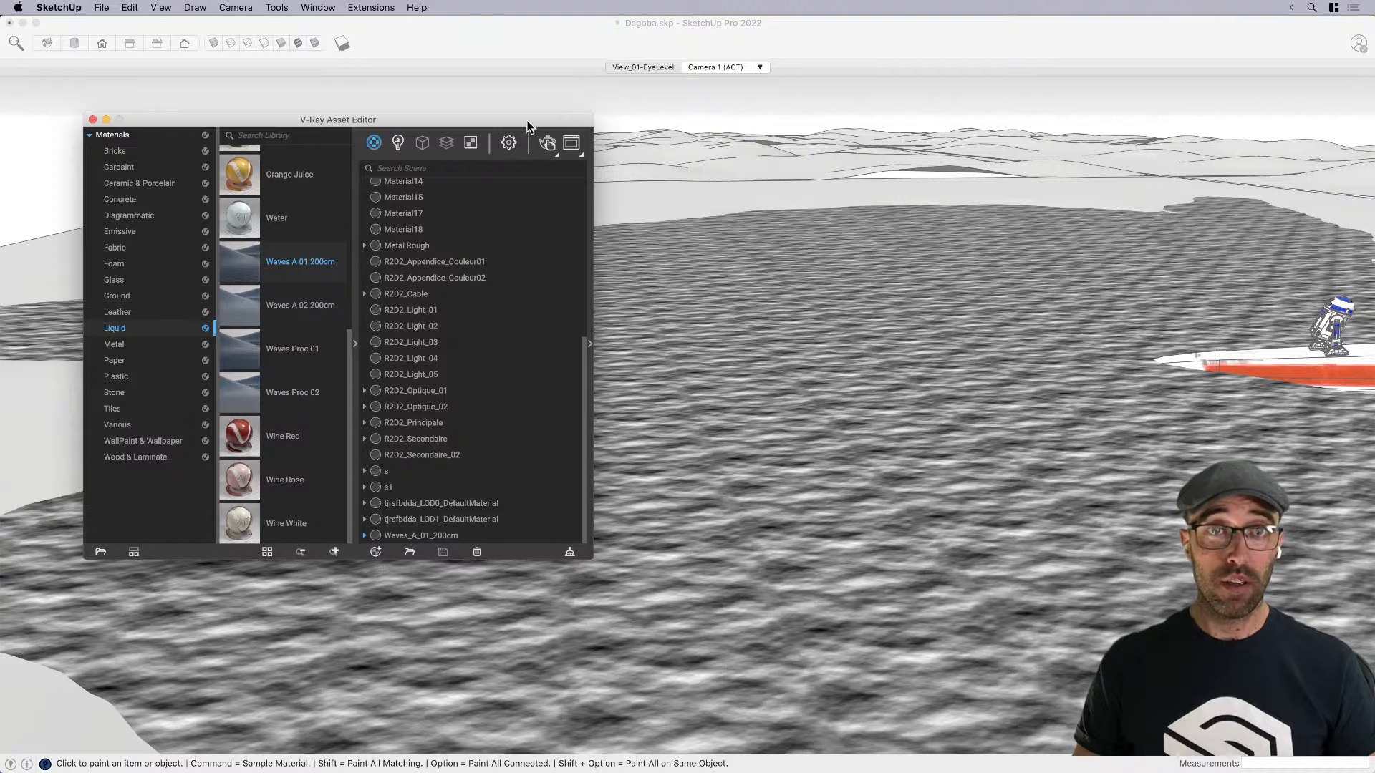
# Shift the asset editor slightly, pull the view back over the lake and terrain, and close the Colors window
pyautogui.moveTo(527, 127); pyautogui.dragTo(562, 140)
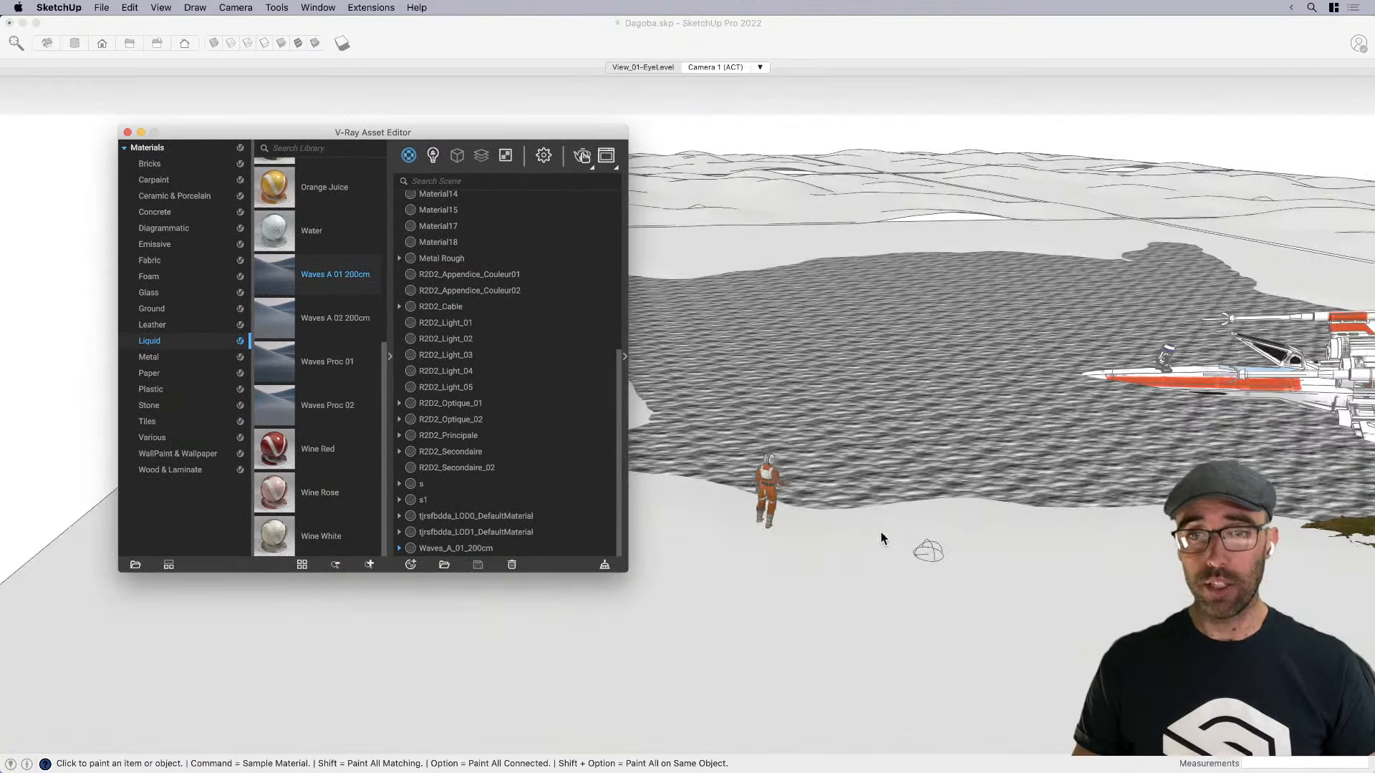
pyautogui.scroll(-5, 882, 538)
pyautogui.click(915, 689)
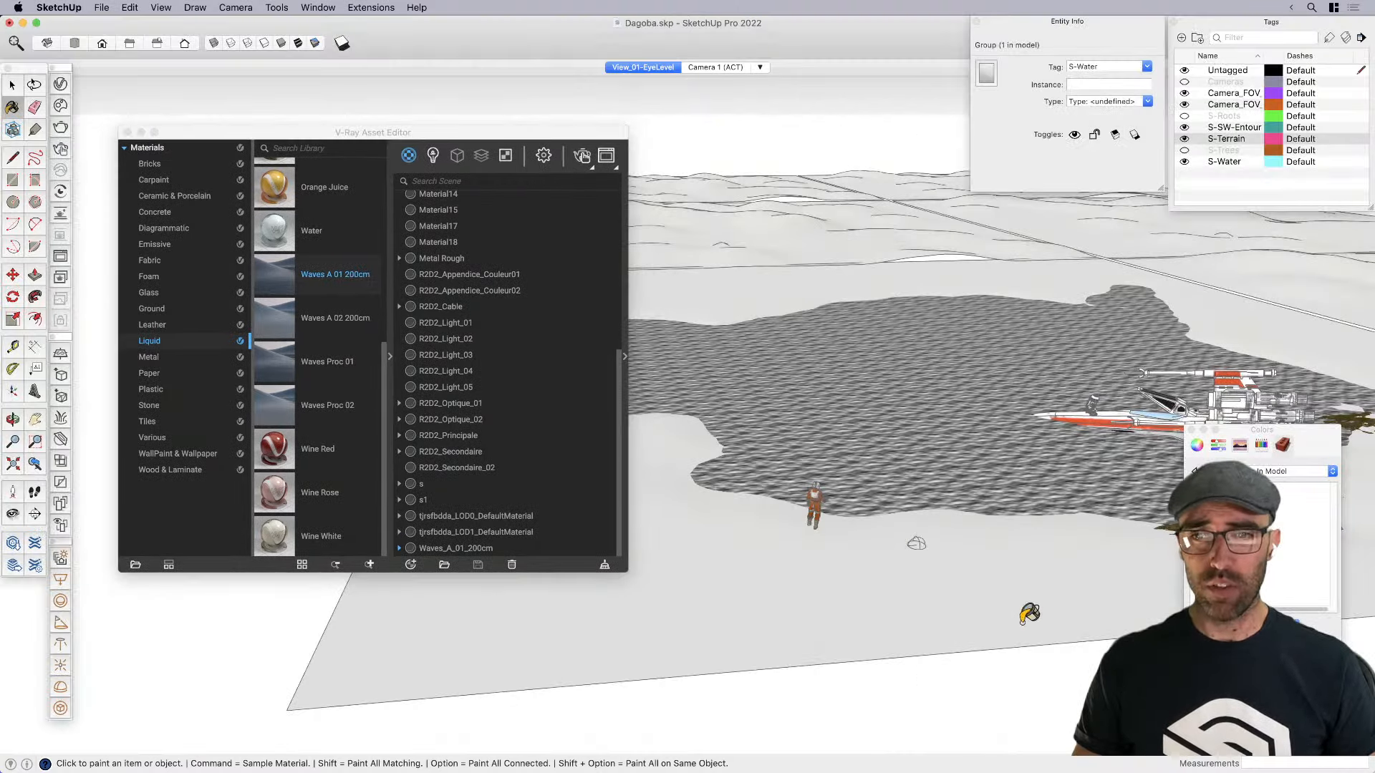
pyautogui.click(1192, 431)
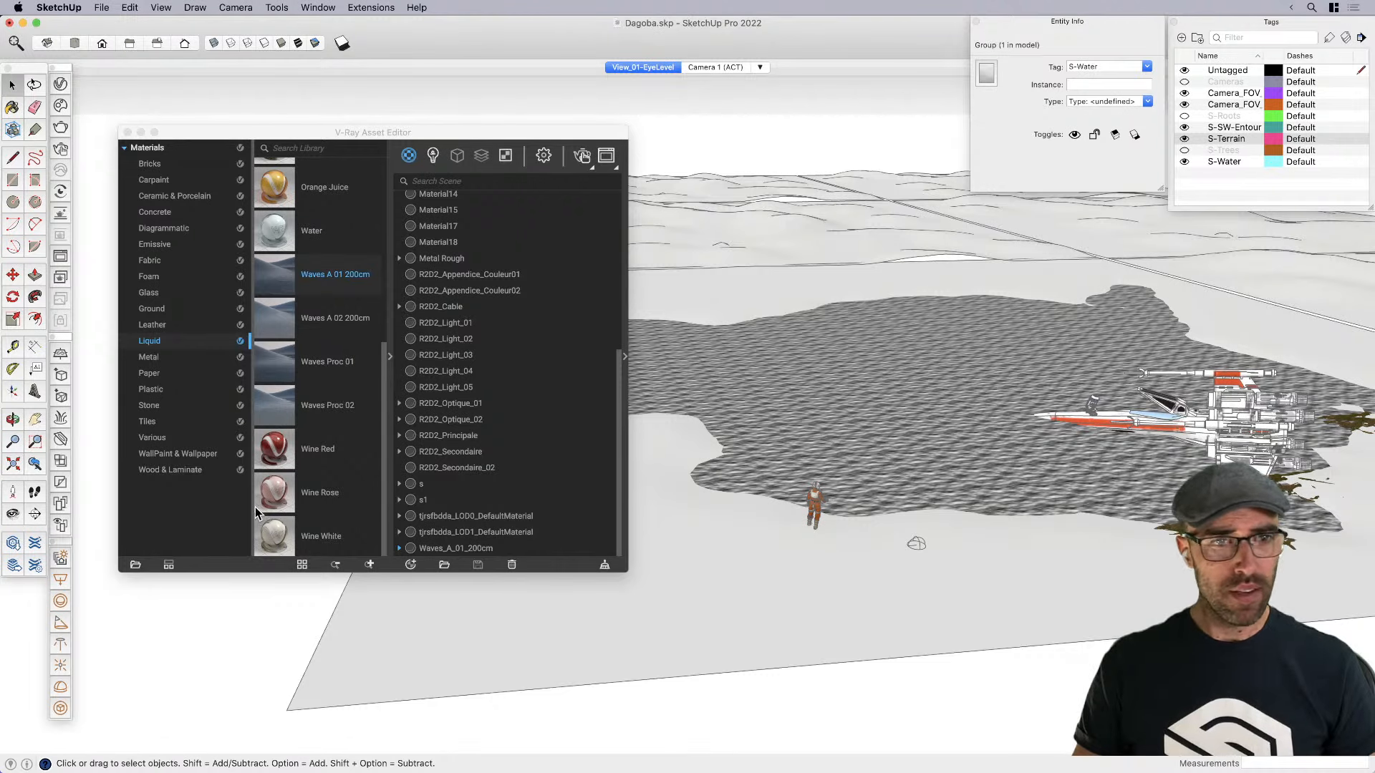
# Add the Soil D01 200cm material from the Ground library to the scene materials
pyautogui.click(204, 310)
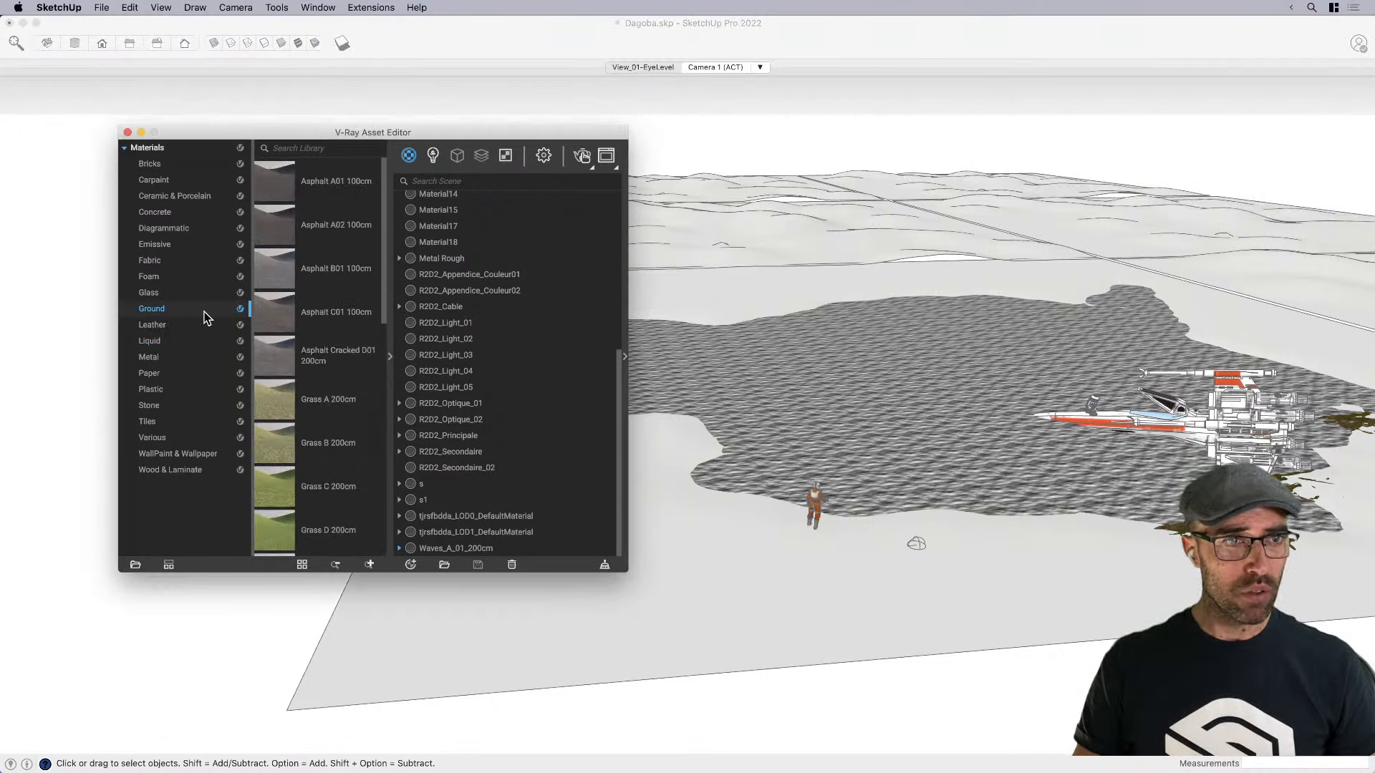
pyautogui.scroll(-5, 338, 414)
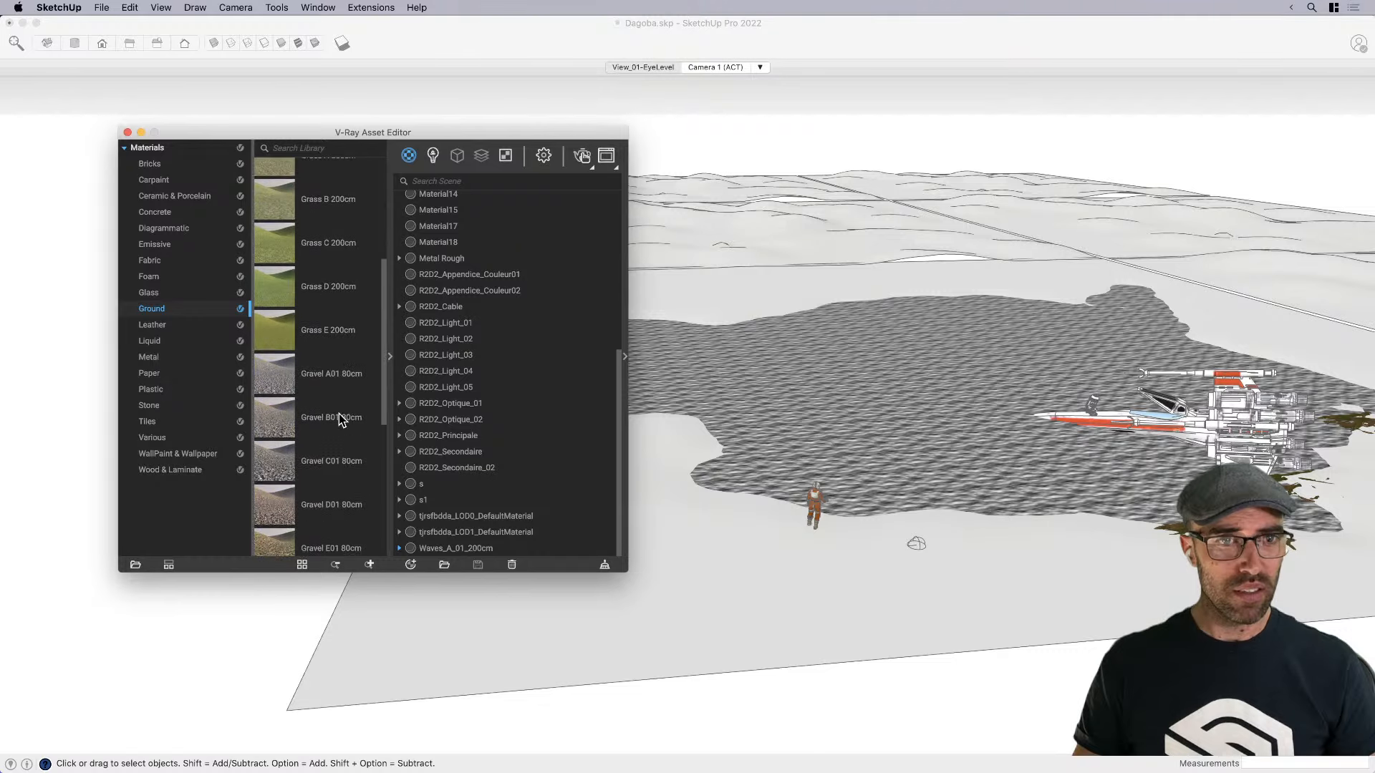
pyautogui.scroll(-5, 338, 414)
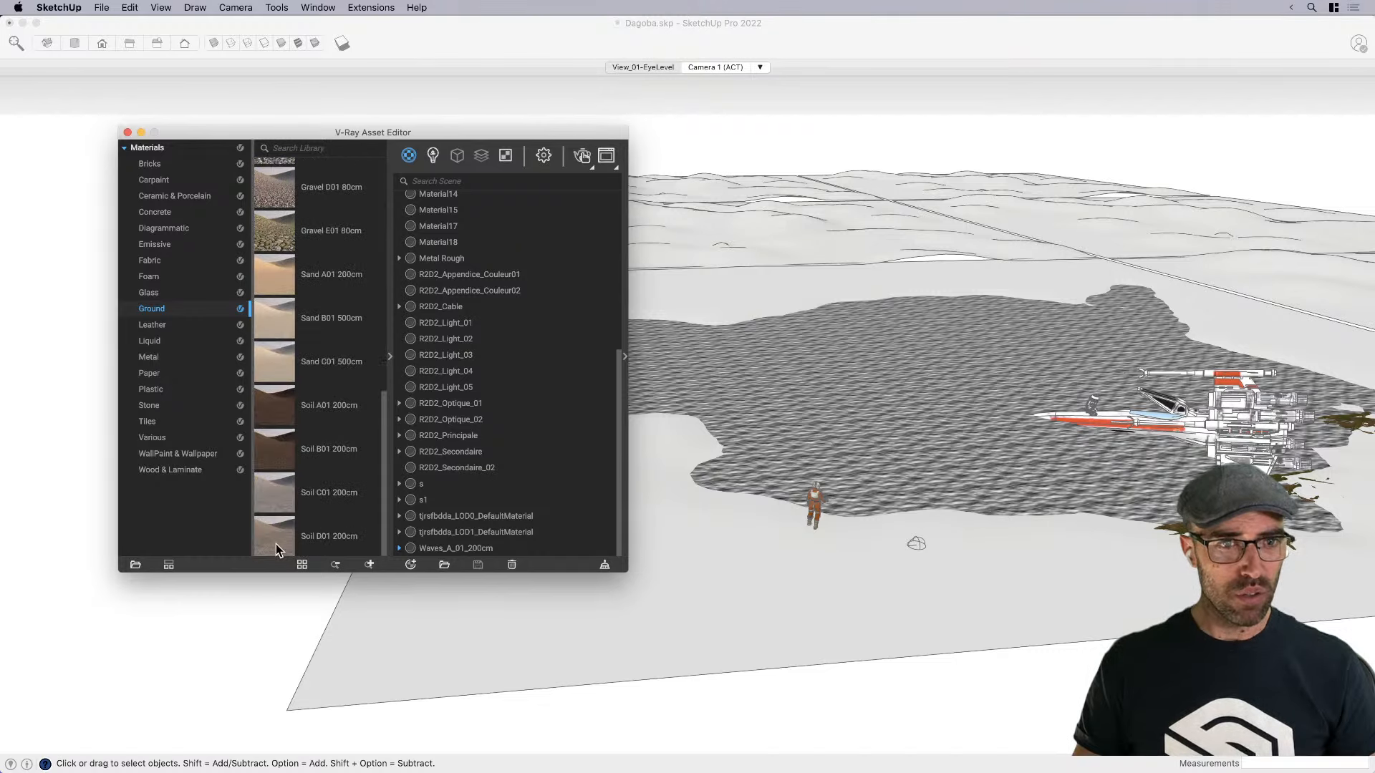
pyautogui.moveTo(278, 547); pyautogui.dragTo(538, 460)
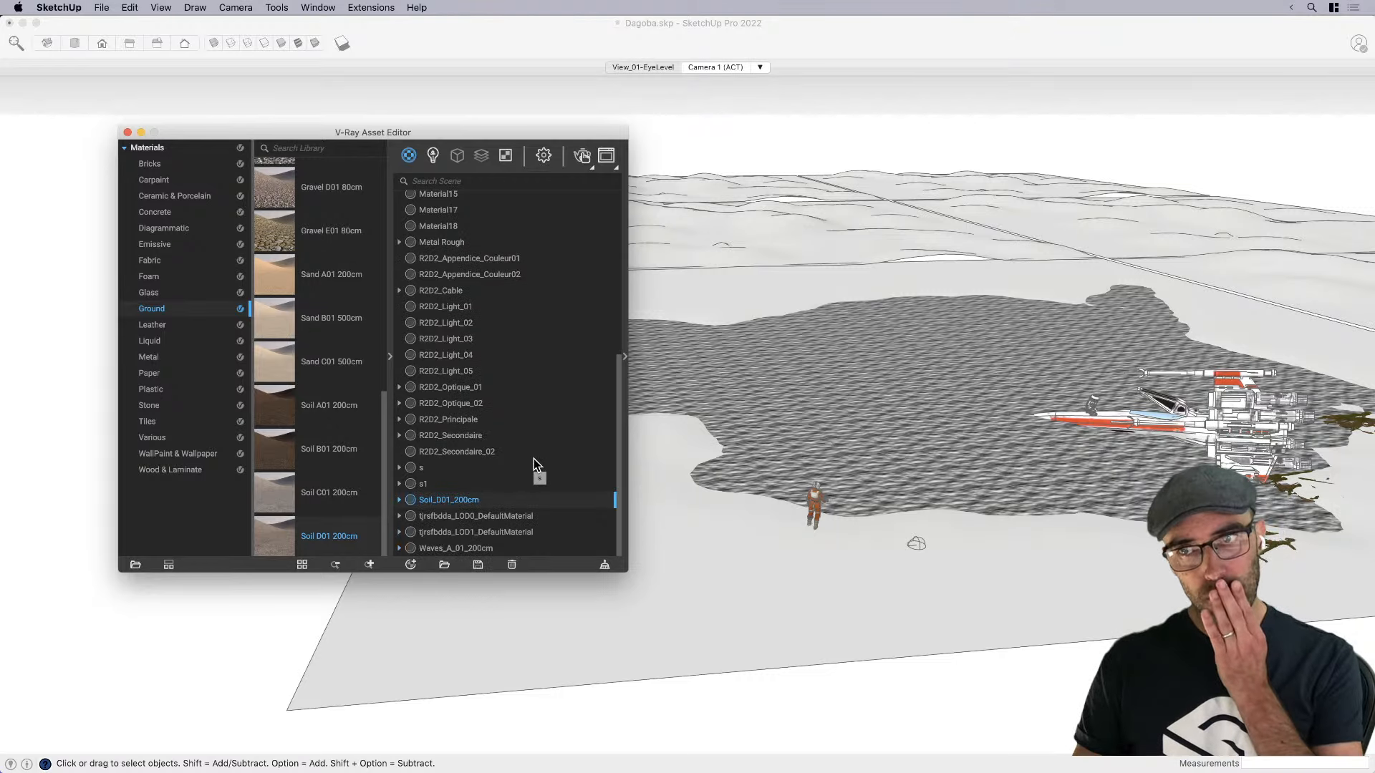
# Examine the mossy root mound on the shore beside the X-wing up close
pyautogui.scroll(3, 1144, 379)
pyautogui.moveTo(1144, 380); pyautogui.dragTo(1128, 401, button='middle')
pyautogui.scroll(10, 1246, 583)
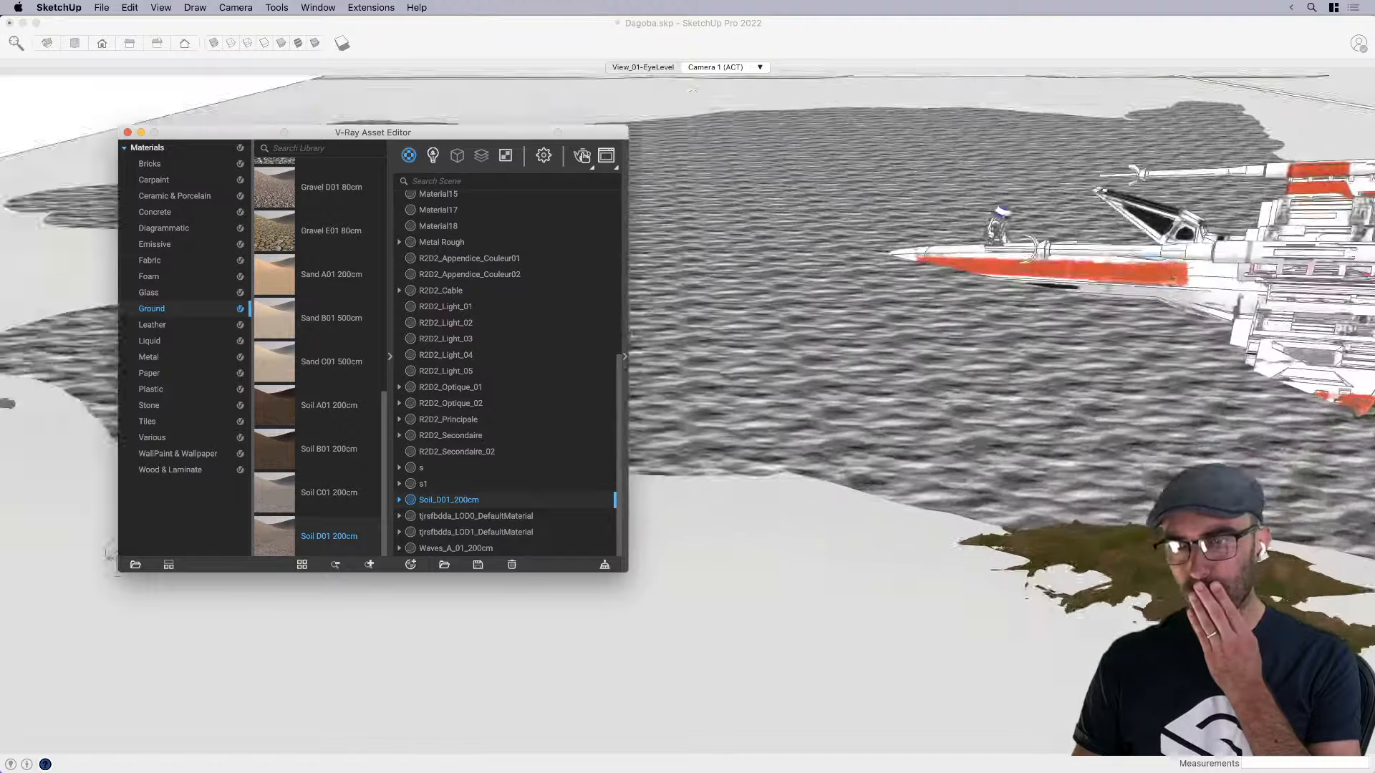
pyautogui.scroll(-3, 1248, 584)
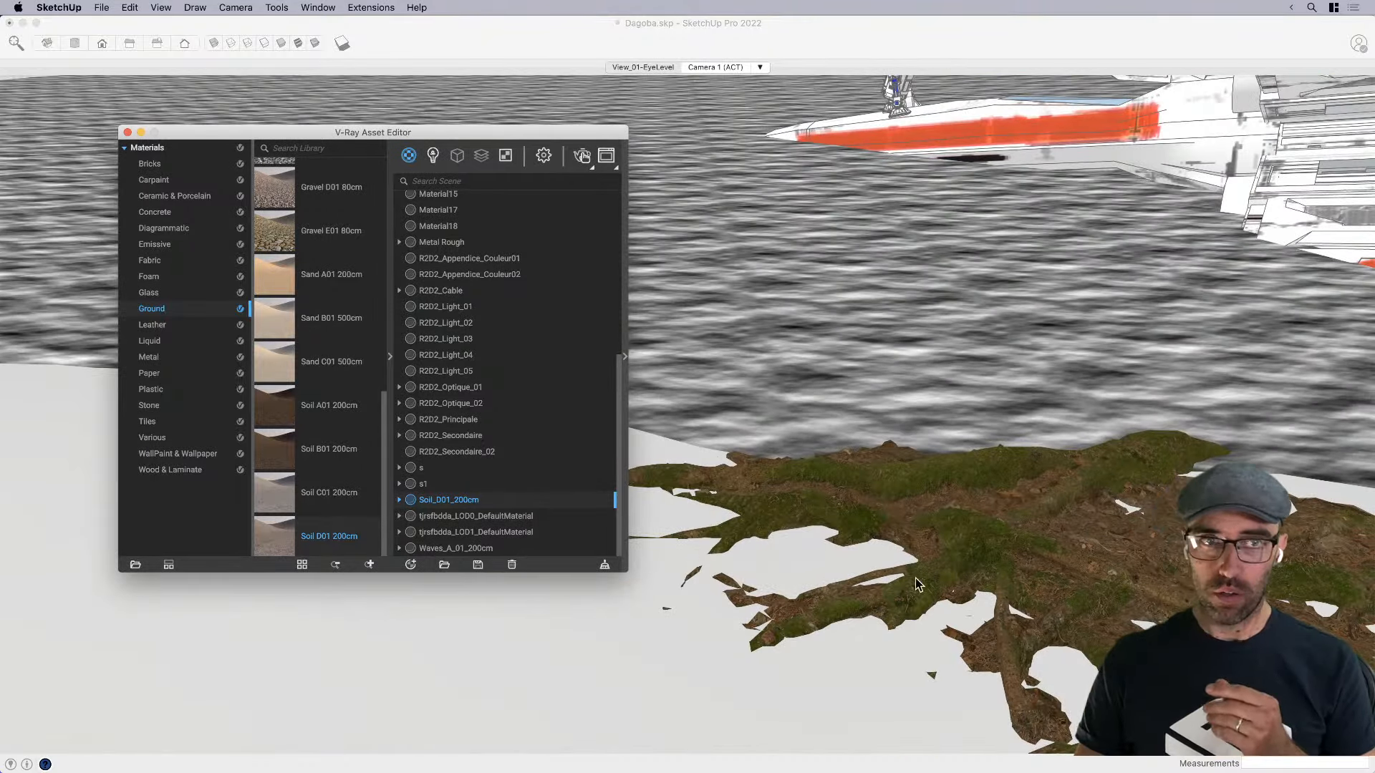
# Switch to Finder, move the Live Model Ideas window clear of the asset editor and dismiss it
pyautogui.press('super+Tab')
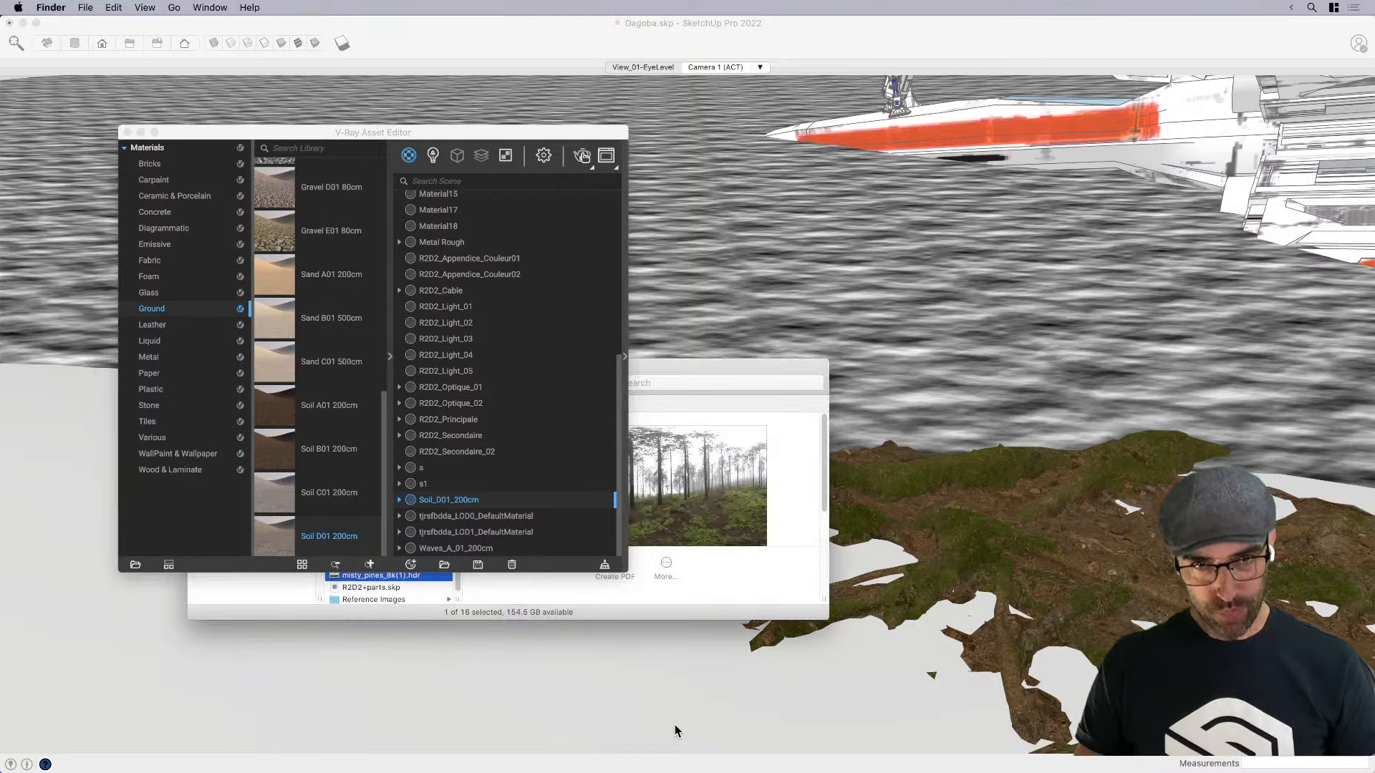
pyautogui.moveTo(685, 372); pyautogui.dragTo(1110, 394)
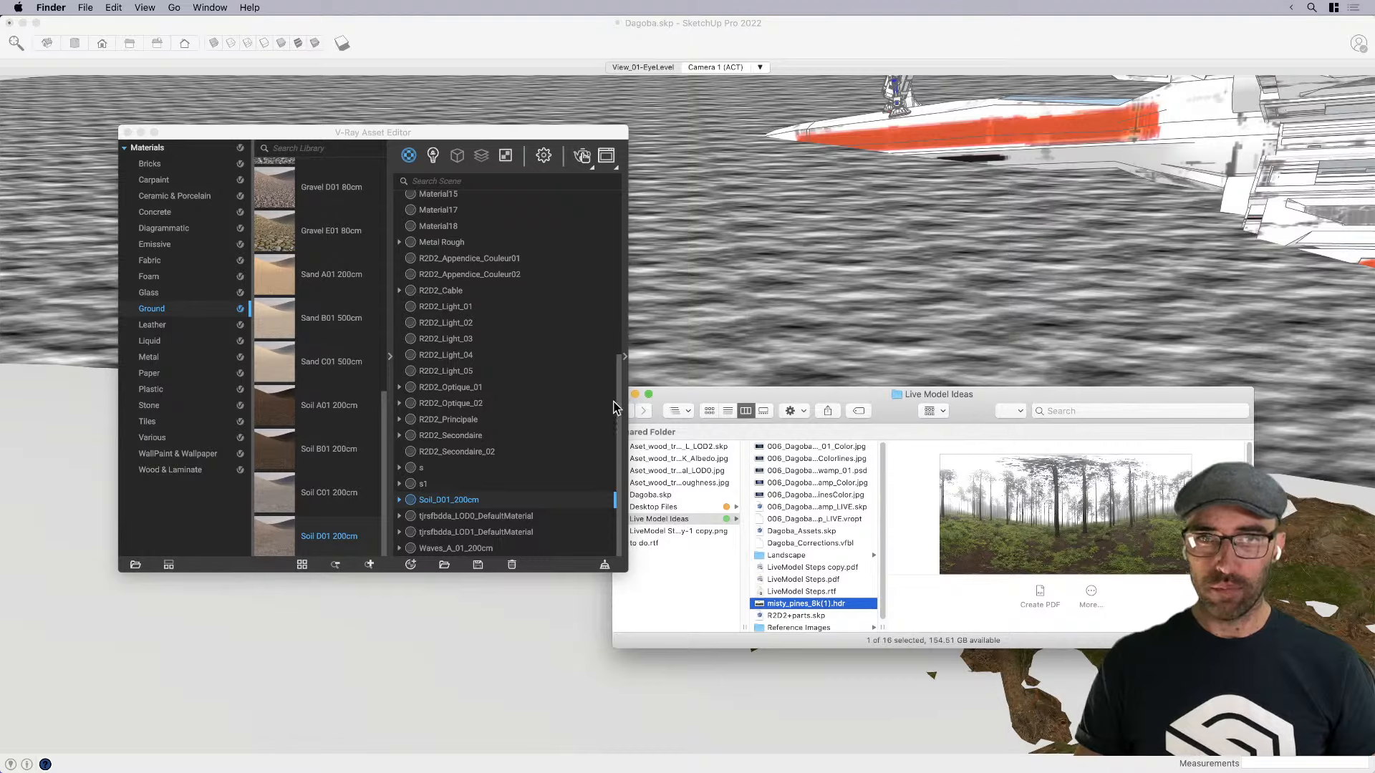
pyautogui.moveTo(666, 392); pyautogui.dragTo(685, 400)
pyautogui.click(640, 402)
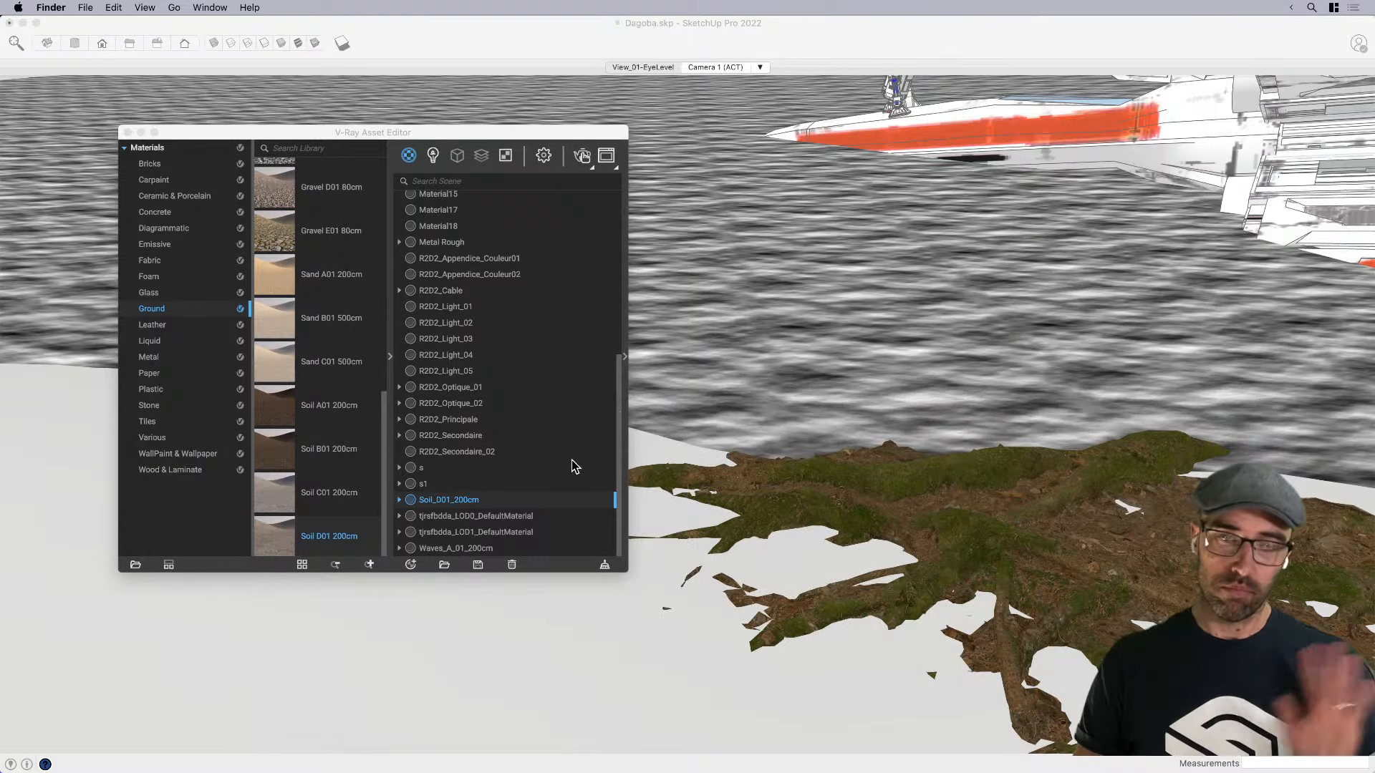
# Apply the Soil_D01_200cm material to the S-Terrain layer and check the soil around the shoreline roots up close
pyautogui.click(555, 629)
pyautogui.click(767, 561)
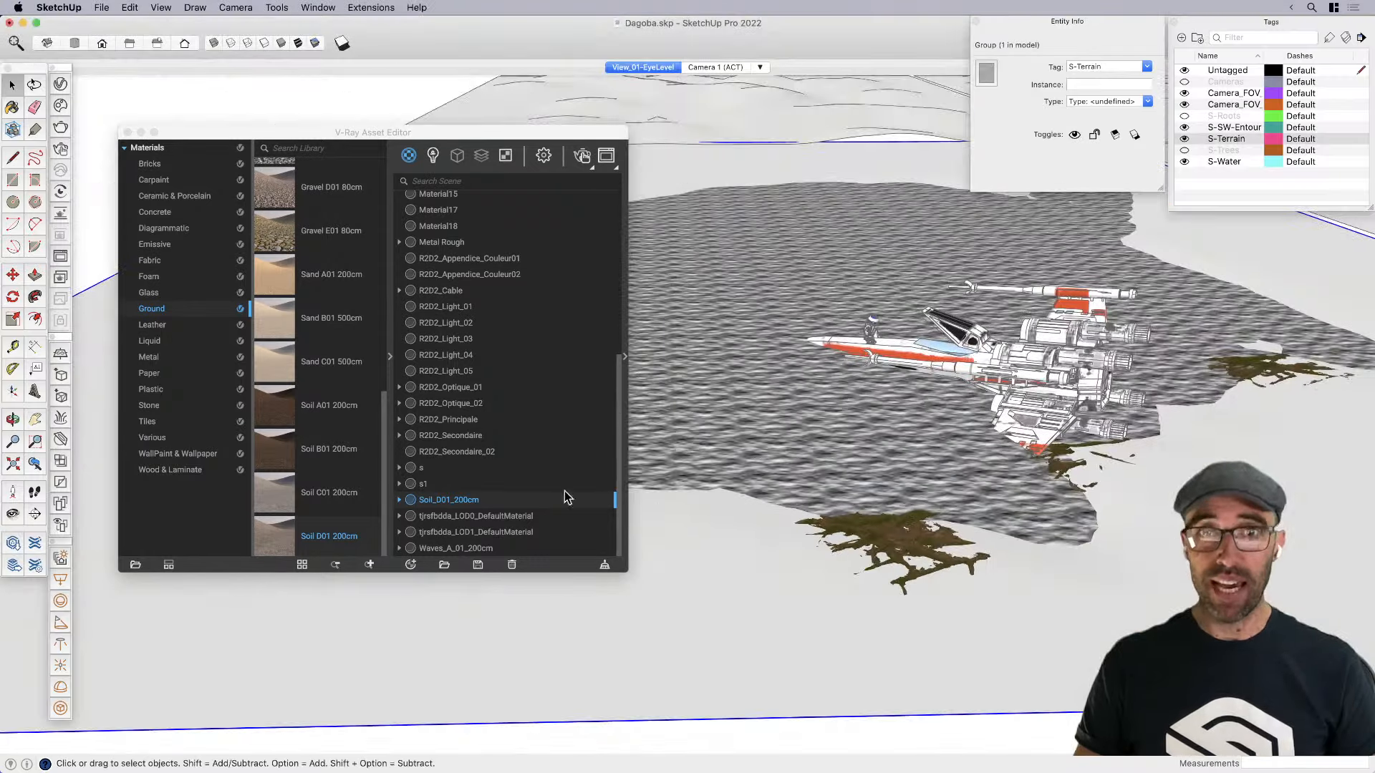
pyautogui.scroll(-5, 829, 478)
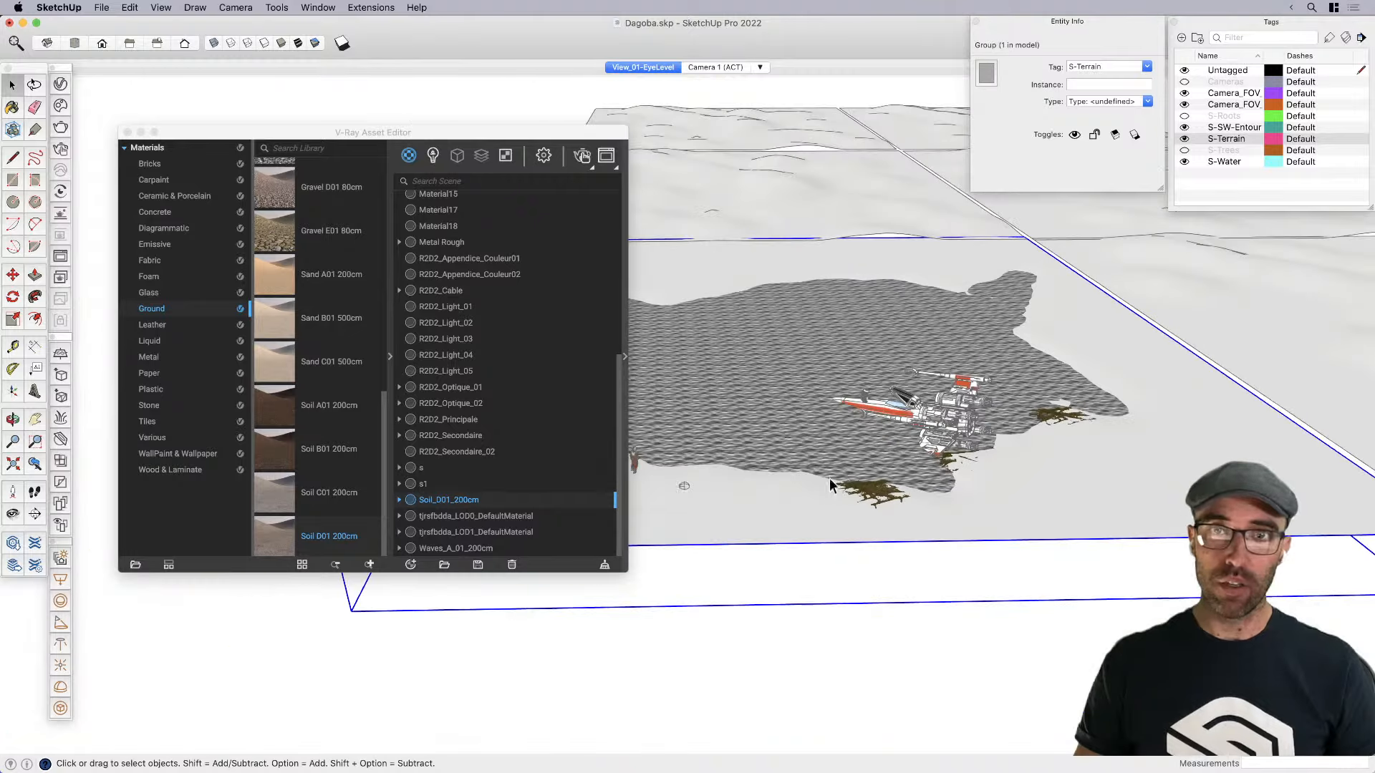
pyautogui.rightClick(457, 505)
pyautogui.moveTo(520, 399)
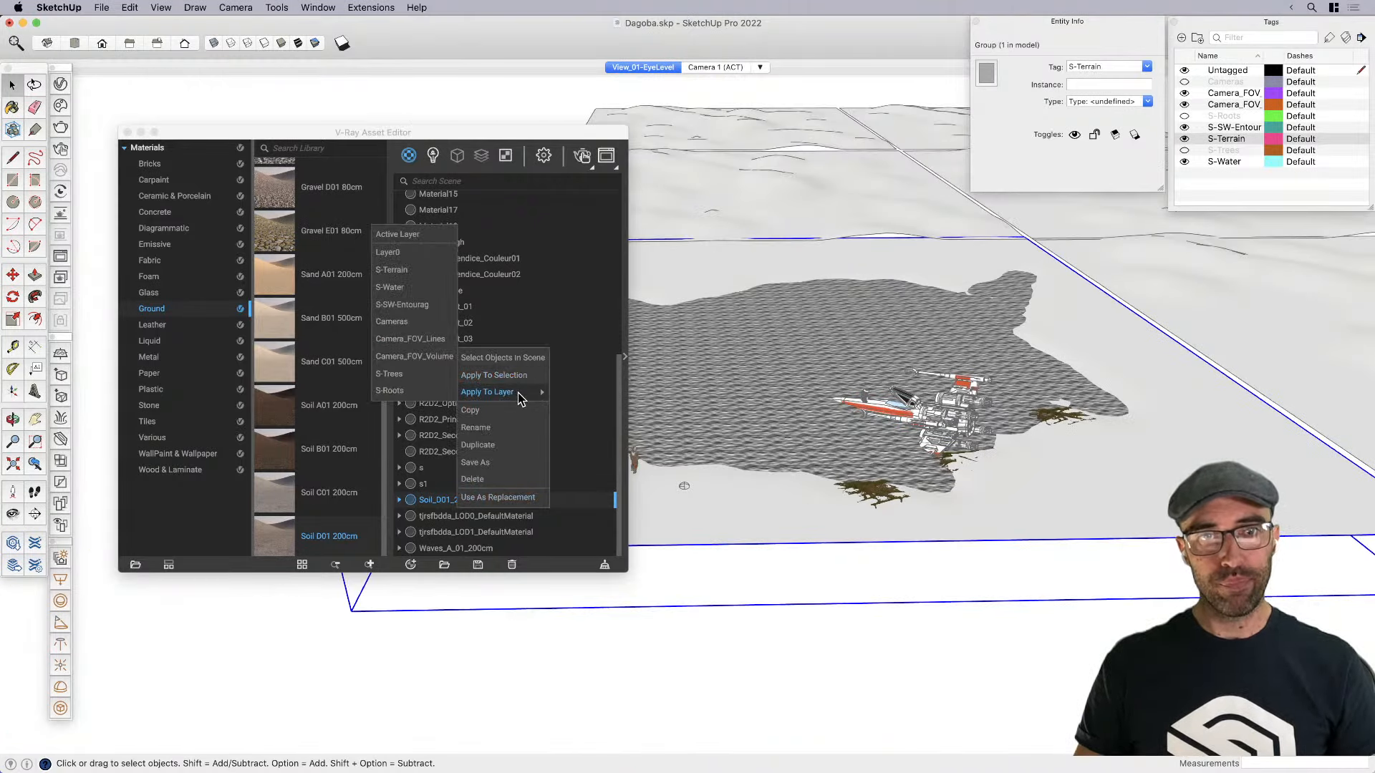
pyautogui.click(391, 269)
pyautogui.moveTo(862, 504)
pyautogui.mouseDown(button='middle')
pyautogui.moveTo(893, 592)
pyautogui.moveTo(793, 604)
pyautogui.mouseUp(button='middle')
pyautogui.click(899, 641)
pyautogui.scroll(3, 899, 591)
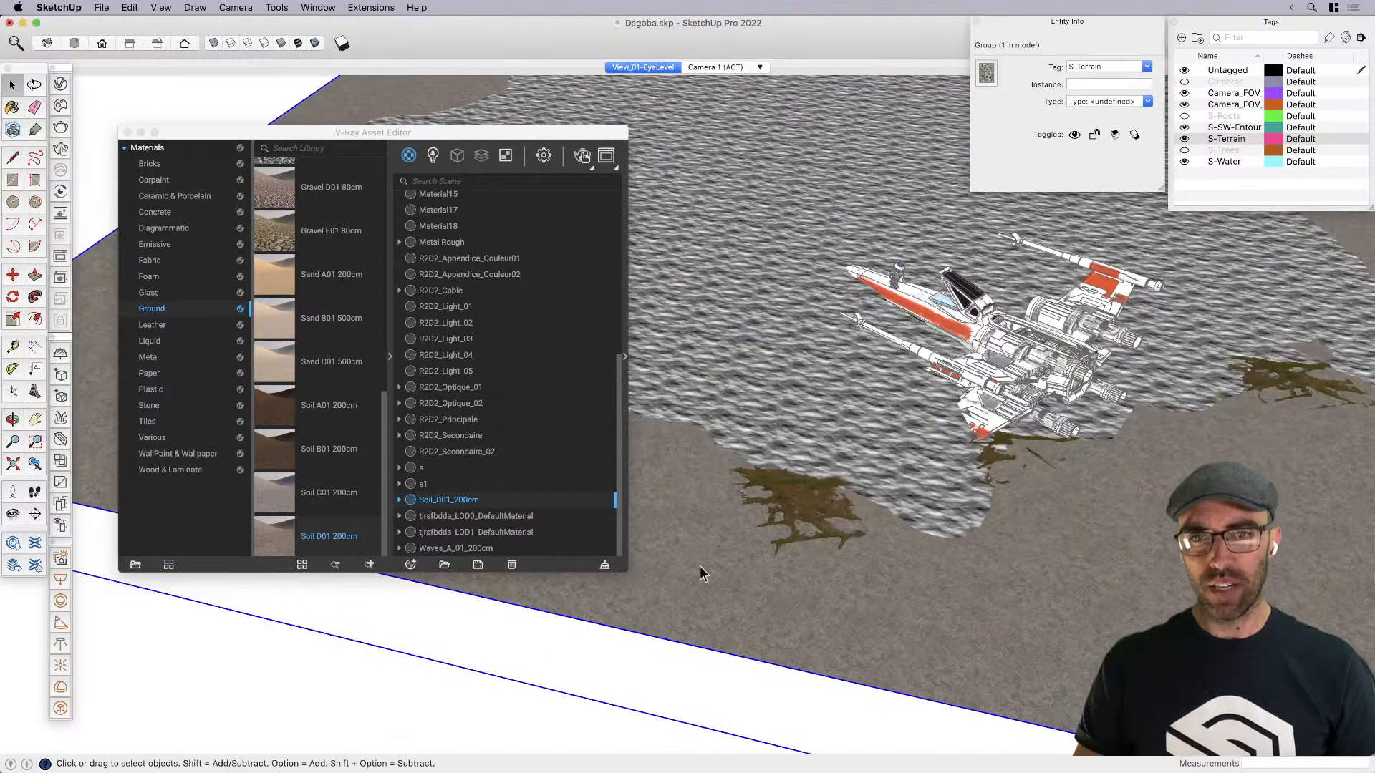
pyautogui.scroll(5, 699, 565)
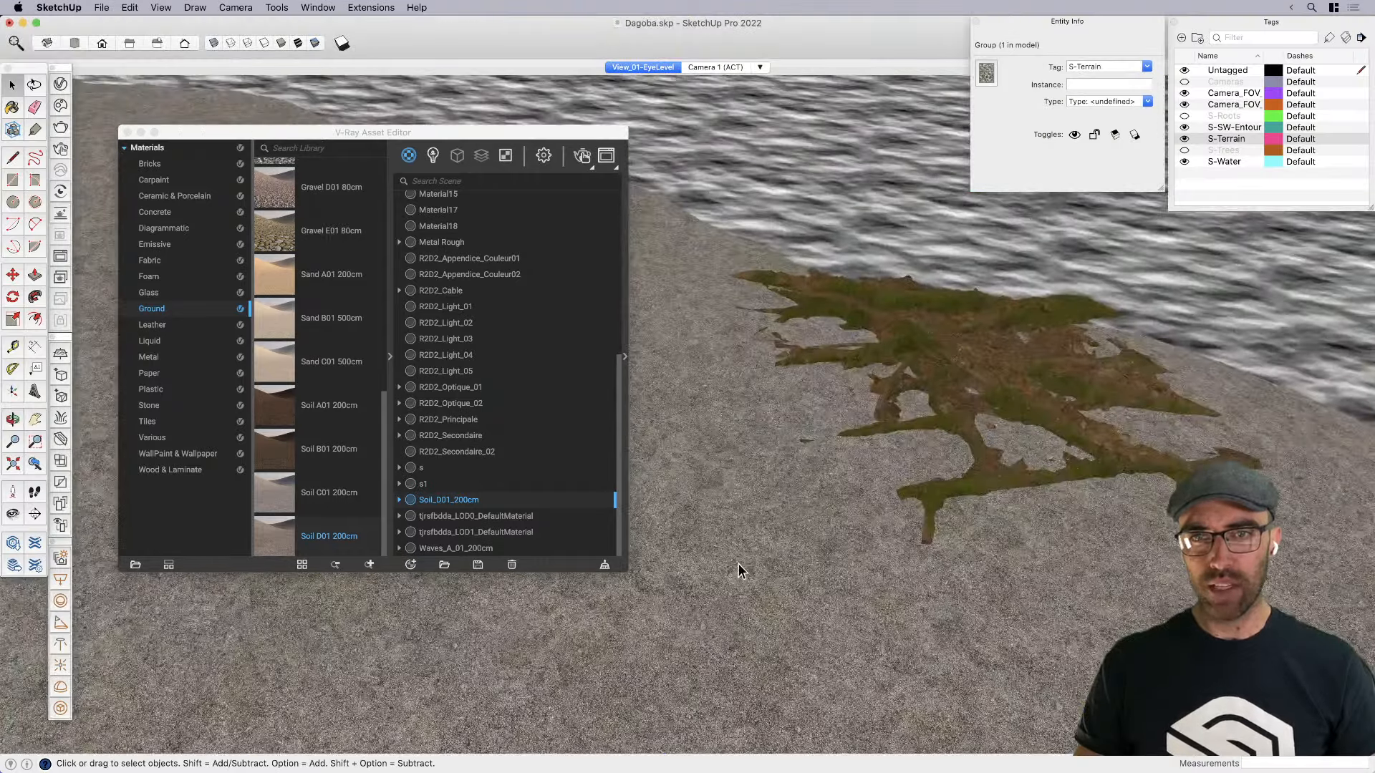
pyautogui.scroll(-5, 937, 485)
pyautogui.click(937, 485)
pyautogui.moveTo(936, 485)
pyautogui.mouseDown(button='middle')
pyautogui.moveTo(870, 518)
pyautogui.moveTo(917, 504)
pyautogui.mouseUp(button='middle')
pyautogui.scroll(3, 931, 418)
pyautogui.press('m')
pyautogui.press('alt')
pyautogui.scroll(-3, 975, 510)
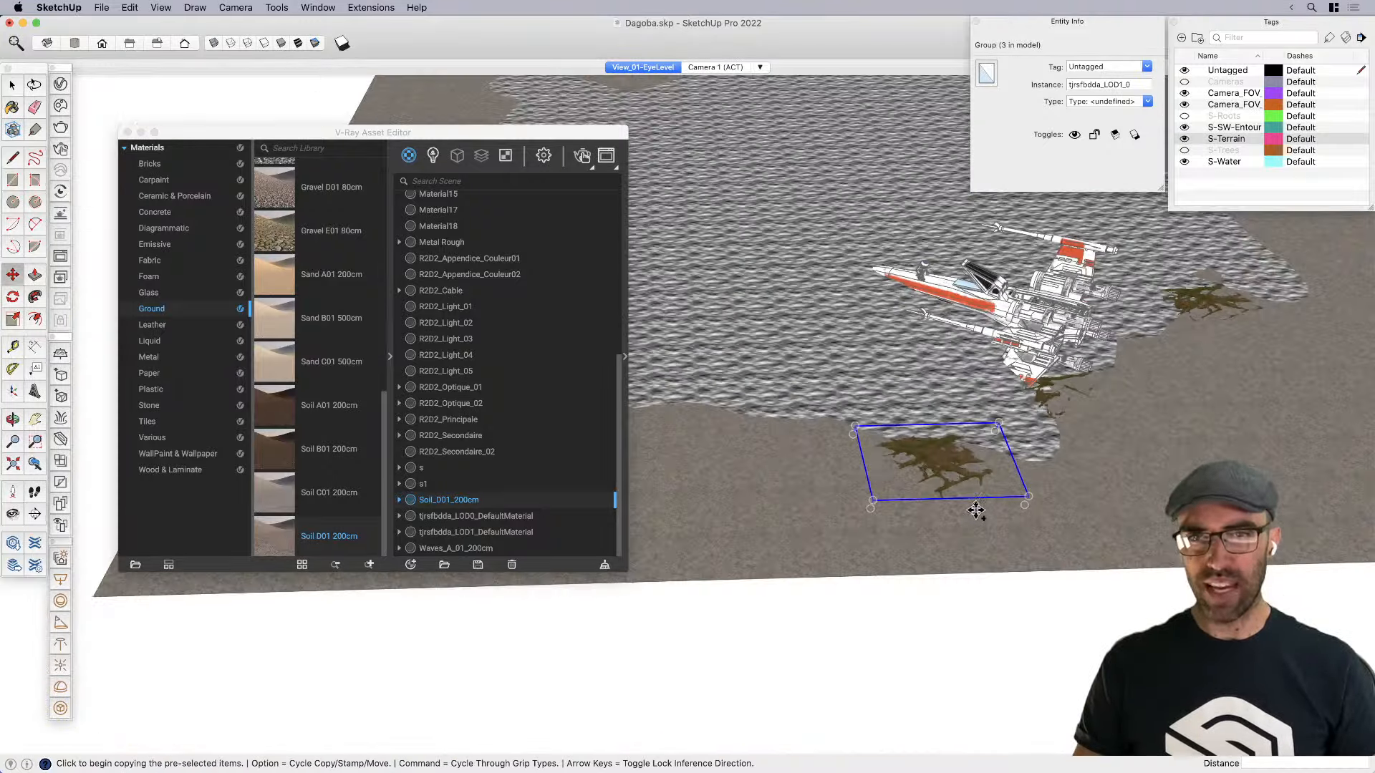
# Show the unpainted terrain tiles around the lake and close the V-Ray Asset Editor
pyautogui.moveTo(358, 139)
pyautogui.mouseDown()
pyautogui.moveTo(356, 275)
pyautogui.moveTo(313, 280)
pyautogui.mouseUp()
pyautogui.scroll(-3, 802, 458)
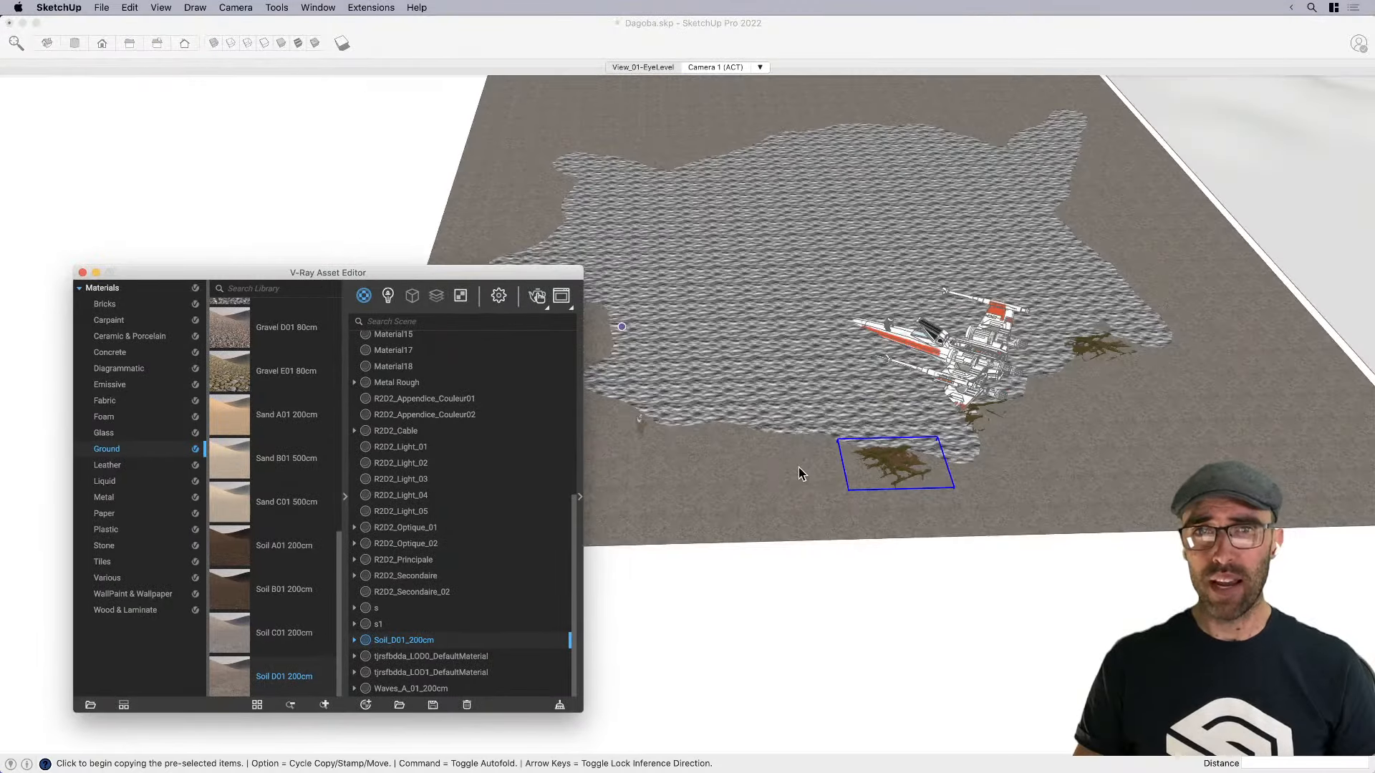
pyautogui.scroll(-8, 800, 473)
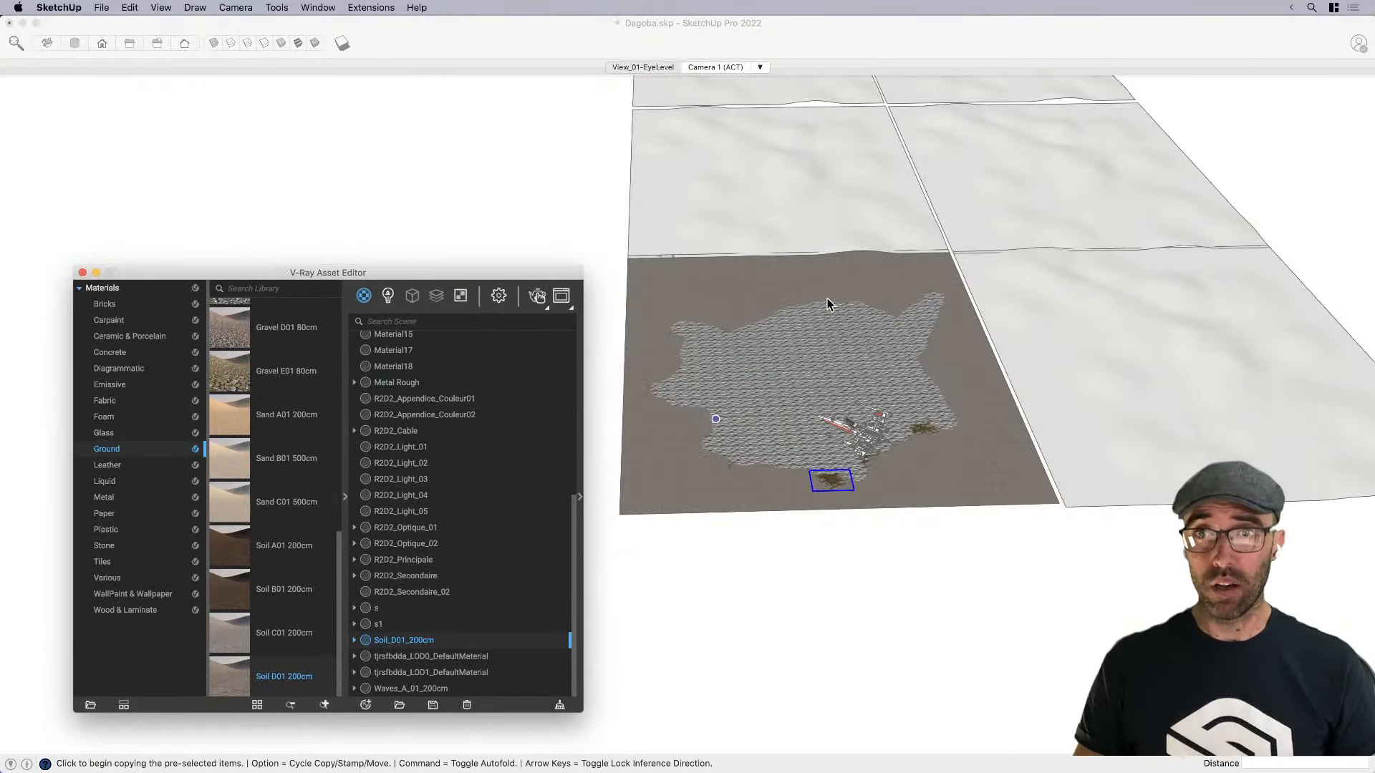
pyautogui.click(881, 520)
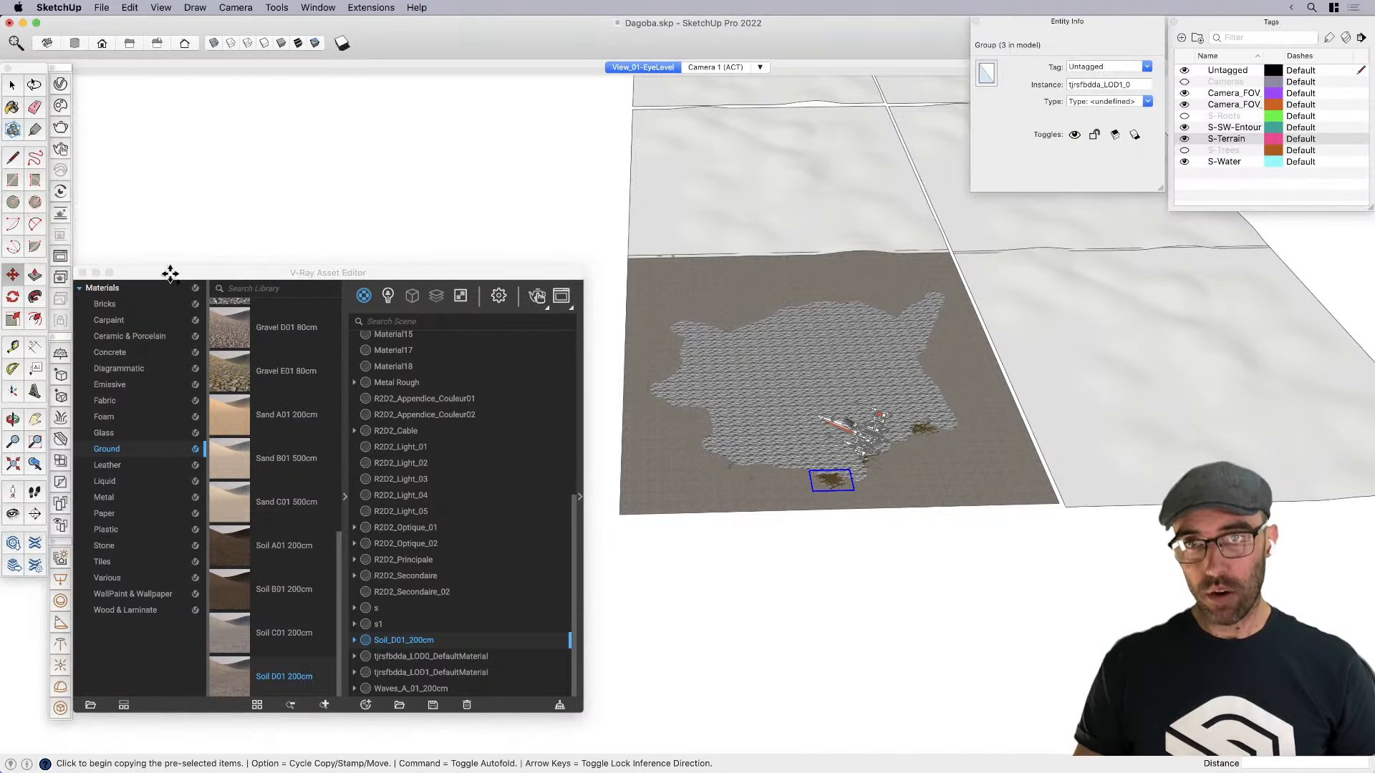
pyautogui.moveTo(109, 272); pyautogui.dragTo(139, 272)
pyautogui.click(125, 272)
# Sample the lake tile's soil material with the Paint Bucket and open the group of surrounding terrain tiles for editing
pyautogui.scroll(4, 886, 370)
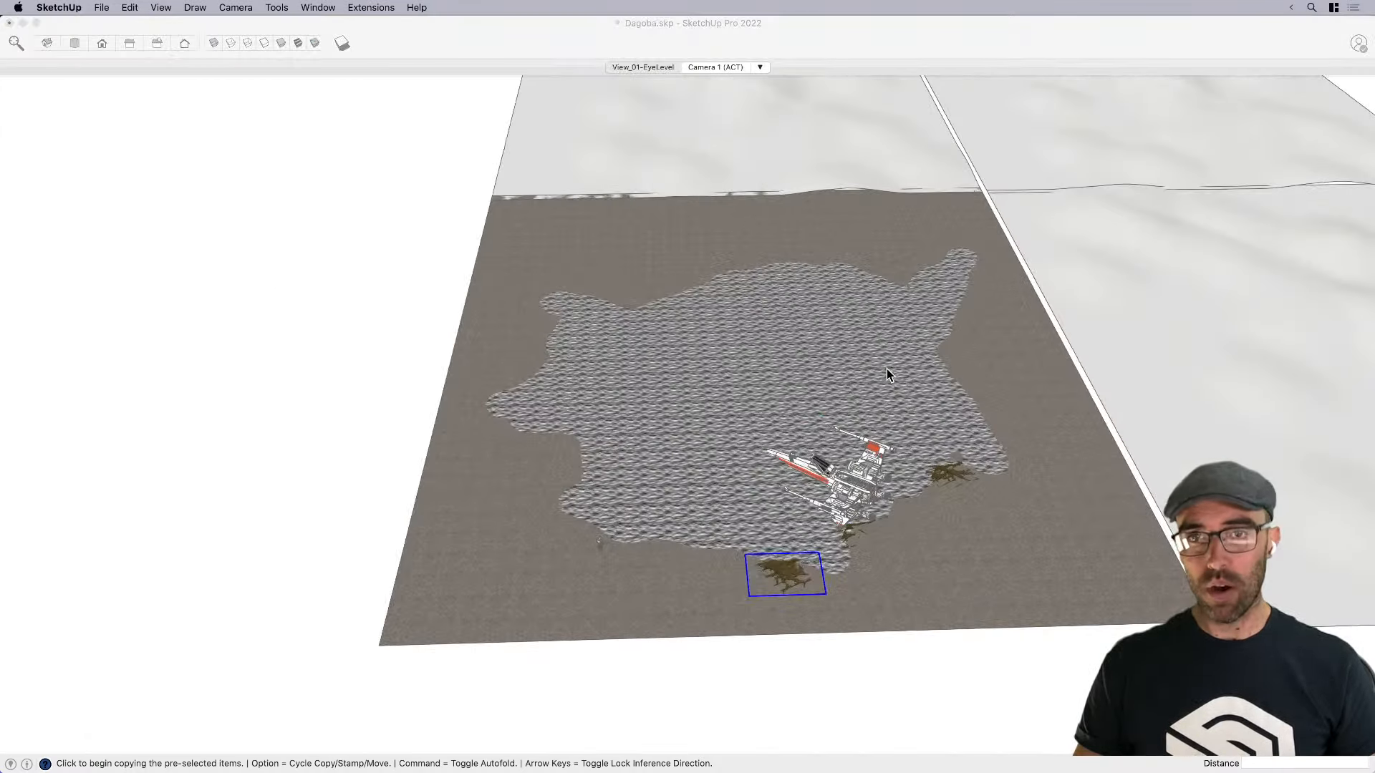
pyautogui.click(946, 652)
pyautogui.press('b')
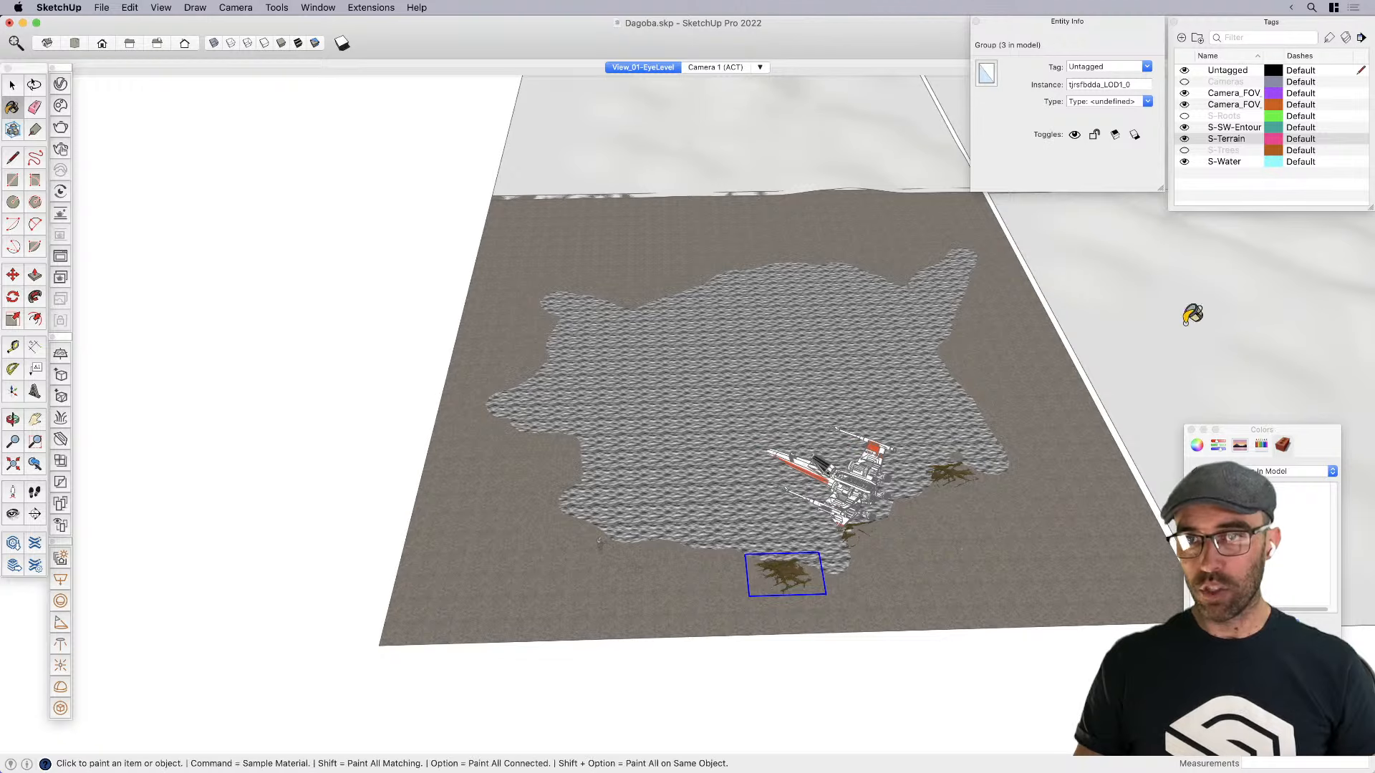
pyautogui.scroll(-4, 509, 567)
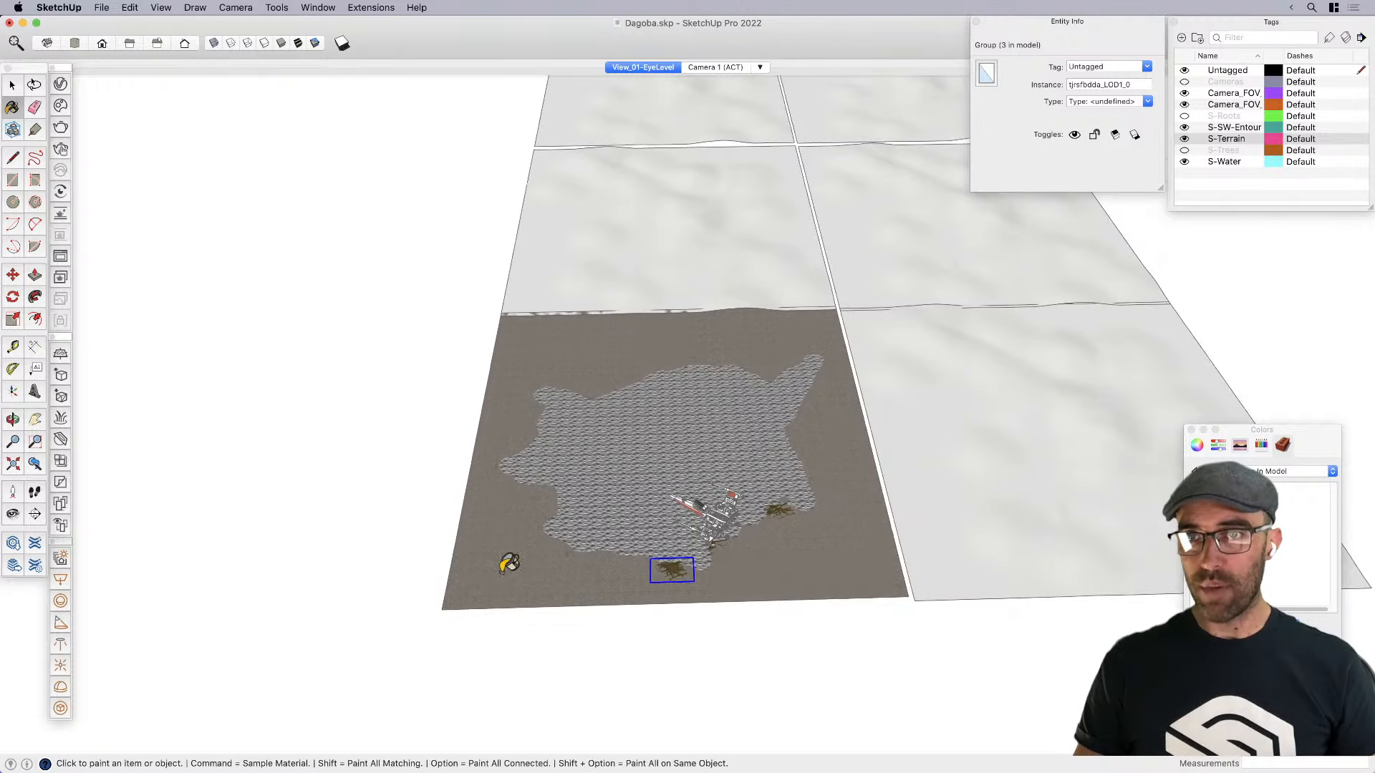
pyautogui.keyDown('super'); pyautogui.click(750, 333); pyautogui.keyUp('super')
pyautogui.press('space')
pyautogui.click(756, 276)
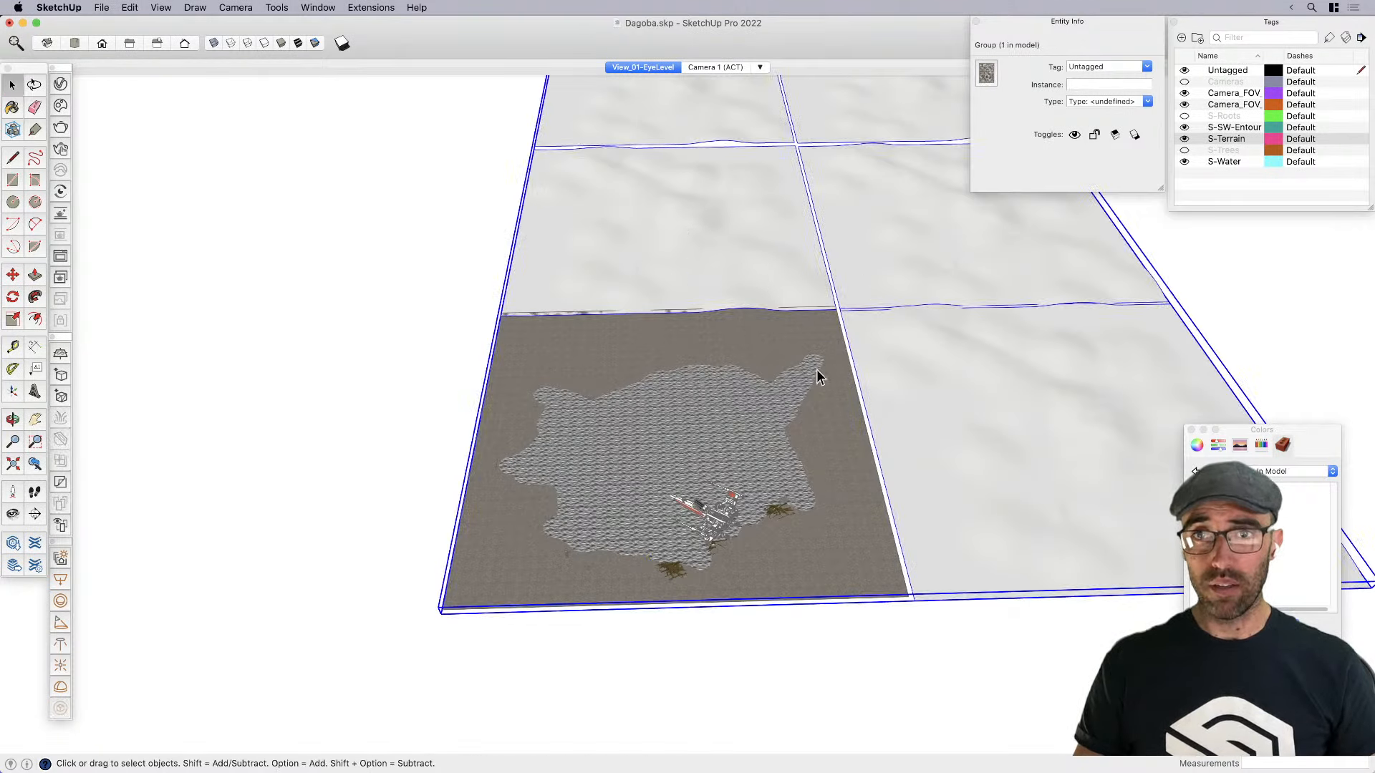
pyautogui.doubleClick(785, 294)
# Paint the five surrounding terrain tile components with the sampled Soil D01 material
pyautogui.click(780, 274)
pyautogui.press('b')
pyautogui.click(761, 236)
pyautogui.click(877, 298)
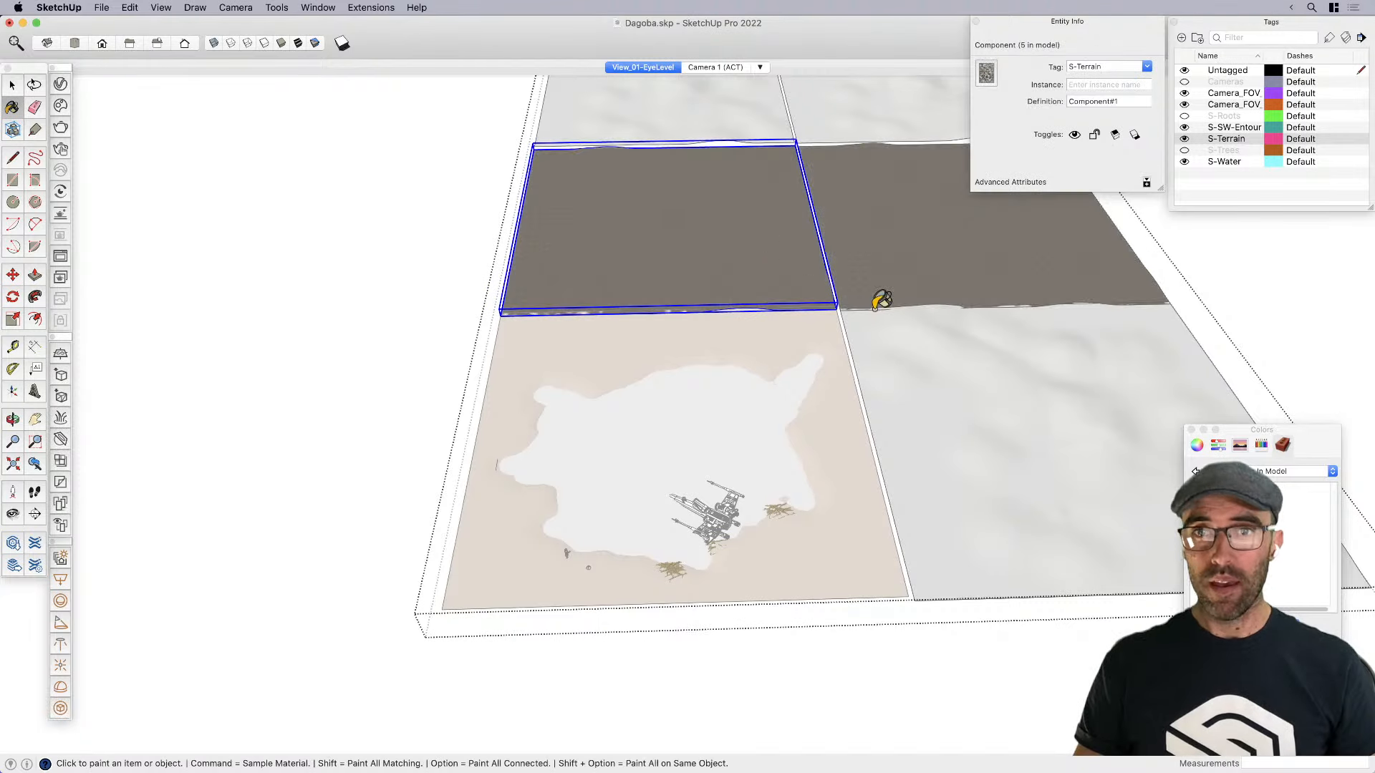
pyautogui.click(887, 365)
pyautogui.scroll(-2, 887, 365)
pyautogui.click(875, 145)
pyautogui.click(750, 165)
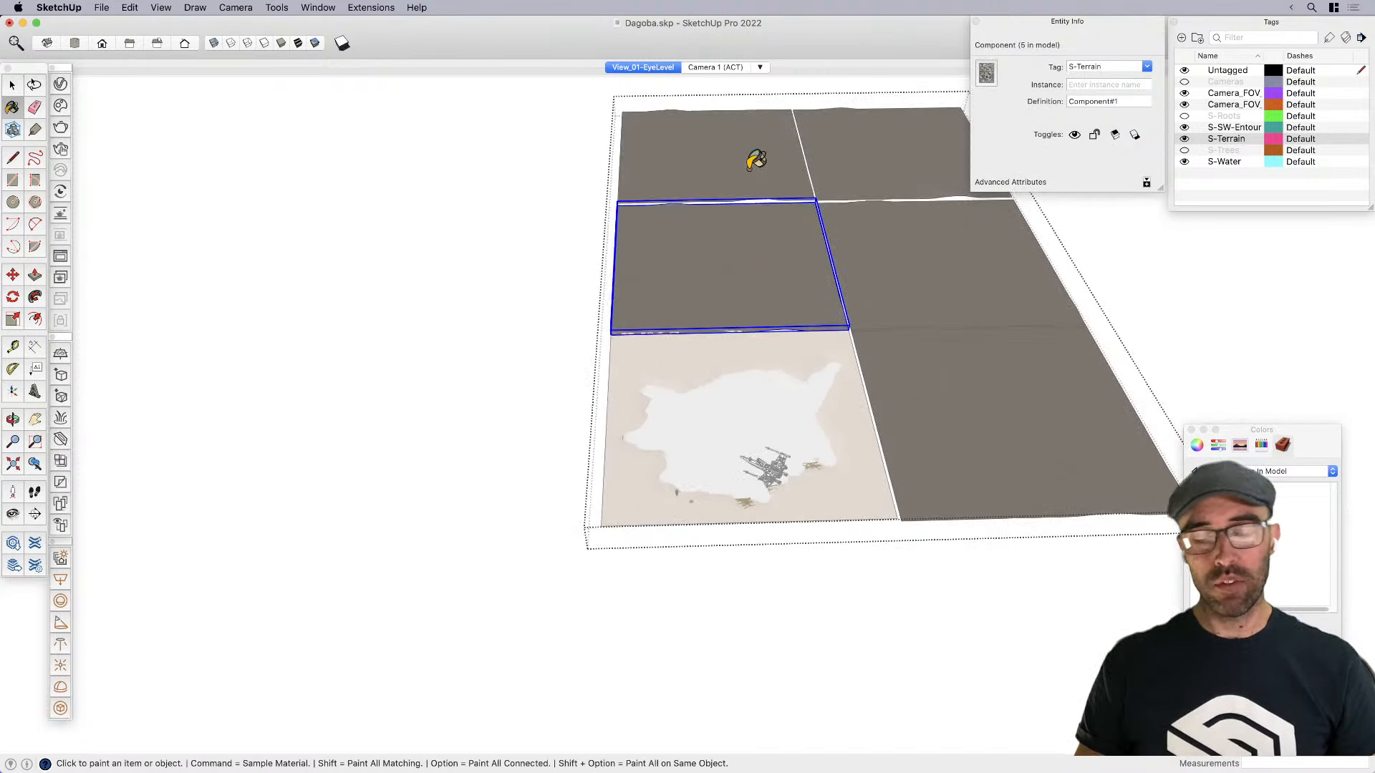
# Try painting the surface inside the tile component behind the lake, and leave the component and its parent group
pyautogui.scroll(3, 924, 347)
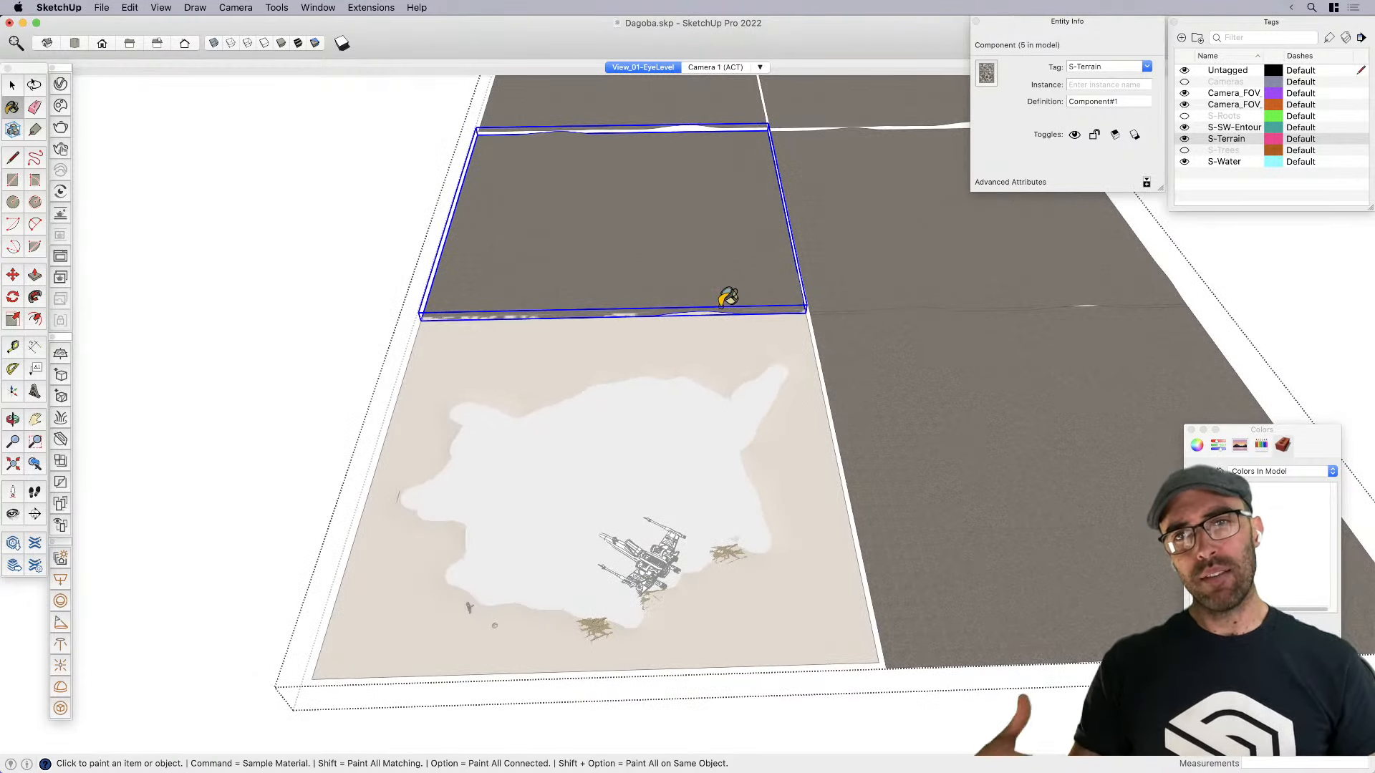
pyautogui.press('space')
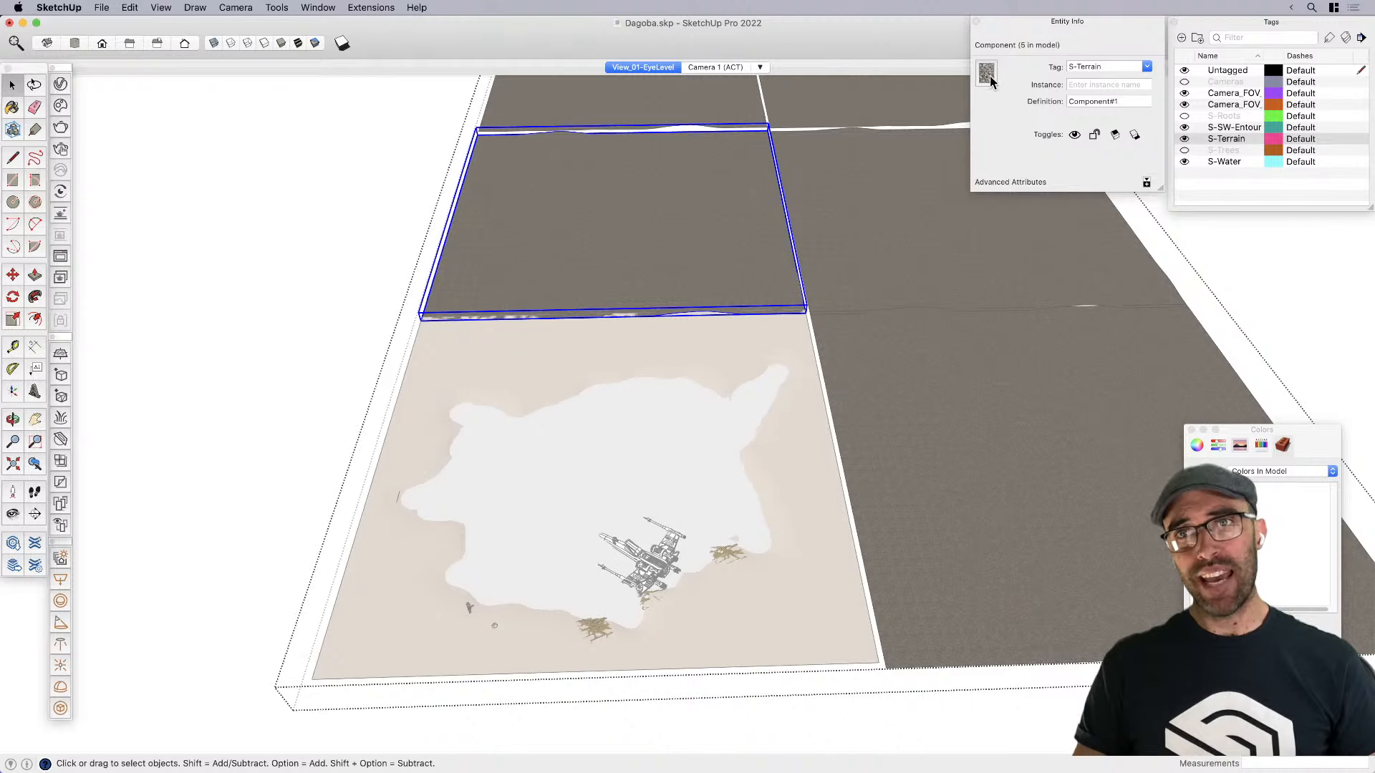
pyautogui.doubleClick(706, 290)
pyautogui.click(697, 281)
pyautogui.press('b')
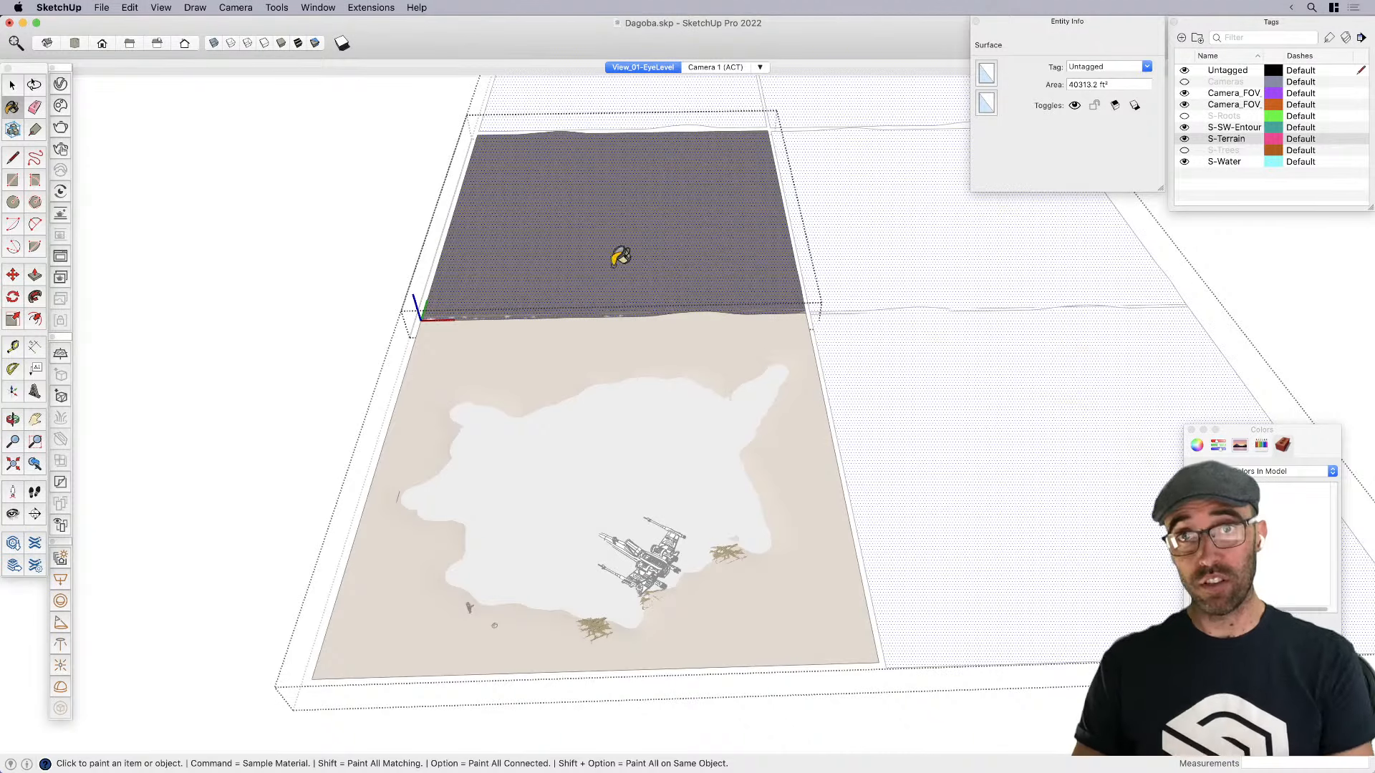
pyautogui.click(623, 258)
pyautogui.press('space')
pyautogui.click(319, 303)
pyautogui.click(662, 275)
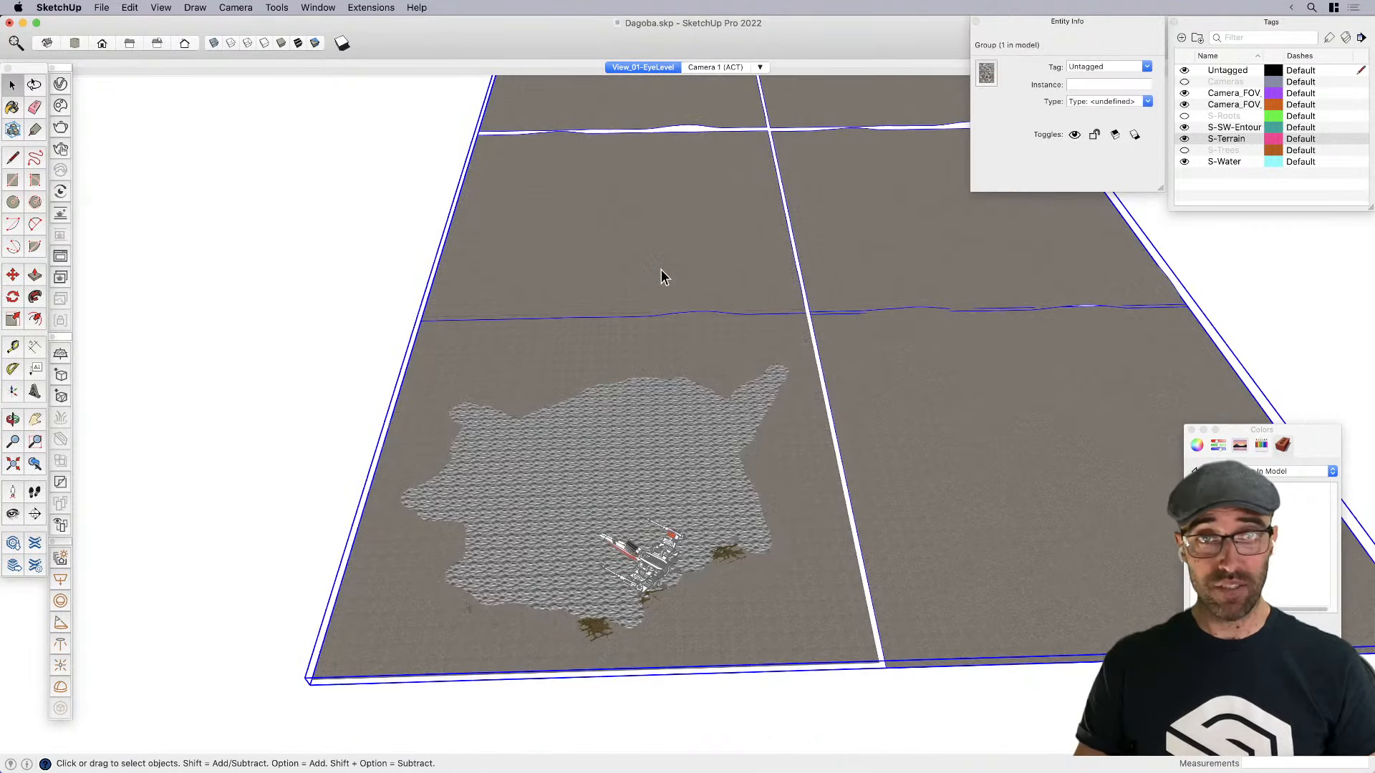
# Reopen the surrounding terrain group and add the Soil B01 200cm material from the Ground library to the scene materials
pyautogui.doubleClick(660, 272)
pyautogui.press('b')
pyautogui.click(60, 84)
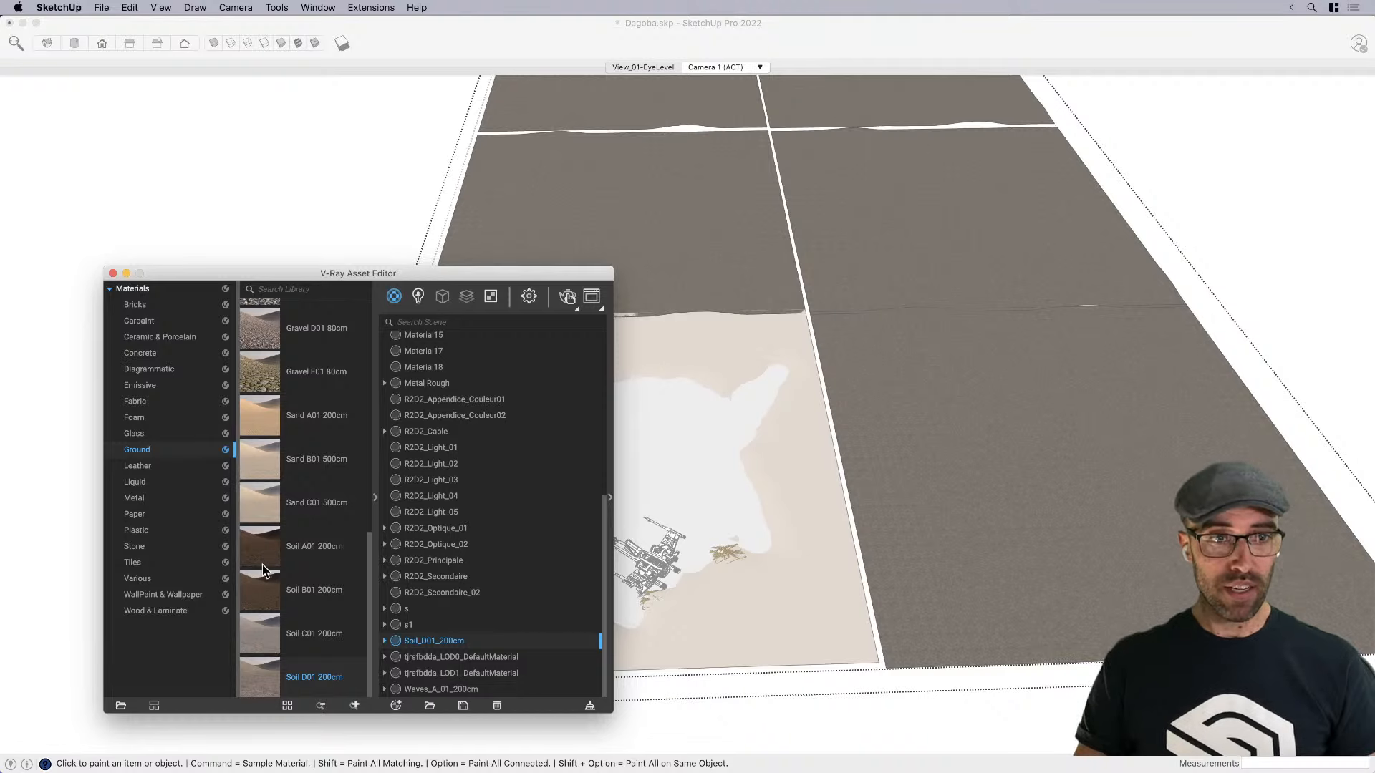
pyautogui.moveTo(262, 569); pyautogui.dragTo(474, 646)
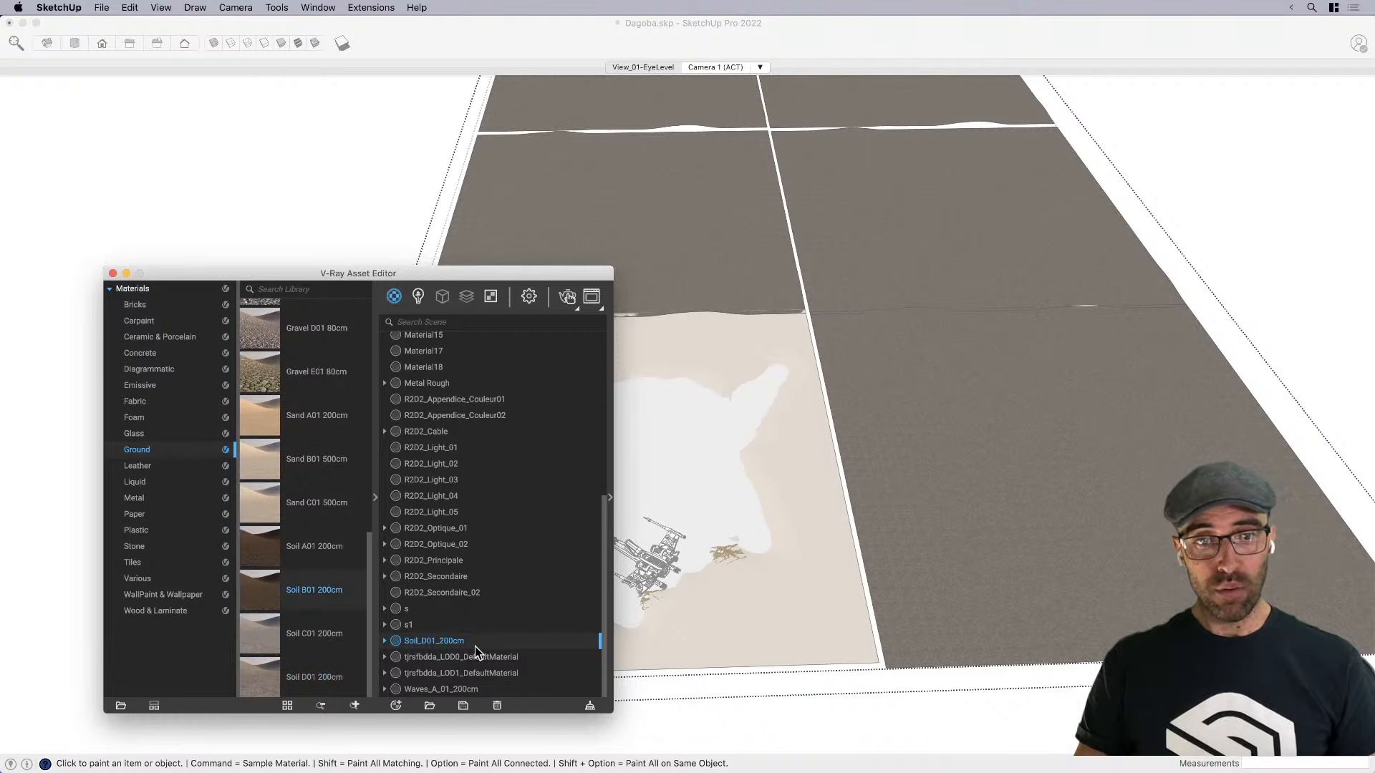
# Select the terrain tile directly behind the lake and apply the Soil_B01_200cm material to it
pyautogui.rightClick(432, 655)
pyautogui.click(484, 527)
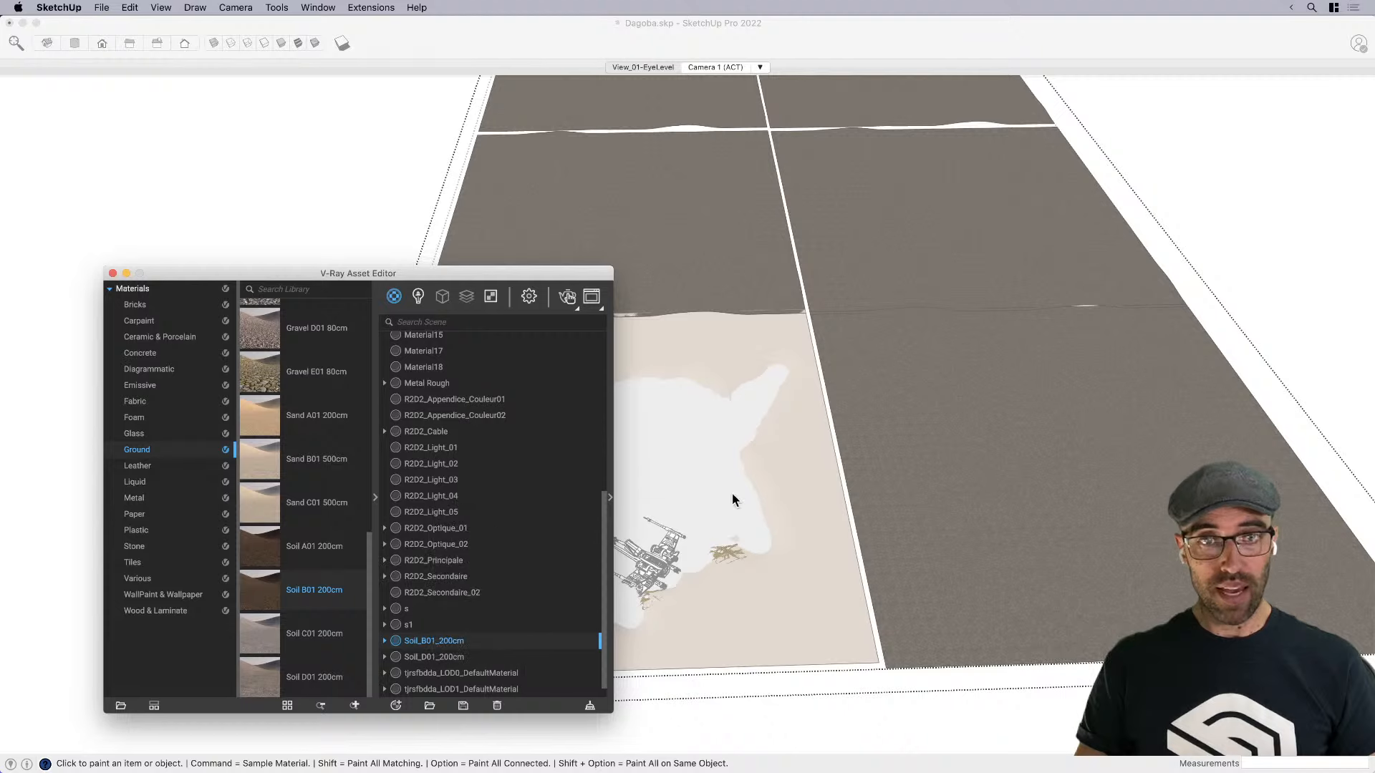
pyautogui.click(743, 256)
pyautogui.press('space')
pyautogui.rightClick(690, 241)
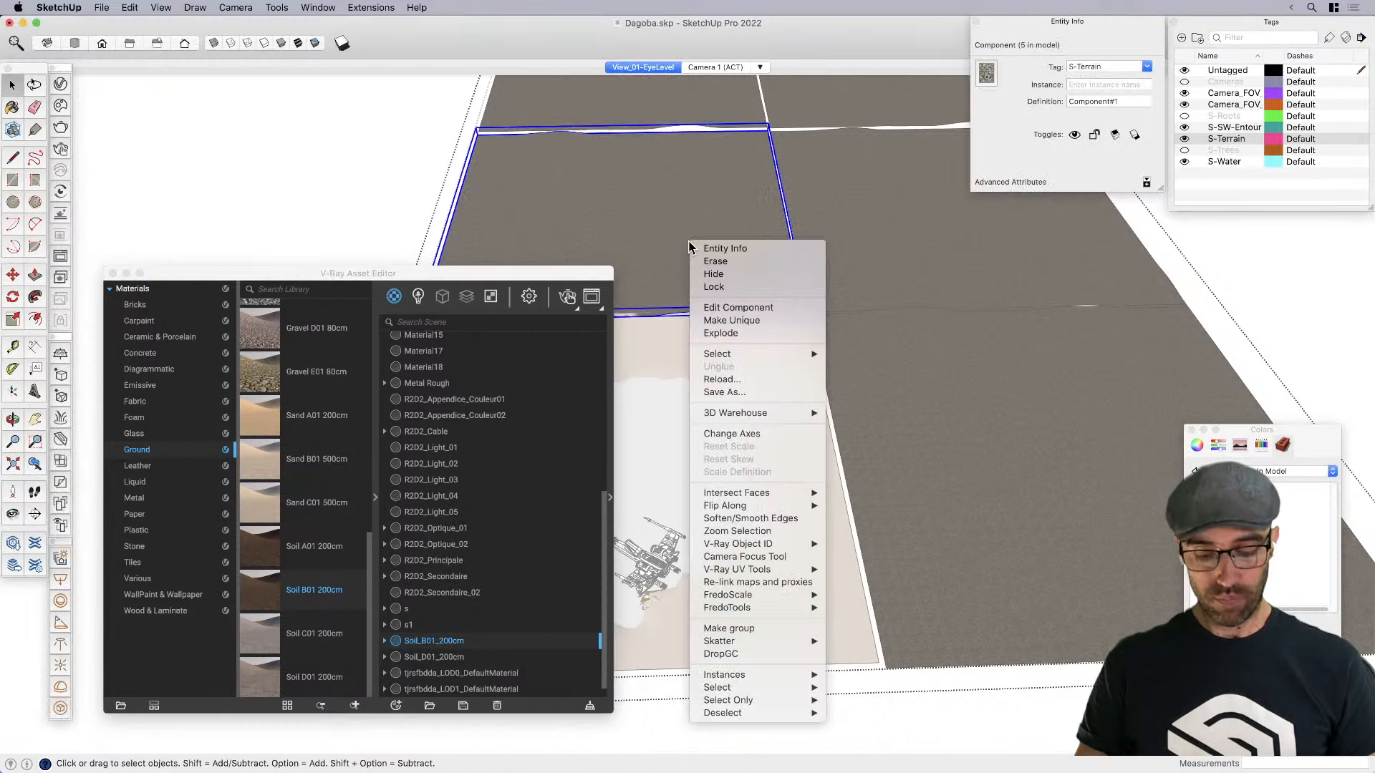
pyautogui.click(646, 265)
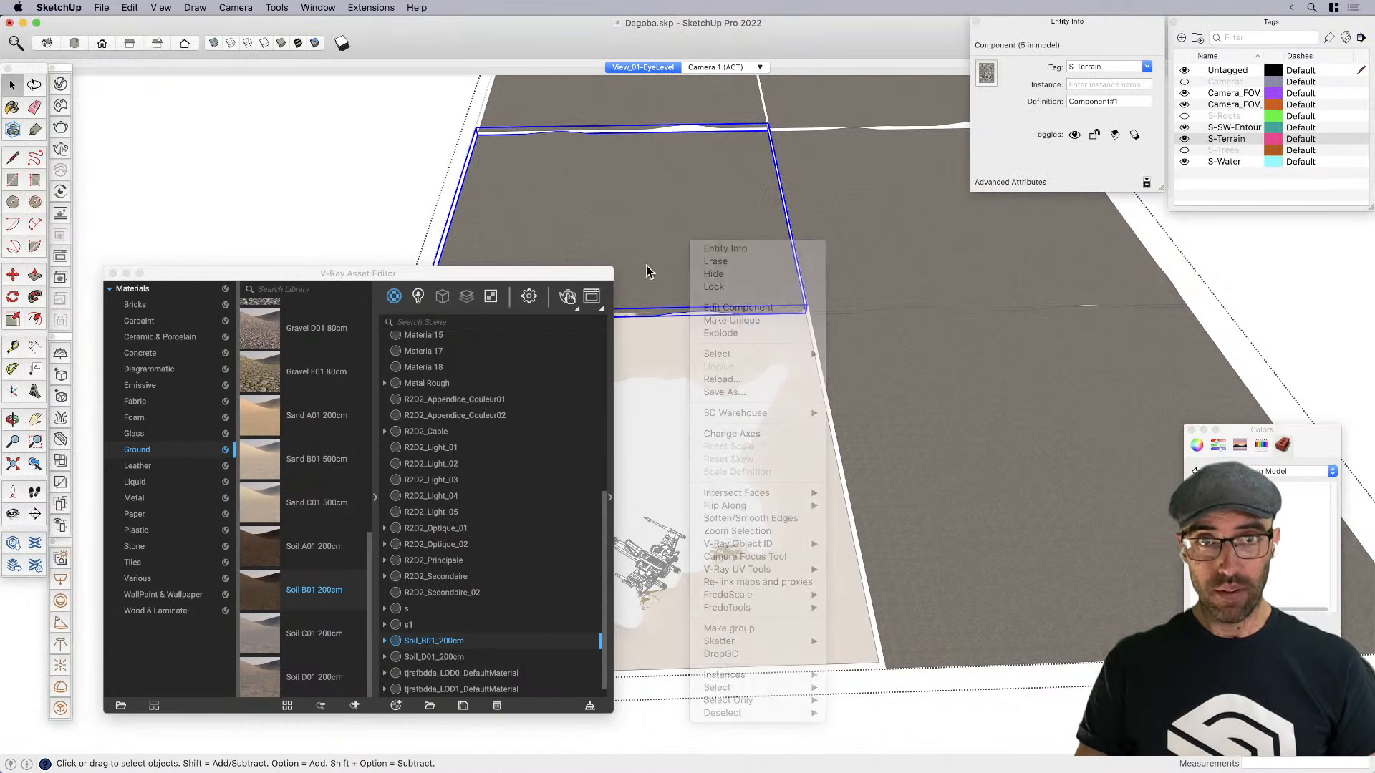
pyautogui.click(609, 497)
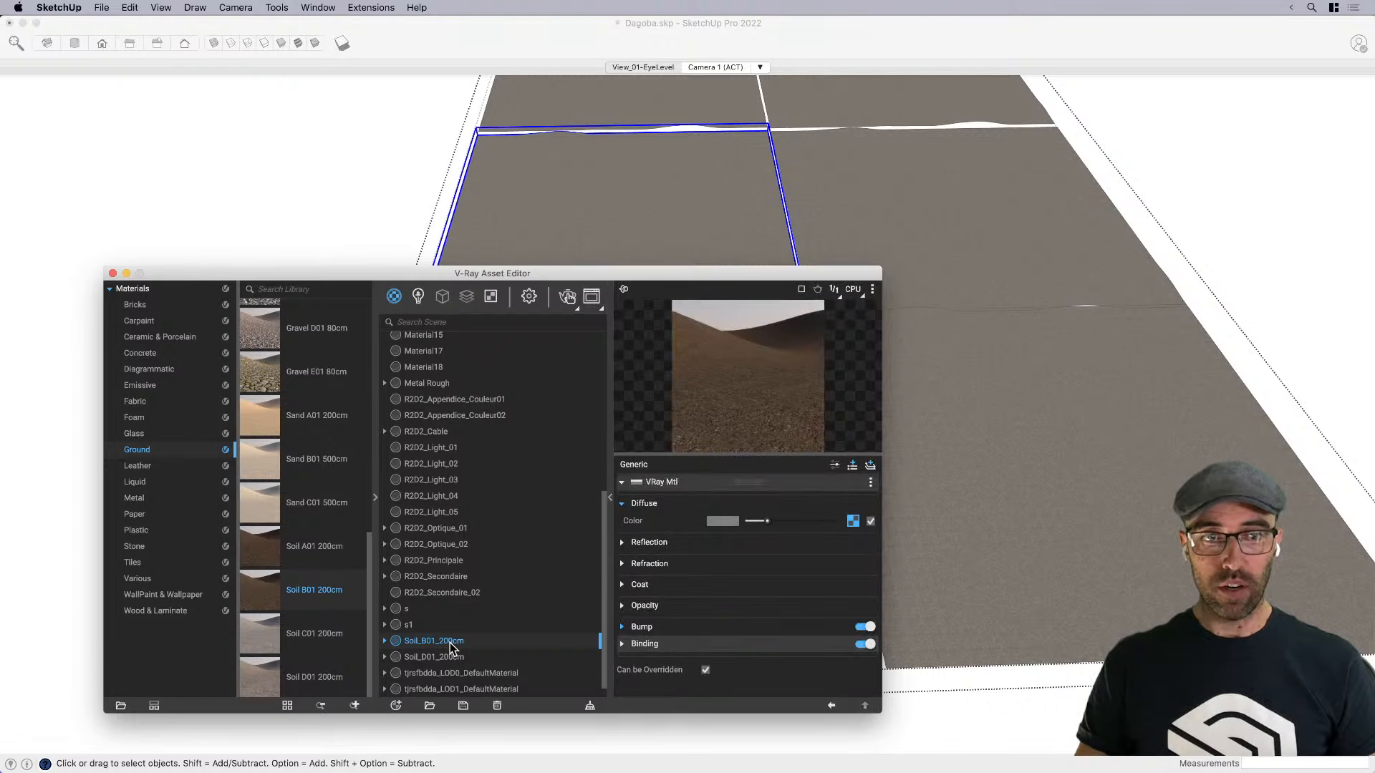
pyautogui.rightClick(451, 647)
pyautogui.click(507, 520)
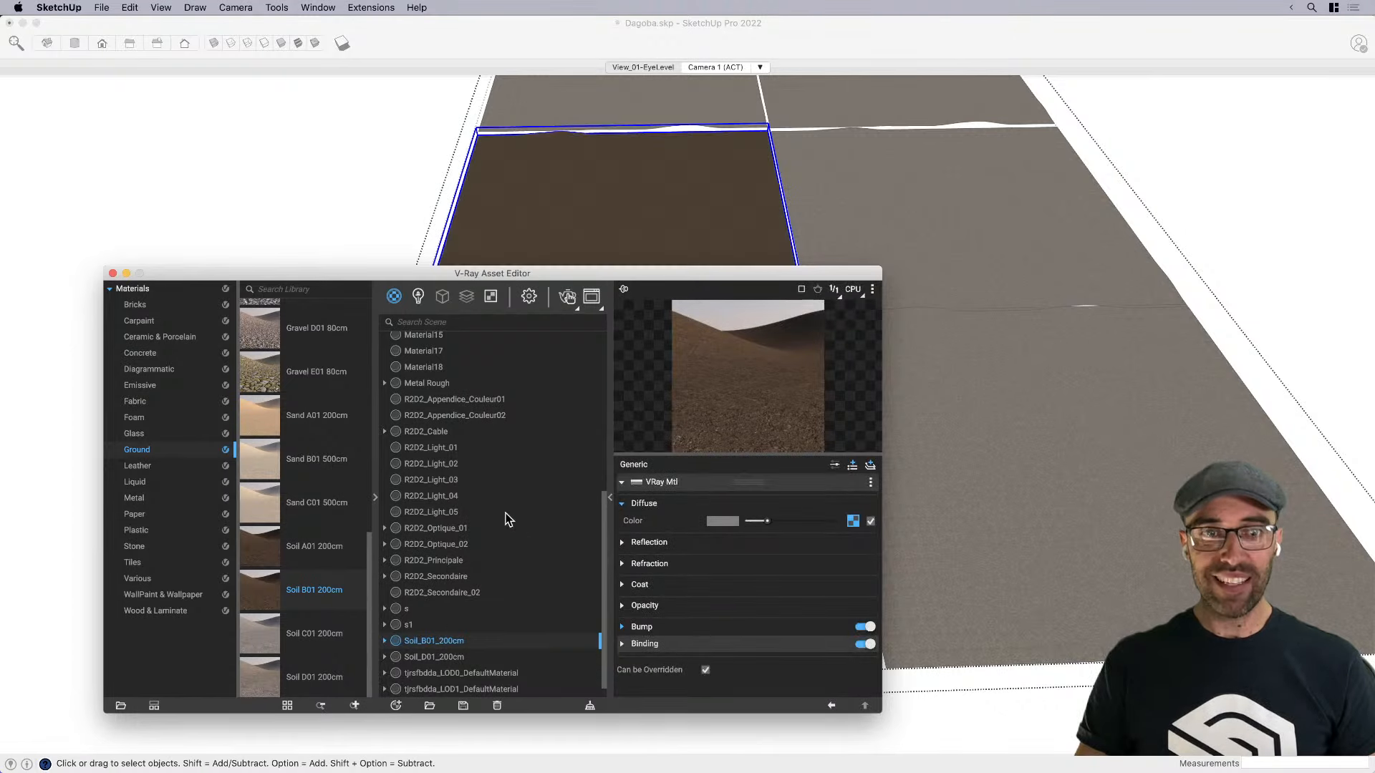
# Close the asset editor, paint the other four surrounding terrain tiles with the Soil B01 material and exit the group
pyautogui.click(112, 274)
pyautogui.press('b')
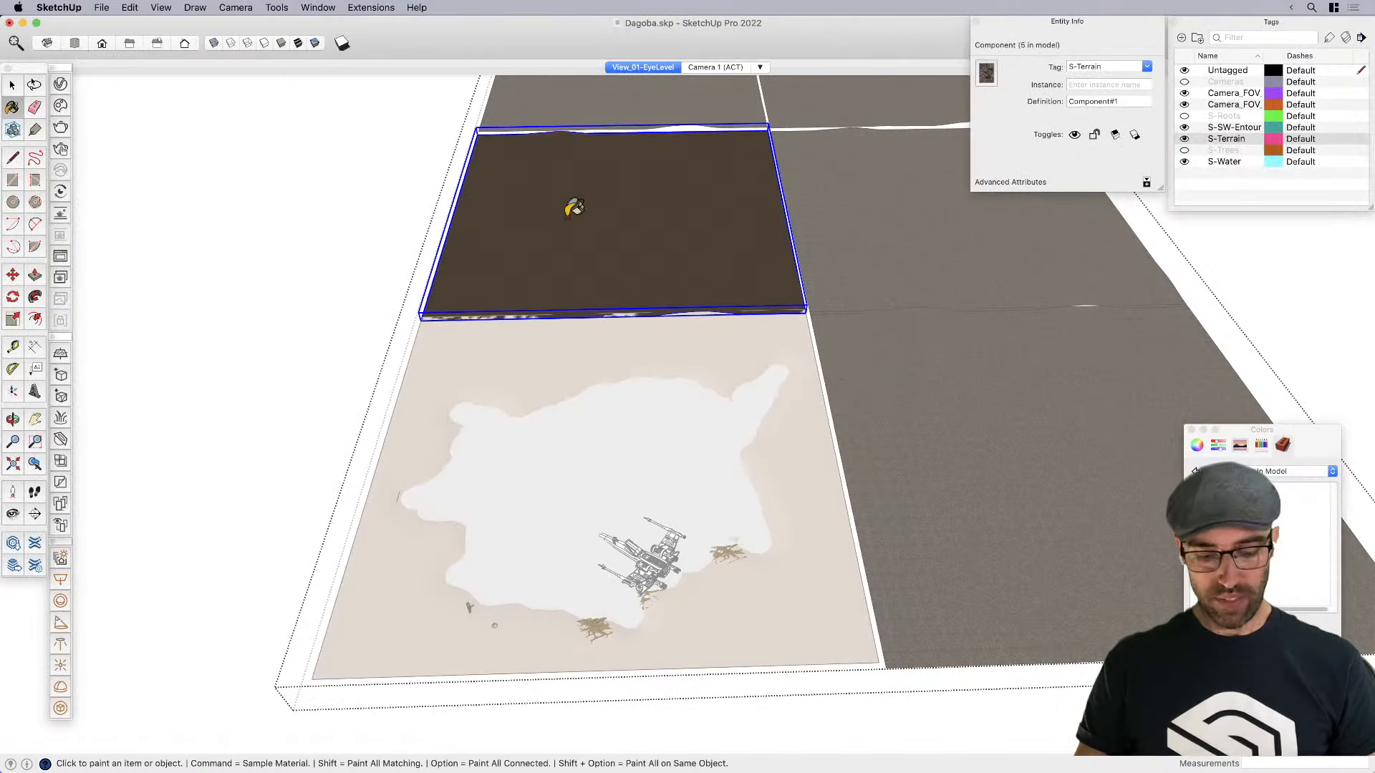
pyautogui.click(952, 259)
pyautogui.click(944, 398)
pyautogui.scroll(-4, 709, 533)
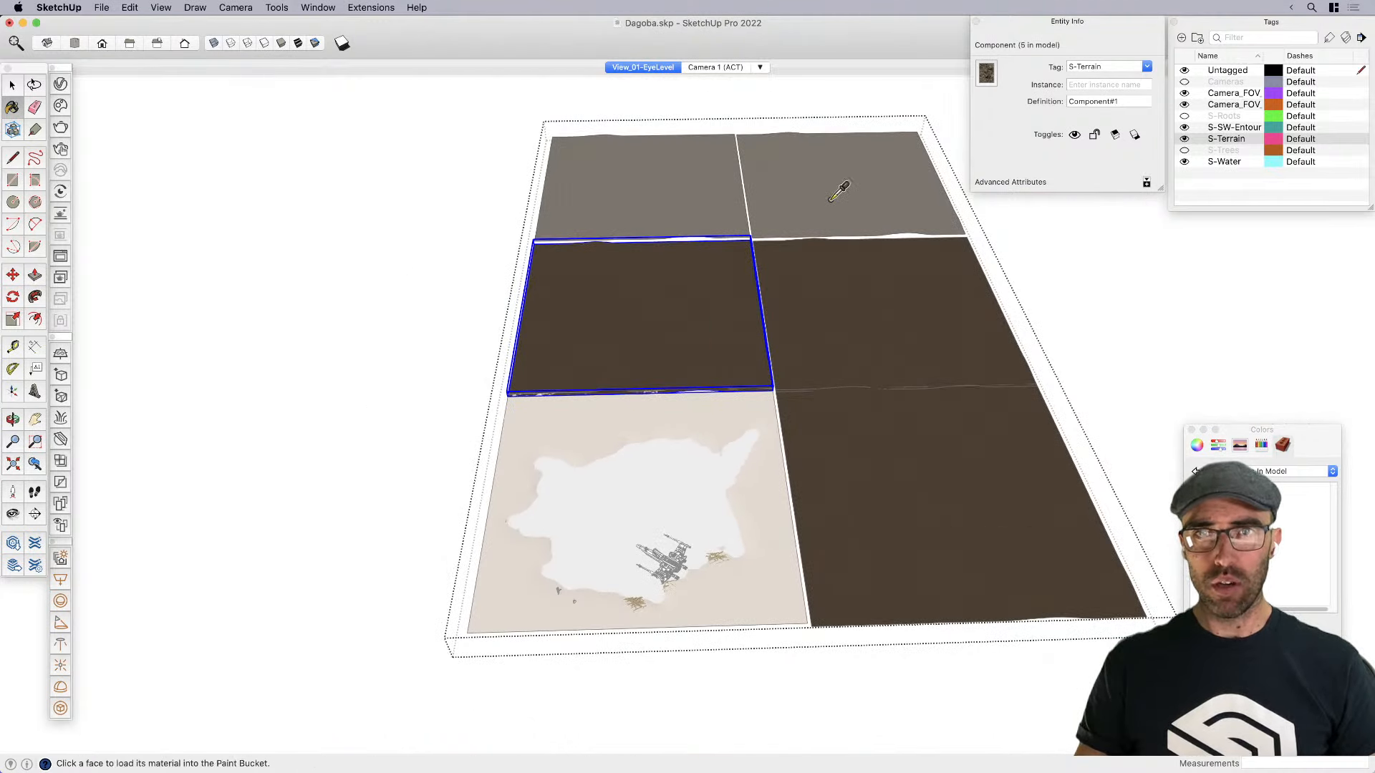
pyautogui.scroll(3, 800, 342)
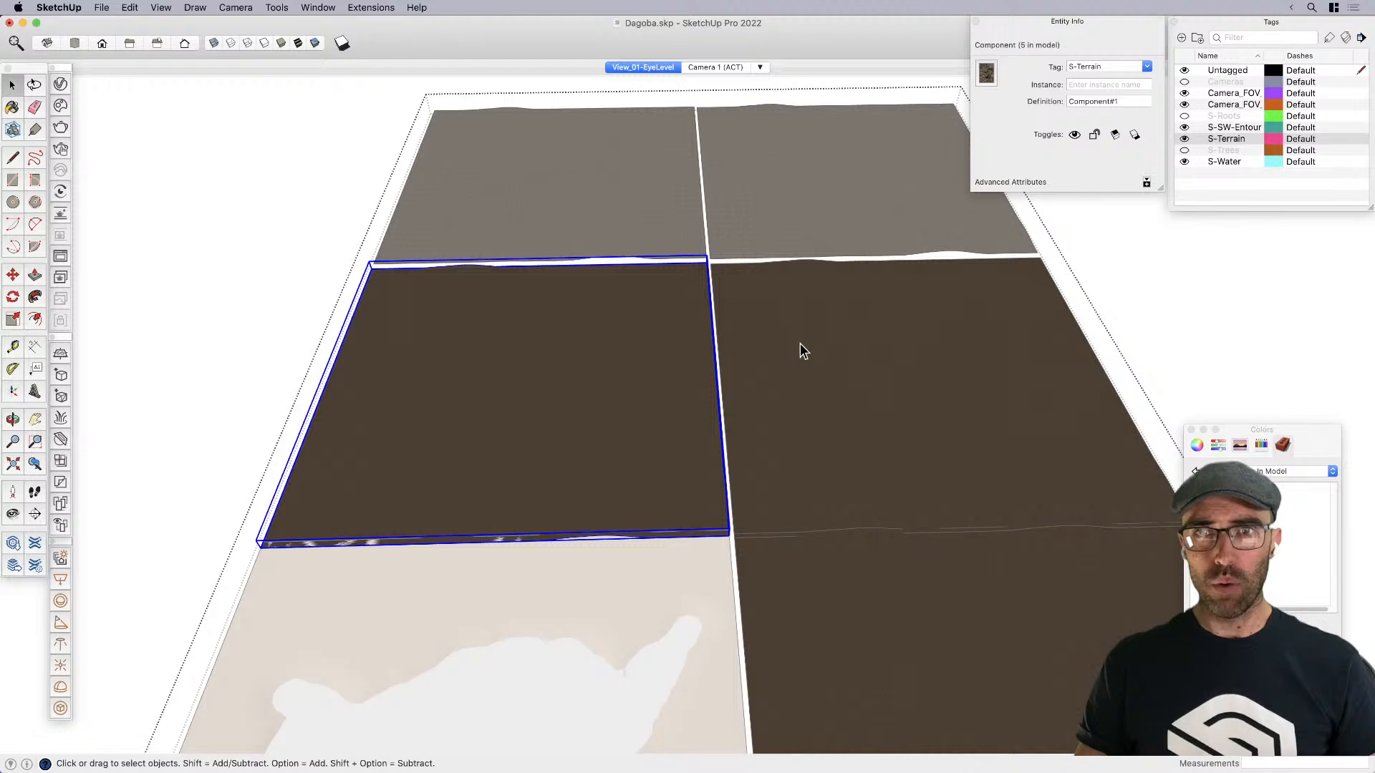
pyautogui.click(791, 216)
pyautogui.click(659, 221)
pyautogui.press('space')
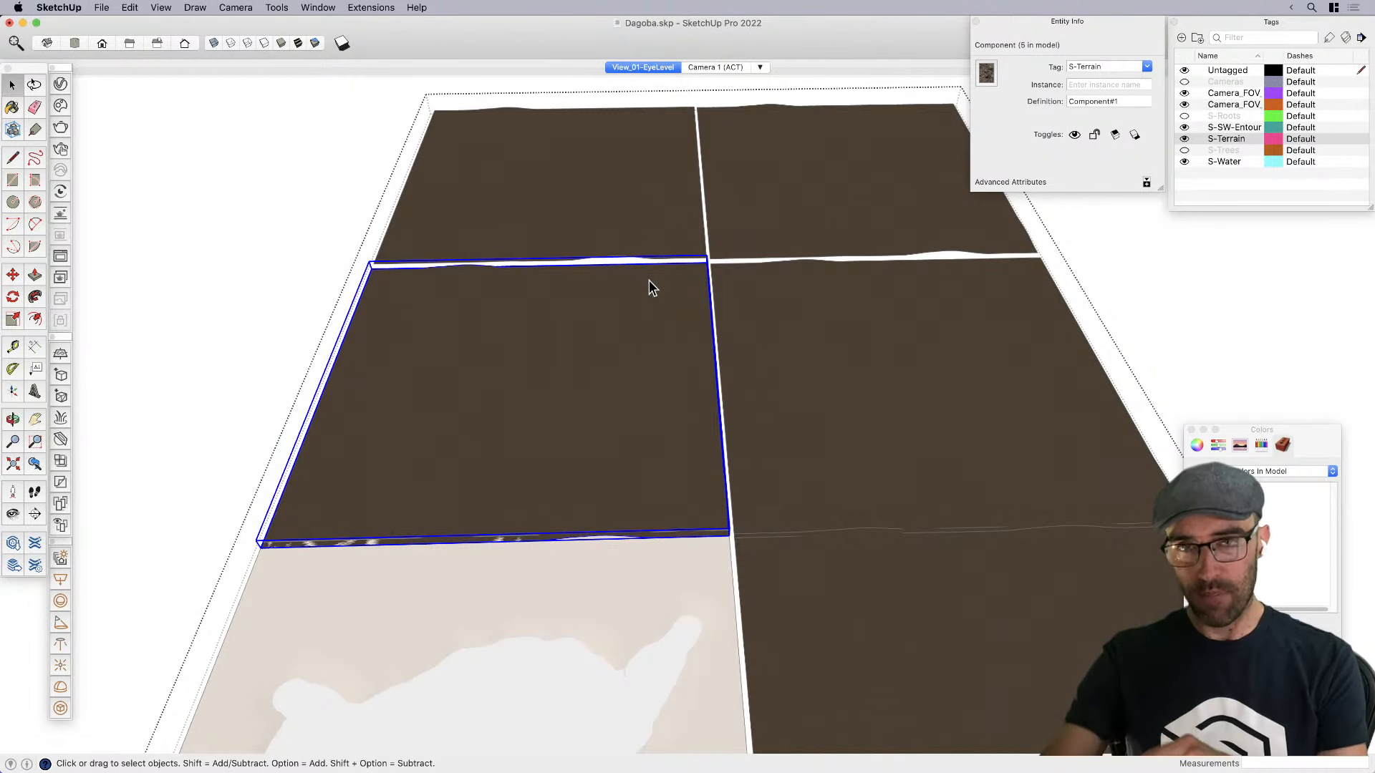
pyautogui.click(288, 322)
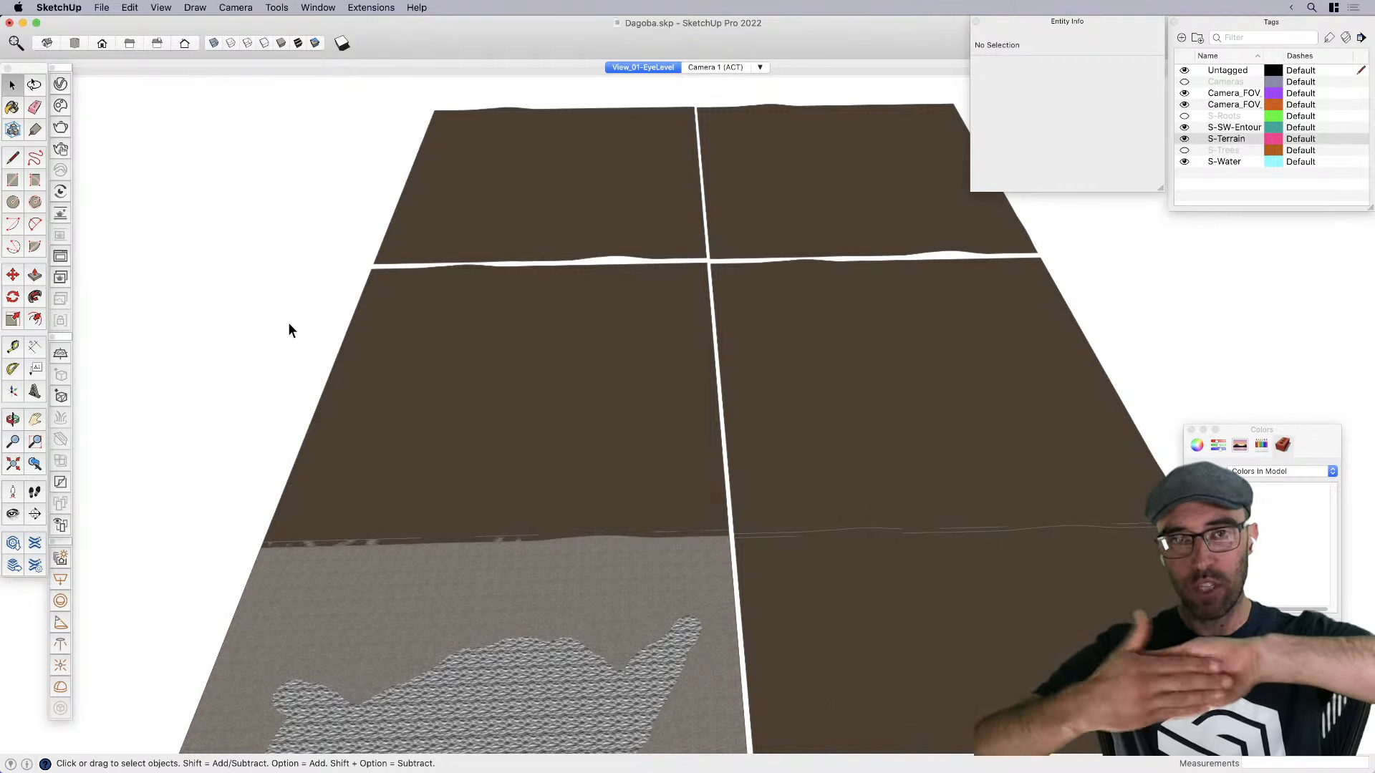
pyautogui.scroll(-5, 514, 378)
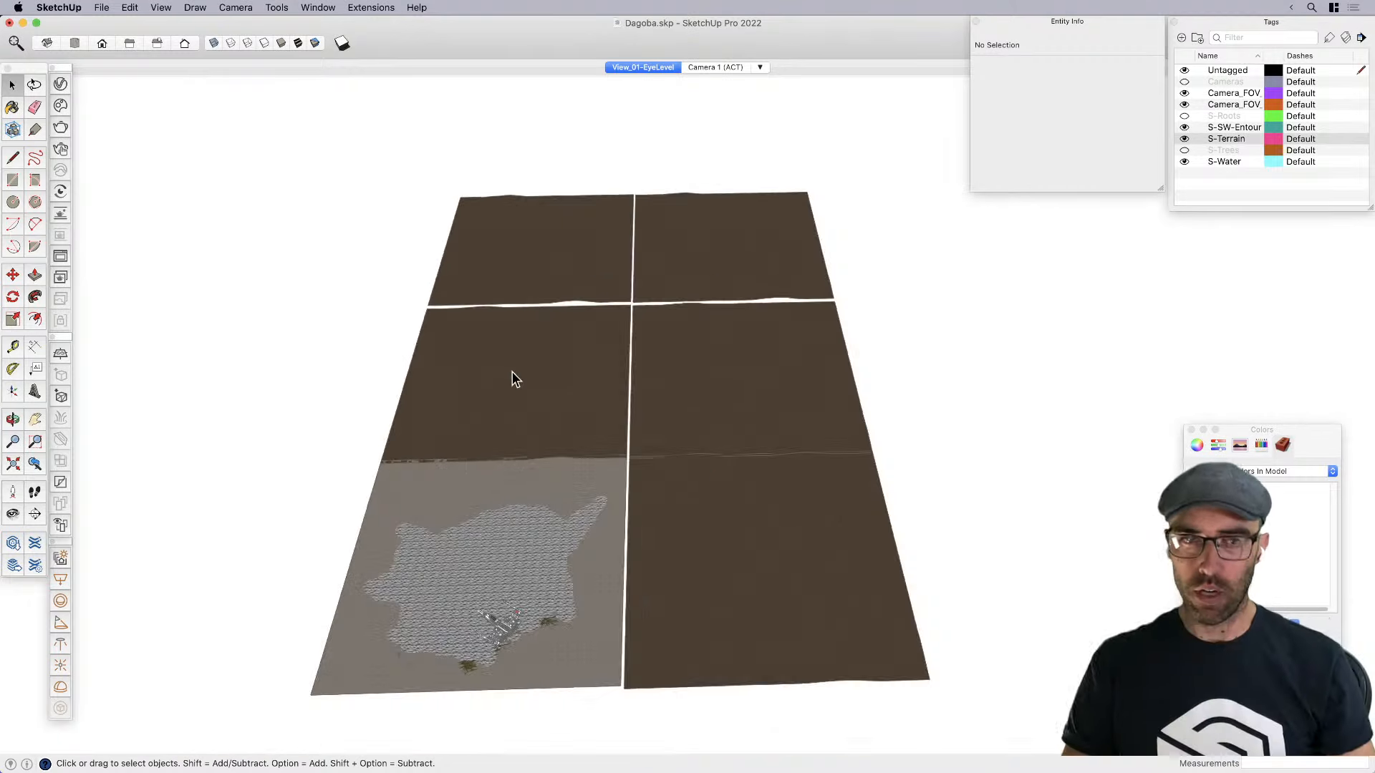
# Paint the lake terrain tile with the Soil B01 200cm material and return to the View_01-EyeLevel scene
pyautogui.click(466, 496)
pyautogui.press('b')
pyautogui.scroll(3, 476, 473)
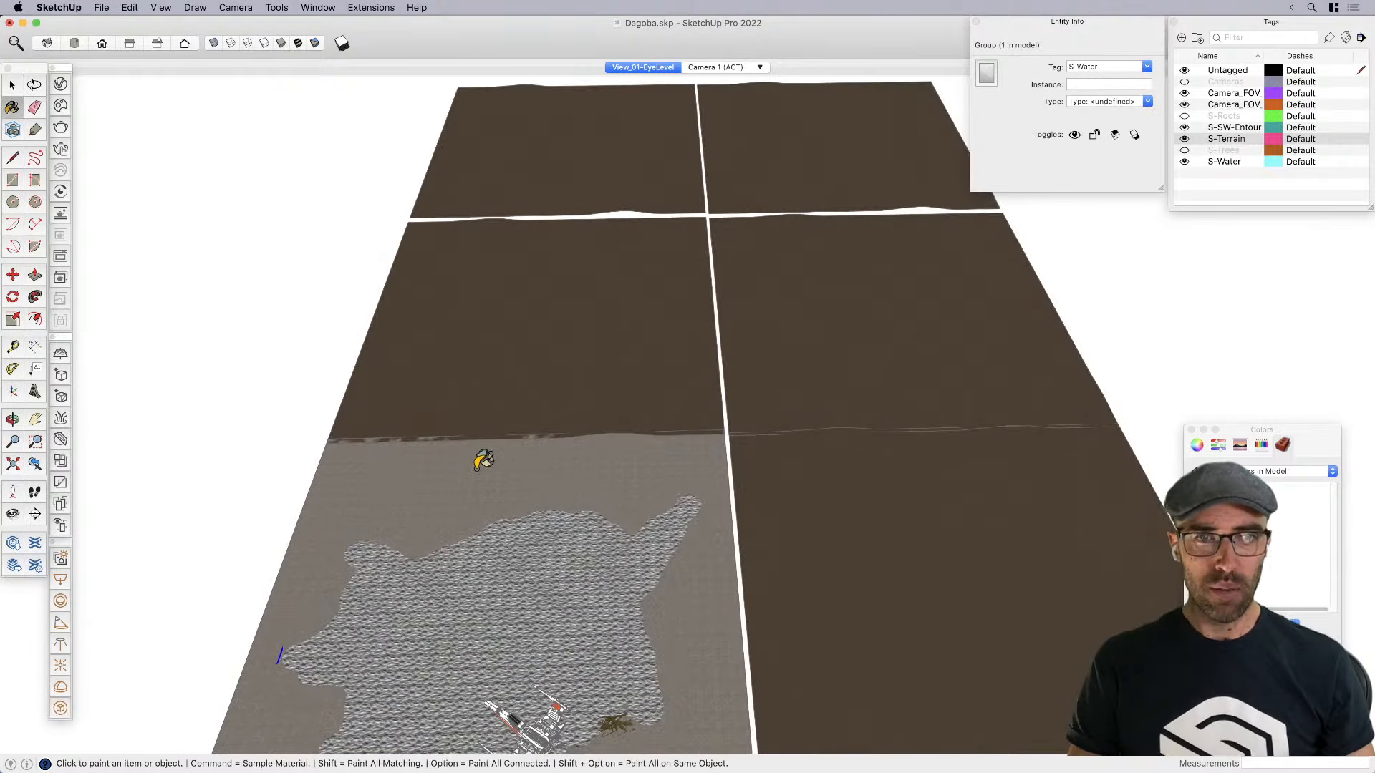
pyautogui.click(483, 461)
pyautogui.scroll(-4, 500, 393)
pyautogui.press('space')
pyautogui.scroll(1, 629, 135)
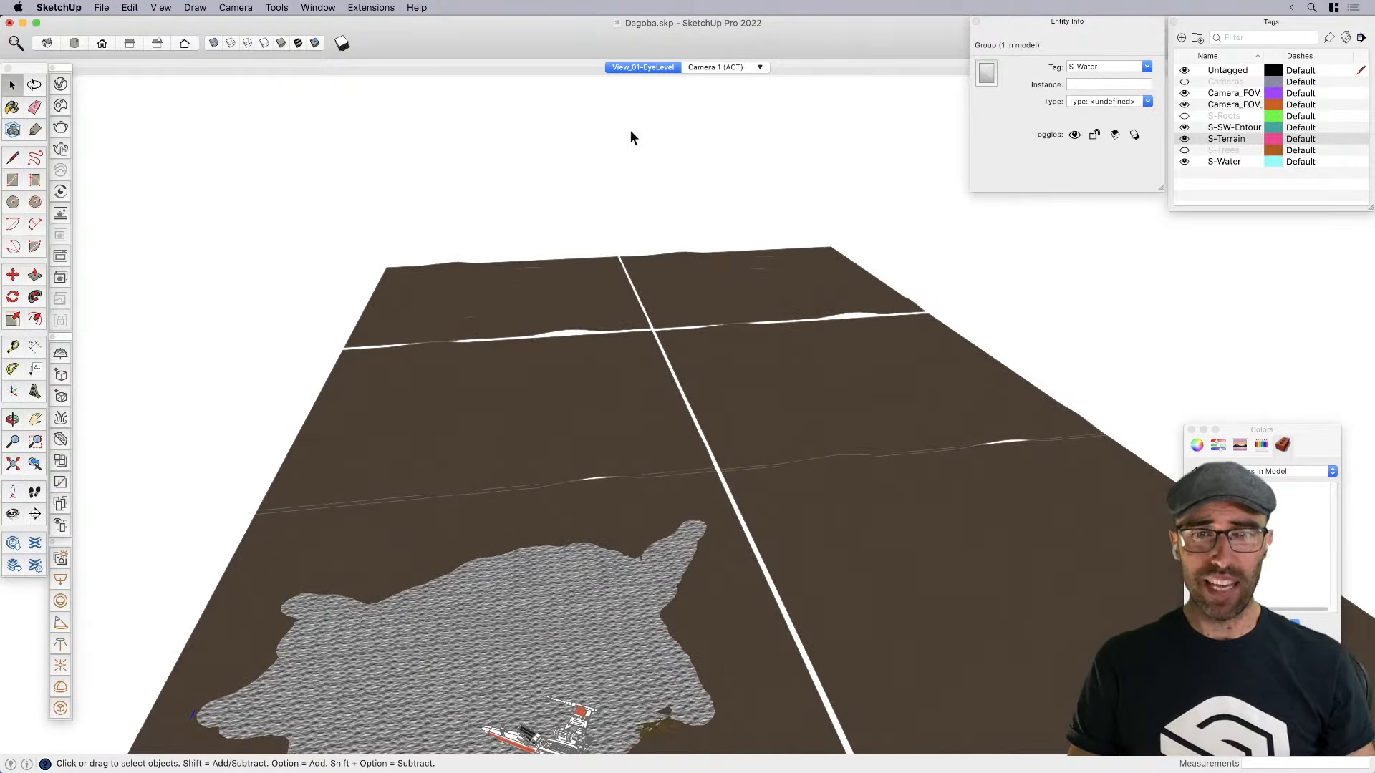
pyautogui.click(643, 66)
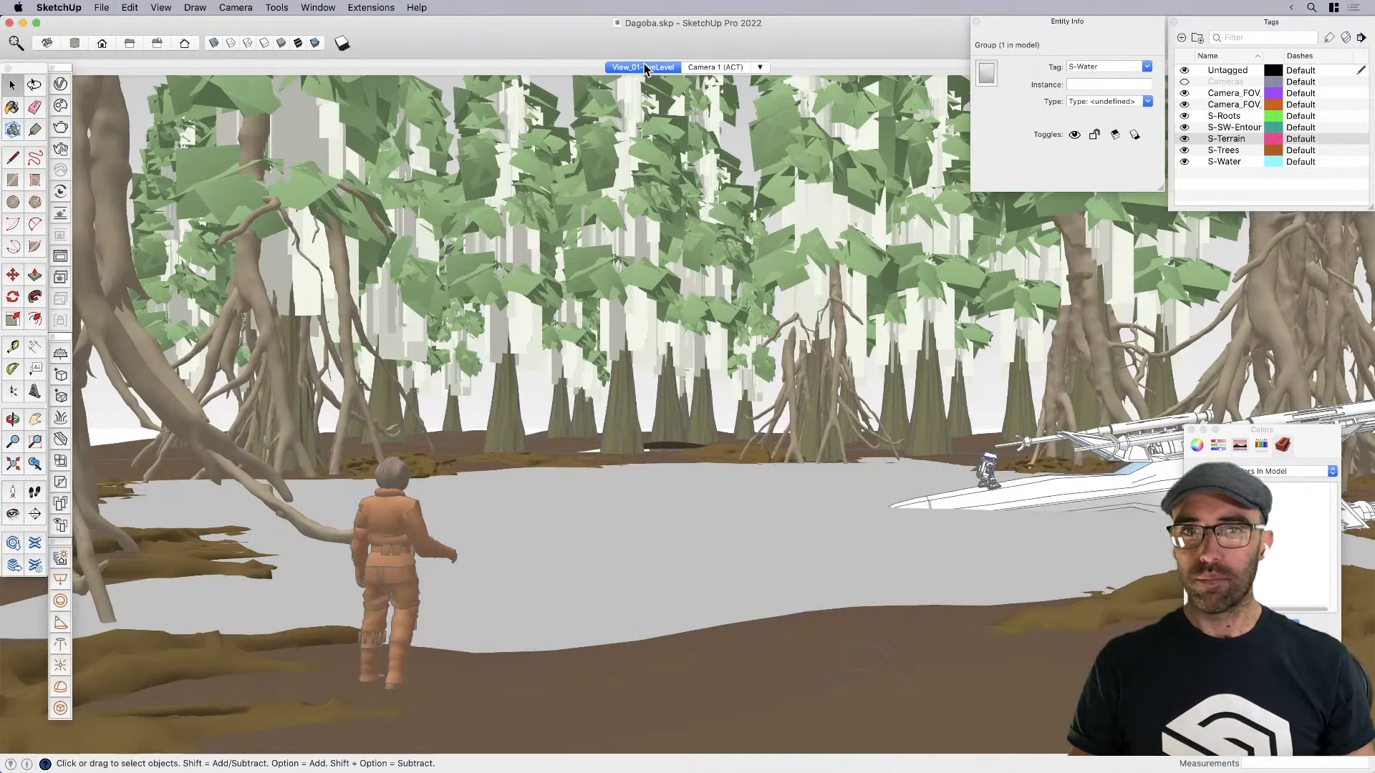
# Scale the surrounding terrain group vertically by about 1.4, checking it in the eye-level scene, and close the Colors window
pyautogui.click(564, 451)
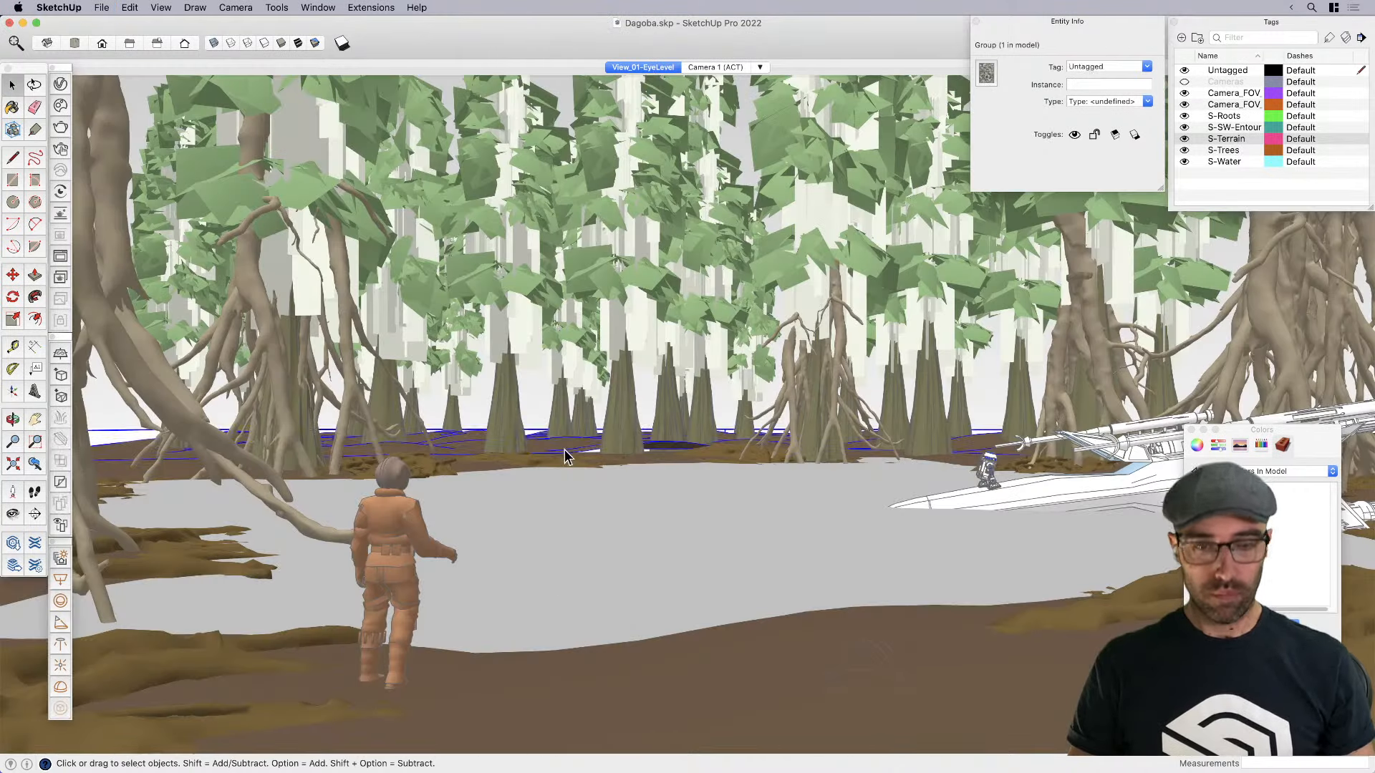
pyautogui.press('m')
pyautogui.click(605, 449)
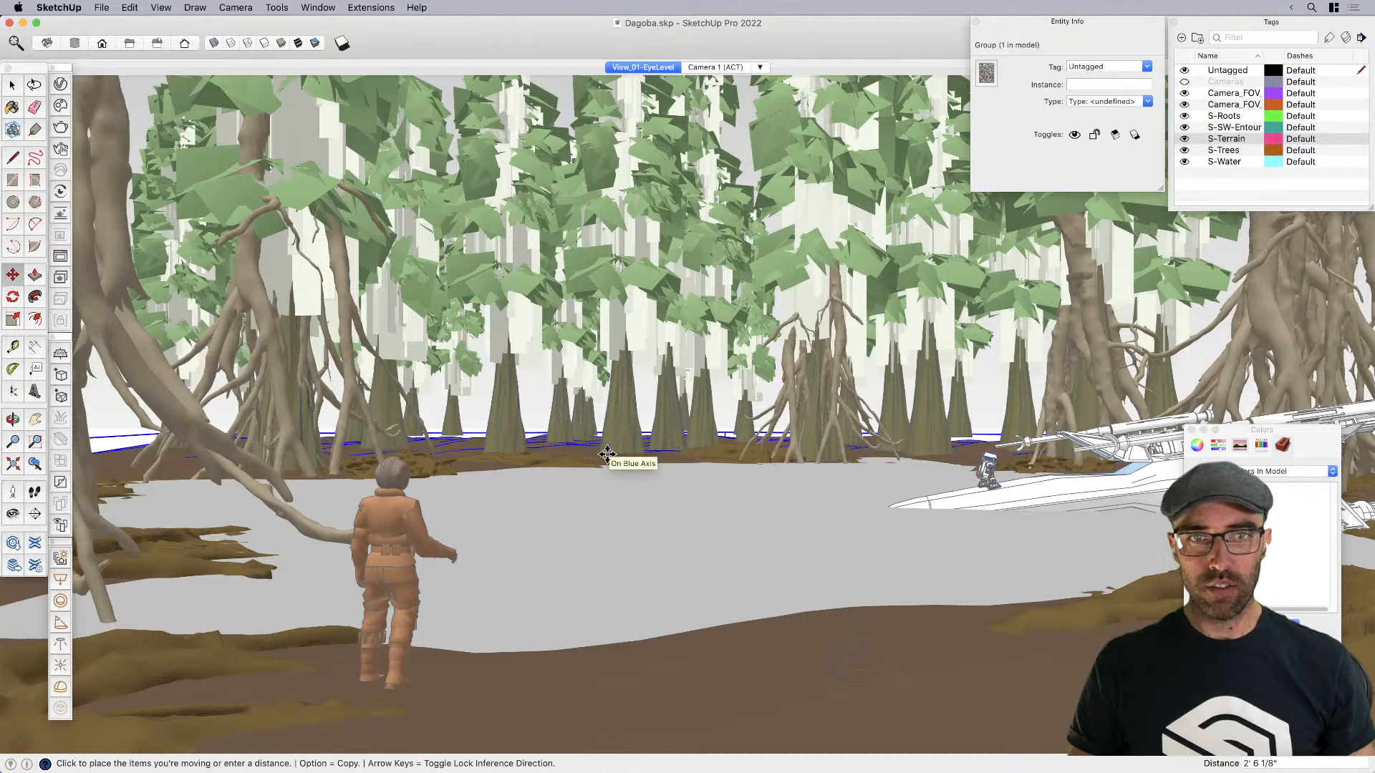
pyautogui.press('s')
pyautogui.scroll(3, 506, 440)
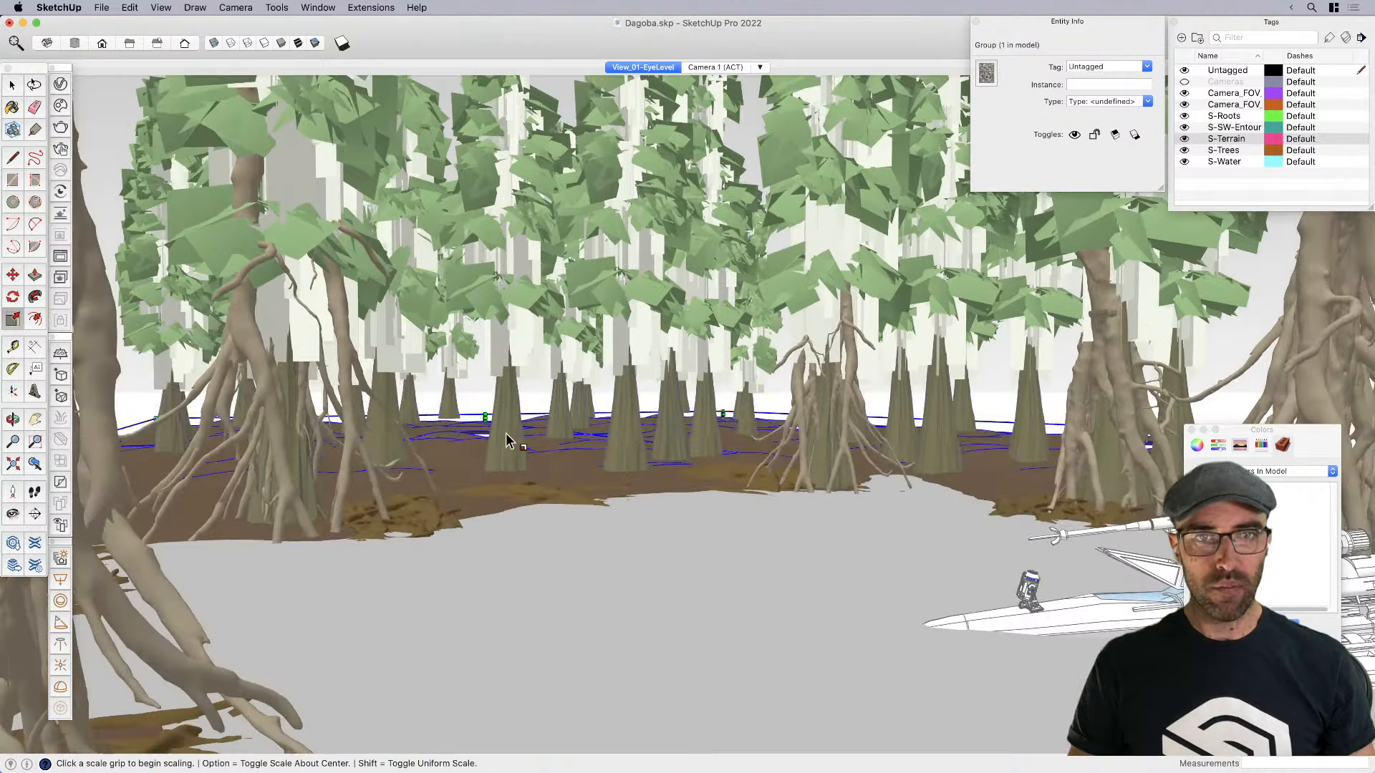
pyautogui.moveTo(578, 431); pyautogui.dragTo(919, 462, button='middle')
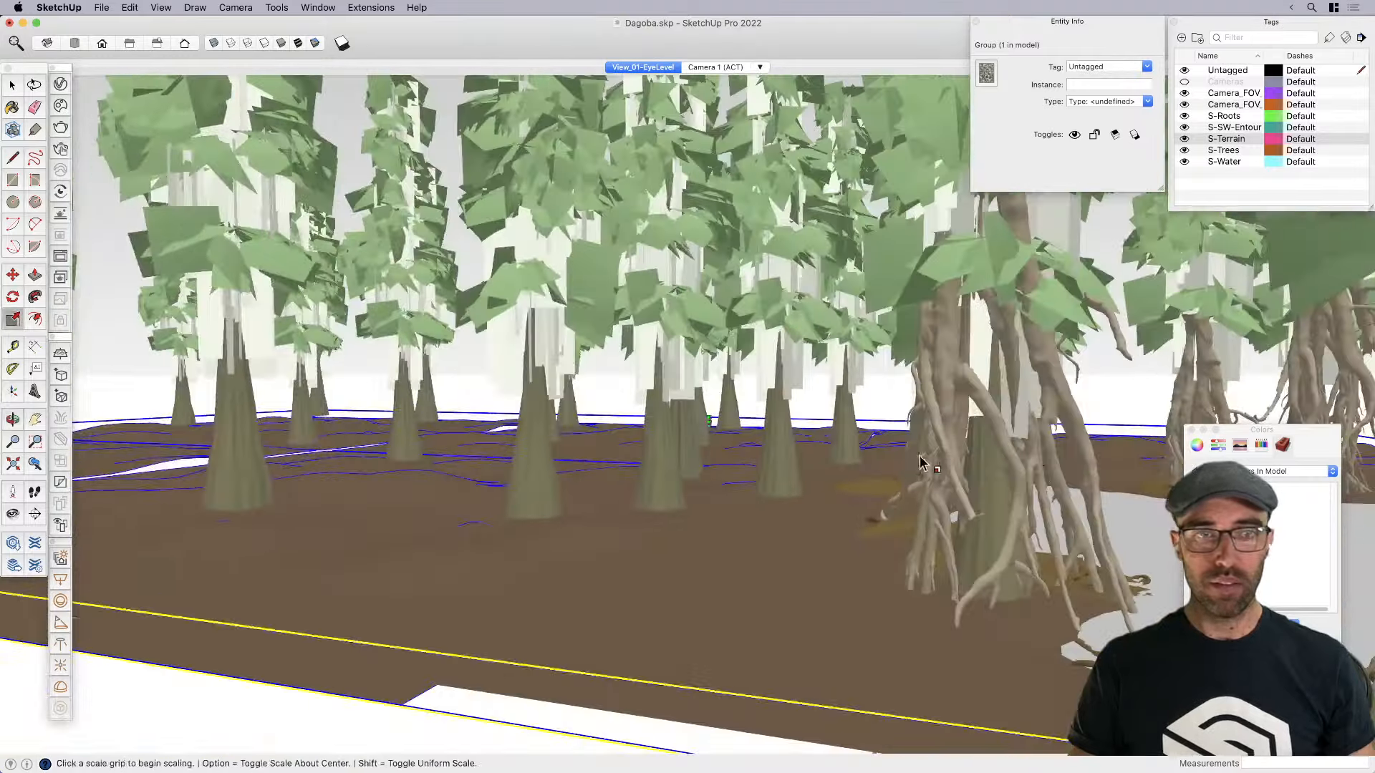
pyautogui.scroll(-3, 920, 461)
pyautogui.click(622, 448)
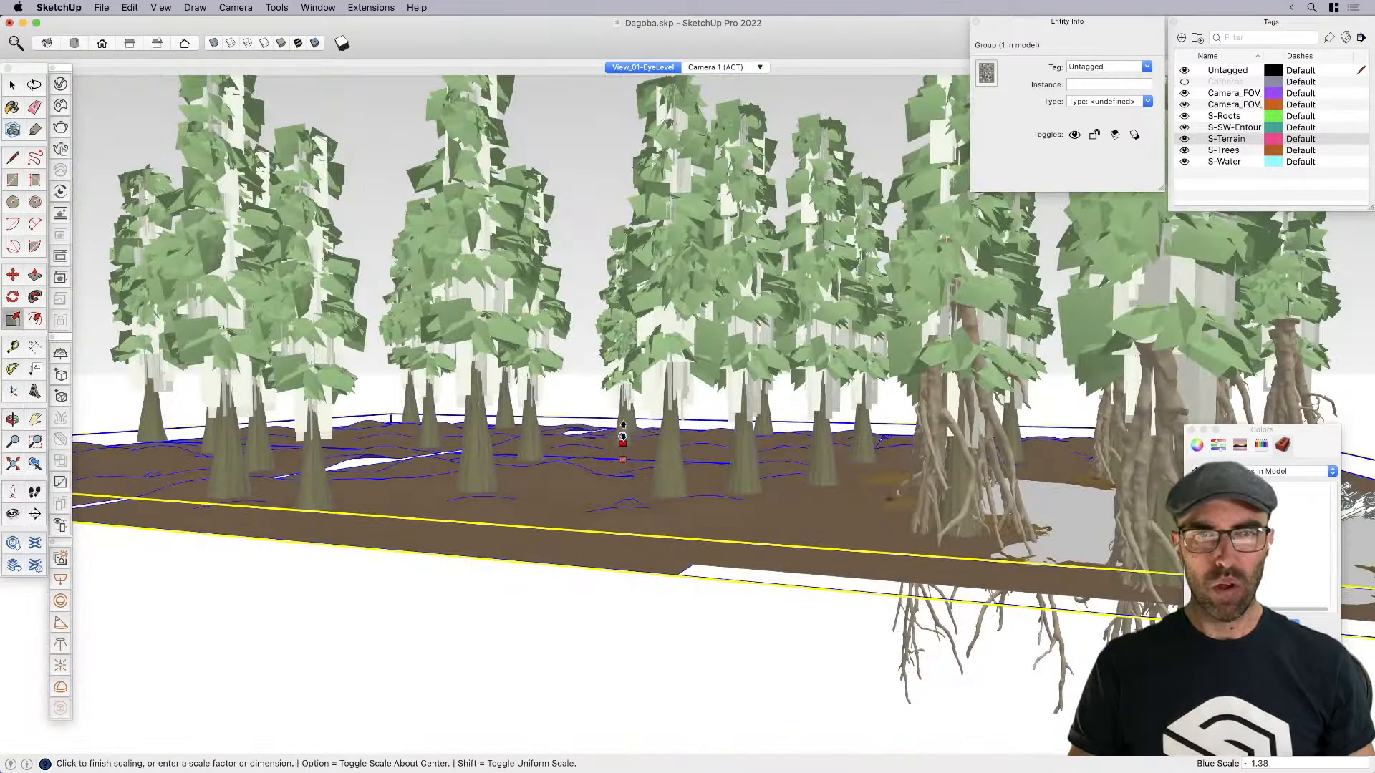
pyautogui.click(622, 426)
pyautogui.press('space')
pyautogui.click(633, 66)
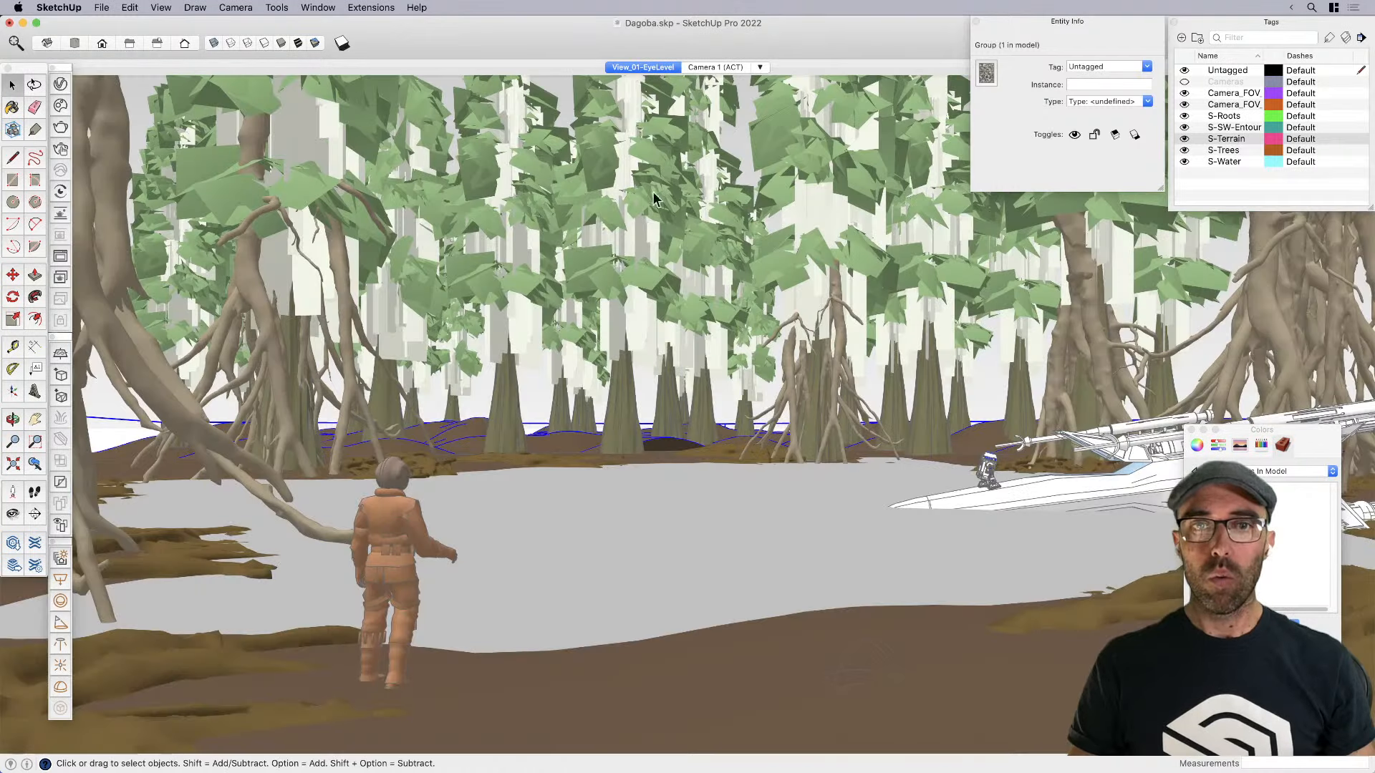
pyautogui.press('Escape')
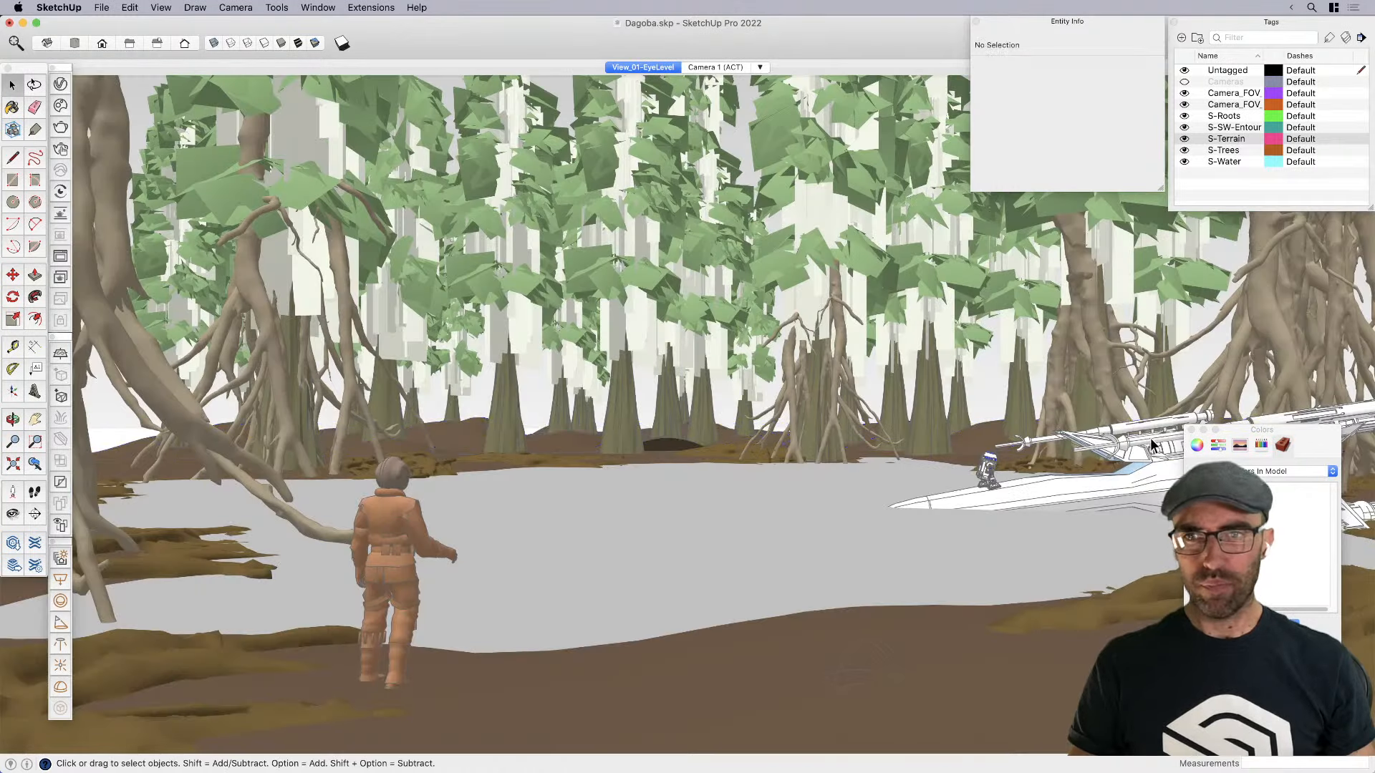
pyautogui.click(1192, 431)
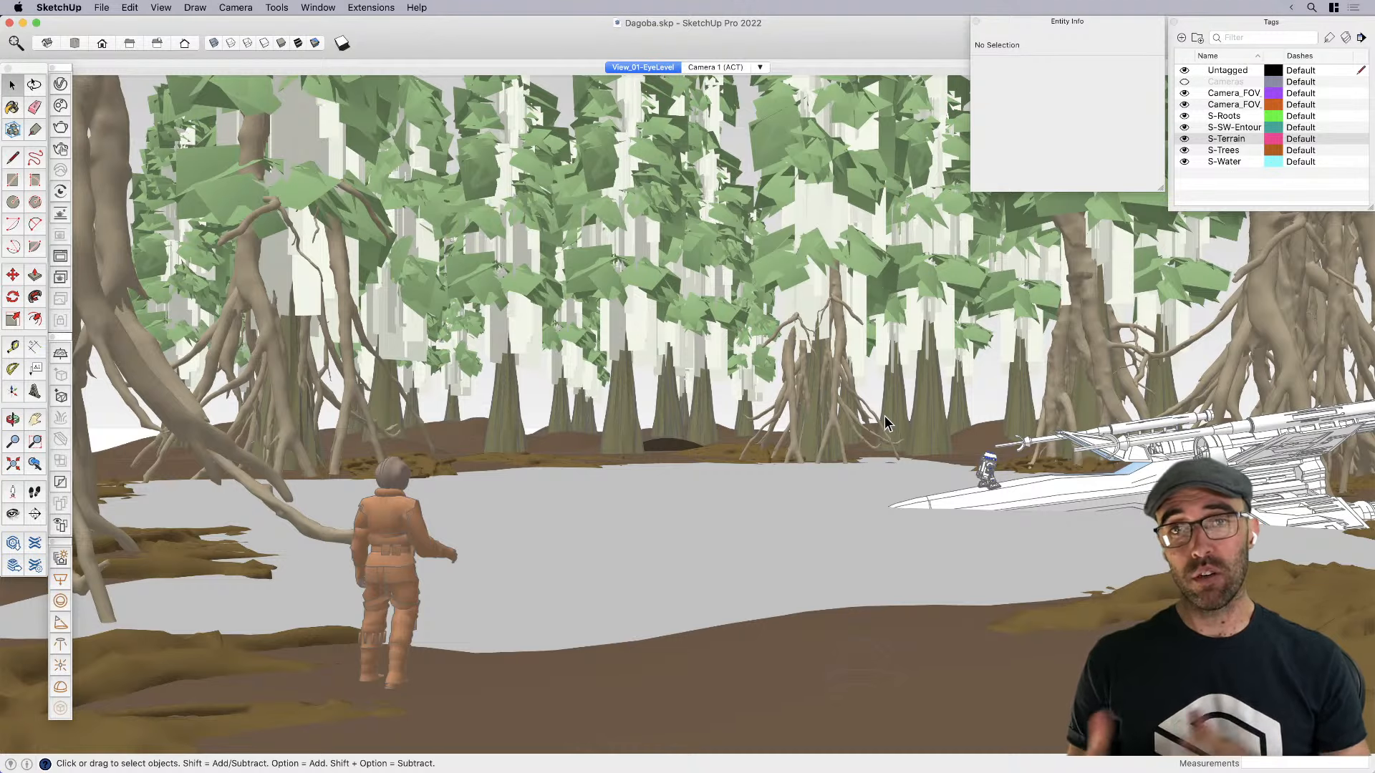
# Open the Chaos Cosmos Browser and search its Materials category for "ground leaves"
pyautogui.click(63, 85)
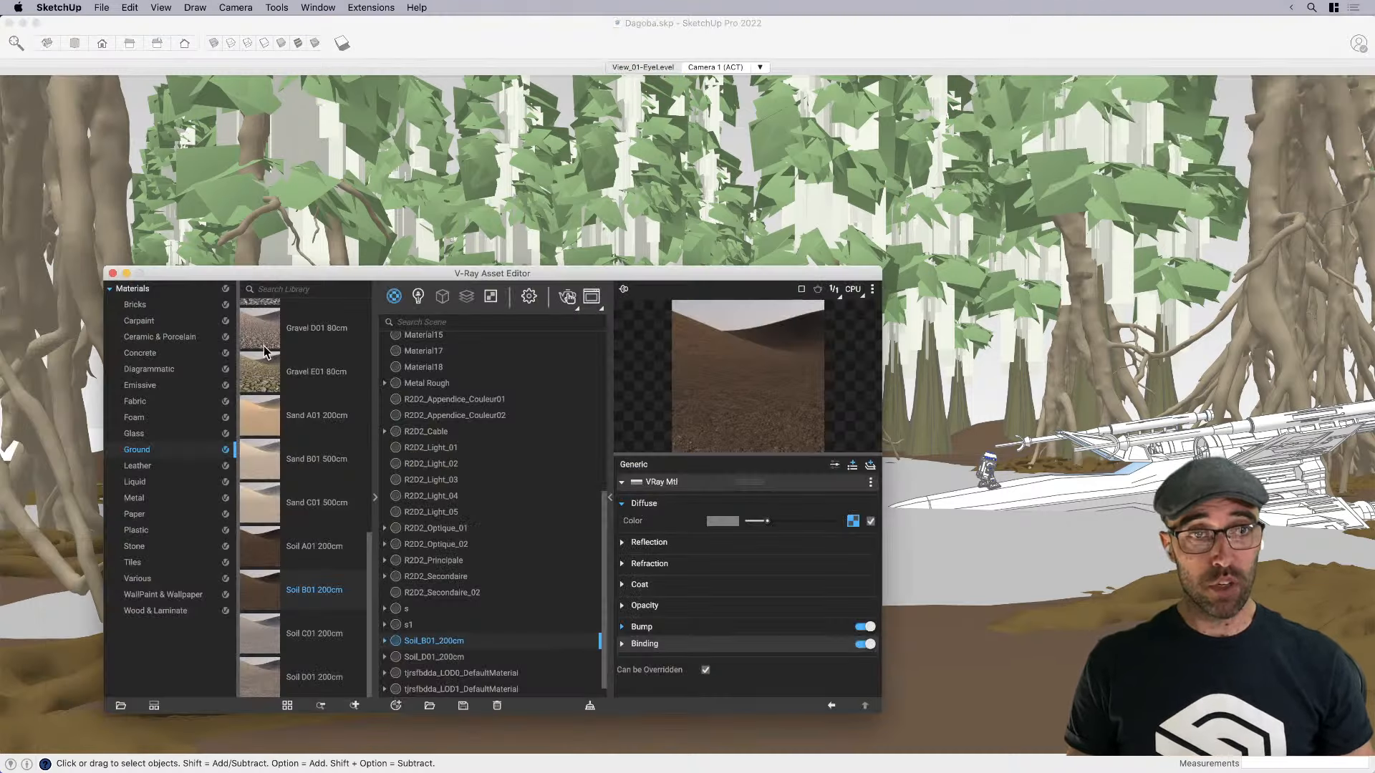
pyautogui.click(113, 273)
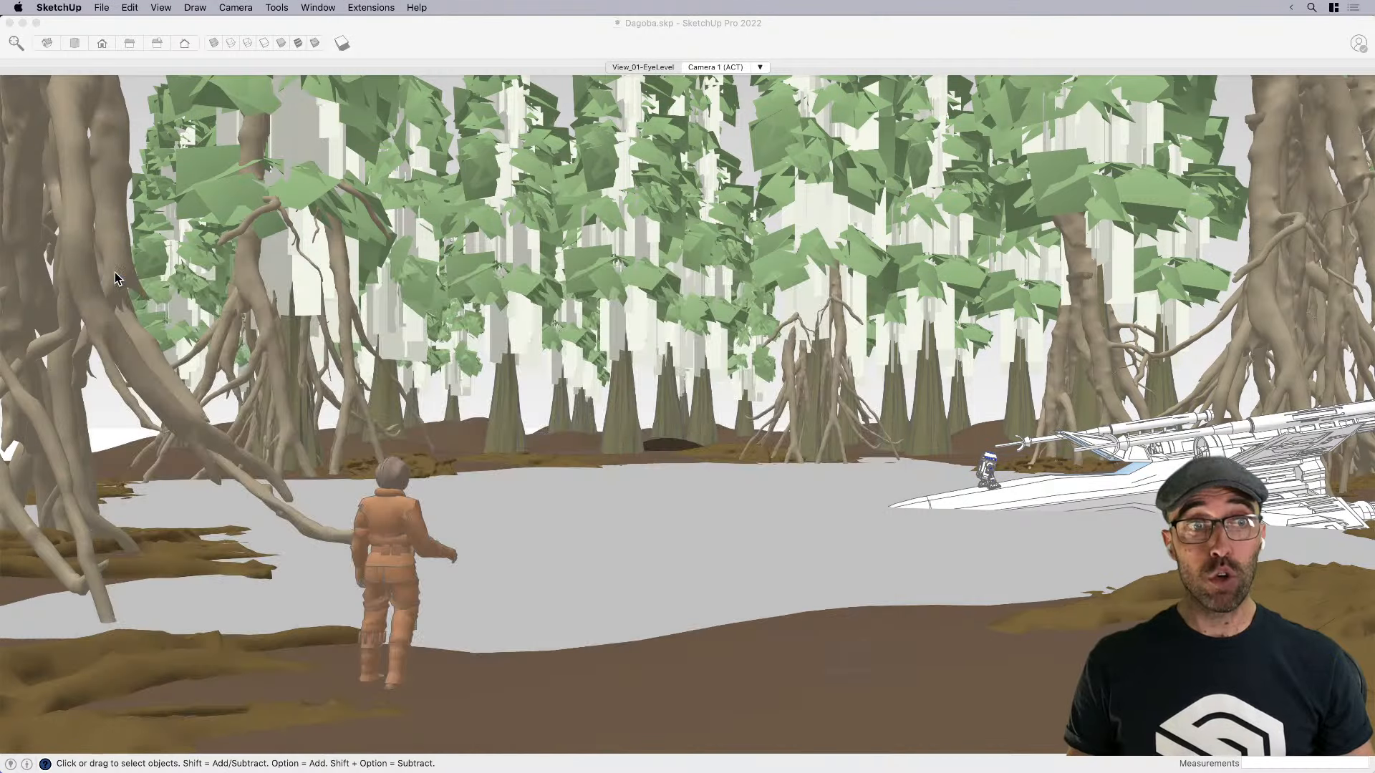
pyautogui.click(520, 41)
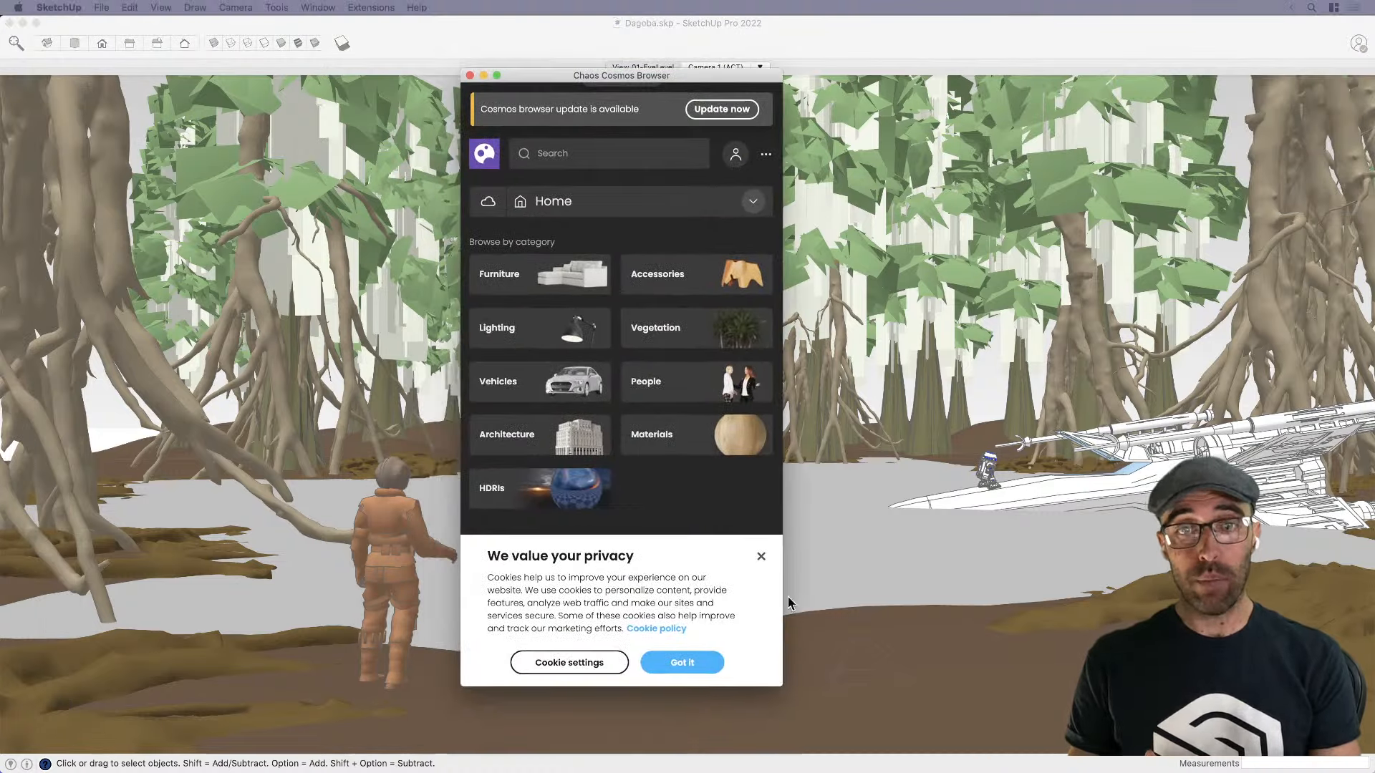
pyautogui.click(762, 557)
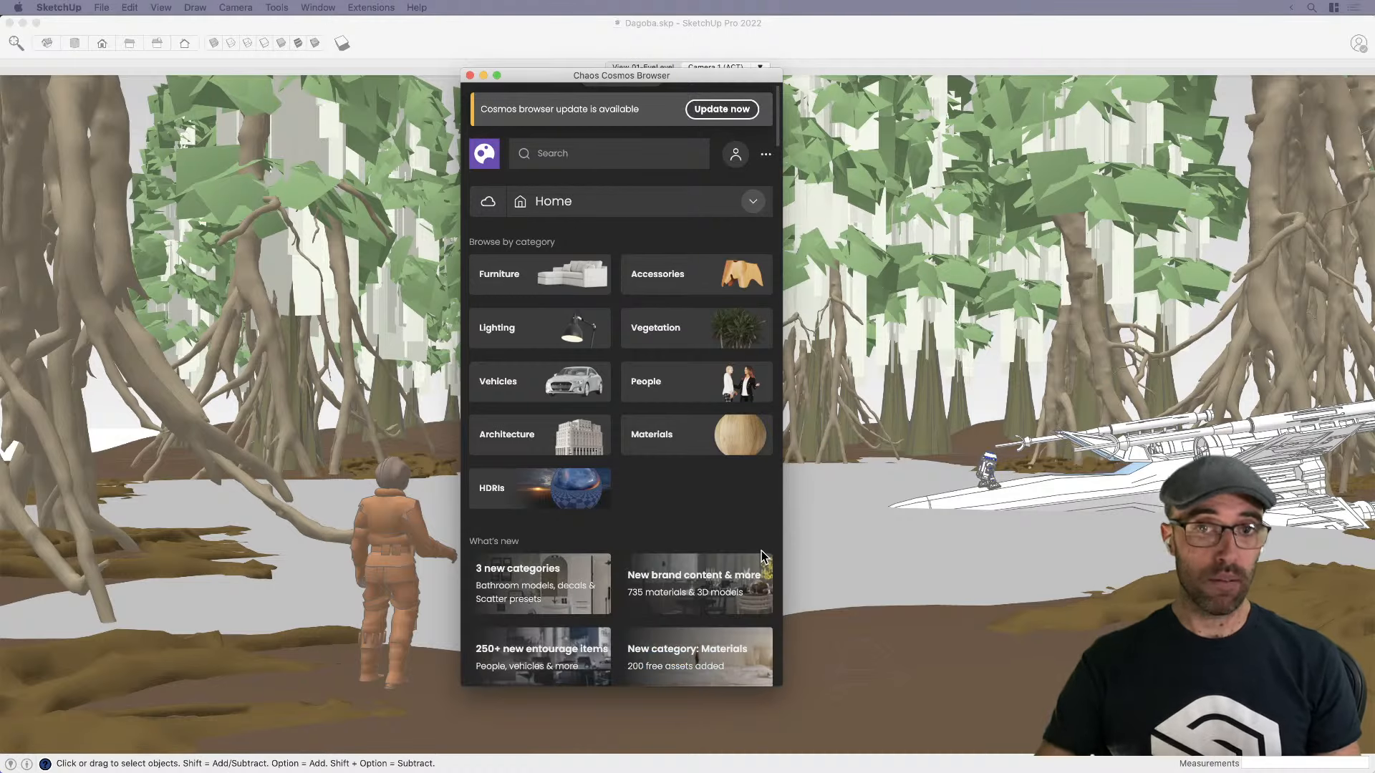
pyautogui.click(686, 438)
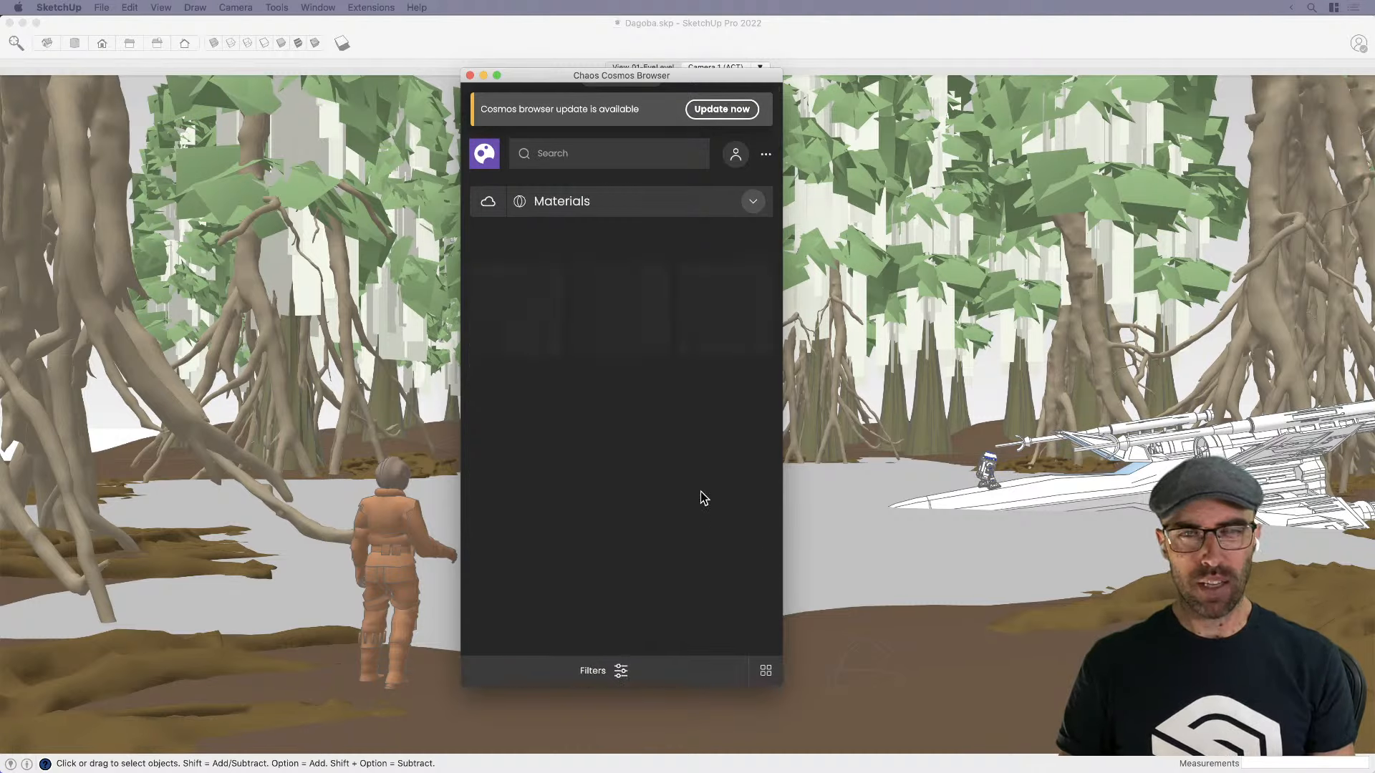
pyautogui.click(559, 158)
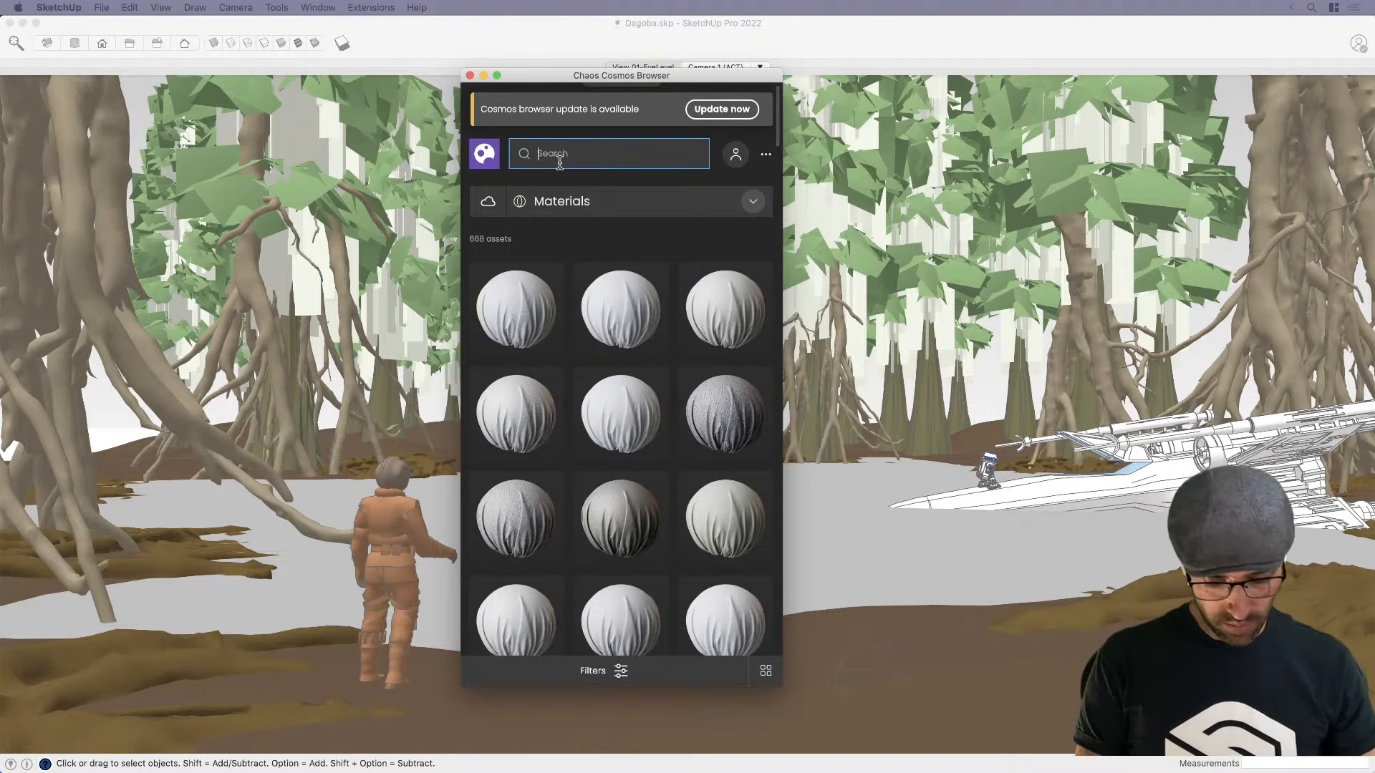
pyautogui.write('ground')
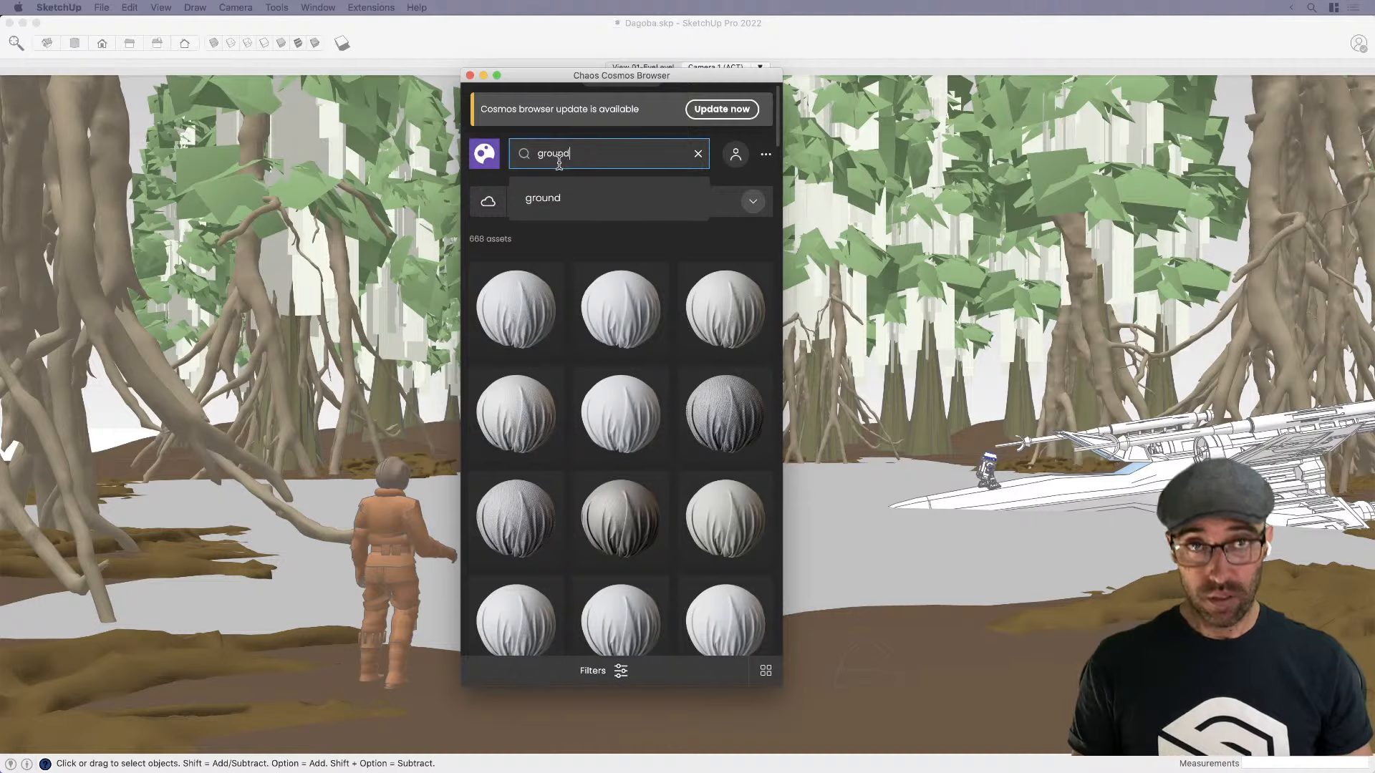
pyautogui.write(' leaves')
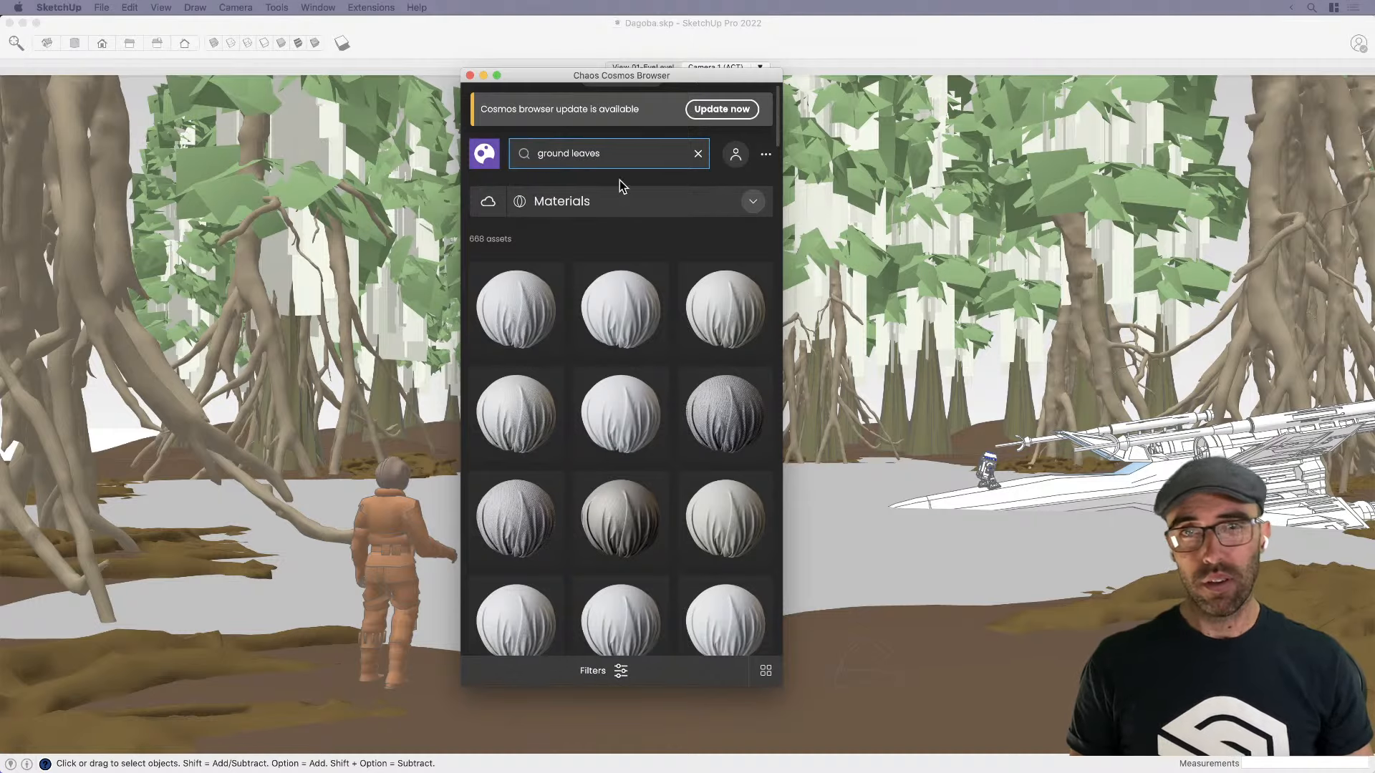
pyautogui.press('Return')
pyautogui.moveTo(519, 278)
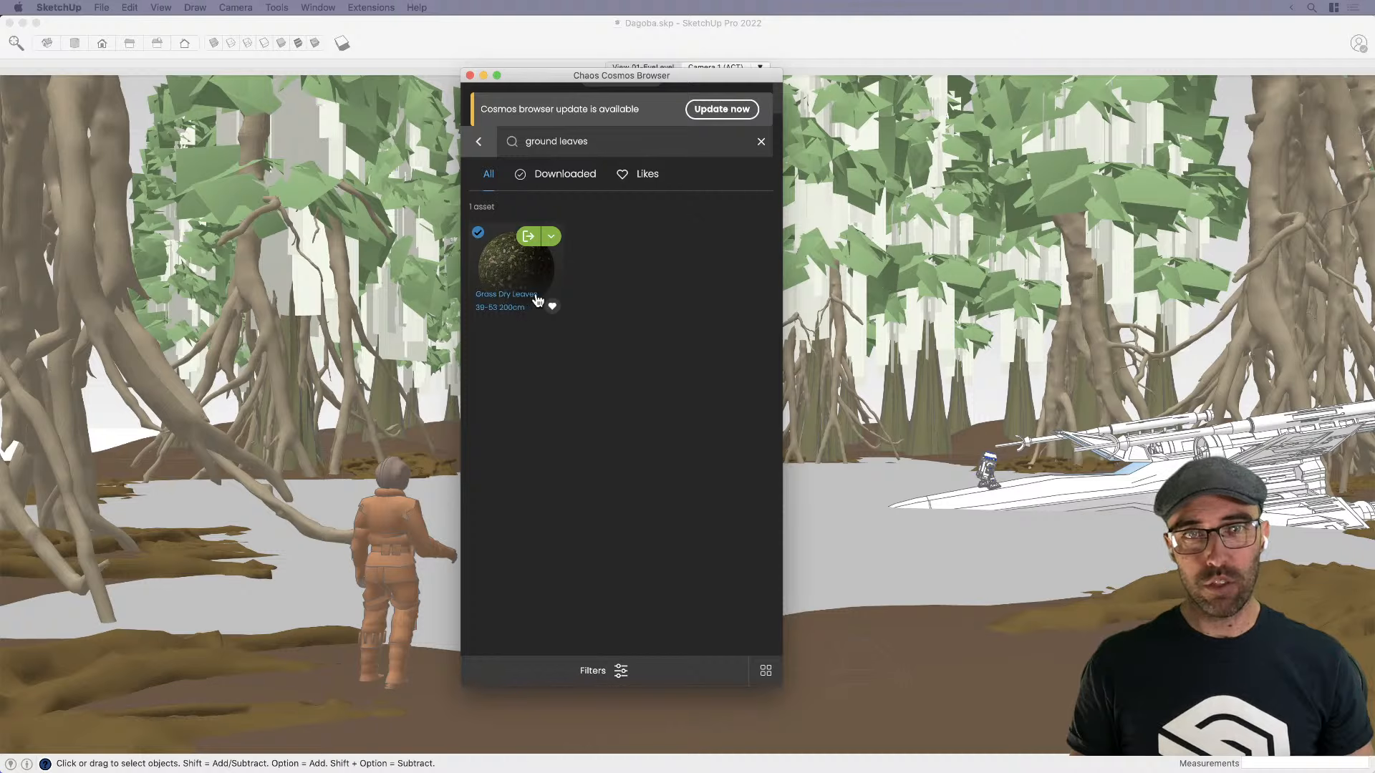
# Examine the Grass Dry Leaves 39-53 200cm material and its related materials, and close the Cosmos browser without importing
pyautogui.click(524, 274)
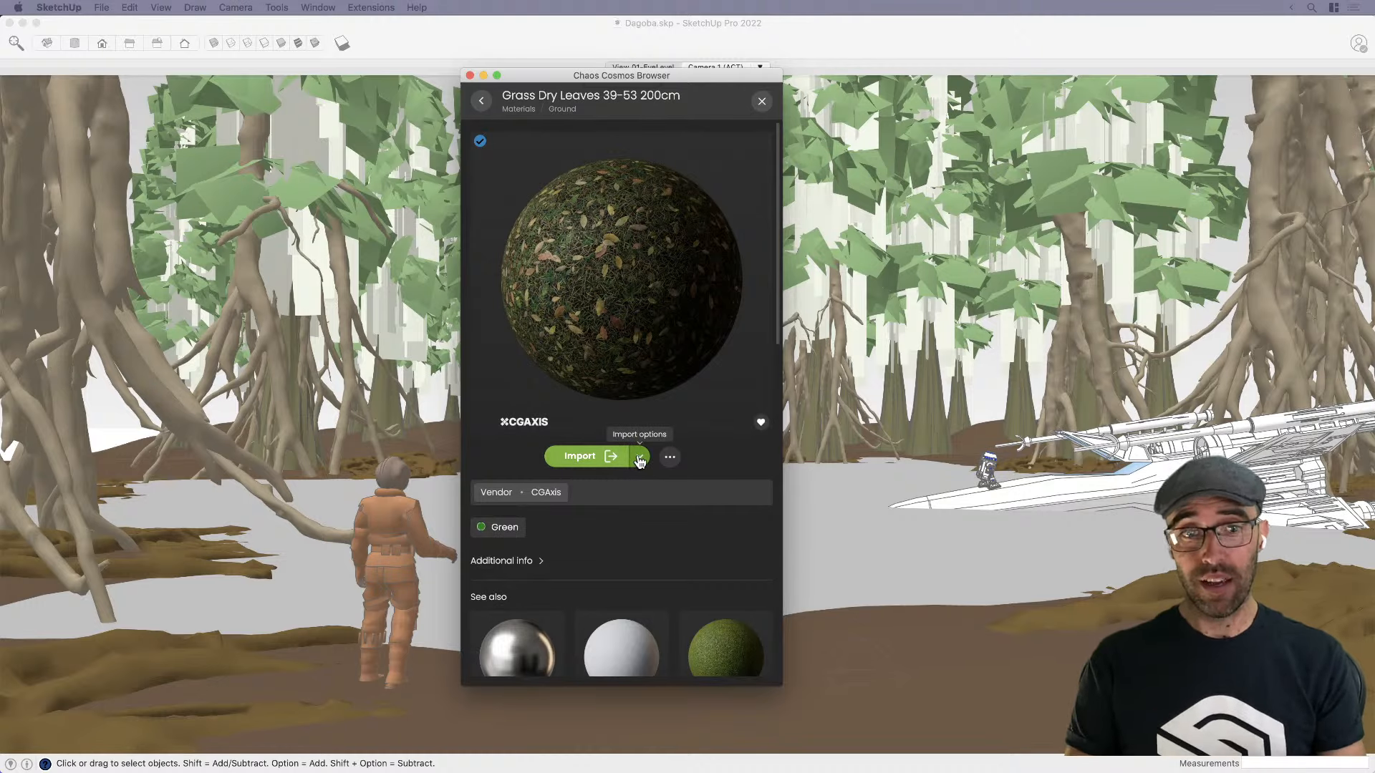
pyautogui.scroll(-1, 648, 492)
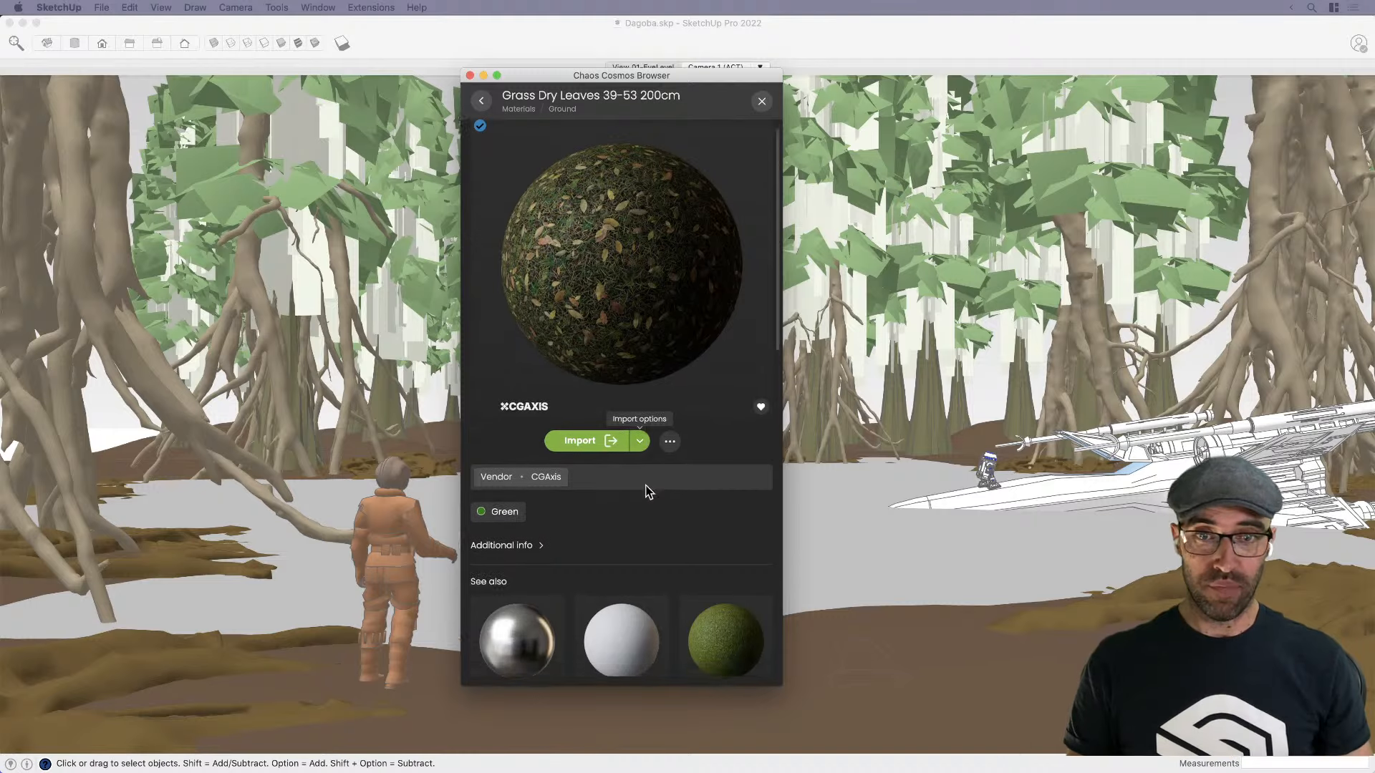
pyautogui.scroll(-10, 648, 492)
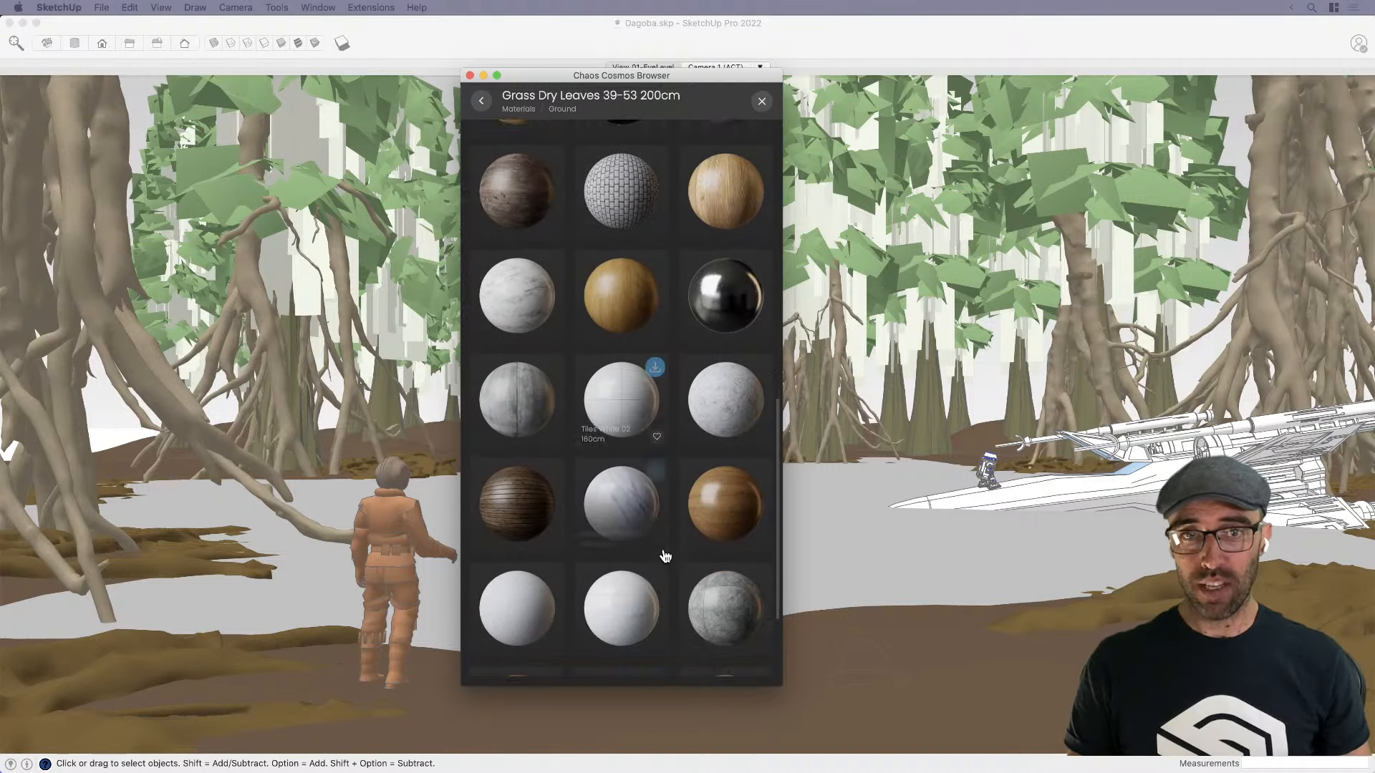
pyautogui.scroll(10, 665, 556)
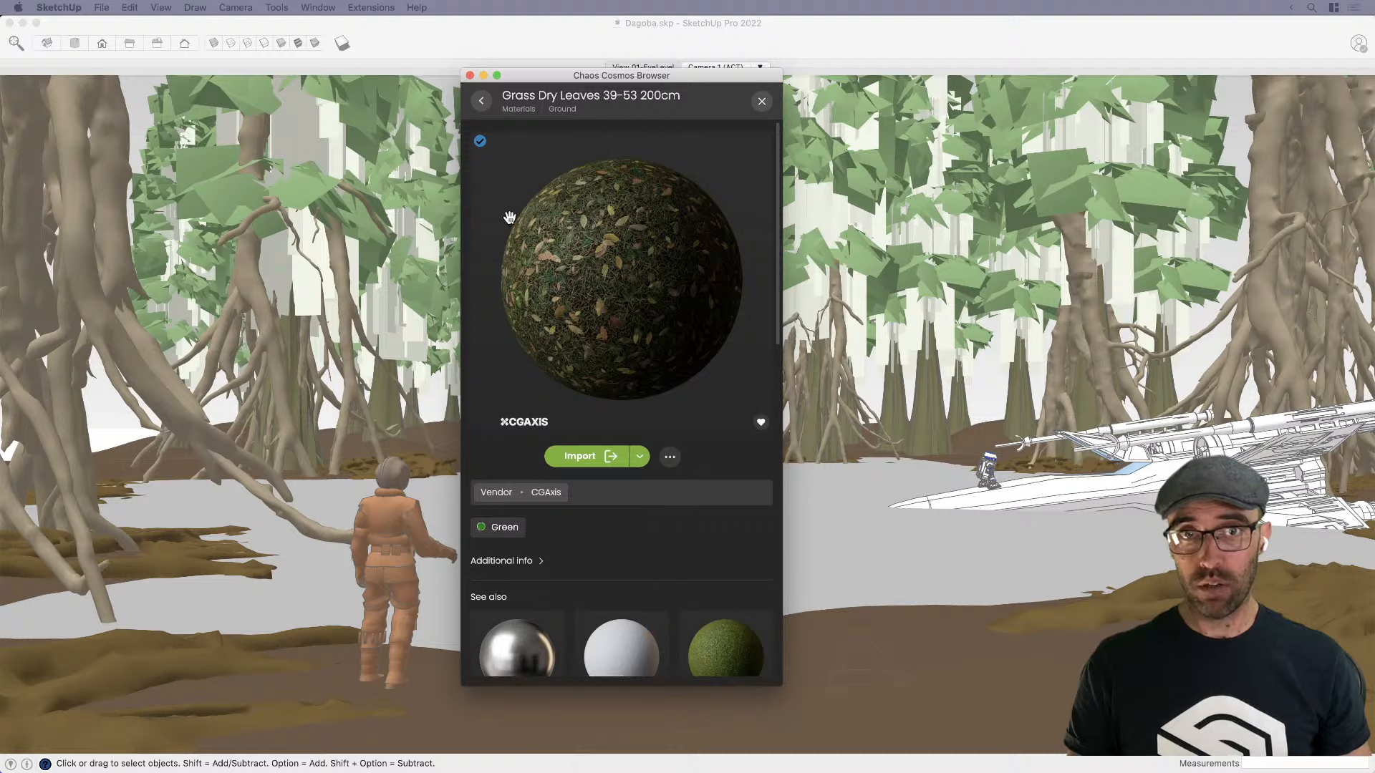
pyautogui.moveTo(752, 76); pyautogui.dragTo(794, 105)
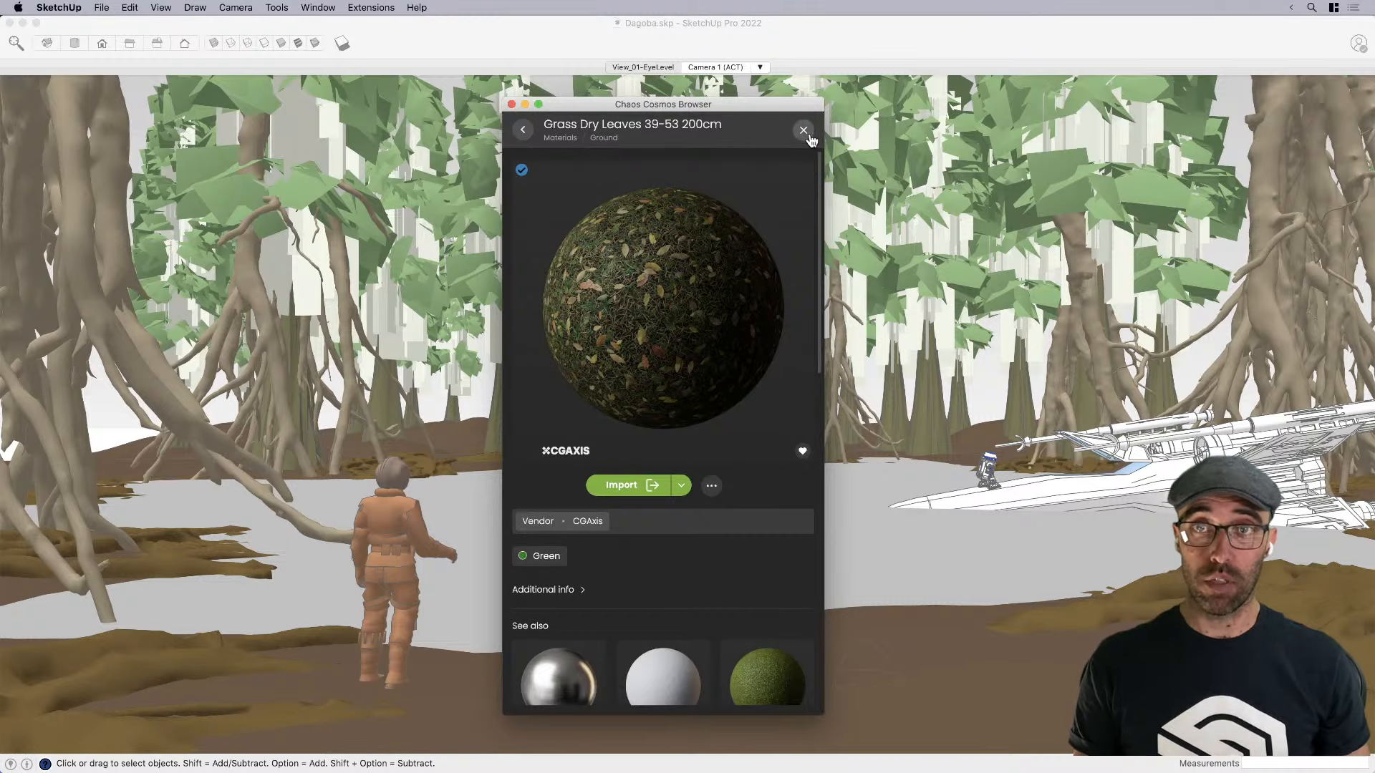
pyautogui.click(803, 131)
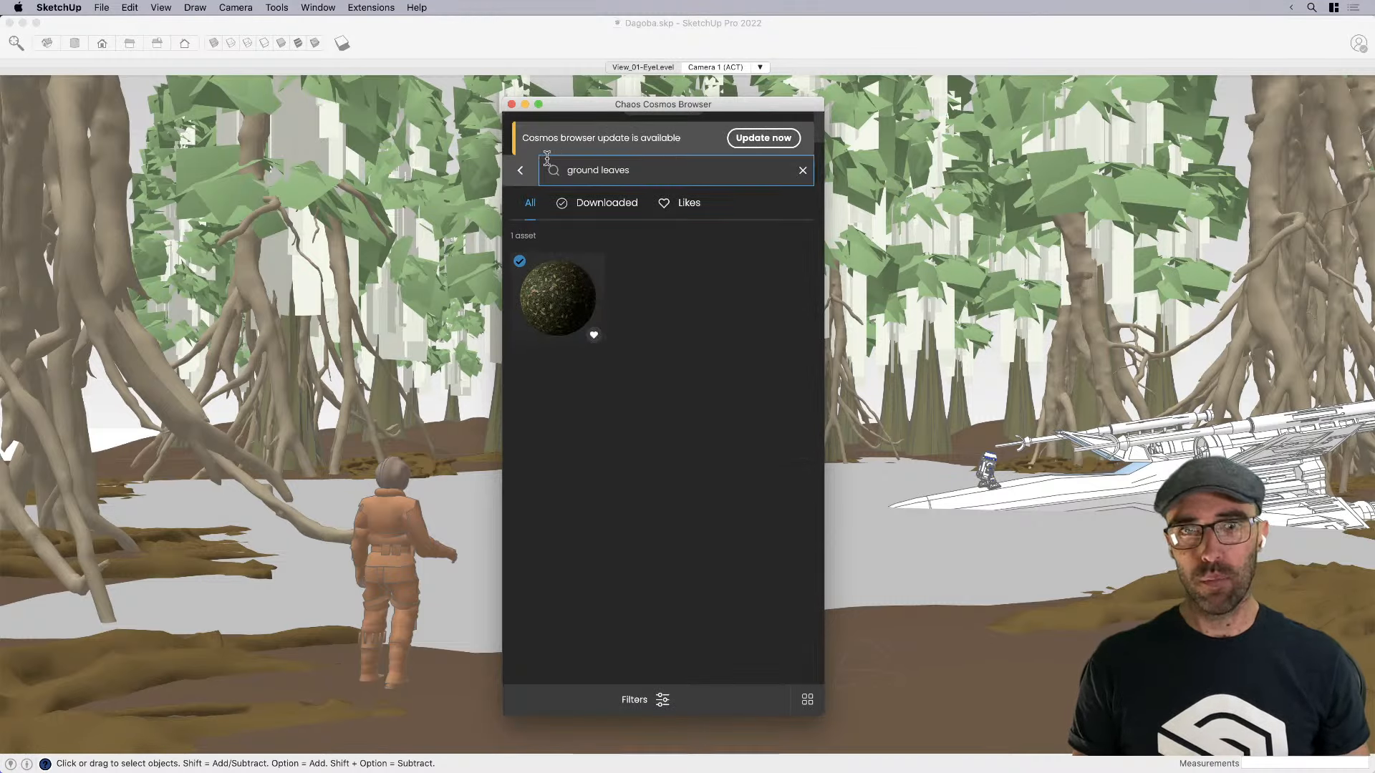
pyautogui.click(511, 103)
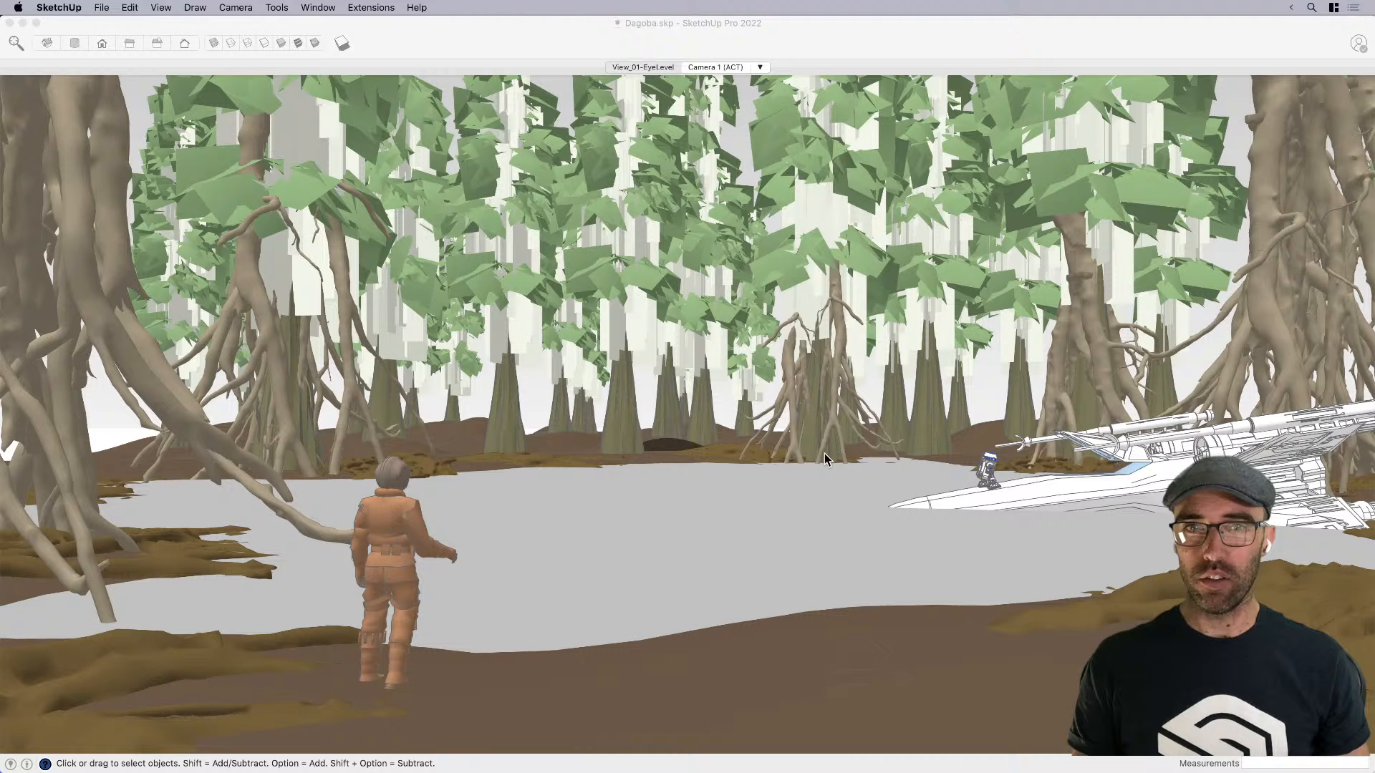
# Start an interactive V-Ray render of the eye-level view, reposition the frame buffer over the model and expand its layers side panel
pyautogui.click(744, 498)
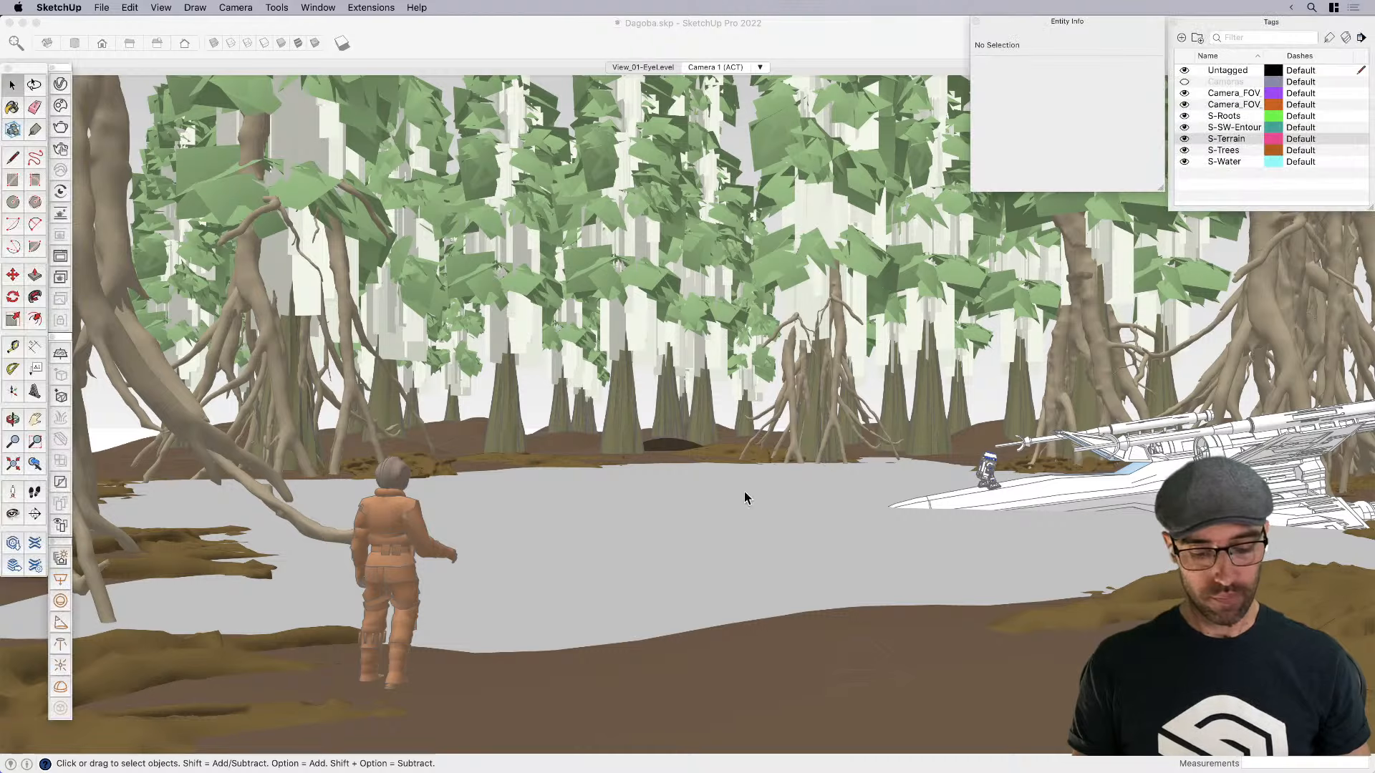
pyautogui.click(61, 149)
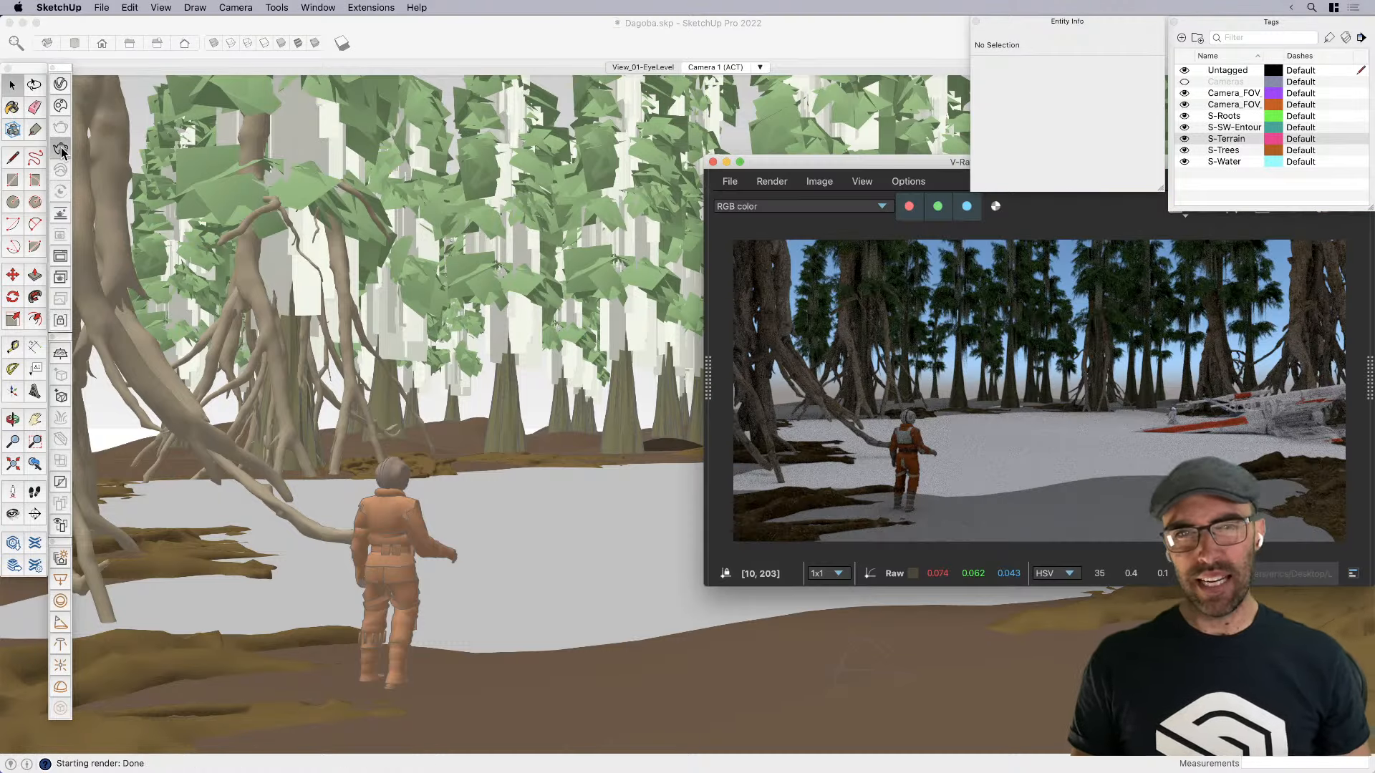
pyautogui.moveTo(840, 166); pyautogui.dragTo(492, 164)
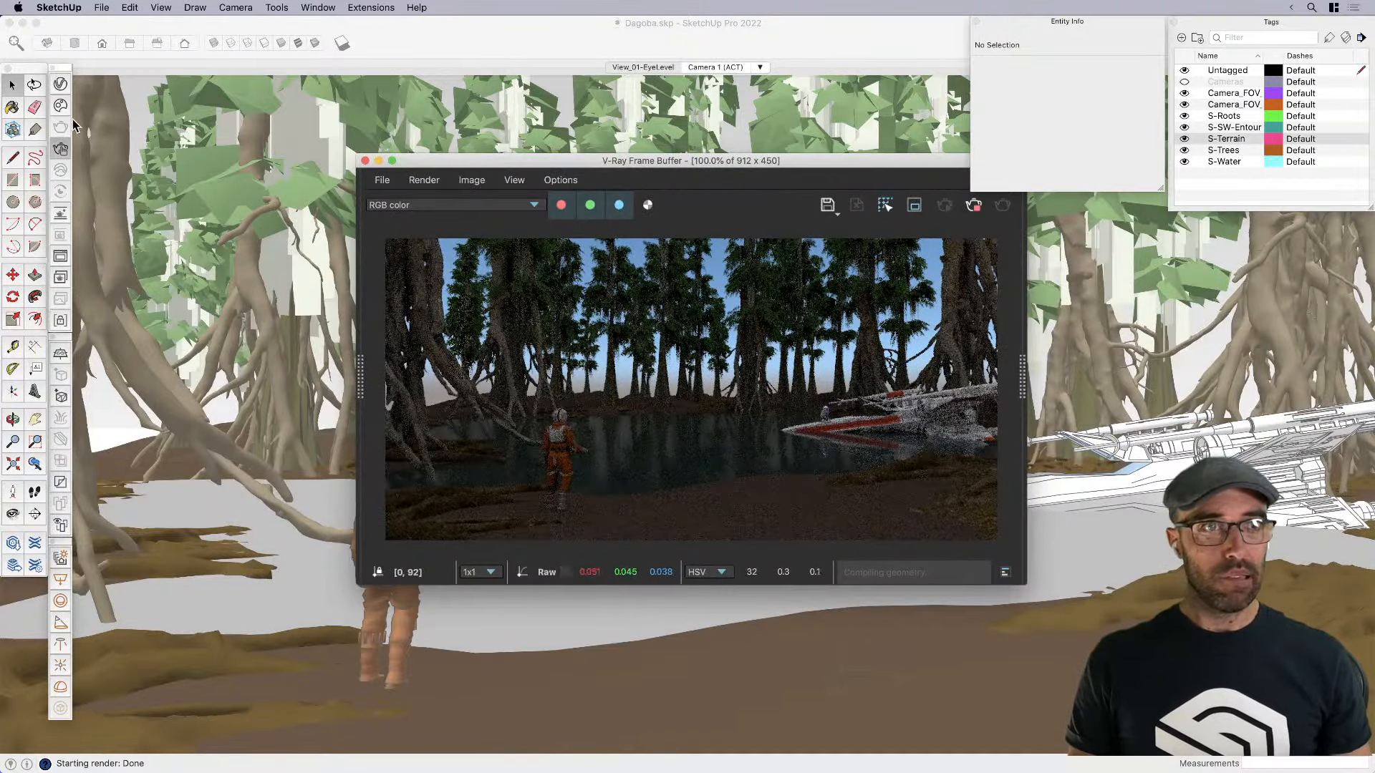
pyautogui.click(1022, 383)
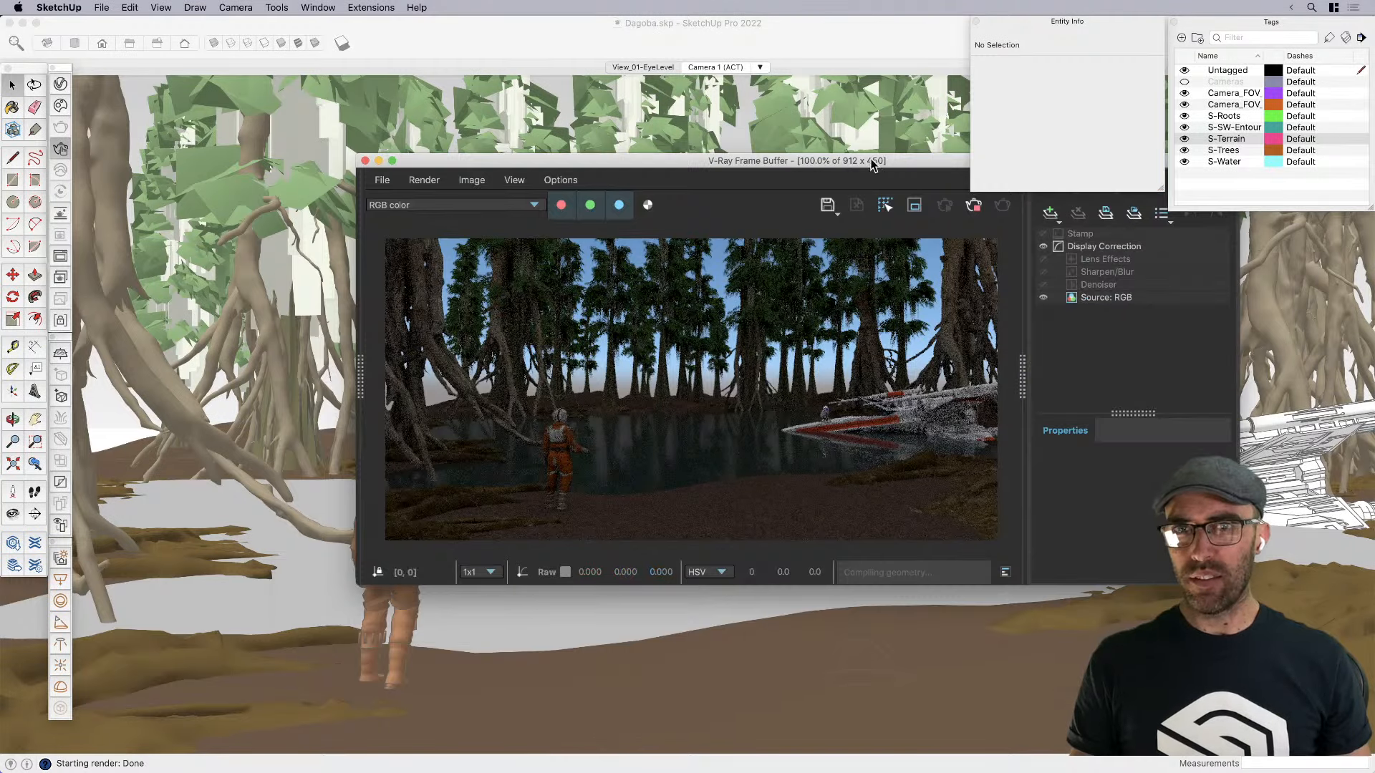
pyautogui.moveTo(872, 164); pyautogui.dragTo(812, 255)
# Add an Exposure correction layer to the render with exposure raised to about 2.19, and stop the render
pyautogui.click(989, 304)
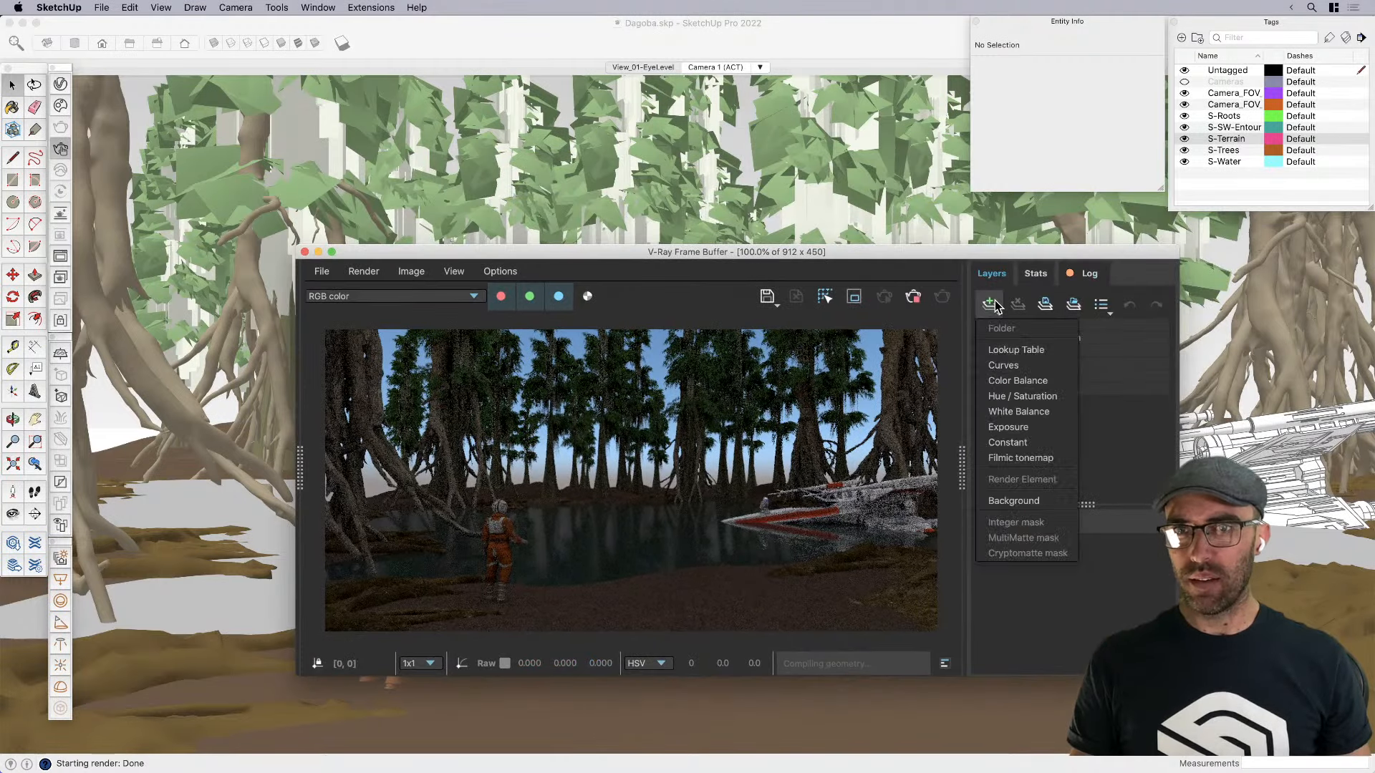
pyautogui.click(1029, 428)
pyautogui.moveTo(1057, 596)
pyautogui.mouseDown()
pyautogui.moveTo(1087, 596)
pyautogui.moveTo(1067, 628)
pyautogui.moveTo(1087, 600)
pyautogui.mouseUp()
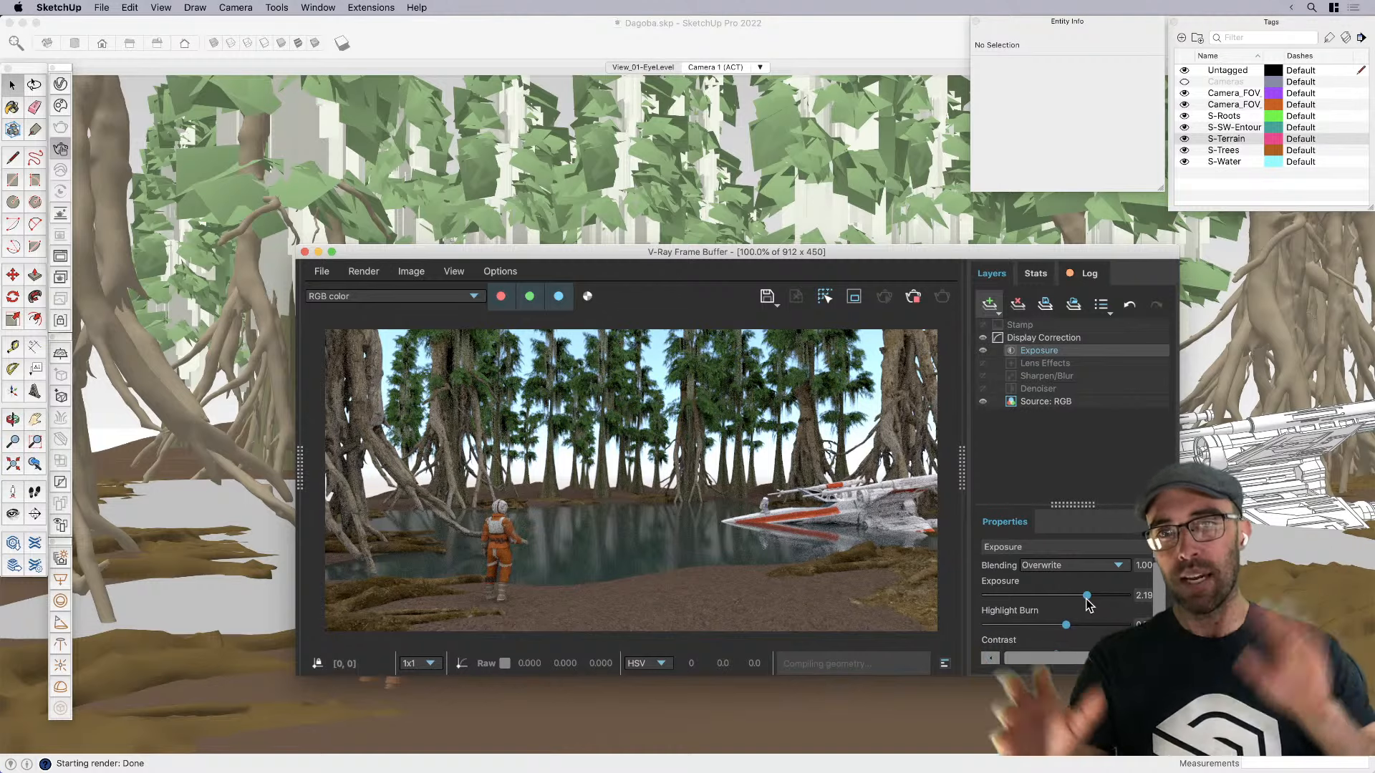
pyautogui.click(914, 296)
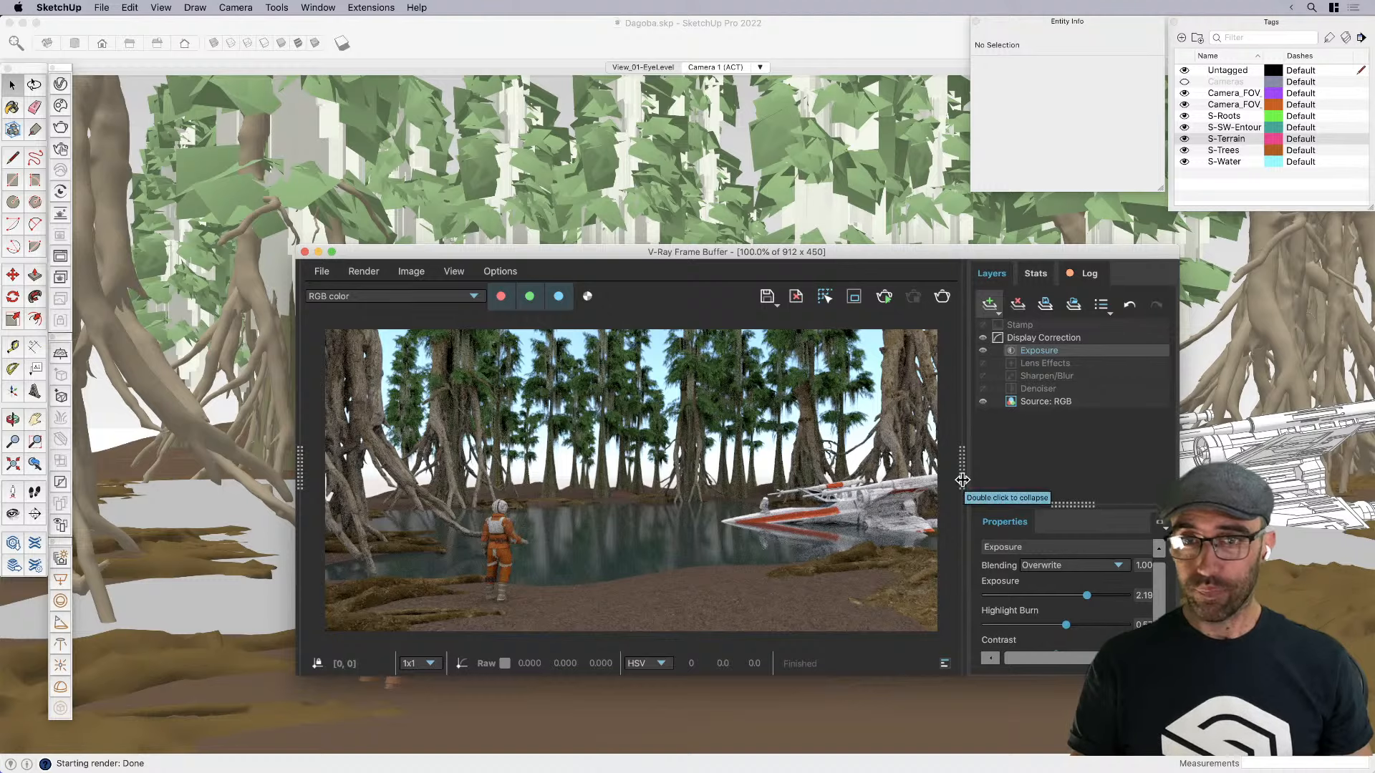
# Set the camera's Vignetting effect to 1 in the V-Ray render settings and close the Asset Editor
pyautogui.click(60, 85)
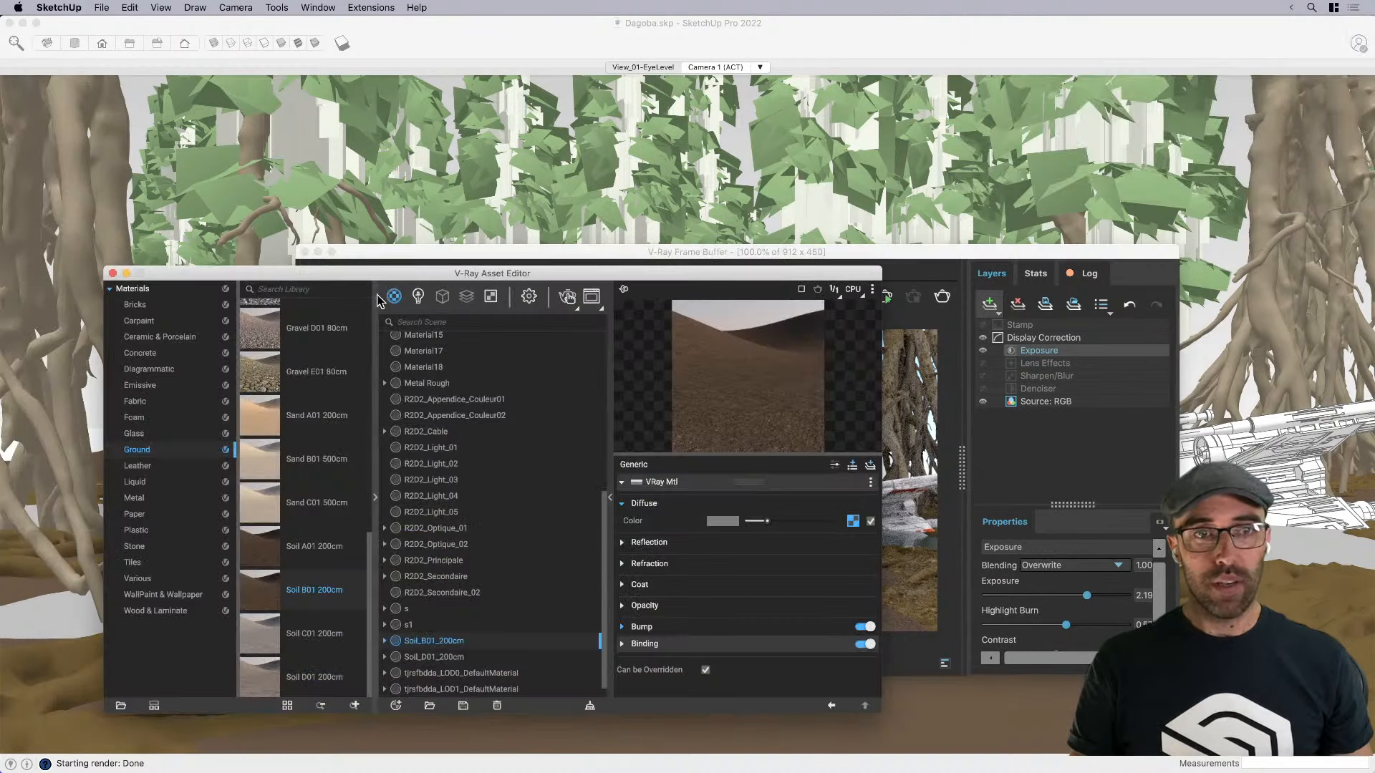
pyautogui.click(528, 297)
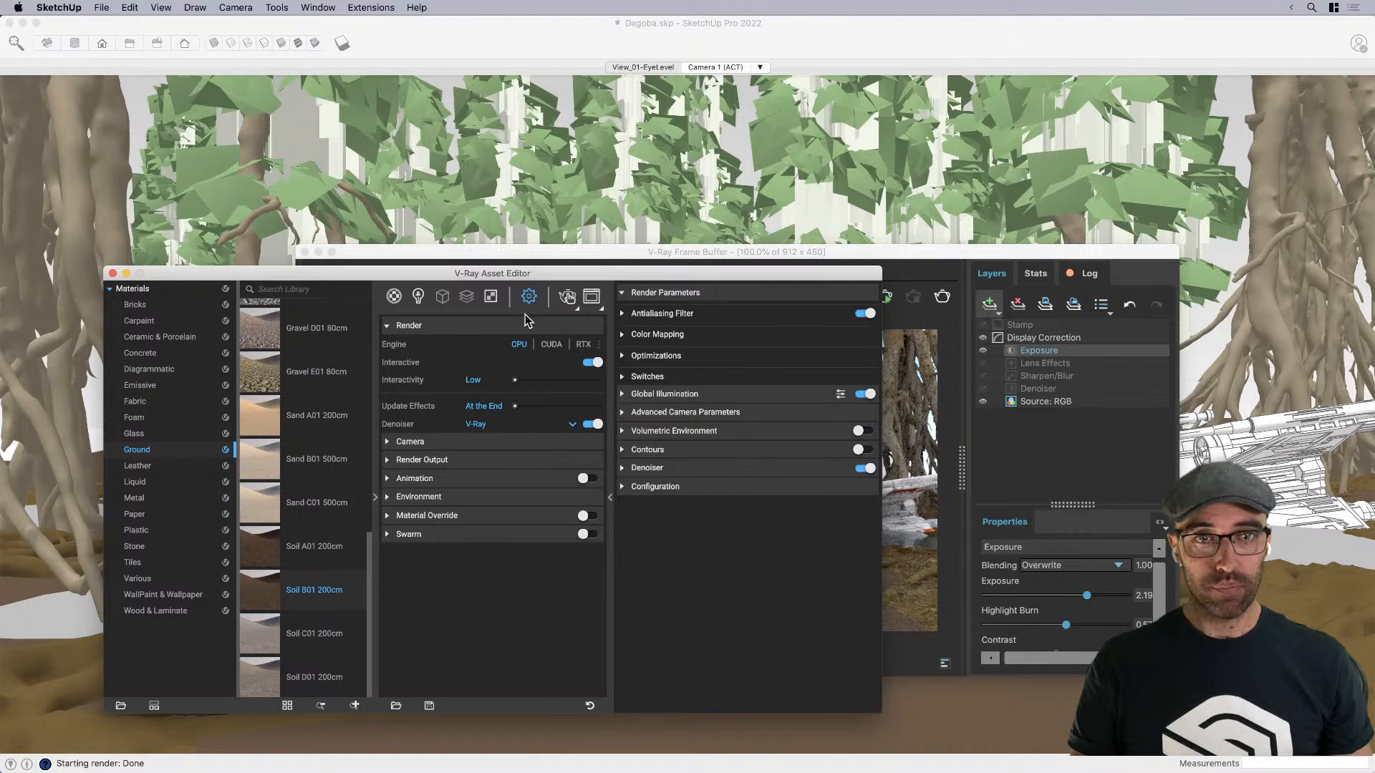
pyautogui.doubleClick(376, 324)
pyautogui.click(427, 444)
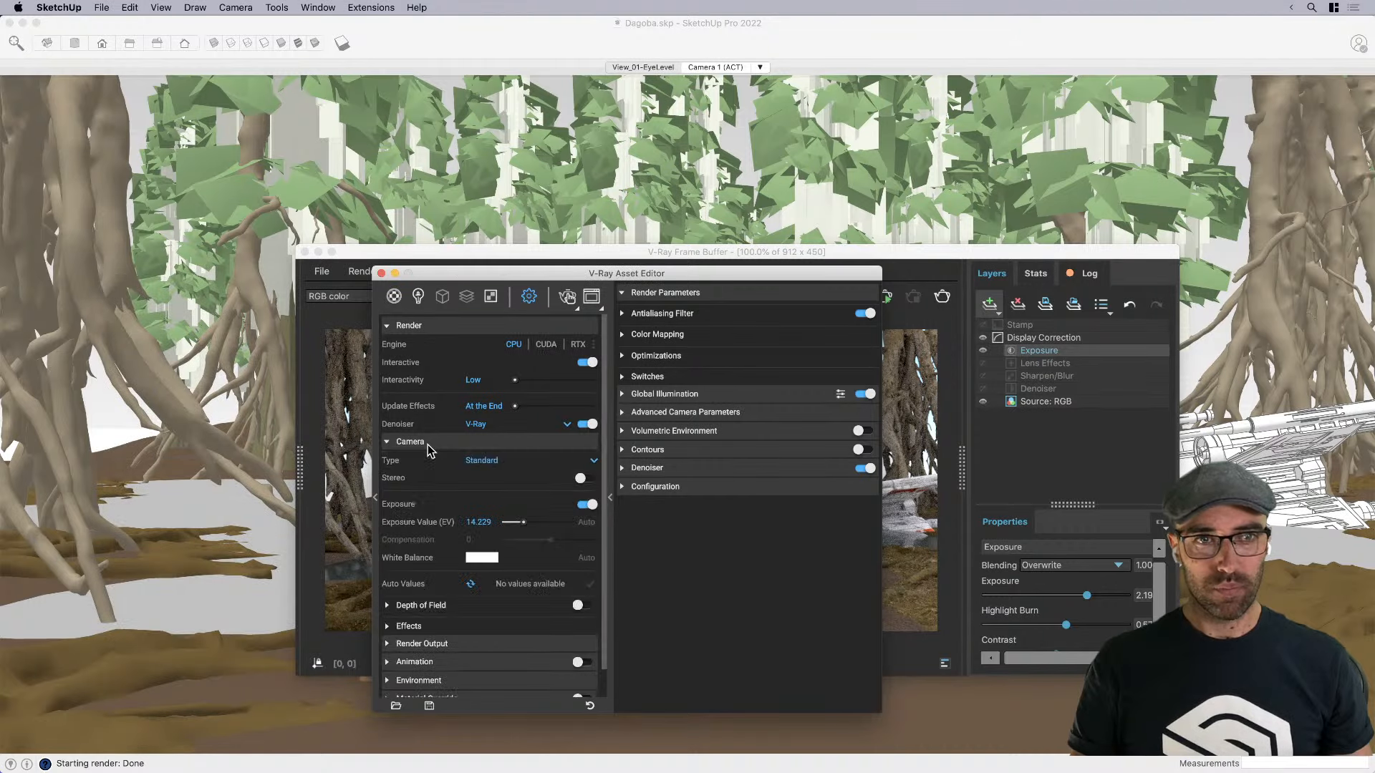
pyautogui.click(389, 626)
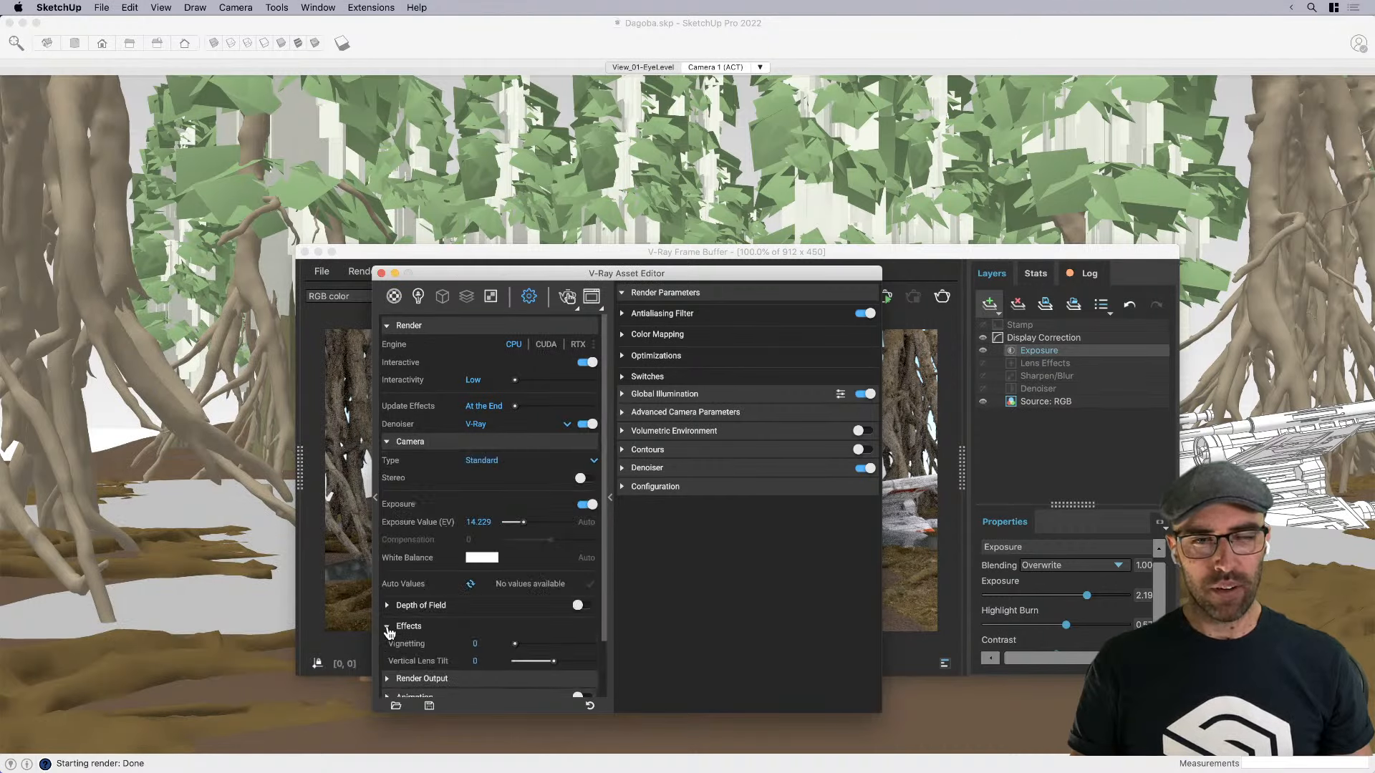
pyautogui.scroll(-2, 450, 631)
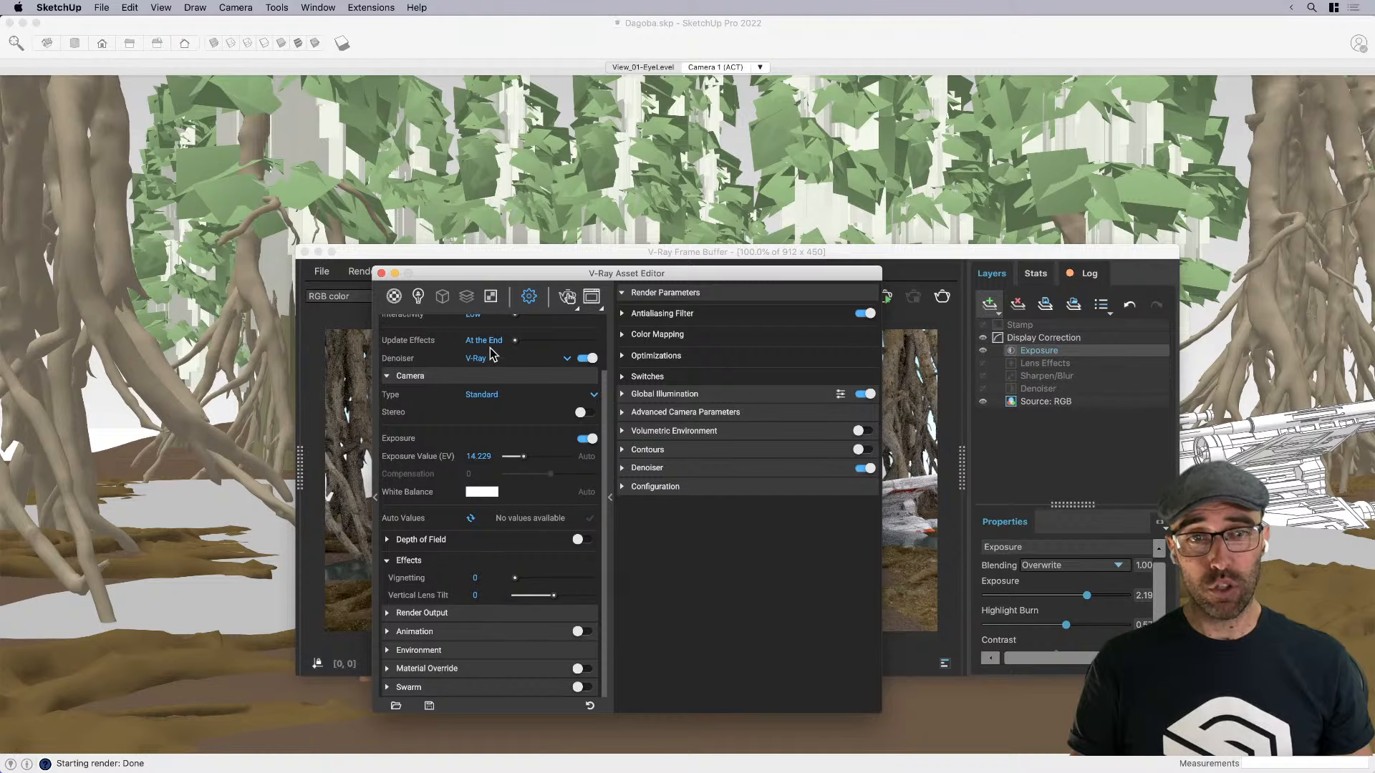
pyautogui.moveTo(509, 272); pyautogui.dragTo(579, 132)
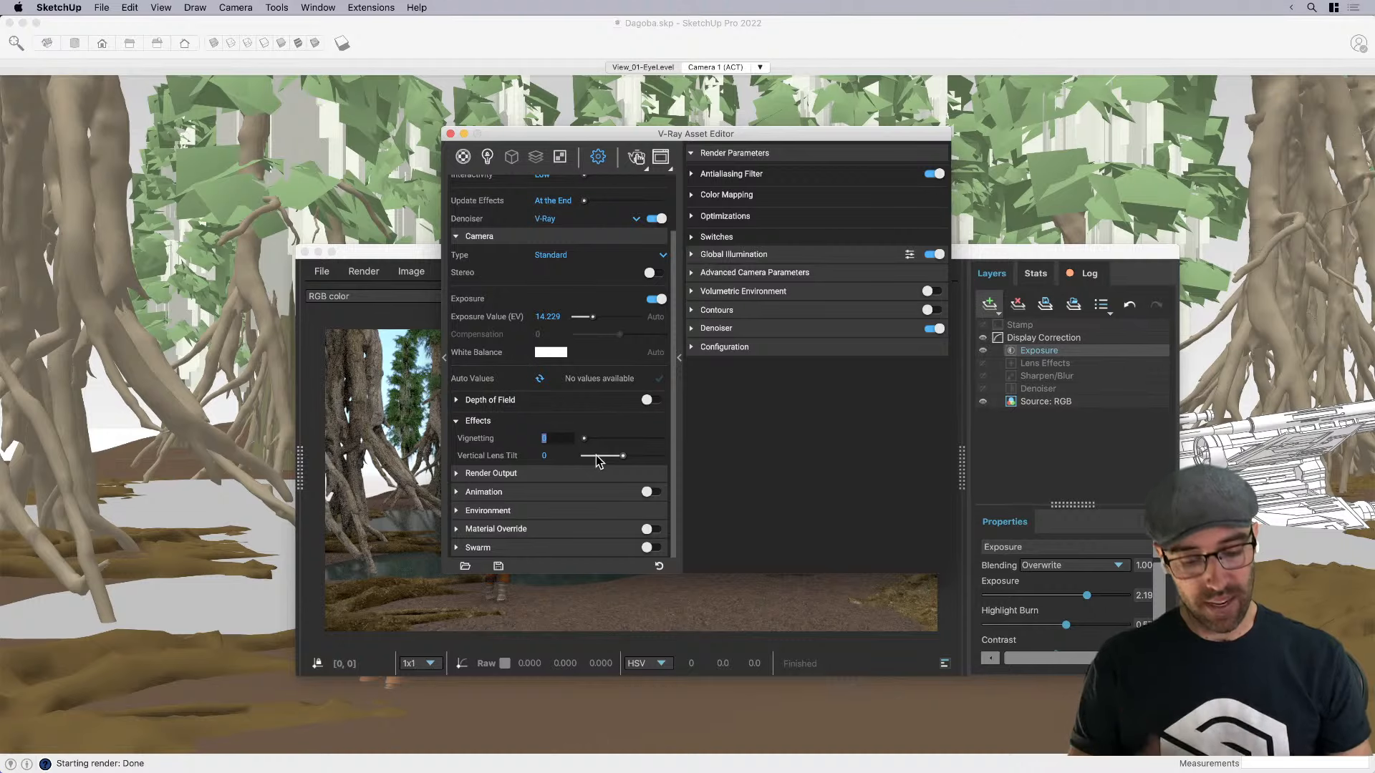
pyautogui.write('1')
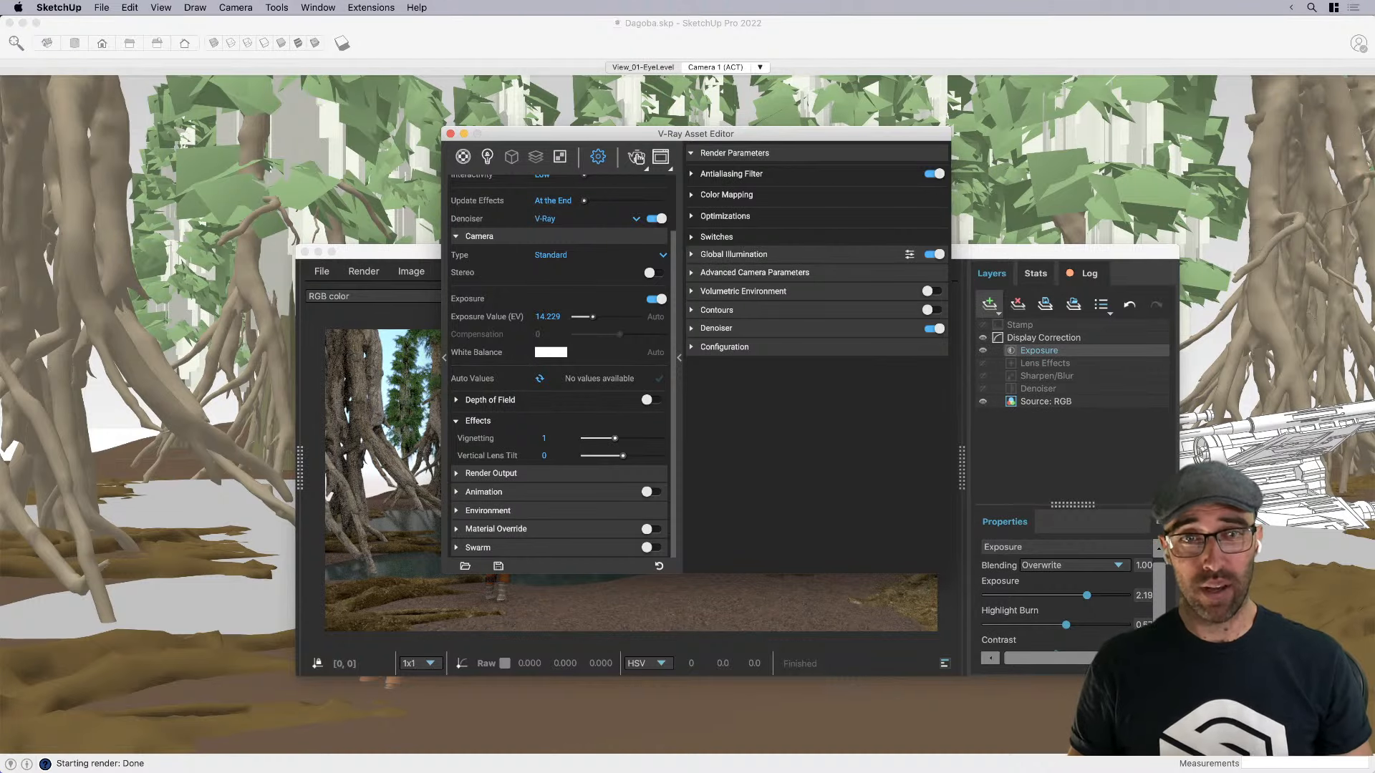
pyautogui.click(450, 133)
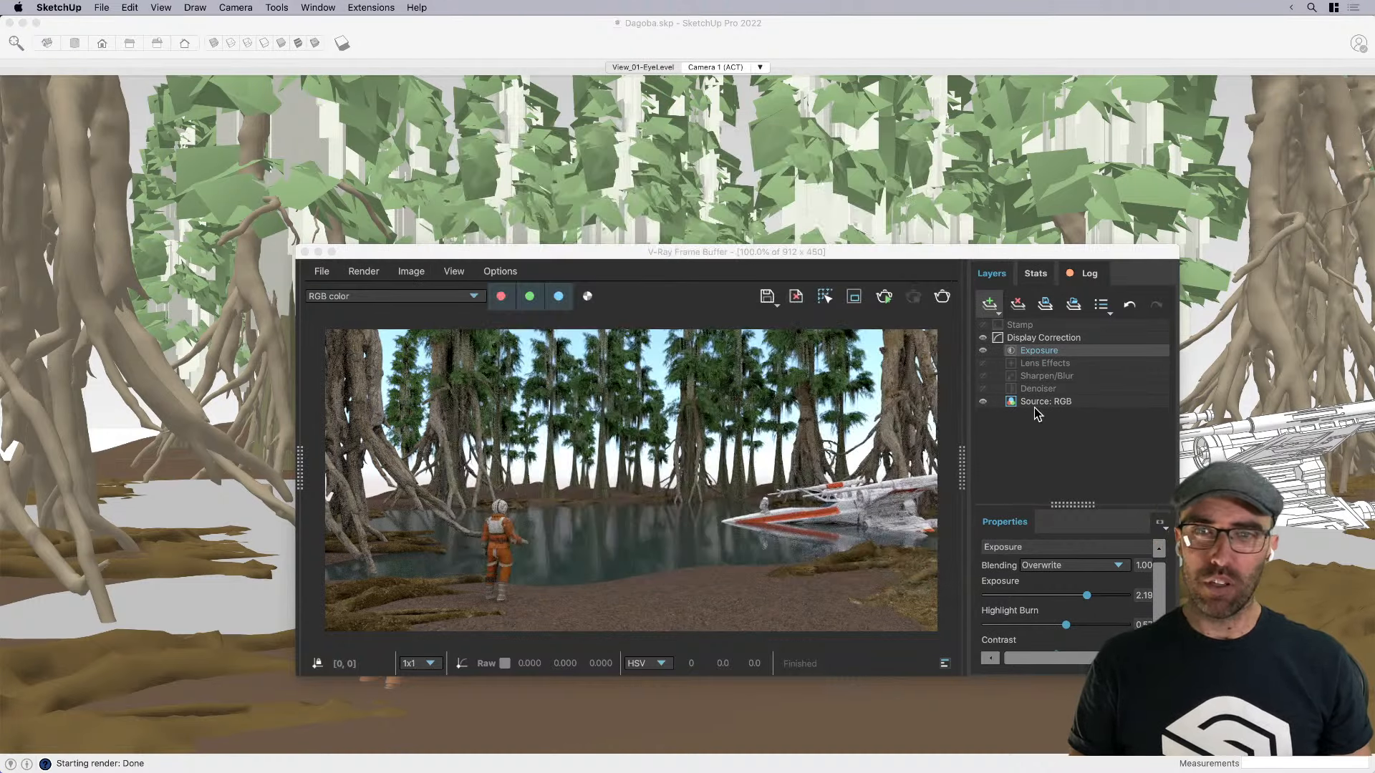
# Add a Color Balance layer to the render with Cyan - Red at about -0.152 and Yellow - Blue shifted toward blue
pyautogui.click(988, 306)
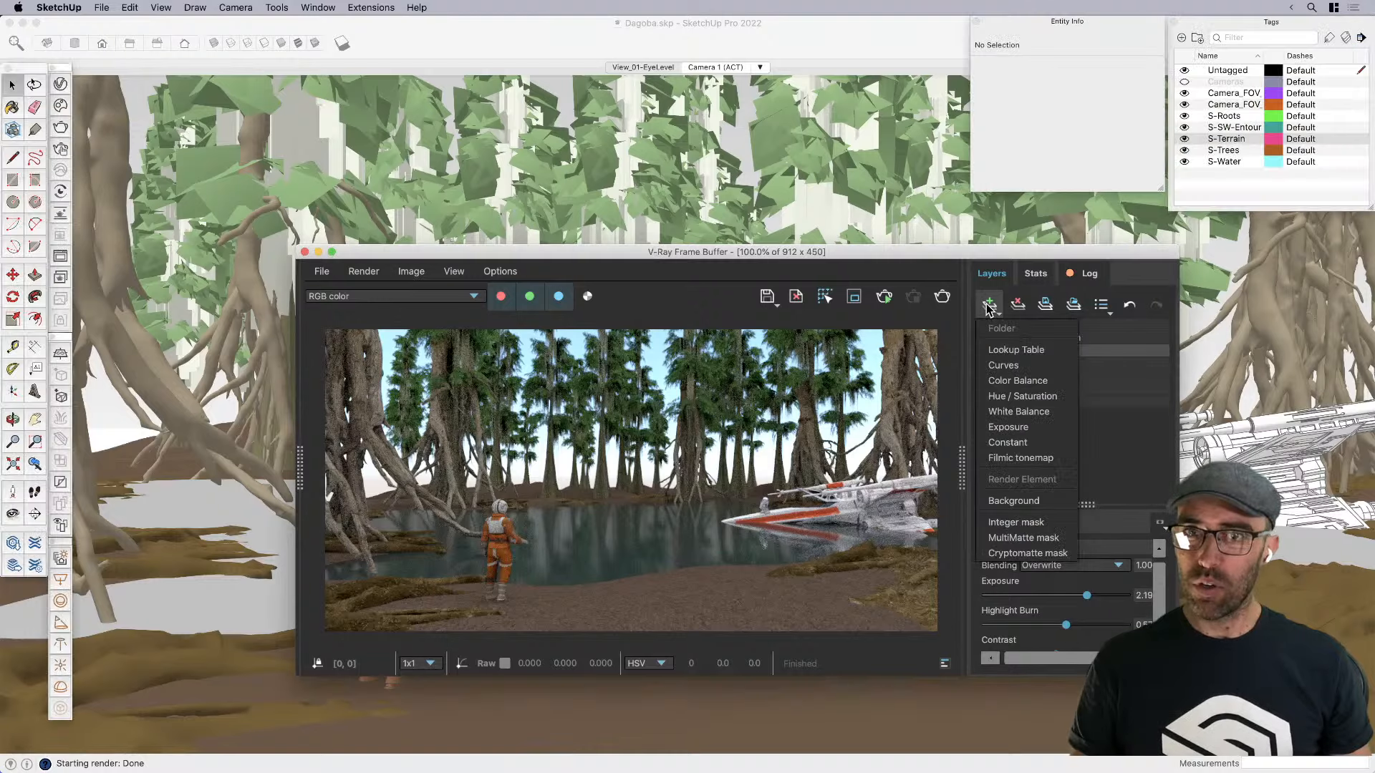
pyautogui.click(1038, 383)
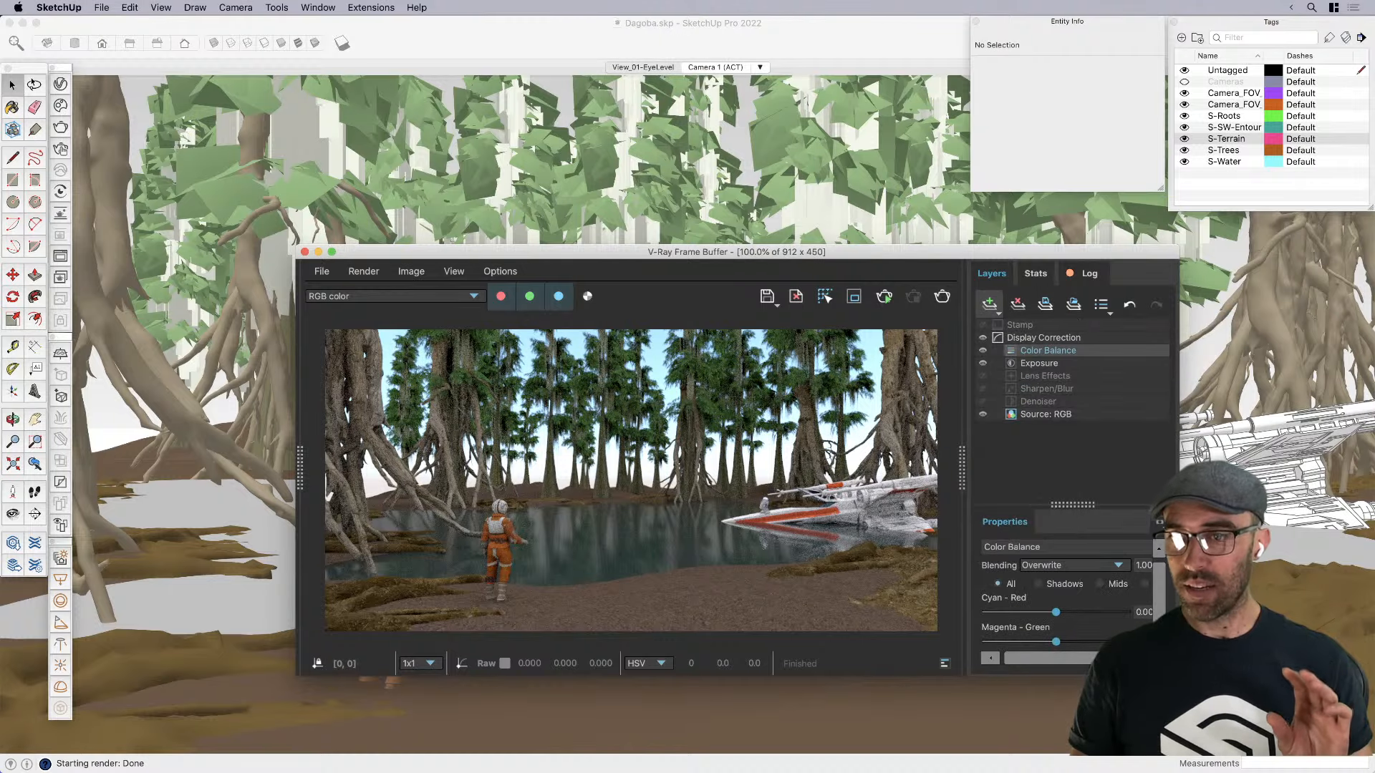
pyautogui.moveTo(894, 251); pyautogui.dragTo(867, 212)
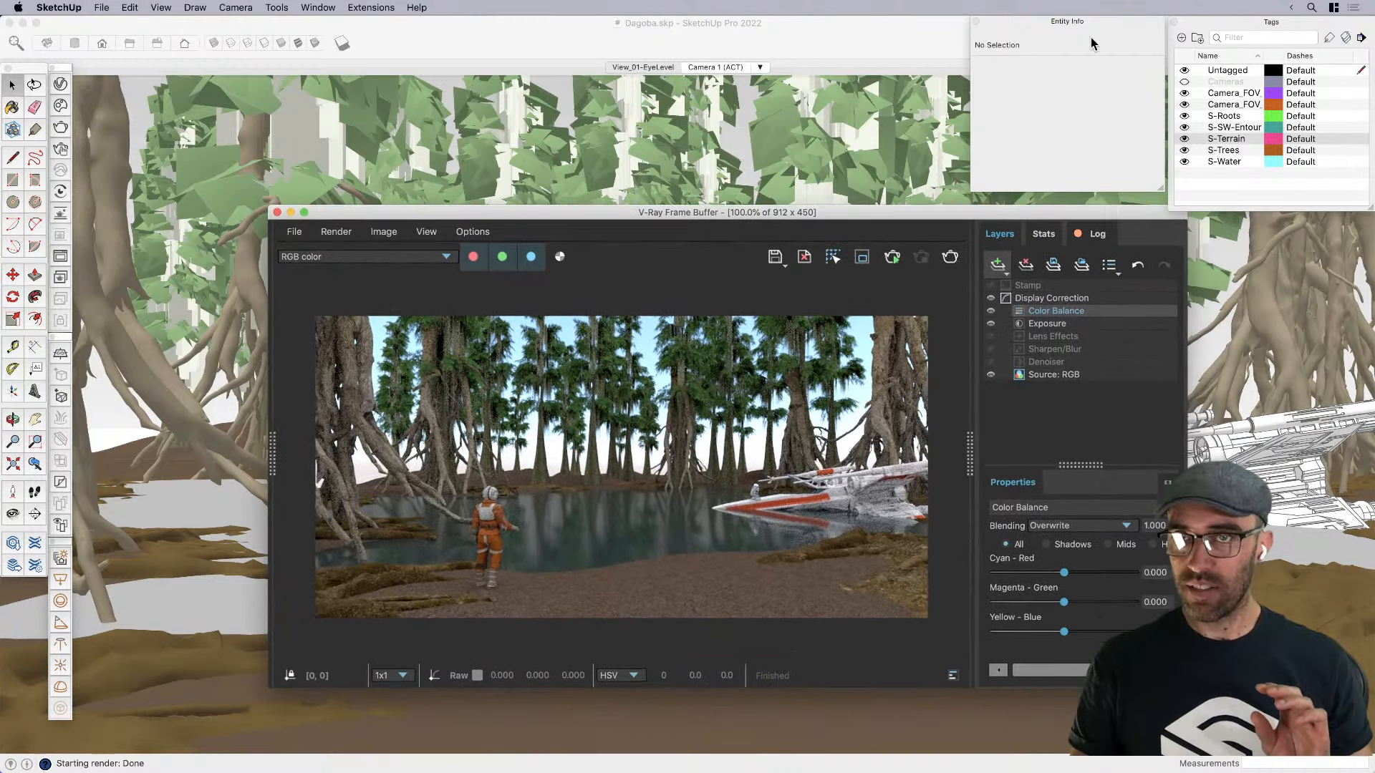
pyautogui.click(1081, 23)
pyautogui.click(1265, 25)
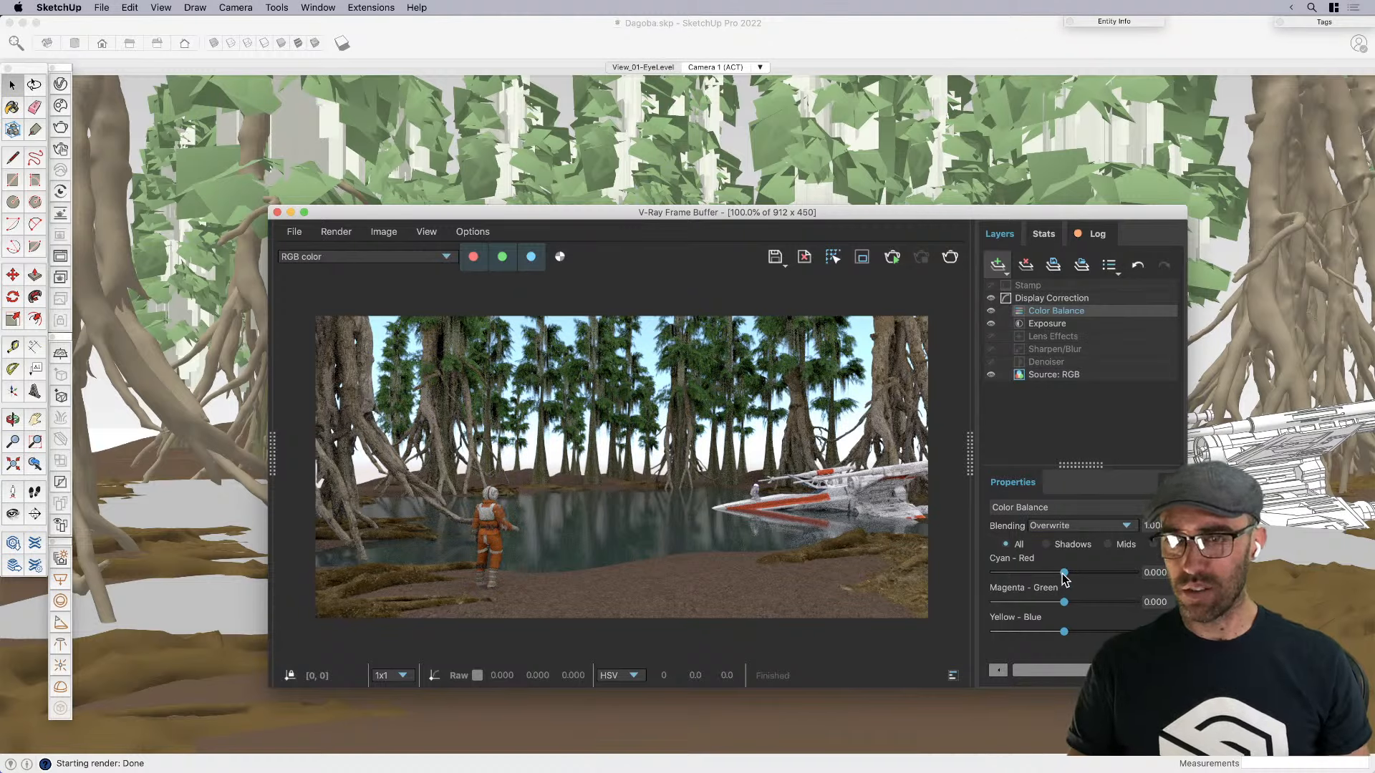
pyautogui.moveTo(1054, 577); pyautogui.dragTo(1038, 578)
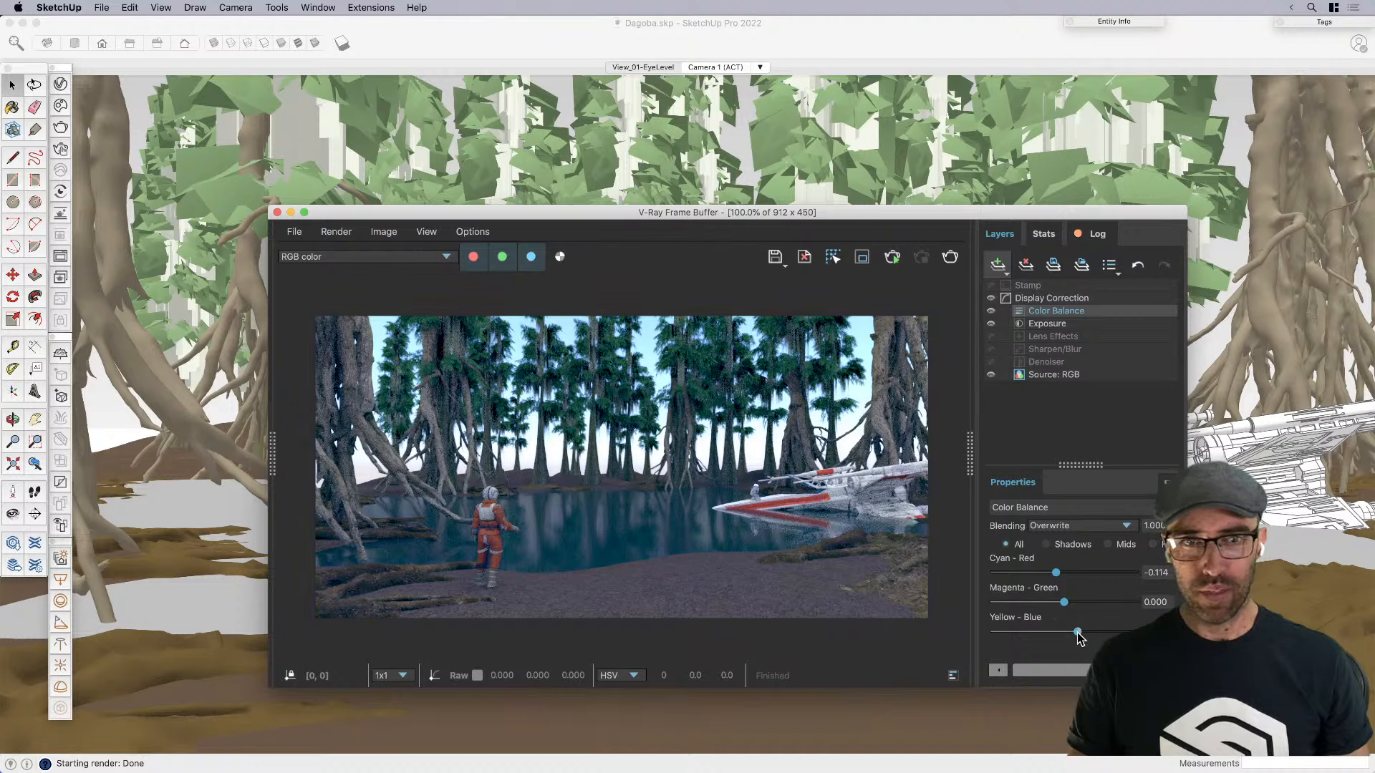
pyautogui.moveTo(1076, 632); pyautogui.dragTo(1083, 632)
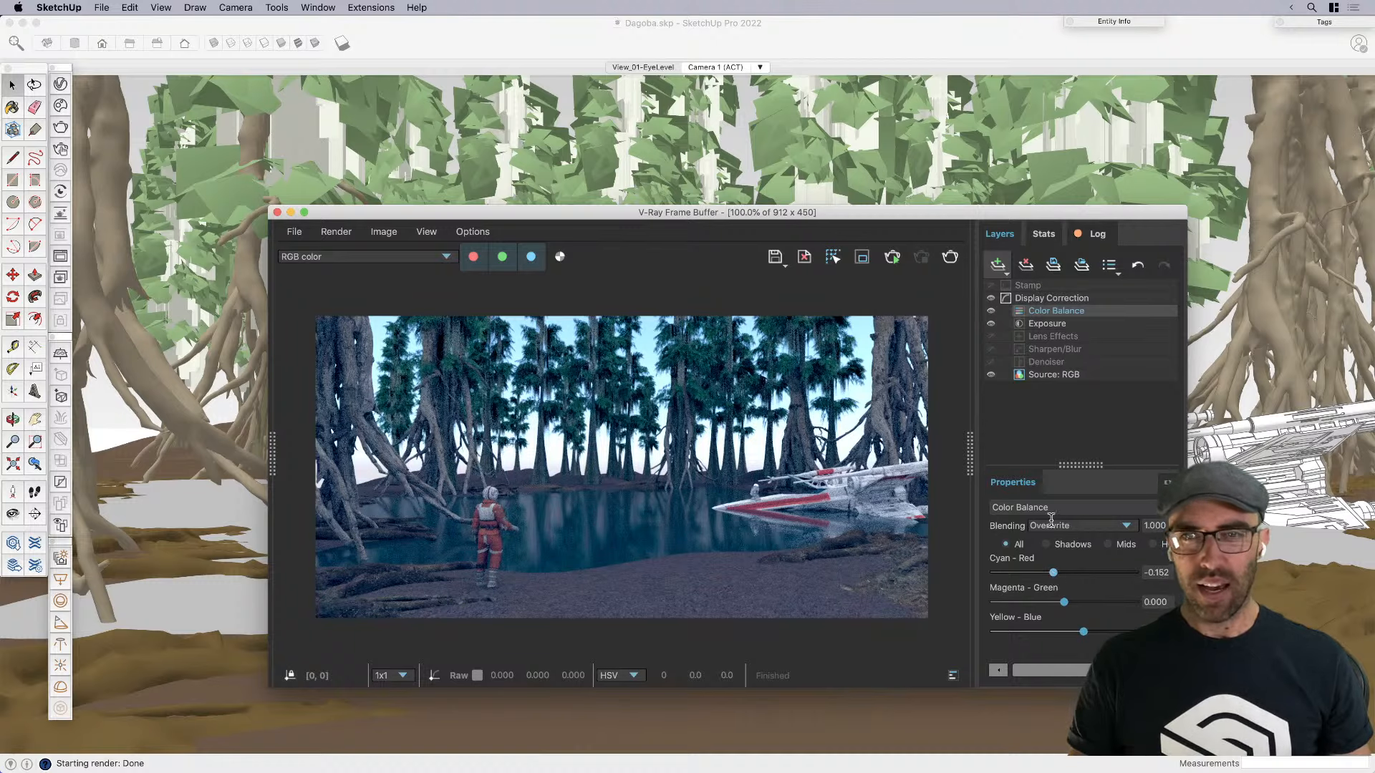
# Add a Hue / Saturation layer to the render with saturation lowered to about -0.305
pyautogui.click(1006, 272)
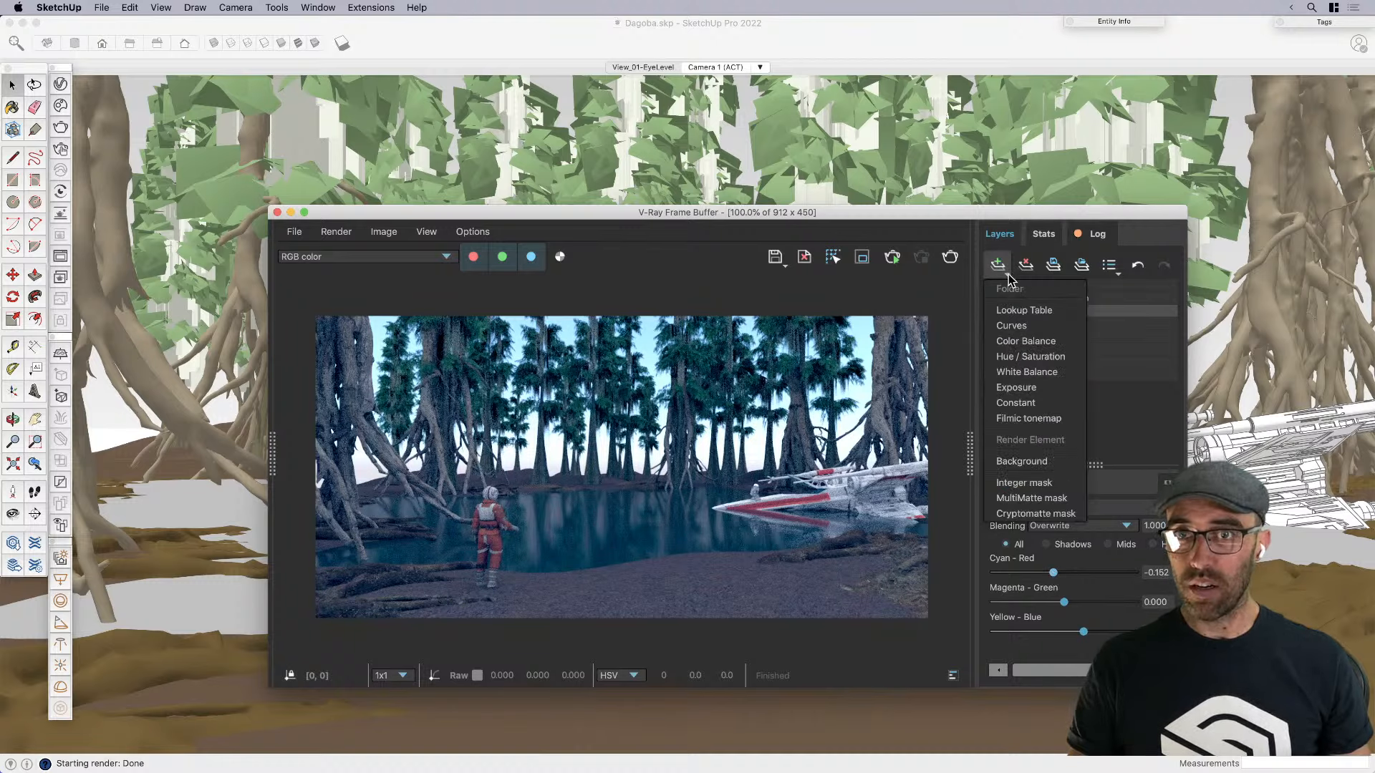
pyautogui.click(1031, 358)
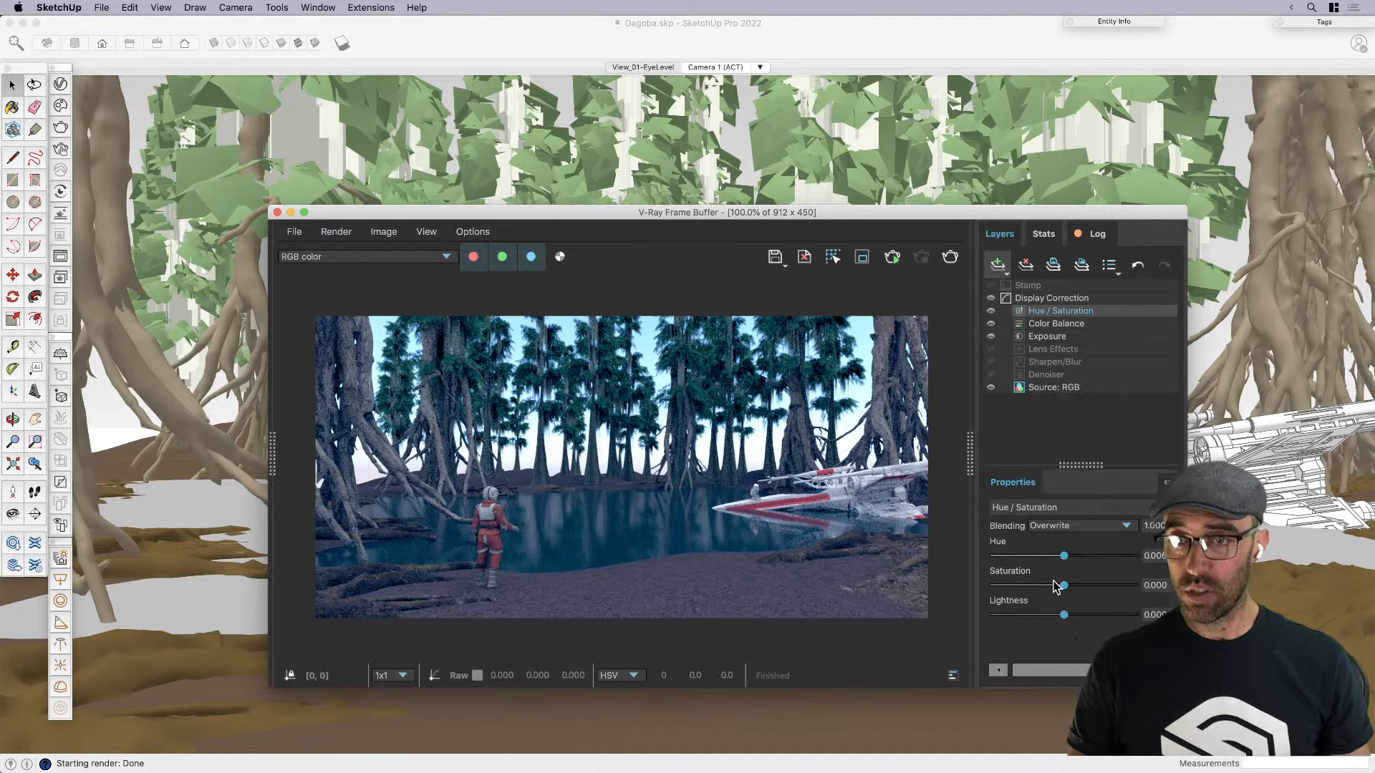
pyautogui.moveTo(1065, 587); pyautogui.dragTo(1043, 587)
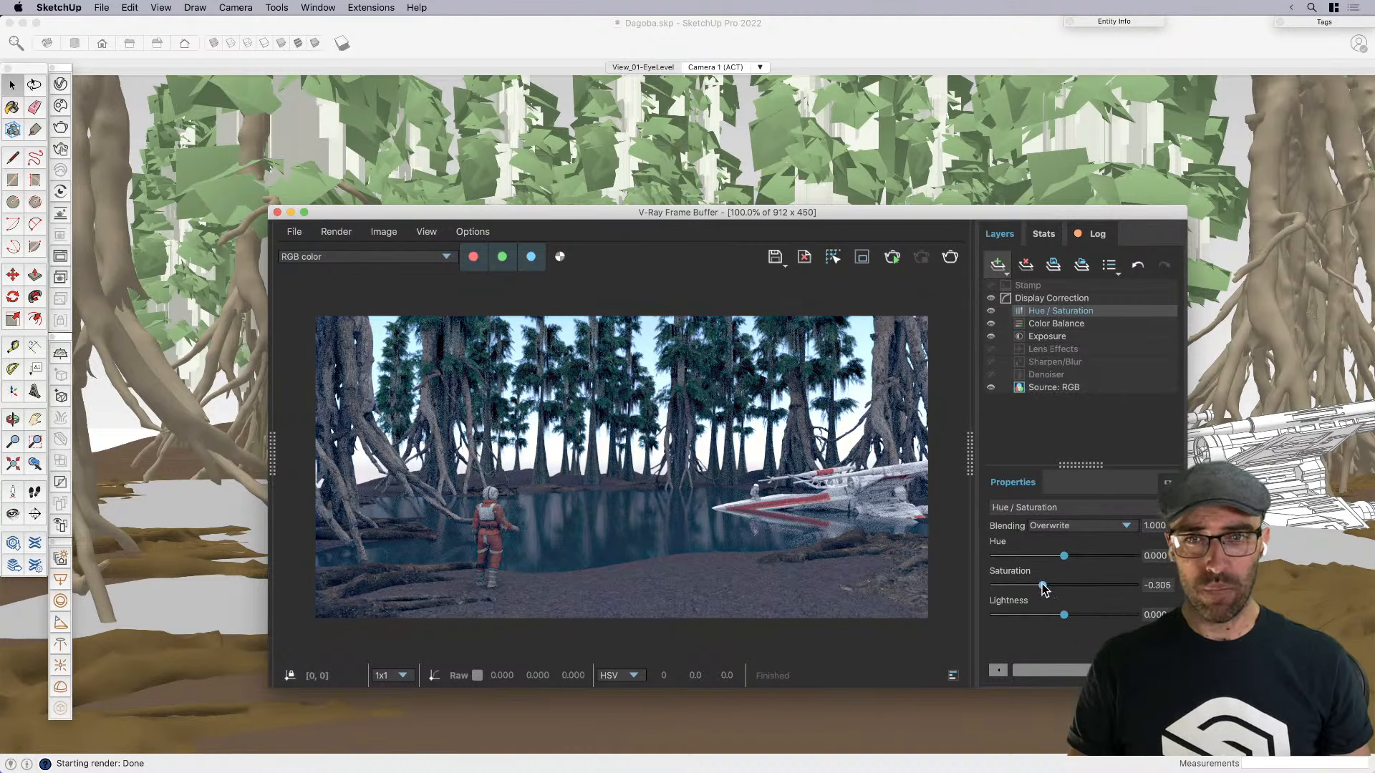
# Lower the Exposure layer's exposure to about 1.762, raise its contrast and fine-tune its highlight burn
pyautogui.click(1047, 336)
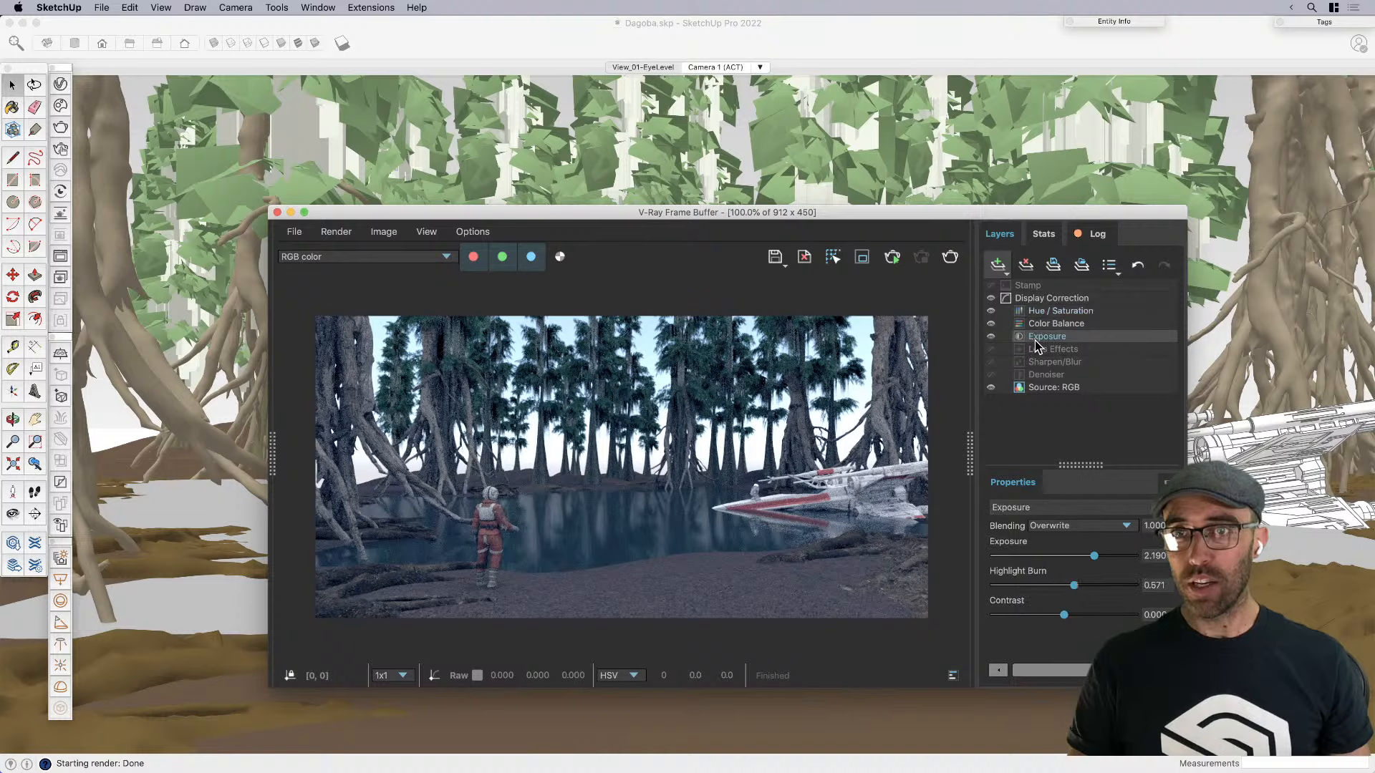
pyautogui.moveTo(1066, 620)
pyautogui.mouseDown()
pyautogui.moveTo(1085, 620)
pyautogui.moveTo(1045, 586)
pyautogui.moveTo(1094, 564)
pyautogui.mouseUp()
pyautogui.moveTo(762, 209); pyautogui.dragTo(782, 124)
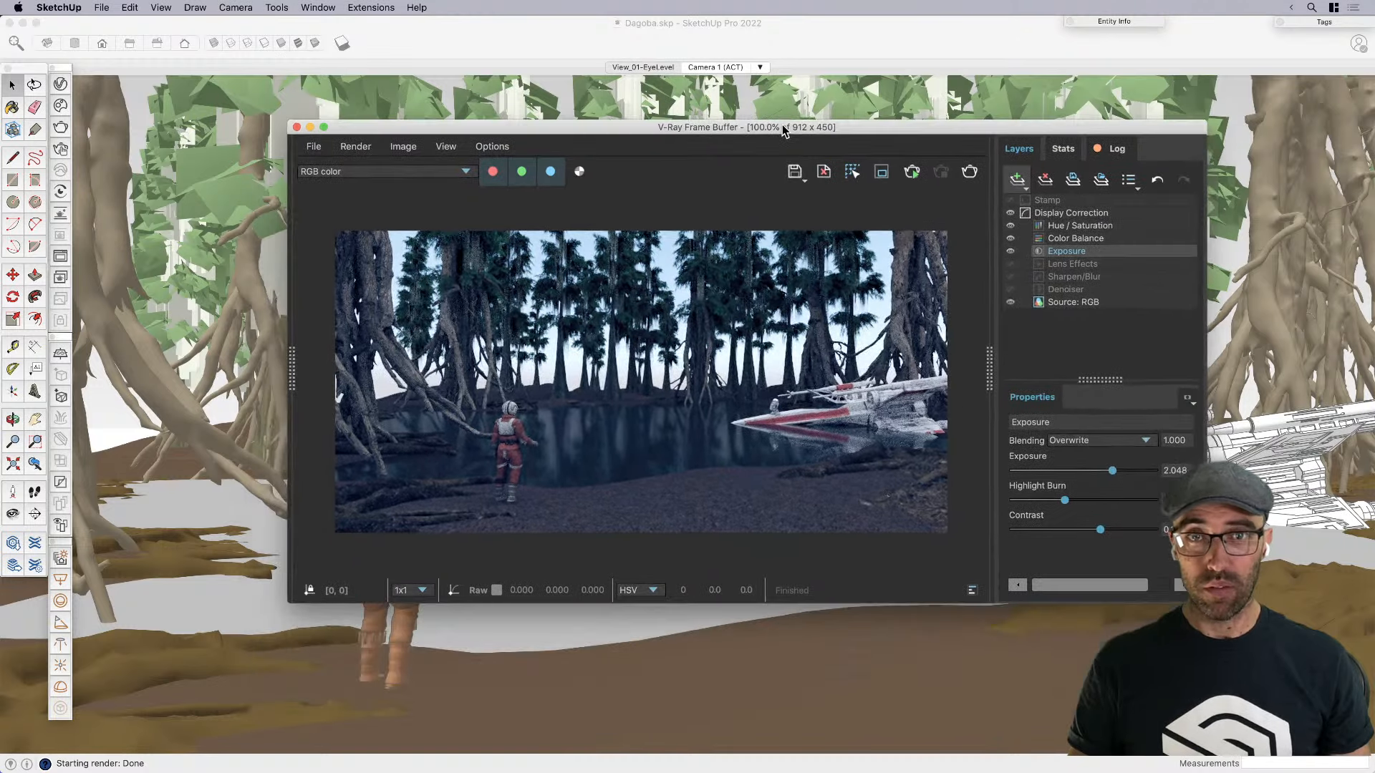
pyautogui.moveTo(1064, 500)
pyautogui.mouseDown()
pyautogui.moveTo(1034, 501)
pyautogui.moveTo(1122, 479)
pyautogui.moveTo(1108, 476)
pyautogui.mouseUp()
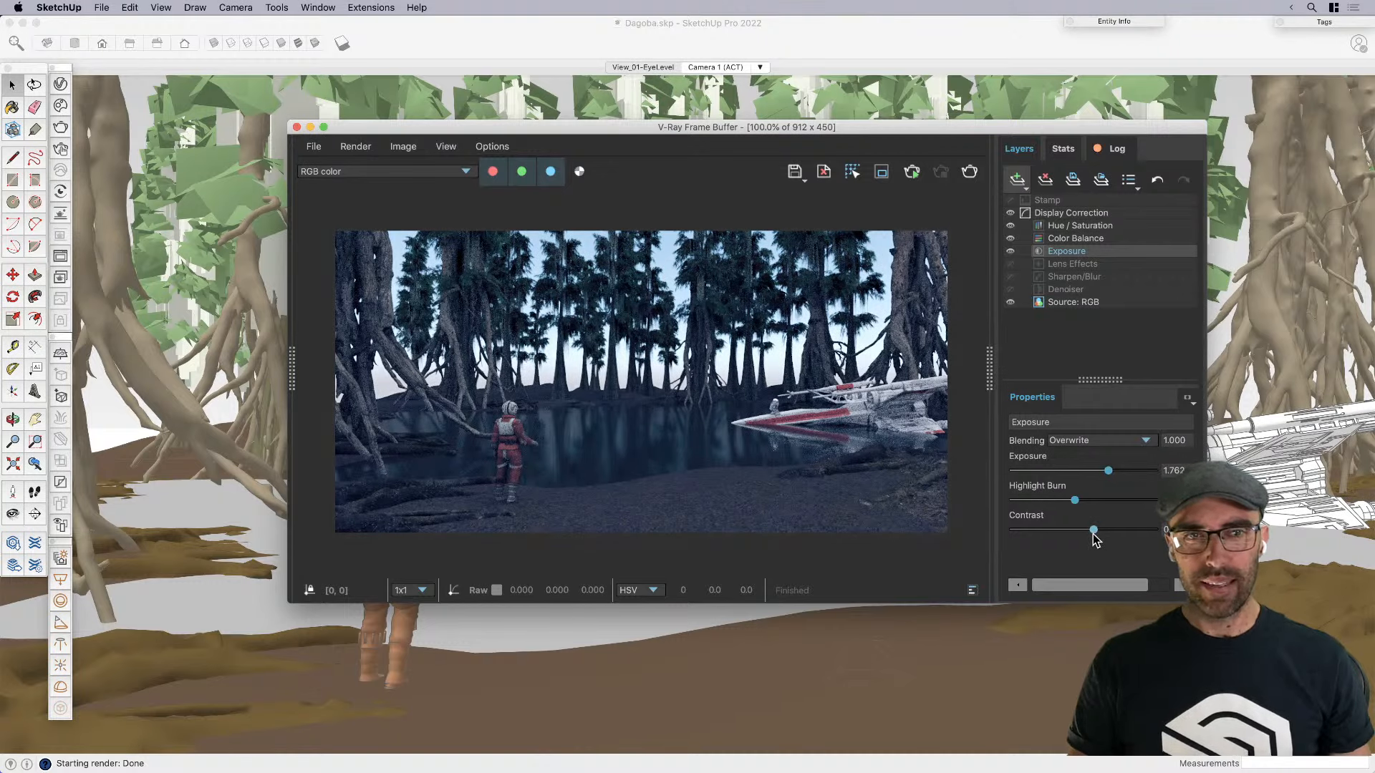
pyautogui.moveTo(1101, 538); pyautogui.dragTo(1096, 539)
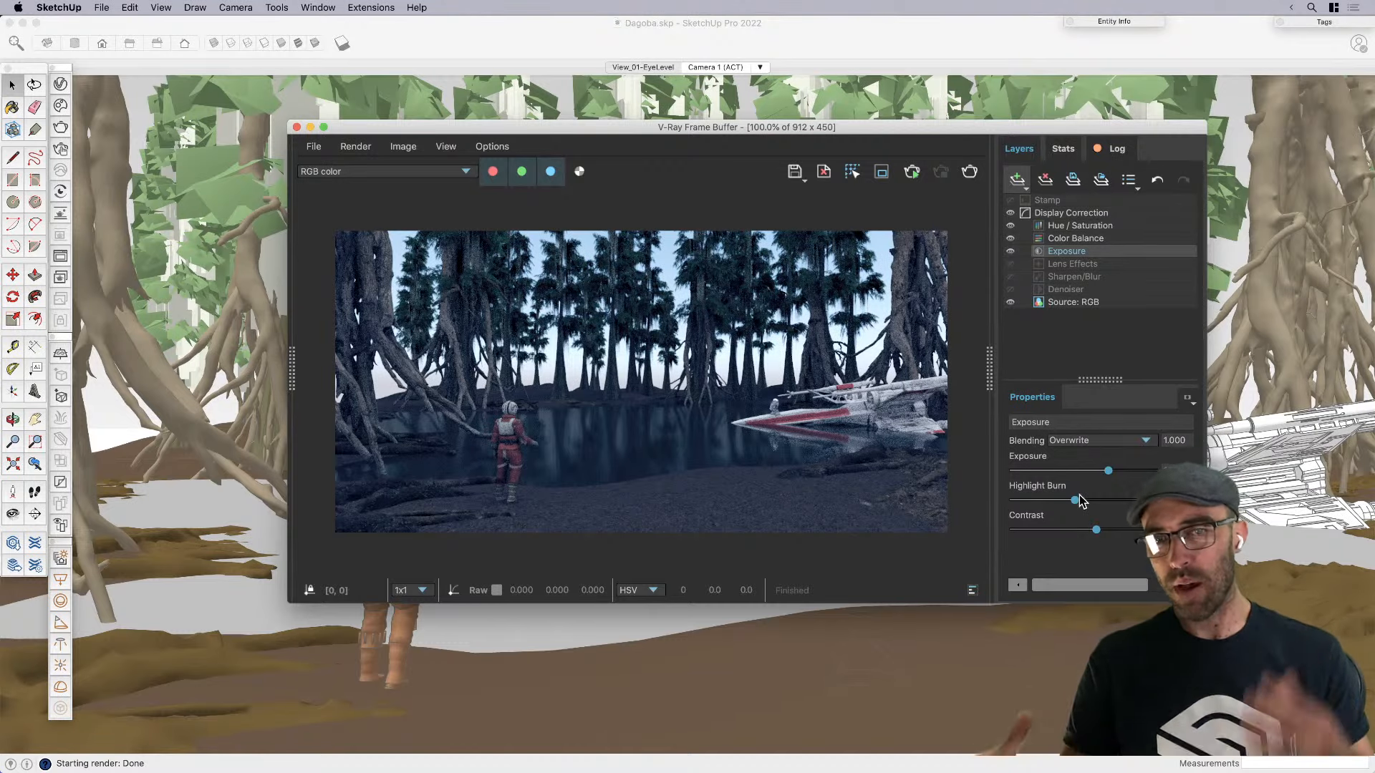
# Shift the Color Balance layer slightly further toward cyan and blue, and set the Exposure layer's exposure to about 1.905
pyautogui.click(1071, 238)
pyautogui.moveTo(1112, 547); pyautogui.dragTo(1107, 547)
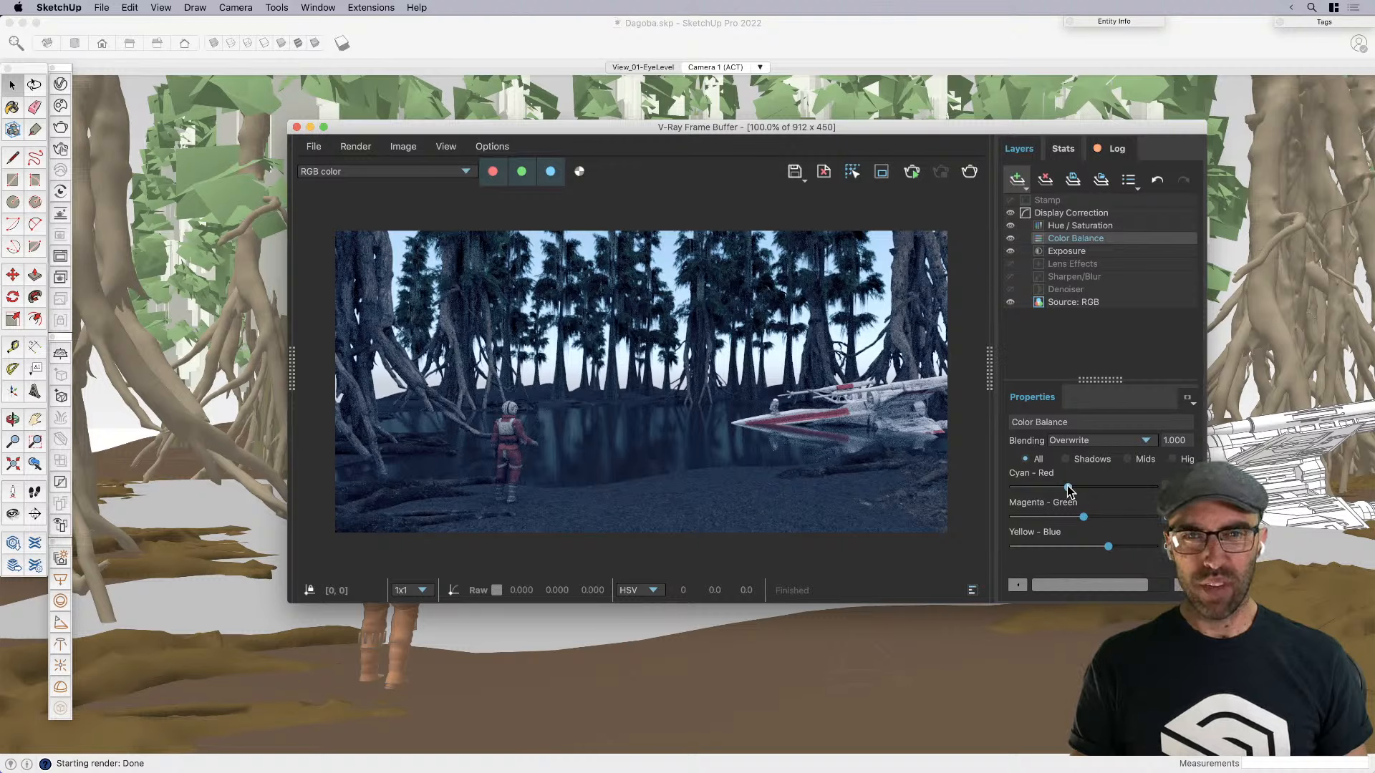
pyautogui.click(1068, 251)
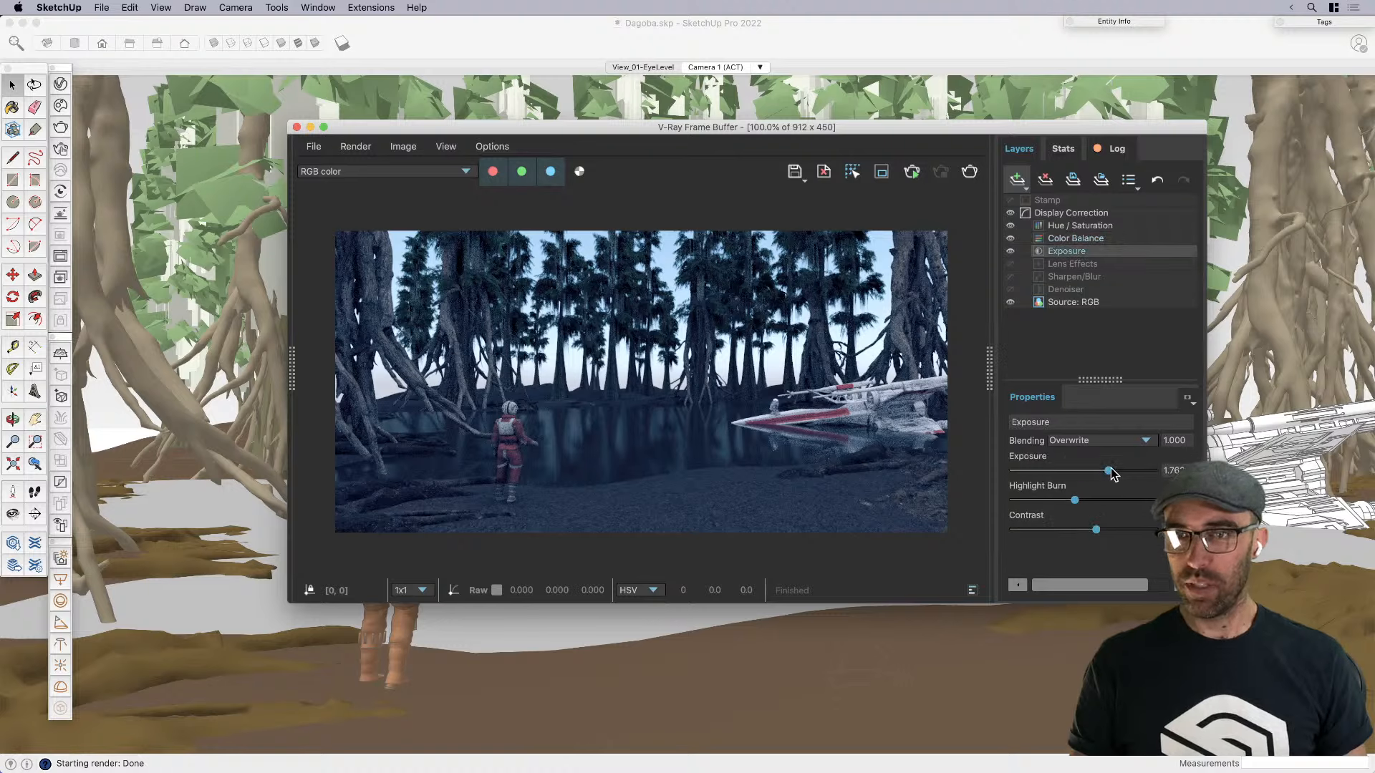
pyautogui.moveTo(1112, 473); pyautogui.dragTo(1117, 475)
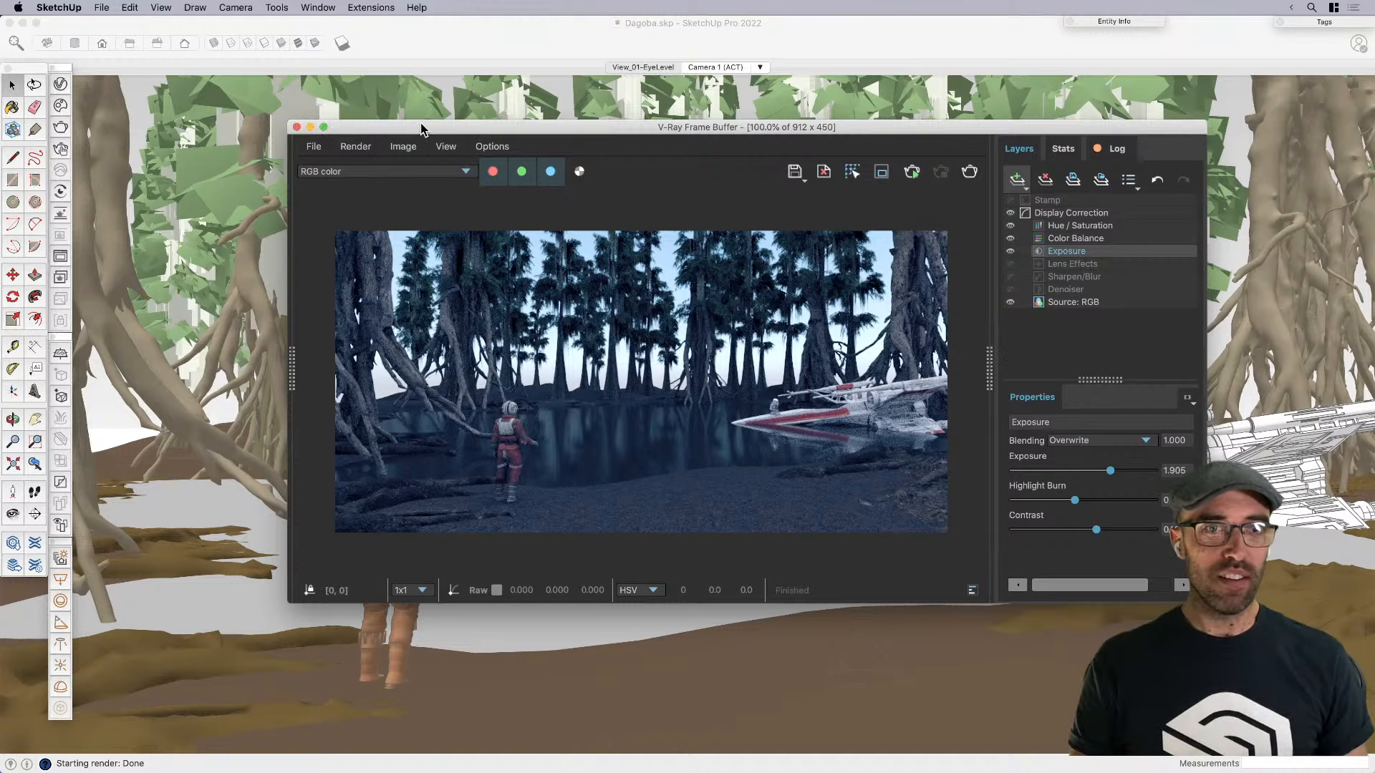
# Move the frame buffer aside, reopen the V-Ray render settings and enable Volumetric Environment
pyautogui.moveTo(421, 129); pyautogui.dragTo(745, 159)
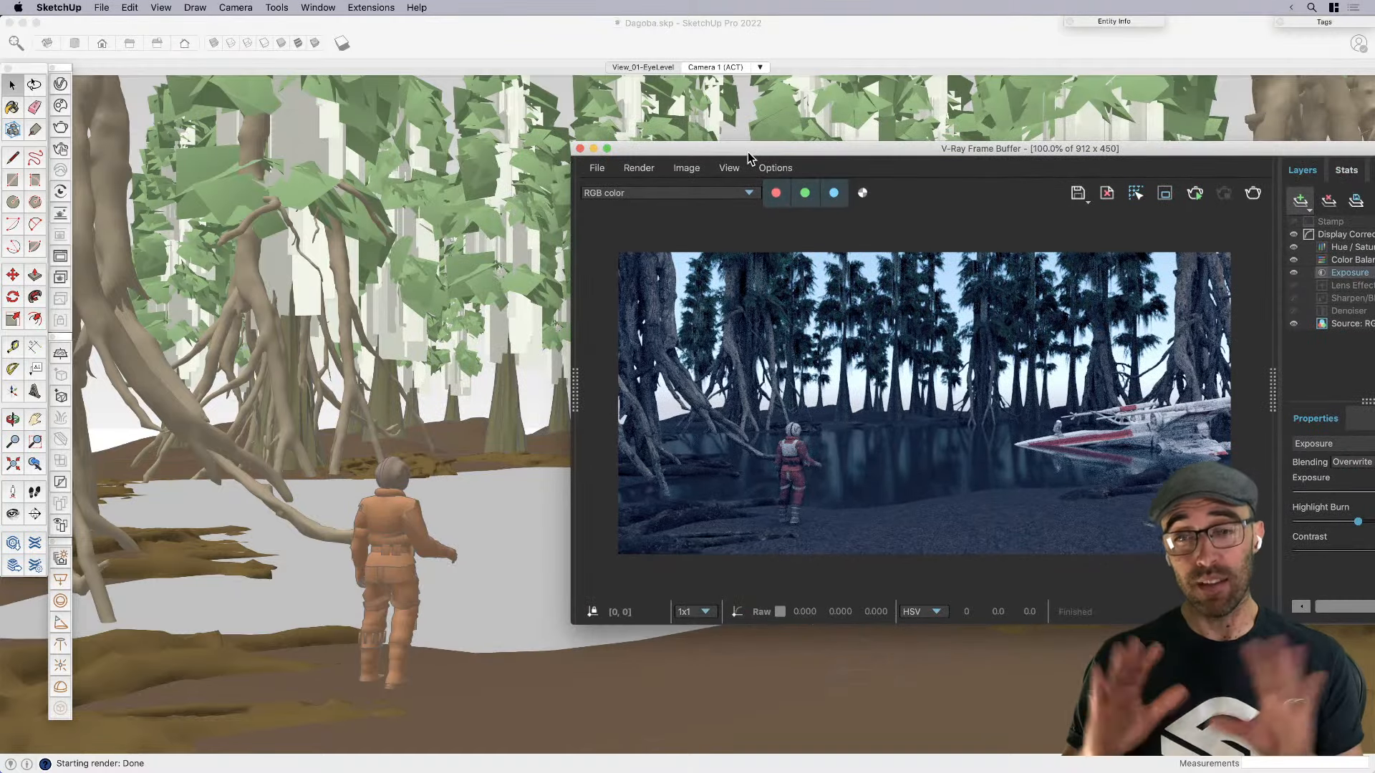
pyautogui.click(498, 57)
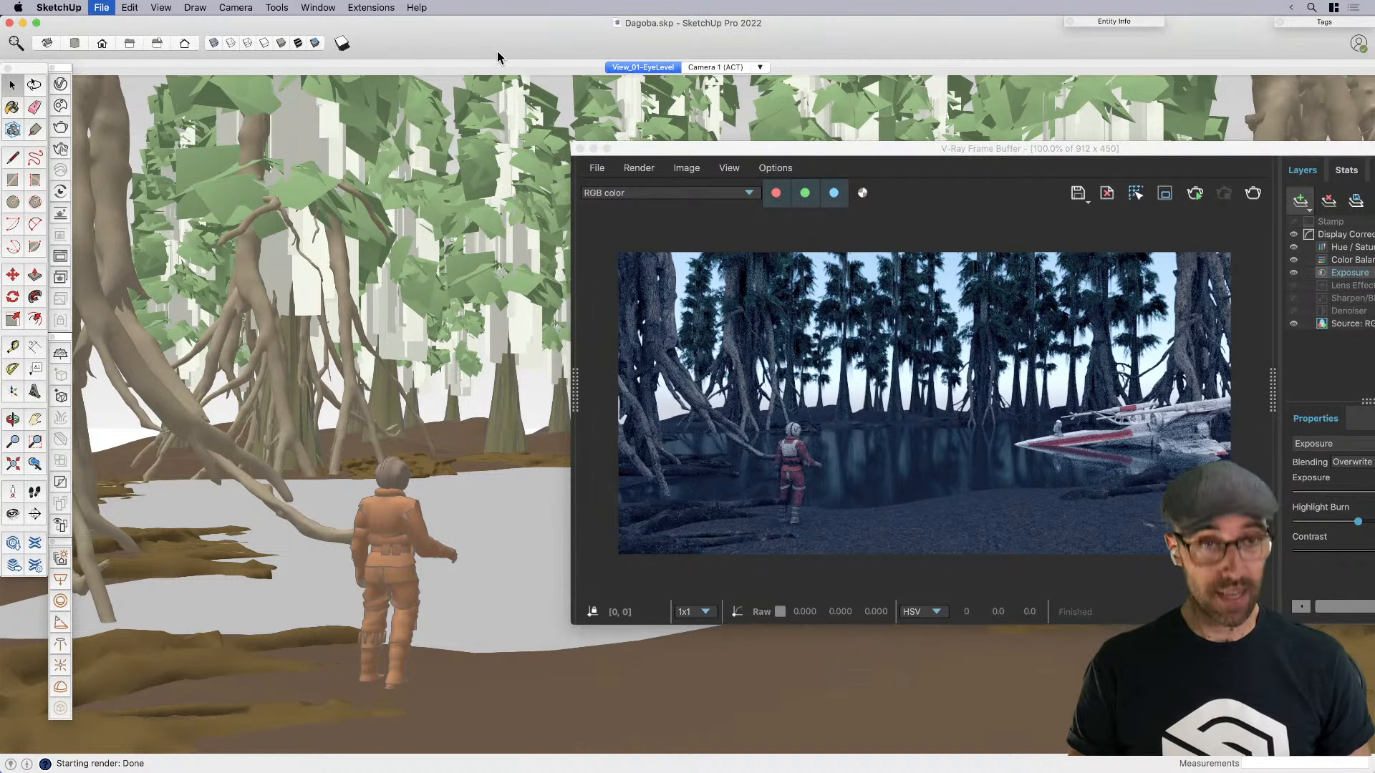
pyautogui.click(60, 85)
pyautogui.click(660, 159)
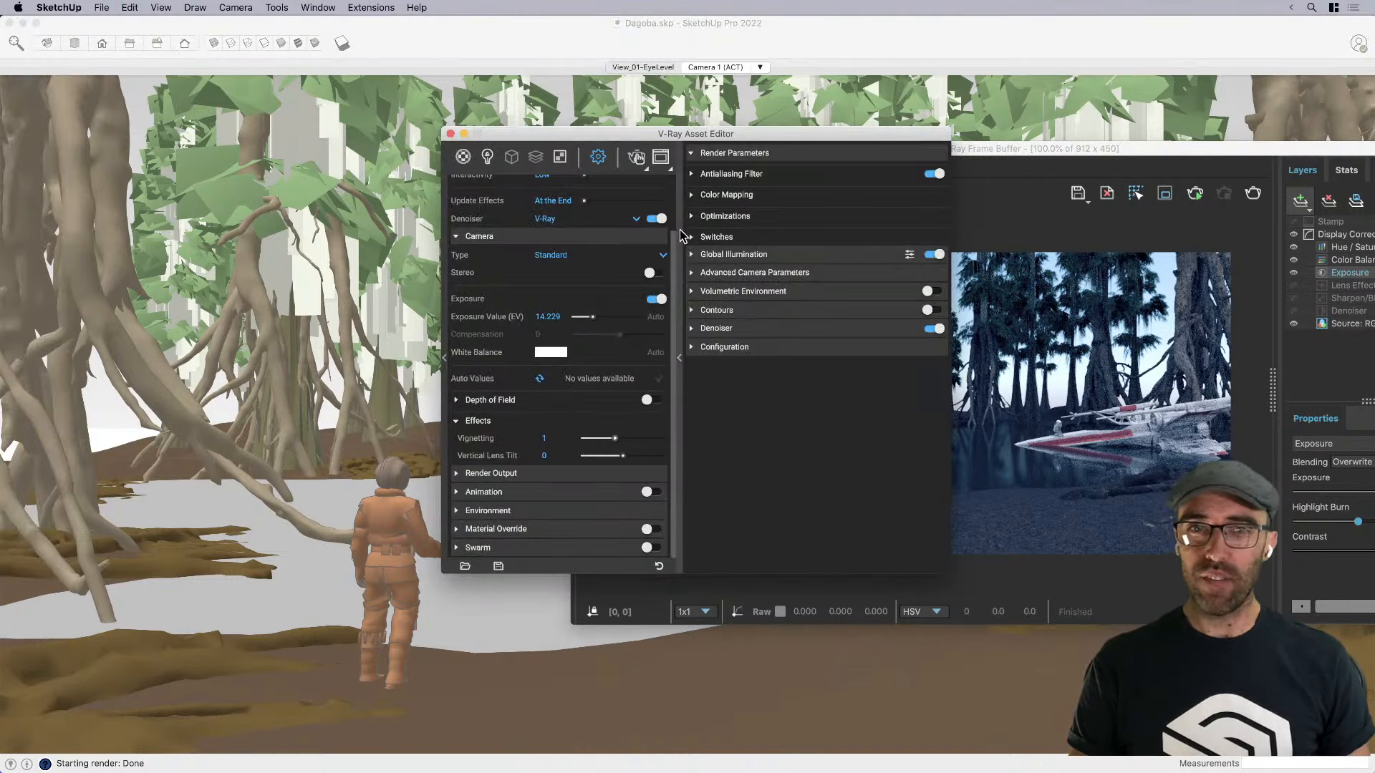
pyautogui.click(572, 236)
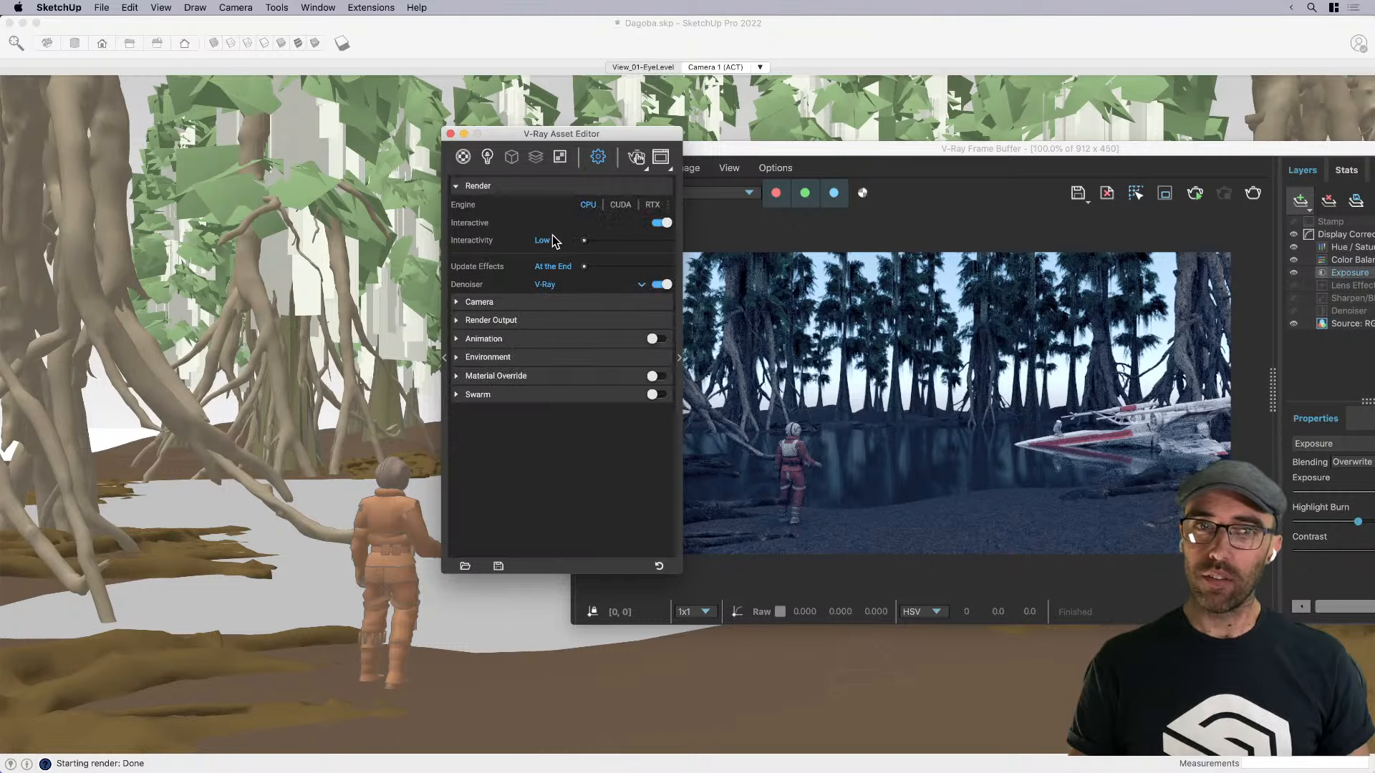
pyautogui.click(660, 157)
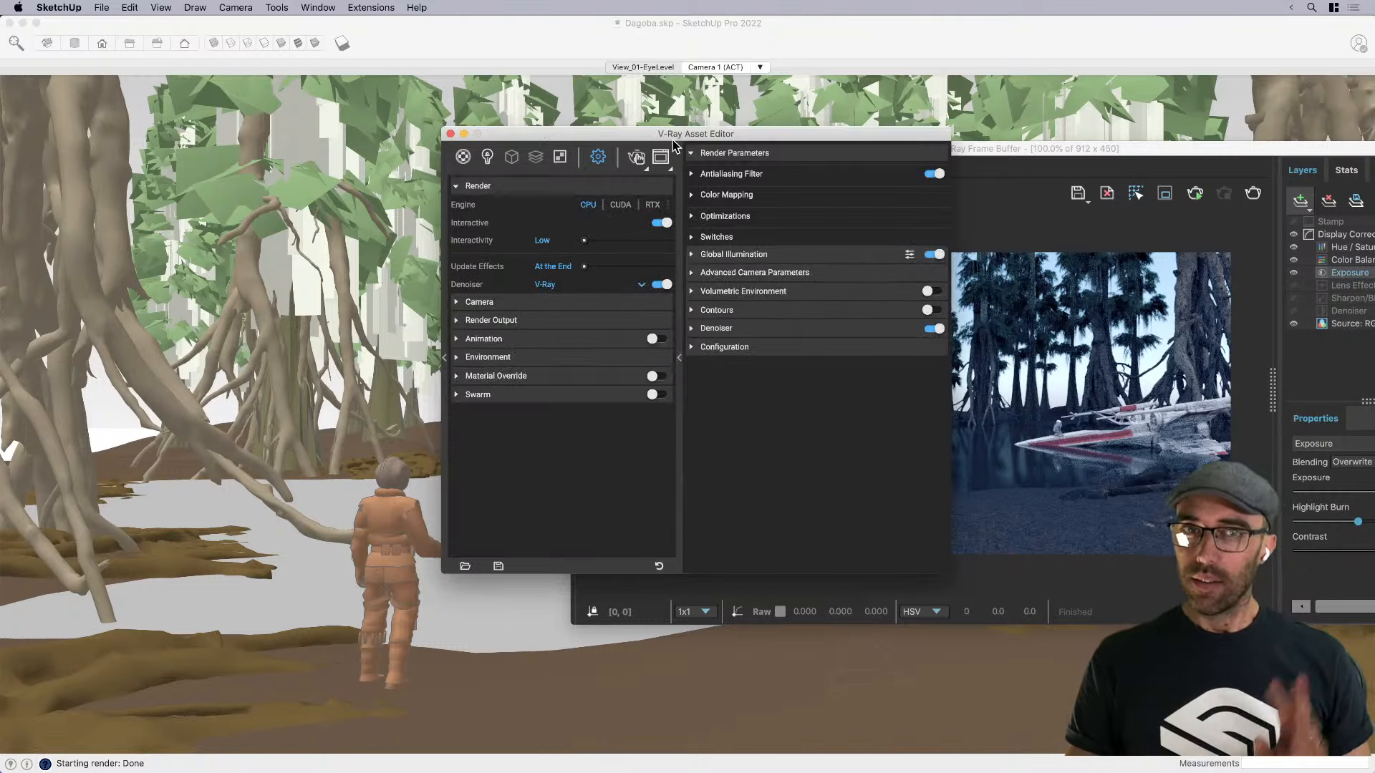
pyautogui.moveTo(674, 139); pyautogui.dragTo(411, 181)
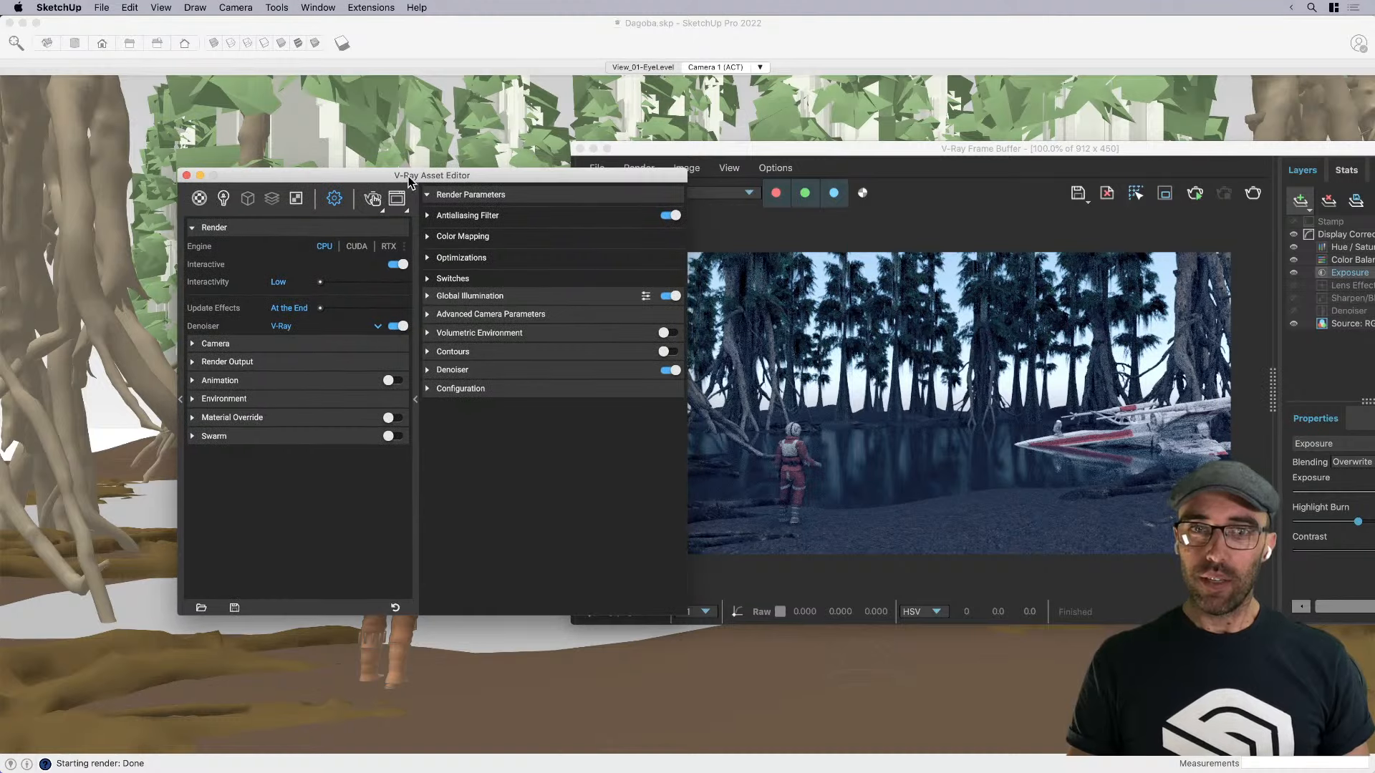
pyautogui.click(529, 333)
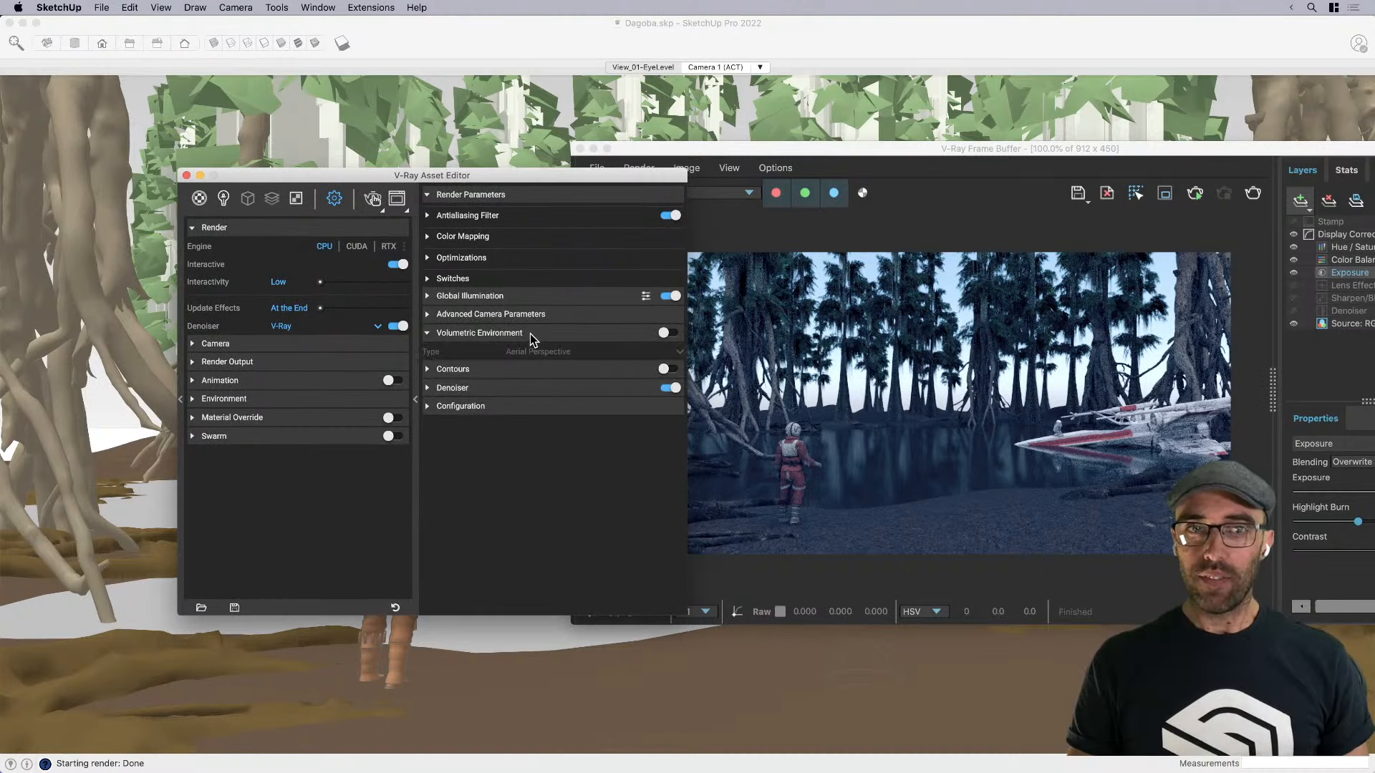
pyautogui.click(671, 334)
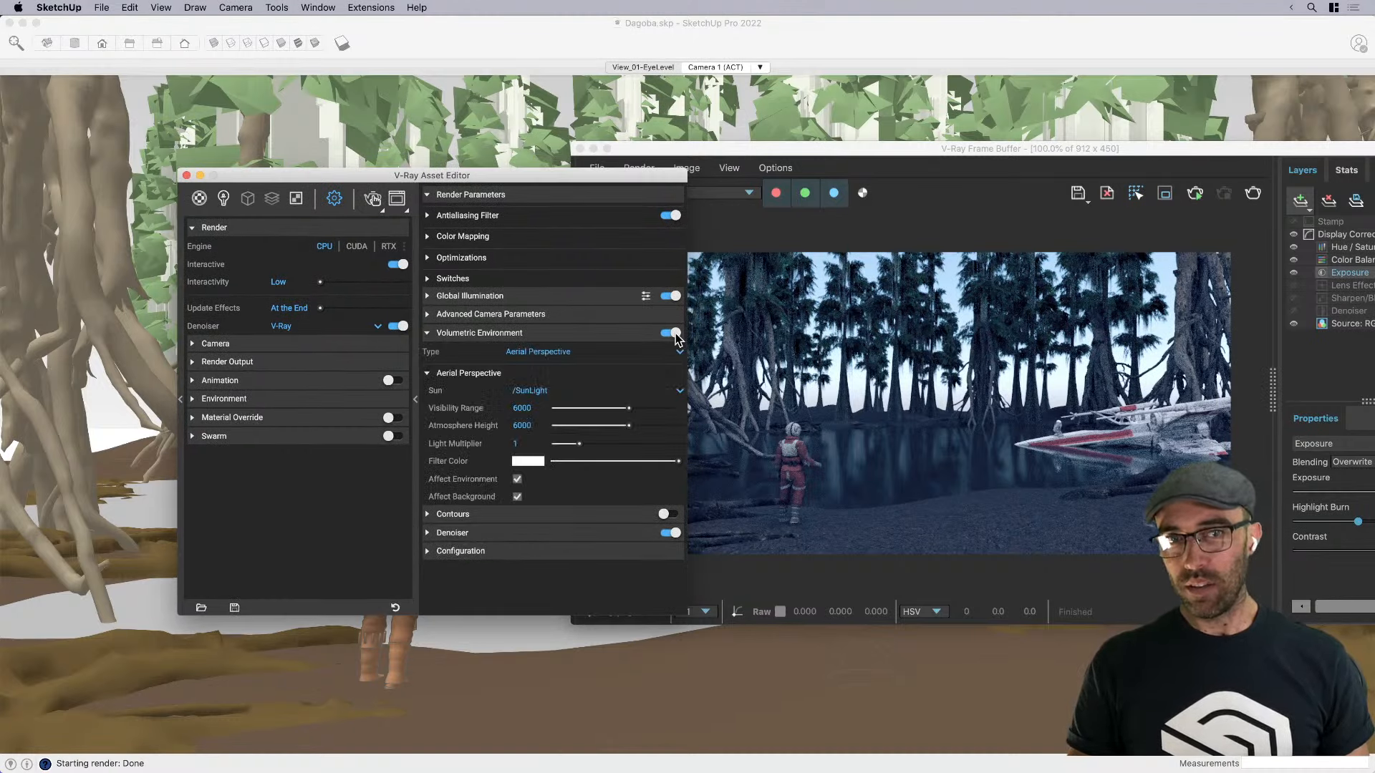
# Place the Asset Editor and frame buffer side by side, and define a render region over the image's left half
pyautogui.moveTo(665, 175); pyautogui.dragTo(530, 170)
pyautogui.moveTo(995, 148); pyautogui.dragTo(1108, 134)
pyautogui.click(1278, 182)
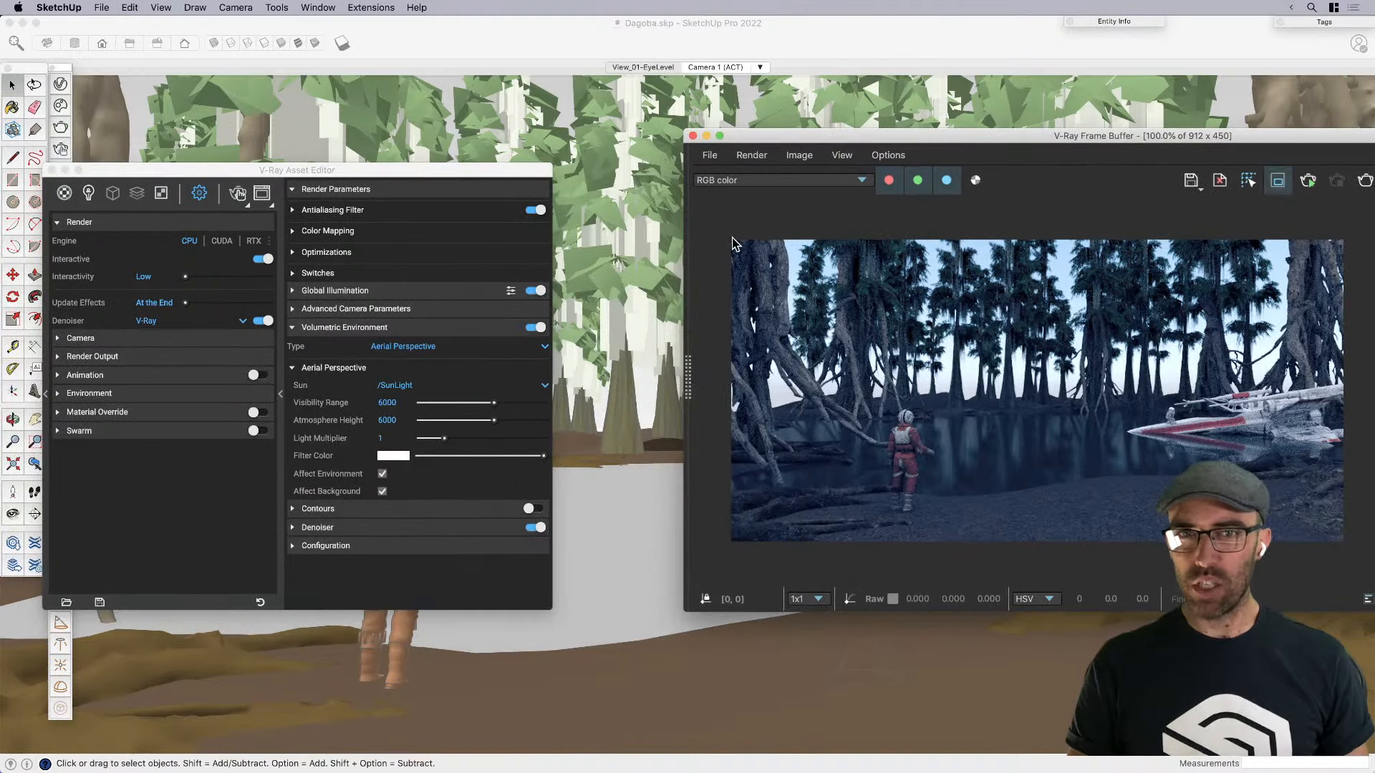
pyautogui.moveTo(732, 238); pyautogui.dragTo(1061, 538)
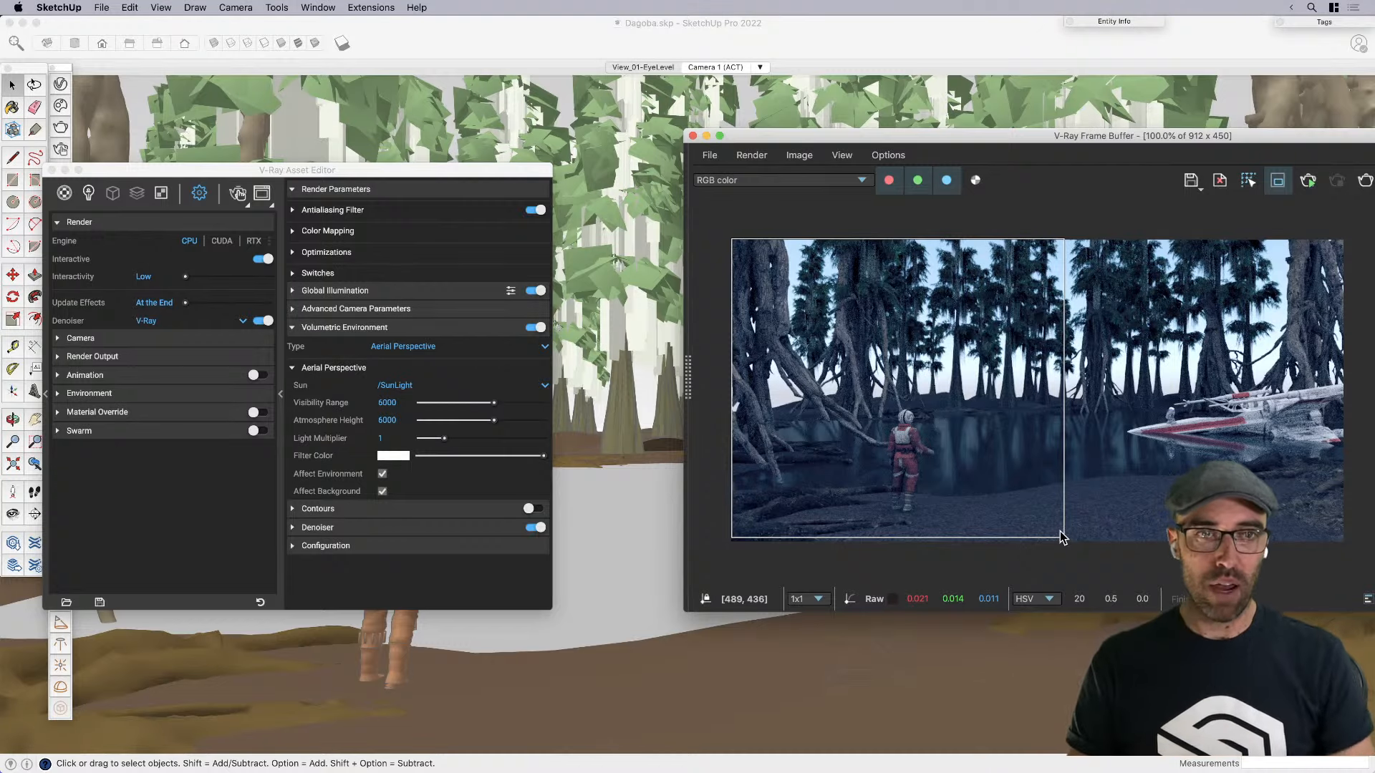
# Switch the volumetric environment type to Environment Fog and start an interactive render of the region
pyautogui.click(416, 348)
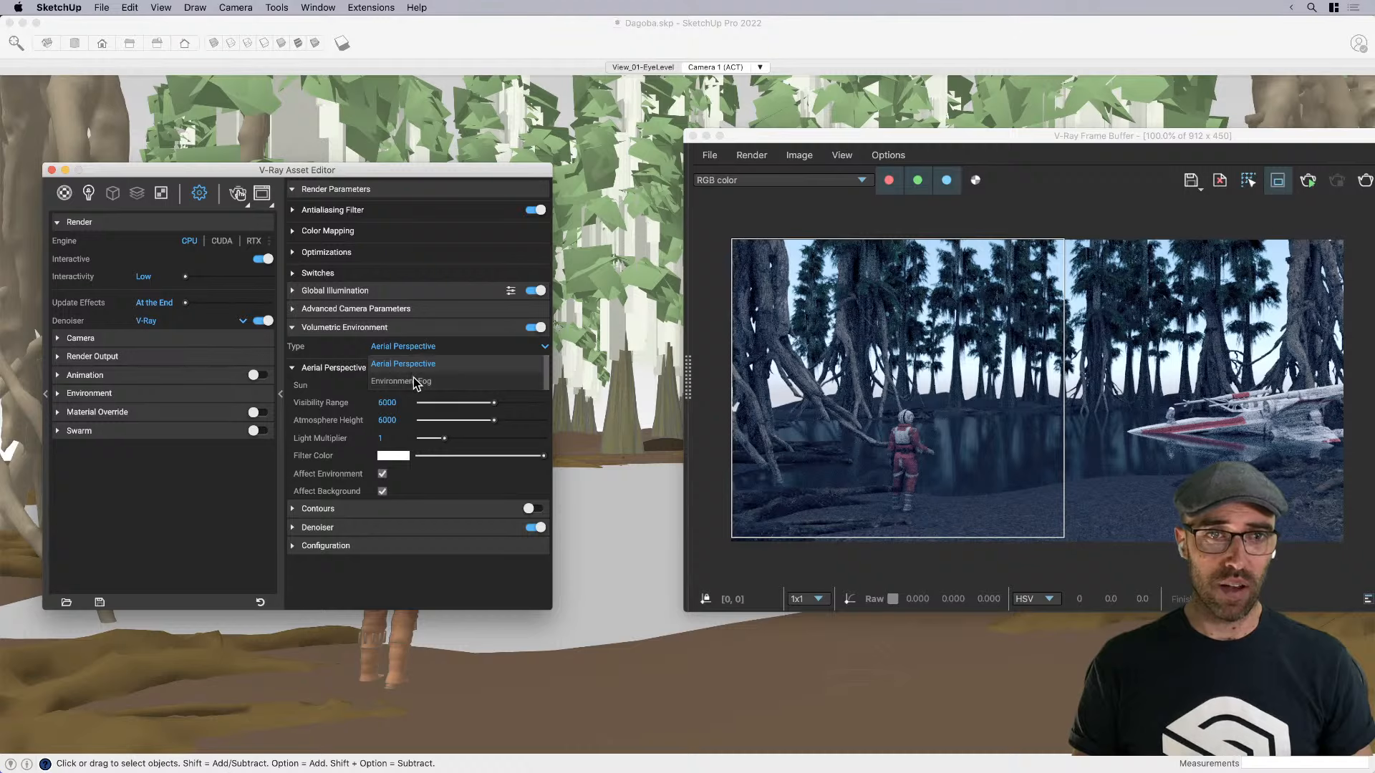
pyautogui.click(415, 381)
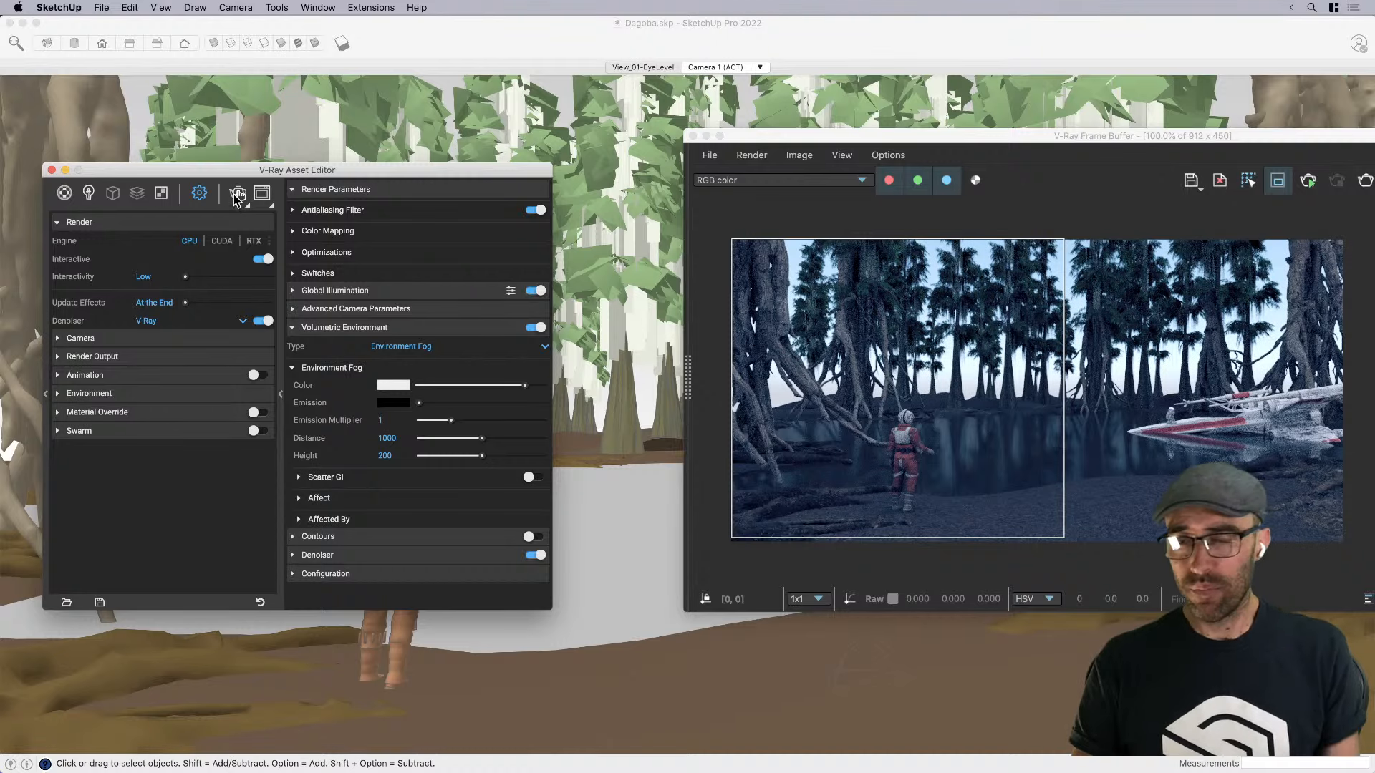
pyautogui.click(237, 195)
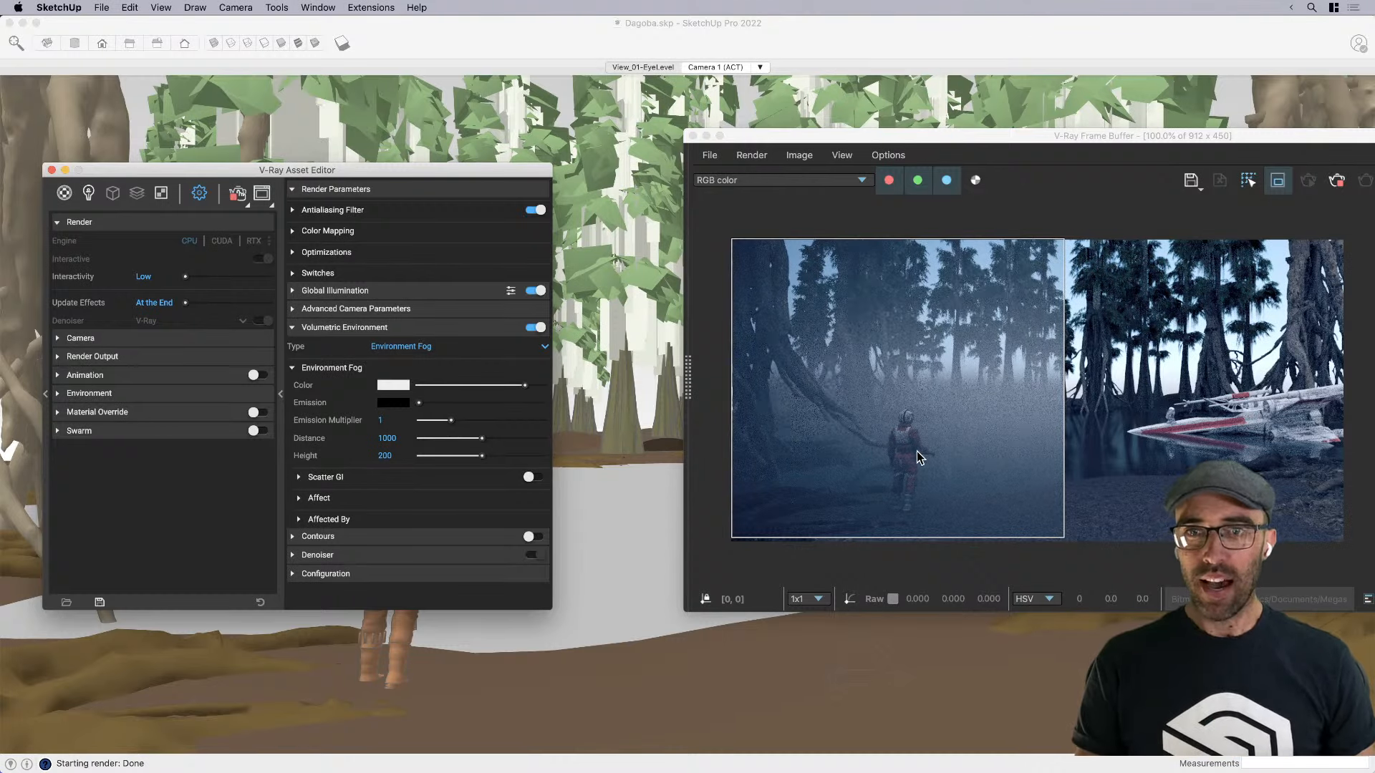
pyautogui.scroll(1, 916, 451)
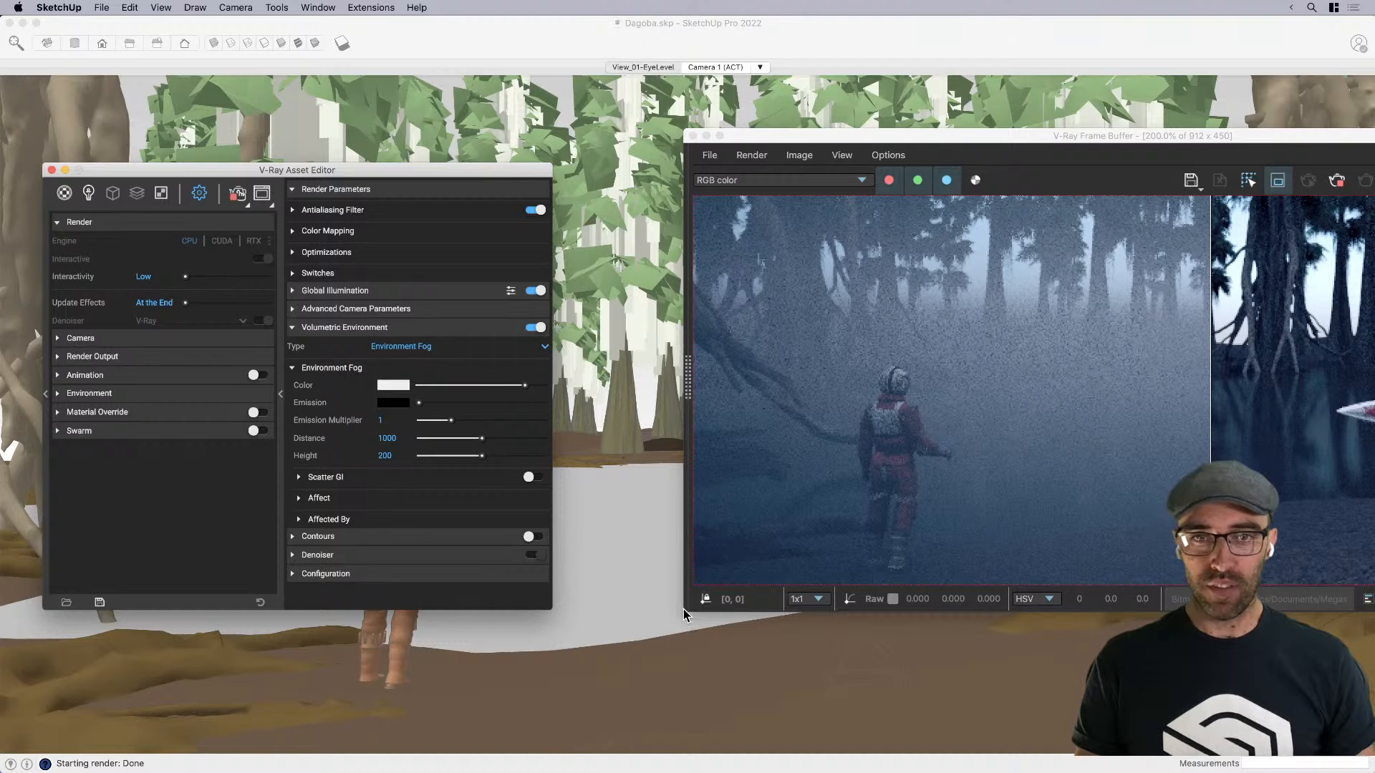
# Resize and reposition the frame buffer beside the Asset Editor, and inspect the fog around the pilot figure
pyautogui.moveTo(752, 141)
pyautogui.mouseDown()
pyautogui.moveTo(623, 91)
pyautogui.moveTo(609, 67)
pyautogui.mouseUp()
pyautogui.moveTo(660, 611); pyautogui.dragTo(660, 737)
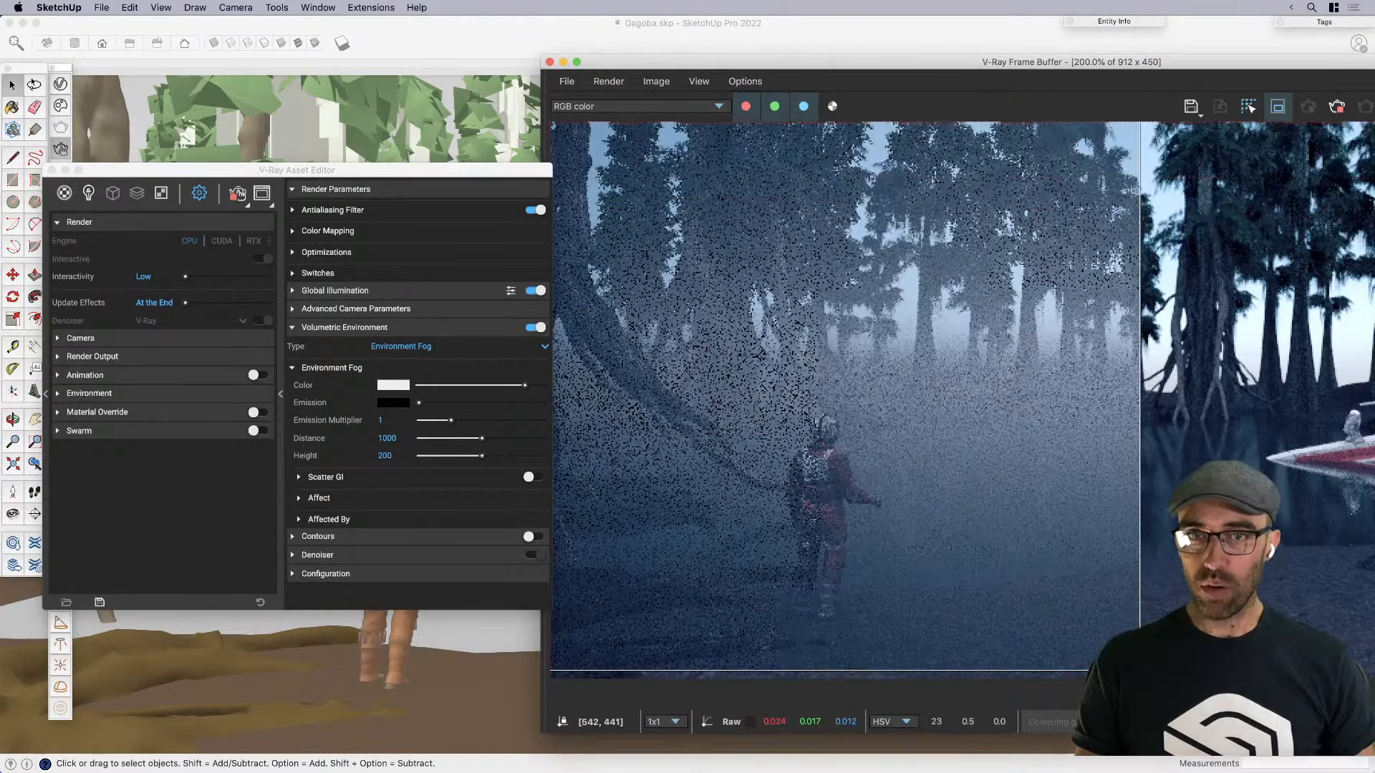
pyautogui.moveTo(1178, 738)
pyautogui.mouseDown()
pyautogui.moveTo(1177, 387)
pyautogui.moveTo(1174, 722)
pyautogui.mouseUp()
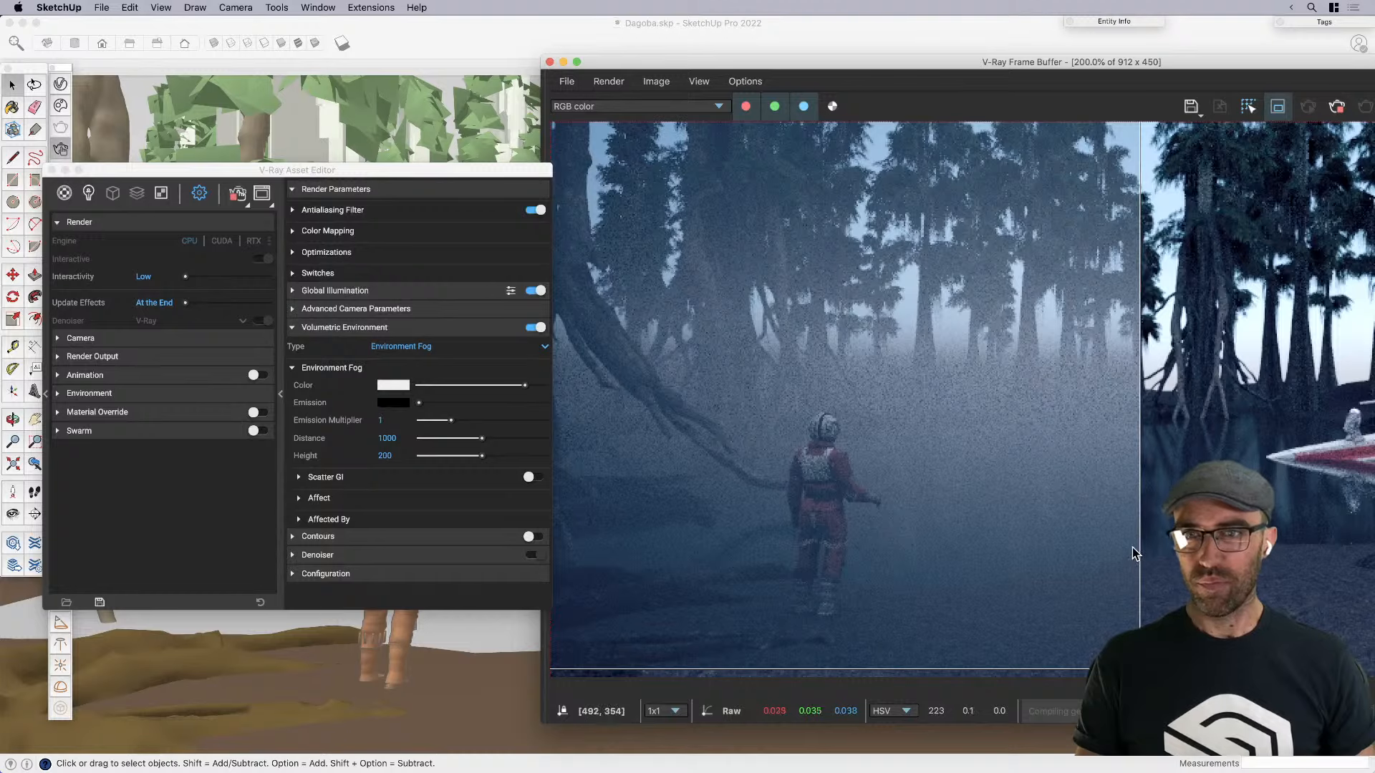
pyautogui.scroll(-1, 1082, 527)
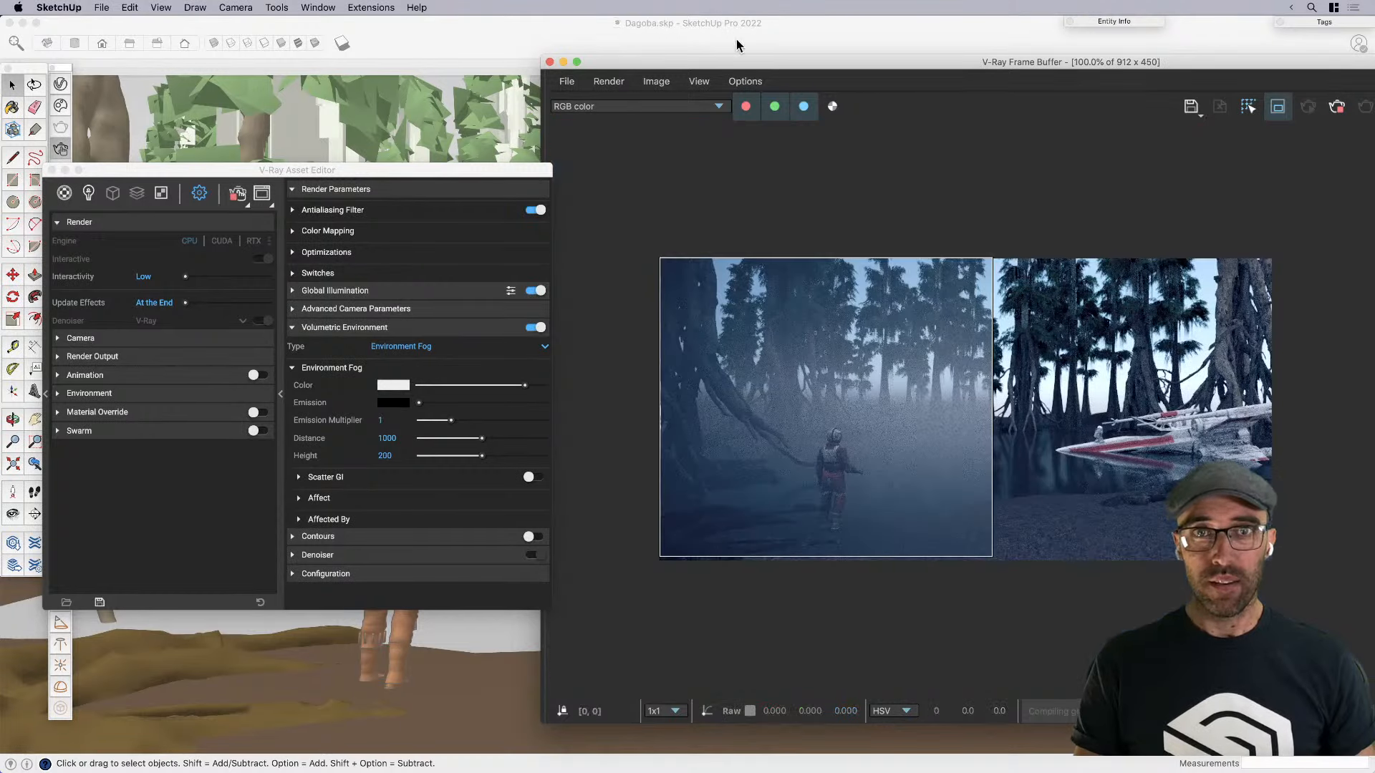
pyautogui.moveTo(542, 60); pyautogui.dragTo(611, 226)
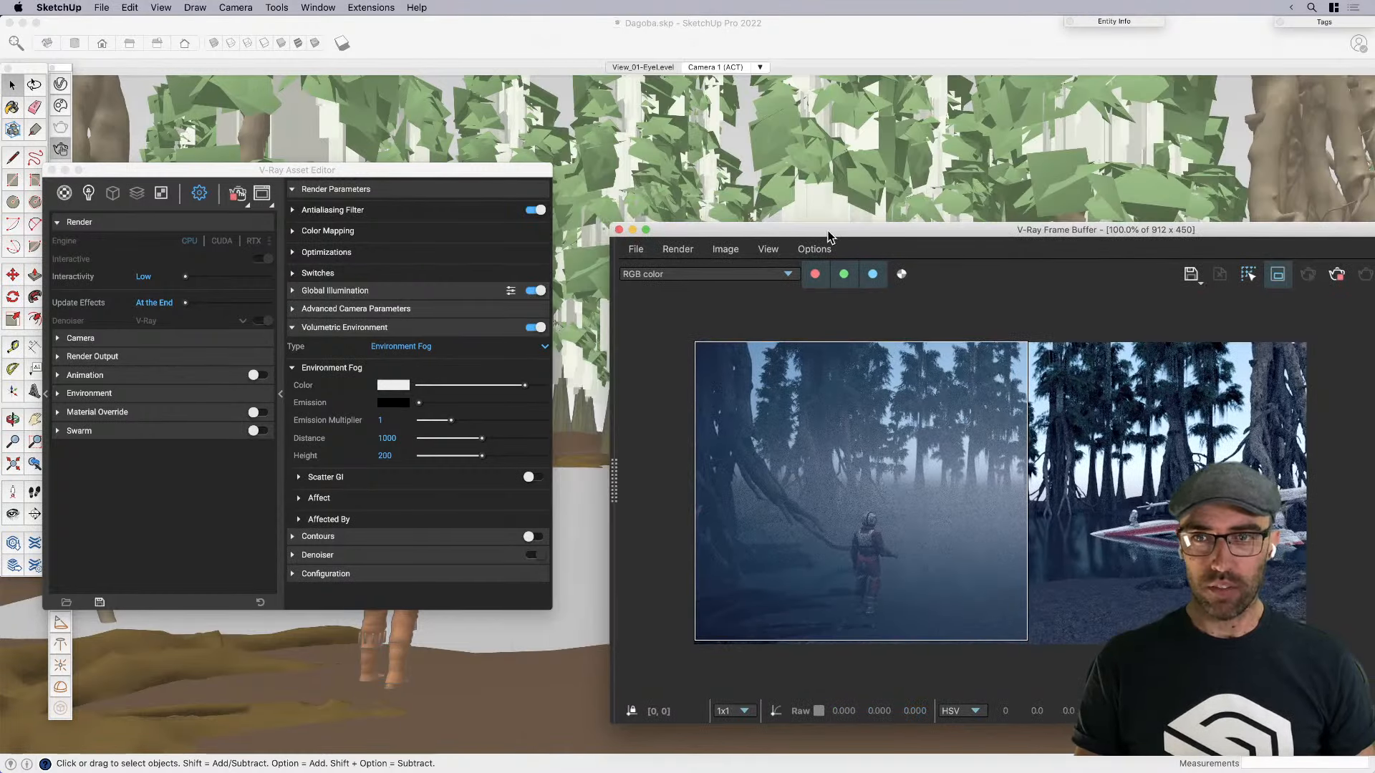
pyautogui.moveTo(828, 234); pyautogui.dragTo(854, 157)
pyautogui.scroll(1, 930, 445)
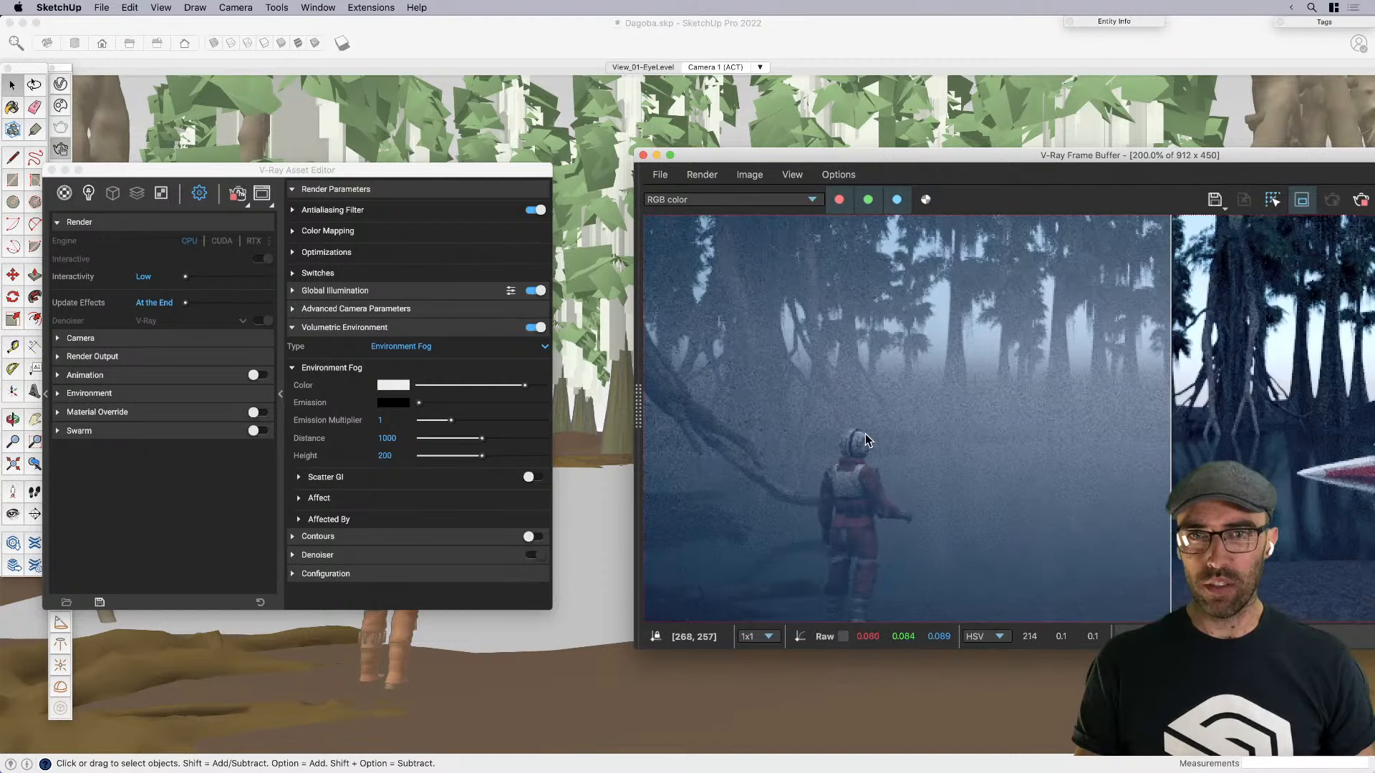
pyautogui.scroll(-1, 932, 444)
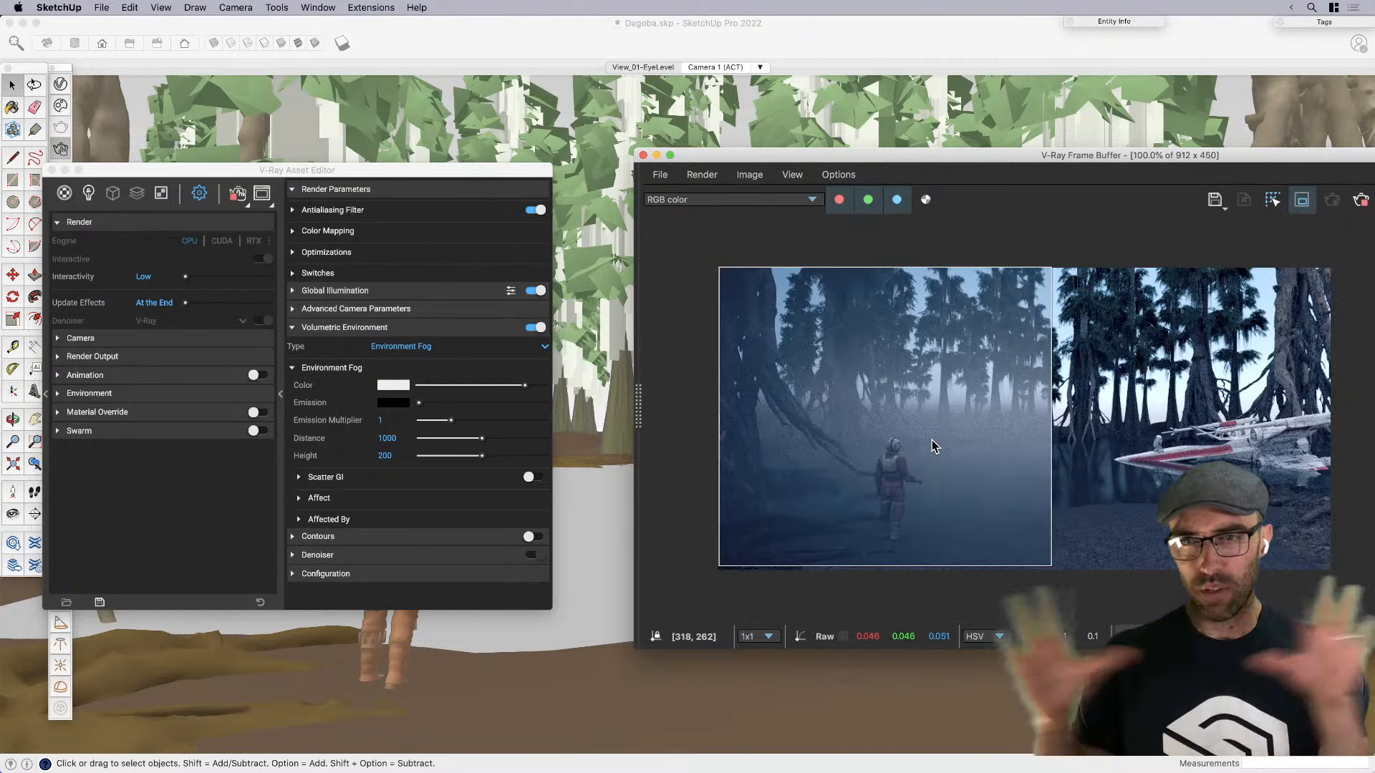
pyautogui.moveTo(958, 153); pyautogui.dragTo(960, 149)
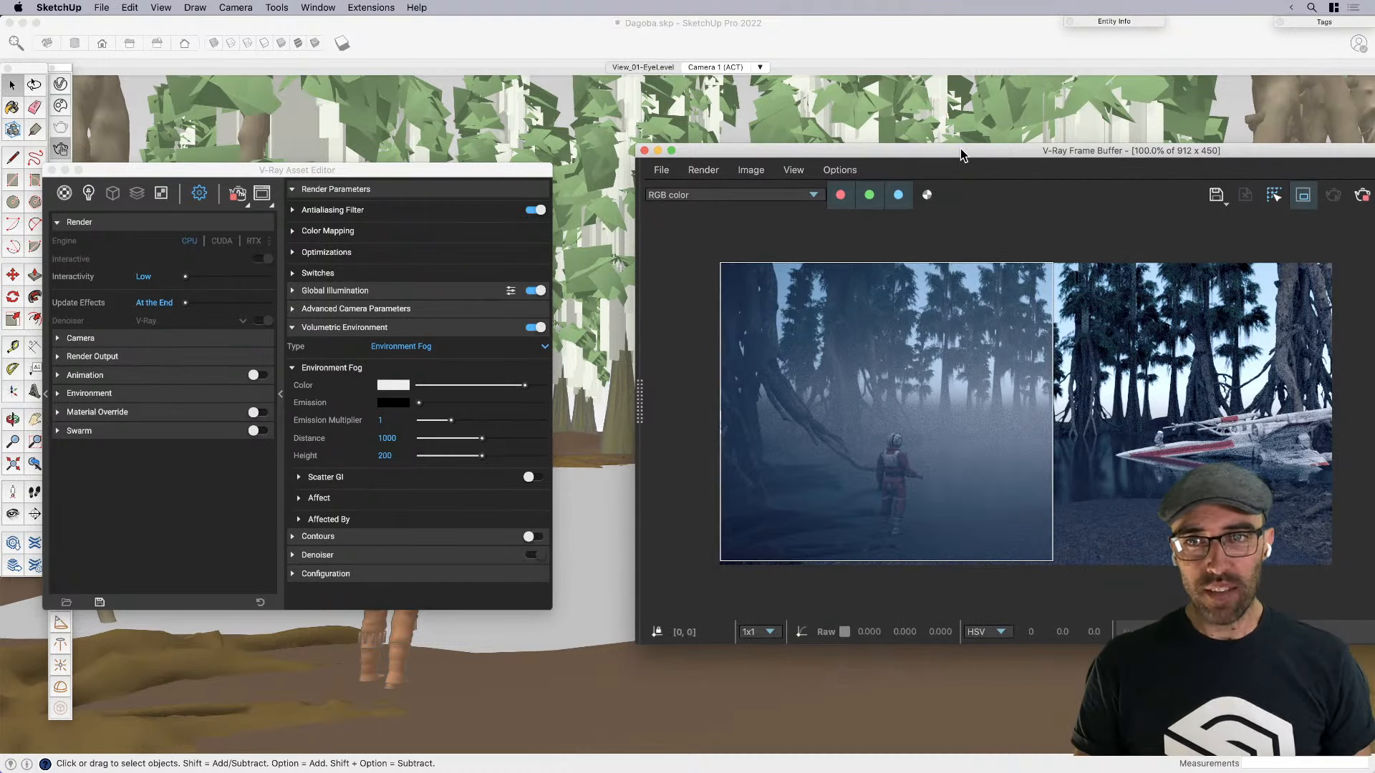
# Change the environment fog color to a light blue of about R 0.6, G 0.746, B 0.855
pyautogui.click(391, 393)
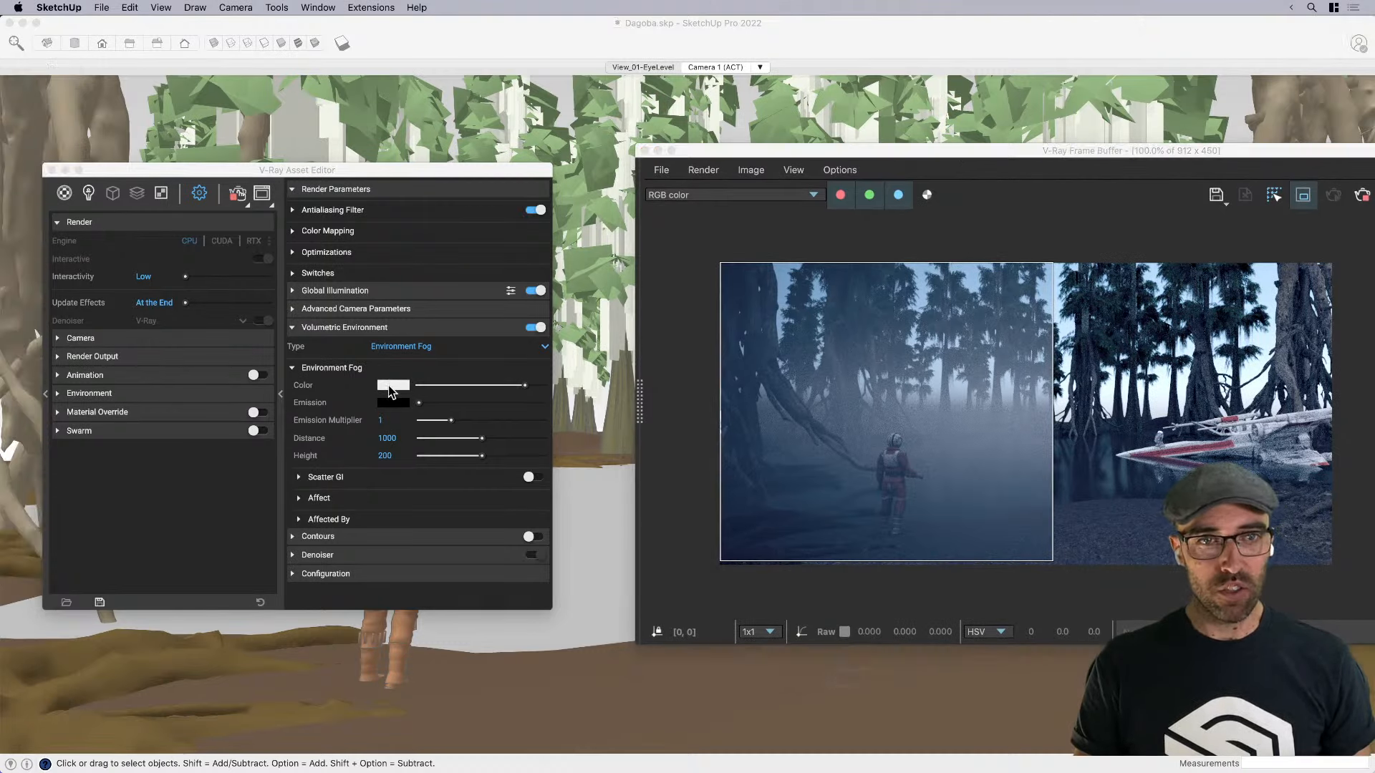
pyautogui.moveTo(686, 466); pyautogui.dragTo(681, 390)
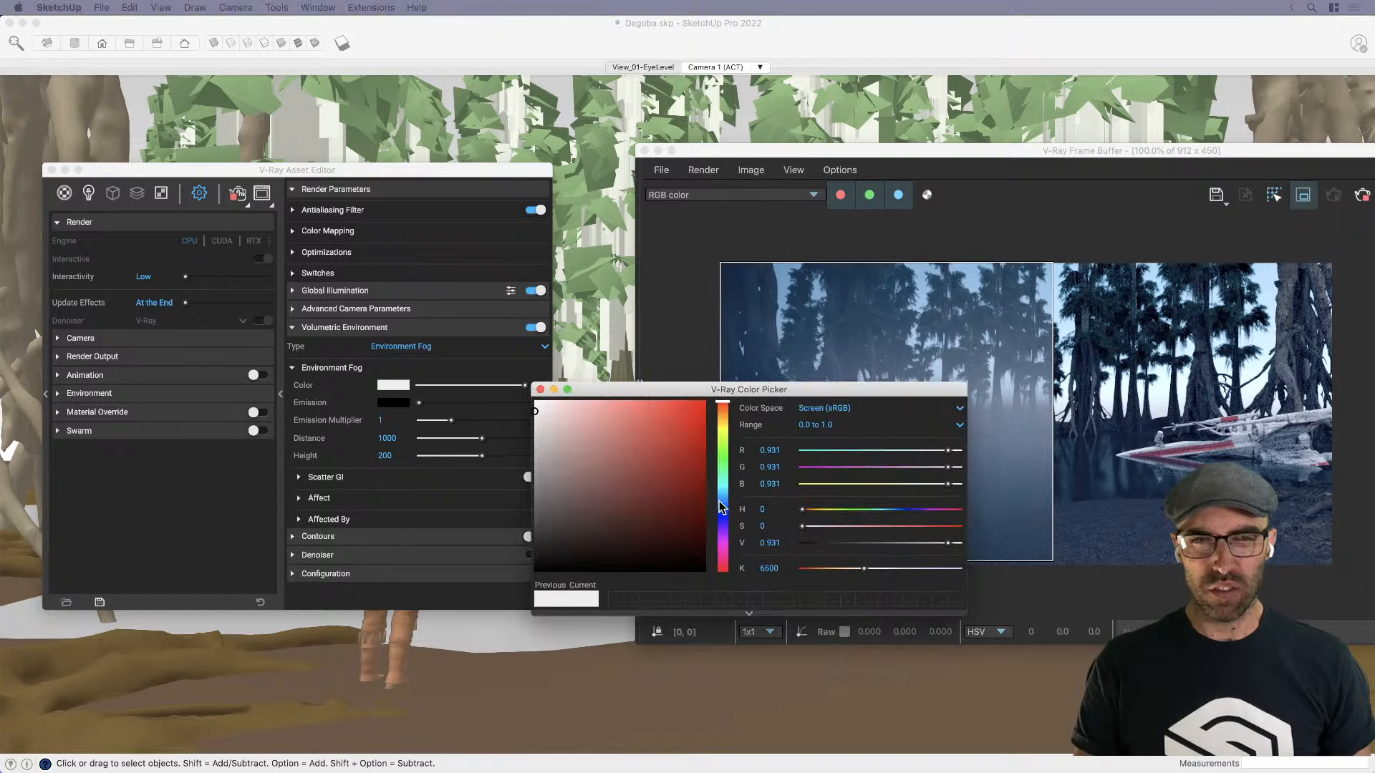
pyautogui.click(723, 524)
pyautogui.click(585, 425)
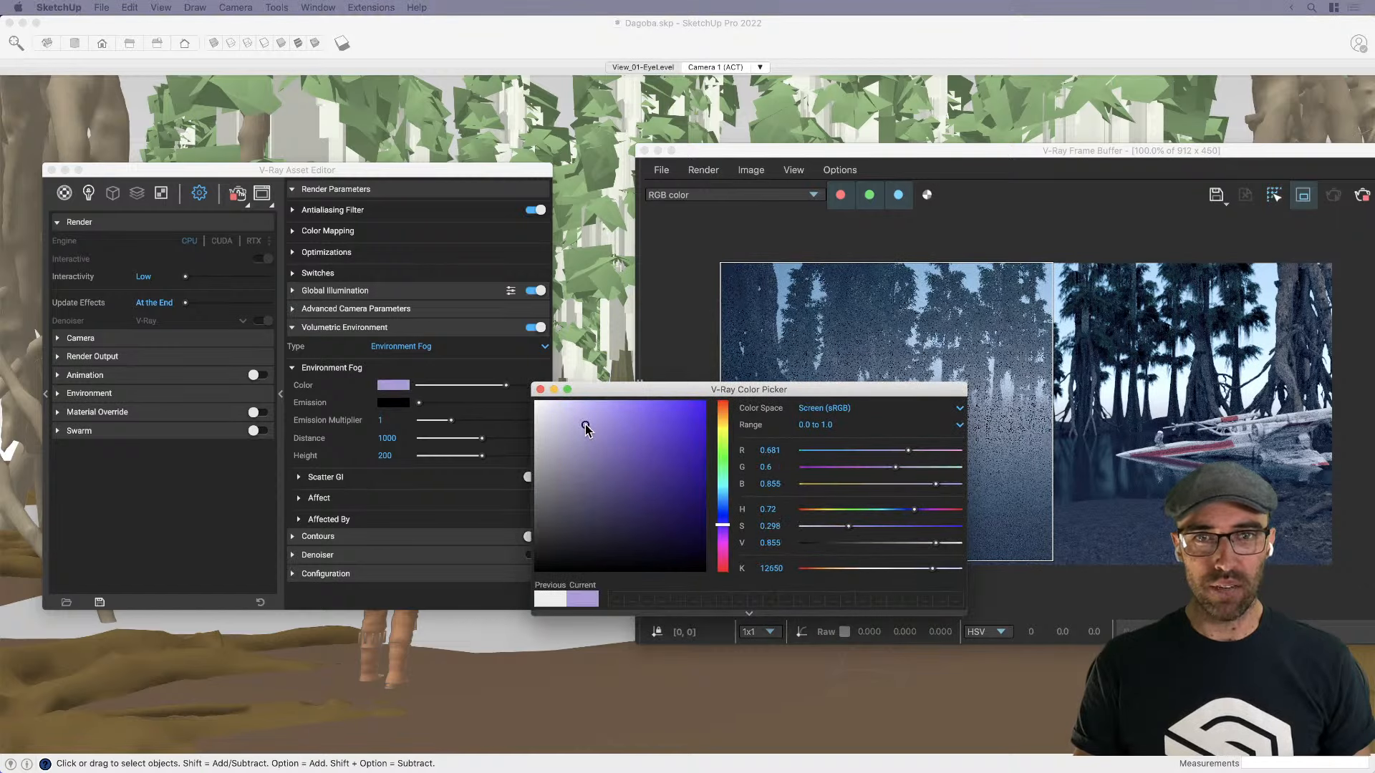
pyautogui.moveTo(643, 396); pyautogui.dragTo(445, 516)
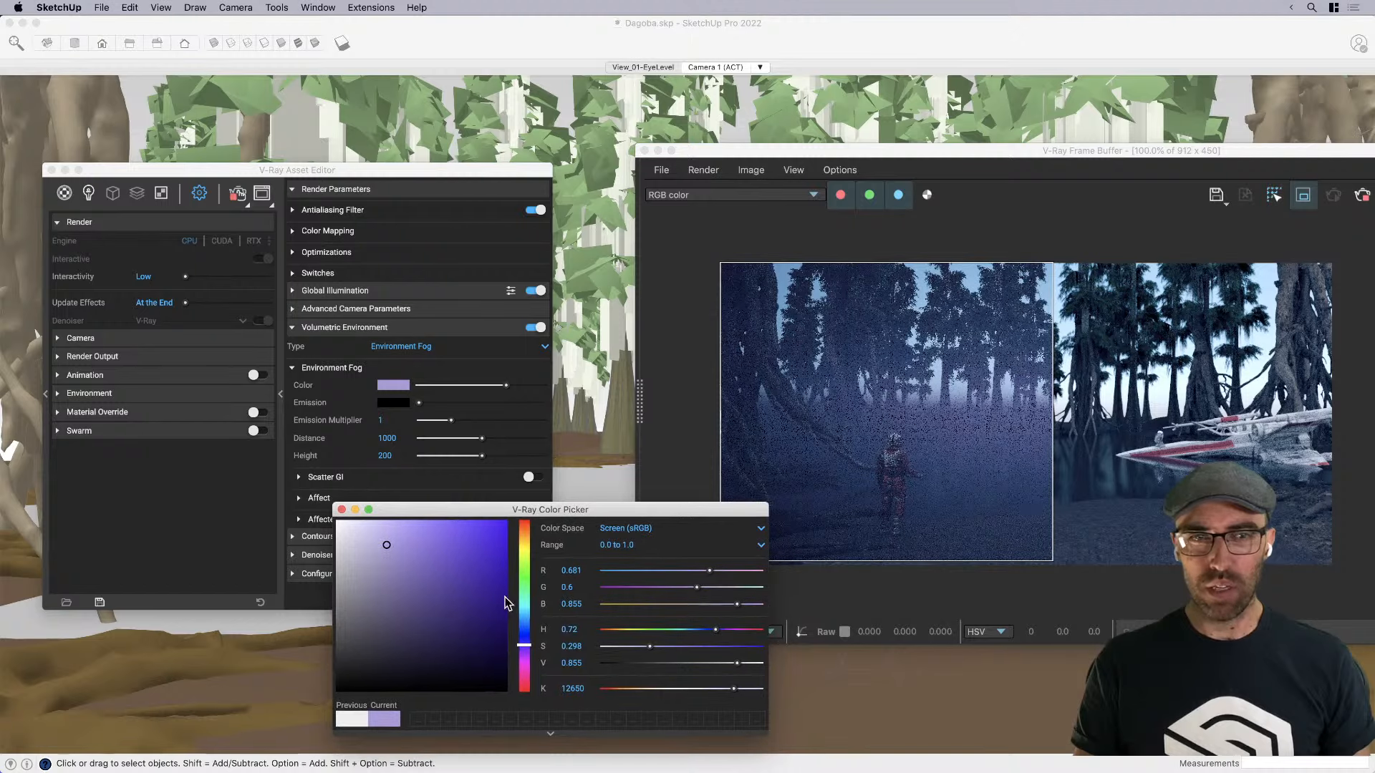
pyautogui.click(524, 635)
pyautogui.moveTo(524, 638); pyautogui.dragTo(527, 620)
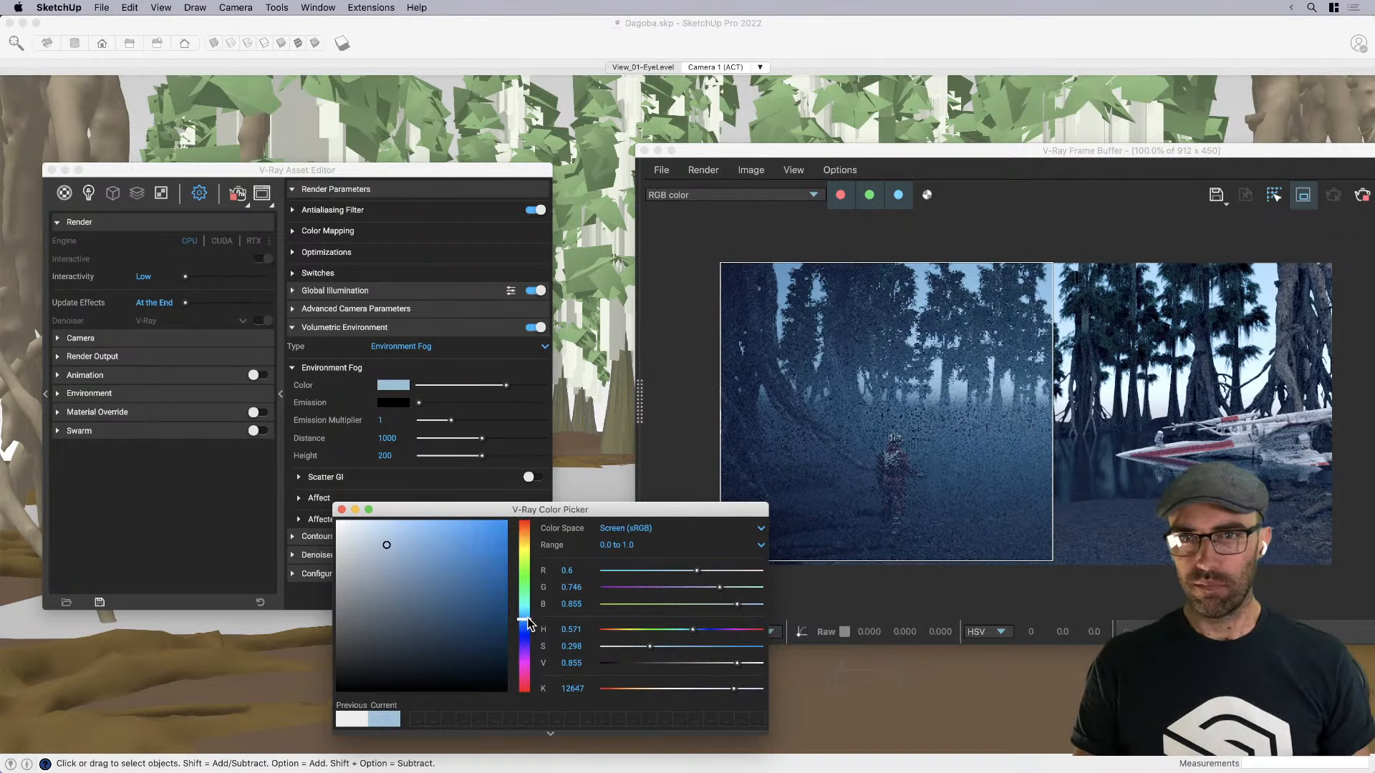
pyautogui.click(342, 509)
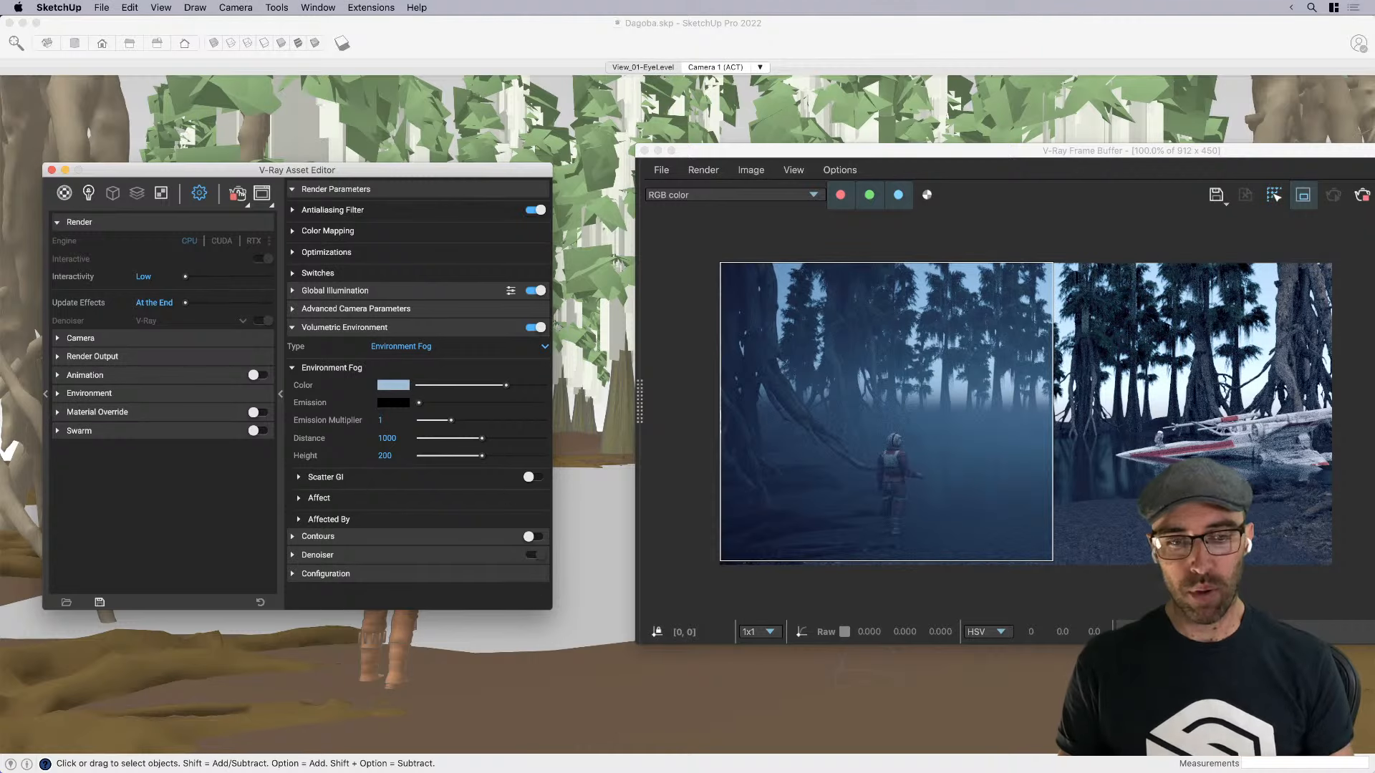
# Consult the swamp reference image of the pilot and ship, and reduce the fog distance to 115
pyautogui.moveTo(698, 770); pyautogui.dragTo(652, 71)
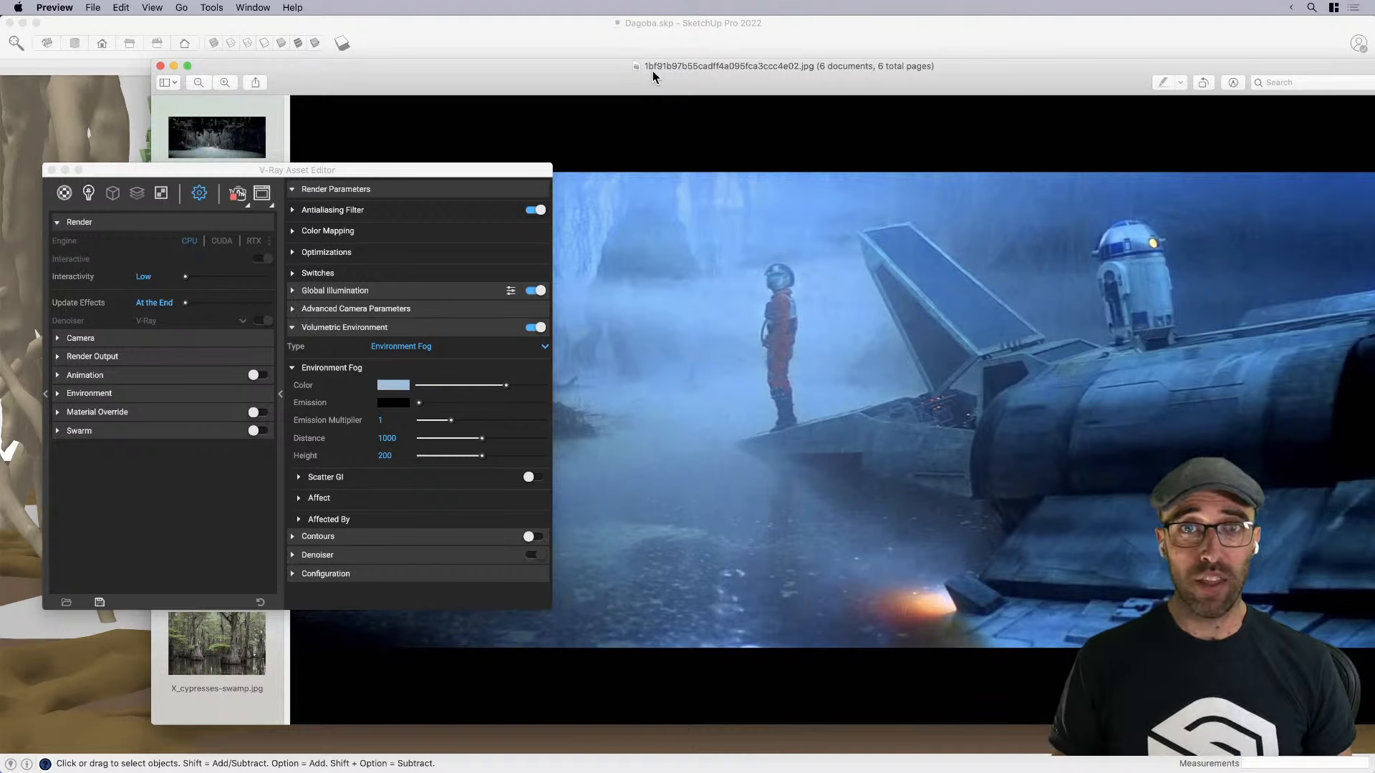
pyautogui.moveTo(652, 71); pyautogui.dragTo(662, 772)
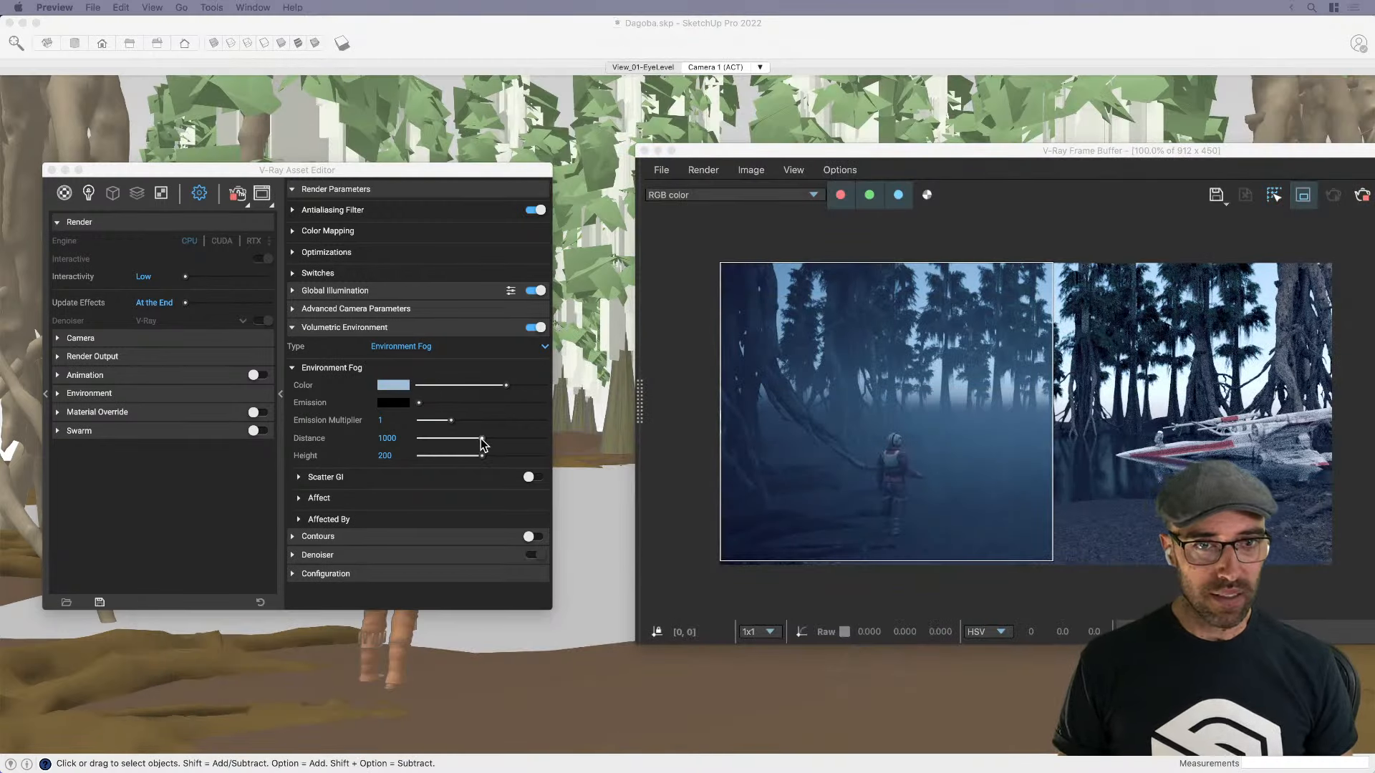
pyautogui.moveTo(480, 438); pyautogui.dragTo(431, 449)
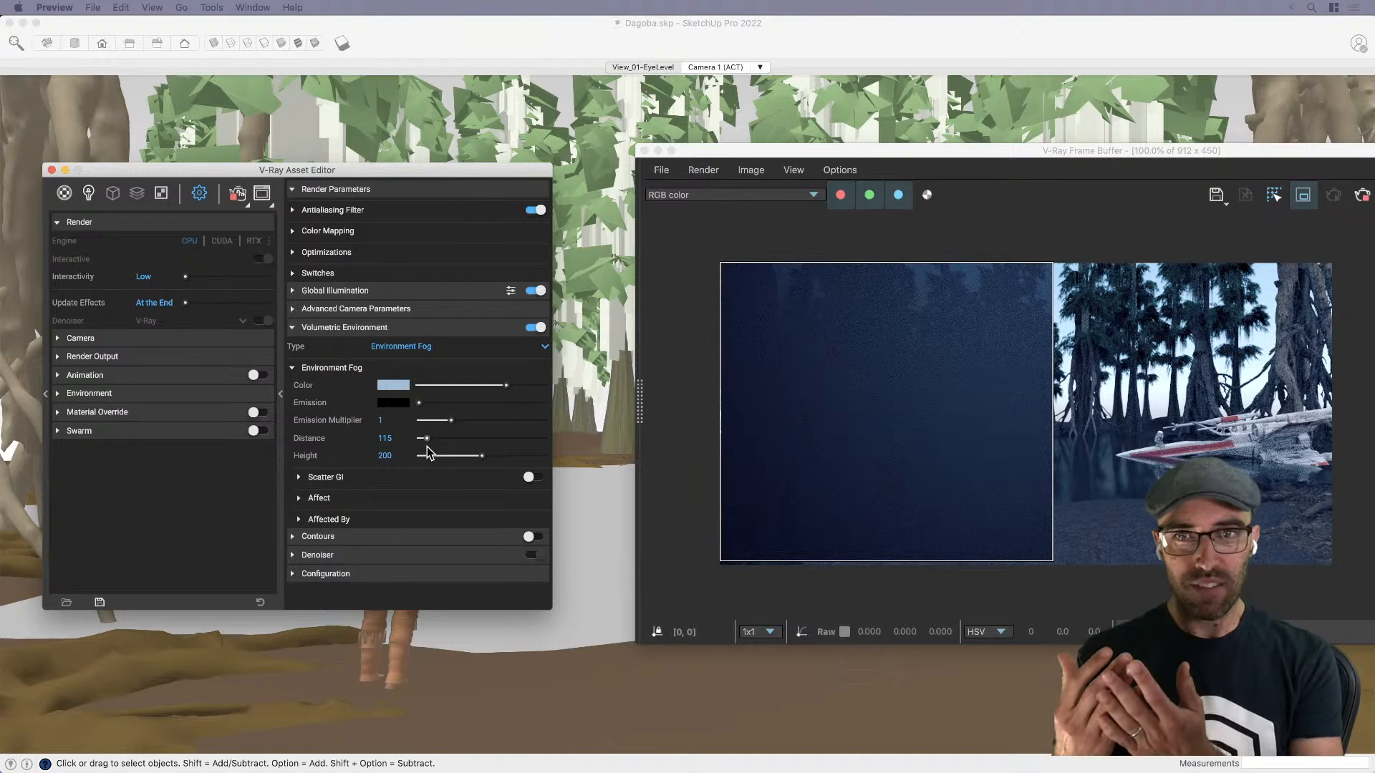
pyautogui.scroll(1, 961, 431)
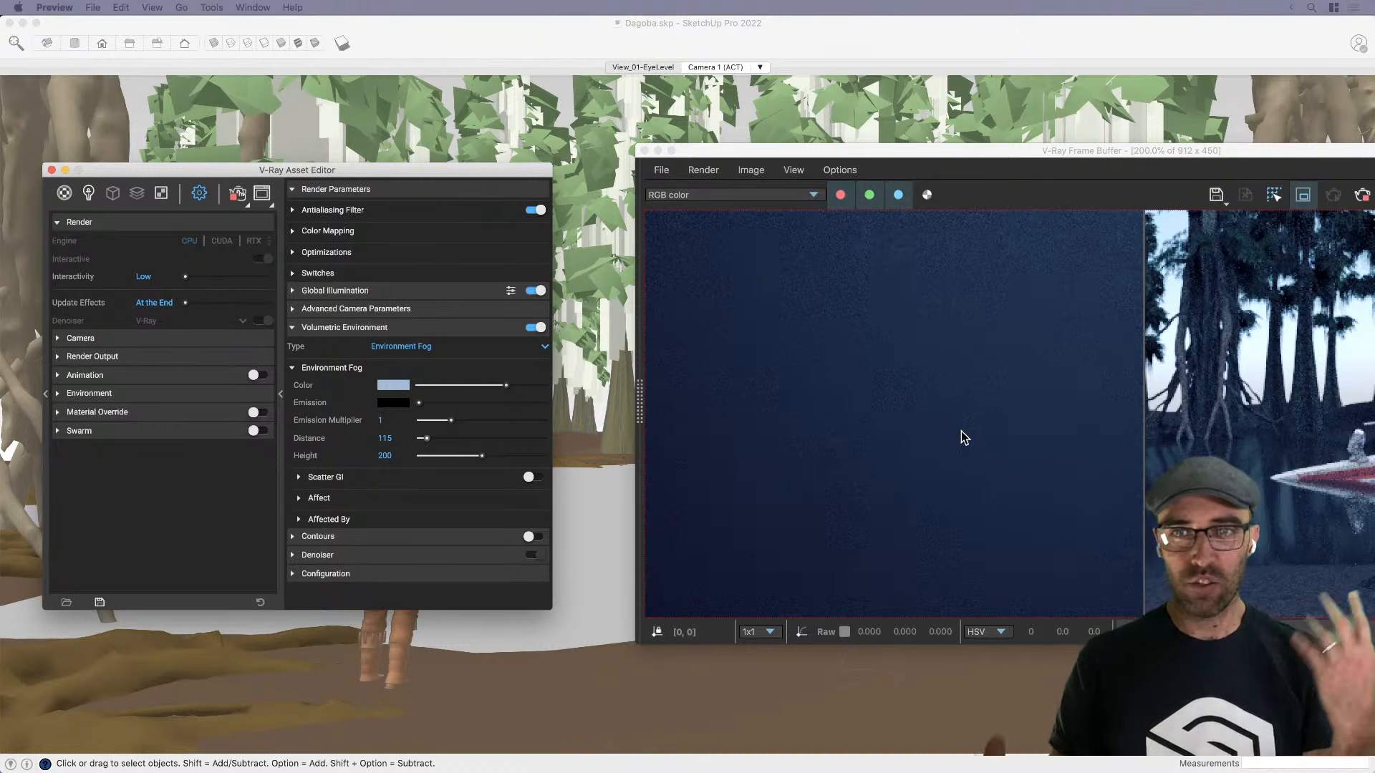
pyautogui.scroll(-1, 961, 431)
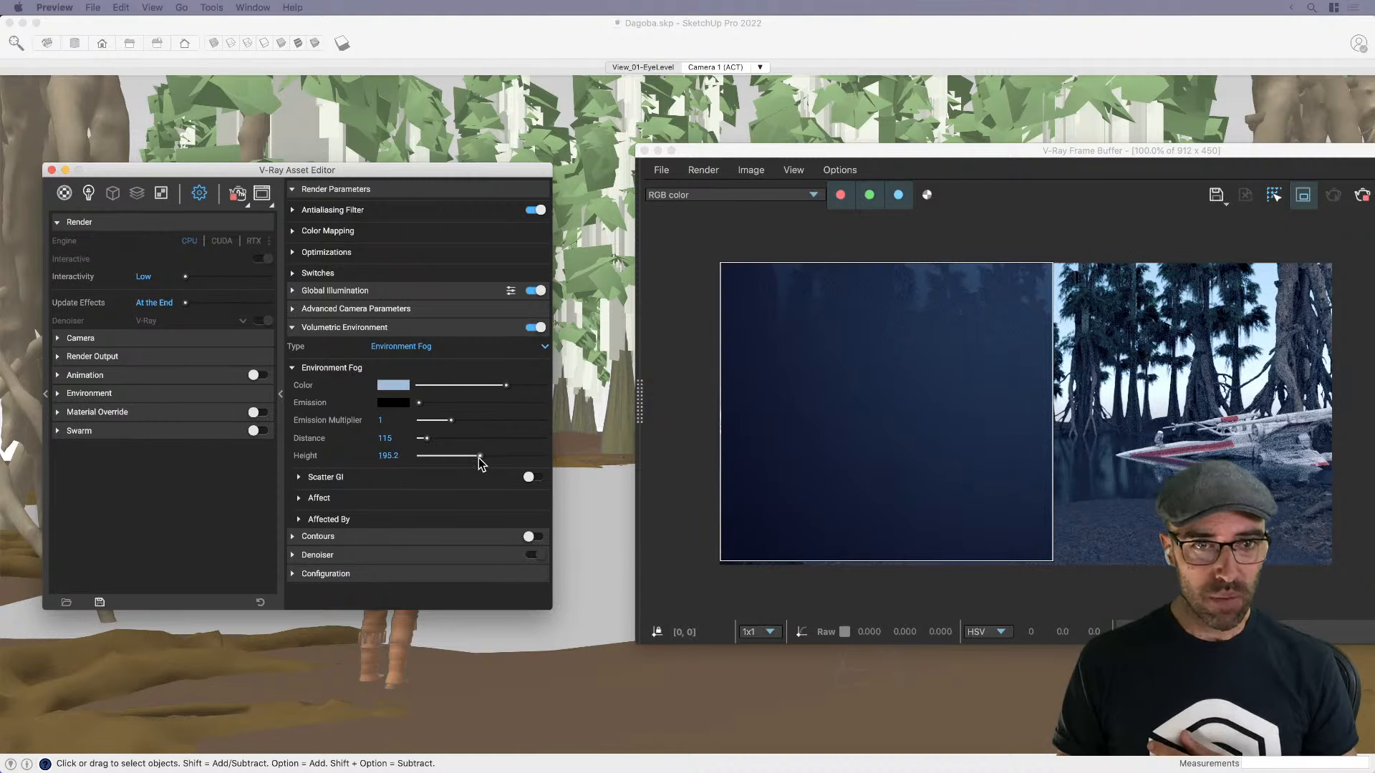
# Lower the environment fog height to 34.3 and raise the fog distance to 610.4
pyautogui.moveTo(478, 459); pyautogui.dragTo(423, 457)
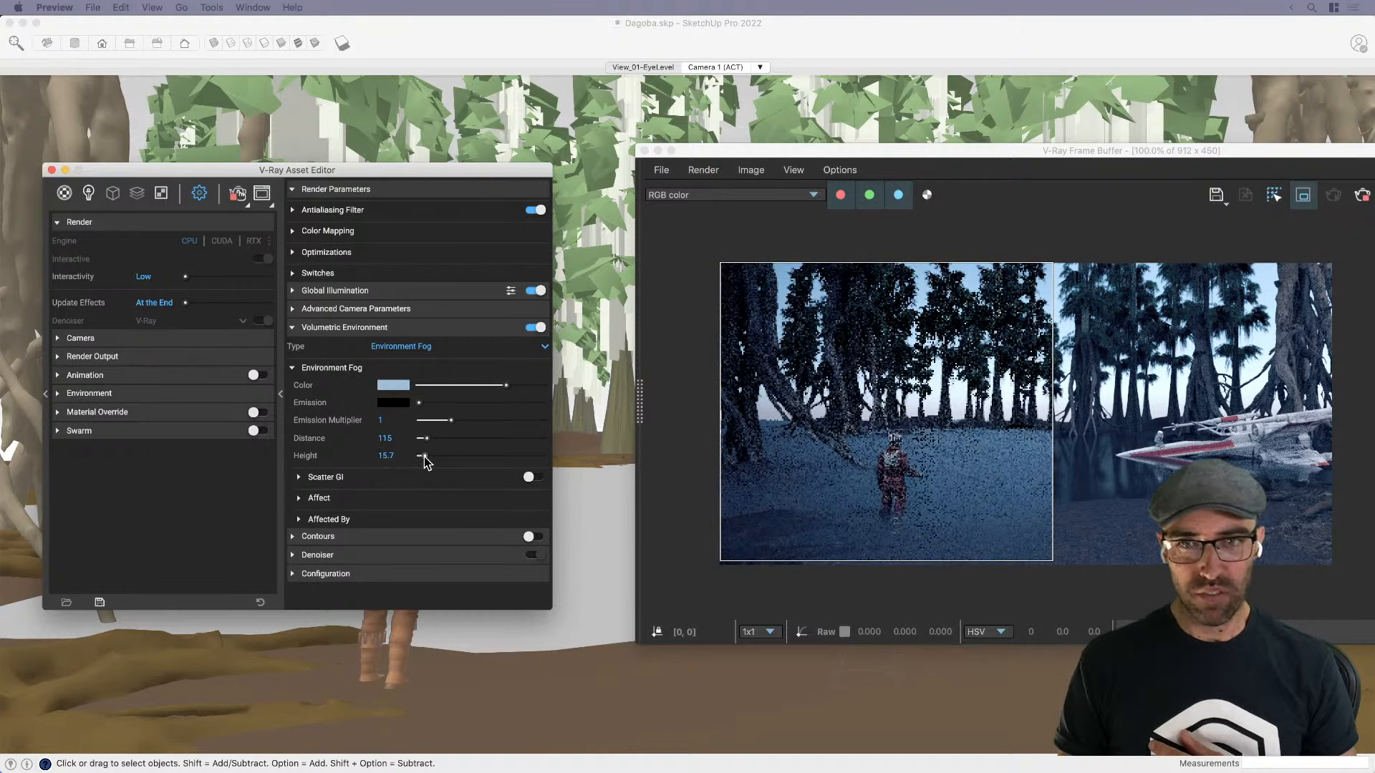
pyautogui.moveTo(424, 457); pyautogui.dragTo(430, 457)
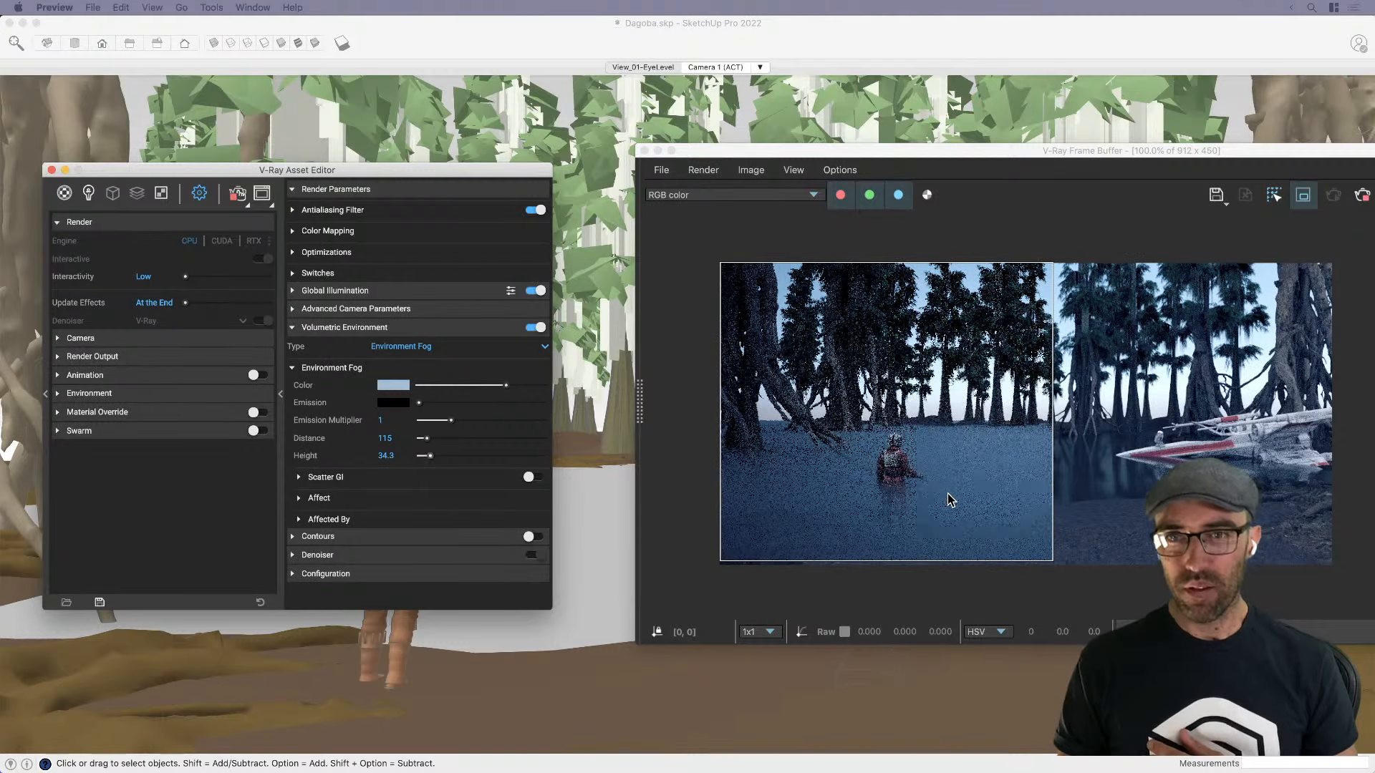
pyautogui.scroll(1, 948, 493)
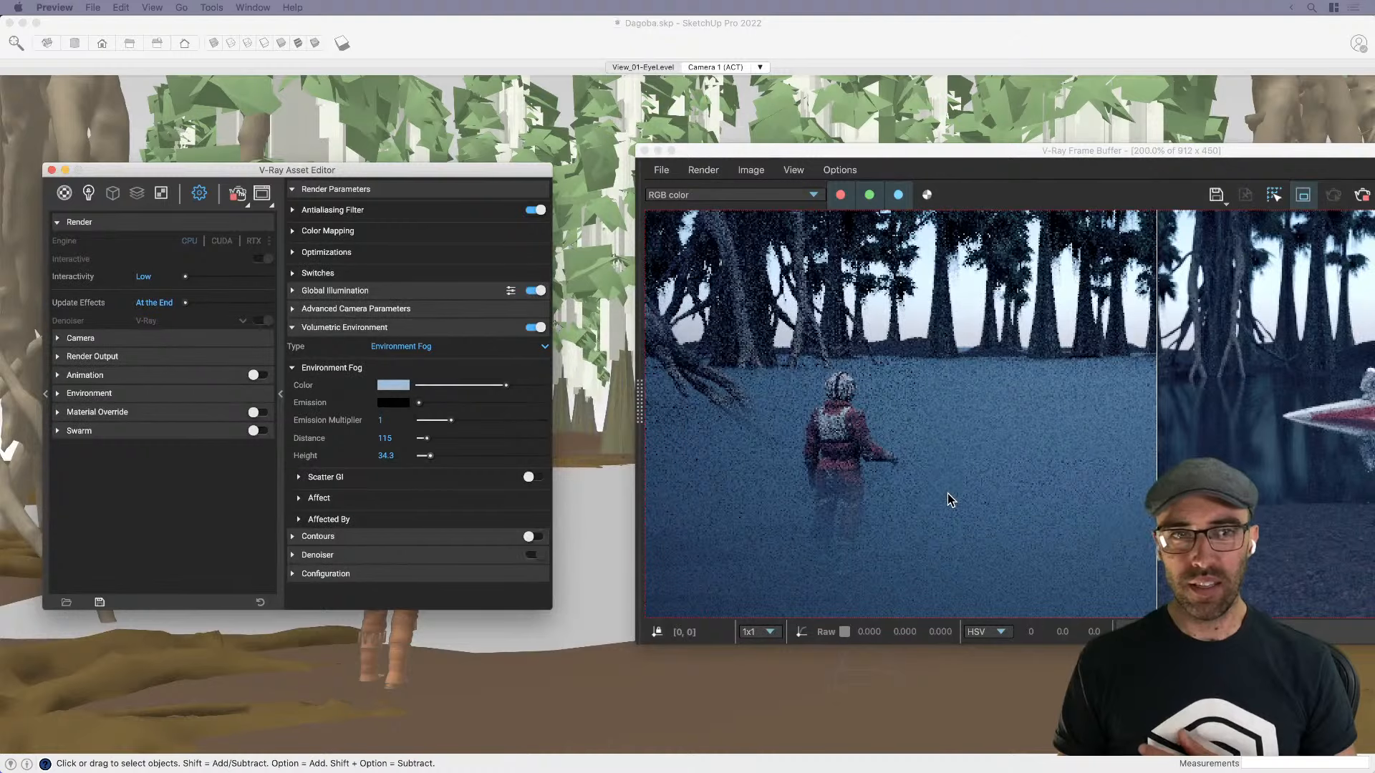
pyautogui.scroll(1, 947, 494)
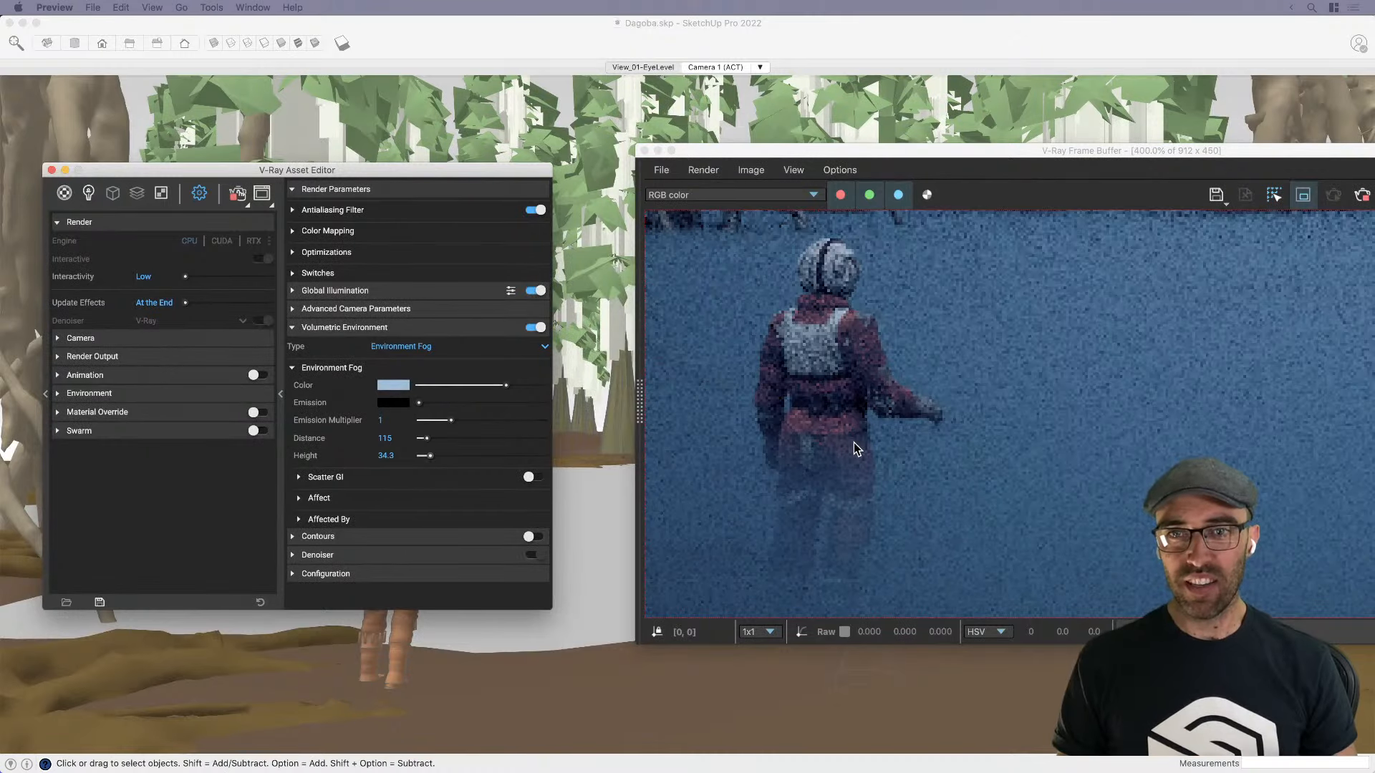
pyautogui.scroll(-1, 854, 443)
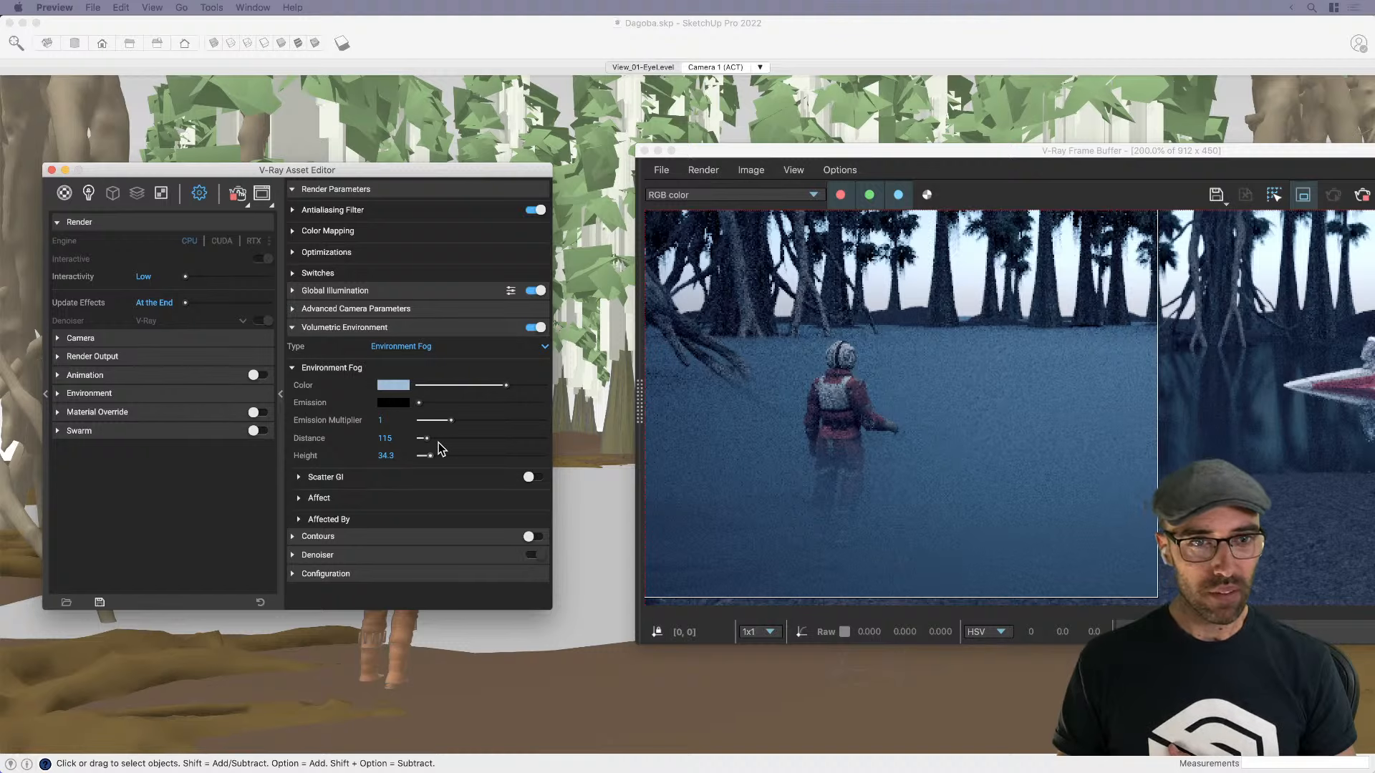
pyautogui.moveTo(428, 440); pyautogui.dragTo(458, 438)
pyautogui.scroll(-1, 981, 449)
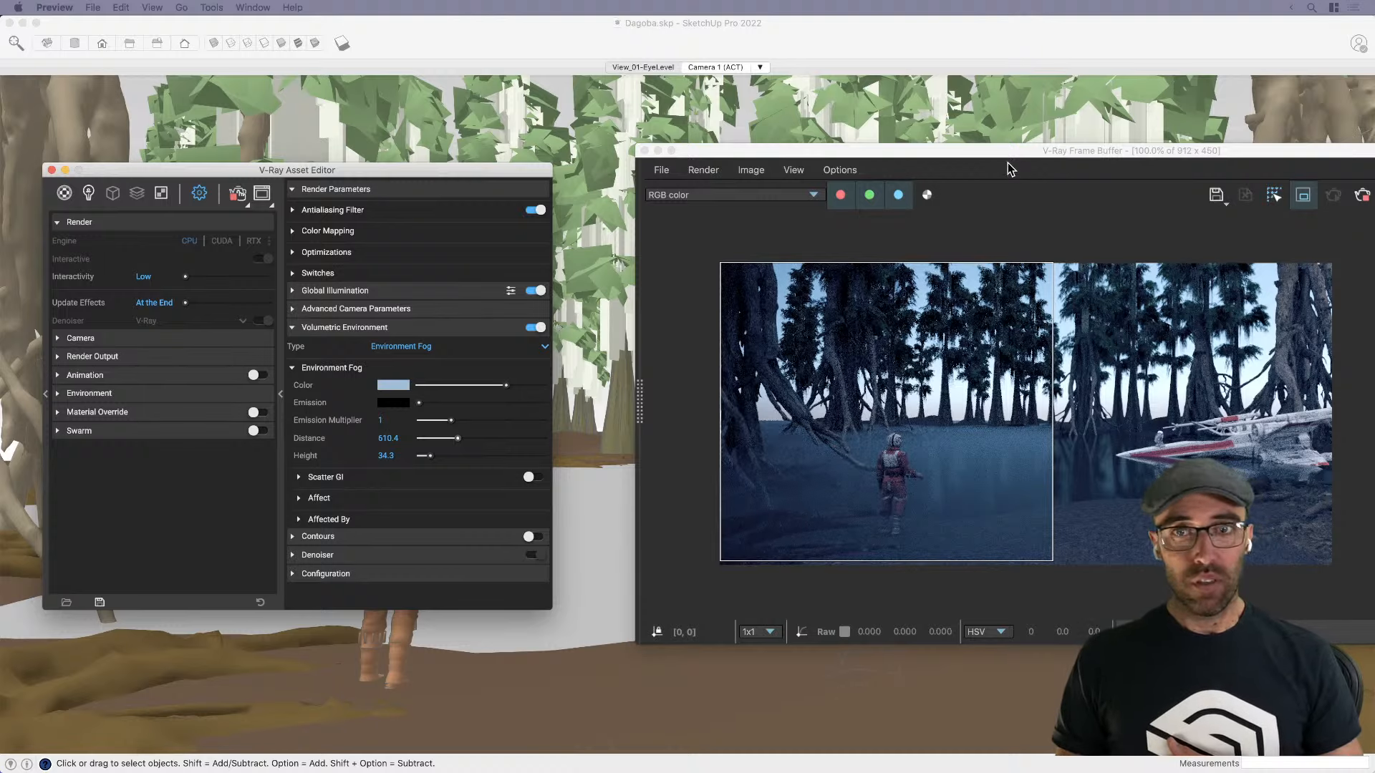
# Raise the Exposure layer's exposure slightly in the frame buffer, and return the buffer beside the Asset Editor
pyautogui.moveTo(1004, 152)
pyautogui.mouseDown()
pyautogui.moveTo(754, 166)
pyautogui.moveTo(590, 148)
pyautogui.mouseUp()
pyautogui.moveTo(1119, 490); pyautogui.dragTo(1127, 490)
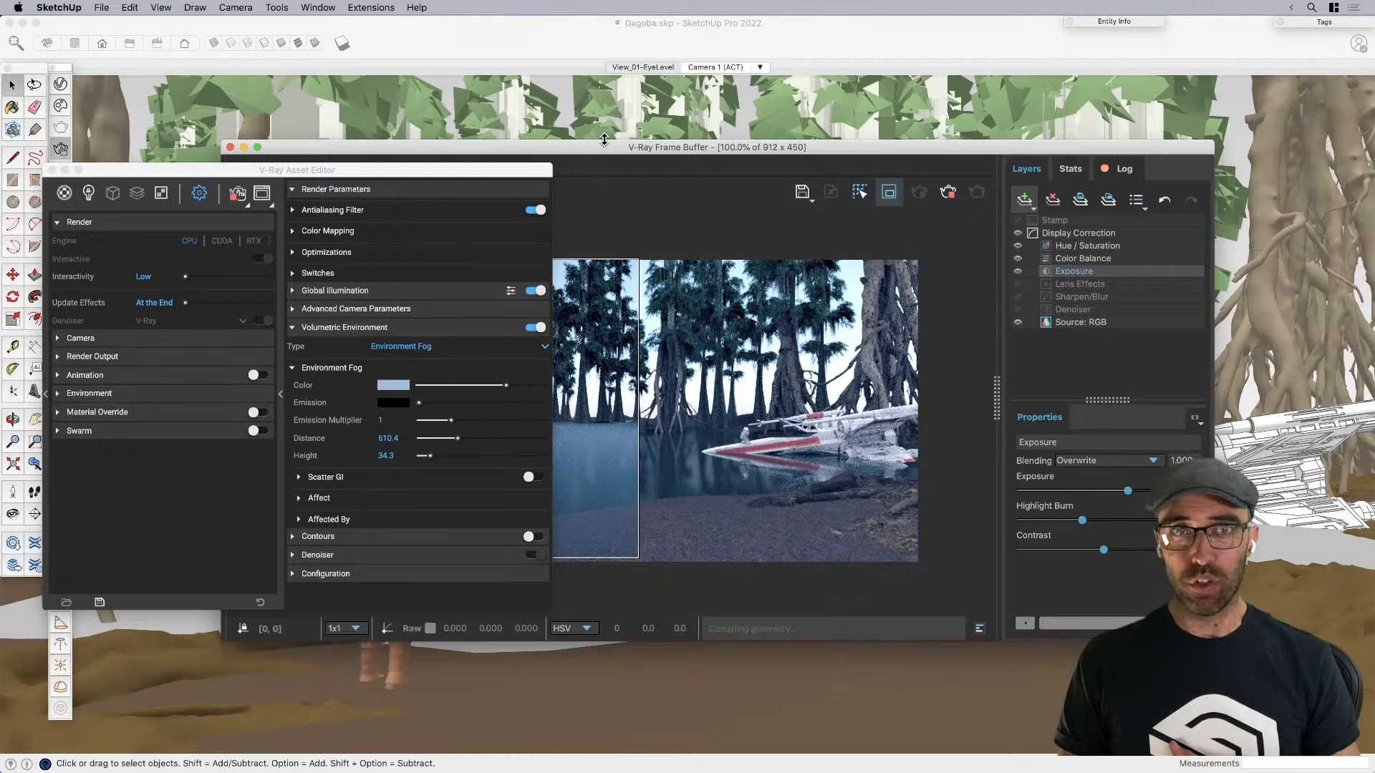
pyautogui.moveTo(603, 150); pyautogui.dragTo(1049, 127)
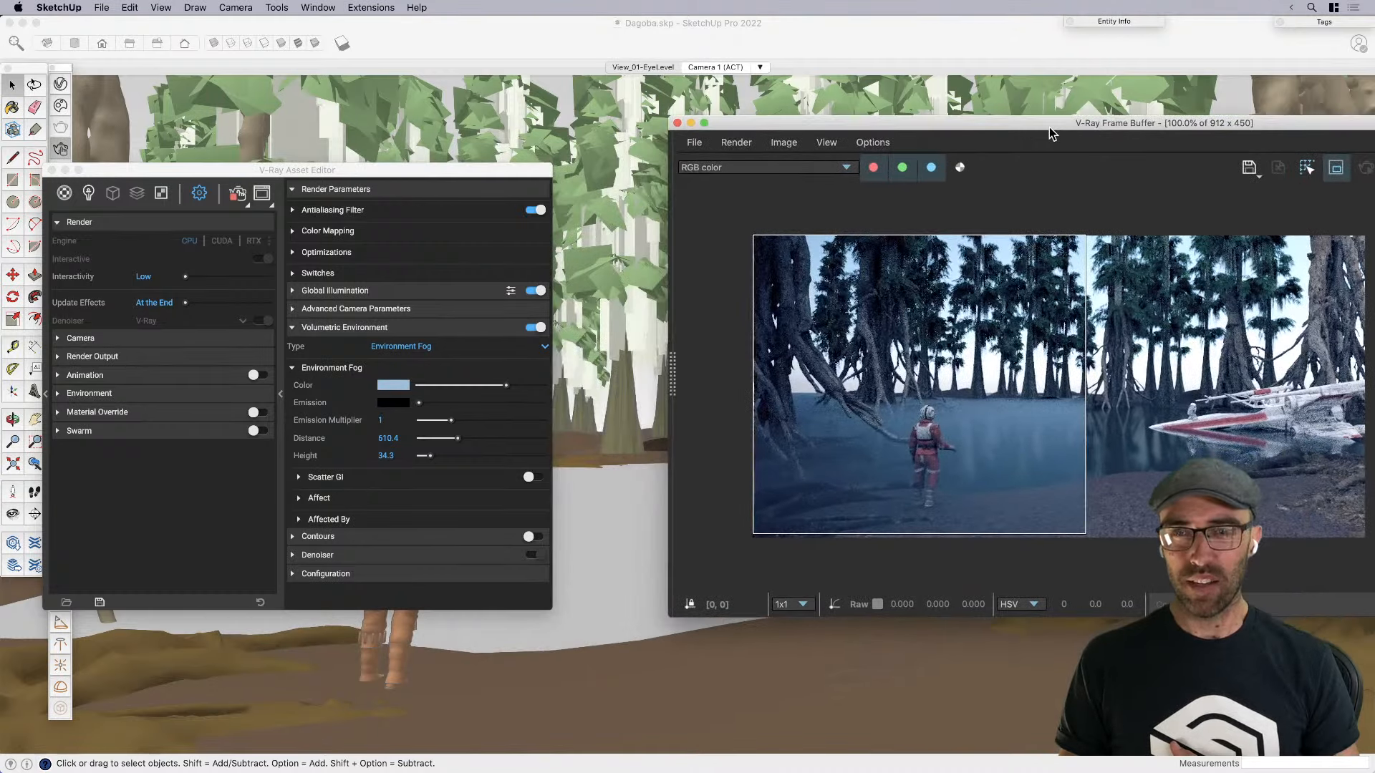
# Set the environment fog height to 80.3 and the fog distance to 1320.5
pyautogui.scroll(2, 908, 390)
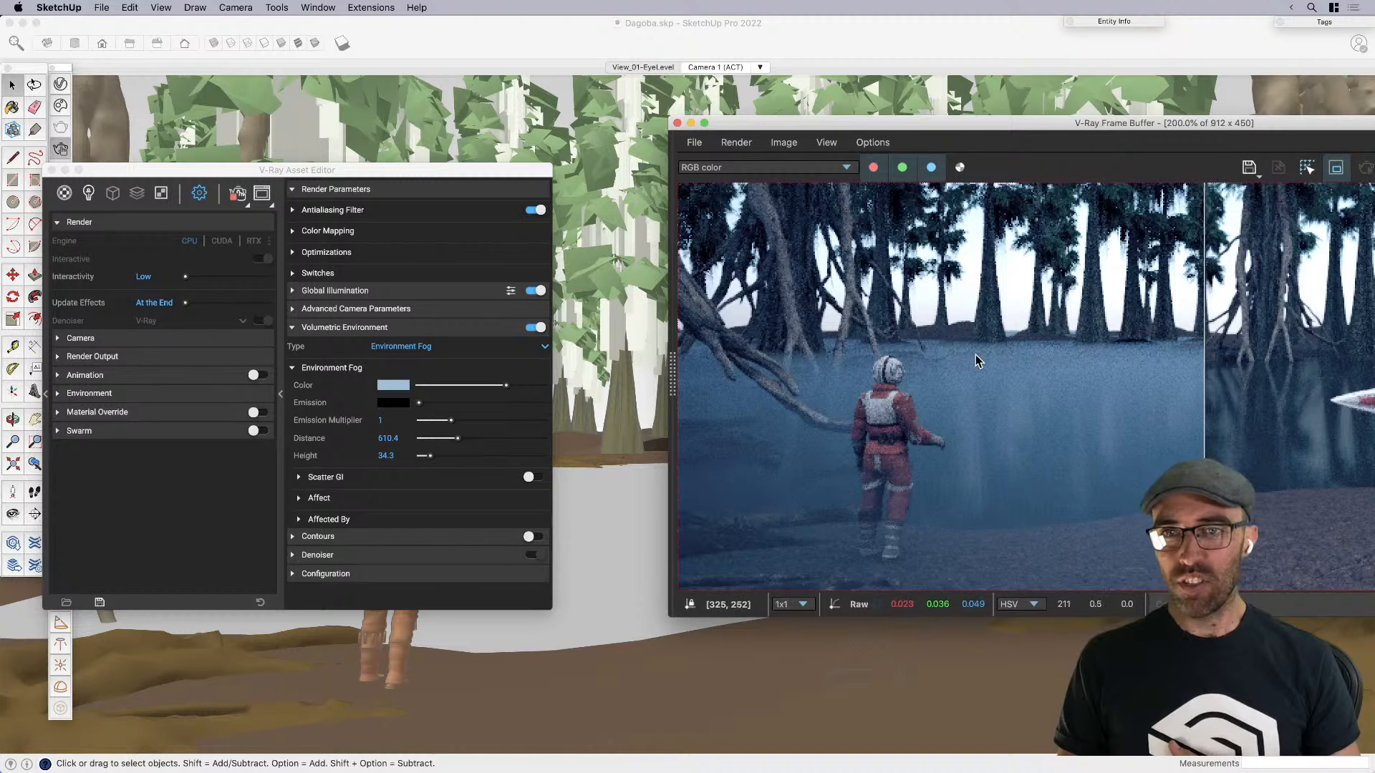
pyautogui.click(431, 457)
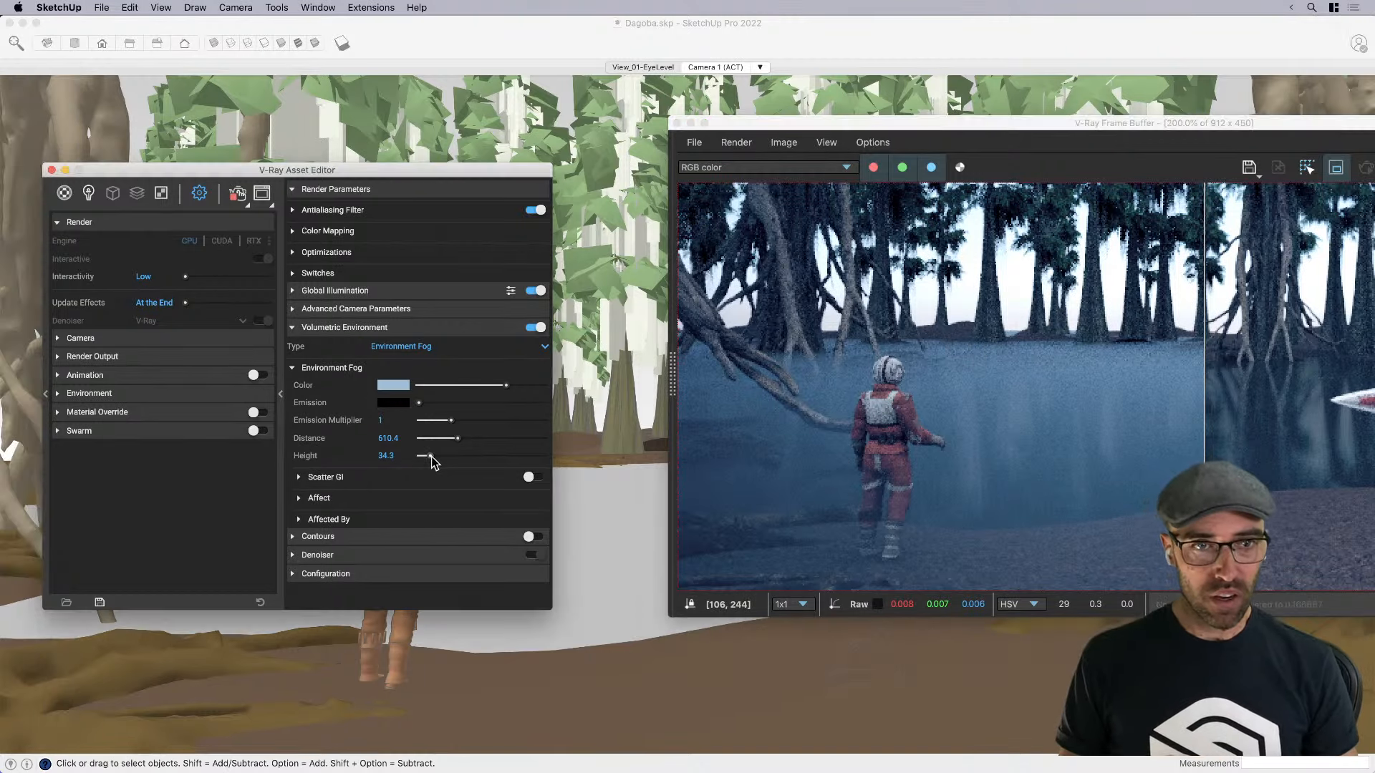
pyautogui.moveTo(434, 460); pyautogui.dragTo(444, 460)
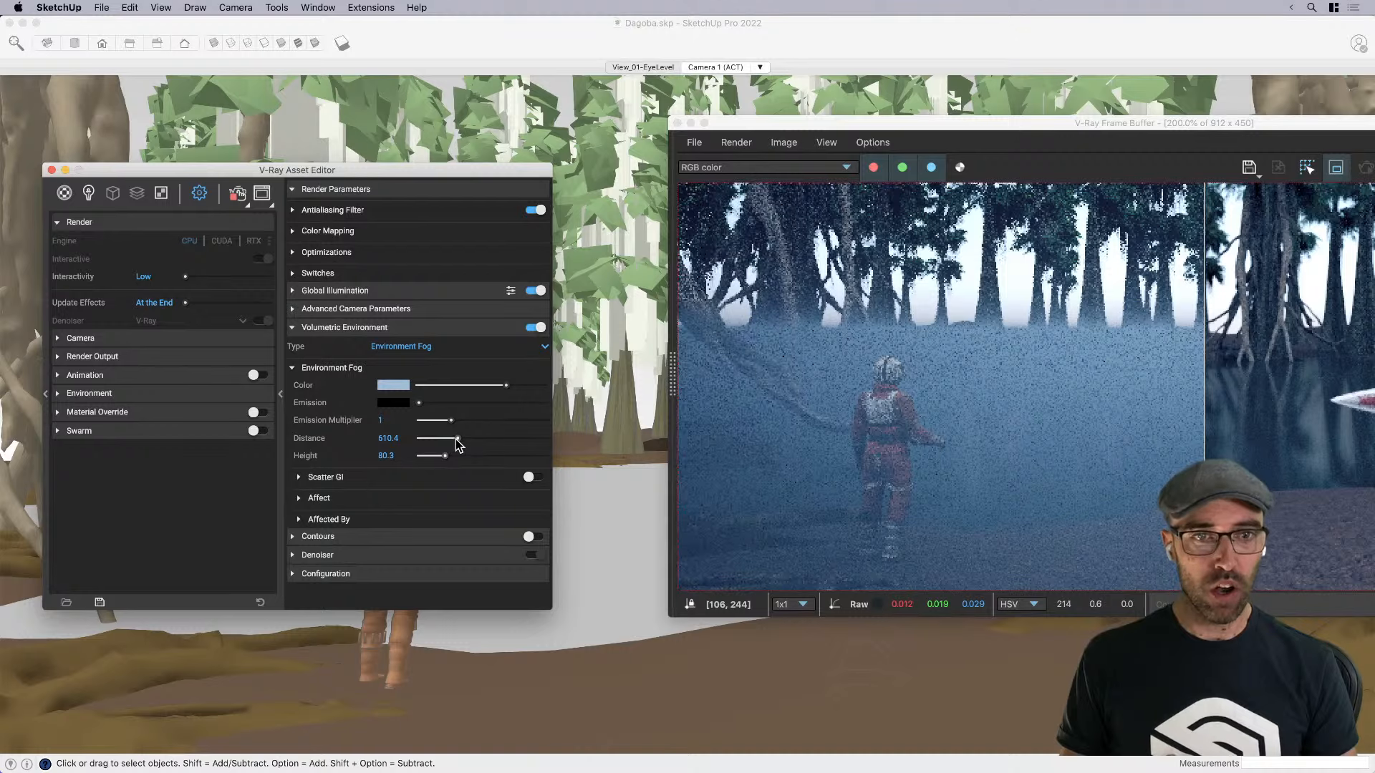
pyautogui.moveTo(451, 440); pyautogui.dragTo(477, 439)
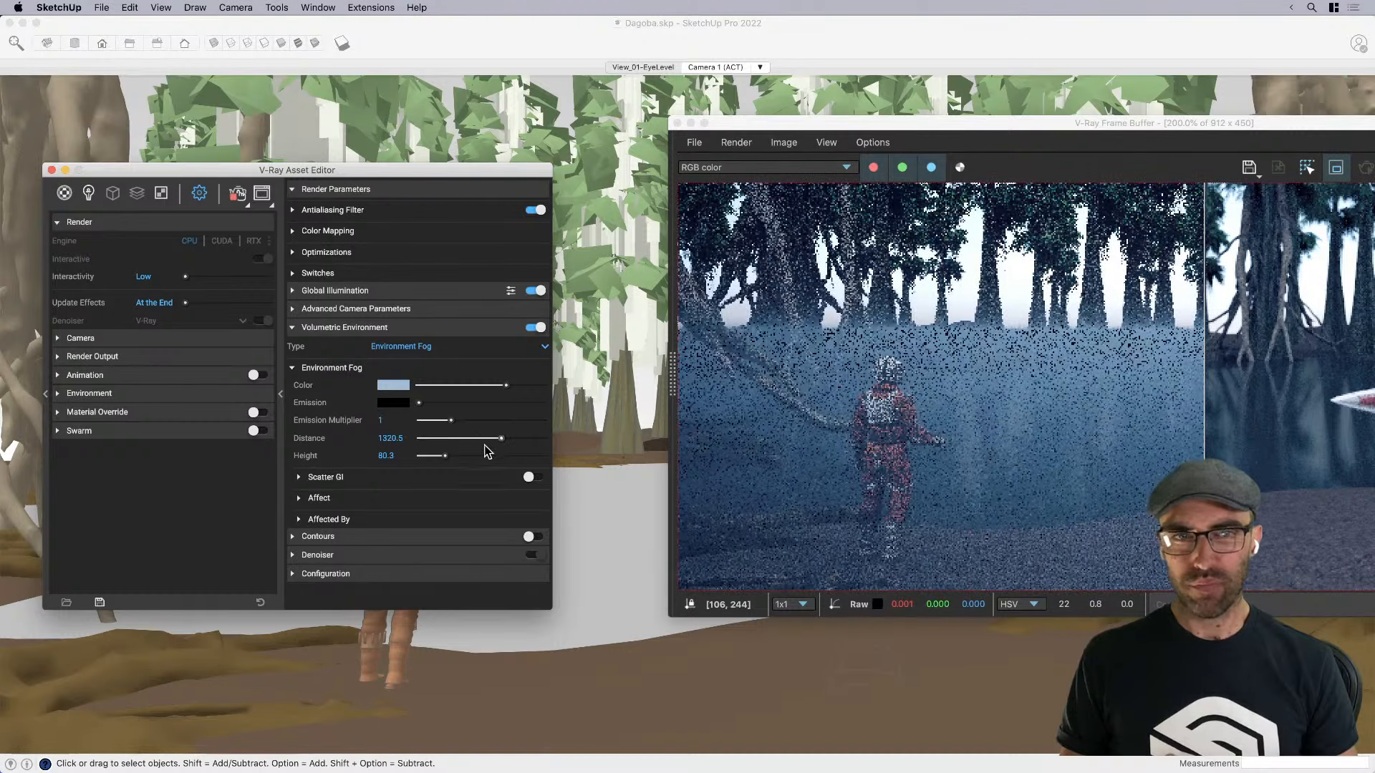
pyautogui.scroll(-2, 930, 435)
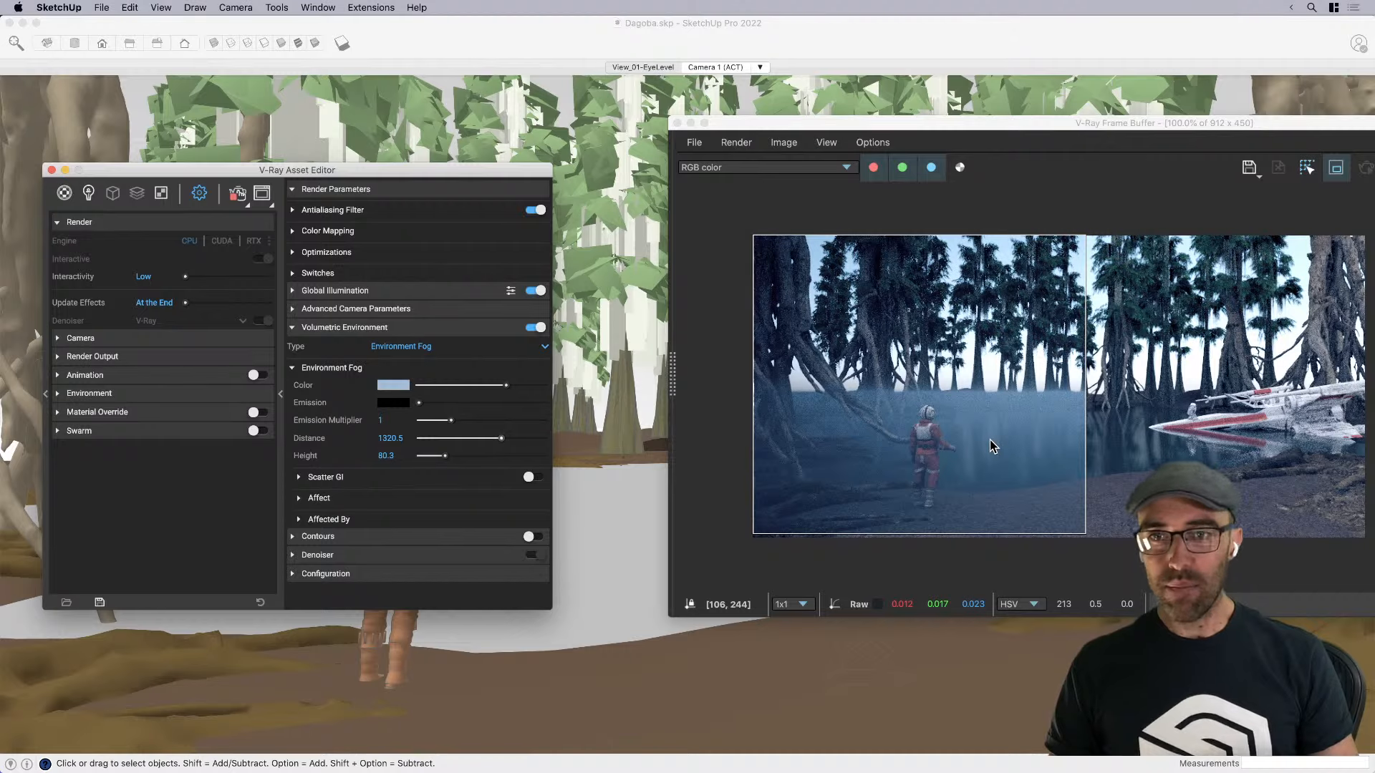
# Lower the environment fog height to 57.4 and the fog distance to 1139.4
pyautogui.scroll(1, 989, 439)
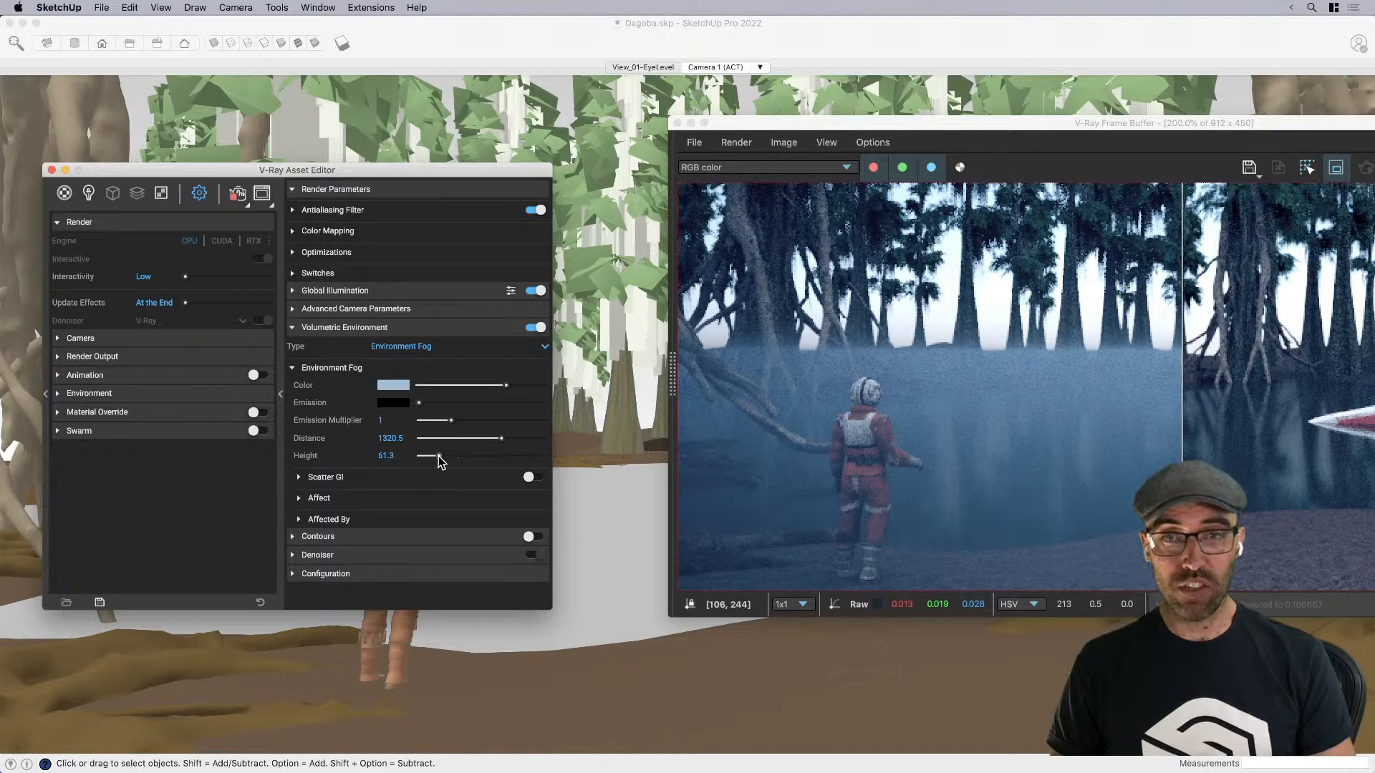
pyautogui.moveTo(439, 462); pyautogui.dragTo(437, 462)
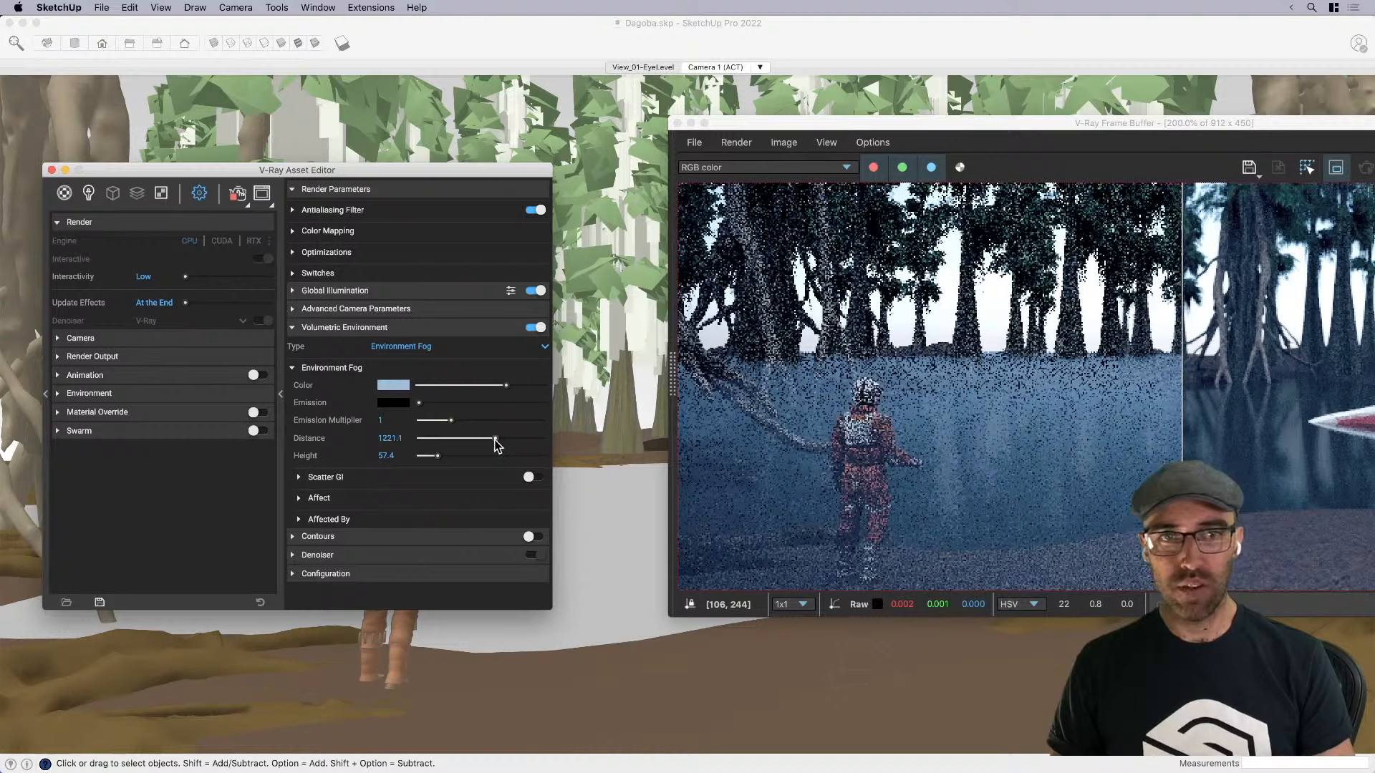
pyautogui.moveTo(495, 440); pyautogui.dragTo(490, 439)
pyautogui.scroll(-2, 878, 387)
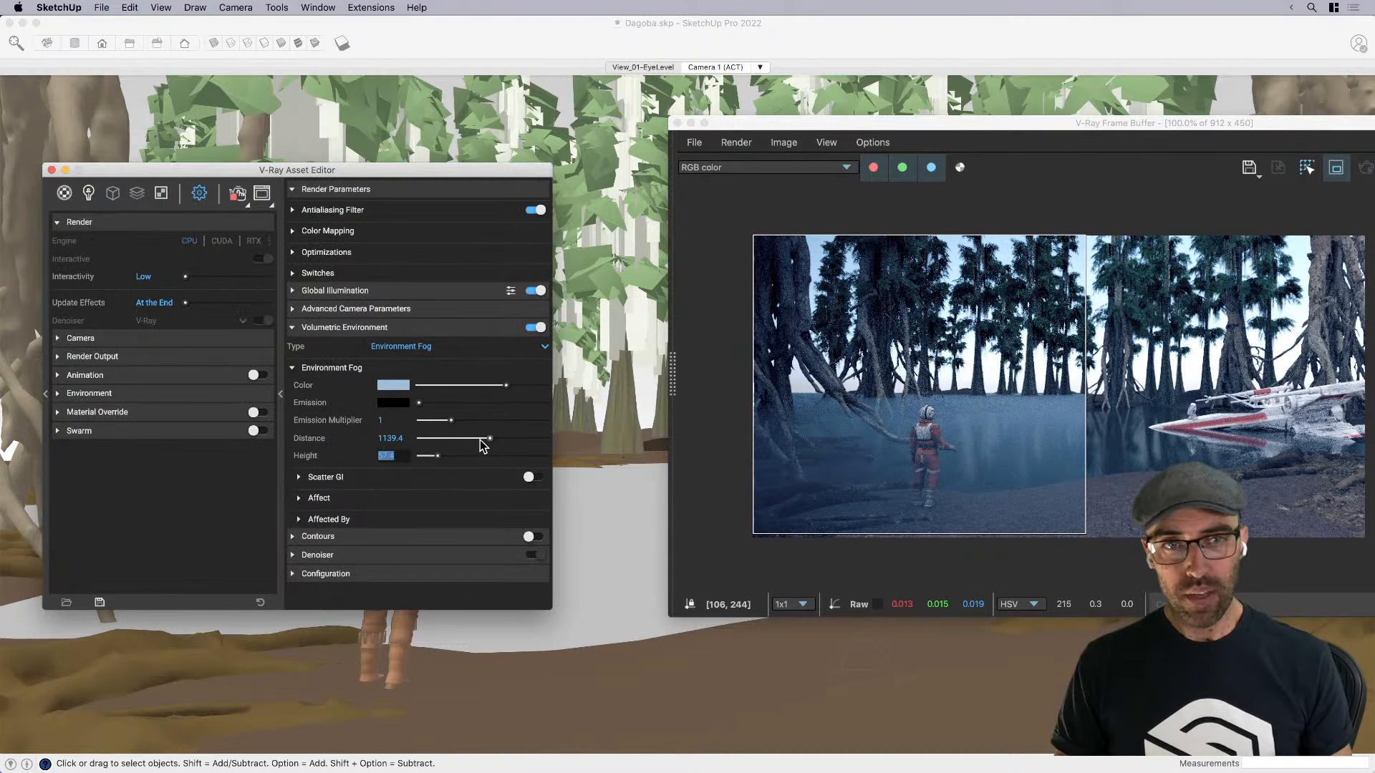
# Set the environment fog height to 1000 and the fog distance to 5000 for a fully fogged forest
pyautogui.moveTo(470, 440); pyautogui.dragTo(591, 462)
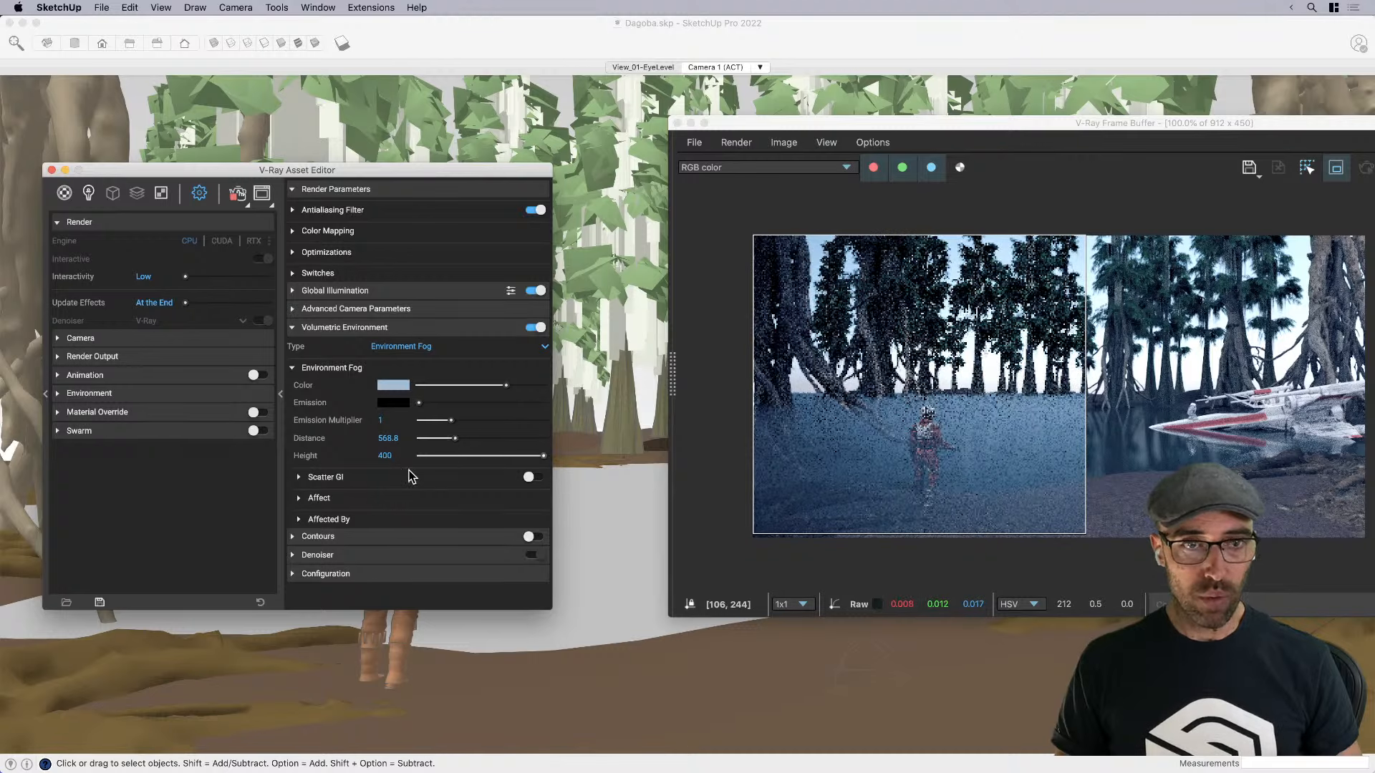
pyautogui.moveTo(400, 457); pyautogui.dragTo(361, 453)
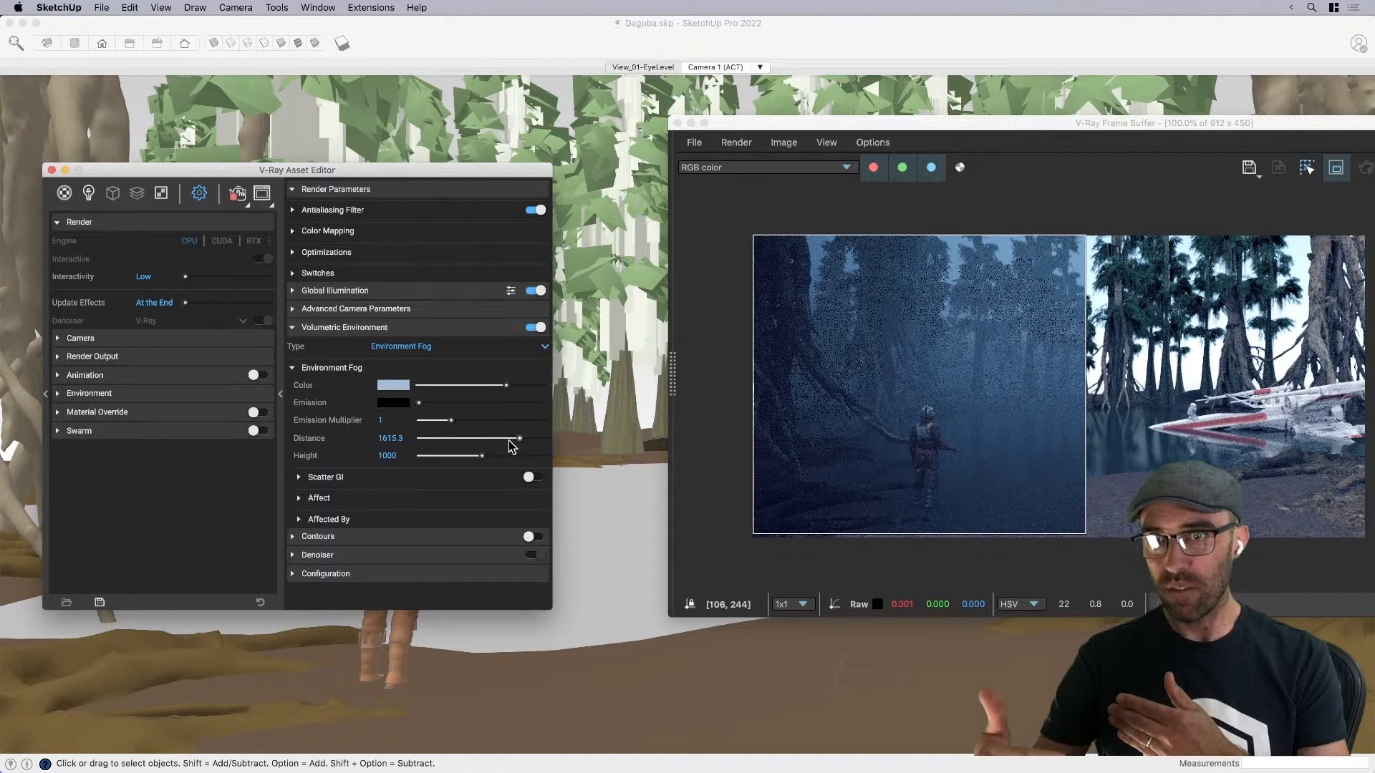
pyautogui.scroll(1, 1016, 386)
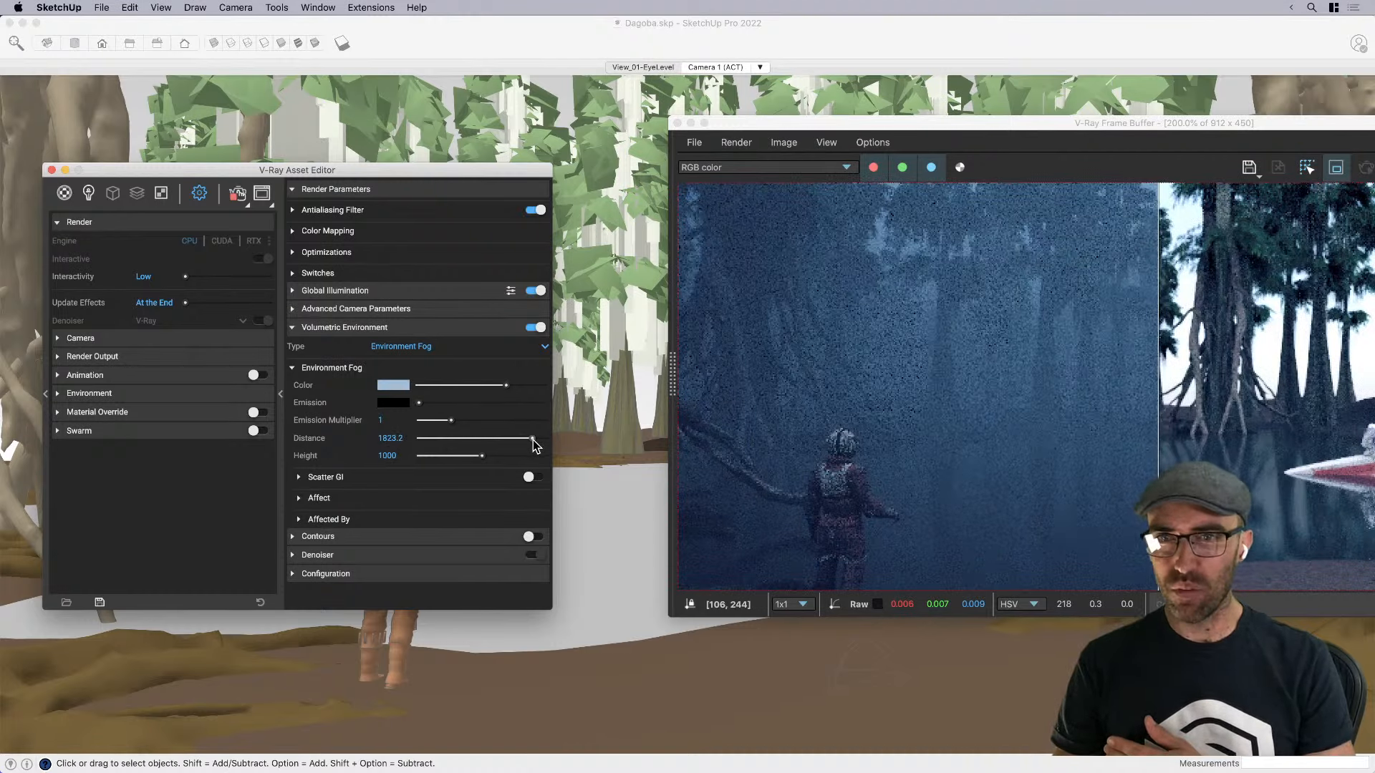
pyautogui.moveTo(533, 445); pyautogui.dragTo(548, 439)
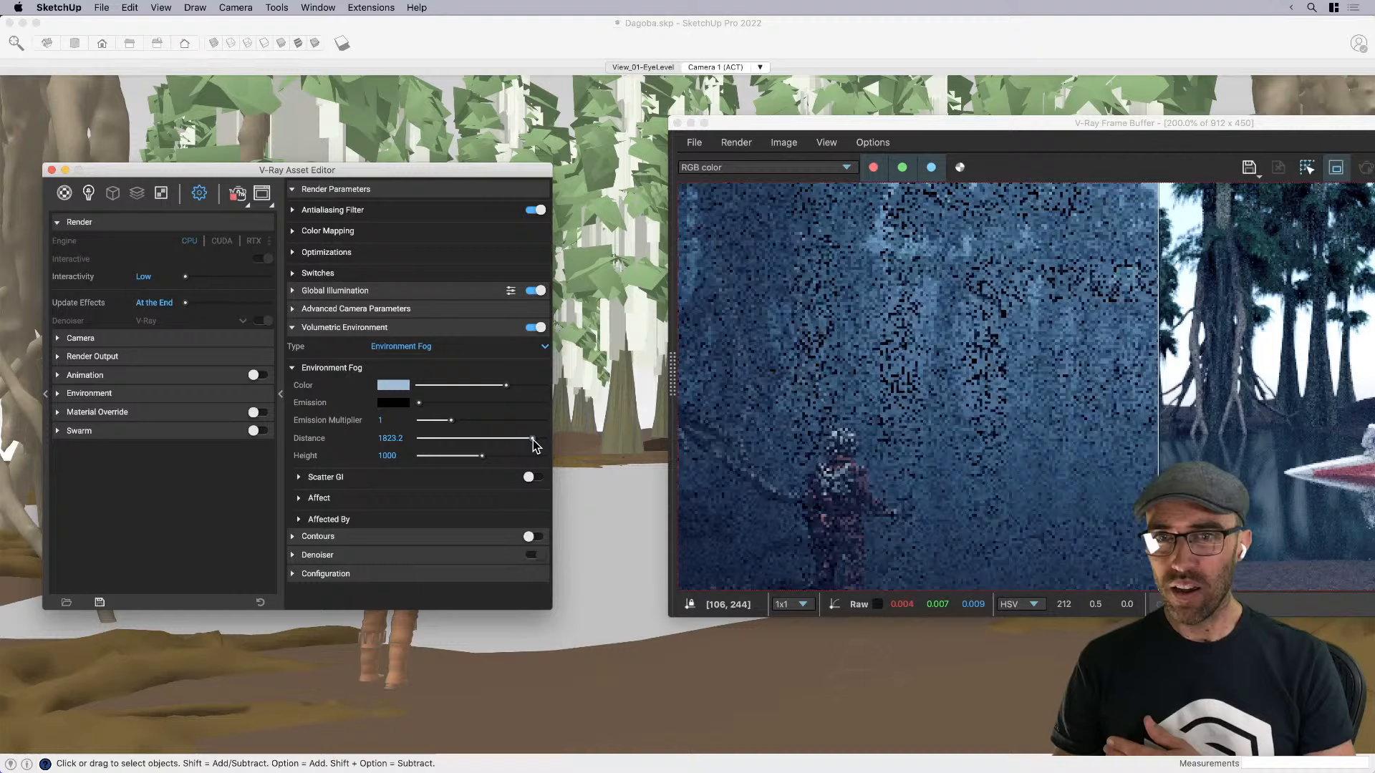
pyautogui.doubleClick(390, 438)
pyautogui.write('5000')
pyautogui.press('Return')
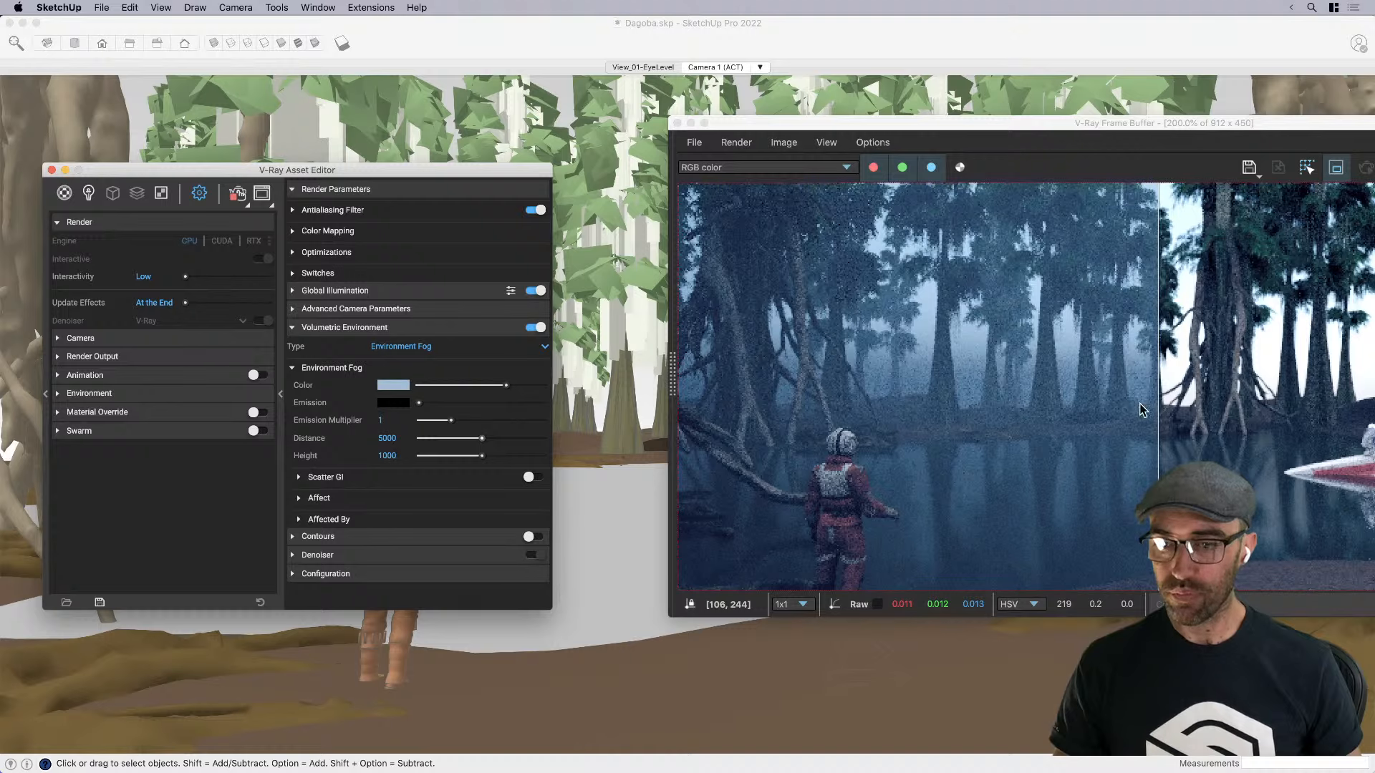
pyautogui.scroll(-1, 1005, 408)
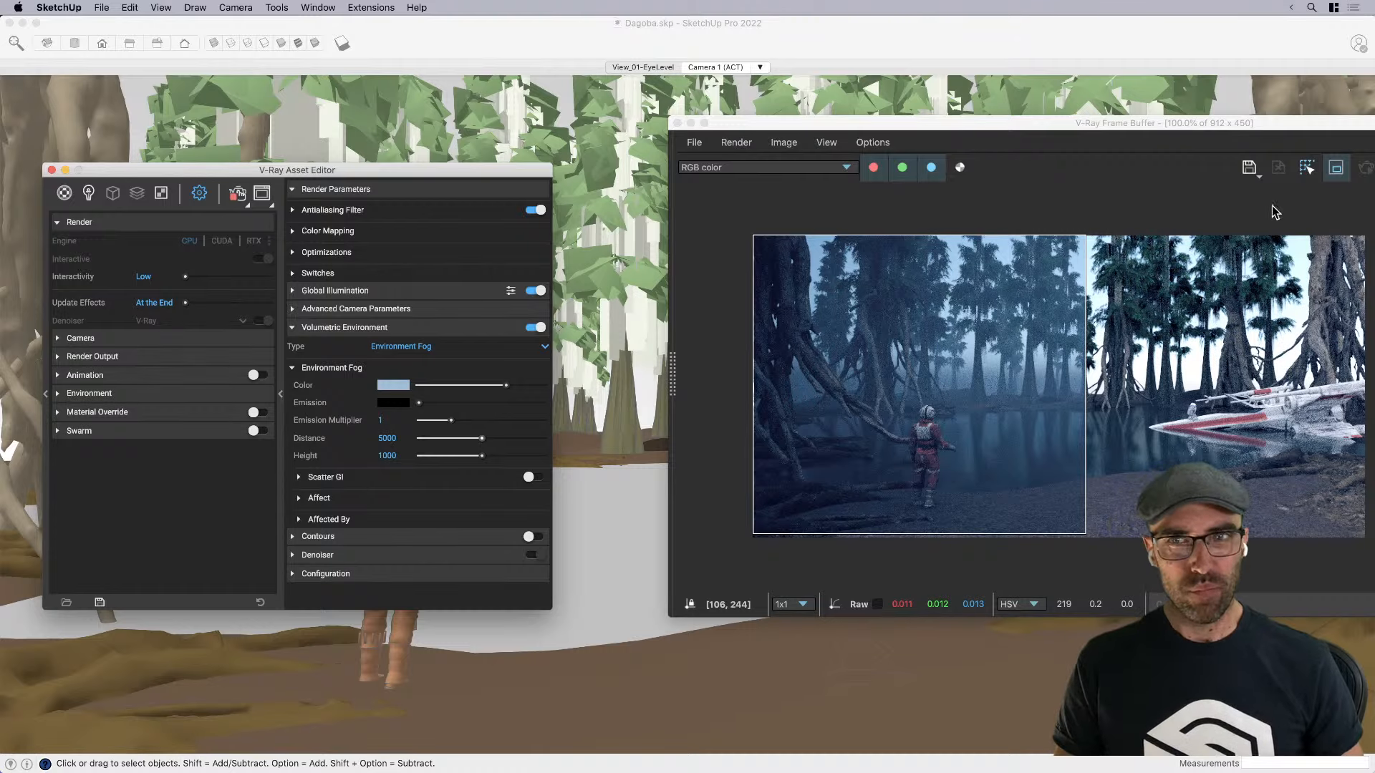
# Stop the interactive render and shift the render region from the pilot's half to the ship's half of the image
pyautogui.moveTo(1273, 122); pyautogui.dragTo(1172, 142)
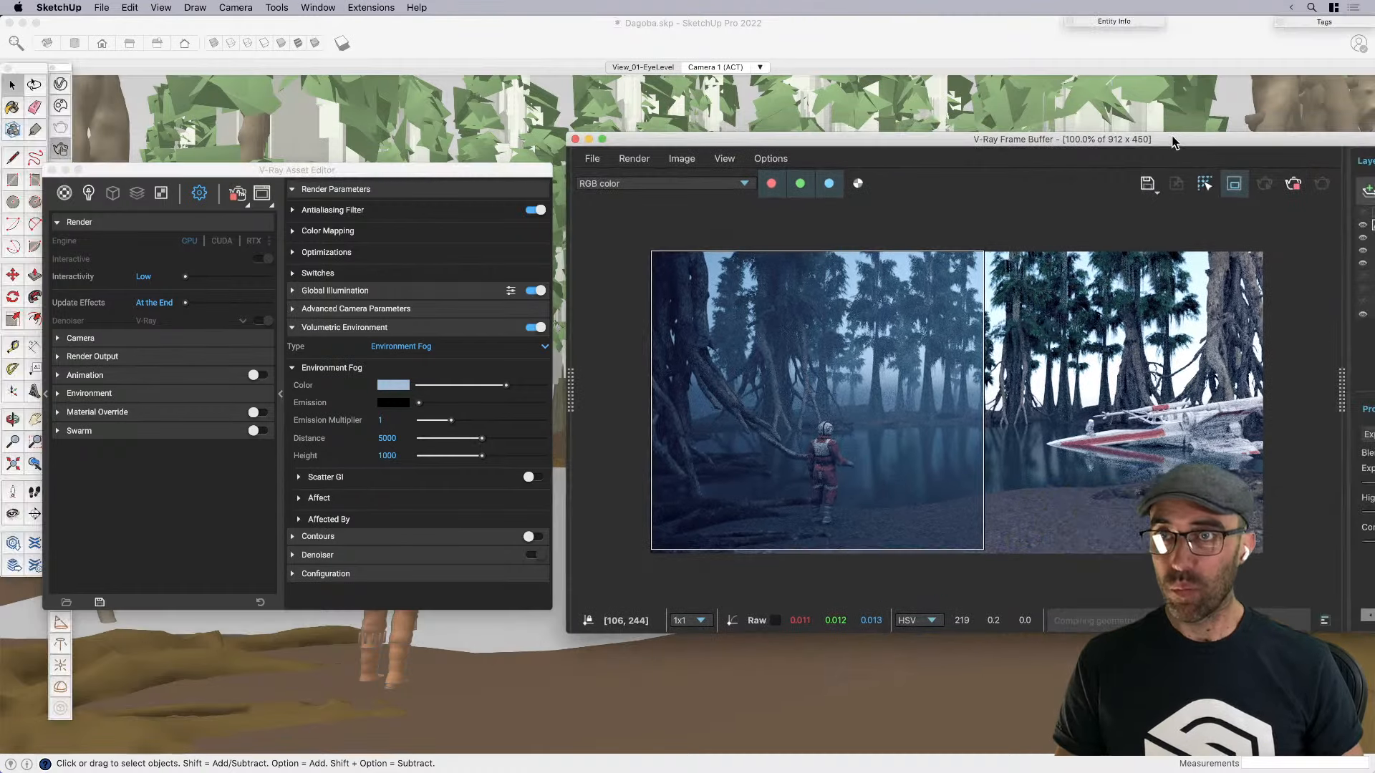
pyautogui.click(1293, 185)
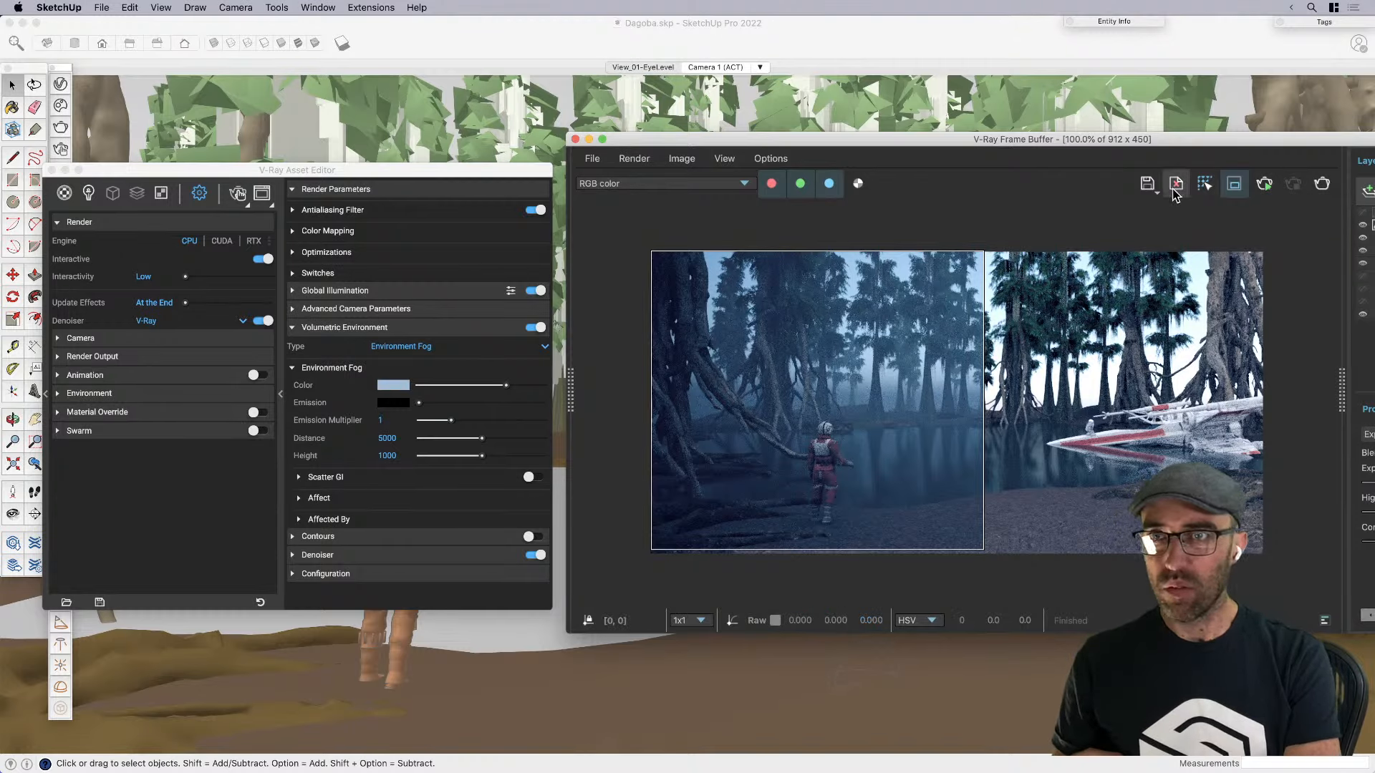
pyautogui.moveTo(988, 350); pyautogui.dragTo(1263, 412)
pyautogui.moveTo(651, 409); pyautogui.dragTo(983, 424)
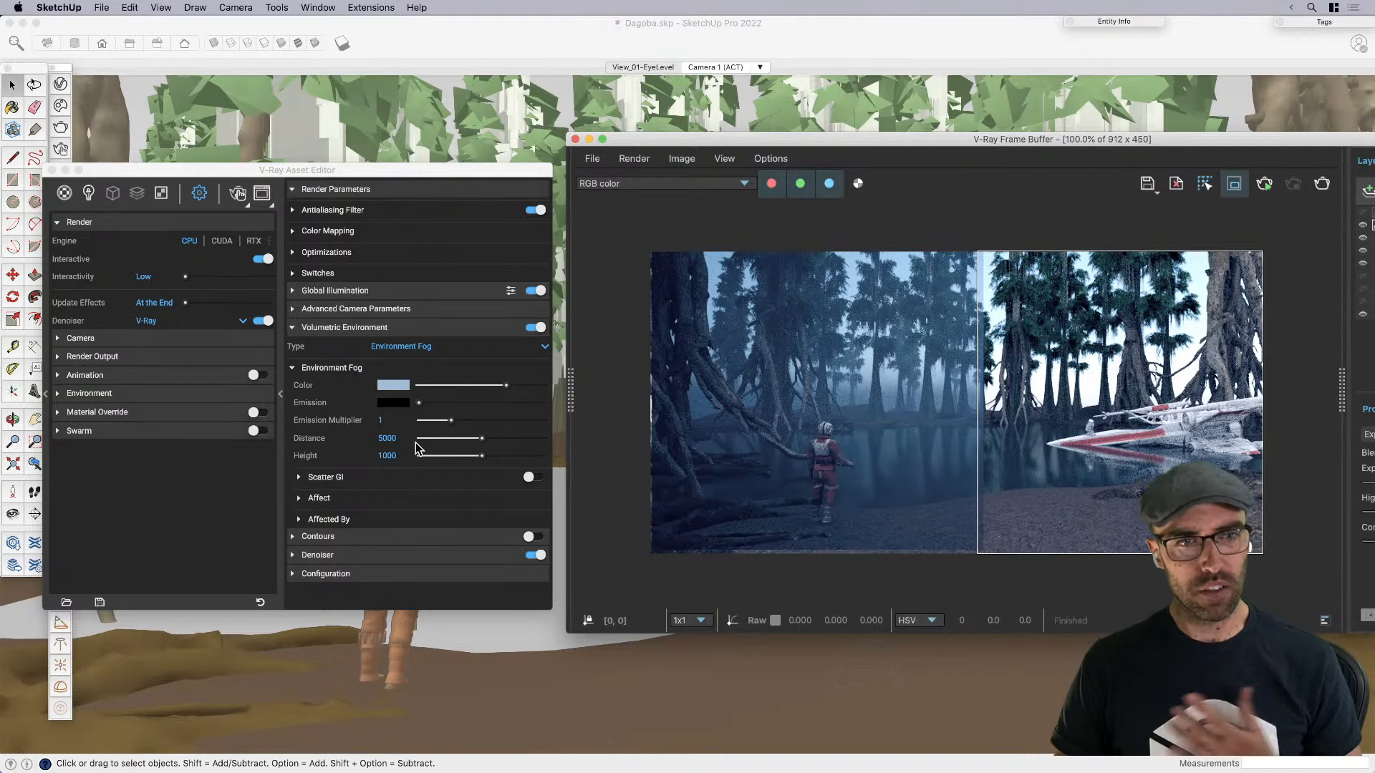
# Set the fog distance to 1200 and the fog height to 50, and start rendering the ship's half
pyautogui.doubleClick(388, 437)
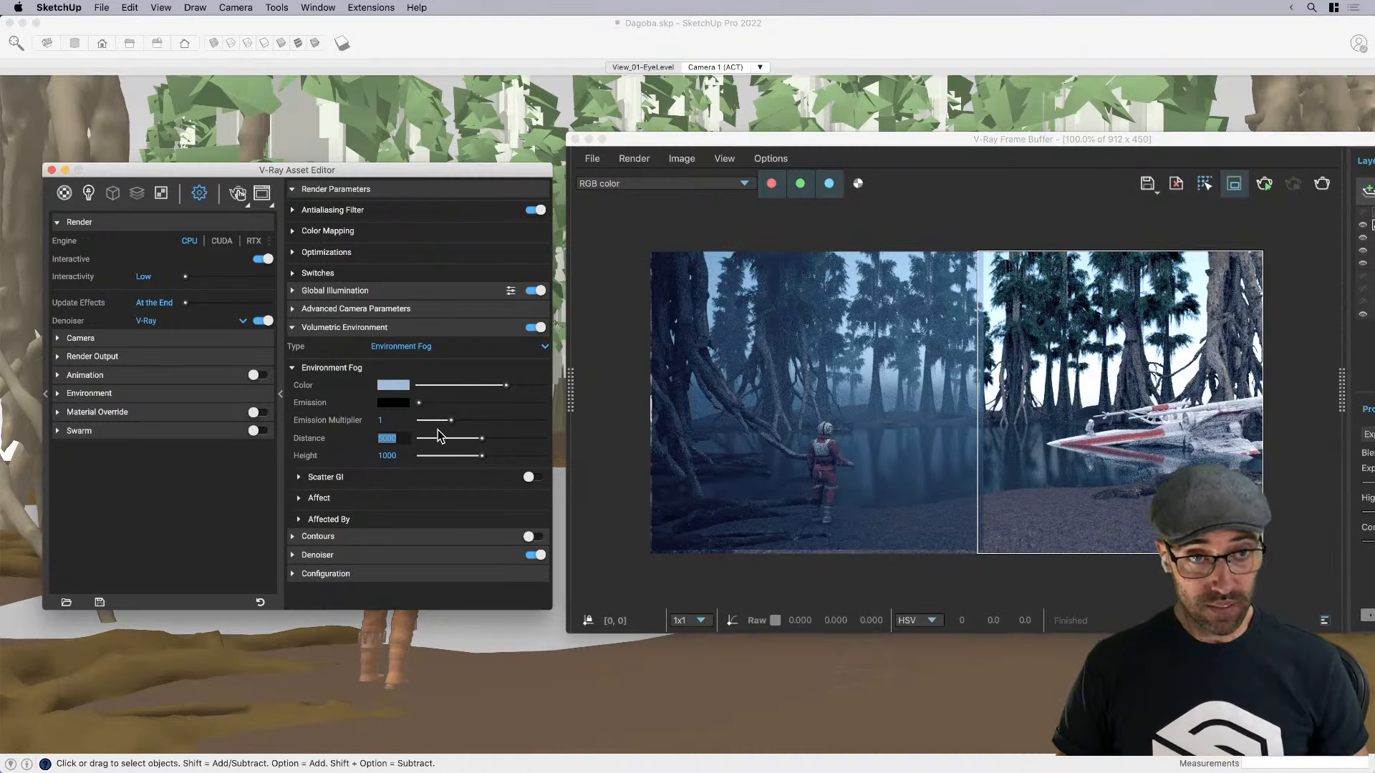
pyautogui.write('1200')
pyautogui.press('Return')
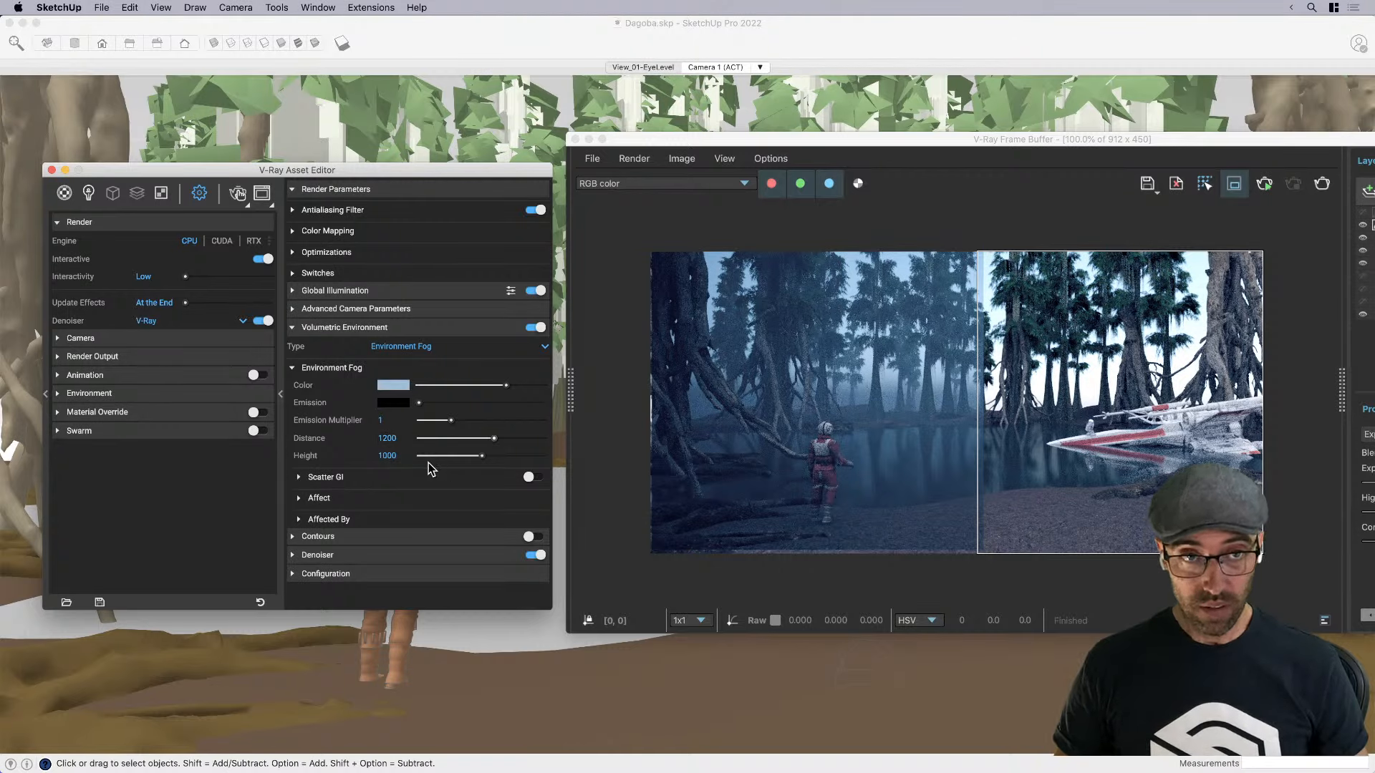
pyautogui.doubleClick(386, 455)
pyautogui.write('50')
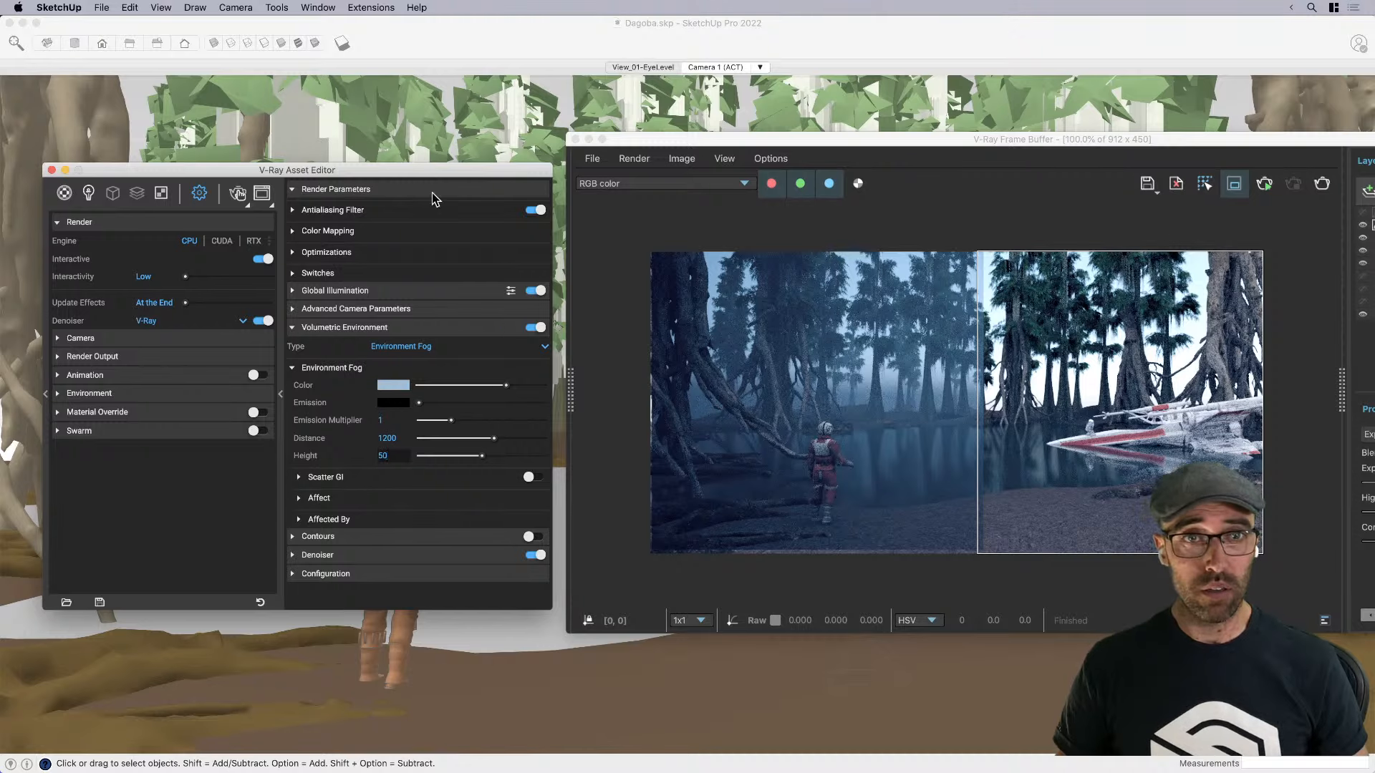
pyautogui.click(238, 194)
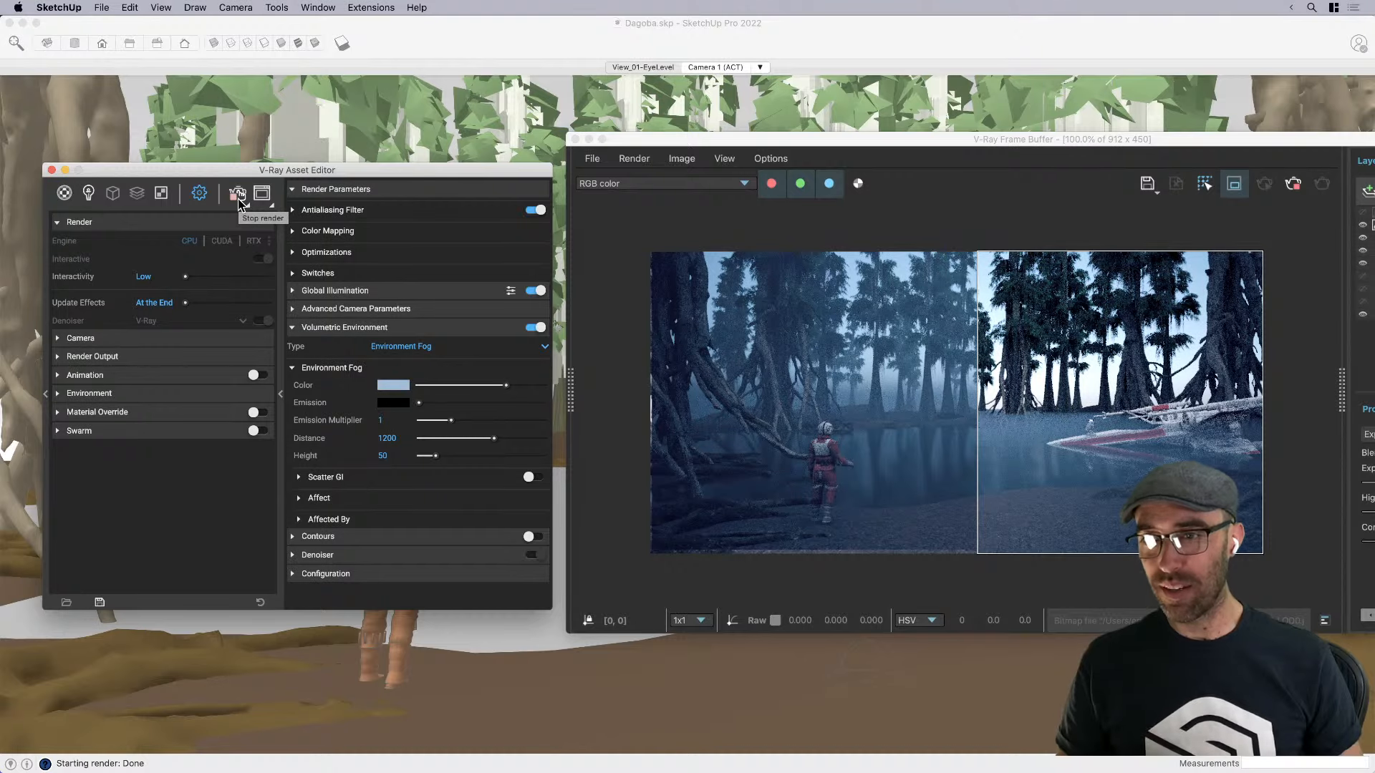
# Compare the fog in both halves of the image, and end the render with region rendering turned off
pyautogui.scroll(2, 1192, 448)
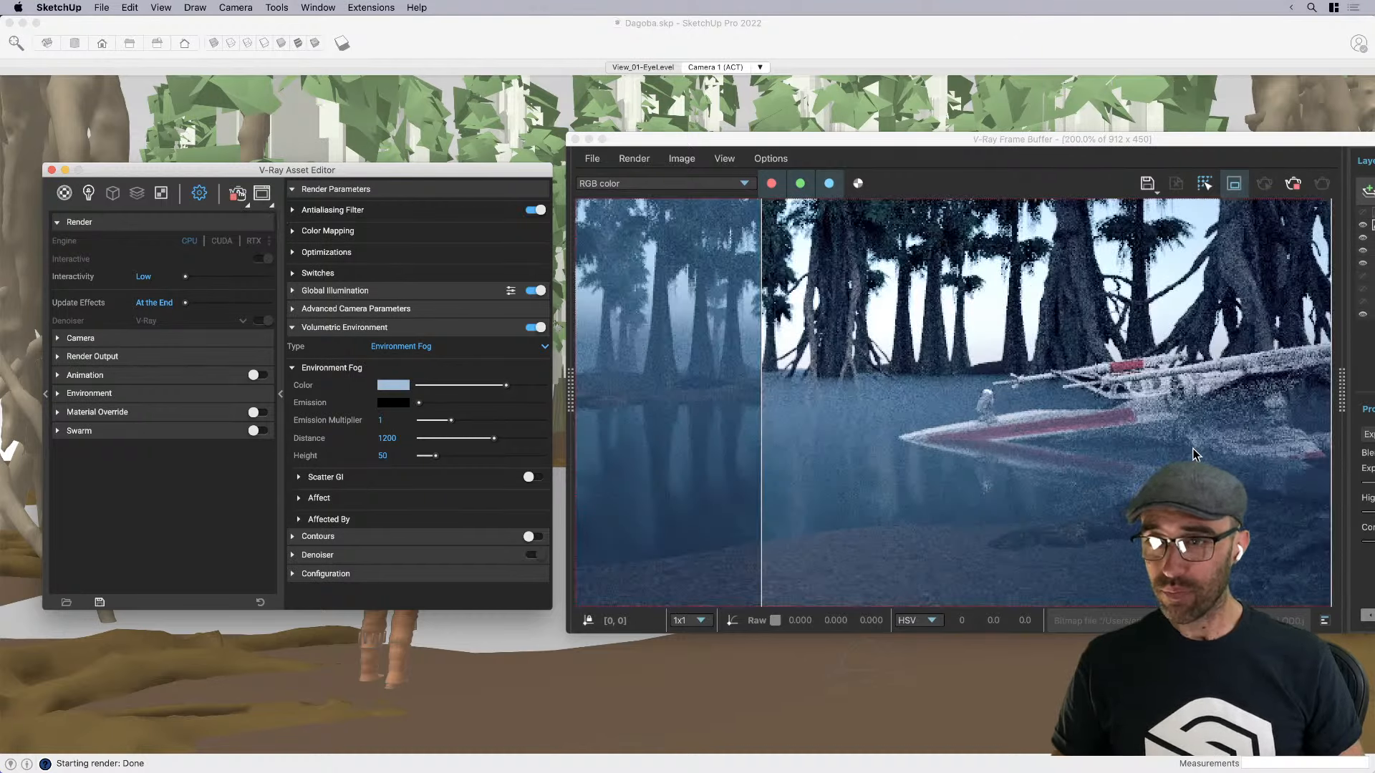
pyautogui.scroll(-2, 1030, 430)
pyautogui.scroll(2, 1043, 437)
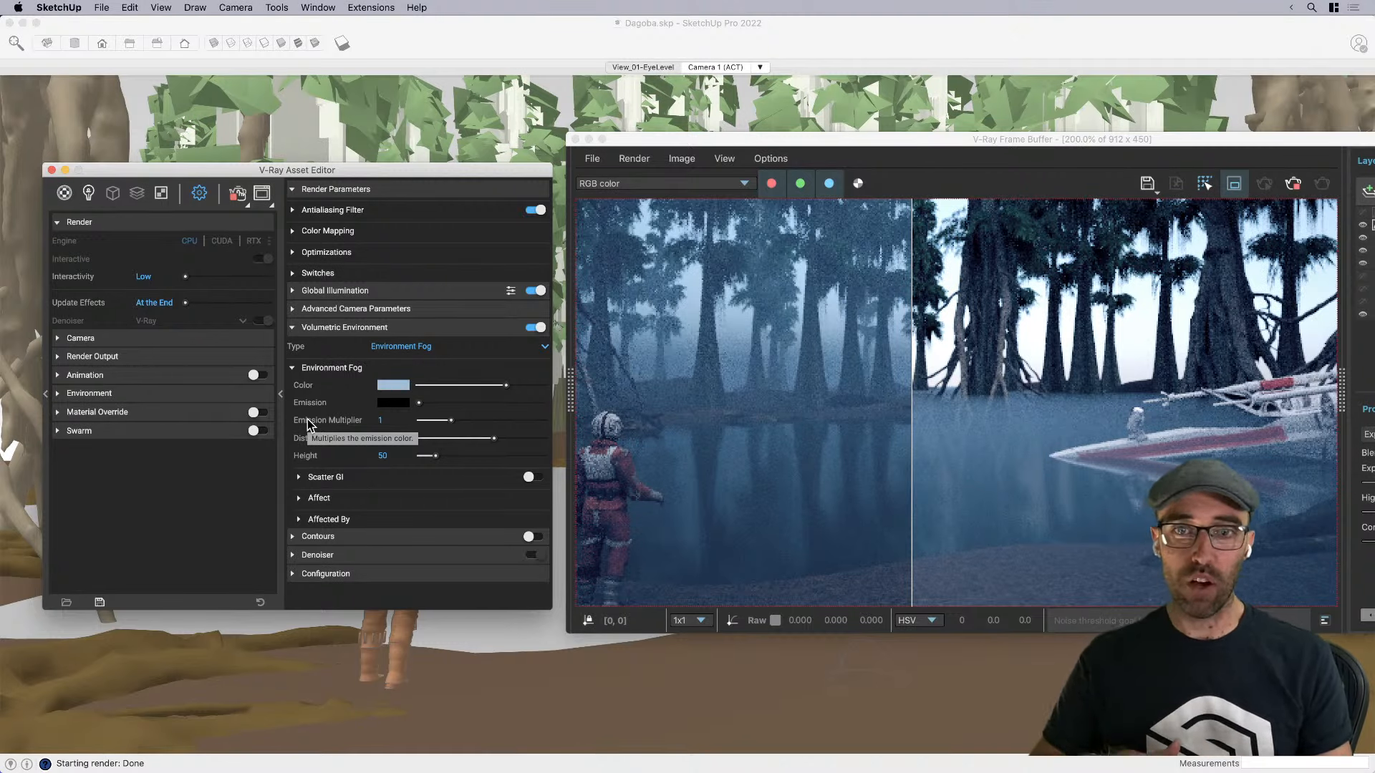
pyautogui.scroll(-1, 870, 422)
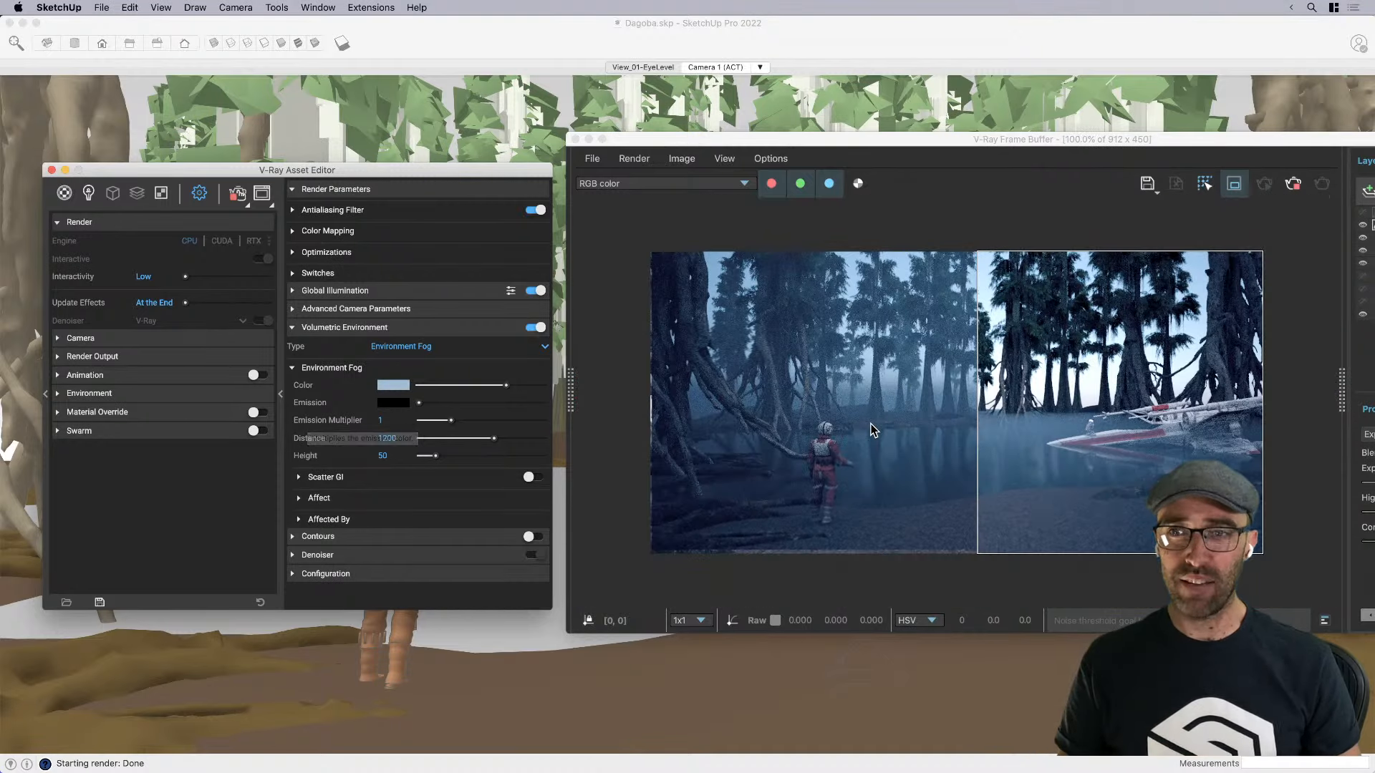
pyautogui.click(1297, 182)
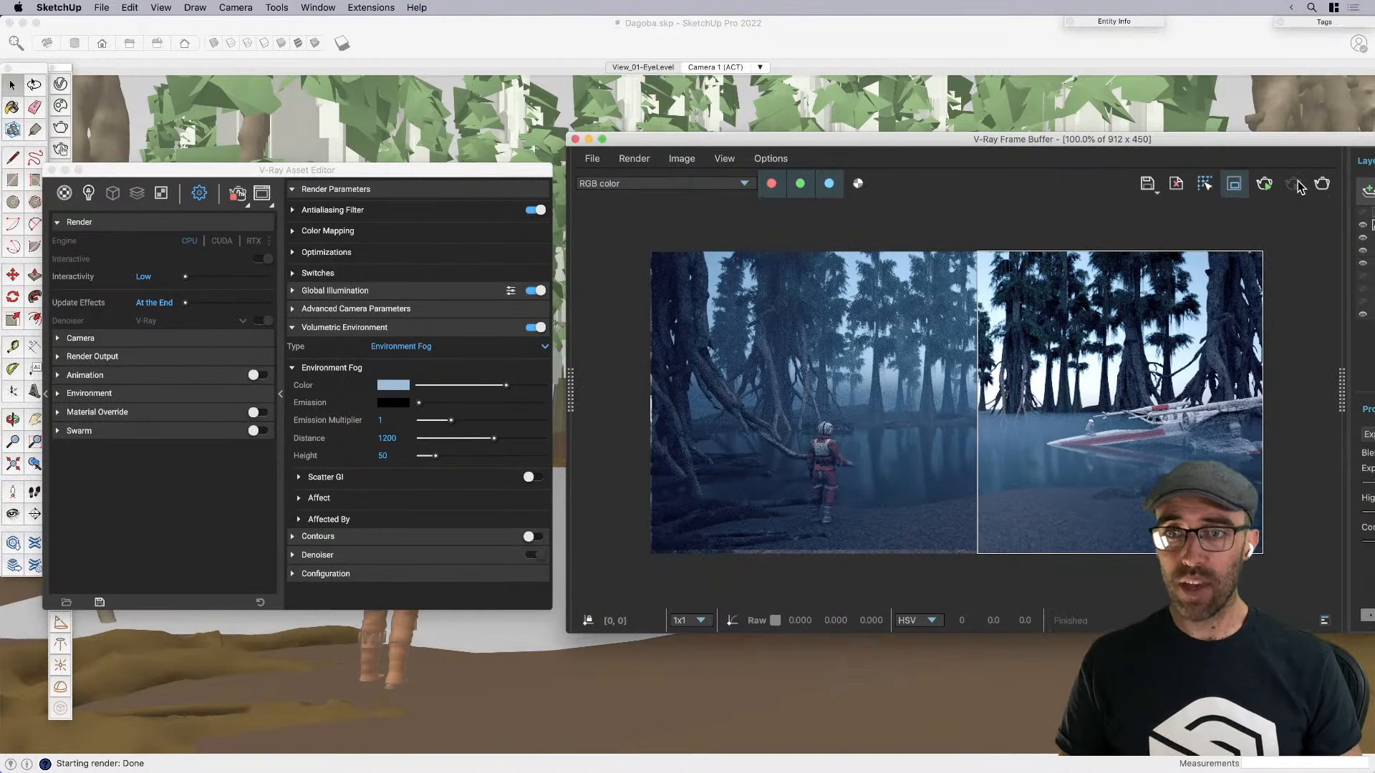
pyautogui.click(1235, 187)
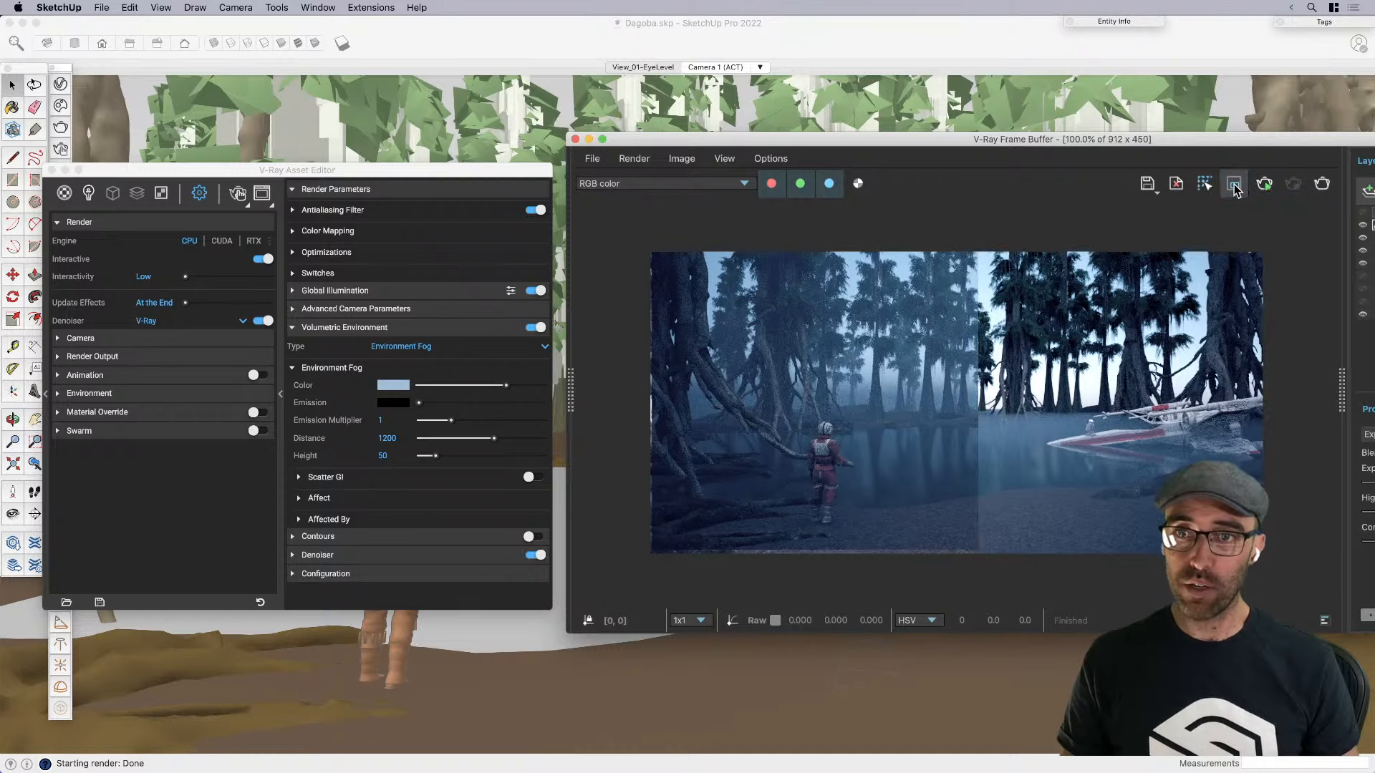
# Clear the frame buffer and Asset Editor off the model, and consult the blue swamp reference image in Preview
pyautogui.moveTo(647, 139)
pyautogui.mouseDown()
pyautogui.moveTo(1371, 172)
pyautogui.moveTo(1243, 172)
pyautogui.moveTo(1299, 173)
pyautogui.mouseUp()
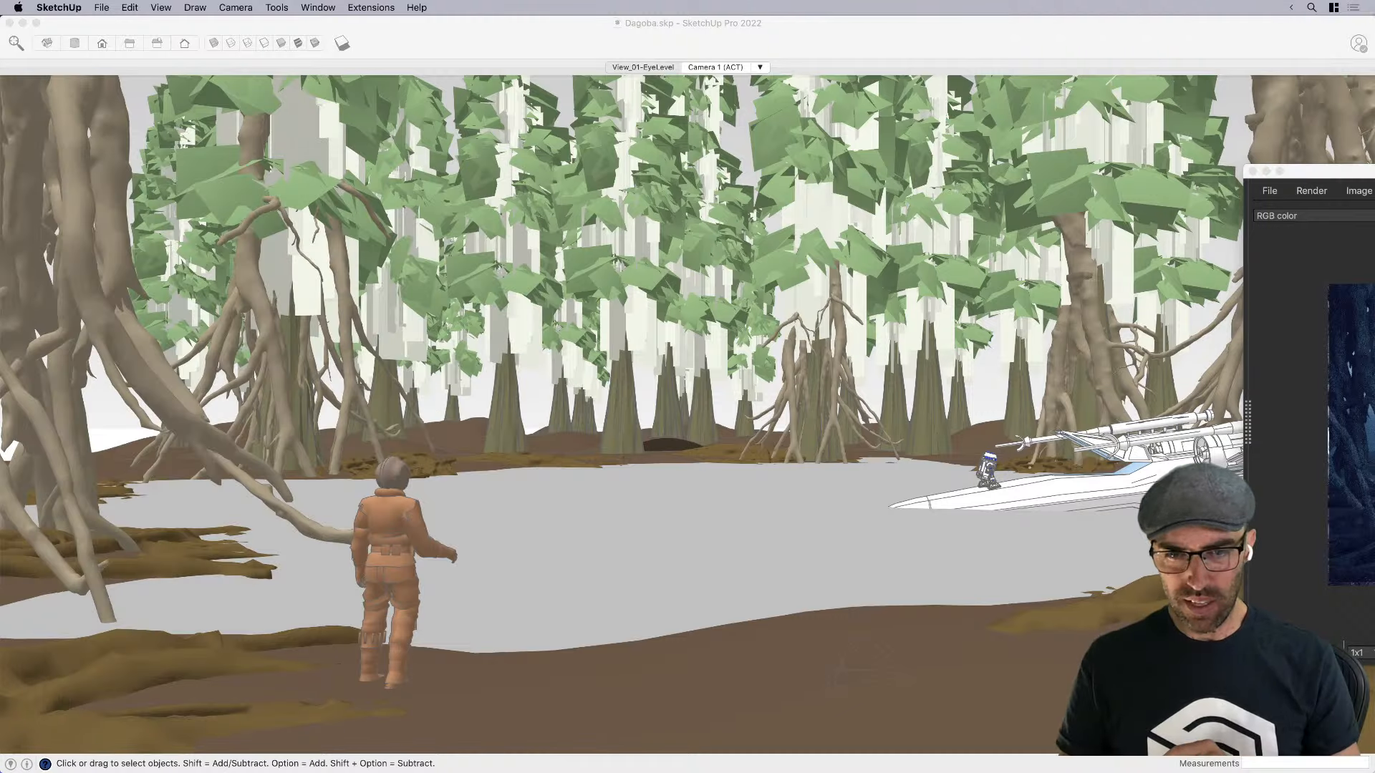
pyautogui.press('super+Tab')
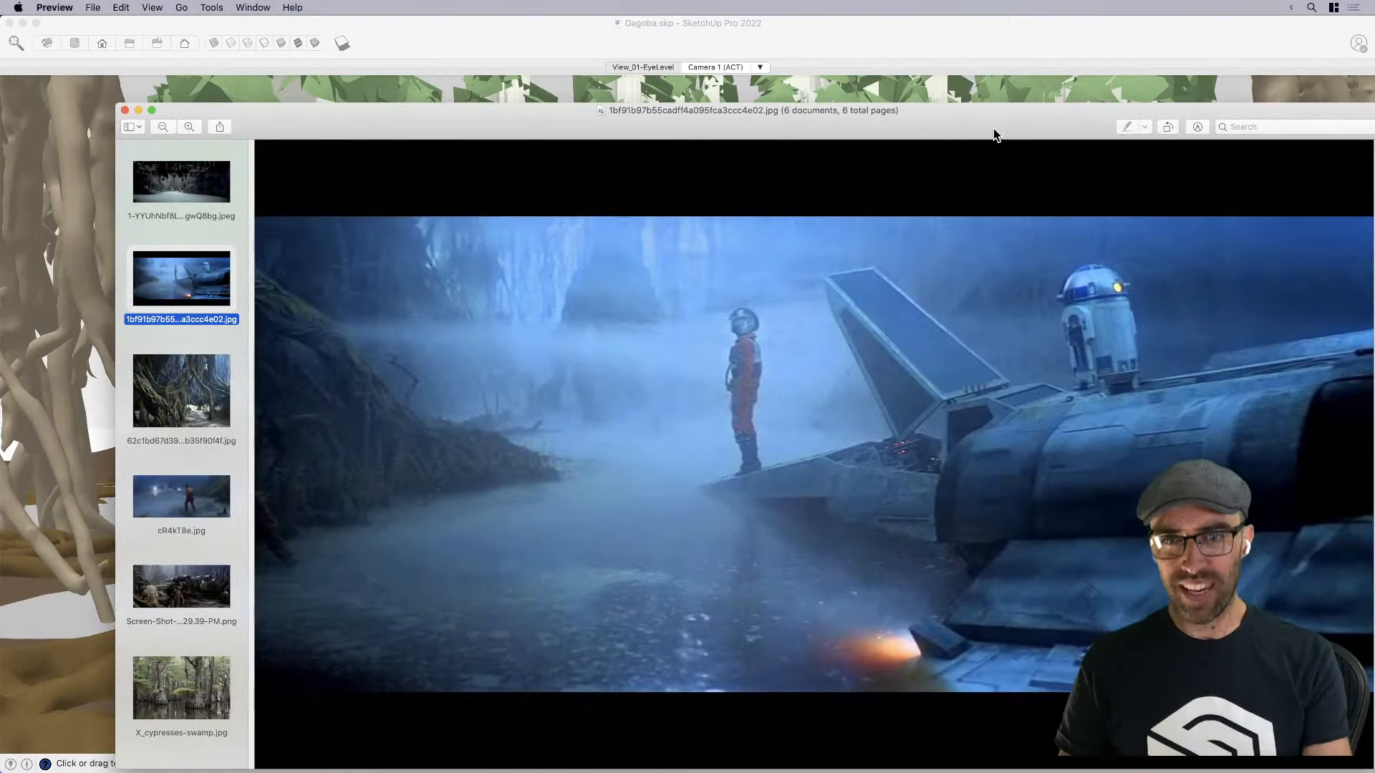
pyautogui.press('super+w')
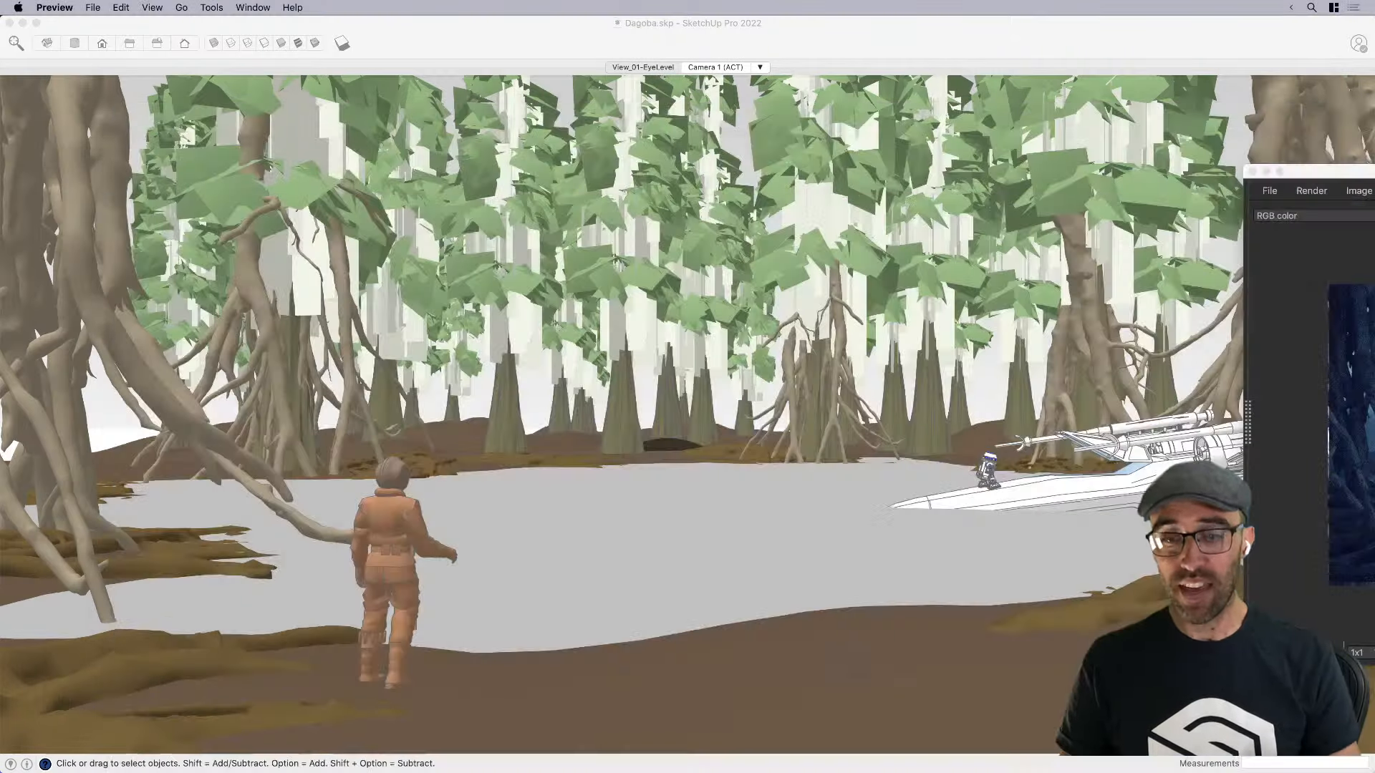
pyautogui.click(377, 543)
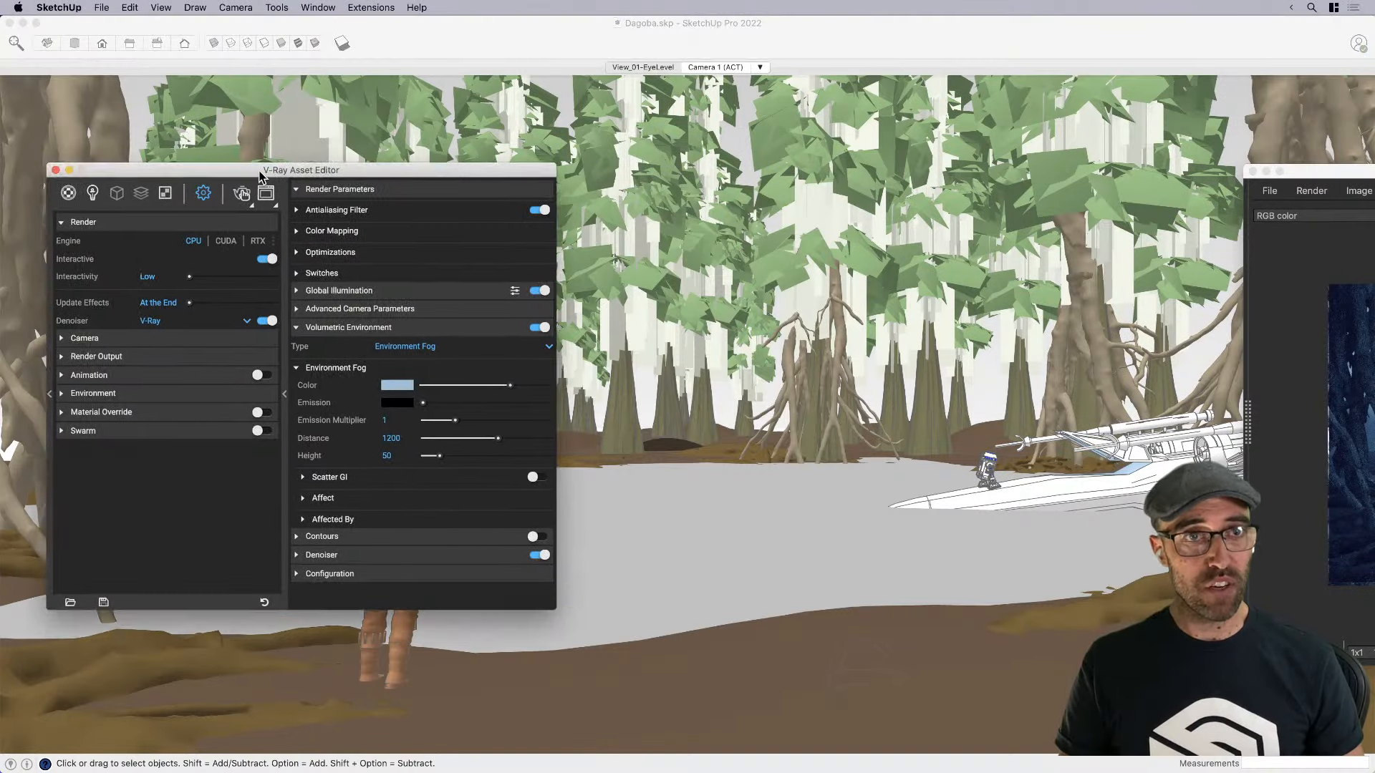
pyautogui.moveTo(260, 177); pyautogui.dragTo(375, 206)
pyautogui.click(293, 204)
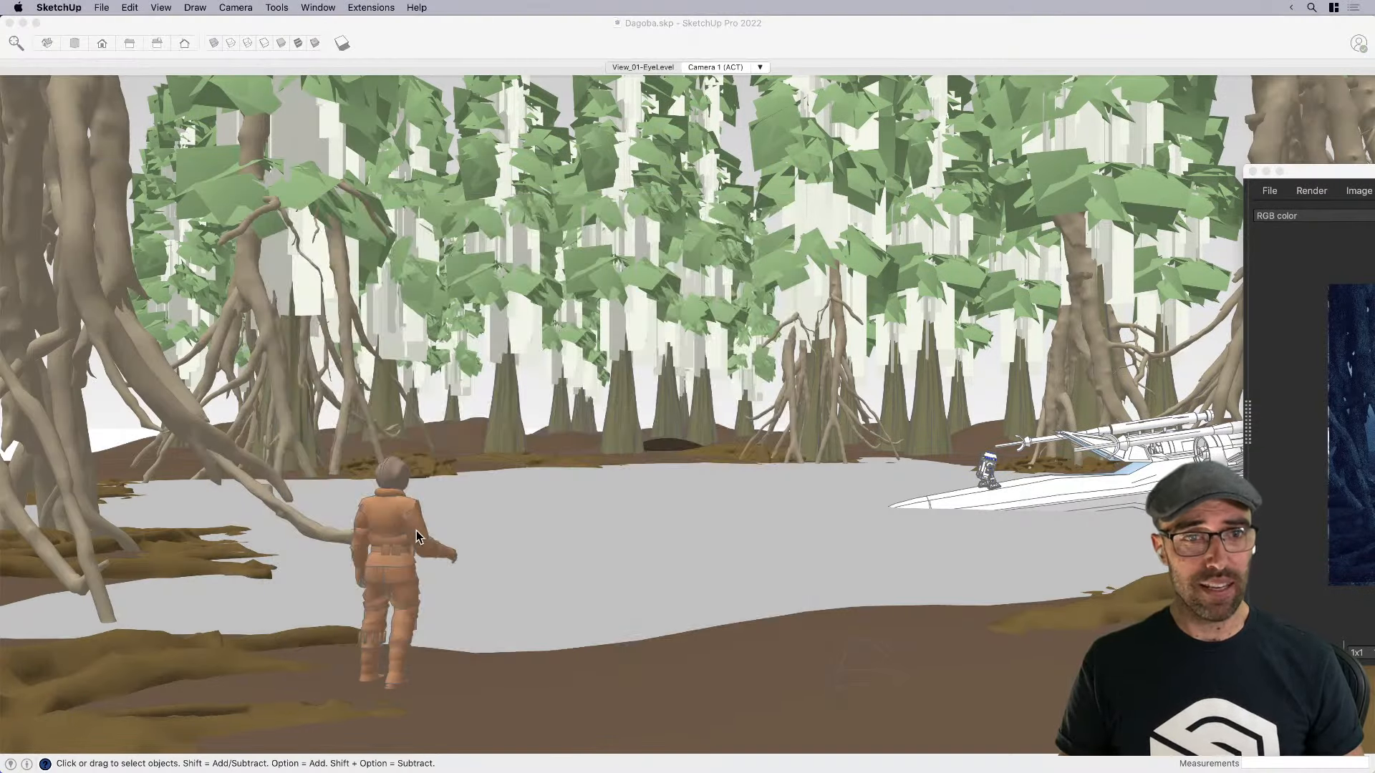
# Place a V-Ray sphere light centered on the pilot's head, with a radius reaching just past the shoulders
pyautogui.click(398, 574)
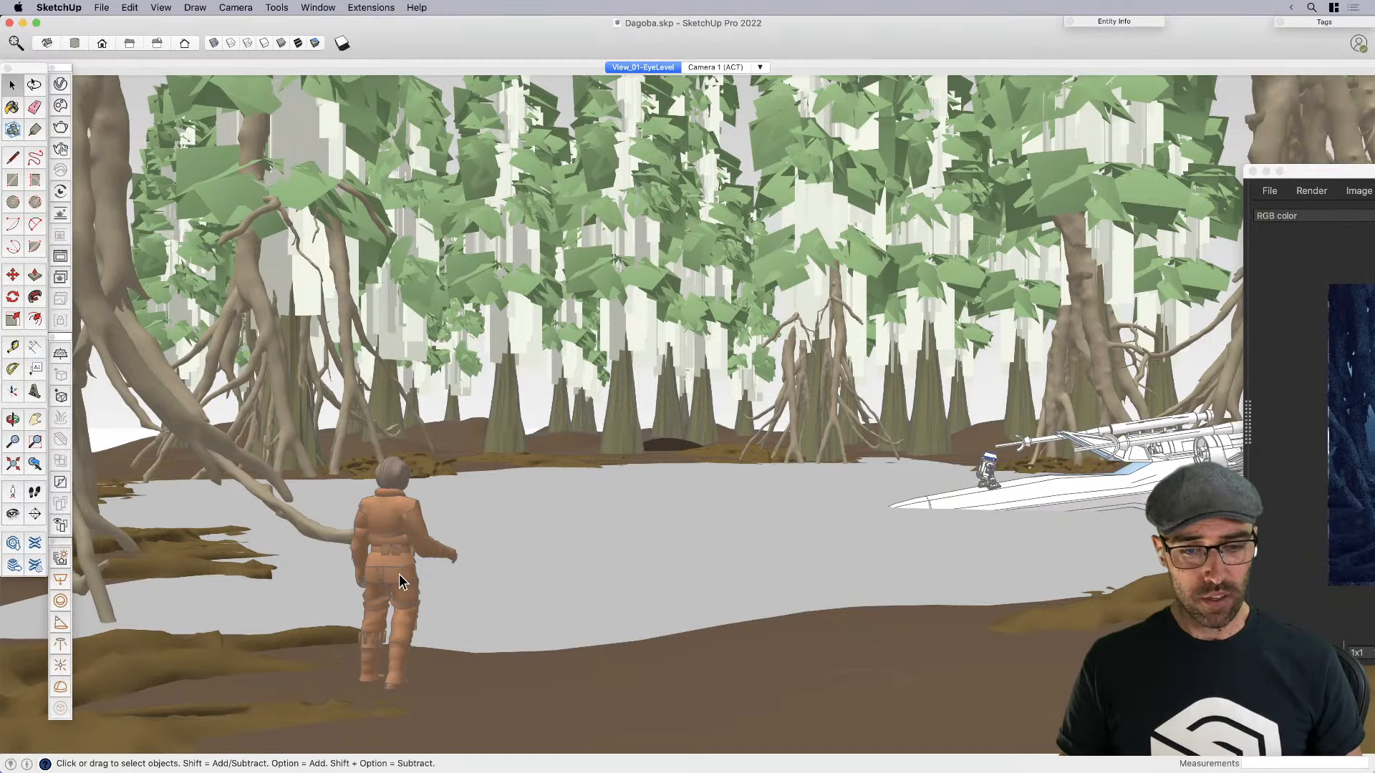
pyautogui.click(60, 601)
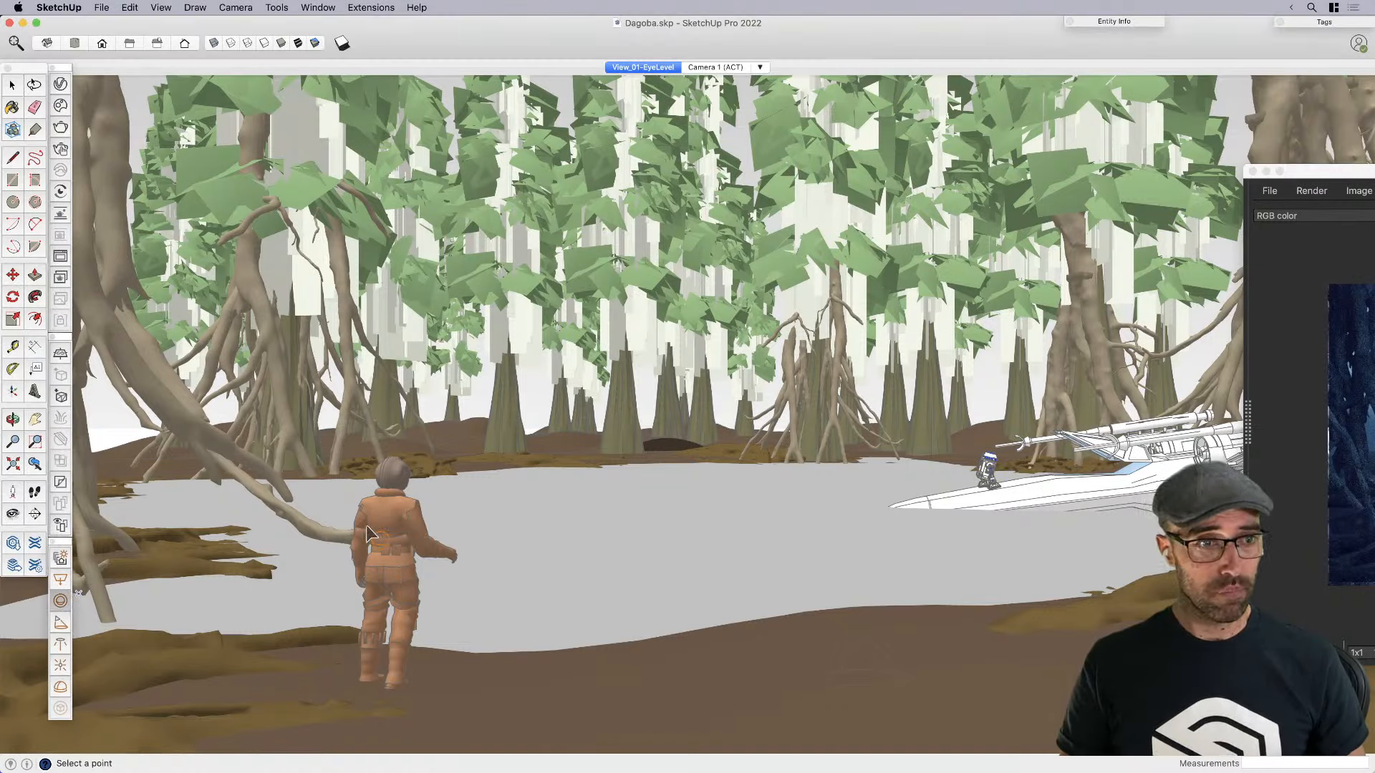
pyautogui.click(387, 467)
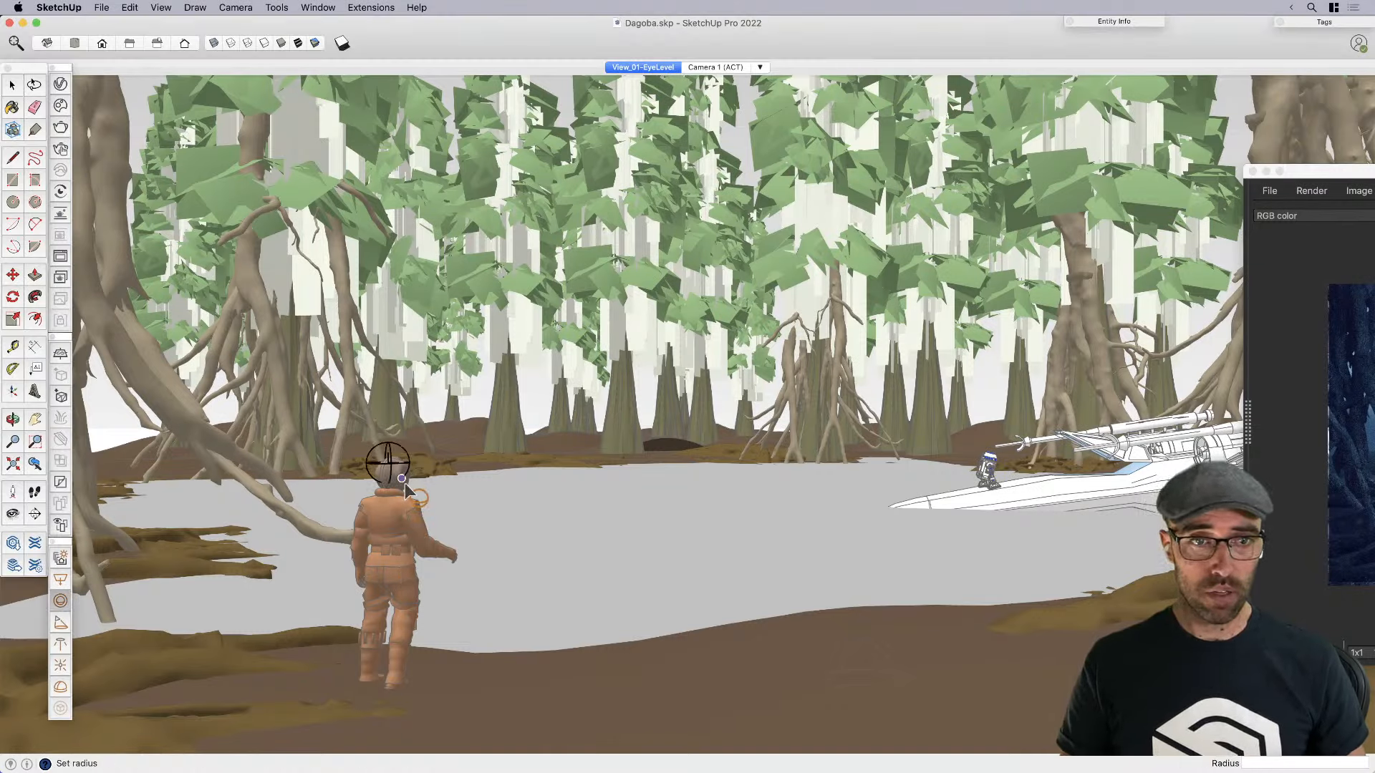
pyautogui.click(423, 522)
pyautogui.click(440, 501)
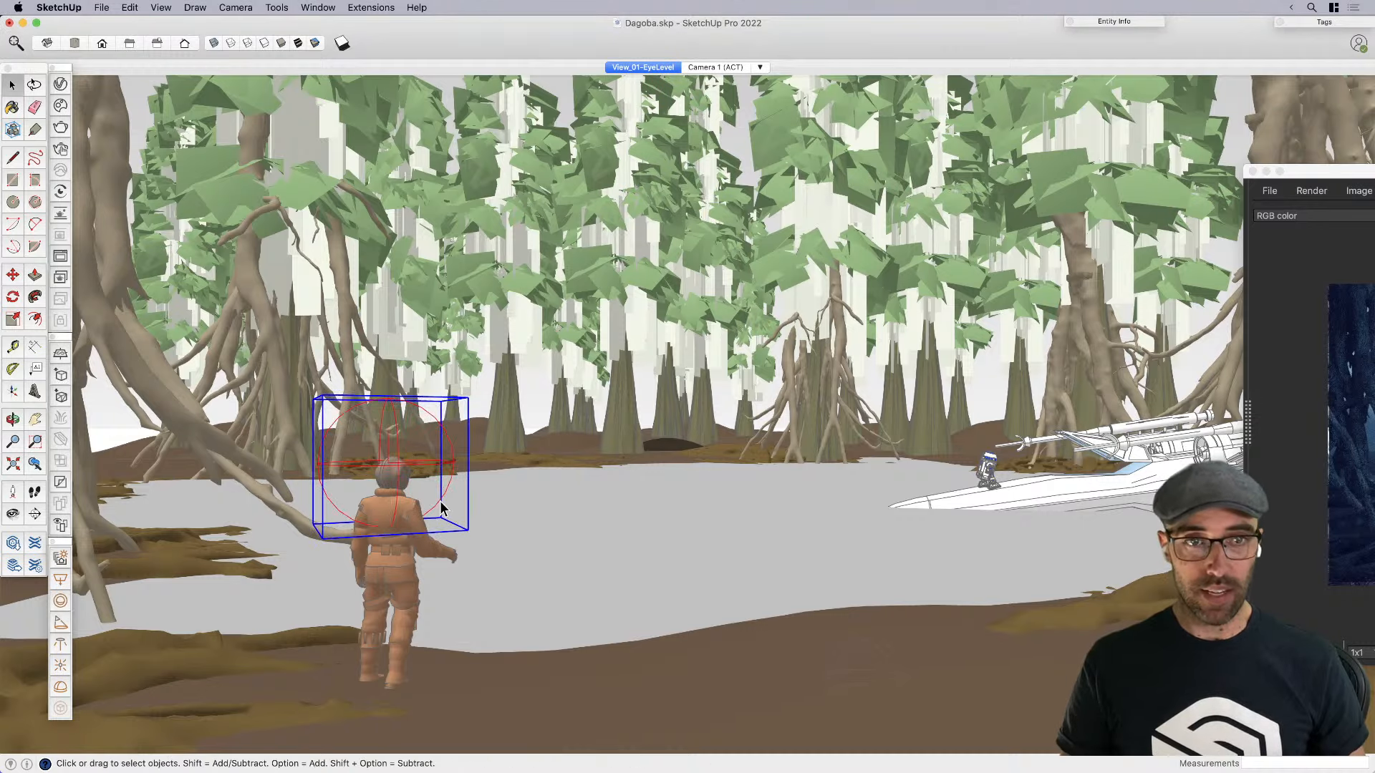
# Raise the sphere light vertically above the pilot by about 4' 5 1/4" and another 1' 2 5/16"
pyautogui.press('m')
pyautogui.click(522, 602)
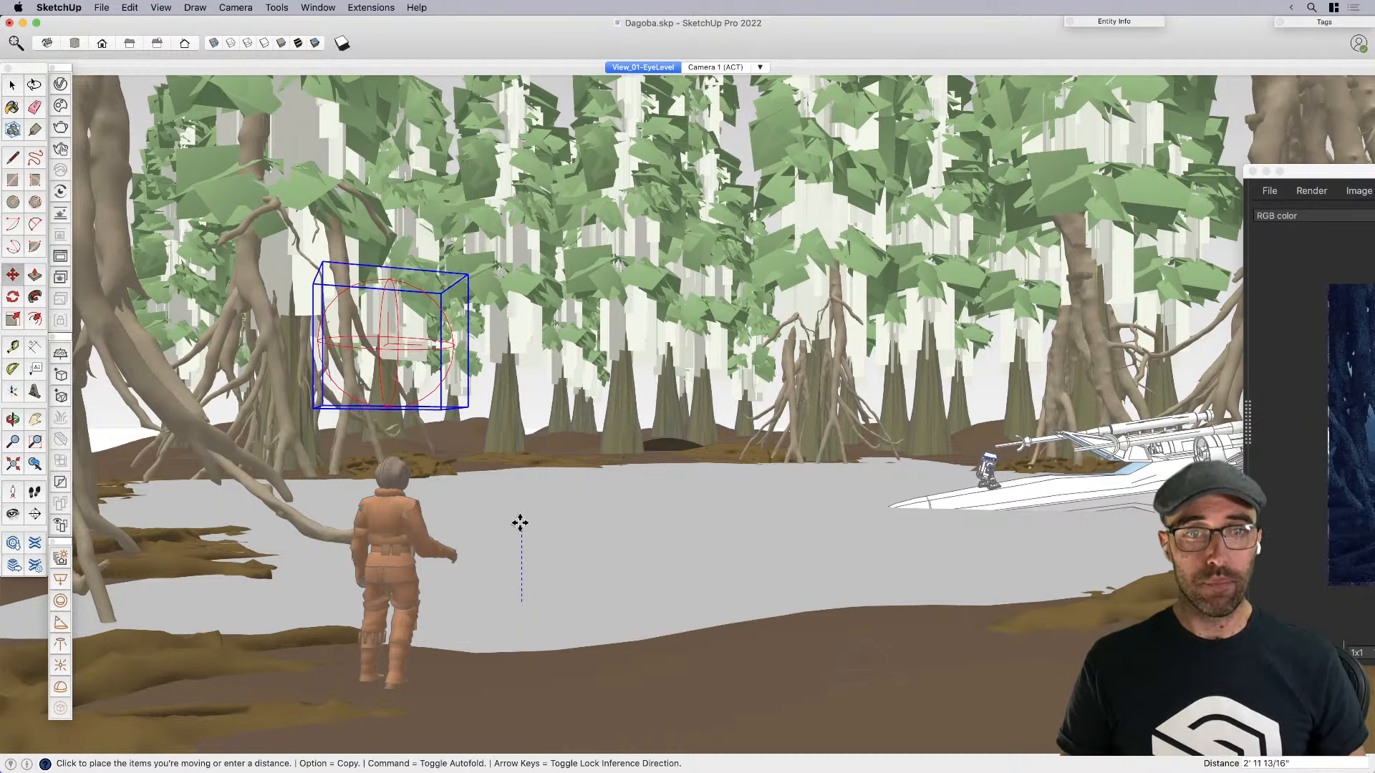
pyautogui.click(523, 517)
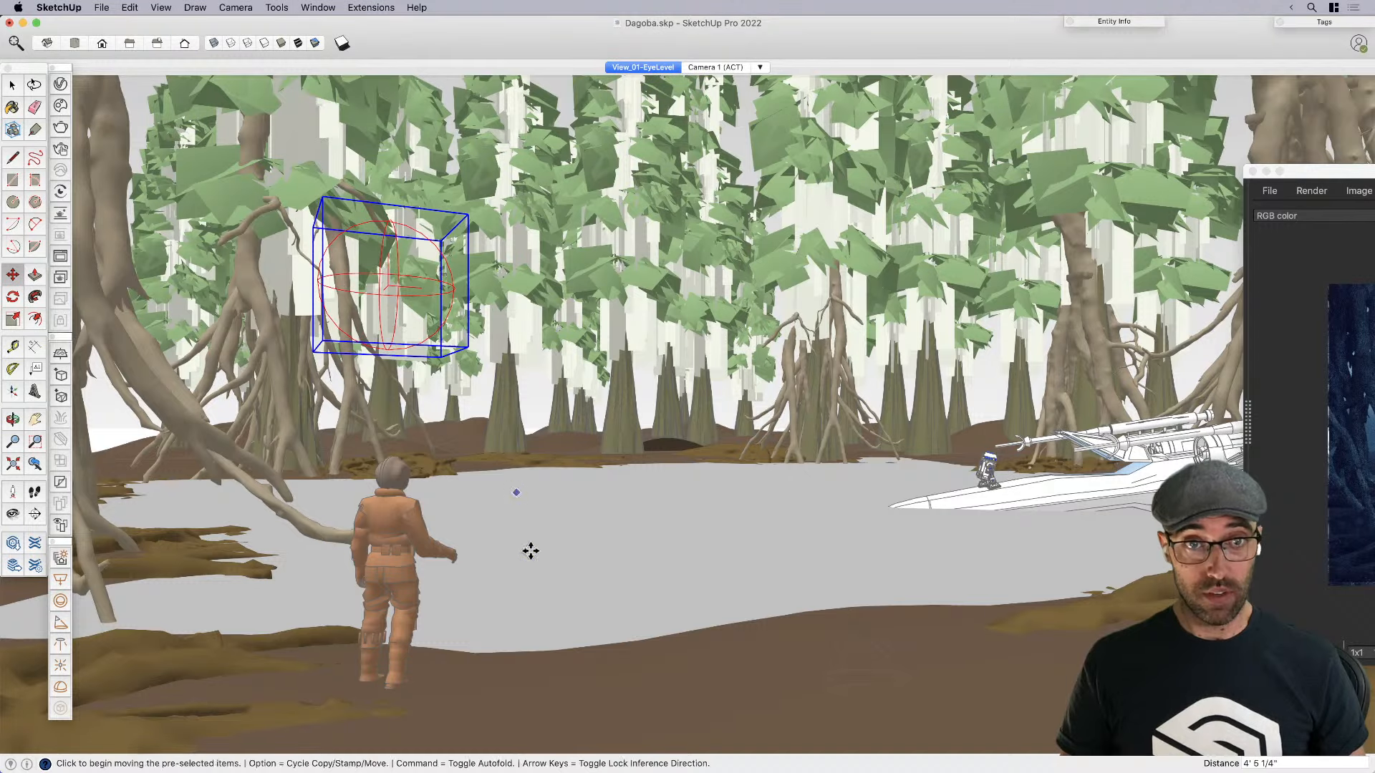
pyautogui.click(533, 552)
pyautogui.click(535, 536)
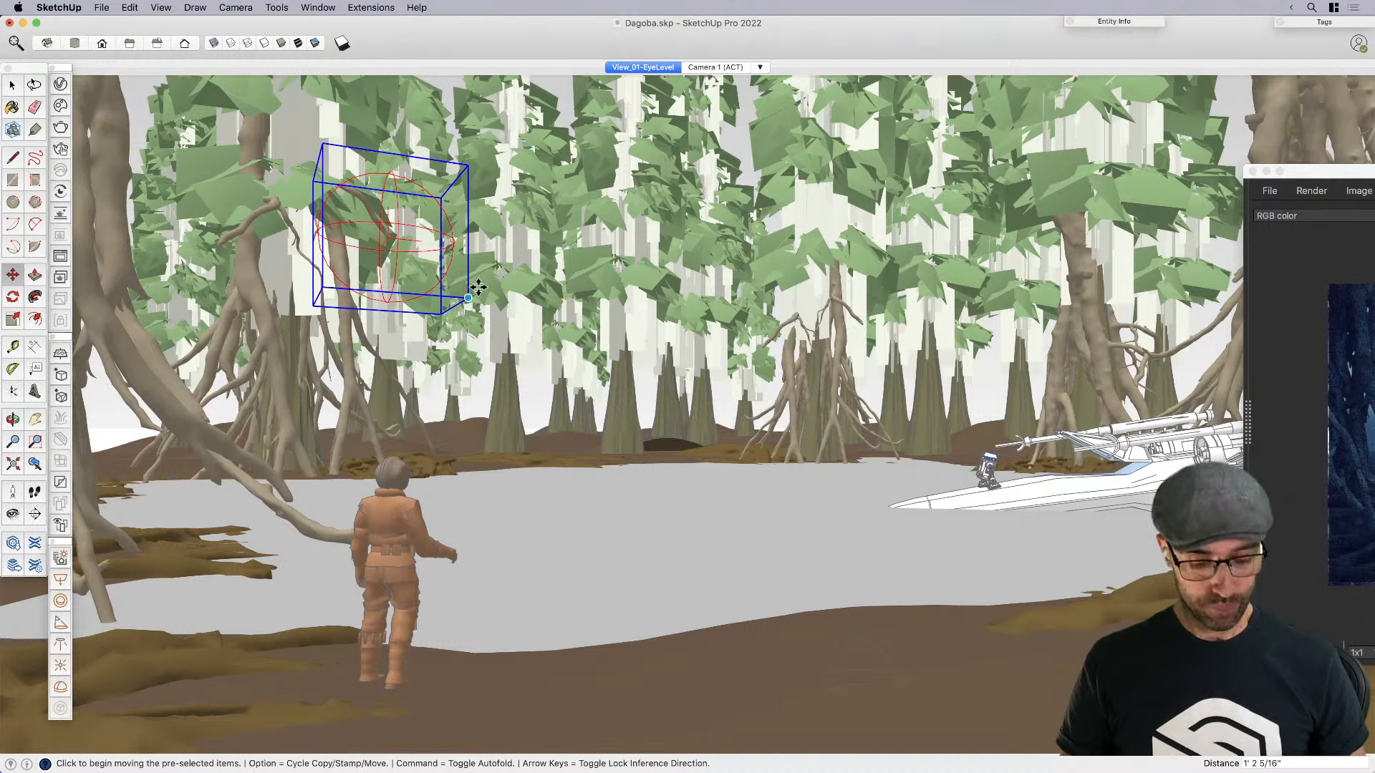
# Scale the sphere light up uniformly by a factor of about 1.33
pyautogui.press('s')
pyautogui.click(468, 167)
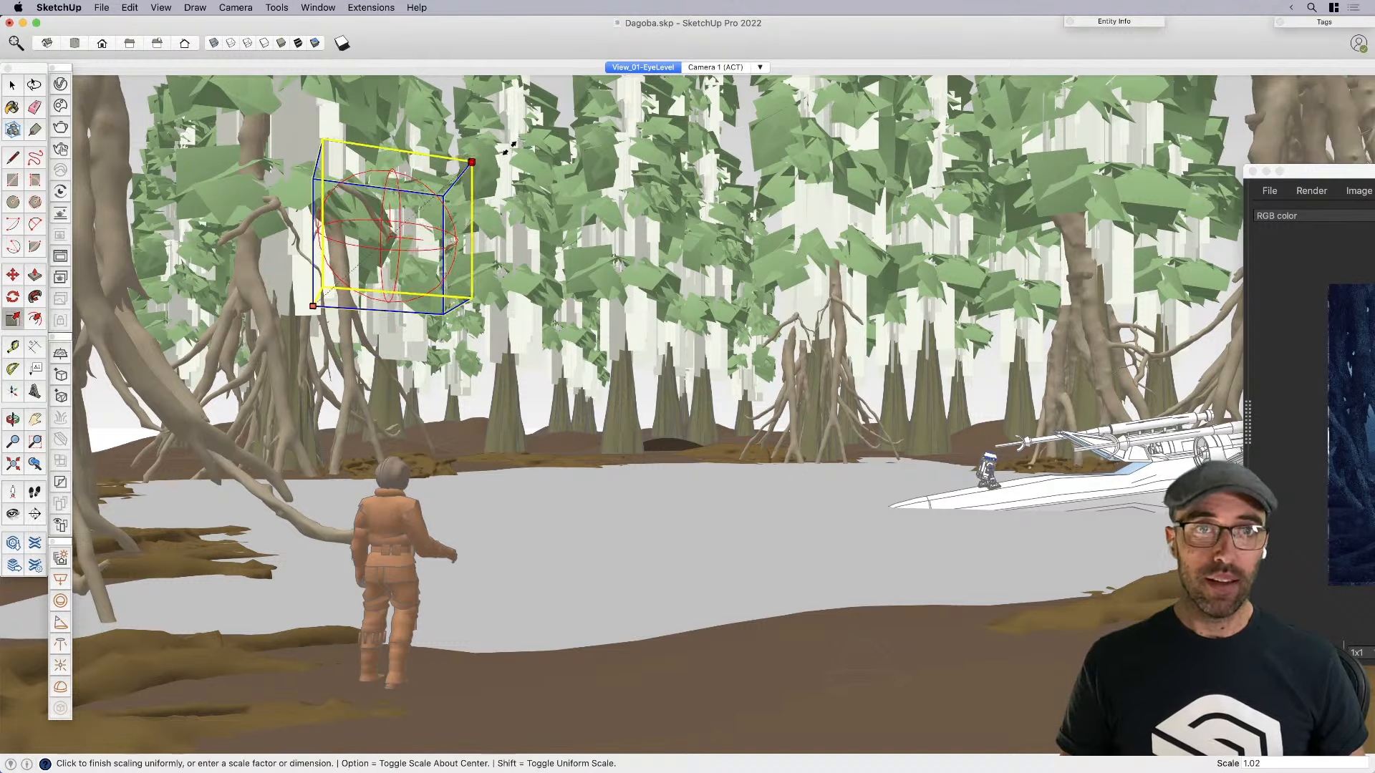
pyautogui.click(556, 153)
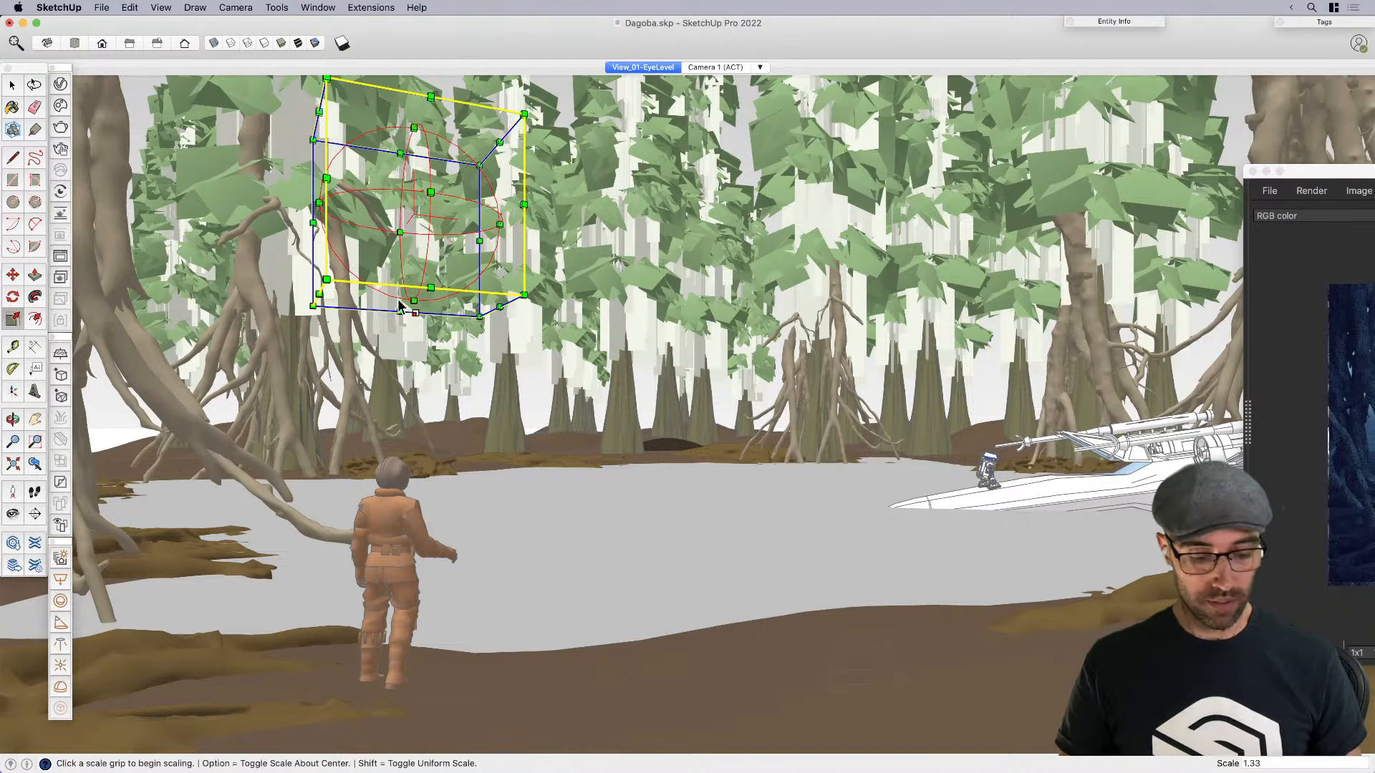
# Scale the sphere light up uniformly by a further factor of about 1.17 and open its settings in the V-Ray Asset Editor
pyautogui.click(312, 308)
pyautogui.click(282, 335)
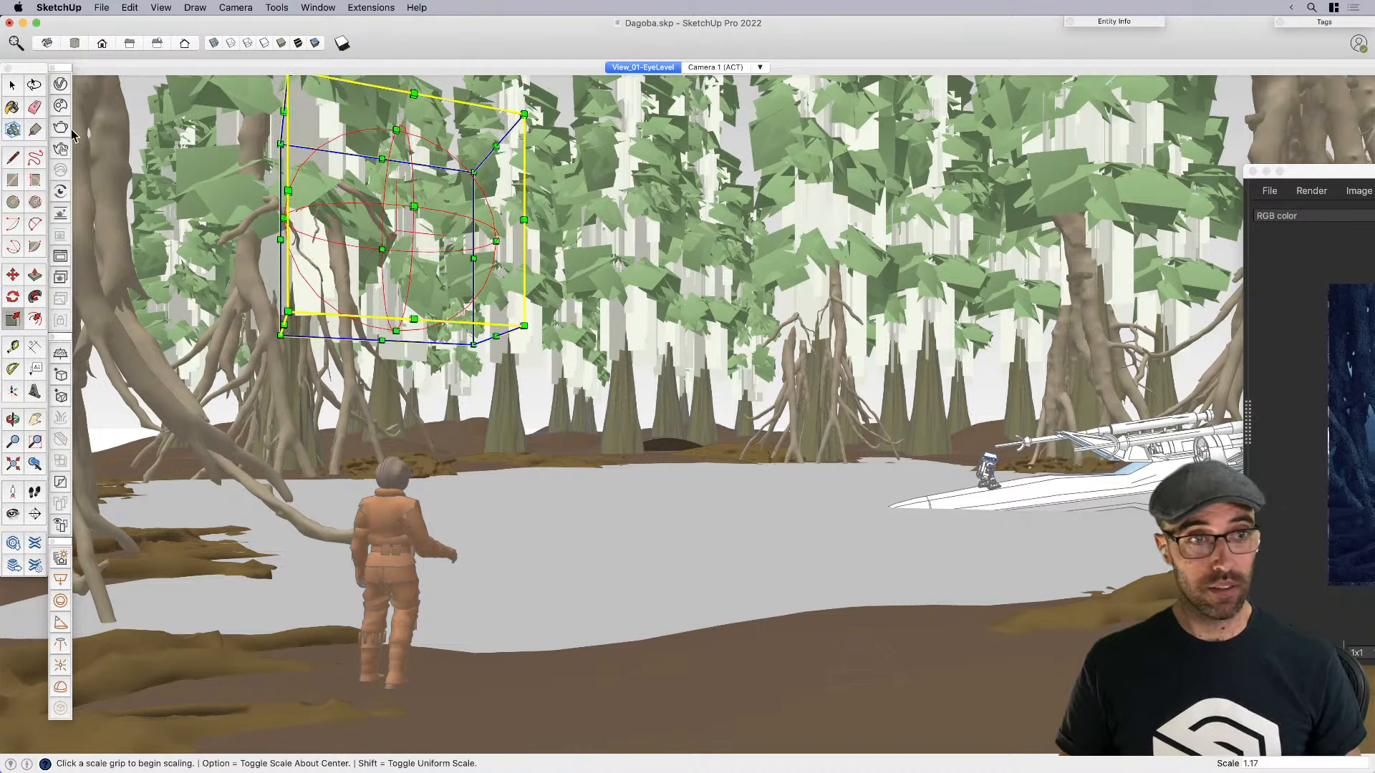
pyautogui.click(62, 86)
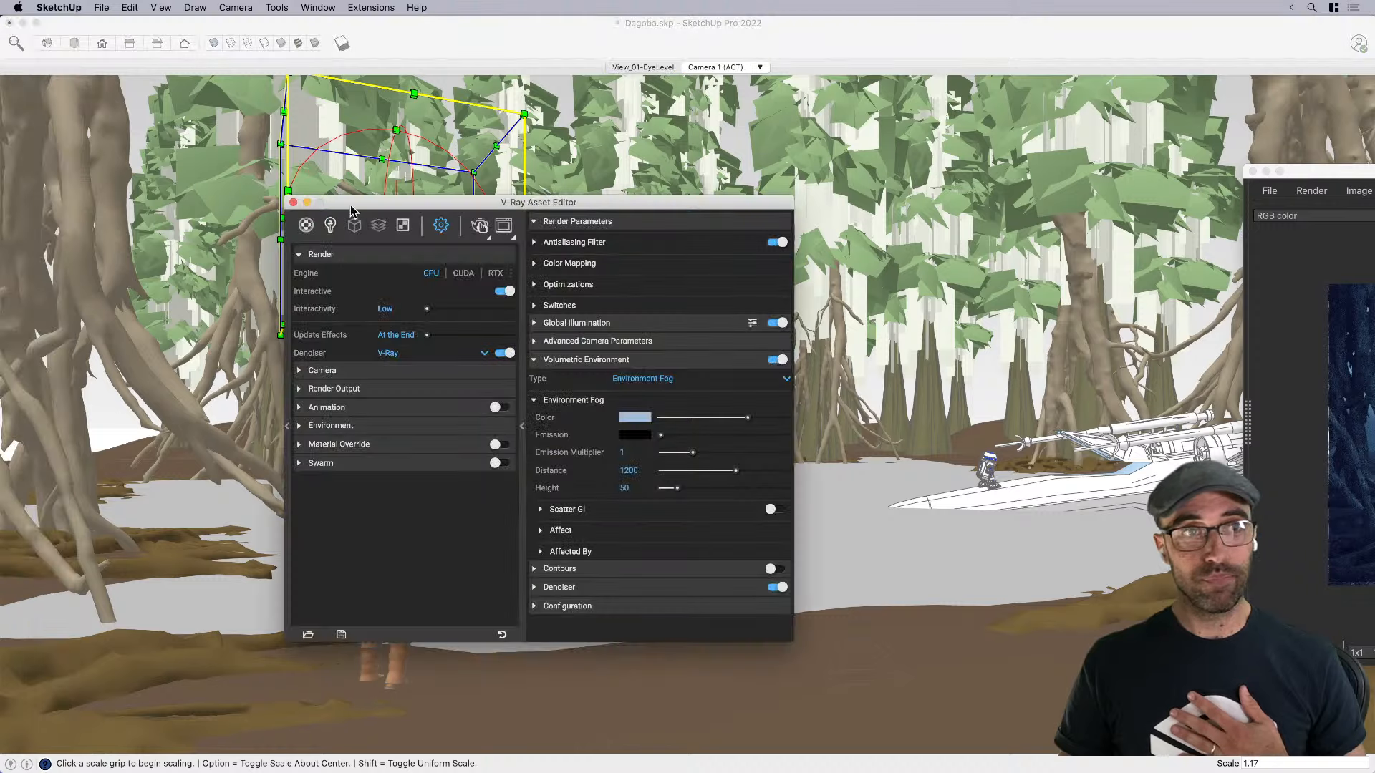
pyautogui.click(330, 225)
pyautogui.click(326, 305)
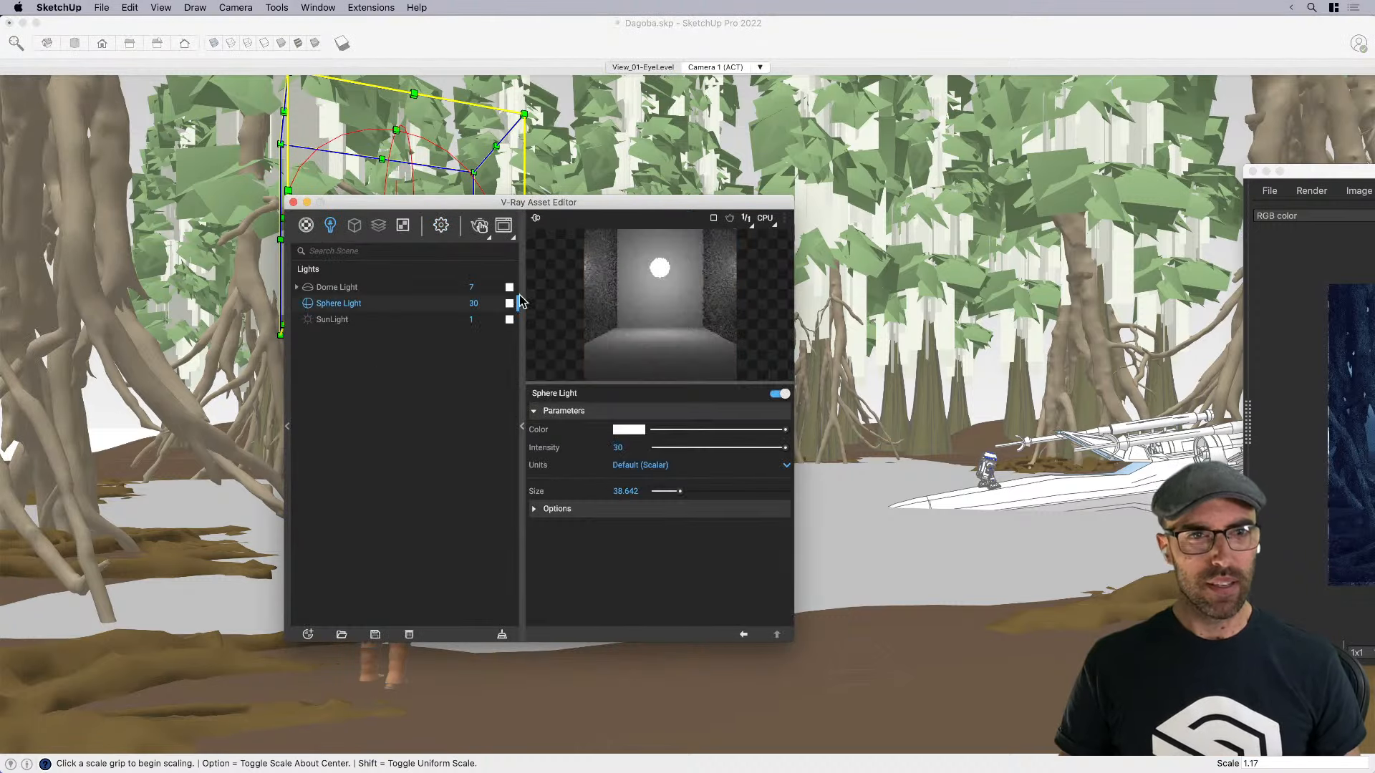
# Tint the sphere light a bright warm orange, about R 0.98, G 0.575, B 0.393
pyautogui.click(509, 303)
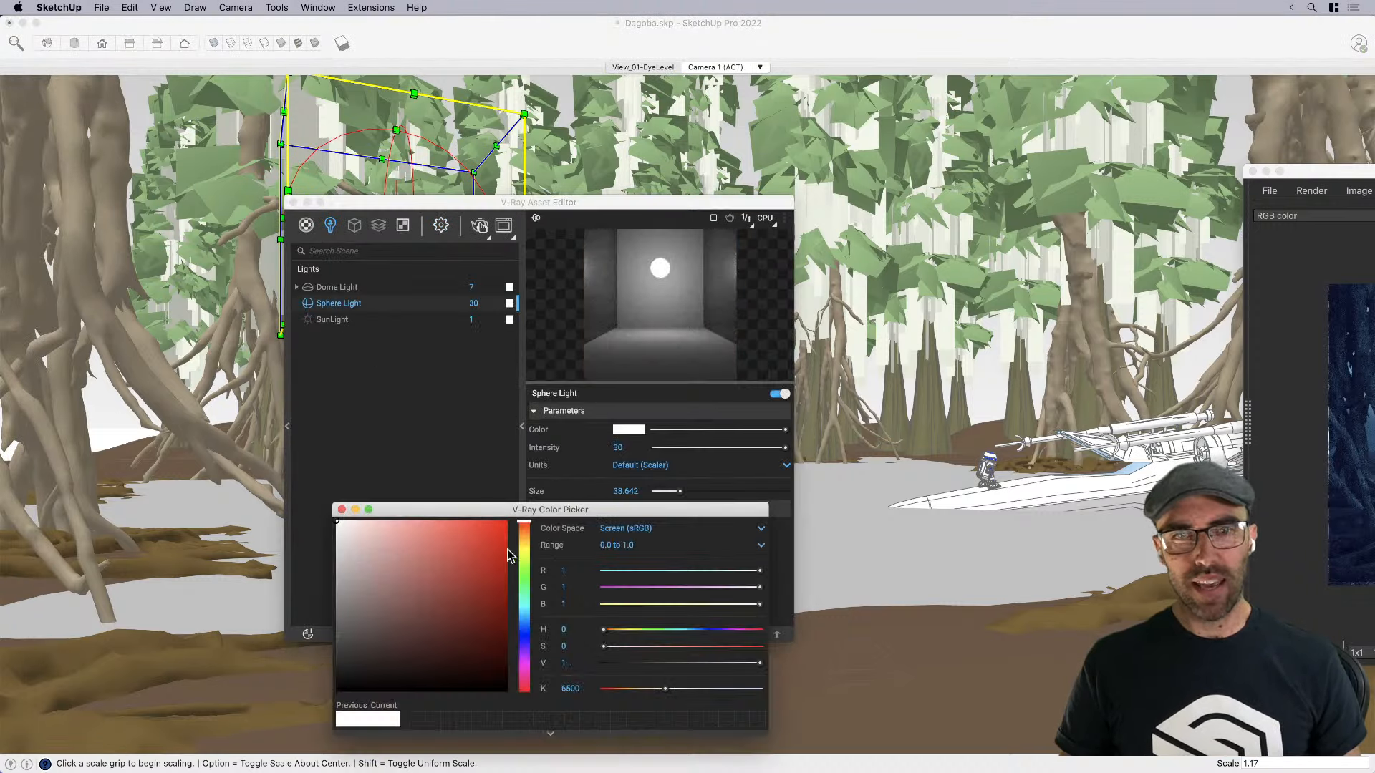
pyautogui.moveTo(524, 531)
pyautogui.mouseDown()
pyautogui.moveTo(526, 676)
pyautogui.moveTo(532, 526)
pyautogui.moveTo(527, 538)
pyautogui.mouseUp()
pyautogui.click(405, 546)
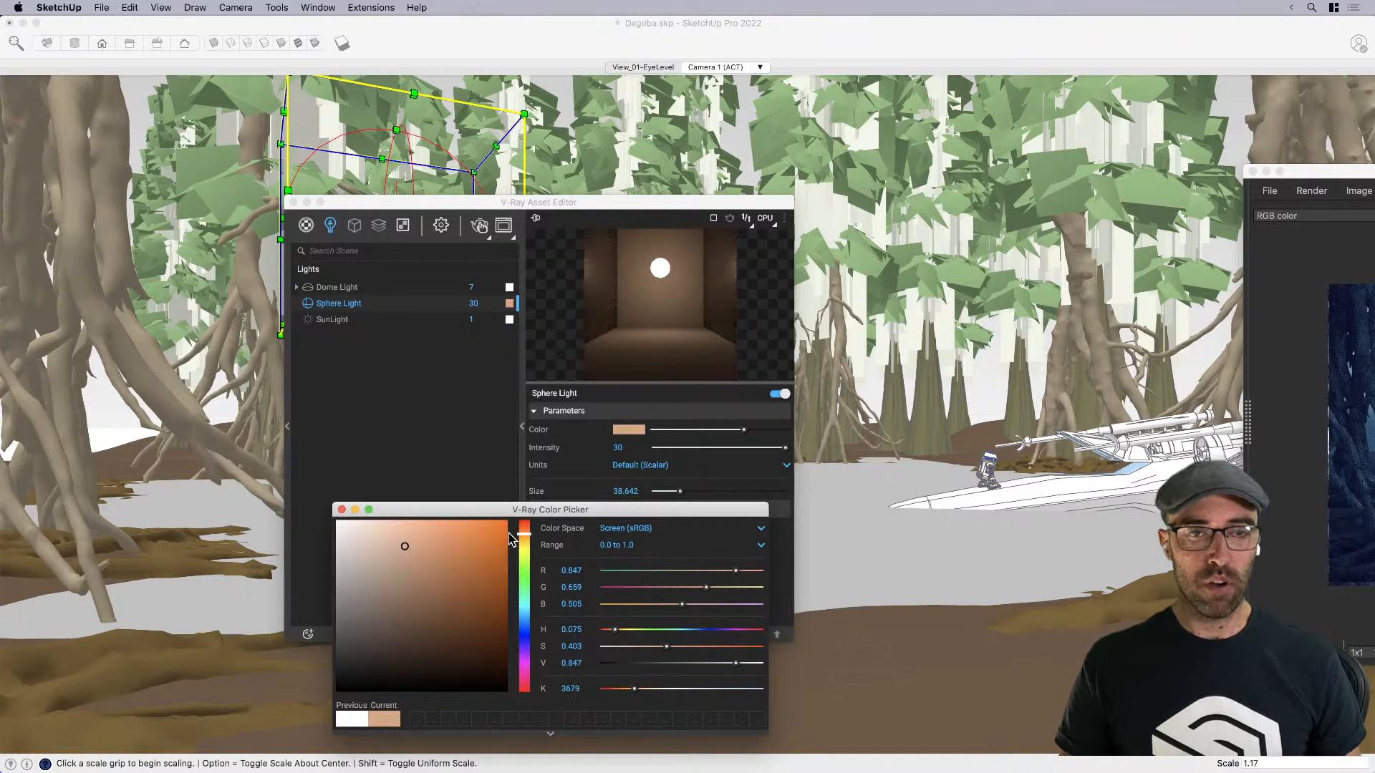
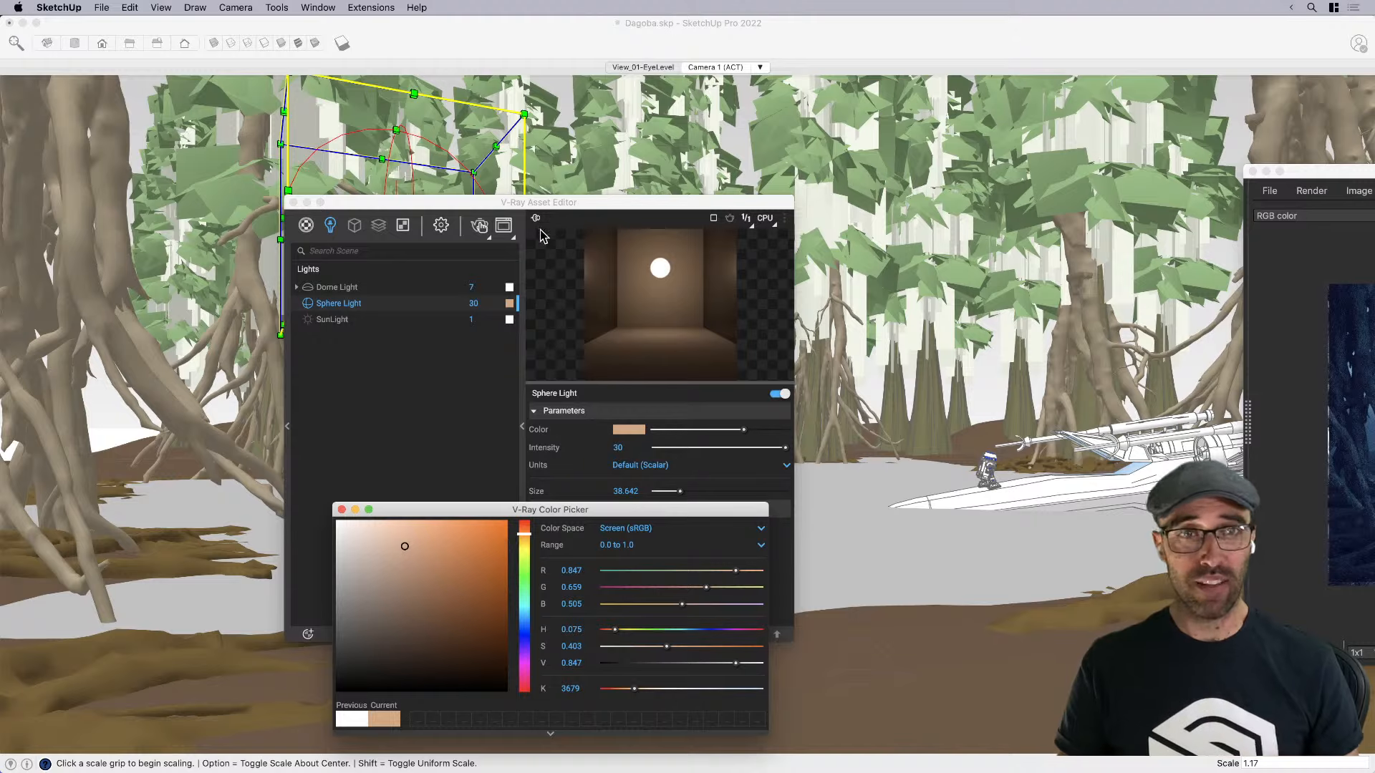
pyautogui.moveTo(556, 203); pyautogui.dragTo(908, 185)
pyautogui.moveTo(491, 508); pyautogui.dragTo(663, 498)
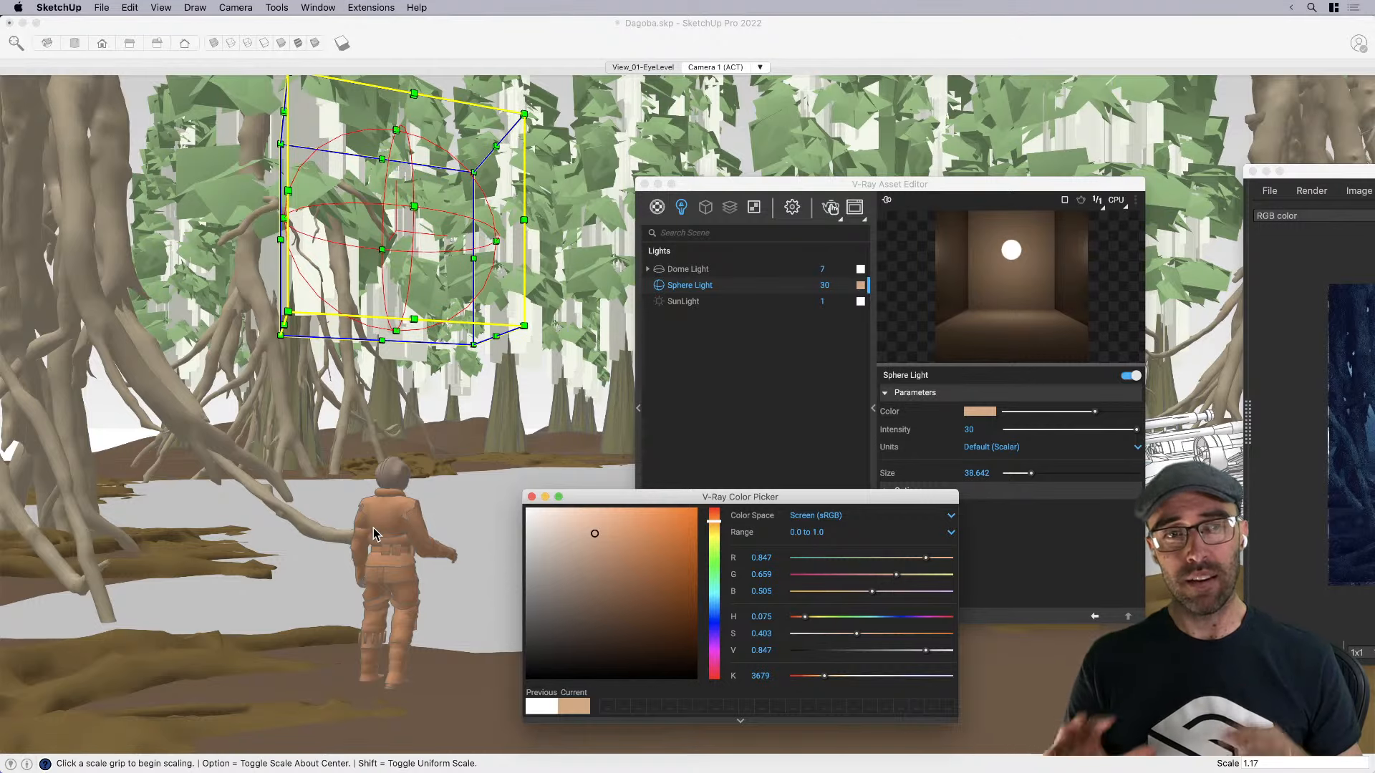
pyautogui.click(610, 534)
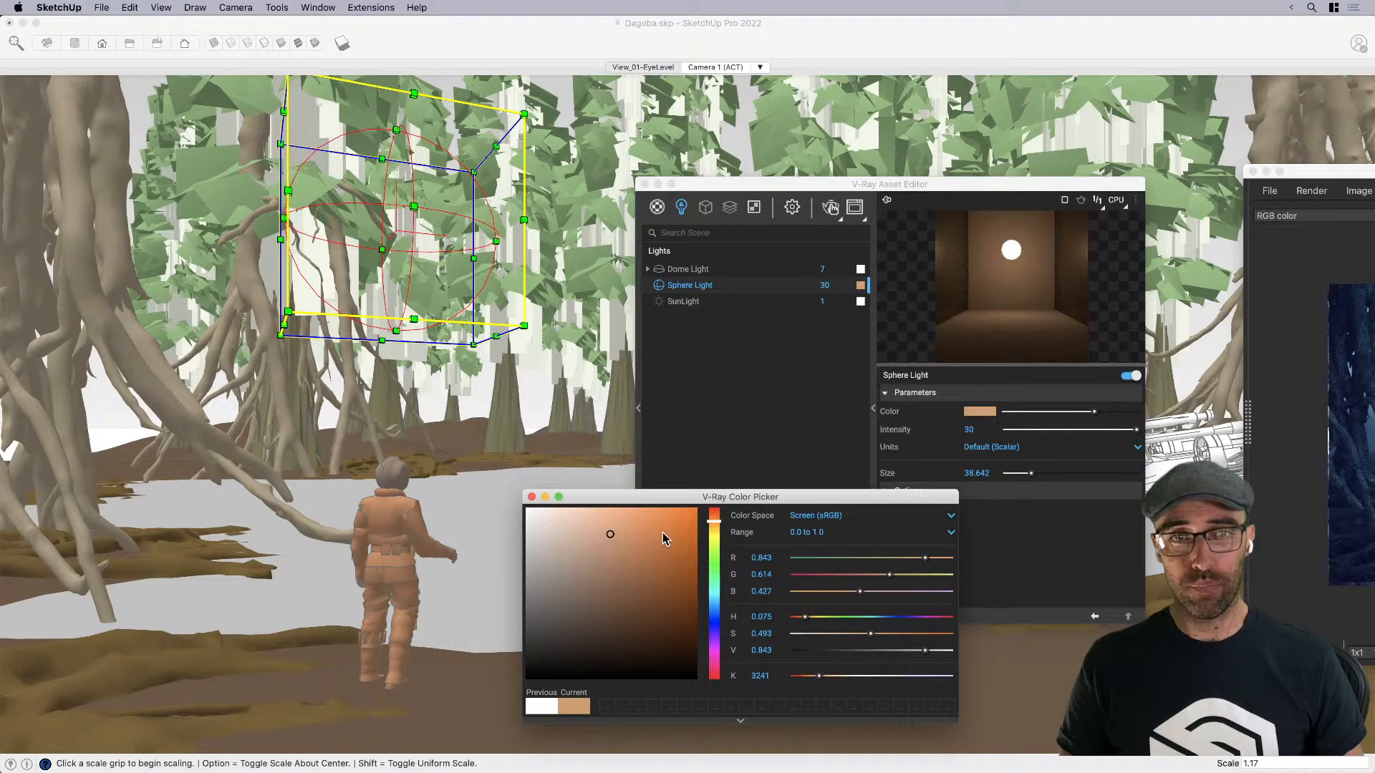
pyautogui.click(715, 517)
pyautogui.click(628, 510)
pyautogui.click(532, 497)
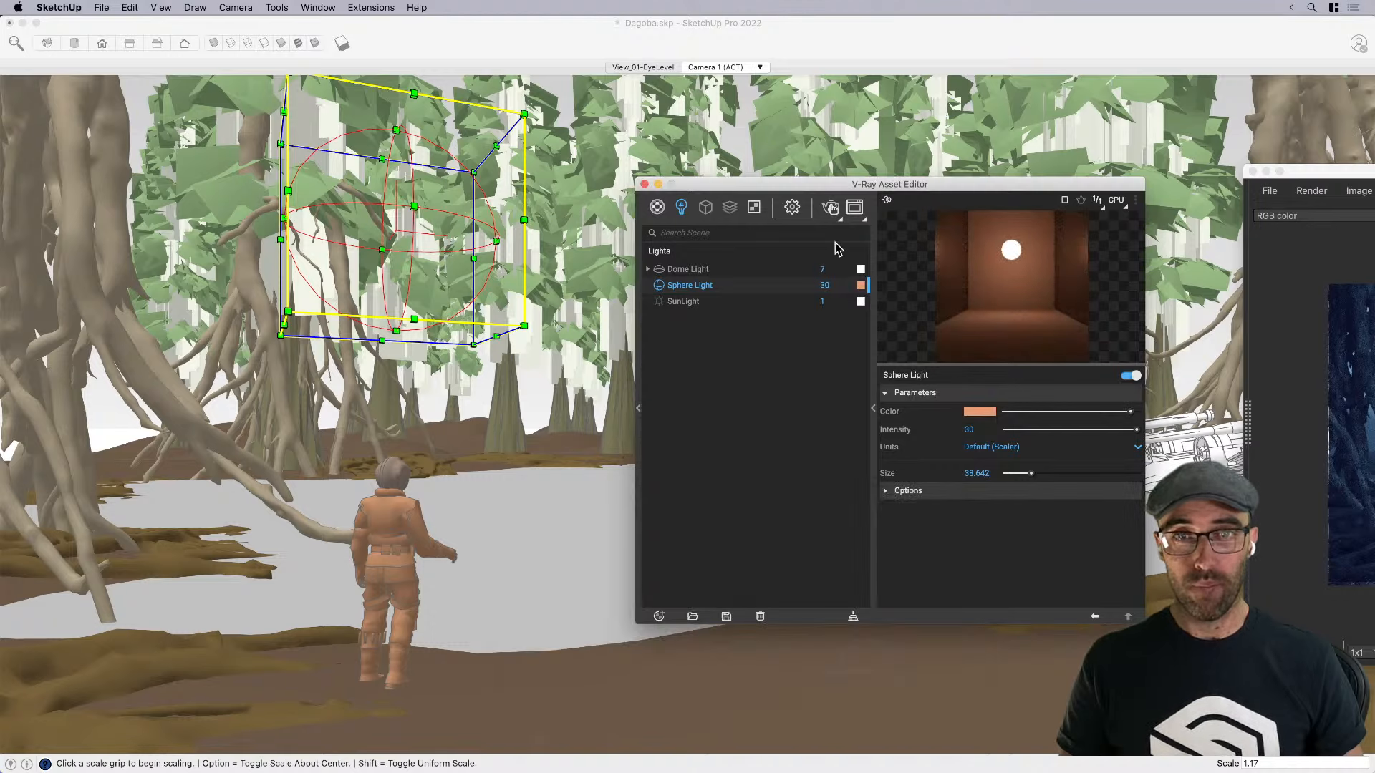
# Set a tall render region around the pilot and the trees above in the frame buffer, and start the interactive render
pyautogui.moveTo(957, 184); pyautogui.dragTo(687, 246)
pyautogui.moveTo(1358, 179); pyautogui.dragTo(1053, 188)
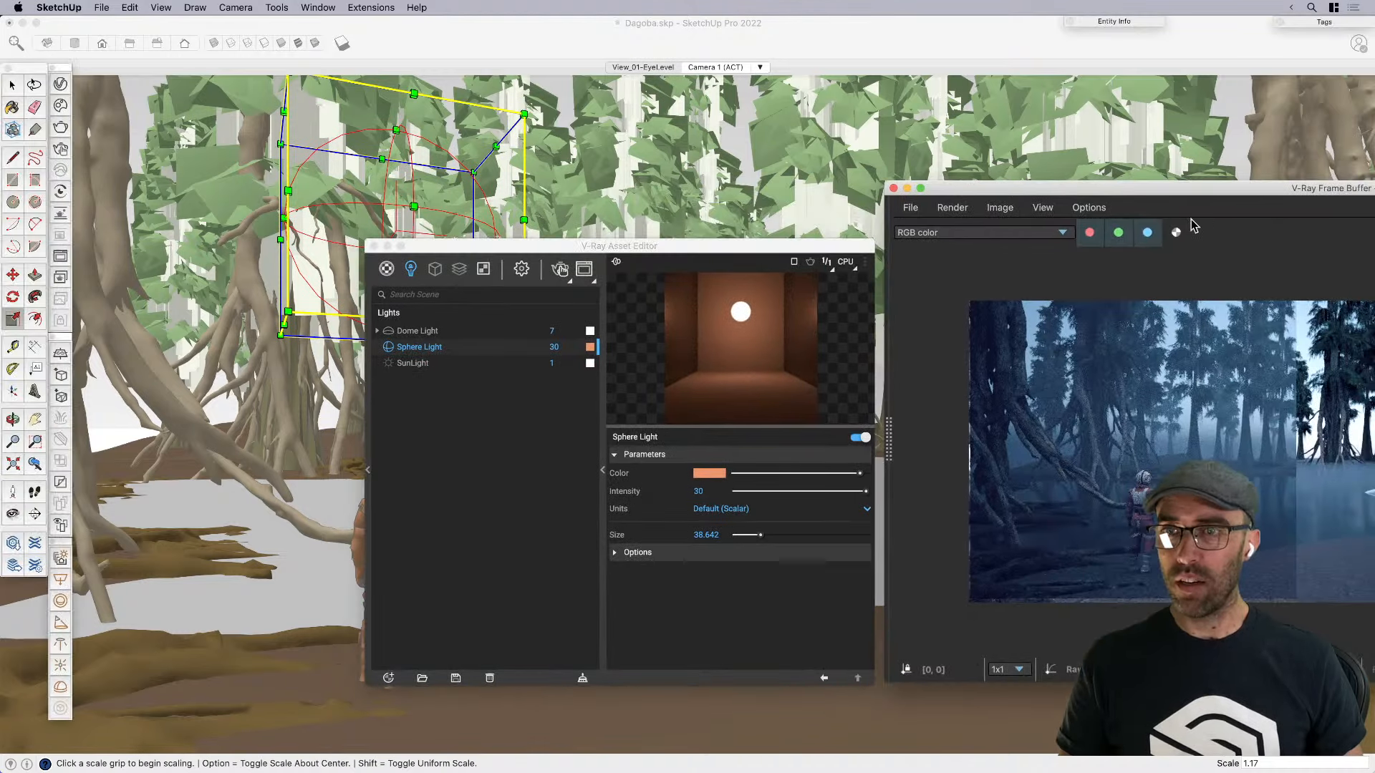
pyautogui.moveTo(1227, 187); pyautogui.dragTo(1001, 193)
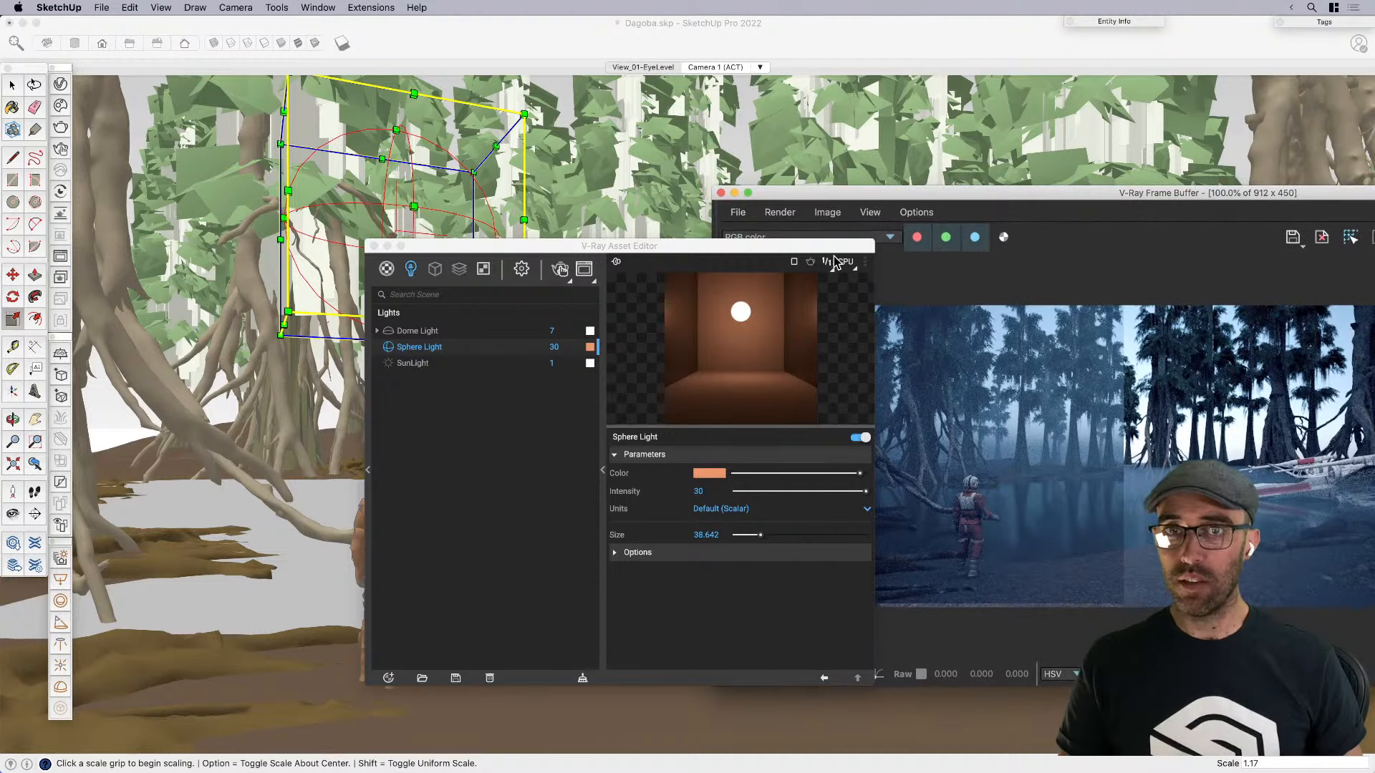
pyautogui.moveTo(796, 246); pyautogui.dragTo(632, 249)
pyautogui.moveTo(1271, 193); pyautogui.dragTo(1222, 191)
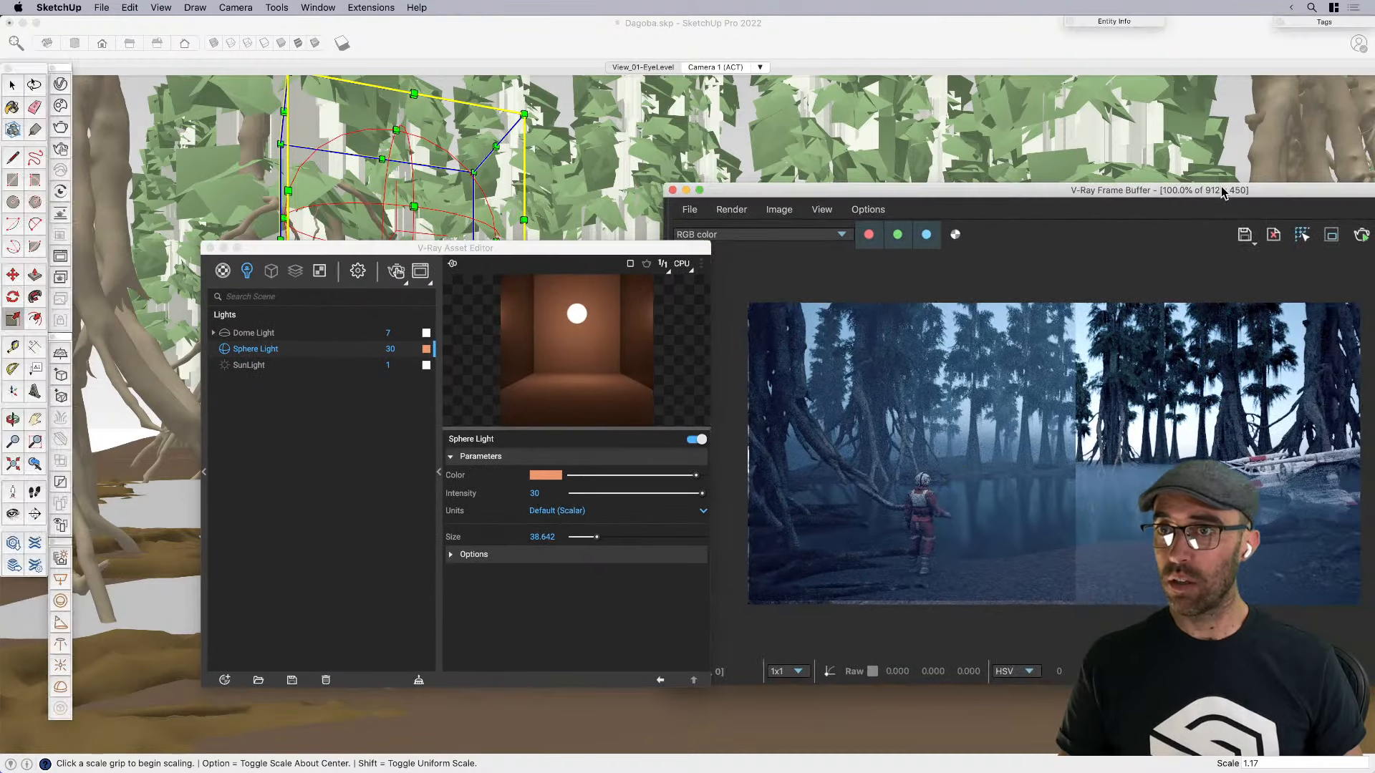
pyautogui.click(1331, 234)
pyautogui.moveTo(806, 375)
pyautogui.mouseDown()
pyautogui.moveTo(1020, 501)
pyautogui.moveTo(994, 483)
pyautogui.mouseUp()
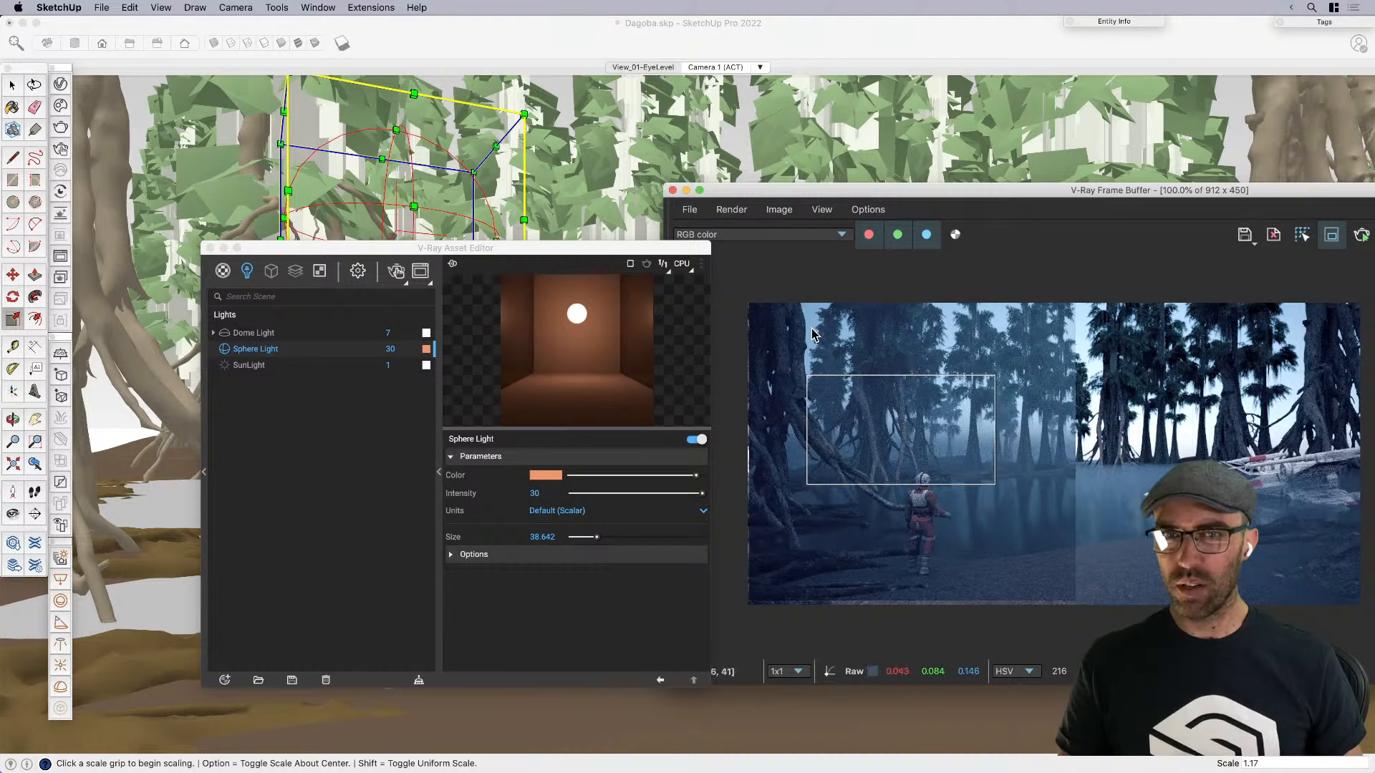
pyautogui.moveTo(802, 310); pyautogui.dragTo(1049, 604)
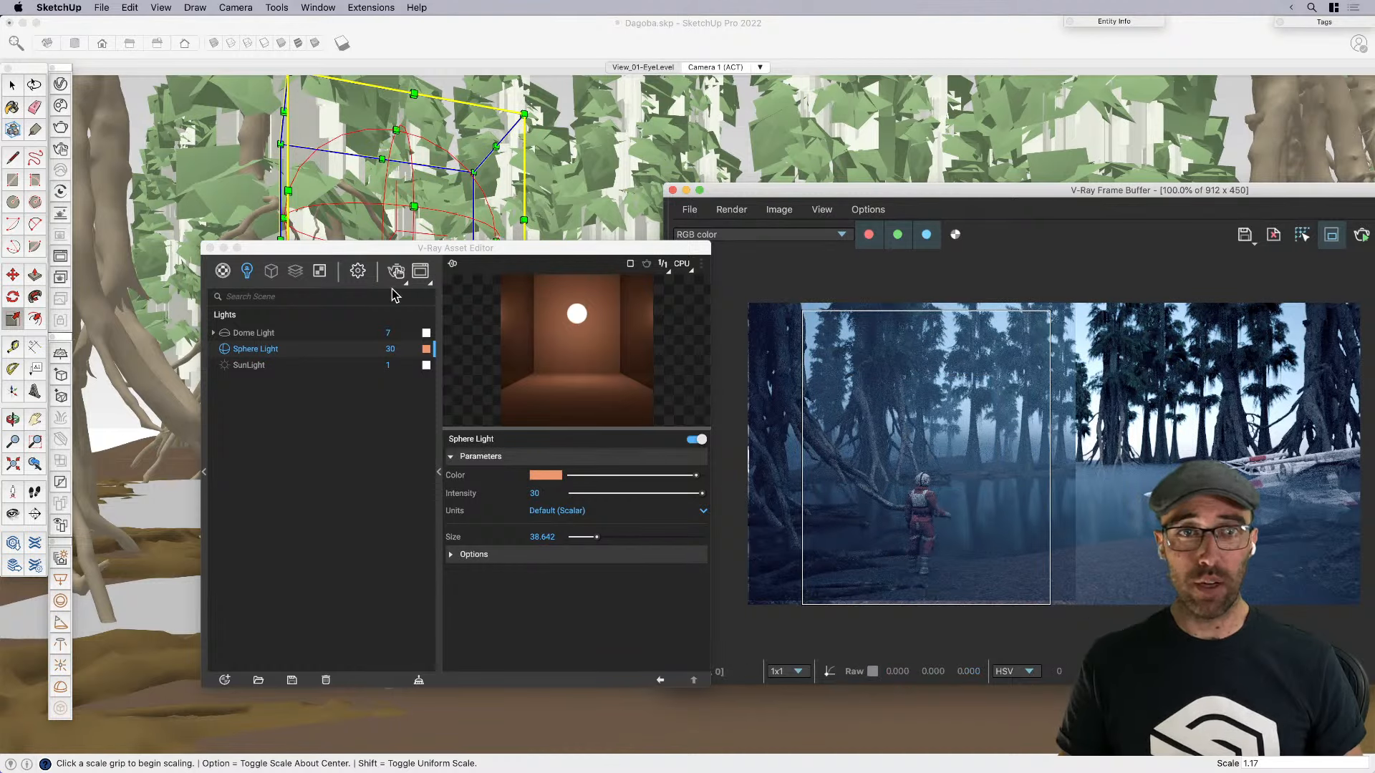
pyautogui.click(407, 249)
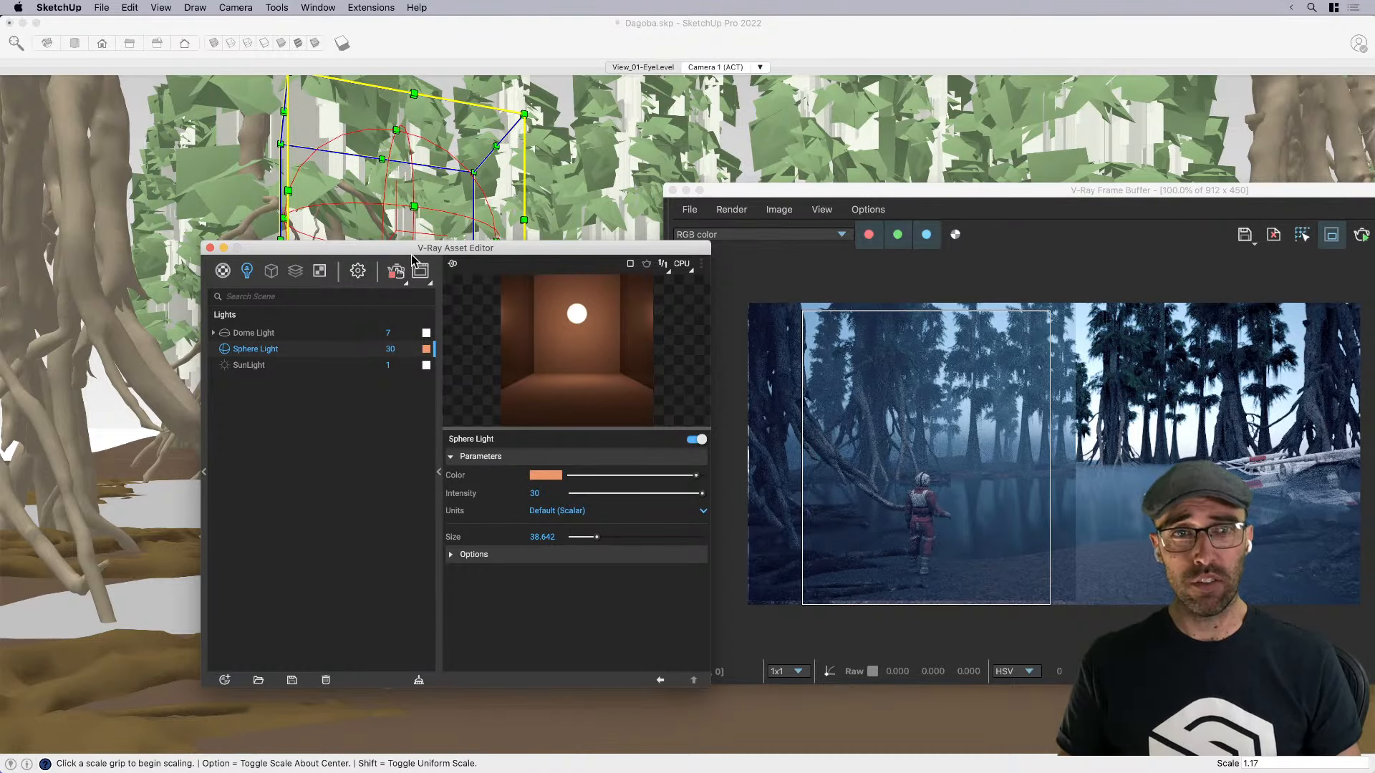
# Enable the Invisible option for the sphere light so its glowing shape is hidden from the render
pyautogui.moveTo(411, 255); pyautogui.dragTo(349, 447)
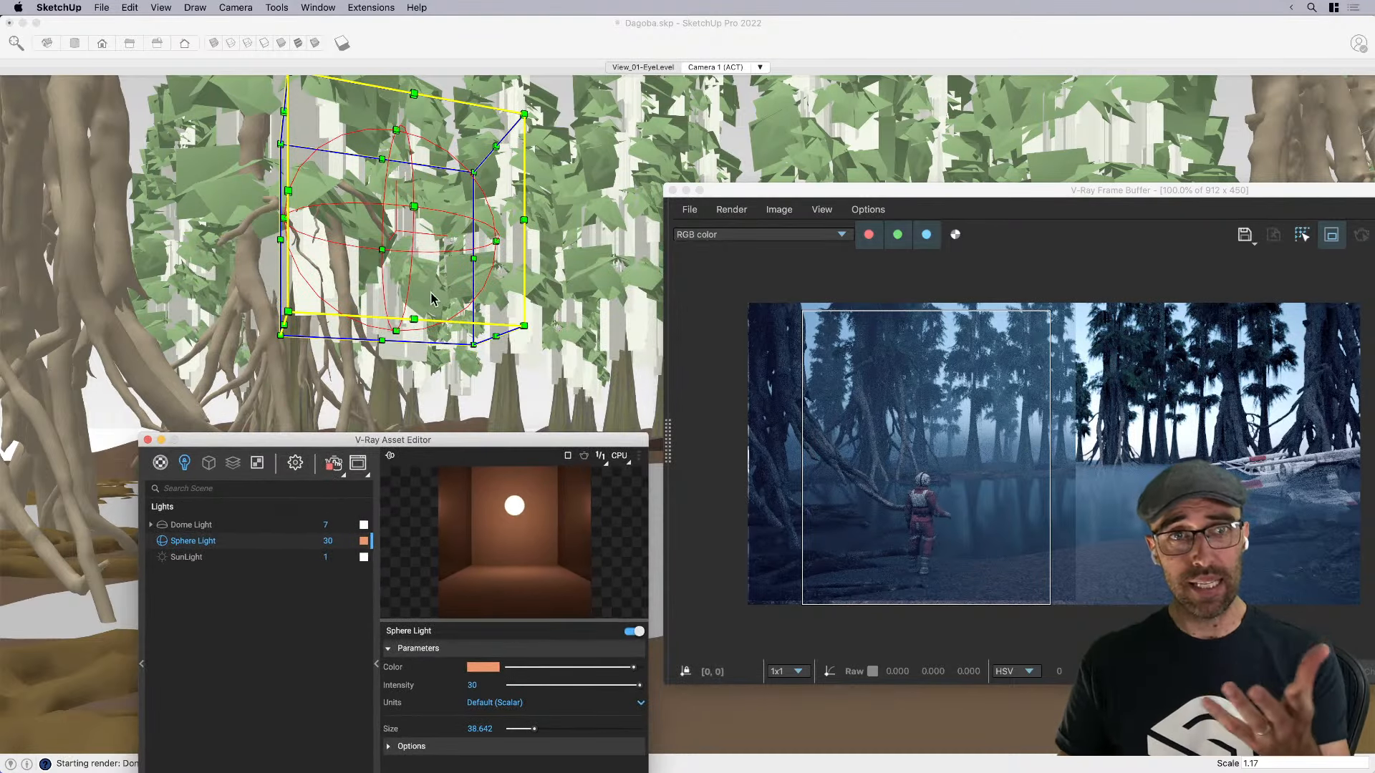
pyautogui.moveTo(613, 440); pyautogui.dragTo(590, 242)
pyautogui.click(367, 551)
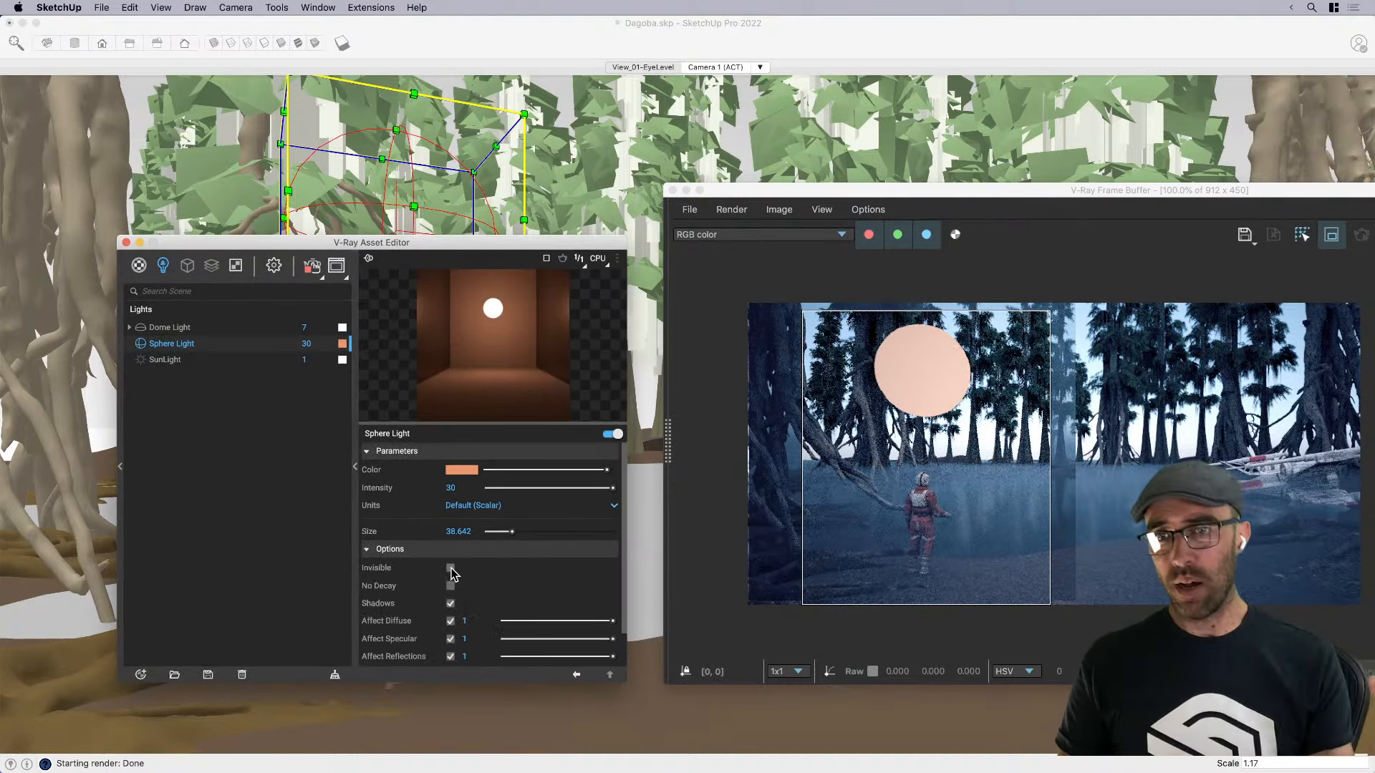
pyautogui.click(451, 569)
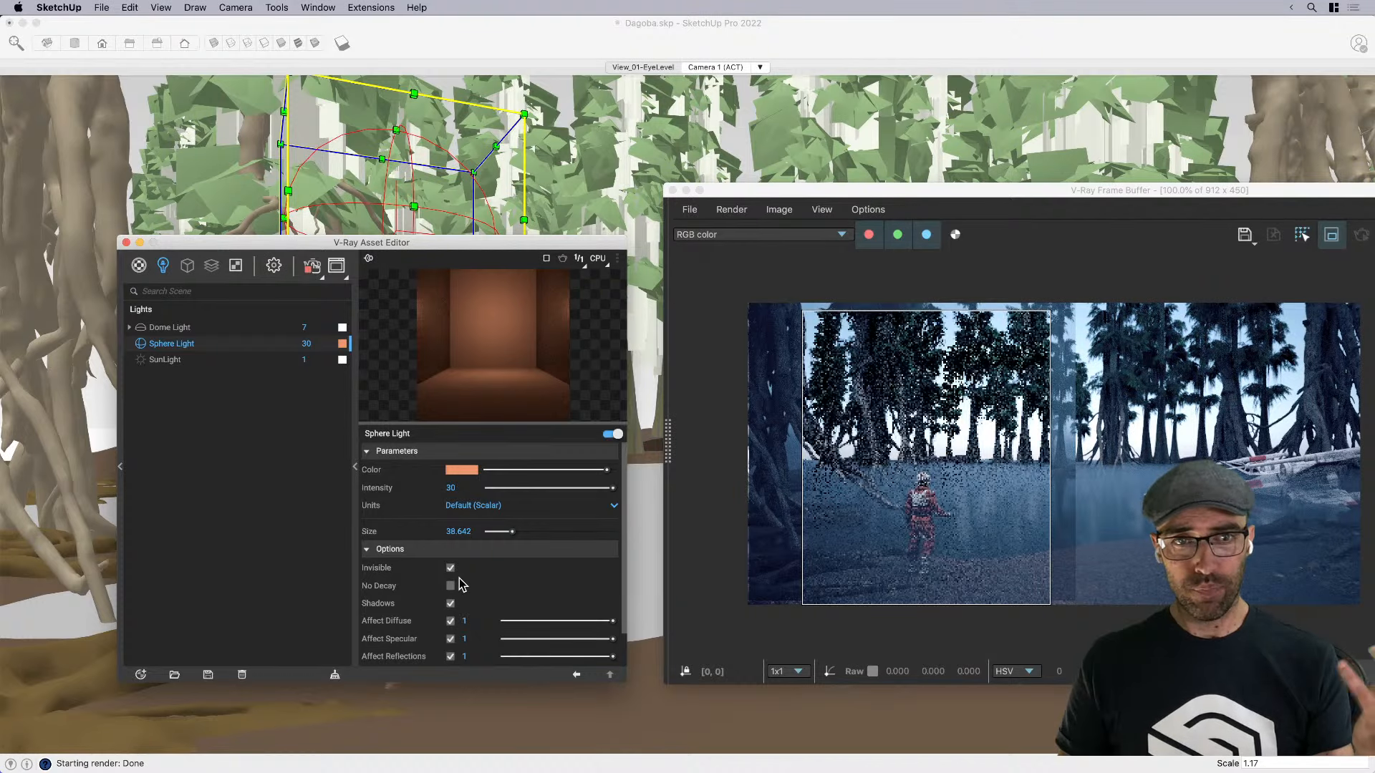
# Shift the sphere light's hue toward yellow-orange, about R 0.98, G 0.726, B 0.393
pyautogui.click(462, 469)
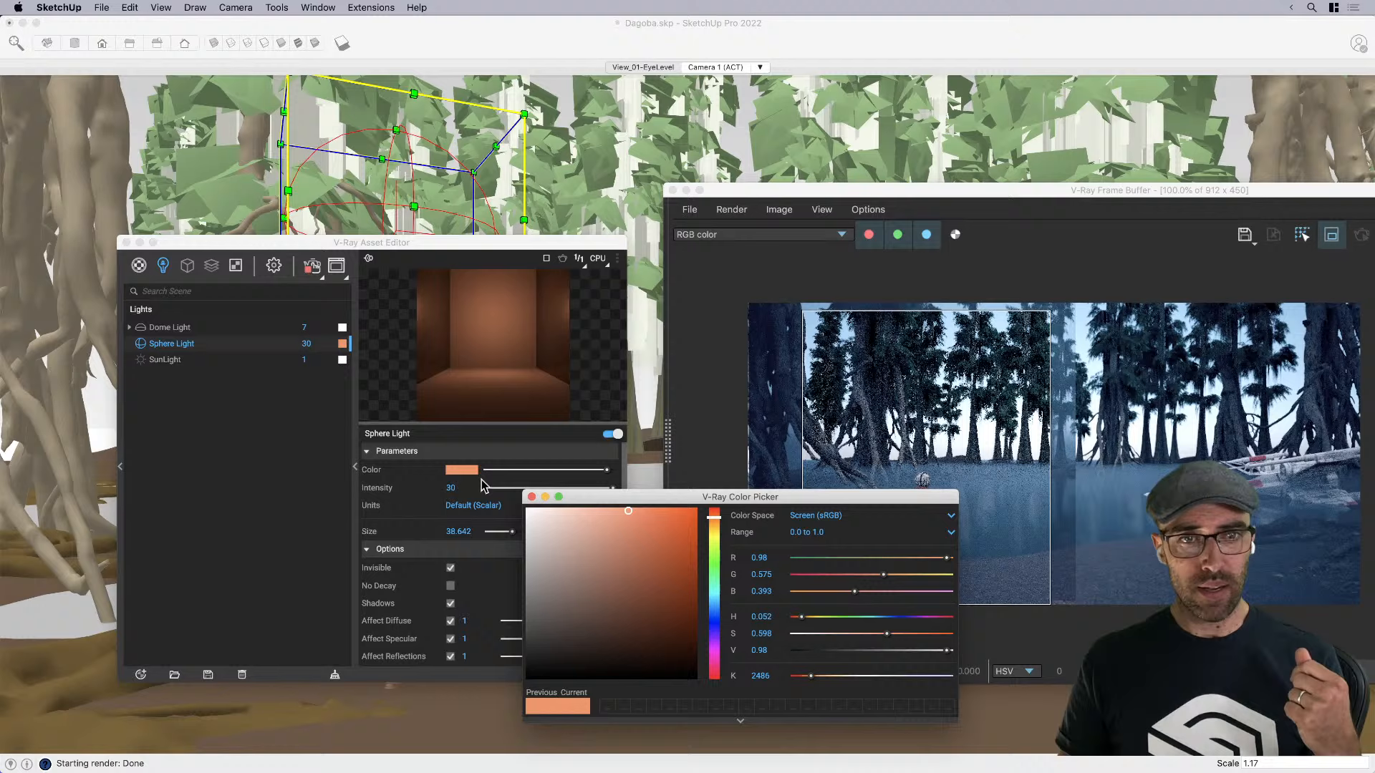
pyautogui.click(714, 526)
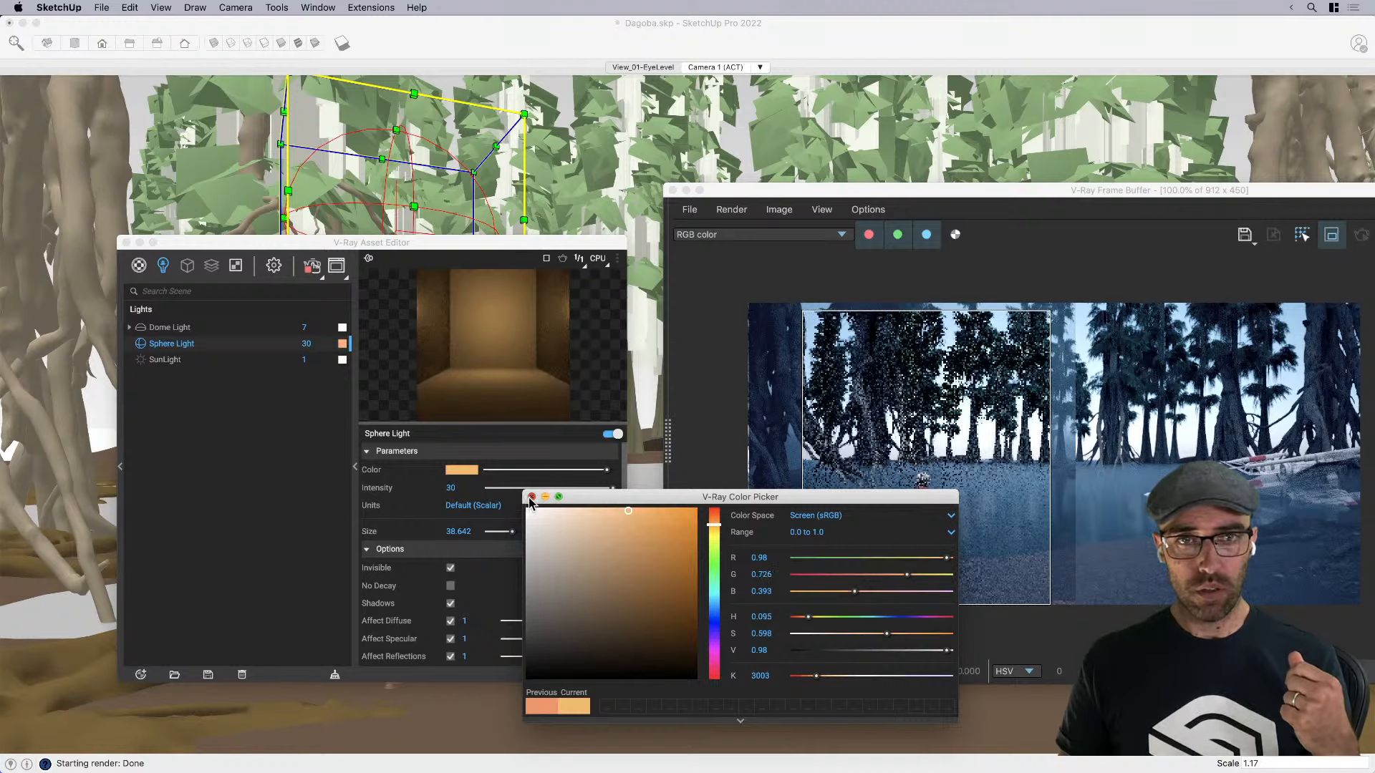
pyautogui.click(531, 496)
# Try a sphere light intensity of 200 and inspect its effect on the pilot up close in the render
pyautogui.doubleClick(306, 343)
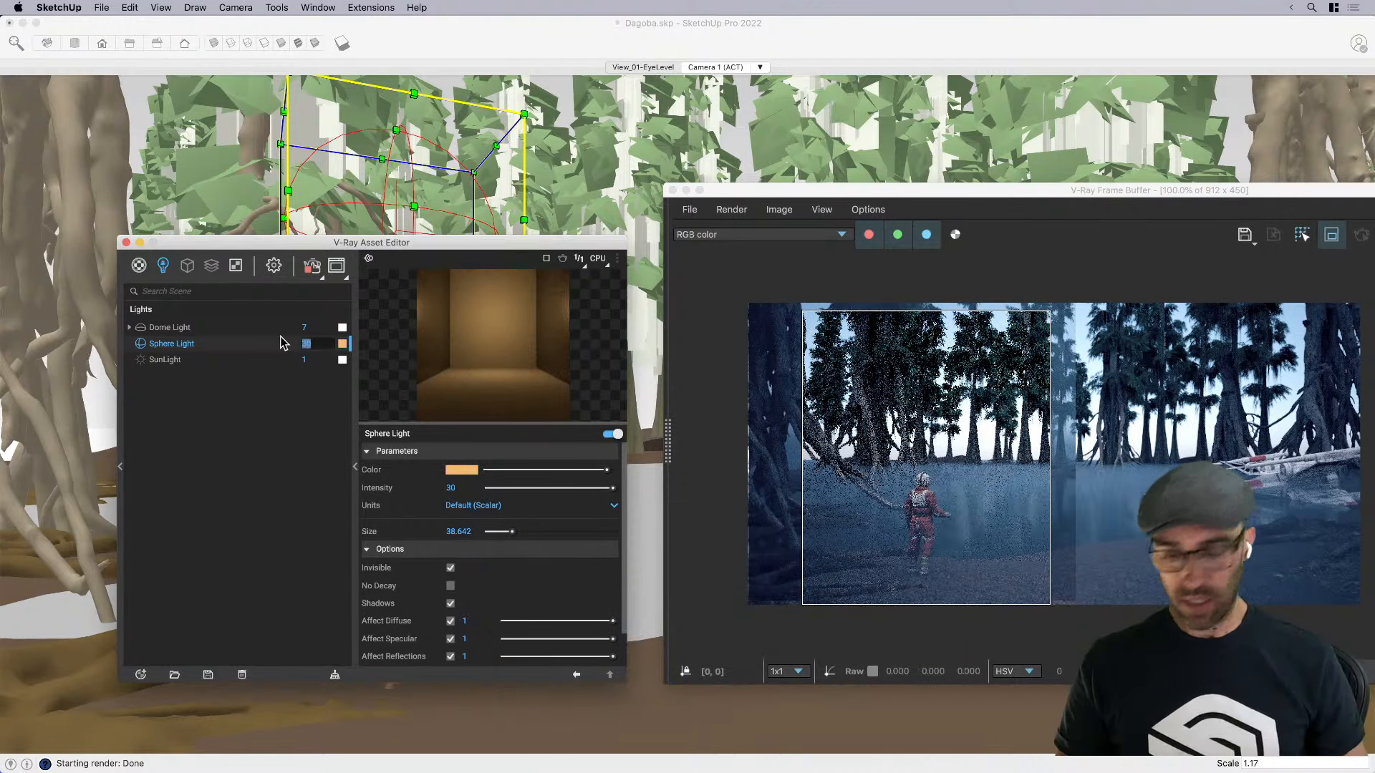
pyautogui.write('200')
pyautogui.press('Return')
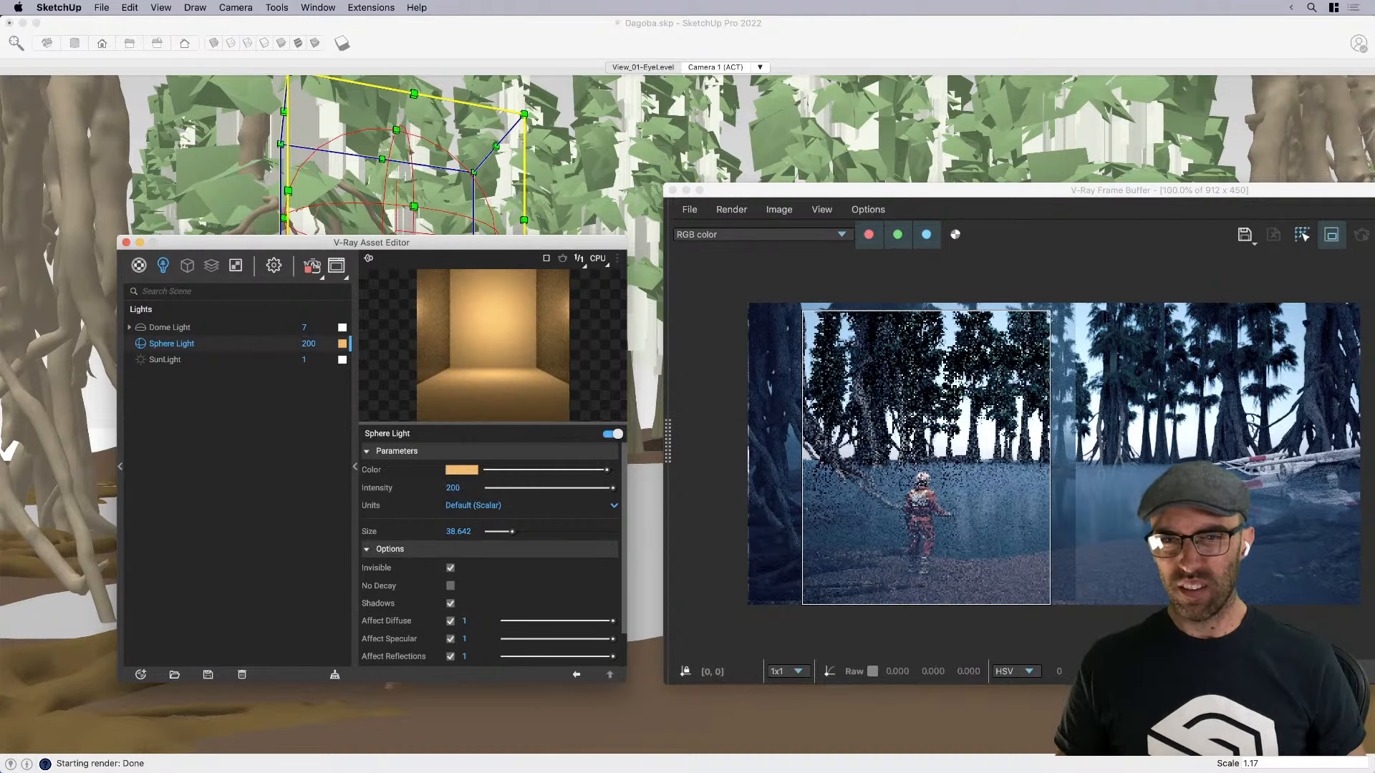
pyautogui.scroll(1, 978, 566)
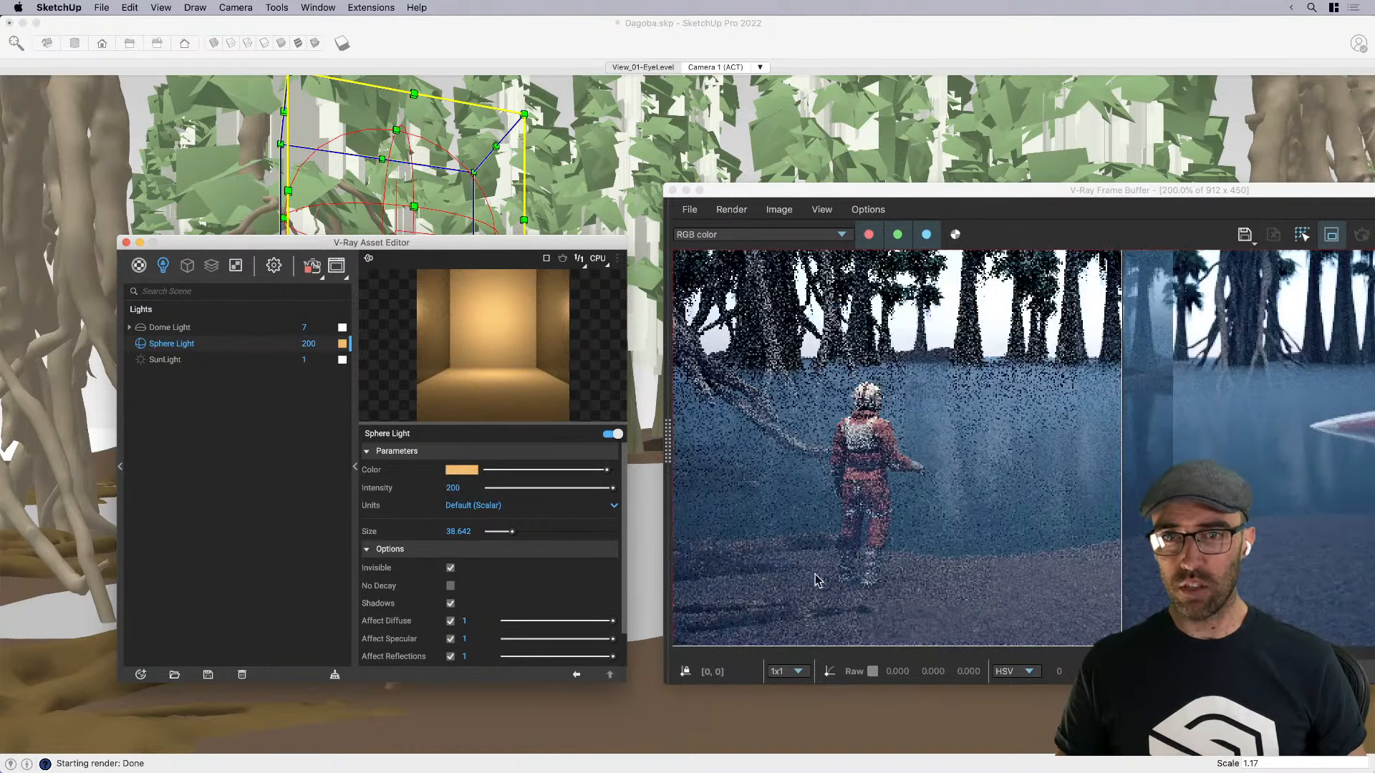
pyautogui.scroll(-1, 957, 561)
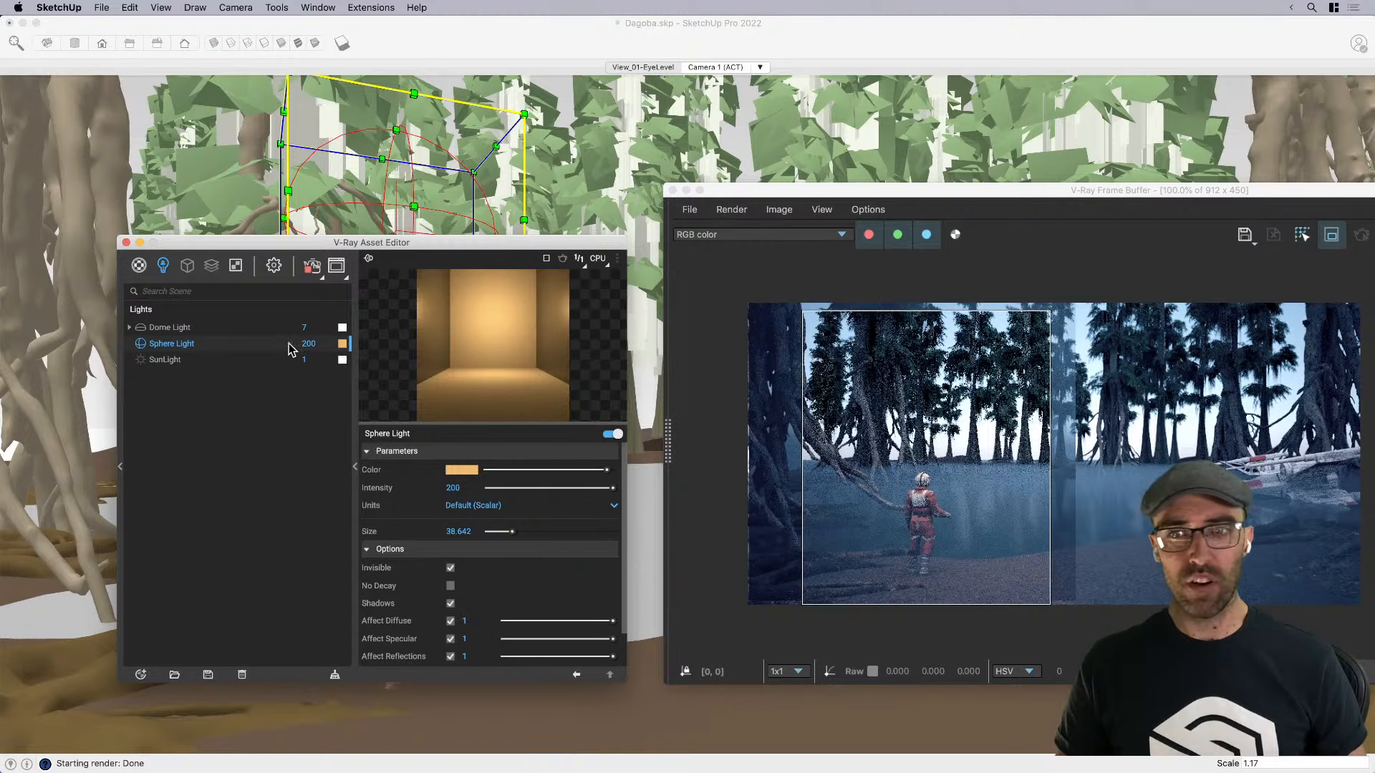
pyautogui.click(141, 345)
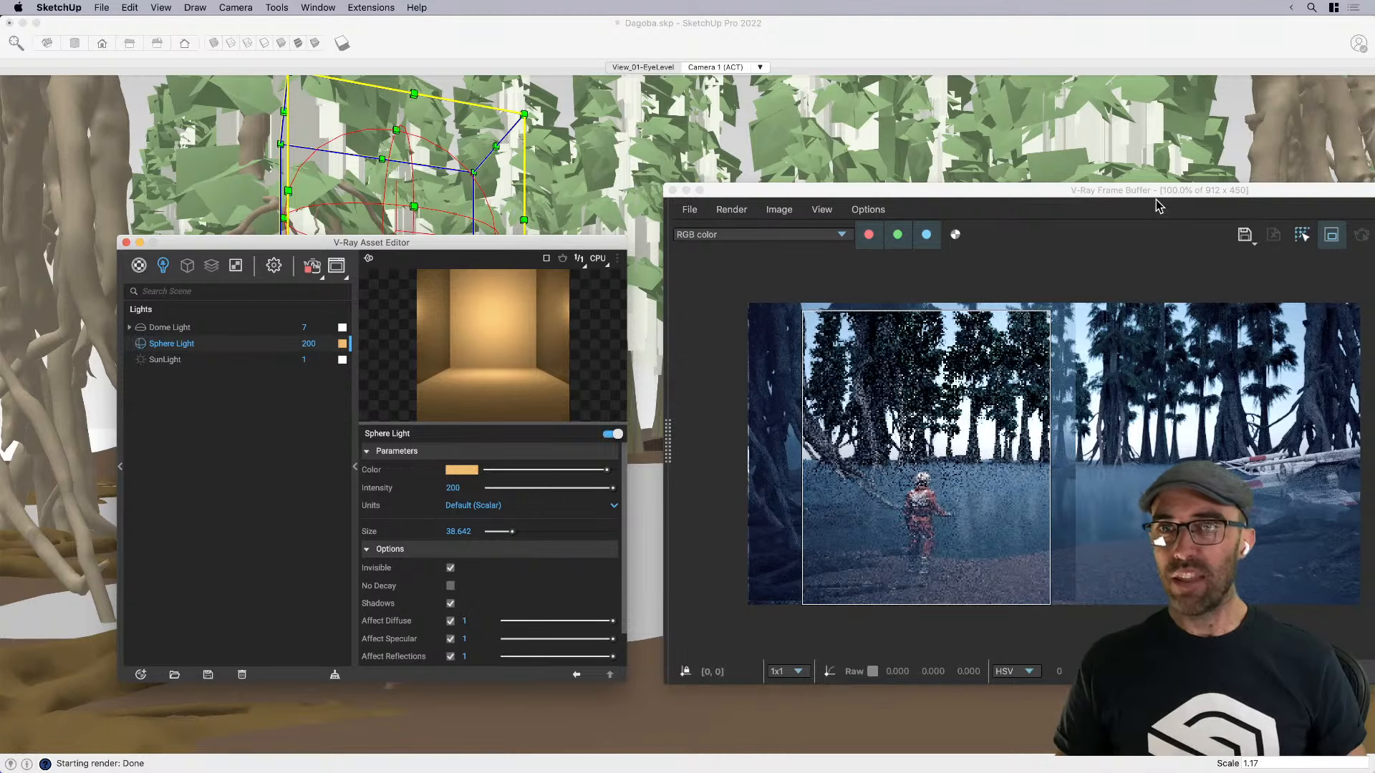
# Lower the Exposure correction layer's exposure value to about 2.286 in the frame buffer
pyautogui.moveTo(1174, 197); pyautogui.dragTo(857, 182)
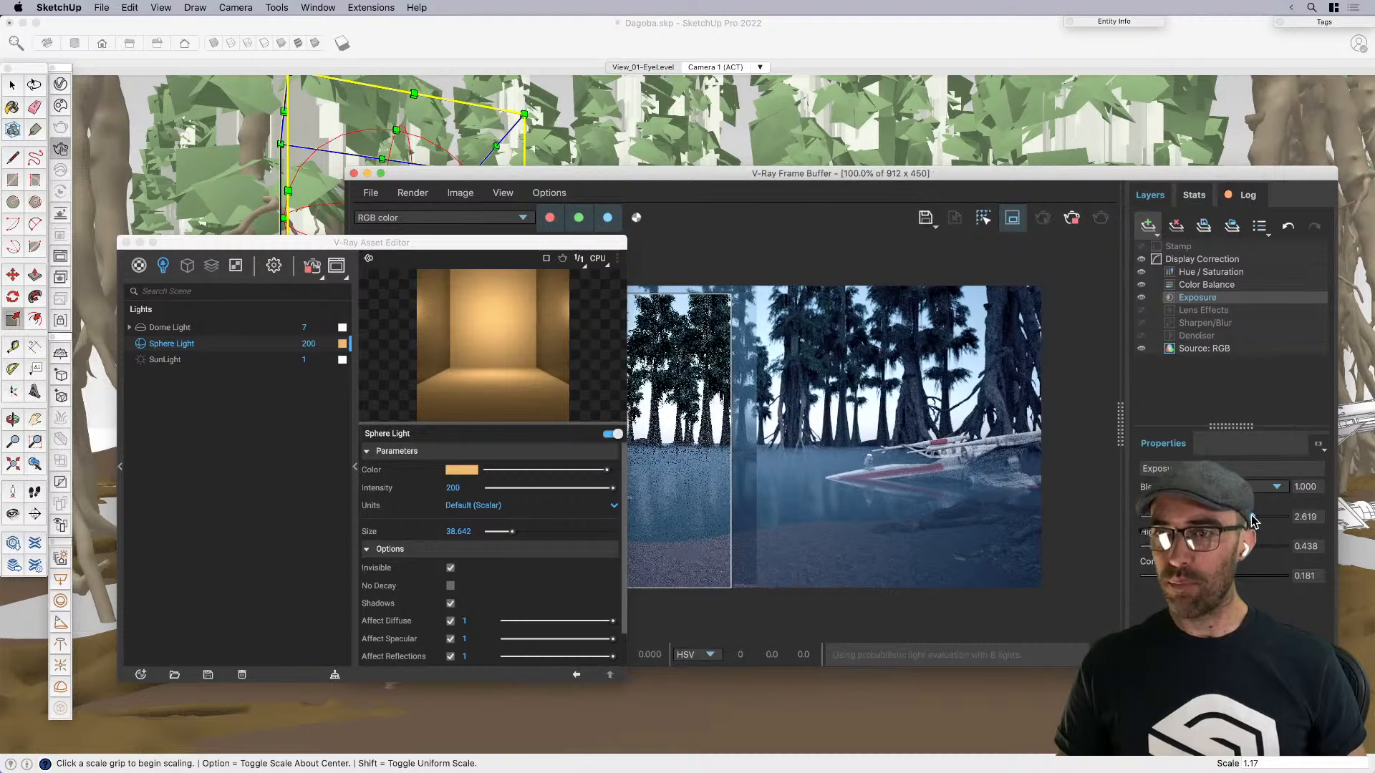
pyautogui.moveTo(1253, 520); pyautogui.dragTo(1225, 519)
pyautogui.moveTo(596, 242); pyautogui.dragTo(256, 239)
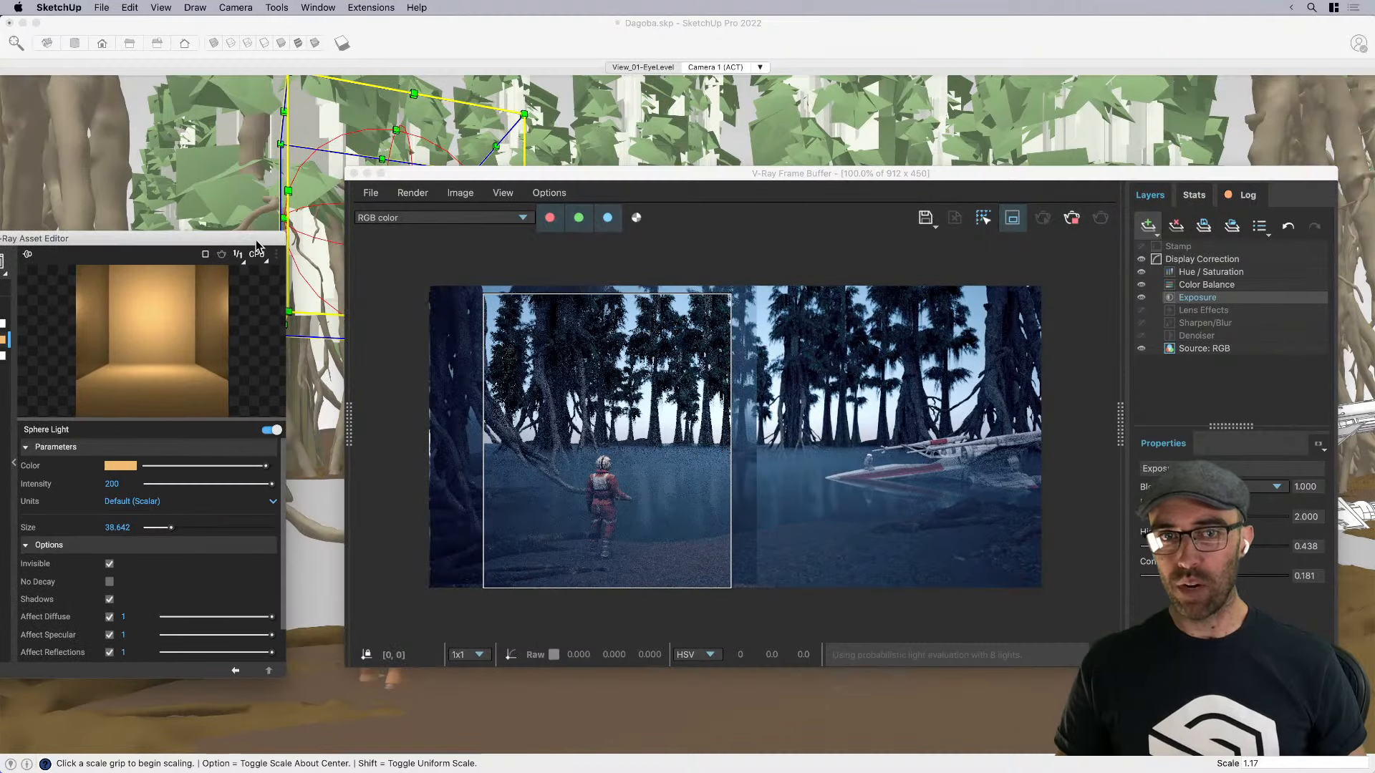
pyautogui.moveTo(1245, 516); pyautogui.dragTo(1249, 517)
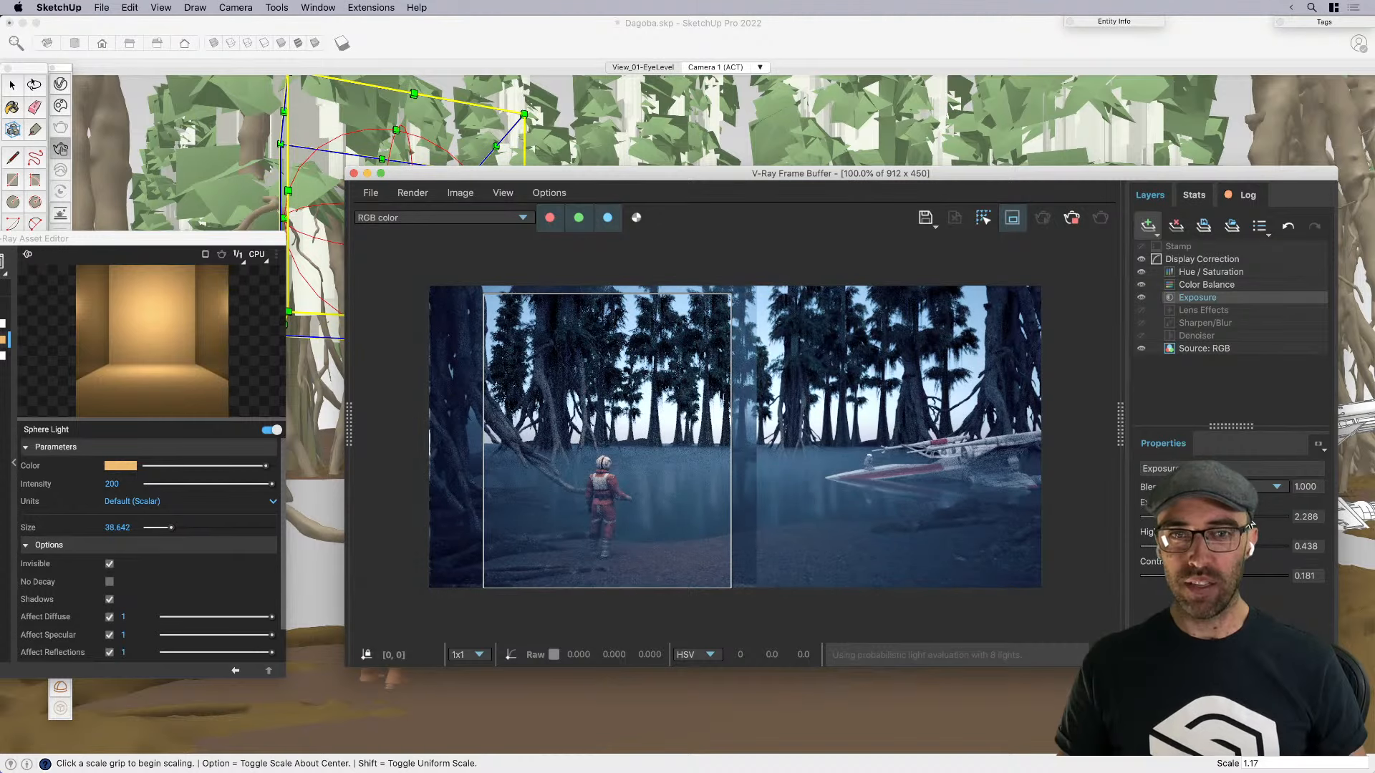
# Try a sphere light intensity of 400 in the interactive render
pyautogui.moveTo(837, 172); pyautogui.dragTo(1319, 192)
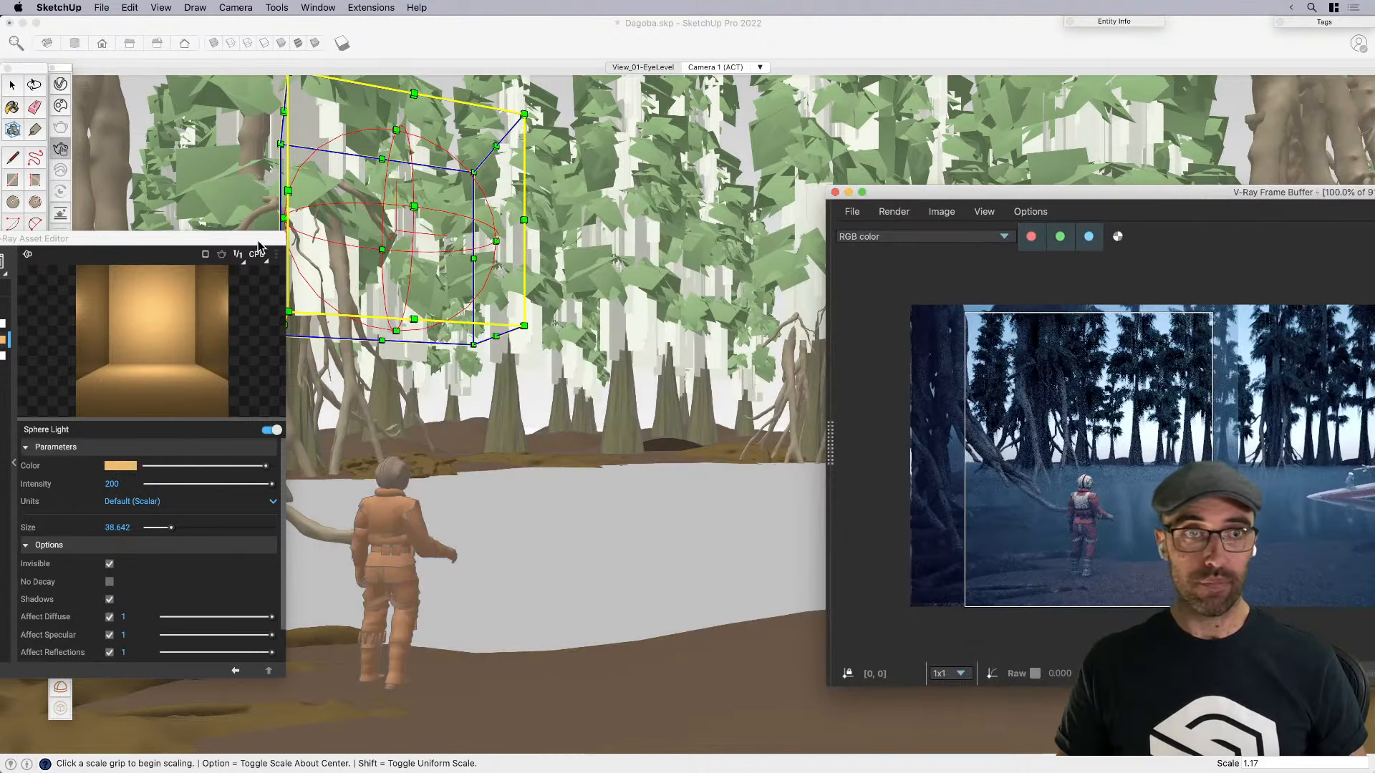
pyautogui.moveTo(260, 246); pyautogui.dragTo(639, 249)
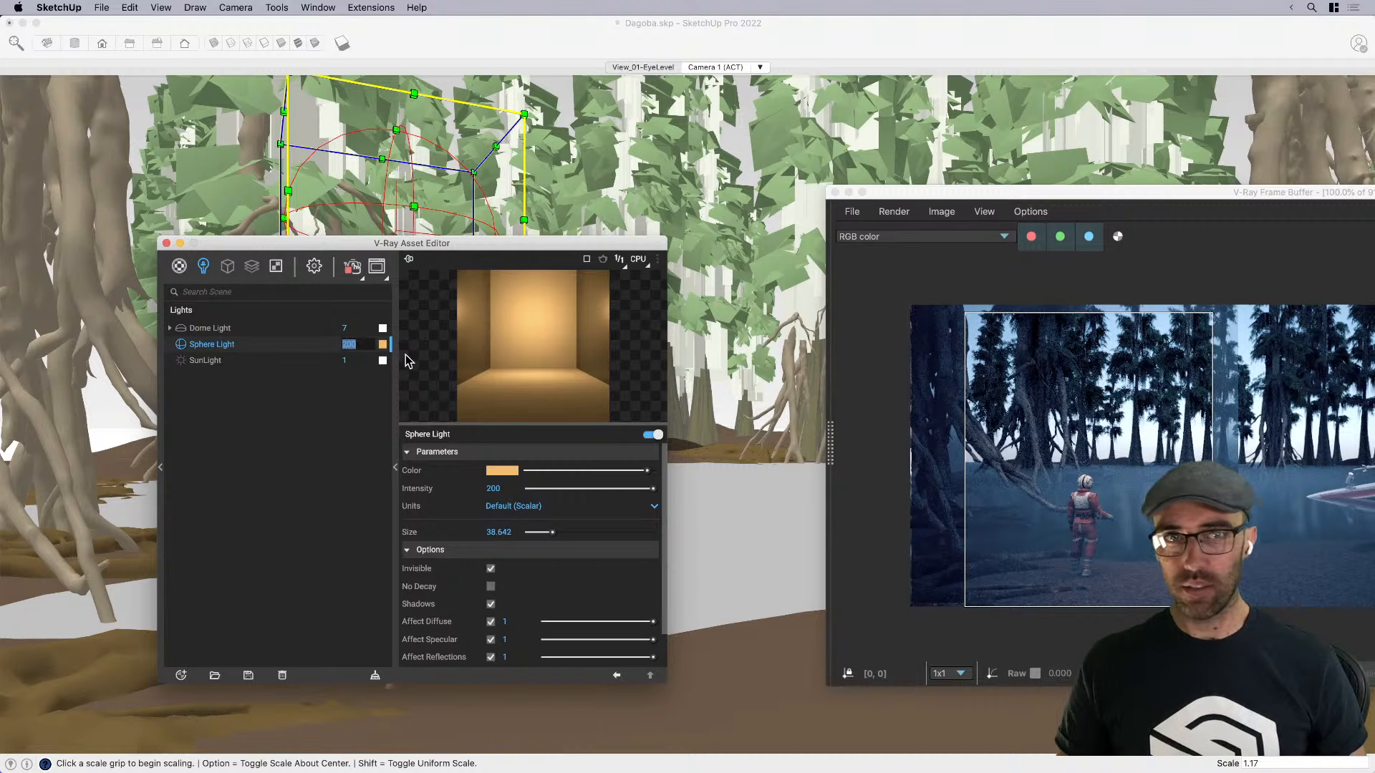
pyautogui.write('400')
pyautogui.press('Return')
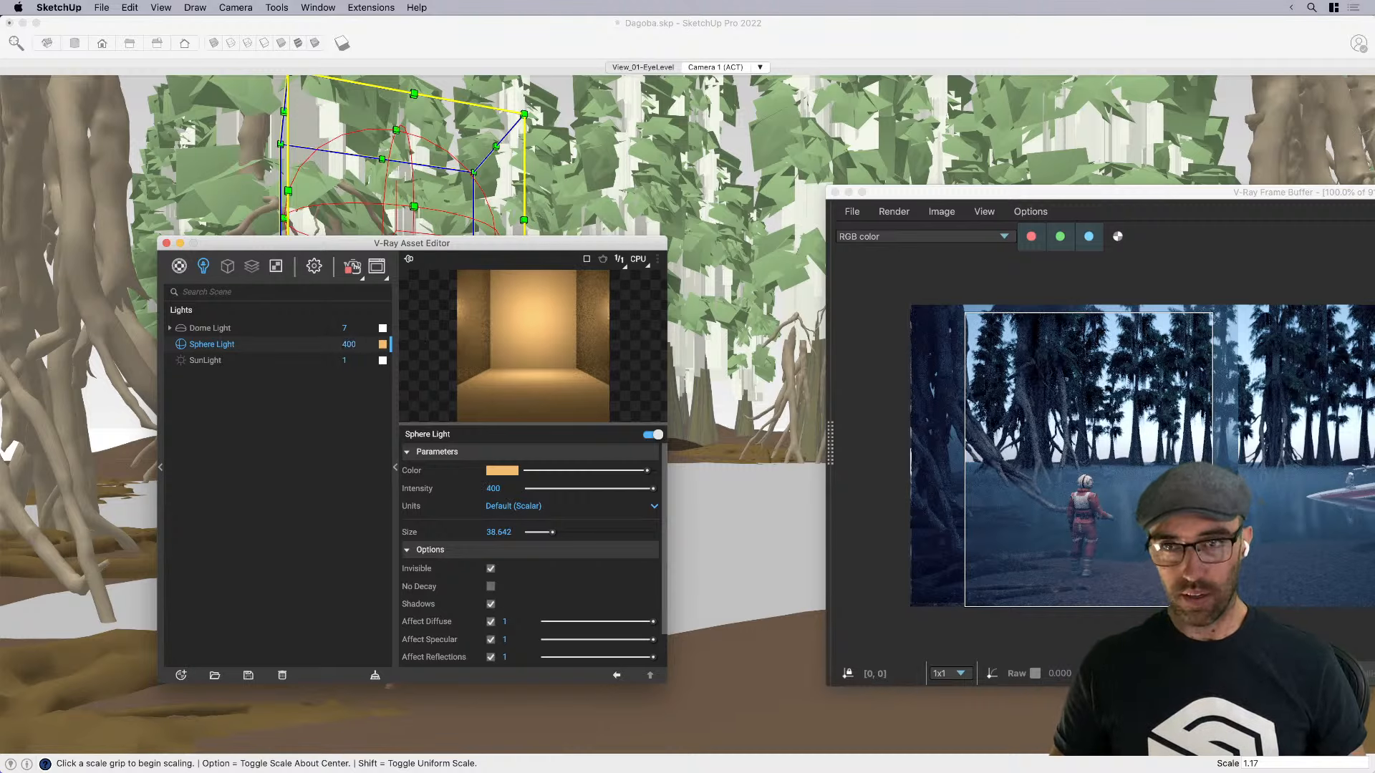
pyautogui.click(352, 267)
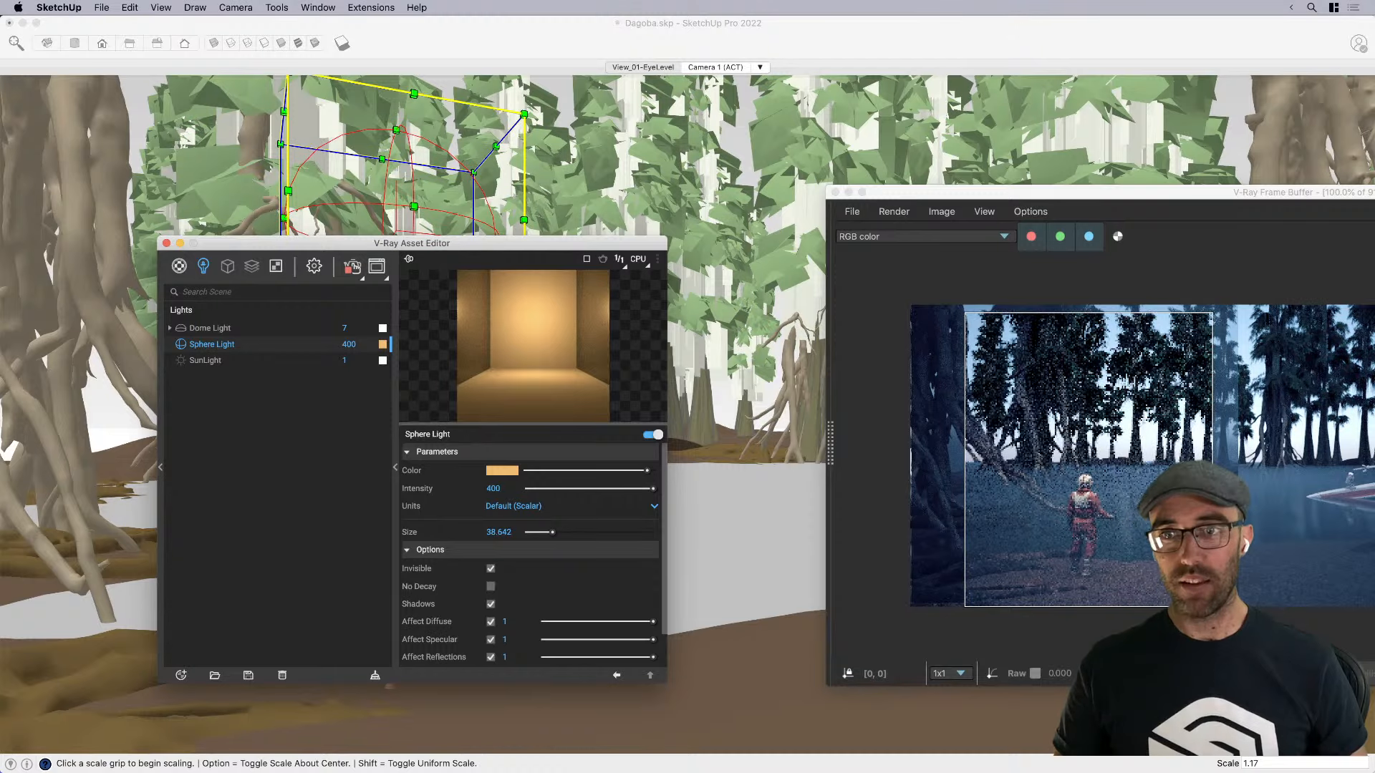
# Set the sphere light's intensity to 250 and bring the frame buffer with its correction layers back into view
pyautogui.doubleClick(349, 344)
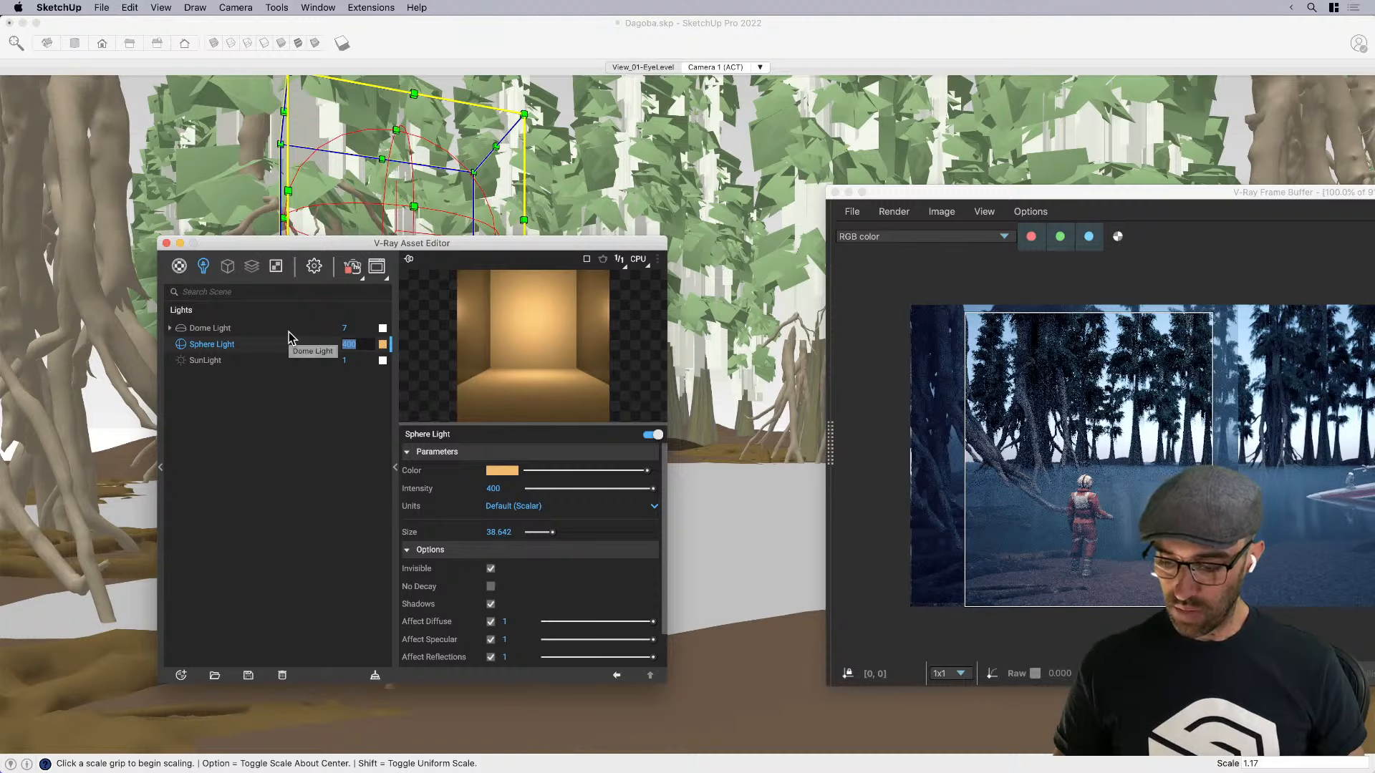
pyautogui.write('250')
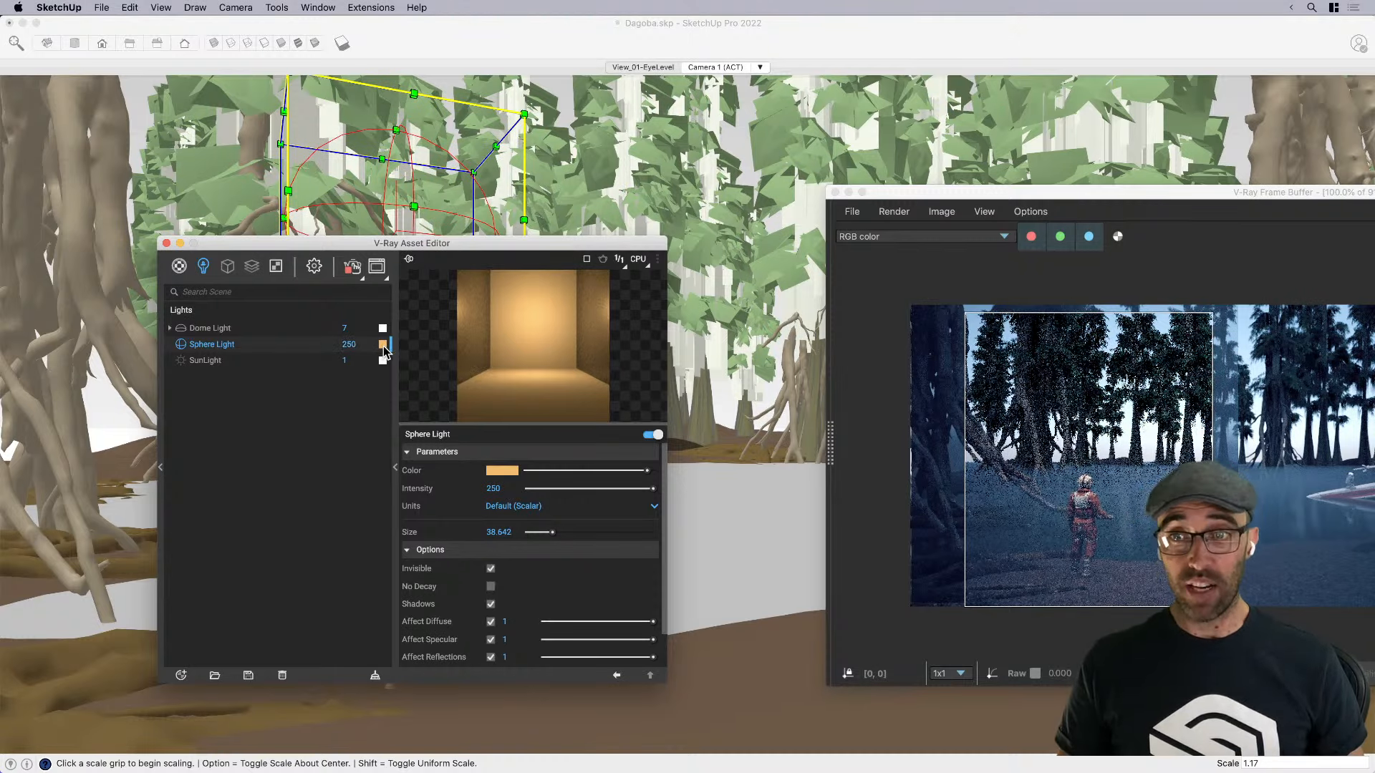
pyautogui.moveTo(633, 244)
pyautogui.mouseDown()
pyautogui.moveTo(413, 188)
pyautogui.moveTo(430, 196)
pyautogui.mouseUp()
pyautogui.moveTo(979, 199); pyautogui.dragTo(655, 185)
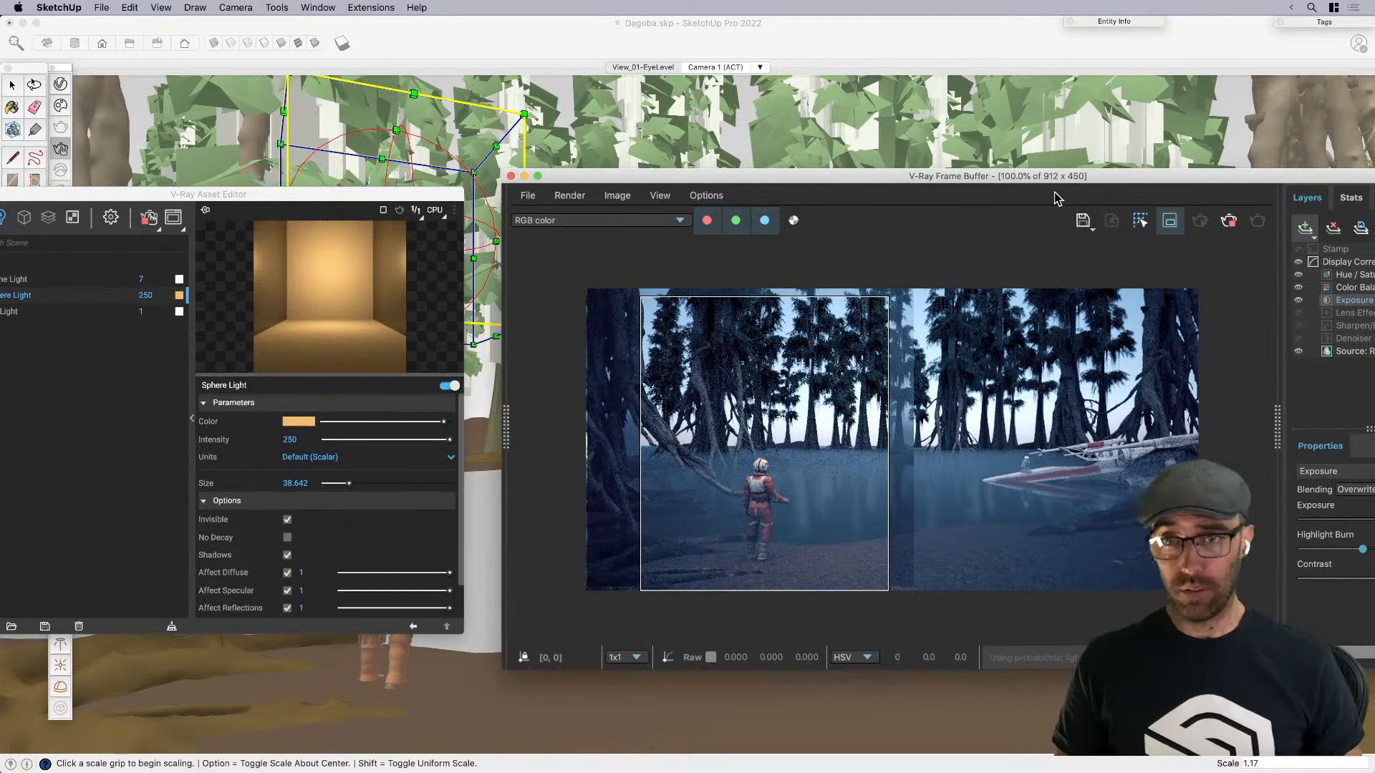
# Stop the interactive render, turn off the render region, move the frame buffer aside and close the asset editor
pyautogui.click(1230, 229)
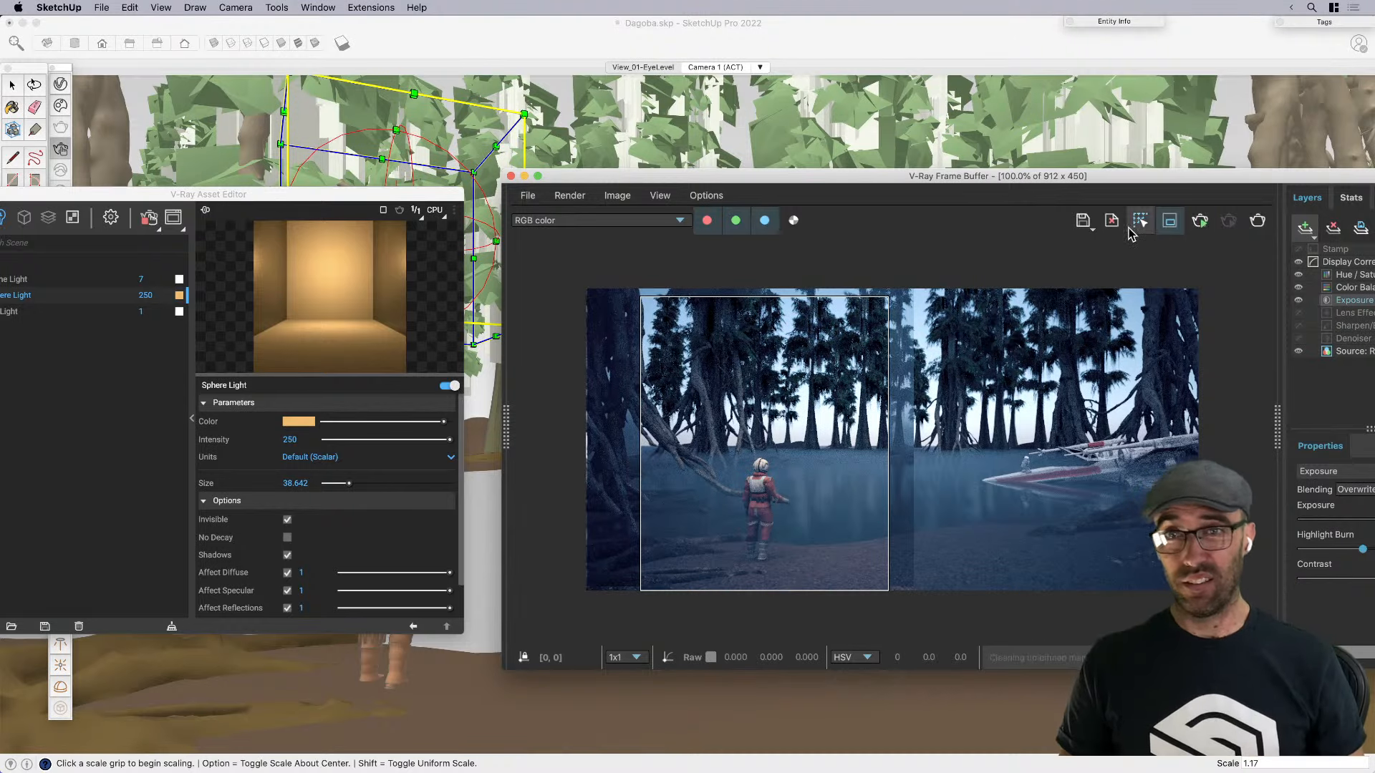
pyautogui.click(1169, 220)
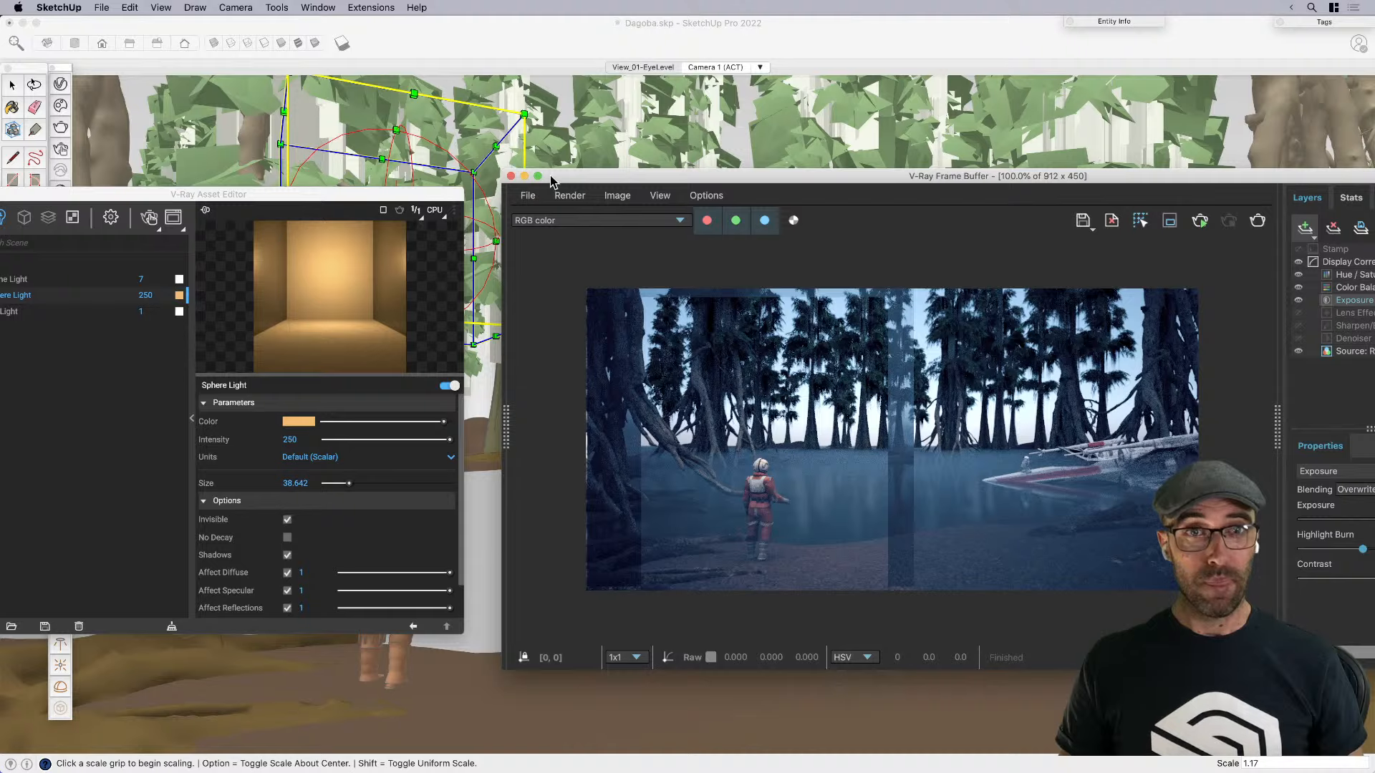
pyautogui.moveTo(552, 181); pyautogui.dragTo(1277, 194)
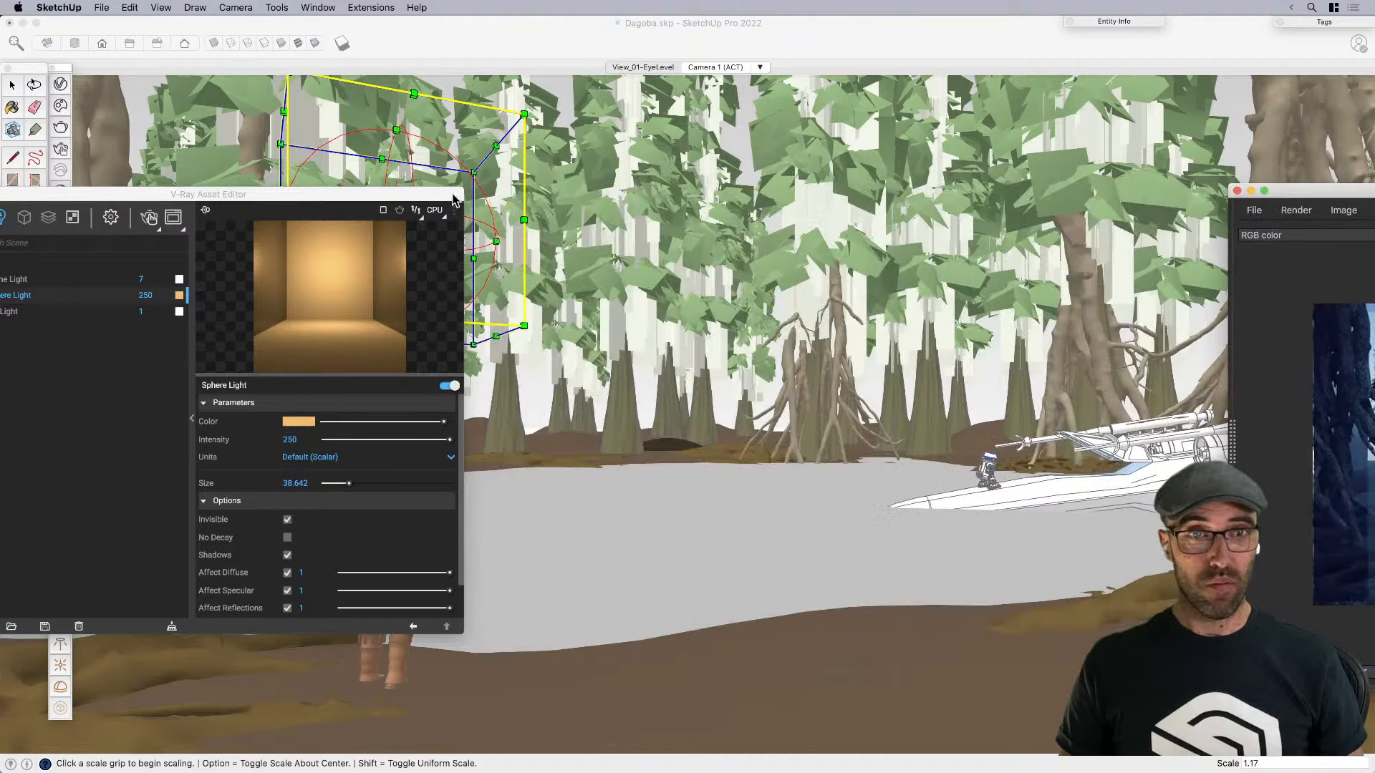
pyautogui.moveTo(399, 212); pyautogui.dragTo(606, 236)
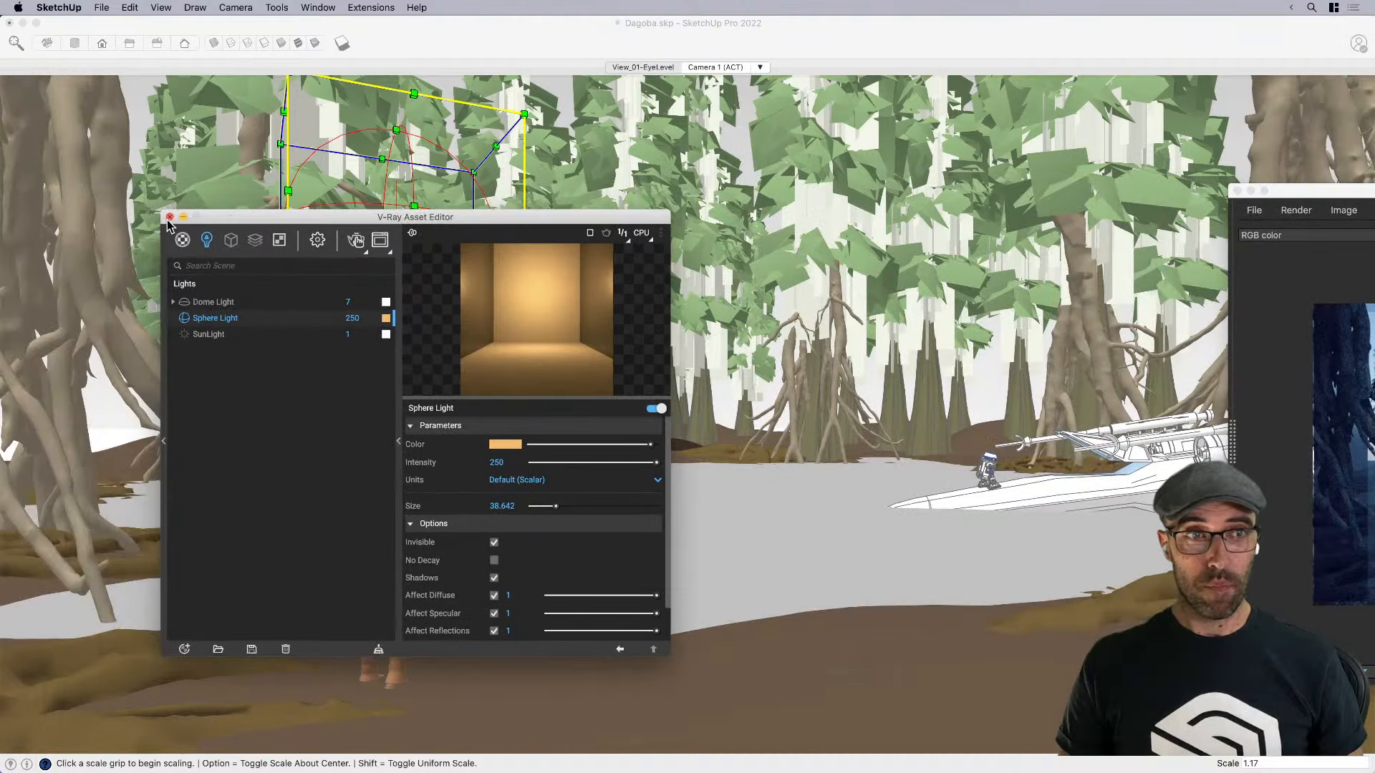
pyautogui.click(169, 218)
# Hide the S-Trees tag and add a new scene from an overview of the whole terrain and lake
pyautogui.moveTo(762, 445)
pyautogui.mouseDown(button='middle')
pyautogui.moveTo(771, 474)
pyautogui.moveTo(937, 628)
pyautogui.mouseUp(button='middle')
pyautogui.scroll(-6, 771, 474)
pyautogui.click(936, 627)
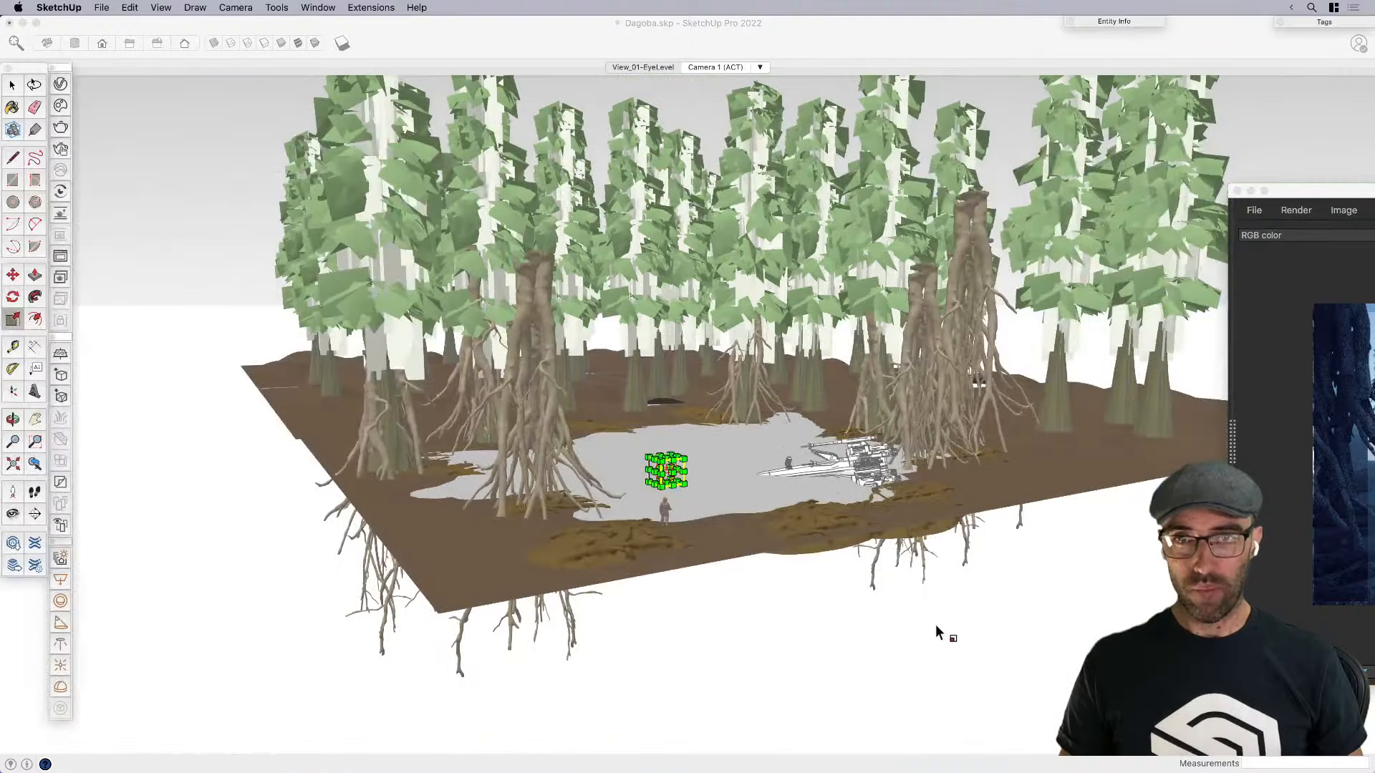
pyautogui.click(1323, 23)
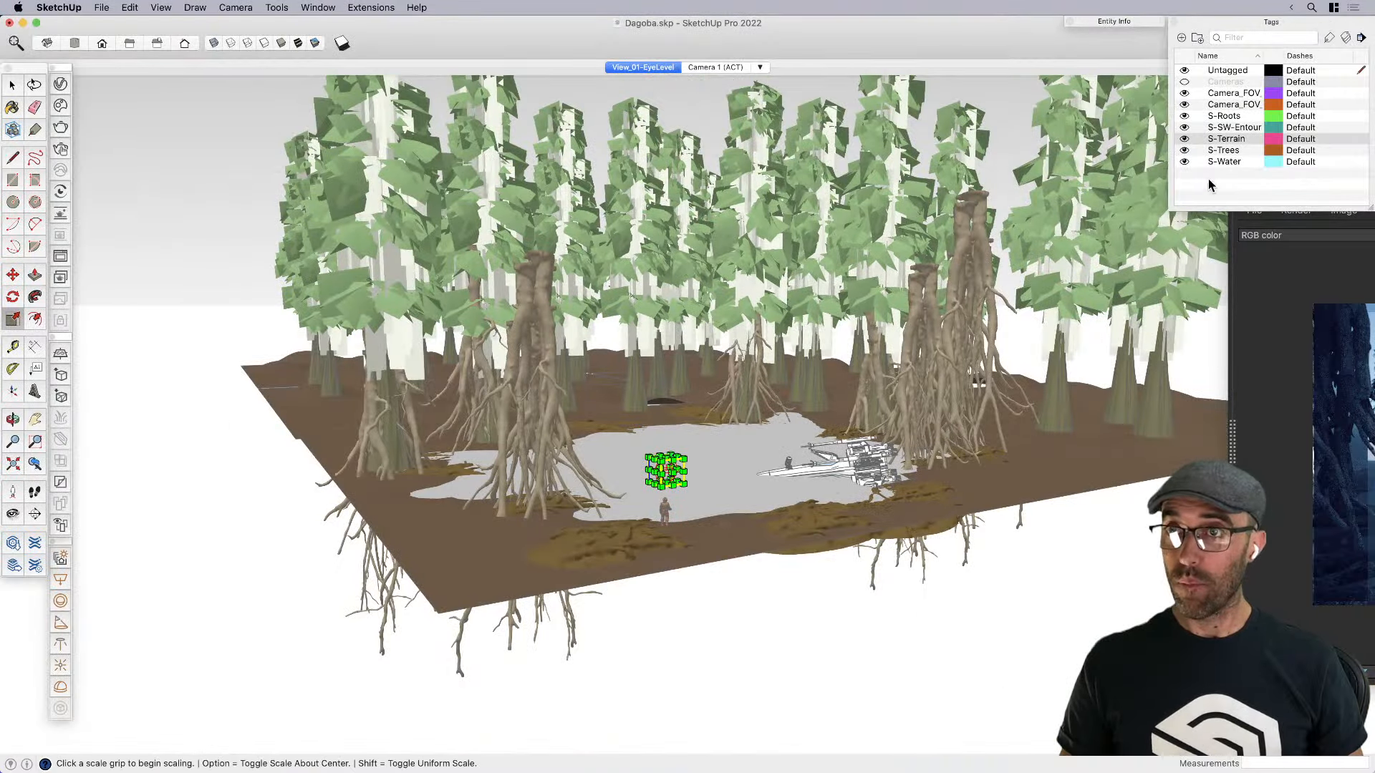
pyautogui.click(1185, 150)
pyautogui.rightClick(652, 68)
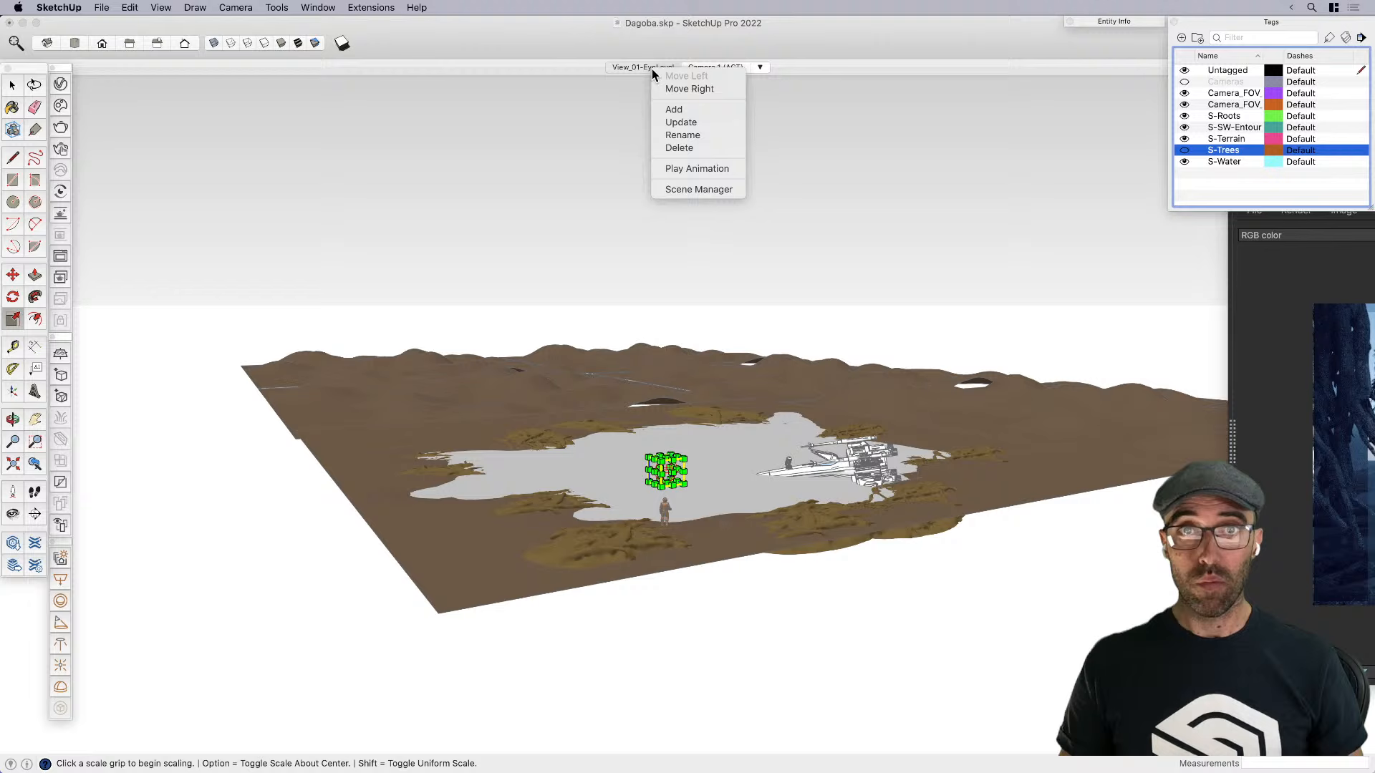
pyautogui.click(689, 114)
pyautogui.click(551, 247)
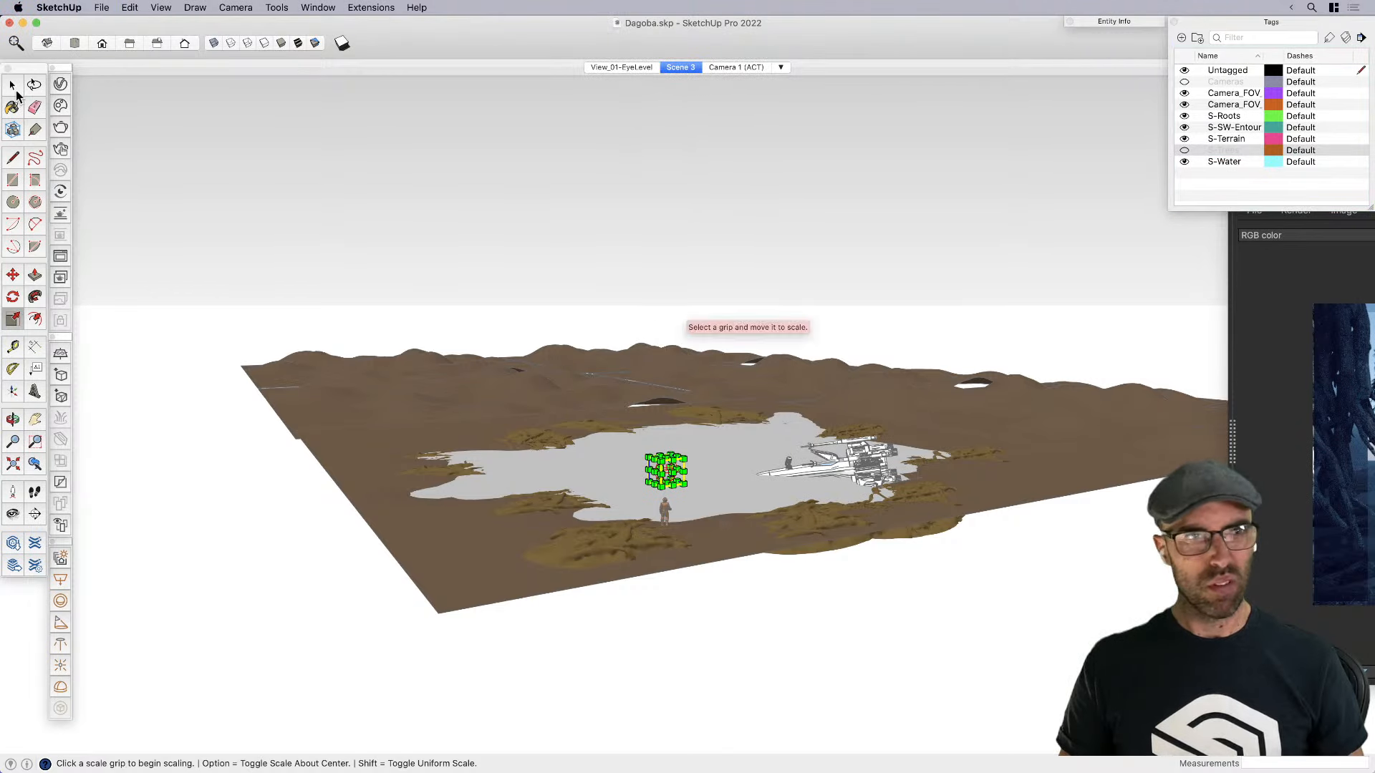
# Move the sphere light from above the pilot to beside the X-wing's fuselage, near the front of the lower engine
pyautogui.click(14, 90)
pyautogui.click(332, 174)
pyautogui.scroll(5, 687, 477)
pyautogui.scroll(1, 679, 490)
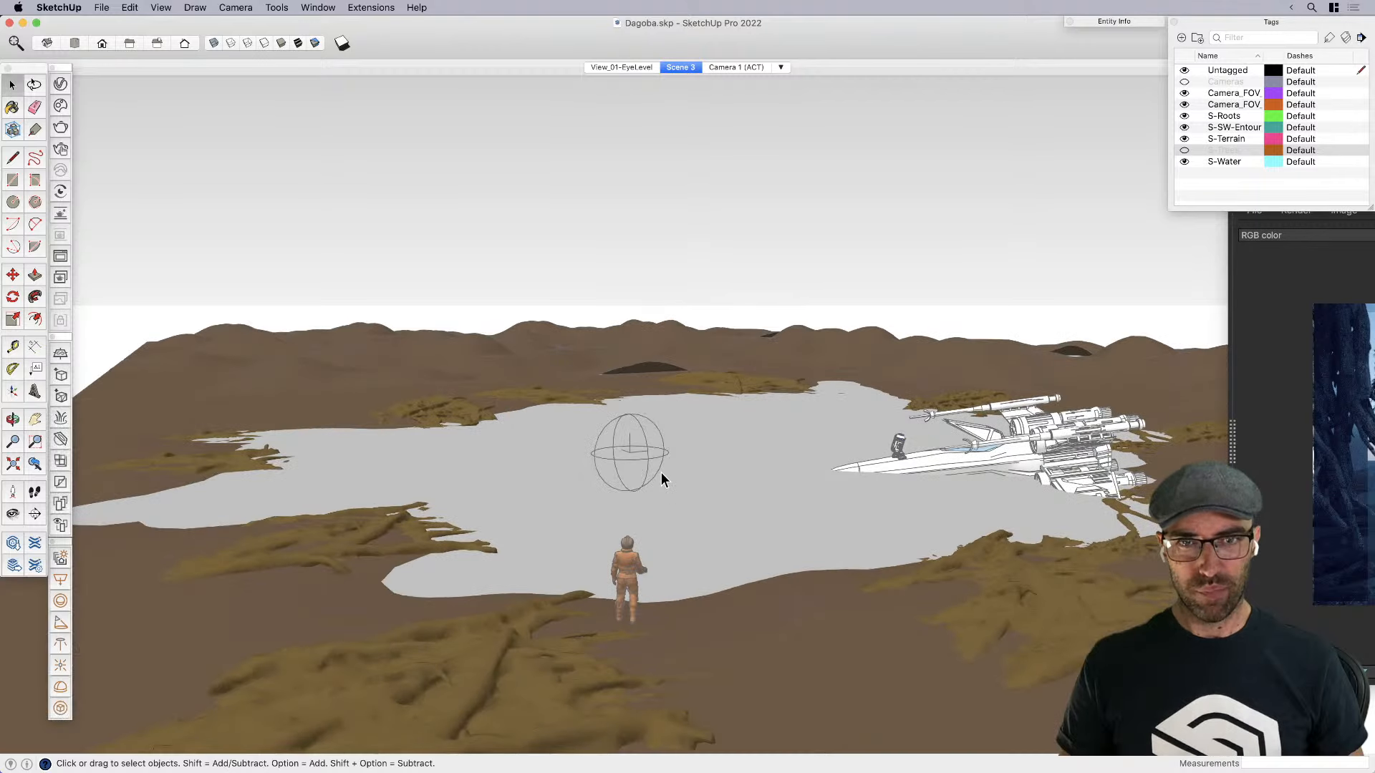
pyautogui.scroll(1, 639, 479)
pyautogui.click(644, 479)
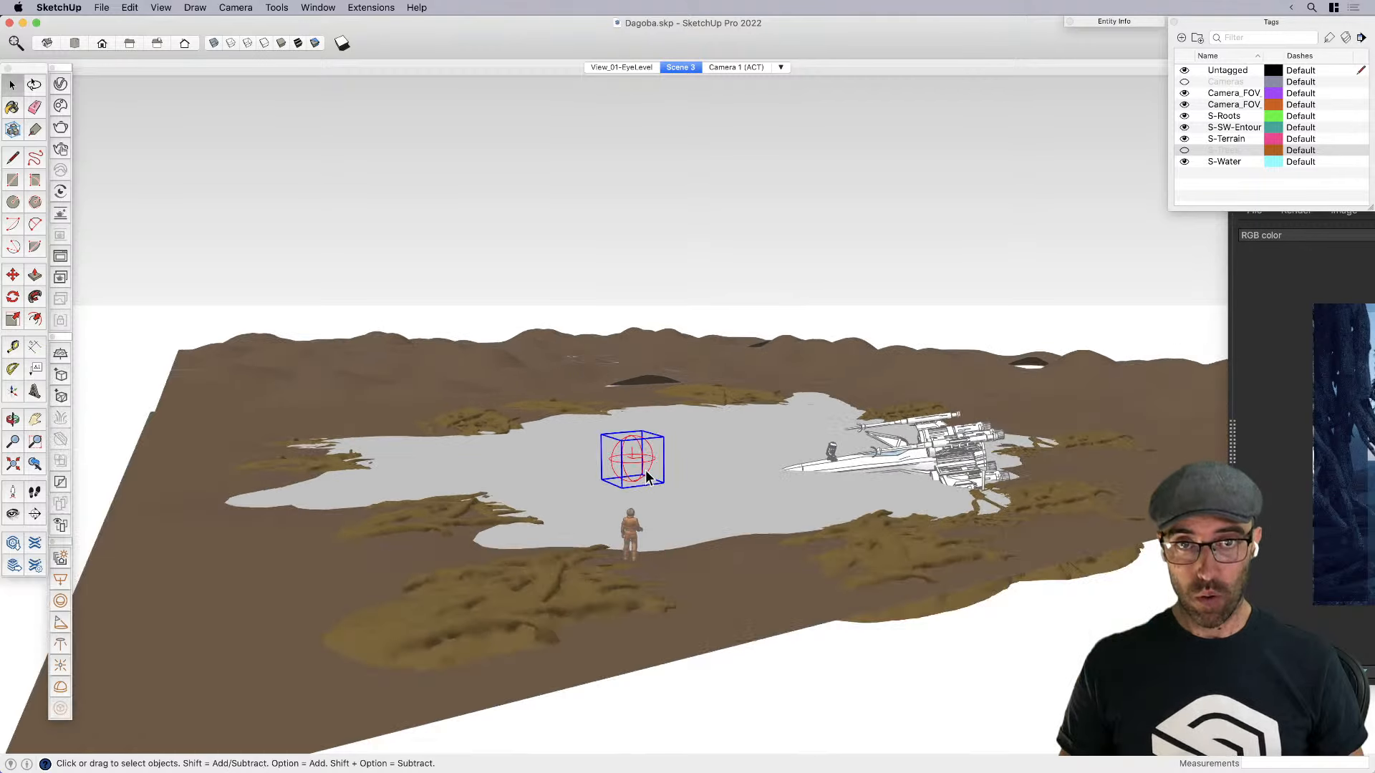
pyautogui.press('m')
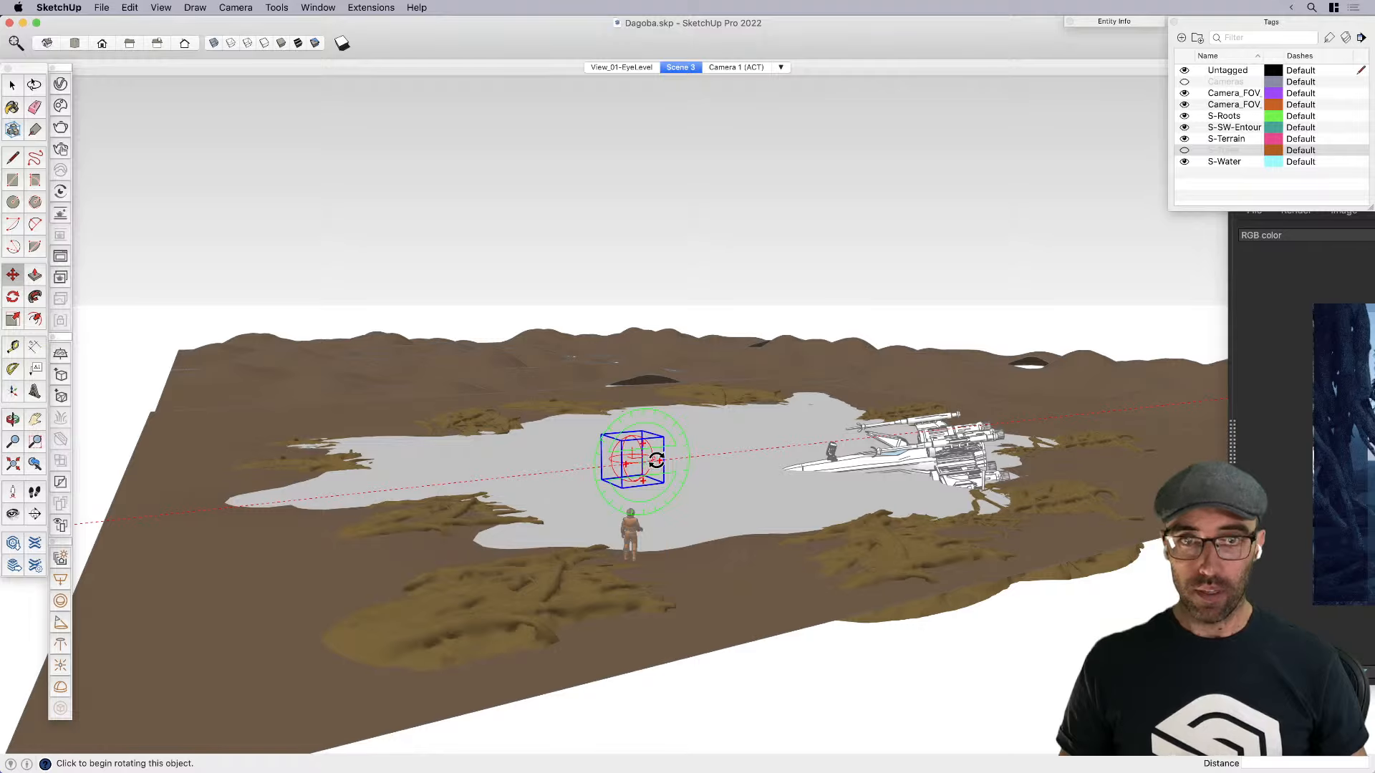
pyautogui.scroll(3, 655, 462)
pyautogui.click(650, 449)
pyautogui.scroll(-4, 650, 448)
pyautogui.moveTo(786, 419); pyautogui.dragTo(809, 548, button='middle')
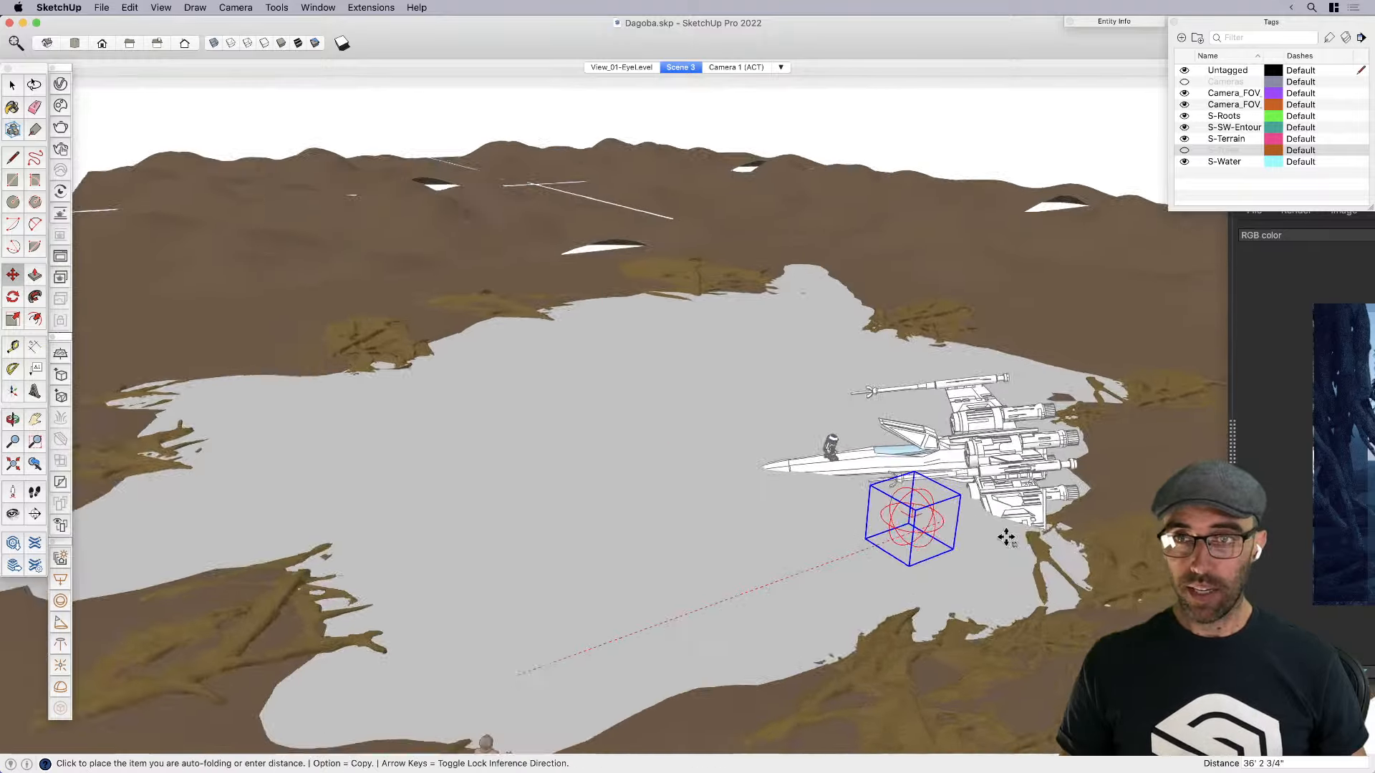
pyautogui.scroll(5, 1064, 538)
pyautogui.moveTo(836, 353); pyautogui.dragTo(973, 334, button='middle')
pyautogui.scroll(5, 868, 346)
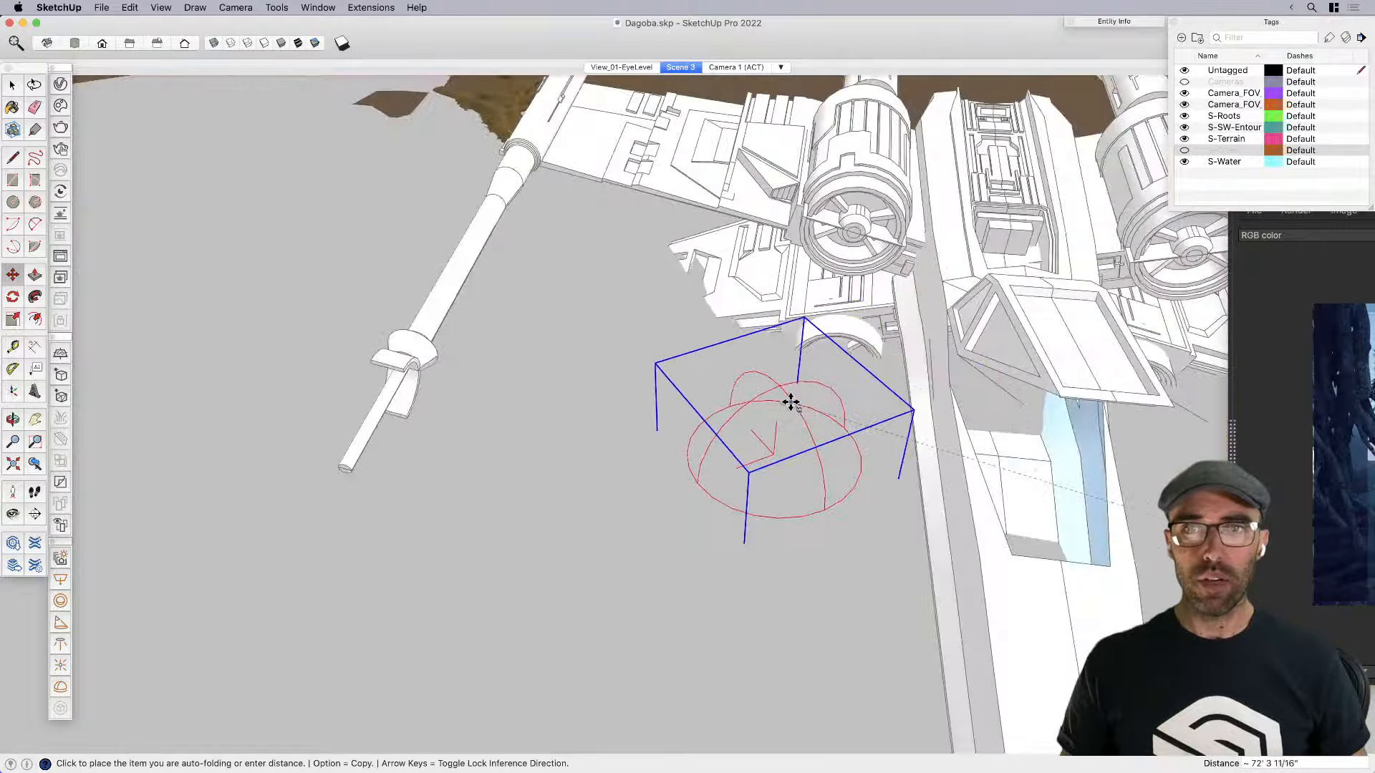
pyautogui.scroll(-4, 539, 358)
pyautogui.moveTo(1014, 477); pyautogui.dragTo(856, 402, button='middle')
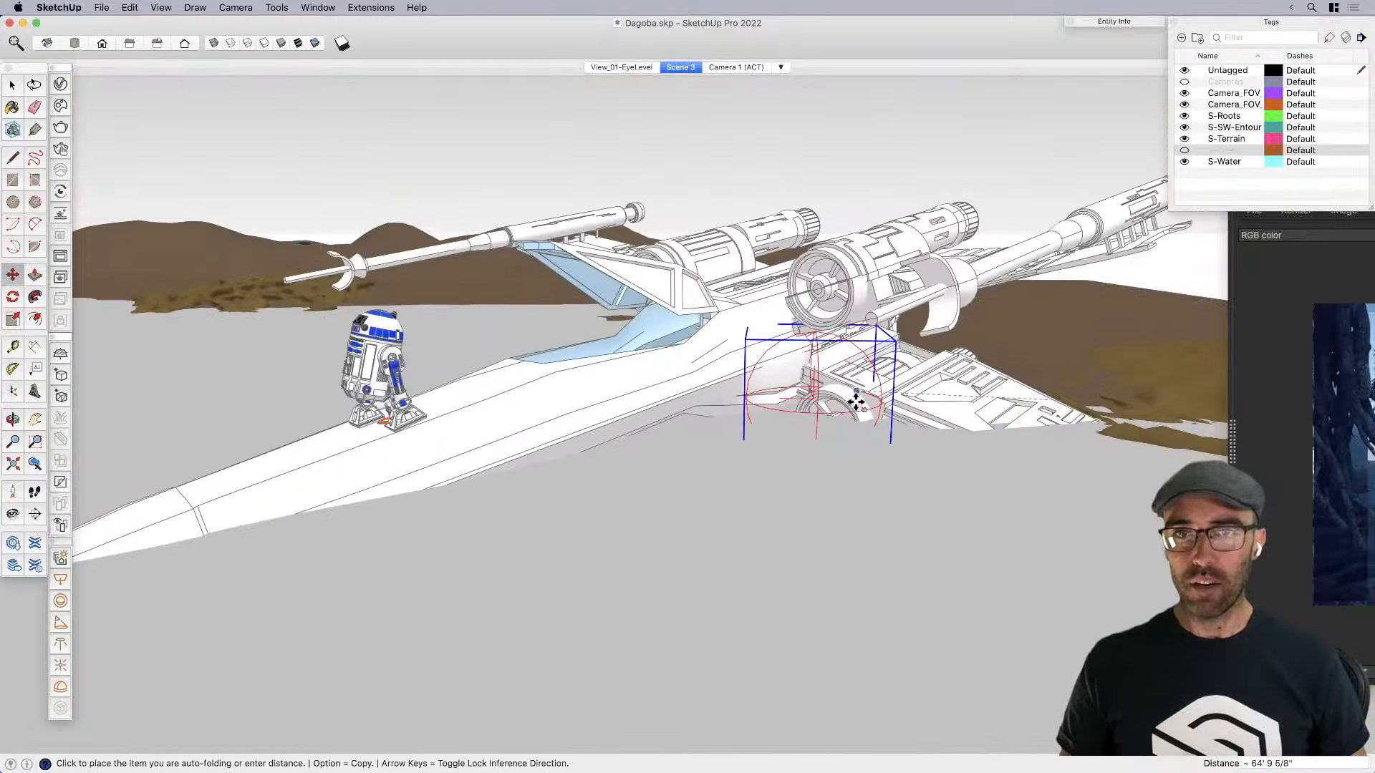
# Hide the S-Water tag to expose the X-wing's underside and lower wing around the sphere light
pyautogui.click(1184, 161)
pyautogui.moveTo(918, 426); pyautogui.dragTo(685, 451, button='middle')
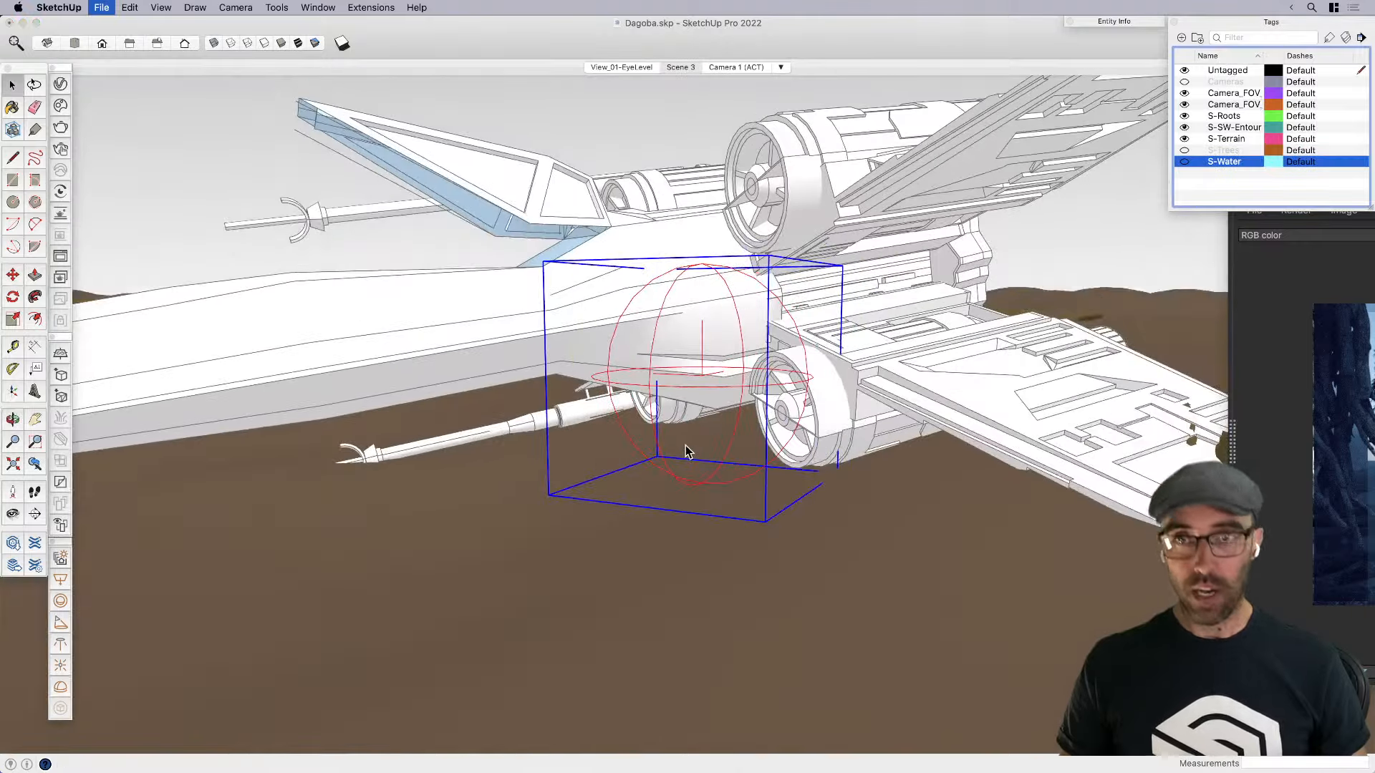
pyautogui.moveTo(685, 451); pyautogui.dragTo(492, 464, button='middle')
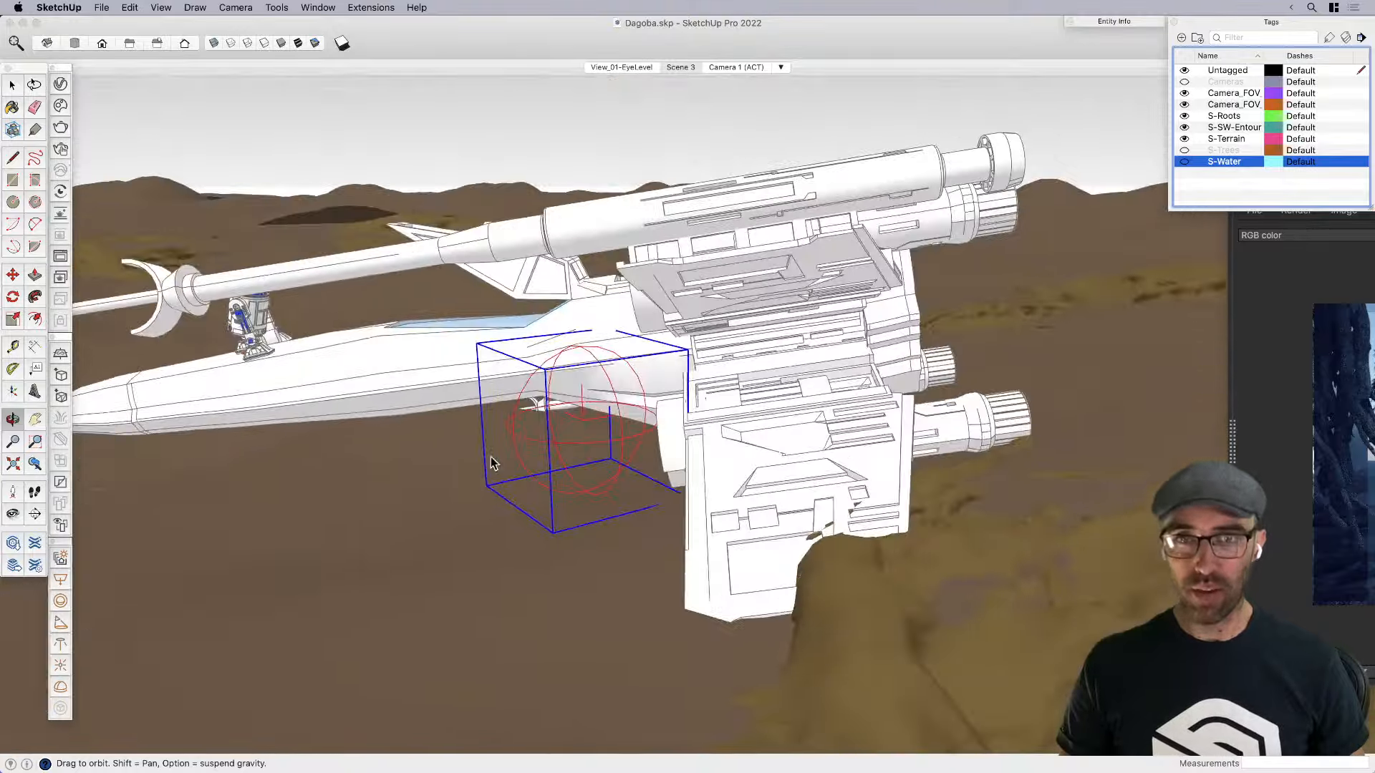
pyautogui.moveTo(716, 772)
pyautogui.mouseDown()
pyautogui.moveTo(677, 580)
pyautogui.moveTo(506, 69)
pyautogui.moveTo(617, 526)
pyautogui.moveTo(622, 772)
pyautogui.mouseUp()
pyautogui.scroll(6, 668, 460)
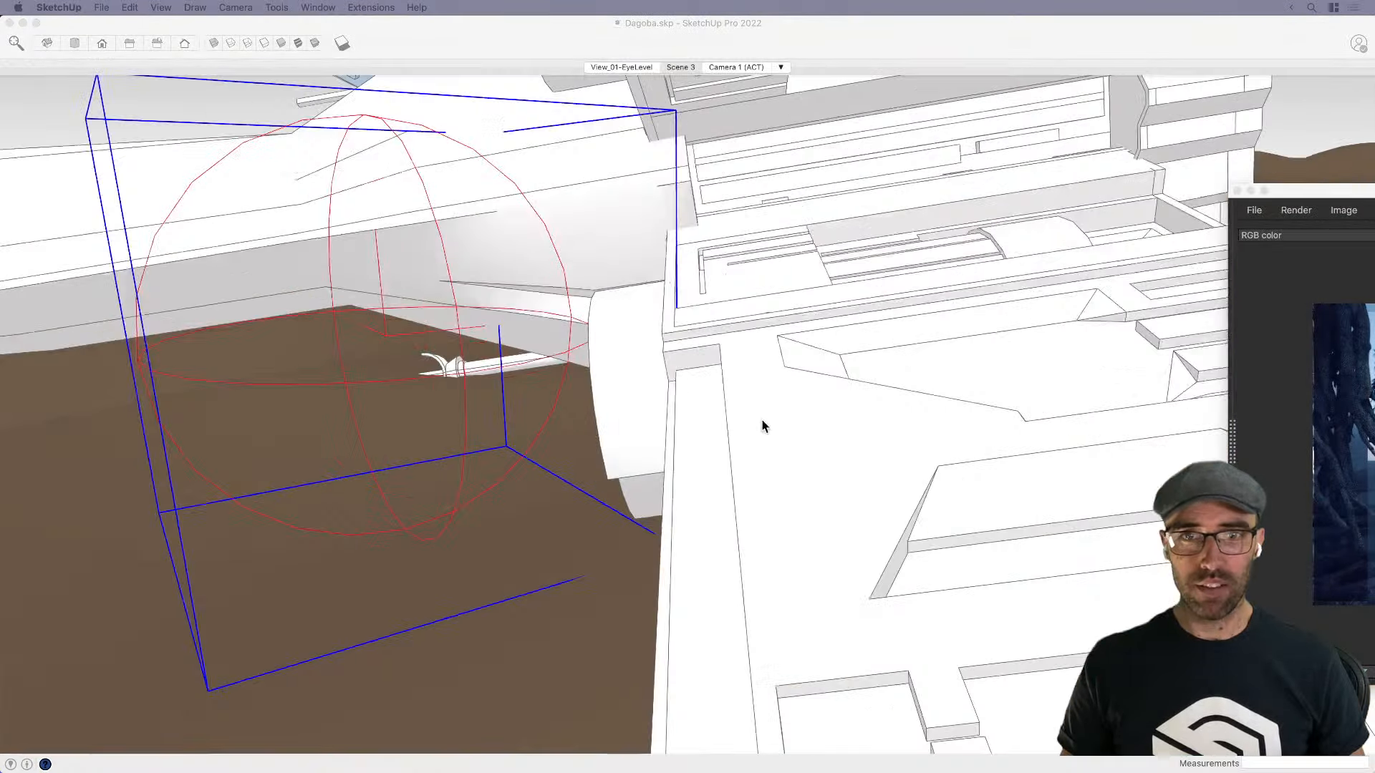
pyautogui.moveTo(922, 494); pyautogui.dragTo(741, 528, button='middle')
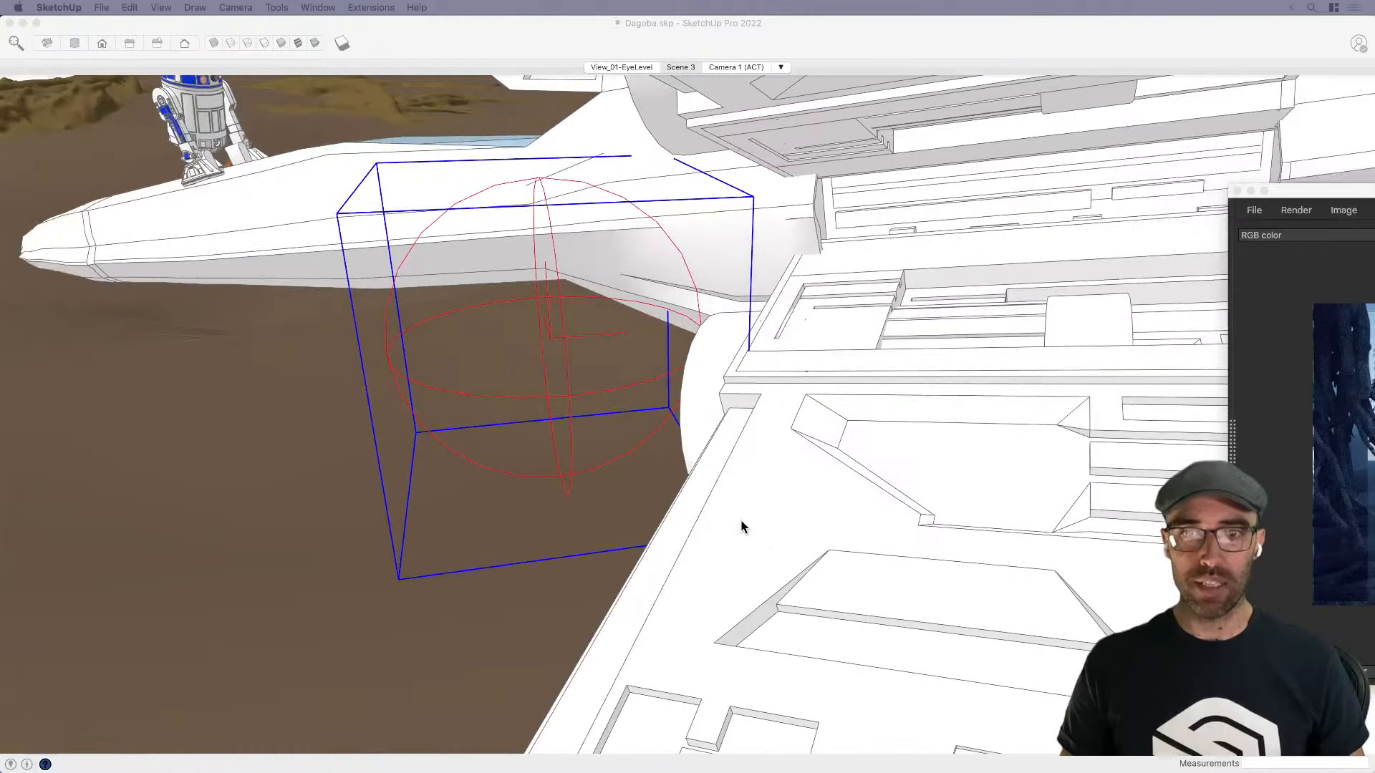
# Draw a four-sided outline about 1' 2" wide with the Line tool on the lower wing, against its leading edge
pyautogui.click(741, 528)
pyautogui.scroll(2, 716, 517)
pyautogui.press('l')
pyautogui.click(687, 529)
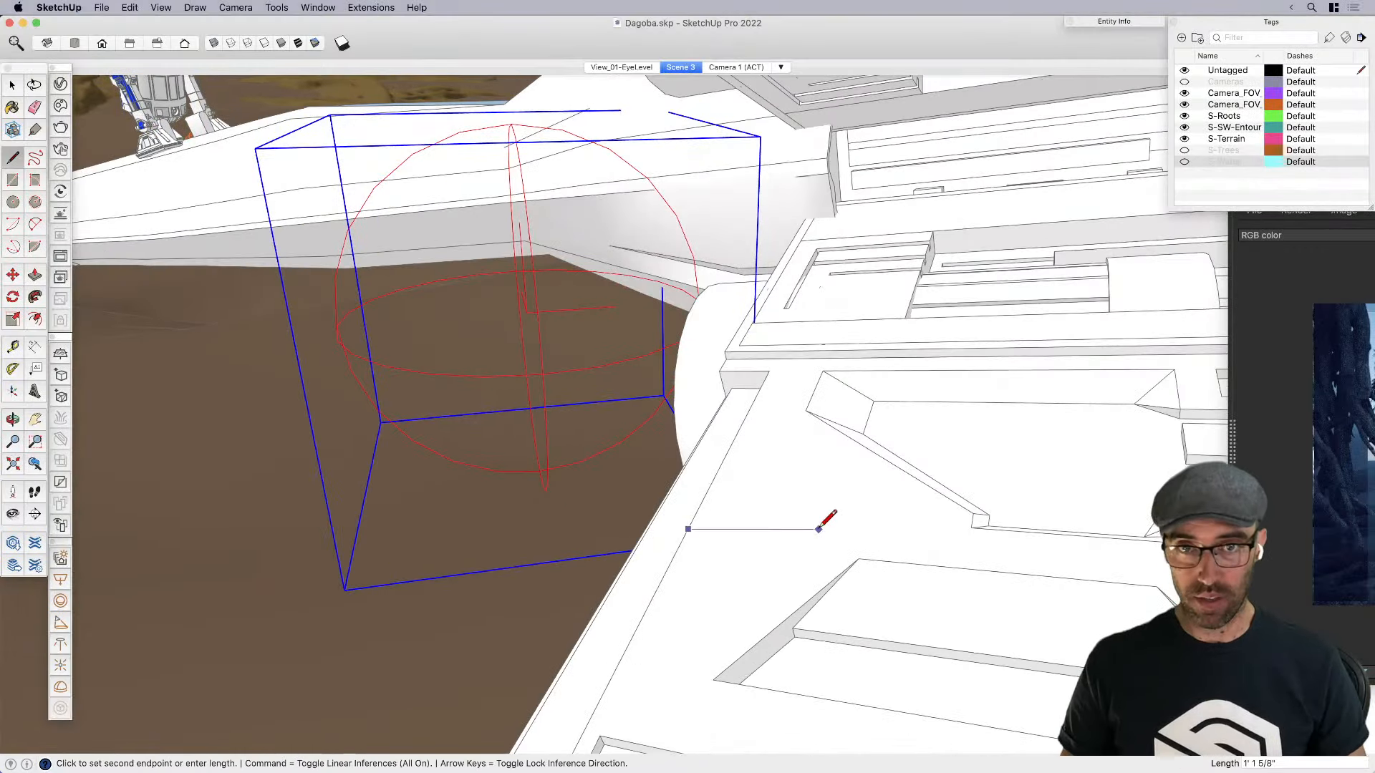
pyautogui.moveTo(865, 456); pyautogui.dragTo(794, 527, button='middle')
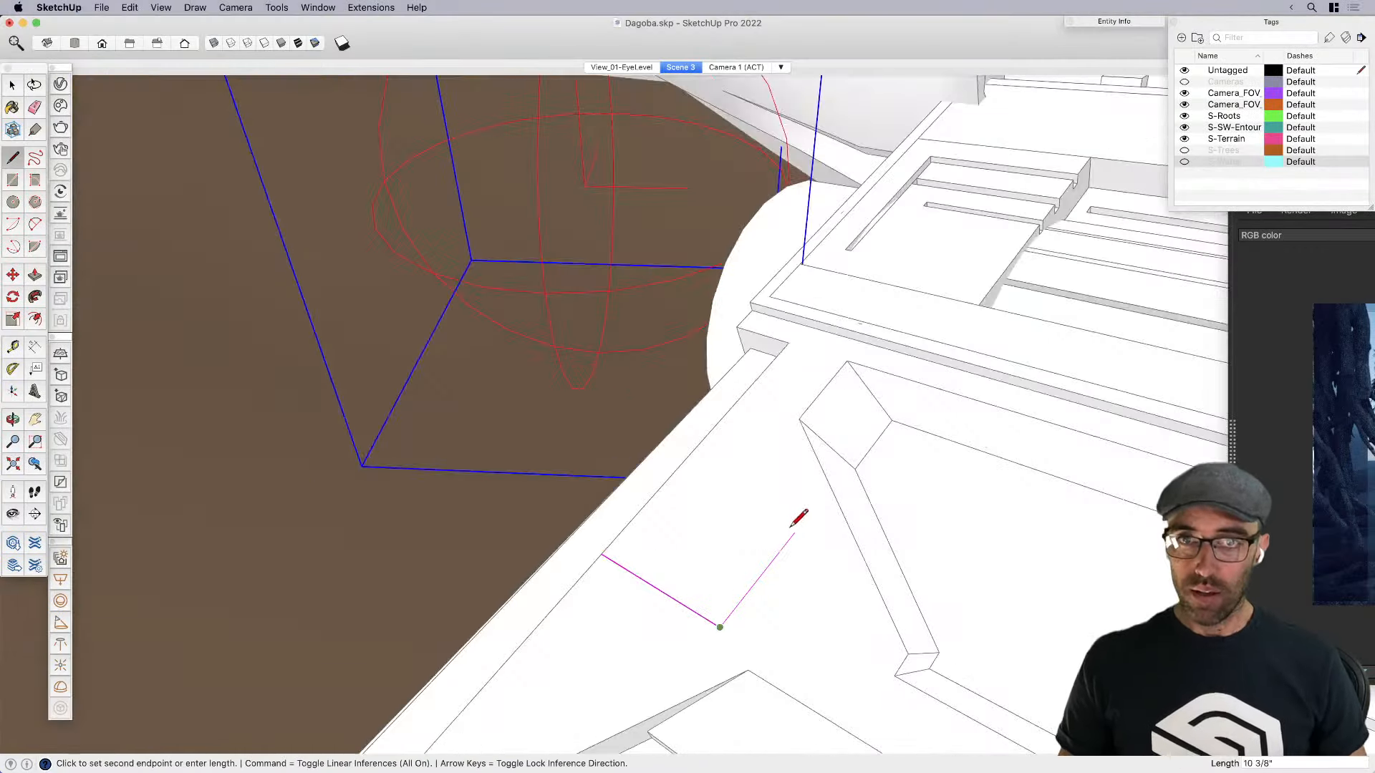
pyautogui.click(808, 519)
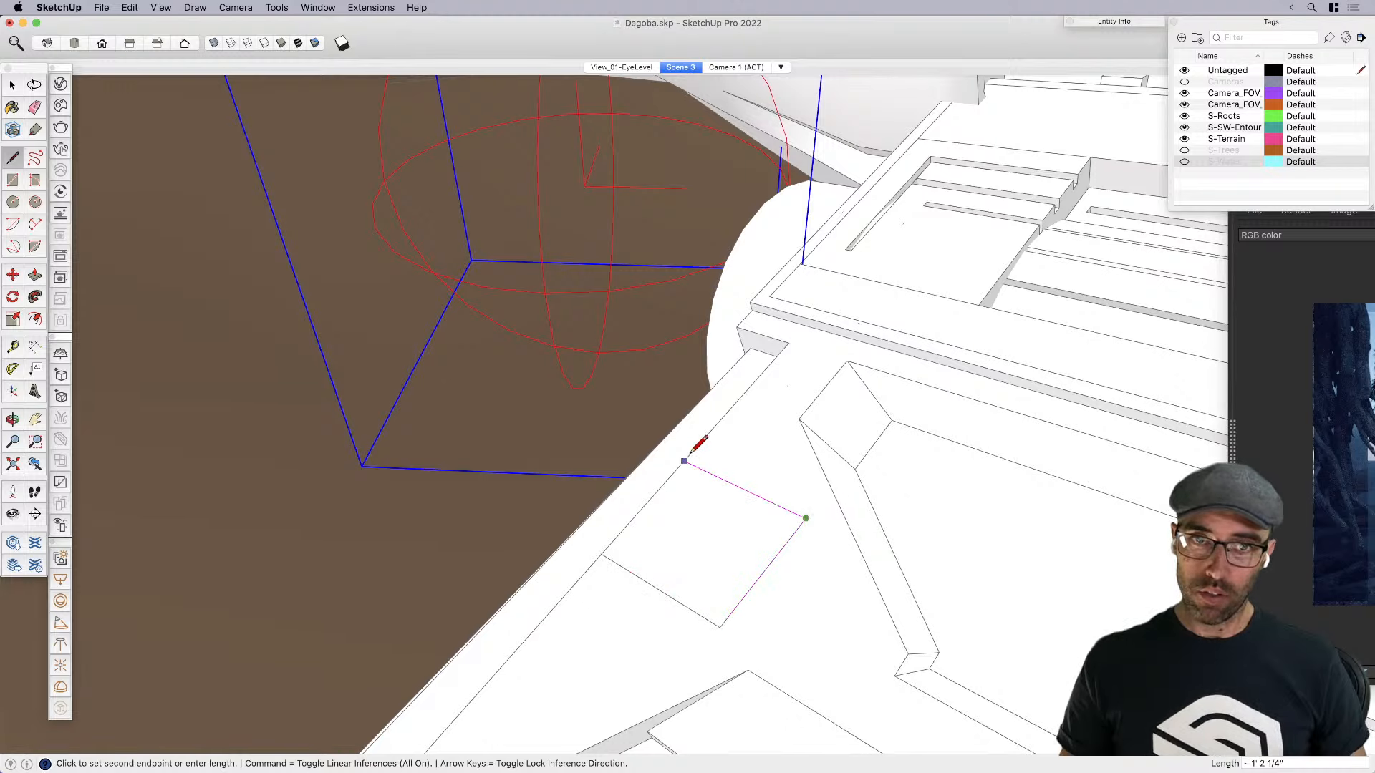
pyautogui.click(685, 459)
# Push/Pull the outlined face on the lower wing upward into a low box
pyautogui.moveTo(623, 577); pyautogui.dragTo(845, 441, button='middle')
pyautogui.click(656, 556)
pyautogui.press('space')
pyautogui.click(751, 522)
pyautogui.press('p')
pyautogui.click(745, 518)
pyautogui.click(739, 478)
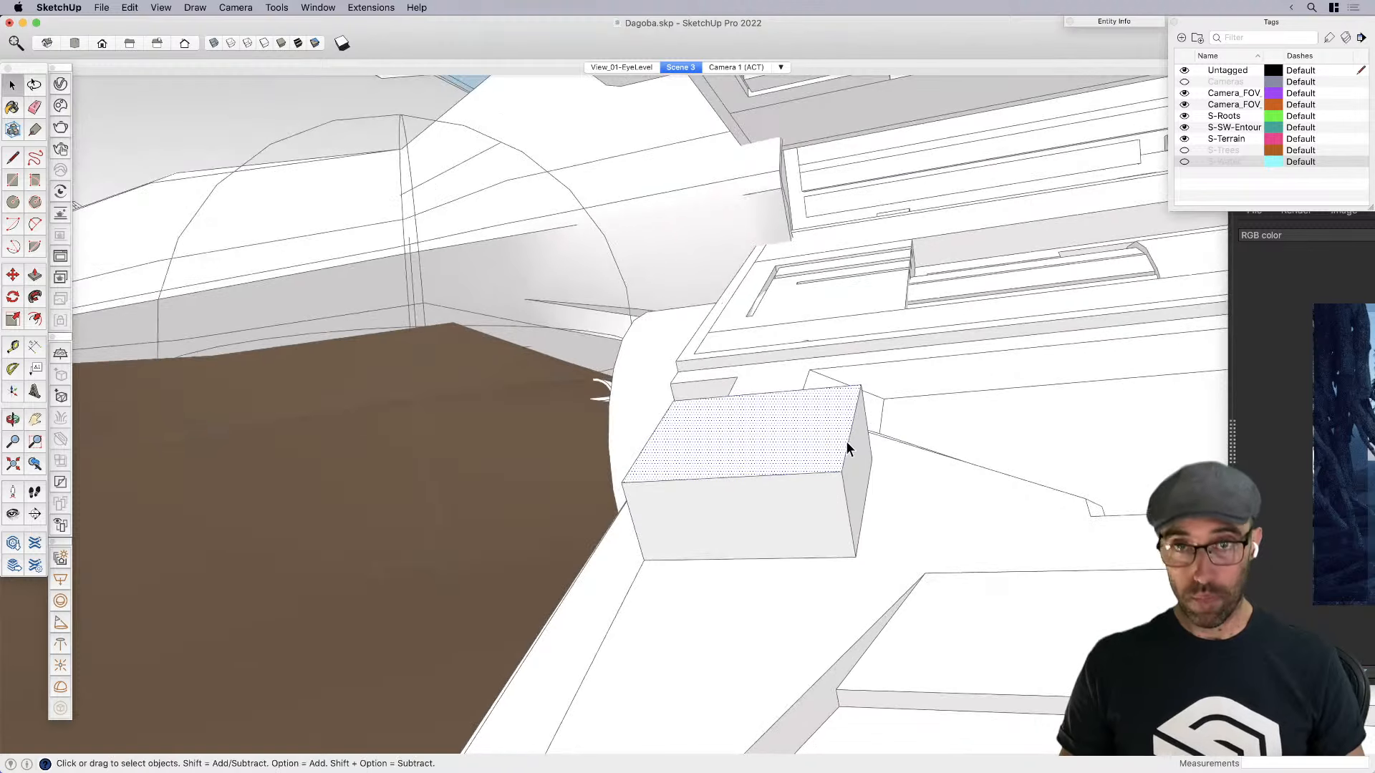
# Move the box's inner top edge toward the wing's leading edge to taper the box into a sloped wedge
pyautogui.press('space')
pyautogui.press('m')
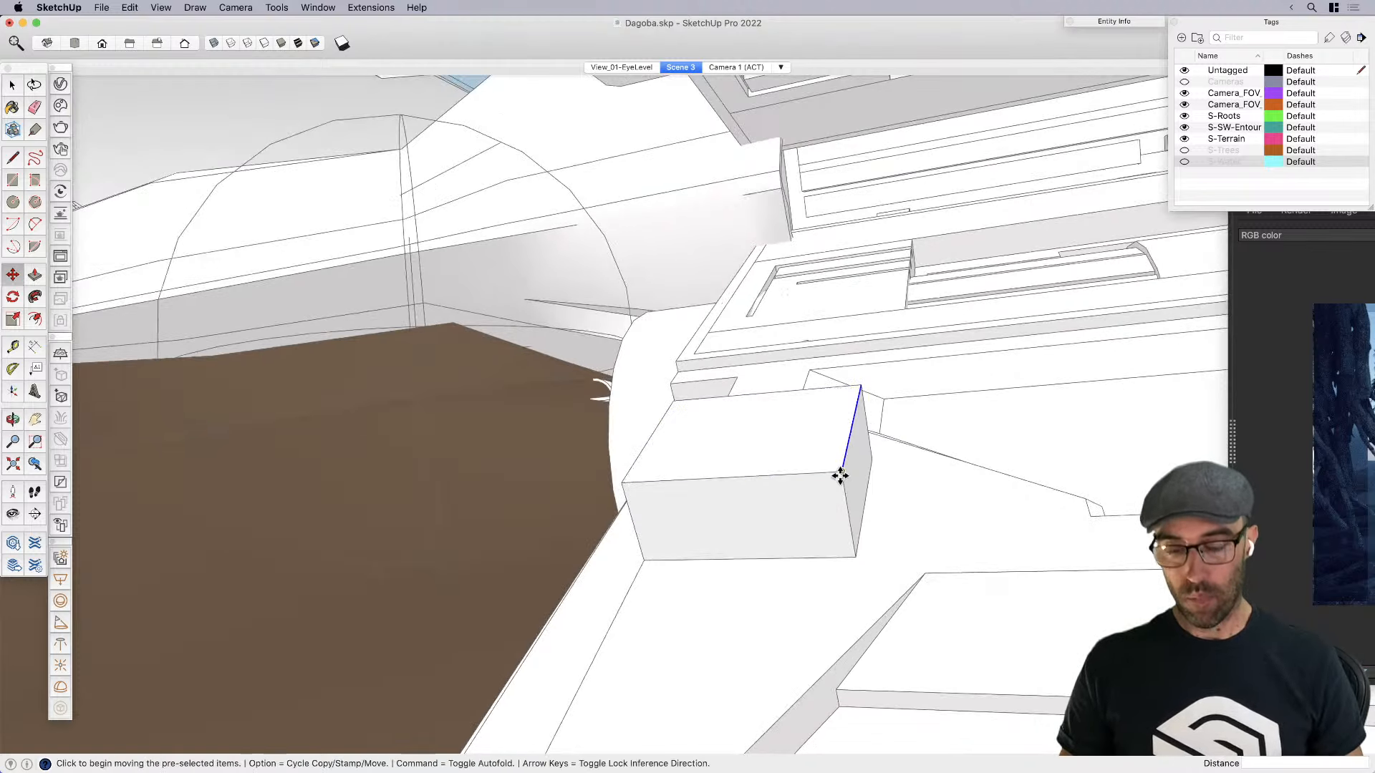
pyautogui.click(839, 476)
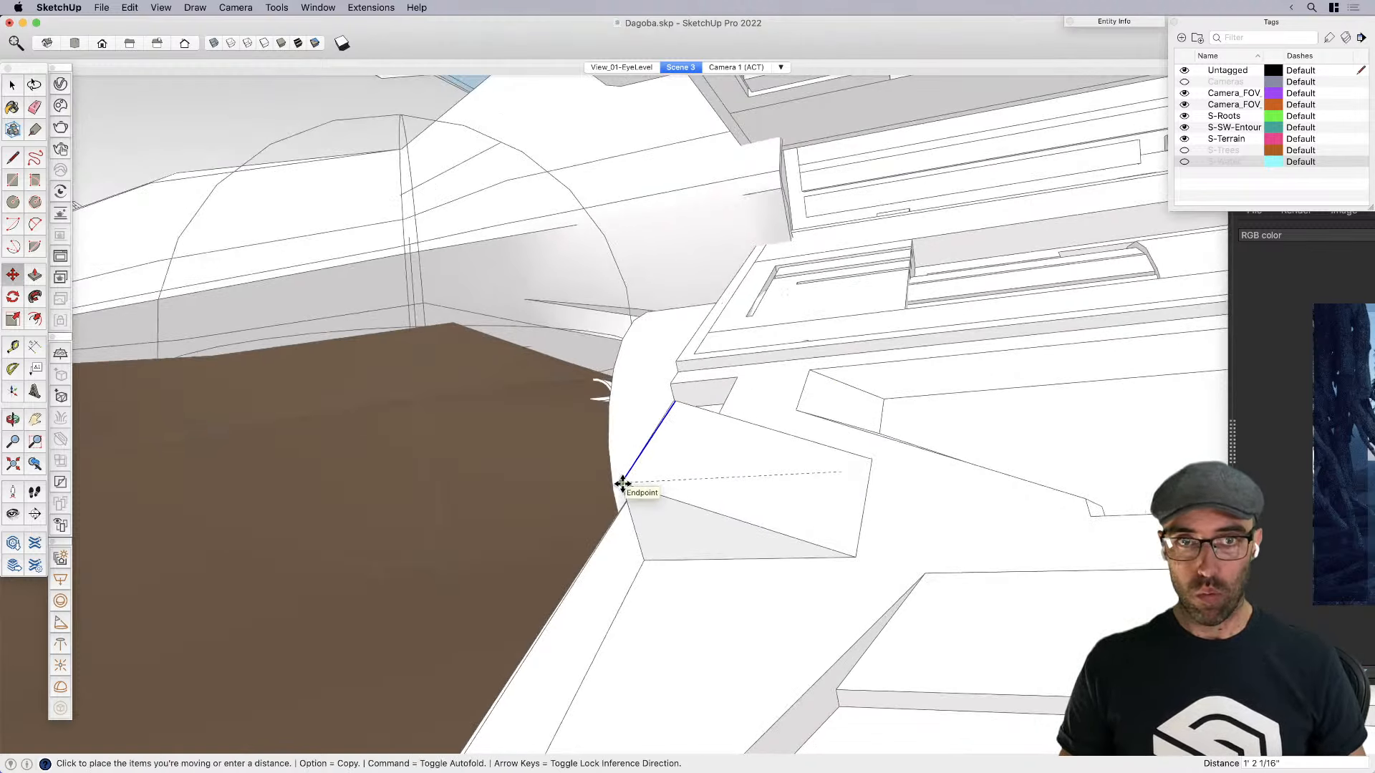
pyautogui.click(663, 487)
pyautogui.press('space')
# Group the whole wedge on the lower wing and make it a component
pyautogui.tripleClick(698, 519)
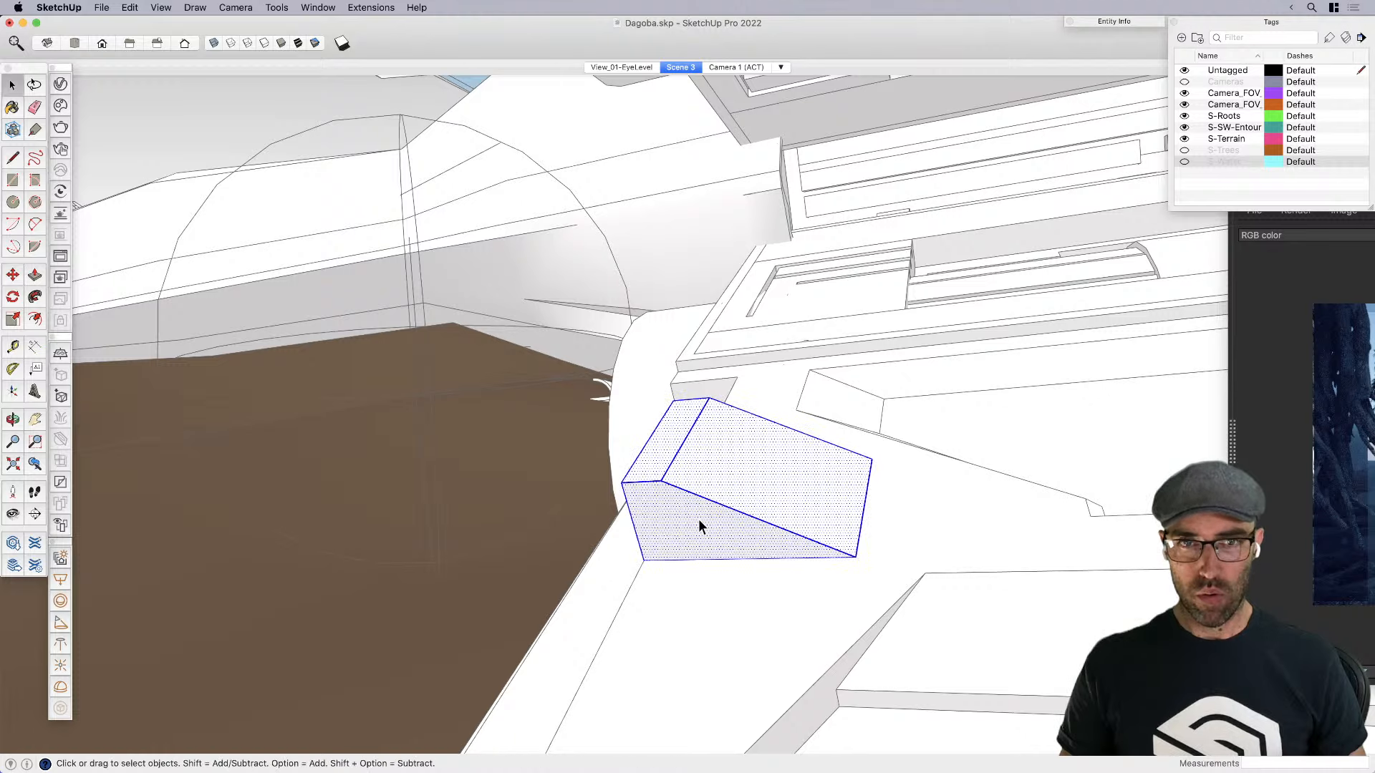
pyautogui.press('super+g')
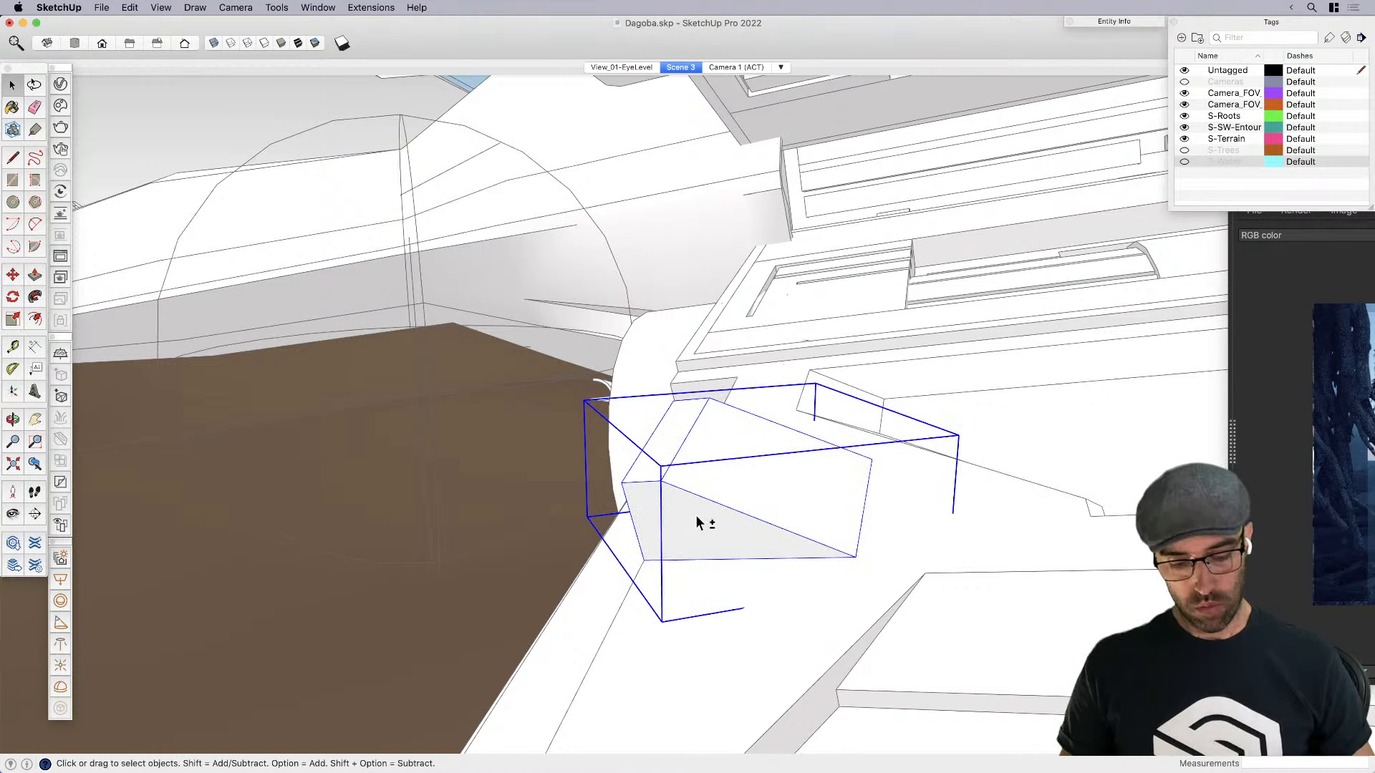
pyautogui.press('g')
pyautogui.press('Return')
# Try copying the wedge component from the lower wing to the leading edge of the opposite upper wing
pyautogui.press('m')
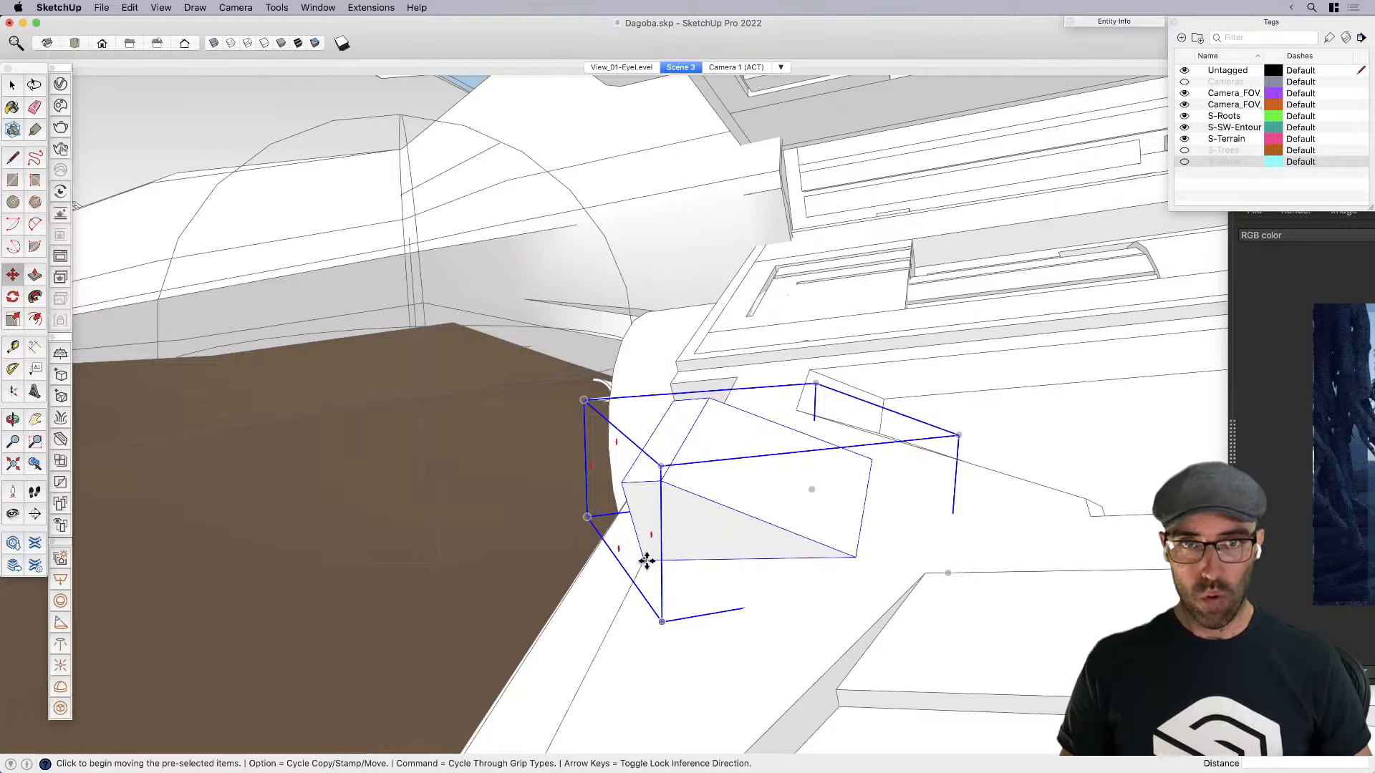
pyautogui.click(647, 561)
pyautogui.scroll(-10, 648, 559)
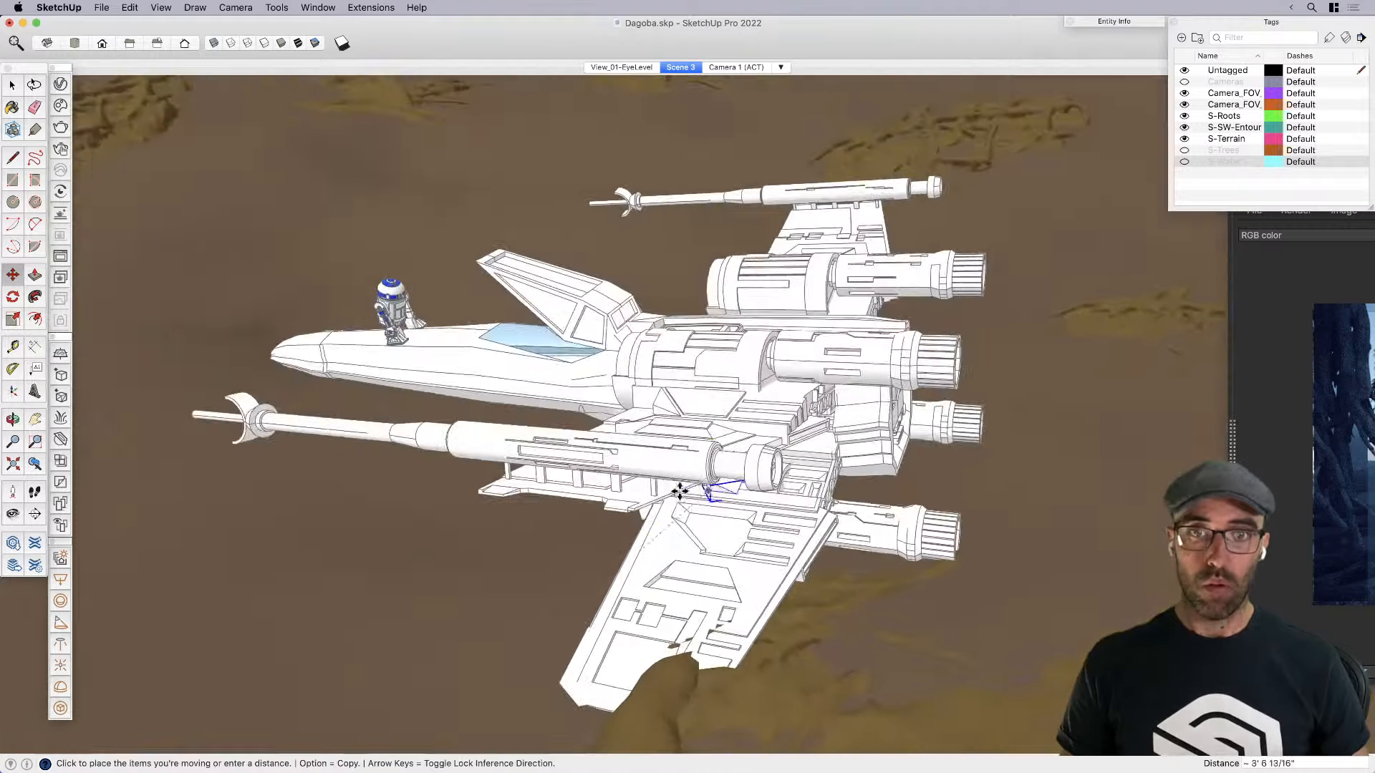
pyautogui.moveTo(688, 333); pyautogui.dragTo(684, 431, button='middle')
pyautogui.press('alt')
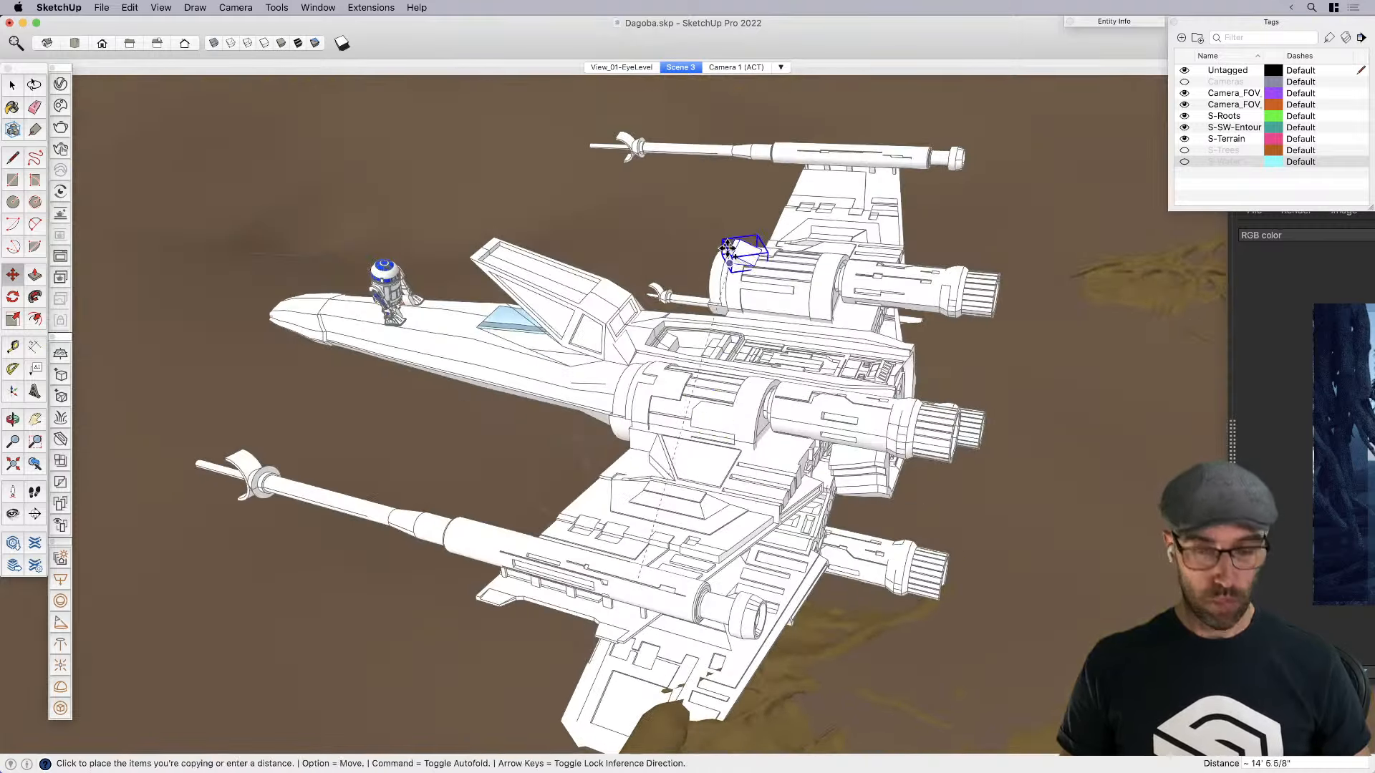
pyautogui.scroll(10, 730, 430)
pyautogui.scroll(3, 805, 359)
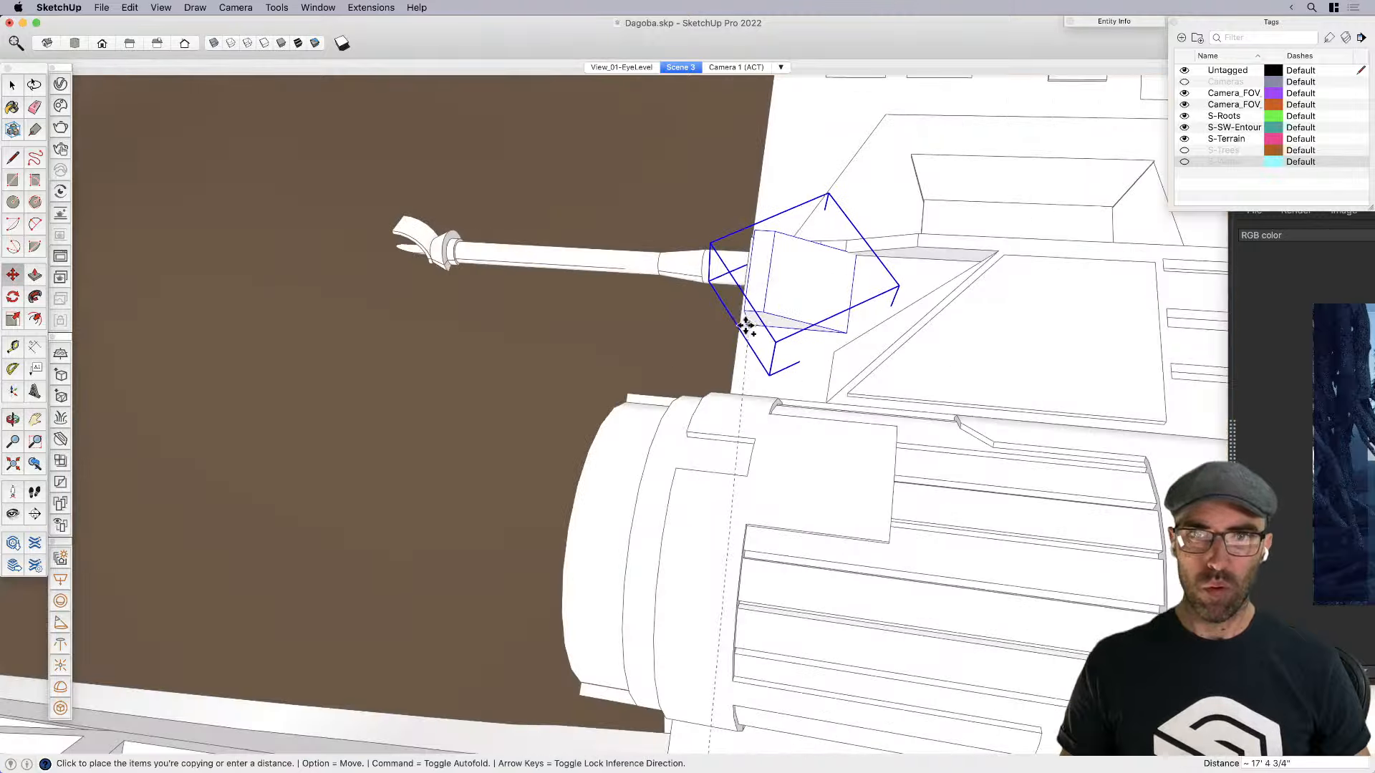
pyautogui.click(740, 322)
# Compare the two wedges on the X-wing and delete the copy on the opposite upper wing
pyautogui.scroll(-6, 748, 282)
pyautogui.scroll(-4, 637, 399)
pyautogui.moveTo(637, 399); pyautogui.dragTo(980, 308, button='middle')
pyautogui.moveTo(515, 386); pyautogui.dragTo(445, 281, button='middle')
pyautogui.scroll(4, 1037, 470)
pyautogui.press('space')
pyautogui.scroll(3, 1036, 471)
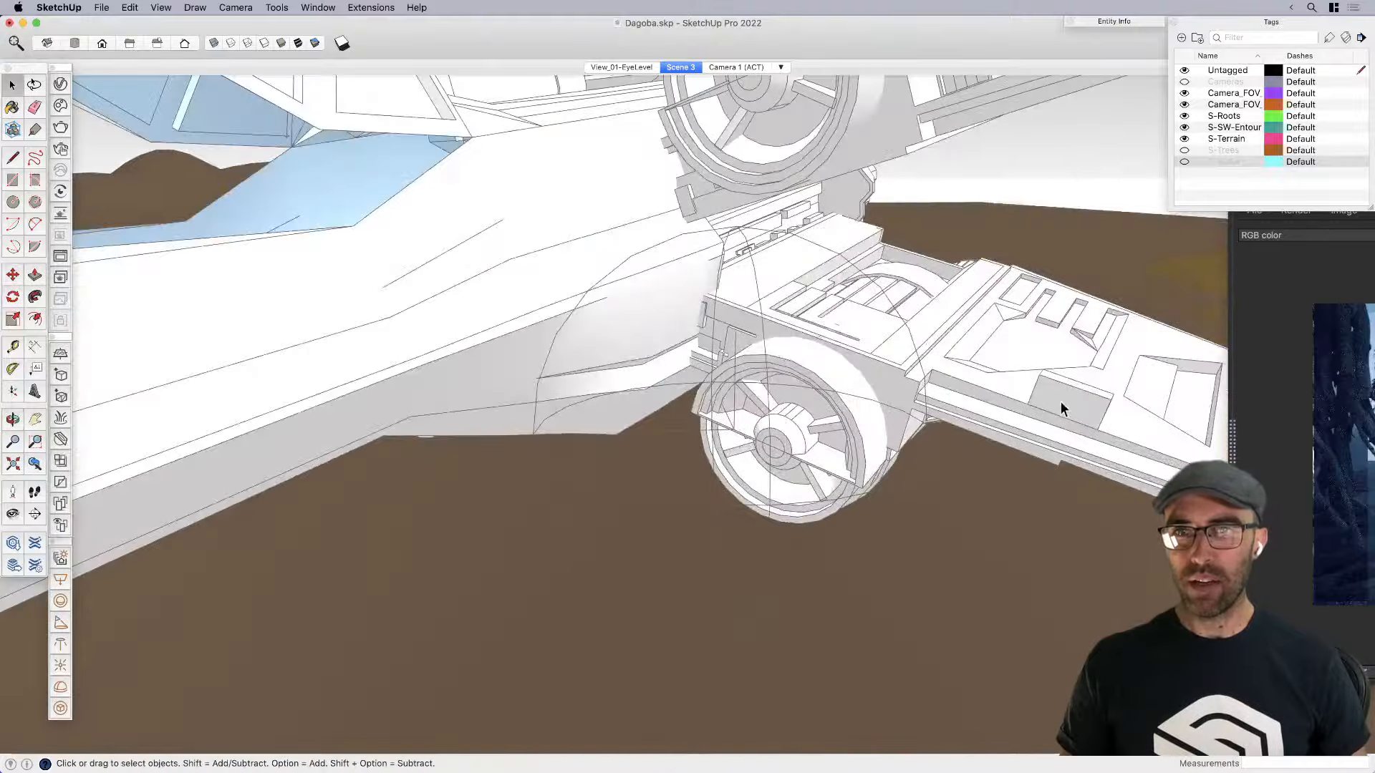
pyautogui.click(1064, 401)
pyautogui.scroll(-3, 1025, 487)
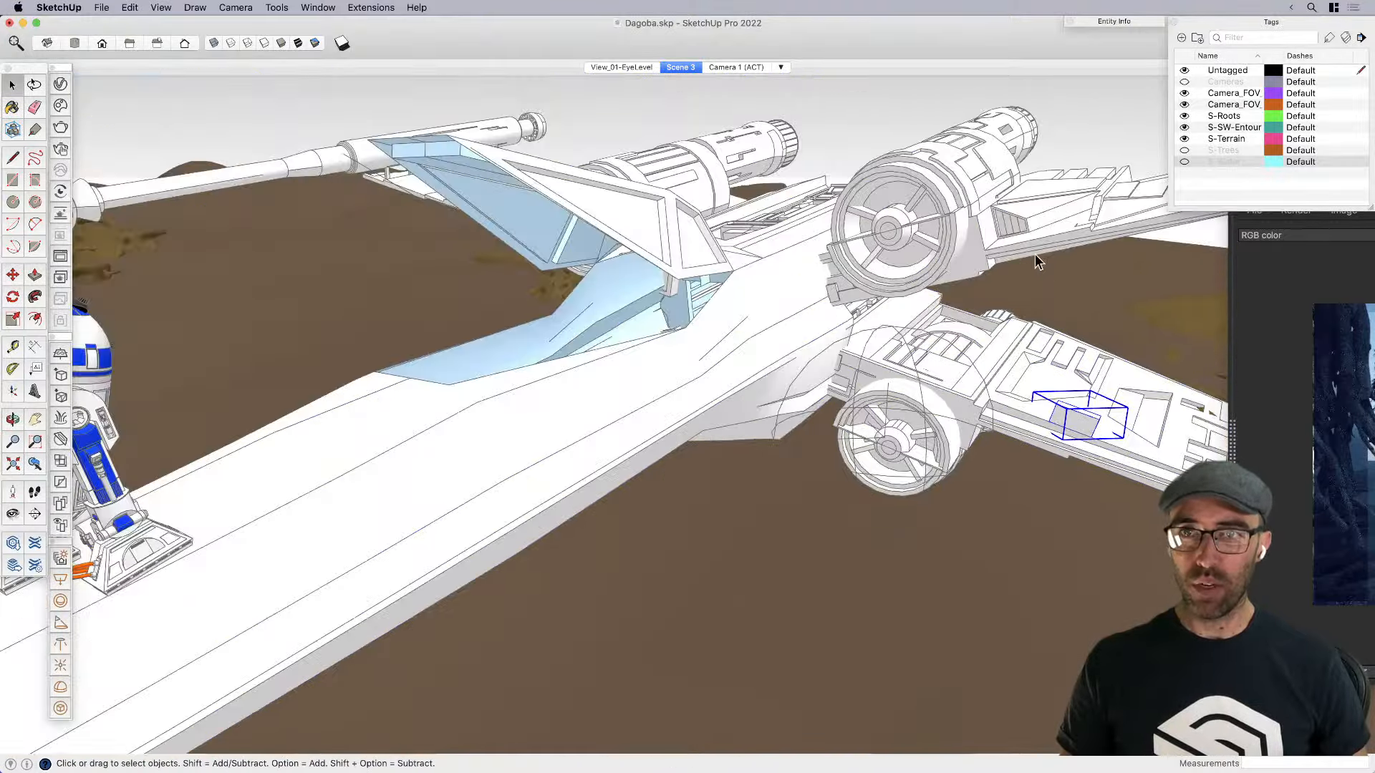
pyautogui.scroll(-5, 1059, 329)
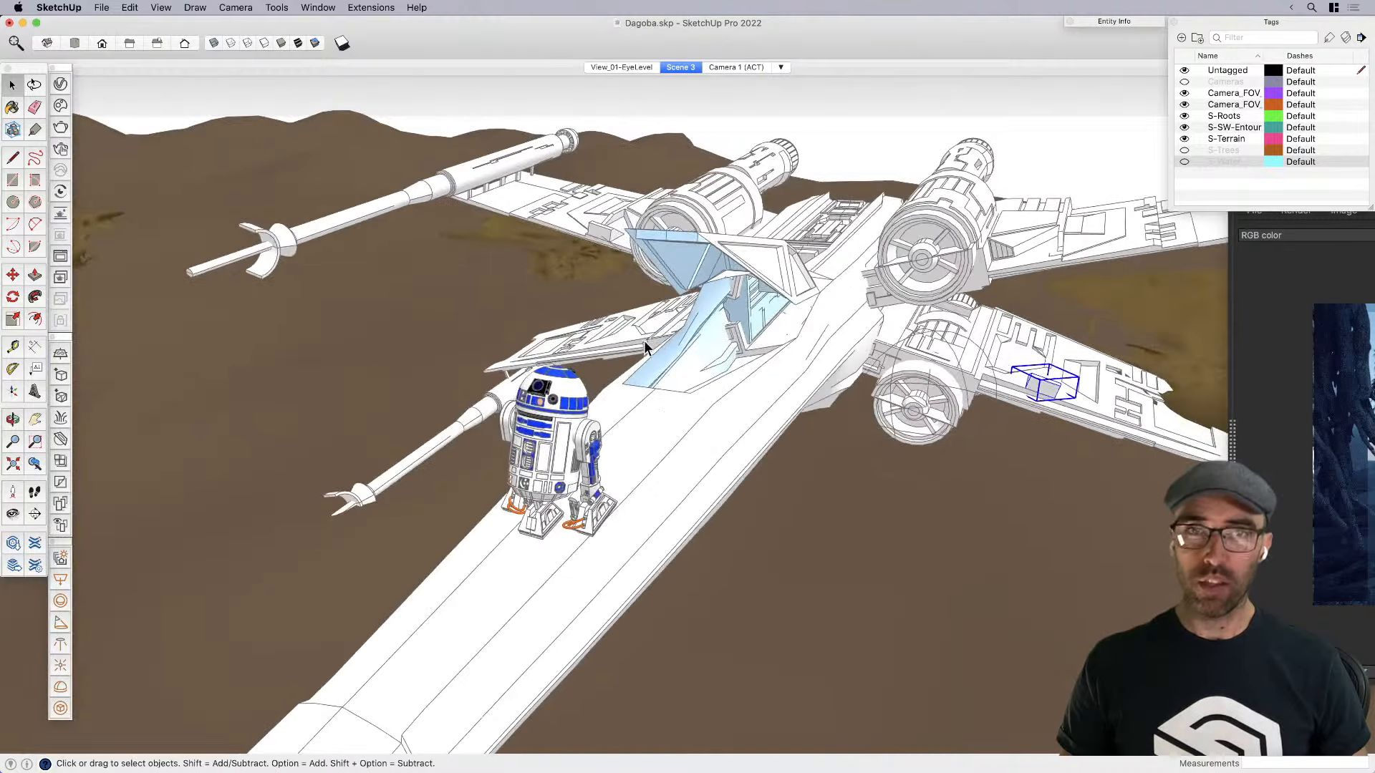
pyautogui.scroll(2, 641, 339)
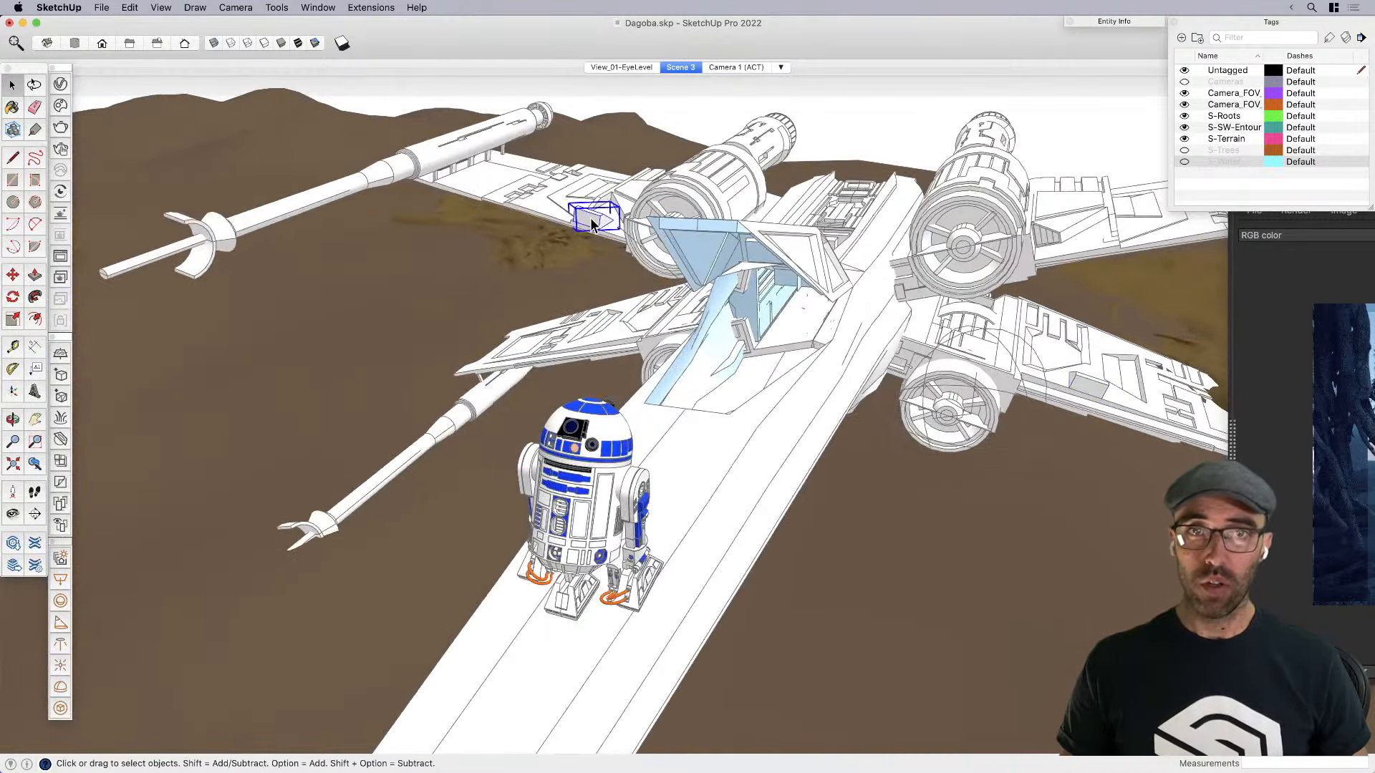
pyautogui.press('Delete')
# Open the X-wing component to inspect how its wings are grouped, and leave it again
pyautogui.click(1086, 385)
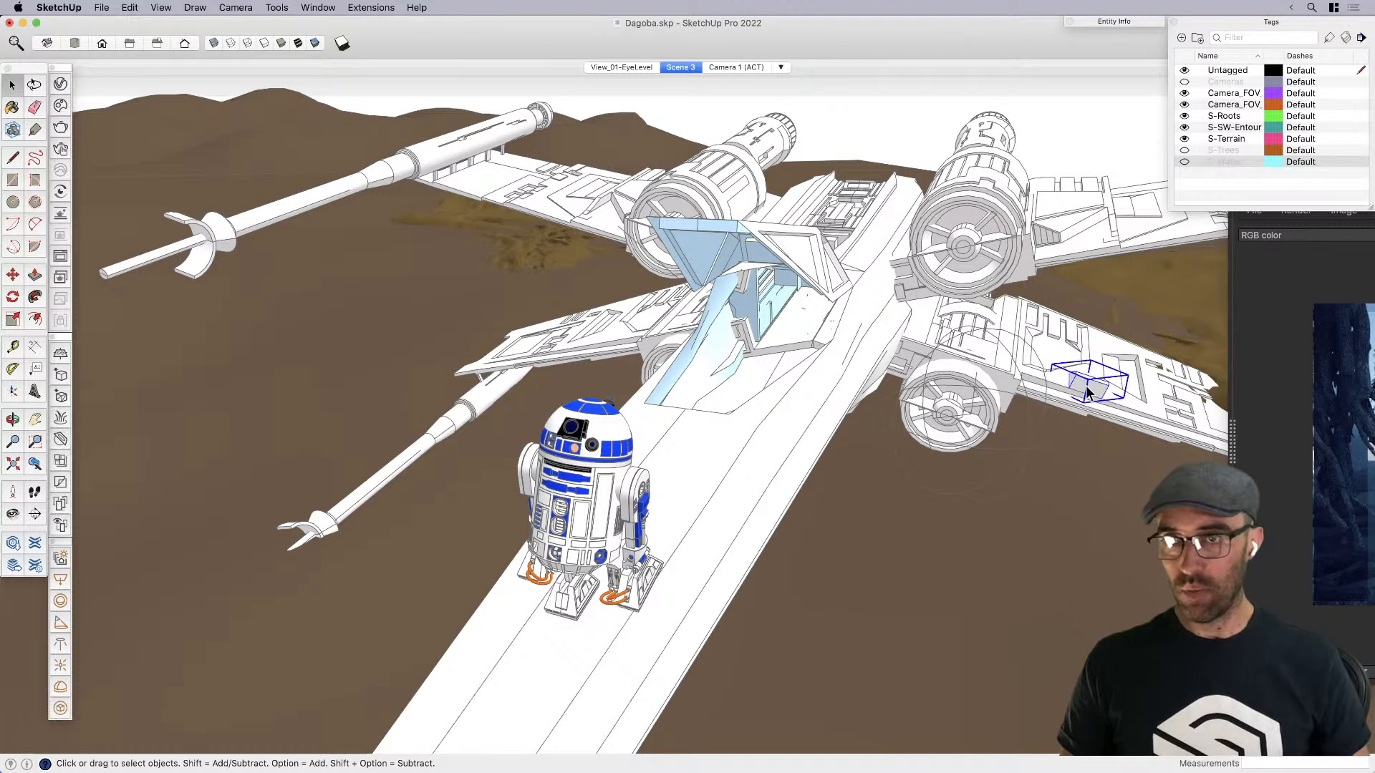
pyautogui.press('Delete')
pyautogui.doubleClick(1080, 390)
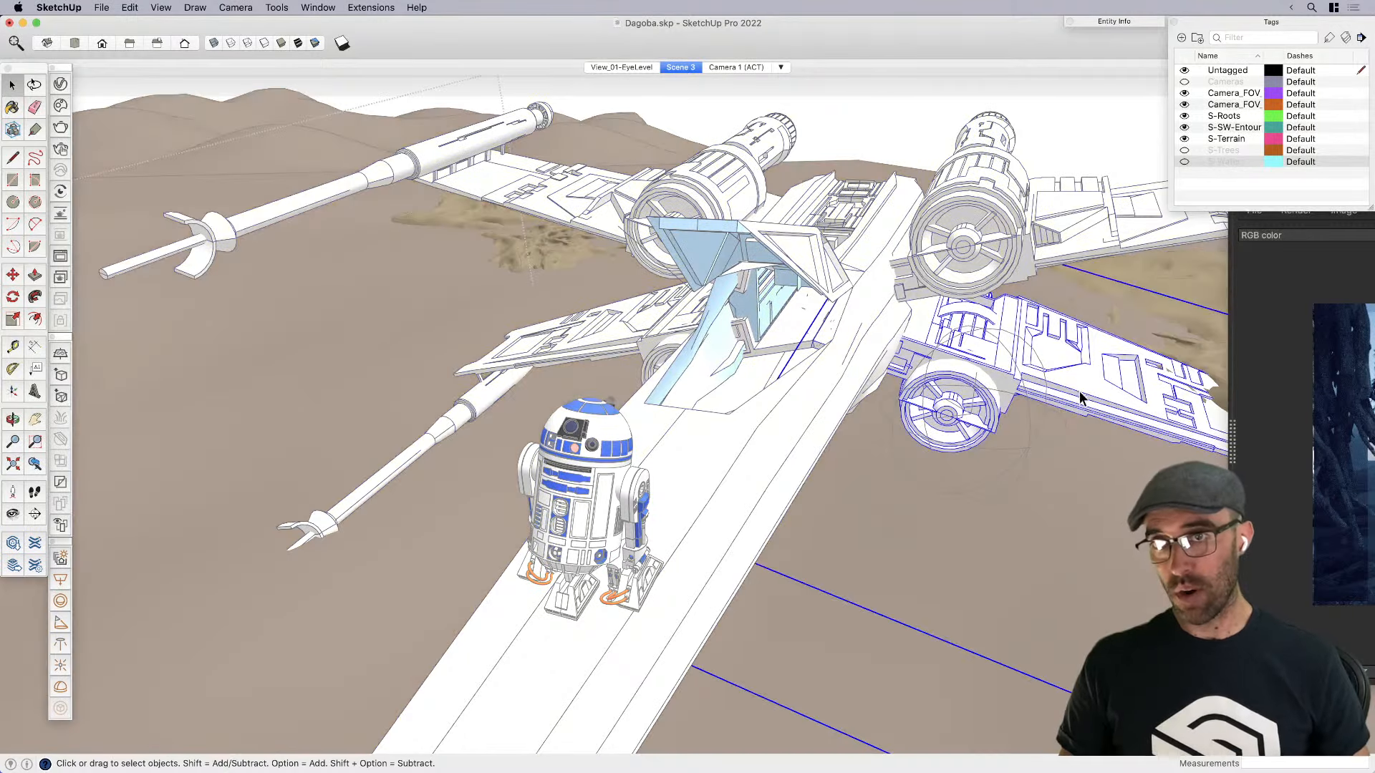
pyautogui.click(1081, 380)
pyautogui.scroll(-5, 1041, 328)
pyautogui.scroll(4, 1040, 329)
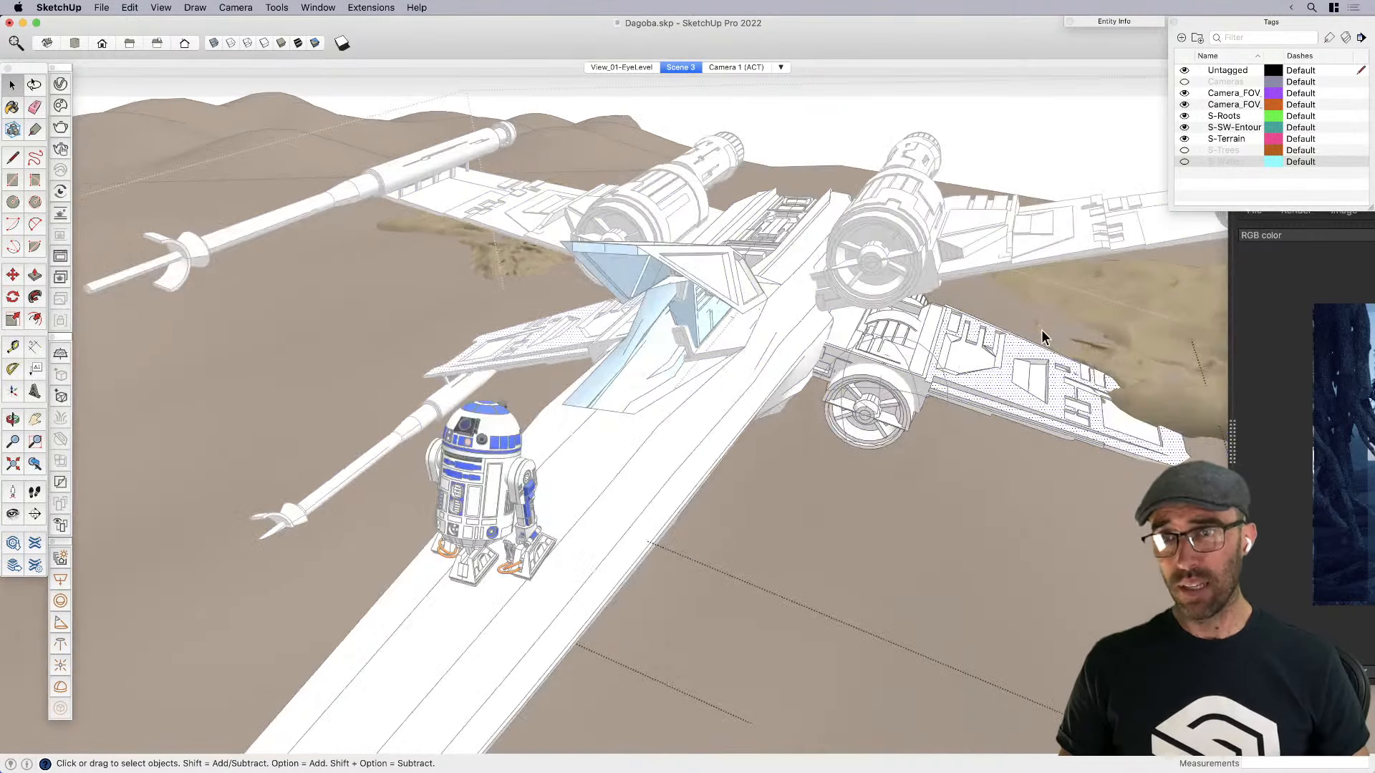
pyautogui.click(1023, 248)
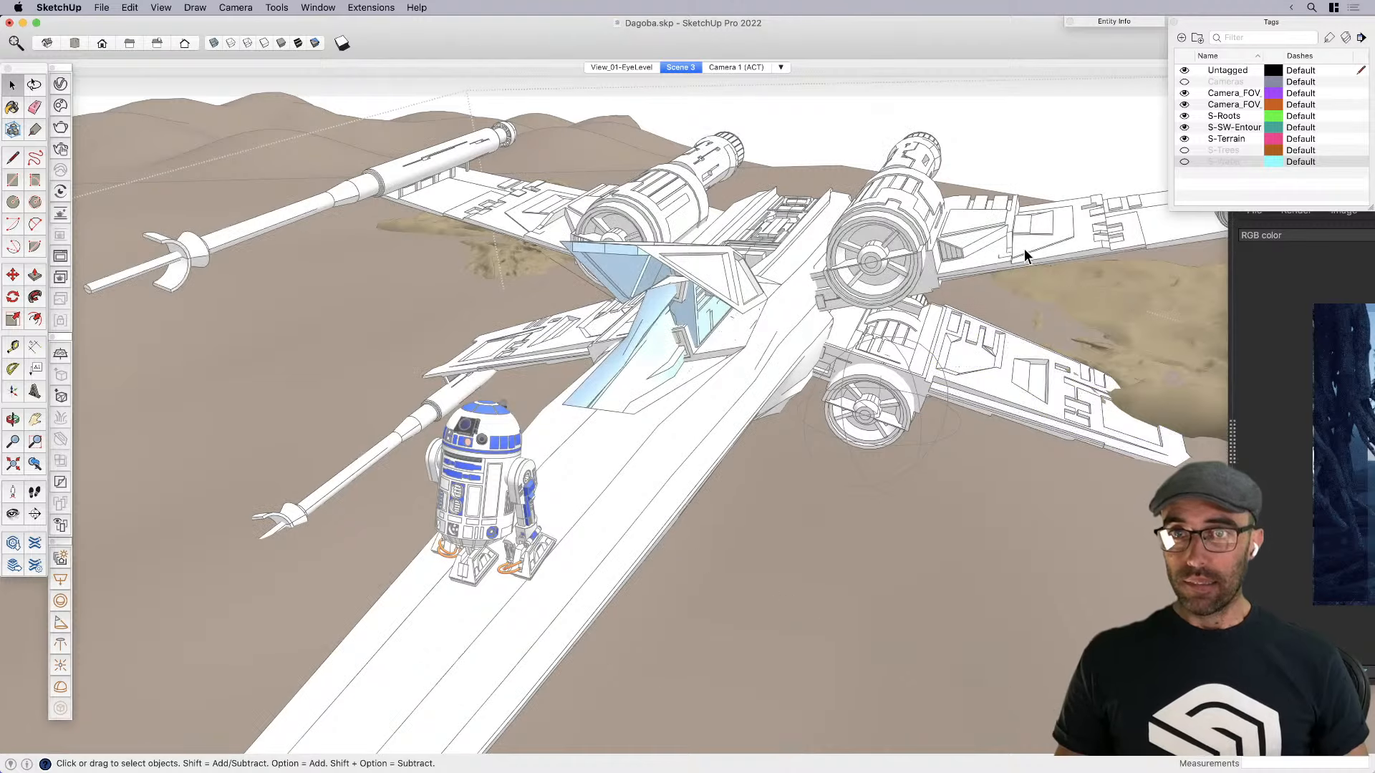
pyautogui.click(933, 391)
pyautogui.scroll(-4, 932, 391)
pyautogui.click(1015, 118)
pyautogui.click(957, 348)
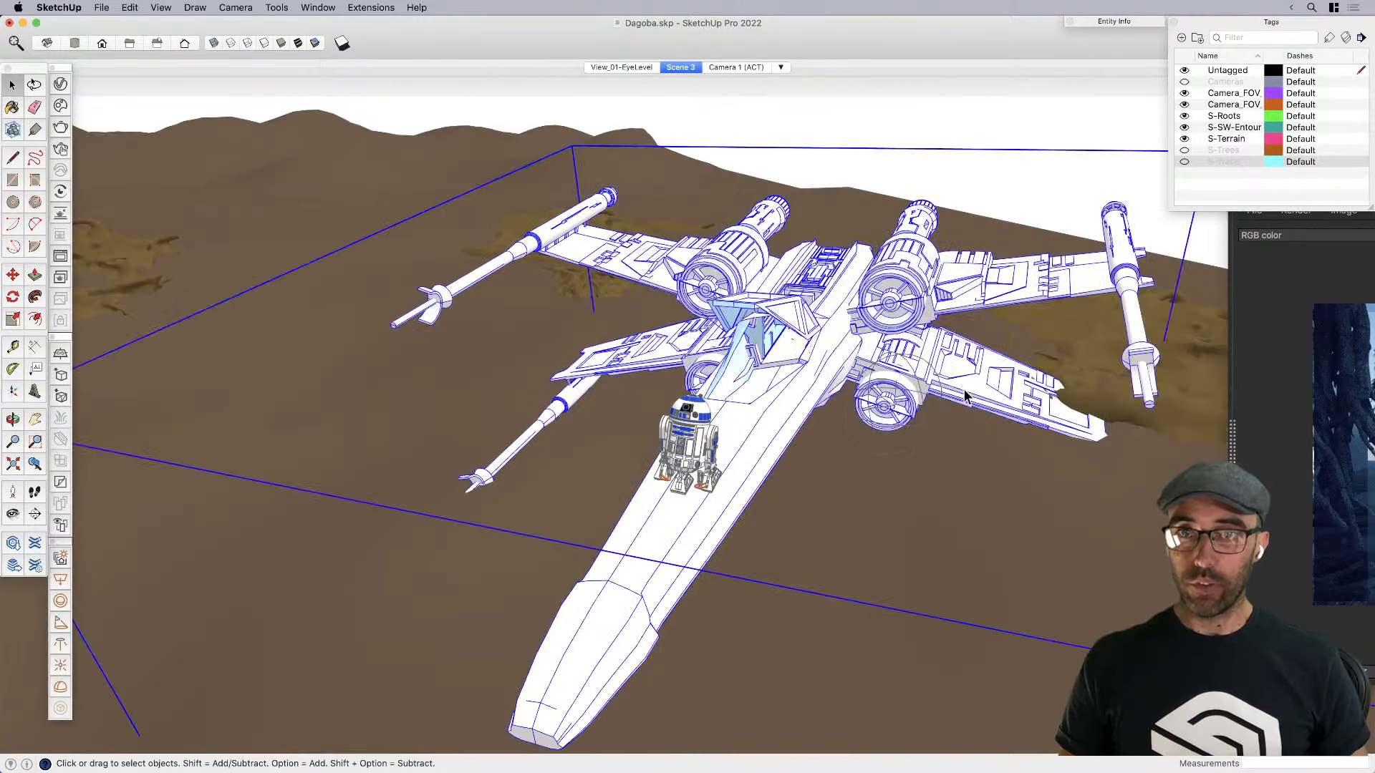
pyautogui.scroll(3, 966, 394)
pyautogui.doubleClick(975, 392)
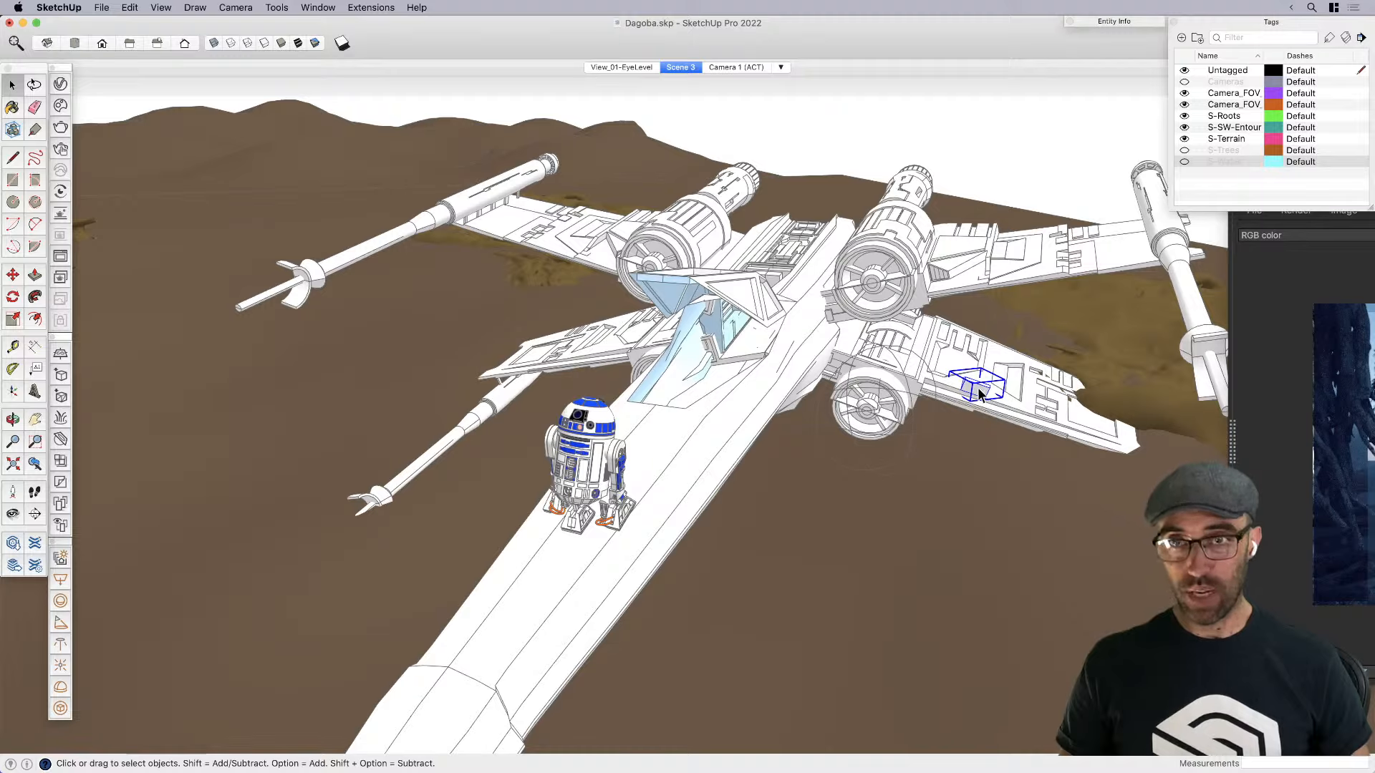
pyautogui.scroll(3, 977, 388)
pyautogui.press('m')
pyautogui.click(990, 405)
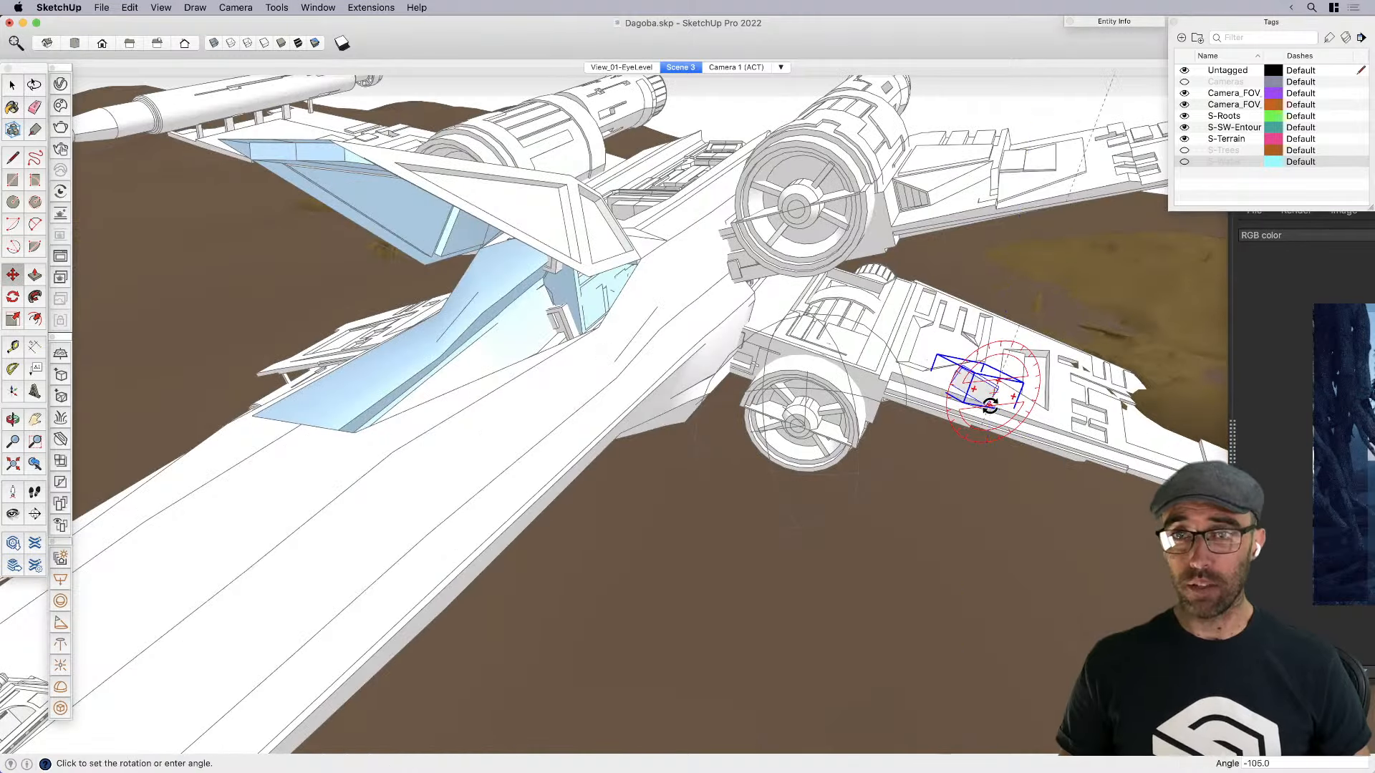
pyautogui.scroll(-3, 524, 266)
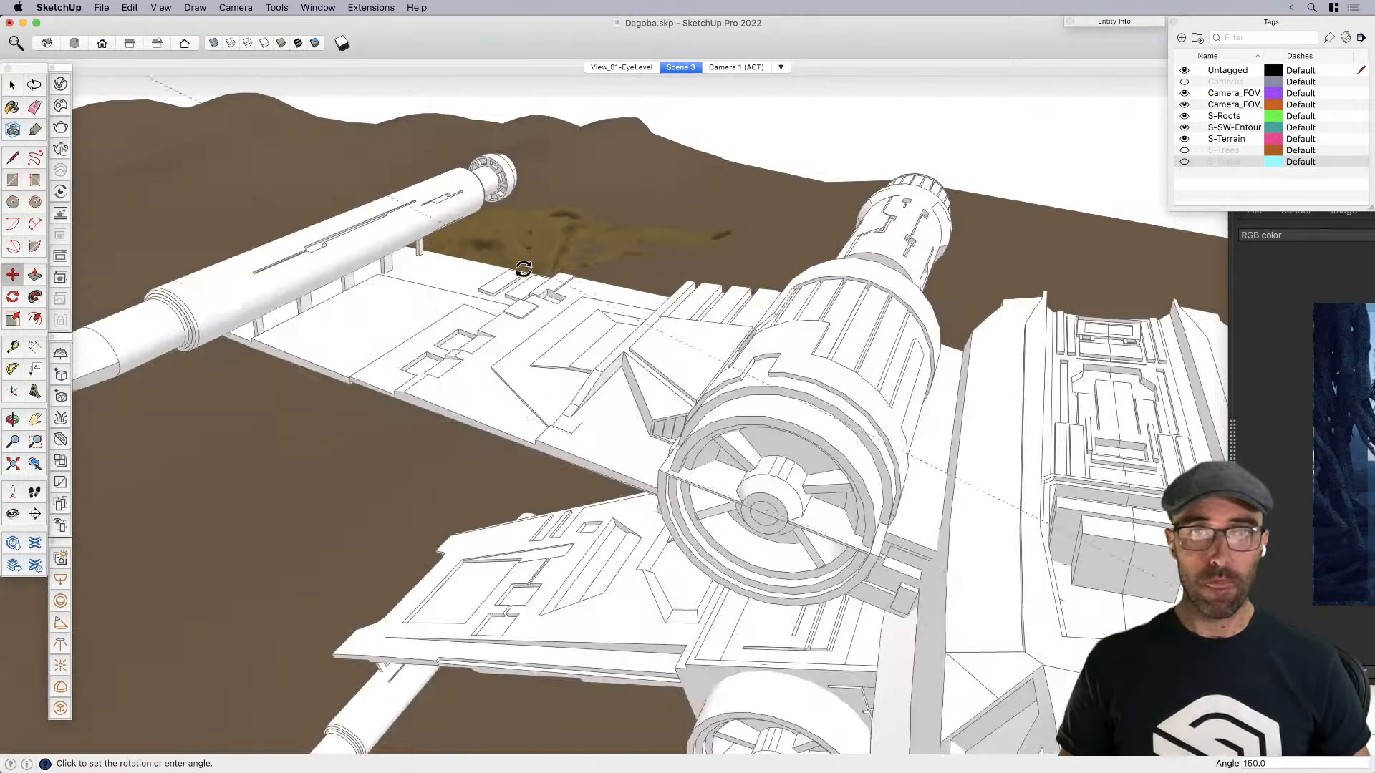
pyautogui.scroll(-5, 488, 413)
pyautogui.press('m')
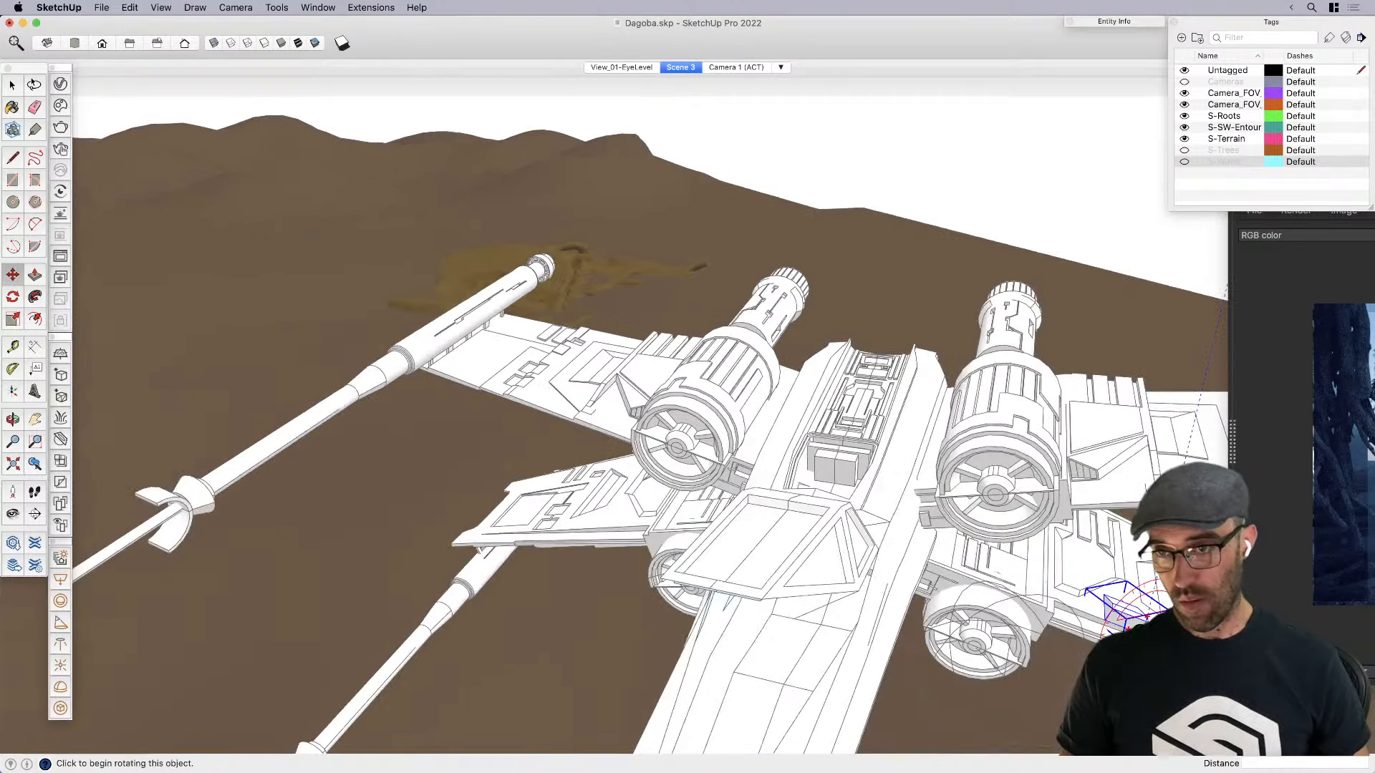
pyautogui.scroll(-3, 795, 444)
pyautogui.scroll(3, 1049, 594)
pyautogui.press('space')
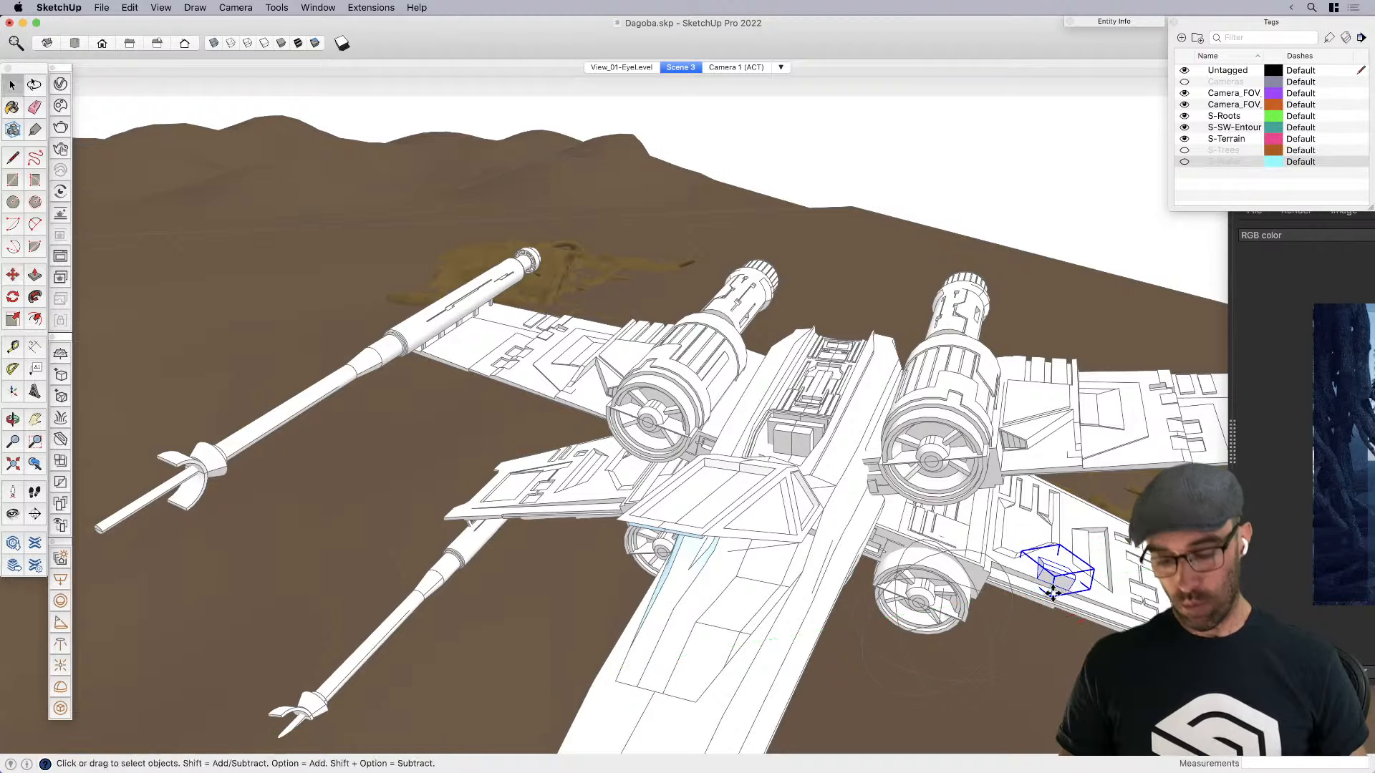
# Try to copy the wedge from the lower wing onto the front edge of the upper wing across the fuselage
pyautogui.scroll(4, 1061, 598)
pyautogui.press('m')
pyautogui.scroll(2, 1059, 579)
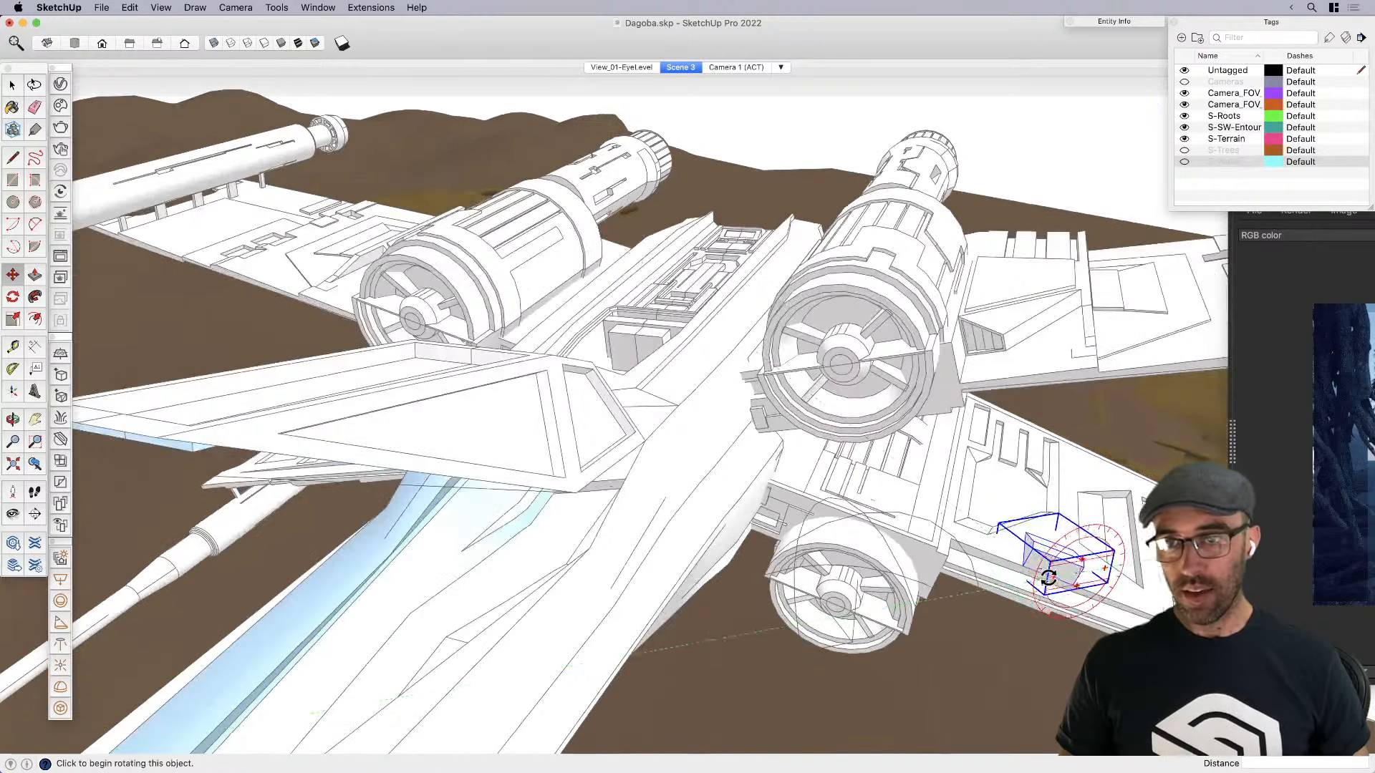
pyautogui.scroll(2, 1060, 588)
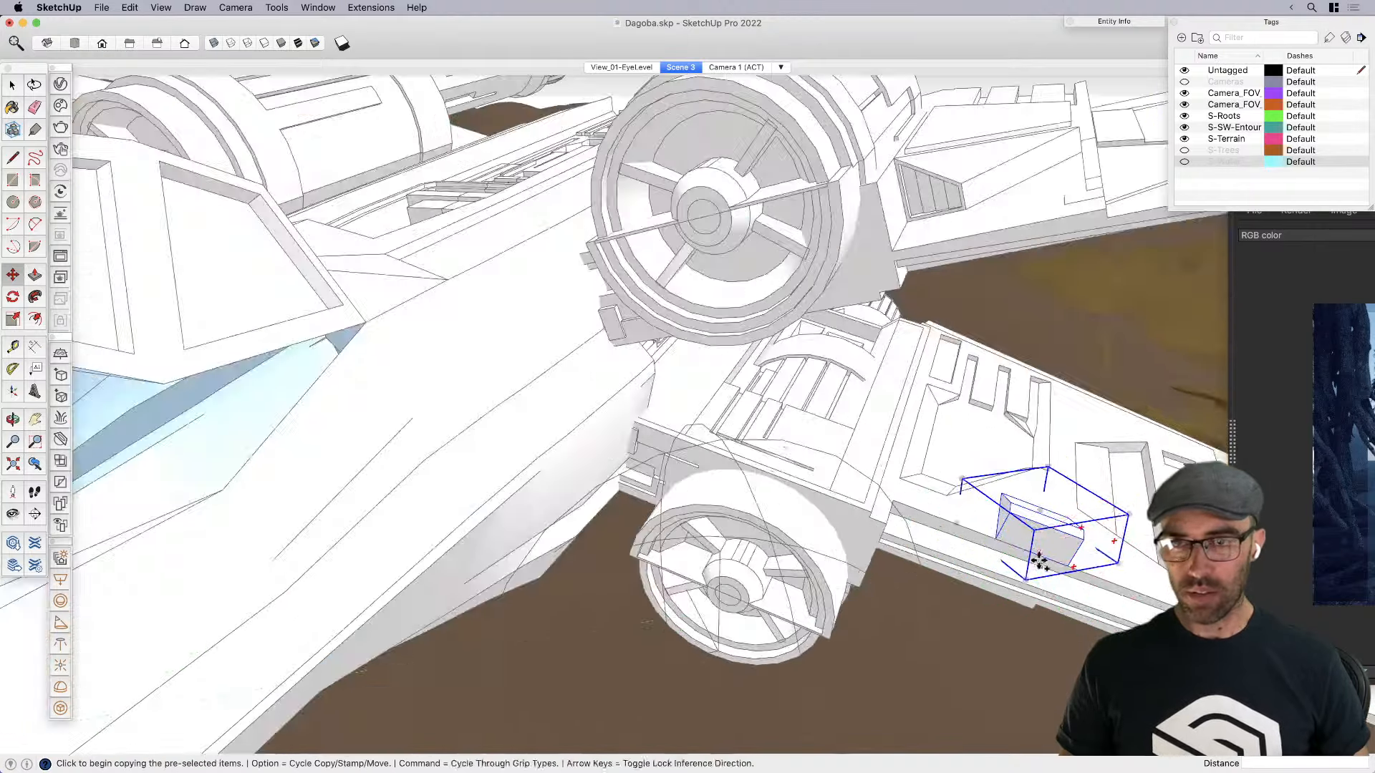
pyautogui.scroll(-5, 1031, 551)
pyautogui.click(1031, 552)
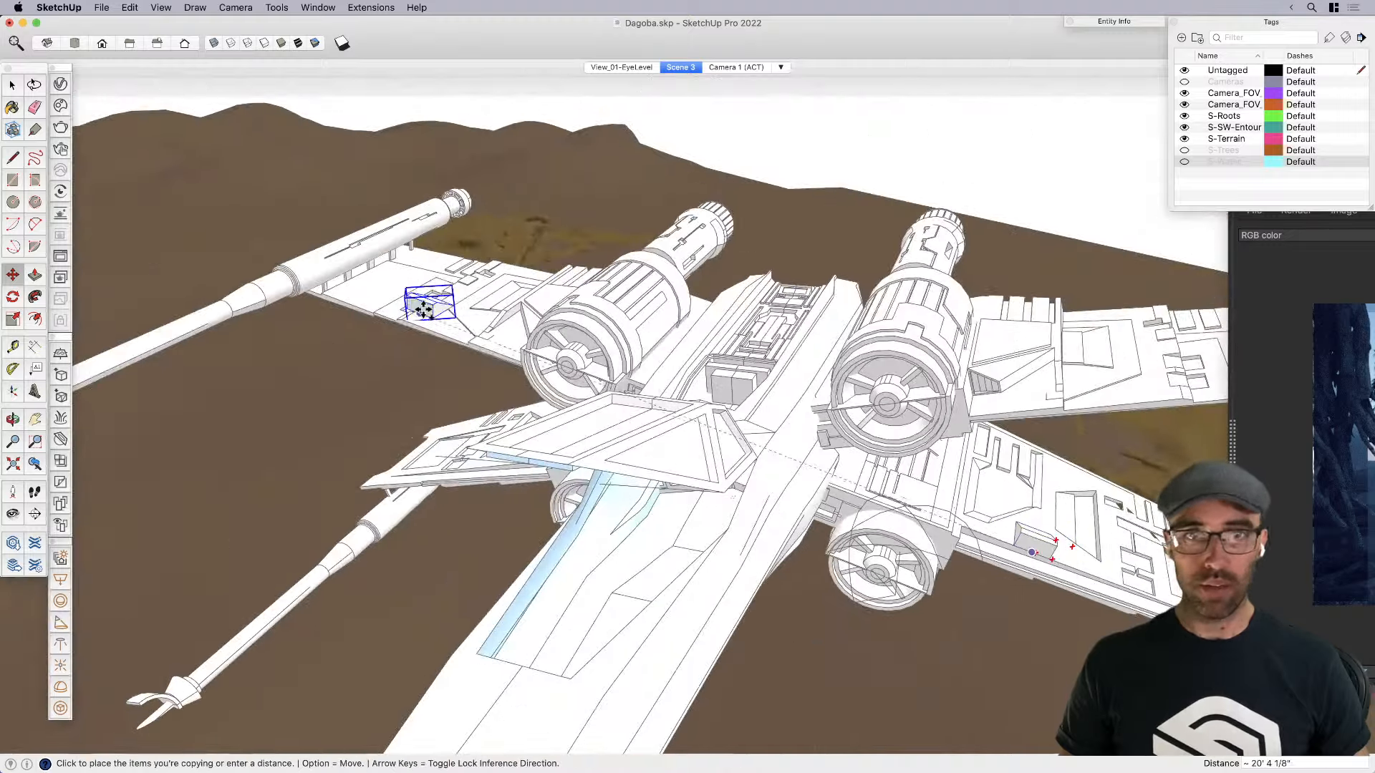
pyautogui.click(440, 331)
pyautogui.press('space')
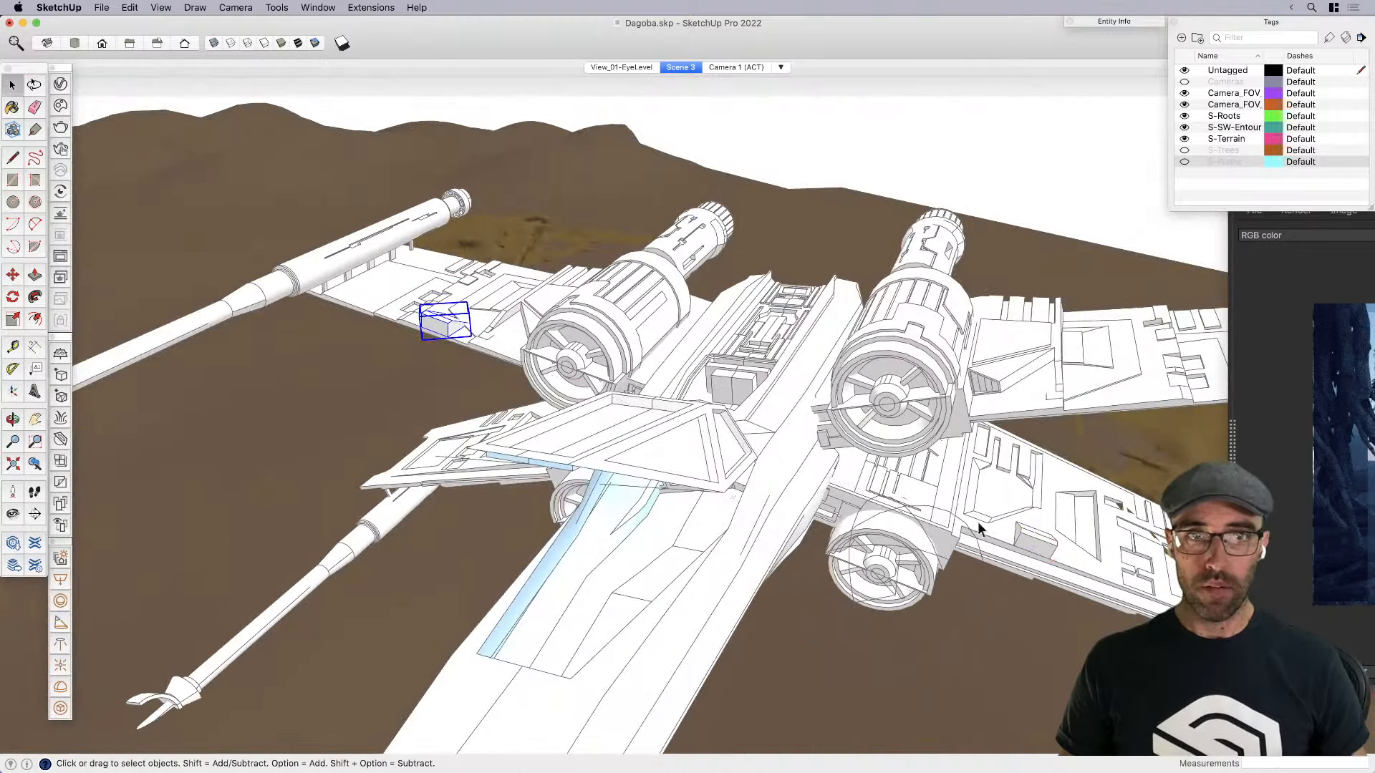
# Copy the wedge from its lower wing onto the lower wing across the fuselage, about 17' 2" away
pyautogui.moveTo(1038, 534); pyautogui.dragTo(972, 513, button='middle')
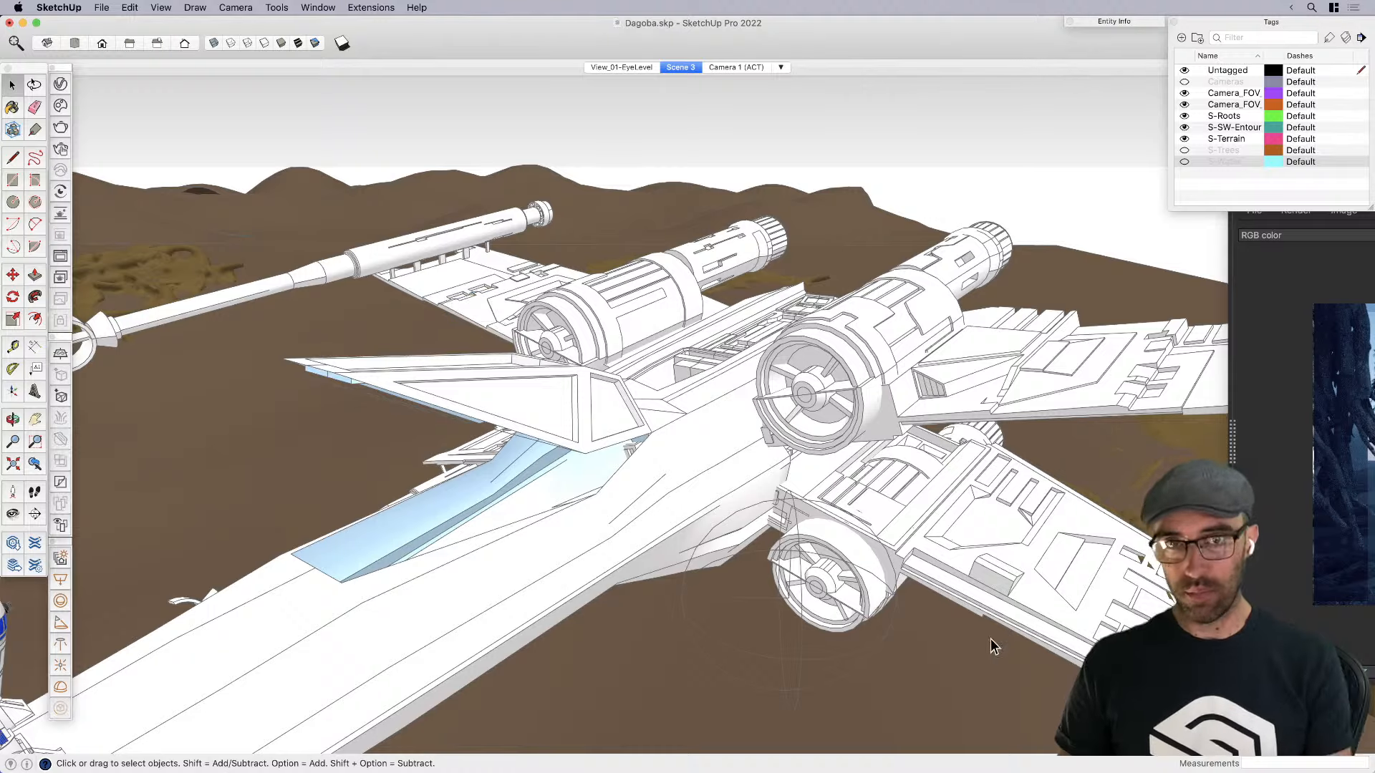
pyautogui.click(991, 574)
pyautogui.moveTo(991, 574); pyautogui.dragTo(1020, 557, button='middle')
pyautogui.press('m')
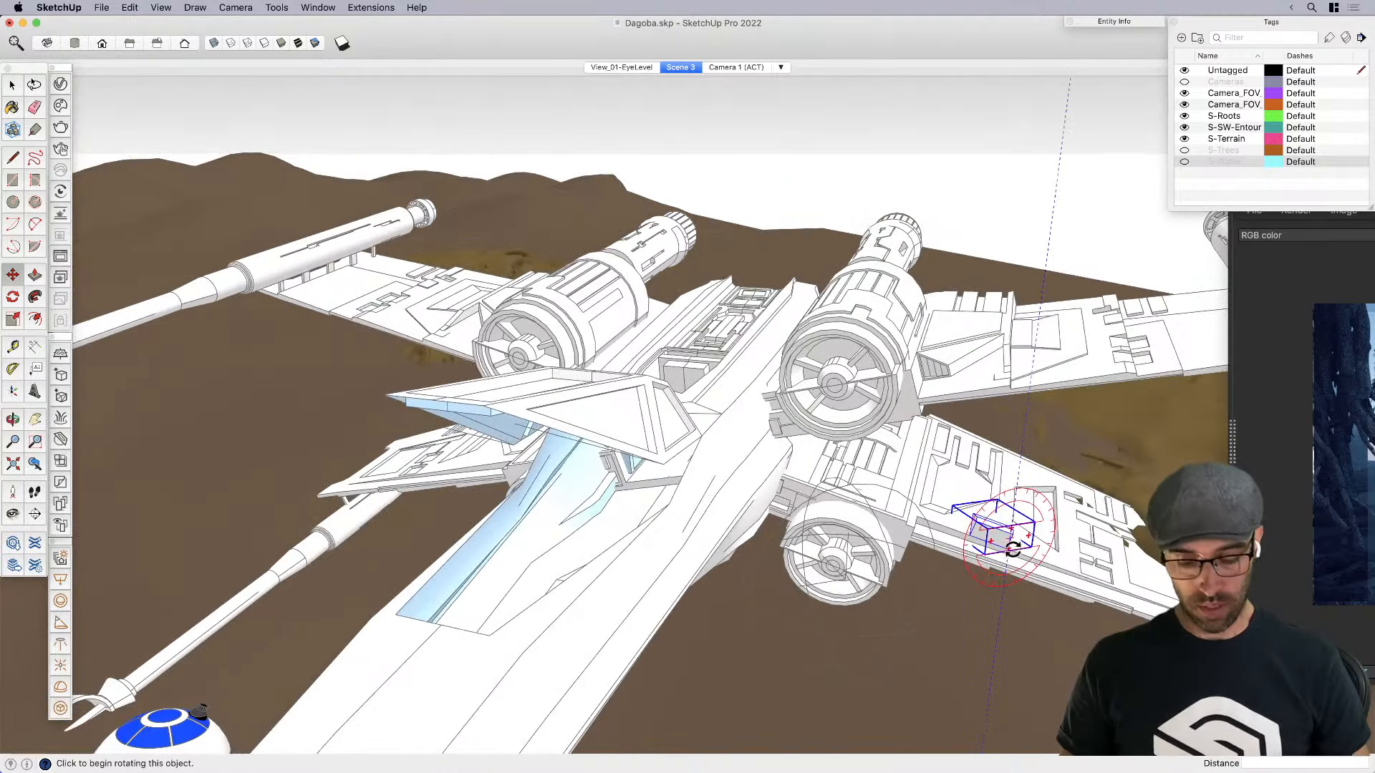
pyautogui.press('alt')
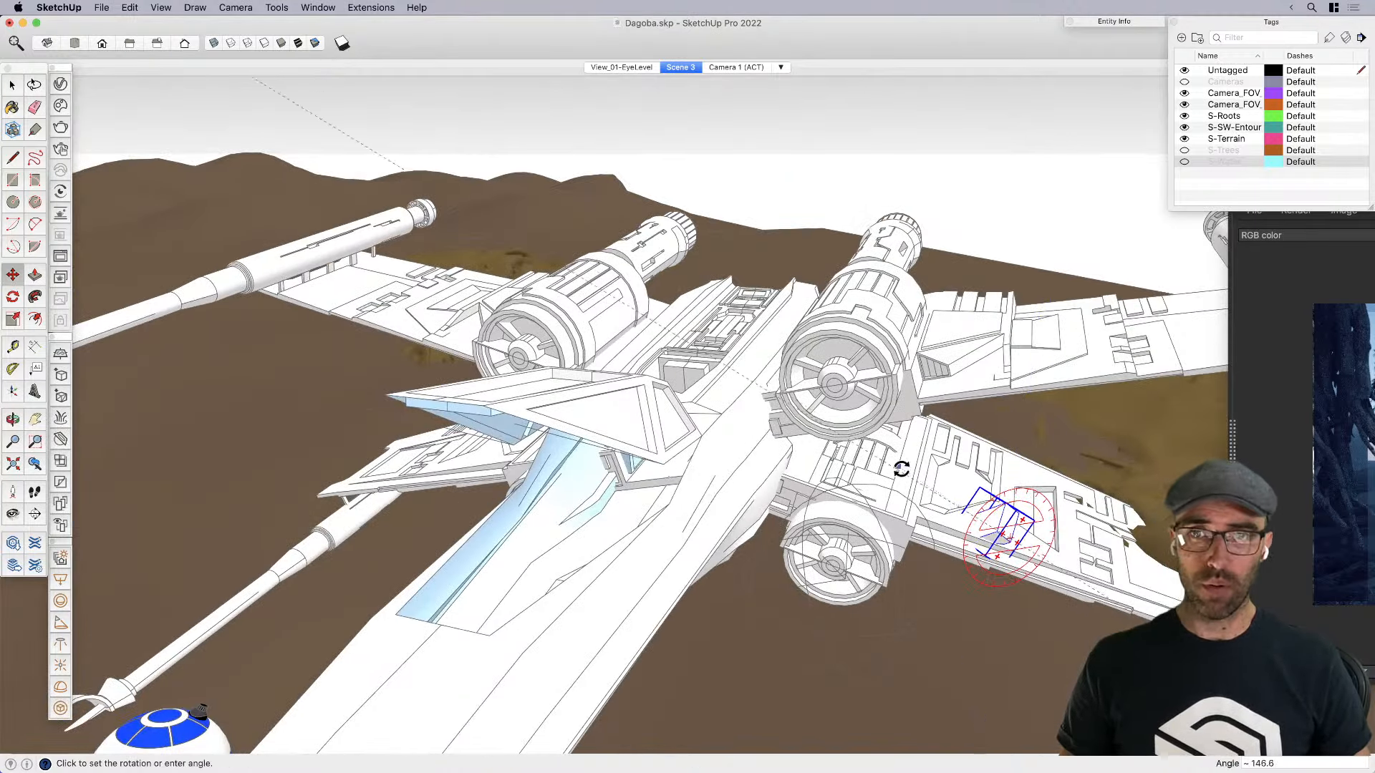
pyautogui.click(1006, 548)
pyautogui.click(1034, 550)
pyautogui.scroll(-5, 1045, 565)
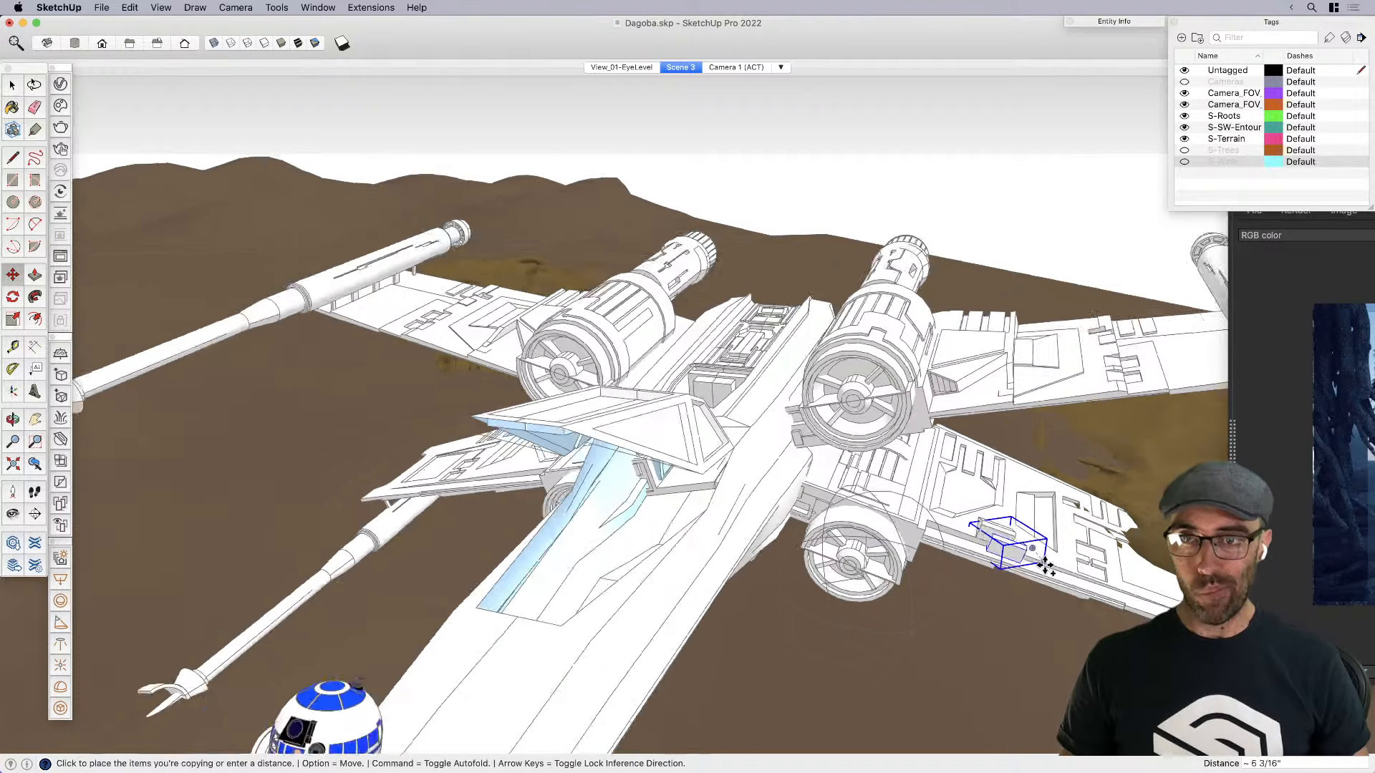
pyautogui.moveTo(501, 447); pyautogui.dragTo(730, 408, button='middle')
pyautogui.scroll(10, 567, 510)
pyautogui.click(648, 486)
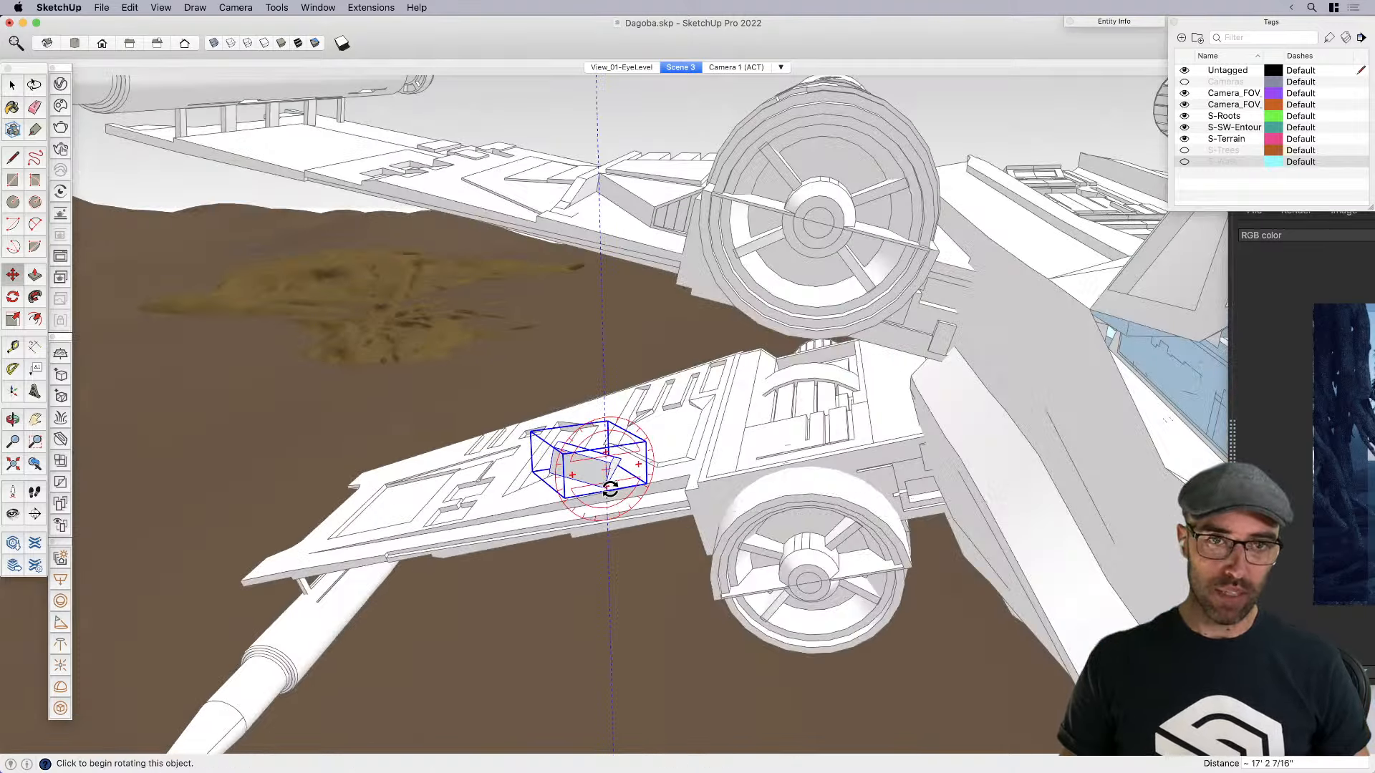
# Move the wedge copy by its lower corner to the step along the wing's leading edge, and remove the duplicate beside it
pyautogui.scroll(5, 565, 505)
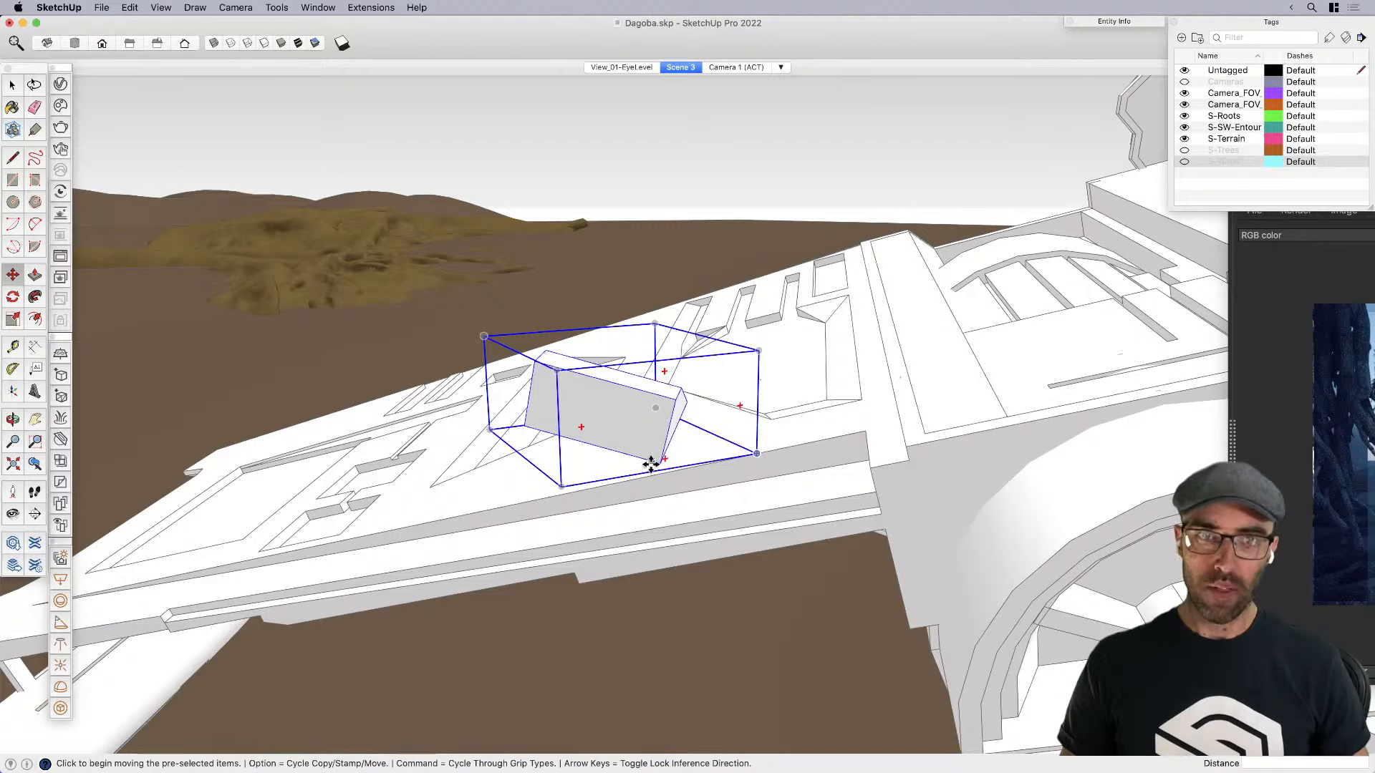
pyautogui.click(657, 462)
pyautogui.press('space')
pyautogui.moveTo(651, 465); pyautogui.dragTo(548, 516, button='middle')
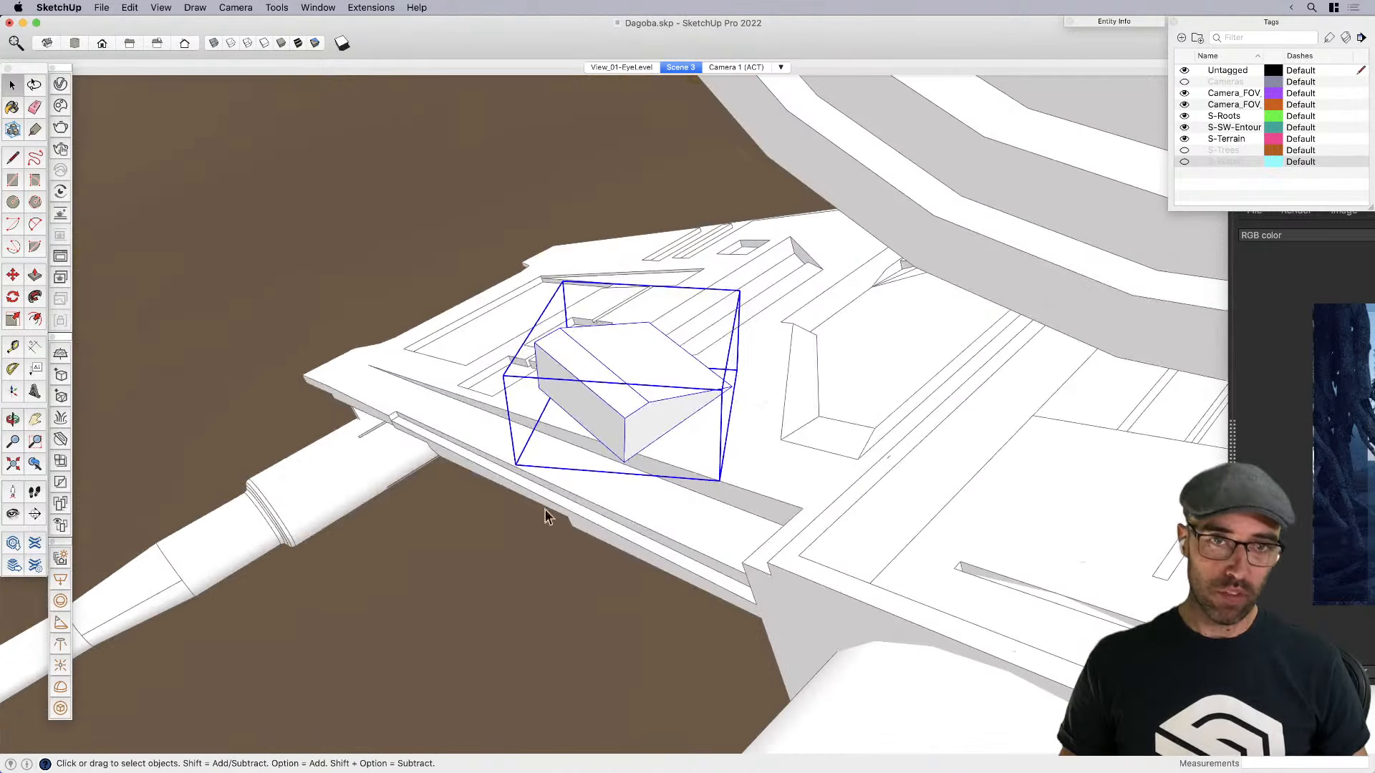
pyautogui.press('m')
pyautogui.click(623, 460)
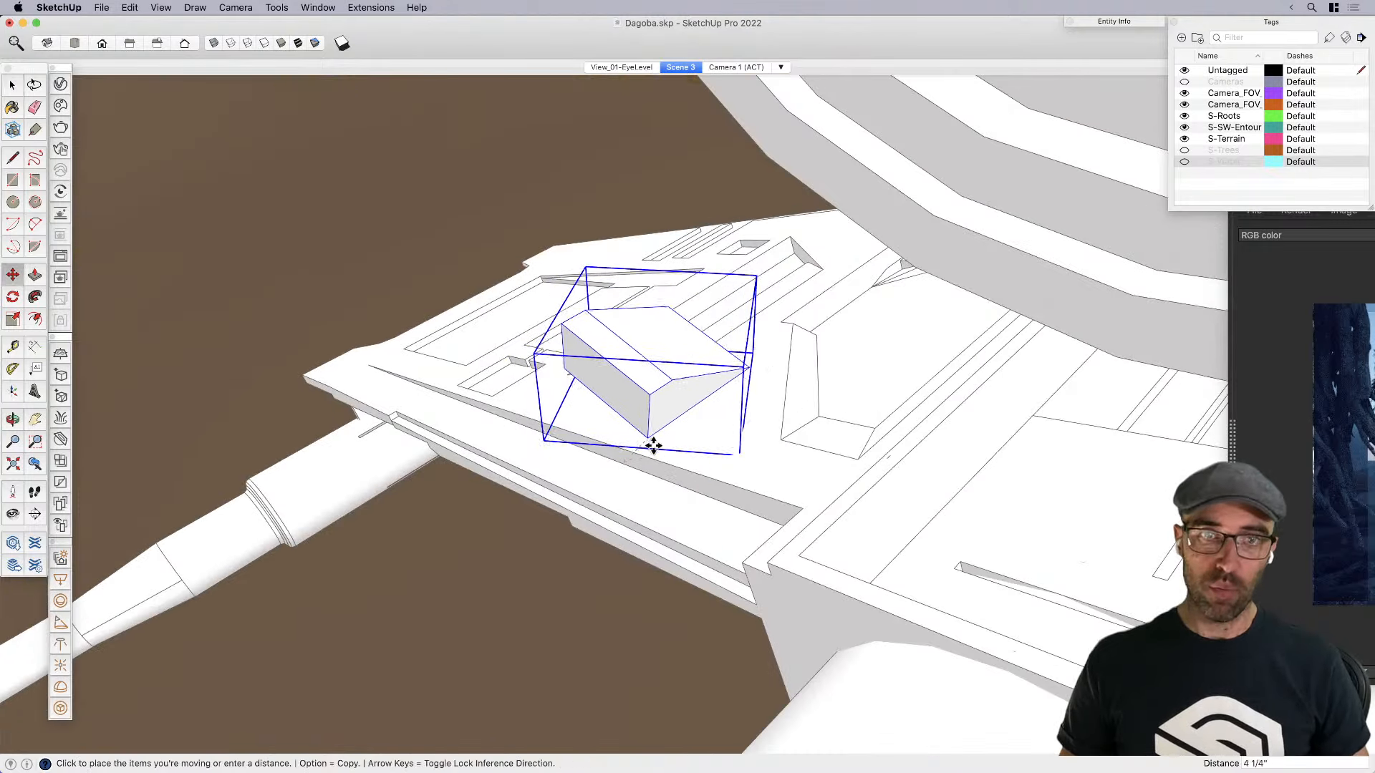
pyautogui.click(669, 467)
pyautogui.press('space')
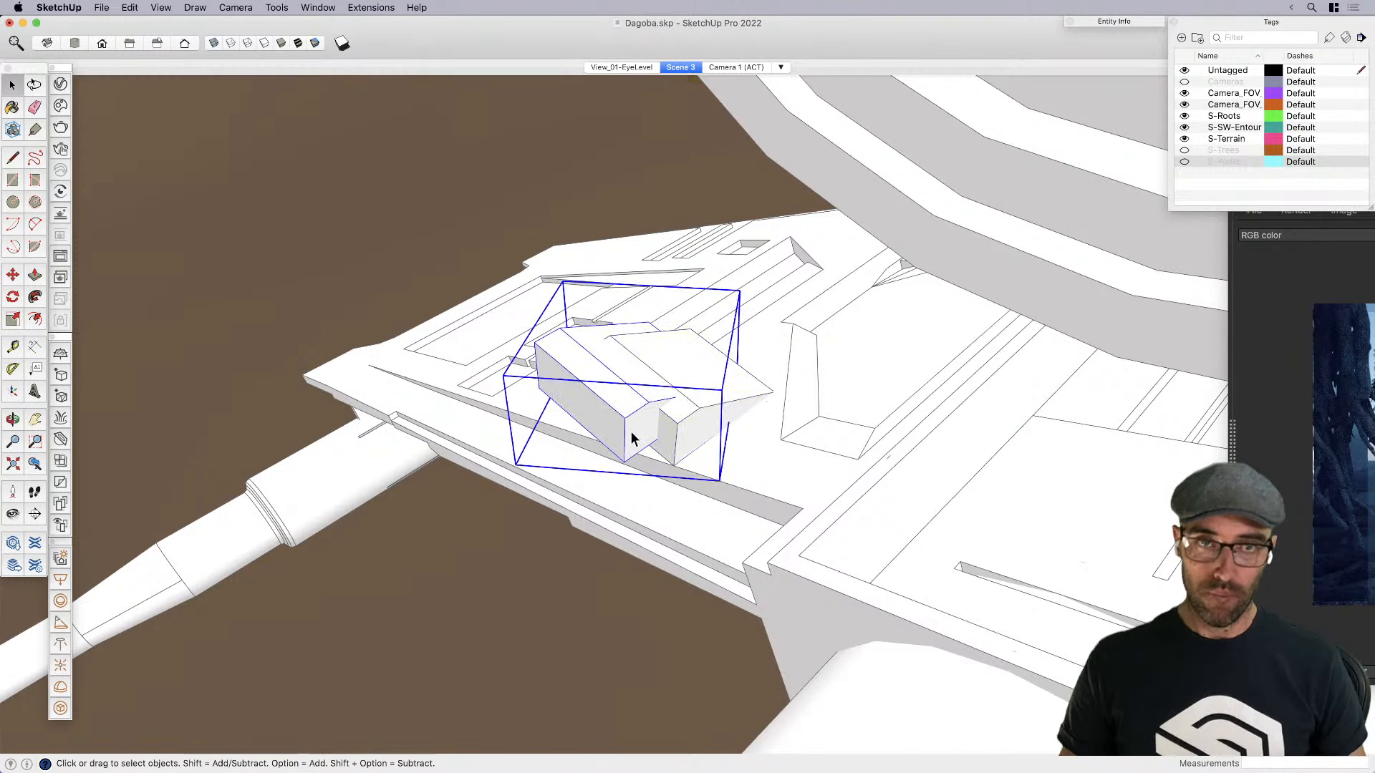
pyautogui.press('super+z')
# Rotate the wedge copy about its lower front corner to line it up with the wing's leading edge
pyautogui.click(666, 448)
pyautogui.press('q')
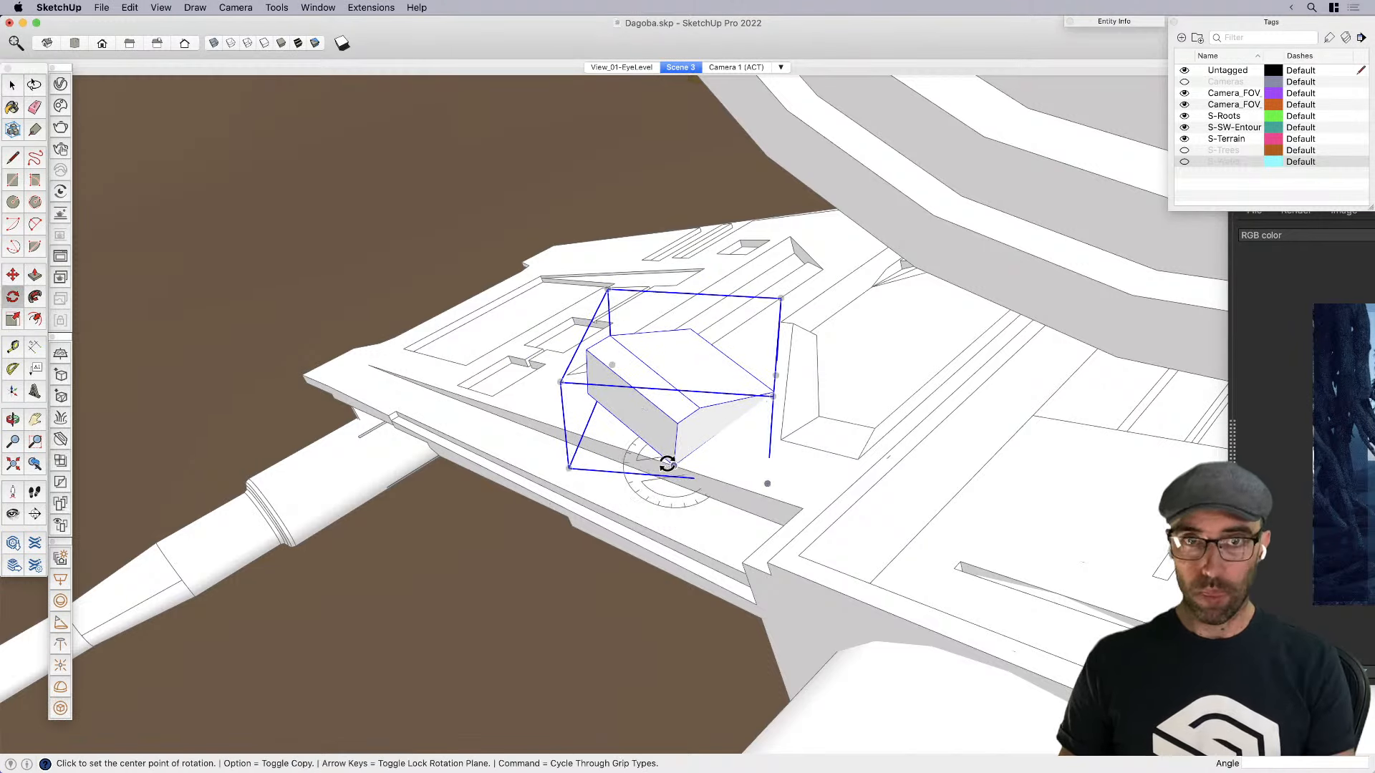
pyautogui.scroll(5, 669, 464)
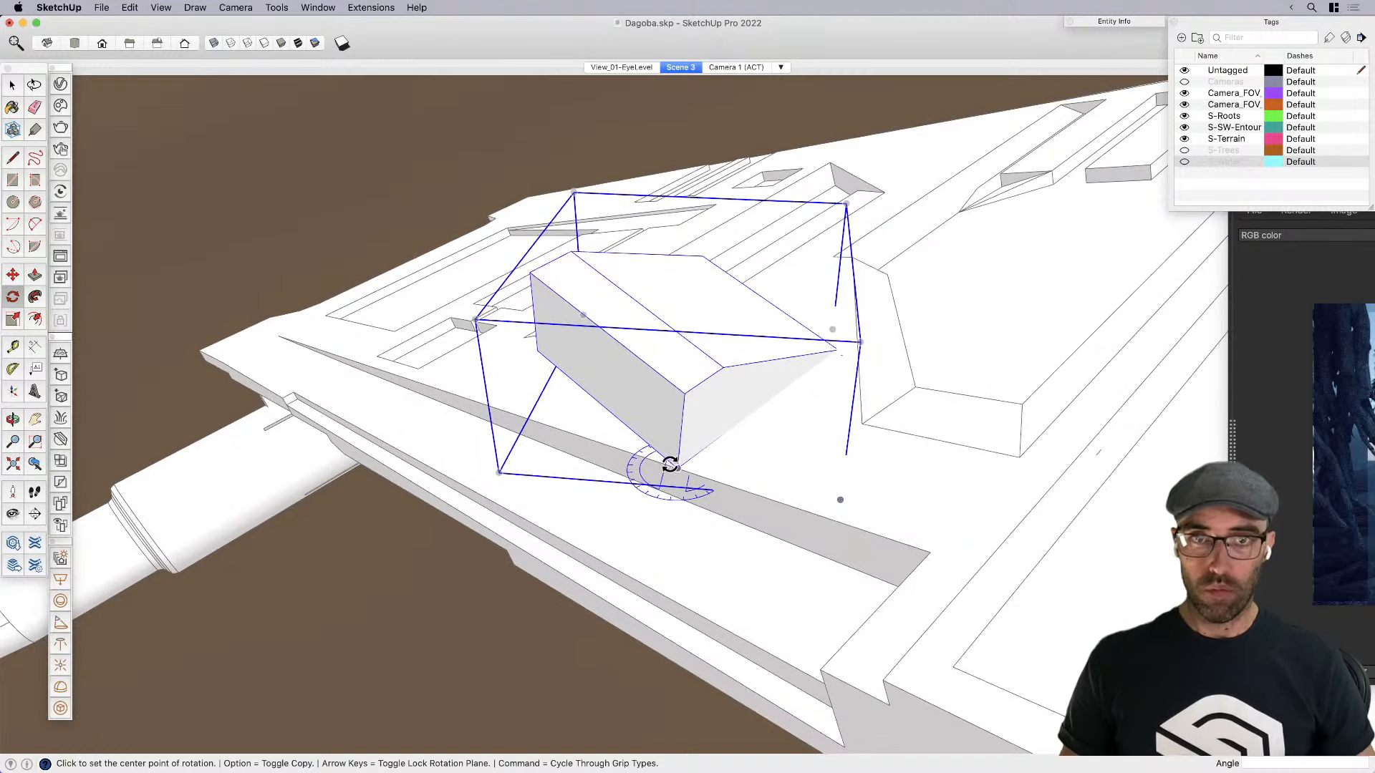
pyautogui.click(677, 468)
pyautogui.click(558, 338)
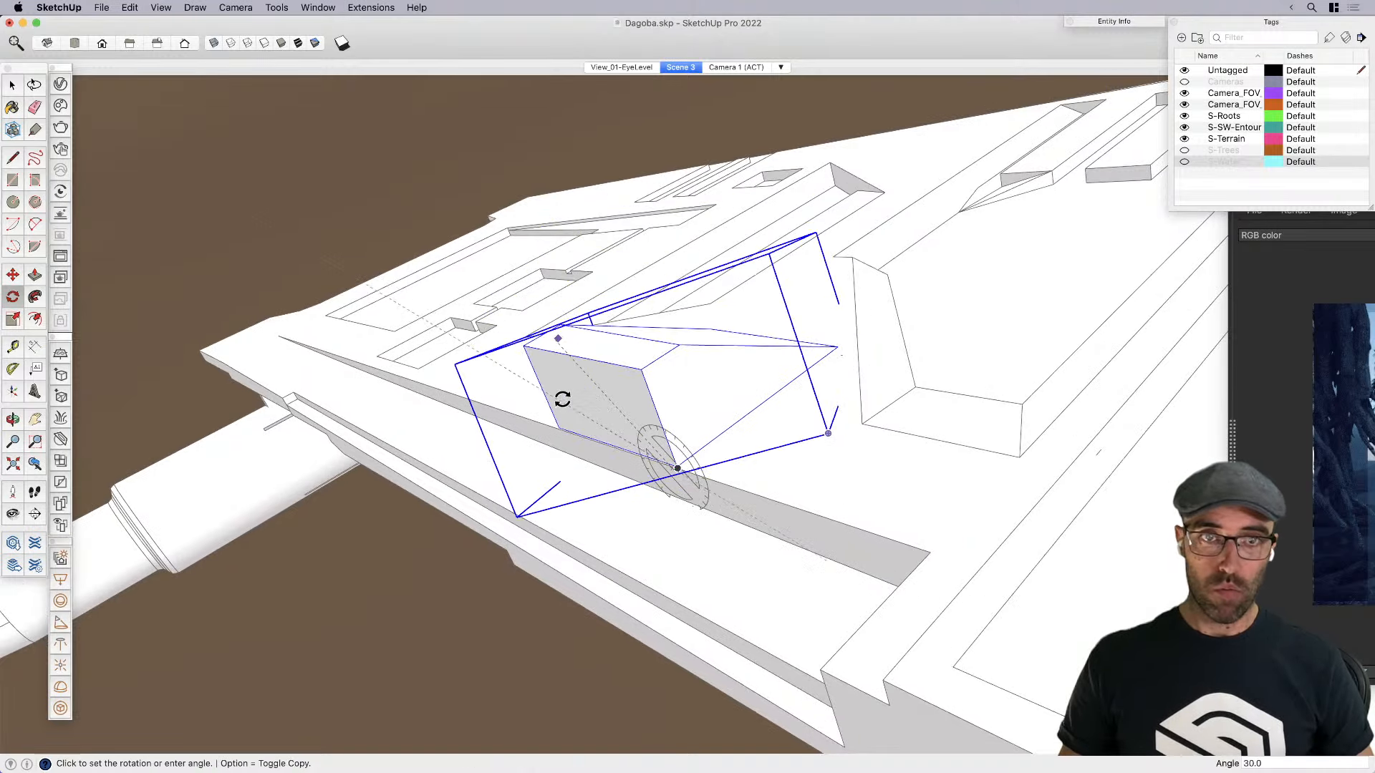
# Rotate the wedge-shaped light housing 30 degrees on the X-wing's lower wing
pyautogui.click(563, 400)
pyautogui.press('space')
pyautogui.scroll(-15, 440, 351)
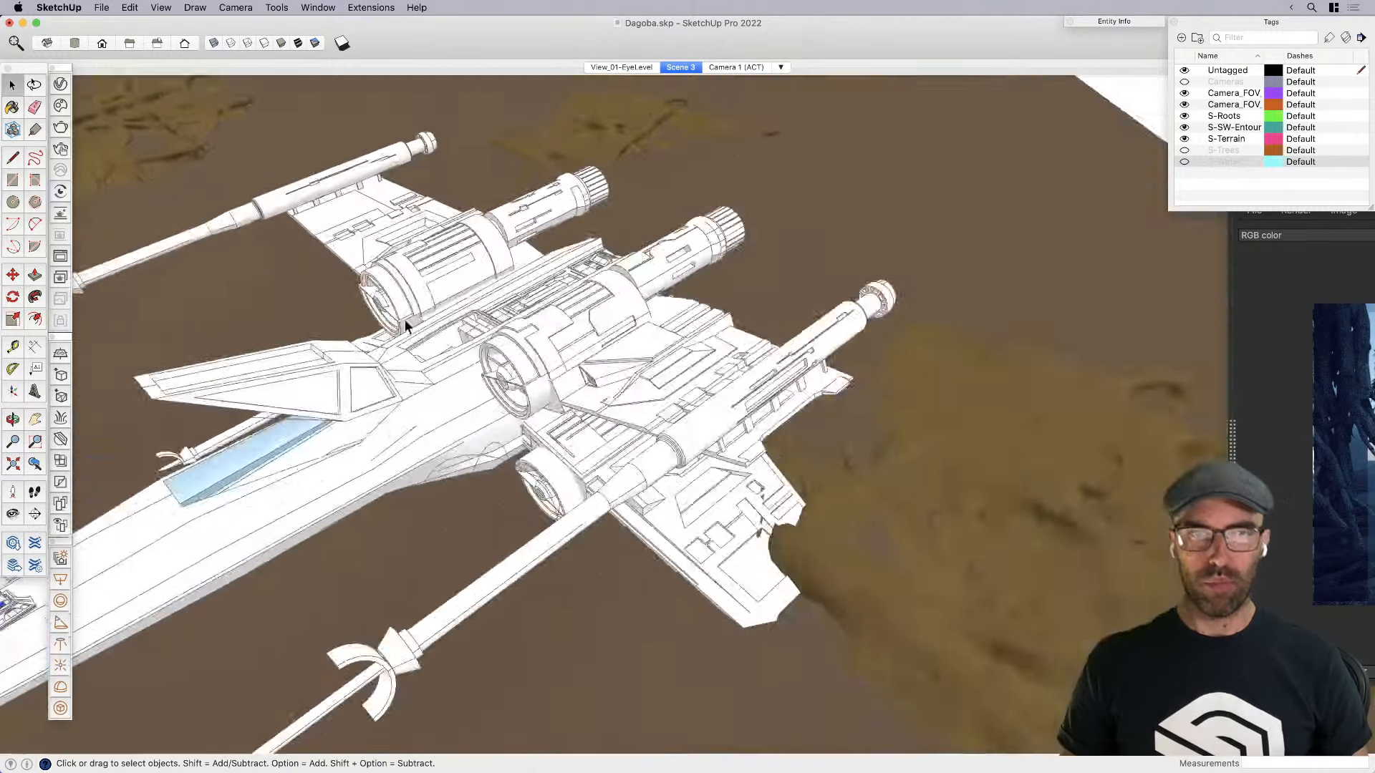
# Cut the sphere light located between the fuselage and the lower engine
pyautogui.scroll(10, 506, 458)
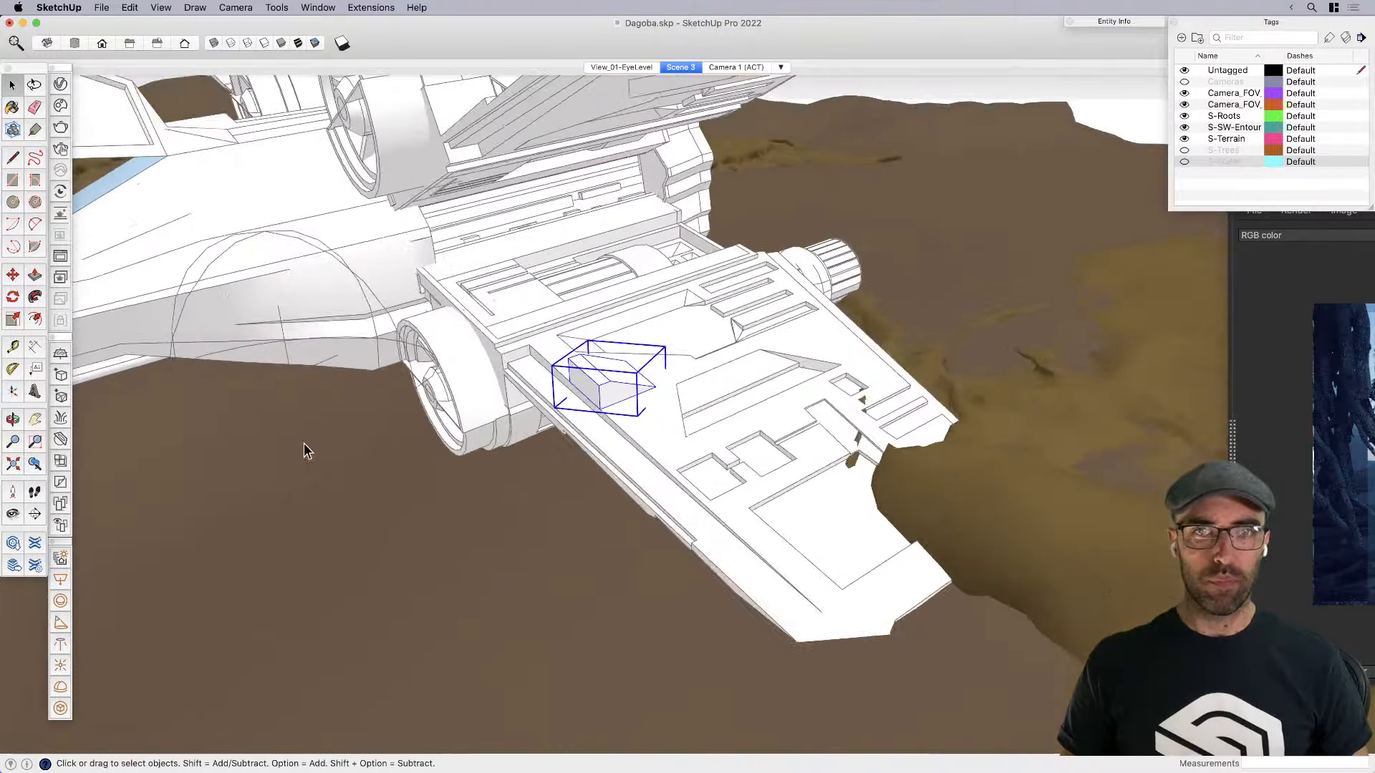
pyautogui.click(409, 395)
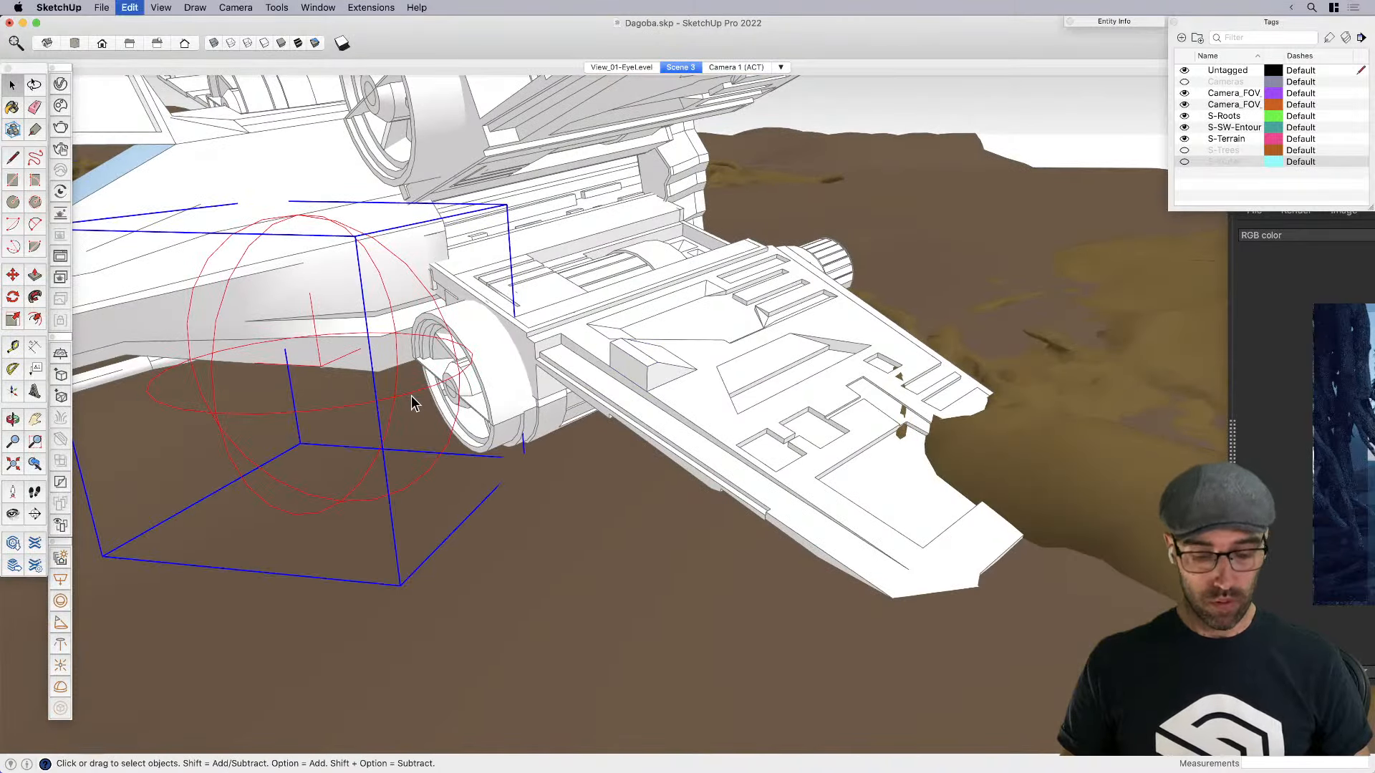
pyautogui.press('Delete')
# Inspect the wedge-shaped housing on the lower wing, entering the component and leaving it again
pyautogui.click(606, 379)
pyautogui.moveTo(596, 454); pyautogui.dragTo(637, 451, button='middle')
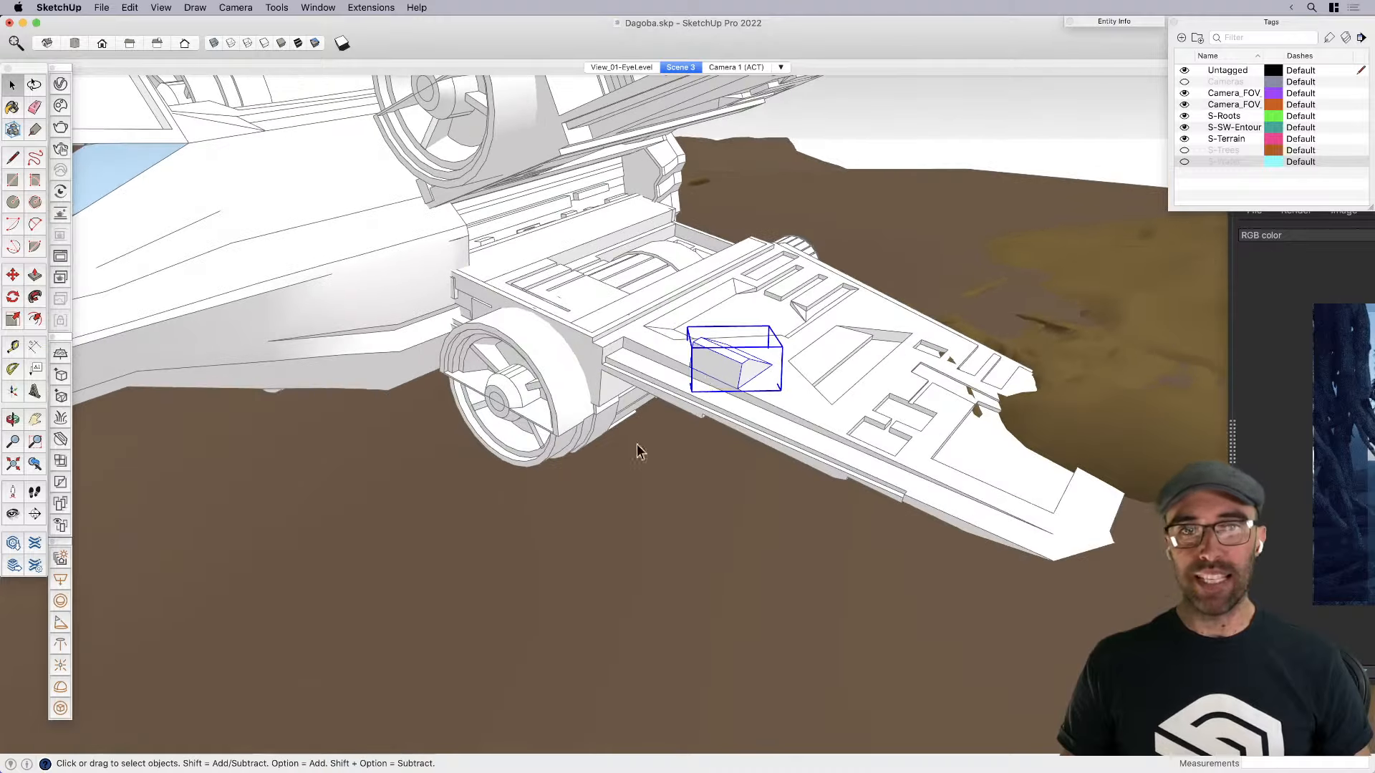
pyautogui.scroll(-2, 712, 368)
pyautogui.moveTo(715, 368); pyautogui.dragTo(562, 419, button='middle')
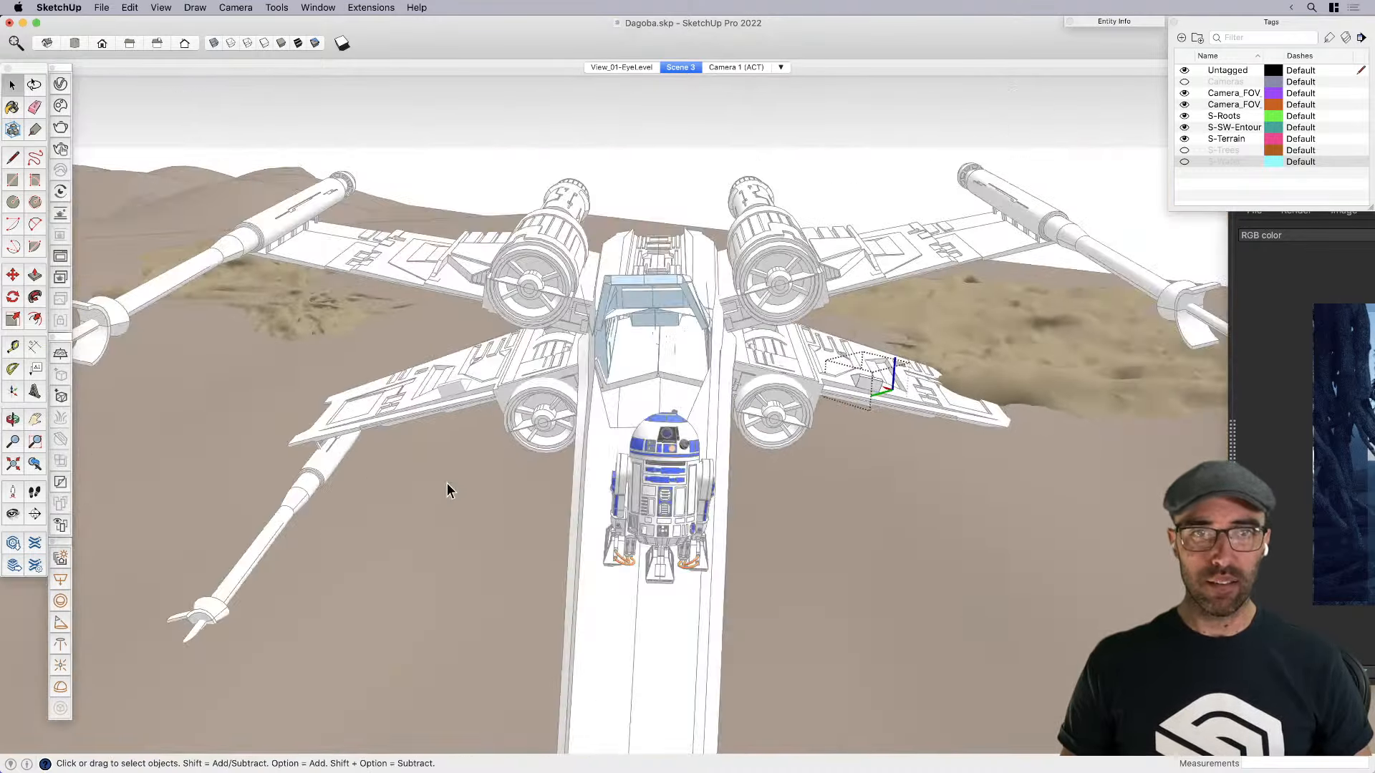
pyautogui.scroll(-2, 445, 487)
pyautogui.click(784, 129)
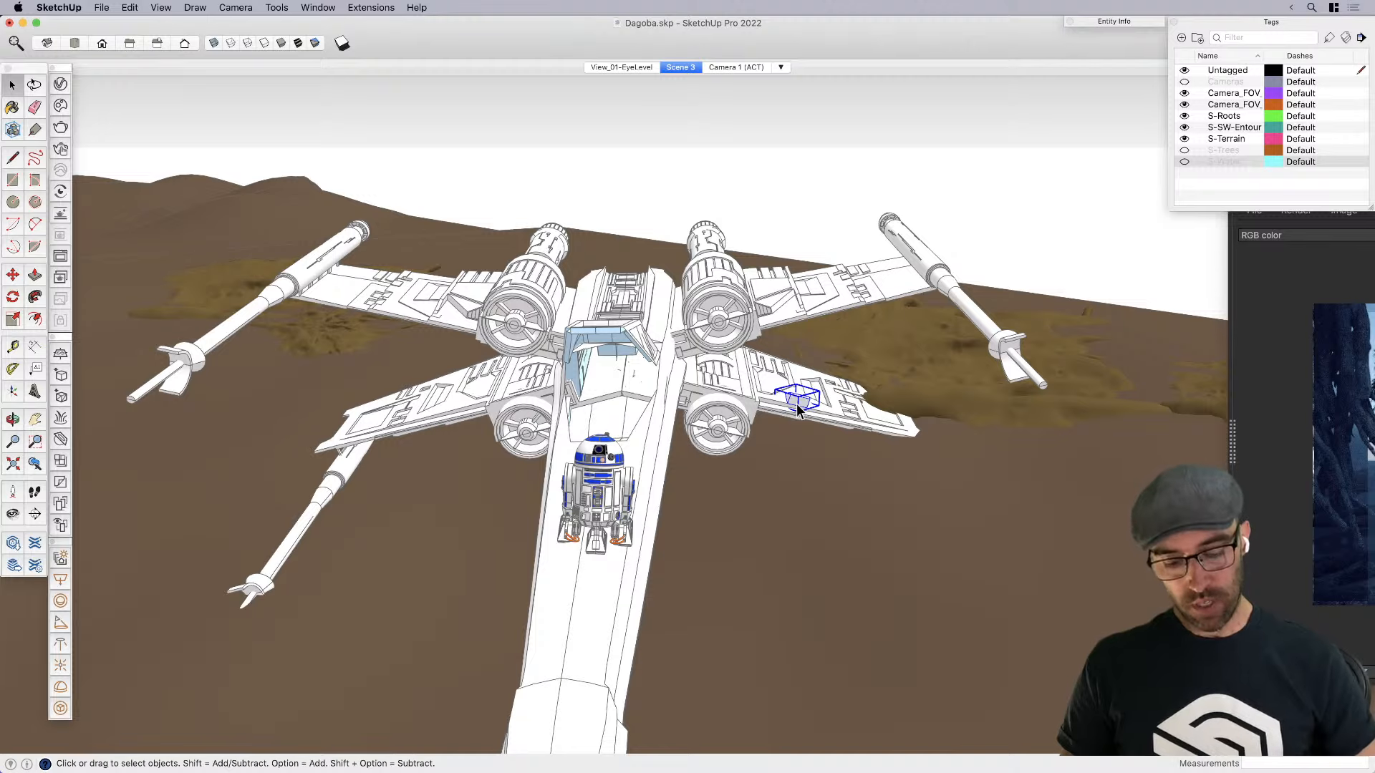
pyautogui.scroll(3, 796, 402)
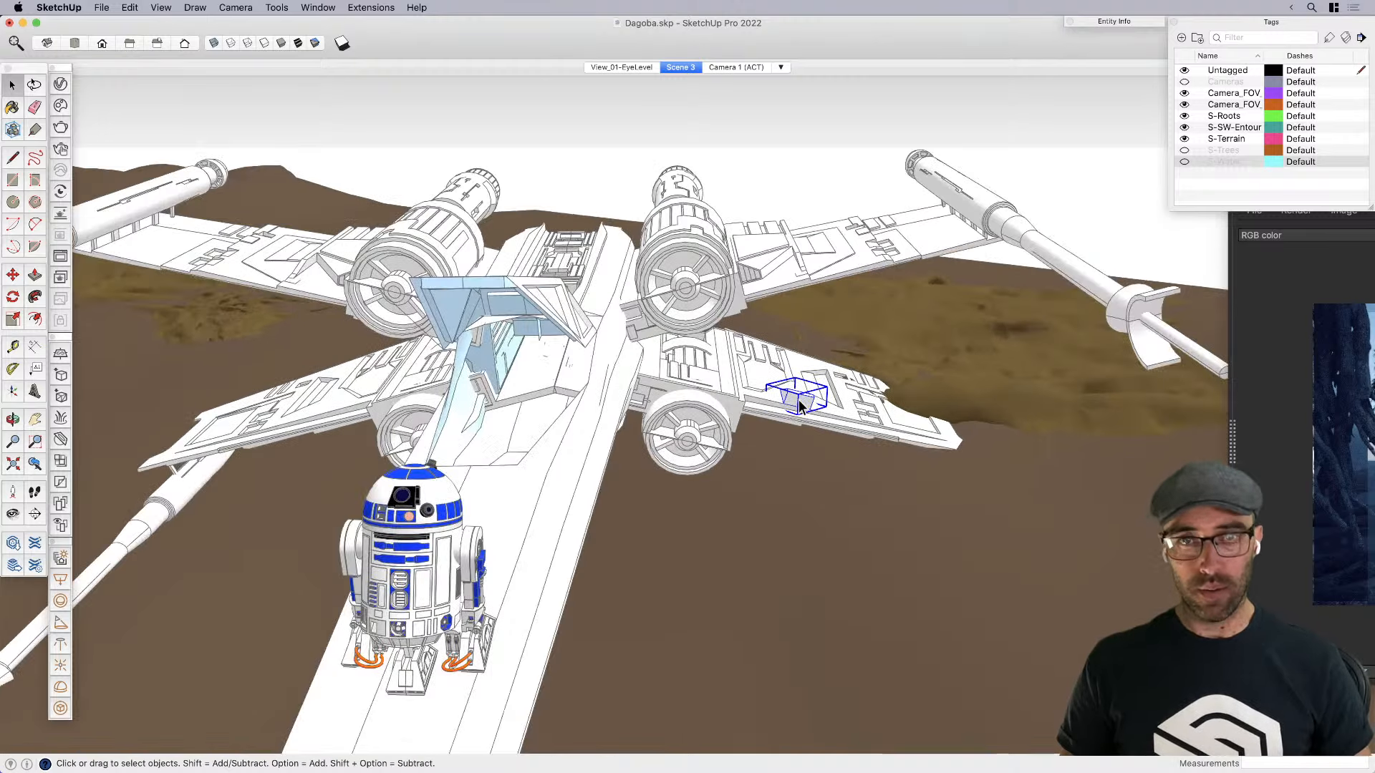
# Compare the wedge component with its mirrored instance on the opposite lower wing, opening it to check that both share the same geometry
pyautogui.rightClick(801, 406)
pyautogui.click(776, 408)
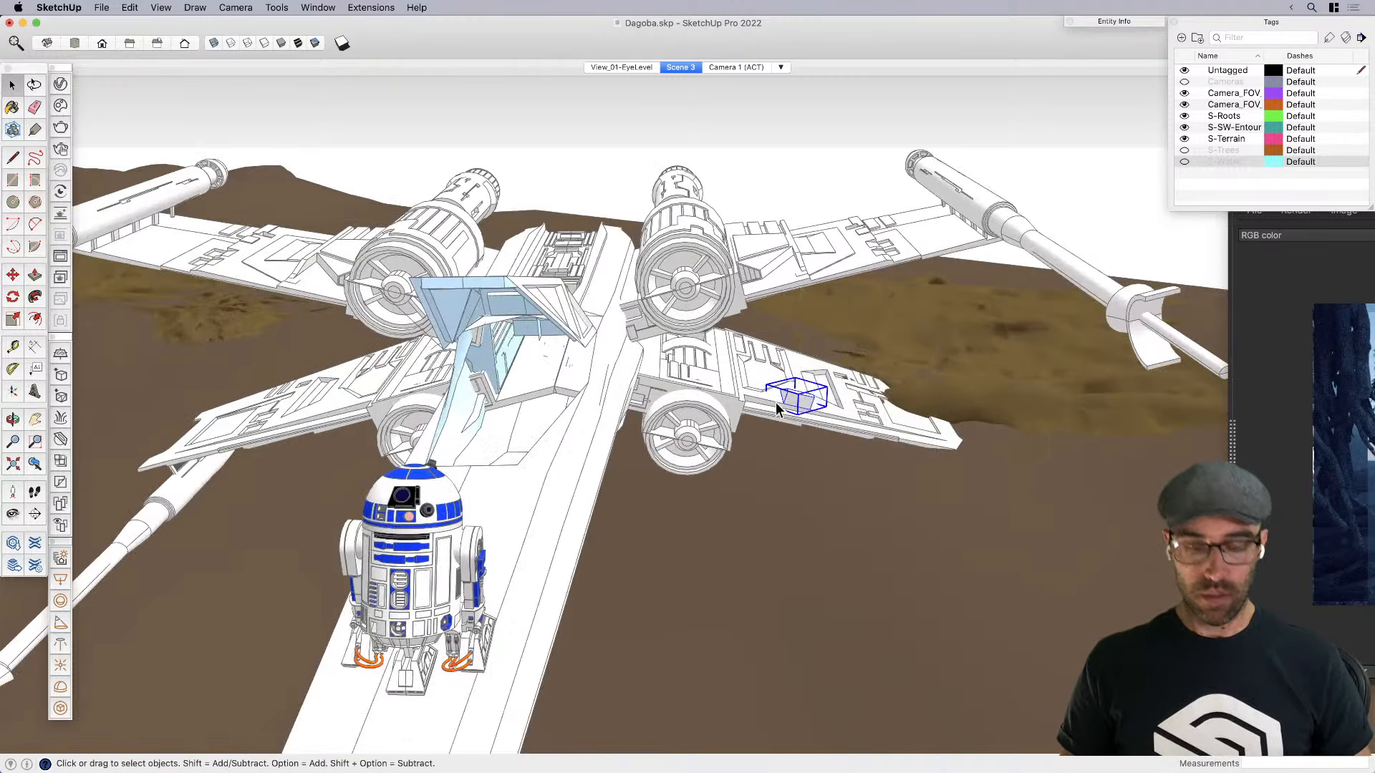
pyautogui.click(326, 408)
pyautogui.click(325, 406)
pyautogui.rightClick(325, 405)
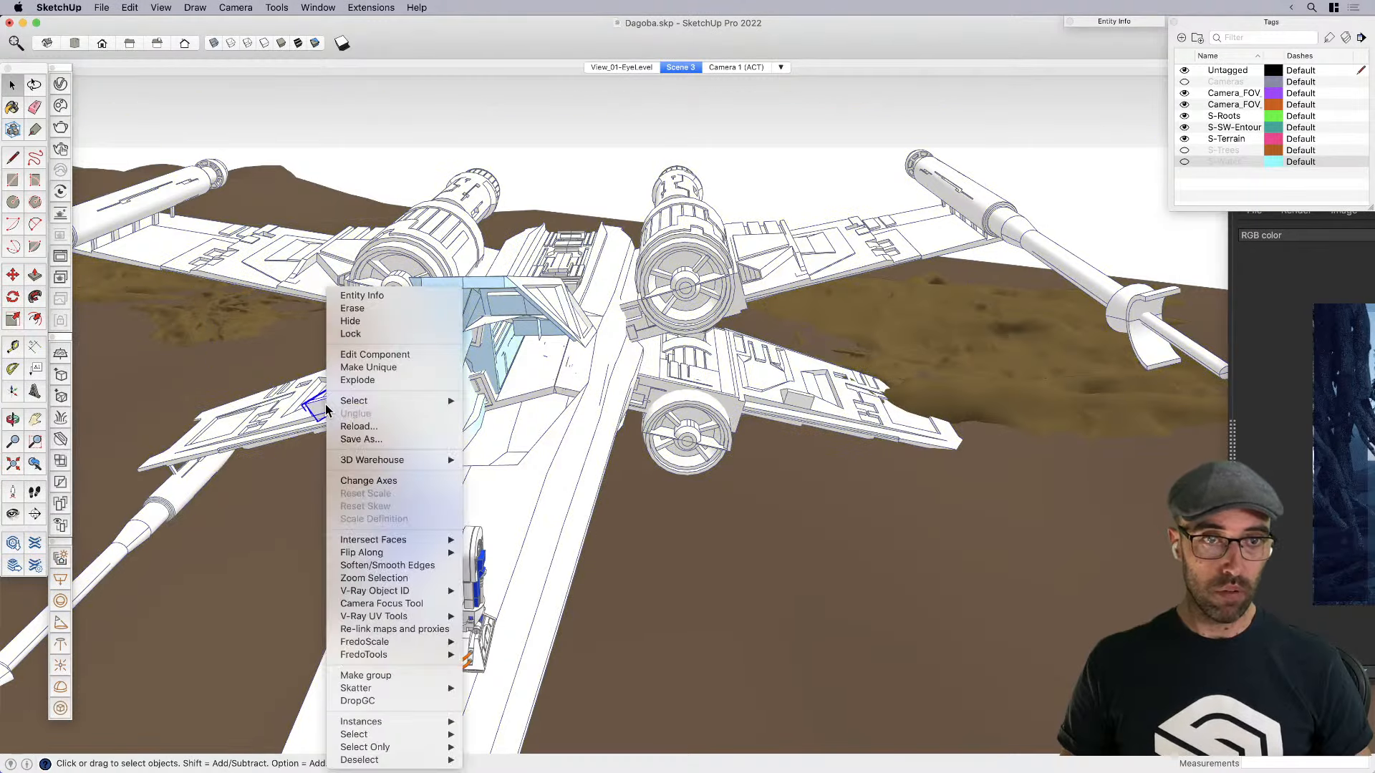
pyautogui.click(899, 378)
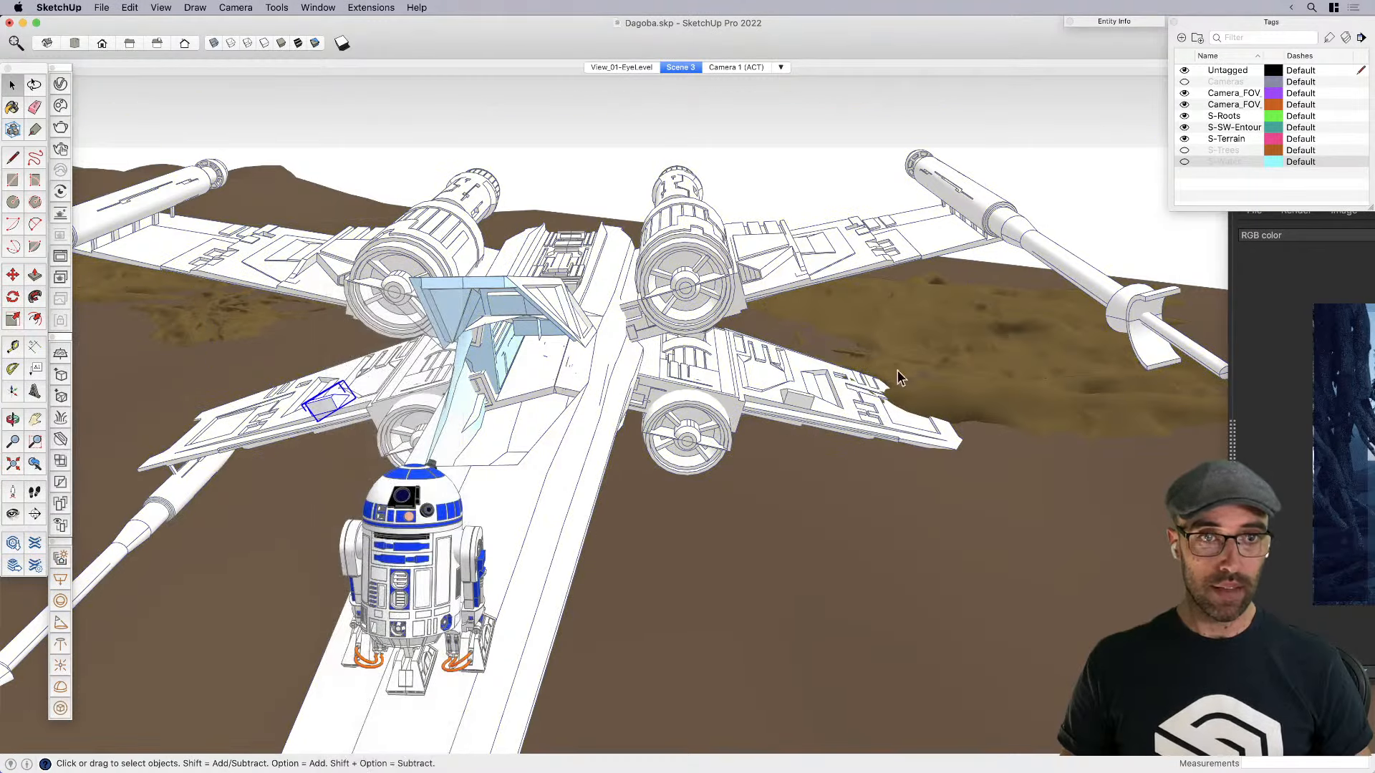
pyautogui.doubleClick(789, 393)
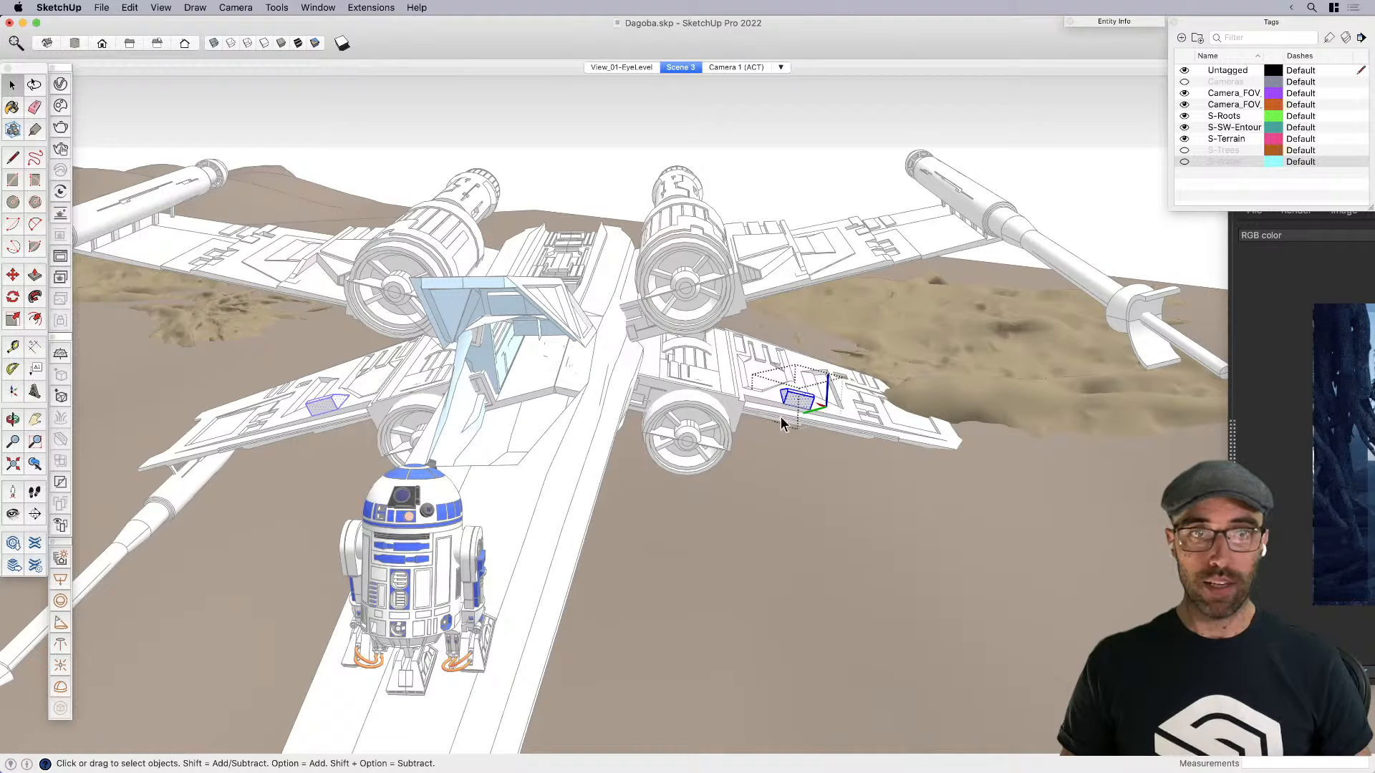
pyautogui.scroll(4, 781, 417)
pyautogui.scroll(-5, 923, 419)
pyautogui.moveTo(865, 420); pyautogui.dragTo(791, 409, button='middle')
pyautogui.click(809, 172)
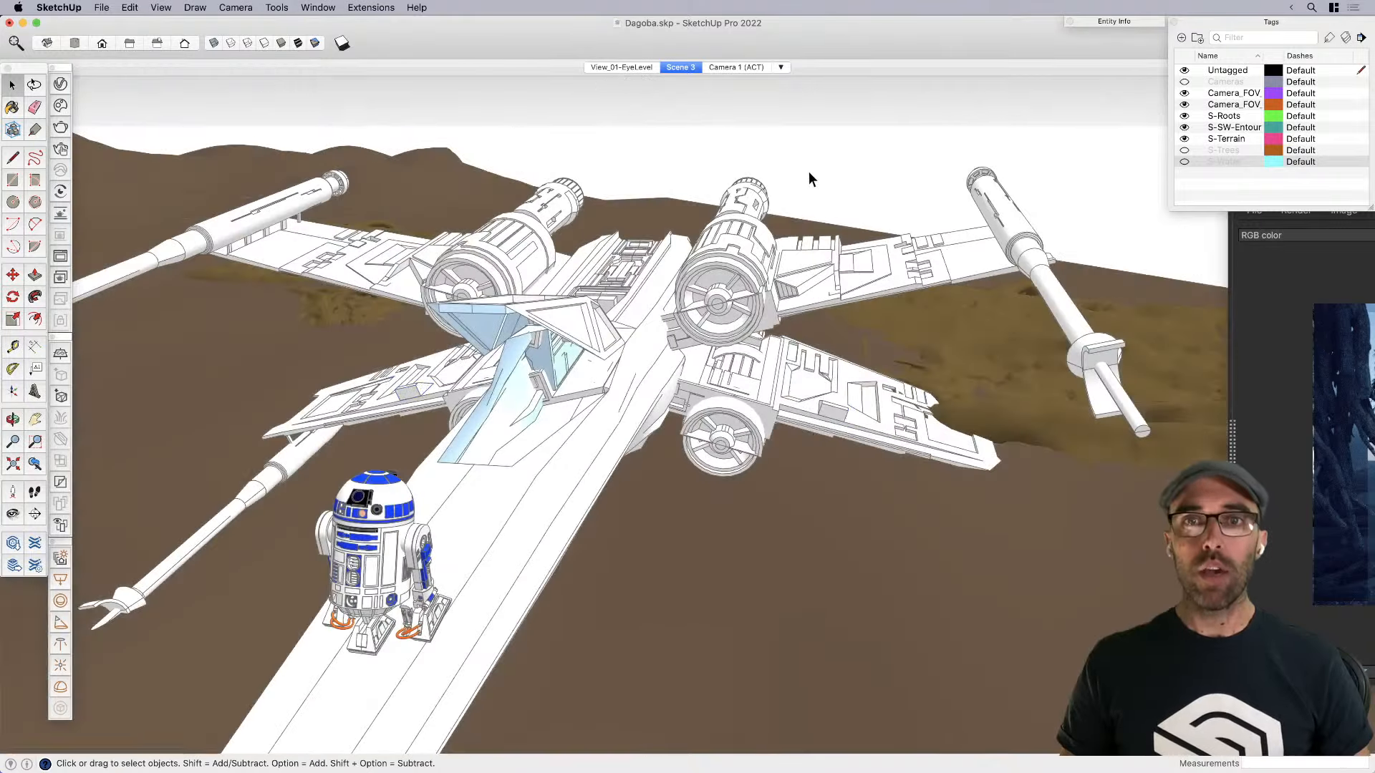
# Open the wedge component on the lower wing for editing and paste the sphere light in place inside it
pyautogui.scroll(3, 827, 417)
pyautogui.doubleClick(827, 397)
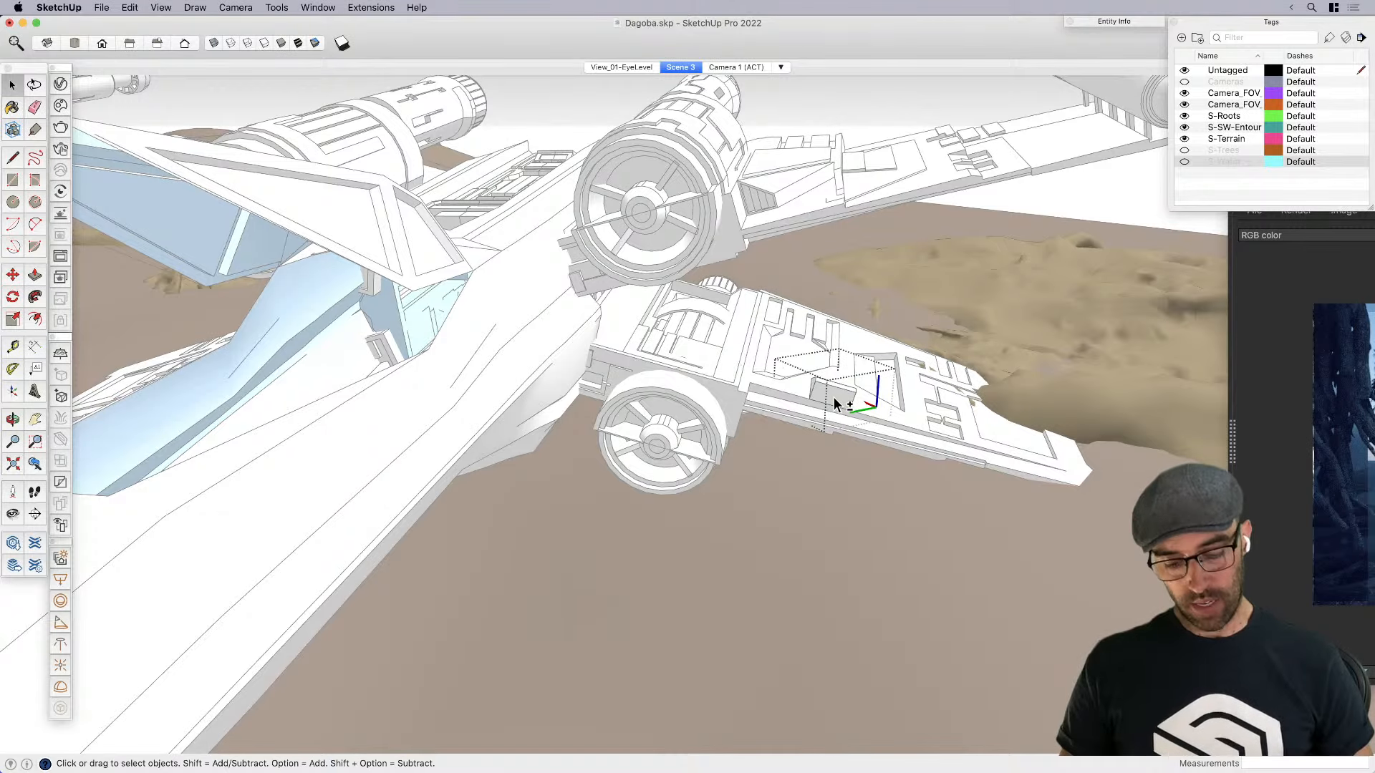
pyautogui.press('super+shift+v')
pyautogui.moveTo(836, 406); pyautogui.dragTo(675, 549, button='middle')
pyautogui.scroll(-3, 675, 549)
# Move the pasted sphere light about 6 inches within the wedge component
pyautogui.press('m')
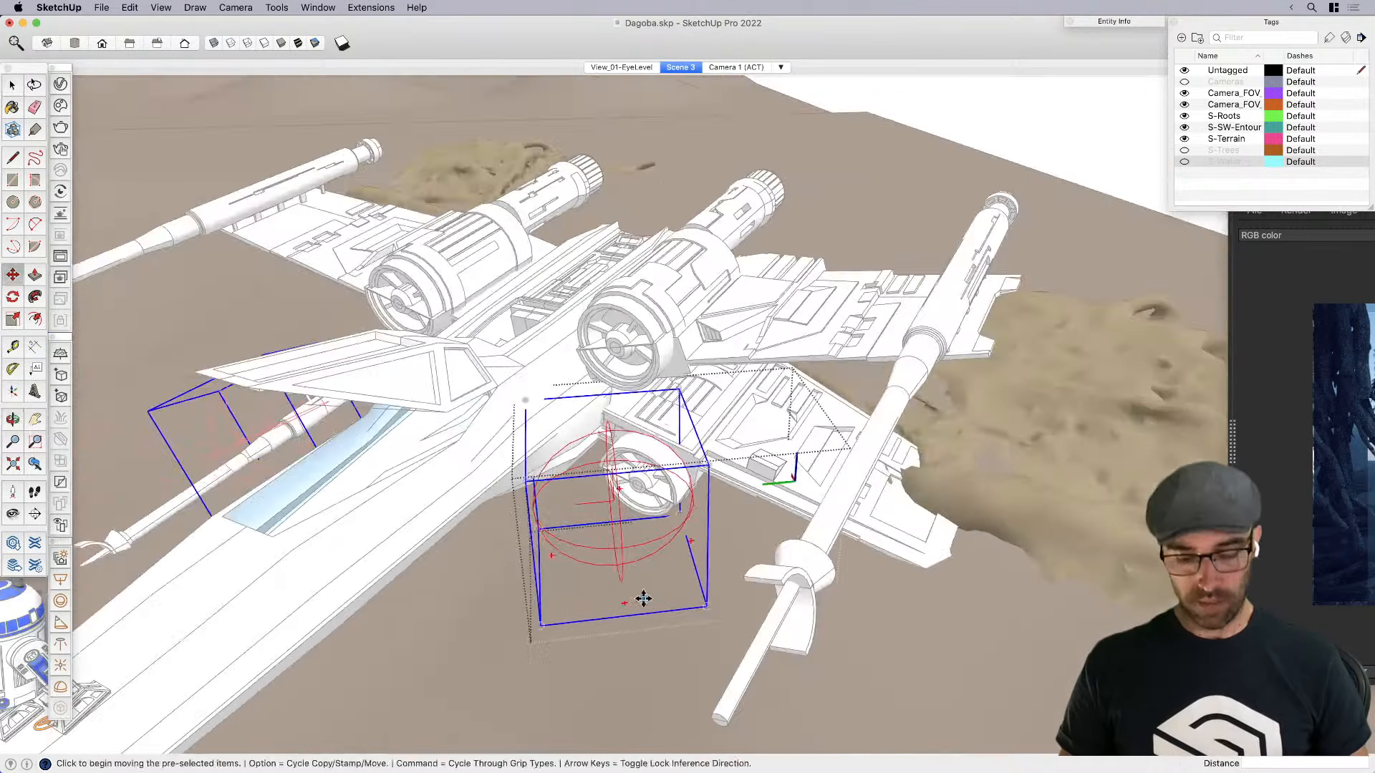
pyautogui.click(643, 597)
pyautogui.moveTo(700, 623); pyautogui.dragTo(782, 601, button='middle')
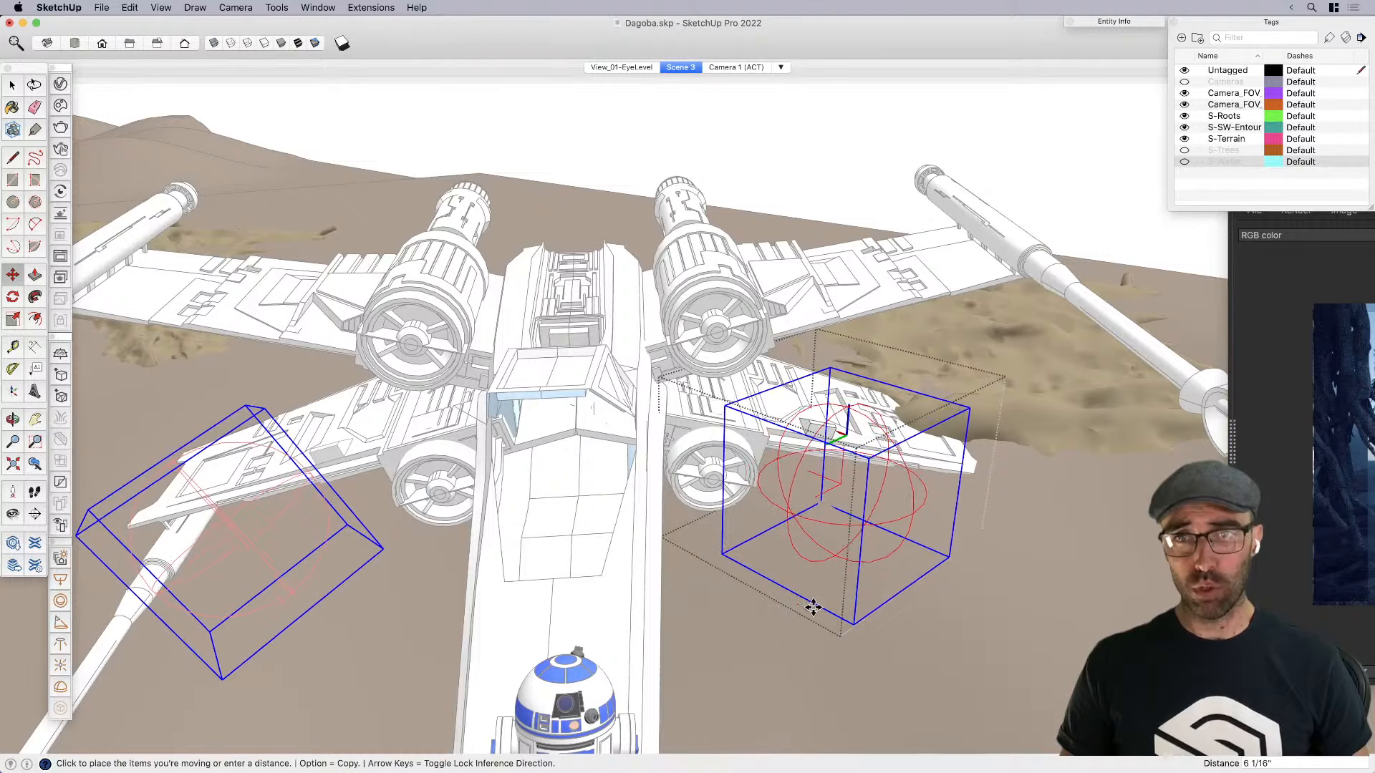
pyautogui.click(813, 607)
# Scale the sphere light down uniformly by a factor of about 0.61
pyautogui.press('s')
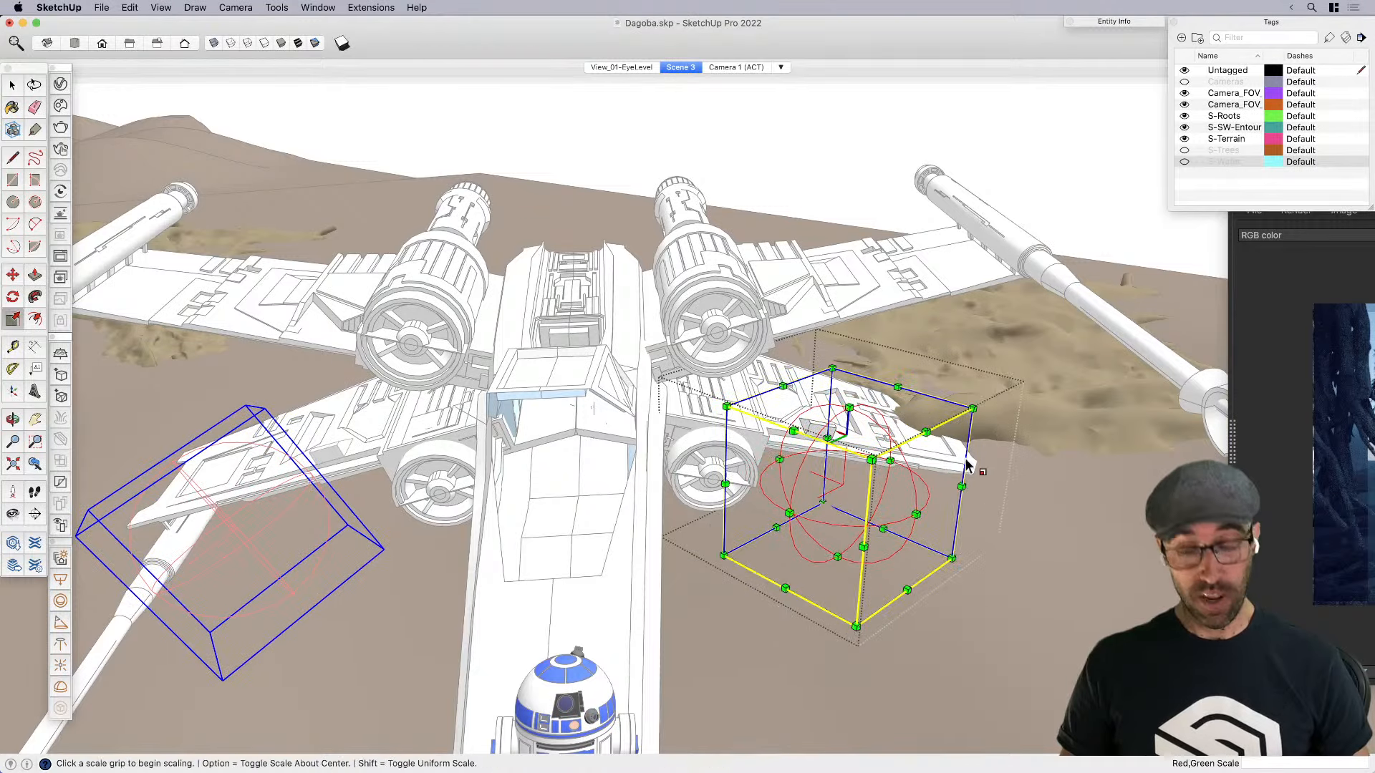
pyautogui.click(972, 409)
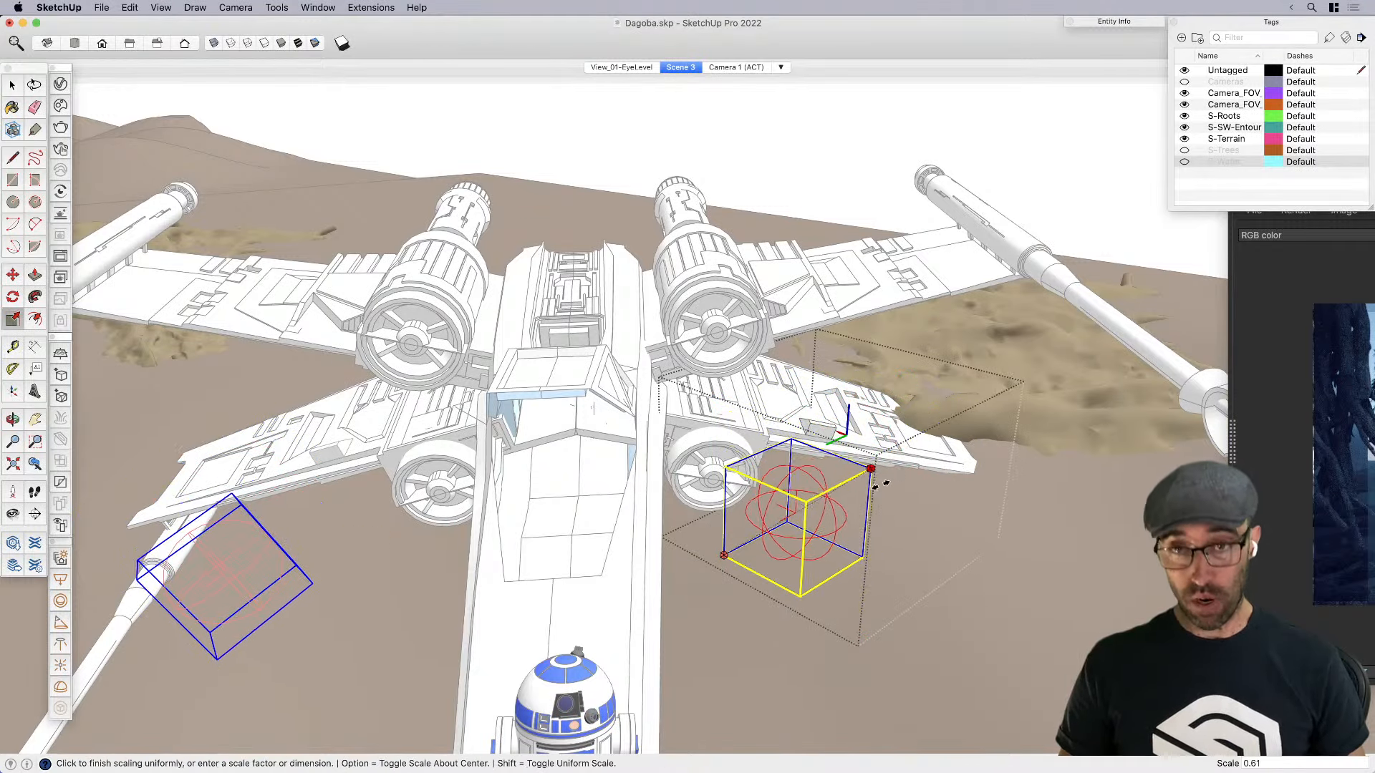
pyautogui.click(880, 485)
pyautogui.moveTo(880, 485); pyautogui.dragTo(777, 608, button='middle')
pyautogui.press('m')
pyautogui.click(719, 564)
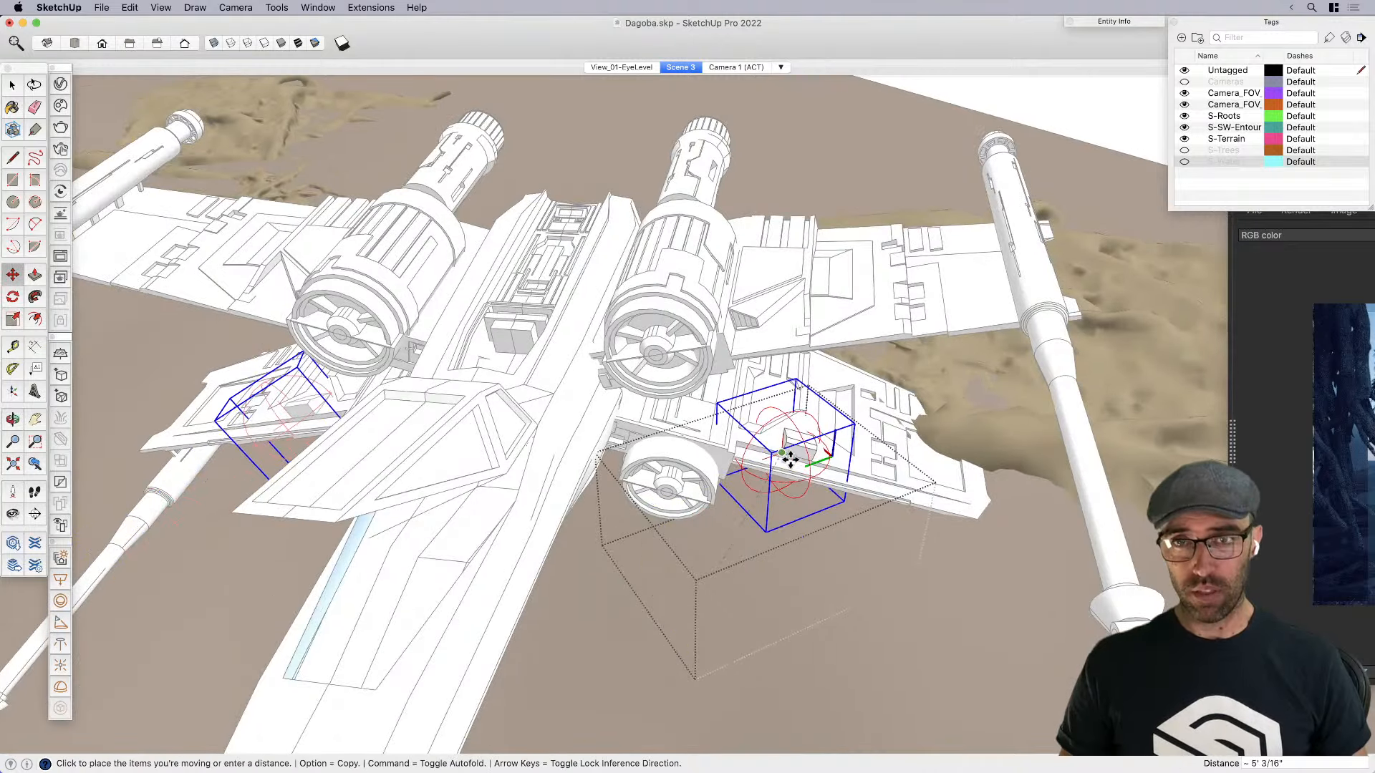
pyautogui.moveTo(798, 460); pyautogui.dragTo(780, 601, button='middle')
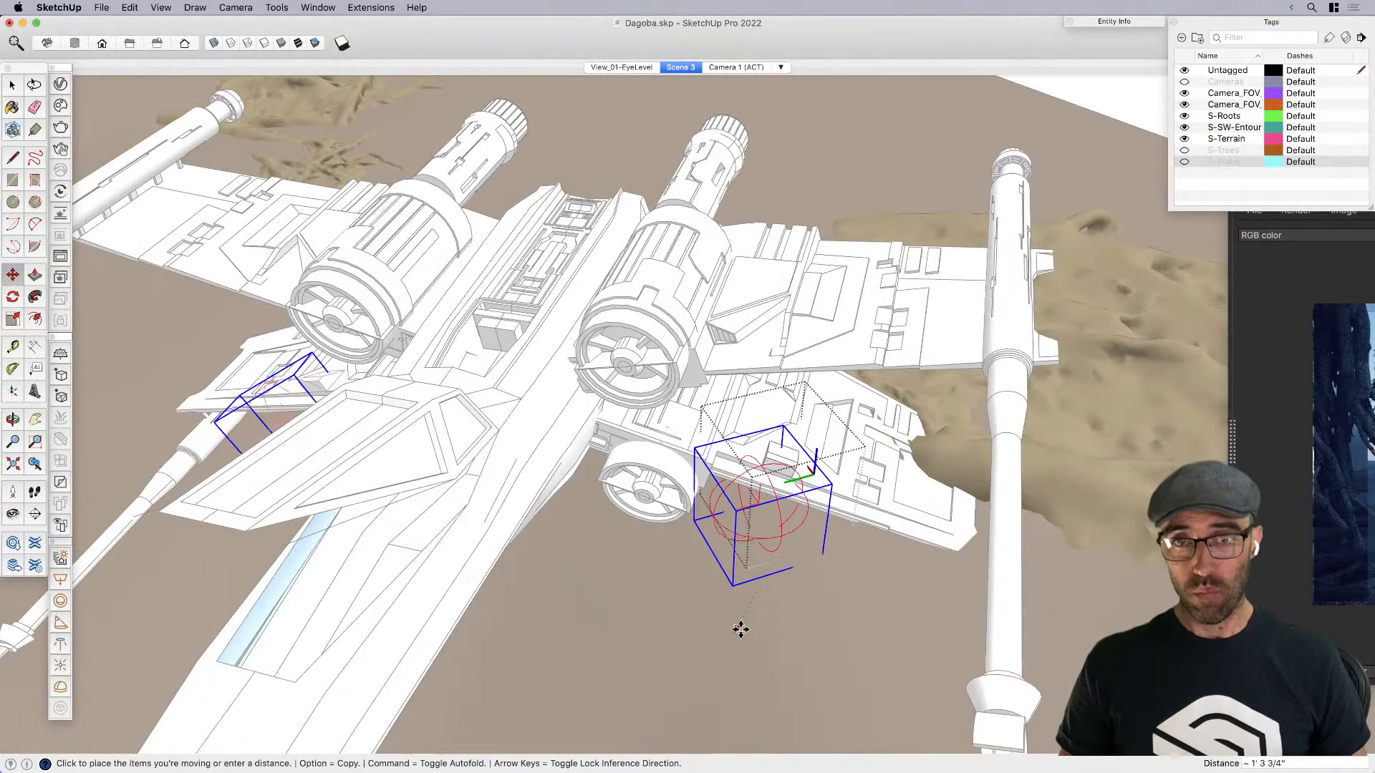
pyautogui.press('super+1')
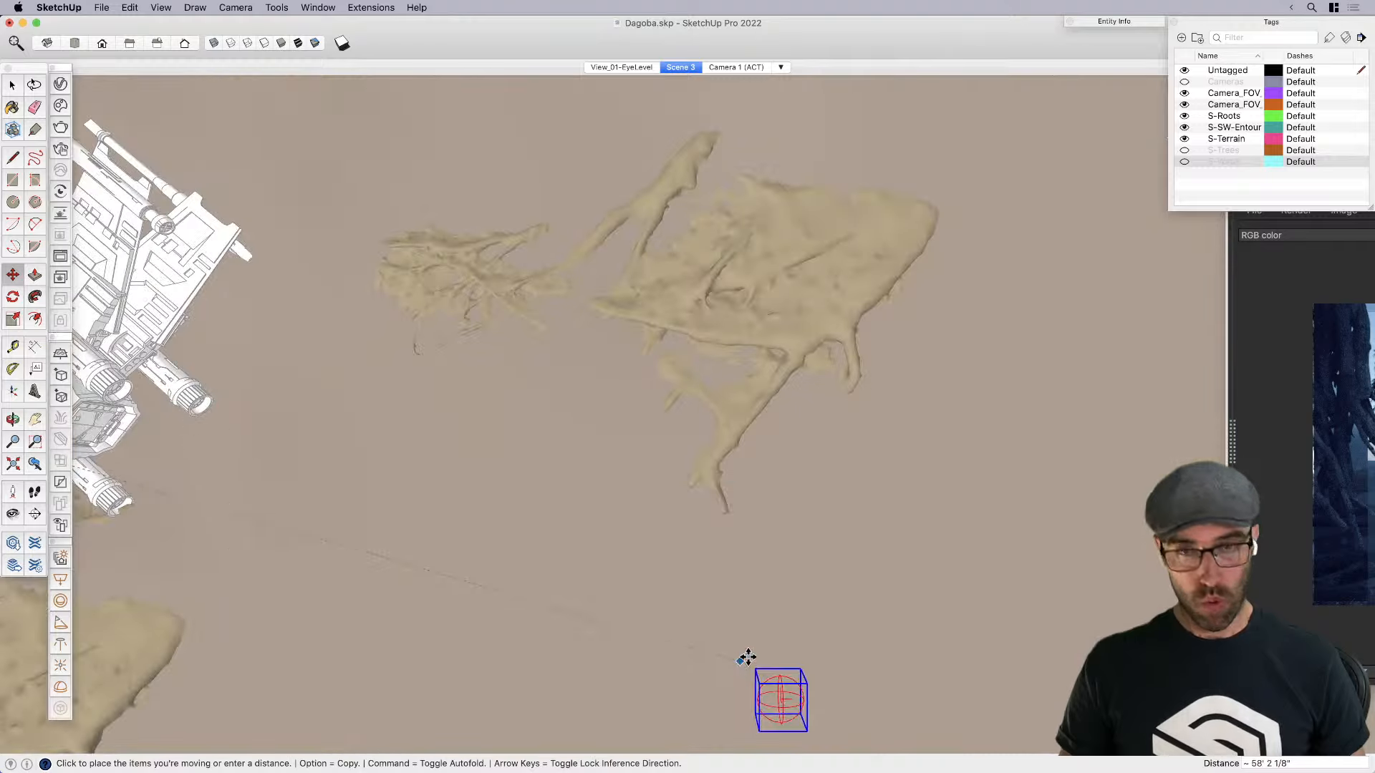
pyautogui.press('space')
# Move the sphere light about 1' 6" in plan, diagonally away from the wing toward the front of the ship
pyautogui.scroll(-5, 797, 500)
pyautogui.scroll(6, 341, 484)
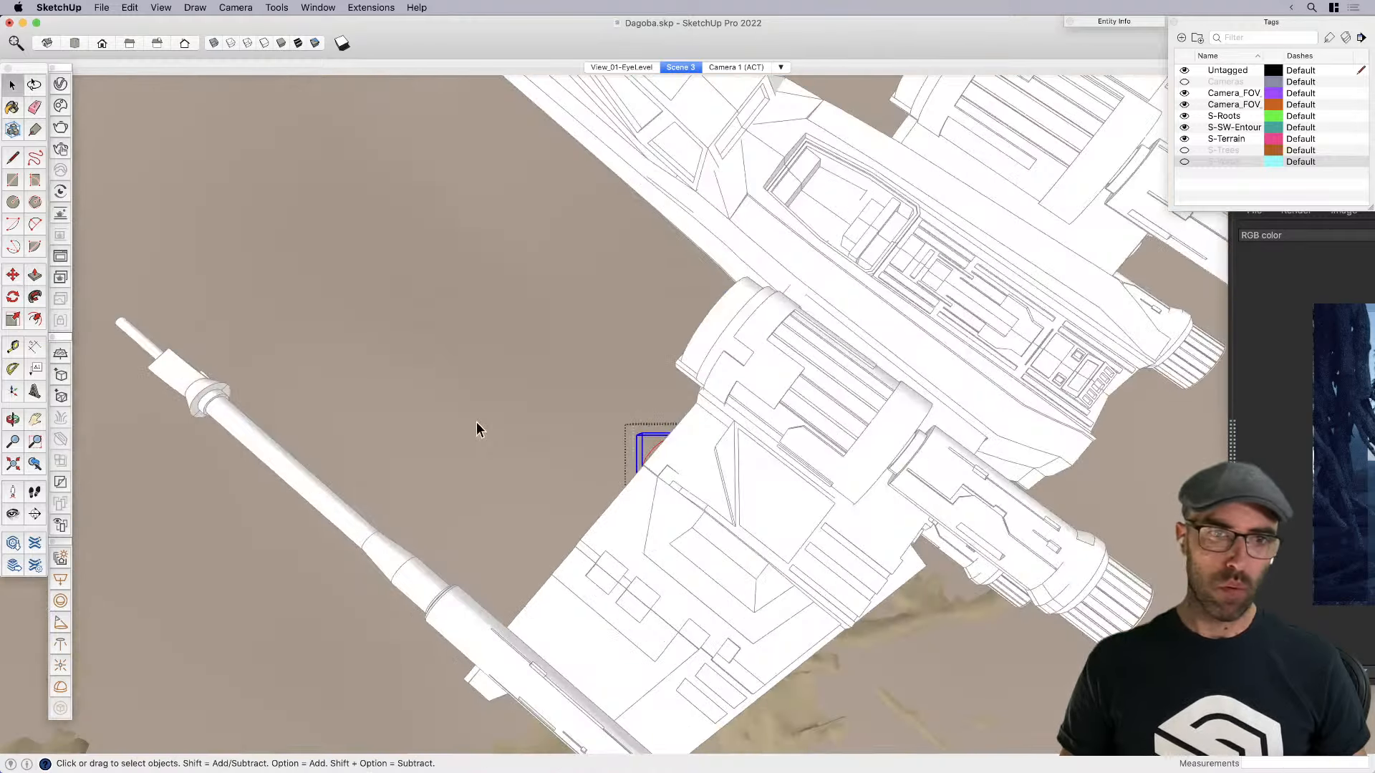
pyautogui.scroll(3, 696, 475)
pyautogui.press('m')
pyautogui.click(714, 484)
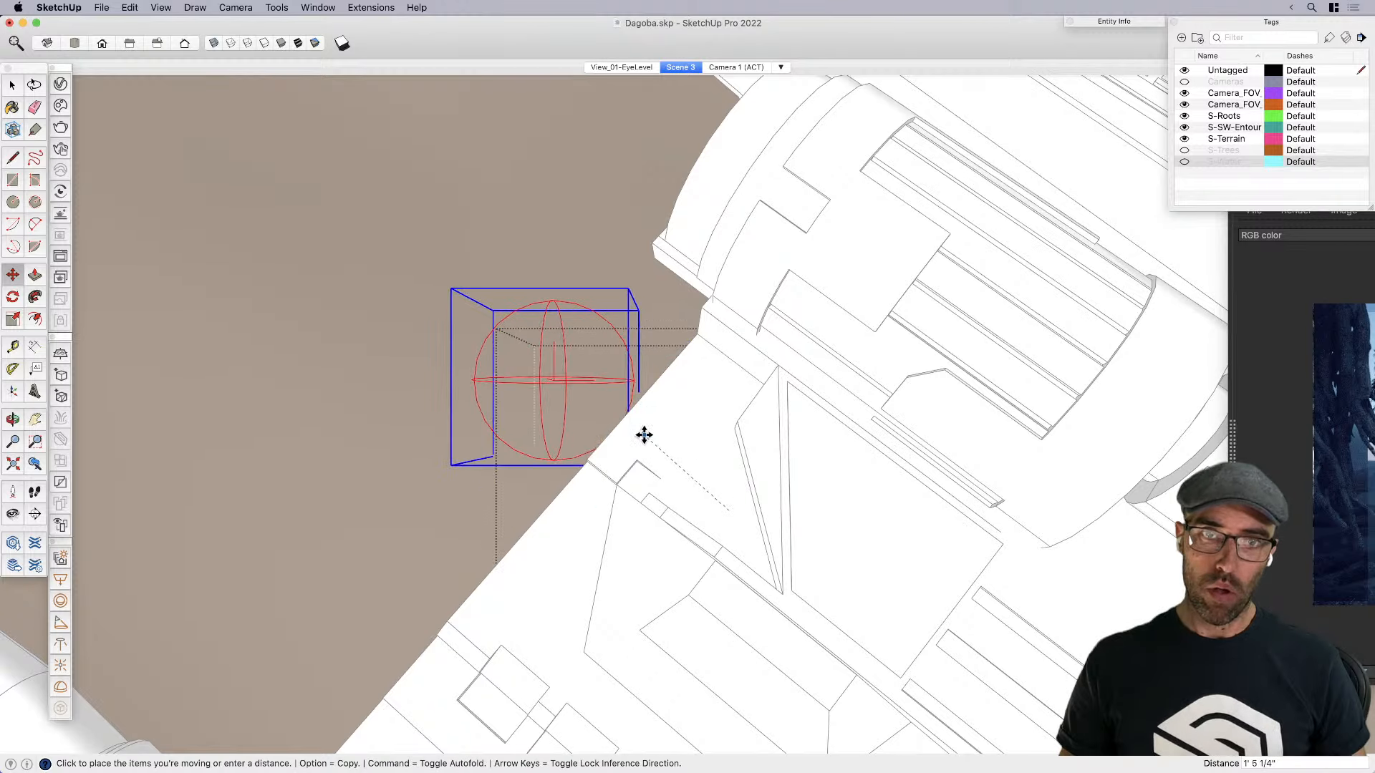
pyautogui.click(636, 433)
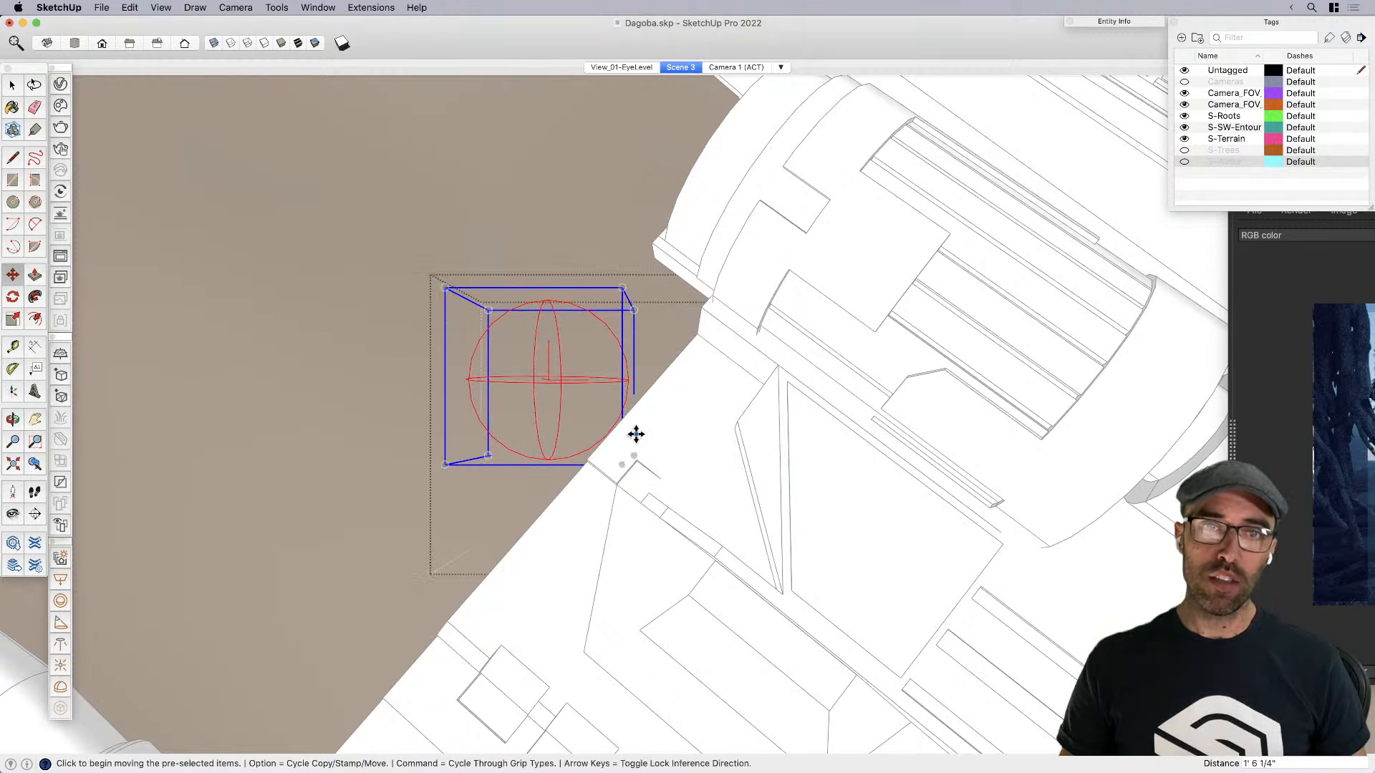
# Hide the S-Terrain tag to clear the view beneath the wing
pyautogui.moveTo(635, 434); pyautogui.dragTo(687, 279, button='middle')
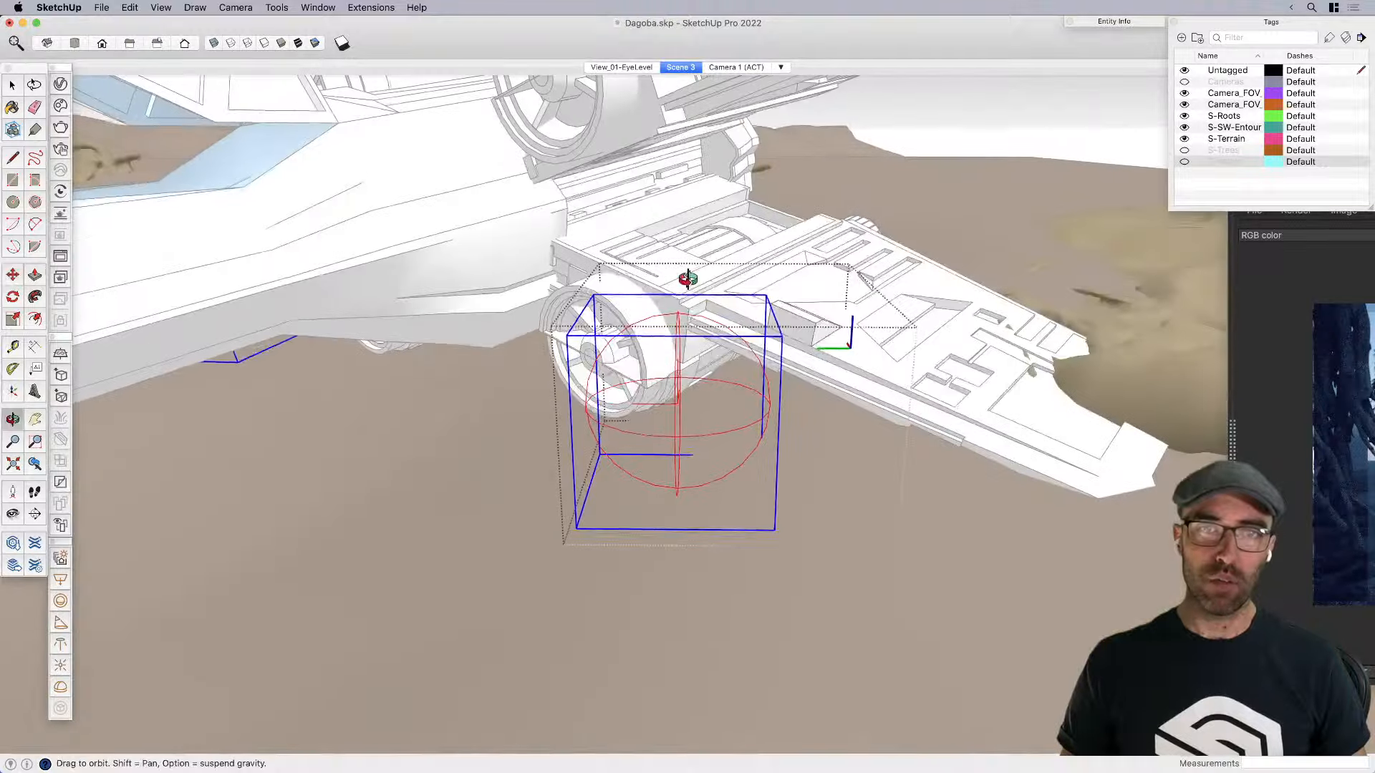
pyautogui.press('m')
pyautogui.moveTo(690, 375); pyautogui.dragTo(615, 522, button='middle')
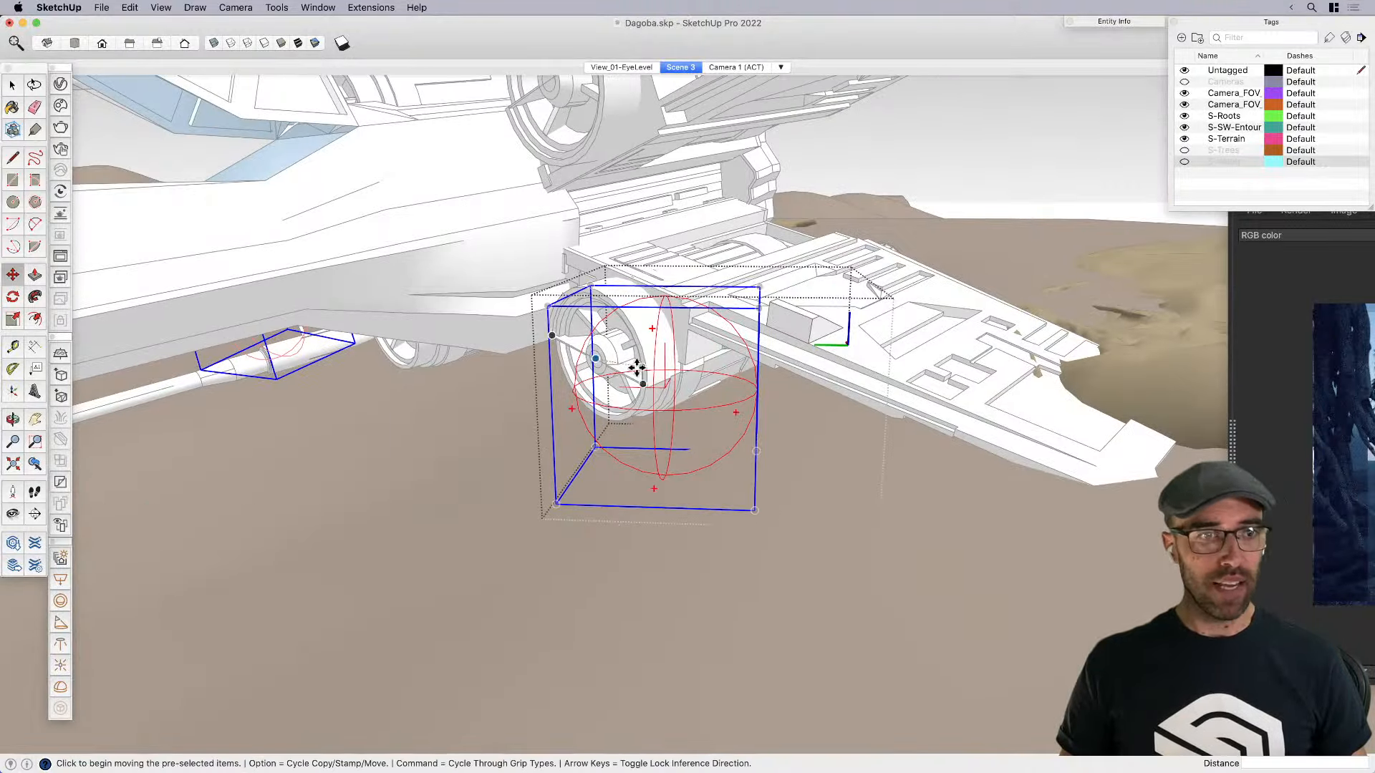
pyautogui.moveTo(774, 343); pyautogui.dragTo(563, 350, button='middle')
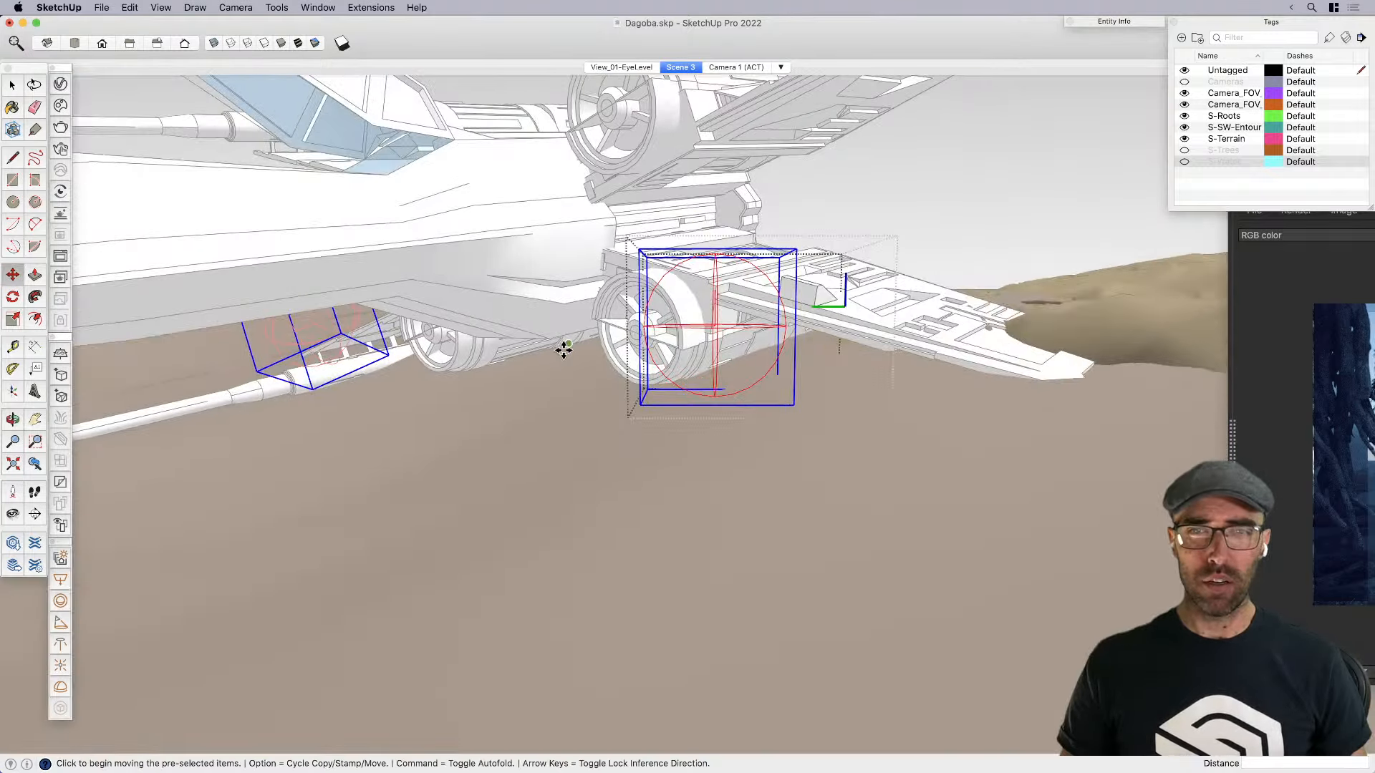
pyautogui.click(1184, 138)
pyautogui.moveTo(611, 405); pyautogui.dragTo(565, 445, button='middle')
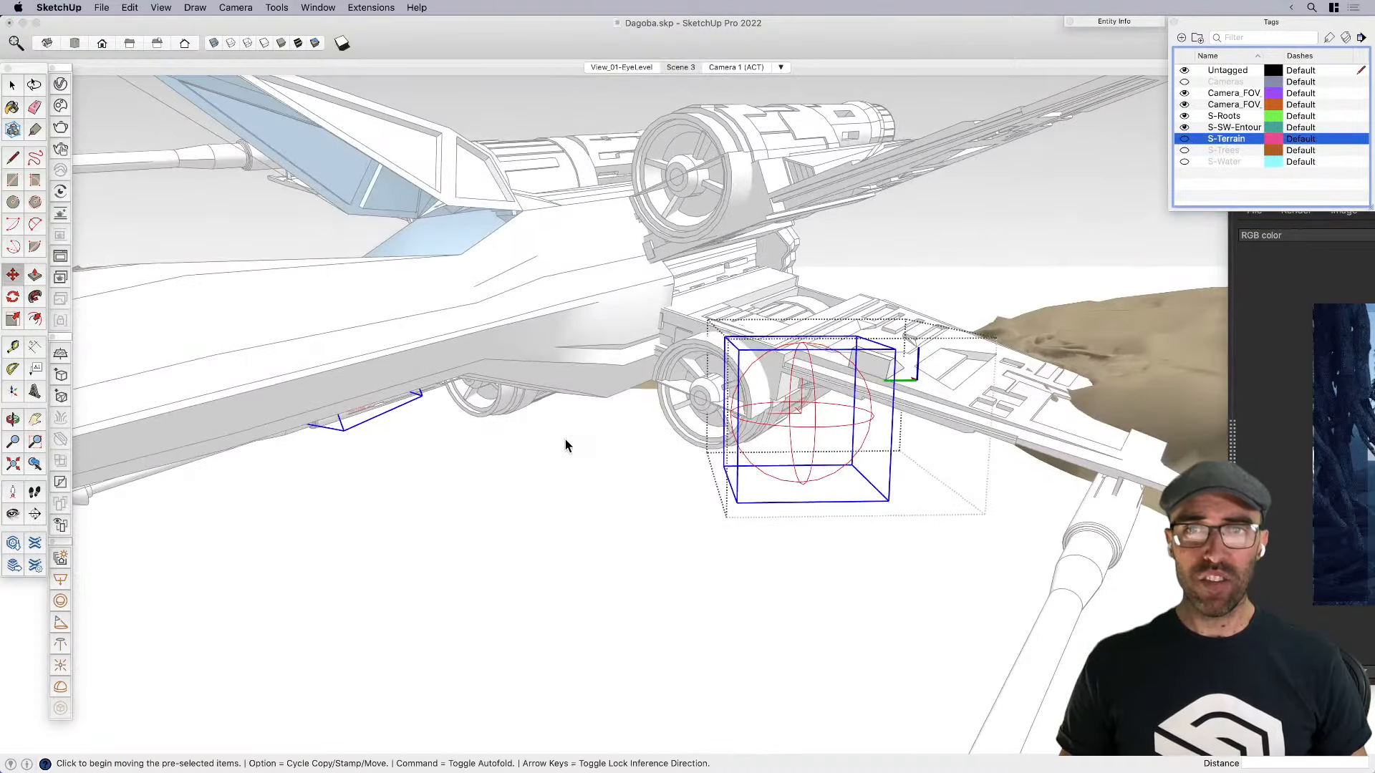
pyautogui.click(145, 588)
pyautogui.press('space')
# Place a V-Ray spot light at the front face of the wedge housing and select it
pyautogui.moveTo(776, 465); pyautogui.dragTo(740, 494, button='middle')
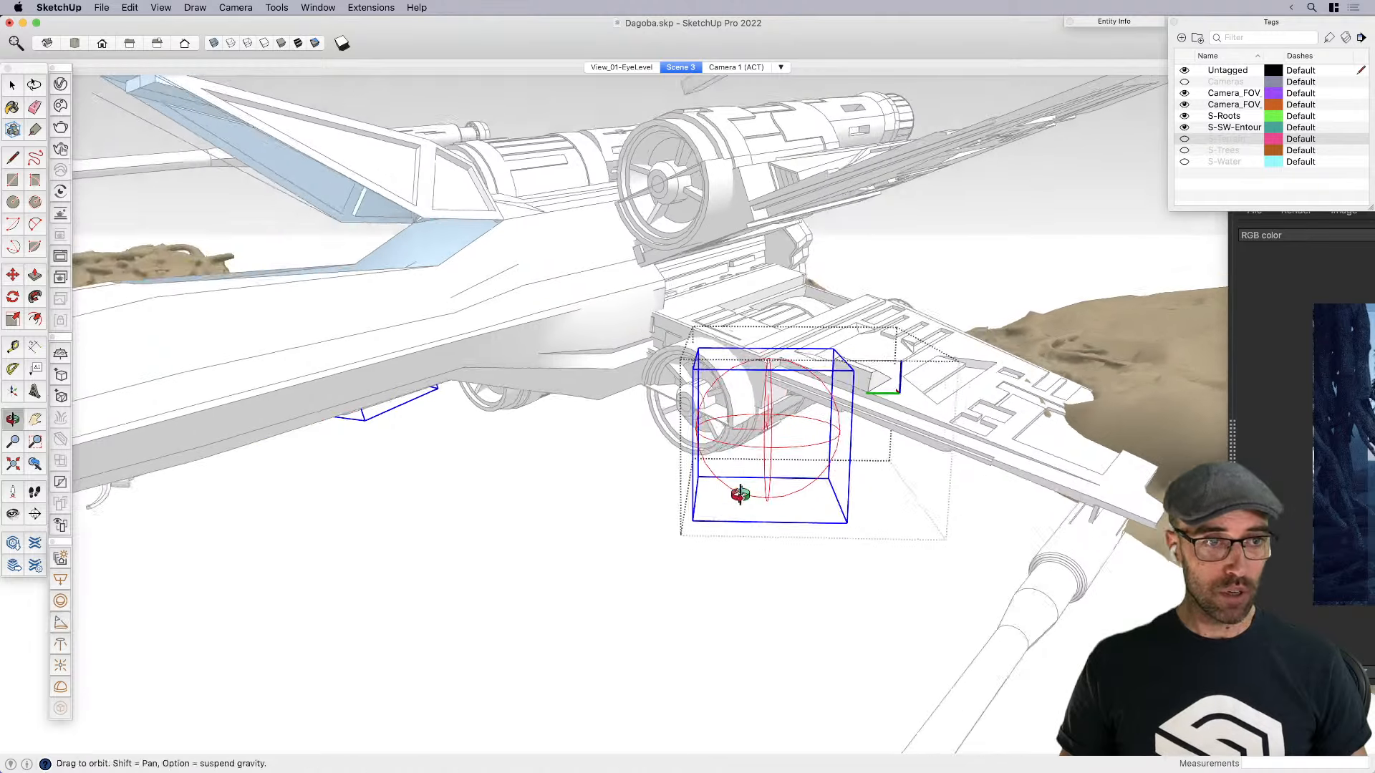
pyautogui.scroll(5, 837, 393)
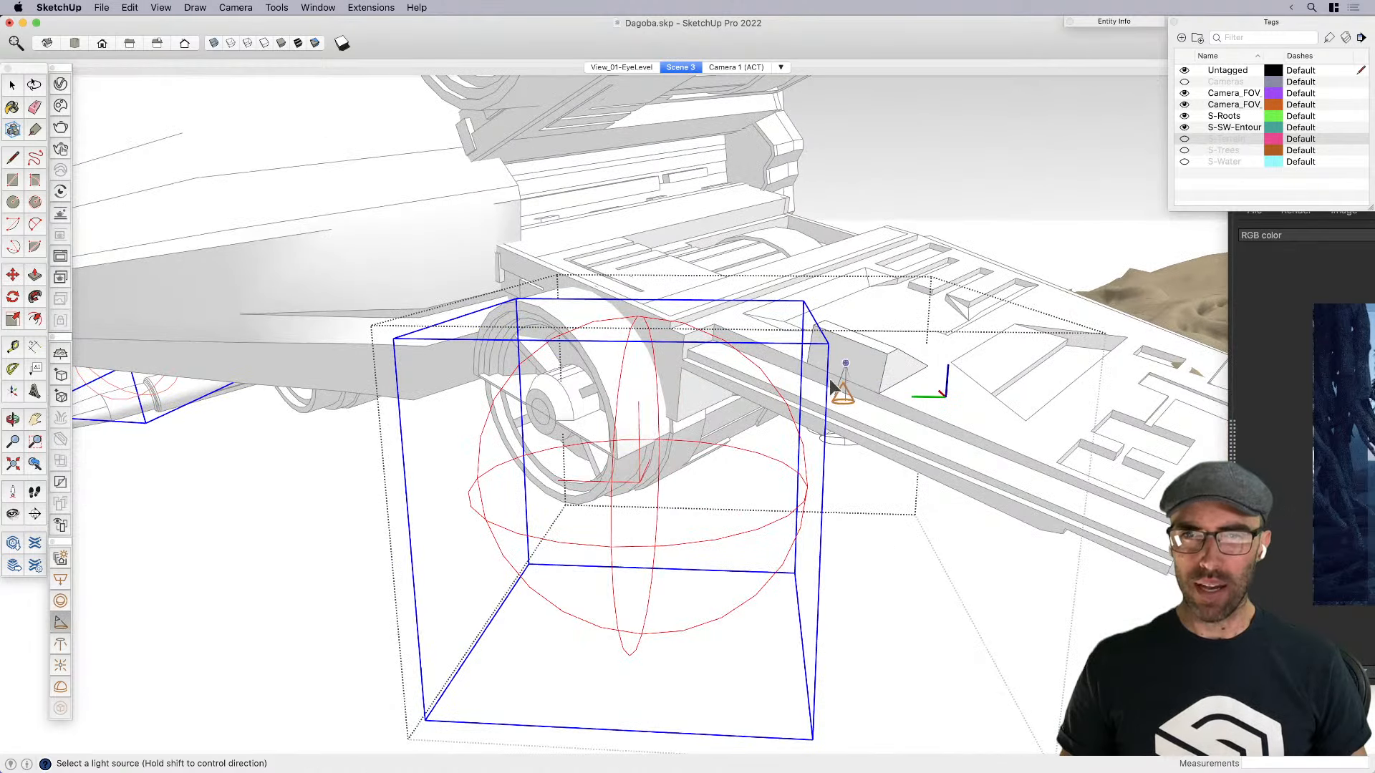
pyautogui.moveTo(829, 441); pyautogui.dragTo(770, 469, button='middle')
pyautogui.press('space')
pyautogui.click(791, 455)
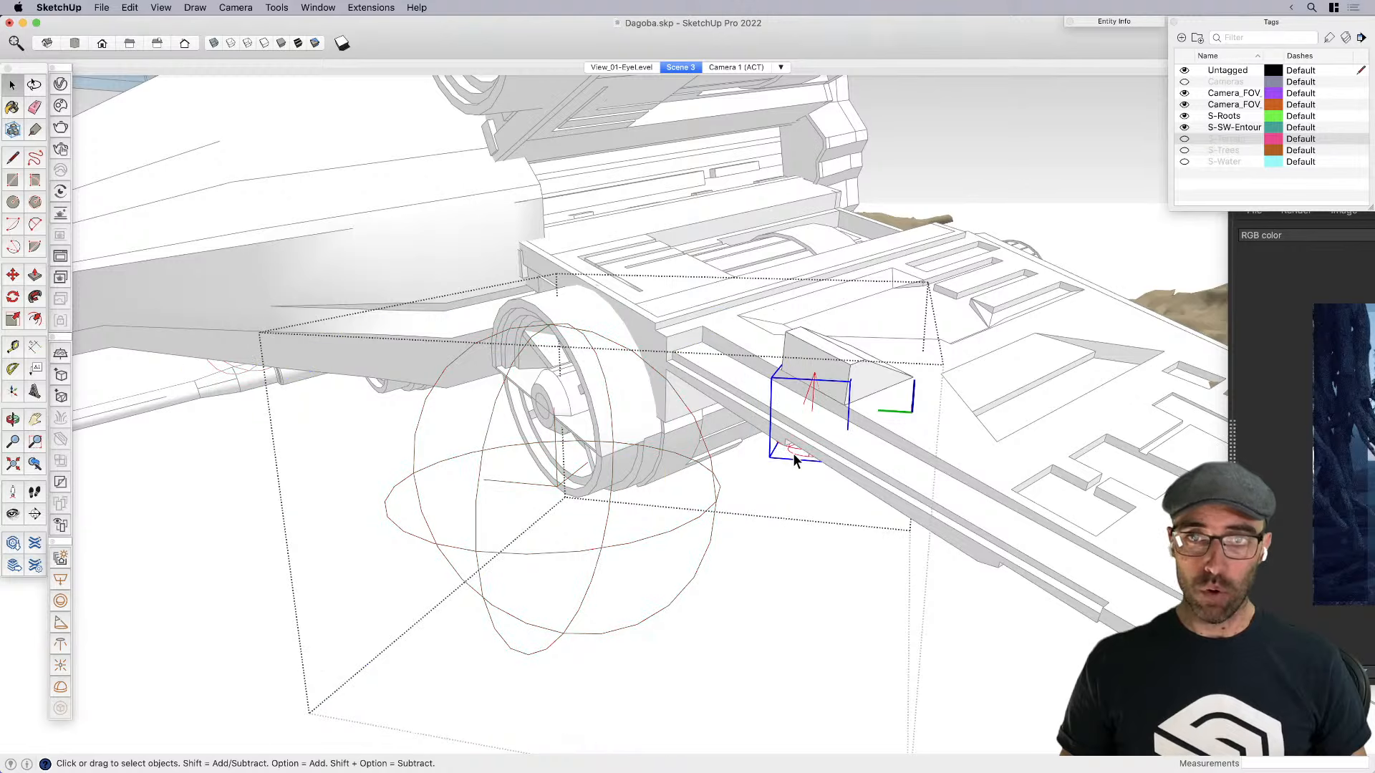
pyautogui.press('q')
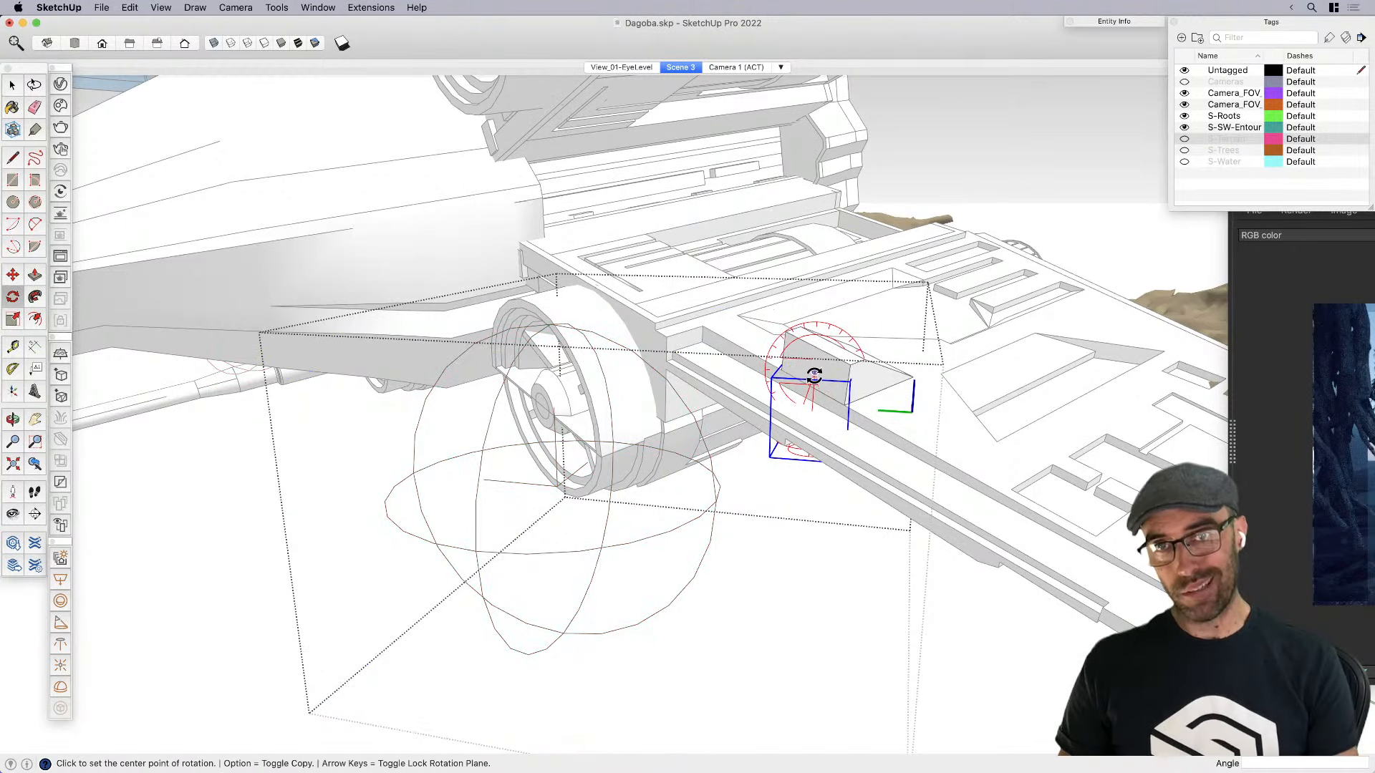
pyautogui.scroll(2, 865, 388)
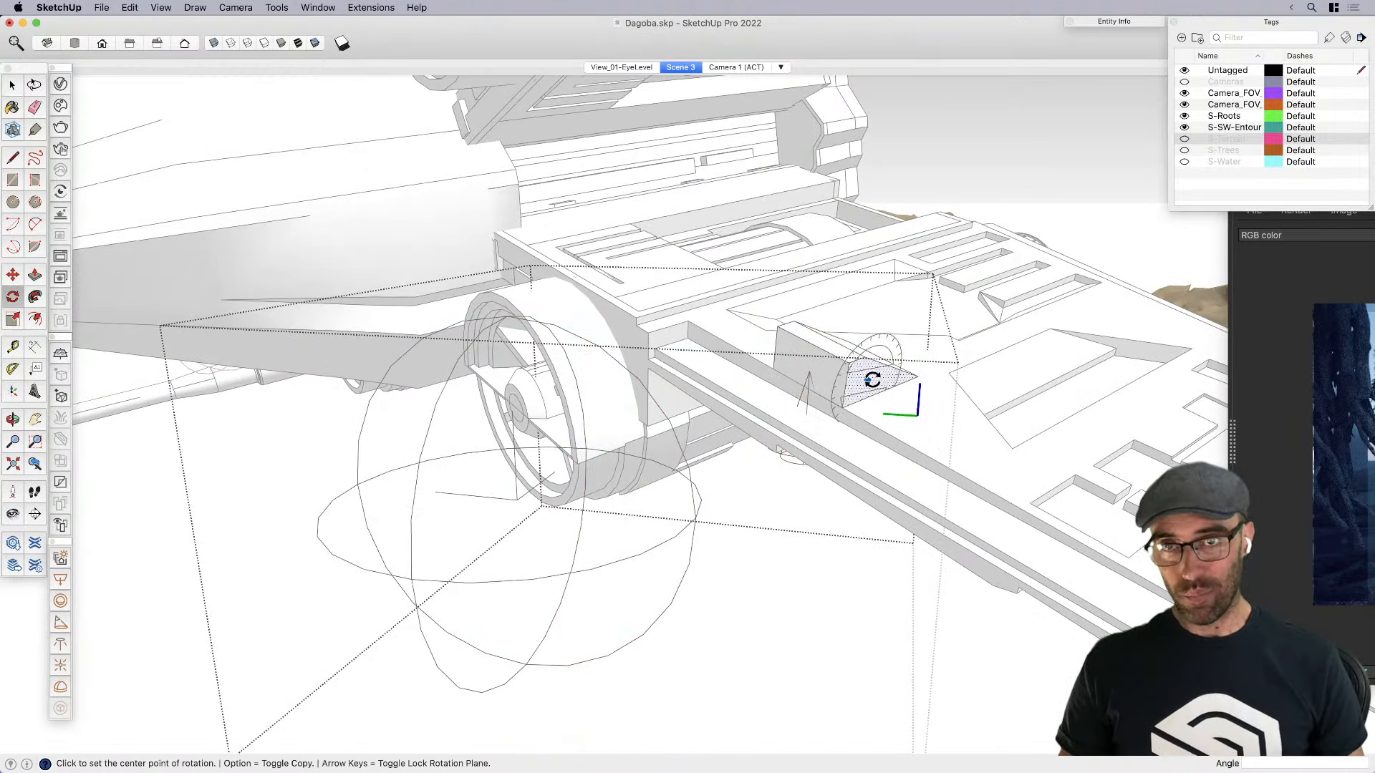
pyautogui.scroll(3, 866, 378)
pyautogui.click(880, 378)
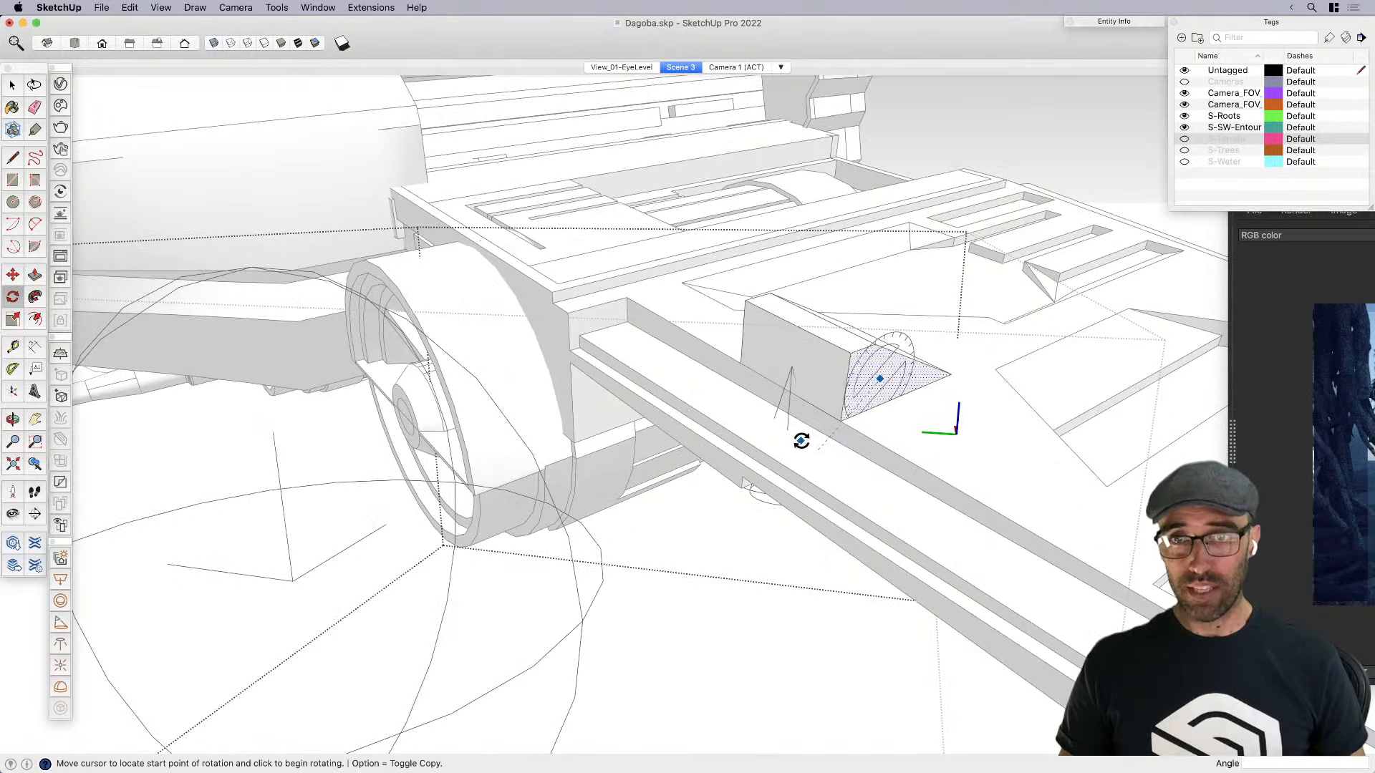
pyautogui.press('space')
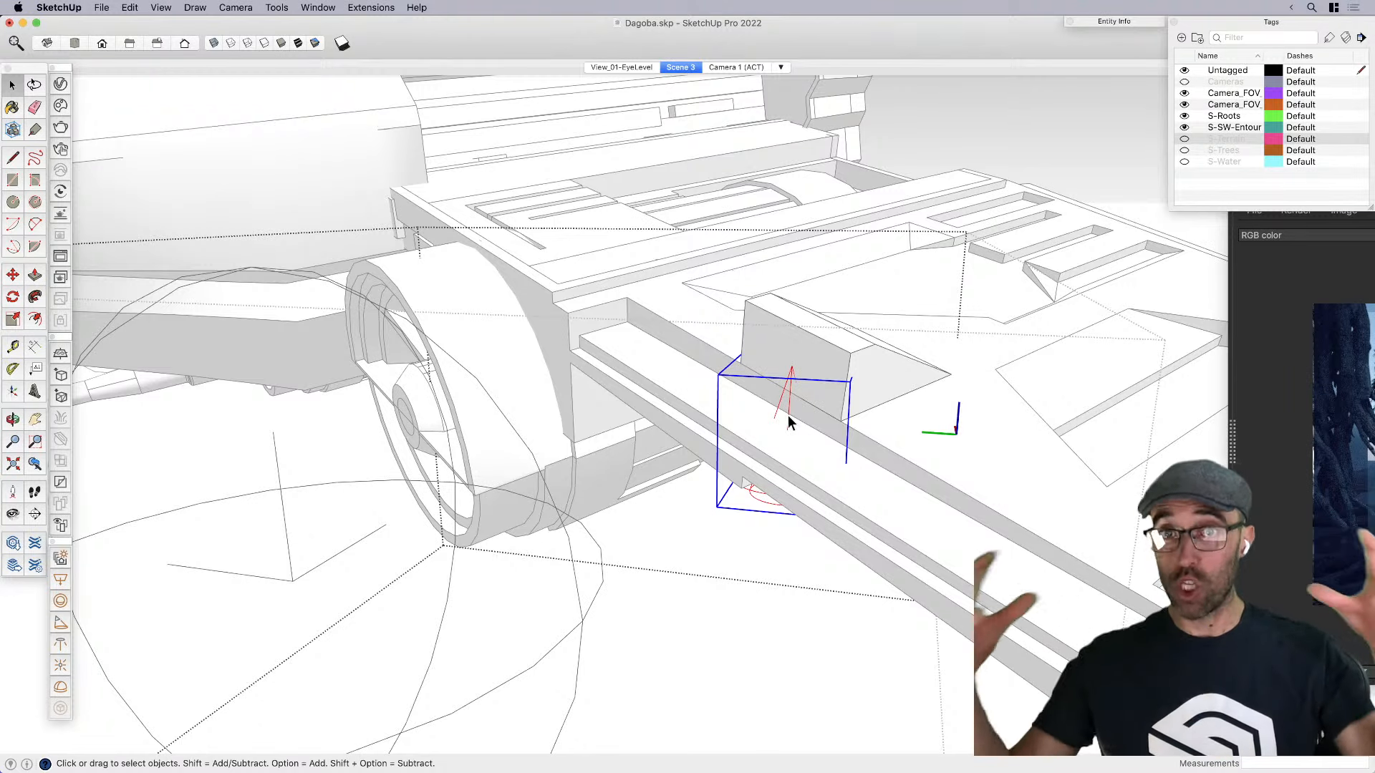
# Rotate the spot light about 82 degrees on the housing's side plane to aim it forward out of the wedge
pyautogui.press('q')
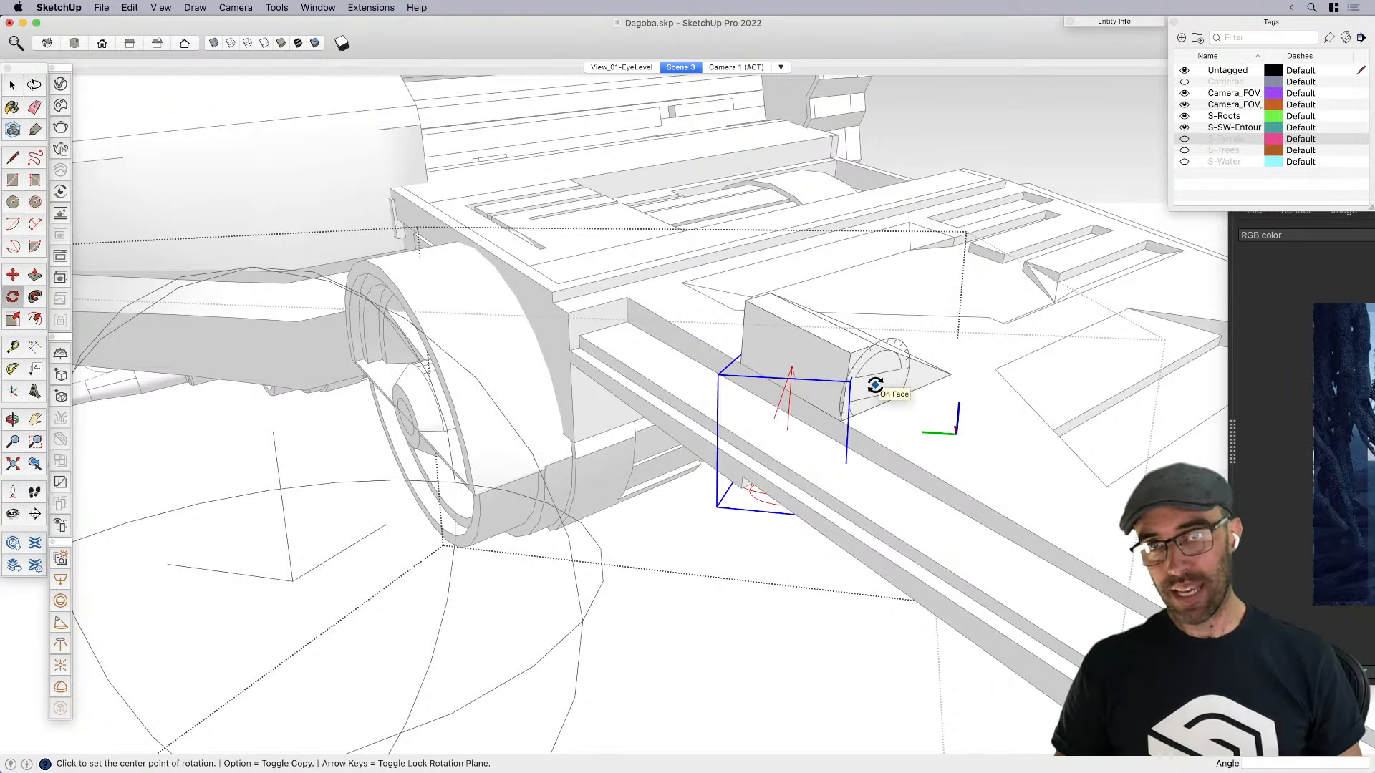
pyautogui.click(818, 449)
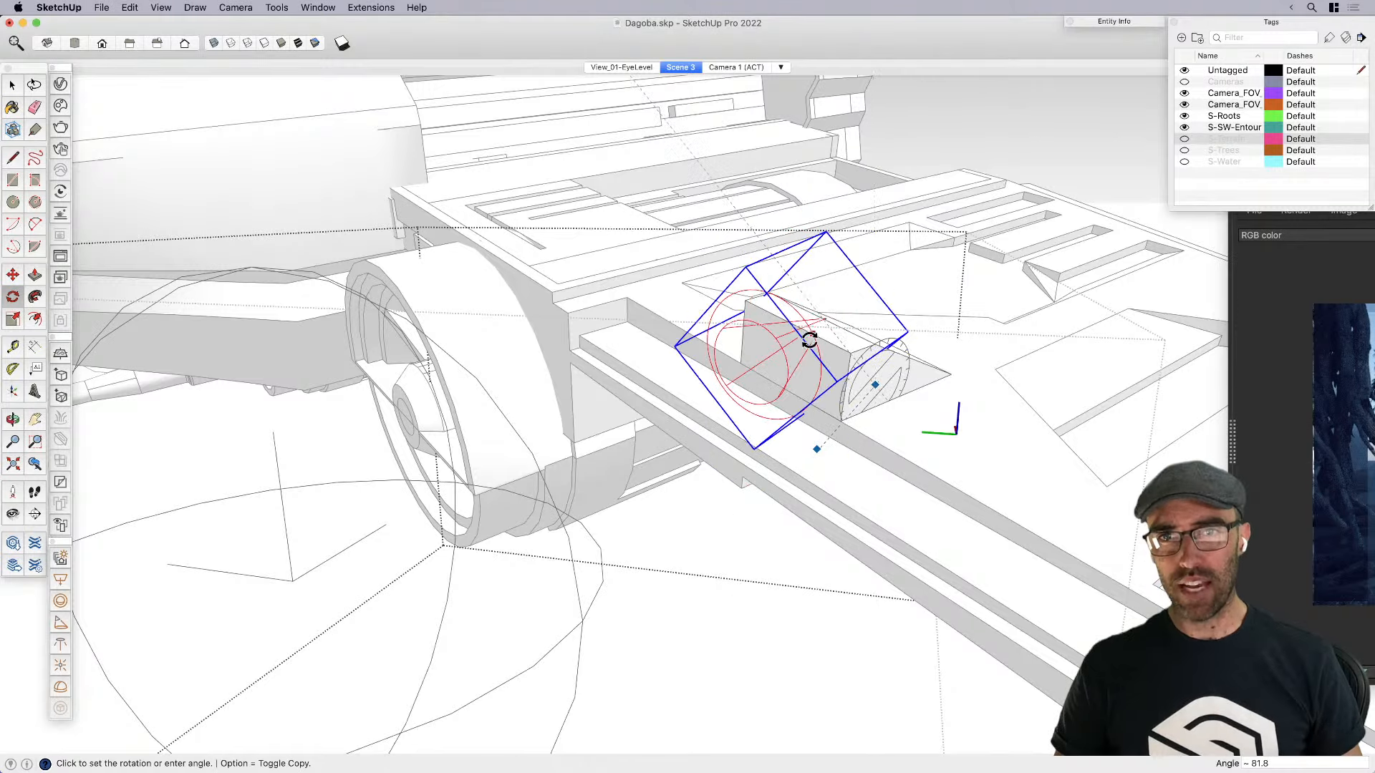
pyautogui.click(808, 336)
# Rotate the spot light slightly in plan to line its beam up with the housing's forward direction
pyautogui.moveTo(947, 493); pyautogui.dragTo(538, 656, button='middle')
pyautogui.moveTo(837, 569); pyautogui.dragTo(852, 642, button='middle')
pyautogui.click(959, 621)
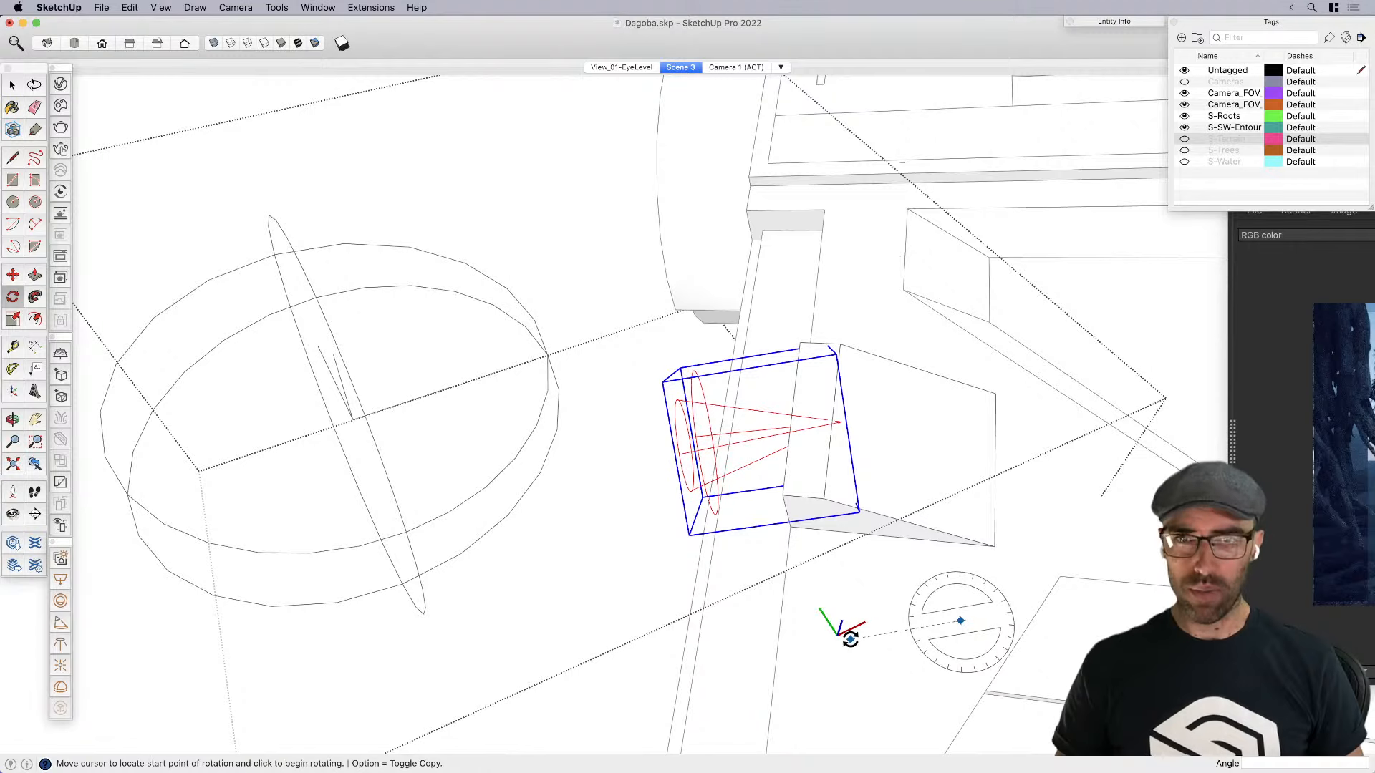
pyautogui.click(850, 640)
pyautogui.click(840, 615)
pyautogui.press('space')
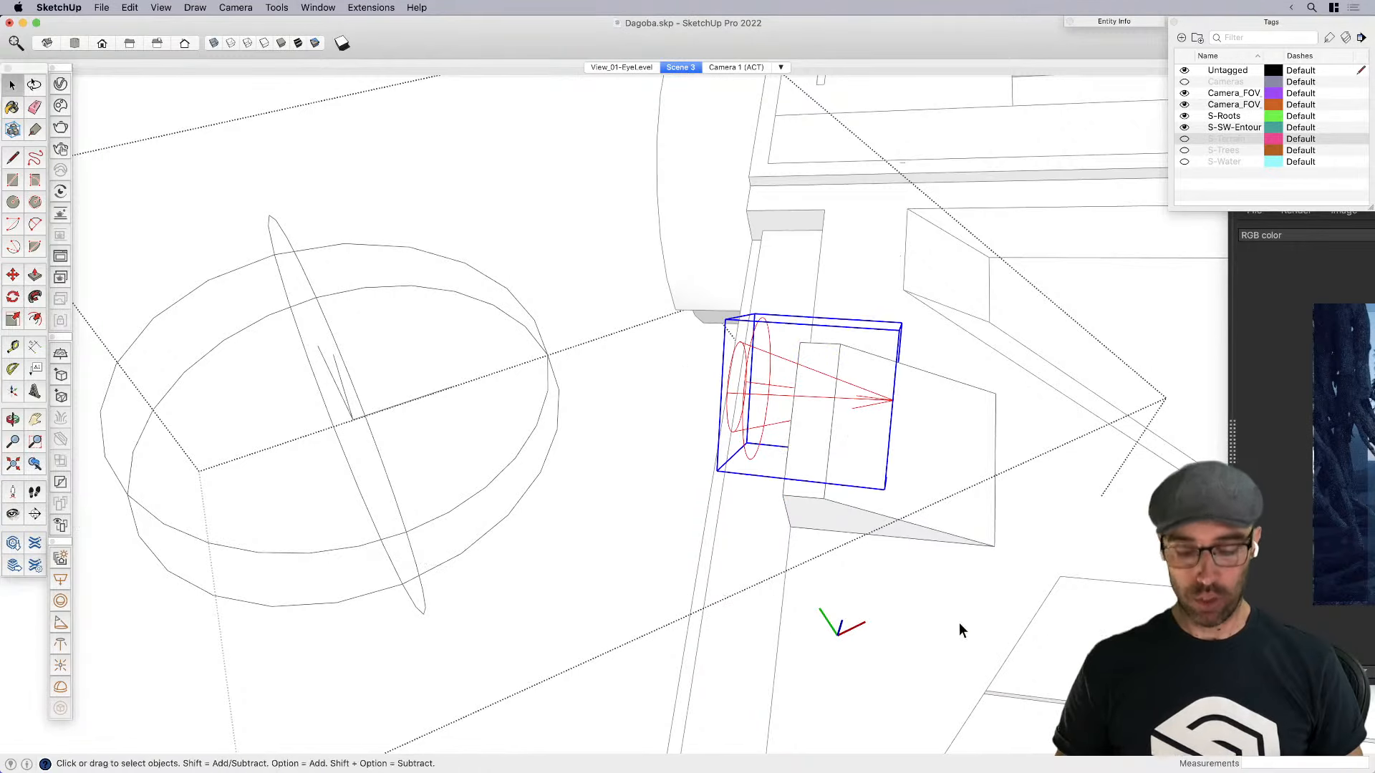
# Move the spot light about 7 5/8" in plan to bring its tip to the housing's front face
pyautogui.press('m')
pyautogui.click(1014, 646)
pyautogui.click(894, 655)
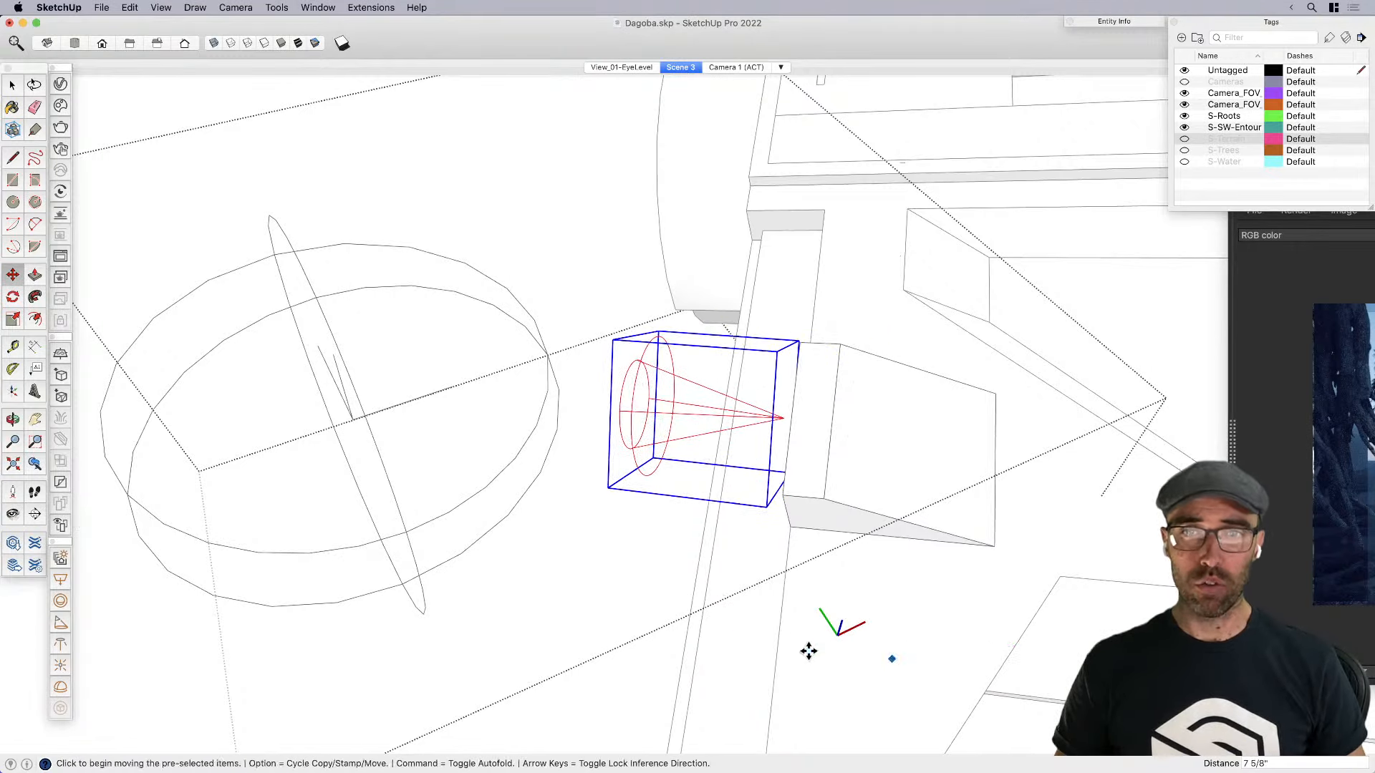
# Lower the spot light about 2 5/8" to center its tip on the housing's front face
pyautogui.moveTo(810, 647); pyautogui.dragTo(984, 426, button='middle')
pyautogui.scroll(3, 904, 254)
pyautogui.click(854, 225)
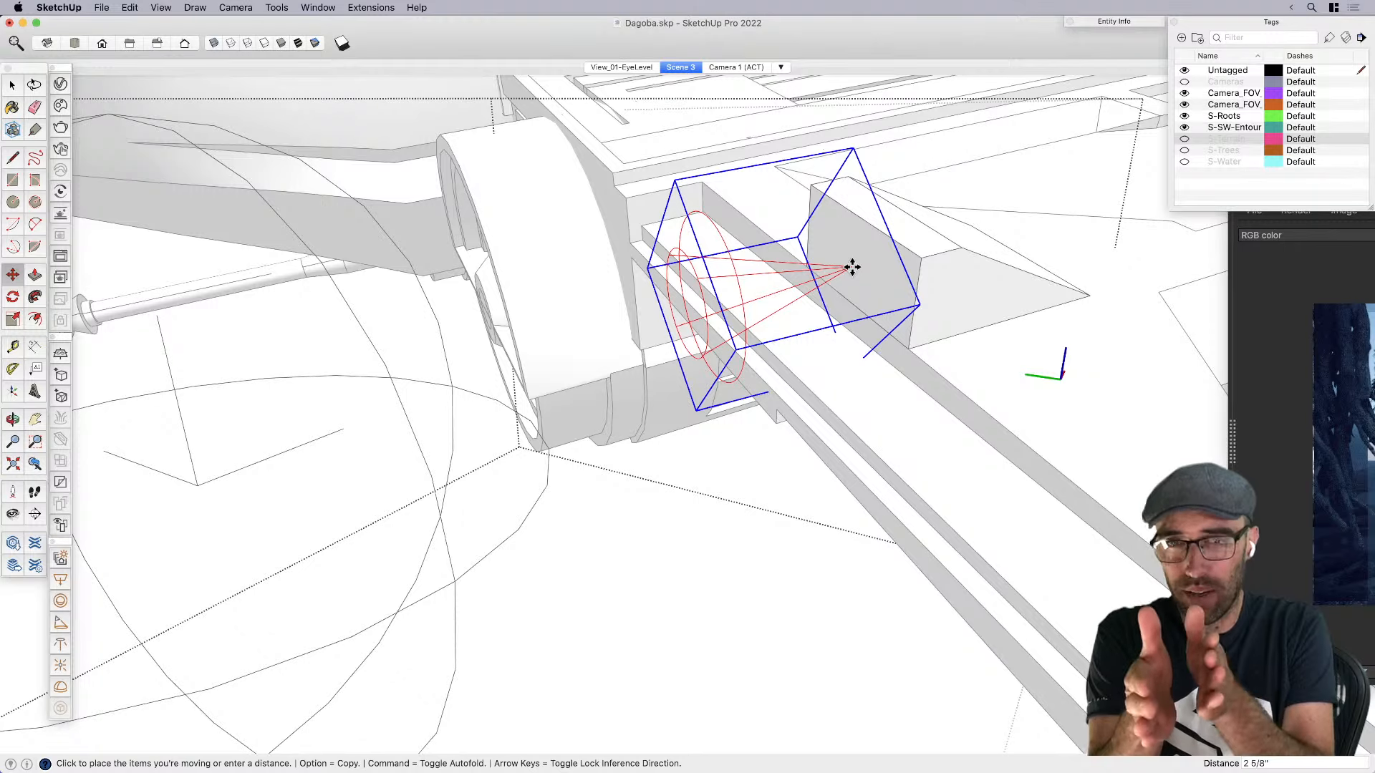
pyautogui.click(852, 267)
pyautogui.press('space')
# Show the S-Water and S-Terrain tags again and save the model
pyautogui.scroll(-8, 685, 395)
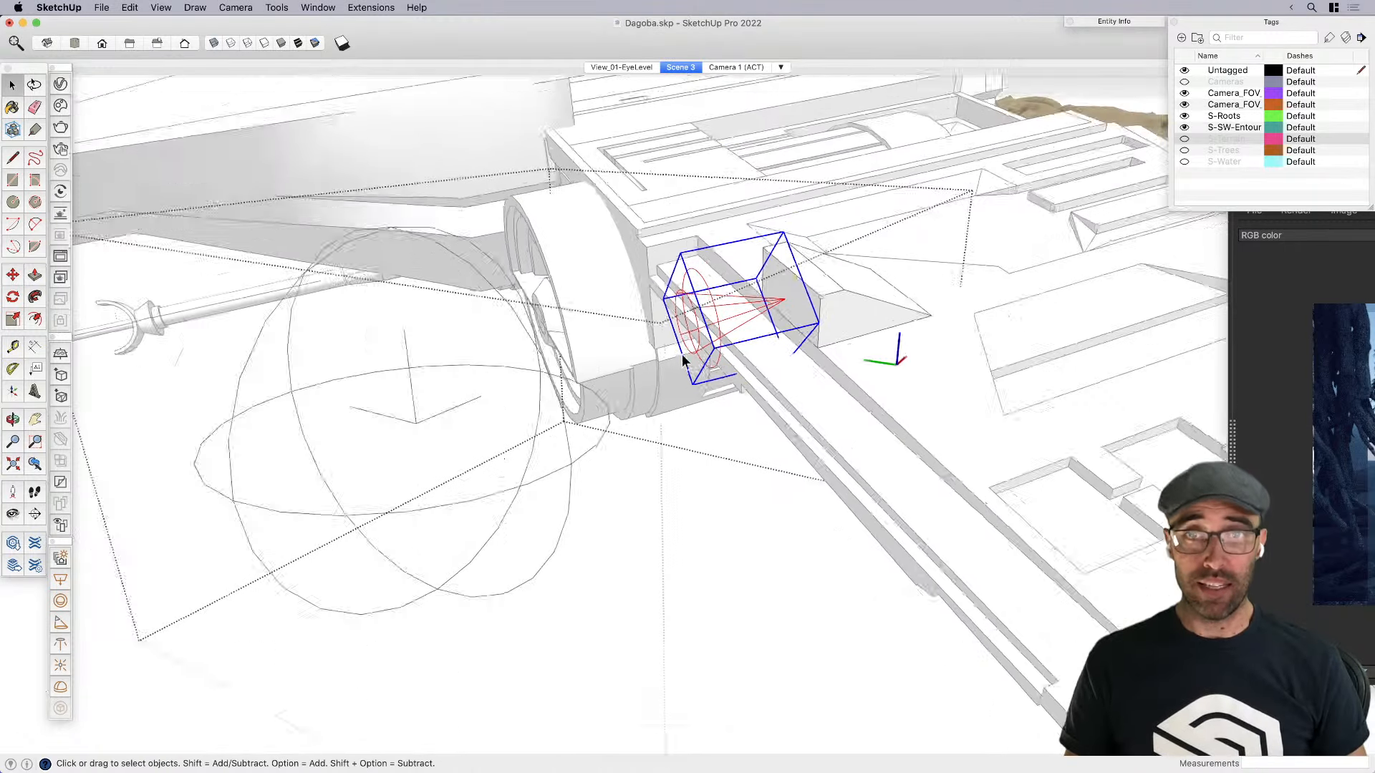
pyautogui.scroll(-3, 685, 395)
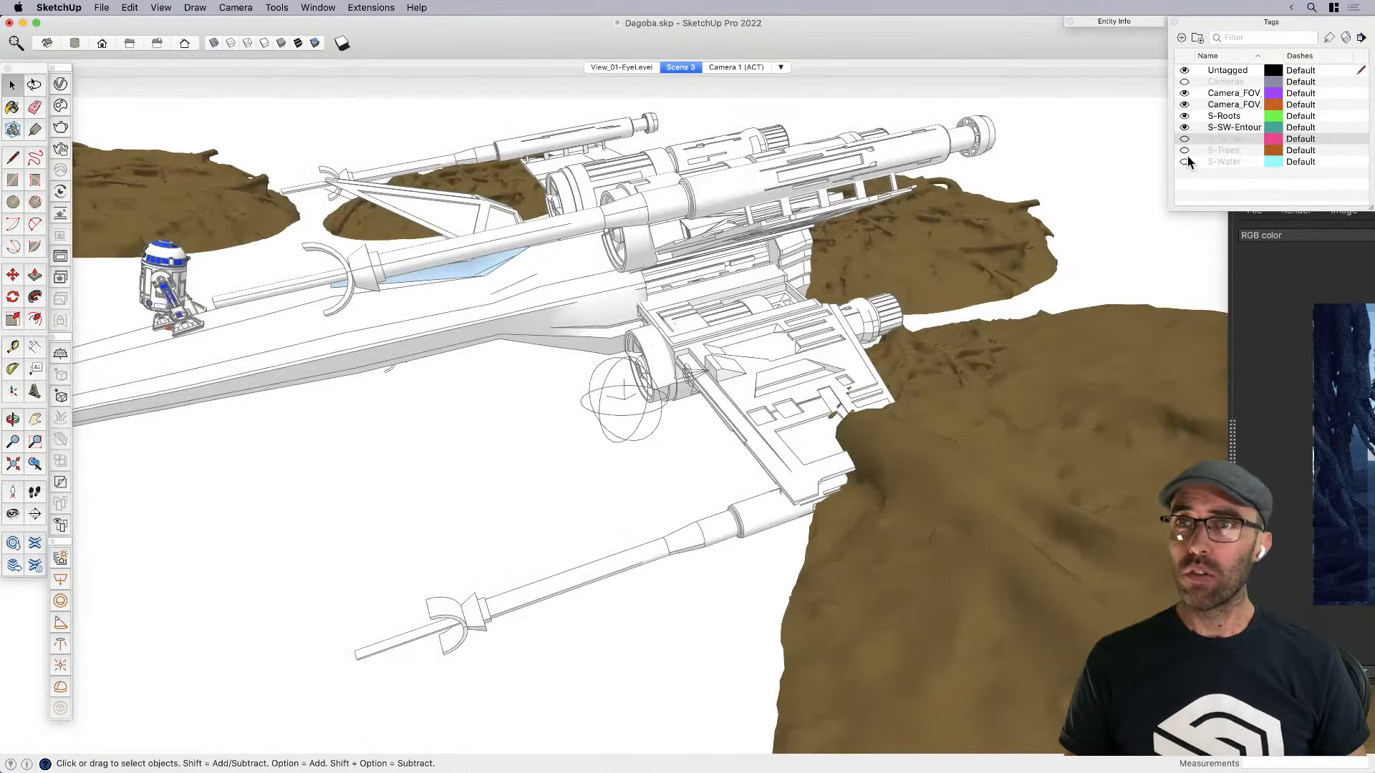
pyautogui.click(1184, 162)
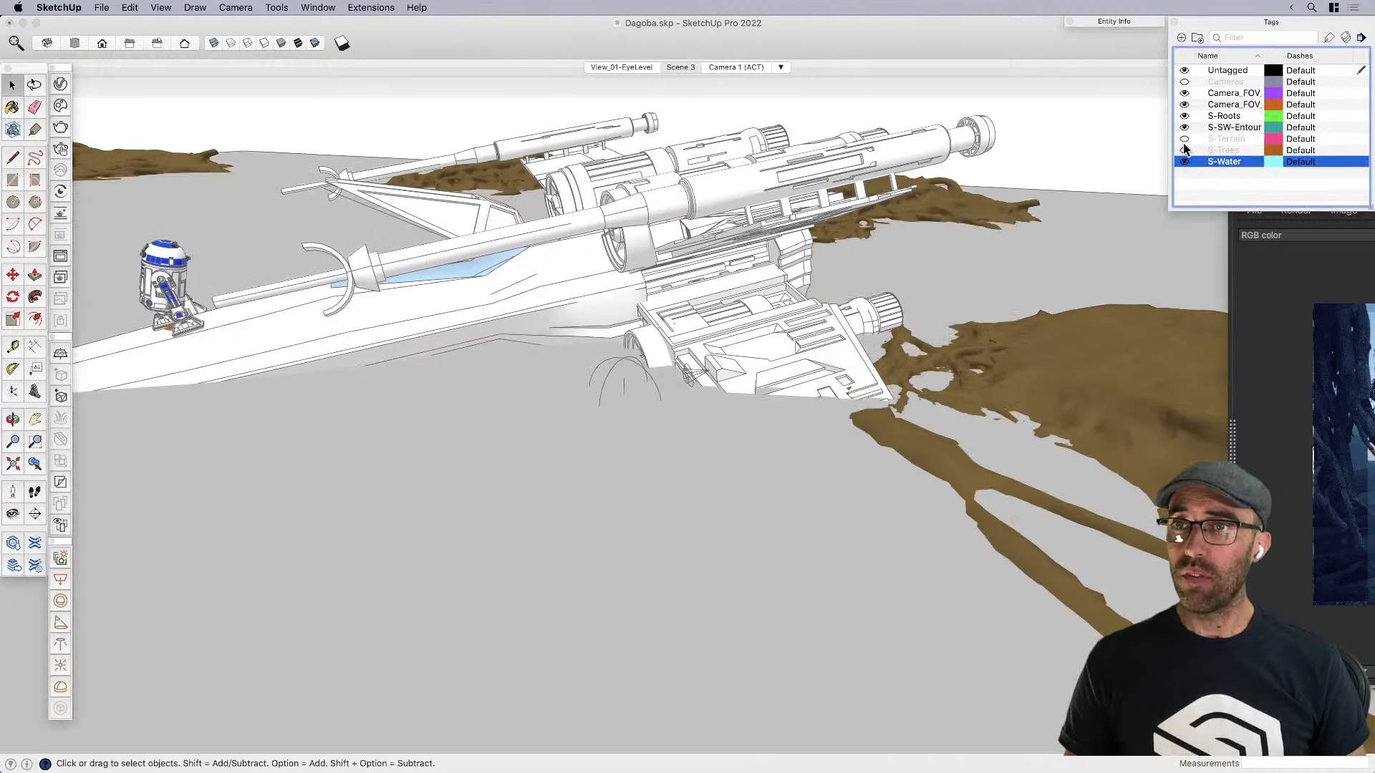
pyautogui.click(1184, 138)
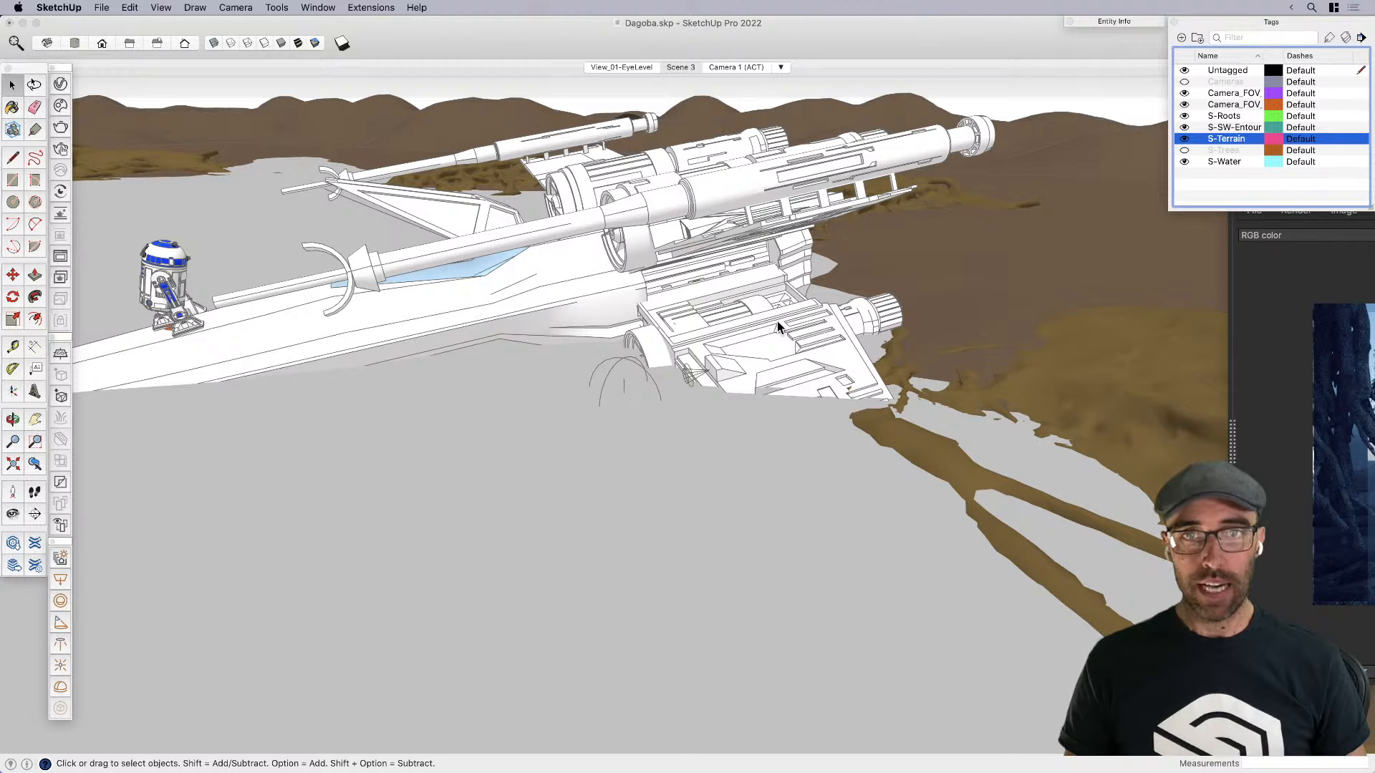
pyautogui.scroll(5, 655, 388)
pyautogui.press('super+s')
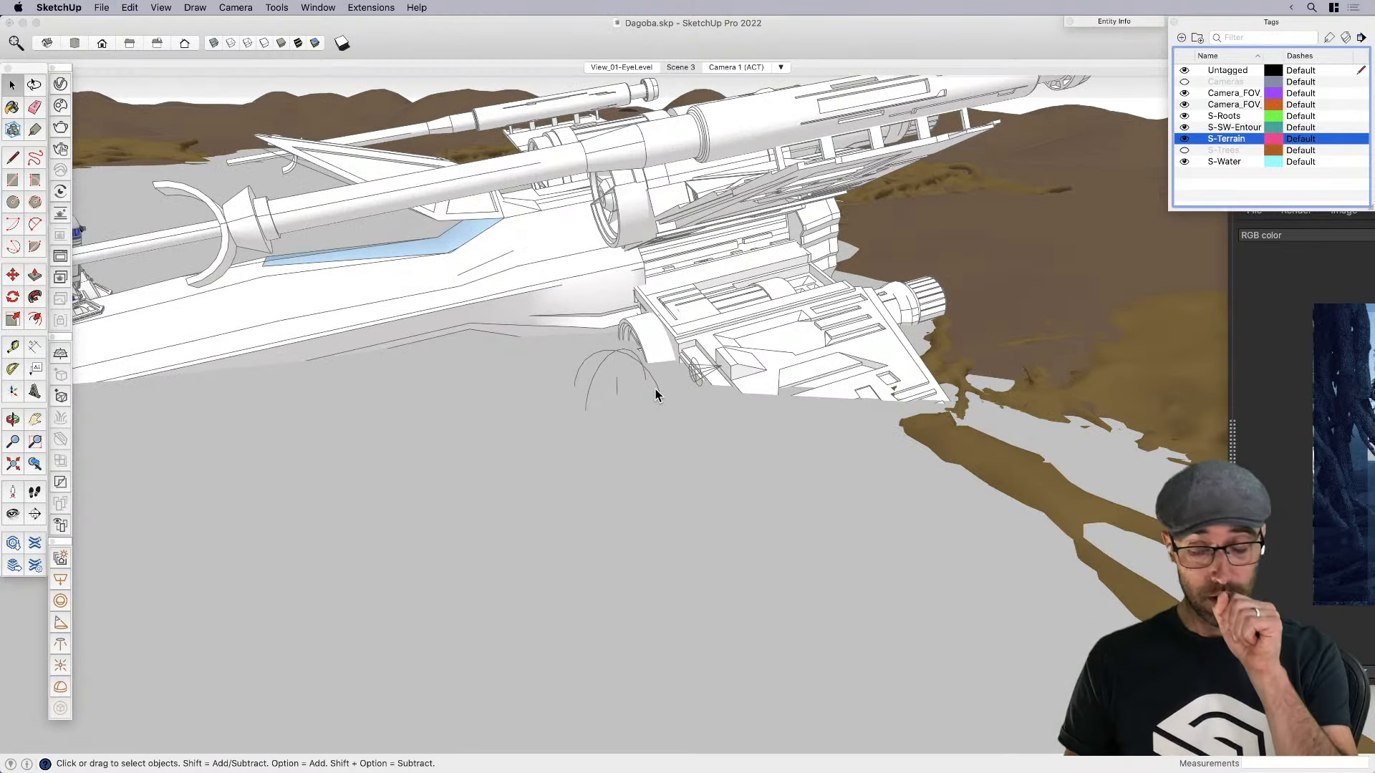
# Shorten the Tags panel and bring the V-Ray Frame Buffer into view beside the X-wing's lower wing
pyautogui.moveTo(737, 393); pyautogui.dragTo(736, 439, button='middle')
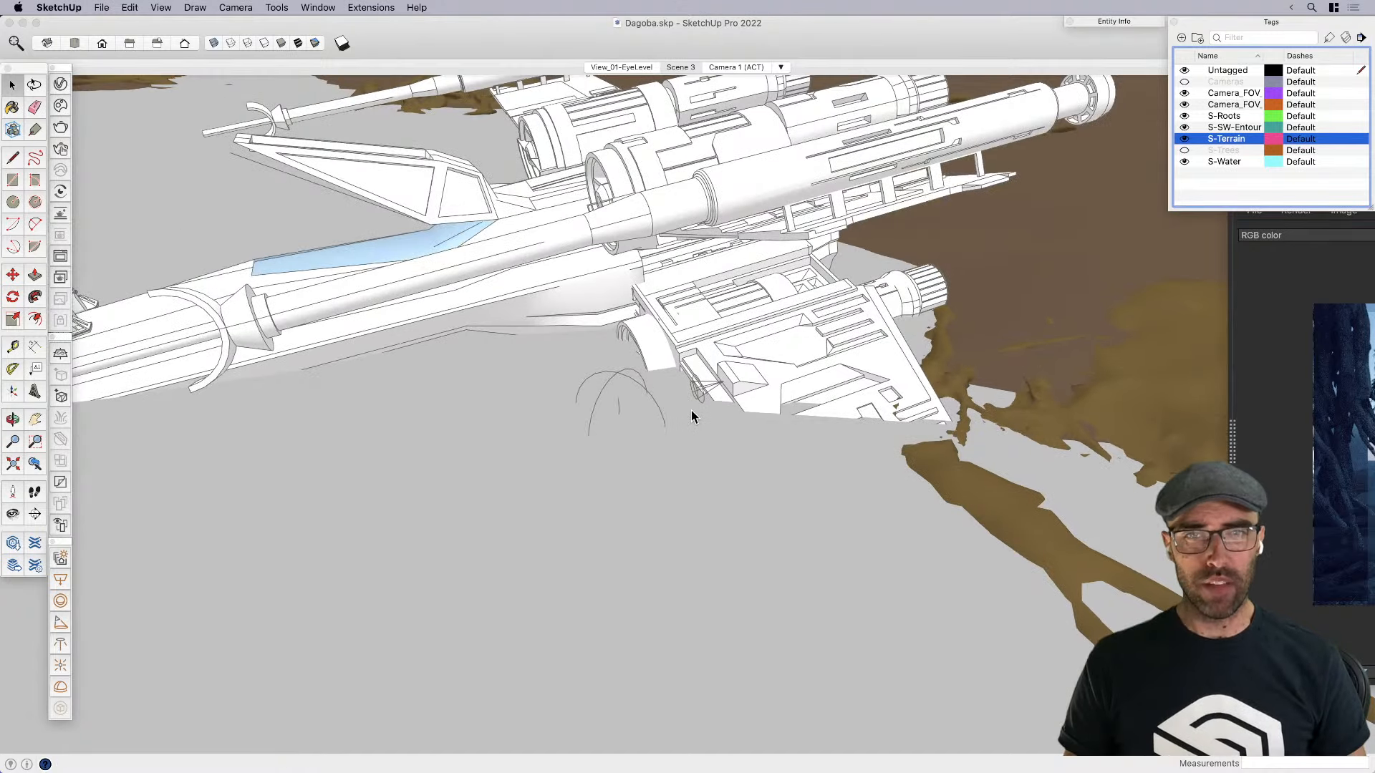
pyautogui.click(1313, 248)
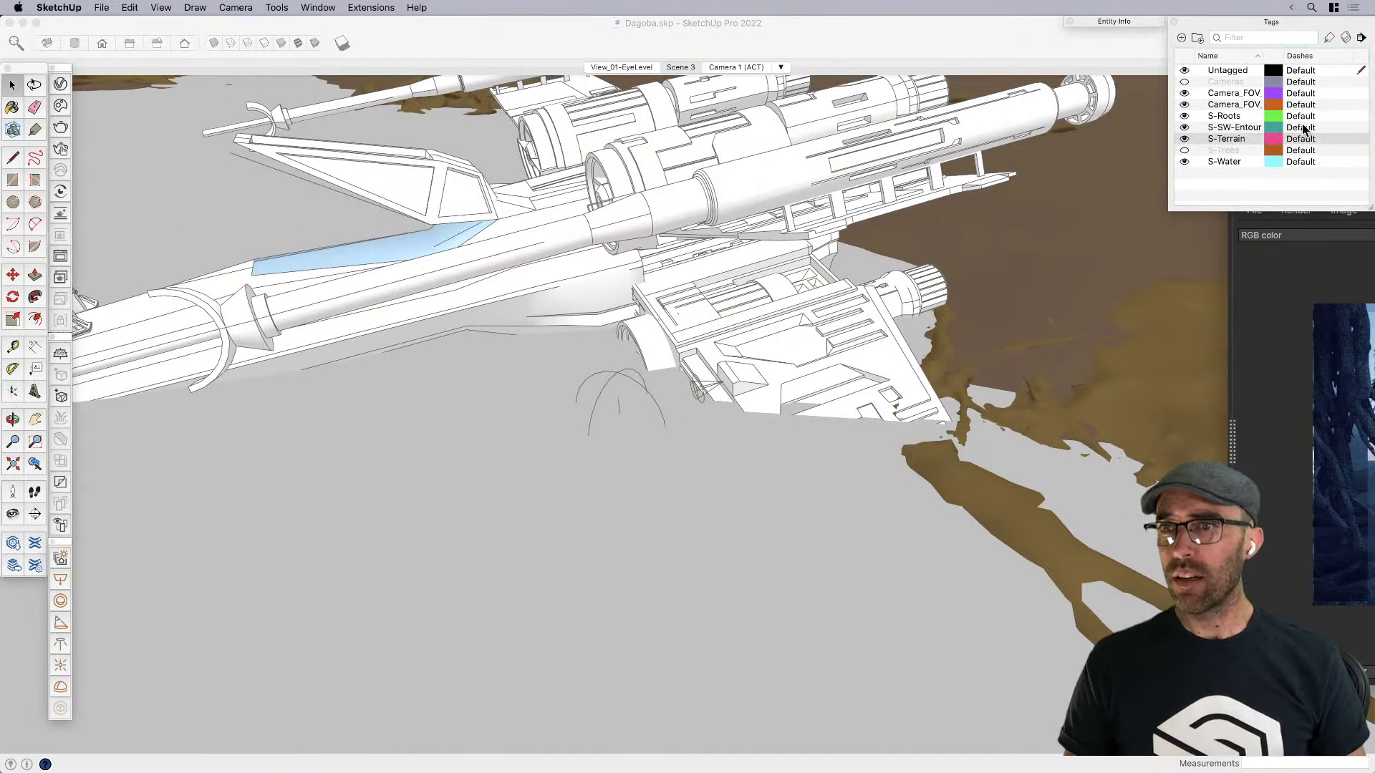
pyautogui.moveTo(1371, 209); pyautogui.dragTo(1098, 238)
pyautogui.scroll(3, 805, 348)
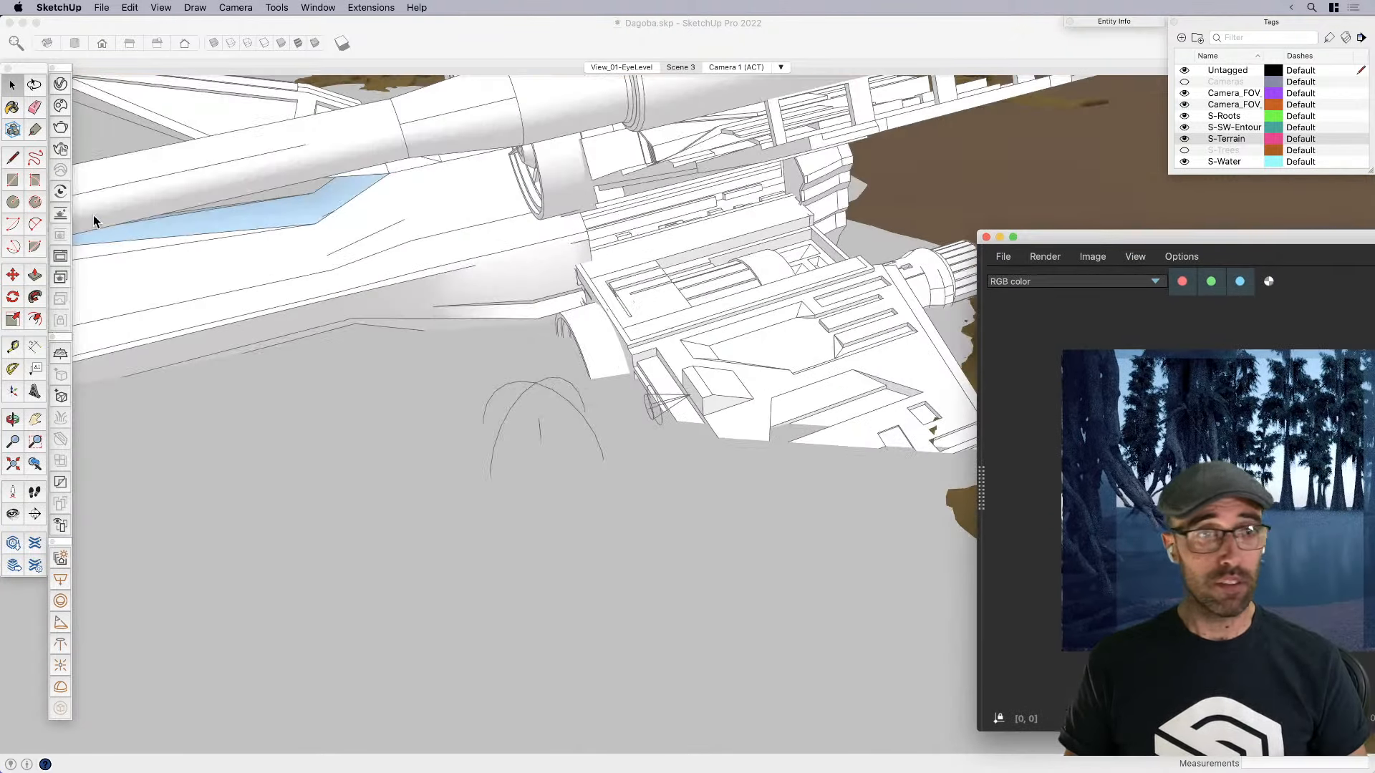
# Set the Spot Light's color to a pale warm yellow in the V-Ray Asset Editor
pyautogui.click(58, 85)
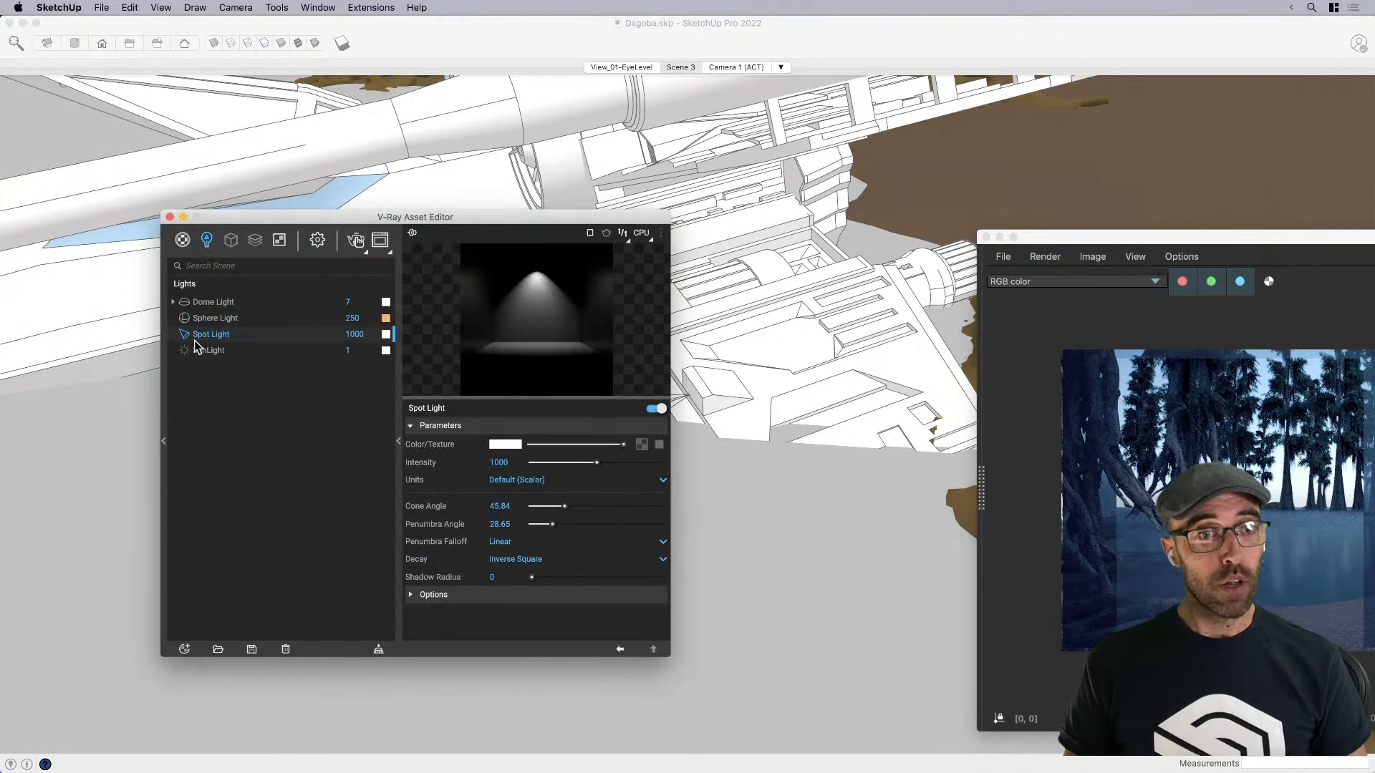
pyautogui.doubleClick(361, 334)
pyautogui.click(386, 334)
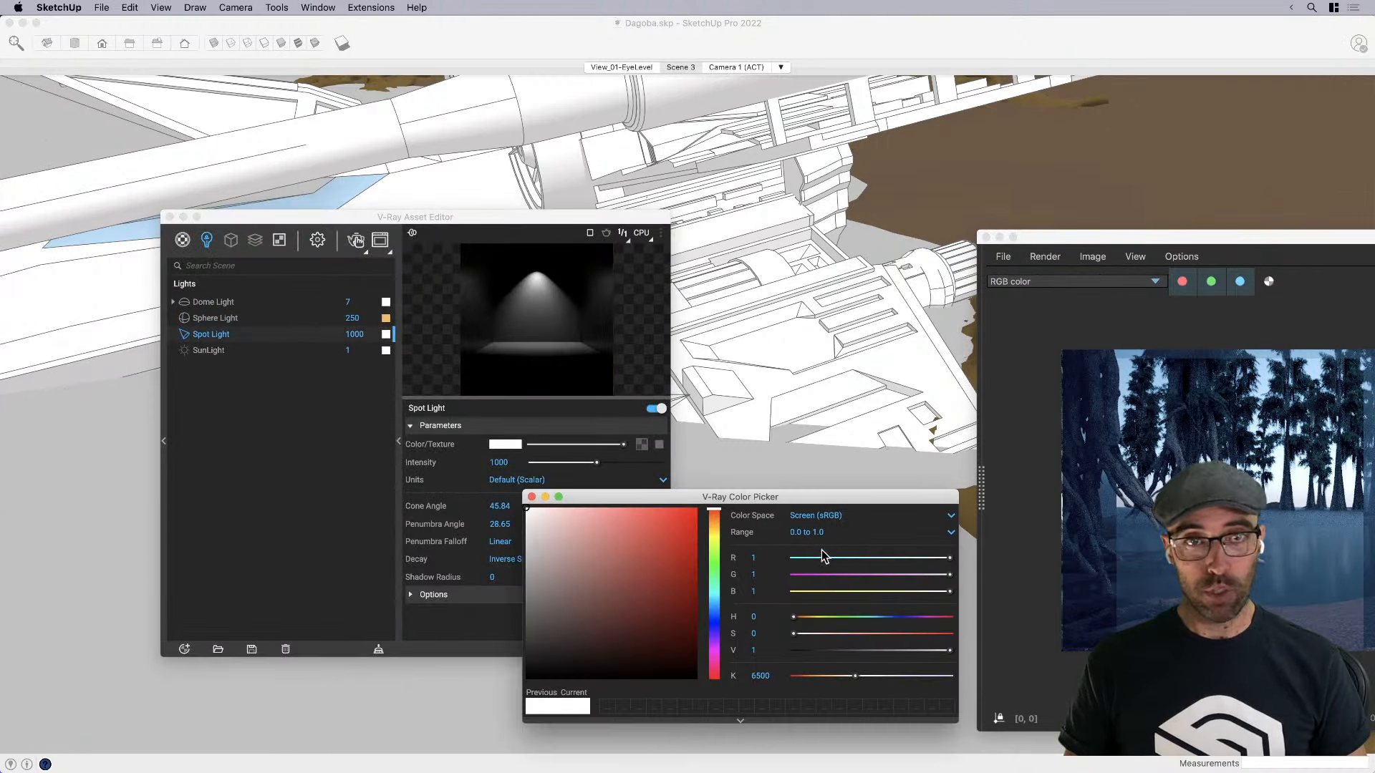
pyautogui.moveTo(708, 530)
pyautogui.mouseDown()
pyautogui.moveTo(635, 552)
pyautogui.moveTo(589, 509)
pyautogui.mouseUp()
pyautogui.click(531, 496)
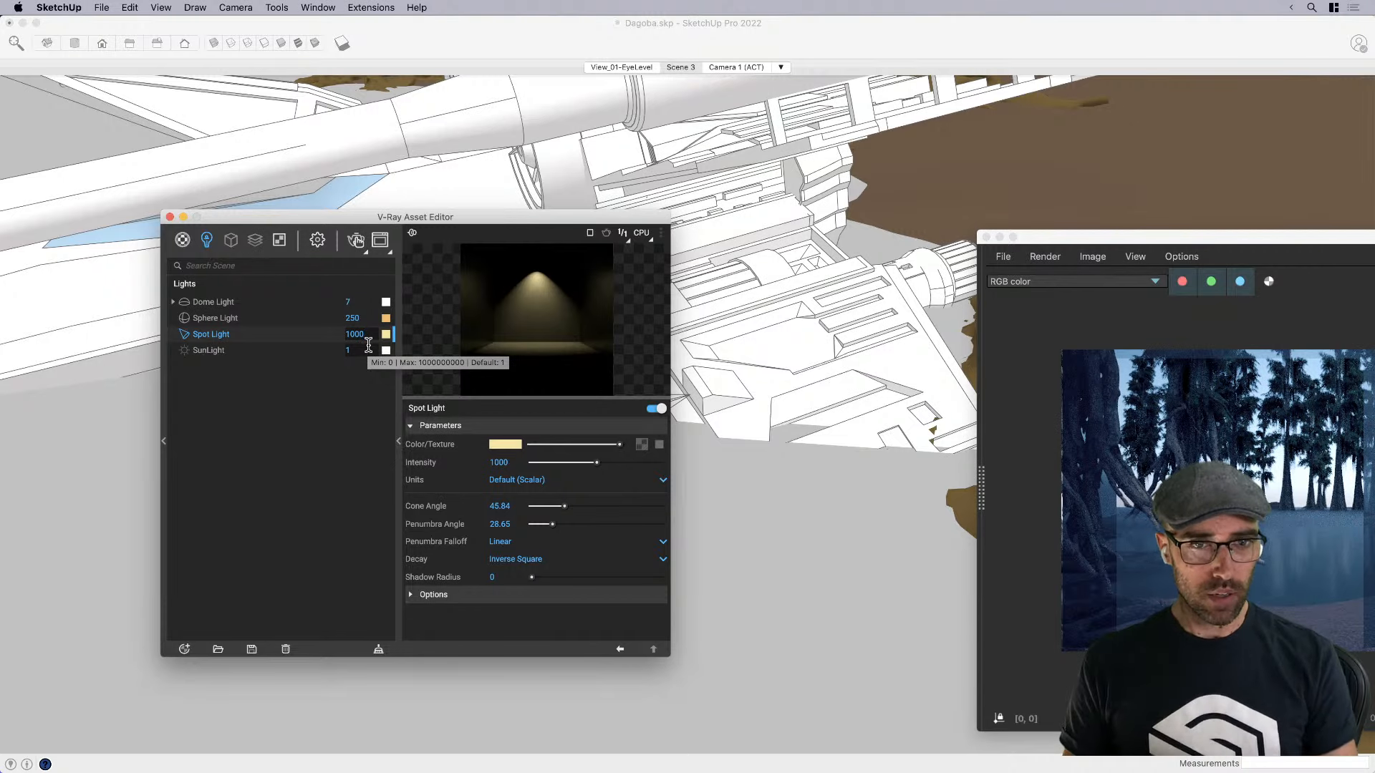
# Review the Spot Light's available intensity units and its intensity value
pyautogui.click(528, 481)
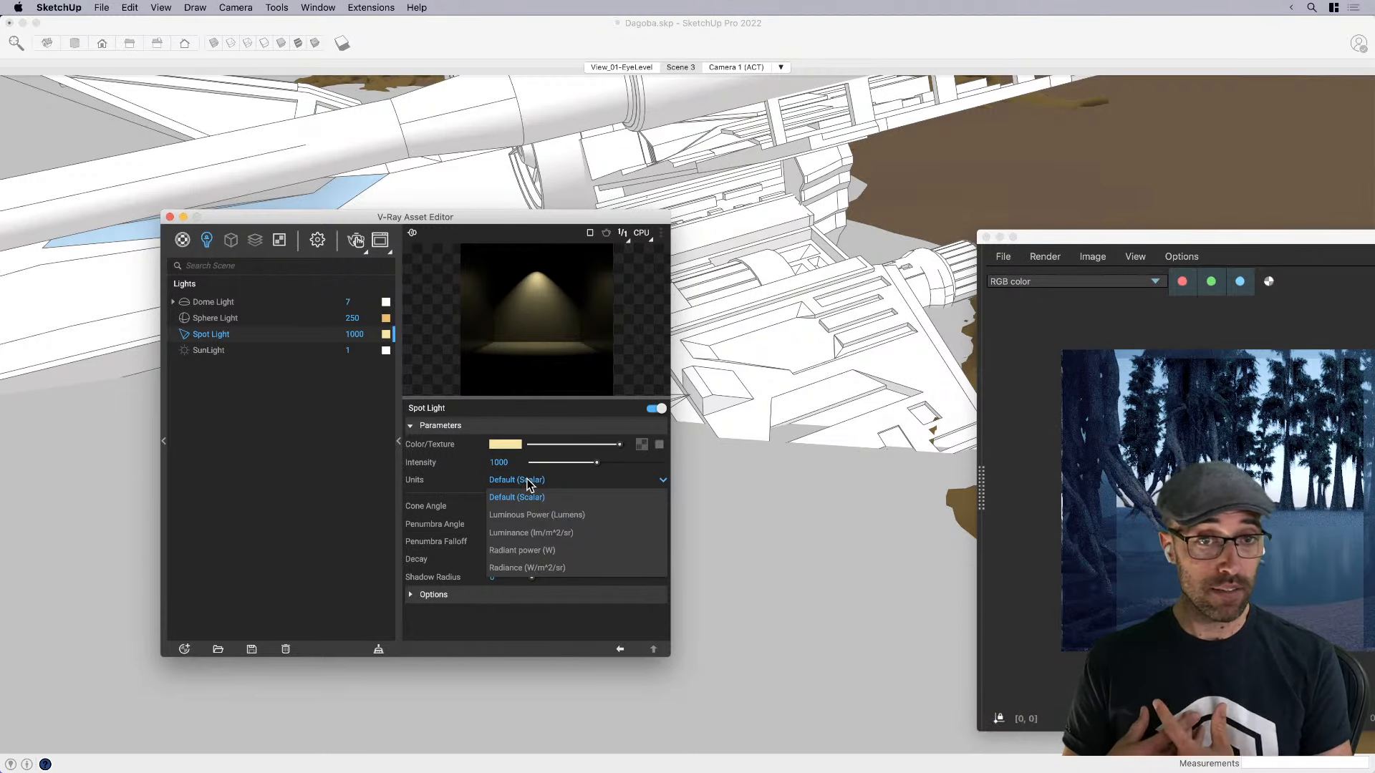
pyautogui.click(321, 449)
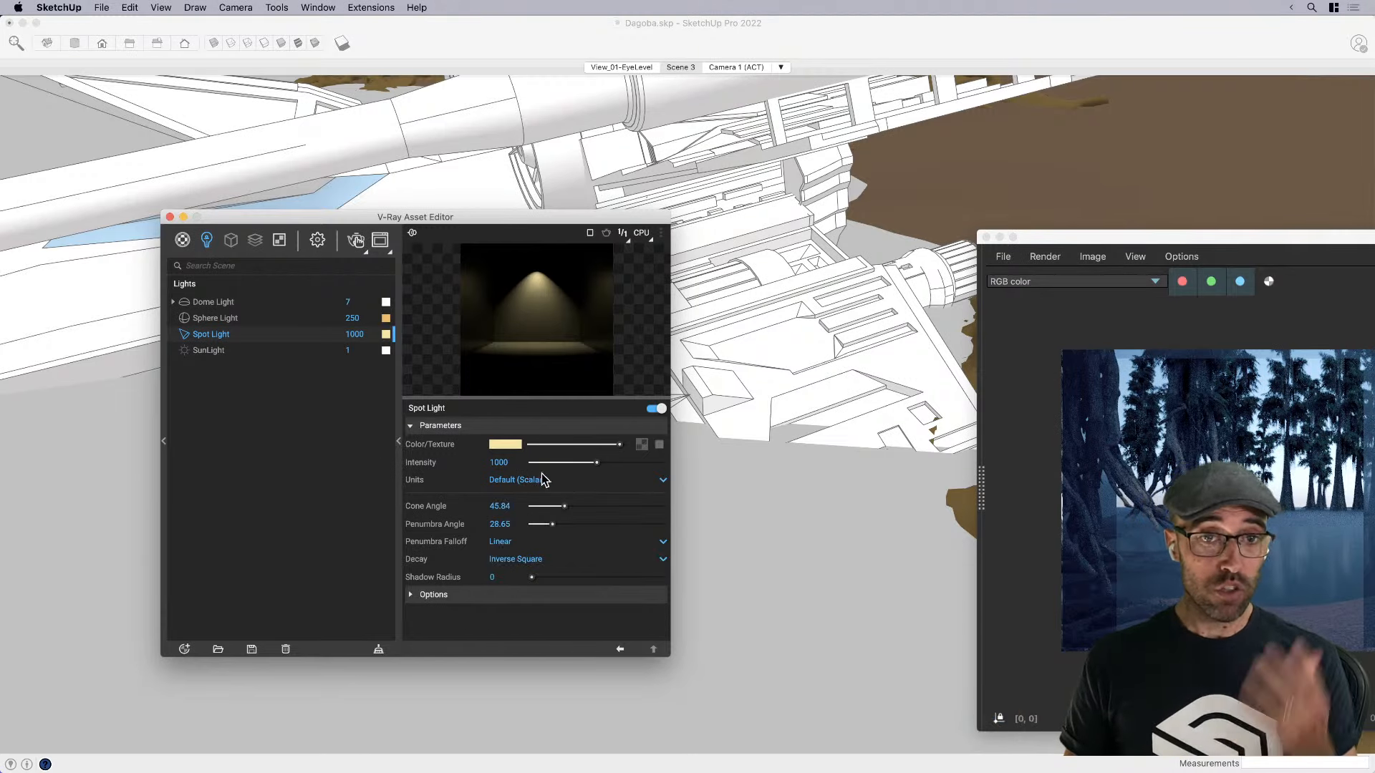
pyautogui.doubleClick(362, 333)
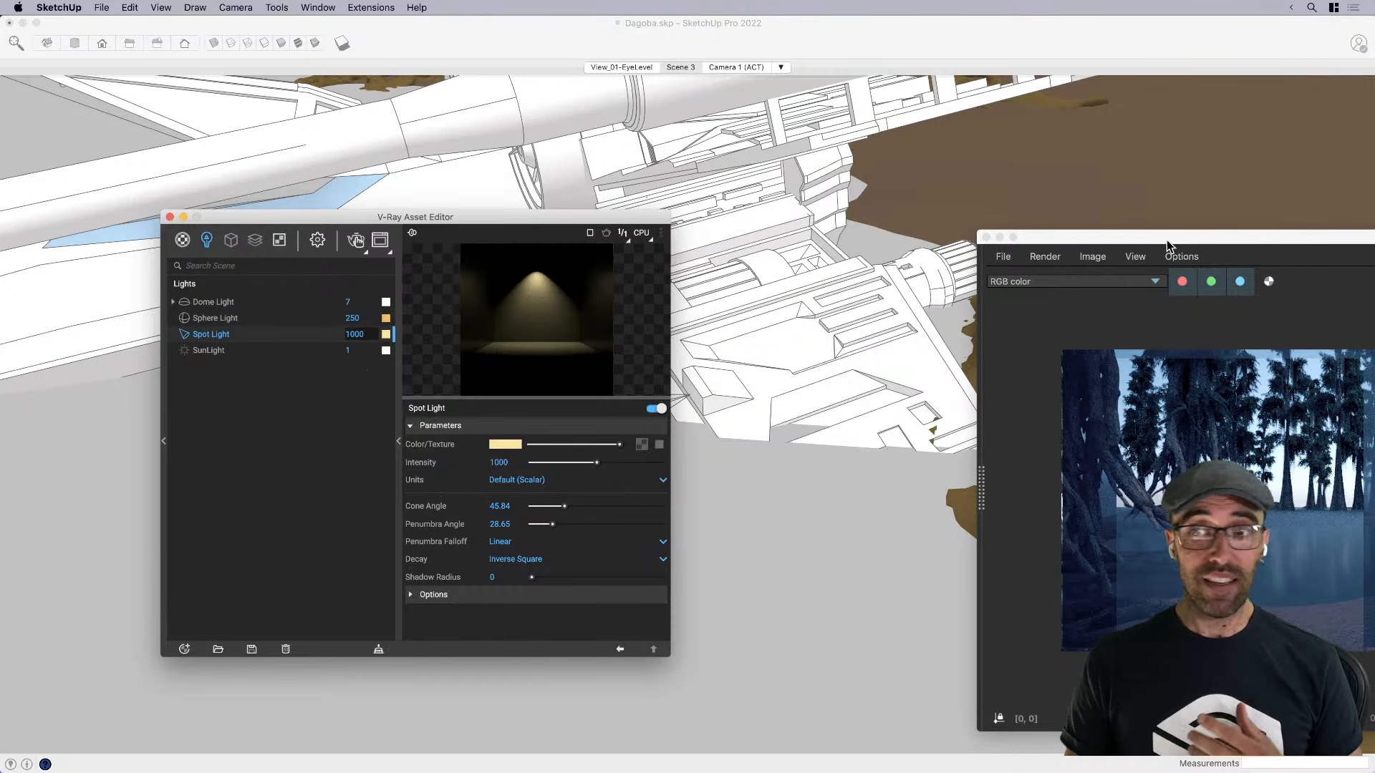
# Start an interactive render and arrange the frame buffer and the Asset Editor side by side
pyautogui.doubleClick(1167, 241)
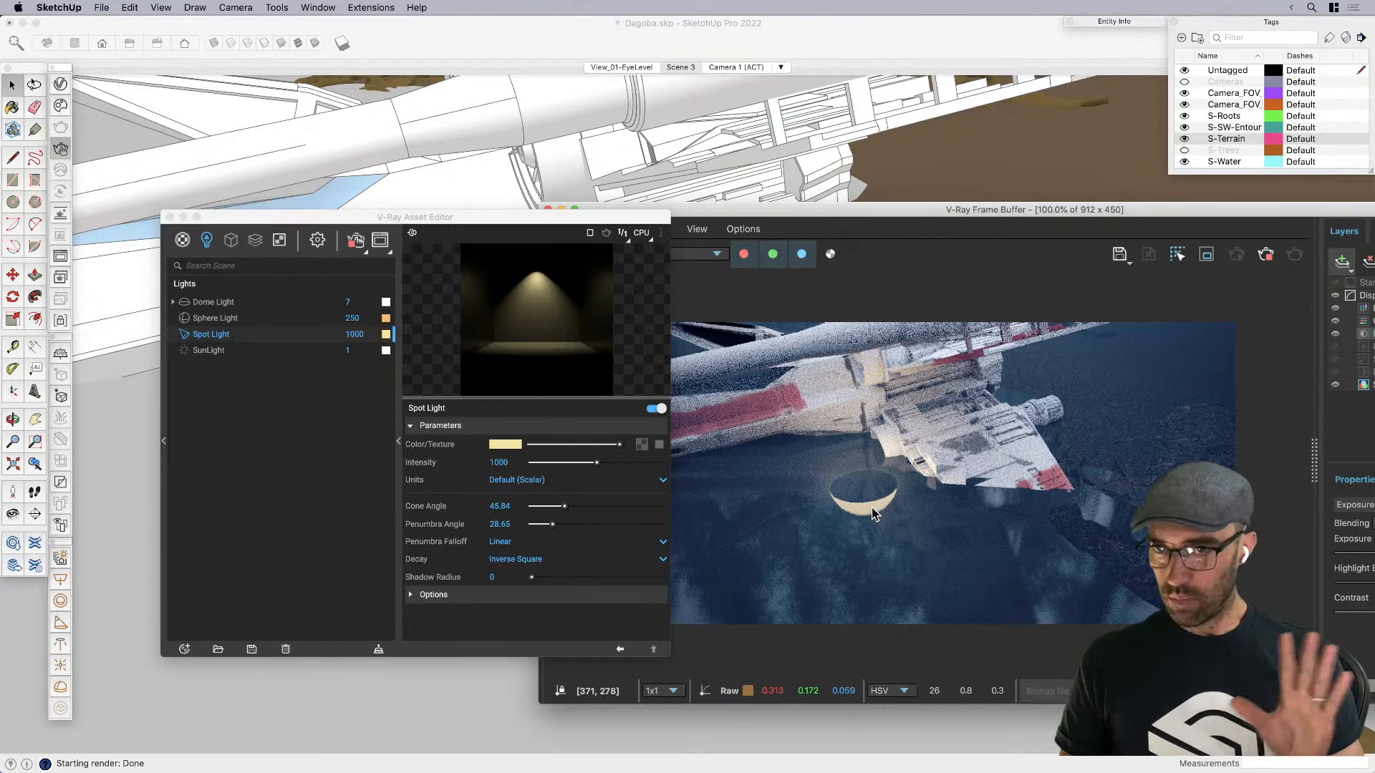
pyautogui.moveTo(653, 221); pyautogui.dragTo(506, 239)
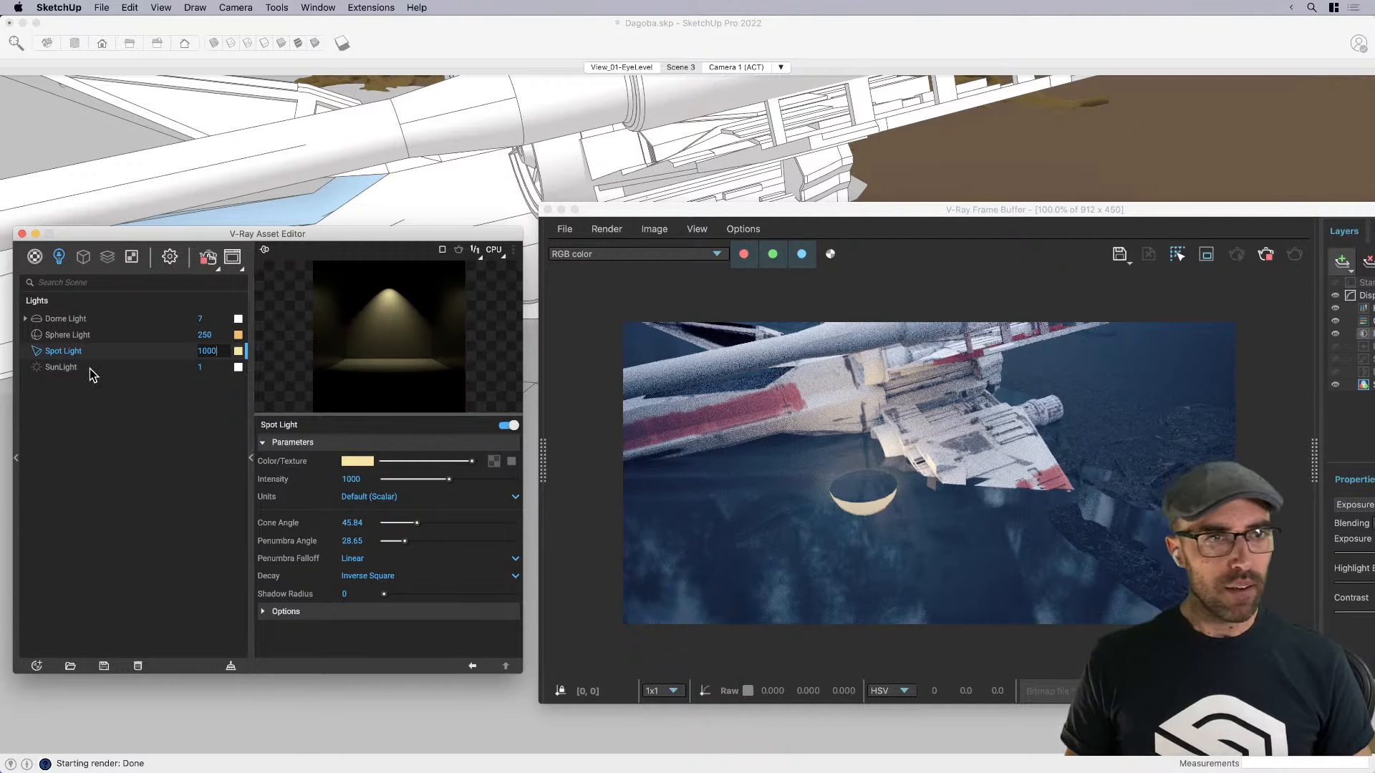
# Turn off Affect Reflections, Affect Specular and Affect Atmospherics for the Sphere Light and inspect its glow on the water
pyautogui.click(57, 335)
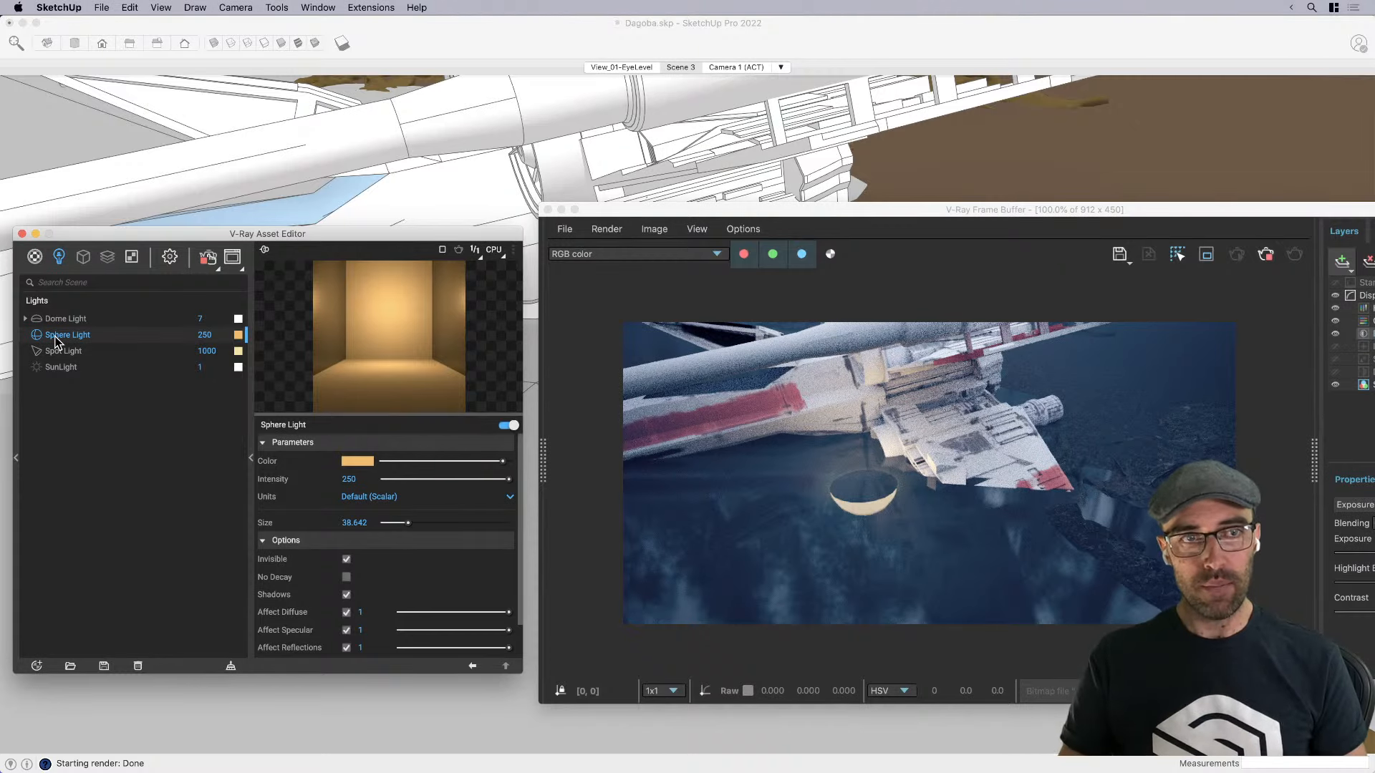
pyautogui.click(213, 334)
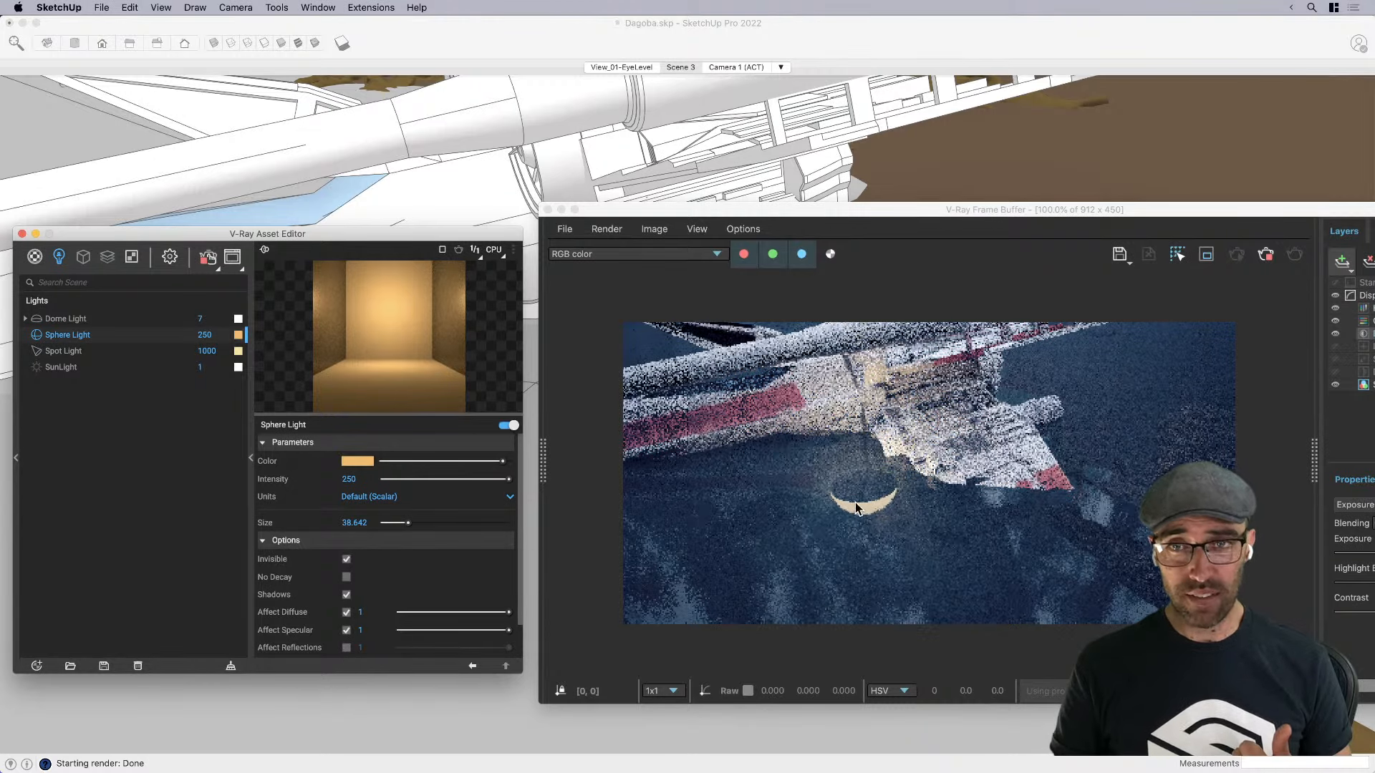
pyautogui.scroll(-1, 372, 644)
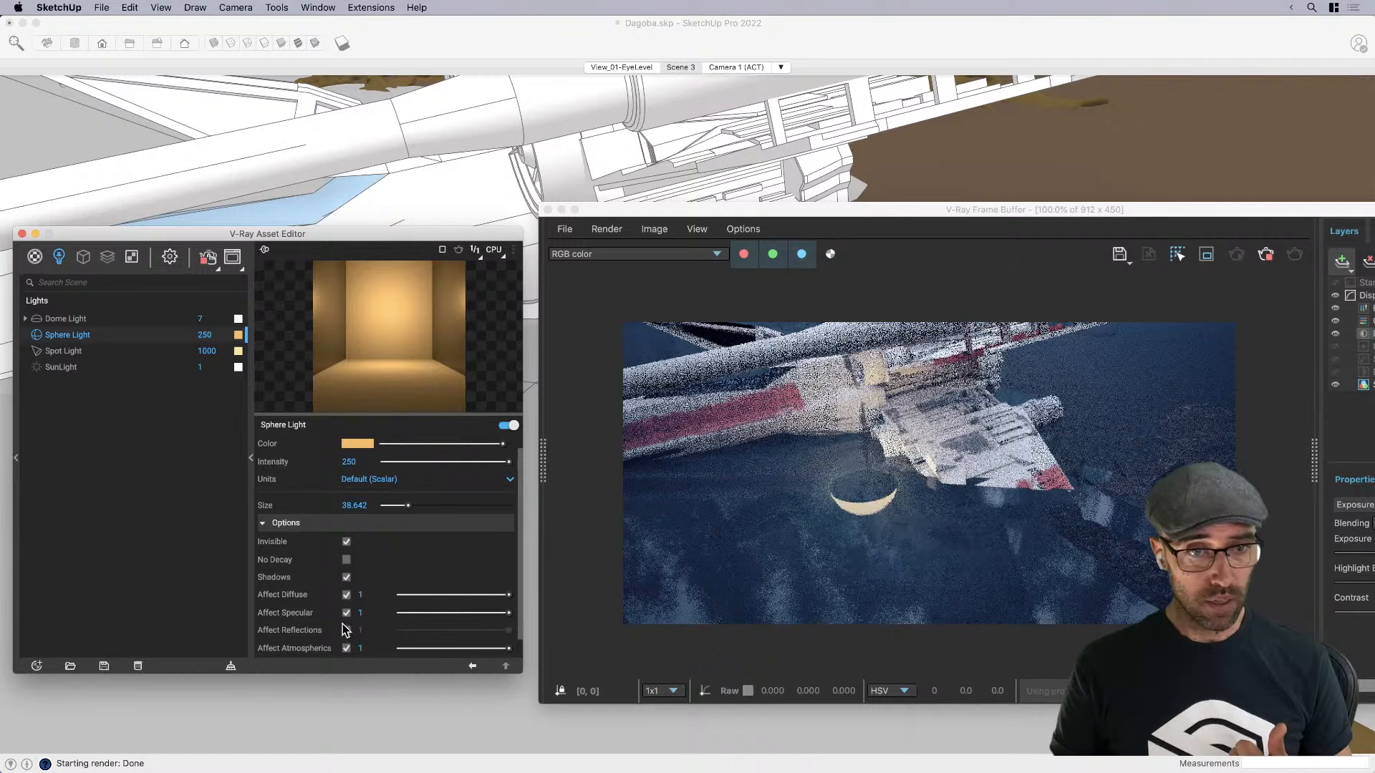
pyautogui.click(347, 613)
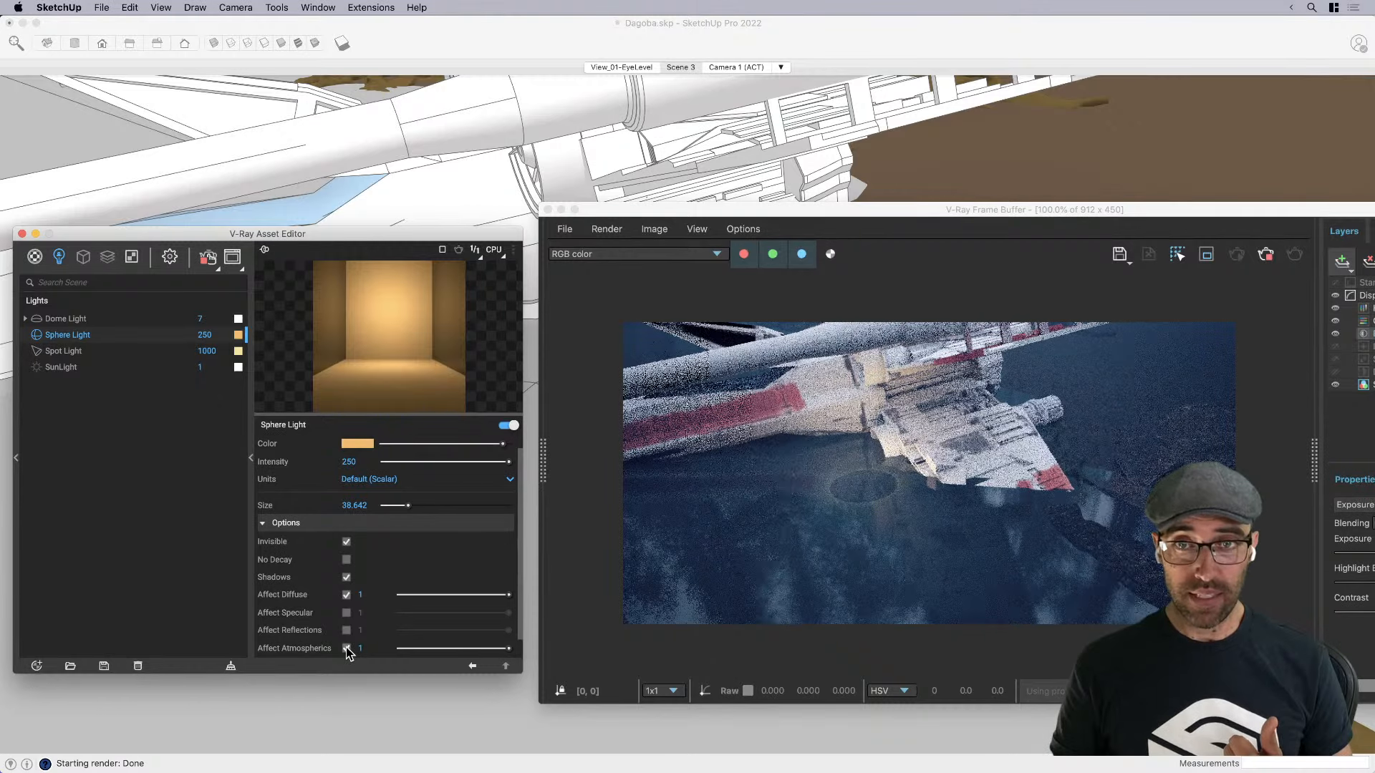
pyautogui.click(346, 648)
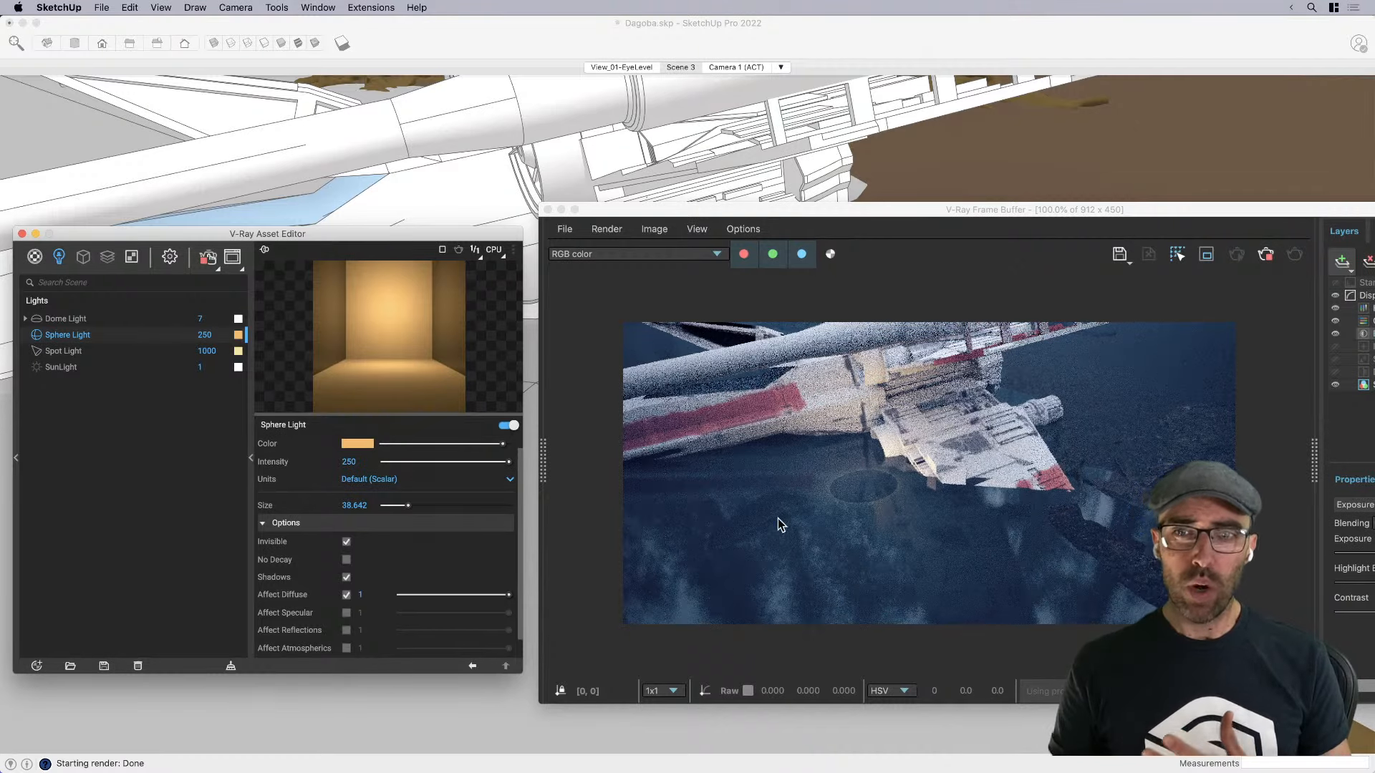
pyautogui.scroll(3, 870, 489)
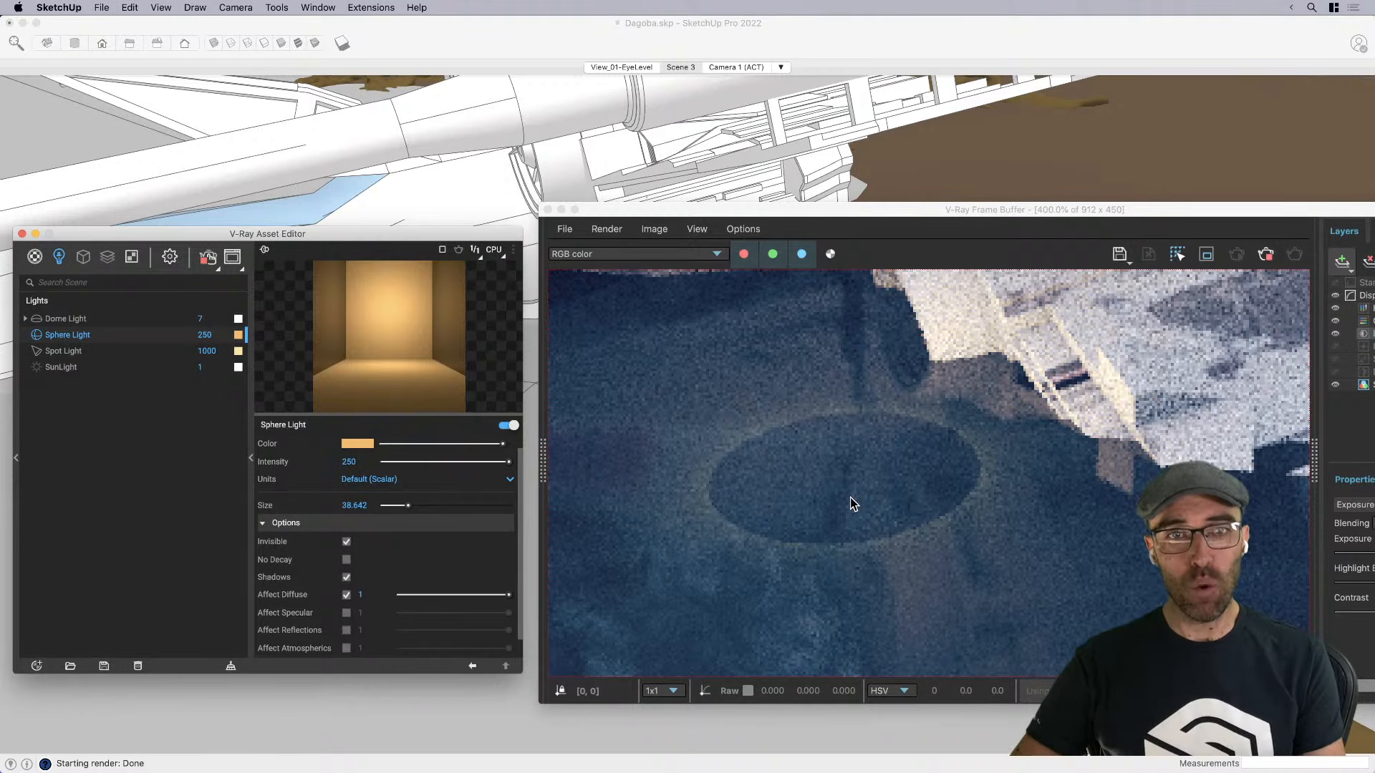
# Move the frame buffer aside to uncover the lower wing in the model and stop the interactive render
pyautogui.moveTo(693, 212); pyautogui.dragTo(1183, 201)
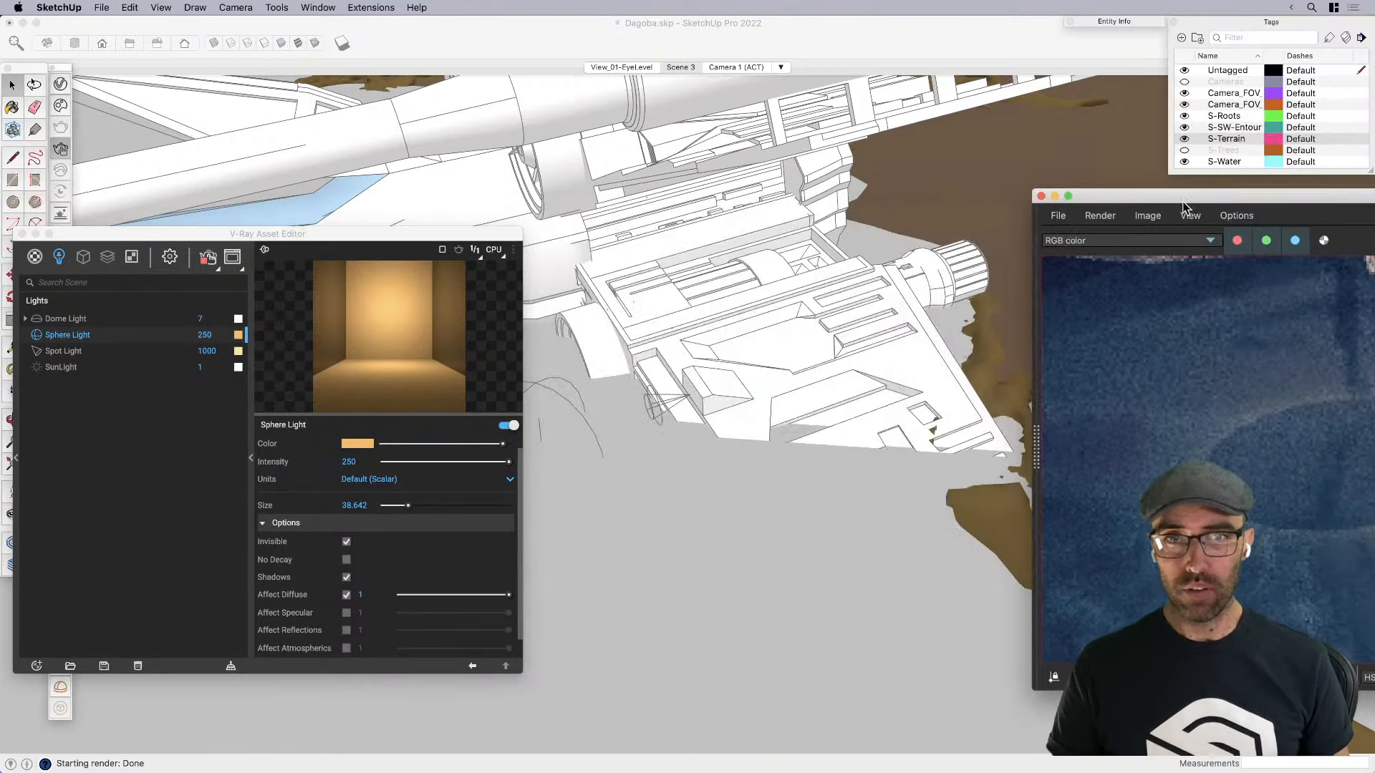
pyautogui.click(840, 391)
pyautogui.press('h')
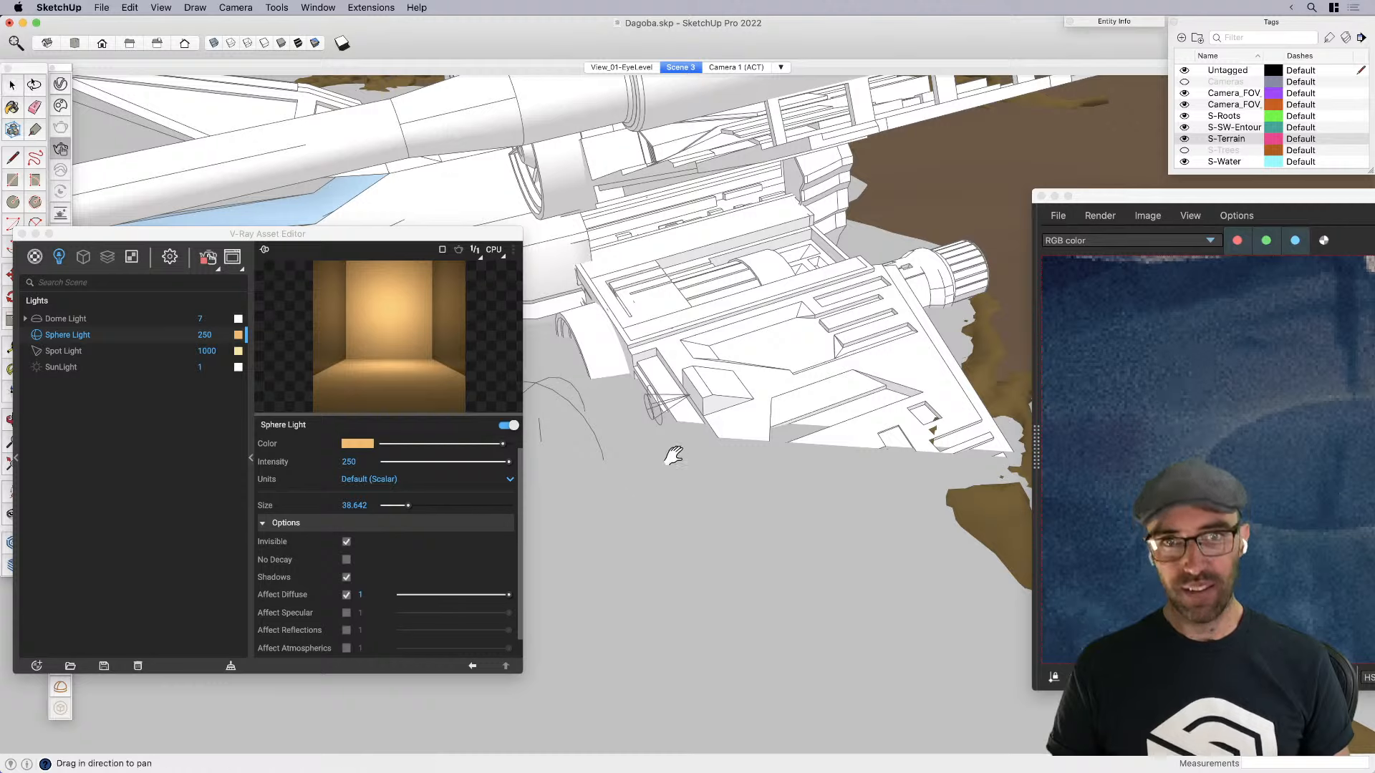
pyautogui.moveTo(673, 458); pyautogui.dragTo(846, 459)
pyautogui.press('space')
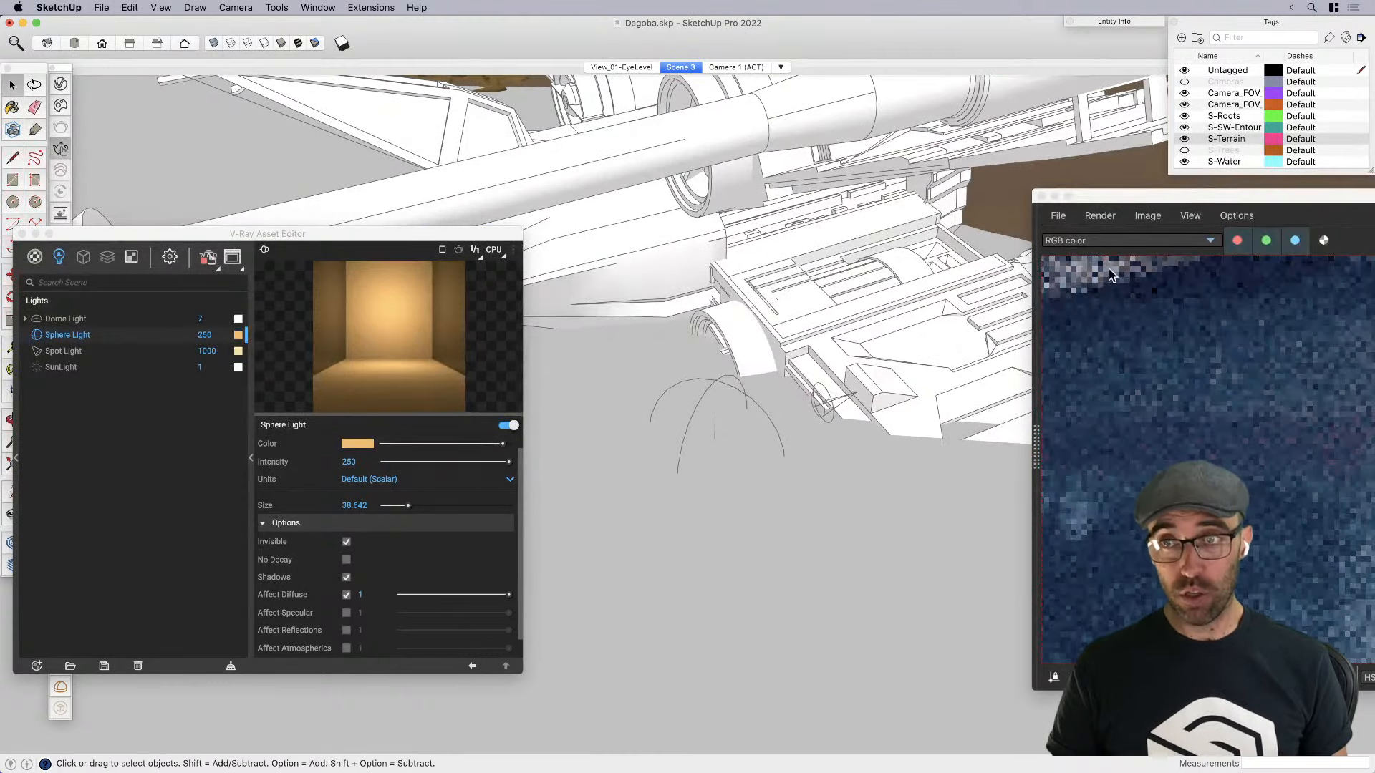
pyautogui.moveTo(1172, 197)
pyautogui.mouseDown()
pyautogui.moveTo(740, 196)
pyautogui.moveTo(1220, 224)
pyautogui.mouseUp()
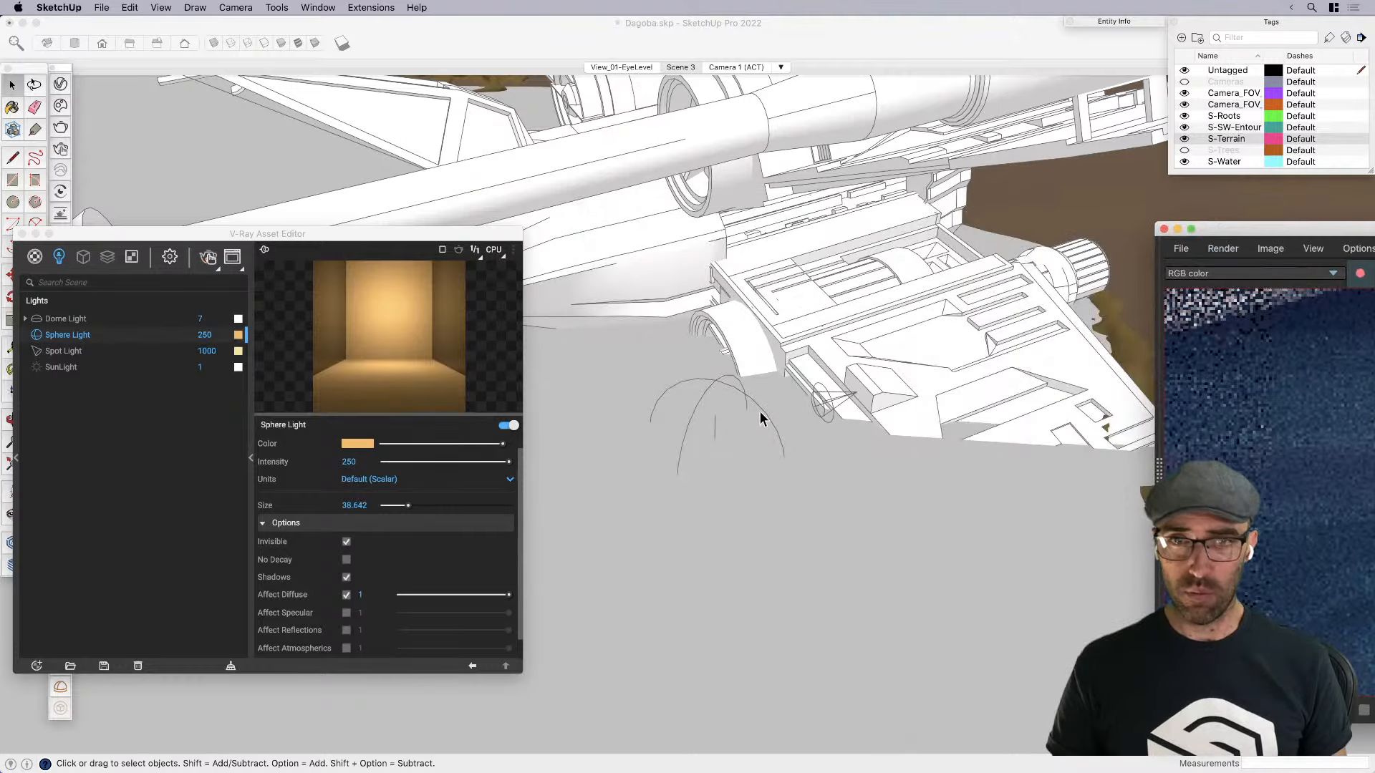
# Open the group holding the sphere light beside the lower wing and raise the light vertically in two moves, the first about 7 1/2"
pyautogui.click(763, 415)
pyautogui.click(763, 419)
pyautogui.doubleClick(766, 422)
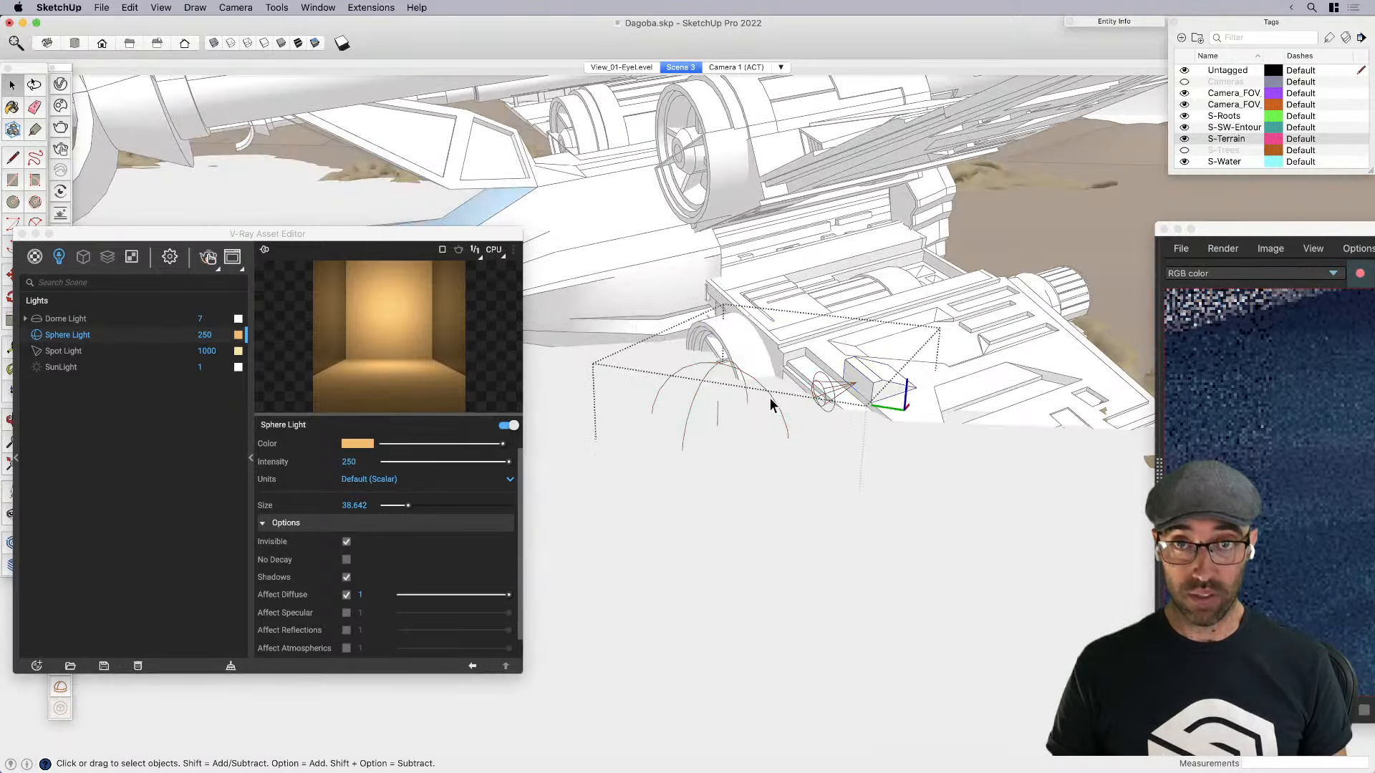
pyautogui.click(771, 401)
pyautogui.moveTo(769, 439); pyautogui.dragTo(793, 365, button='middle')
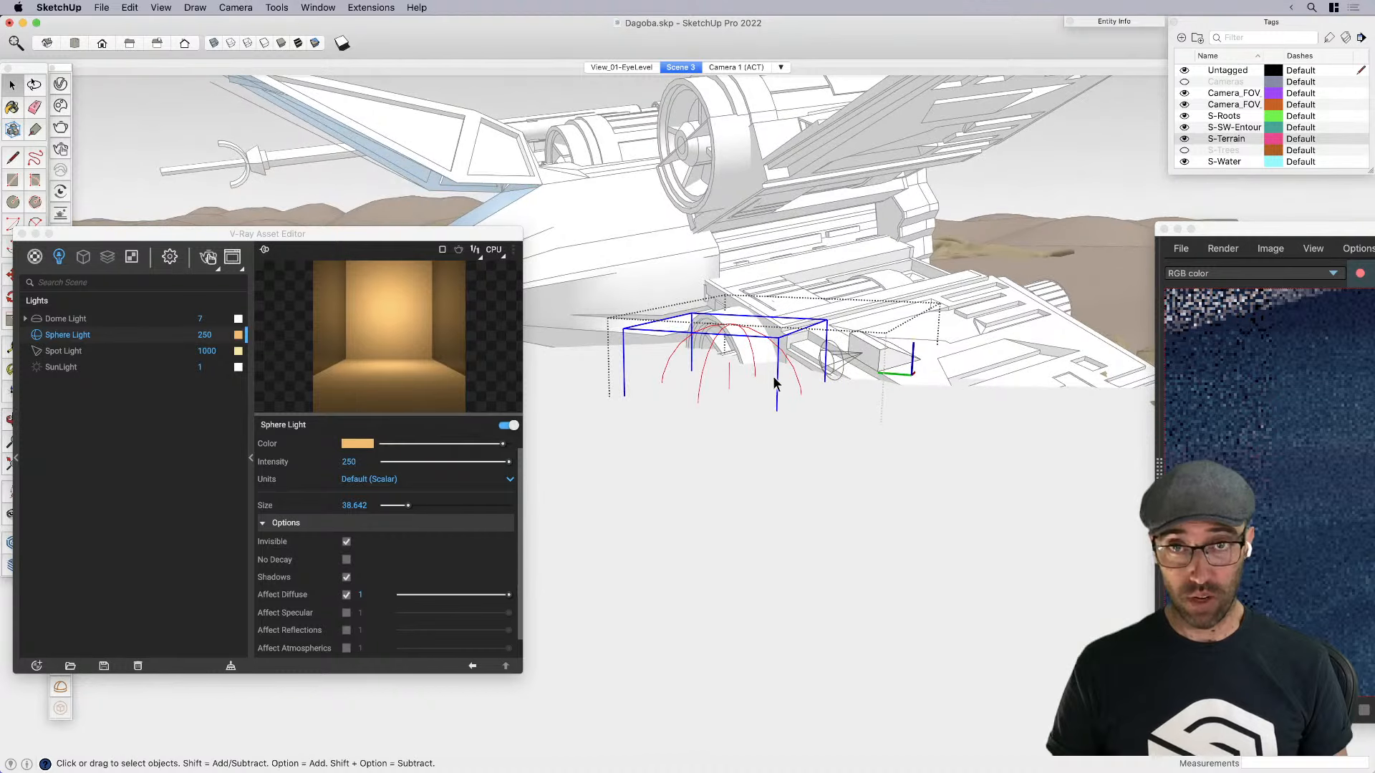
pyautogui.press('m')
pyautogui.click(752, 403)
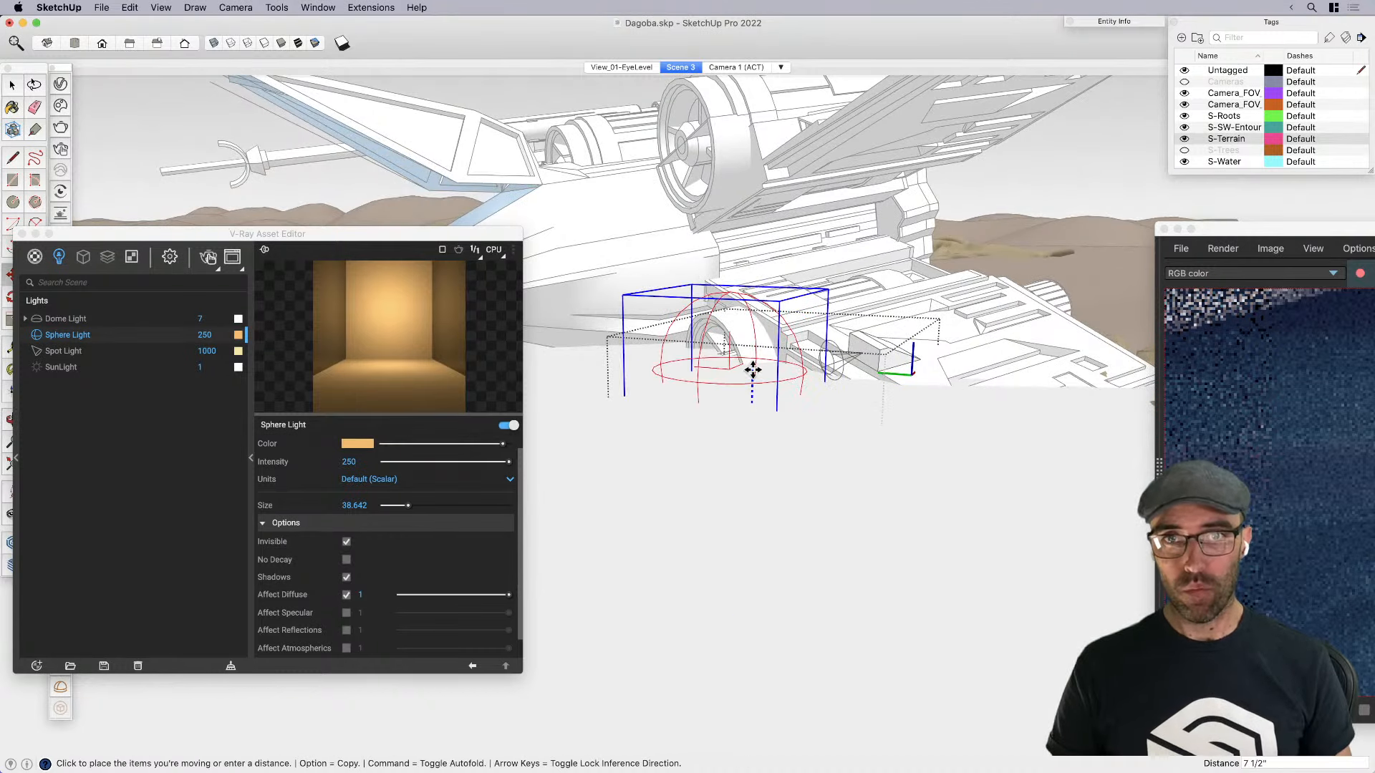
pyautogui.click(752, 371)
pyautogui.click(660, 286)
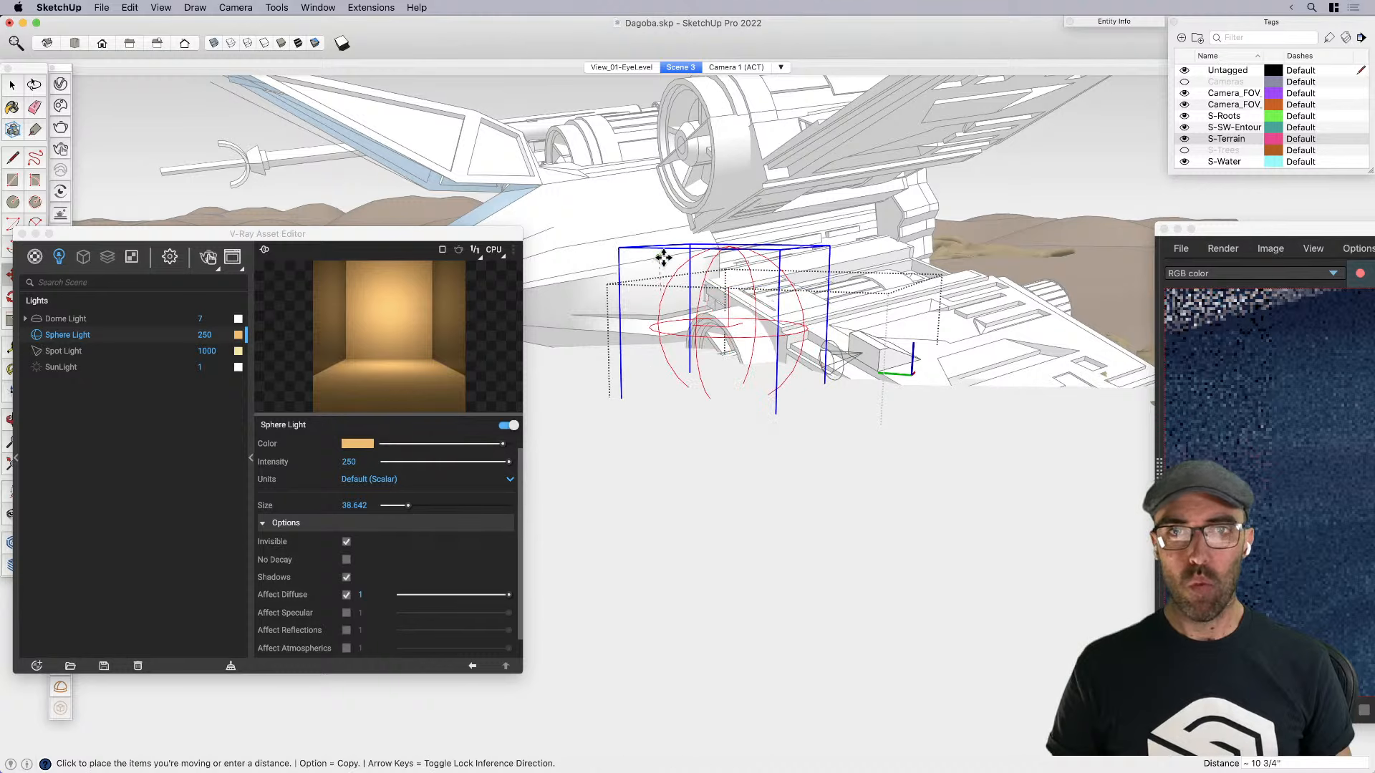
pyautogui.click(661, 247)
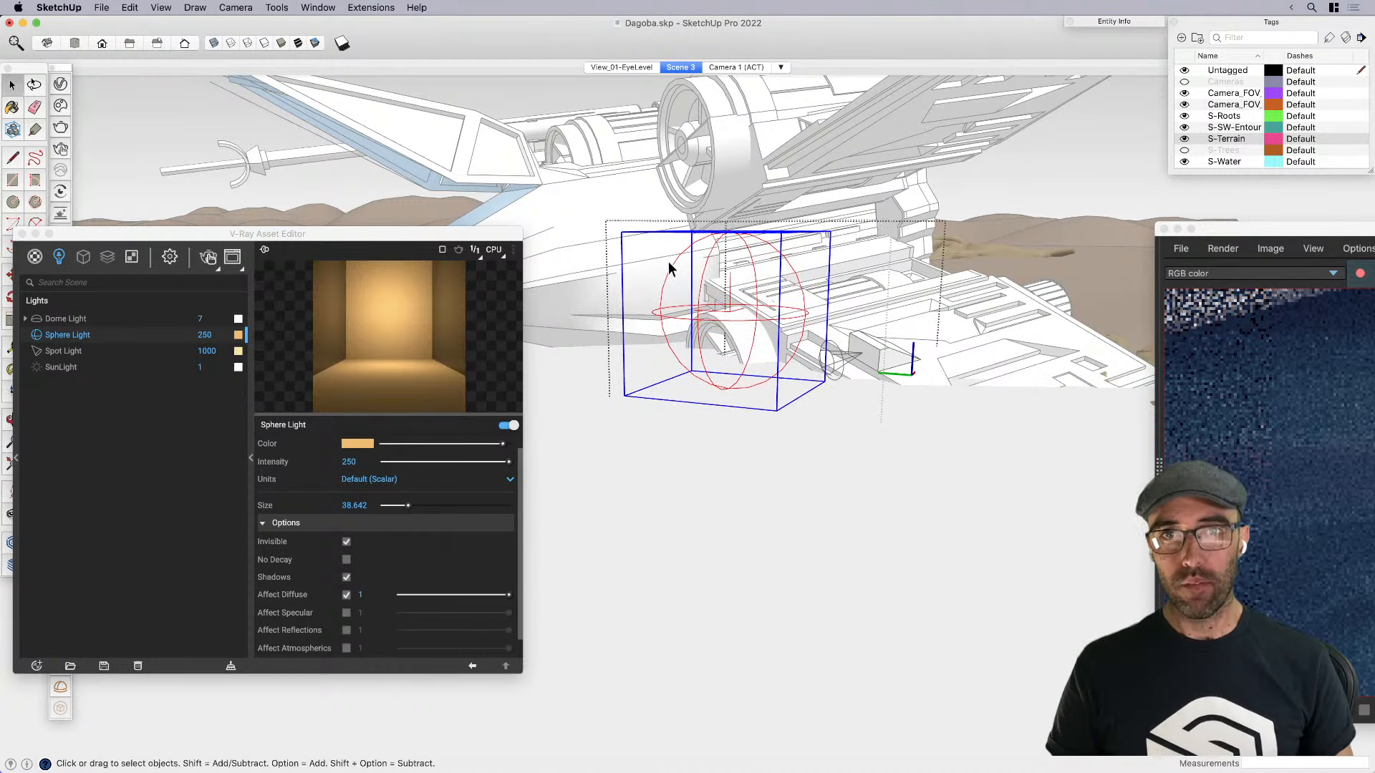
# Scale the sphere light down uniformly about its center, inspect its fit under the wing and leave the group
pyautogui.press('s')
pyautogui.click(621, 230)
pyautogui.press('alt')
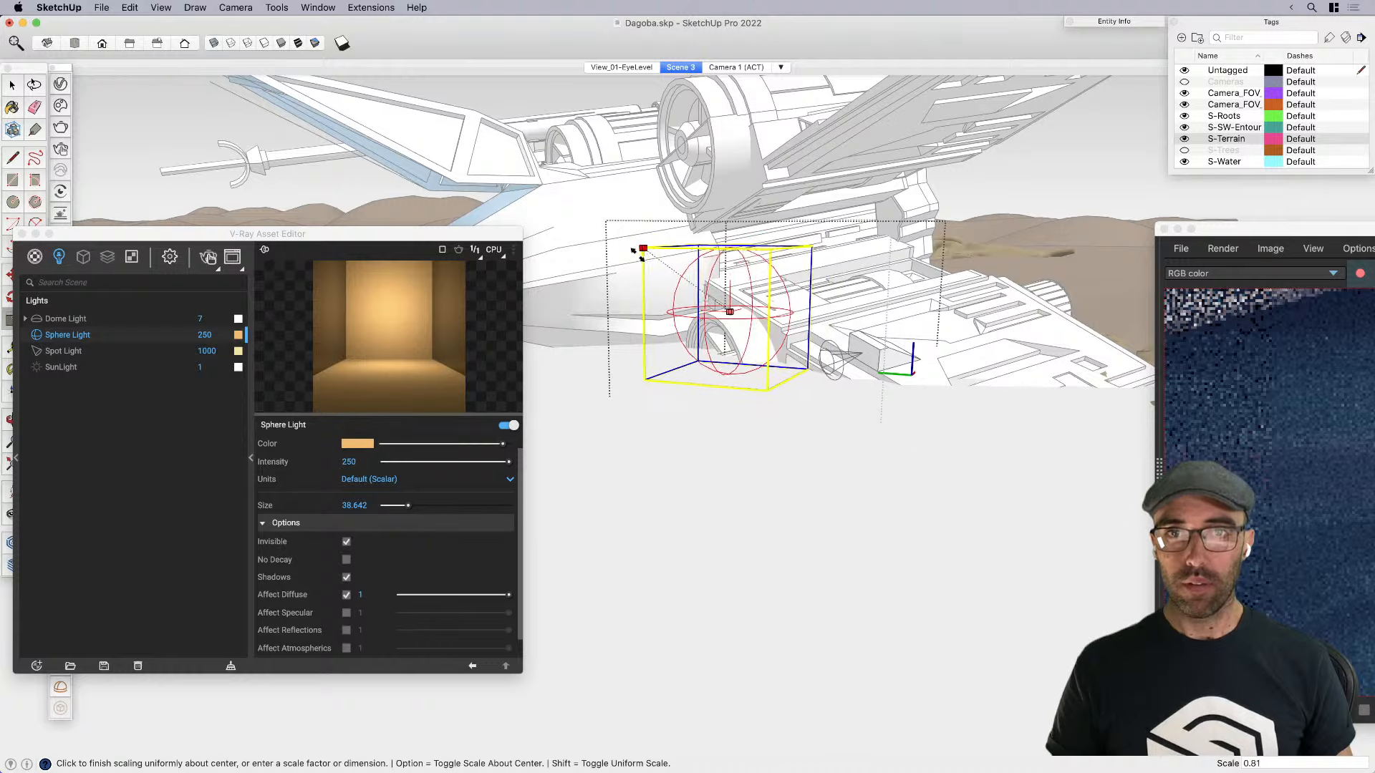
pyautogui.click(655, 279)
pyautogui.moveTo(746, 359); pyautogui.dragTo(737, 389, button='middle')
pyautogui.scroll(3, 777, 669)
pyautogui.moveTo(815, 481)
pyautogui.mouseDown(button='middle')
pyautogui.moveTo(756, 403)
pyautogui.moveTo(820, 480)
pyautogui.mouseUp(button='middle')
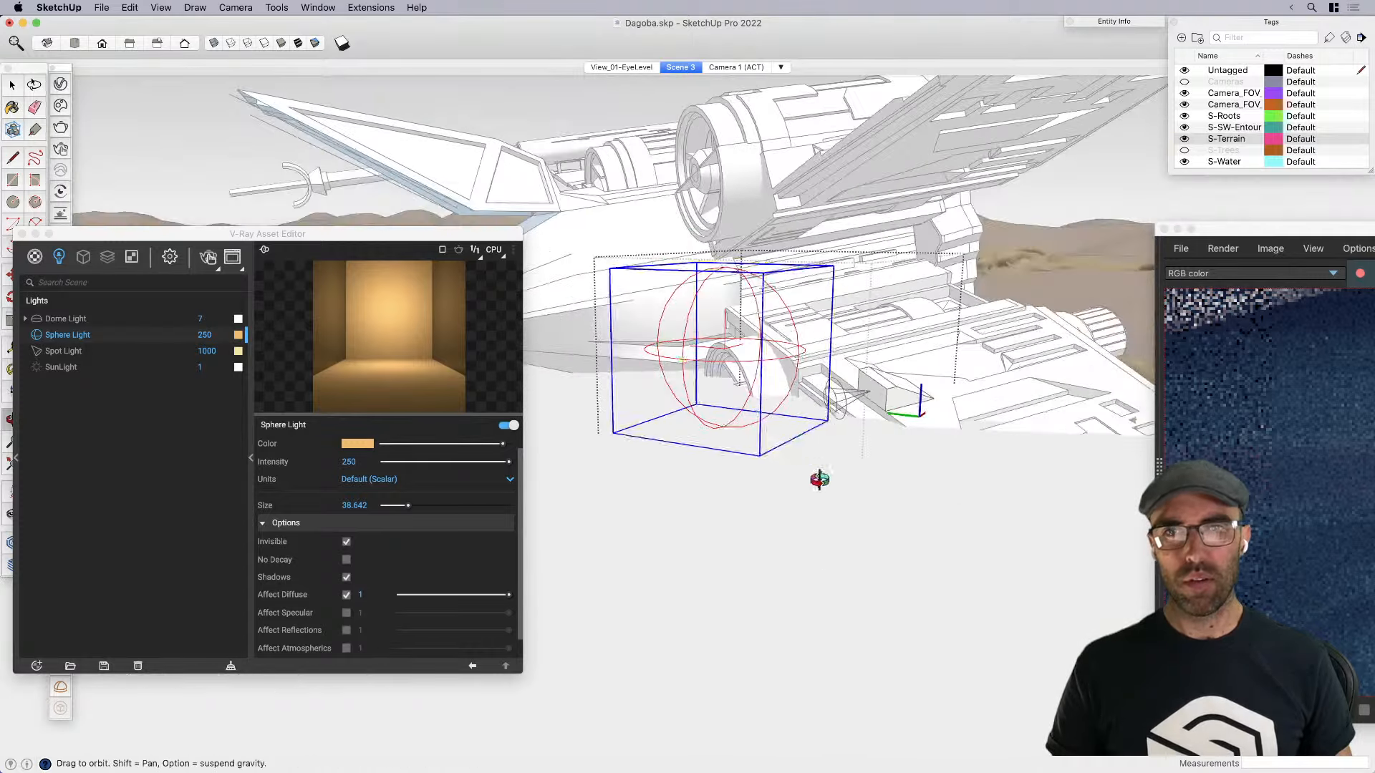
pyautogui.scroll(-5, 823, 491)
pyautogui.press('space')
pyautogui.click(749, 136)
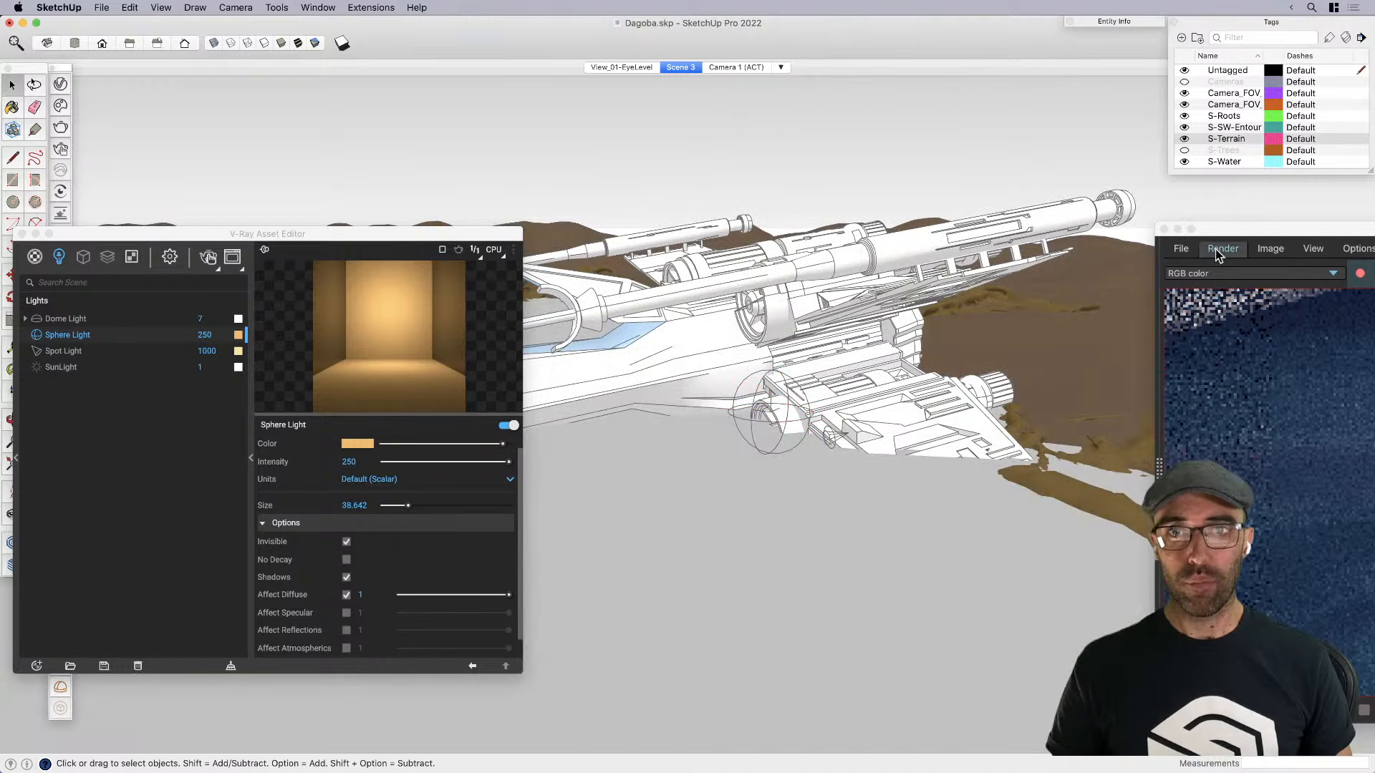
# Bring the frame buffer back beside the Asset Editor and show the whole render at 100%
pyautogui.moveTo(1253, 230); pyautogui.dragTo(666, 190)
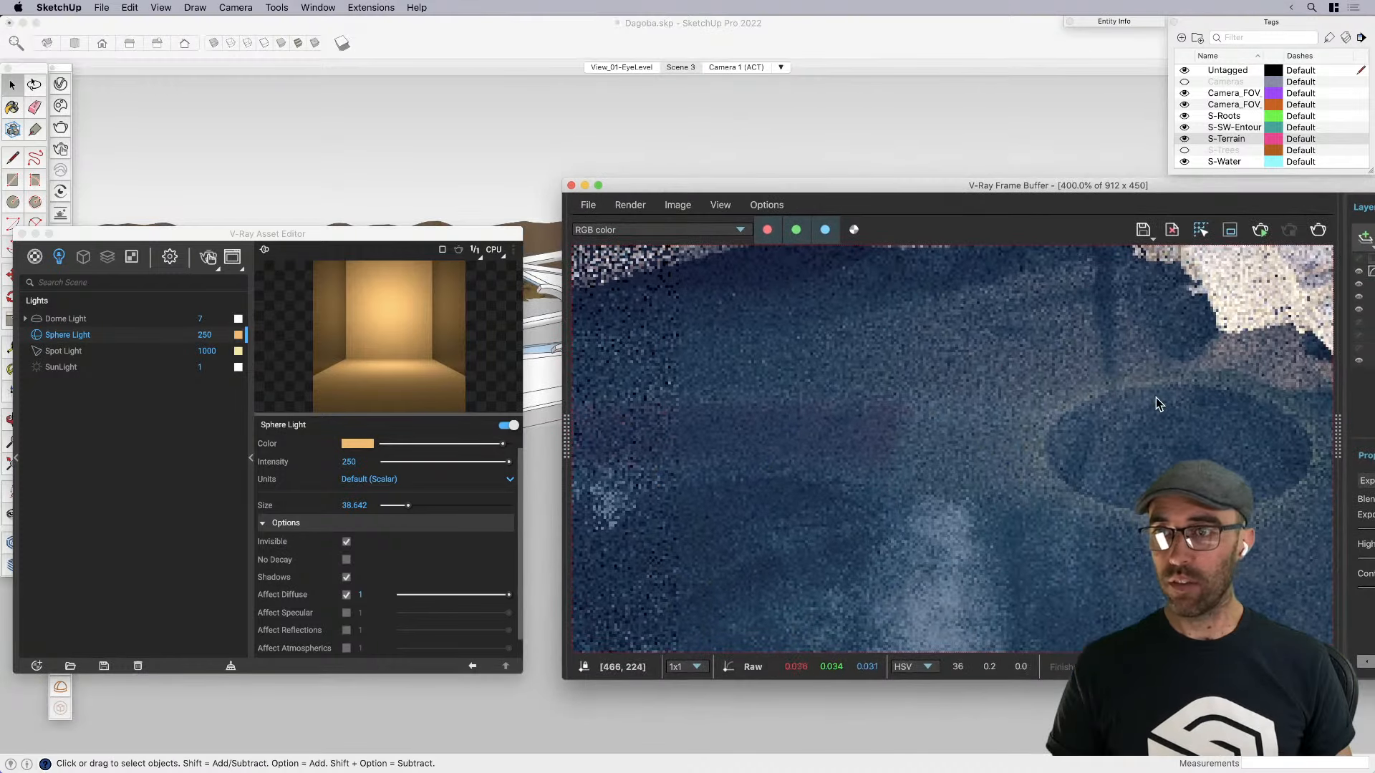
pyautogui.scroll(-2, 1157, 399)
pyautogui.scroll(2, 922, 329)
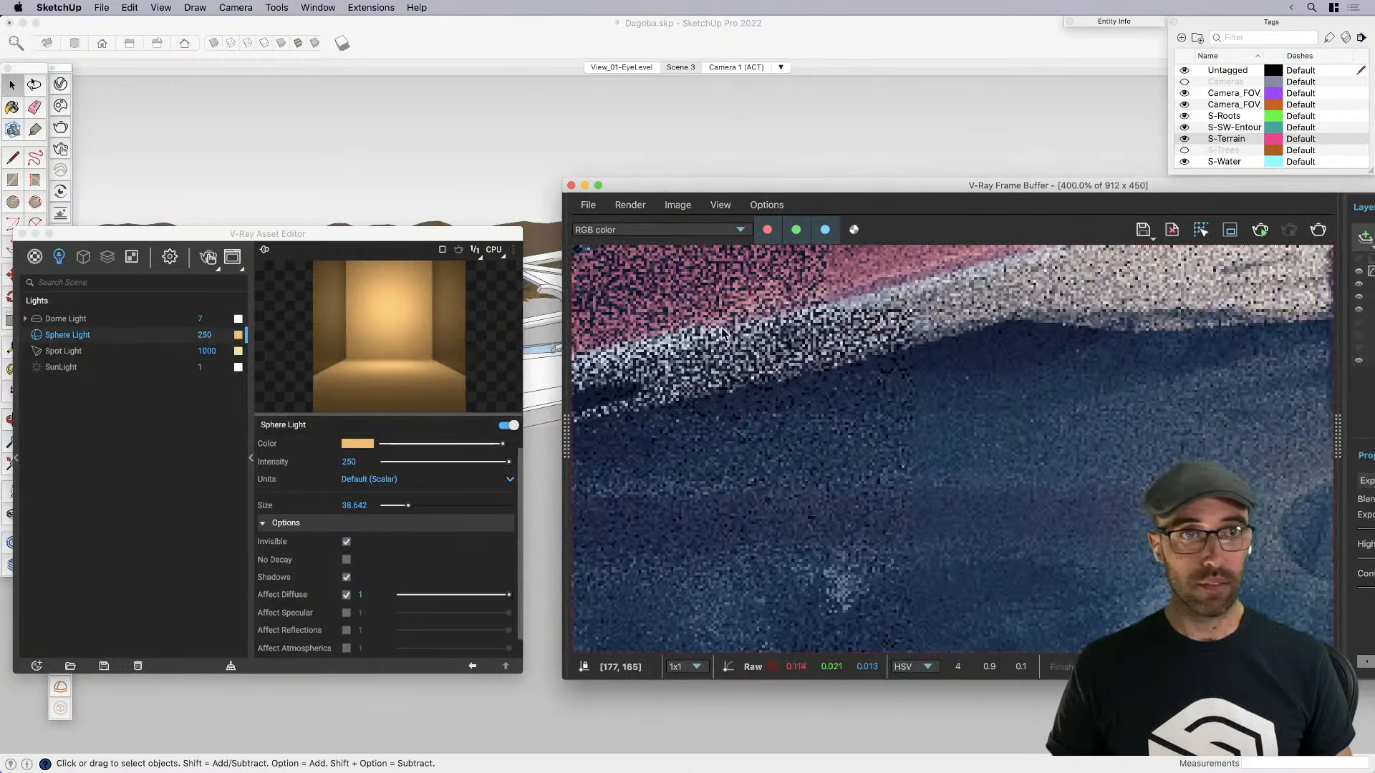
pyautogui.scroll(-4, 723, 333)
pyautogui.click(192, 480)
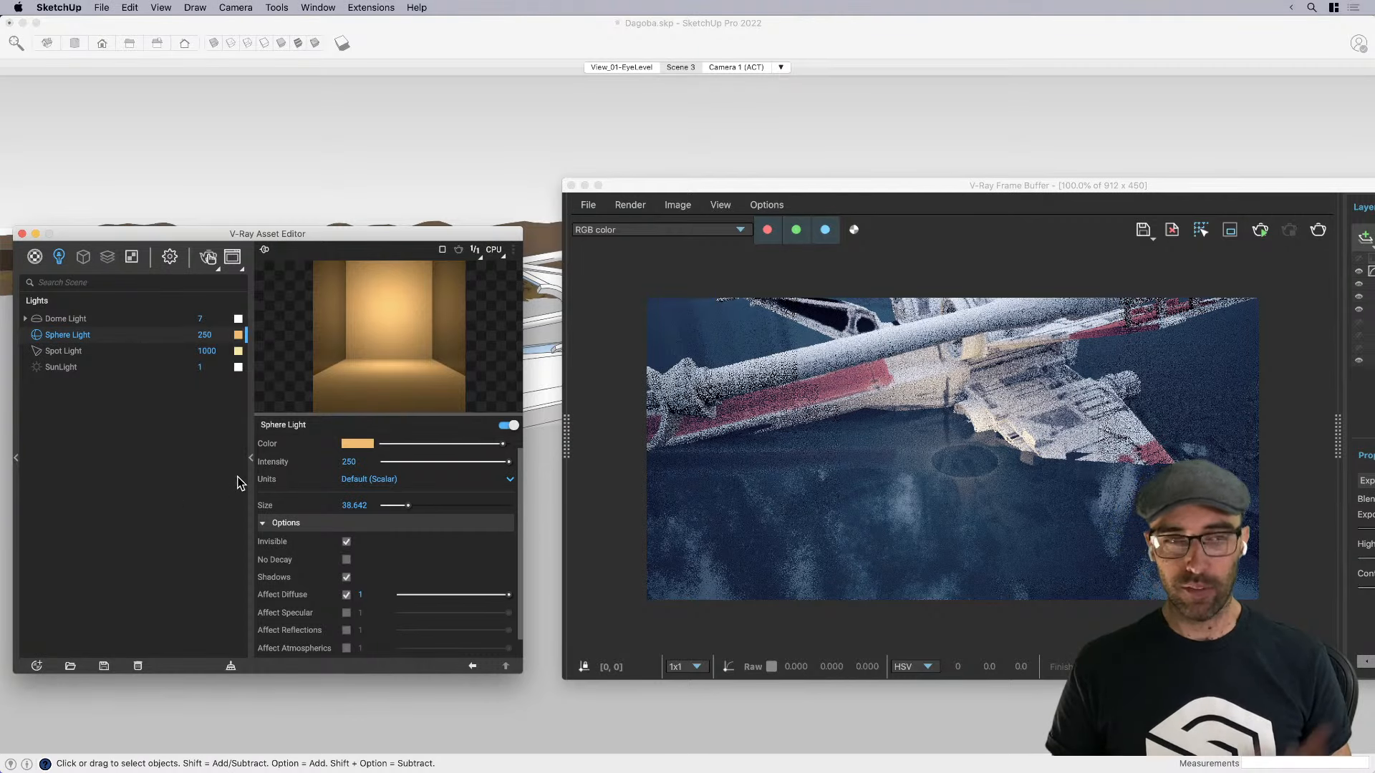
# Set the Spot Light's intensity to 1000000 and start an interactive render
pyautogui.click(221, 350)
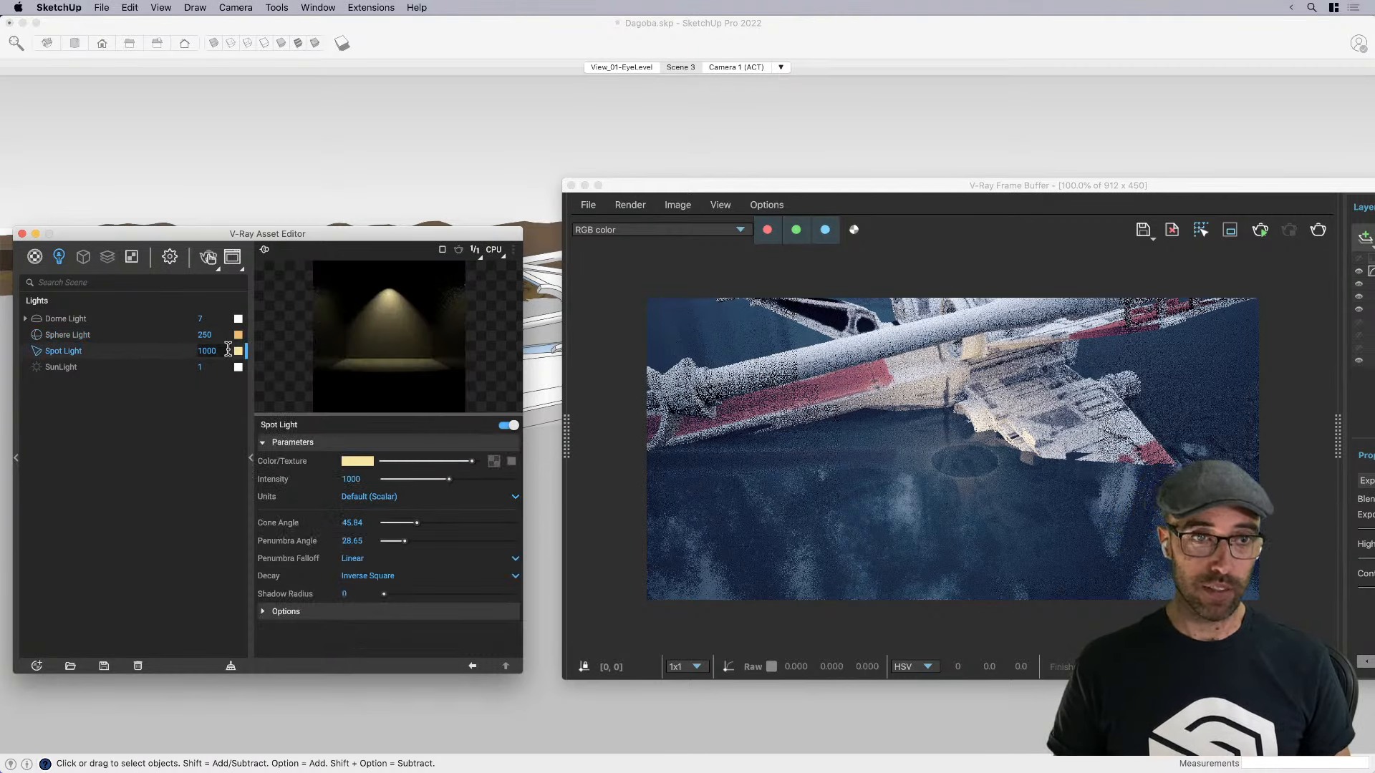
pyautogui.write('000')
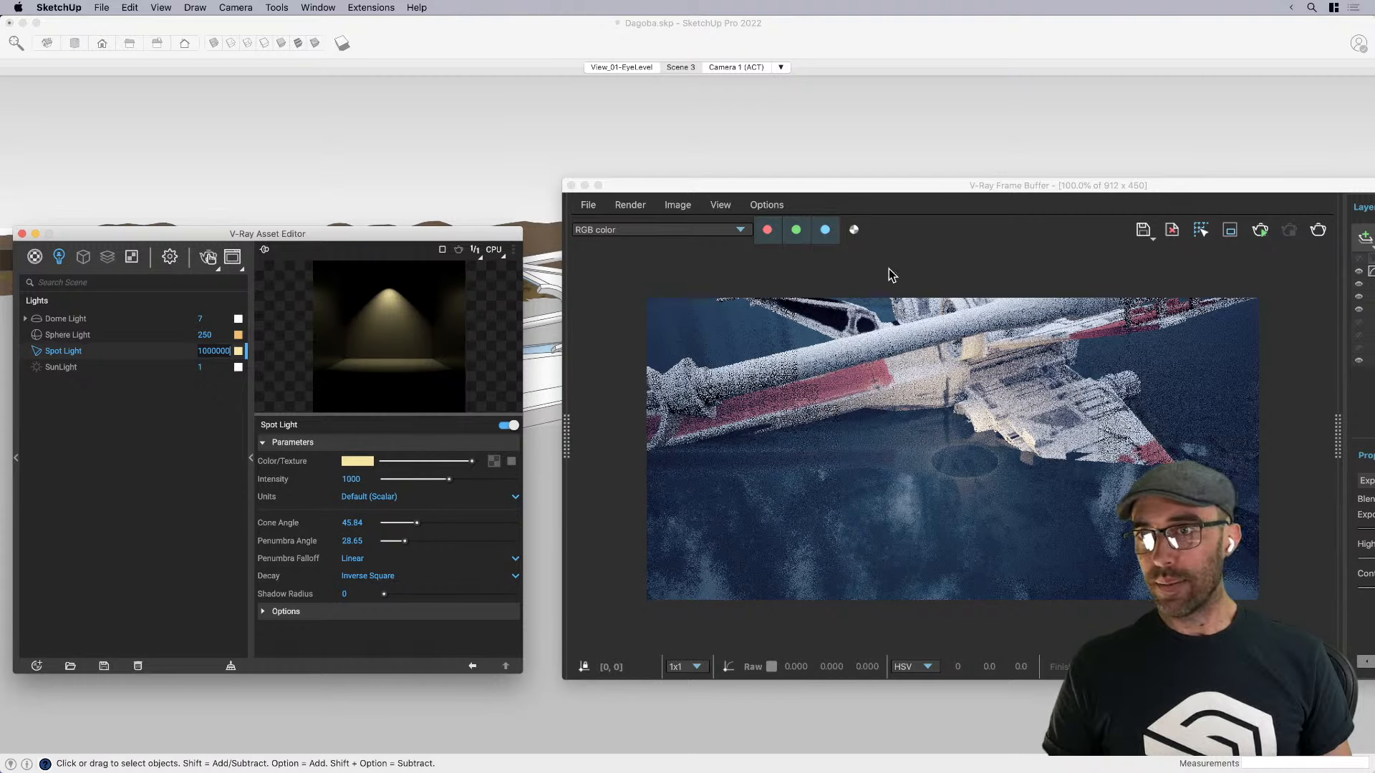
pyautogui.press('Return')
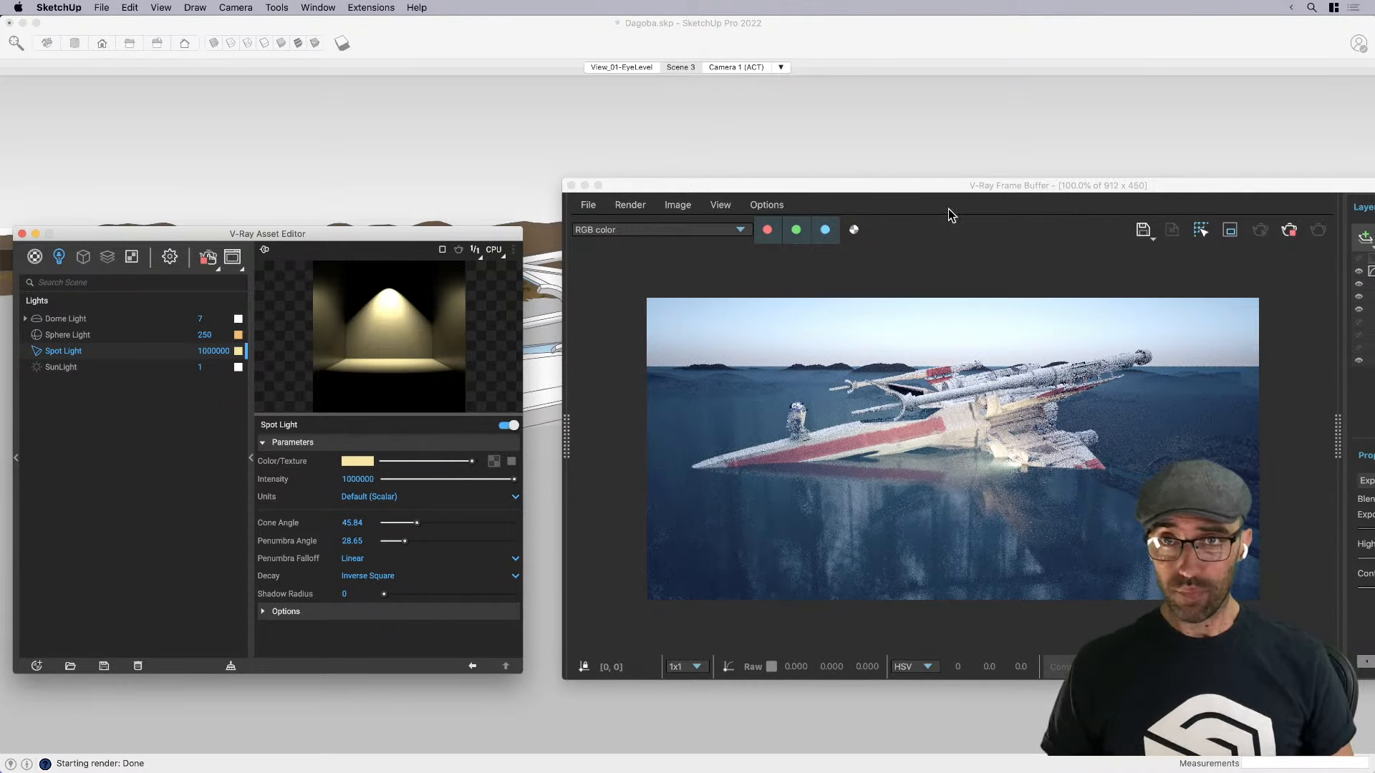
pyautogui.click(934, 193)
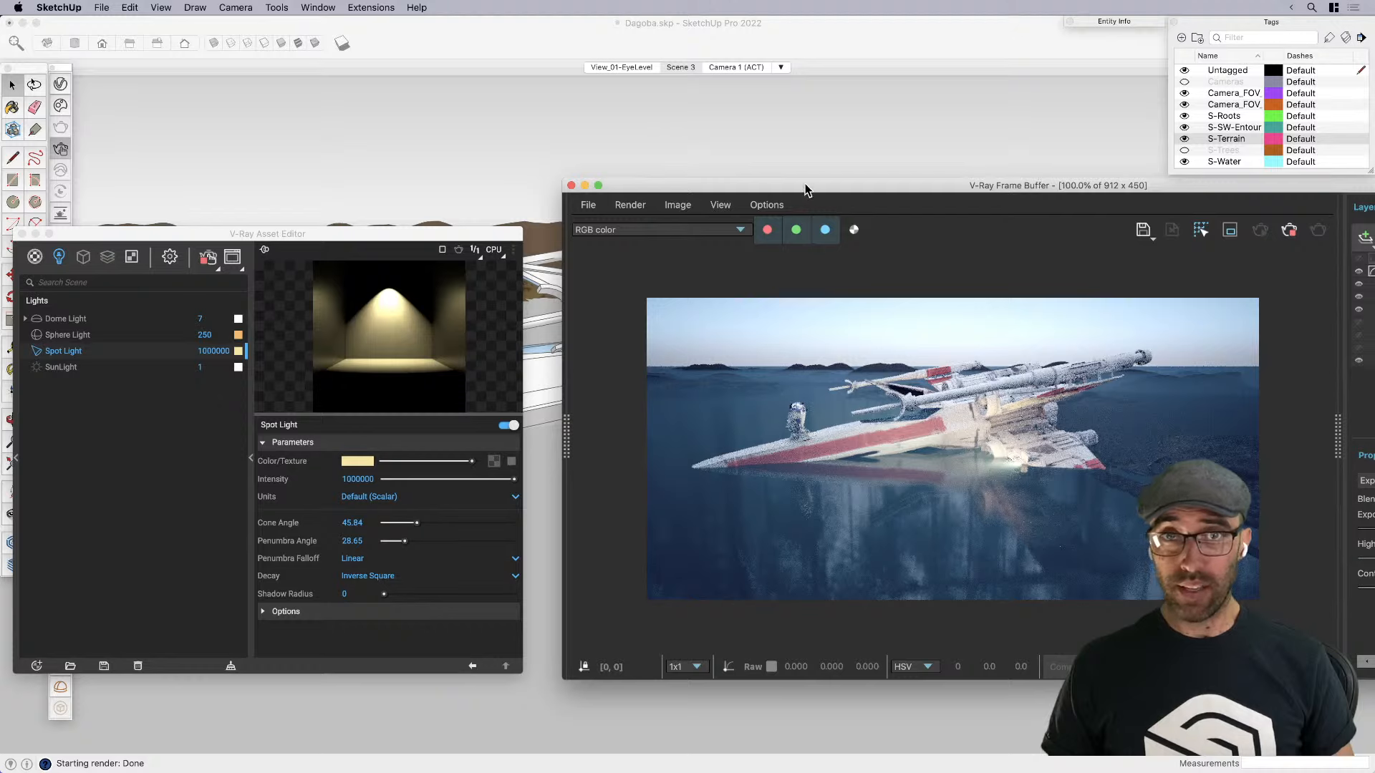
# Spread the frame buffer and the Asset Editor apart and view the lower wing's lights up close in the interactive render
pyautogui.moveTo(804, 185); pyautogui.dragTo(1000, 161)
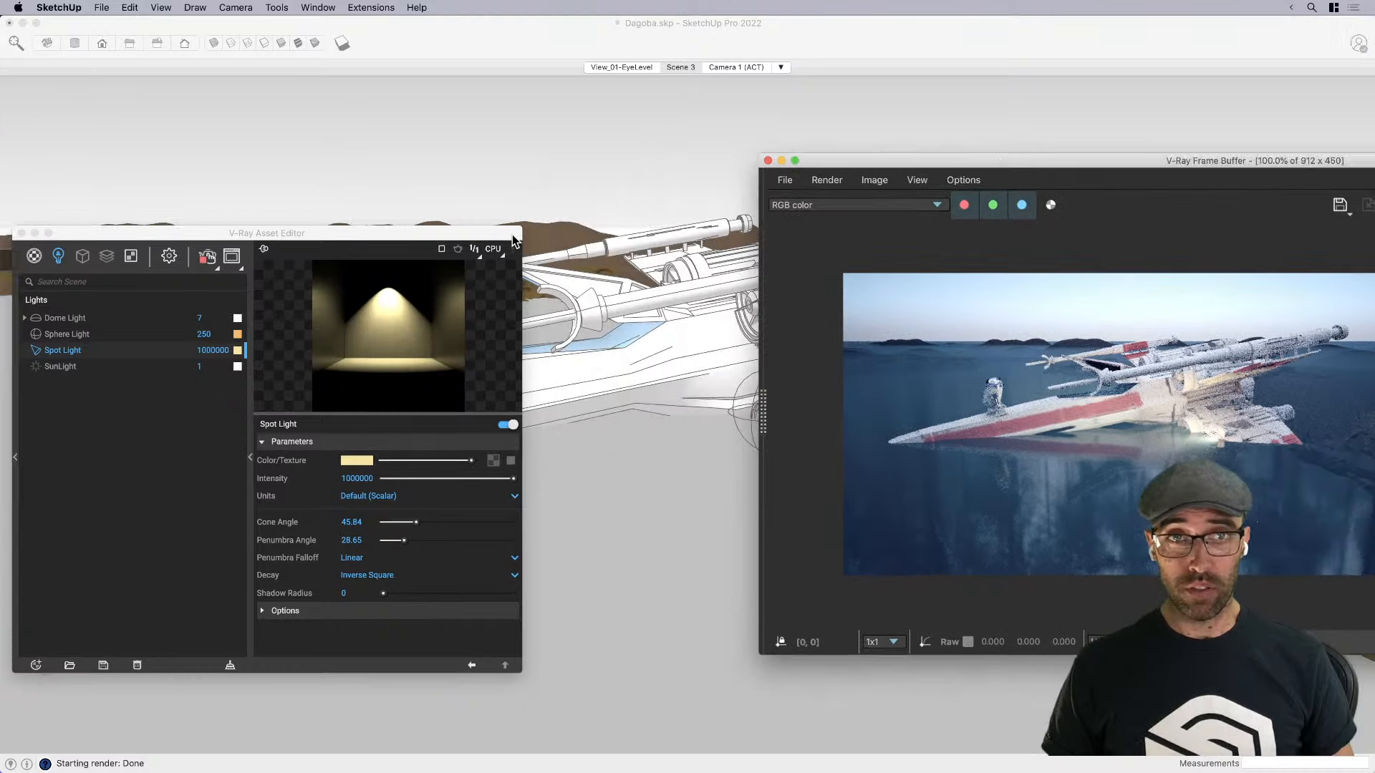
pyautogui.moveTo(513, 243); pyautogui.dragTo(356, 242)
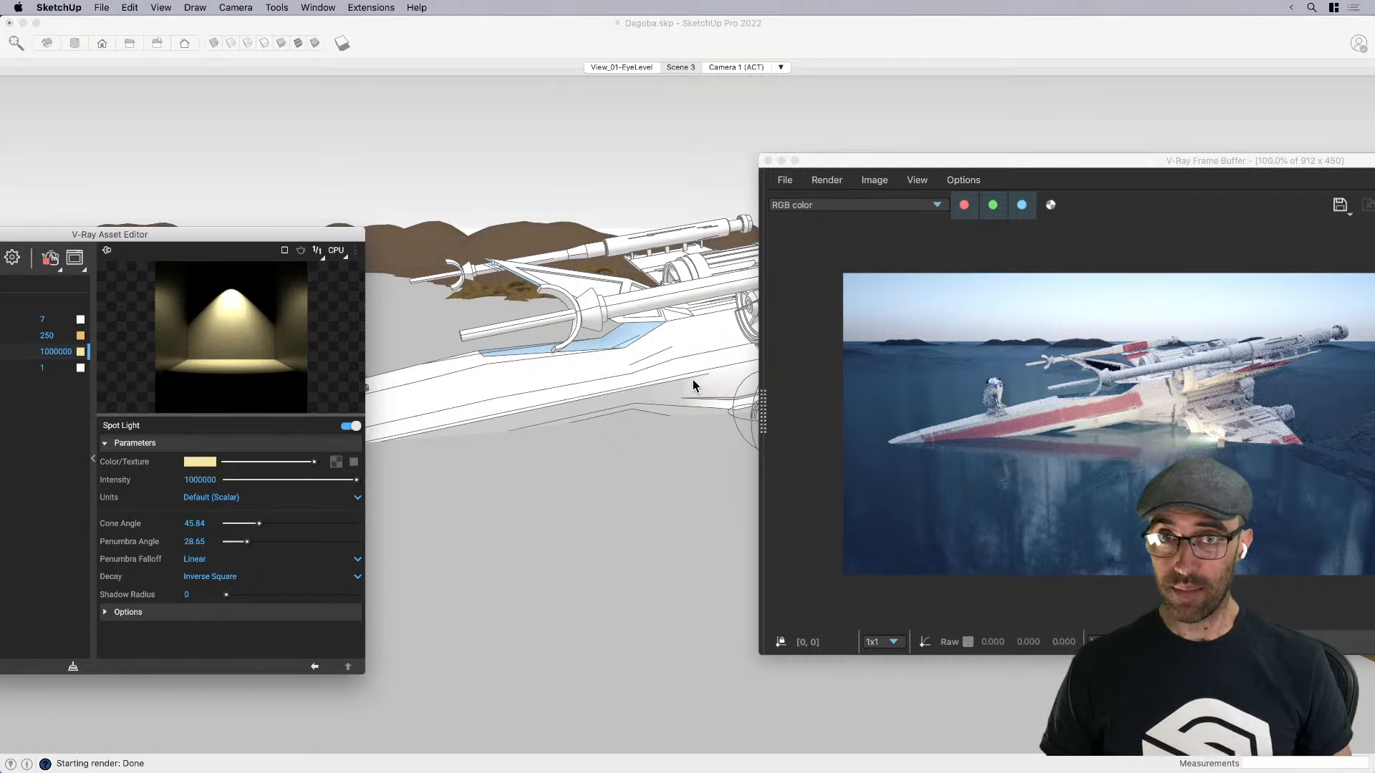
pyautogui.moveTo(692, 380)
pyautogui.mouseDown(button='middle')
pyautogui.moveTo(625, 479)
pyautogui.moveTo(671, 491)
pyautogui.moveTo(545, 494)
pyautogui.moveTo(653, 501)
pyautogui.mouseUp(button='middle')
pyautogui.scroll(5, 546, 494)
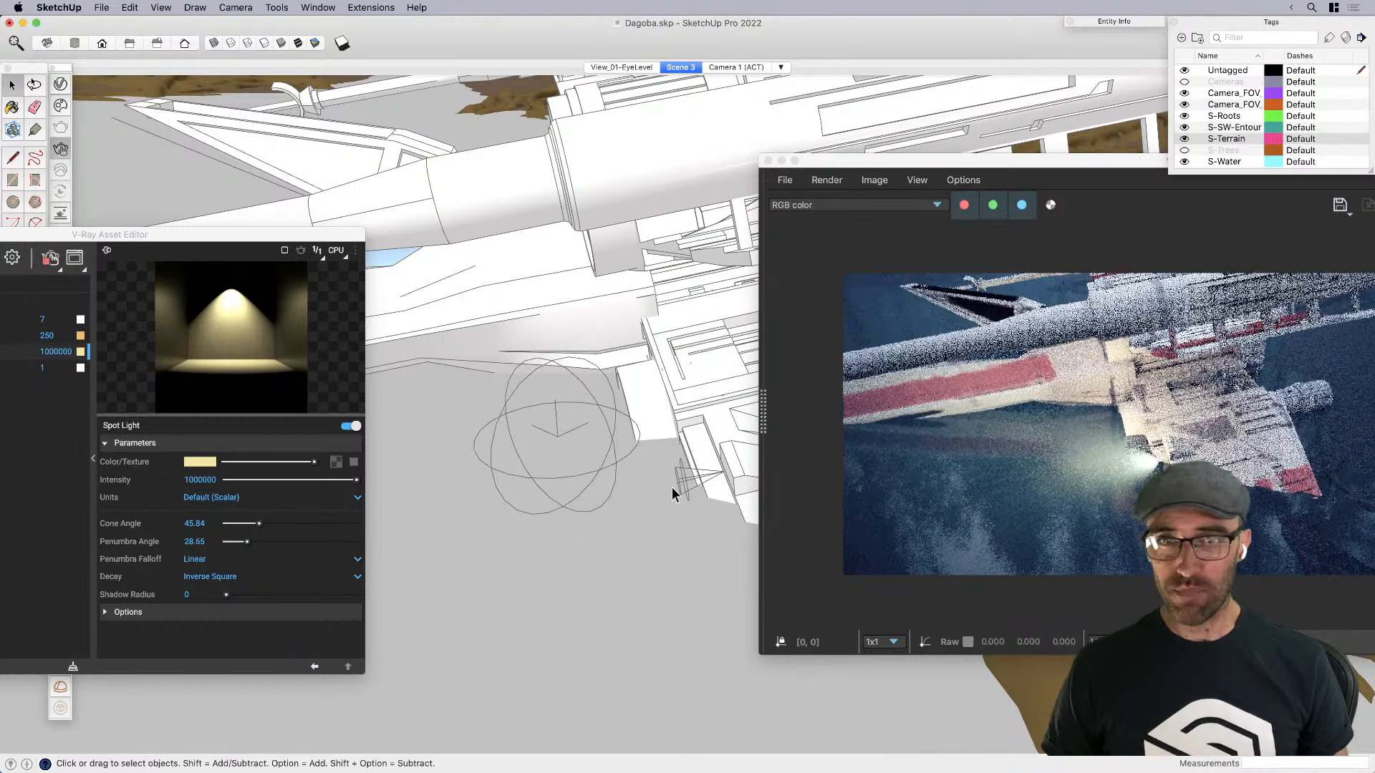
# Recolor the Spot Light to a light peach and set its Cone Angle to 0 and its Penumbra Angle to 30.83
pyautogui.moveTo(247, 231); pyautogui.dragTo(323, 228)
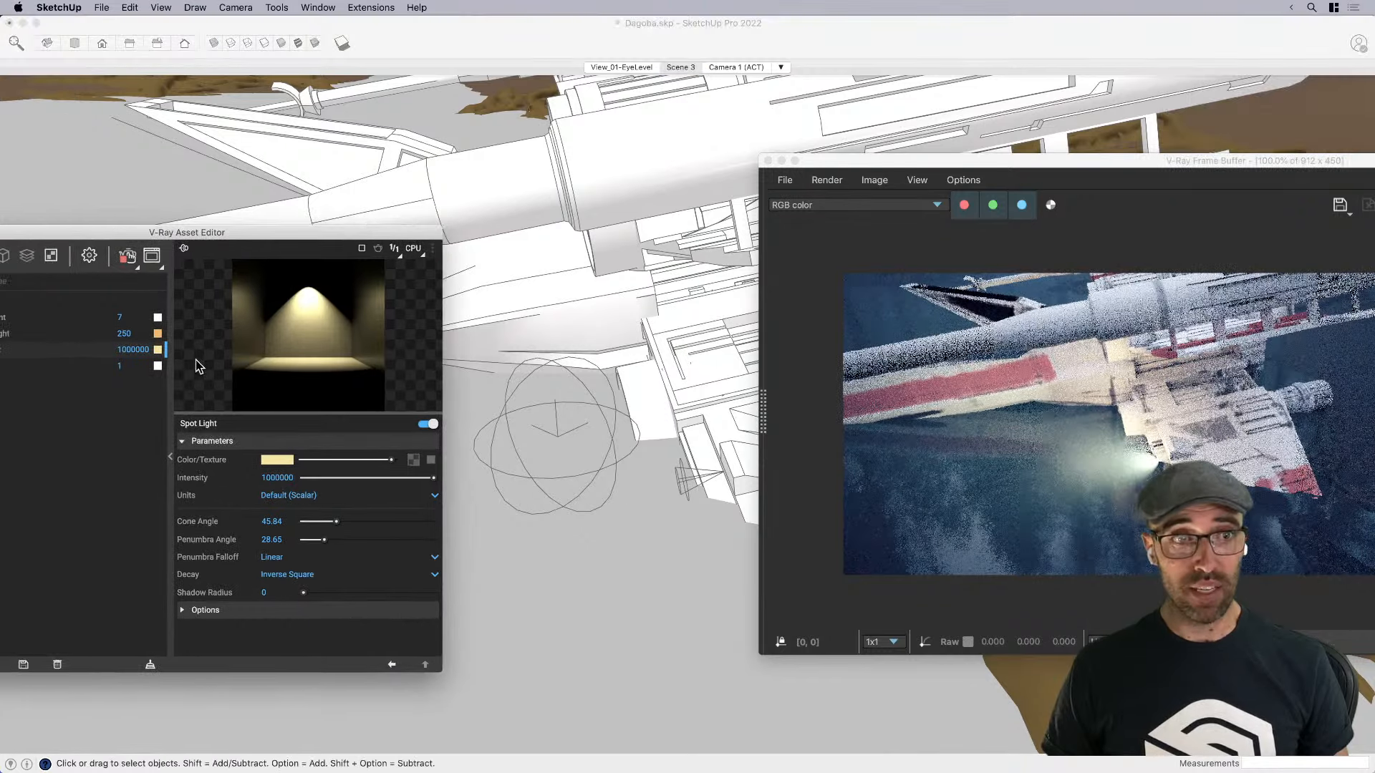
pyautogui.click(157, 351)
pyautogui.moveTo(708, 533)
pyautogui.mouseDown()
pyautogui.moveTo(714, 511)
pyautogui.moveTo(715, 524)
pyautogui.mouseUp()
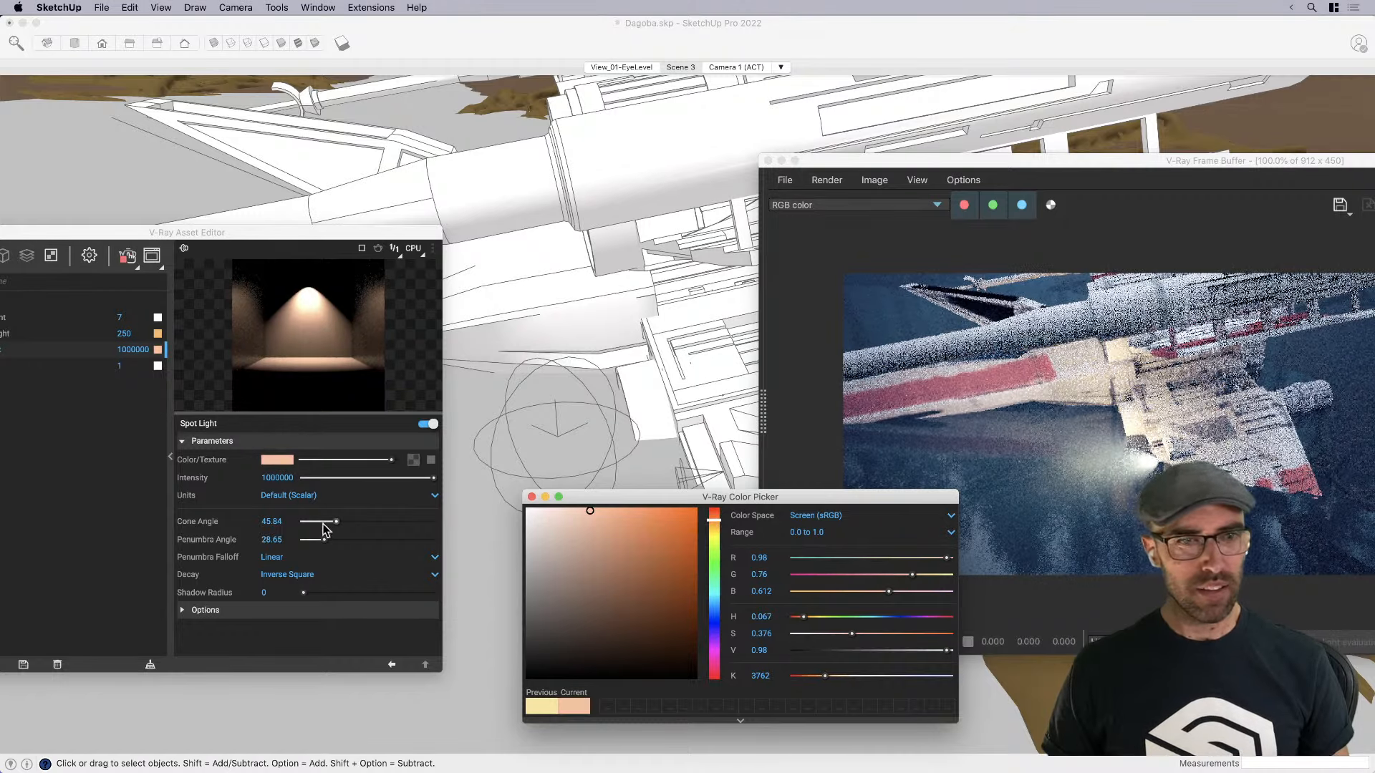
pyautogui.moveTo(333, 522); pyautogui.dragTo(307, 524)
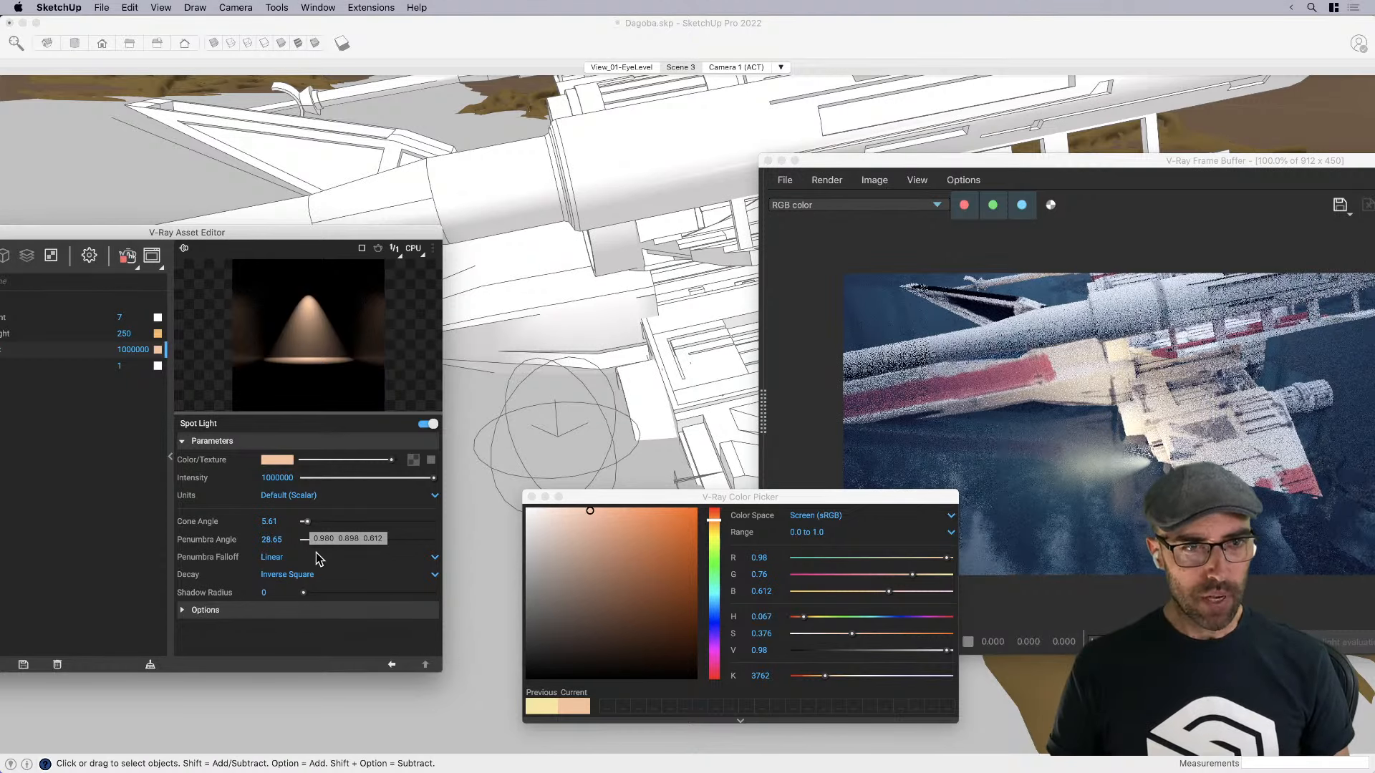
pyautogui.moveTo(323, 541)
pyautogui.mouseDown()
pyautogui.moveTo(298, 527)
pyautogui.moveTo(326, 544)
pyautogui.mouseUp()
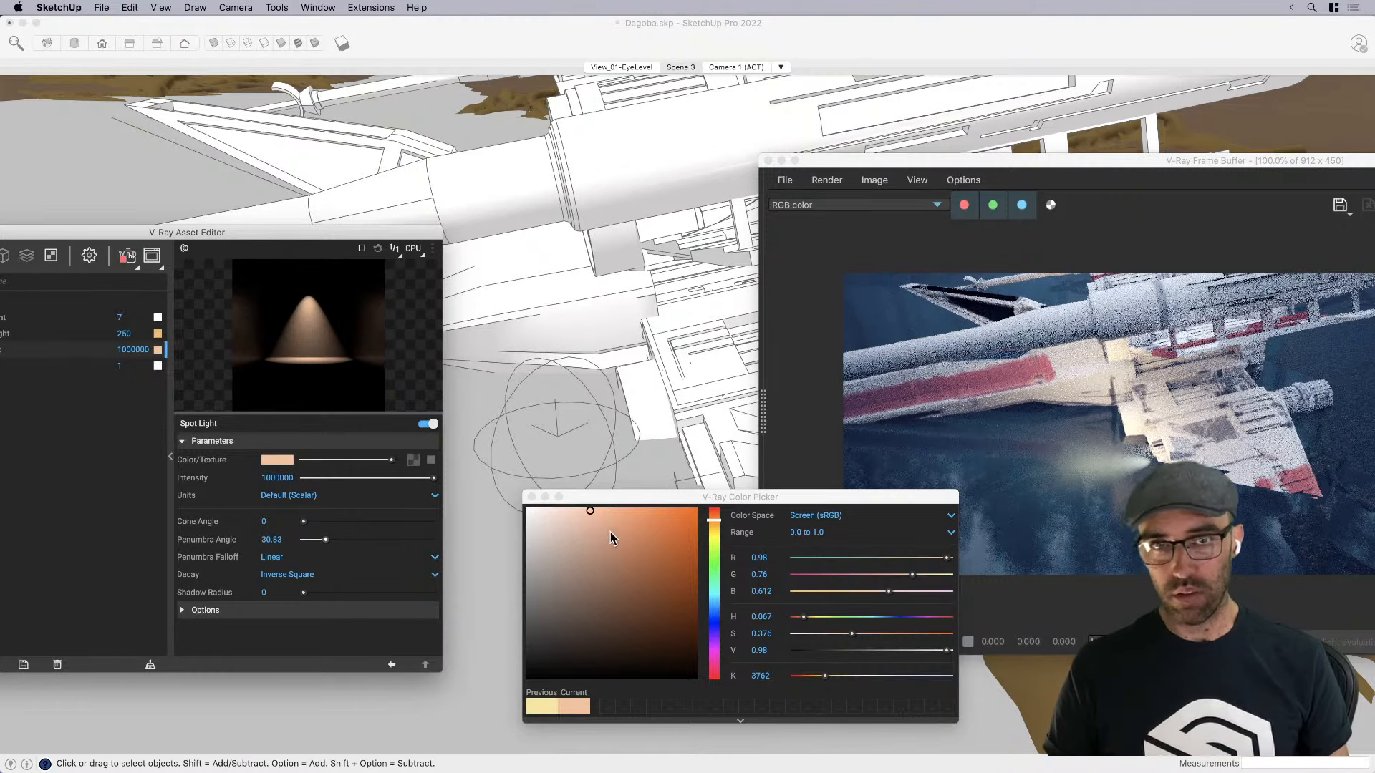
# Deepen the Spot Light's color to a burnt orange (RGB 0.788, 0.492, 0.292) and place the frame buffer beside the Asset Editor
pyautogui.moveTo(610, 531)
pyautogui.mouseDown()
pyautogui.moveTo(629, 555)
pyautogui.moveTo(633, 544)
pyautogui.mouseUp()
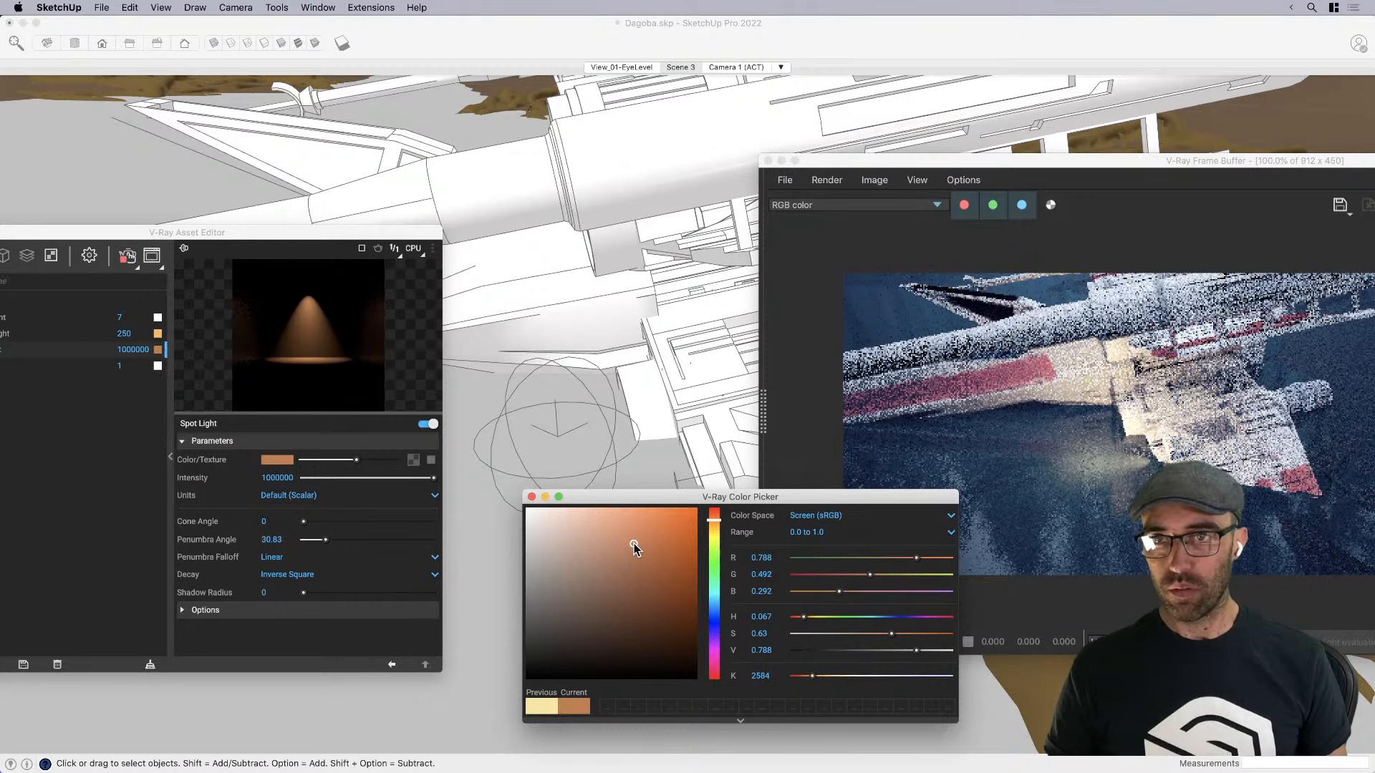
pyautogui.click(531, 496)
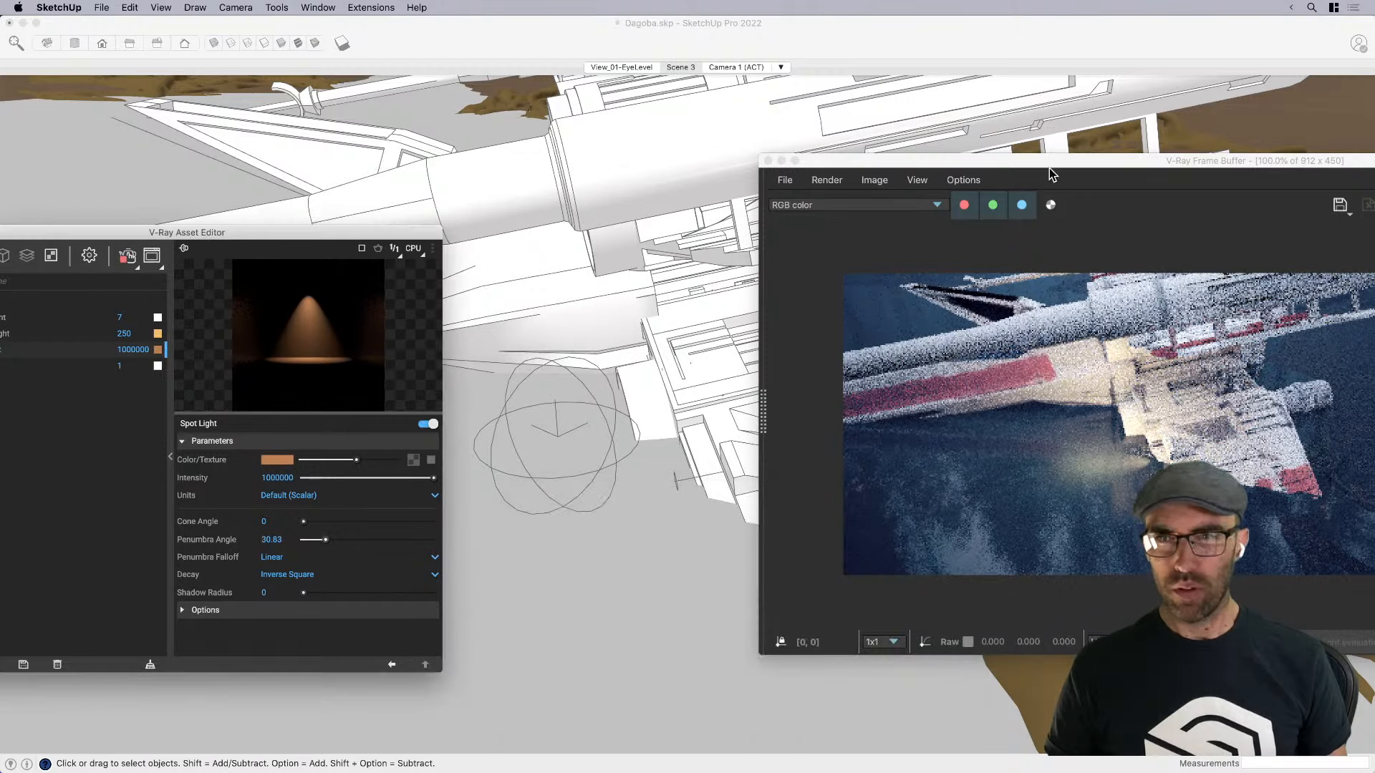
pyautogui.moveTo(1050, 174); pyautogui.dragTo(880, 220)
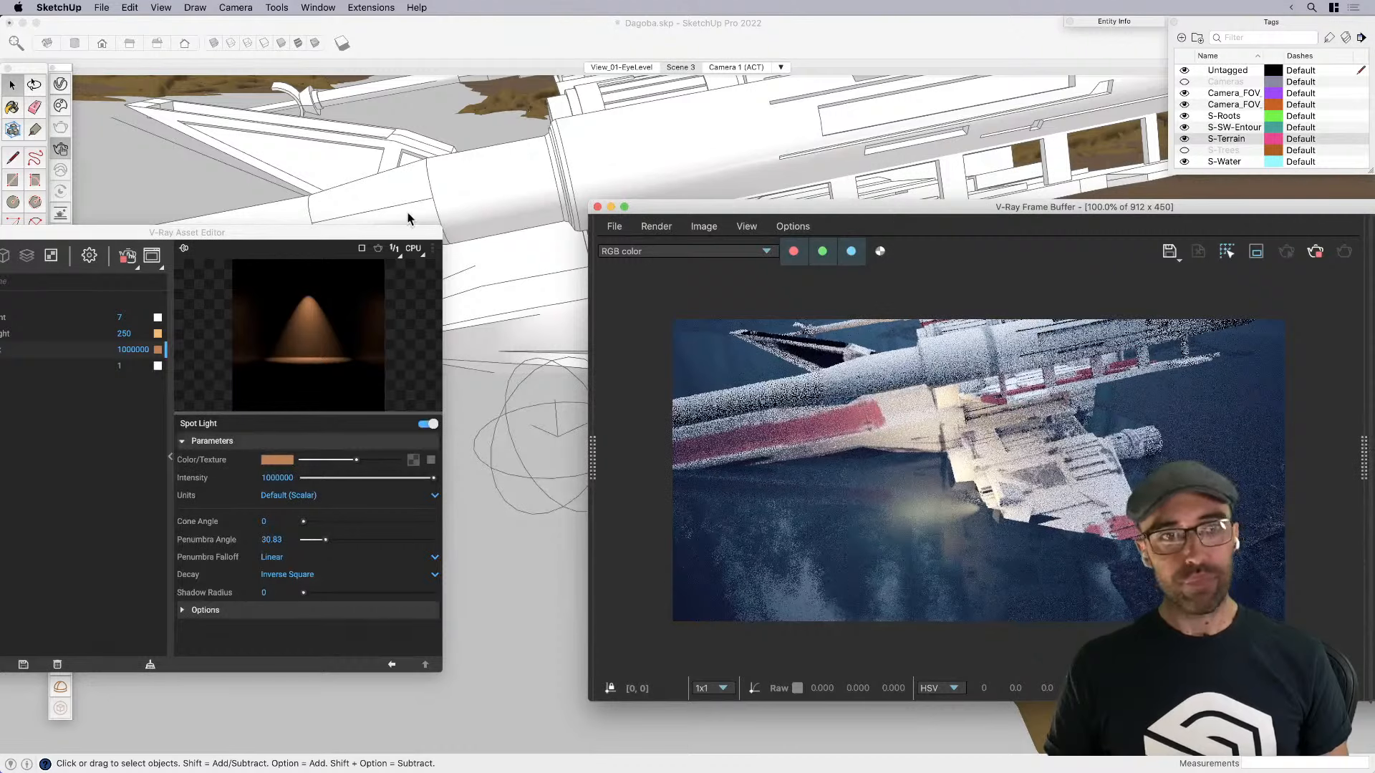
pyautogui.moveTo(338, 240); pyautogui.dragTo(413, 248)
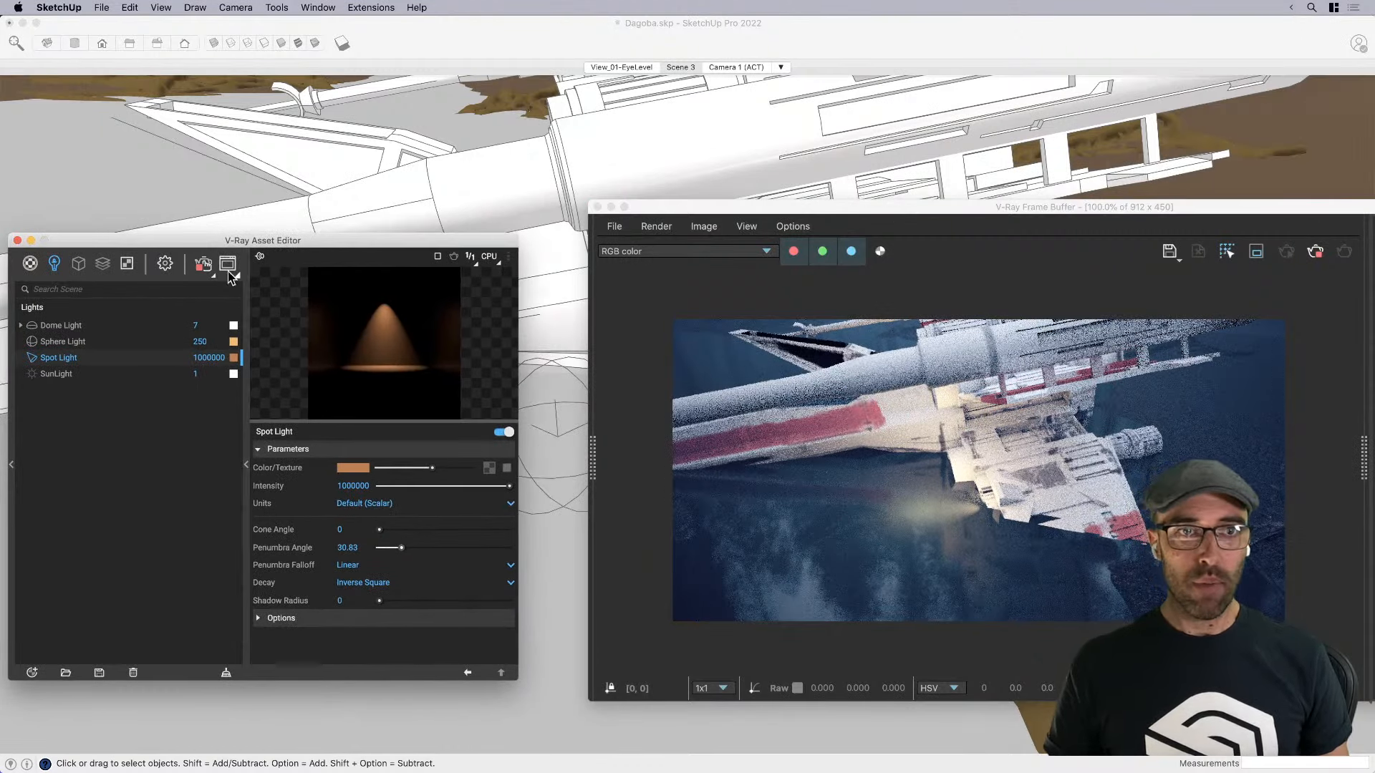
# Stop the interactive render, move the windows aside and select the sphere light inside its group near the lower wing
pyautogui.moveTo(432, 244); pyautogui.dragTo(223, 231)
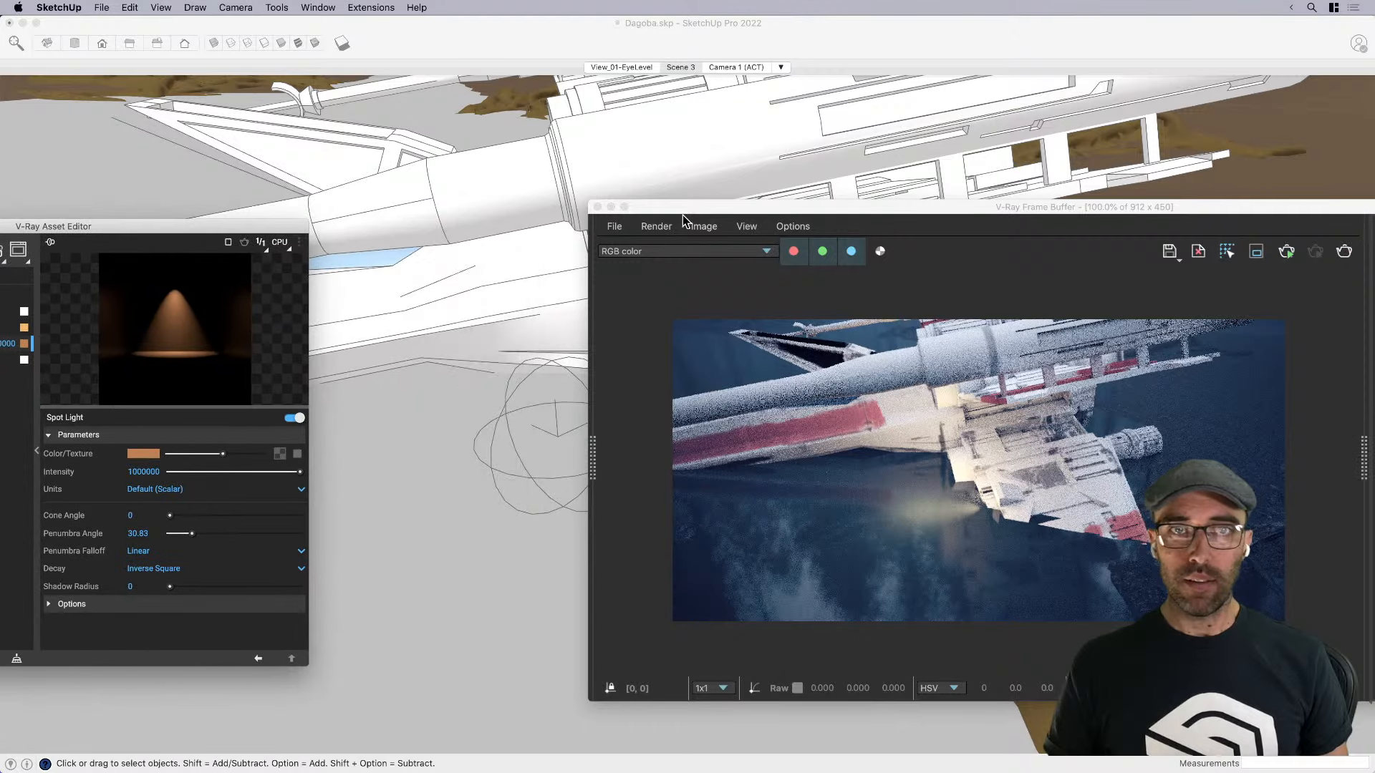
pyautogui.moveTo(686, 211)
pyautogui.mouseDown()
pyautogui.moveTo(946, 227)
pyautogui.moveTo(929, 226)
pyautogui.mouseUp()
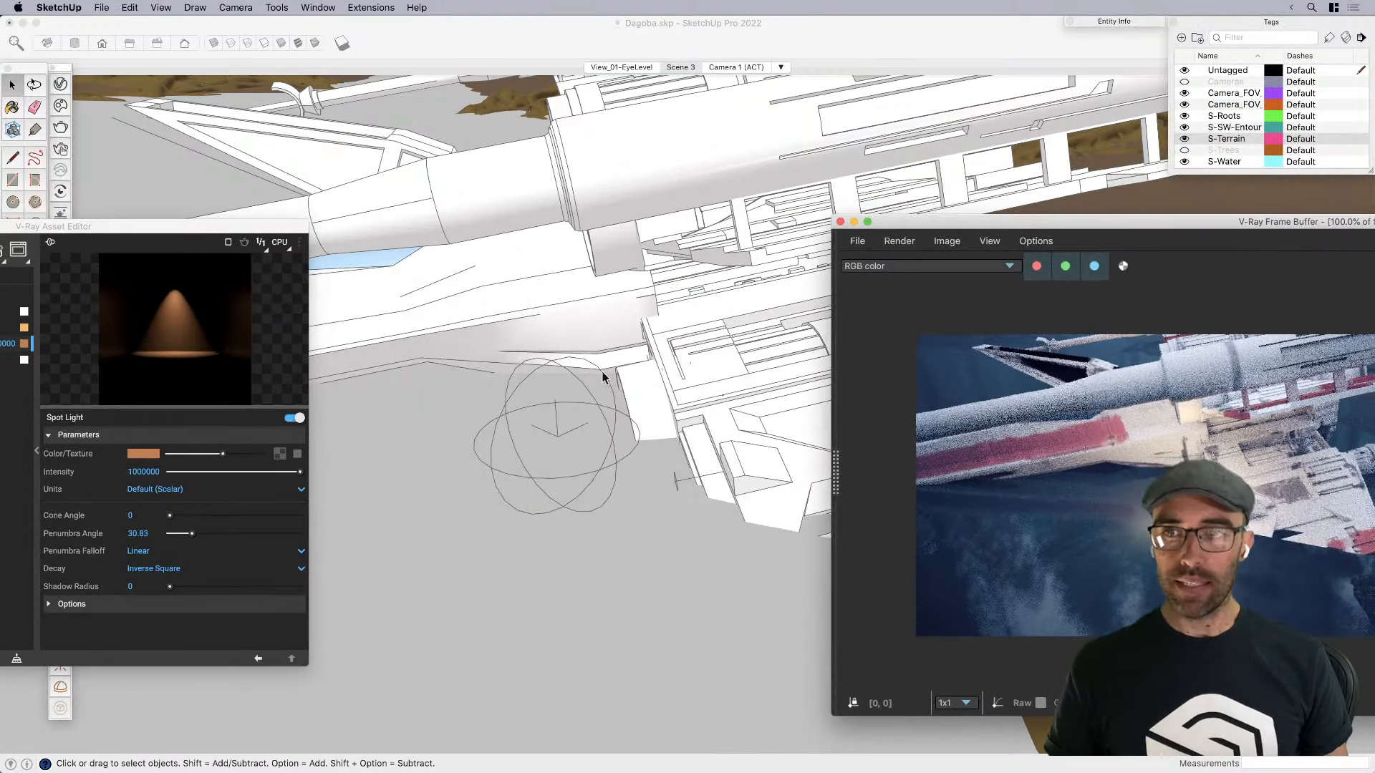
pyautogui.click(594, 421)
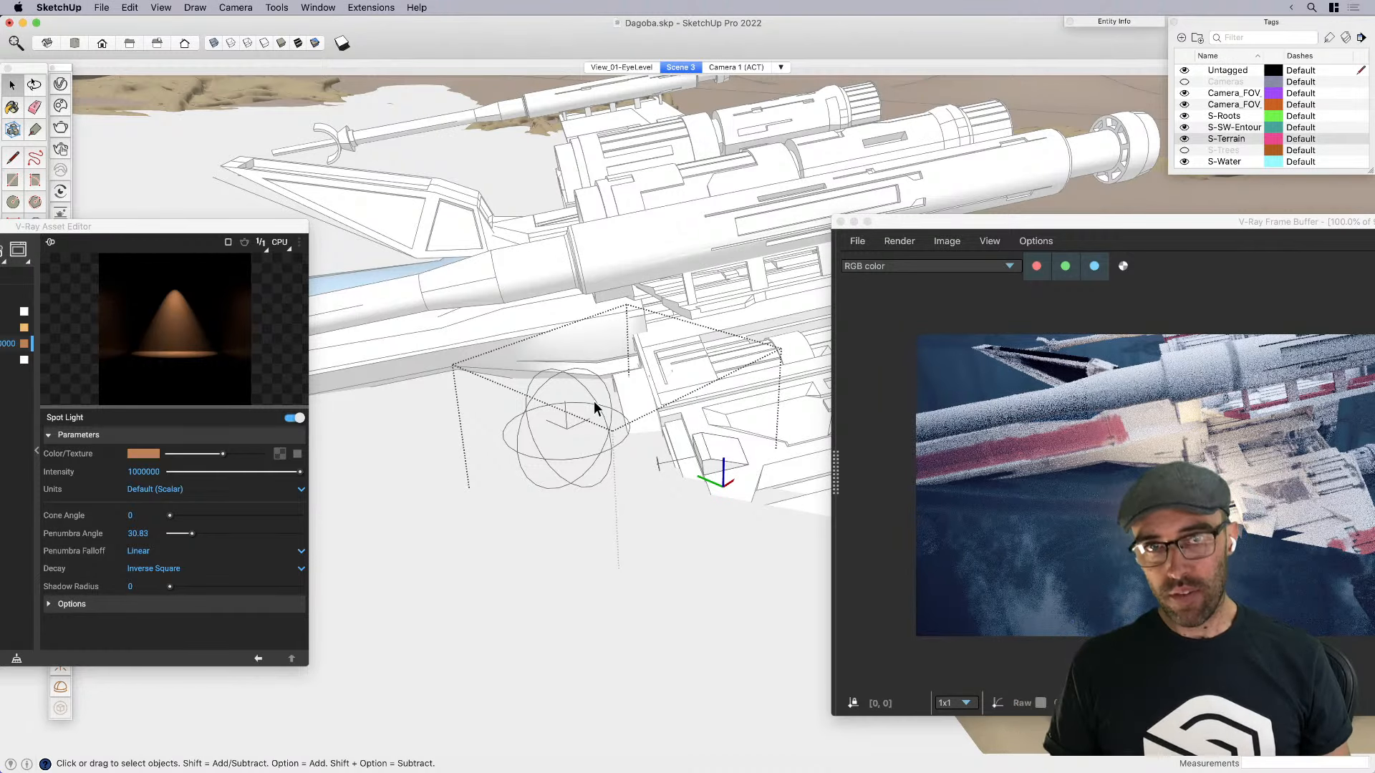
pyautogui.click(595, 405)
pyautogui.moveTo(173, 229); pyautogui.dragTo(295, 236)
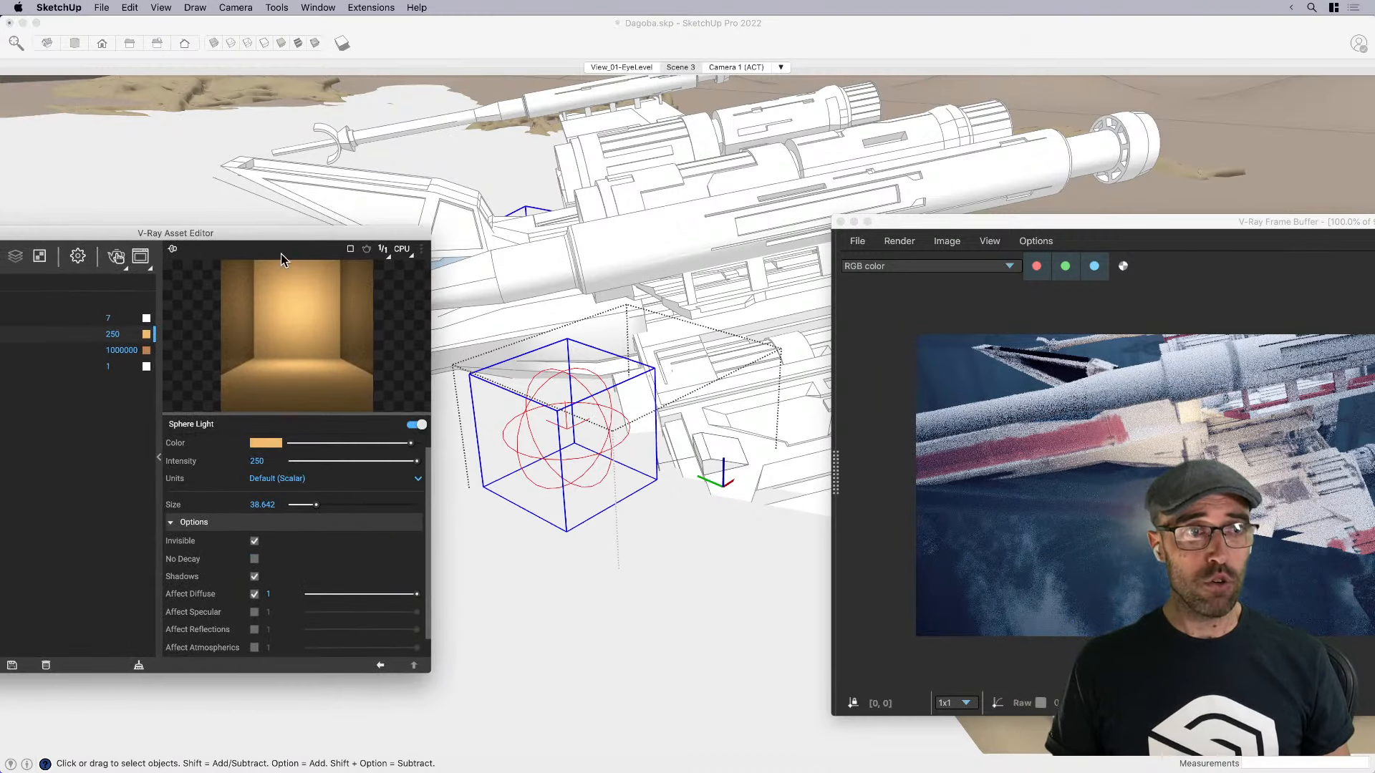
pyautogui.rightClick(573, 380)
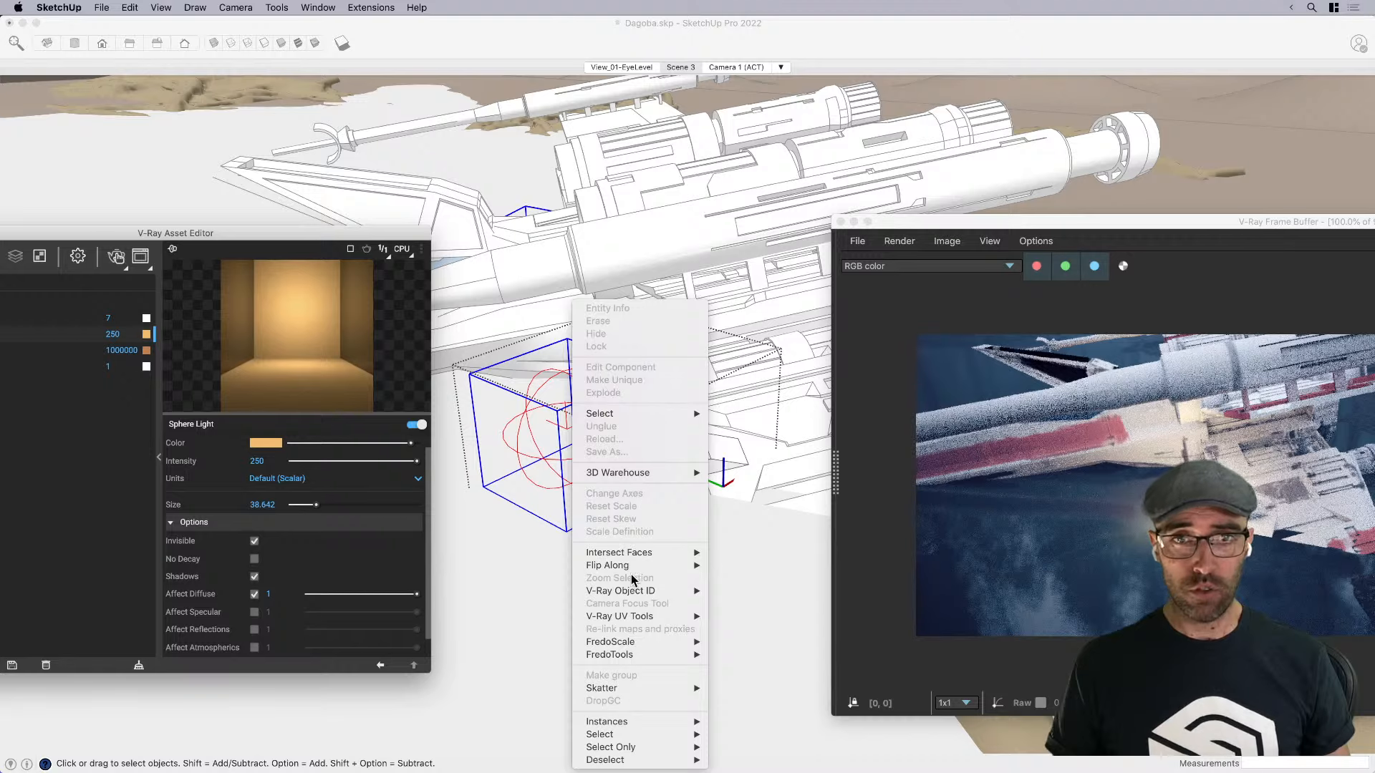
pyautogui.click(516, 409)
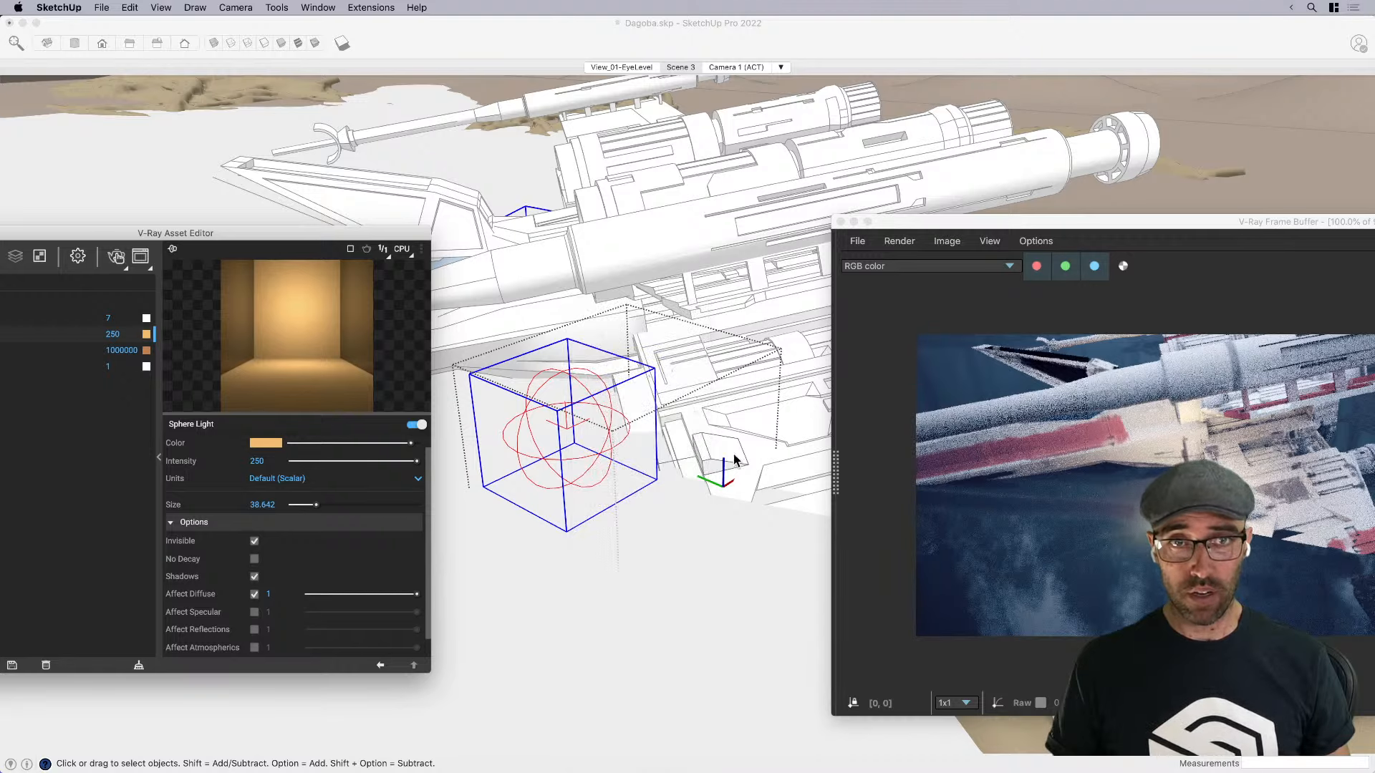
pyautogui.scroll(-5, 653, 447)
pyautogui.rightClick(649, 434)
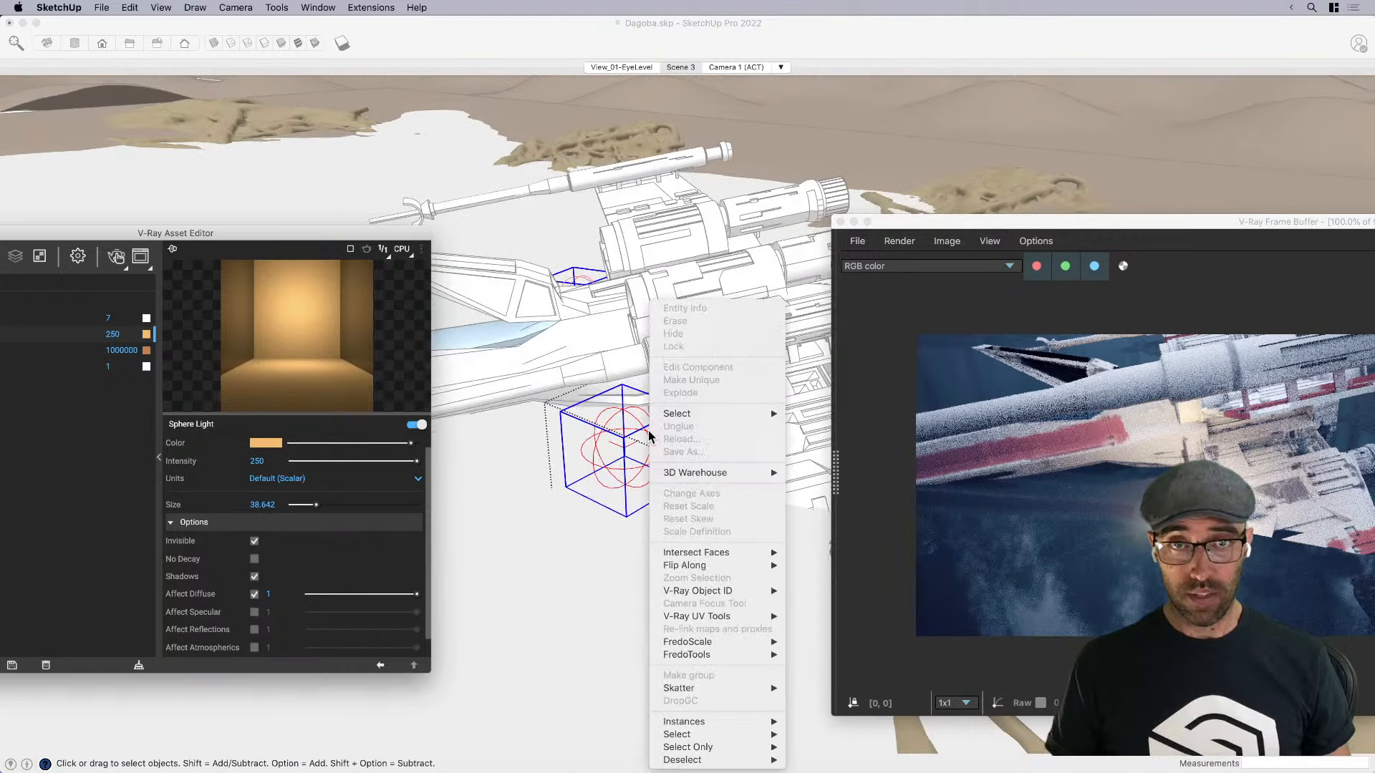
pyautogui.click(630, 434)
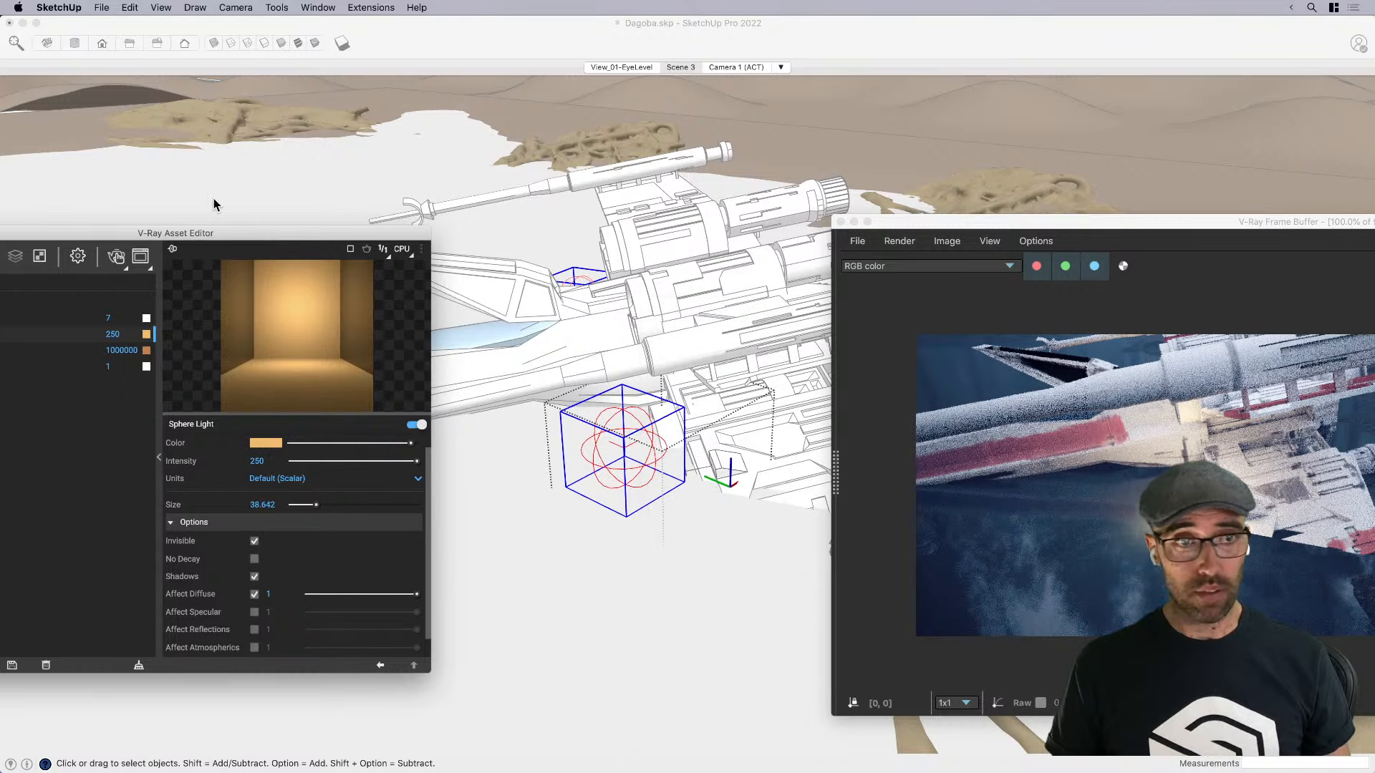
# Duplicate the Sphere Light in the lights list and place the Asset Editor clear of the sphere light in the model
pyautogui.moveTo(215, 234); pyautogui.dragTo(465, 227)
pyautogui.rightClick(238, 332)
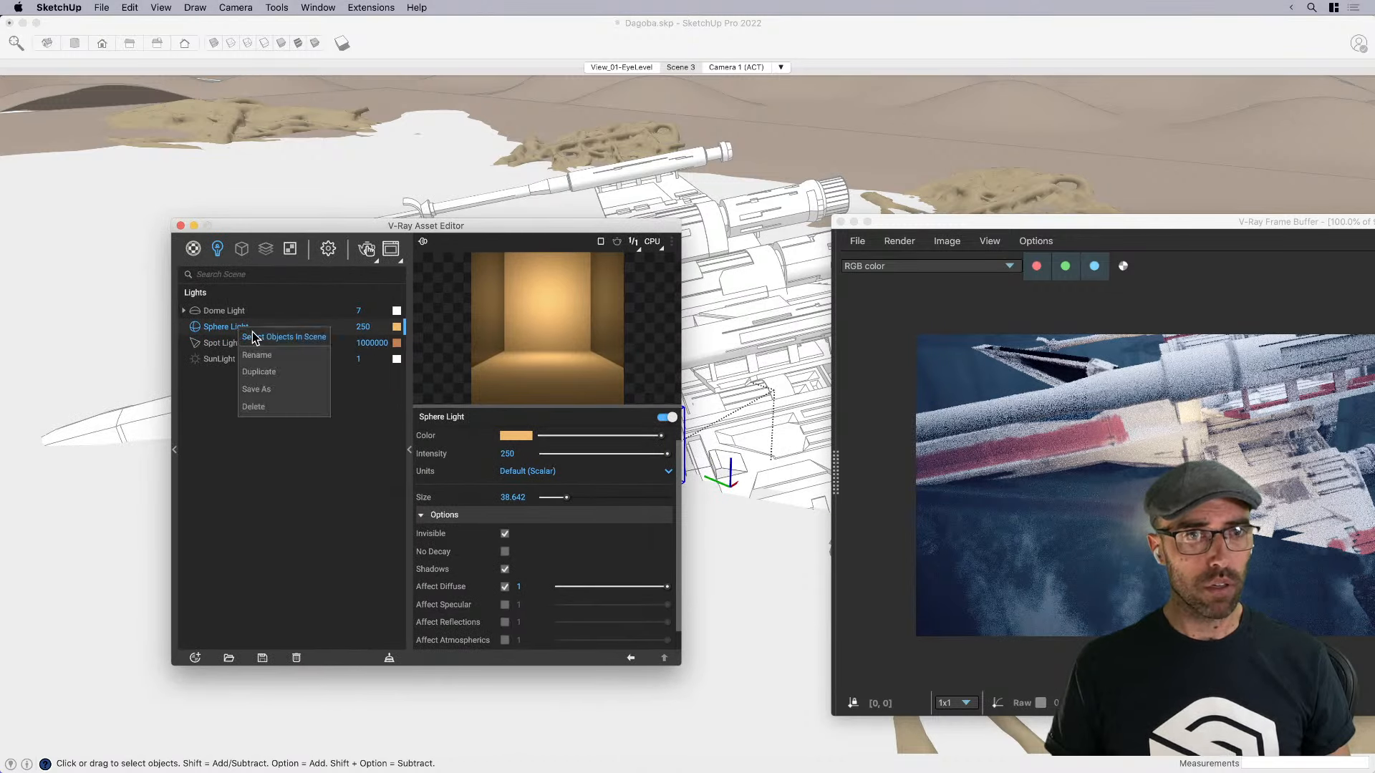
pyautogui.click(274, 372)
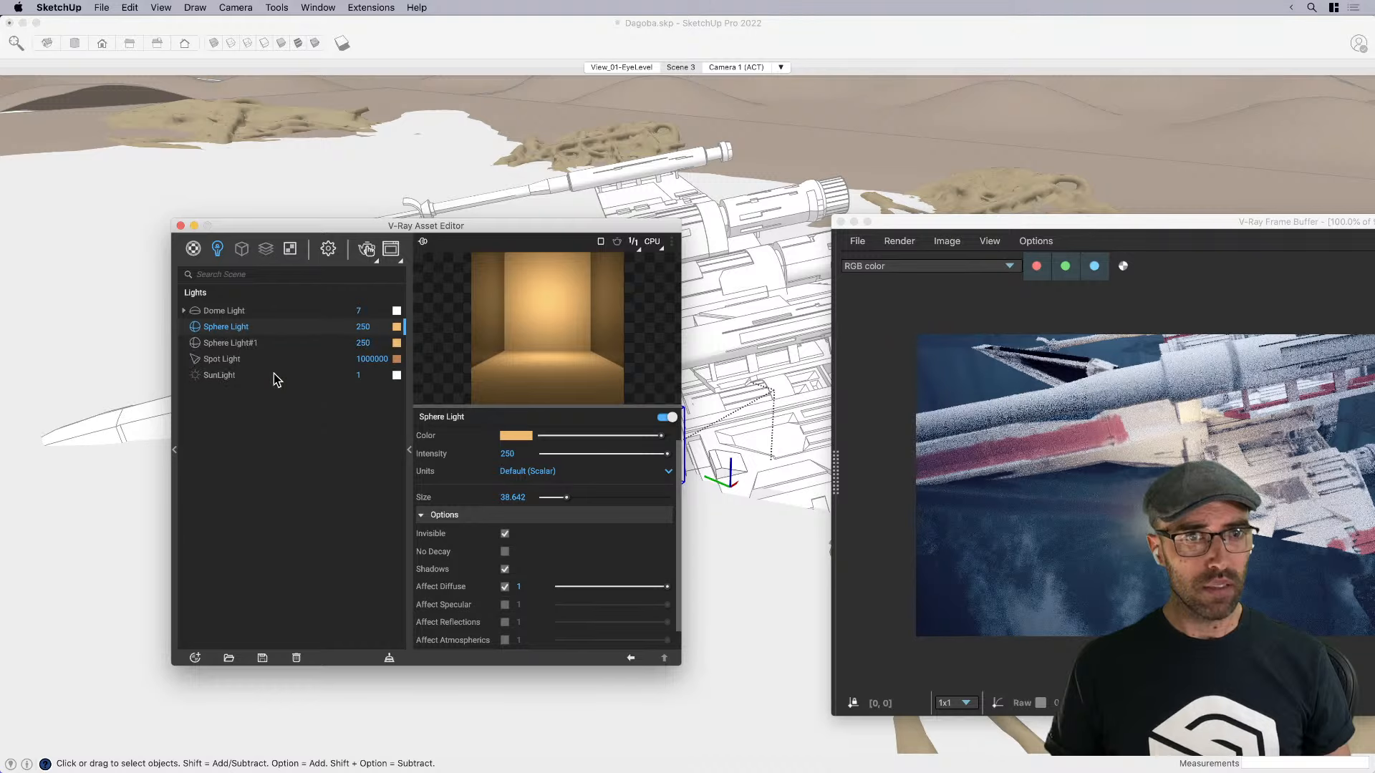
pyautogui.moveTo(404, 226); pyautogui.dragTo(281, 224)
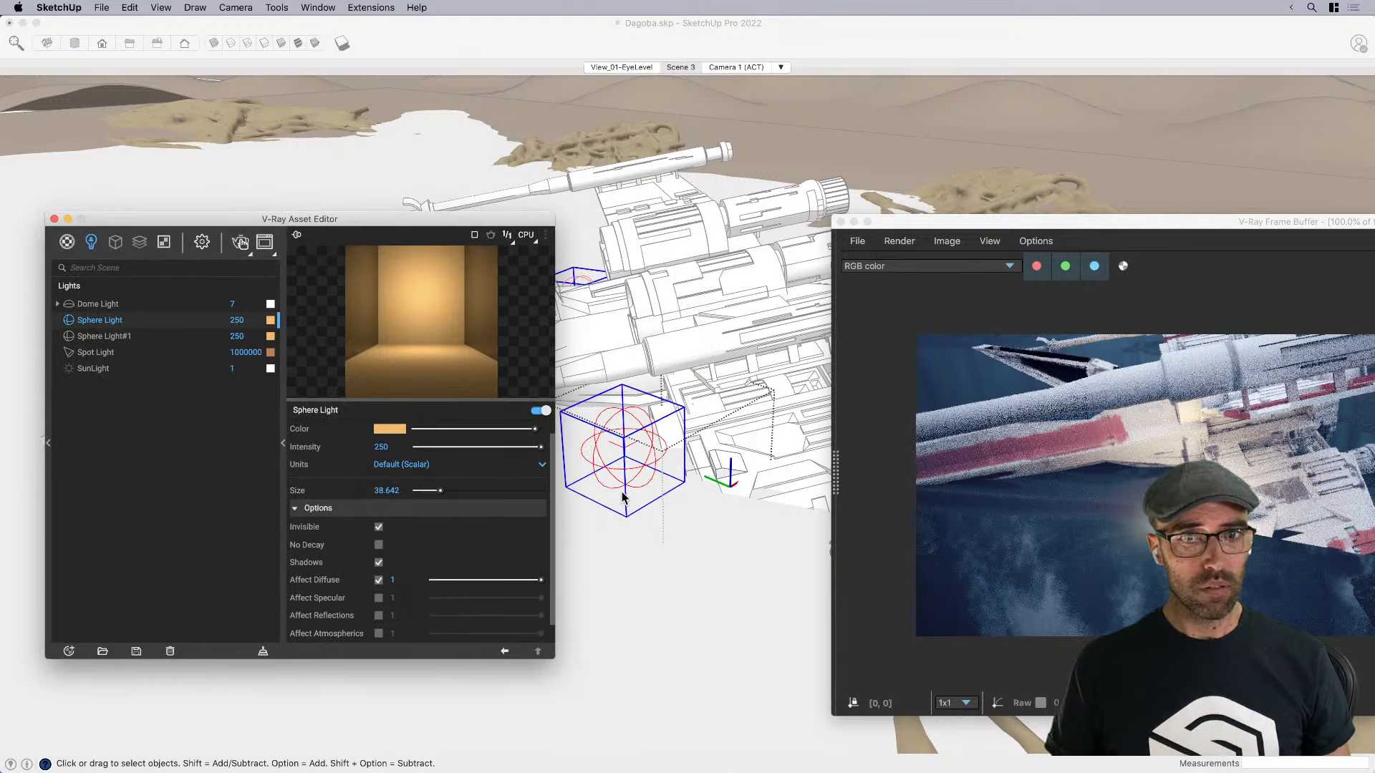
# Select the sphere light component near the lower wing and expand its entity information
pyautogui.click(632, 471)
pyautogui.rightClick(635, 474)
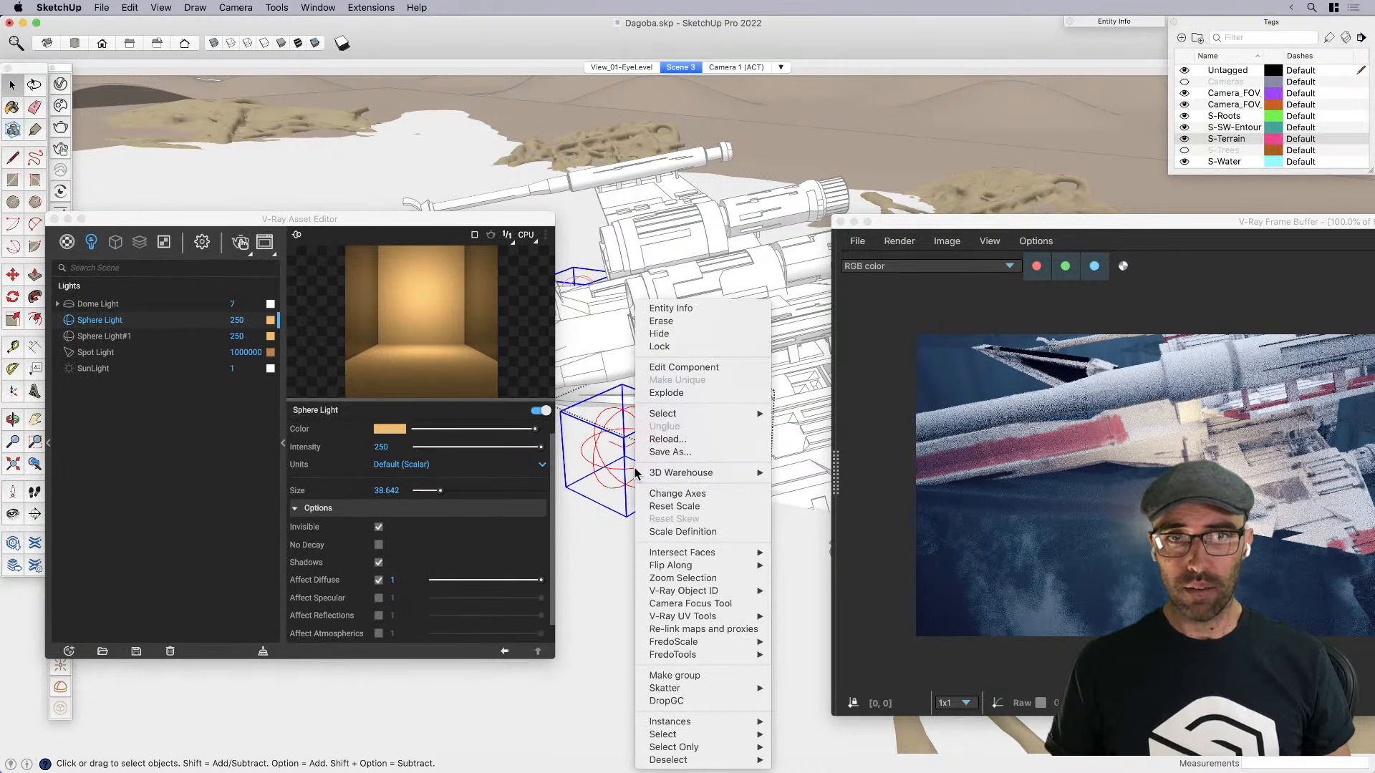
pyautogui.click(610, 442)
pyautogui.click(1116, 23)
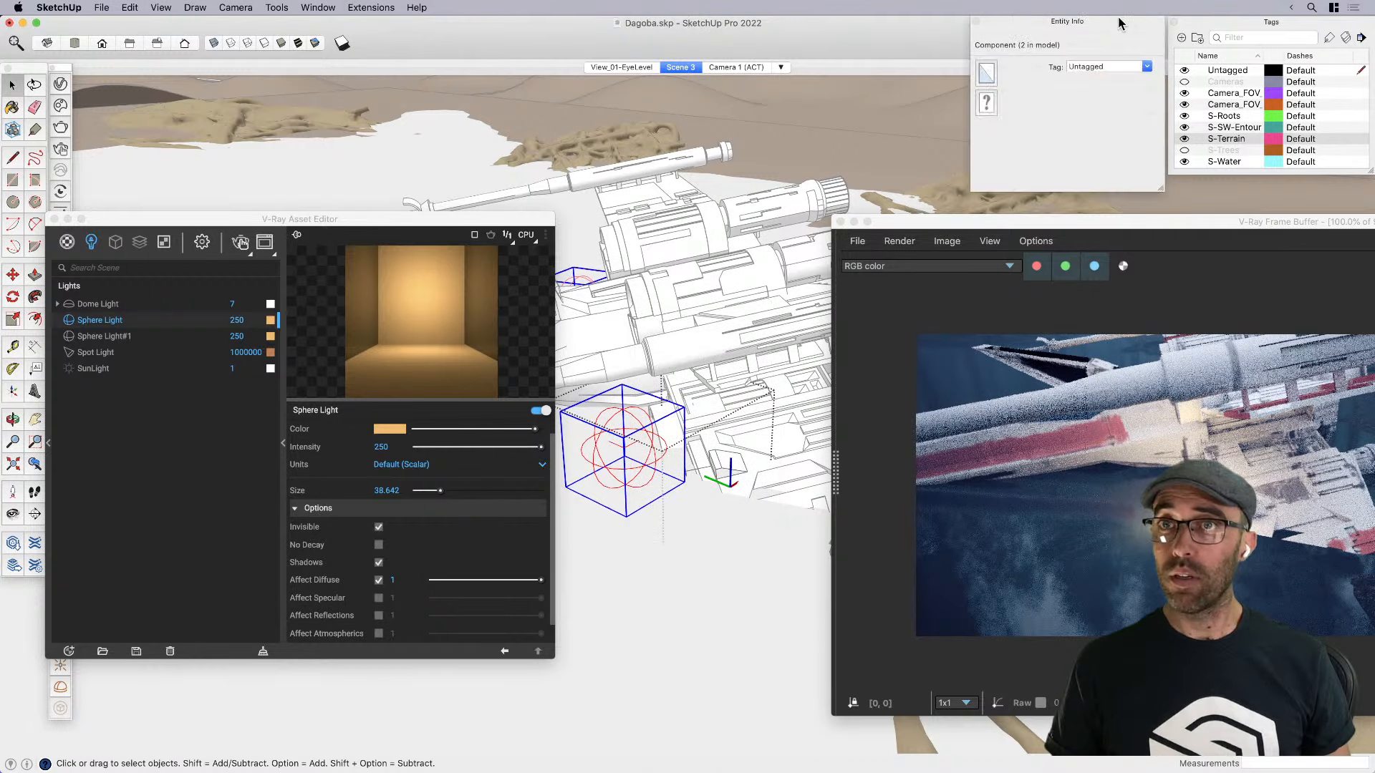
# Select the scene objects assigned to Sphere Light#1 and look over the scene for them
pyautogui.click(107, 337)
pyautogui.rightClick(108, 344)
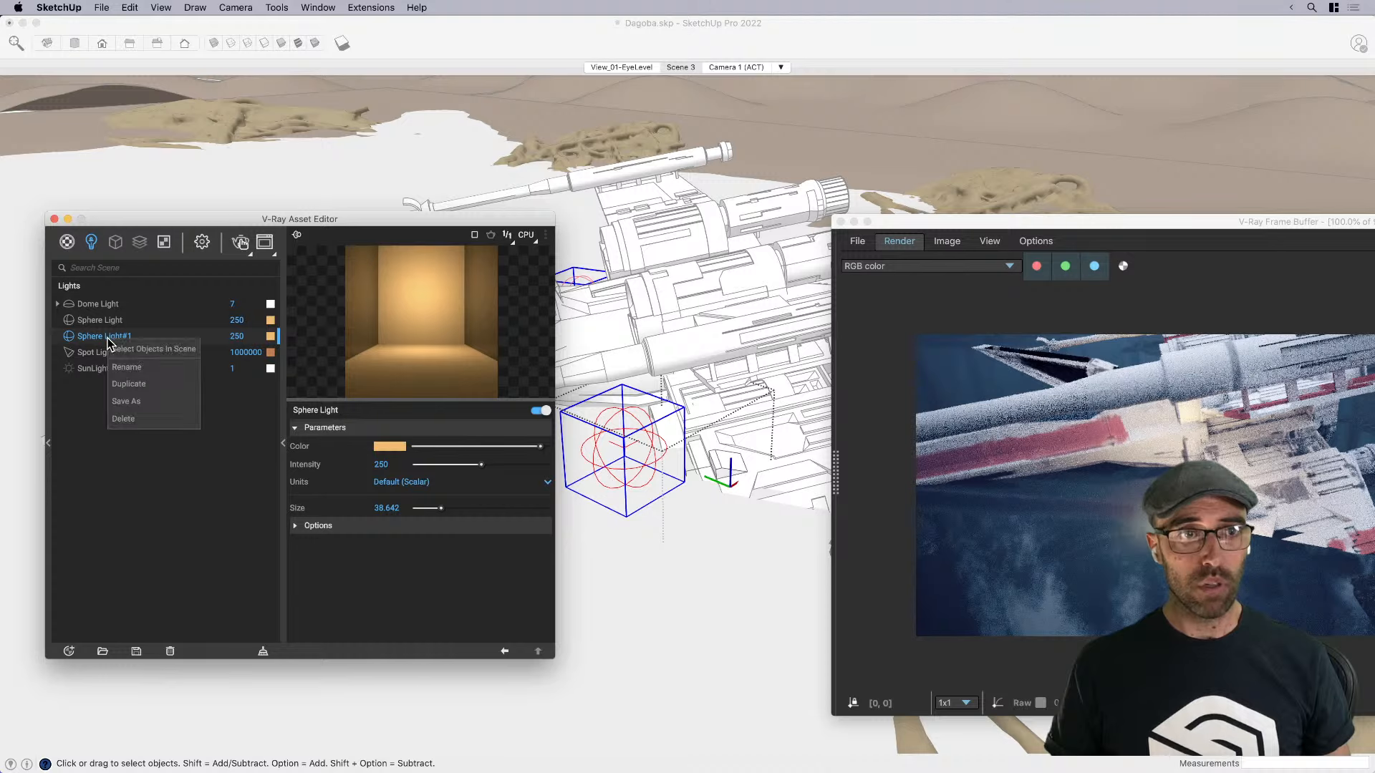
pyautogui.click(180, 350)
pyautogui.scroll(-10, 743, 411)
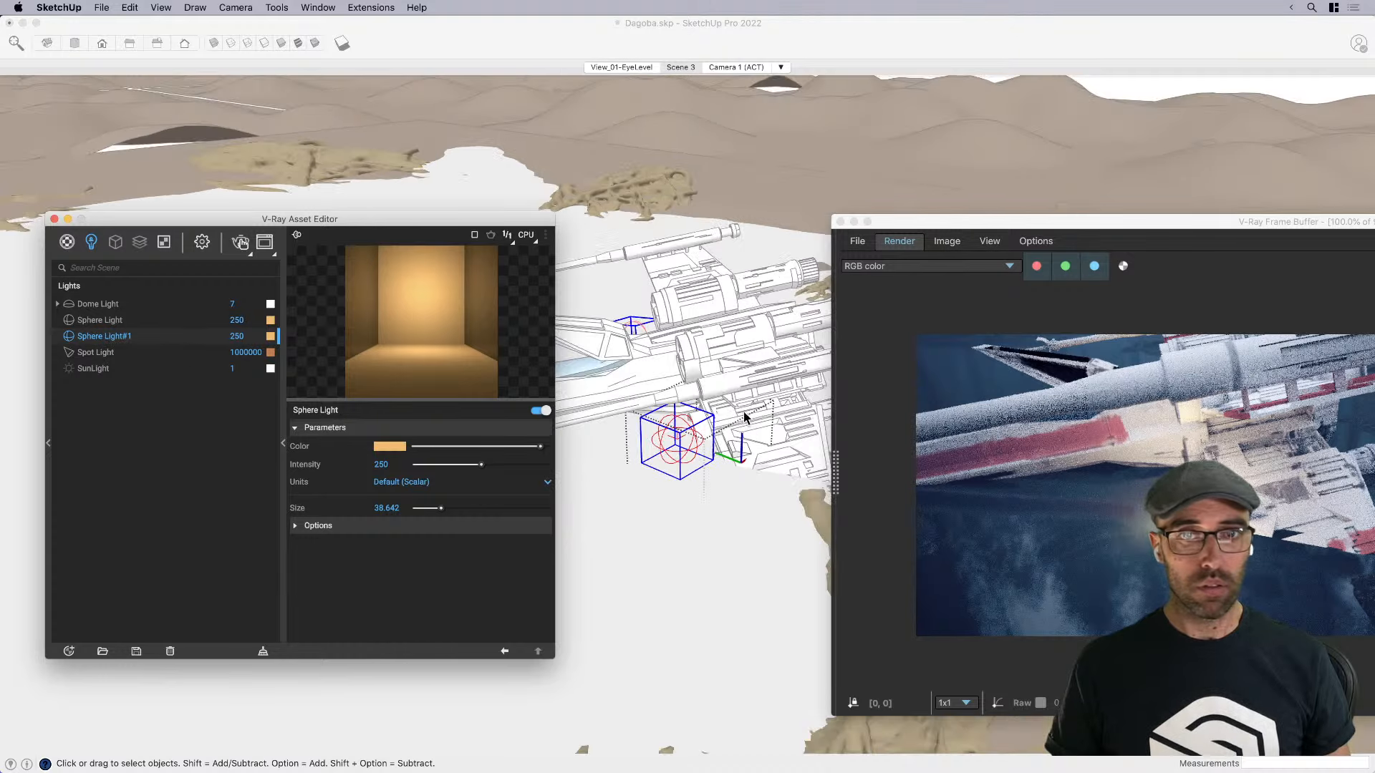
pyautogui.scroll(10, 731, 345)
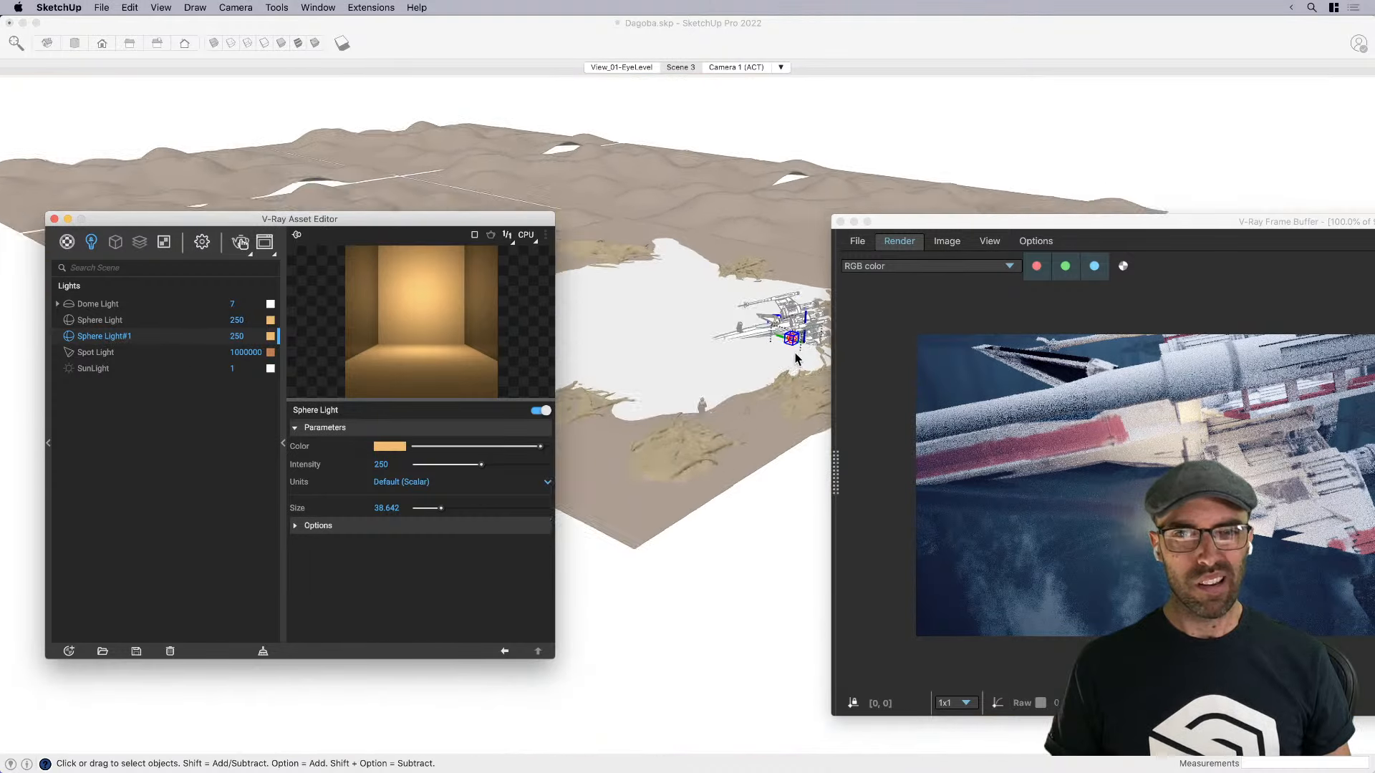
# Delete the existing sphere light component near the X-wing's lower wing
pyautogui.scroll(5, 799, 333)
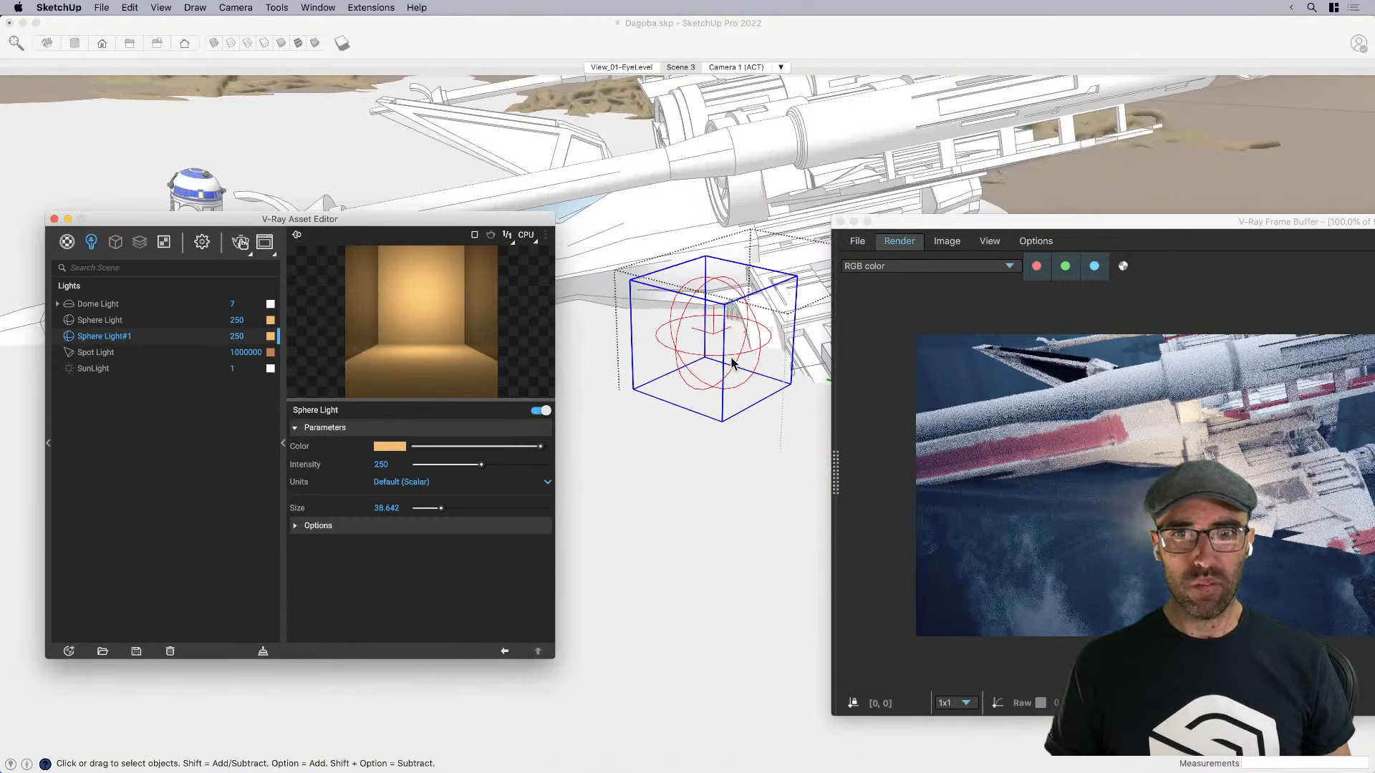
pyautogui.moveTo(732, 363); pyautogui.dragTo(714, 412, button='middle')
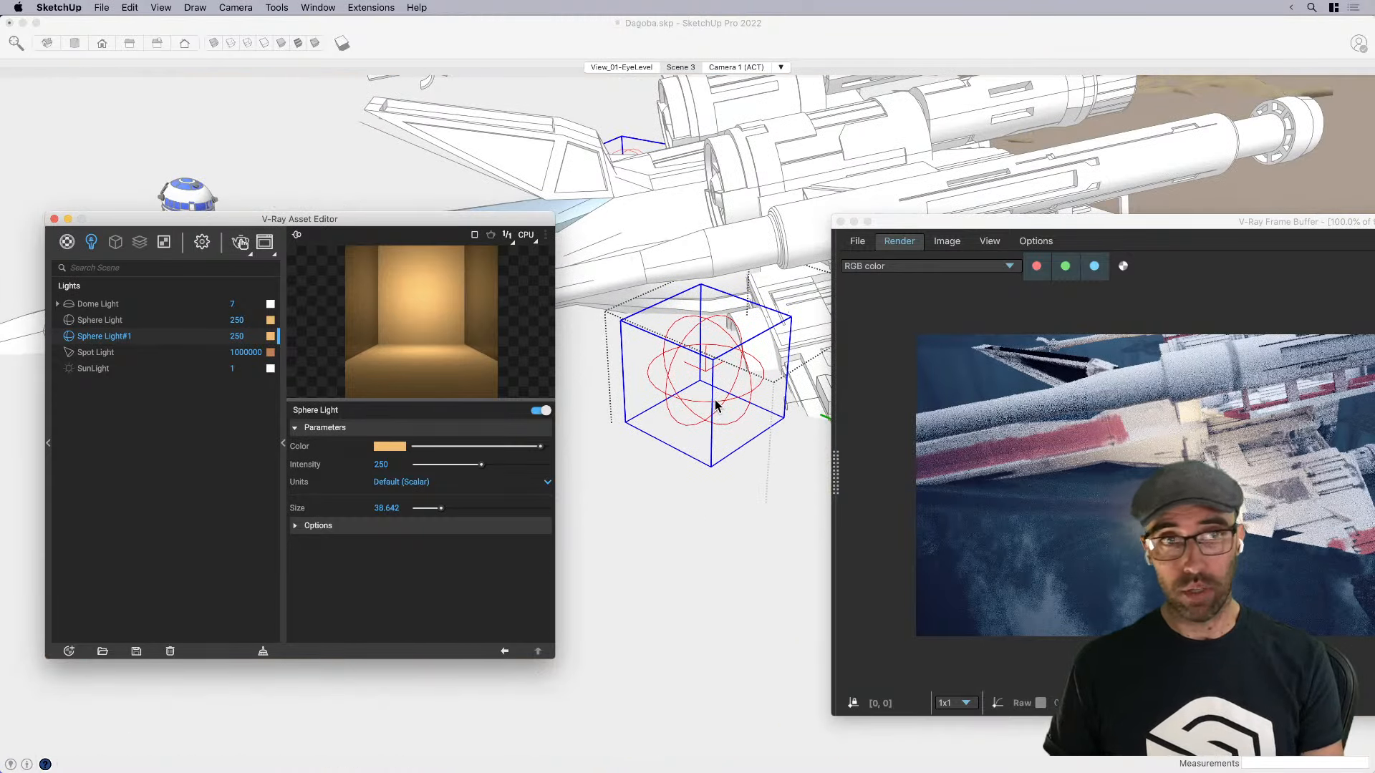
pyautogui.click(716, 405)
pyautogui.click(715, 405)
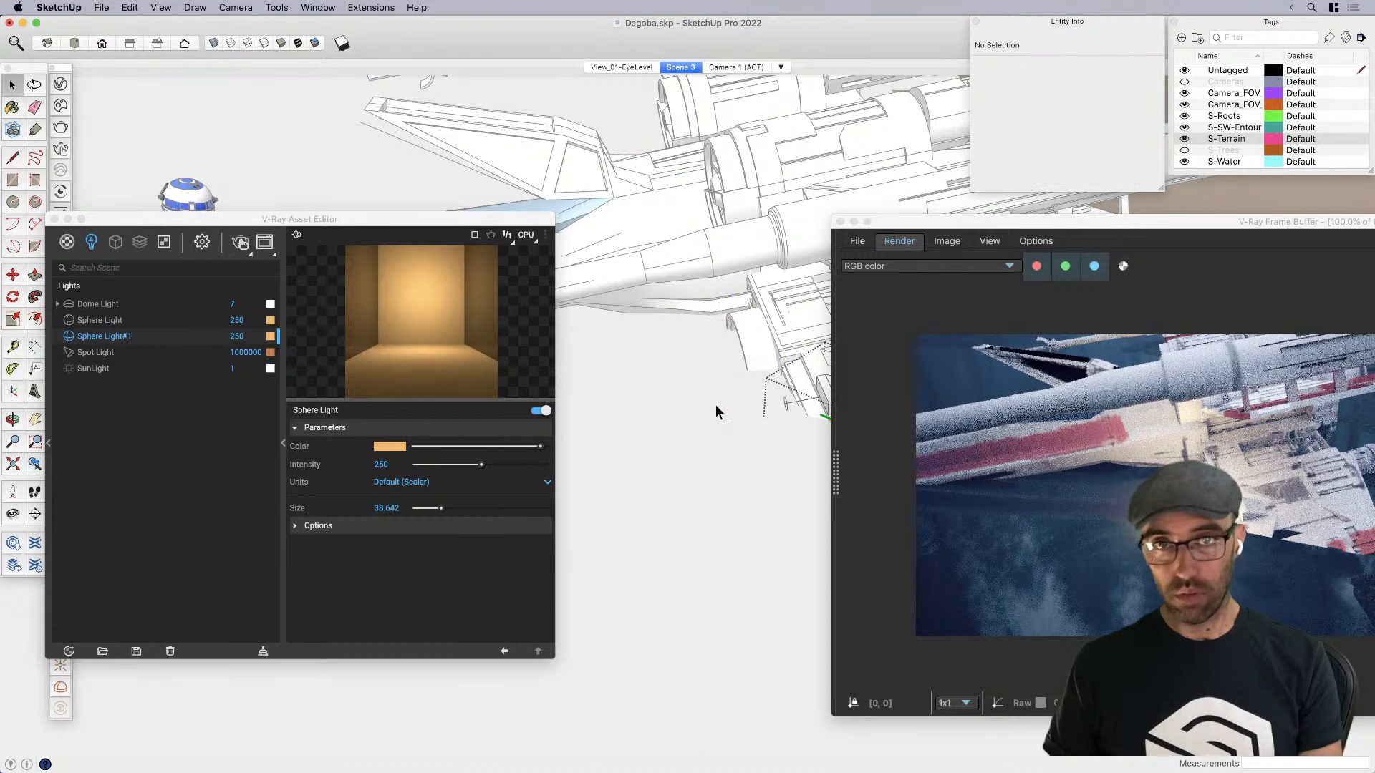
# Place a new V-Ray sphere light at the lower wing's engine area with a size of about 26.6
pyautogui.moveTo(96, 219); pyautogui.dragTo(165, 213)
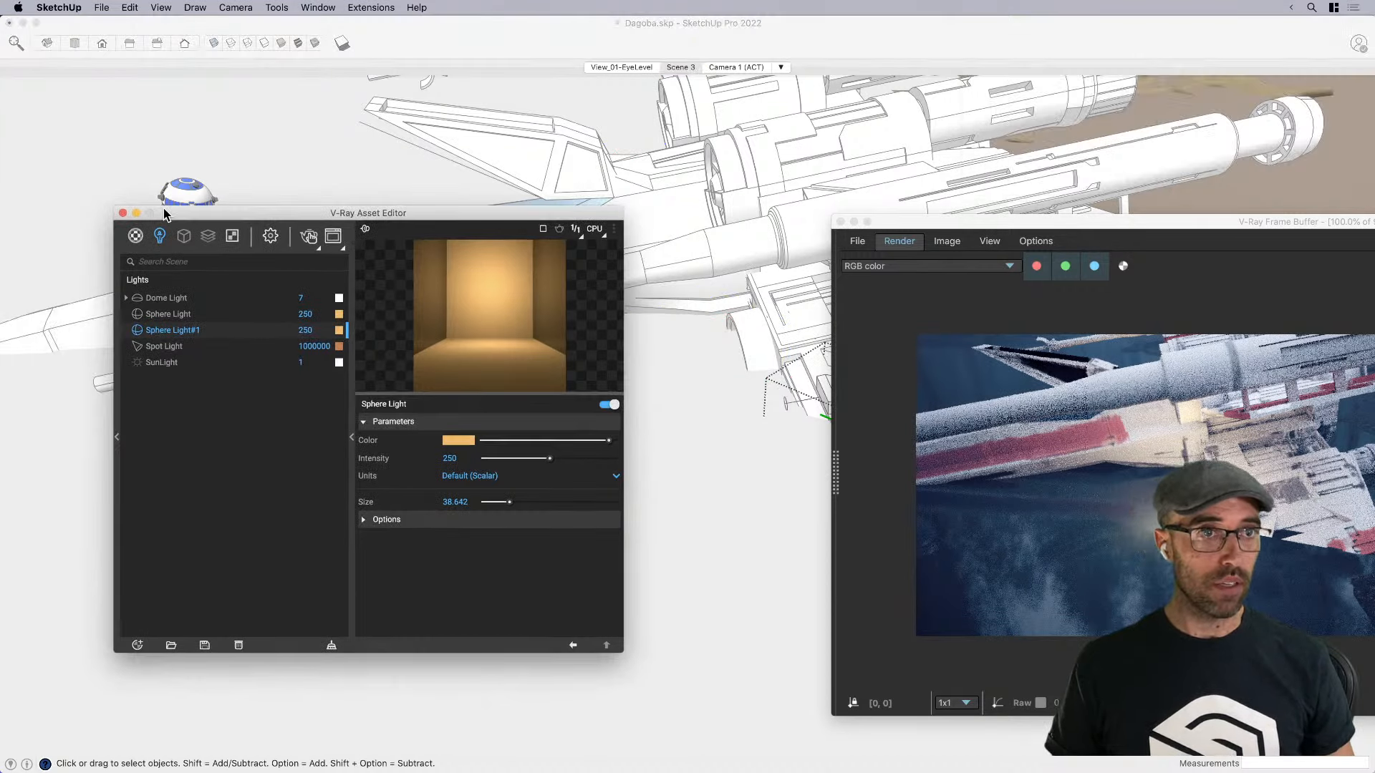
pyautogui.click(406, 52)
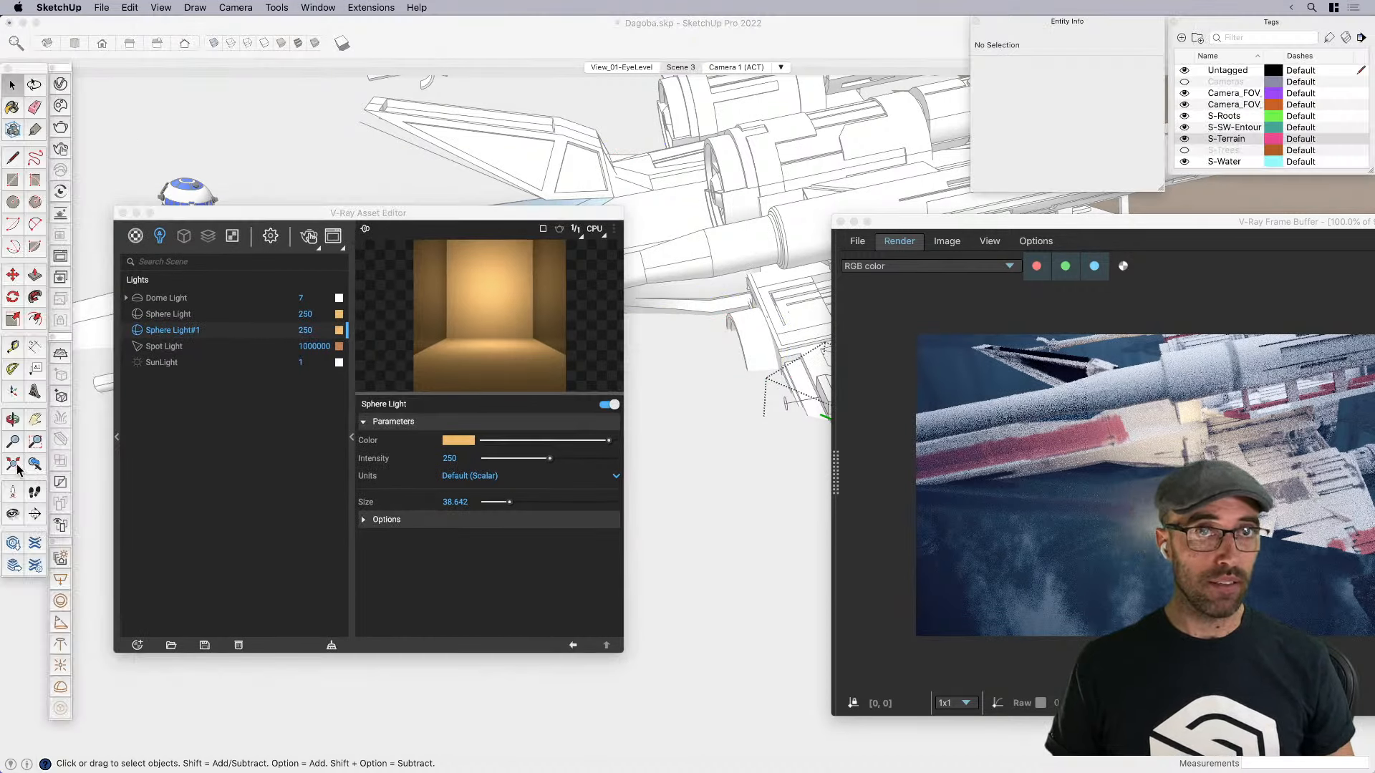
pyautogui.click(61, 601)
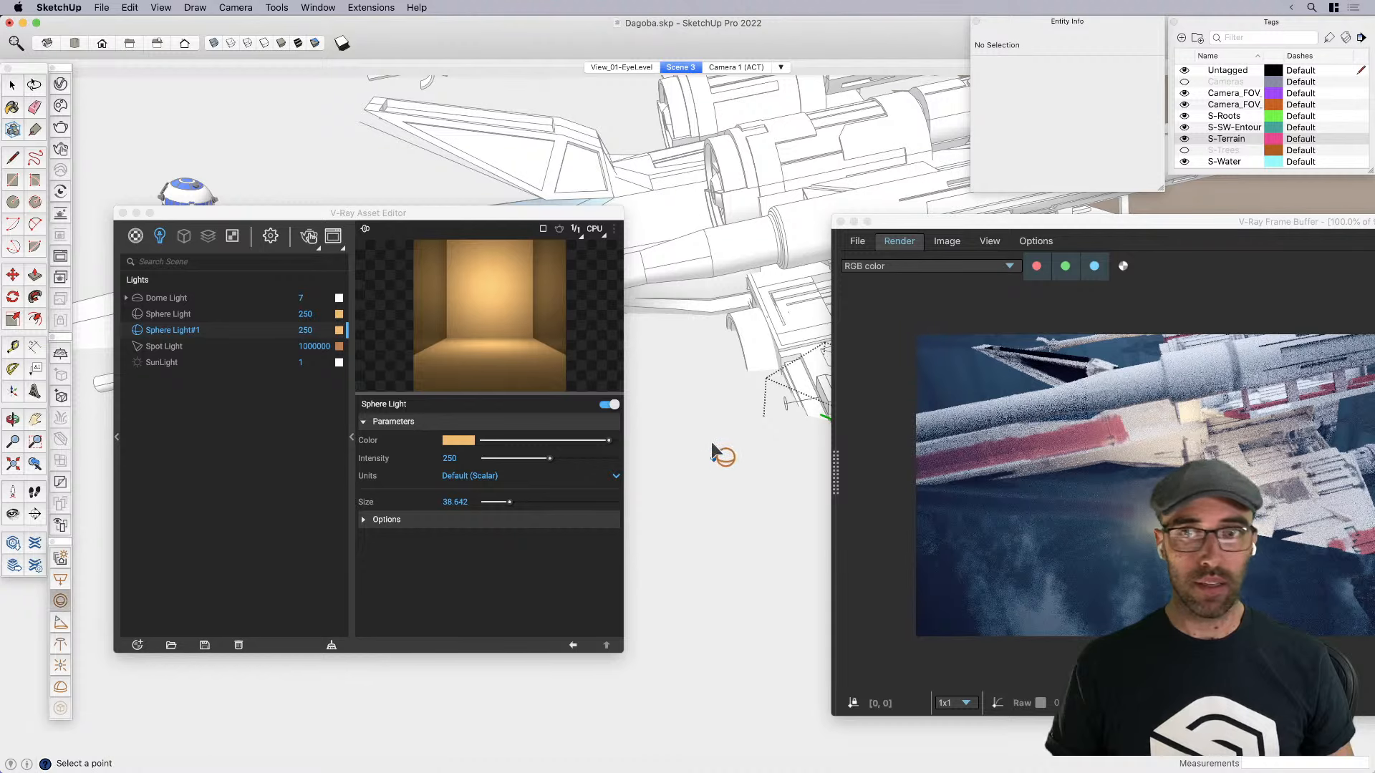
pyautogui.click(787, 406)
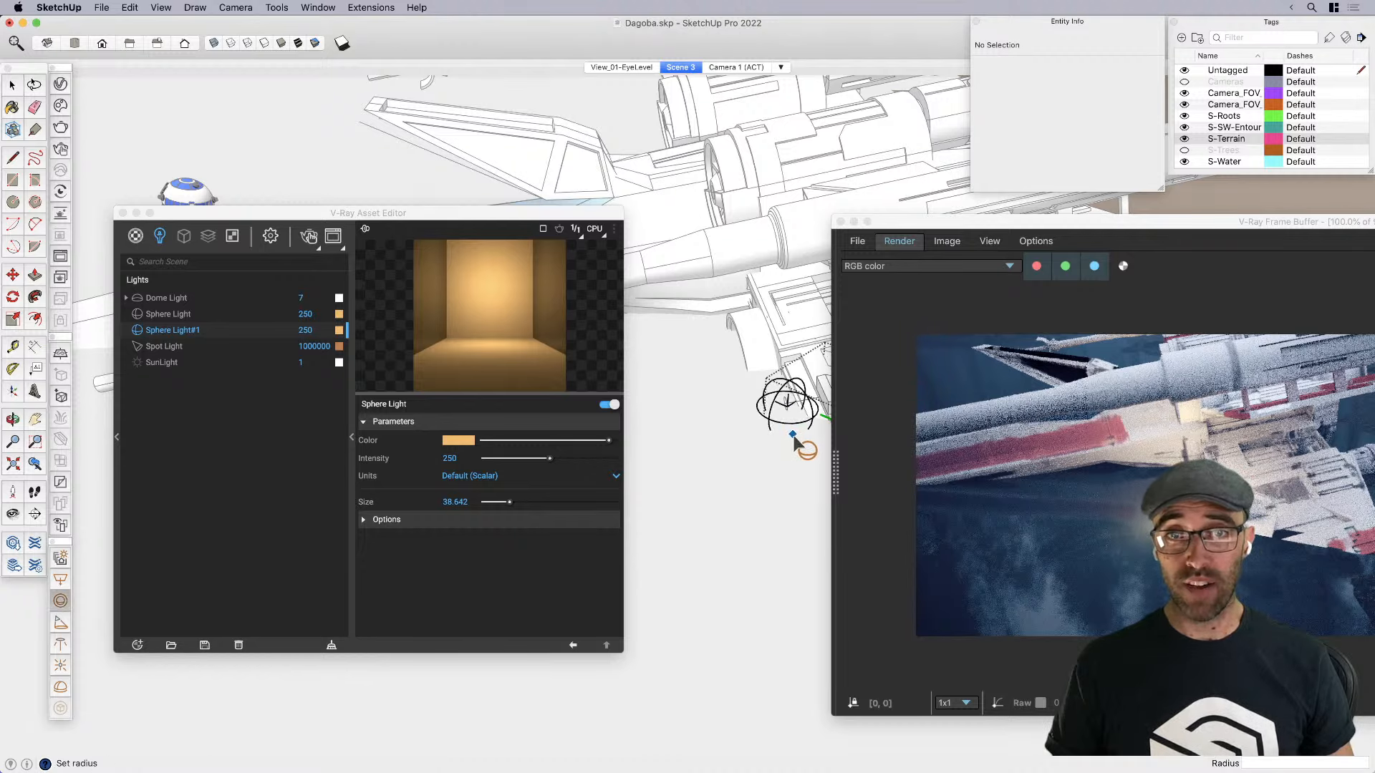
pyautogui.click(794, 442)
# Place the frame buffer aside and move the new sphere light about 1' 7" so it sits clear beside the lower wing
pyautogui.moveTo(904, 225); pyautogui.dragTo(1041, 217)
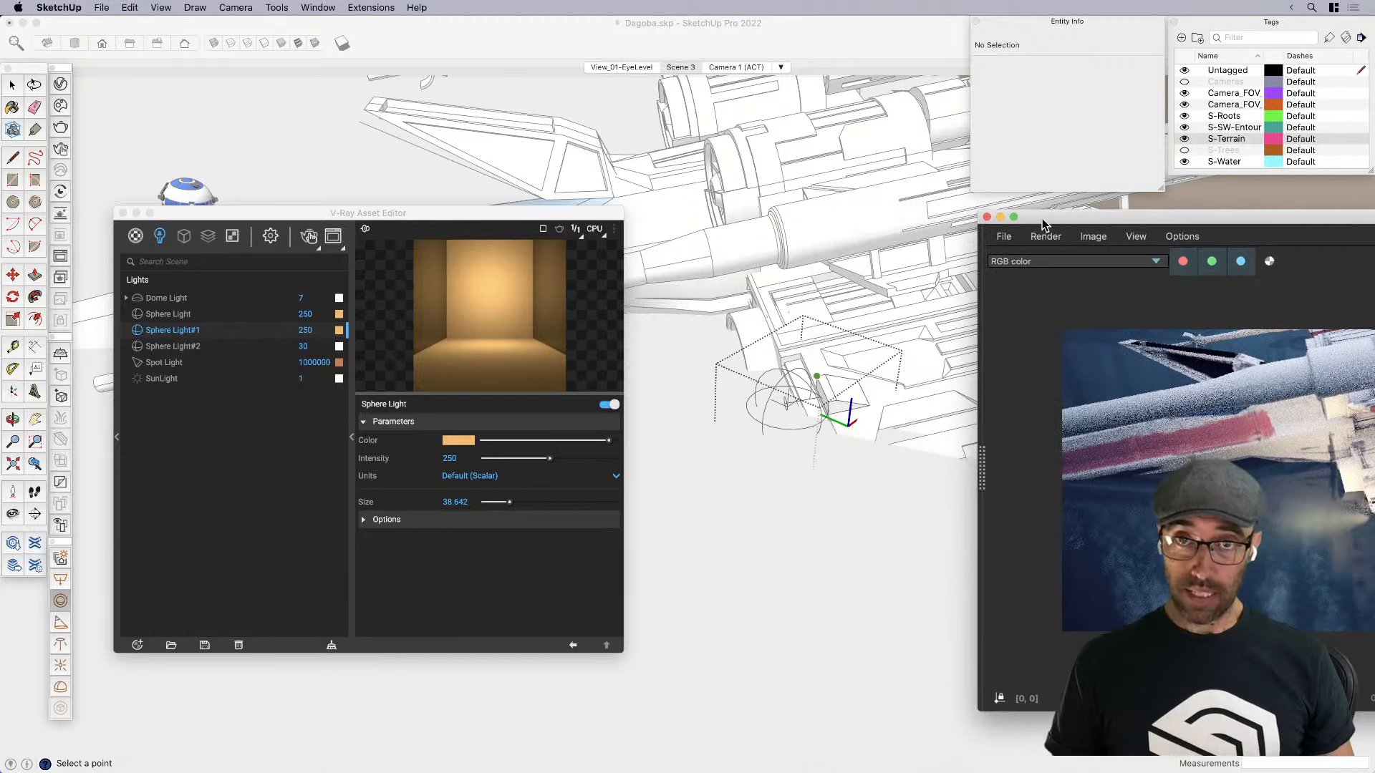
pyautogui.scroll(3, 809, 384)
pyautogui.click(785, 348)
pyautogui.press('space')
pyautogui.click(770, 431)
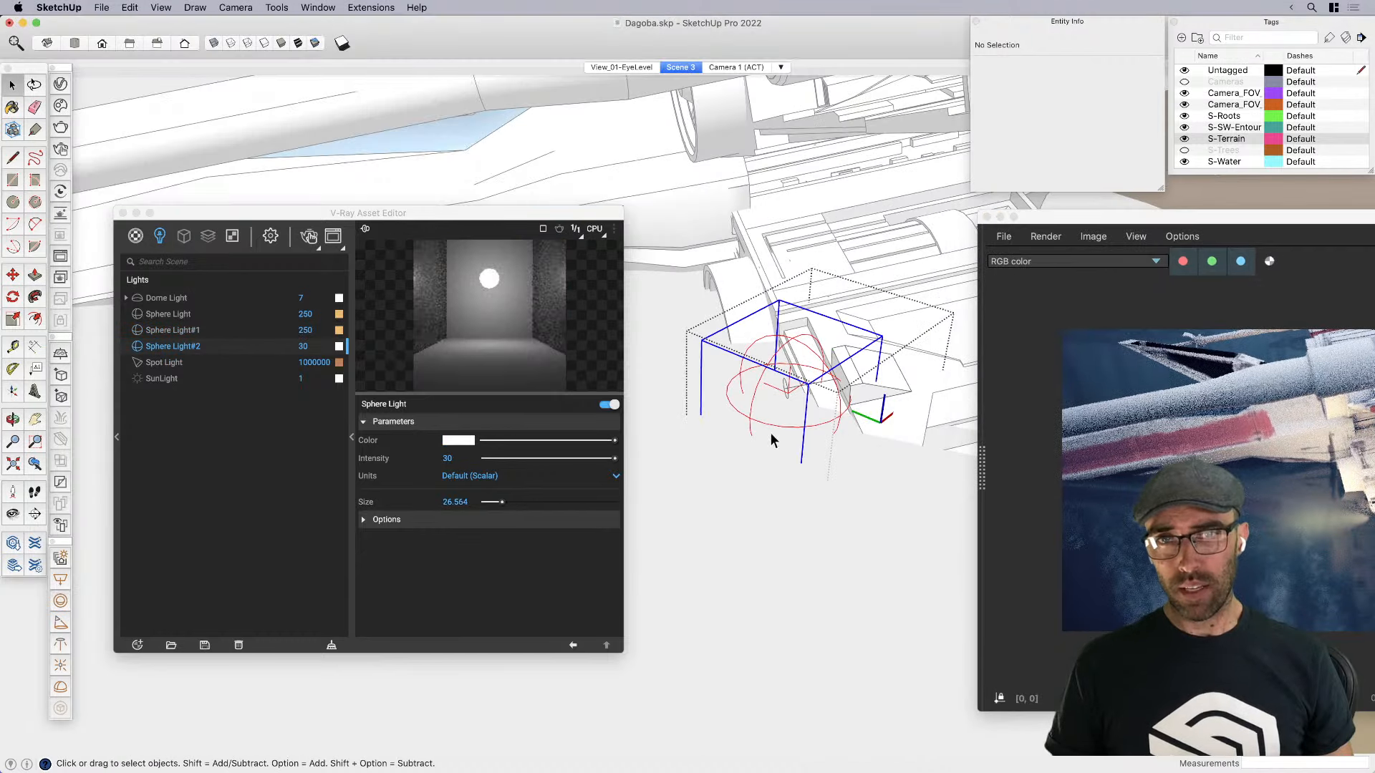
pyautogui.moveTo(770, 432); pyautogui.dragTo(831, 286, button='middle')
pyautogui.press('m')
pyautogui.click(781, 300)
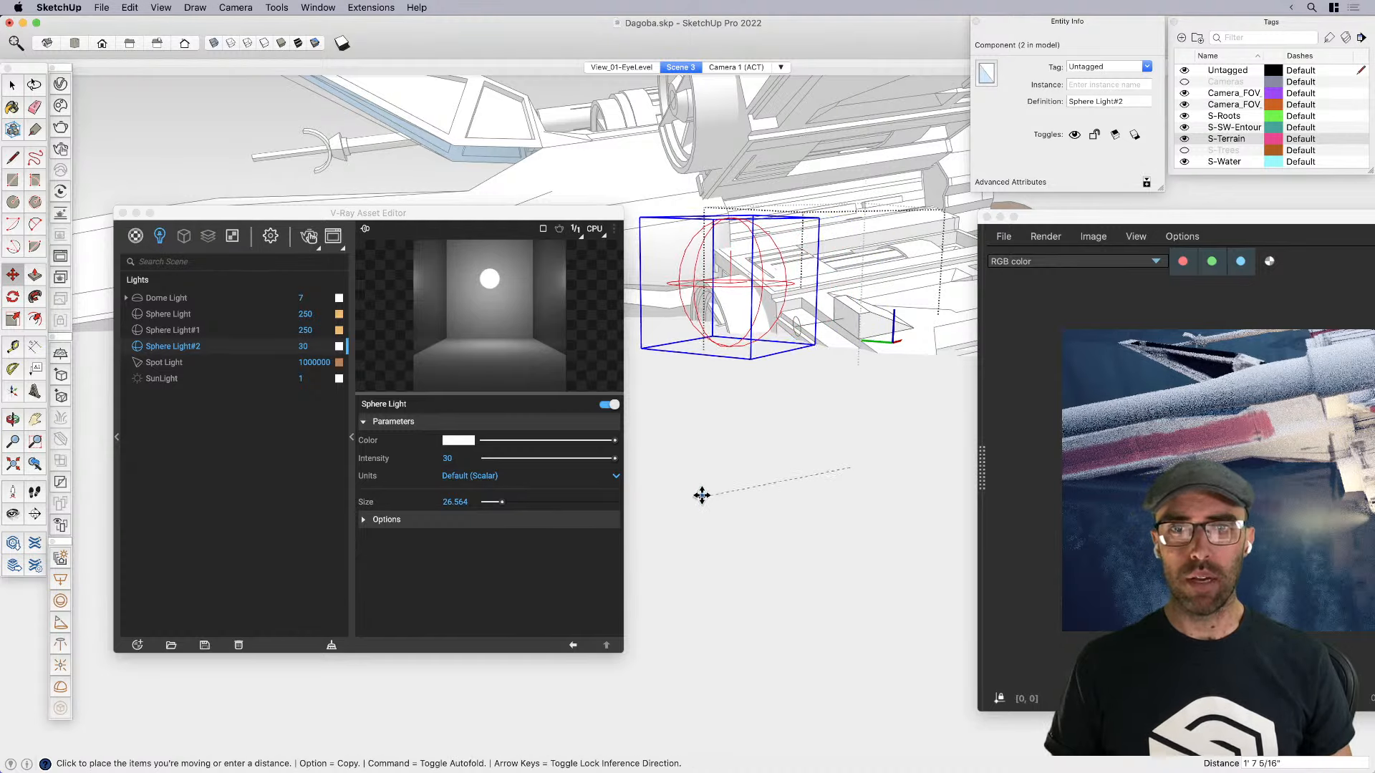
pyautogui.moveTo(702, 494); pyautogui.dragTo(902, 444, button='middle')
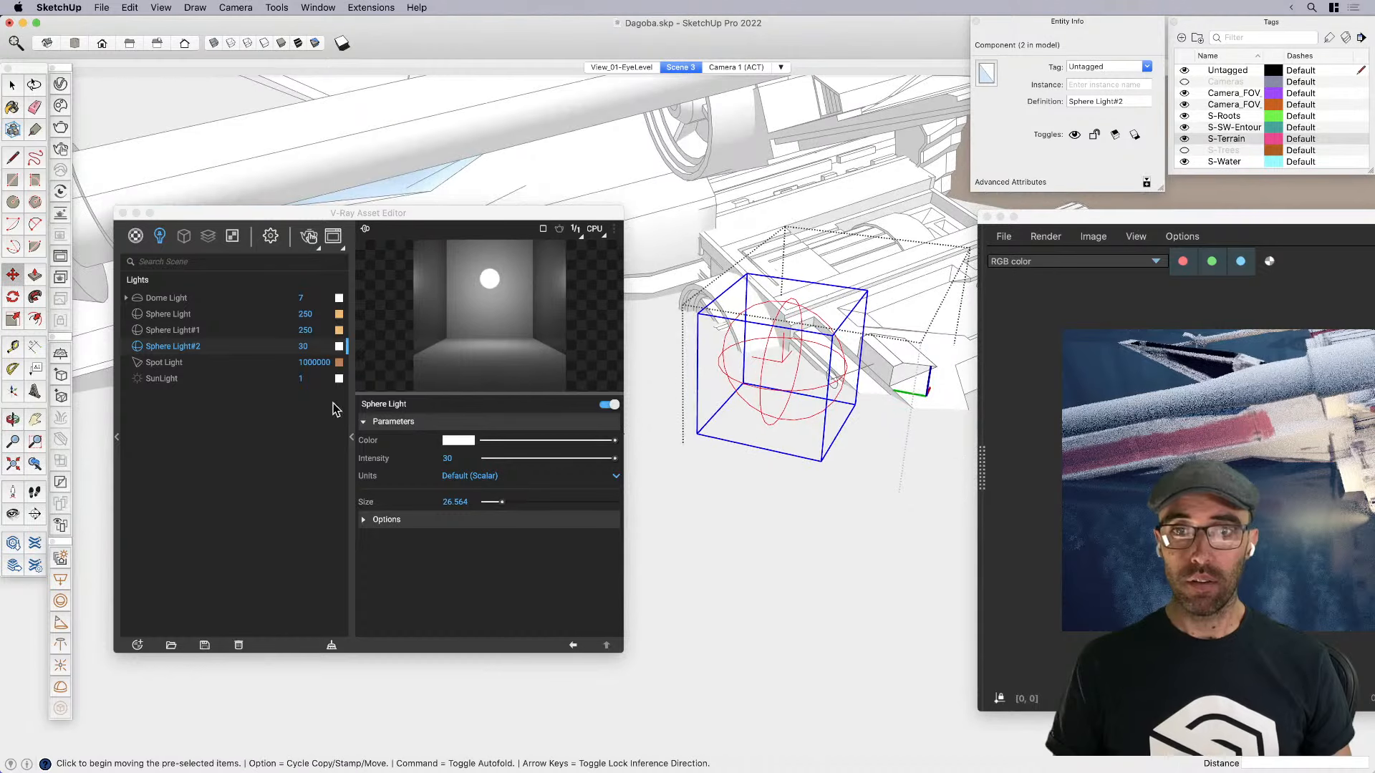
# Recolor Sphere Light#2 to a muted peach (RGB 0.866, 0.644, 0.554)
pyautogui.click(338, 347)
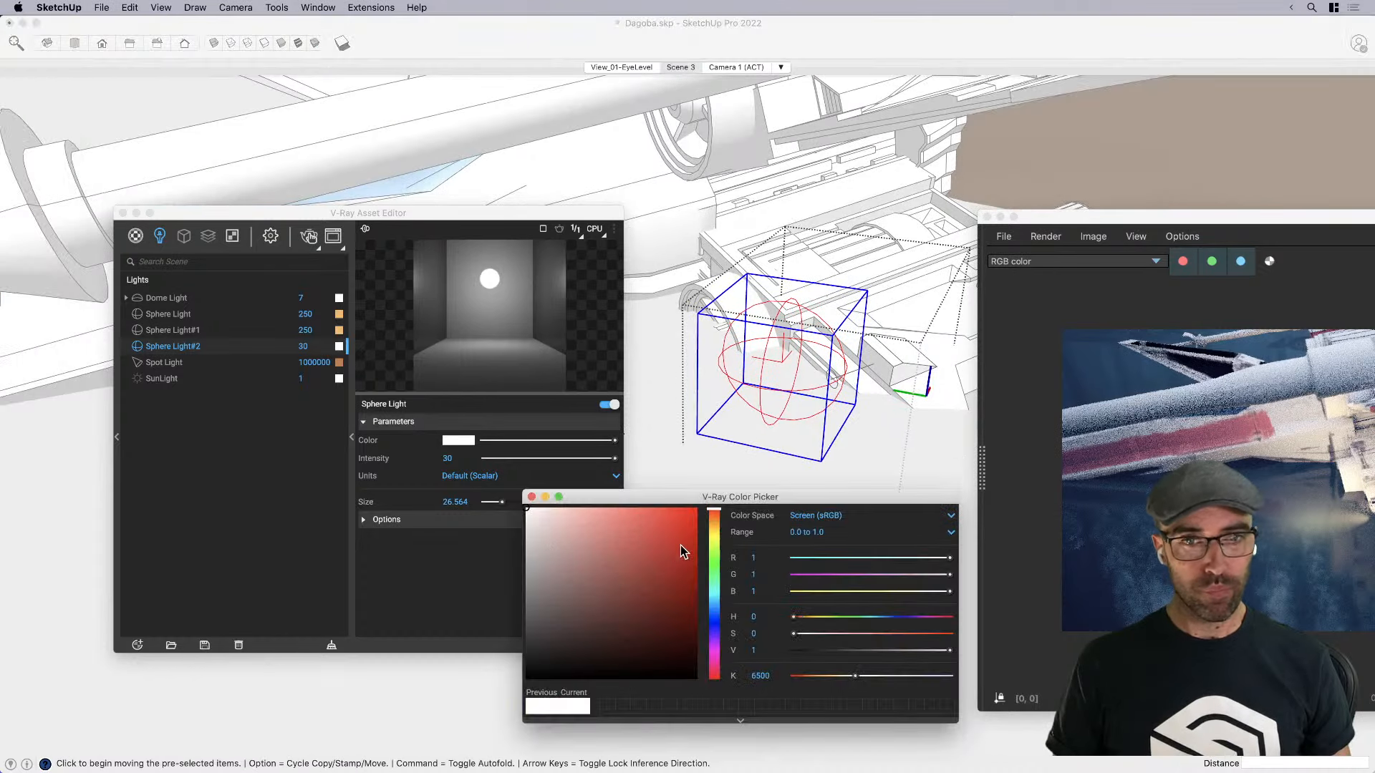
pyautogui.moveTo(714, 522)
pyautogui.mouseDown()
pyautogui.moveTo(714, 535)
pyautogui.moveTo(714, 517)
pyautogui.mouseUp()
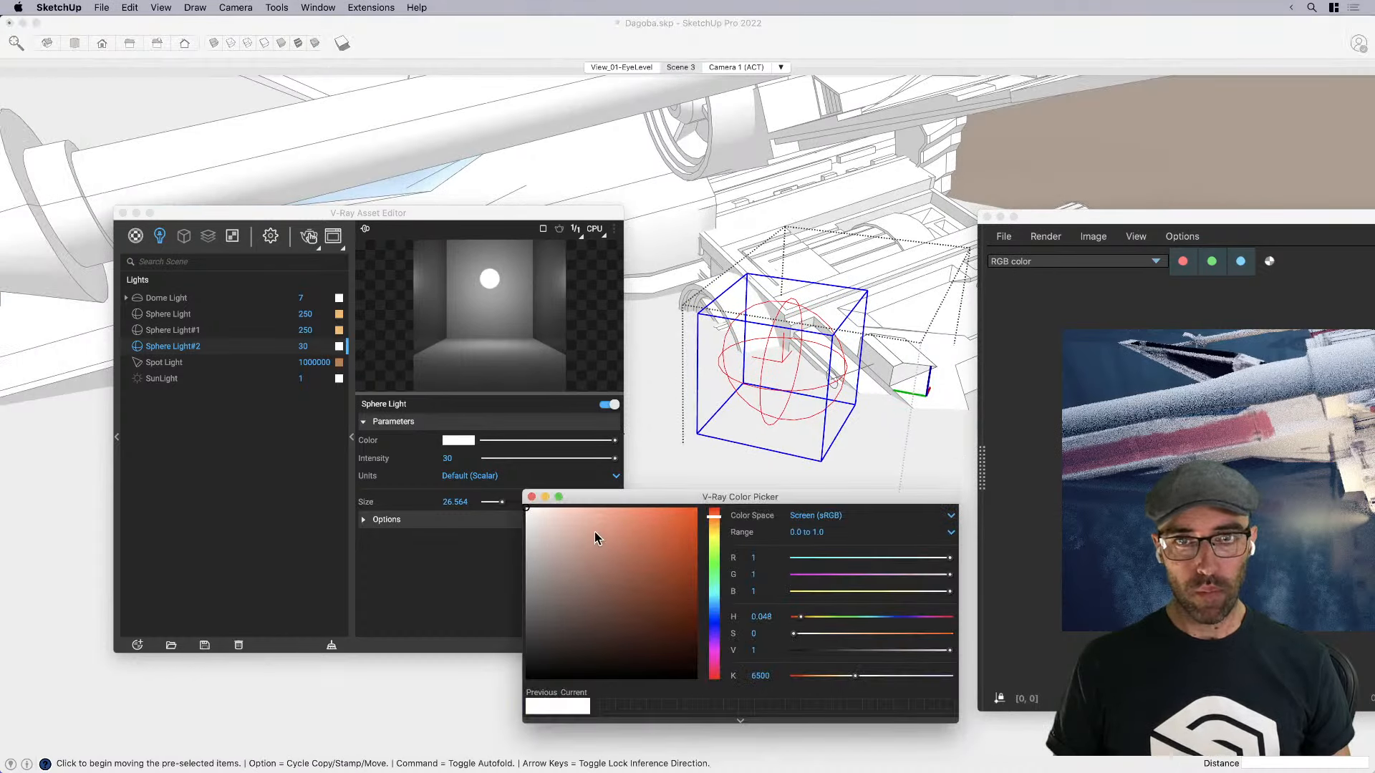
pyautogui.click(585, 530)
# Make Sphere Light#2 invisible, stop it affecting specular, reflections and atmospherics, and close the Asset Editor and color picker
pyautogui.click(386, 519)
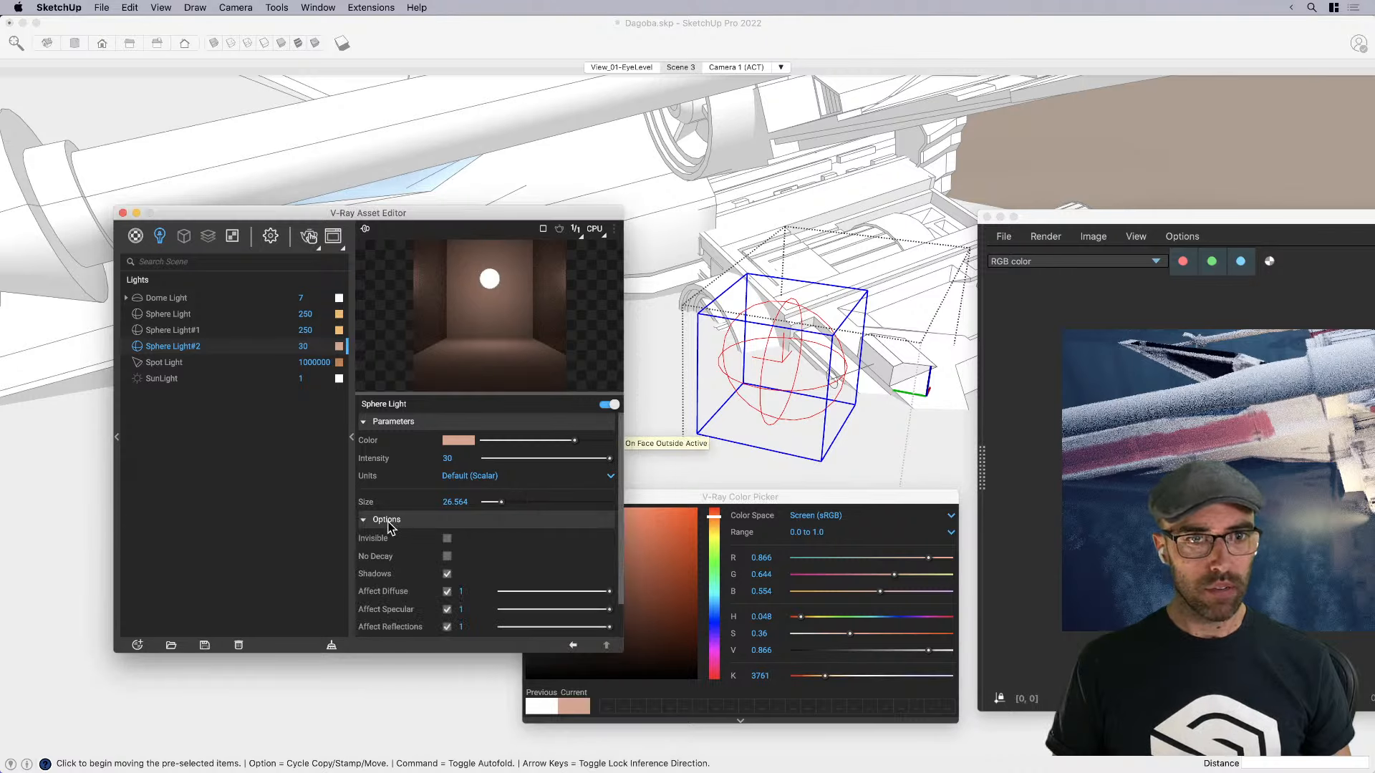
pyautogui.click(448, 541)
pyautogui.scroll(-1, 450, 605)
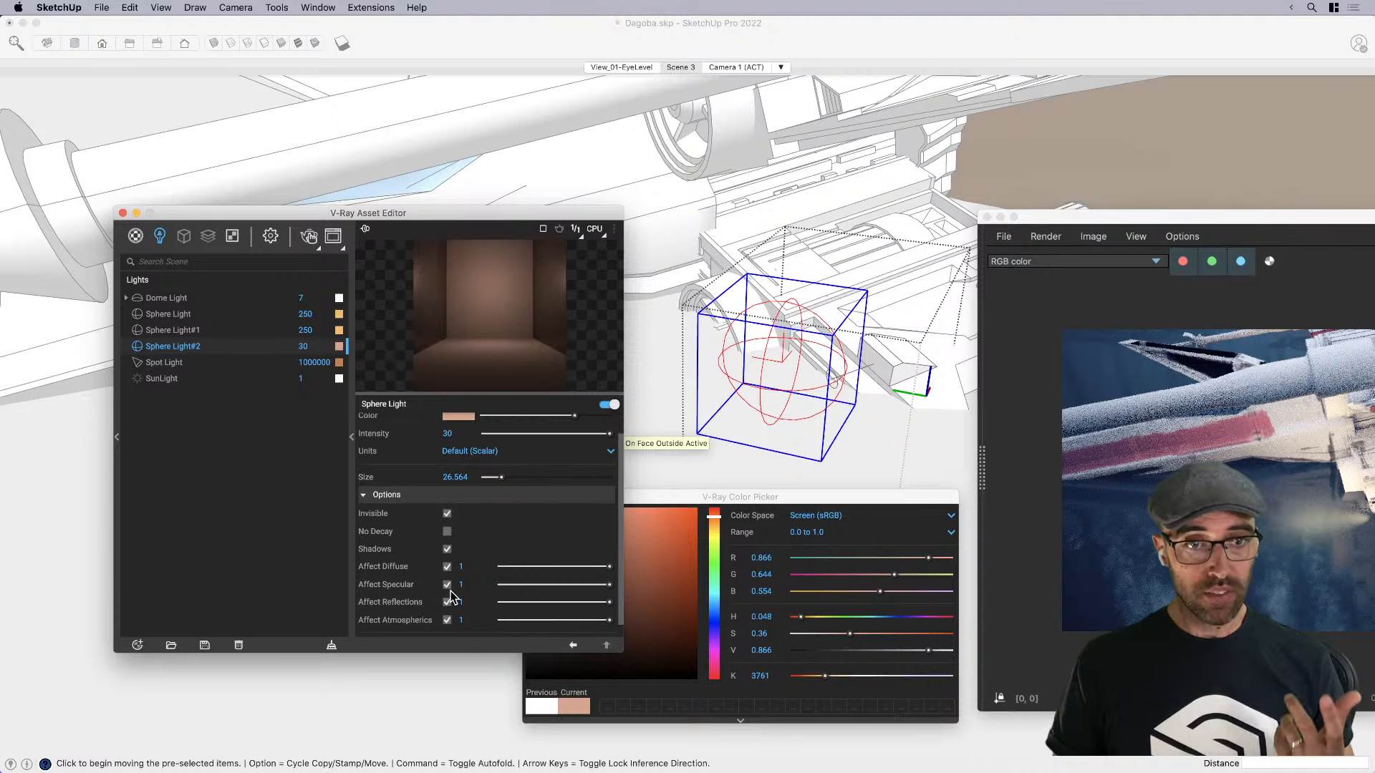
pyautogui.click(447, 585)
pyautogui.click(447, 602)
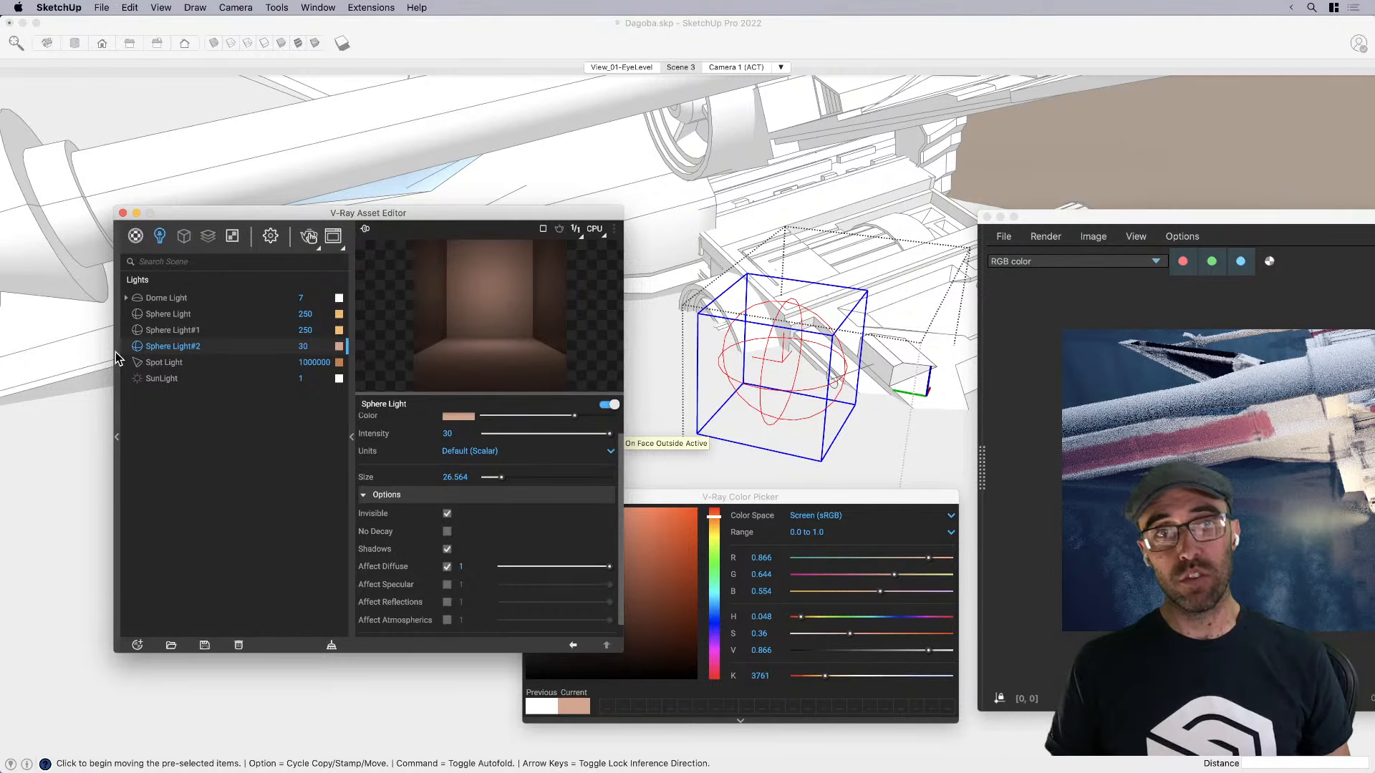
pyautogui.click(123, 213)
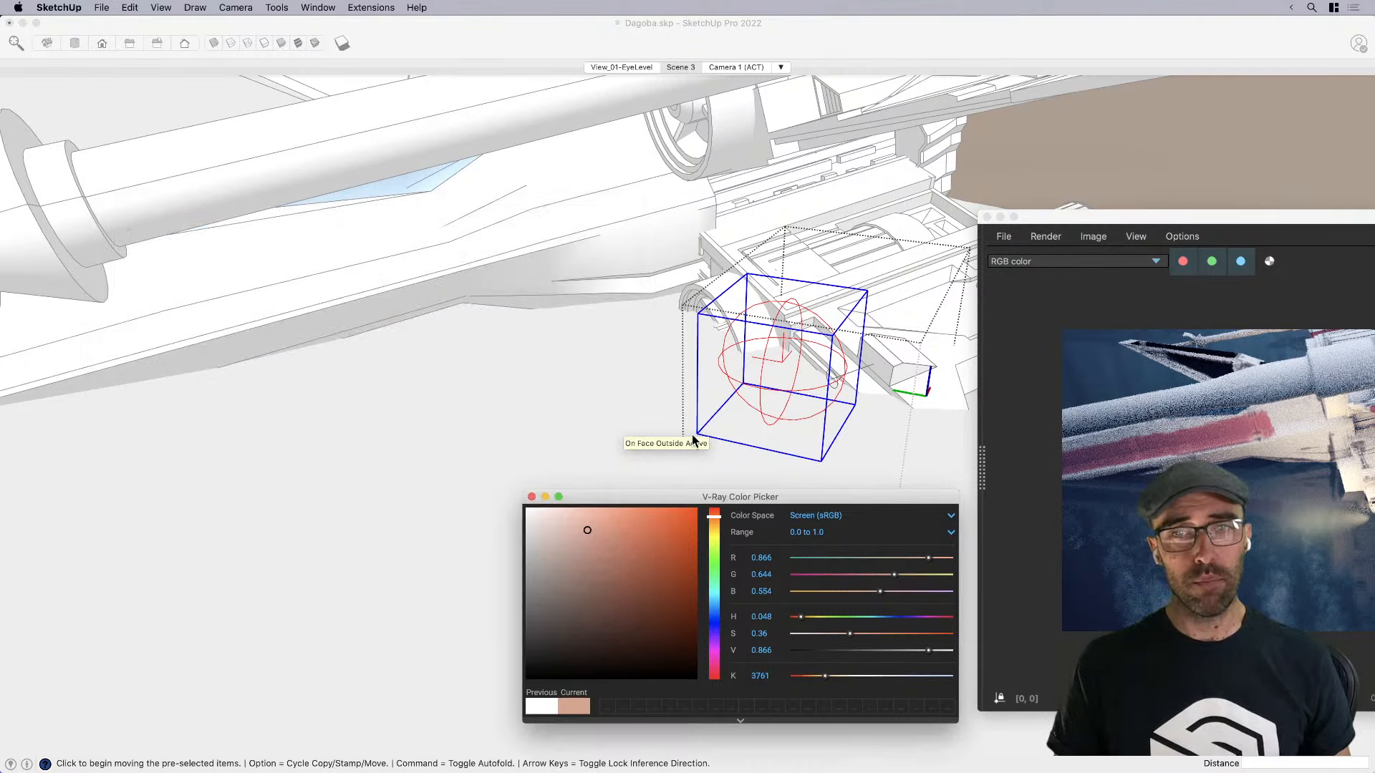
pyautogui.click(531, 497)
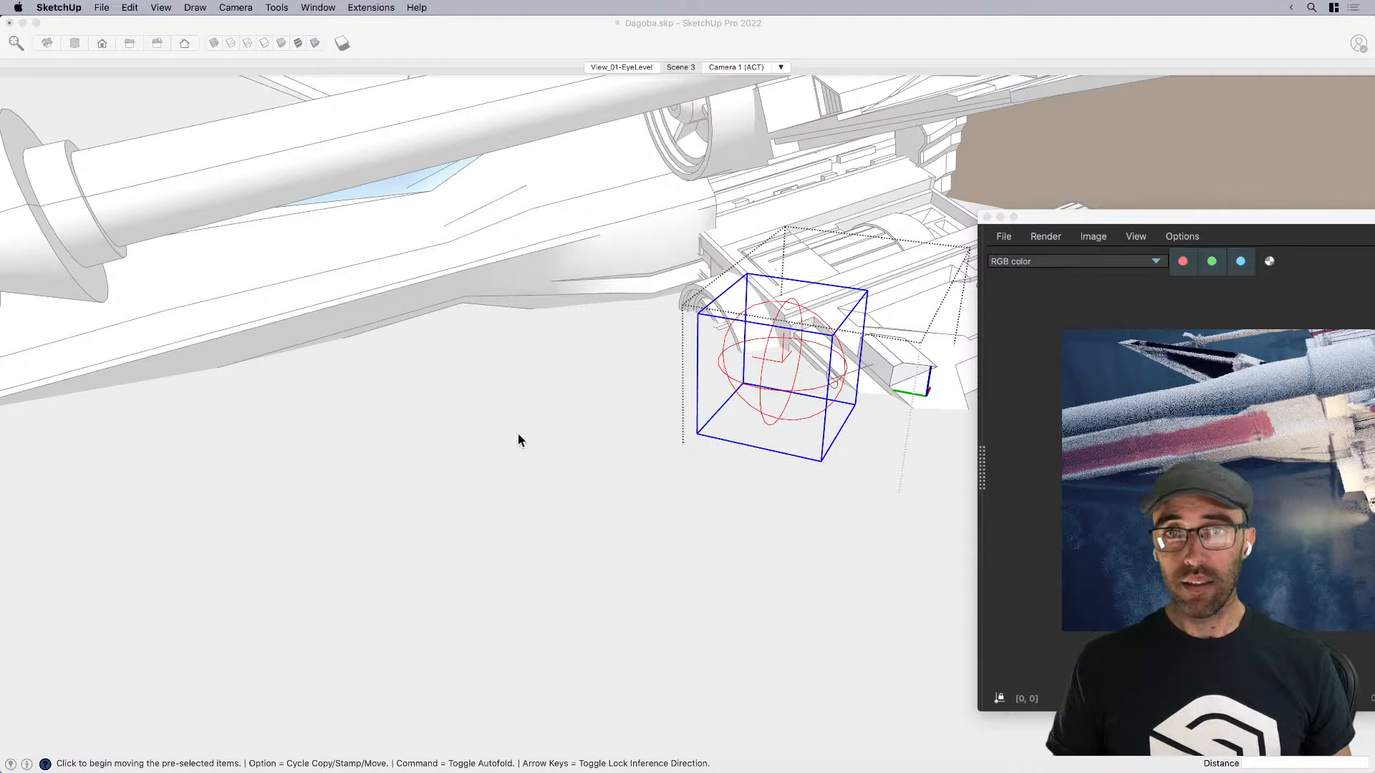
# Open the R2-D2 group on the X-wing and select its dome head group
pyautogui.press('space')
pyautogui.scroll(-3, 518, 441)
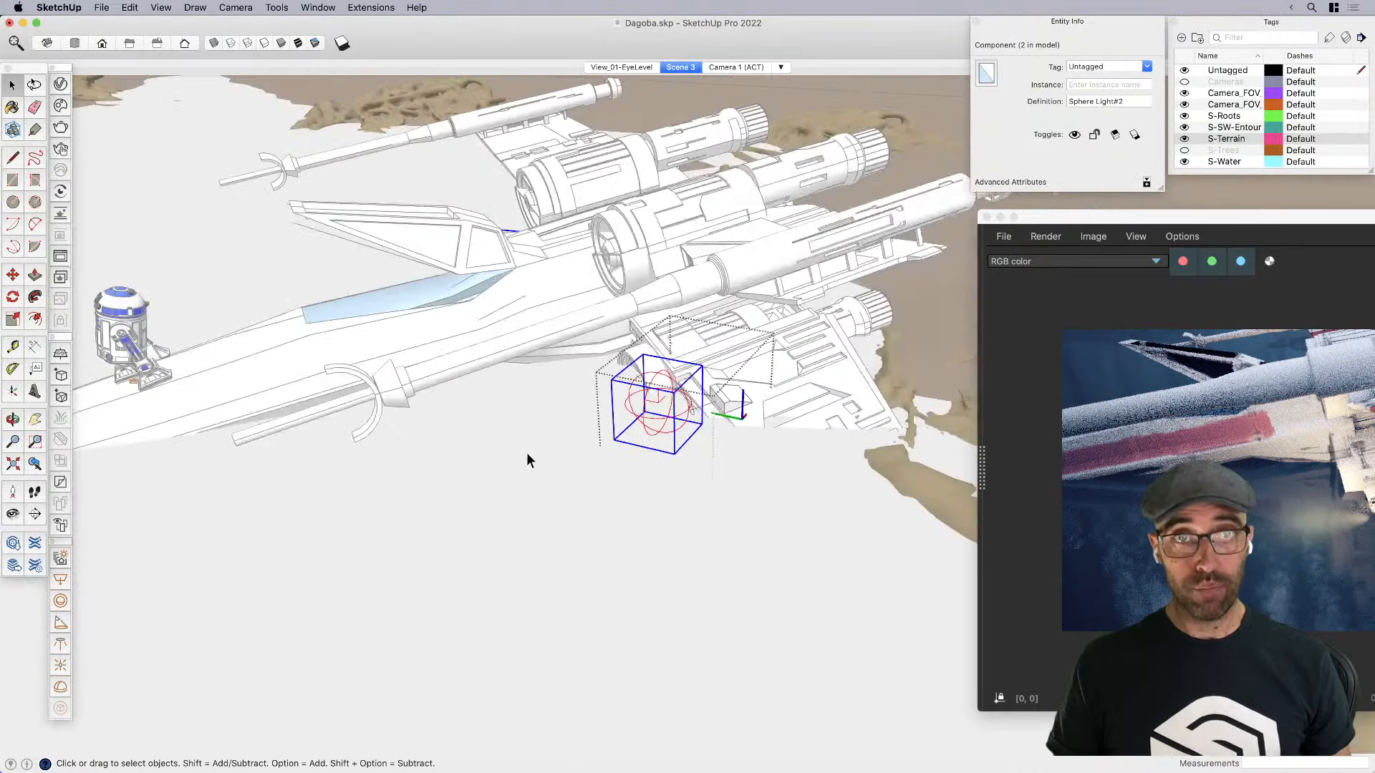
pyautogui.scroll(-4, 612, 471)
pyautogui.scroll(10, 293, 389)
pyautogui.scroll(2, 535, 418)
pyautogui.moveTo(535, 418); pyautogui.dragTo(527, 378, button='middle')
pyautogui.scroll(3, 527, 378)
pyautogui.click(530, 378)
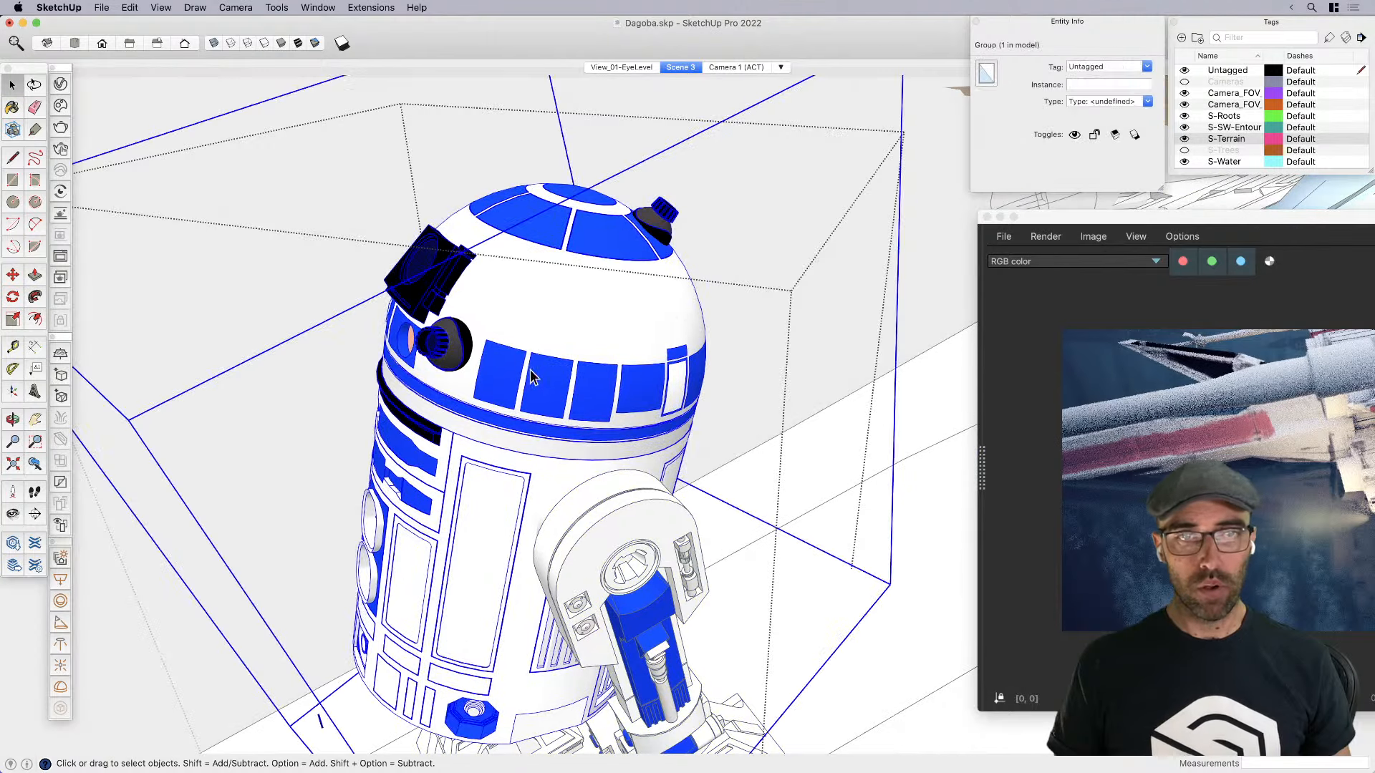
pyautogui.doubleClick(544, 338)
pyautogui.click(542, 340)
pyautogui.moveTo(528, 352); pyautogui.dragTo(534, 375, button='middle')
pyautogui.press('q')
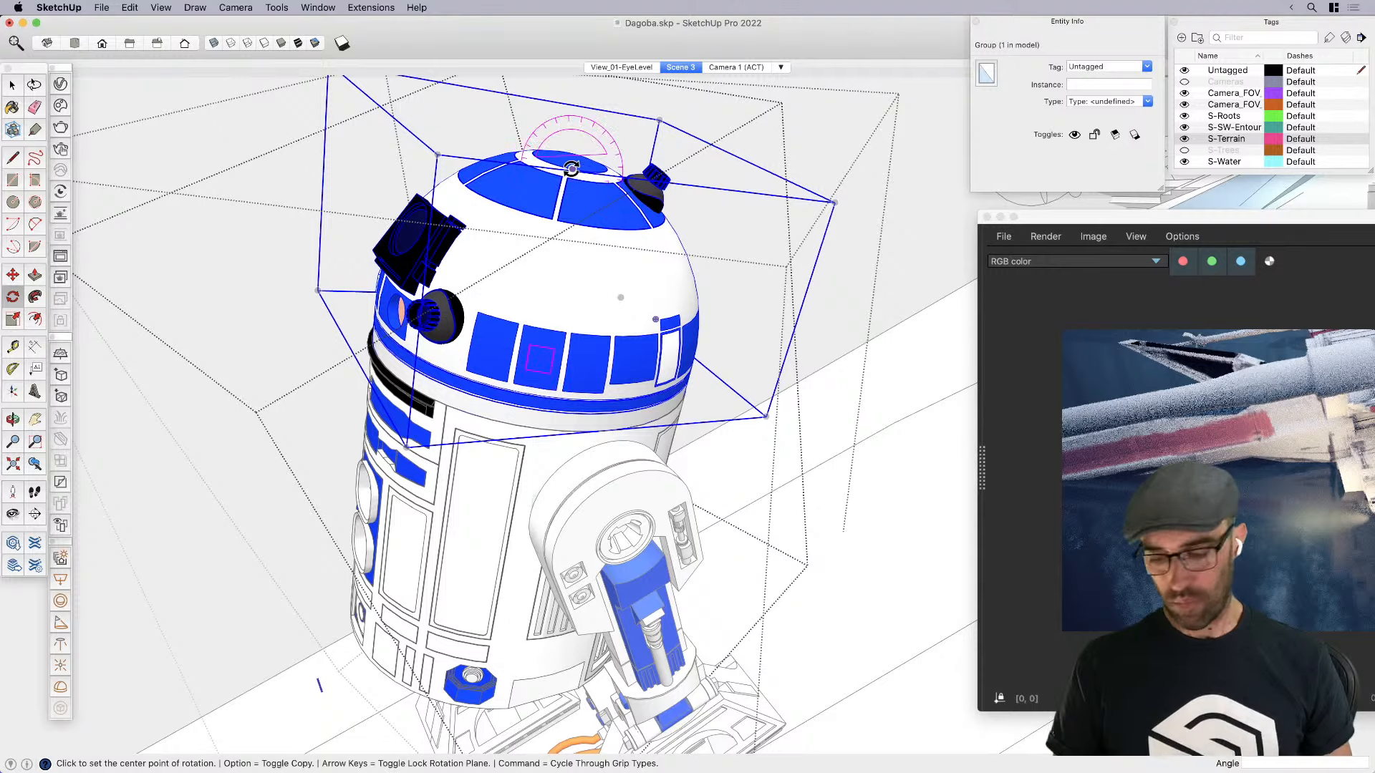
pyautogui.moveTo(571, 172); pyautogui.dragTo(633, 416, button='middle')
pyautogui.scroll(-5, 630, 430)
pyautogui.press('space')
pyautogui.scroll(10, 499, 233)
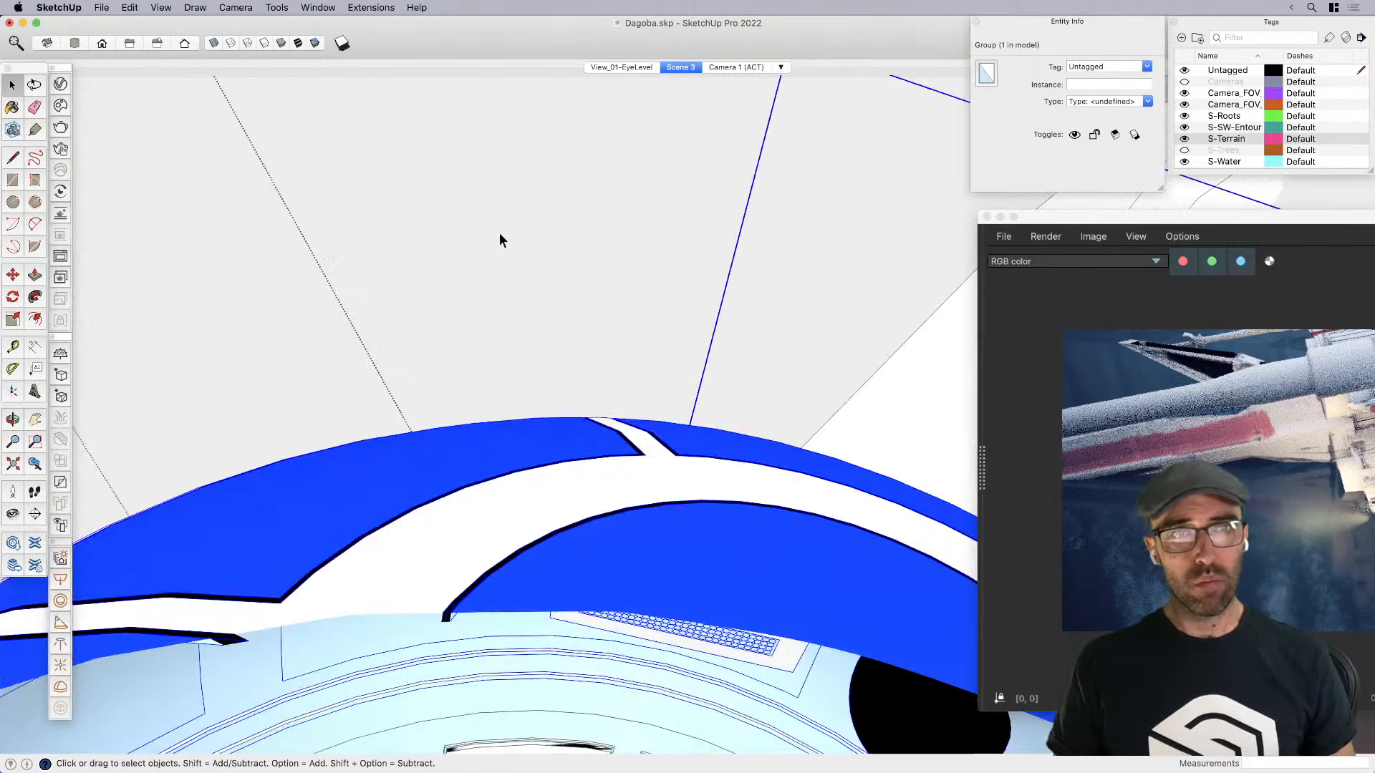
pyautogui.scroll(-5, 511, 268)
# Draw a helper line straight up from the top of R2-D2's dome and try to align the dome's rotation to it
pyautogui.press('l')
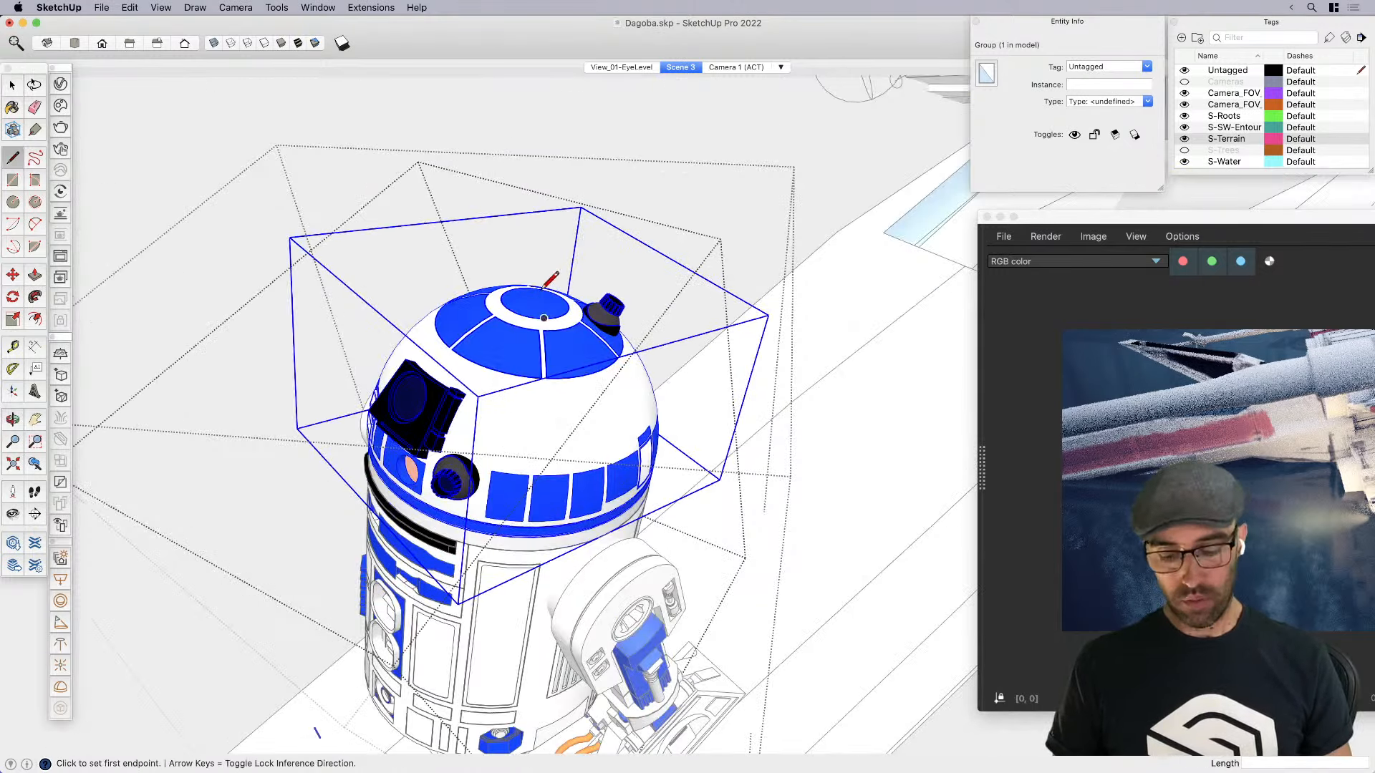
pyautogui.click(537, 296)
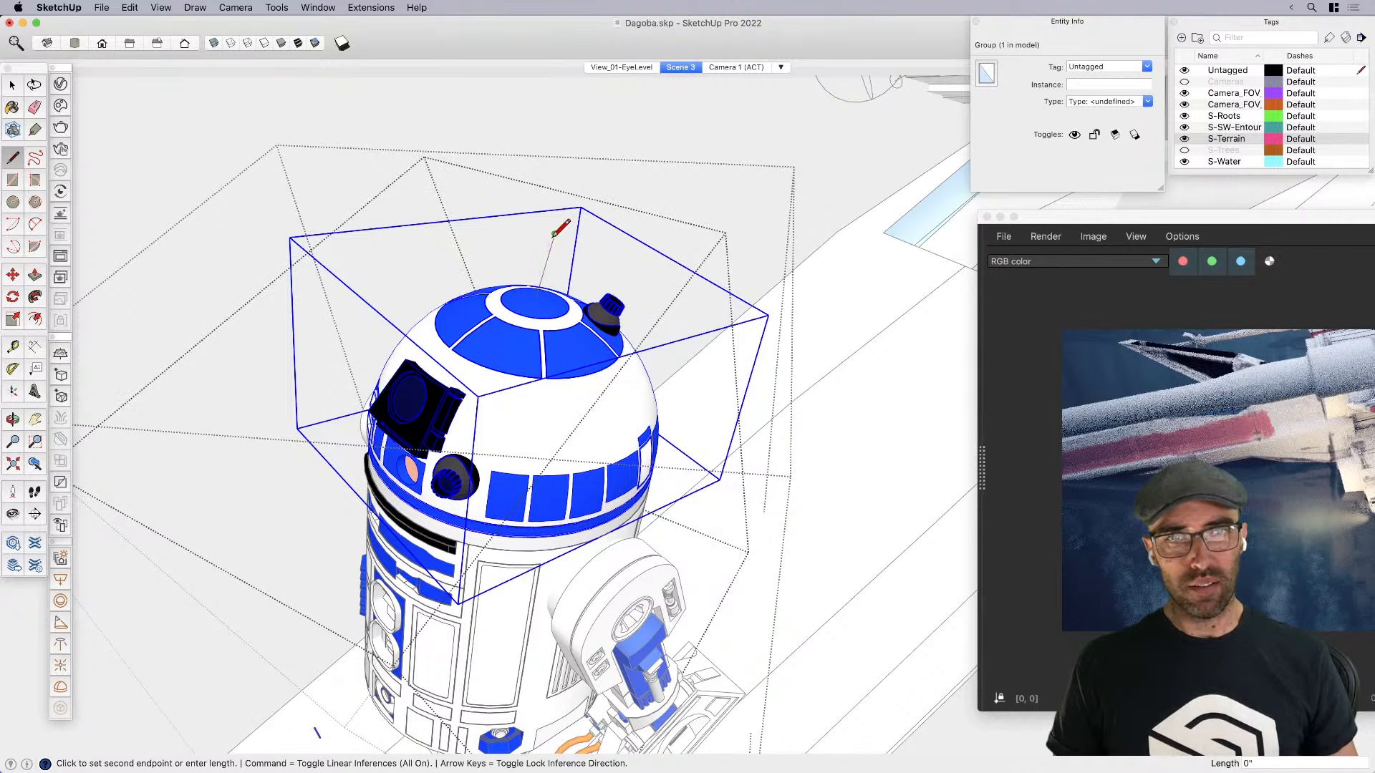
pyautogui.press('q')
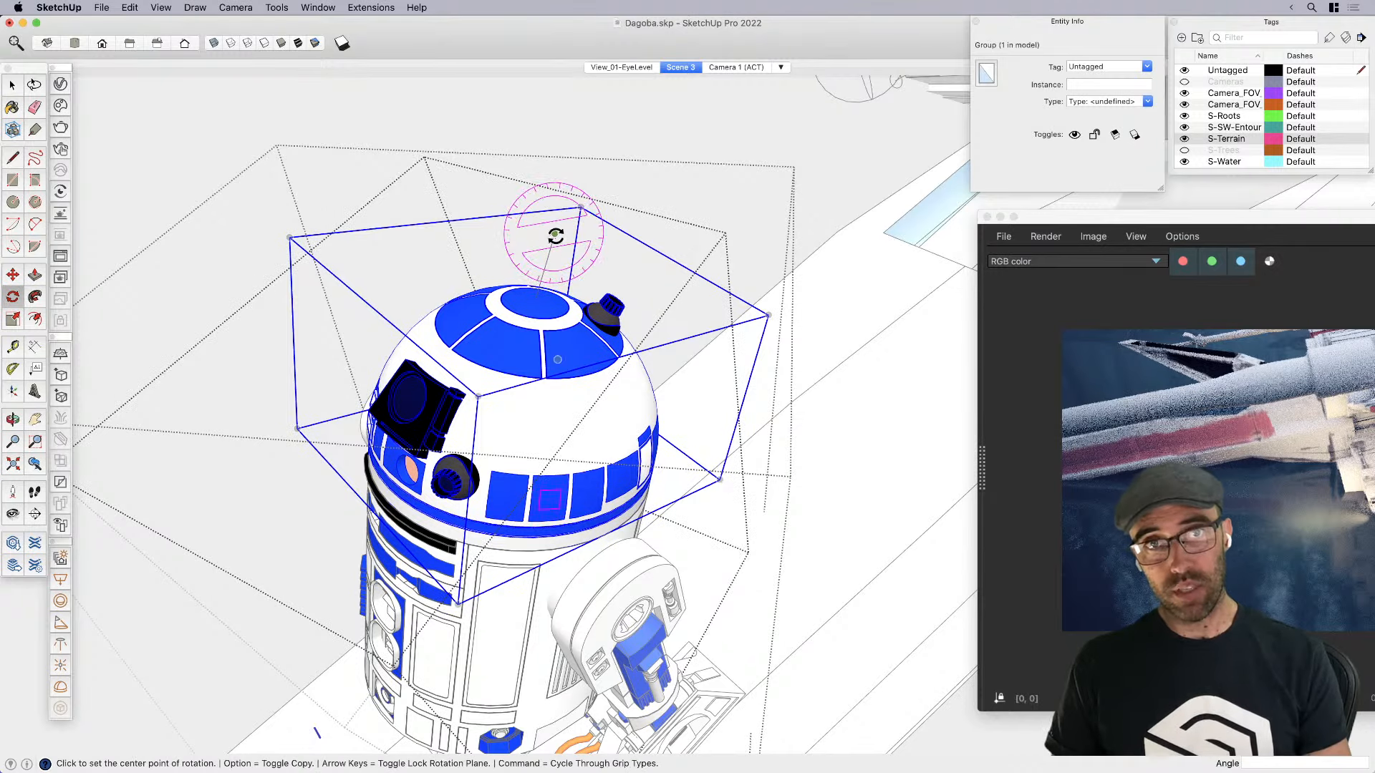
pyautogui.moveTo(552, 237); pyautogui.dragTo(531, 356, button='middle')
# Erase the helper line above R2-D2's dome and select the dome group again
pyautogui.press('space')
pyautogui.press('e')
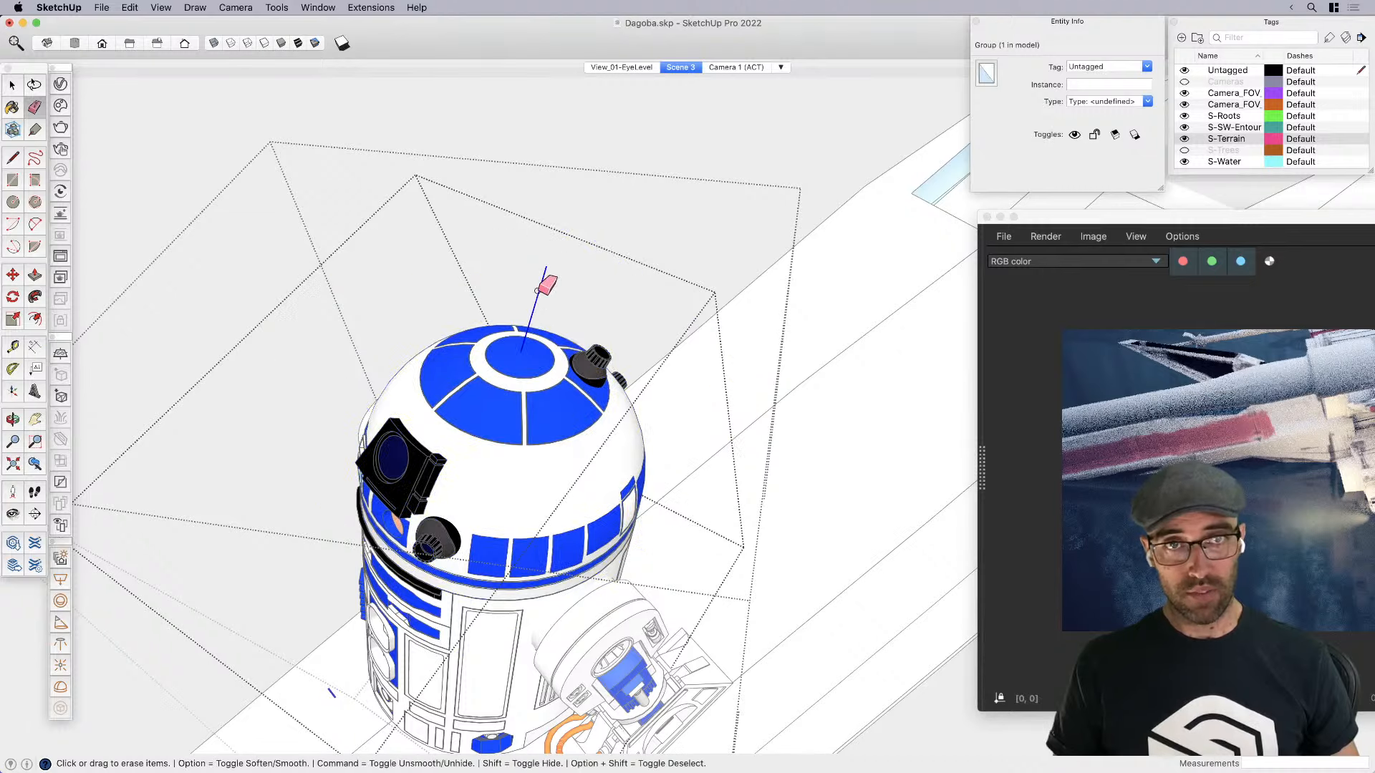
pyautogui.click(537, 290)
pyautogui.press('space')
pyautogui.click(522, 361)
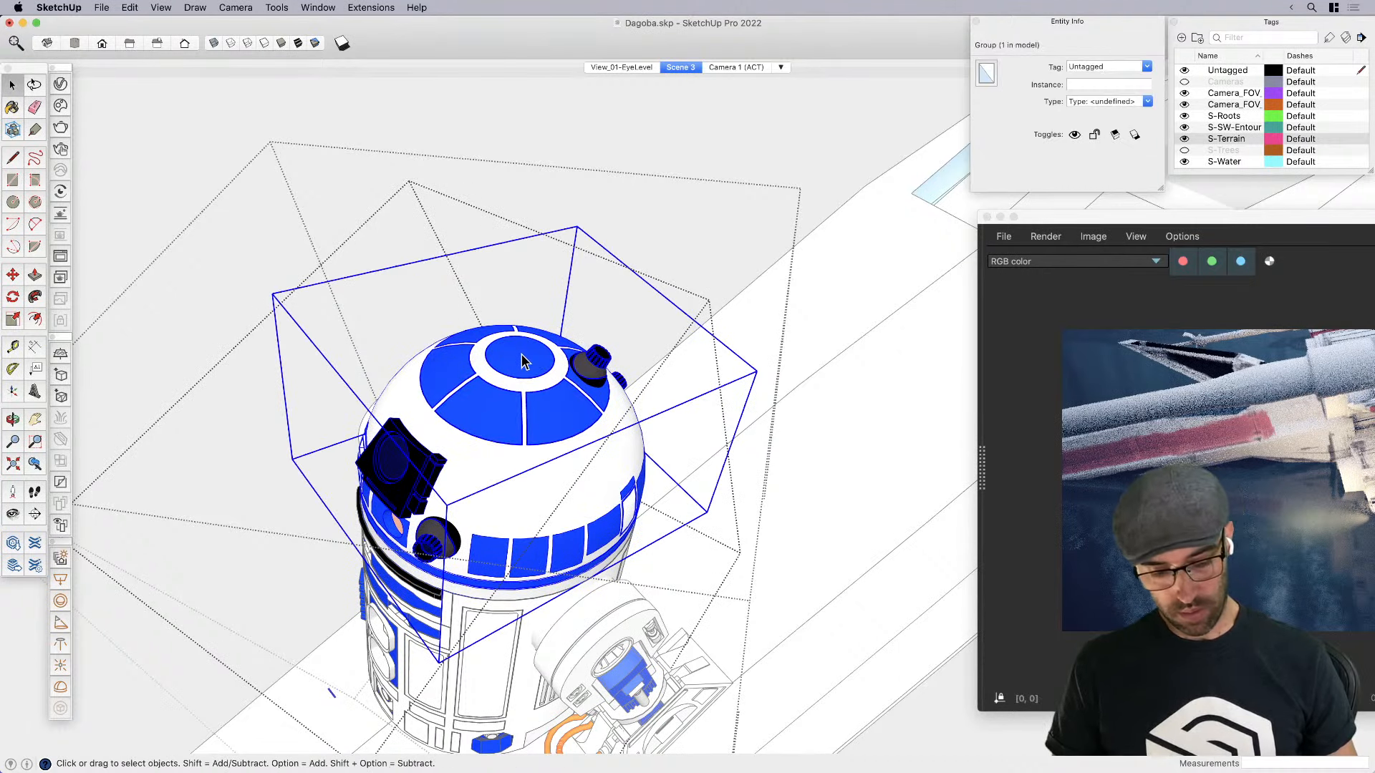
# Rotate R2-D2's dome group 45 degrees about the centre of its top disc
pyautogui.press('q')
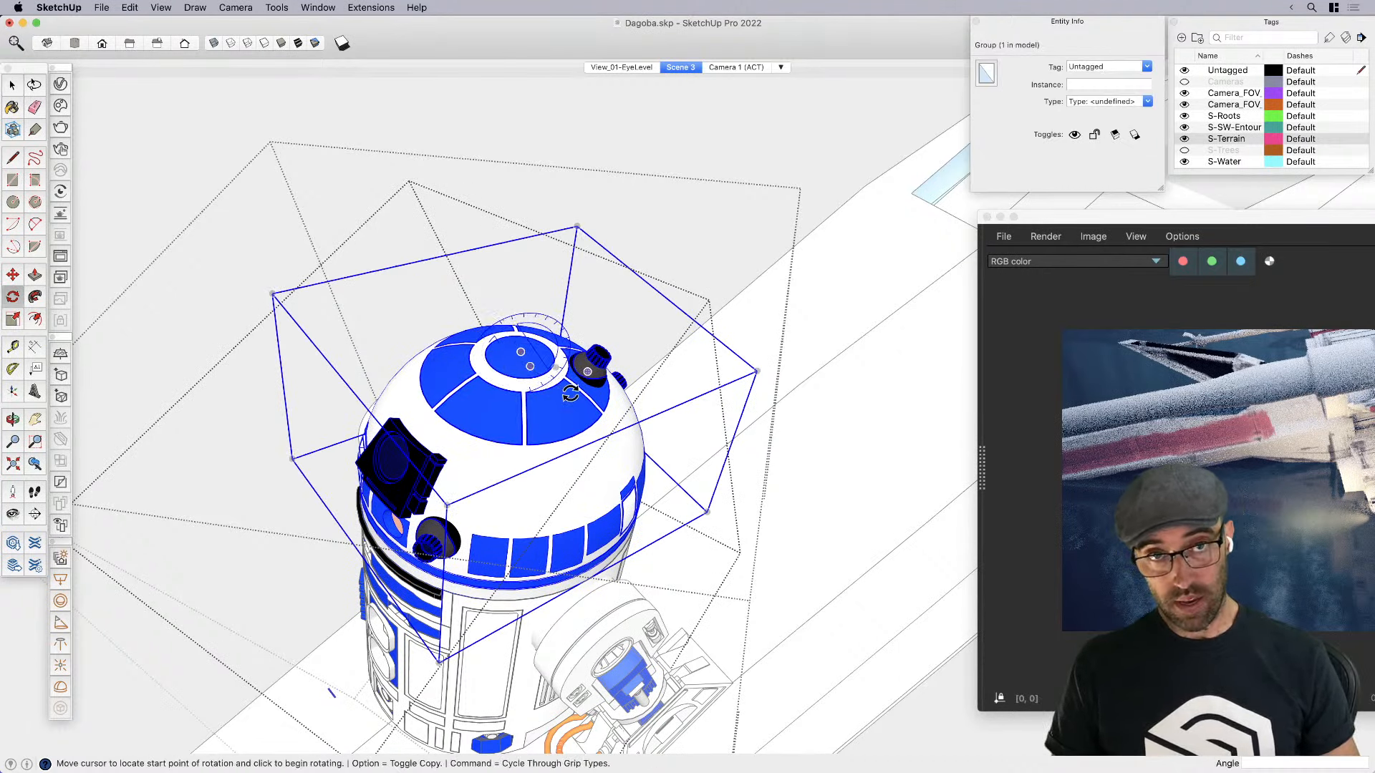
pyautogui.scroll(1, 501, 361)
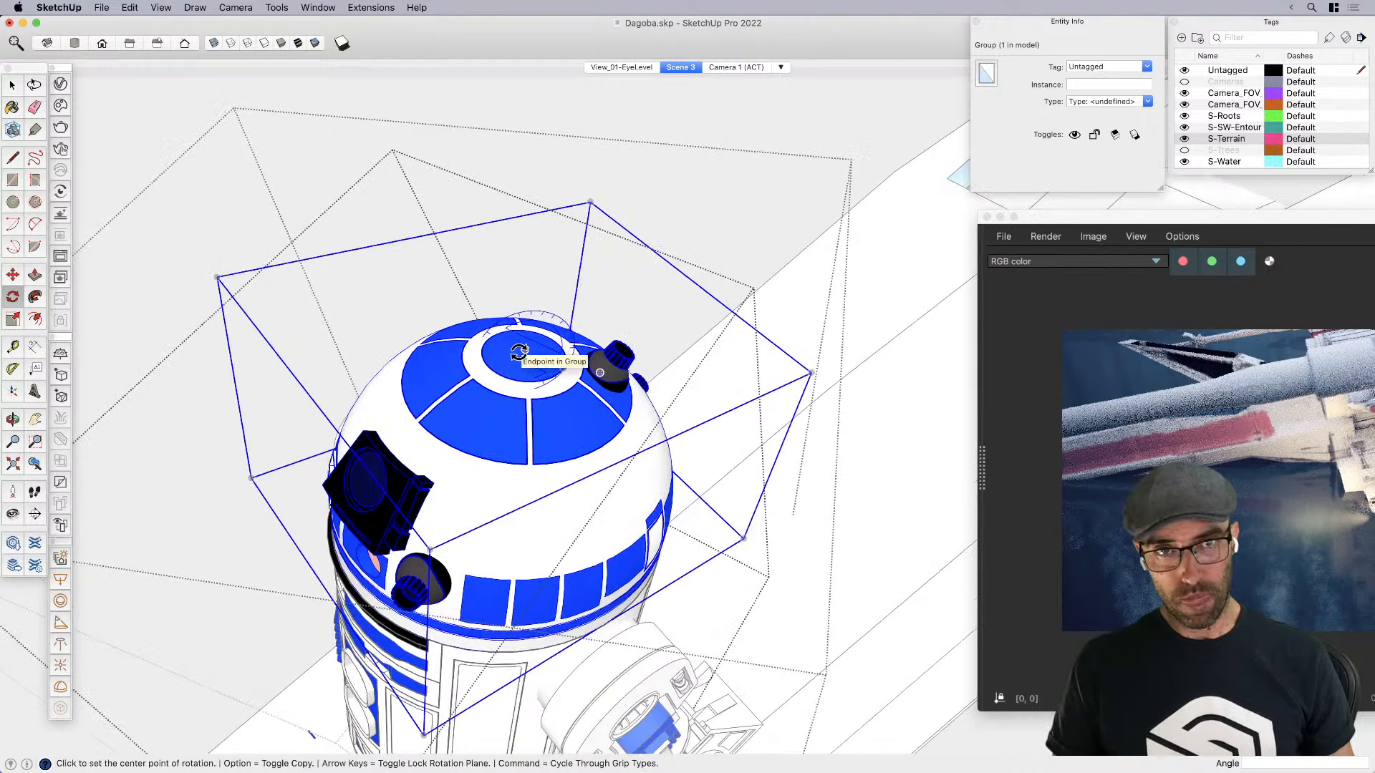
pyautogui.scroll(3, 526, 350)
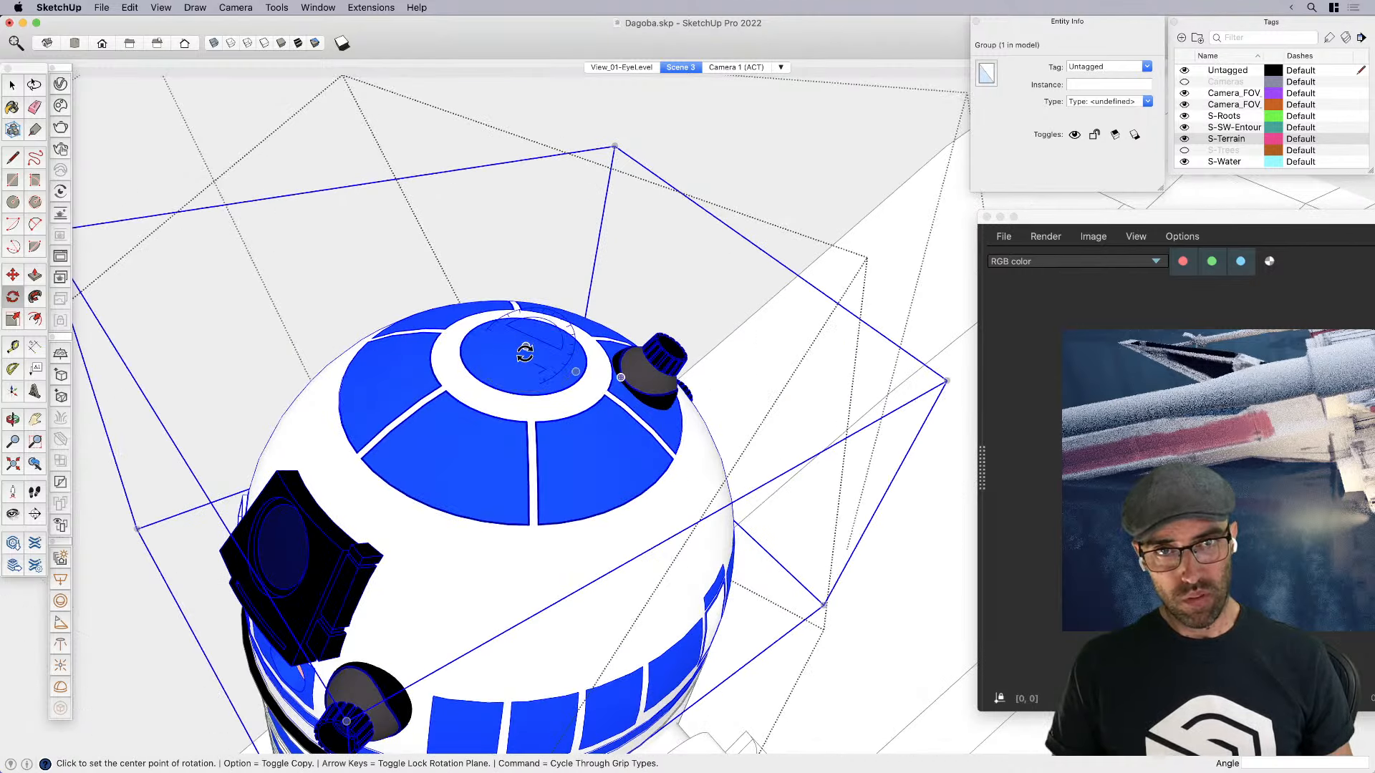
pyautogui.click(457, 383)
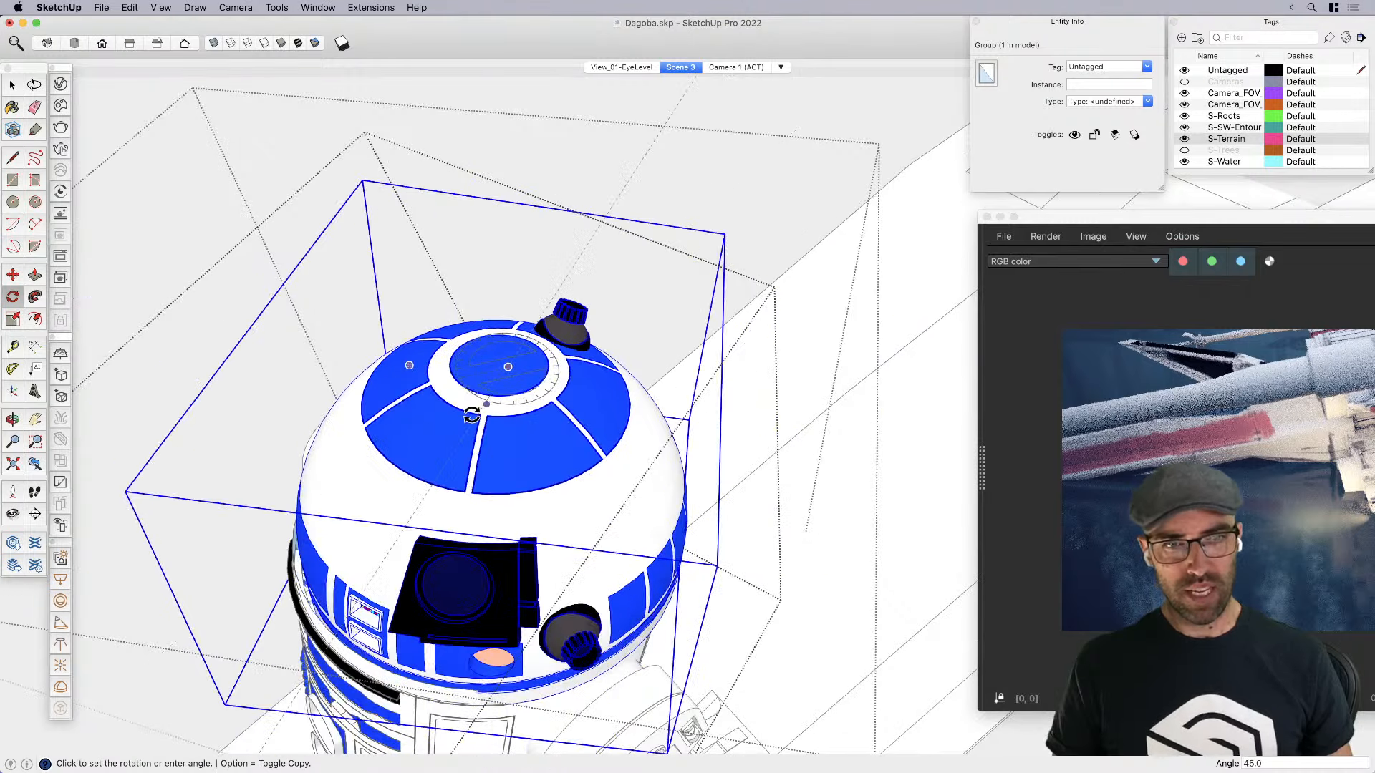
pyautogui.click(472, 415)
pyautogui.scroll(-10, 494, 413)
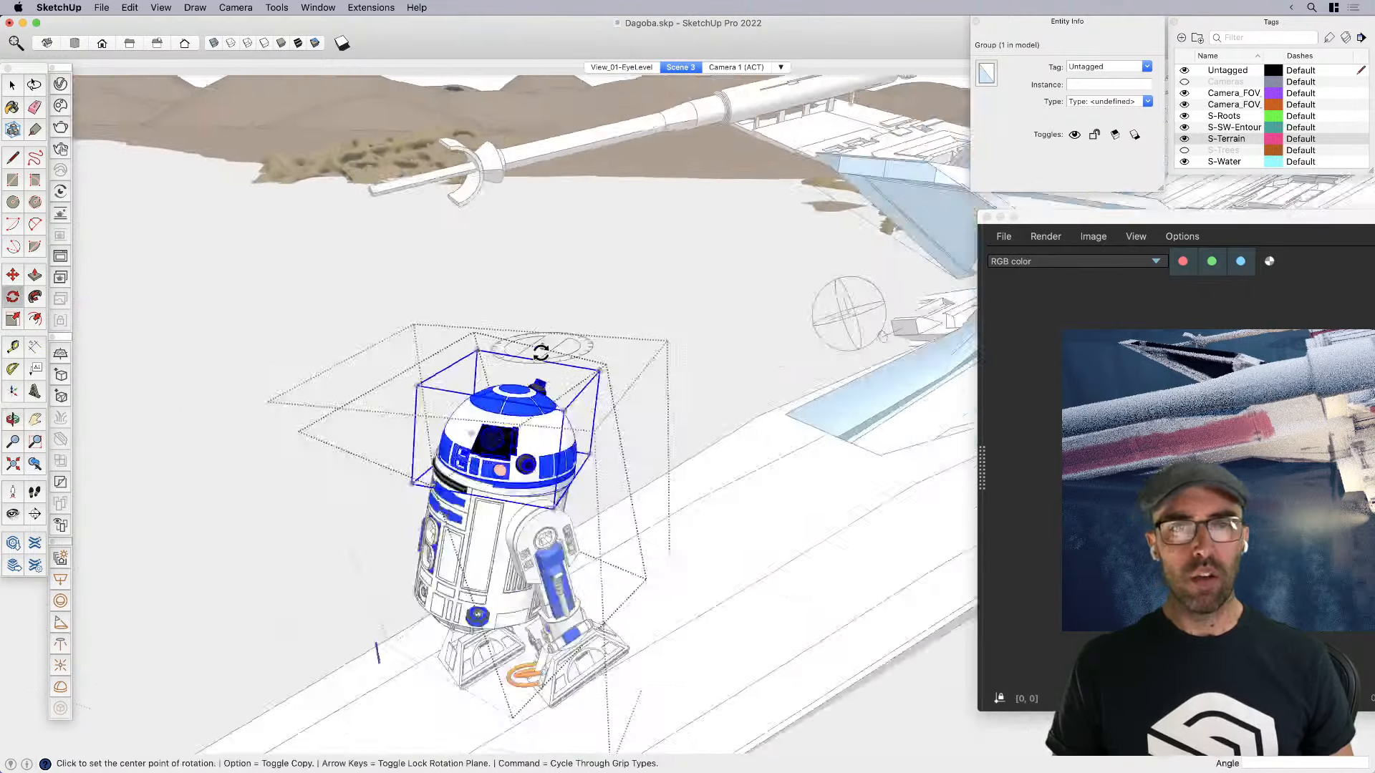
pyautogui.press('space')
# Open the nested groups in R2-D2's dome and select the round orange lens face below the large eye
pyautogui.scroll(8, 494, 372)
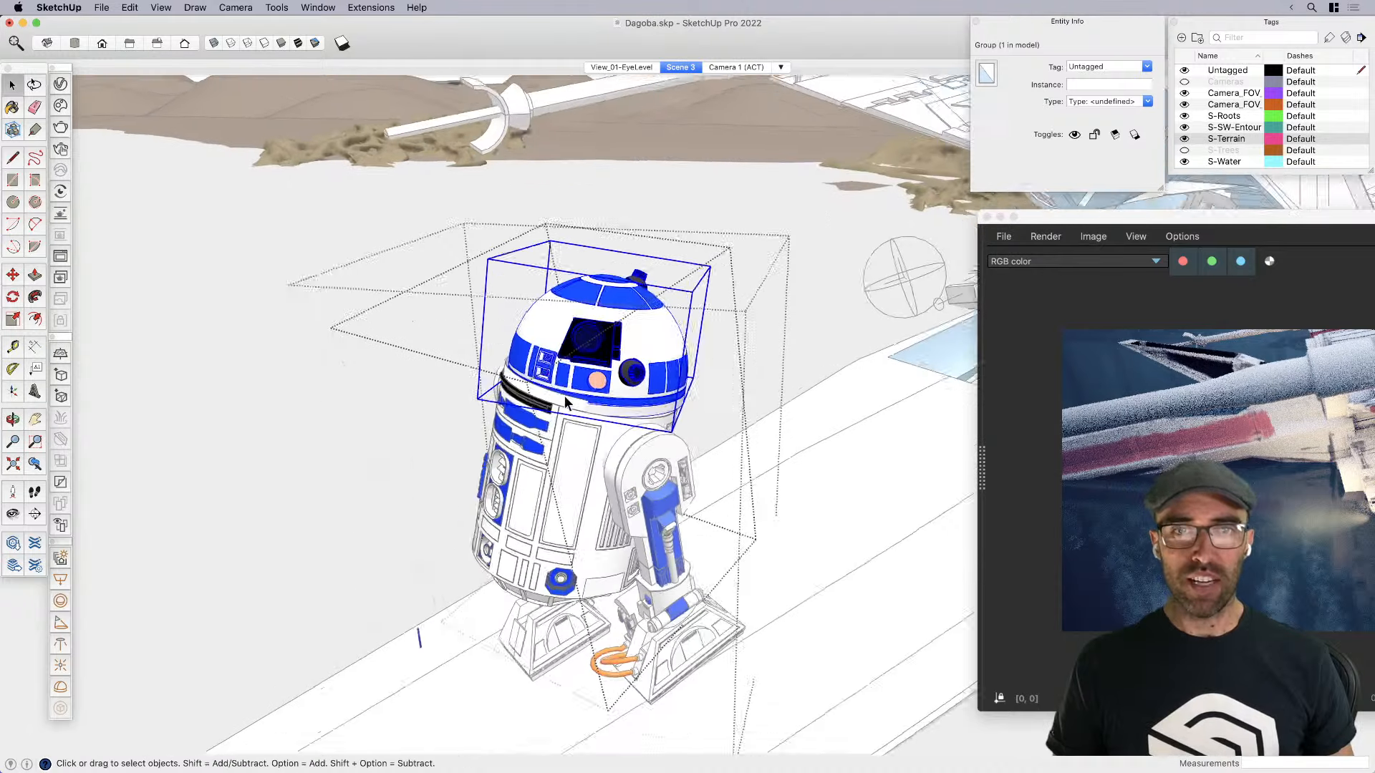
pyautogui.scroll(3, 600, 378)
pyautogui.doubleClick(609, 379)
pyautogui.scroll(3, 611, 376)
pyautogui.doubleClick(612, 377)
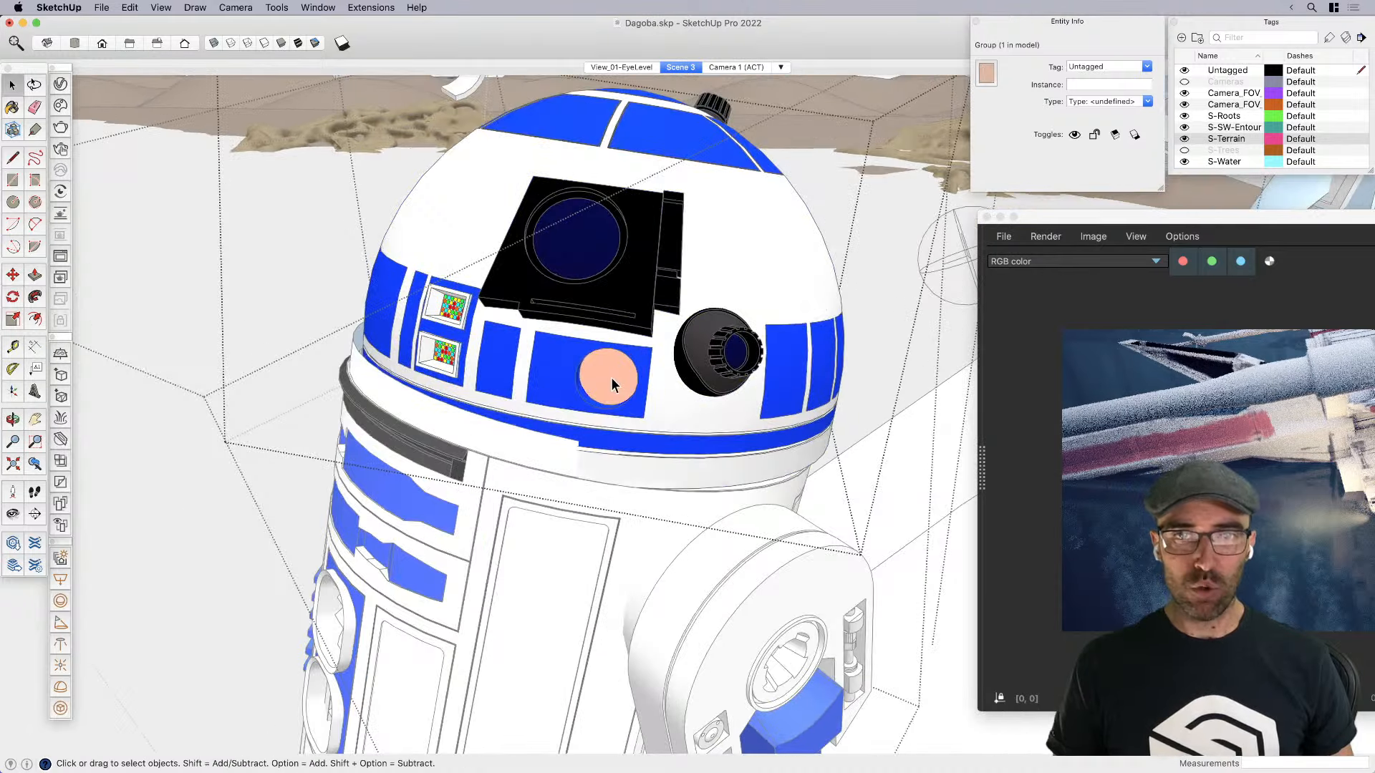
pyautogui.click(612, 387)
pyautogui.scroll(2, 612, 387)
# Bring up the lens material R2D2_Optique_02 in the V-Ray Asset Editor and add an Emissive layer to it
pyautogui.press('b')
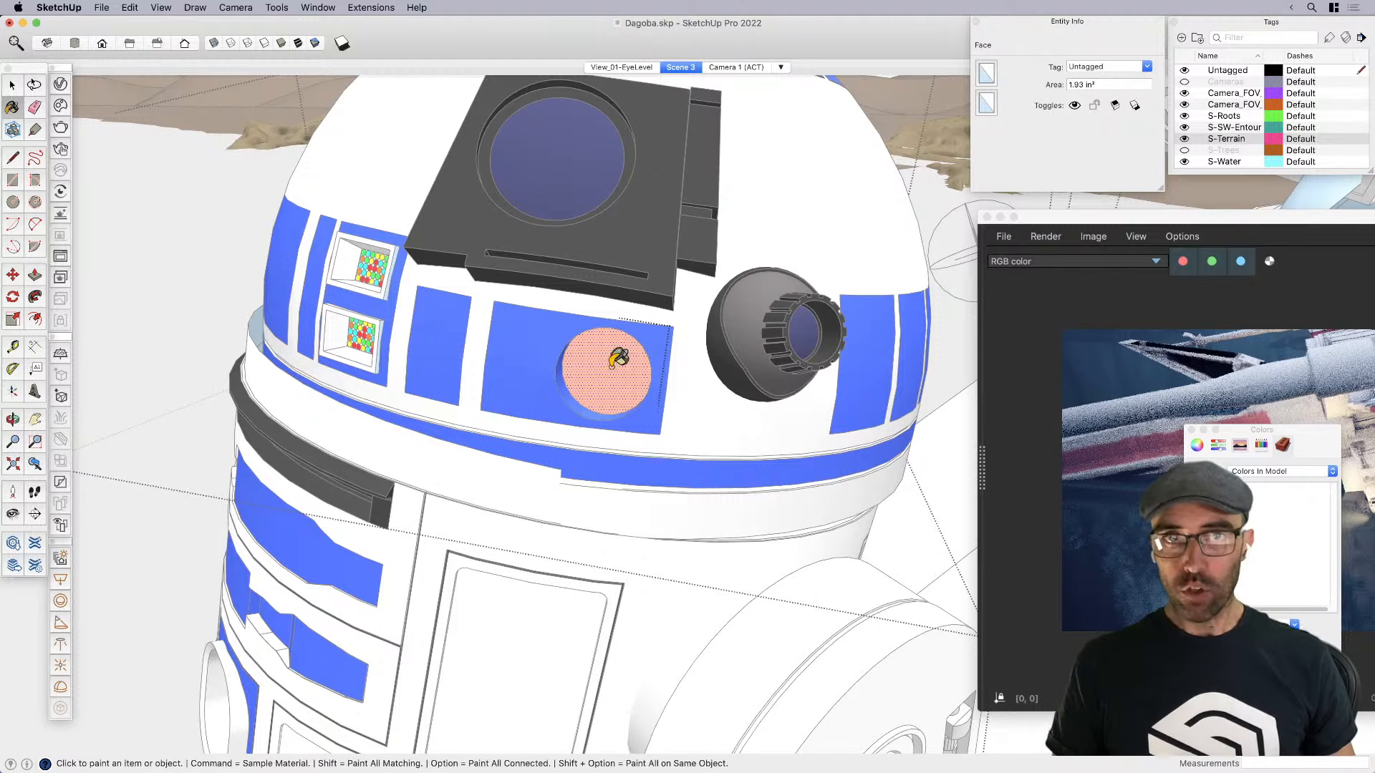
pyautogui.click(60, 84)
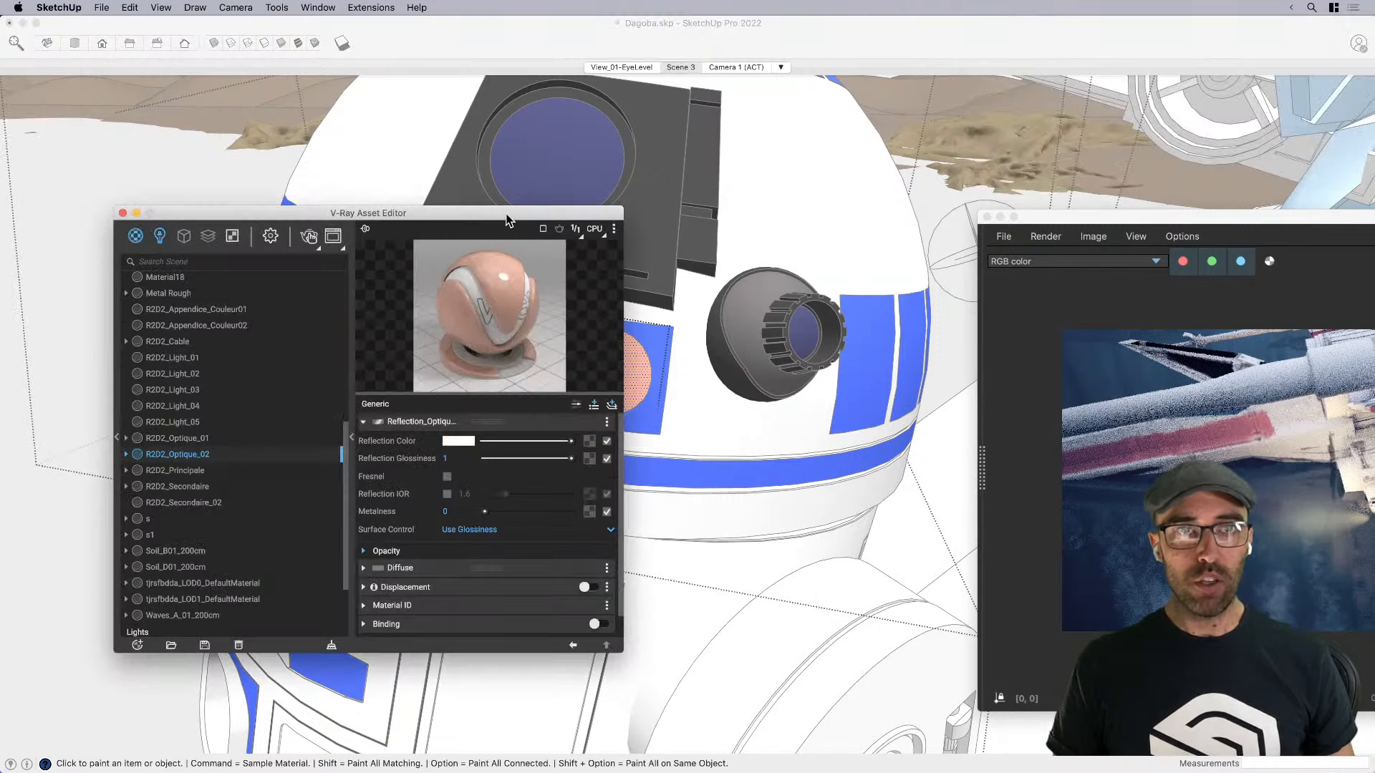
pyautogui.moveTo(506, 214); pyautogui.dragTo(350, 197)
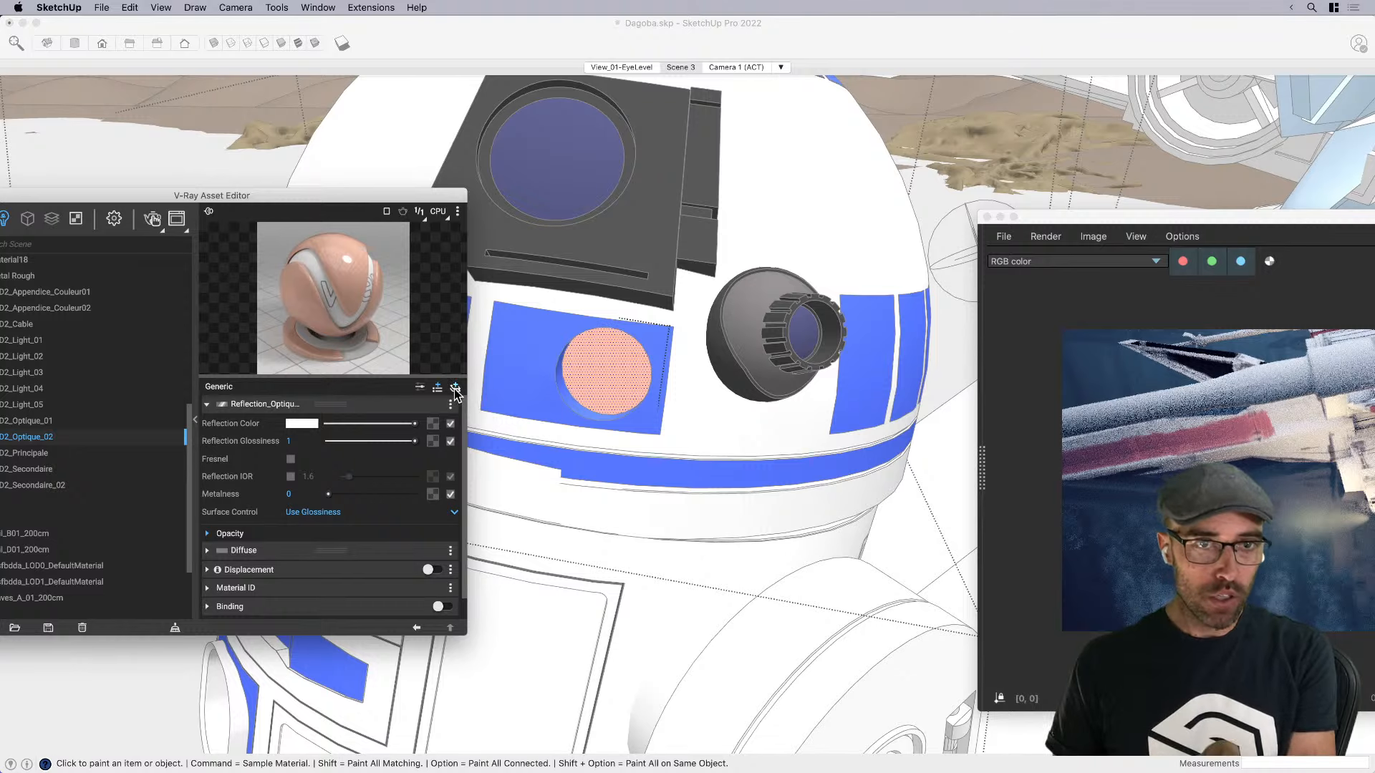
pyautogui.click(455, 388)
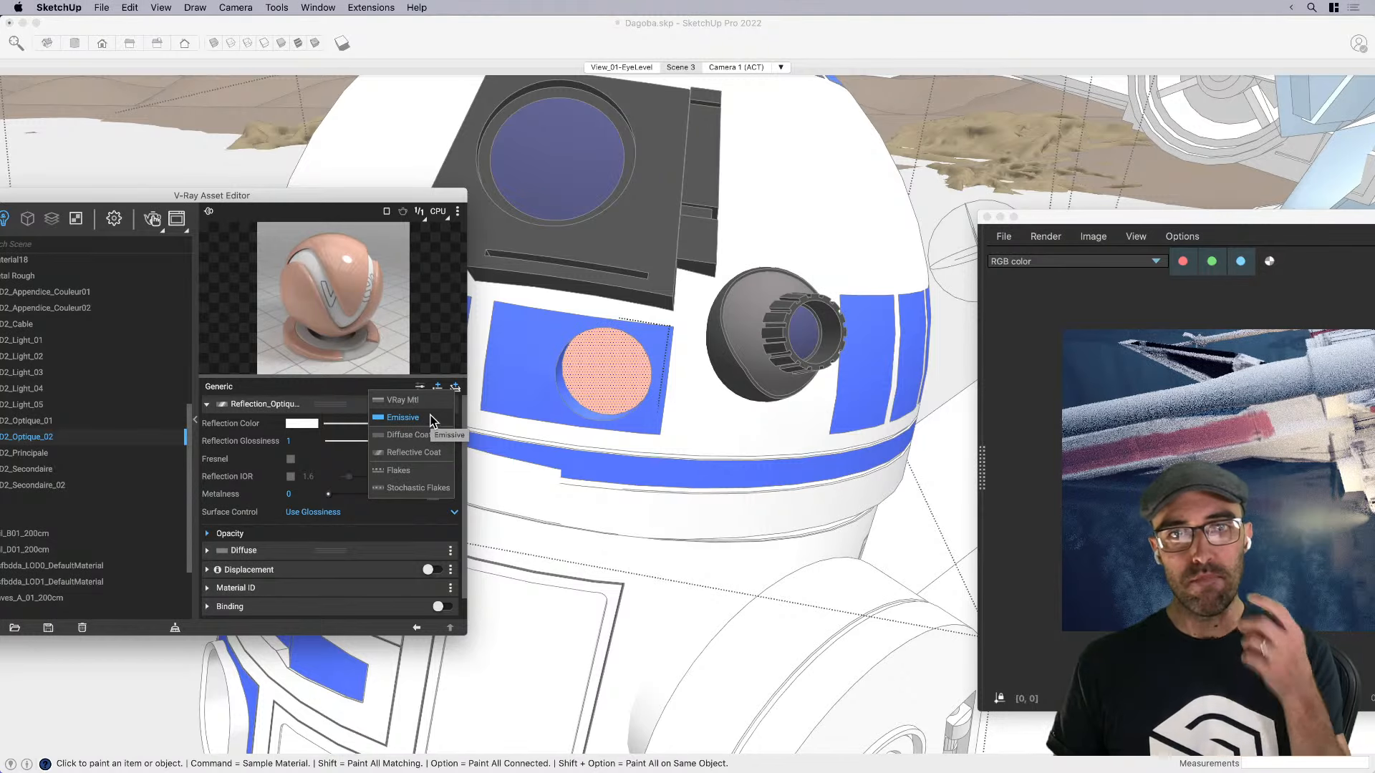
pyautogui.click(403, 418)
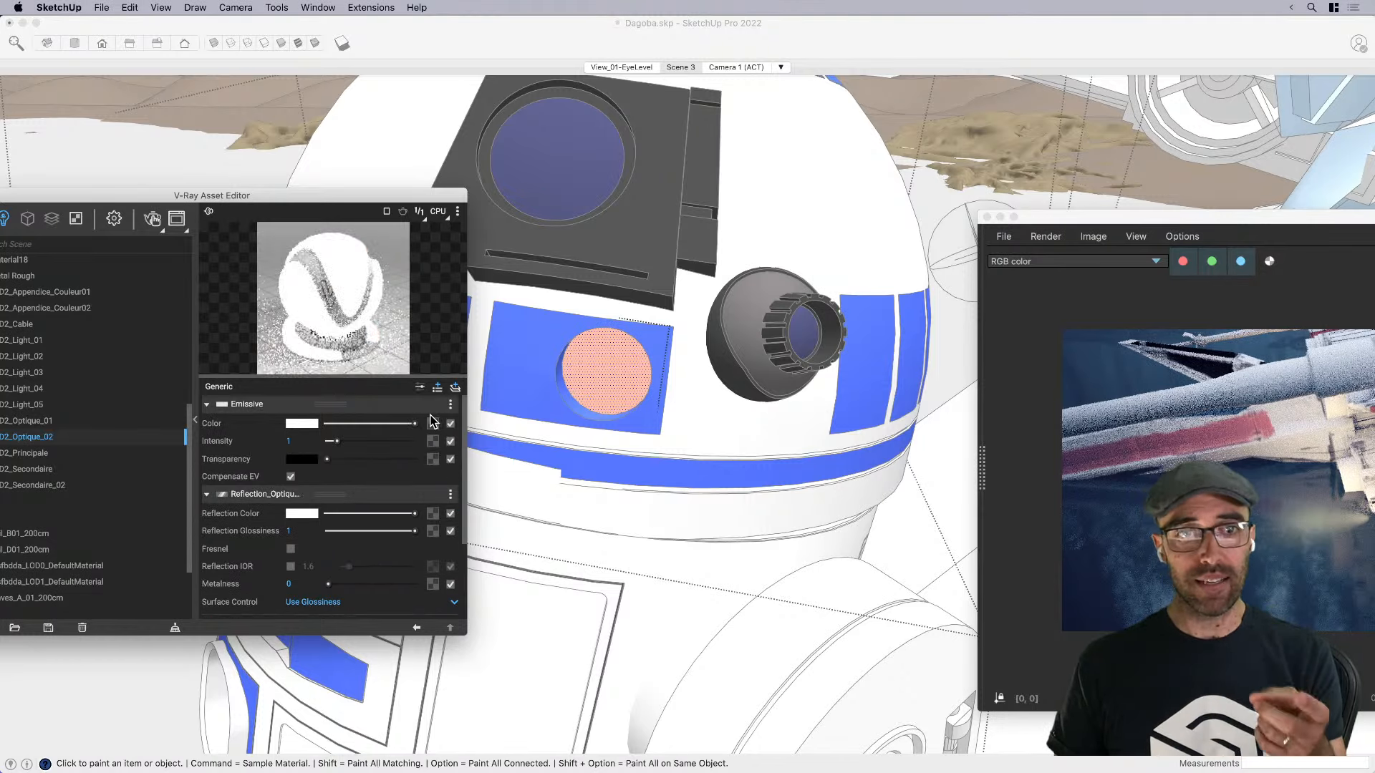
# Set the Emissive layer to red (R 0.937, G 0, B 0) with intensity 5, and close the color picker and Asset Editor
pyautogui.click(299, 422)
pyautogui.click(691, 562)
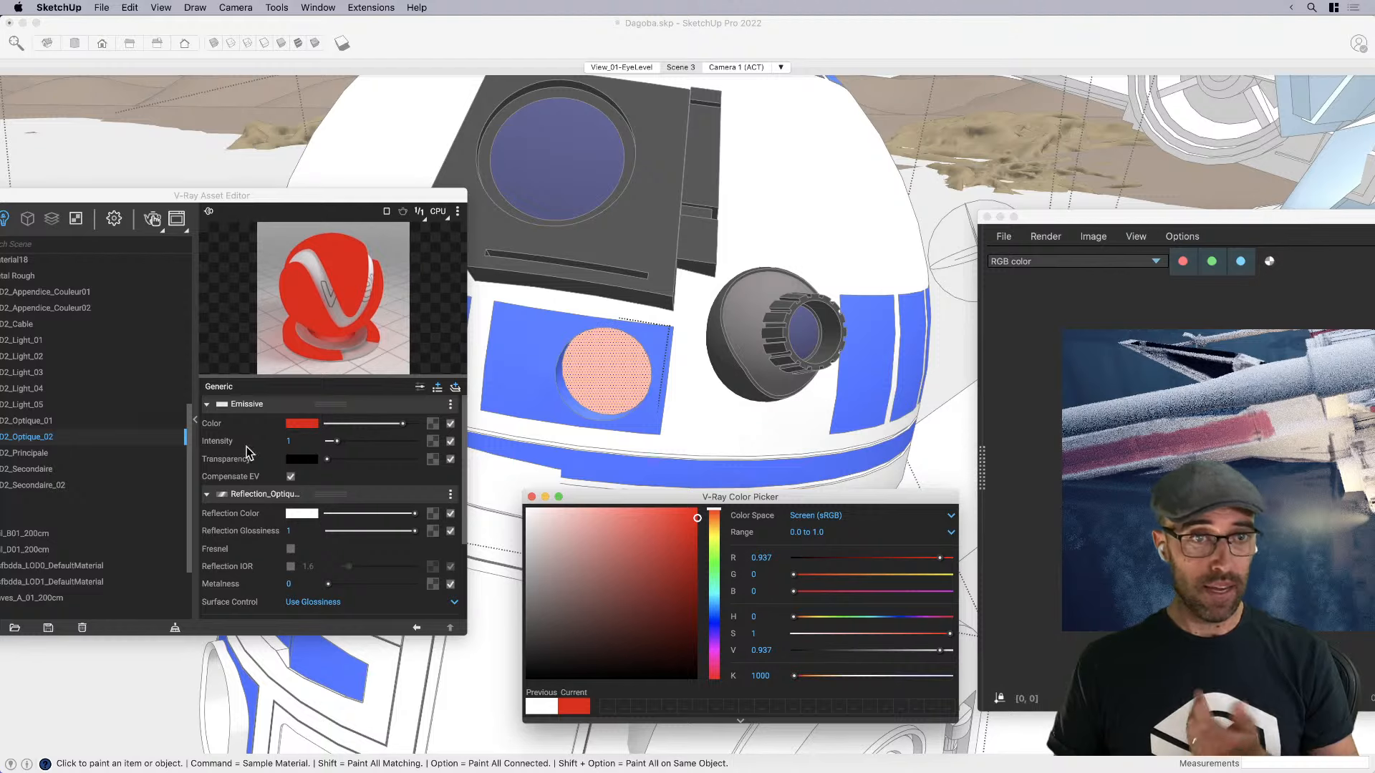
pyautogui.click(290, 441)
pyautogui.write('3')
pyautogui.press('Return')
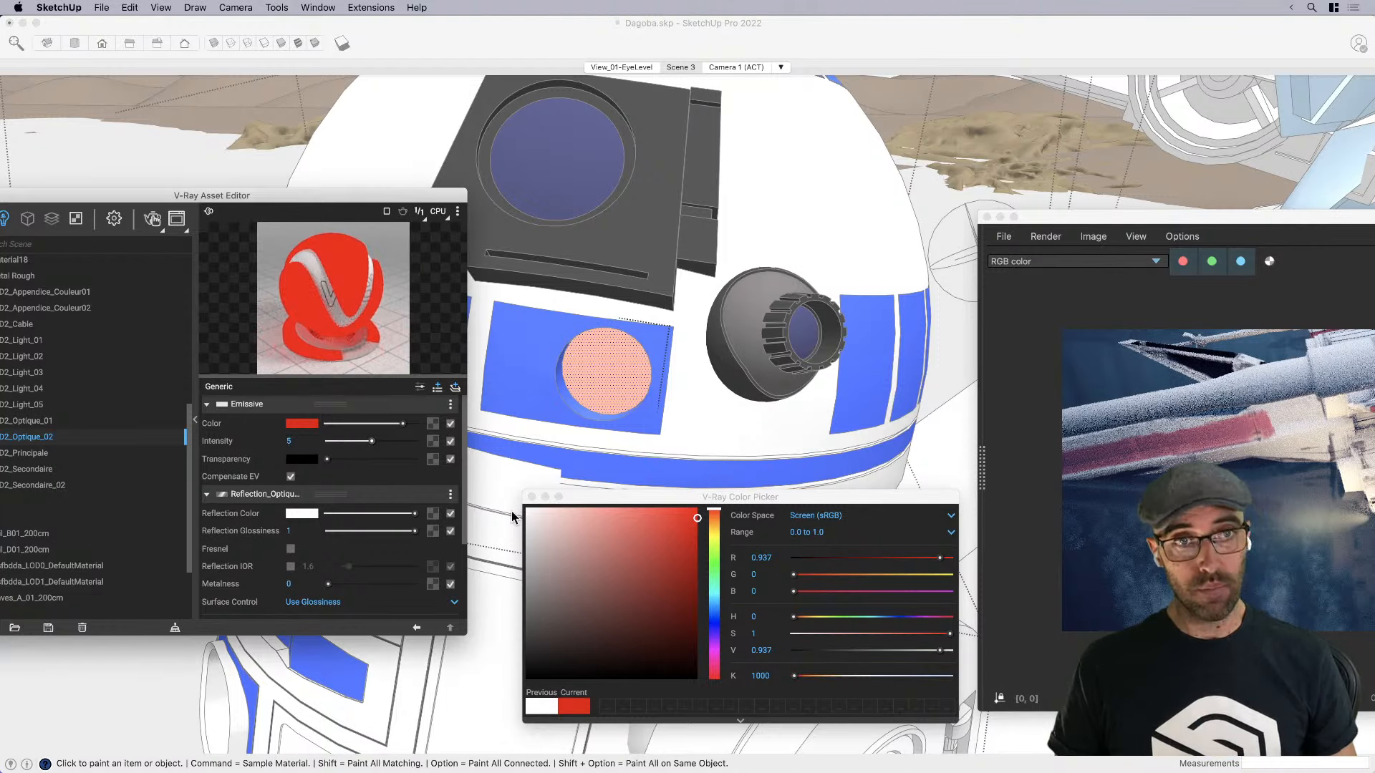
pyautogui.click(532, 497)
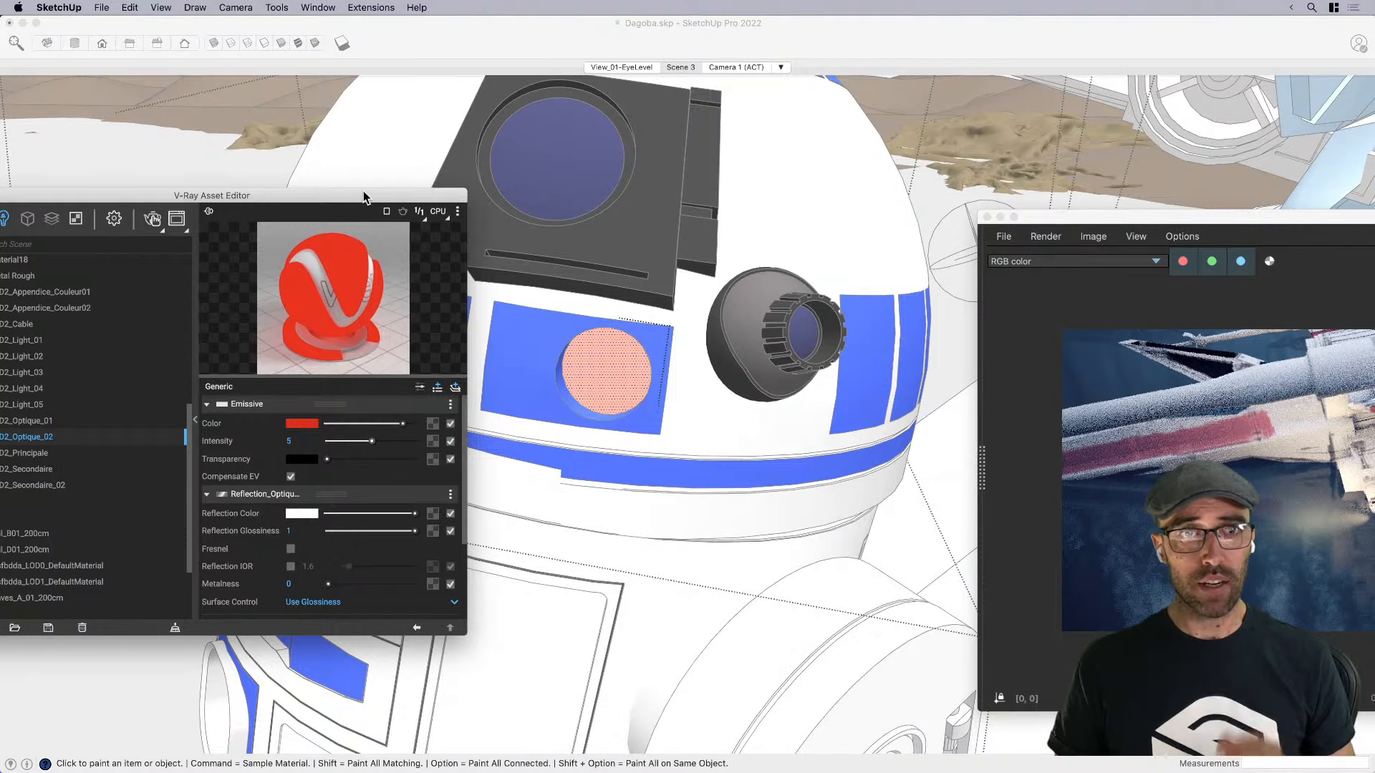
pyautogui.moveTo(363, 193); pyautogui.dragTo(547, 216)
pyautogui.click(230, 213)
# Leave the open R2-D2 and X-wing groups and collapse the Entity Info window
pyautogui.scroll(-10, 470, 345)
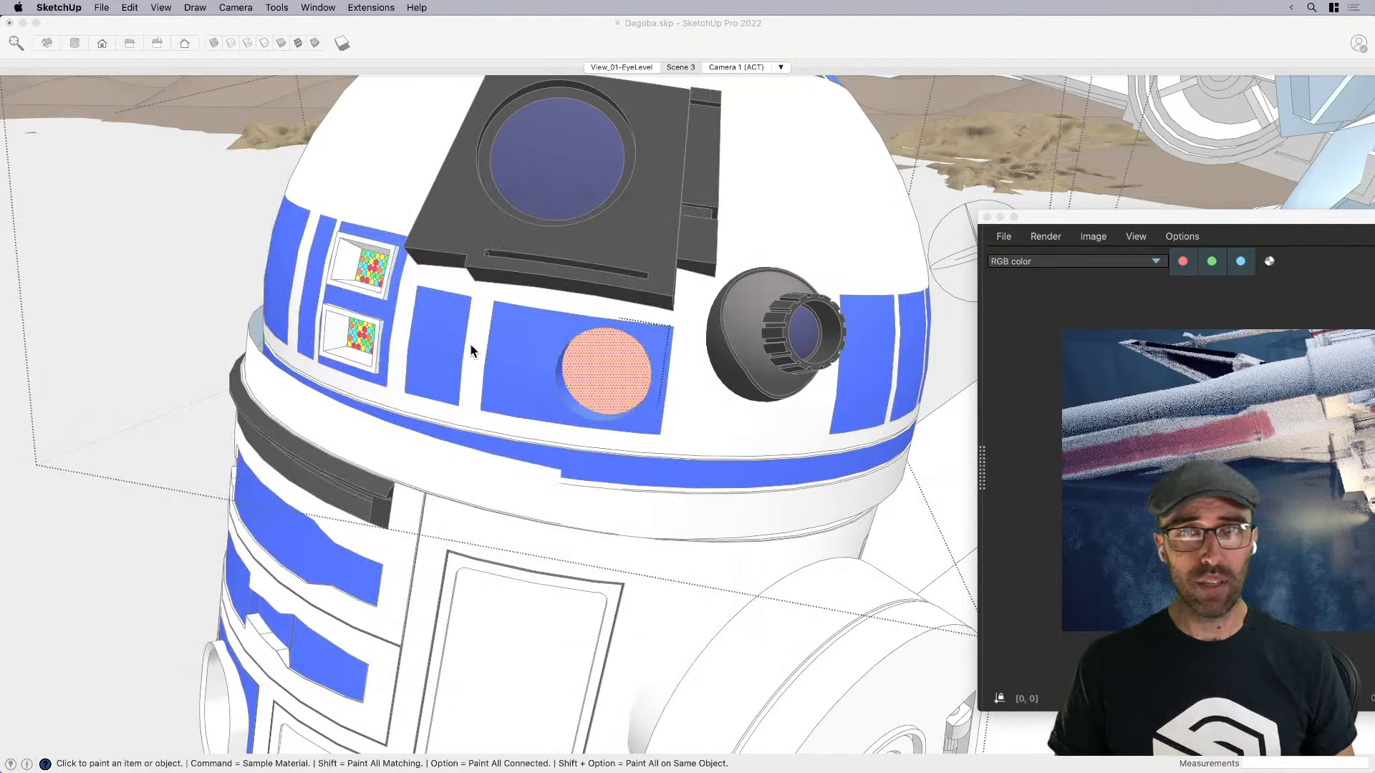
pyautogui.scroll(-15, 518, 212)
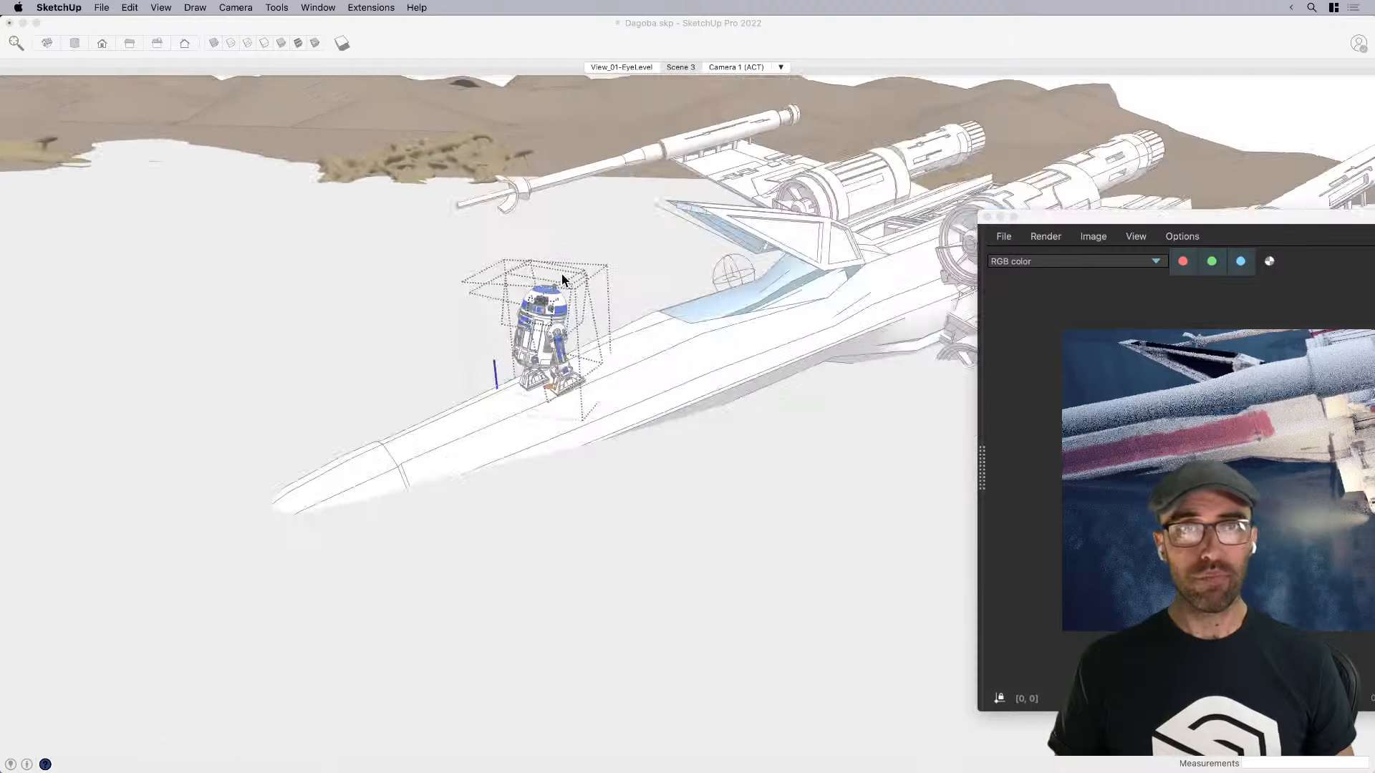
pyautogui.click(840, 89)
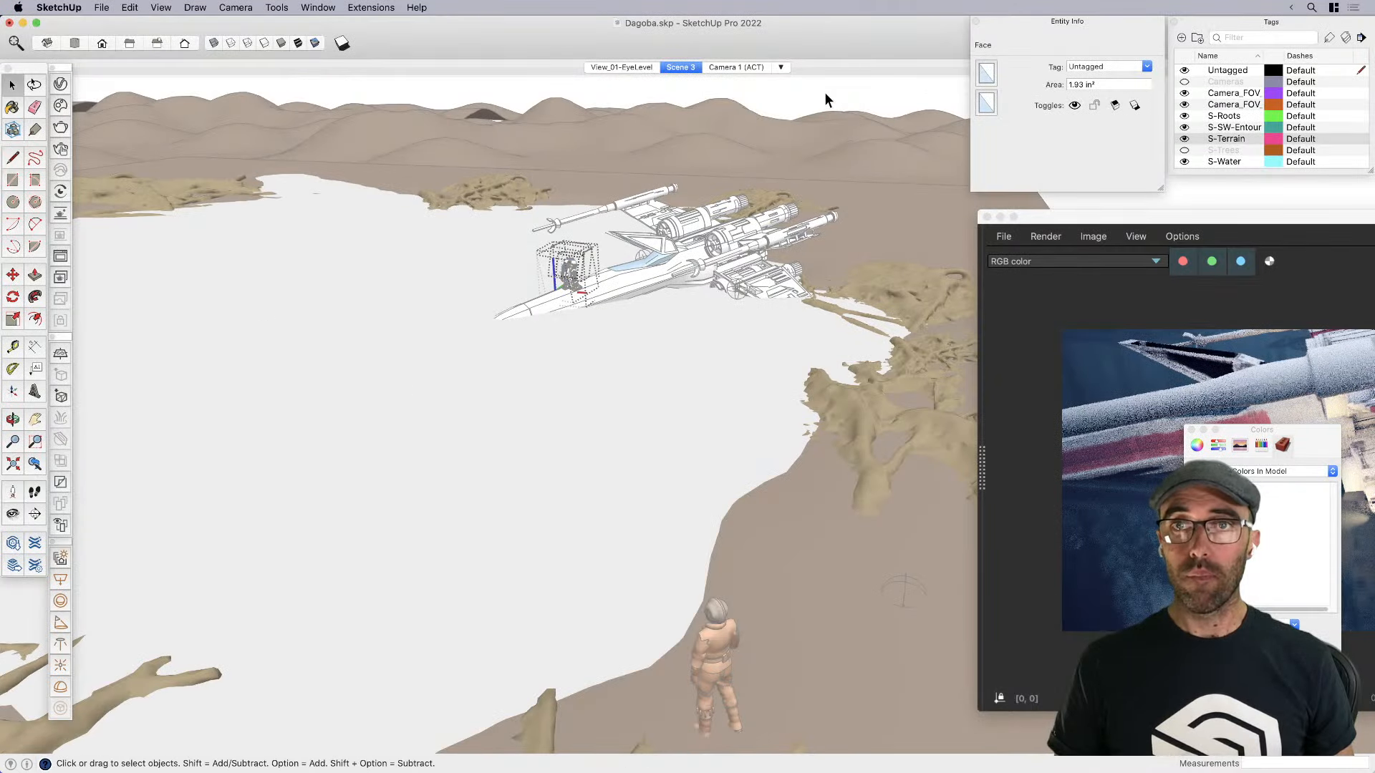
pyautogui.click(823, 92)
pyautogui.click(1064, 22)
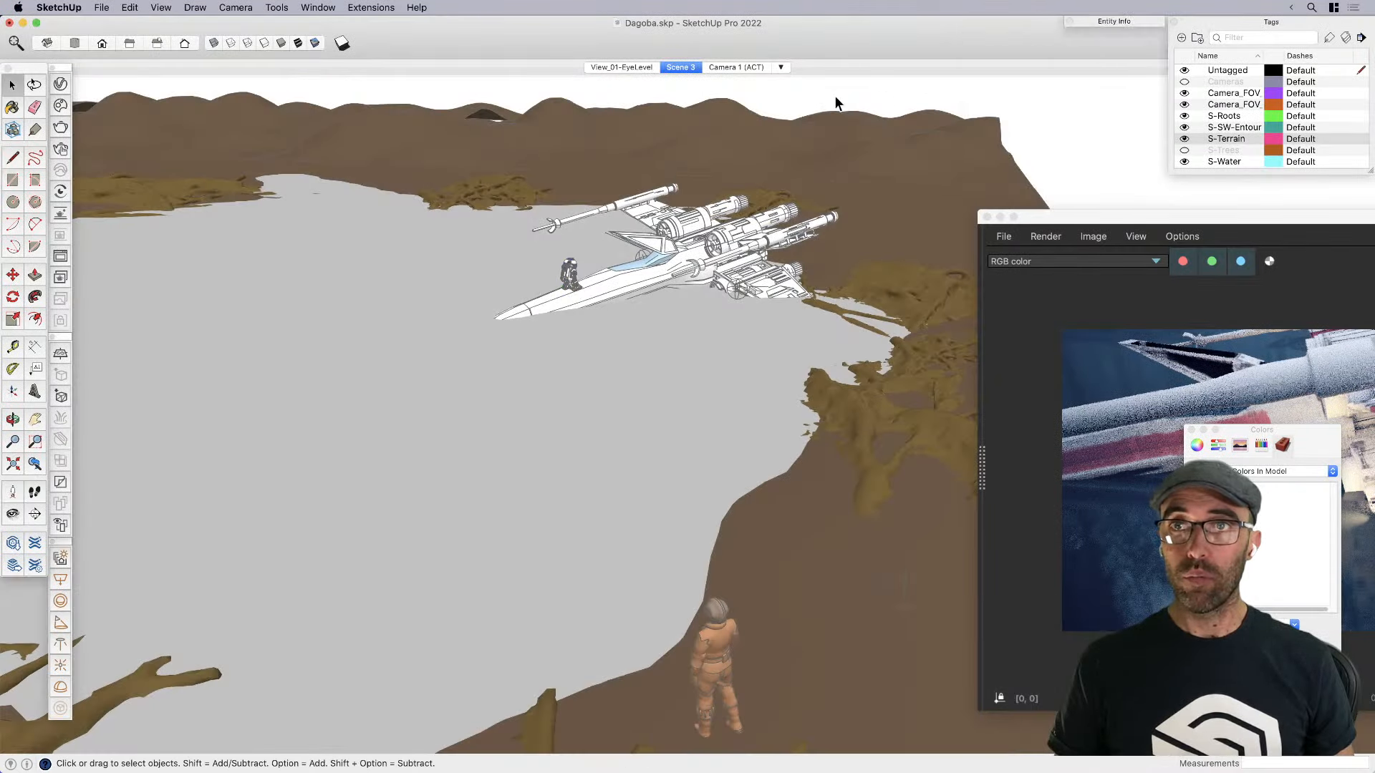
# Save the model, close the Colors window and shift the frame buffer away from the model
pyautogui.press('super+s')
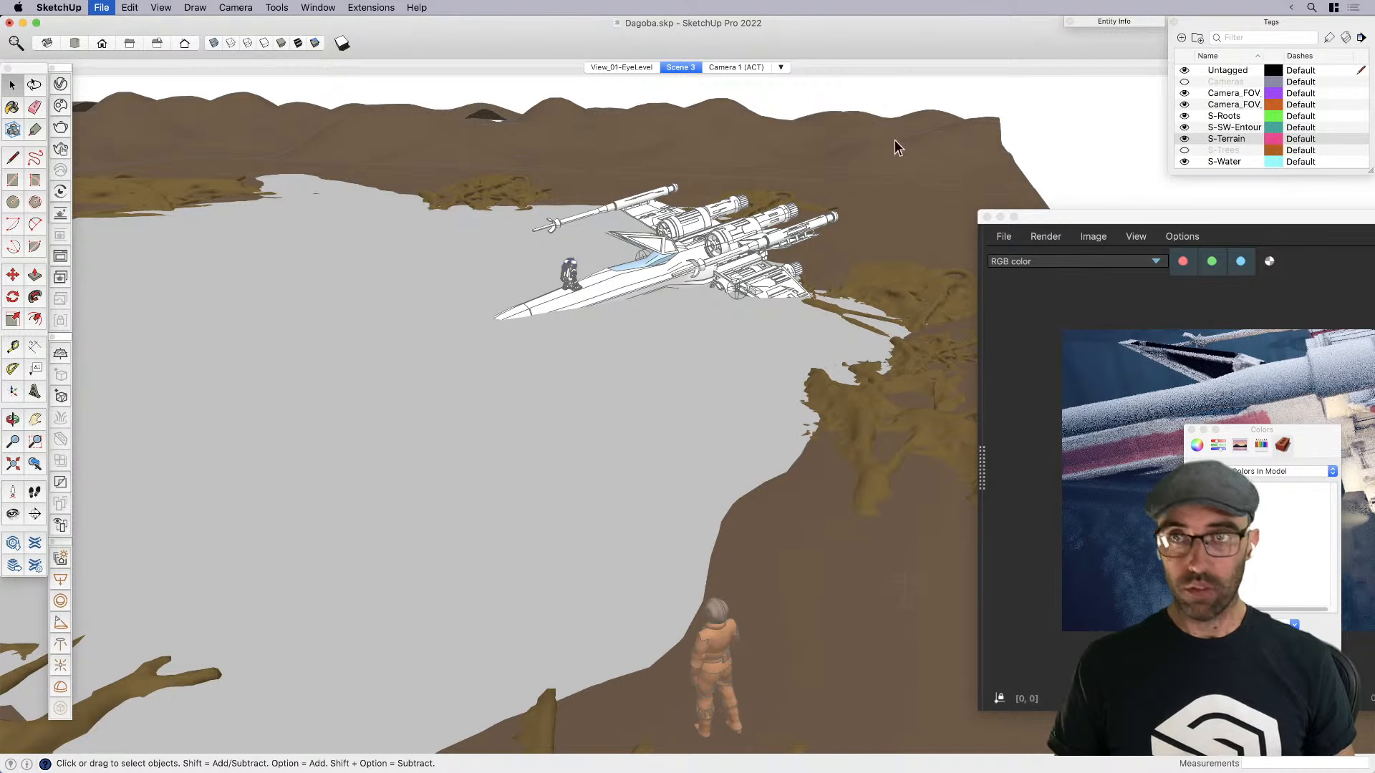
pyautogui.click(1191, 430)
pyautogui.moveTo(1249, 217); pyautogui.dragTo(1344, 247)
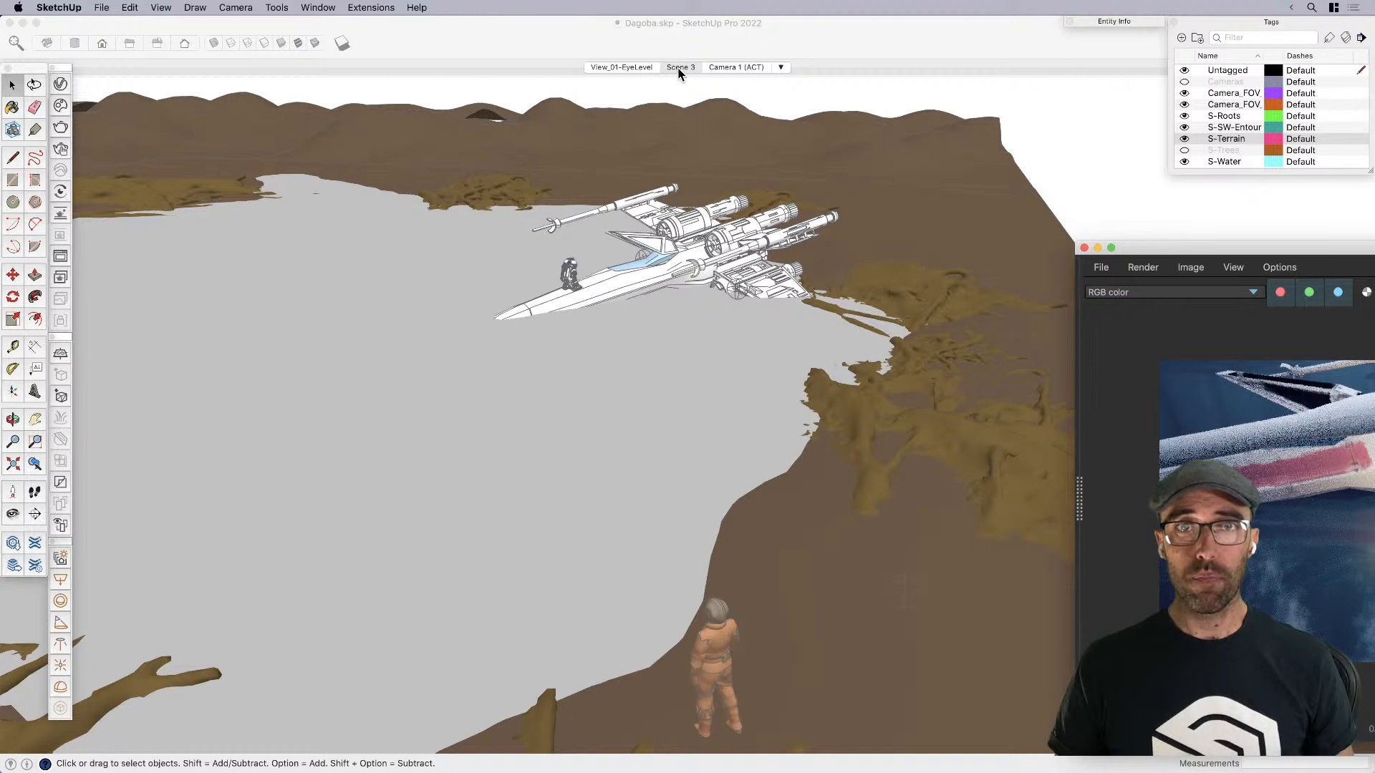
# Render the View_01-EyeLevel scene, inspect R2-D2 and the X-wing up close, and stop the render with the frame buffer moved aside
pyautogui.click(621, 67)
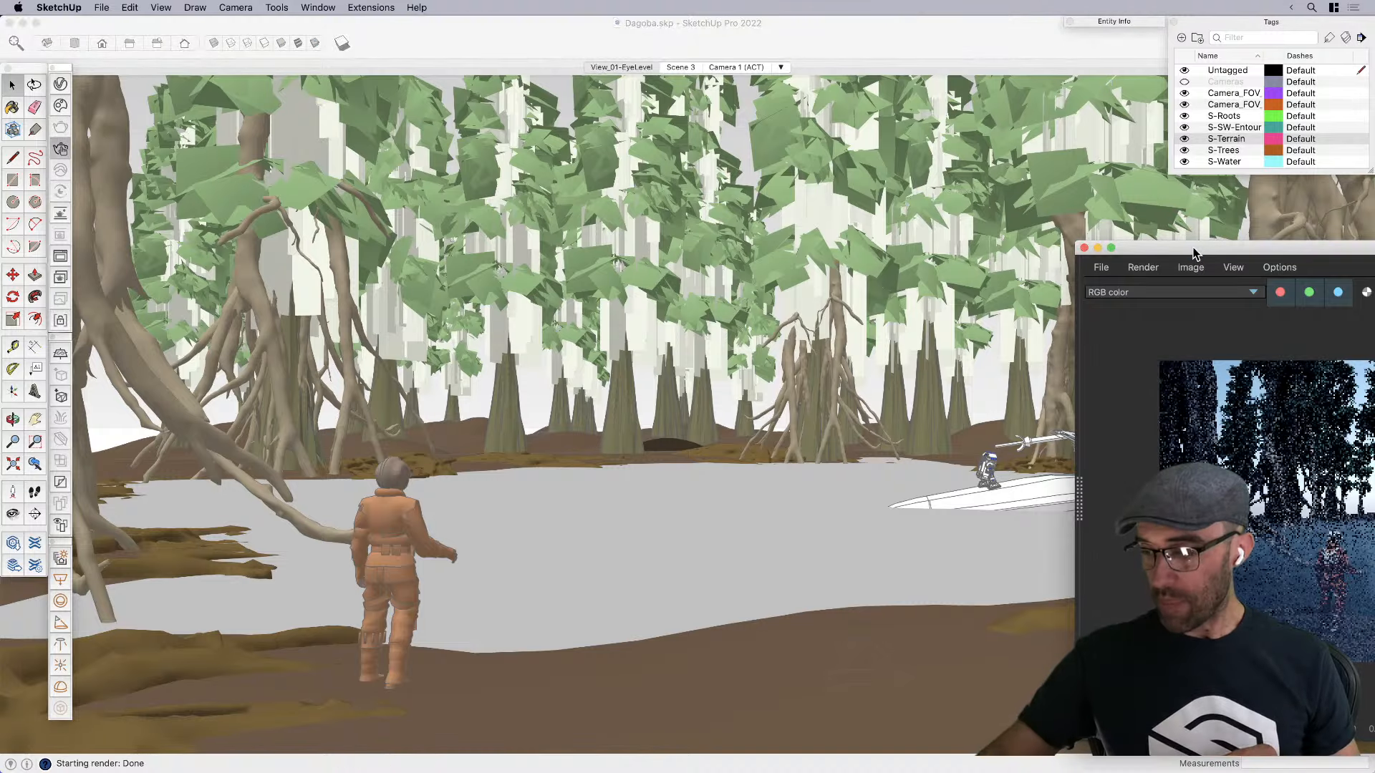
pyautogui.moveTo(1193, 252); pyautogui.dragTo(405, 206)
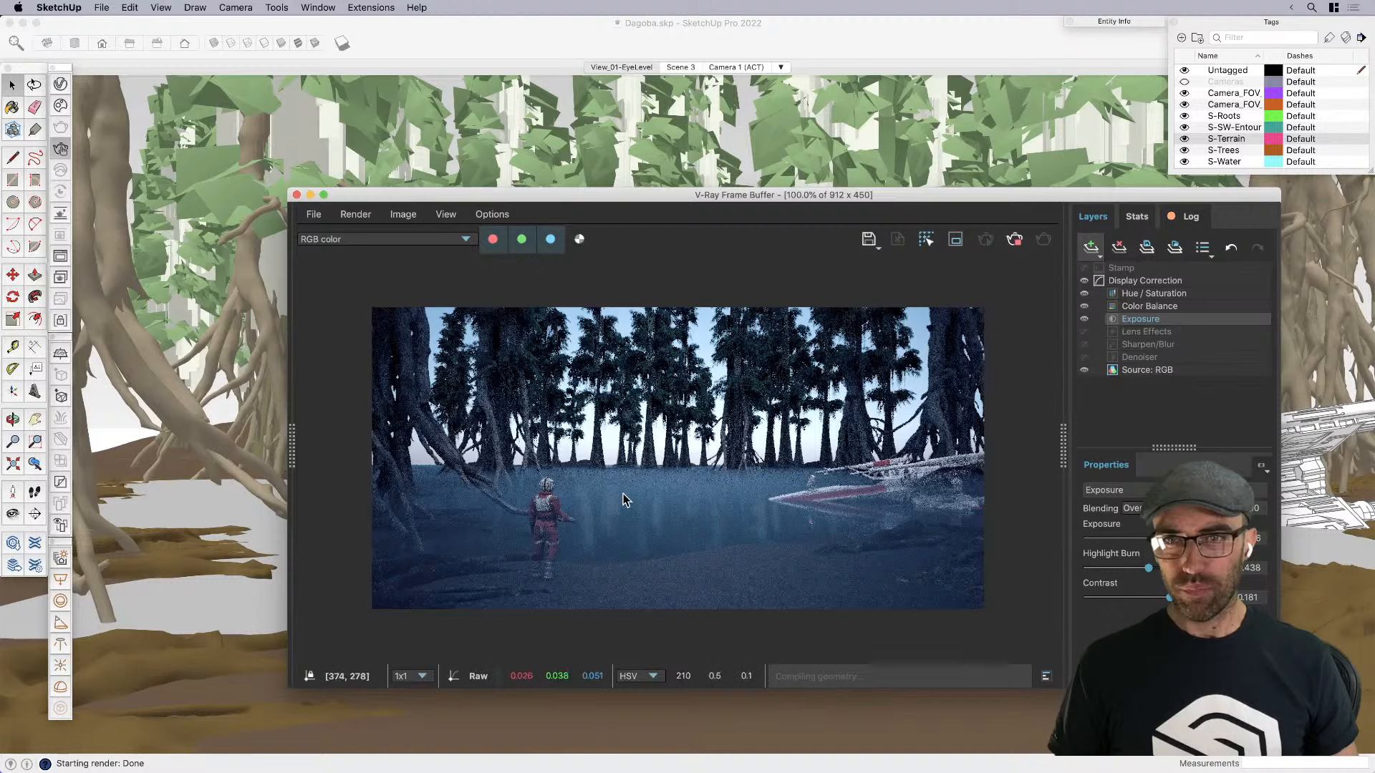
pyautogui.scroll(2, 922, 526)
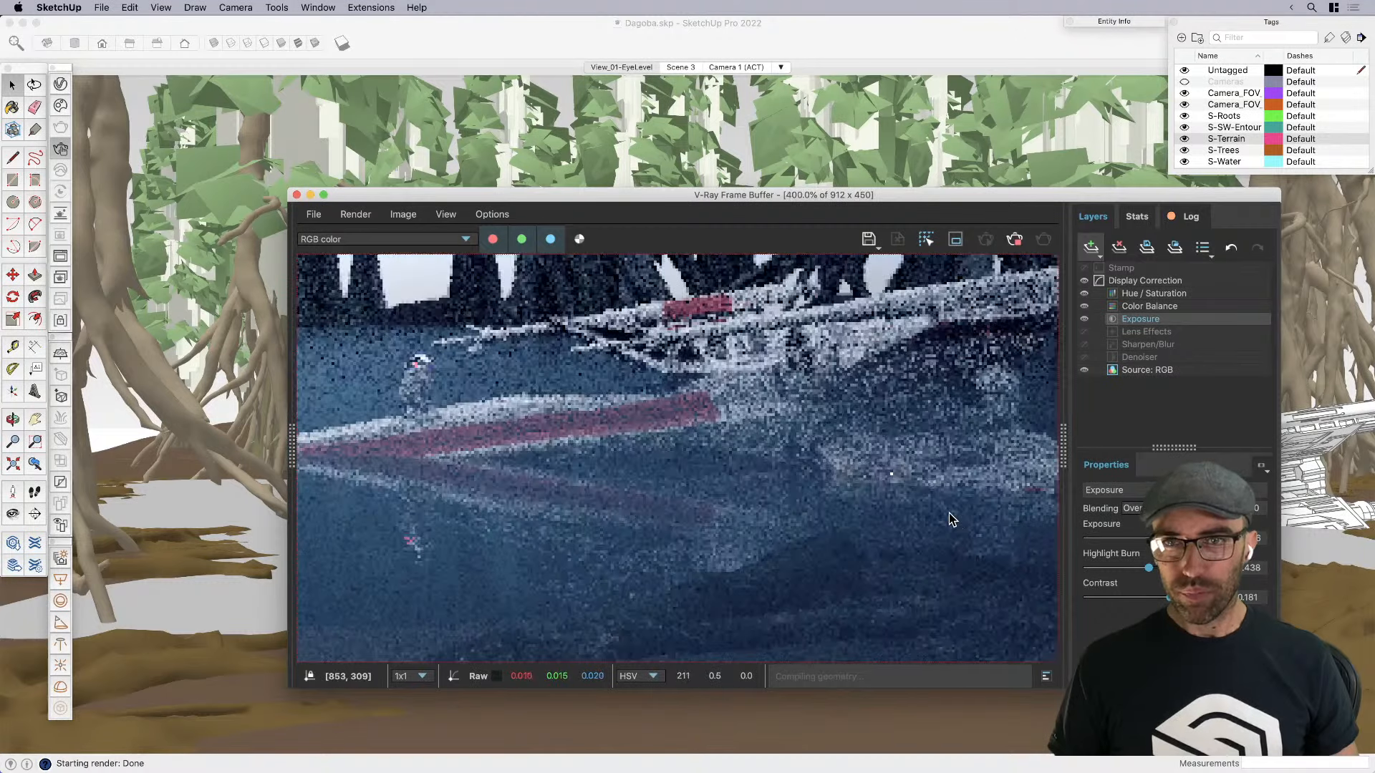
pyautogui.scroll(-1, 950, 520)
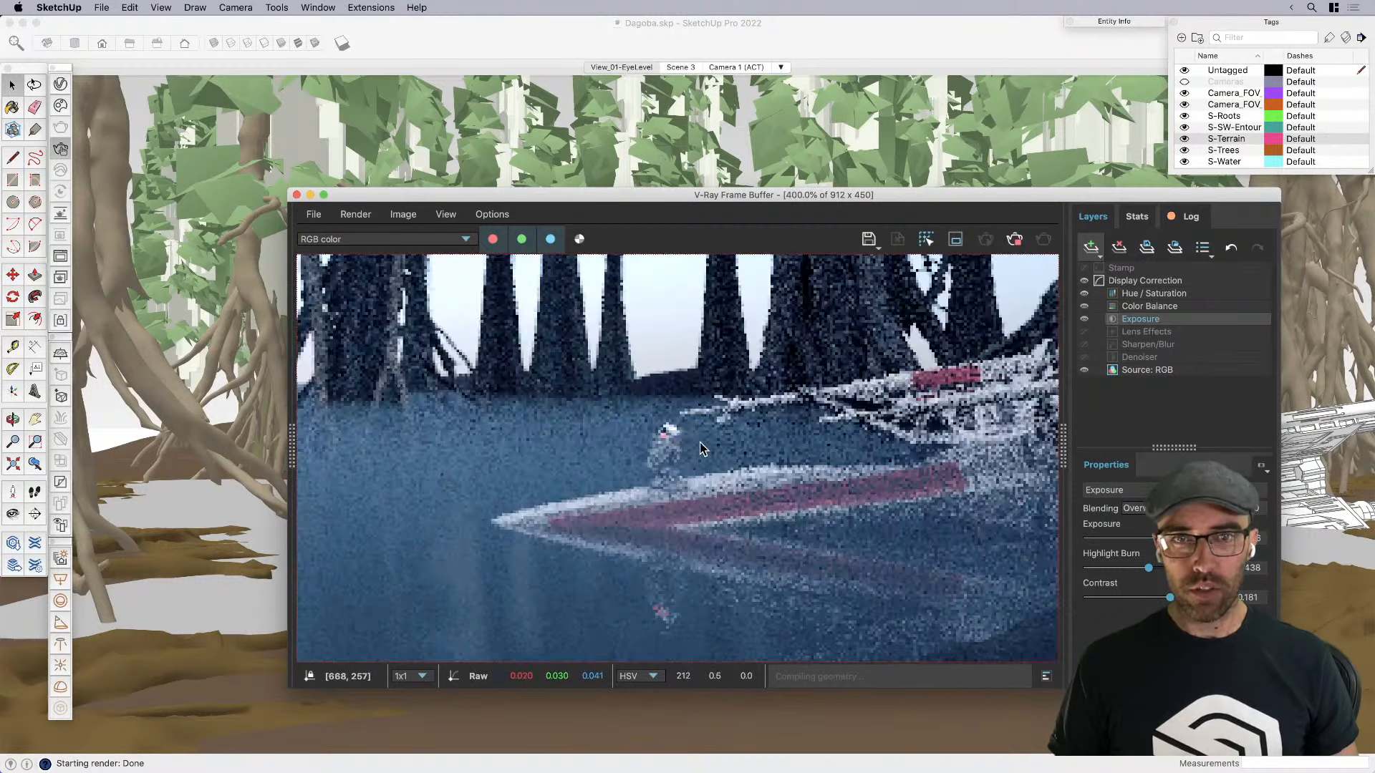
pyautogui.scroll(1, 952, 514)
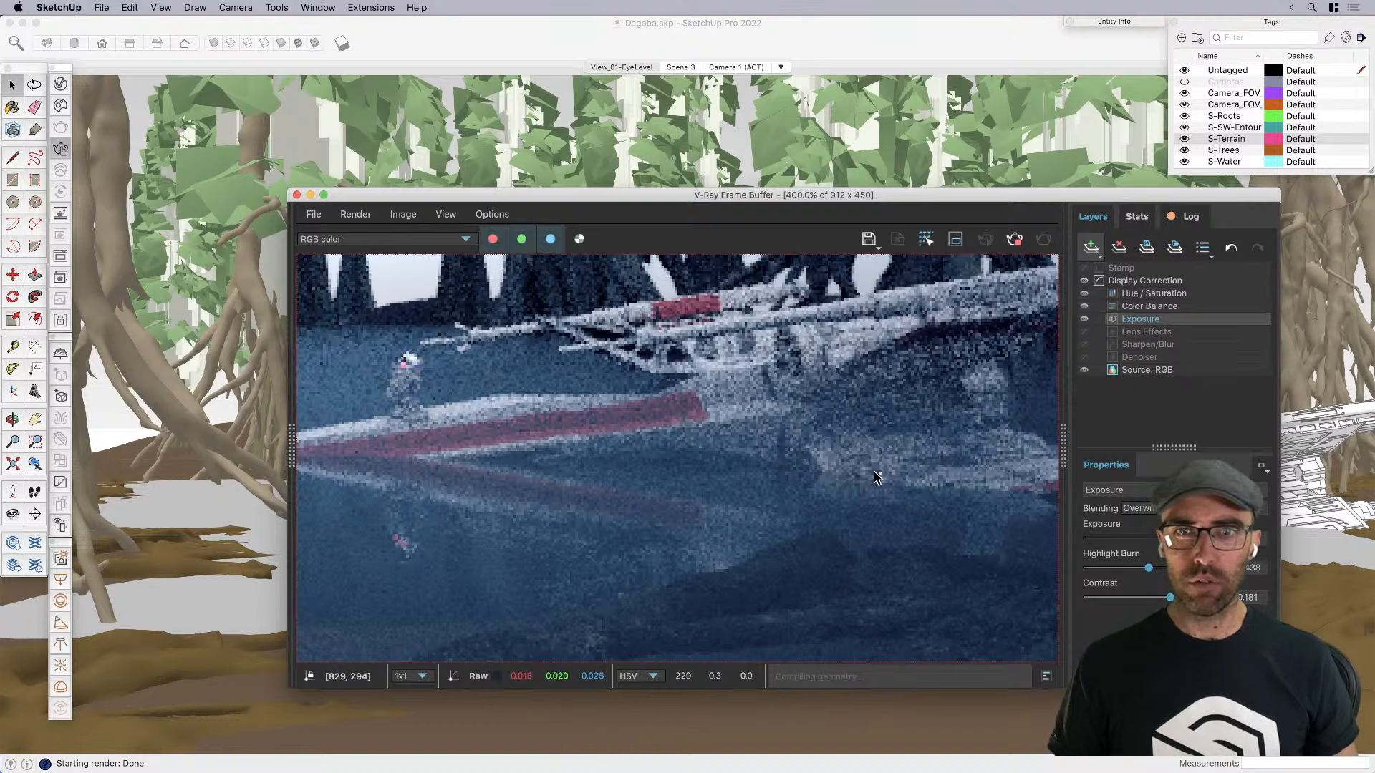
pyautogui.scroll(-1, 876, 478)
pyautogui.scroll(-1, 876, 478)
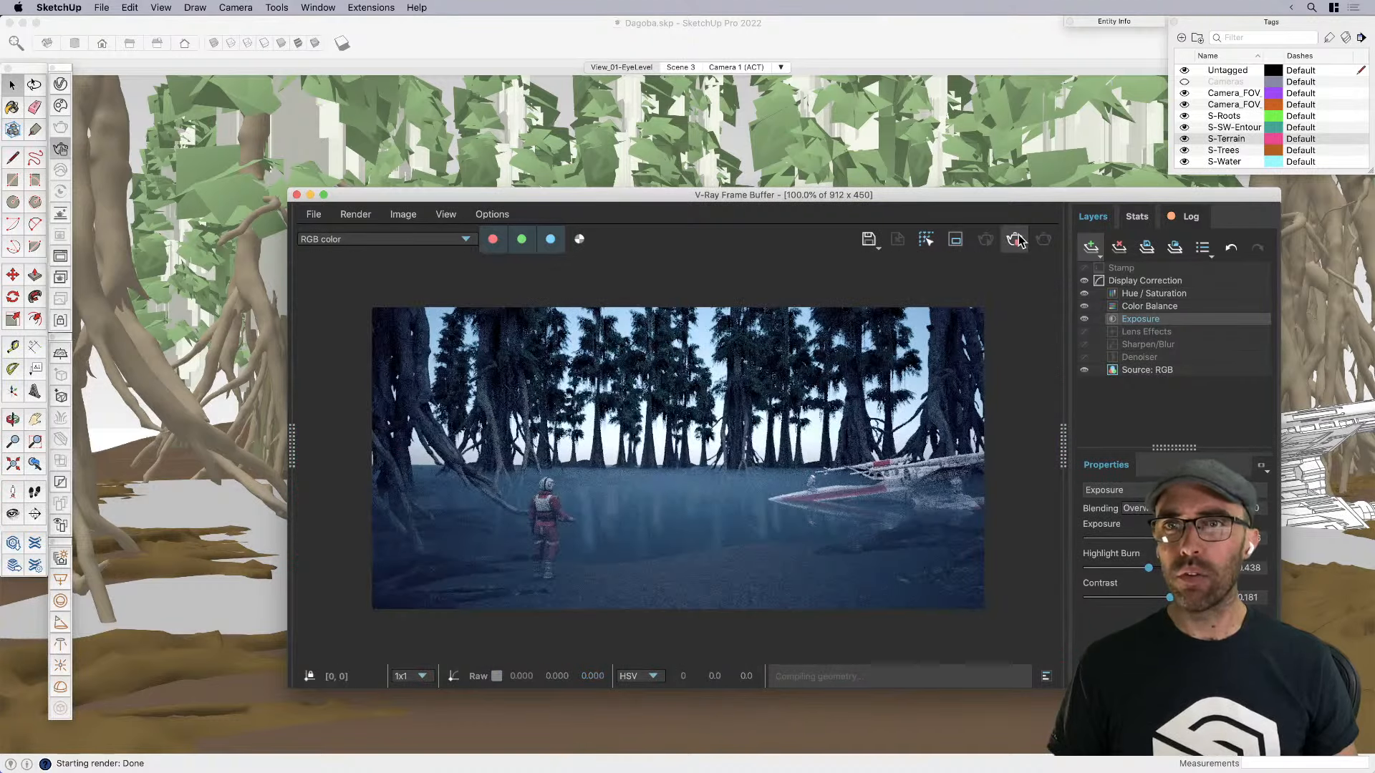
pyautogui.moveTo(1077, 193); pyautogui.dragTo(719, 536)
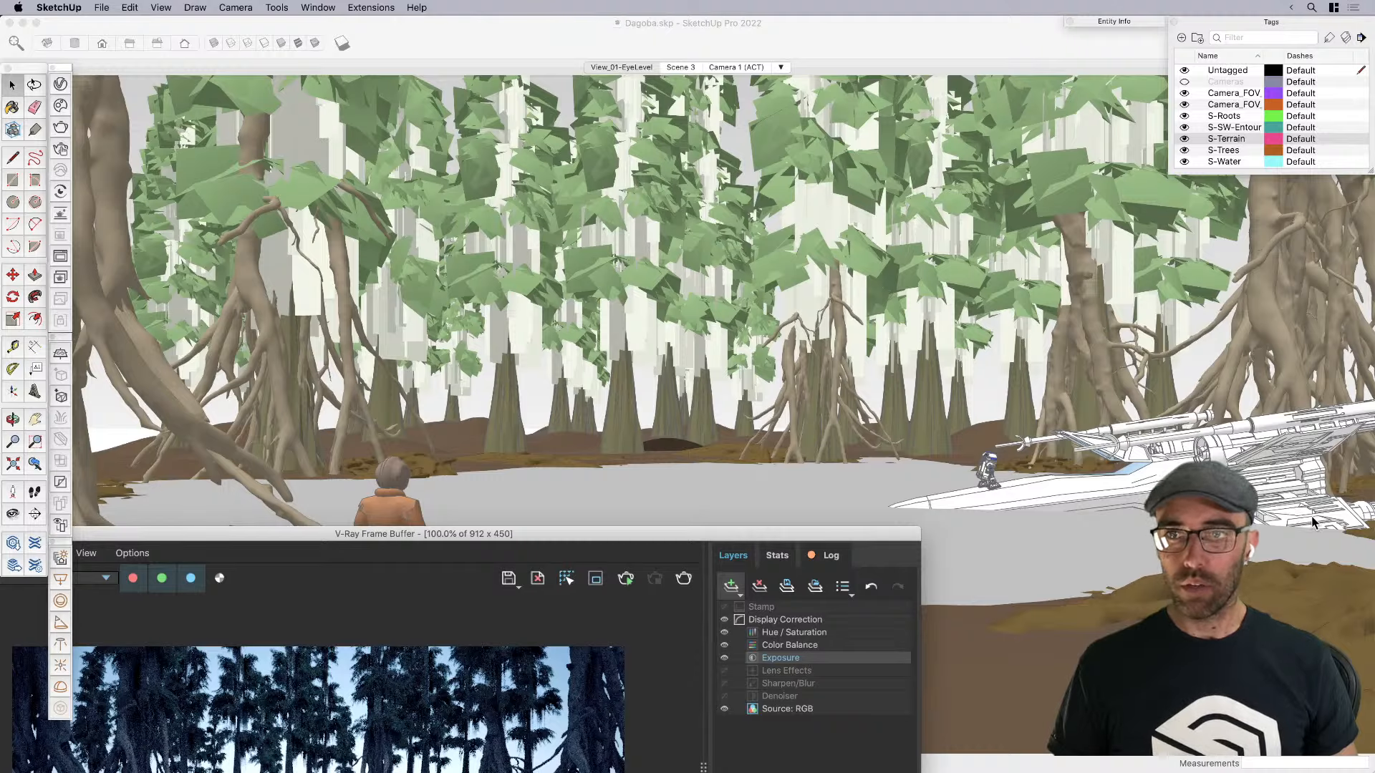
# Open the group of lights beside the X-wing's lower wing and select both the spot light and the sphere light
pyautogui.scroll(10, 1315, 489)
pyautogui.scroll(1, 1185, 444)
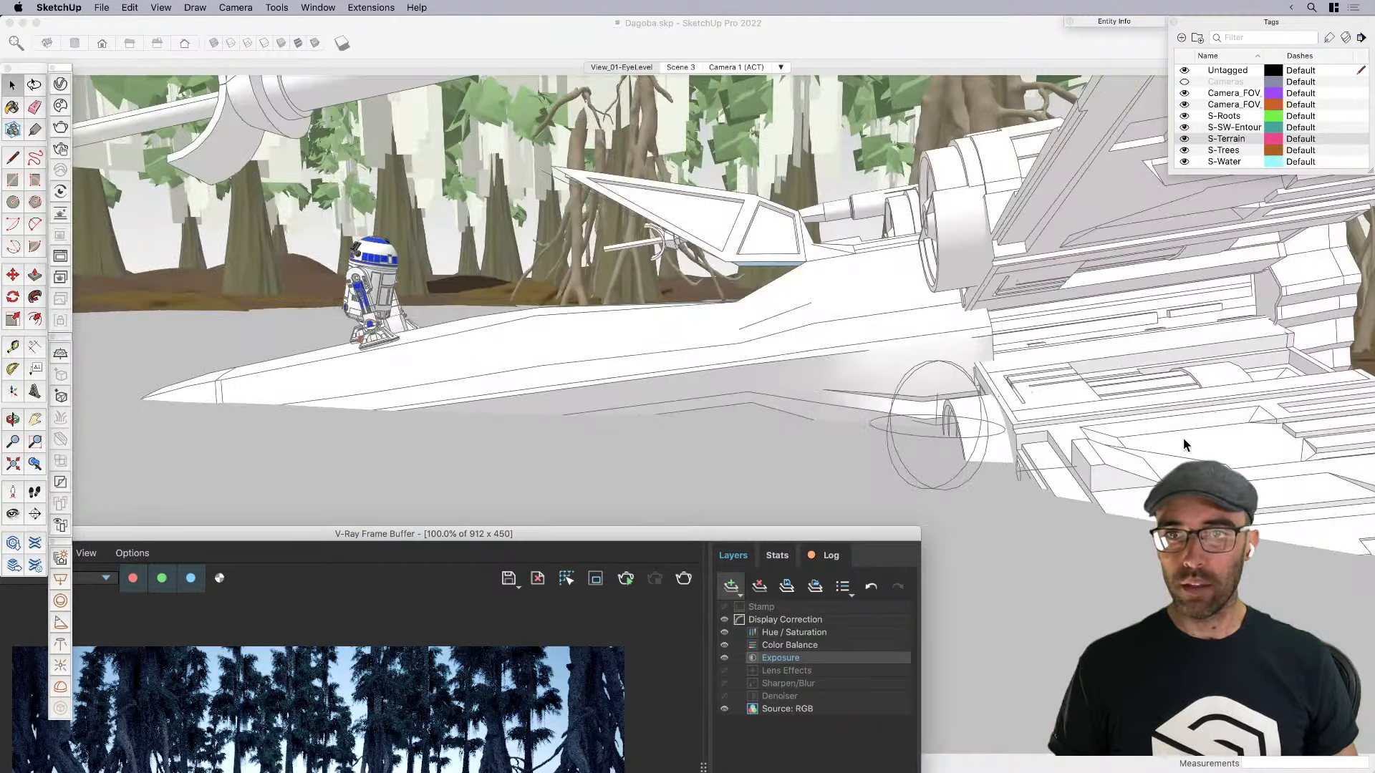
pyautogui.press('h')
pyautogui.click(1074, 388)
pyautogui.press('h')
pyautogui.scroll(3, 1009, 390)
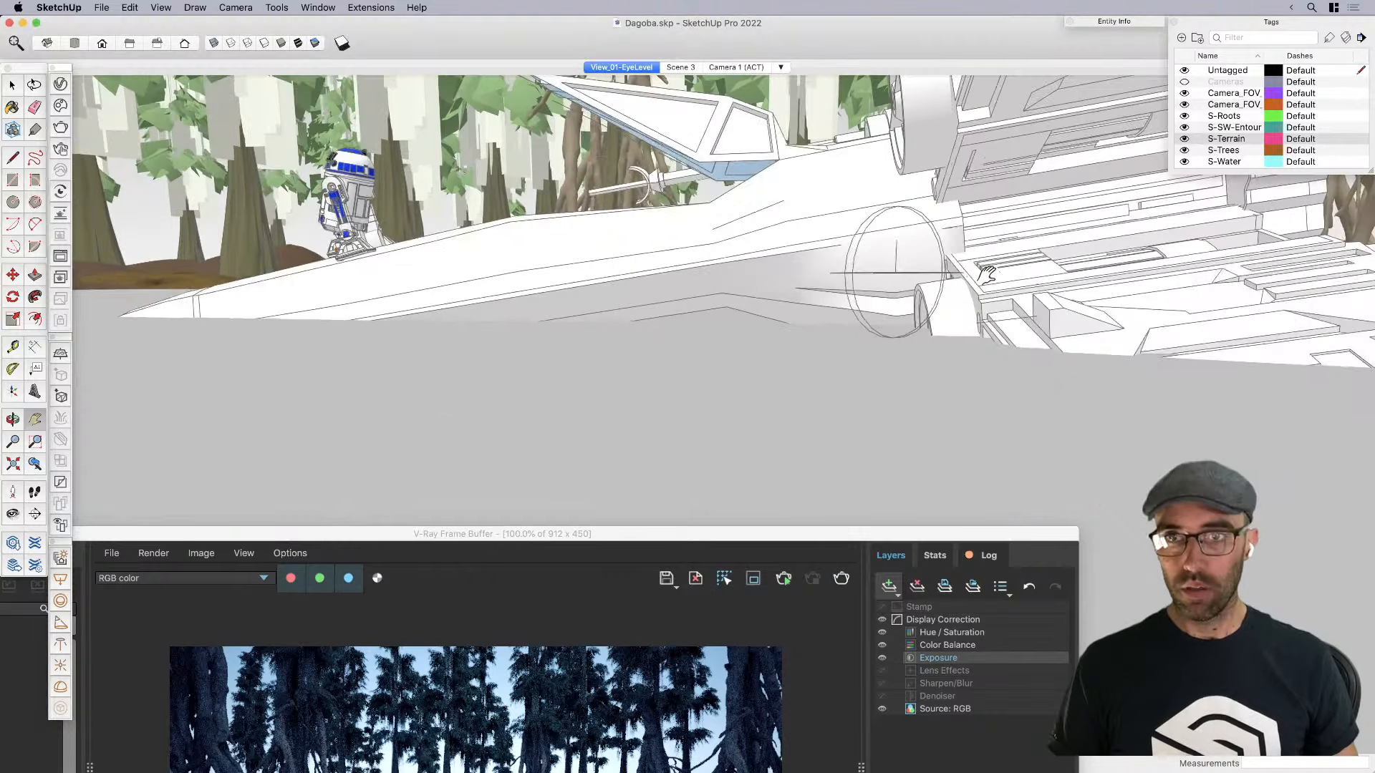
pyautogui.press('space')
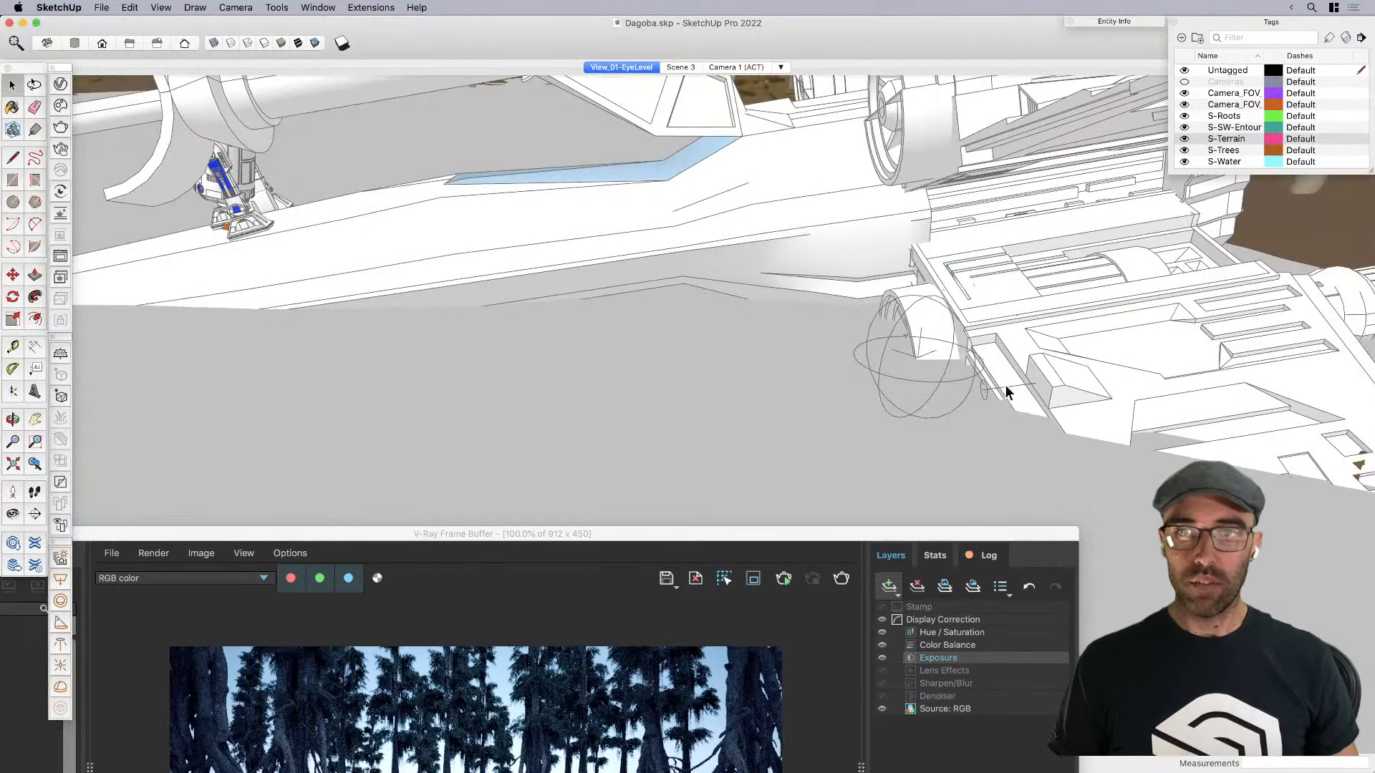
pyautogui.scroll(3, 1024, 397)
pyautogui.click(1016, 381)
pyautogui.doubleClick(1014, 380)
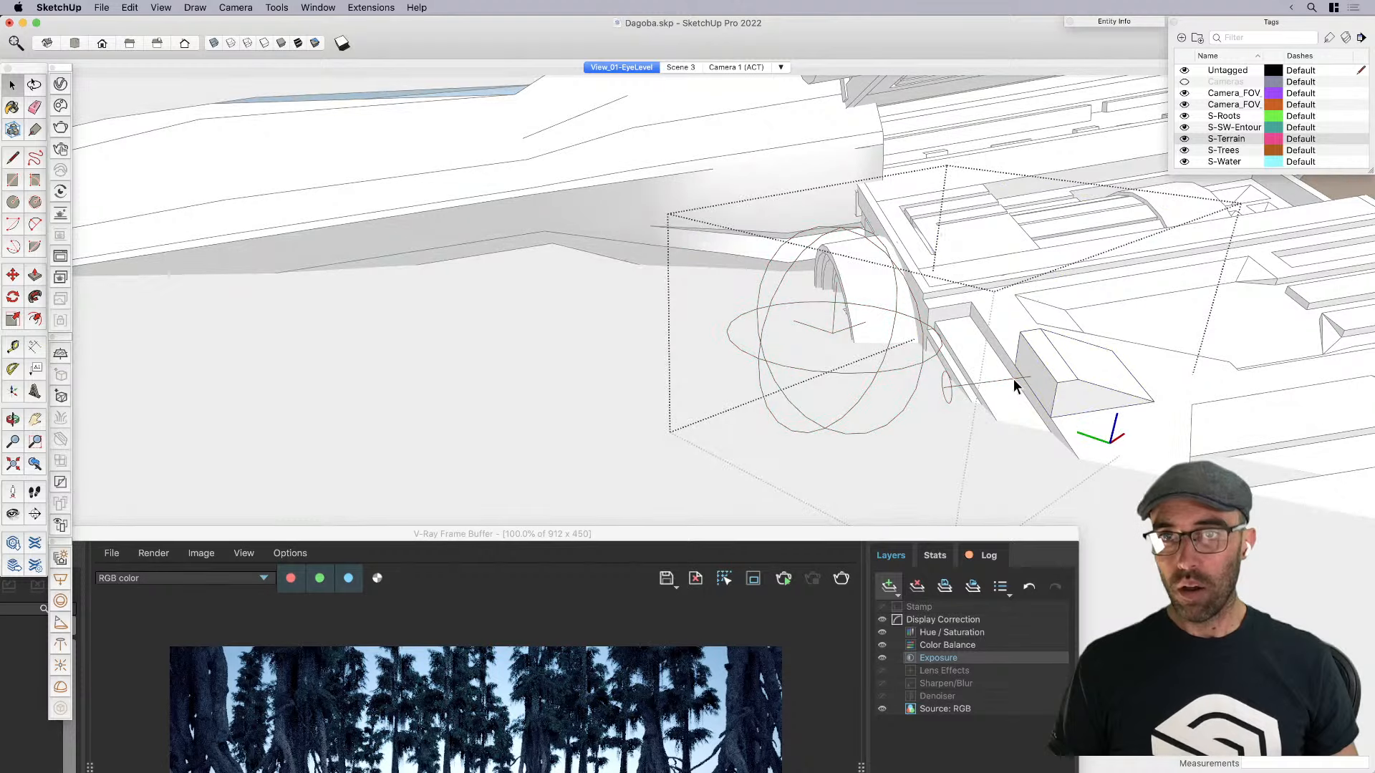
pyautogui.click(1008, 378)
pyautogui.keyDown('shift'); pyautogui.click(911, 373); pyautogui.keyUp('shift')
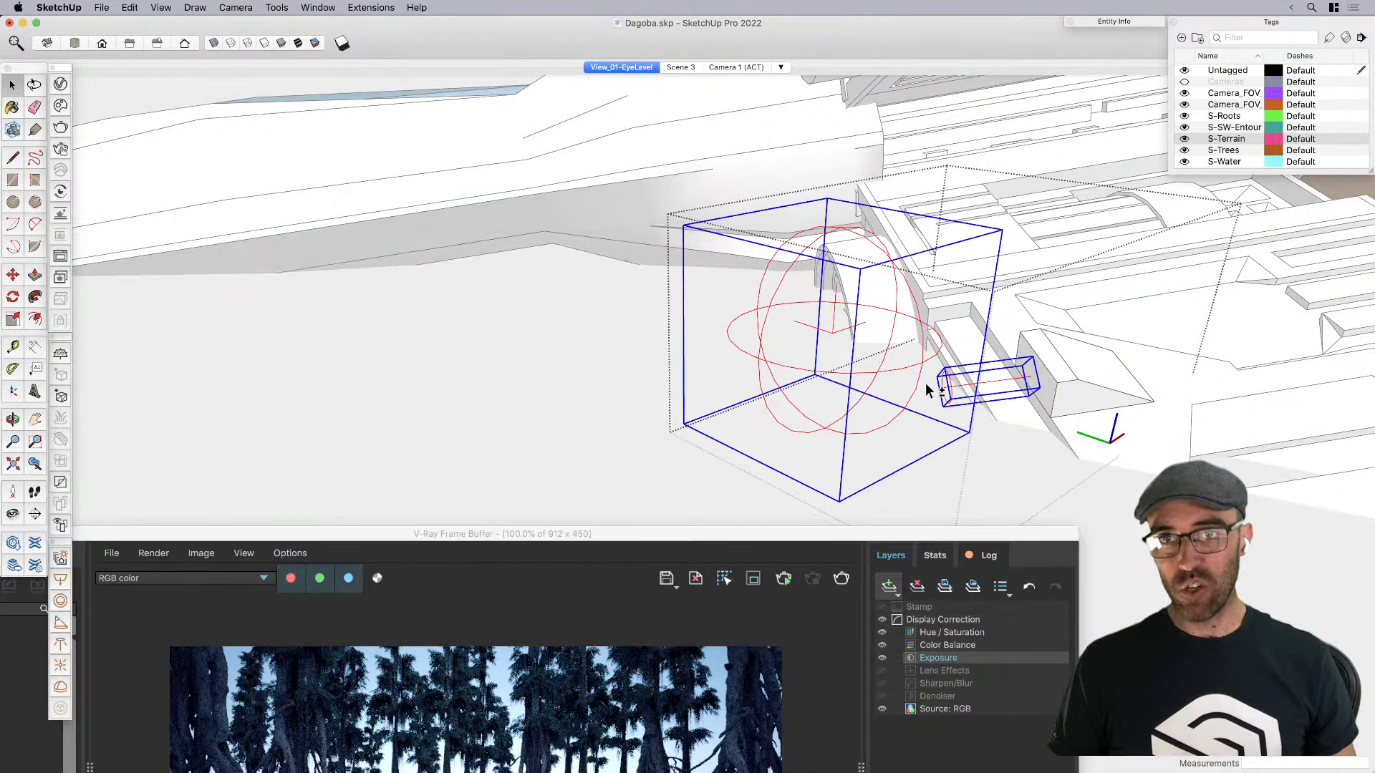
# Move the selected spot and sphere lights about 6 1/2 inches outward, away from the lower wing
pyautogui.press('m')
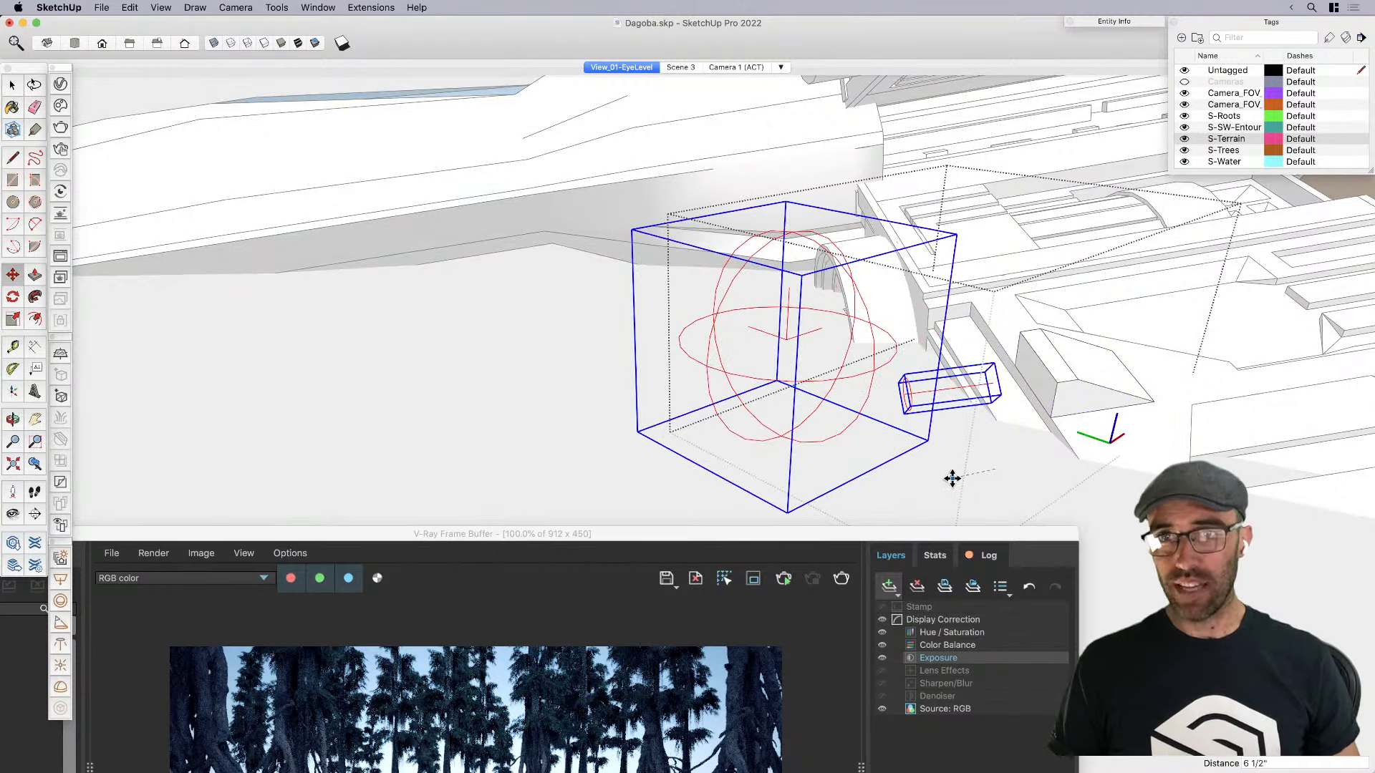
pyautogui.press('space')
pyautogui.scroll(2, 1018, 410)
pyautogui.scroll(3, 1018, 409)
pyautogui.moveTo(1018, 410); pyautogui.dragTo(1046, 351, button='middle')
pyautogui.scroll(3, 1043, 421)
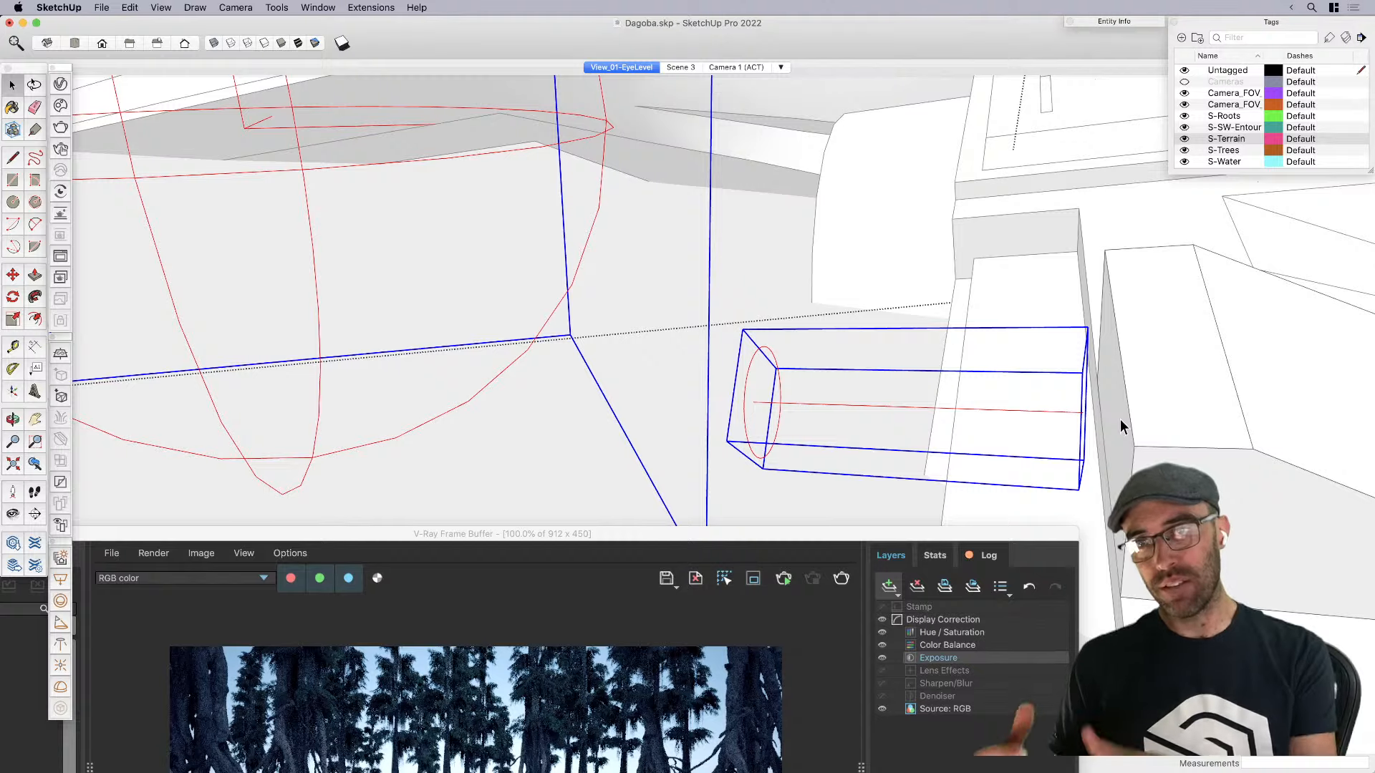
# Render a closer view of the X-wing, examine the spot light's beam beside the lower wing, and stop the render
pyautogui.scroll(-6, 1080, 343)
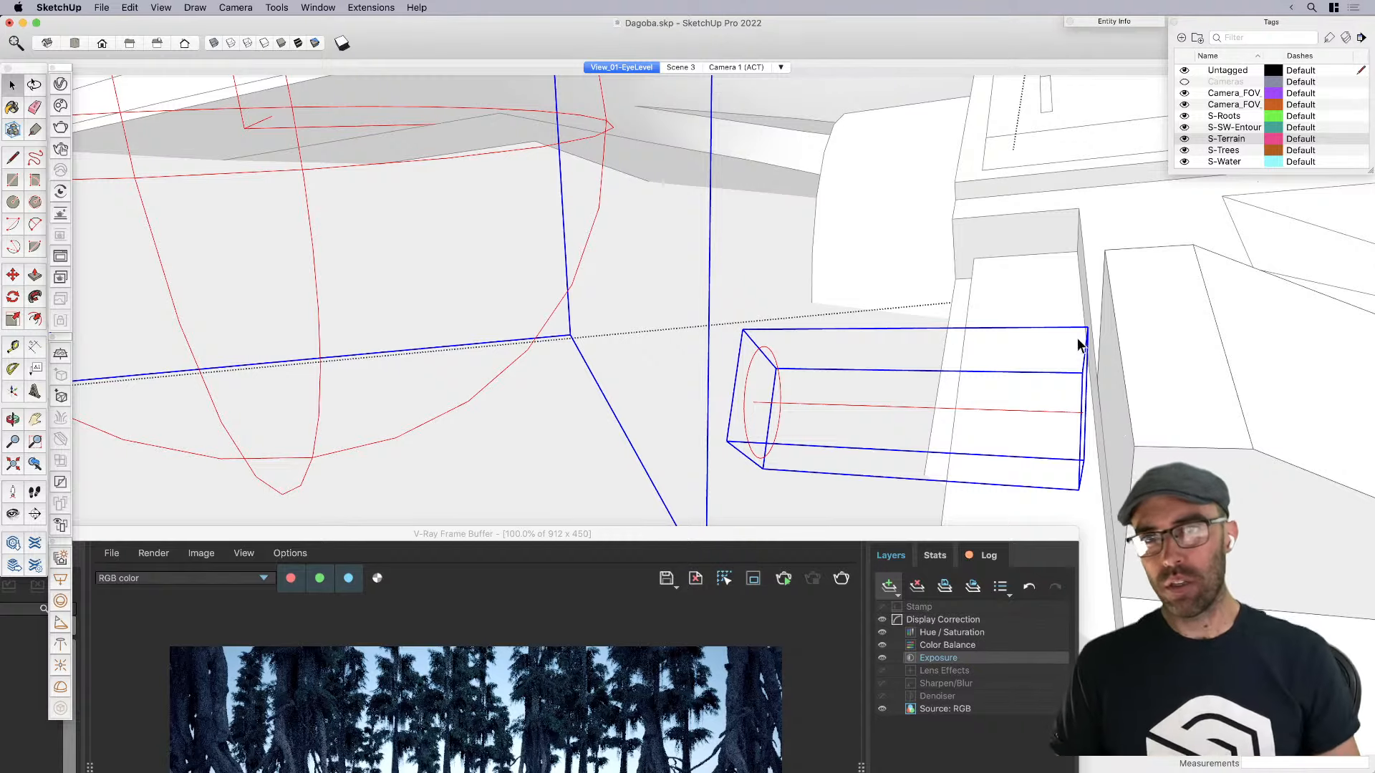
pyautogui.scroll(-12, 917, 458)
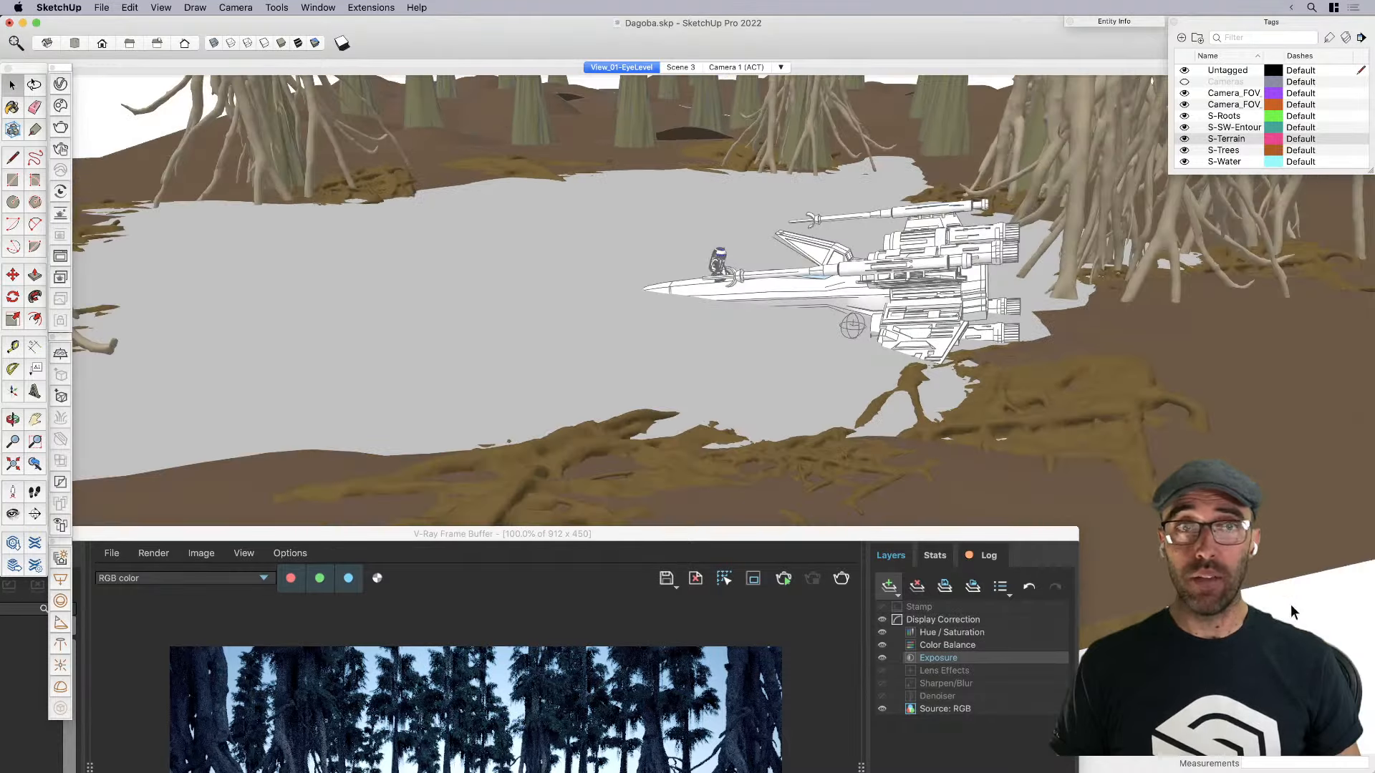
pyautogui.scroll(6, 842, 327)
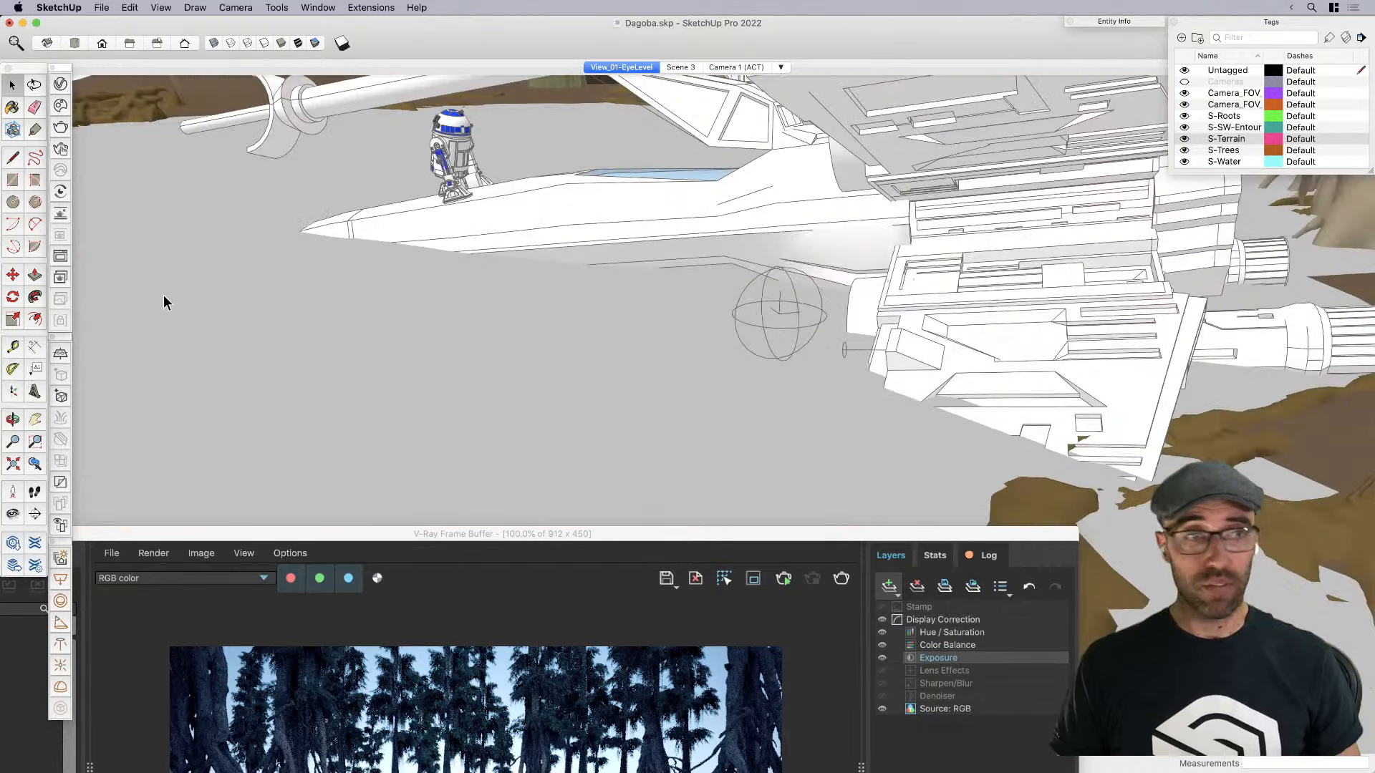
pyautogui.moveTo(636, 537); pyautogui.dragTo(666, 493)
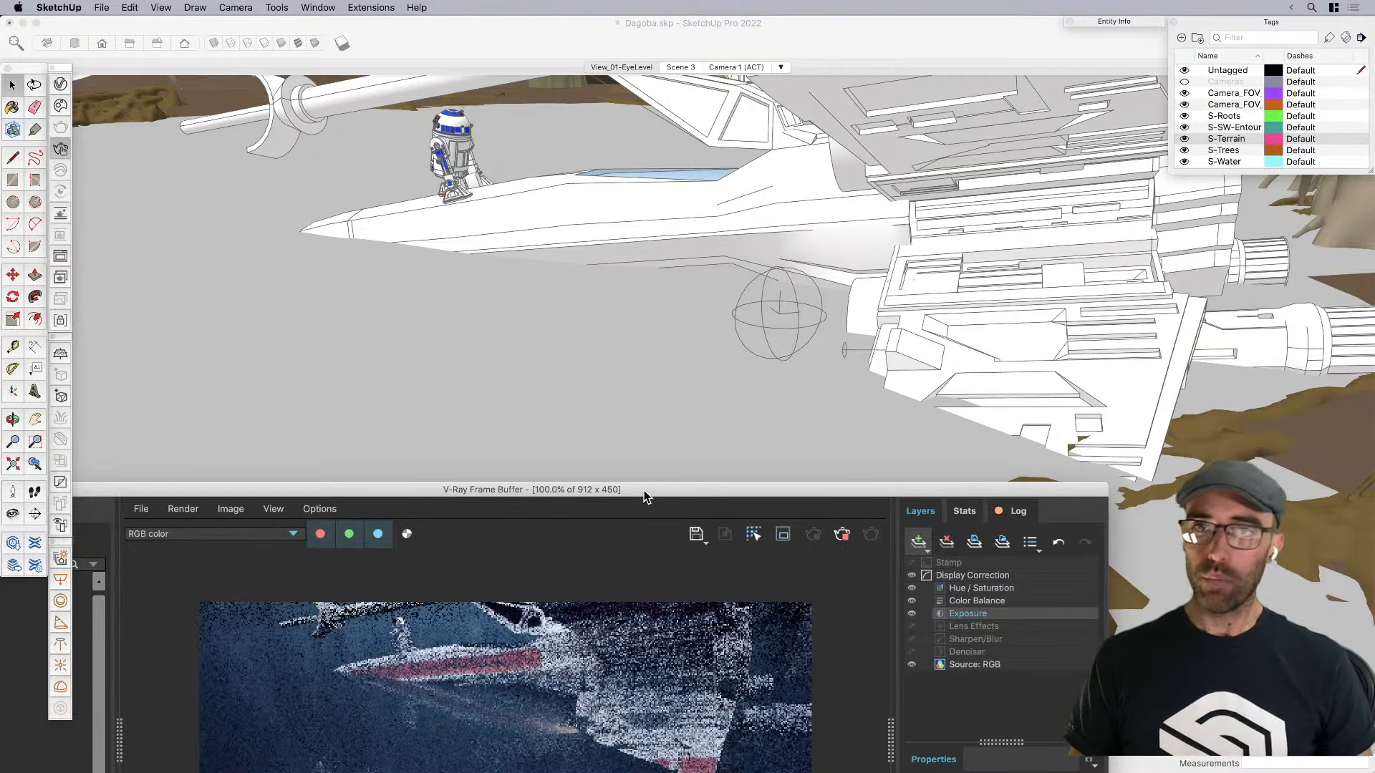
pyautogui.moveTo(645, 491); pyautogui.dragTo(887, 255)
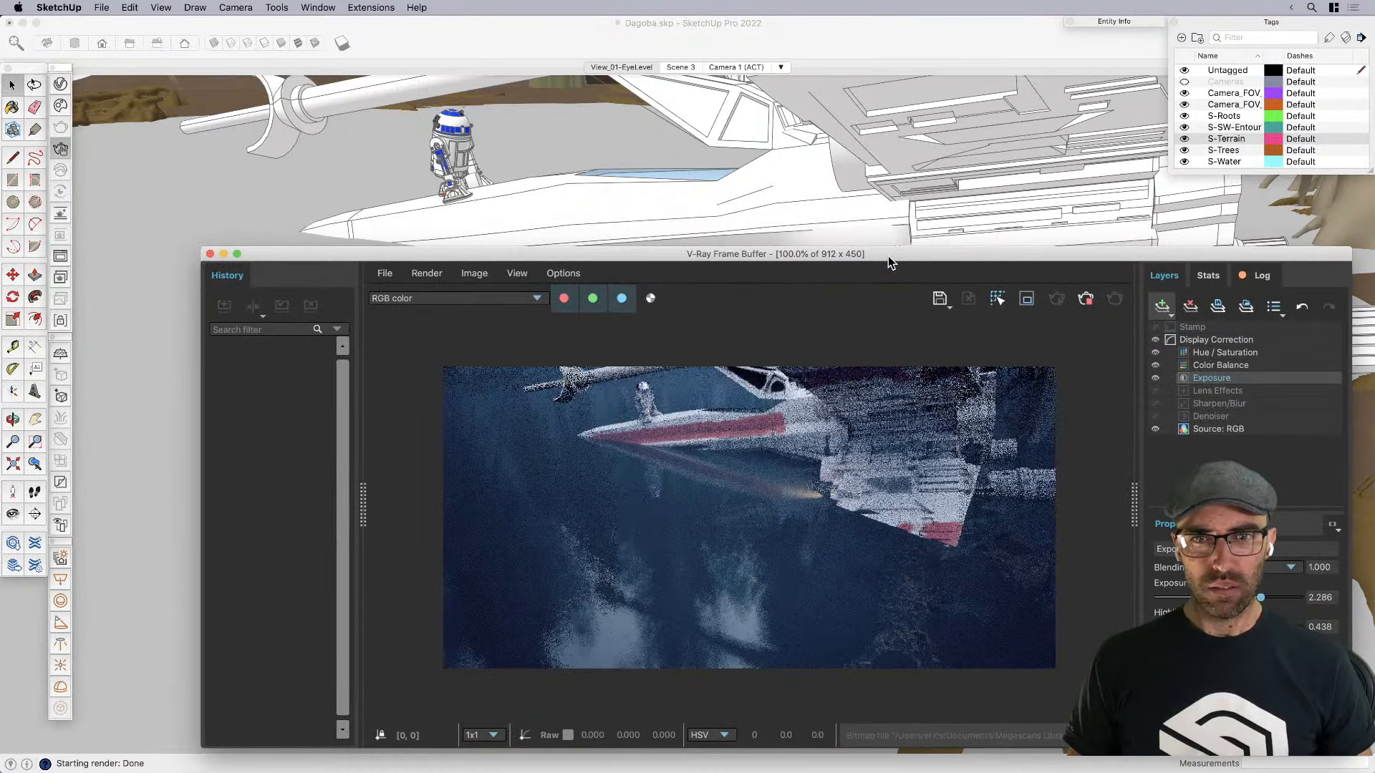
pyautogui.scroll(2, 831, 504)
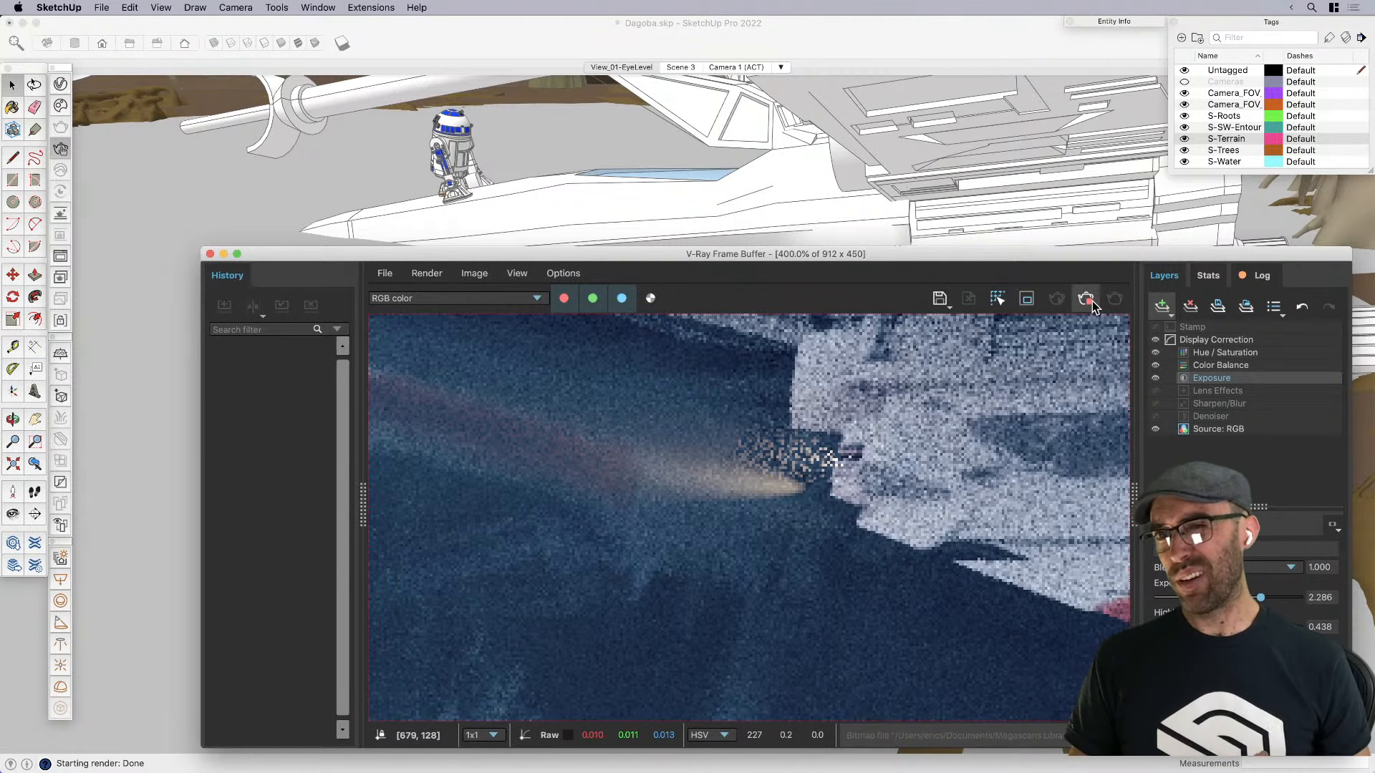
pyautogui.click(363, 505)
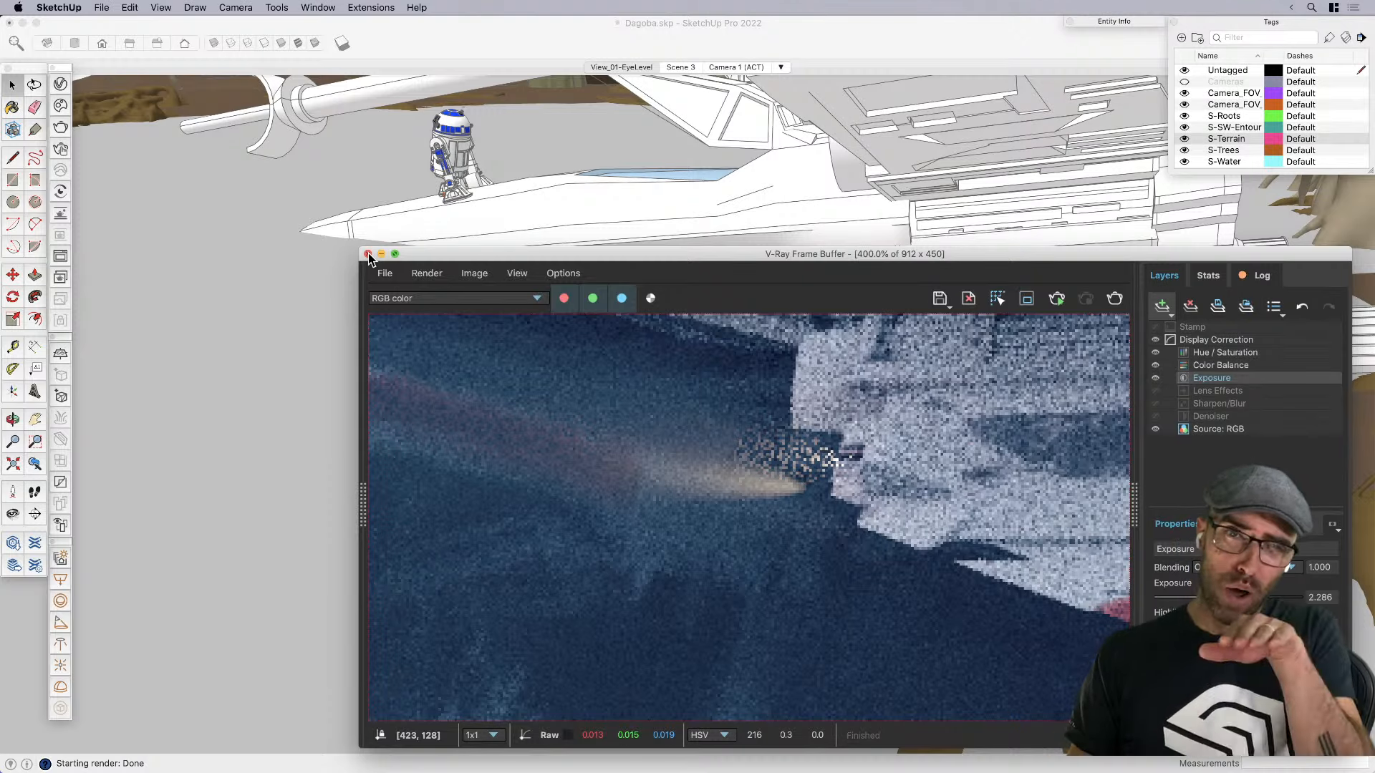
pyautogui.scroll(-5, 814, 522)
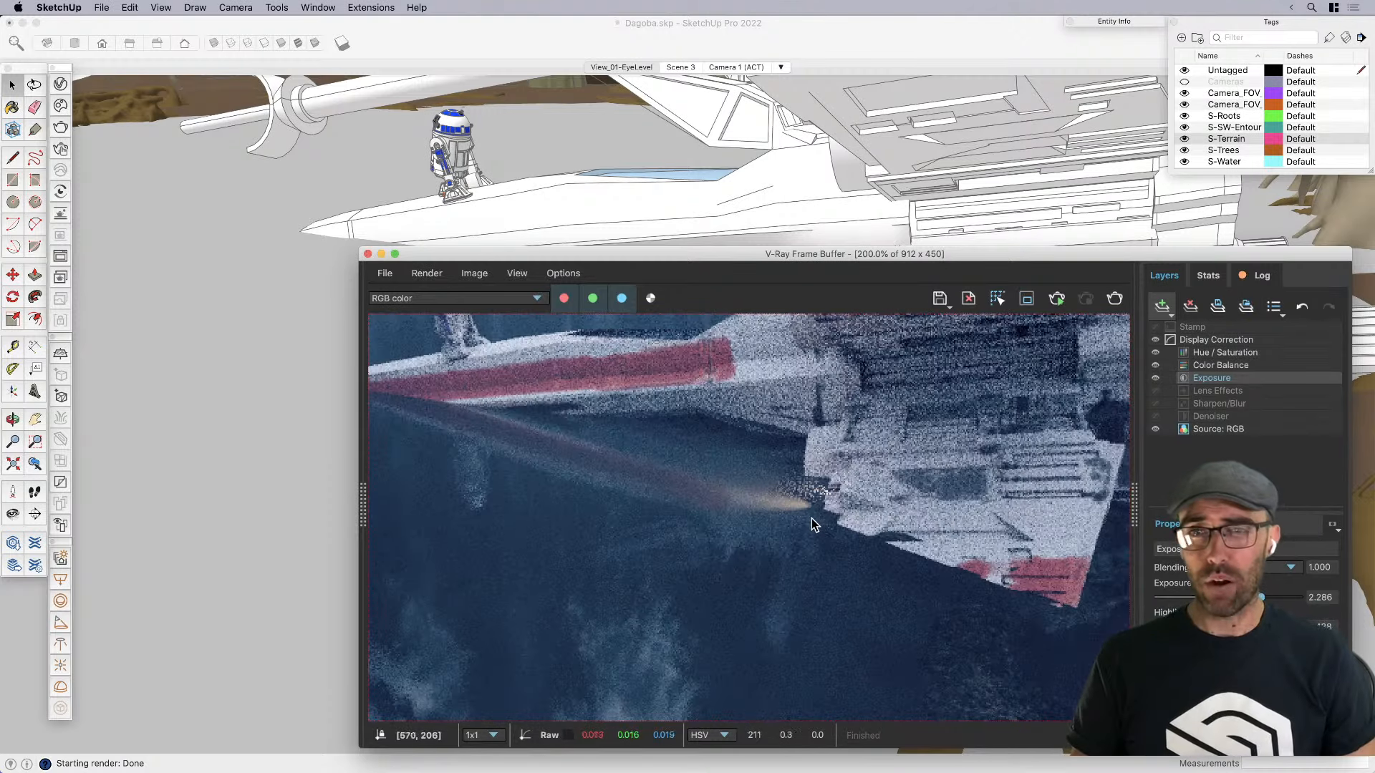
# Return to the View_01-EyeLevel scene and render it, keeping the frame buffer beside the model
pyautogui.moveTo(624, 259); pyautogui.dragTo(1371, 277)
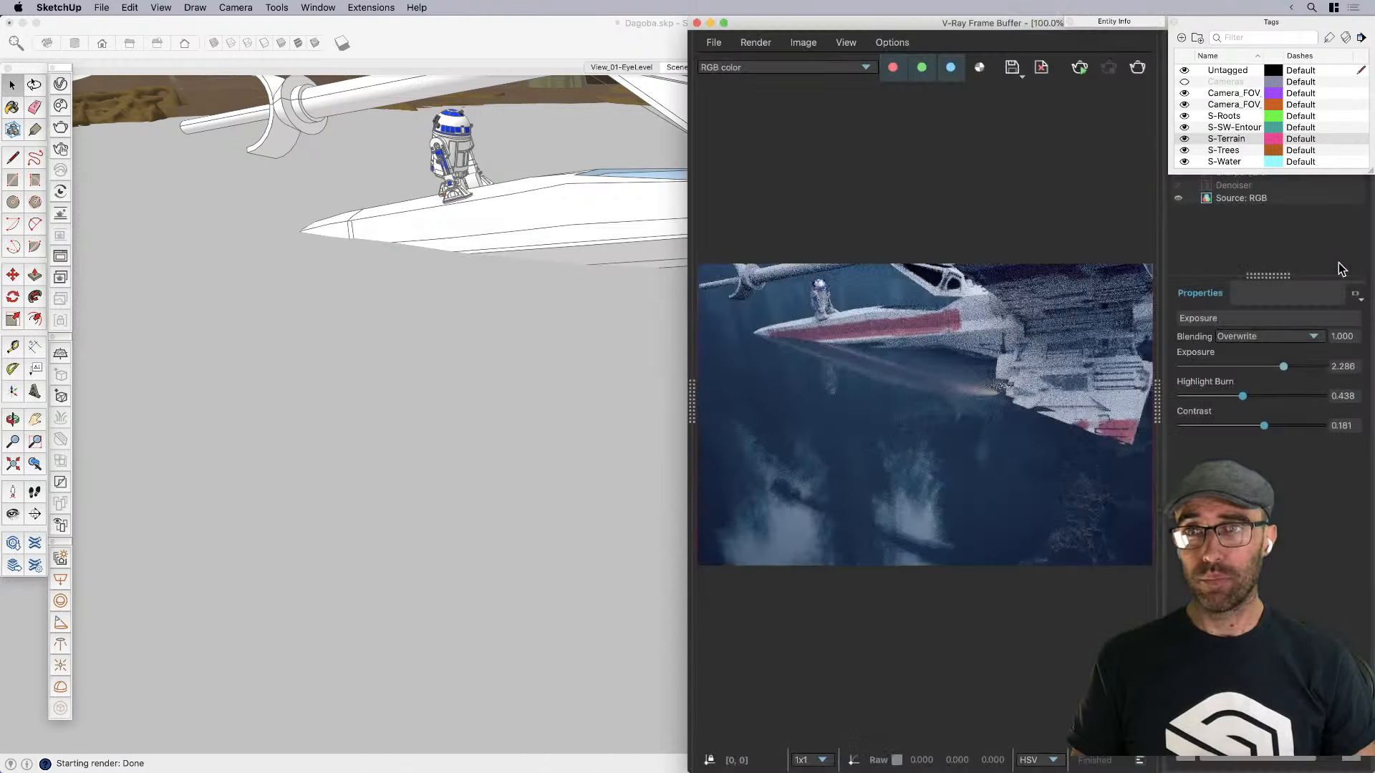
pyautogui.moveTo(835, 22)
pyautogui.mouseDown()
pyautogui.moveTo(845, 116)
pyautogui.moveTo(1195, 263)
pyautogui.moveTo(1162, 238)
pyautogui.mouseUp()
pyautogui.click(634, 67)
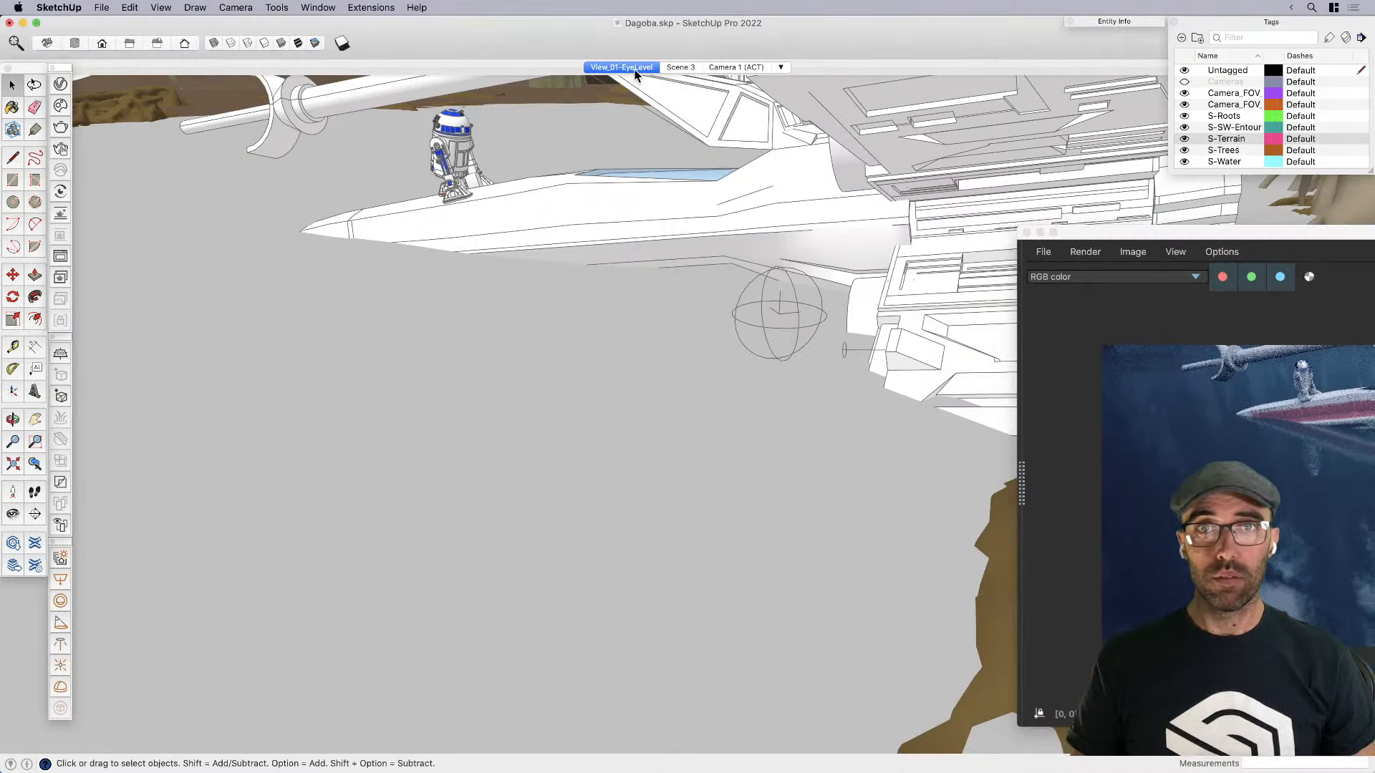
pyautogui.moveTo(1080, 240); pyautogui.dragTo(1205, 232)
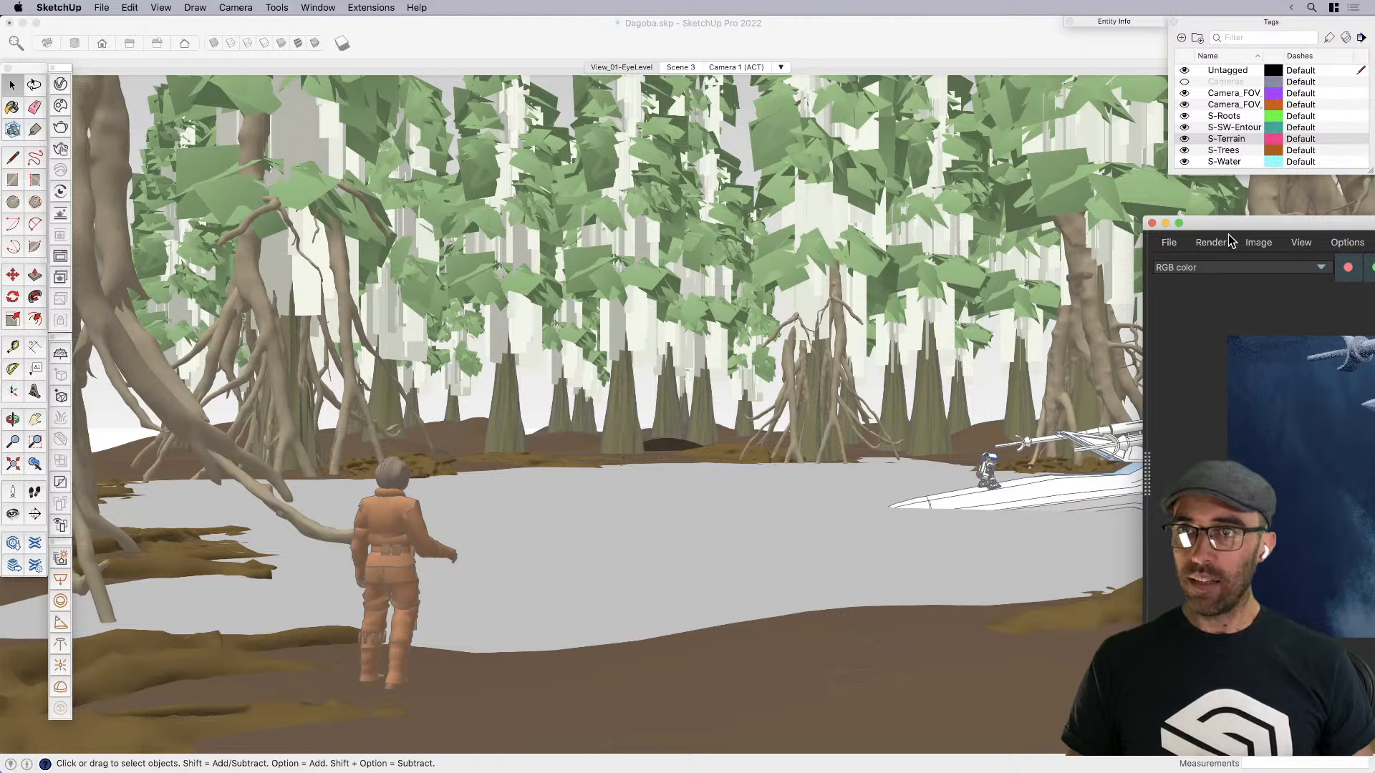
pyautogui.moveTo(1244, 227); pyautogui.dragTo(707, 209)
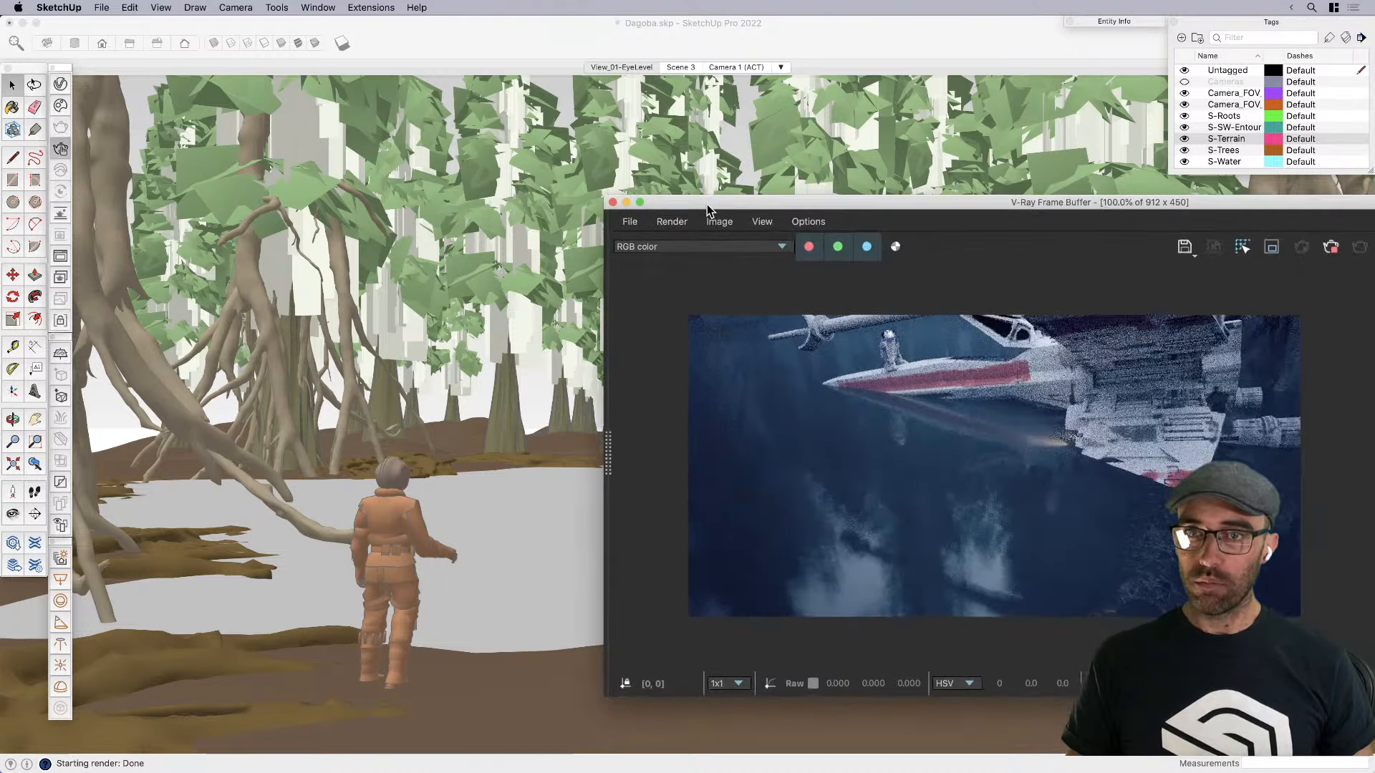
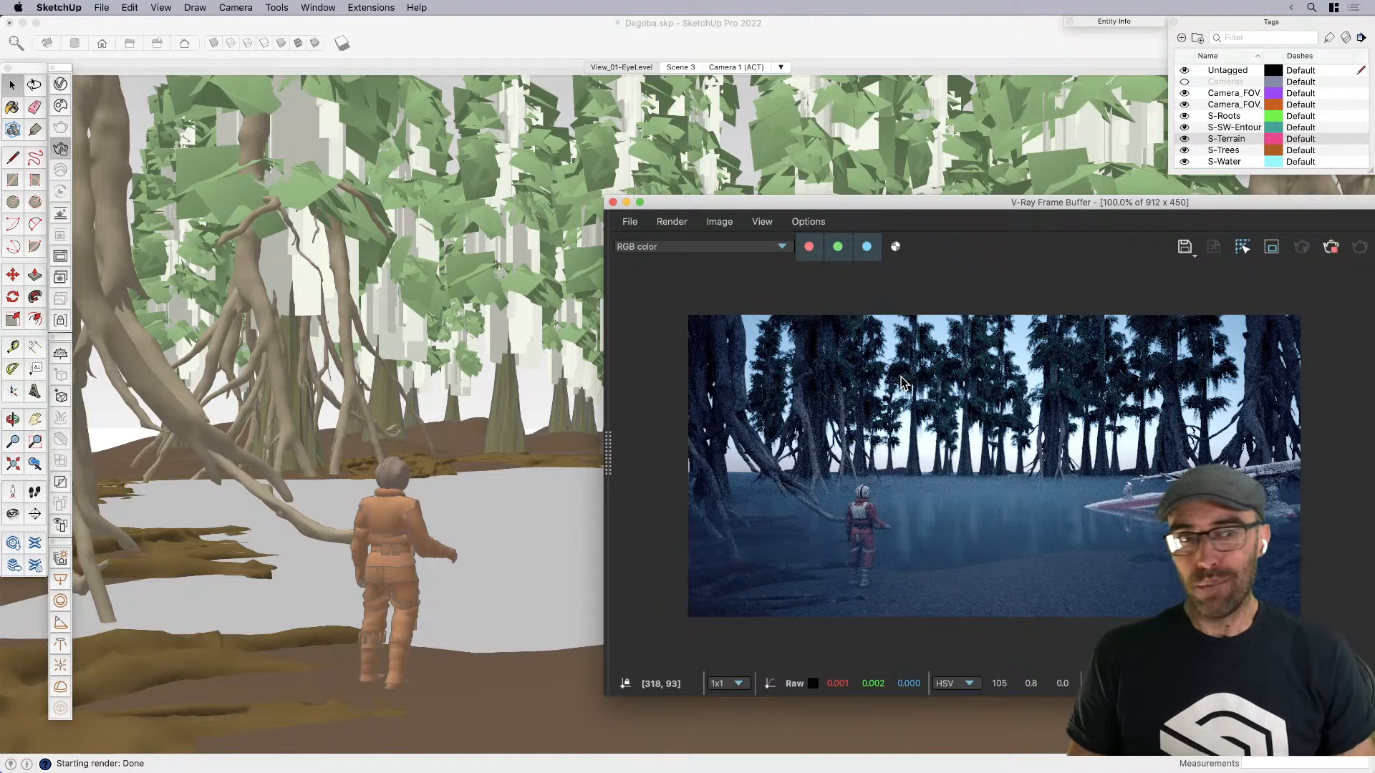
# Lighten the Spot Light's color to a pale peach in the V-Ray Asset Editor
pyautogui.click(60, 85)
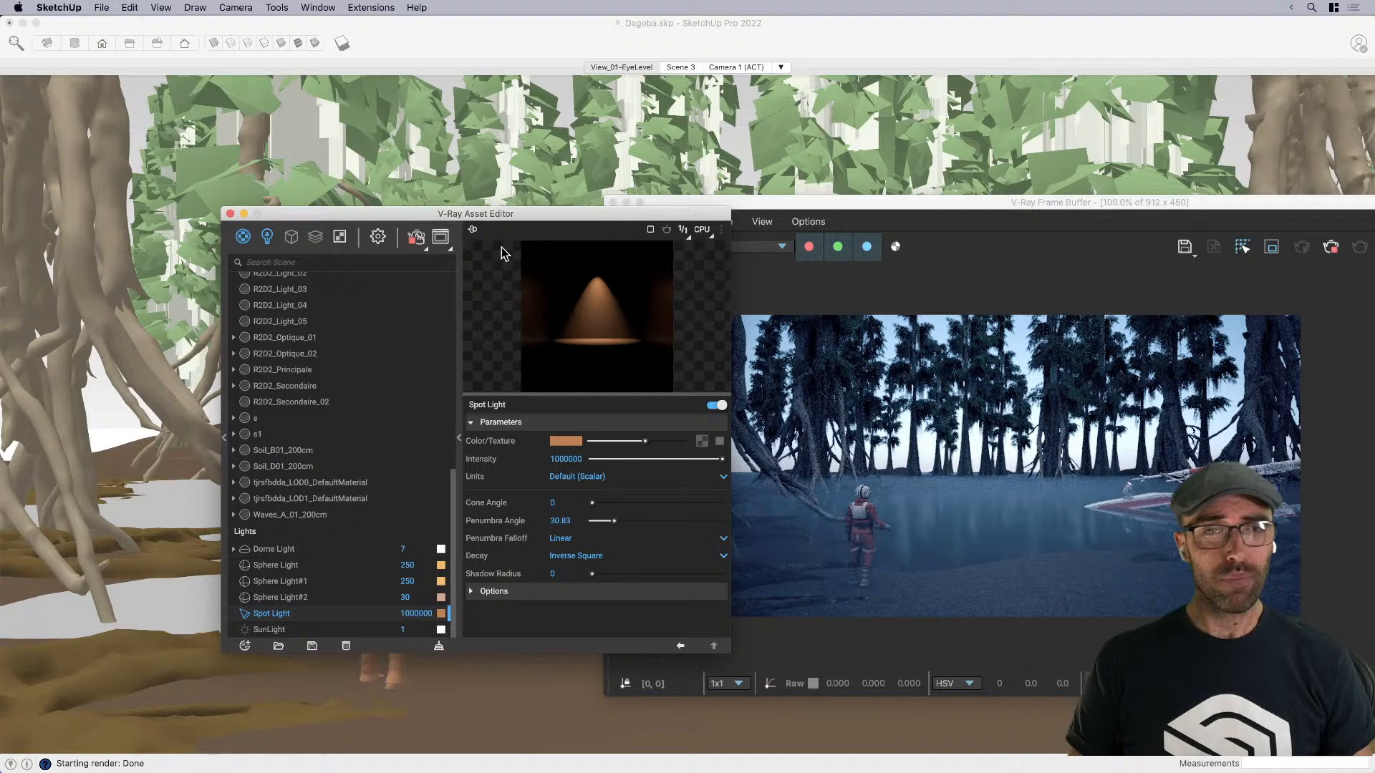
pyautogui.click(439, 614)
pyautogui.moveTo(632, 529); pyautogui.dragTo(597, 518)
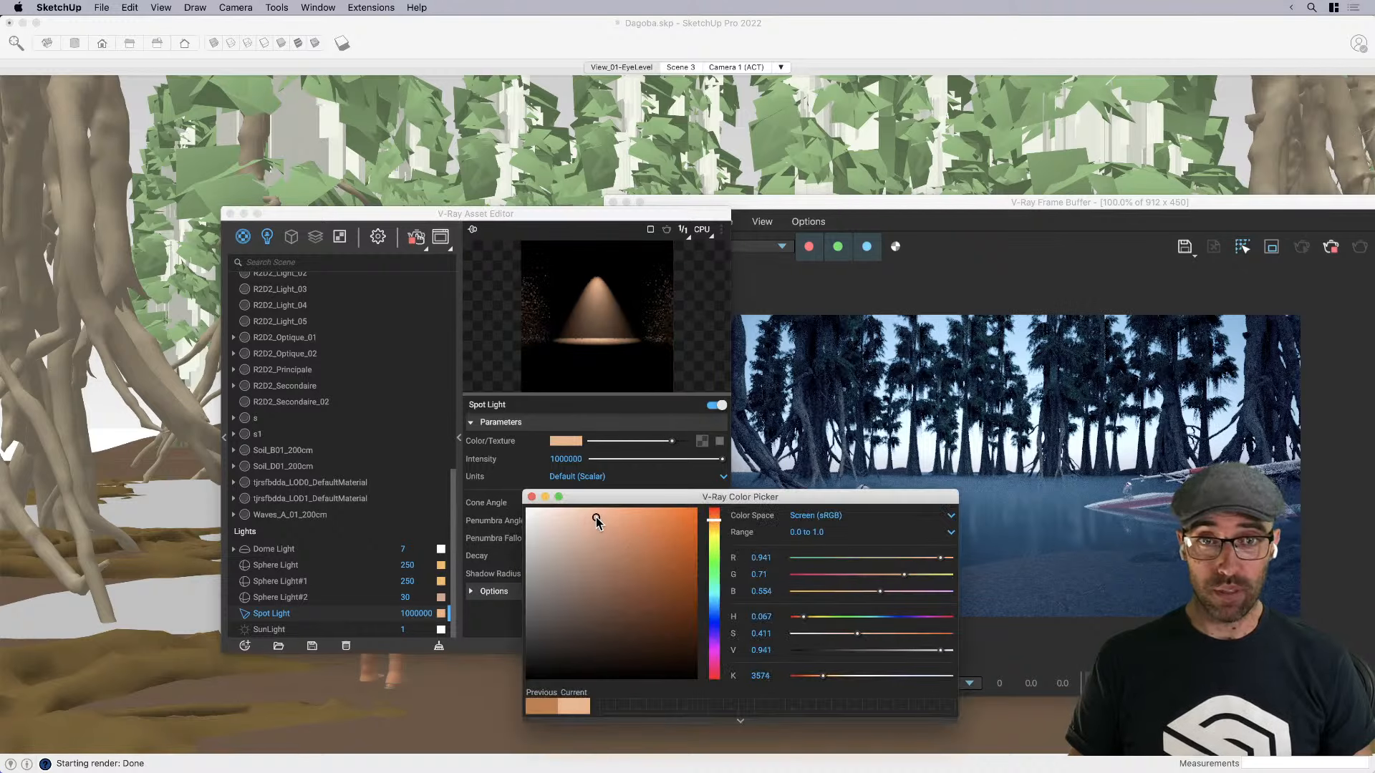
pyautogui.click(531, 497)
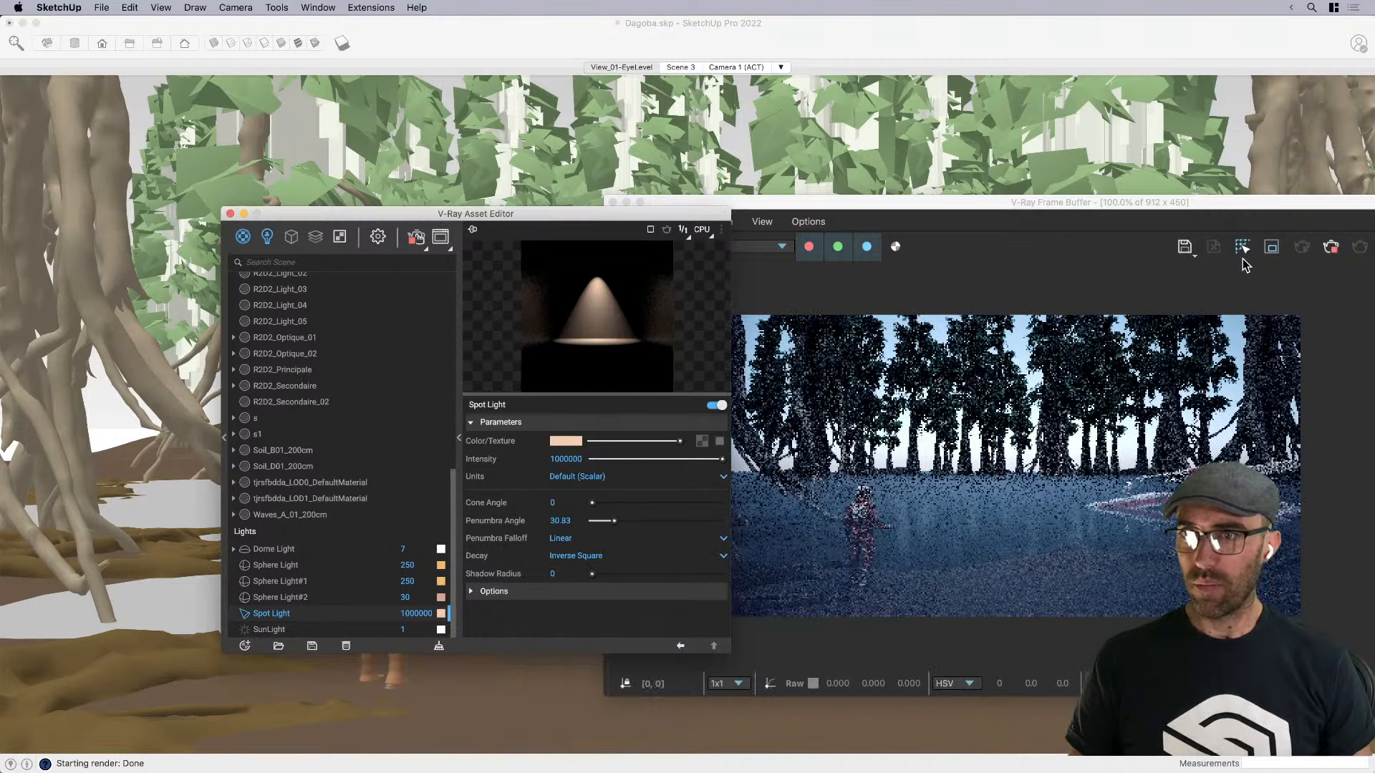
# Limit the render to a region around the X-wing, restart it, and inspect the lit area up close
pyautogui.click(1273, 250)
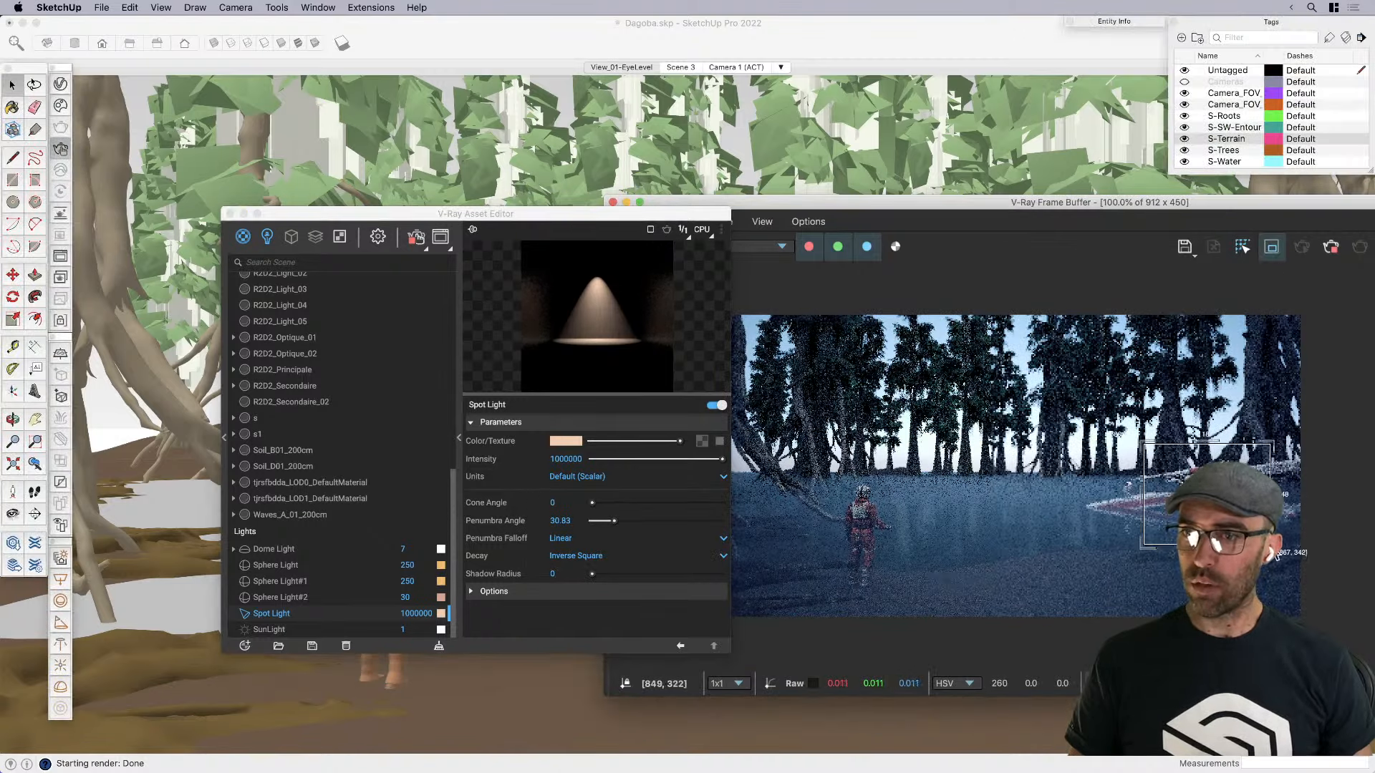
pyautogui.scroll(2, 1293, 547)
pyautogui.scroll(-1, 1292, 547)
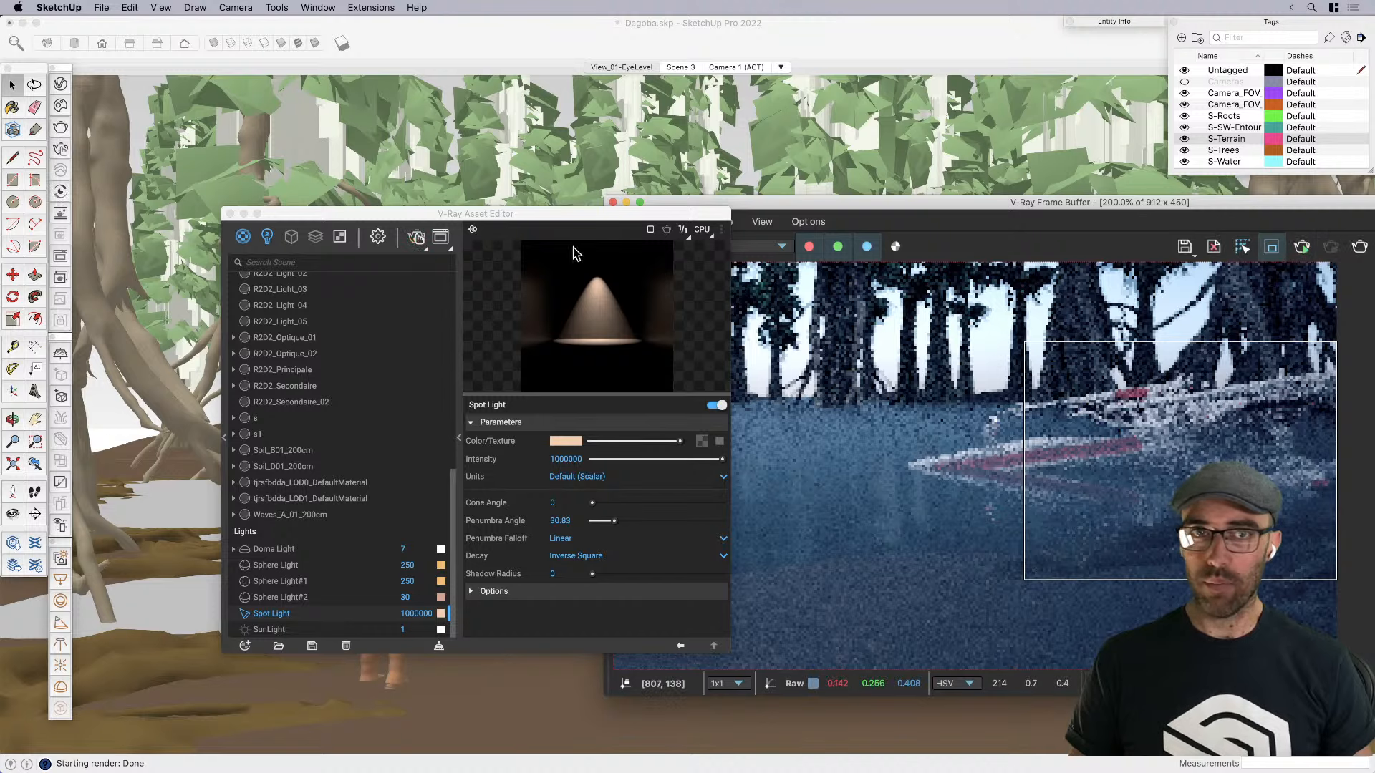
pyautogui.click(419, 240)
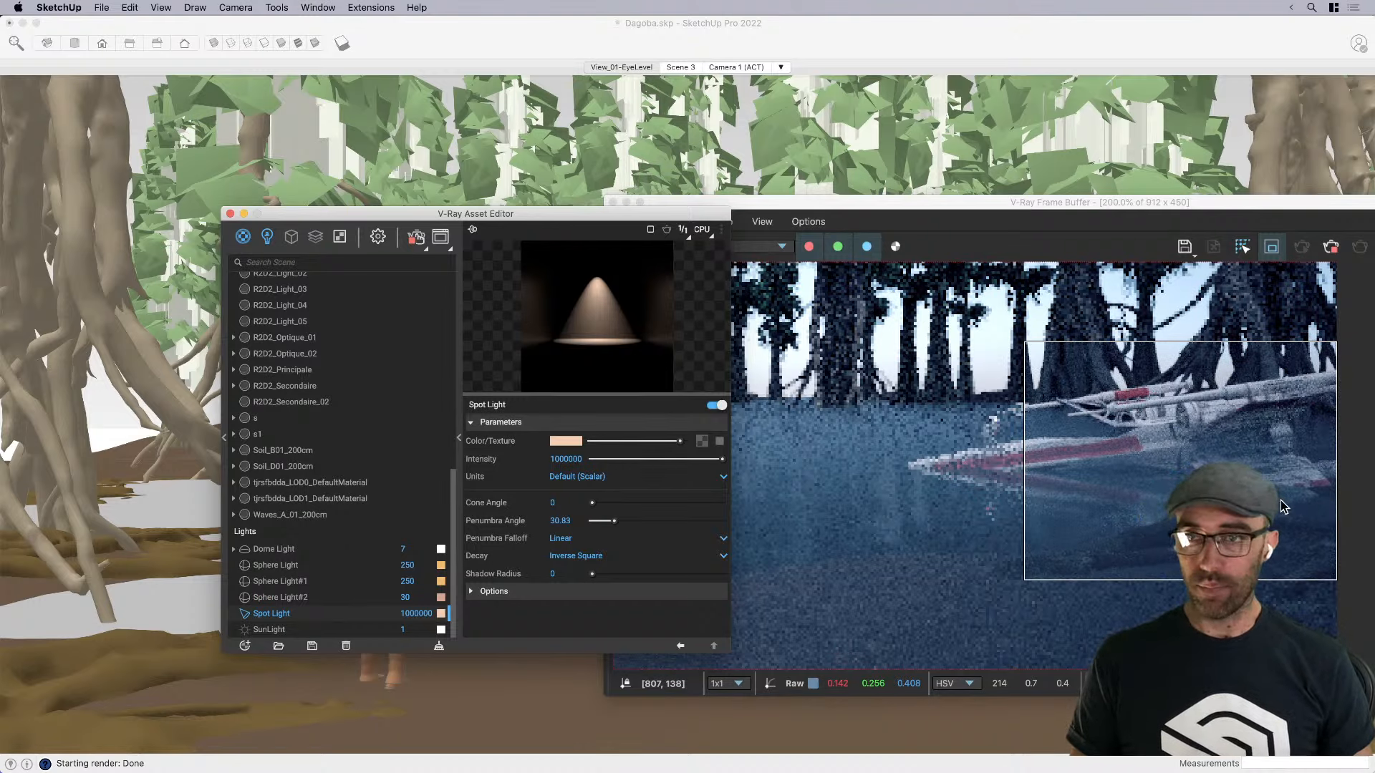
pyautogui.scroll(-1, 875, 552)
pyautogui.scroll(1, 1251, 513)
pyautogui.scroll(1, 1264, 519)
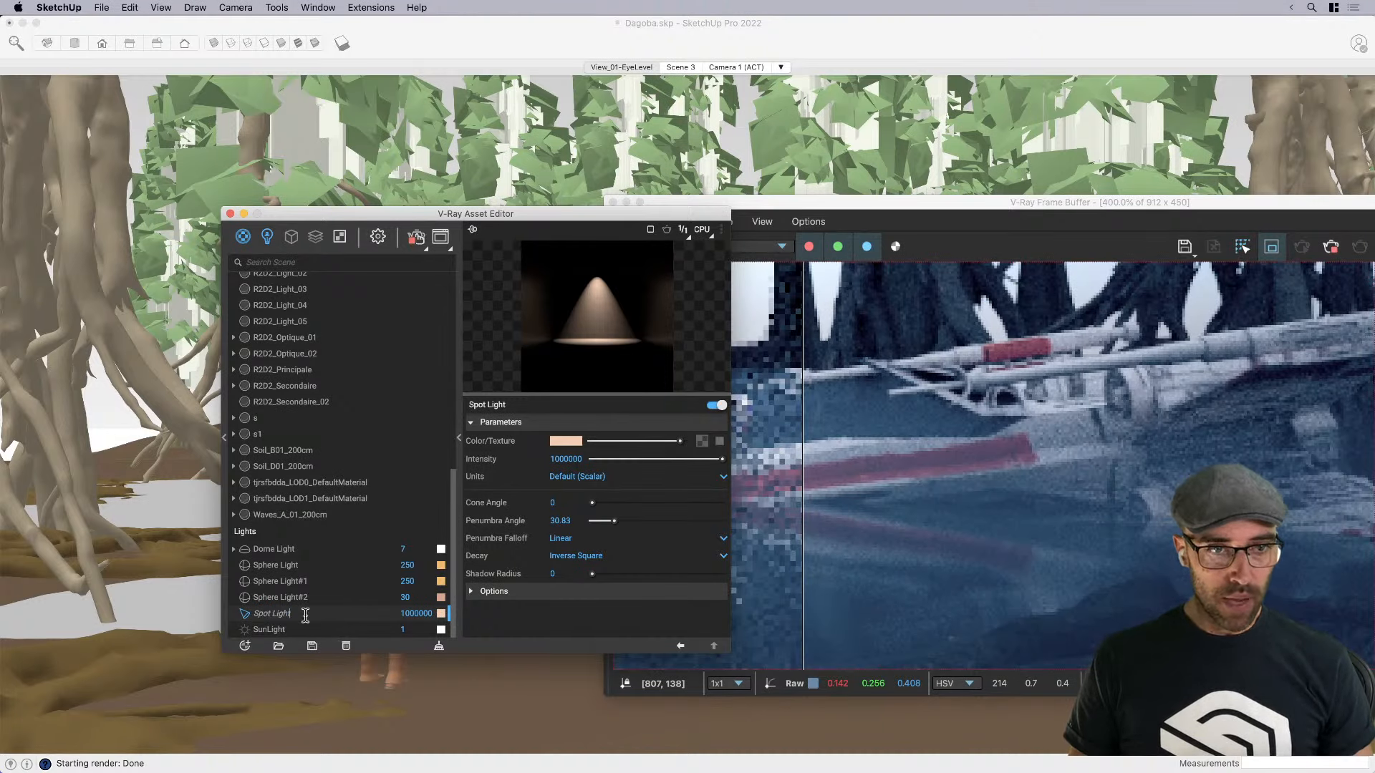
# Rename the Spot Light asset to Head Lamp and purge the unused assets
pyautogui.write('H')
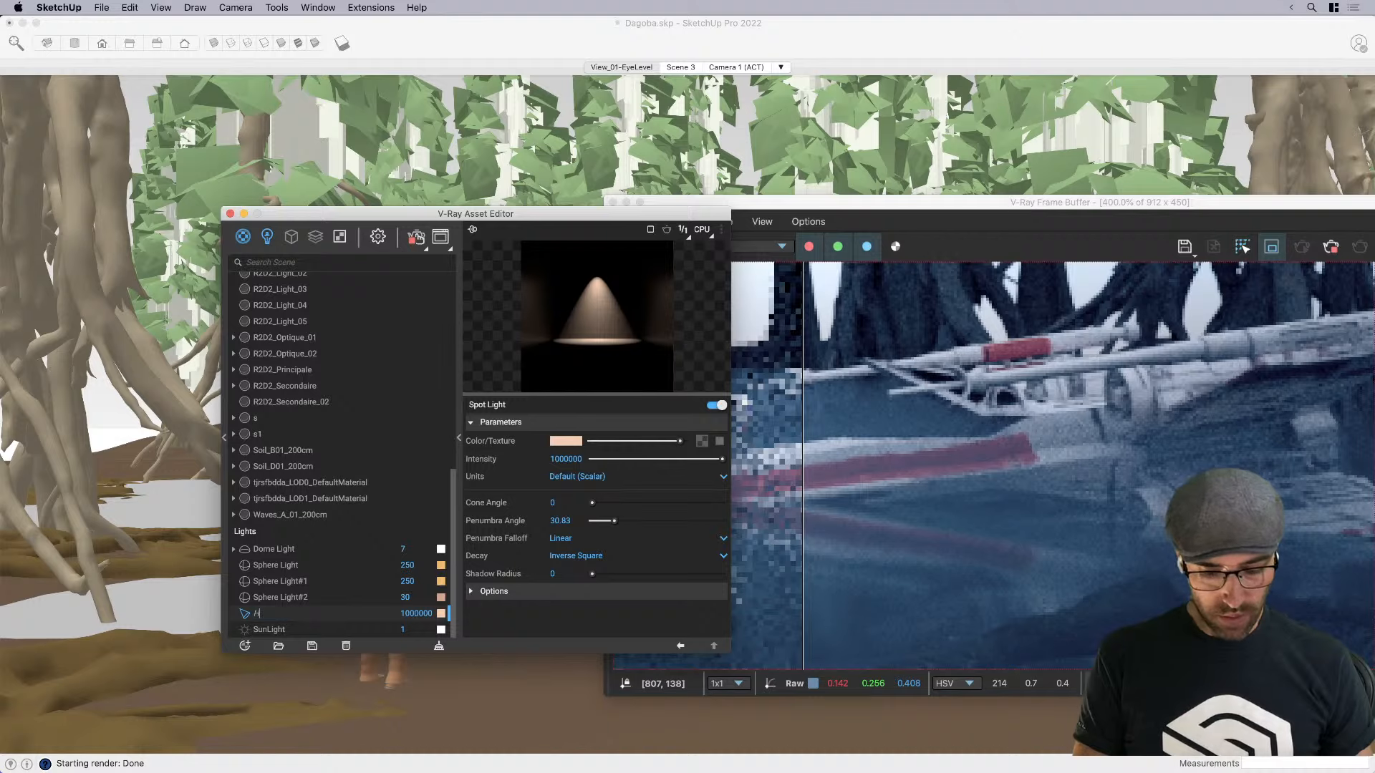
pyautogui.write('ead Lam')
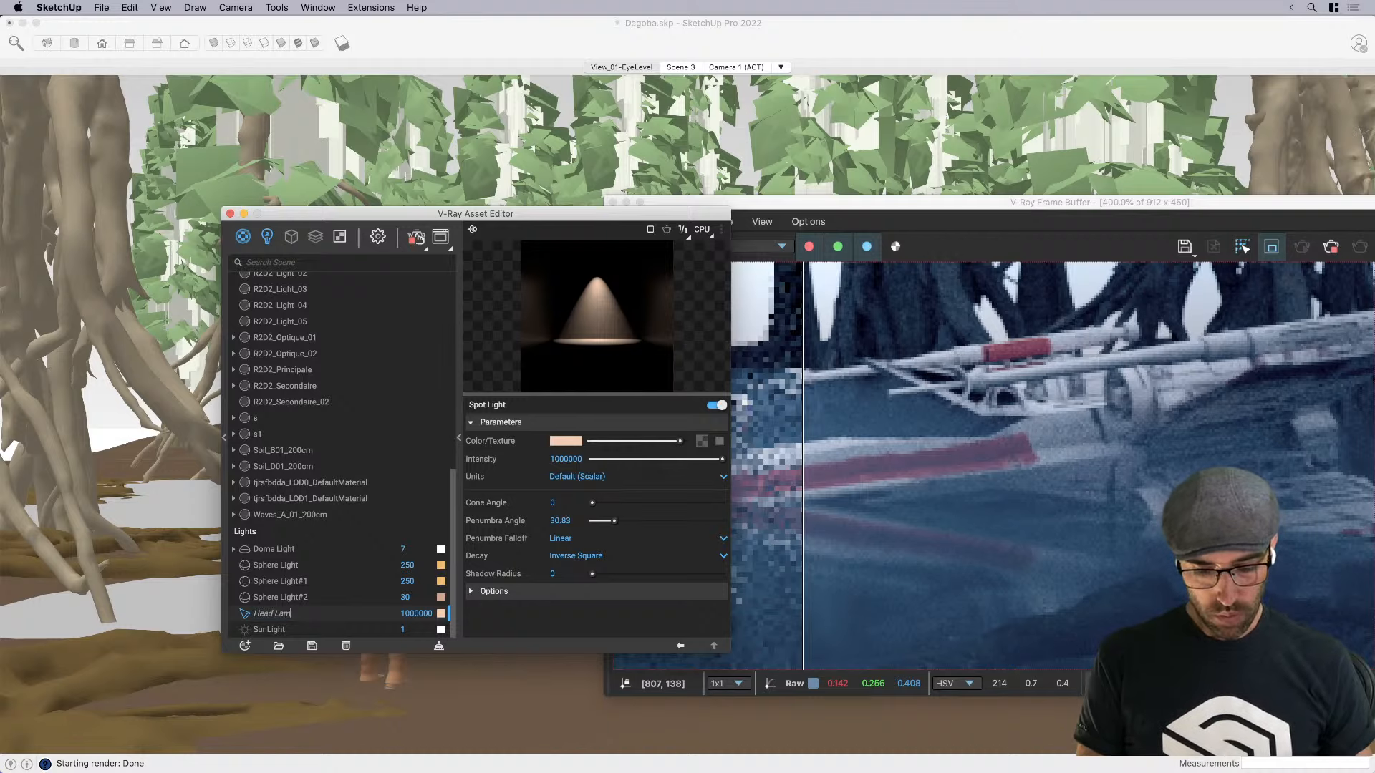
pyautogui.write('p')
pyautogui.press('Return')
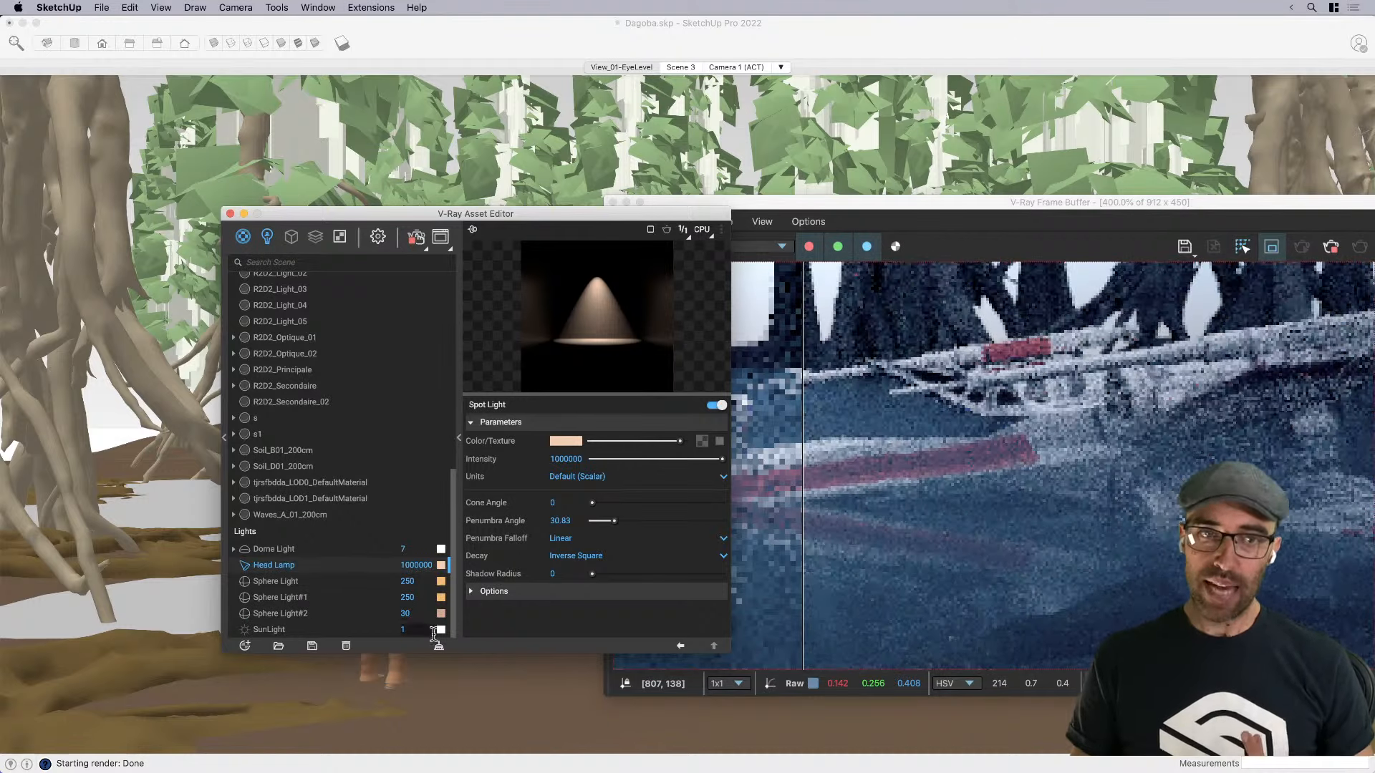
pyautogui.click(439, 646)
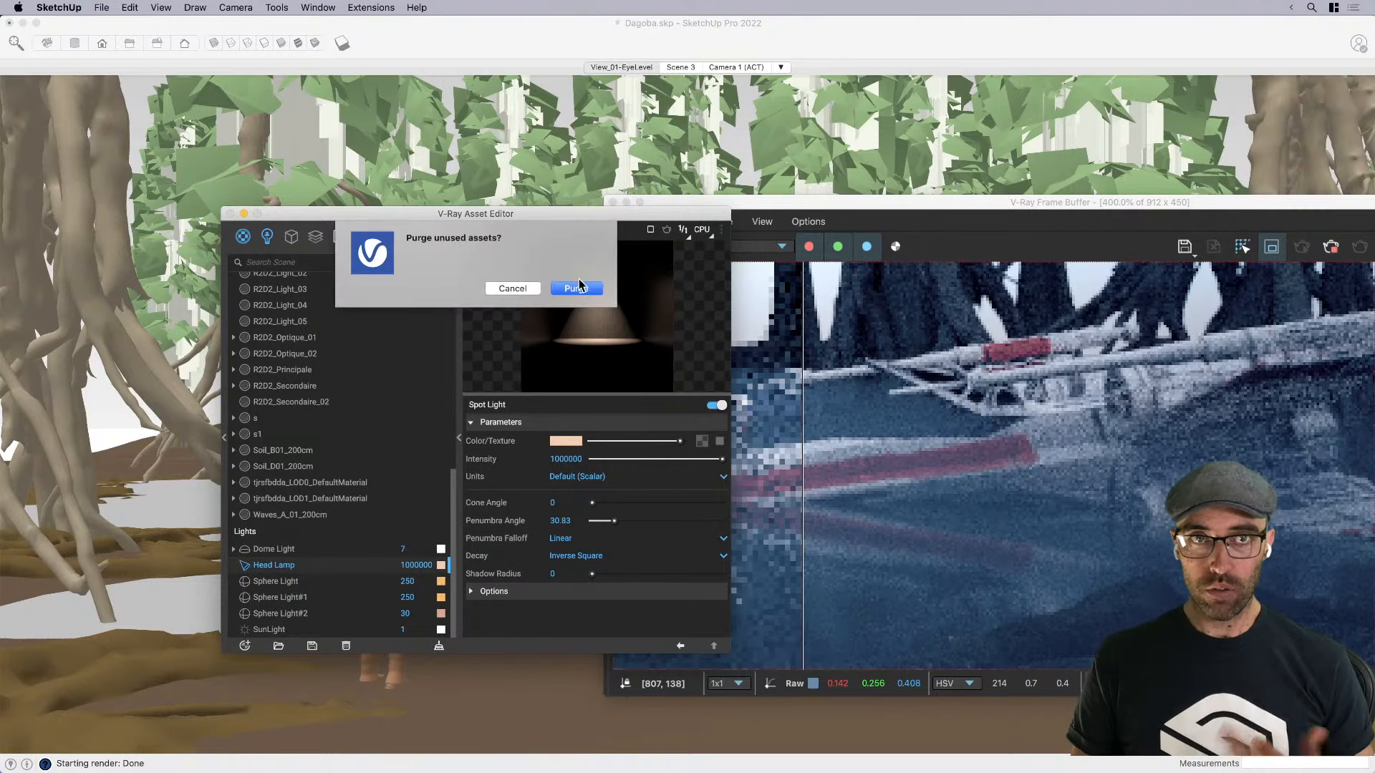
pyautogui.click(577, 288)
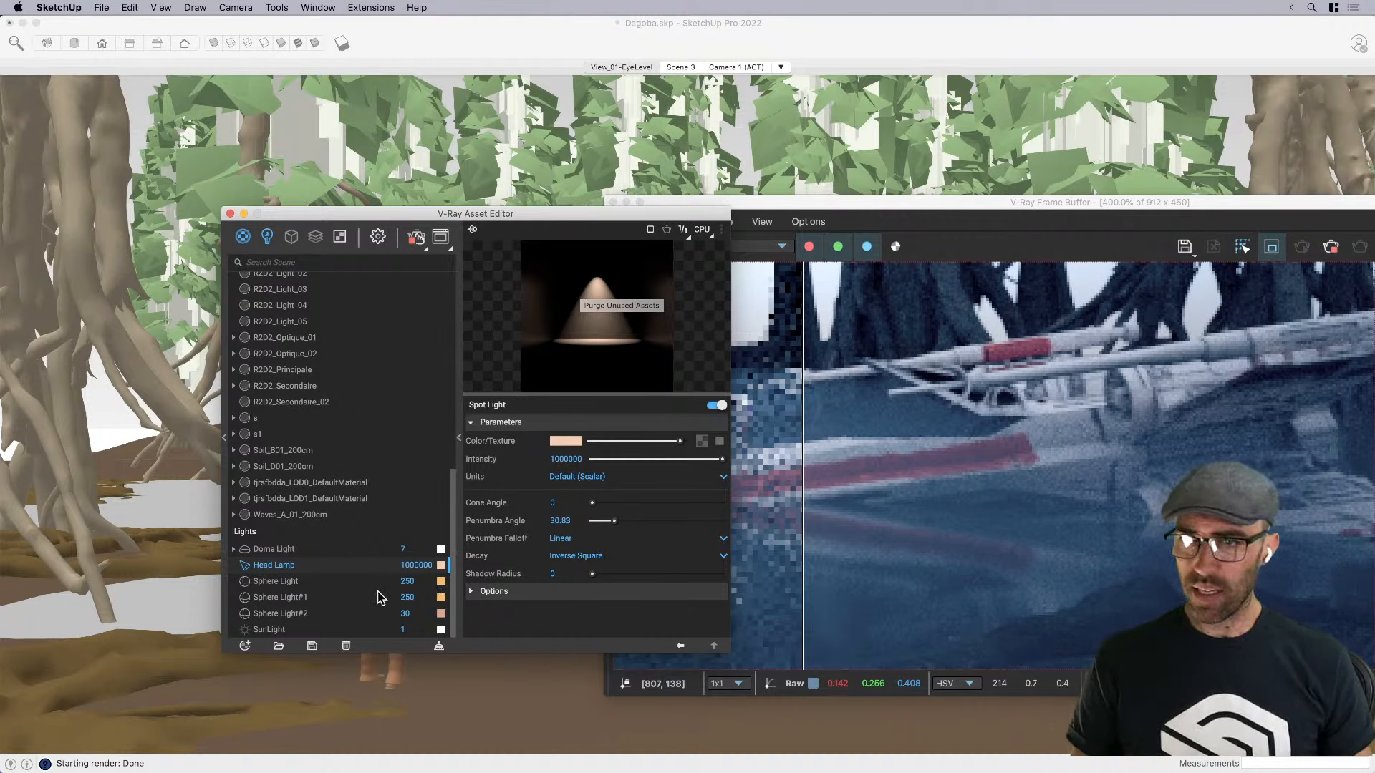
# Try an intensity of 250 for Sphere Light#2 and return it to 30
pyautogui.click(413, 615)
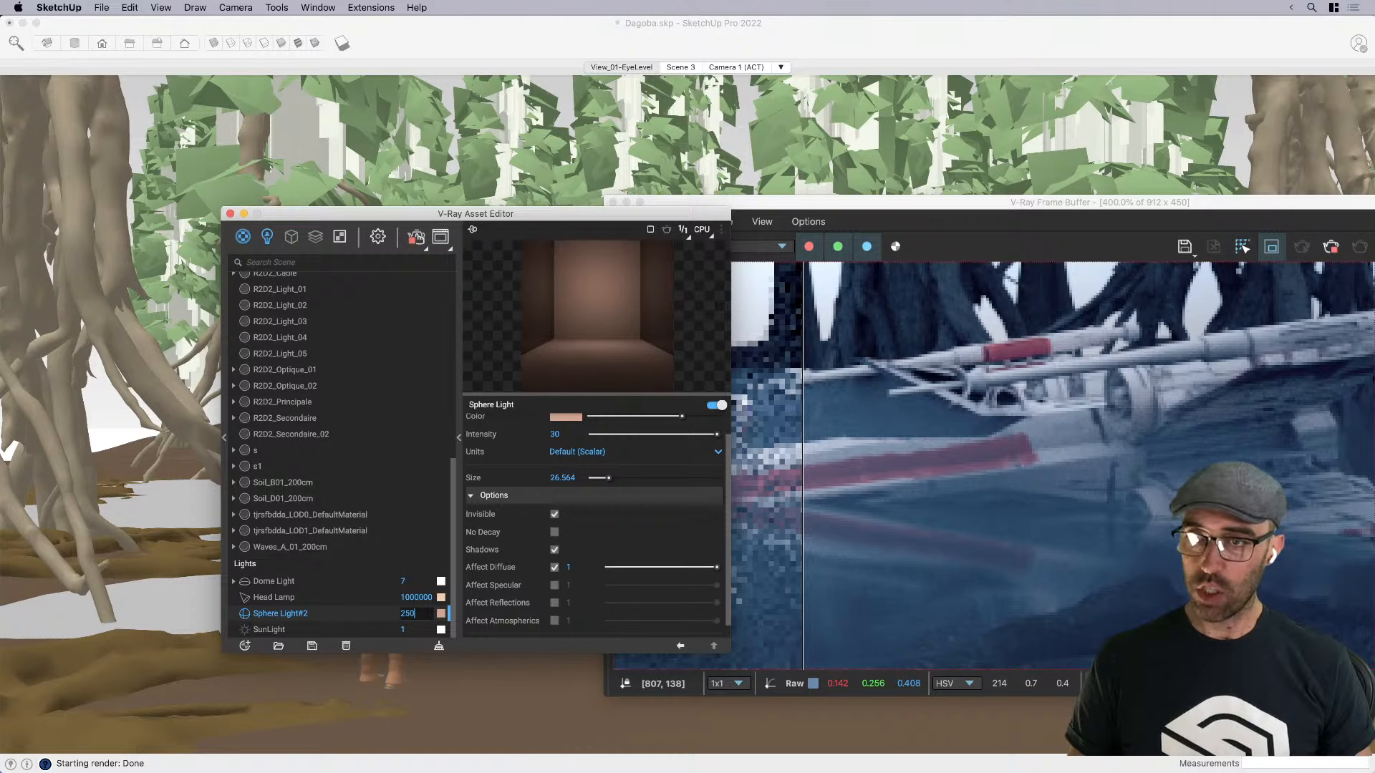
pyautogui.scroll(-1, 1245, 519)
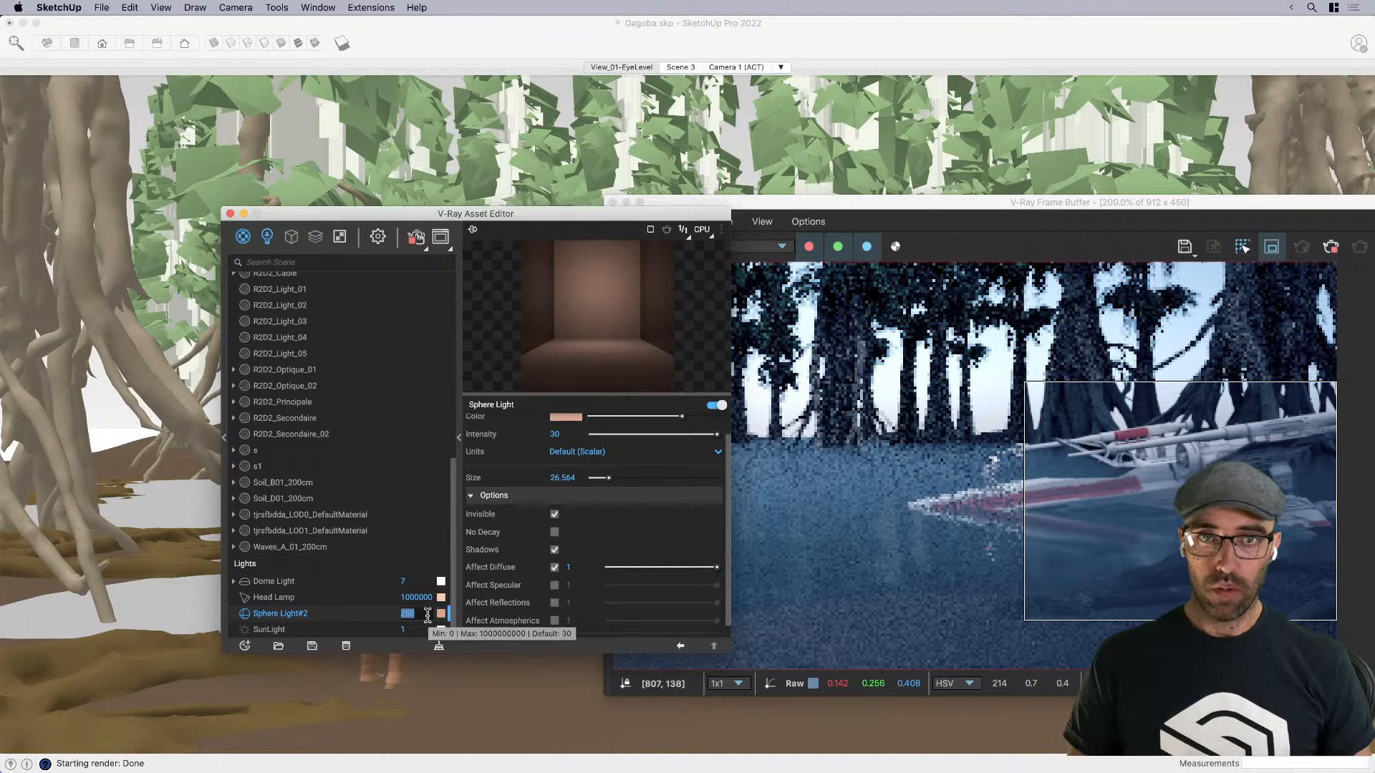
pyautogui.click(423, 613)
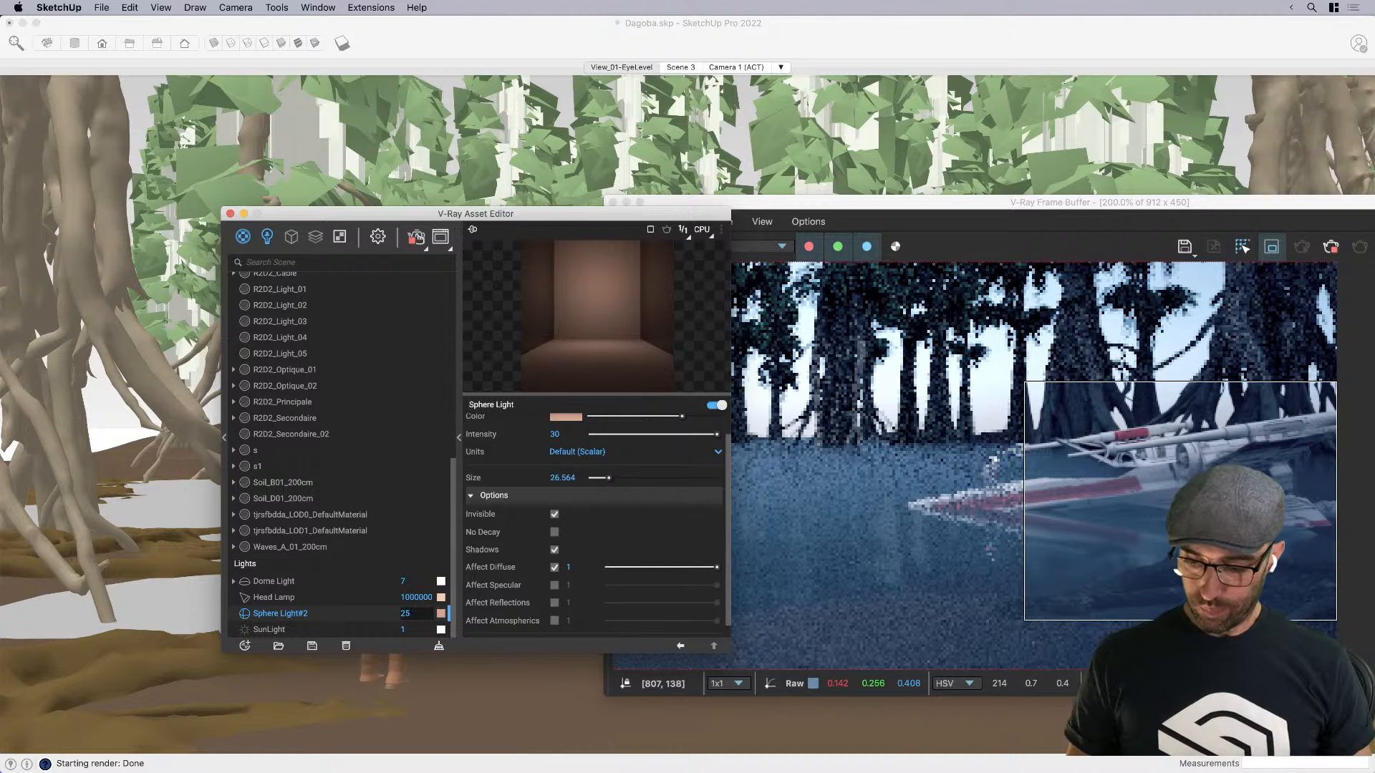
pyautogui.press('BackSpace')
pyautogui.press('BackSpace')
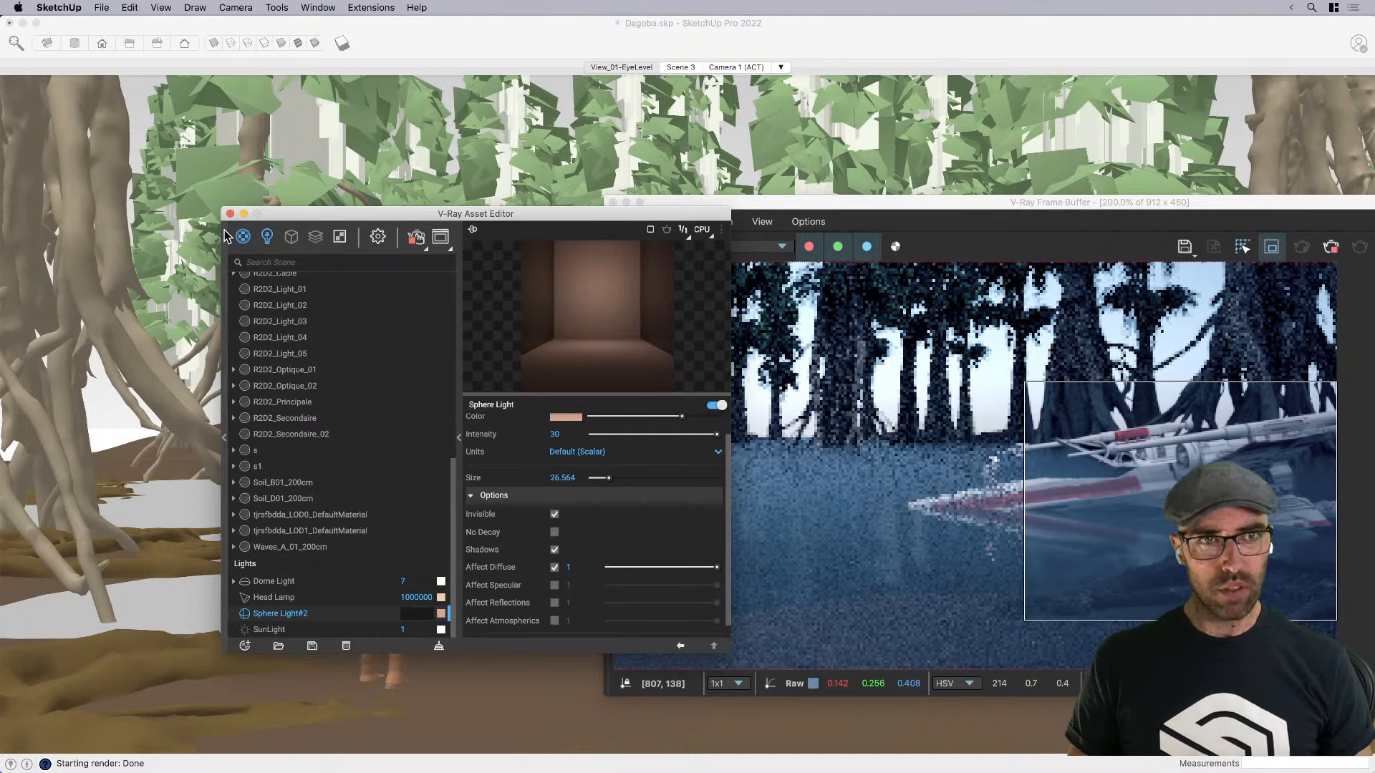
pyautogui.press('Return')
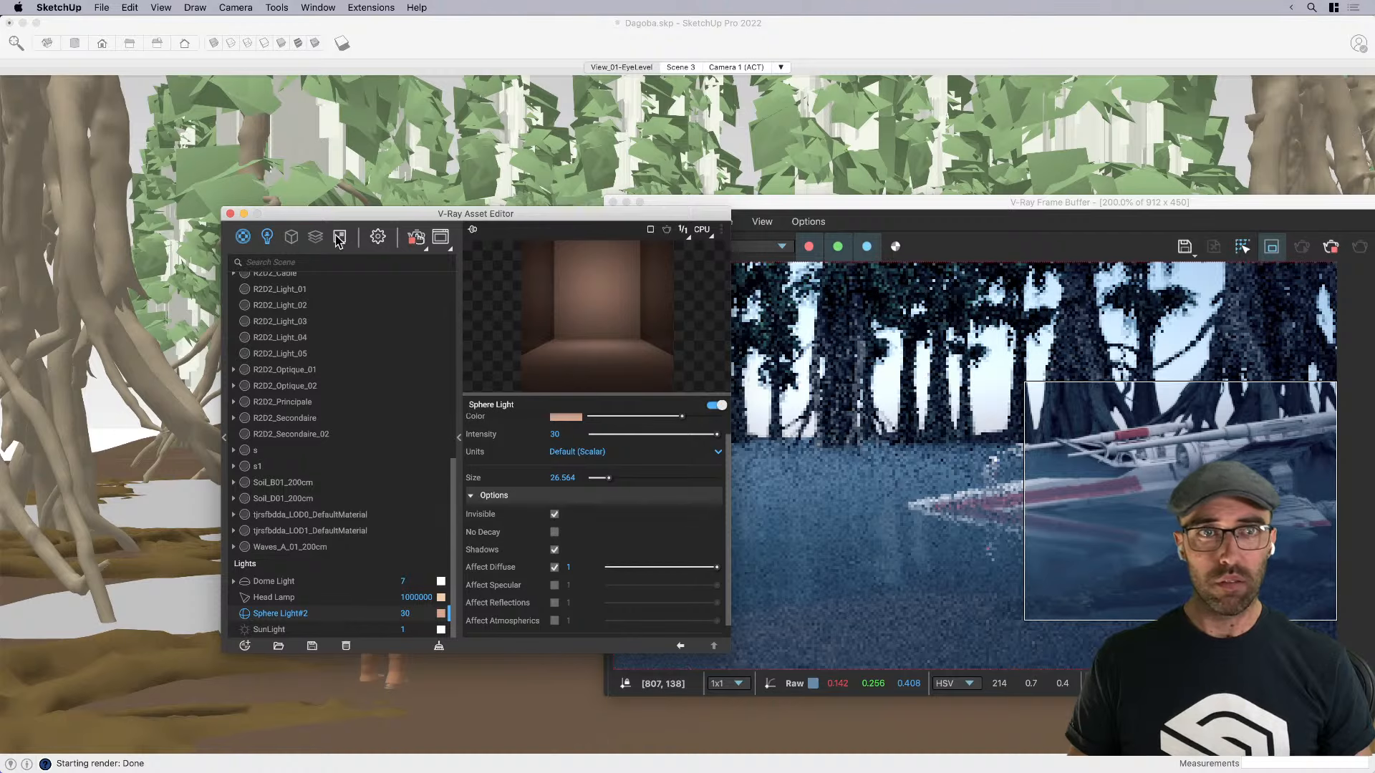
# Close the Asset Editor and the frame buffer, and open the group of lights beside the X-wing's lower wing
pyautogui.click(230, 214)
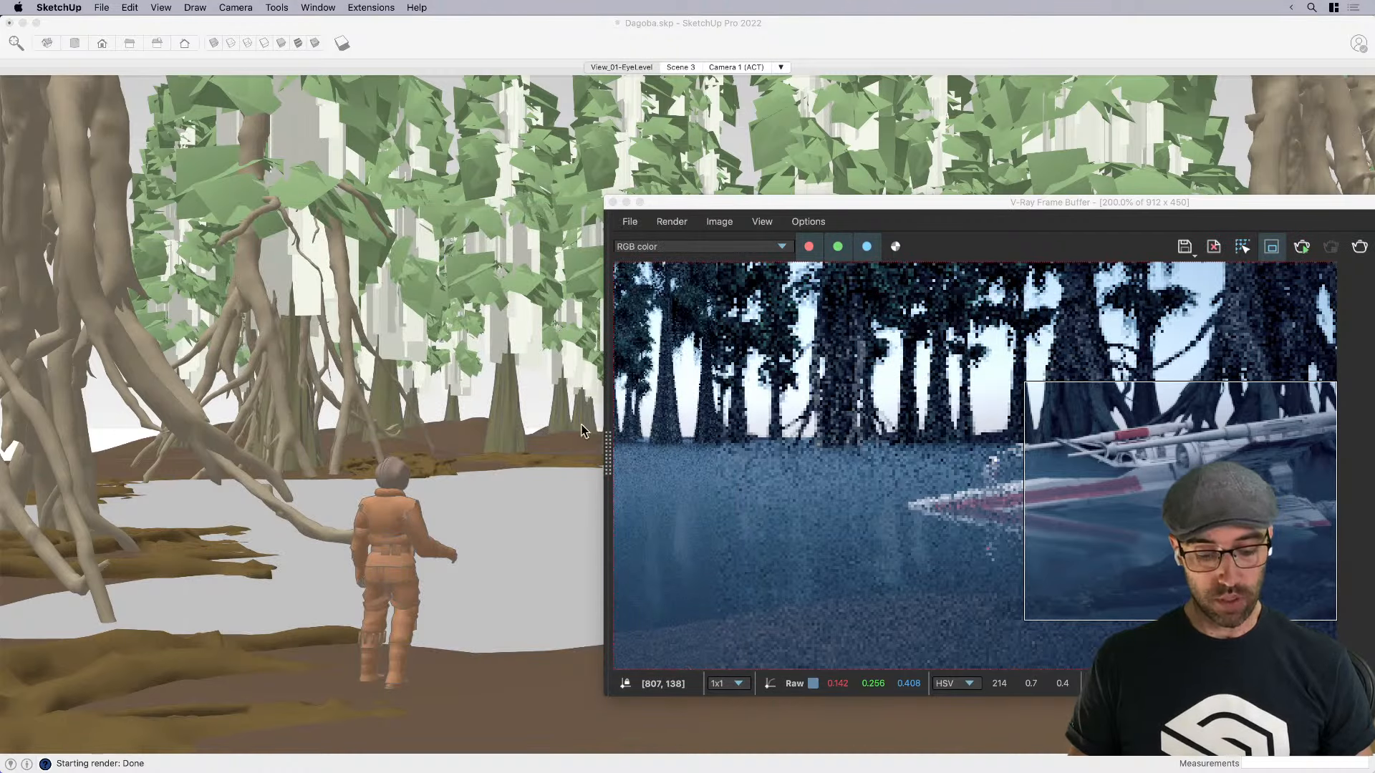
pyautogui.click(539, 559)
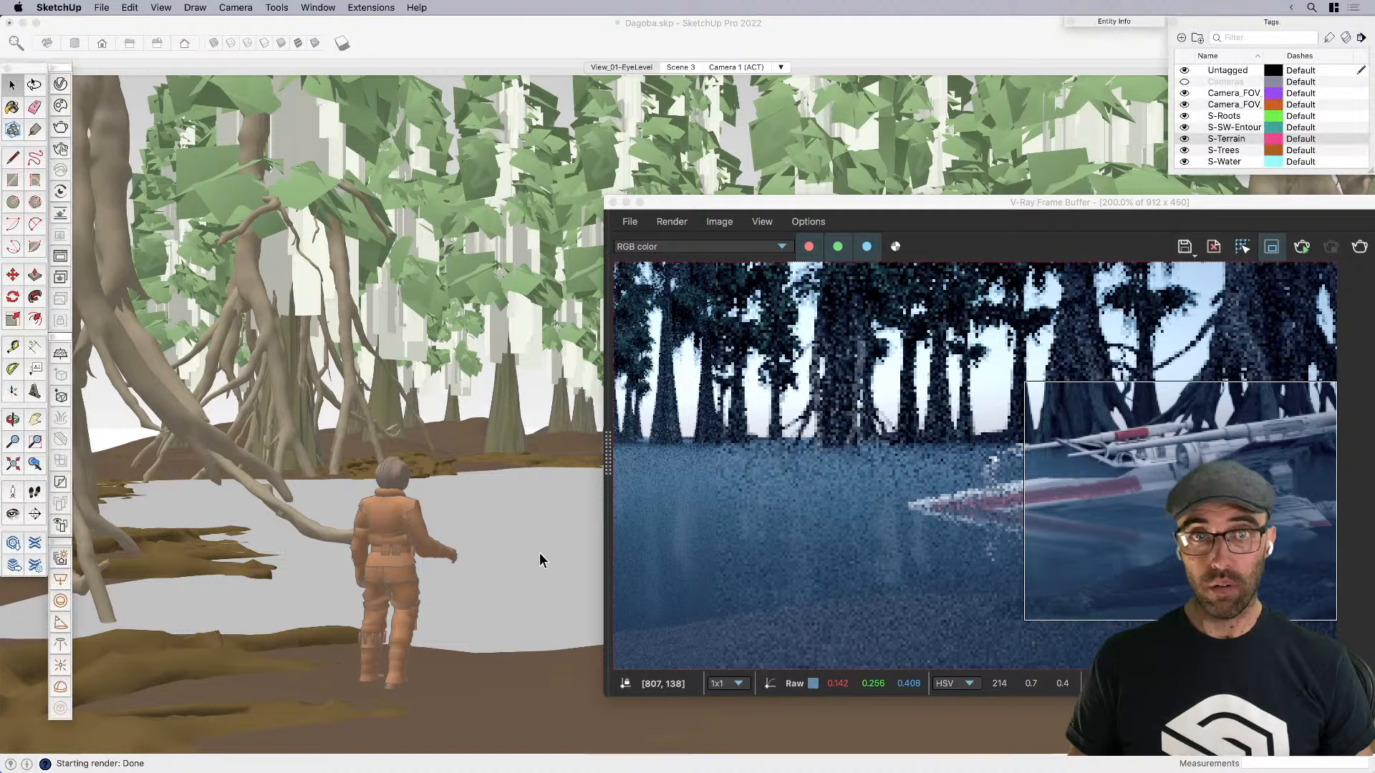
pyautogui.click(612, 202)
pyautogui.moveTo(1358, 571)
pyautogui.mouseDown(button='middle')
pyautogui.moveTo(1210, 579)
pyautogui.moveTo(871, 550)
pyautogui.mouseUp(button='middle')
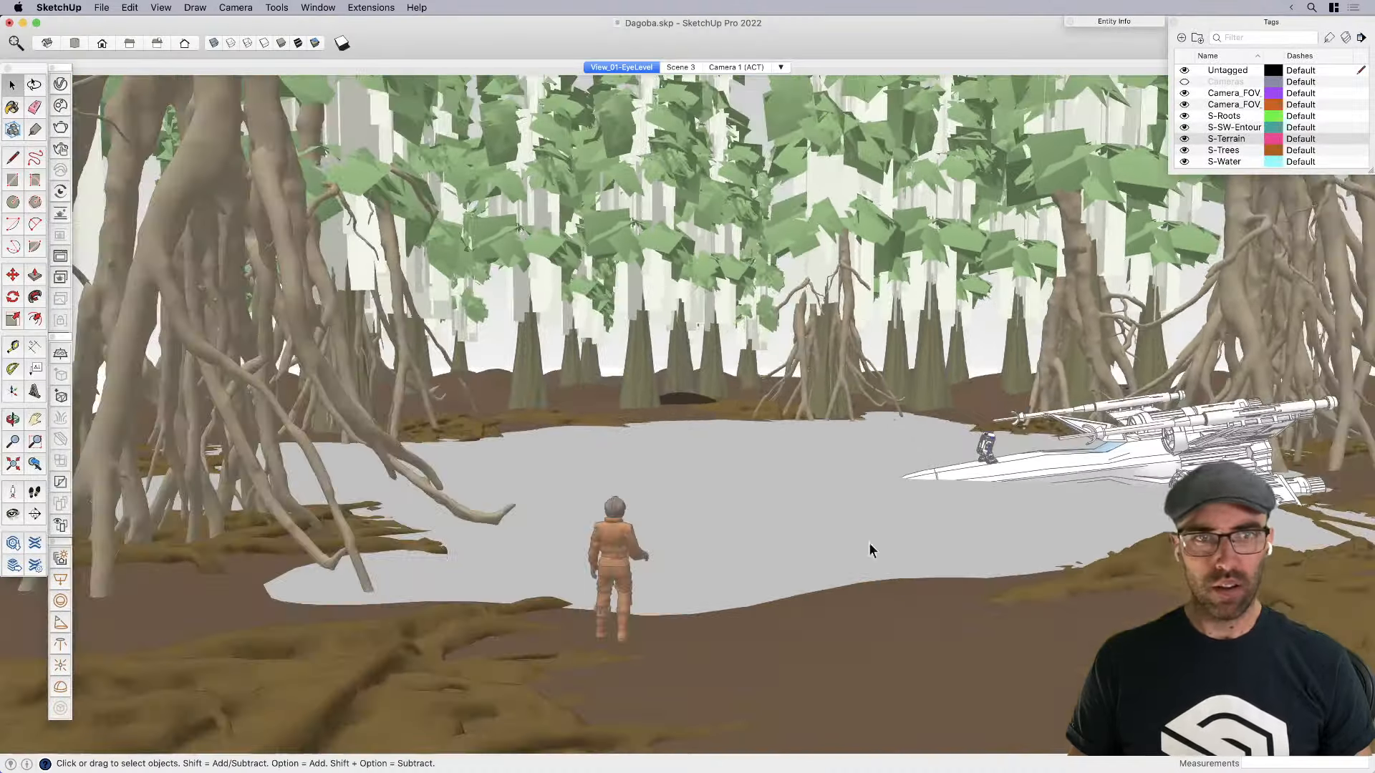
pyautogui.scroll(5, 604, 413)
pyautogui.scroll(-5, 603, 413)
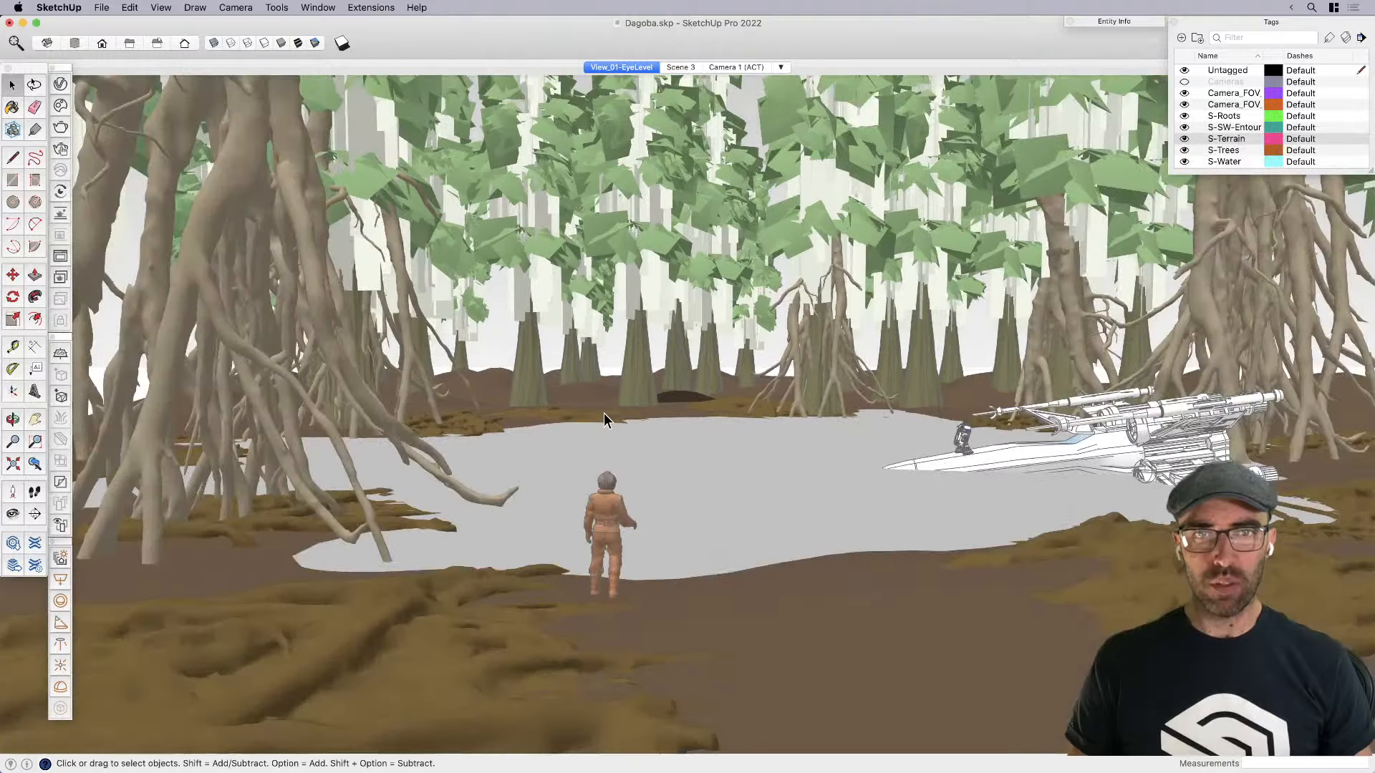
pyautogui.click(1150, 474)
pyautogui.doubleClick(1149, 474)
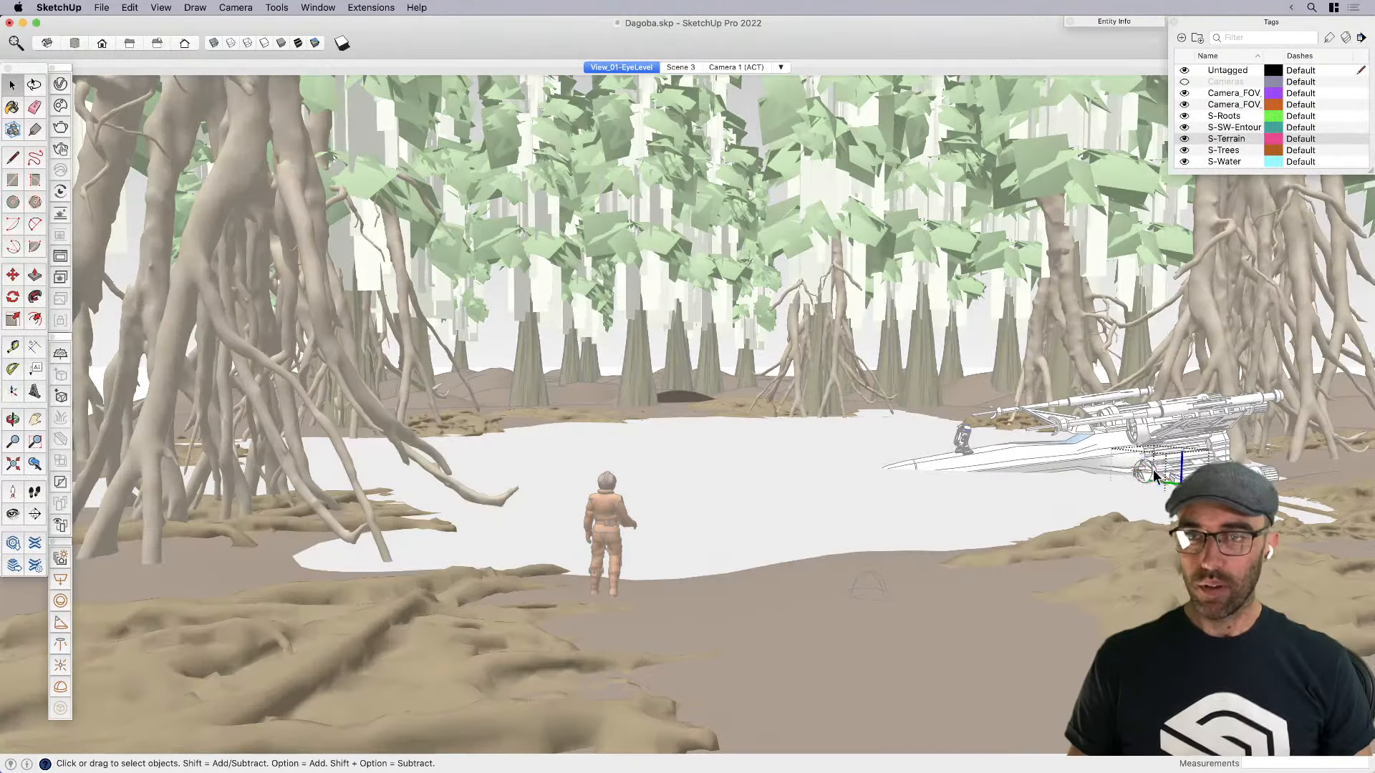
# Paste a copy of the sphere light at the head of the standing pilot figure and make it unique
pyautogui.click(824, 528)
pyautogui.scroll(-8, 782, 551)
pyautogui.moveTo(782, 555); pyautogui.dragTo(1062, 667, button='middle')
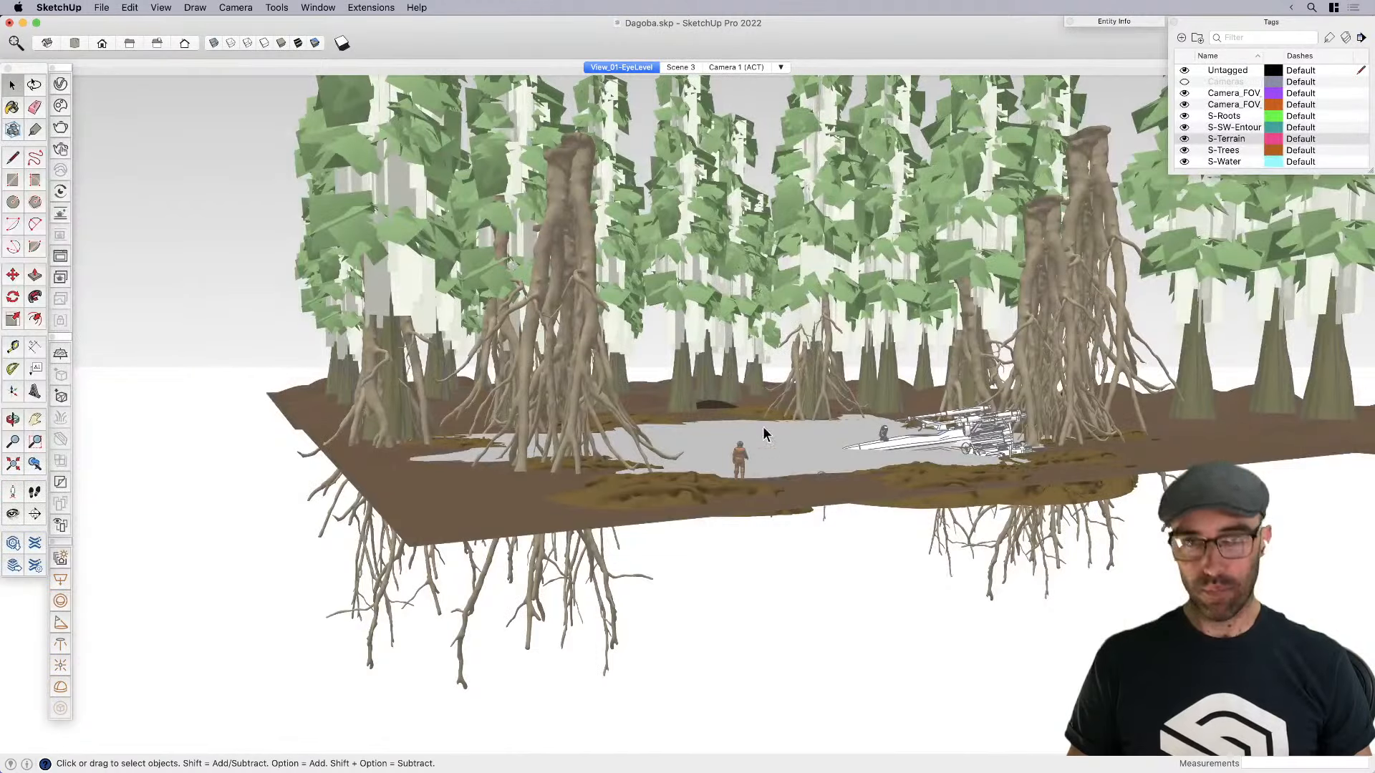
pyautogui.press('super+v')
pyautogui.scroll(8, 764, 432)
pyautogui.click(749, 608)
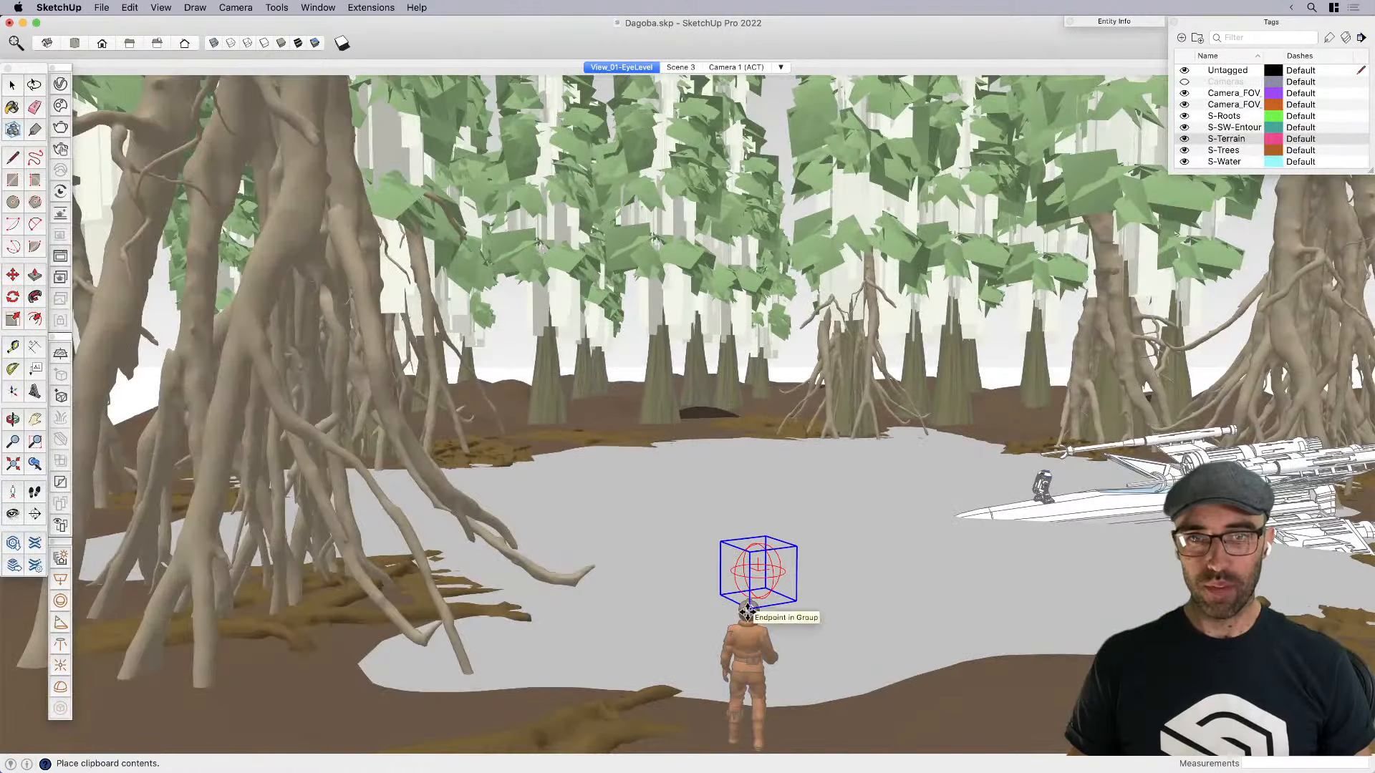
pyautogui.press('m')
pyautogui.press('space')
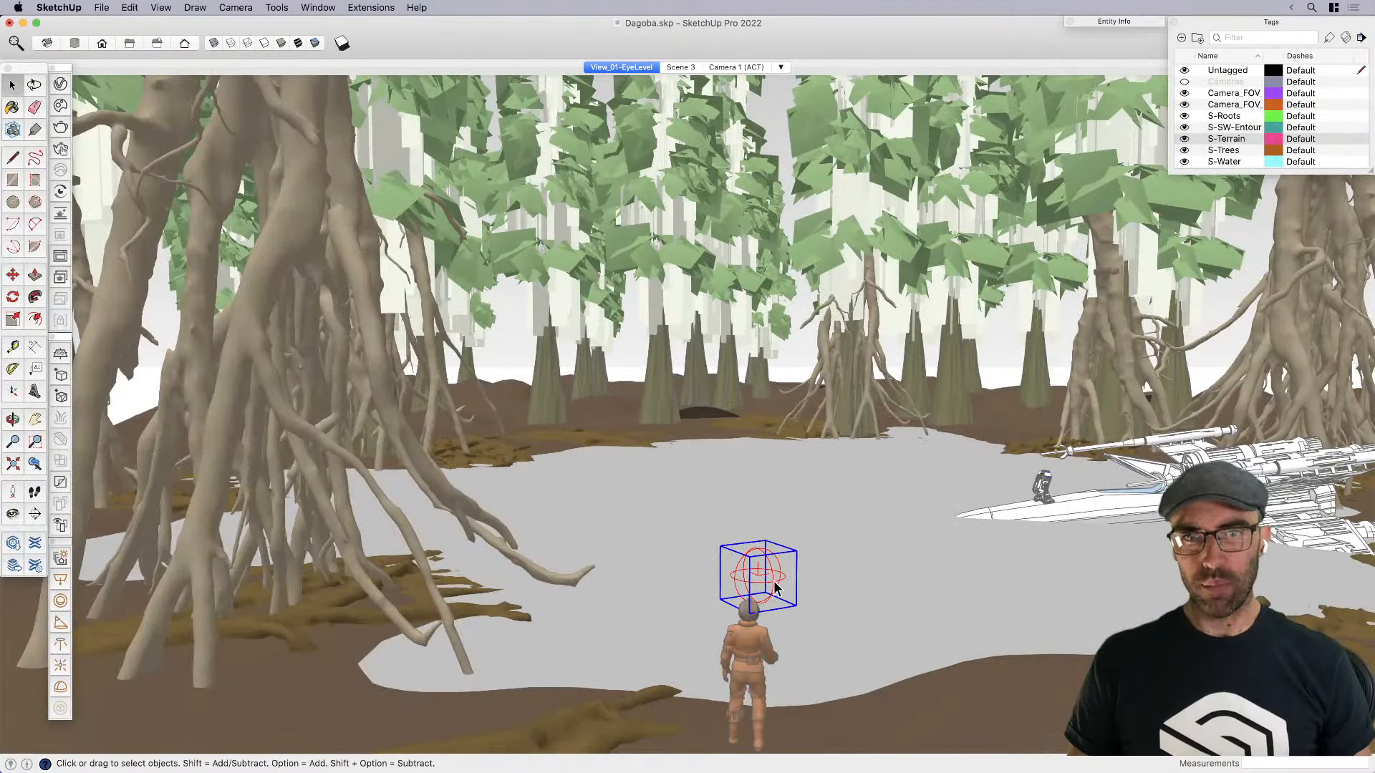
pyautogui.rightClick(770, 573)
pyautogui.click(822, 380)
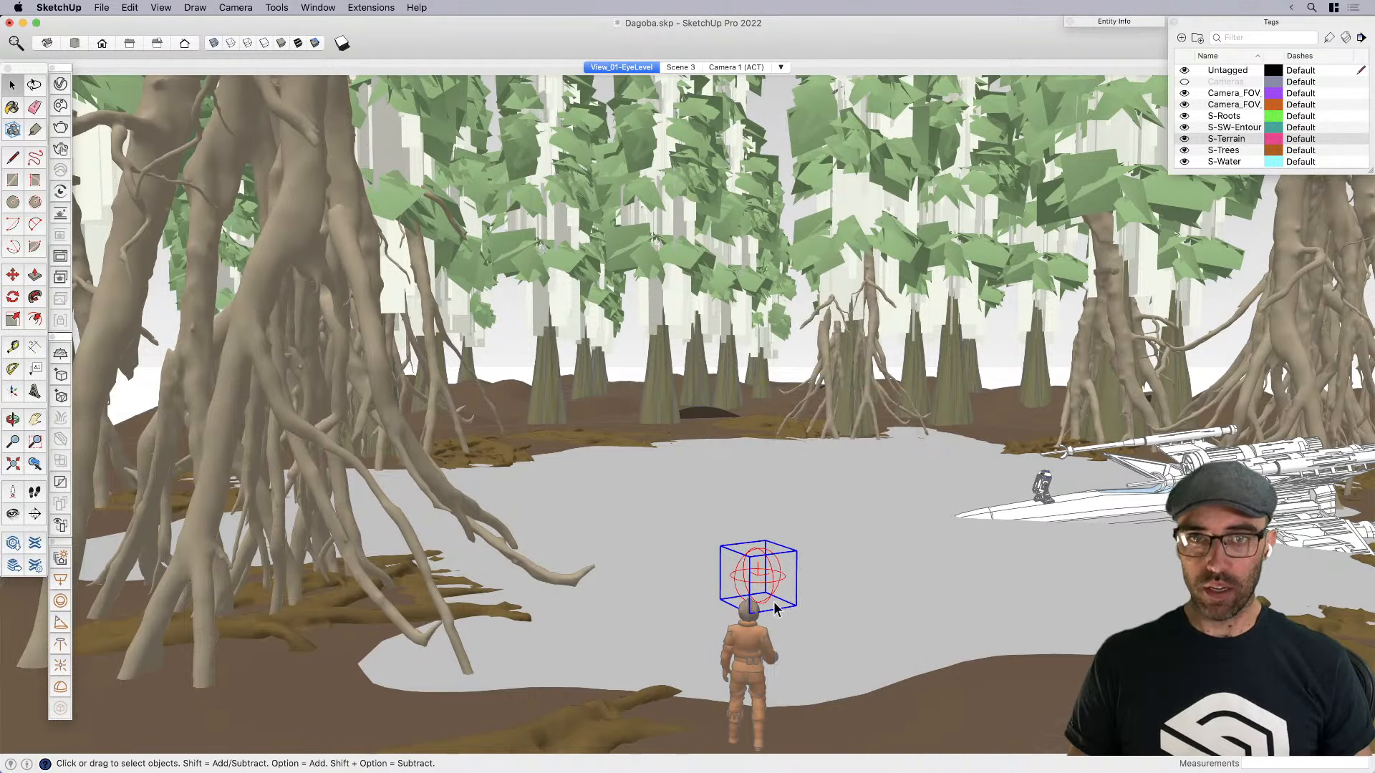
# Raise the copied sphere light about 3' 10" above the figure and scale it up uniformly by about 2.1
pyautogui.press('m')
pyautogui.click(758, 698)
pyautogui.click(762, 592)
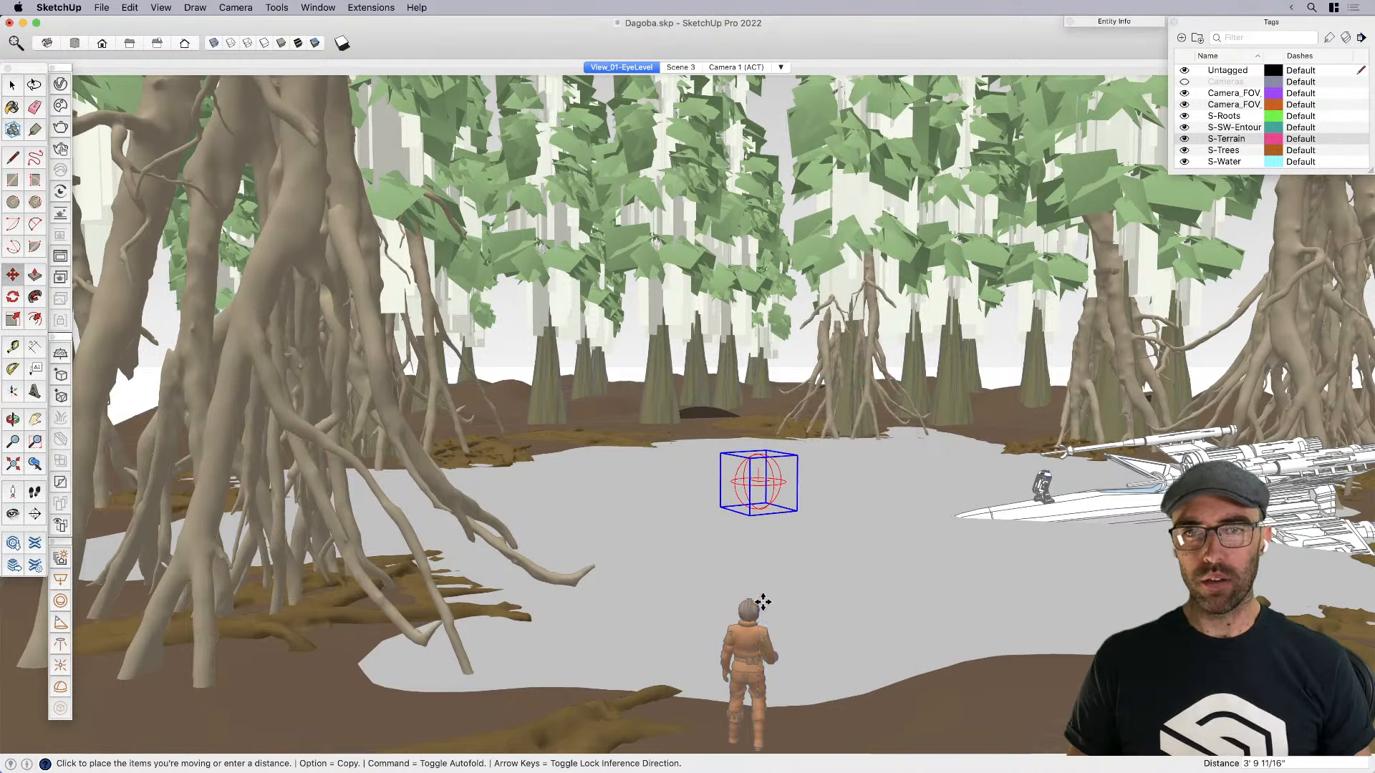
pyautogui.press('space')
pyautogui.press('s')
pyautogui.click(718, 453)
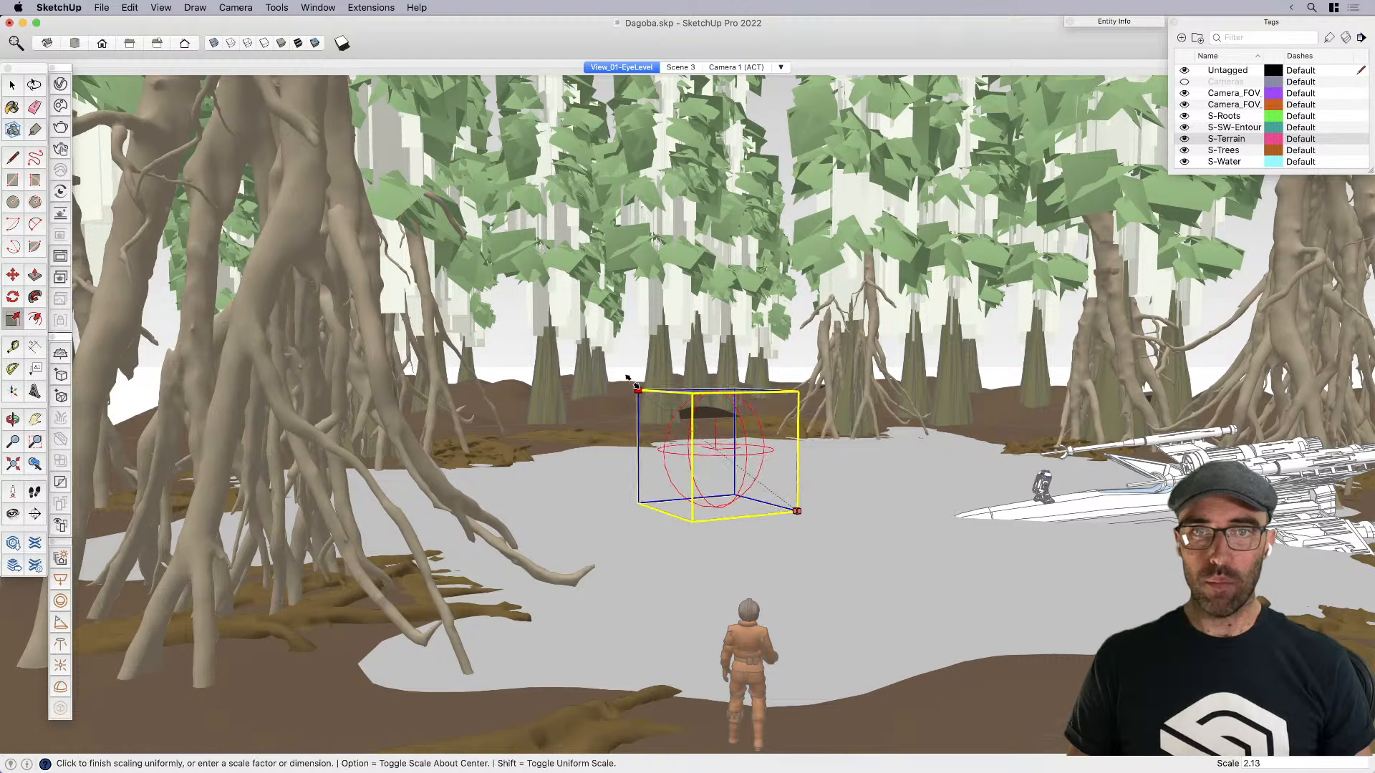
pyautogui.click(630, 384)
# Shift the enlarged sphere light about 1' 7" so it hangs over the figure, and return to the View_01-EyeLevel scene
pyautogui.press('m')
pyautogui.click(750, 694)
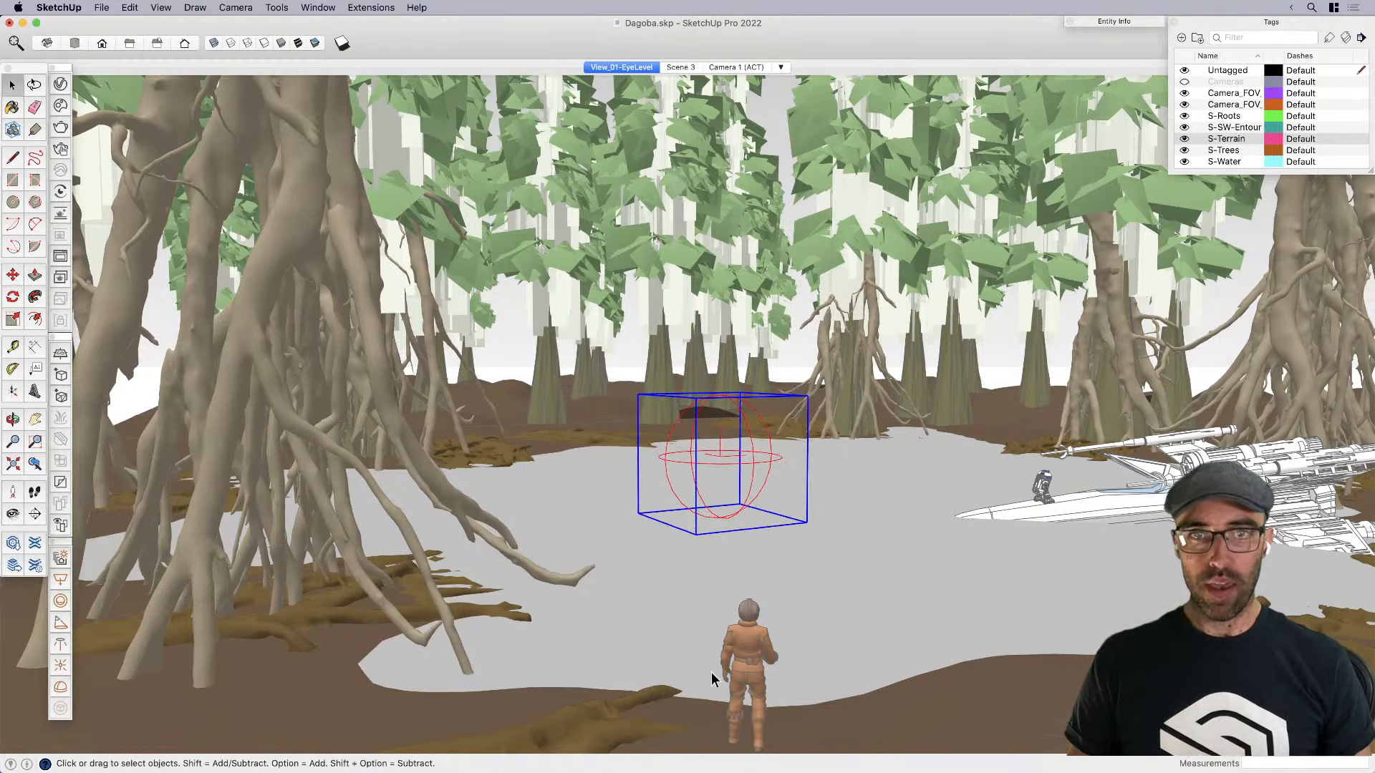
pyautogui.scroll(-3, 759, 638)
pyautogui.click(794, 705)
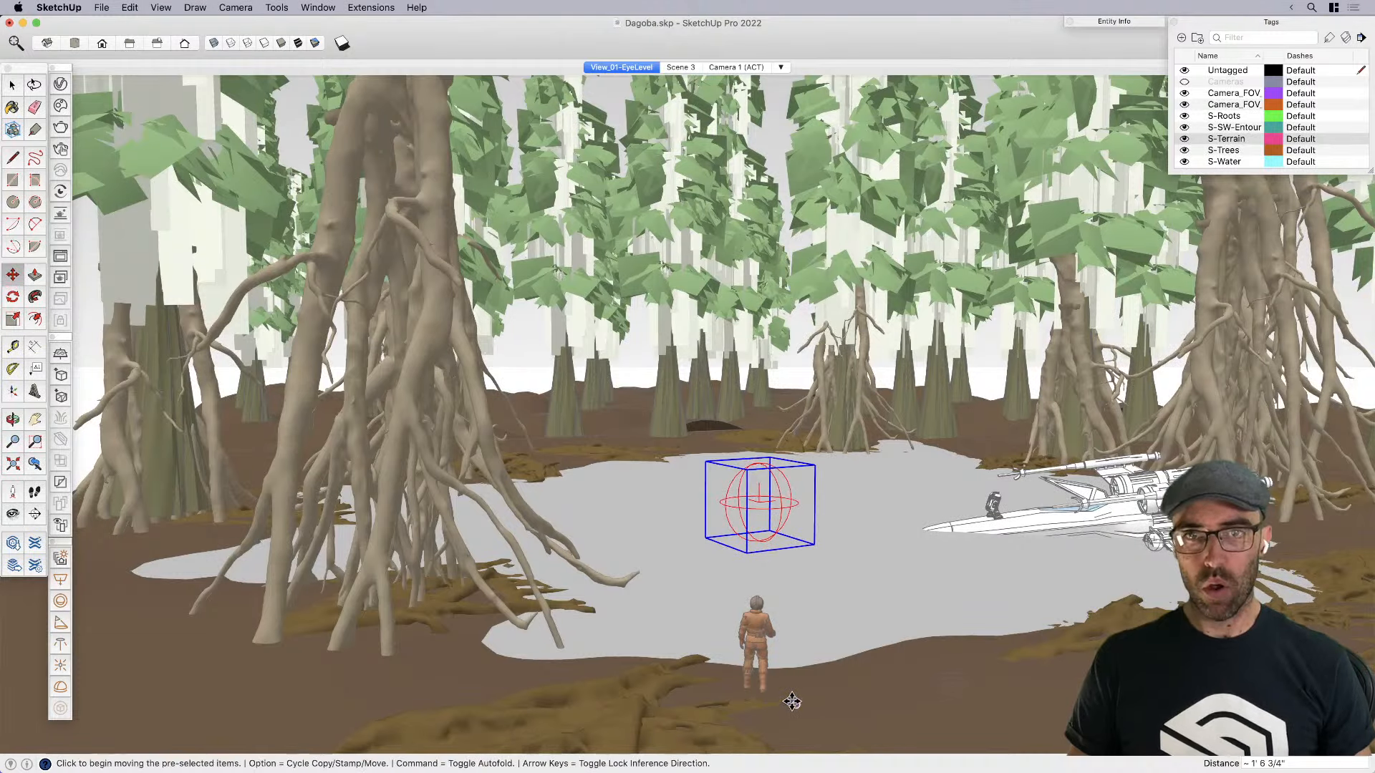
pyautogui.press('space')
pyautogui.click(622, 68)
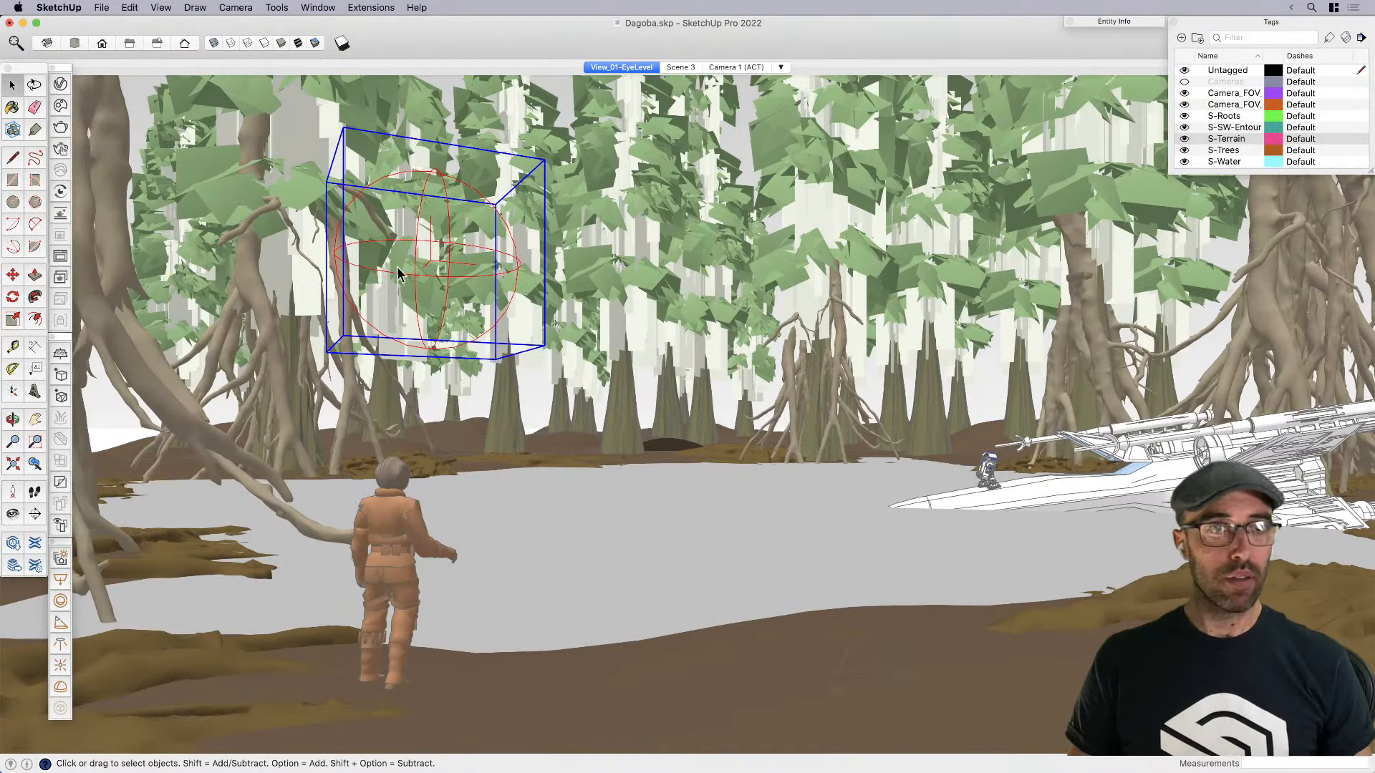
# Rename the Sphere Light#2 asset to Luk-Ambient and the Sphere Light#1 asset to headlamp Ambient
pyautogui.click(60, 84)
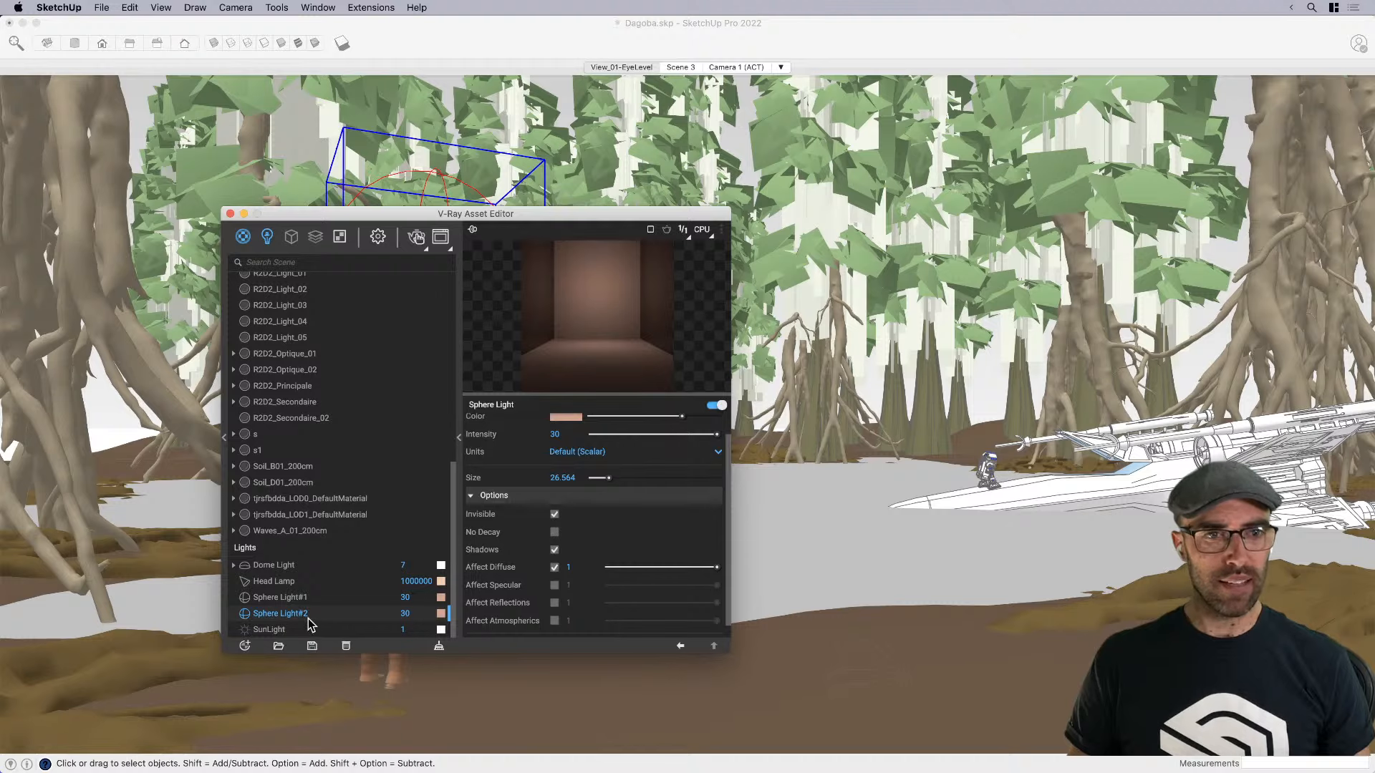
pyautogui.write('Luk-Ambient')
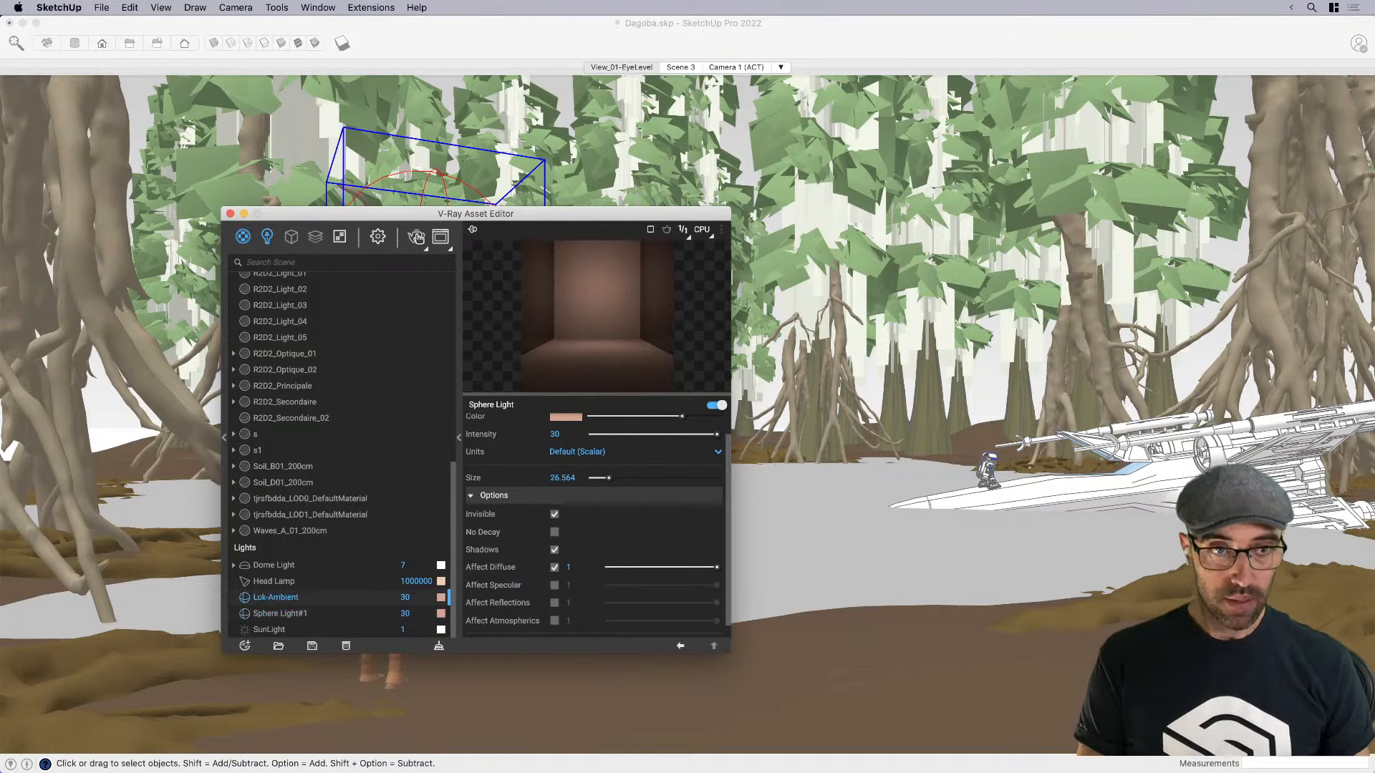
pyautogui.click(282, 615)
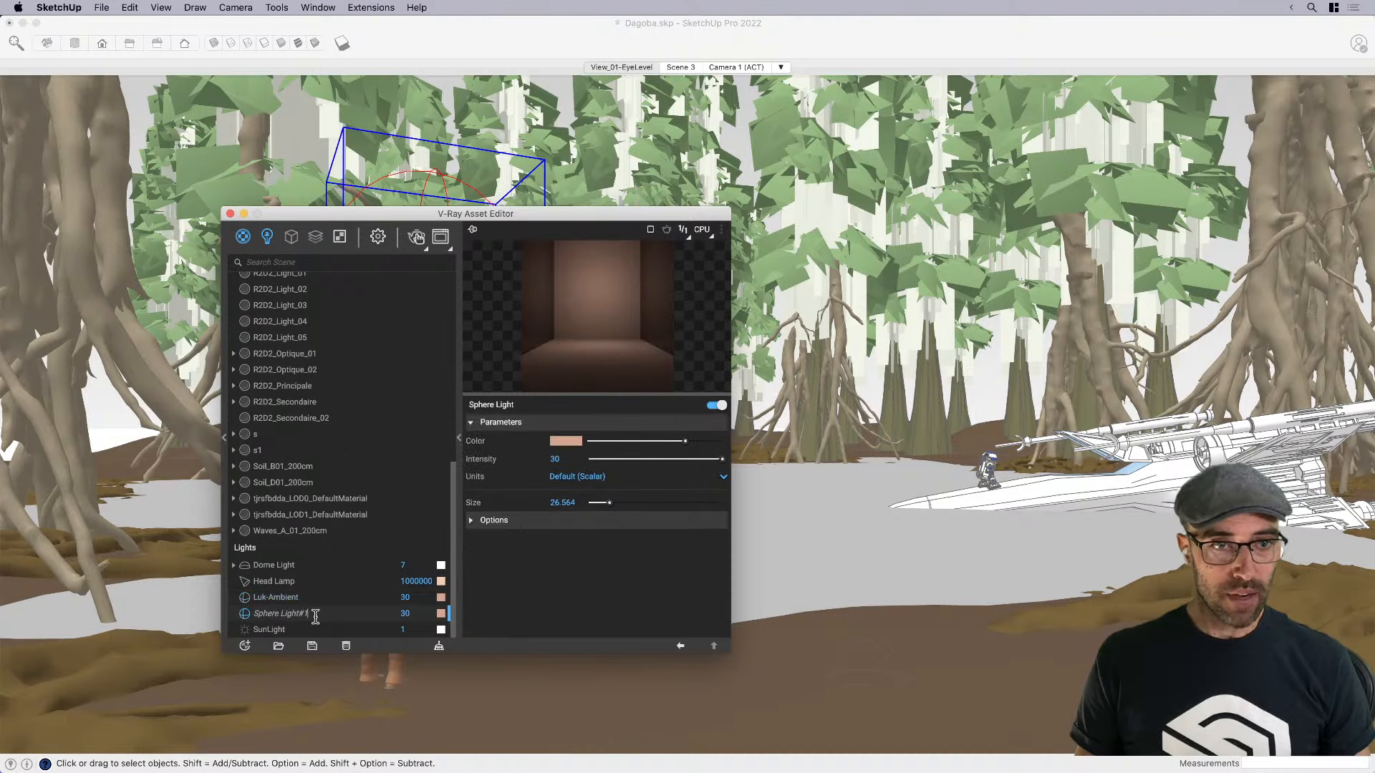
pyautogui.write('headlamp')
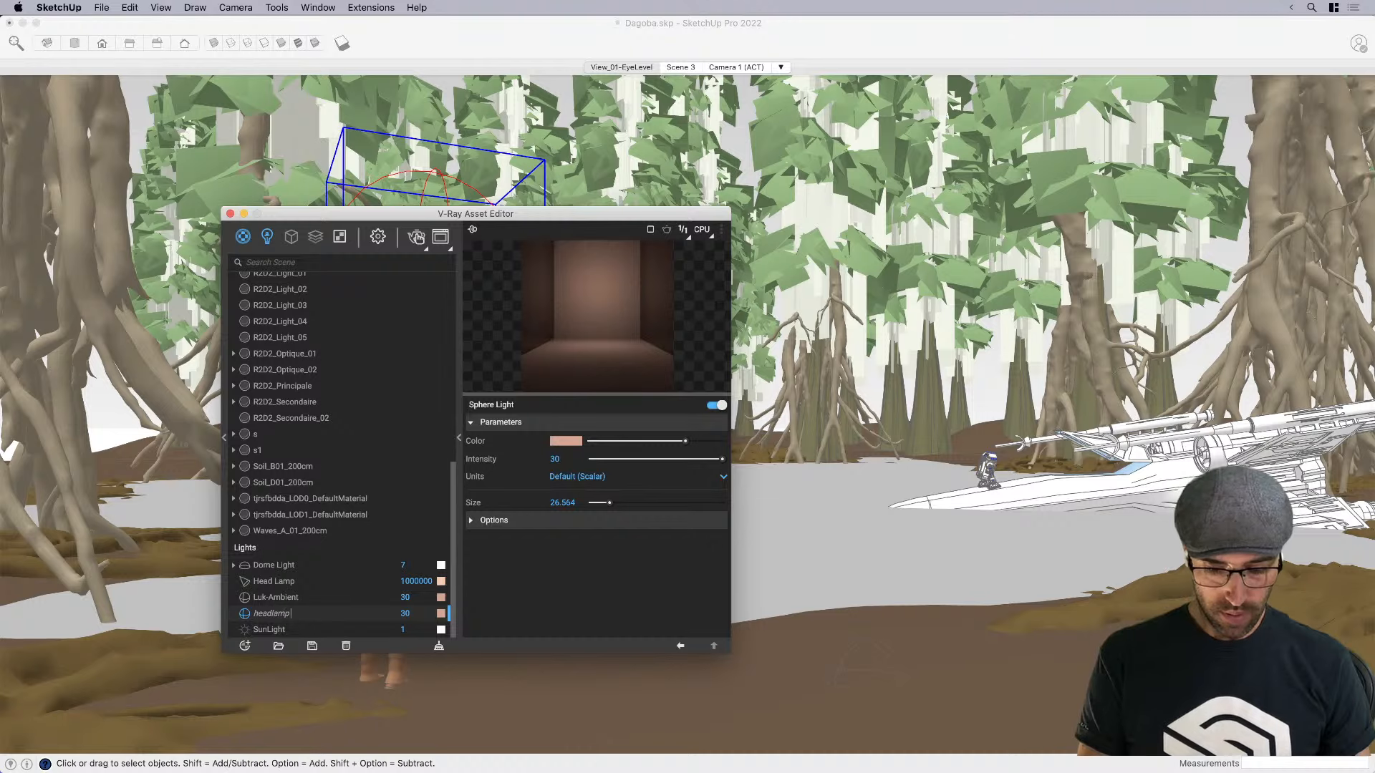
pyautogui.write(' Ambient')
pyautogui.press('Return')
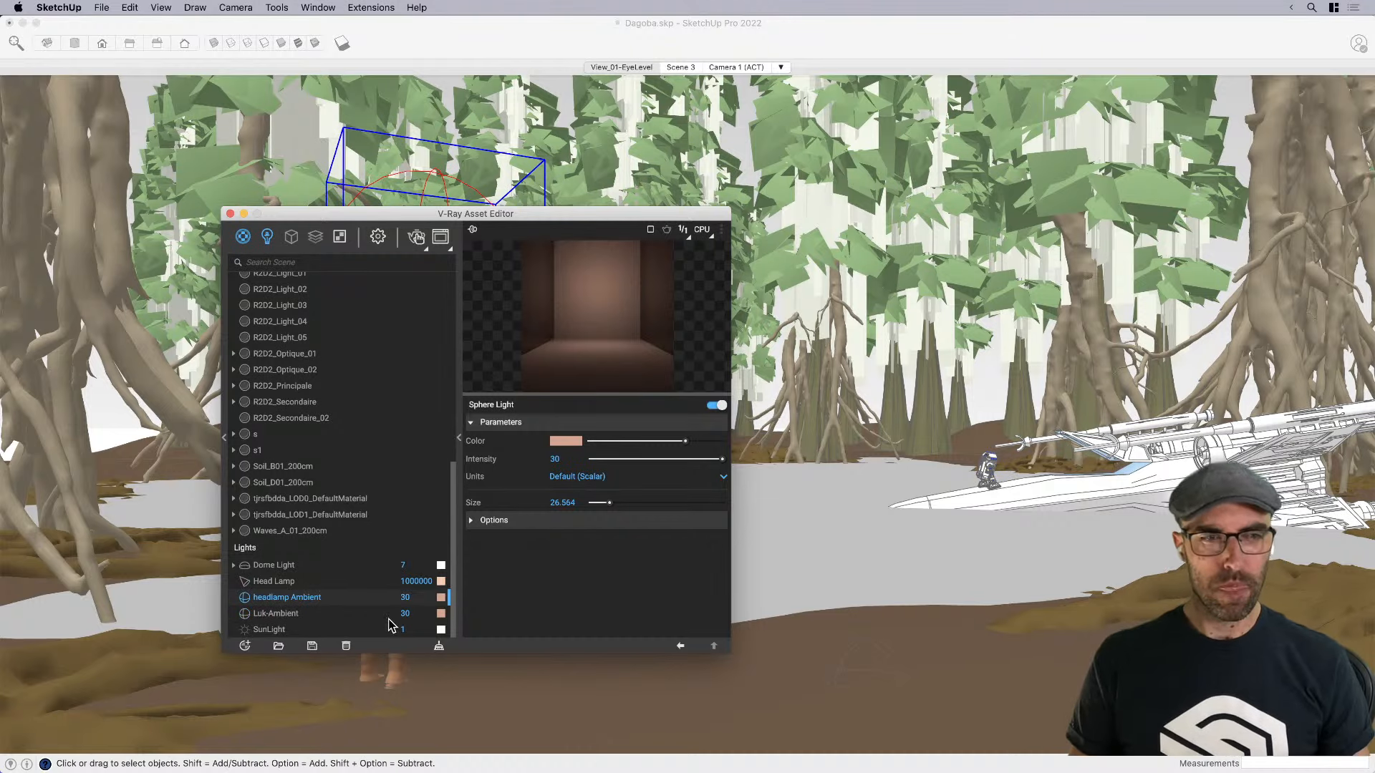
# Change the headlamp Ambient light's color to a pale yellow and set both ambient sphere lights to an intensity of 250
pyautogui.click(441, 597)
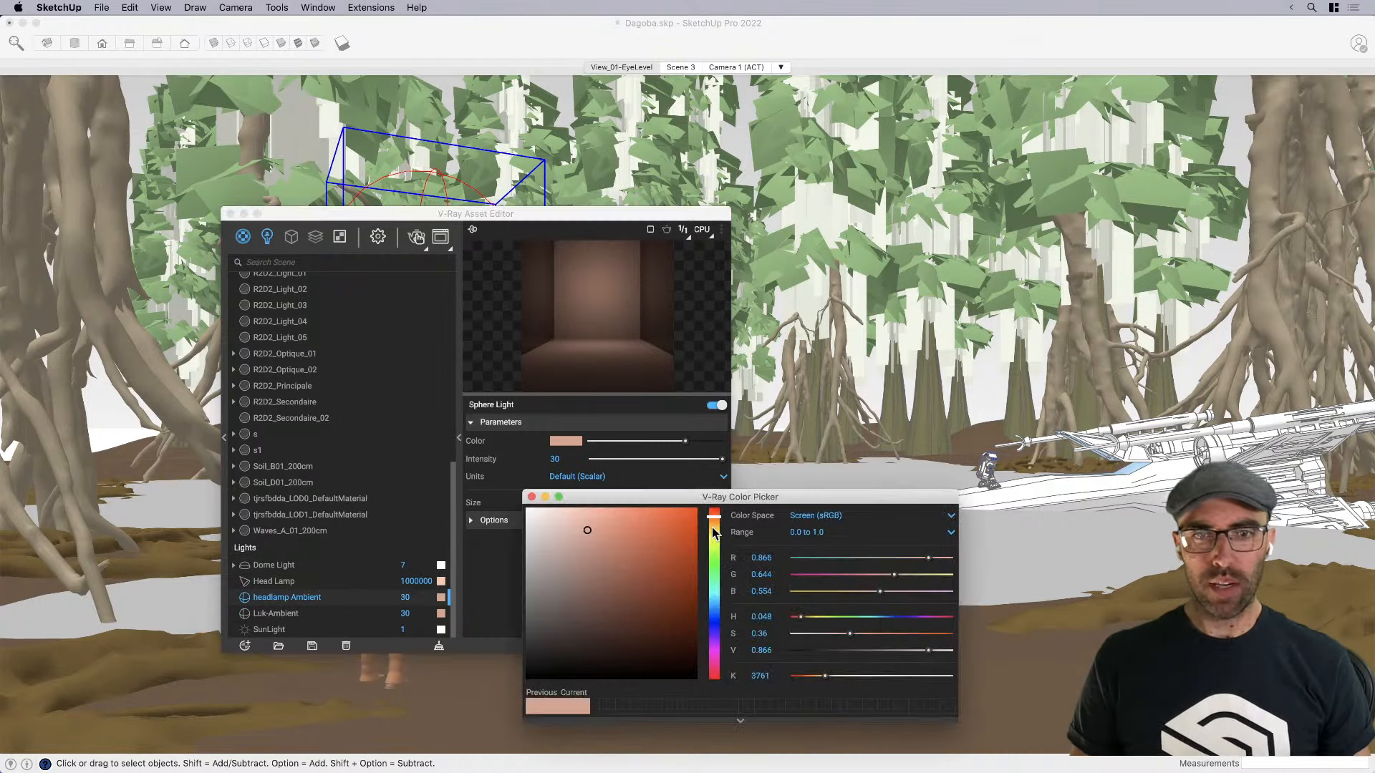
pyautogui.click(714, 528)
pyautogui.click(582, 518)
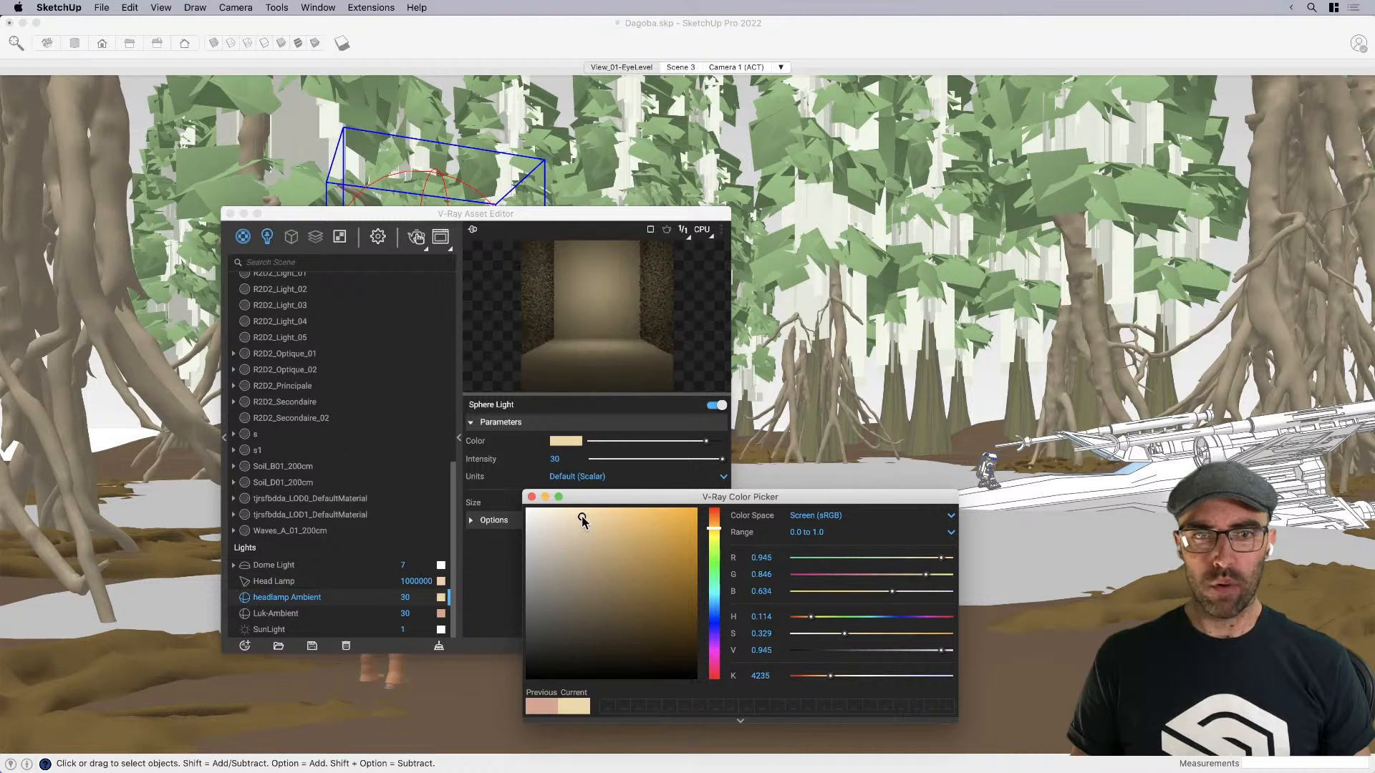
pyautogui.click(531, 497)
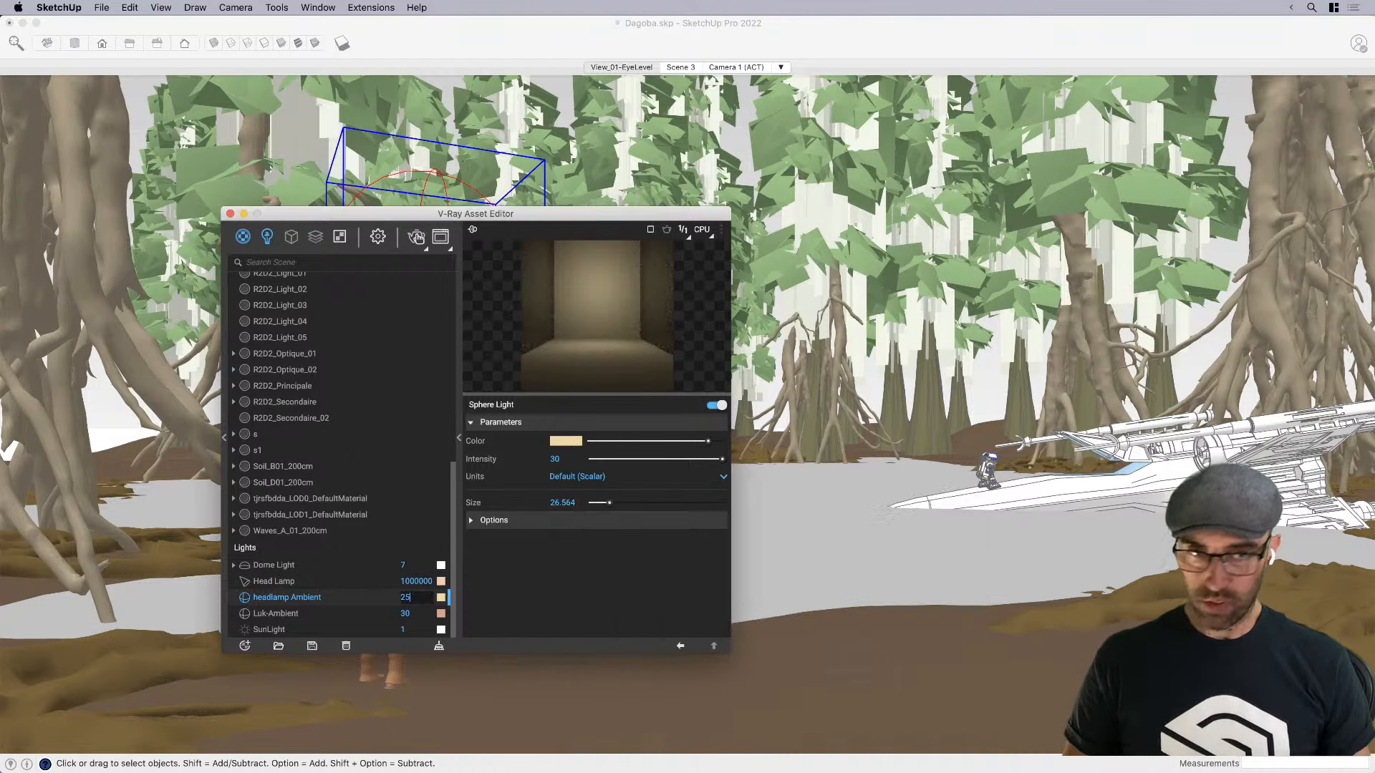
pyautogui.write('250')
pyautogui.press('Return')
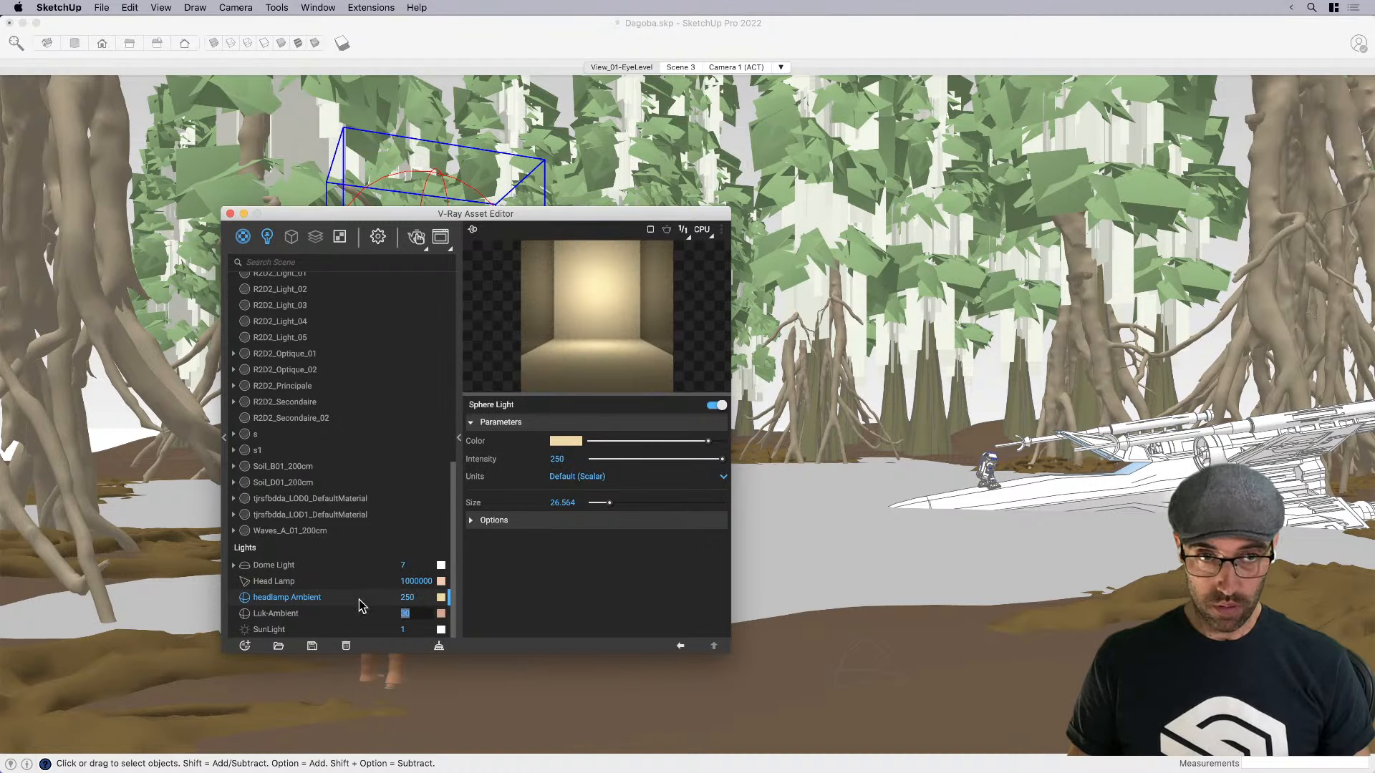
# Save the model and run a region test render to inspect the lighting on the X-wing up close
pyautogui.click(230, 214)
pyautogui.press('super+s')
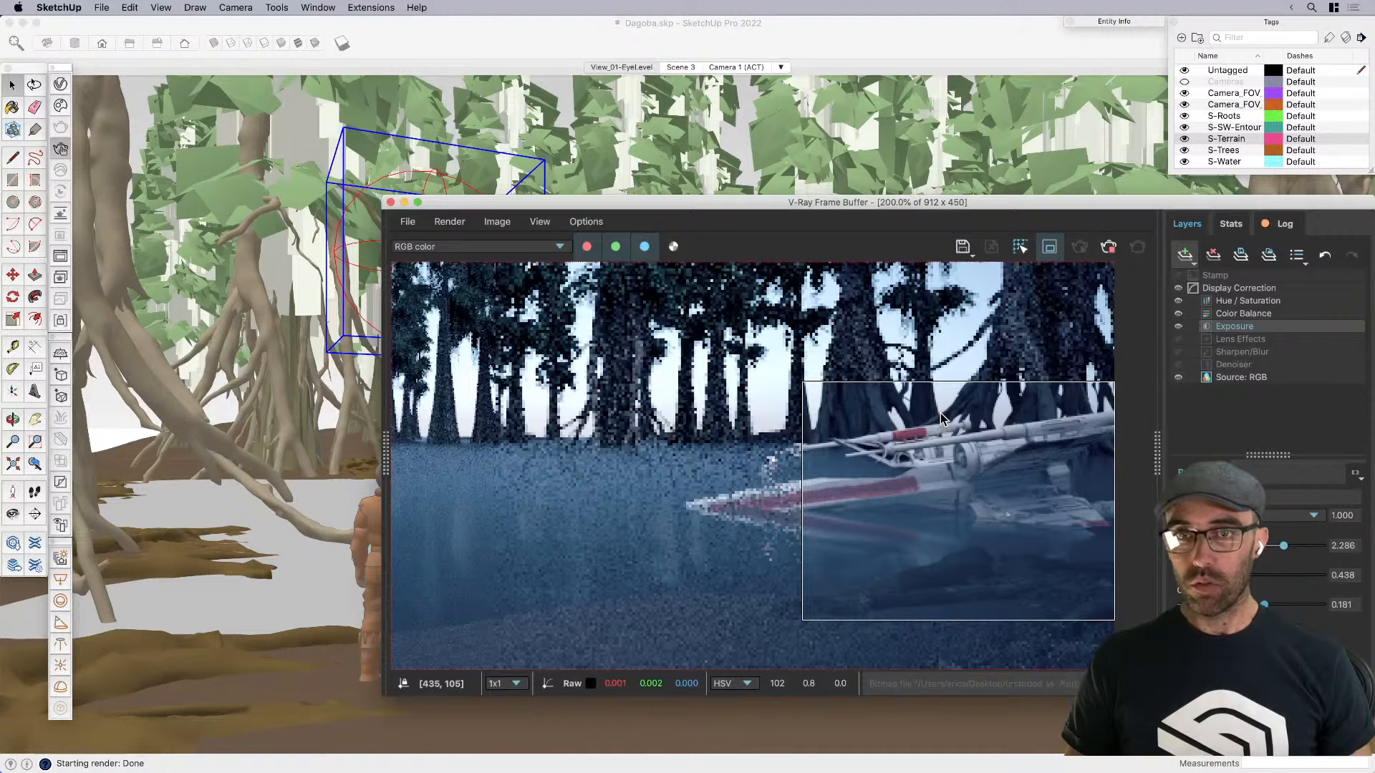
pyautogui.moveTo(1053, 204); pyautogui.dragTo(952, 137)
pyautogui.scroll(1, 900, 455)
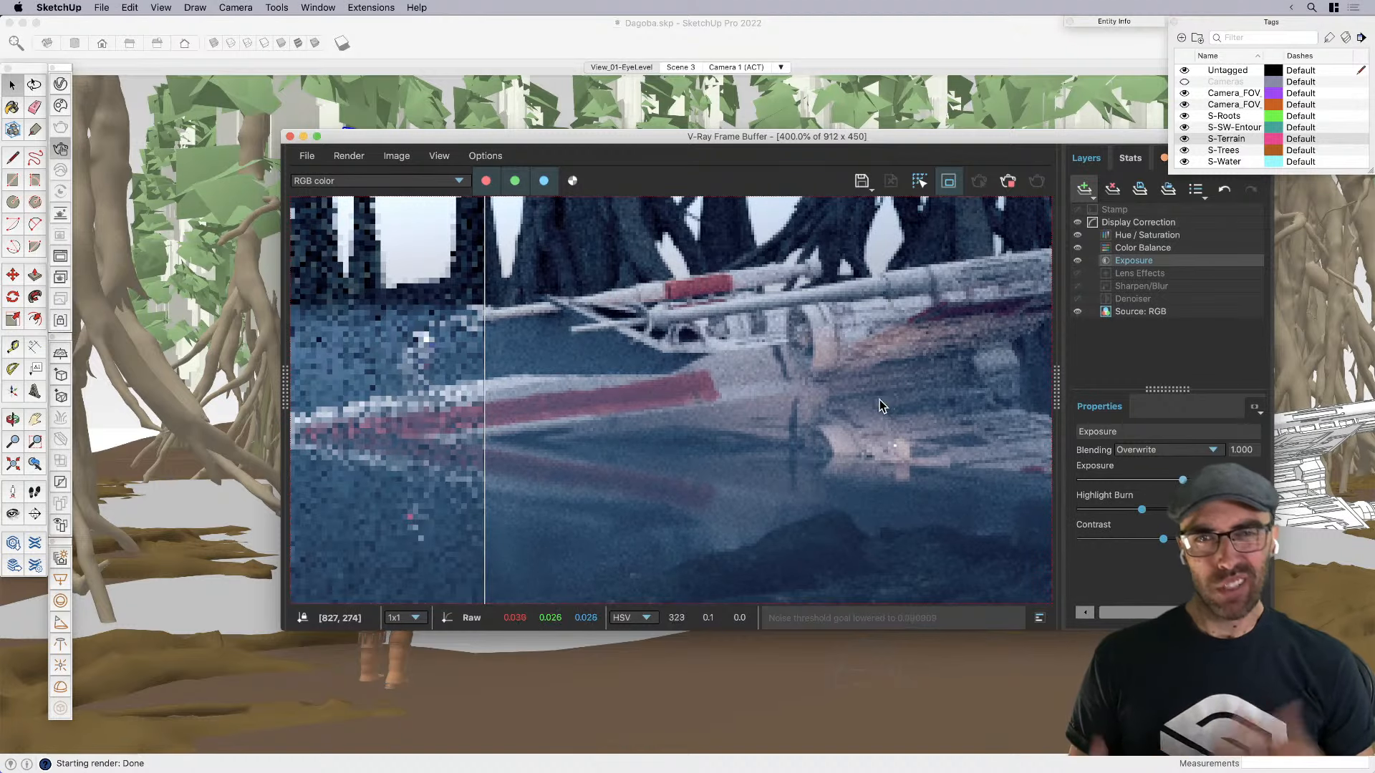
pyautogui.scroll(-1, 926, 330)
pyautogui.click(1009, 183)
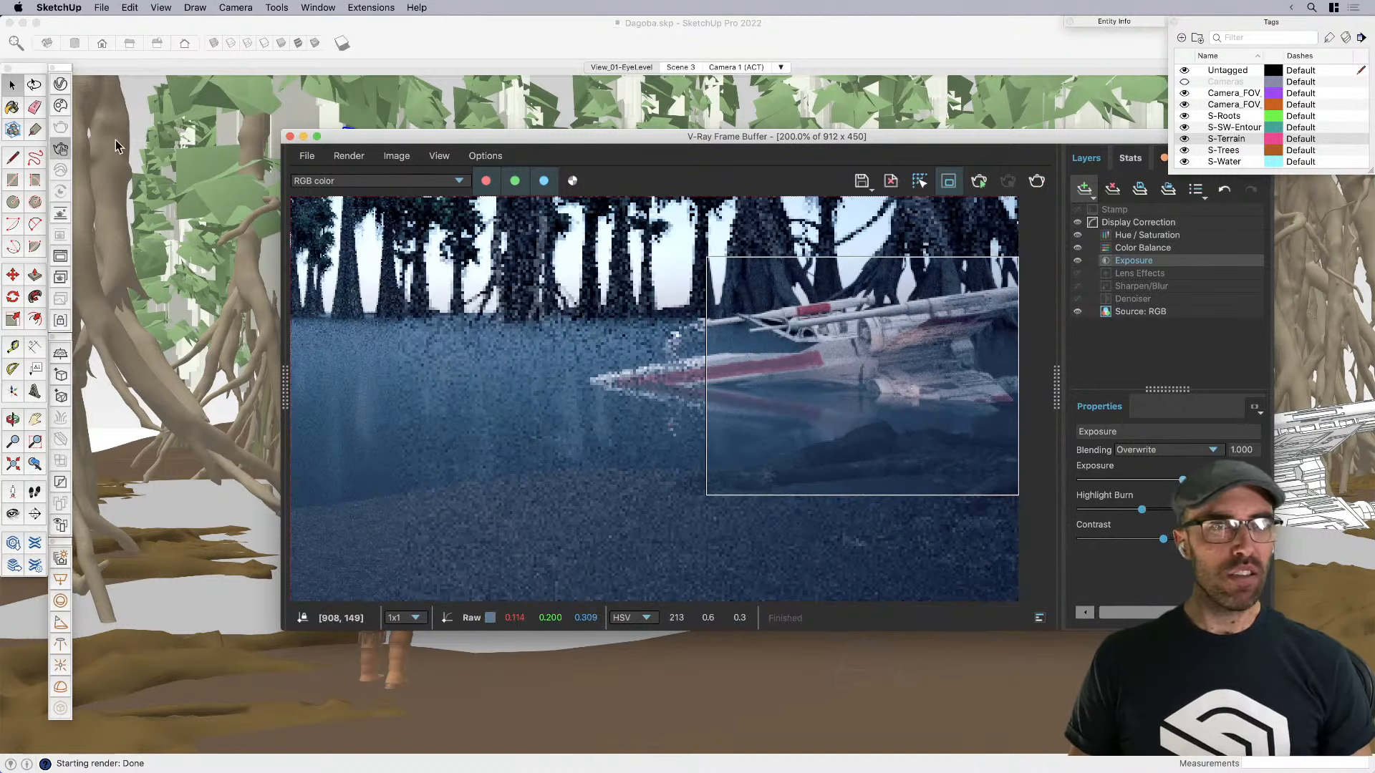
# Add a Material Random Color render element and replace it with a Light Mix element
pyautogui.click(61, 85)
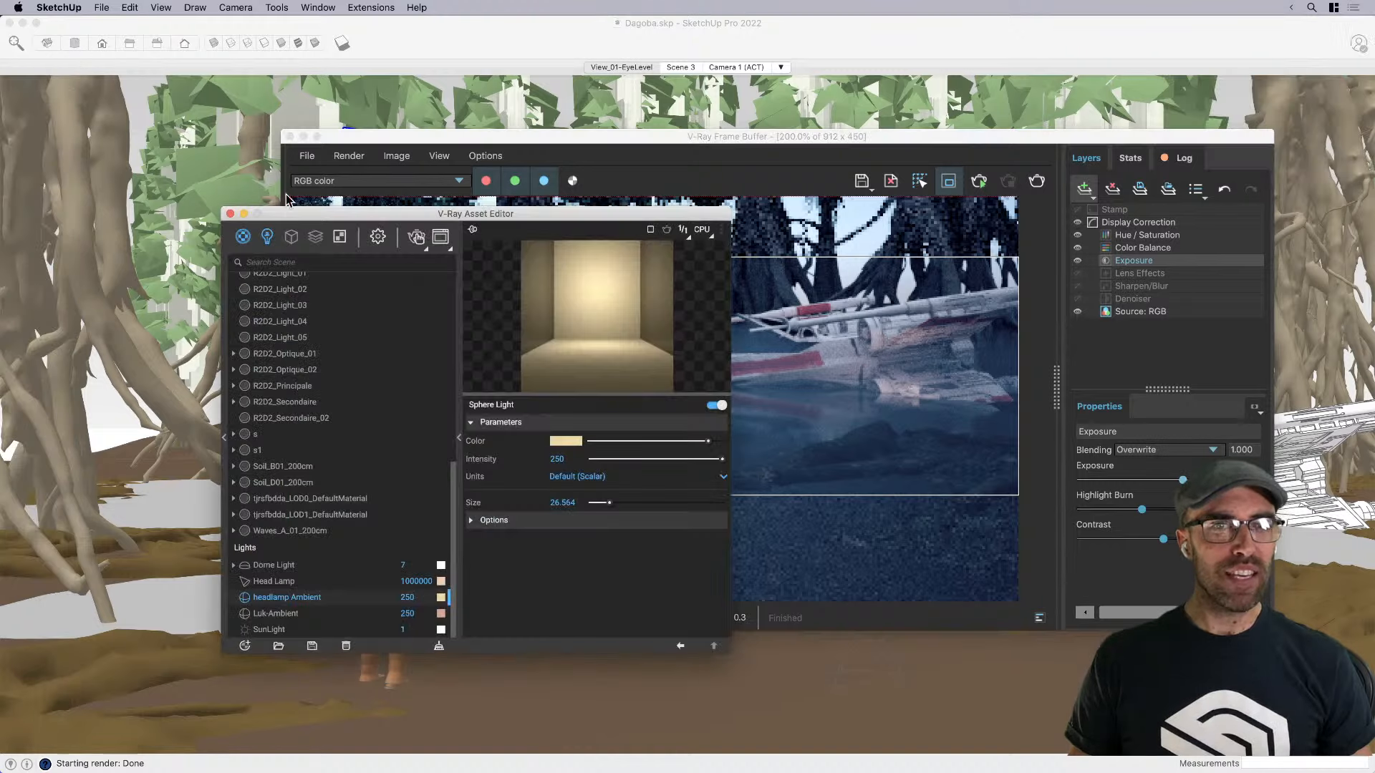
pyautogui.click(319, 243)
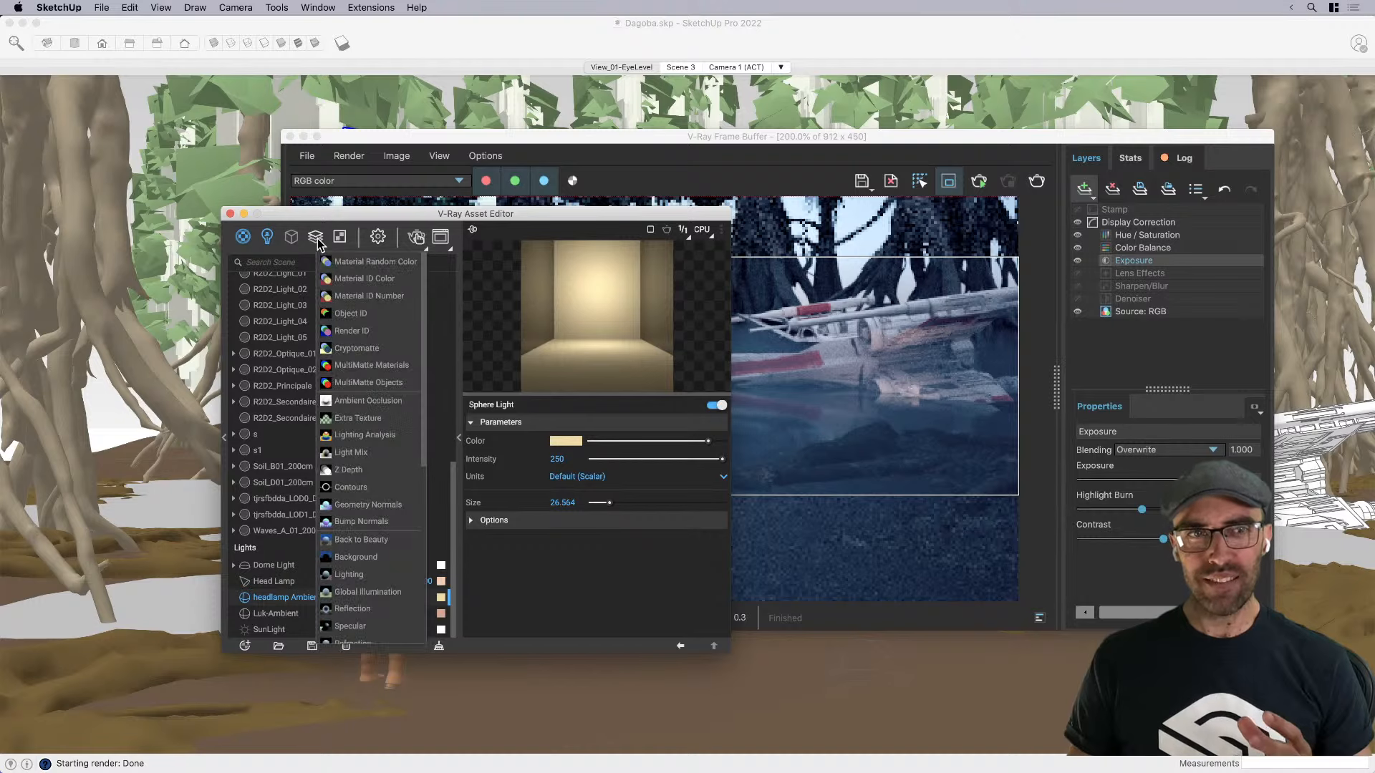
pyautogui.click(345, 262)
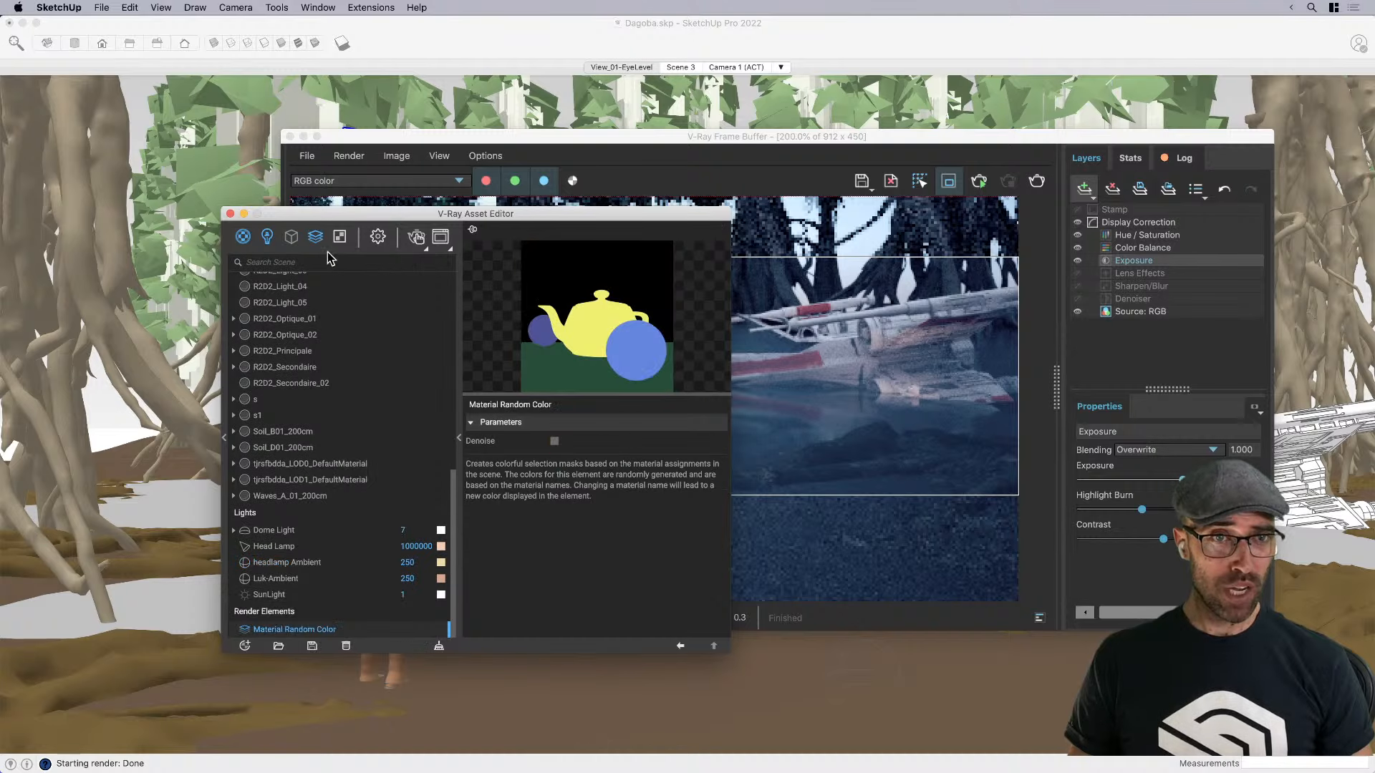
pyautogui.click(316, 237)
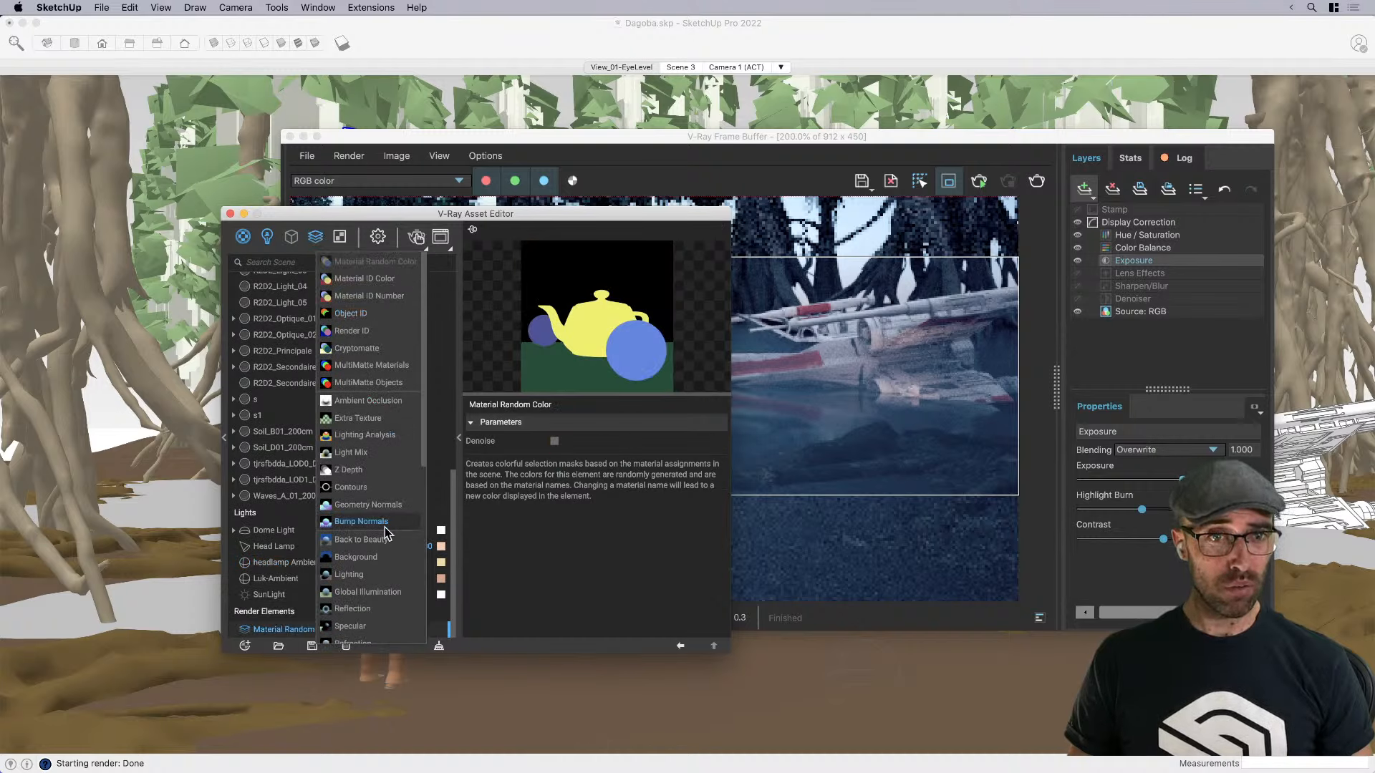
pyautogui.scroll(-1, 383, 565)
pyautogui.scroll(-2, 384, 565)
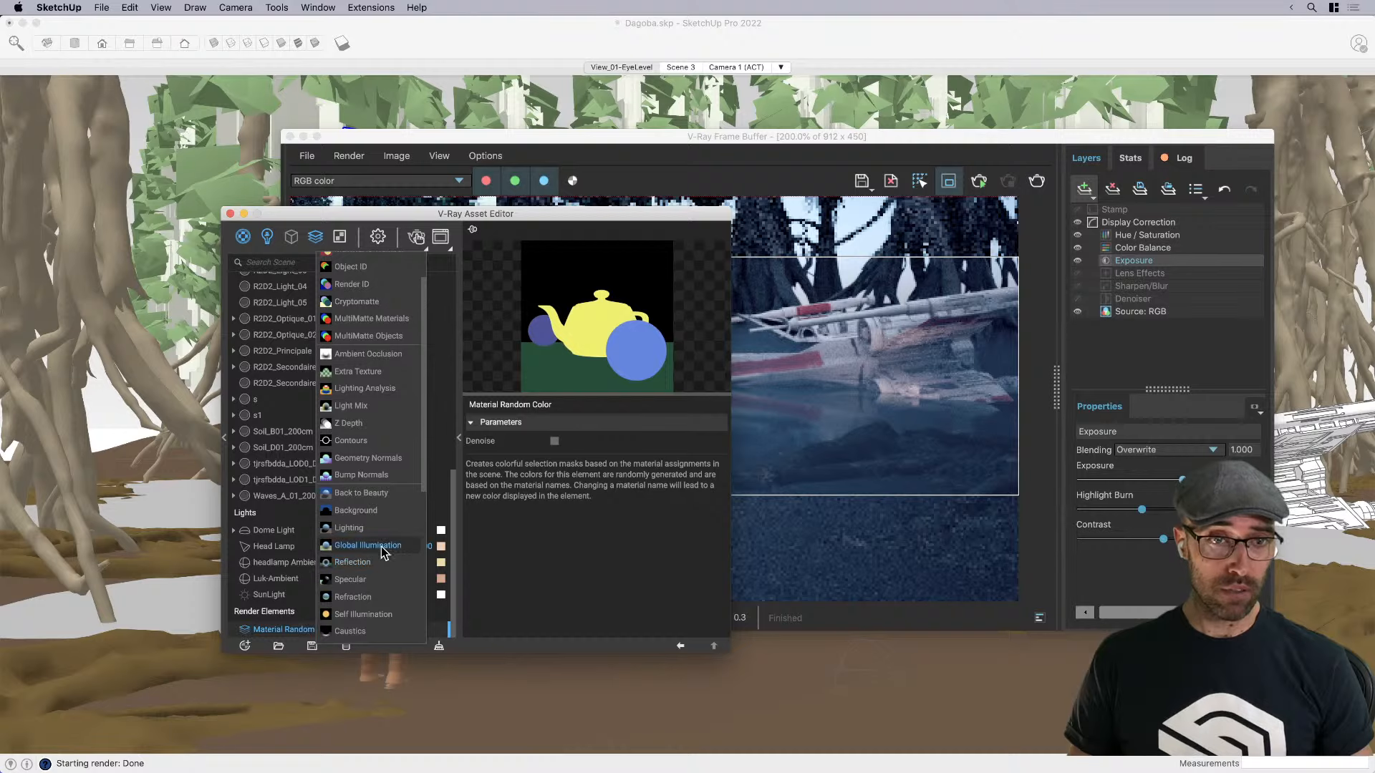
pyautogui.click(351, 405)
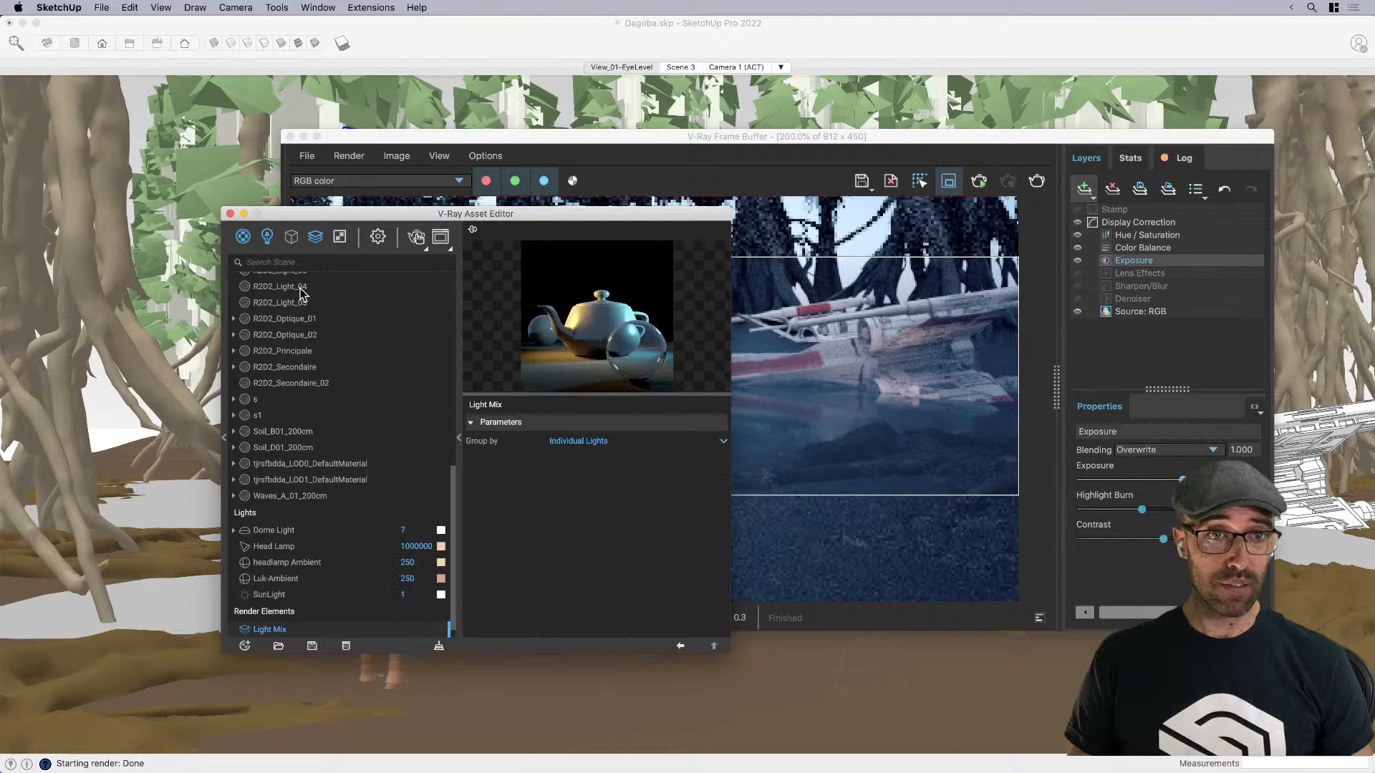
pyautogui.click(230, 213)
# Turn off region rendering in the frame buffer and enable bloom/glare in the Lens Effects layer
pyautogui.doubleClick(938, 317)
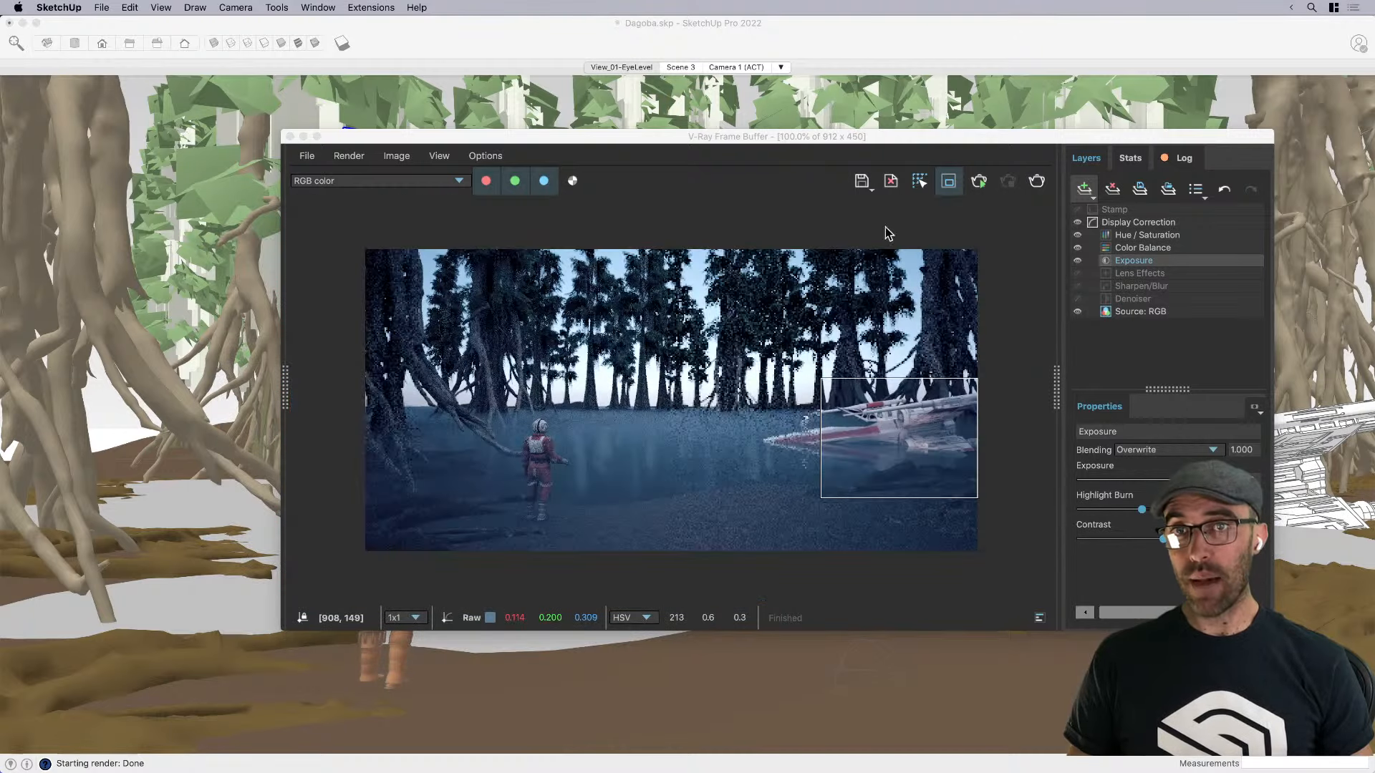
pyautogui.click(944, 184)
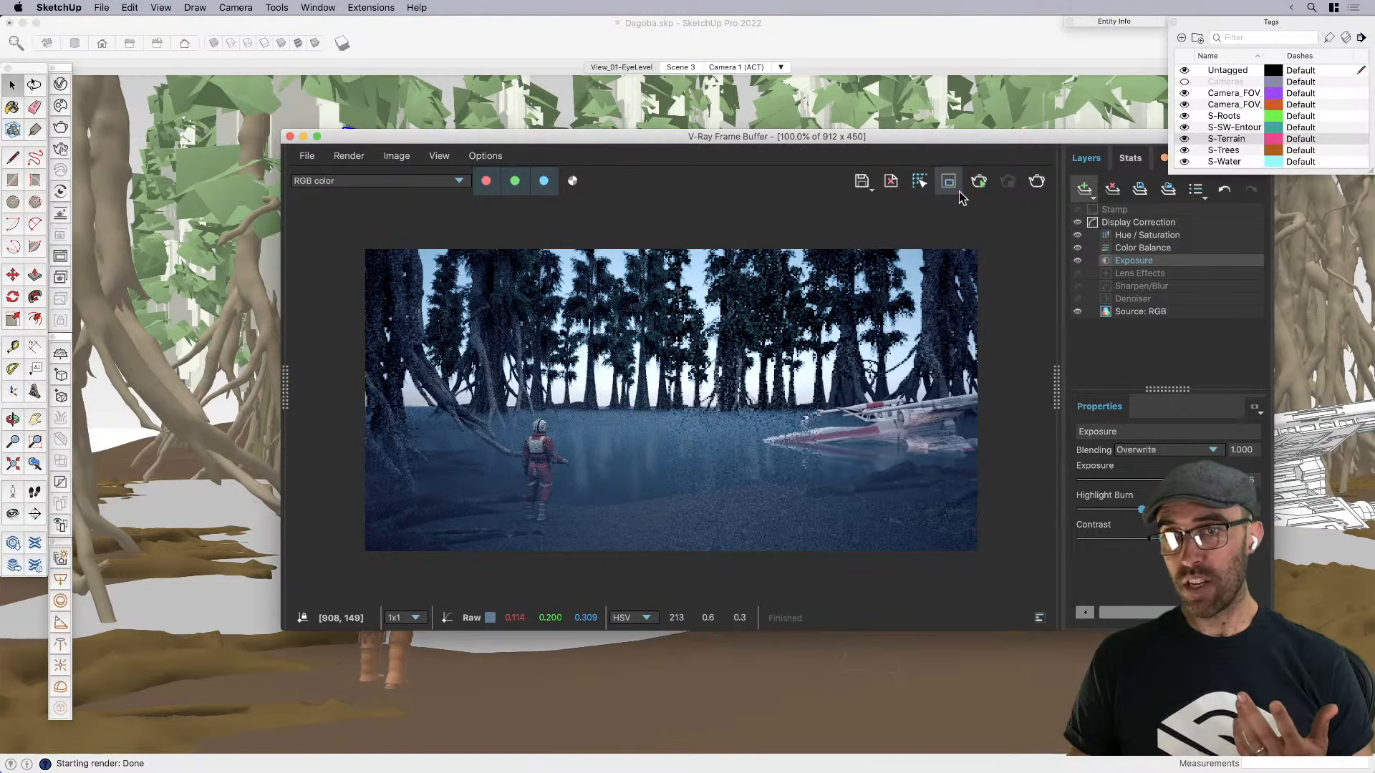
pyautogui.moveTo(1004, 138); pyautogui.dragTo(953, 177)
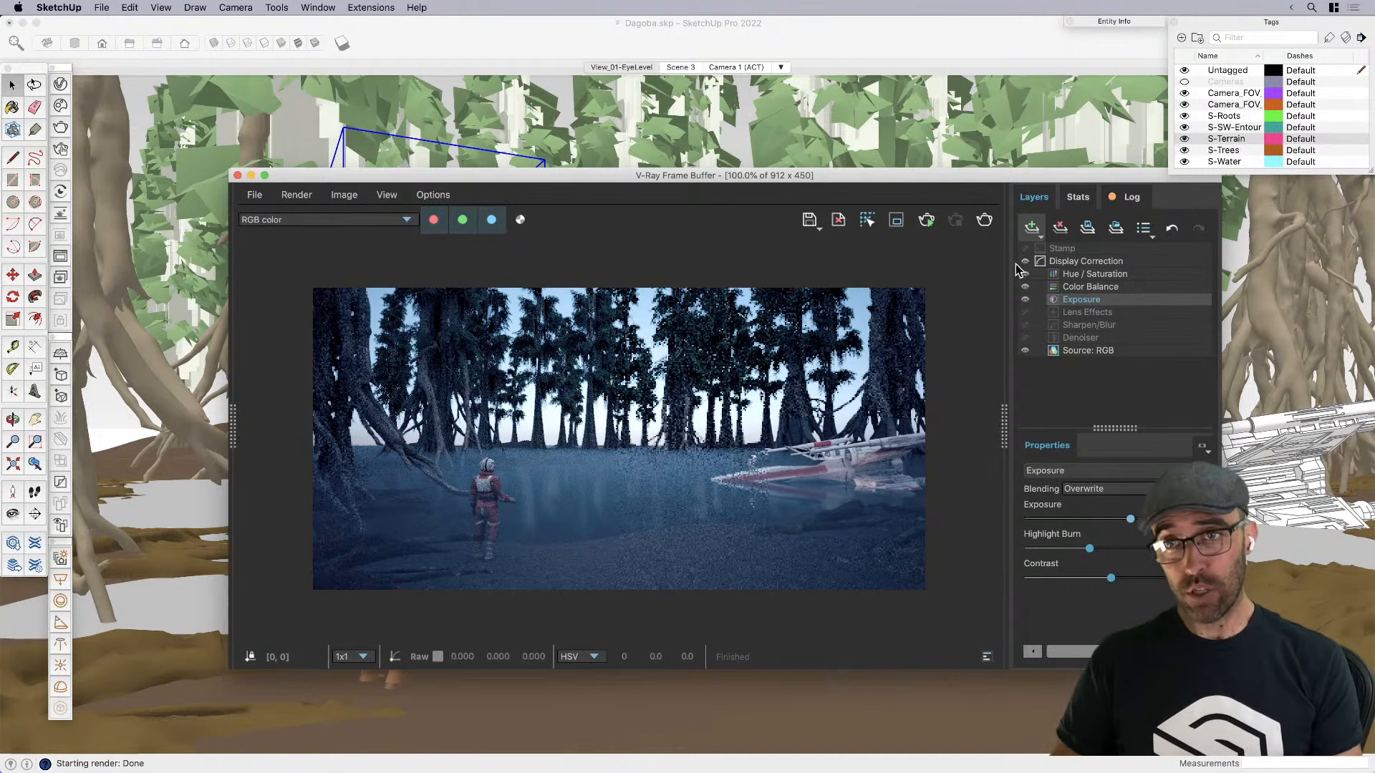
pyautogui.click(1092, 313)
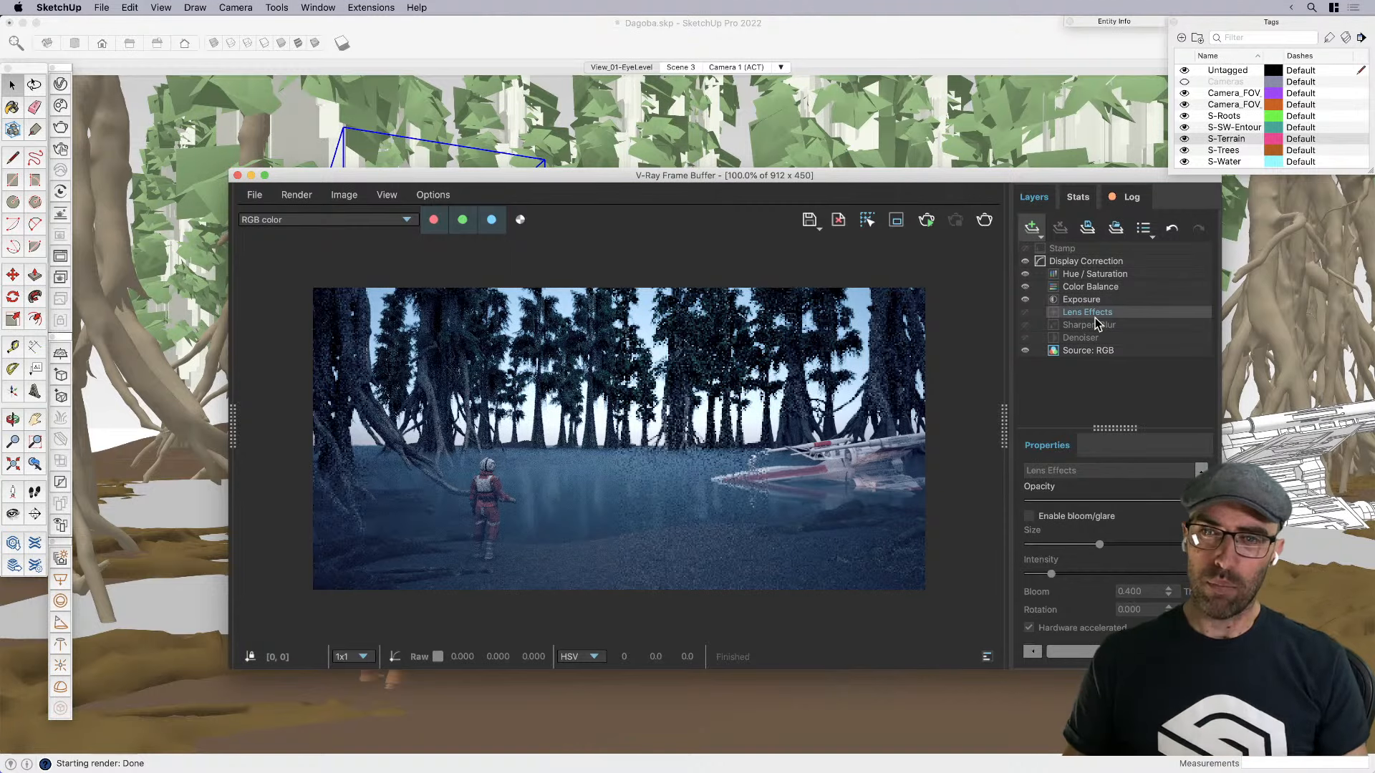
pyautogui.click(1070, 517)
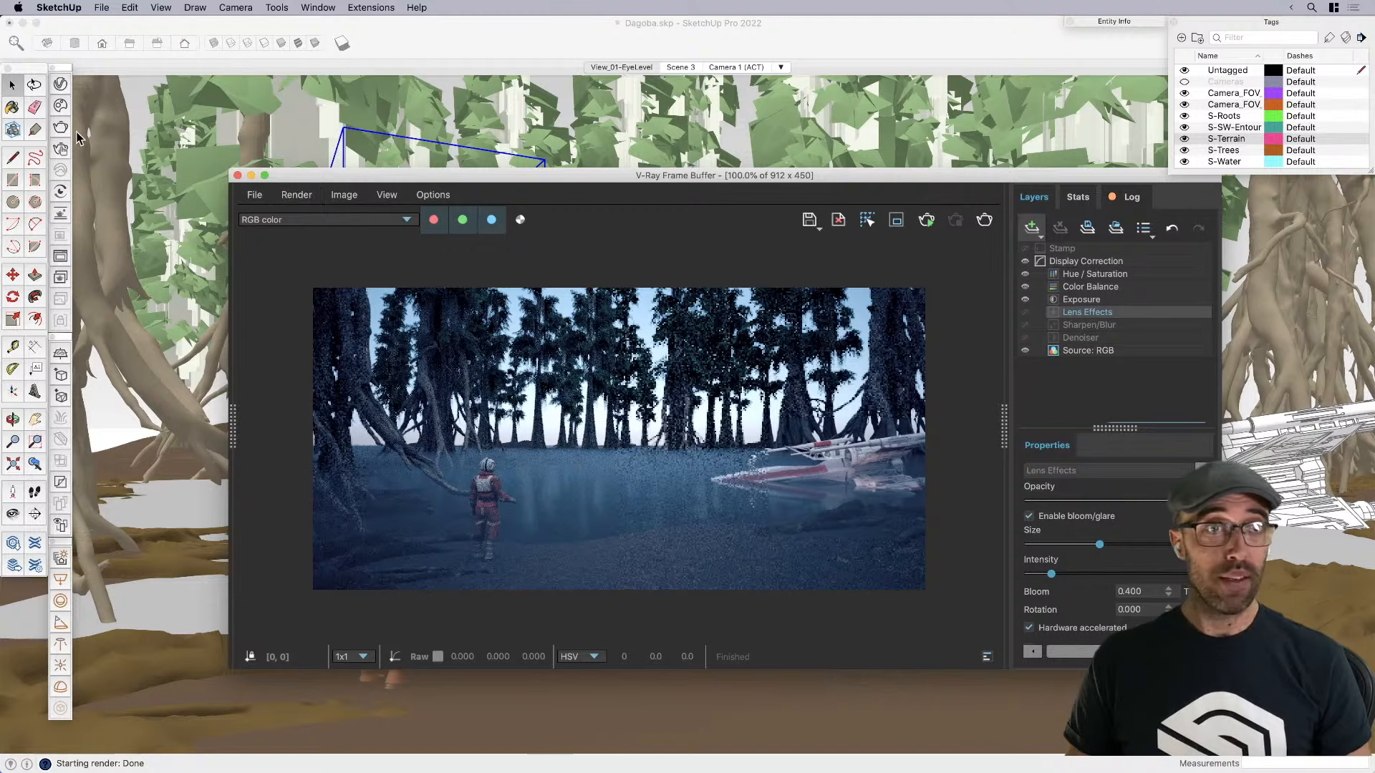
# Open the V-Ray render settings and start an interactive render of the full frame
pyautogui.click(60, 86)
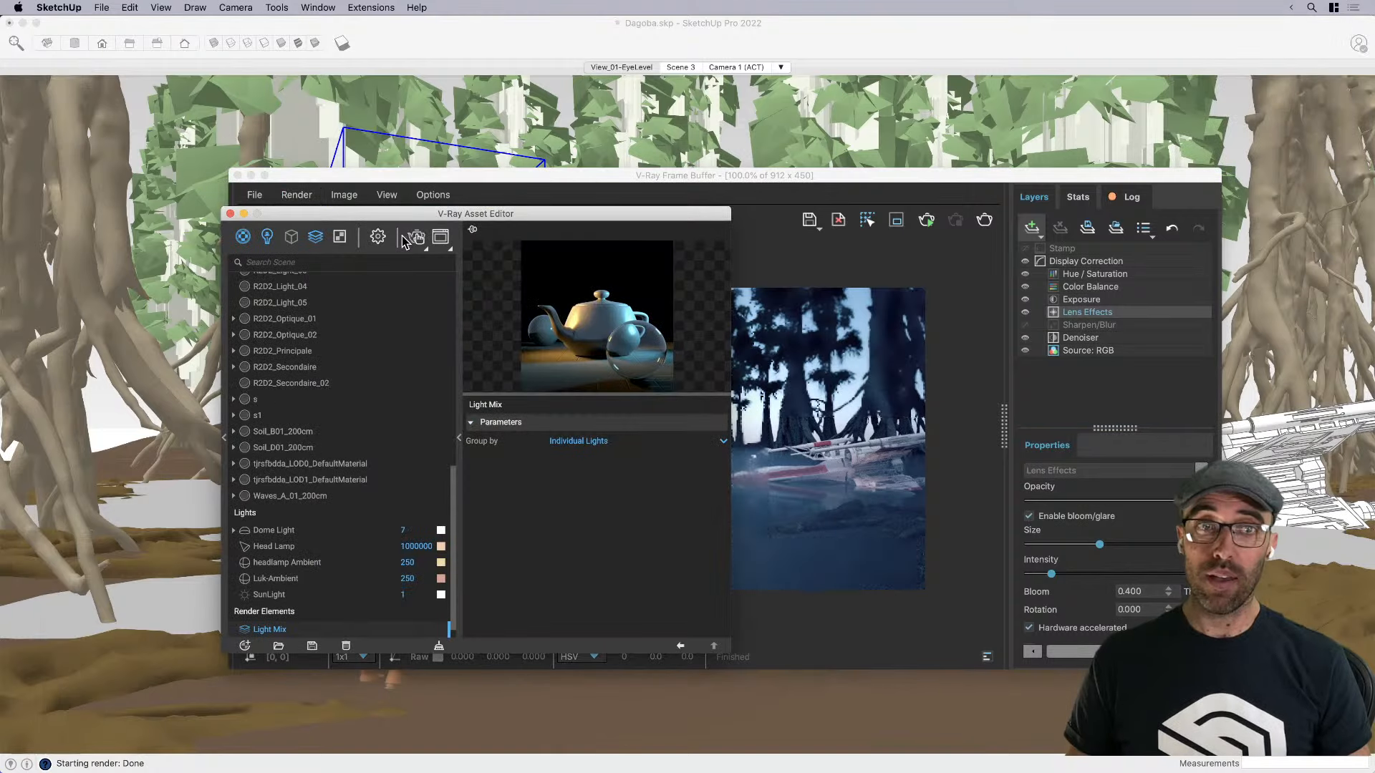
pyautogui.click(378, 238)
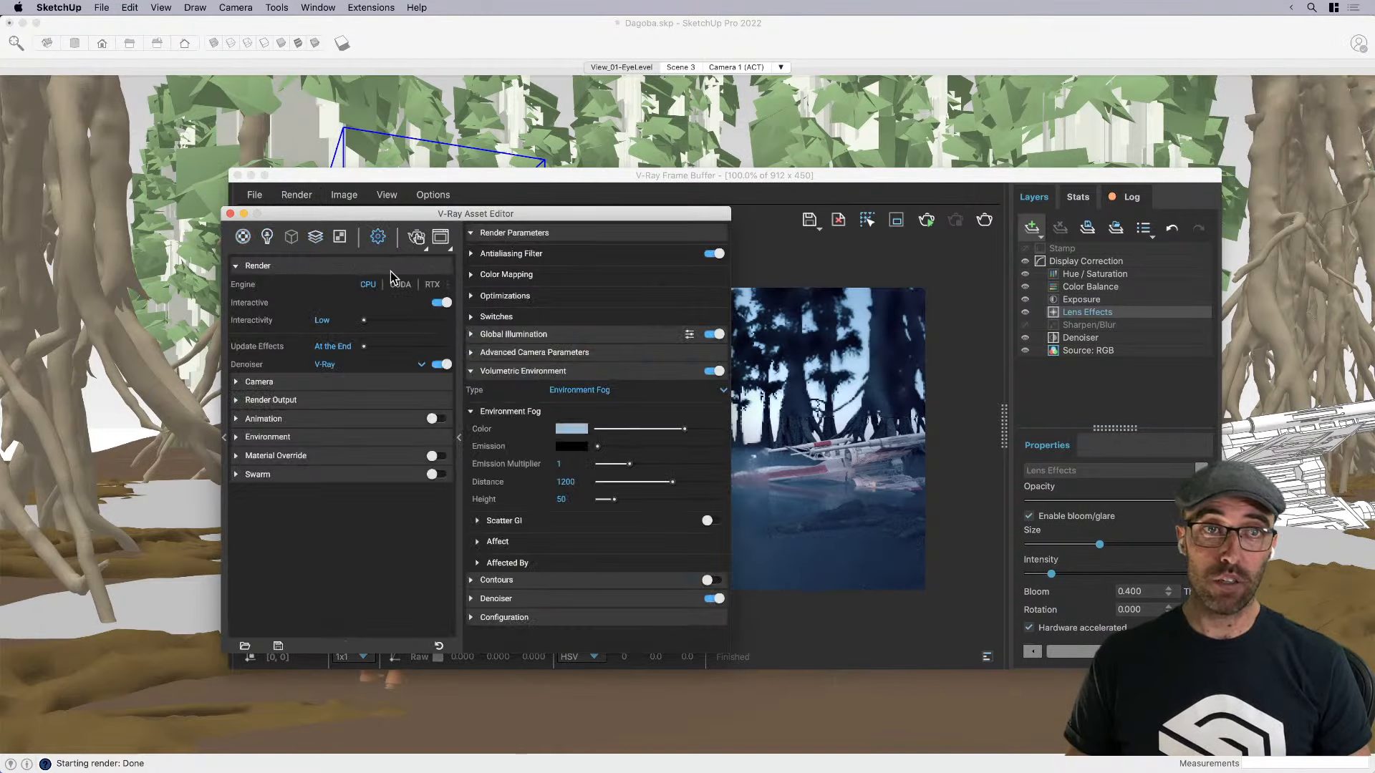
pyautogui.click(417, 240)
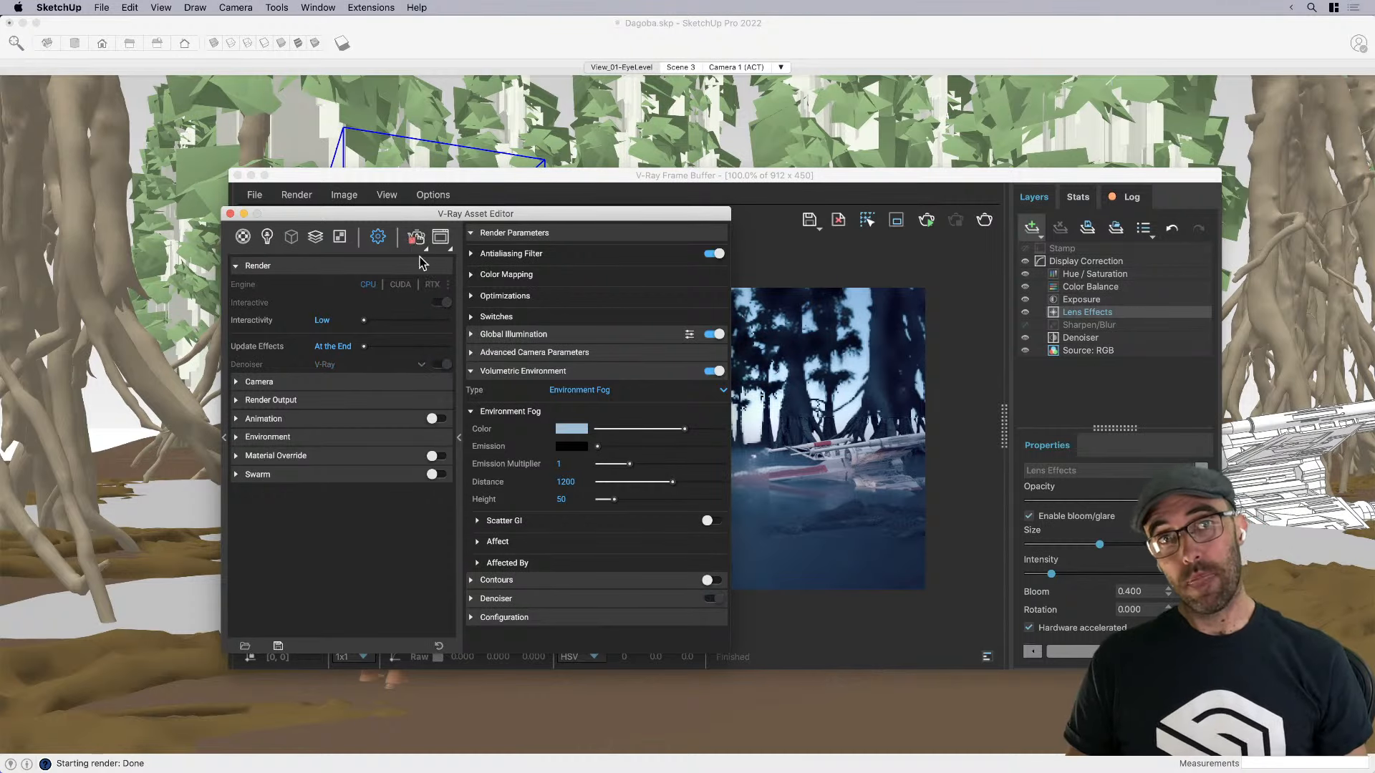
# Stop the interactive render, disable Interactive mode, close the Asset Editor and start a production render of the full frame
pyautogui.click(418, 241)
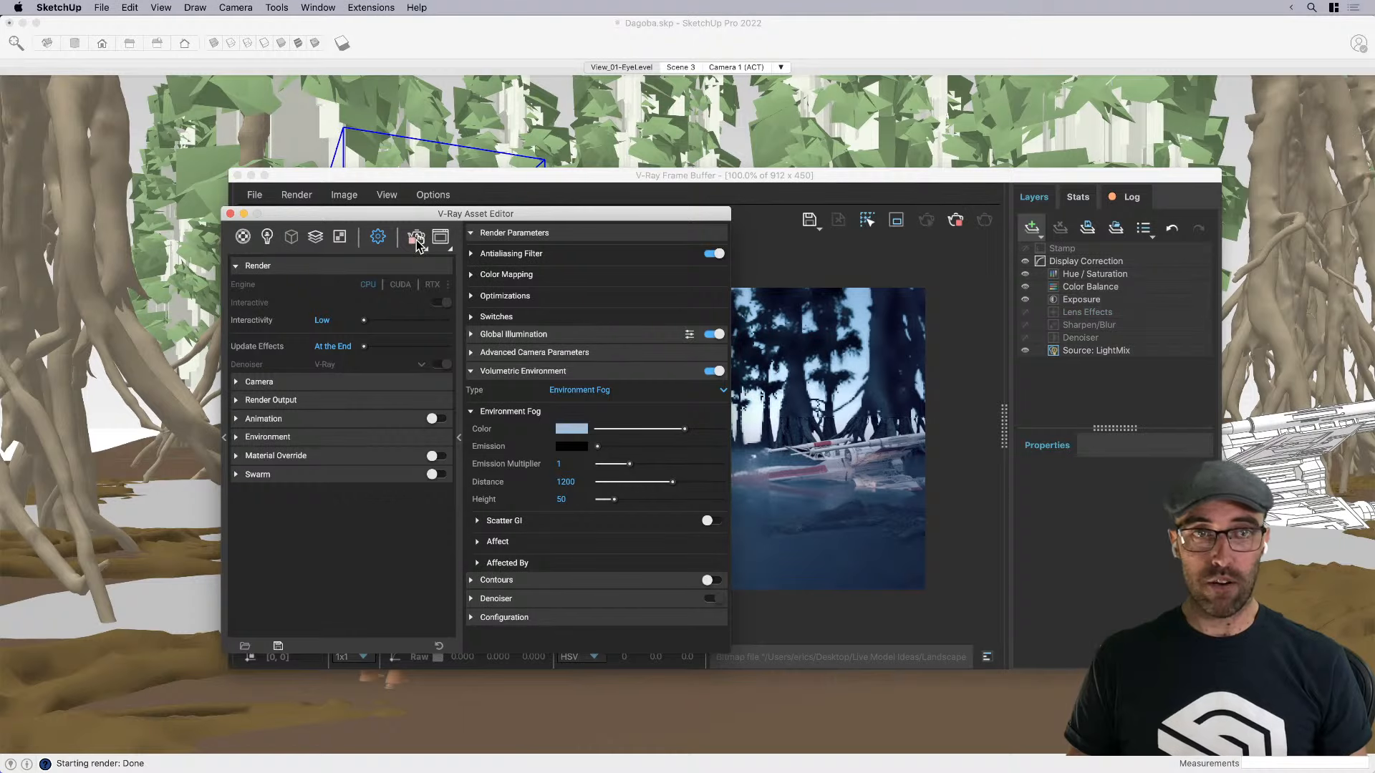
pyautogui.click(439, 302)
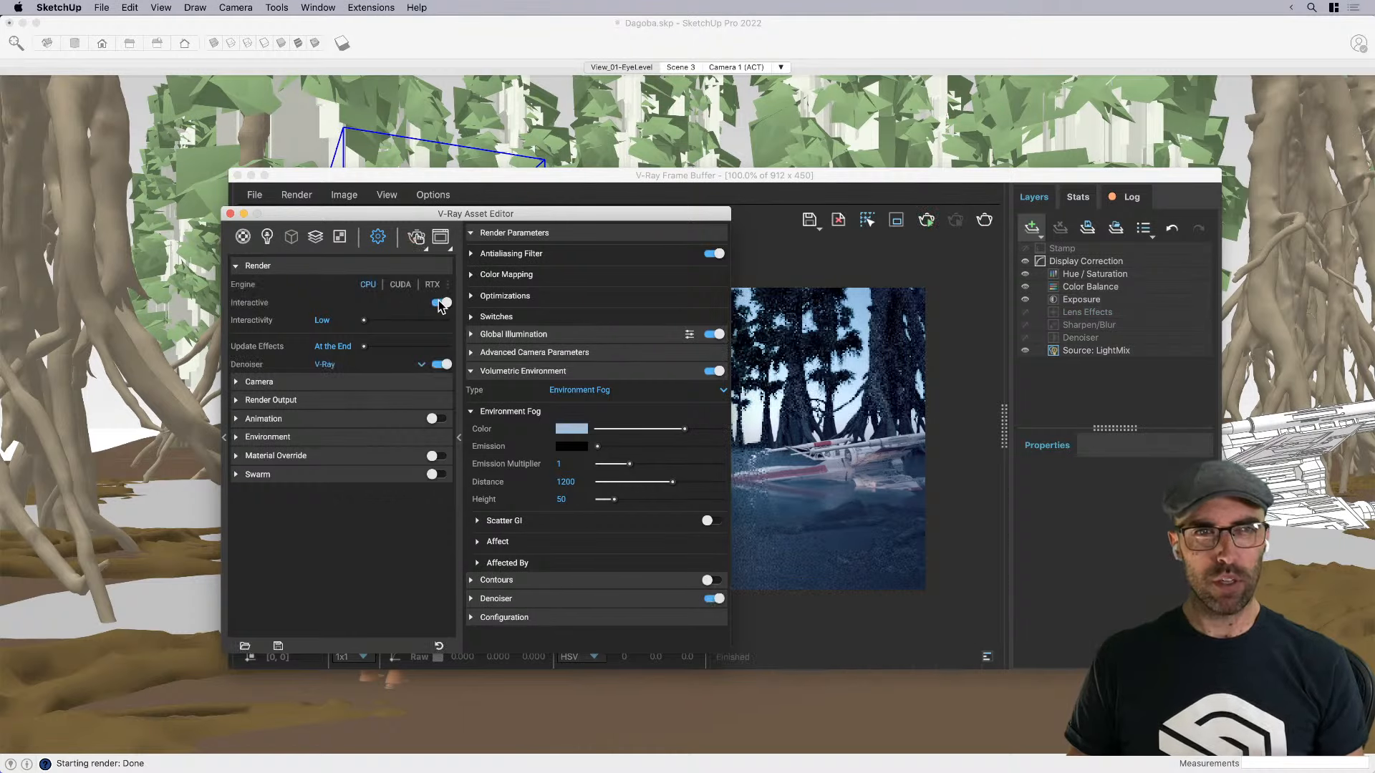
pyautogui.click(229, 213)
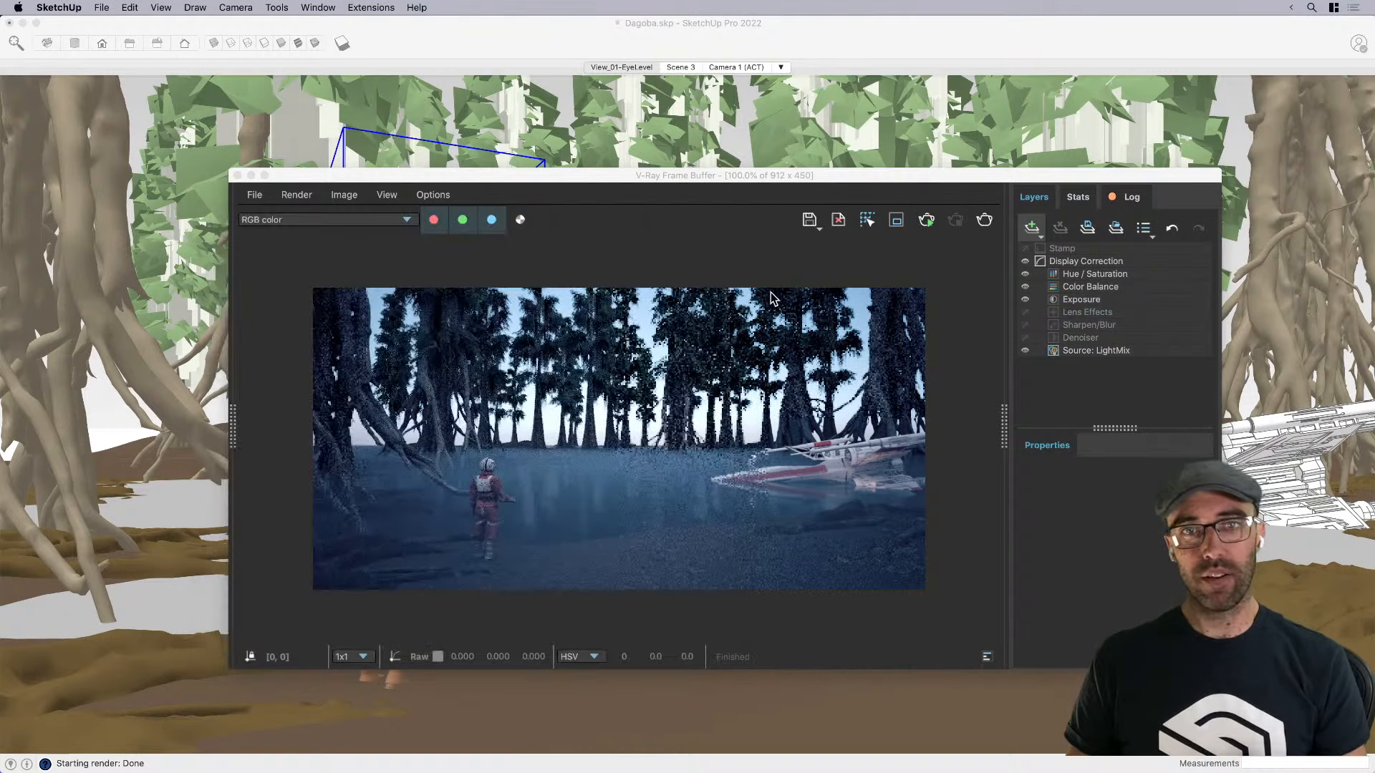
pyautogui.click(983, 223)
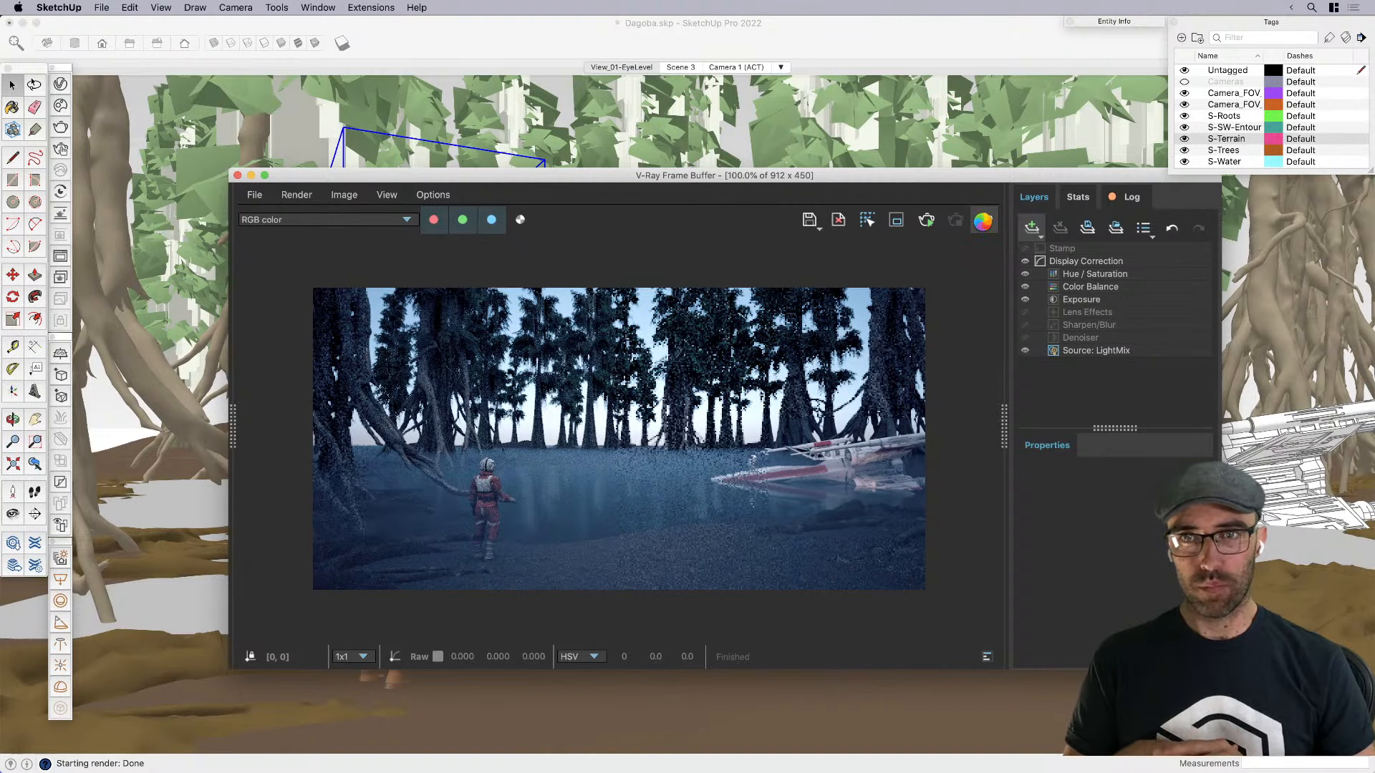
pyautogui.click(983, 222)
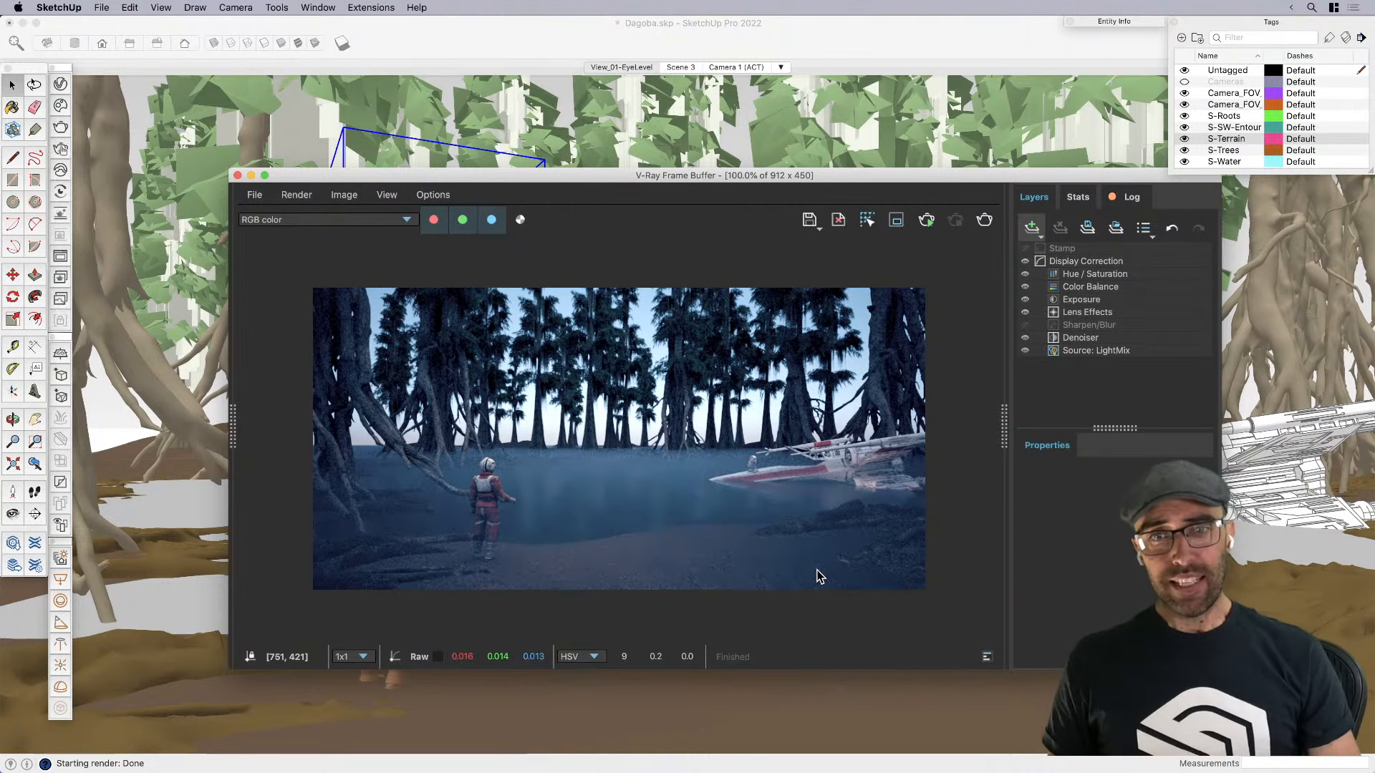
# Lower the Denoiser layer's opacity to about the middle of its range to bring back some texture in the render
pyautogui.click(1080, 337)
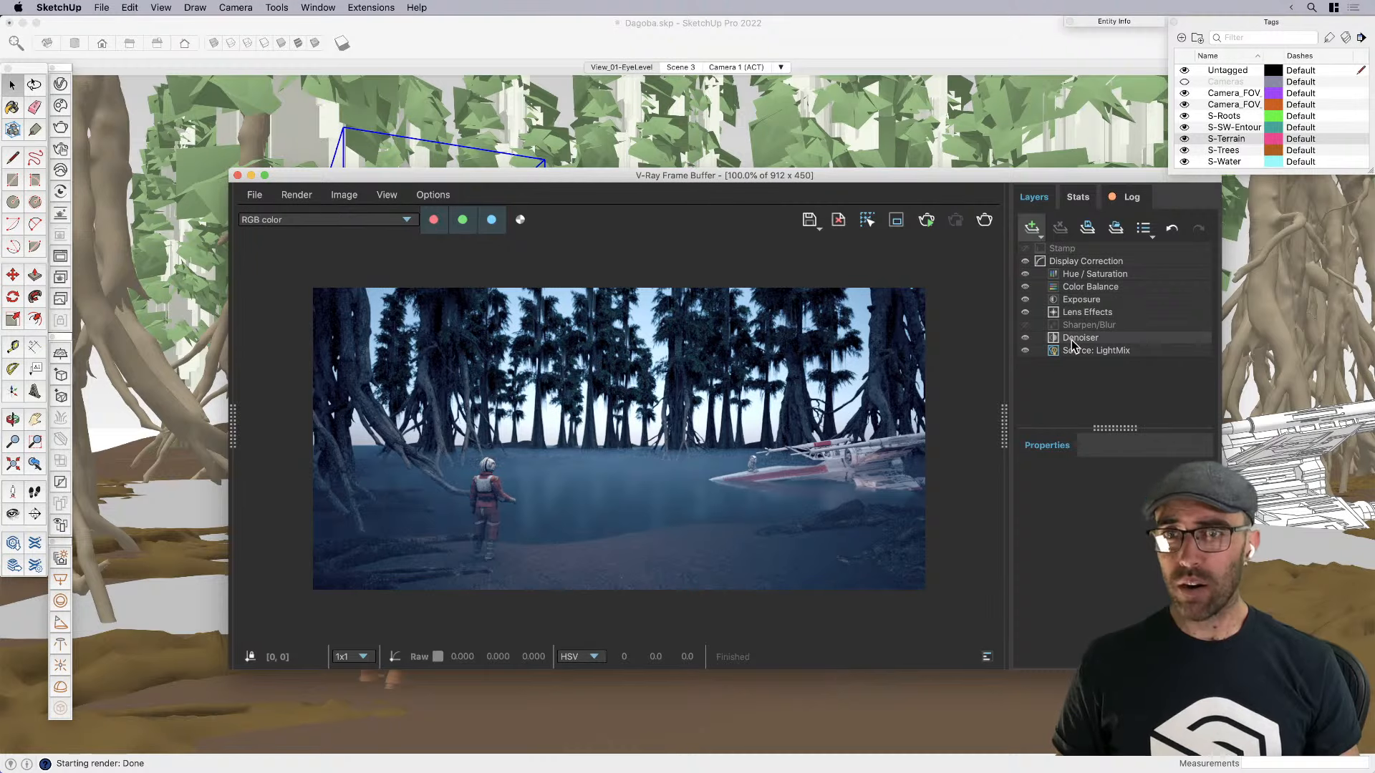
pyautogui.scroll(1, 724, 482)
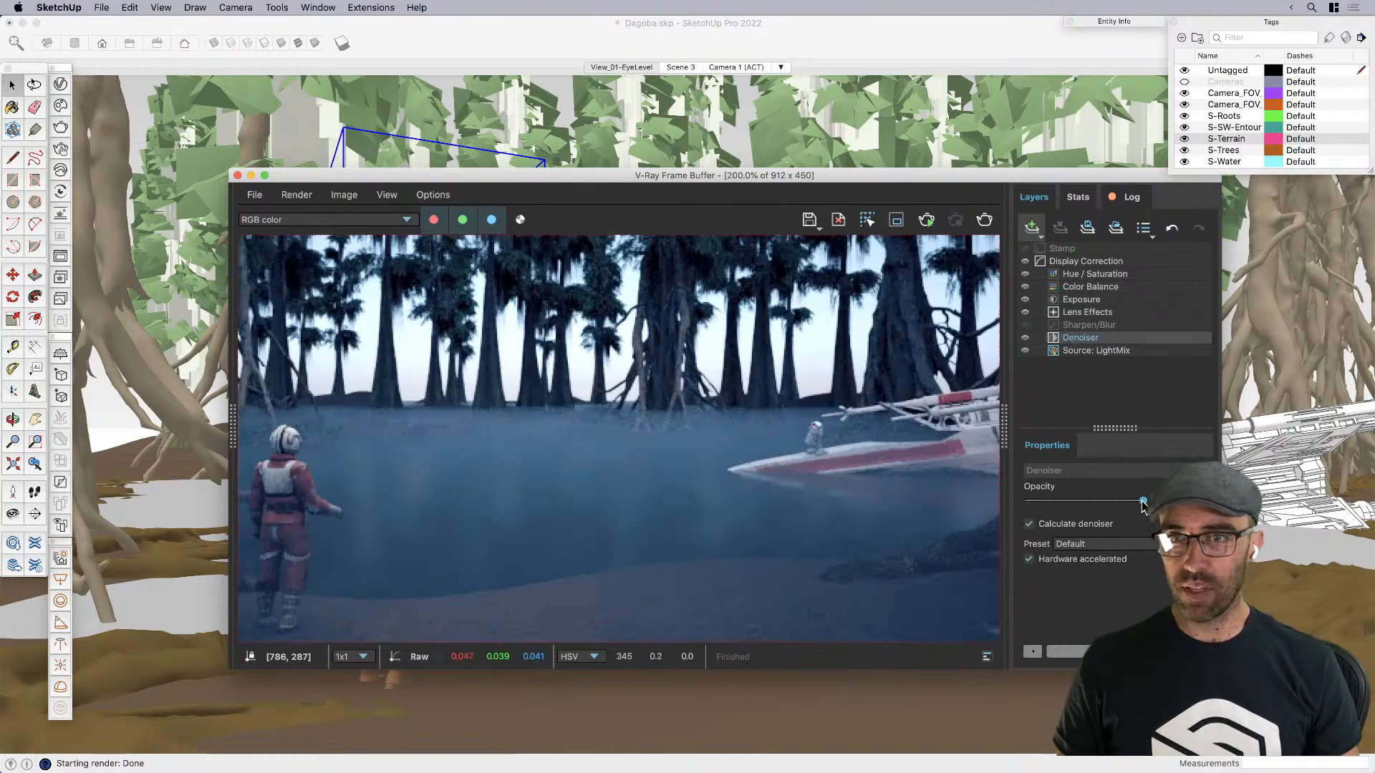
pyautogui.moveTo(1142, 501); pyautogui.dragTo(1130, 502)
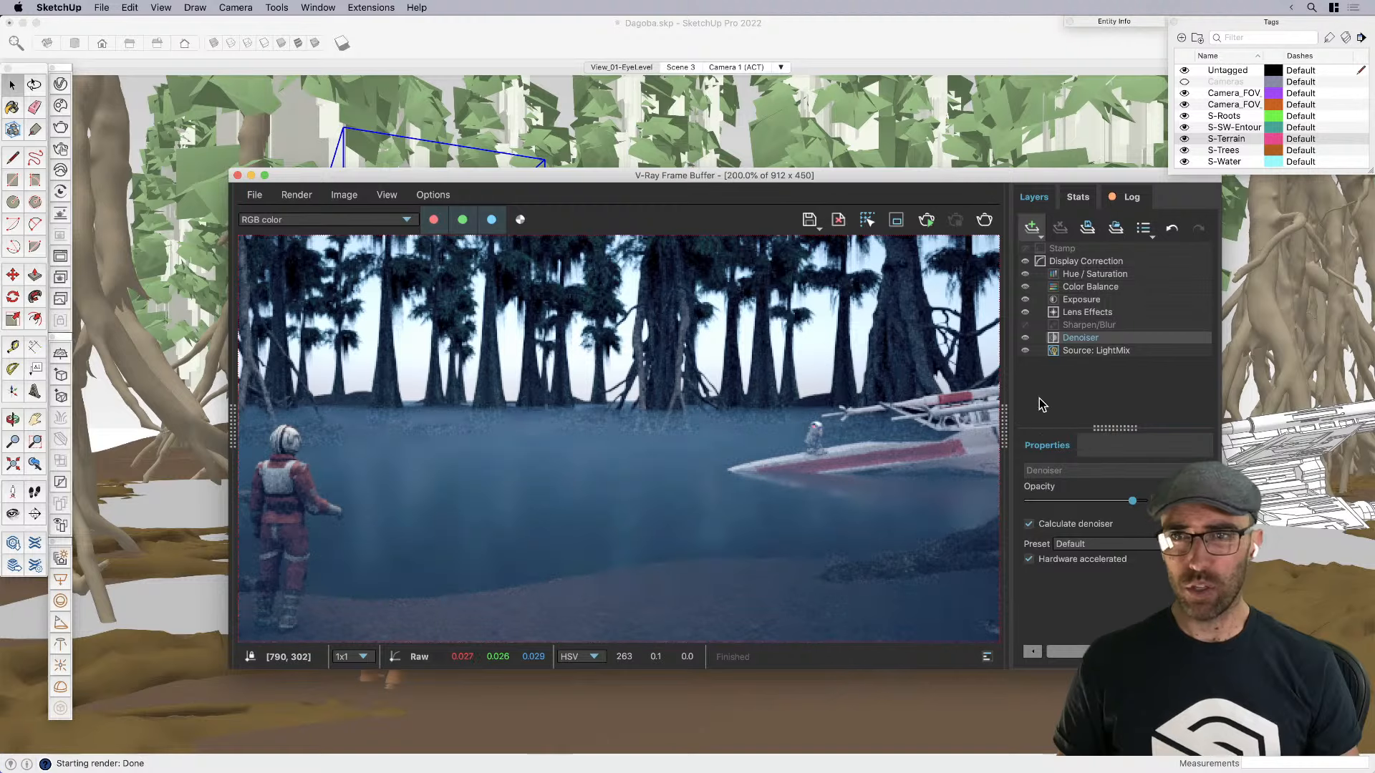
pyautogui.moveTo(1130, 502); pyautogui.dragTo(1094, 501)
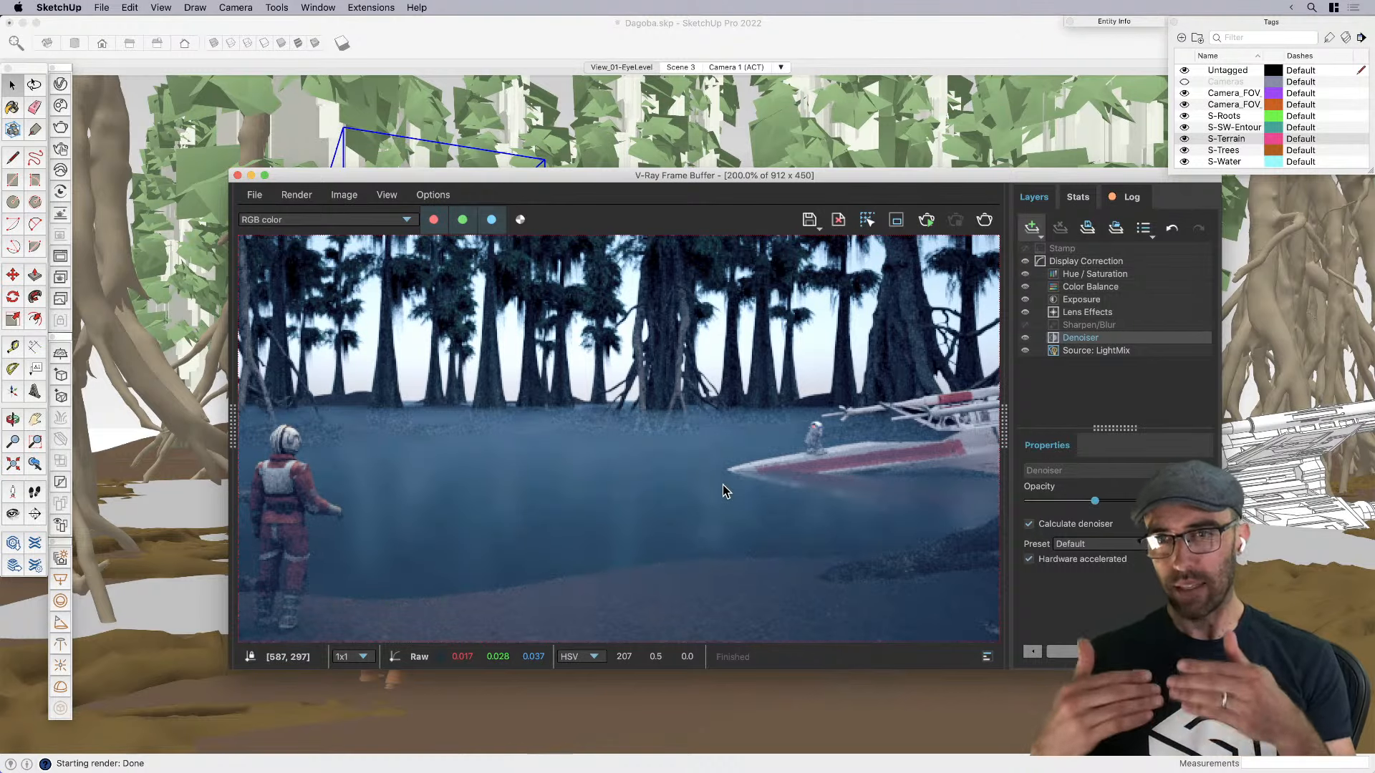
# Select the Lens Effects layer and examine the bloom around the X-wing lights and the droid up close
pyautogui.click(1085, 312)
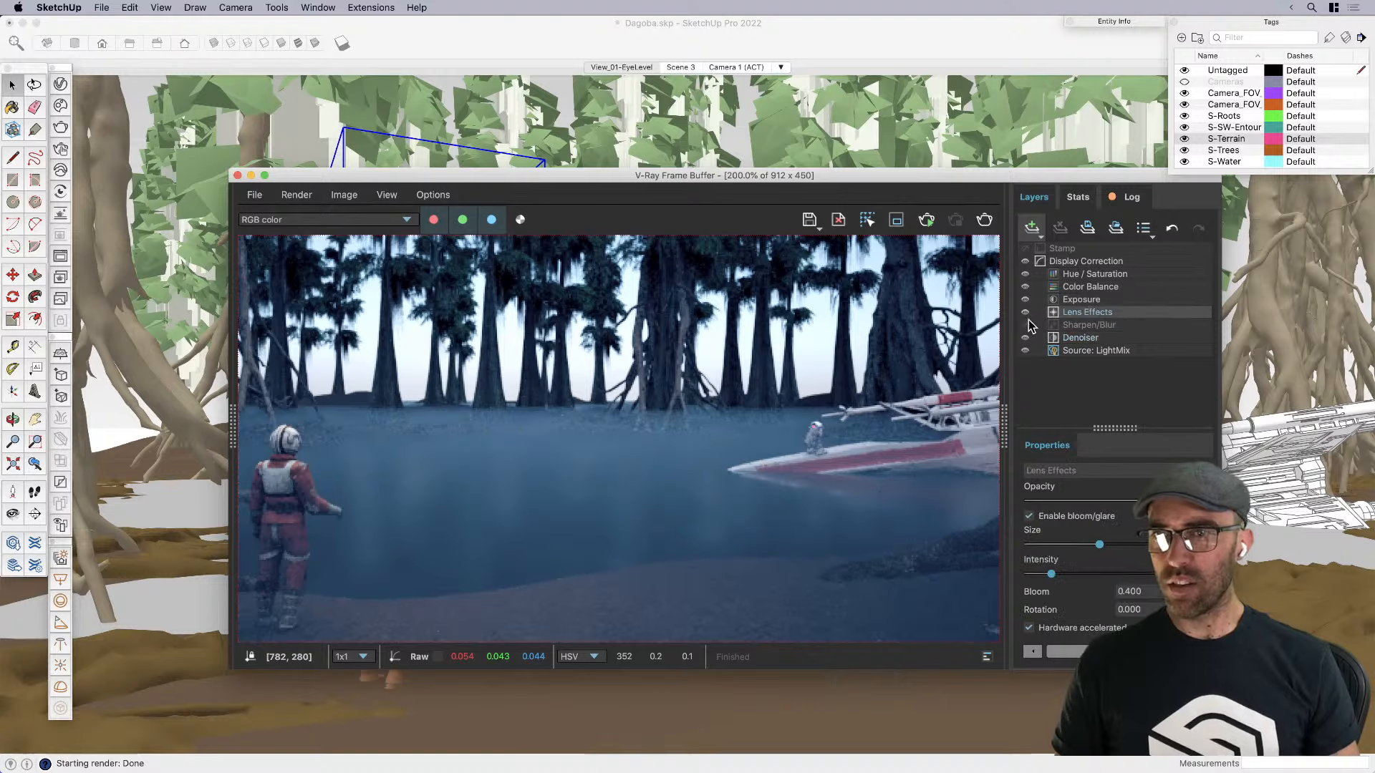
pyautogui.scroll(2, 868, 504)
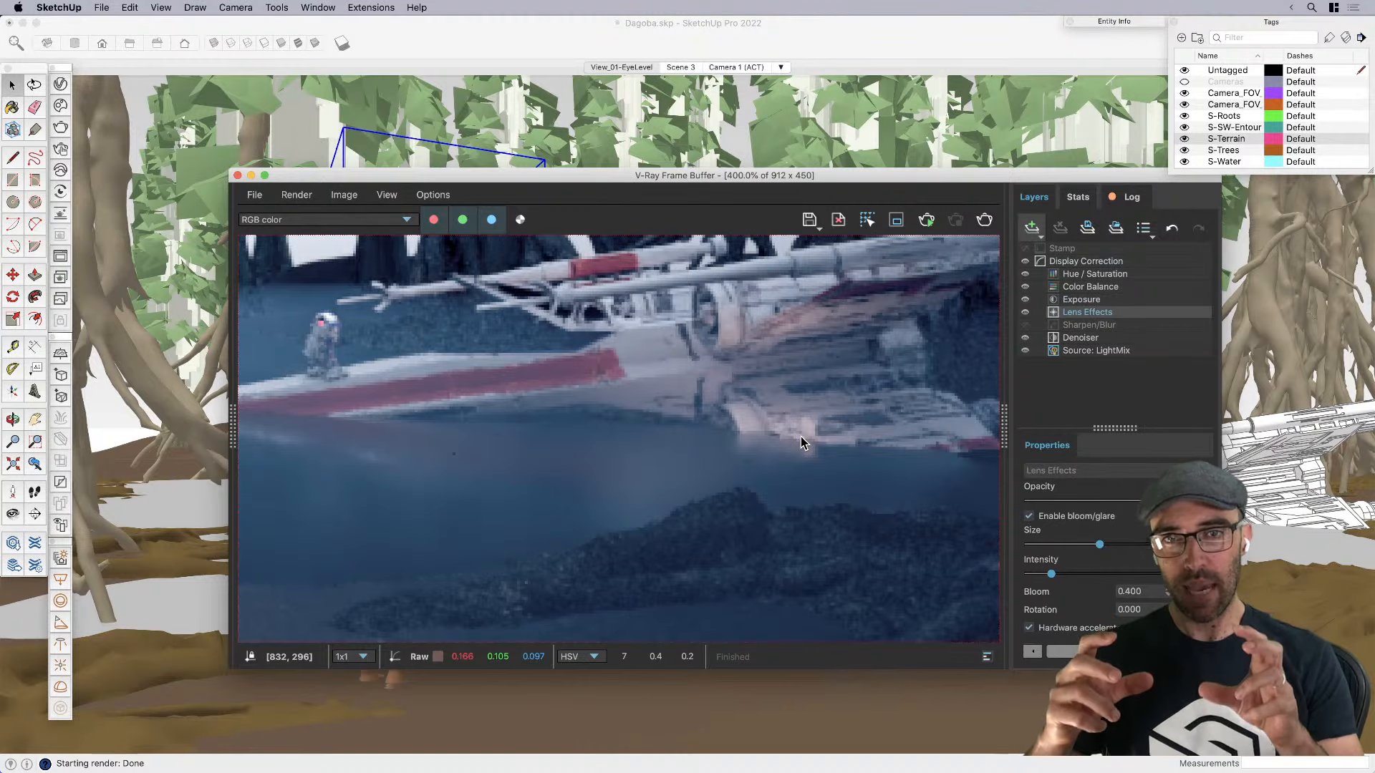
pyautogui.scroll(1, 290, 312)
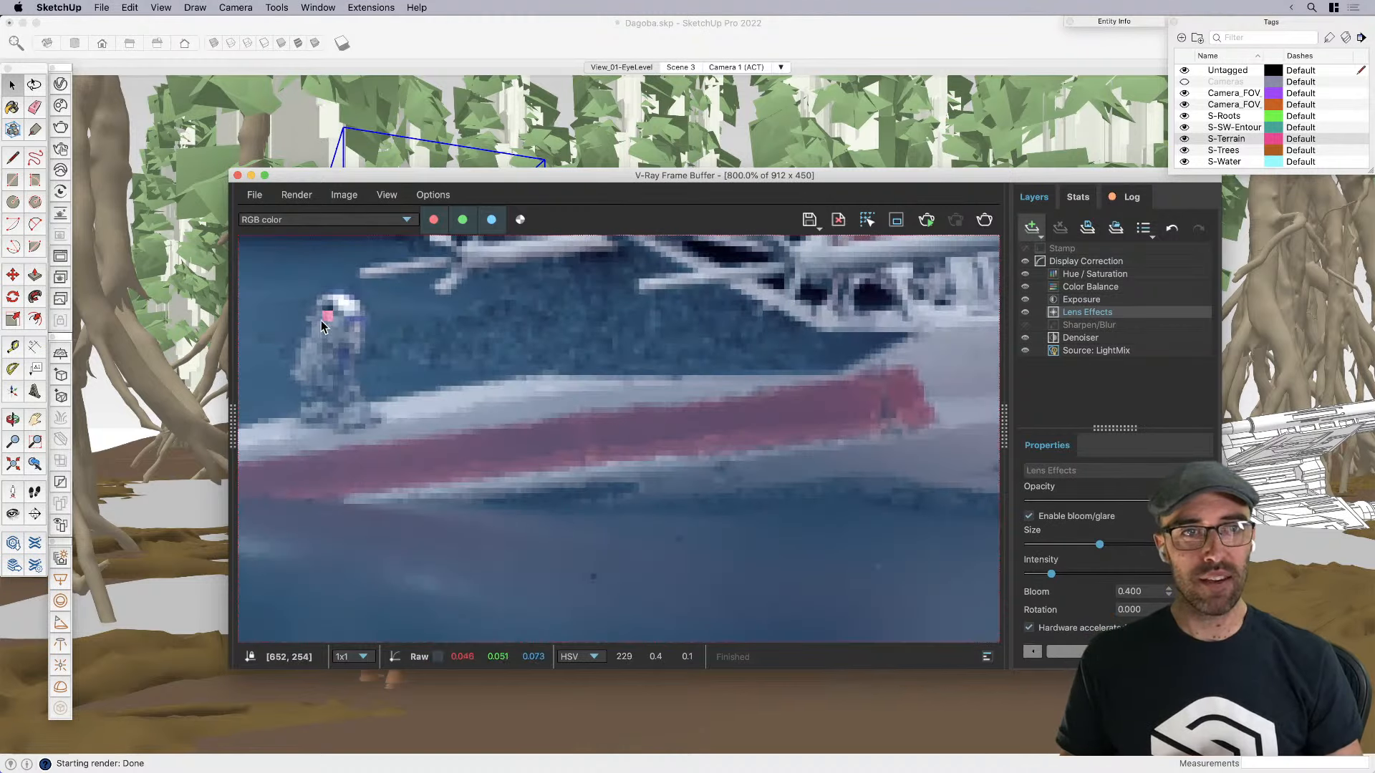
pyautogui.scroll(-2, 796, 475)
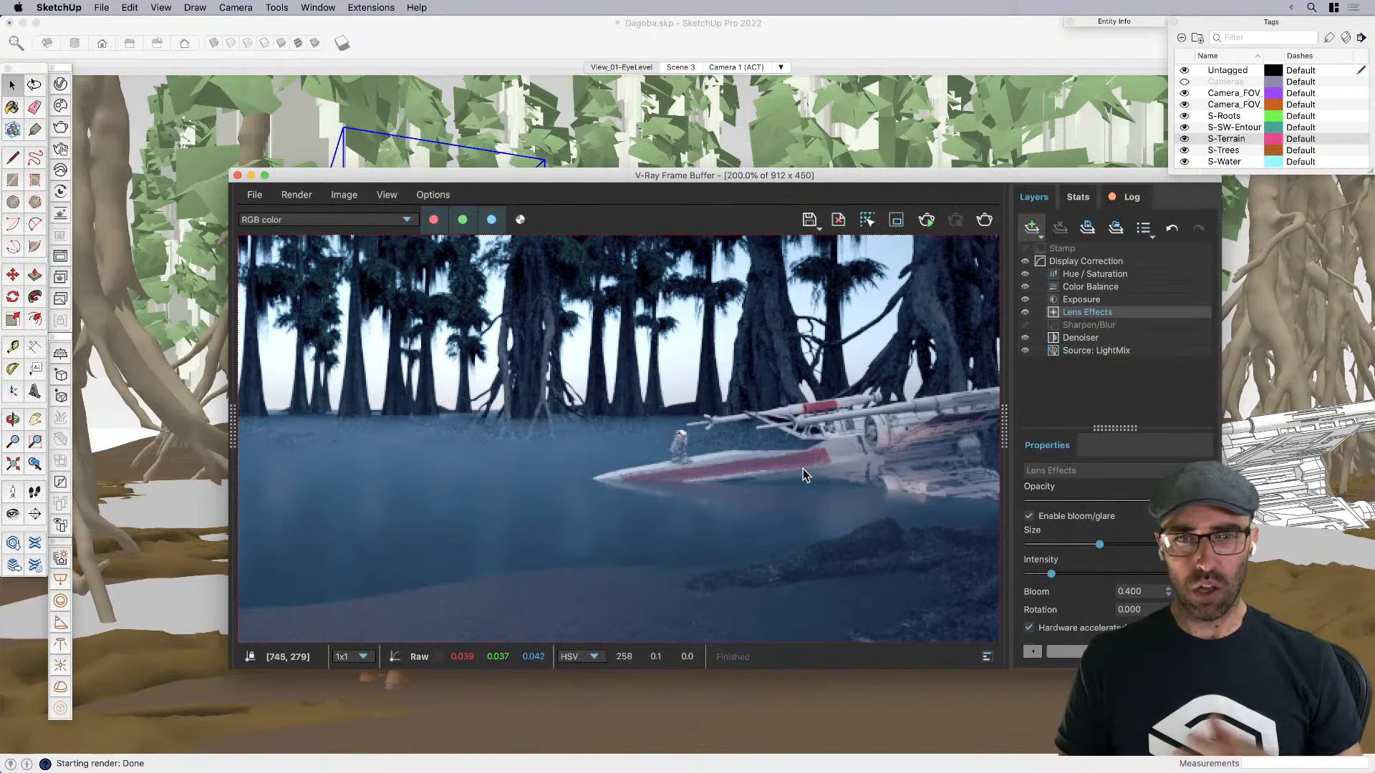
pyautogui.scroll(-1, 803, 475)
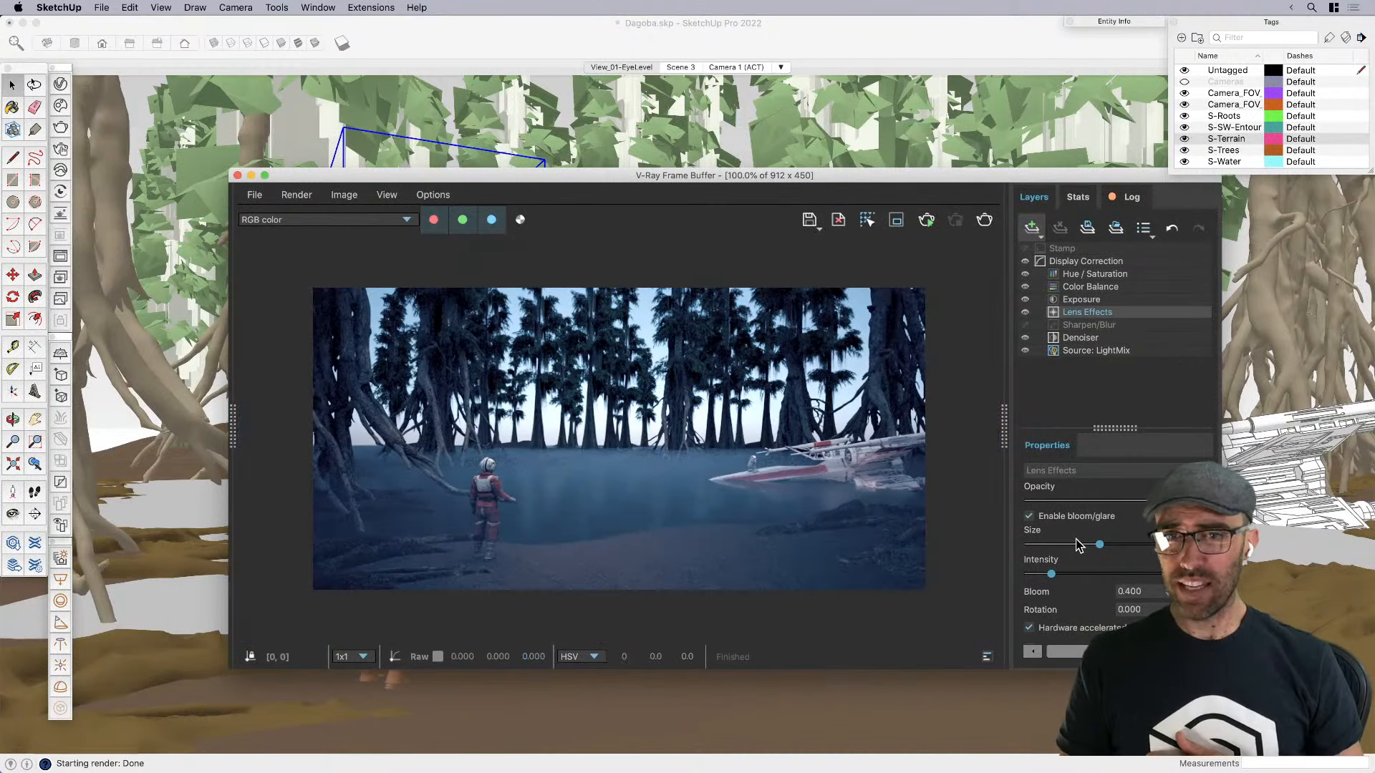
# In the Exposure layer, lower the exposure slightly and raise the highlight burn and contrast a little
pyautogui.click(1098, 301)
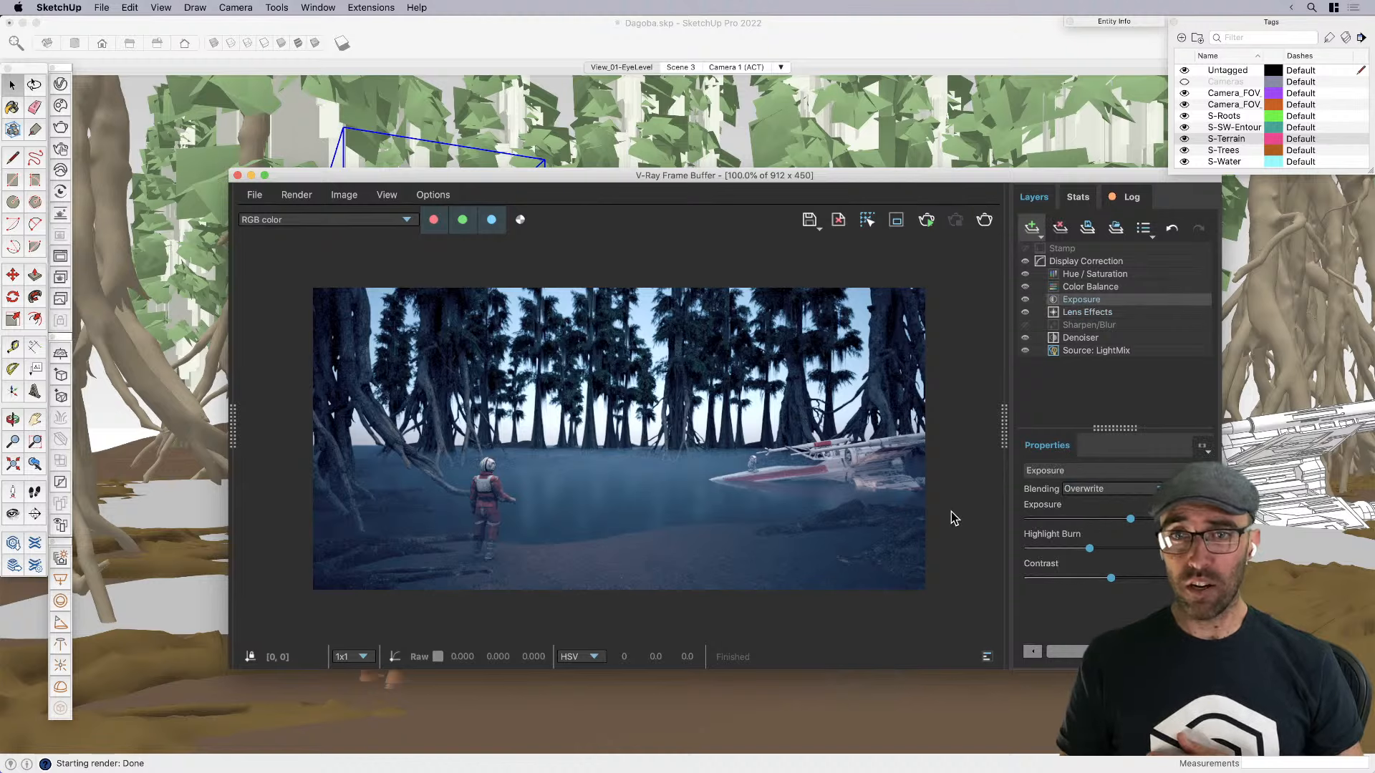
pyautogui.scroll(1, 722, 502)
pyautogui.scroll(-1, 855, 514)
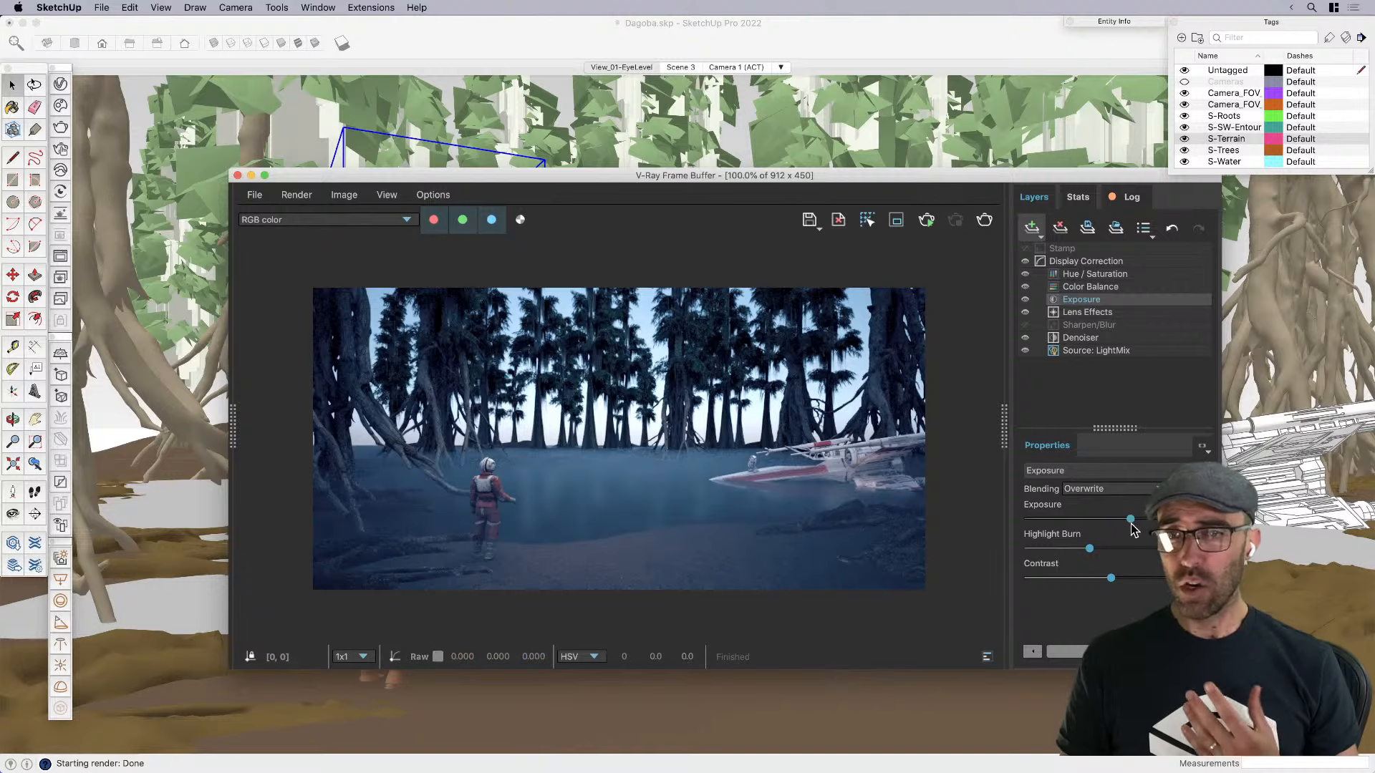
pyautogui.moveTo(1130, 519); pyautogui.dragTo(1126, 519)
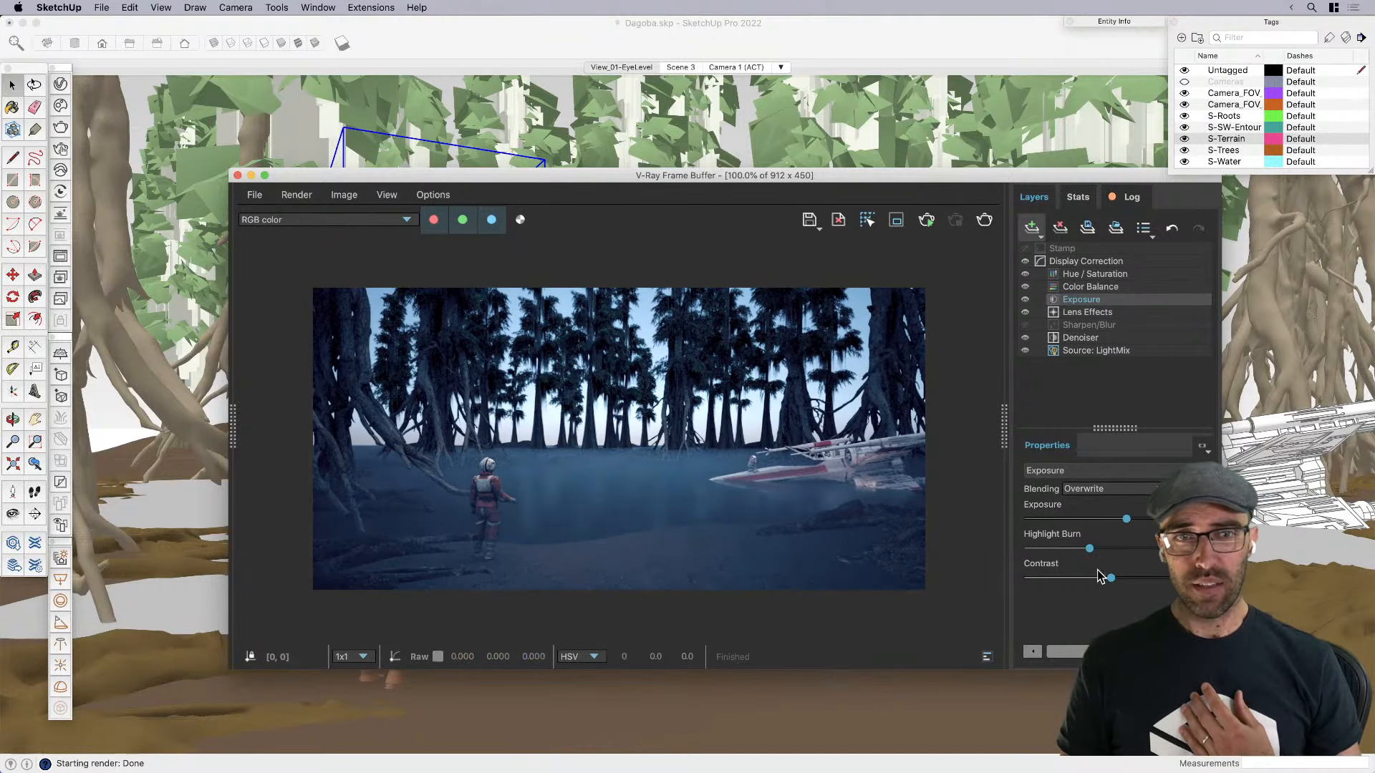
pyautogui.moveTo(1110, 577)
pyautogui.mouseDown()
pyautogui.moveTo(1137, 549)
pyautogui.moveTo(1059, 552)
pyautogui.moveTo(1122, 552)
pyautogui.moveTo(1085, 552)
pyautogui.mouseUp()
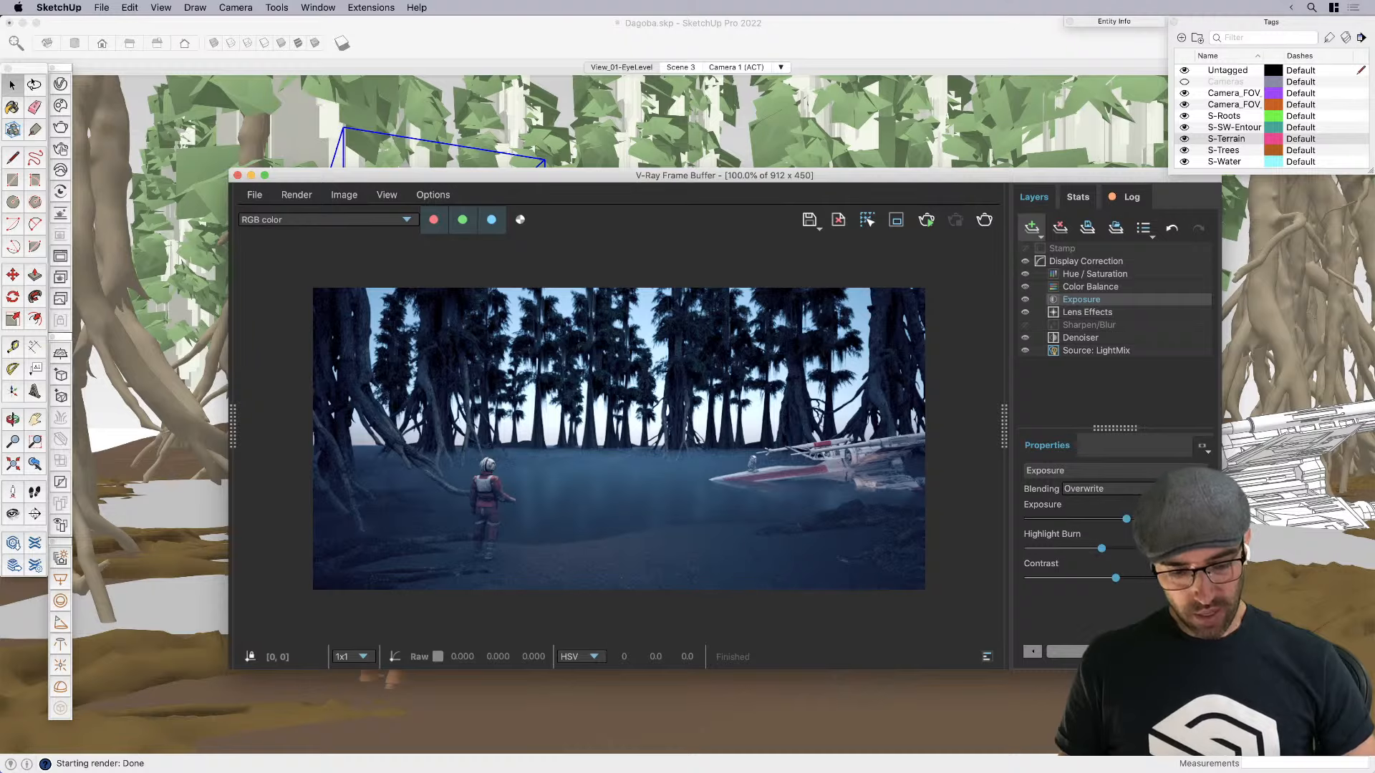
# Switch to the reference images in Preview, capture a wide screenshot strip of the dark swamp picture, and return to SketchUp
pyautogui.moveTo(540, 2); pyautogui.dragTo(424, 88)
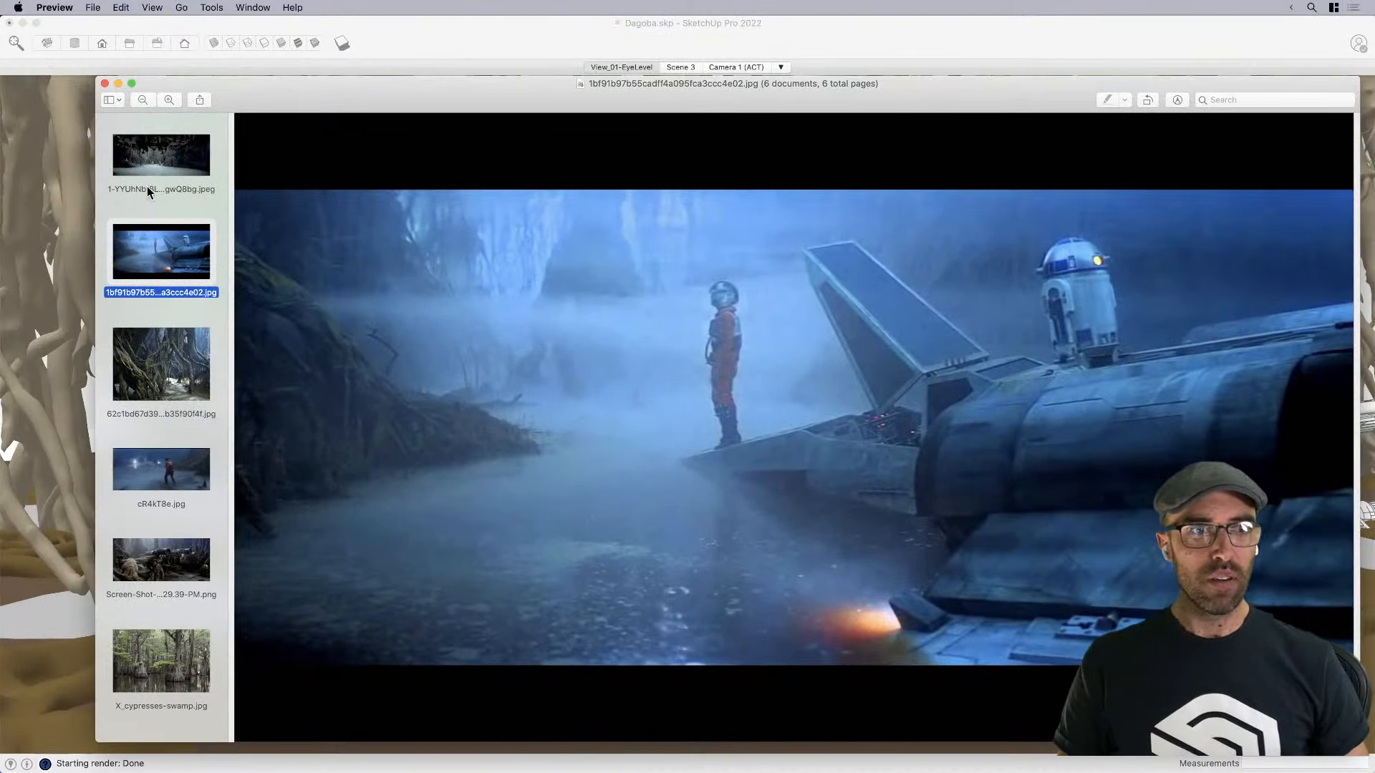
pyautogui.click(155, 160)
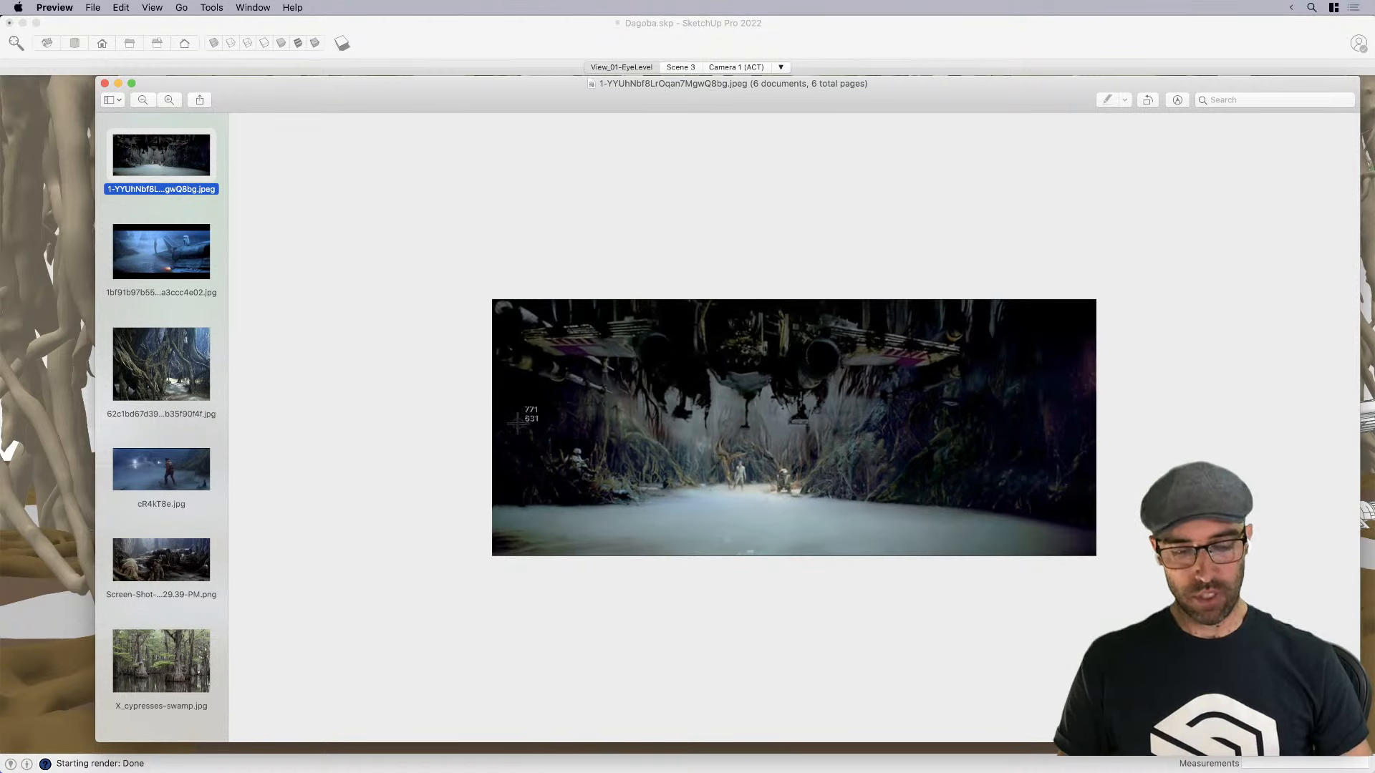
pyautogui.moveTo(492, 387); pyautogui.dragTo(1094, 493)
pyautogui.click(1043, 39)
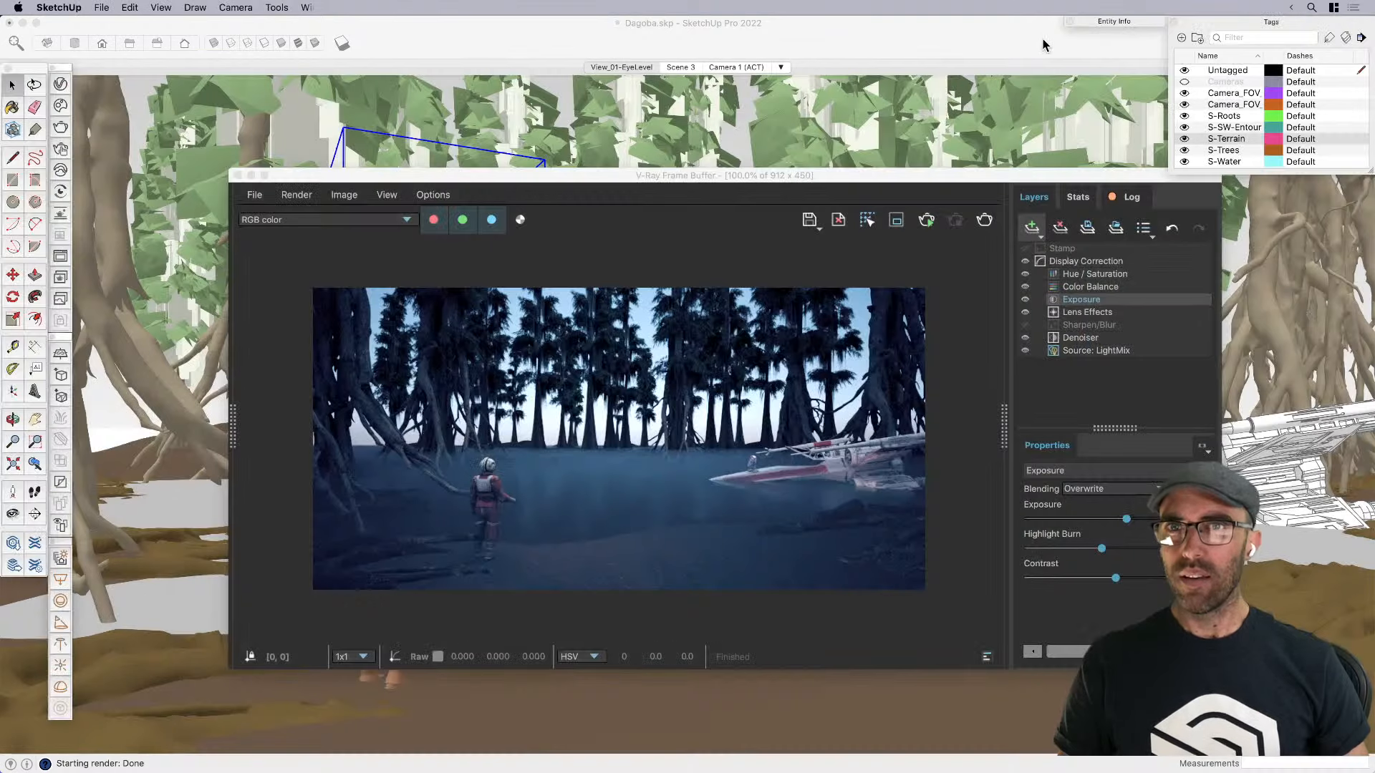
# Add a Background layer to the frame buffer corrections and load the new swamp screenshot from the Desktop as its image
pyautogui.click(1032, 227)
pyautogui.click(1055, 424)
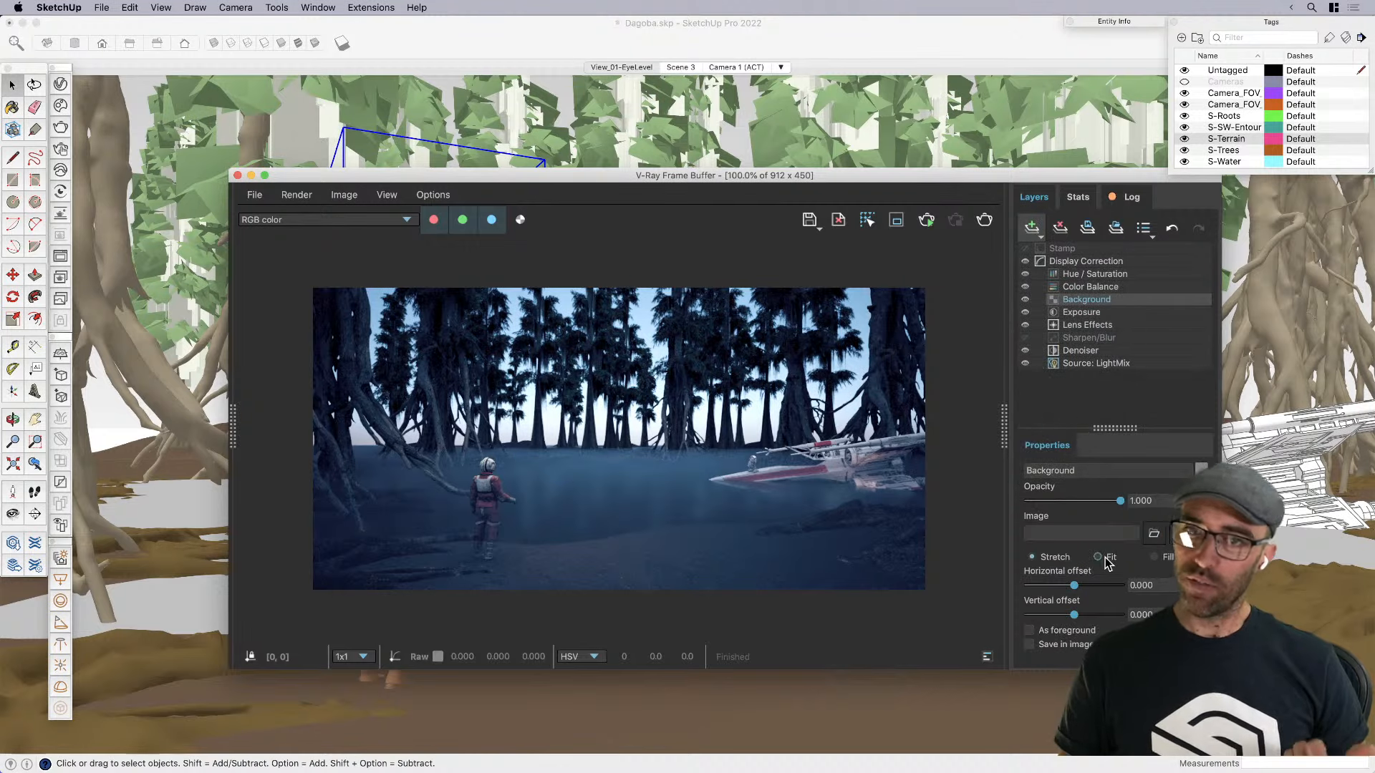
pyautogui.click(1154, 535)
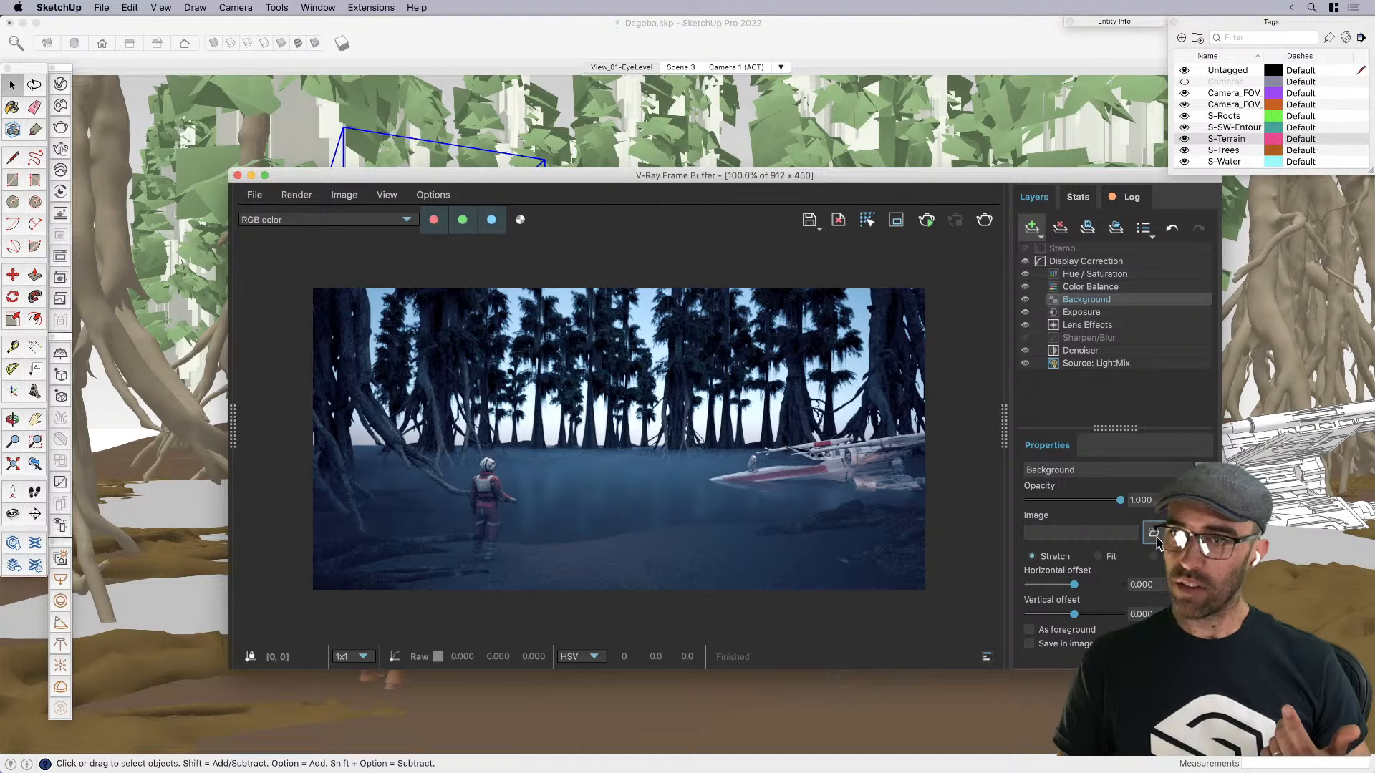
pyautogui.click(462, 188)
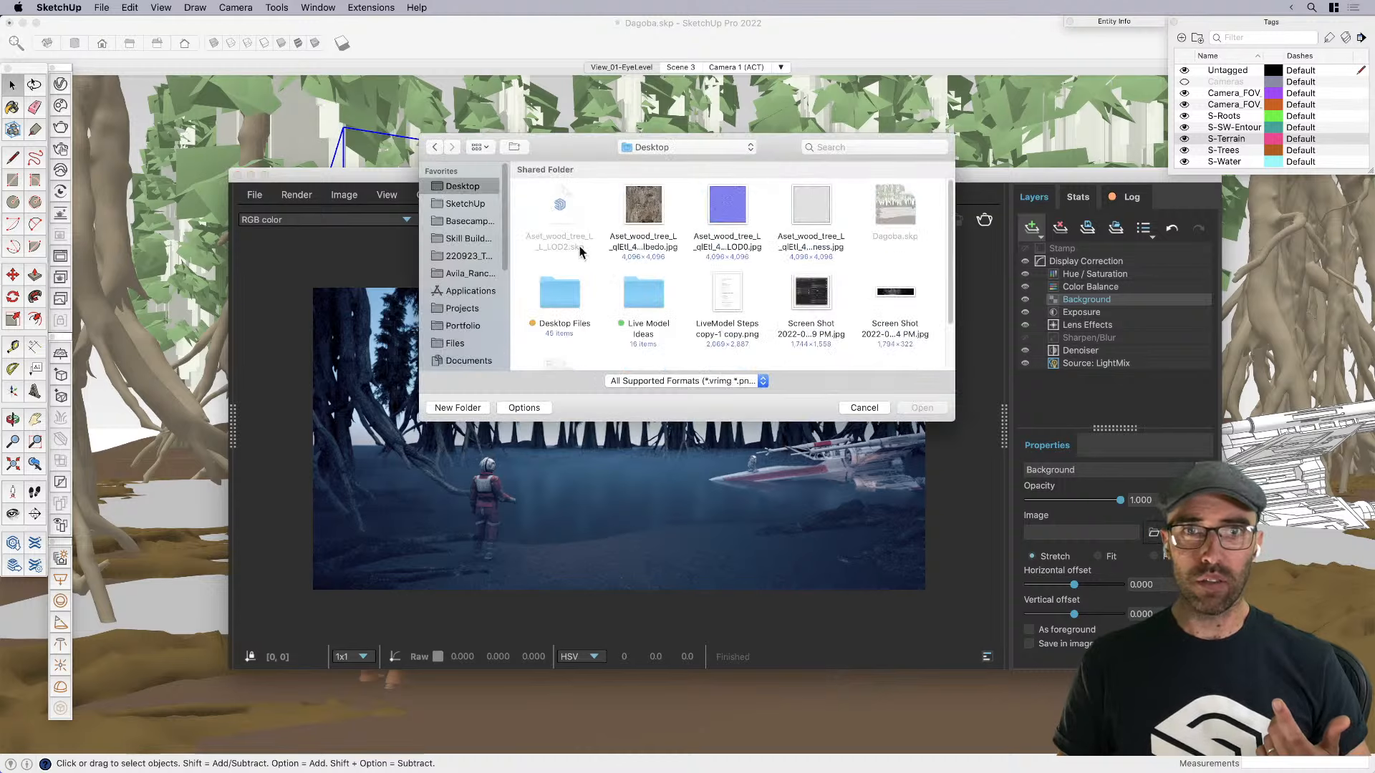
pyautogui.click(895, 293)
pyautogui.click(920, 408)
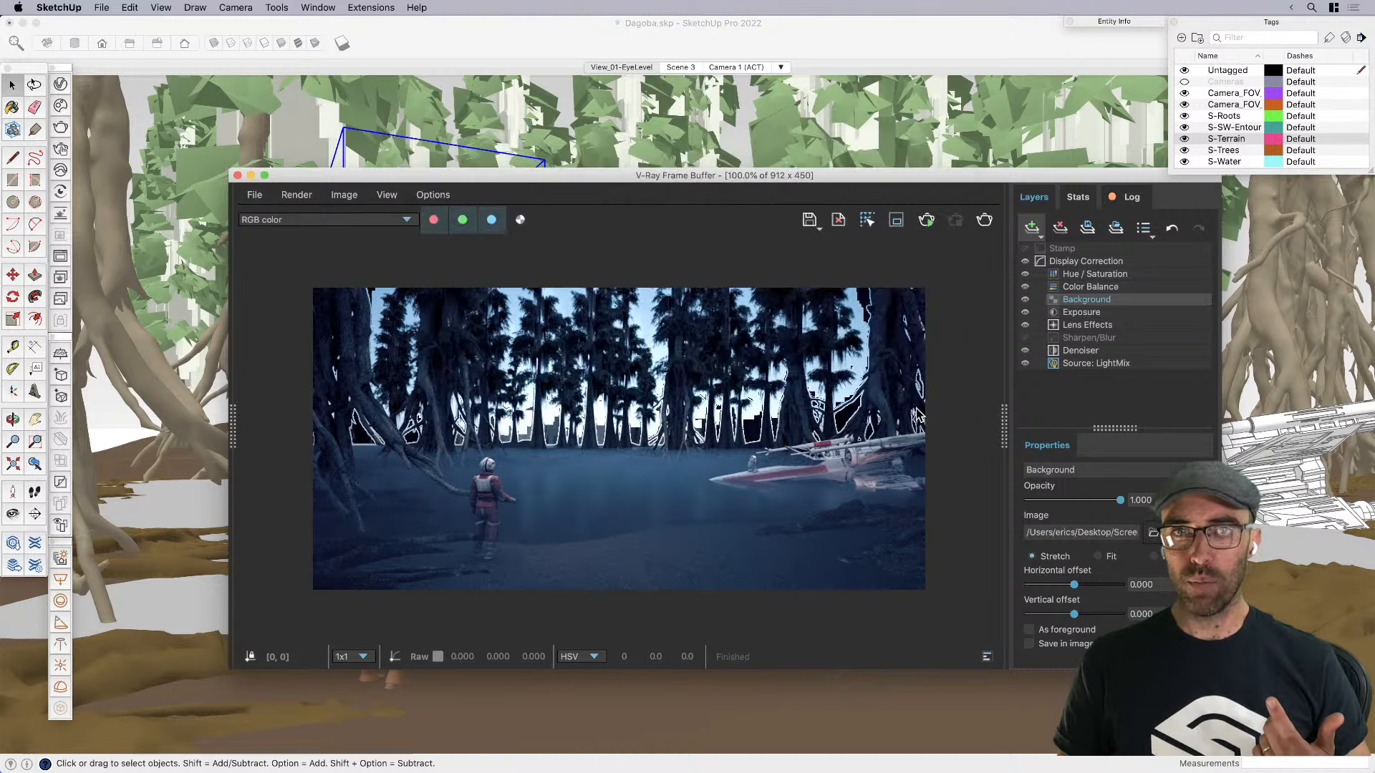
# Inspect the background image between the trees up close and turn off the Background layer
pyautogui.scroll(3, 734, 394)
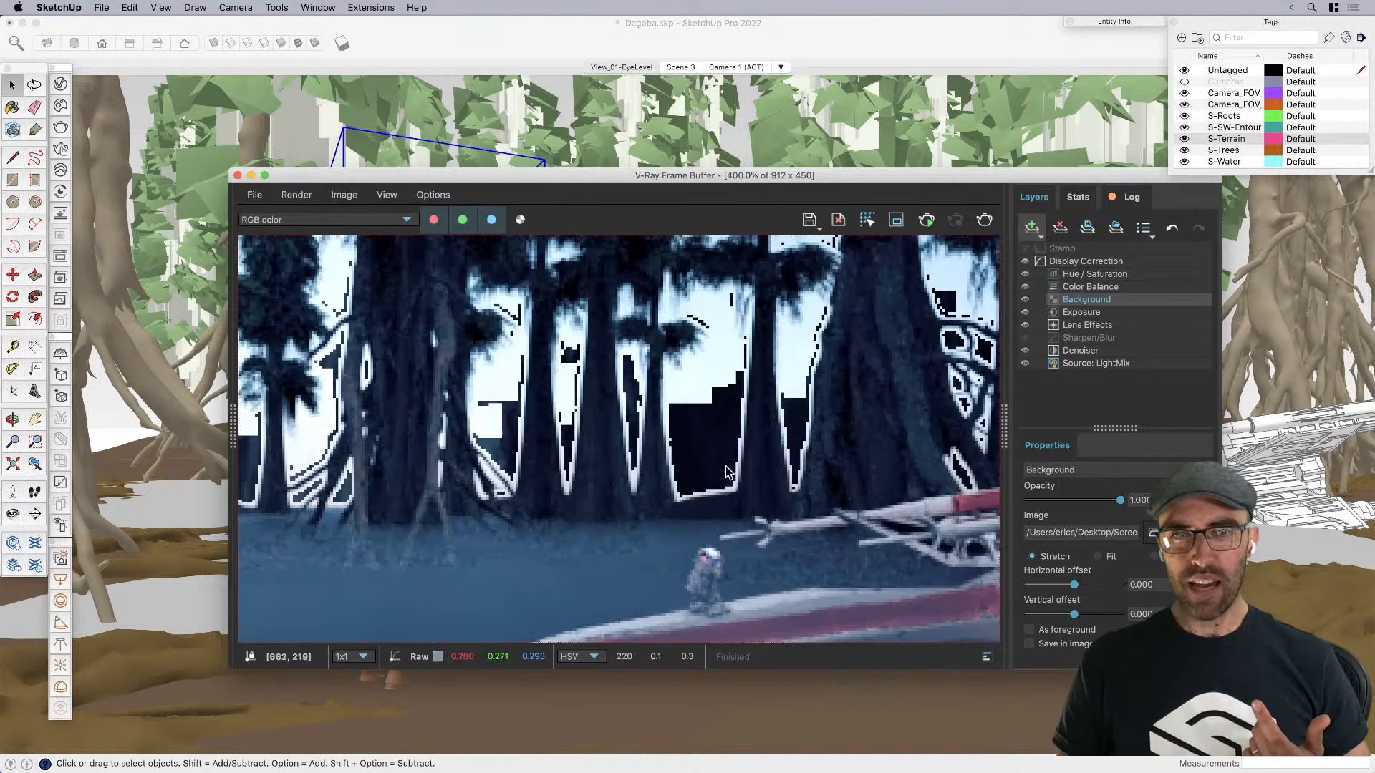
pyautogui.scroll(-3, 746, 393)
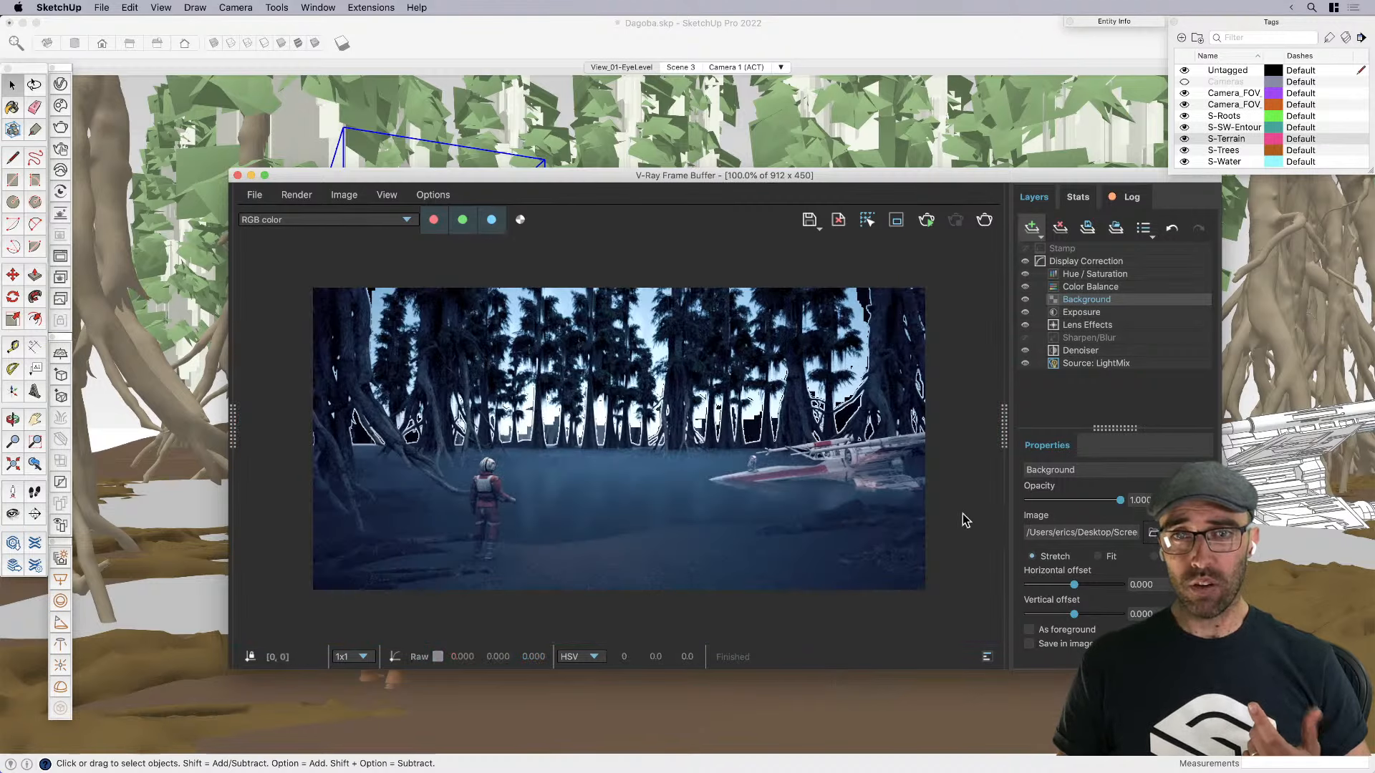
pyautogui.click(1026, 301)
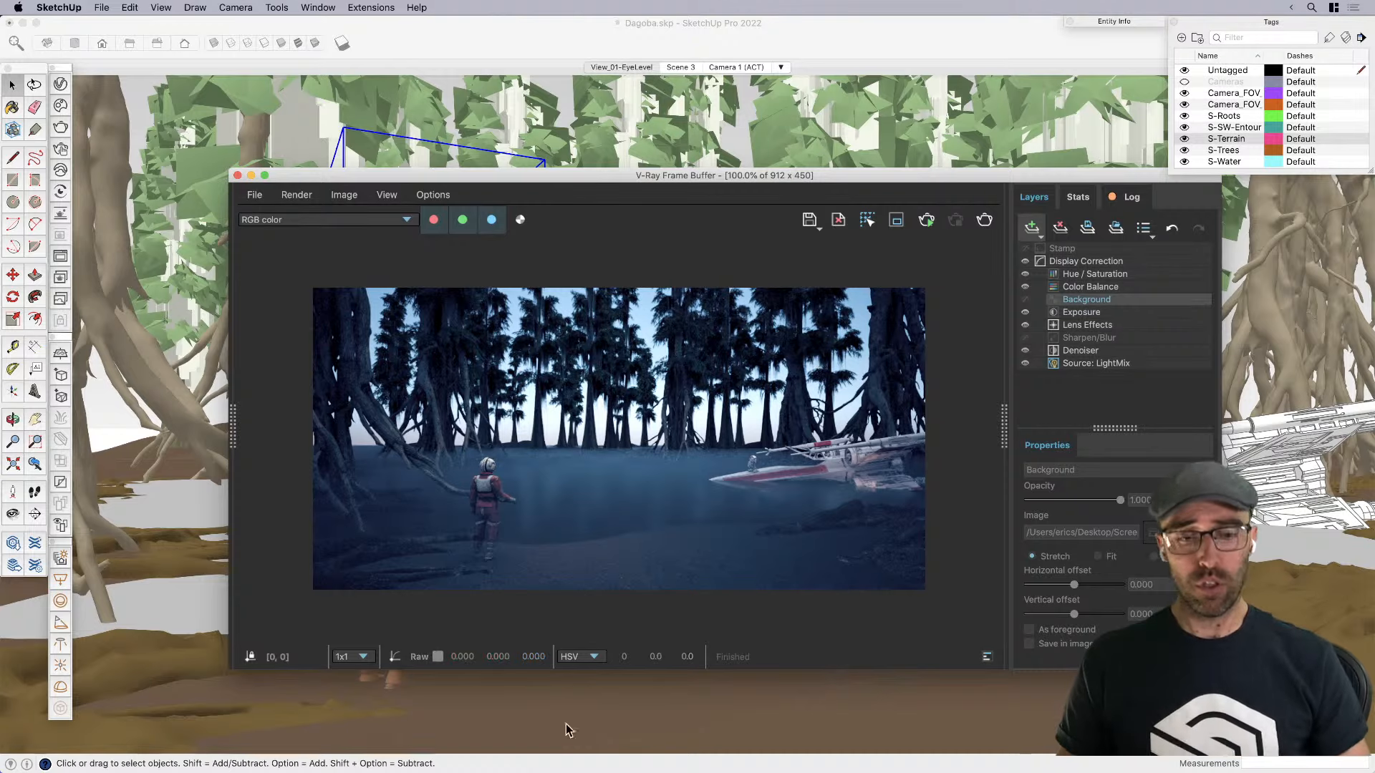
# Switch to Finder and open 006_Dagoba Swamp_01.psd from the Desktop's Live Model Ideas folder in Photoshop
pyautogui.press('super+Tab')
pyautogui.press('super+n')
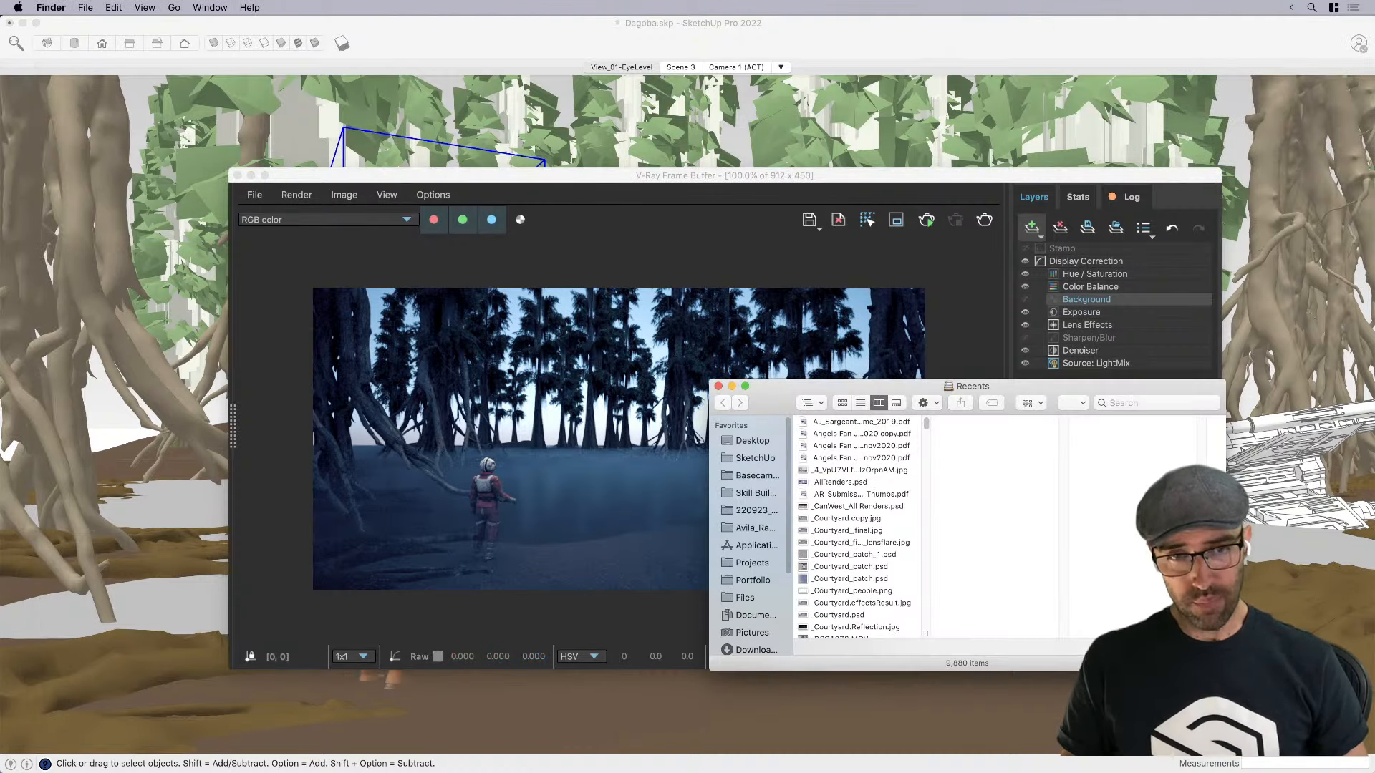
pyautogui.click(752, 441)
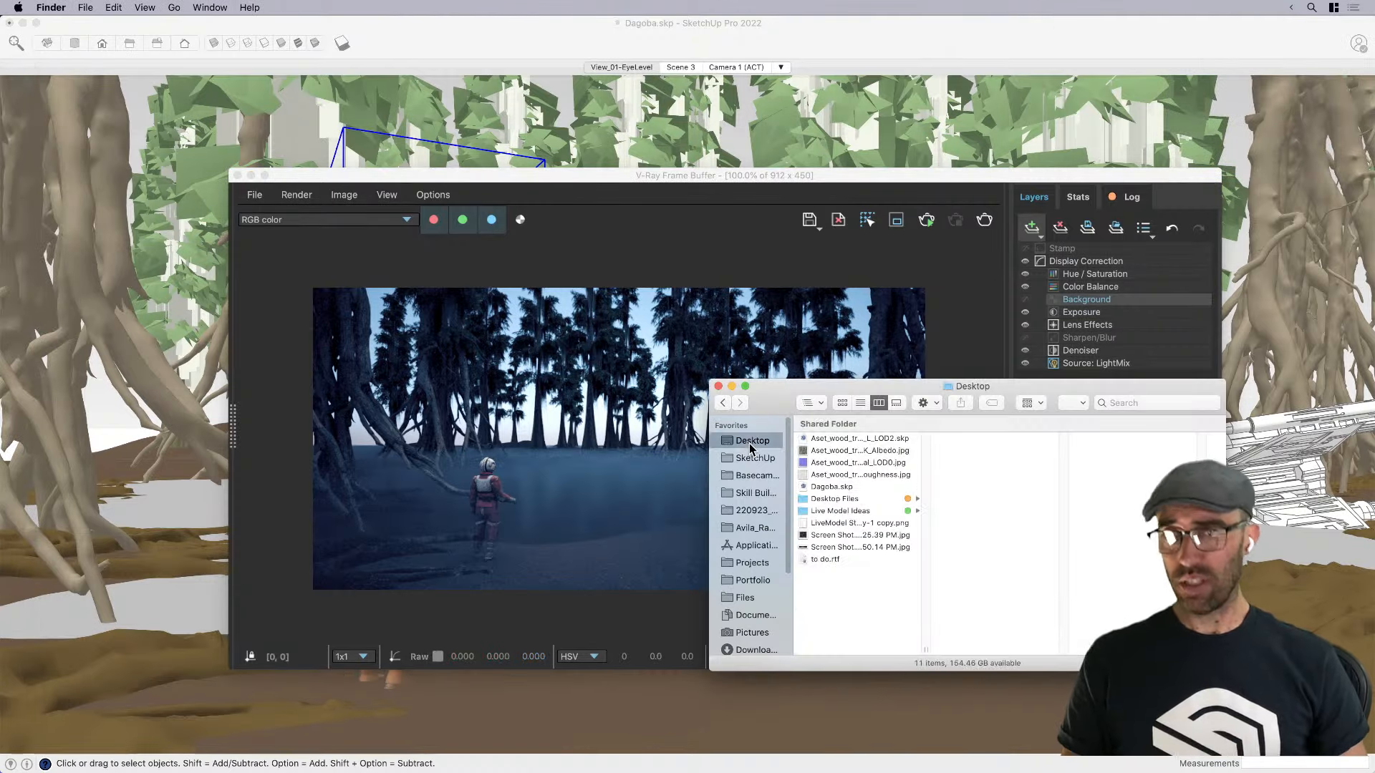
pyautogui.click(840, 512)
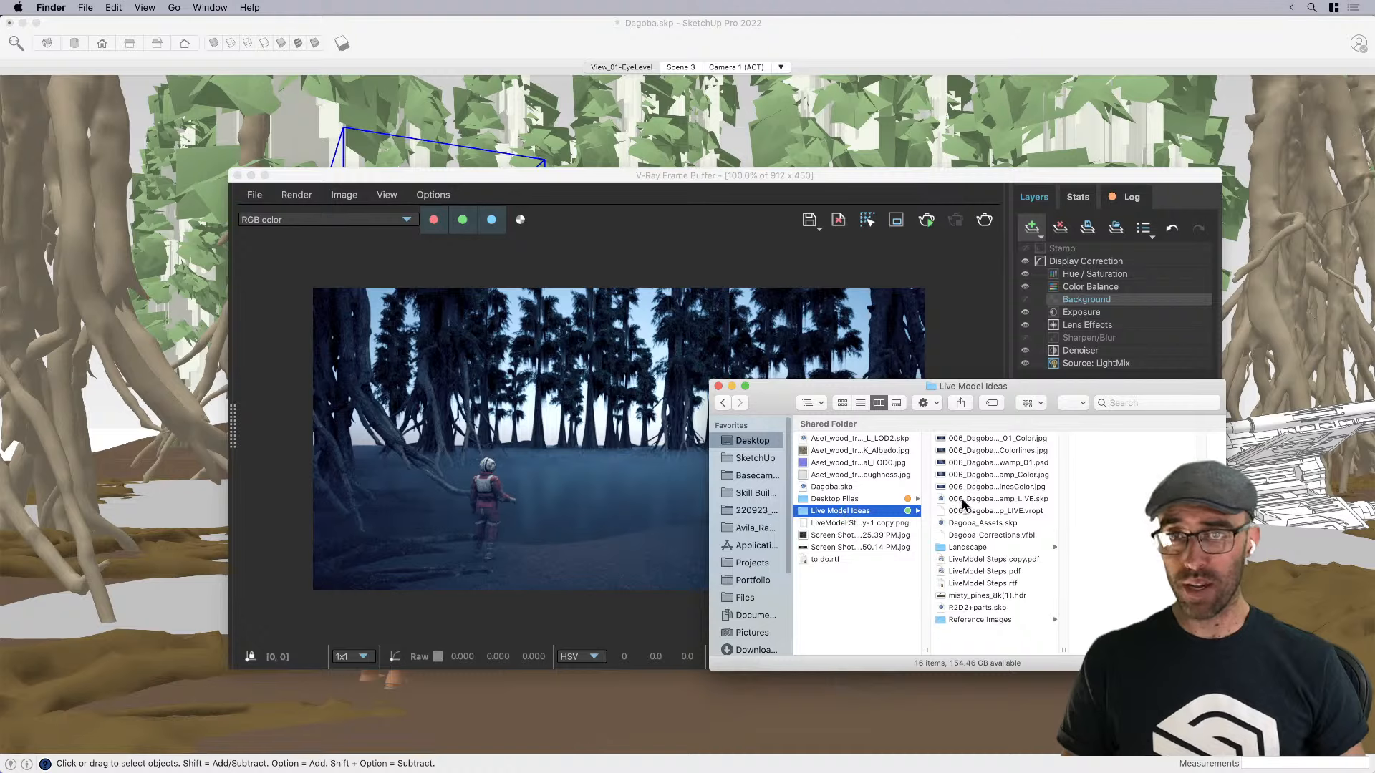
pyautogui.click(974, 463)
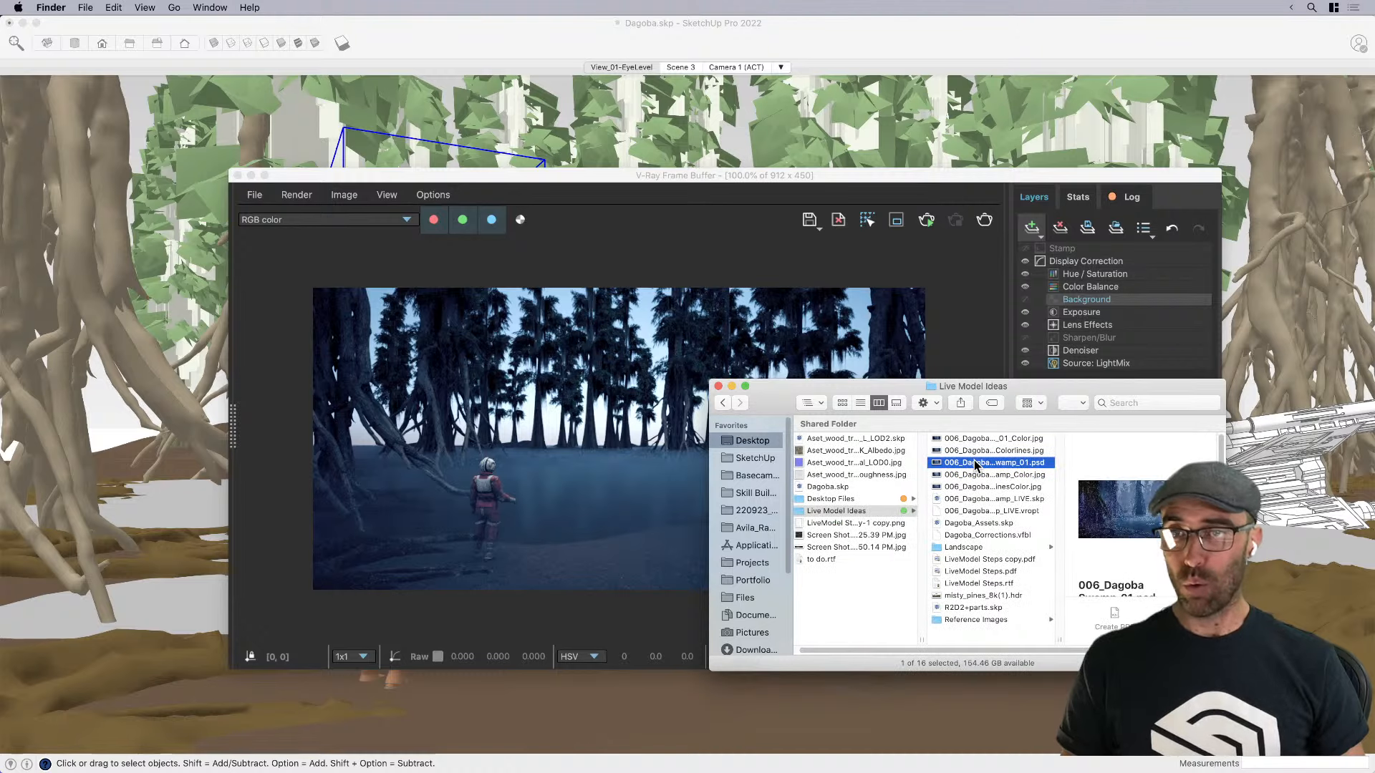
pyautogui.doubleClick(974, 464)
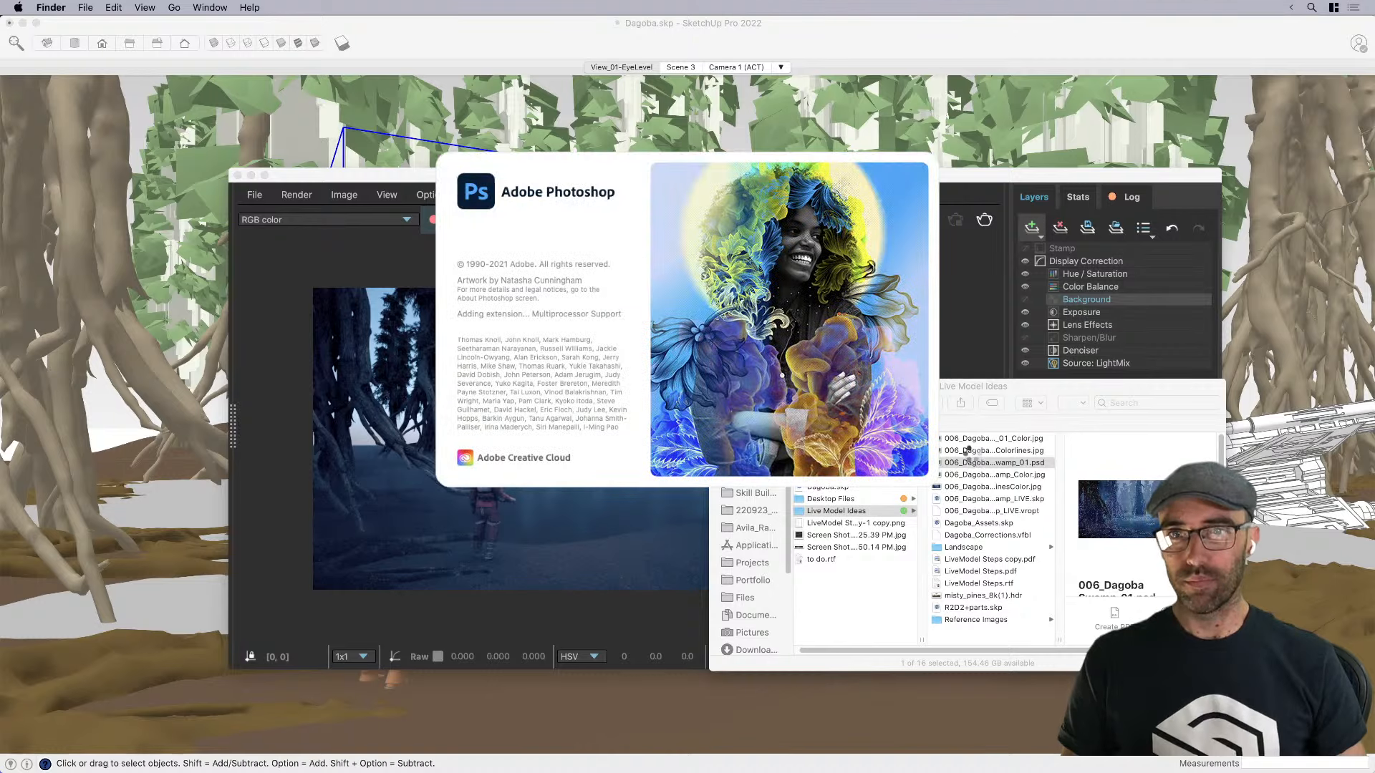
# Move the Finder window out of the way and show the Photoshop document in full screen mode
pyautogui.click(988, 392)
pyautogui.moveTo(771, 387); pyautogui.dragTo(752, 772)
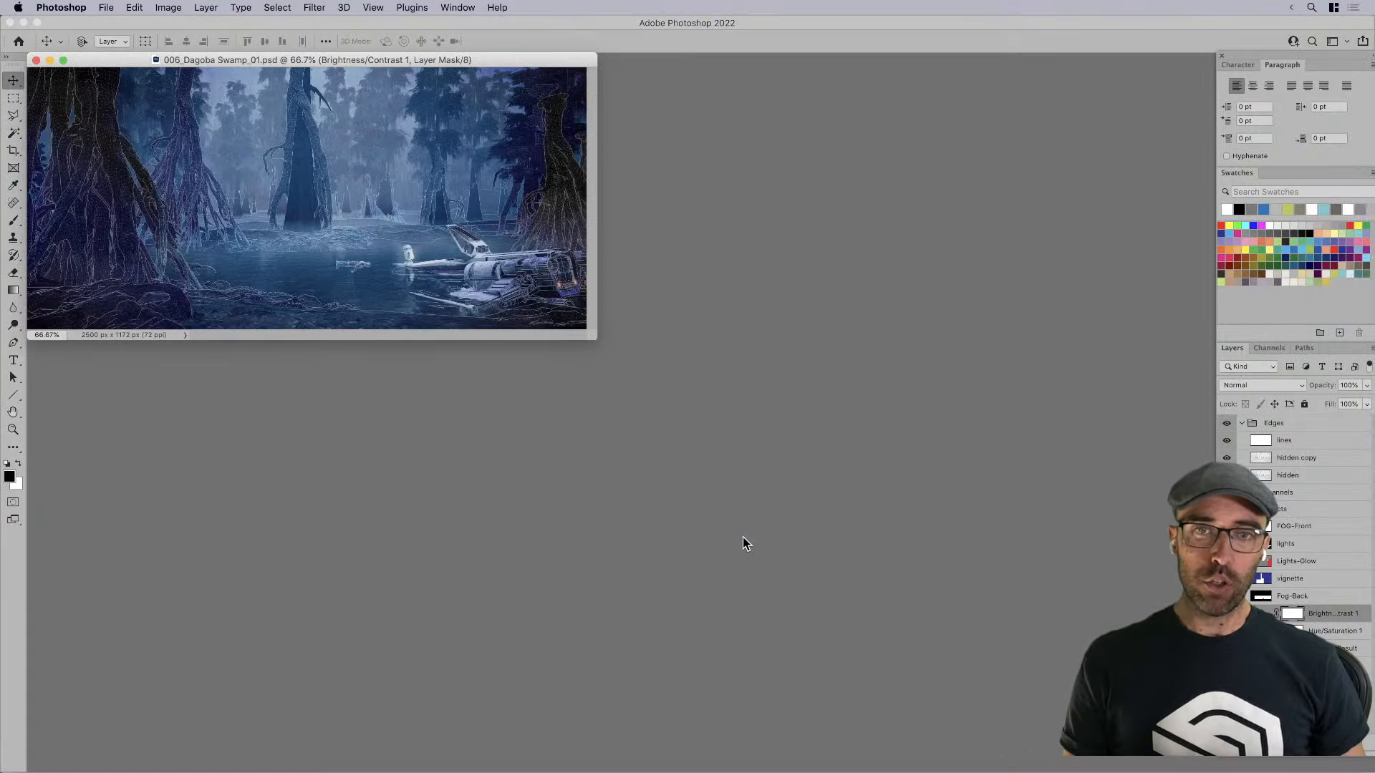
pyautogui.press('f')
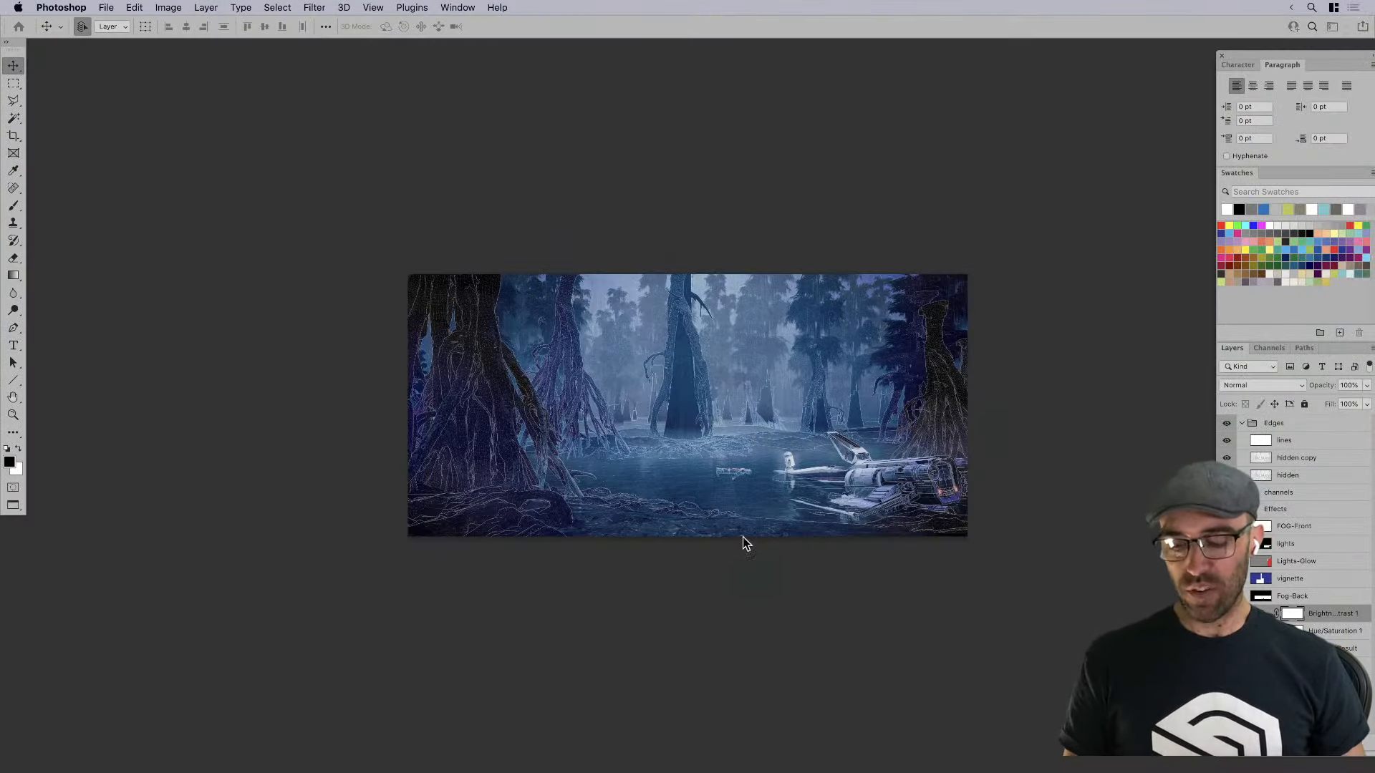
# Raise the opacity of the lines layer in the Edges group to 100%
pyautogui.press('super+0')
pyautogui.press('super+minus')
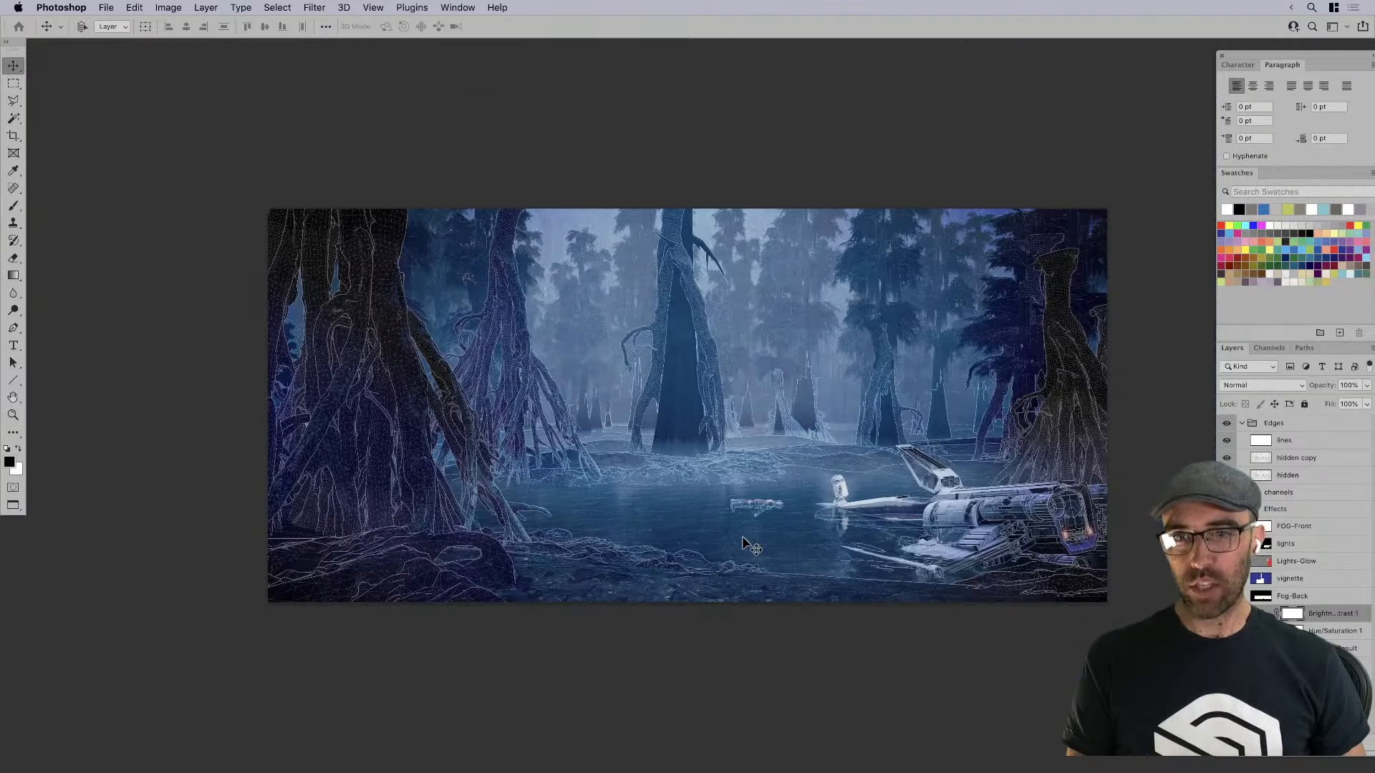
pyautogui.moveTo(745, 524); pyautogui.dragTo(751, 529)
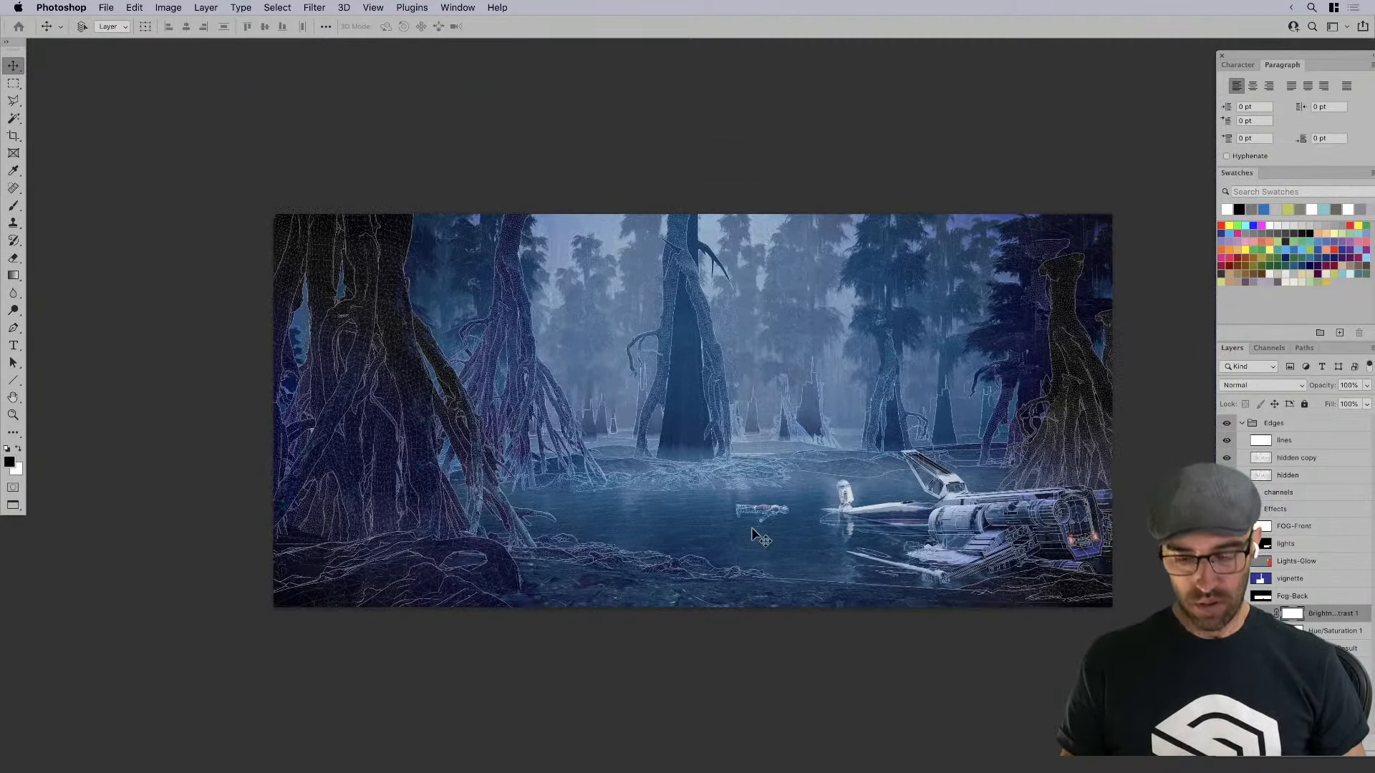
pyautogui.press('super+plus')
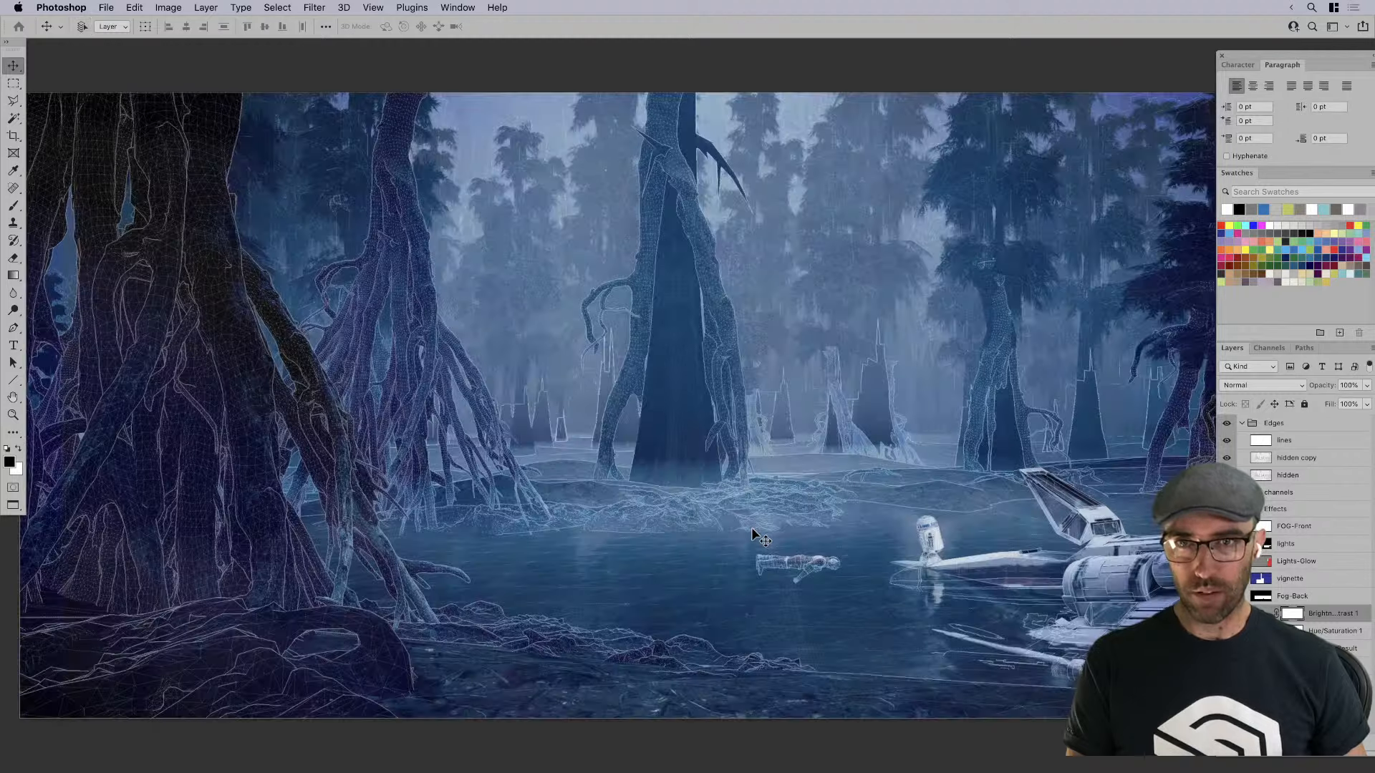
pyautogui.moveTo(754, 532); pyautogui.dragTo(741, 554)
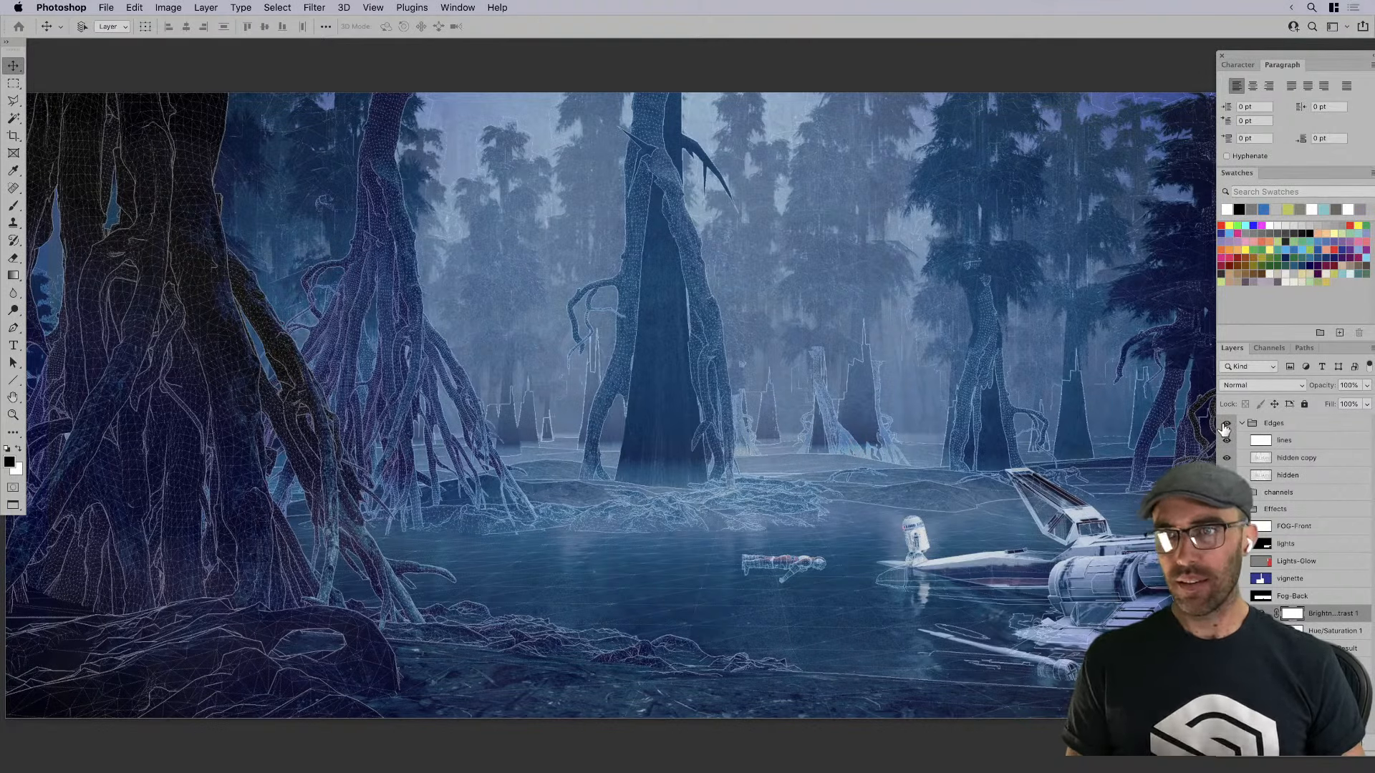
pyautogui.click(1259, 442)
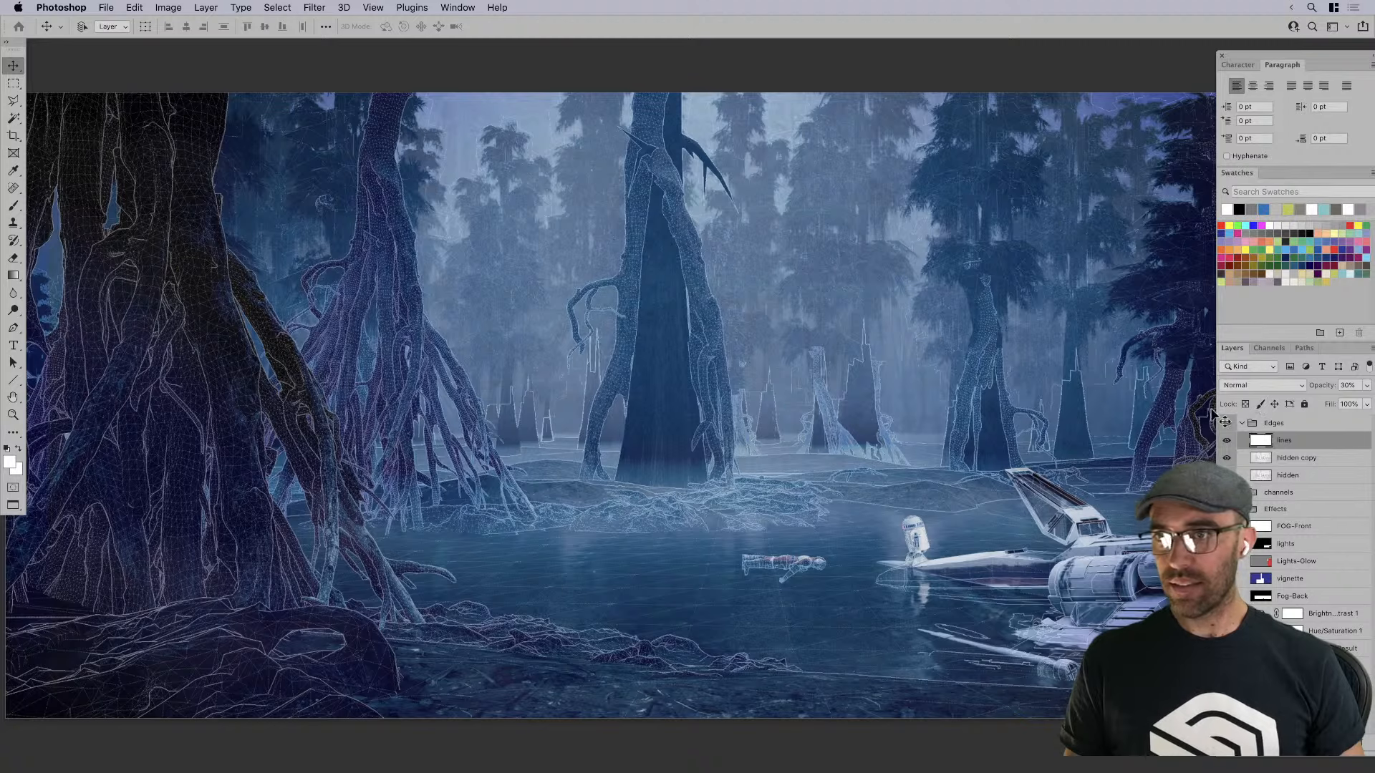
pyautogui.click(1366, 387)
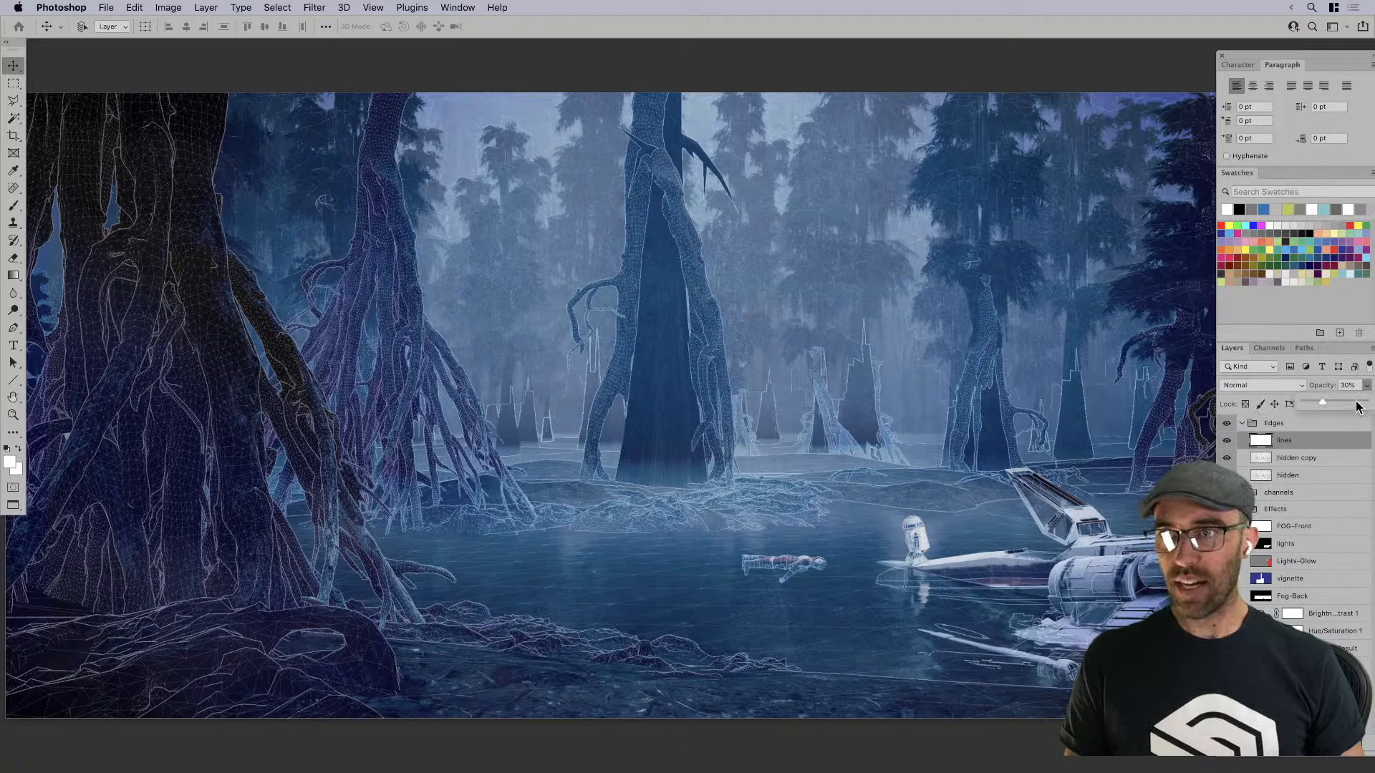
pyautogui.click(1365, 403)
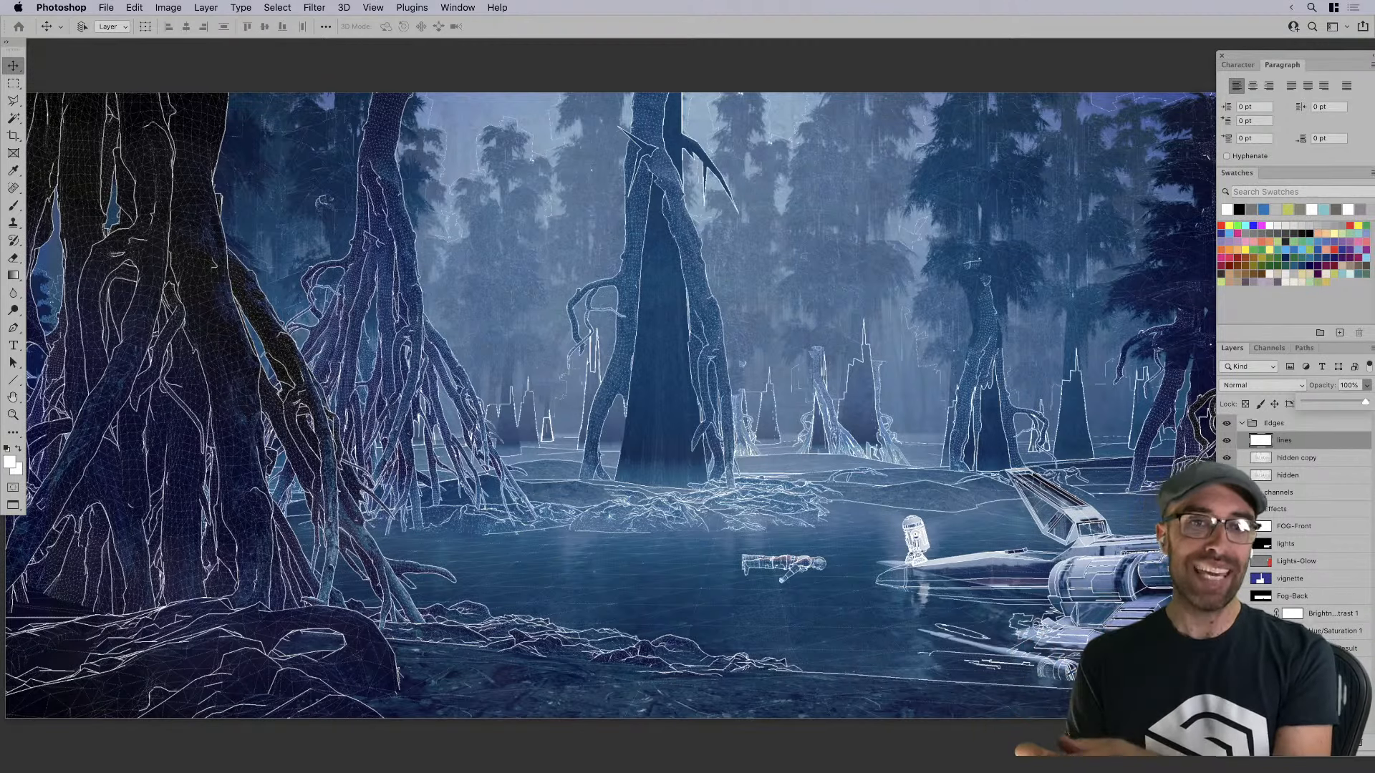
# Isolate the edge linework on white and inspect the lines layer up close with its colours inverted, inverting it back to finish
pyautogui.click(1226, 526)
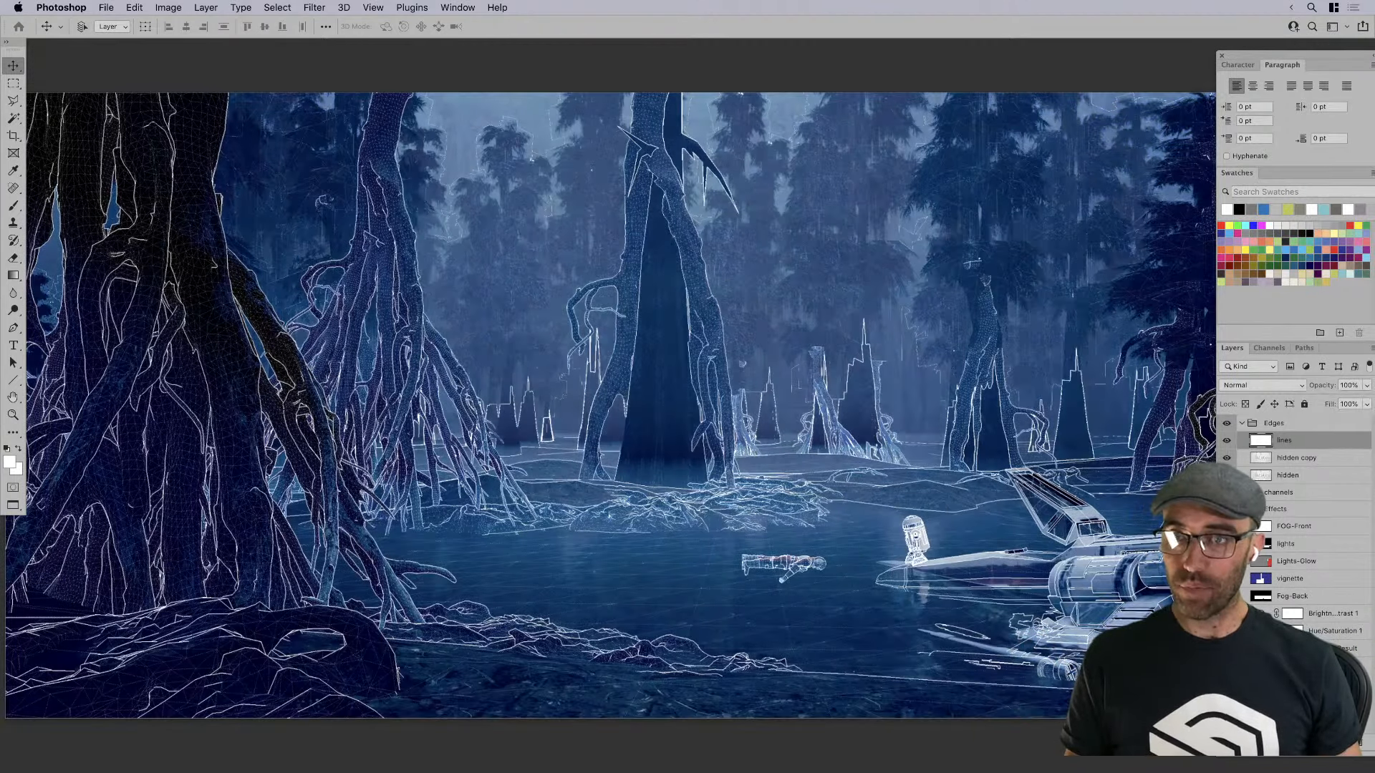
pyautogui.click(1227, 475)
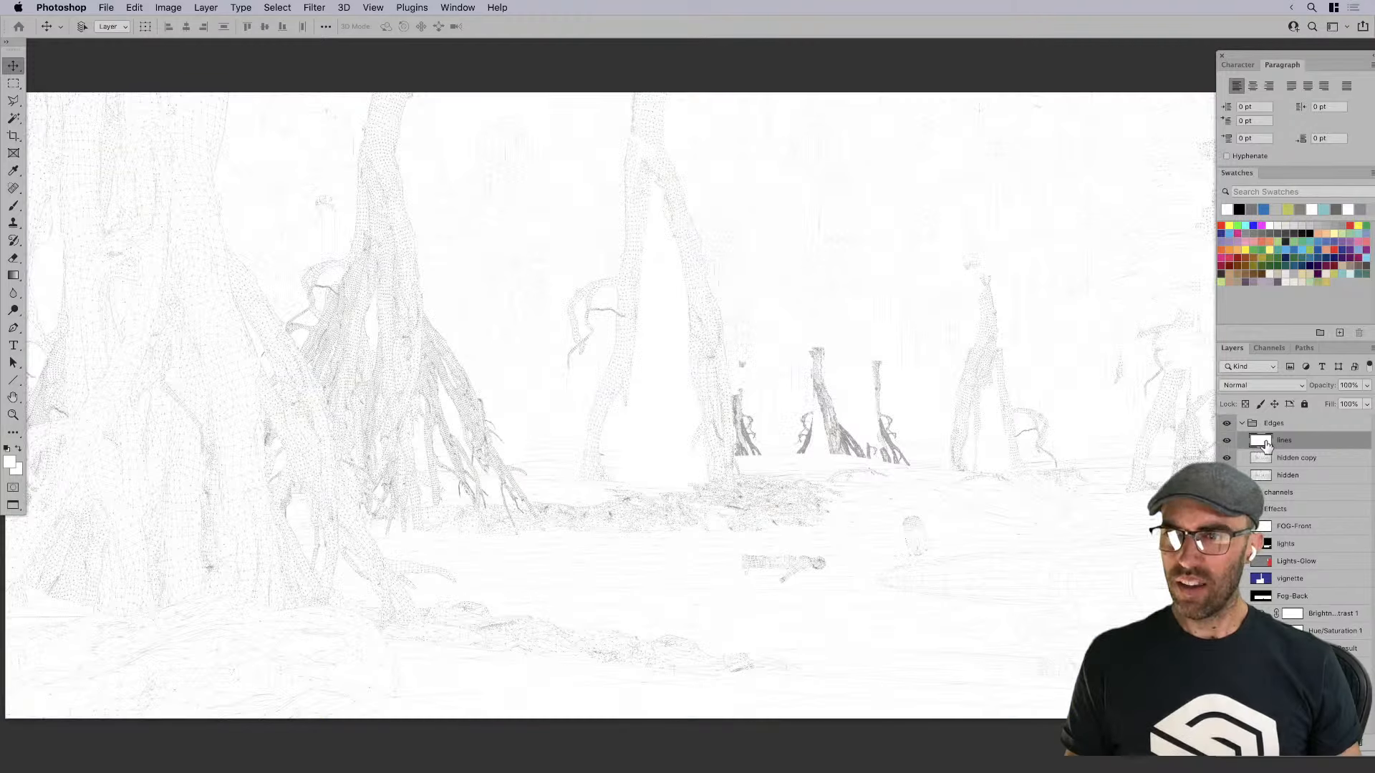
pyautogui.press('super+i')
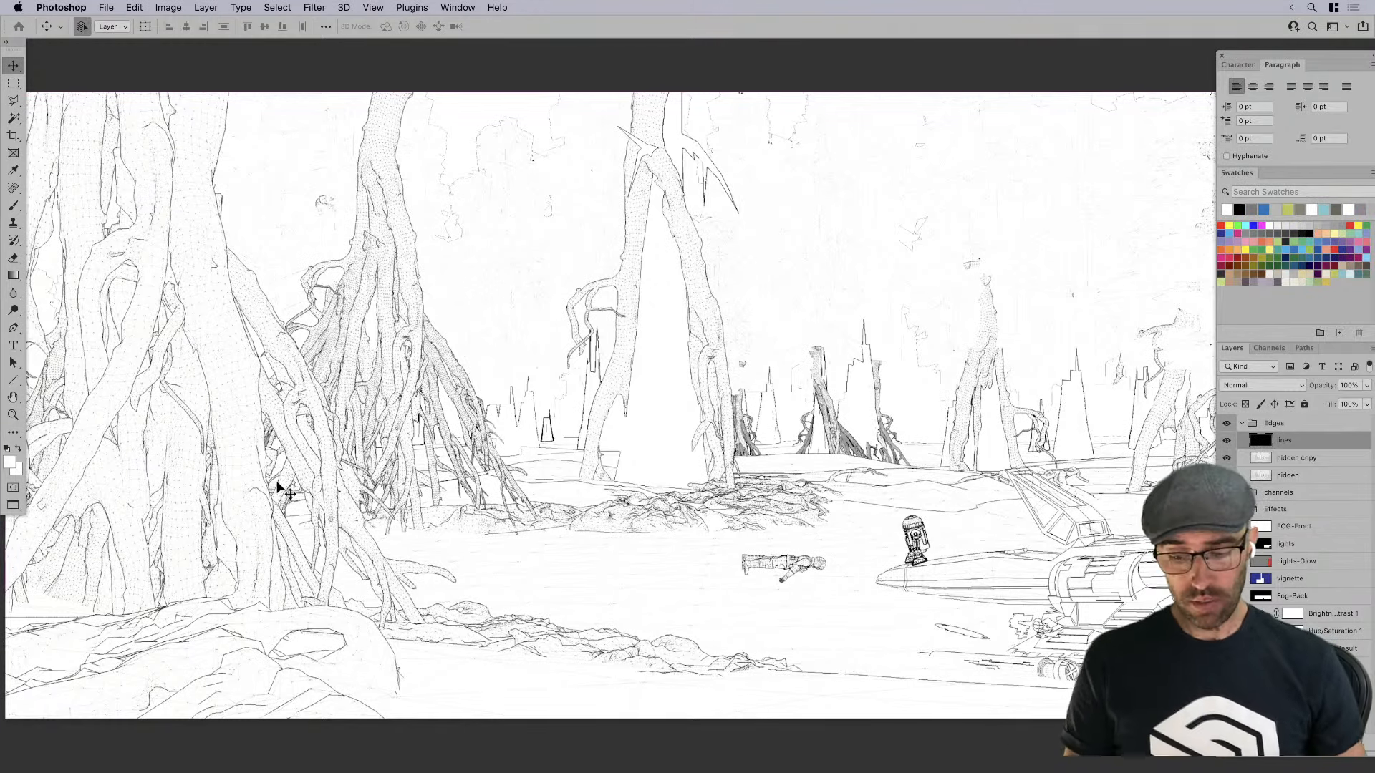
pyautogui.press('super+plus')
pyautogui.moveTo(278, 484); pyautogui.dragTo(568, 442)
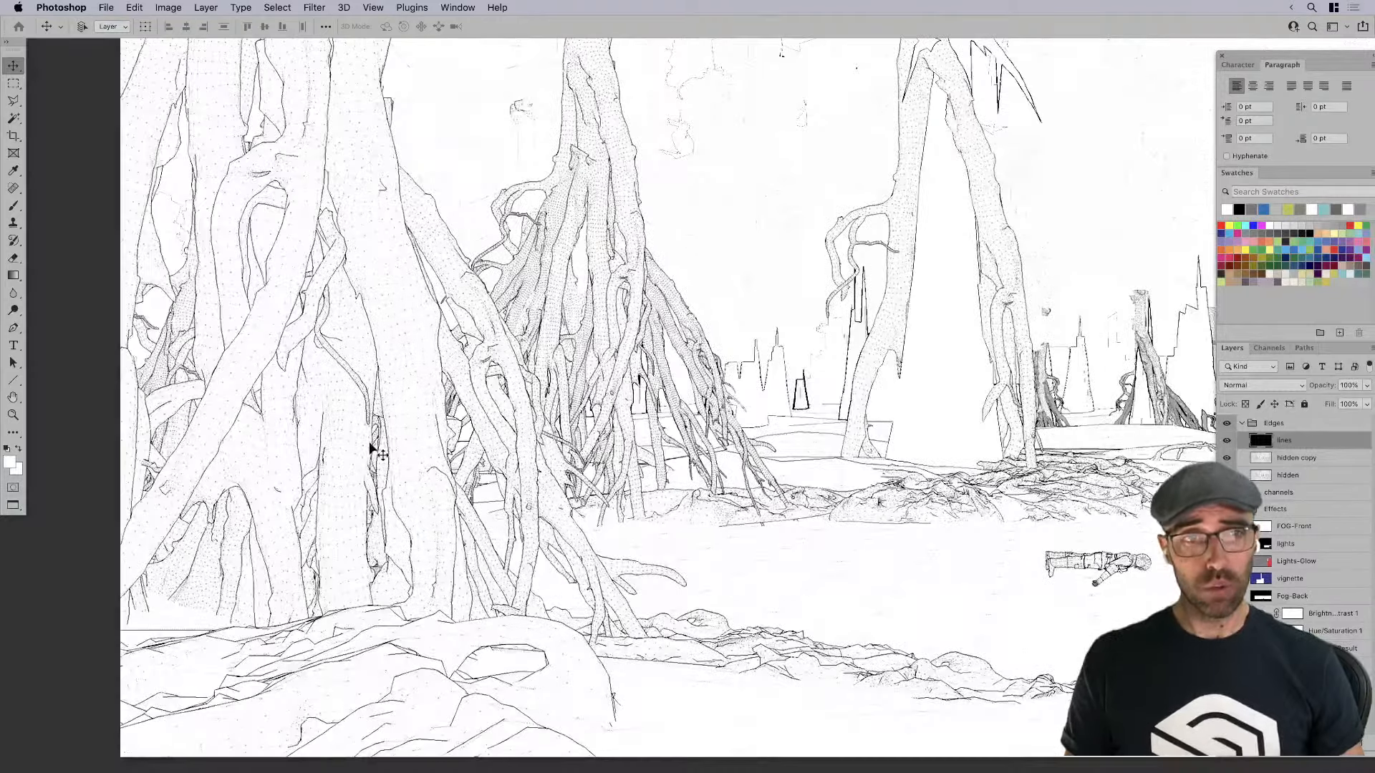
pyautogui.press('super+minus')
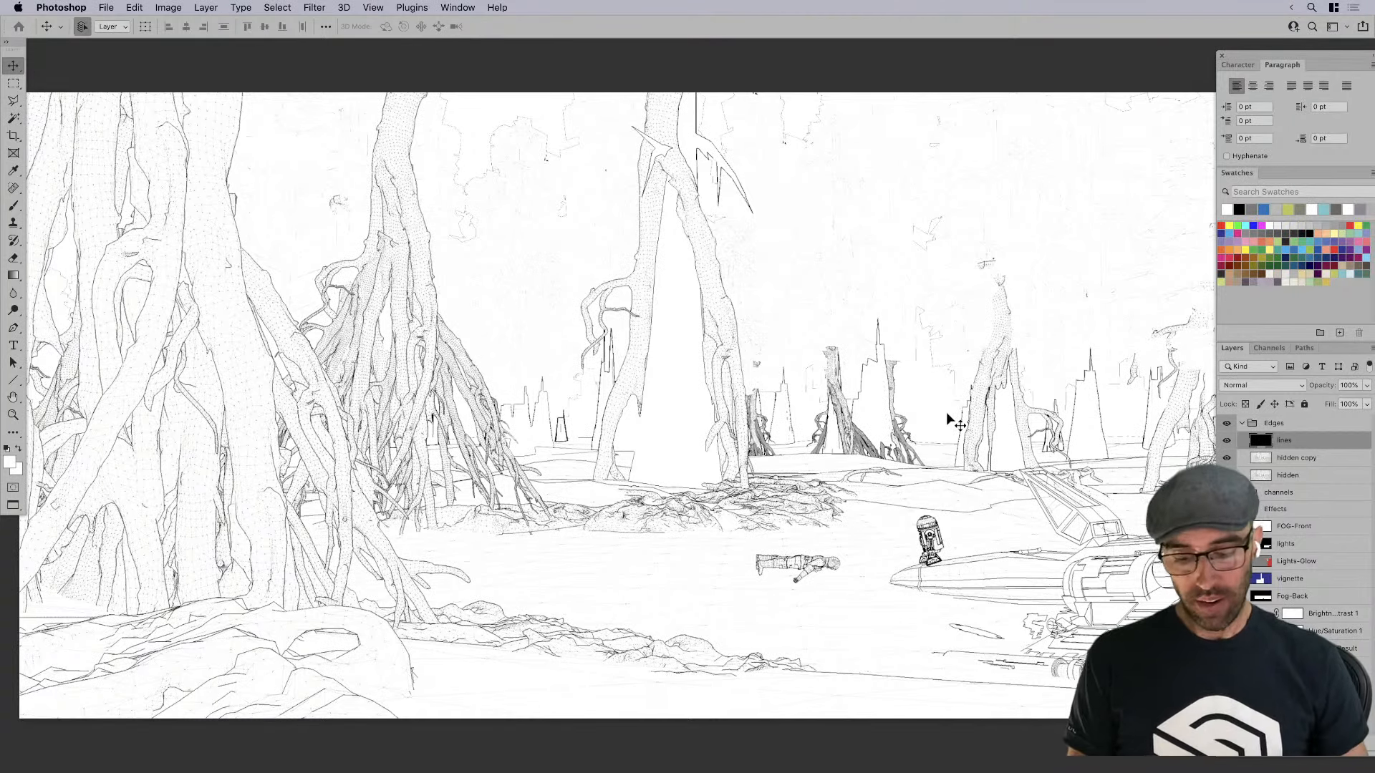
pyautogui.press('super+i')
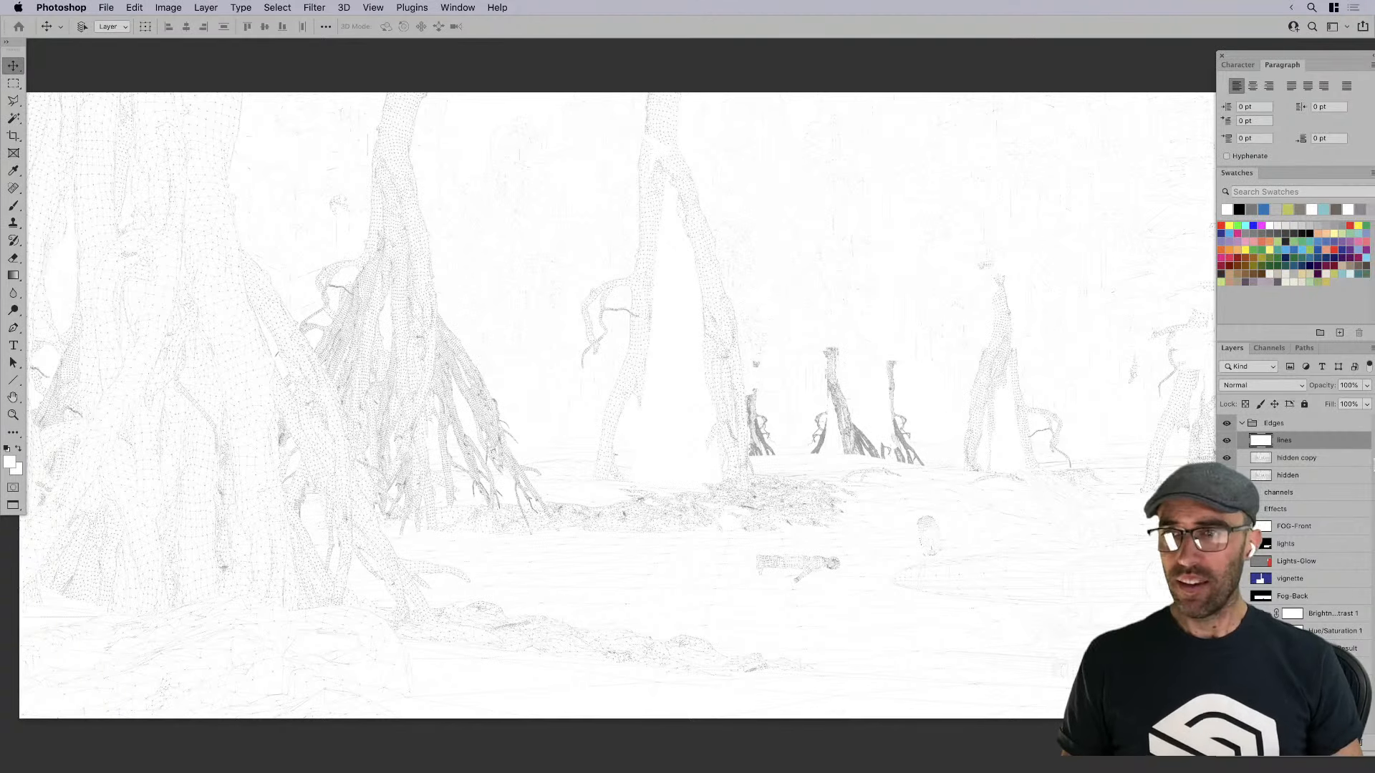
# Fill the layer beneath the edge linework with black using the Paint Bucket at 41% opacity
pyautogui.click(1296, 702)
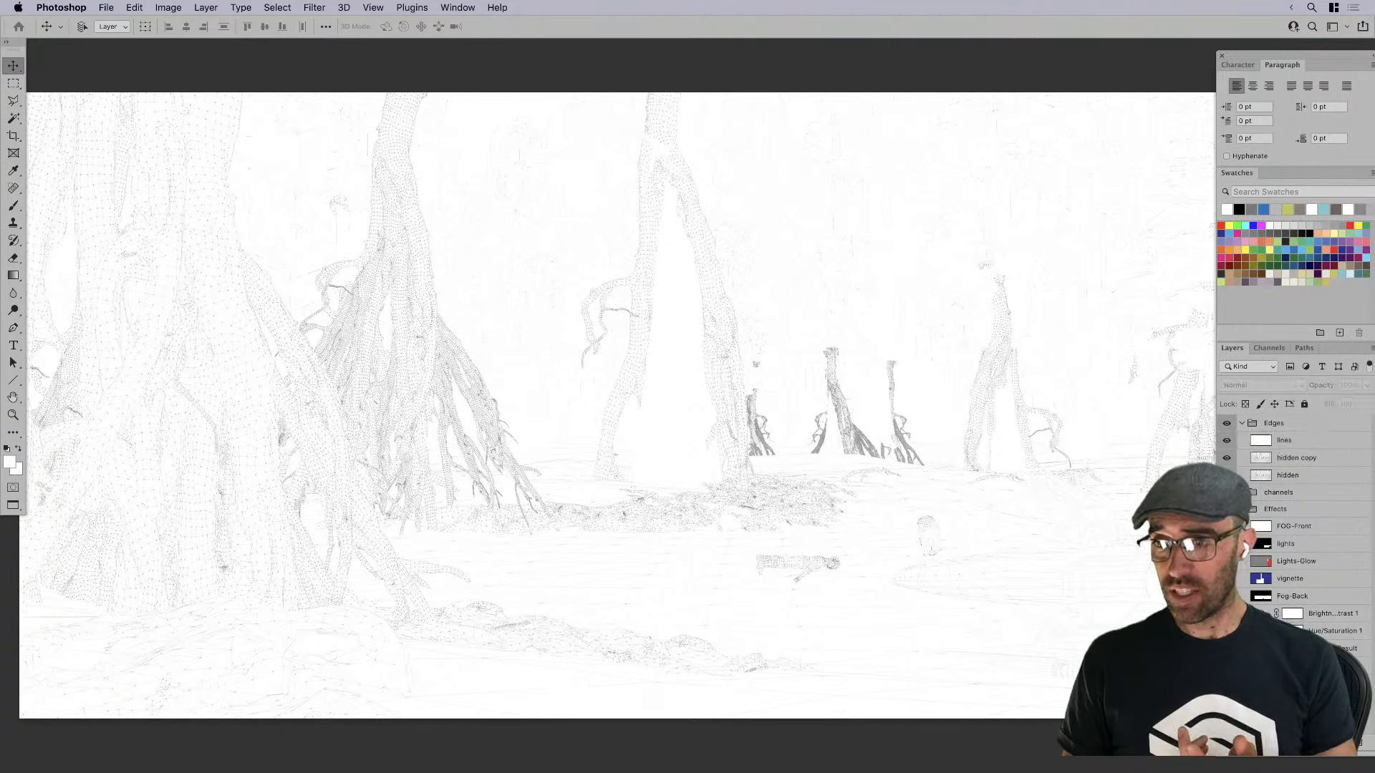
pyautogui.press('g')
pyautogui.click(7, 448)
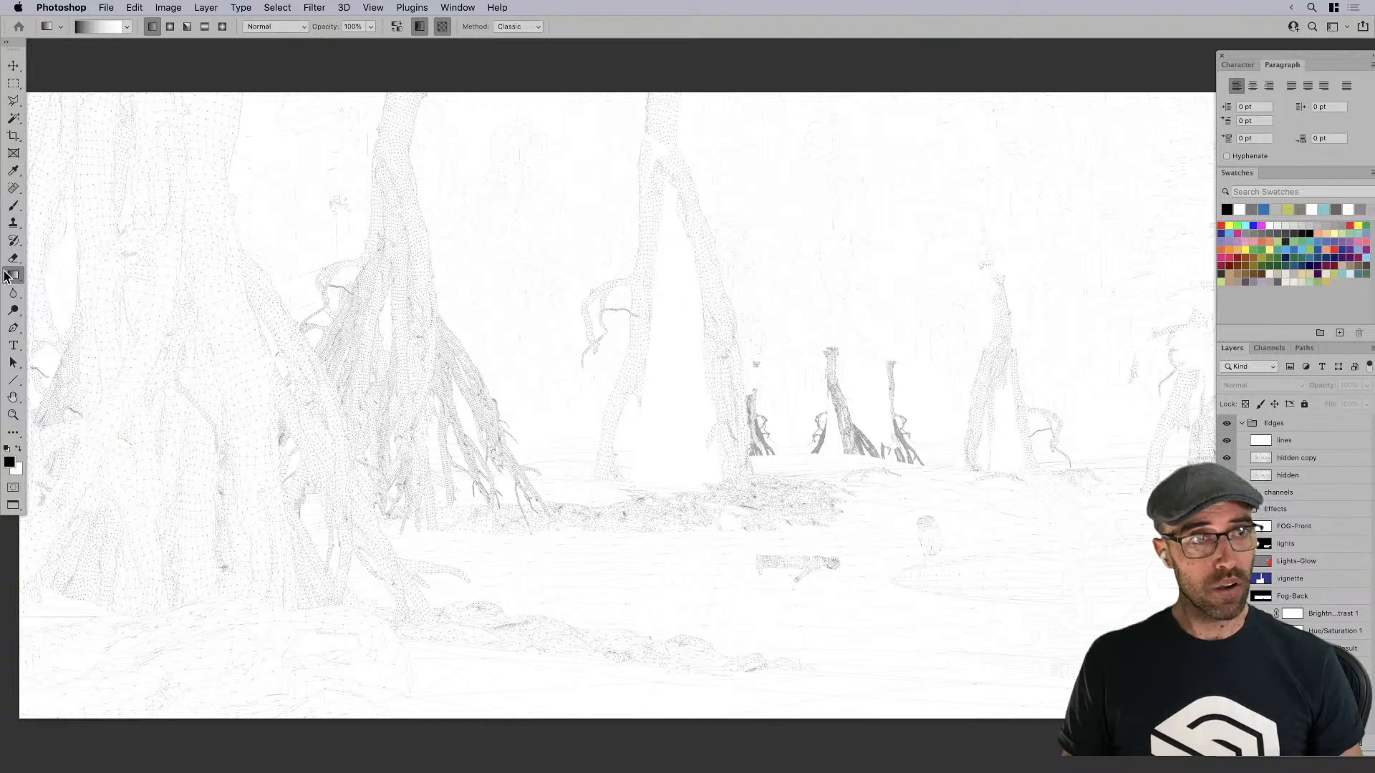
pyautogui.moveTo(13, 275); pyautogui.dragTo(108, 285)
pyautogui.click(533, 515)
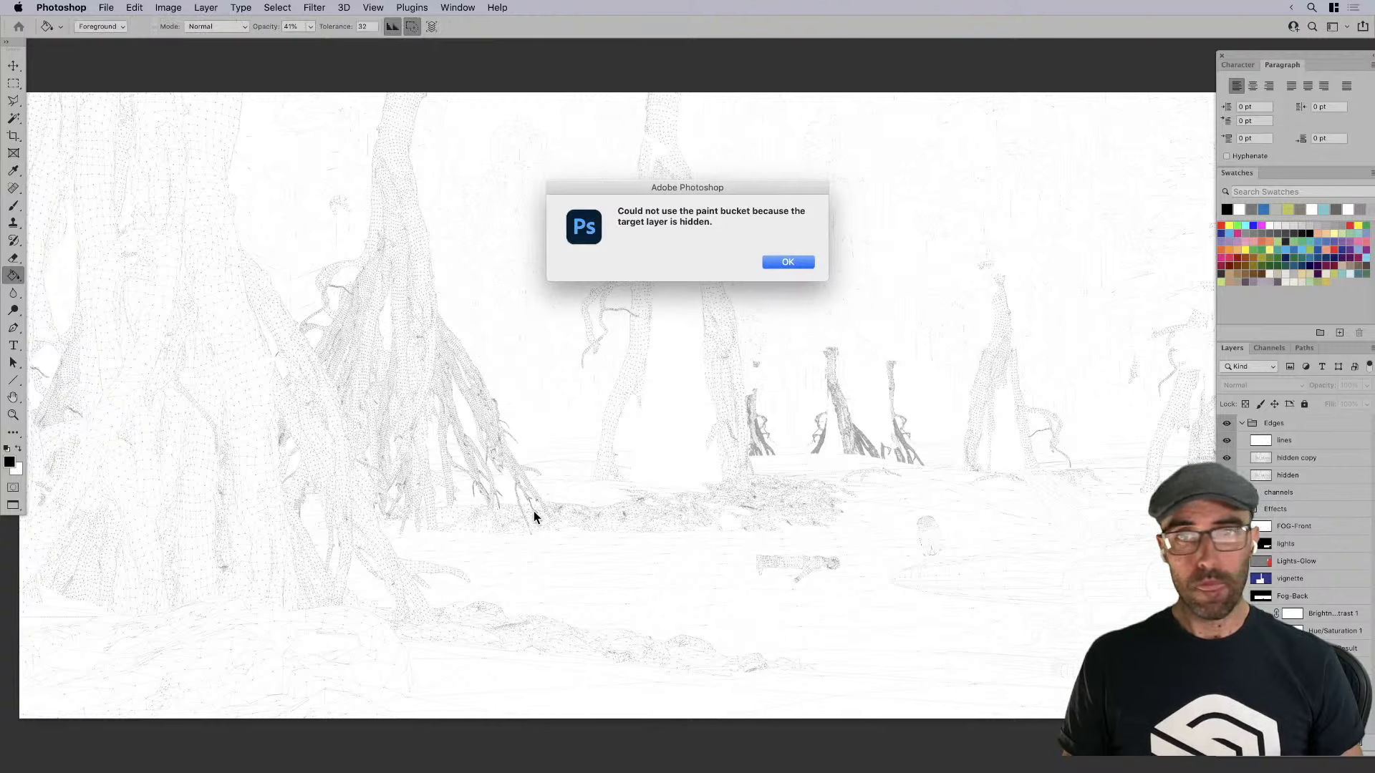
pyautogui.click(794, 264)
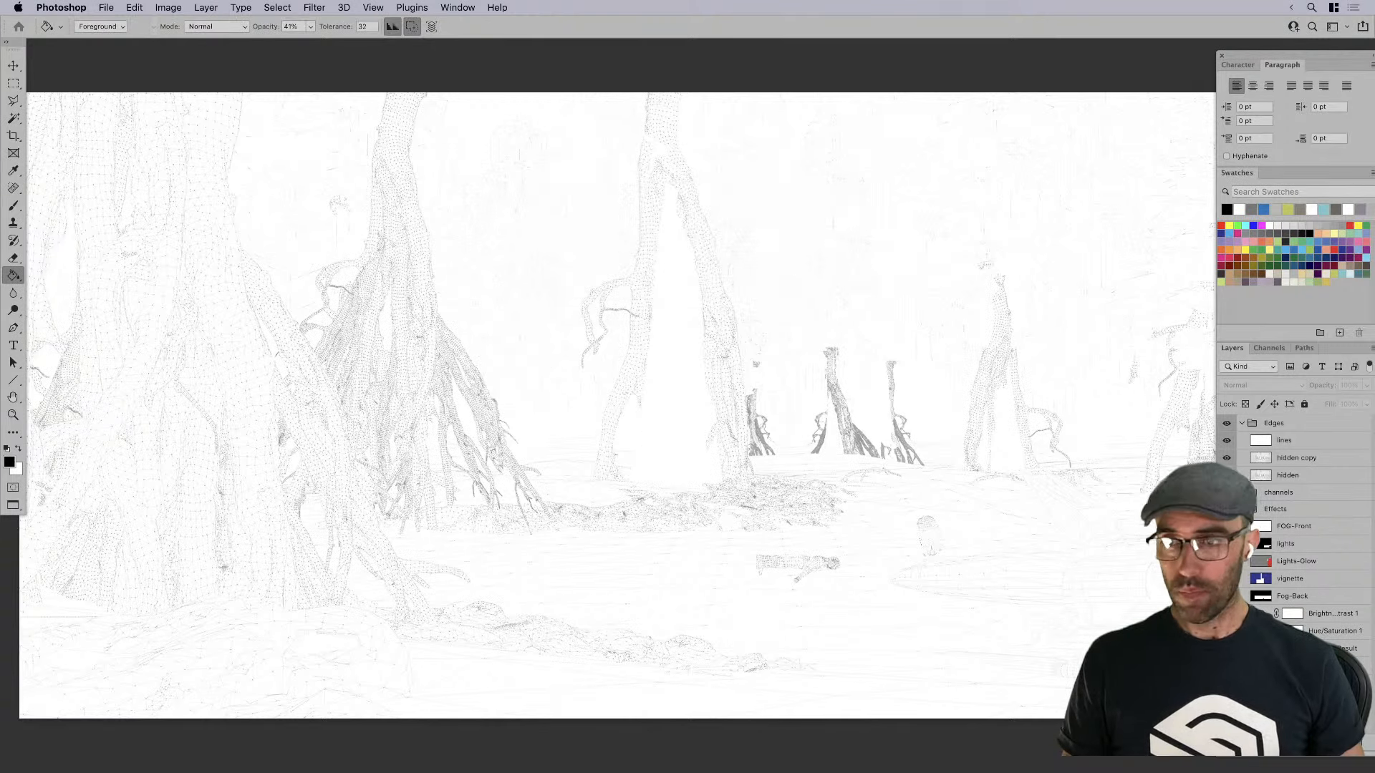
pyautogui.click(648, 463)
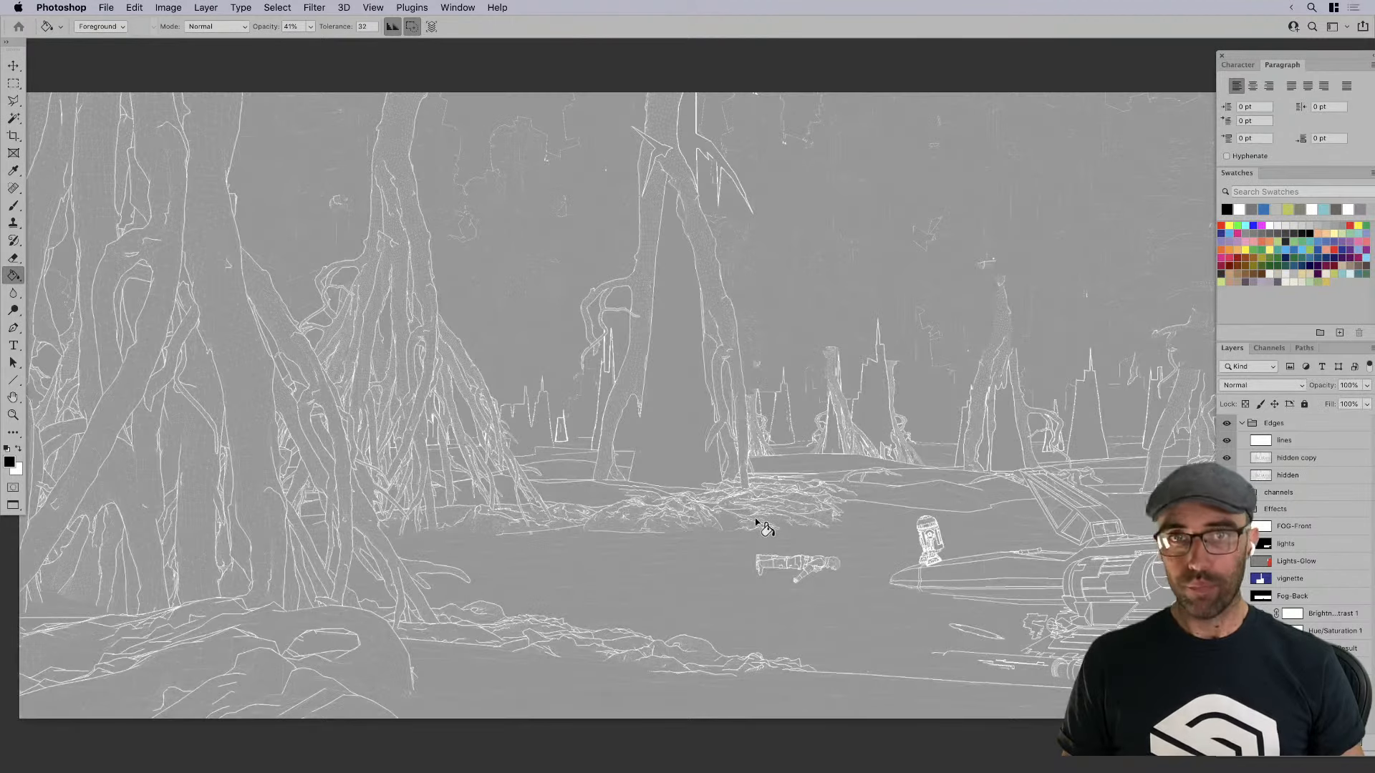
# Lower the opacity of the lines layer to about 36%
pyautogui.press('v')
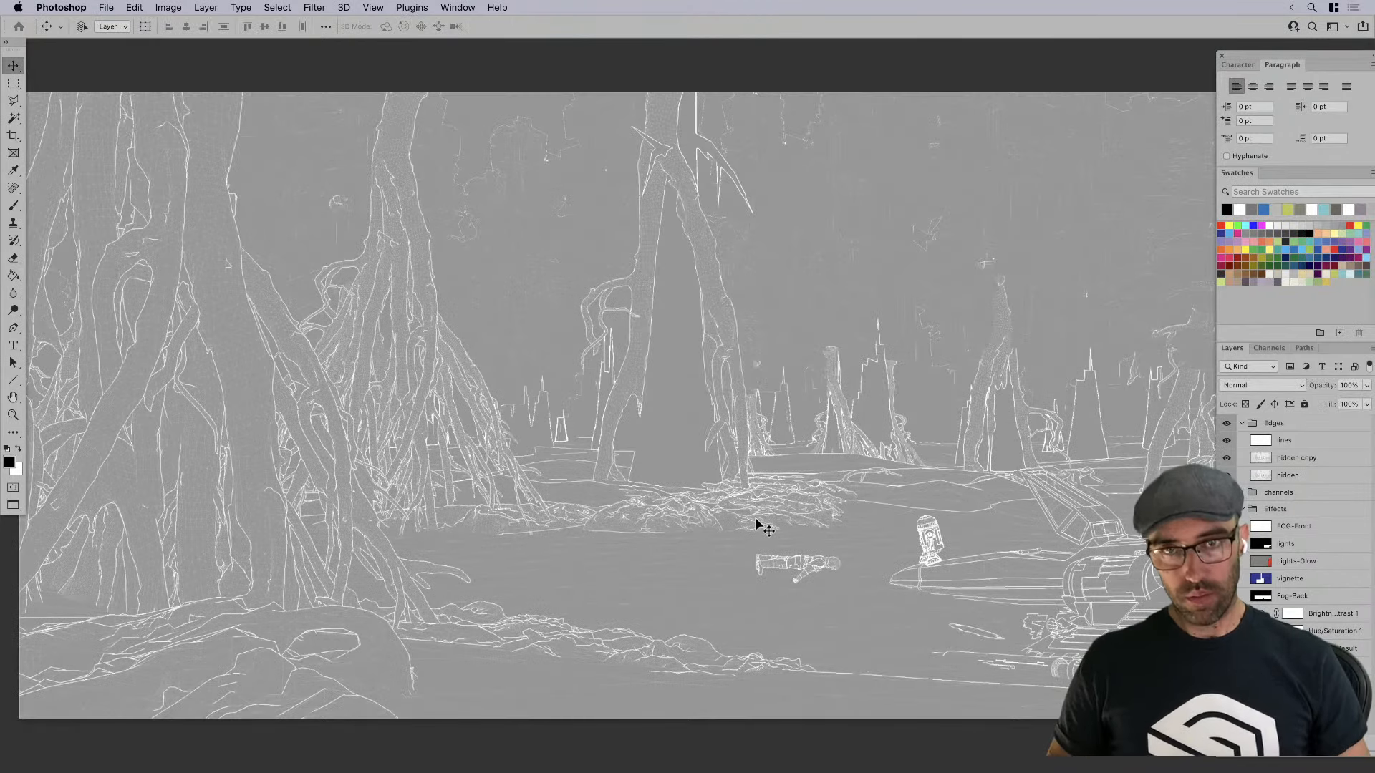
pyautogui.click(1258, 447)
pyautogui.click(1366, 385)
pyautogui.moveTo(1366, 402); pyautogui.dragTo(1324, 403)
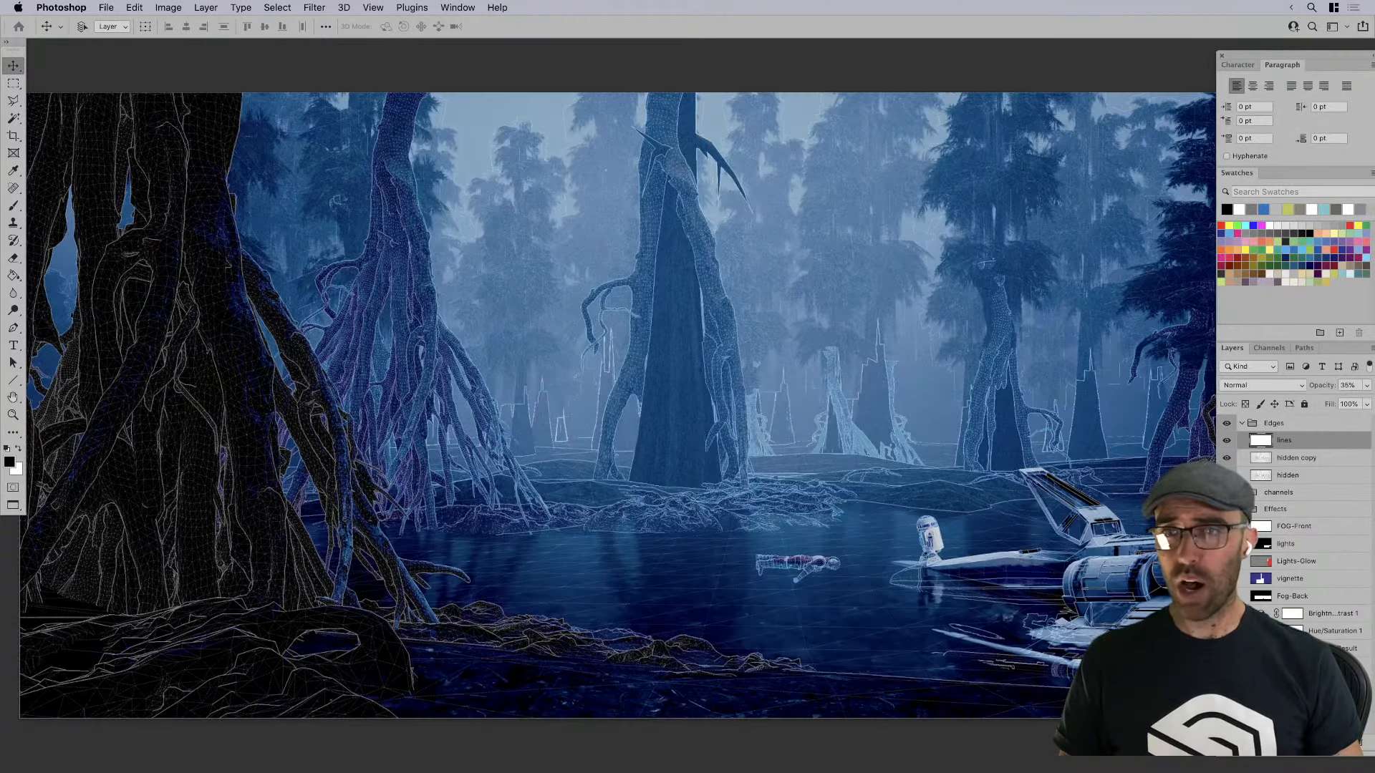
# Hide the Edges group and view the base render without the interface panels, bringing the panels back to finish
pyautogui.click(1226, 423)
pyautogui.moveTo(1101, 497); pyautogui.dragTo(1053, 495)
pyautogui.press('Tab')
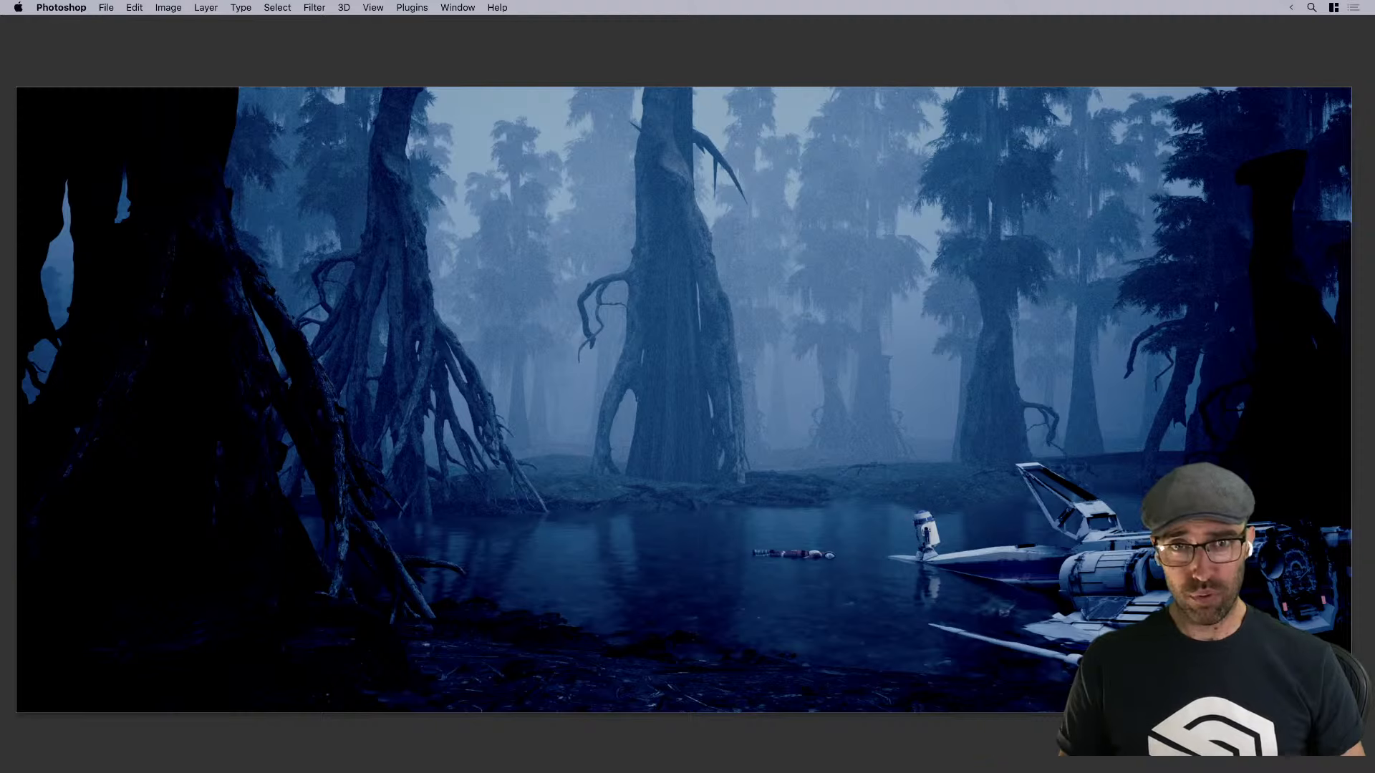
pyautogui.press('Tab')
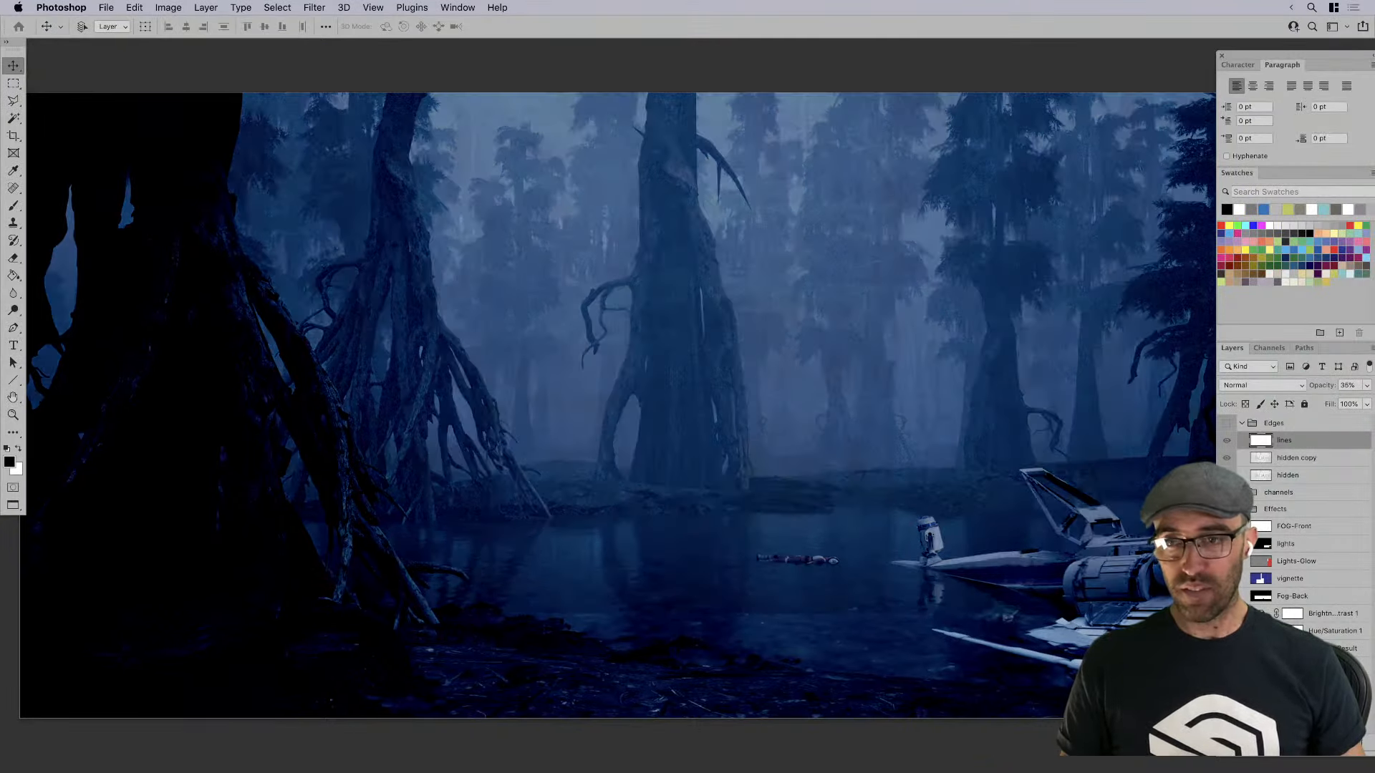
# Turn on the layers of the Effects group over the base render
pyautogui.click(1226, 509)
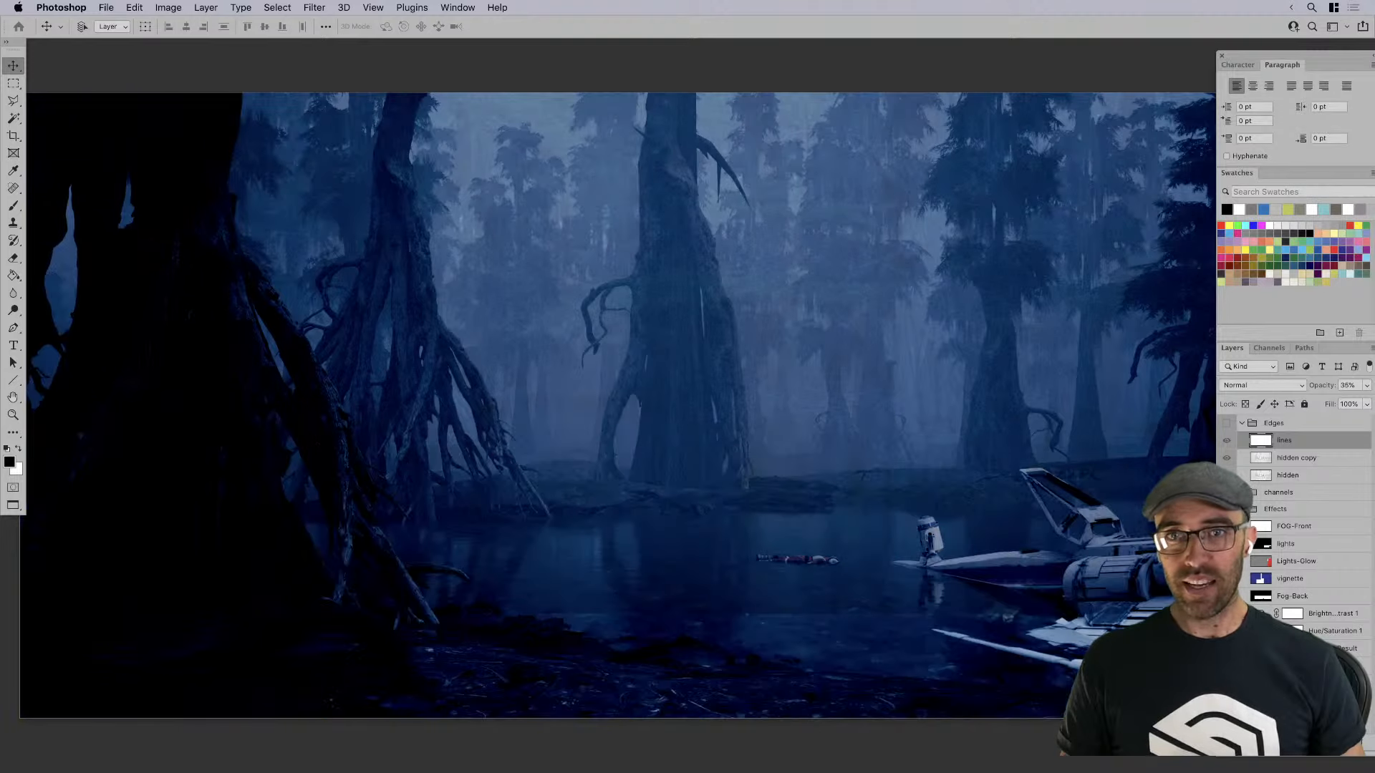
pyautogui.click(1226, 509)
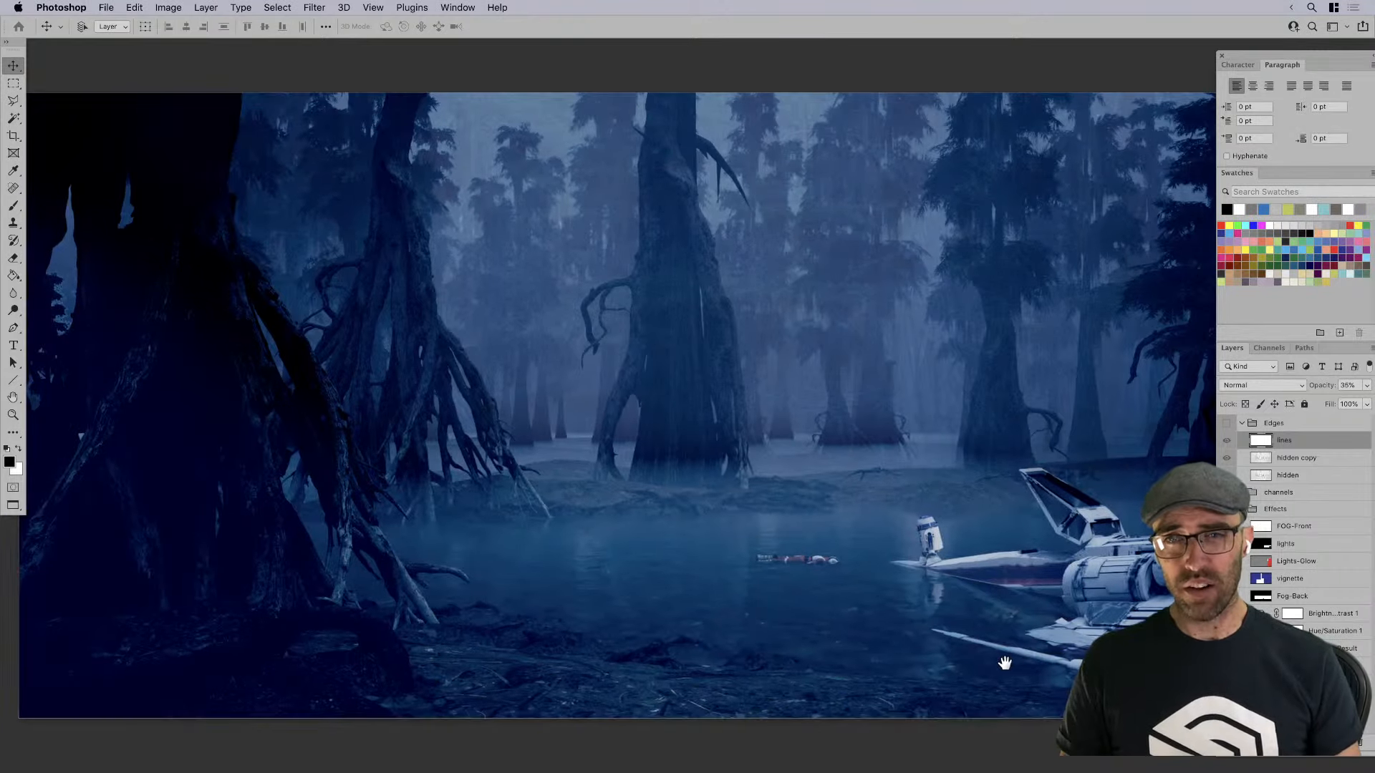
pyautogui.moveTo(1003, 664); pyautogui.dragTo(975, 664)
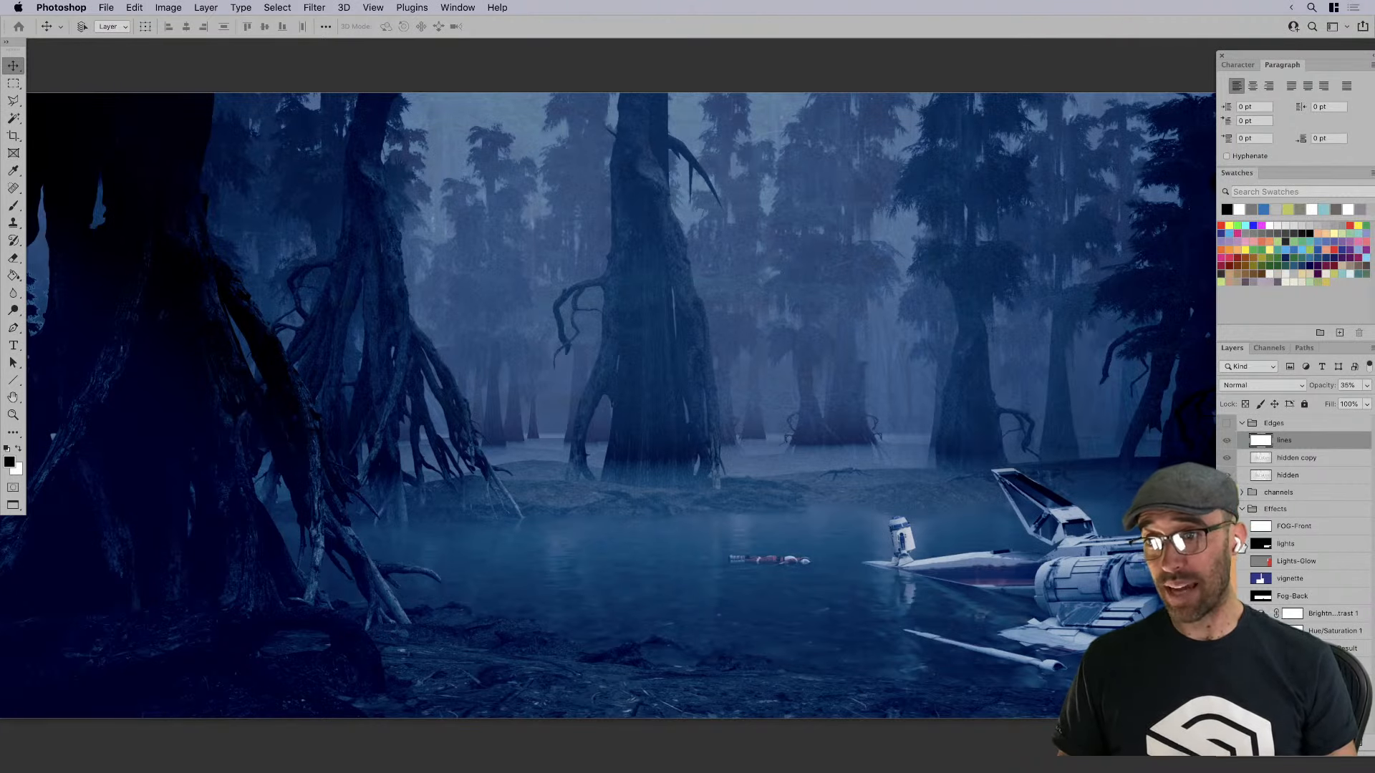
# Show the renderID layer in the channels group and try to select the green water with the Magic Wand
pyautogui.click(1226, 492)
pyautogui.click(1242, 493)
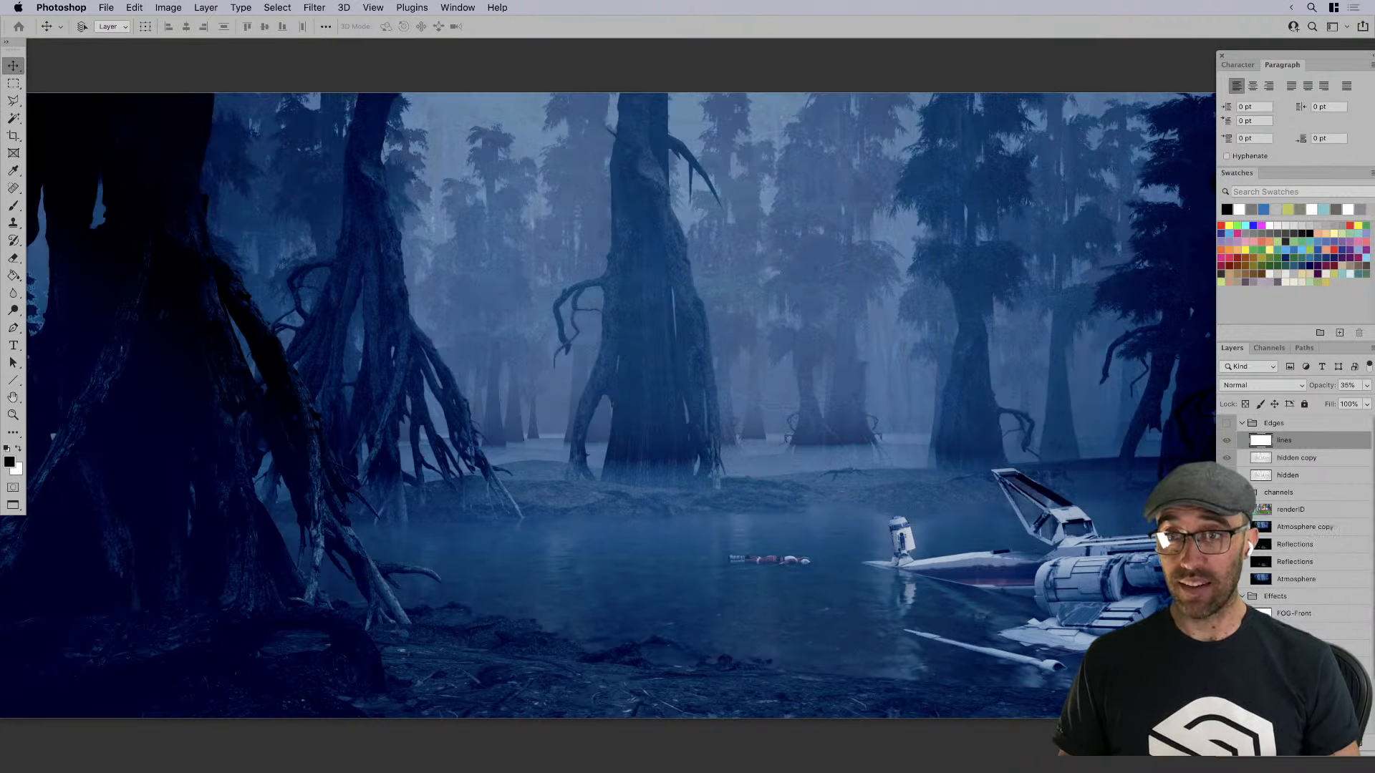
pyautogui.click(1226, 510)
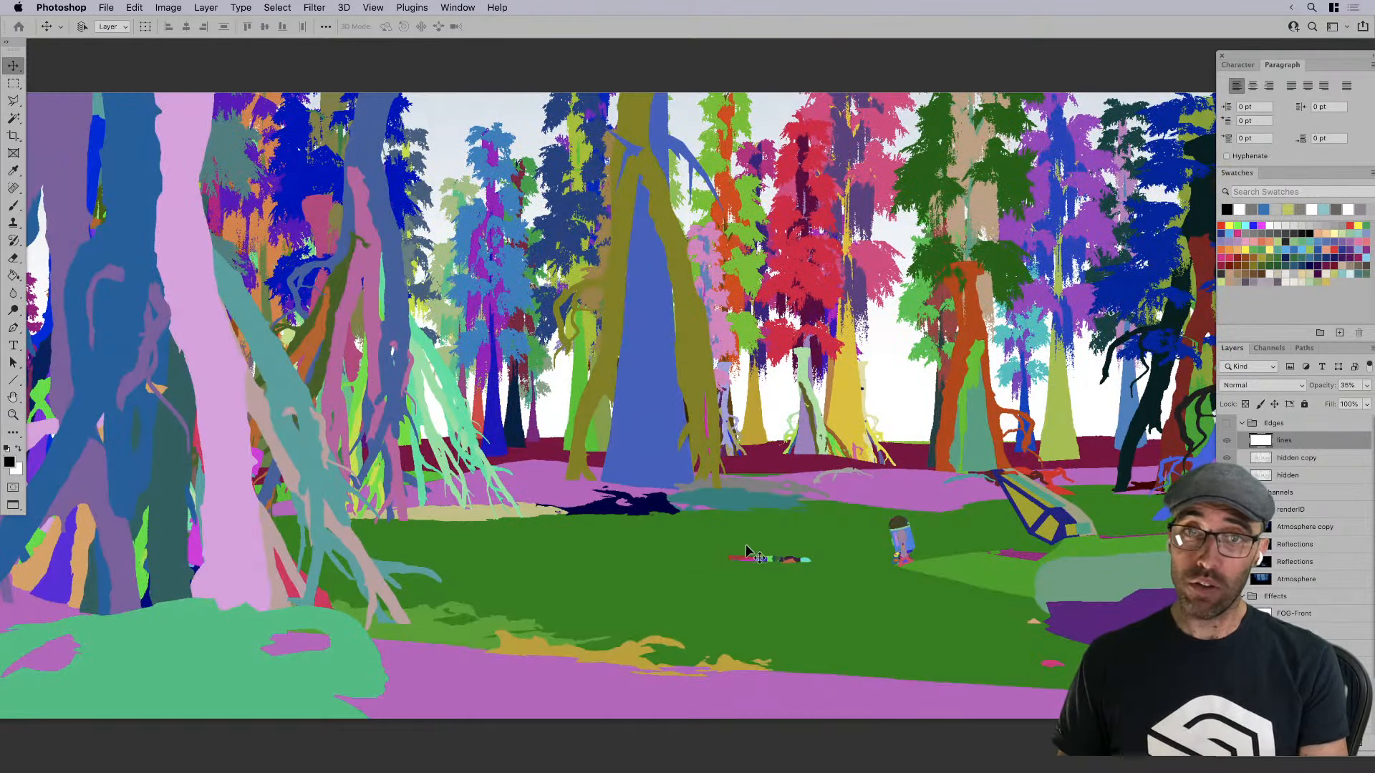
pyautogui.press('w')
pyautogui.click(626, 588)
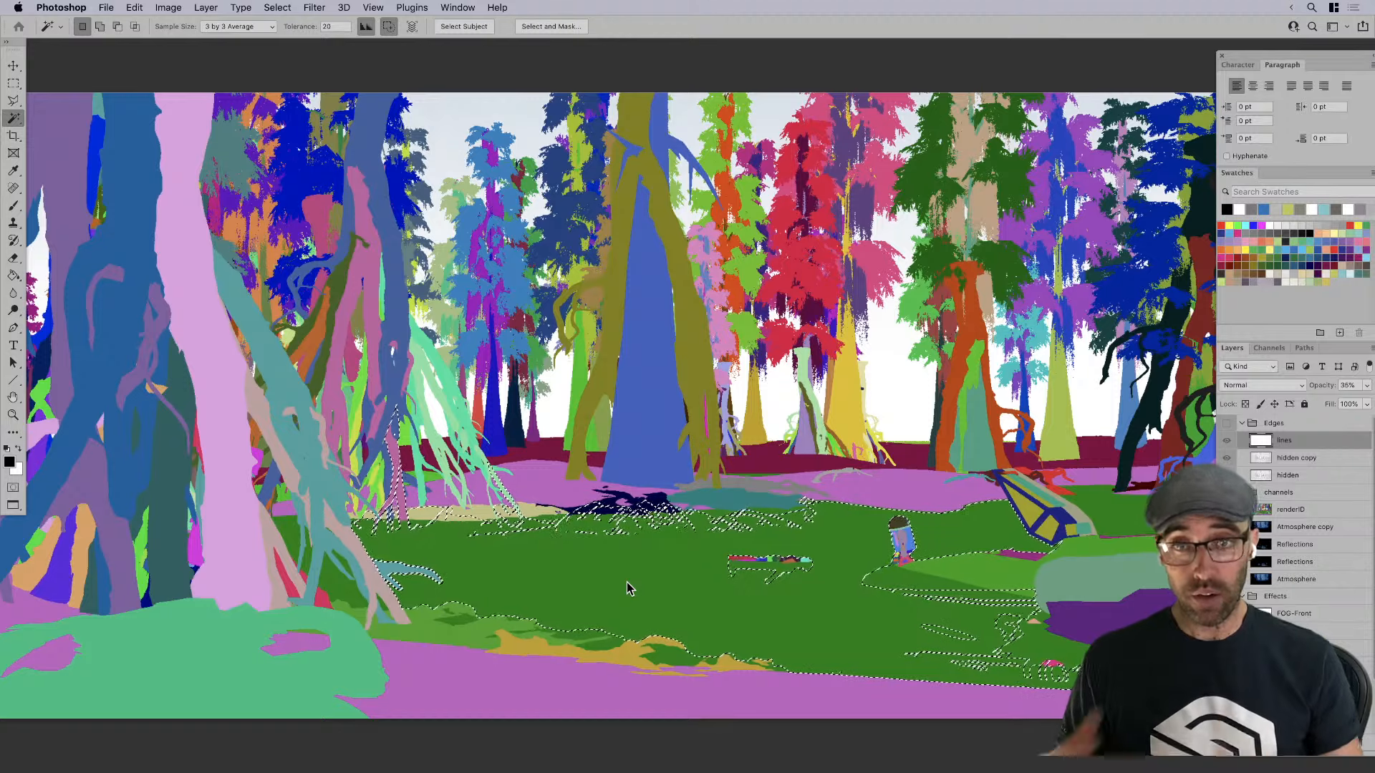
pyautogui.press('super+d')
# Select the green water area on the renderID layer itself with the Magic Wand, clear the selection and hide the layer
pyautogui.click(1291, 510)
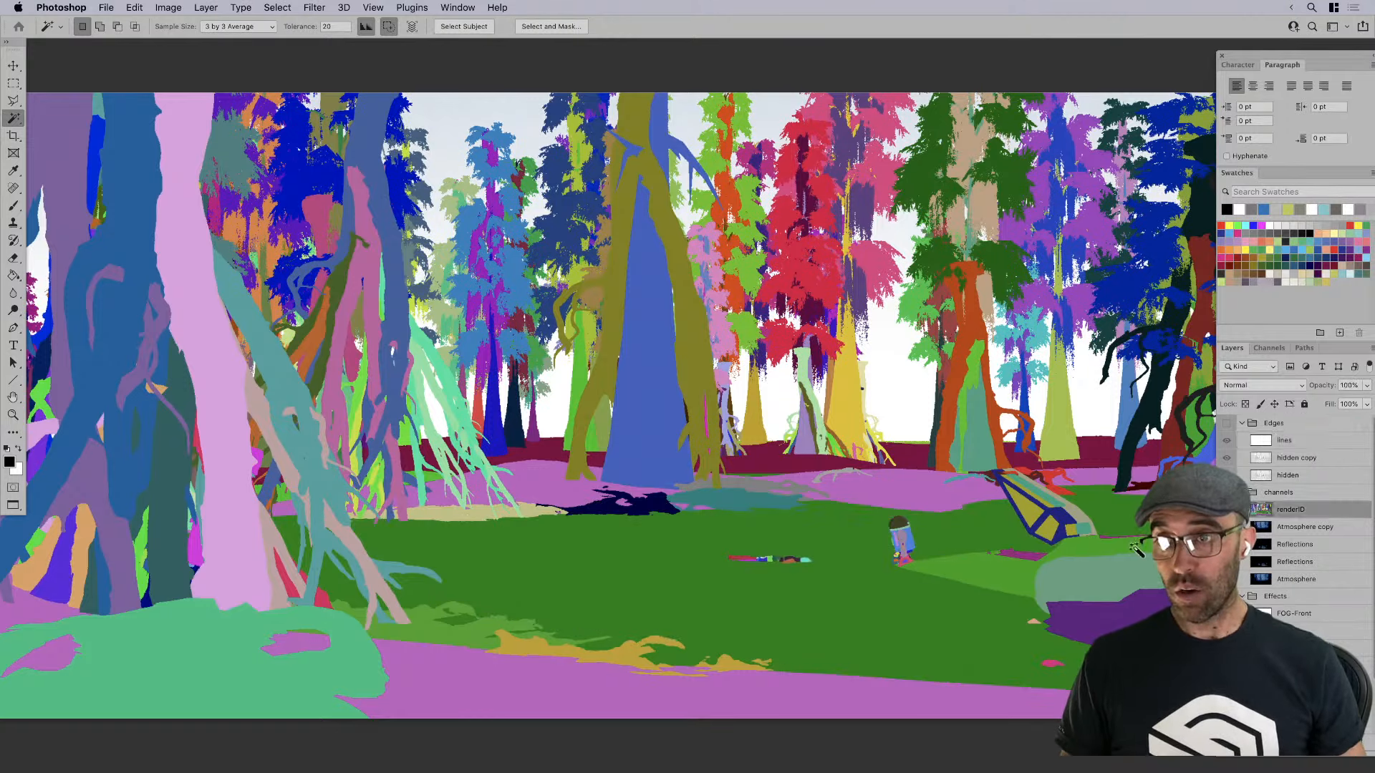
pyautogui.click(689, 608)
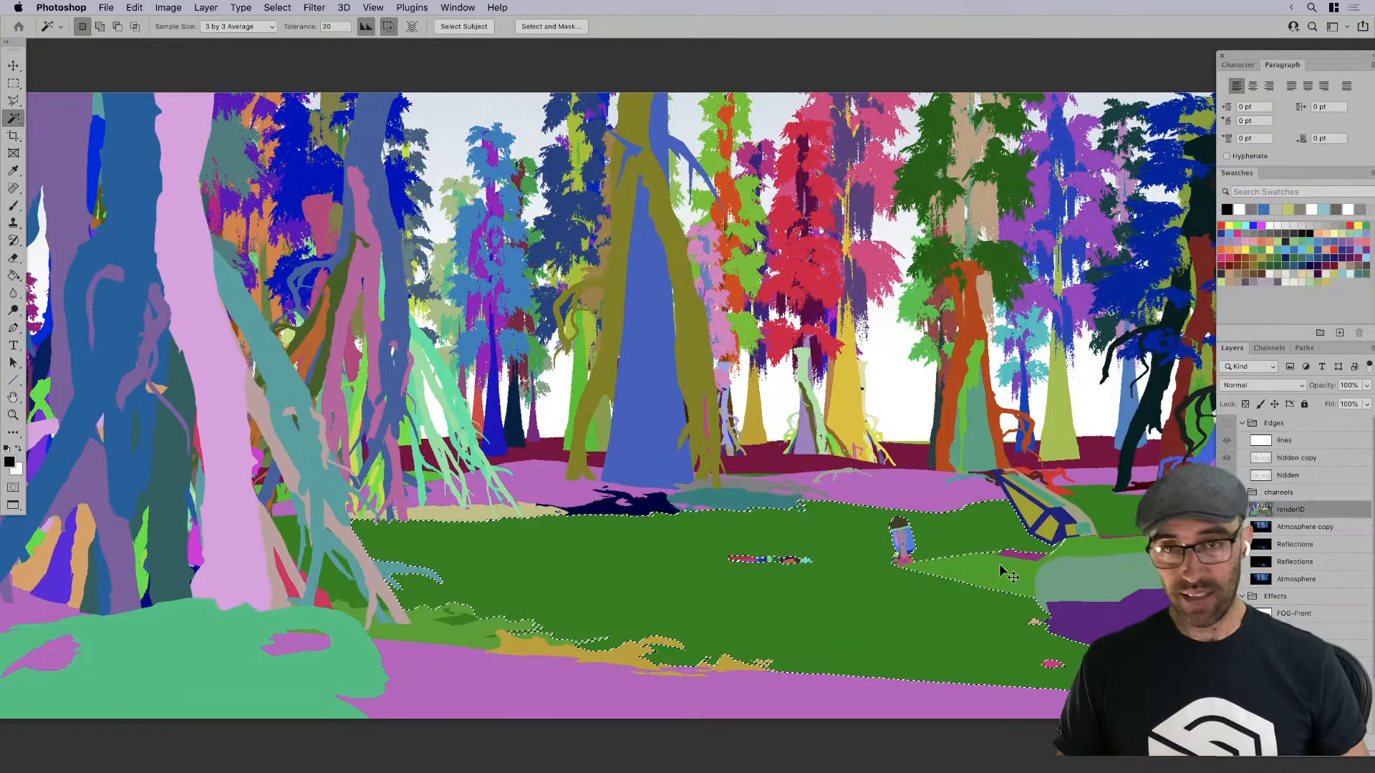
pyautogui.press('super+d')
pyautogui.click(1226, 509)
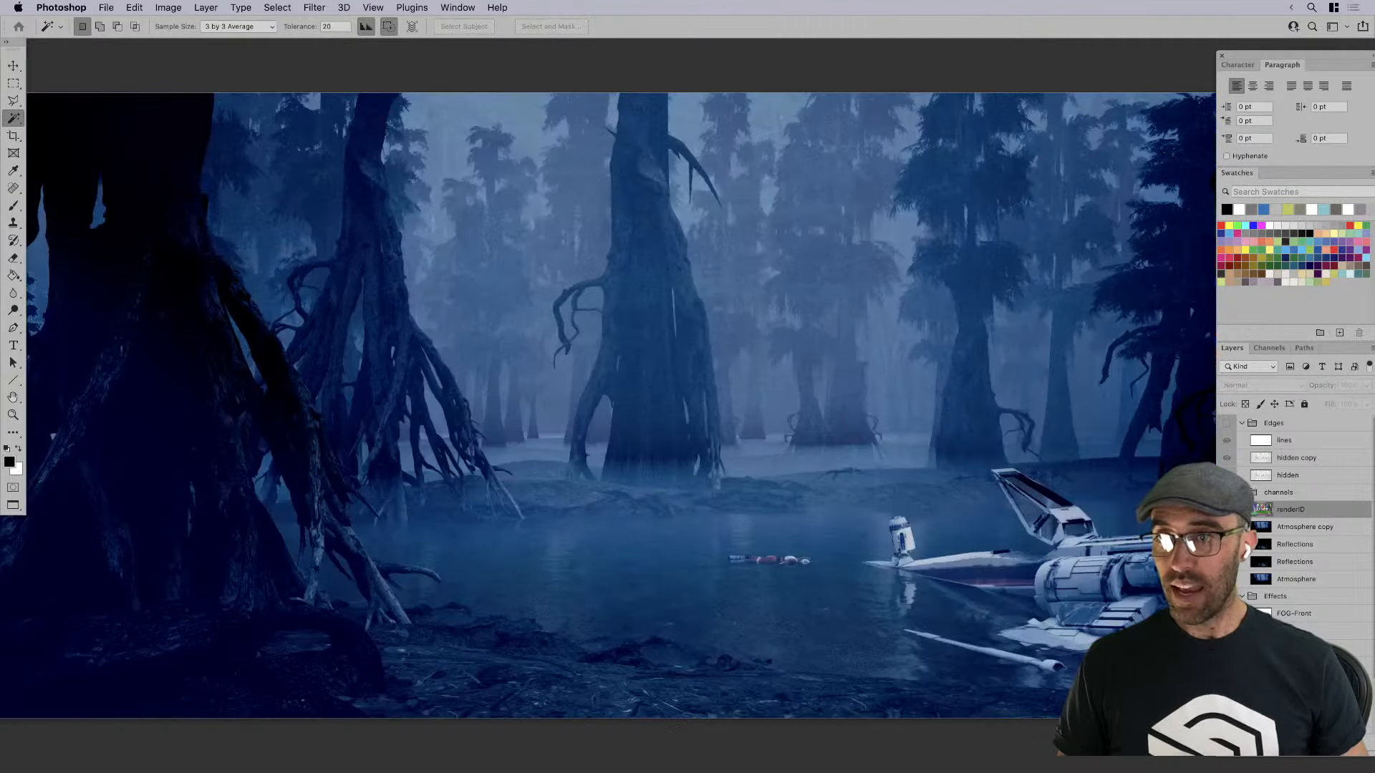
# Examine the Atmosphere copy, Reflections and Atmosphere layers one at a time, hide each again and collapse the channels group
pyautogui.click(1227, 527)
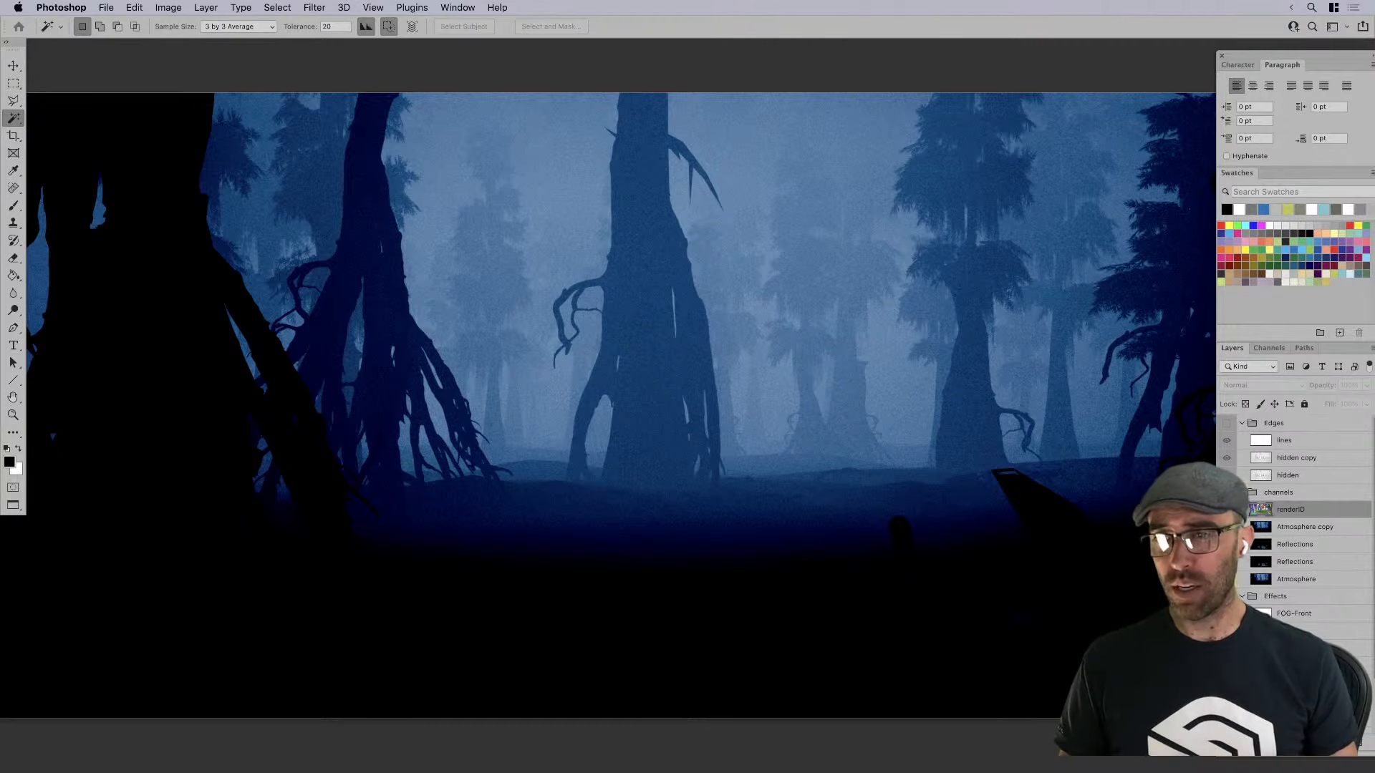
pyautogui.click(1227, 527)
pyautogui.click(1227, 544)
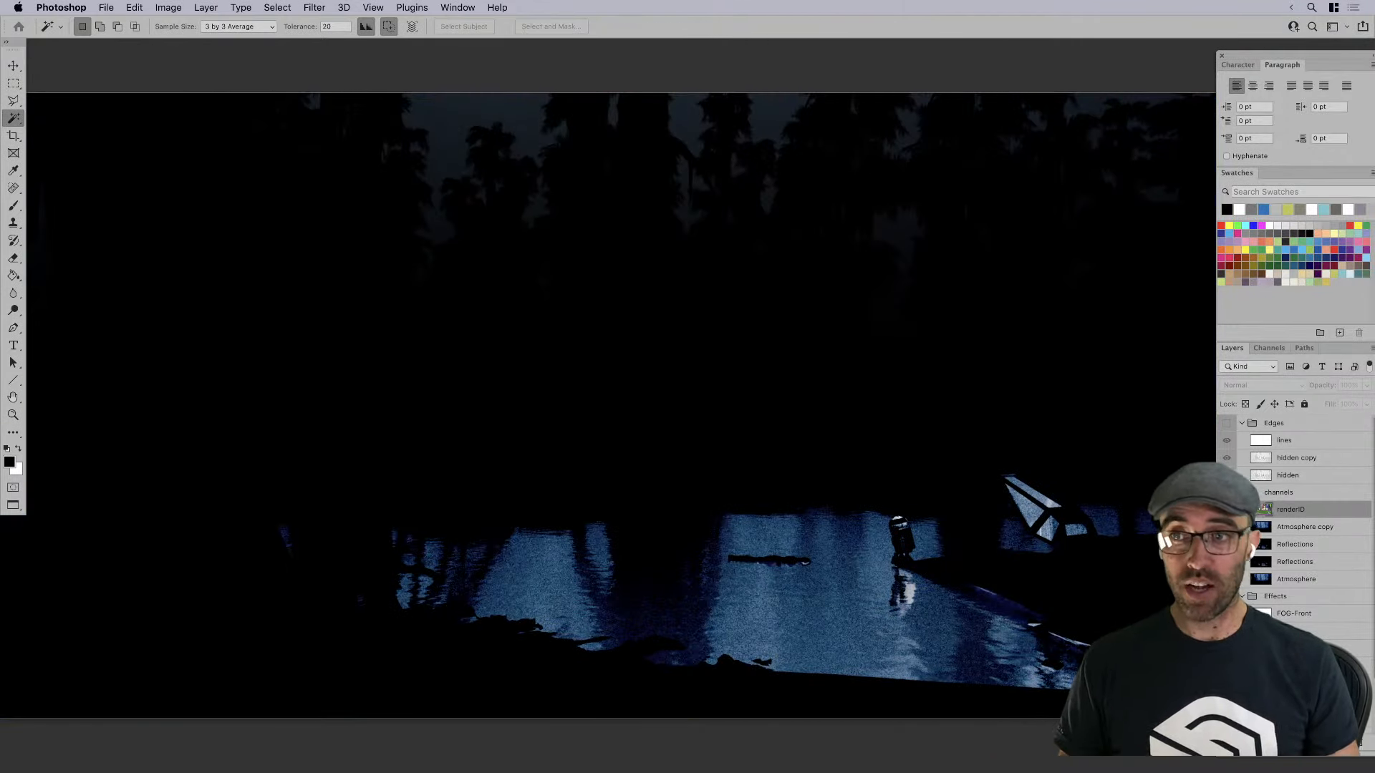
pyautogui.click(1226, 544)
pyautogui.click(1227, 579)
pyautogui.click(1227, 579)
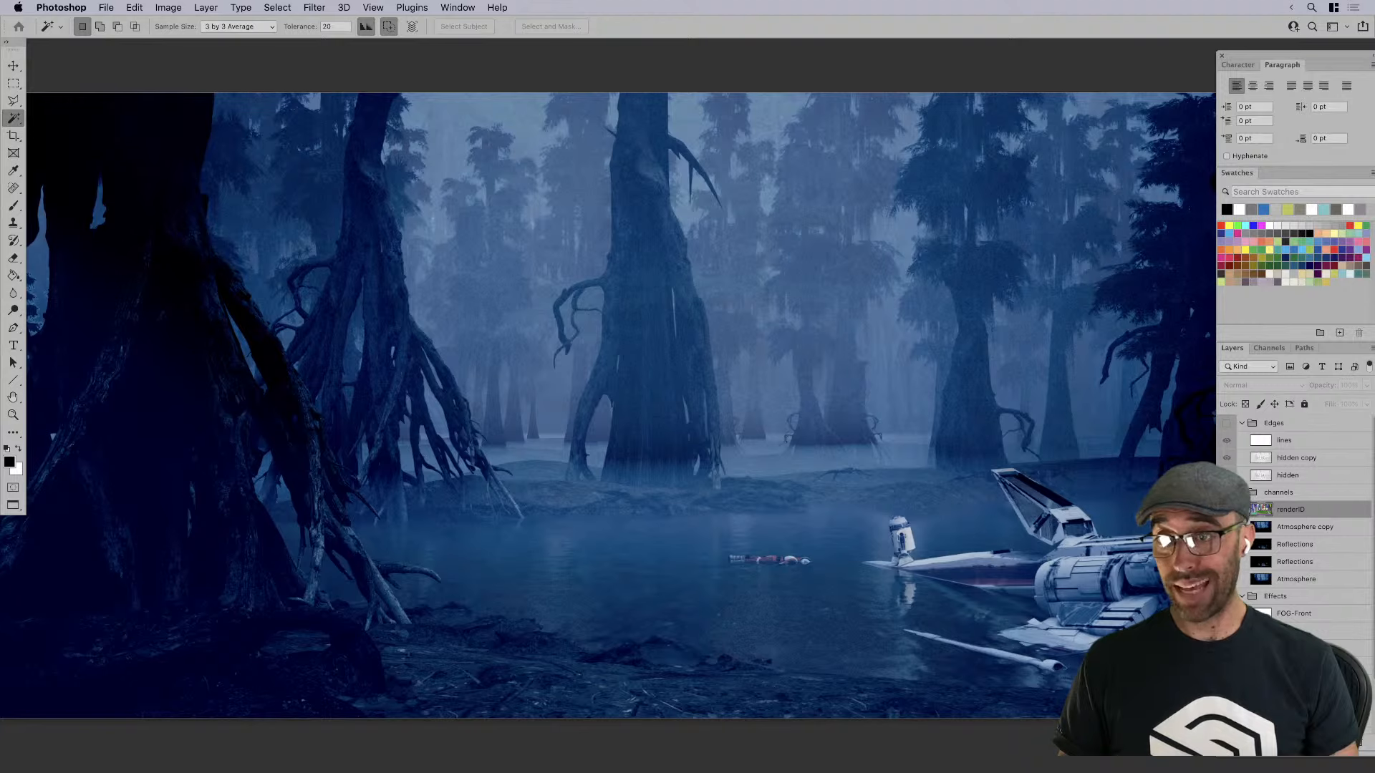
pyautogui.click(1241, 492)
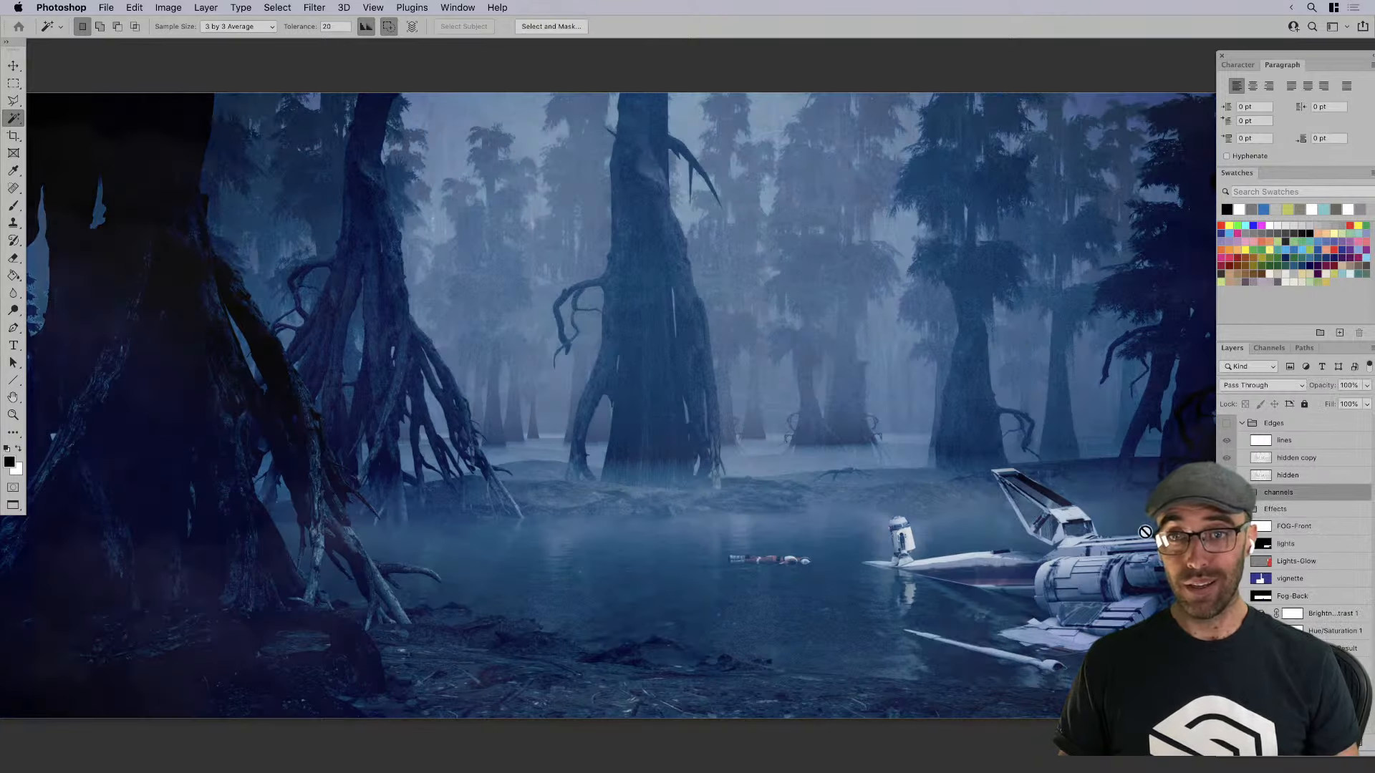
# Compare the swamp image with the Effects group hidden and shown, leave it on and show the Edges group as well
pyautogui.moveTo(1112, 601); pyautogui.dragTo(966, 583)
pyautogui.click(1227, 509)
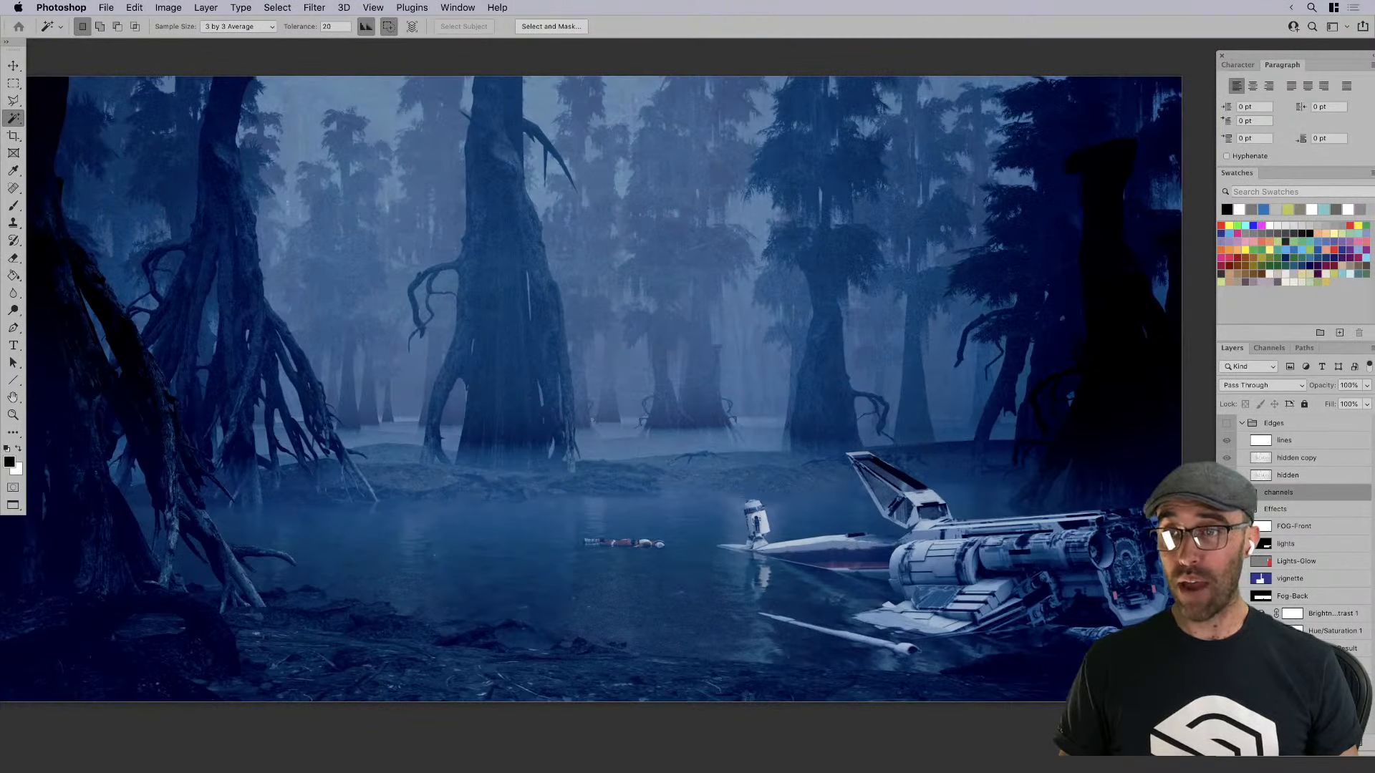
pyautogui.click(1227, 509)
pyautogui.click(1226, 509)
pyautogui.click(1226, 509)
pyautogui.click(1227, 509)
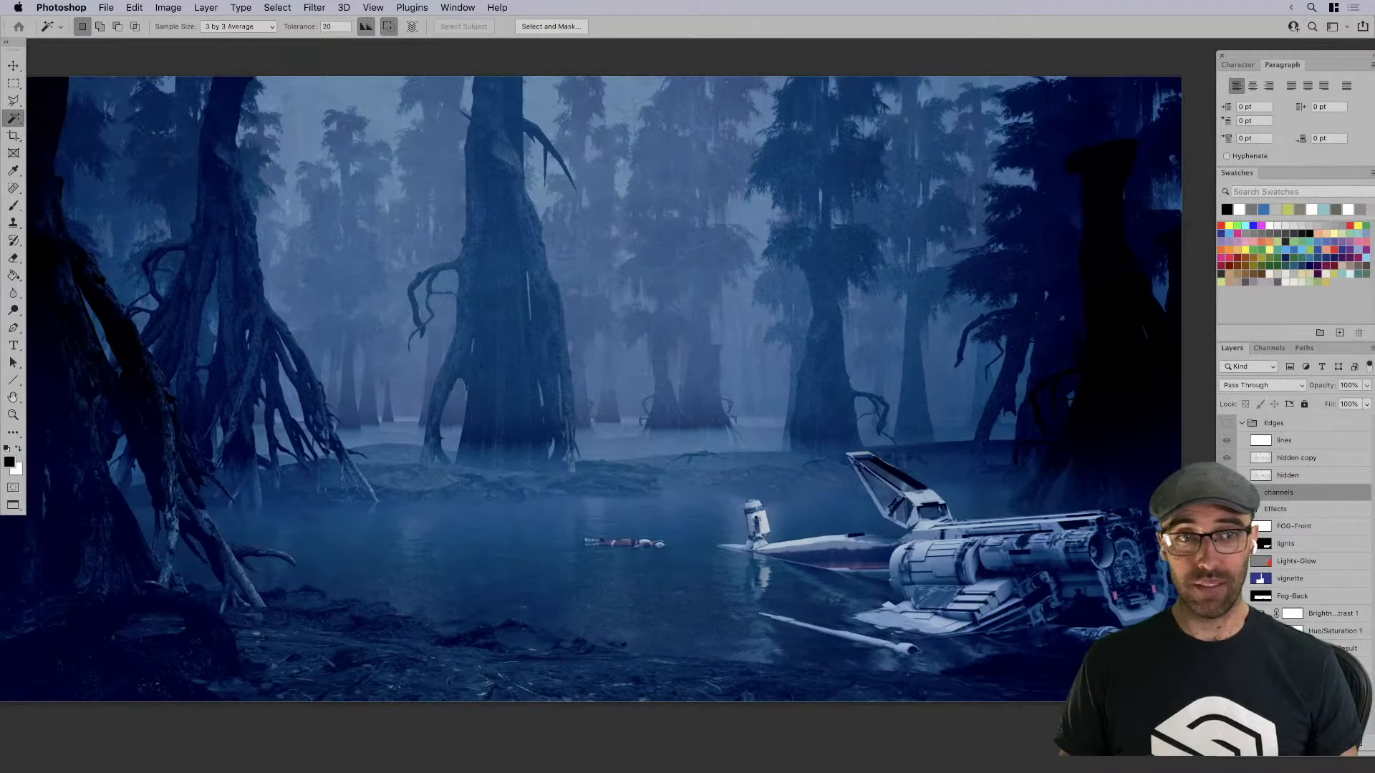
pyautogui.click(1227, 509)
pyautogui.press('super+minus')
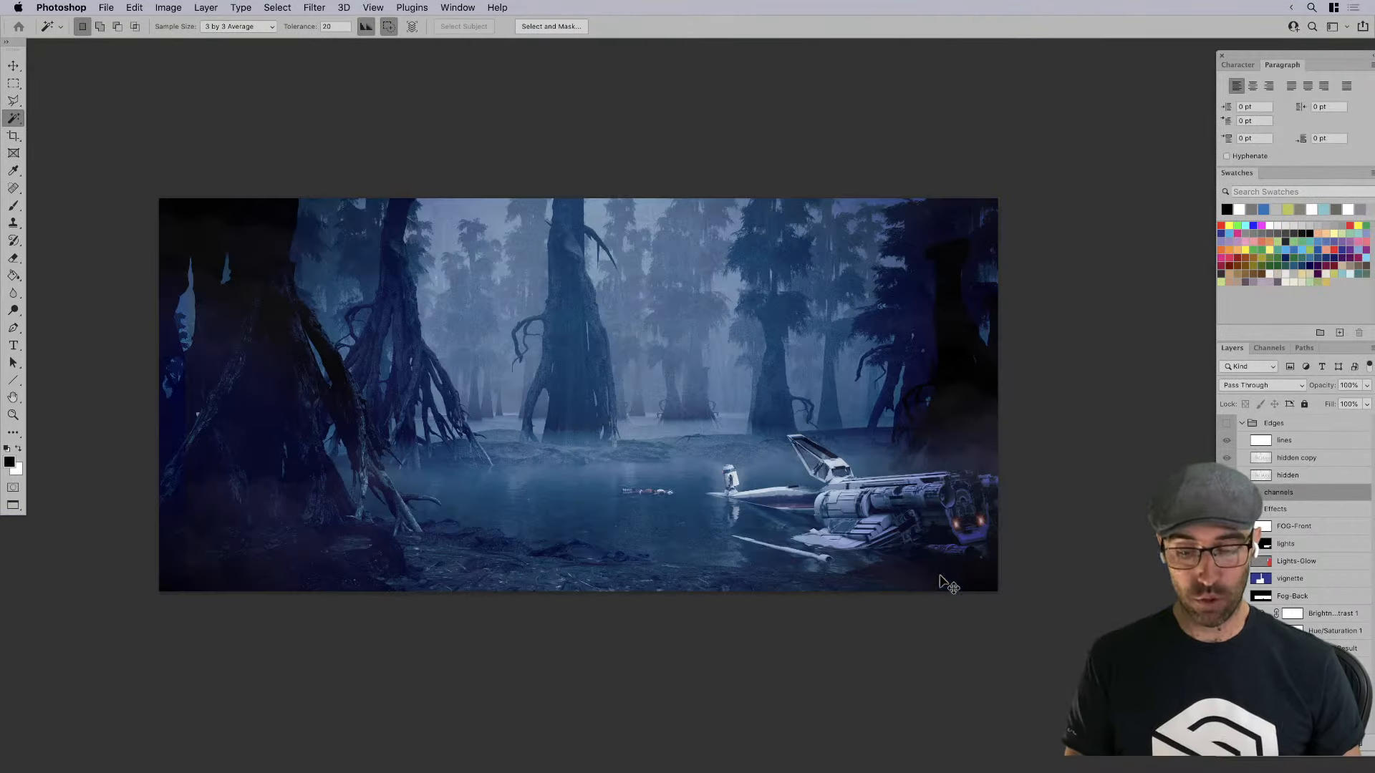
pyautogui.moveTo(939, 570); pyautogui.dragTo(1028, 547)
pyautogui.click(1226, 423)
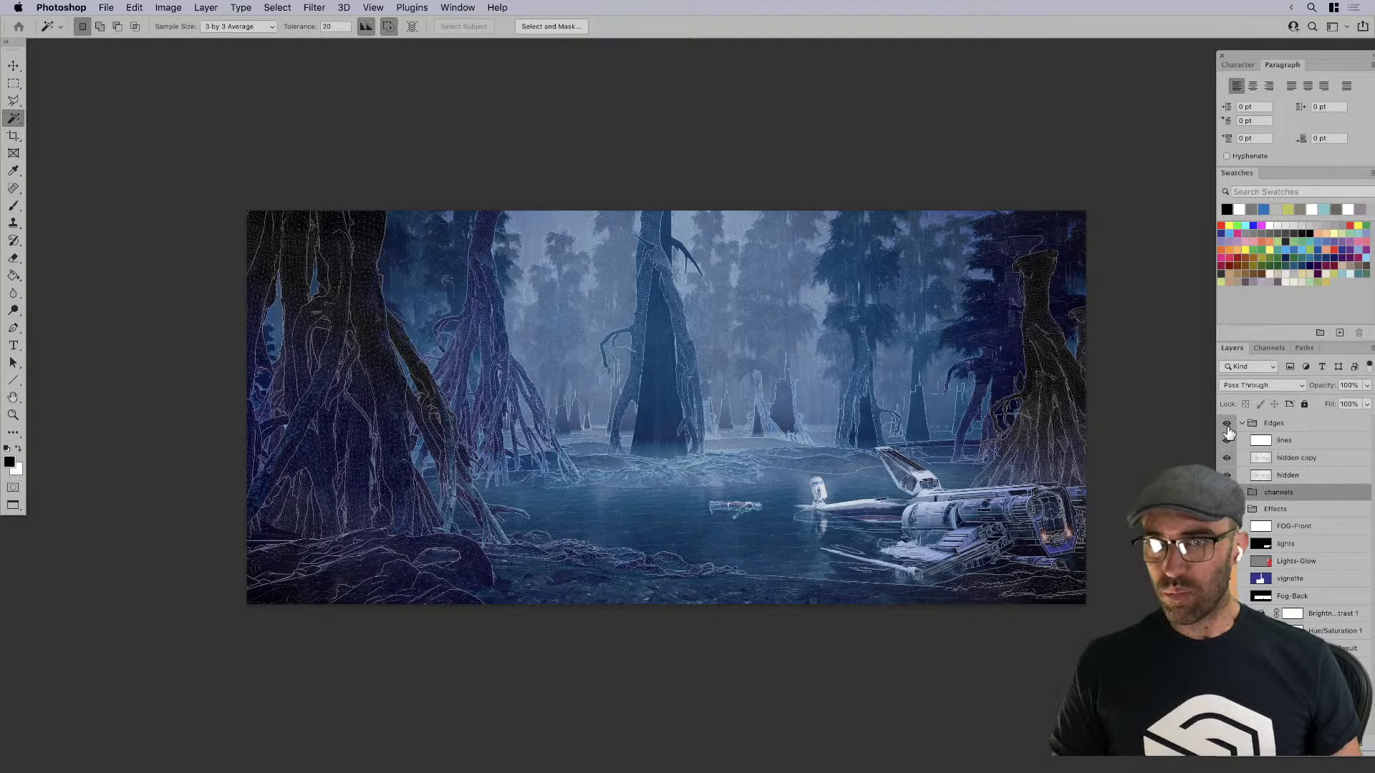
# Switch to the Dagoba model in SketchUp and turn off the Invisible option of the V-Ray Dome Light
pyautogui.hotkey('ctrl', 'Up')
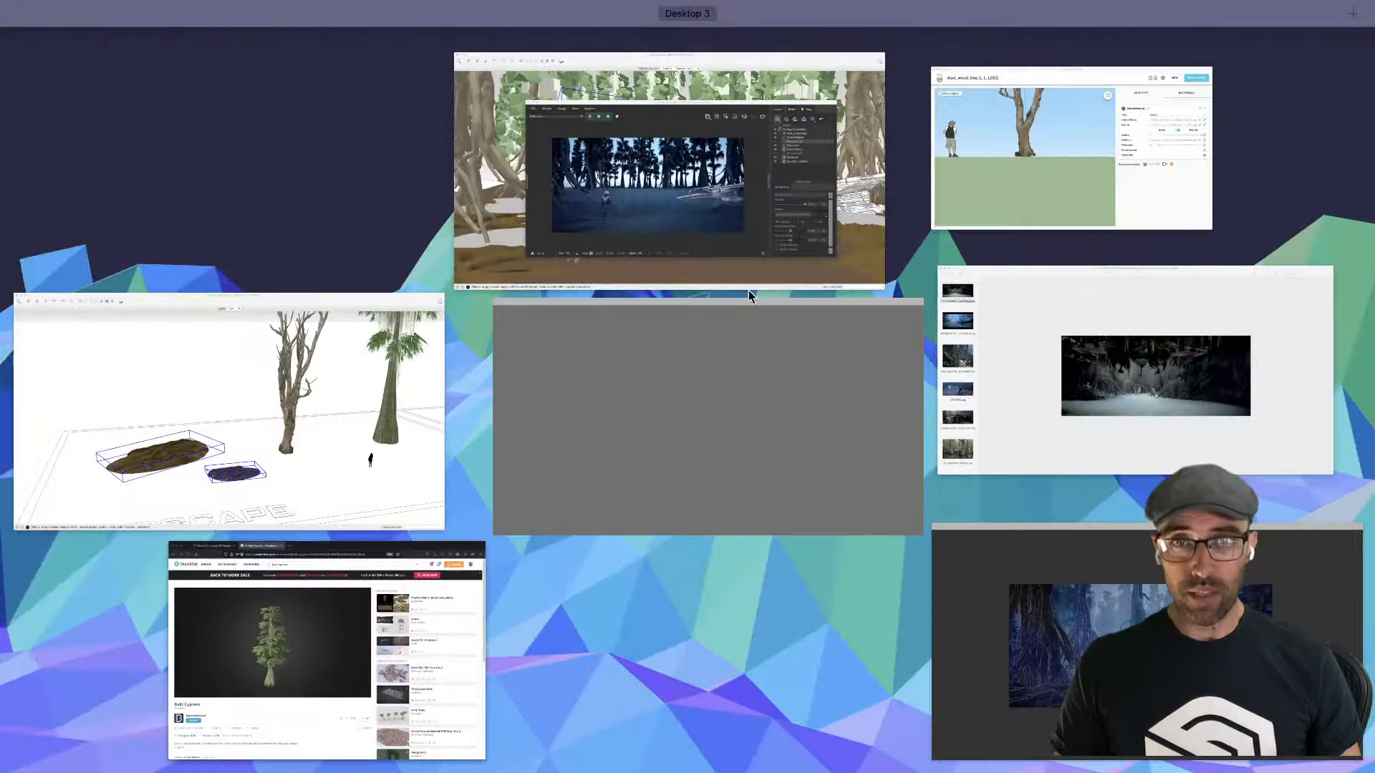
pyautogui.click(749, 283)
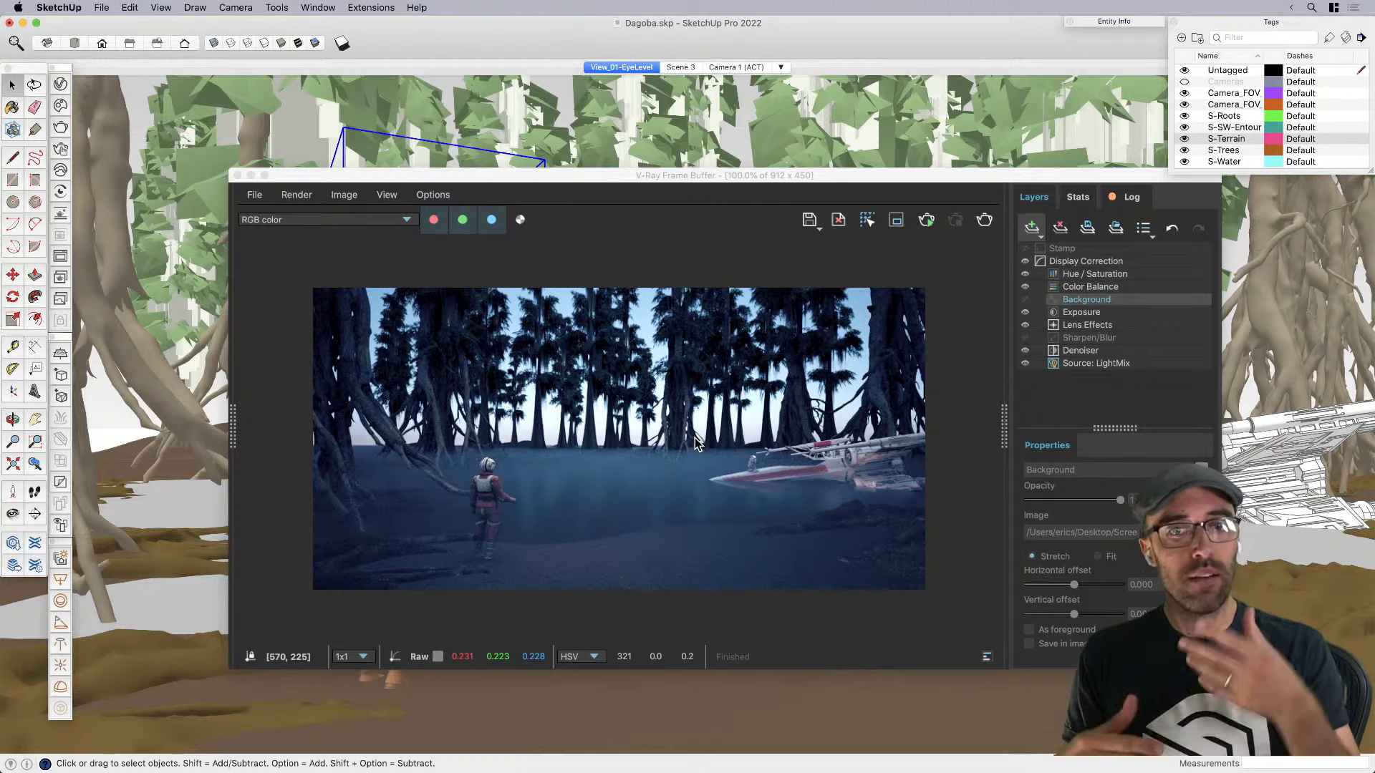
pyautogui.click(701, 433)
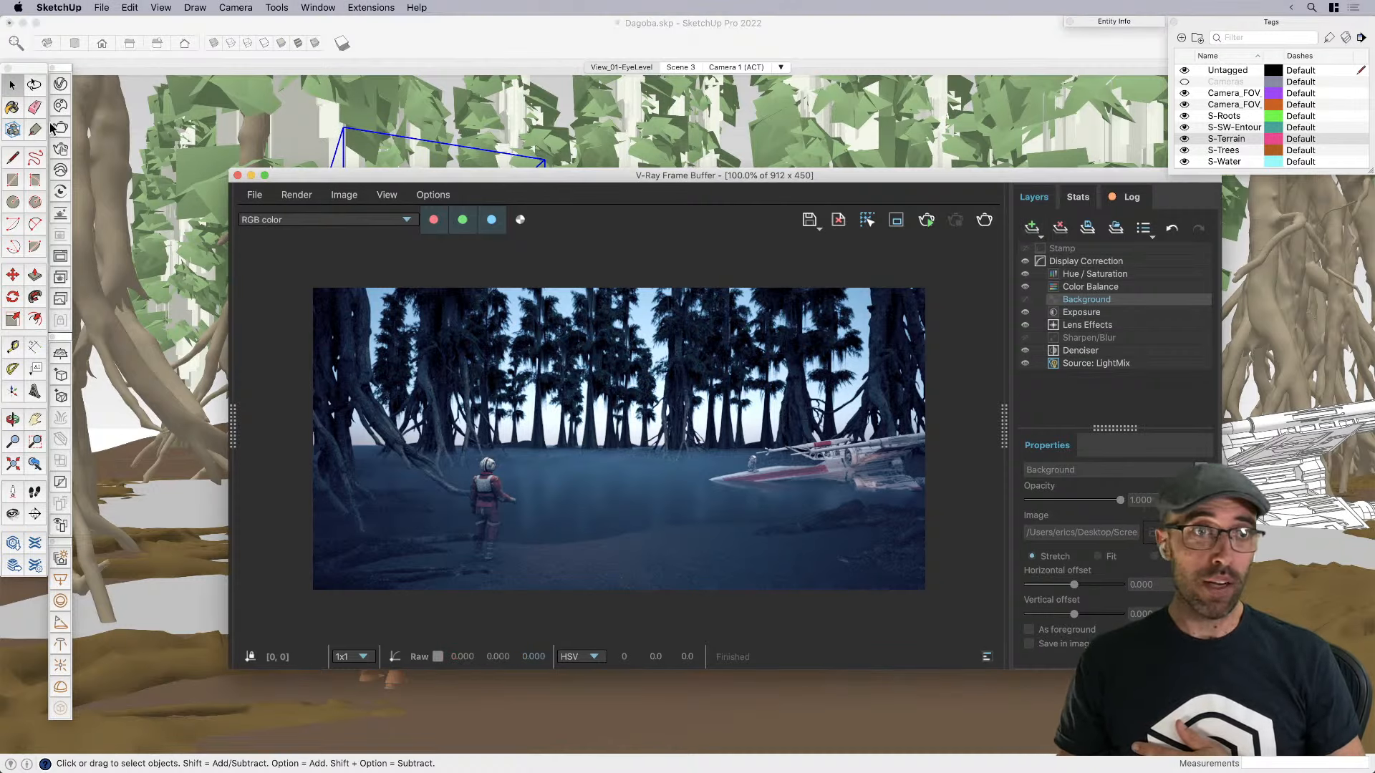
pyautogui.click(59, 88)
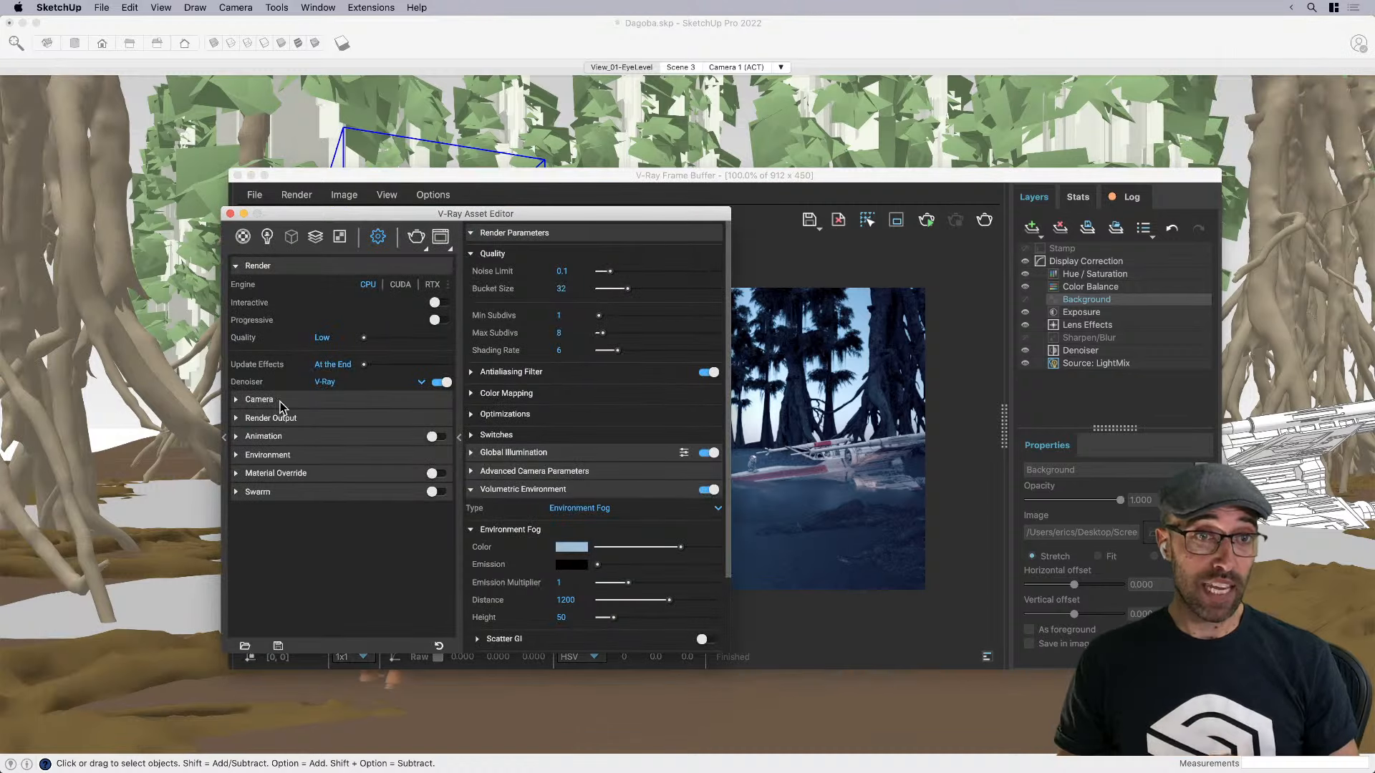
pyautogui.click(268, 238)
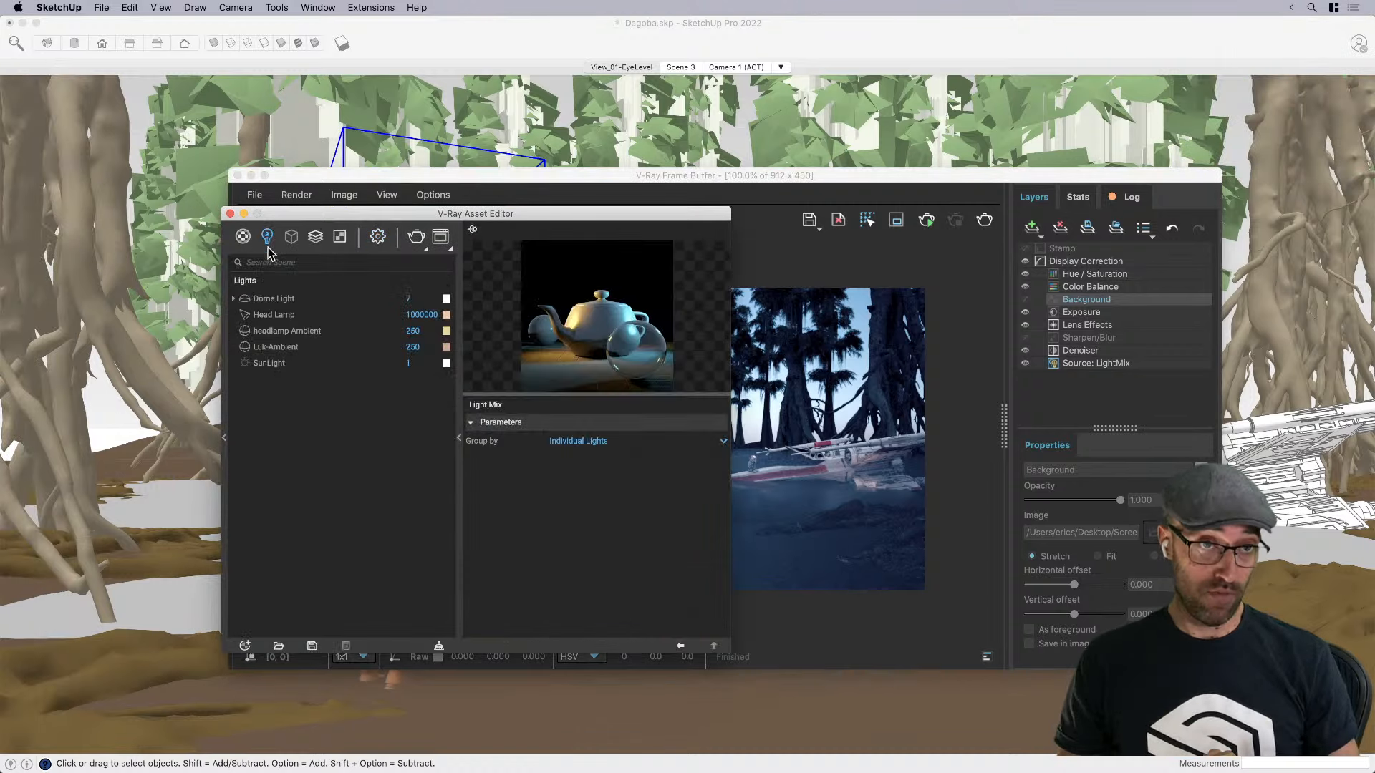
pyautogui.click(273, 300)
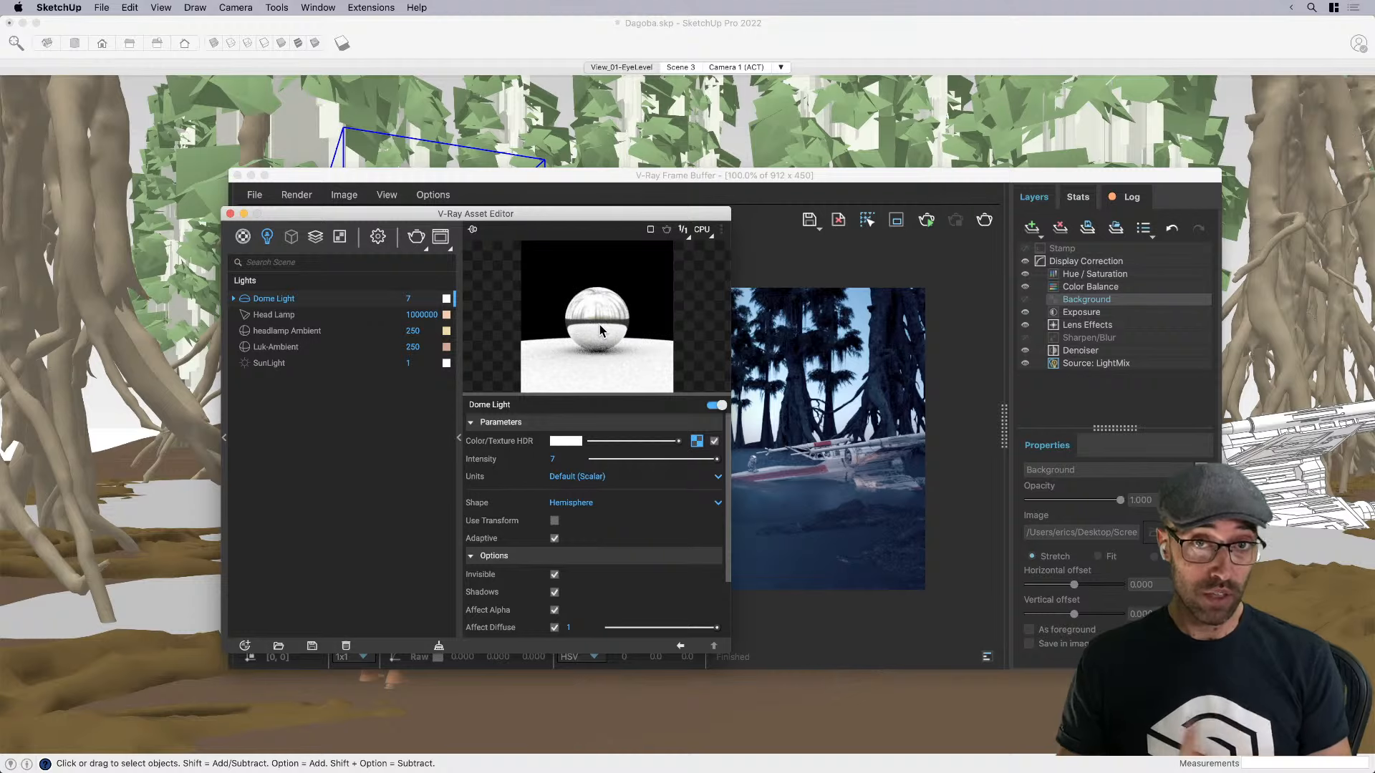
pyautogui.click(555, 574)
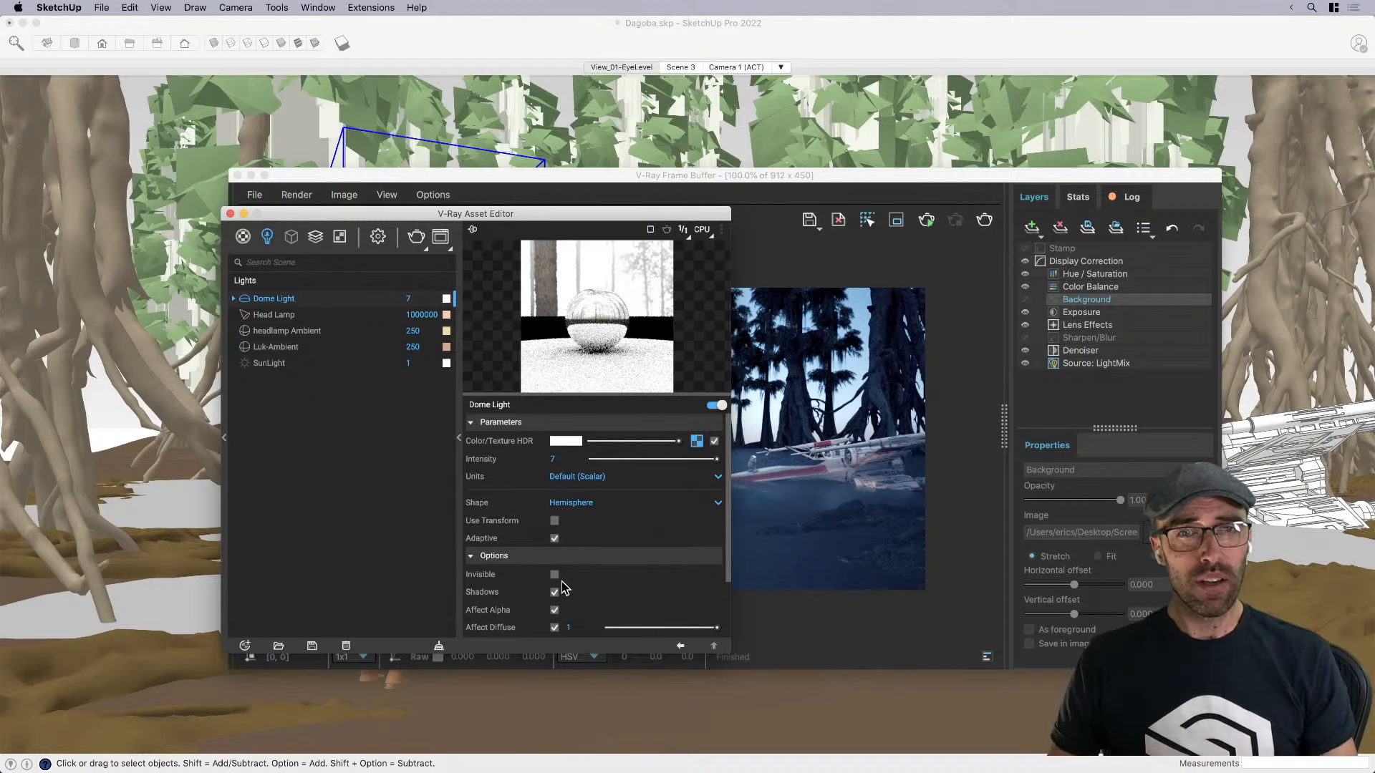
# Move the V-Ray Asset Editor clear of the image and switch back to the layered render in Photoshop
pyautogui.click(891, 539)
pyautogui.moveTo(686, 219); pyautogui.dragTo(176, 229)
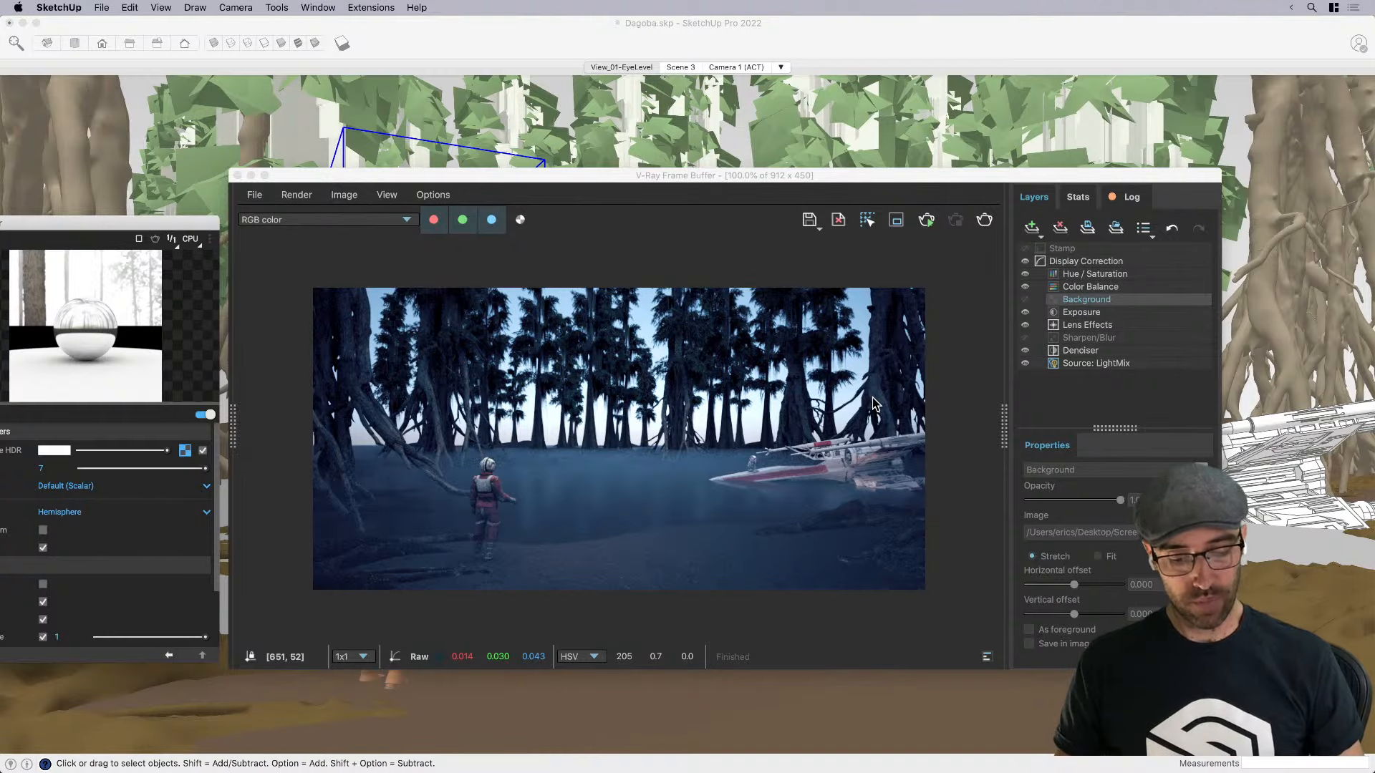
pyautogui.hotkey('ctrl', 'Up')
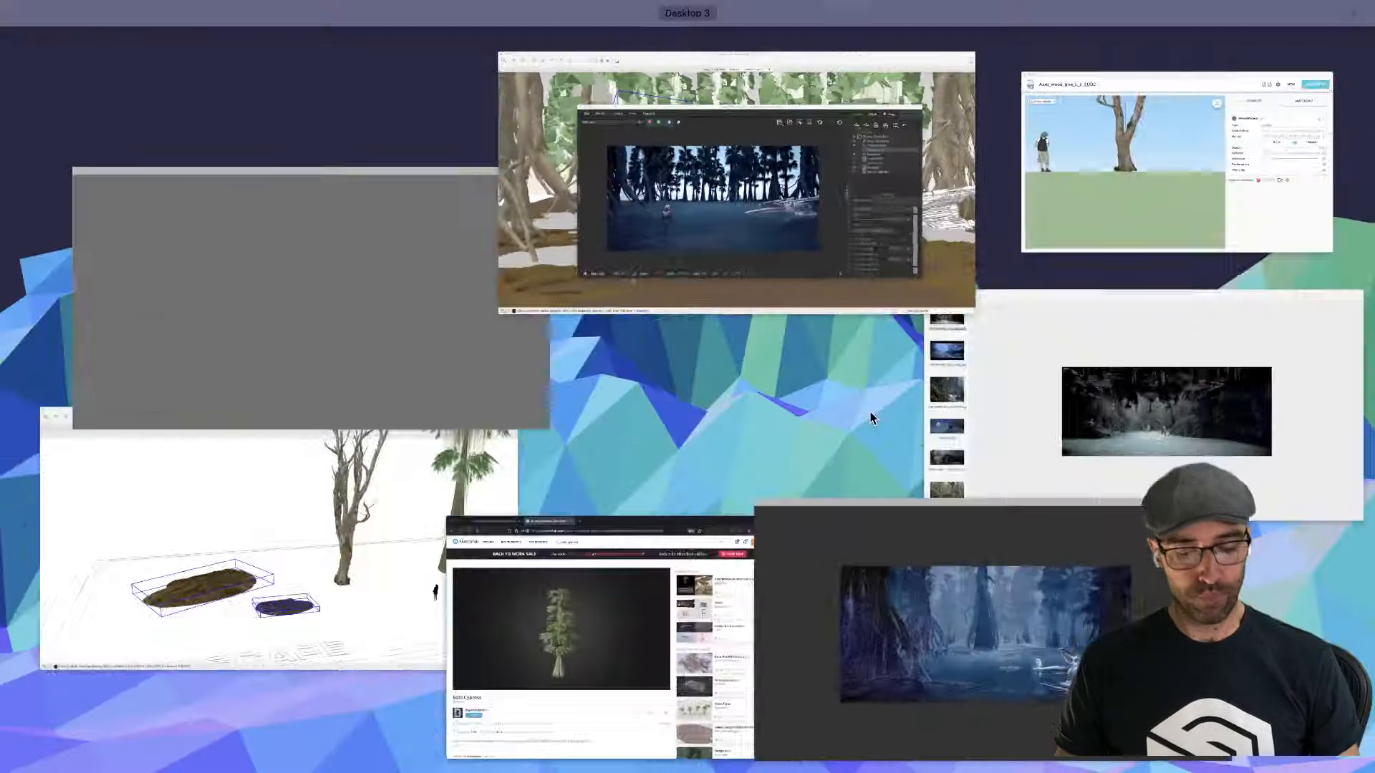
pyautogui.click(916, 592)
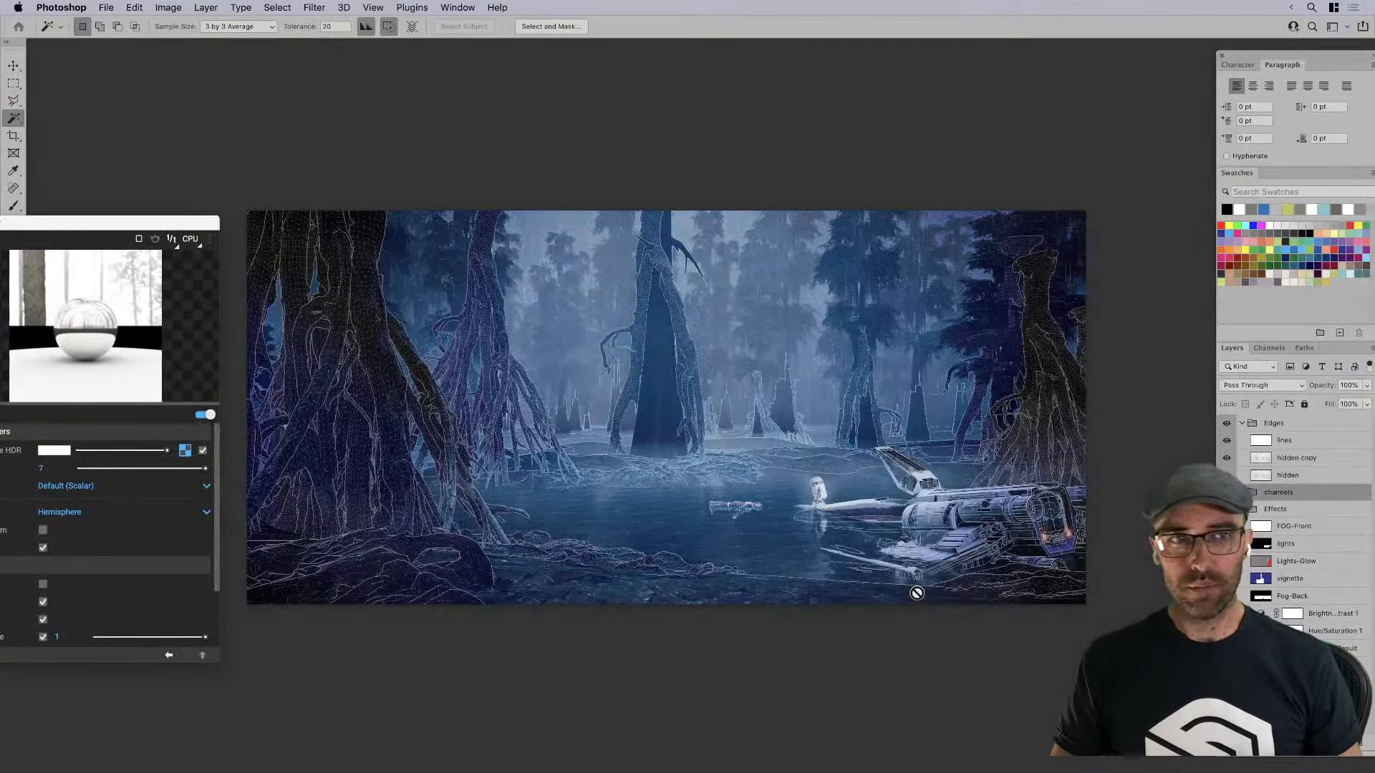
pyautogui.moveTo(210, 224); pyautogui.dragTo(56, 222)
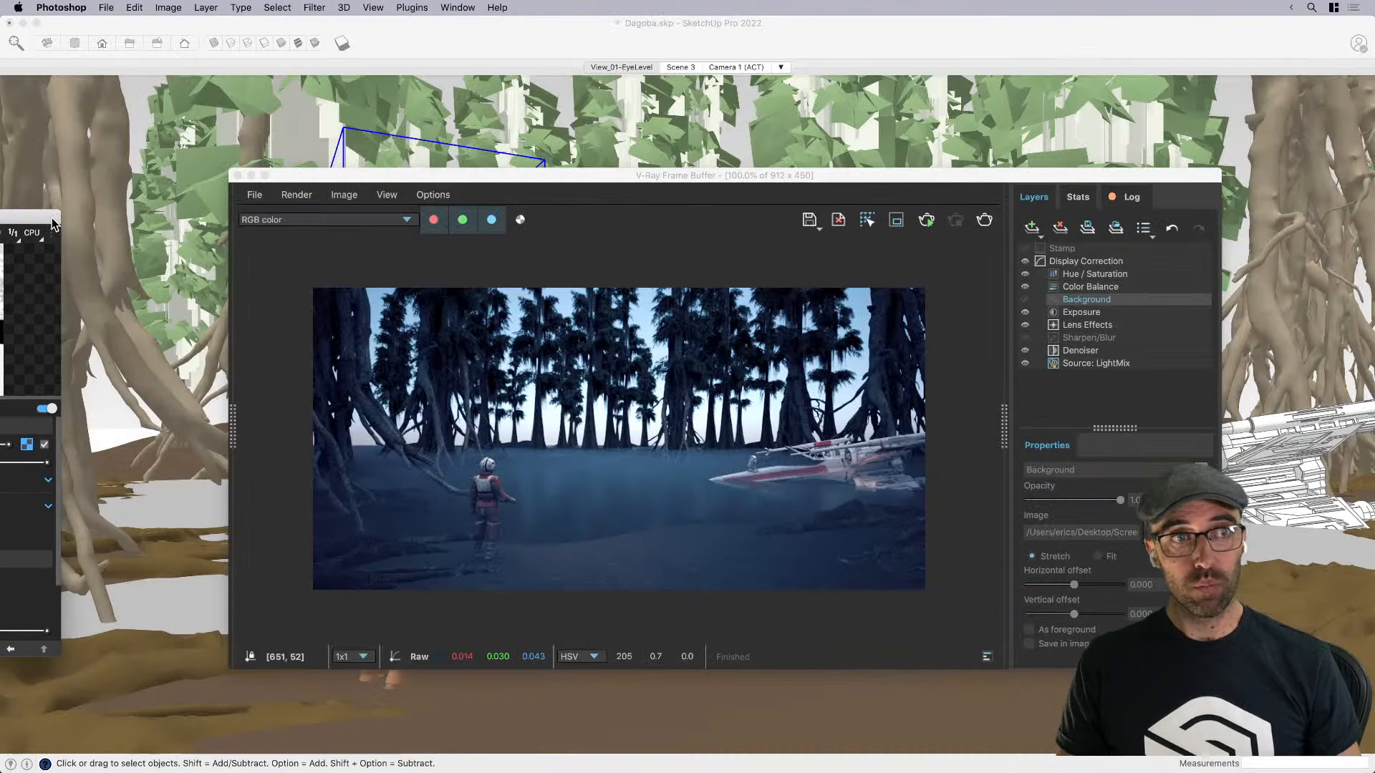
pyautogui.hotkey('ctrl', 'Up')
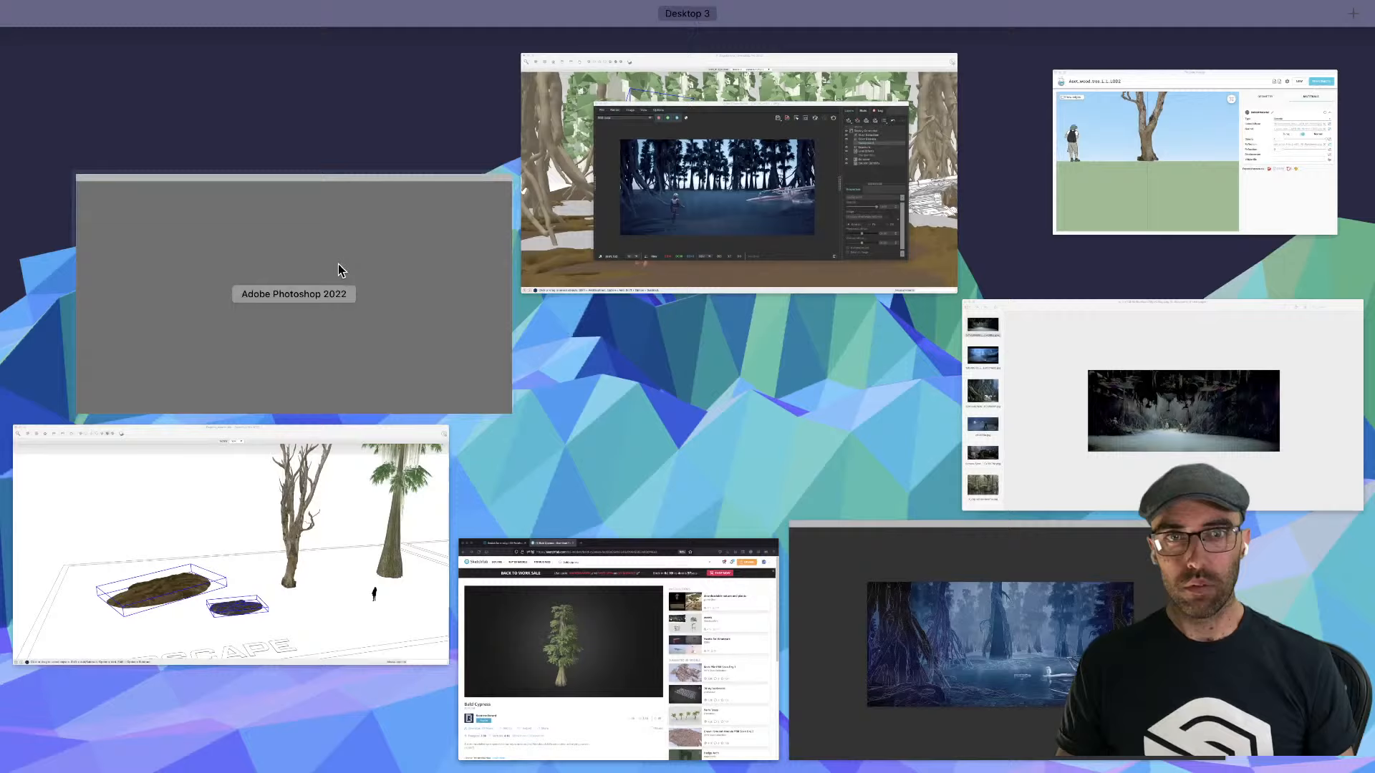
pyautogui.click(833, 605)
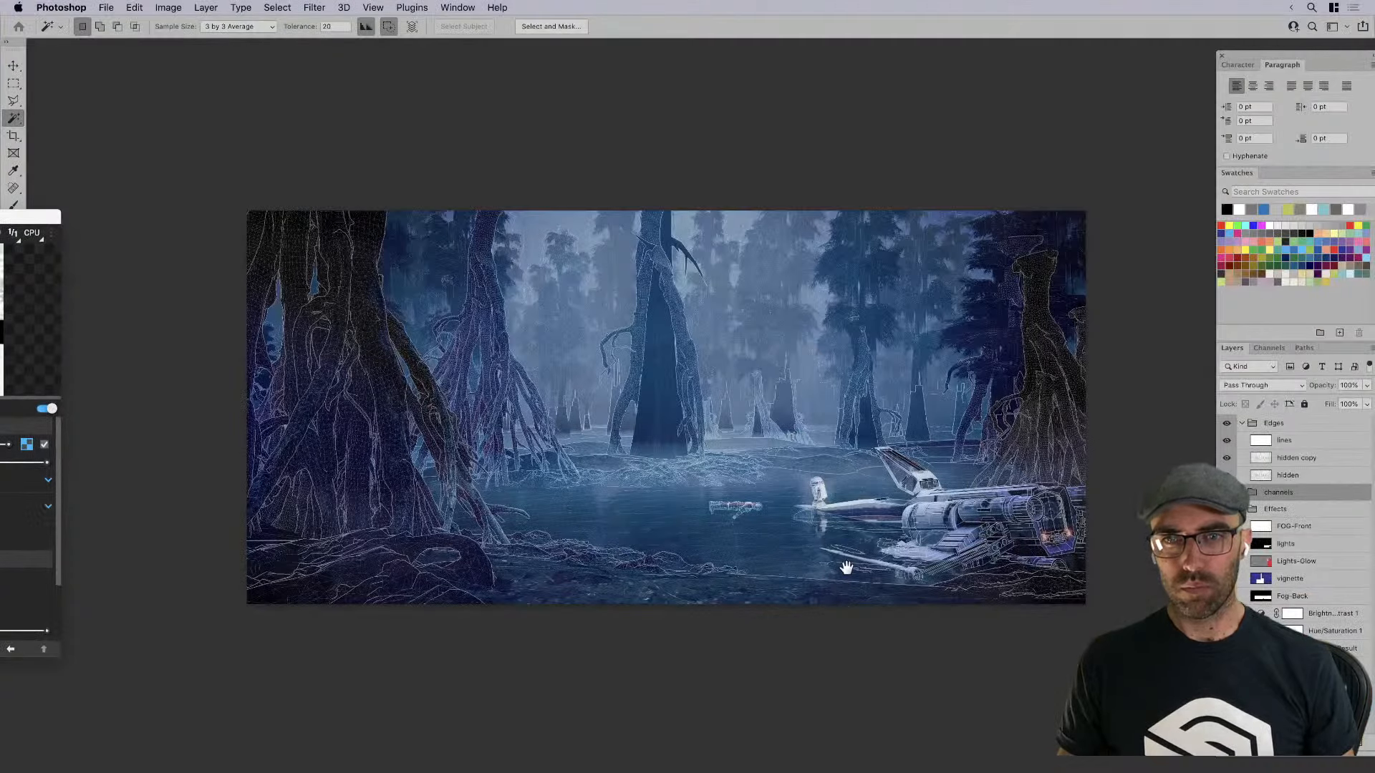
# Reduce the opacity of the lines layer in the Edges group to 2%
pyautogui.click(12, 67)
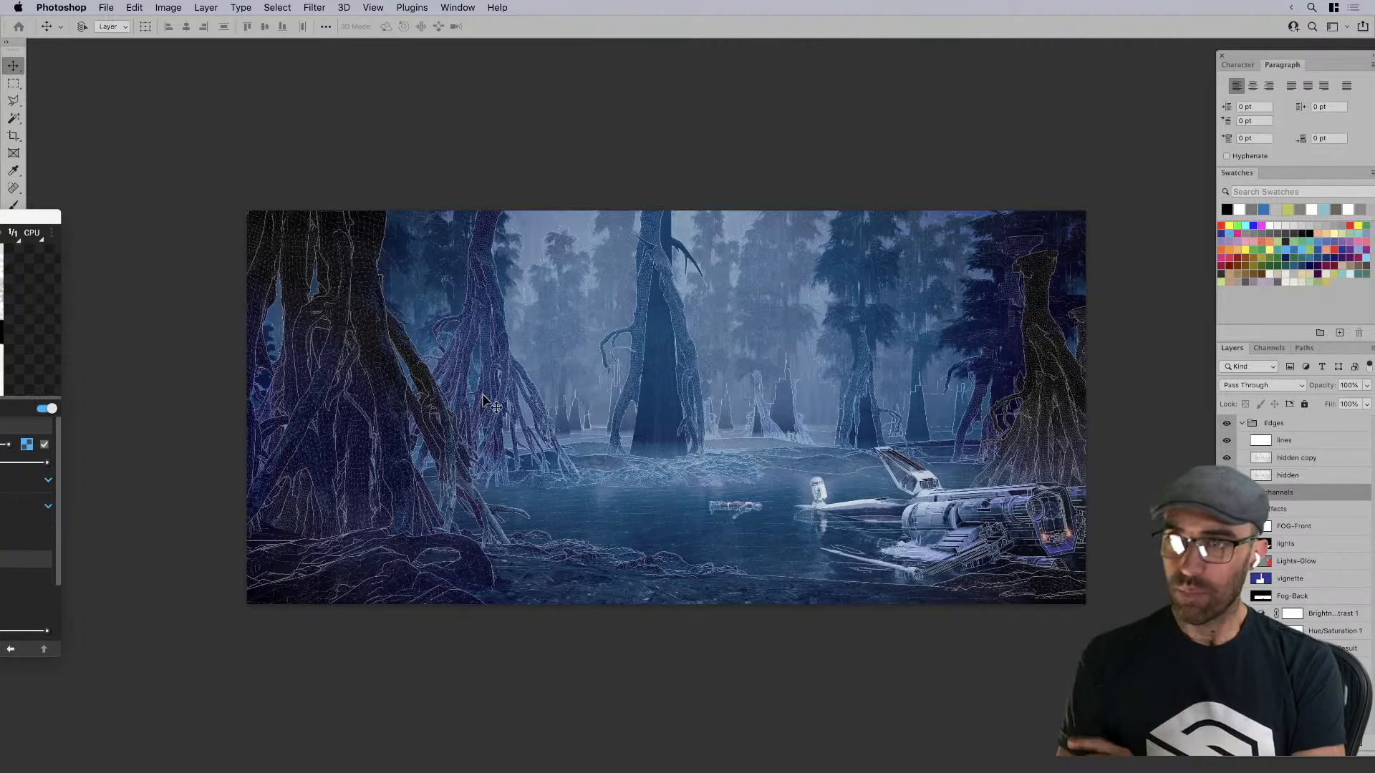
pyautogui.click(1285, 440)
pyautogui.click(1367, 386)
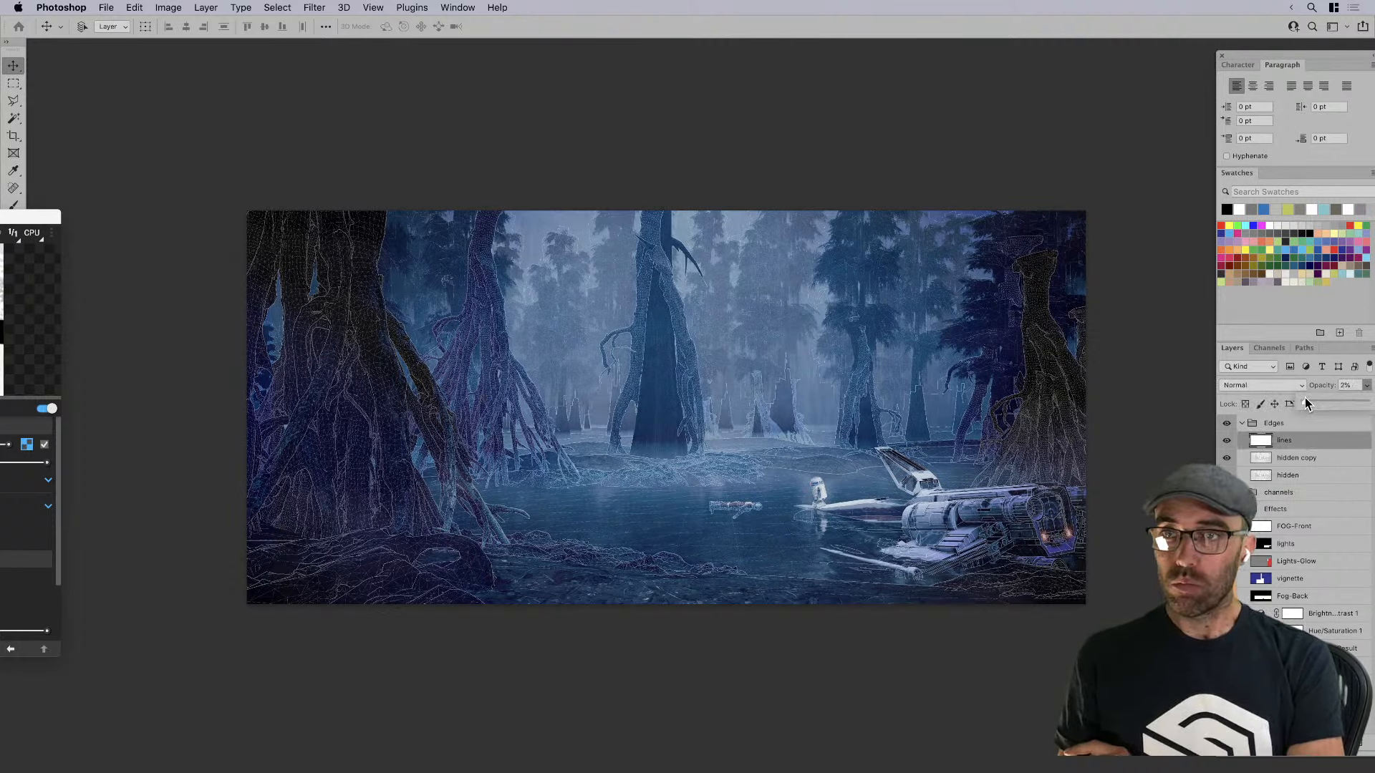
pyautogui.click(1111, 620)
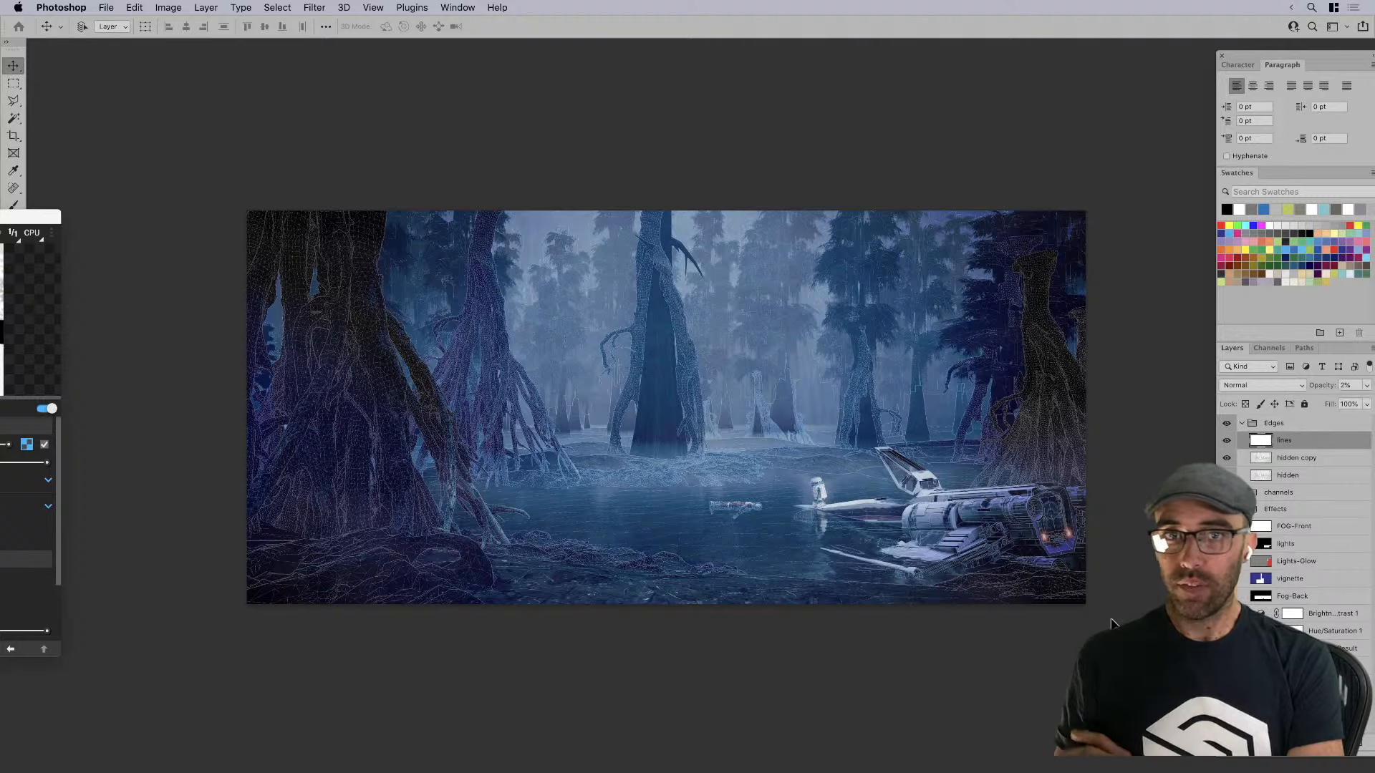
# Hide the Edges and Effects groups and toggle the base render and its adjustment layers to examine the underlying image
pyautogui.click(1226, 423)
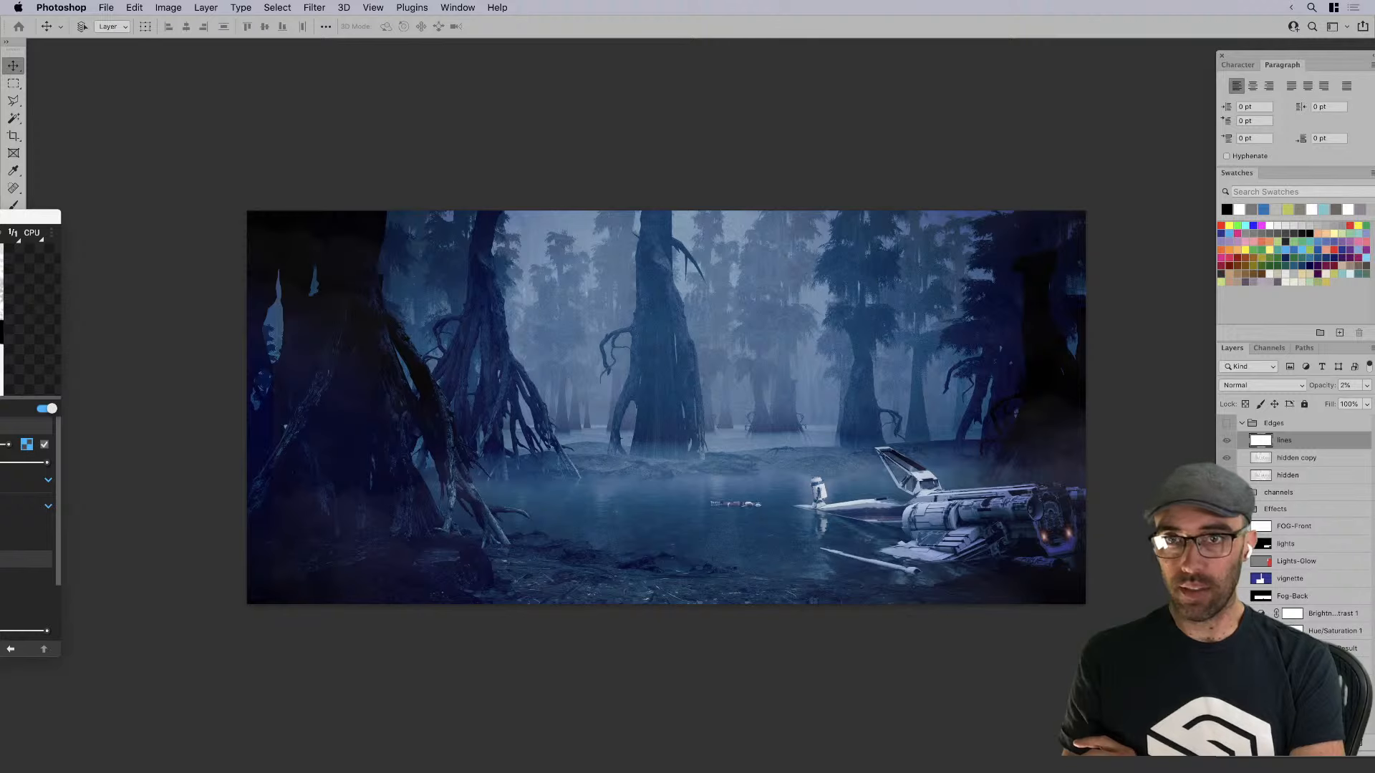
pyautogui.click(1227, 509)
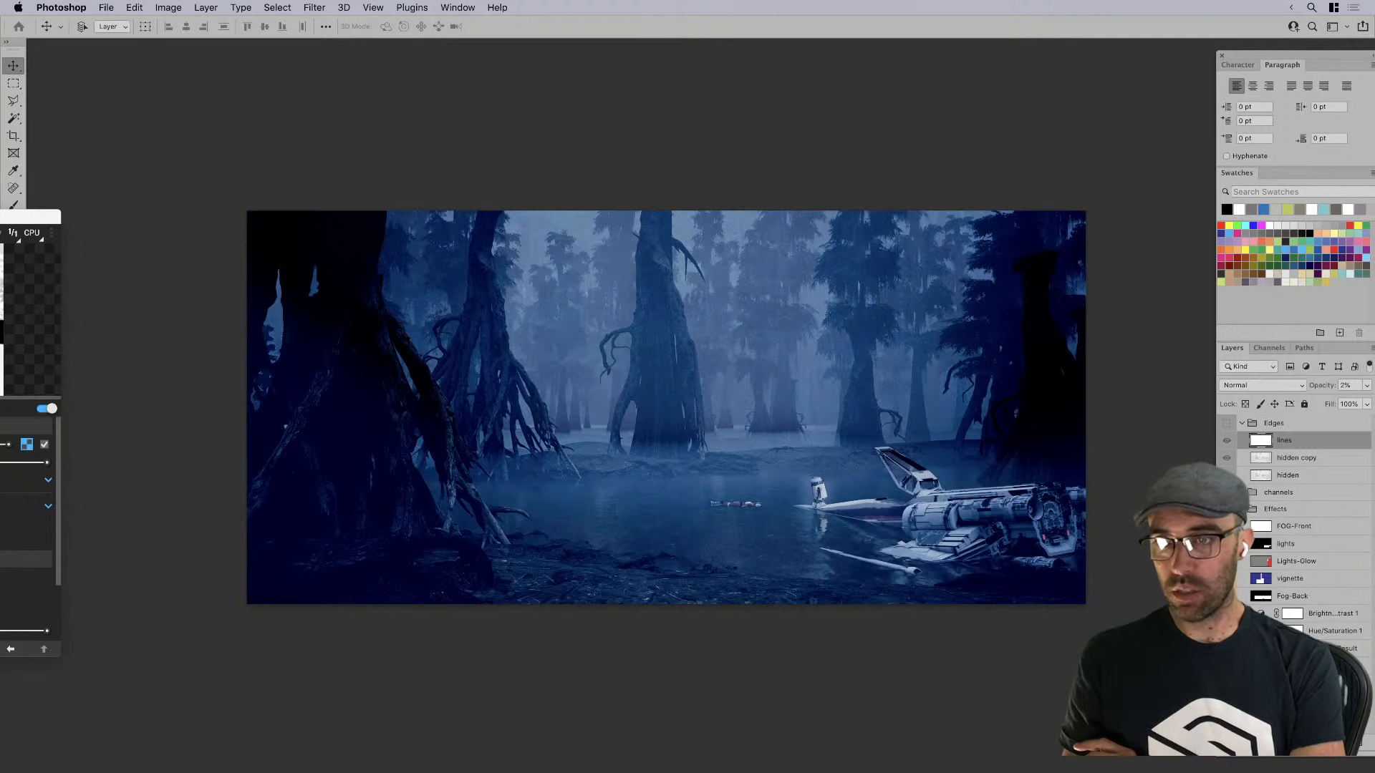
pyautogui.click(1227, 613)
pyautogui.click(1226, 631)
pyautogui.click(1227, 649)
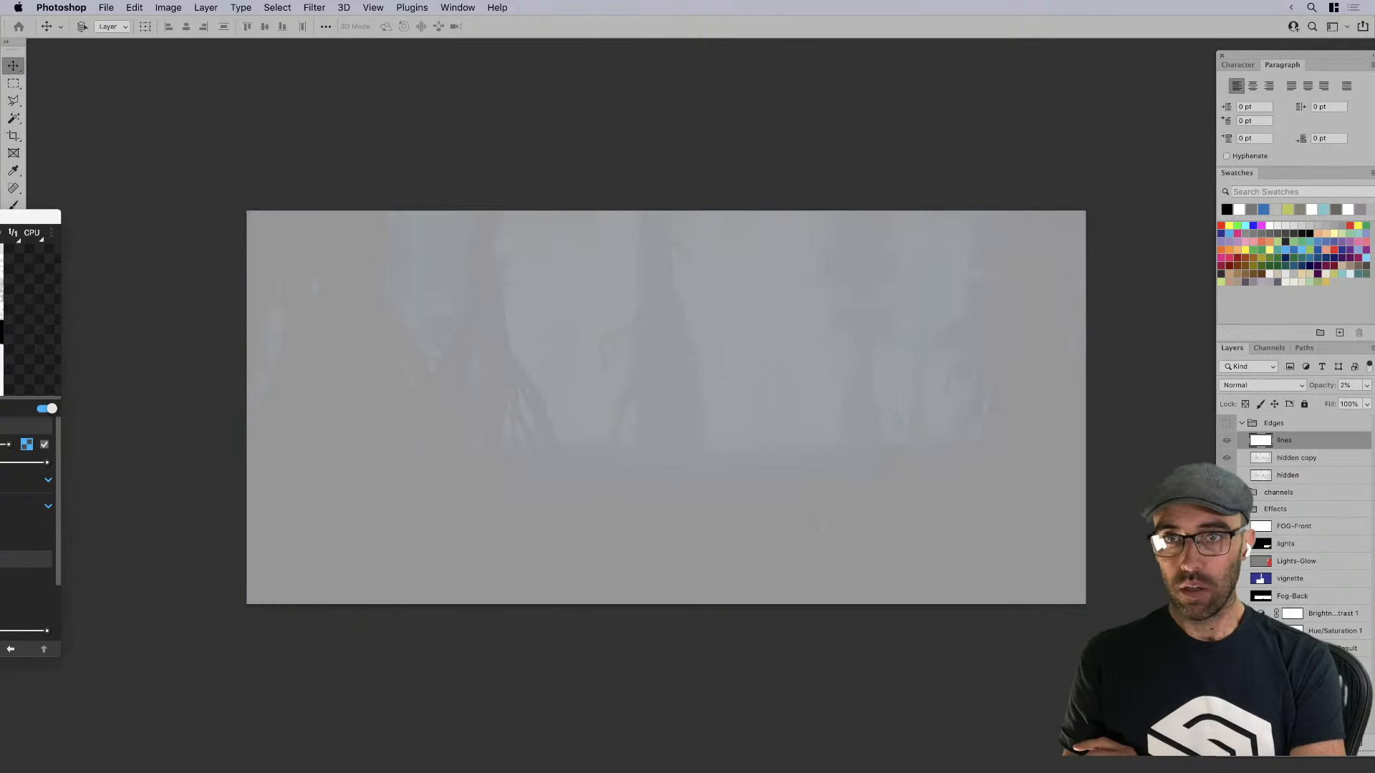
pyautogui.click(1226, 649)
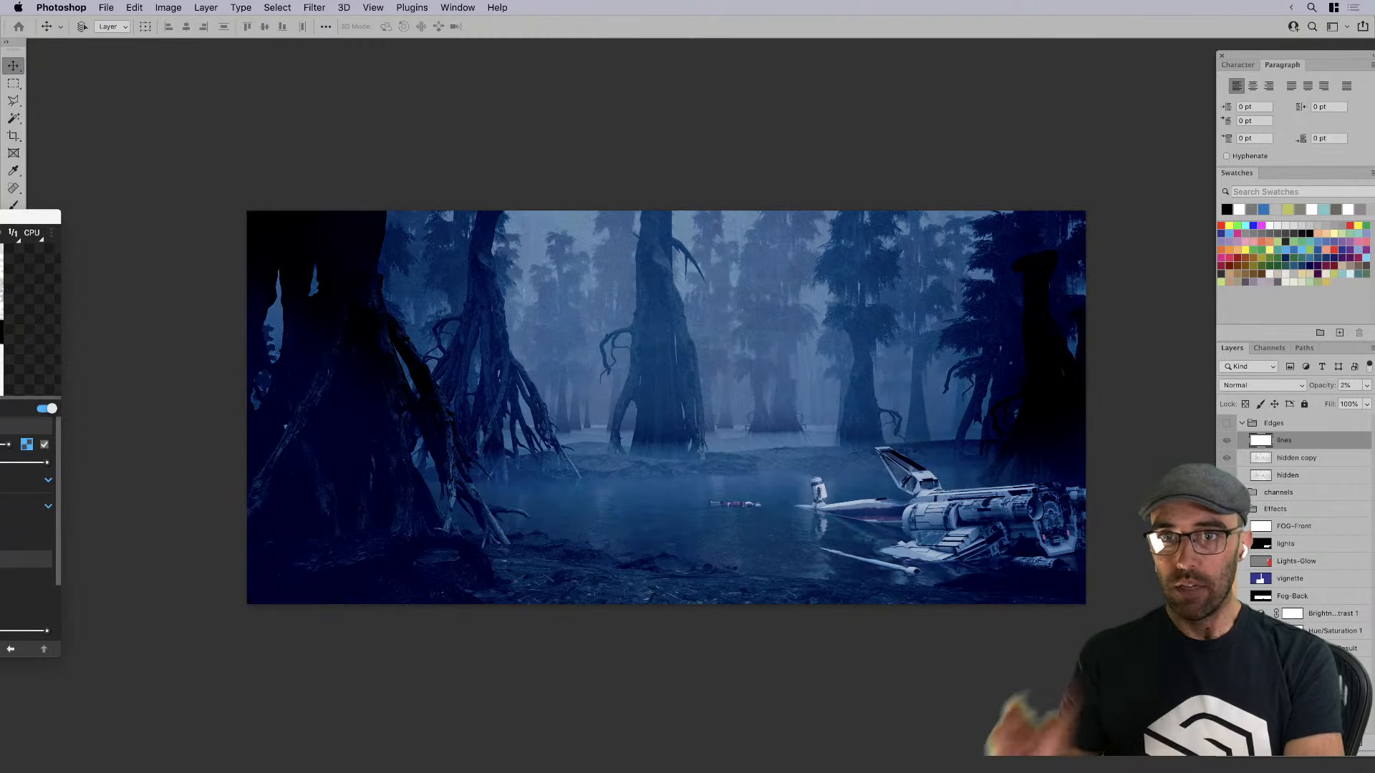
# Show the Edges and Effects groups again and briefly view the finished image without the surrounding panels
pyautogui.click(1226, 424)
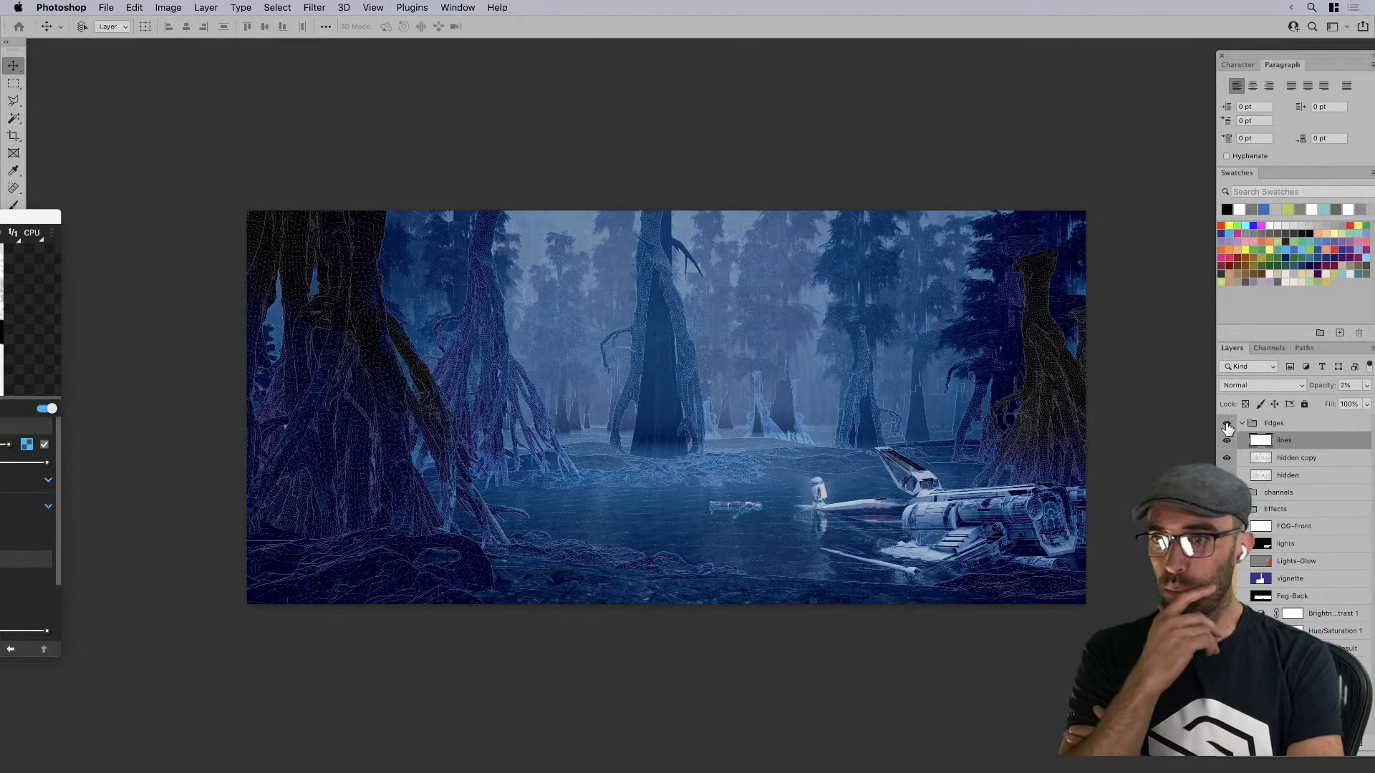
pyautogui.click(1226, 509)
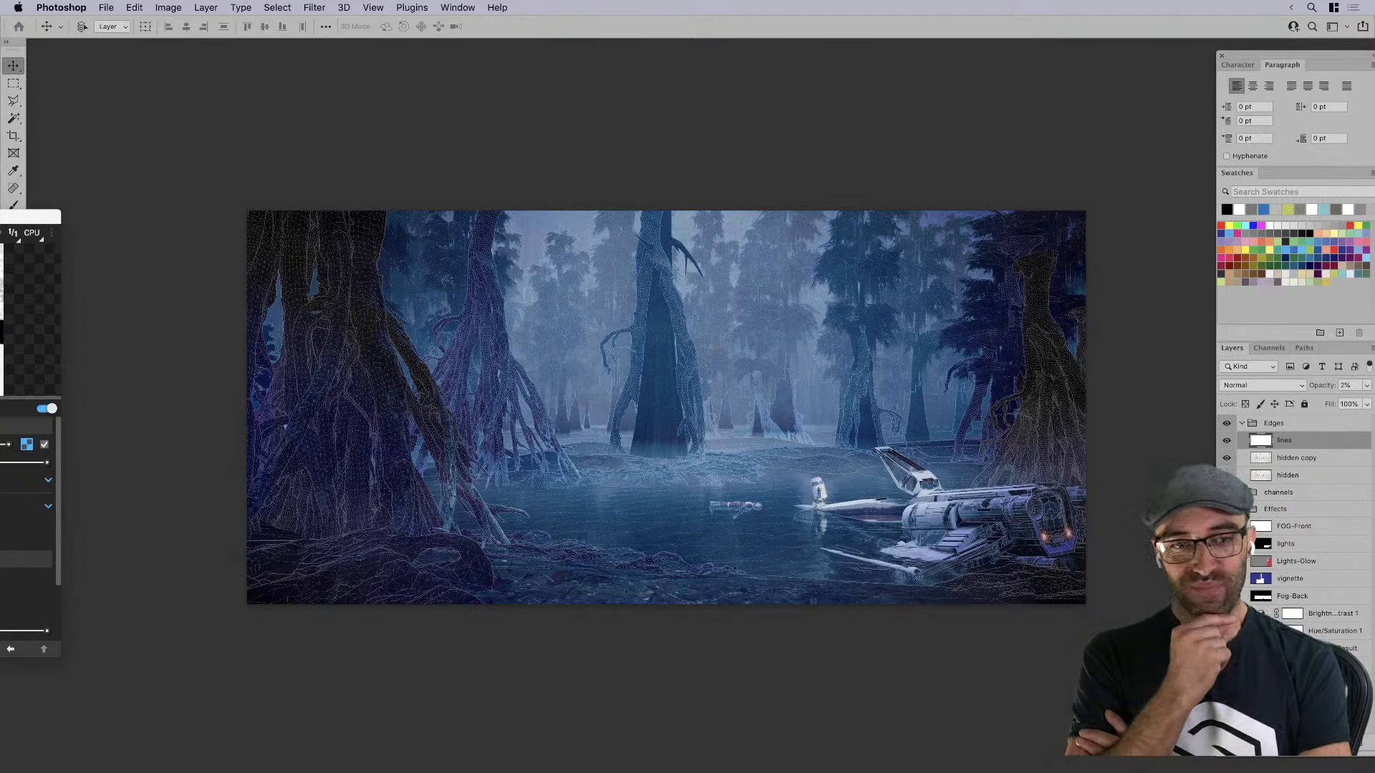
pyautogui.press('Tab')
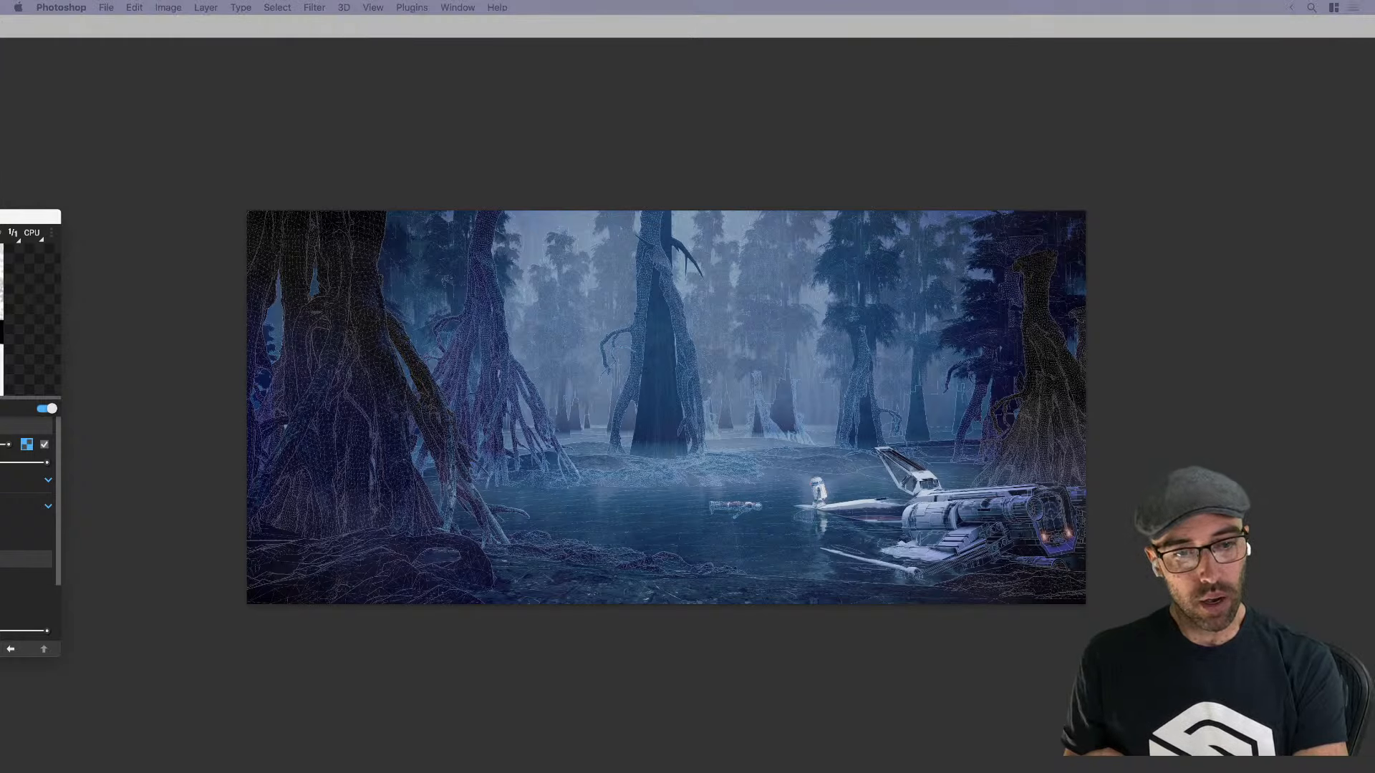
pyautogui.press('Tab')
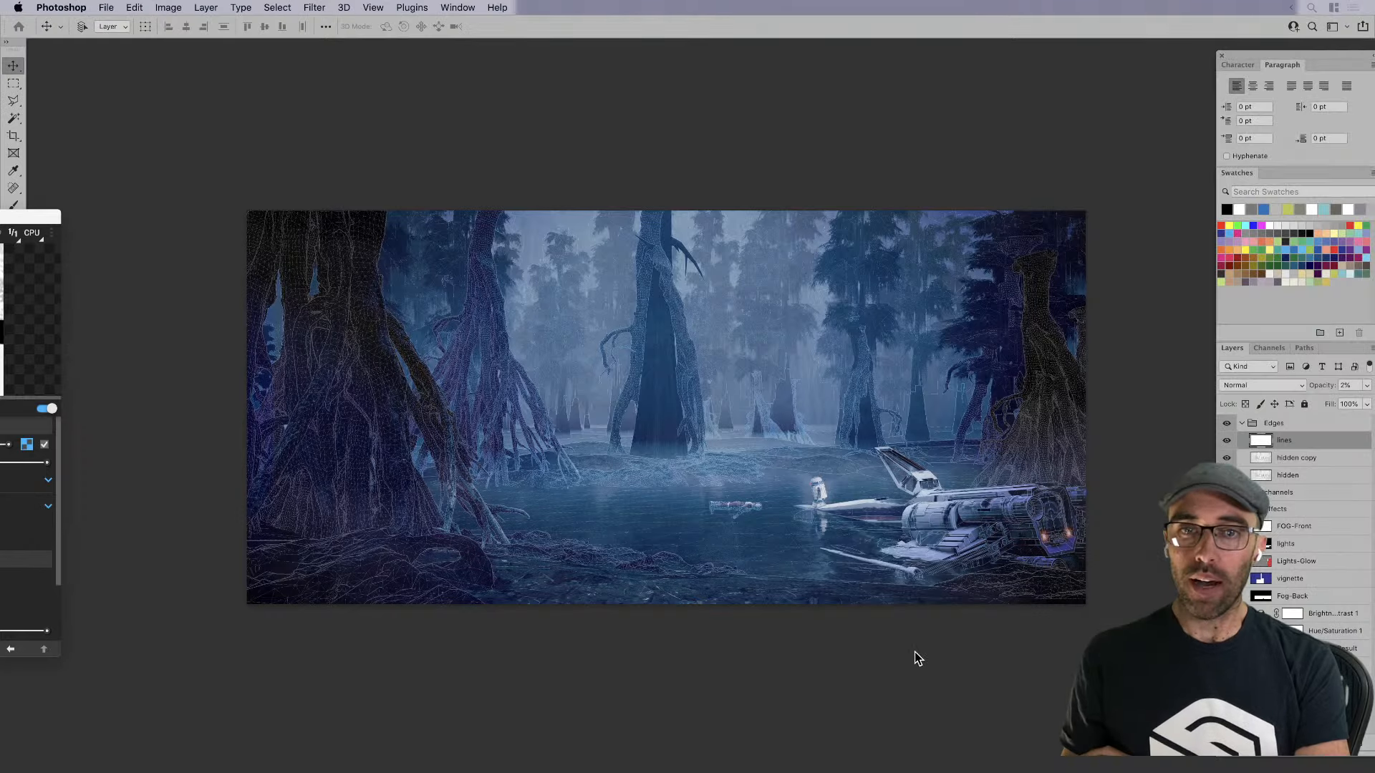